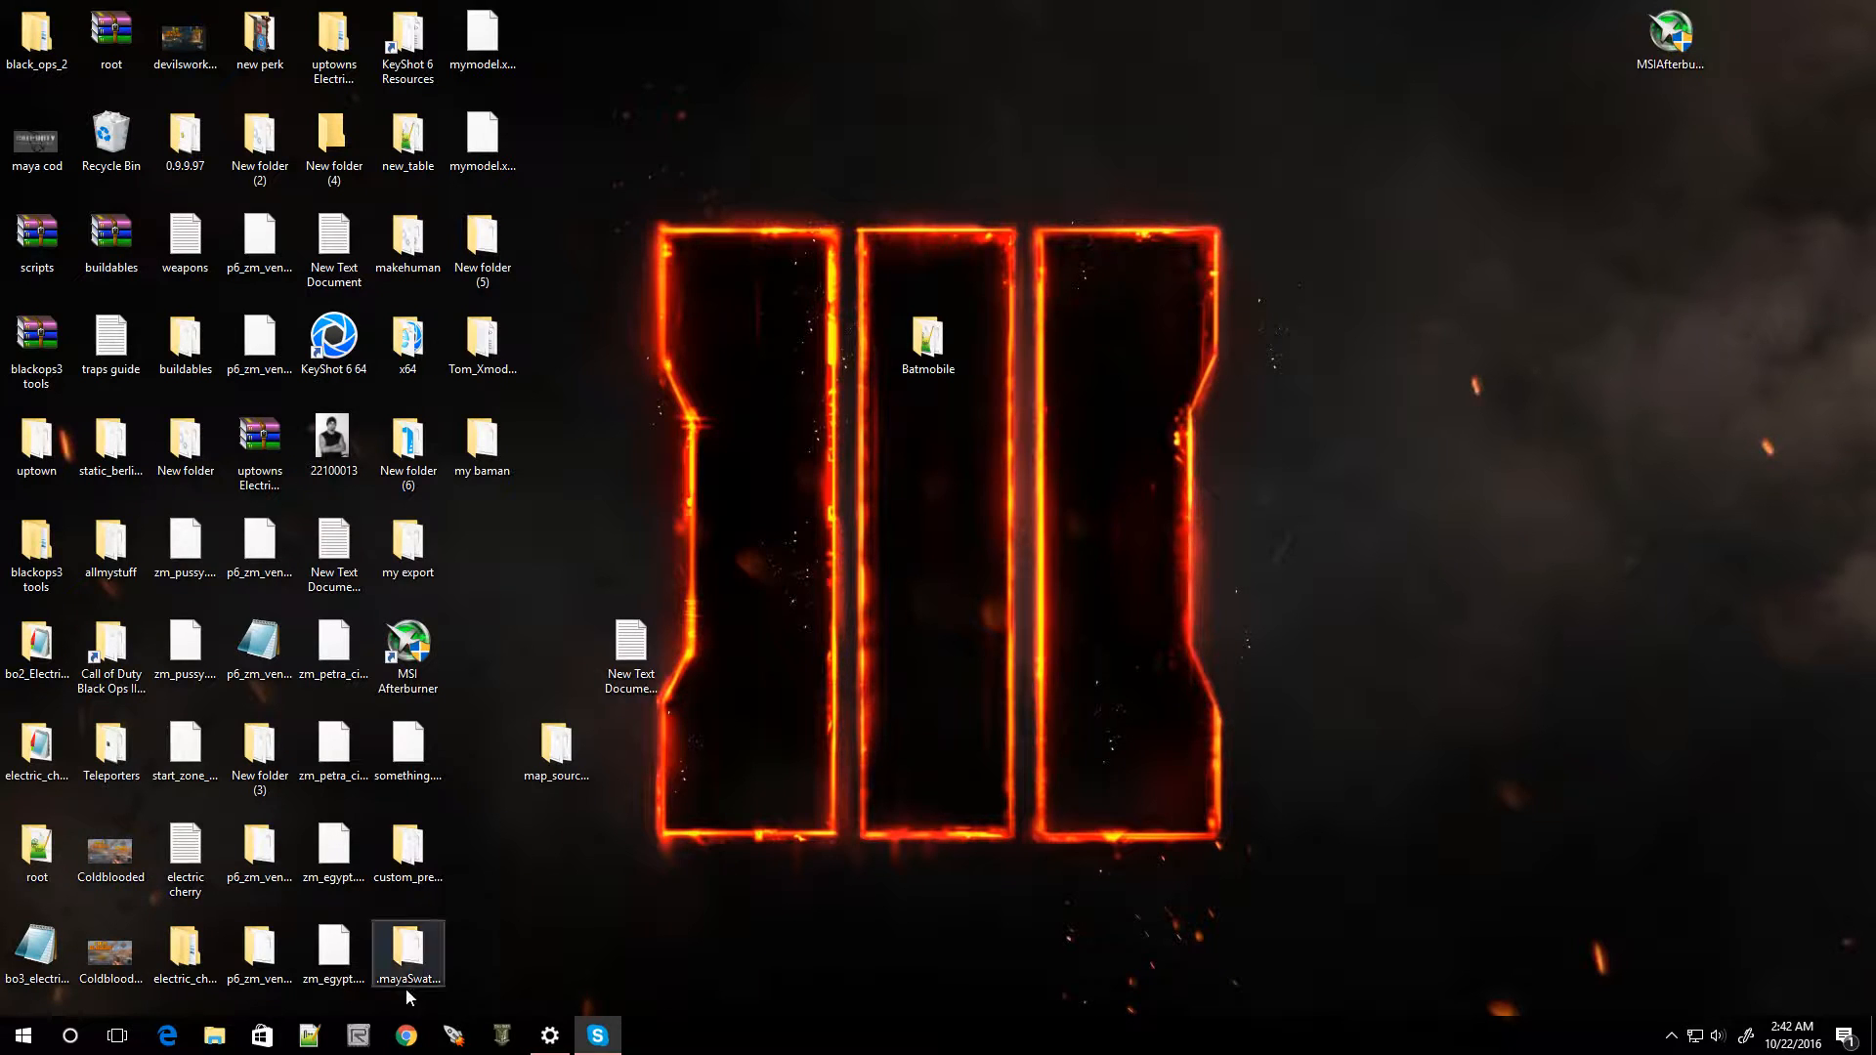
Switch to the Radiant level editor and cycle the grid from XZ Front through YZ Side to the XY Top view
{"action": "left_click", "coordinate": [360, 1035]}
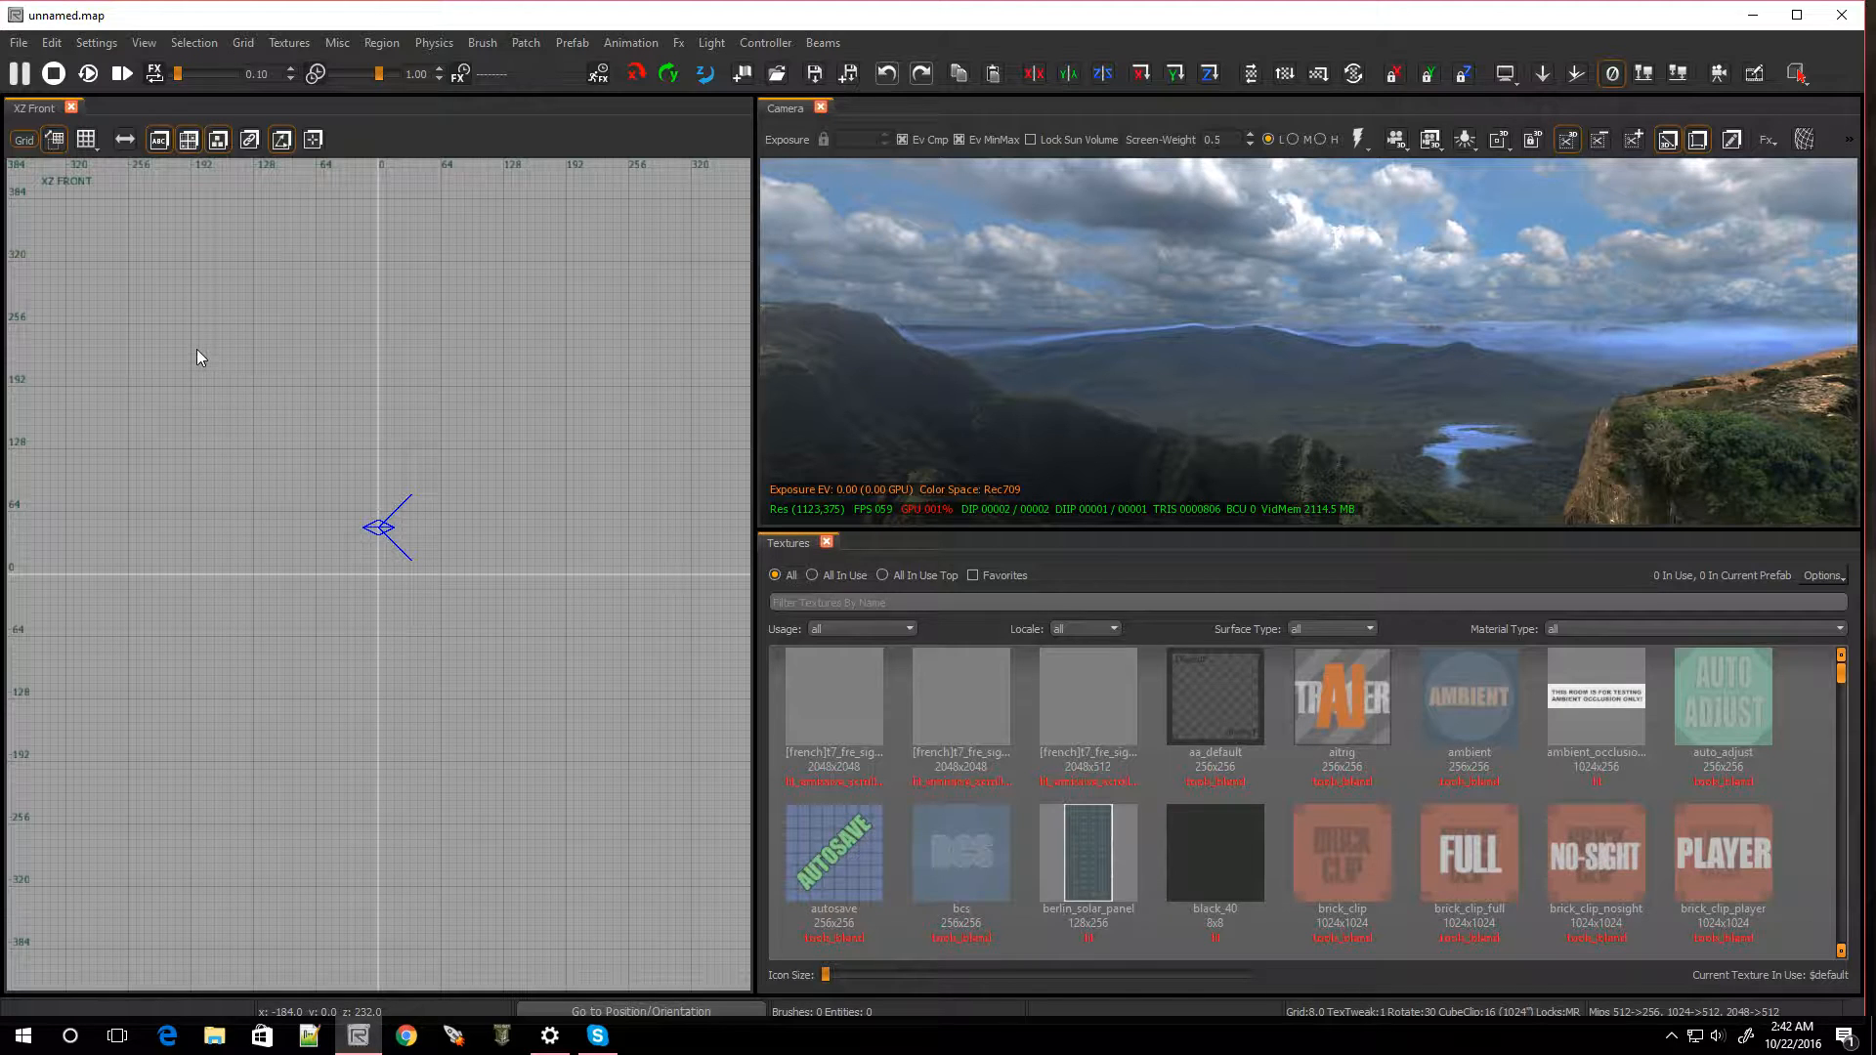
{"action": "scroll", "coordinate": [265, 479], "scroll_direction": "down", "scroll_amount": 5}
{"action": "scroll", "coordinate": [264, 475], "scroll_direction": "up", "scroll_amount": 5}
{"action": "key", "text": "ctrl+Tab"}
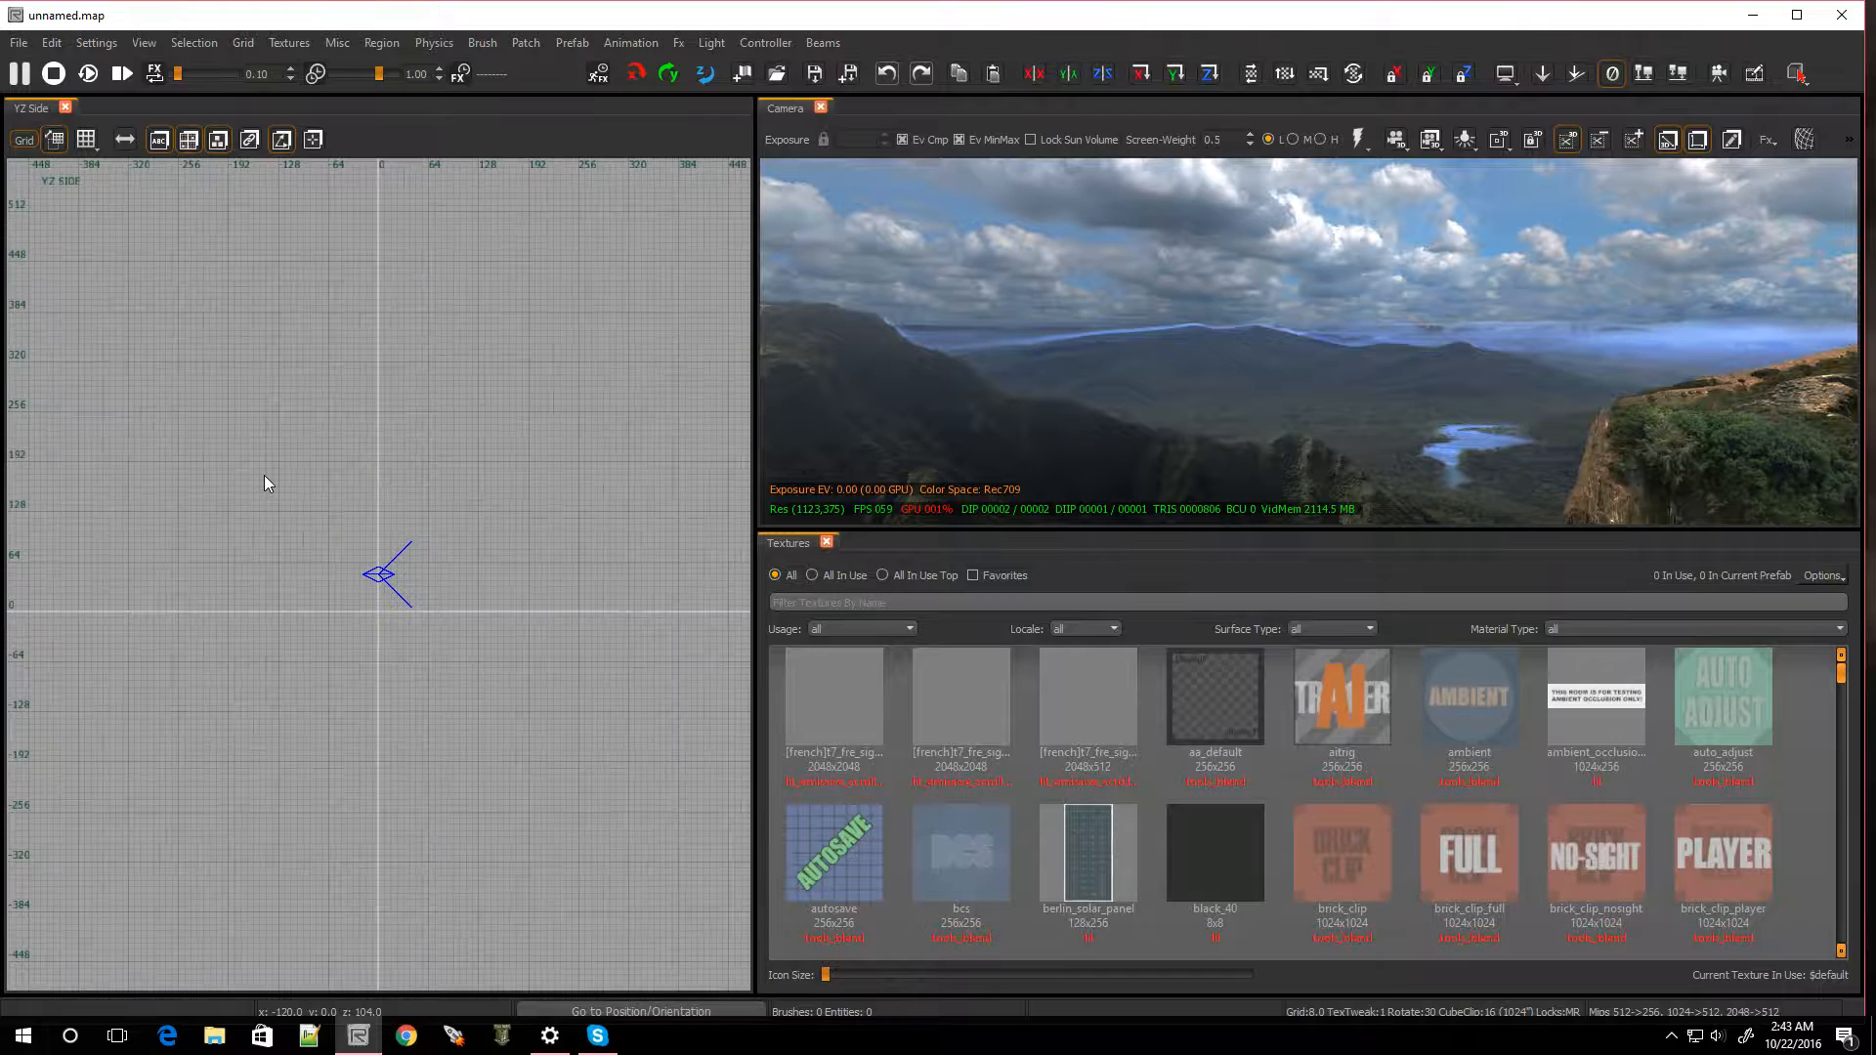
{"action": "scroll", "coordinate": [264, 474], "scroll_direction": "down", "scroll_amount": 4}
{"action": "scroll", "coordinate": [264, 475], "scroll_direction": "up", "scroll_amount": 2}
{"action": "key", "text": "ctrl+Tab"}
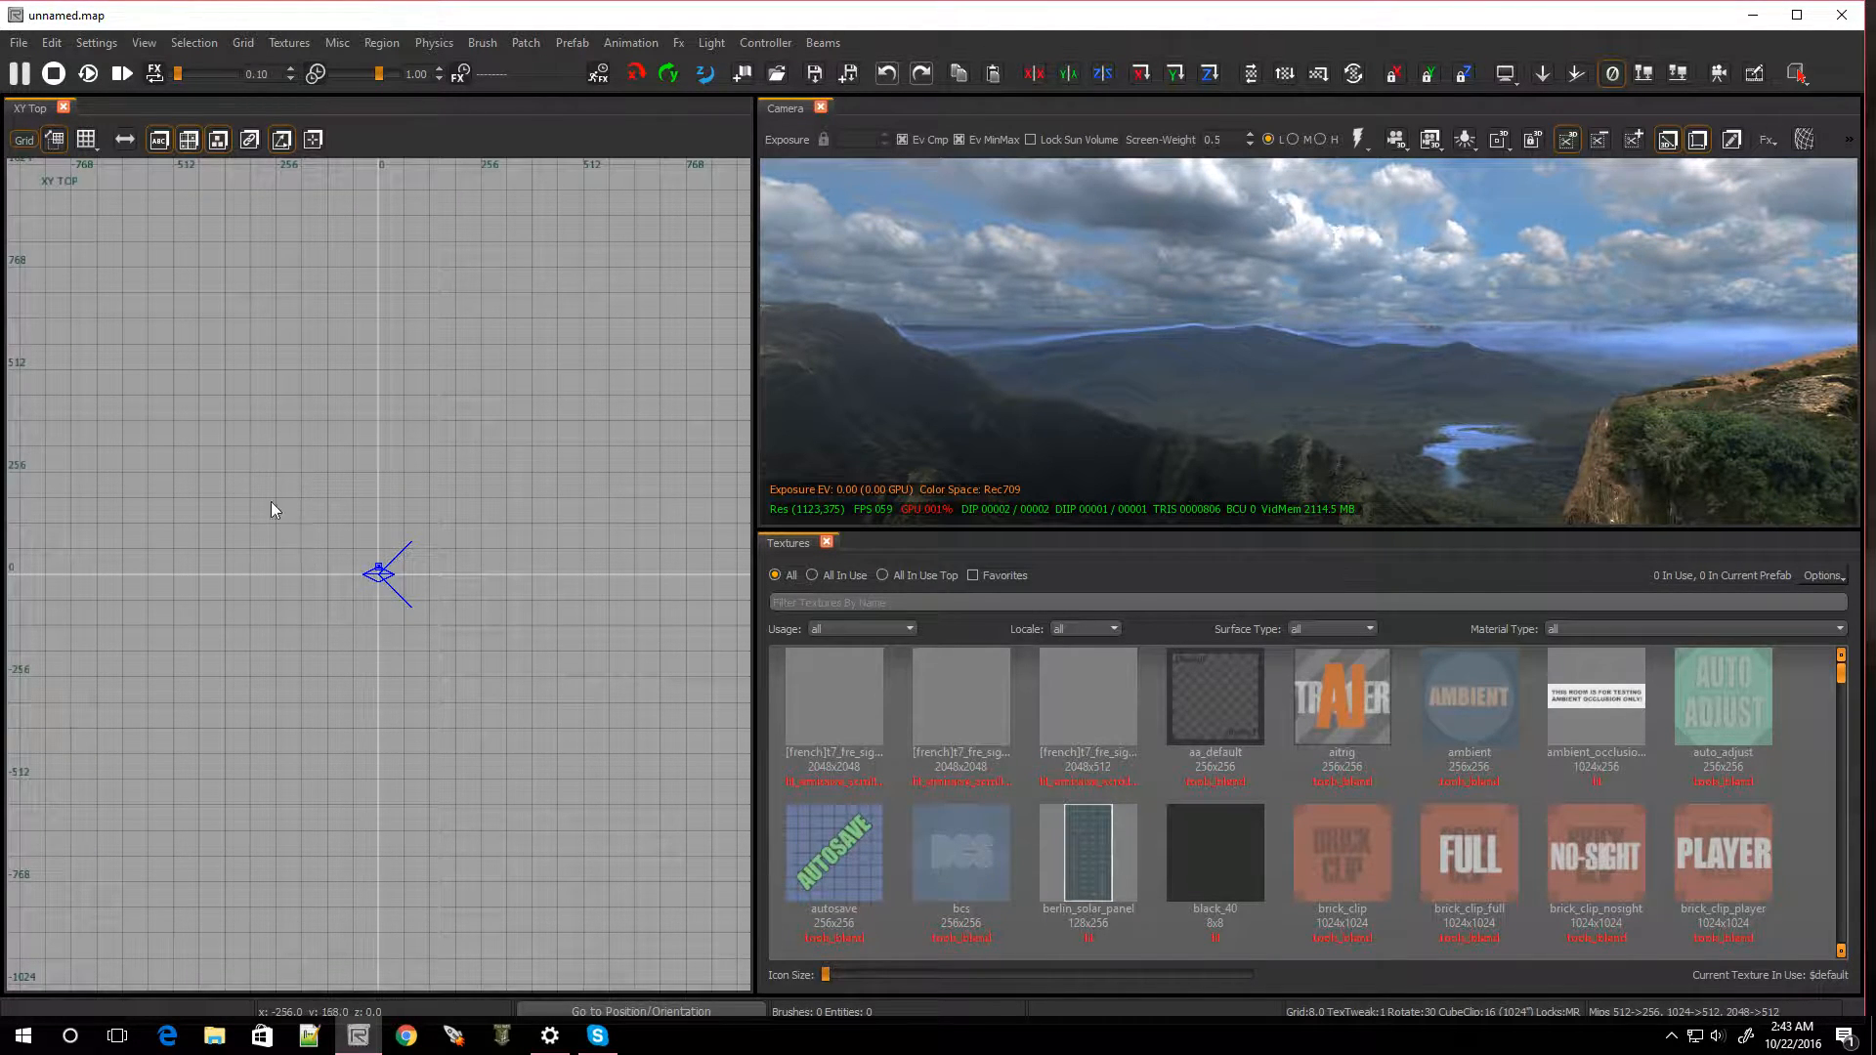
{"action": "scroll", "coordinate": [233, 467], "scroll_direction": "up", "scroll_amount": 3}
{"action": "scroll", "coordinate": [233, 472], "scroll_direction": "down", "scroll_amount": 1}
{"action": "scroll", "coordinate": [376, 539], "scroll_direction": "up", "scroll_amount": 2}
Draw a brush in the XY Top view and stretch its sides around the origin to about 1152 by 1112 units
{"action": "left_click_drag", "start_coordinate": [204, 438], "coordinate": [344, 695]}
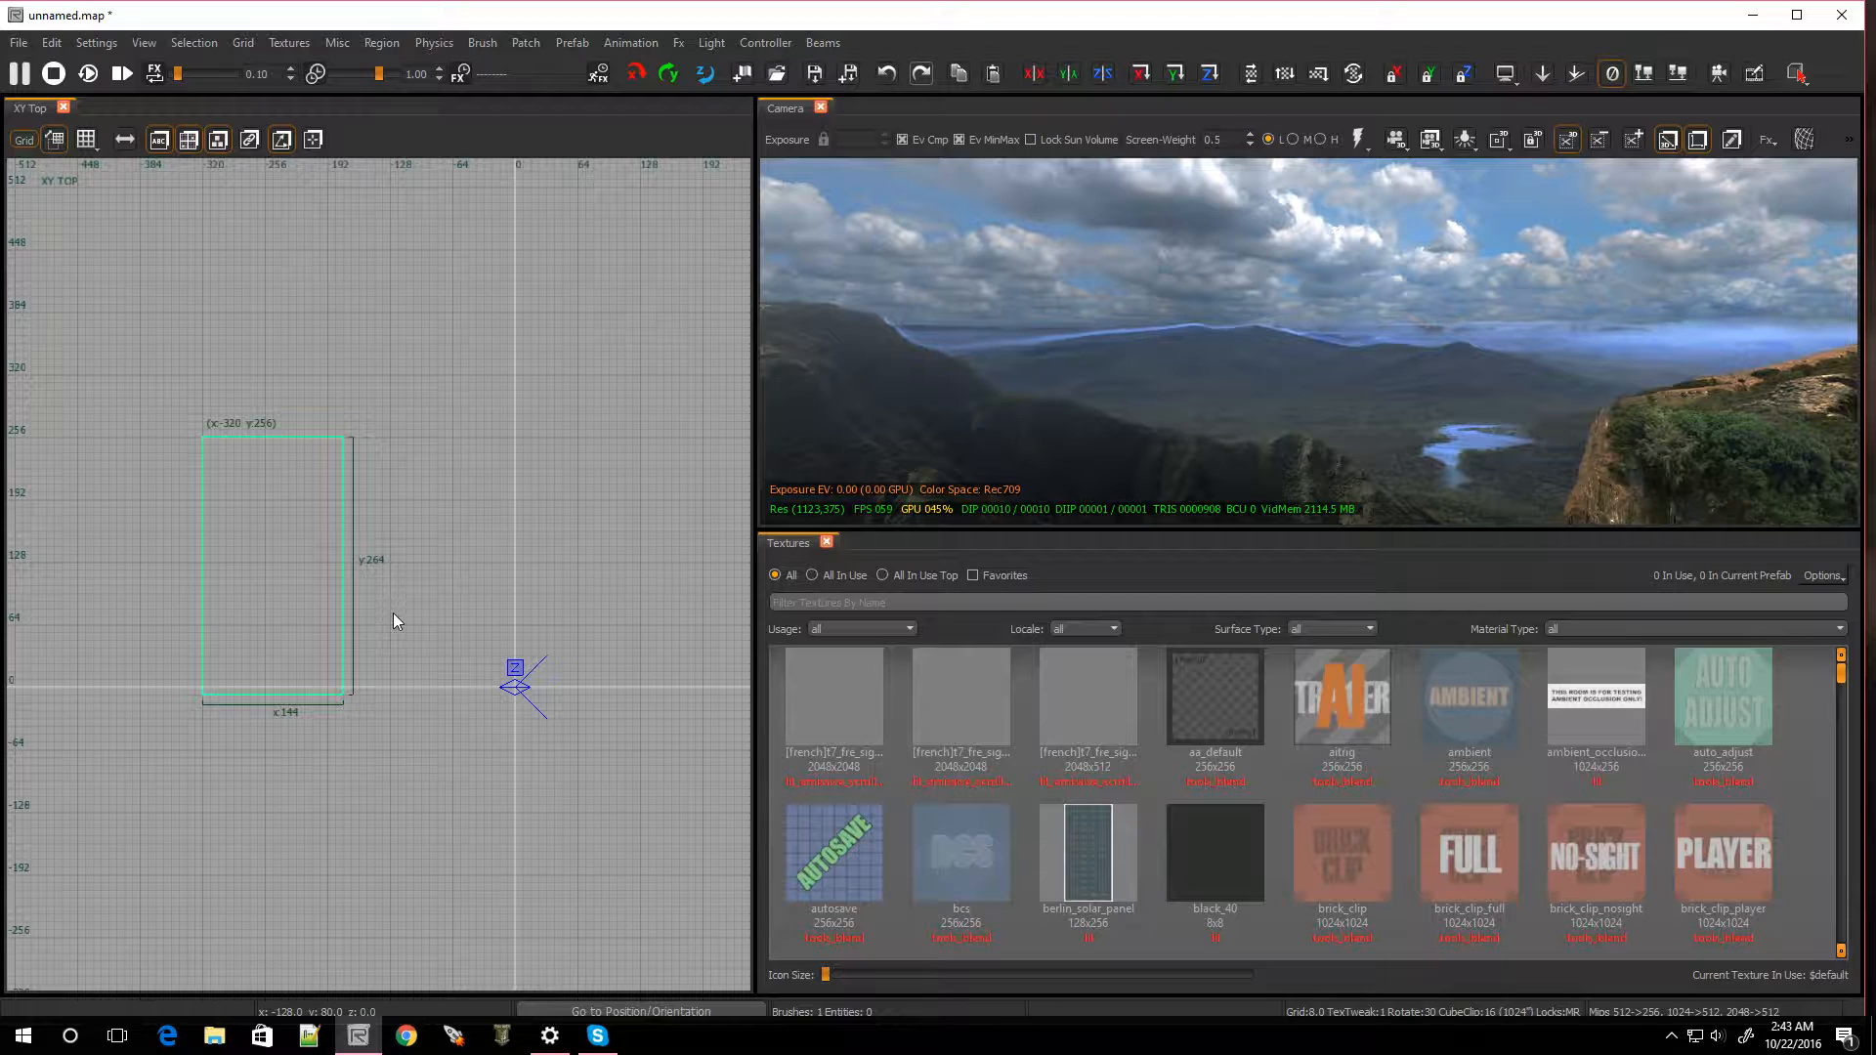
{"action": "mouse_move", "coordinate": [393, 621]}
{"action": "left_mouse_down"}
{"action": "mouse_move", "coordinate": [735, 630]}
{"action": "mouse_move", "coordinate": [707, 617]}
{"action": "mouse_move", "coordinate": [750, 608]}
{"action": "left_mouse_up"}
{"action": "scroll", "coordinate": [518, 565], "scroll_direction": "down", "scroll_amount": 3}
{"action": "scroll", "coordinate": [496, 469], "scroll_direction": "up", "scroll_amount": 1}
{"action": "left_click_drag", "start_coordinate": [474, 501], "coordinate": [512, 303]}
{"action": "left_click_drag", "start_coordinate": [244, 552], "coordinate": [82, 564]}
{"action": "left_click_drag", "start_coordinate": [357, 723], "coordinate": [402, 961]}
{"action": "mouse_move", "coordinate": [690, 721]}
{"action": "left_mouse_down"}
{"action": "mouse_move", "coordinate": [753, 715]}
{"action": "mouse_move", "coordinate": [735, 714]}
{"action": "left_mouse_up"}
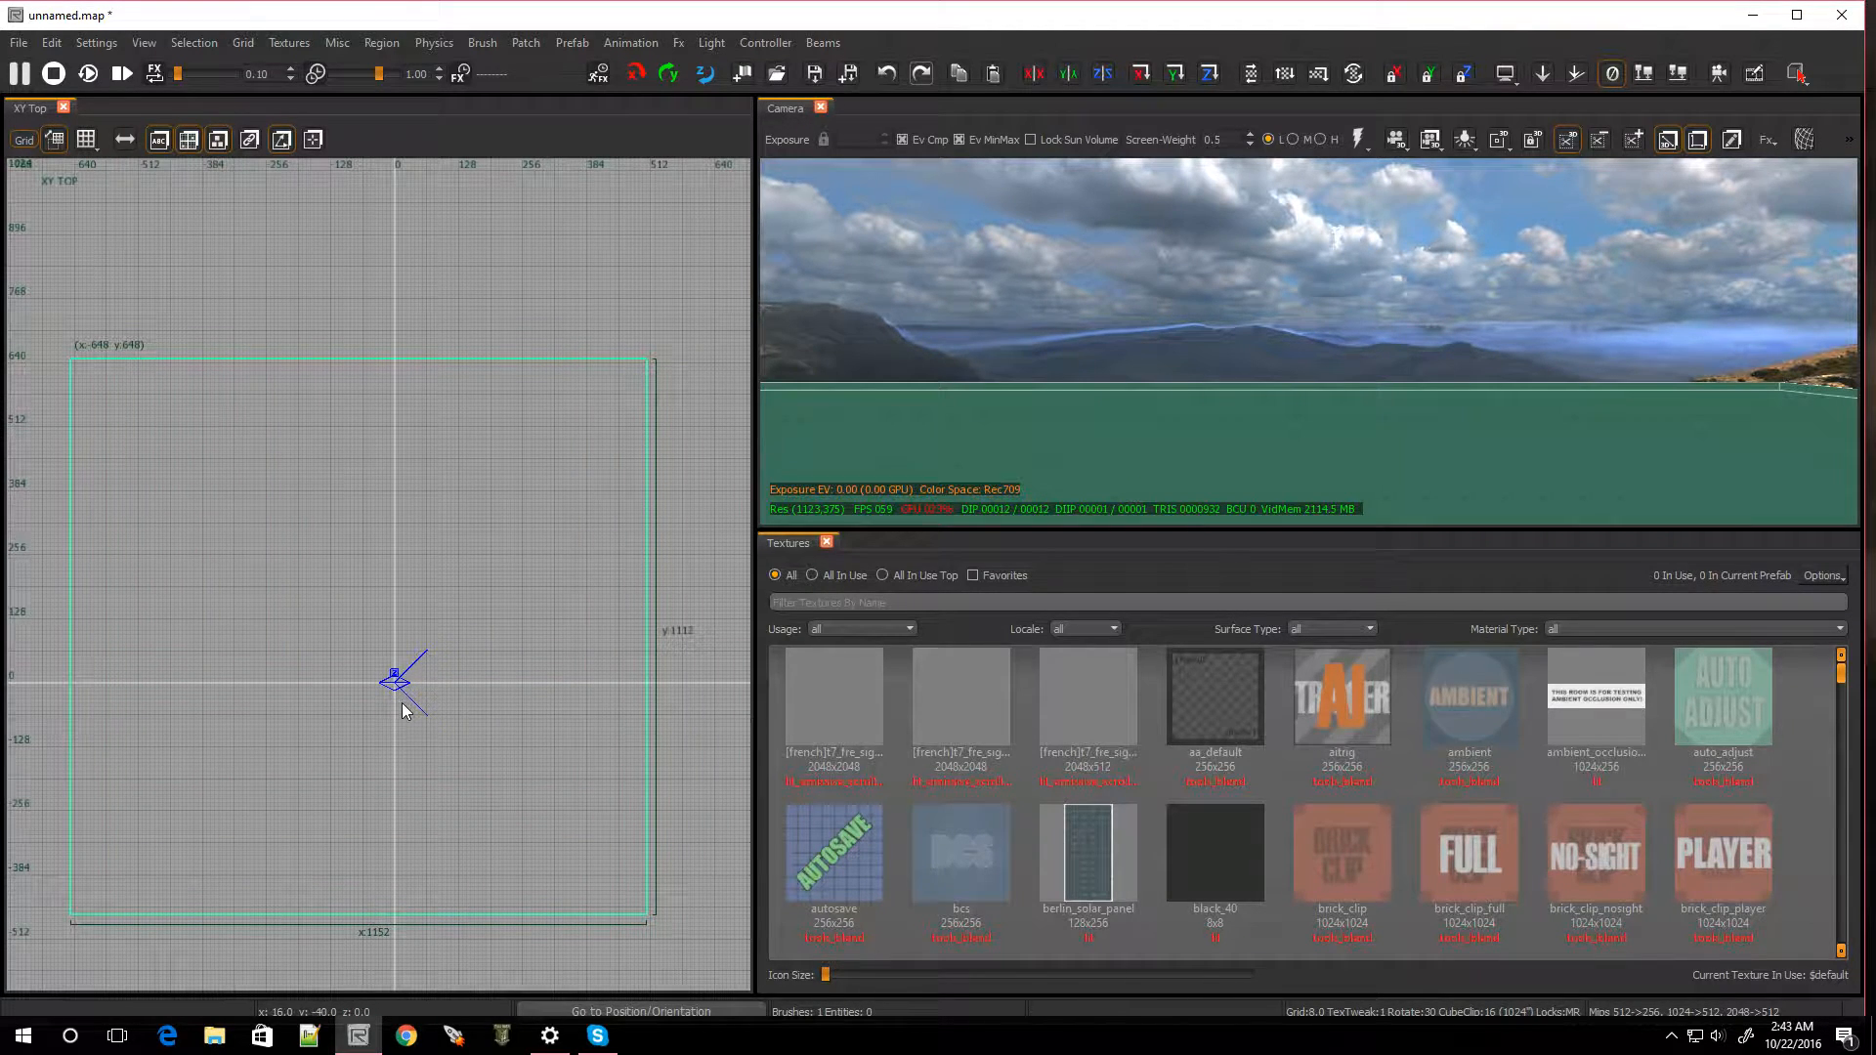
Raise the brush's upper face to z 256 in the XZ Front view, making it 264 units tall, and return to the top view
{"action": "key", "text": "ctrl+Tab"}
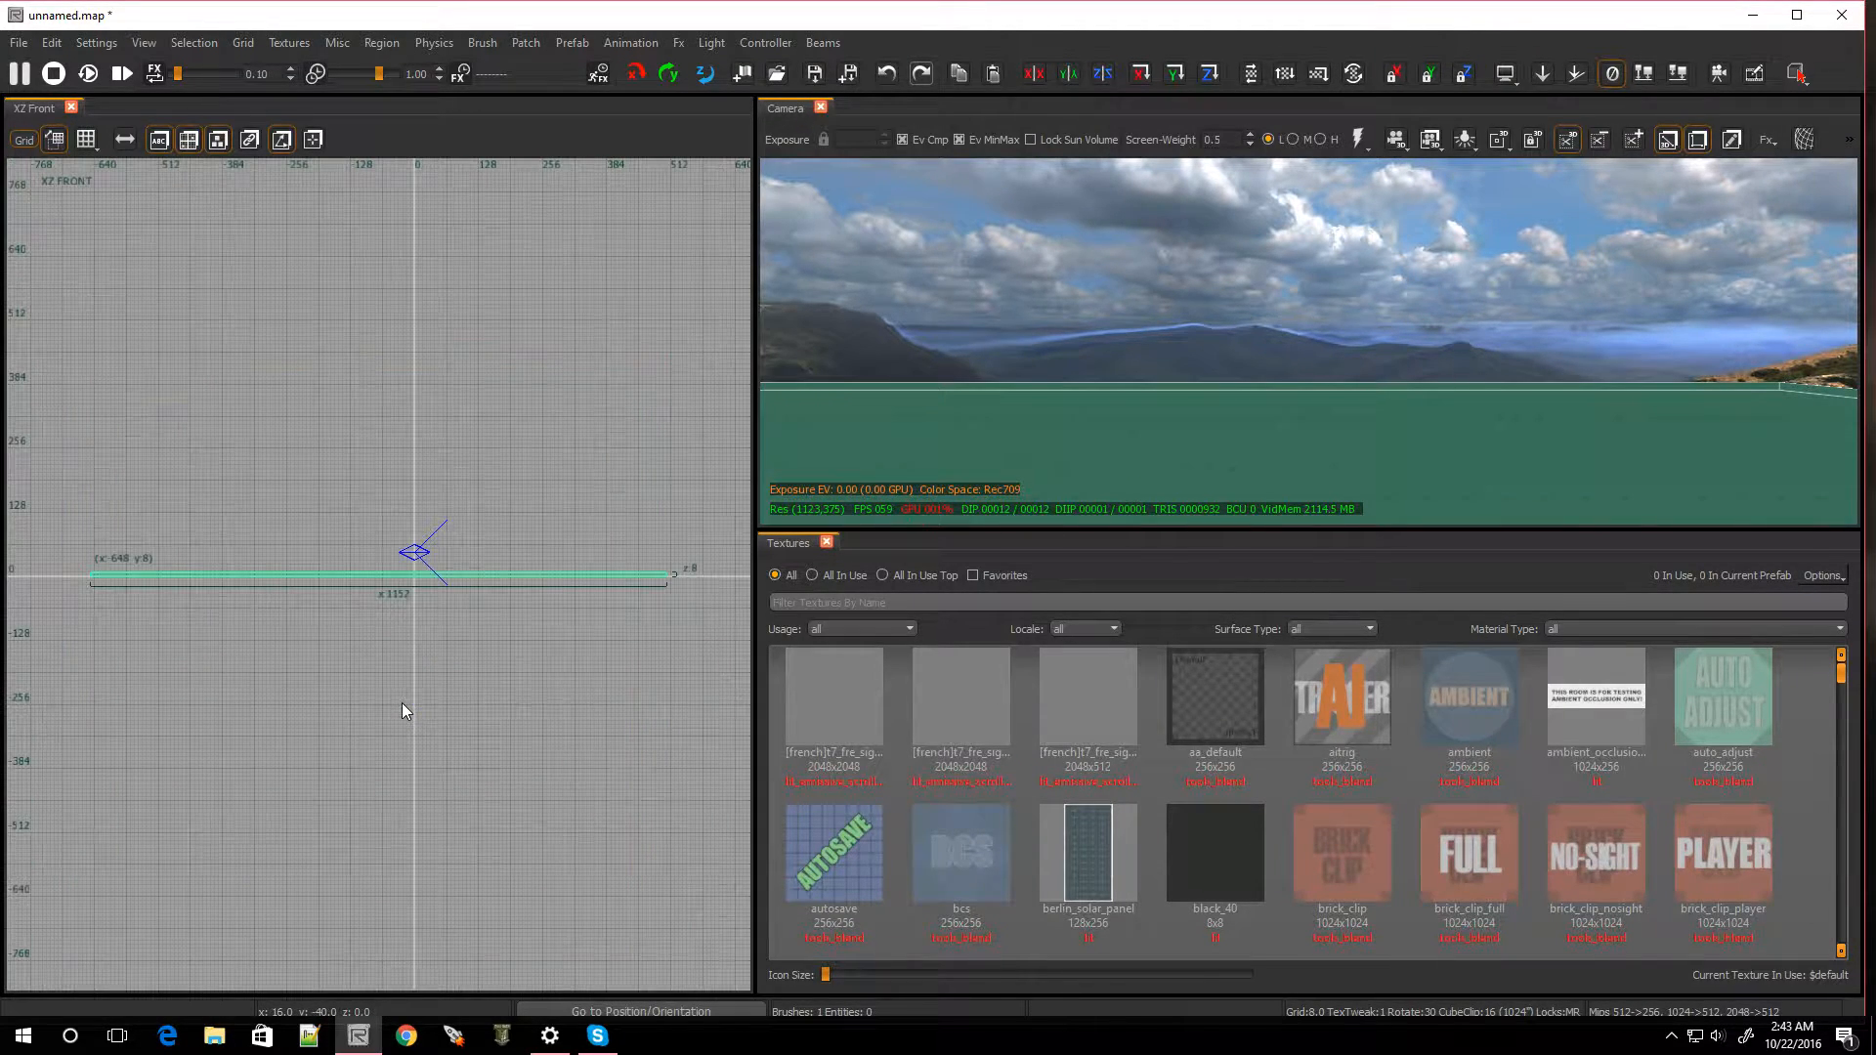
{"action": "mouse_move", "coordinate": [442, 589]}
{"action": "left_mouse_down"}
{"action": "mouse_move", "coordinate": [428, 402]}
{"action": "mouse_move", "coordinate": [401, 448]}
{"action": "left_mouse_up"}
{"action": "key", "text": "ctrl+Tab"}
{"action": "key", "text": "ctrl+Tab"}
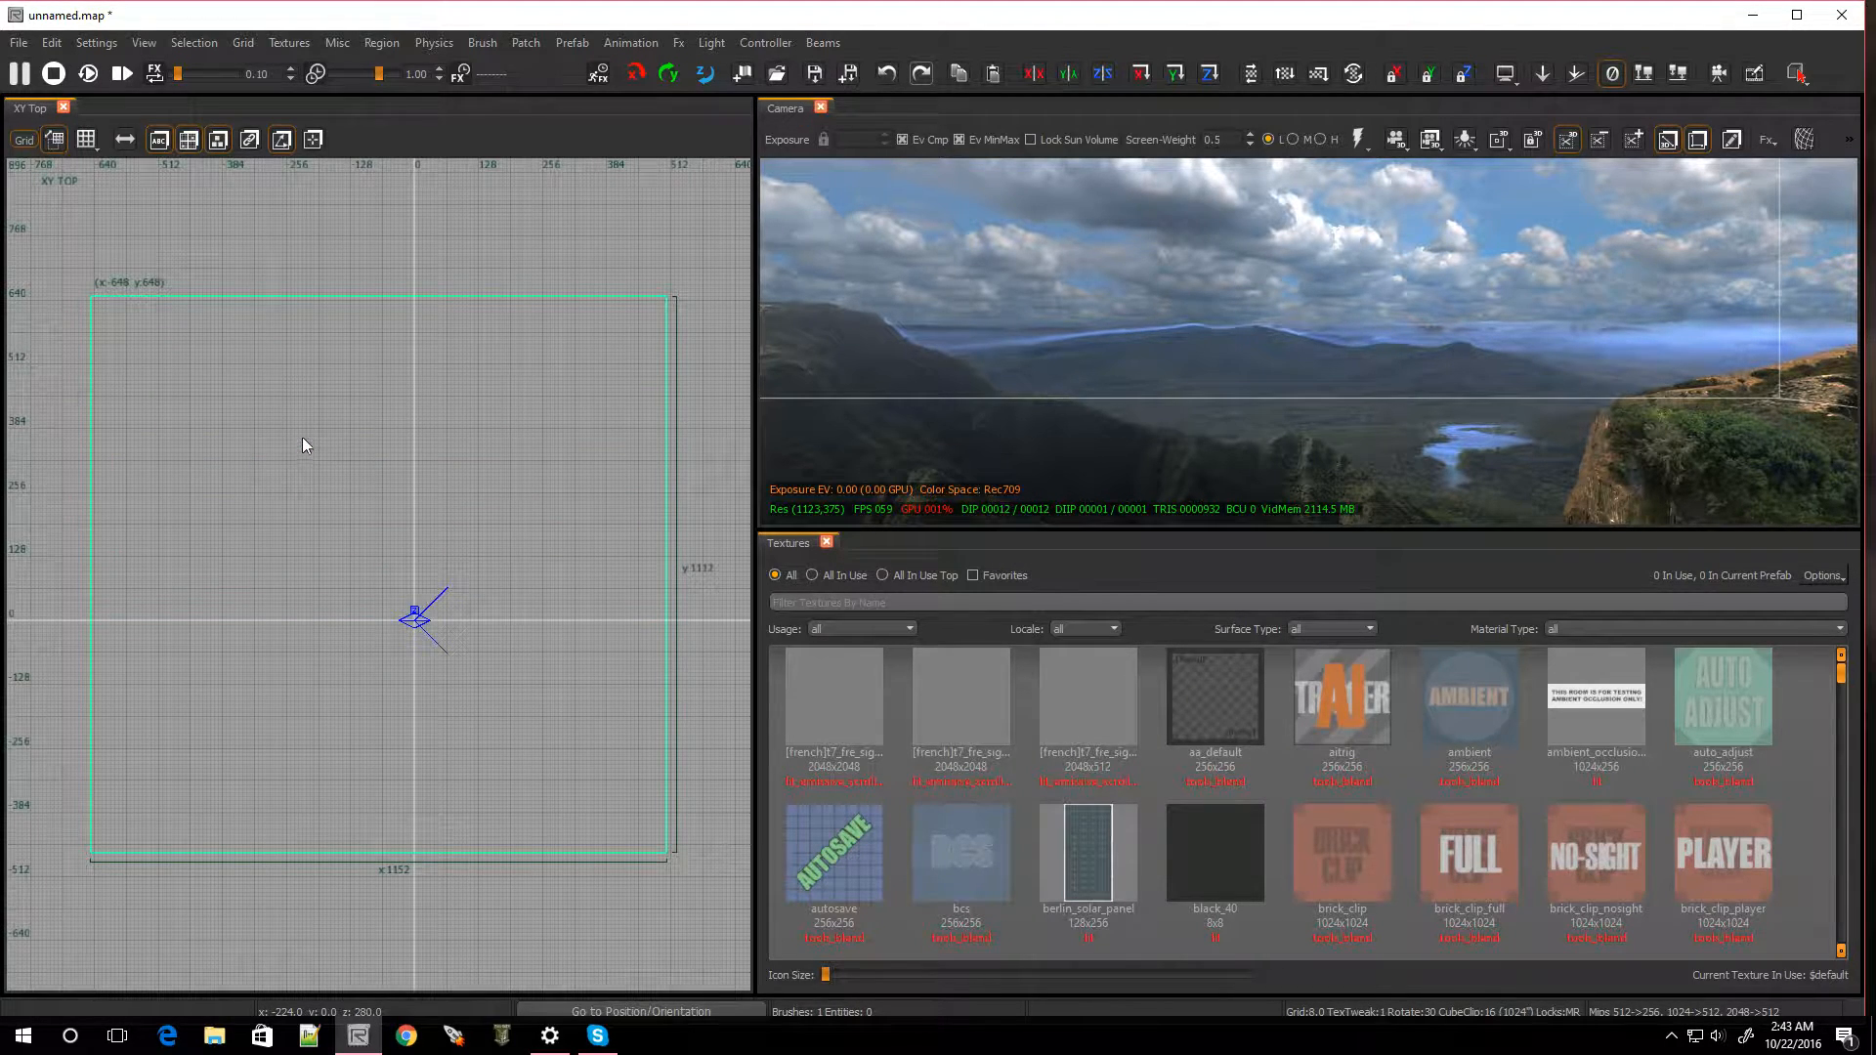
Resize the brush in the XY Top view to 1280 by 1280 units, with its corner at x -640, y 640
{"action": "left_click_drag", "start_coordinate": [64, 554], "coordinate": [196, 573]}
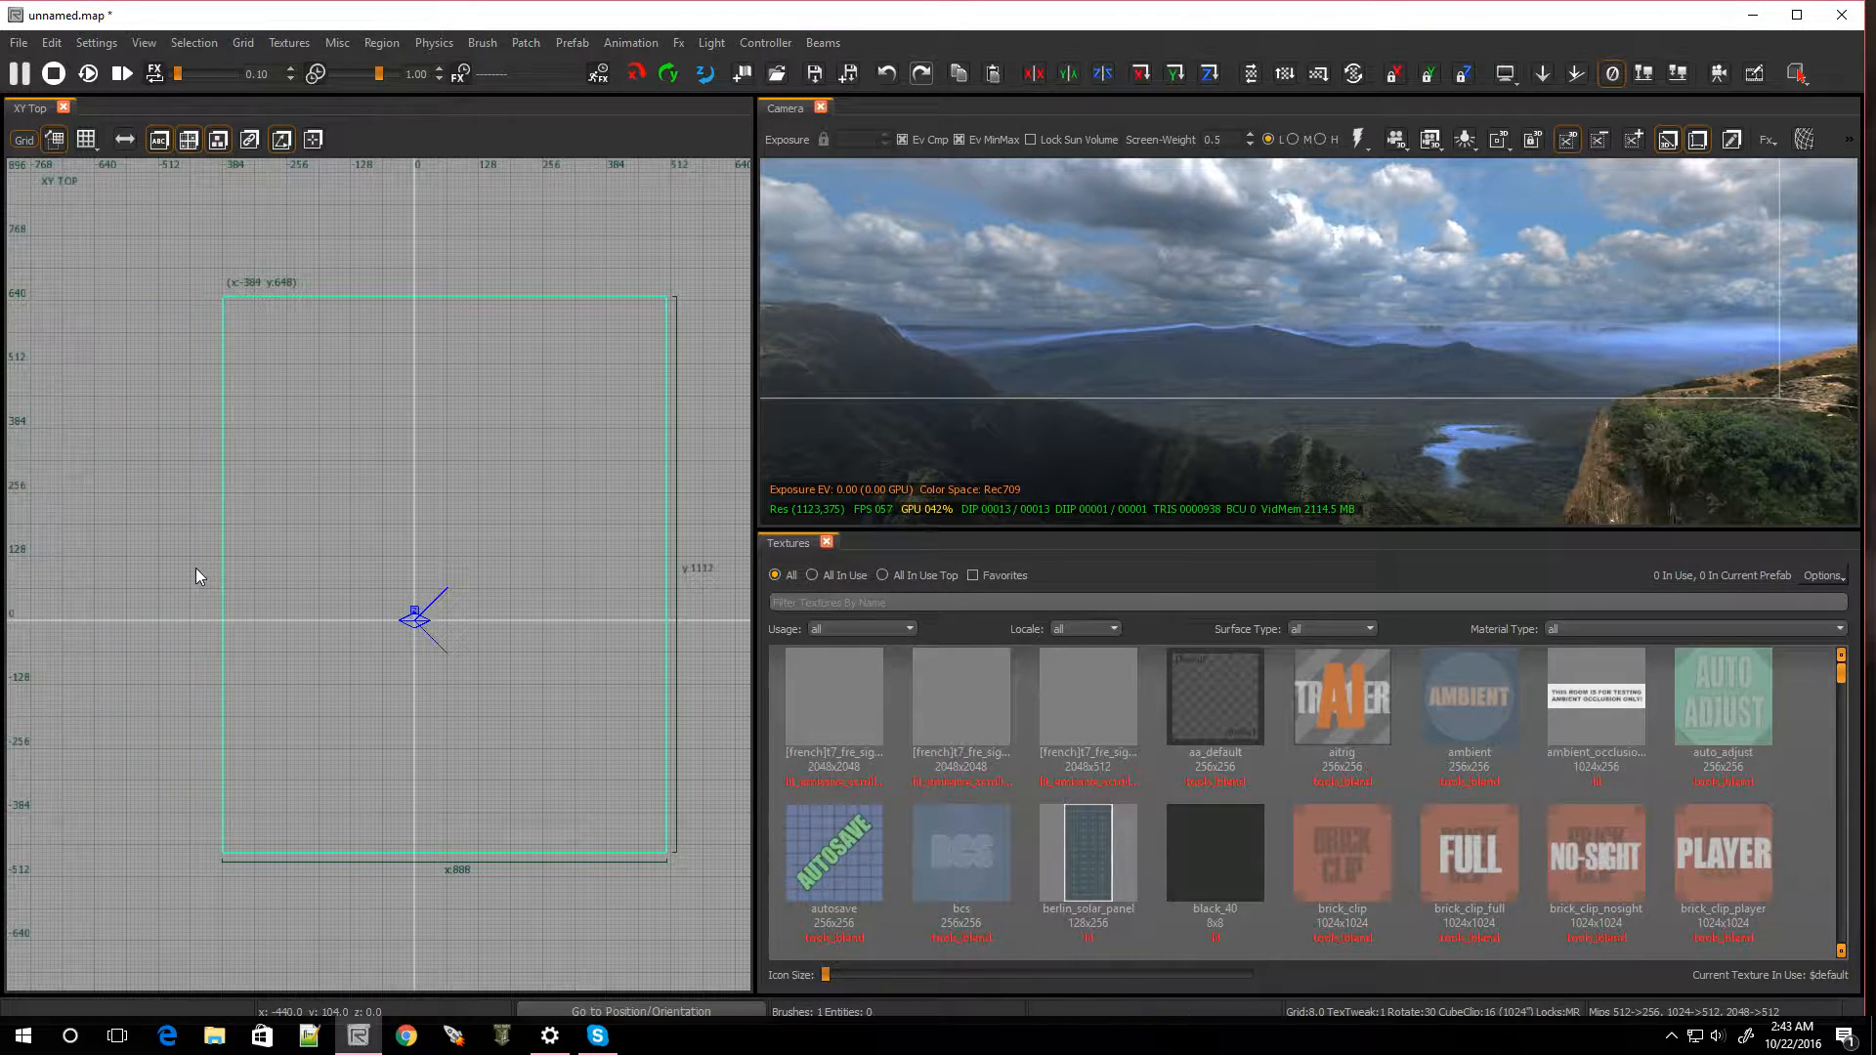
{"action": "mouse_move", "coordinate": [695, 524]}
{"action": "left_mouse_down"}
{"action": "mouse_move", "coordinate": [608, 532]}
{"action": "mouse_move", "coordinate": [669, 546]}
{"action": "left_mouse_up"}
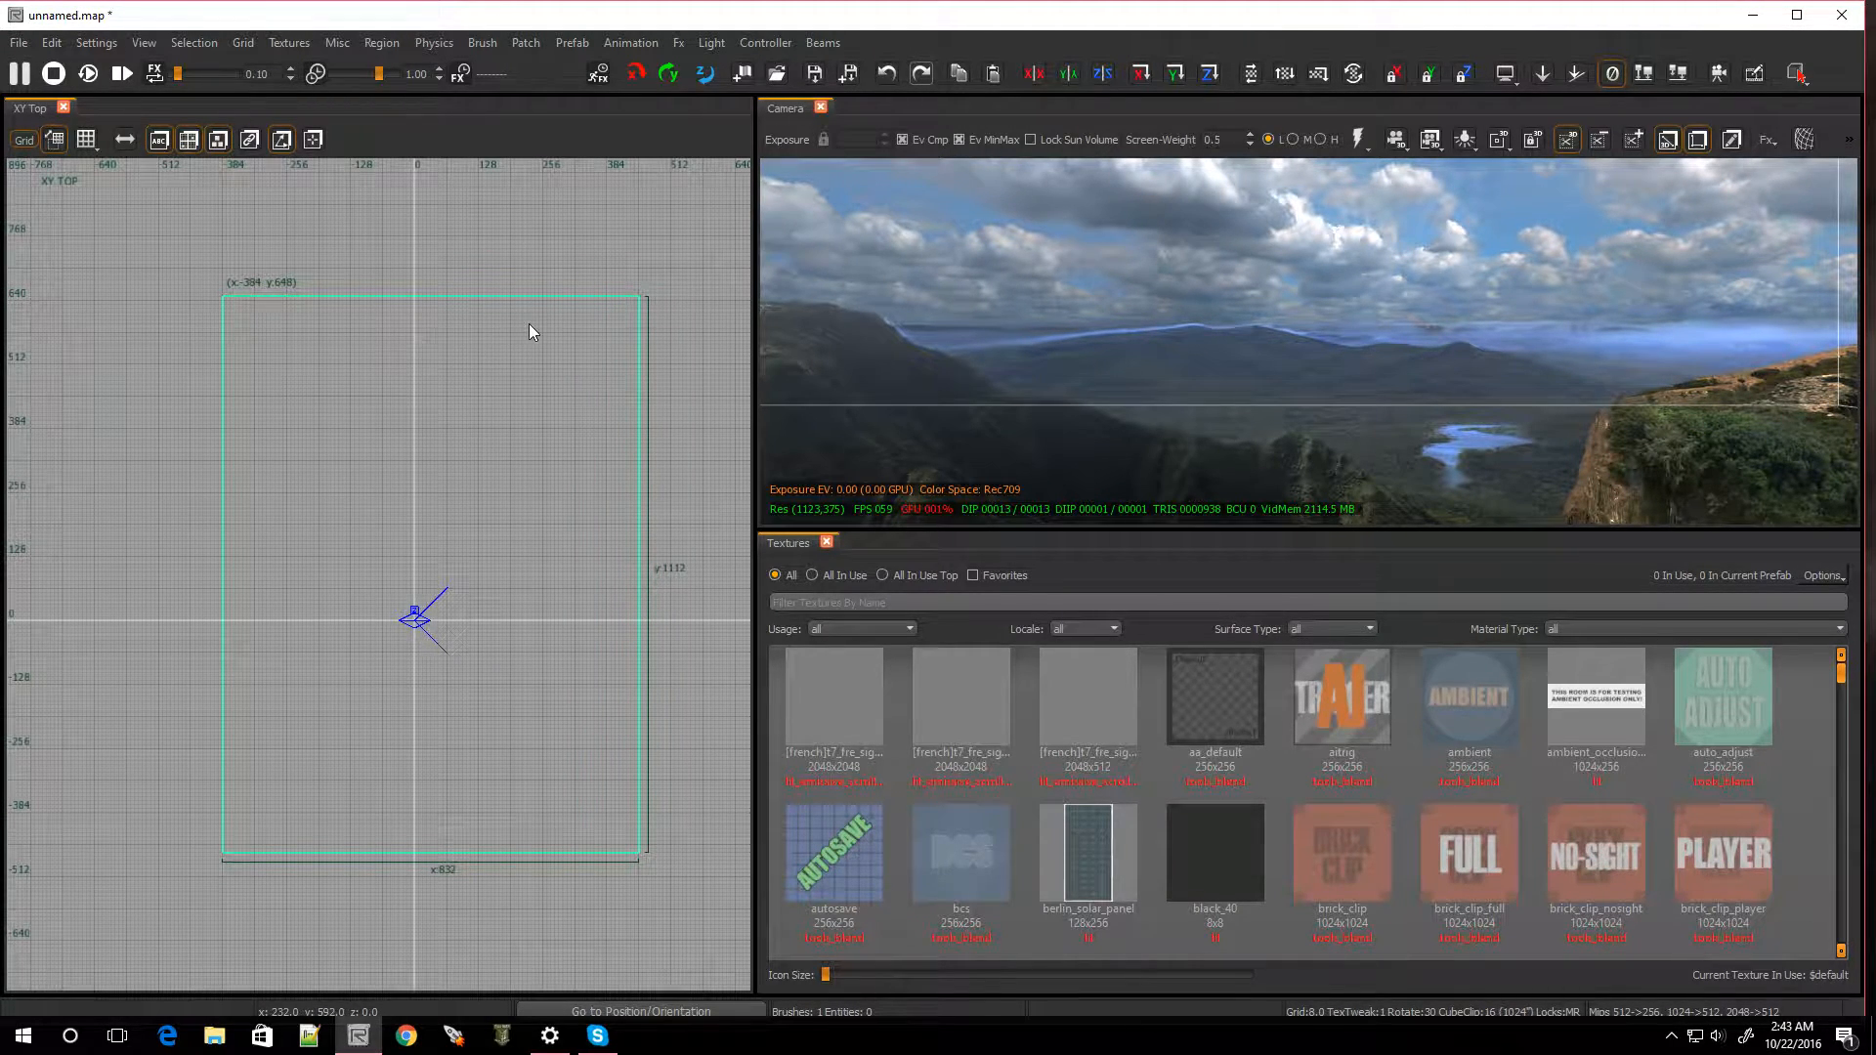
{"action": "mouse_move", "coordinate": [675, 331]}
{"action": "left_mouse_down"}
{"action": "mouse_move", "coordinate": [750, 346]}
{"action": "mouse_move", "coordinate": [698, 354]}
{"action": "left_mouse_up"}
{"action": "left_click_drag", "start_coordinate": [565, 238], "coordinate": [561, 252]}
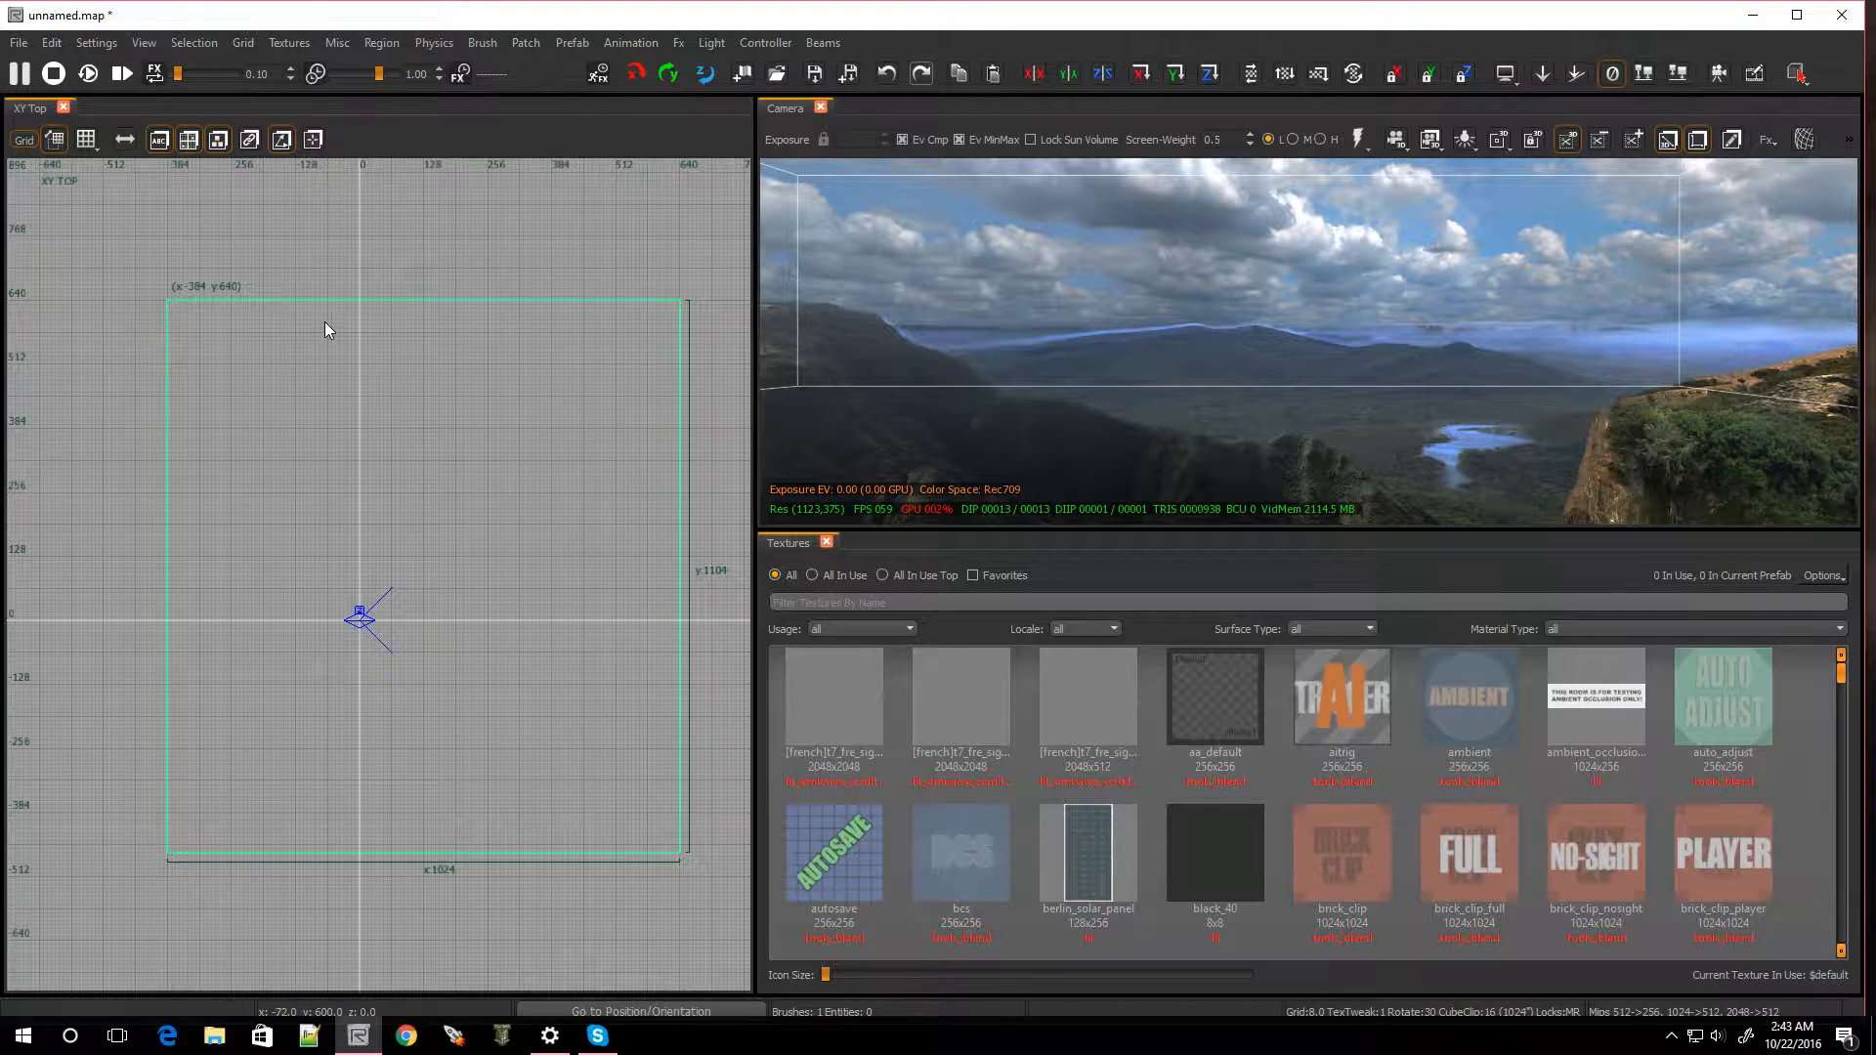
{"action": "left_click_drag", "start_coordinate": [143, 323], "coordinate": [26, 331]}
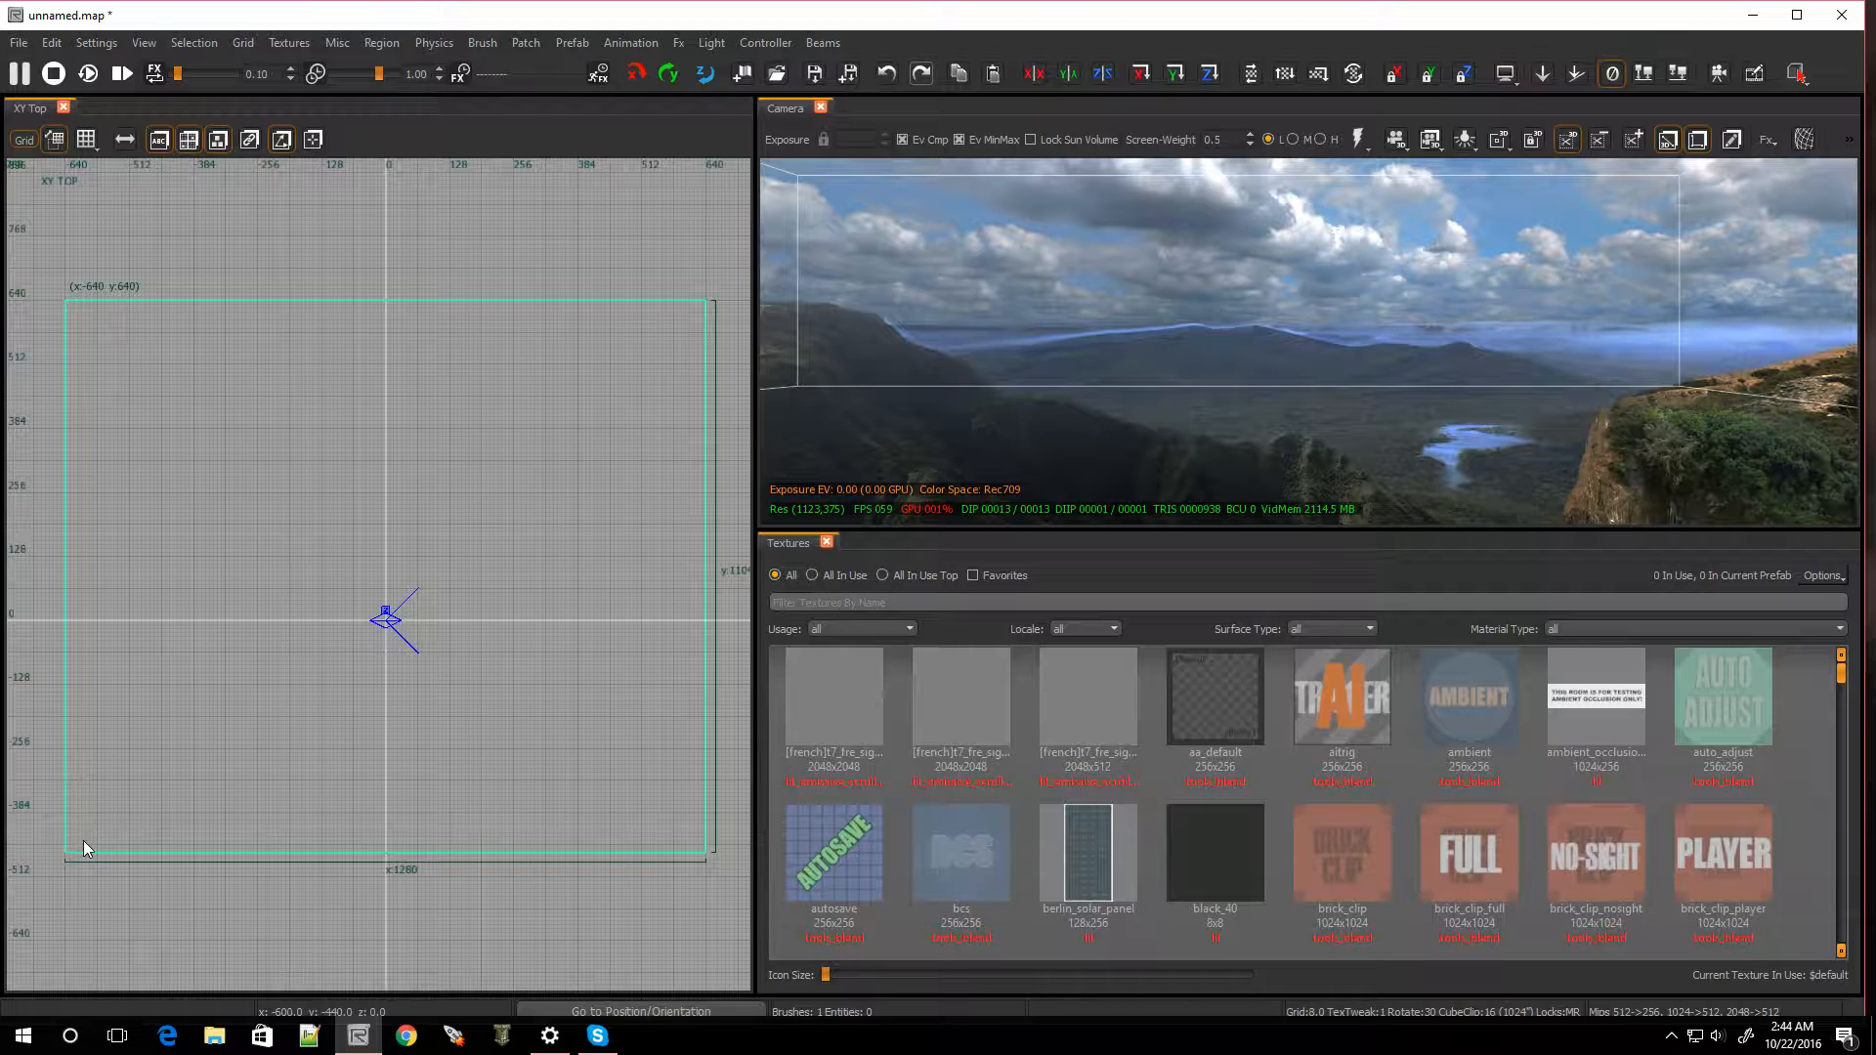
{"action": "mouse_move", "coordinate": [123, 906]}
{"action": "left_mouse_down"}
{"action": "mouse_move", "coordinate": [143, 979]}
{"action": "mouse_move", "coordinate": [139, 952]}
{"action": "mouse_move", "coordinate": [166, 952]}
{"action": "left_mouse_up"}
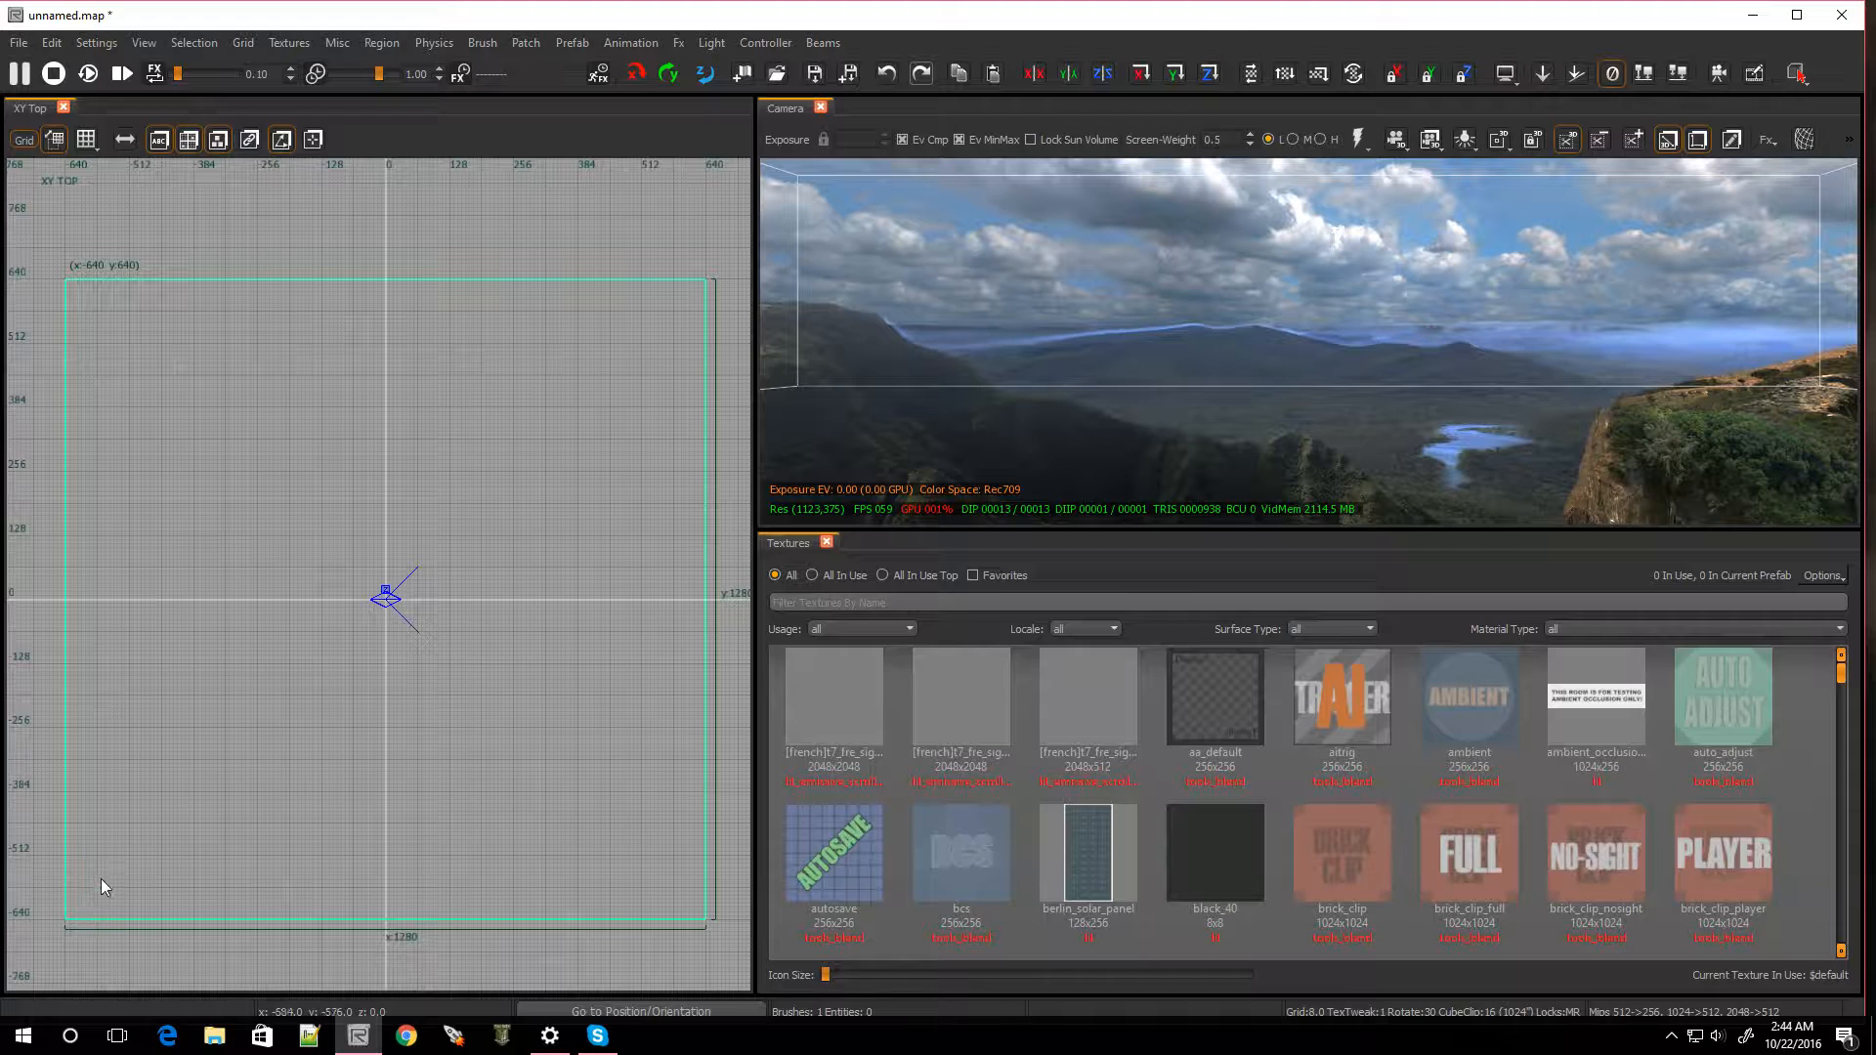
Hollow the large box brush into a room with CSG Hollow and deselect it
{"action": "key", "text": "ctrl+Tab"}
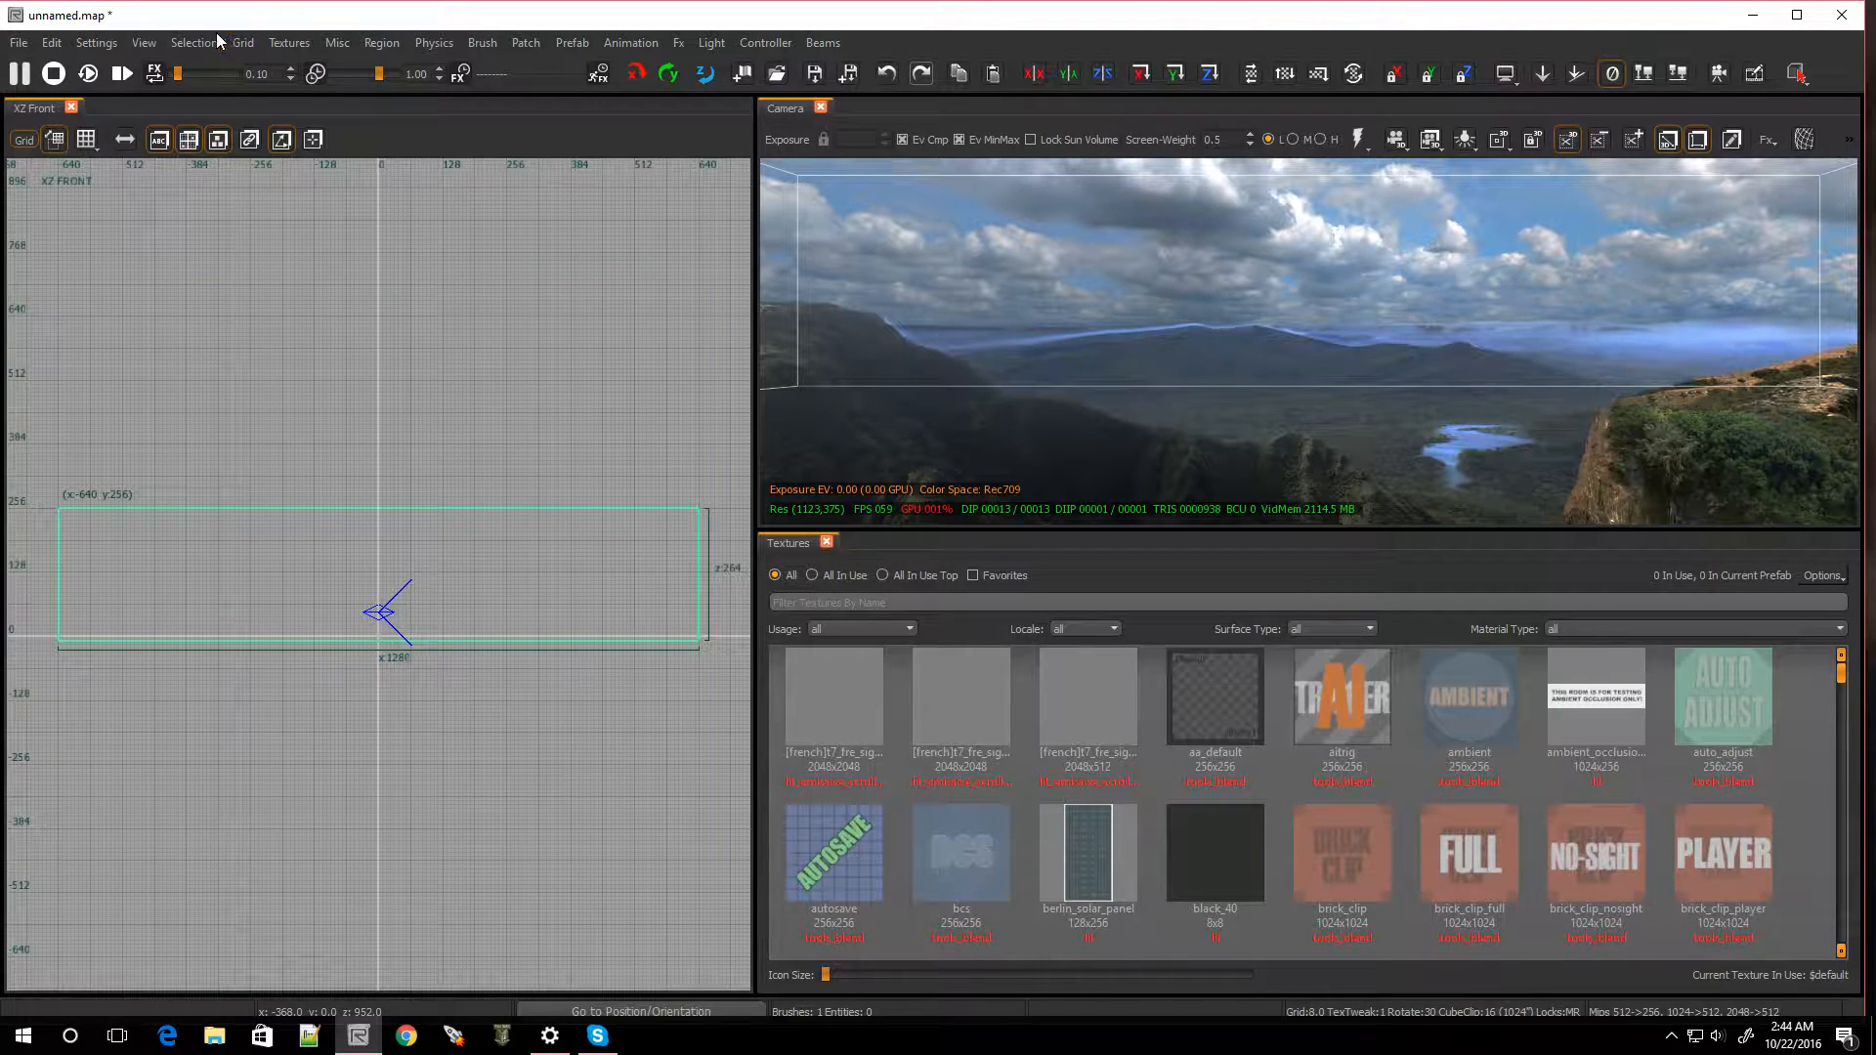
{"action": "left_click", "coordinate": [183, 39]}
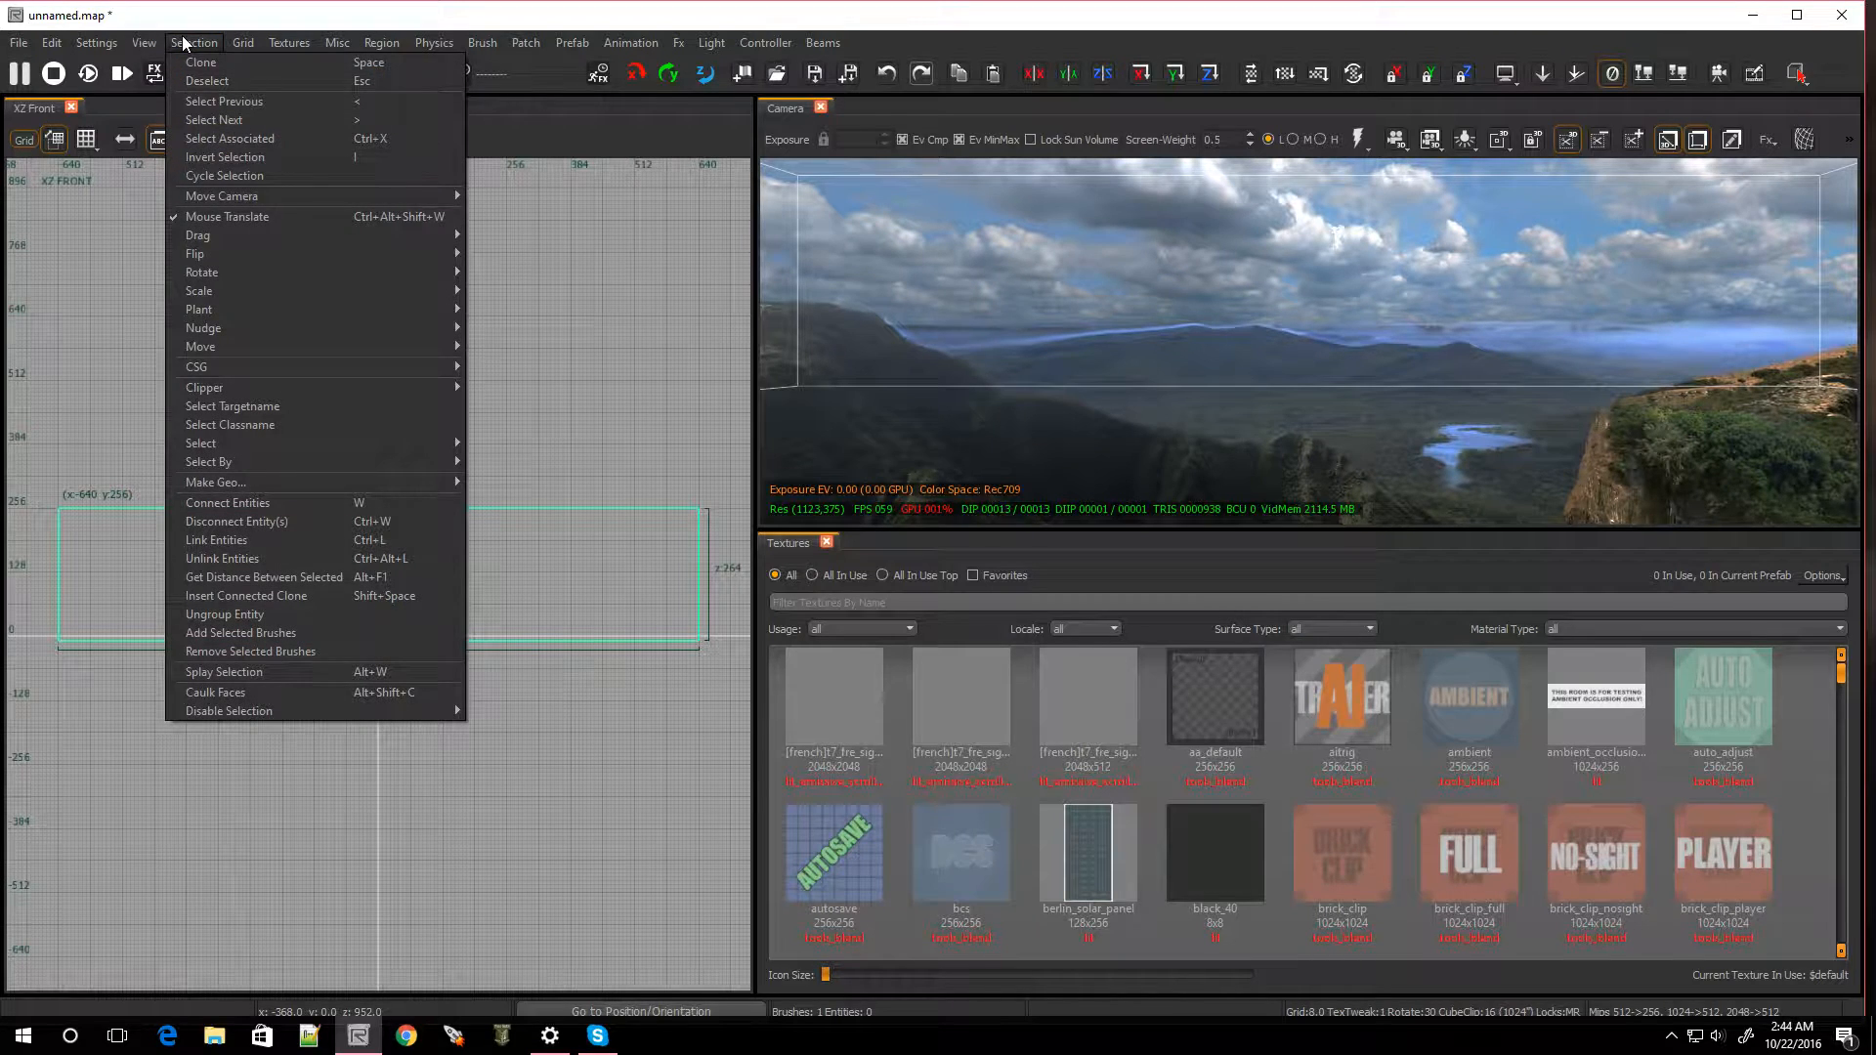
{"action": "mouse_move", "coordinate": [289, 365]}
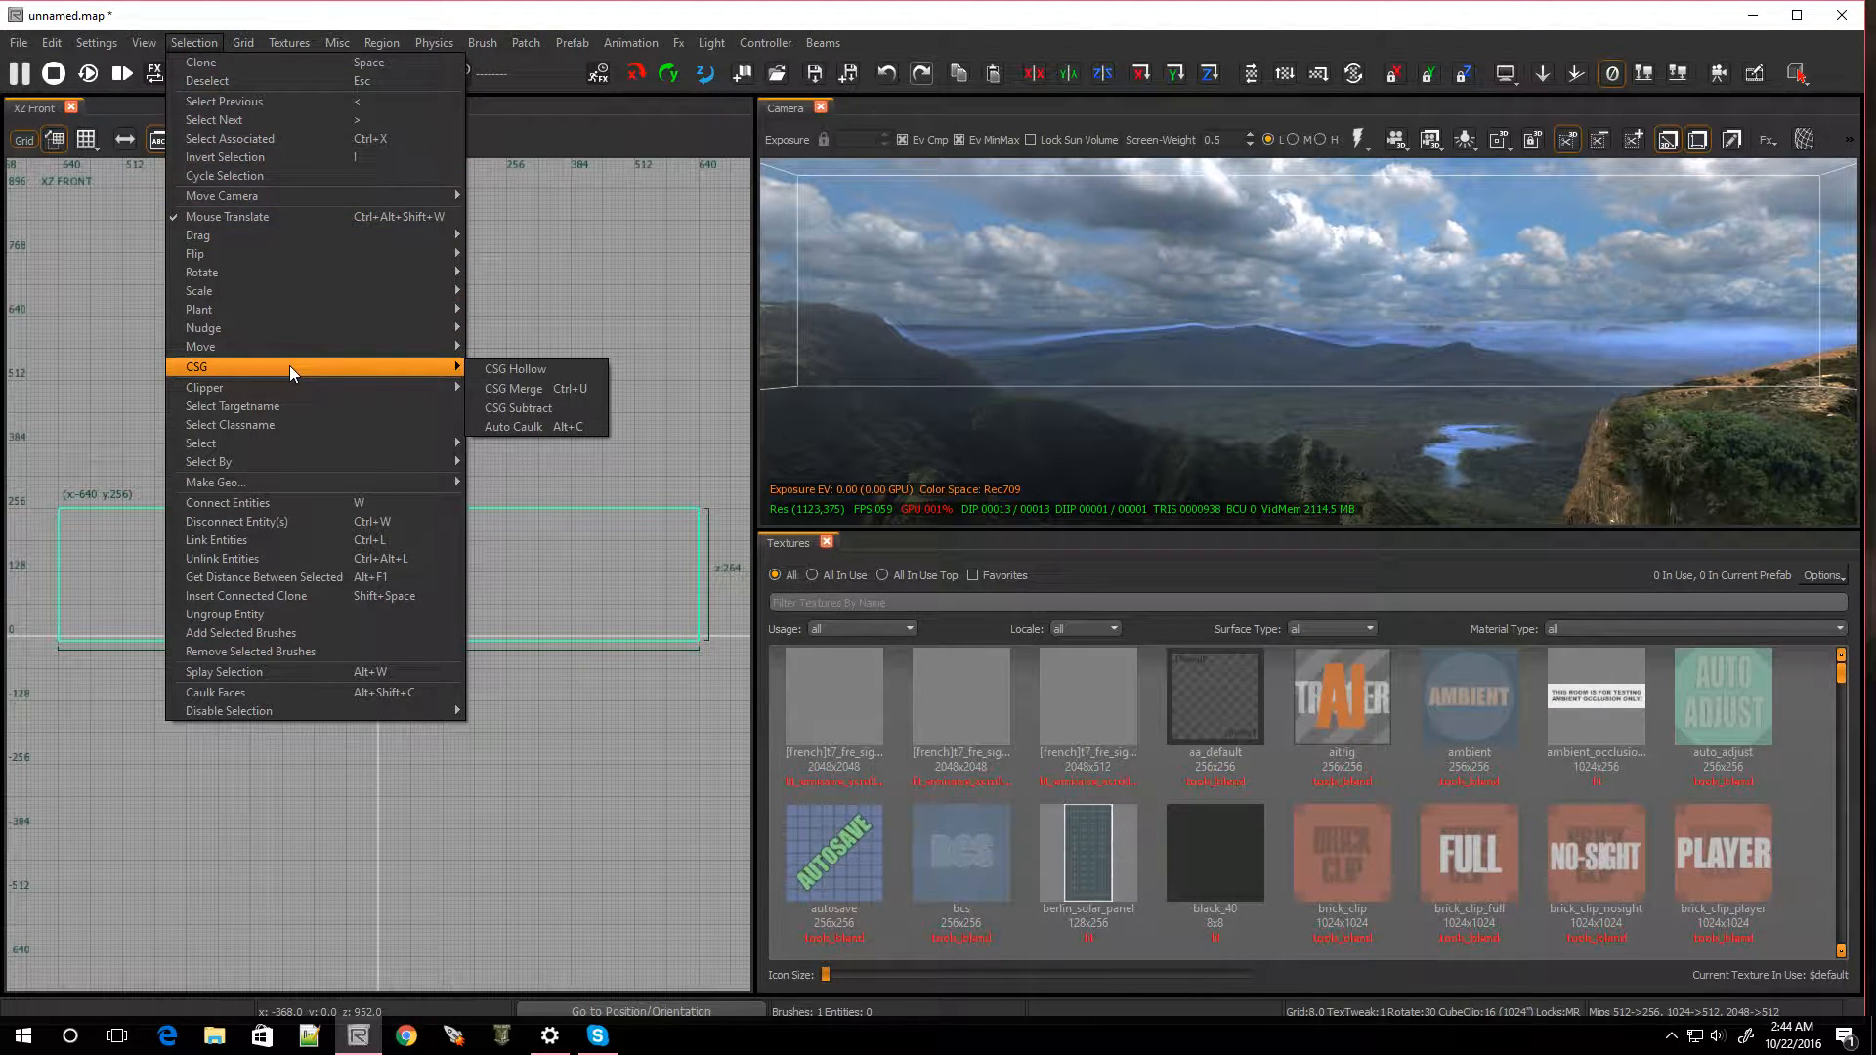
{"action": "left_click", "coordinate": [515, 368]}
{"action": "right_click_drag", "start_coordinate": [1124, 337], "coordinate": [1217, 293]}
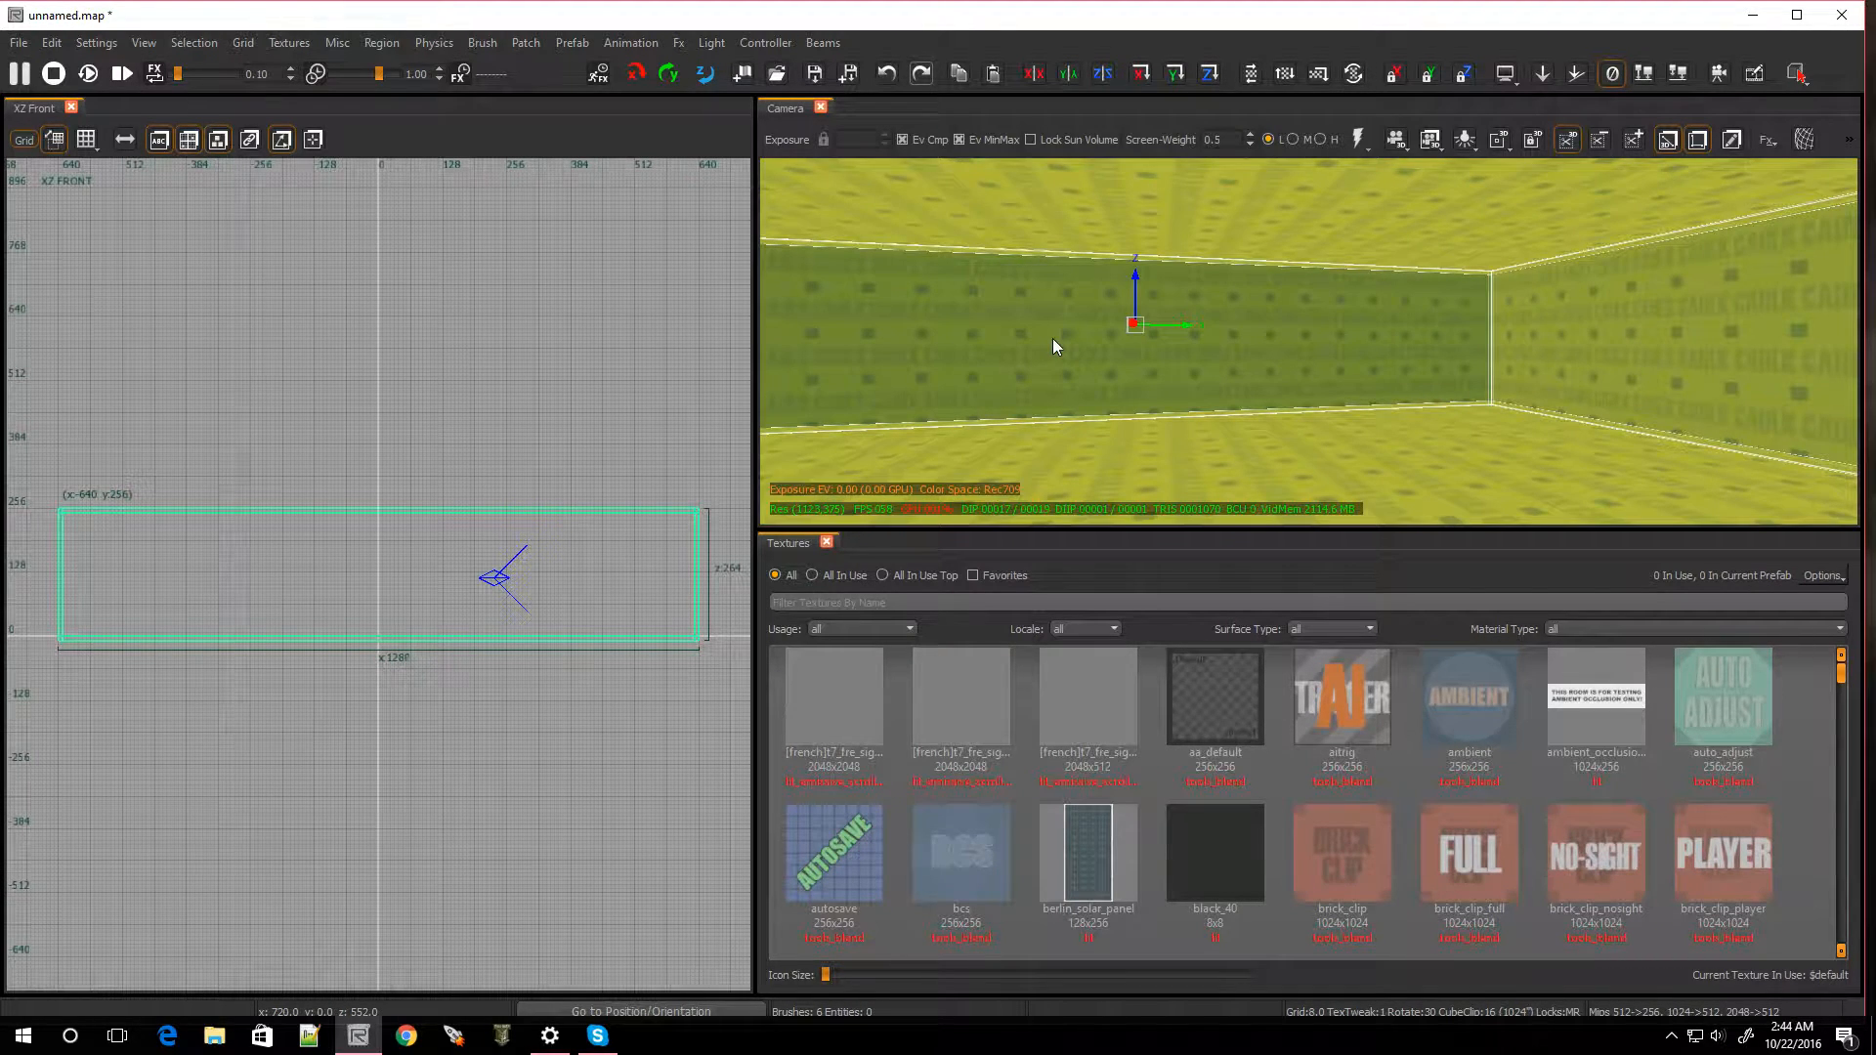
{"action": "mouse_move", "coordinate": [1055, 344]}
{"action": "right_mouse_down"}
{"action": "mouse_move", "coordinate": [1270, 337]}
{"action": "mouse_move", "coordinate": [1017, 347]}
{"action": "mouse_move", "coordinate": [1329, 420]}
{"action": "right_mouse_up"}
{"action": "key", "text": "Escape"}
Look around inside the hollowed room, then select all of its brushes and delete them
{"action": "right_click_drag", "start_coordinate": [1403, 483], "coordinate": [1563, 449]}
{"action": "right_click_drag", "start_coordinate": [1348, 401], "coordinate": [1221, 391]}
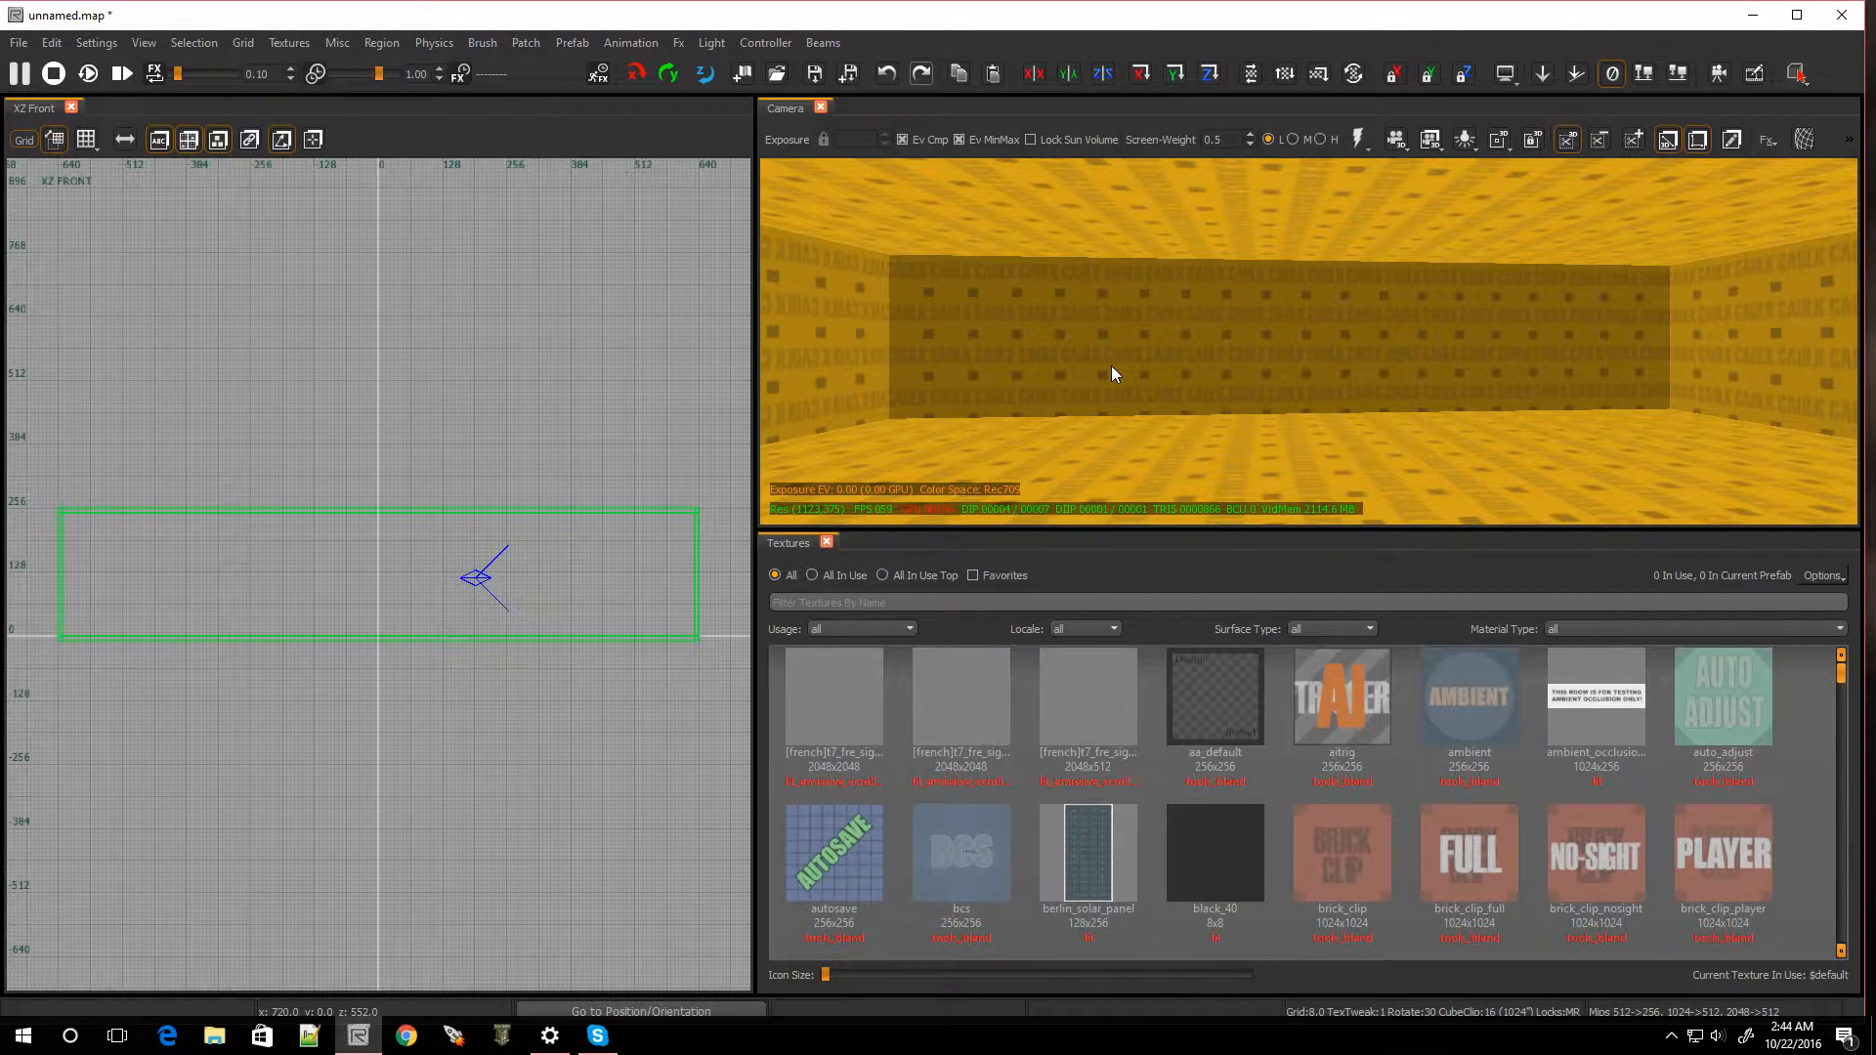
{"action": "mouse_move", "coordinate": [1111, 365]}
{"action": "right_mouse_down"}
{"action": "mouse_move", "coordinate": [880, 365]}
{"action": "mouse_move", "coordinate": [1270, 366]}
{"action": "mouse_move", "coordinate": [1080, 377]}
{"action": "right_mouse_up"}
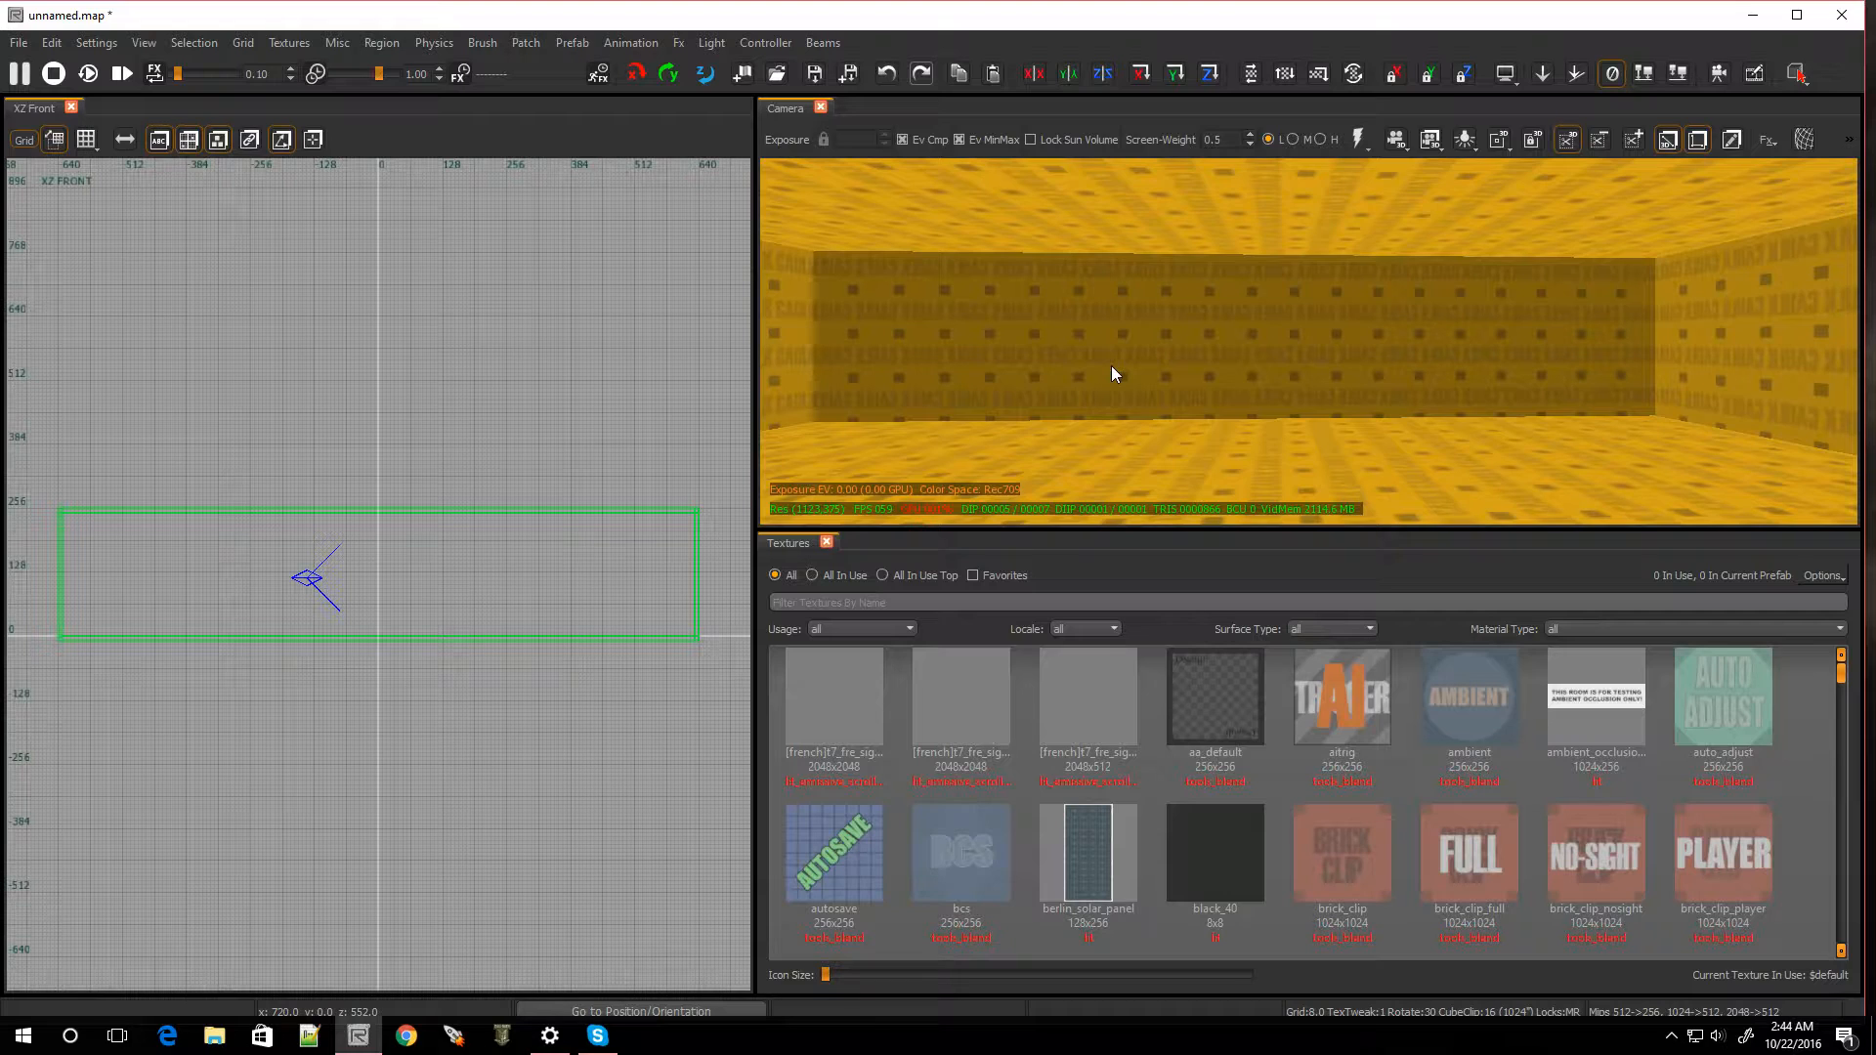
{"action": "left_click", "coordinate": [1112, 371], "text": "shift"}
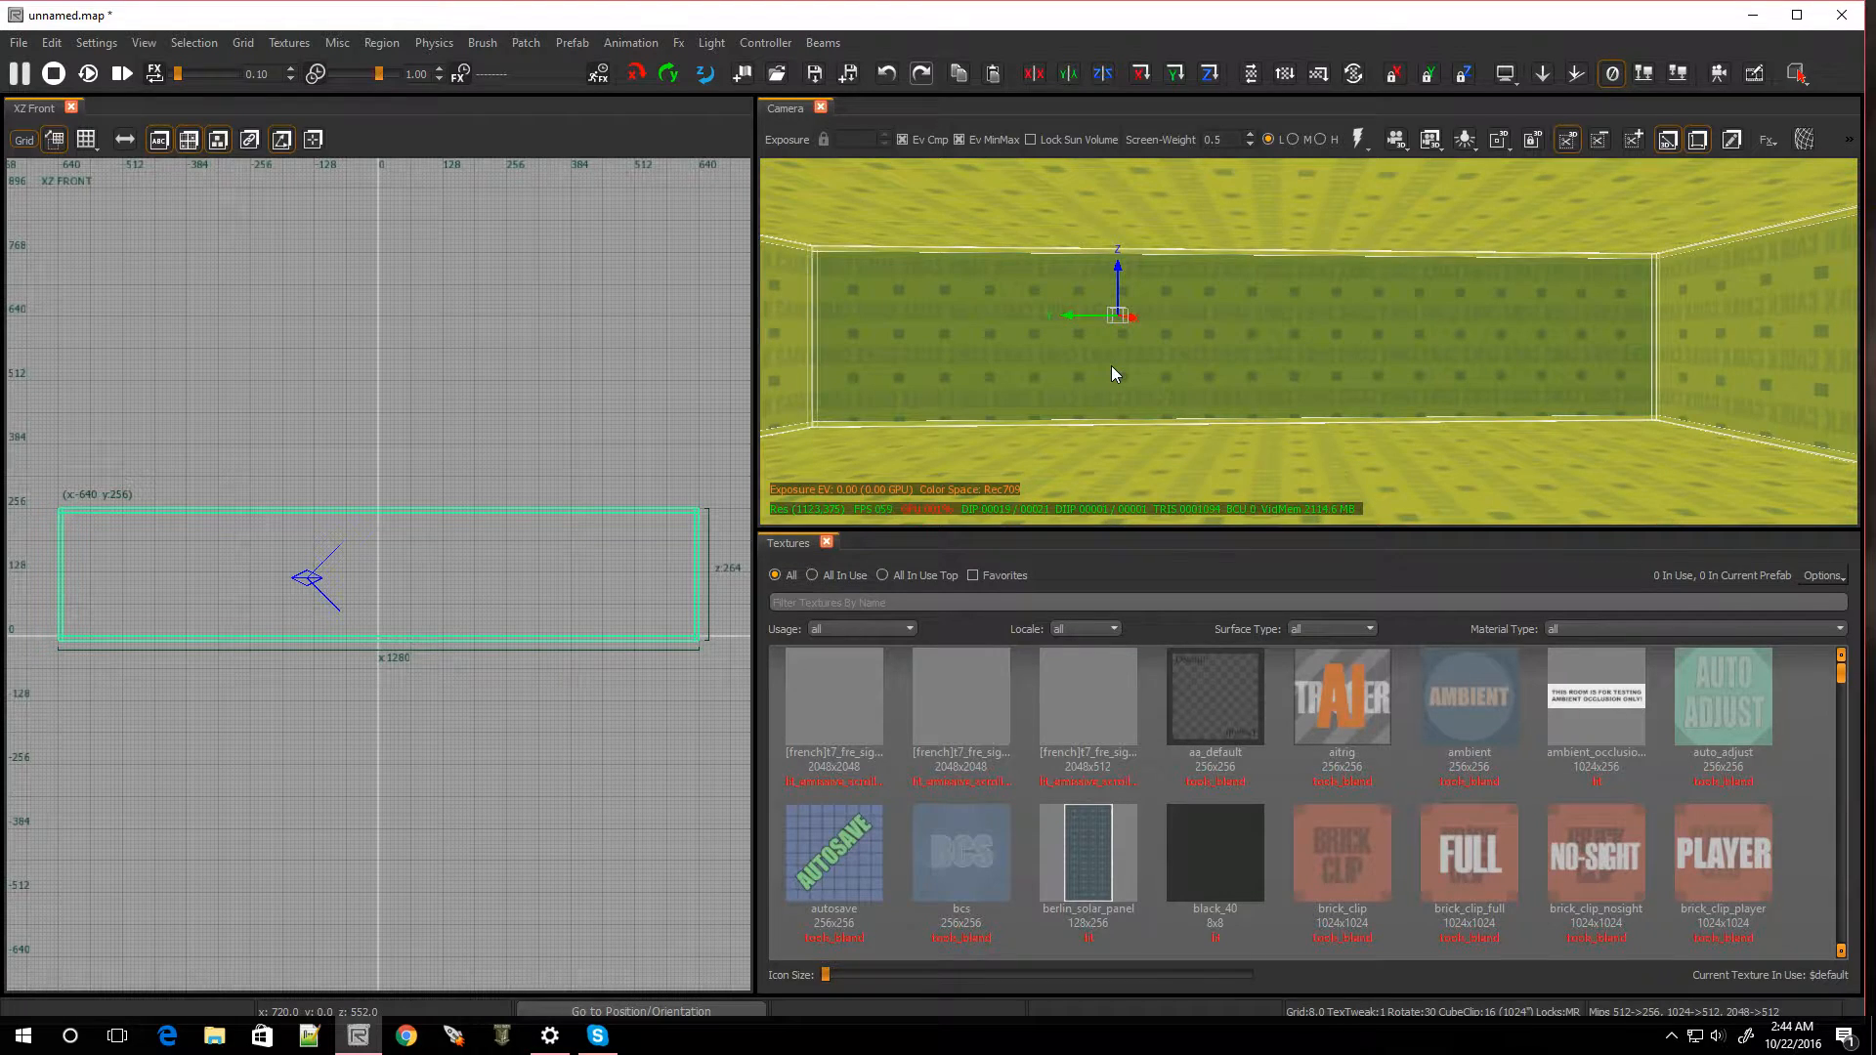
{"action": "key", "text": "BackSpace"}
Draw a new brush 16 units wide and 64 units tall in the XZ Front view, with its corner at x 64, z 256
{"action": "scroll", "coordinate": [440, 536], "scroll_direction": "up", "scroll_amount": 2}
{"action": "scroll", "coordinate": [455, 565], "scroll_direction": "up", "scroll_amount": 3}
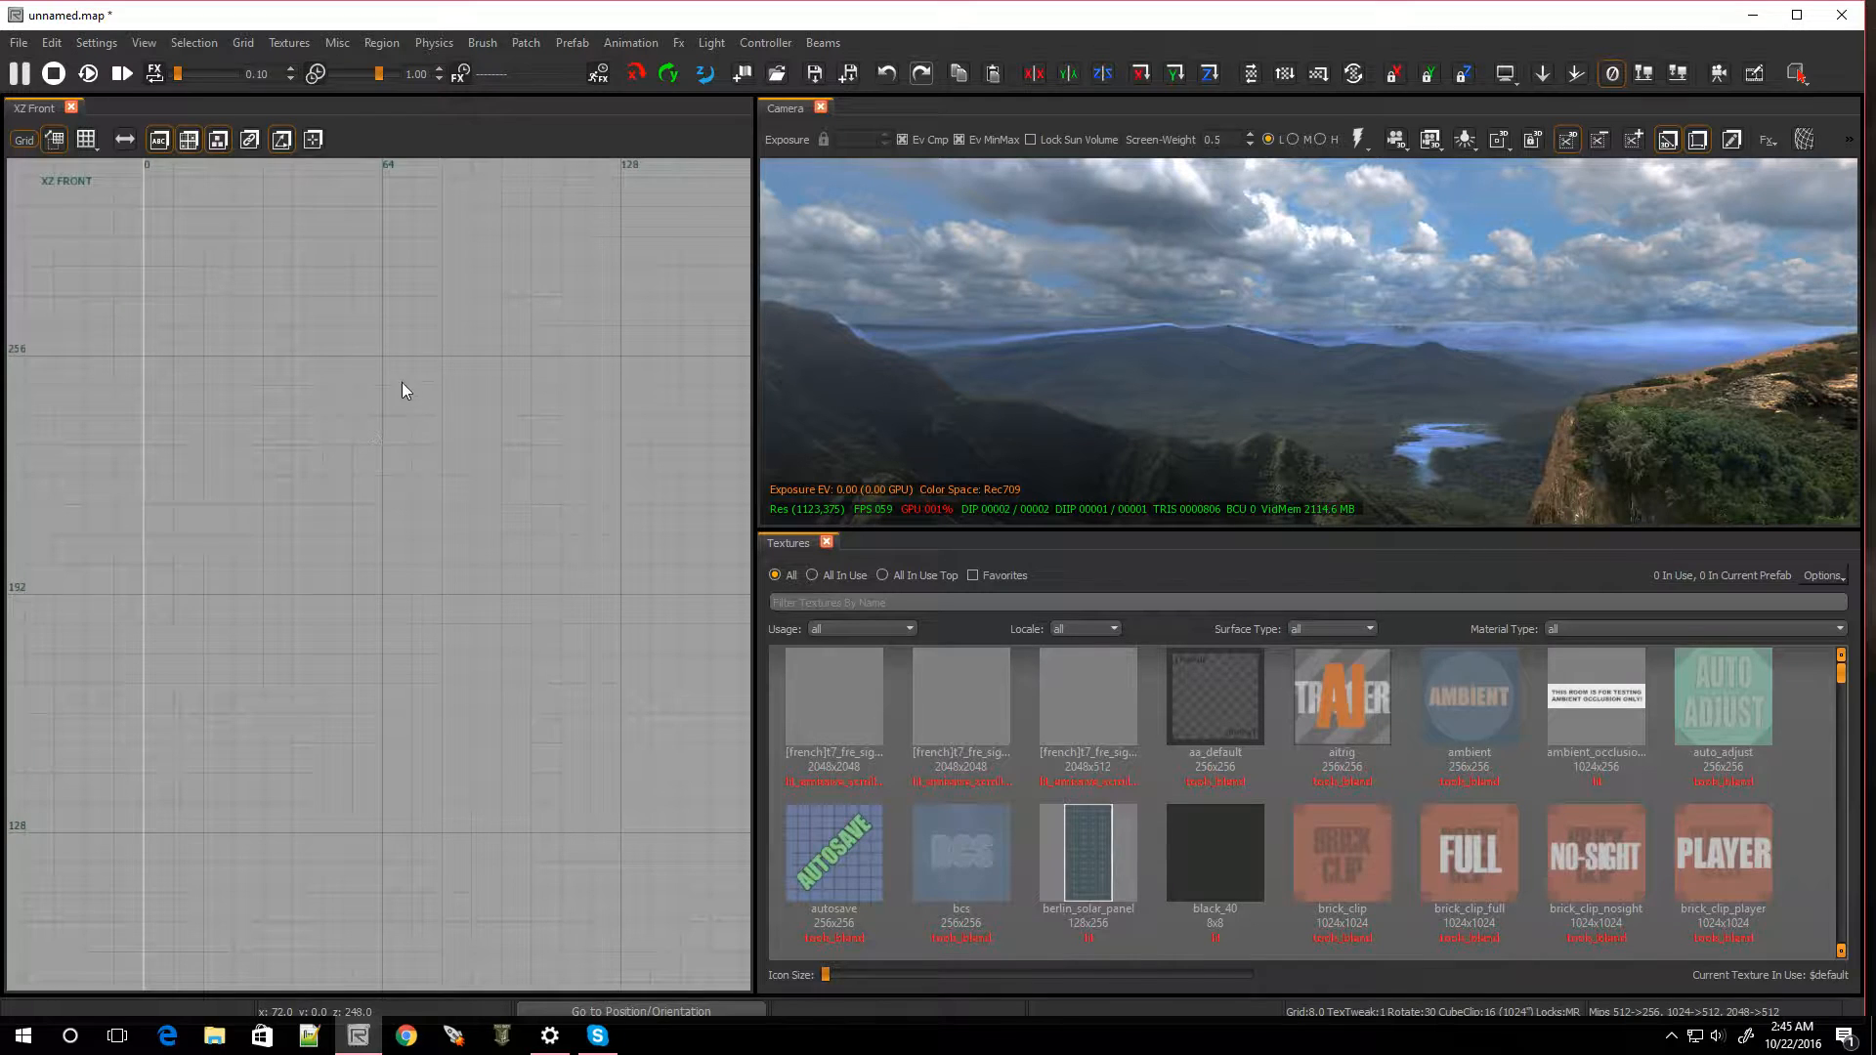
{"action": "mouse_move", "coordinate": [384, 356]}
{"action": "left_mouse_down"}
{"action": "mouse_move", "coordinate": [443, 401]}
{"action": "mouse_move", "coordinate": [414, 420]}
{"action": "mouse_move", "coordinate": [404, 632]}
{"action": "mouse_move", "coordinate": [393, 567]}
{"action": "left_mouse_up"}
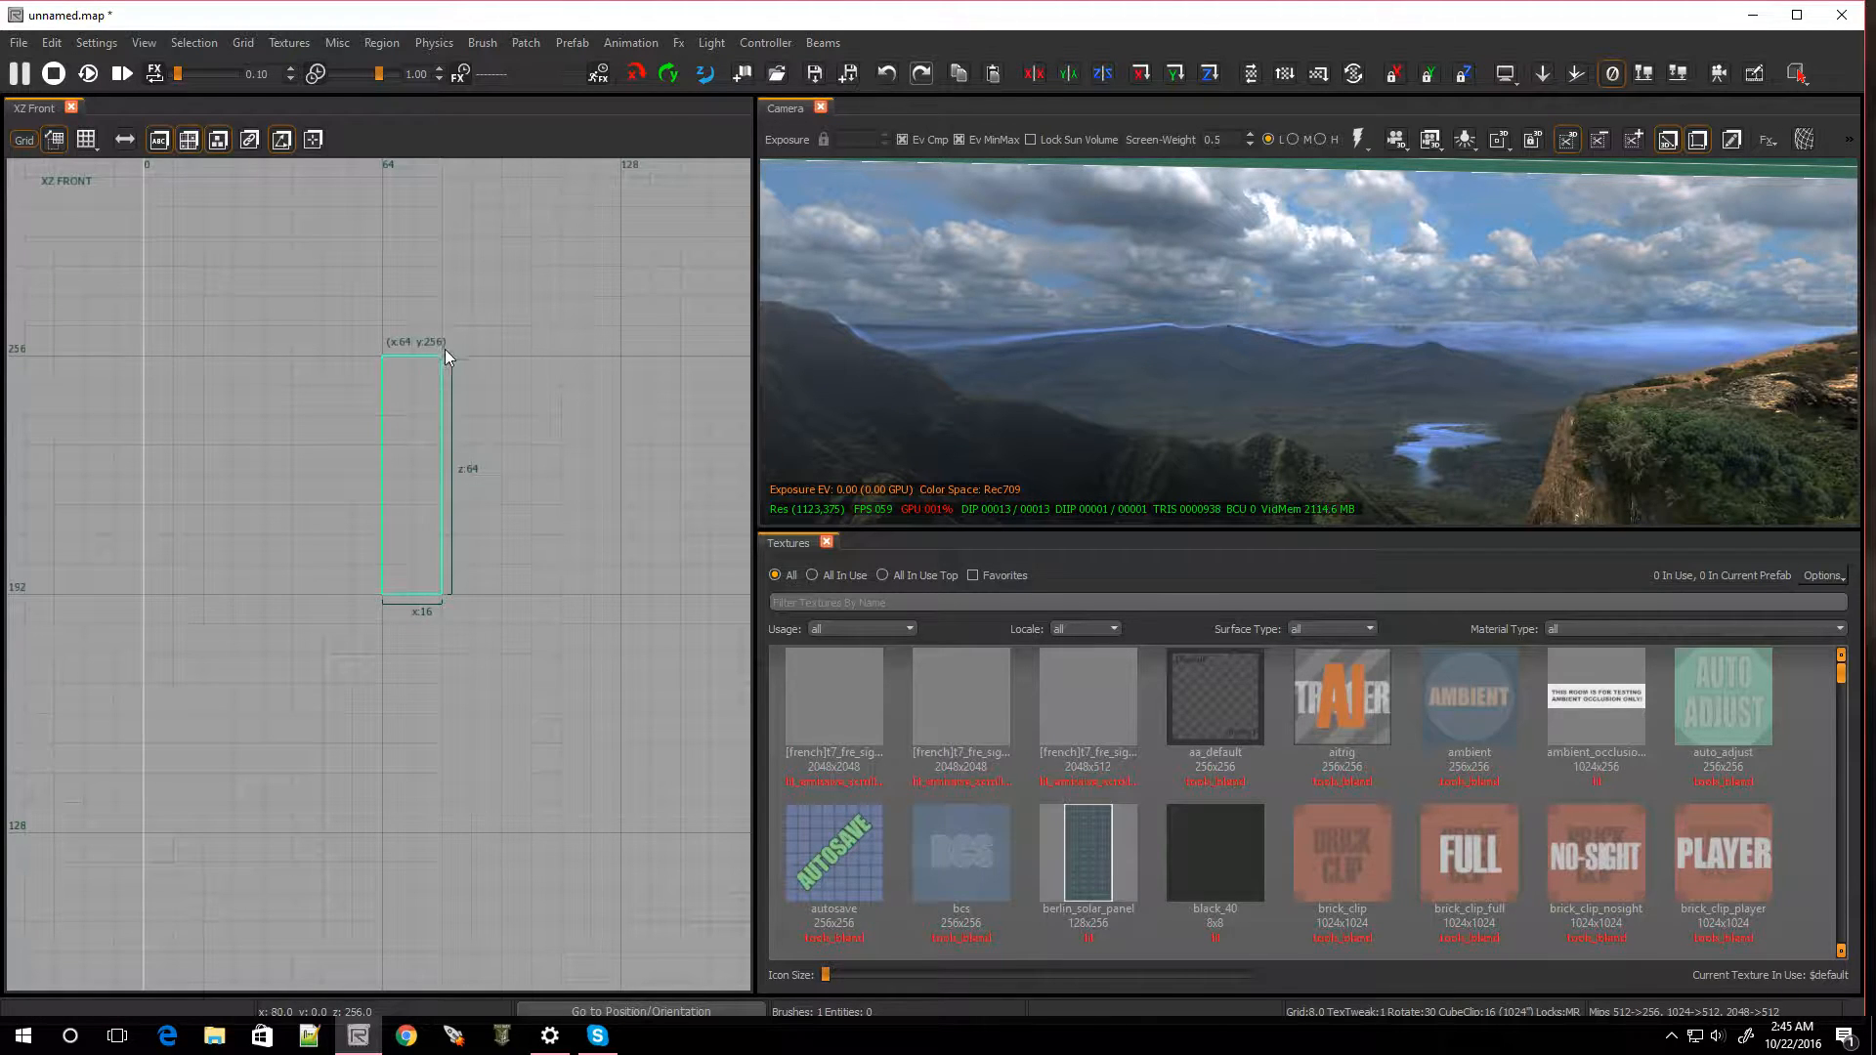
Reduce the brush's height to 2 units above z 192, using a grid size of 2 for the final resize
{"action": "key", "text": "ctrl+Tab"}
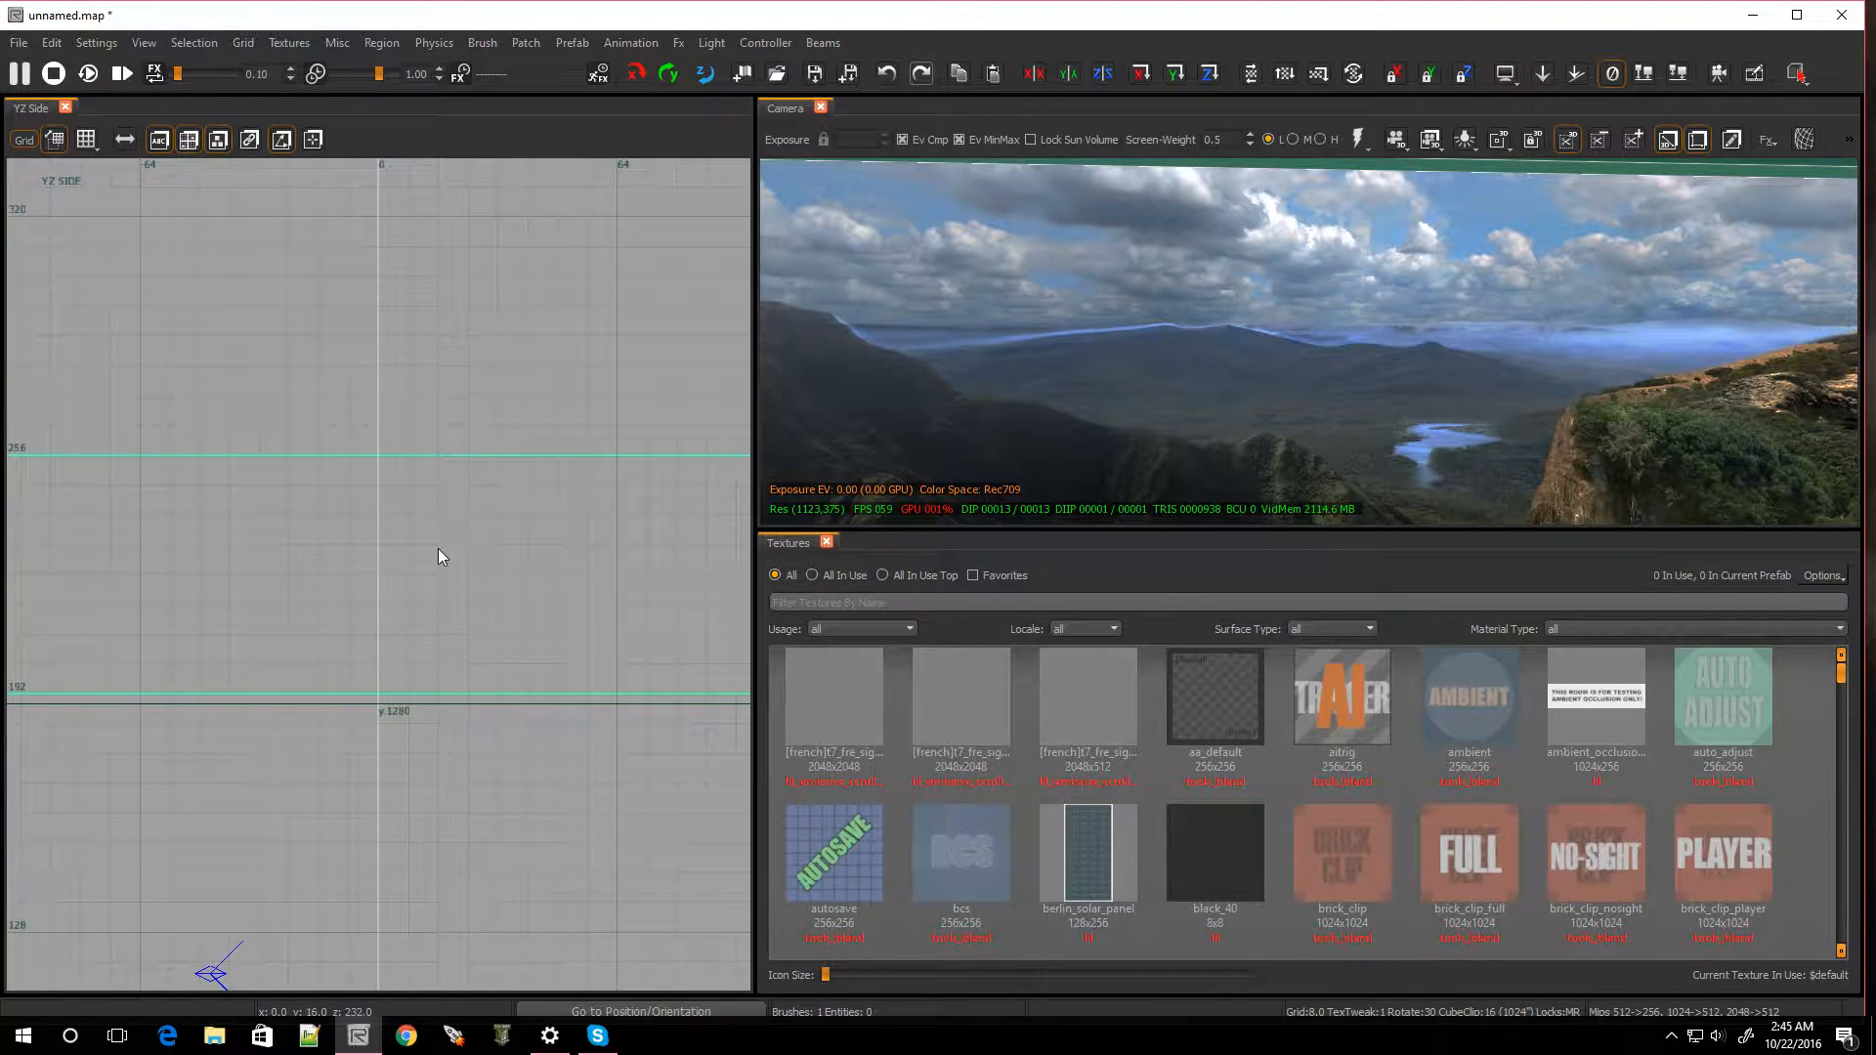
{"action": "scroll", "coordinate": [438, 548], "scroll_direction": "down", "scroll_amount": 3}
{"action": "scroll", "coordinate": [430, 562], "scroll_direction": "up", "scroll_amount": 4}
{"action": "key", "text": "ctrl+Tab"}
{"action": "scroll", "coordinate": [401, 587], "scroll_direction": "up", "scroll_amount": 3}
{"action": "scroll", "coordinate": [360, 528], "scroll_direction": "up", "scroll_amount": 2}
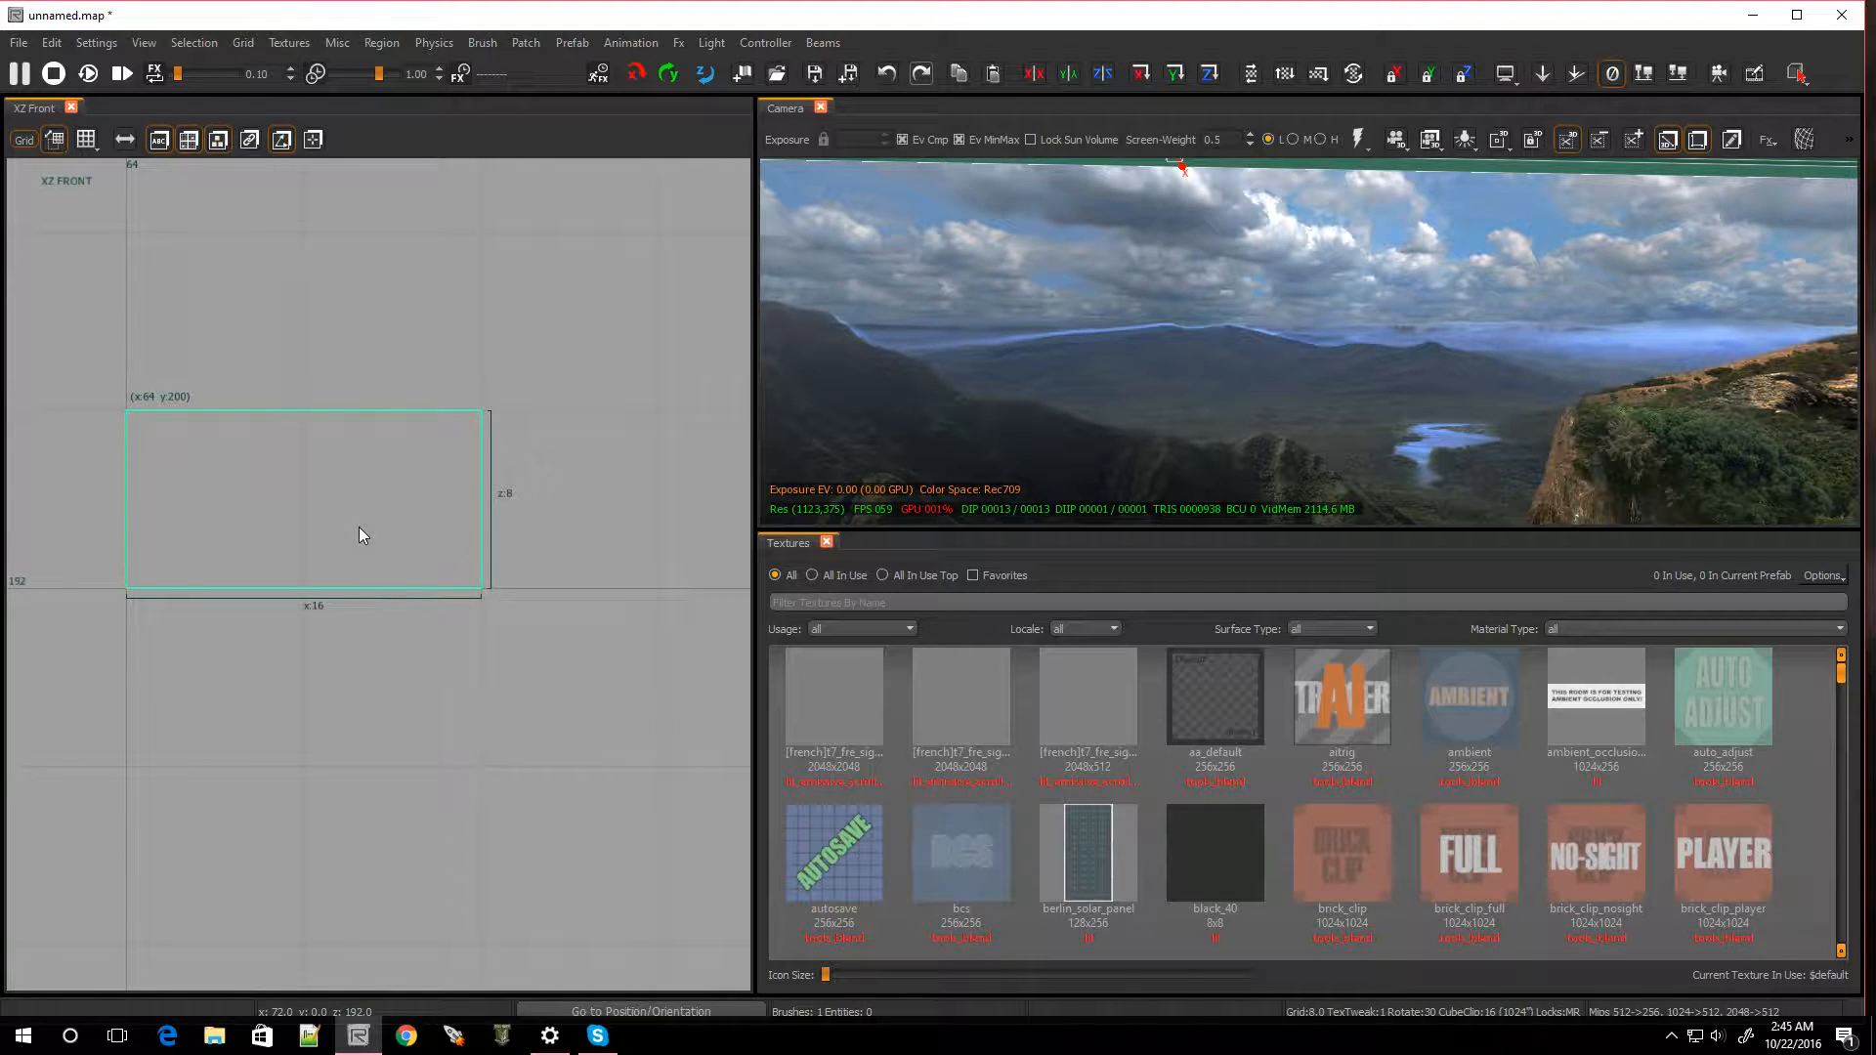
{"action": "key", "text": "2"}
{"action": "left_click_drag", "start_coordinate": [326, 326], "coordinate": [339, 527]}
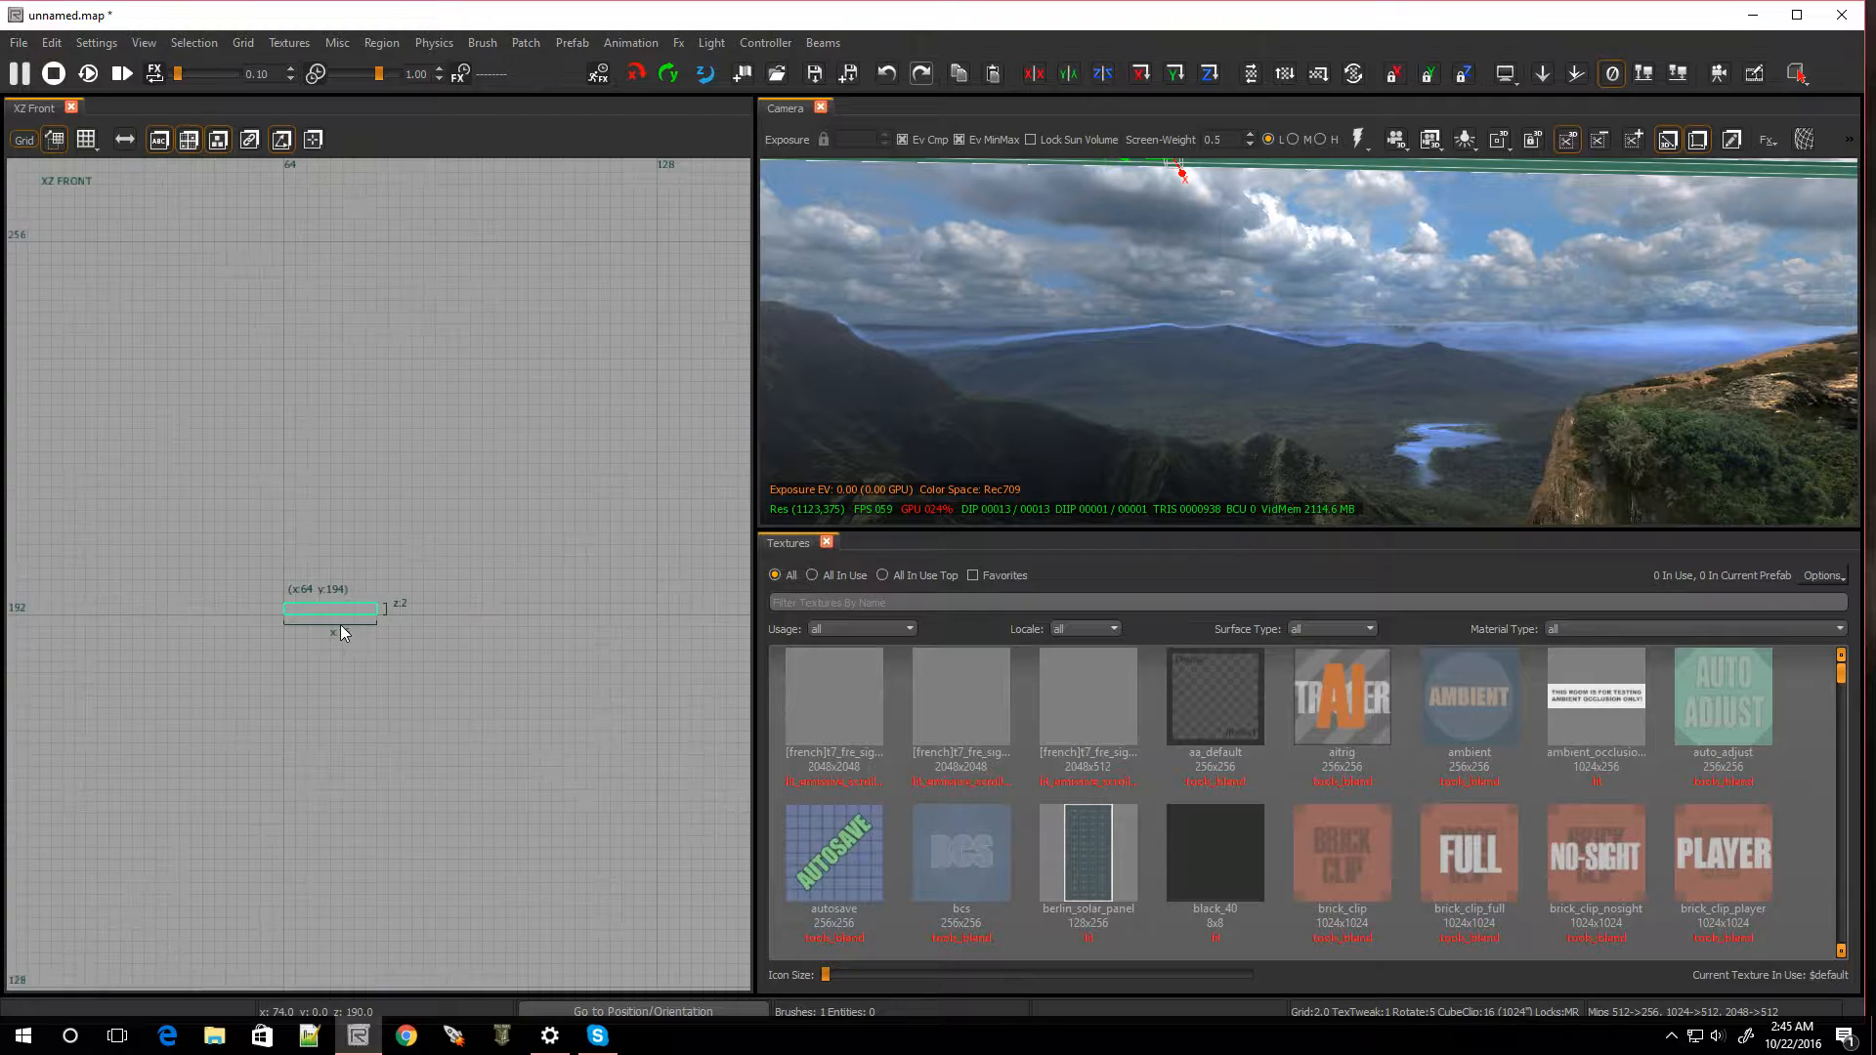
Shorten the brush in the XY Top view to about 714 units long, undoing the resize that also widened it
{"action": "key", "text": "ctrl+Tab"}
{"action": "scroll", "coordinate": [340, 625], "scroll_direction": "down", "scroll_amount": 5}
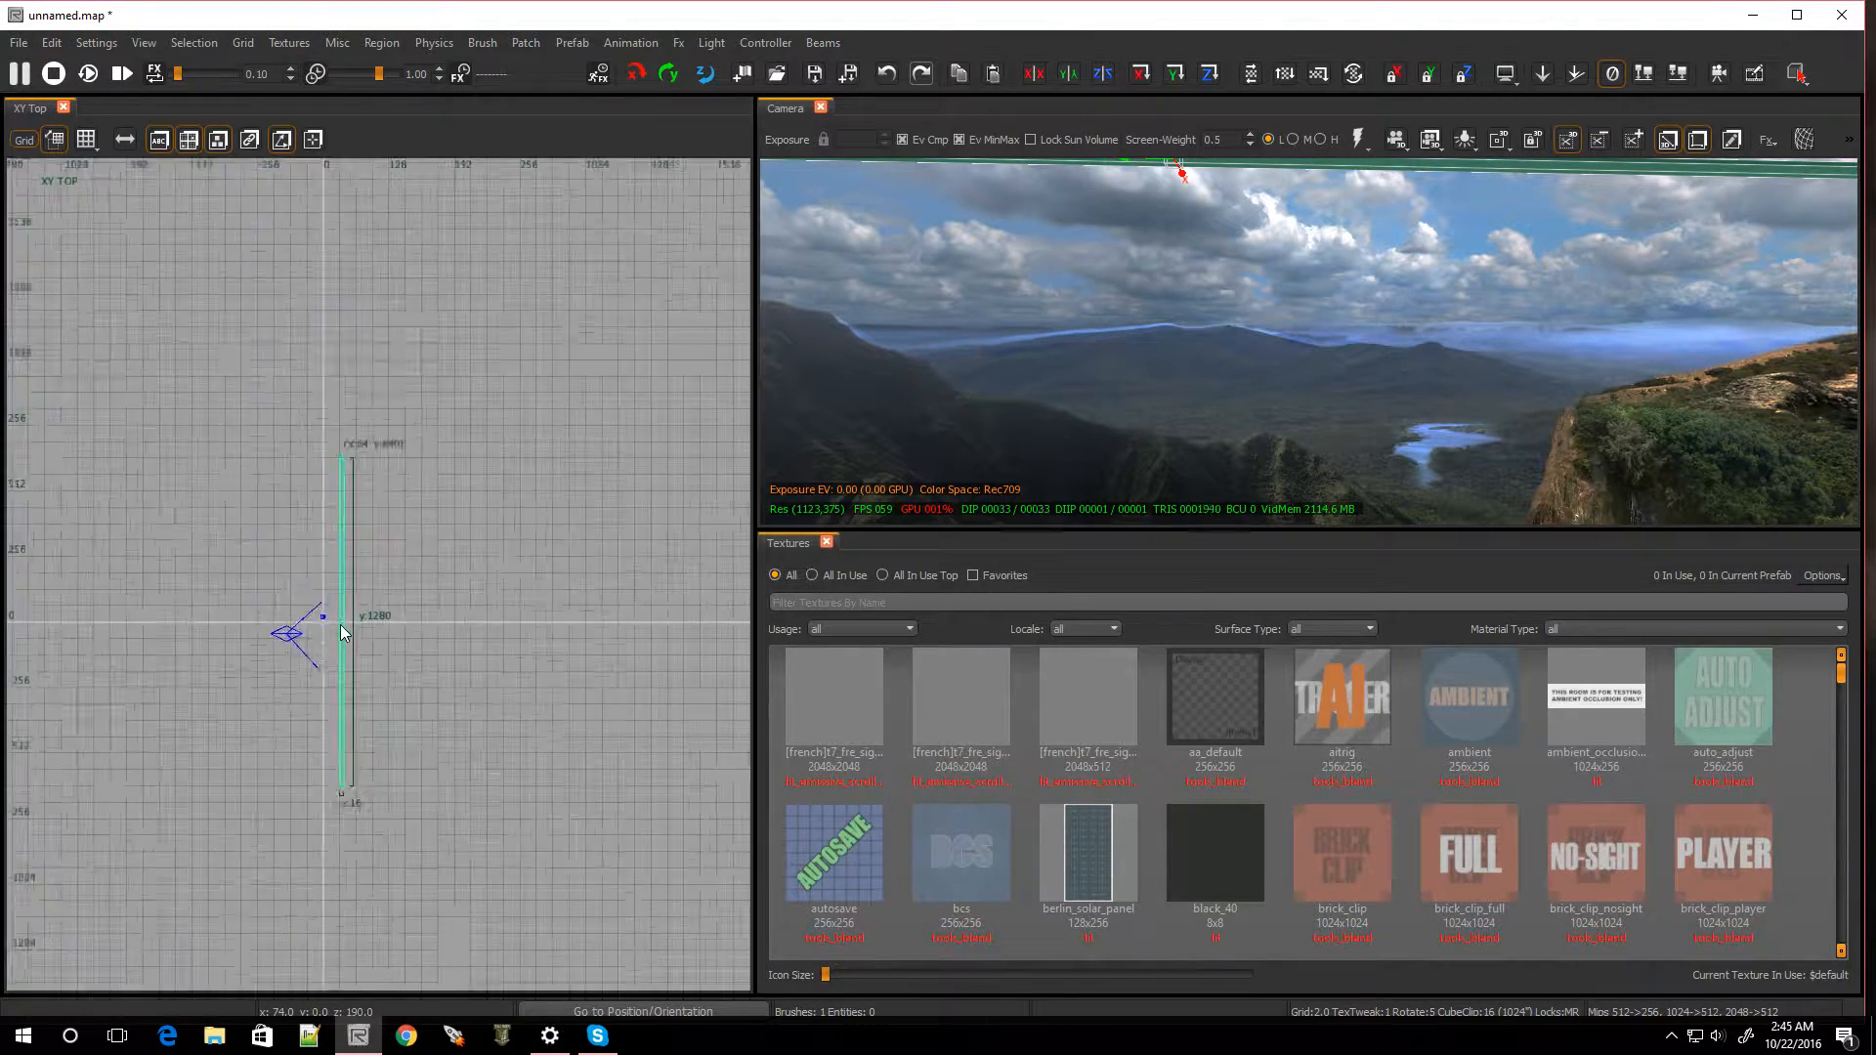
{"action": "mouse_move", "coordinate": [342, 293]}
{"action": "left_mouse_down"}
{"action": "mouse_move", "coordinate": [380, 521]}
{"action": "mouse_move", "coordinate": [354, 534]}
{"action": "left_mouse_up"}
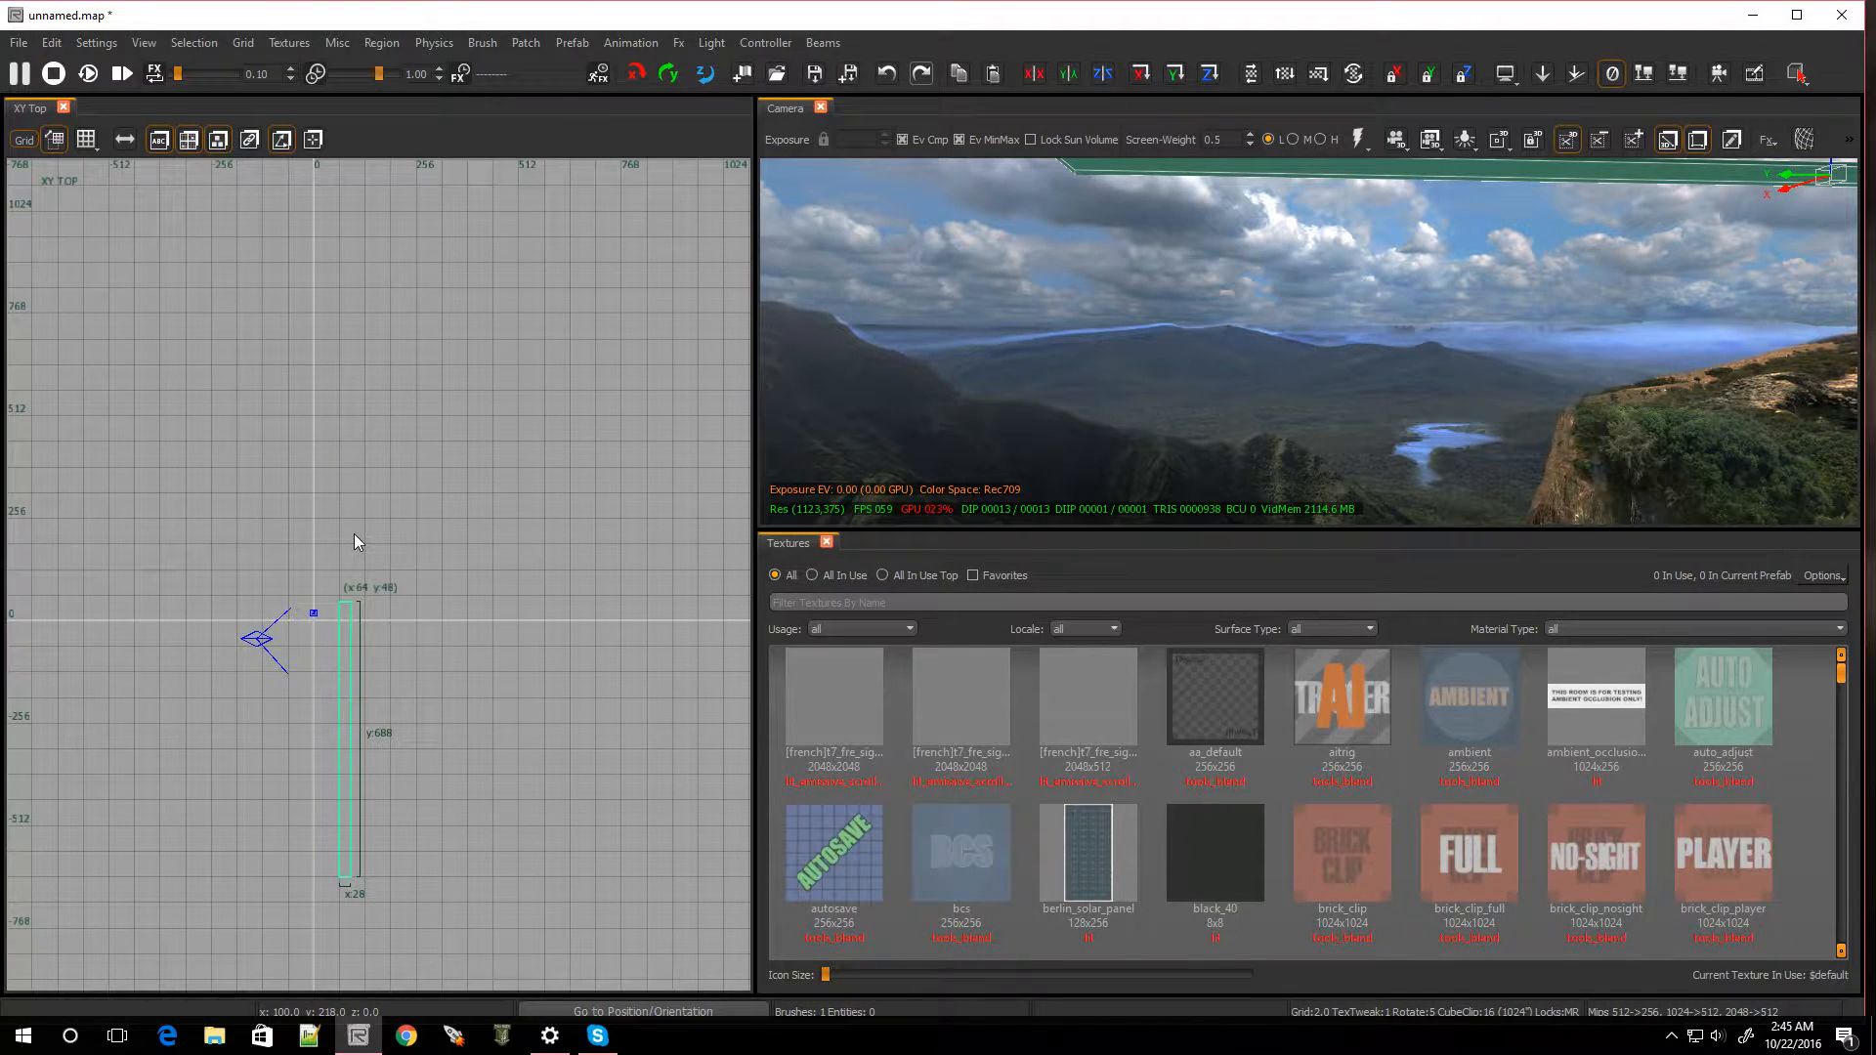
{"action": "key", "text": "ctrl+z"}
Set the grid size to 8 and adjust both ends of the brush in the top view until it is 66 units long
{"action": "key", "text": "4"}
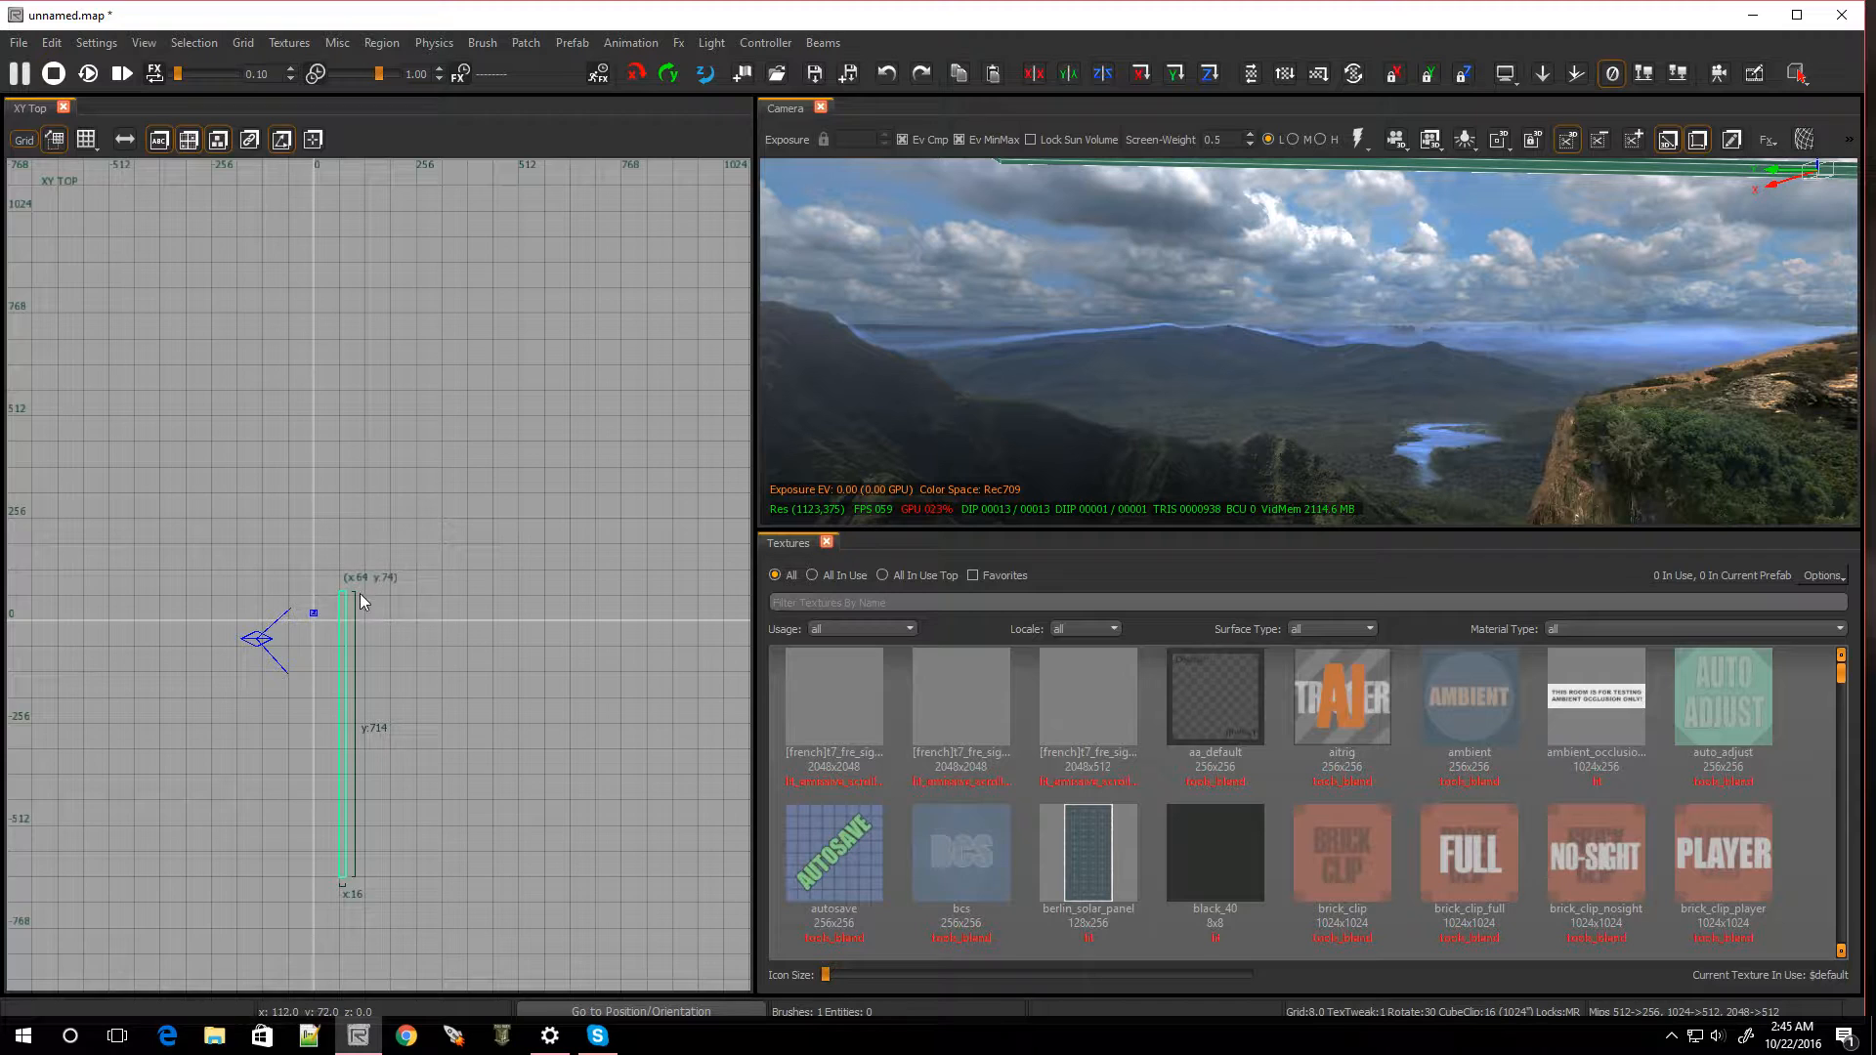
{"action": "scroll", "coordinate": [359, 594], "scroll_direction": "up", "scroll_amount": 5}
{"action": "mouse_move", "coordinate": [301, 516]}
{"action": "left_mouse_down"}
{"action": "mouse_move", "coordinate": [311, 537]}
{"action": "mouse_move", "coordinate": [301, 456]}
{"action": "left_mouse_up"}
{"action": "scroll", "coordinate": [318, 600], "scroll_direction": "down", "scroll_amount": 5}
{"action": "mouse_move", "coordinate": [318, 946]}
{"action": "left_mouse_down"}
{"action": "mouse_move", "coordinate": [349, 684]}
{"action": "mouse_move", "coordinate": [342, 655]}
{"action": "mouse_move", "coordinate": [313, 666]}
{"action": "left_mouse_up"}
{"action": "scroll", "coordinate": [317, 657], "scroll_direction": "up", "scroll_amount": 5}
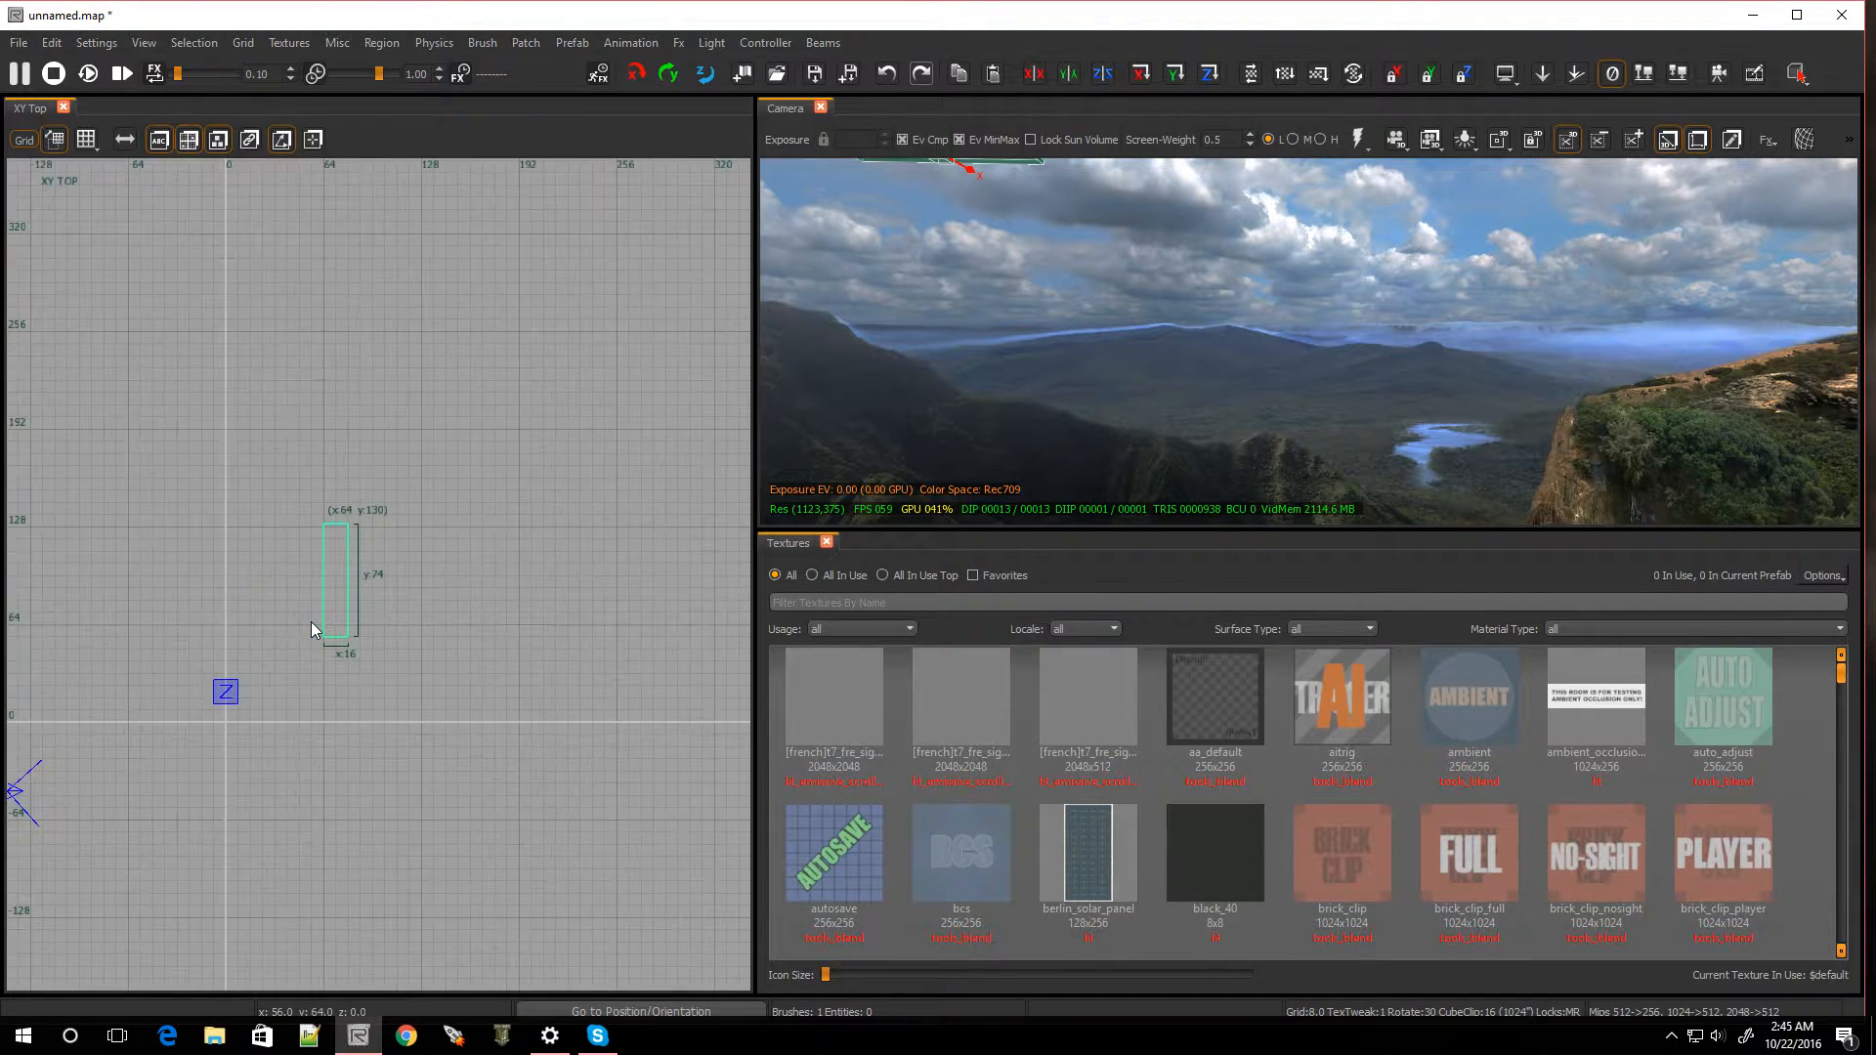
{"action": "left_click_drag", "start_coordinate": [352, 725], "coordinate": [358, 713]}
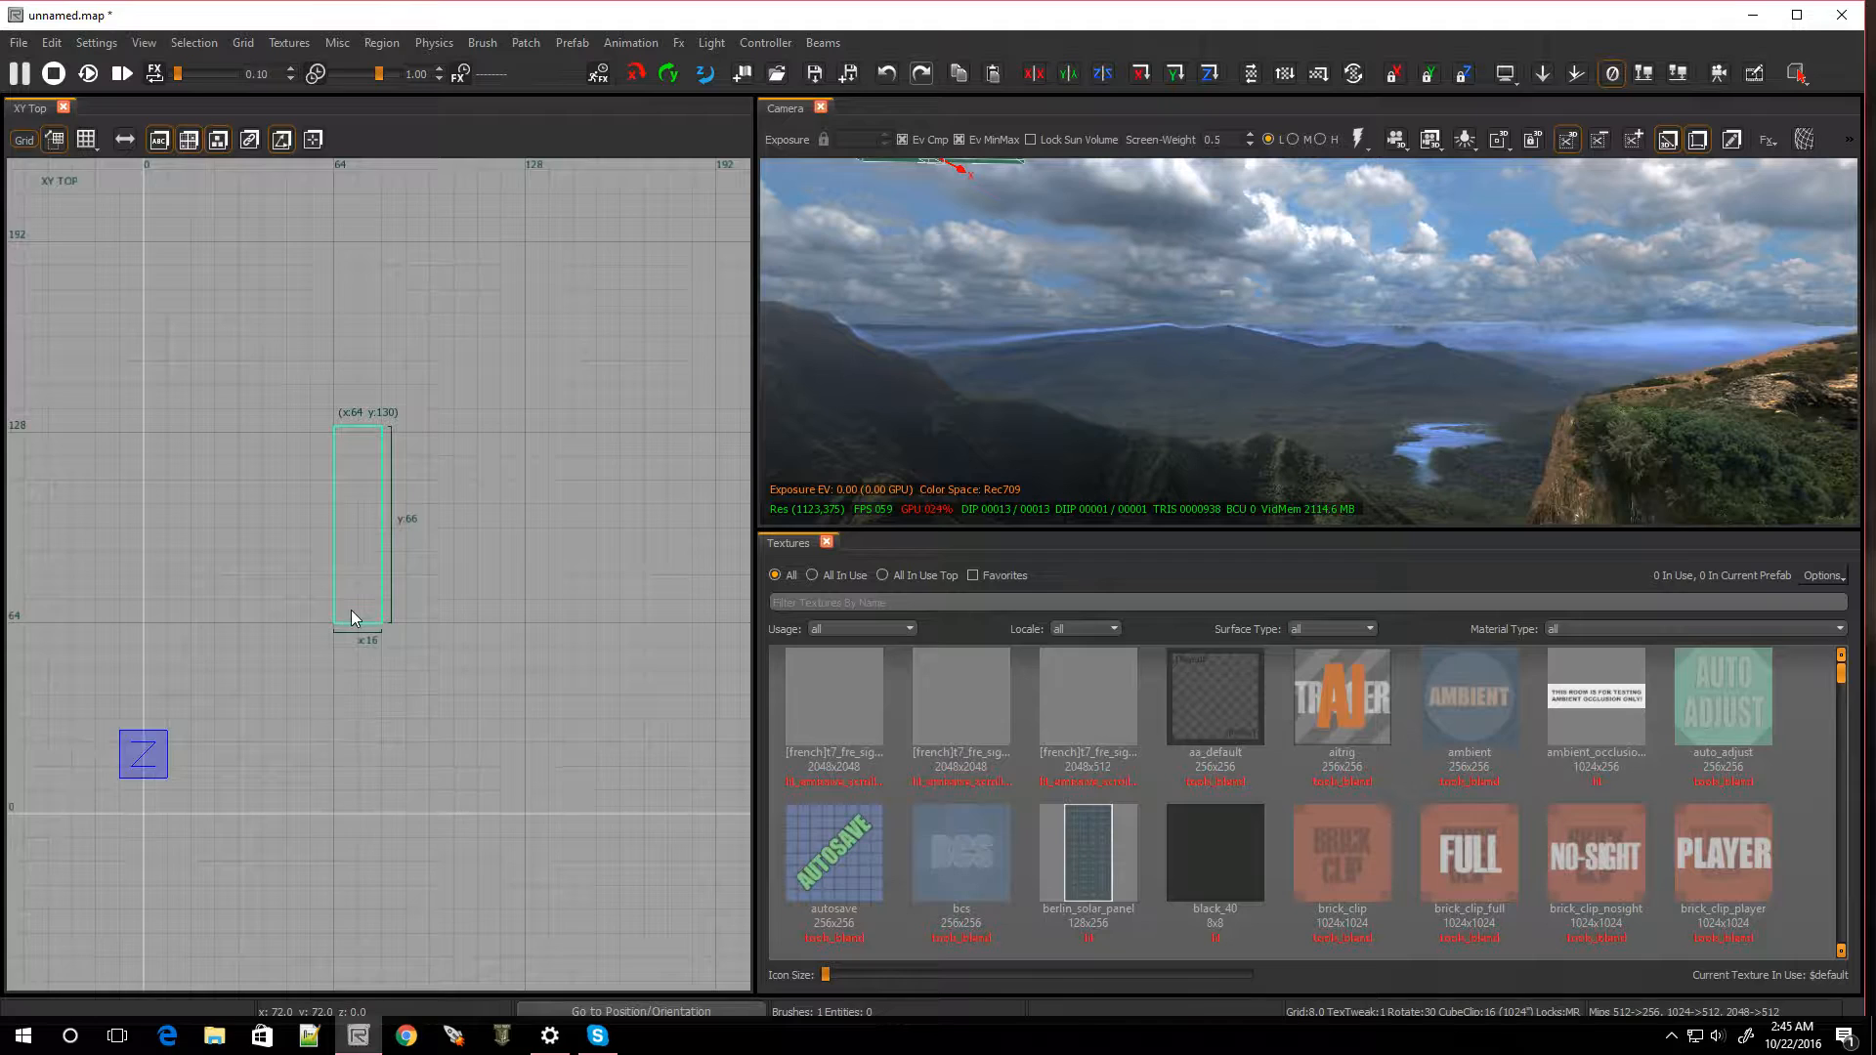
Set the grid size to 2 and trim the brush's ends to a length of 64 units, spanning y 64 to 128
{"action": "scroll", "coordinate": [350, 609], "scroll_direction": "up", "scroll_amount": 5}
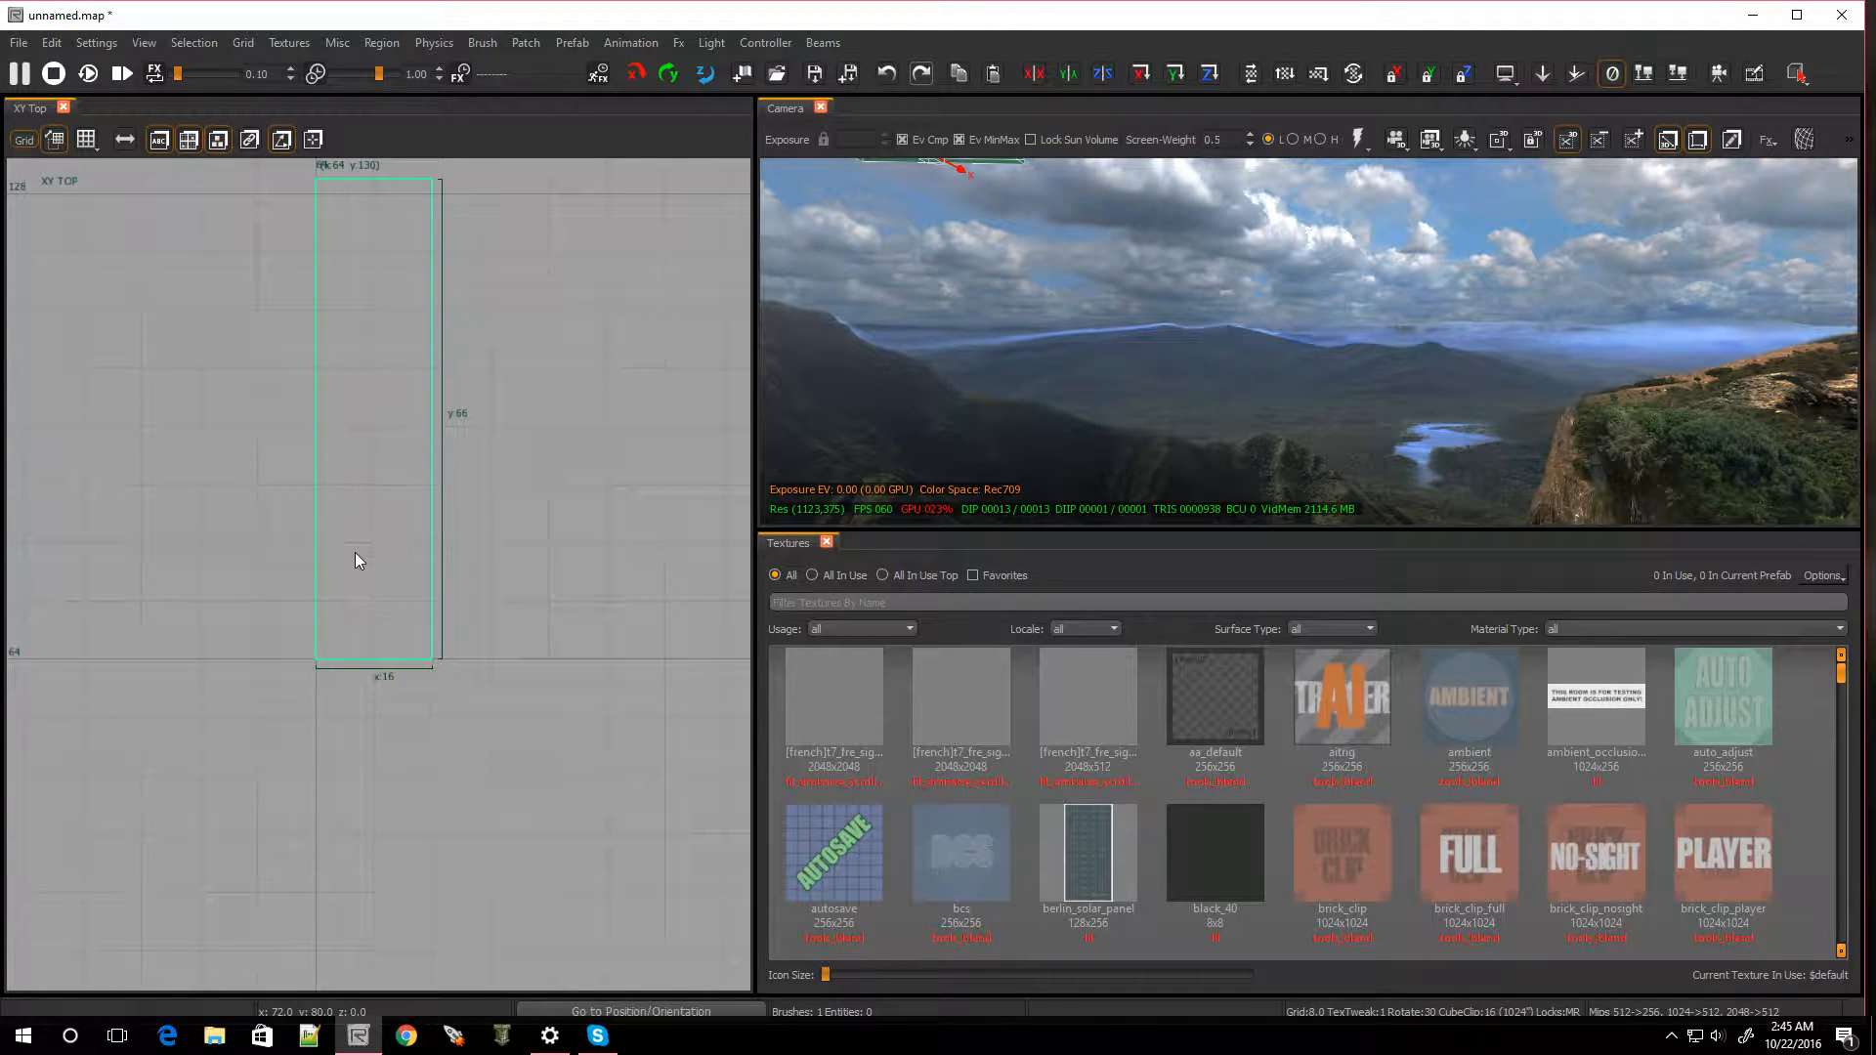
{"action": "key", "text": "2"}
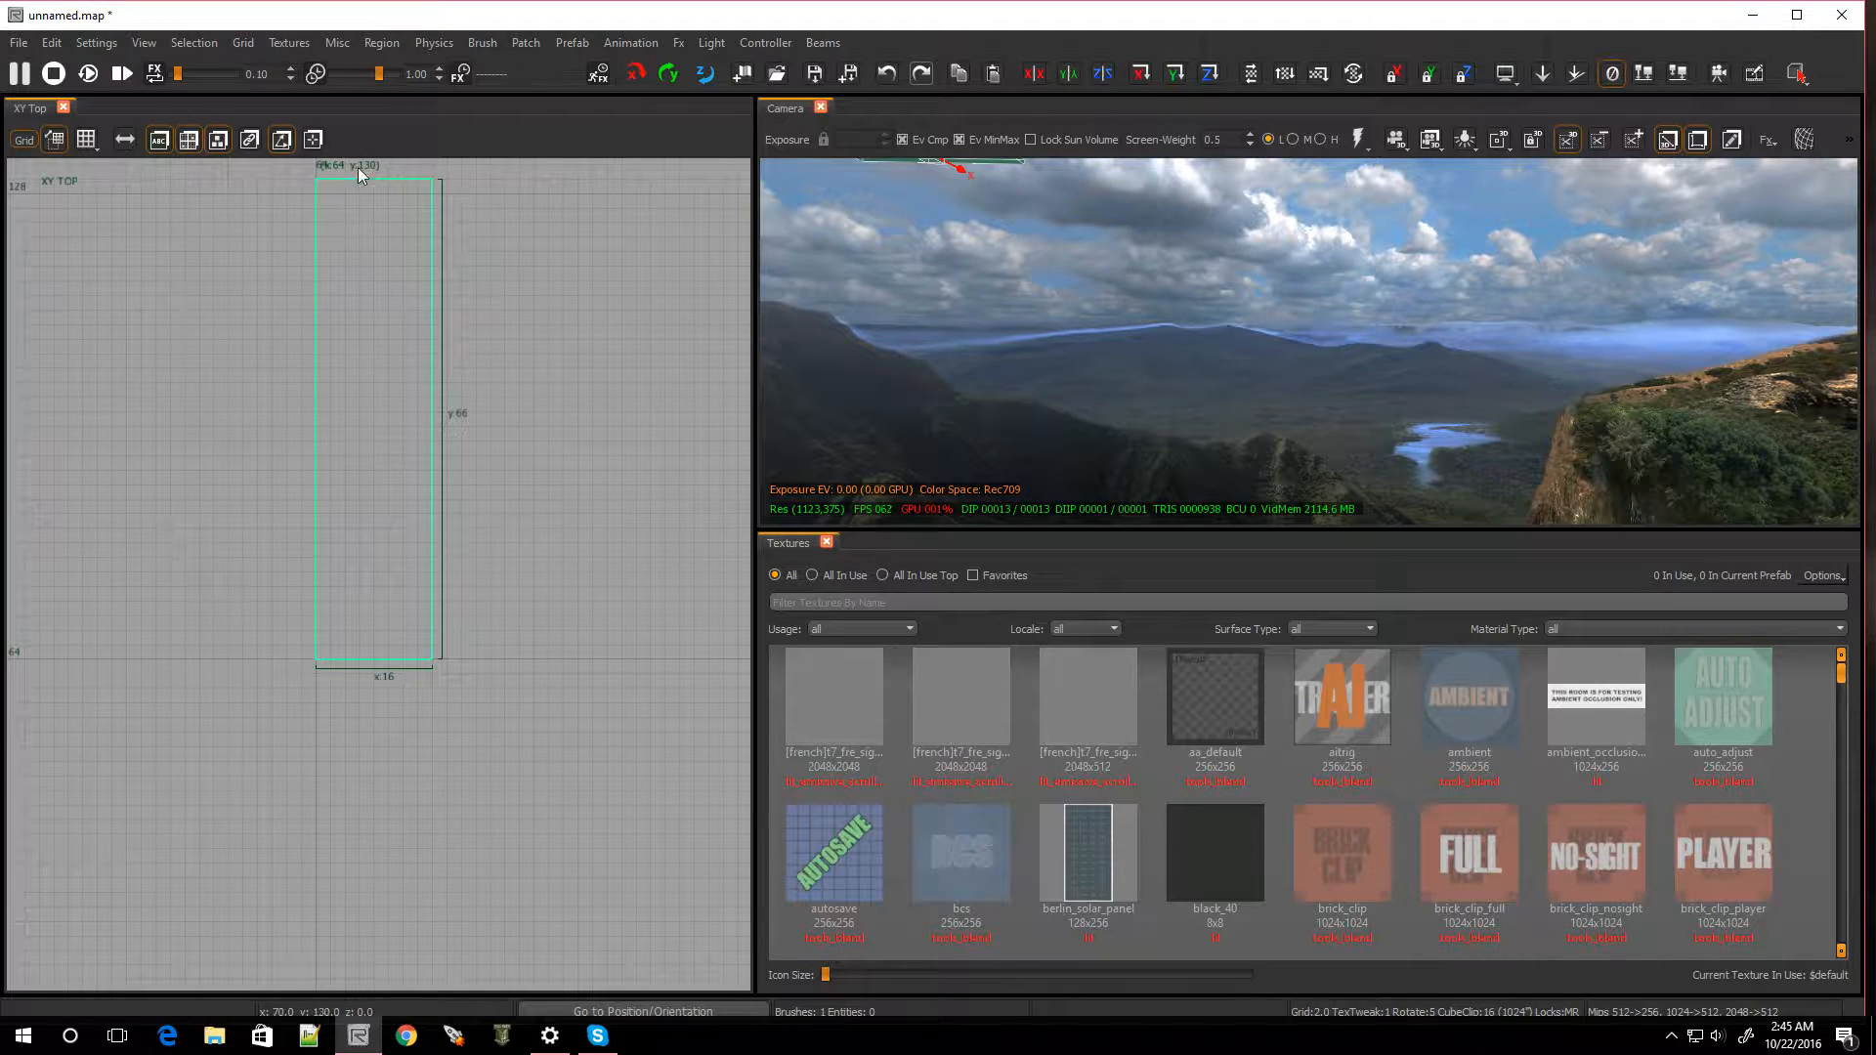
{"action": "scroll", "coordinate": [367, 172], "scroll_direction": "up", "scroll_amount": 3}
{"action": "left_click_drag", "start_coordinate": [366, 172], "coordinate": [360, 195]}
{"action": "left_click_drag", "start_coordinate": [349, 420], "coordinate": [332, 594]}
{"action": "scroll", "coordinate": [365, 690], "scroll_direction": "down", "scroll_amount": 1}
{"action": "left_click_drag", "start_coordinate": [366, 690], "coordinate": [389, 672]}
{"action": "scroll", "coordinate": [389, 674], "scroll_direction": "down", "scroll_amount": 9}
{"action": "scroll", "coordinate": [391, 873], "scroll_direction": "up", "scroll_amount": 6}
{"action": "scroll", "coordinate": [391, 887], "scroll_direction": "down", "scroll_amount": 1}
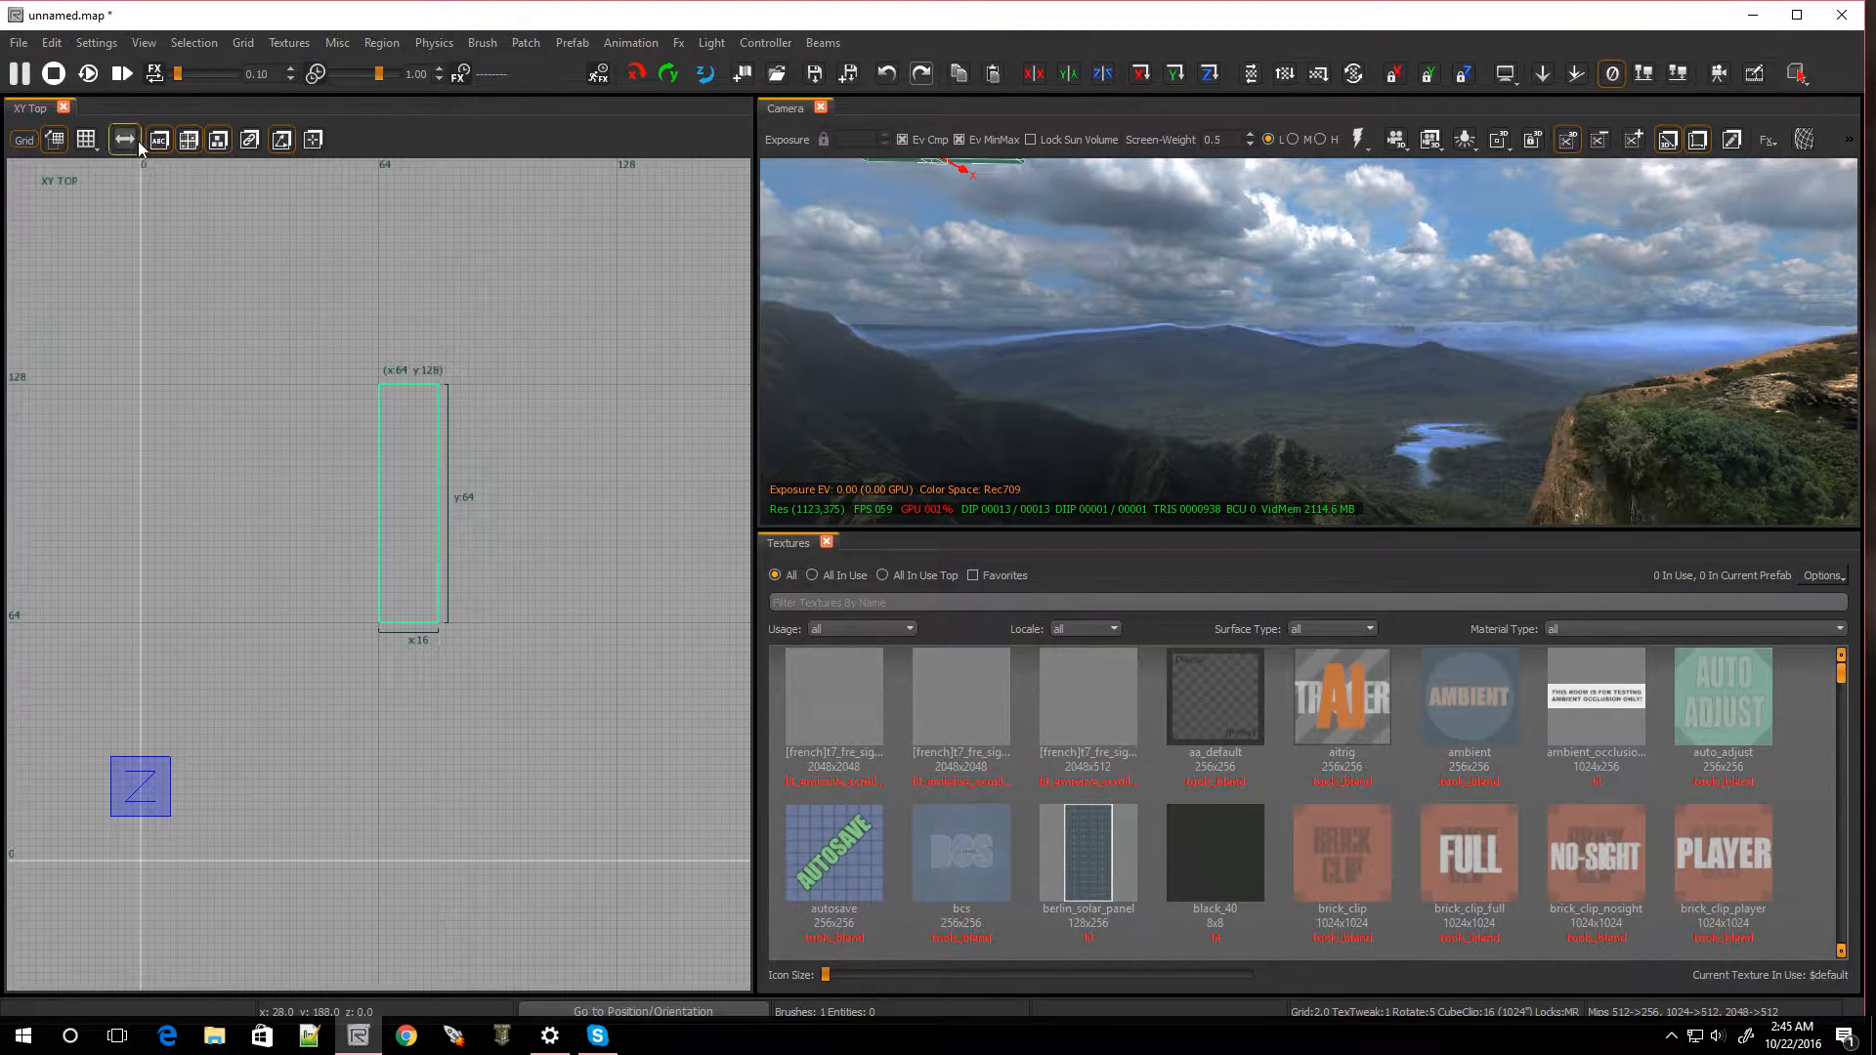
Choose Grid 2 as the grid size and show the brush in the XZ Front view
{"action": "left_click", "coordinate": [90, 141]}
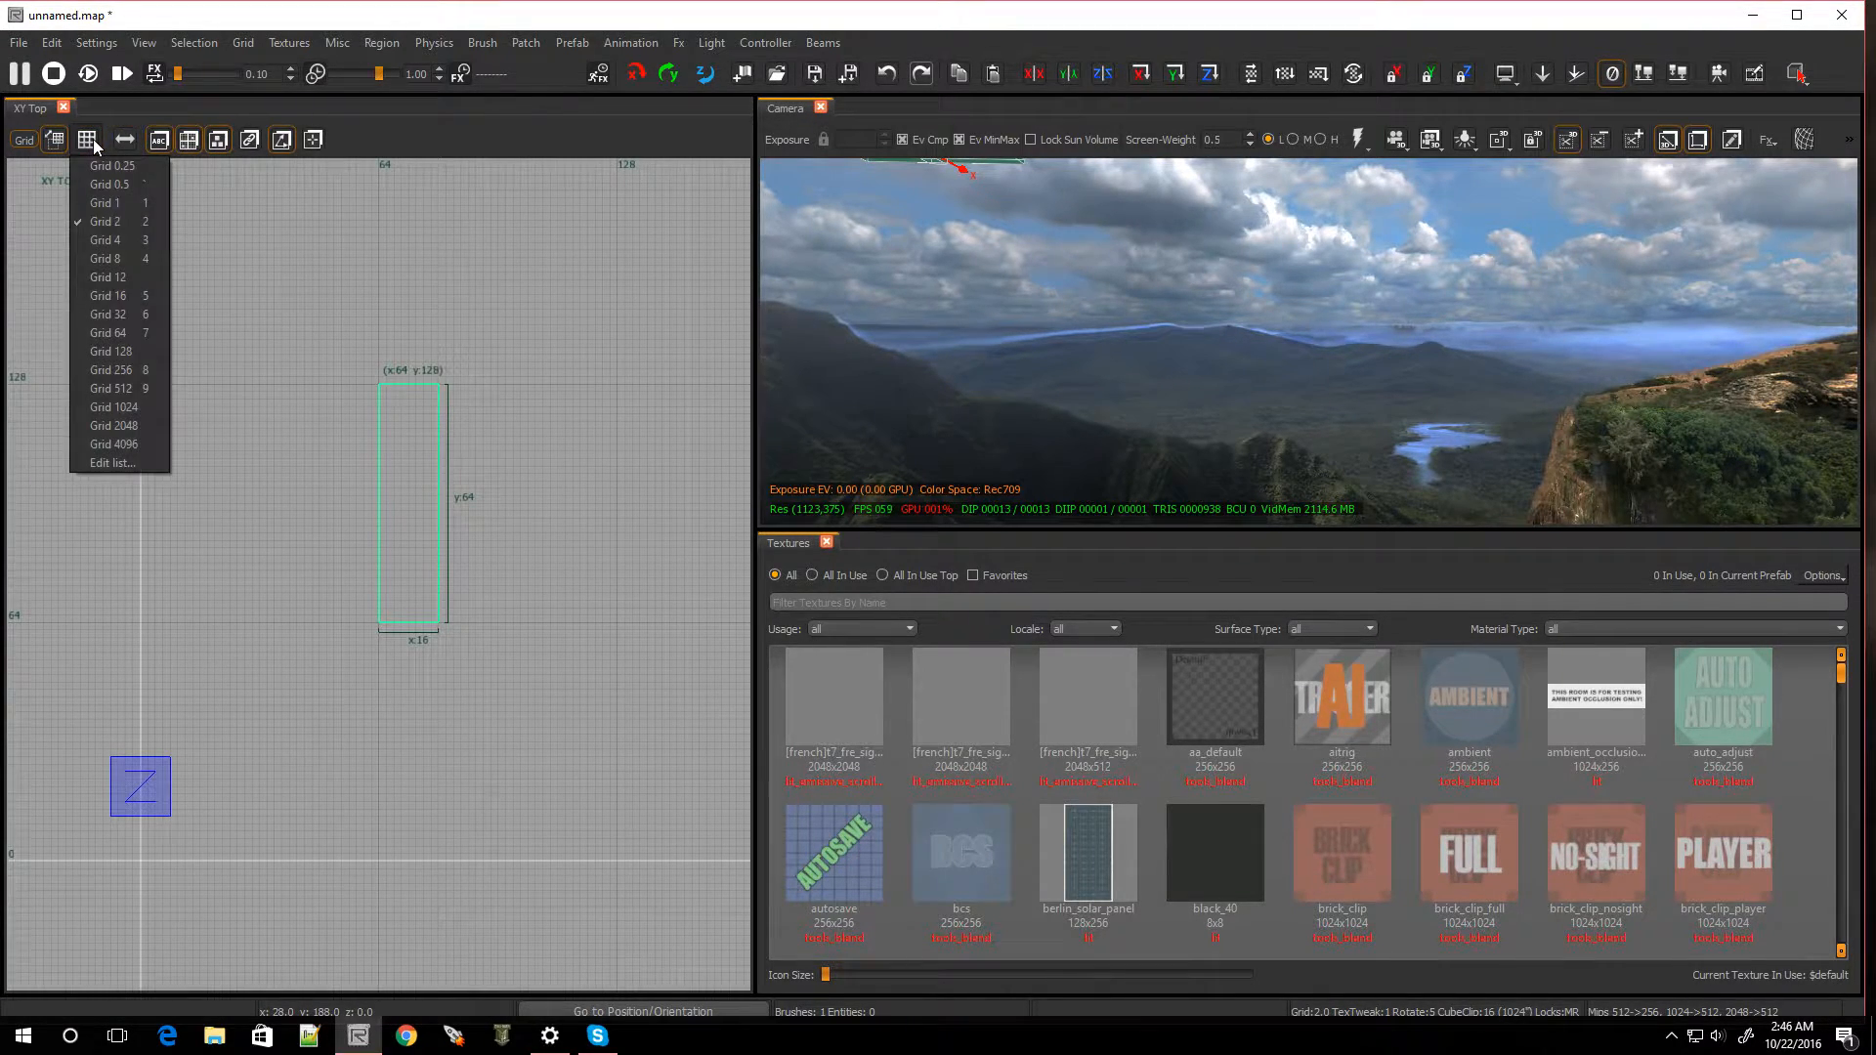
{"action": "left_click", "coordinate": [135, 223]}
{"action": "scroll", "coordinate": [366, 494], "scroll_direction": "up", "scroll_amount": 5}
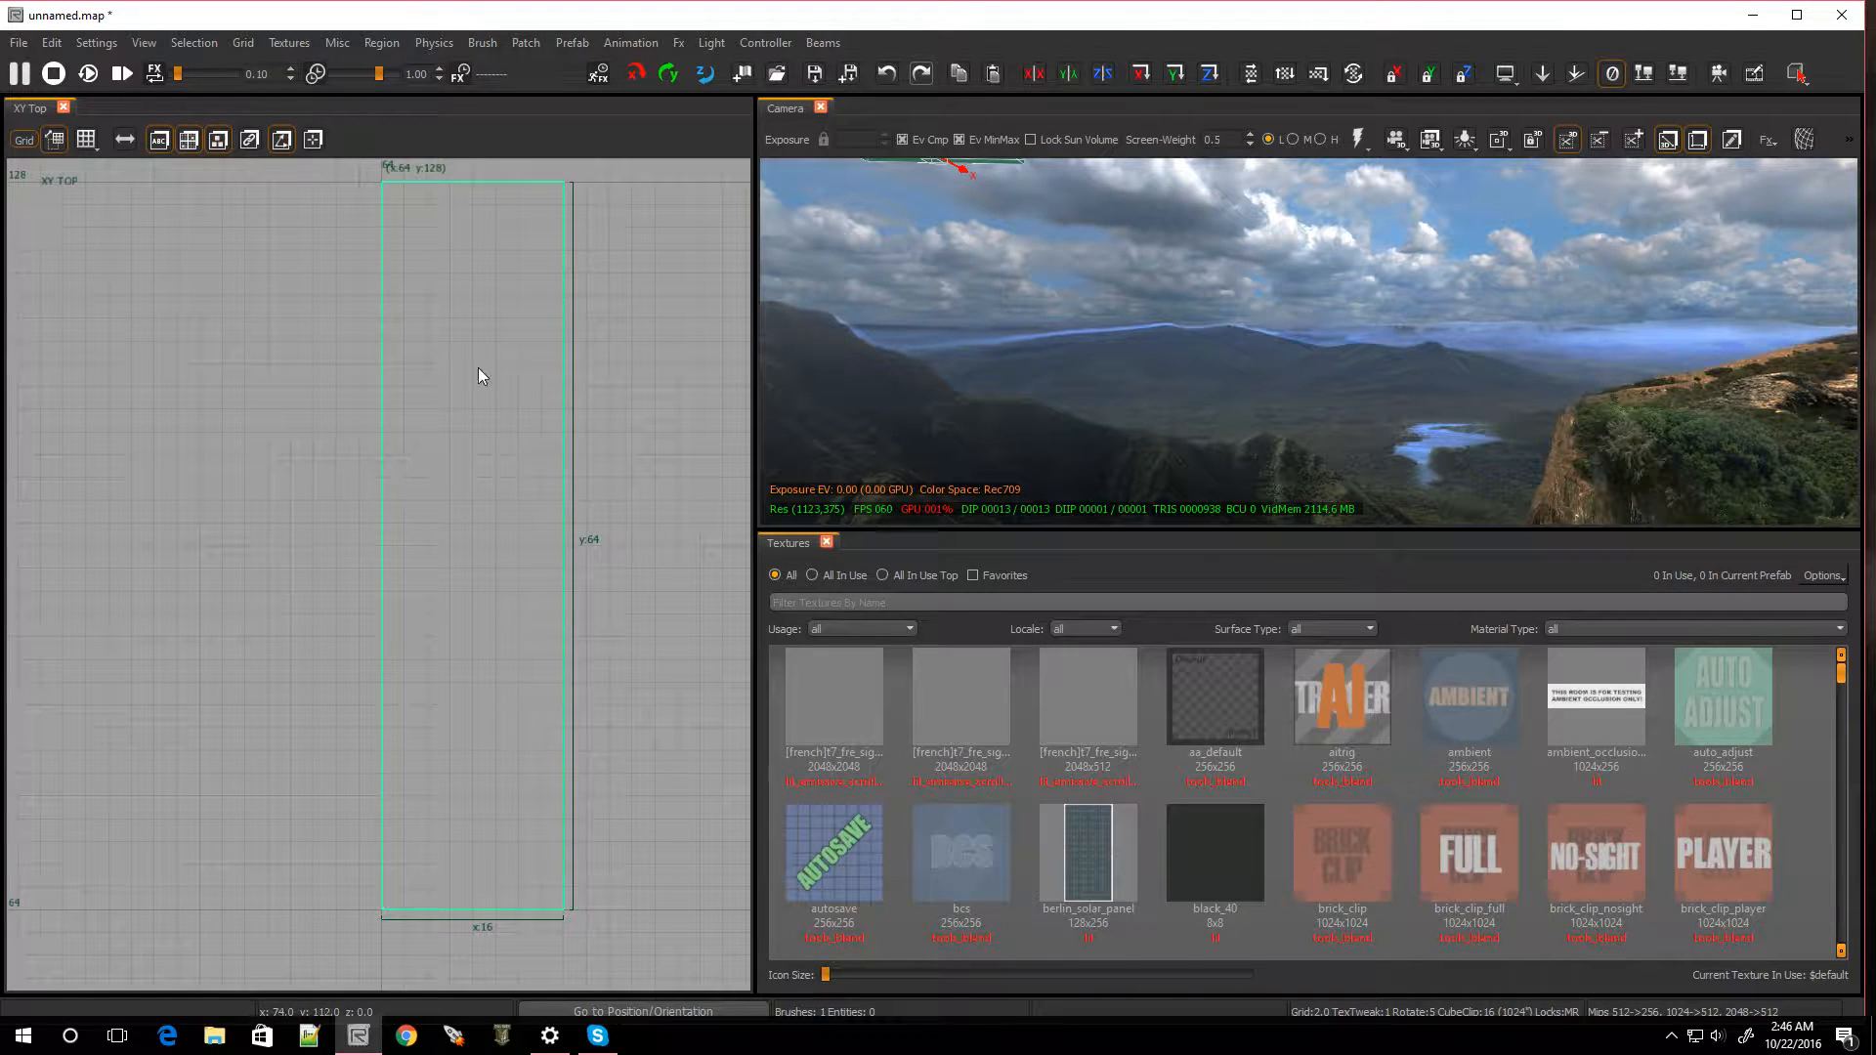
{"action": "key", "text": "ctrl+Tab"}
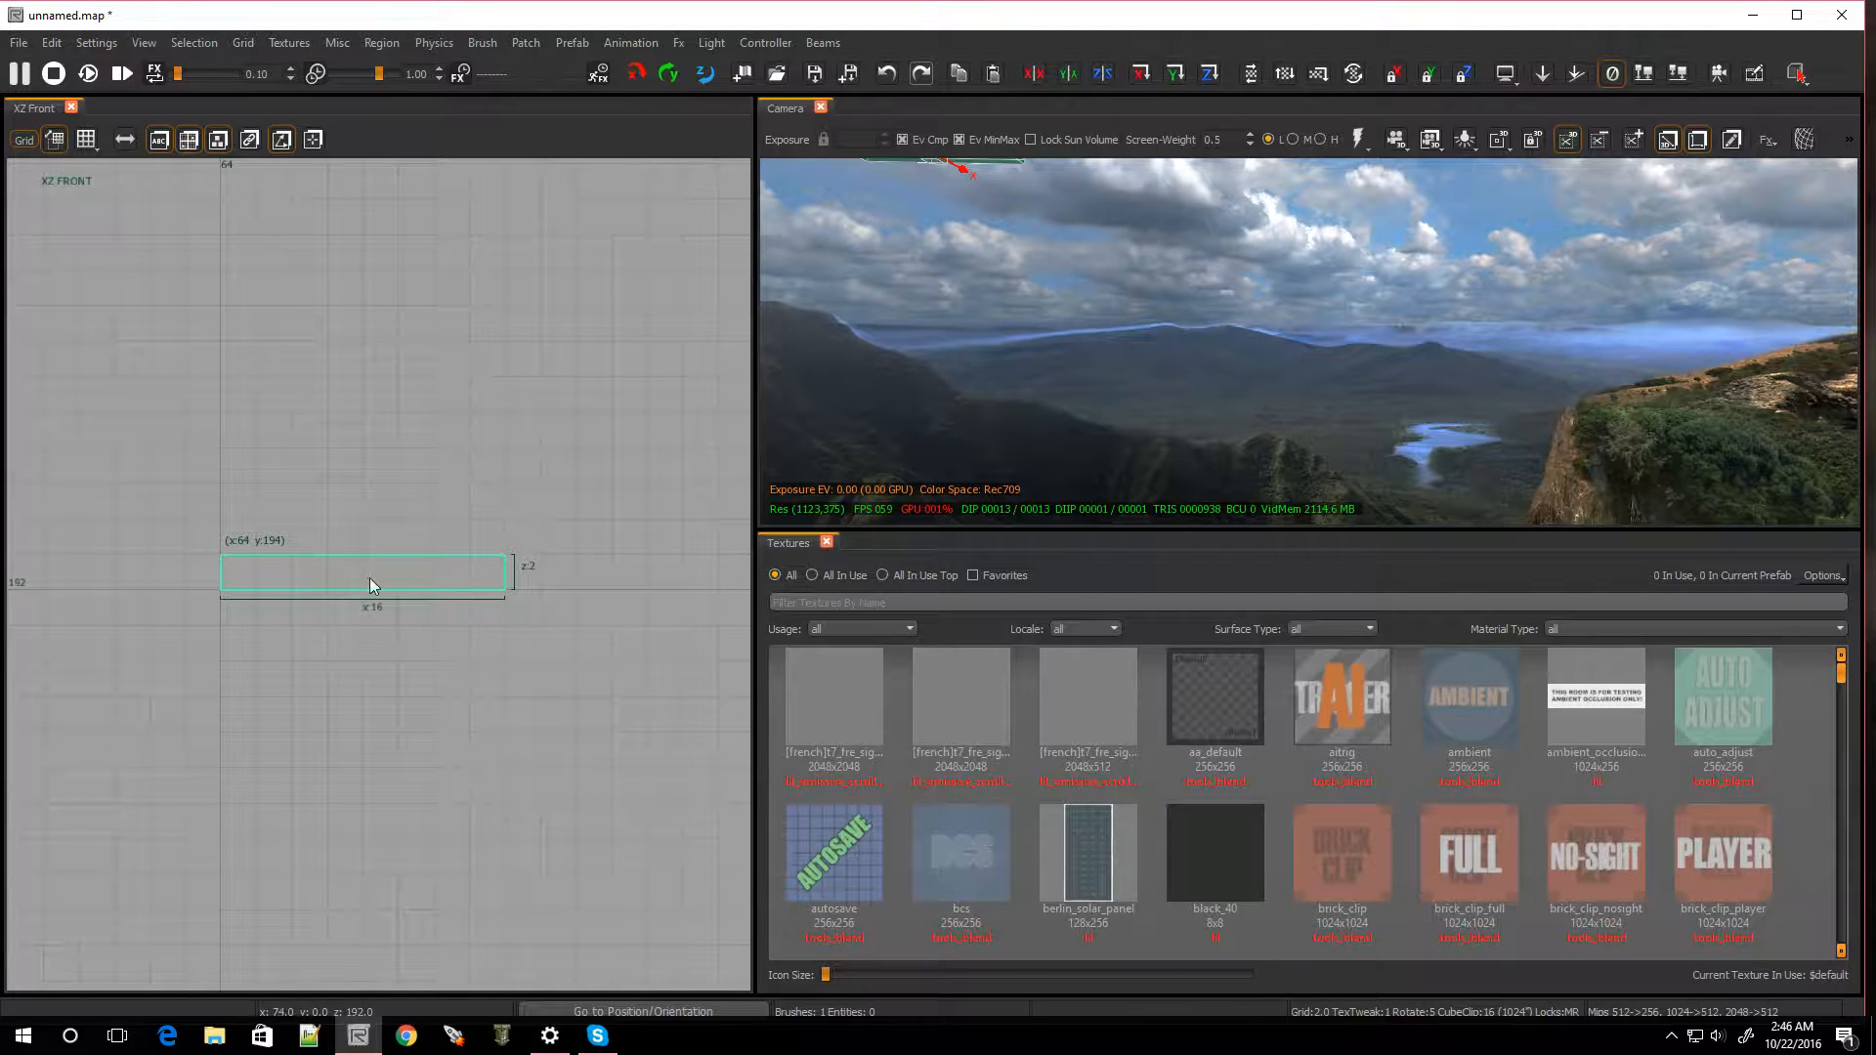
Return to the XY Top view and hollow the selected brush with CSG Hollow
{"action": "key", "text": "ctrl+Tab"}
{"action": "key", "text": "ctrl+Tab"}
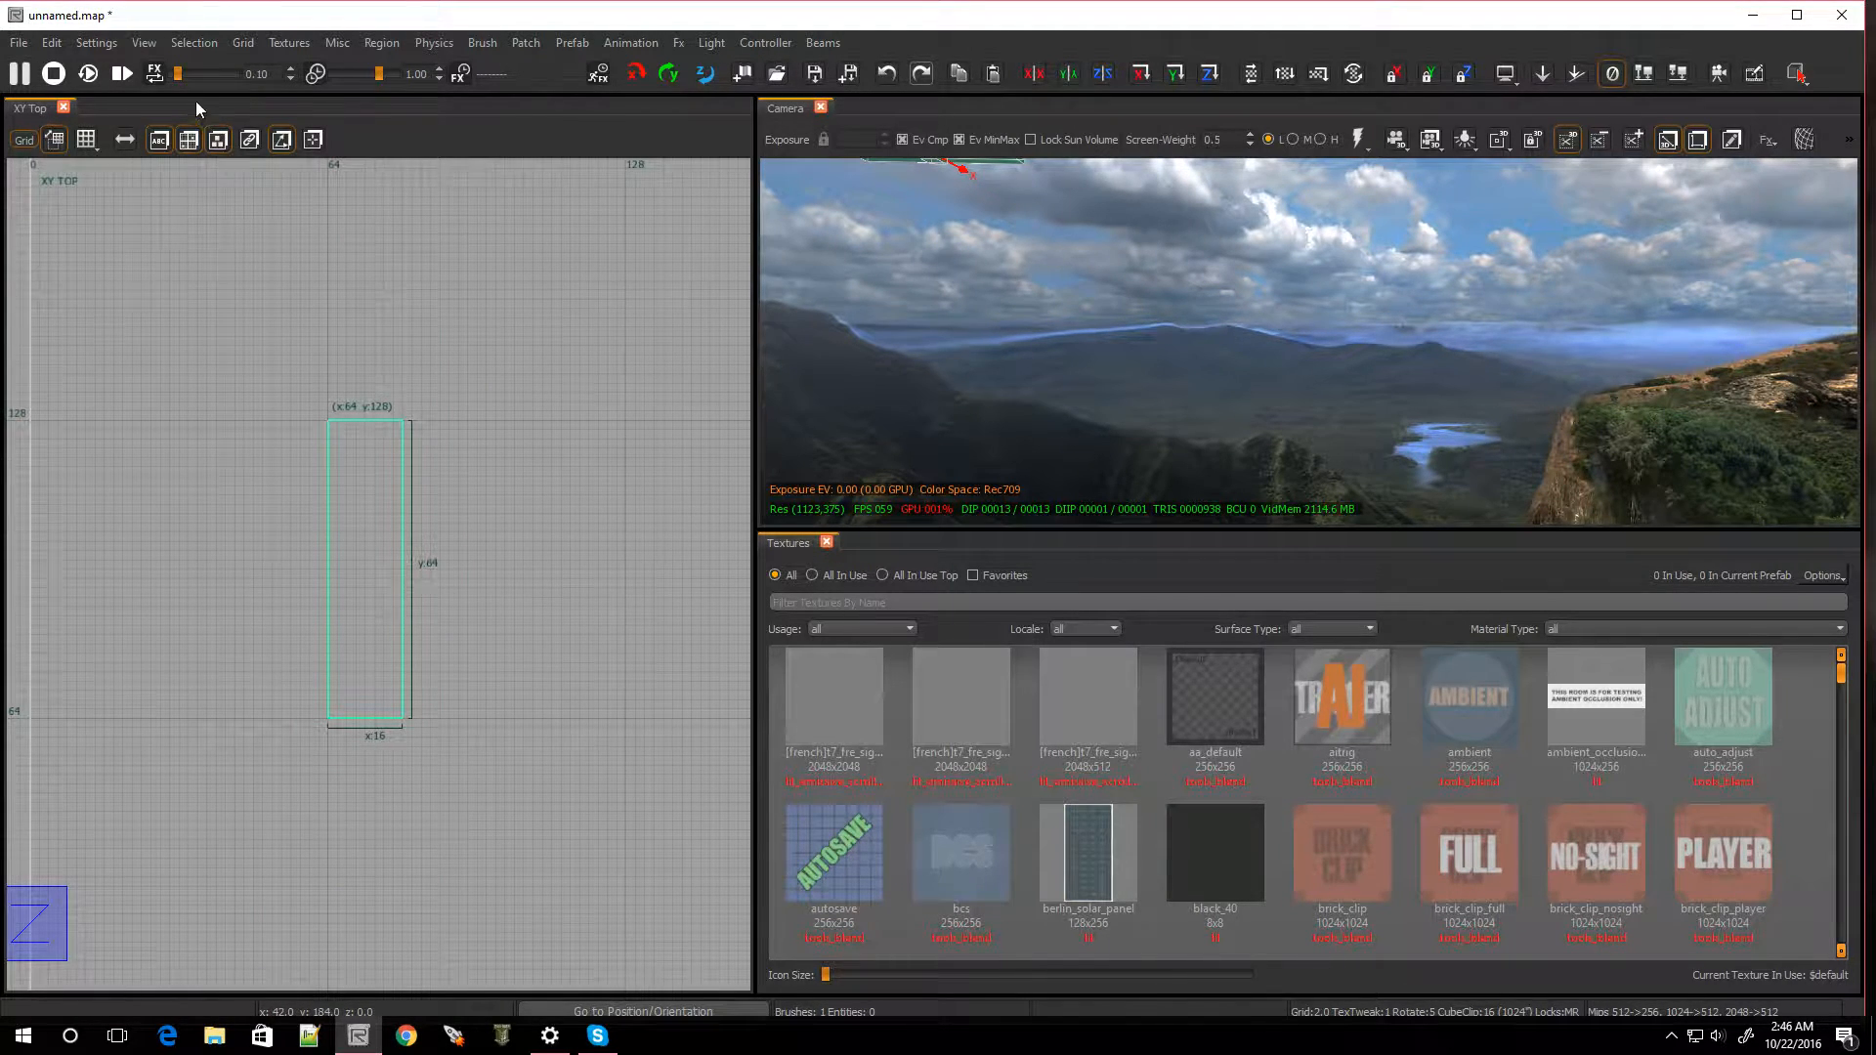
{"action": "left_click", "coordinate": [194, 43]}
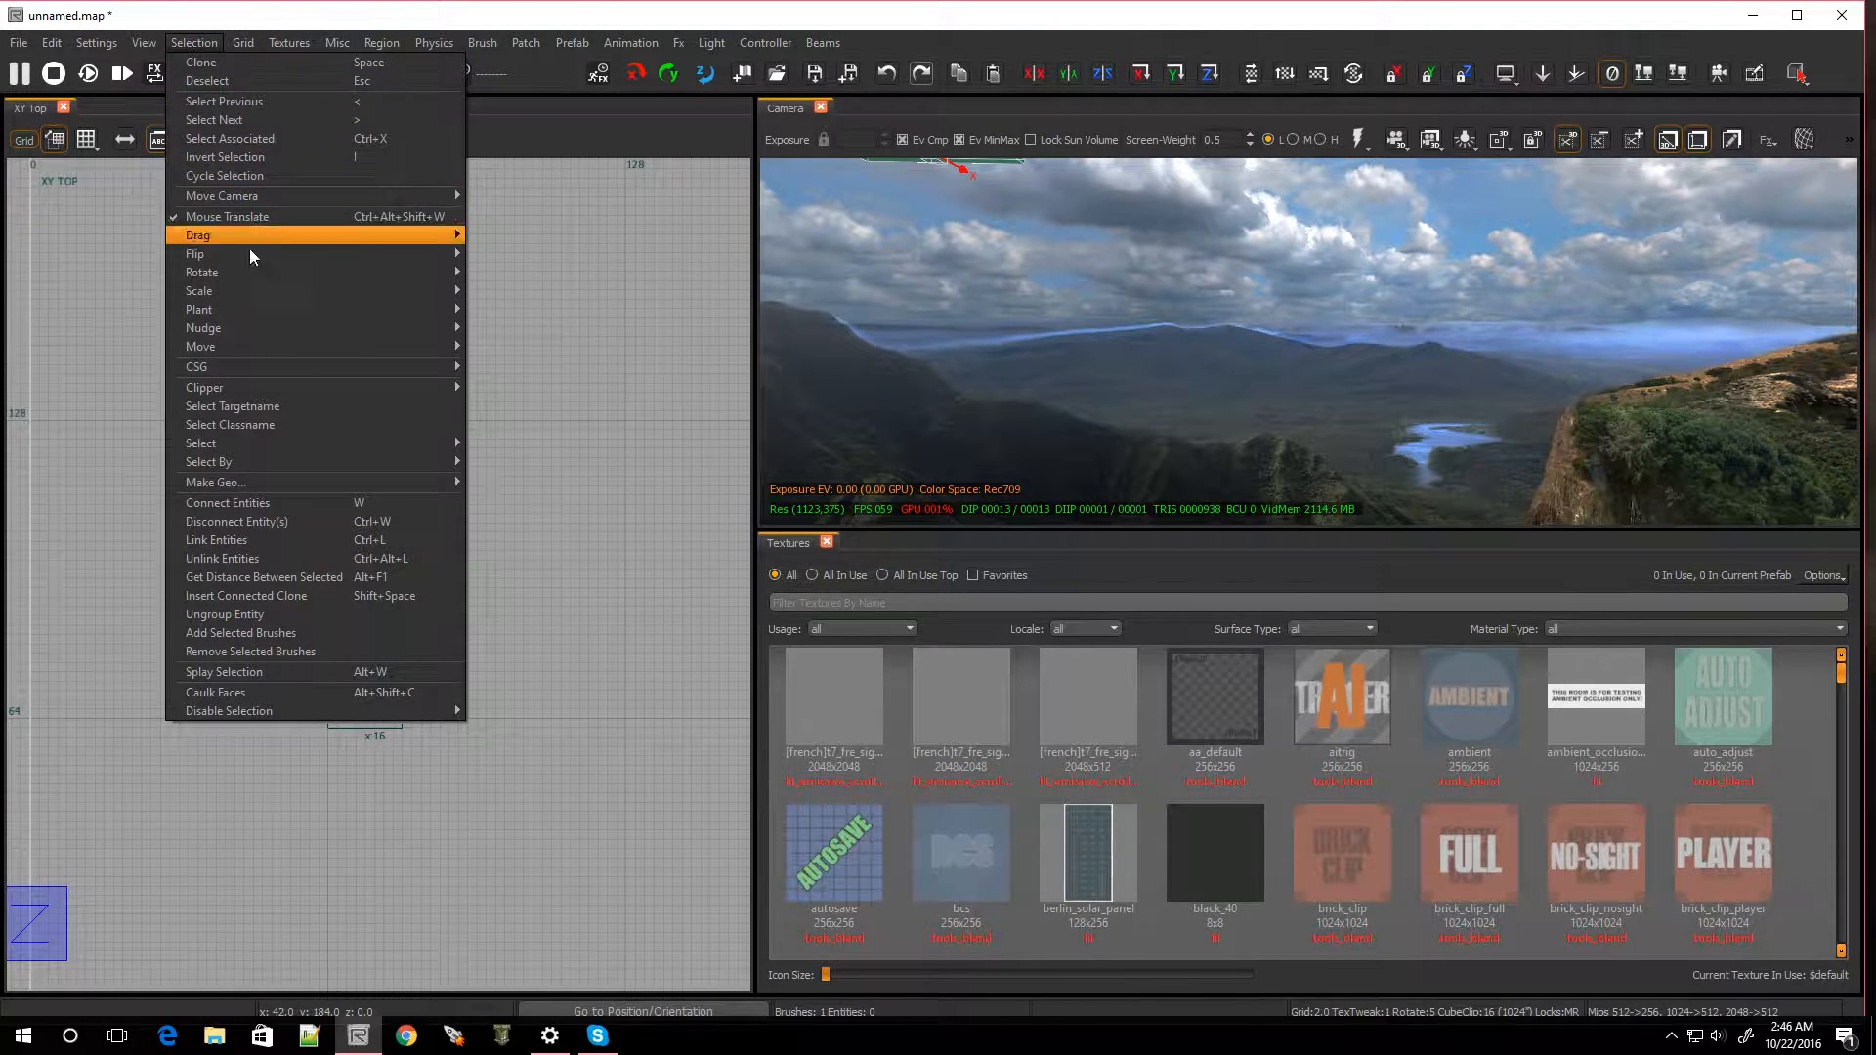
{"action": "mouse_move", "coordinate": [272, 377]}
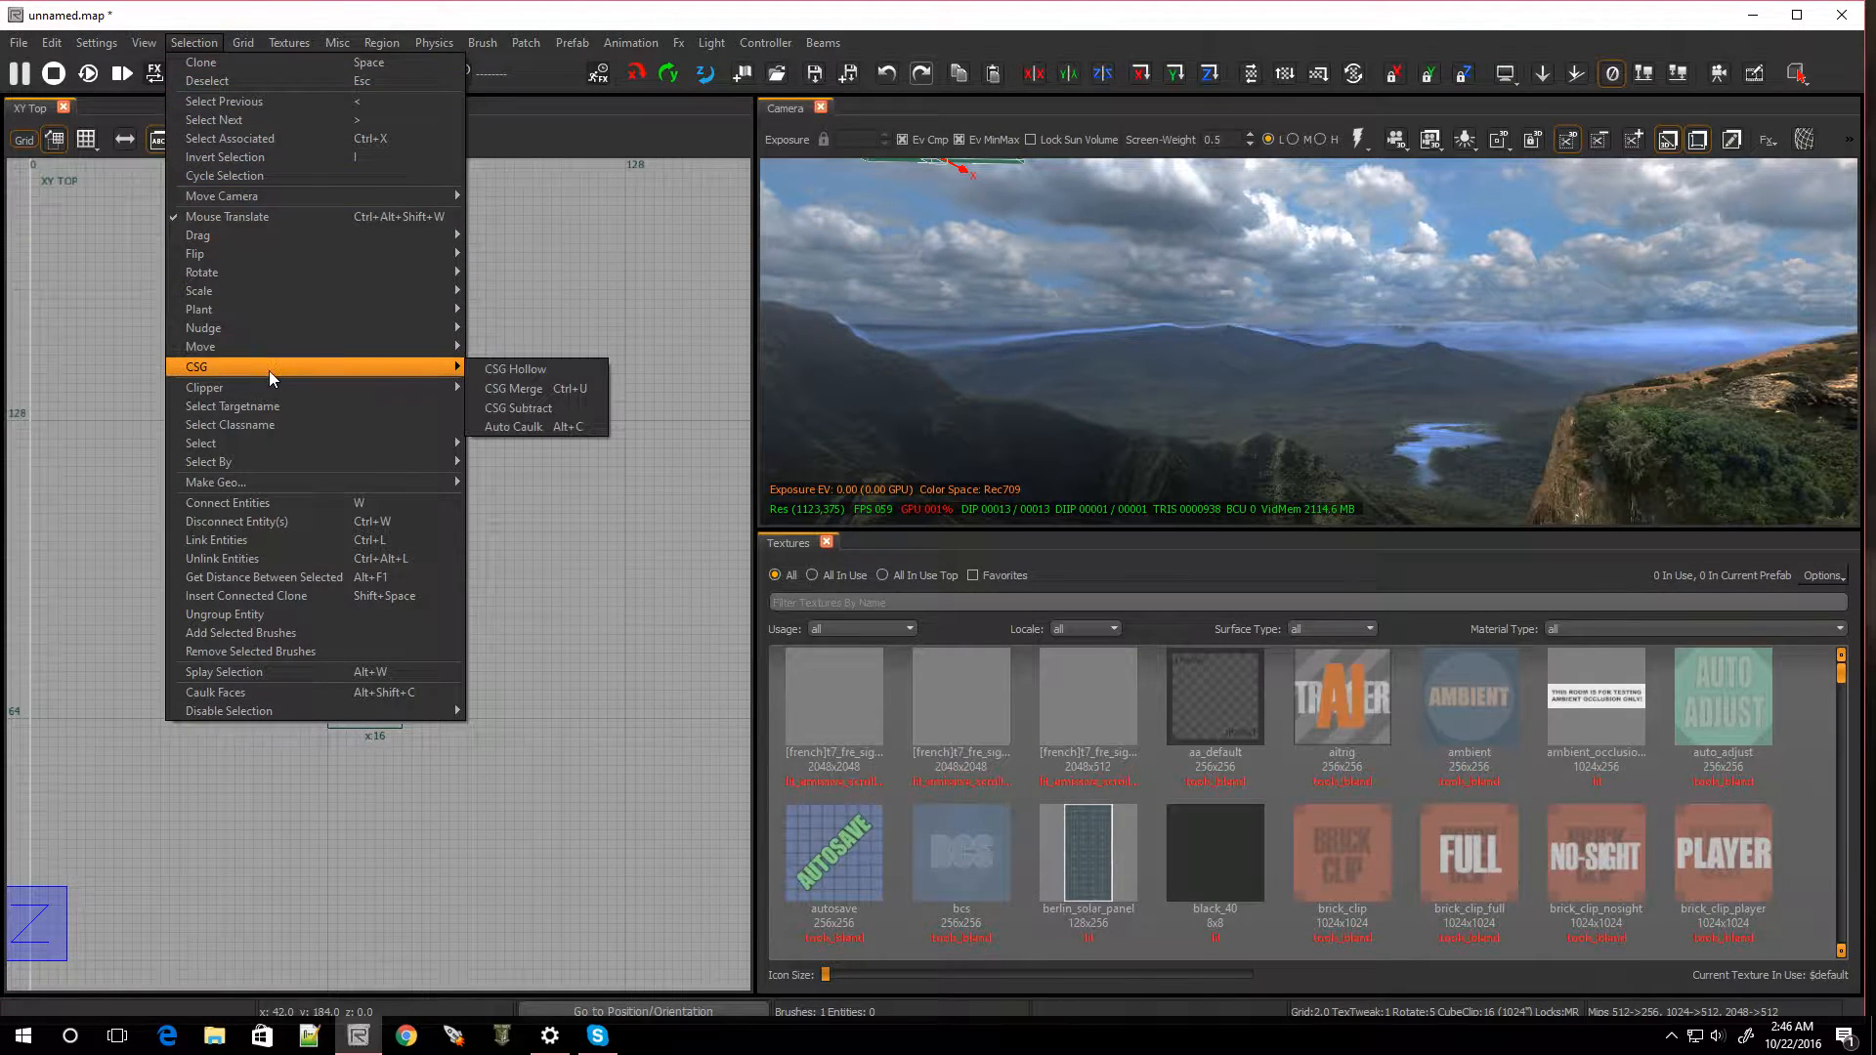
{"action": "left_click", "coordinate": [506, 367]}
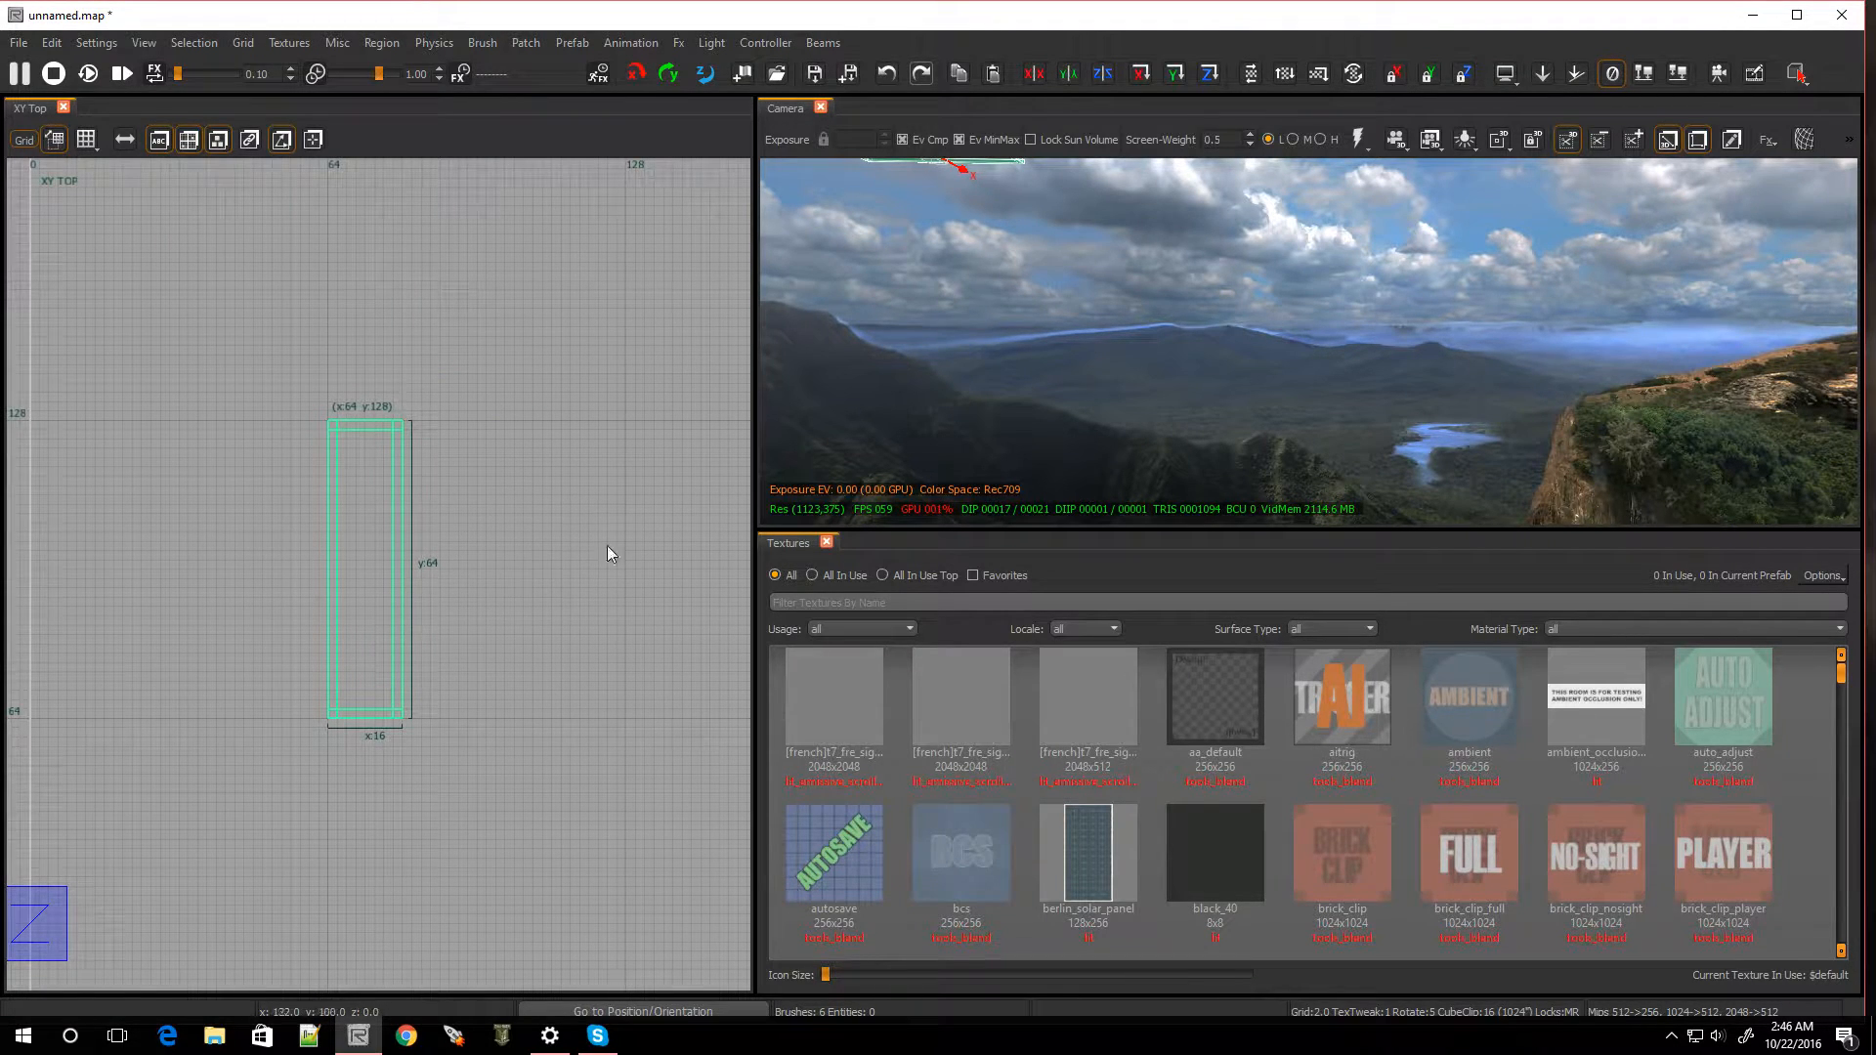
Look around in the camera view and examine the pieces of the hollowed brush in the XY Top view
{"action": "right_click_drag", "start_coordinate": [964, 446], "coordinate": [782, 391]}
{"action": "right_click_drag", "start_coordinate": [1338, 479], "coordinate": [1485, 513]}
{"action": "right_click_drag", "start_coordinate": [1299, 513], "coordinate": [978, 427]}
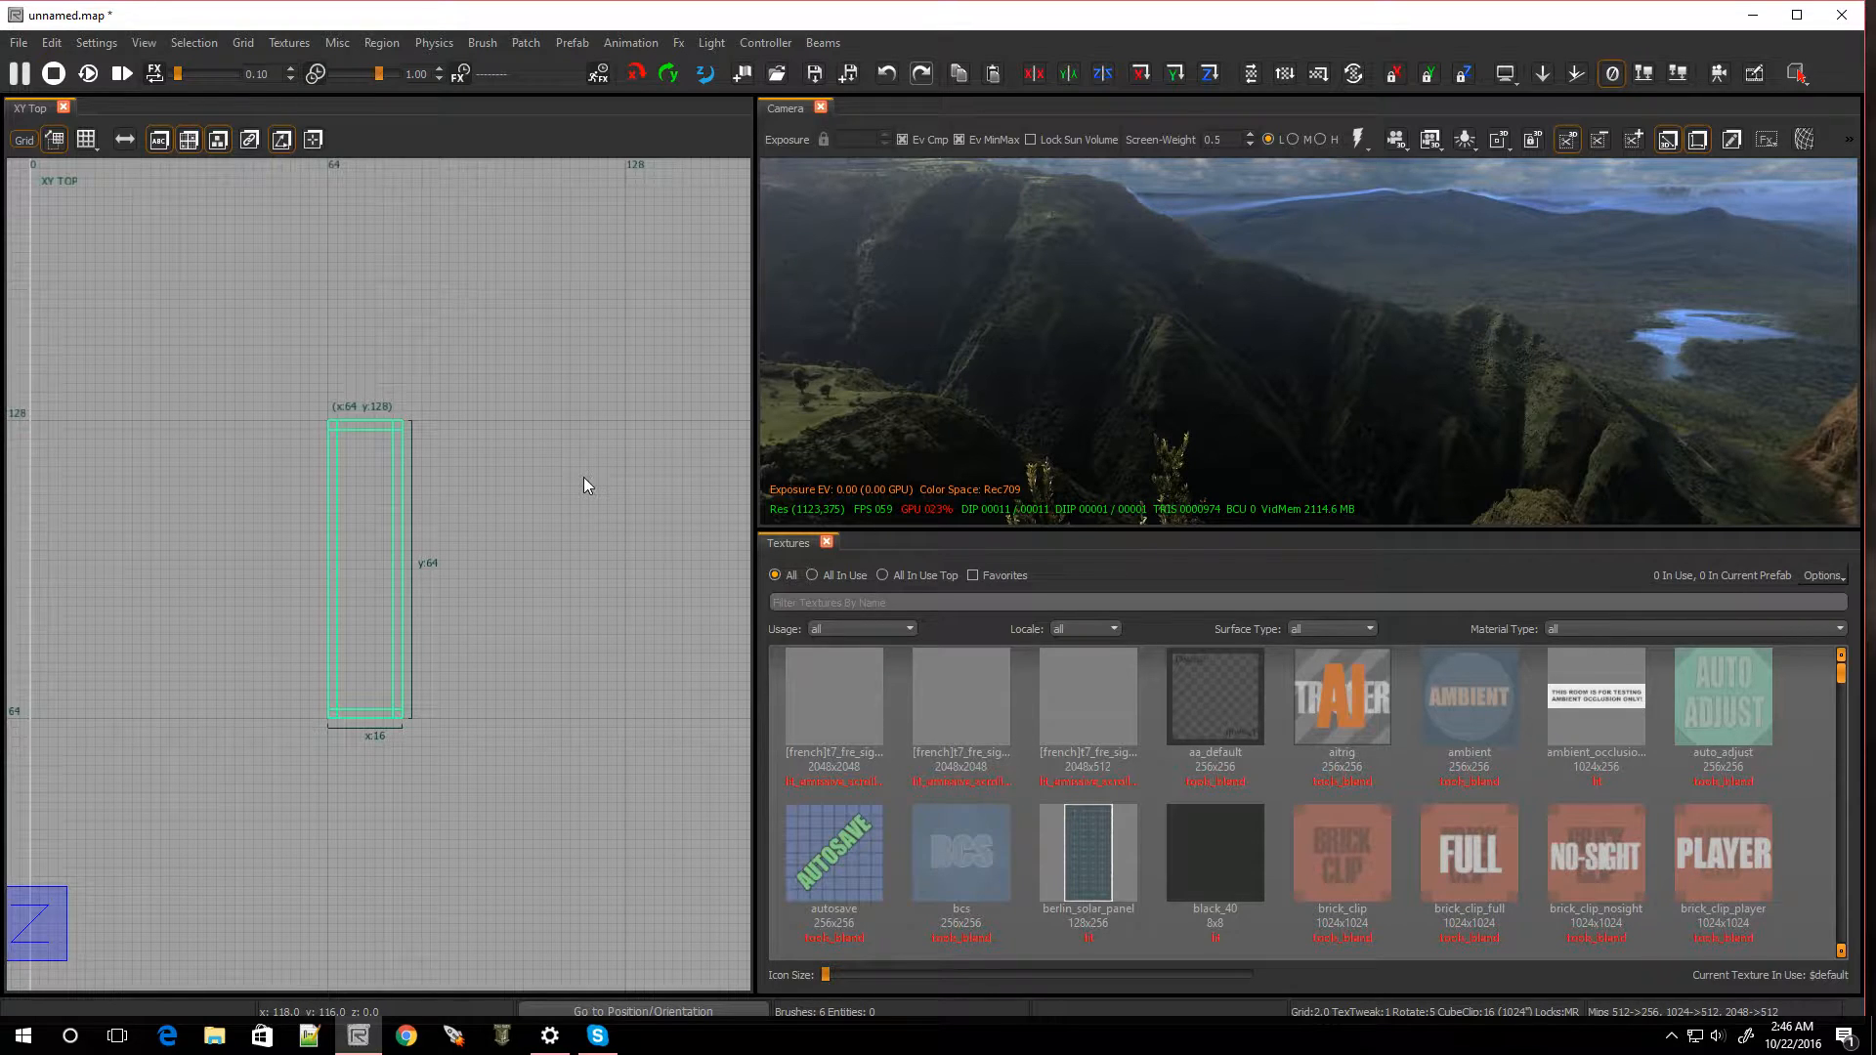
{"action": "key", "text": "shift+x"}
{"action": "scroll", "coordinate": [312, 547], "scroll_direction": "up", "scroll_amount": 3}
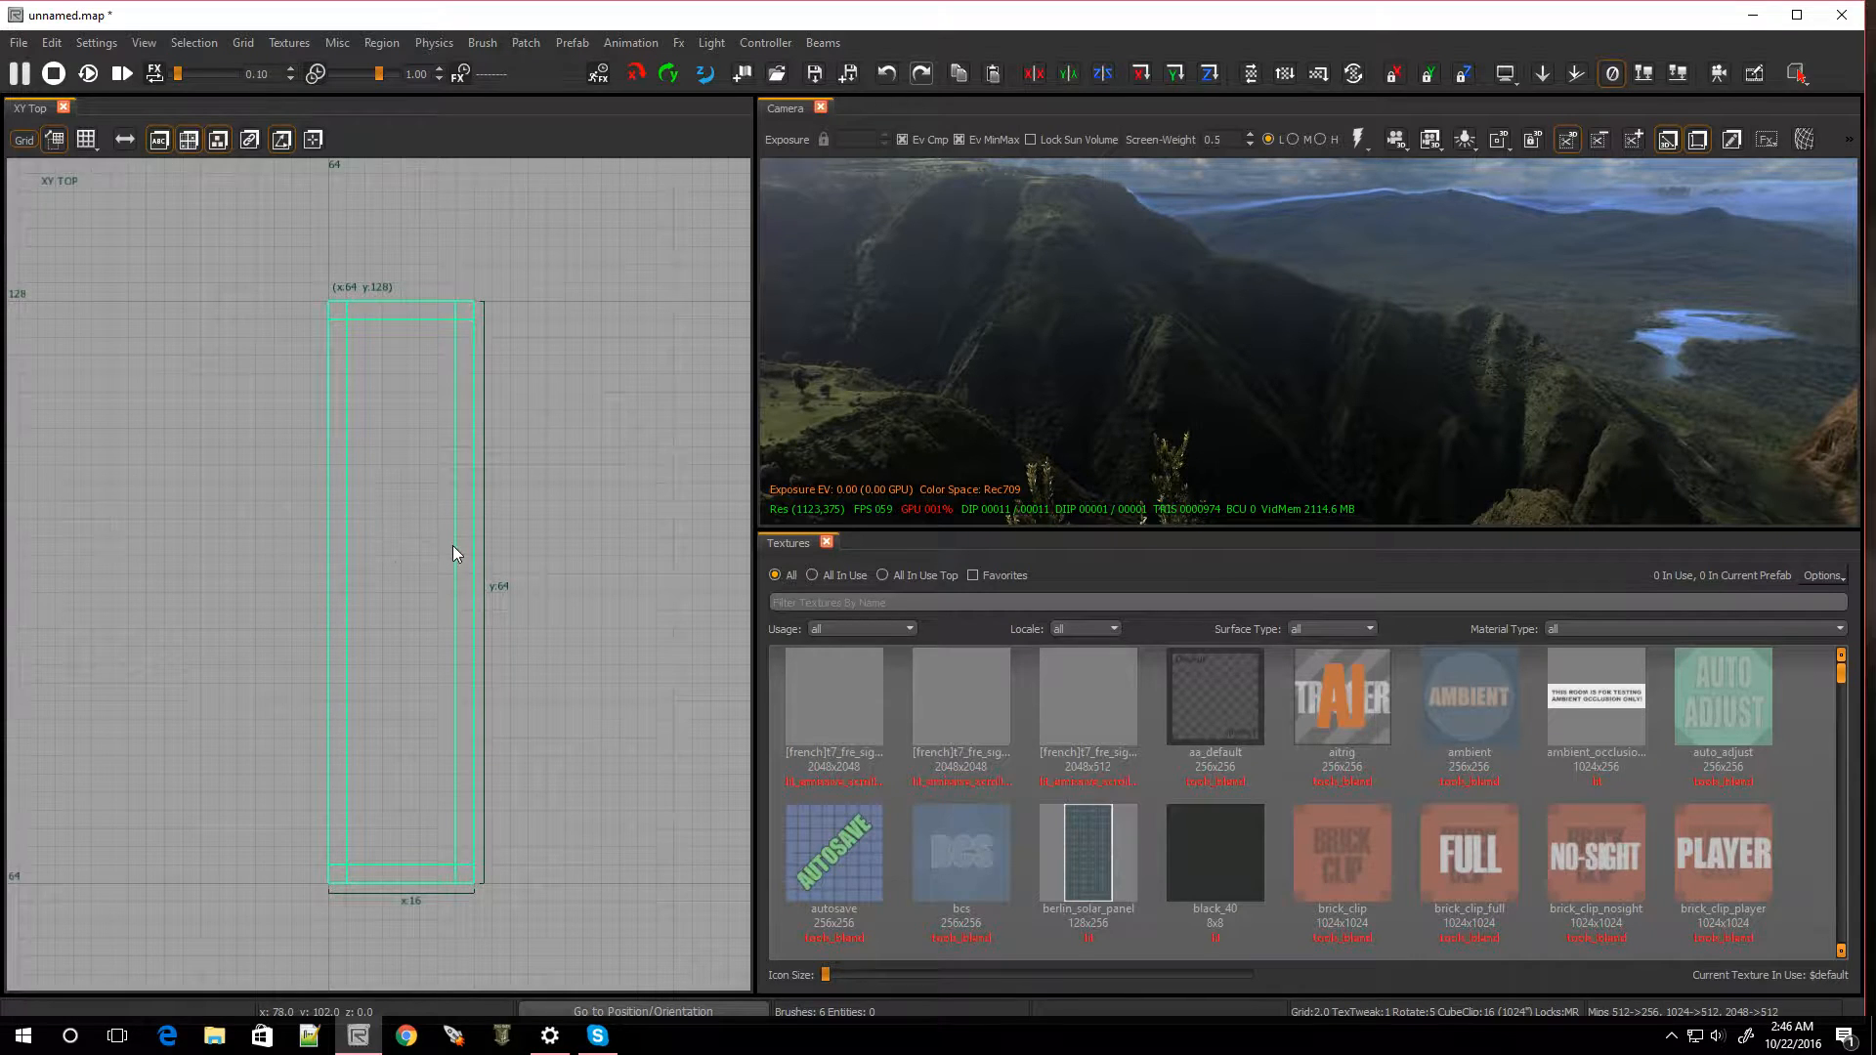
{"action": "key", "text": "Escape"}
{"action": "scroll", "coordinate": [454, 547], "scroll_direction": "down", "scroll_amount": 3}
{"action": "scroll", "coordinate": [453, 554], "scroll_direction": "up", "scroll_amount": 2}
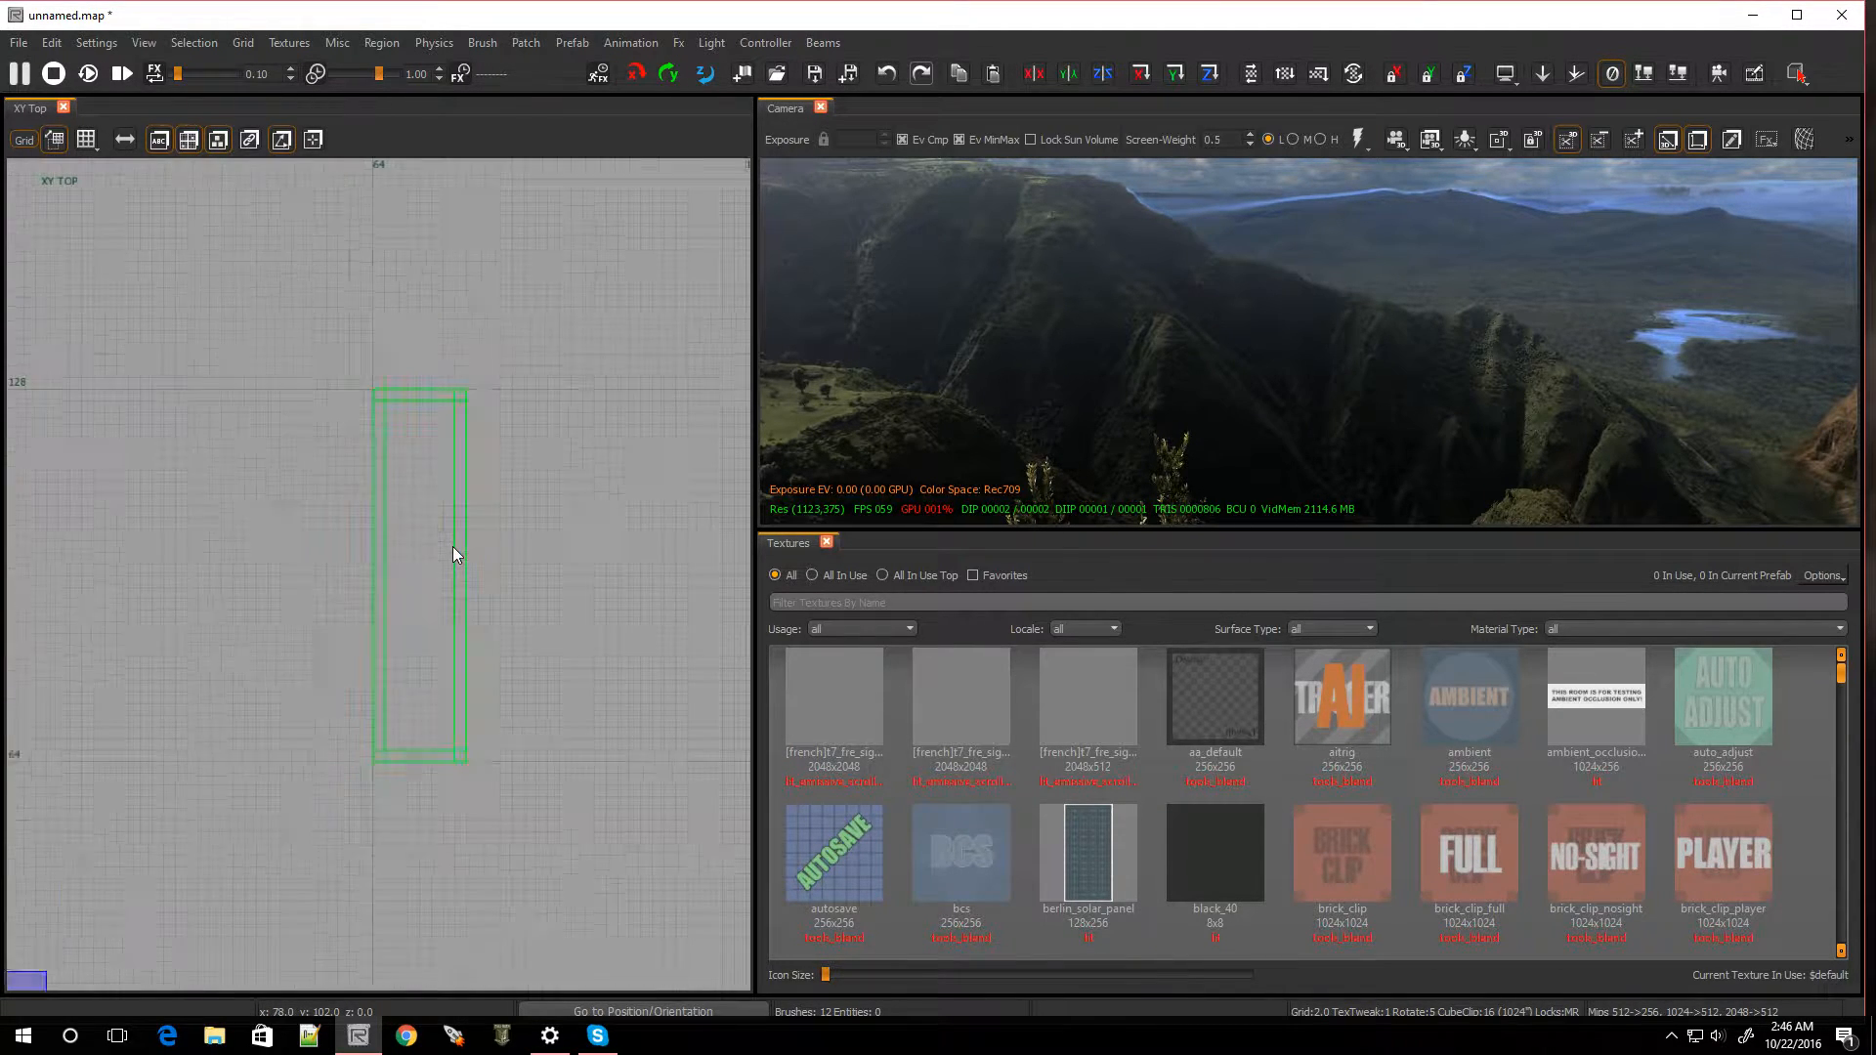
{"action": "left_click", "coordinate": [424, 594], "text": "shift"}
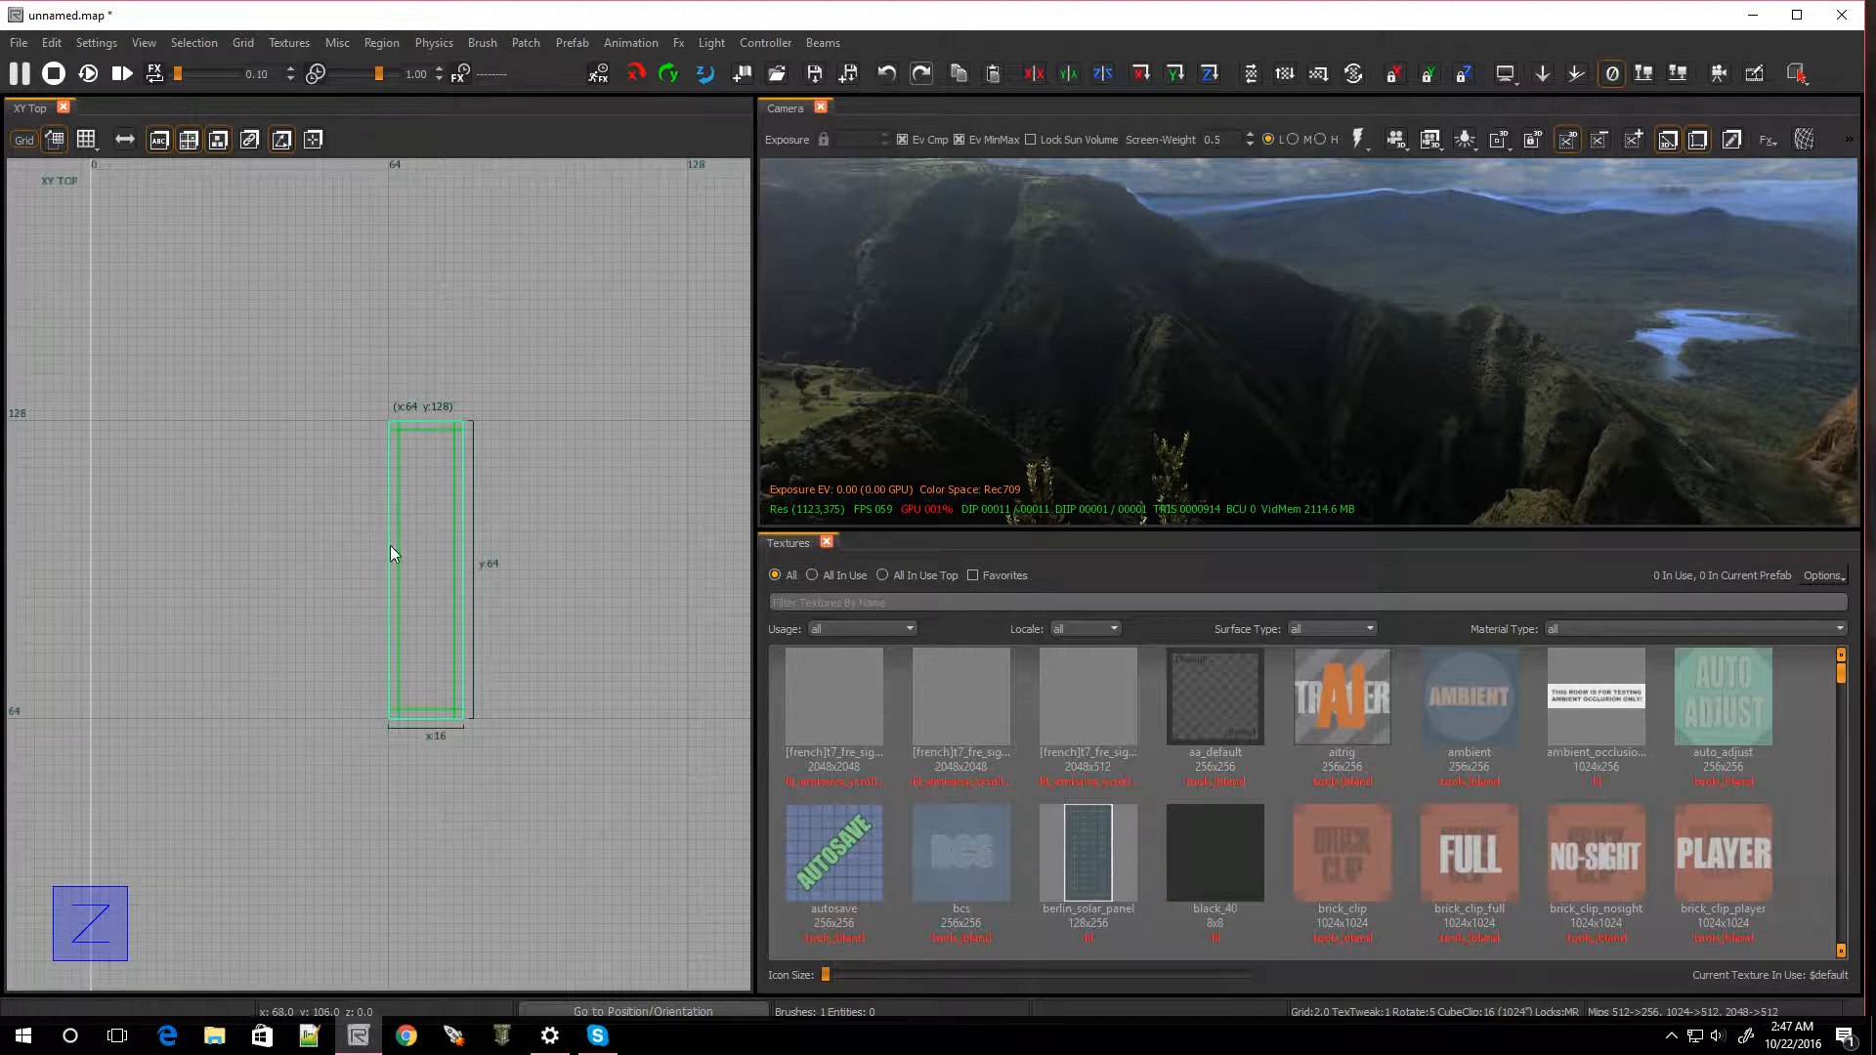
{"action": "key", "text": "Escape"}
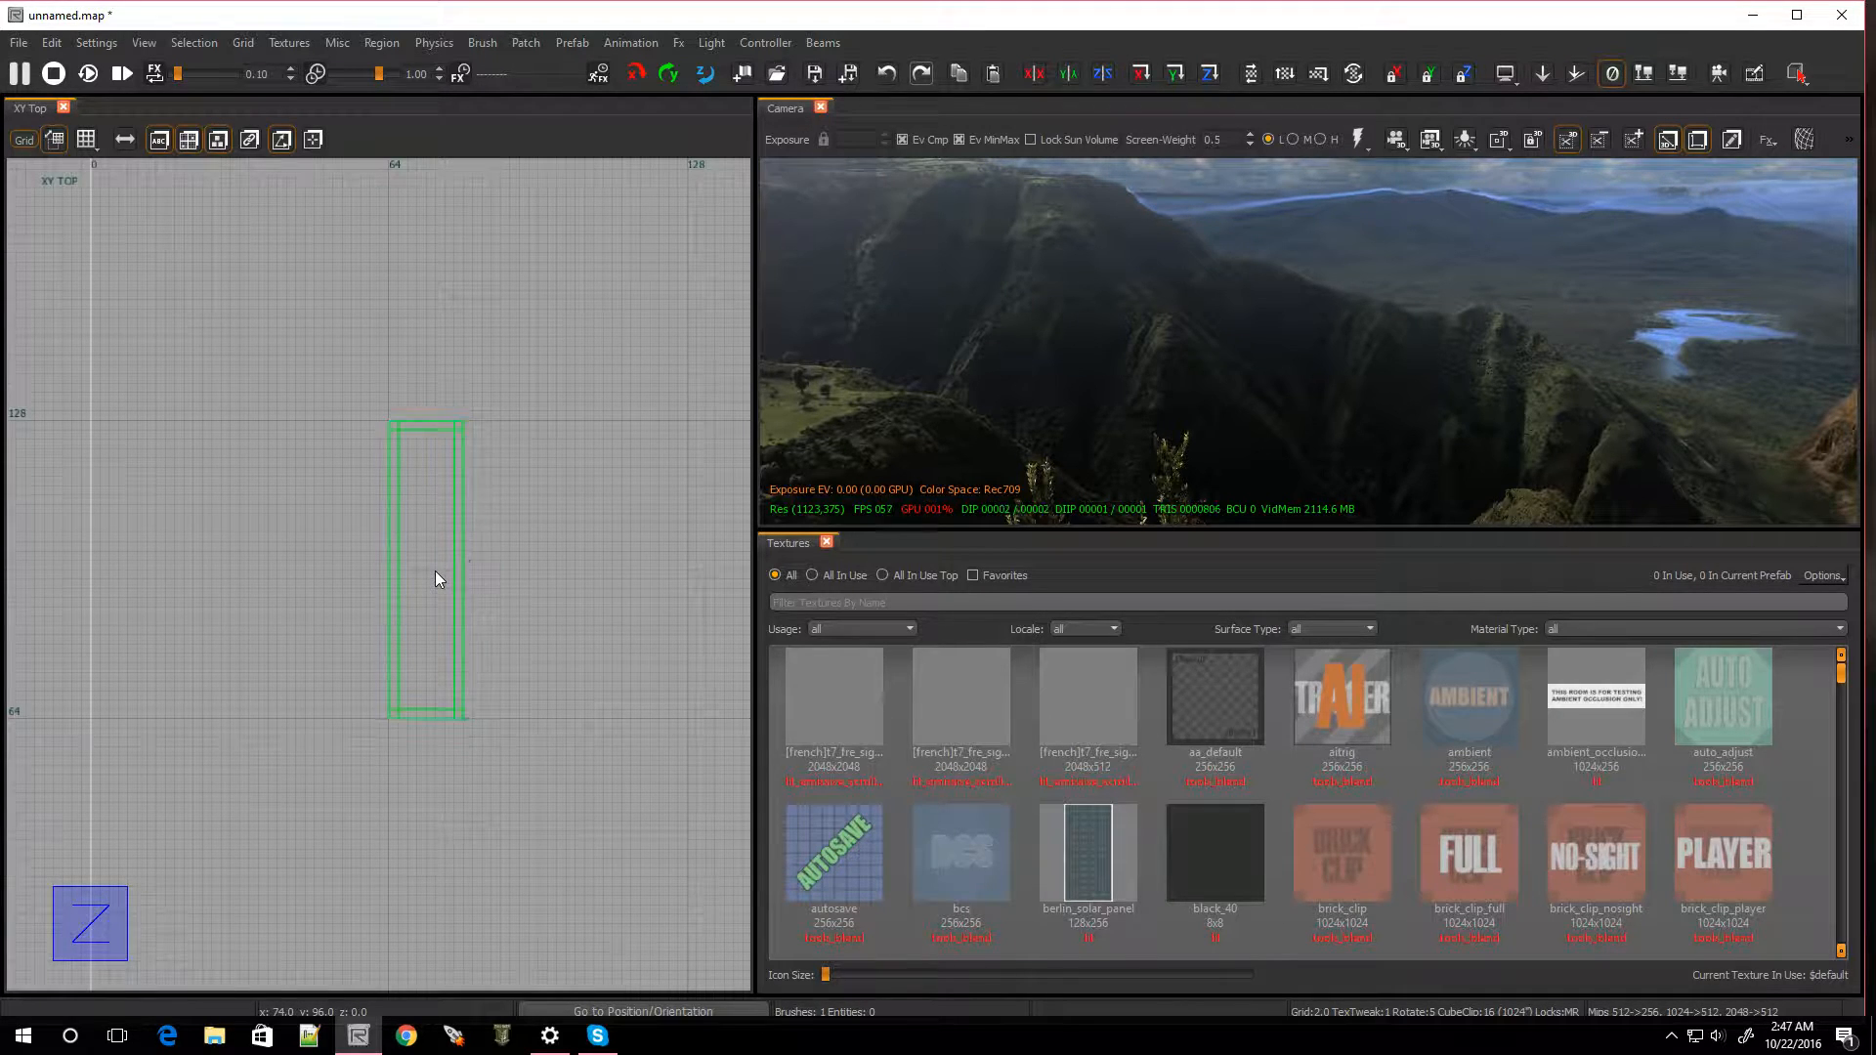
Inset the flat panel brush within the frame in the top view, making it 12 units wide and 62 units long
{"action": "left_click", "coordinate": [428, 553]}
{"action": "left_click_drag", "start_coordinate": [415, 328], "coordinate": [415, 338]}
{"action": "left_click_drag", "start_coordinate": [316, 555], "coordinate": [326, 555]}
{"action": "mouse_move", "coordinate": [520, 555]}
{"action": "left_mouse_down"}
{"action": "mouse_move", "coordinate": [501, 555]}
{"action": "mouse_move", "coordinate": [490, 613]}
{"action": "left_mouse_up"}
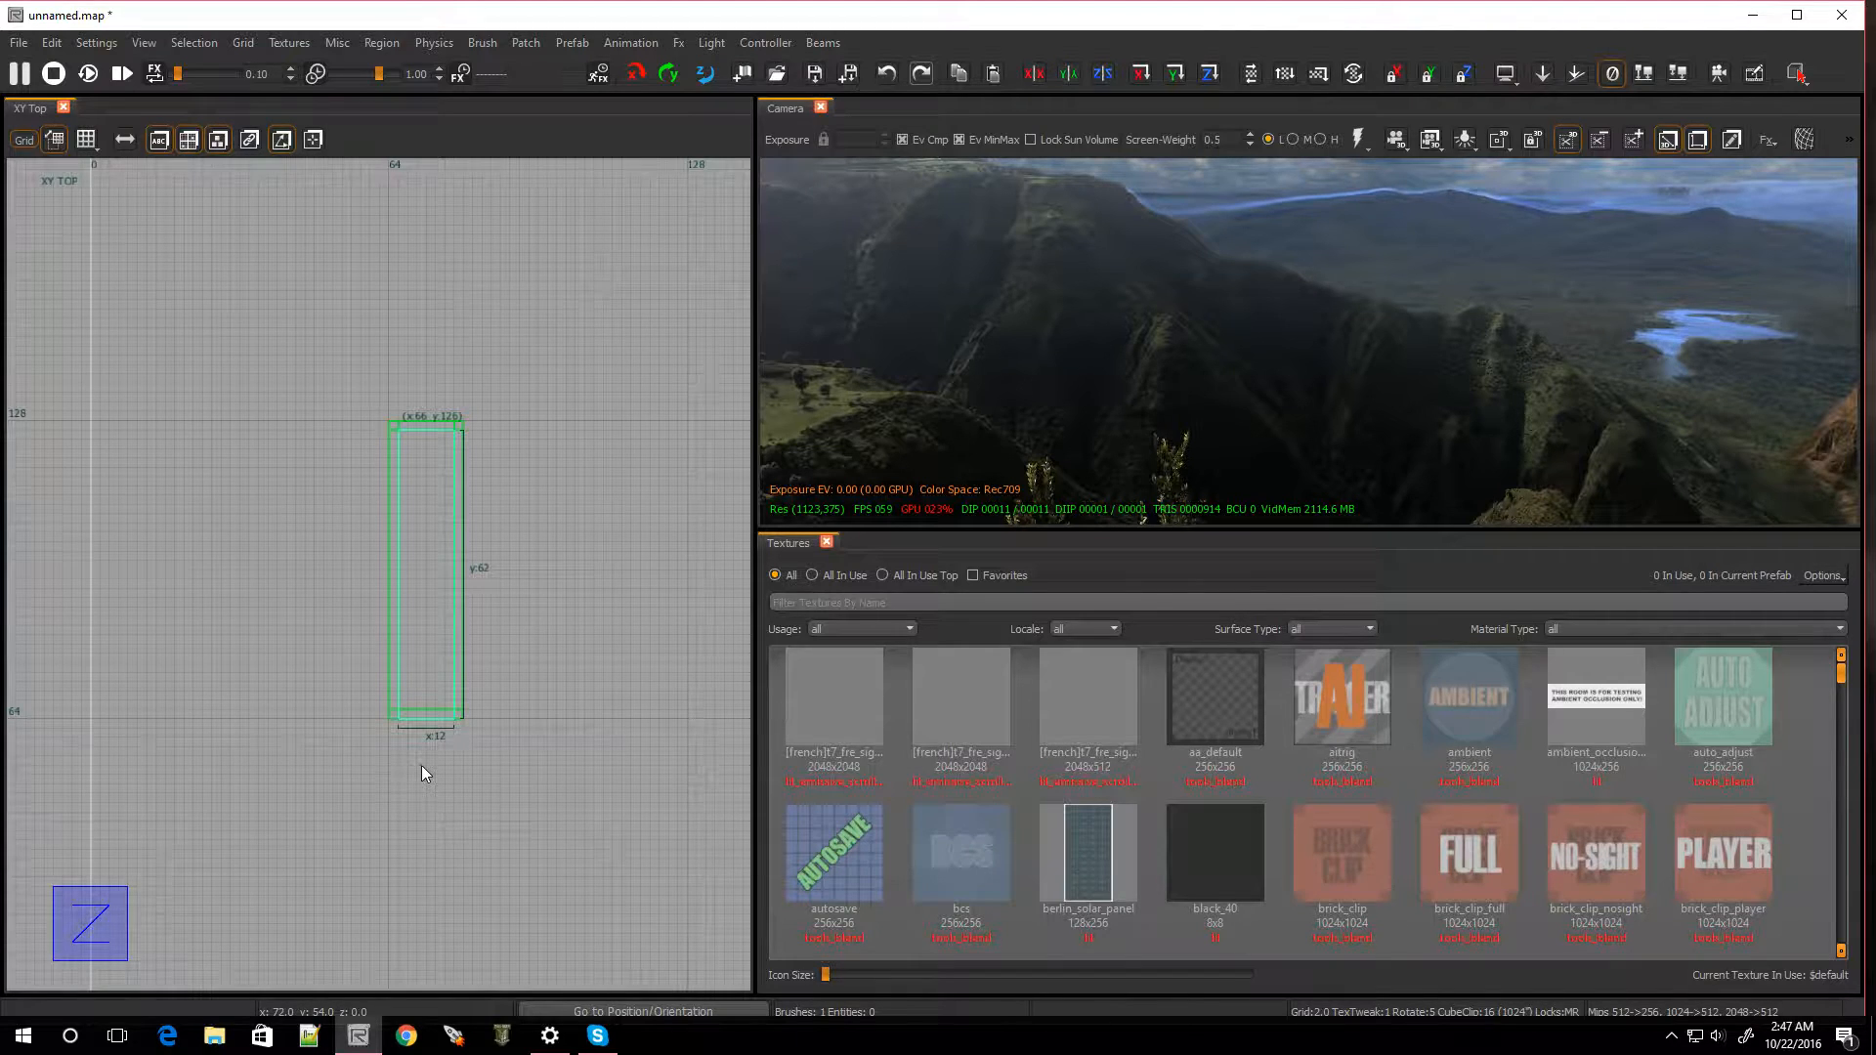
{"action": "scroll", "coordinate": [421, 684], "scroll_direction": "up", "scroll_amount": 3}
{"action": "scroll", "coordinate": [423, 682], "scroll_direction": "down", "scroll_amount": 2}
Choose Grid 0.25 in the XZ Front view and thin the panel to 0.25 units, with its upper face at 193.75
{"action": "key", "text": "ctrl+Tab"}
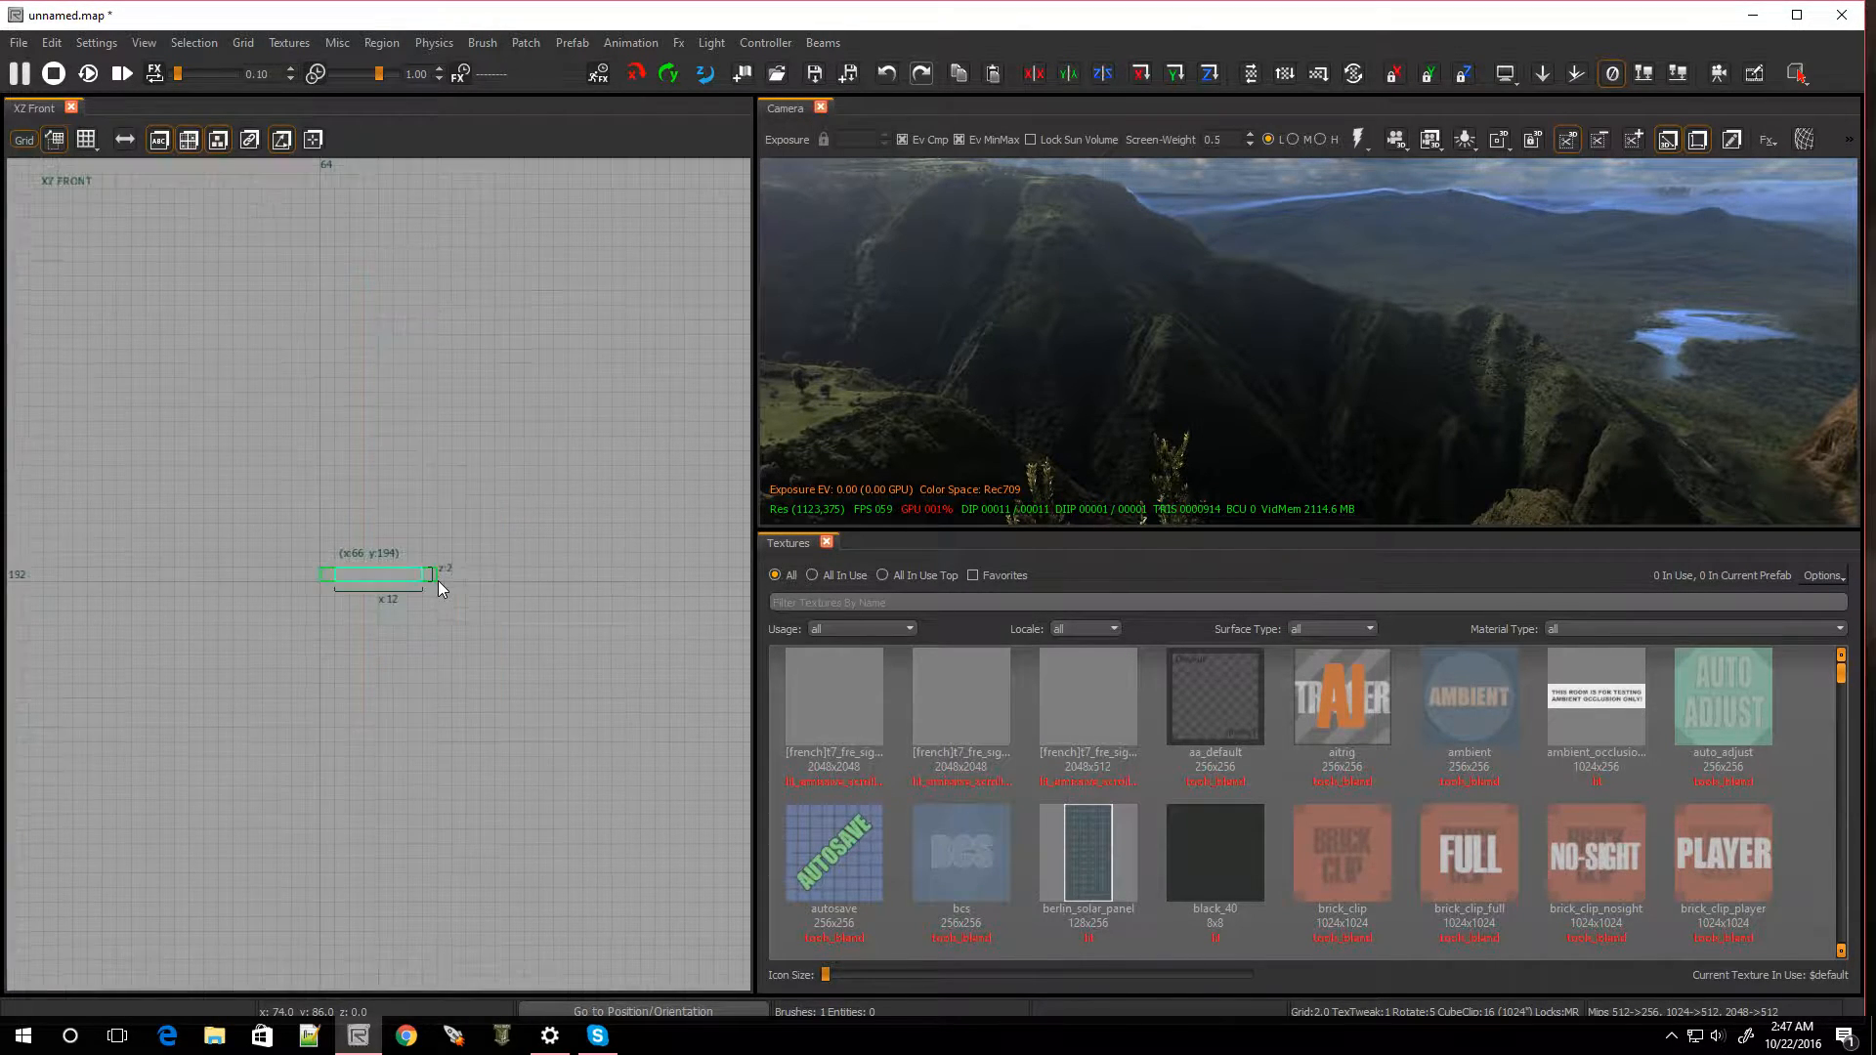
{"action": "scroll", "coordinate": [385, 590], "scroll_direction": "up", "scroll_amount": 5}
{"action": "scroll", "coordinate": [310, 544], "scroll_direction": "down", "scroll_amount": 1}
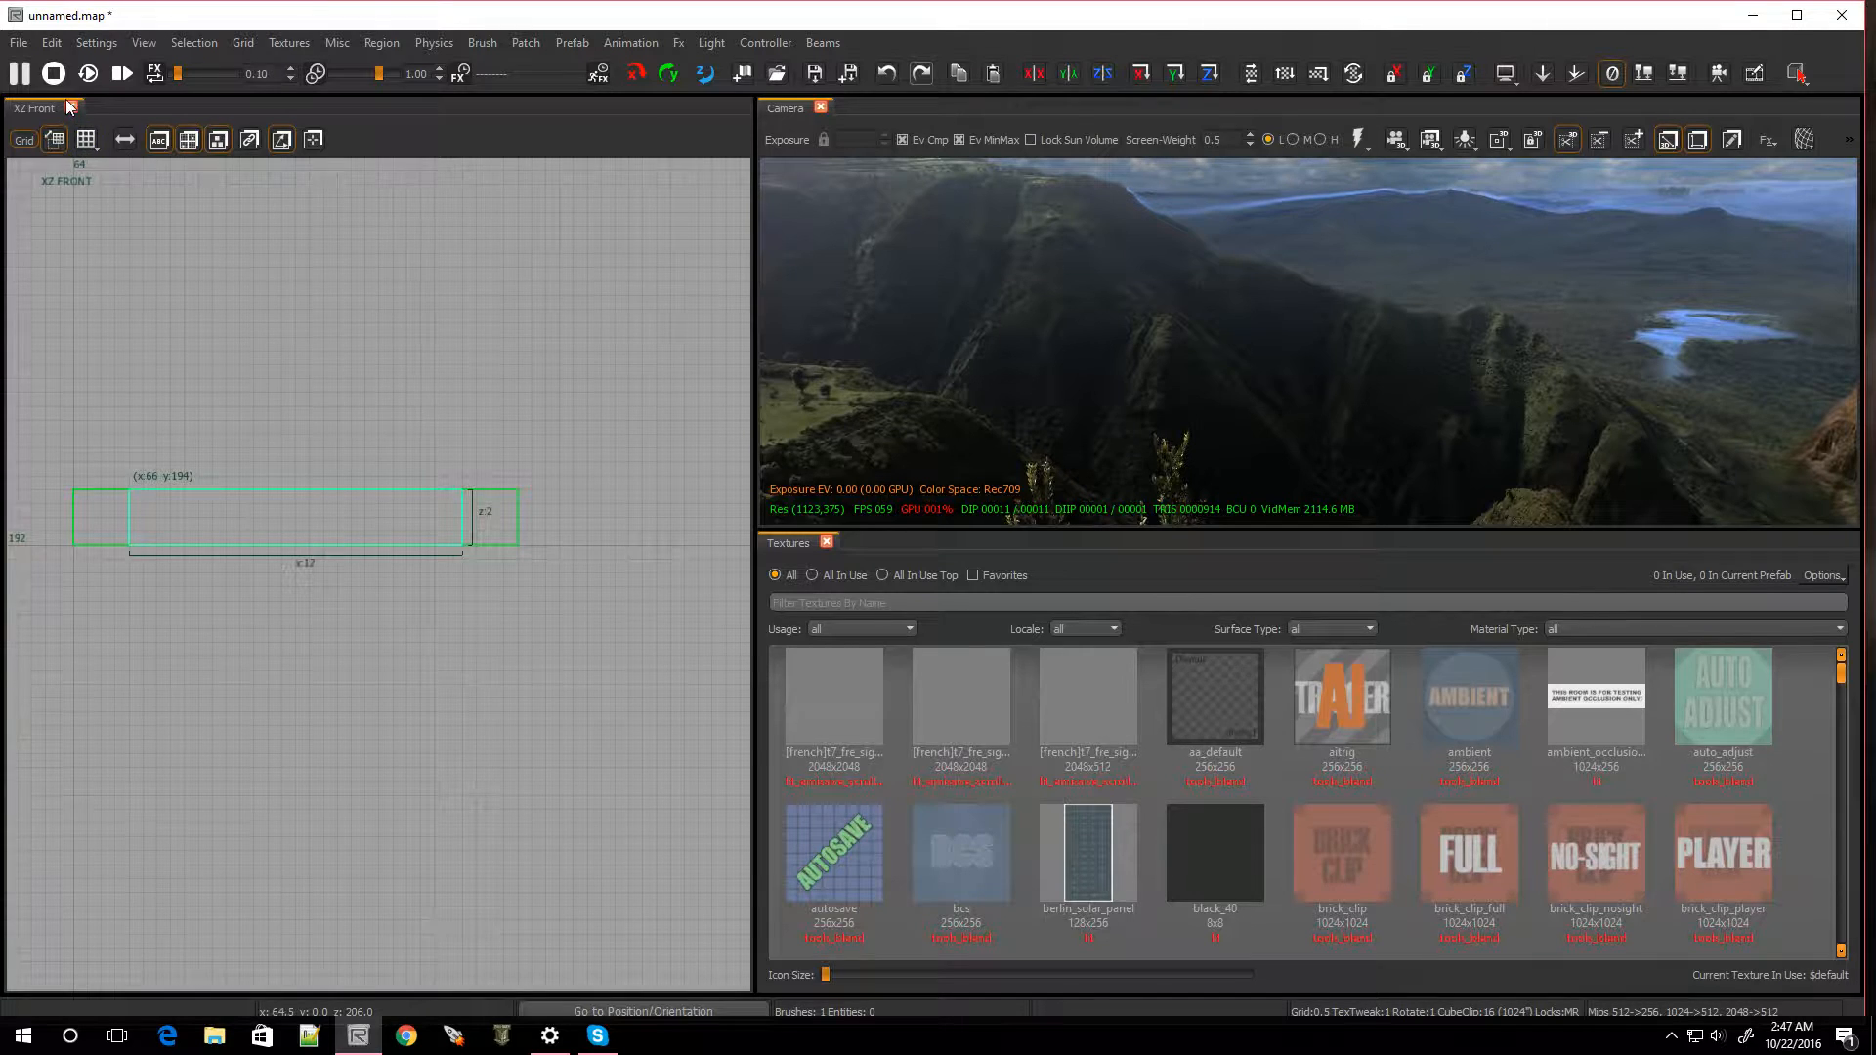
{"action": "left_click", "coordinate": [87, 139]}
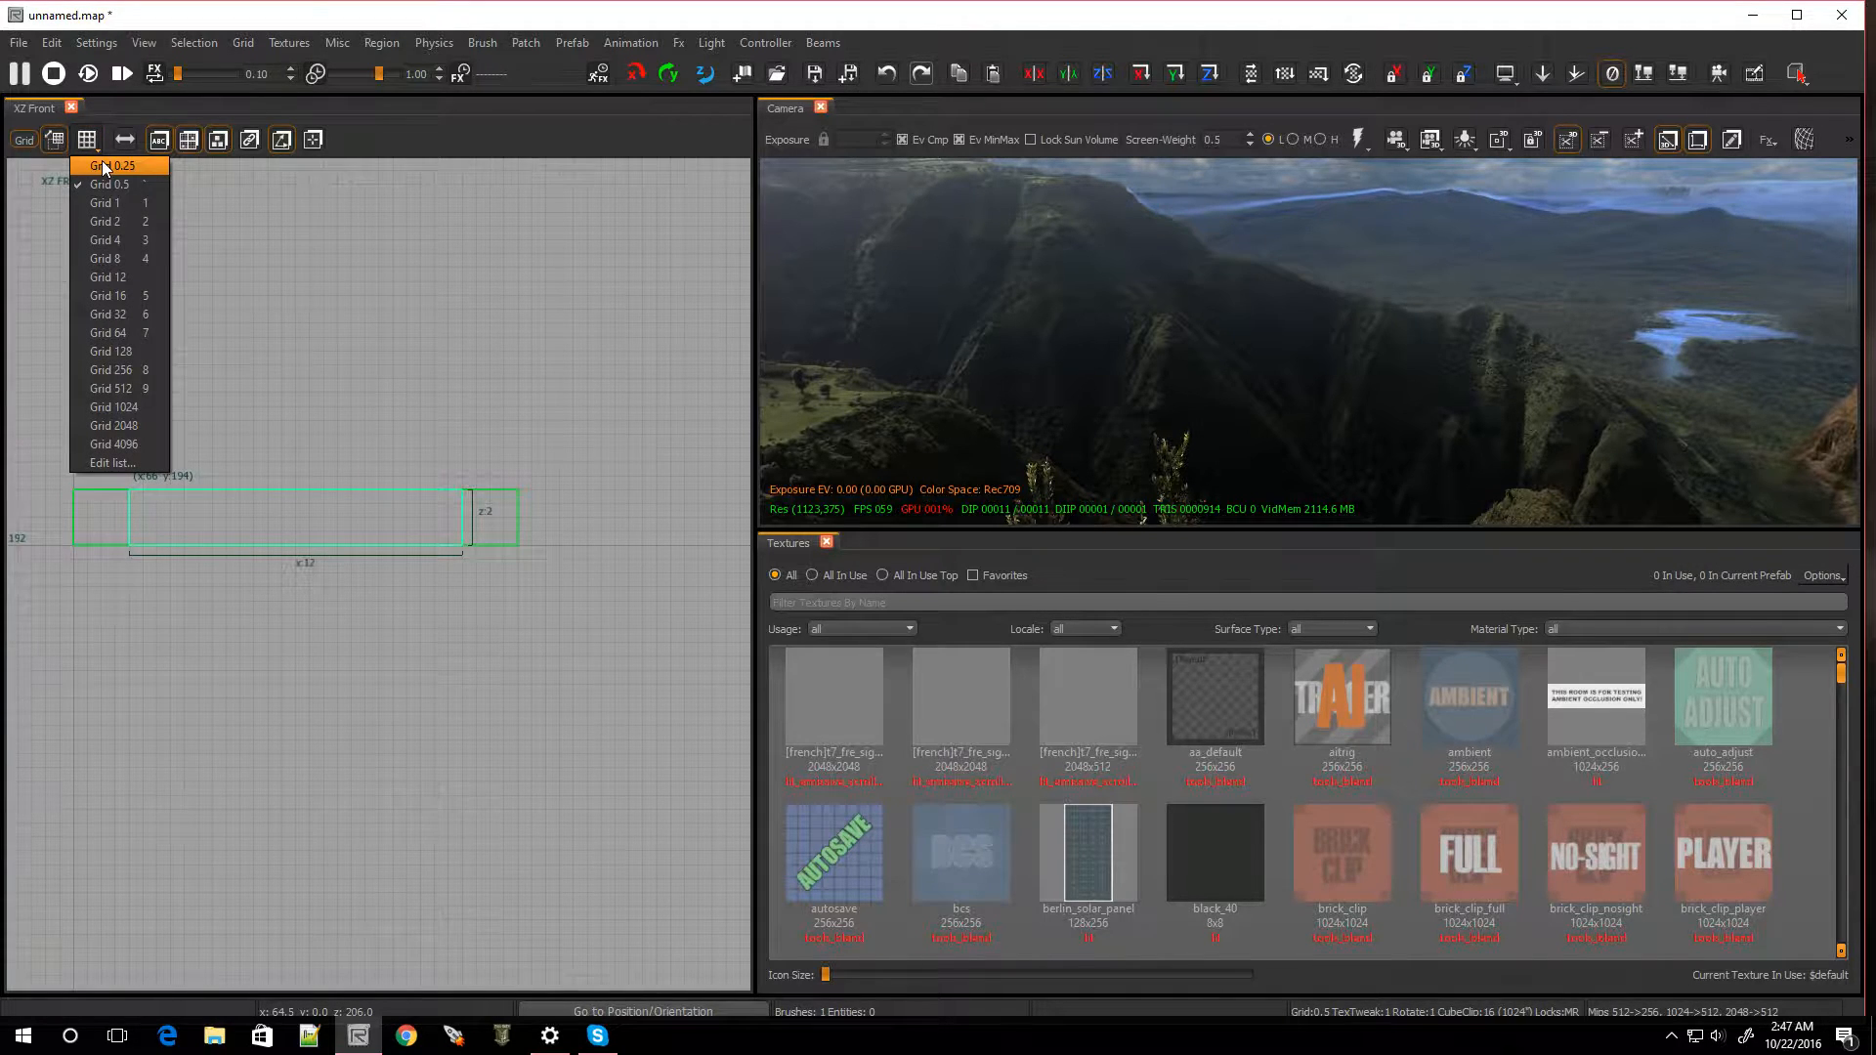
{"action": "left_click", "coordinate": [103, 166]}
{"action": "scroll", "coordinate": [260, 529], "scroll_direction": "up", "scroll_amount": 1}
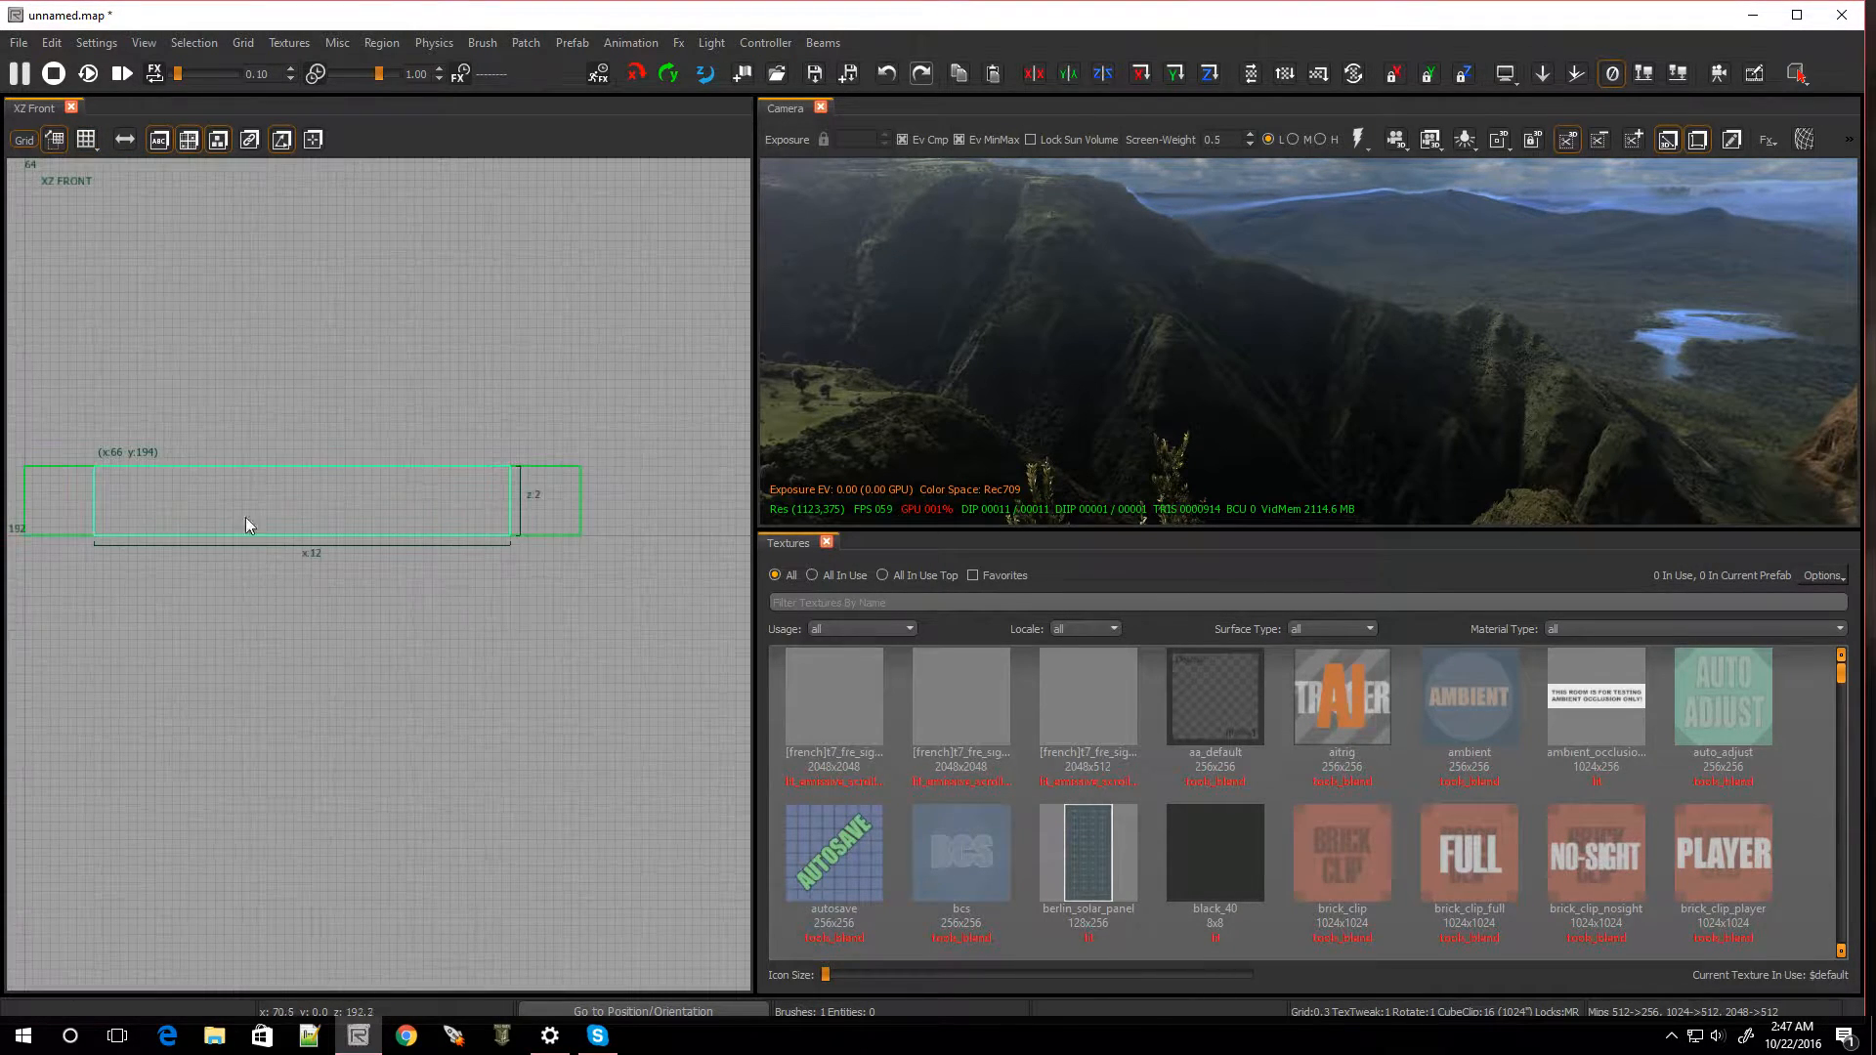
{"action": "left_click_drag", "start_coordinate": [209, 430], "coordinate": [209, 437]}
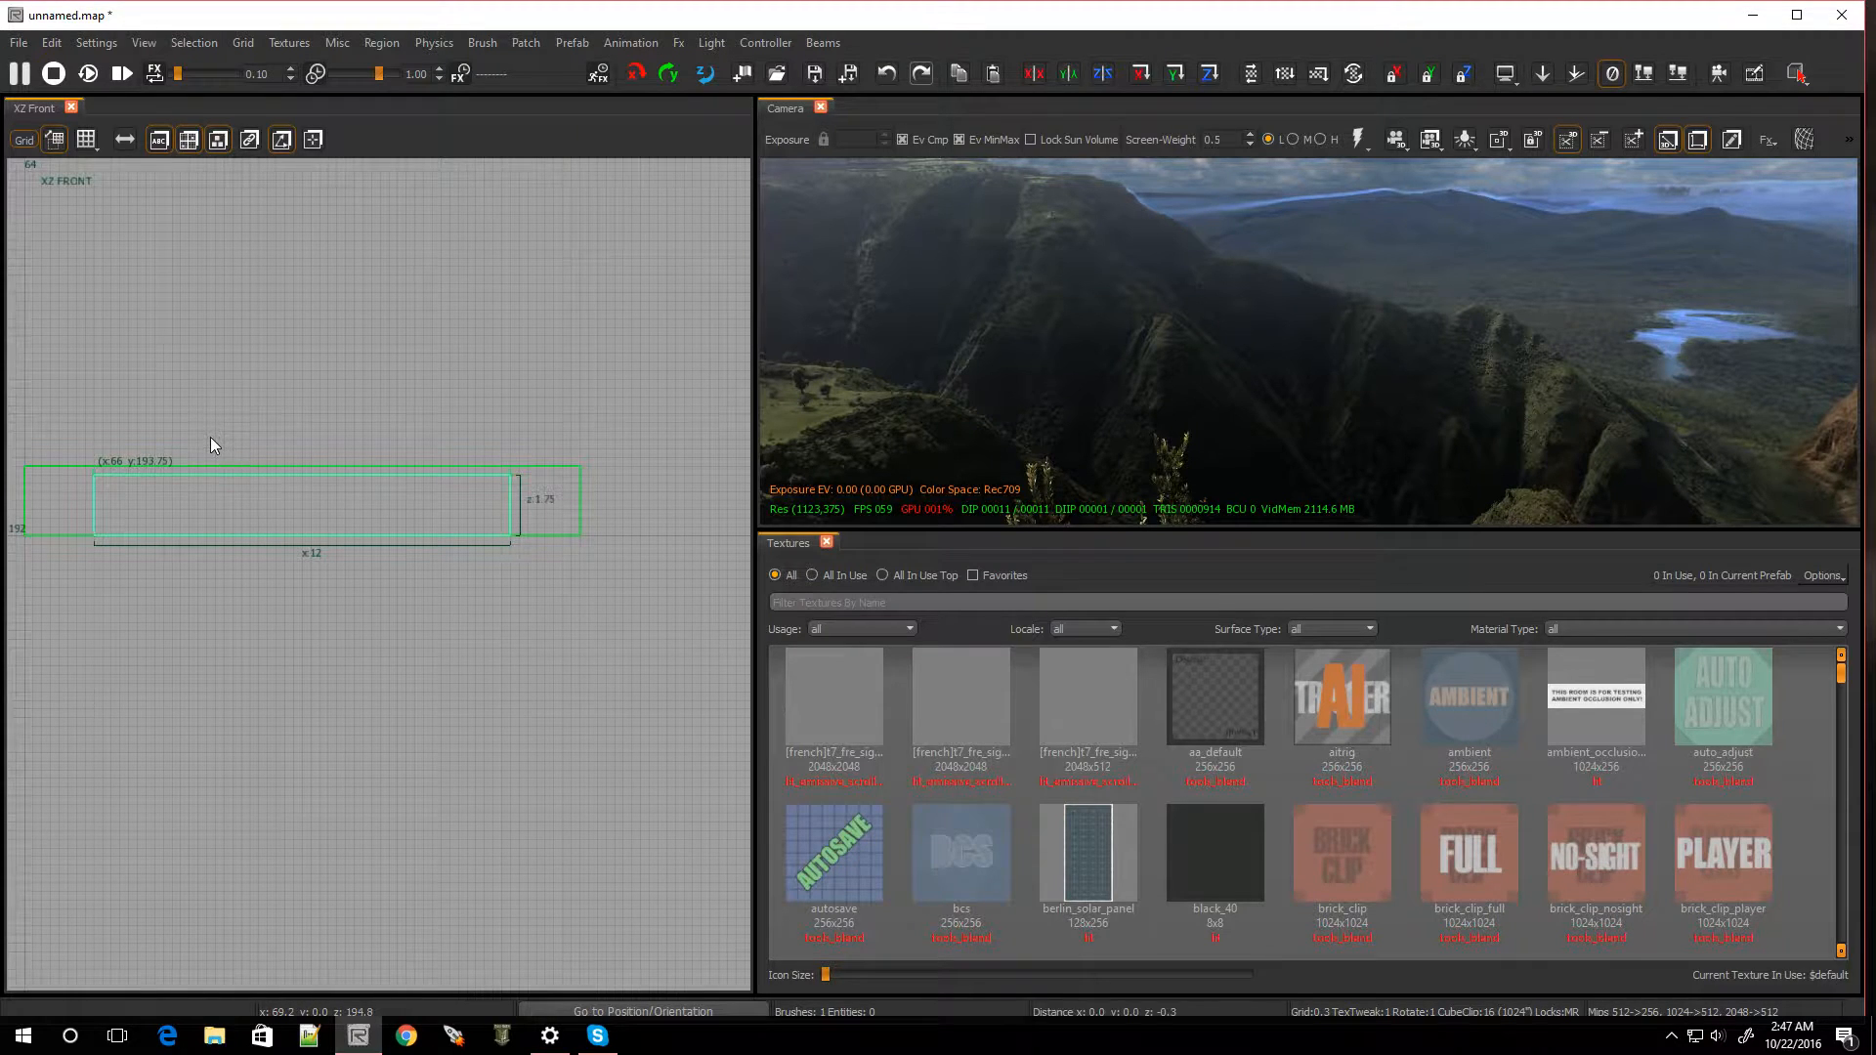
{"action": "left_click_drag", "start_coordinate": [215, 682], "coordinate": [199, 620]}
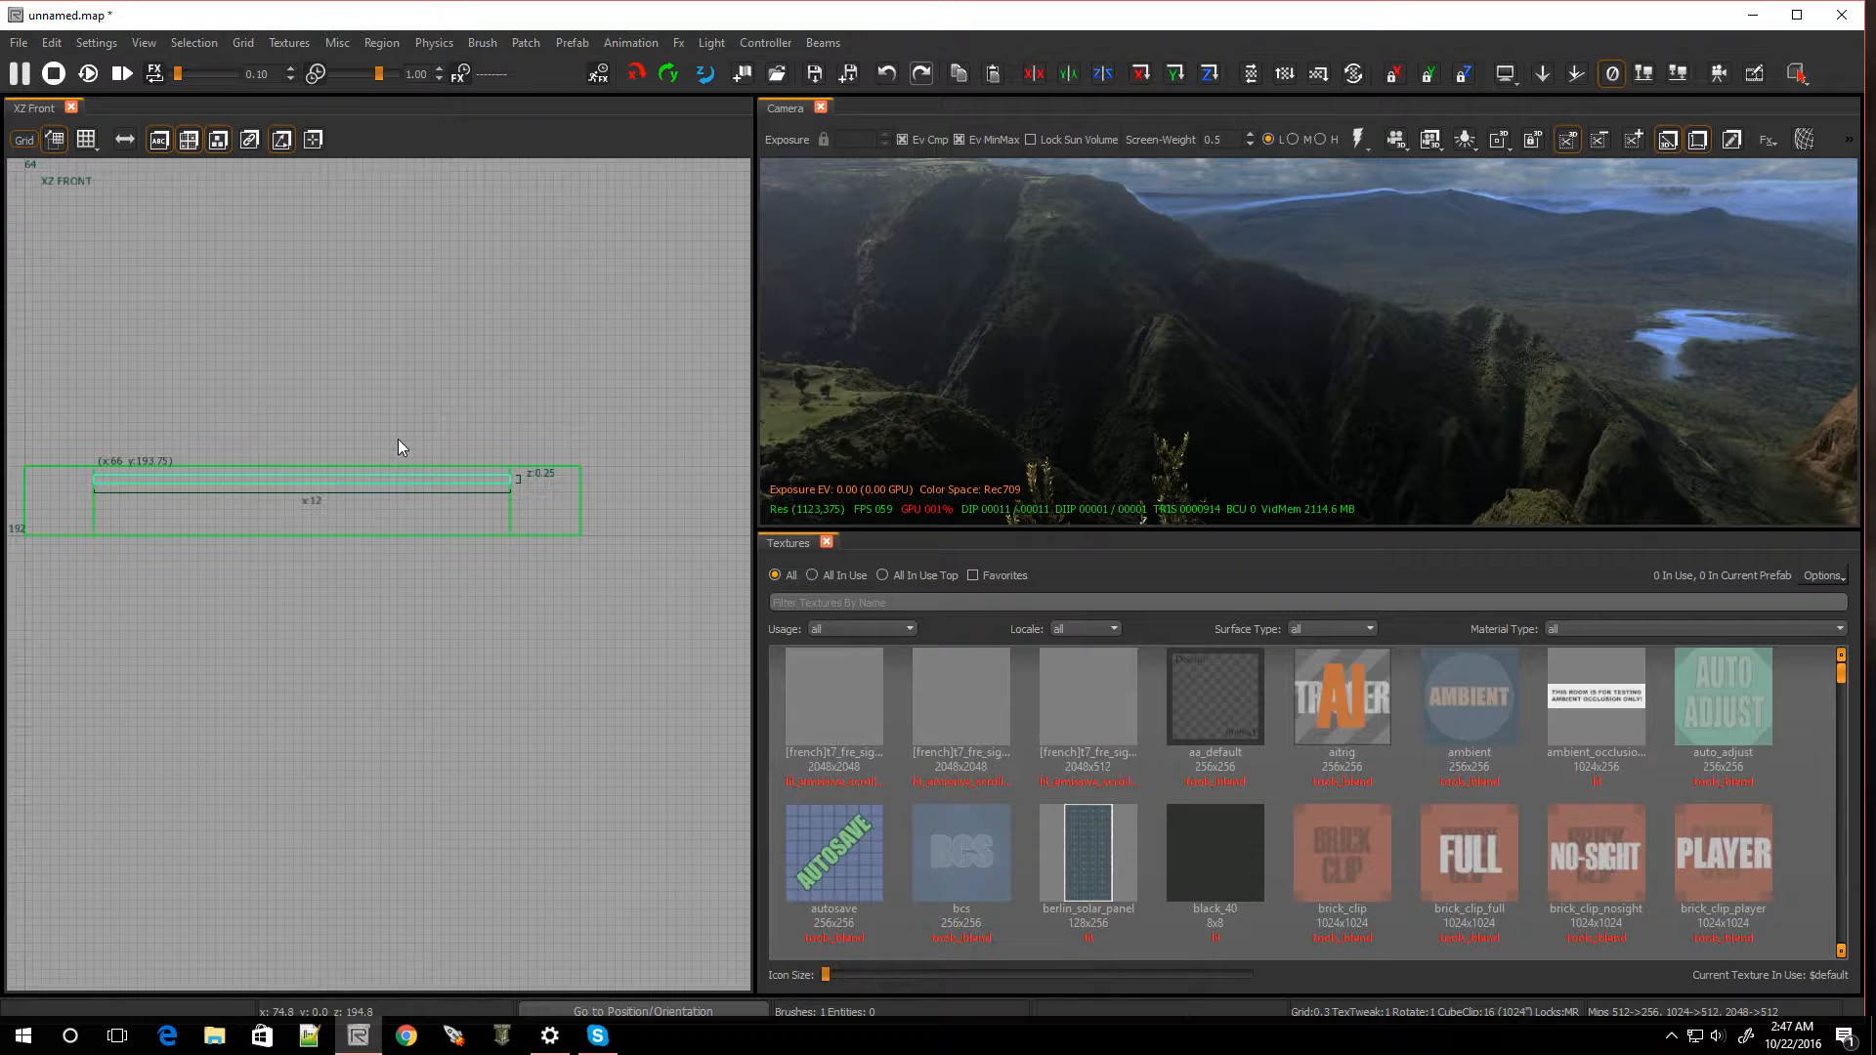
Return to the XY Top view, deselect the panel and set the grid size to 2
{"action": "key", "text": "ctrl+Tab"}
{"action": "key", "text": "ctrl+Tab"}
{"action": "scroll", "coordinate": [363, 502], "scroll_direction": "down", "scroll_amount": 8}
{"action": "scroll", "coordinate": [359, 504], "scroll_direction": "up", "scroll_amount": 2}
{"action": "key", "text": "Escape"}
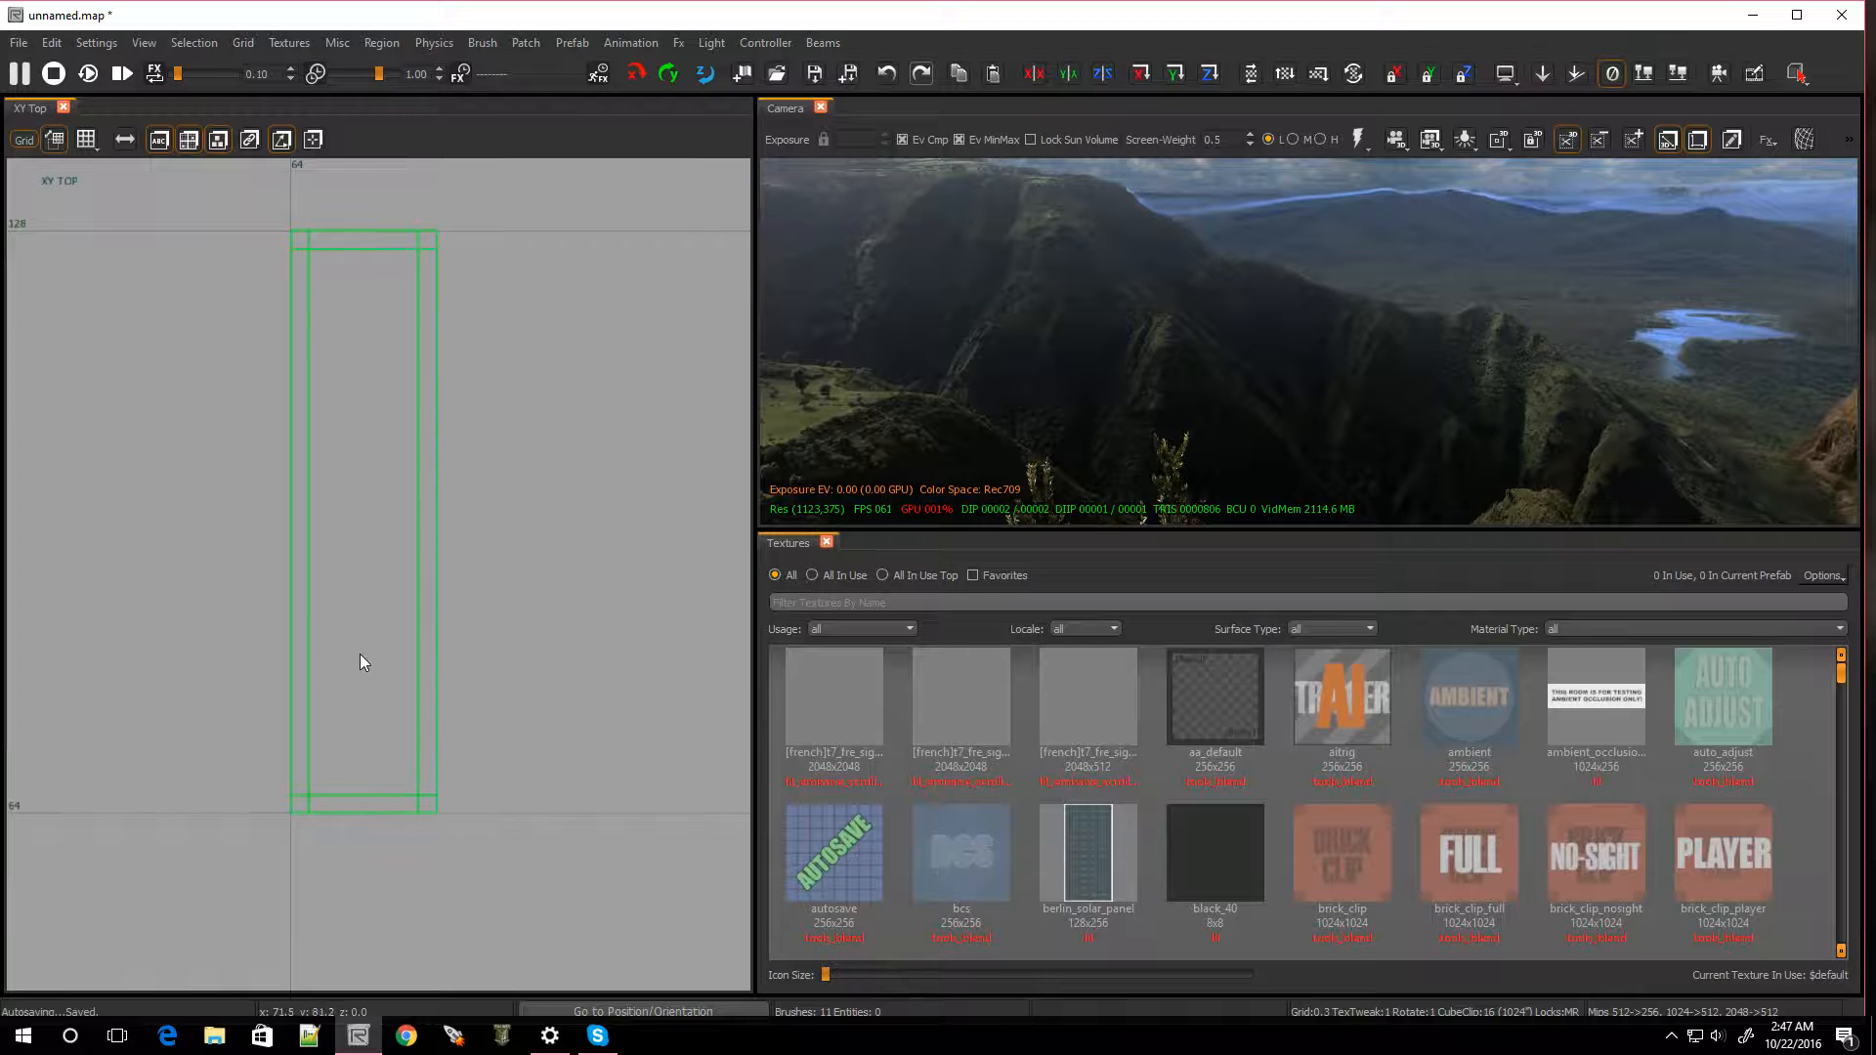
{"action": "key", "text": "4"}
{"action": "key", "text": "bracketleft"}
{"action": "left_click", "coordinate": [96, 143]}
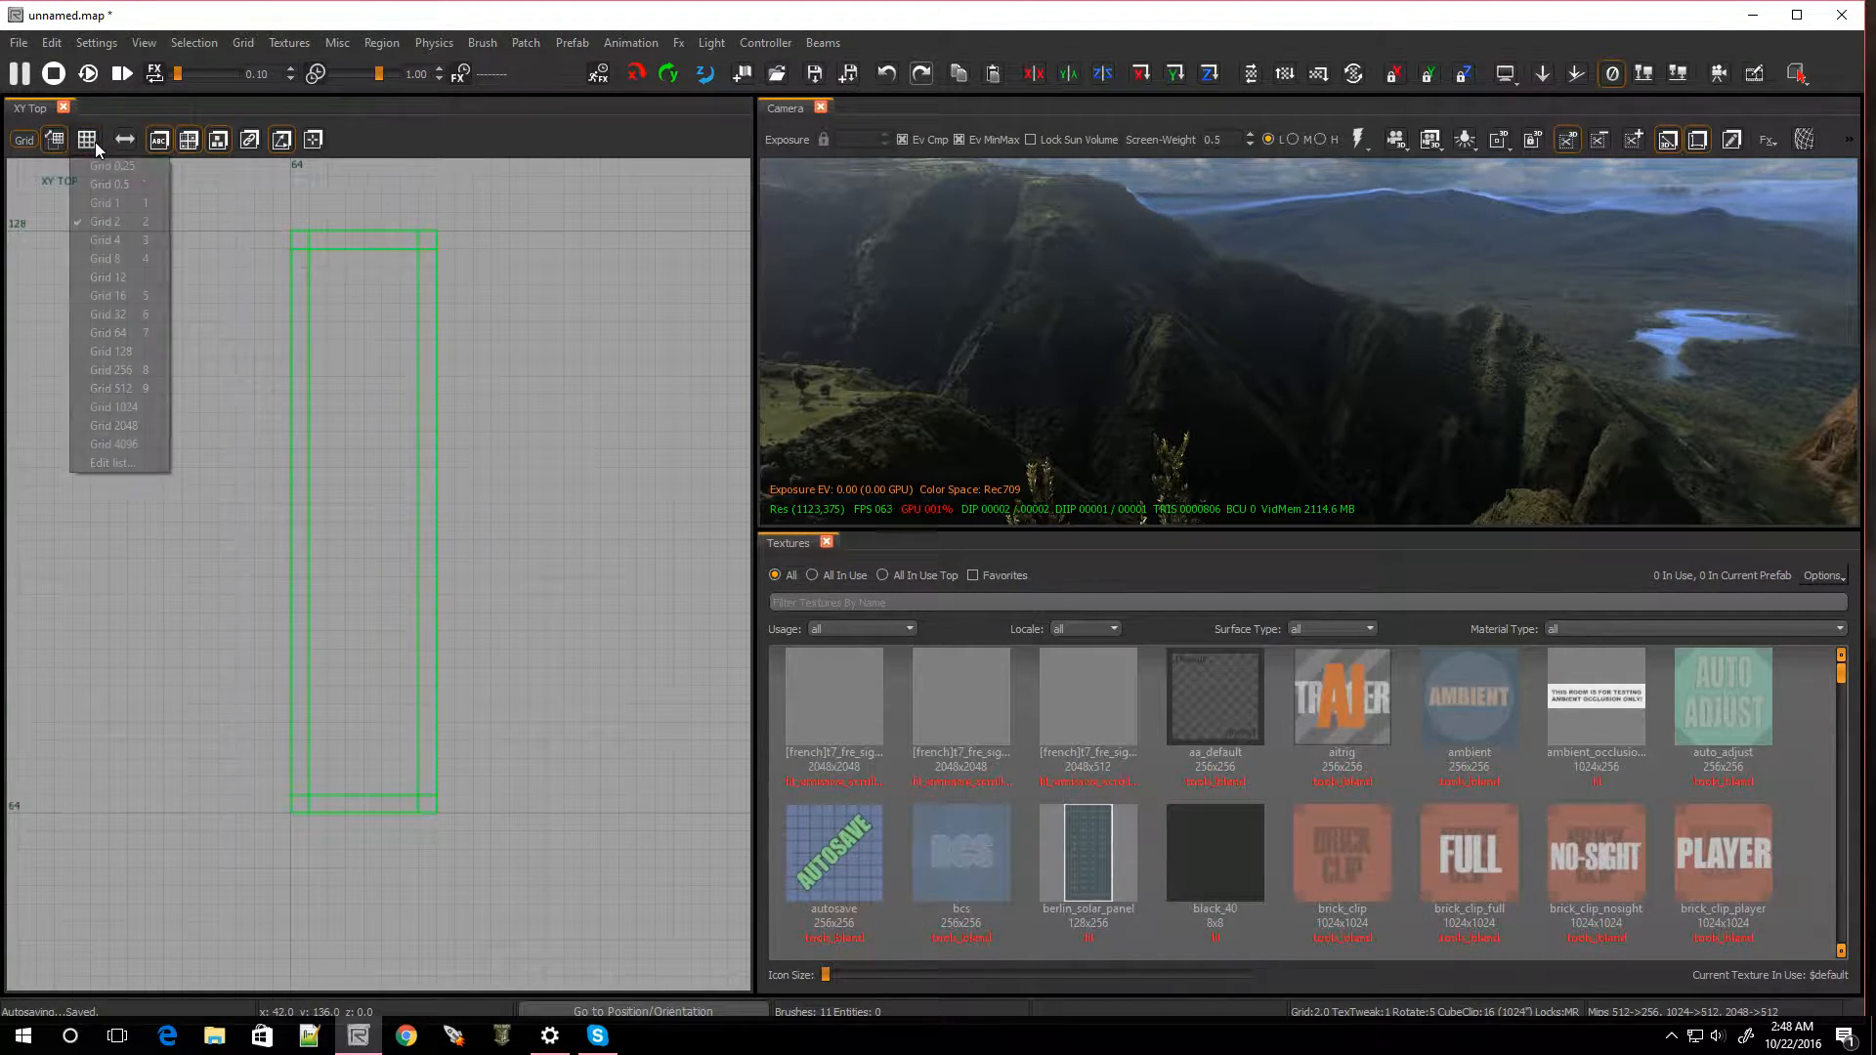
{"action": "left_click", "coordinate": [567, 375]}
Select both long side walls and trim their ends to 60 units long so they fit between the end walls
{"action": "left_click", "coordinate": [421, 445], "text": "shift"}
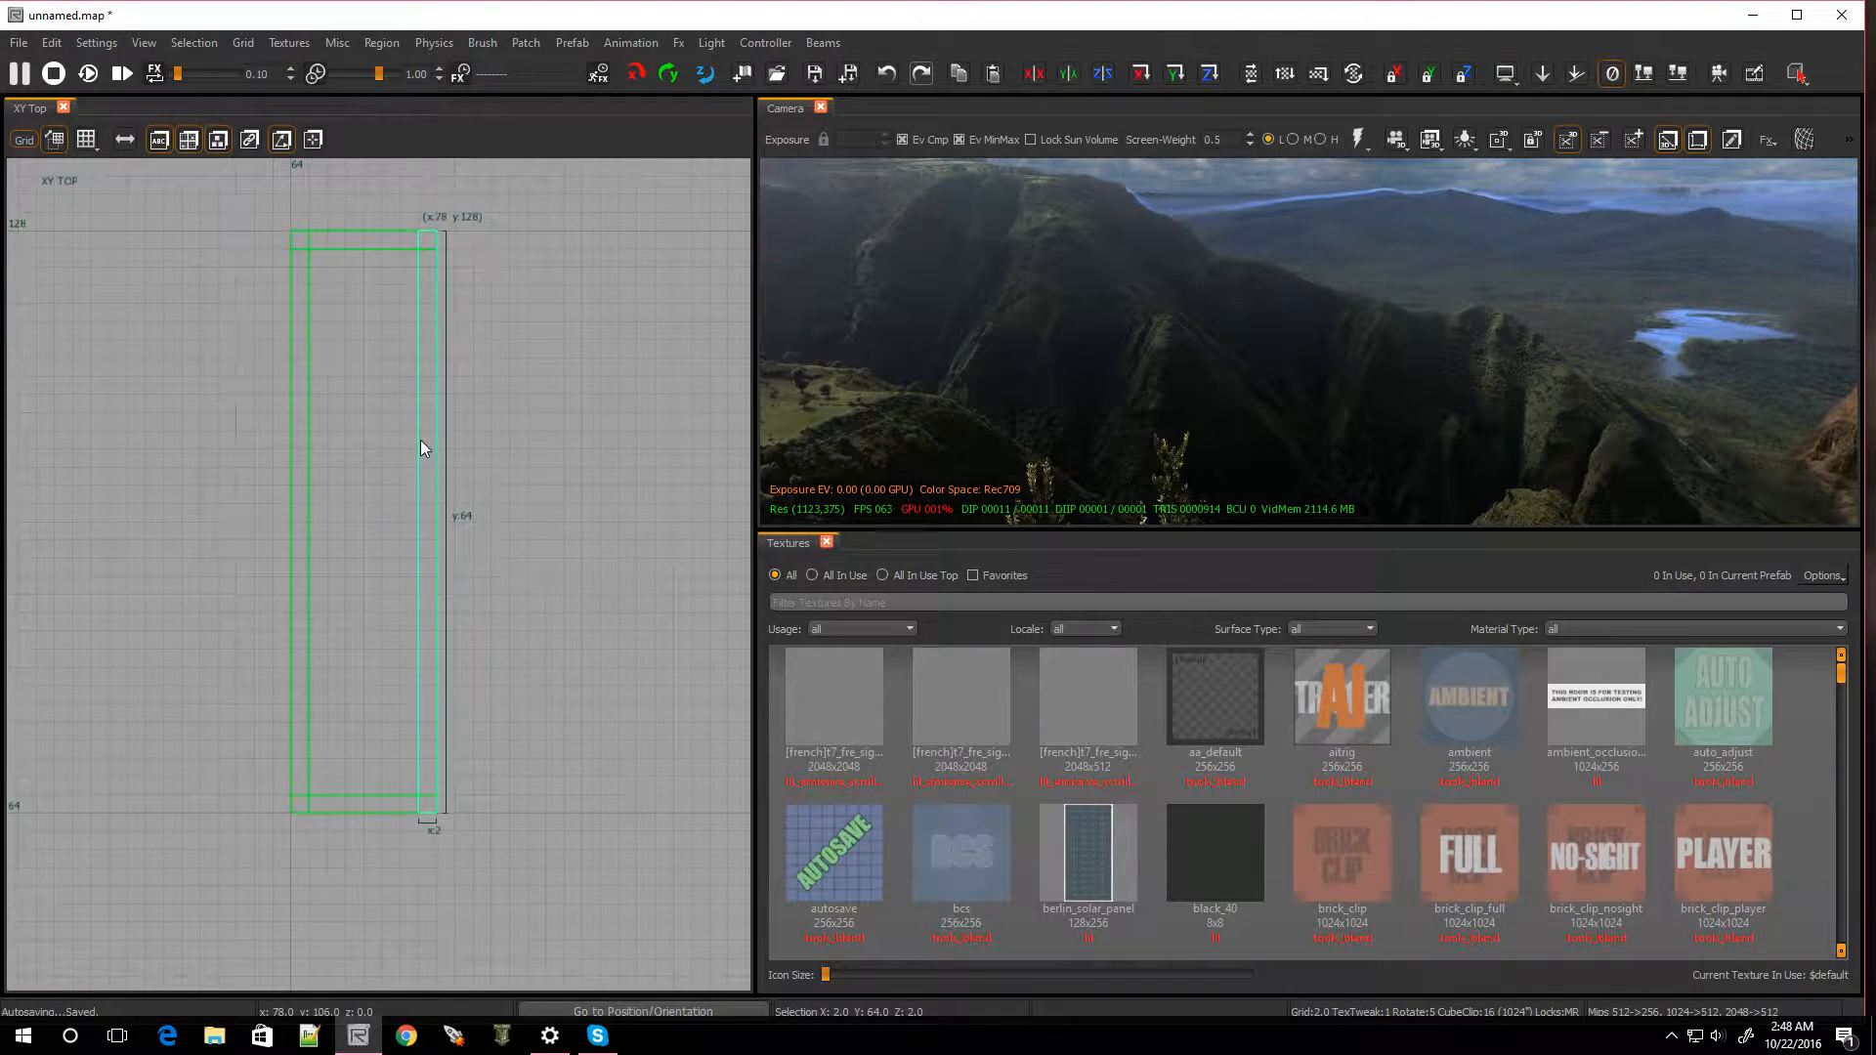
{"action": "left_click", "coordinate": [296, 435], "text": "shift"}
{"action": "left_click_drag", "start_coordinate": [358, 210], "coordinate": [357, 228]}
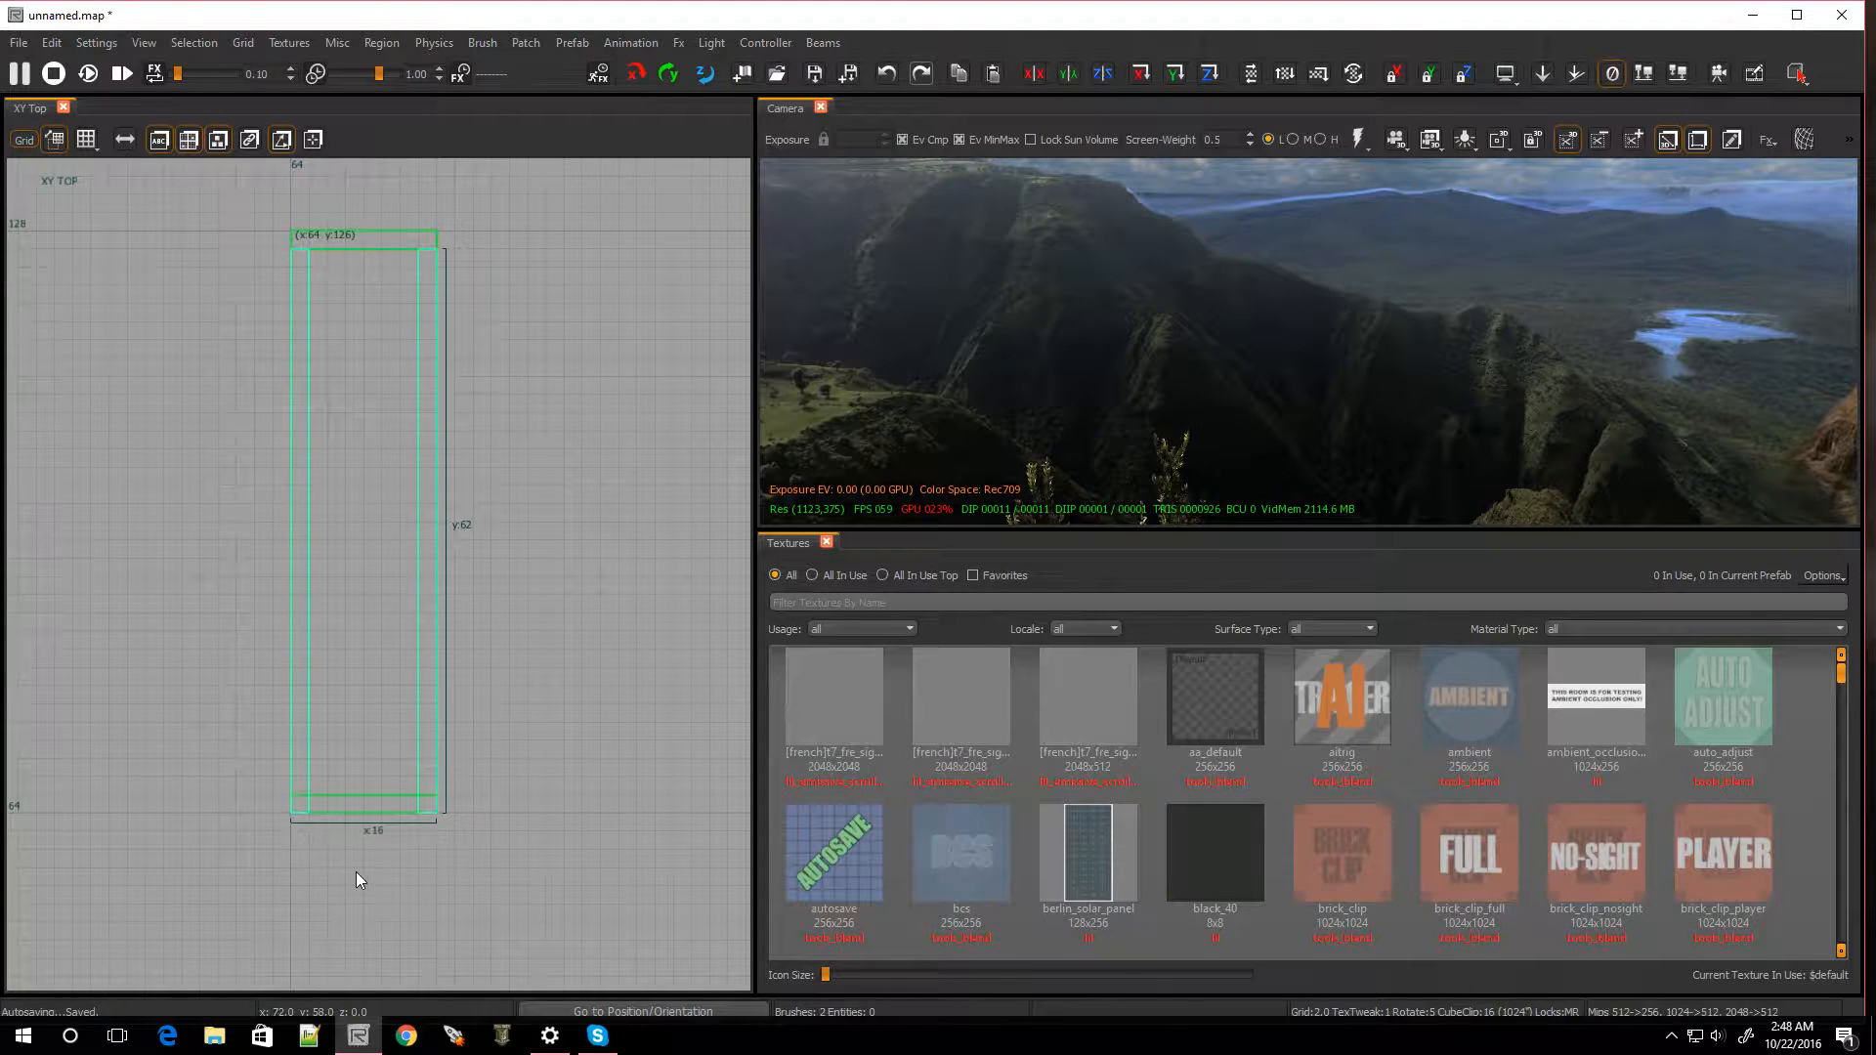
{"action": "key", "text": "Escape"}
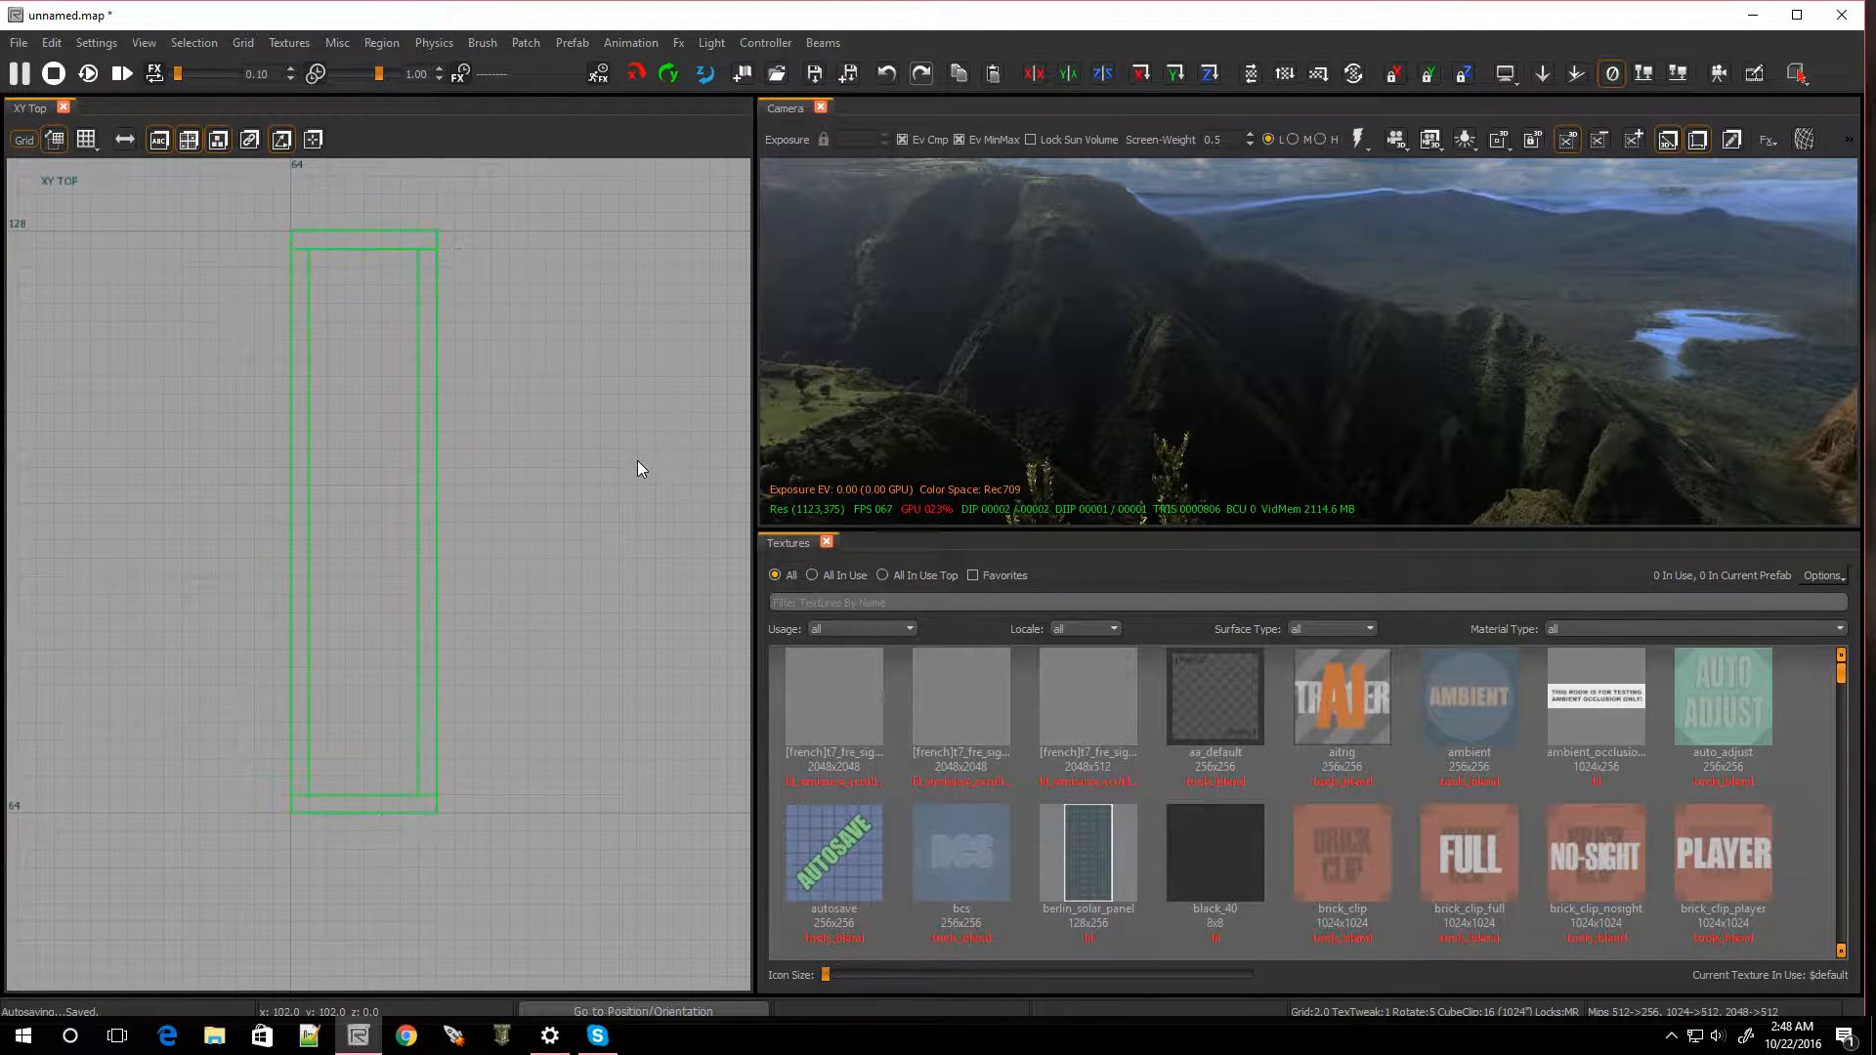
Look for the hollowed brush by steering the camera and checking its position in the grid views
{"action": "right_click_drag", "start_coordinate": [831, 433], "coordinate": [1514, 440]}
{"action": "right_click_drag", "start_coordinate": [977, 430], "coordinate": [841, 426]}
{"action": "key", "text": "ctrl+Tab"}
{"action": "scroll", "coordinate": [324, 553], "scroll_direction": "down", "scroll_amount": 5}
{"action": "key", "text": "ctrl+Tab"}
{"action": "key", "text": "ctrl+Tab"}
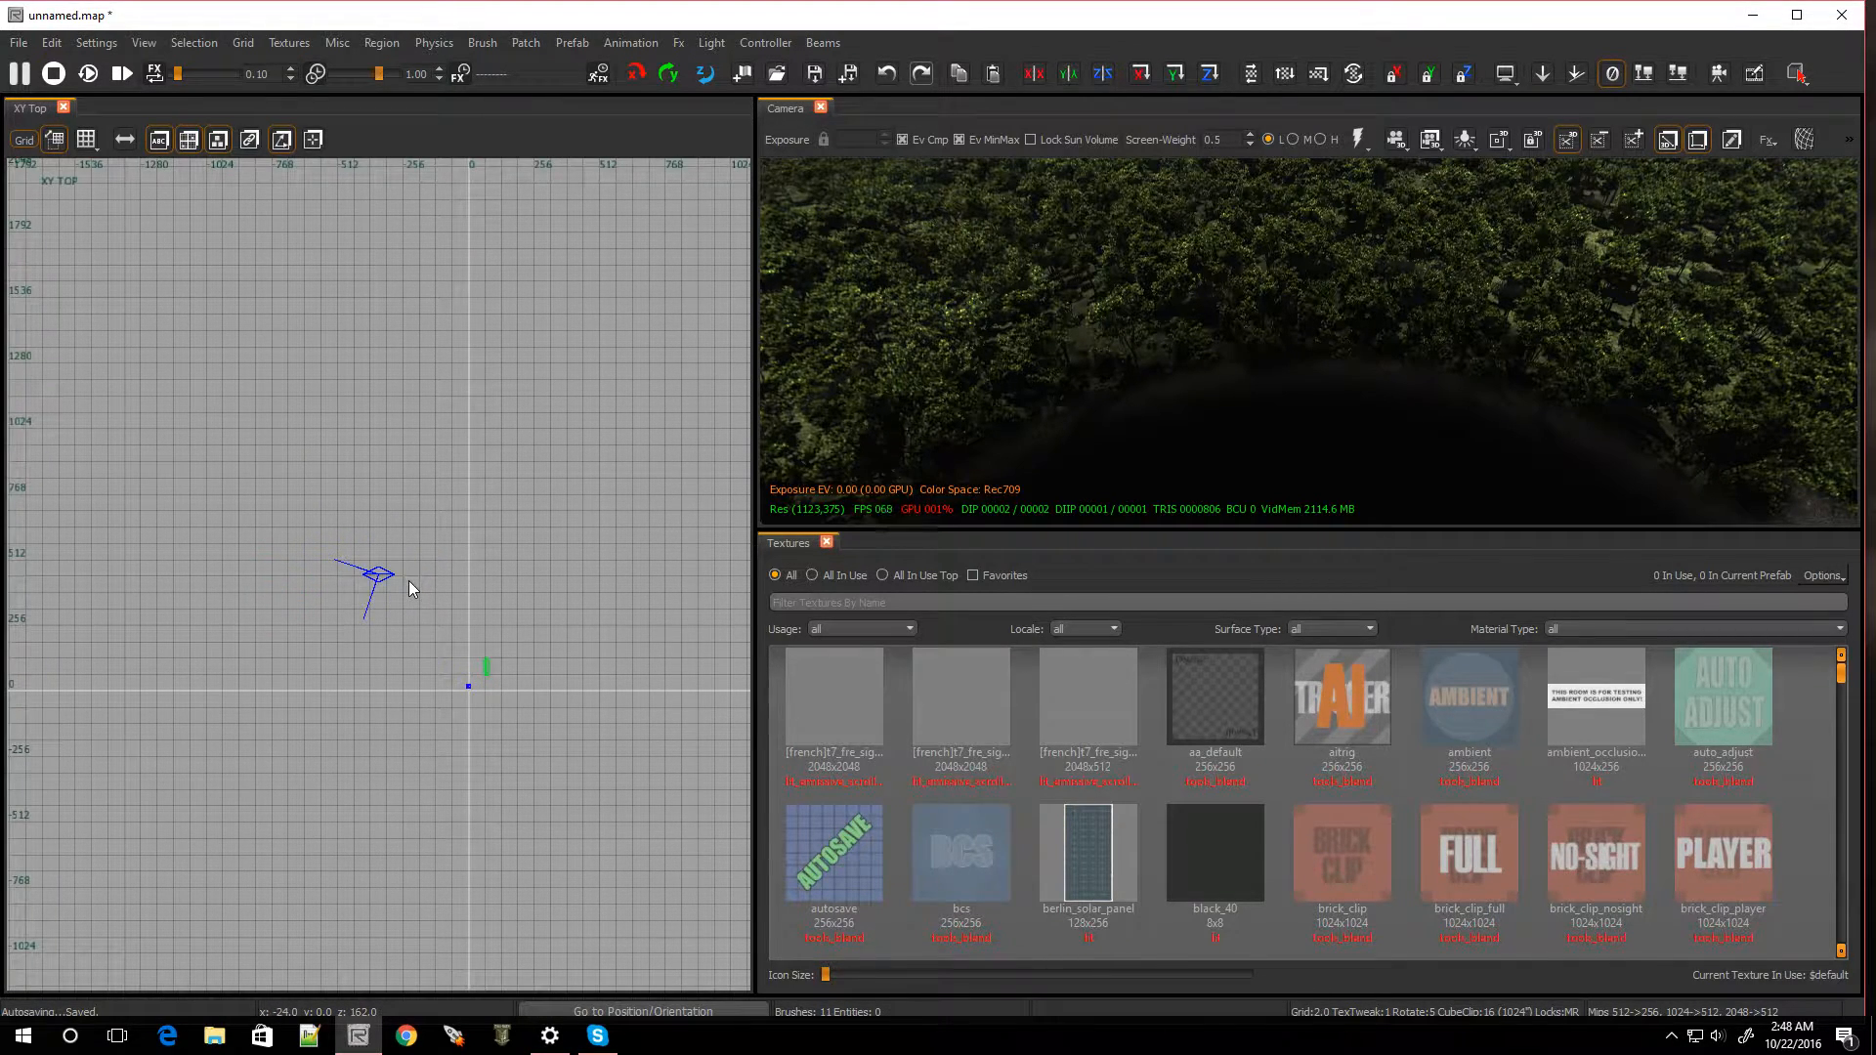
{"action": "right_click_drag", "start_coordinate": [1083, 405], "coordinate": [986, 442]}
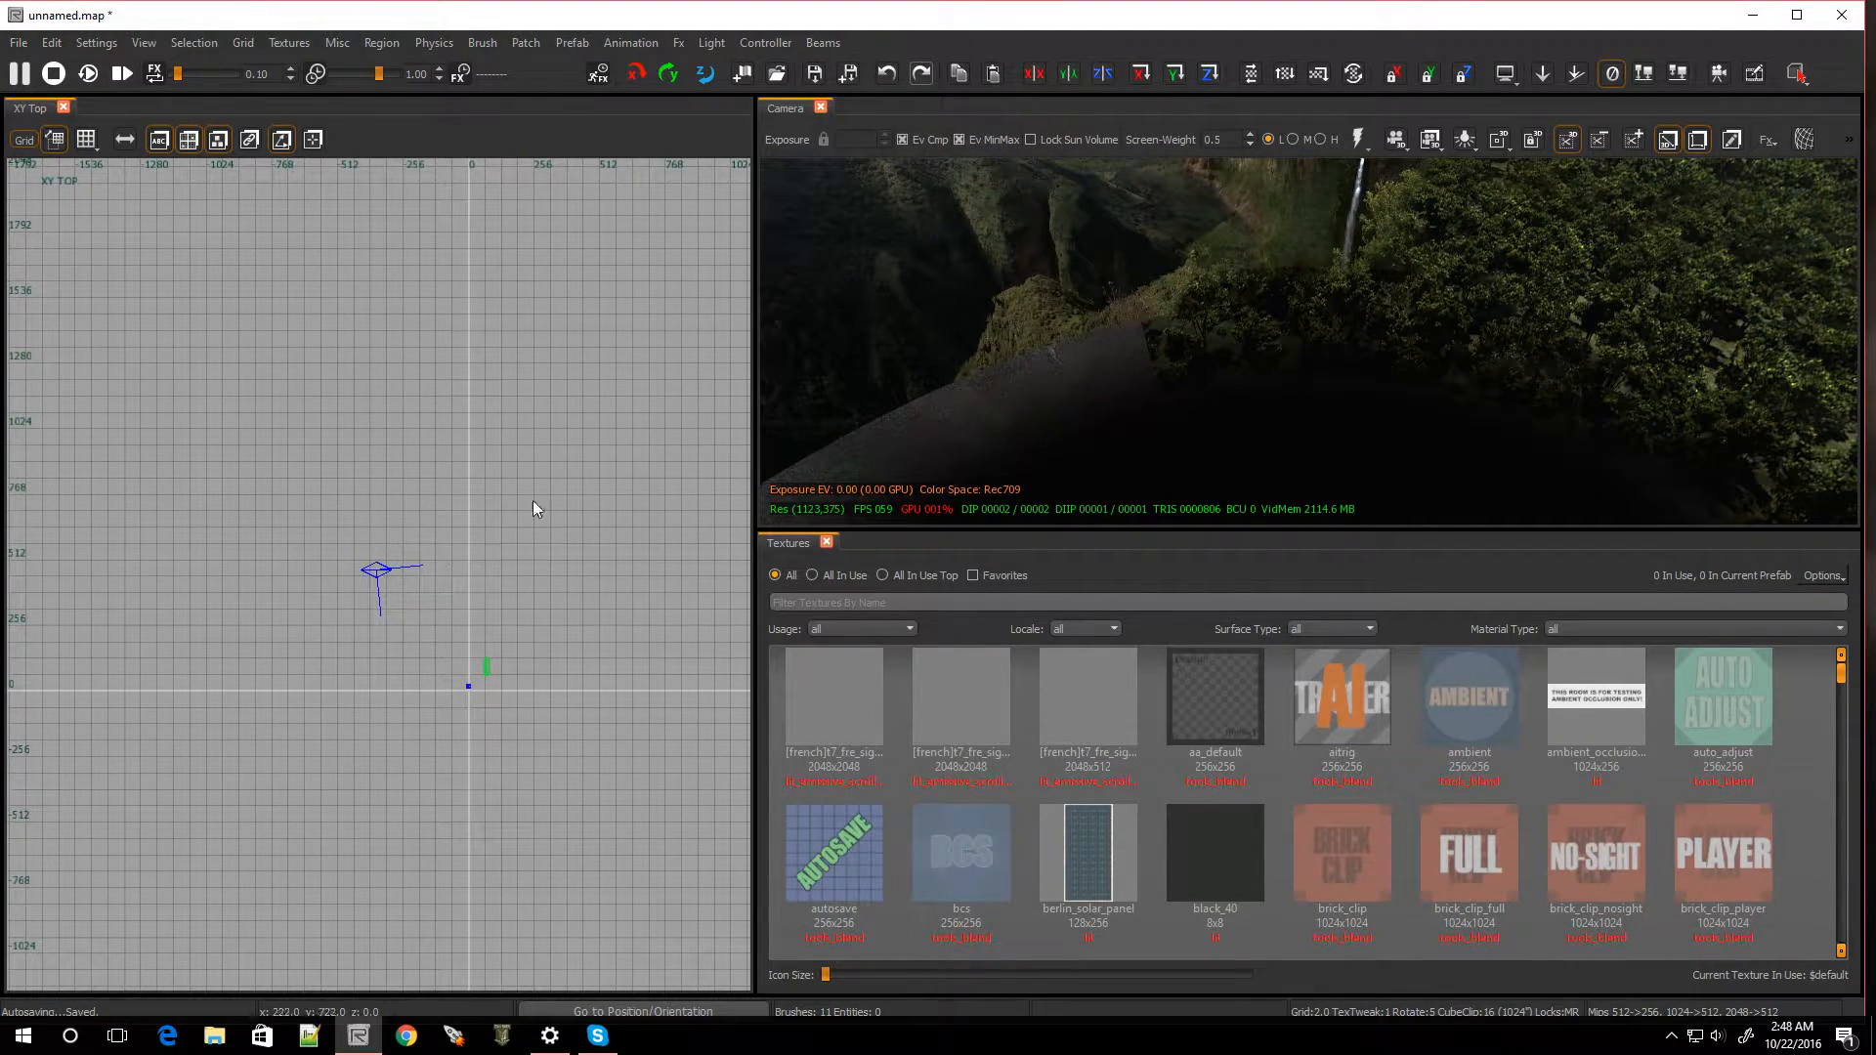
{"action": "right_click_drag", "start_coordinate": [1160, 355], "coordinate": [1339, 391]}
{"action": "right_click_drag", "start_coordinate": [1075, 371], "coordinate": [1006, 338]}
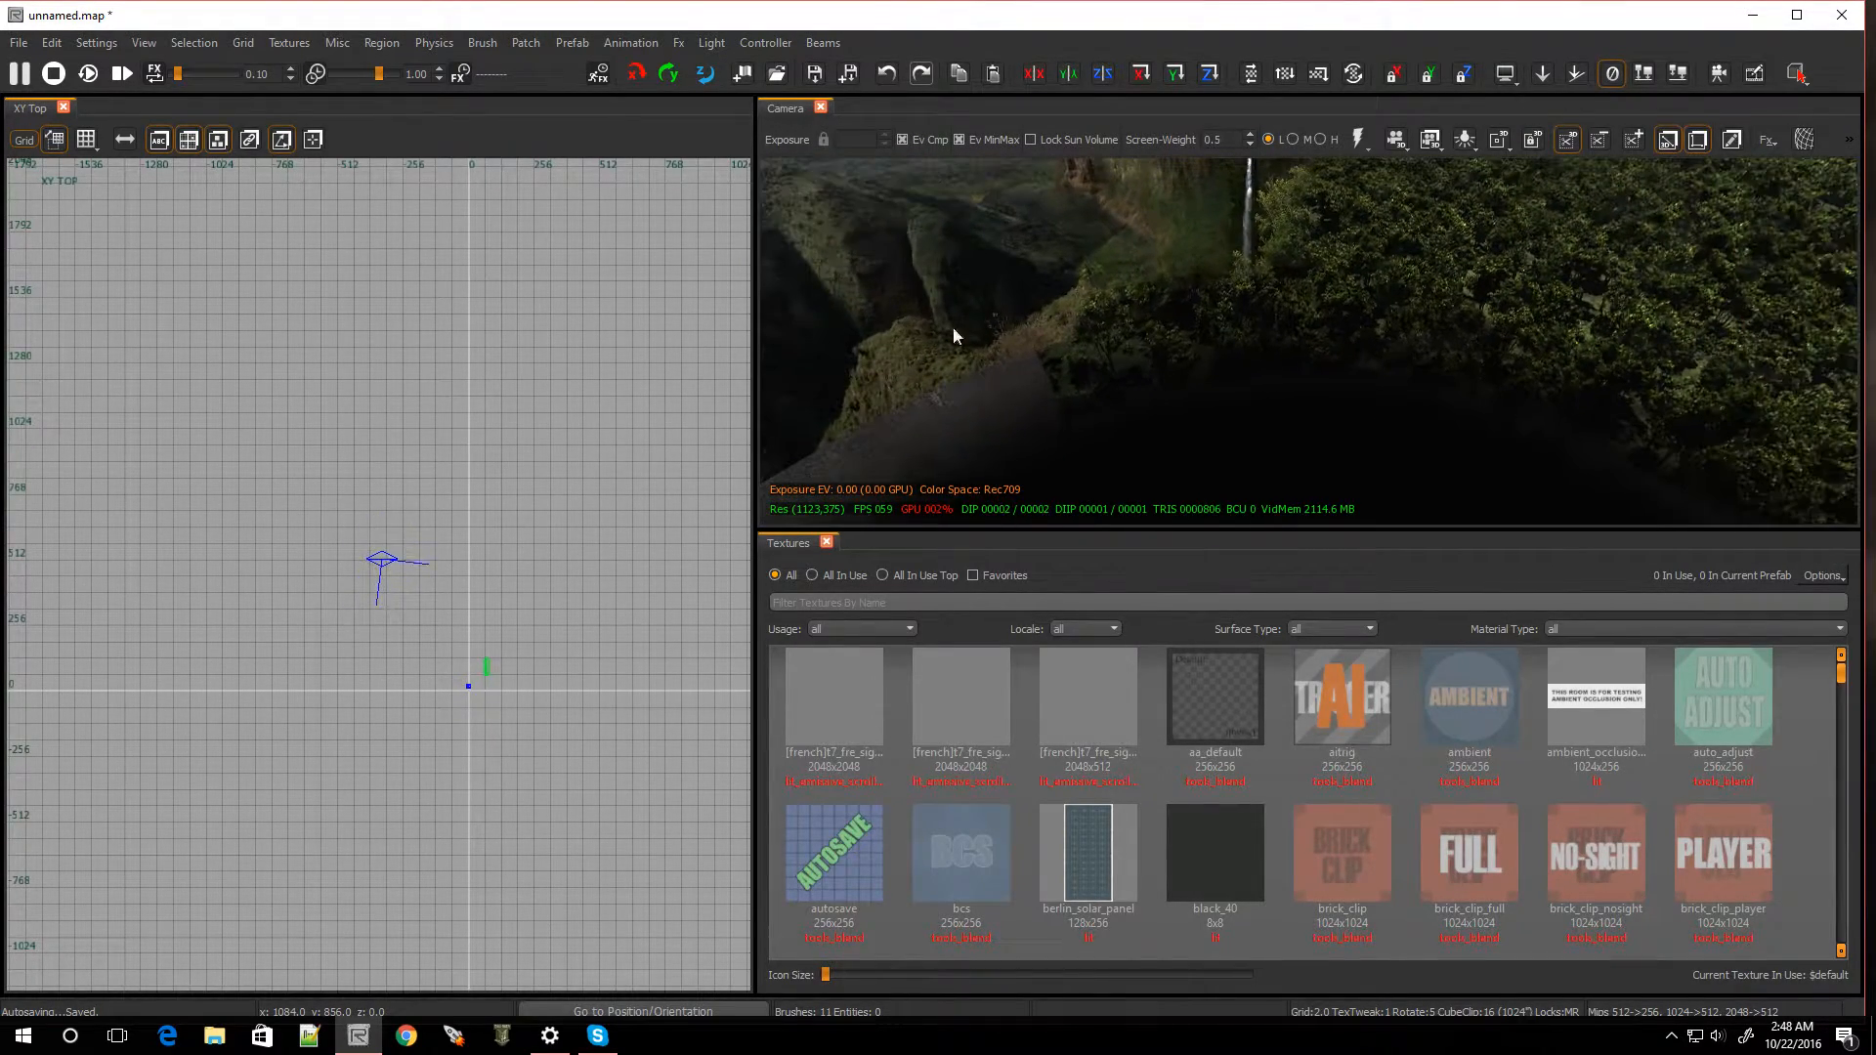
Review the Camera settings in Preferences and close the dialog without changing anything
{"action": "left_click", "coordinate": [113, 43]}
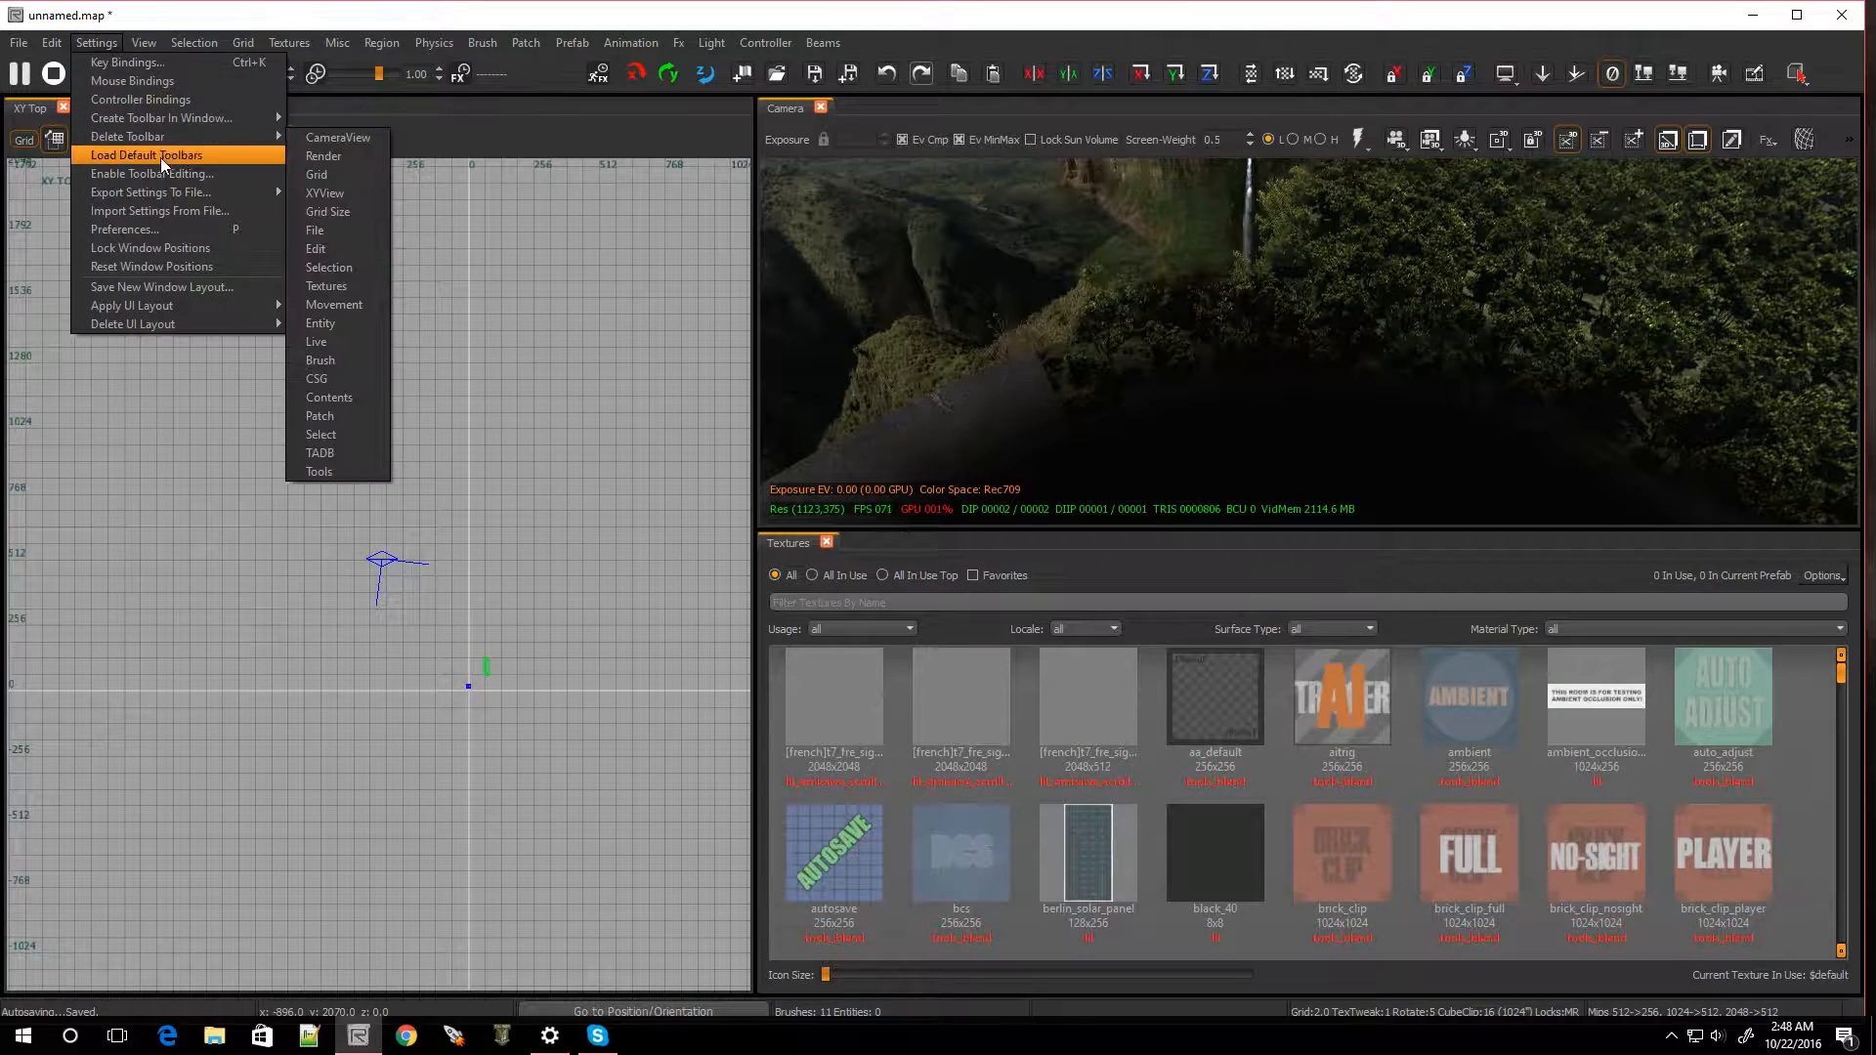
{"action": "left_click", "coordinate": [162, 228]}
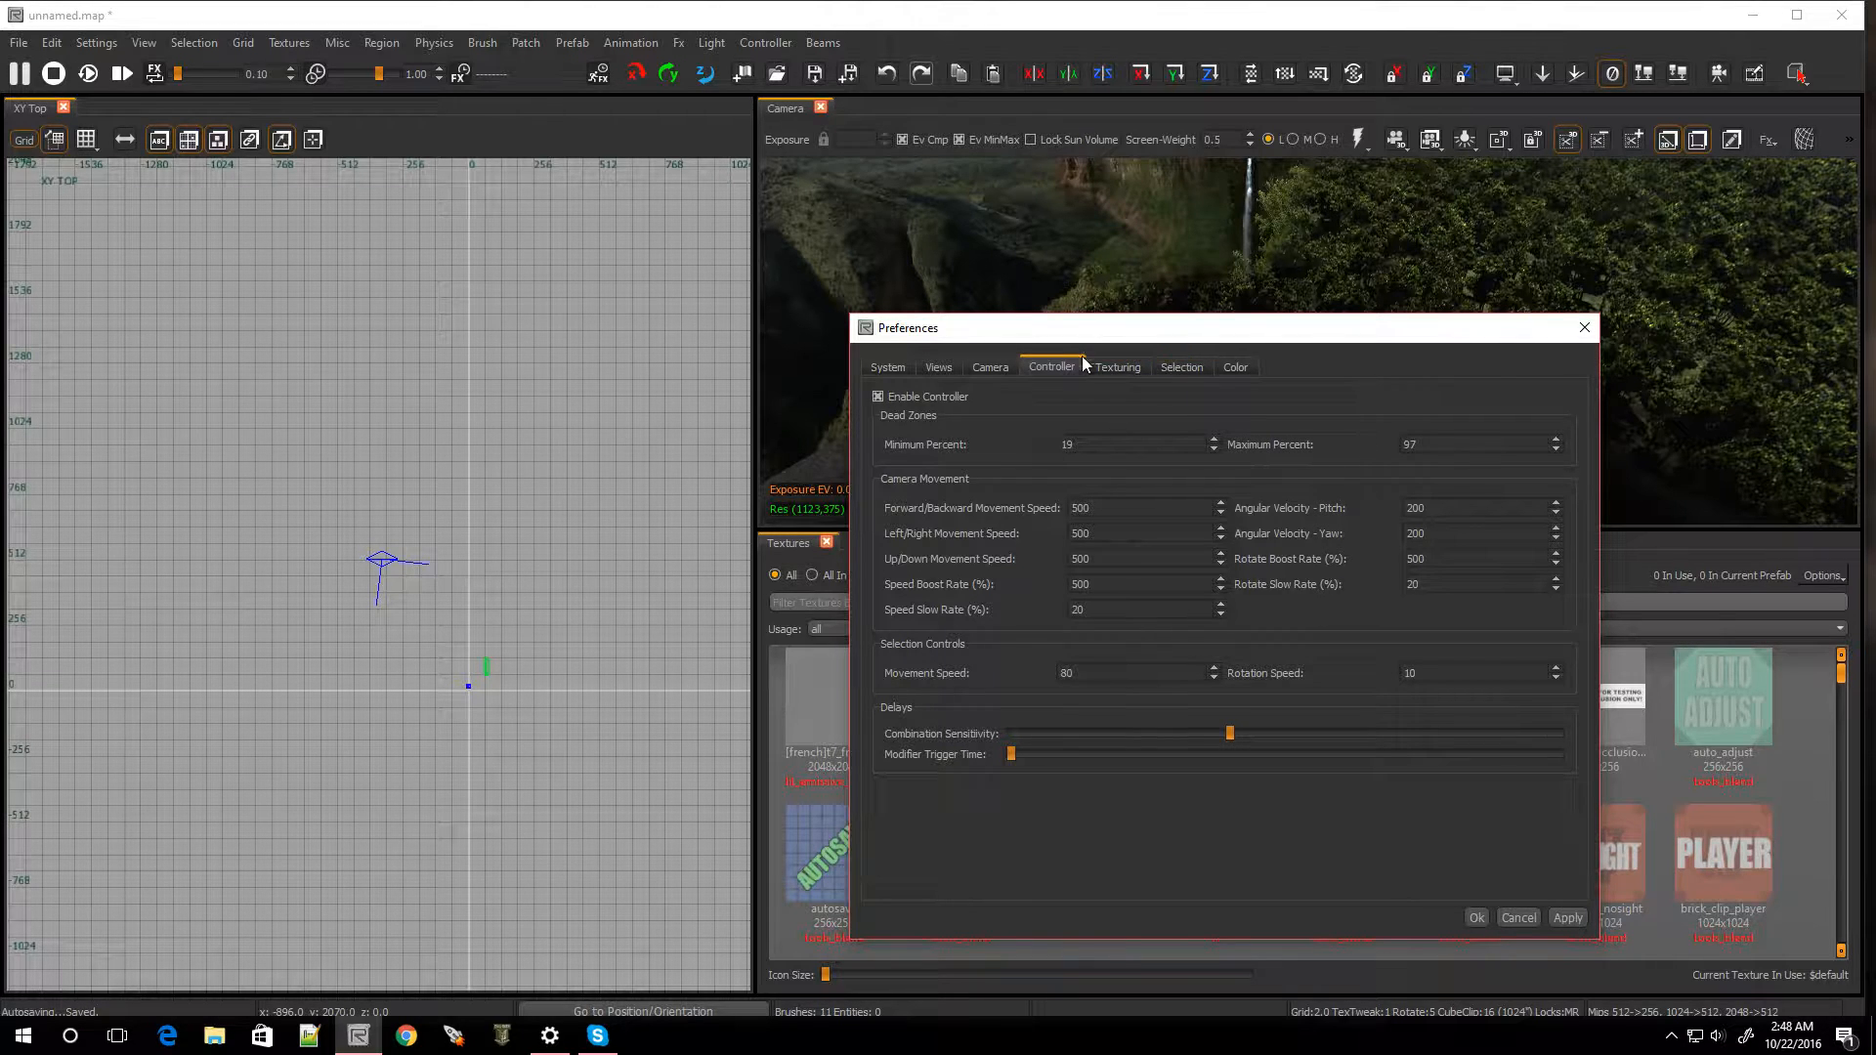
{"action": "left_click", "coordinate": [983, 368]}
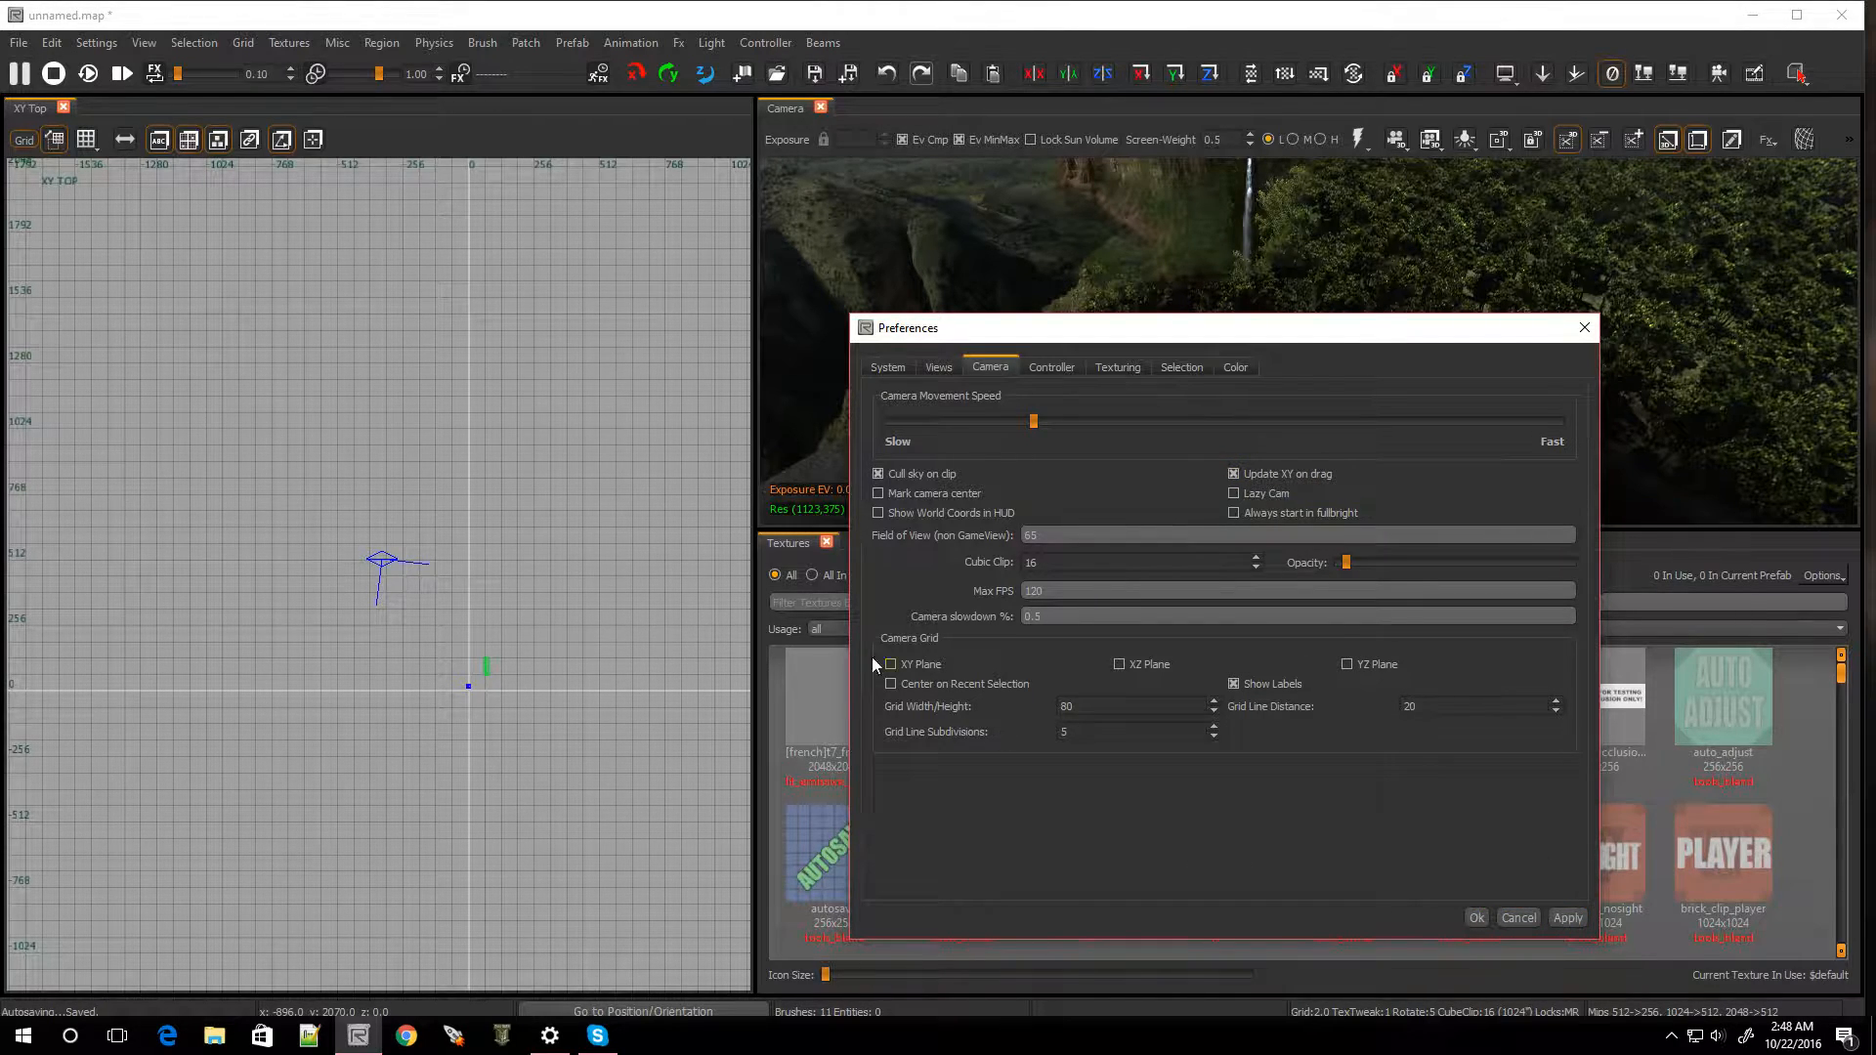
{"action": "left_click", "coordinate": [1584, 329]}
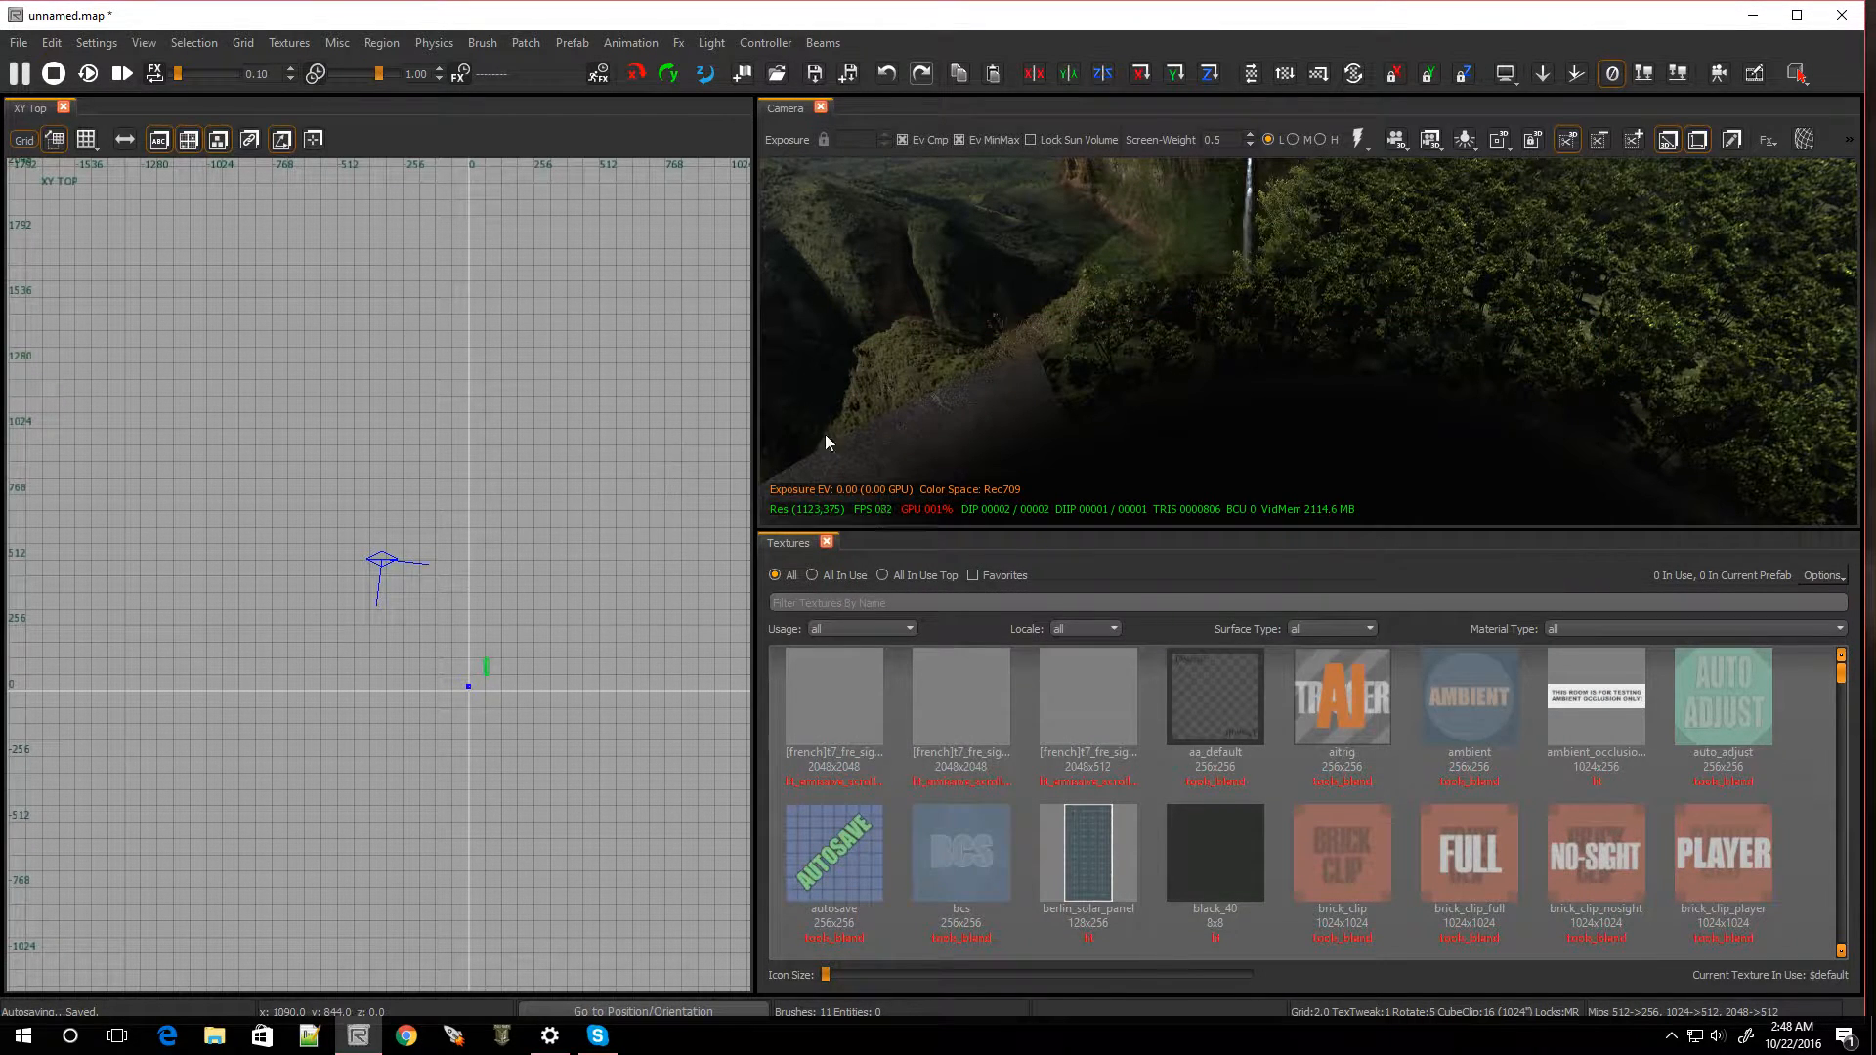
Move the camera to the brush and select the four frame walls, leaving the inner panel unselected
{"action": "mouse_move", "coordinate": [1432, 372]}
{"action": "right_mouse_down"}
{"action": "mouse_move", "coordinate": [1368, 342]}
{"action": "mouse_move", "coordinate": [1559, 367]}
{"action": "mouse_move", "coordinate": [1432, 368]}
{"action": "right_mouse_up"}
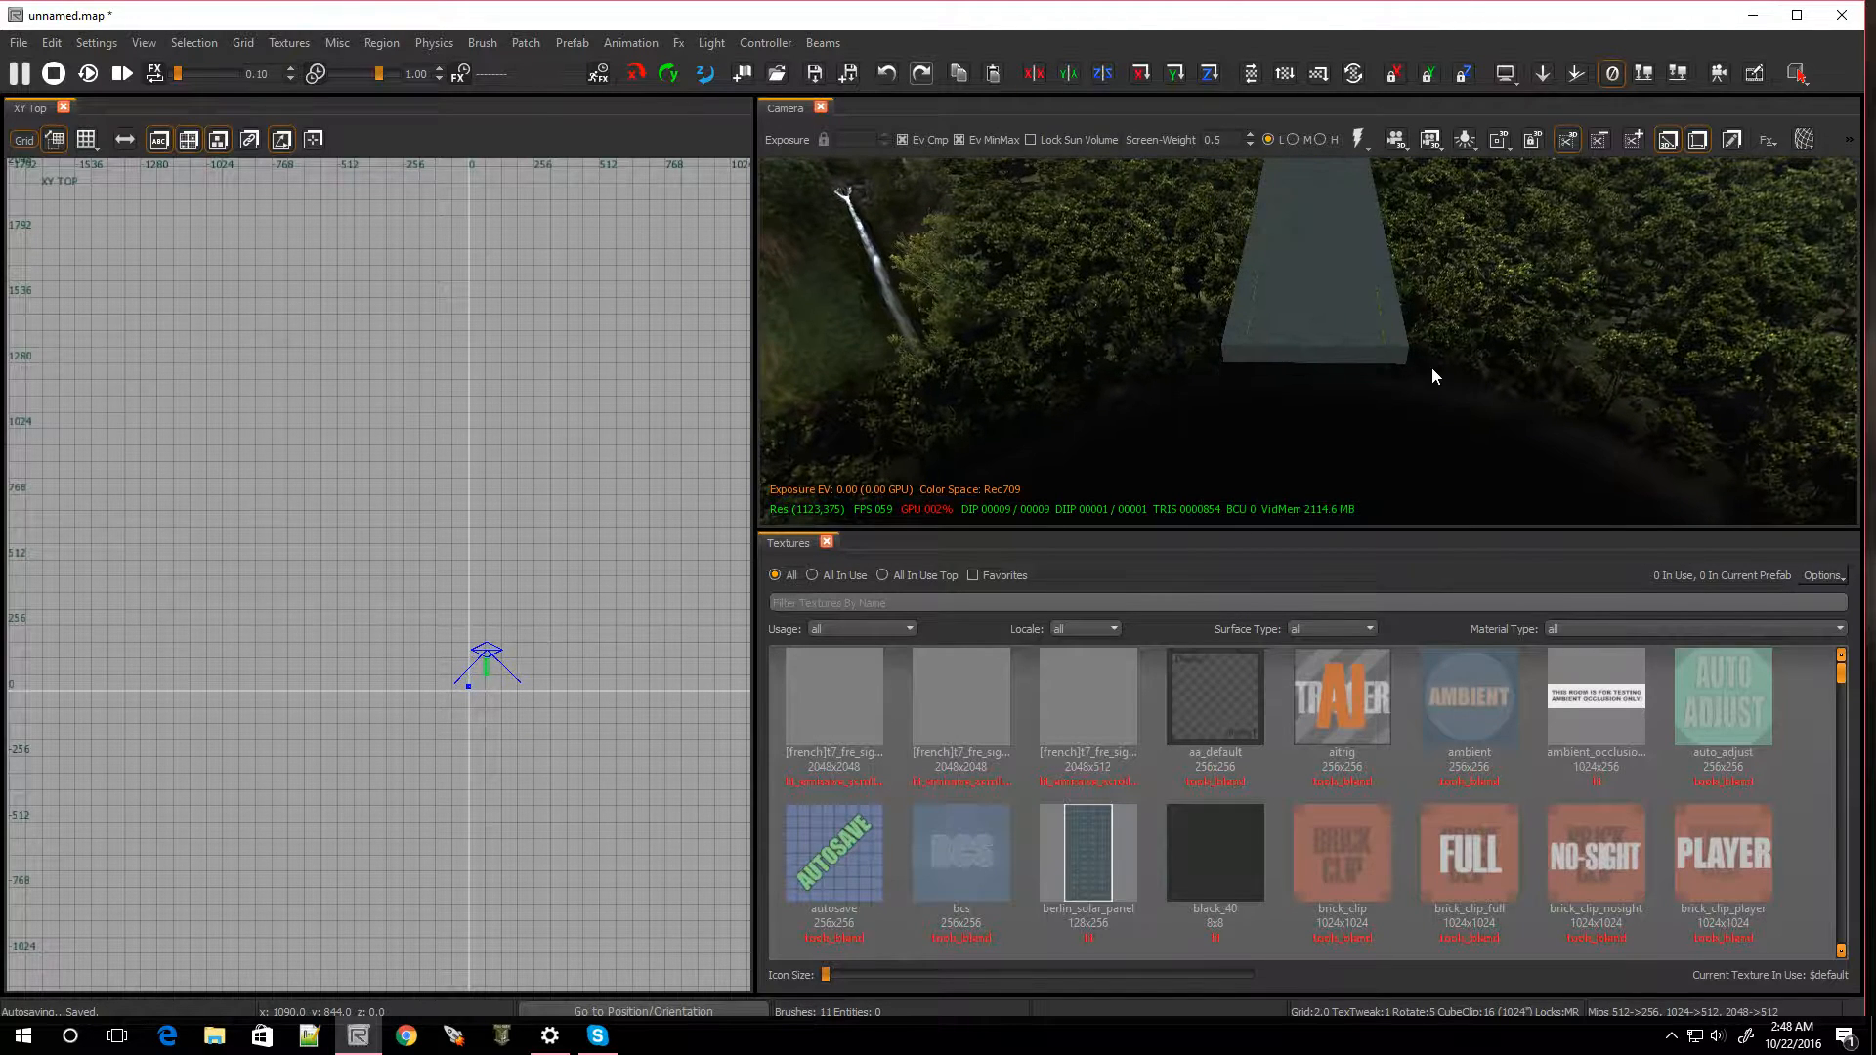
{"action": "left_click", "coordinate": [1241, 281], "text": "shift"}
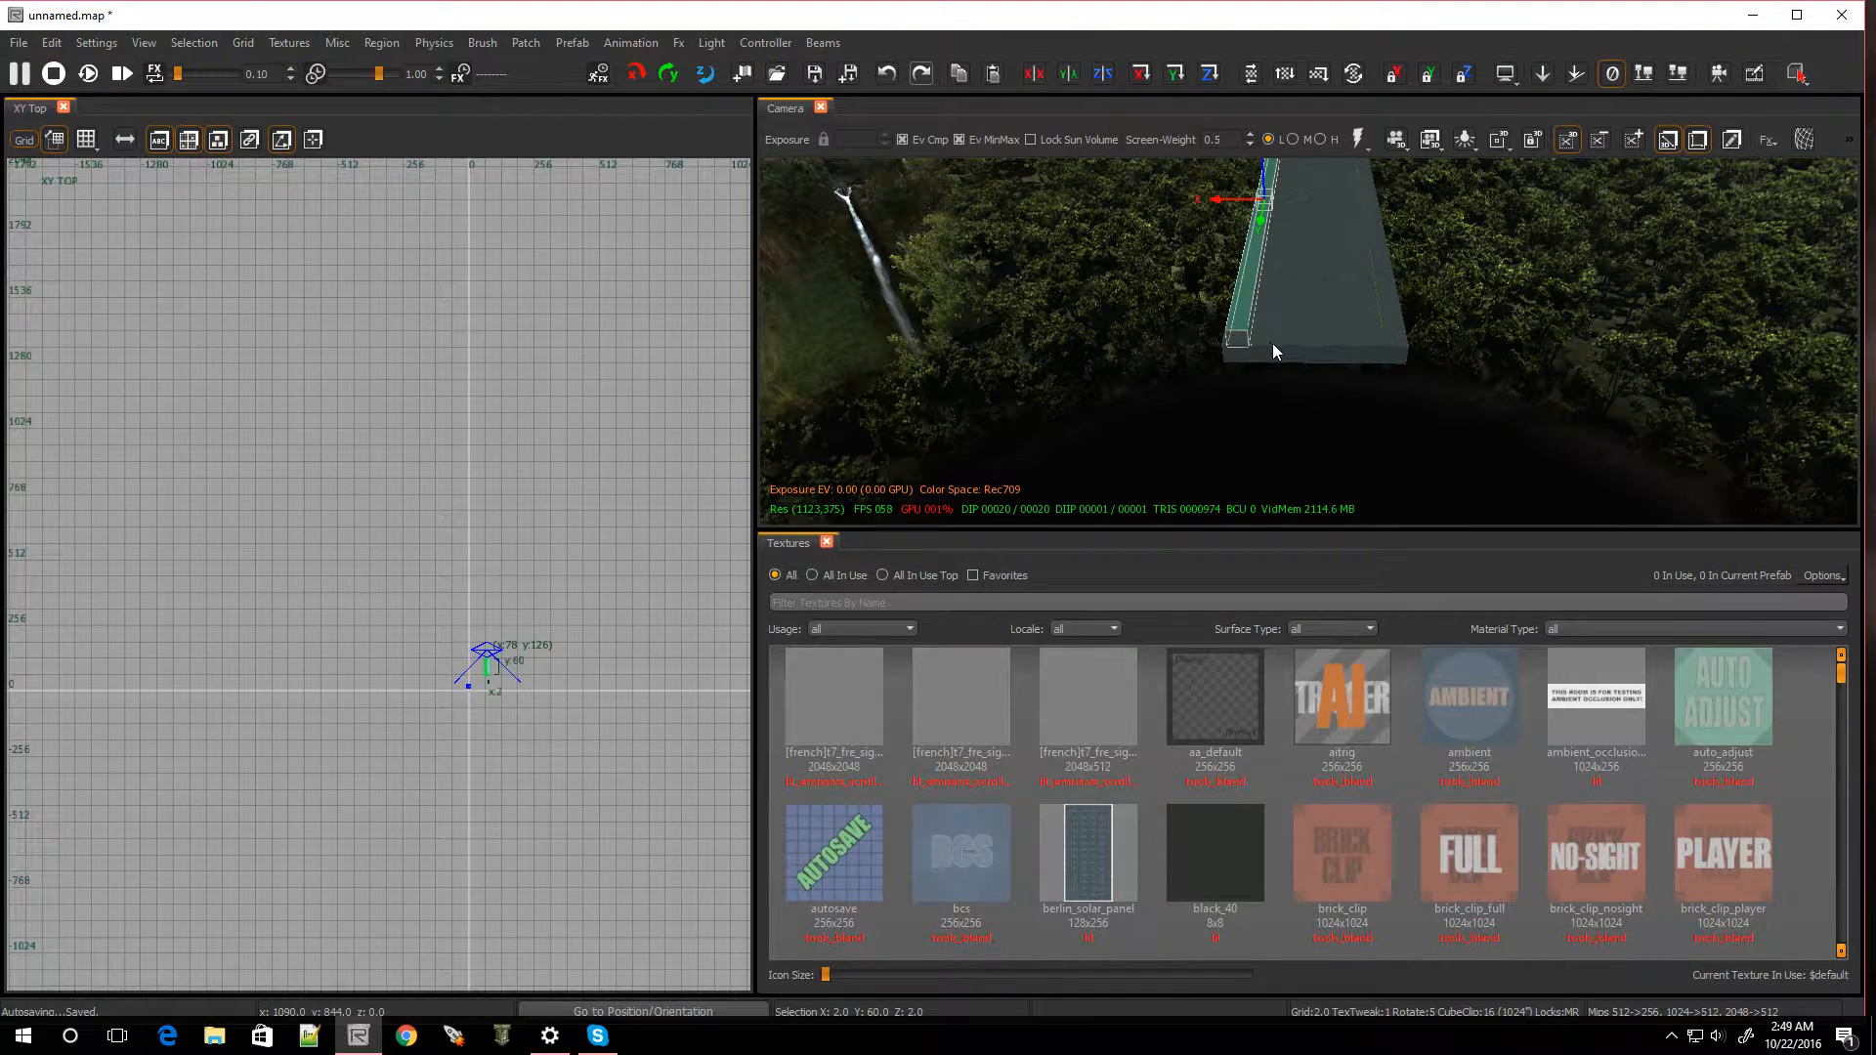
{"action": "left_click", "coordinate": [1387, 278], "text": "shift"}
{"action": "mouse_move", "coordinate": [1373, 344]}
{"action": "right_mouse_down"}
{"action": "mouse_move", "coordinate": [1371, 379]}
{"action": "mouse_move", "coordinate": [1342, 276]}
{"action": "right_mouse_up"}
{"action": "left_click", "coordinate": [1369, 346], "text": "shift"}
{"action": "left_click", "coordinate": [1342, 275], "text": "shift"}
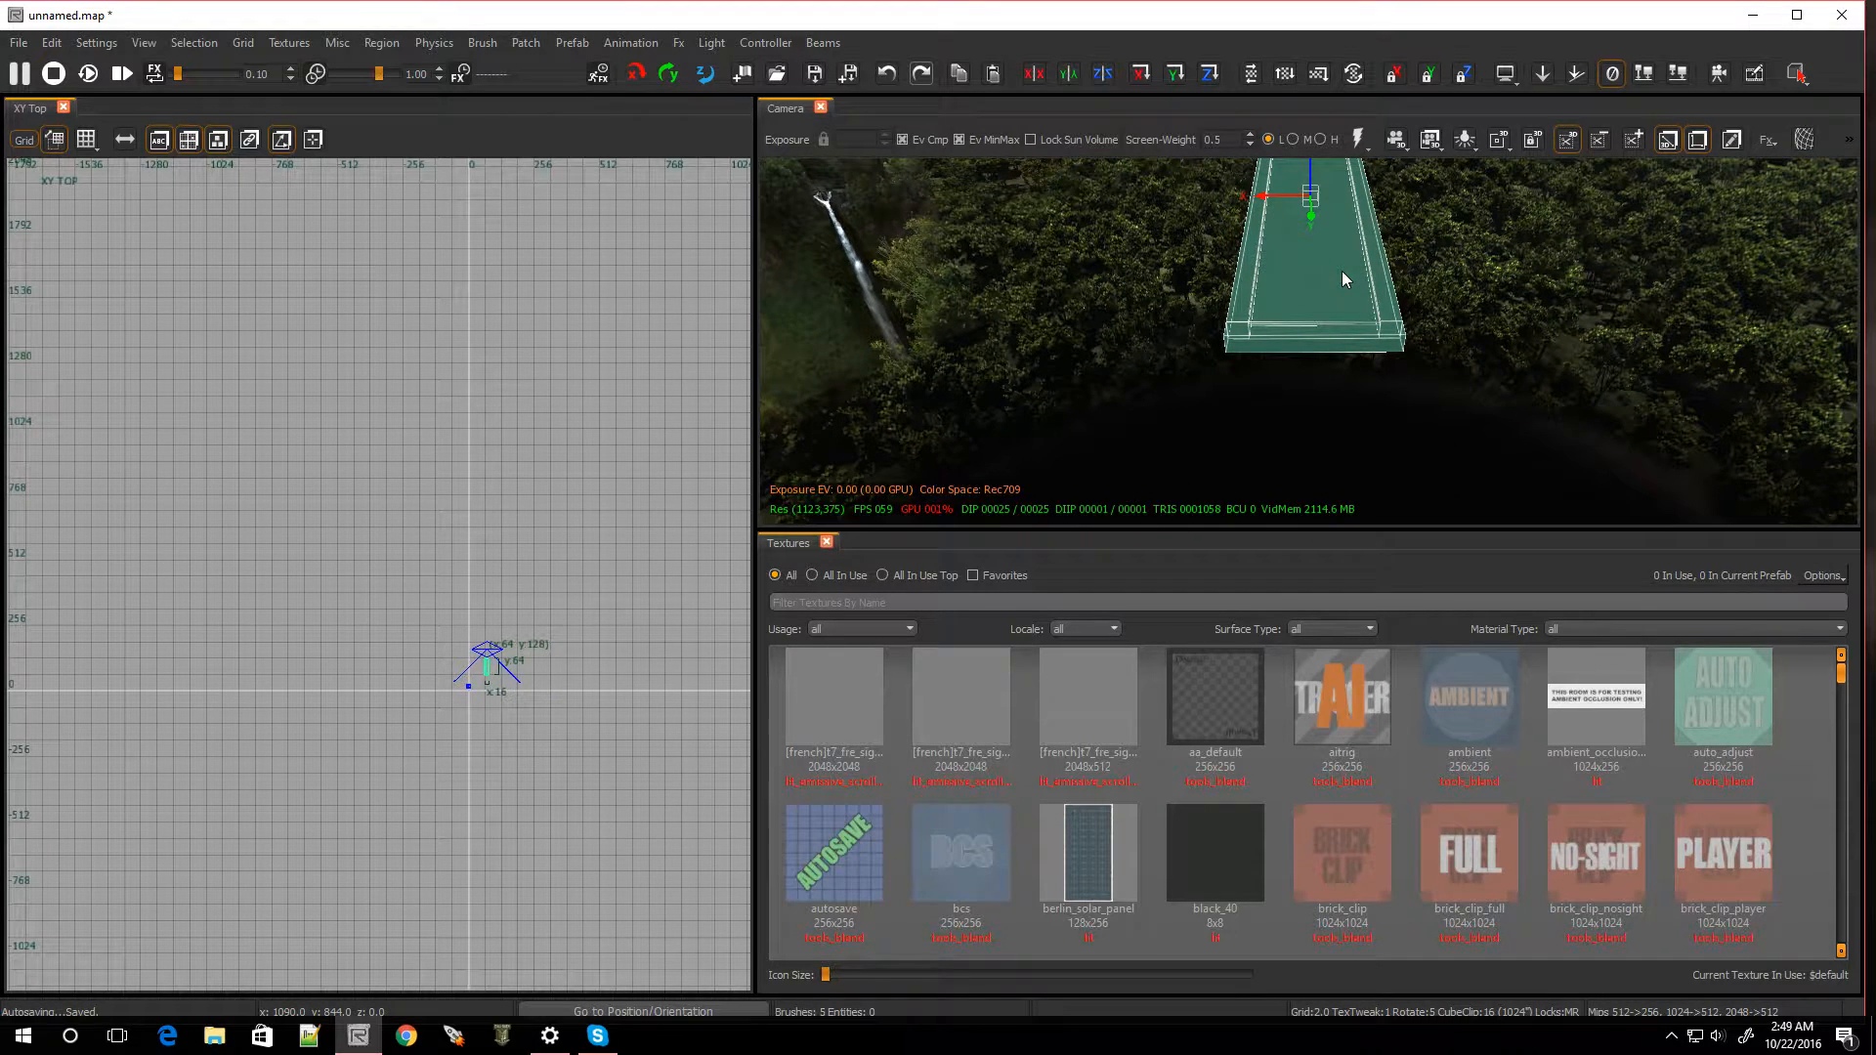
{"action": "left_click", "coordinate": [1343, 271], "text": "shift"}
{"action": "mouse_move", "coordinate": [1342, 272]}
{"action": "right_mouse_down"}
{"action": "mouse_move", "coordinate": [1342, 225]}
{"action": "mouse_move", "coordinate": [1321, 346]}
{"action": "right_mouse_up"}
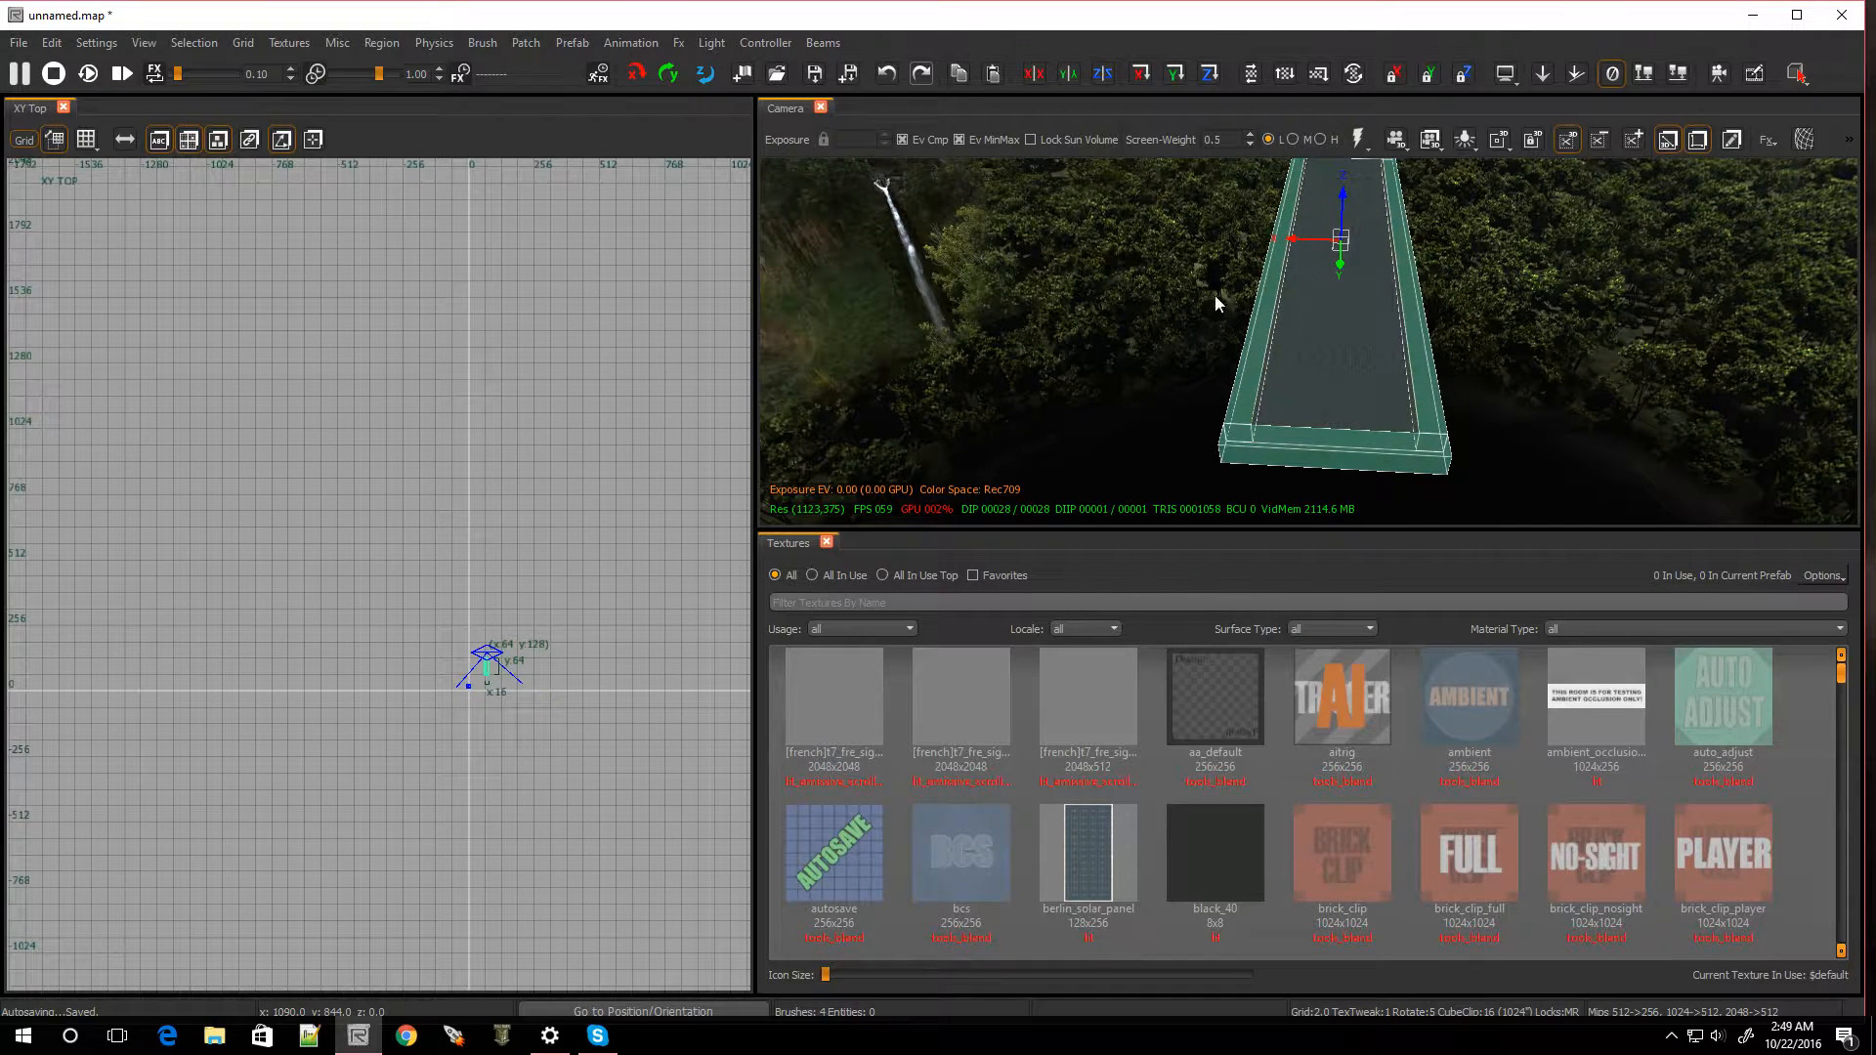
Filter the textures by "metal", apply t7_metal_paint_worn_grey to the selected frame walls and deselect them
{"action": "right_click_drag", "start_coordinate": [1190, 395], "coordinate": [1190, 397]}
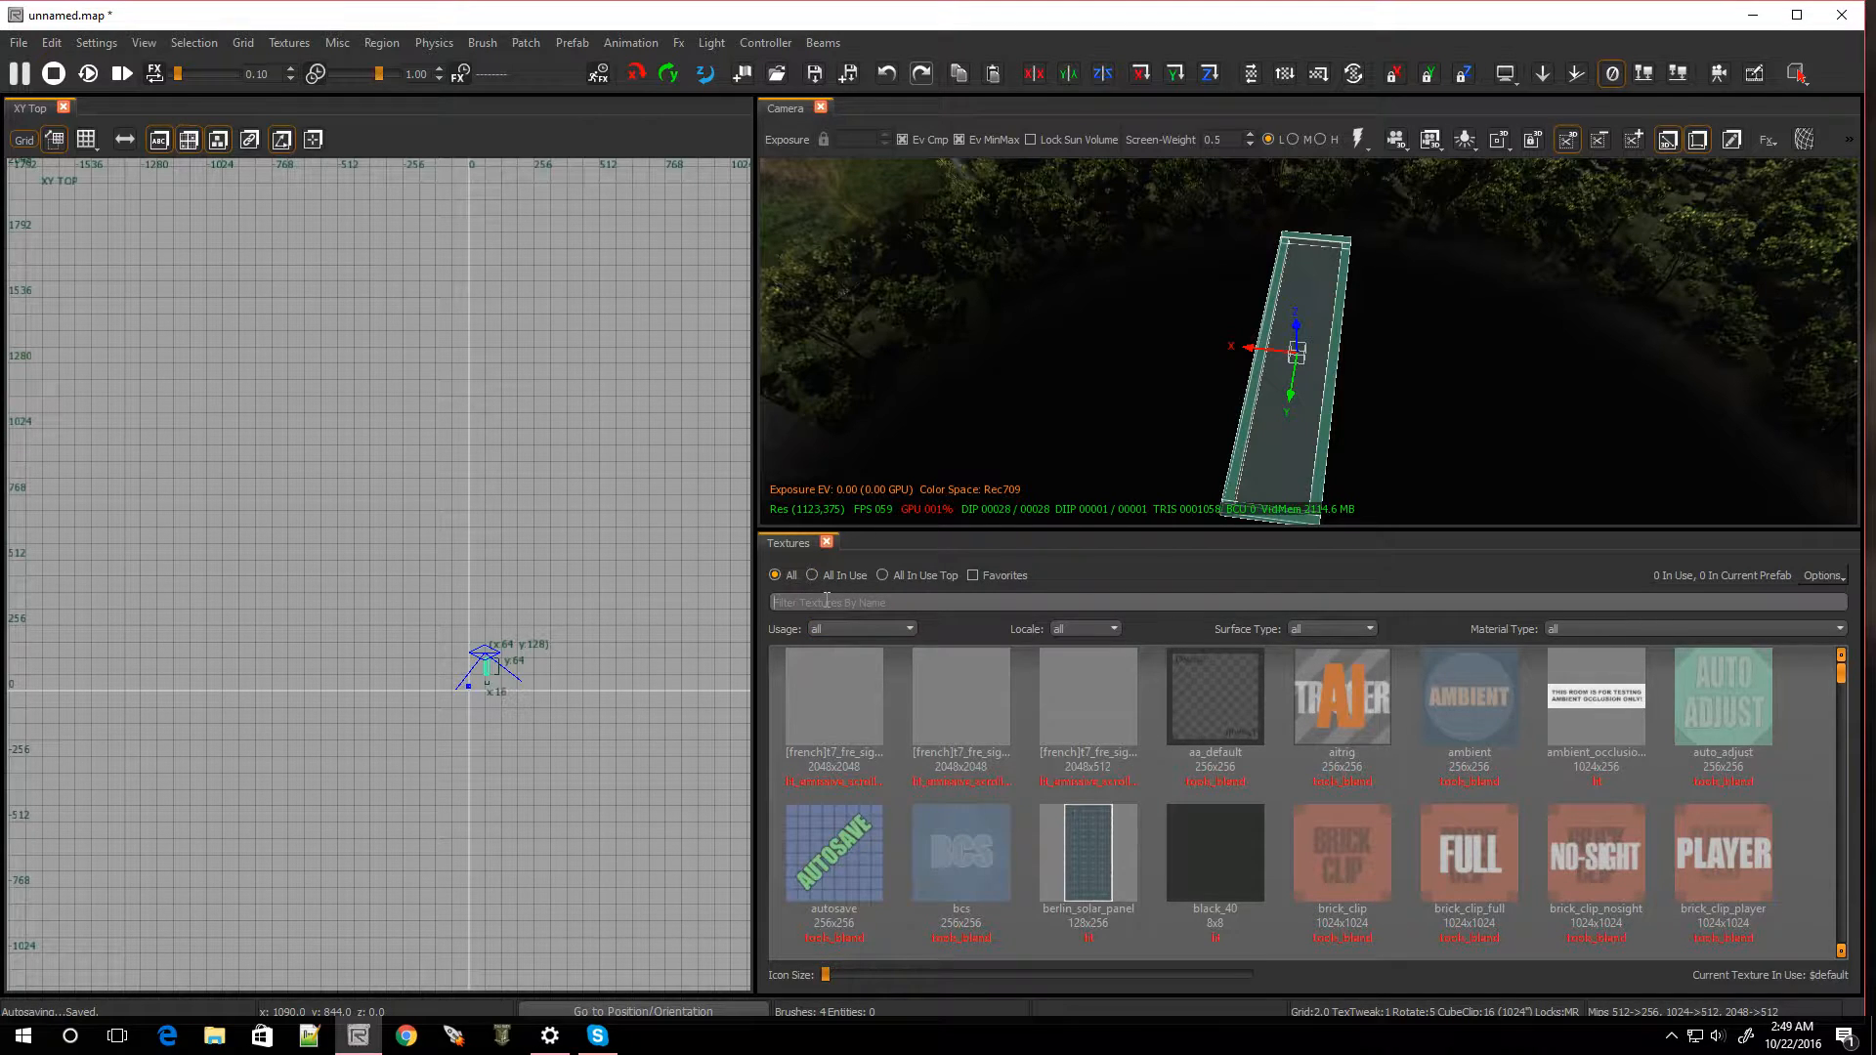
{"action": "left_click", "coordinate": [826, 602]}
{"action": "type", "text": "metal"}
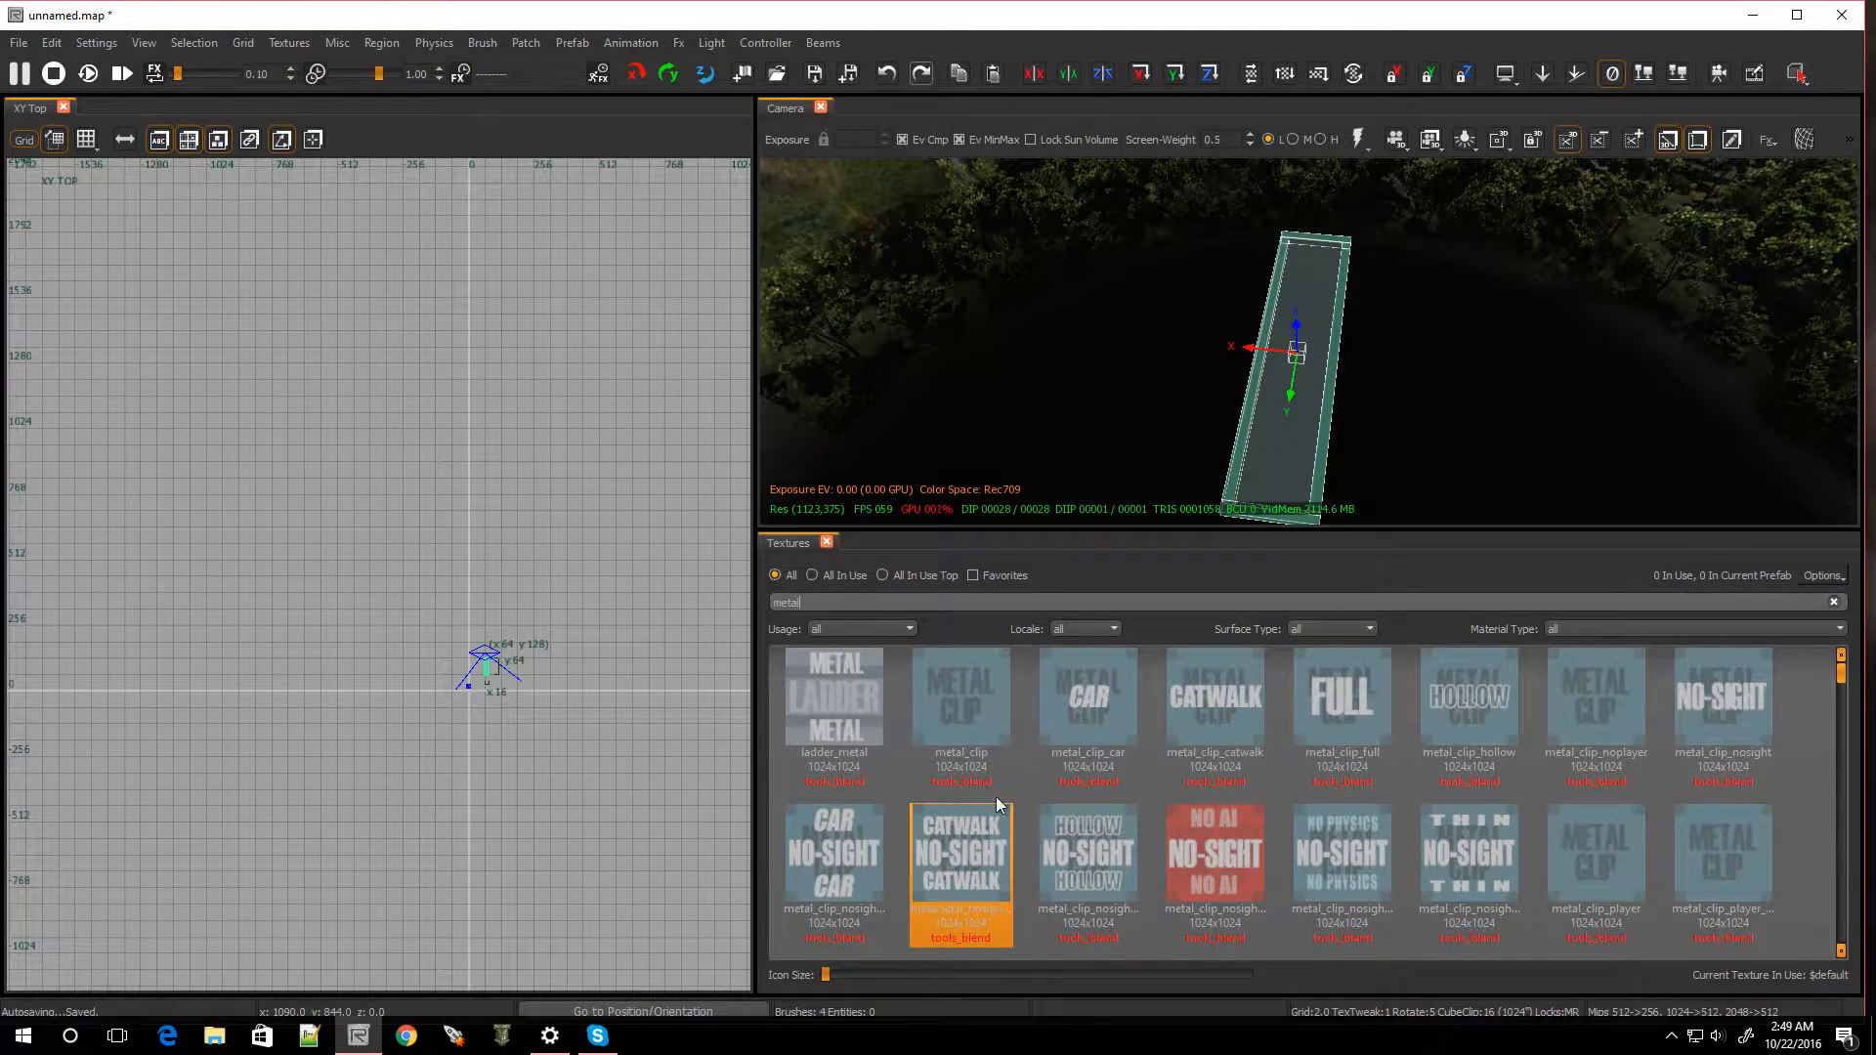
{"action": "scroll", "coordinate": [1007, 770], "scroll_direction": "down", "scroll_amount": 3}
{"action": "scroll", "coordinate": [1006, 768], "scroll_direction": "down", "scroll_amount": 3}
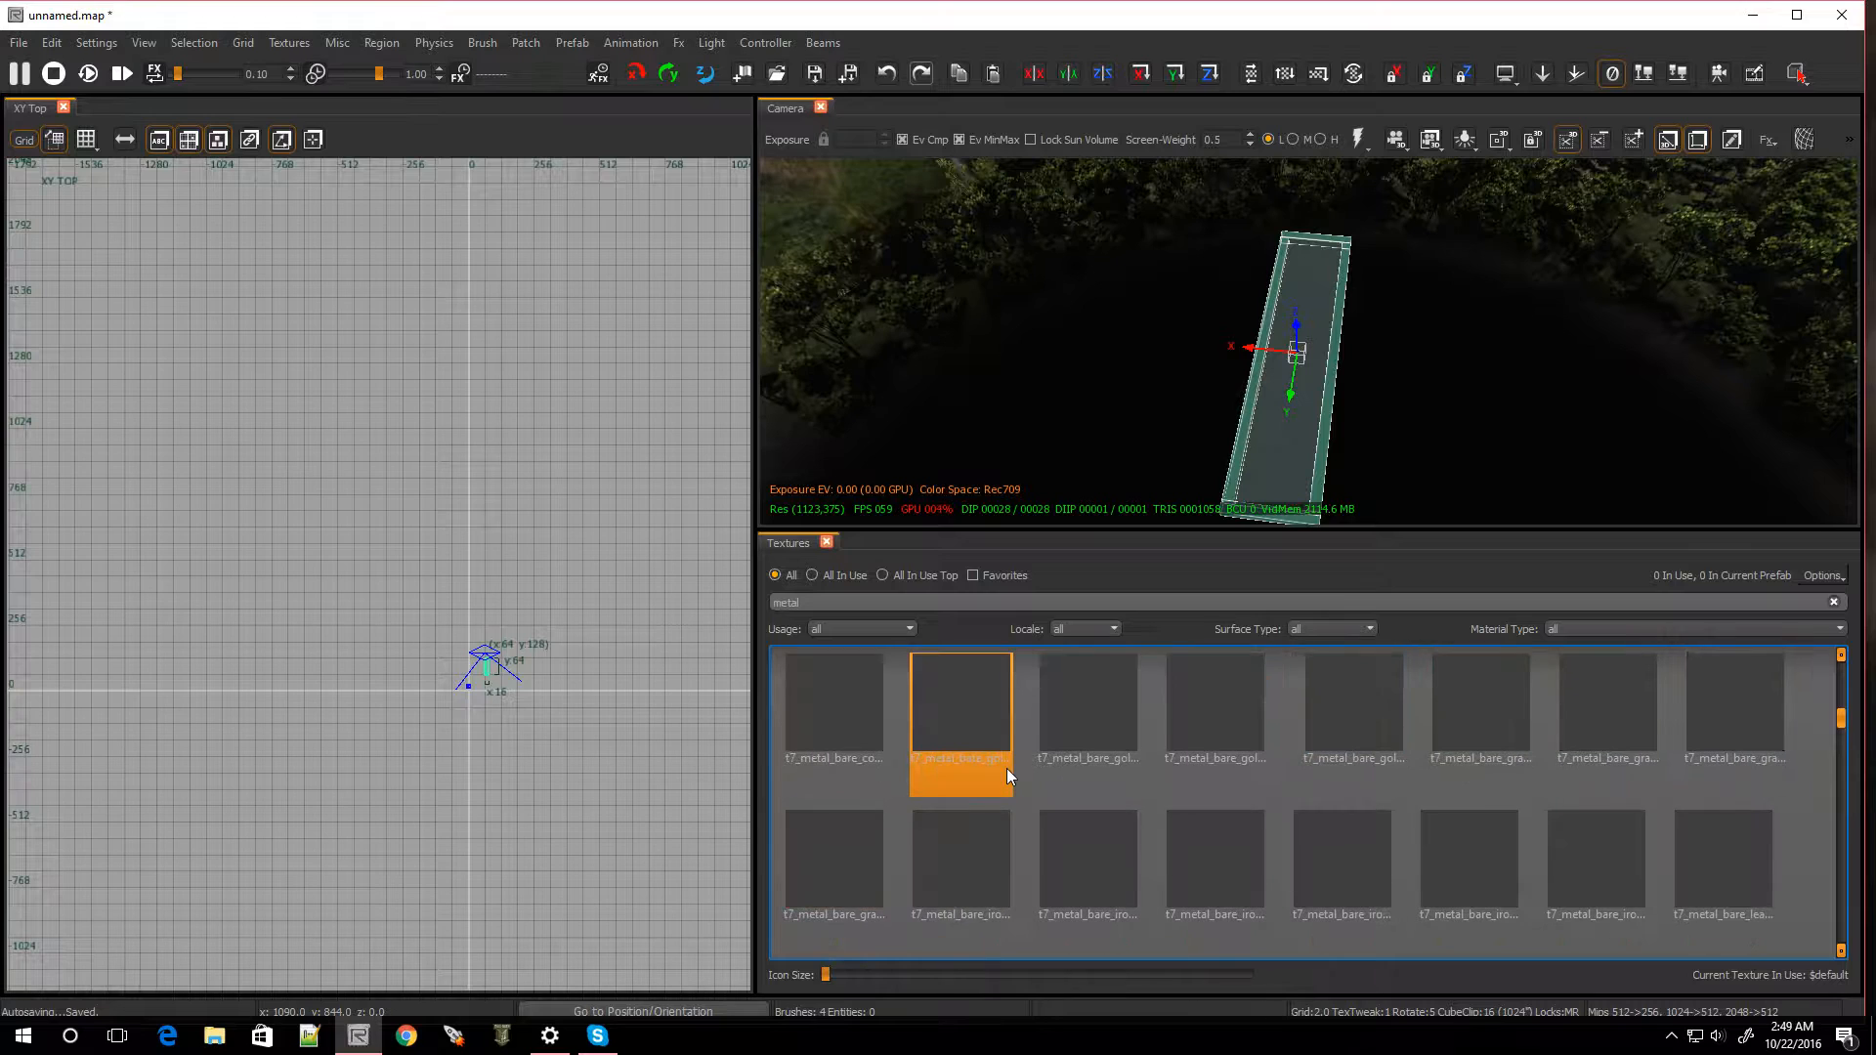
{"action": "scroll", "coordinate": [1007, 768], "scroll_direction": "down", "scroll_amount": 3}
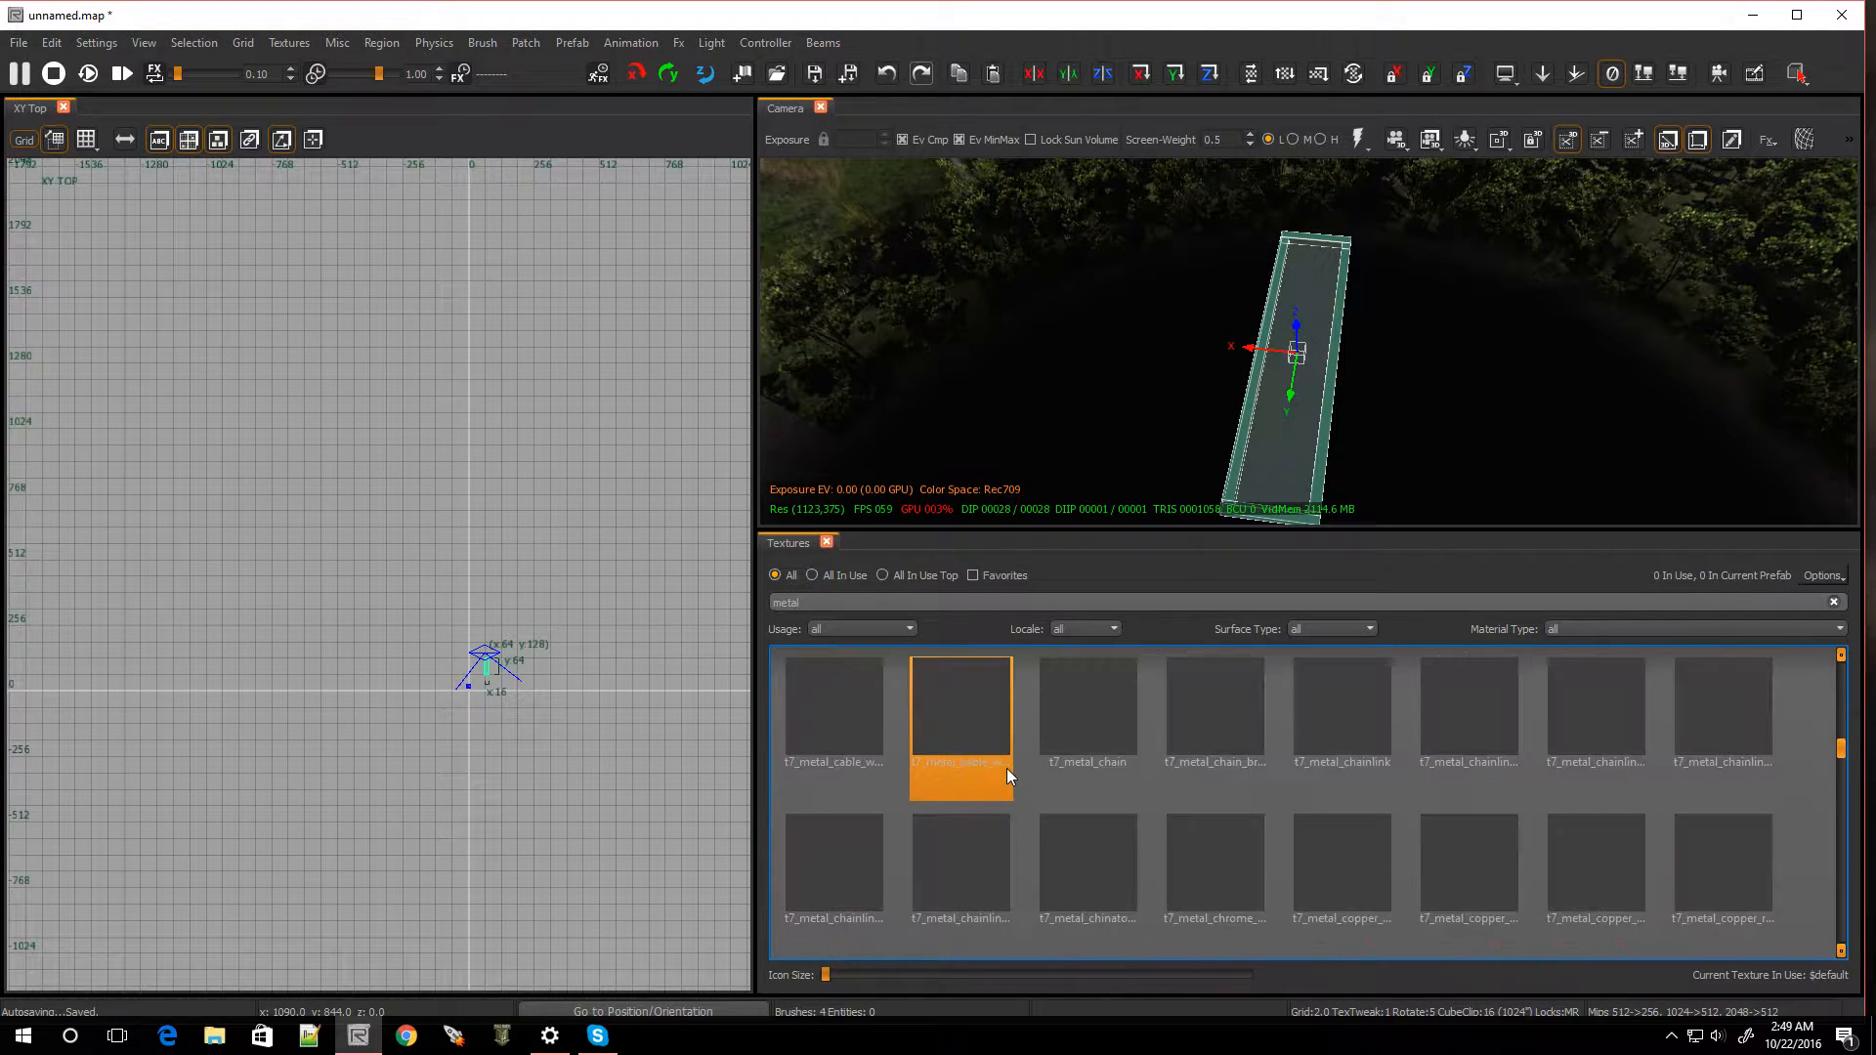
{"action": "scroll", "coordinate": [1006, 768], "scroll_direction": "down", "scroll_amount": 3}
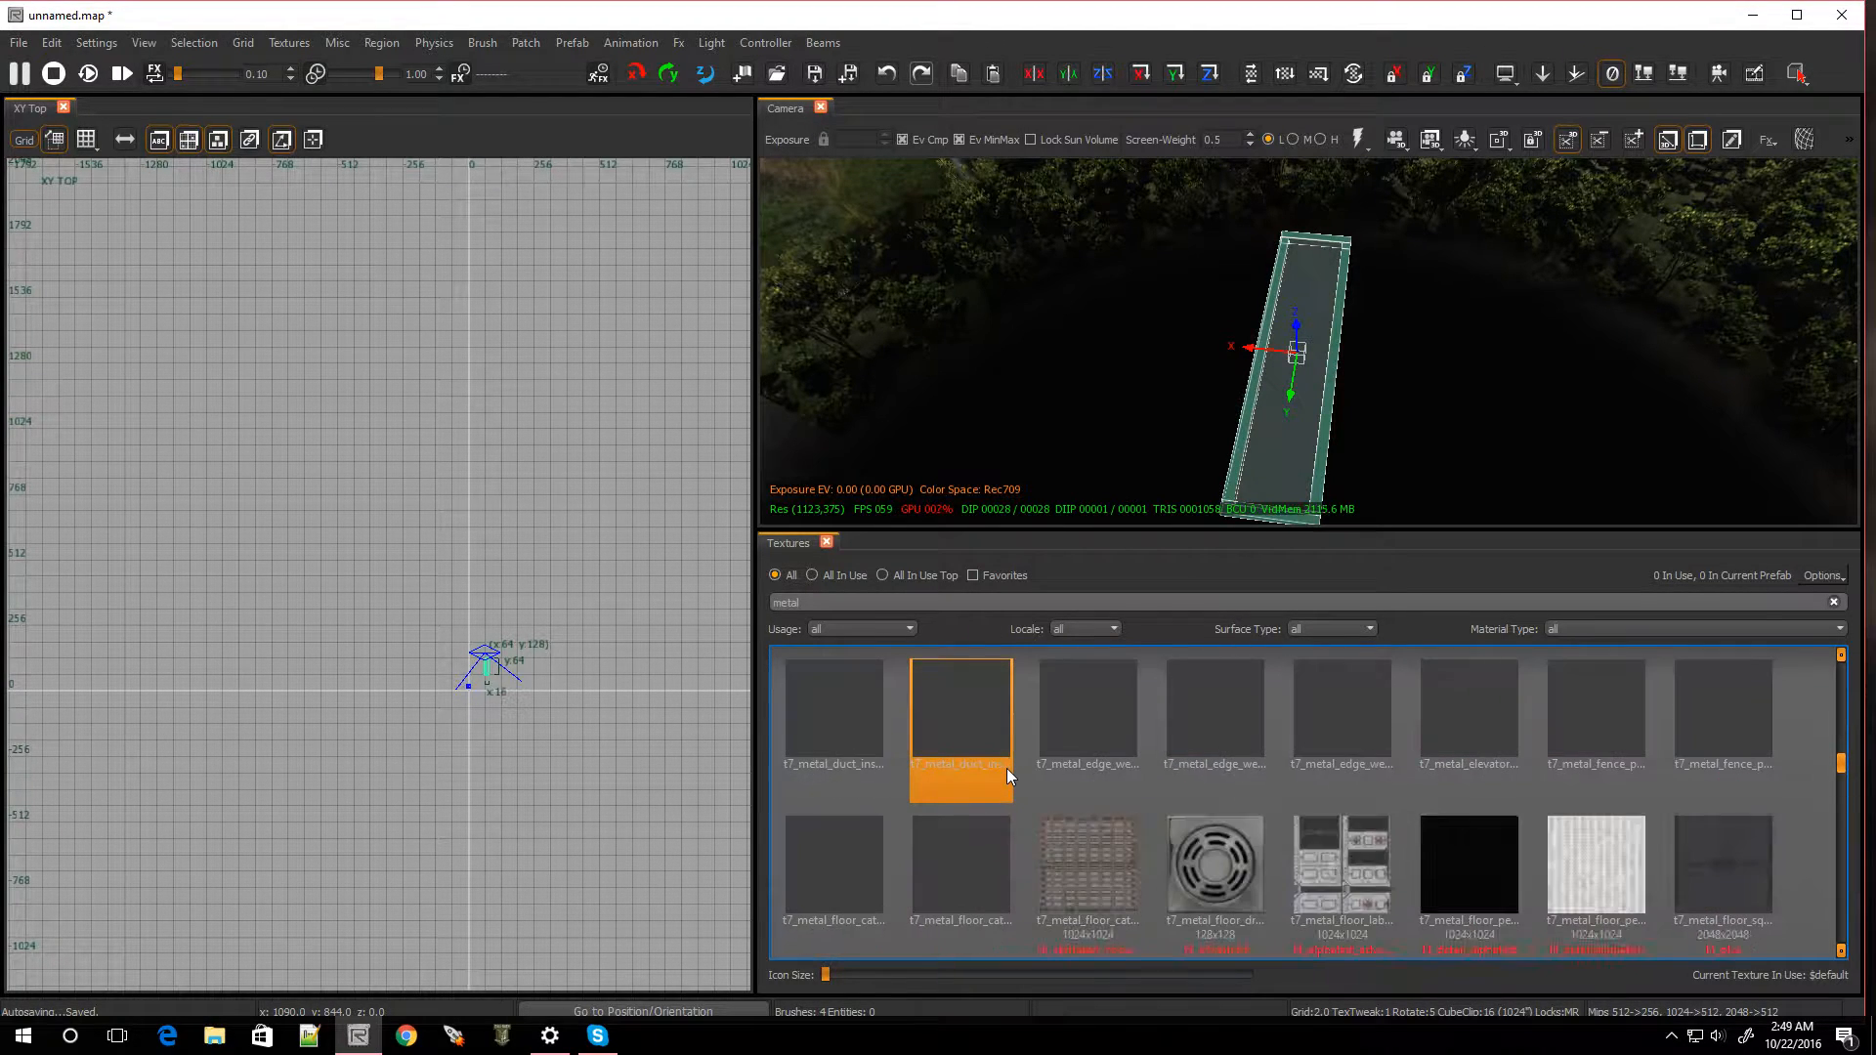
{"action": "scroll", "coordinate": [1007, 768], "scroll_direction": "down", "scroll_amount": 3}
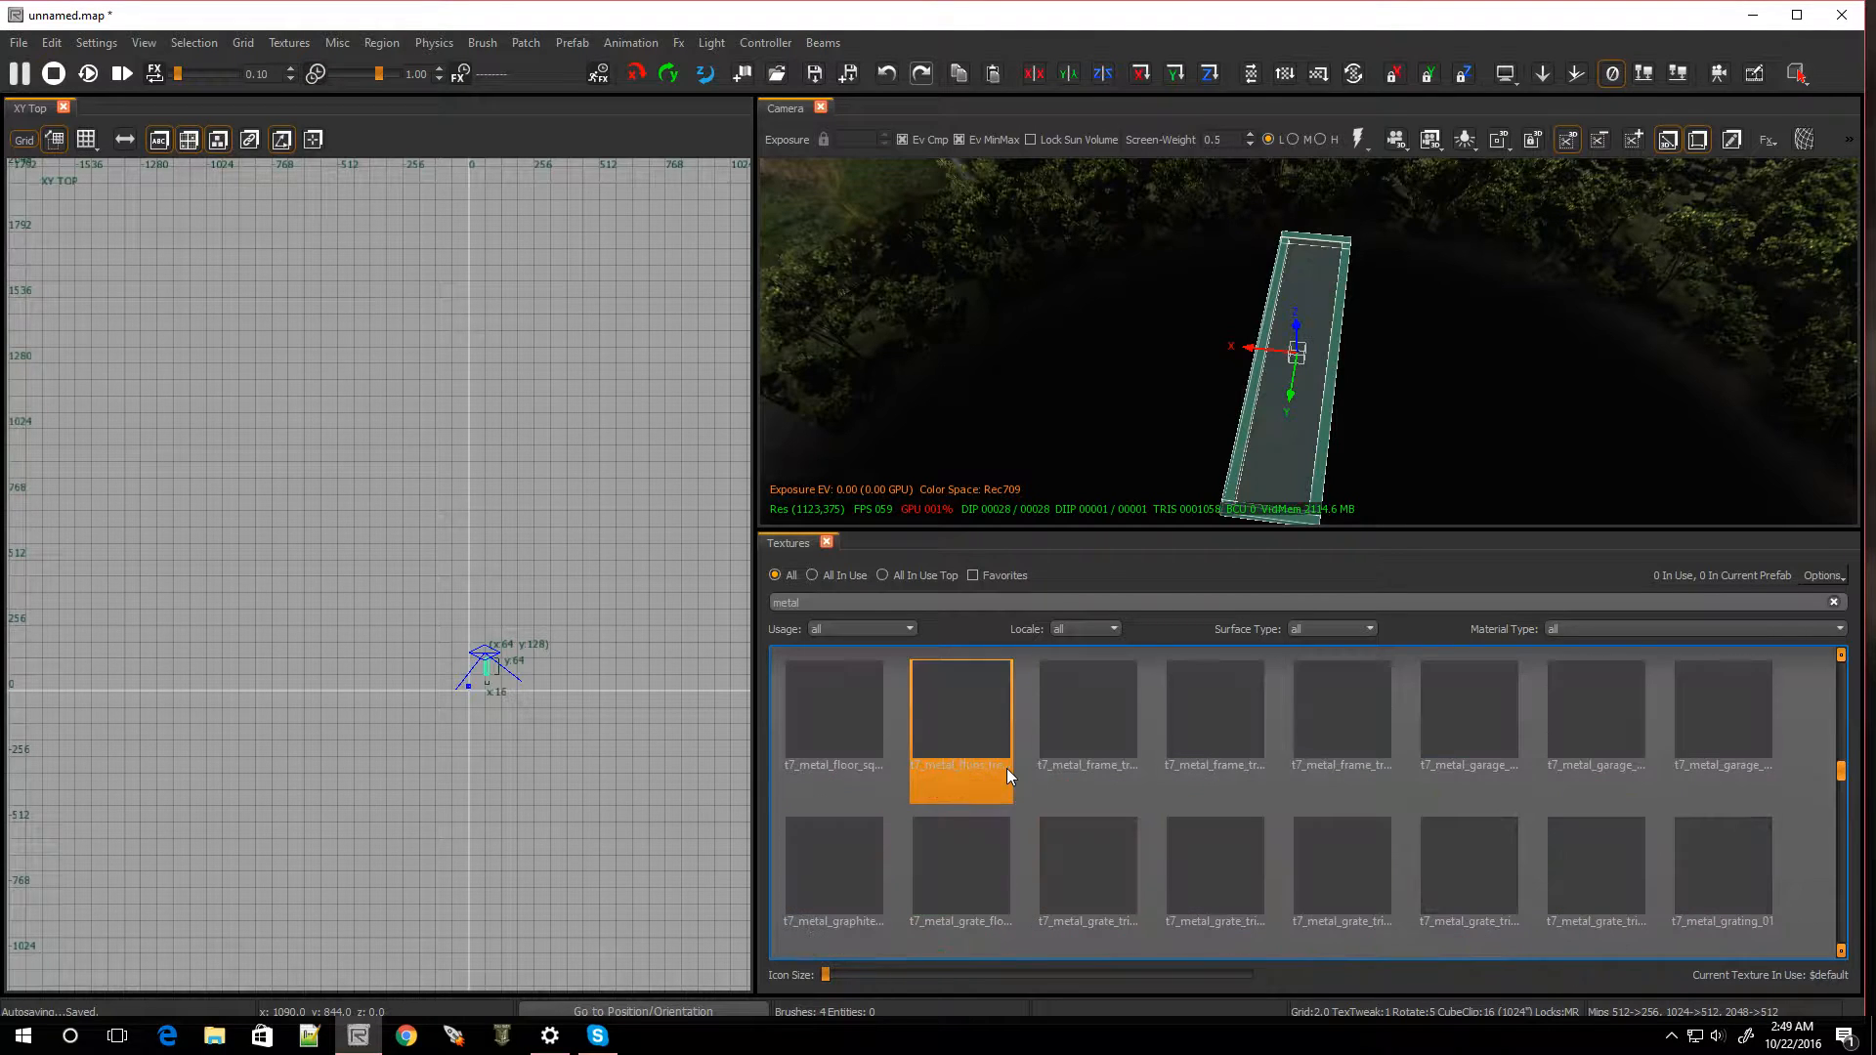
{"action": "scroll", "coordinate": [1006, 768], "scroll_direction": "down", "scroll_amount": 3}
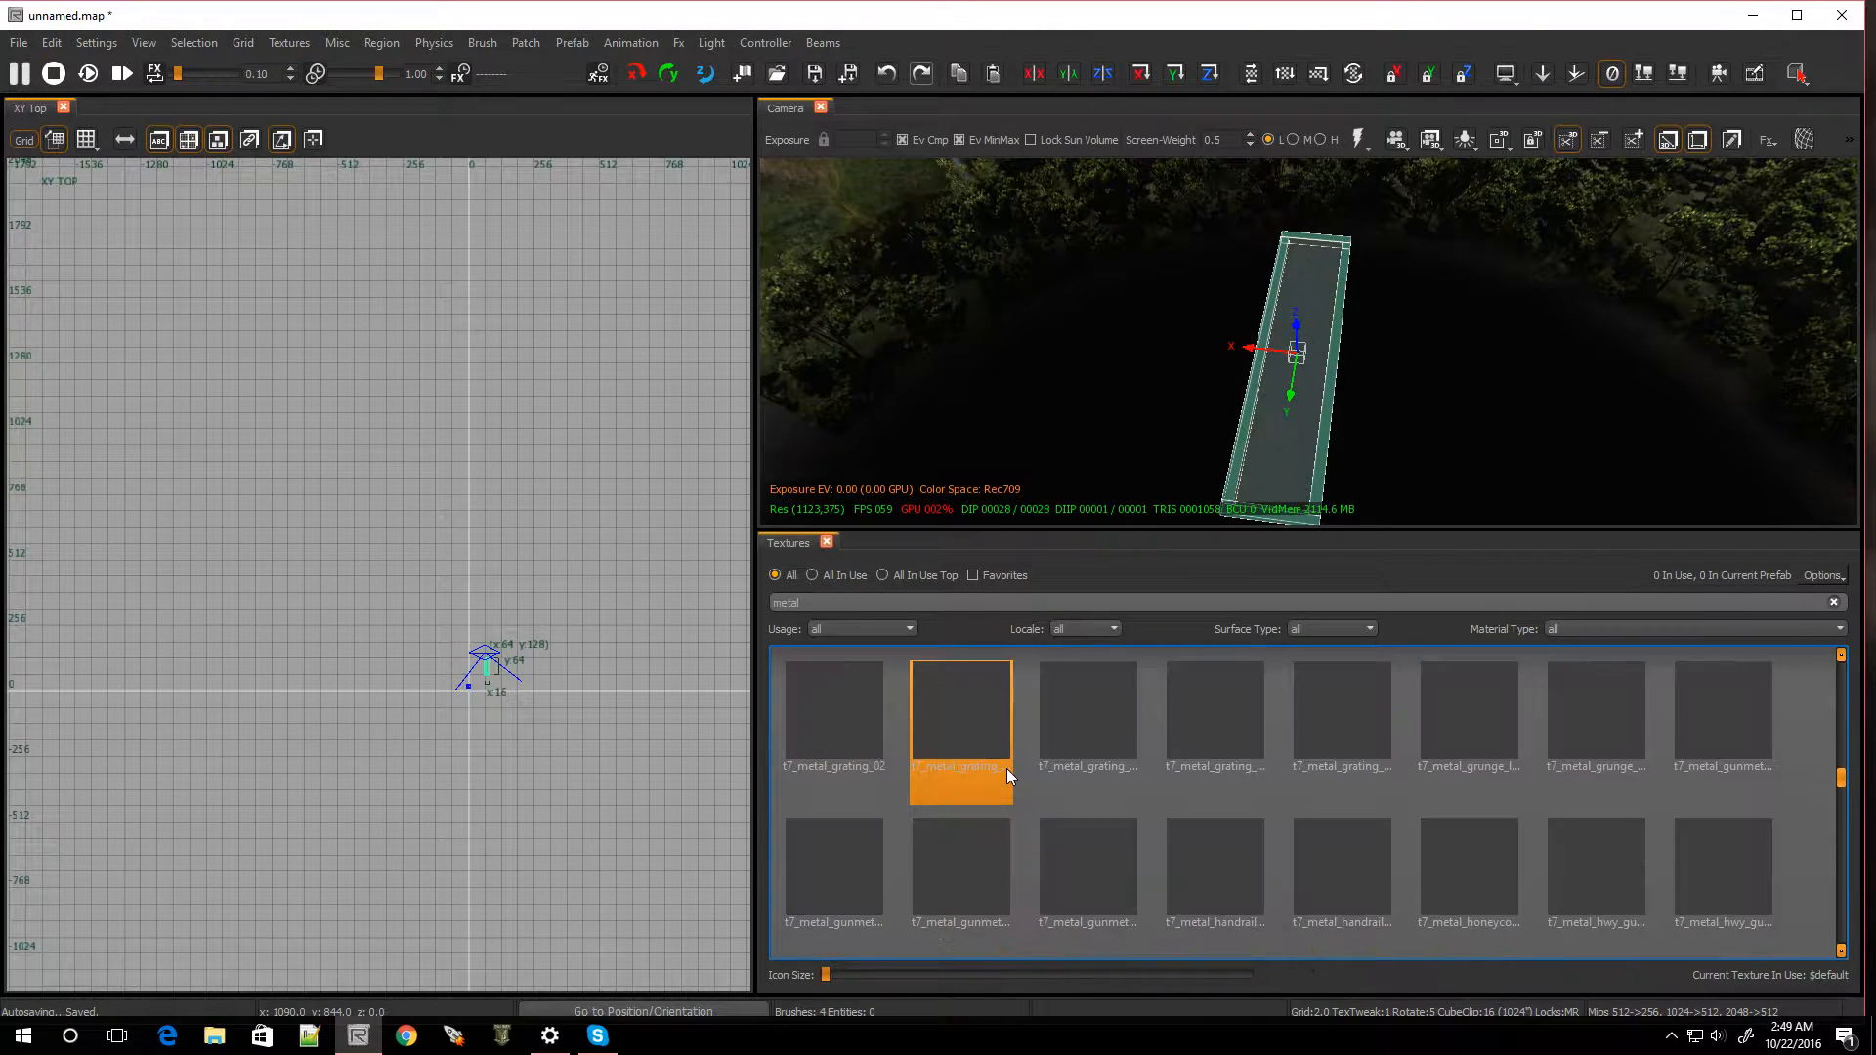
{"action": "scroll", "coordinate": [1007, 768], "scroll_direction": "down", "scroll_amount": 3}
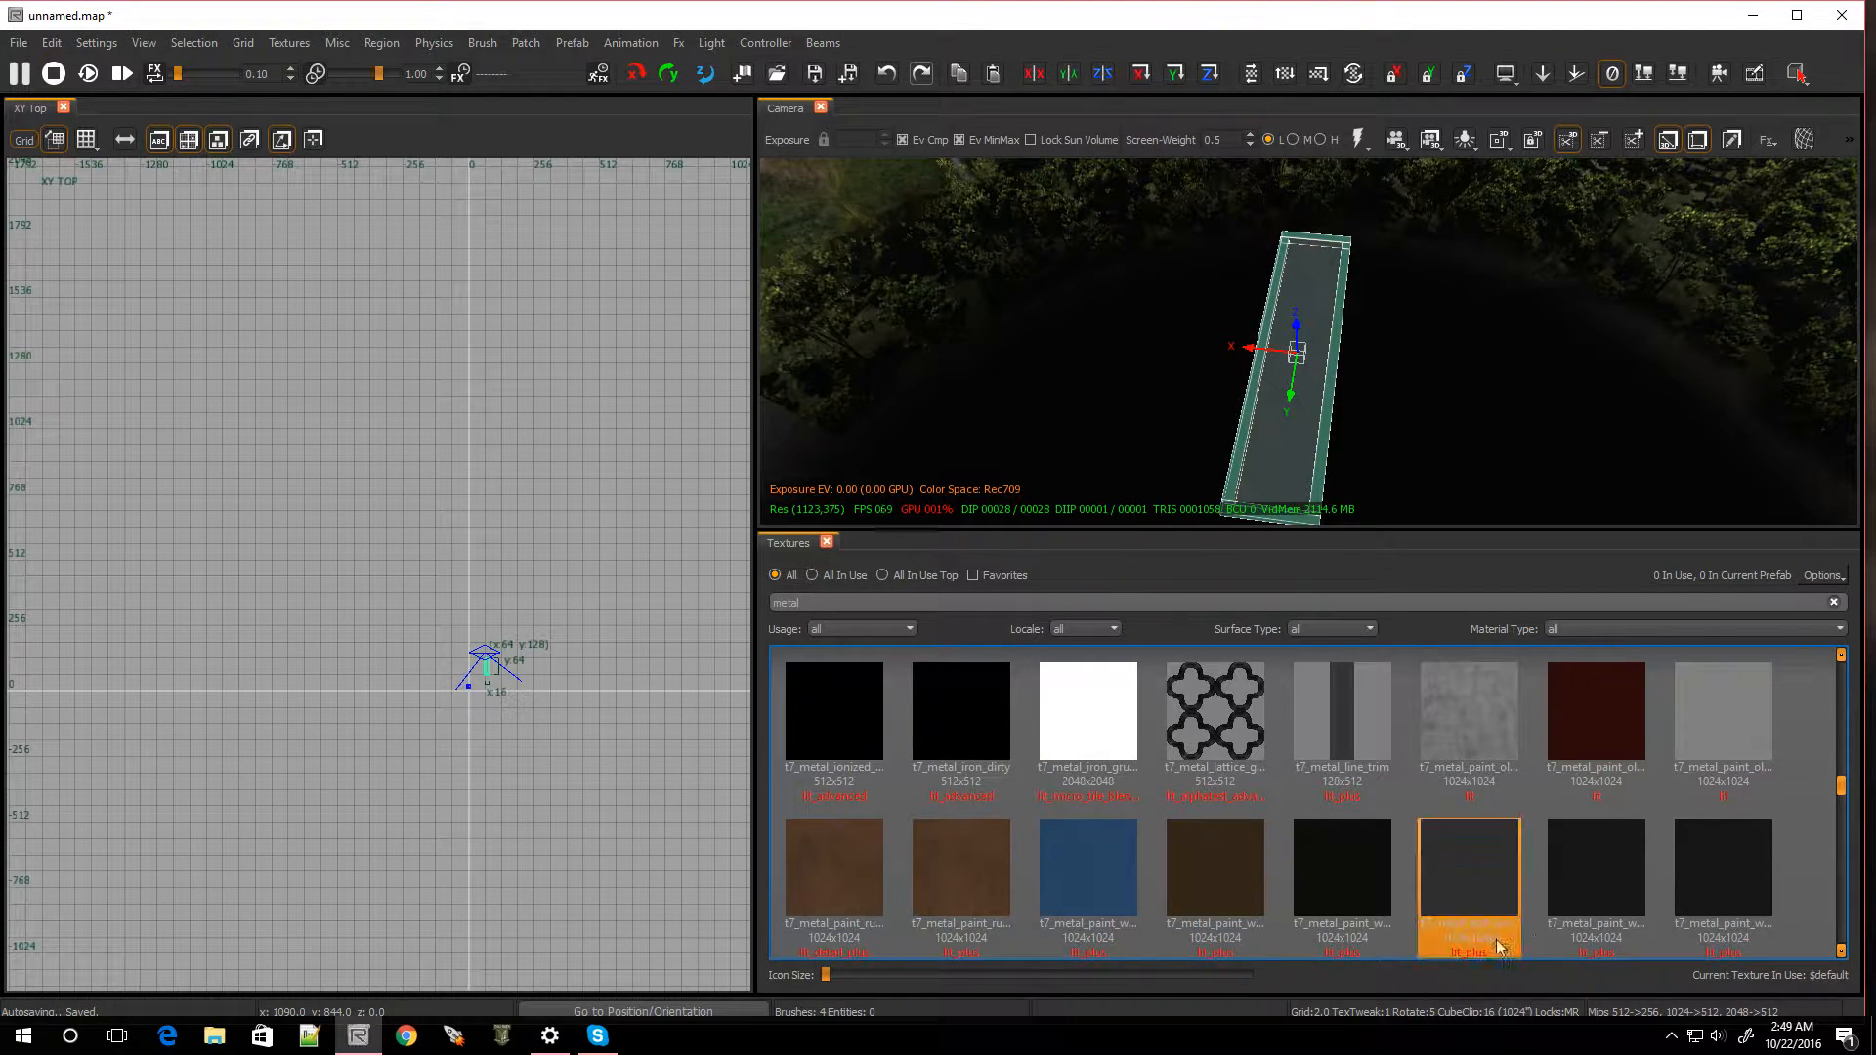
{"action": "left_click", "coordinate": [1468, 875]}
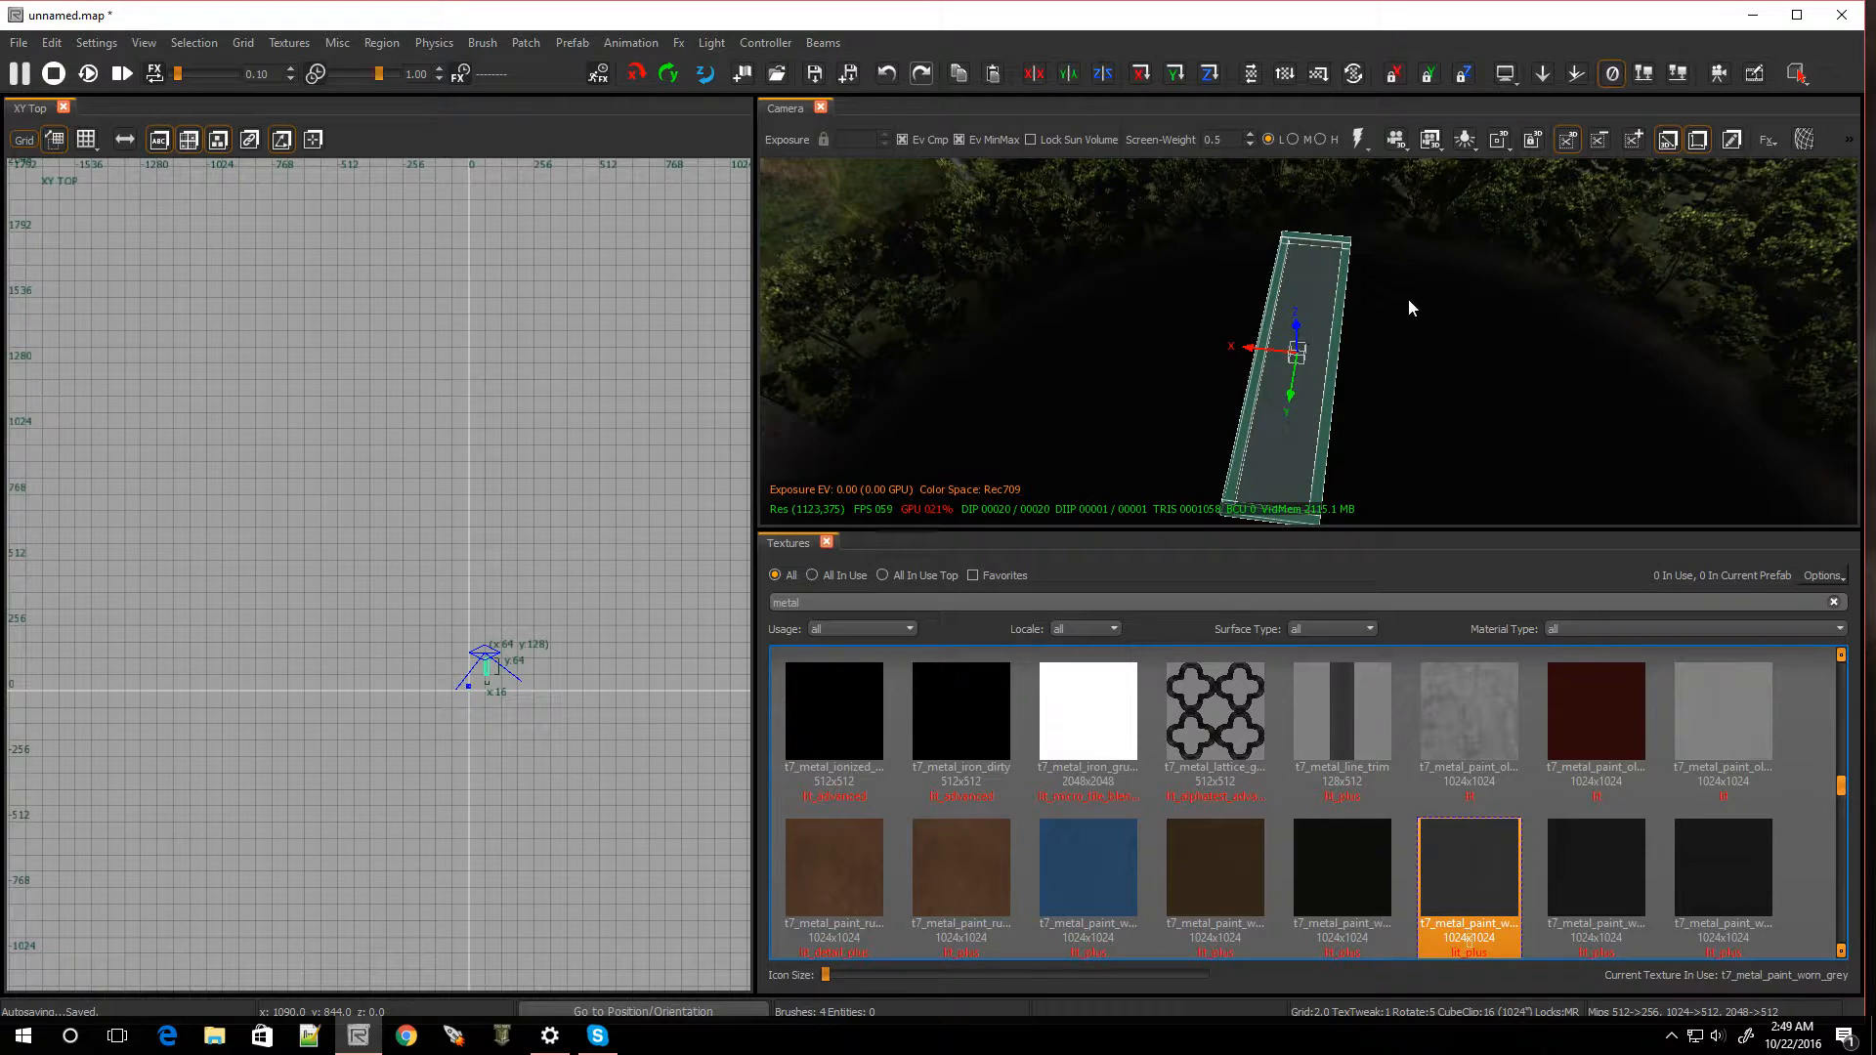
{"action": "key", "text": "Escape"}
Inspect the textured frame and inner panel in the camera view, switching to wireframe rendering and back to textured
{"action": "mouse_move", "coordinate": [1392, 396]}
{"action": "right_mouse_down", "text": "ctrl"}
{"action": "mouse_move", "coordinate": [1399, 499]}
{"action": "mouse_move", "coordinate": [1436, 393]}
{"action": "right_mouse_up", "text": "ctrl"}
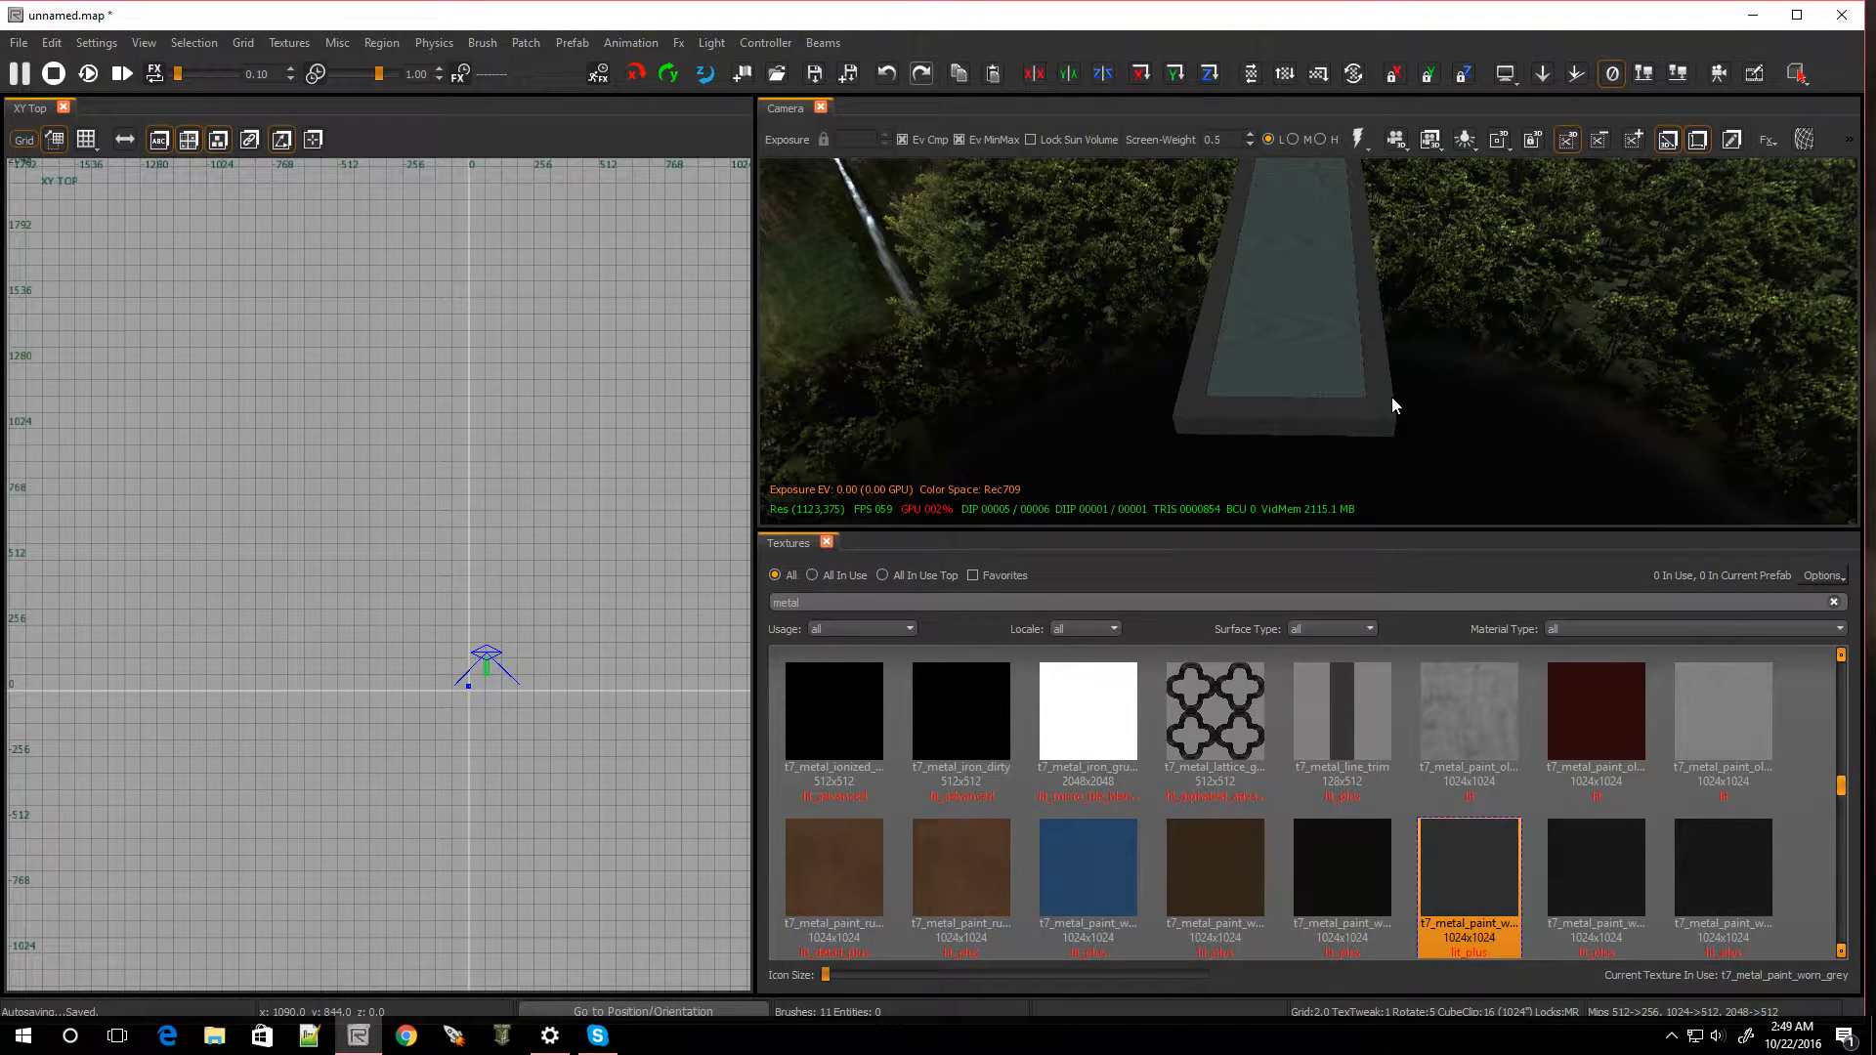
{"action": "right_click_drag", "start_coordinate": [1392, 397], "coordinate": [1399, 372]}
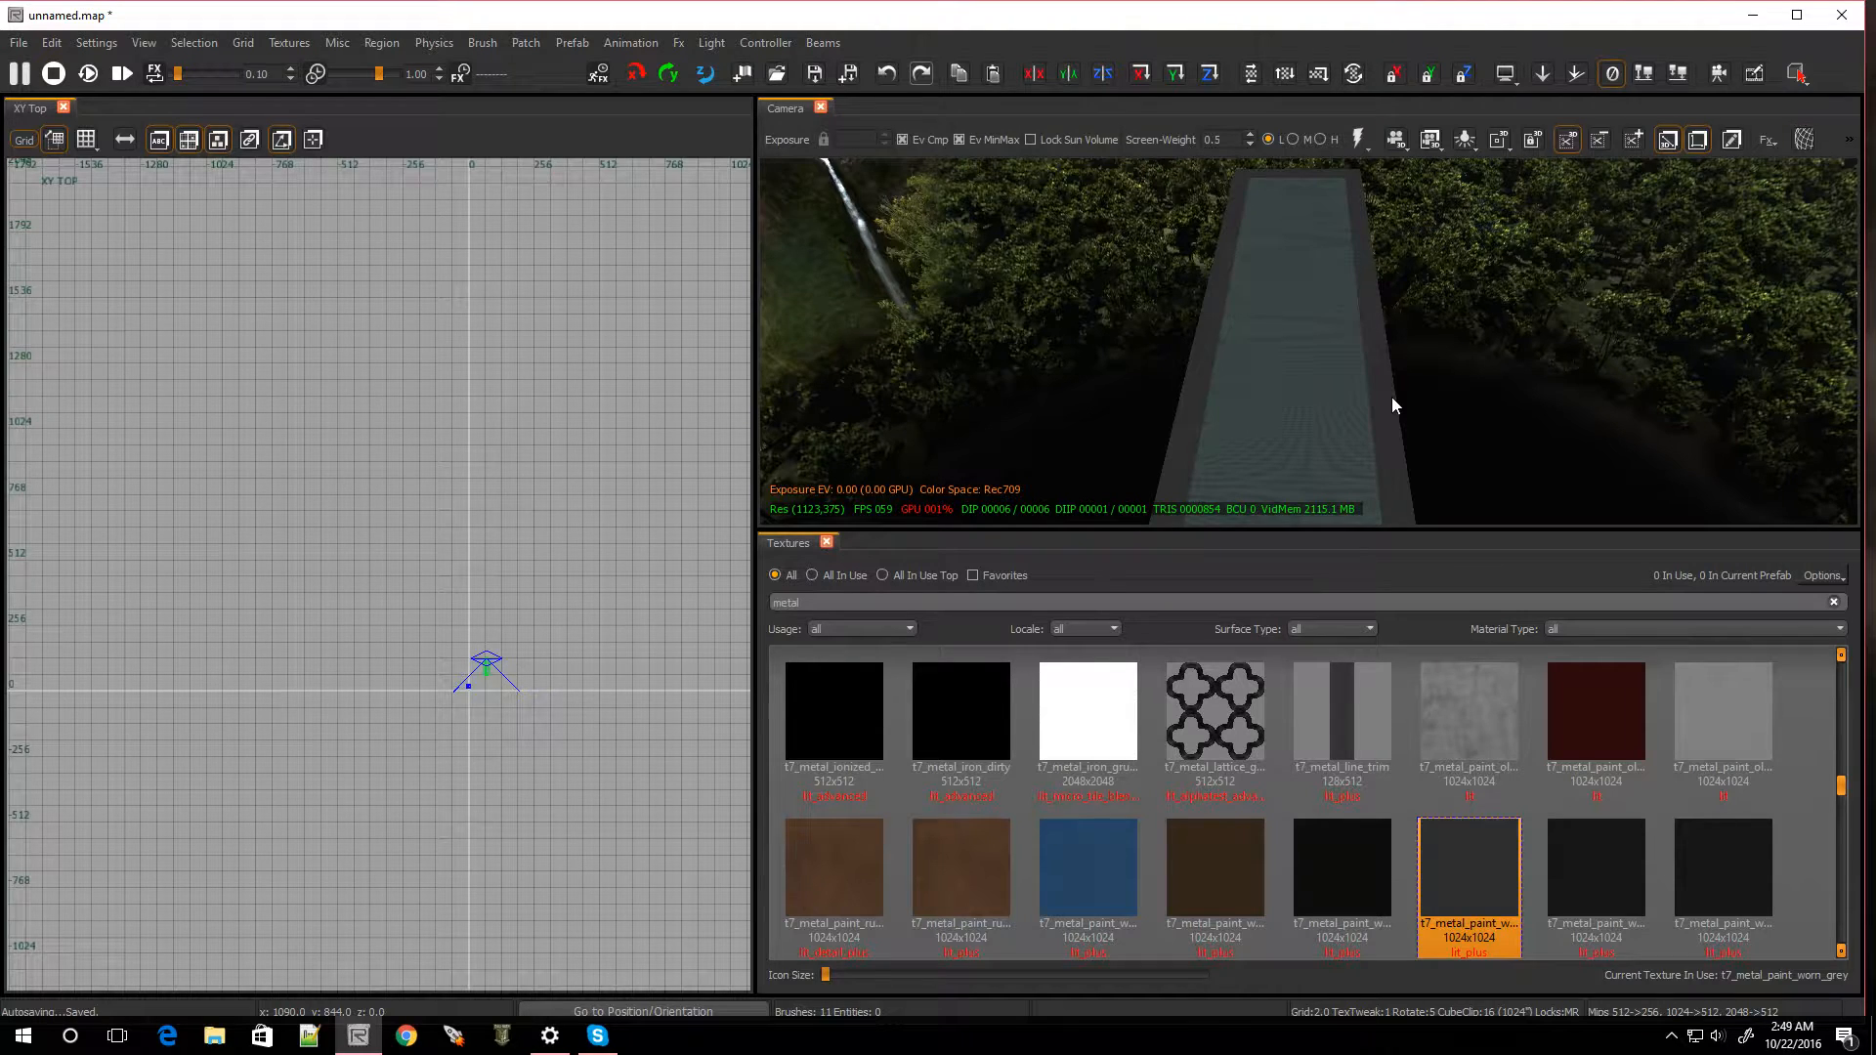
{"action": "key", "text": "F3"}
{"action": "mouse_move", "coordinate": [1391, 397]}
{"action": "right_mouse_down"}
{"action": "mouse_move", "coordinate": [1393, 459]}
{"action": "mouse_move", "coordinate": [1358, 489]}
{"action": "mouse_move", "coordinate": [1363, 390]}
{"action": "mouse_move", "coordinate": [1393, 420]}
{"action": "mouse_move", "coordinate": [1402, 498]}
{"action": "mouse_move", "coordinate": [1371, 342]}
{"action": "mouse_move", "coordinate": [1398, 362]}
{"action": "mouse_move", "coordinate": [1363, 489]}
{"action": "mouse_move", "coordinate": [1397, 401]}
{"action": "right_mouse_up"}
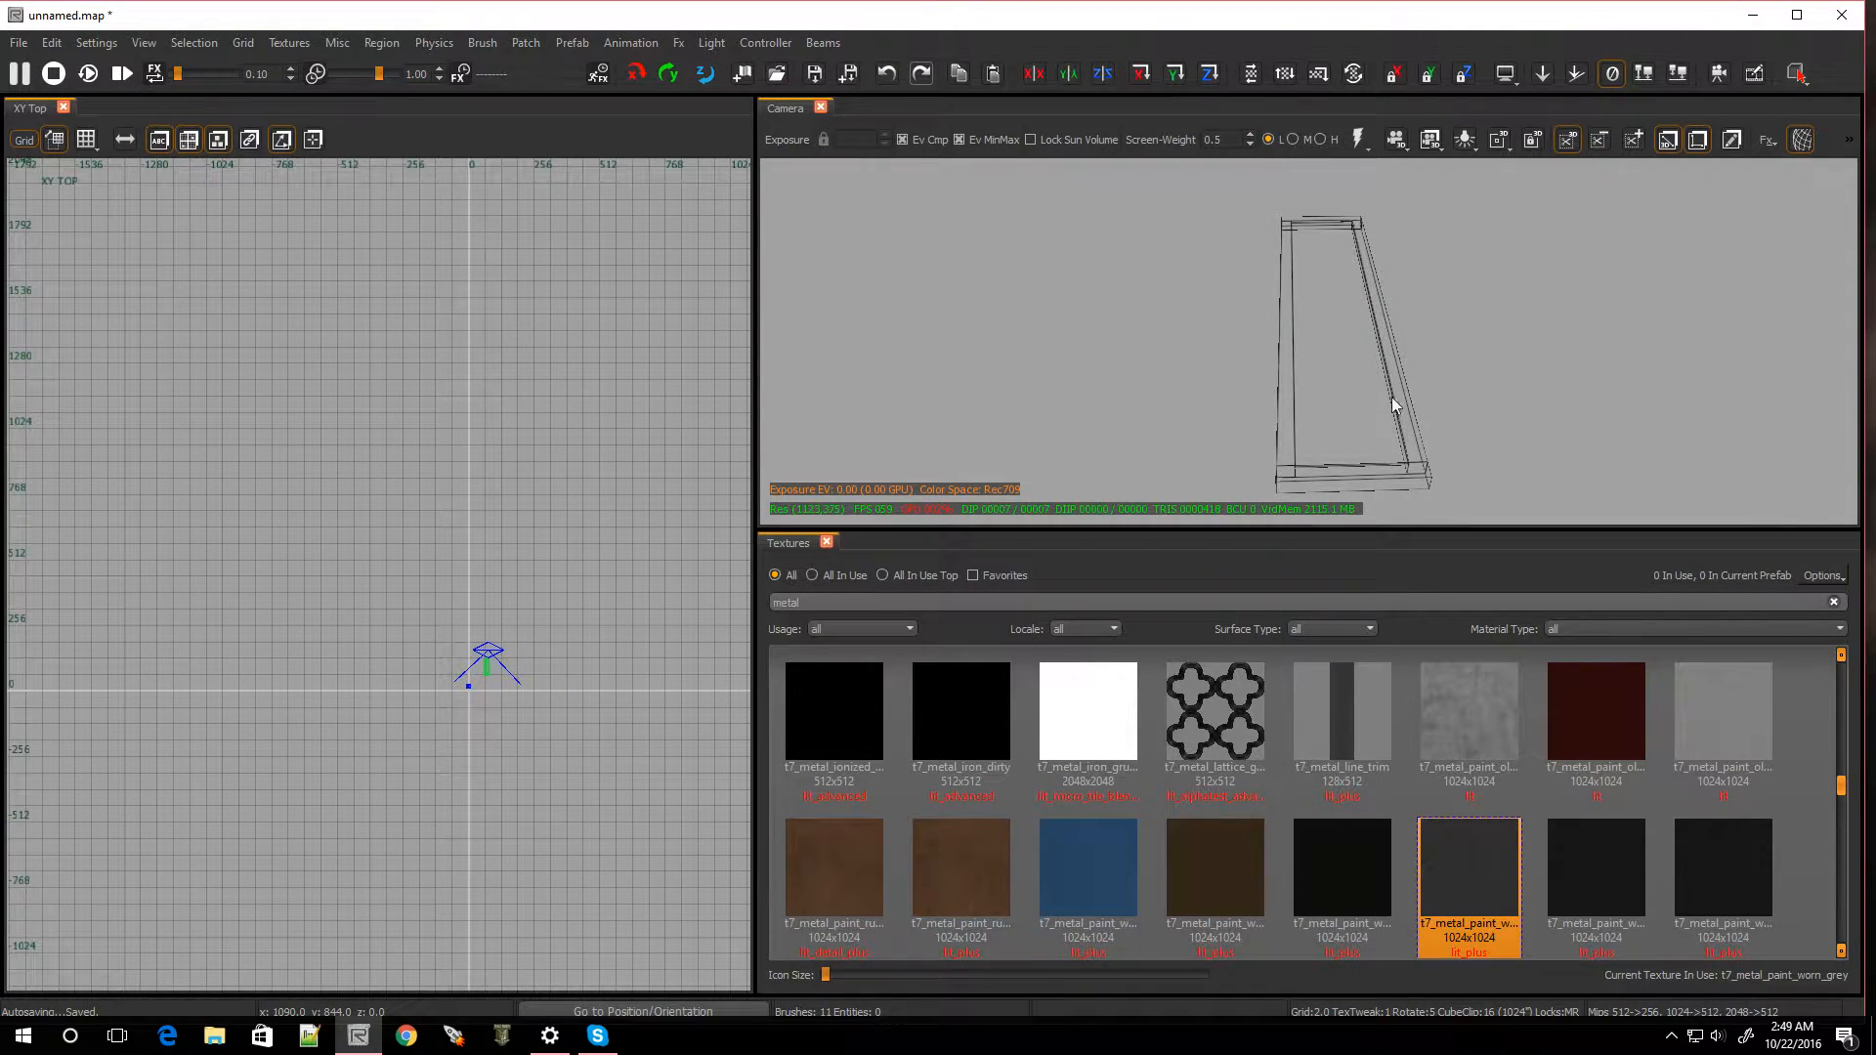
{"action": "key", "text": "j"}
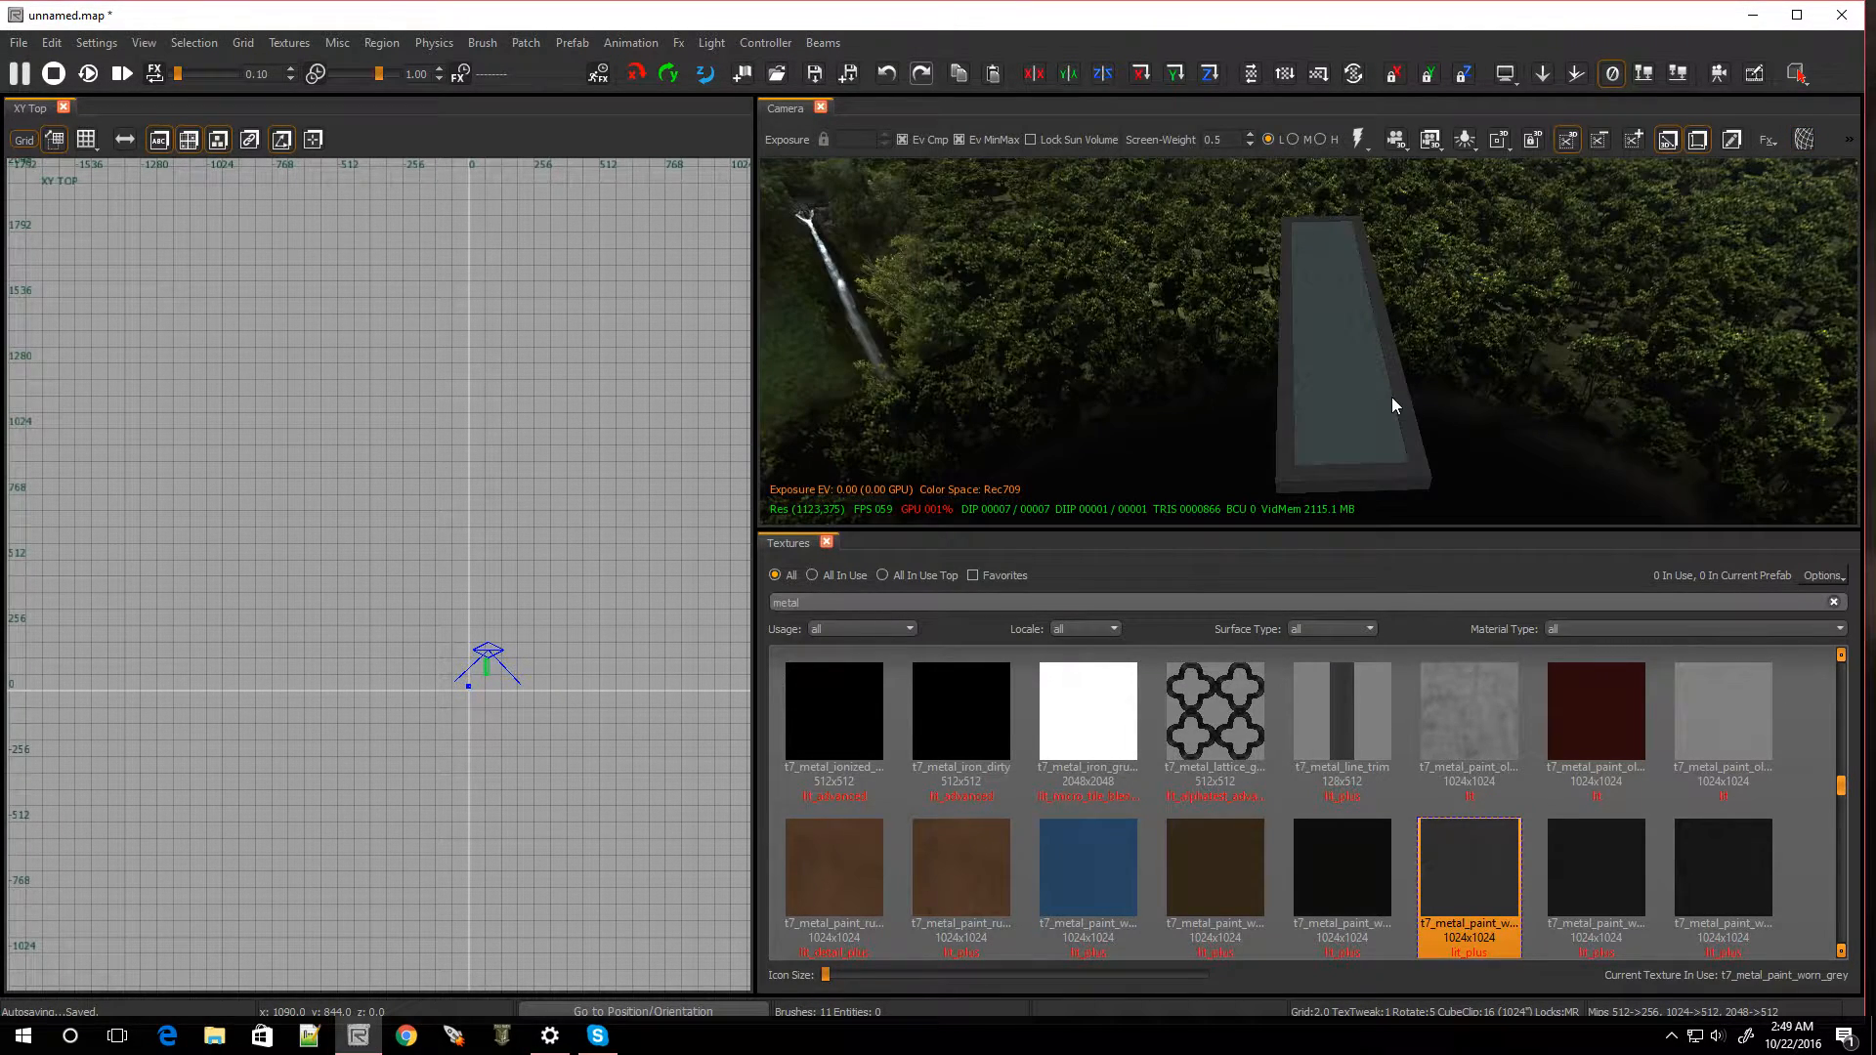
Select the inner panel and try the t7_metal_grating_02 texture on it
{"action": "left_click", "coordinate": [1325, 391]}
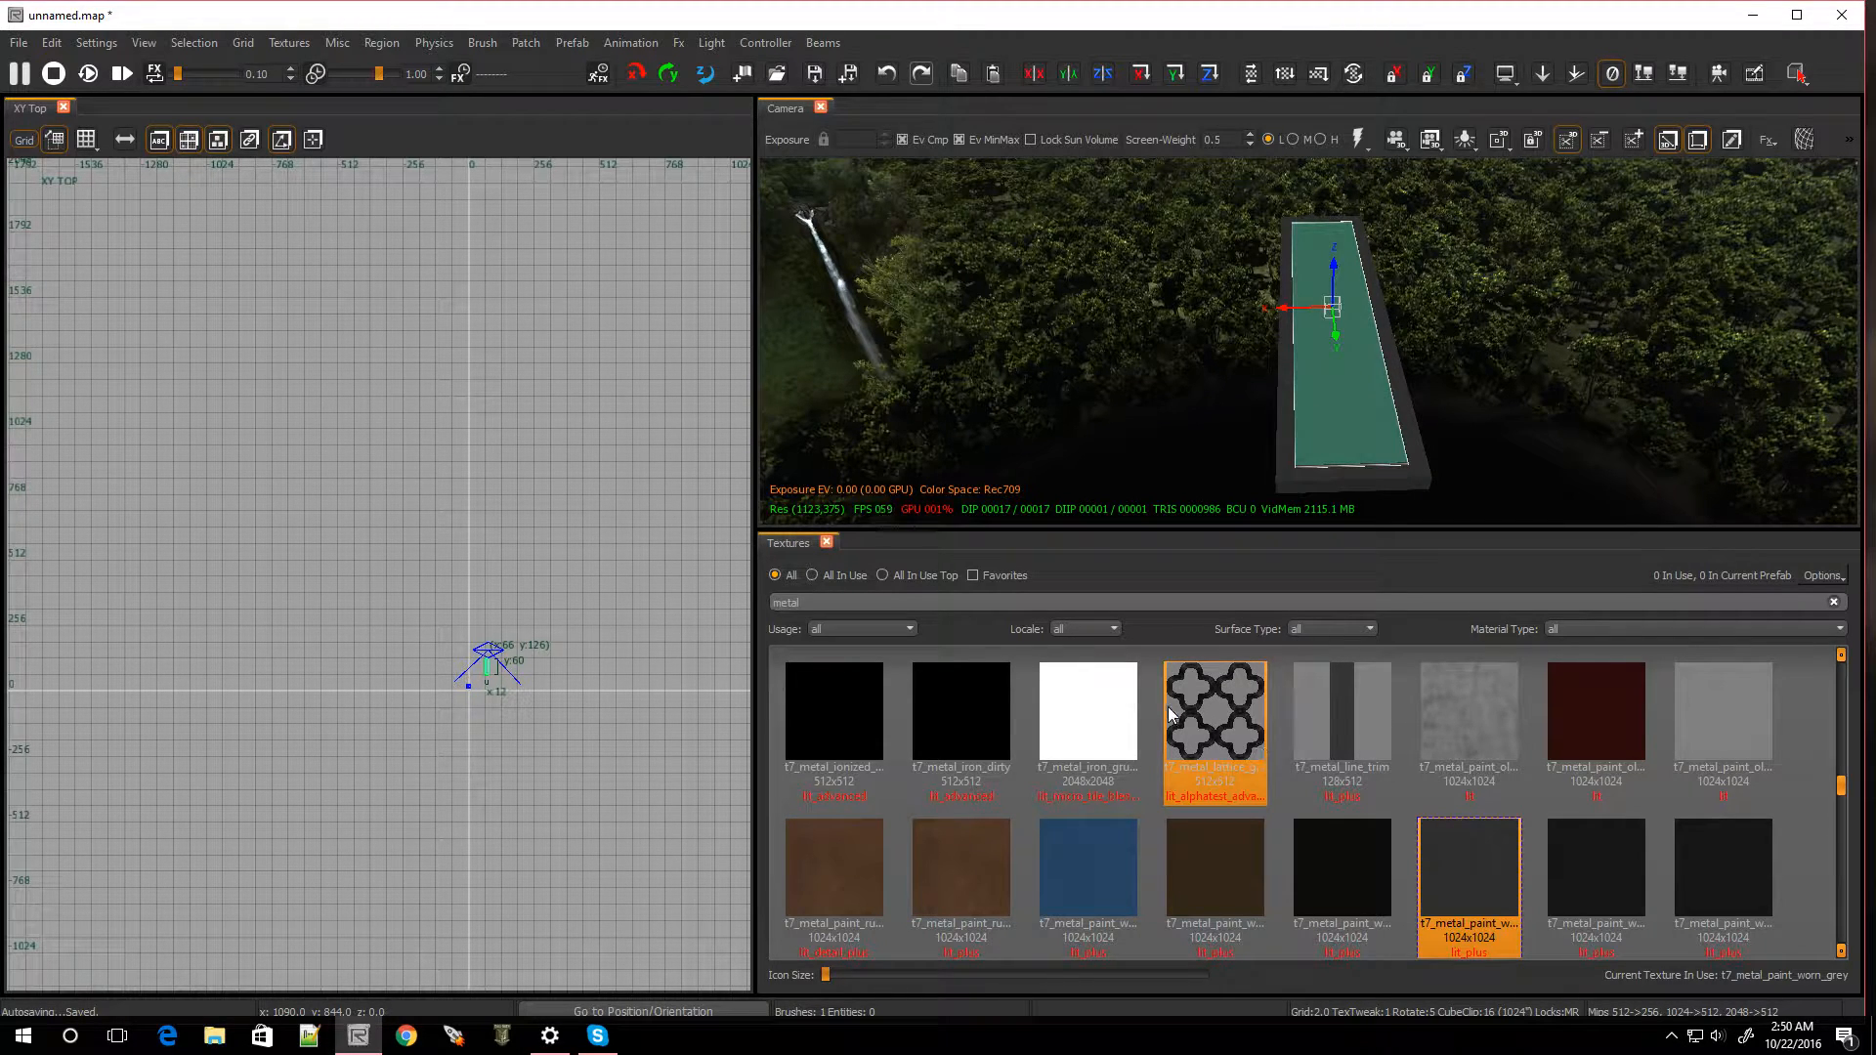
{"action": "scroll", "coordinate": [1044, 779], "scroll_direction": "down", "scroll_amount": 4}
{"action": "scroll", "coordinate": [1044, 778], "scroll_direction": "up", "scroll_amount": 4}
{"action": "scroll", "coordinate": [1042, 770], "scroll_direction": "up", "scroll_amount": 5}
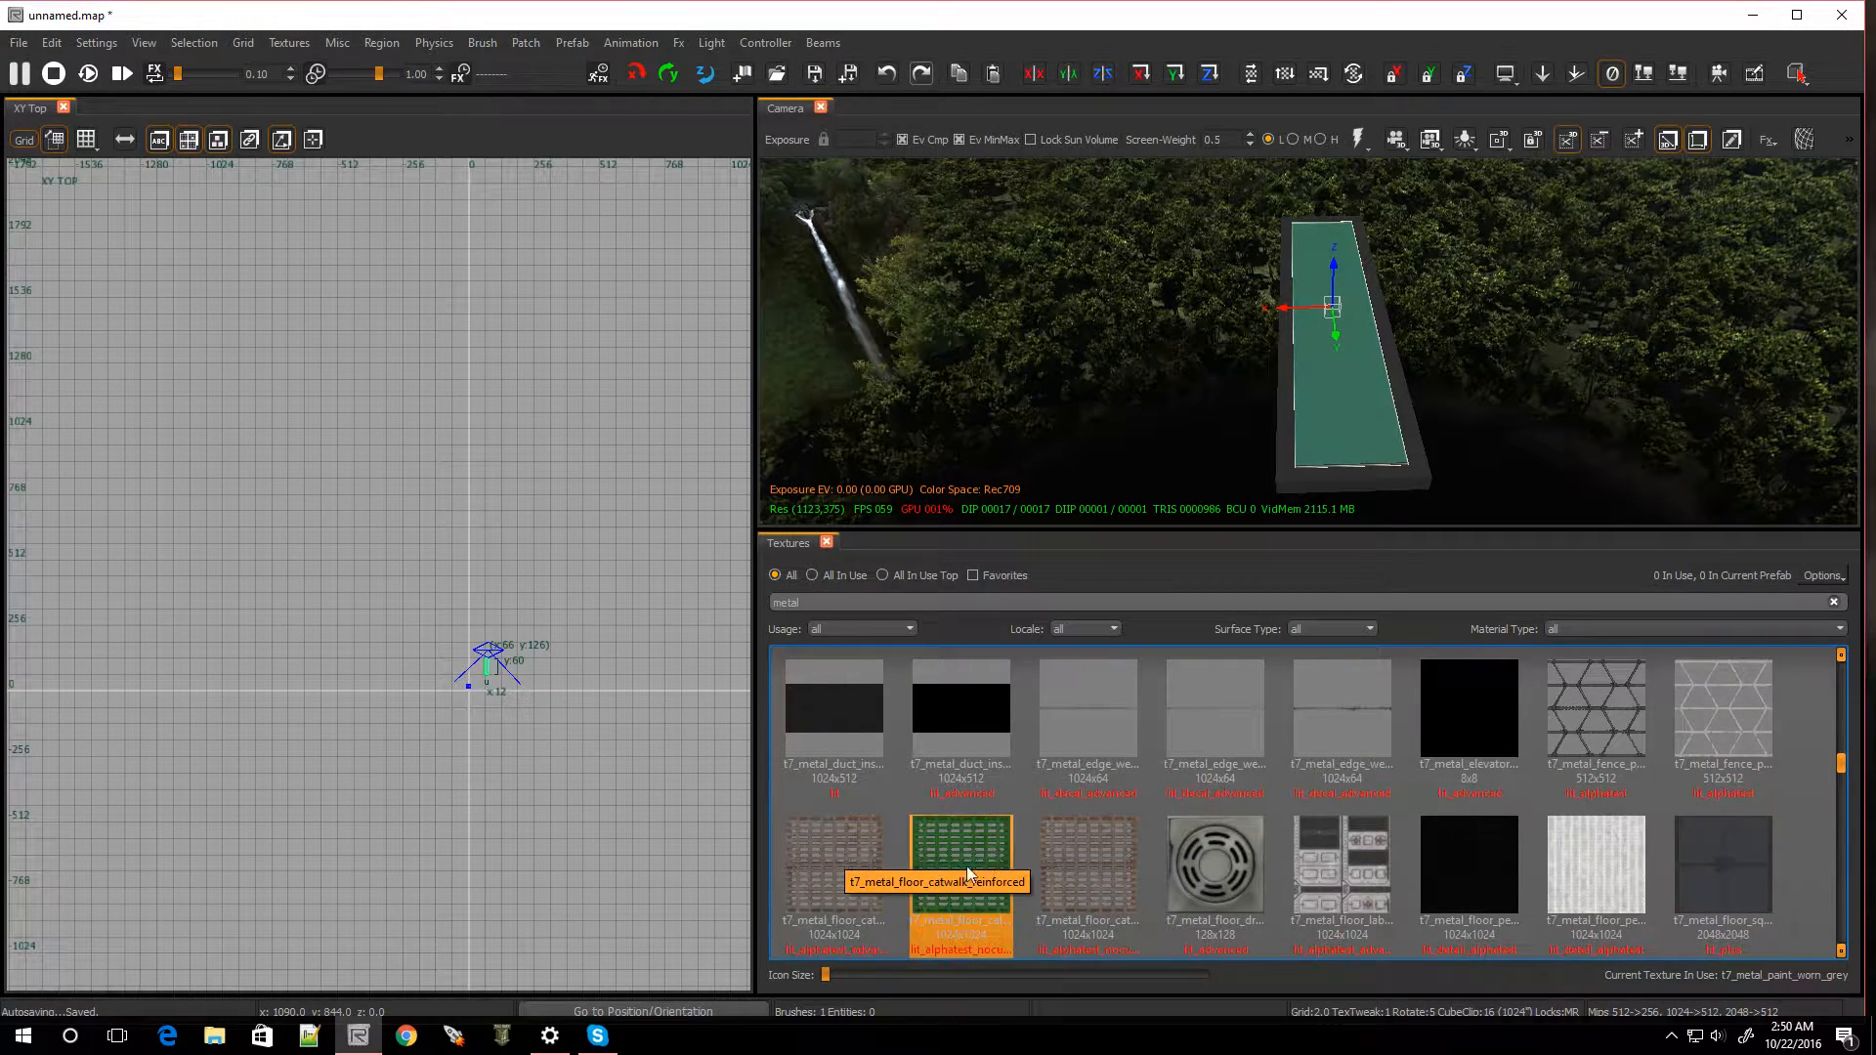
{"action": "scroll", "coordinate": [1090, 866], "scroll_direction": "down", "scroll_amount": 3}
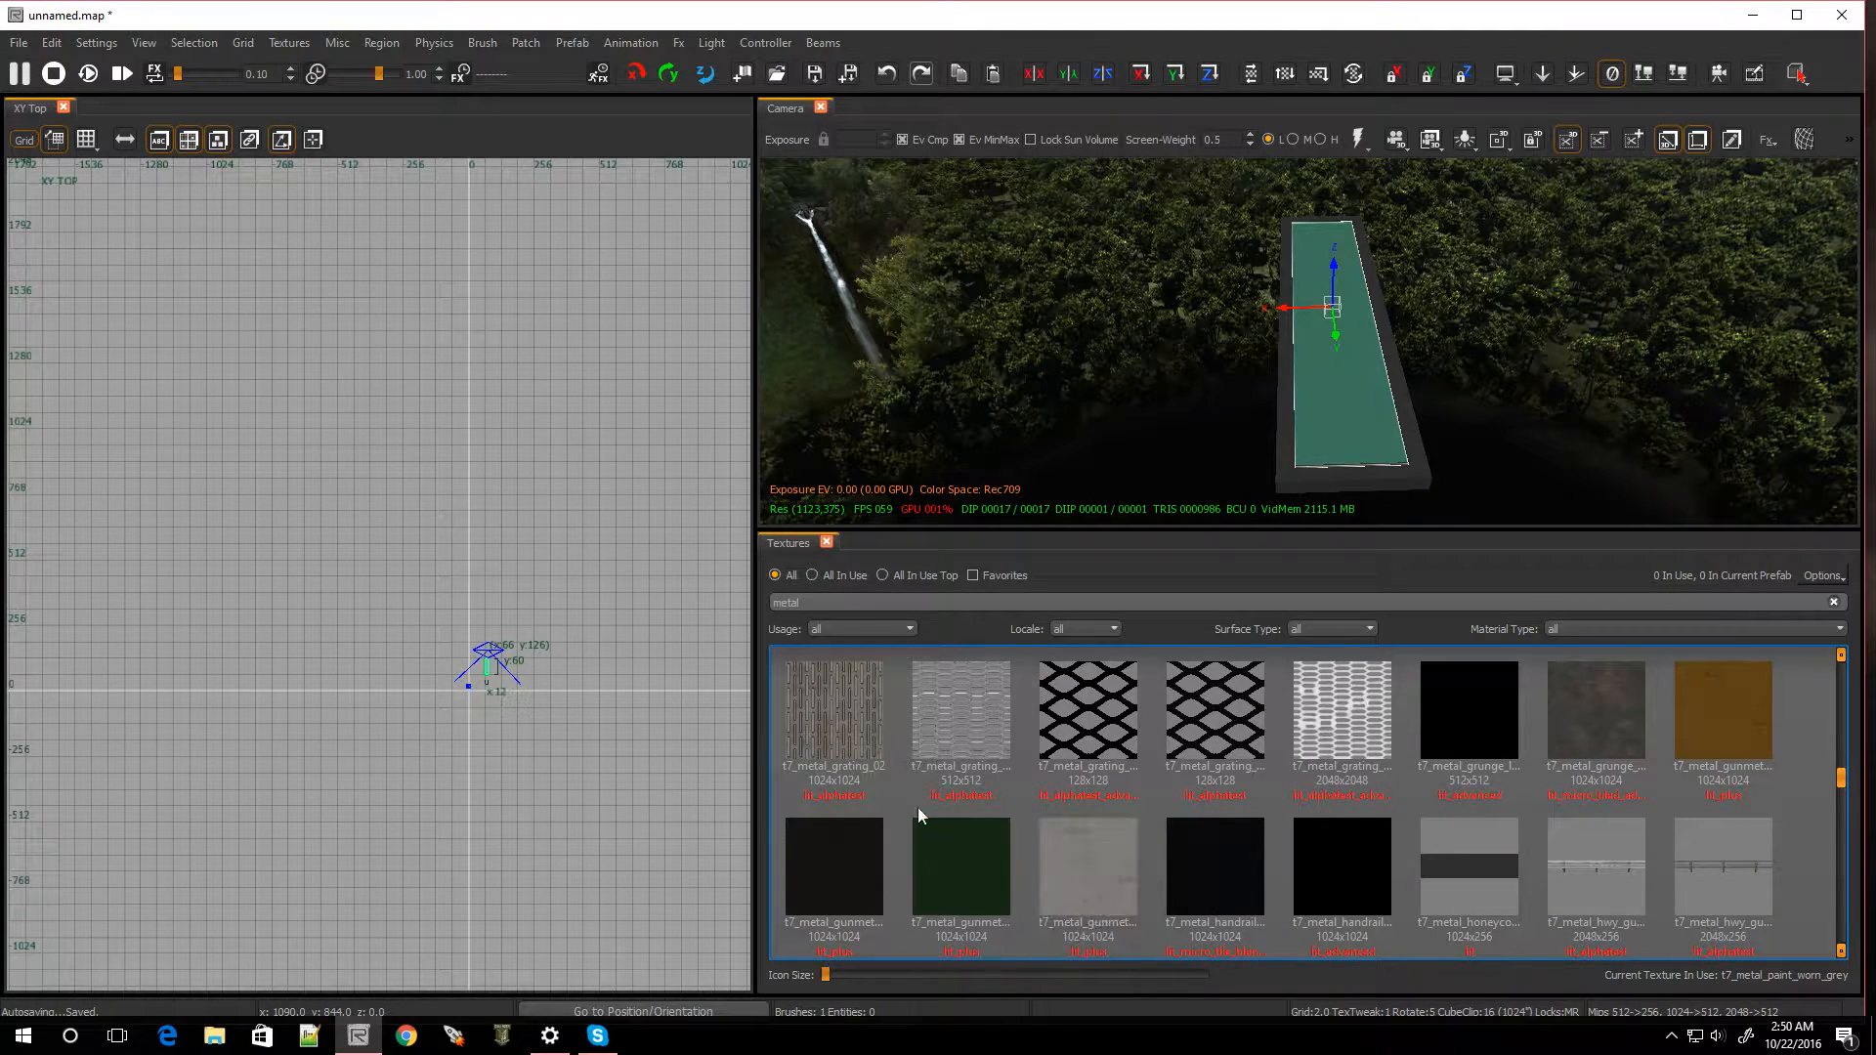
{"action": "left_click", "coordinate": [836, 717]}
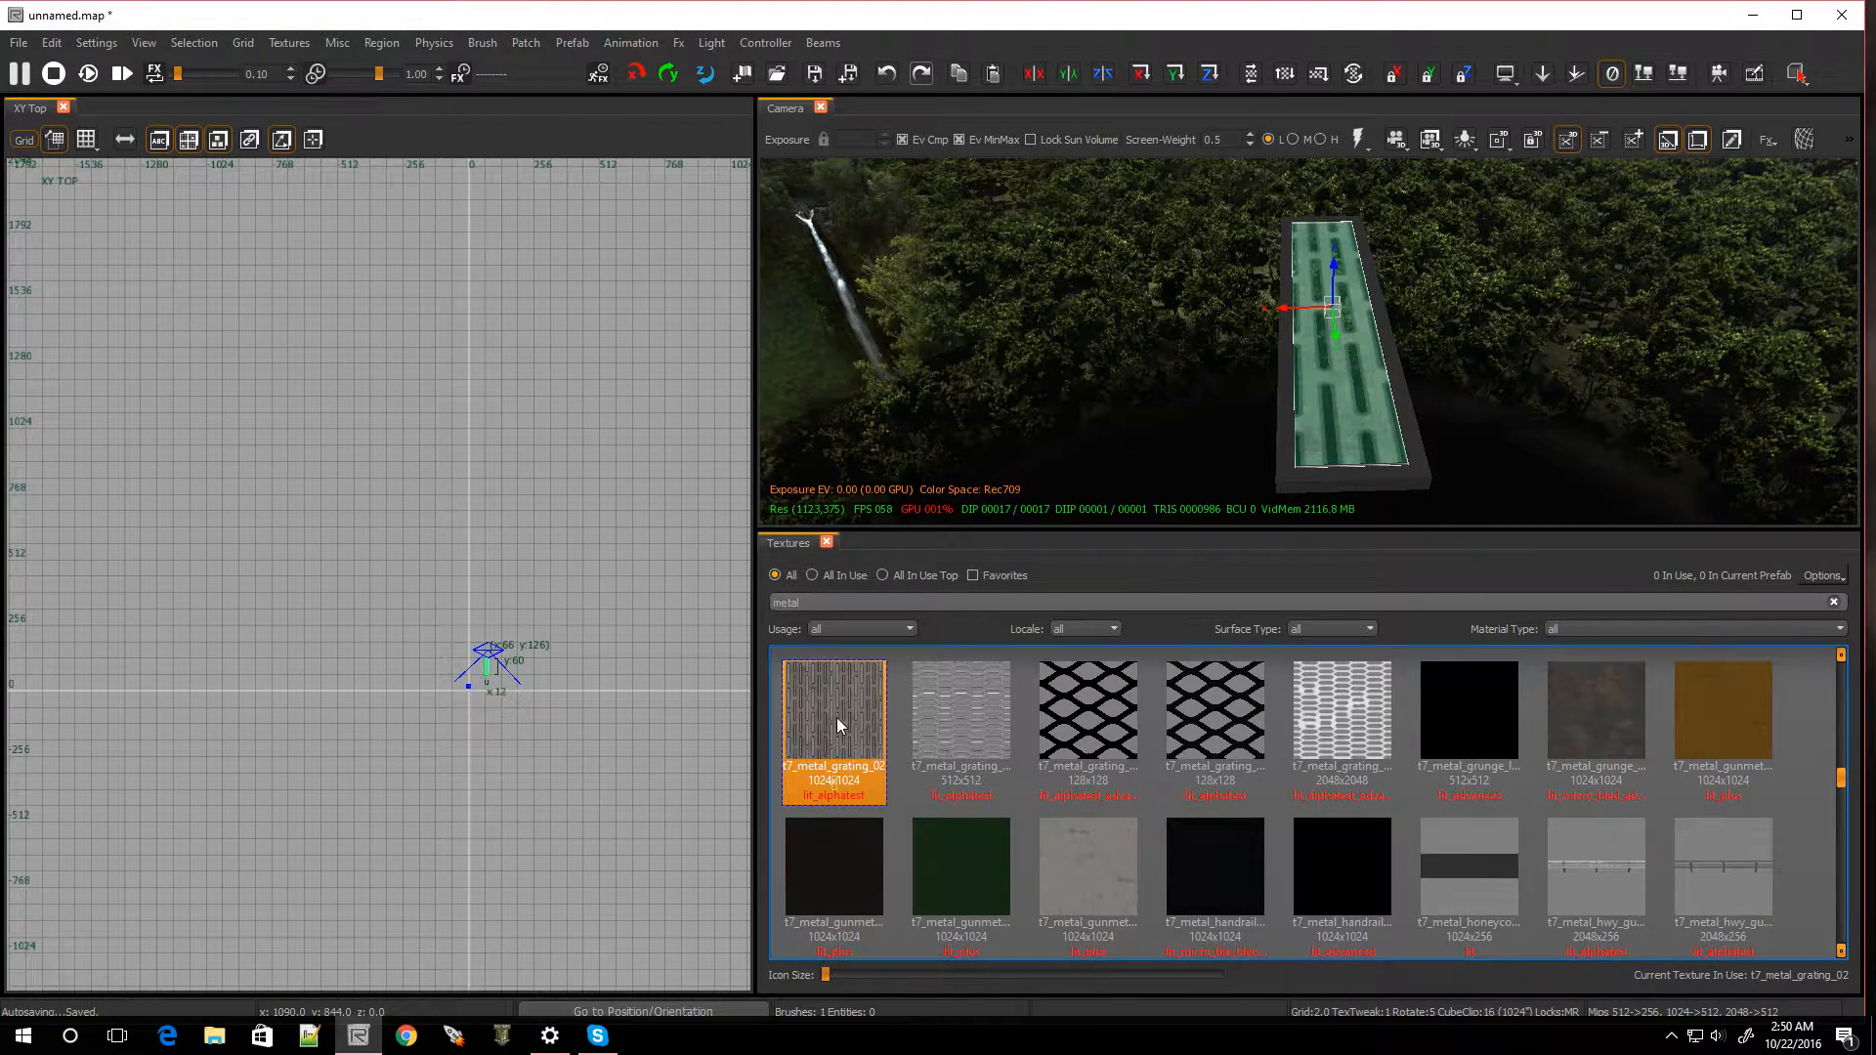
{"action": "mouse_move", "coordinate": [1059, 426]}
{"action": "right_mouse_down"}
{"action": "mouse_move", "coordinate": [1349, 426]}
{"action": "mouse_move", "coordinate": [1059, 431]}
{"action": "right_mouse_up"}
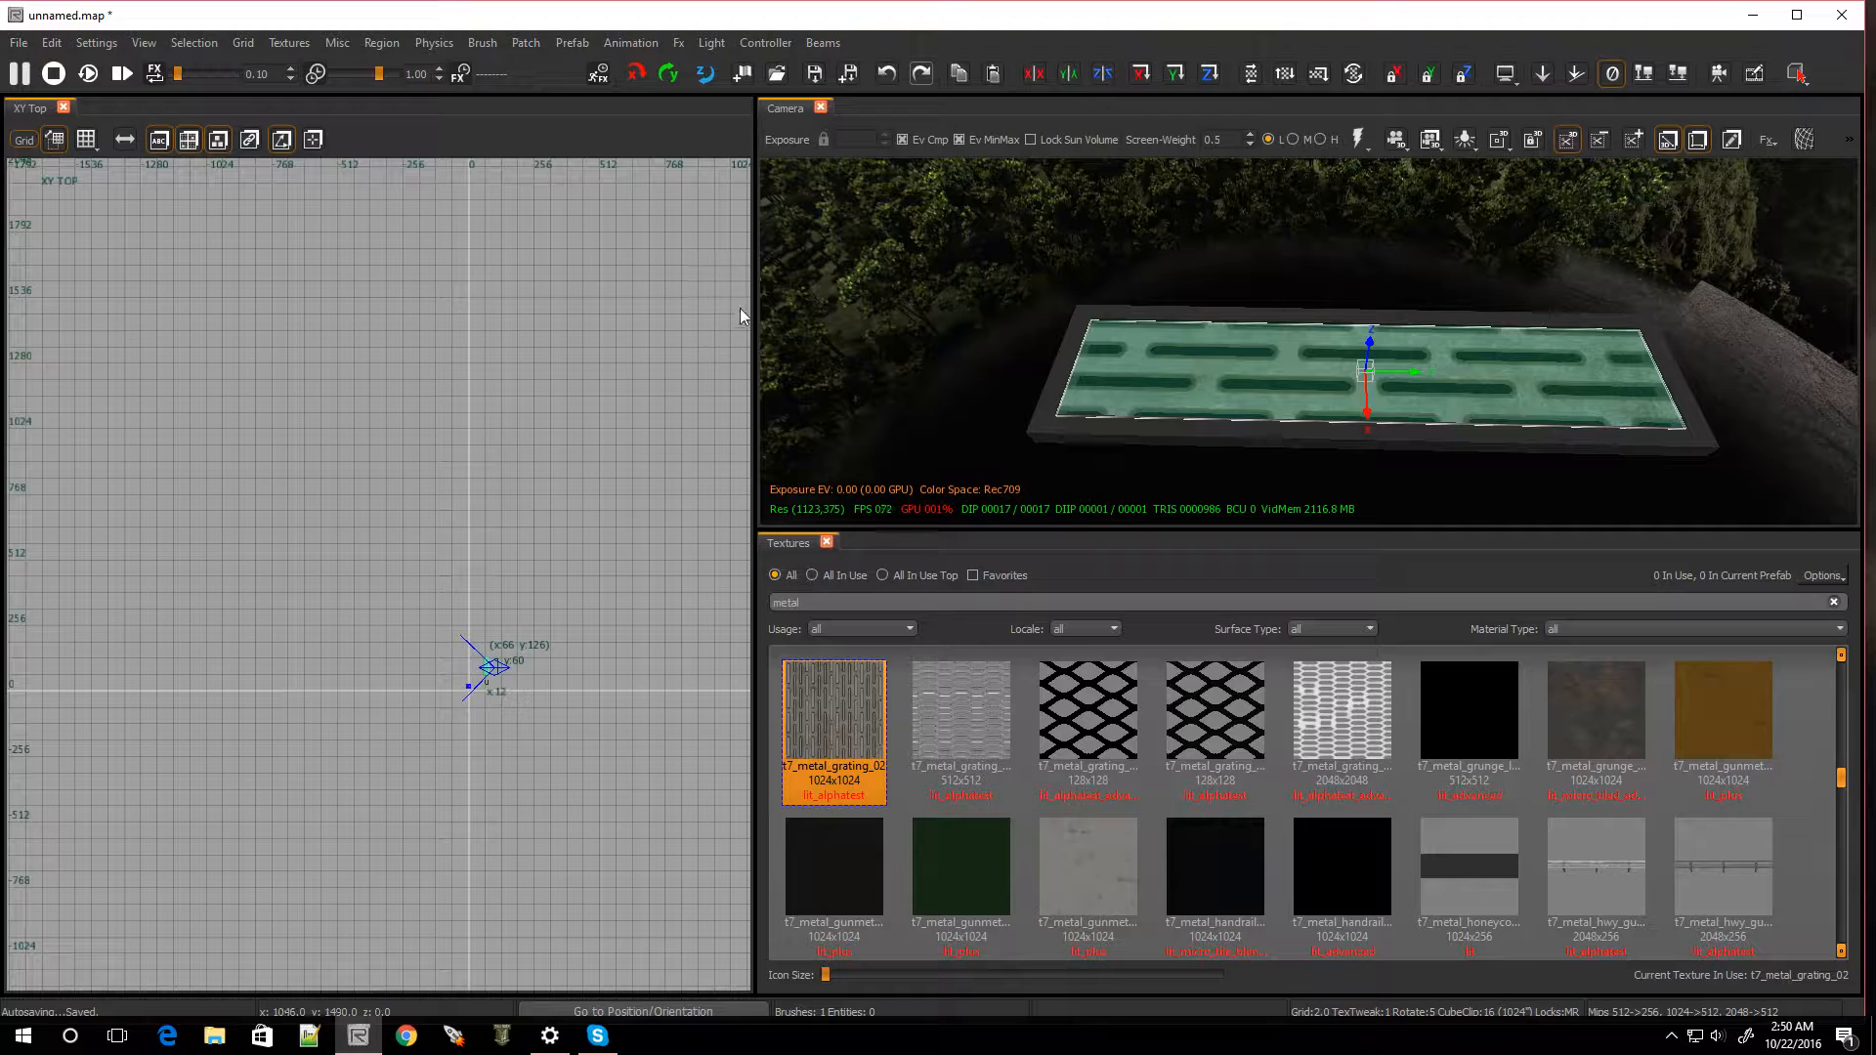
Remap the inner panel's grating with Natural and Set at 1.00 by 1.00 repeats, and inspect it deselected
{"action": "key", "text": "s"}
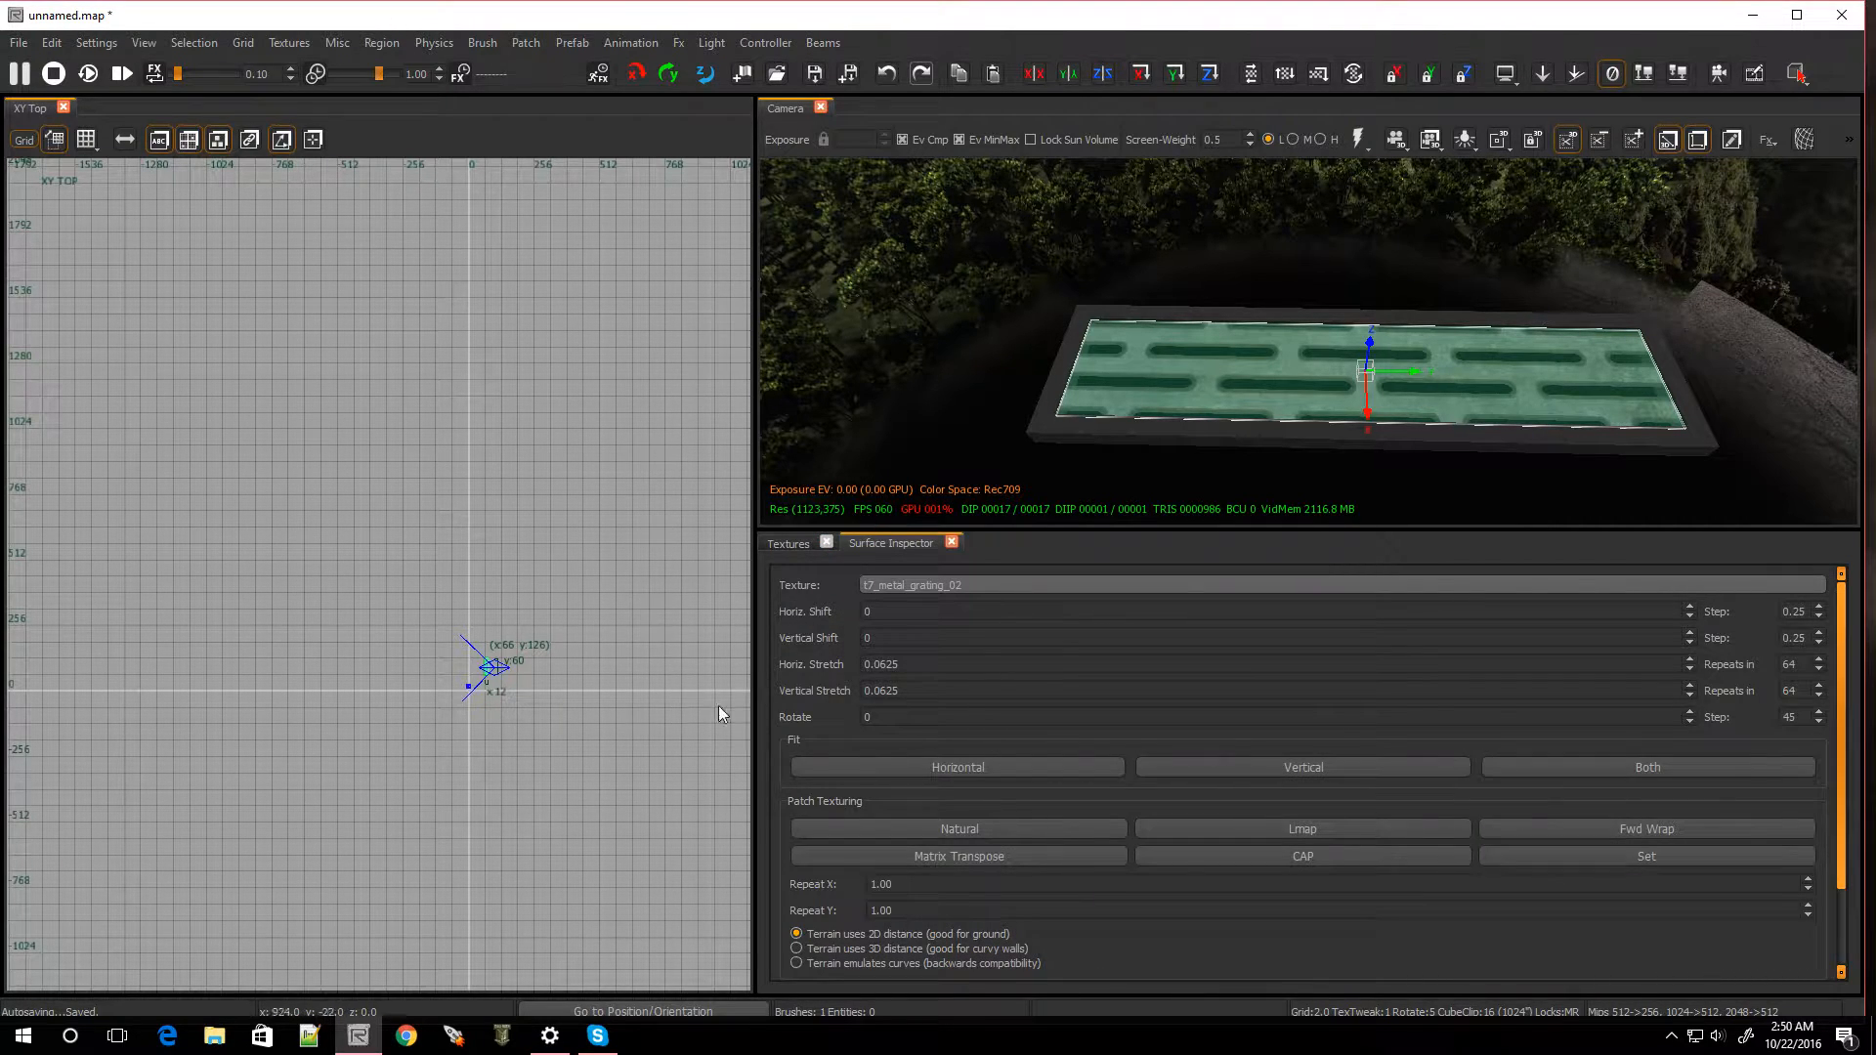
{"action": "left_click", "coordinate": [986, 829]}
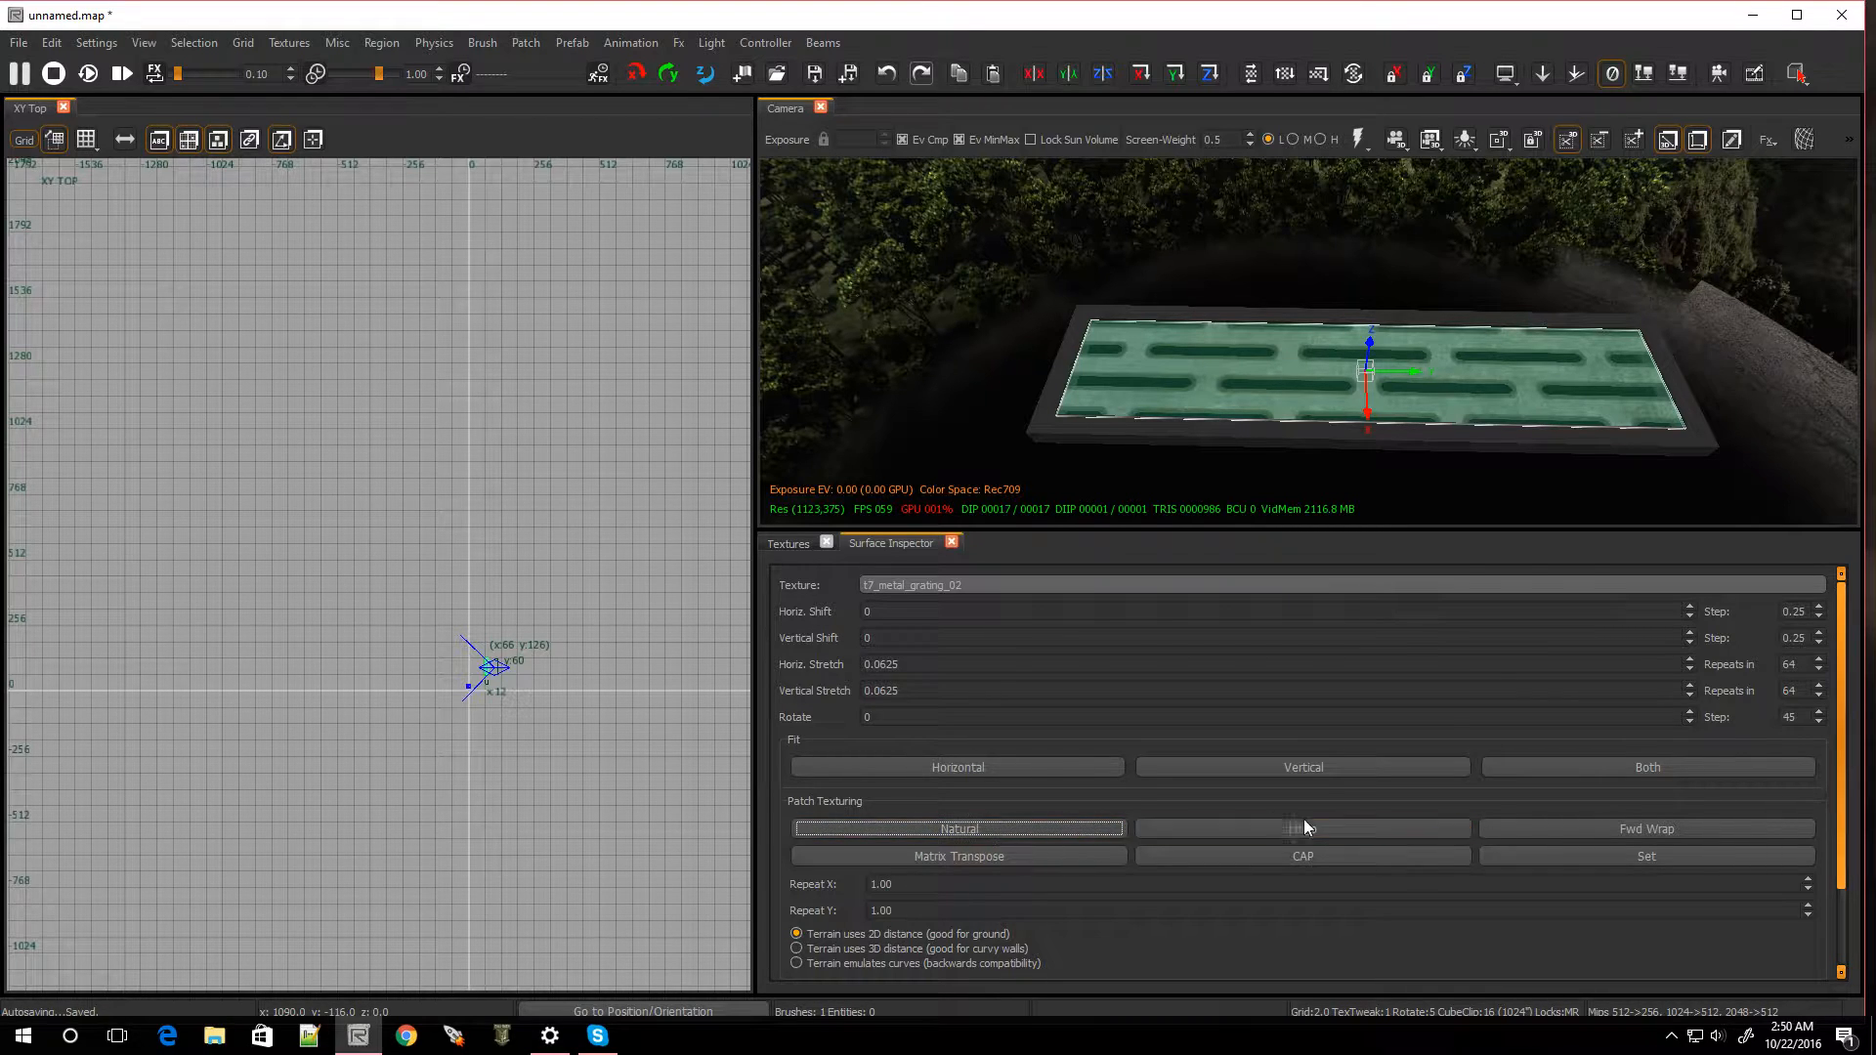
{"action": "left_click", "coordinate": [1592, 856]}
{"action": "key", "text": "Escape"}
{"action": "right_click_drag", "start_coordinate": [1480, 444], "coordinate": [1471, 493]}
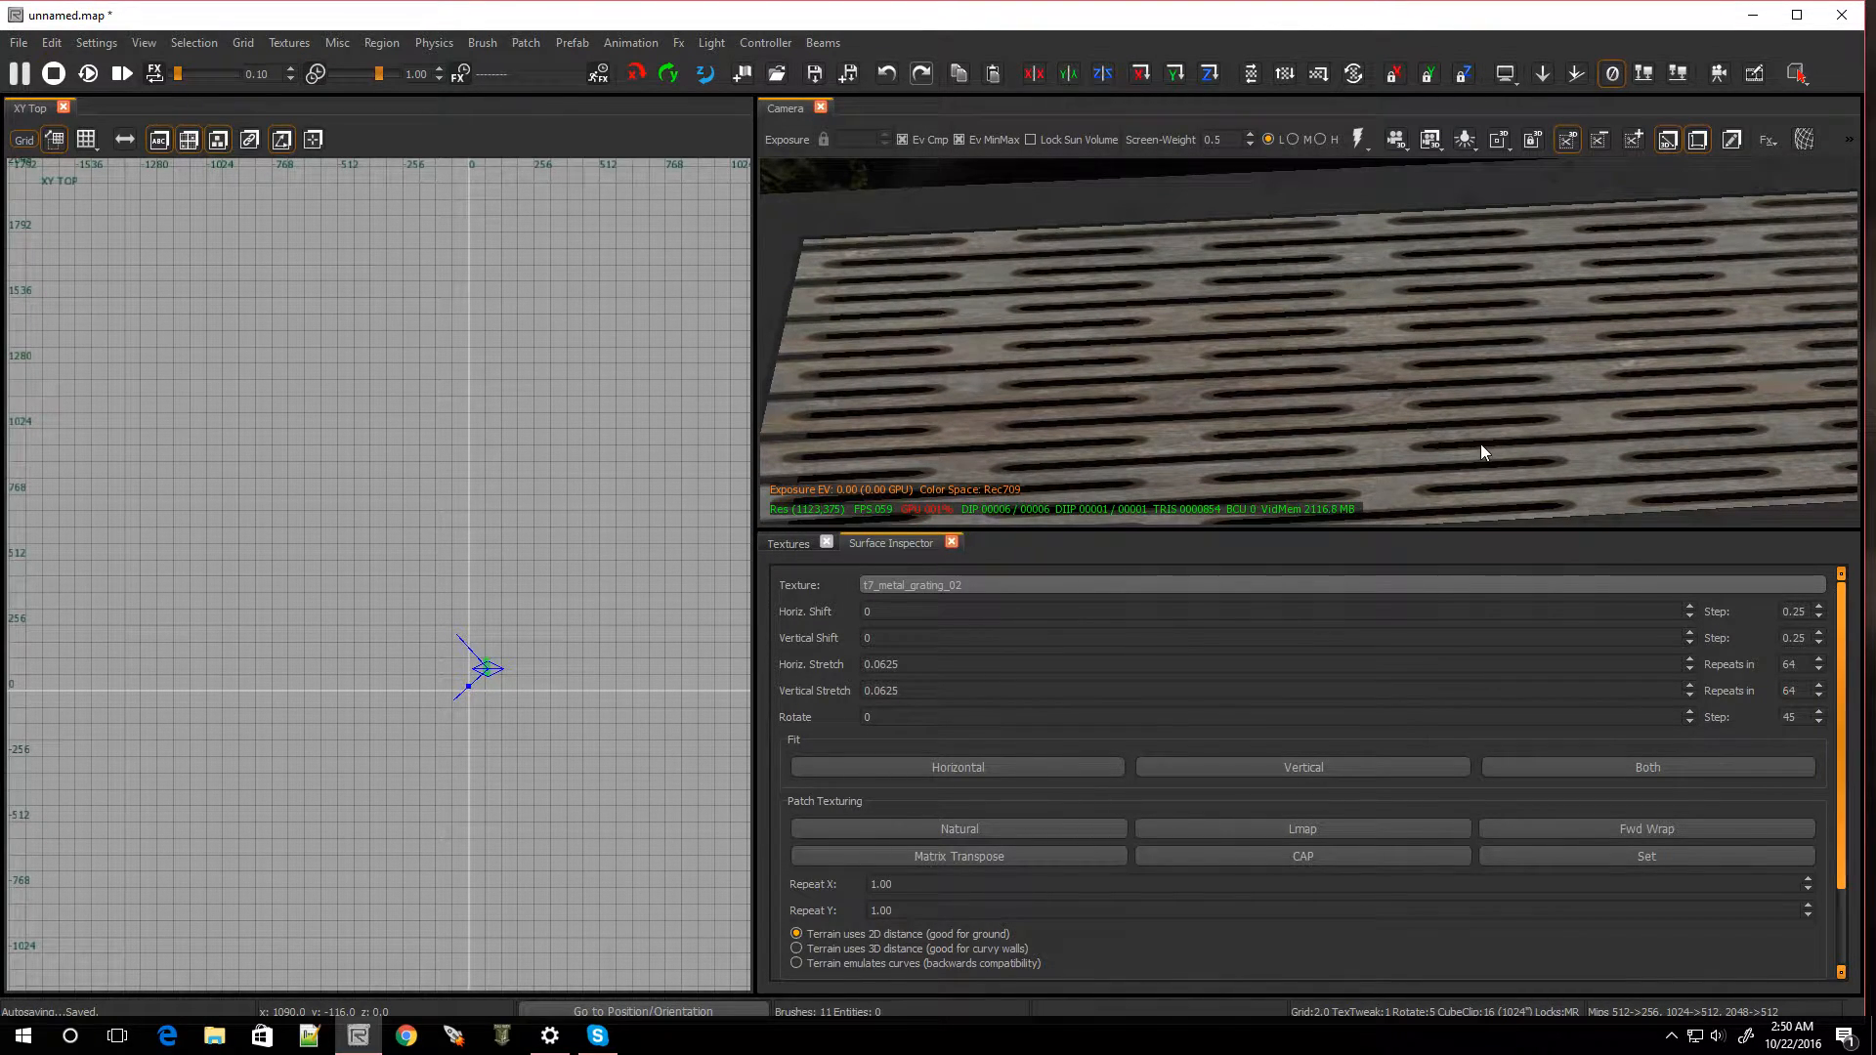
Reselect the inner panel and try the metal textures t7_metal_floor_catwalk_reinforced and t7_metal_grate_flooring on it
{"action": "left_click", "coordinate": [1451, 337], "text": "shift"}
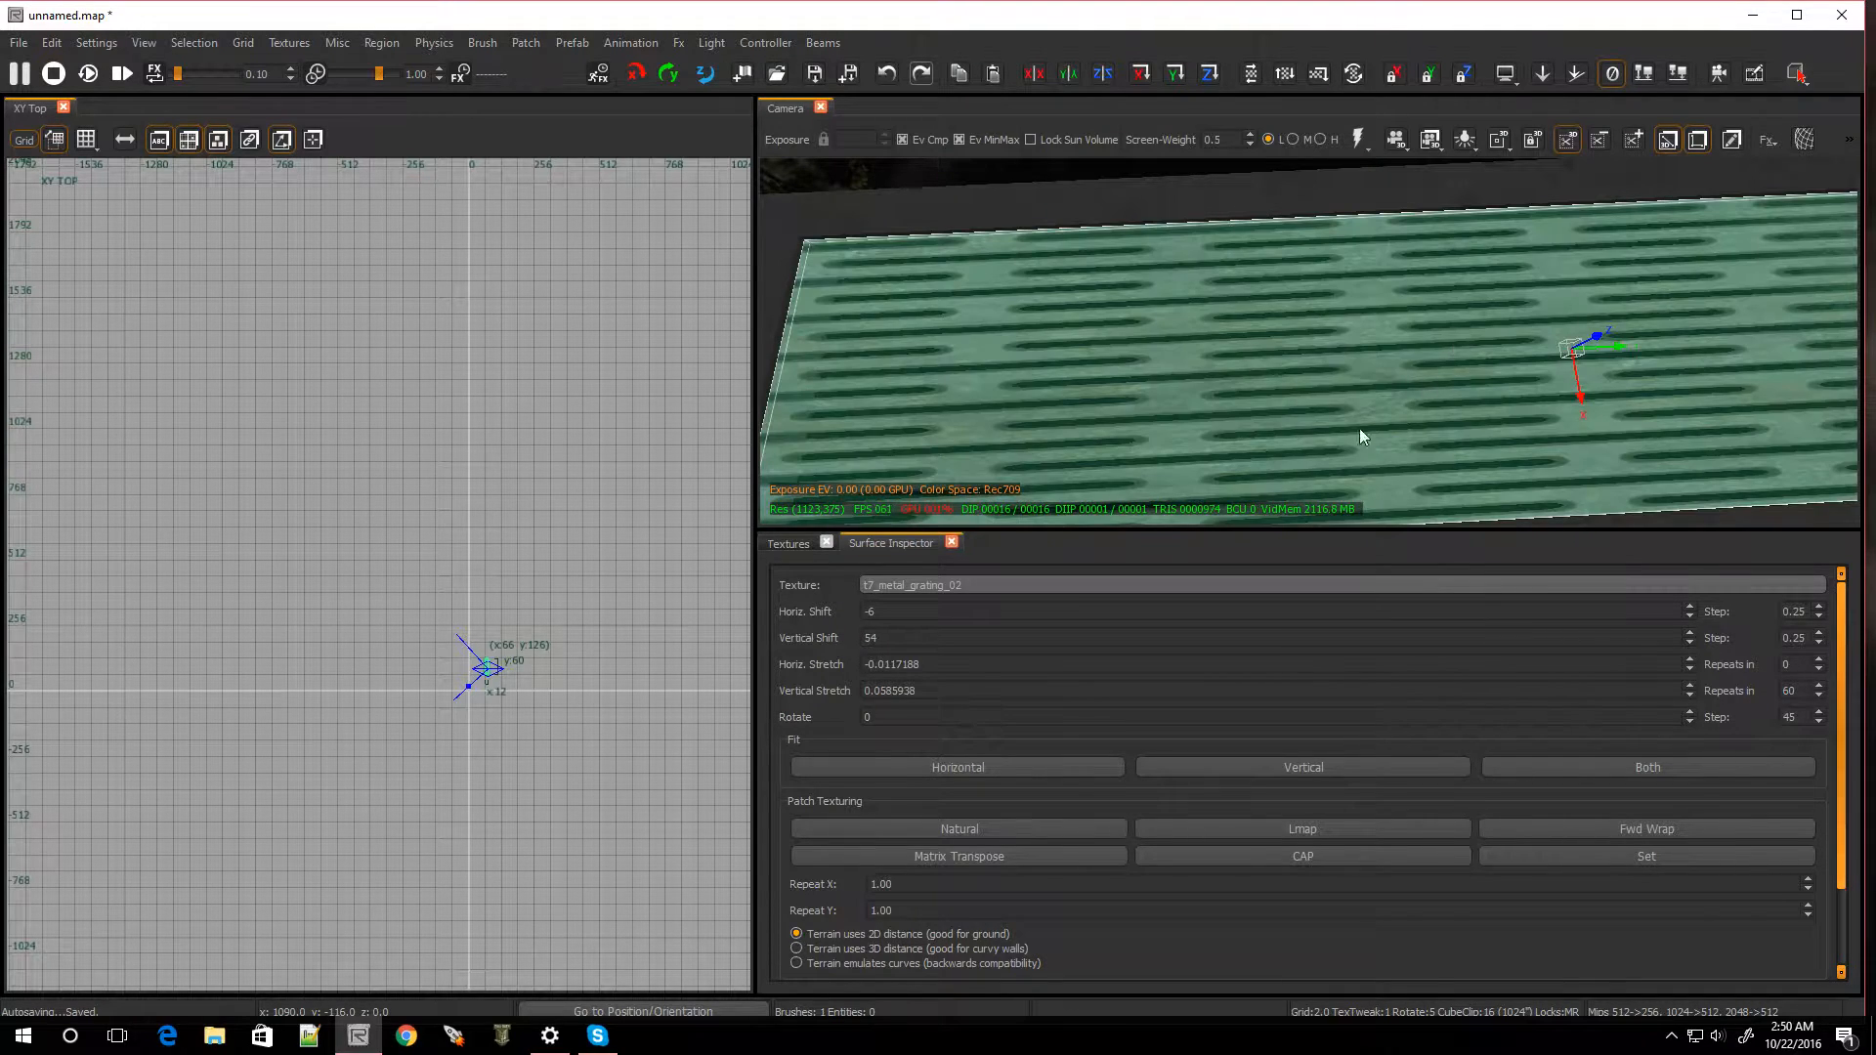
{"action": "left_click", "coordinate": [799, 544]}
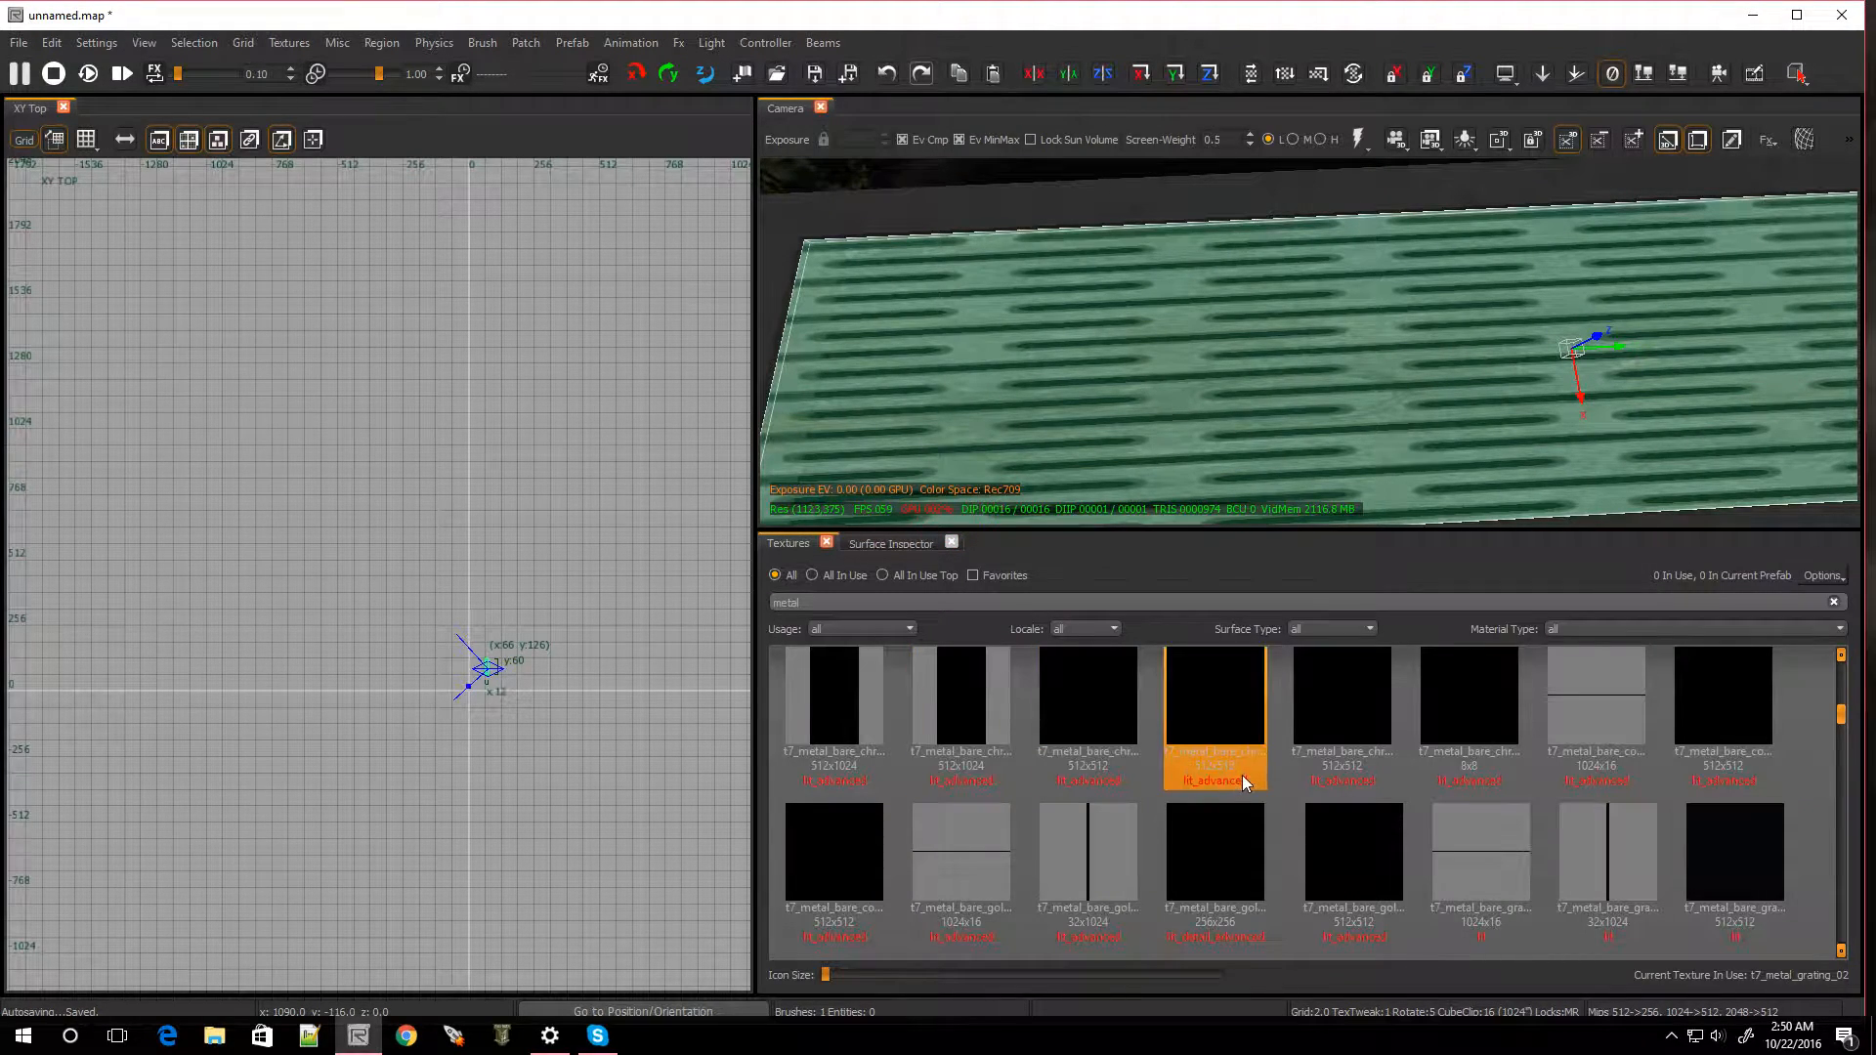
{"action": "scroll", "coordinate": [1240, 782], "scroll_direction": "down", "scroll_amount": 3}
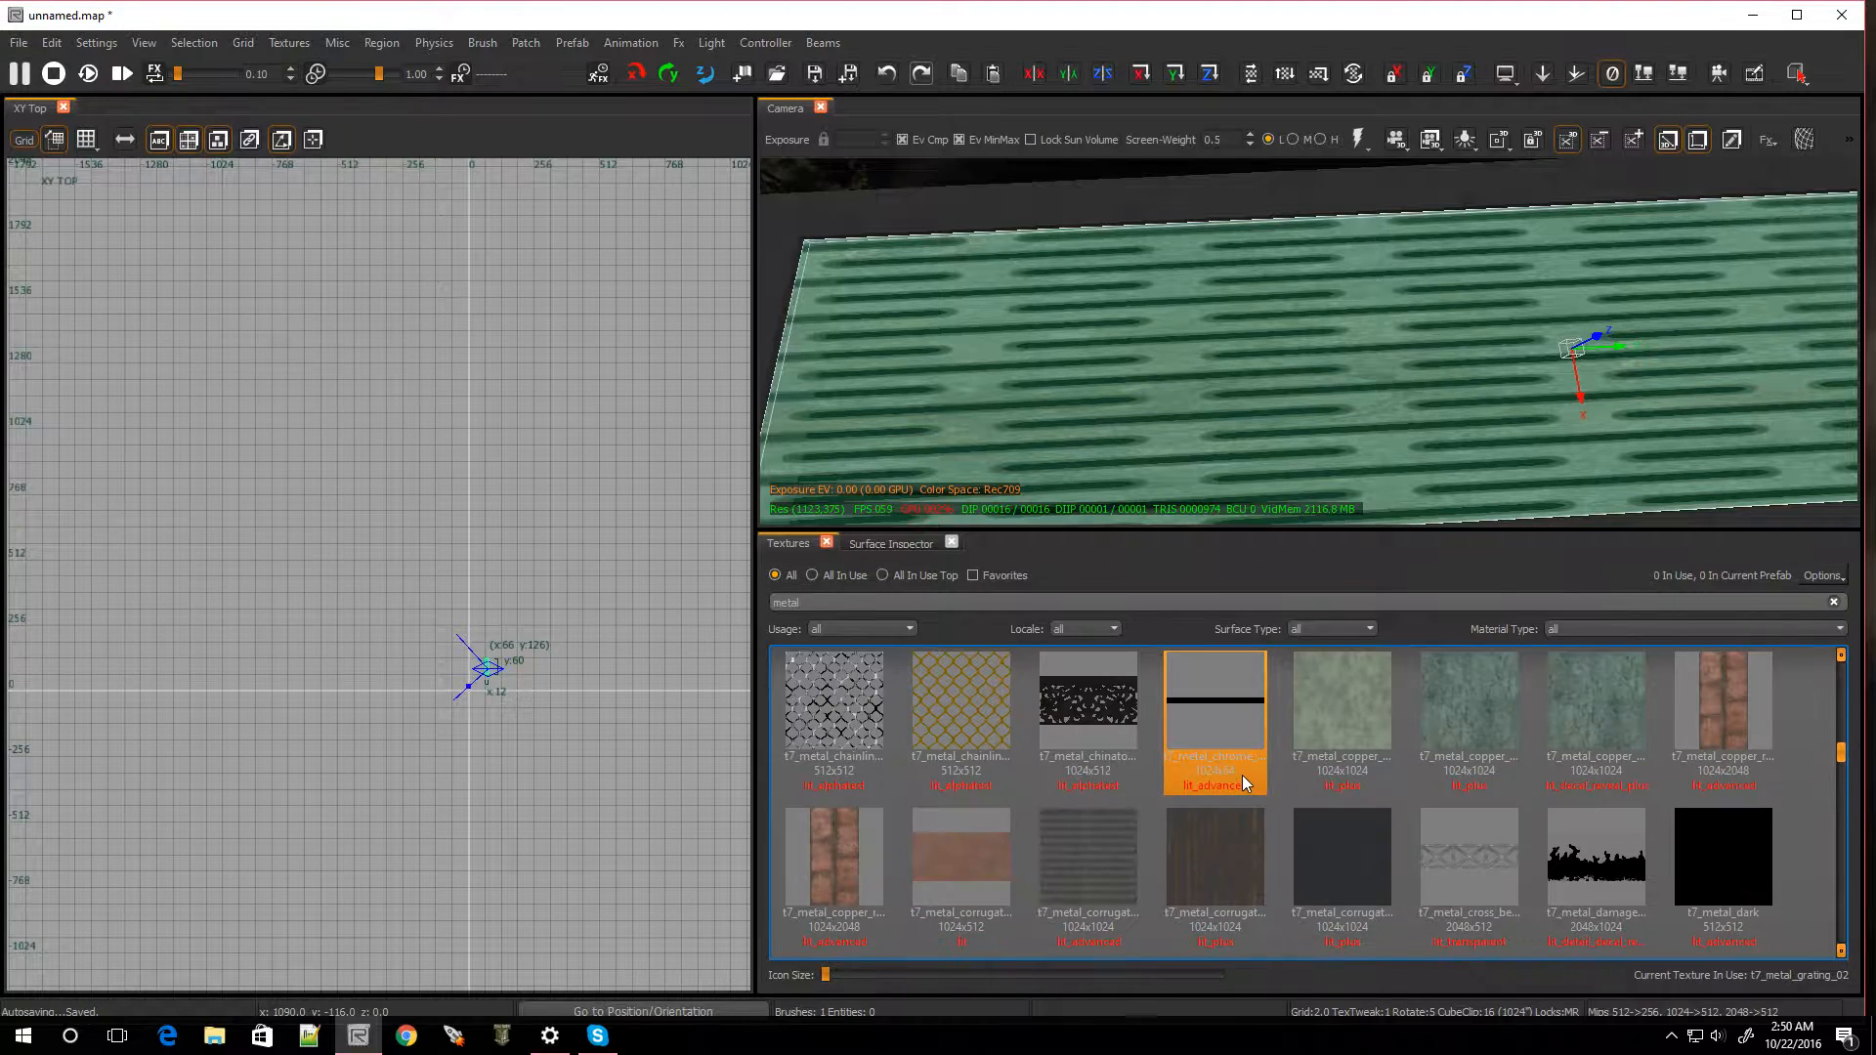
{"action": "scroll", "coordinate": [1241, 776], "scroll_direction": "down", "scroll_amount": 3}
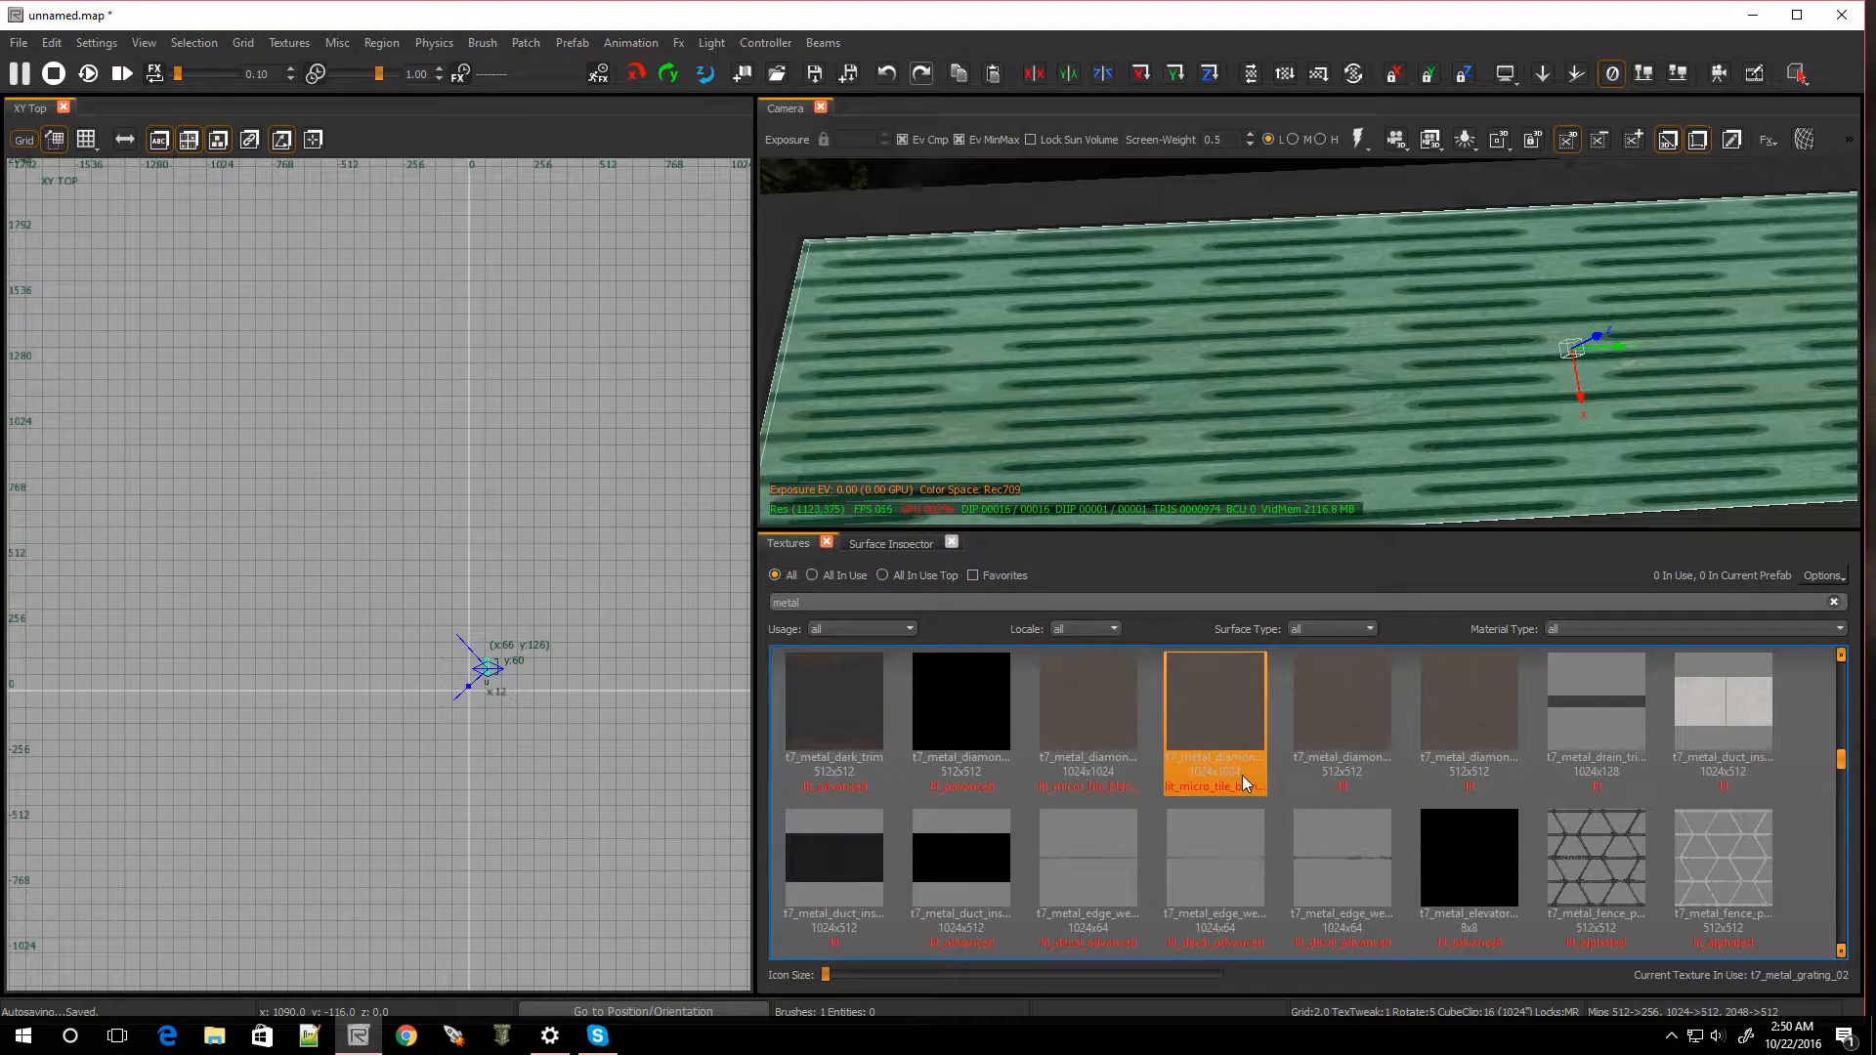
{"action": "left_click", "coordinate": [850, 720]}
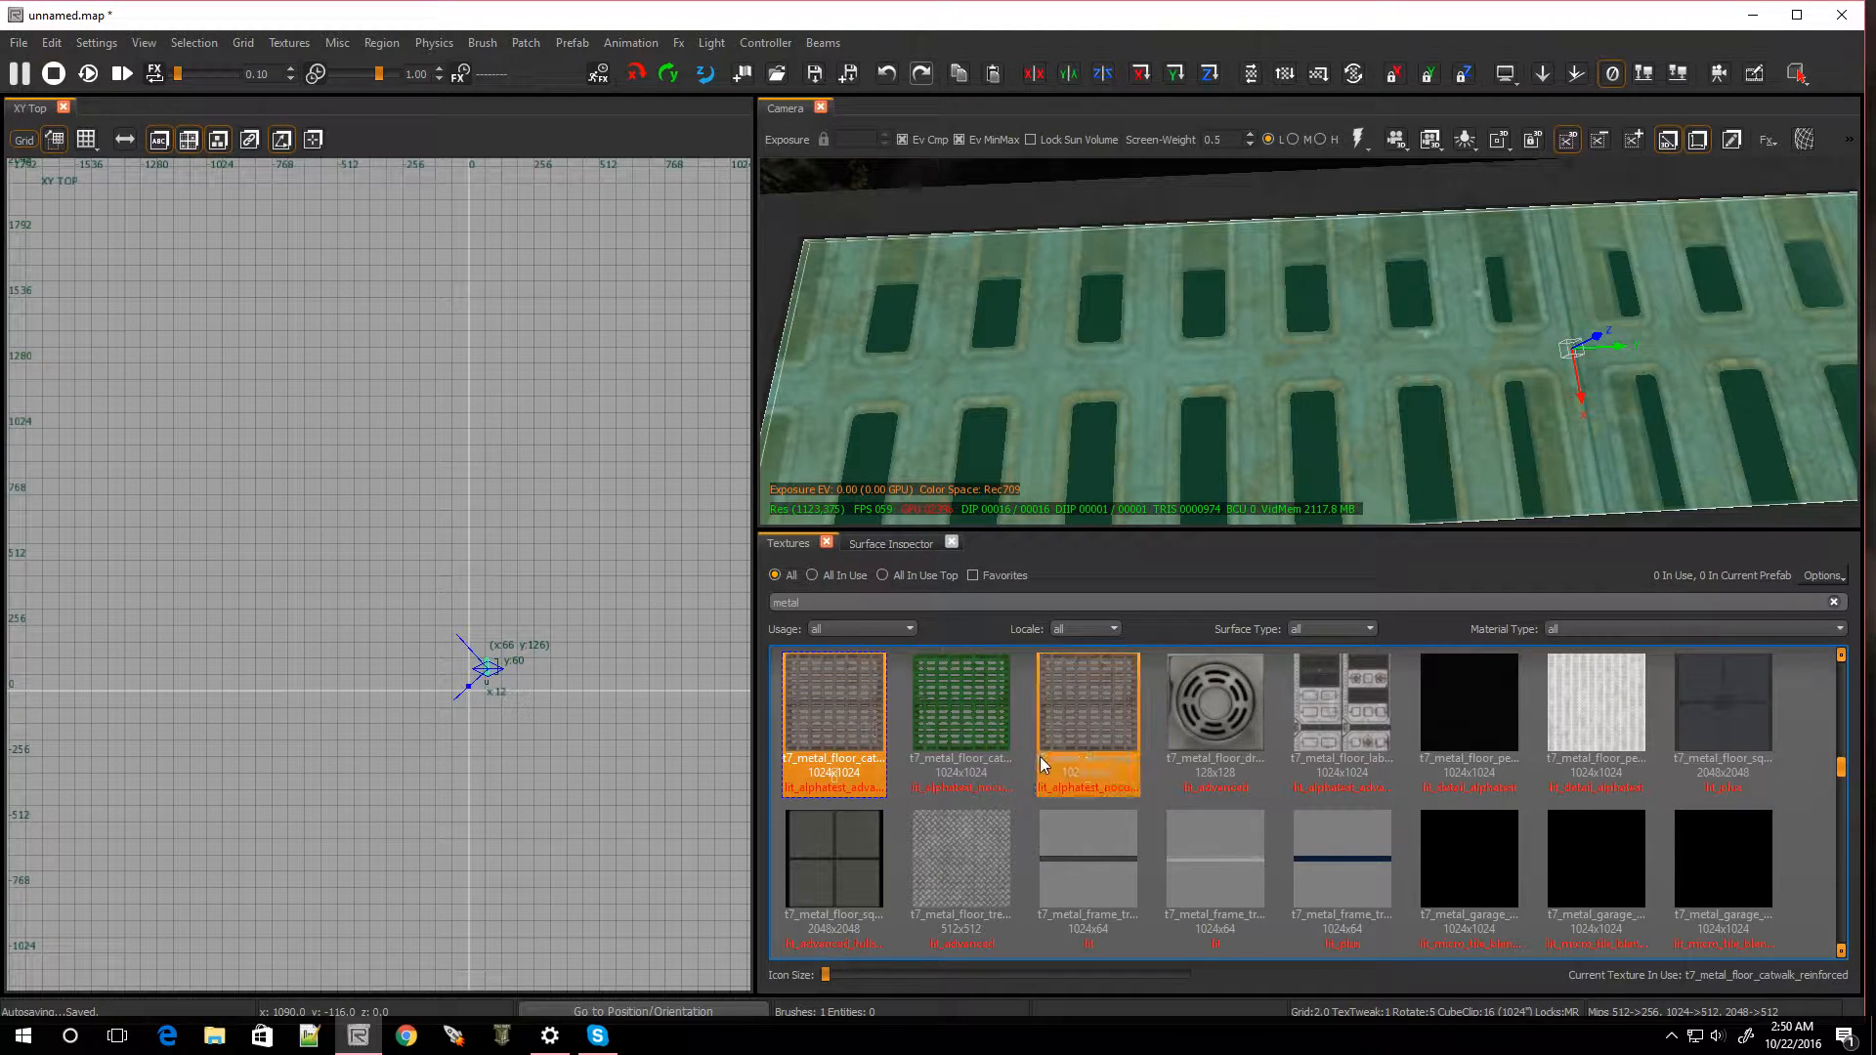
{"action": "scroll", "coordinate": [1036, 762], "scroll_direction": "down", "scroll_amount": 3}
{"action": "left_click", "coordinate": [970, 724]}
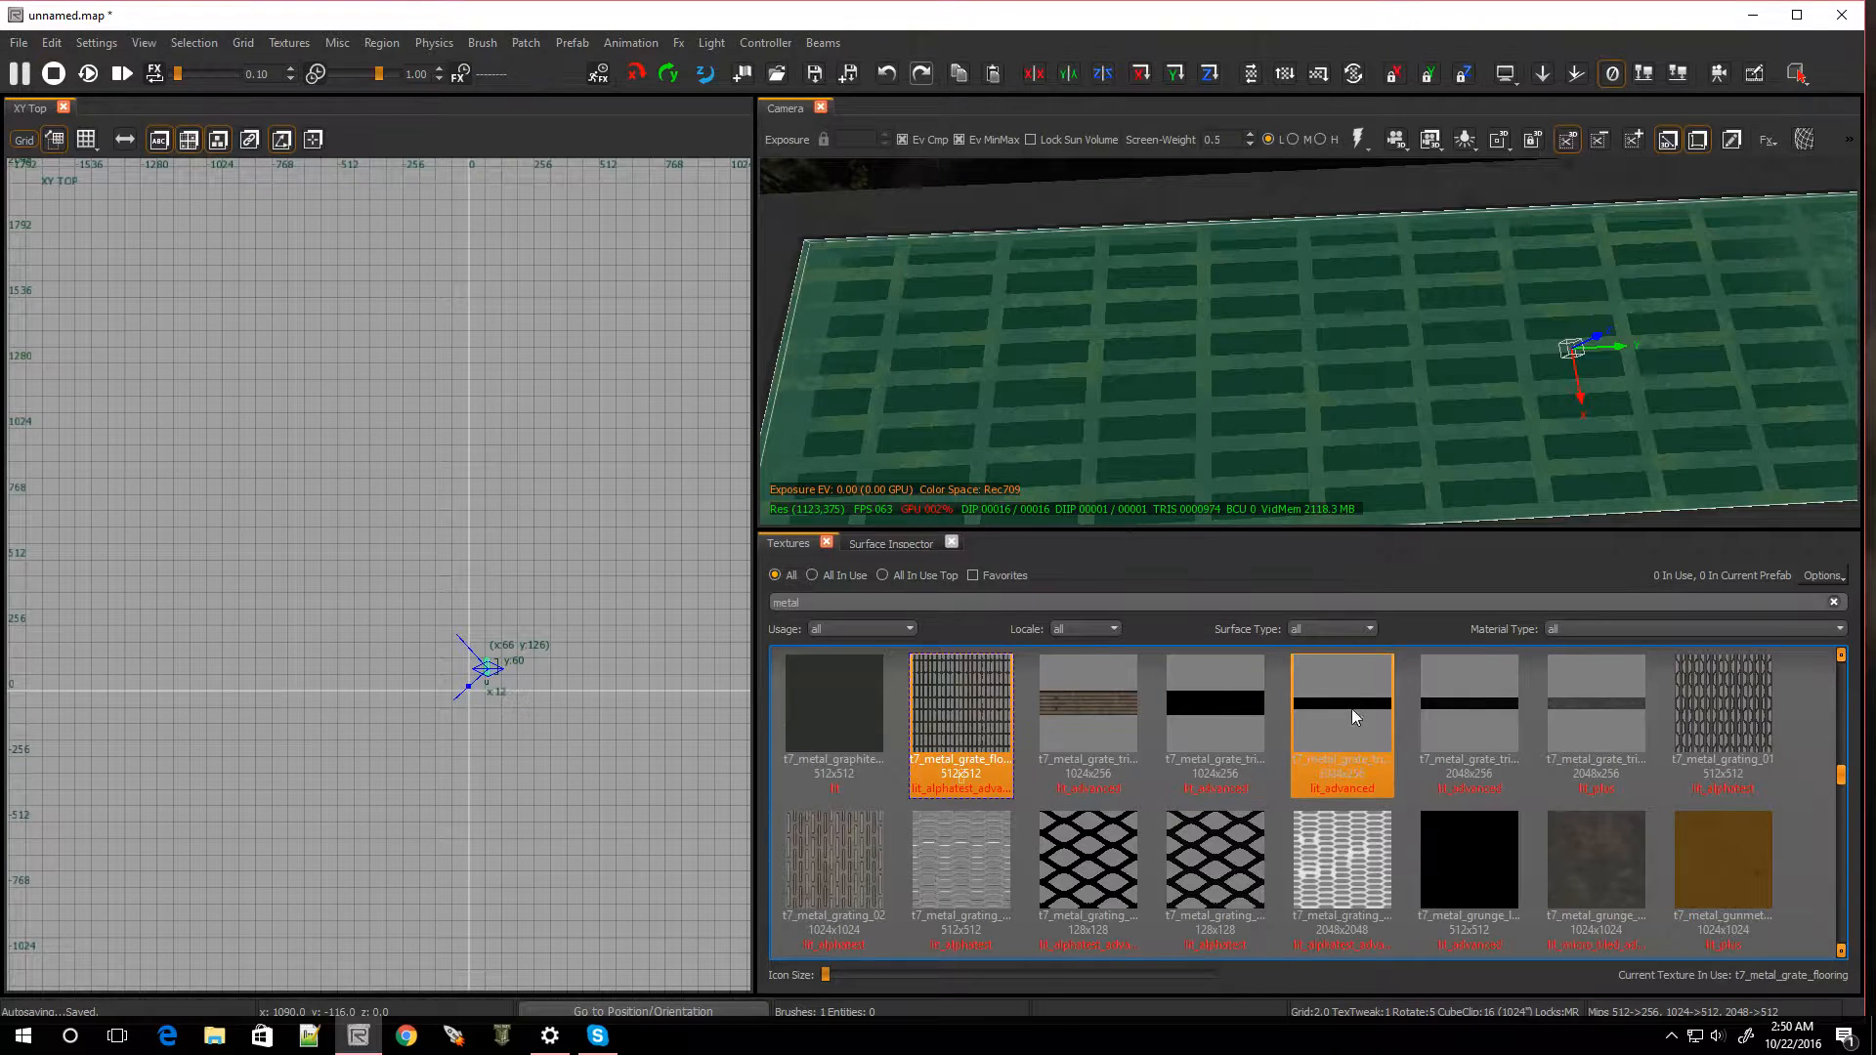
Apply t7_metal_panel_floor_cables_01 to the inner panel, set its mapping to 1.00 by 1.00 repeats, and deselect it
{"action": "scroll", "coordinate": [1348, 715], "scroll_direction": "down", "scroll_amount": 2}
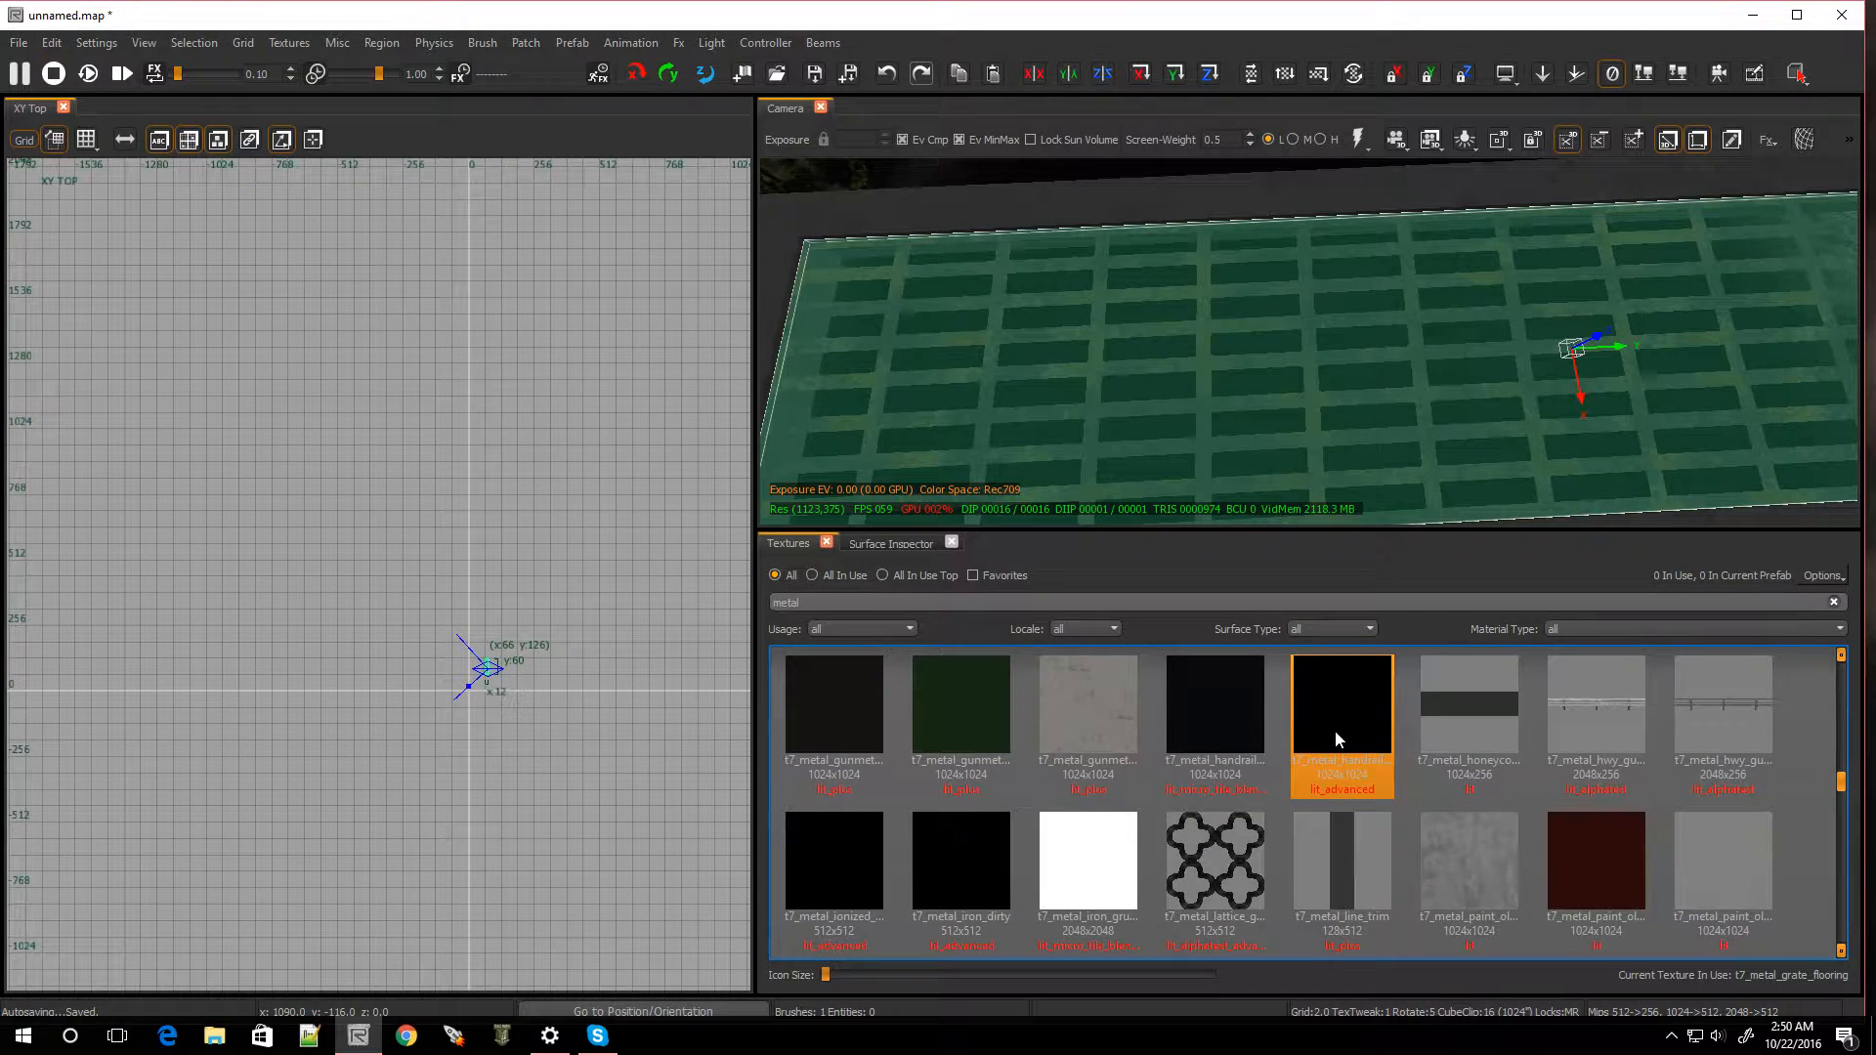
{"action": "scroll", "coordinate": [1335, 730], "scroll_direction": "down", "scroll_amount": 6}
{"action": "scroll", "coordinate": [1335, 730], "scroll_direction": "down", "scroll_amount": 2}
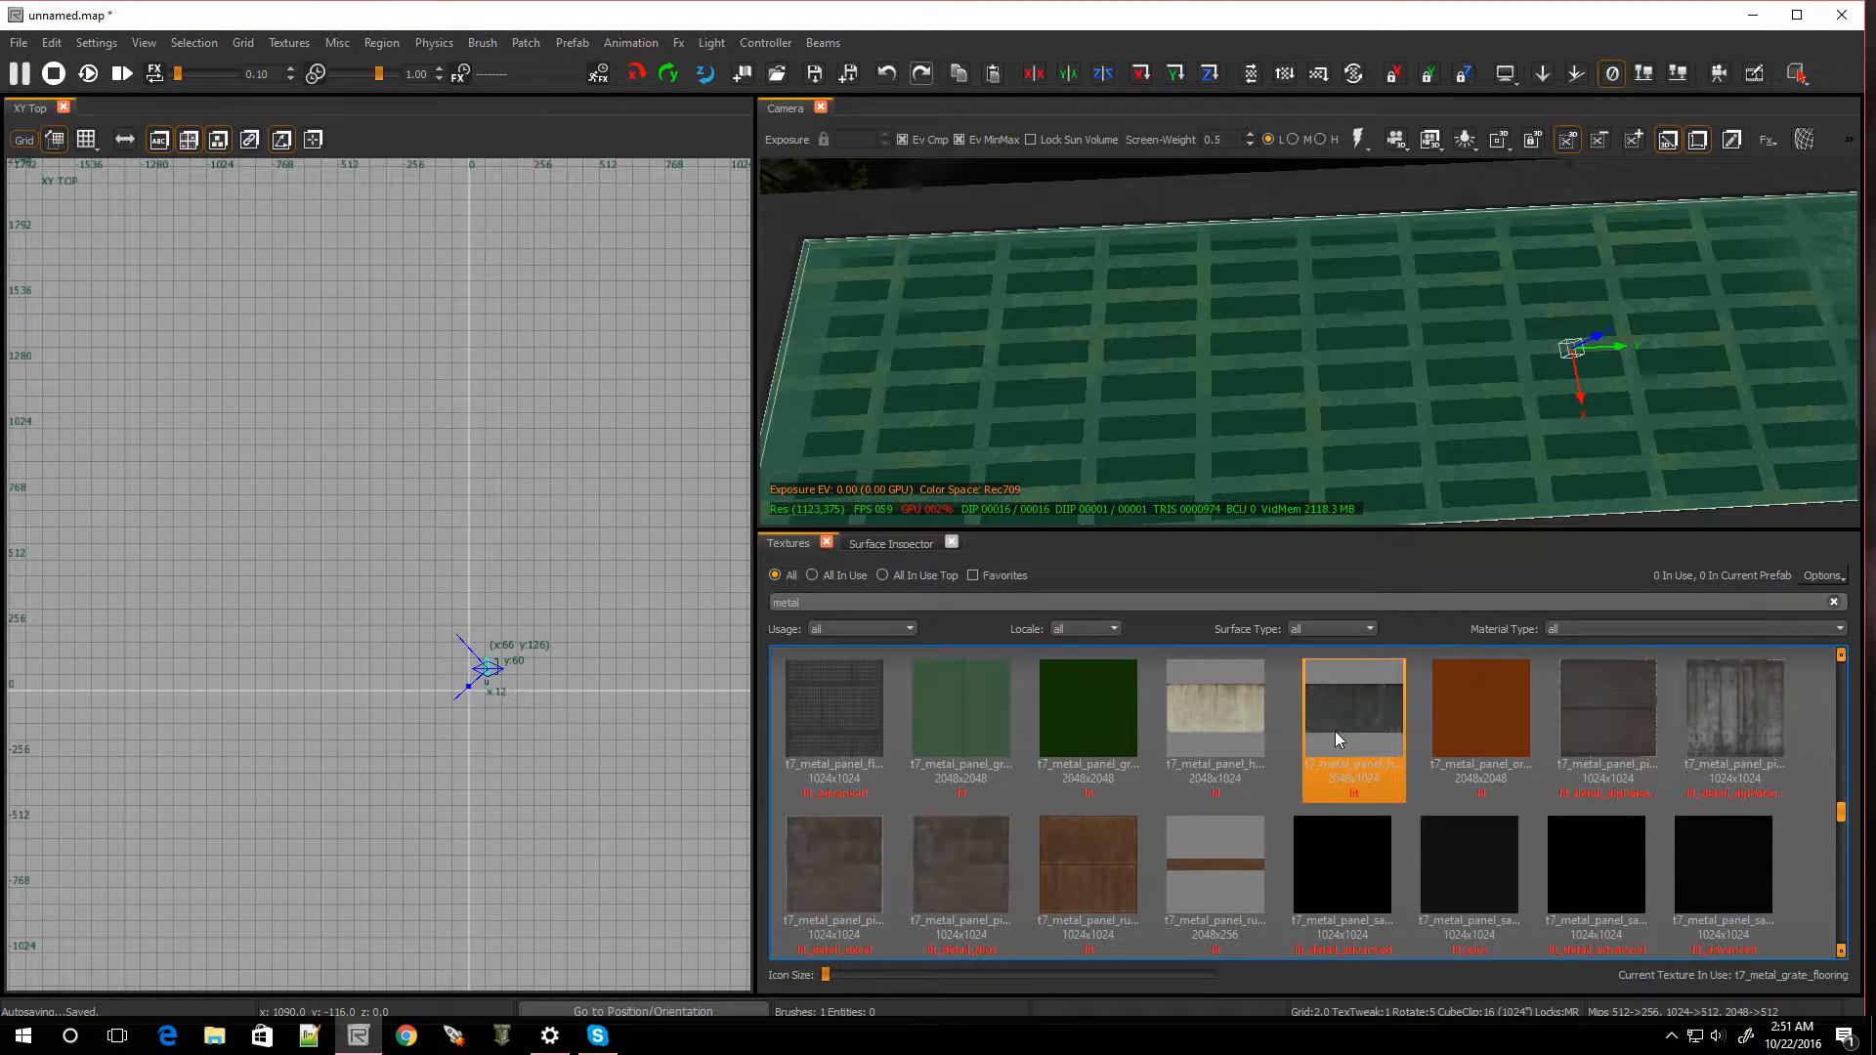
{"action": "left_click", "coordinate": [844, 701]}
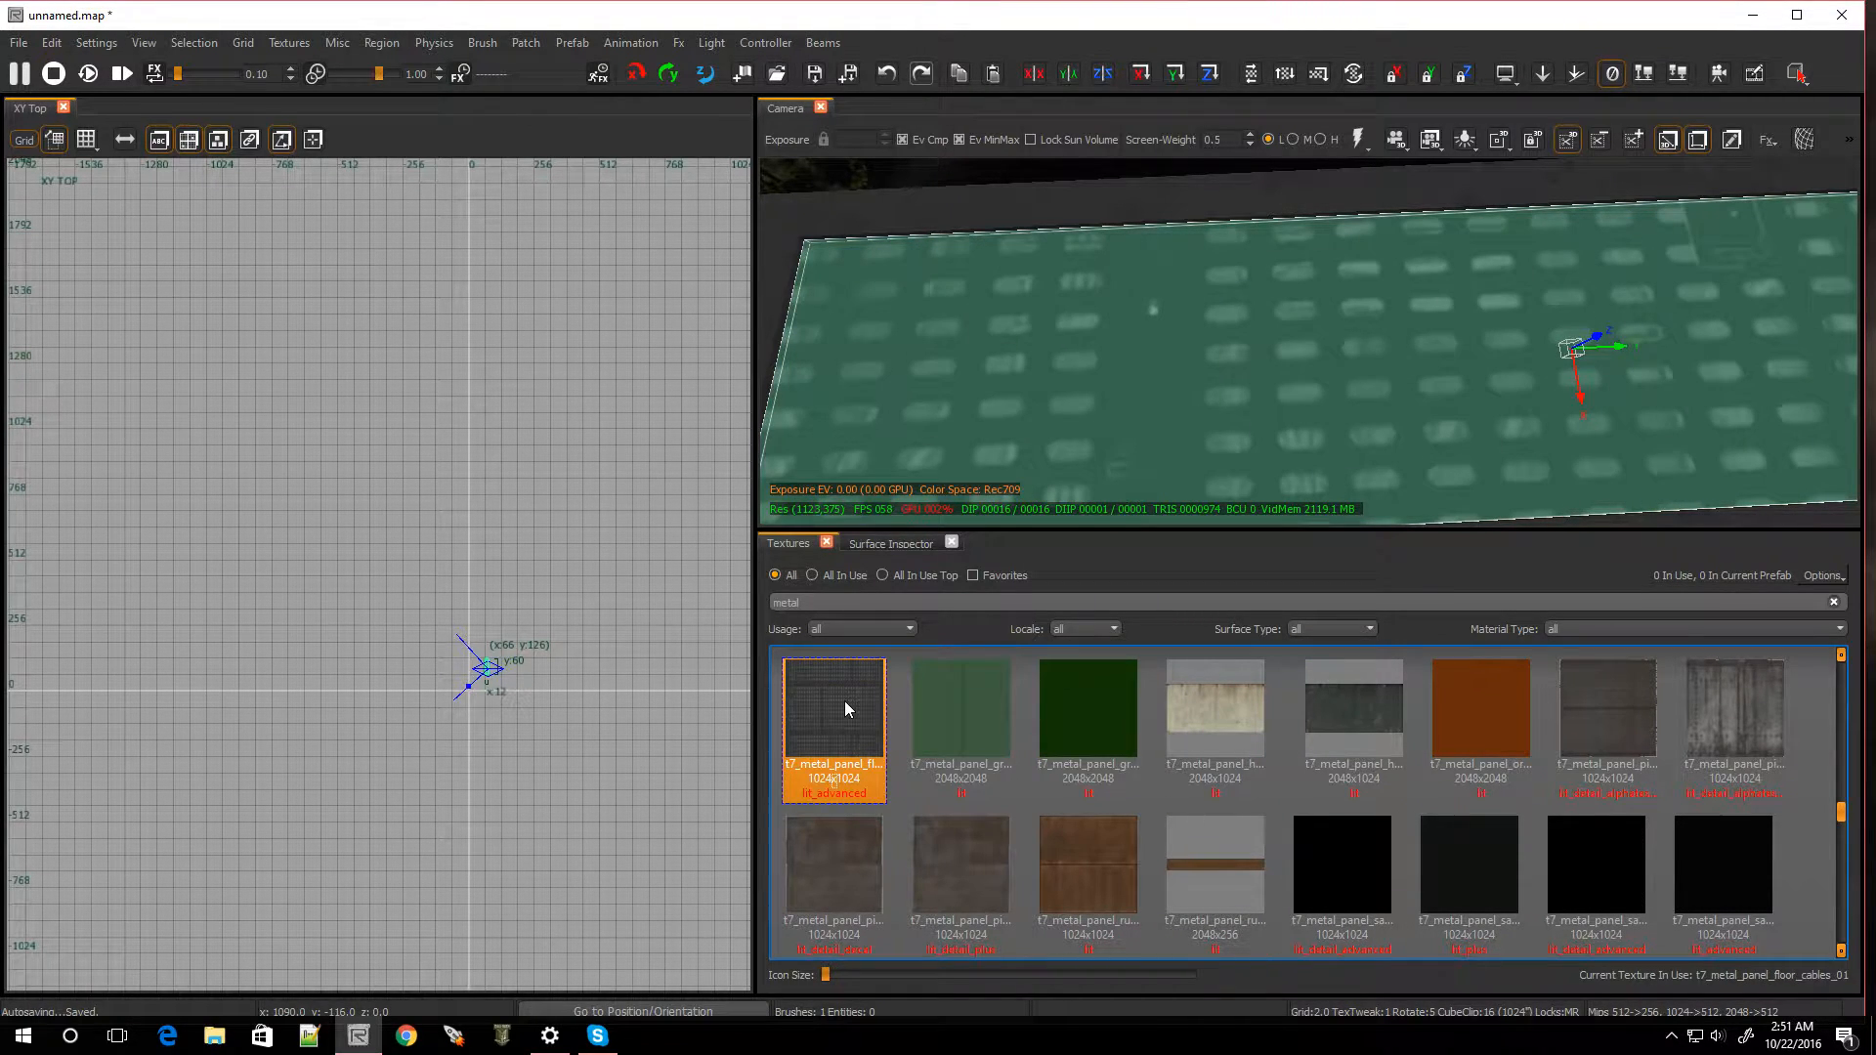
{"action": "key", "text": "s"}
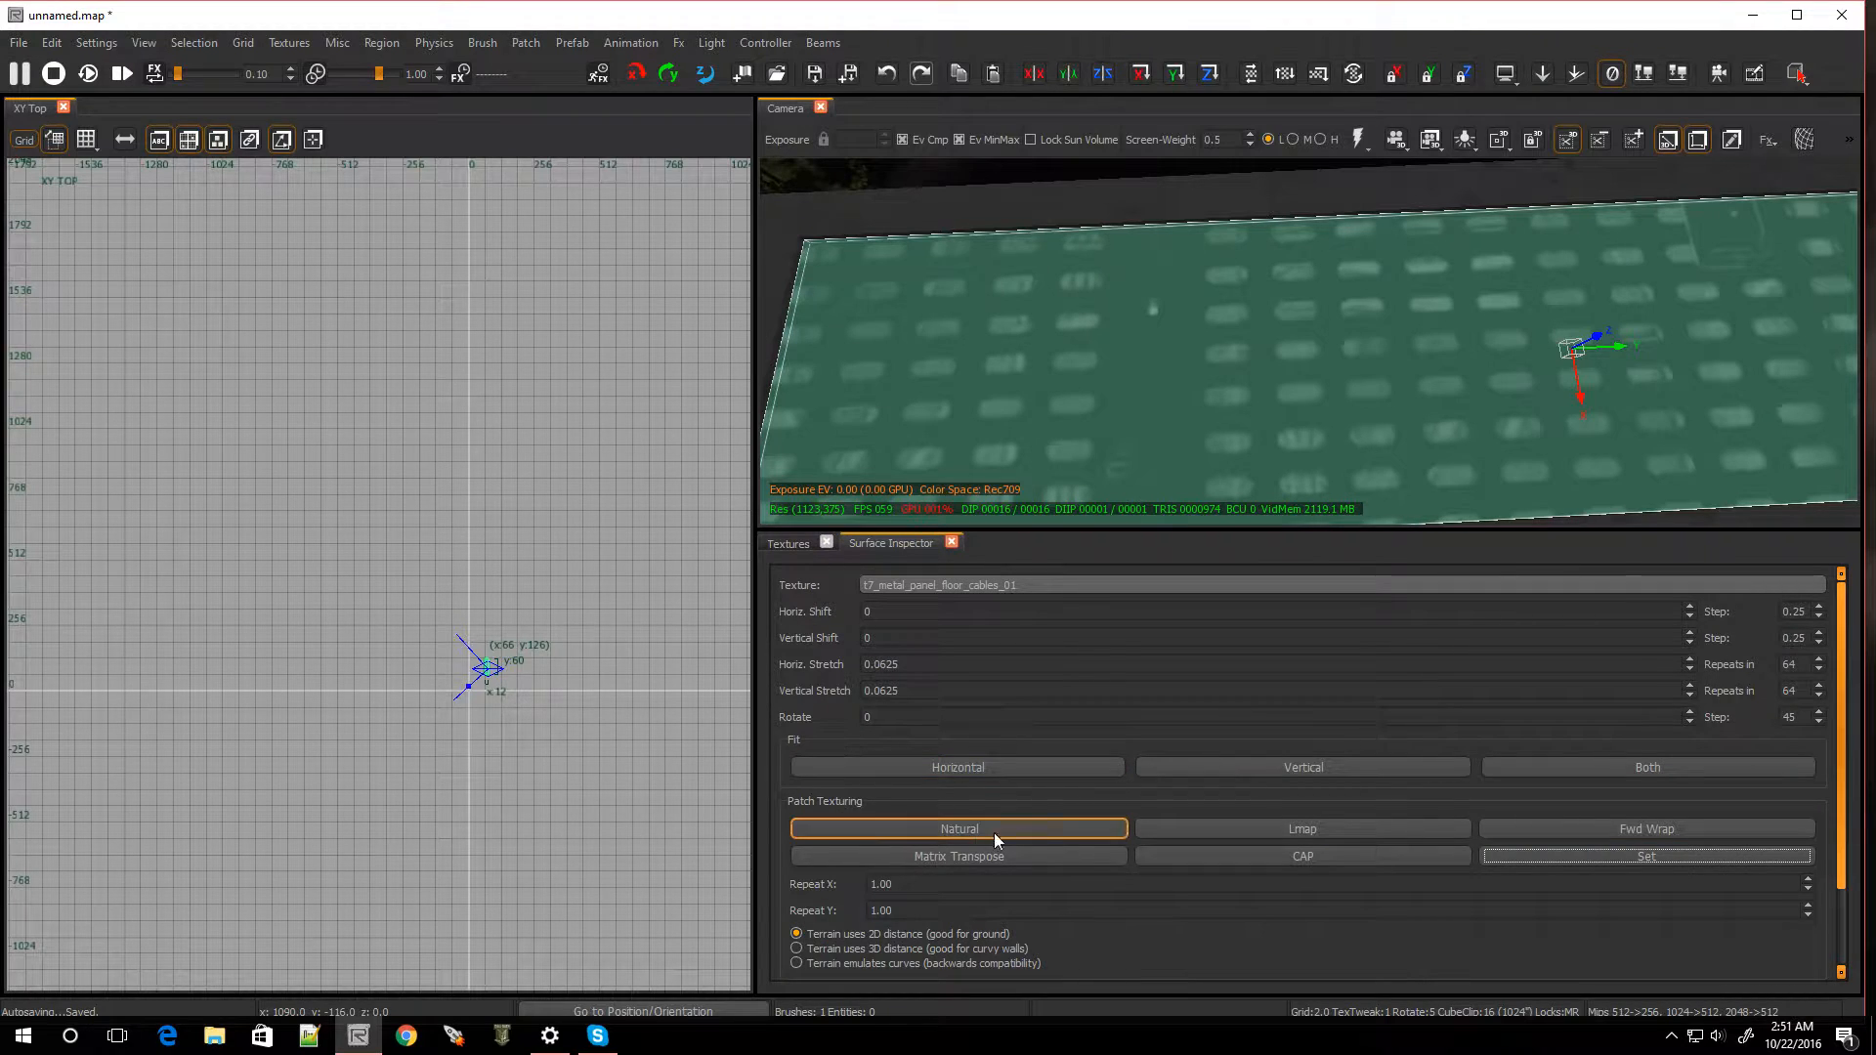
{"action": "left_click", "coordinate": [1585, 858]}
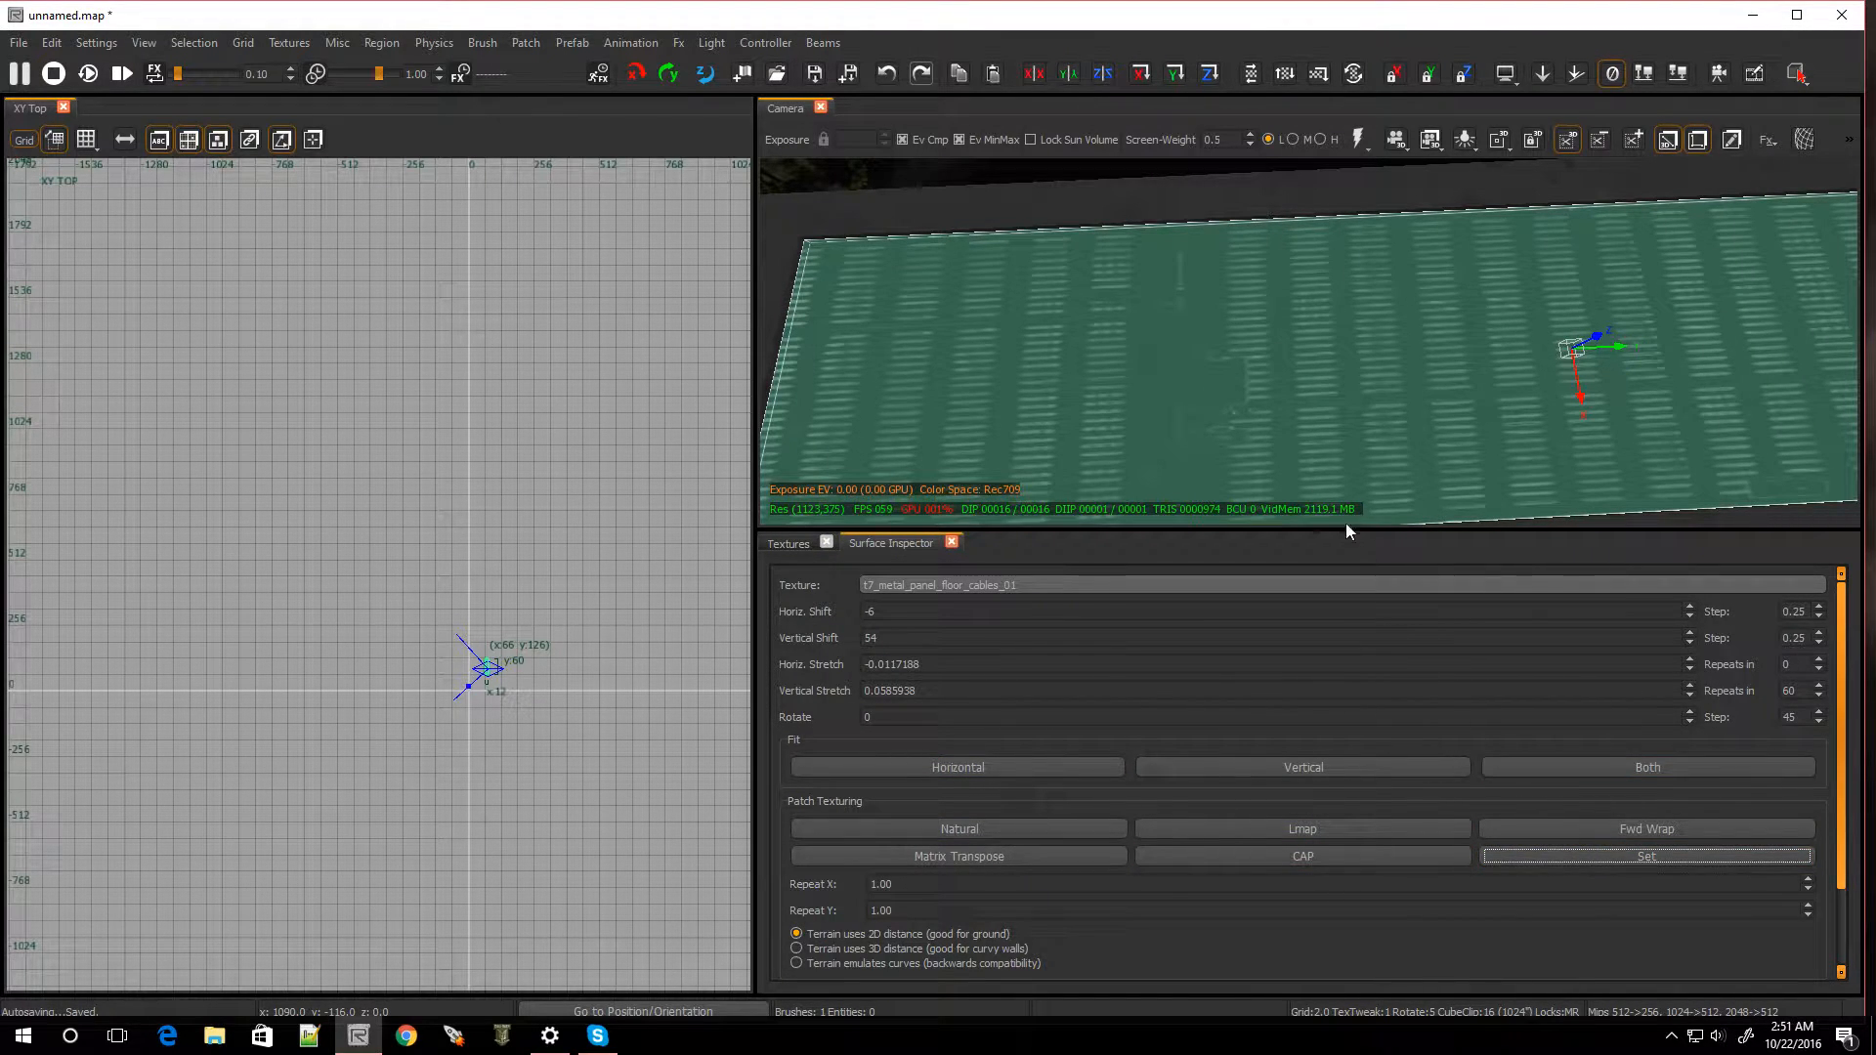
{"action": "key", "text": "Escape"}
{"action": "right_click_drag", "start_coordinate": [1285, 435], "coordinate": [1285, 391]}
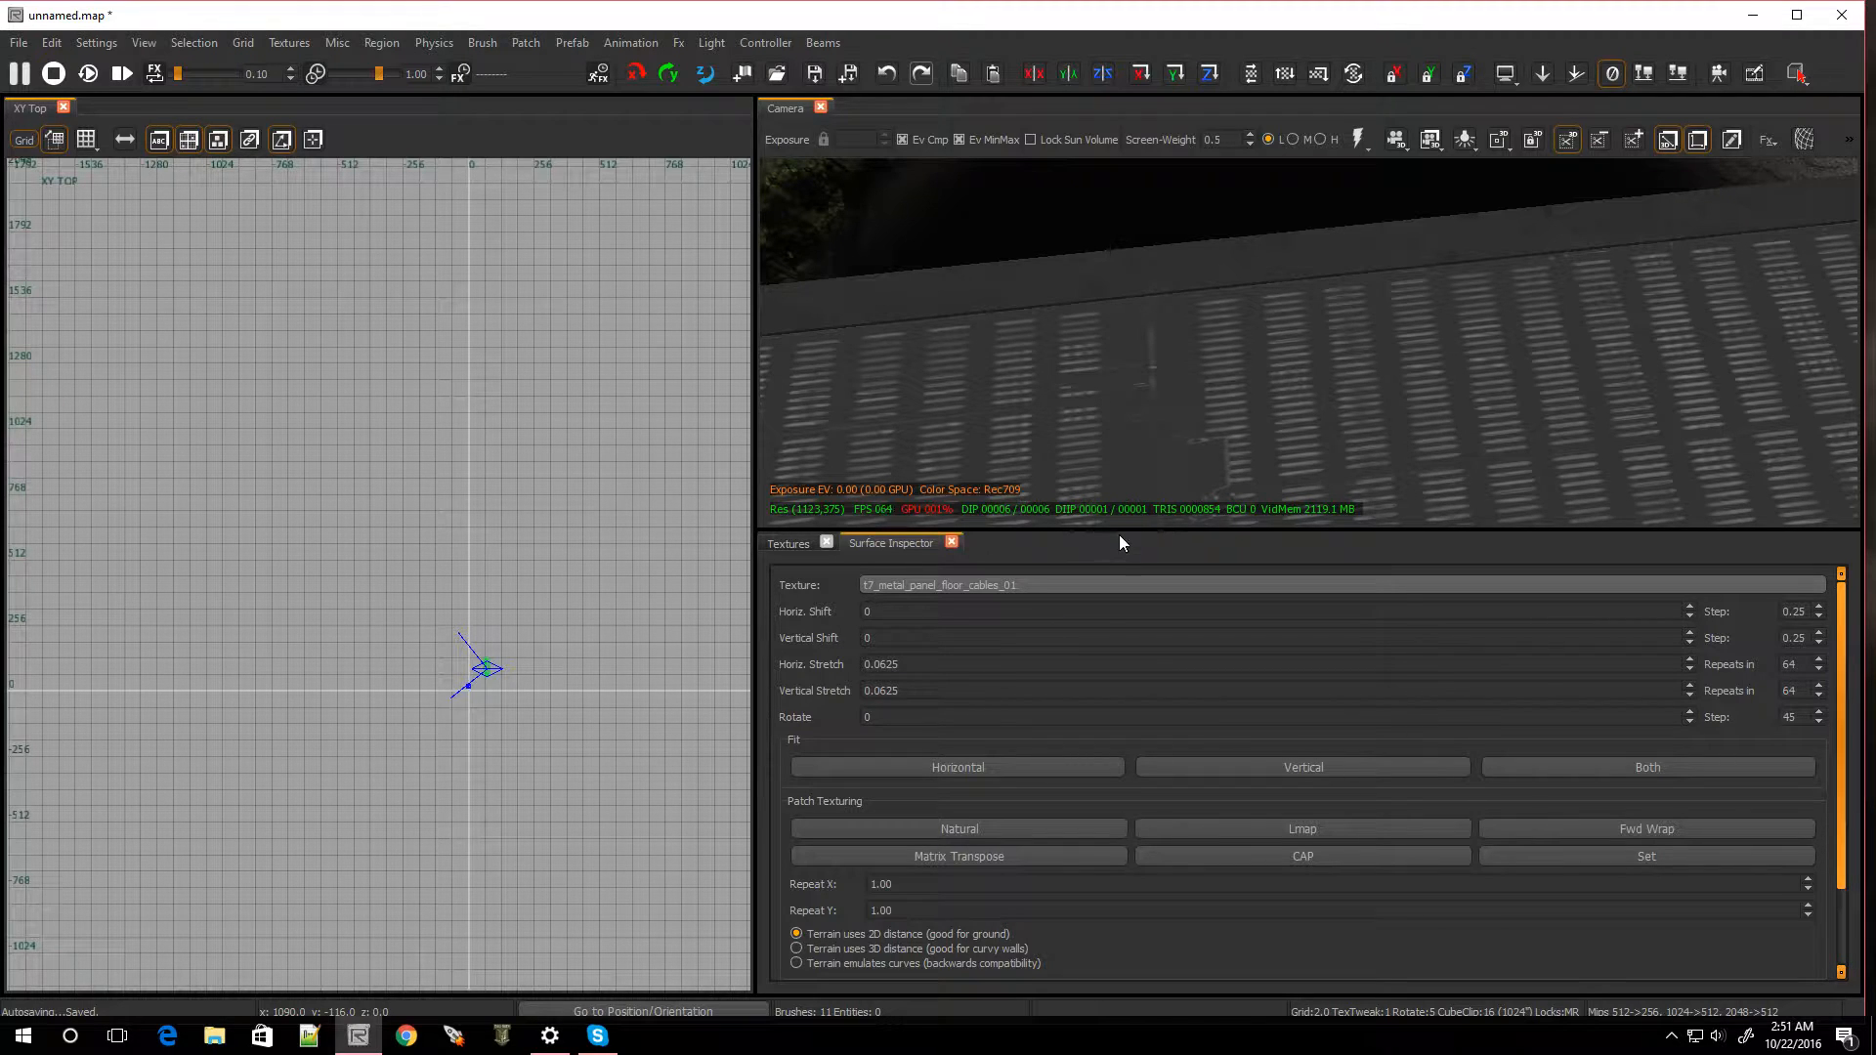
Enlarge the camera view and pull the camera back to frame the whole panel
{"action": "left_click_drag", "start_coordinate": [1141, 536], "coordinate": [1187, 705]}
{"action": "scroll", "coordinate": [1191, 627], "scroll_direction": "down", "scroll_amount": 10}
{"action": "right_click_drag", "start_coordinate": [1191, 627], "coordinate": [1153, 671]}
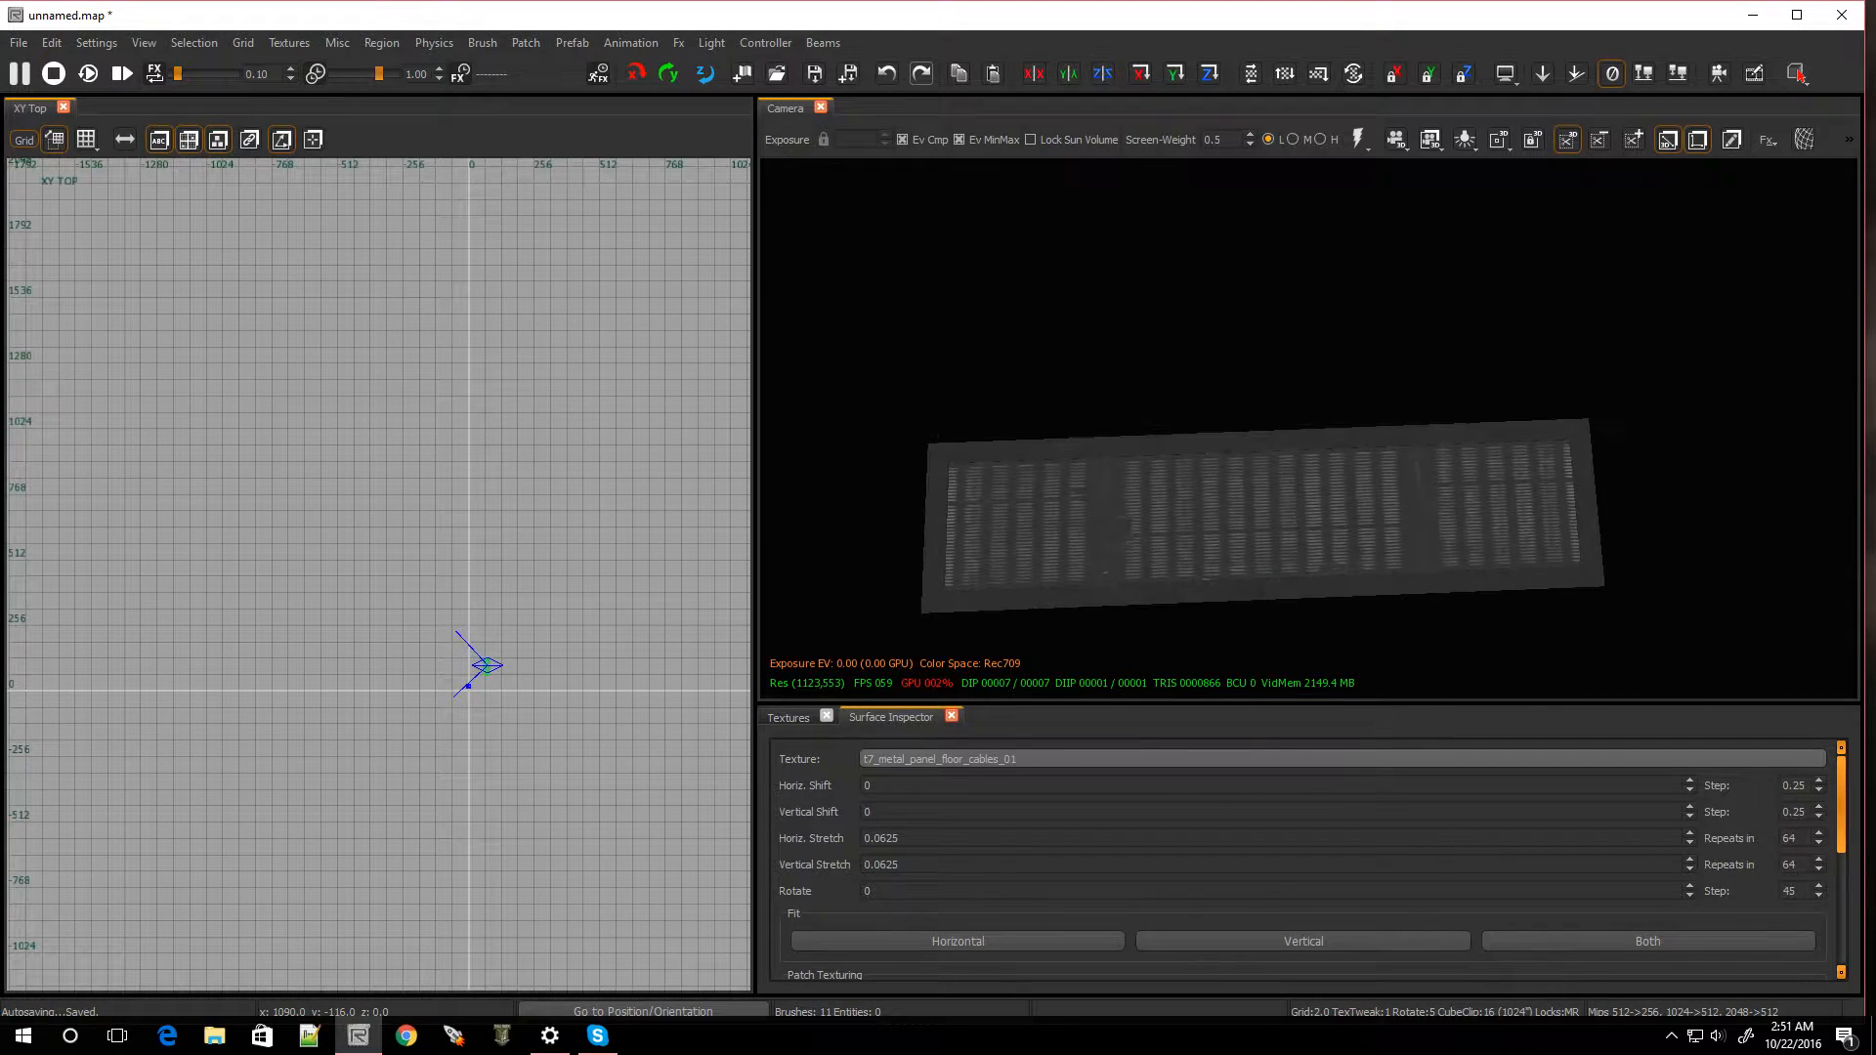
Enlarge the texture browser, find t7_metal_panel_x_brace among the metal textures, and apply it to the inner panel
{"action": "left_click", "coordinate": [807, 723]}
{"action": "scroll", "coordinate": [1032, 828], "scroll_direction": "down", "scroll_amount": 1}
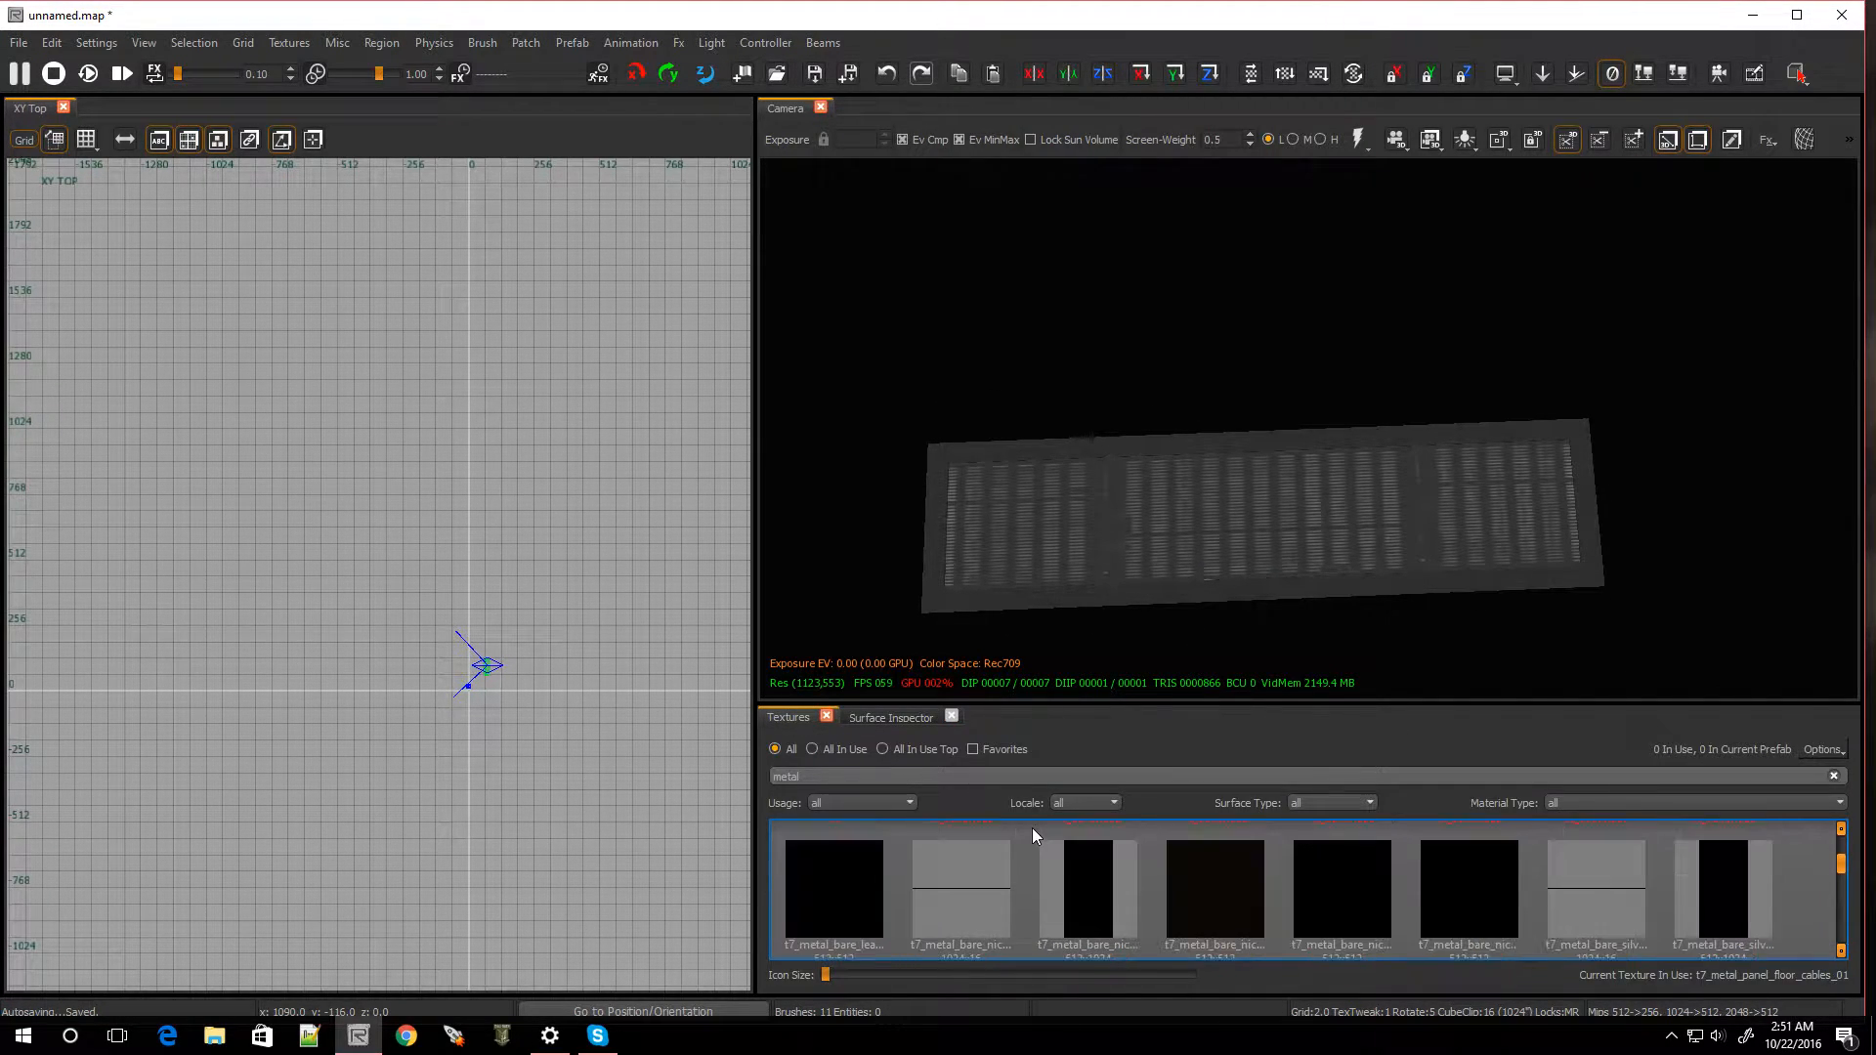
{"action": "scroll", "coordinate": [1032, 829], "scroll_direction": "down", "scroll_amount": 1}
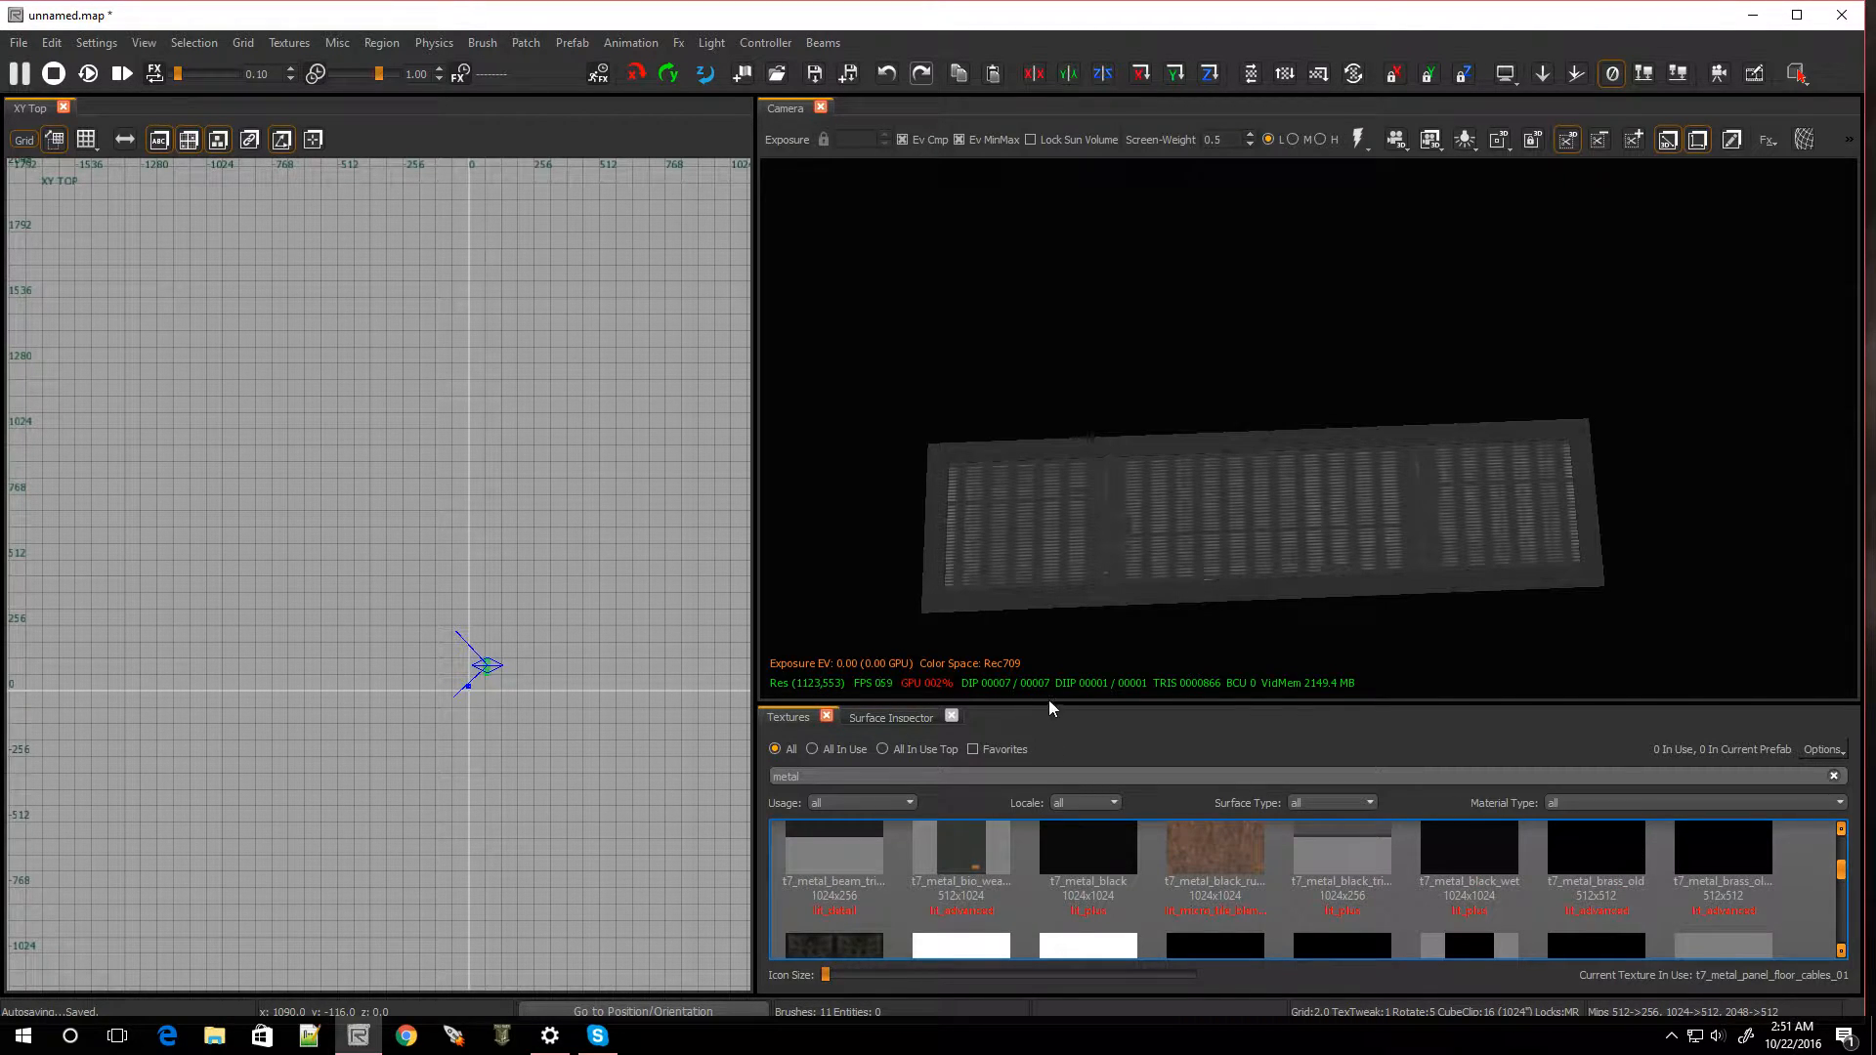
{"action": "left_click_drag", "start_coordinate": [1060, 700], "coordinate": [1076, 494]}
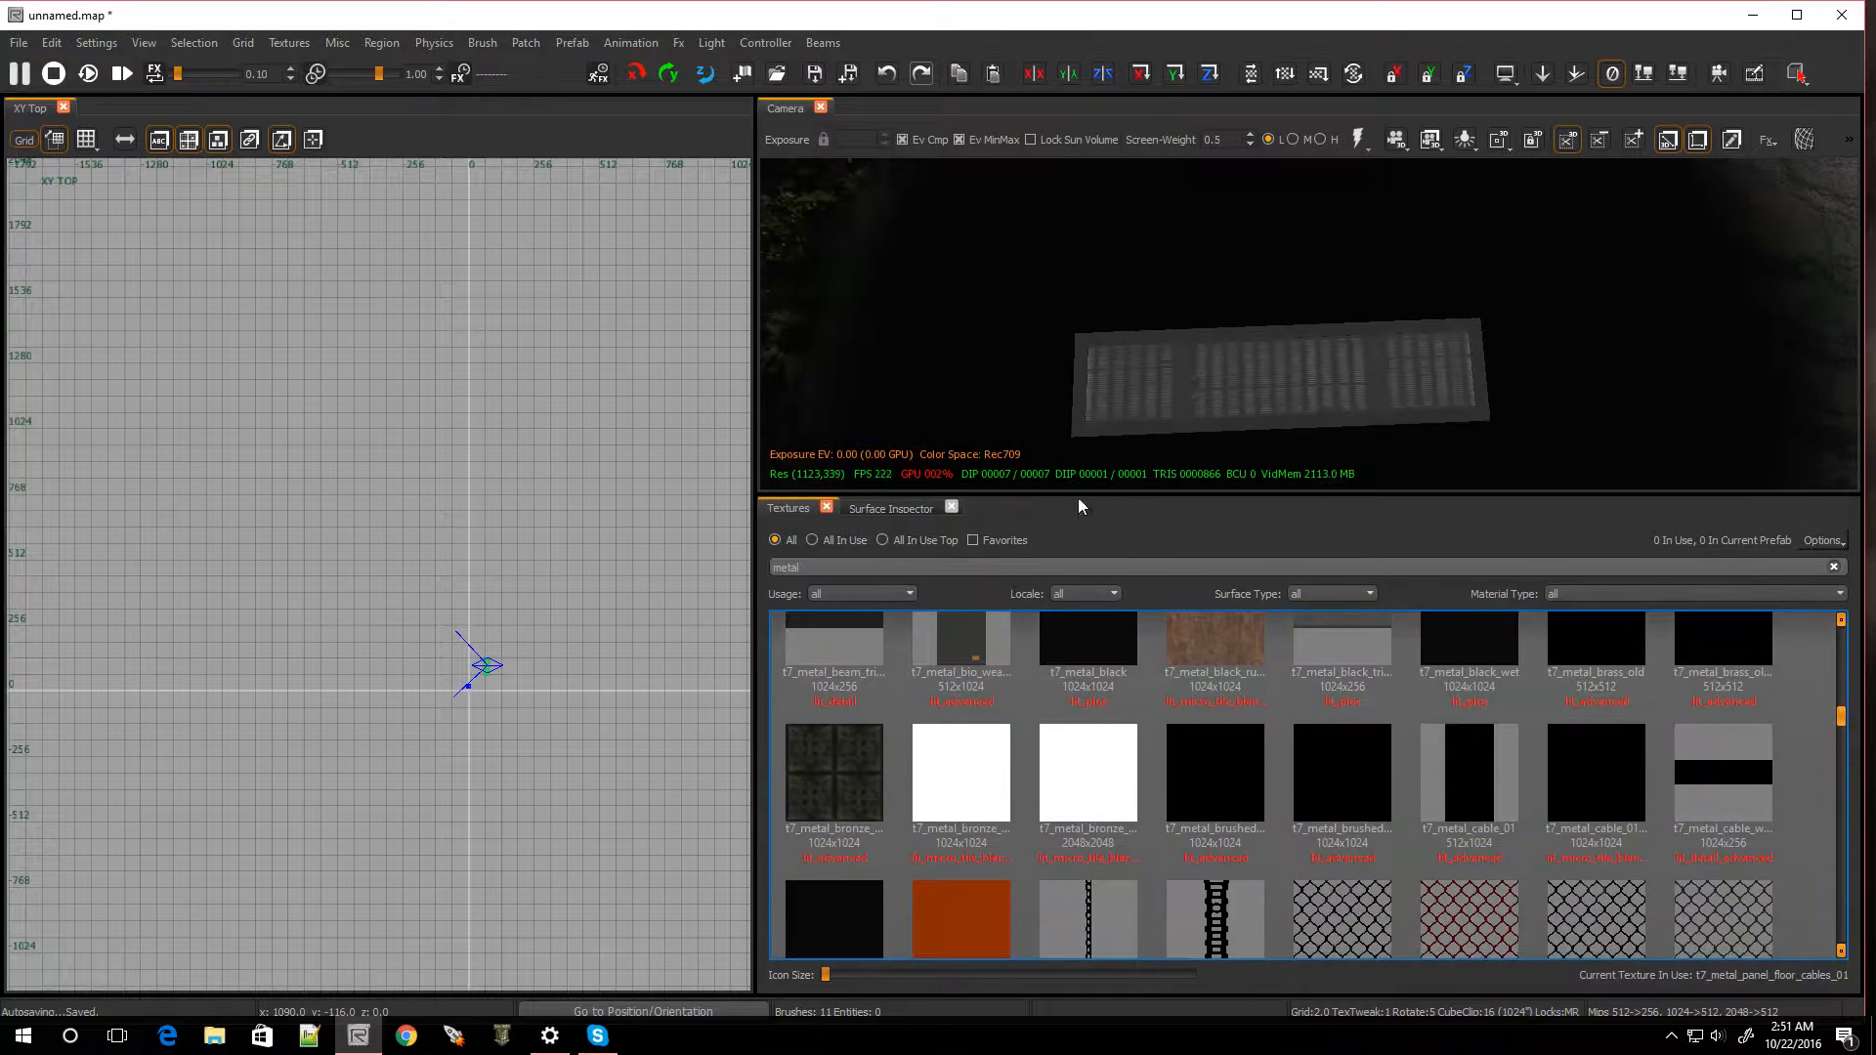
{"action": "scroll", "coordinate": [1137, 775], "scroll_direction": "down", "scroll_amount": 2}
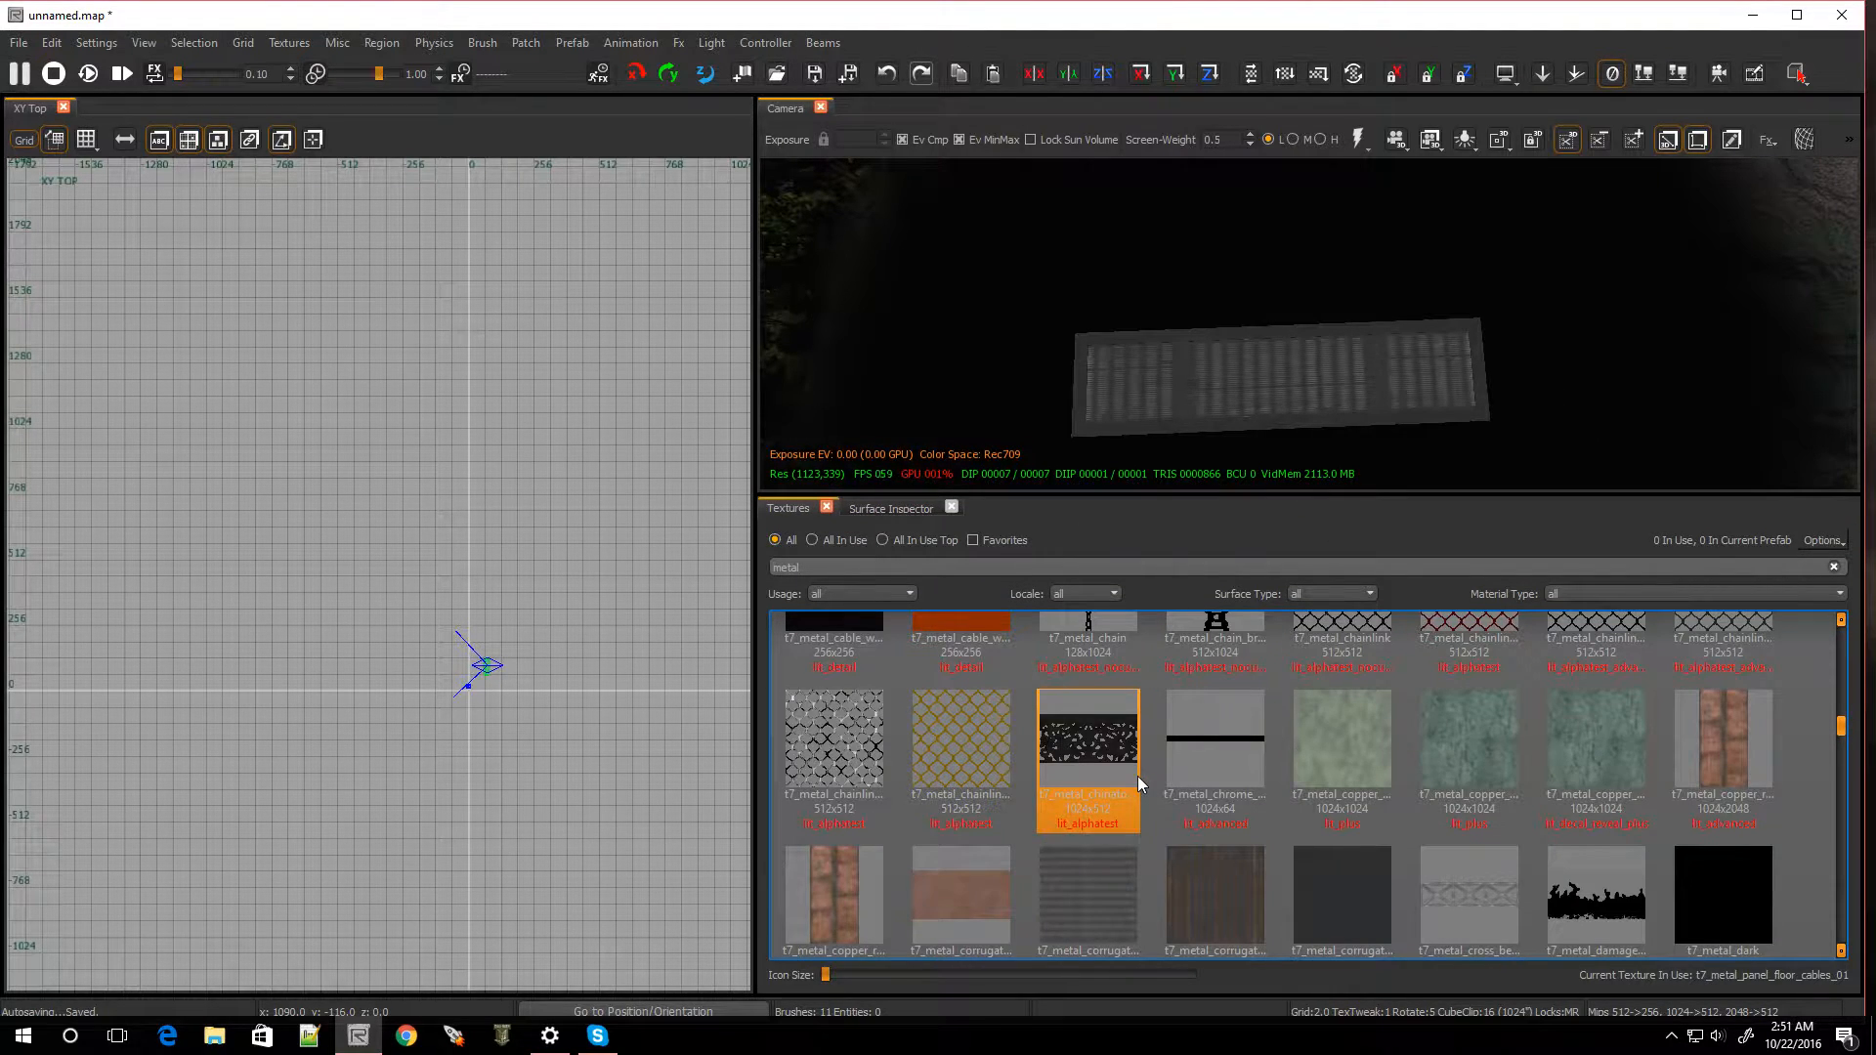
{"action": "scroll", "coordinate": [1137, 776], "scroll_direction": "down", "scroll_amount": 2}
{"action": "scroll", "coordinate": [1137, 776], "scroll_direction": "down", "scroll_amount": 3}
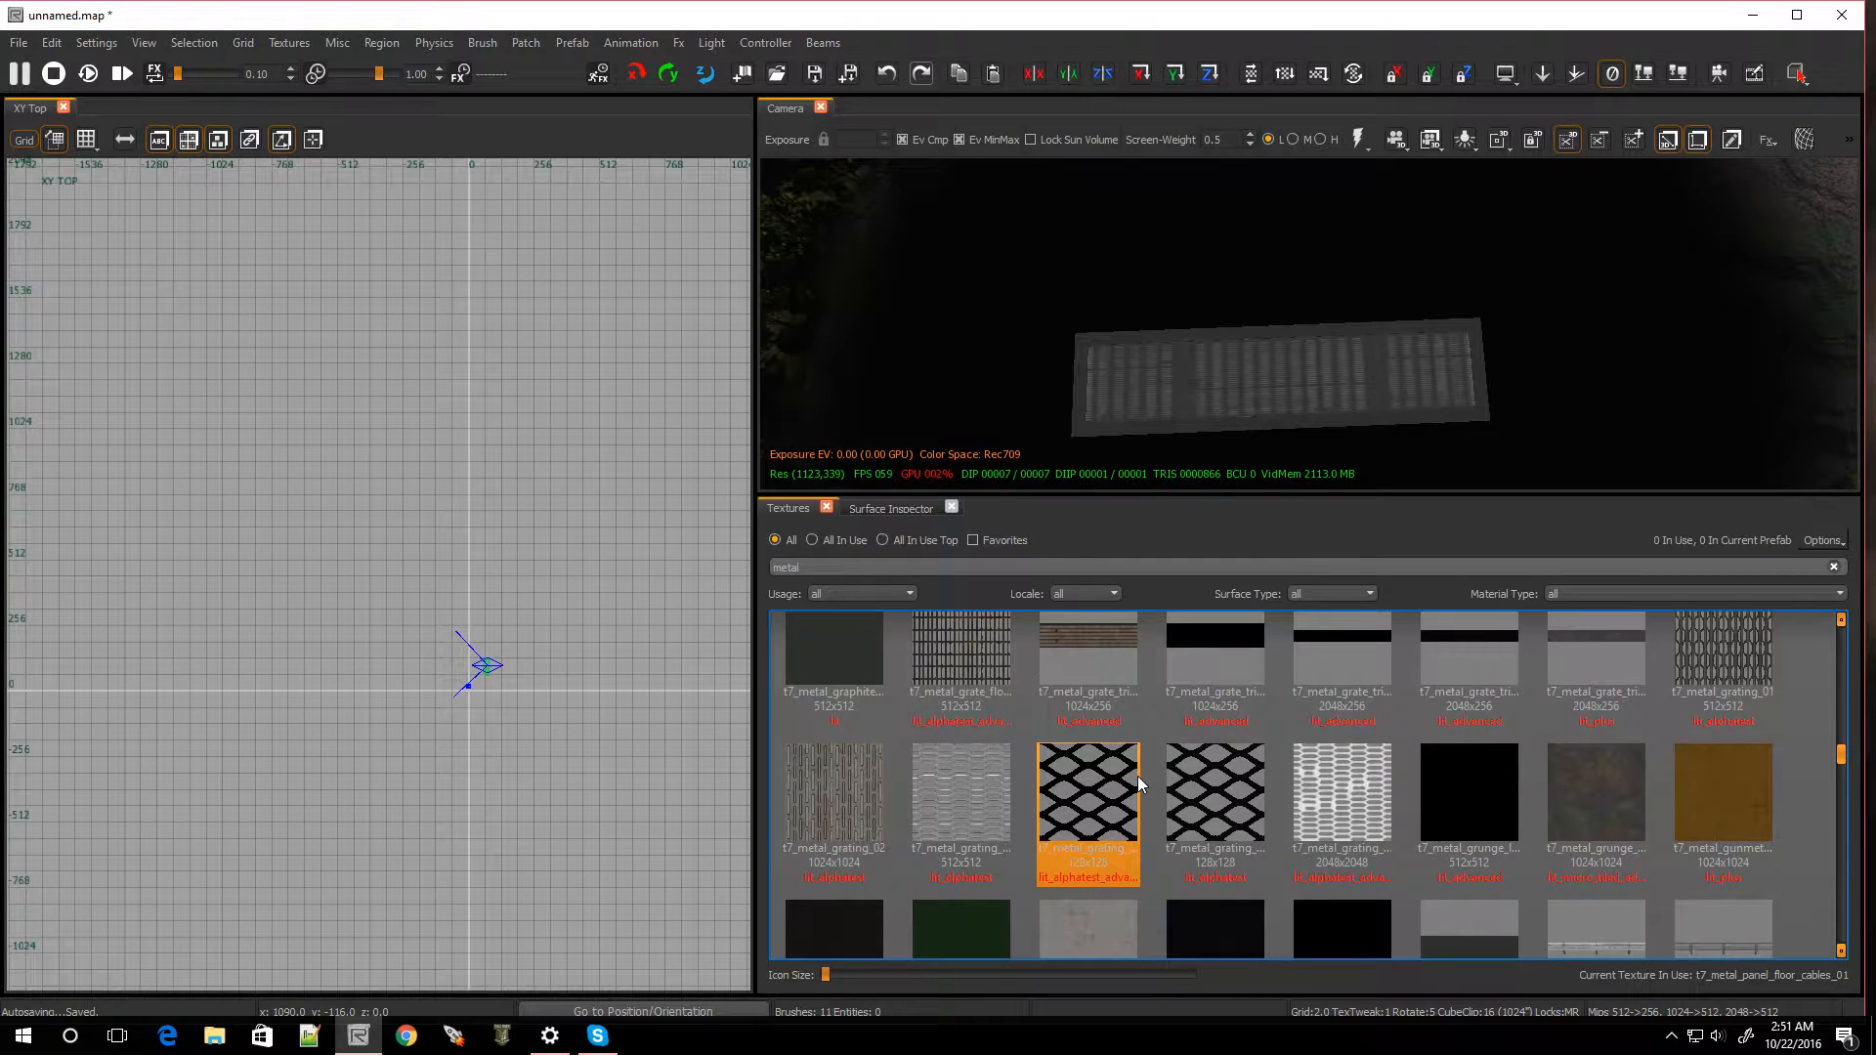
{"action": "scroll", "coordinate": [1138, 782], "scroll_direction": "down", "scroll_amount": 5}
{"action": "scroll", "coordinate": [1139, 781], "scroll_direction": "down", "scroll_amount": 2}
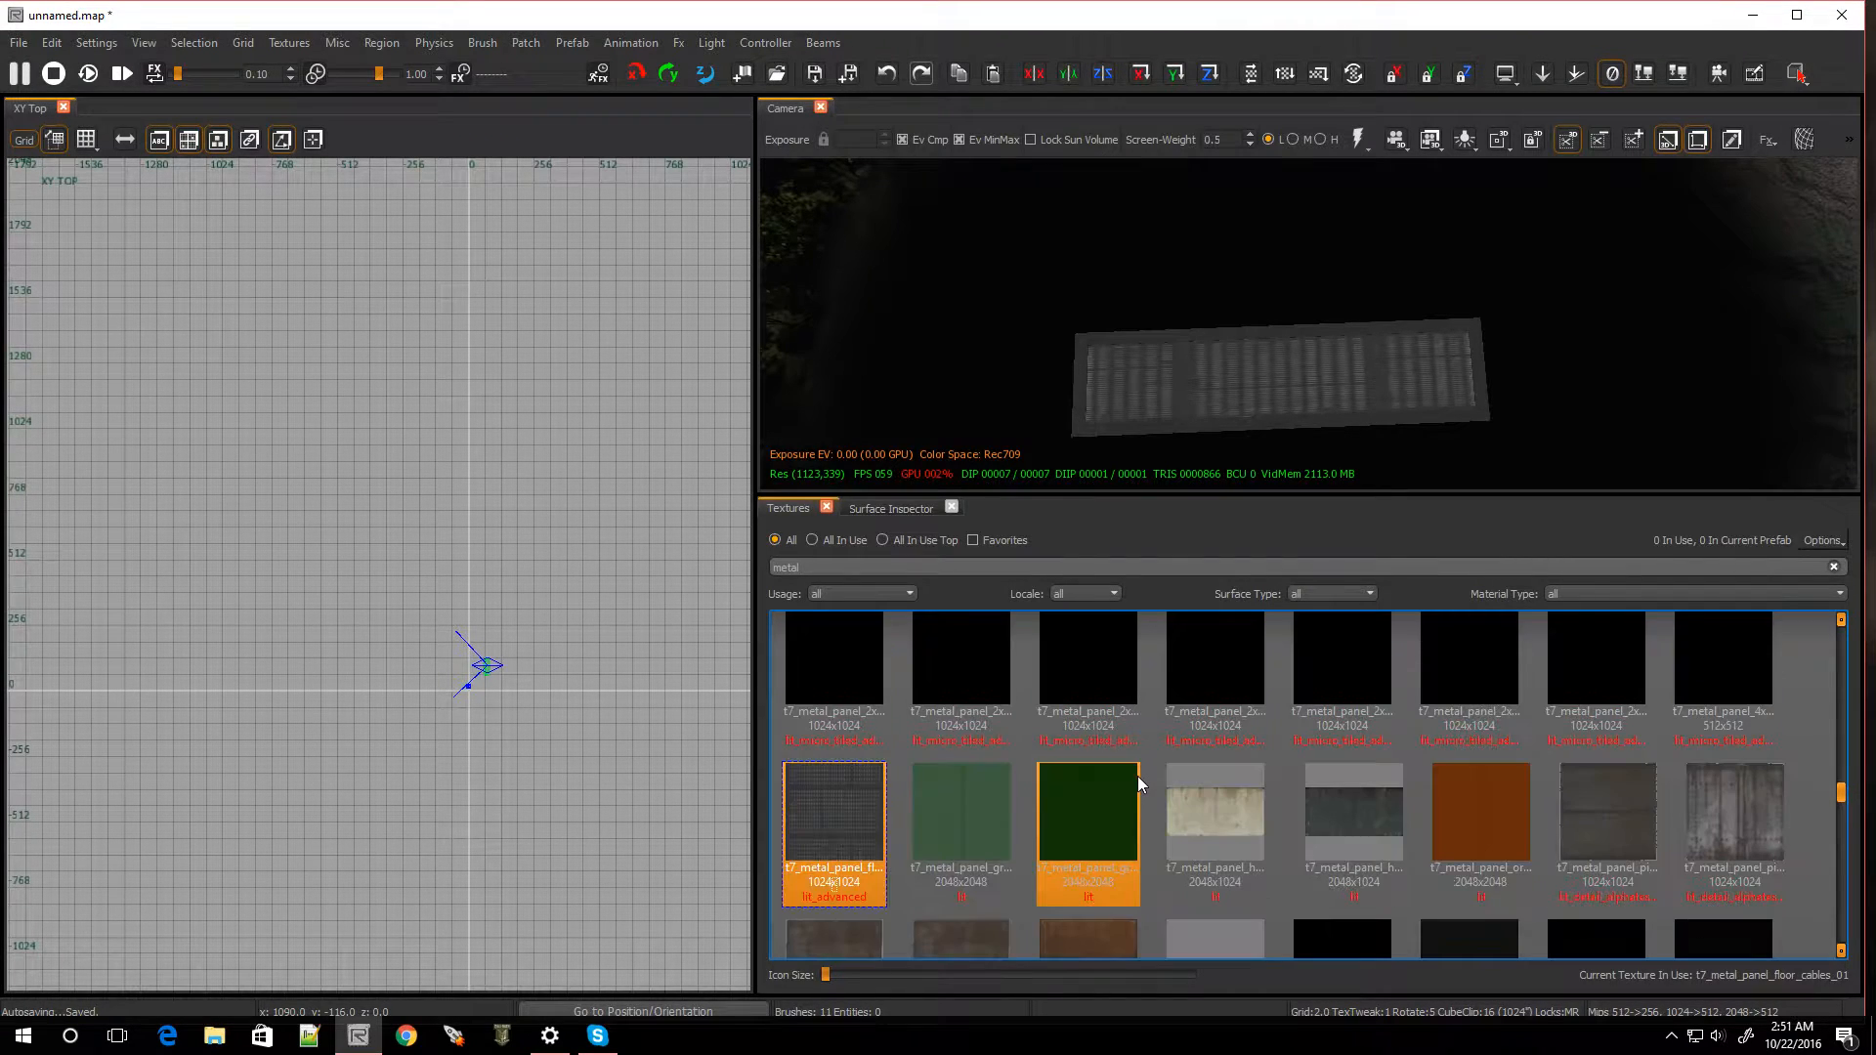
{"action": "scroll", "coordinate": [1137, 782], "scroll_direction": "down", "scroll_amount": 2}
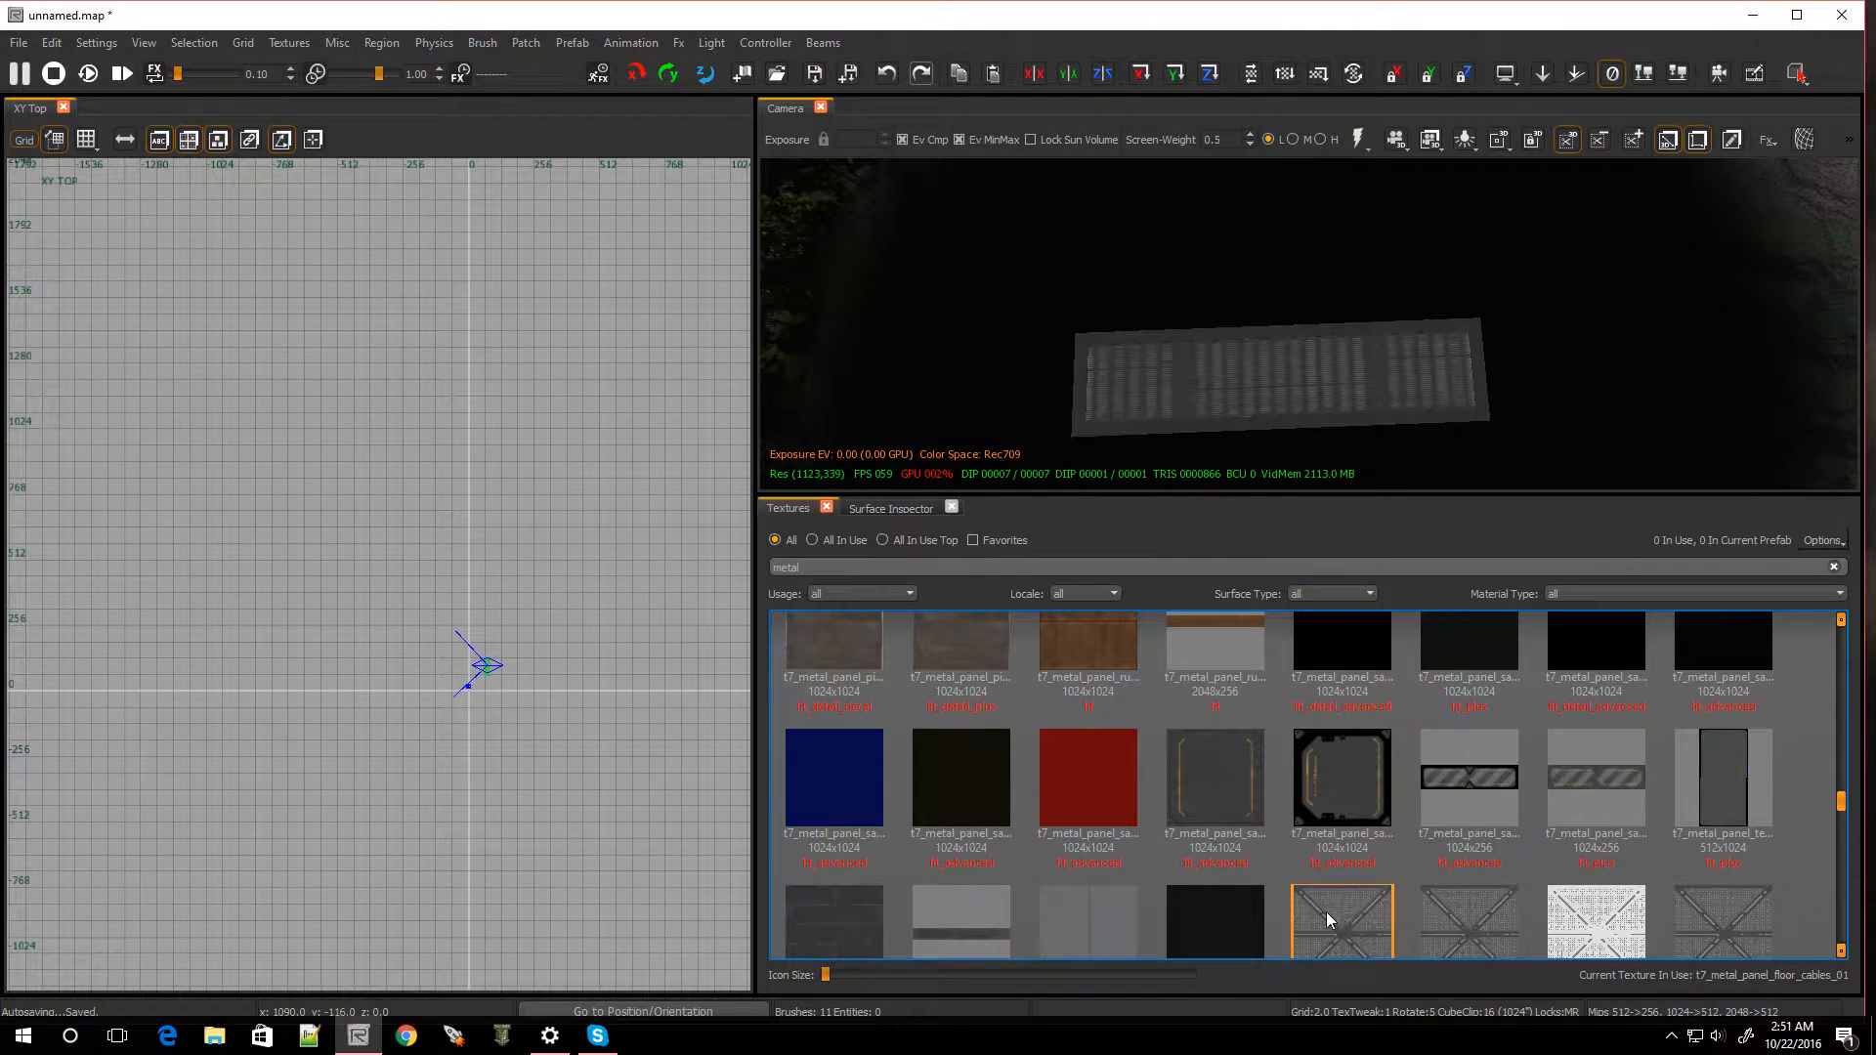
{"action": "left_click", "coordinate": [1293, 408], "text": "shift"}
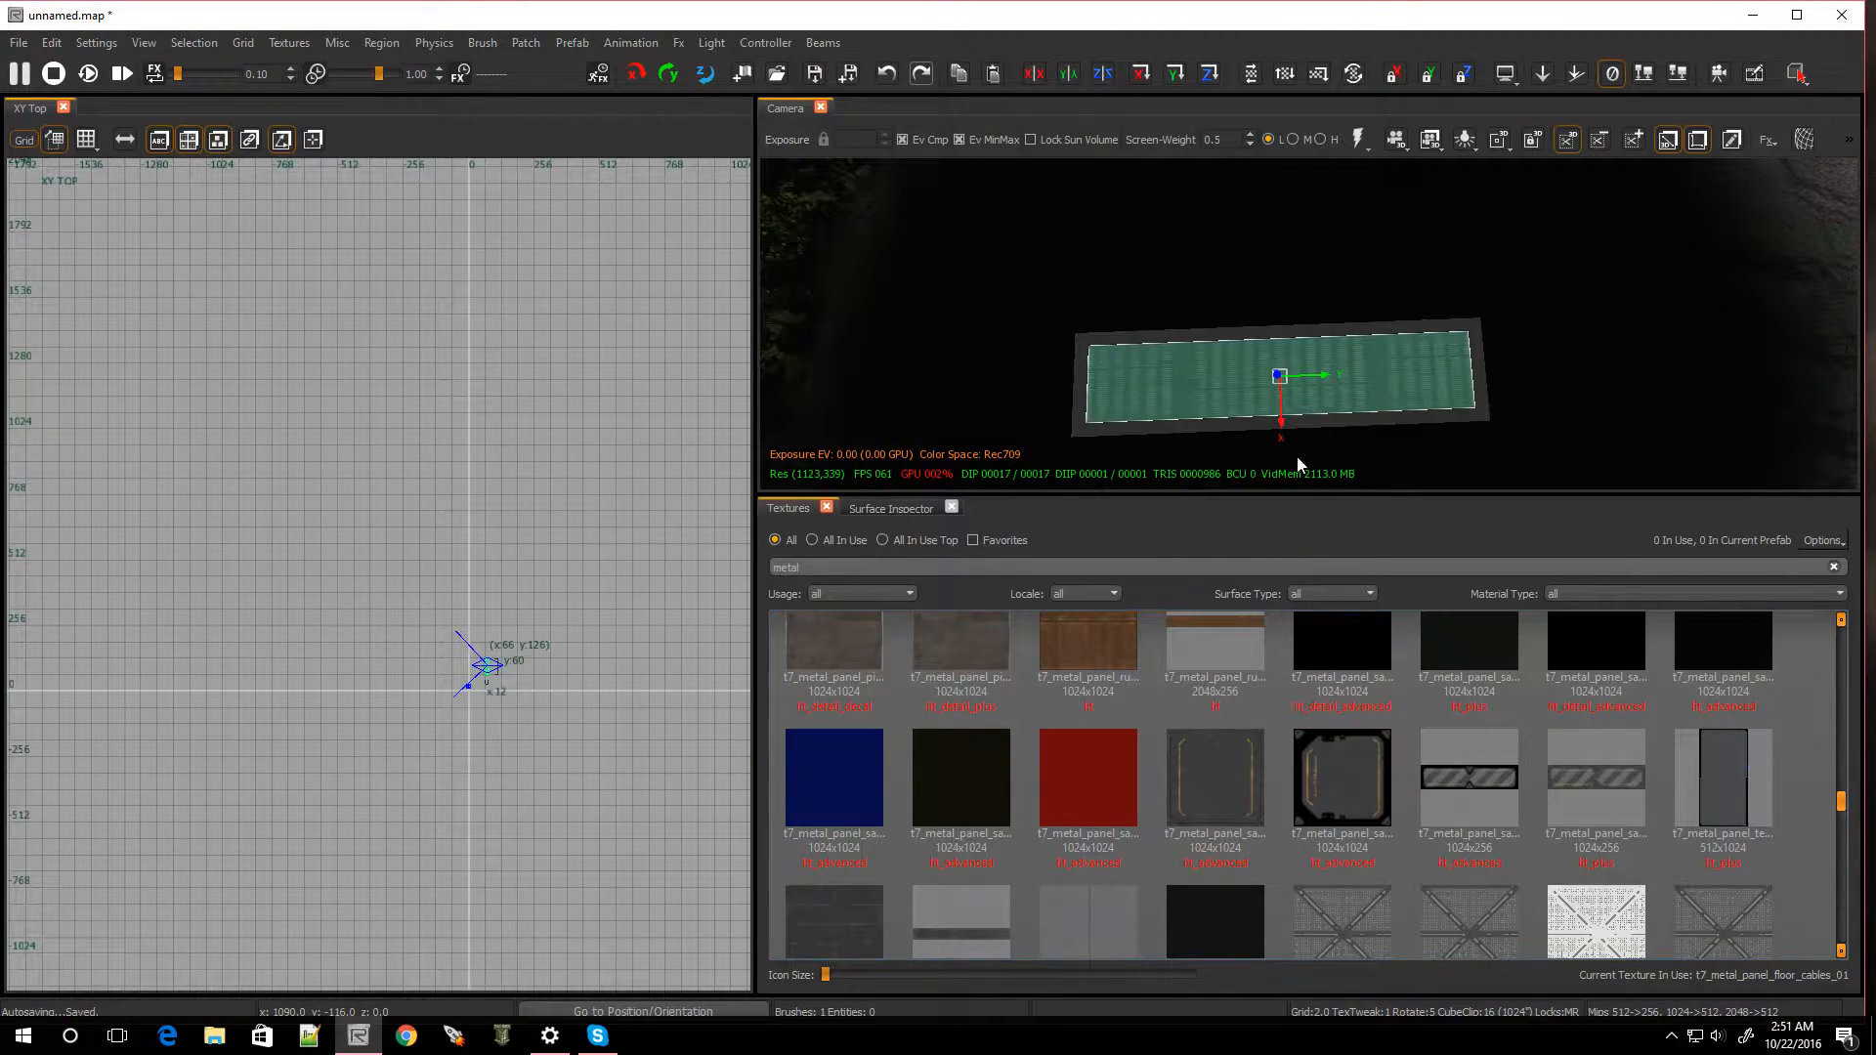
{"action": "left_click", "coordinate": [1347, 918]}
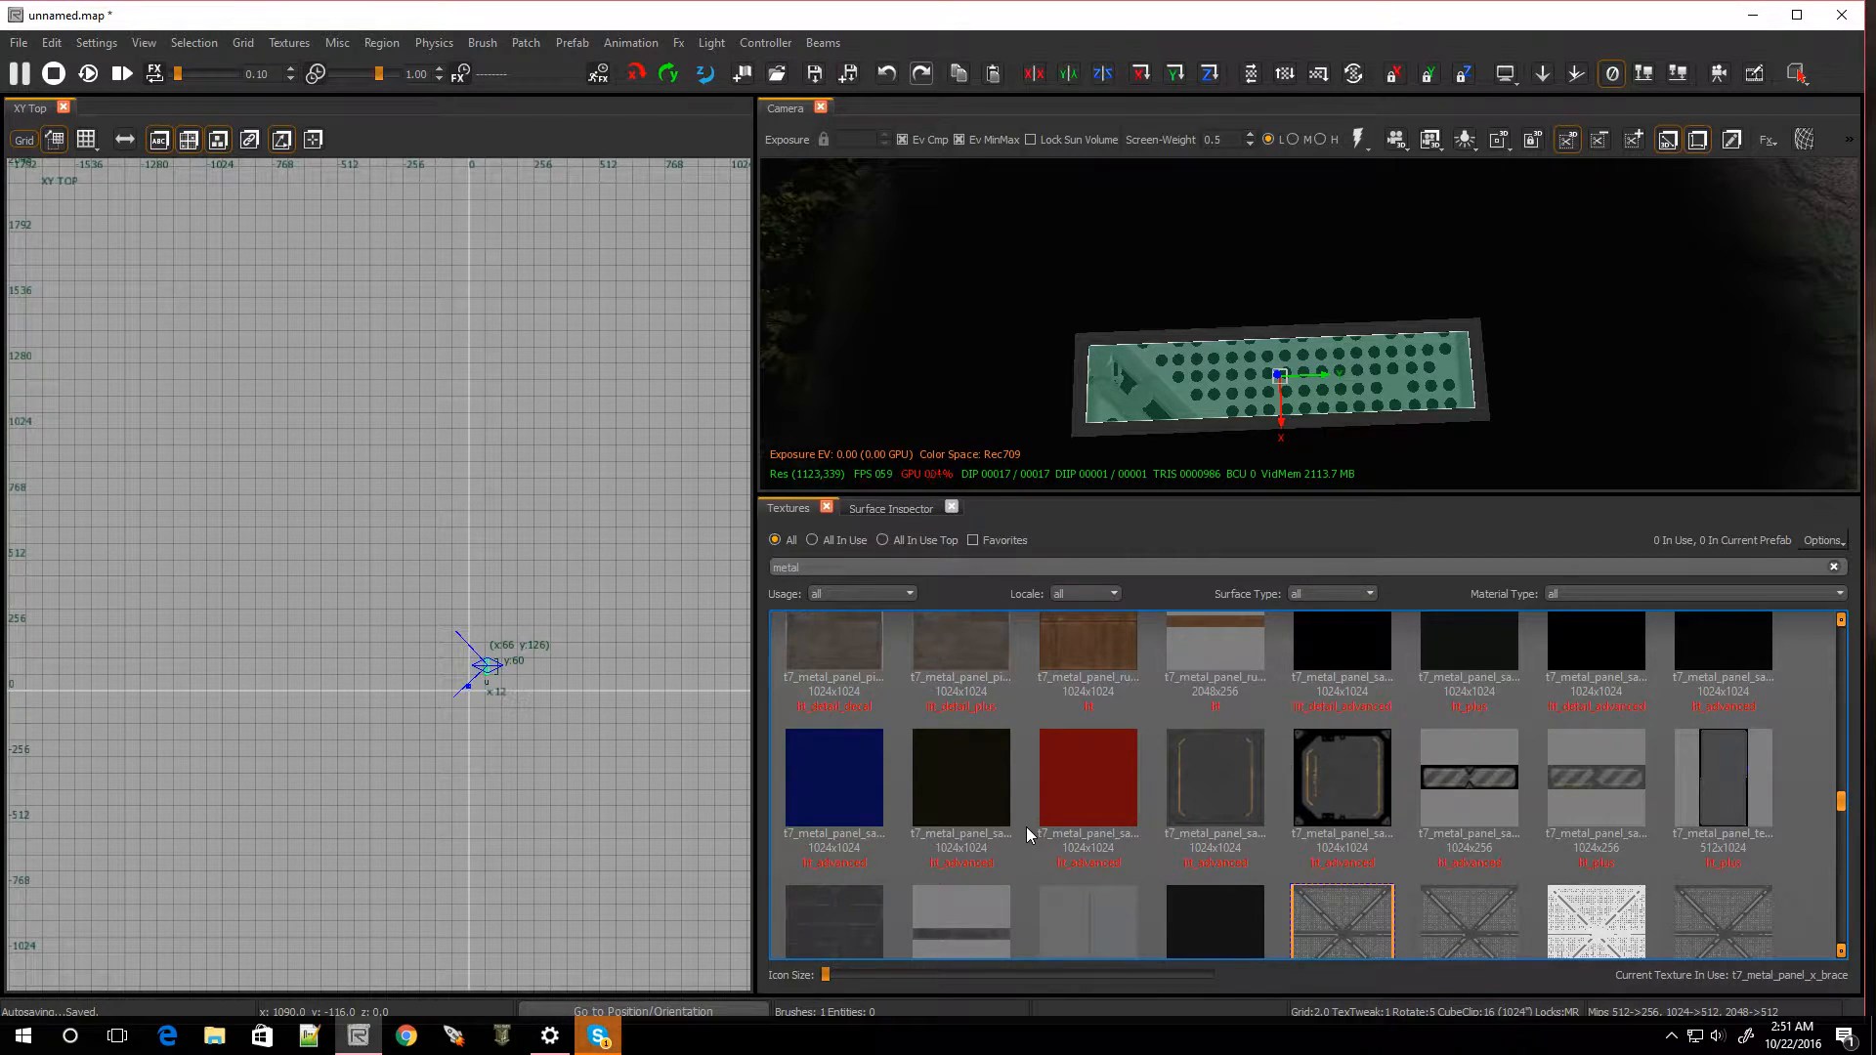
Map the inner panel's X-brace texture with Set at 1.00 by 1.00 repeats, deselect it, and inspect it in the camera view
{"action": "key", "text": "s"}
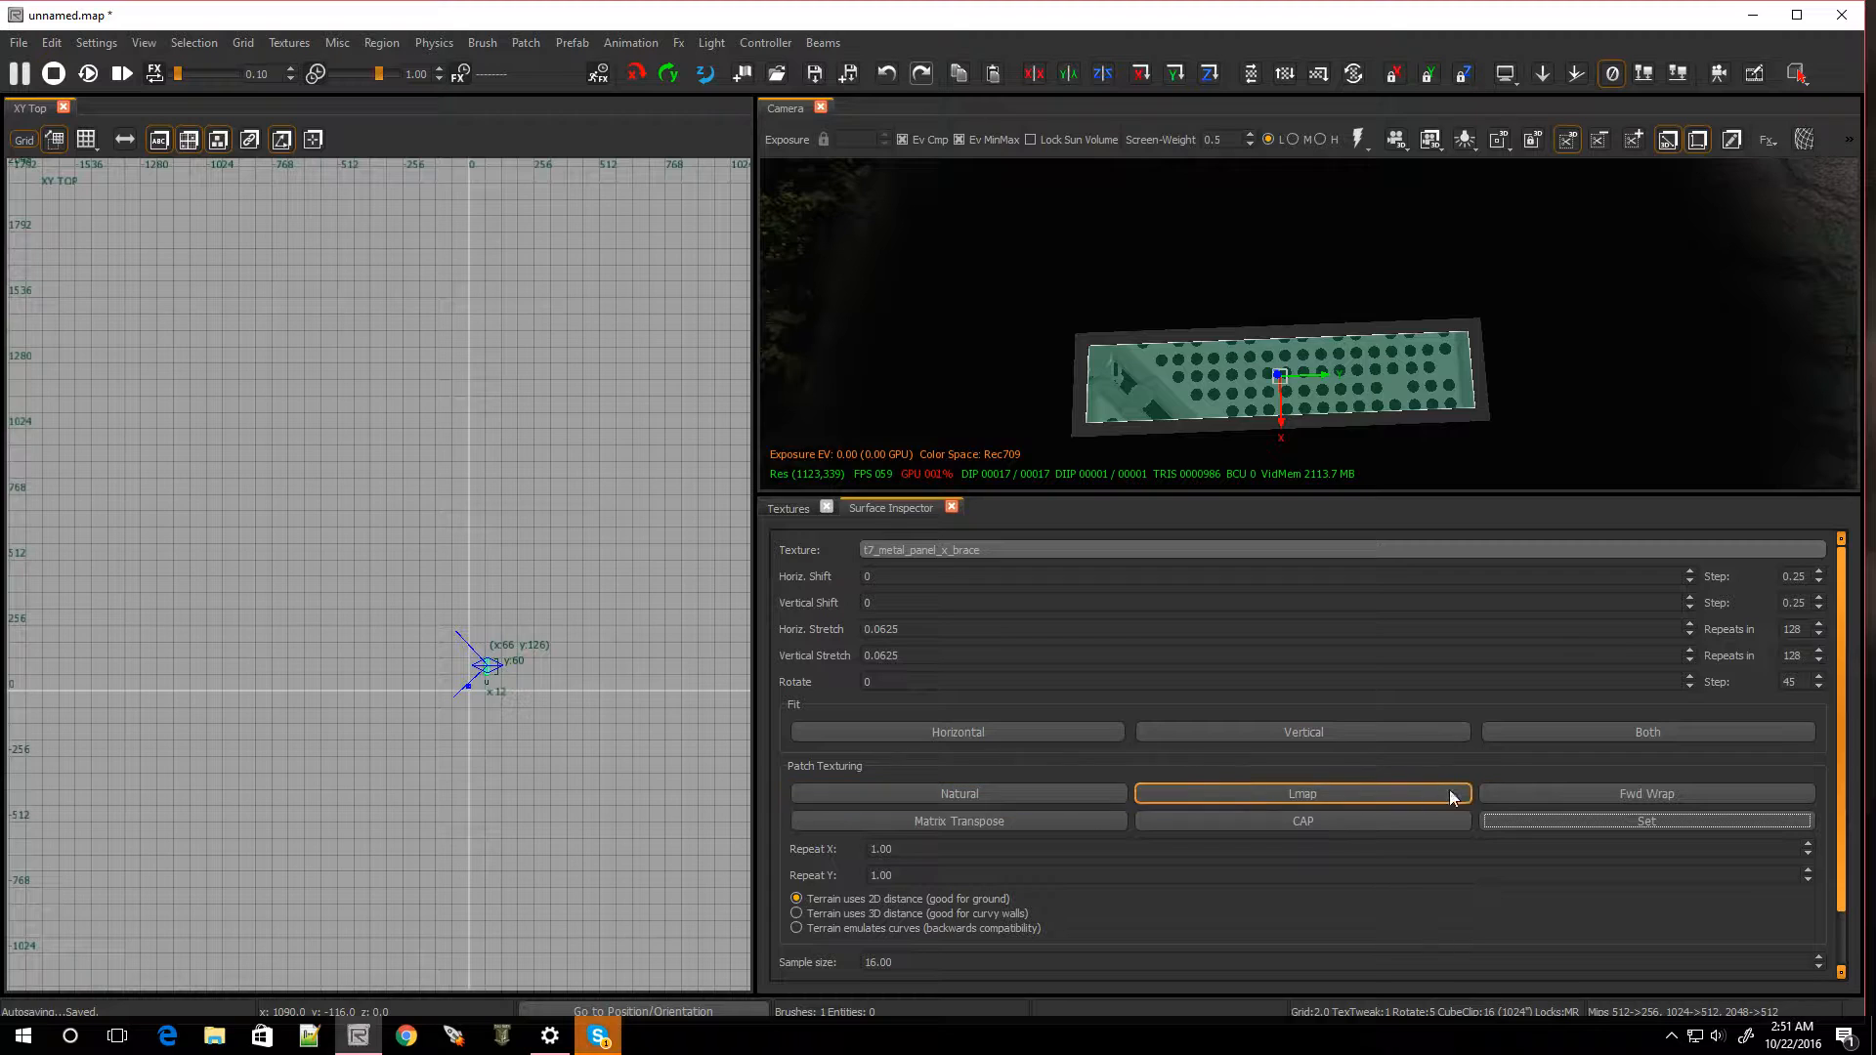
{"action": "left_click", "coordinate": [1585, 826]}
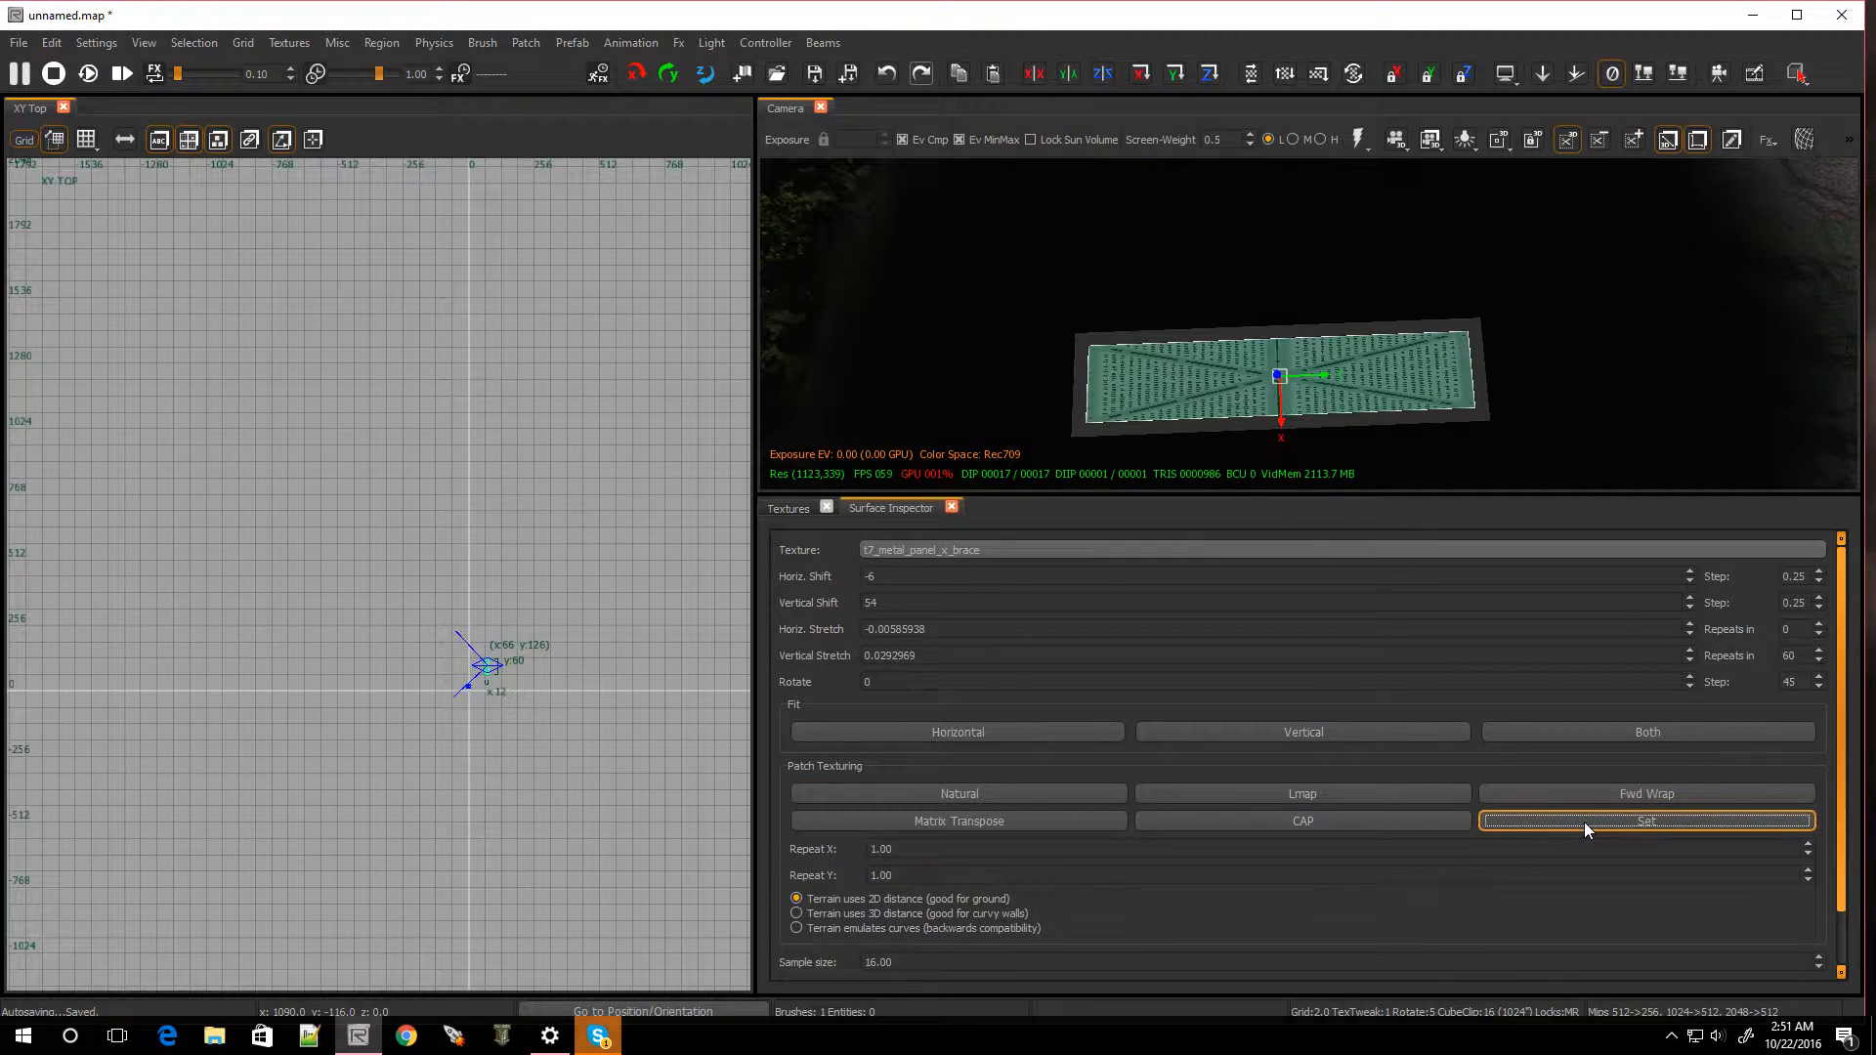
{"action": "key", "text": "Escape"}
{"action": "right_click_drag", "start_coordinate": [1272, 341], "coordinate": [1407, 244]}
{"action": "key", "text": "w"}
{"action": "key", "text": "s"}
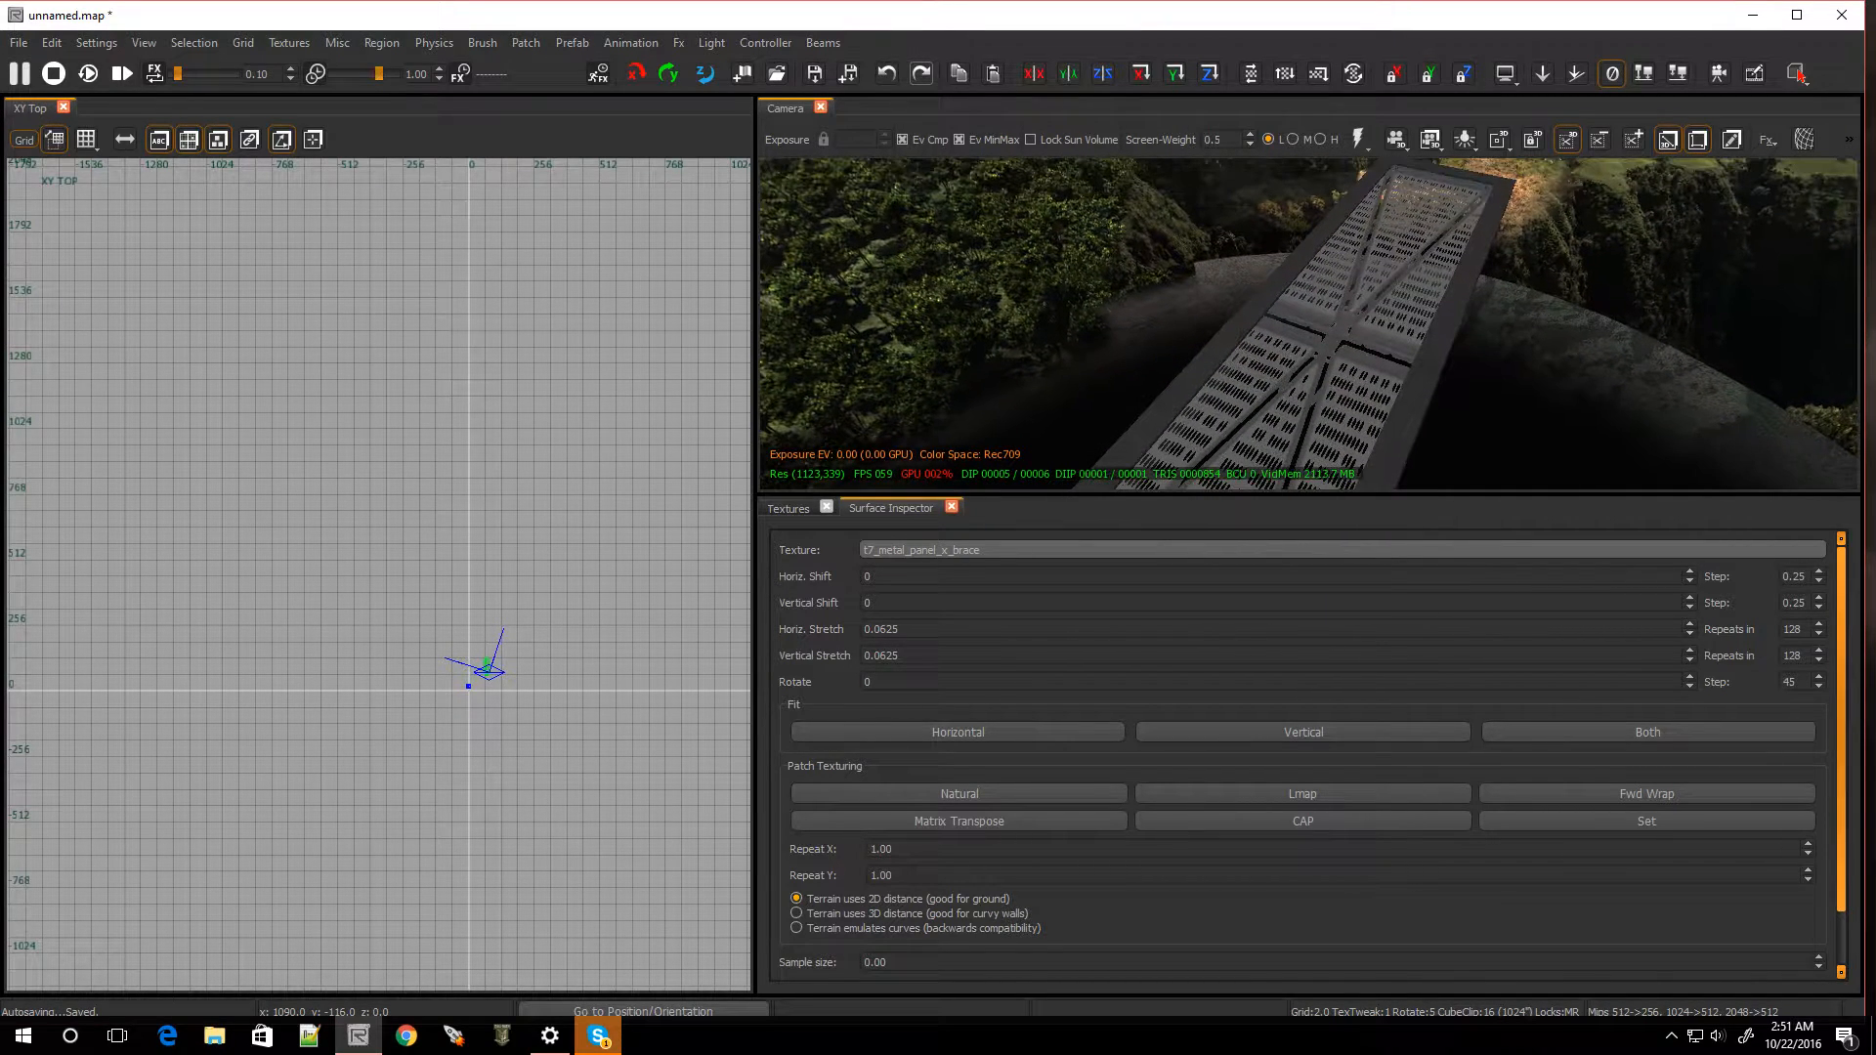
Quit Skype running in the background
{"action": "left_click", "coordinate": [1670, 1036]}
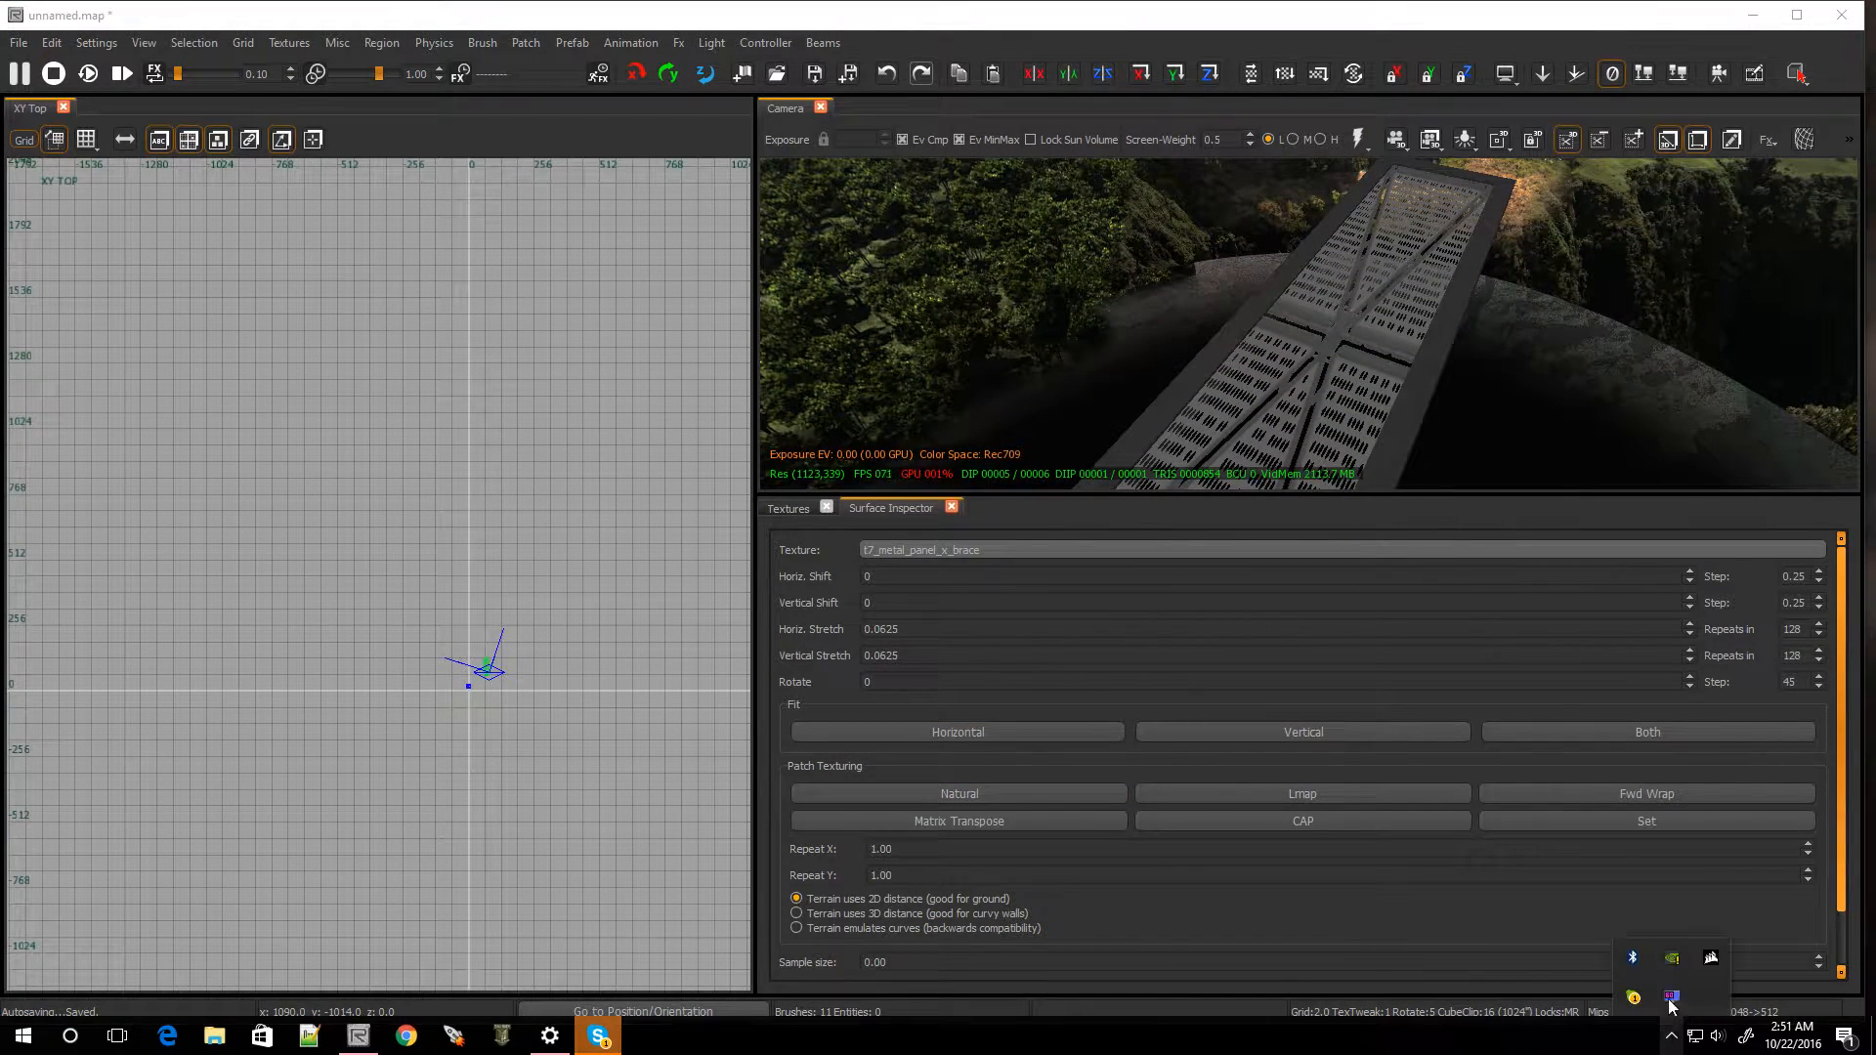
{"action": "right_click", "coordinate": [1630, 1002]}
{"action": "left_click", "coordinate": [1647, 989]}
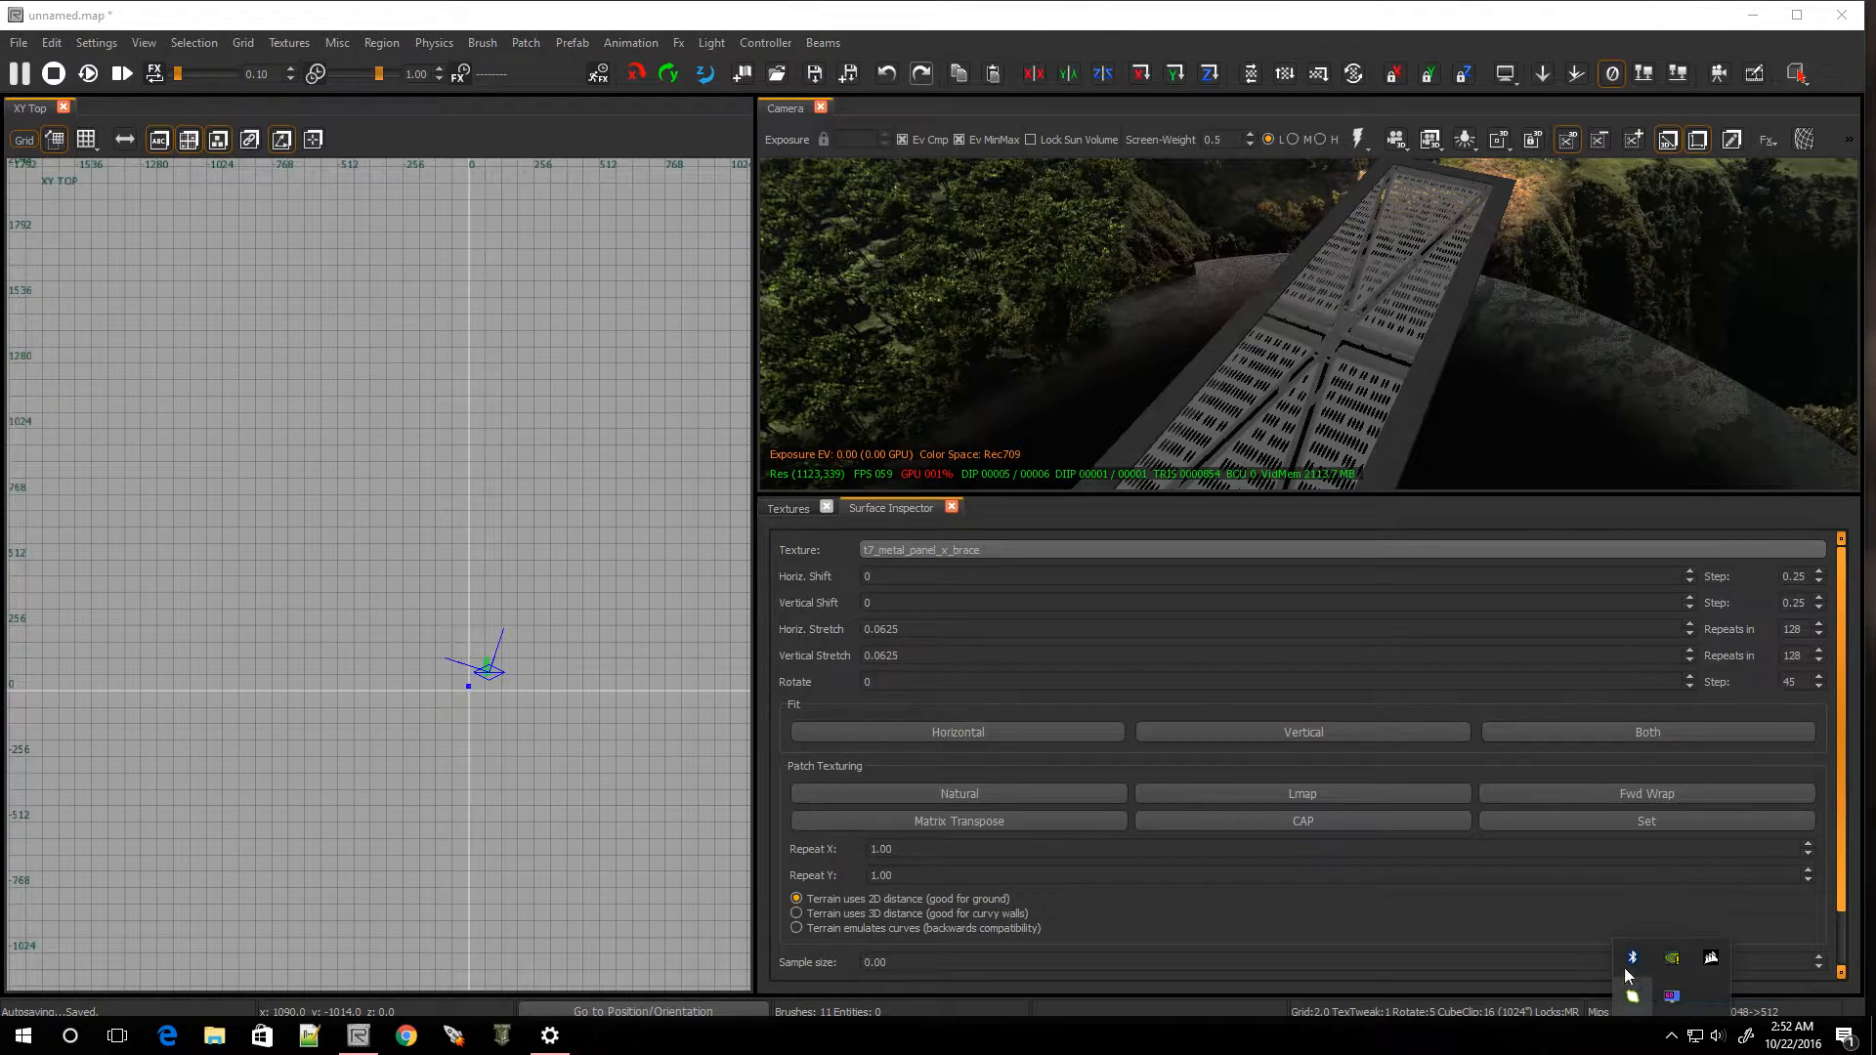
Draw a temporary selection brush enclosing the whole framed panel in the XY top view
{"action": "right_click_drag", "start_coordinate": [1251, 401], "coordinate": [1051, 440]}
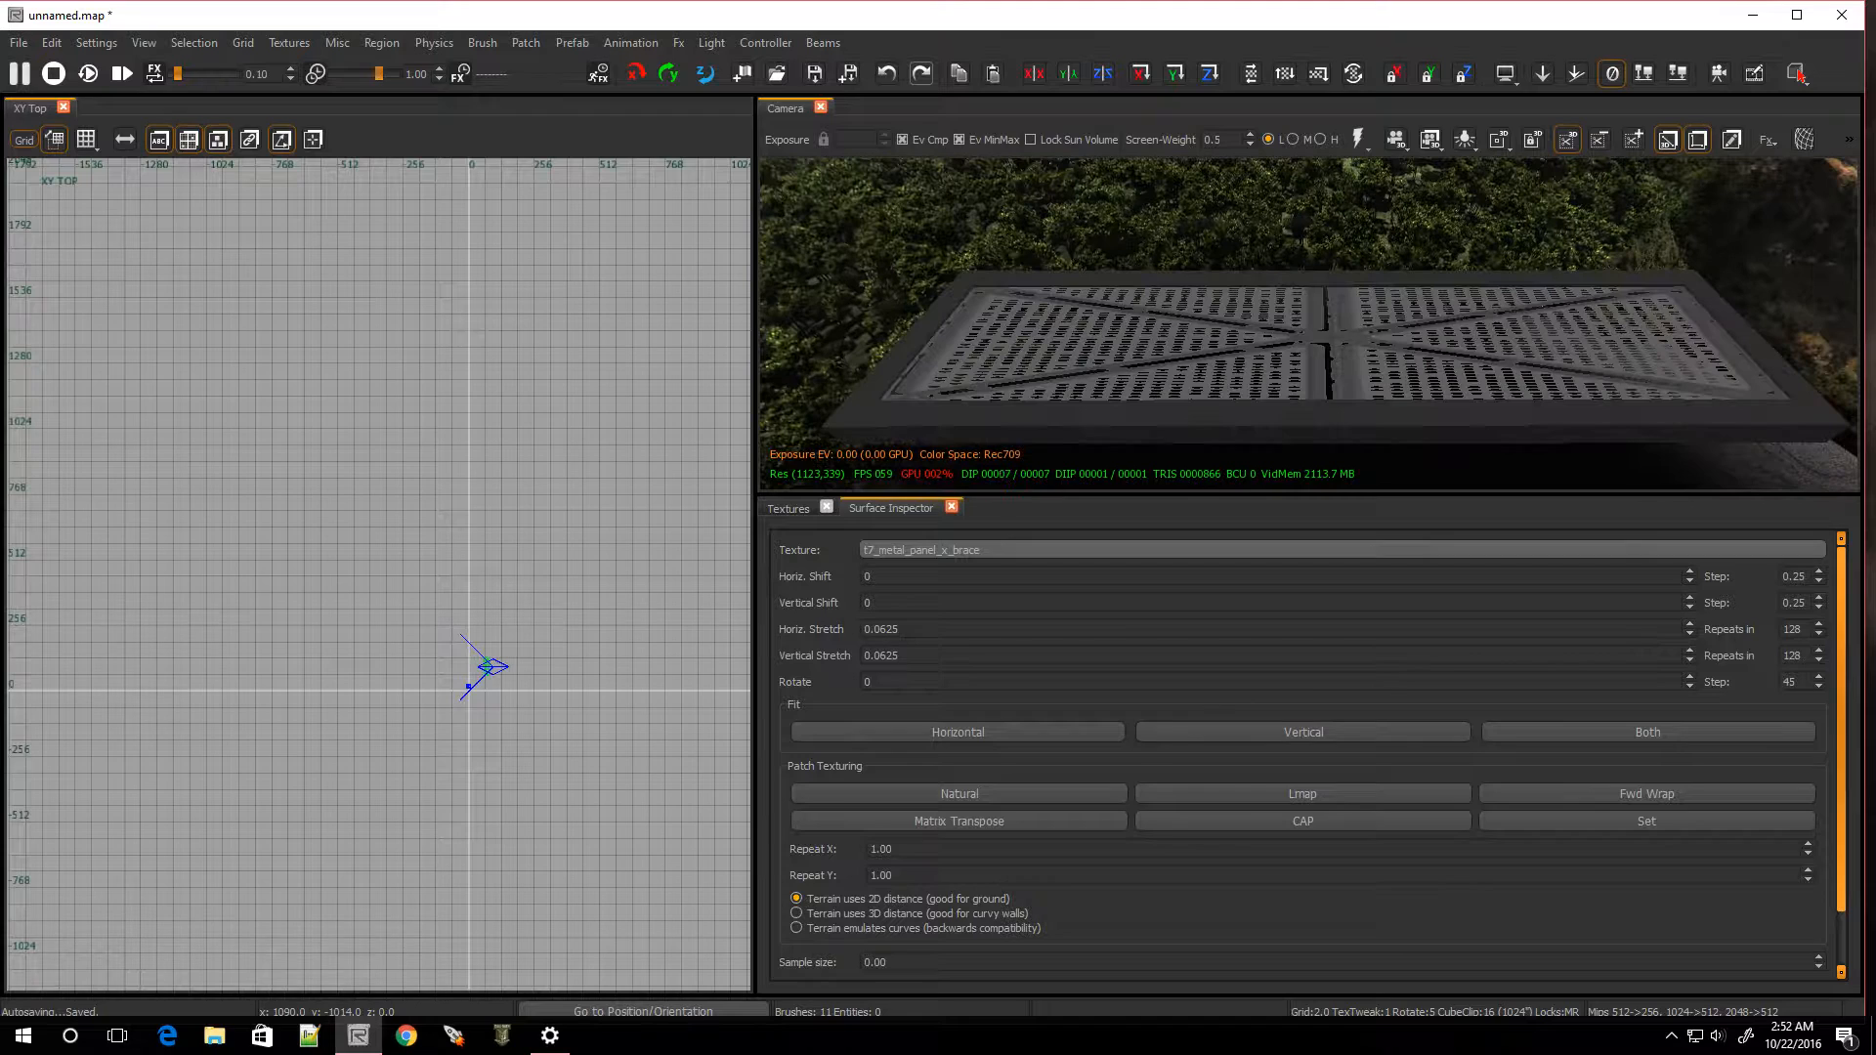
{"action": "right_click_drag", "start_coordinate": [1251, 401], "coordinate": [1241, 293]}
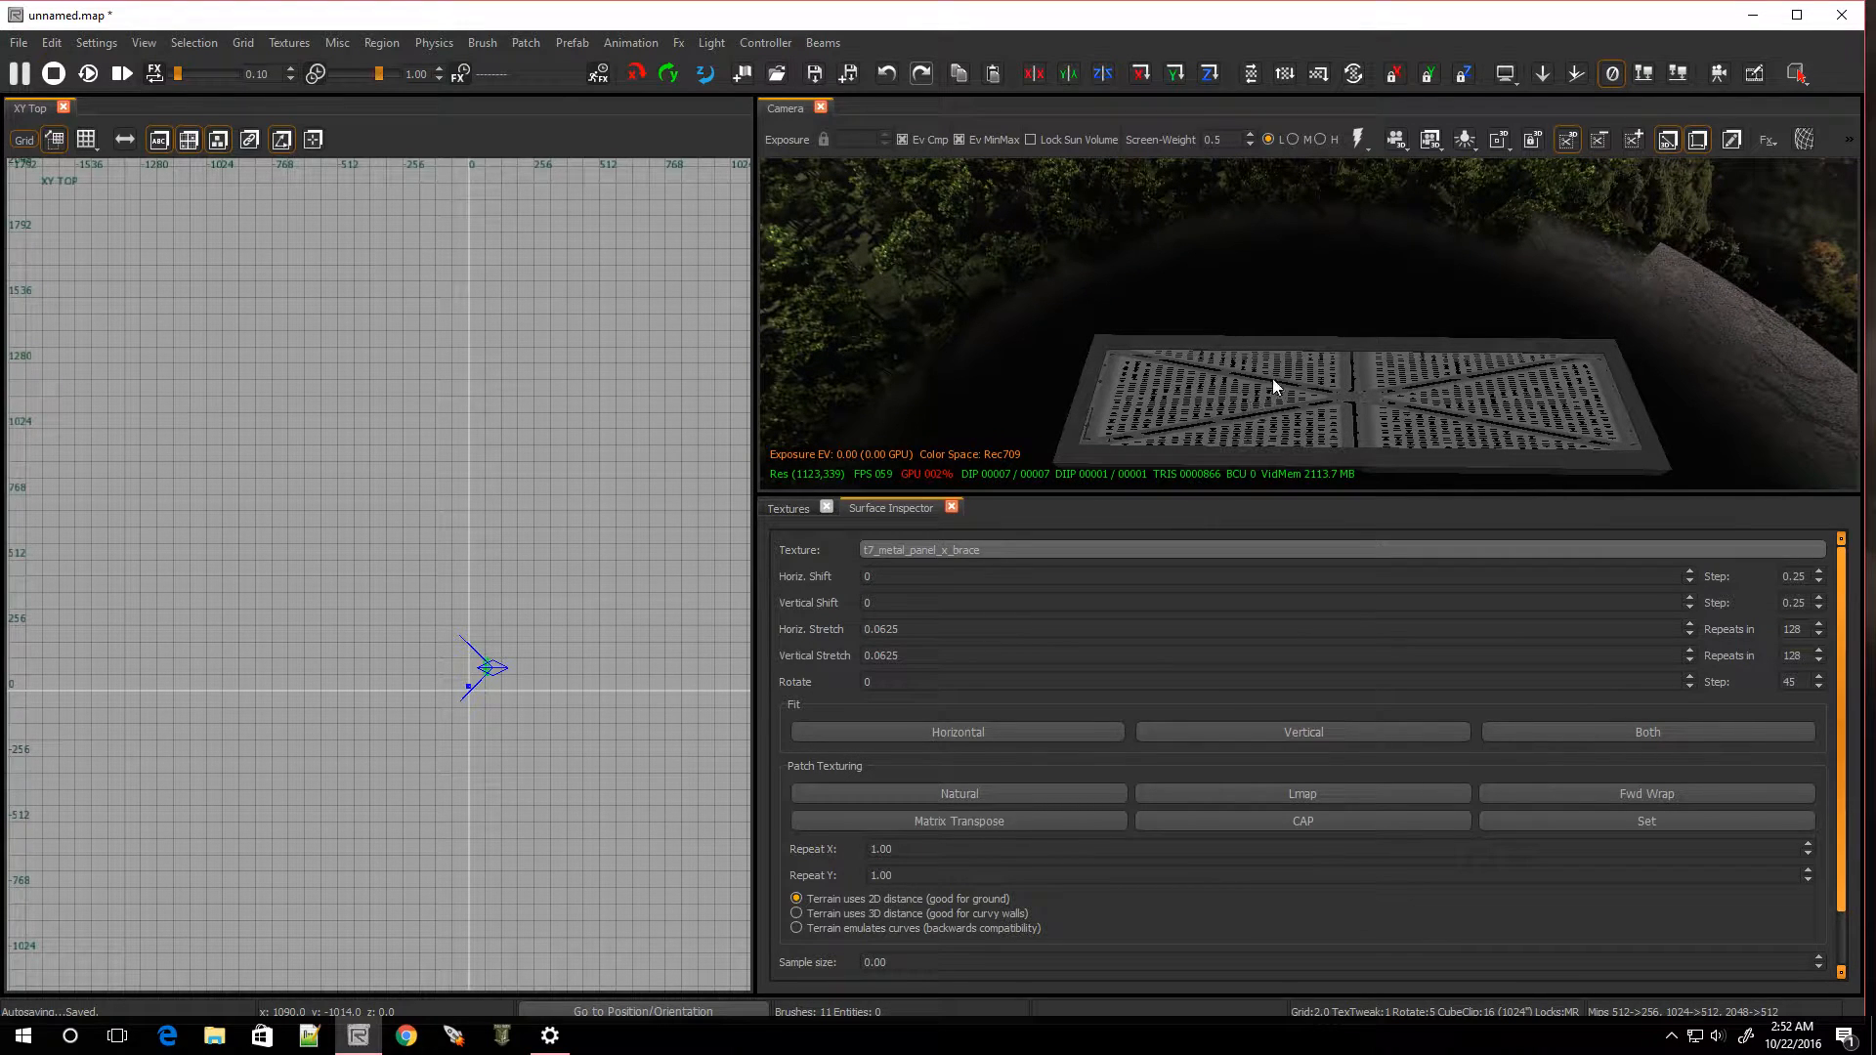
{"action": "scroll", "coordinate": [493, 719], "scroll_direction": "up", "scroll_amount": 3}
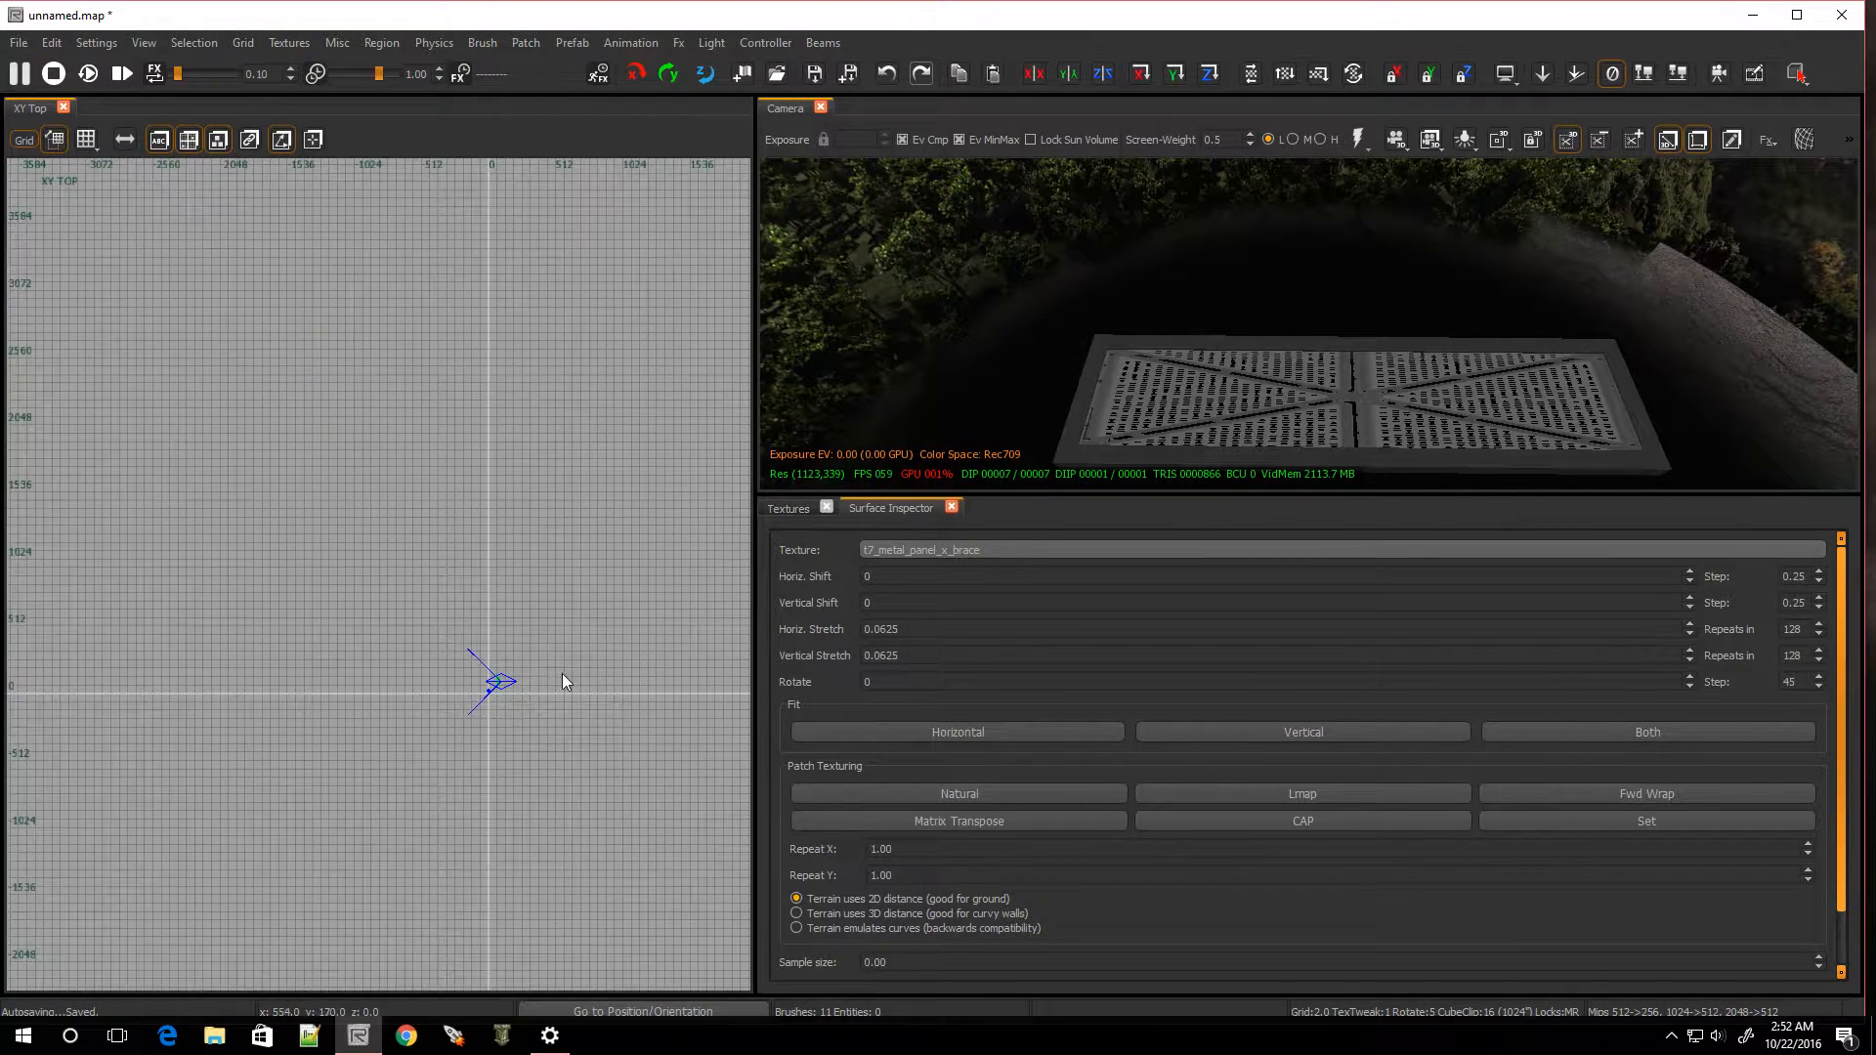
{"action": "scroll", "coordinate": [283, 625], "scroll_direction": "up", "scroll_amount": 8}
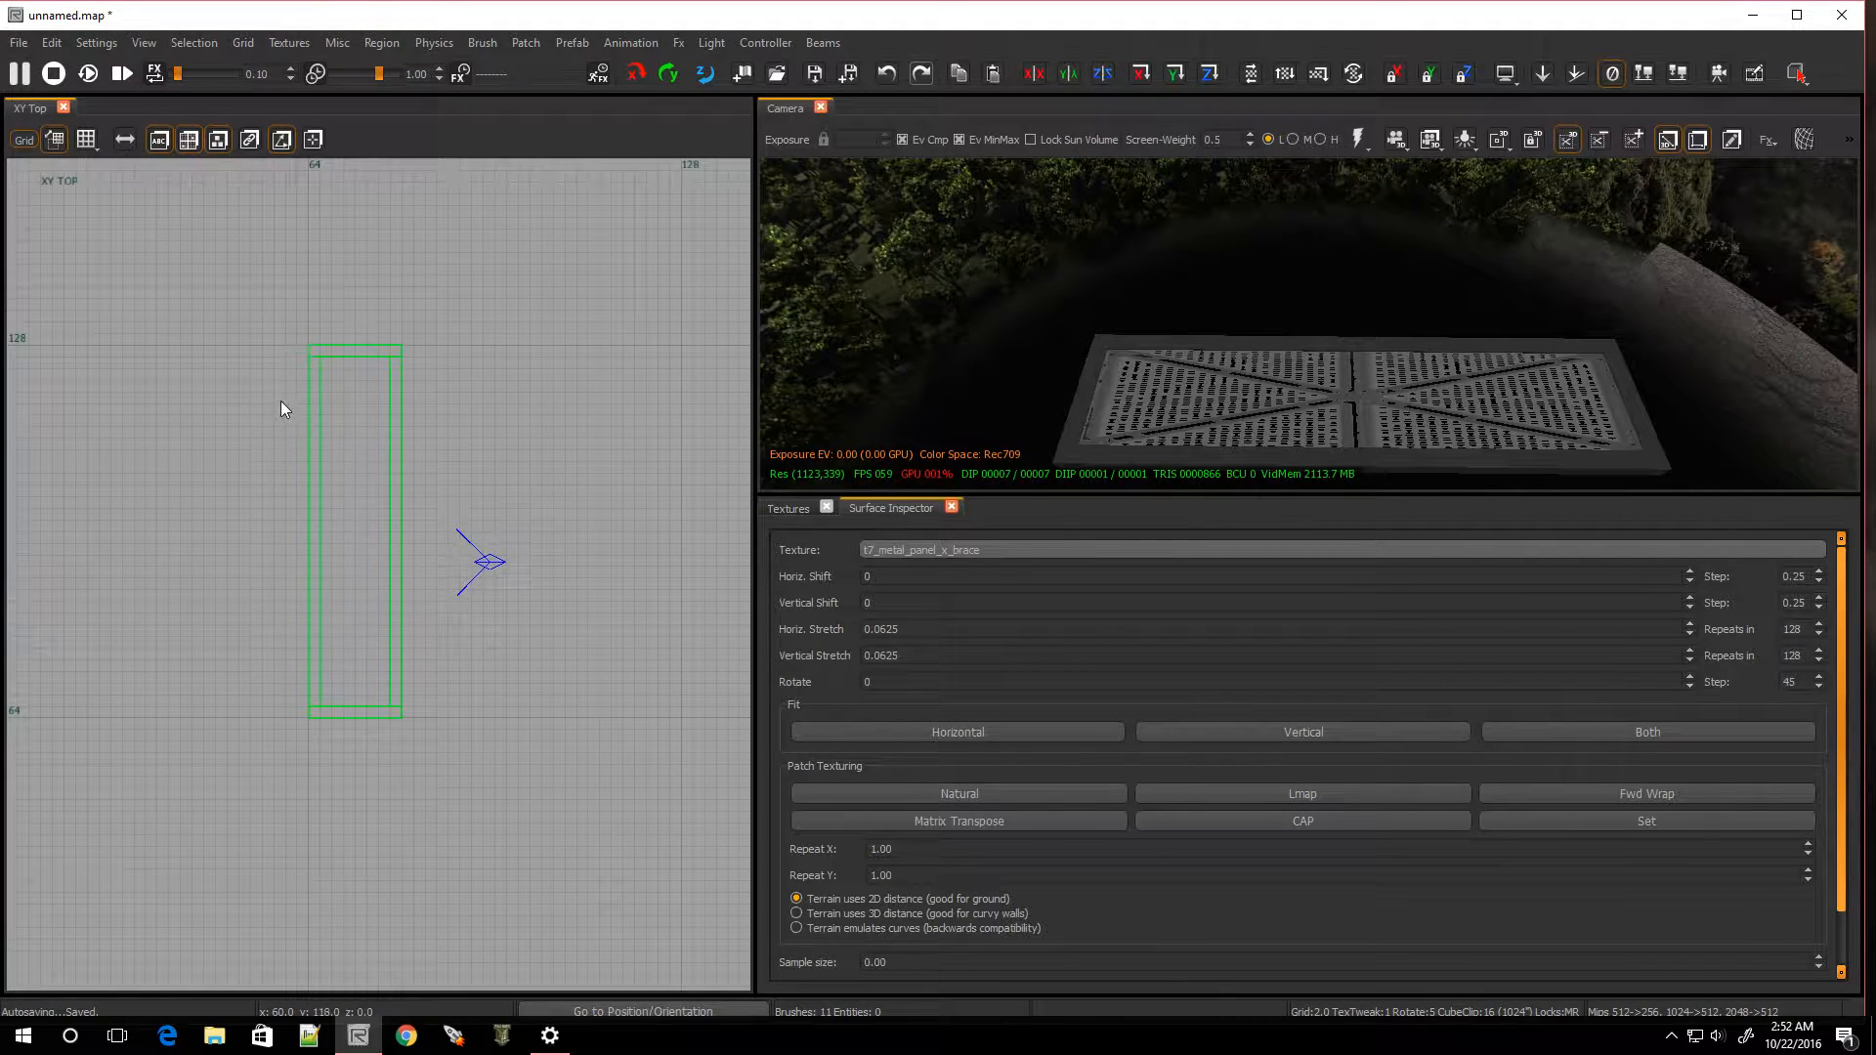
{"action": "left_click", "coordinate": [1183, 347], "text": "shift"}
{"action": "key", "text": "Escape"}
{"action": "mouse_move", "coordinate": [252, 301]}
{"action": "left_mouse_down"}
{"action": "mouse_move", "coordinate": [419, 438]}
{"action": "mouse_move", "coordinate": [516, 835]}
{"action": "left_mouse_up"}
In the XZ front view, use Select Touching to select the frame and inner panel brushes with the temporary brush
{"action": "key", "text": "ctrl+Tab"}
{"action": "scroll", "coordinate": [354, 583], "scroll_direction": "up", "scroll_amount": 3}
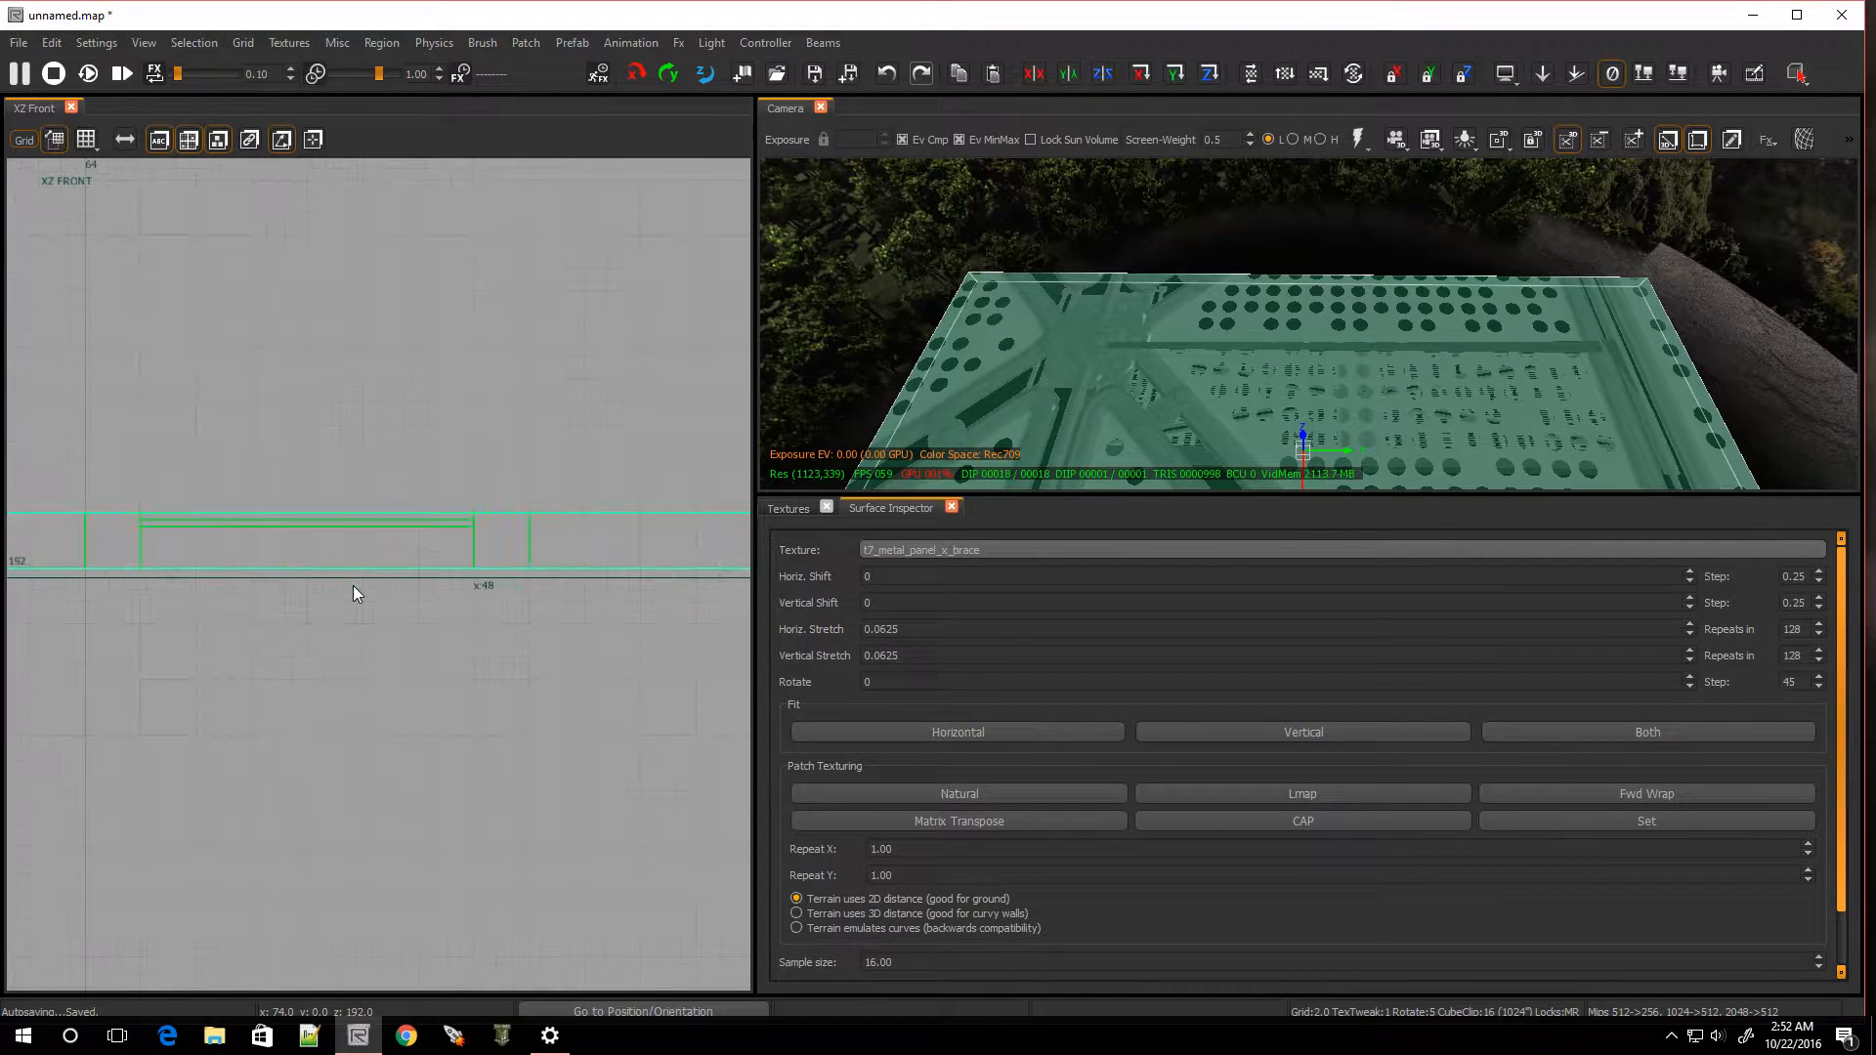
{"action": "right_click", "coordinate": [418, 557]}
{"action": "mouse_move", "coordinate": [475, 567]}
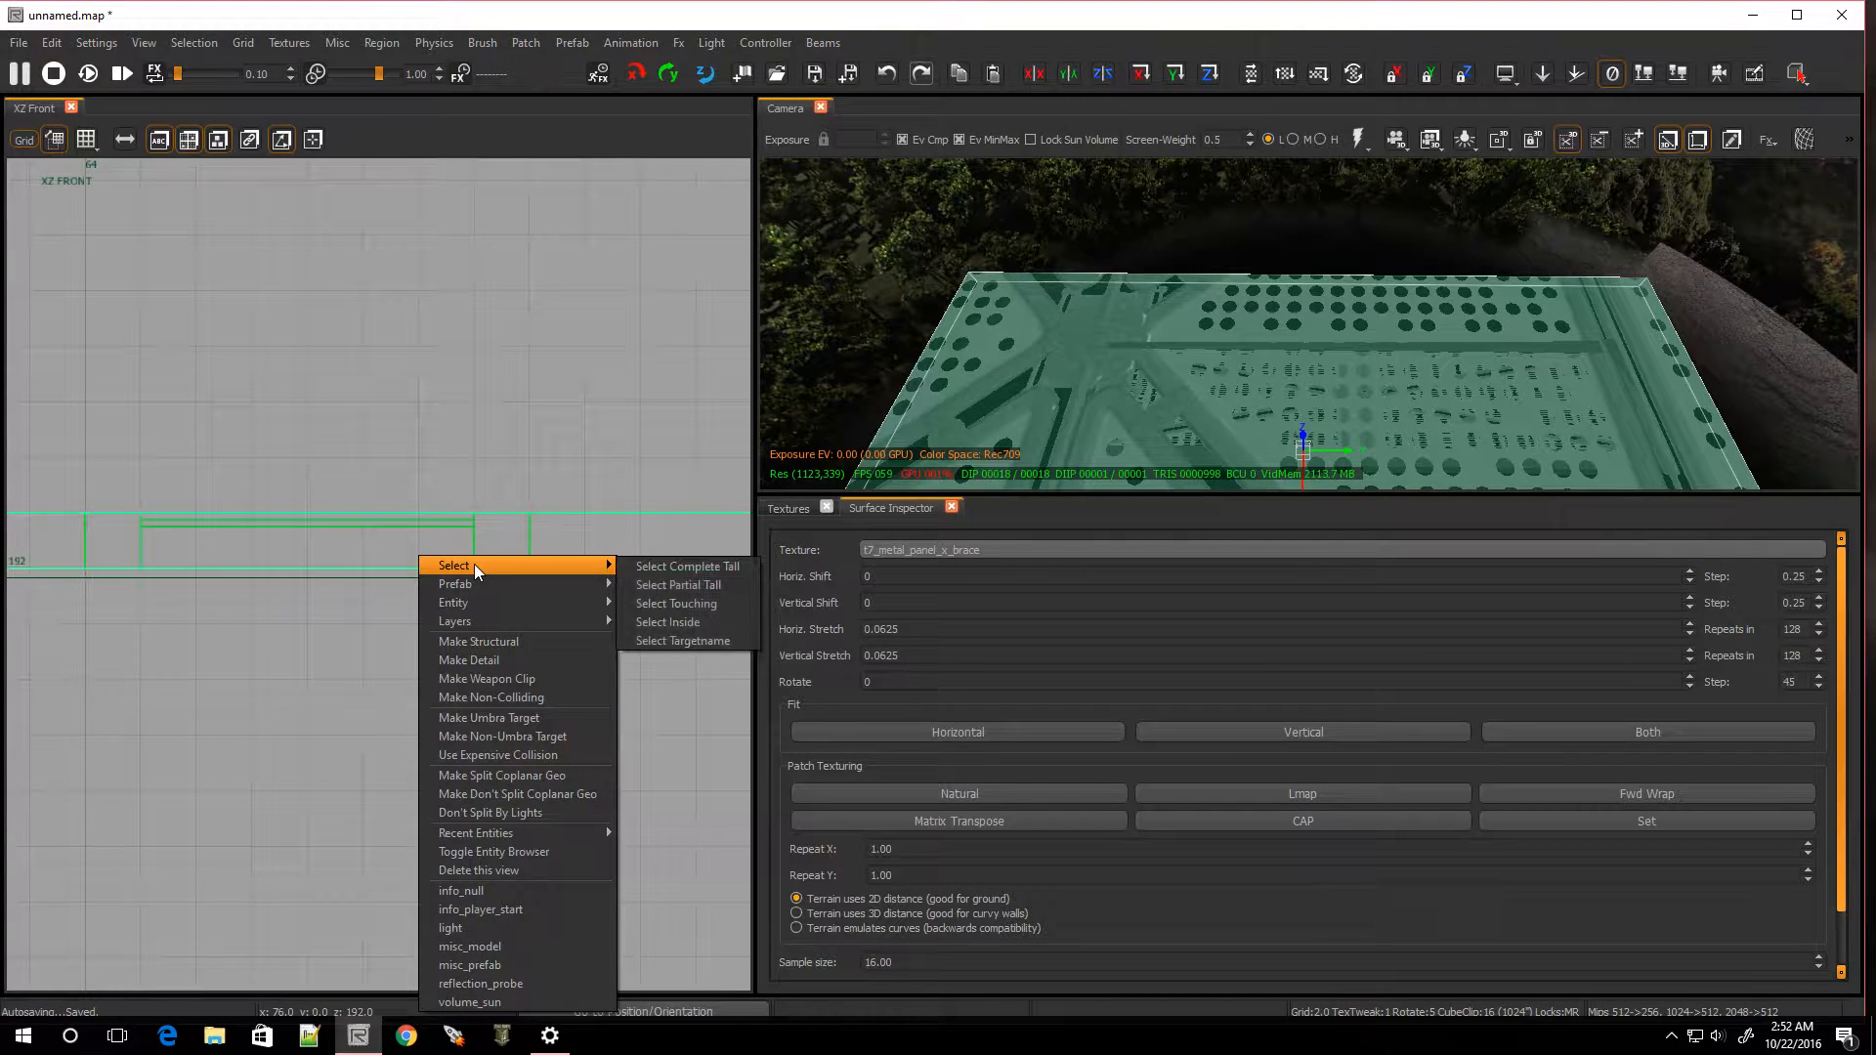
{"action": "left_click", "coordinate": [672, 604]}
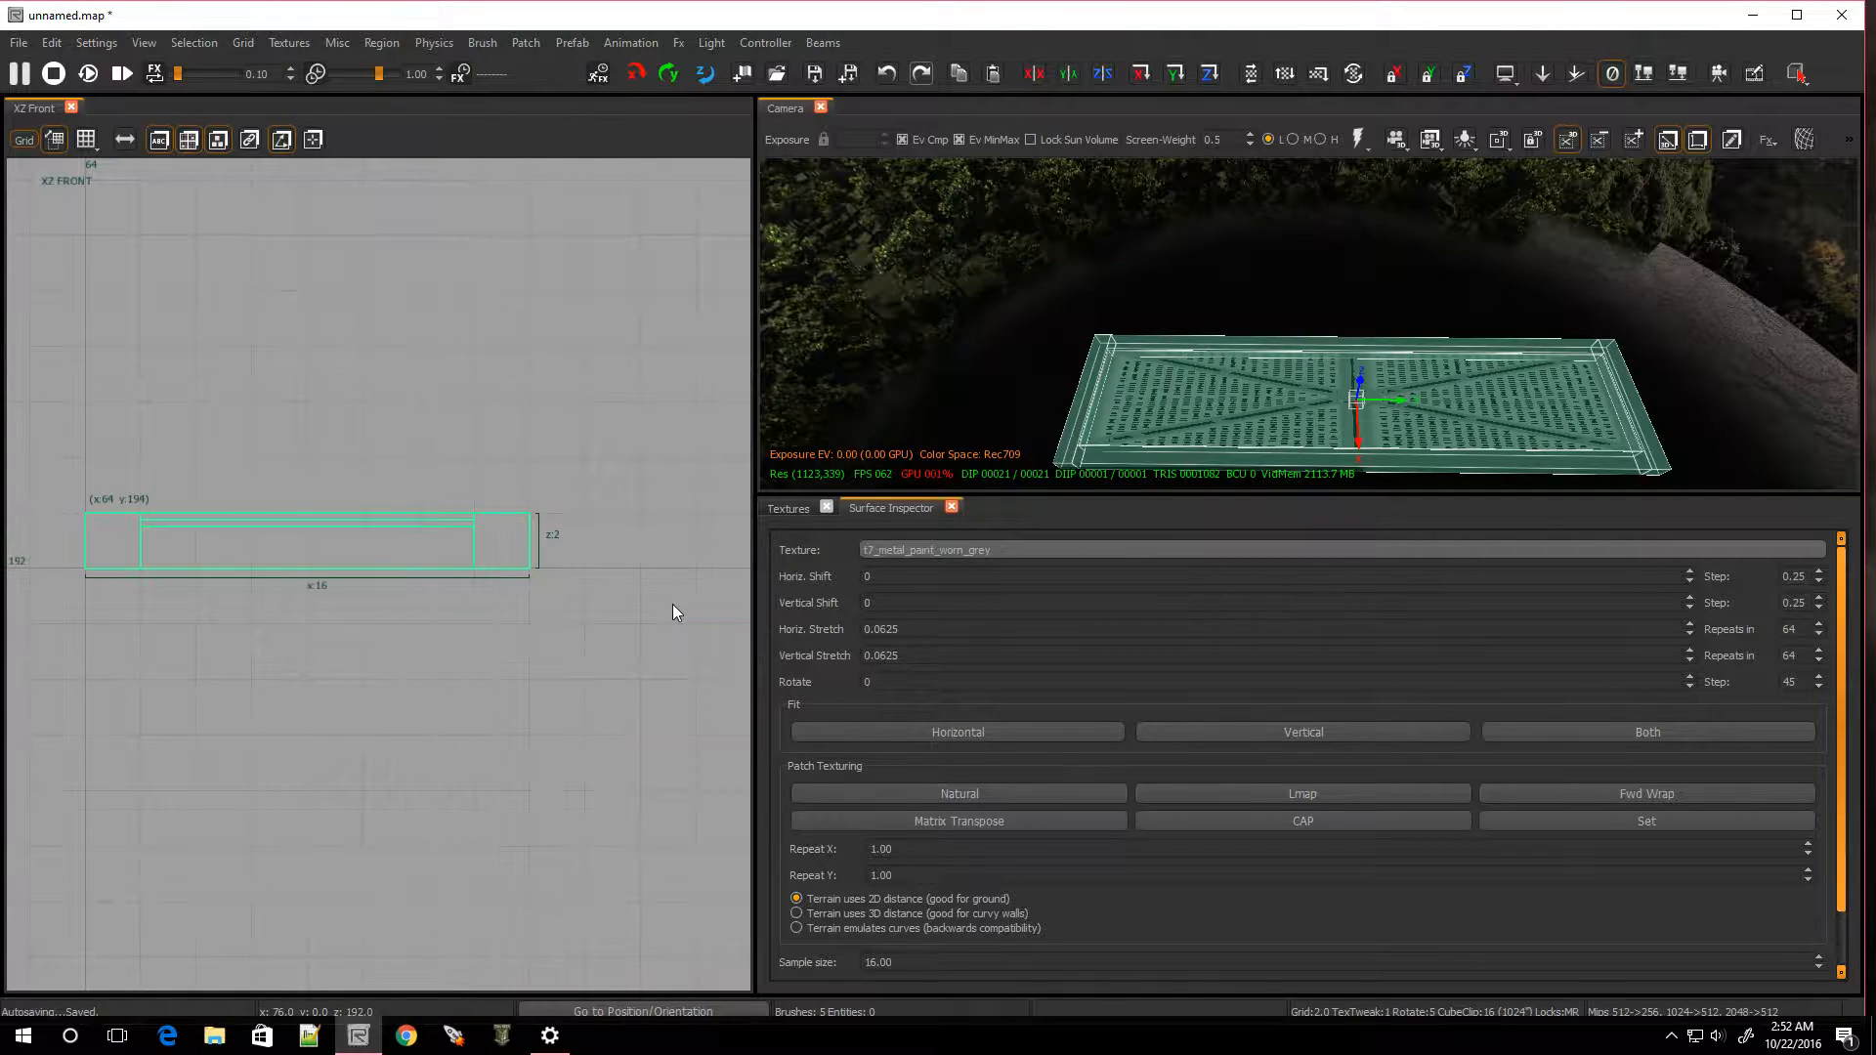
{"action": "right_click", "coordinate": [1064, 391]}
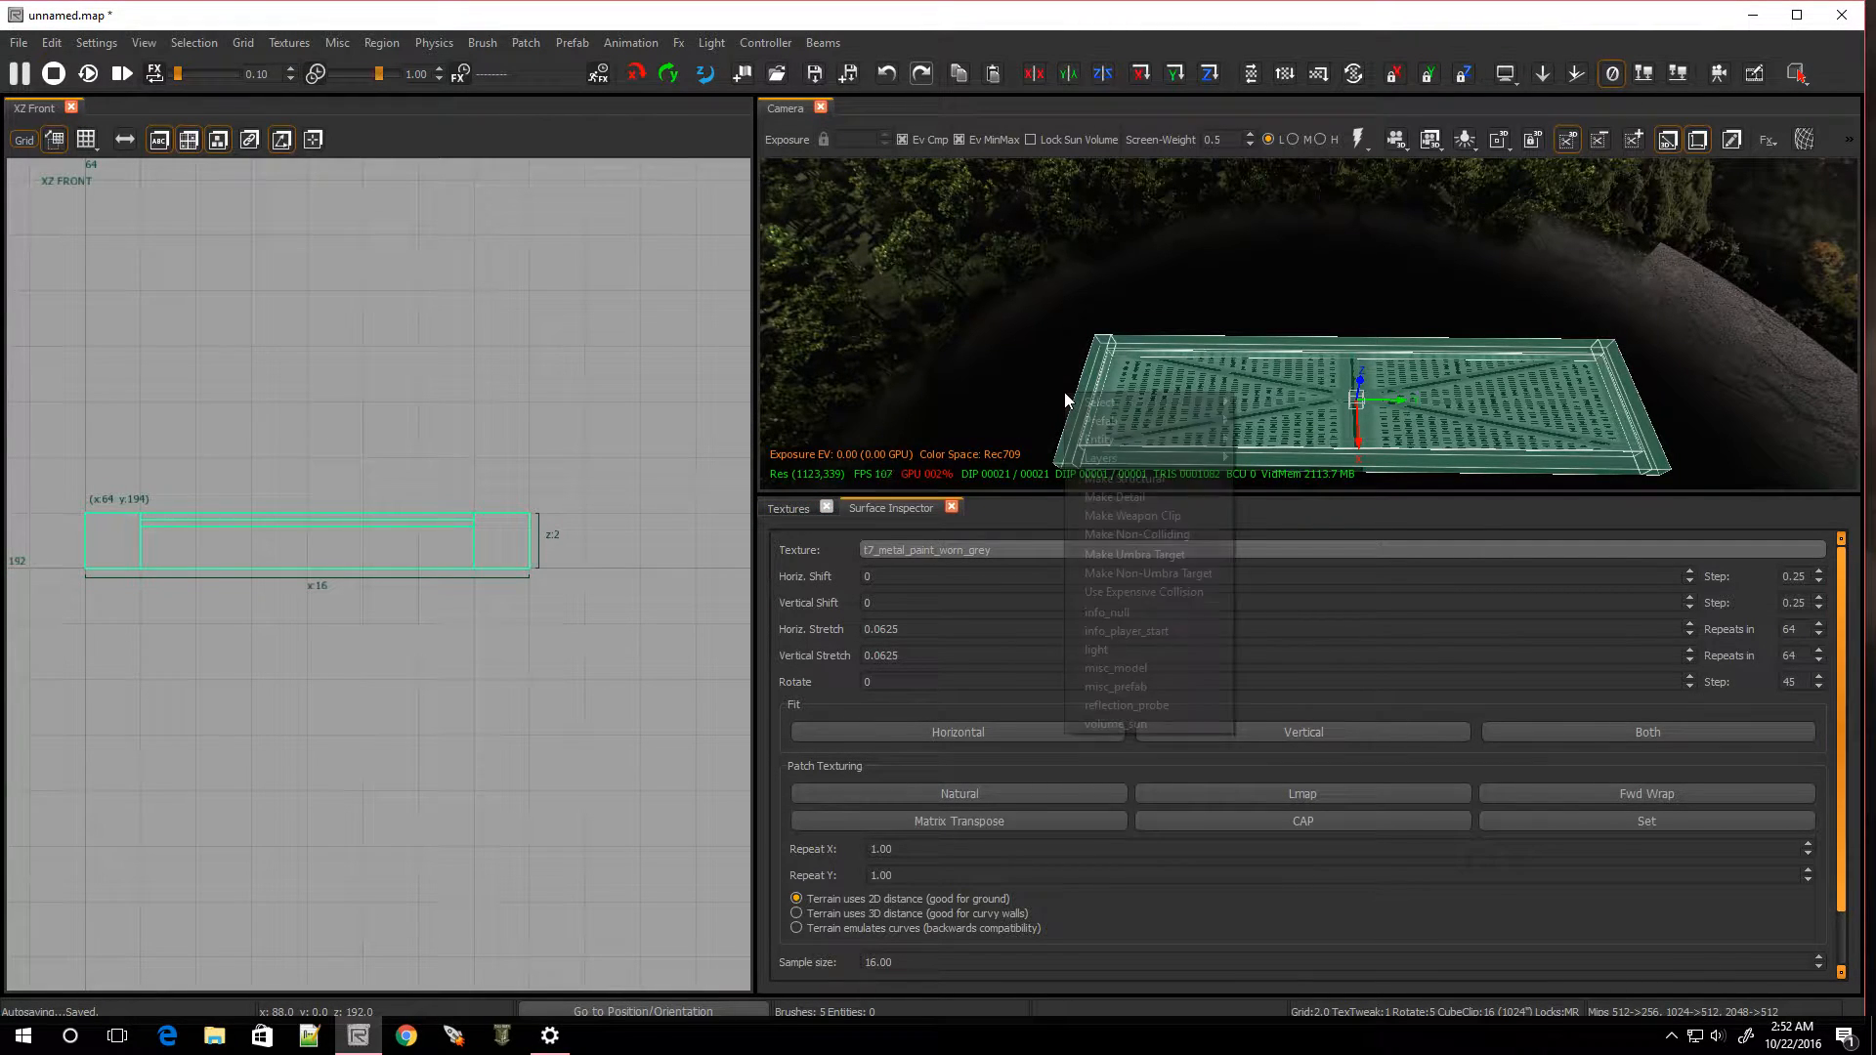
{"action": "left_click", "coordinate": [993, 344]}
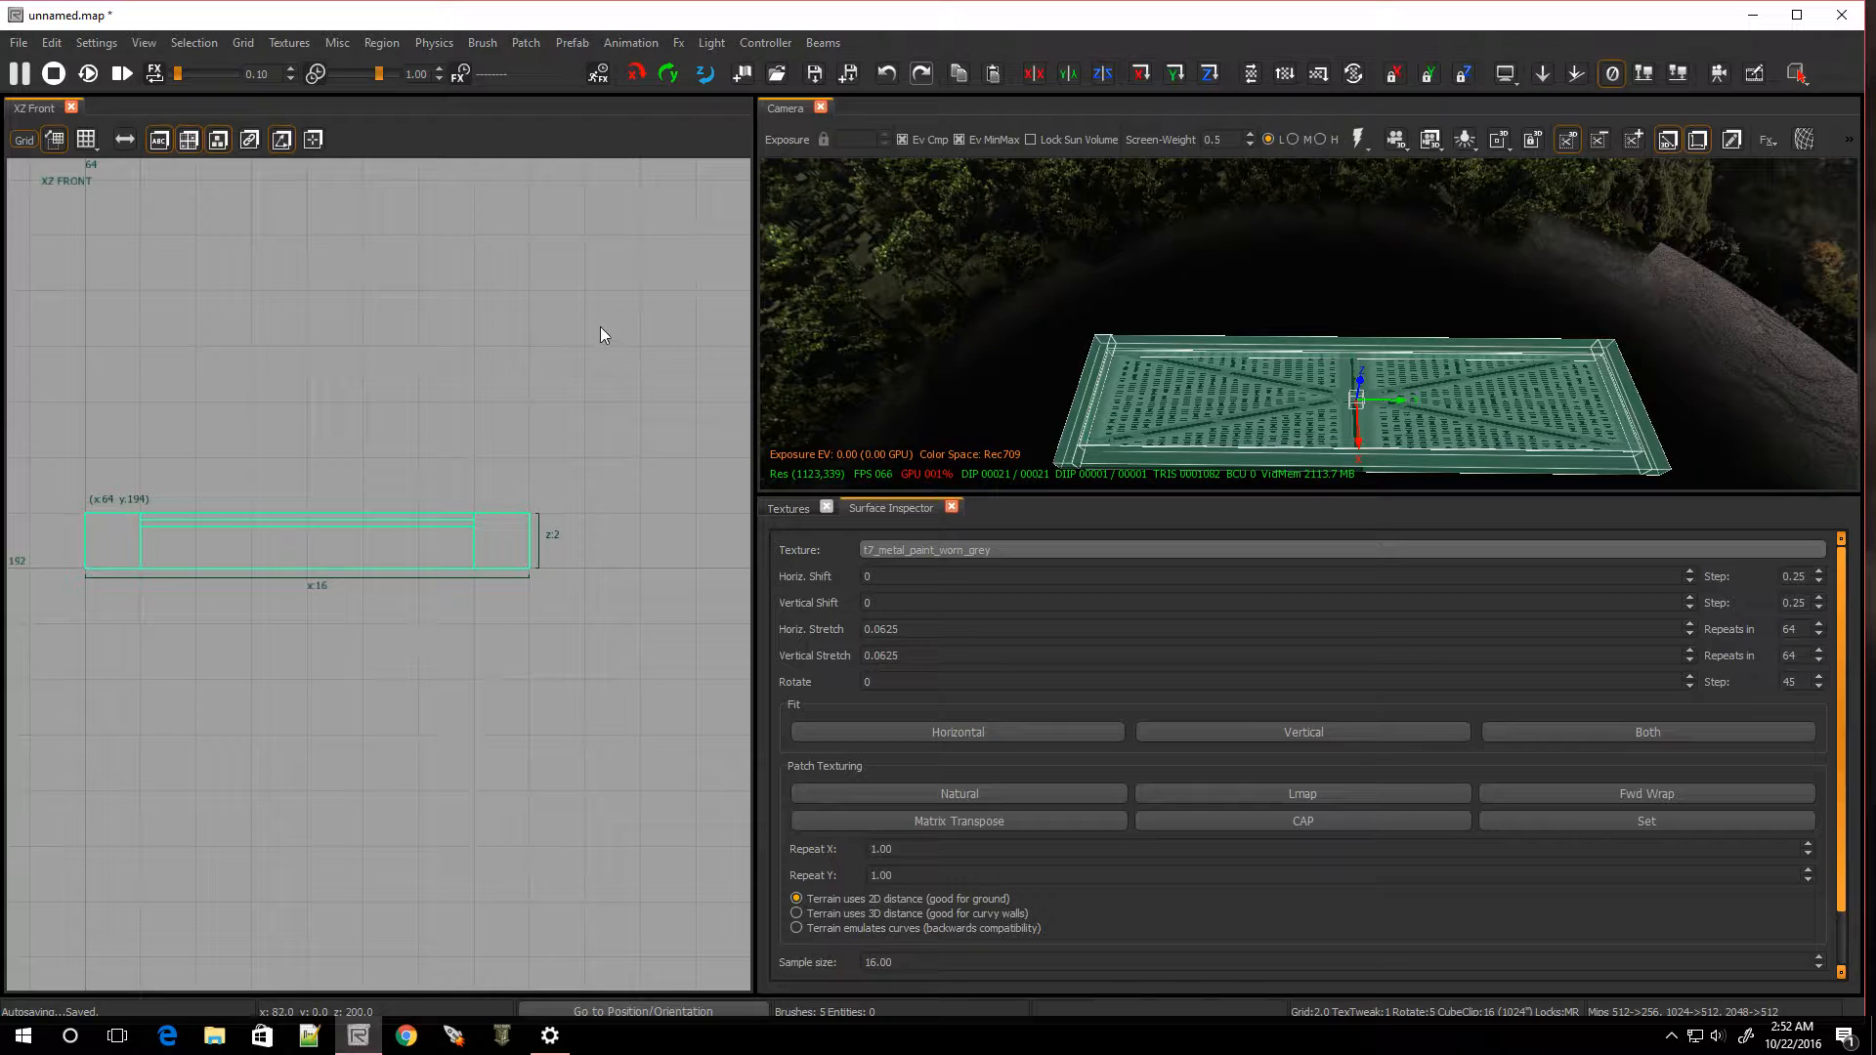
{"action": "left_click", "coordinate": [575, 43]}
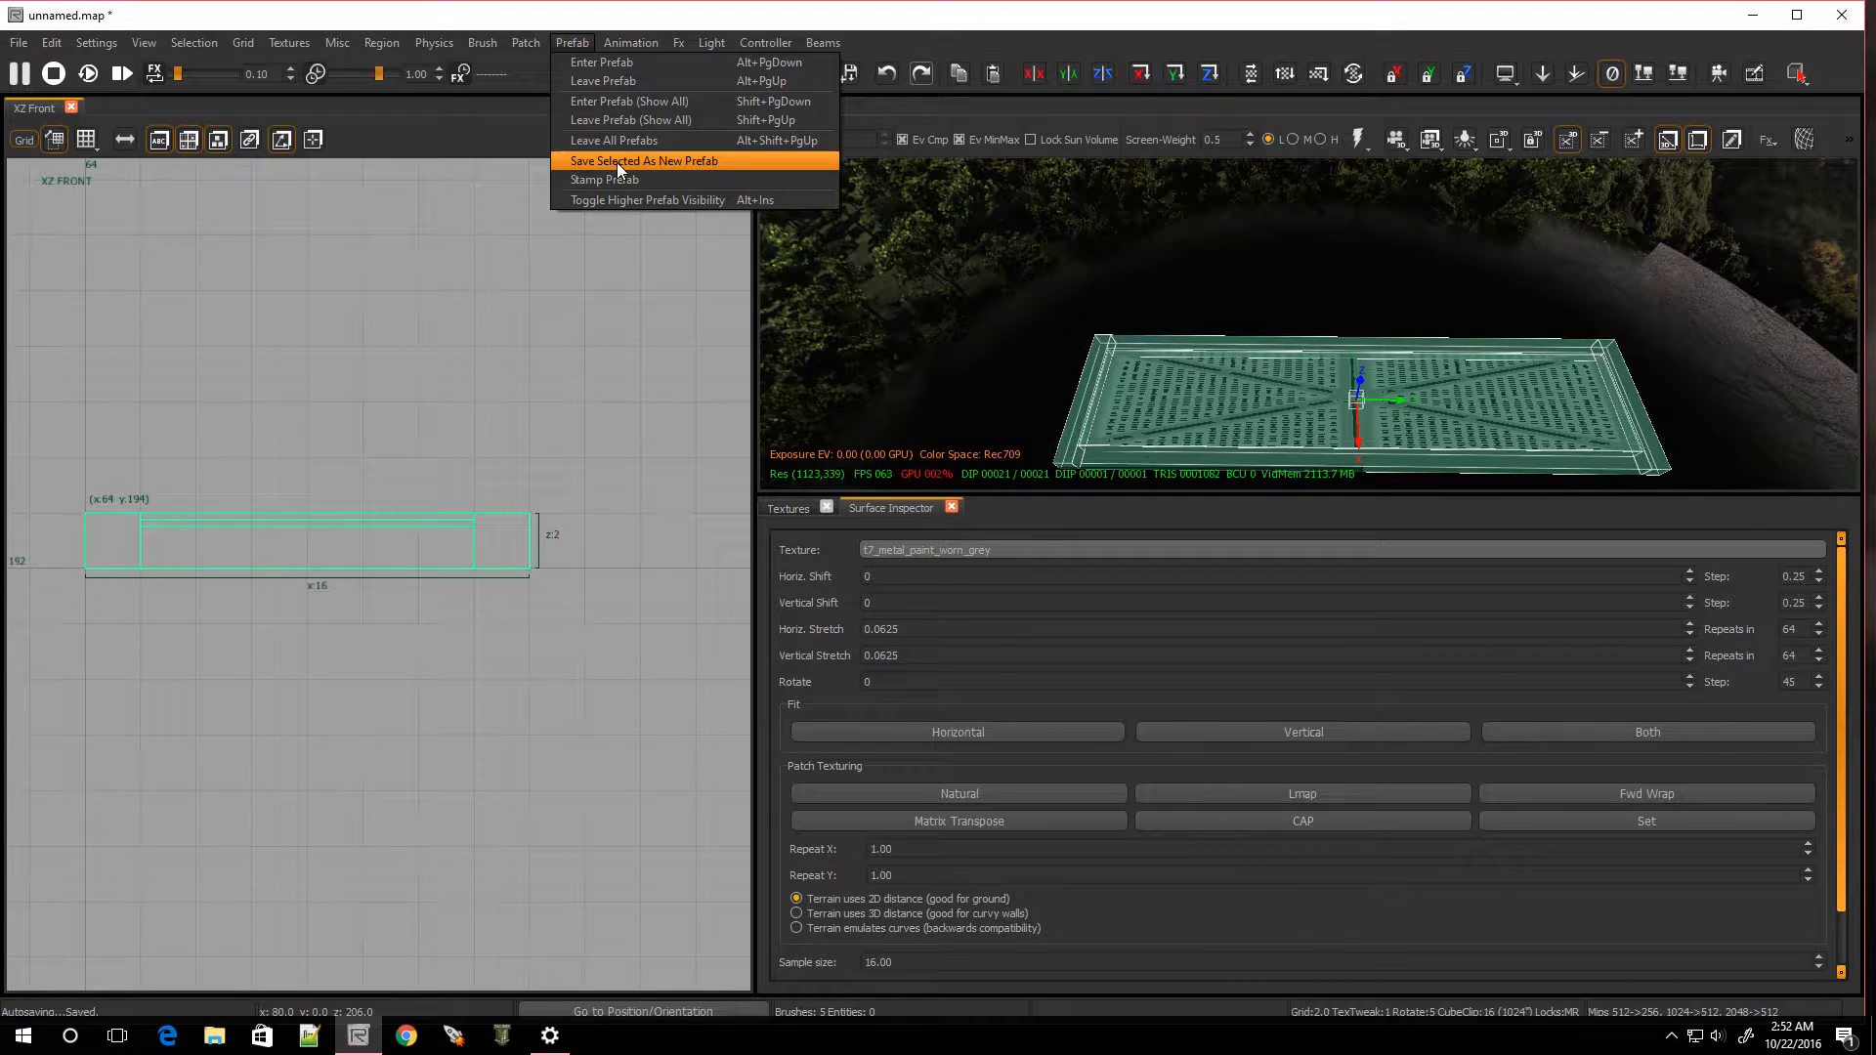
{"action": "left_click", "coordinate": [18, 43]}
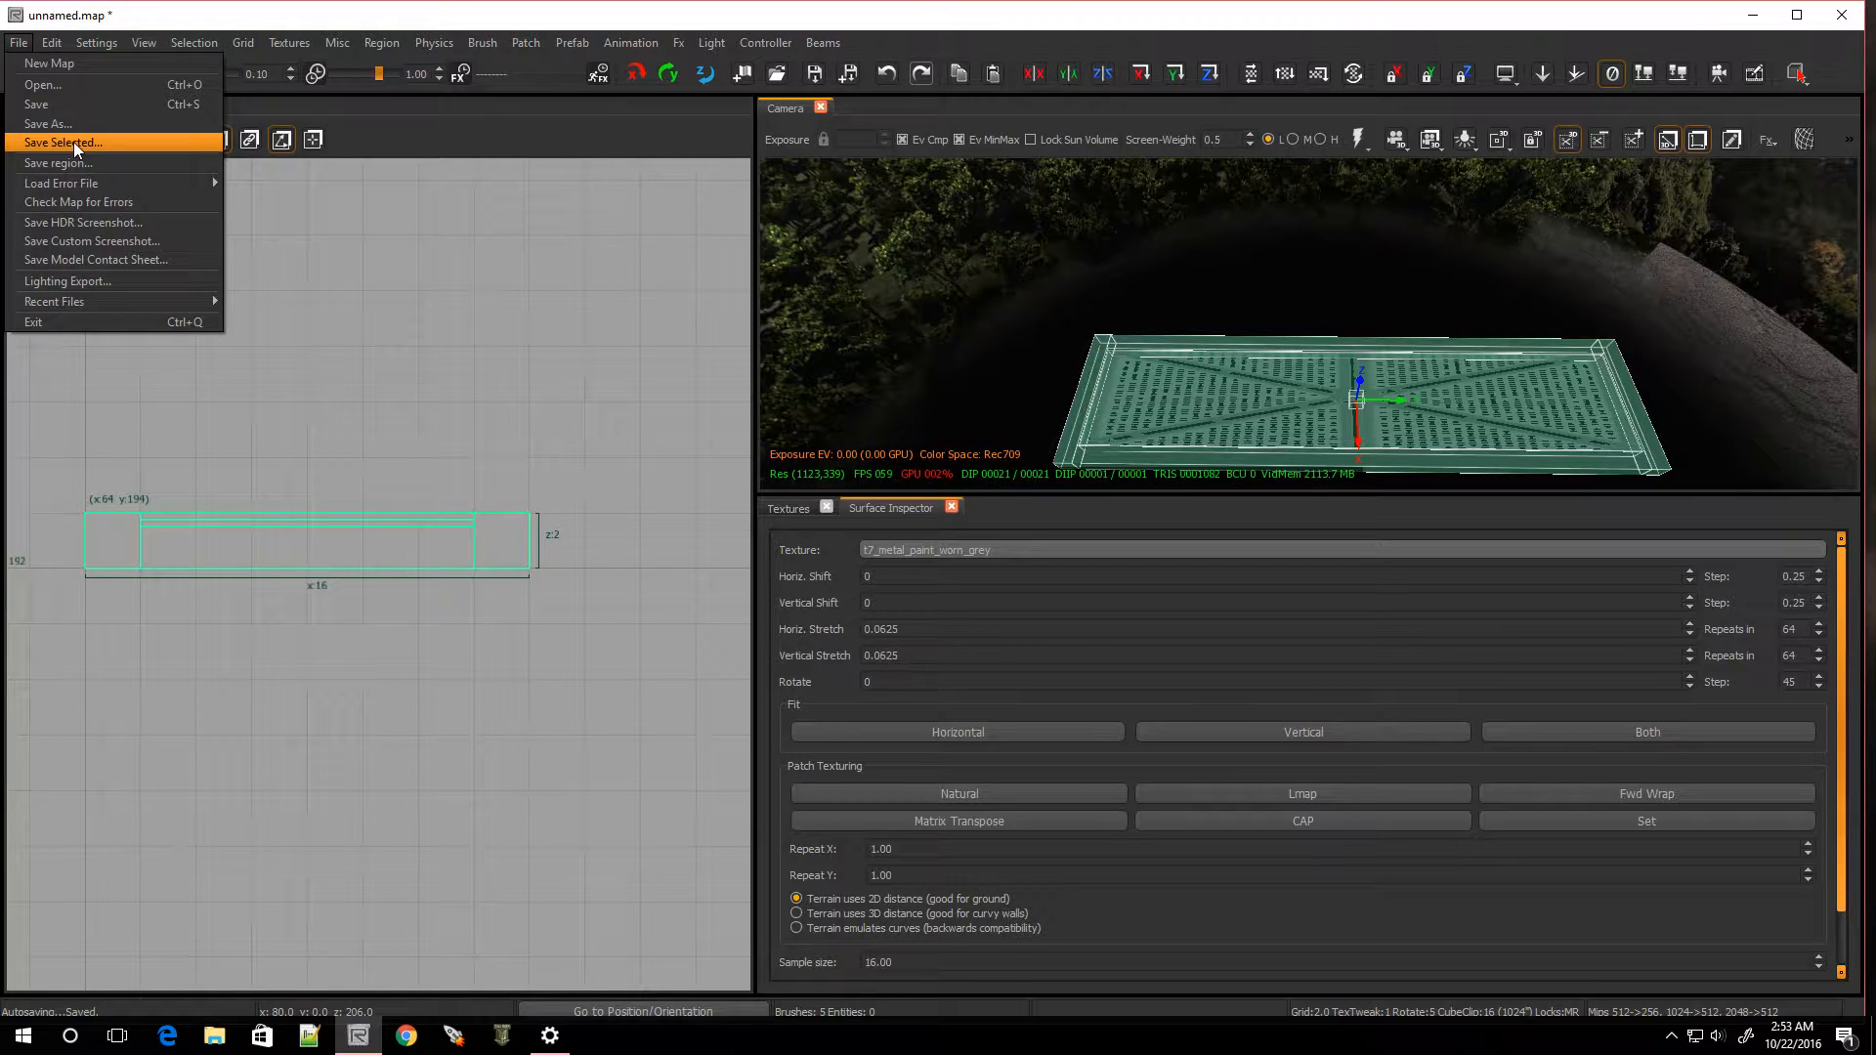
{"action": "left_click", "coordinate": [449, 387]}
{"action": "right_click_drag", "start_coordinate": [449, 386], "coordinate": [477, 427]}
Save the selected panel brushes as a new prefab named step in the _prefabs\zm\zm_core folder
{"action": "left_click", "coordinate": [526, 42]}
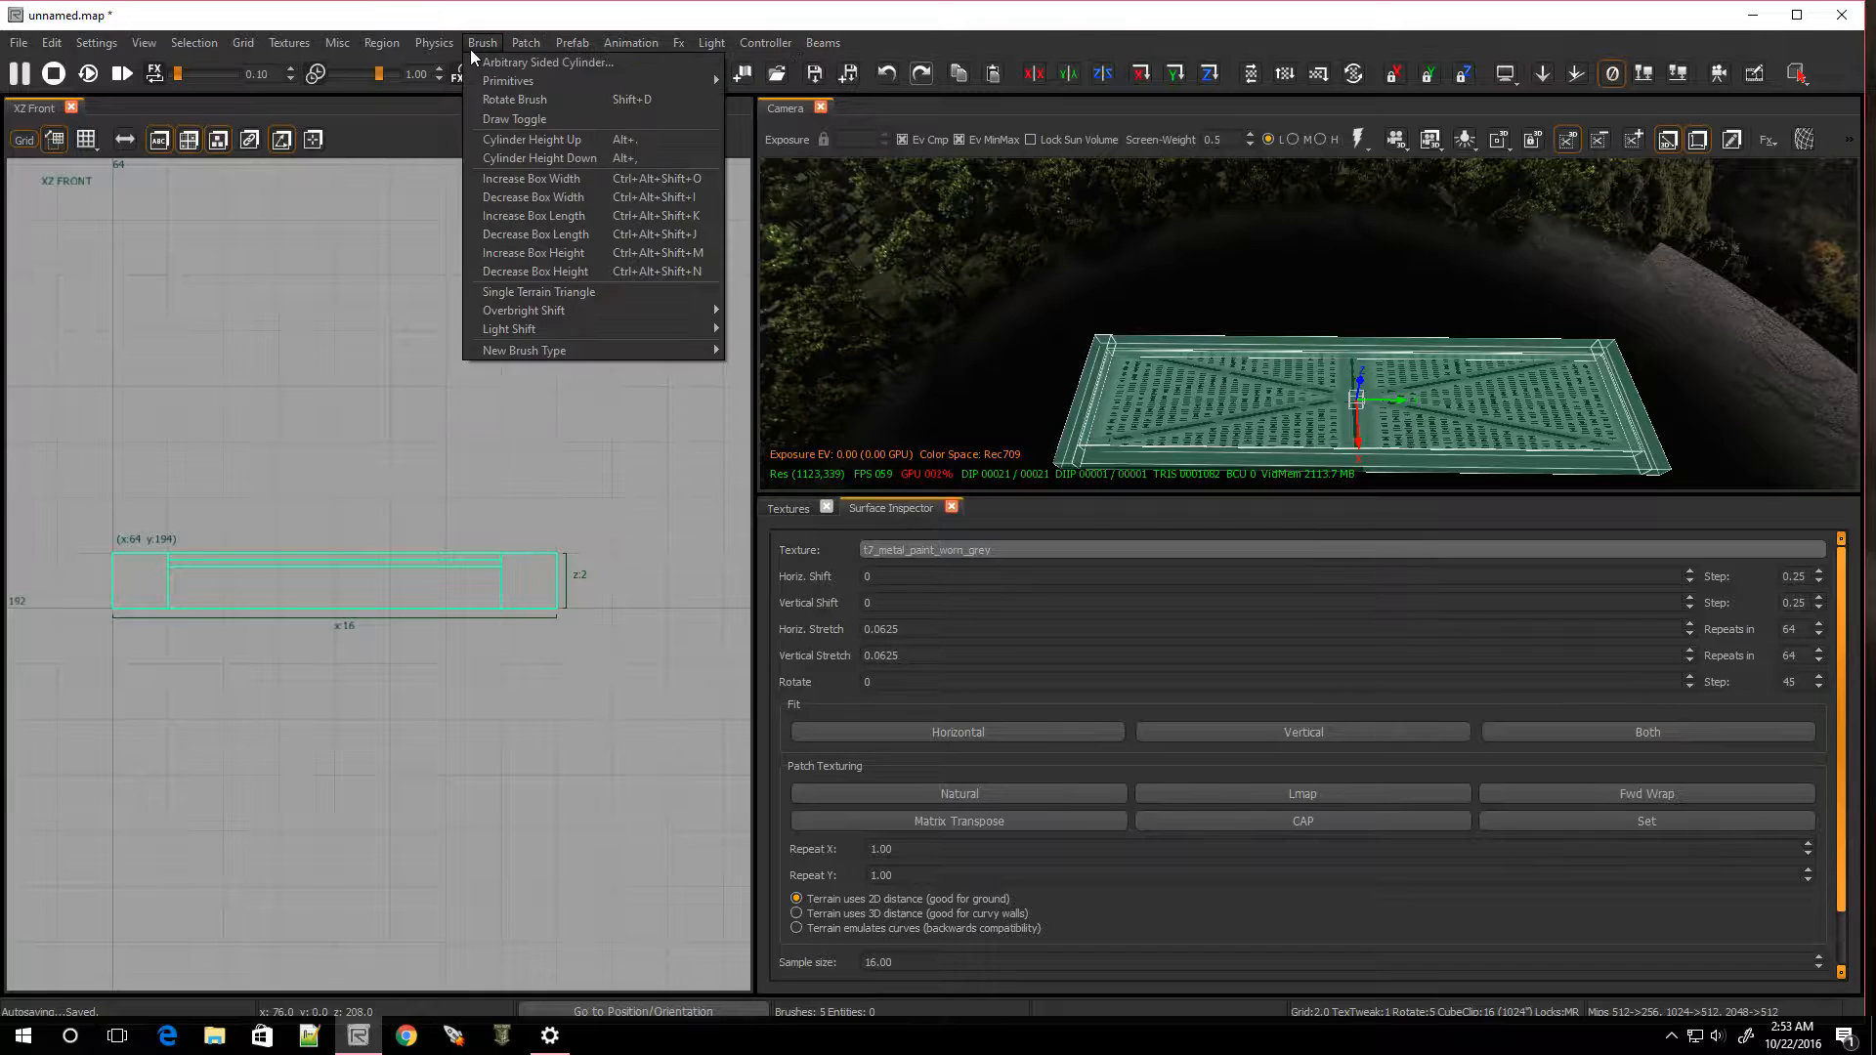
{"action": "mouse_move", "coordinate": [572, 42]}
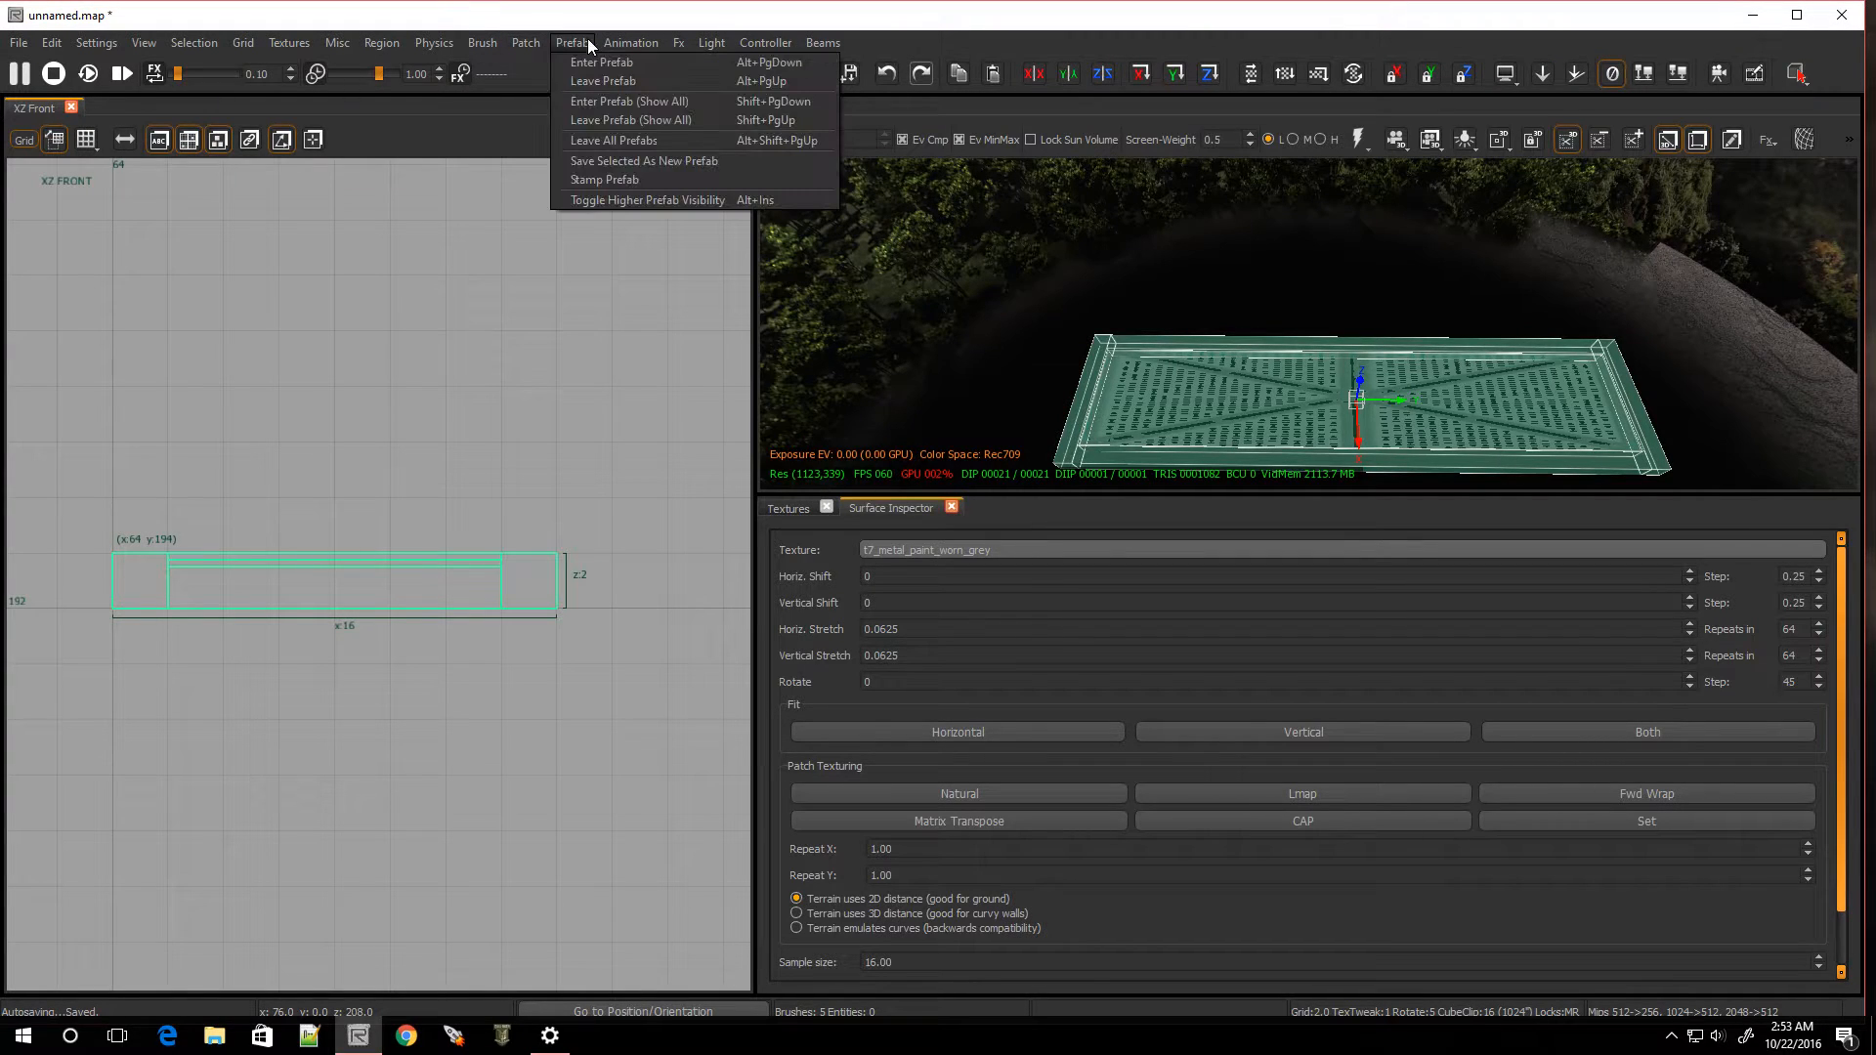
{"action": "left_click", "coordinate": [626, 162]}
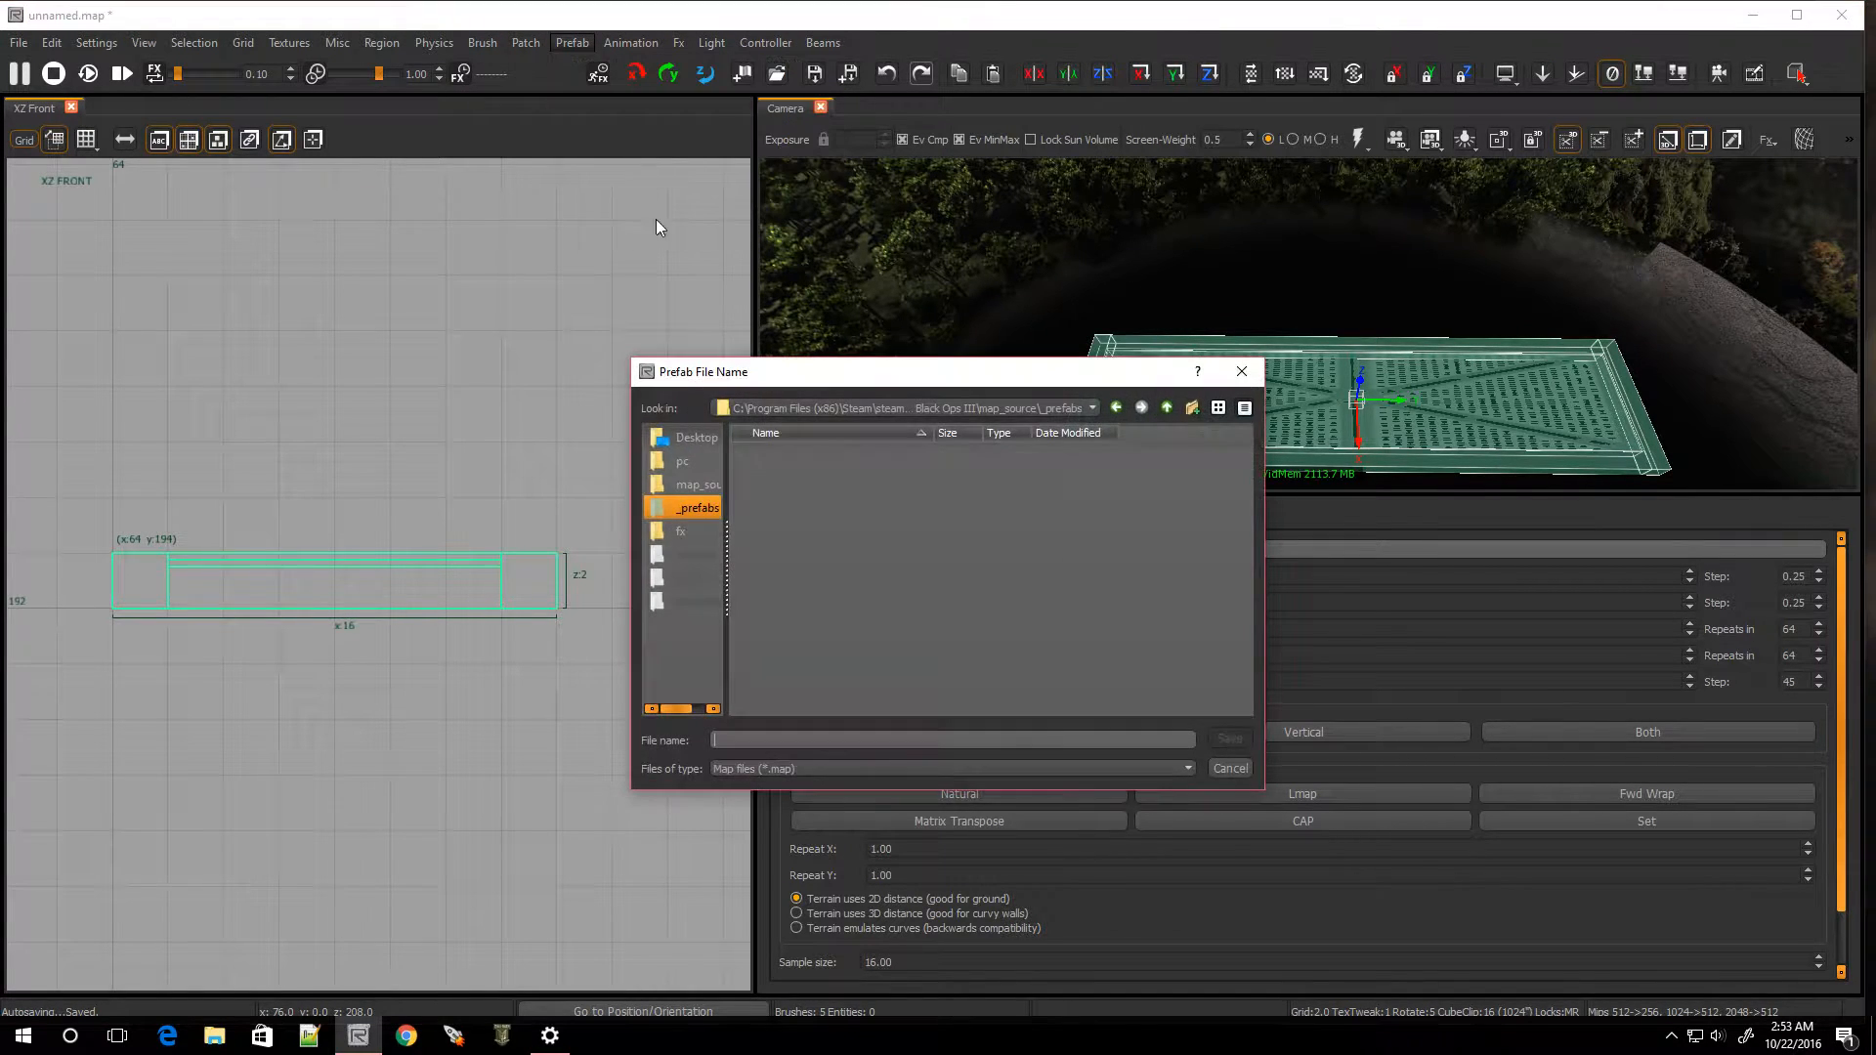
{"action": "double_click", "coordinate": [763, 545]}
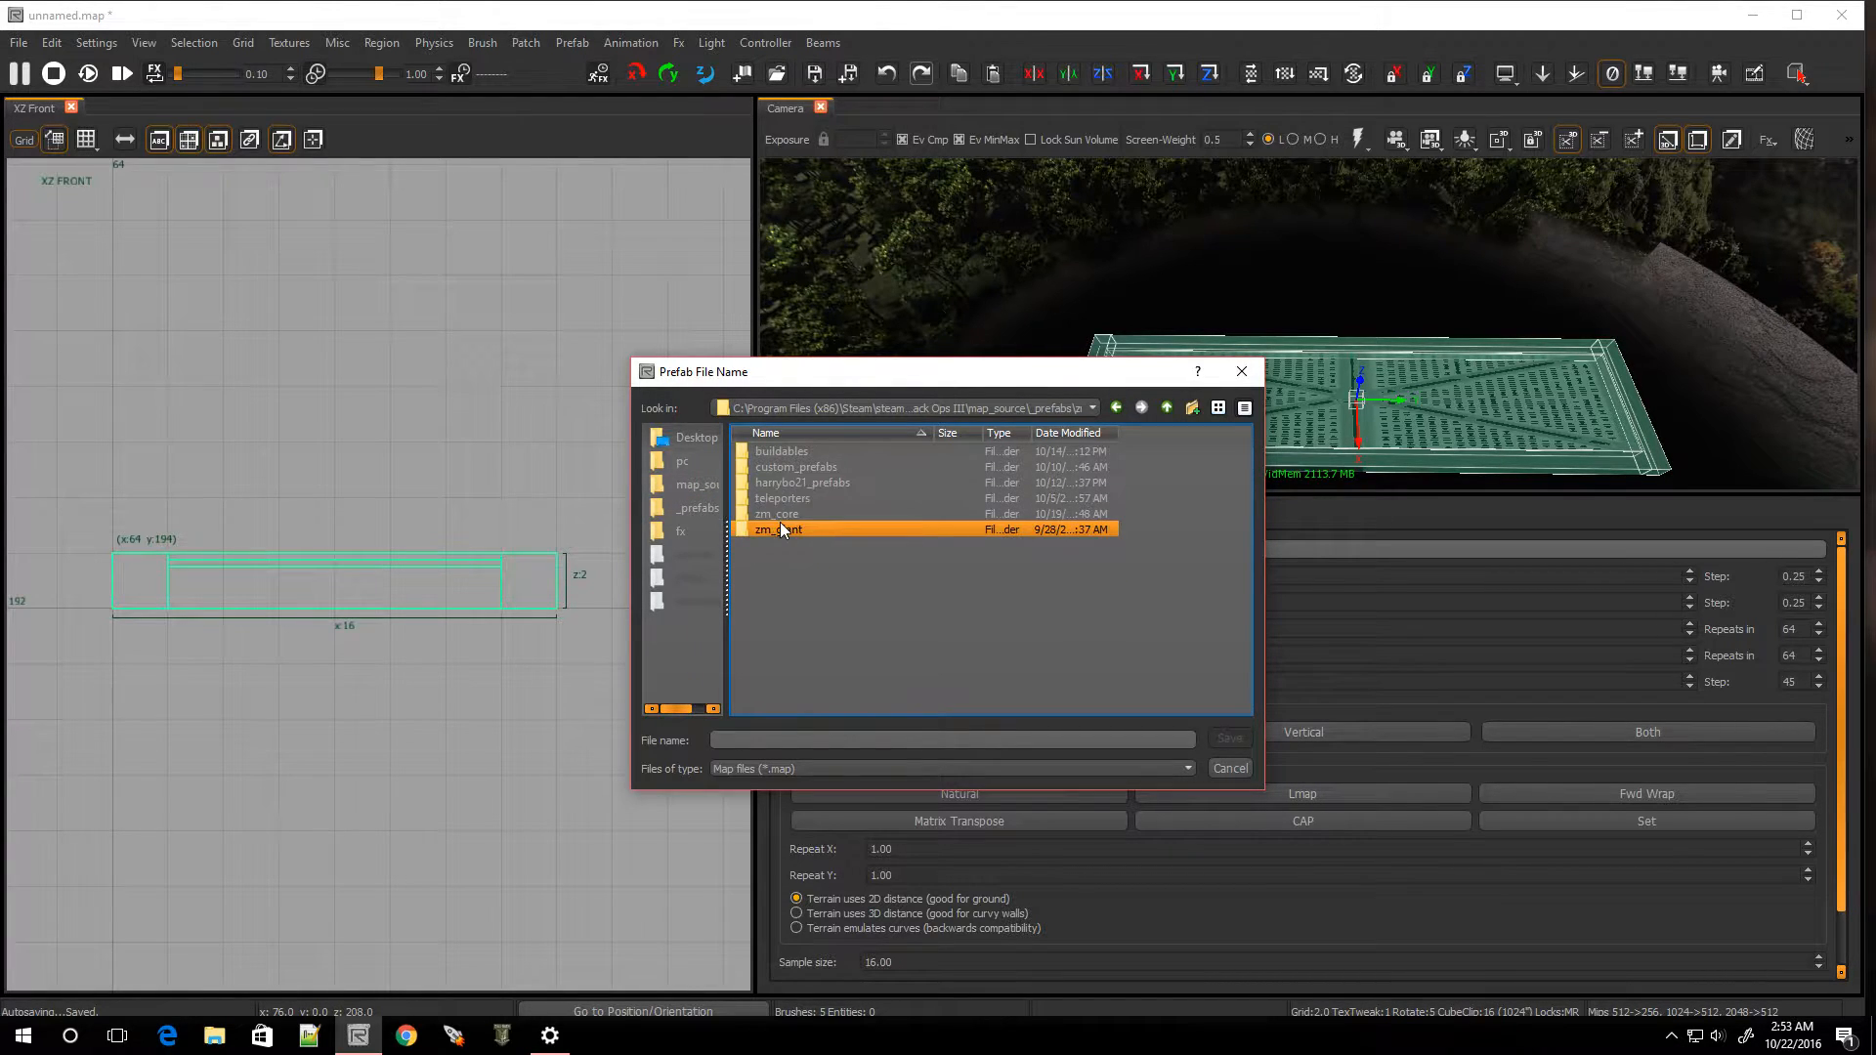
{"action": "left_click", "coordinate": [774, 516]}
{"action": "double_click", "coordinate": [774, 516]}
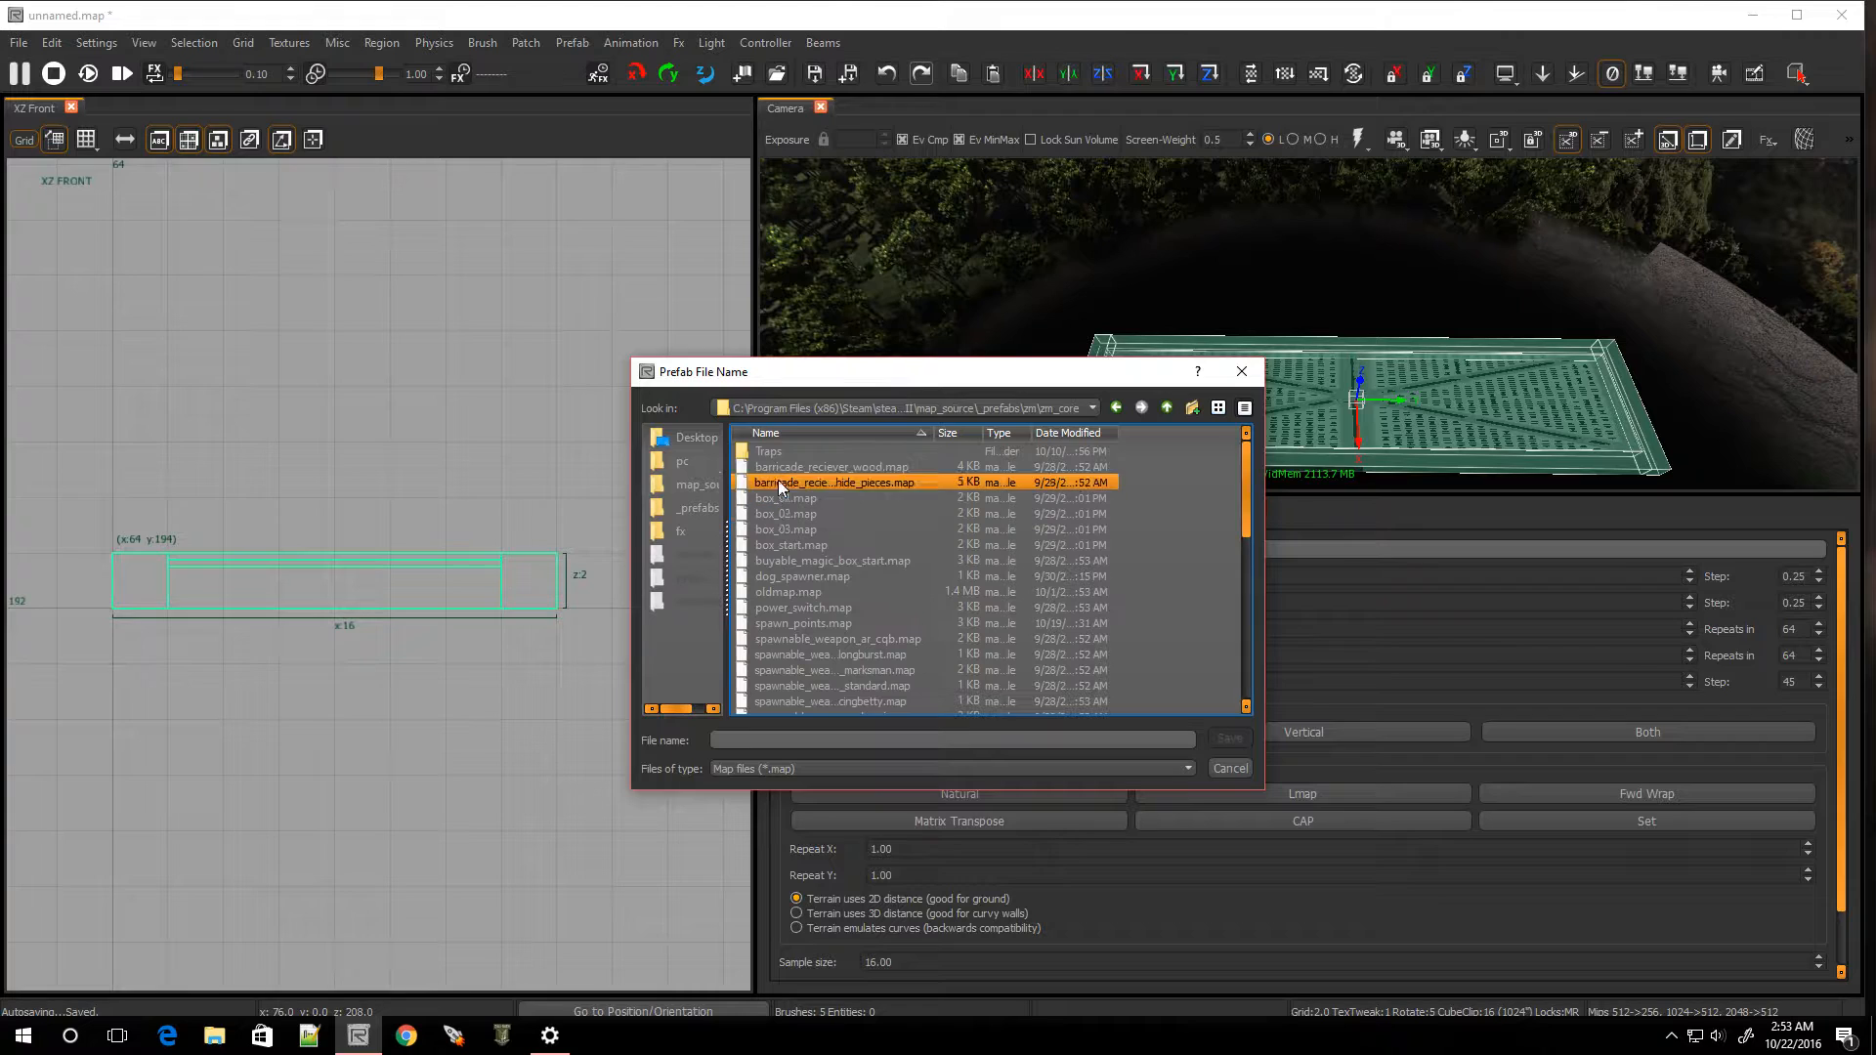
{"action": "scroll", "coordinate": [827, 570], "scroll_direction": "down", "scroll_amount": 9}
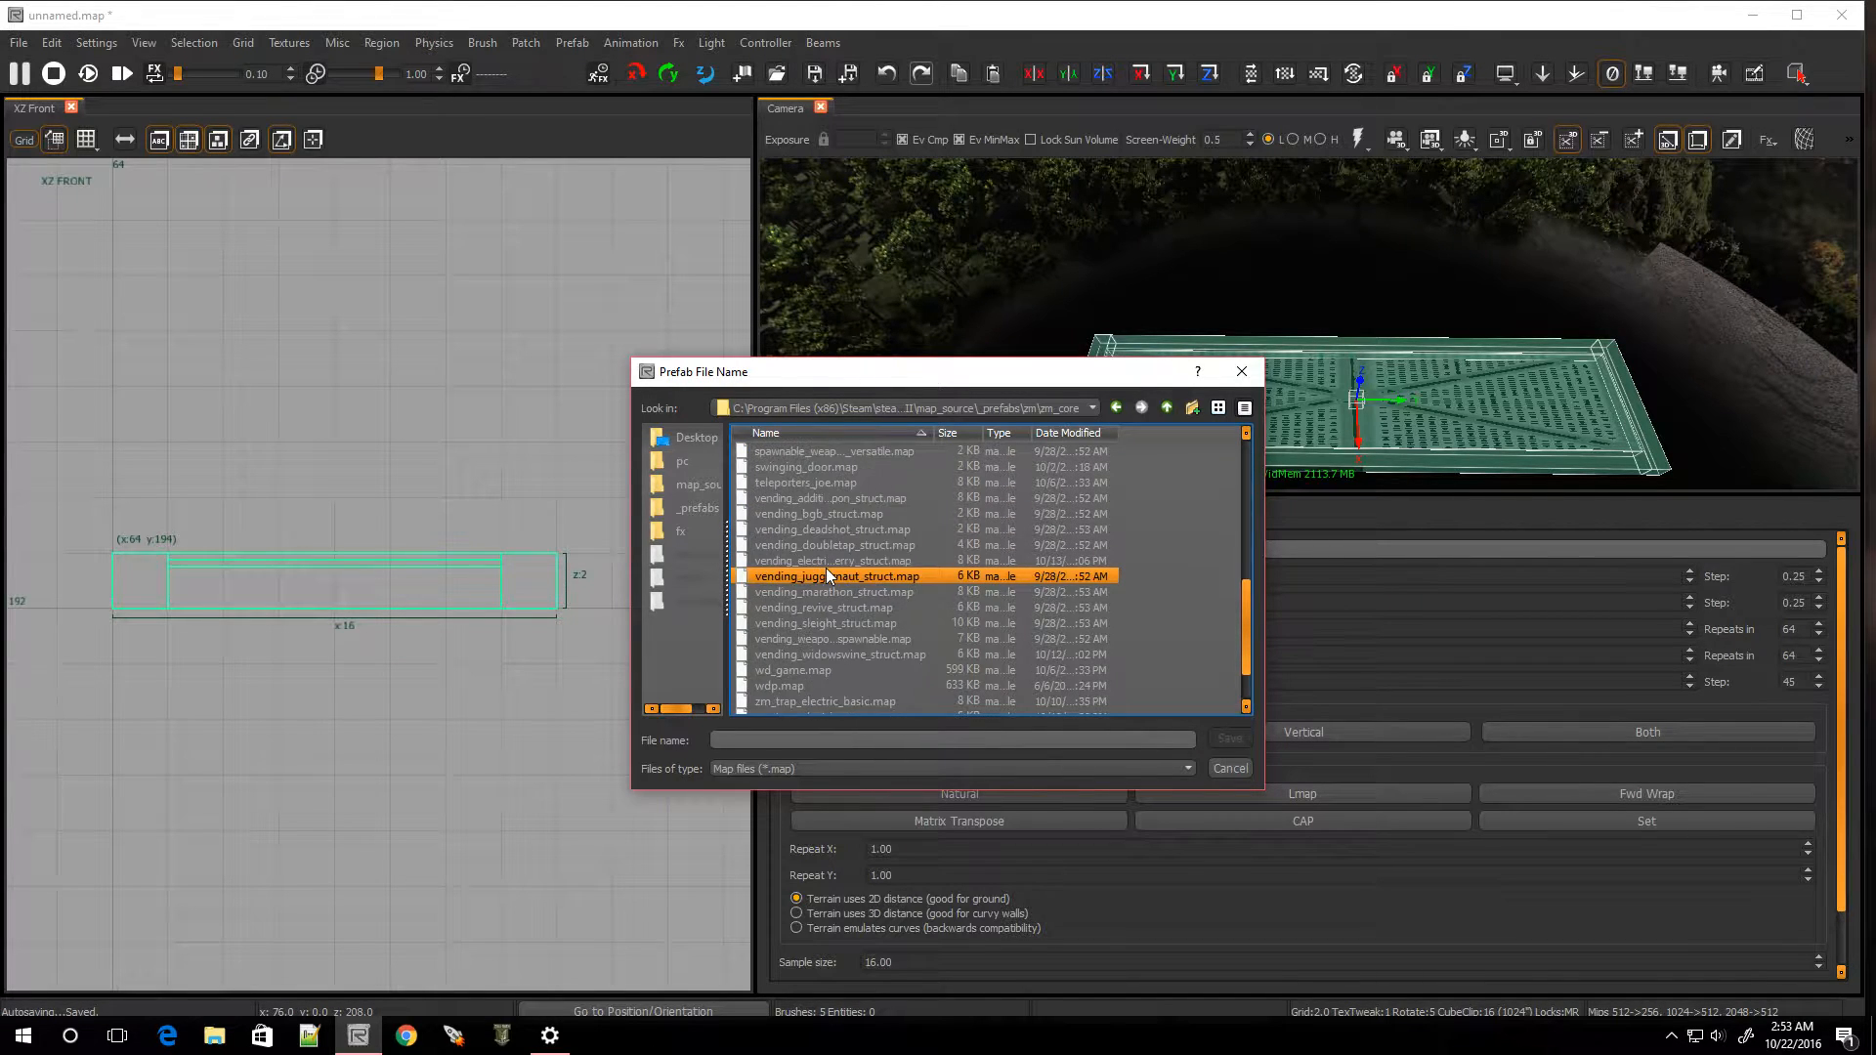
{"action": "scroll", "coordinate": [826, 575], "scroll_direction": "up", "scroll_amount": 10}
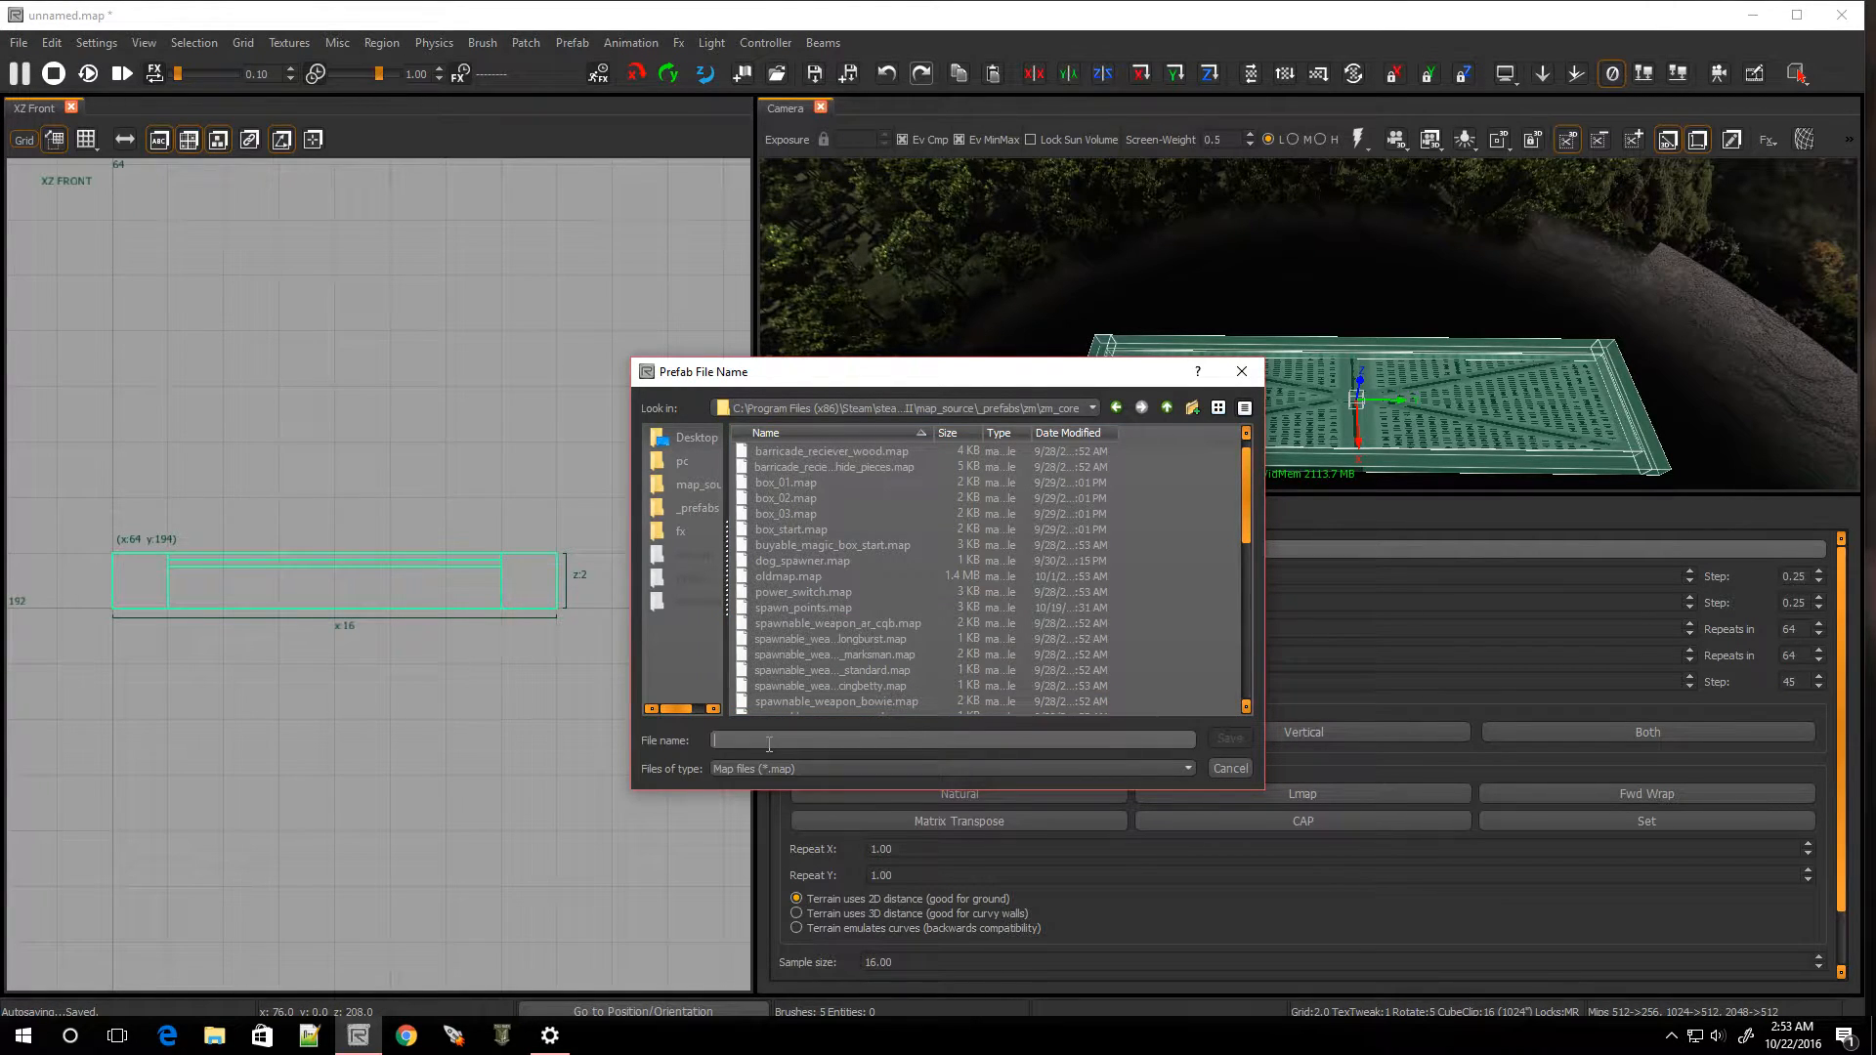
{"action": "type", "text": "step"}
{"action": "key", "text": "Return"}
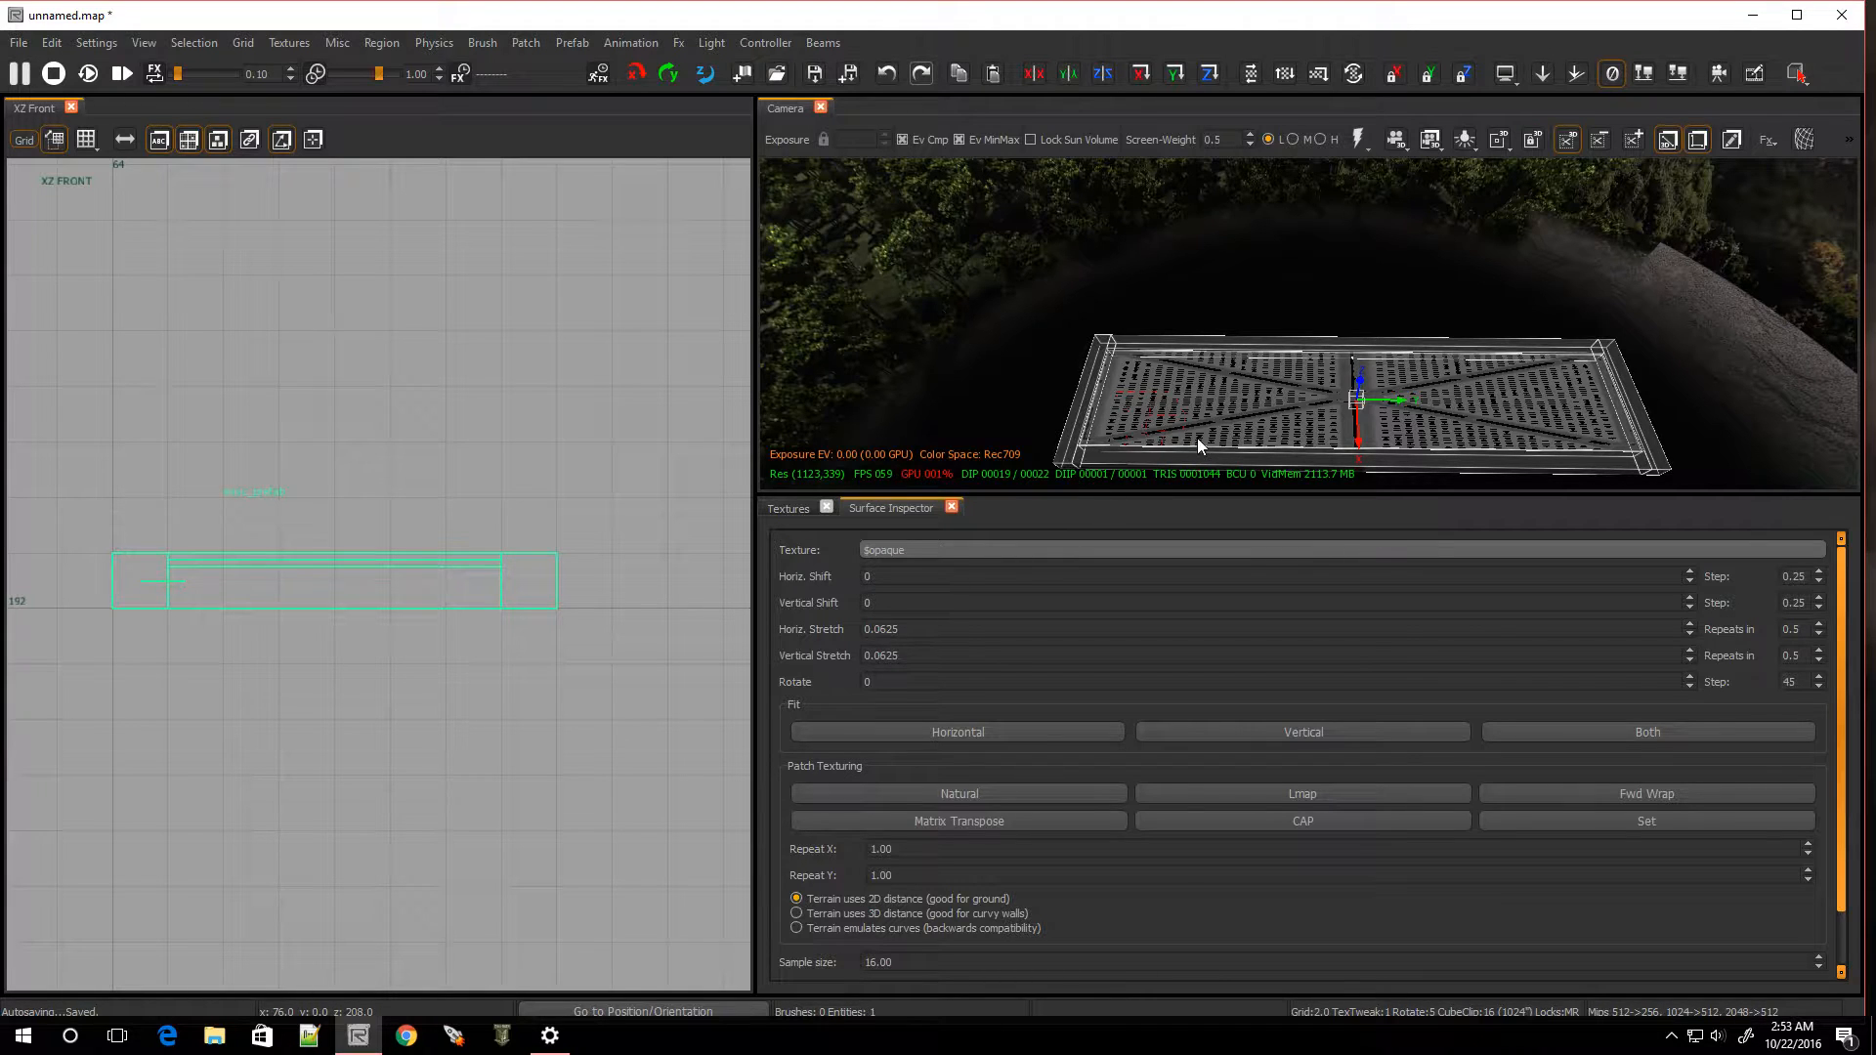
Show the texture browser and delete the selected step prefab from the map
{"action": "left_click", "coordinate": [797, 512]}
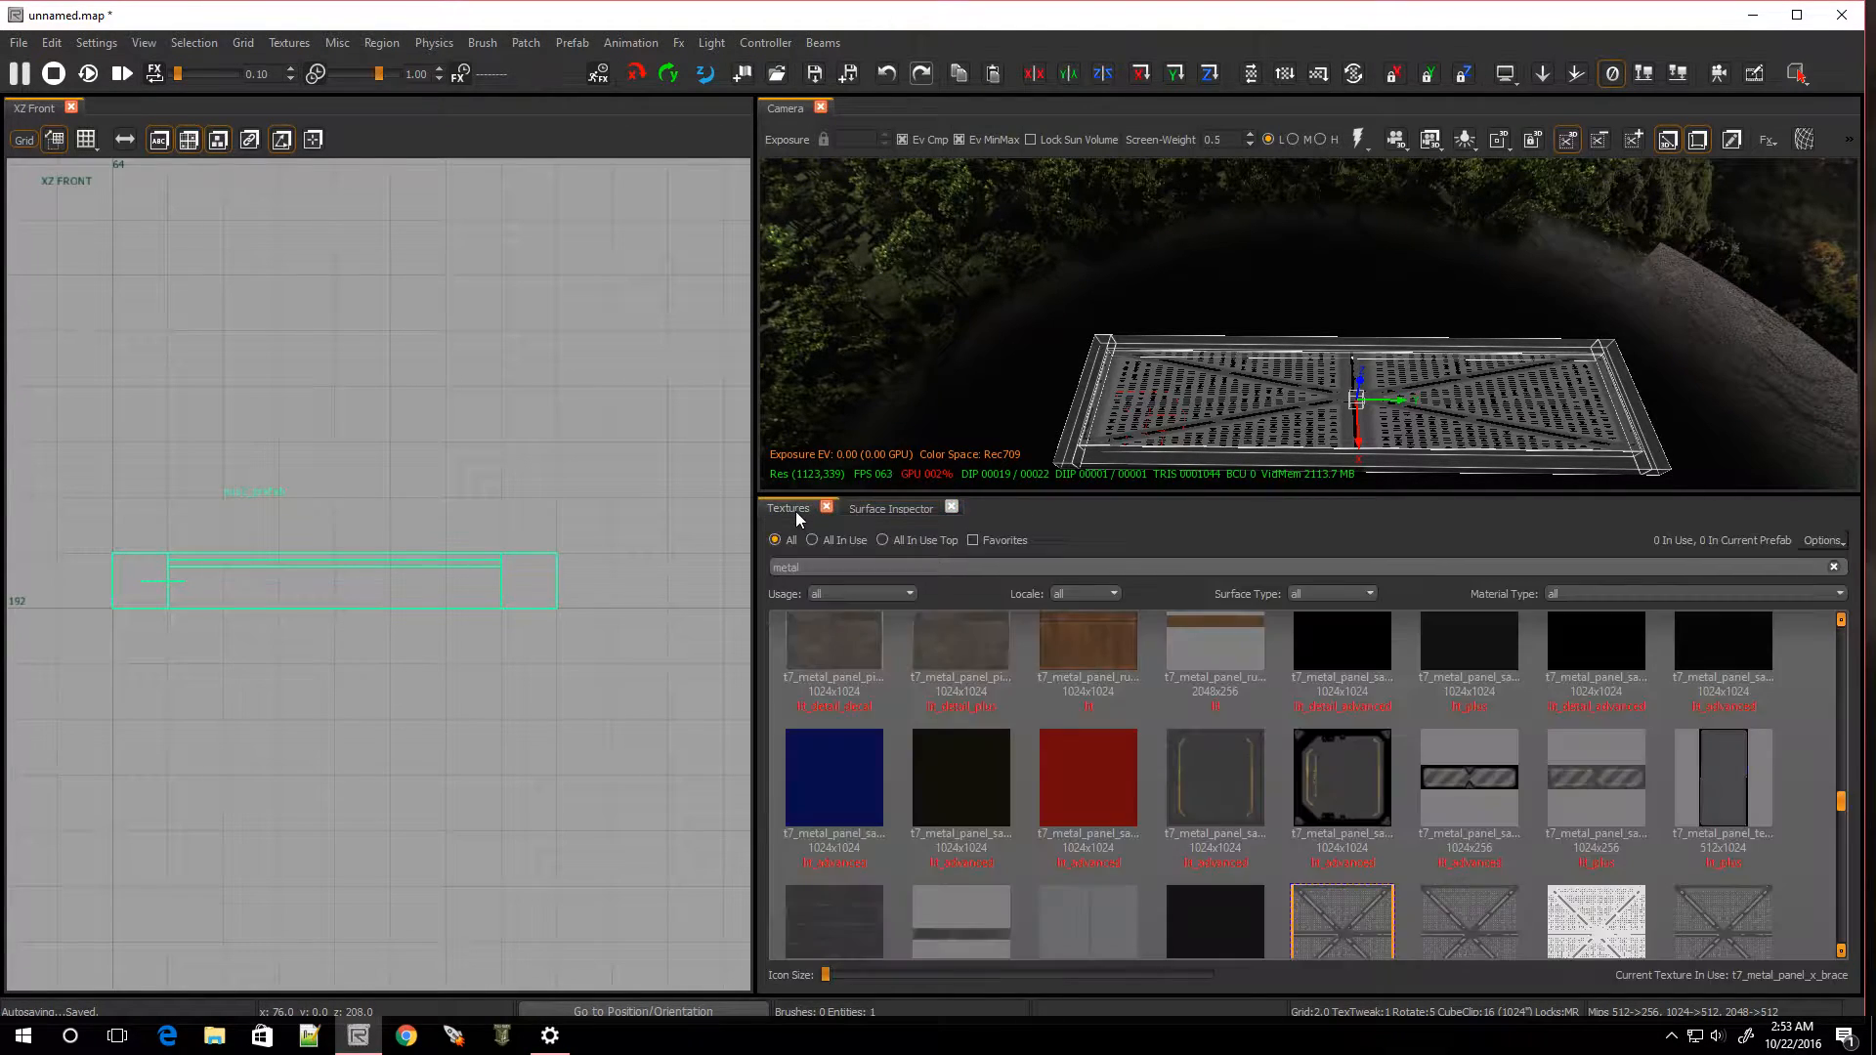
{"action": "right_click", "coordinate": [1322, 922]}
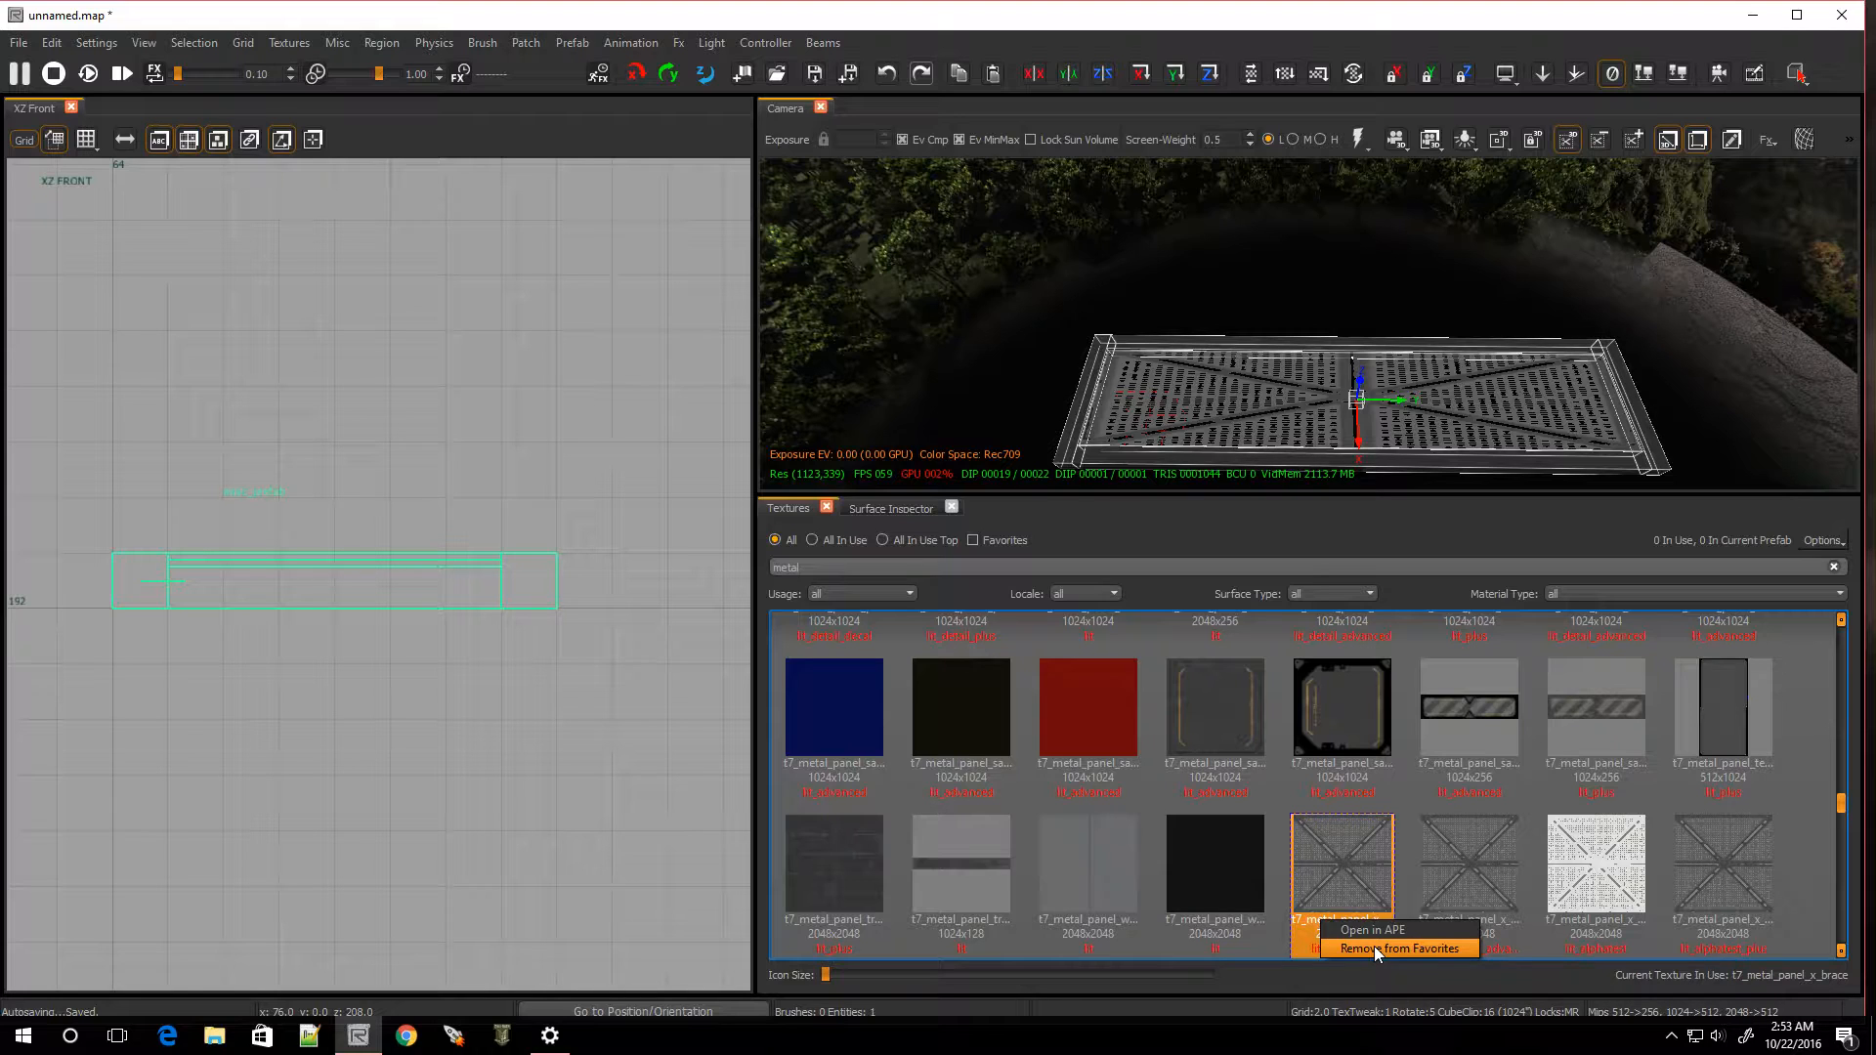
{"action": "left_click", "coordinate": [1192, 389]}
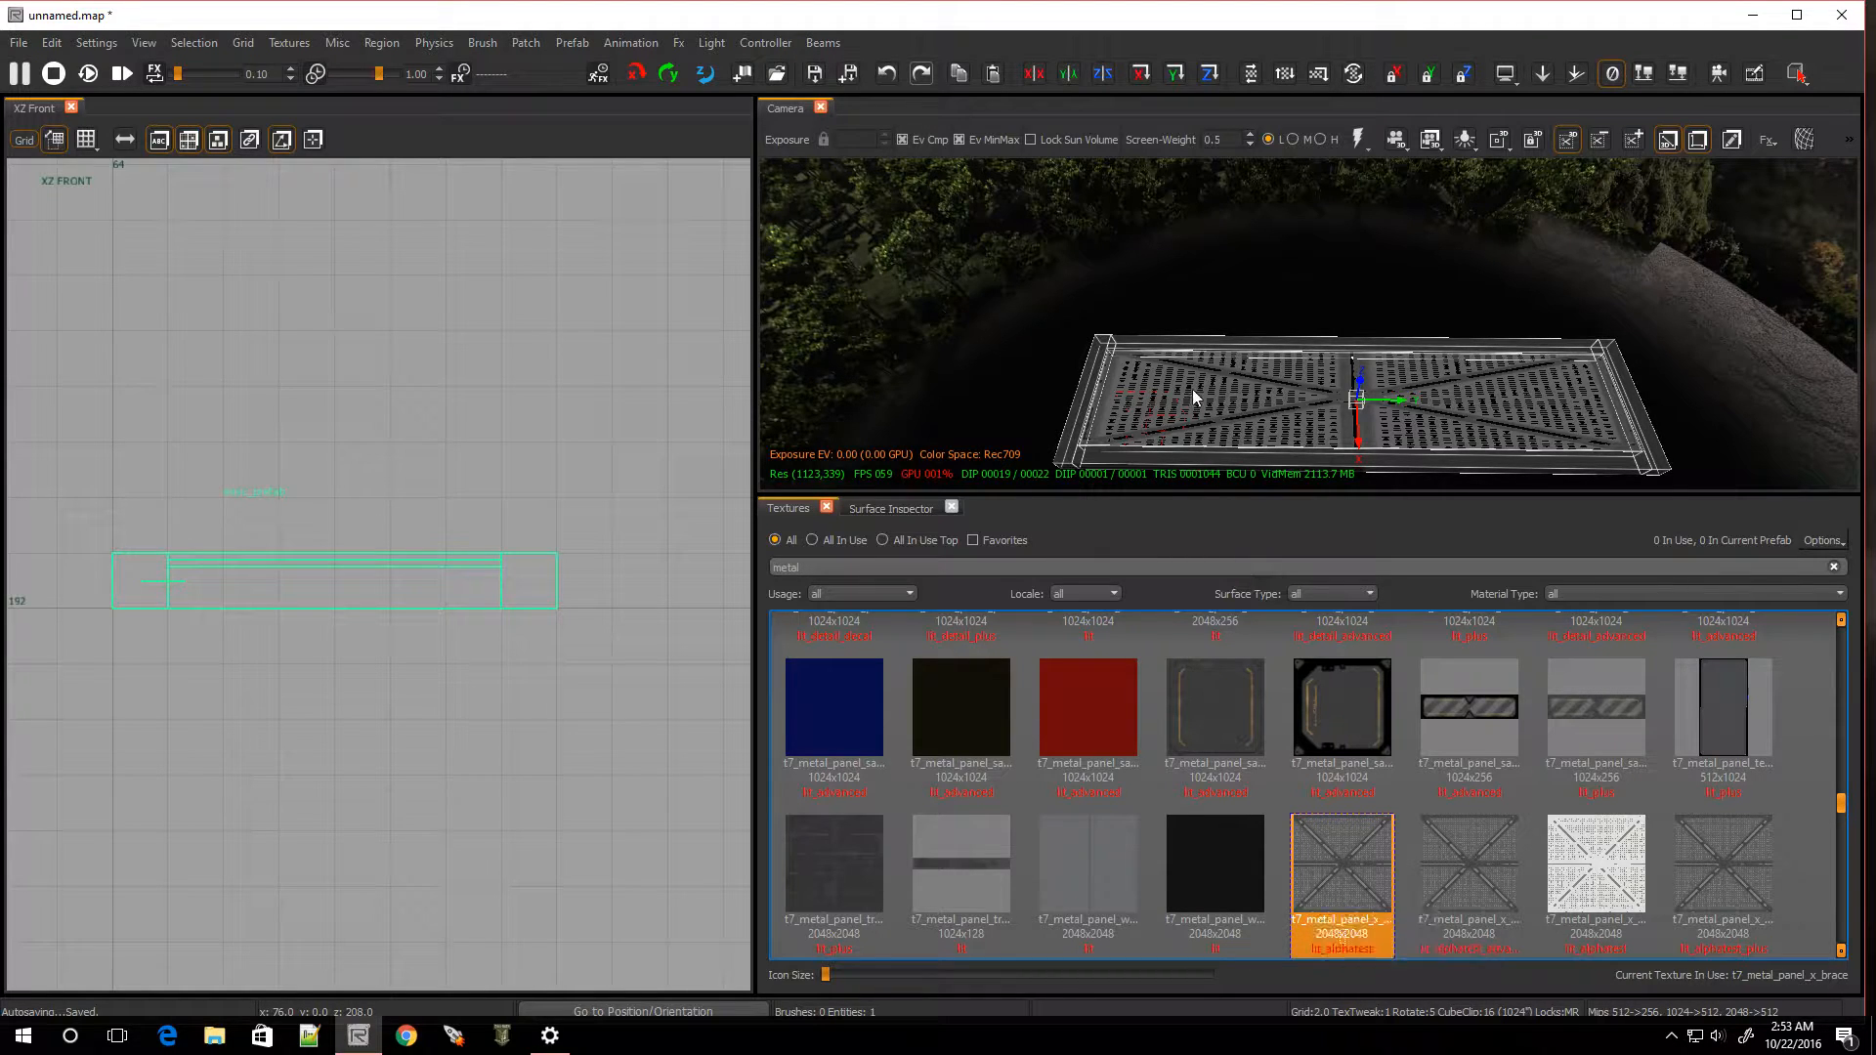
{"action": "key", "text": "Delete"}
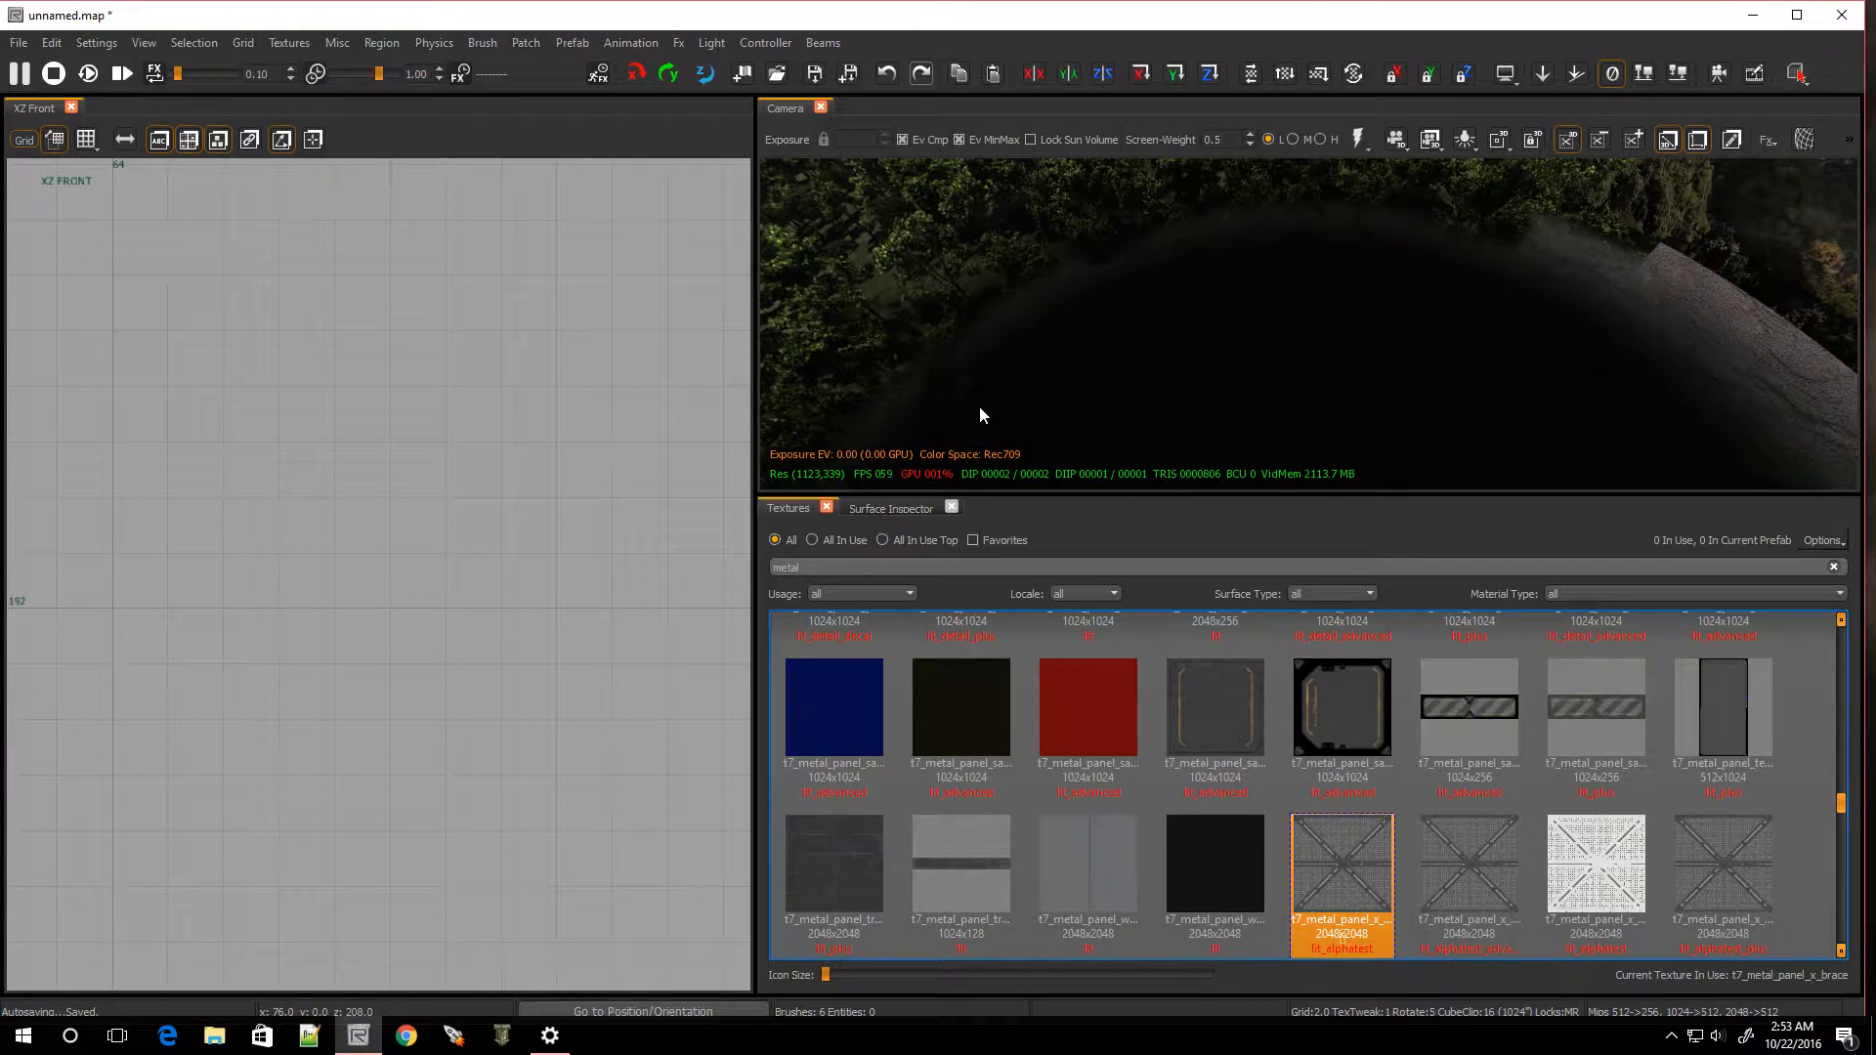
Texture the room's caulk floor with t7_metal_panel_trainstation_roof and deselect it
{"action": "scroll", "coordinate": [979, 407], "scroll_direction": "down", "scroll_amount": 2}
{"action": "right_click_drag", "start_coordinate": [1070, 311], "coordinate": [1082, 488]}
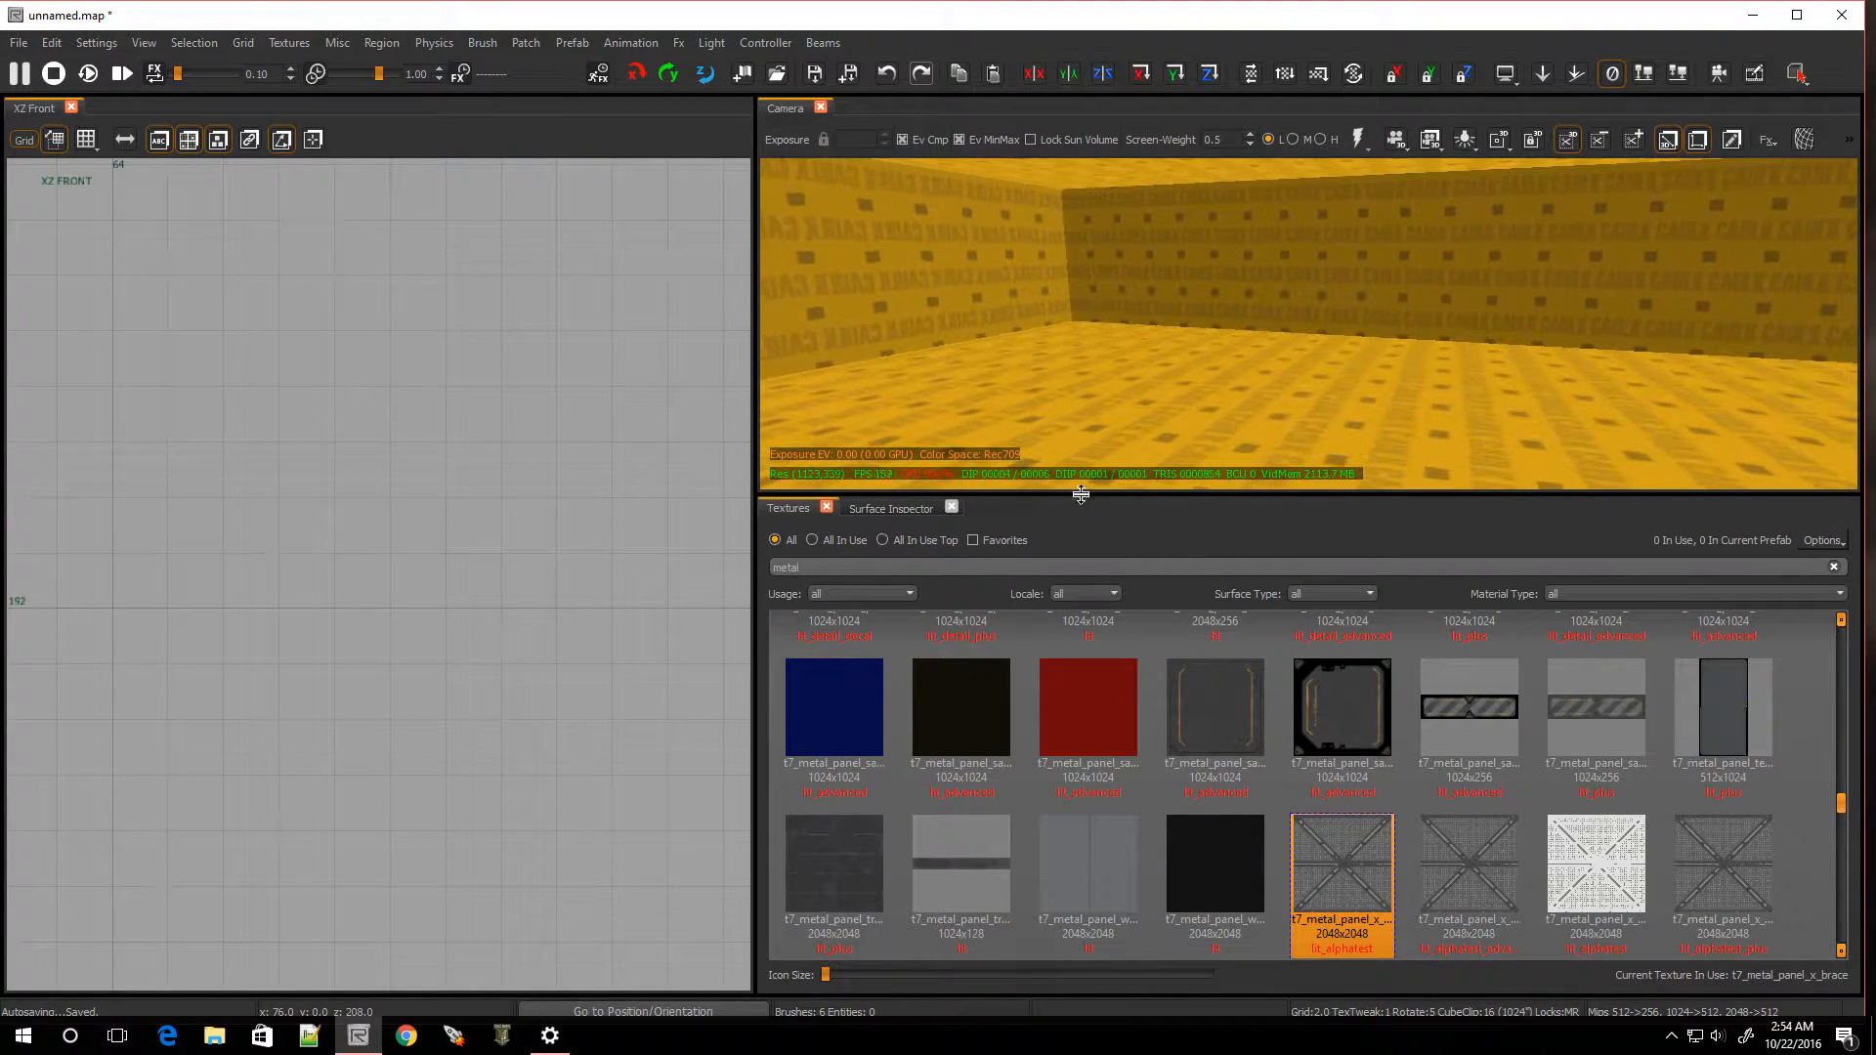
{"action": "left_click_drag", "start_coordinate": [1080, 494], "coordinate": [1102, 819]}
{"action": "right_click_drag", "start_coordinate": [1102, 795], "coordinate": [1231, 811]}
{"action": "right_click_drag", "start_coordinate": [1134, 675], "coordinate": [1139, 723]}
{"action": "left_click", "coordinate": [1139, 672], "text": "shift"}
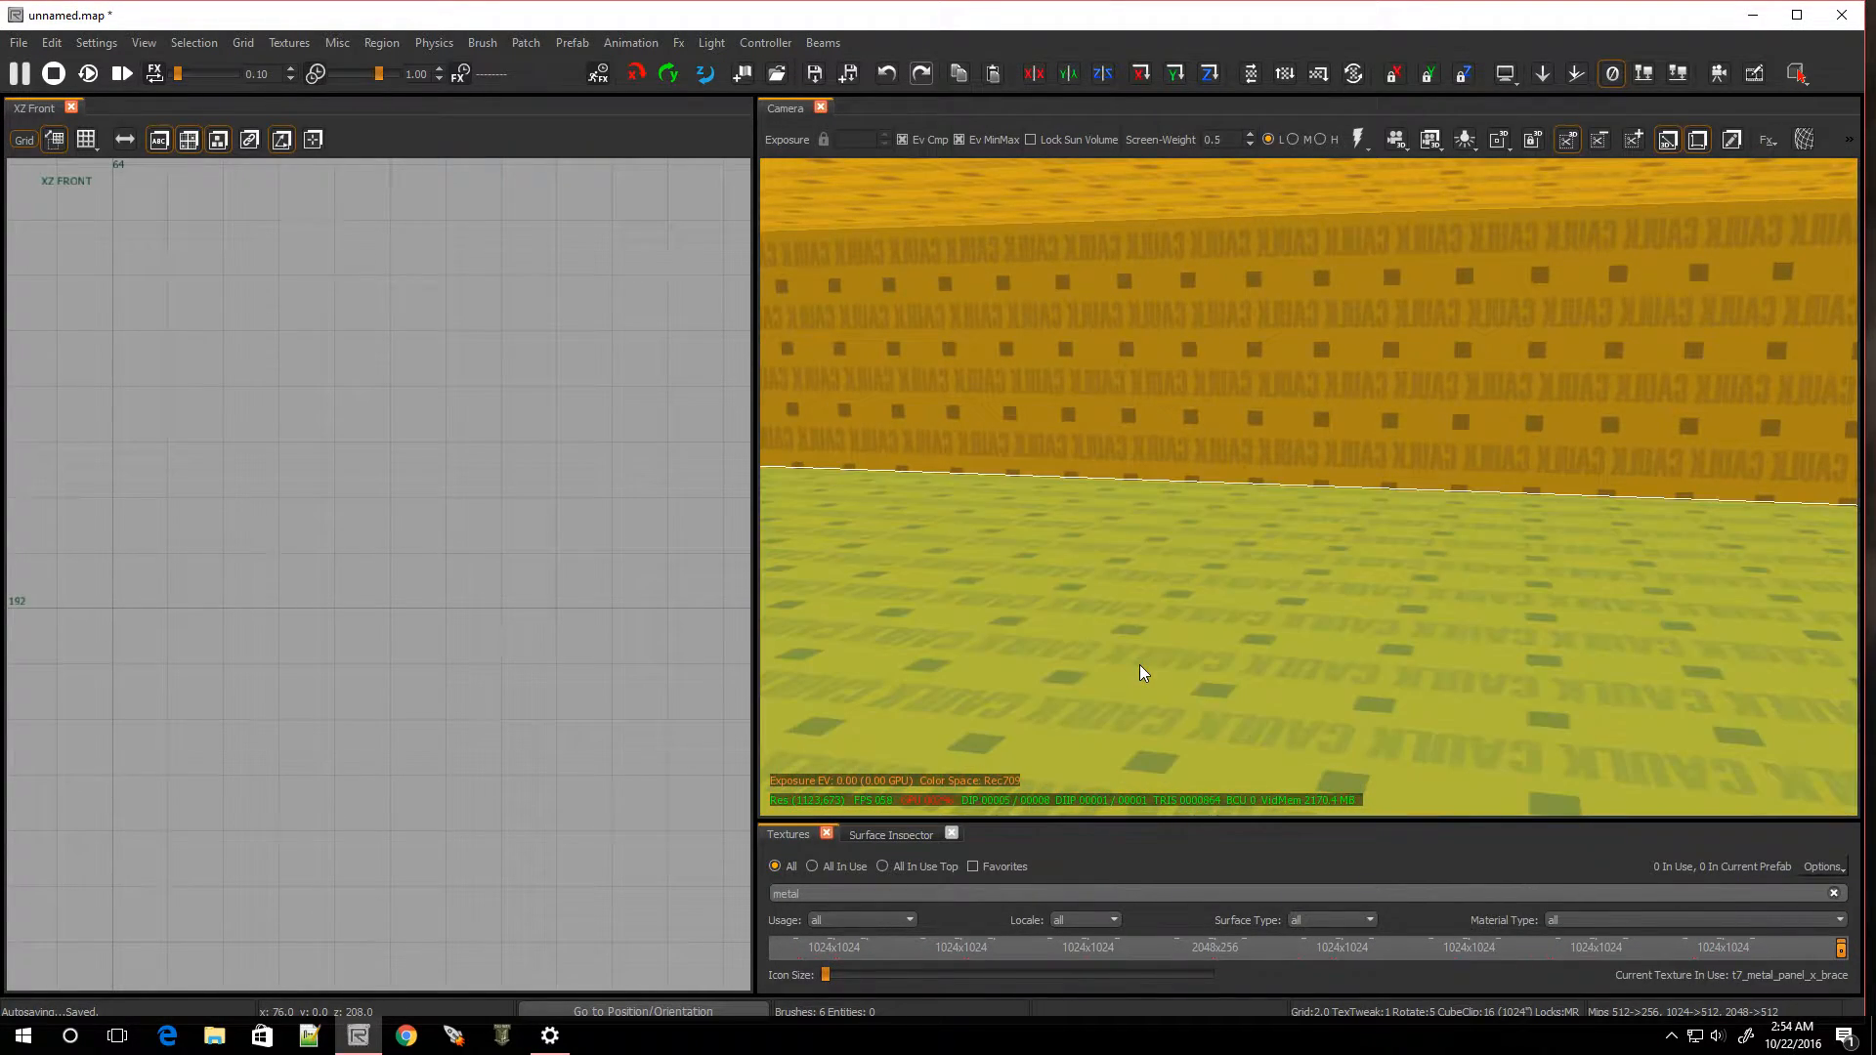
{"action": "left_click_drag", "start_coordinate": [997, 819], "coordinate": [1002, 402]}
{"action": "left_click", "coordinate": [866, 766]}
{"action": "key", "text": "Escape"}
Select the room's walls and texture them with t7_metal_panels_painted_2x4_grey
{"action": "mouse_move", "coordinate": [1244, 330]}
{"action": "right_mouse_down"}
{"action": "mouse_move", "coordinate": [1299, 328]}
{"action": "mouse_move", "coordinate": [1246, 318]}
{"action": "mouse_move", "coordinate": [1282, 296]}
{"action": "right_mouse_up"}
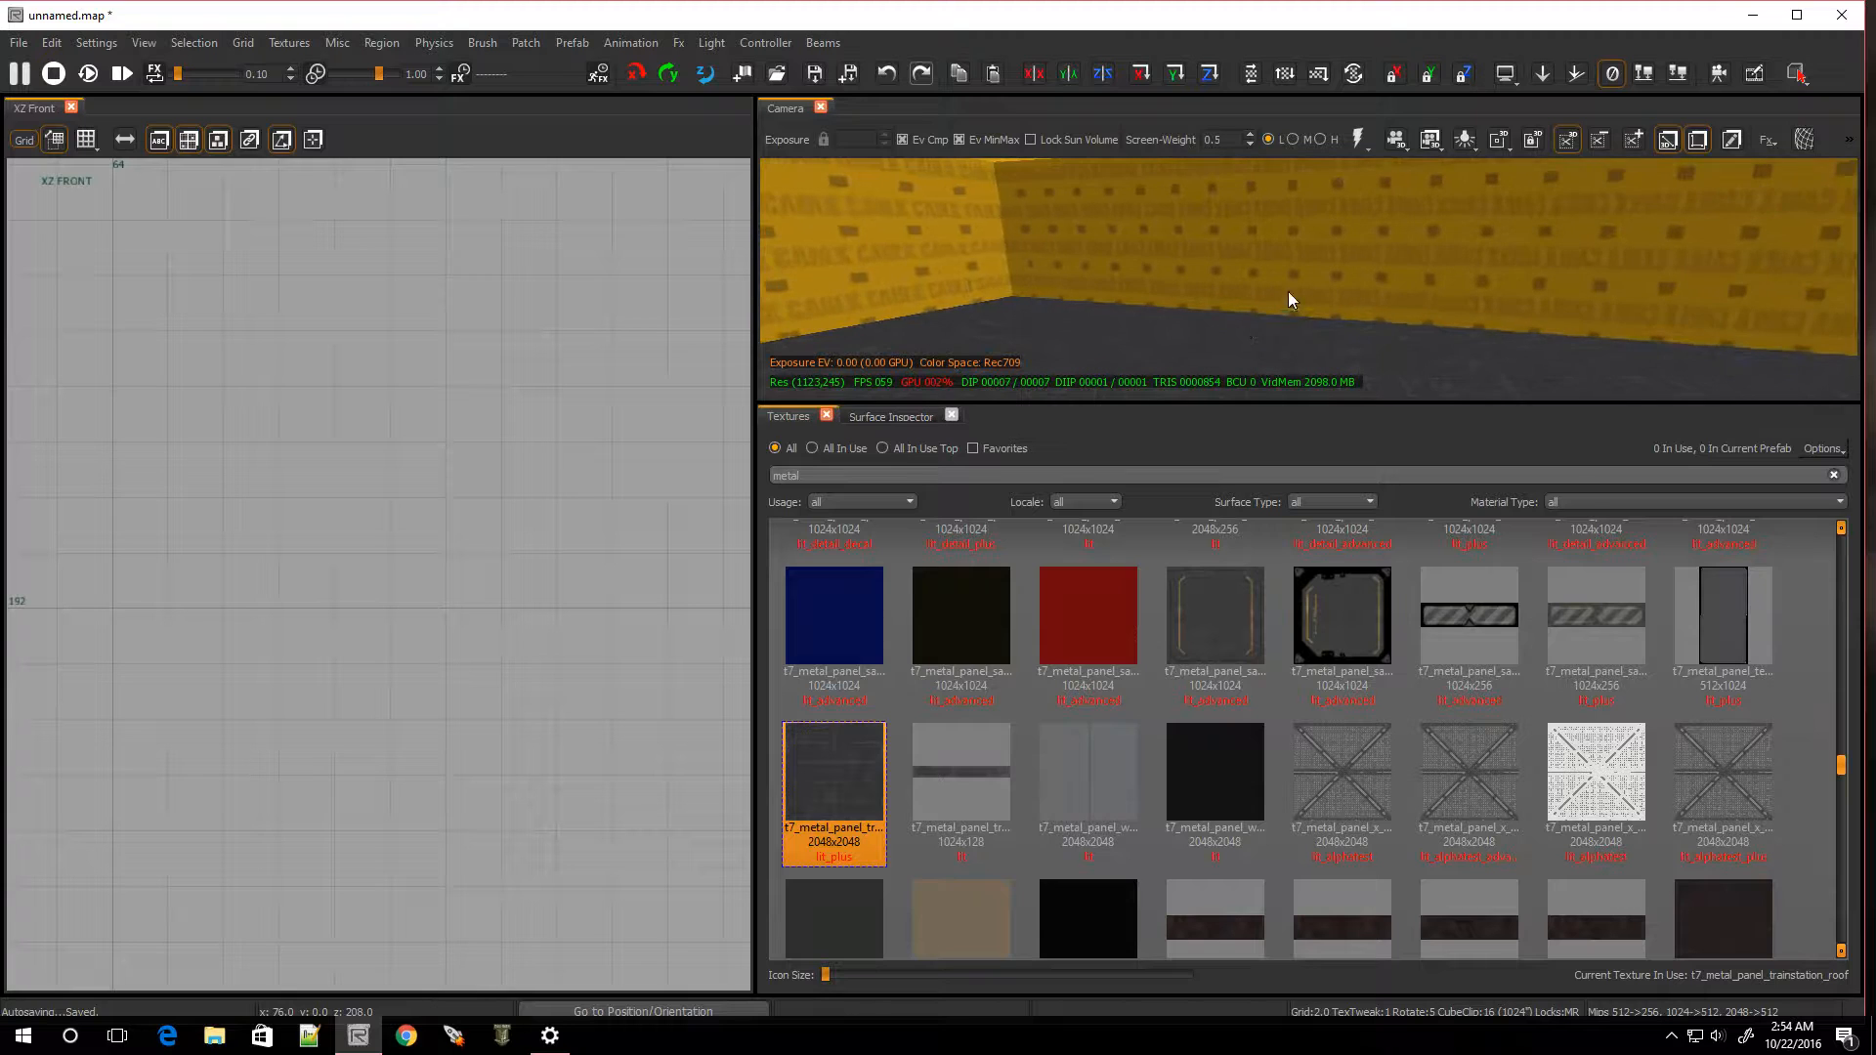
{"action": "left_click", "coordinate": [1306, 267], "text": "shift"}
{"action": "left_click", "coordinate": [914, 261], "text": "shift"}
{"action": "right_click_drag", "start_coordinate": [1102, 341], "coordinate": [1137, 265]}
{"action": "left_click", "coordinate": [1140, 263], "text": "shift"}
{"action": "left_click", "coordinate": [1138, 256], "text": "shift"}
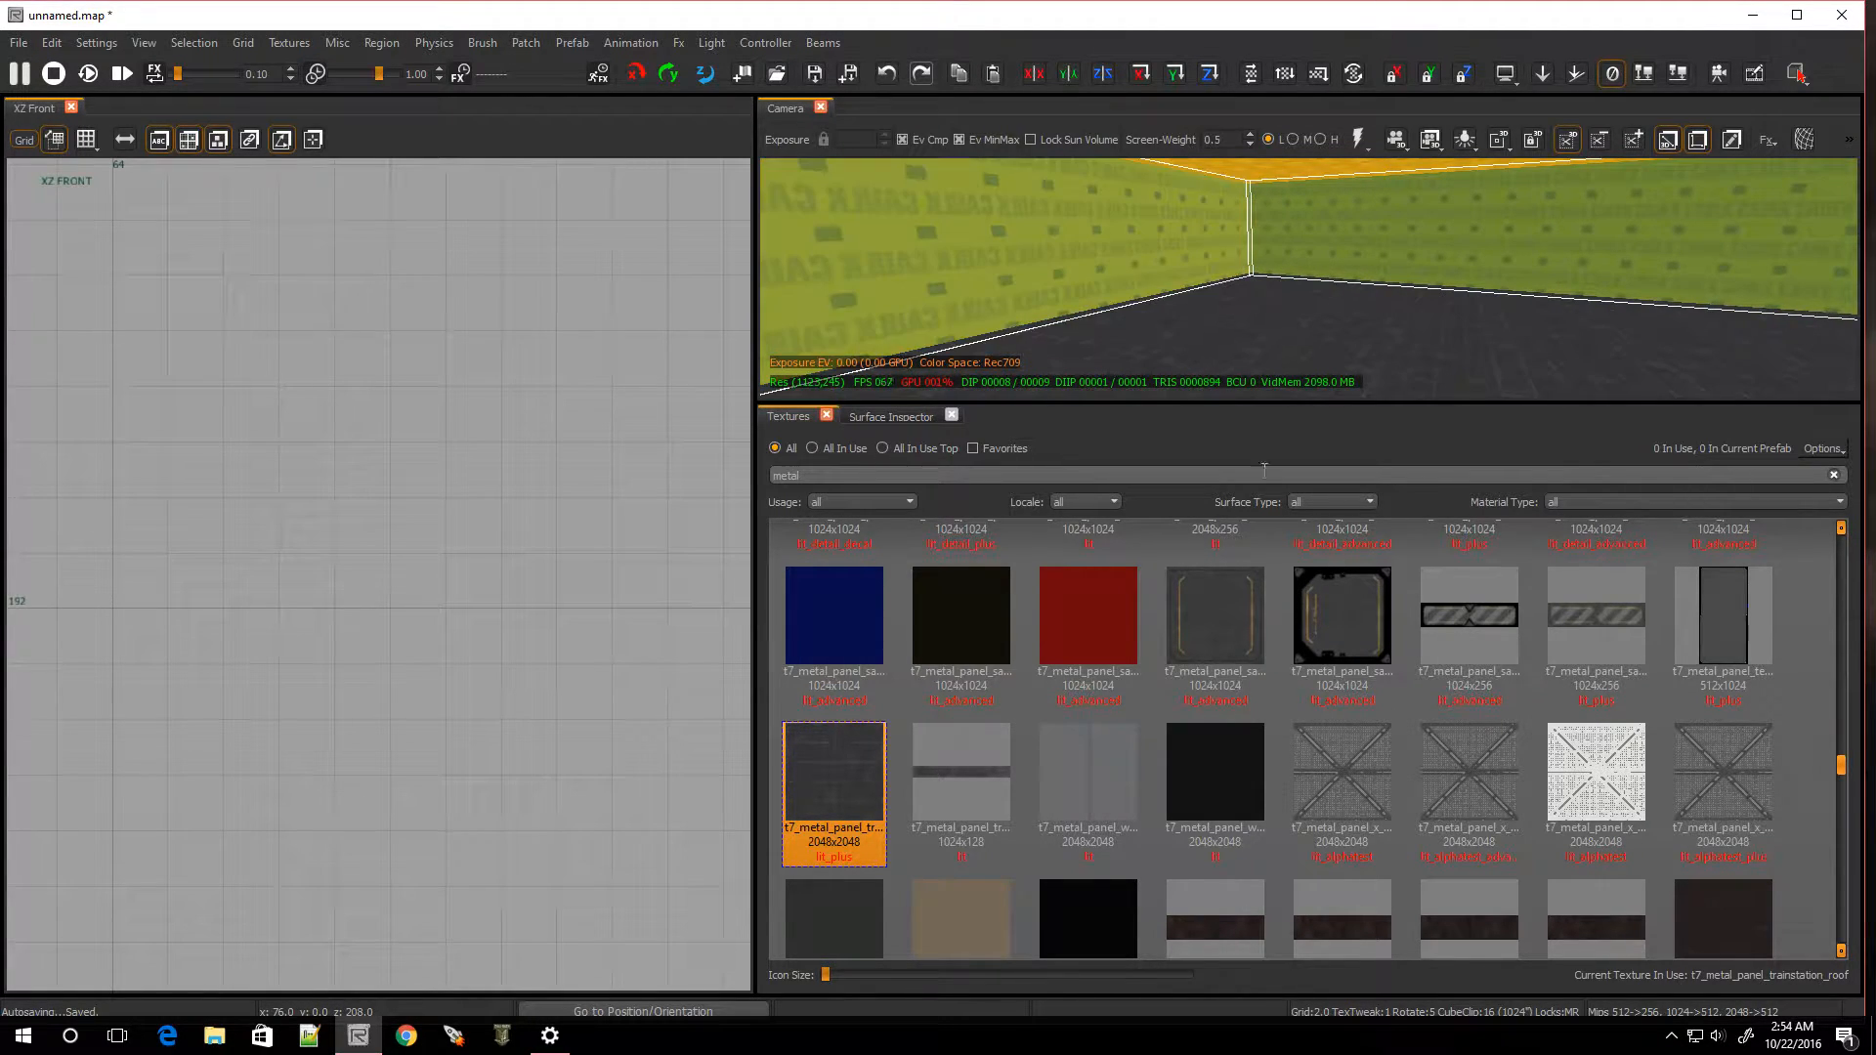
{"action": "scroll", "coordinate": [1407, 789], "scroll_direction": "down", "scroll_amount": 5}
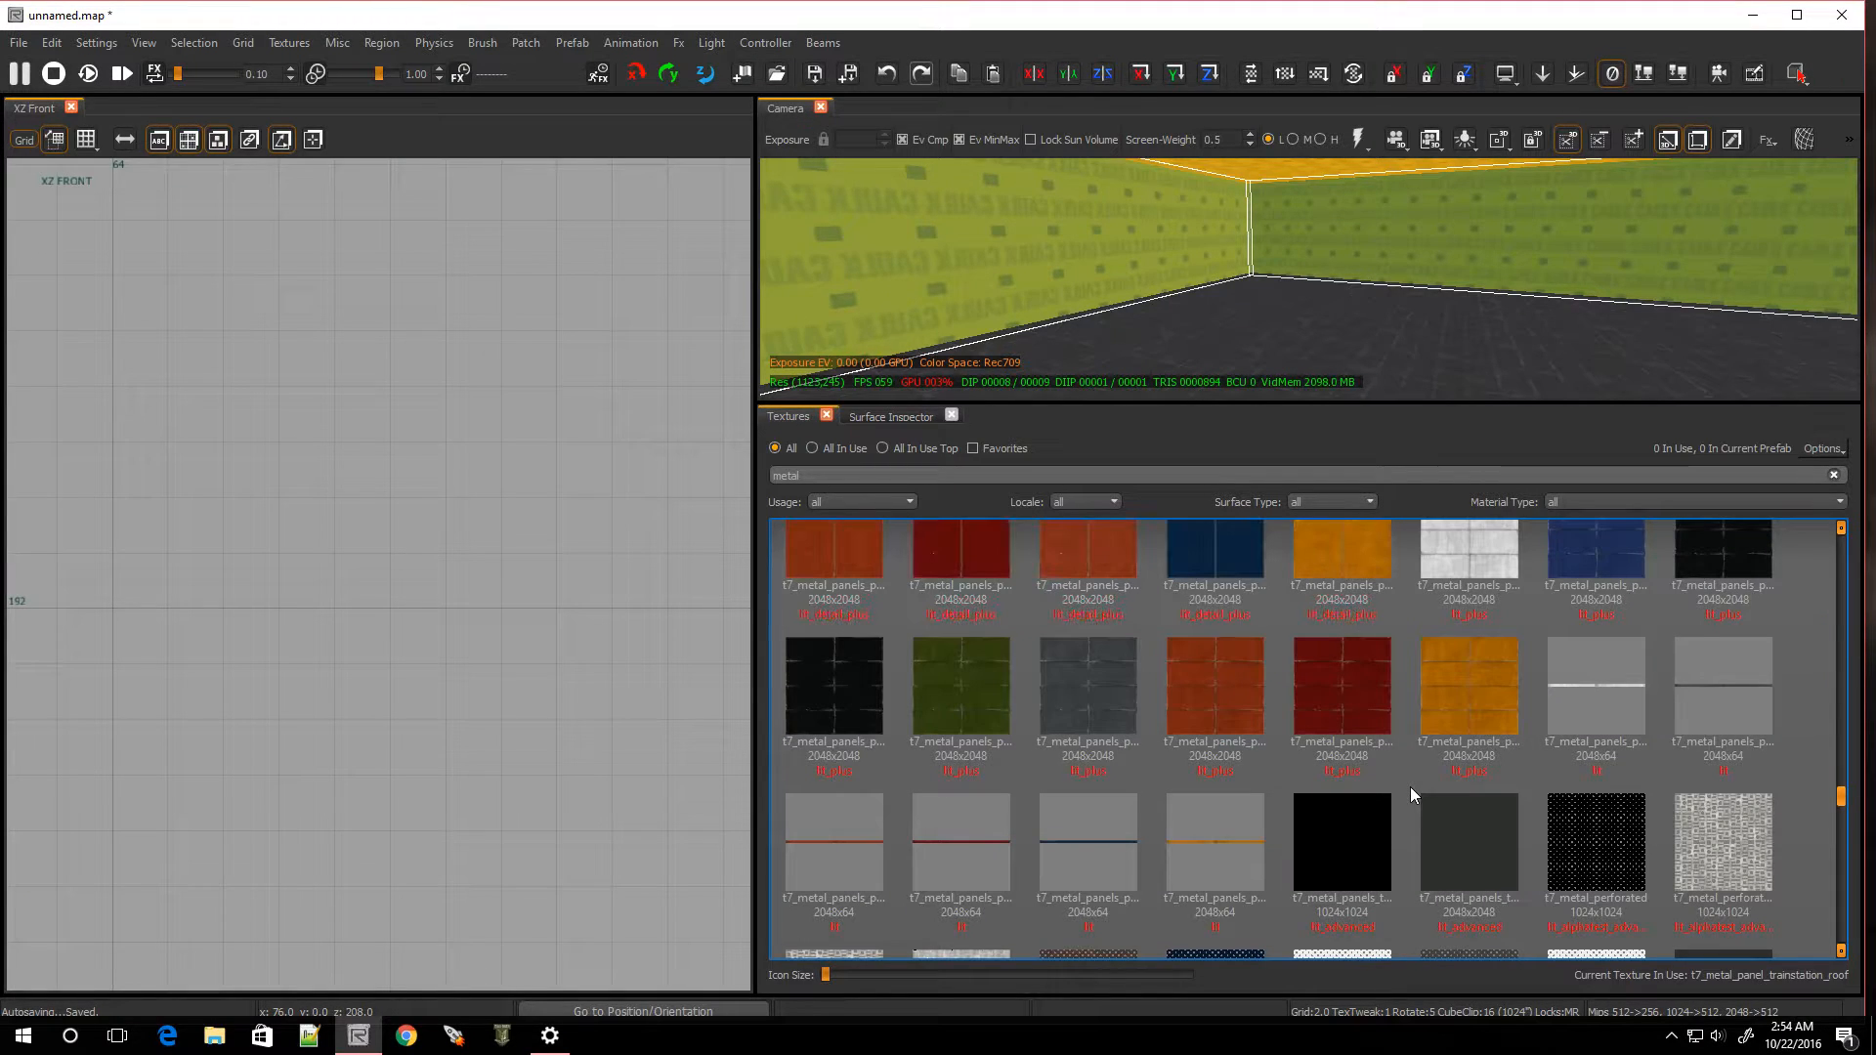
{"action": "left_click", "coordinate": [1065, 695]}
{"action": "key", "text": "Escape"}
Texture the room's ceiling with t7_metal_panel_x_brace and deselect it
{"action": "right_click_drag", "start_coordinate": [1178, 318], "coordinate": [1268, 391]}
{"action": "left_click", "coordinate": [1269, 175], "text": "shift"}
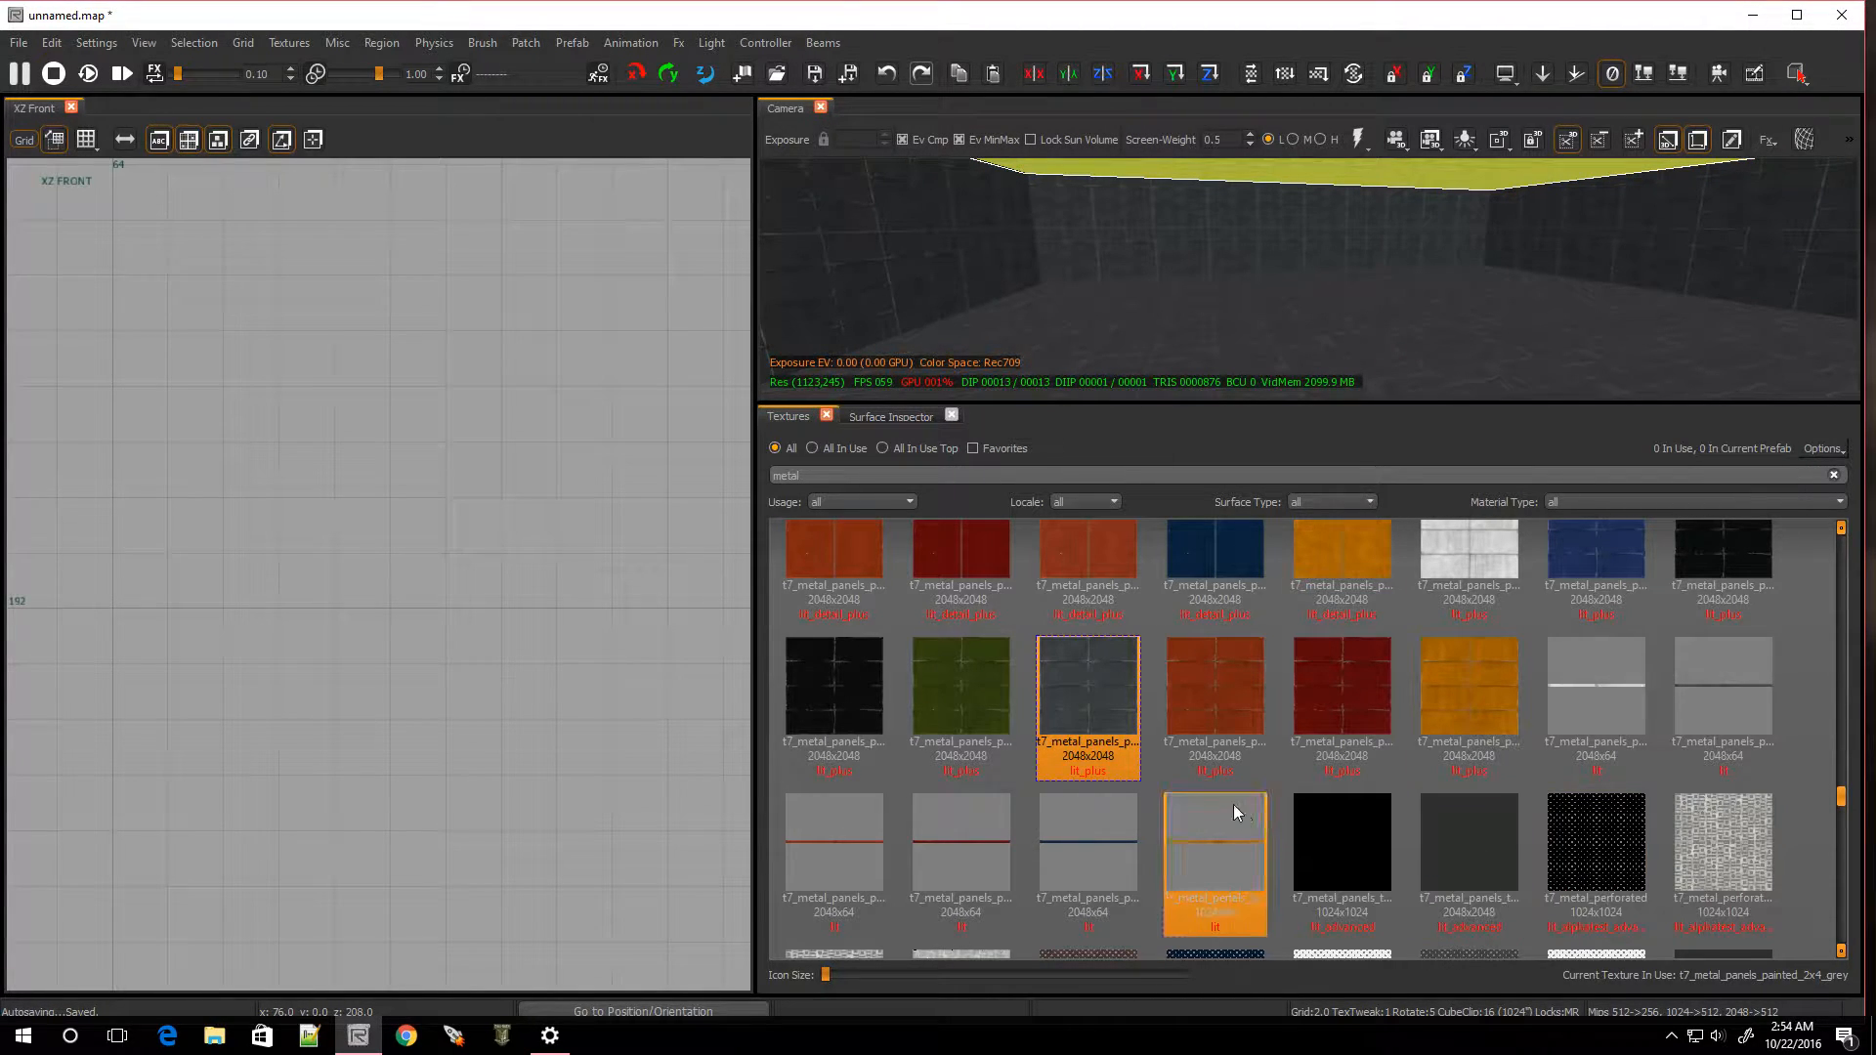
{"action": "scroll", "coordinate": [1236, 813], "scroll_direction": "up", "scroll_amount": 5}
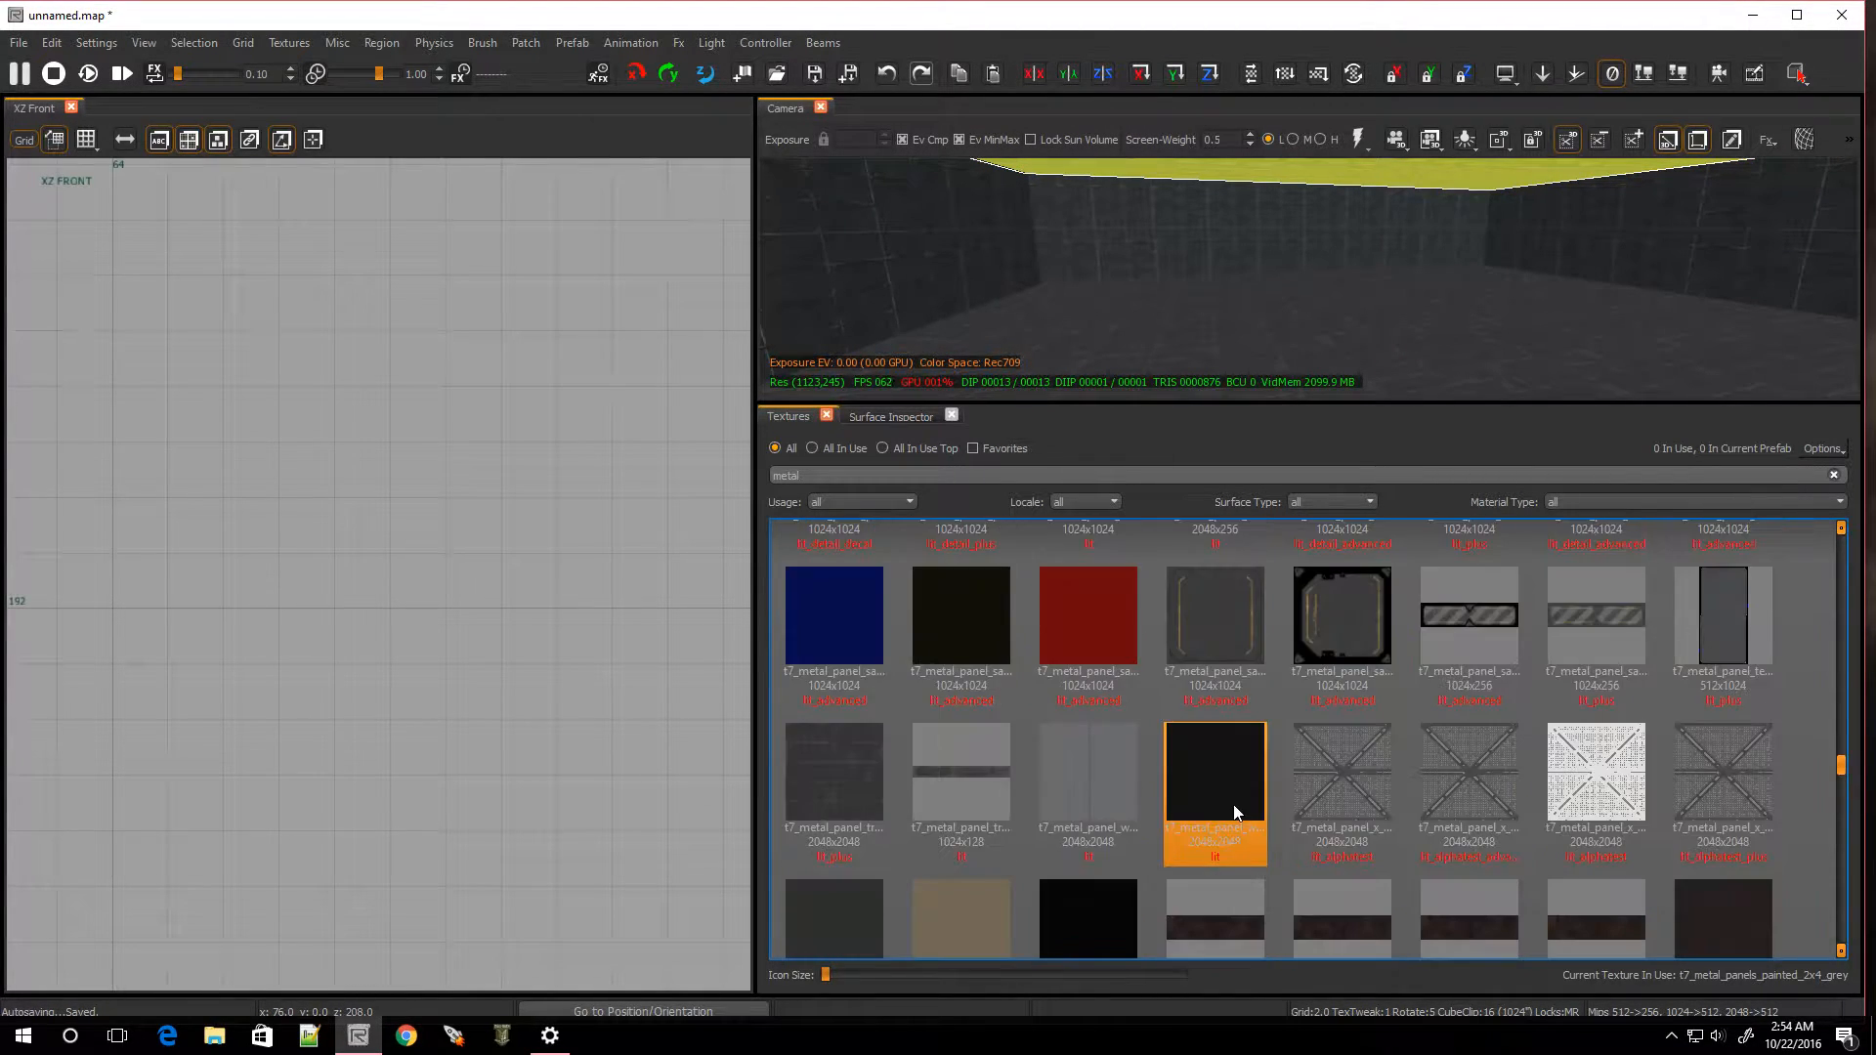
{"action": "left_click", "coordinate": [1345, 752]}
{"action": "mouse_move", "coordinate": [1319, 326]}
{"action": "right_mouse_down"}
{"action": "mouse_move", "coordinate": [1300, 351]}
{"action": "mouse_move", "coordinate": [1307, 240]}
{"action": "mouse_move", "coordinate": [1319, 326]}
{"action": "right_mouse_up"}
{"action": "key", "text": "Escape"}
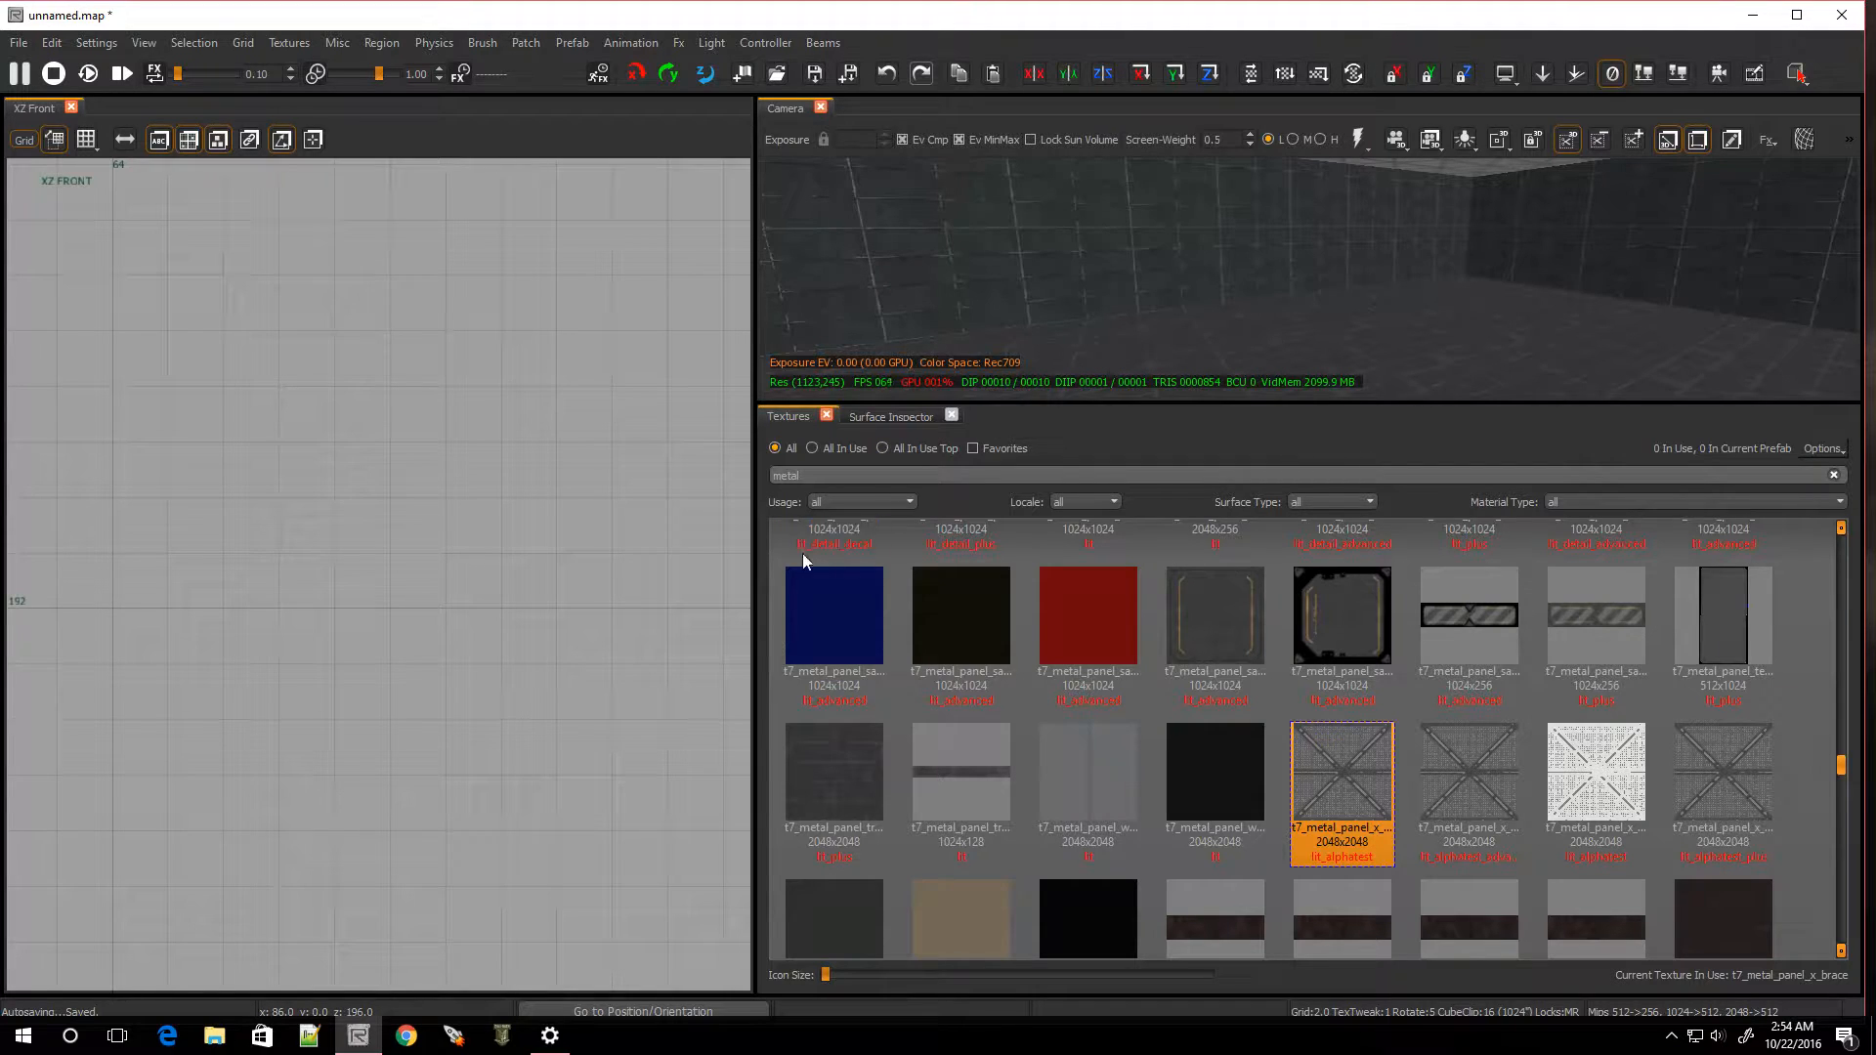
In the XY top view, draw a 64 by 64 brush at x 512, y -64 on an 8-unit grid
{"action": "scroll", "coordinate": [451, 631], "scroll_direction": "down", "scroll_amount": 5}
{"action": "key", "text": "ctrl+Tab"}
{"action": "key", "text": "ctrl+Tab"}
{"action": "scroll", "coordinate": [619, 533], "scroll_direction": "up", "scroll_amount": 4}
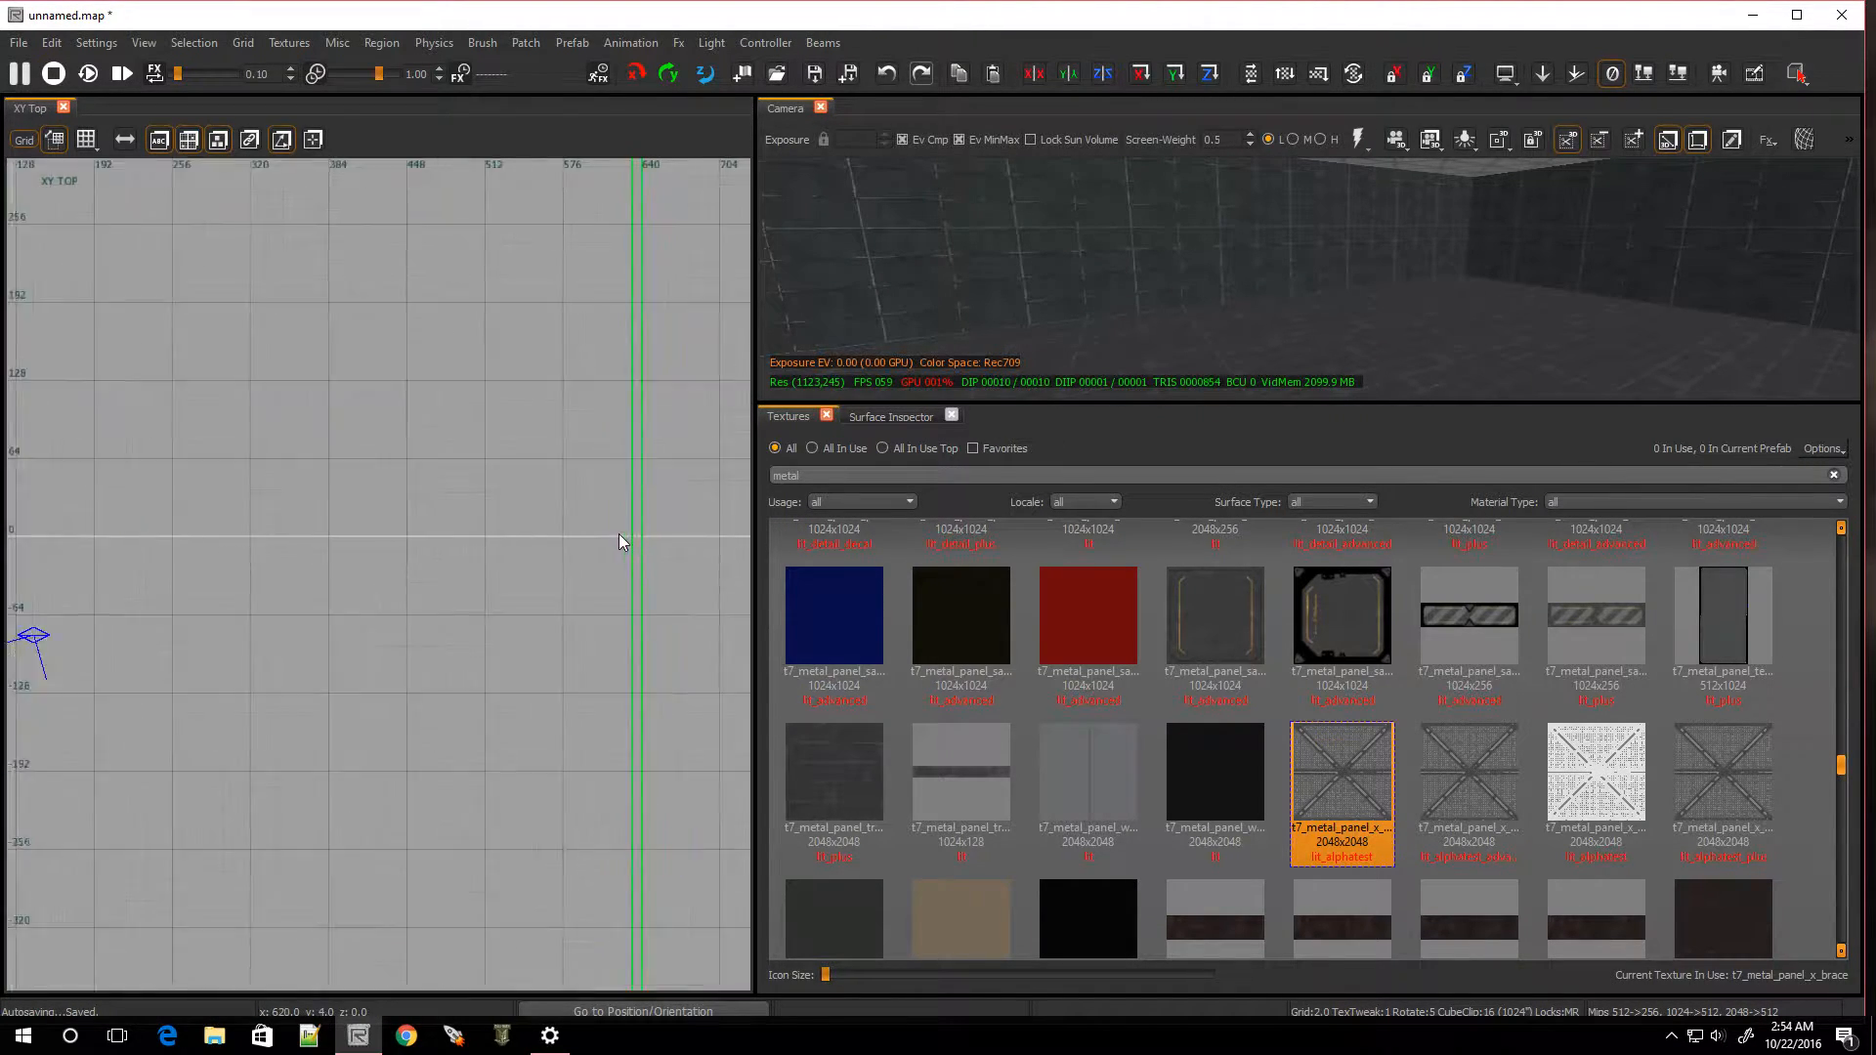
{"action": "scroll", "coordinate": [584, 759], "scroll_direction": "down", "scroll_amount": 2}
{"action": "scroll", "coordinate": [594, 760], "scroll_direction": "up", "scroll_amount": 4}
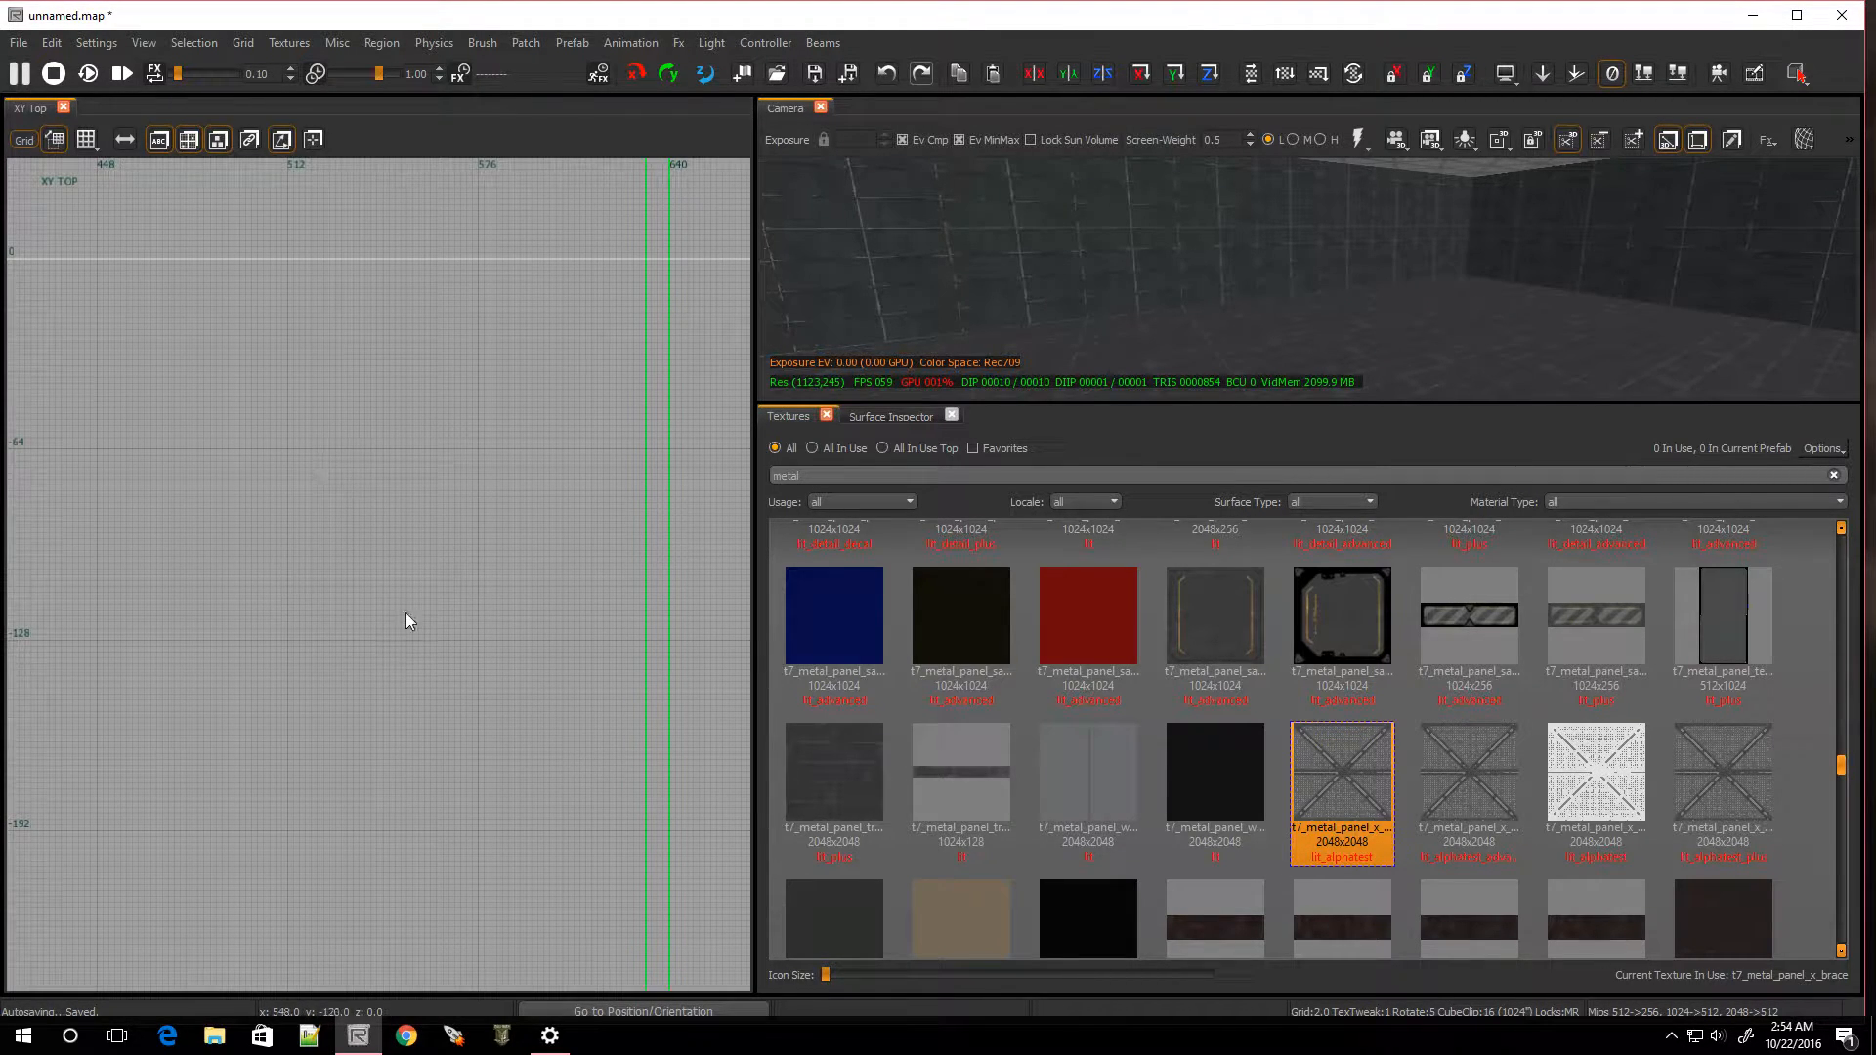
{"action": "key", "text": "4"}
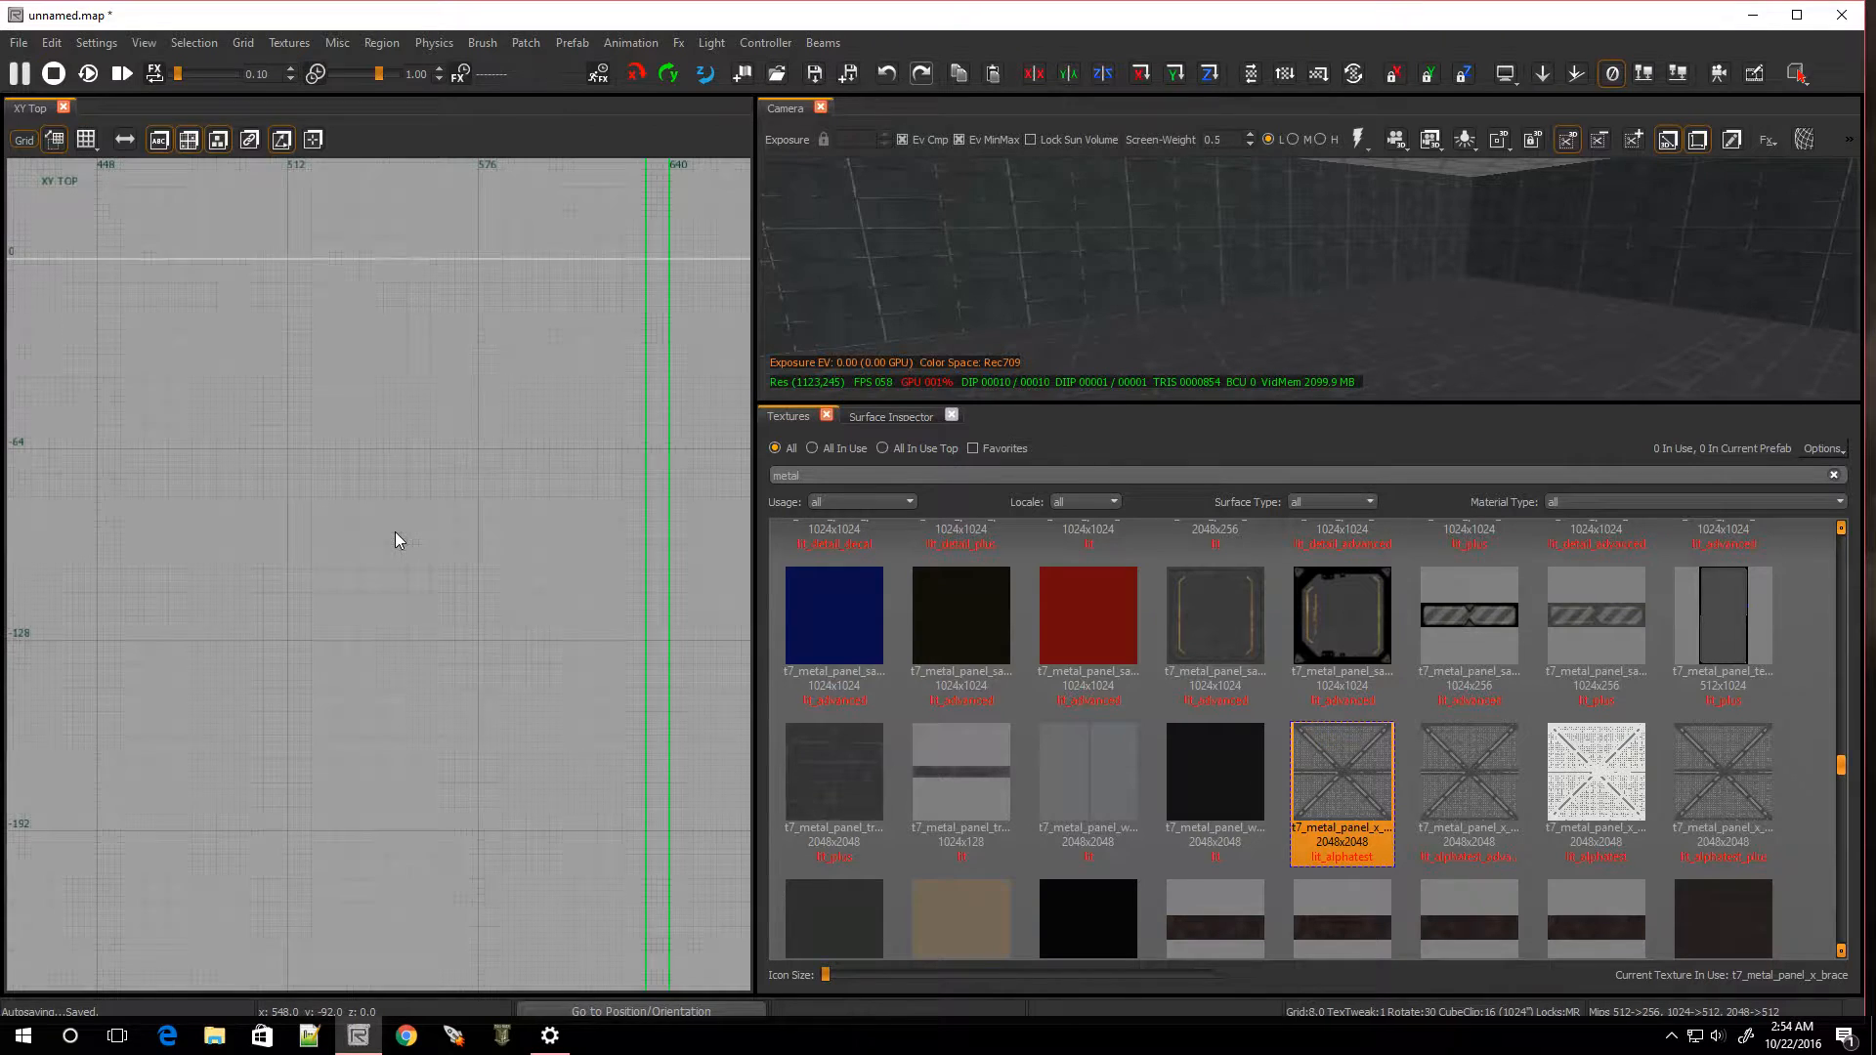
{"action": "mouse_move", "coordinate": [289, 450]}
{"action": "left_mouse_down"}
{"action": "mouse_move", "coordinate": [354, 529]}
{"action": "mouse_move", "coordinate": [415, 657]}
{"action": "mouse_move", "coordinate": [478, 662]}
{"action": "mouse_move", "coordinate": [495, 630]}
{"action": "left_mouse_up"}
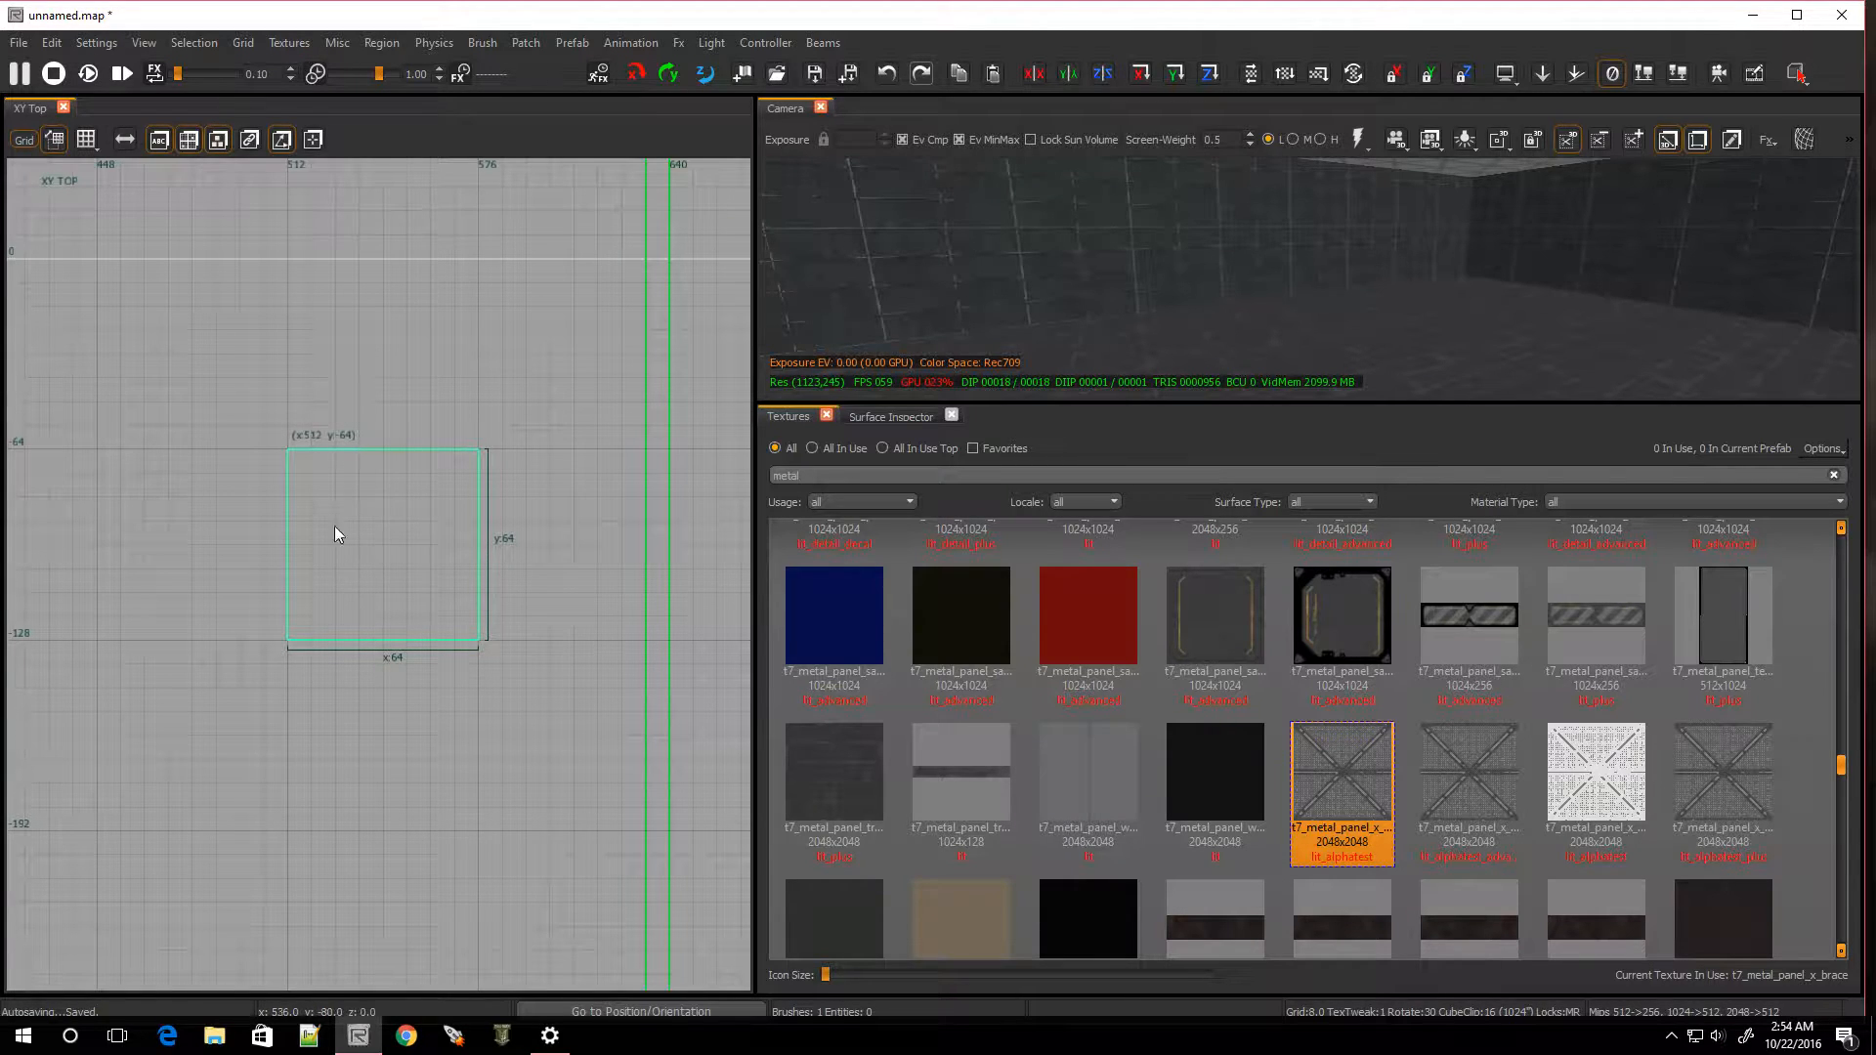
In the XZ front view, raise the brush's underside on a 4-unit grid to make it 4 units thick
{"action": "scroll", "coordinate": [418, 639], "scroll_direction": "down", "scroll_amount": 3}
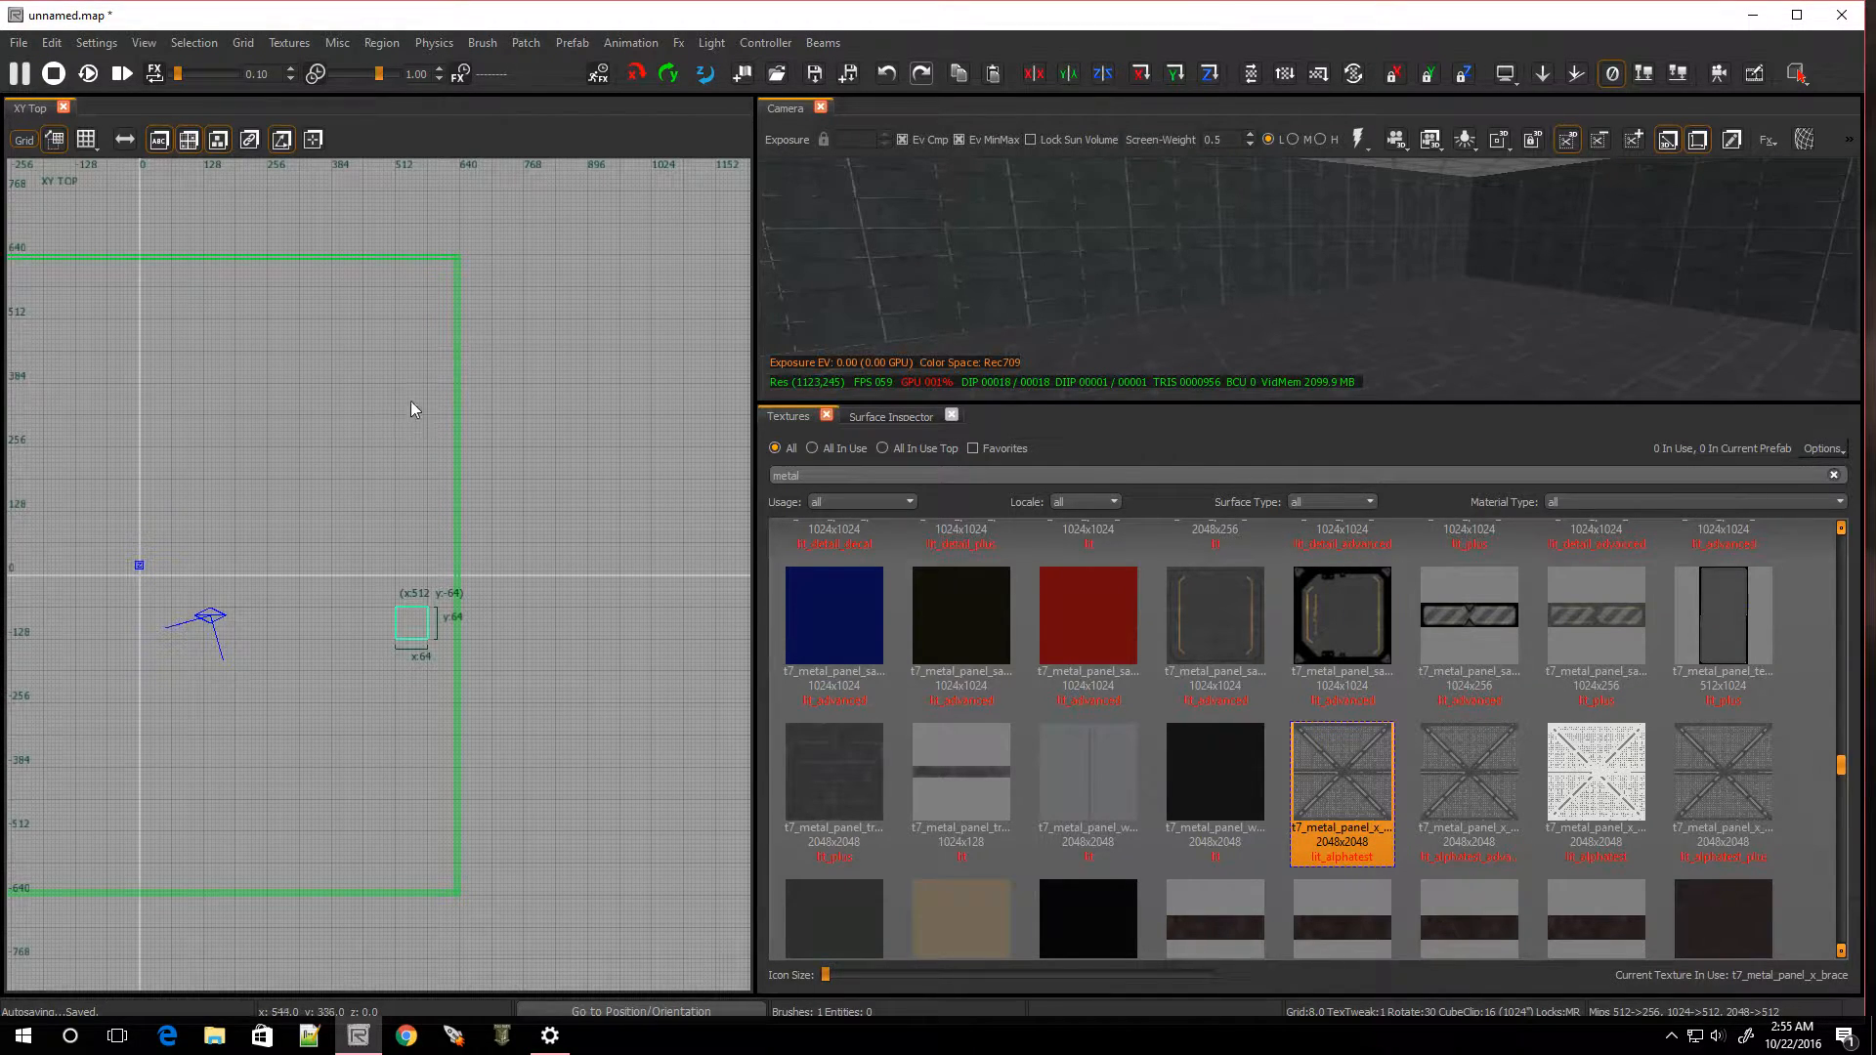
{"action": "scroll", "coordinate": [391, 631], "scroll_direction": "up", "scroll_amount": 6}
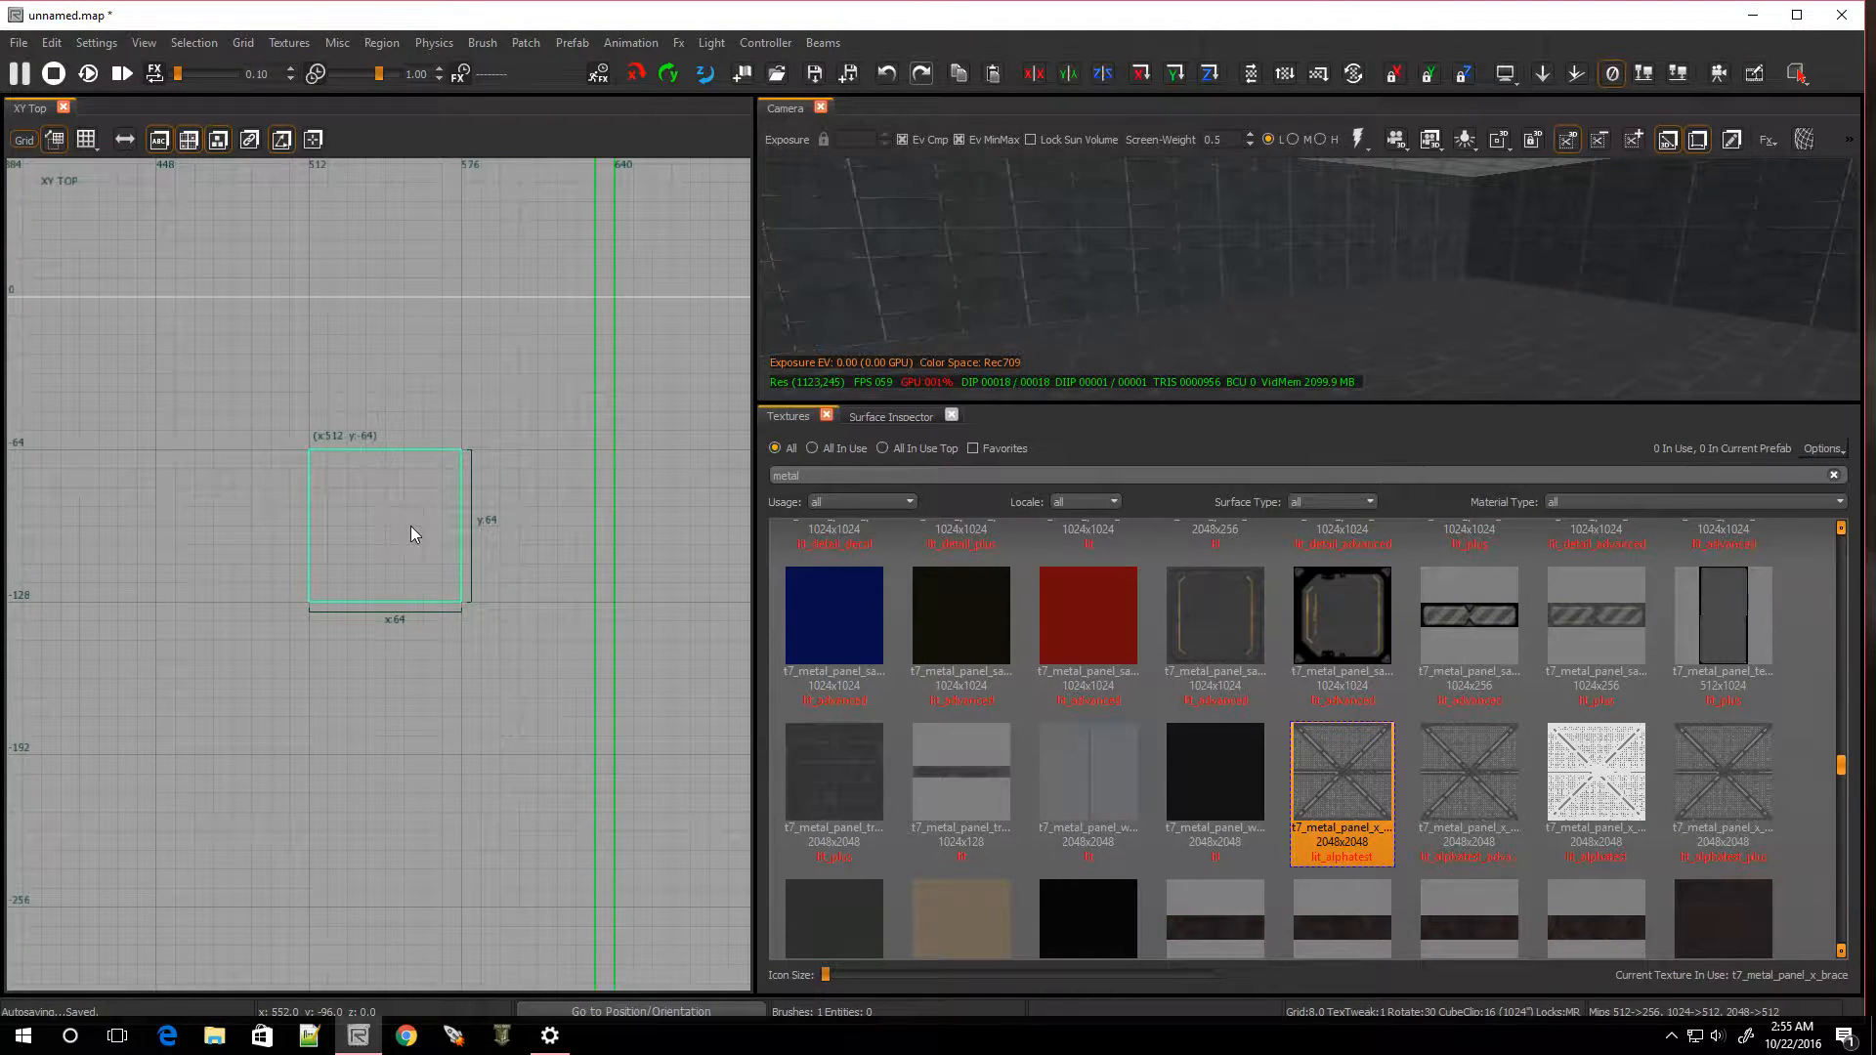
{"action": "key", "text": "bracketleft"}
{"action": "key", "text": "bracketleft"}
{"action": "scroll", "coordinate": [397, 490], "scroll_direction": "up", "scroll_amount": 3}
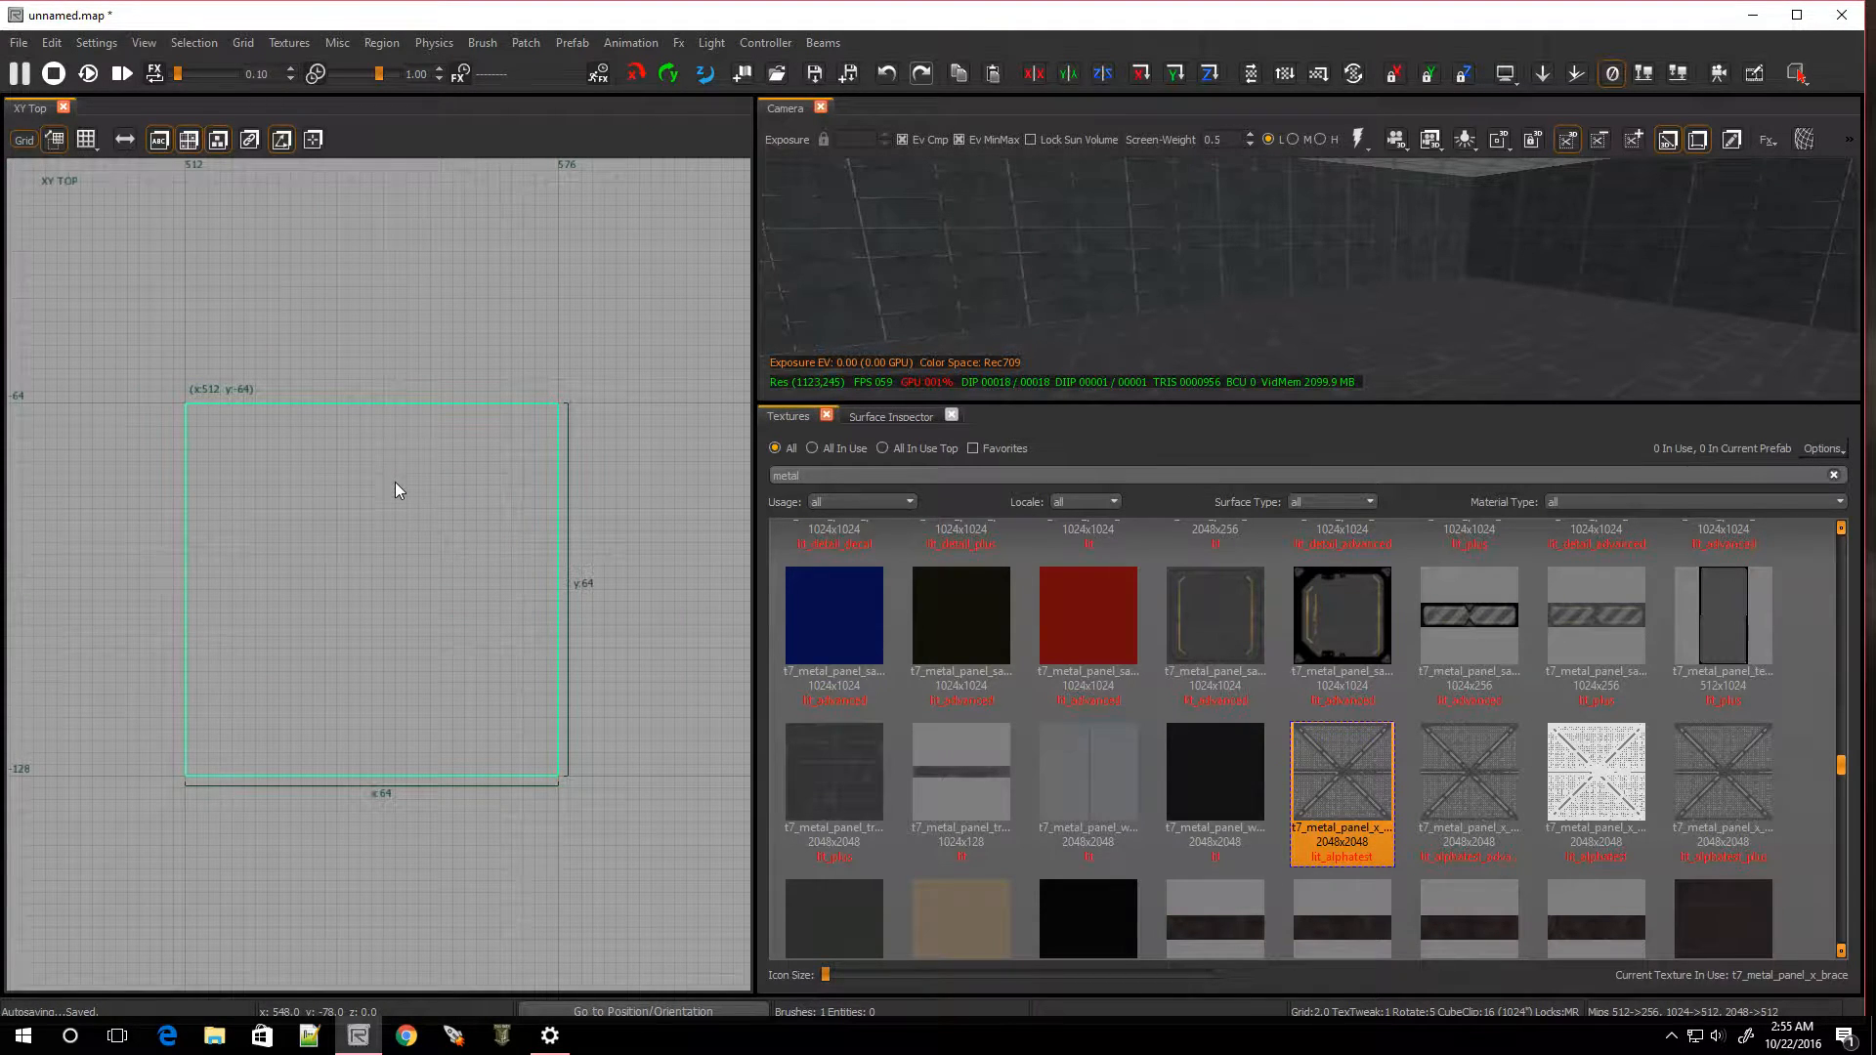
{"action": "key", "text": "ctrl+Tab"}
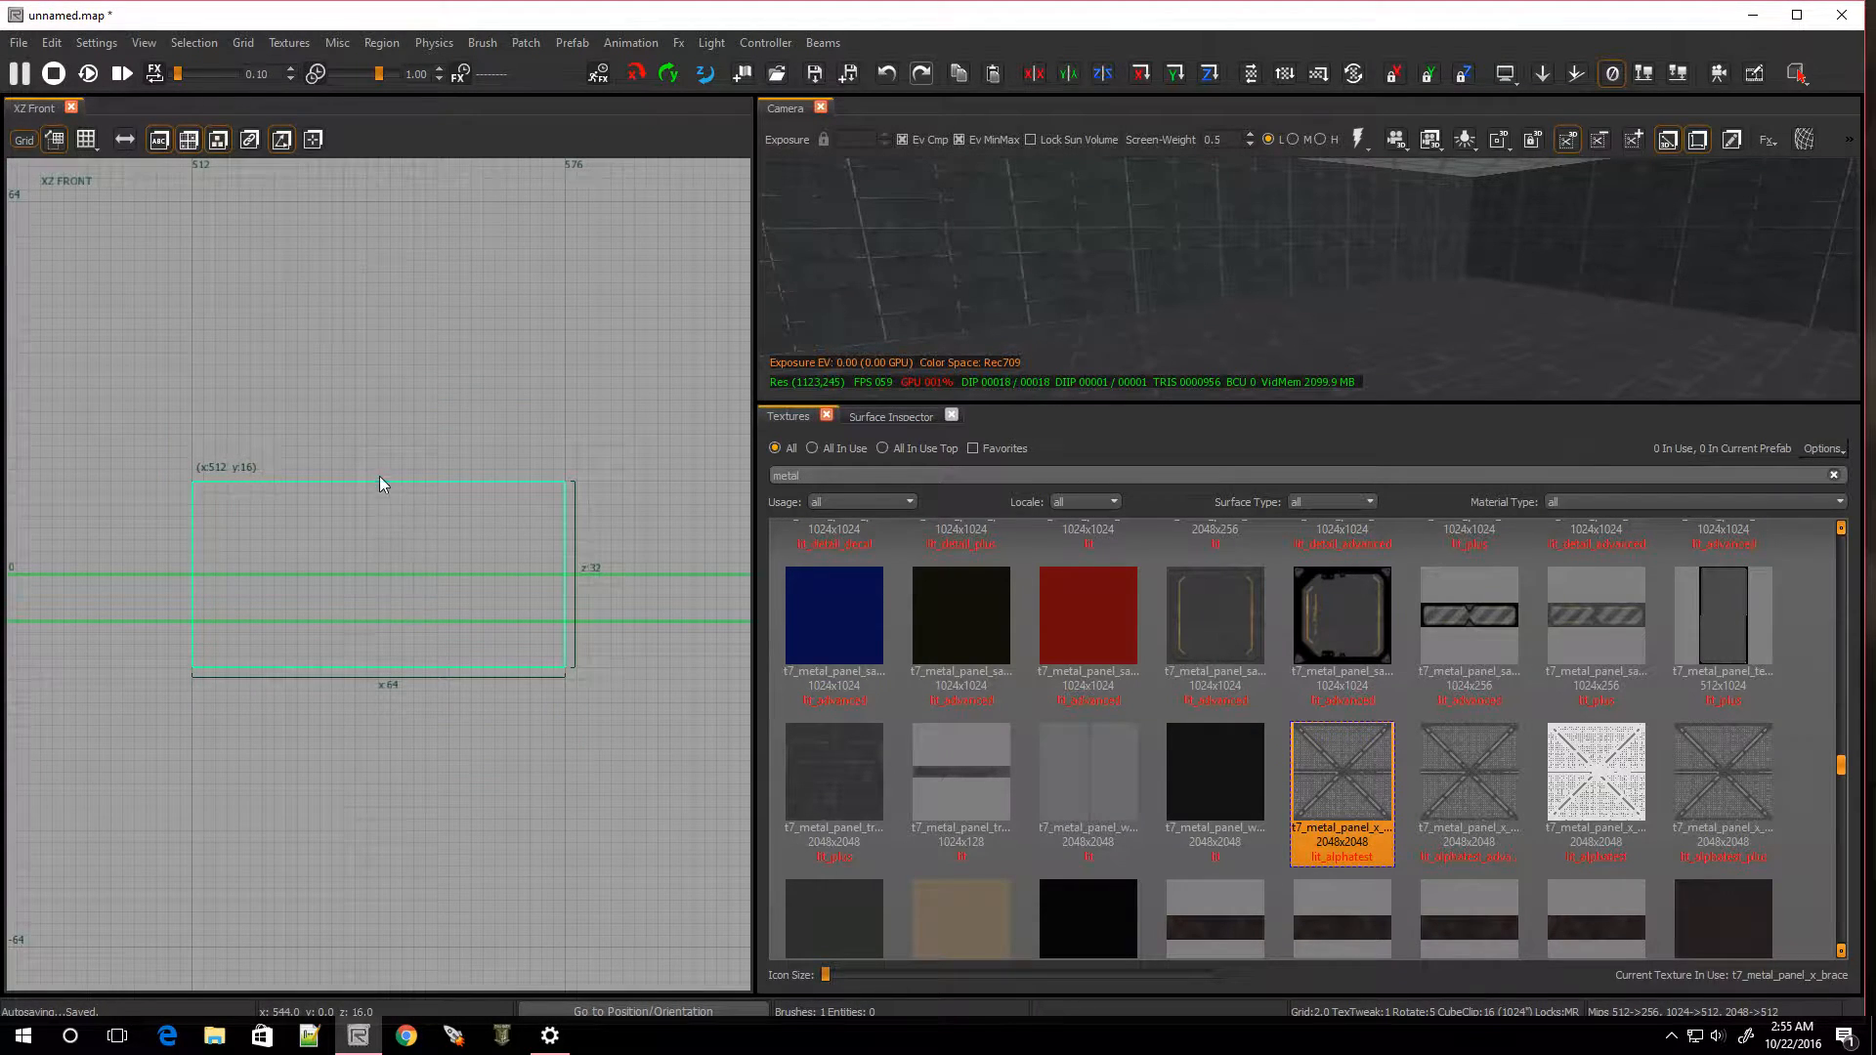
{"action": "key", "text": "bracketright"}
{"action": "key", "text": "bracketright"}
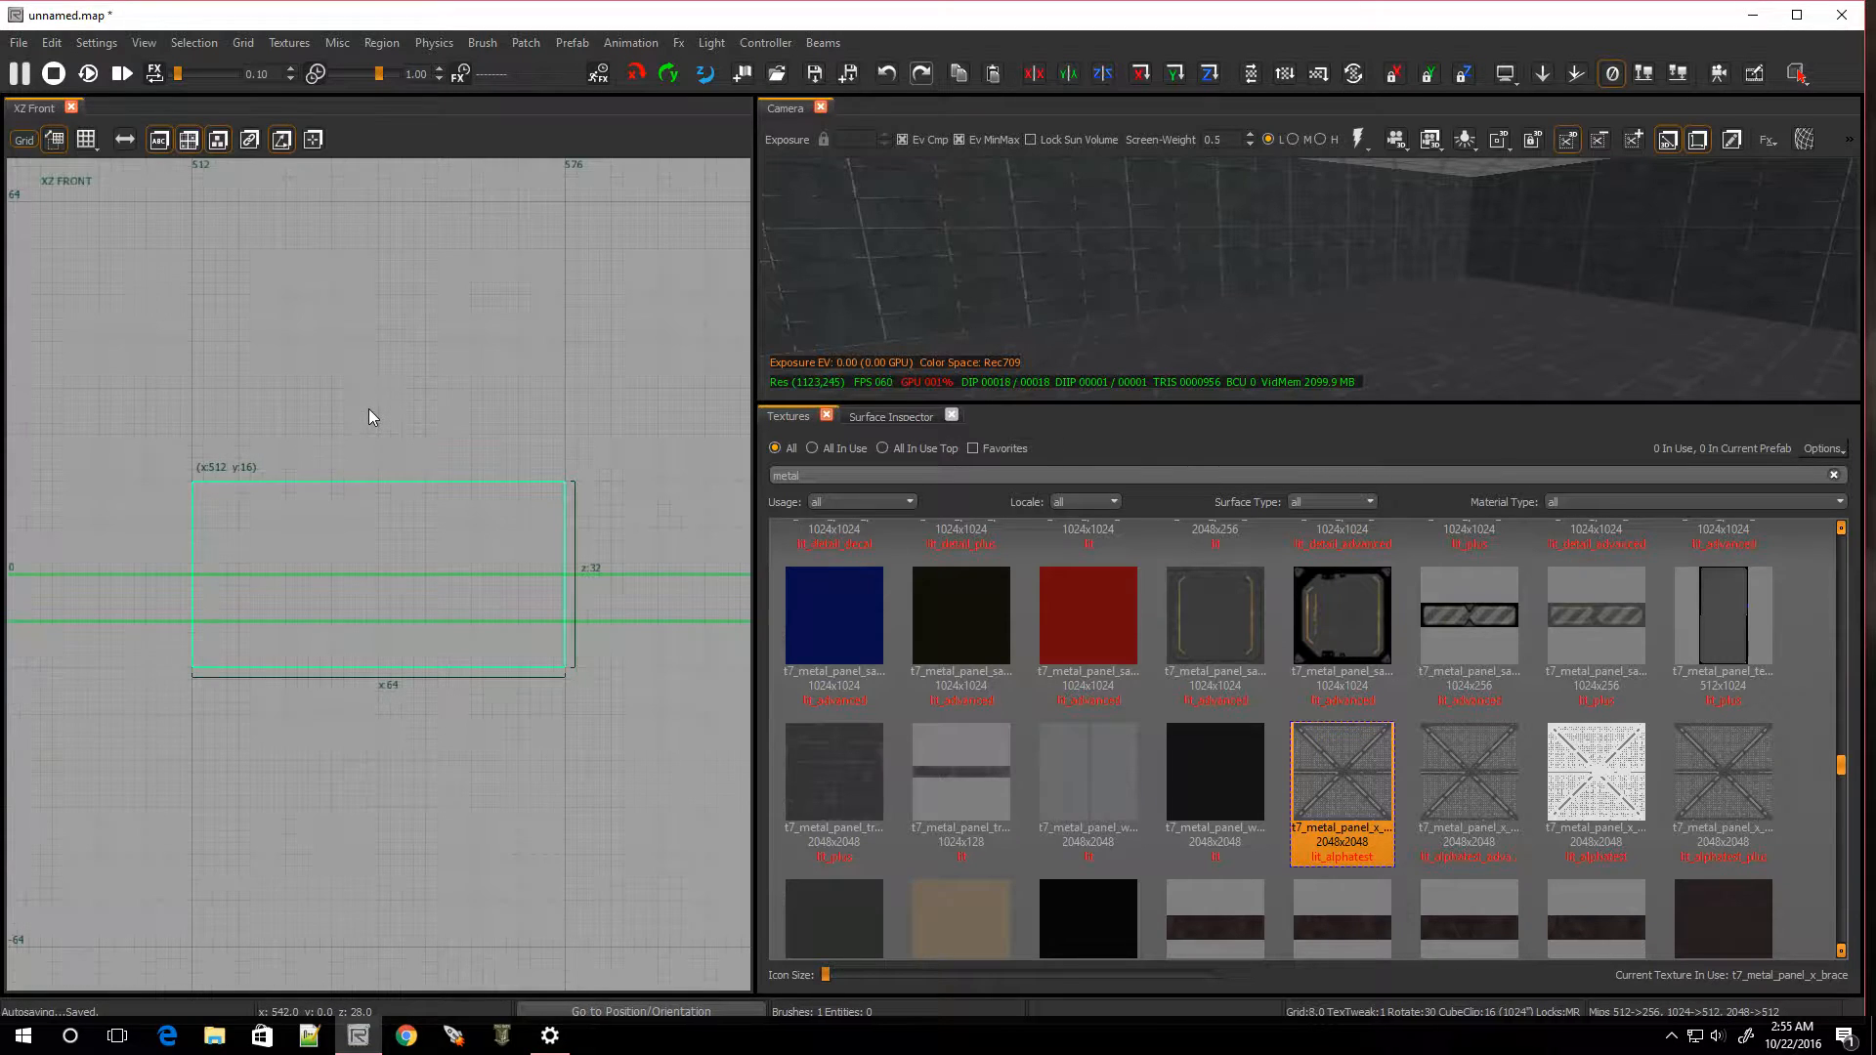
{"action": "key", "text": "bracketleft"}
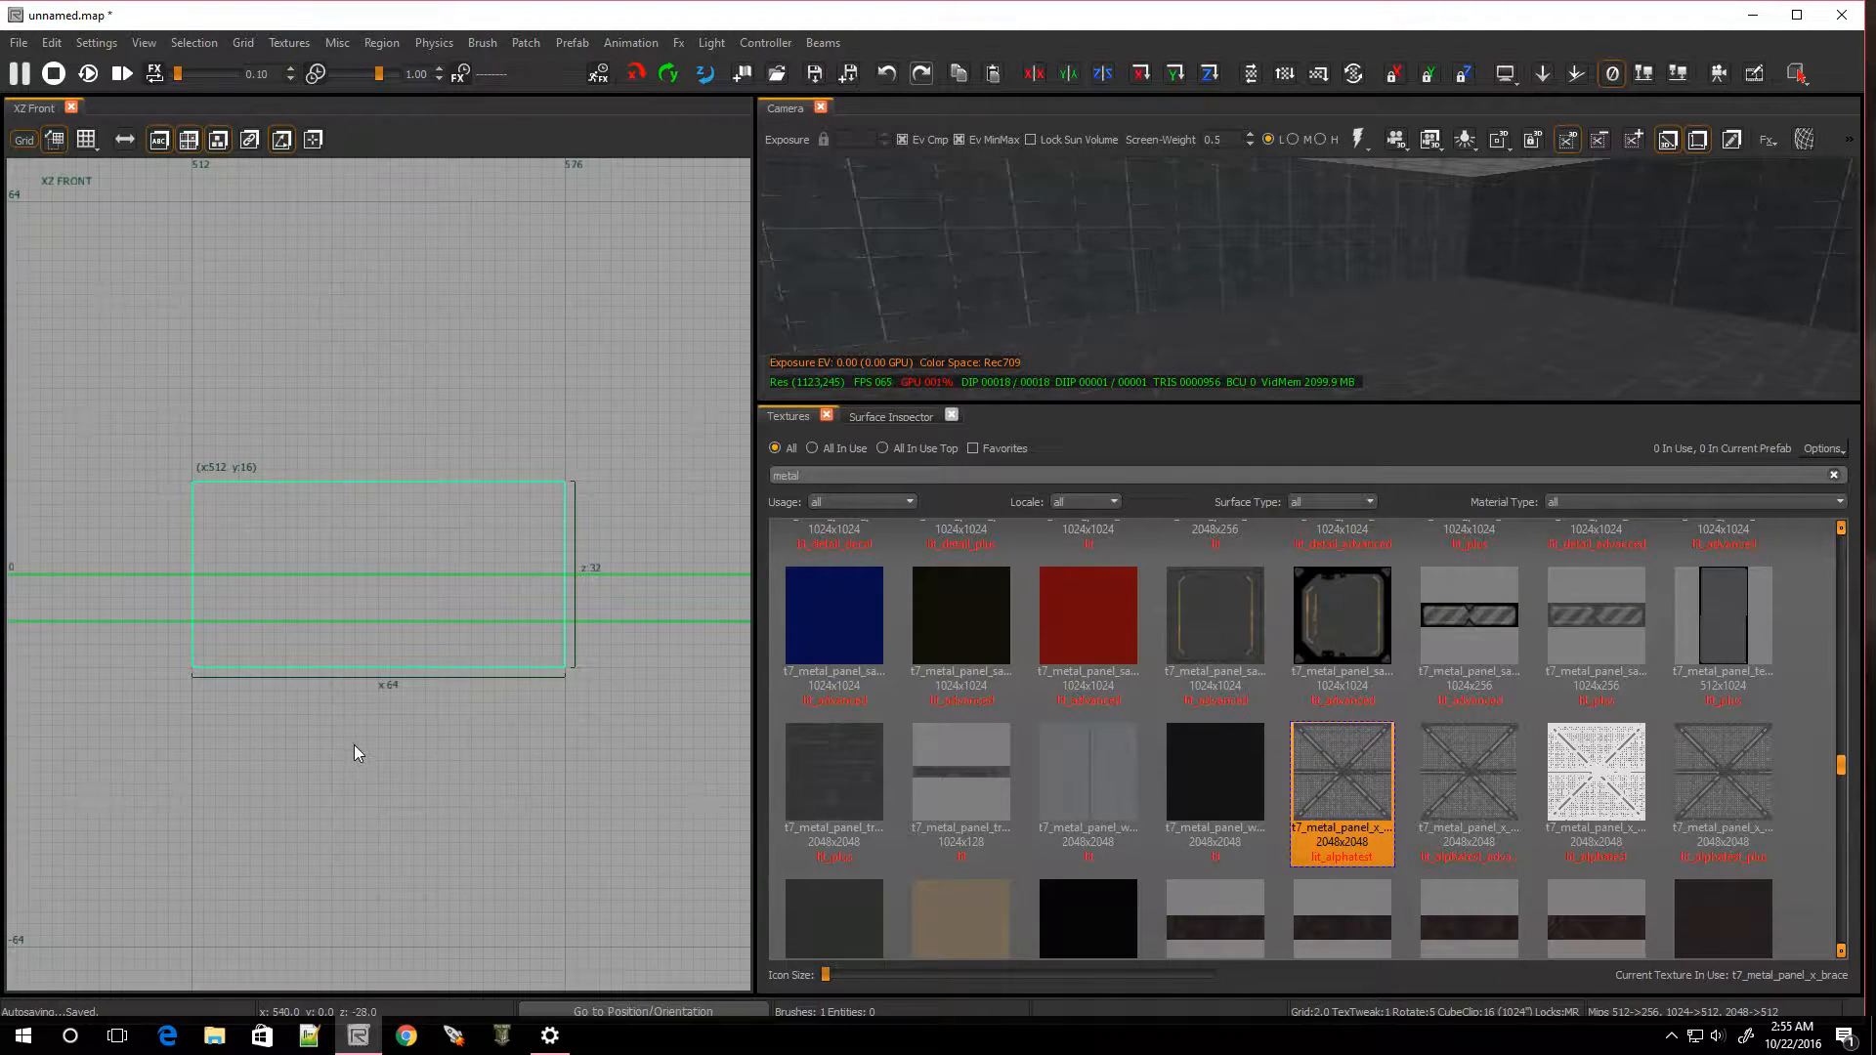
{"action": "left_click_drag", "start_coordinate": [363, 758], "coordinate": [385, 591]}
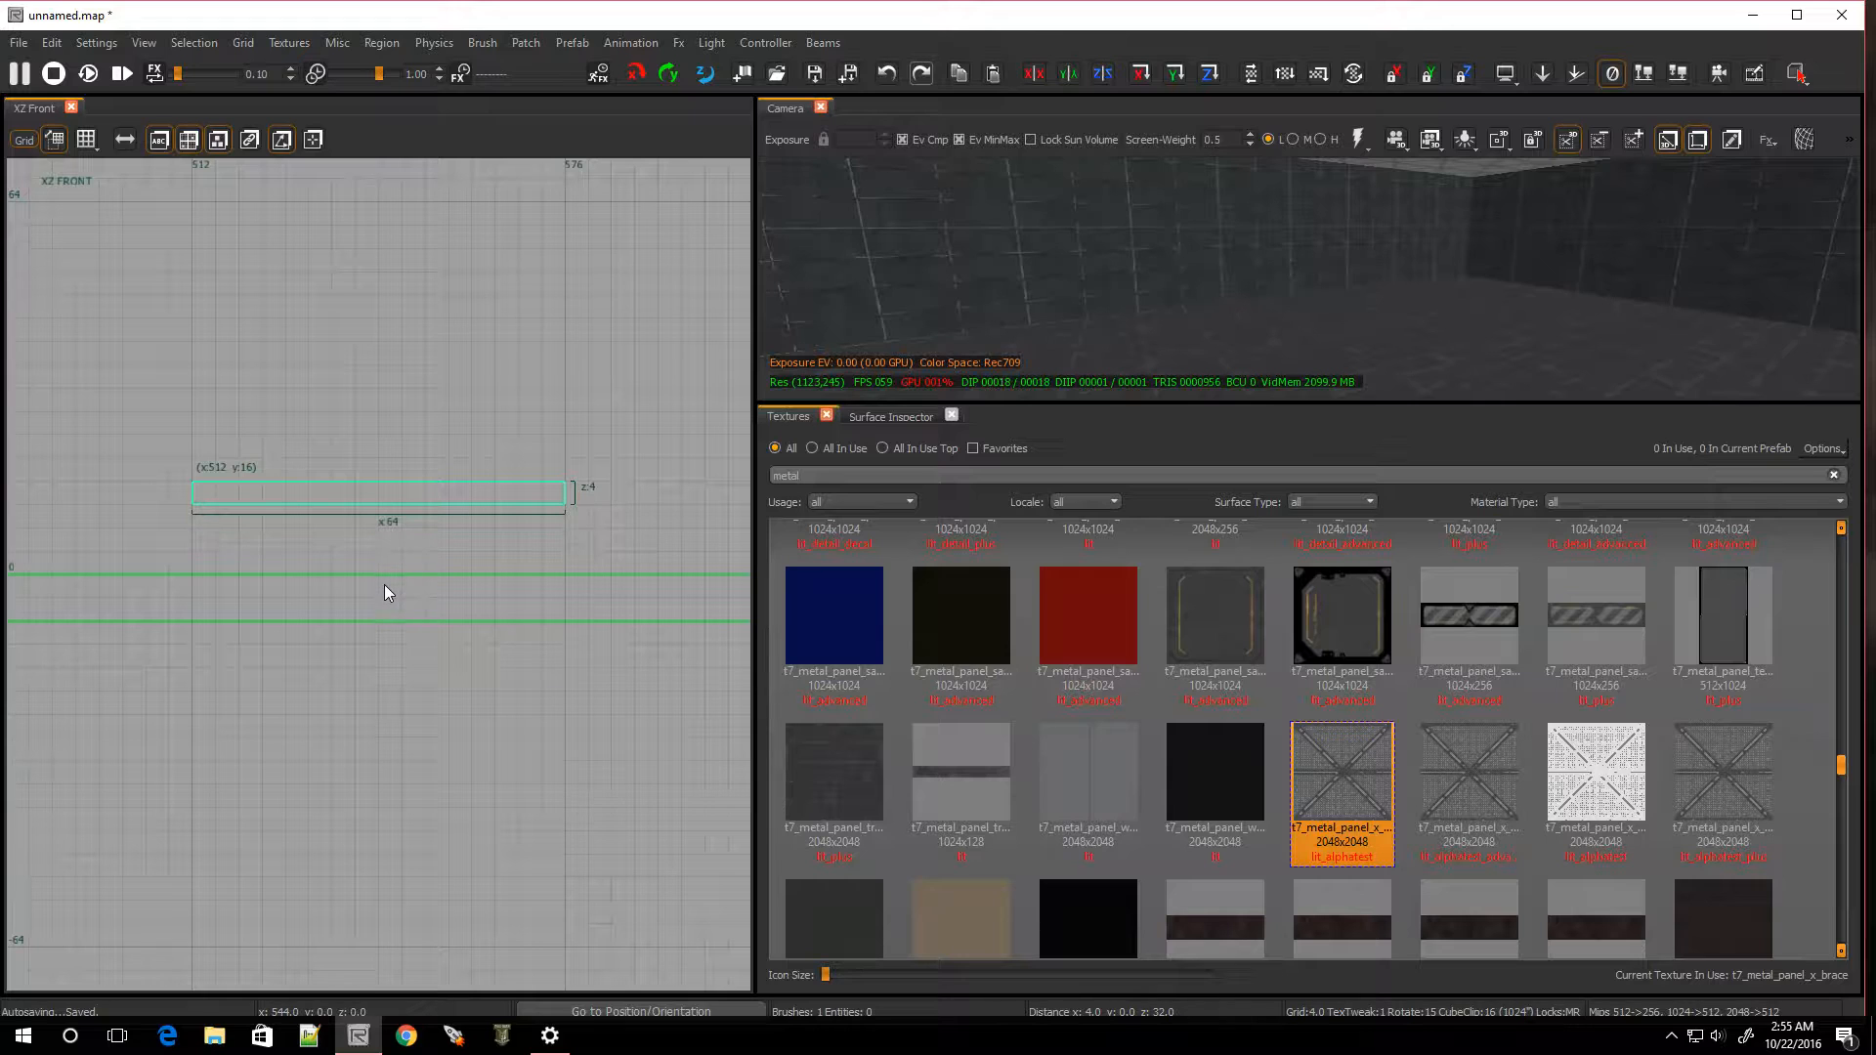
Set the grid to 2 units and apply CSG Hollow to the brush in the XY top view
{"action": "left_click", "coordinate": [90, 142]}
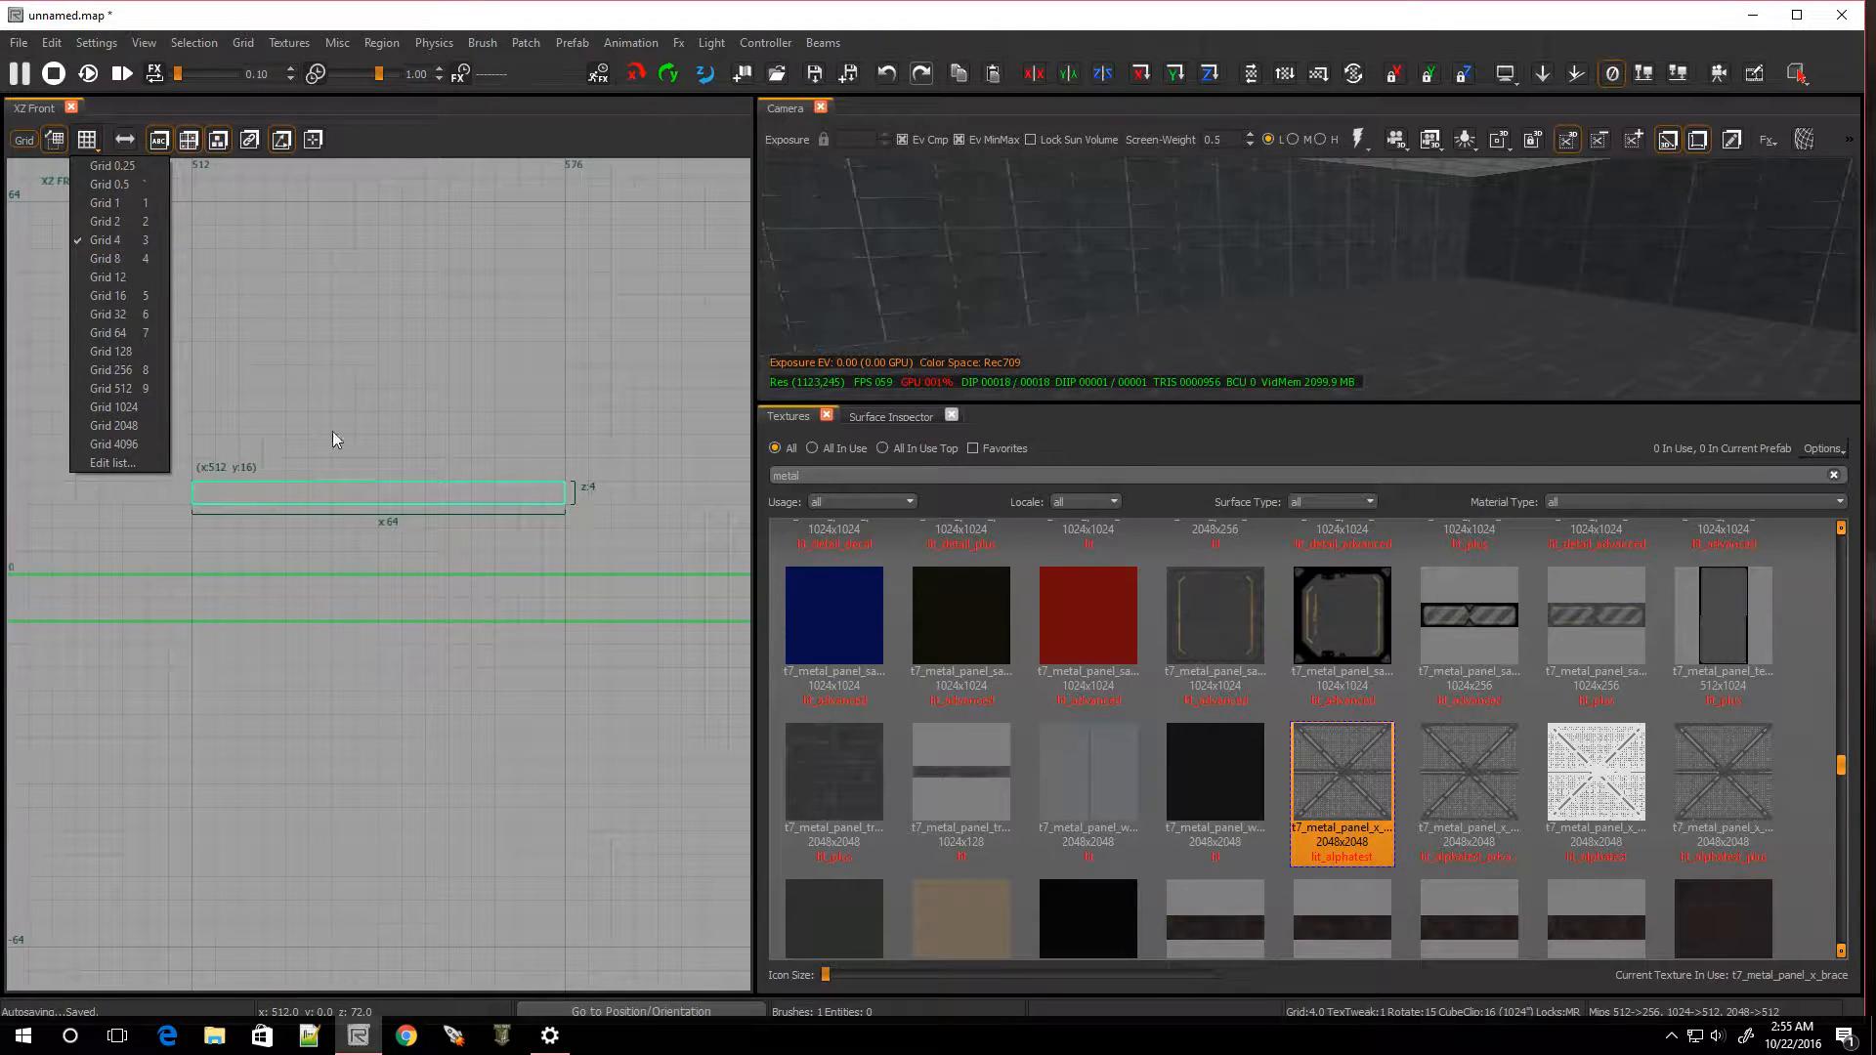
{"action": "key", "text": "ctrl+Tab"}
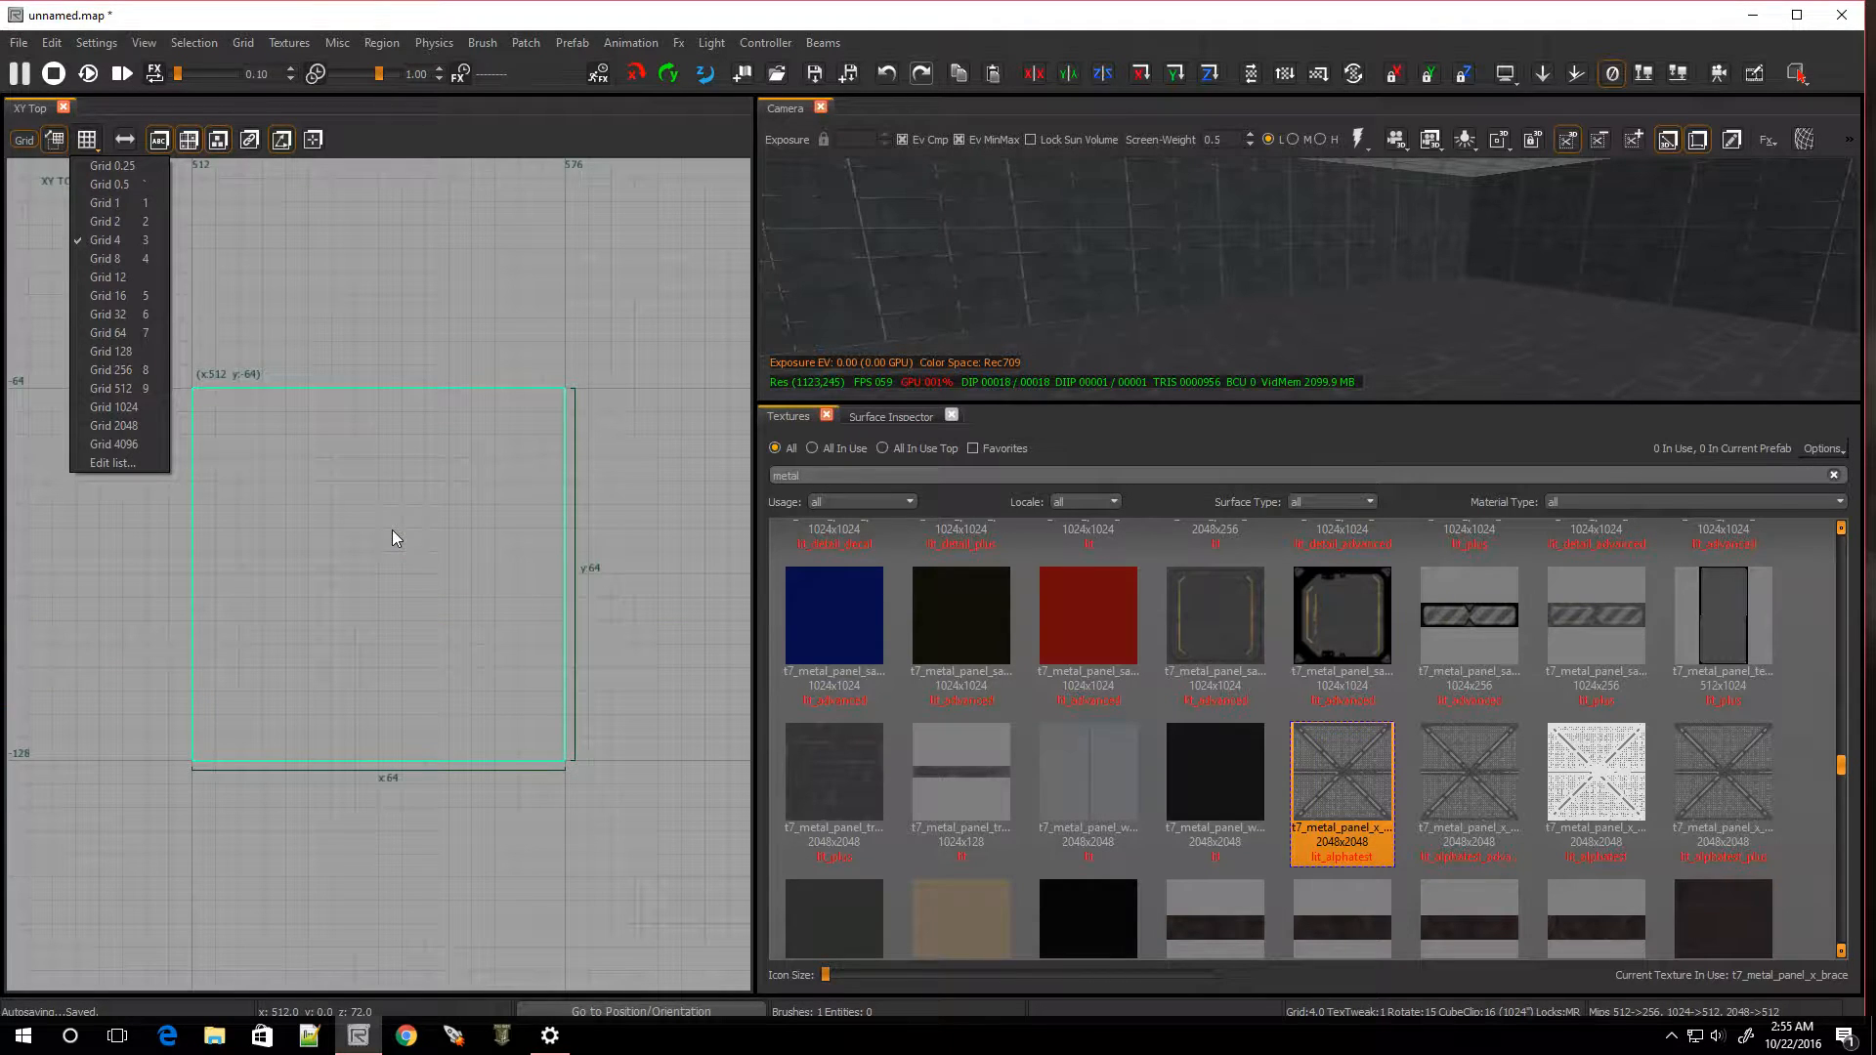
{"action": "key", "text": "2"}
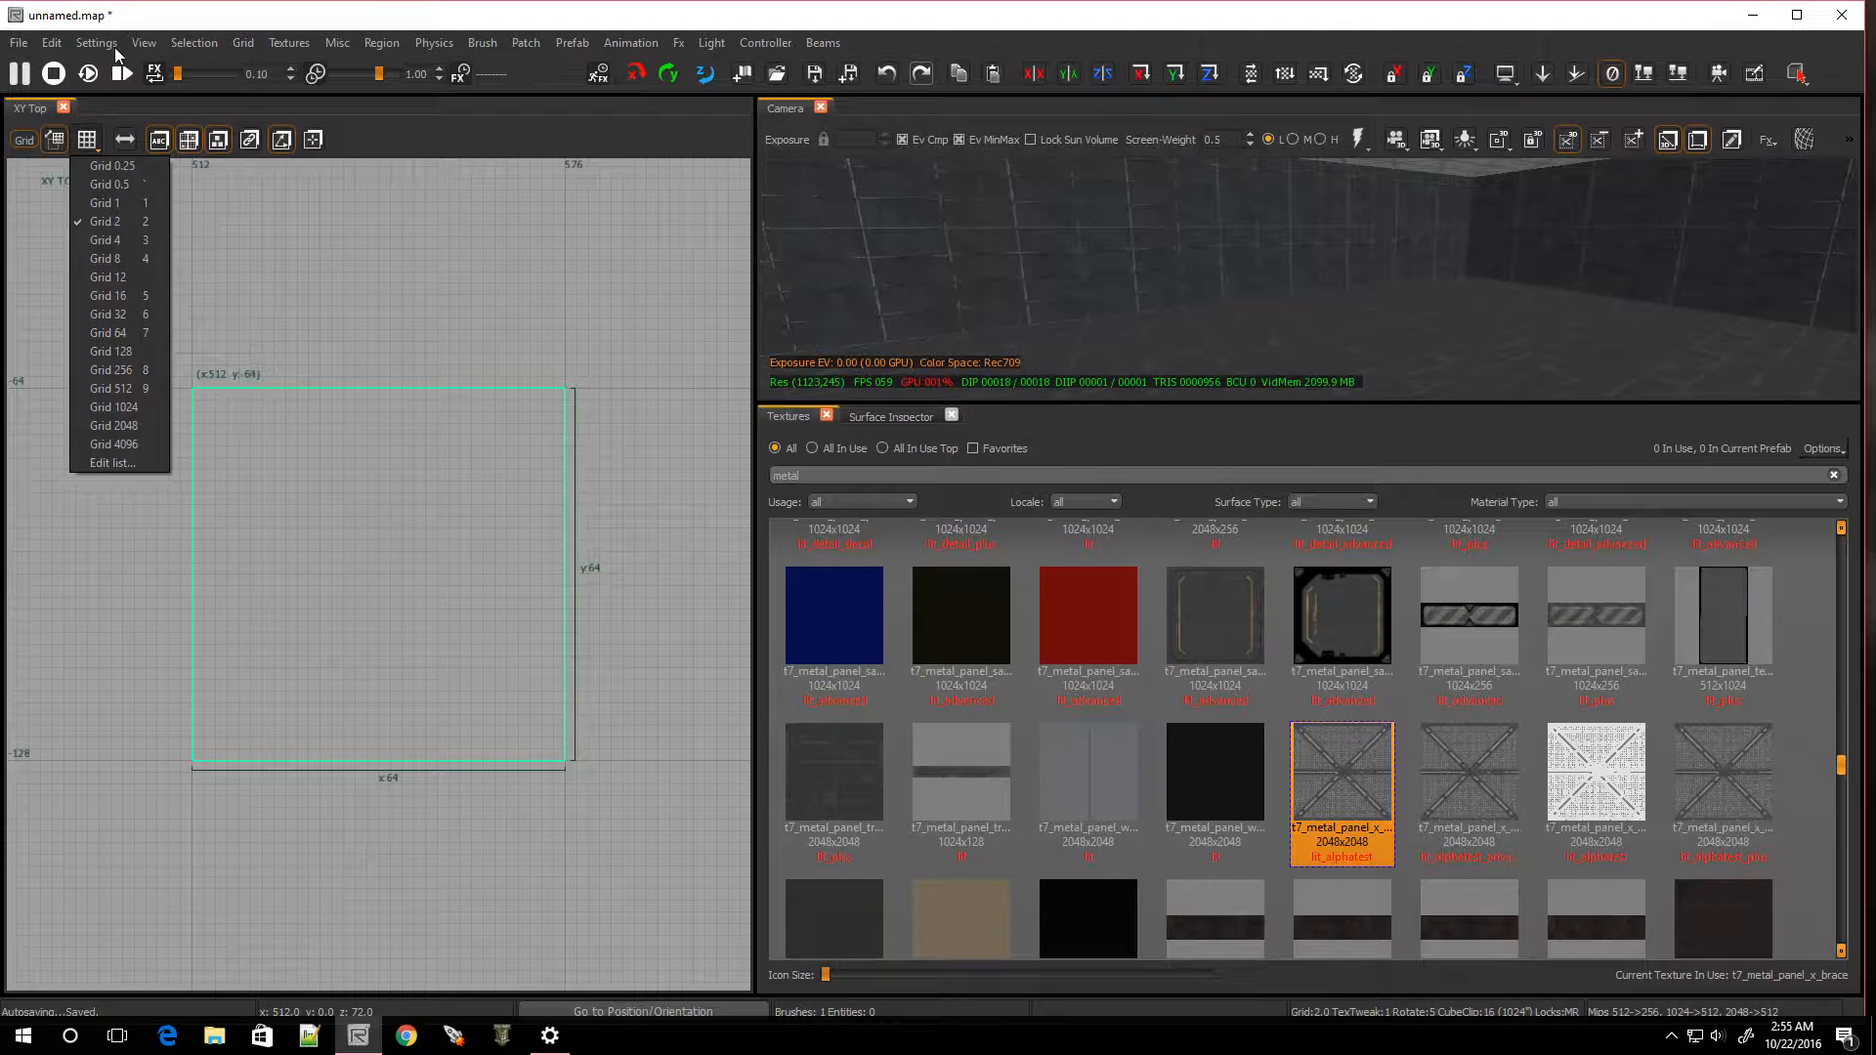
{"action": "left_click", "coordinate": [179, 42]}
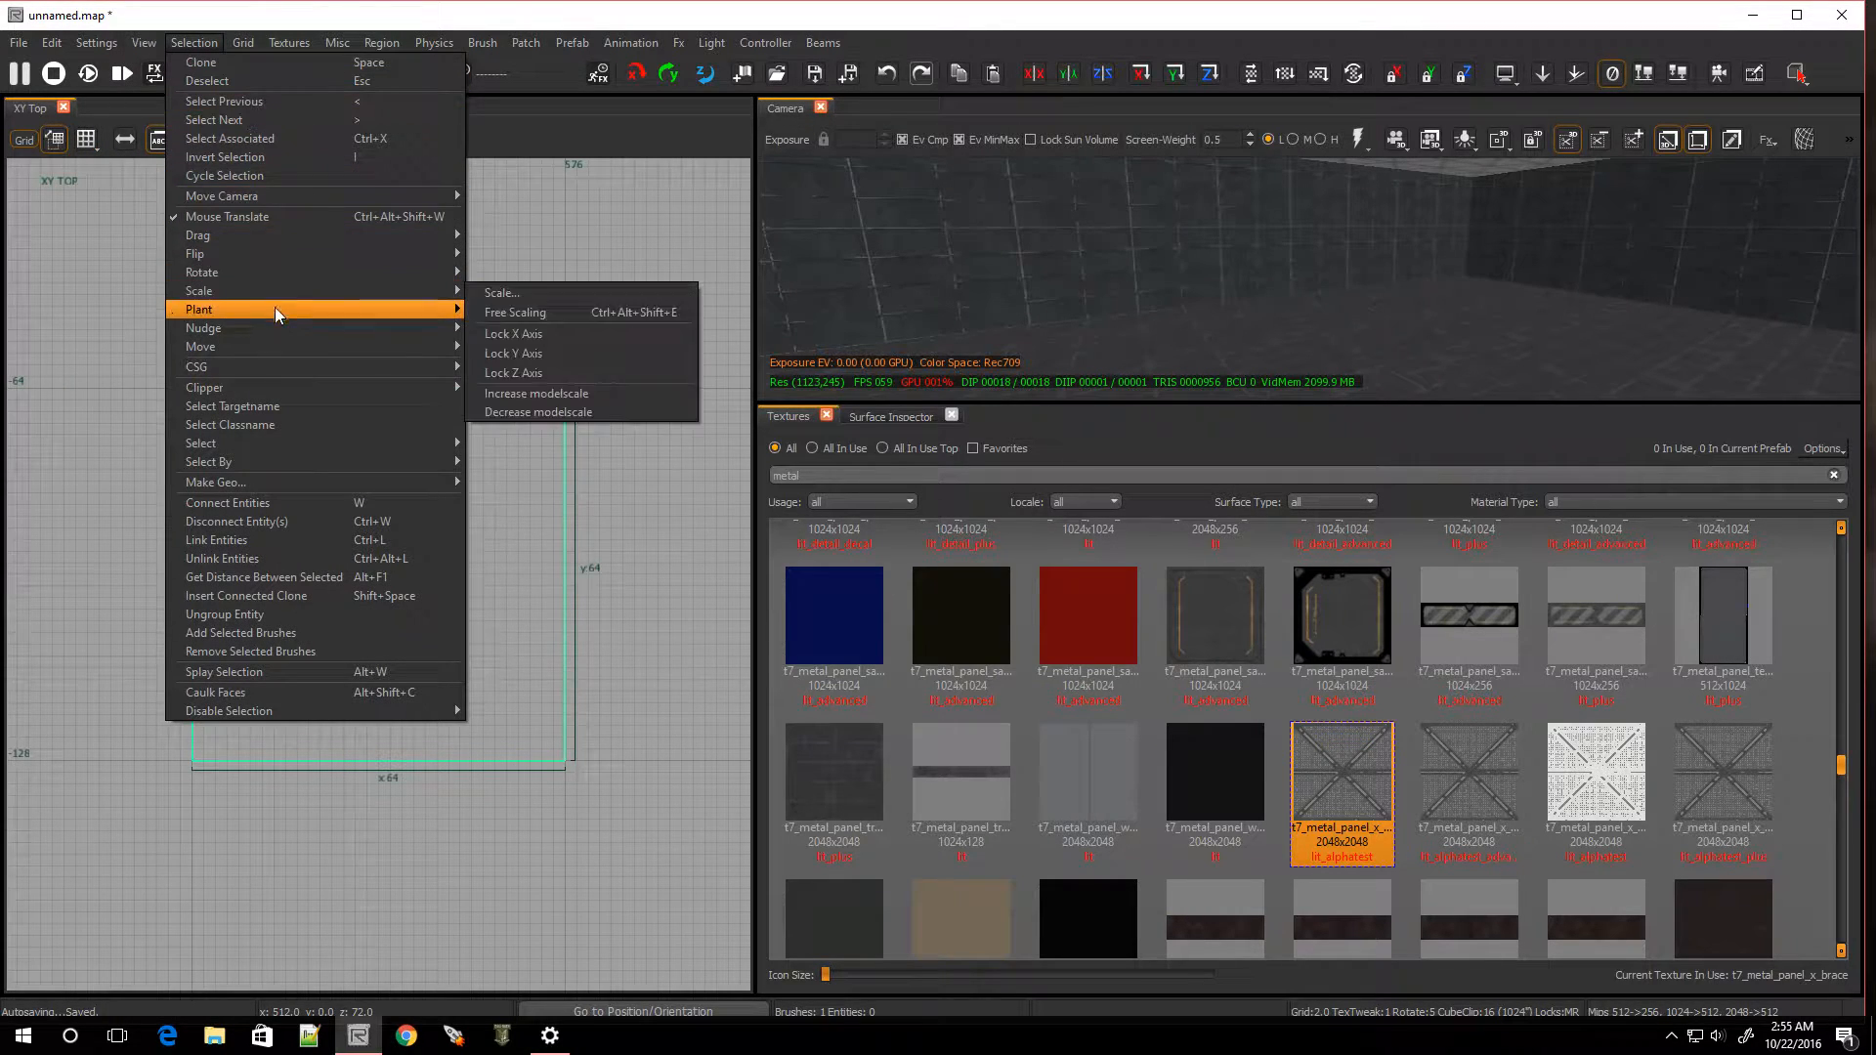
{"action": "mouse_move", "coordinate": [273, 372]}
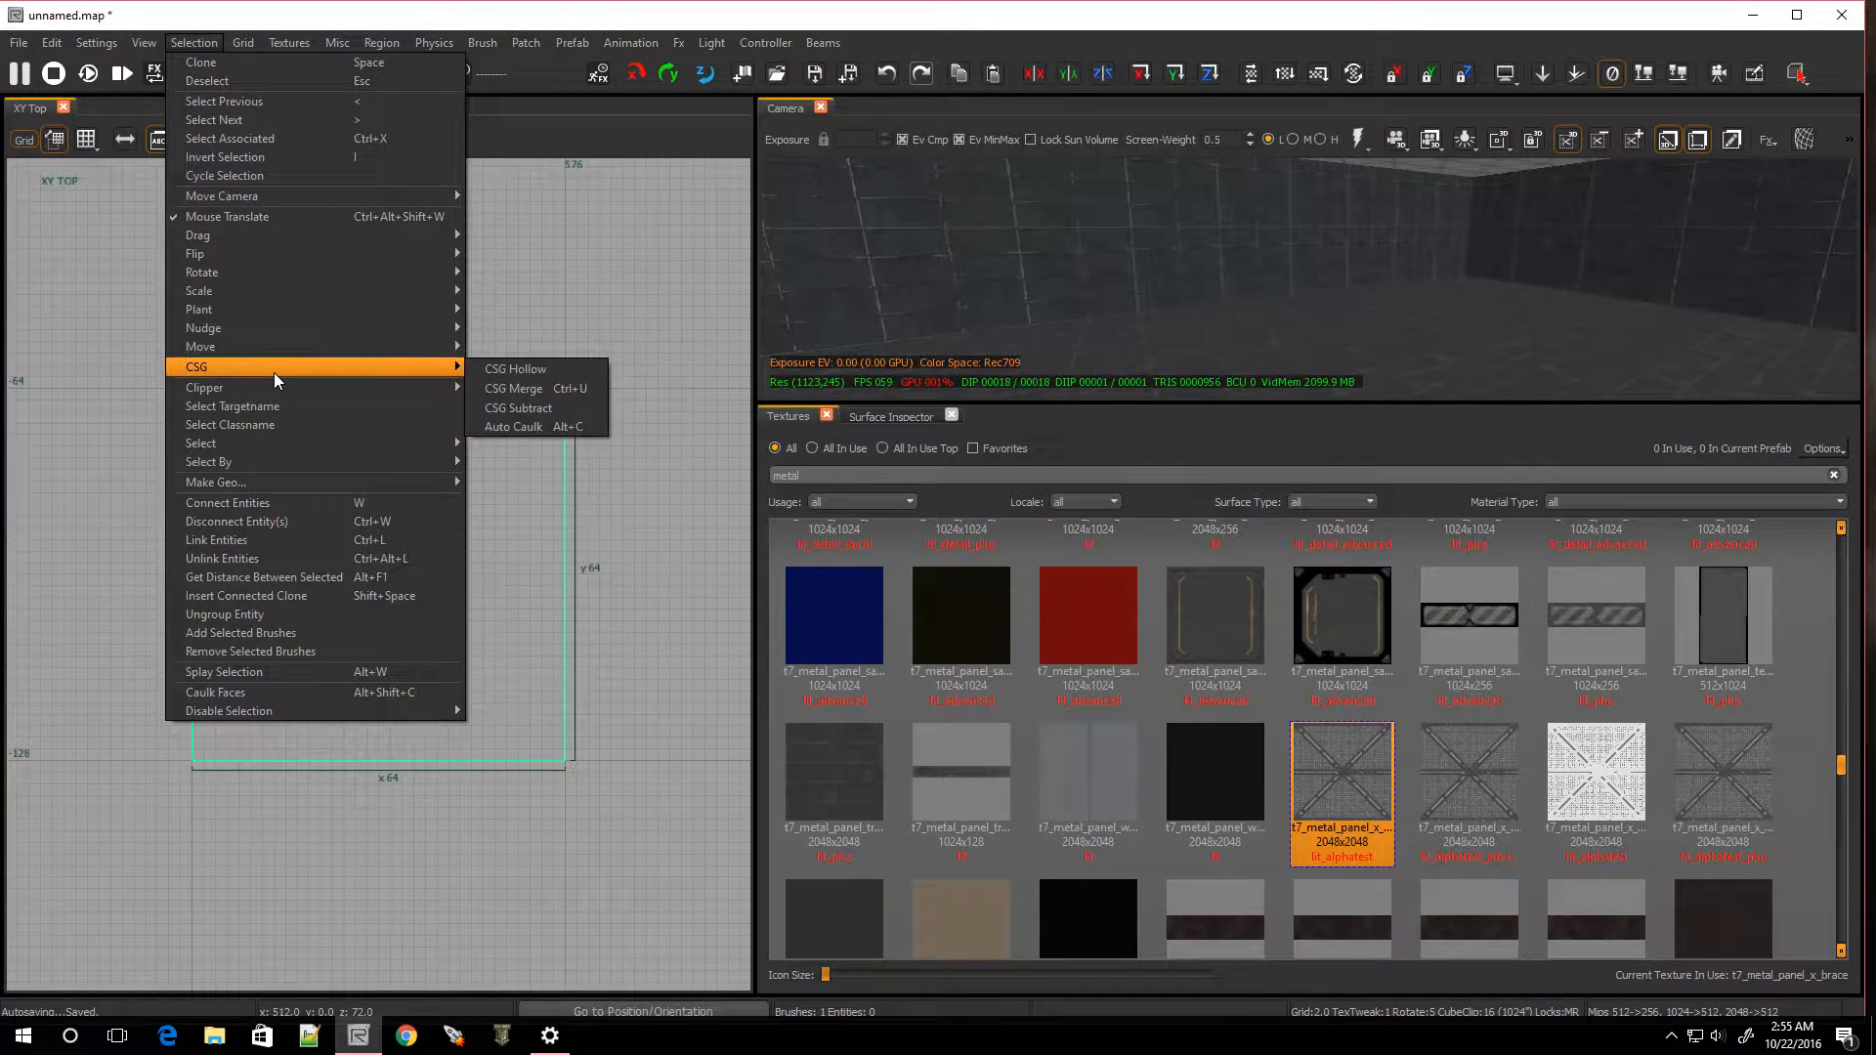
{"action": "left_click", "coordinate": [512, 369]}
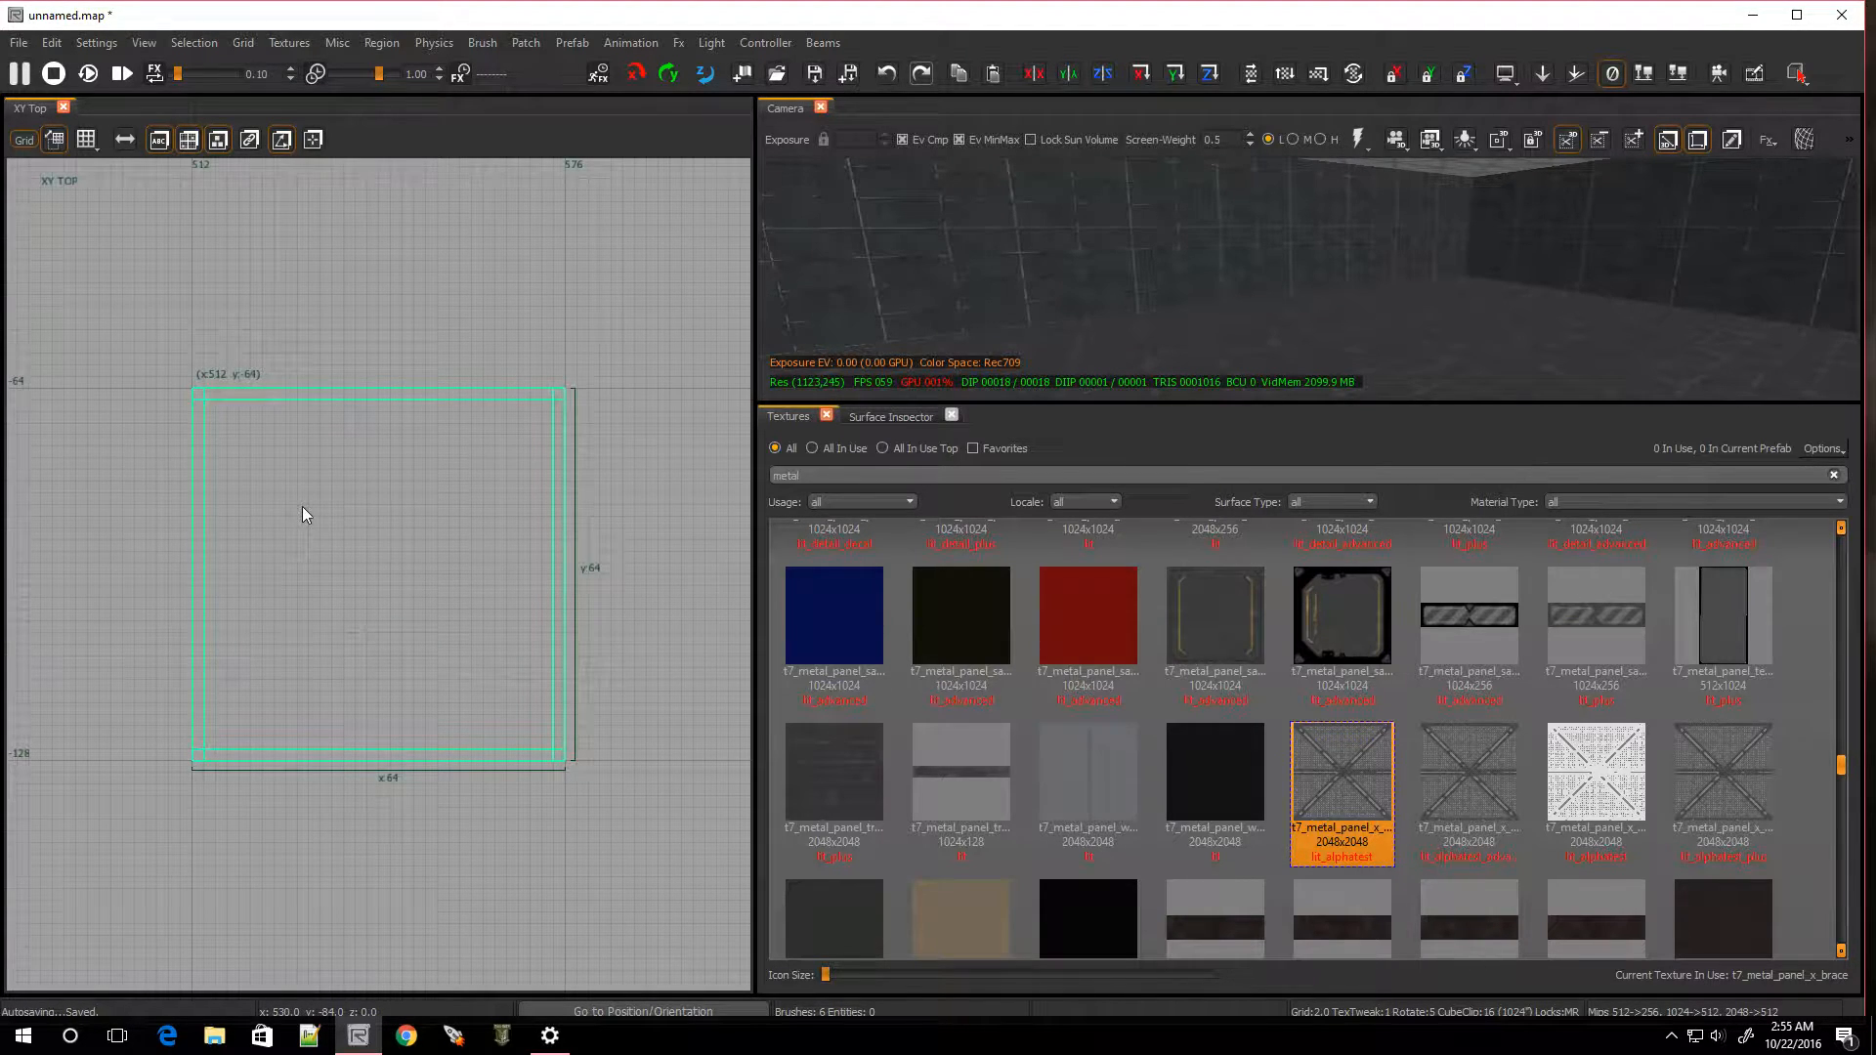
{"action": "key", "text": "Escape"}
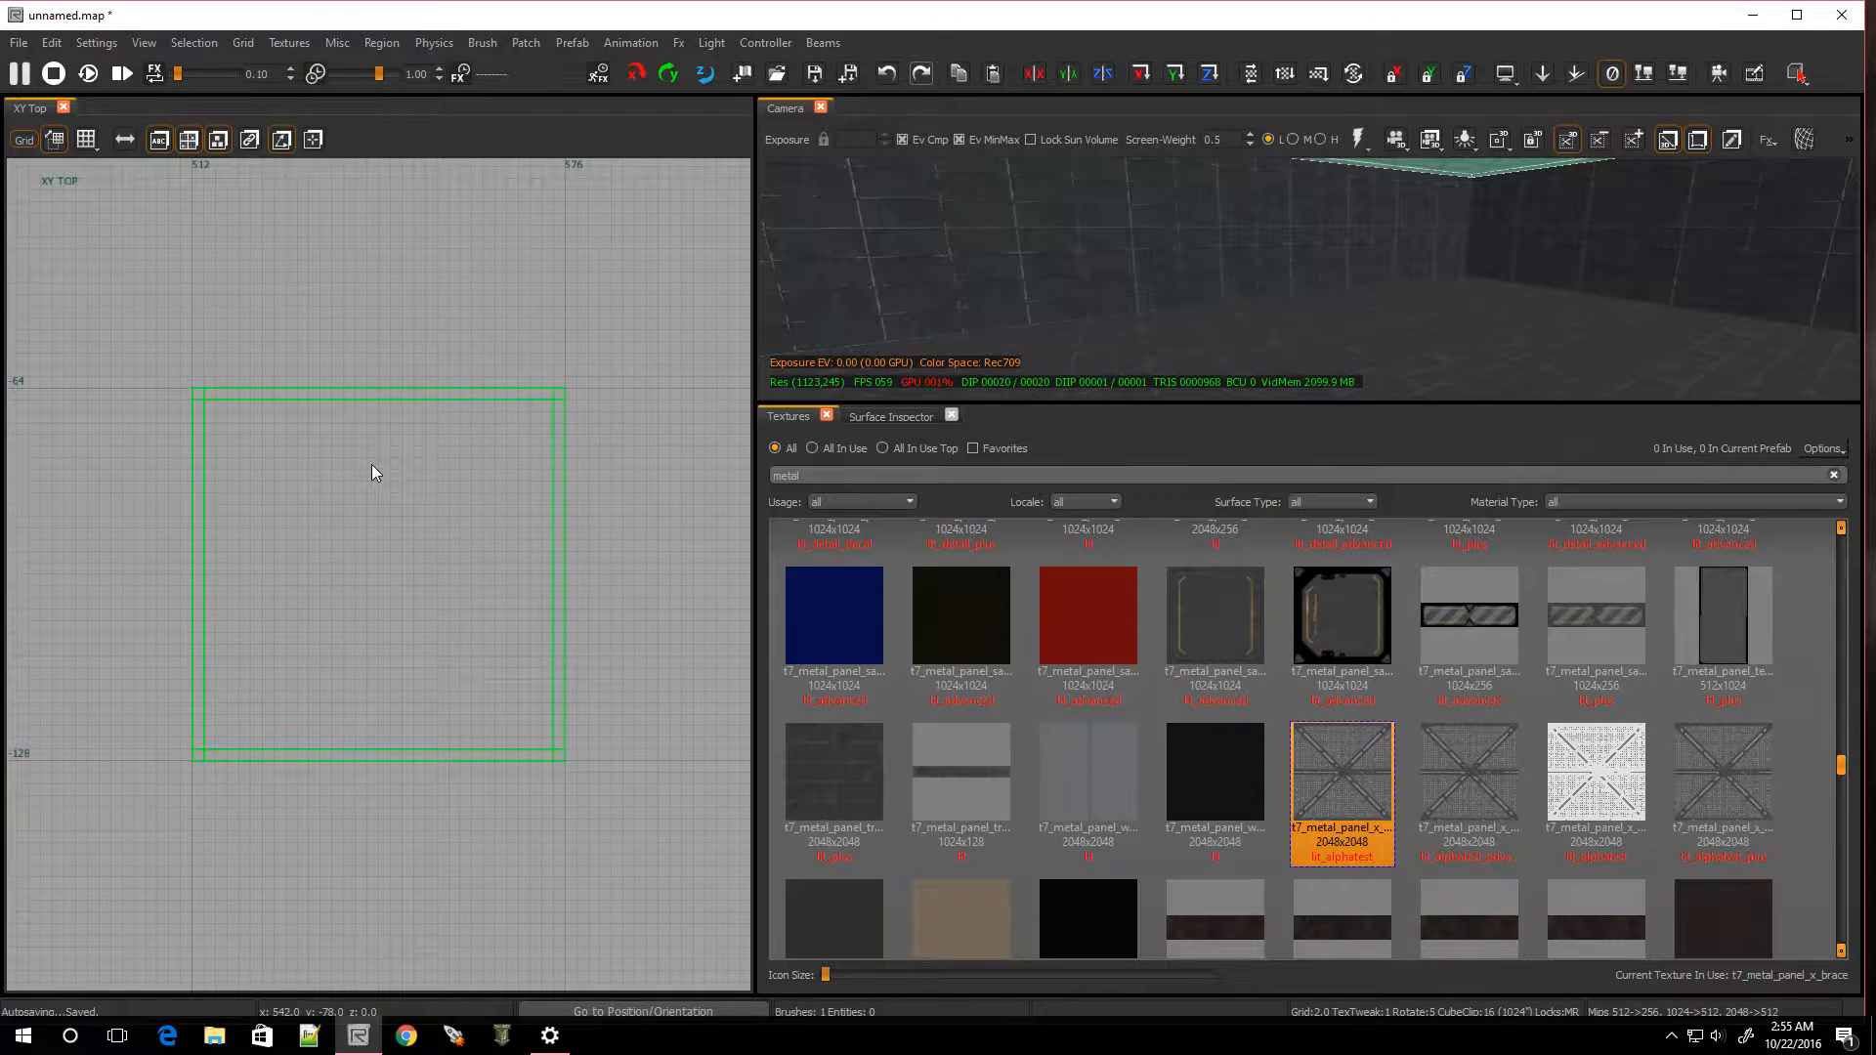
Select the inner panel brush and inset its four sides by 2 units each, making it 60 by 60
{"action": "left_click", "coordinate": [372, 465], "text": "shift"}
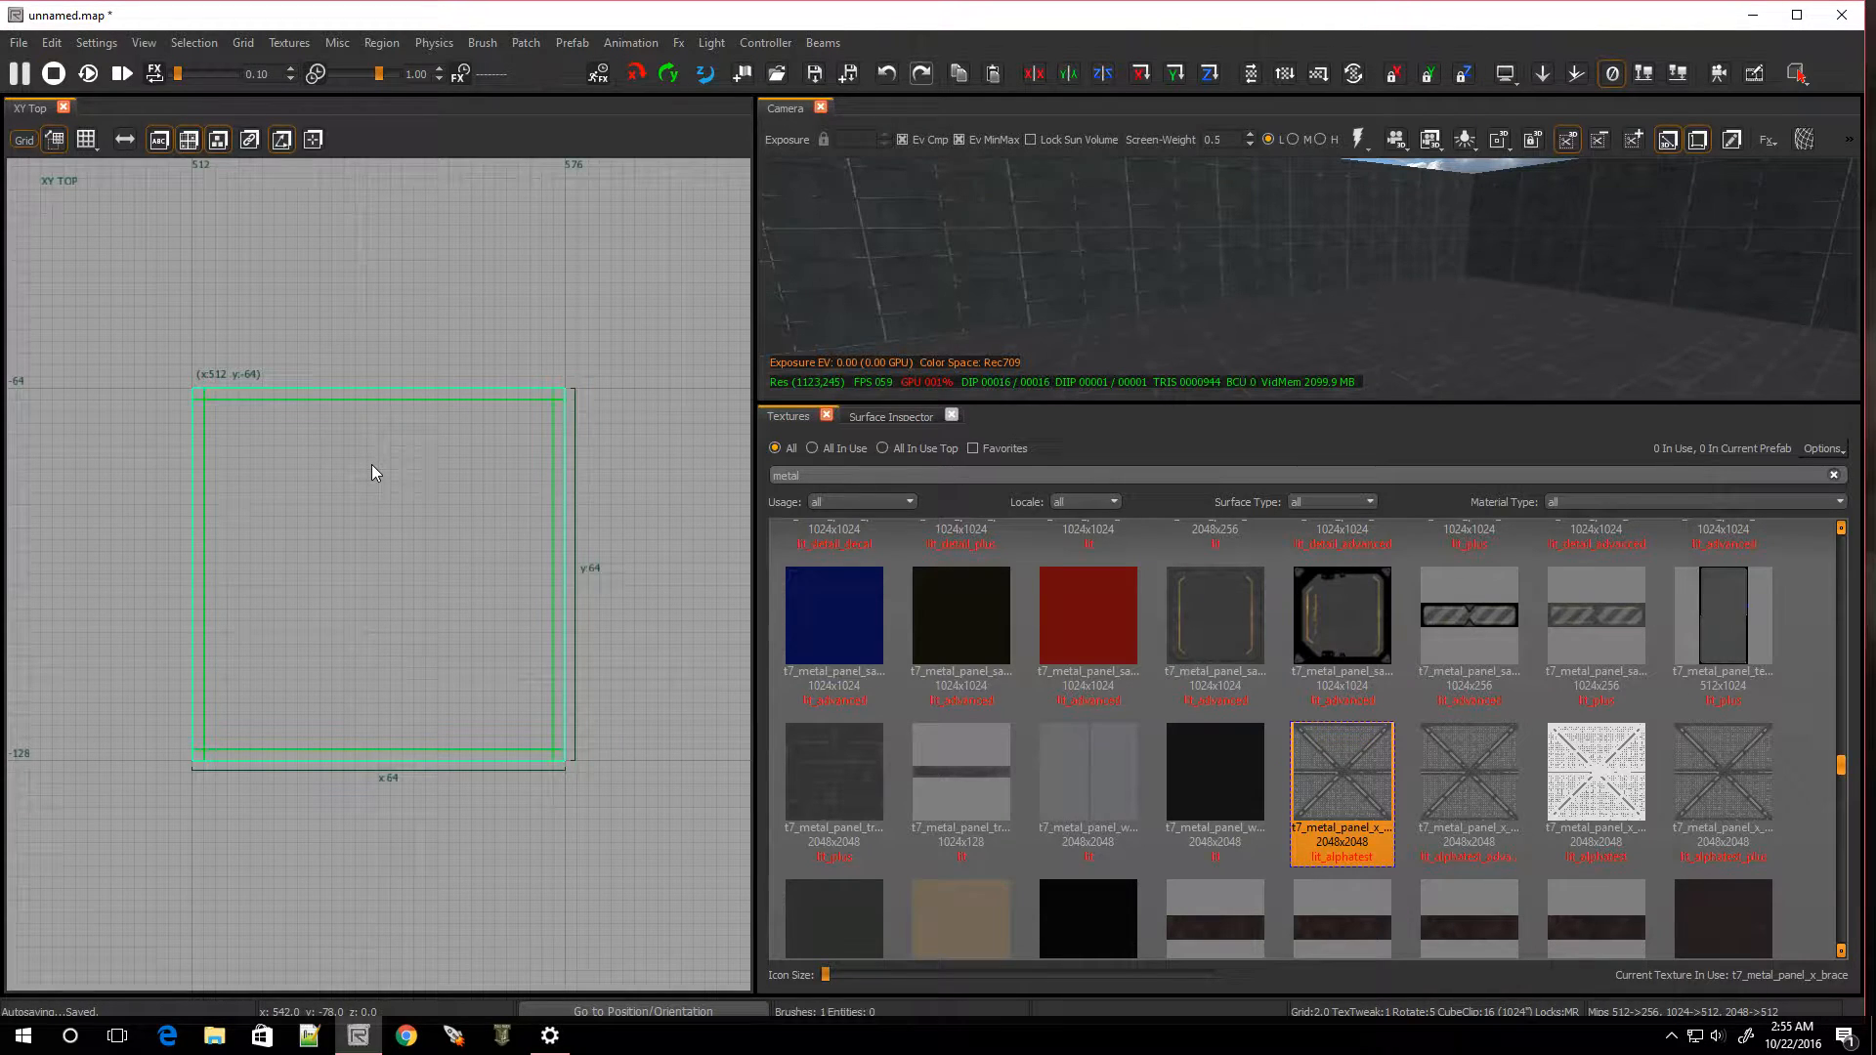
{"action": "left_click_drag", "start_coordinate": [367, 289], "coordinate": [367, 297]}
{"action": "left_click_drag", "start_coordinate": [120, 491], "coordinate": [127, 491]}
{"action": "left_click_drag", "start_coordinate": [582, 502], "coordinate": [571, 502]}
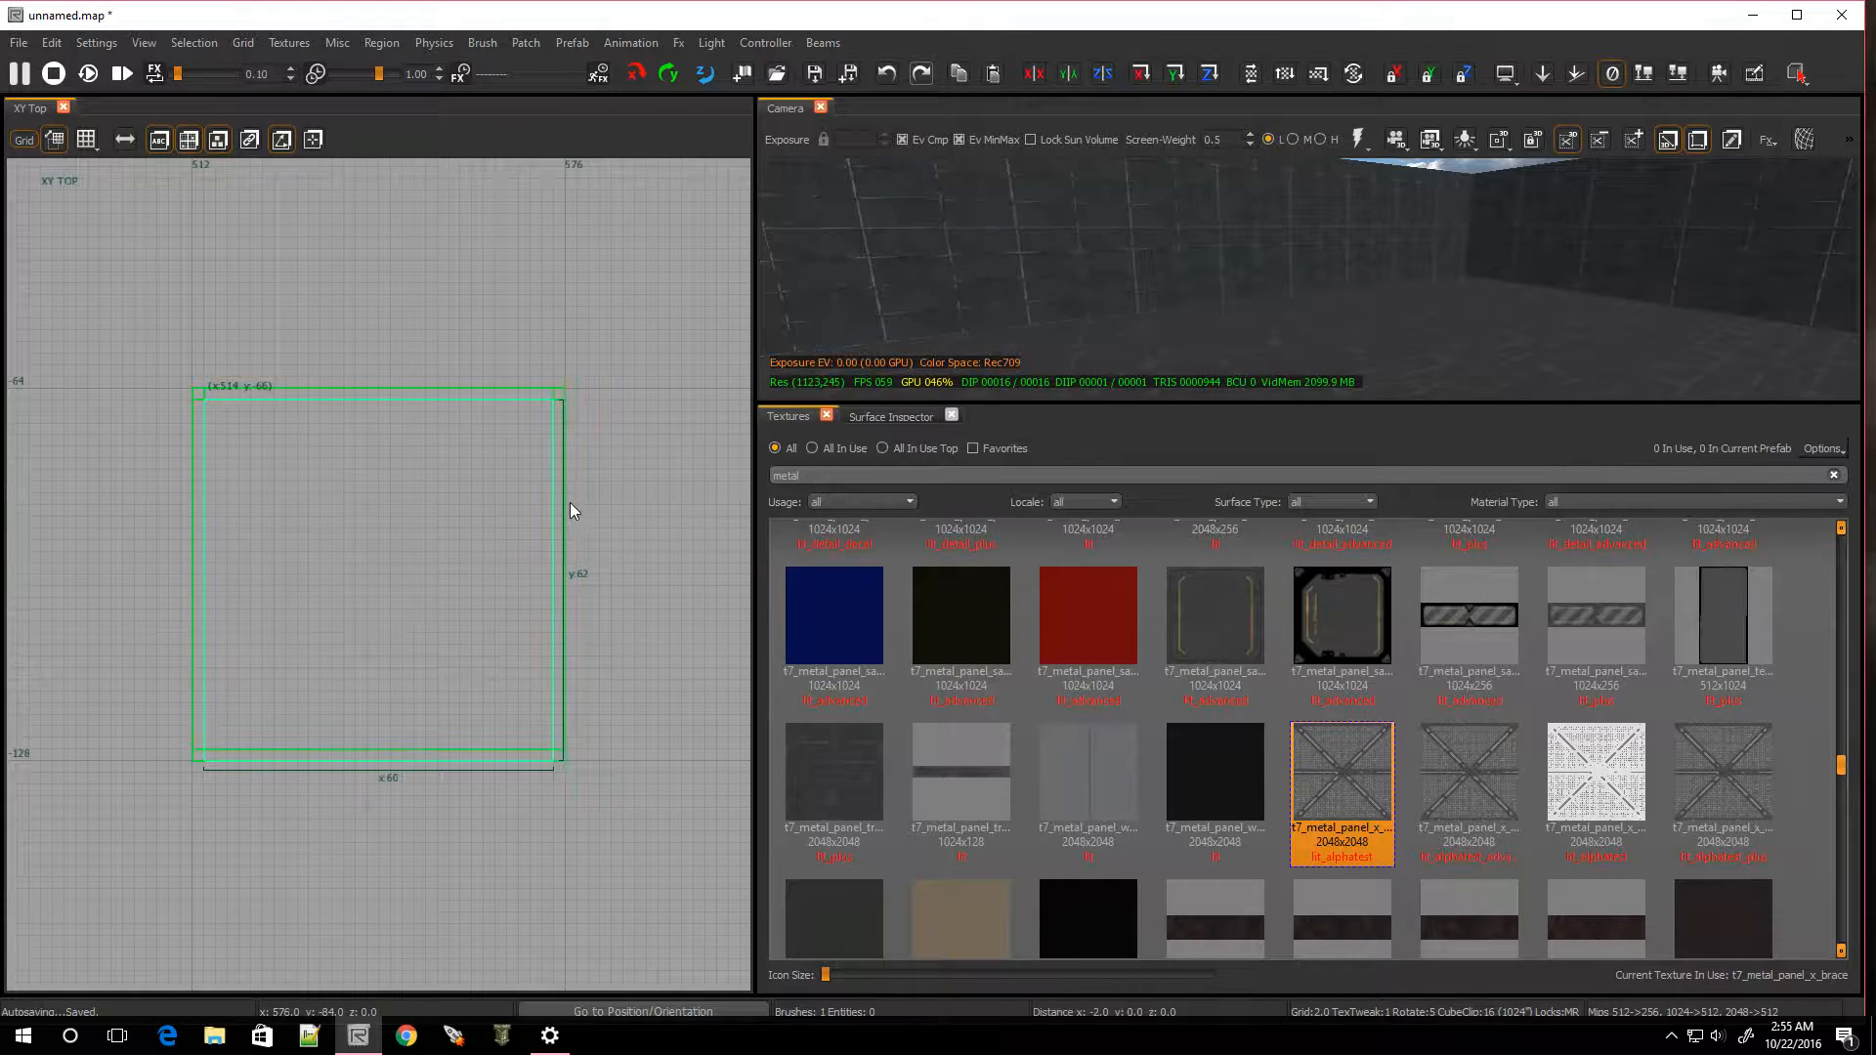
{"action": "left_click_drag", "start_coordinate": [460, 803], "coordinate": [466, 791]}
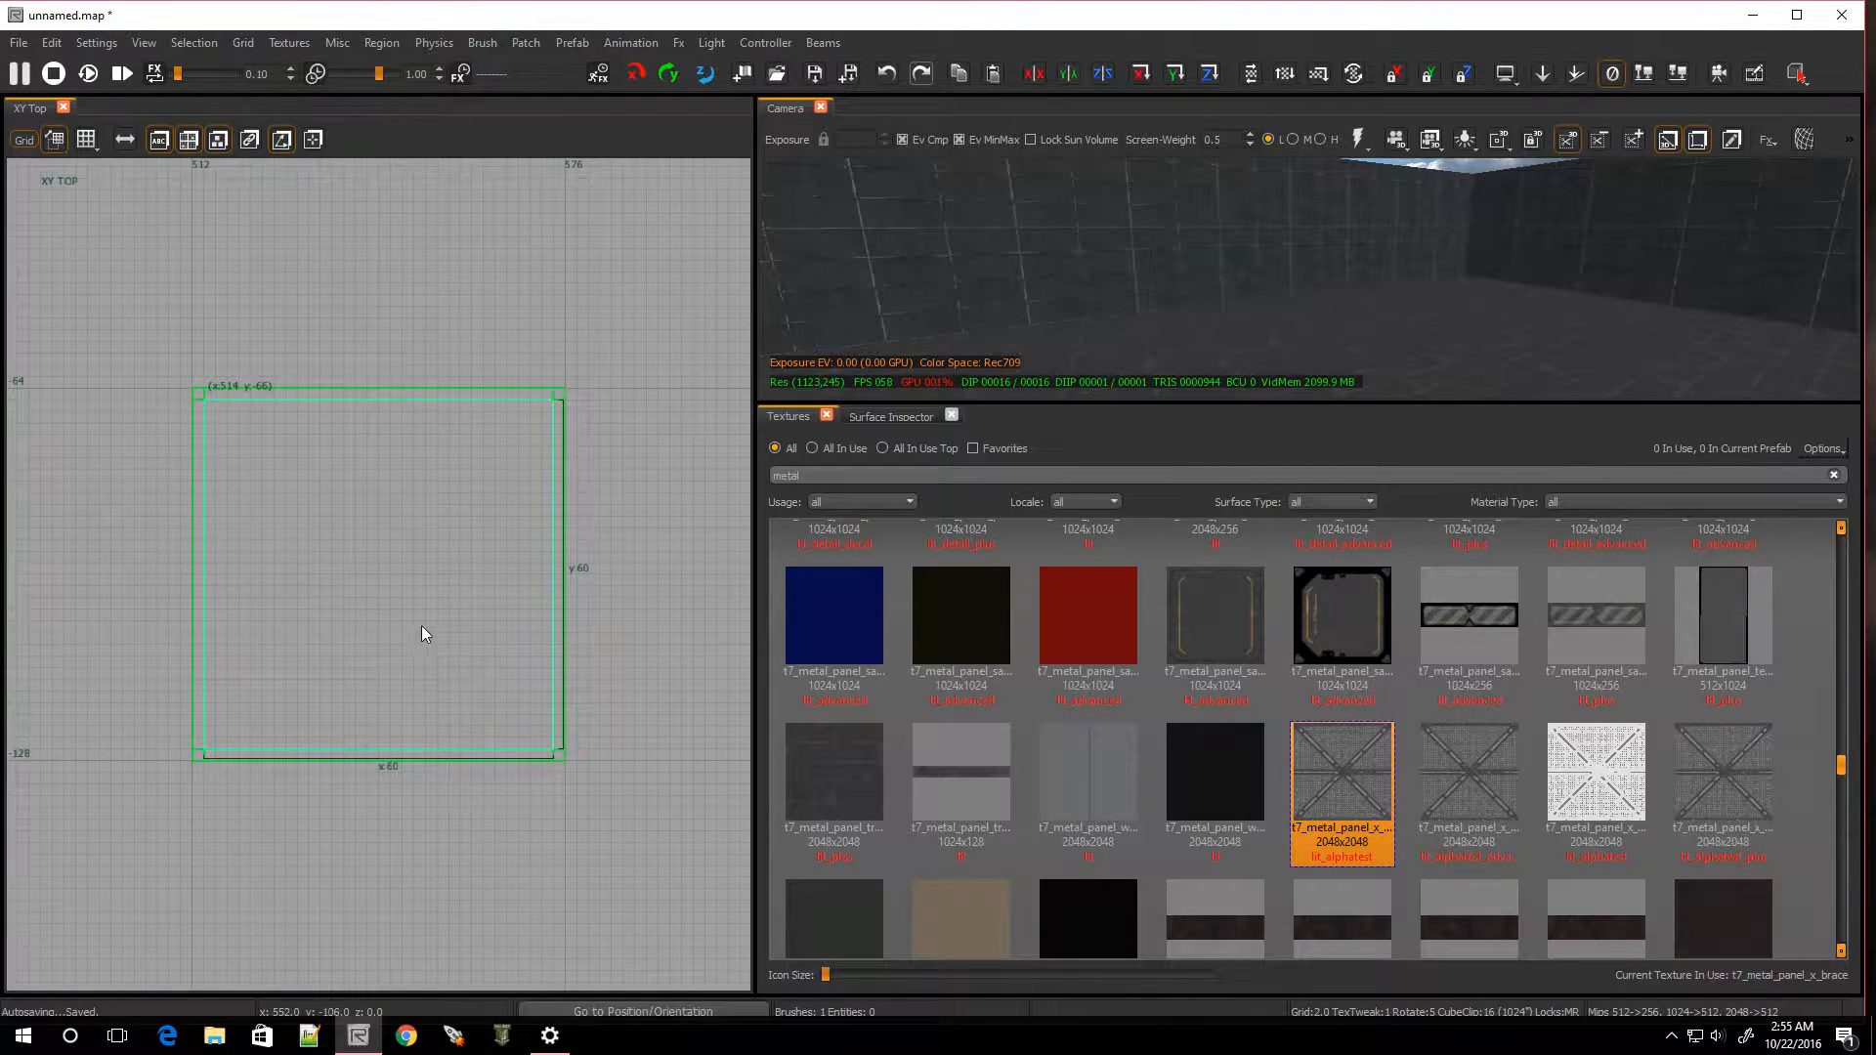
In the XZ front view, raise the inner panel's top face 1 unit on a 1-unit grid, making it 3 units thick
{"action": "key", "text": "ctrl+Tab"}
{"action": "scroll", "coordinate": [400, 572], "scroll_direction": "up", "scroll_amount": 4}
{"action": "scroll", "coordinate": [309, 596], "scroll_direction": "down", "scroll_amount": 2}
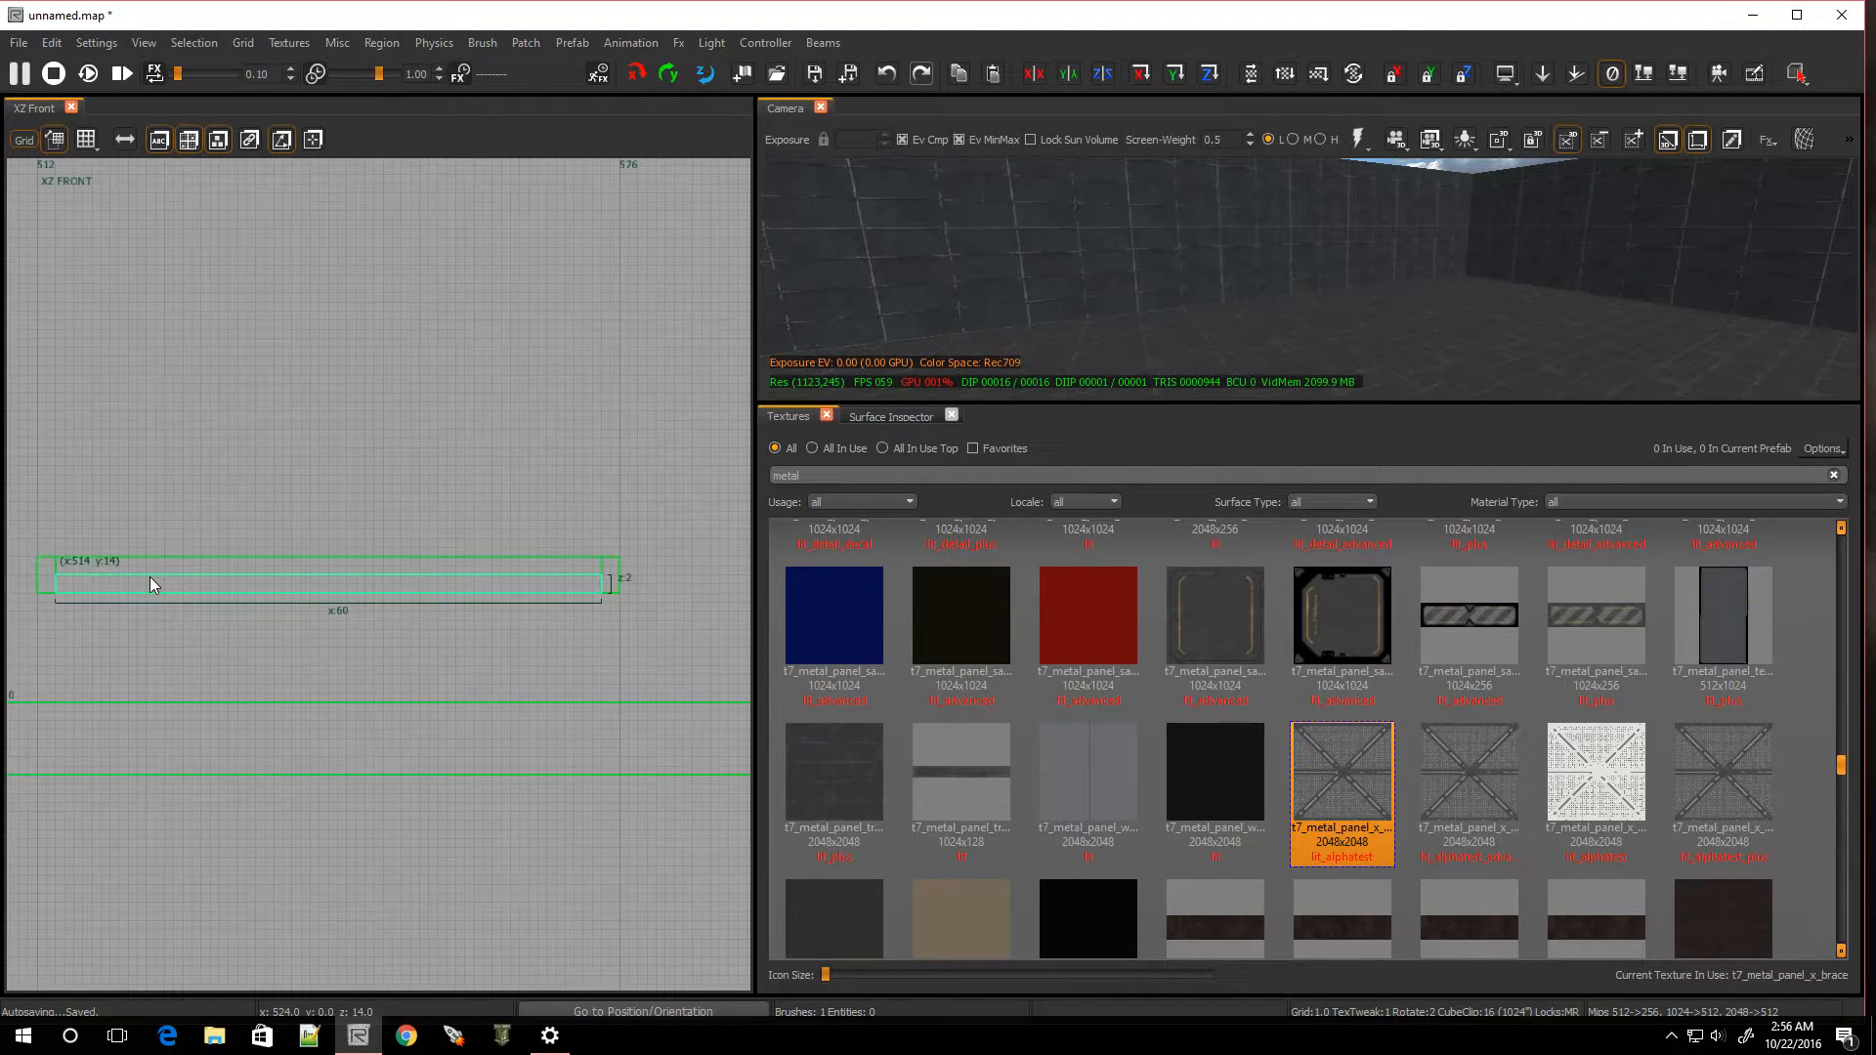
{"action": "left_click_drag", "start_coordinate": [188, 560], "coordinate": [185, 555]}
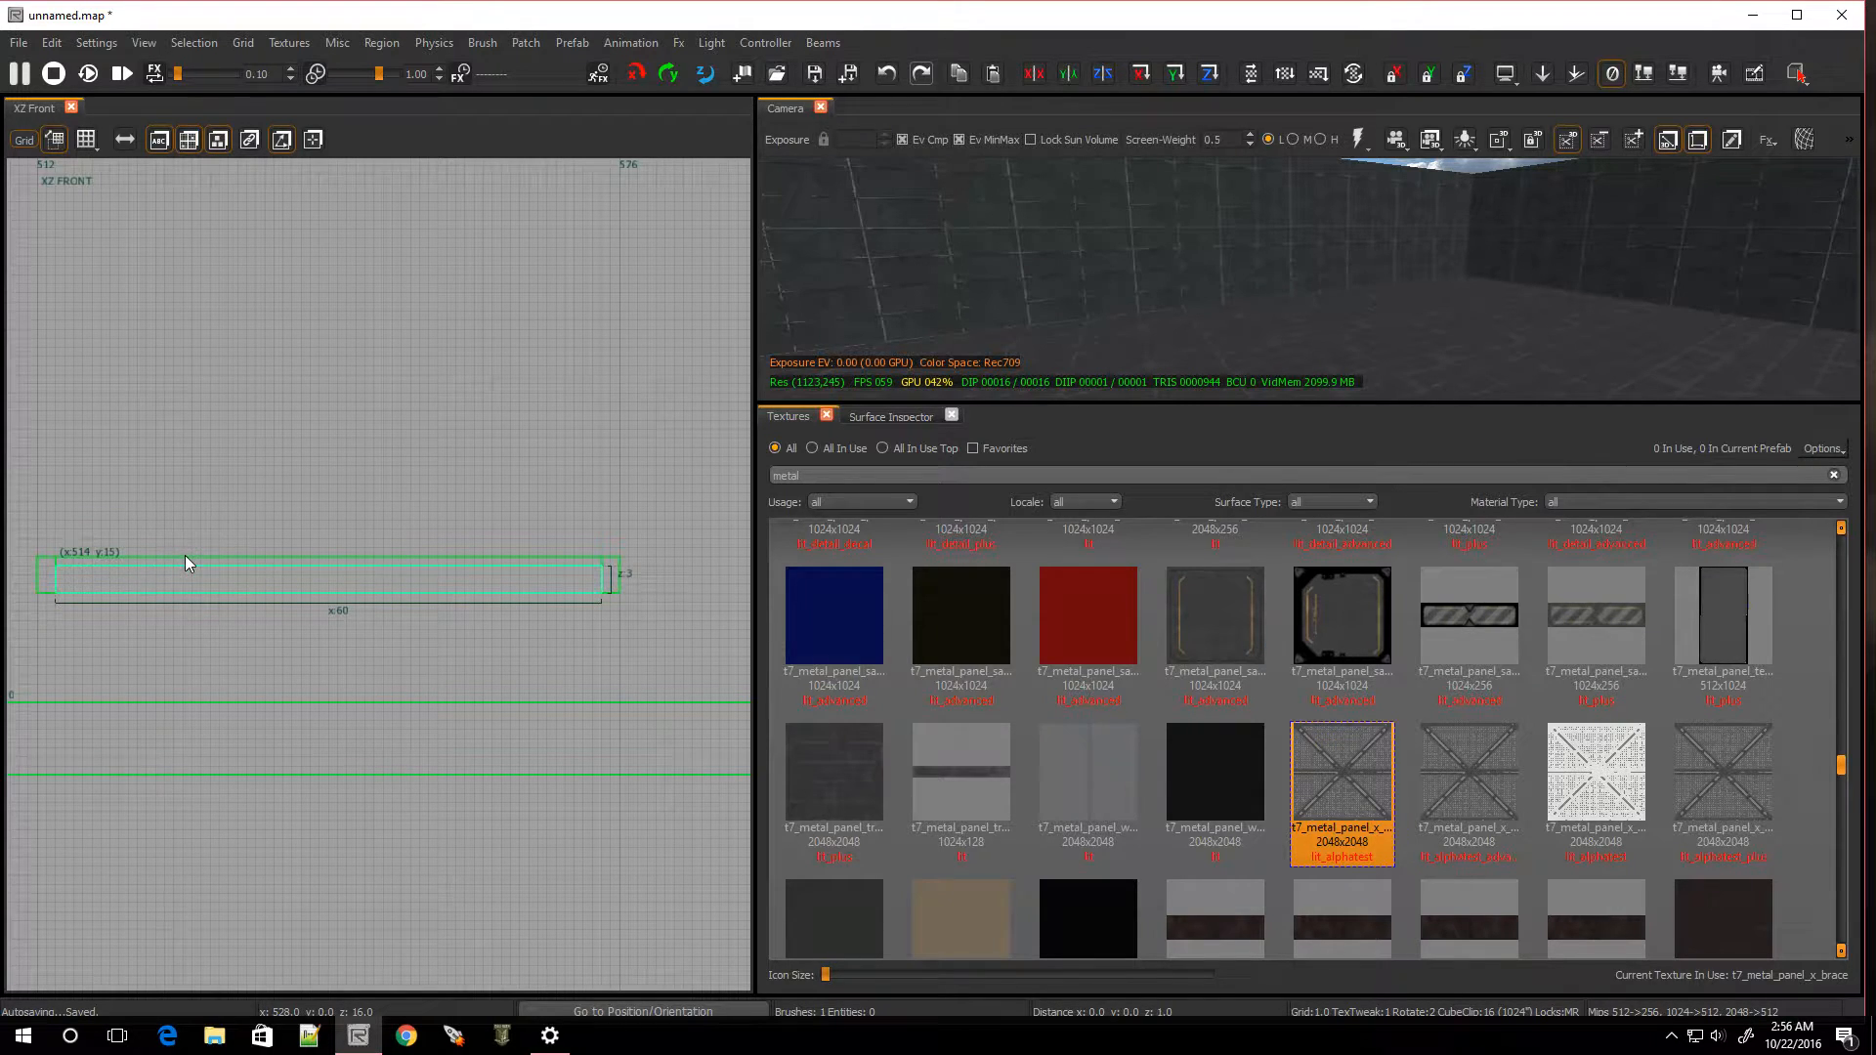
In the XZ front view, raise the inner panel's underside by 2 units, making the panel 1 unit thick
{"action": "left_click", "coordinate": [88, 140]}
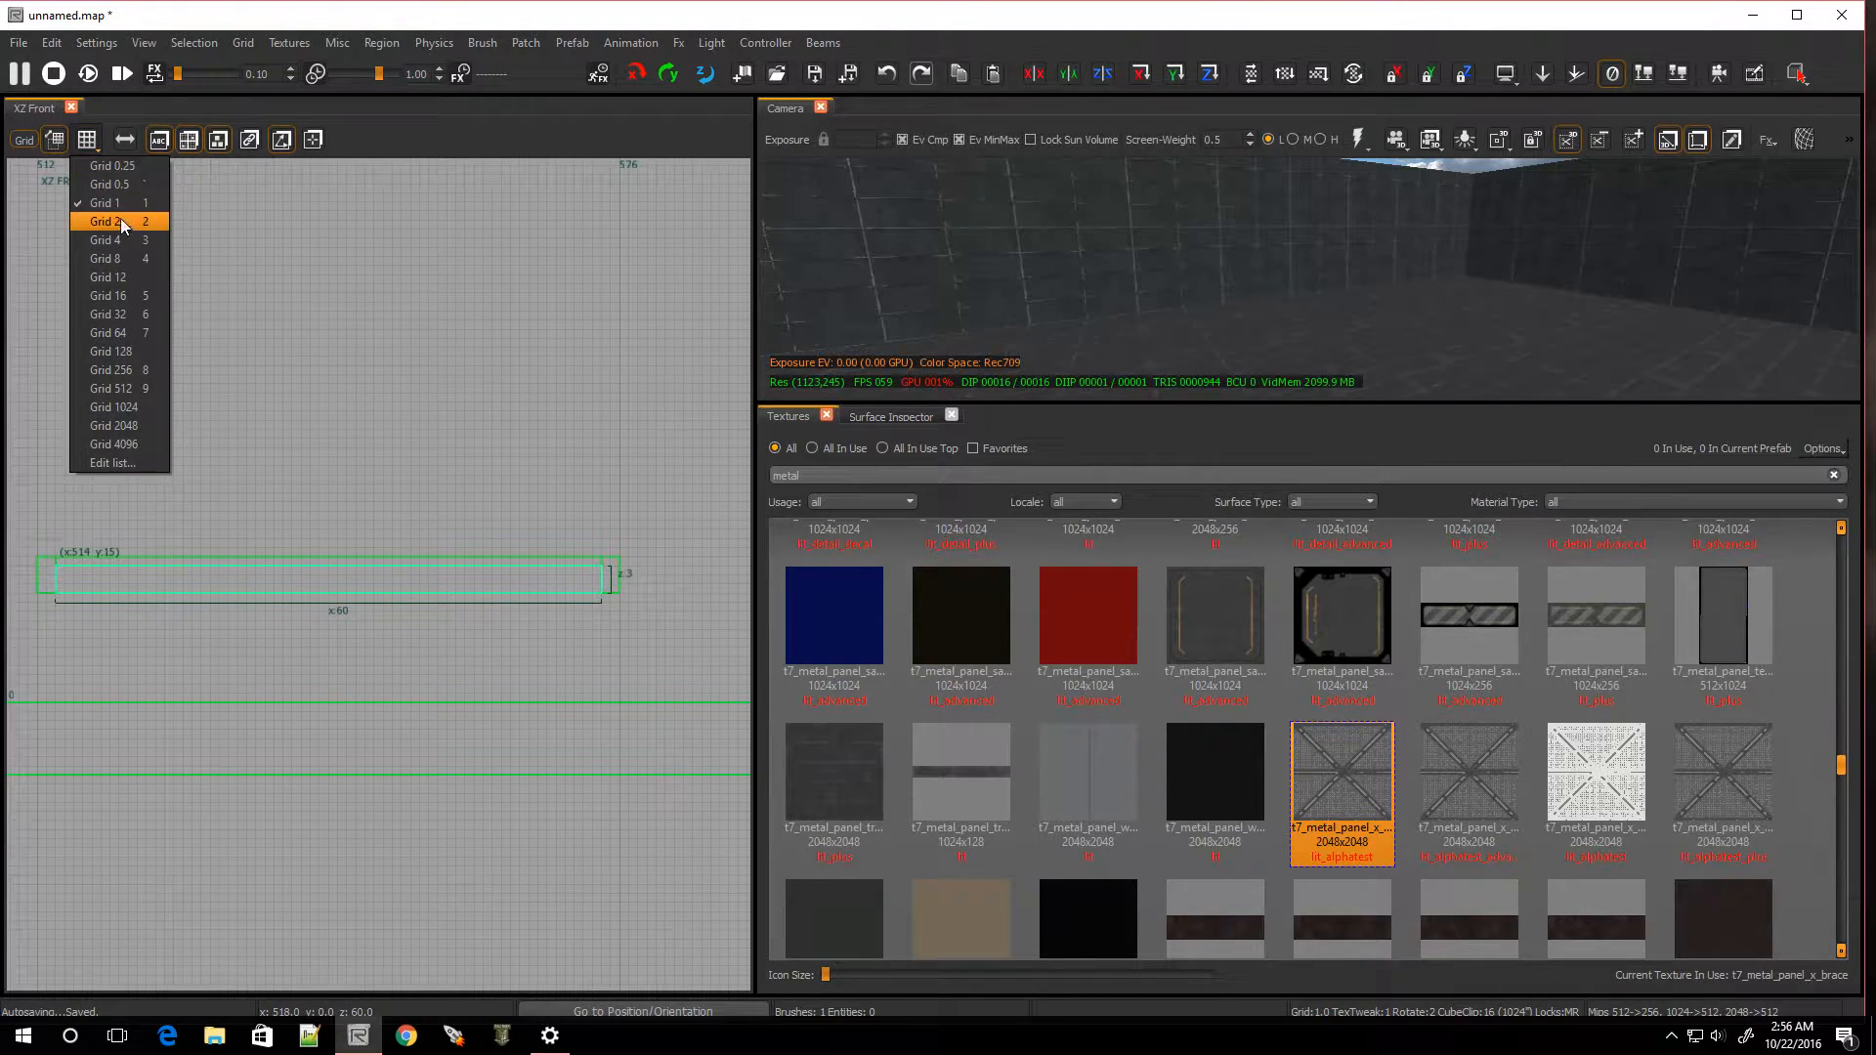
{"action": "left_click", "coordinate": [164, 636]}
{"action": "left_click_drag", "start_coordinate": [164, 633], "coordinate": [160, 616]}
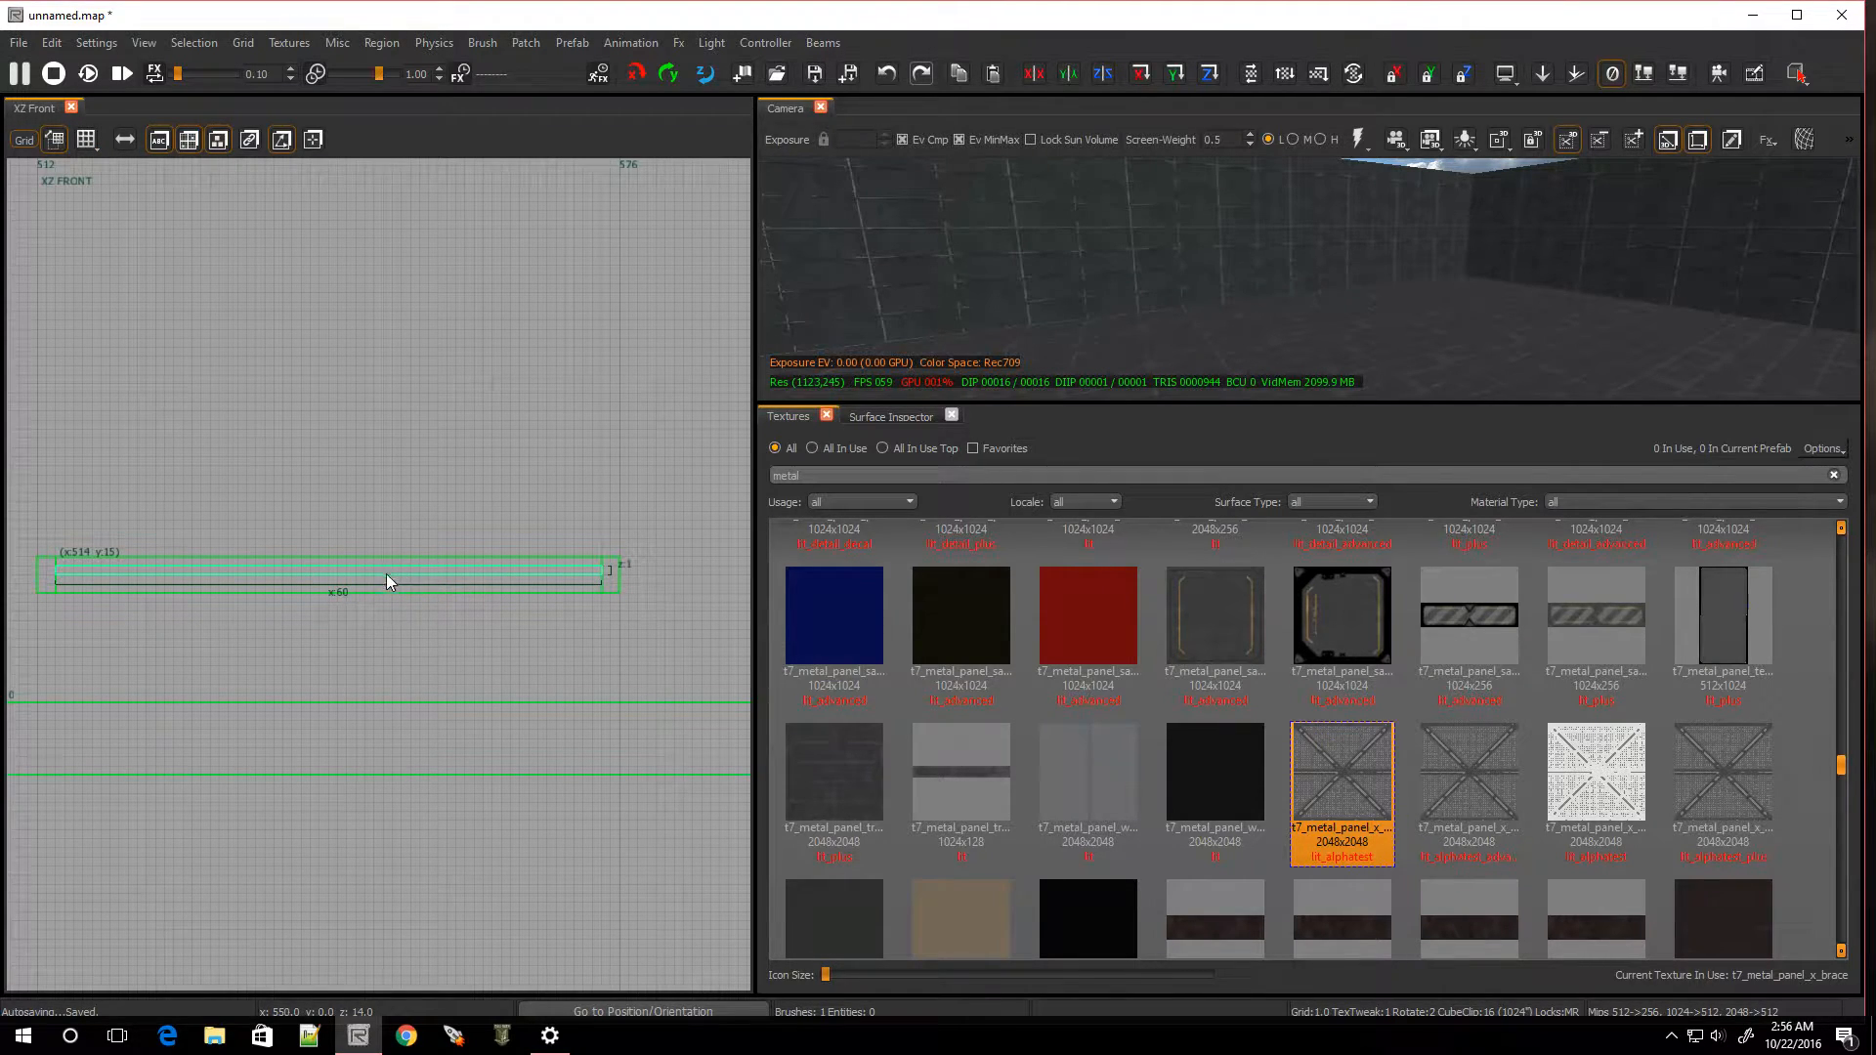
{"action": "key", "text": "ctrl+Tab"}
{"action": "key", "text": "ctrl+Tab"}
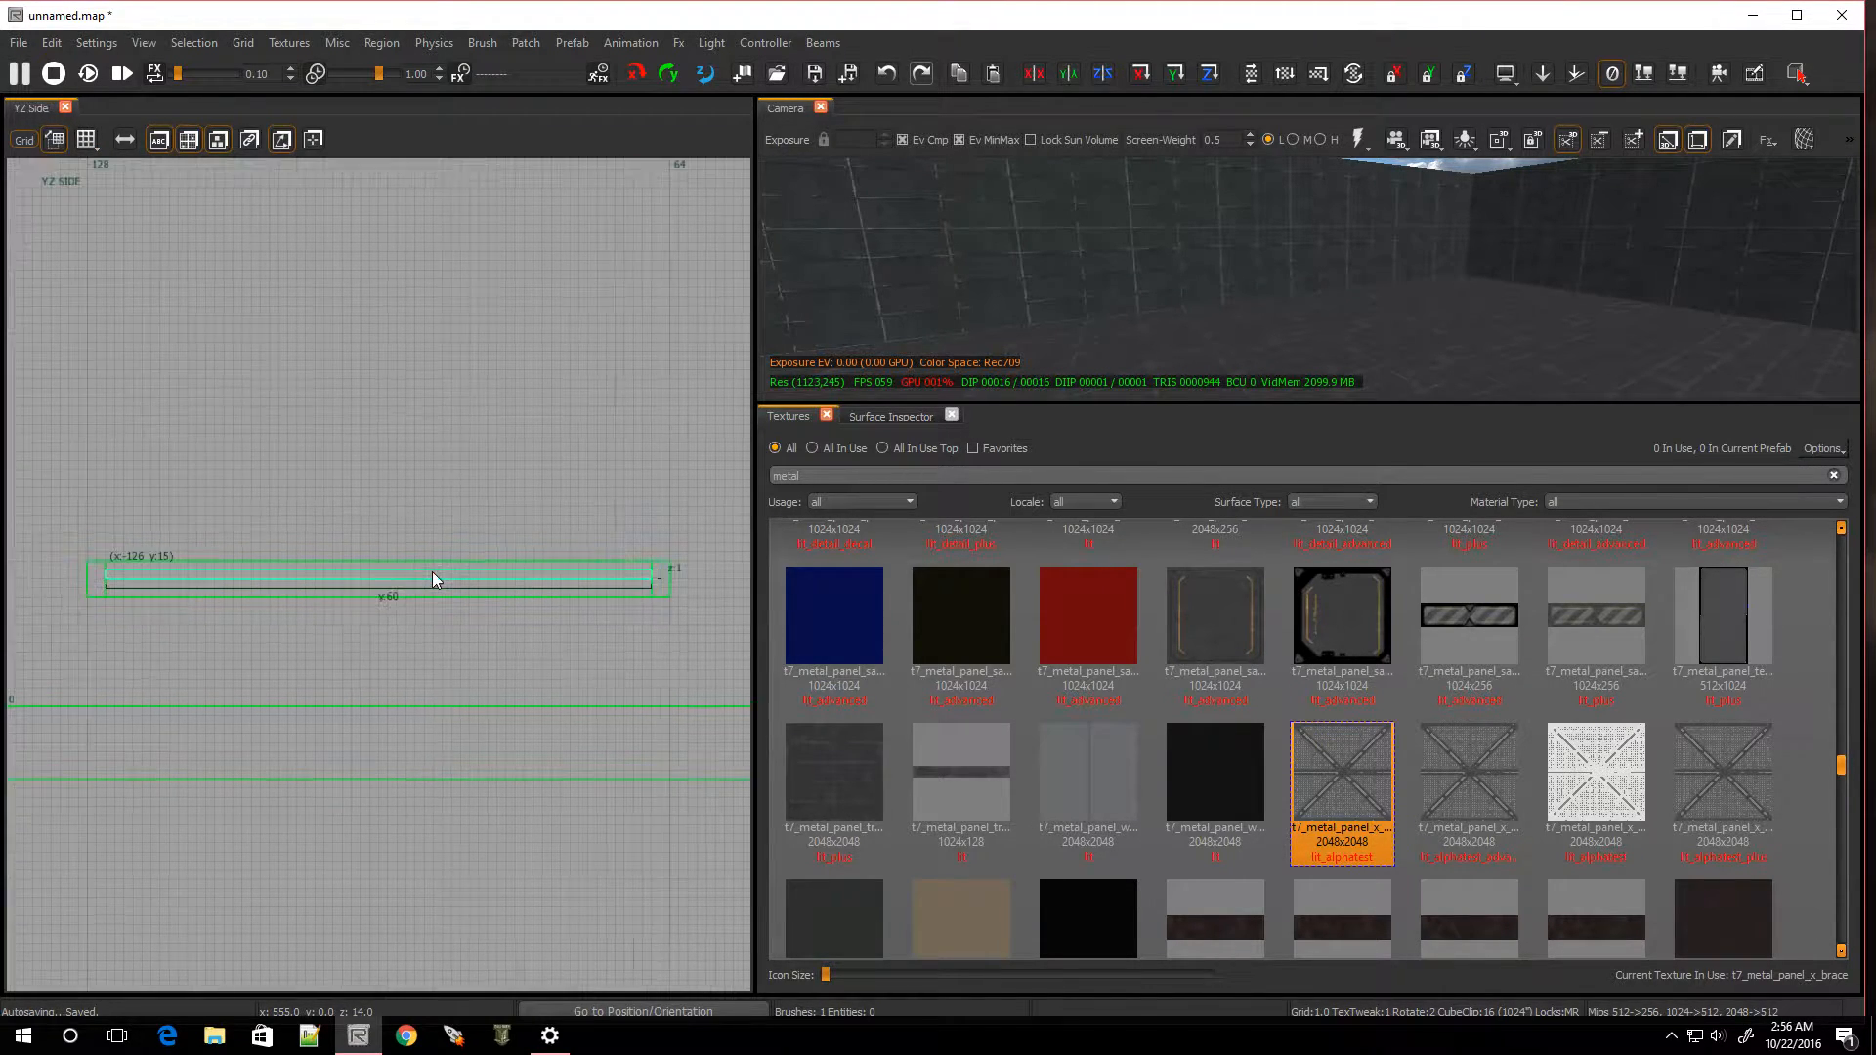
In the XY top view, shorten the frame's two side rails by 2 units at each end to fit between the end rails
{"action": "key", "text": "Escape"}
{"action": "left_click", "coordinate": [664, 385], "text": "shift"}
{"action": "left_click", "coordinate": [91, 419], "text": "shift"}
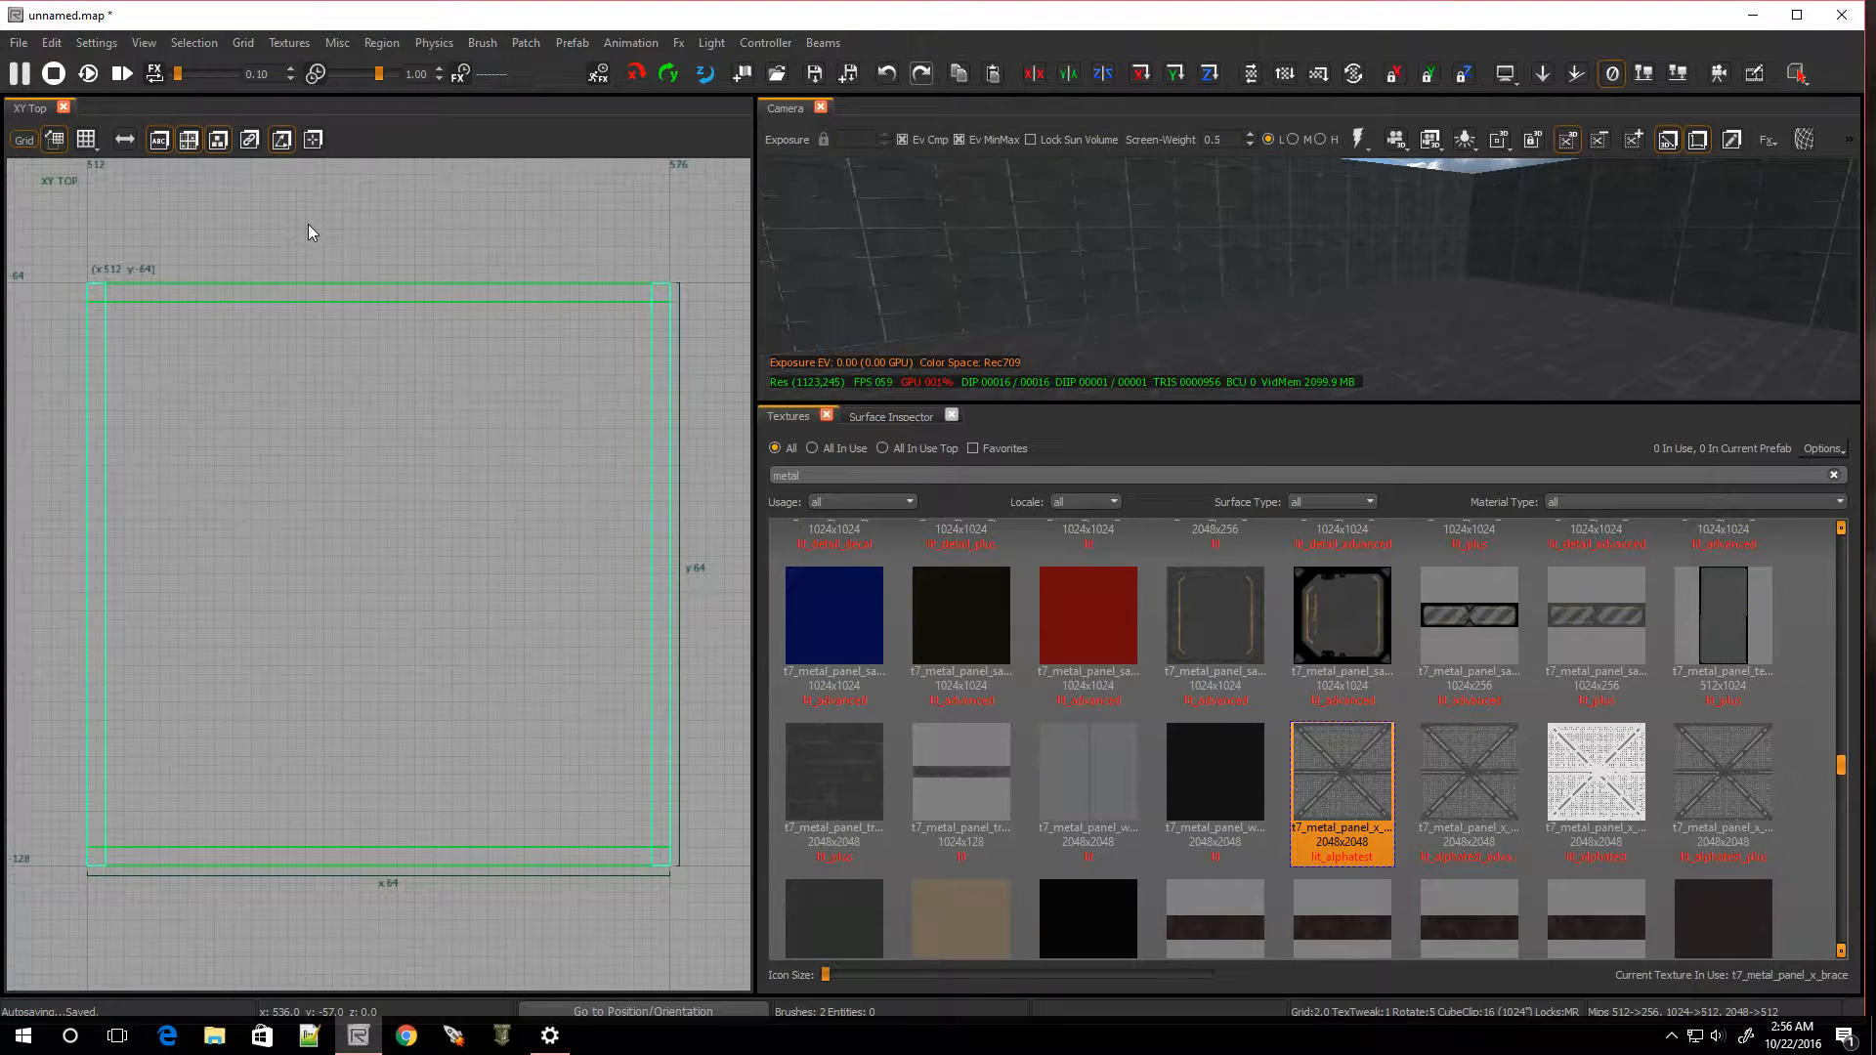
{"action": "left_click_drag", "start_coordinate": [309, 221], "coordinate": [315, 233]}
{"action": "key", "text": "Escape"}
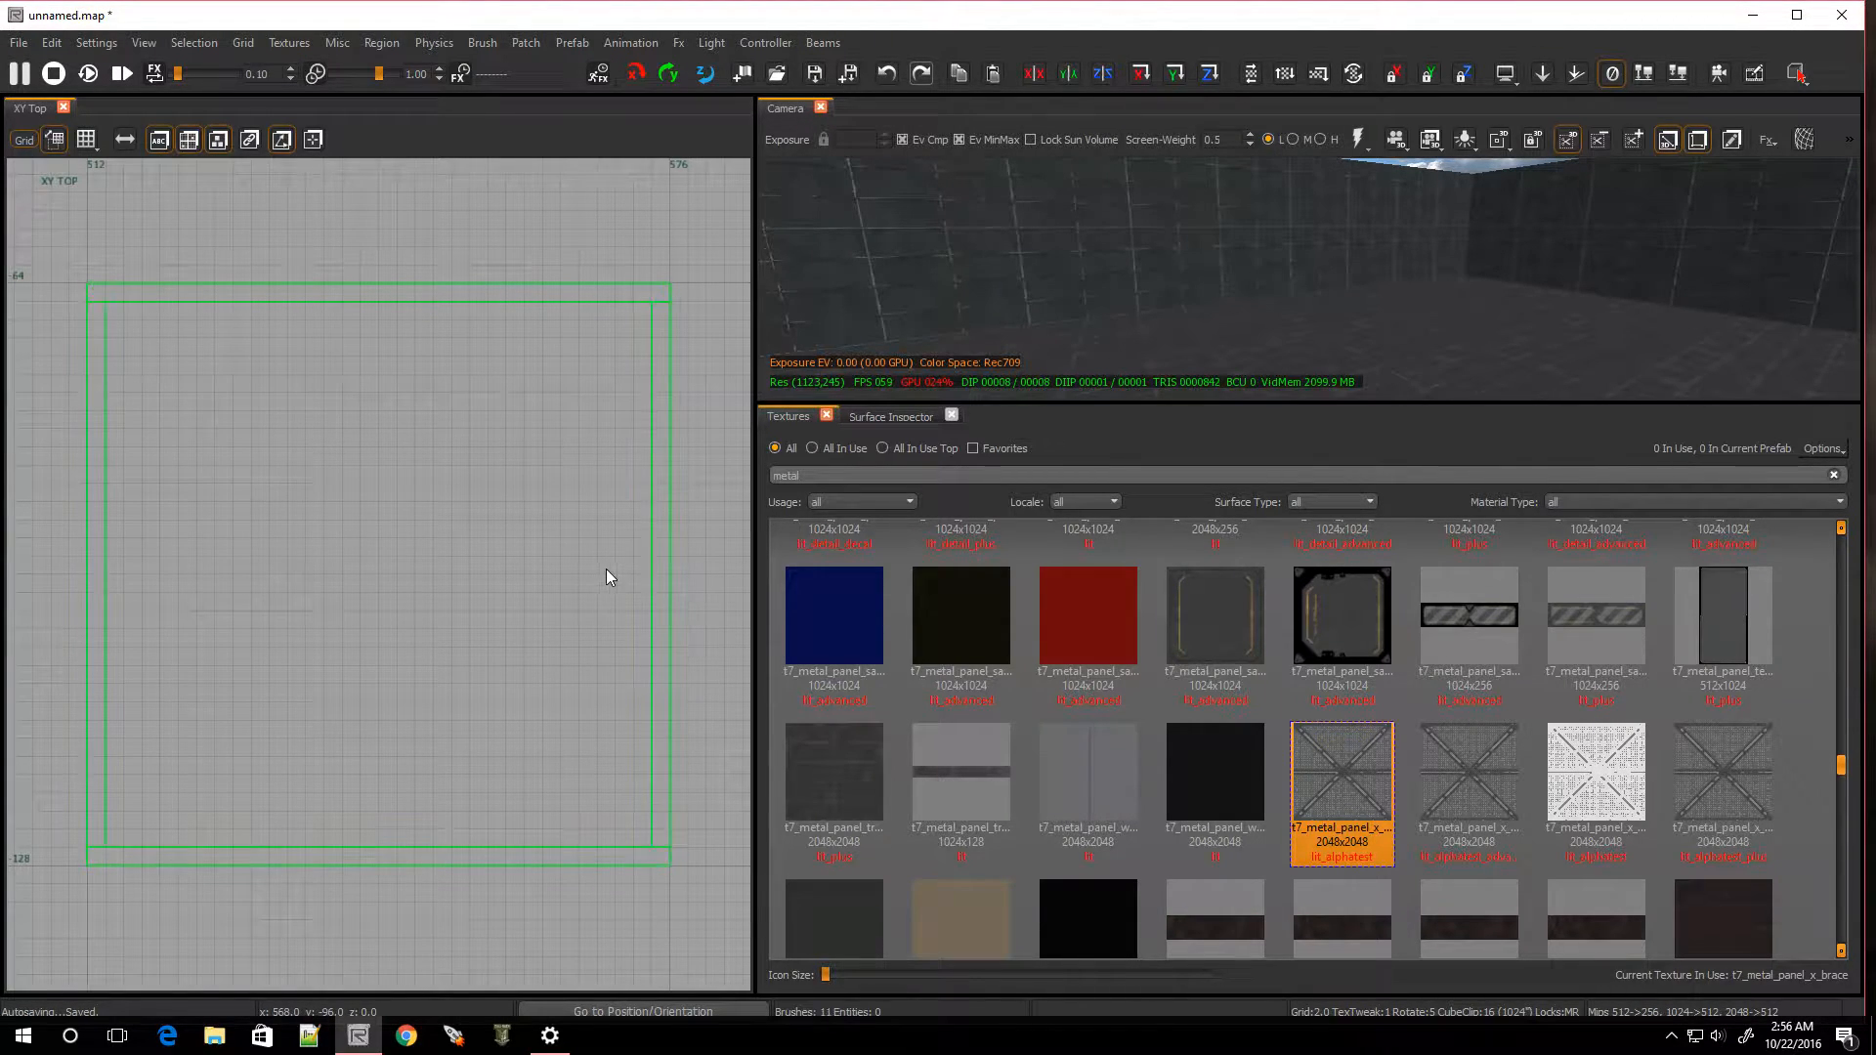
Fit the t7_metal_panel_x_brace texture once across the inner panel, with Repeat X and Repeat Y at 1.00
{"action": "mouse_move", "coordinate": [1176, 274]}
{"action": "right_mouse_down"}
{"action": "mouse_move", "coordinate": [1407, 273]}
{"action": "mouse_move", "coordinate": [1329, 265]}
{"action": "mouse_move", "coordinate": [1417, 250]}
{"action": "mouse_move", "coordinate": [1407, 283]}
{"action": "mouse_move", "coordinate": [1176, 270]}
{"action": "right_mouse_up"}
{"action": "left_click", "coordinate": [1256, 244]}
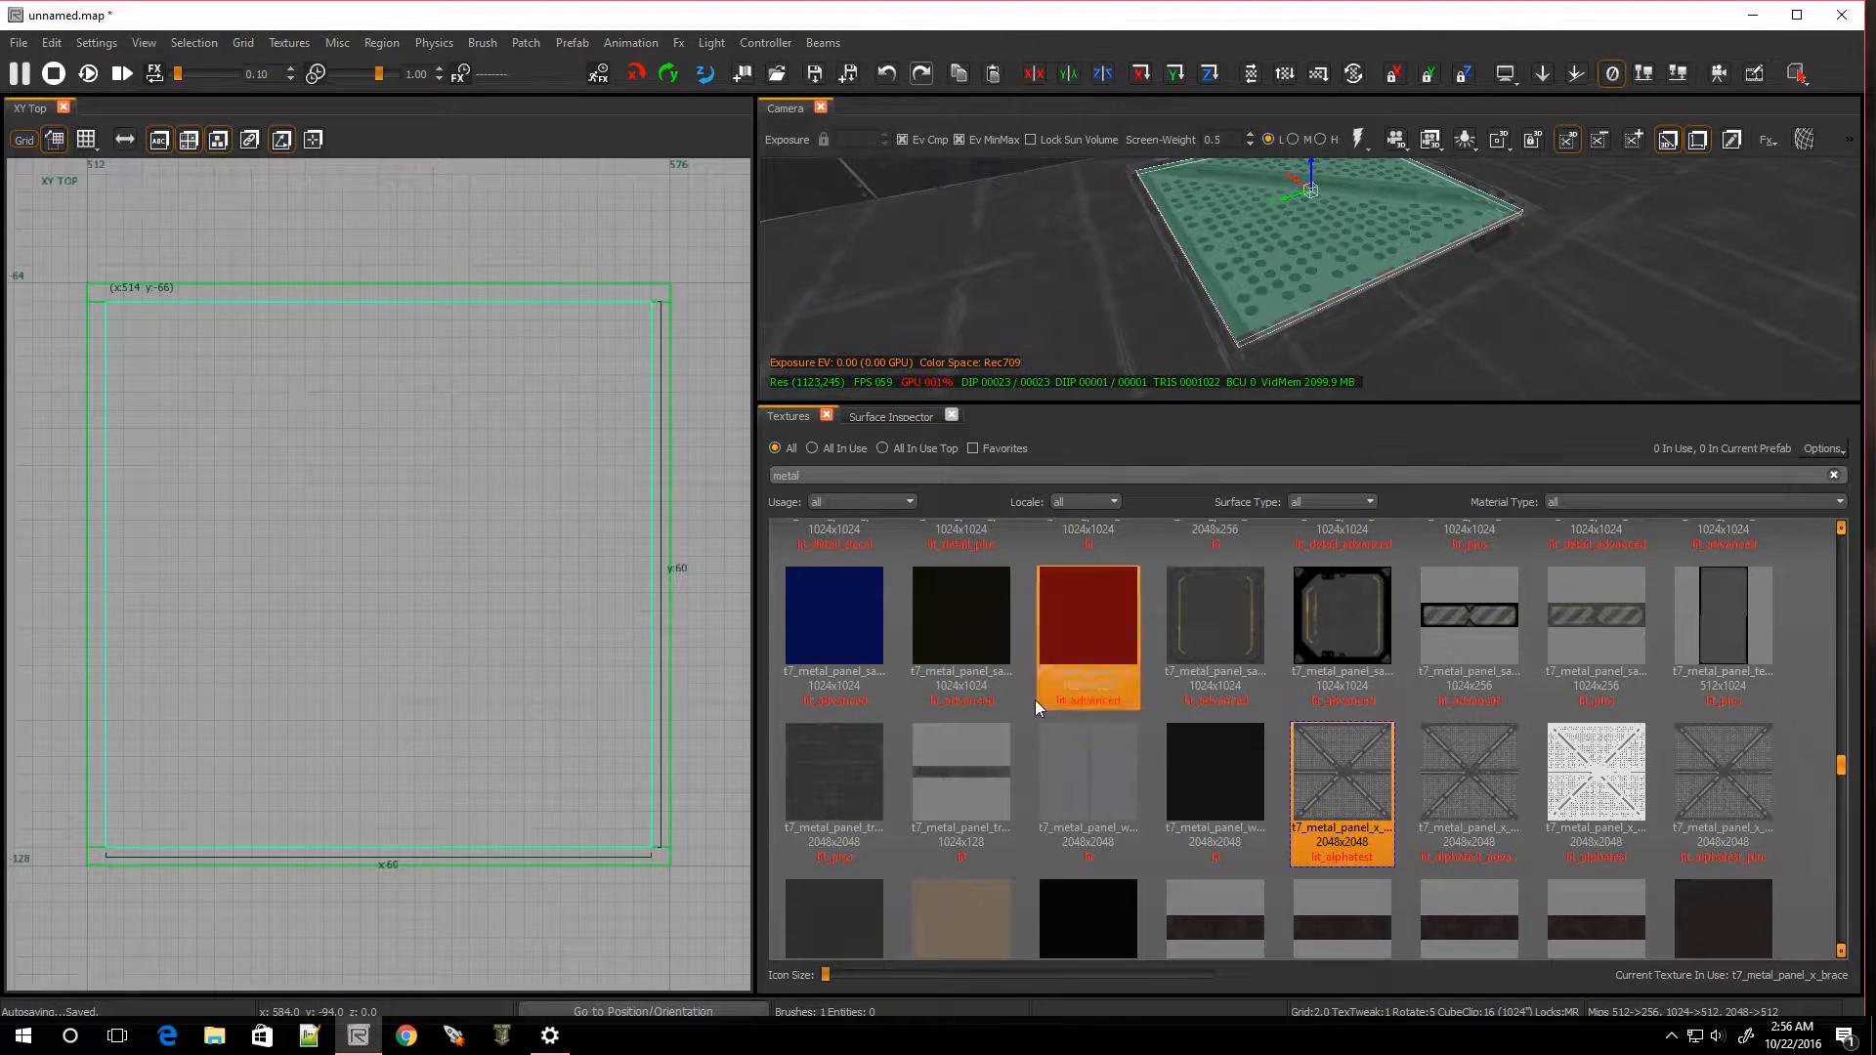
{"action": "key", "text": "s"}
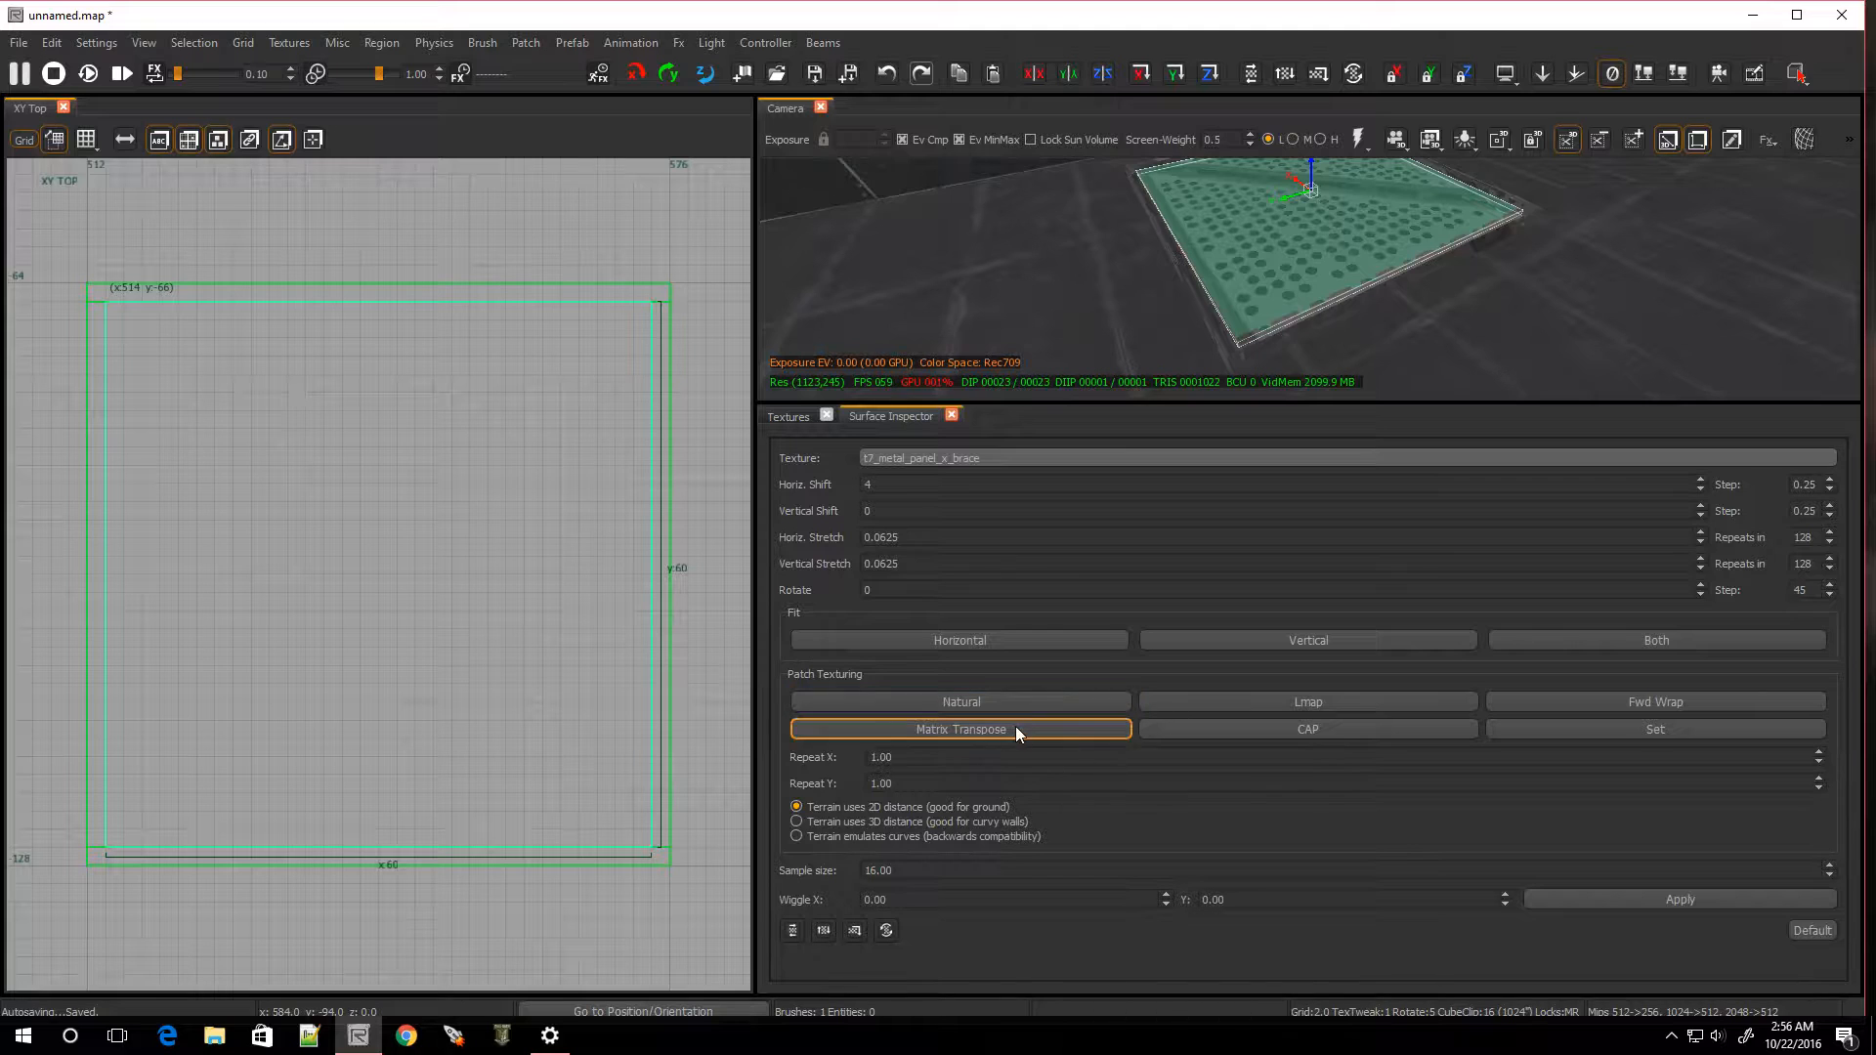
{"action": "left_click", "coordinate": [1564, 729]}
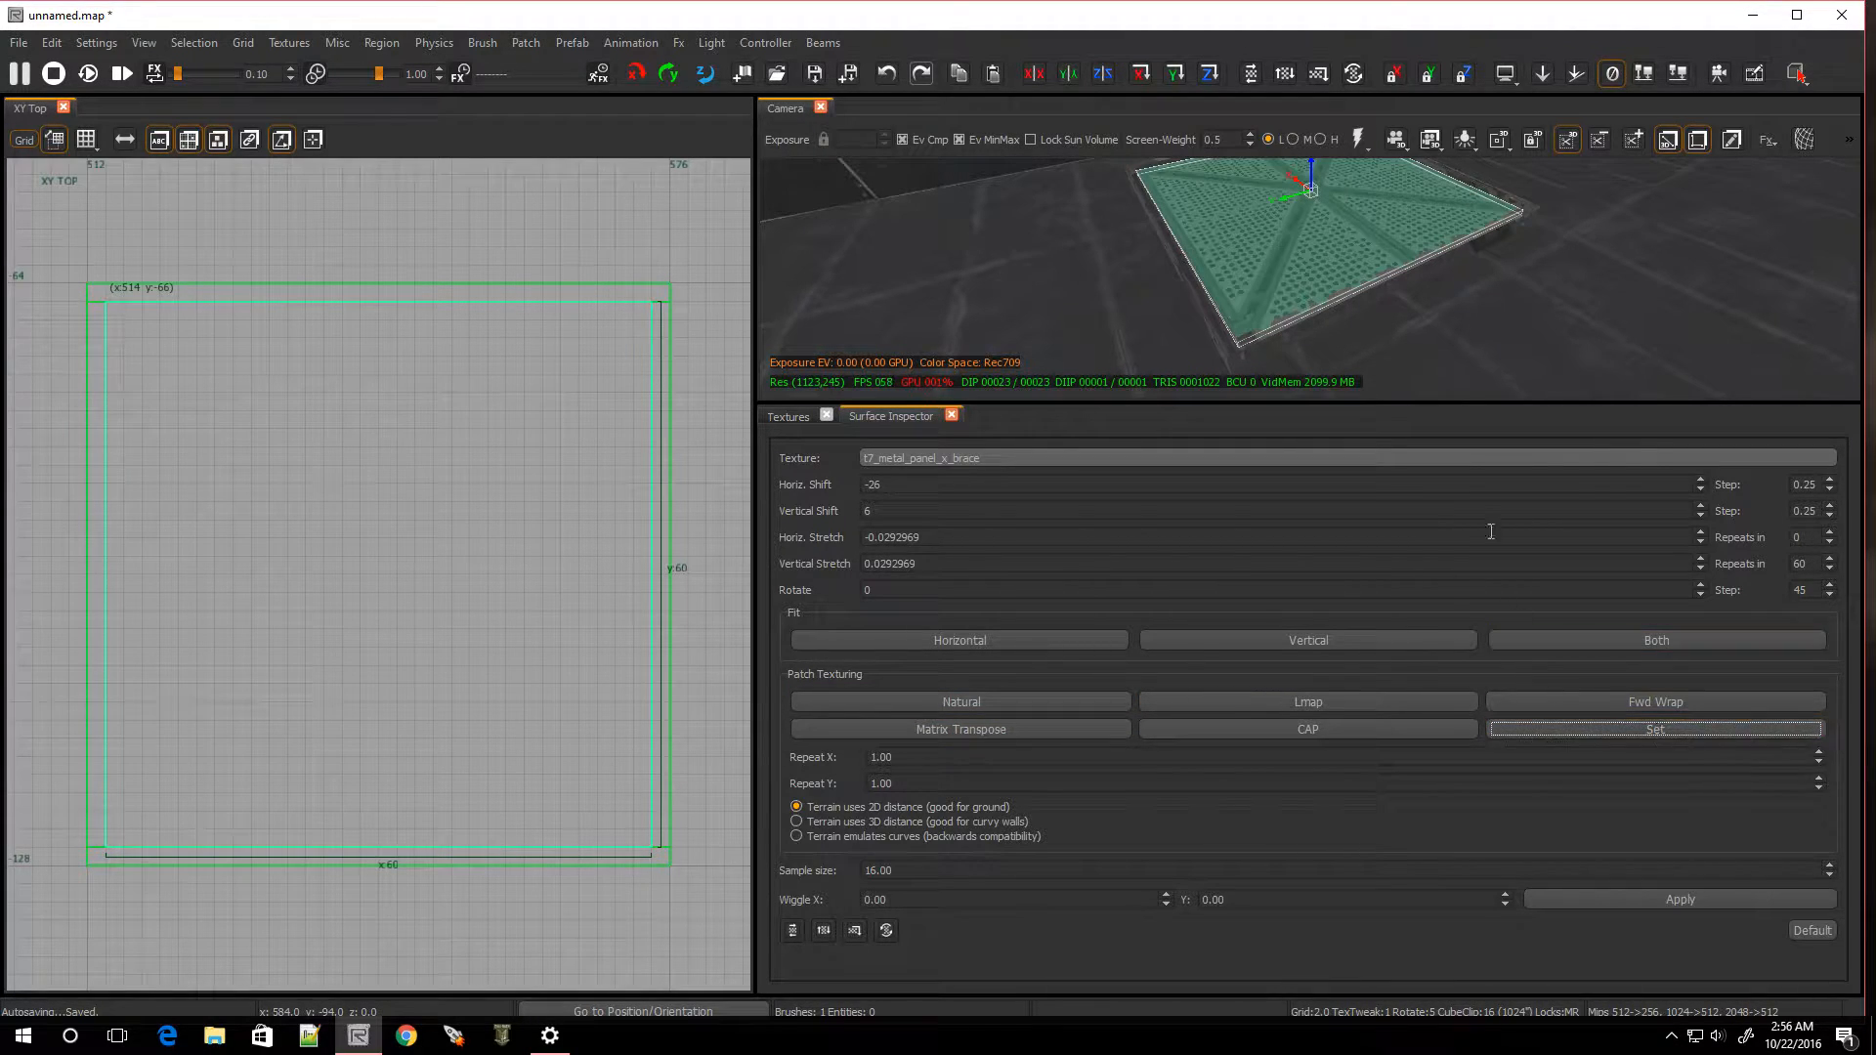
{"action": "mouse_move", "coordinate": [1423, 340]}
{"action": "right_mouse_down"}
{"action": "mouse_move", "coordinate": [1423, 293]}
{"action": "mouse_move", "coordinate": [1423, 352]}
{"action": "right_mouse_up"}
{"action": "right_click_drag", "start_coordinate": [1423, 274], "coordinate": [1534, 231]}
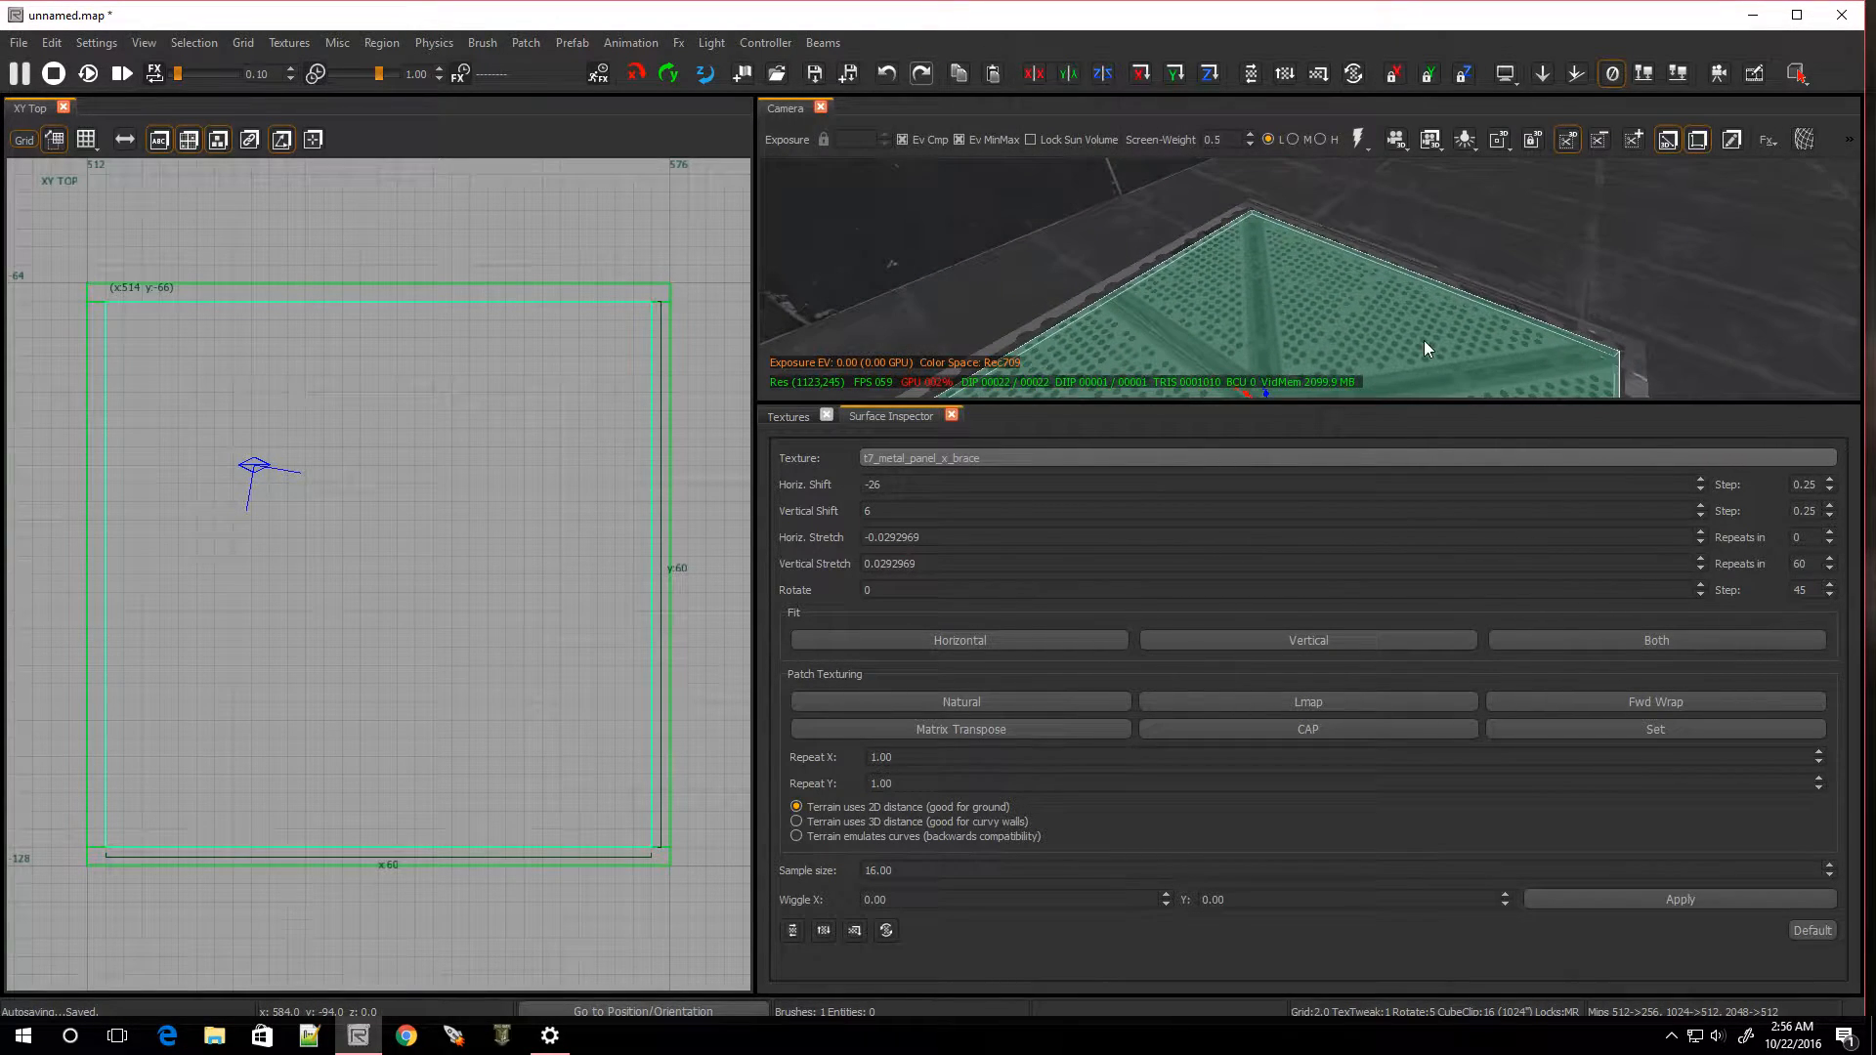
{"action": "key", "text": "Escape"}
Select only the four frame rails around the inner panel in the camera view, leaving the surrounding floor out
{"action": "right_click_drag", "start_coordinate": [1422, 340], "coordinate": [1391, 309]}
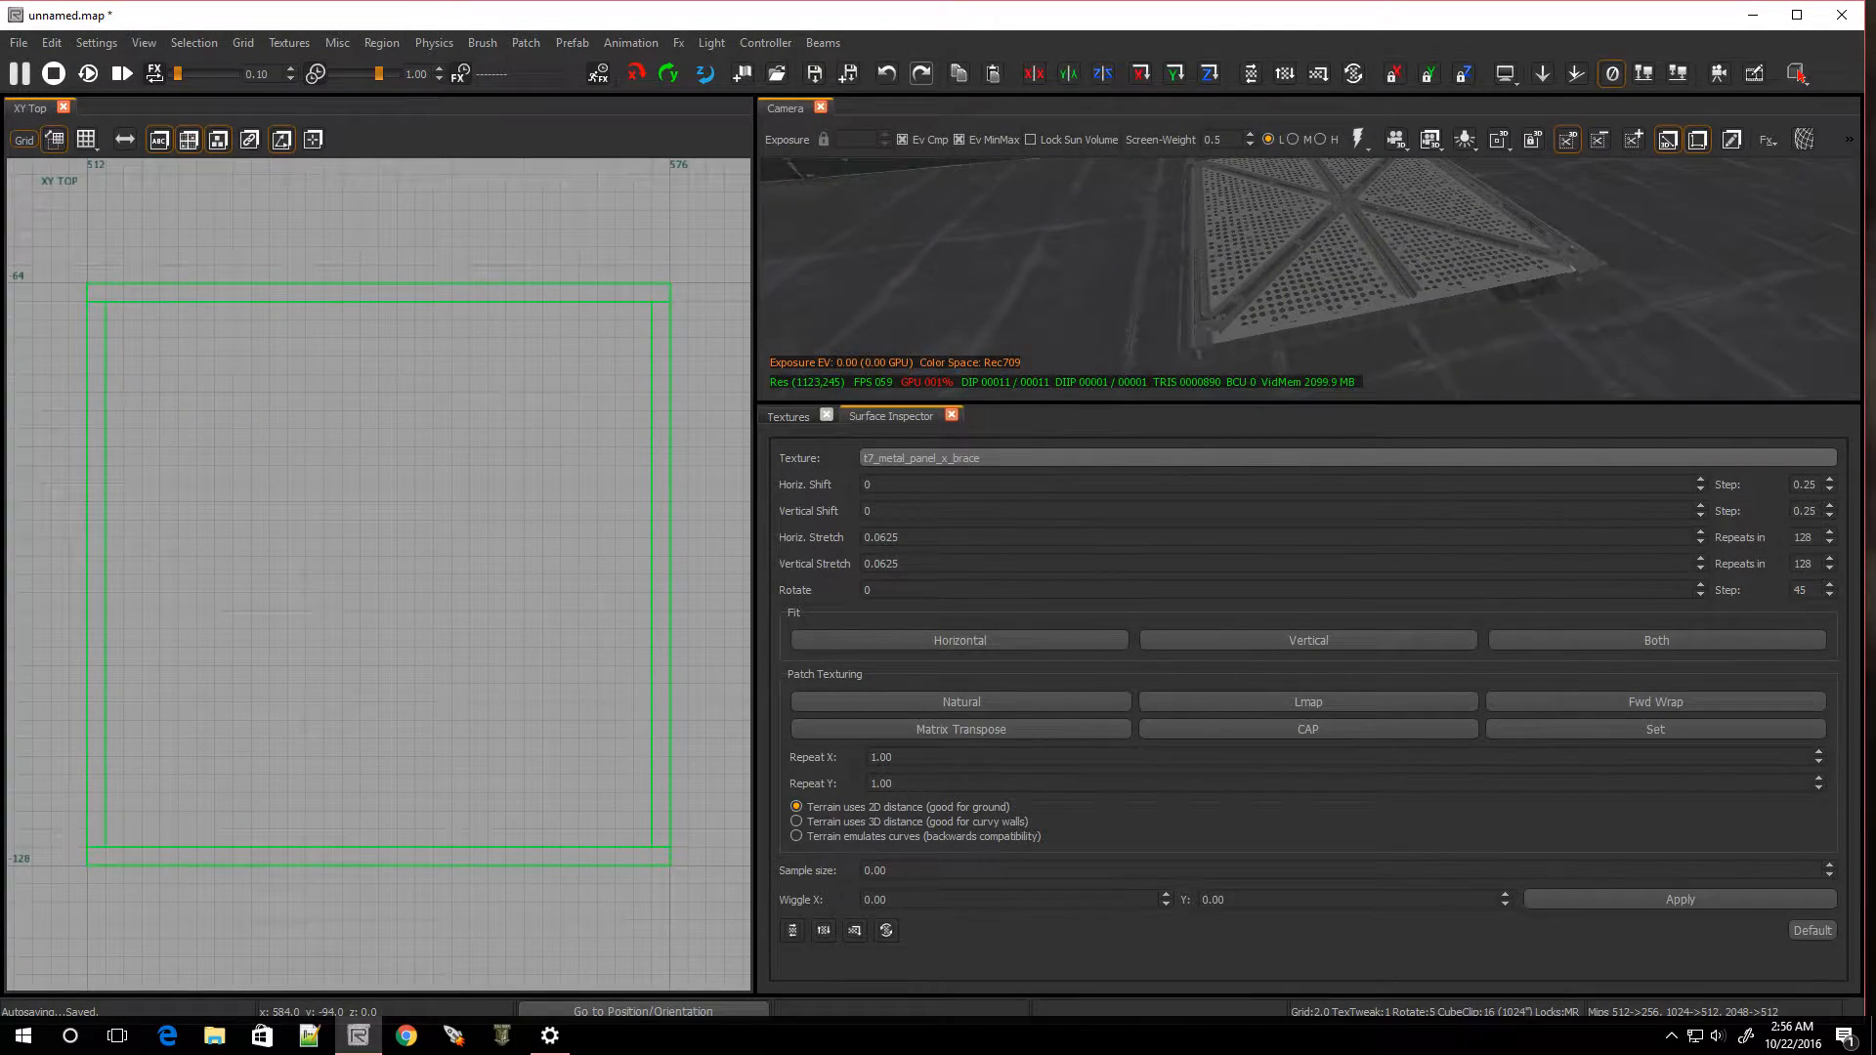
{"action": "left_click", "coordinate": [1392, 310], "text": "shift"}
{"action": "left_click", "coordinate": [1190, 252], "text": "shift"}
{"action": "left_click", "coordinate": [1544, 227], "text": "shift"}
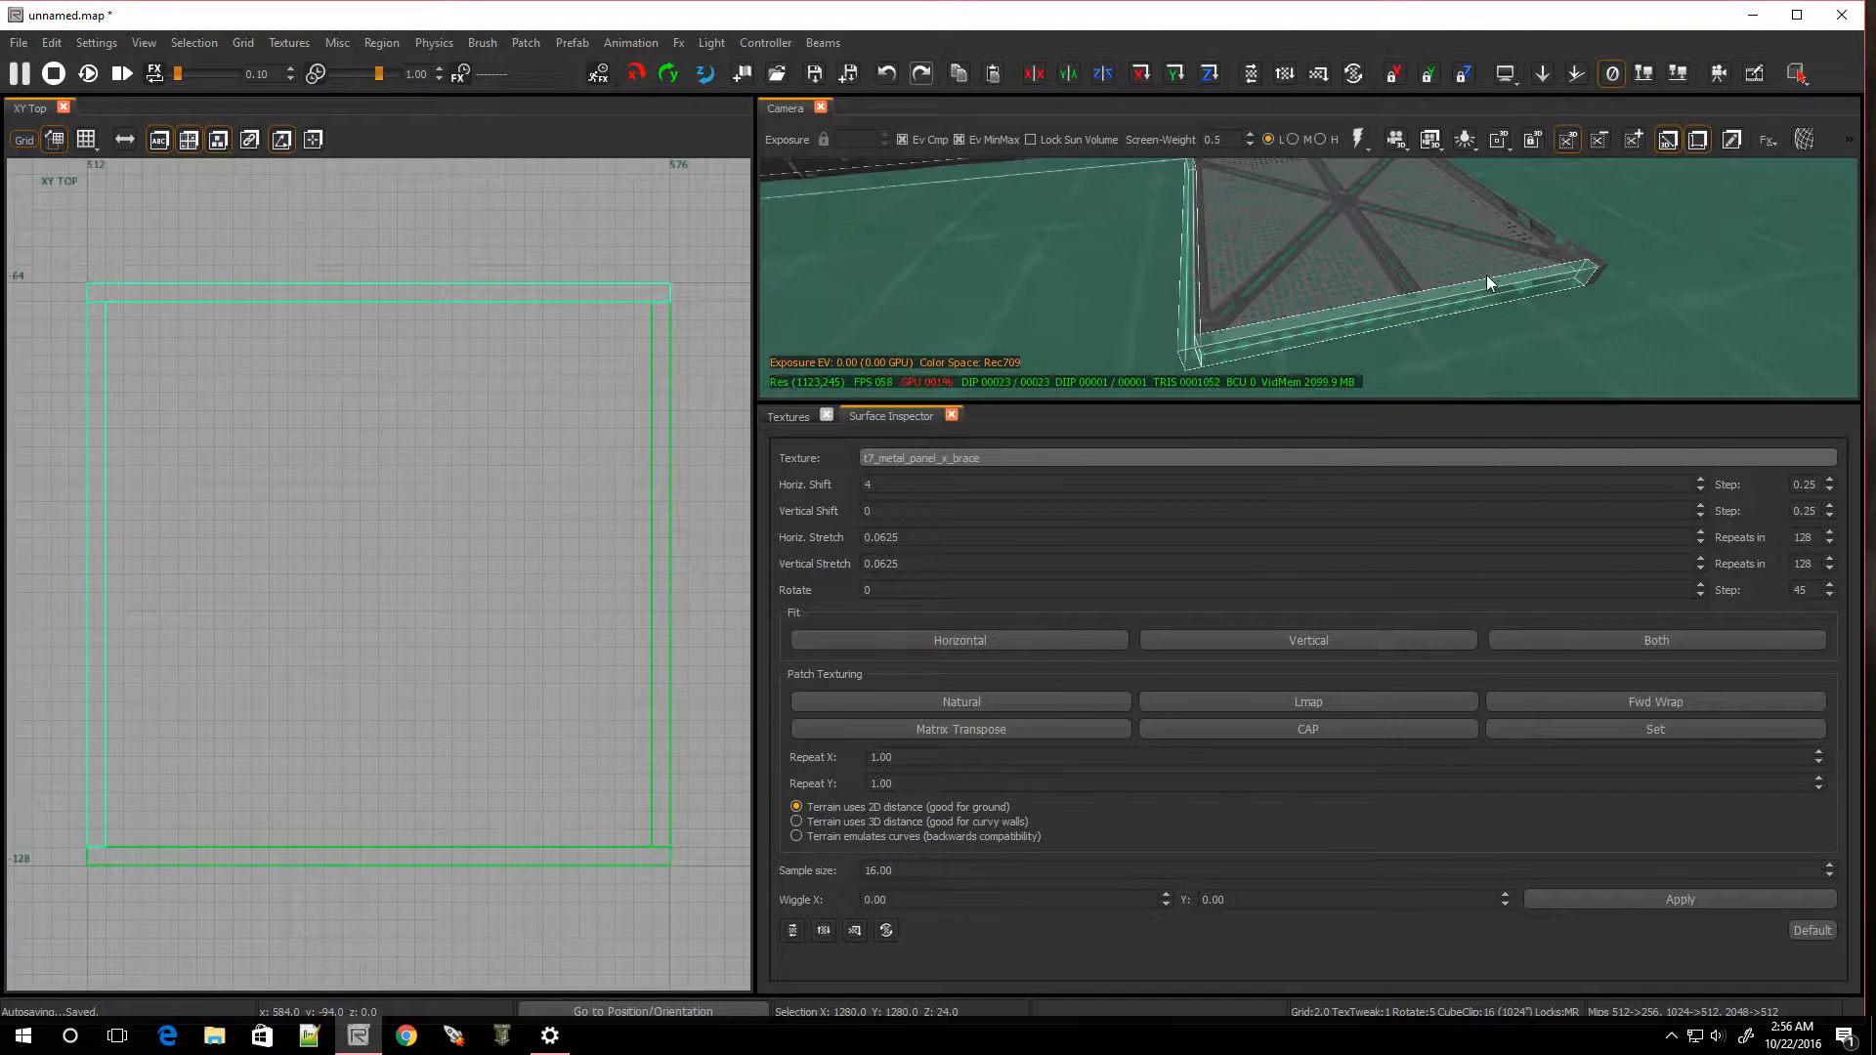
{"action": "left_click", "coordinate": [1551, 223], "text": "shift"}
{"action": "left_click", "coordinate": [1608, 213], "text": "shift"}
{"action": "right_click_drag", "start_coordinate": [1609, 213], "coordinate": [1522, 207]}
{"action": "left_click", "coordinate": [1396, 208], "text": "shift"}
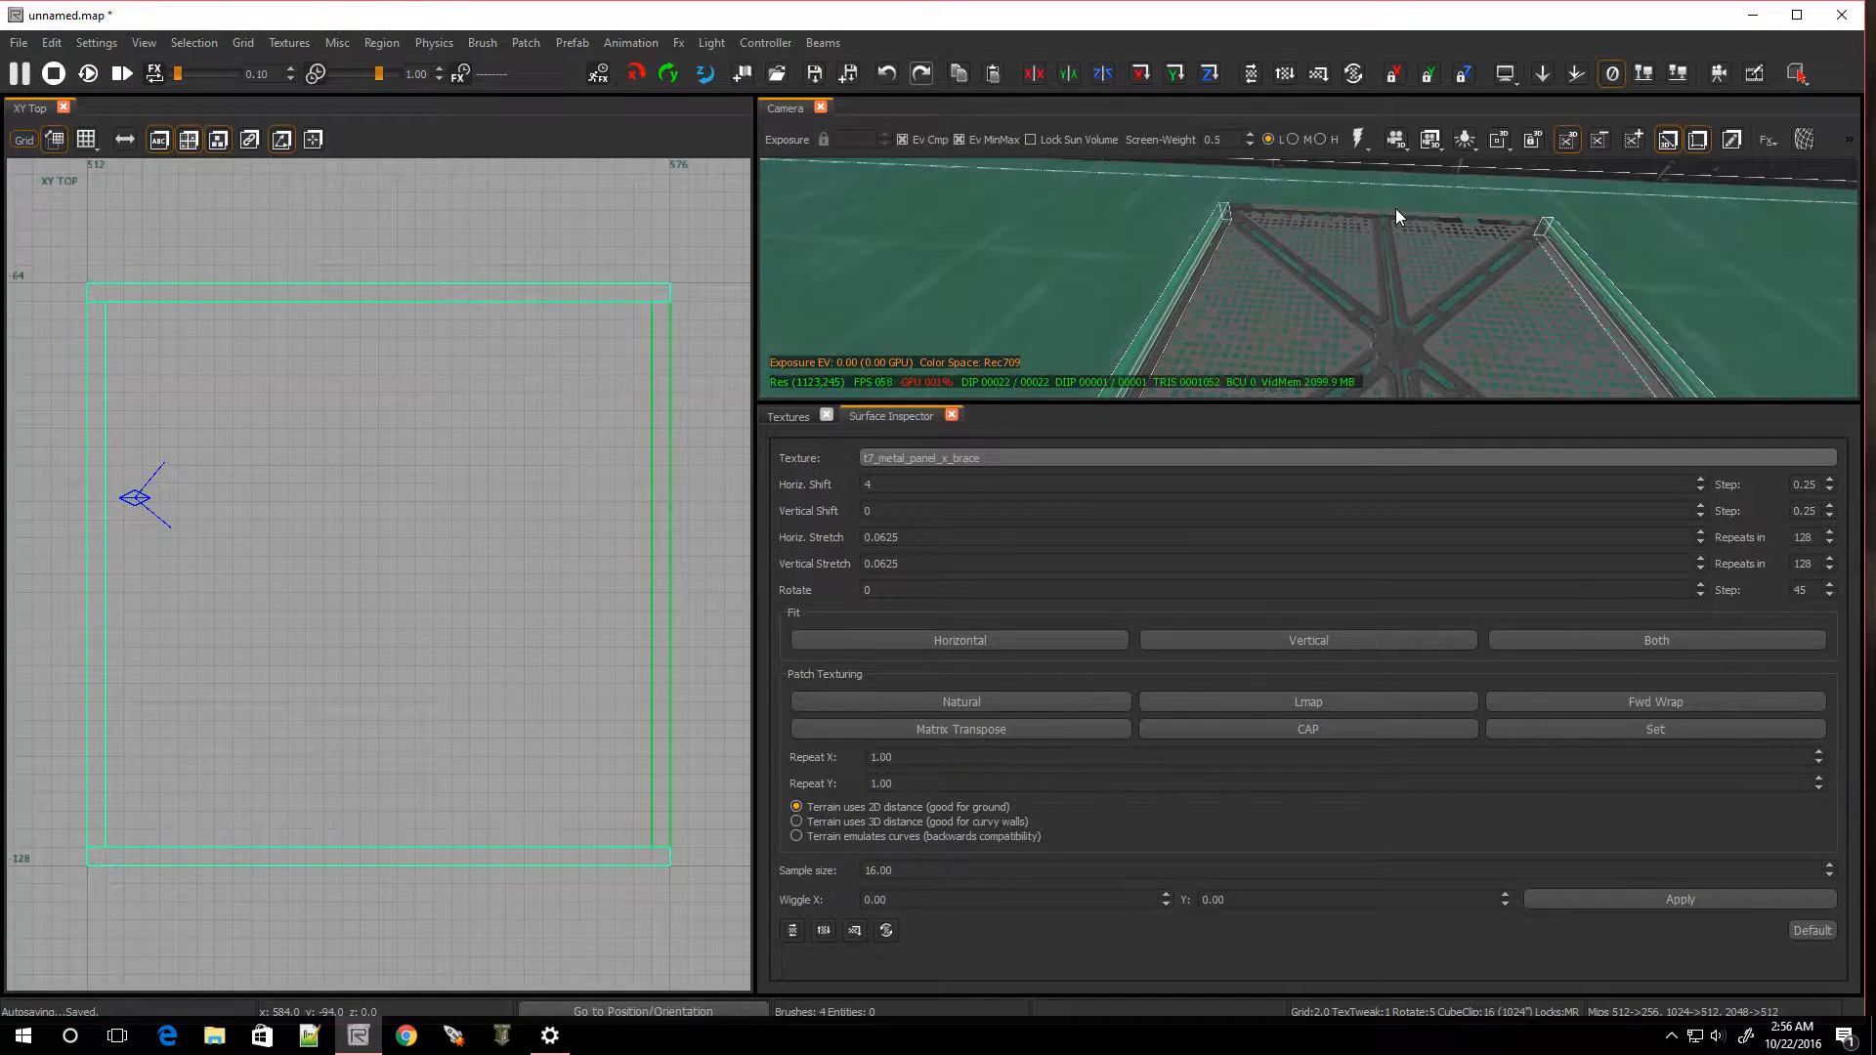
{"action": "left_click", "coordinate": [1389, 215], "text": "shift"}
{"action": "left_click", "coordinate": [1377, 184], "text": "shift"}
{"action": "right_click_drag", "start_coordinate": [1387, 204], "coordinate": [1368, 210]}
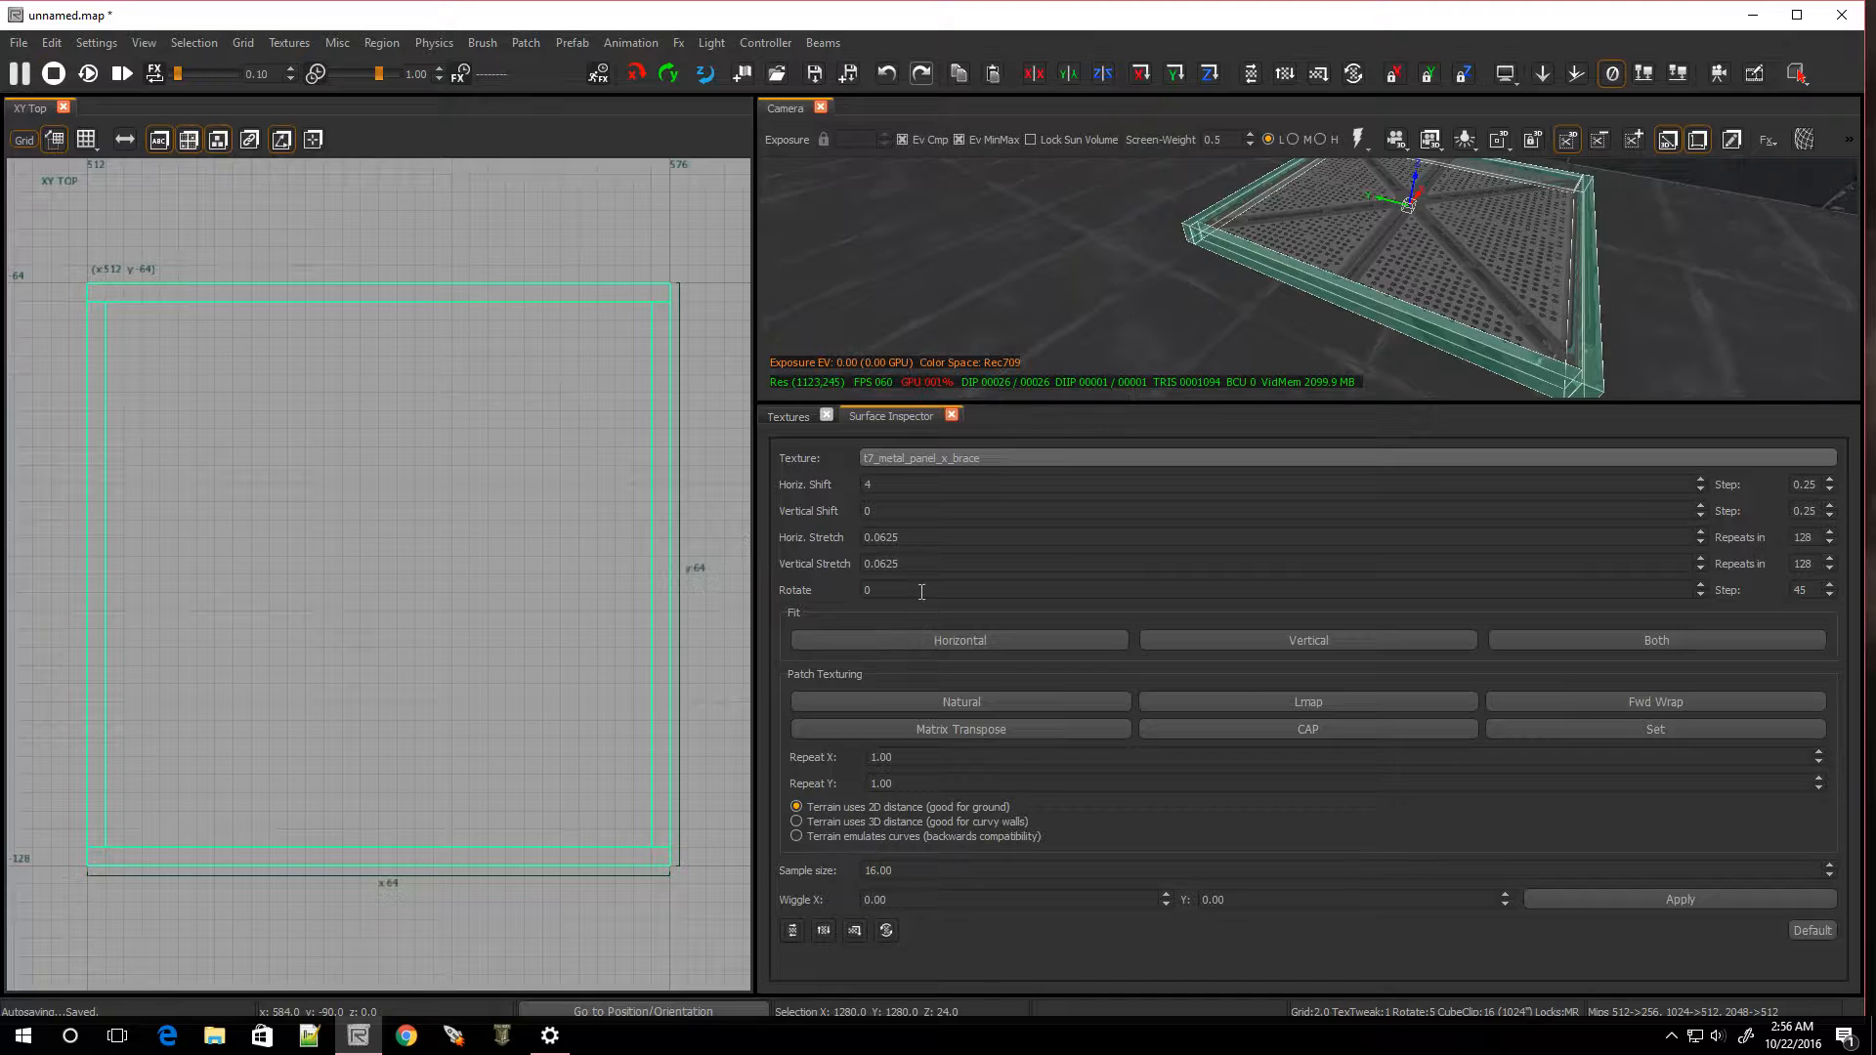
Browse the metal textures in use and the full metal texture list for a frame material, and clear the selection
{"action": "left_click", "coordinate": [795, 417]}
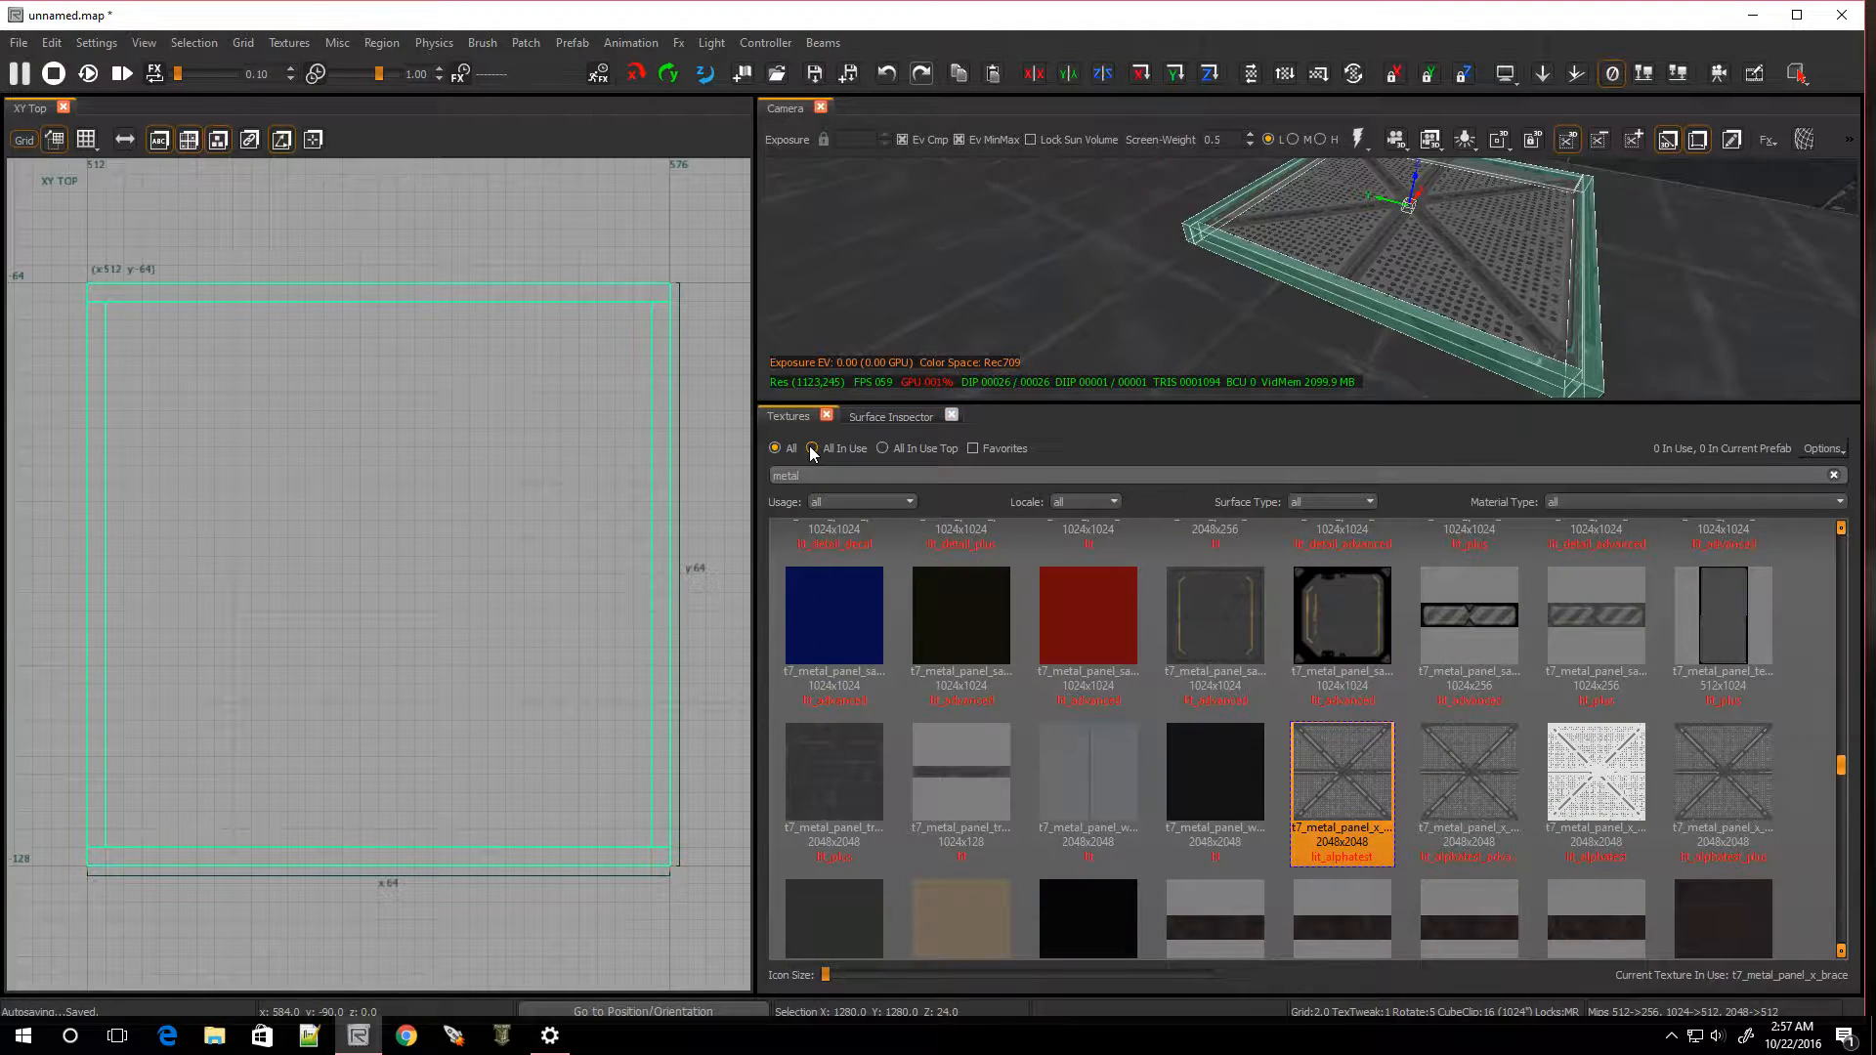
{"action": "left_click", "coordinate": [812, 449]}
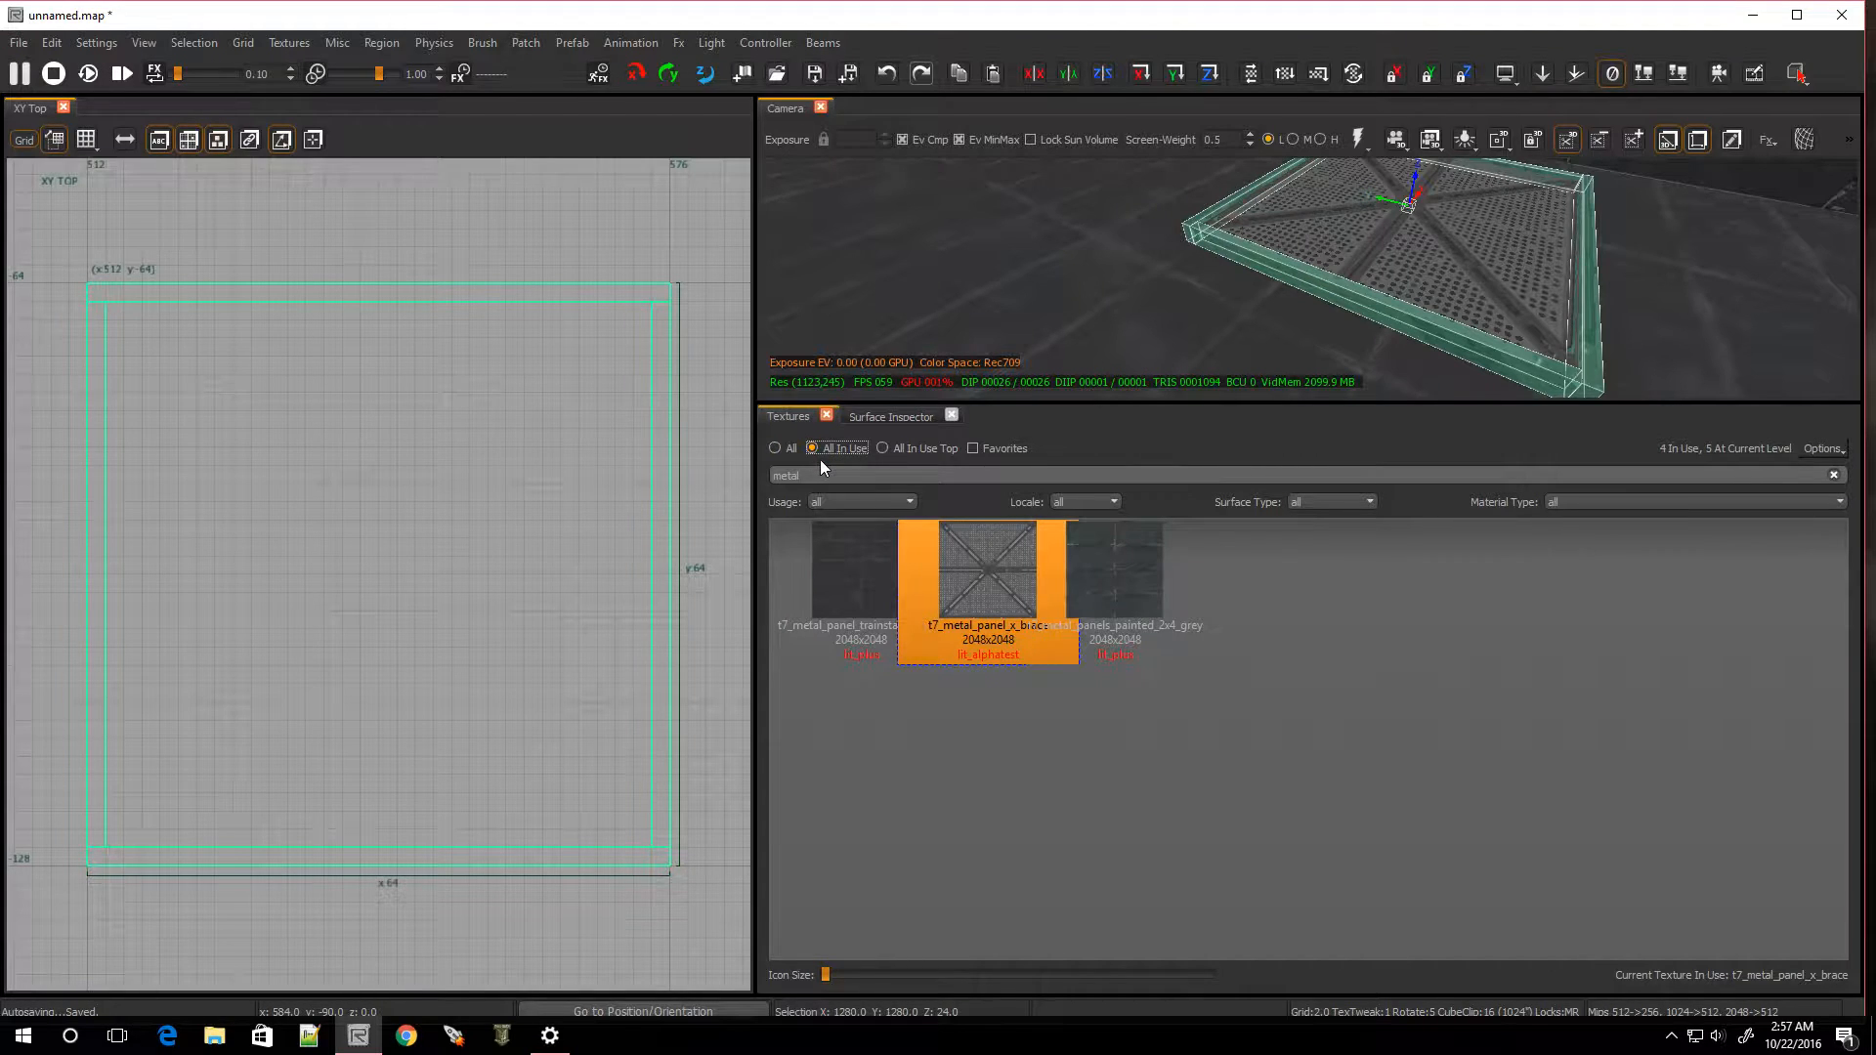
{"action": "left_click", "coordinate": [771, 449]}
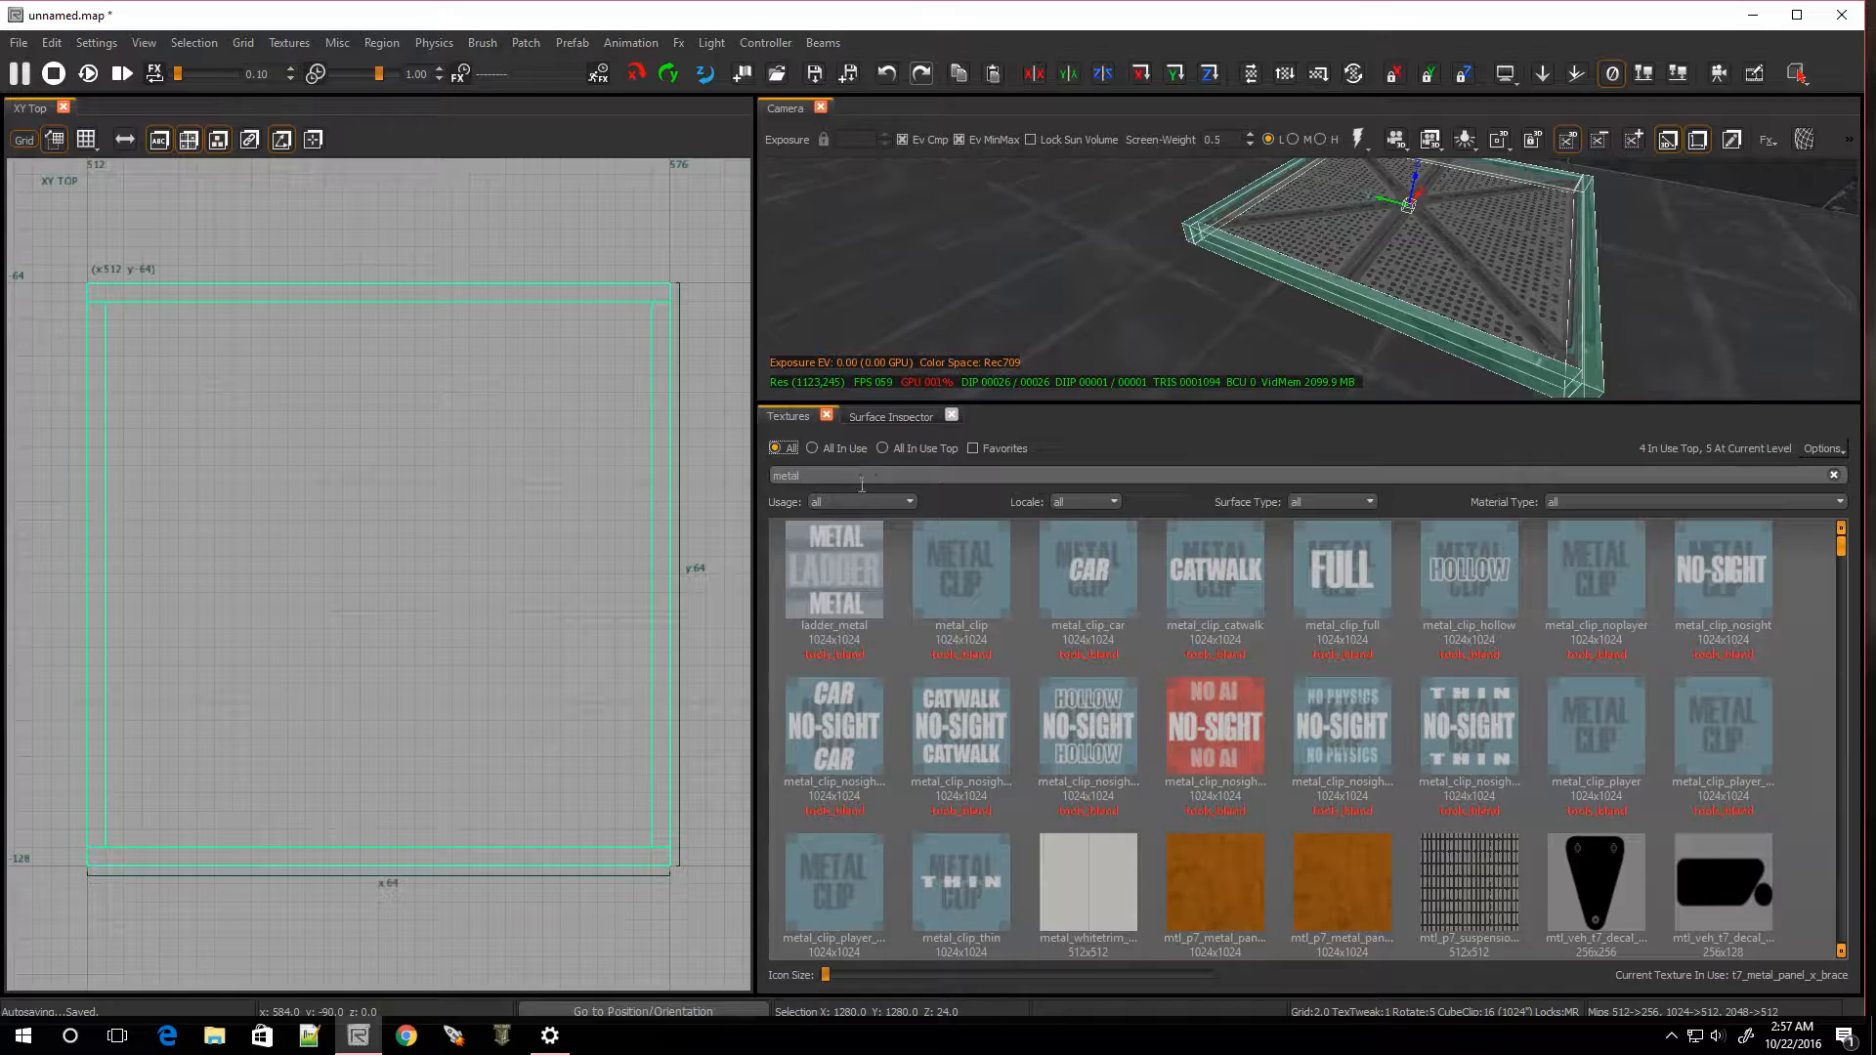
{"action": "left_click", "coordinate": [937, 590]}
{"action": "scroll", "coordinate": [1067, 694], "scroll_direction": "down", "scroll_amount": 5}
{"action": "left_click", "coordinate": [1067, 694]}
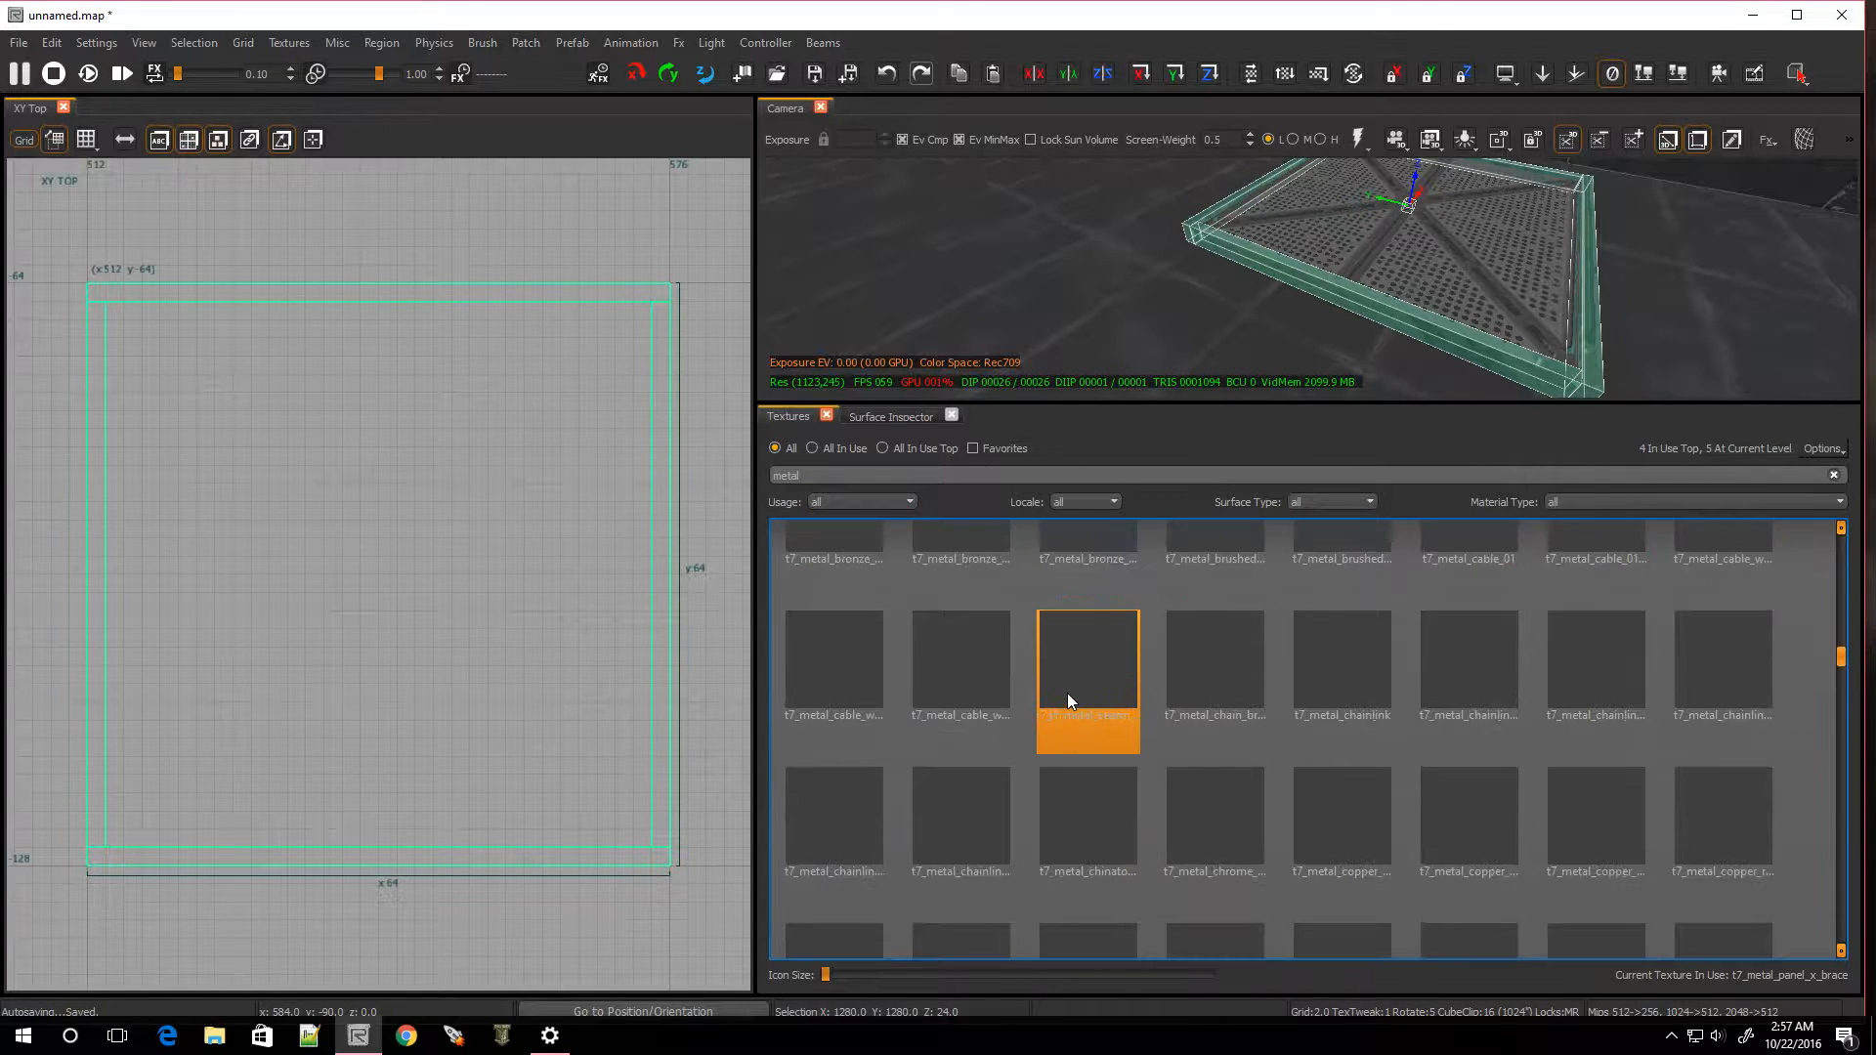
{"action": "key", "text": "Escape"}
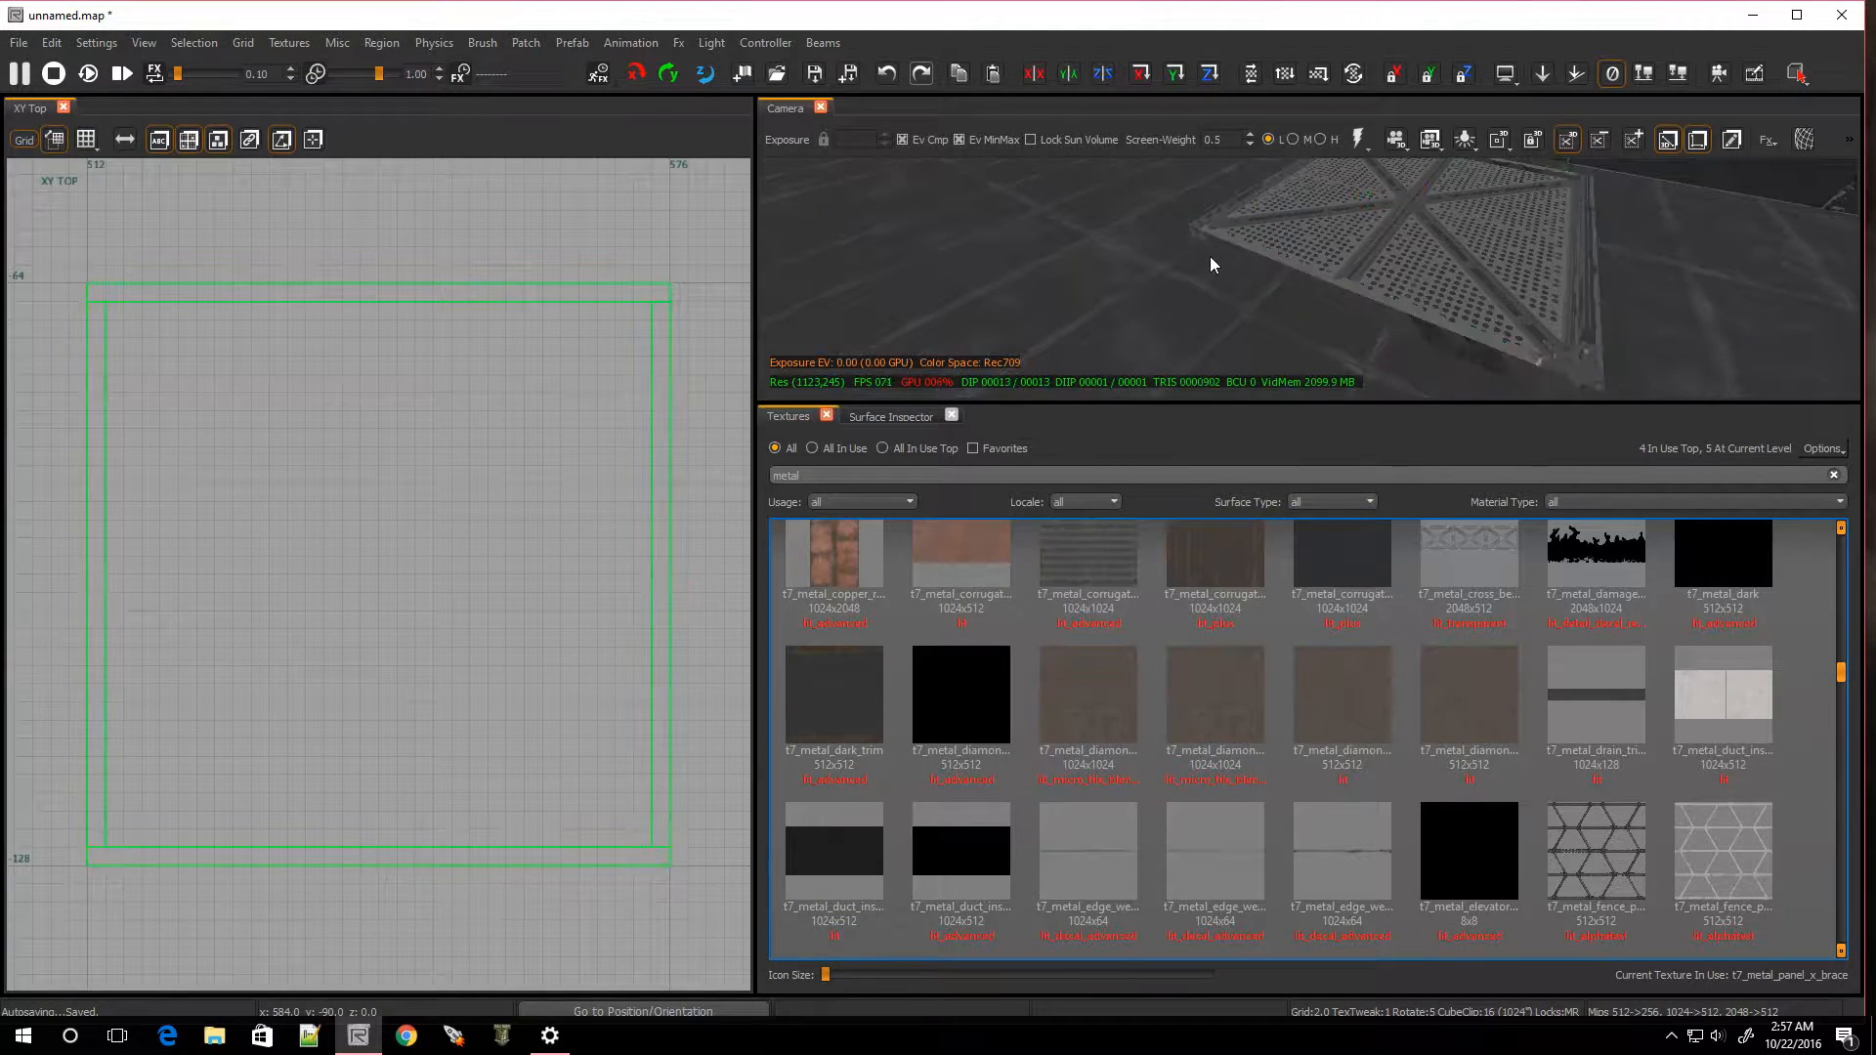
Look up the prefab entity in the Misc entity group and bring up its favorite option
{"action": "mouse_move", "coordinate": [1209, 255]}
{"action": "right_mouse_down"}
{"action": "mouse_move", "coordinate": [1260, 293]}
{"action": "mouse_move", "coordinate": [1213, 262]}
{"action": "right_mouse_up"}
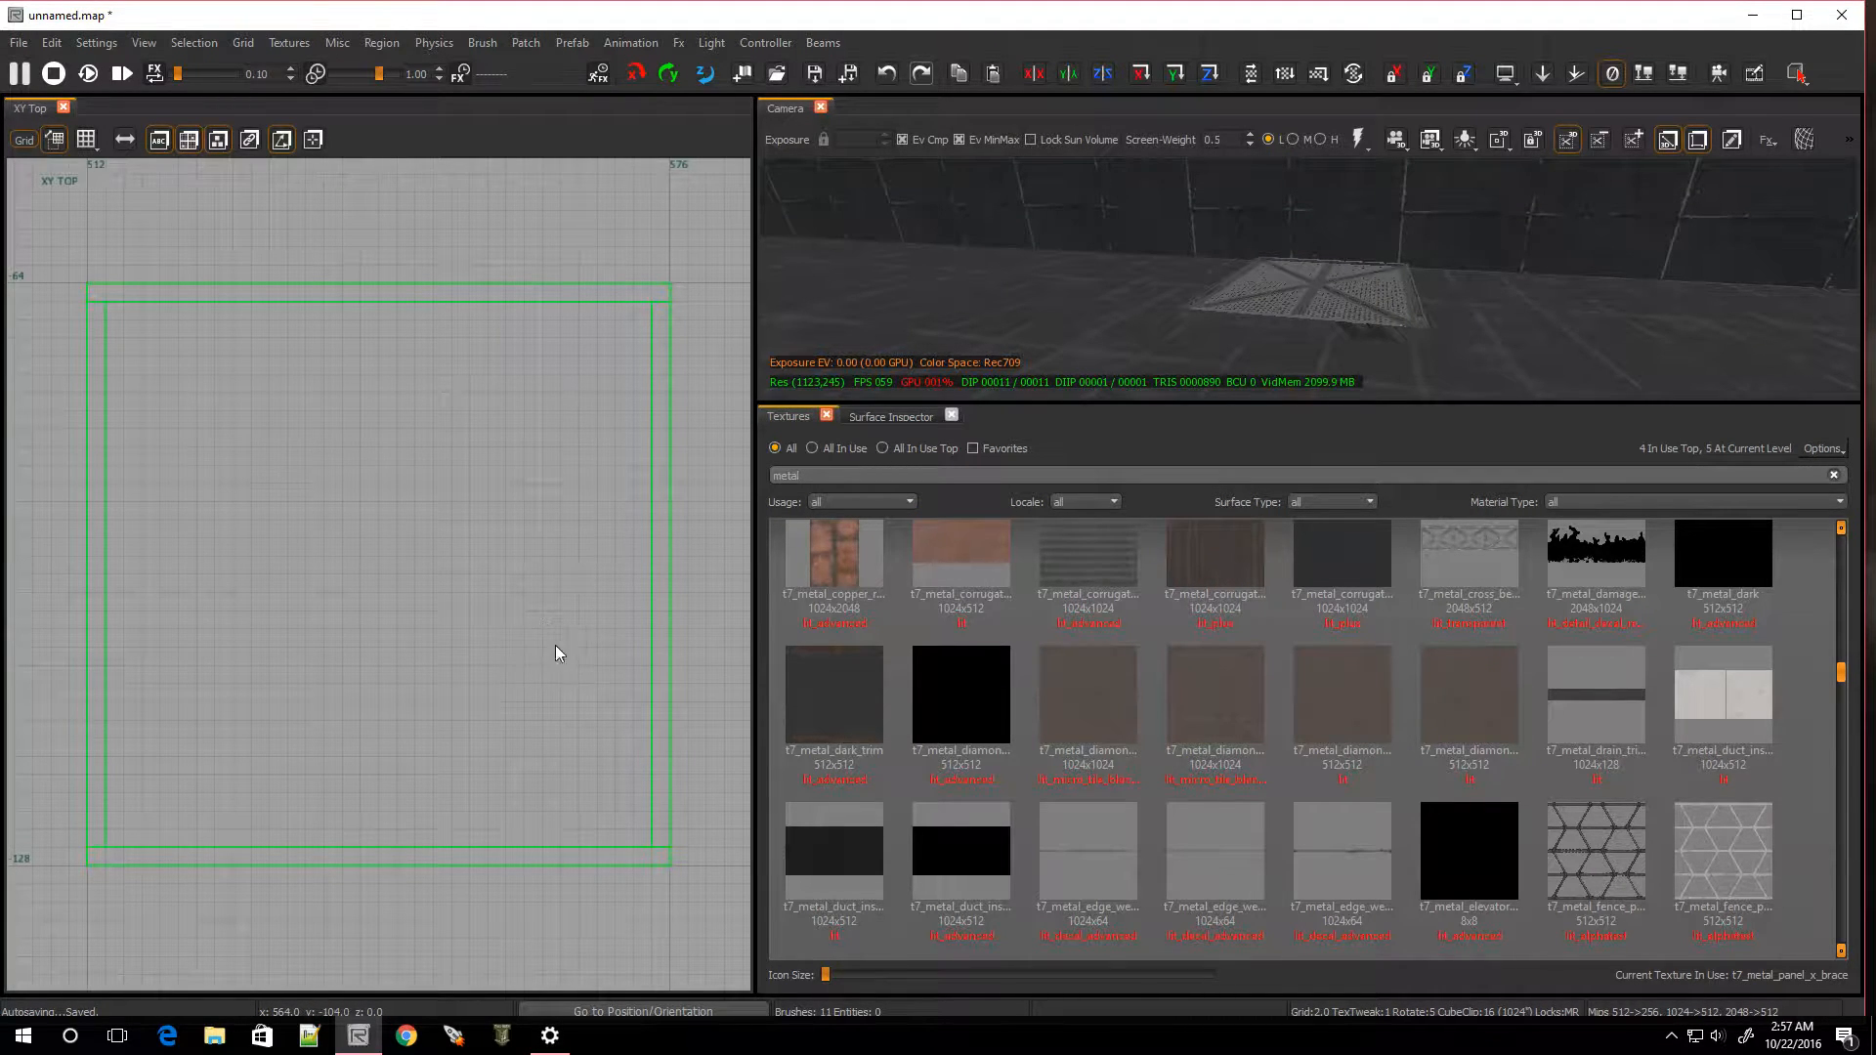
{"action": "scroll", "coordinate": [322, 635], "scroll_direction": "down", "scroll_amount": 8}
{"action": "scroll", "coordinate": [461, 618], "scroll_direction": "up", "scroll_amount": 2}
{"action": "right_click", "coordinate": [135, 445]}
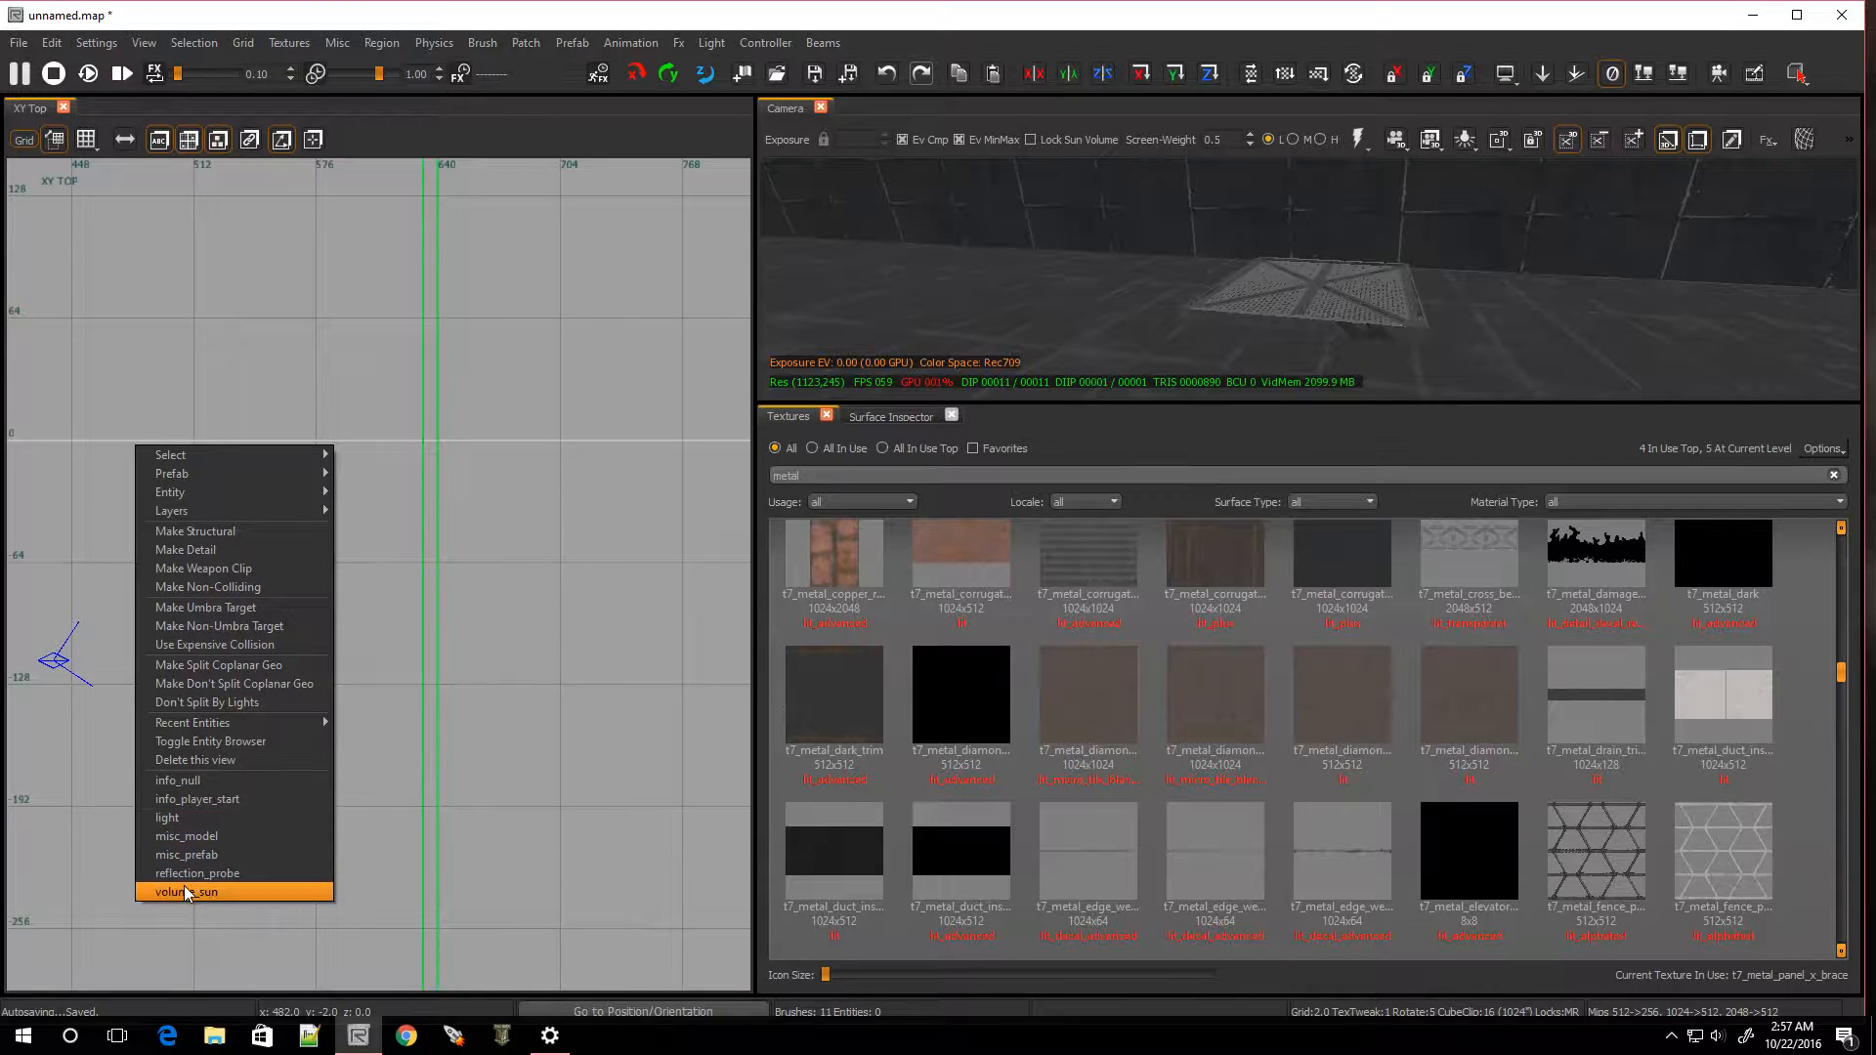
{"action": "key", "text": "b"}
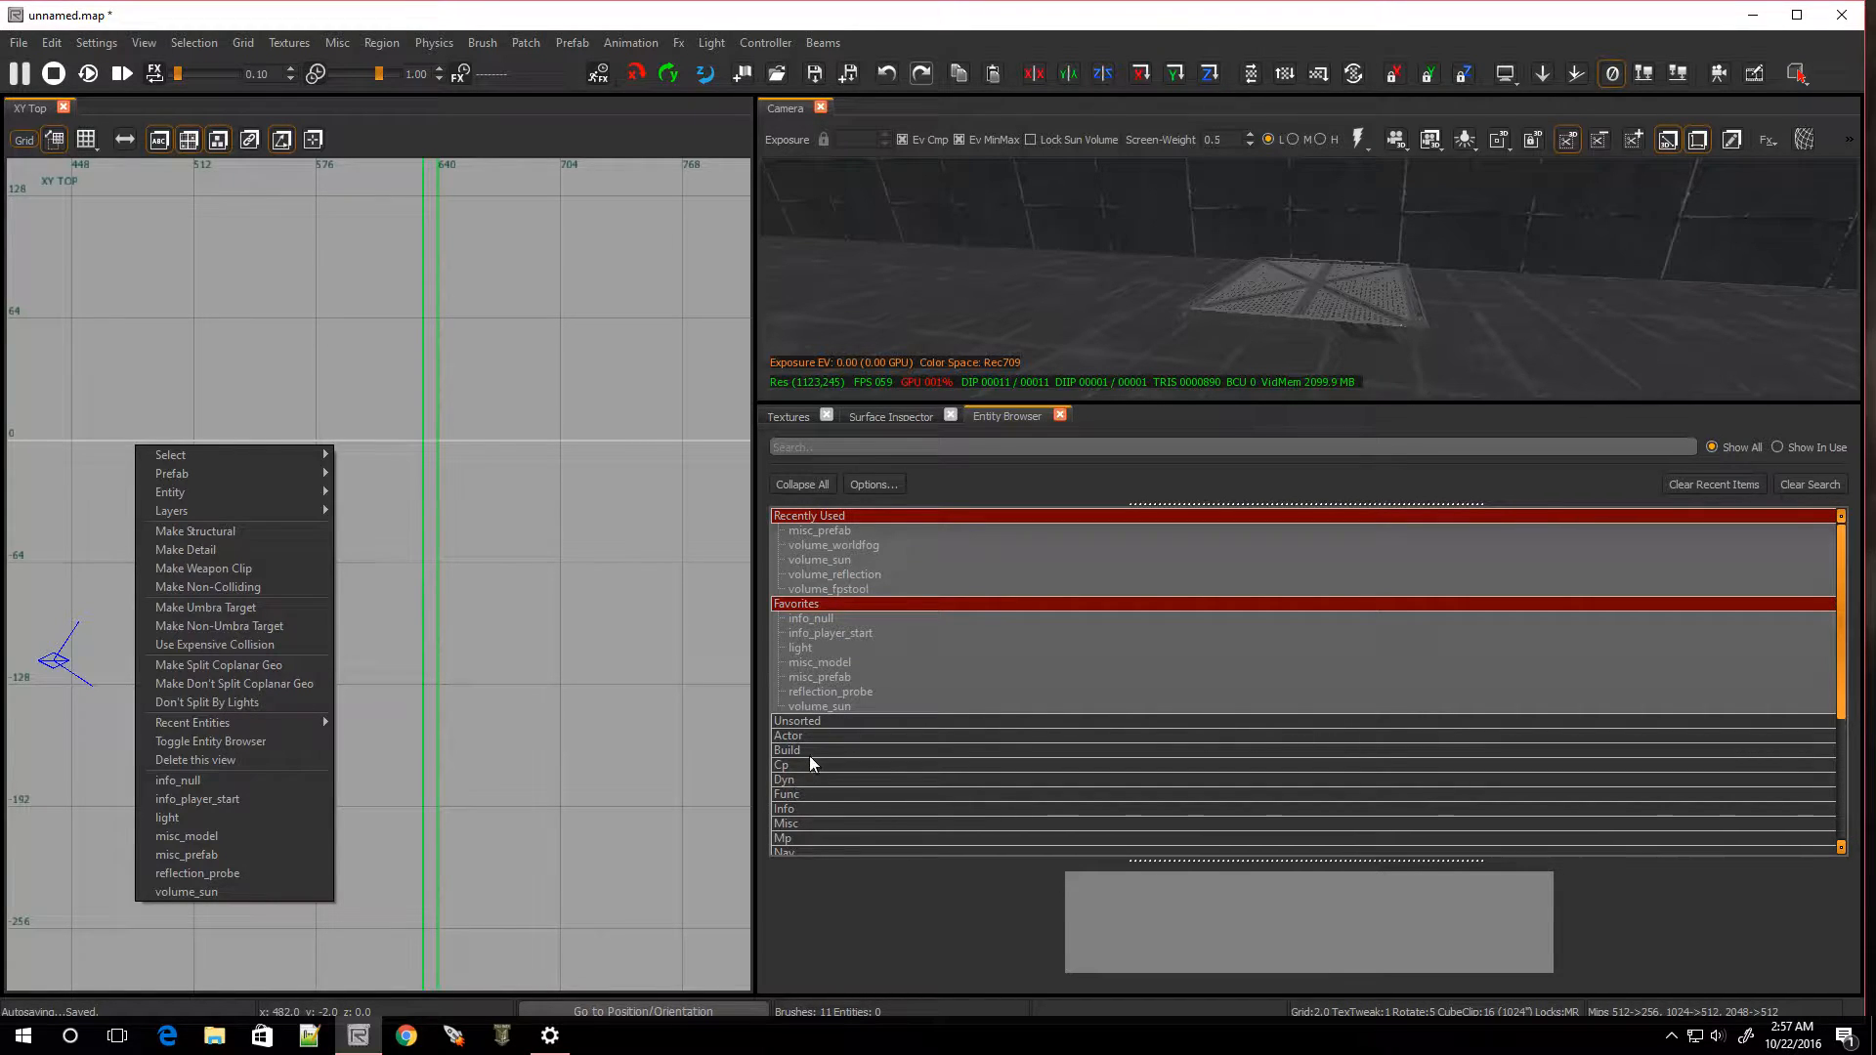
{"action": "left_click", "coordinate": [792, 824]}
{"action": "left_click", "coordinate": [792, 824]}
{"action": "scroll", "coordinate": [844, 836], "scroll_direction": "down", "scroll_amount": 1}
{"action": "left_click", "coordinate": [819, 811]}
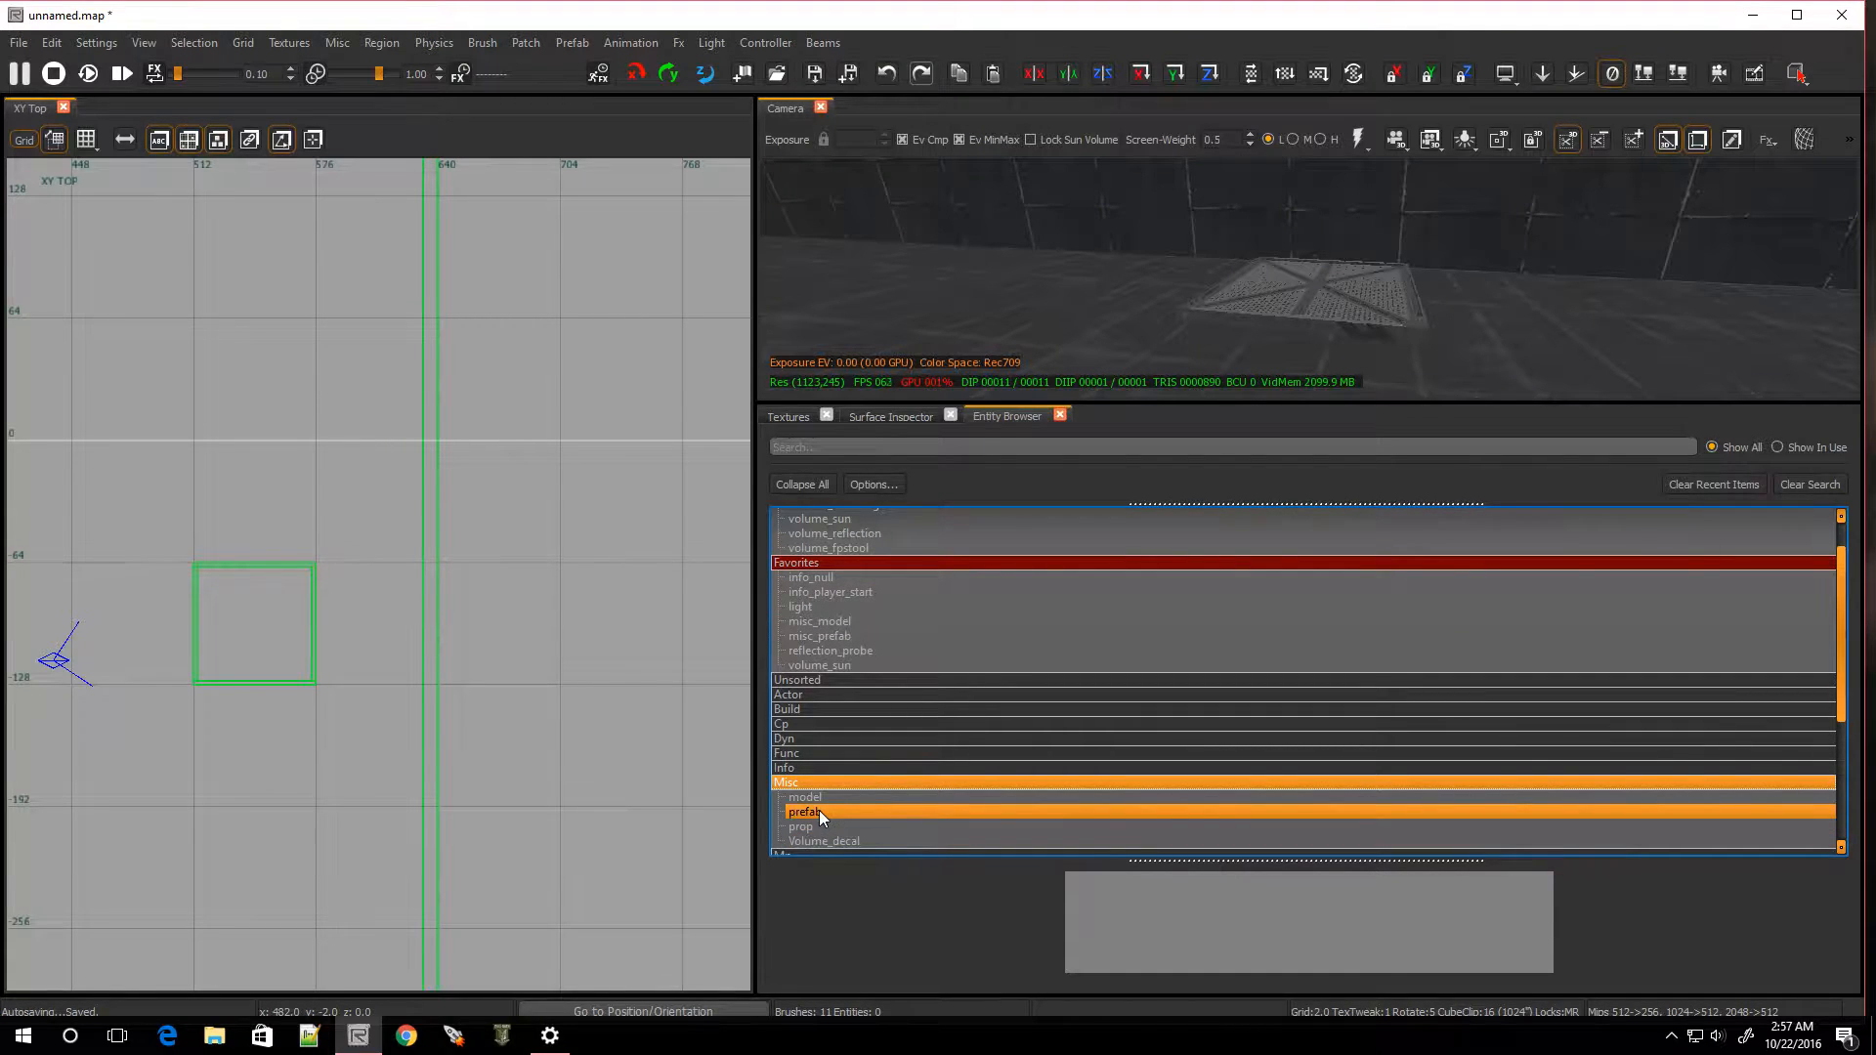
{"action": "right_click", "coordinate": [815, 810]}
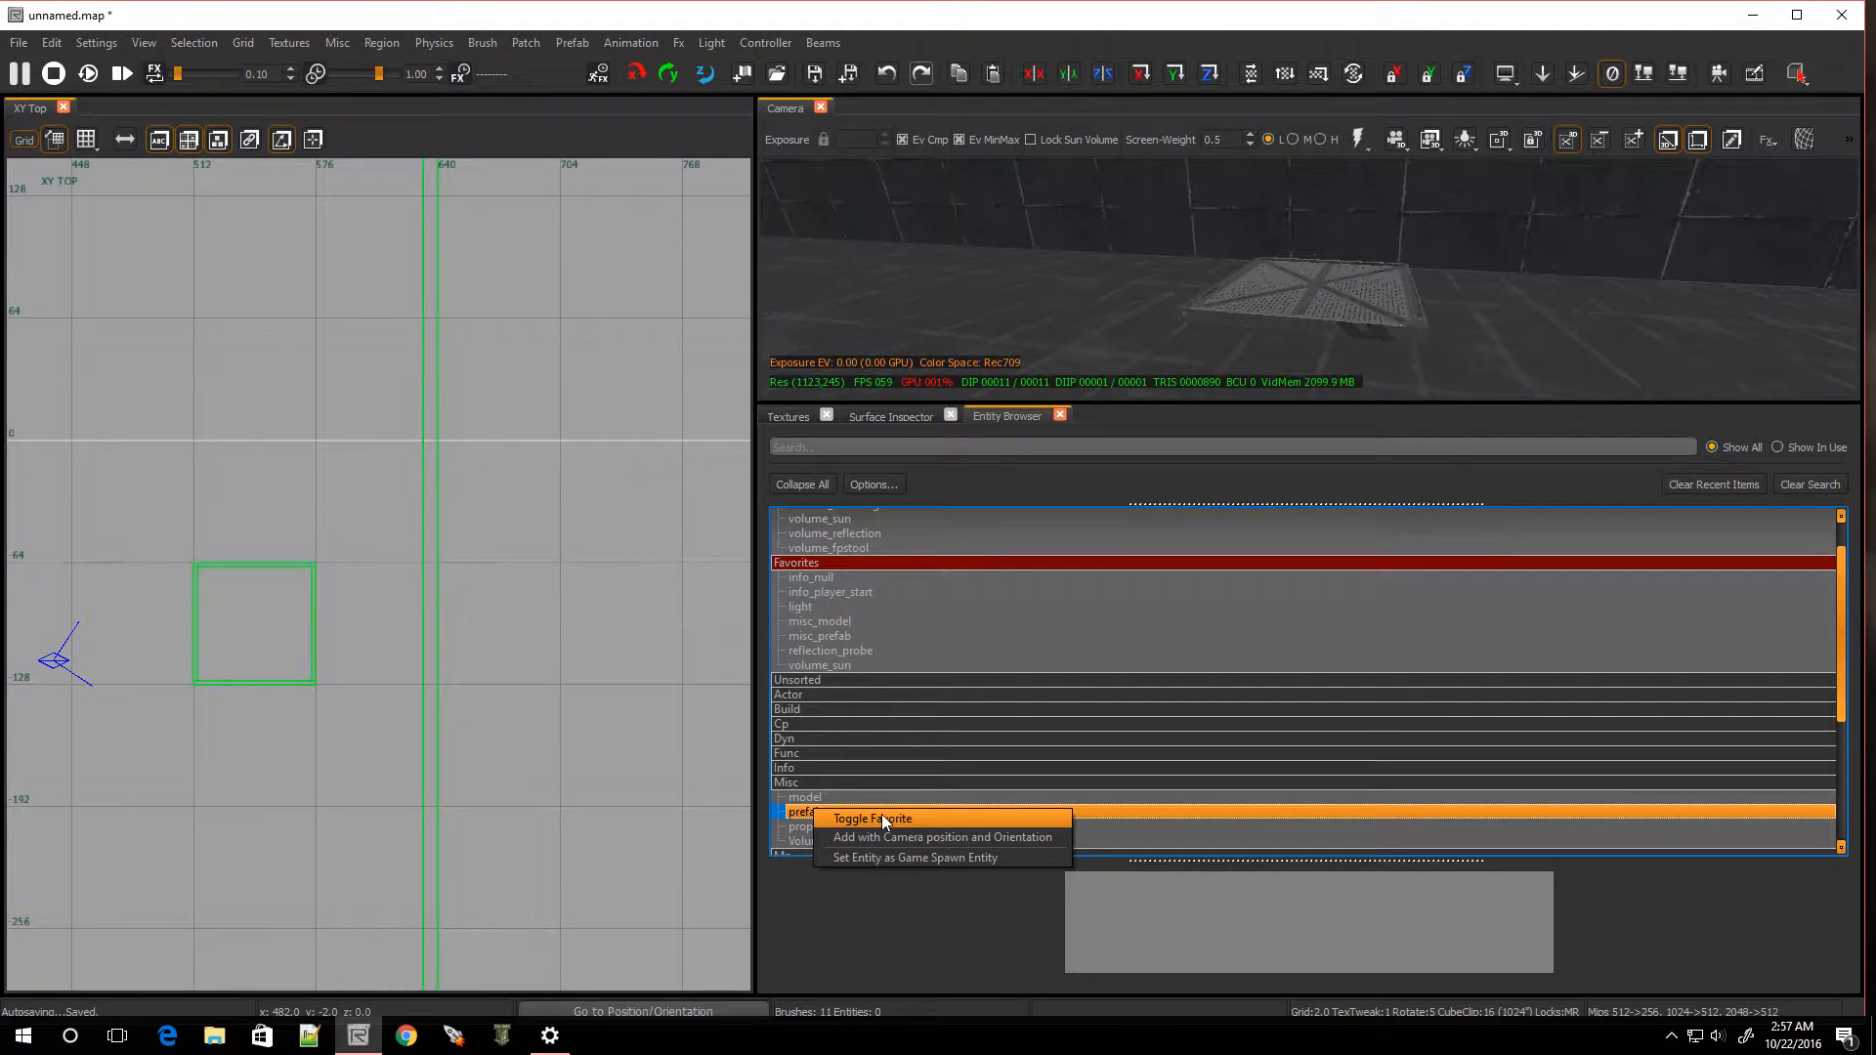
{"action": "left_click", "coordinate": [340, 758]}
{"action": "right_click", "coordinate": [340, 758]}
{"action": "left_click", "coordinate": [208, 794]}
Insert a misc_prefab entity near the panel in the XY top view, using step.map from the zm/zm_core prefab folder
{"action": "right_click", "coordinate": [244, 742]}
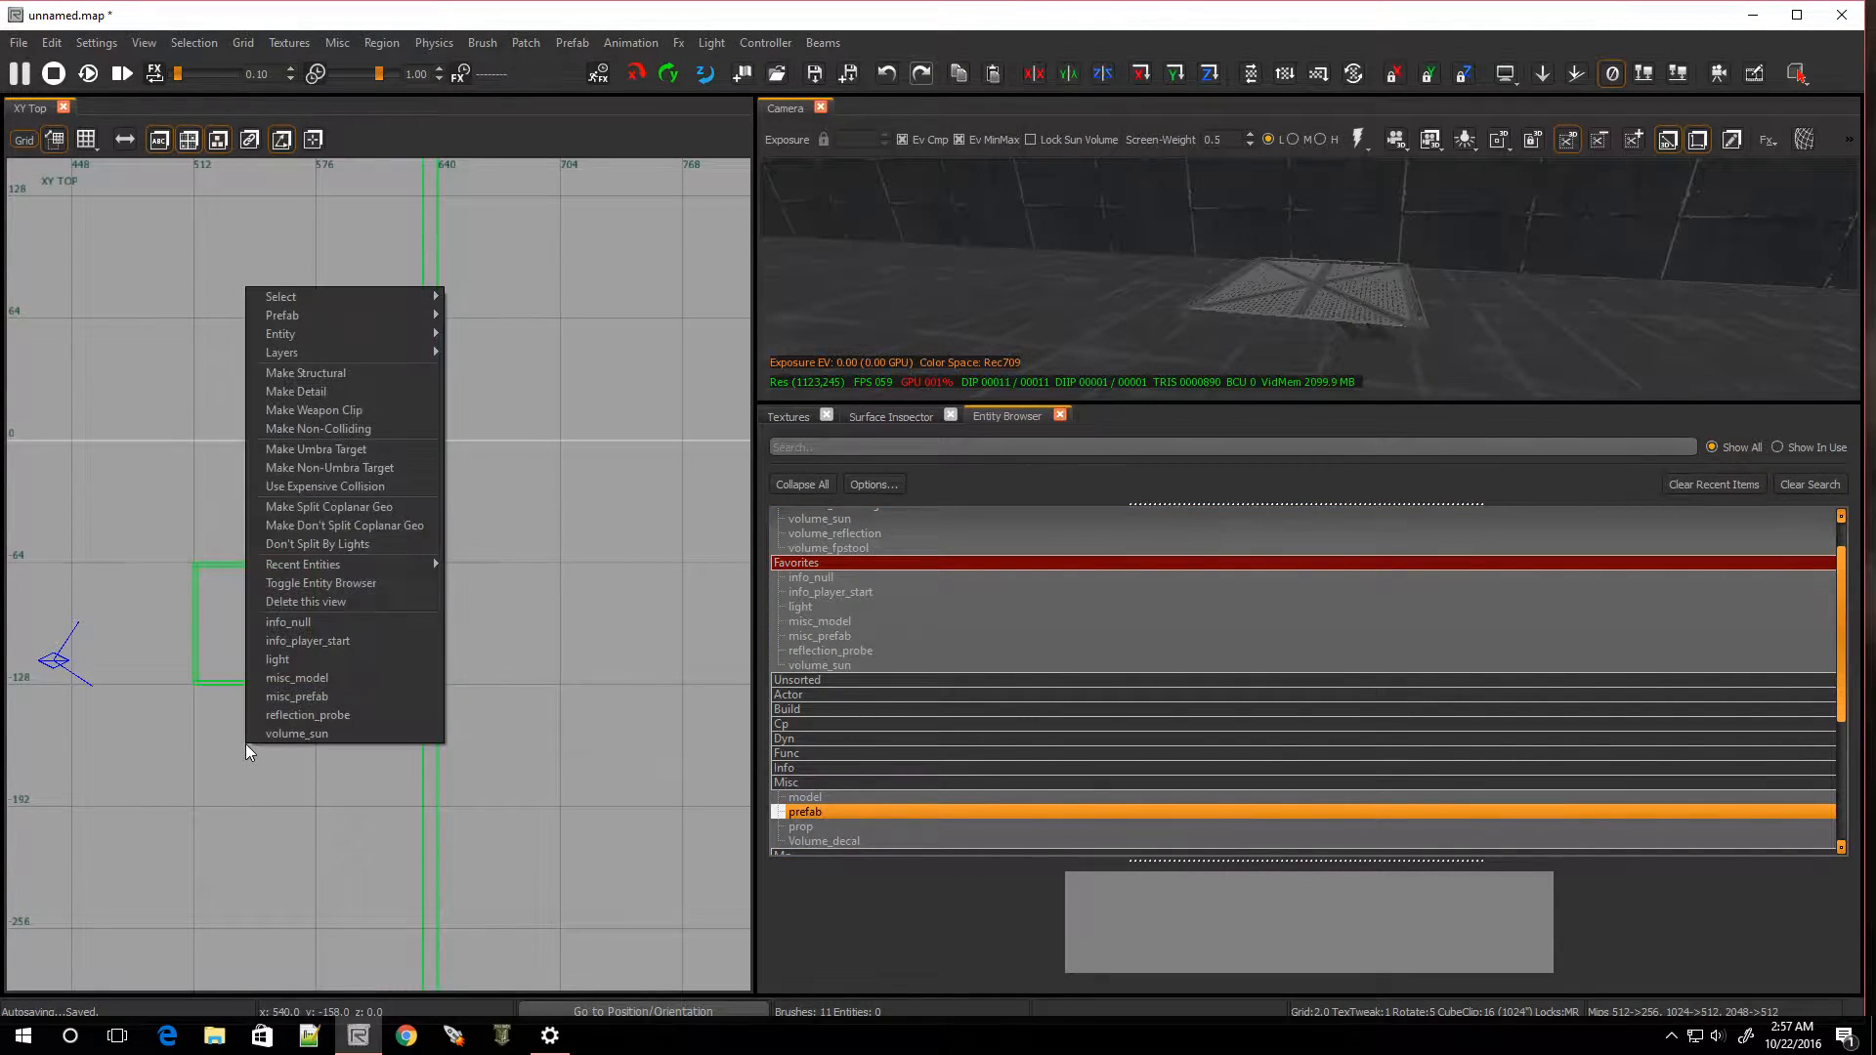
{"action": "left_click", "coordinate": [311, 700]}
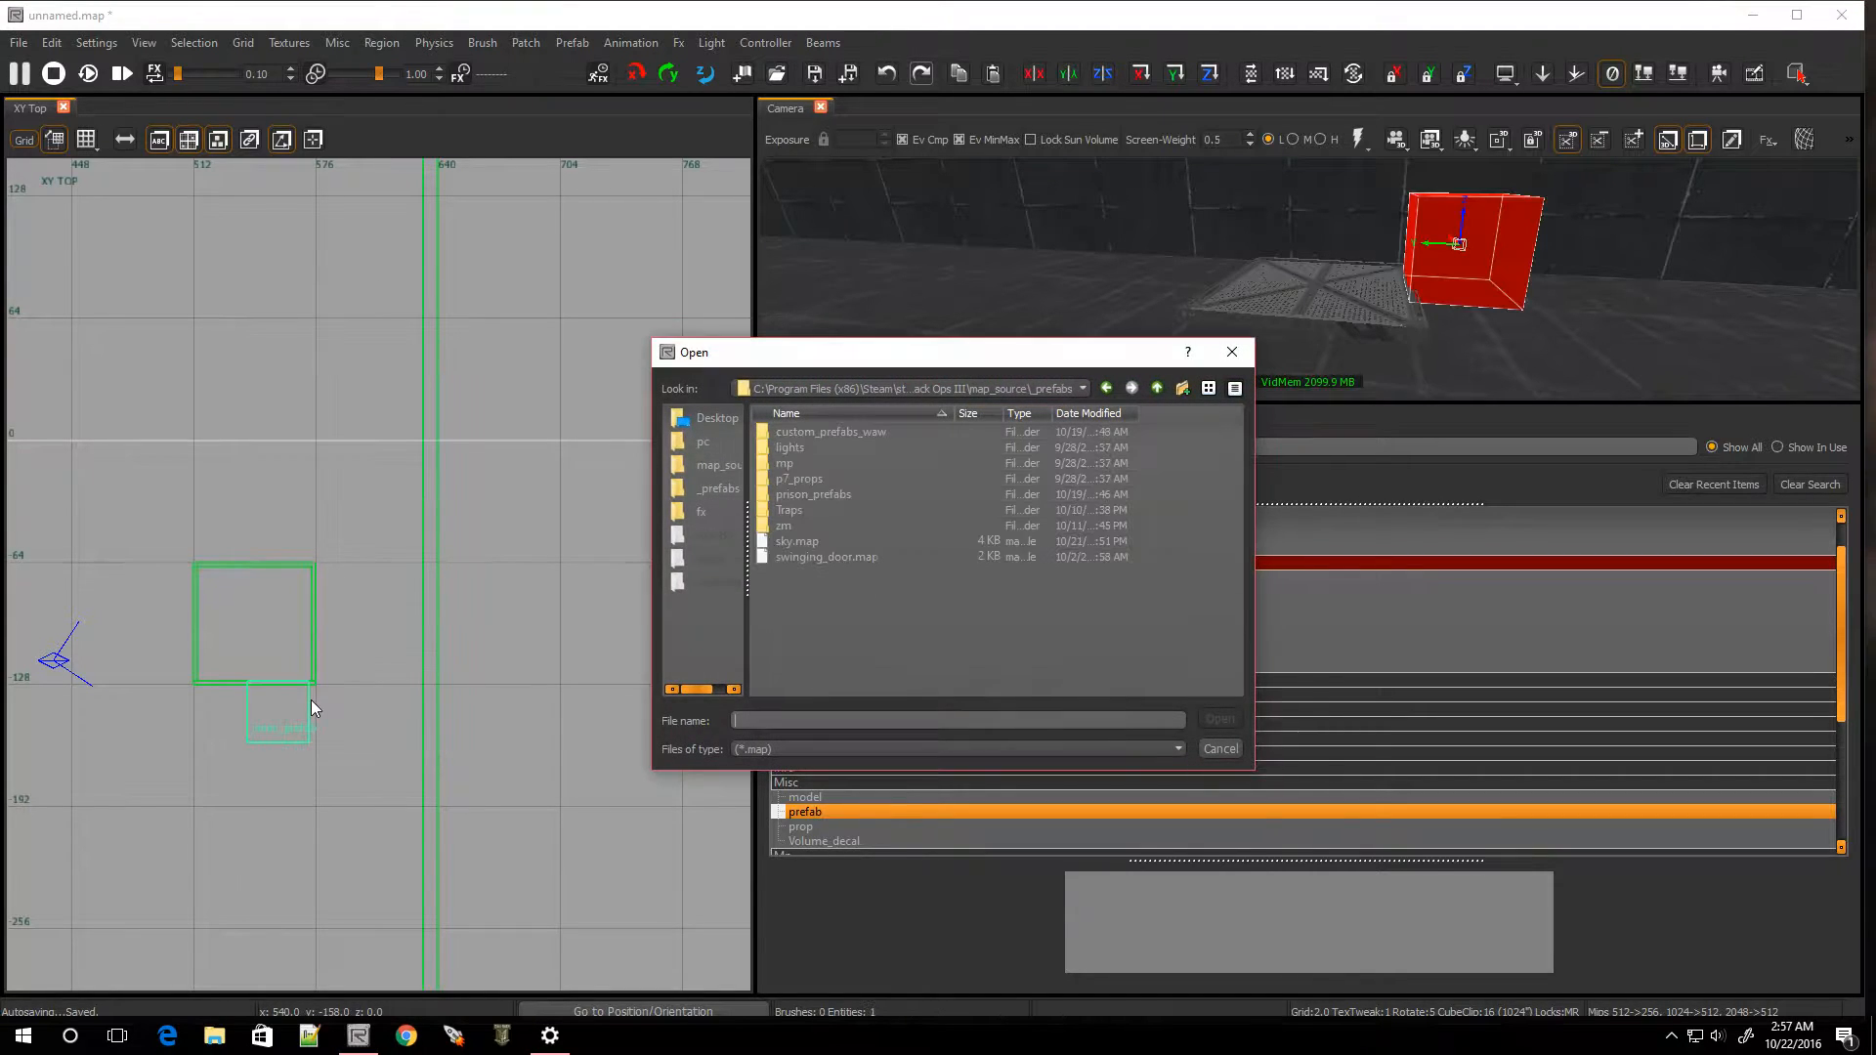
{"action": "double_click", "coordinate": [803, 523]}
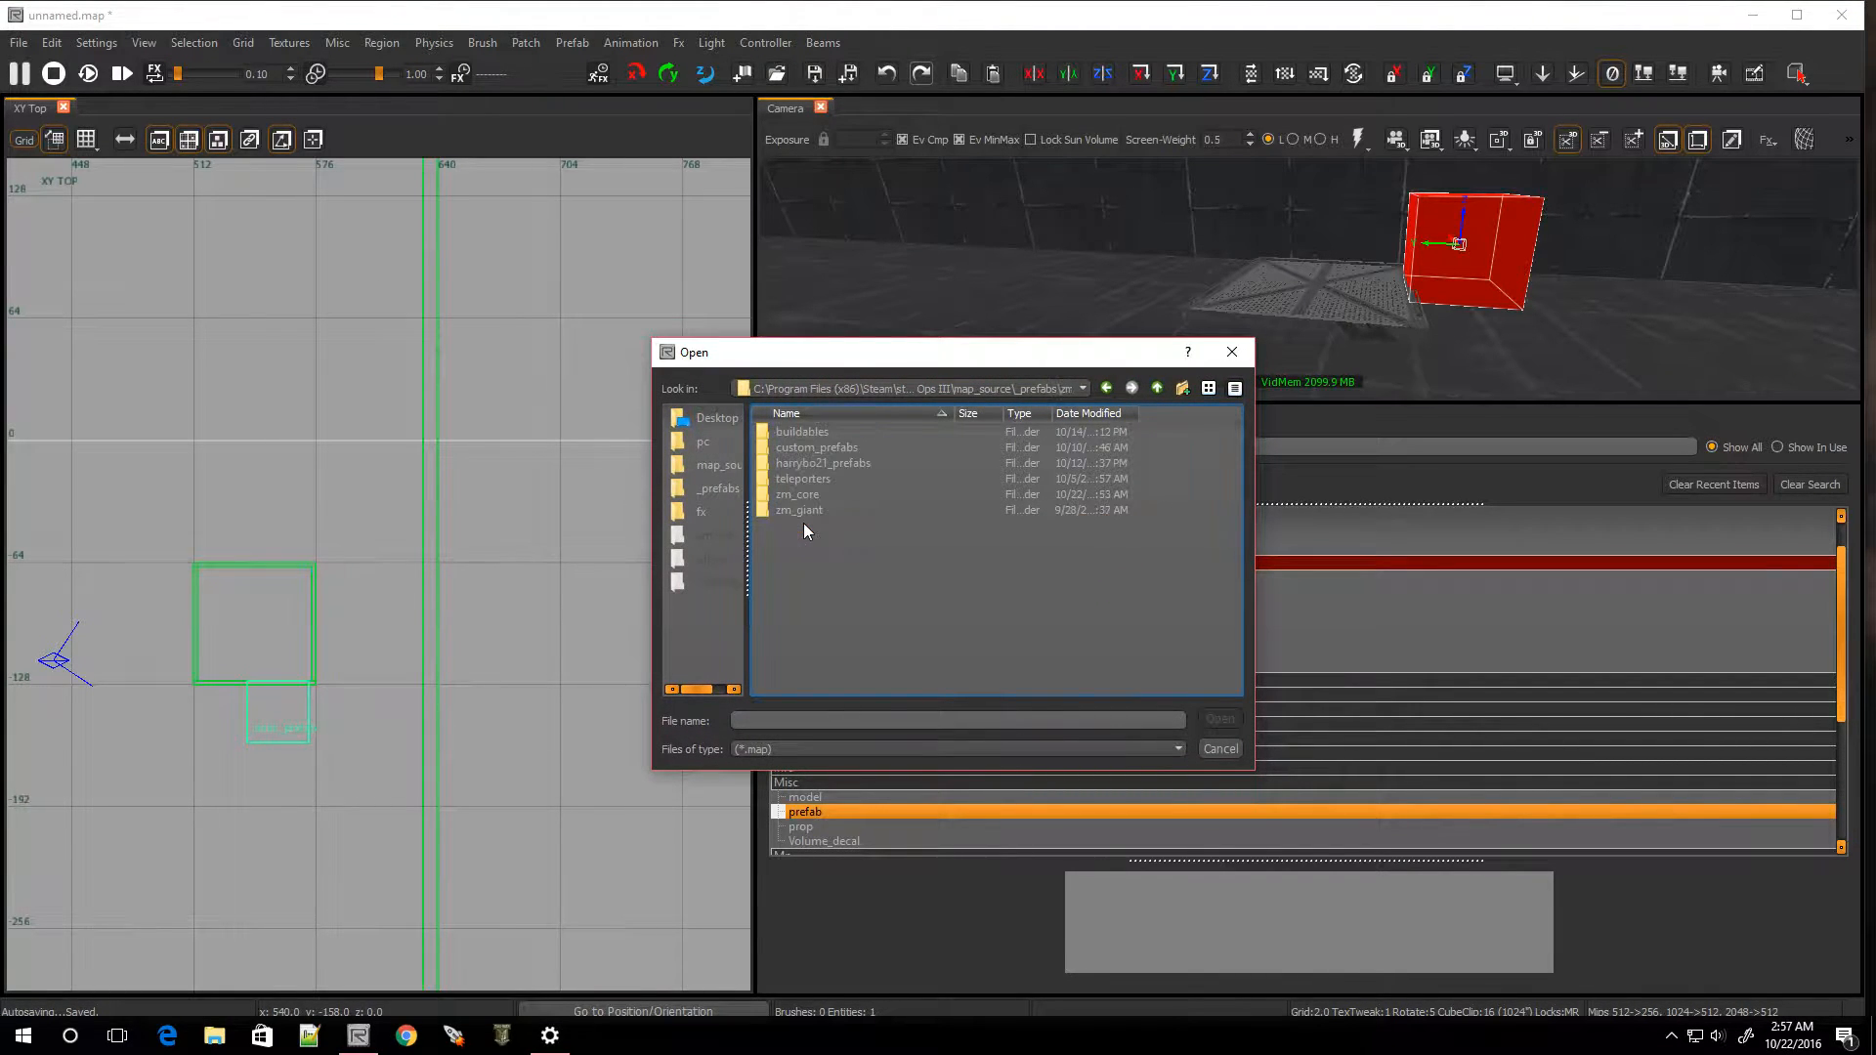
{"action": "double_click", "coordinate": [812, 495]}
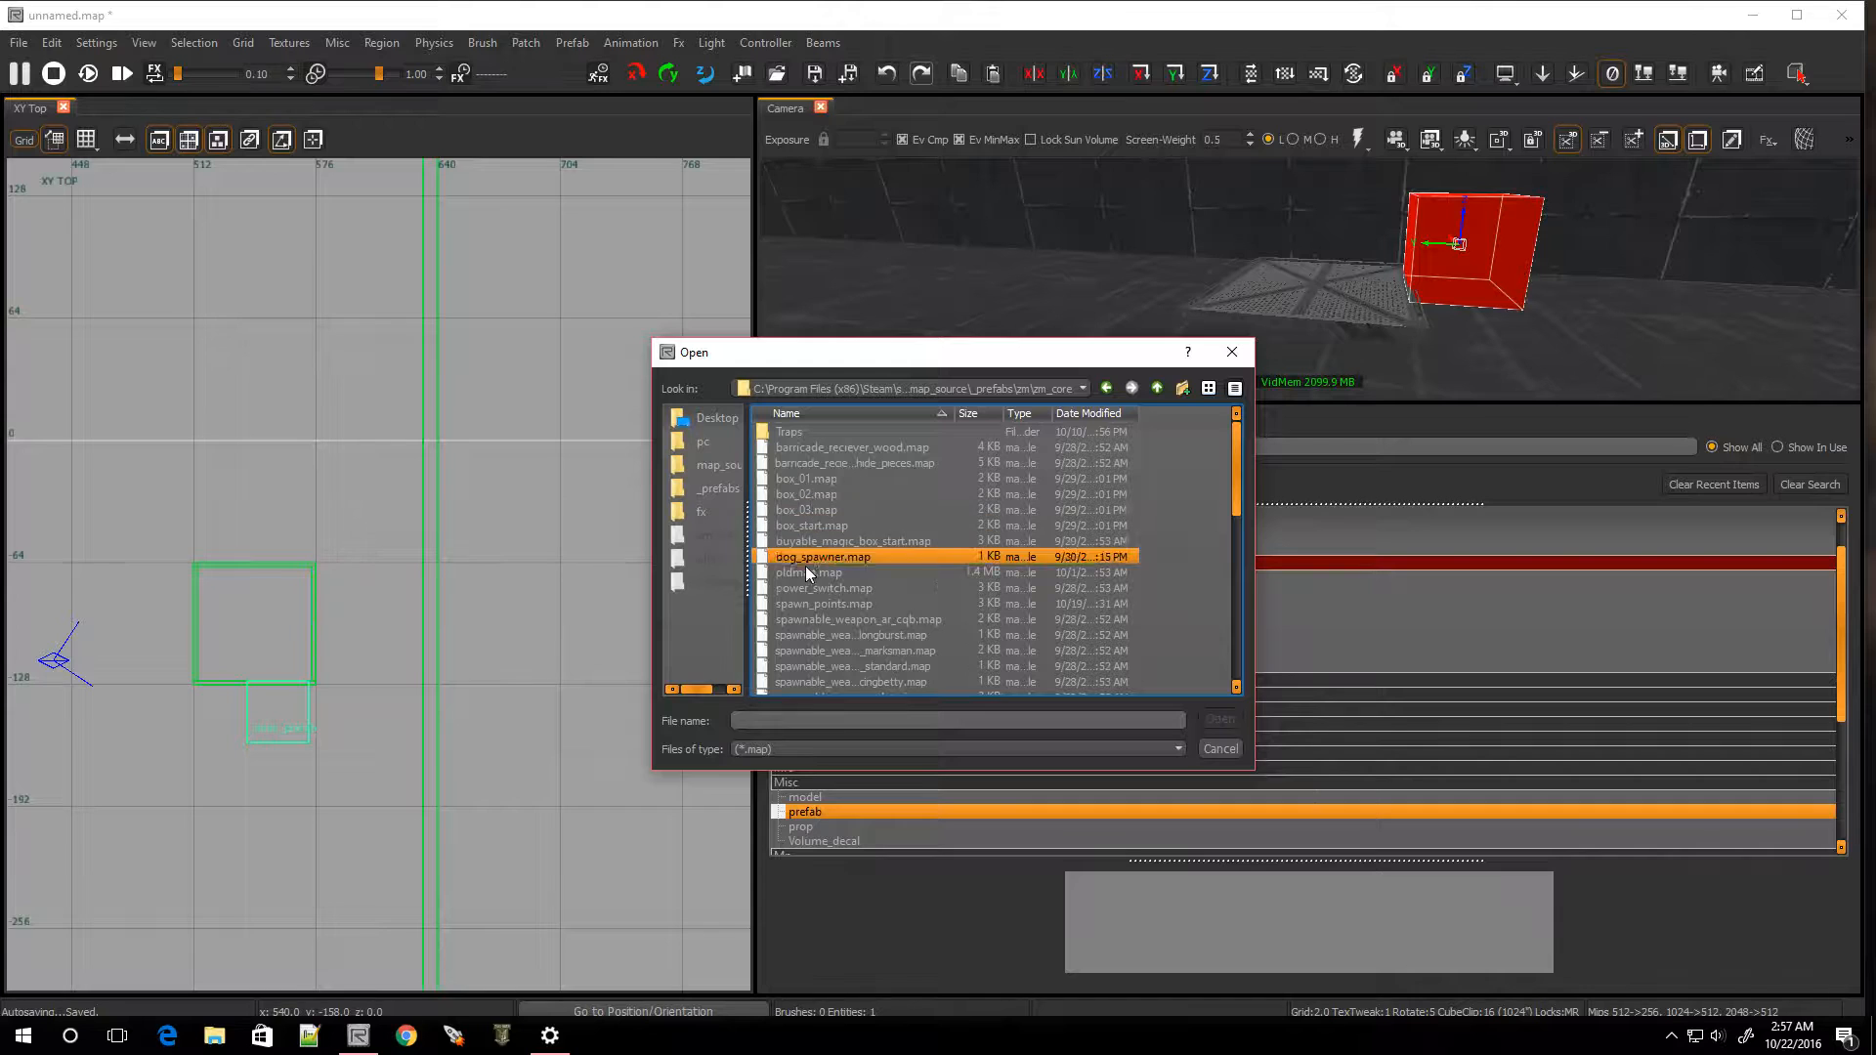
{"action": "scroll", "coordinate": [815, 639], "scroll_direction": "down", "scroll_amount": 5}
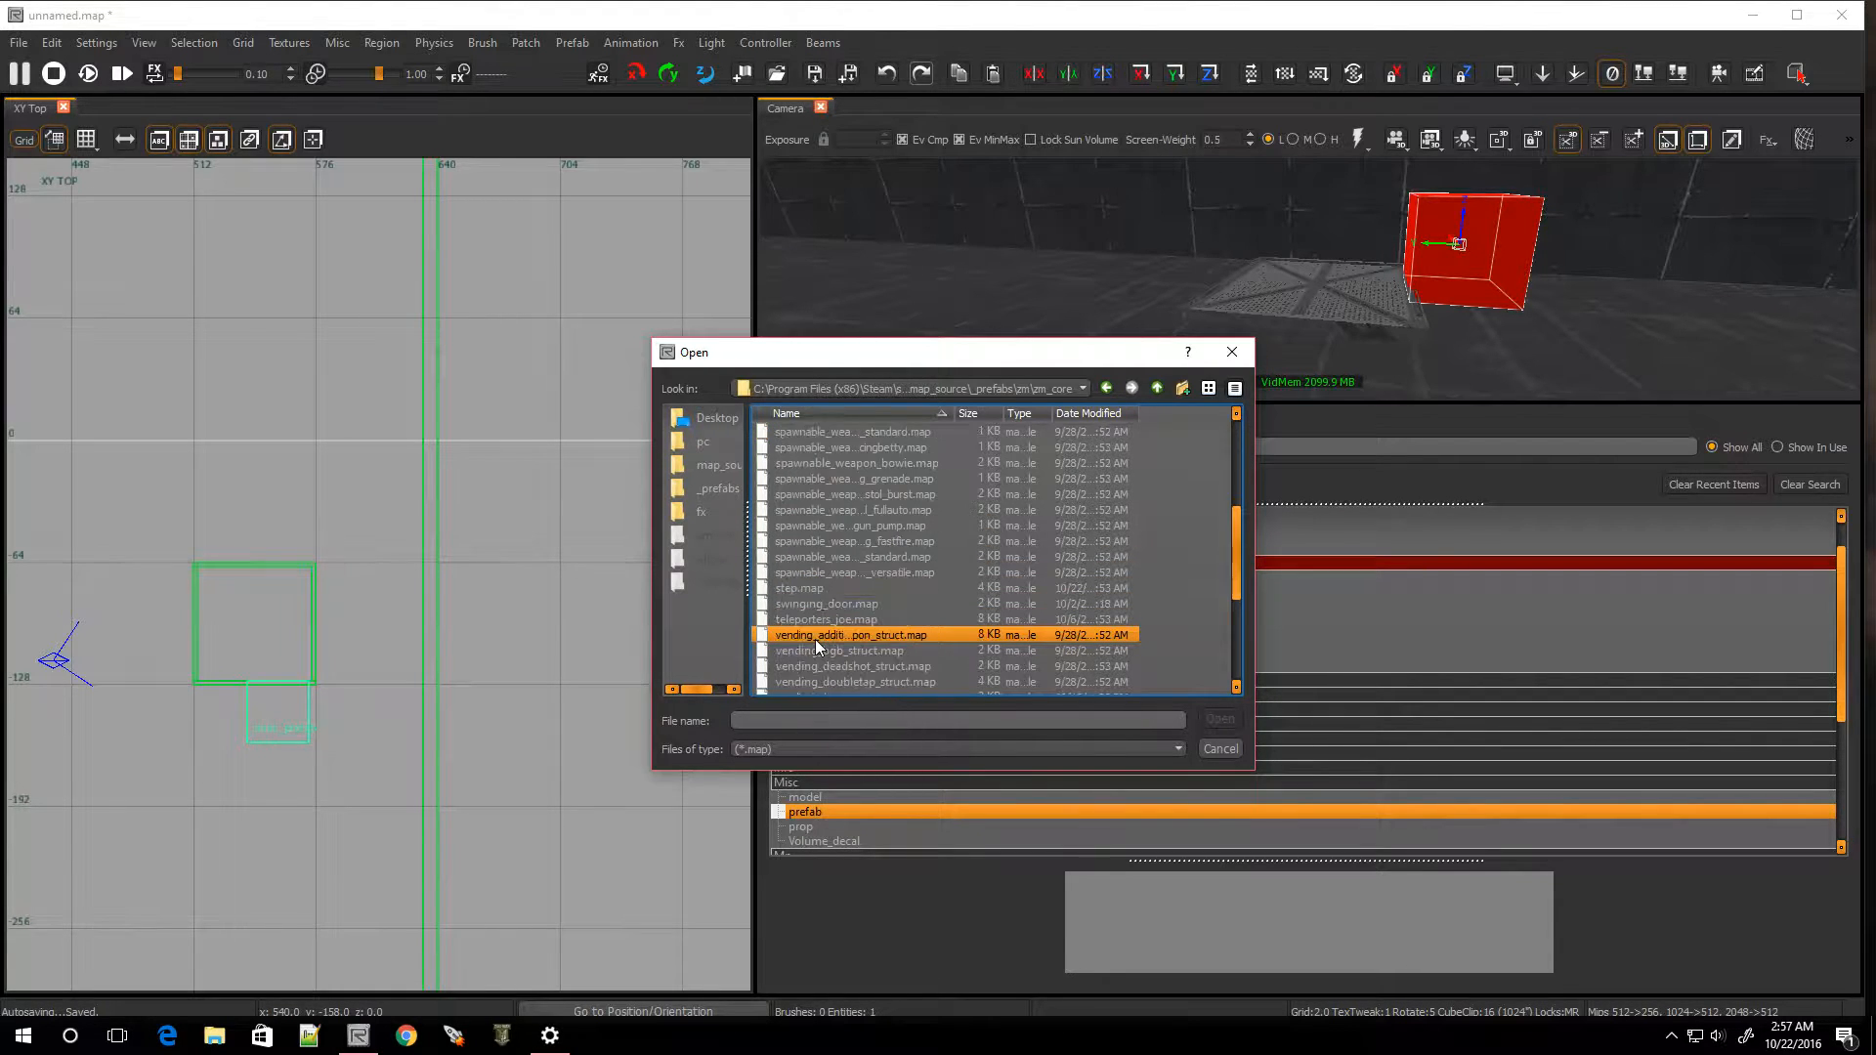
{"action": "double_click", "coordinate": [800, 584]}
Turn the step prefab parallel to the panel's edge, place its origin at X 512, Y -17, and set the grid to 8 units
{"action": "mouse_move", "coordinate": [400, 547]}
{"action": "left_mouse_down"}
{"action": "mouse_move", "coordinate": [369, 516]}
{"action": "mouse_move", "coordinate": [254, 498]}
{"action": "left_mouse_up"}
{"action": "key", "text": "4"}
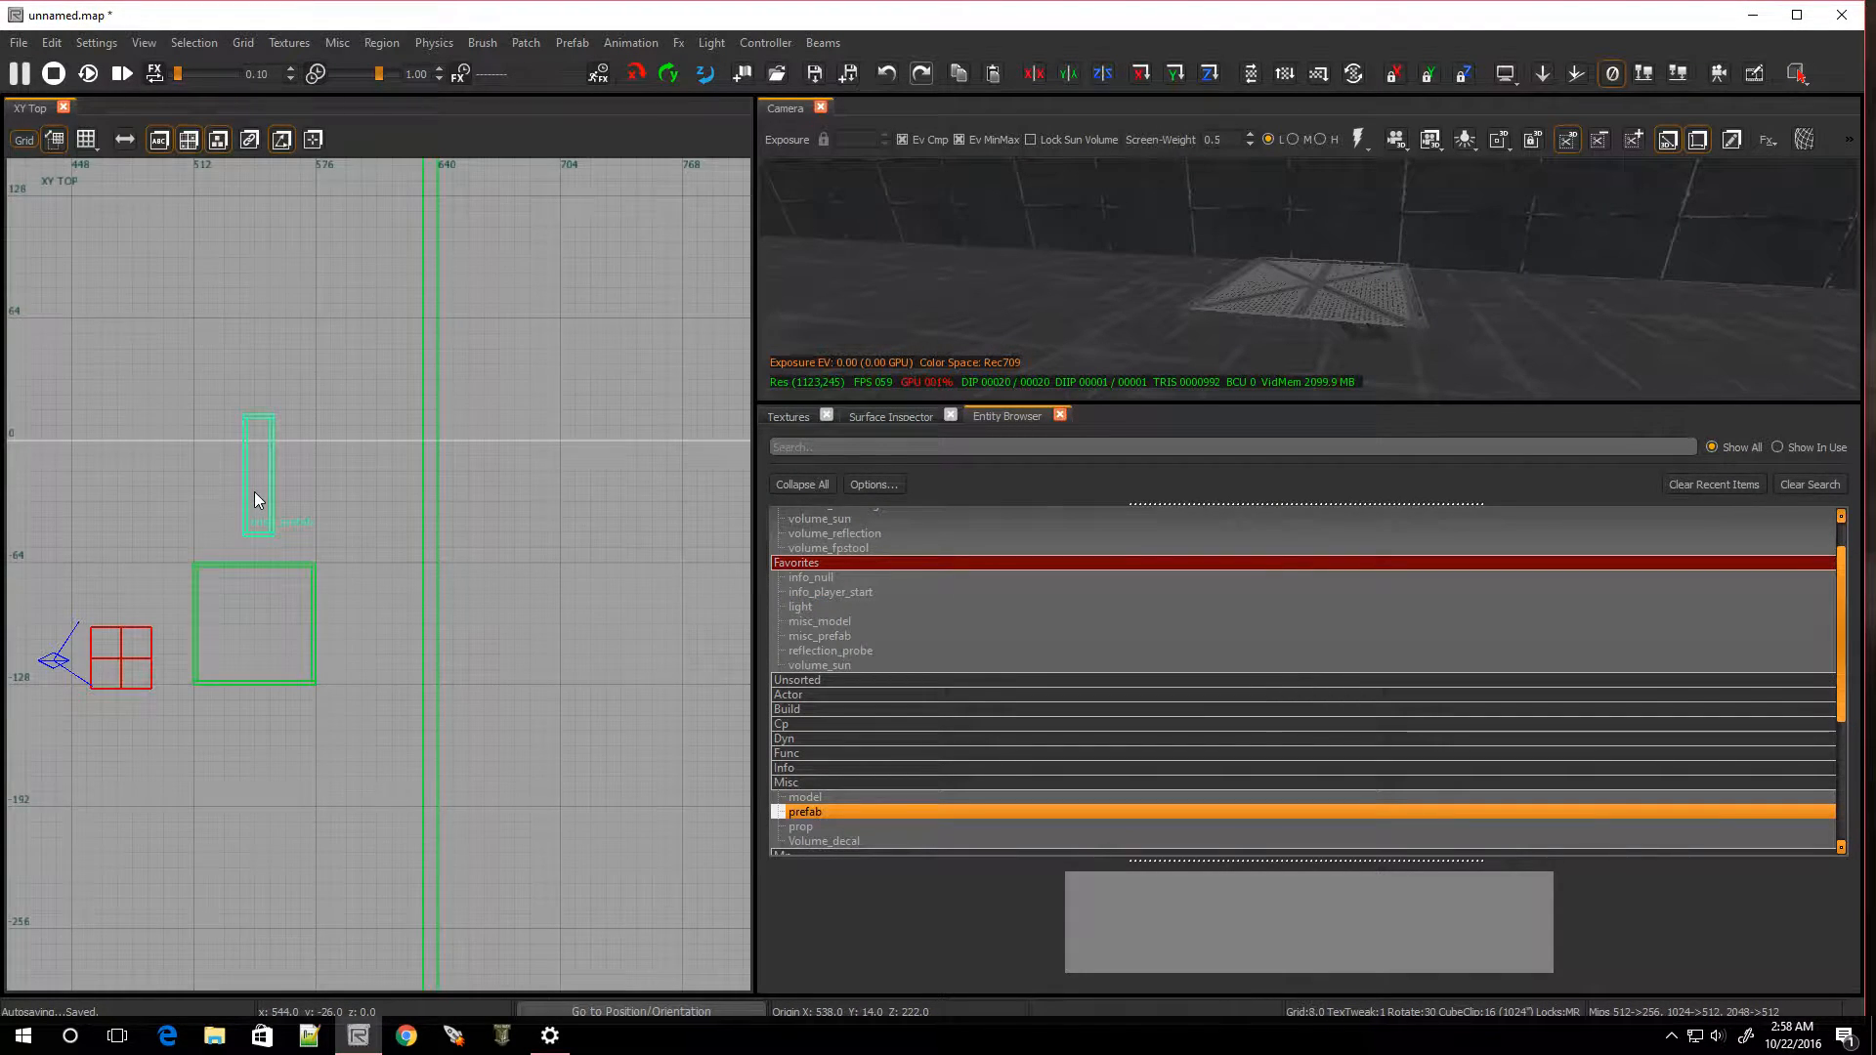
{"action": "key", "text": "alt+z"}
{"action": "left_click_drag", "start_coordinate": [252, 486], "coordinate": [246, 541]}
{"action": "scroll", "coordinate": [244, 547], "scroll_direction": "up", "scroll_amount": 3}
{"action": "key", "text": "bracketleft"}
{"action": "key", "text": "bracketleft"}
{"action": "key", "text": "bracketleft"}
{"action": "scroll", "coordinate": [241, 555], "scroll_direction": "up", "scroll_amount": 2}
{"action": "mouse_move", "coordinate": [240, 555]}
{"action": "left_mouse_down"}
{"action": "mouse_move", "coordinate": [176, 536]}
{"action": "mouse_move", "coordinate": [205, 561]}
{"action": "left_mouse_up"}
{"action": "scroll", "coordinate": [185, 554], "scroll_direction": "down", "scroll_amount": 2}
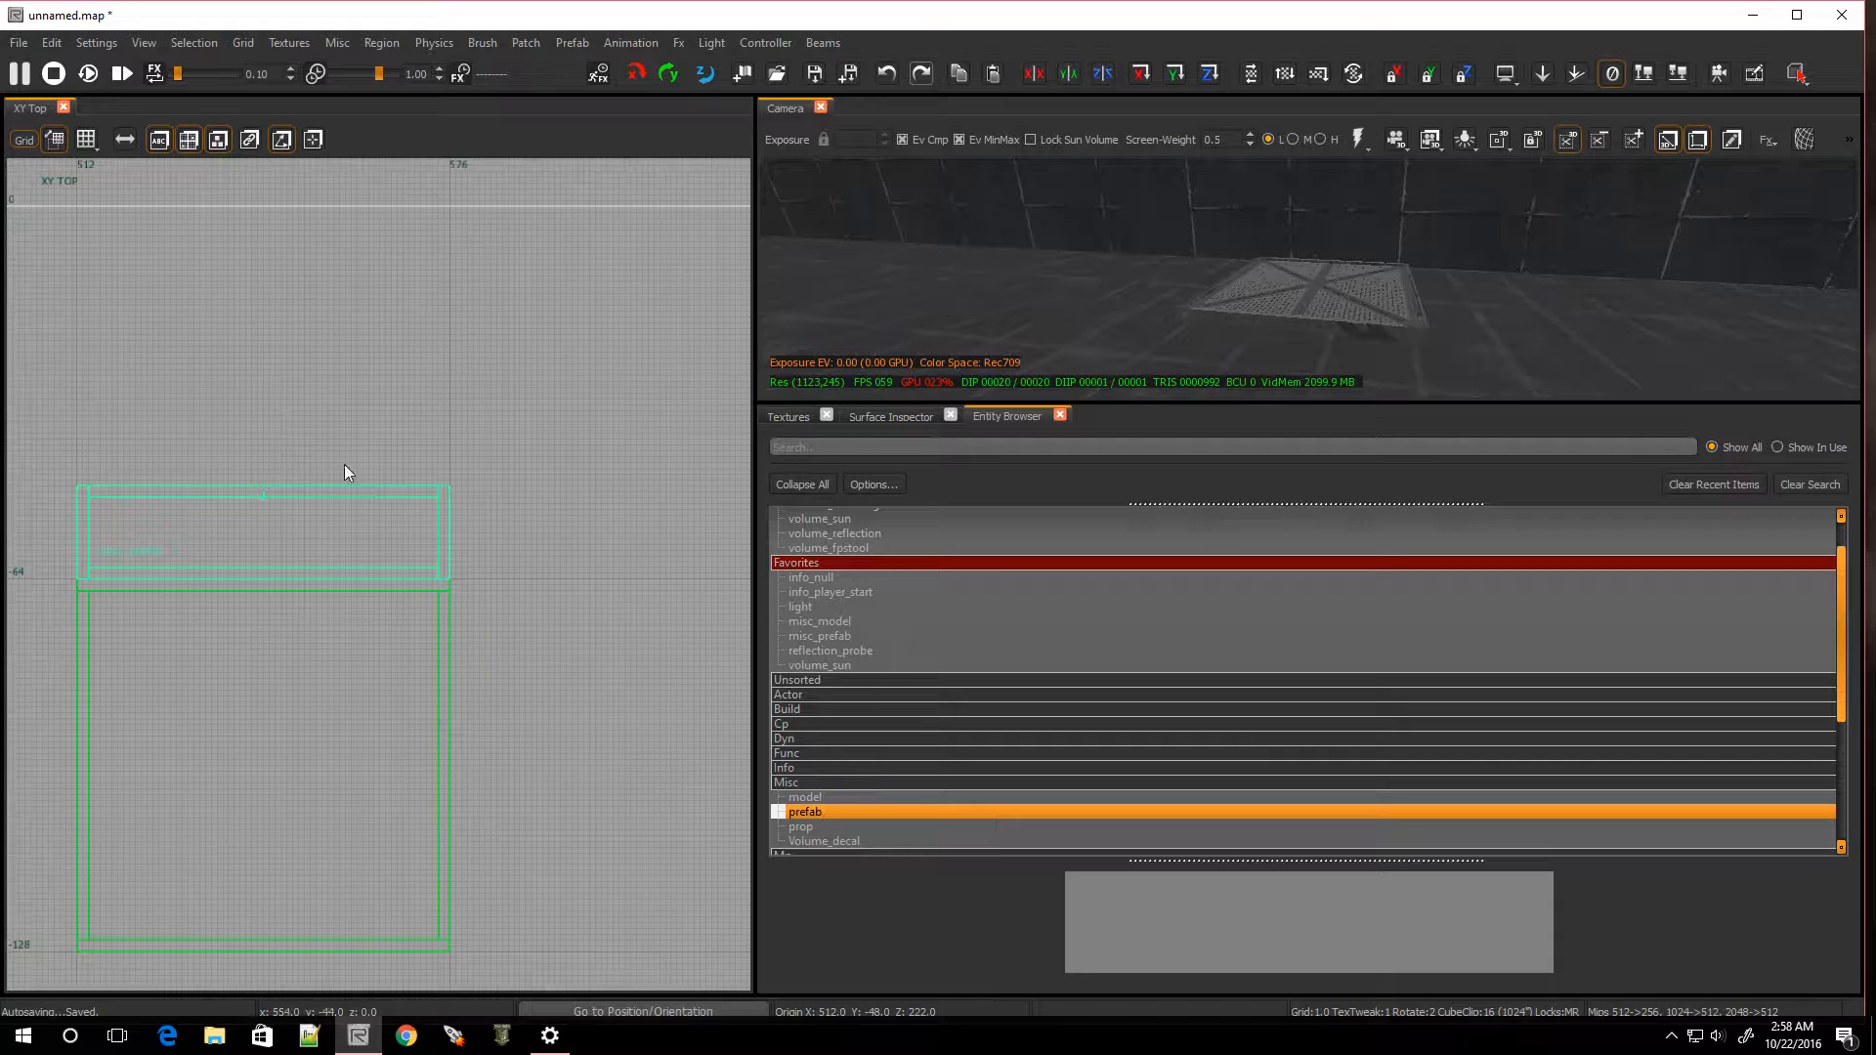
{"action": "left_click_drag", "start_coordinate": [419, 496], "coordinate": [402, 360]}
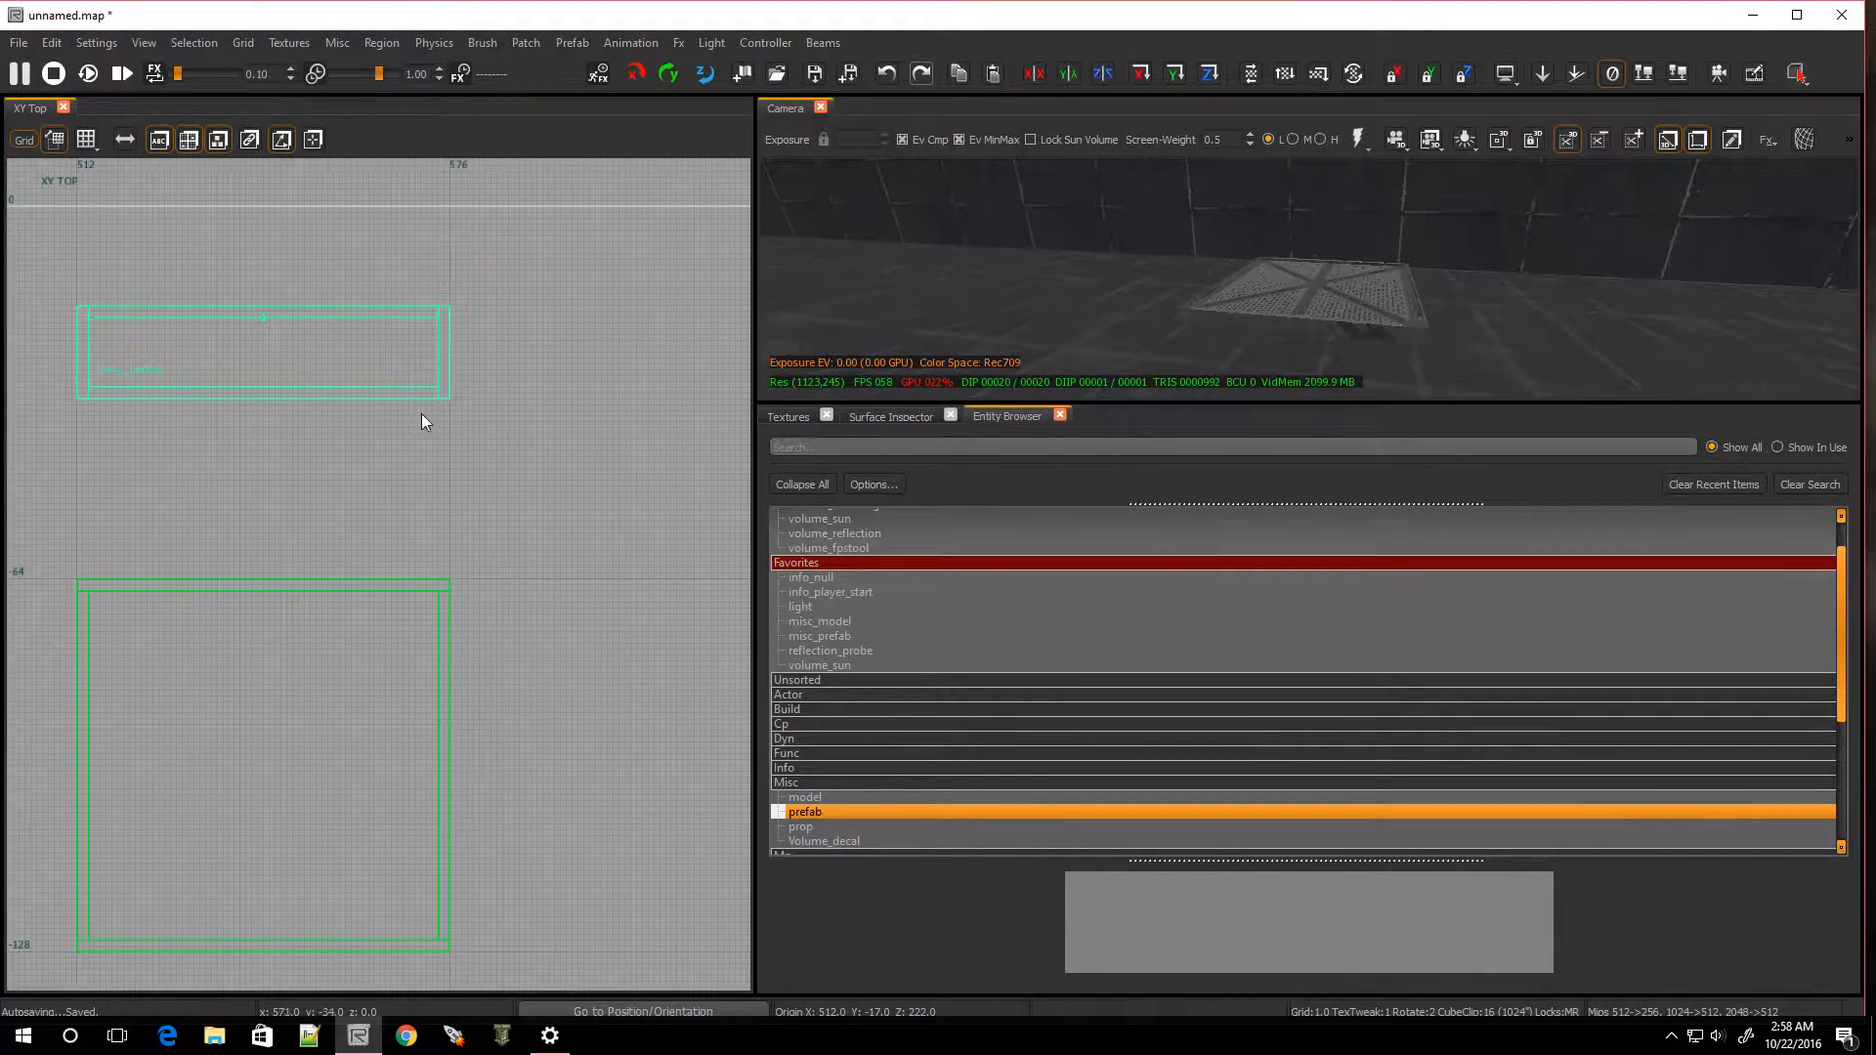
{"action": "key", "text": "4"}
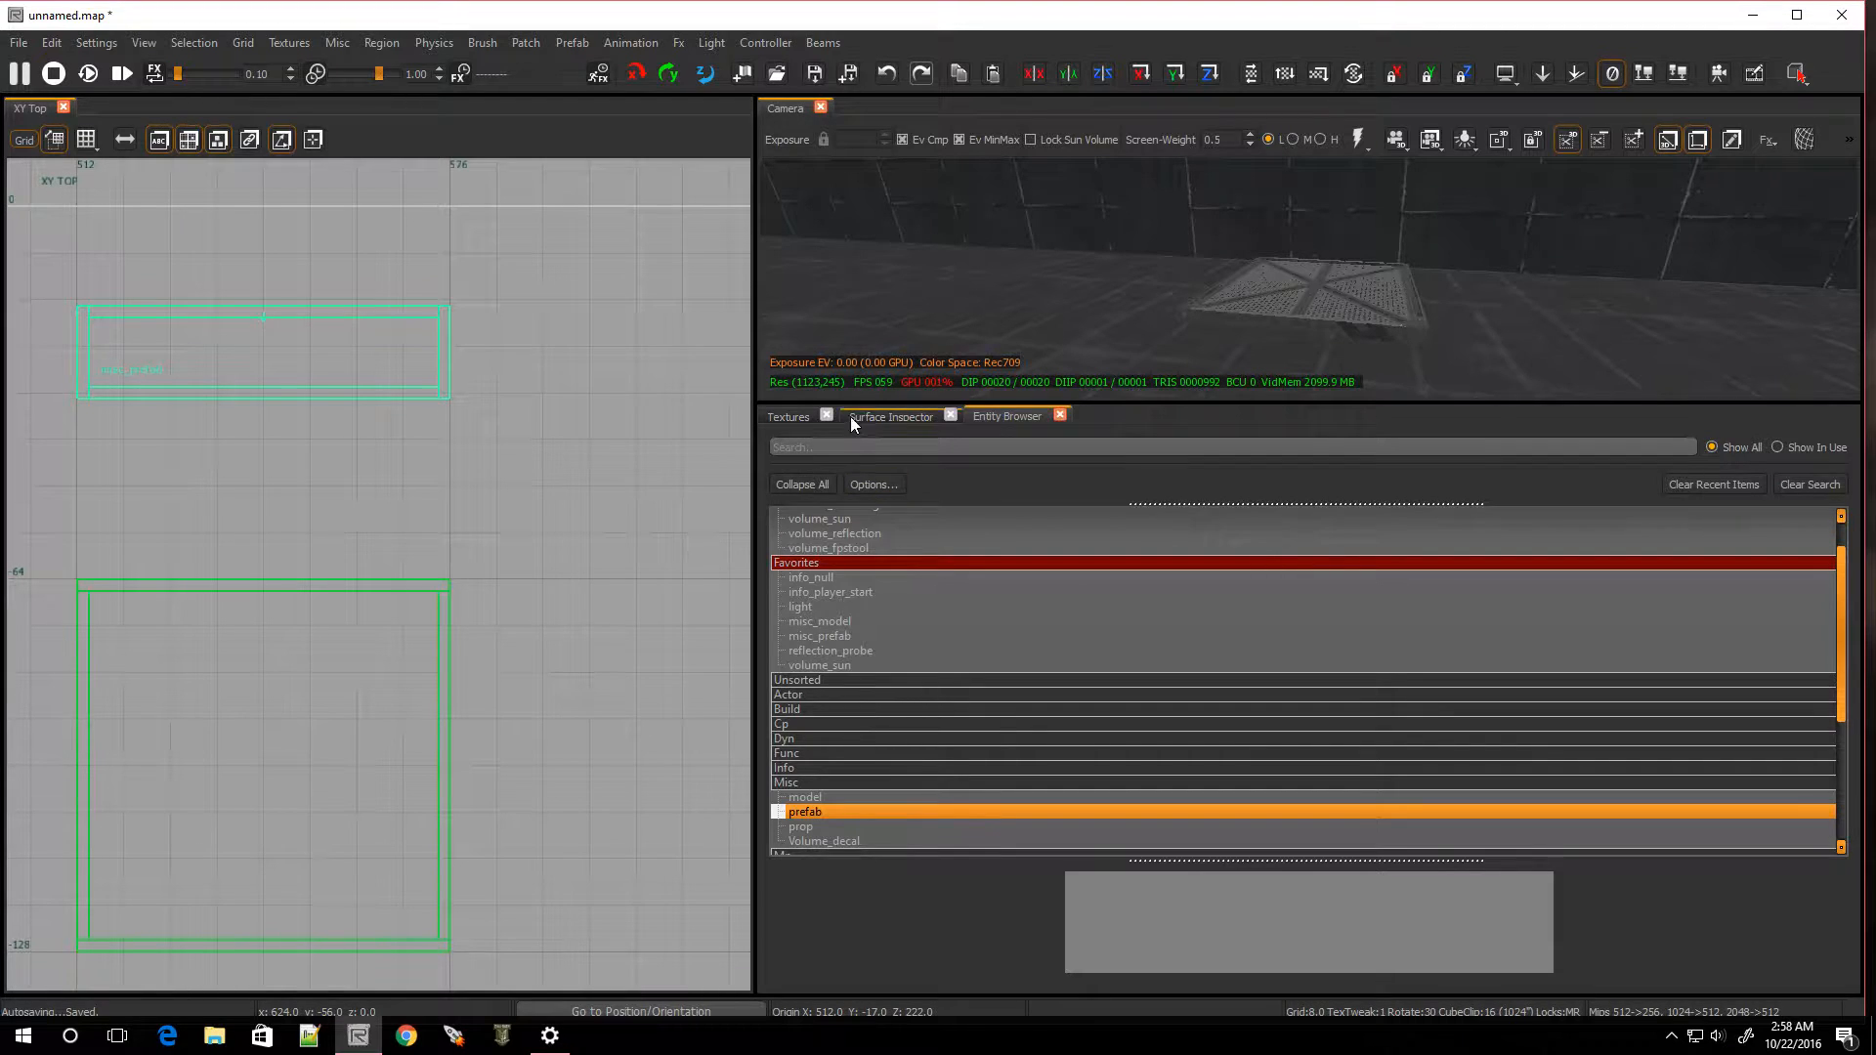
Restrict the metal texture list to all textures in use, including those inside the step prefab
{"action": "left_click", "coordinate": [797, 419]}
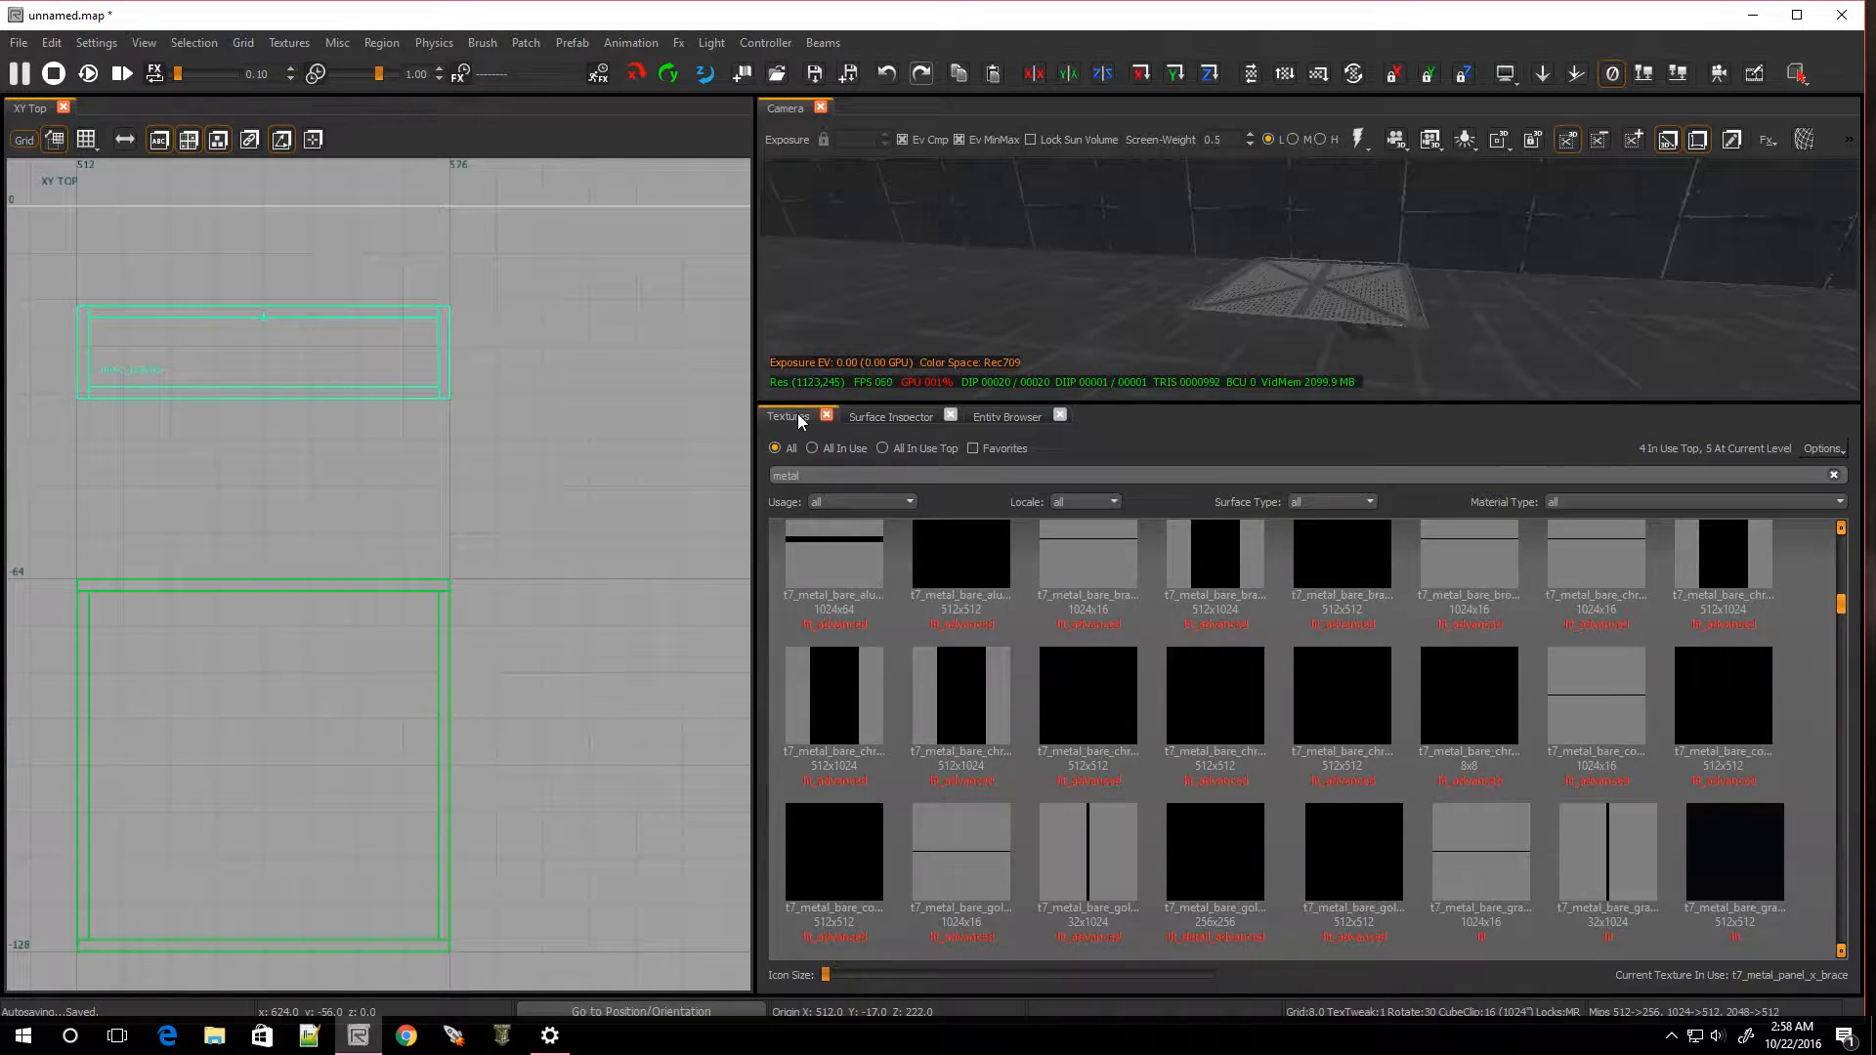
{"action": "left_click", "coordinate": [883, 449]}
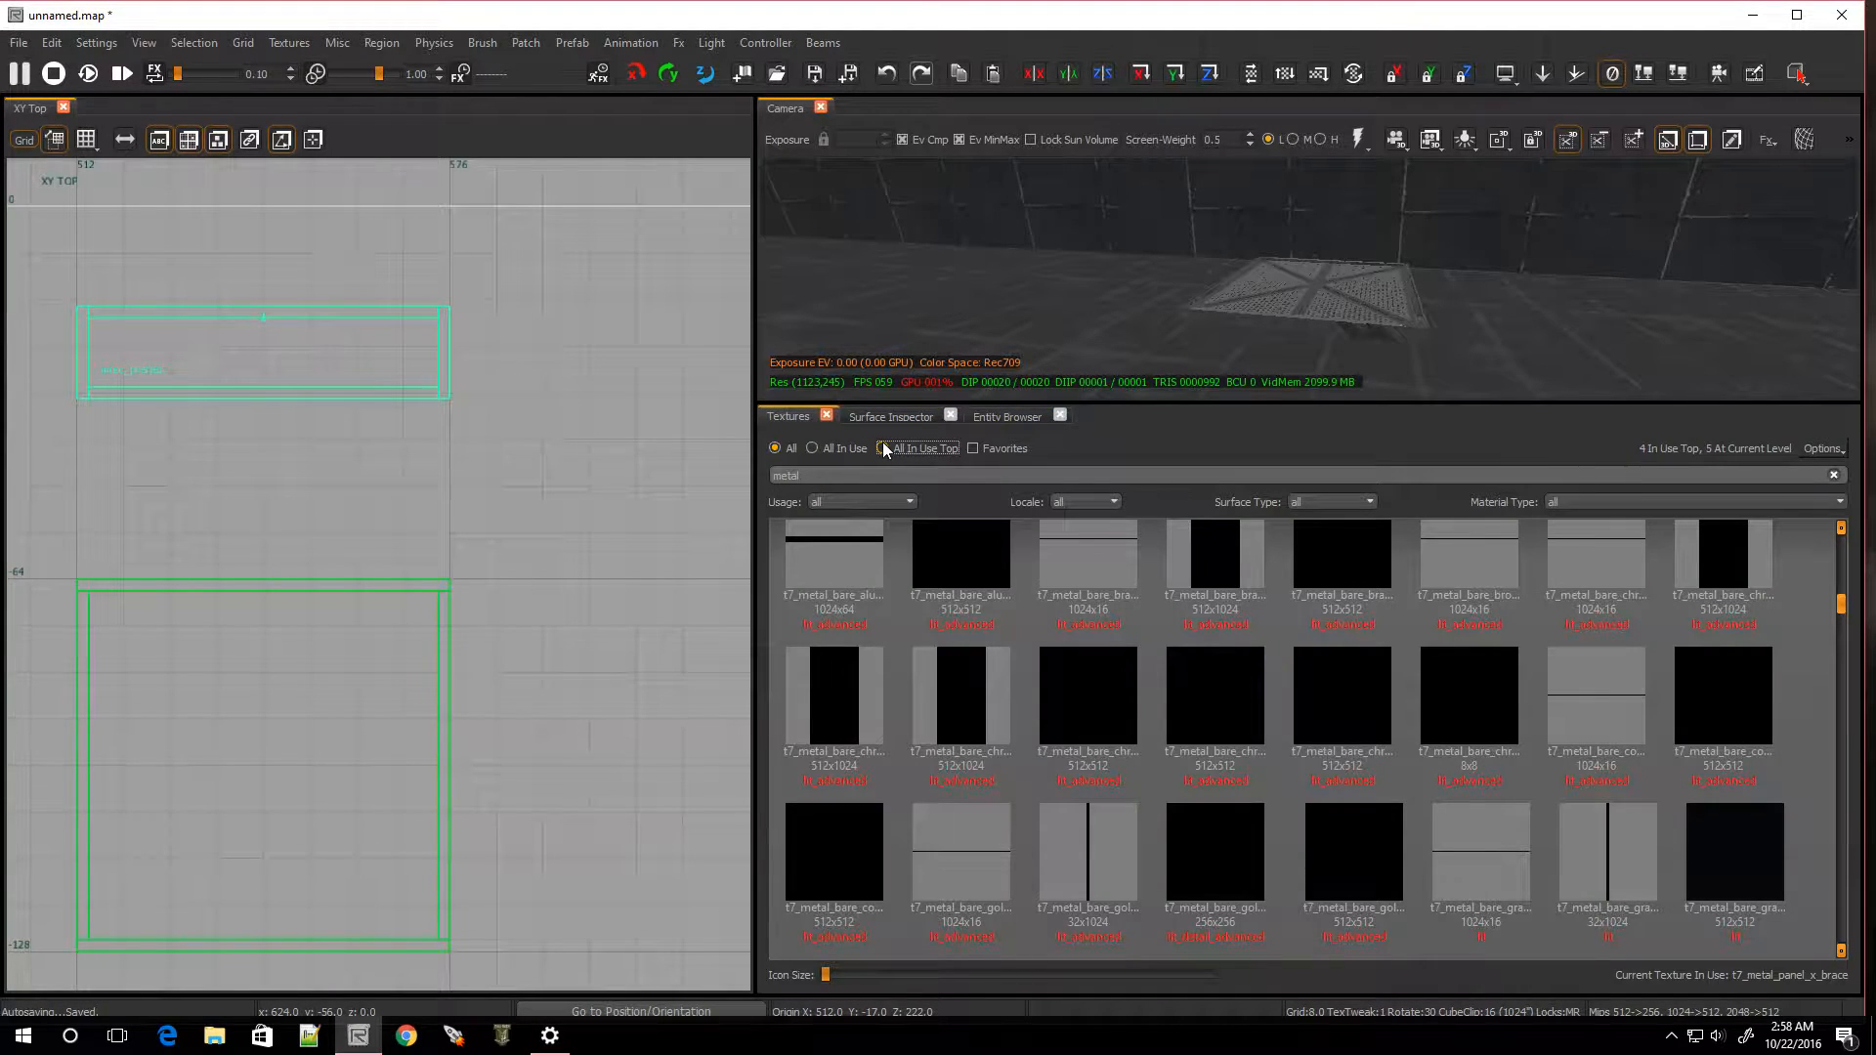
{"action": "left_click", "coordinate": [825, 448]}
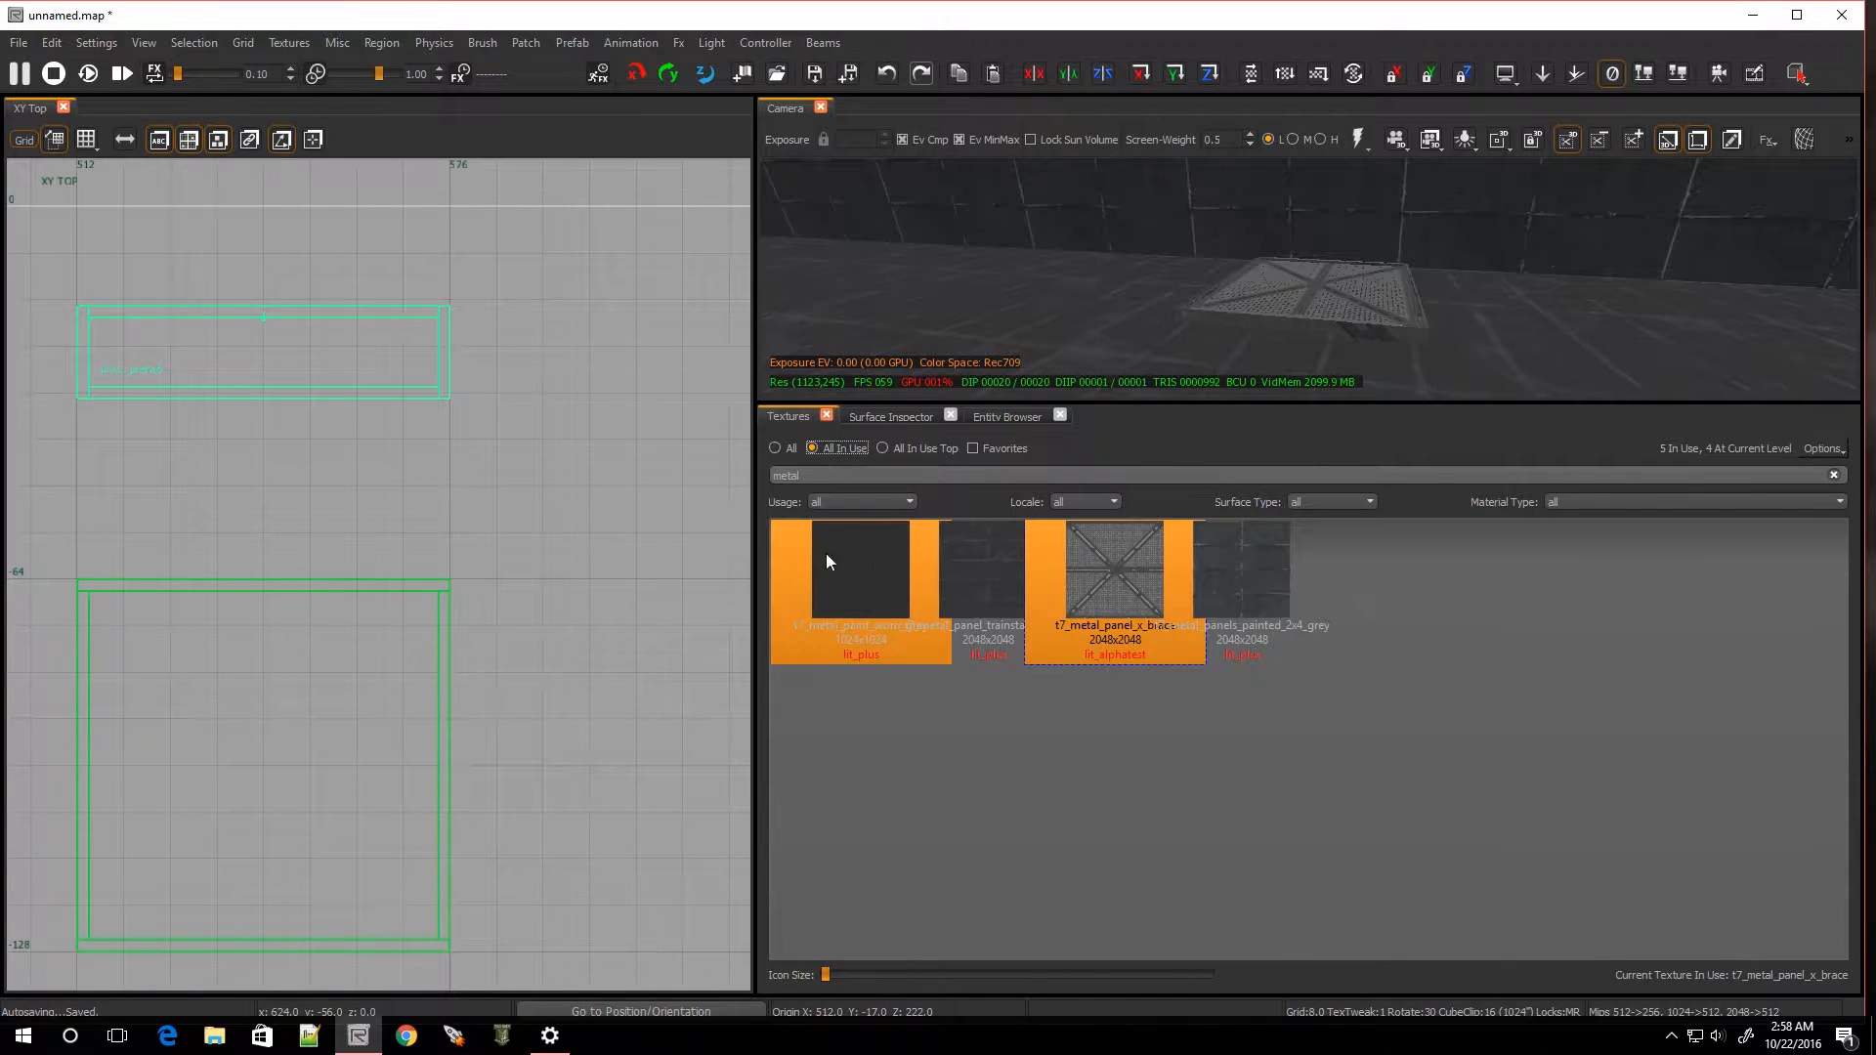
Apply the t7_metal_paint_worn_grey texture to the four thin frame brushes around the metal grate panel
{"action": "left_click", "coordinate": [1258, 327], "text": "shift"}
{"action": "right_click_drag", "start_coordinate": [1257, 328], "coordinate": [1329, 337]}
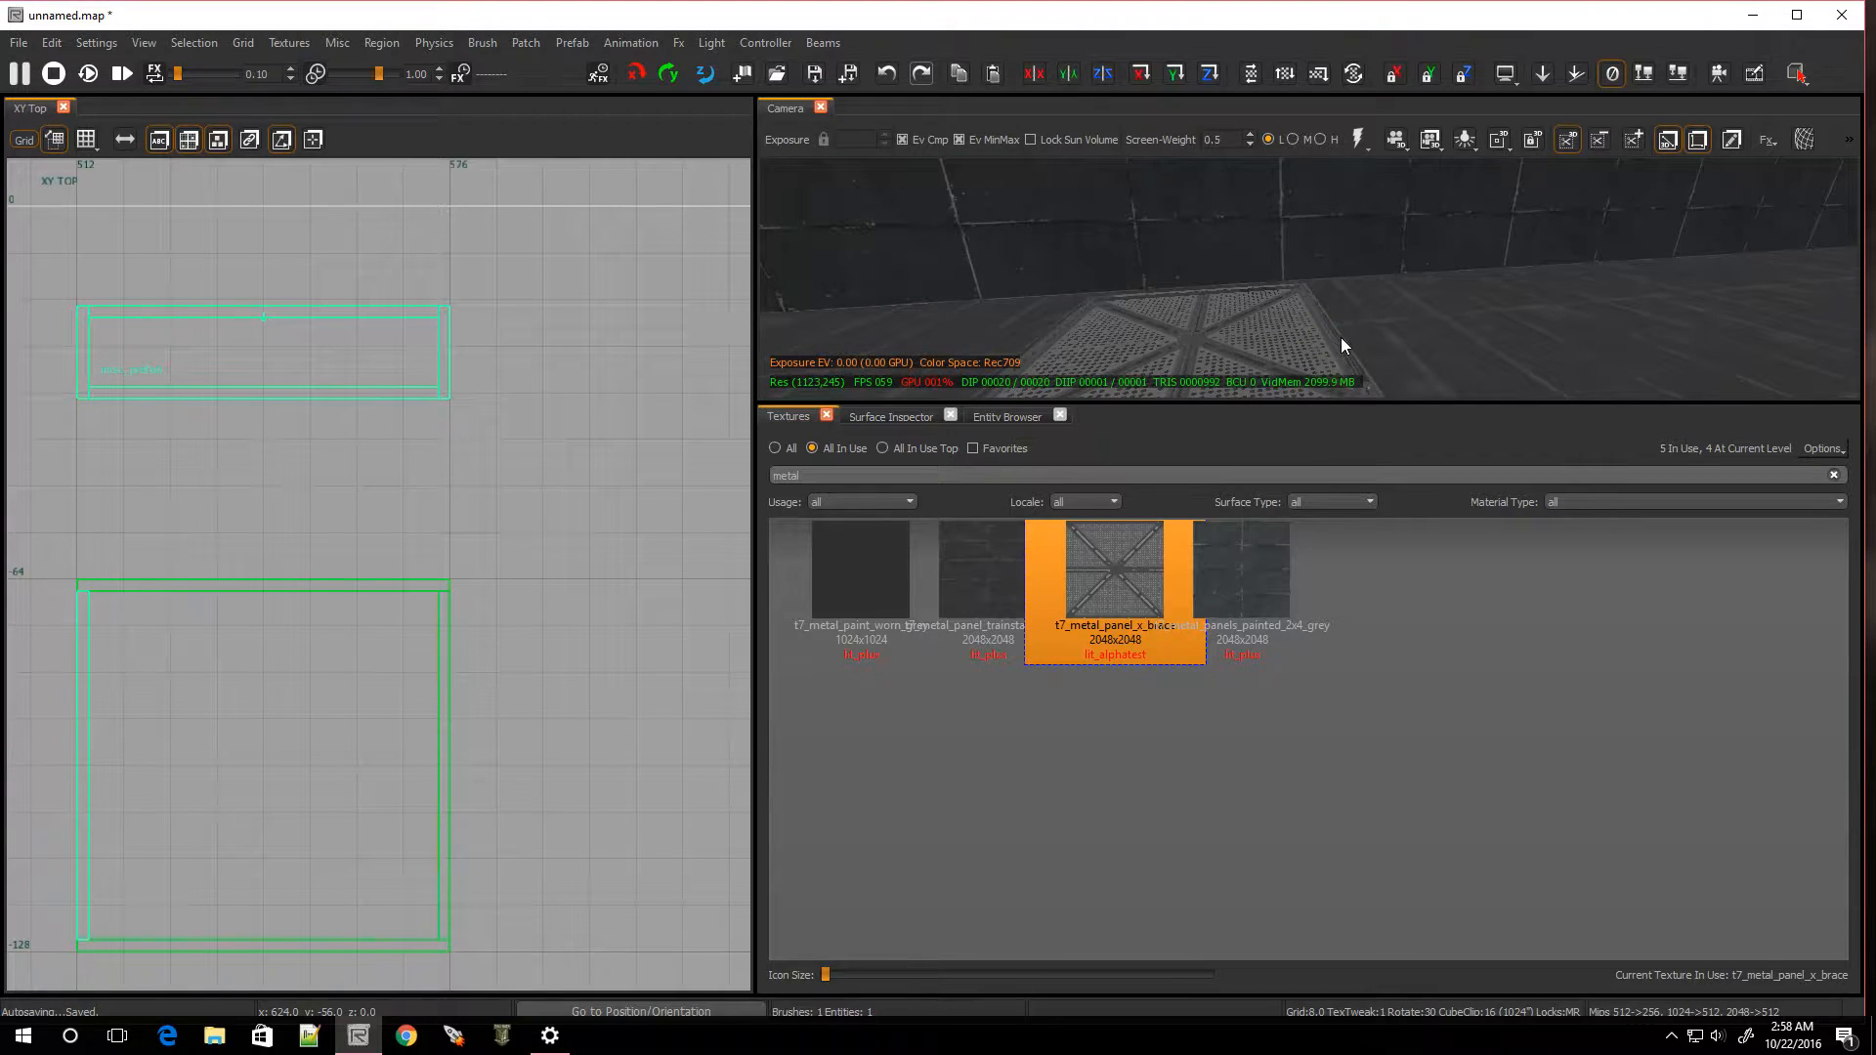
{"action": "left_click", "coordinate": [1341, 344], "text": "shift"}
{"action": "mouse_move", "coordinate": [1240, 290]}
{"action": "right_mouse_down"}
{"action": "mouse_move", "coordinate": [1173, 299]}
{"action": "mouse_move", "coordinate": [1197, 346]}
{"action": "mouse_move", "coordinate": [1200, 312]}
{"action": "right_mouse_up"}
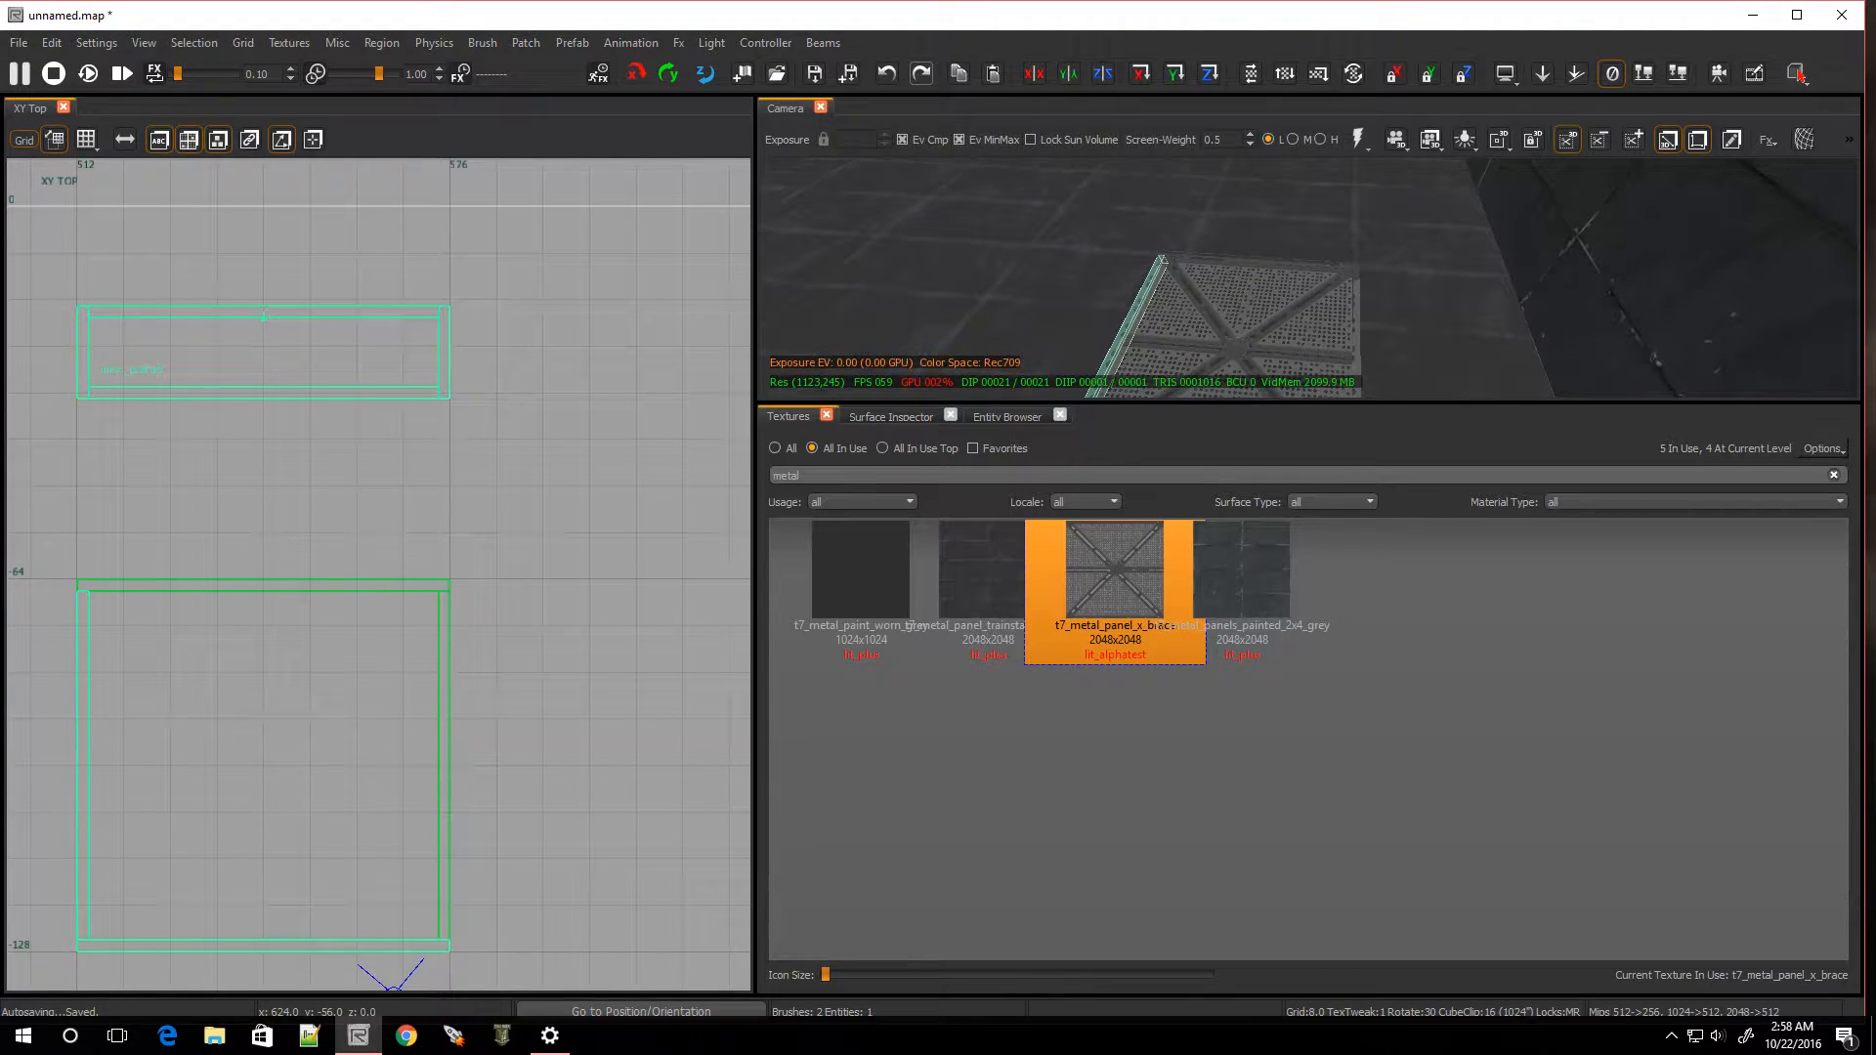
{"action": "left_click", "coordinate": [1360, 346], "text": "shift"}
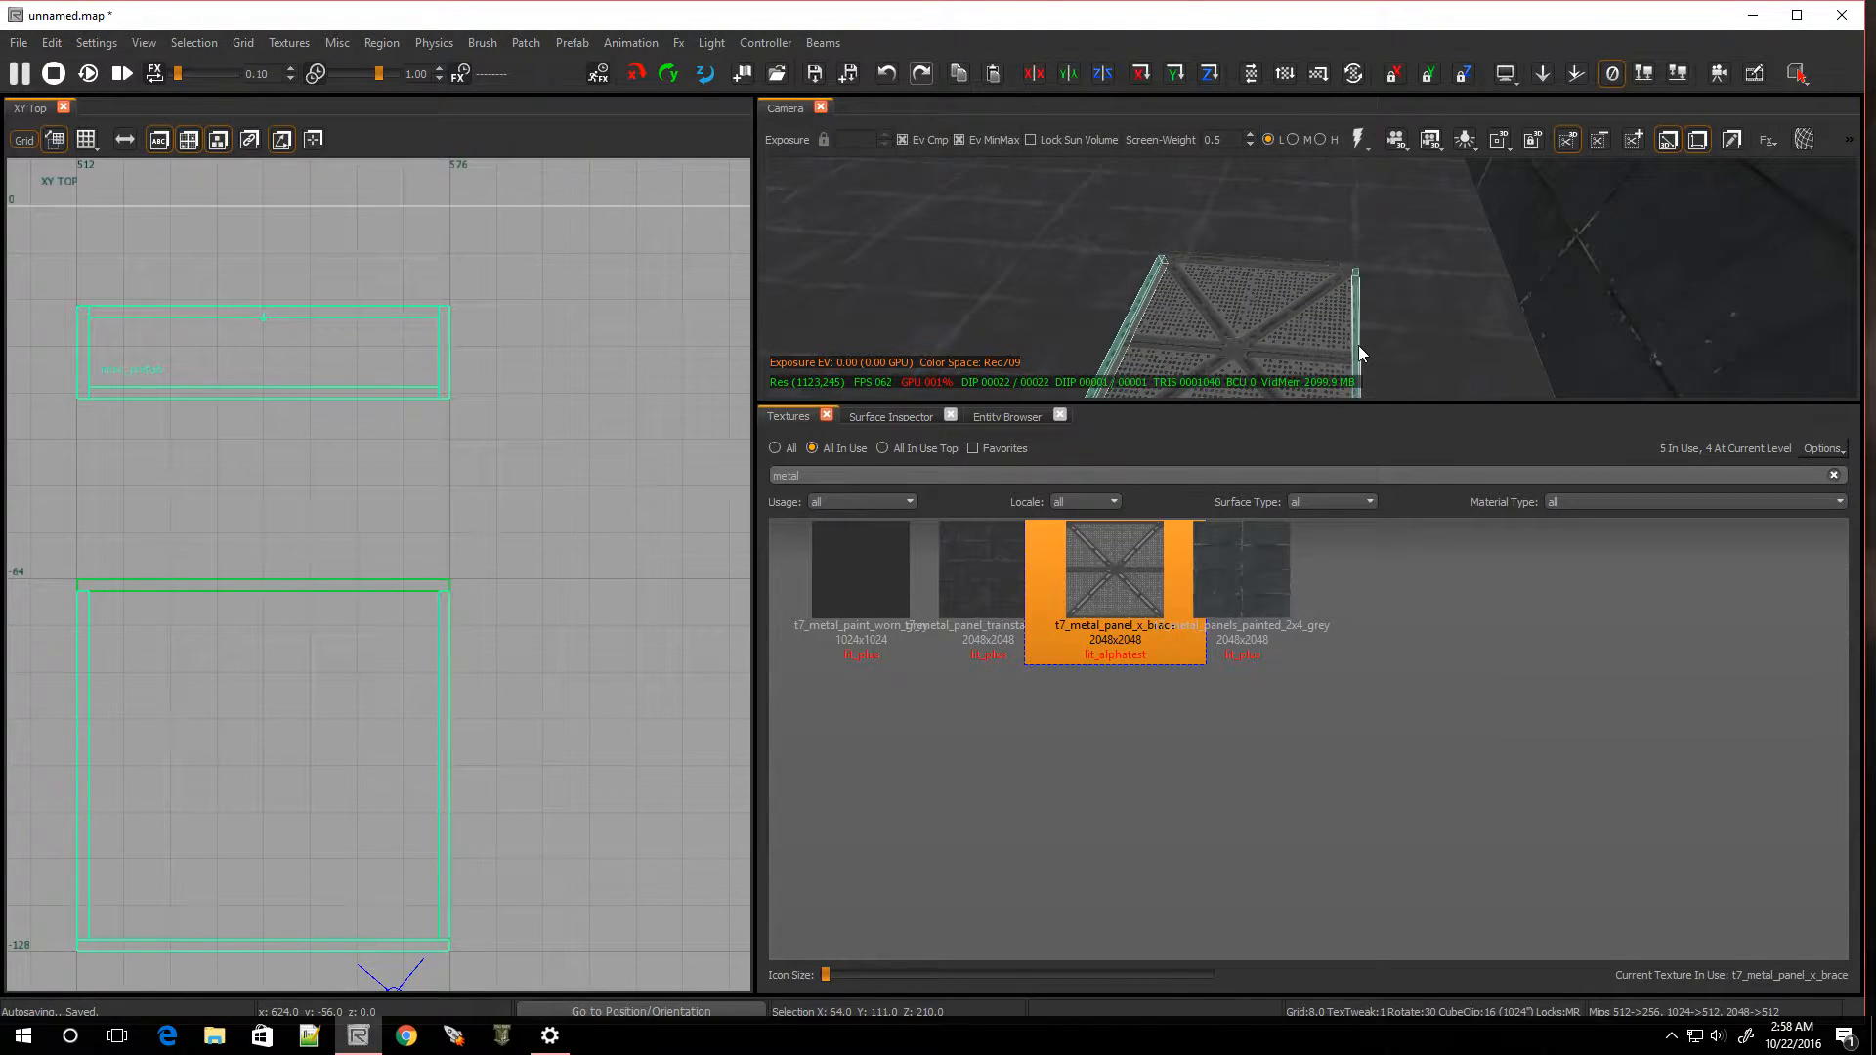
{"action": "left_click", "coordinate": [1311, 261], "text": "ctrl+shift"}
{"action": "left_click", "coordinate": [829, 596]}
{"action": "left_click", "coordinate": [845, 569]}
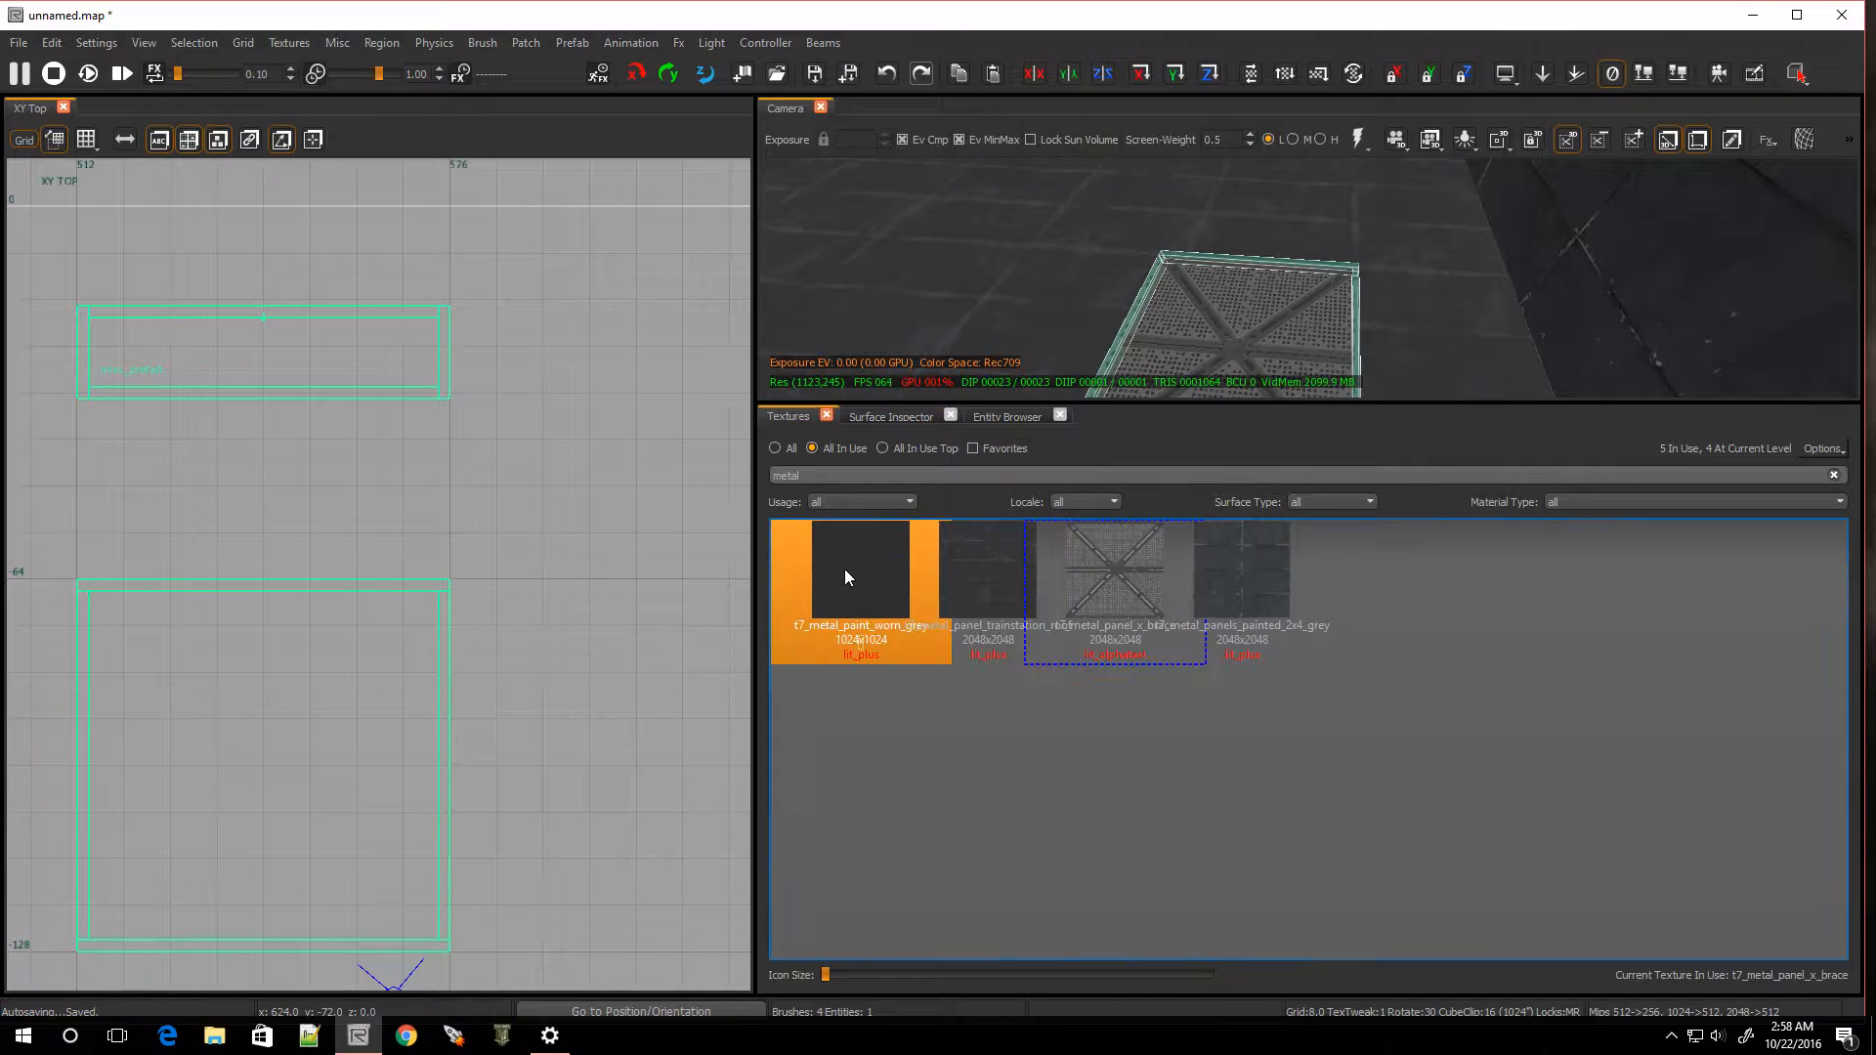
{"action": "key", "text": "Escape"}
{"action": "mouse_move", "coordinate": [1249, 283]}
{"action": "right_mouse_down"}
{"action": "mouse_move", "coordinate": [1241, 352]}
{"action": "mouse_move", "coordinate": [1233, 297]}
{"action": "right_mouse_up"}
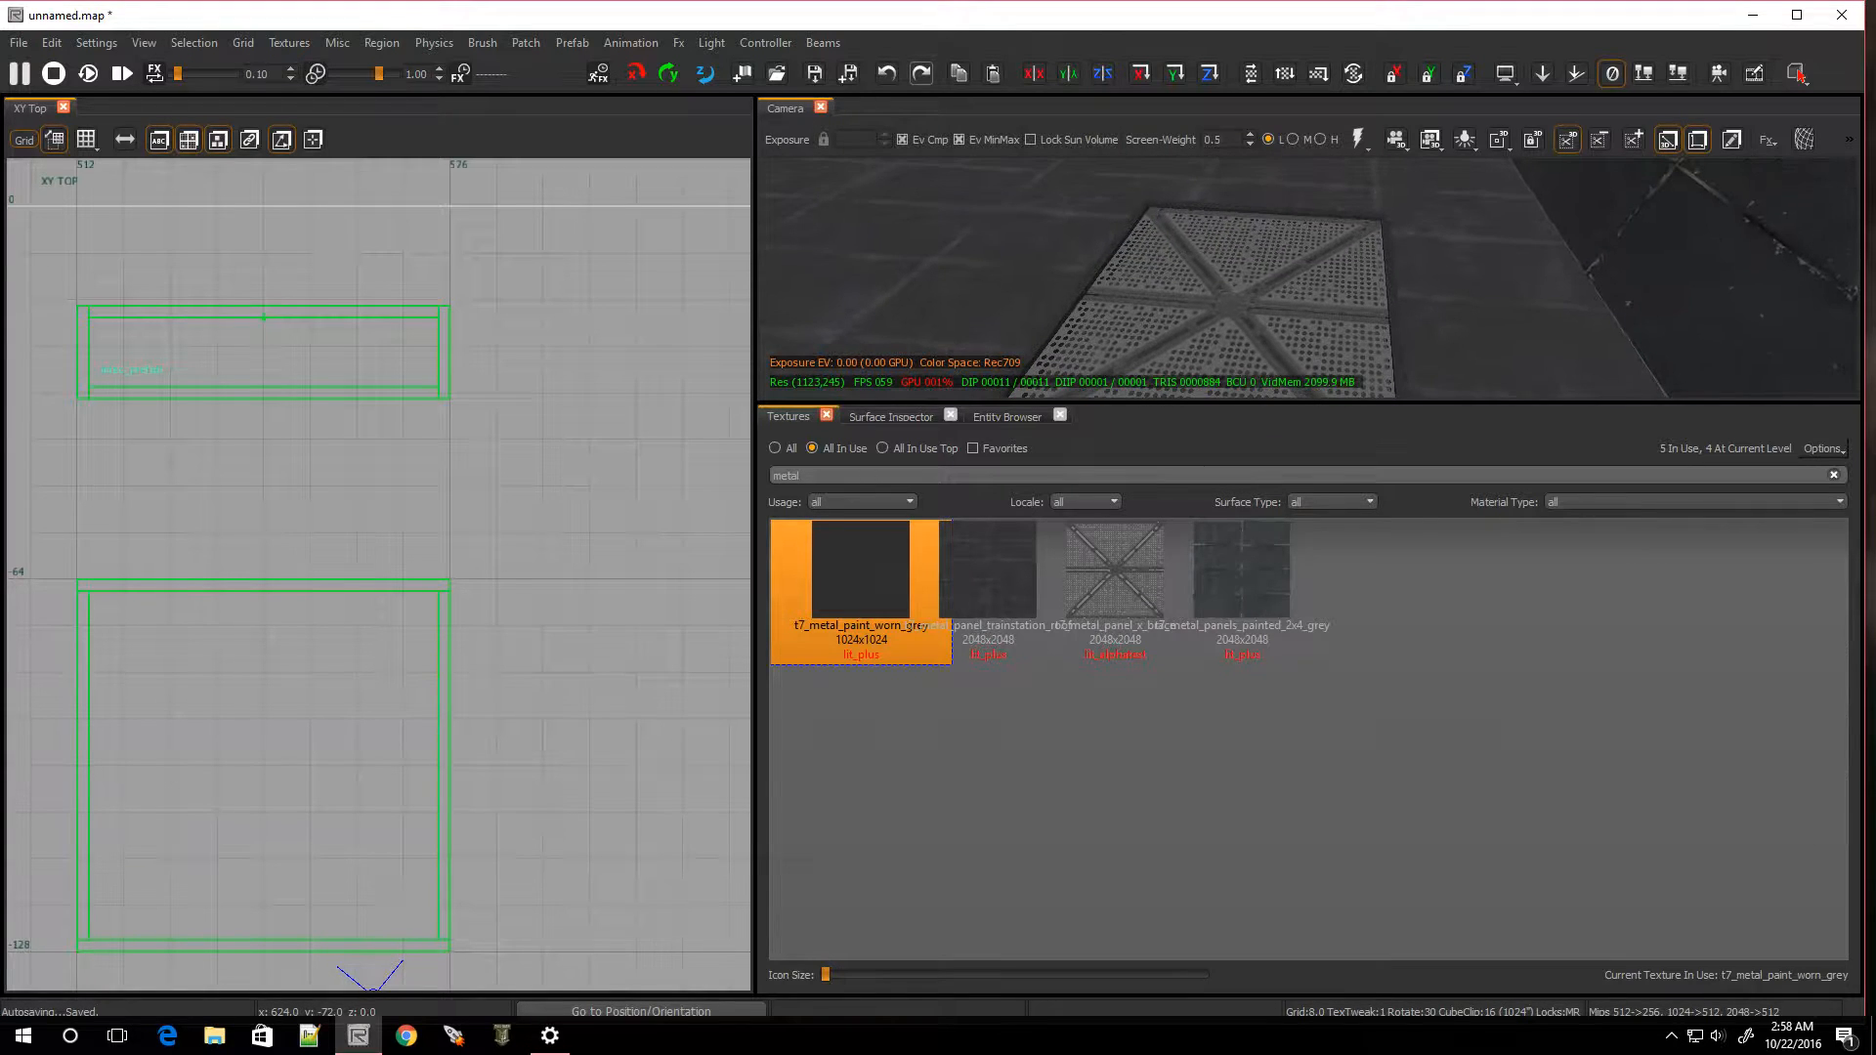
Save the grate panel and its four frame brushes as a new prefab named catwalk_floor in zm/zm_core, and delete the placed instance
{"action": "left_click", "coordinate": [1246, 281]}
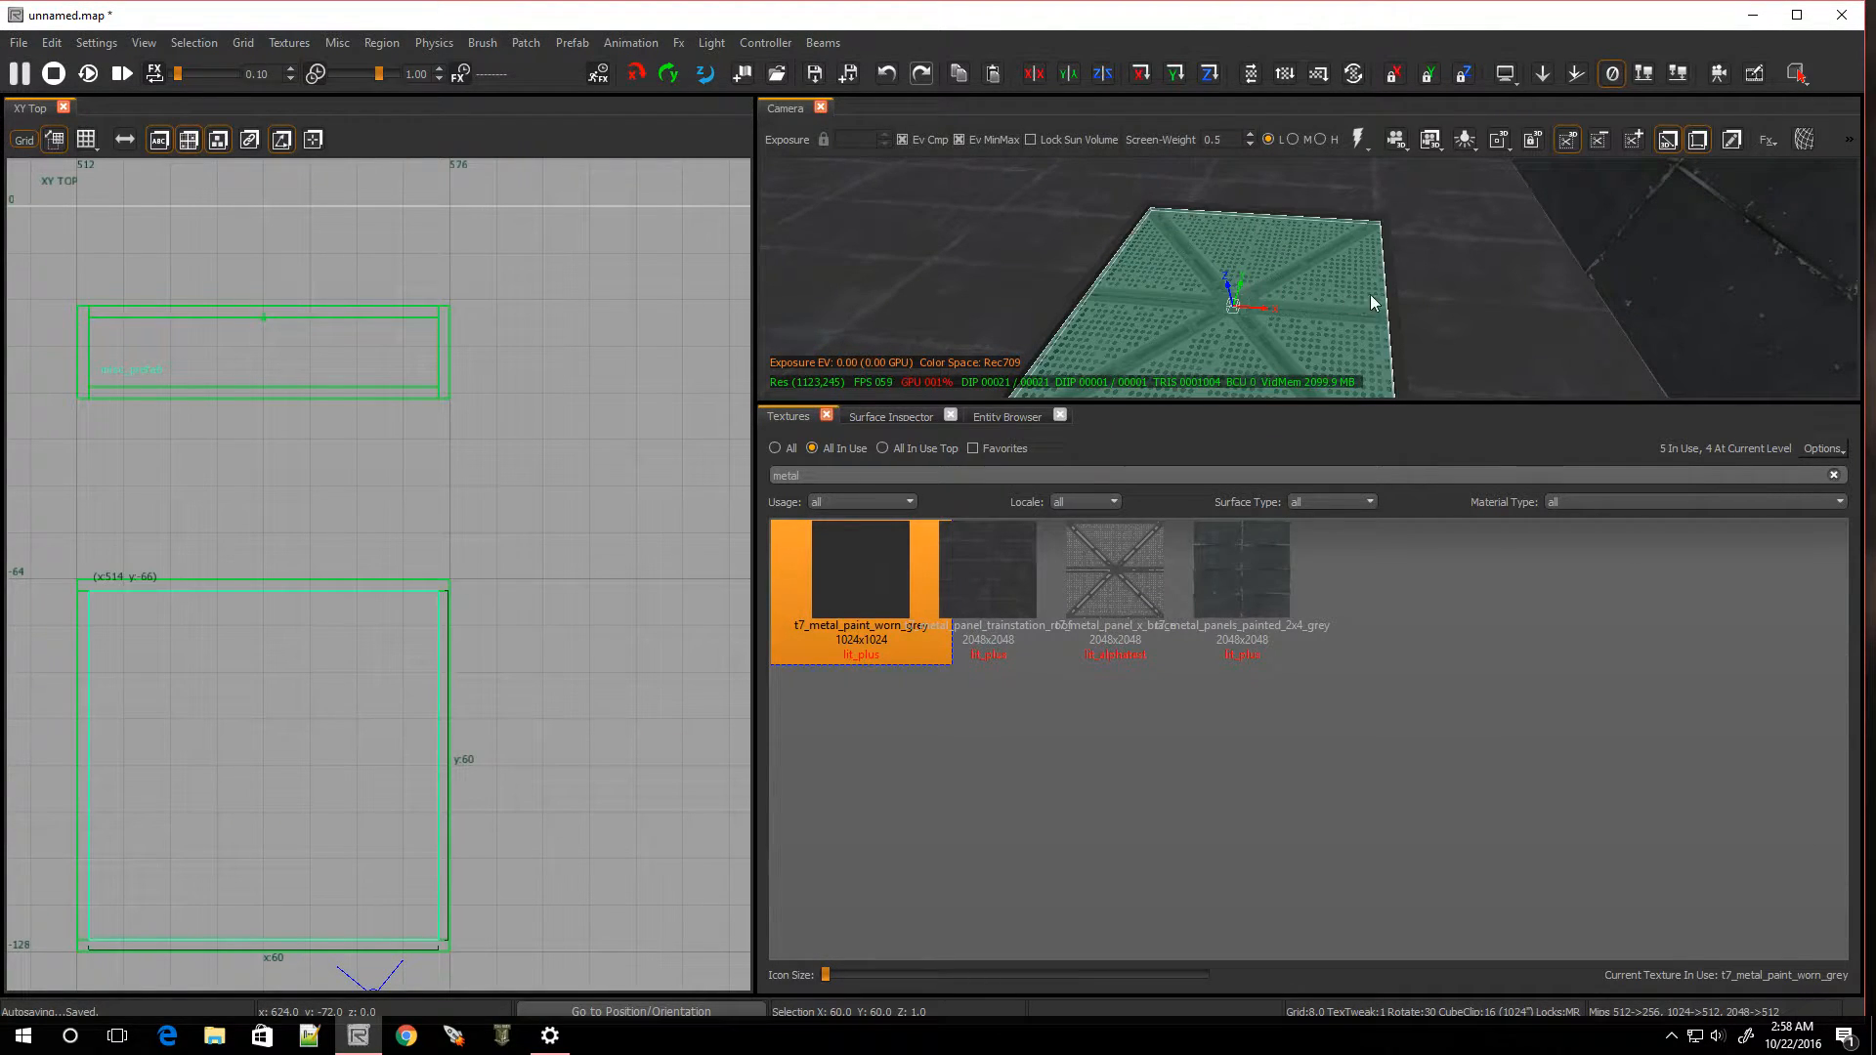
{"action": "left_click", "coordinate": [1327, 210]}
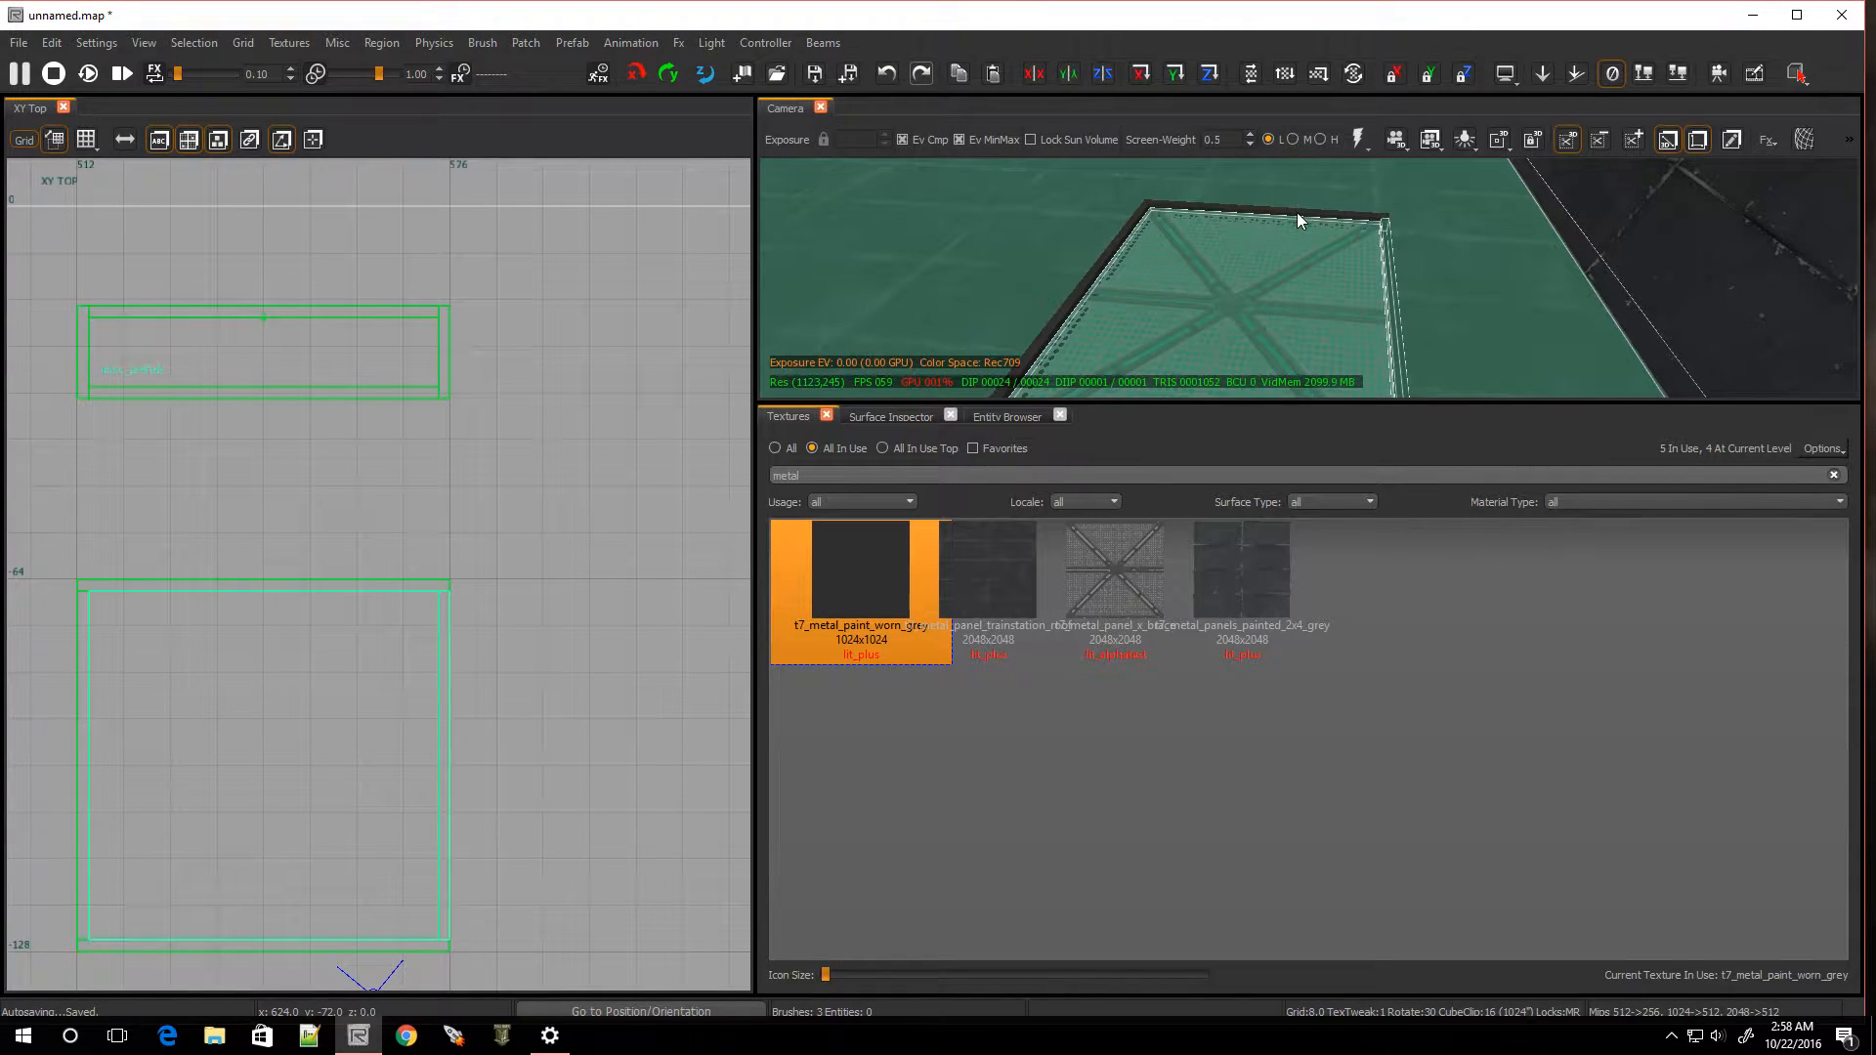
{"action": "left_click", "coordinate": [1297, 213]}
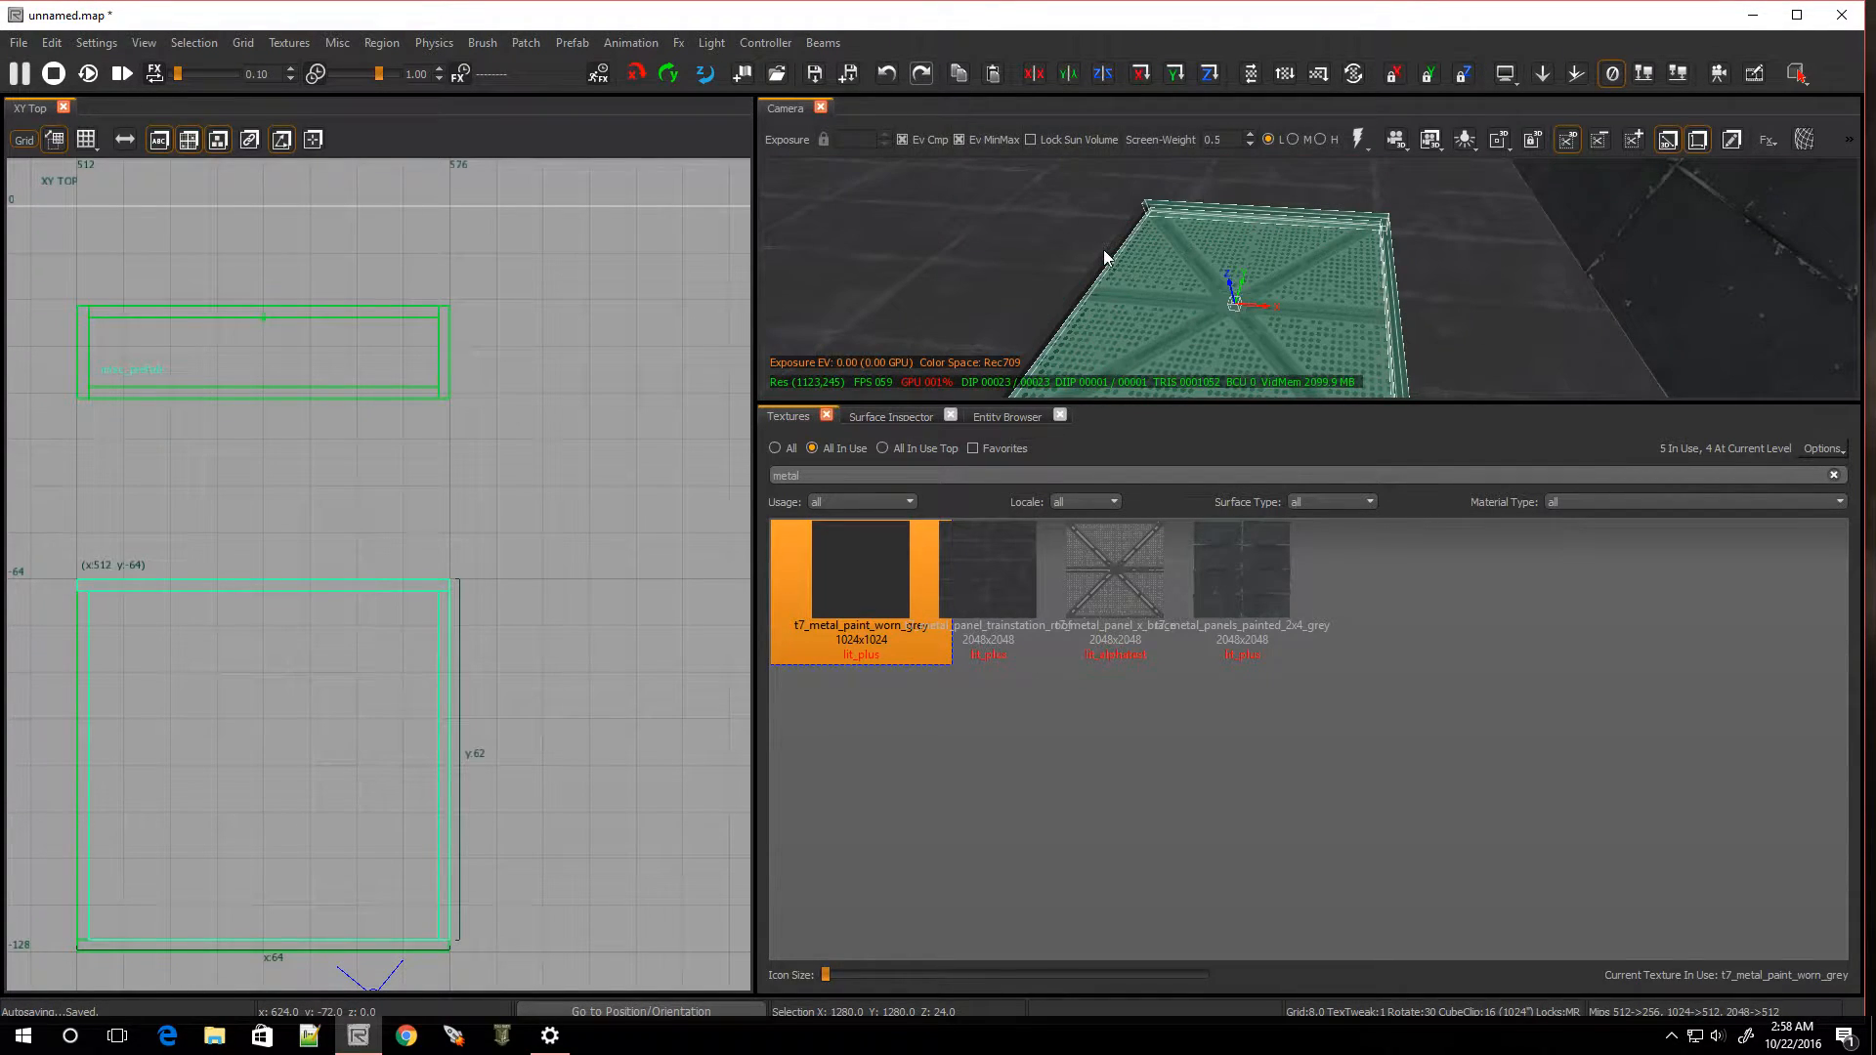
{"action": "left_click", "coordinate": [1109, 253], "text": "shift"}
{"action": "right_click_drag", "start_coordinate": [1112, 256], "coordinate": [1142, 289]}
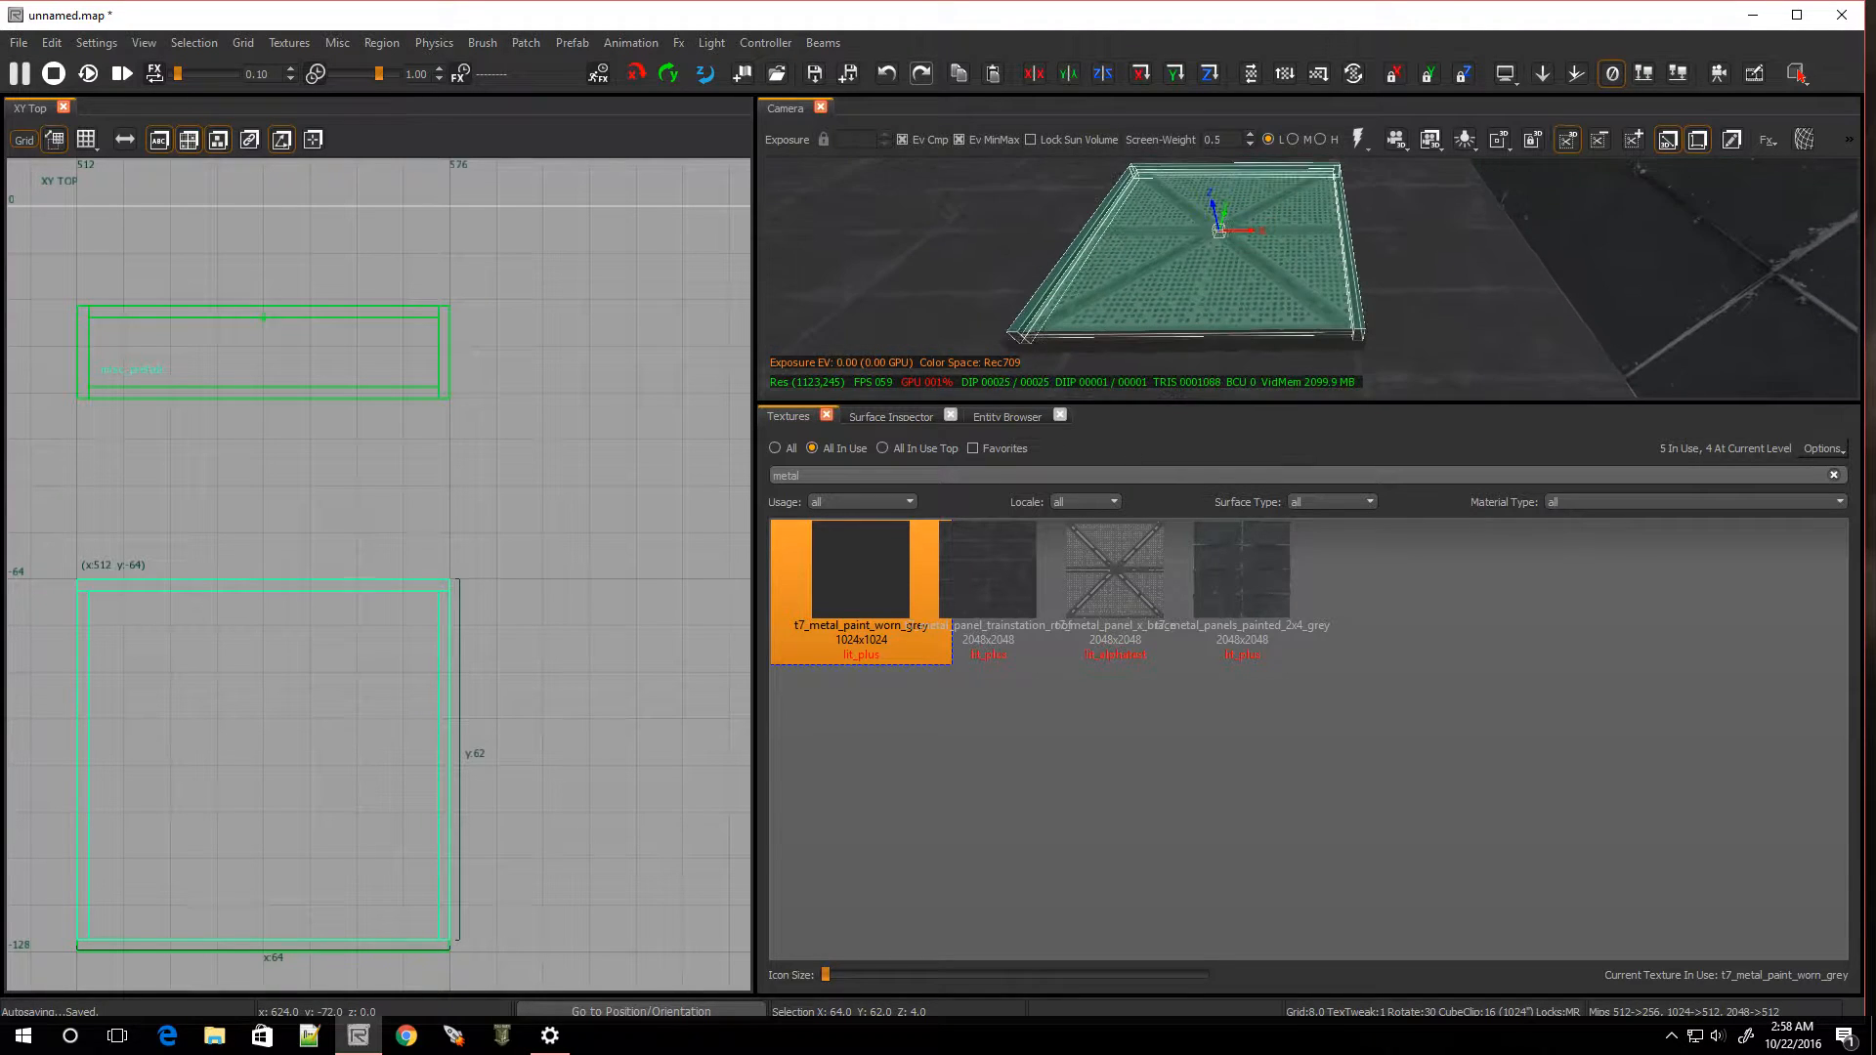
{"action": "left_click", "coordinate": [1131, 342], "text": "shift"}
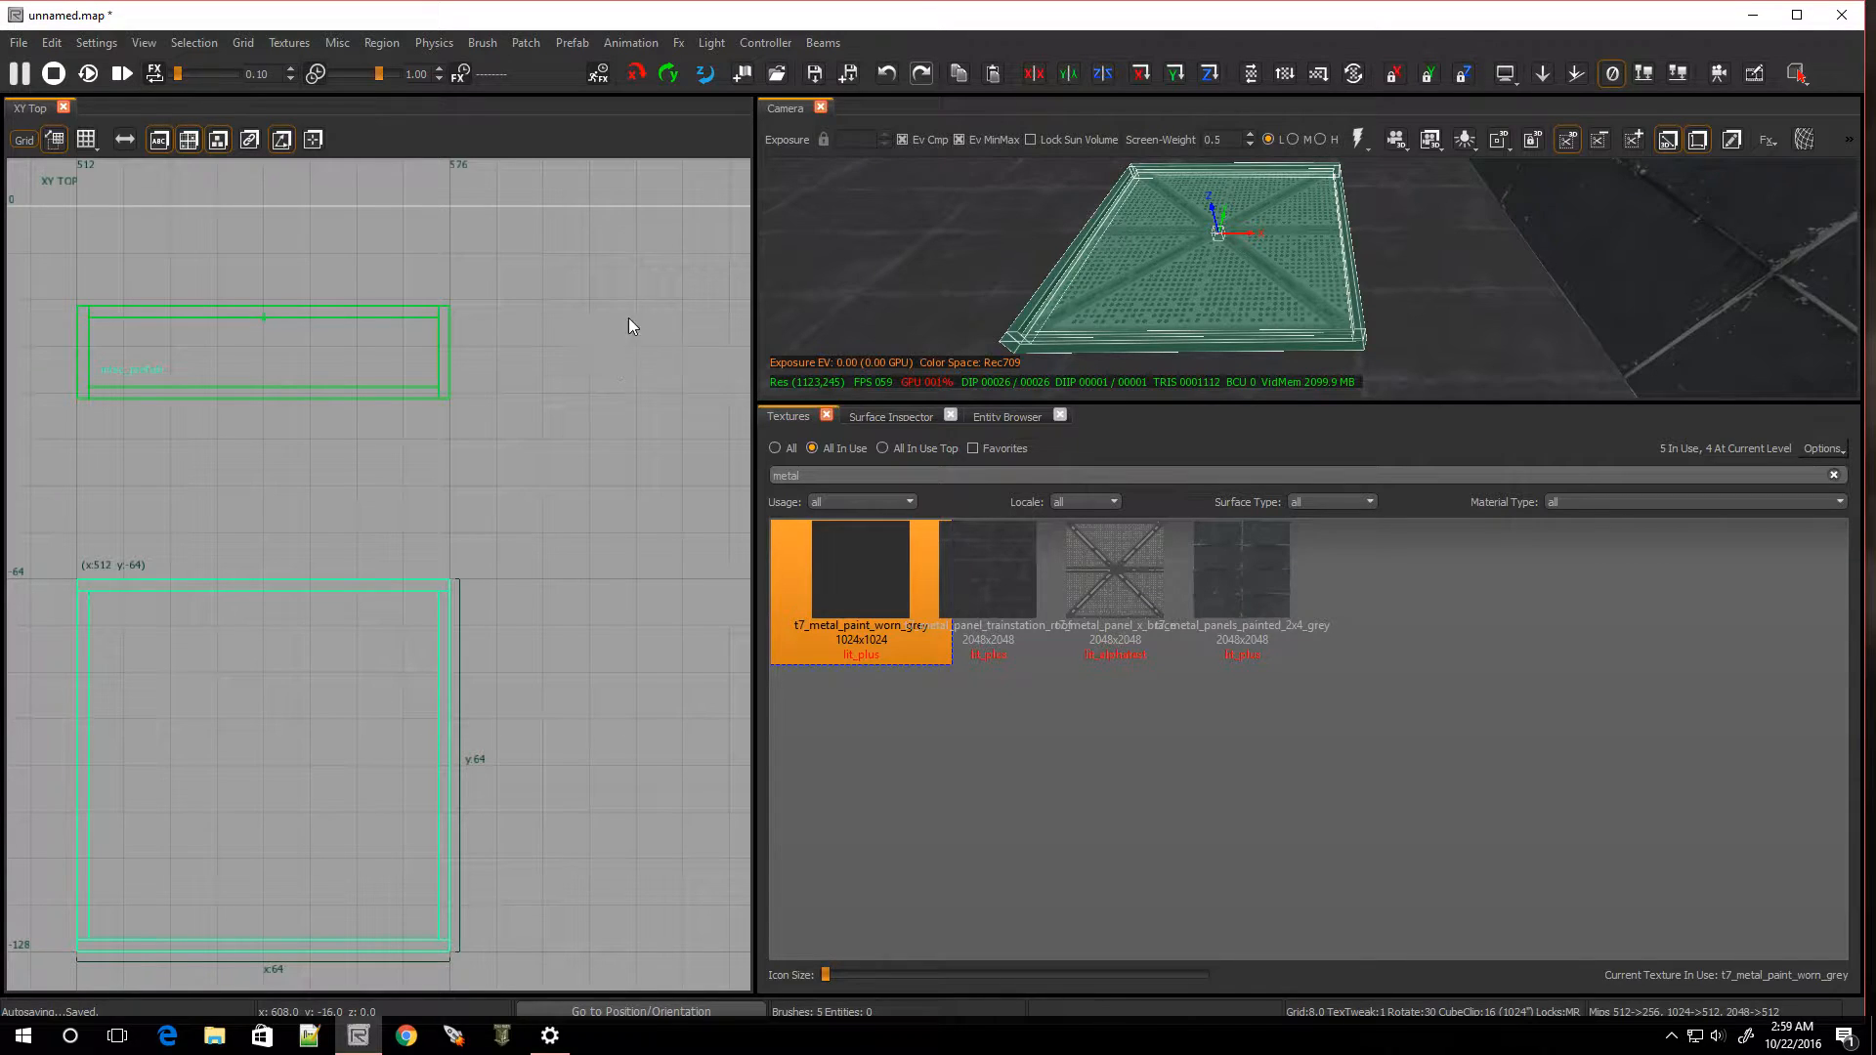
{"action": "left_click", "coordinate": [573, 43]}
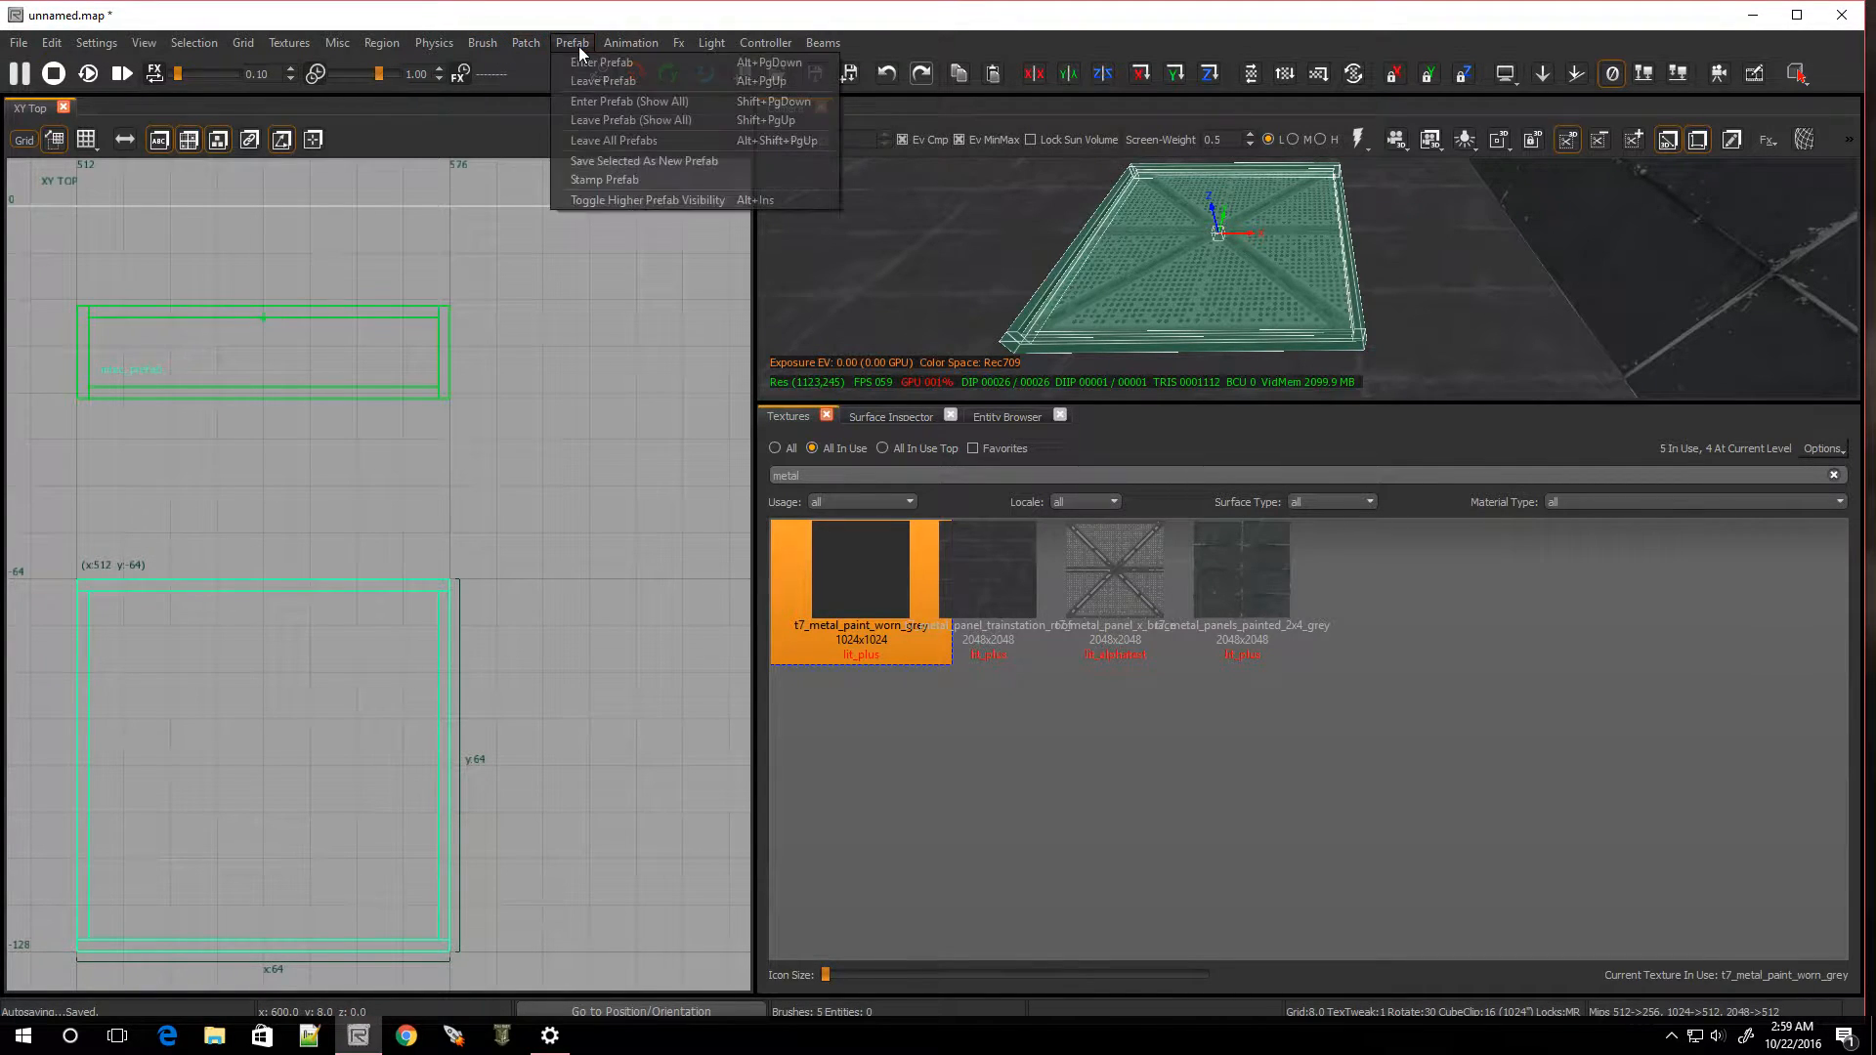
{"action": "left_click", "coordinate": [631, 160]}
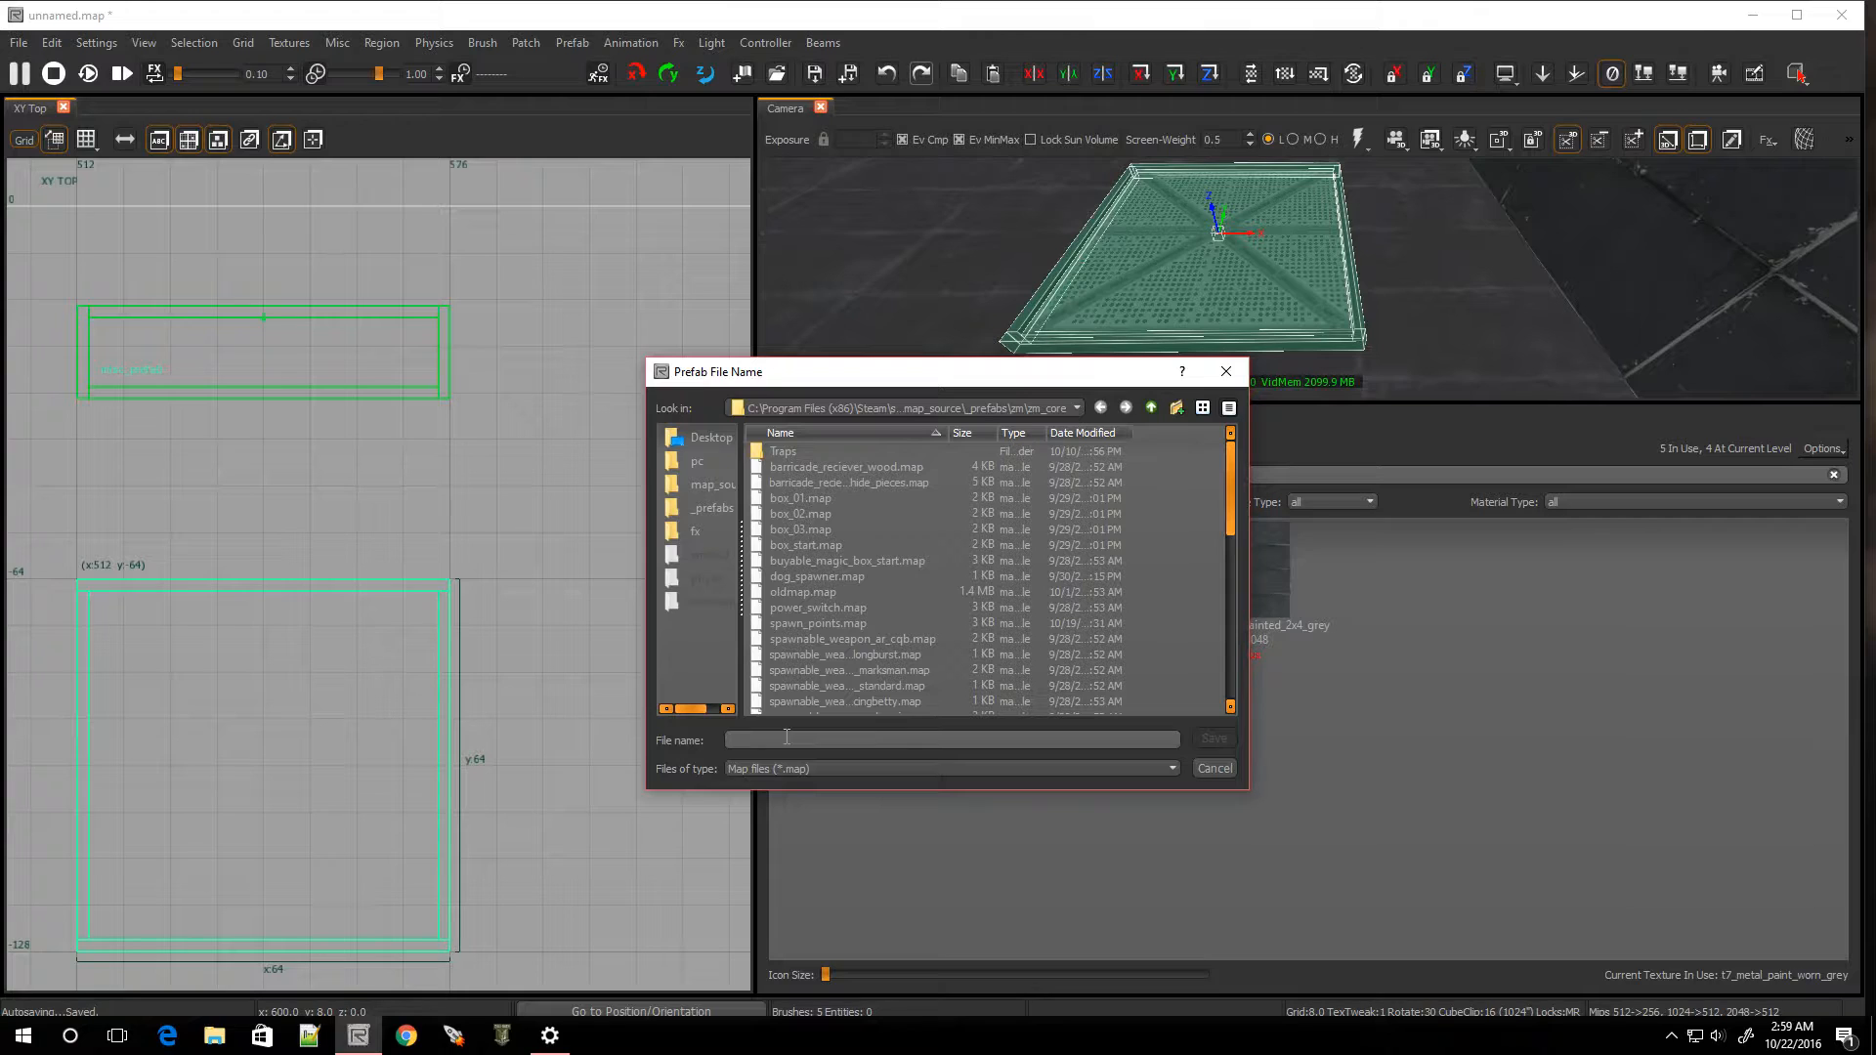
{"action": "type", "text": "catwalk_floor"}
{"action": "key", "text": "Return"}
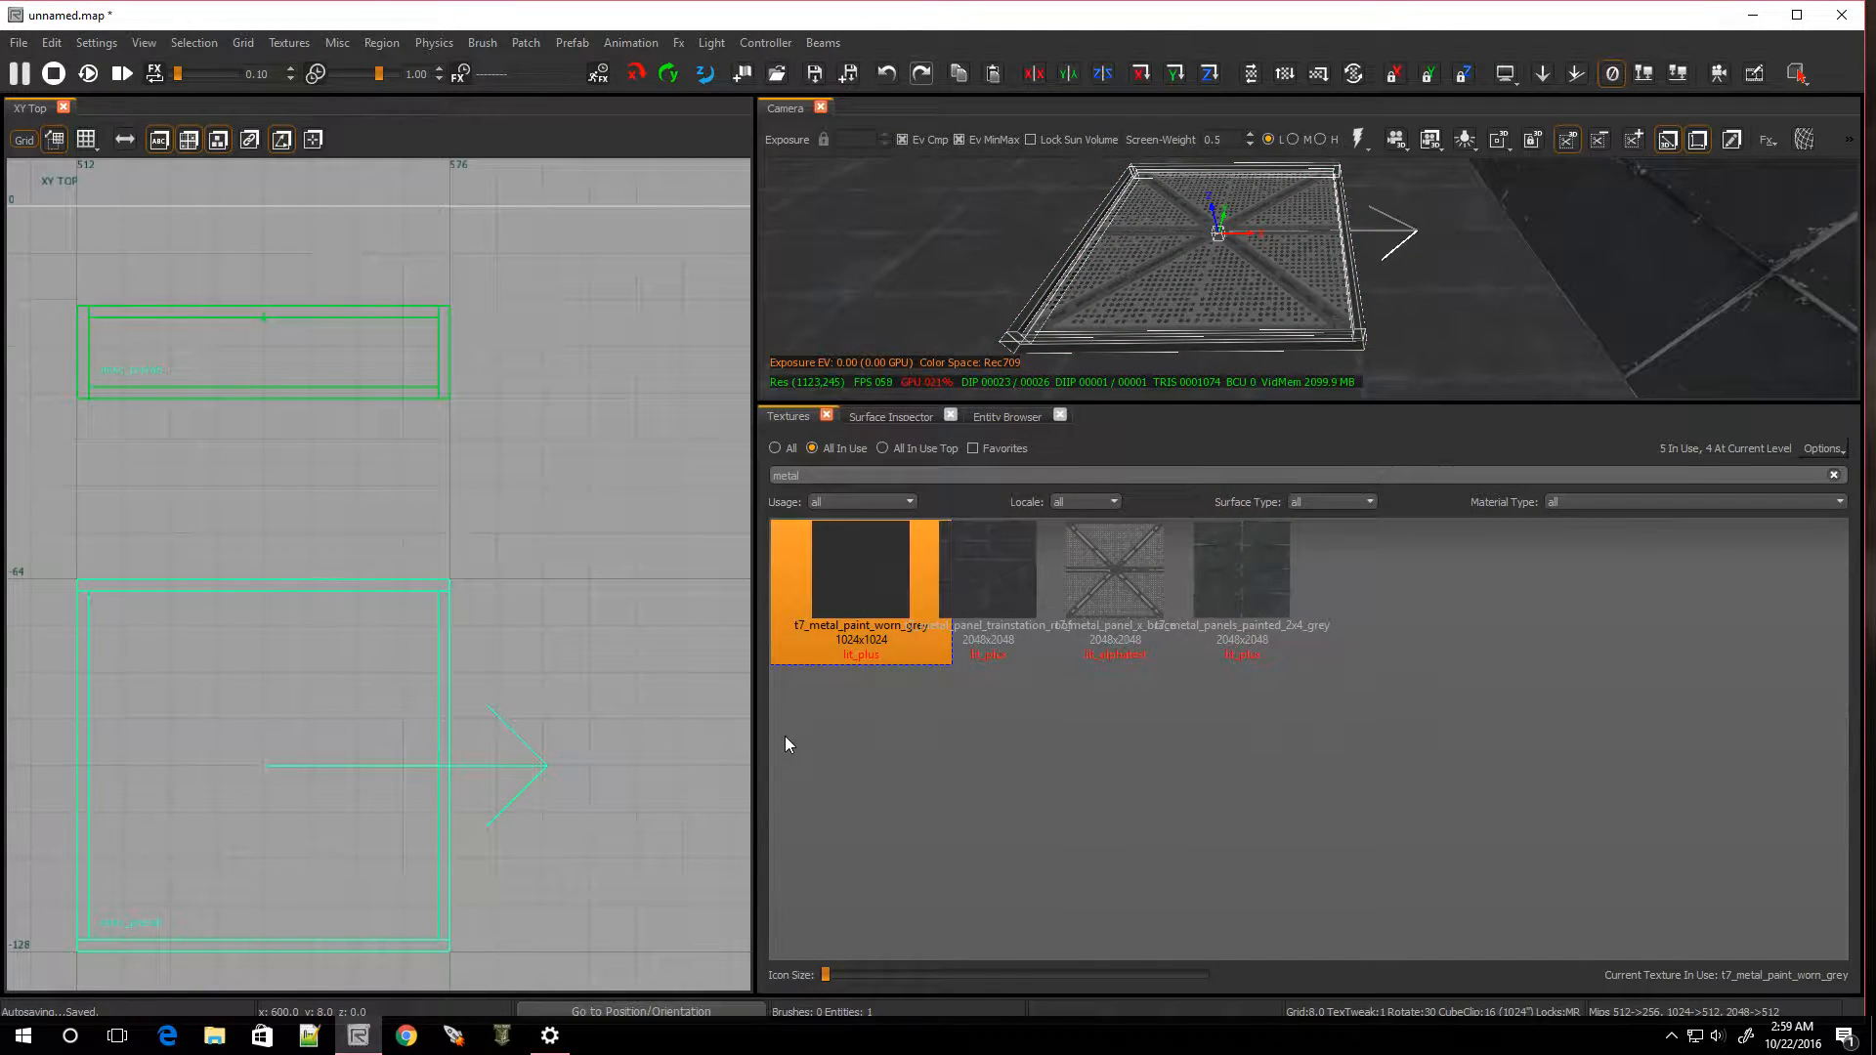
{"action": "key", "text": "Delete"}
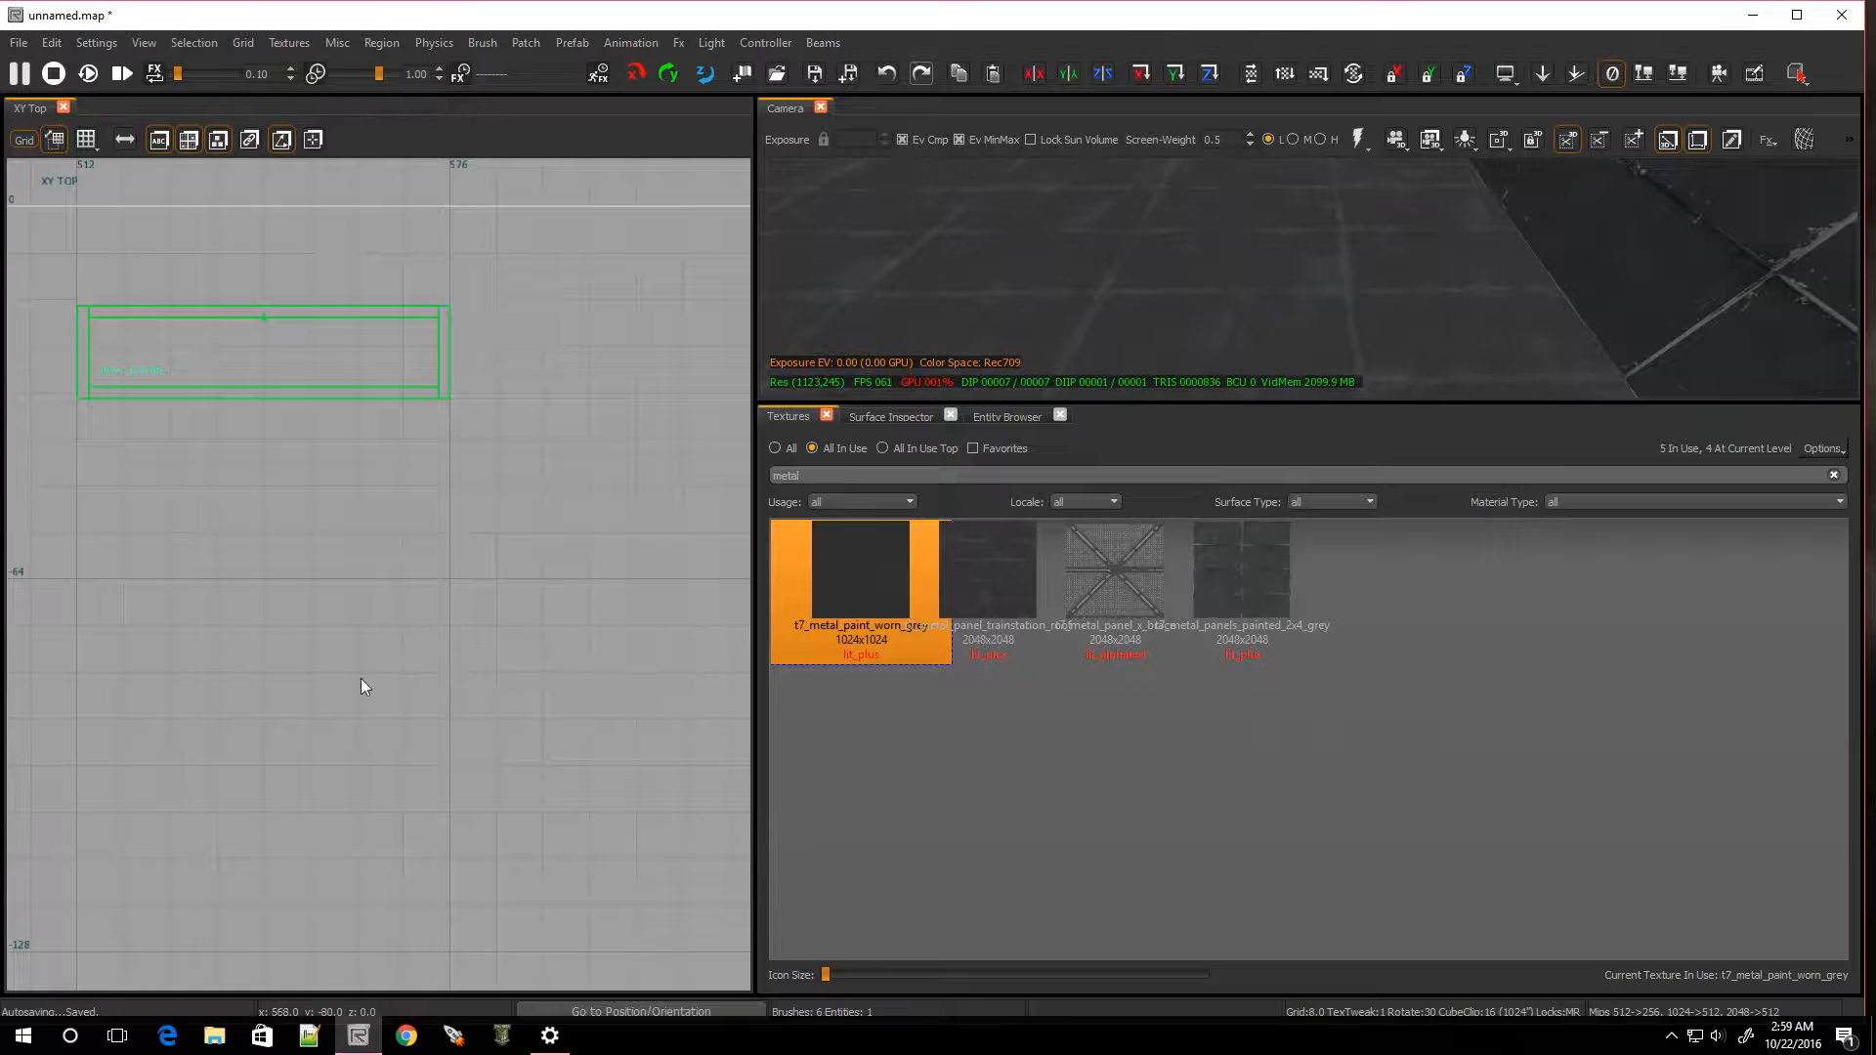
Insert a misc_prefab entity below the step prefab in the XY top view, using catwalk_floor.map from the zm/zm_core prefab folder
{"action": "scroll", "coordinate": [249, 579], "scroll_direction": "down", "scroll_amount": 6}
{"action": "right_click", "coordinate": [234, 641]}
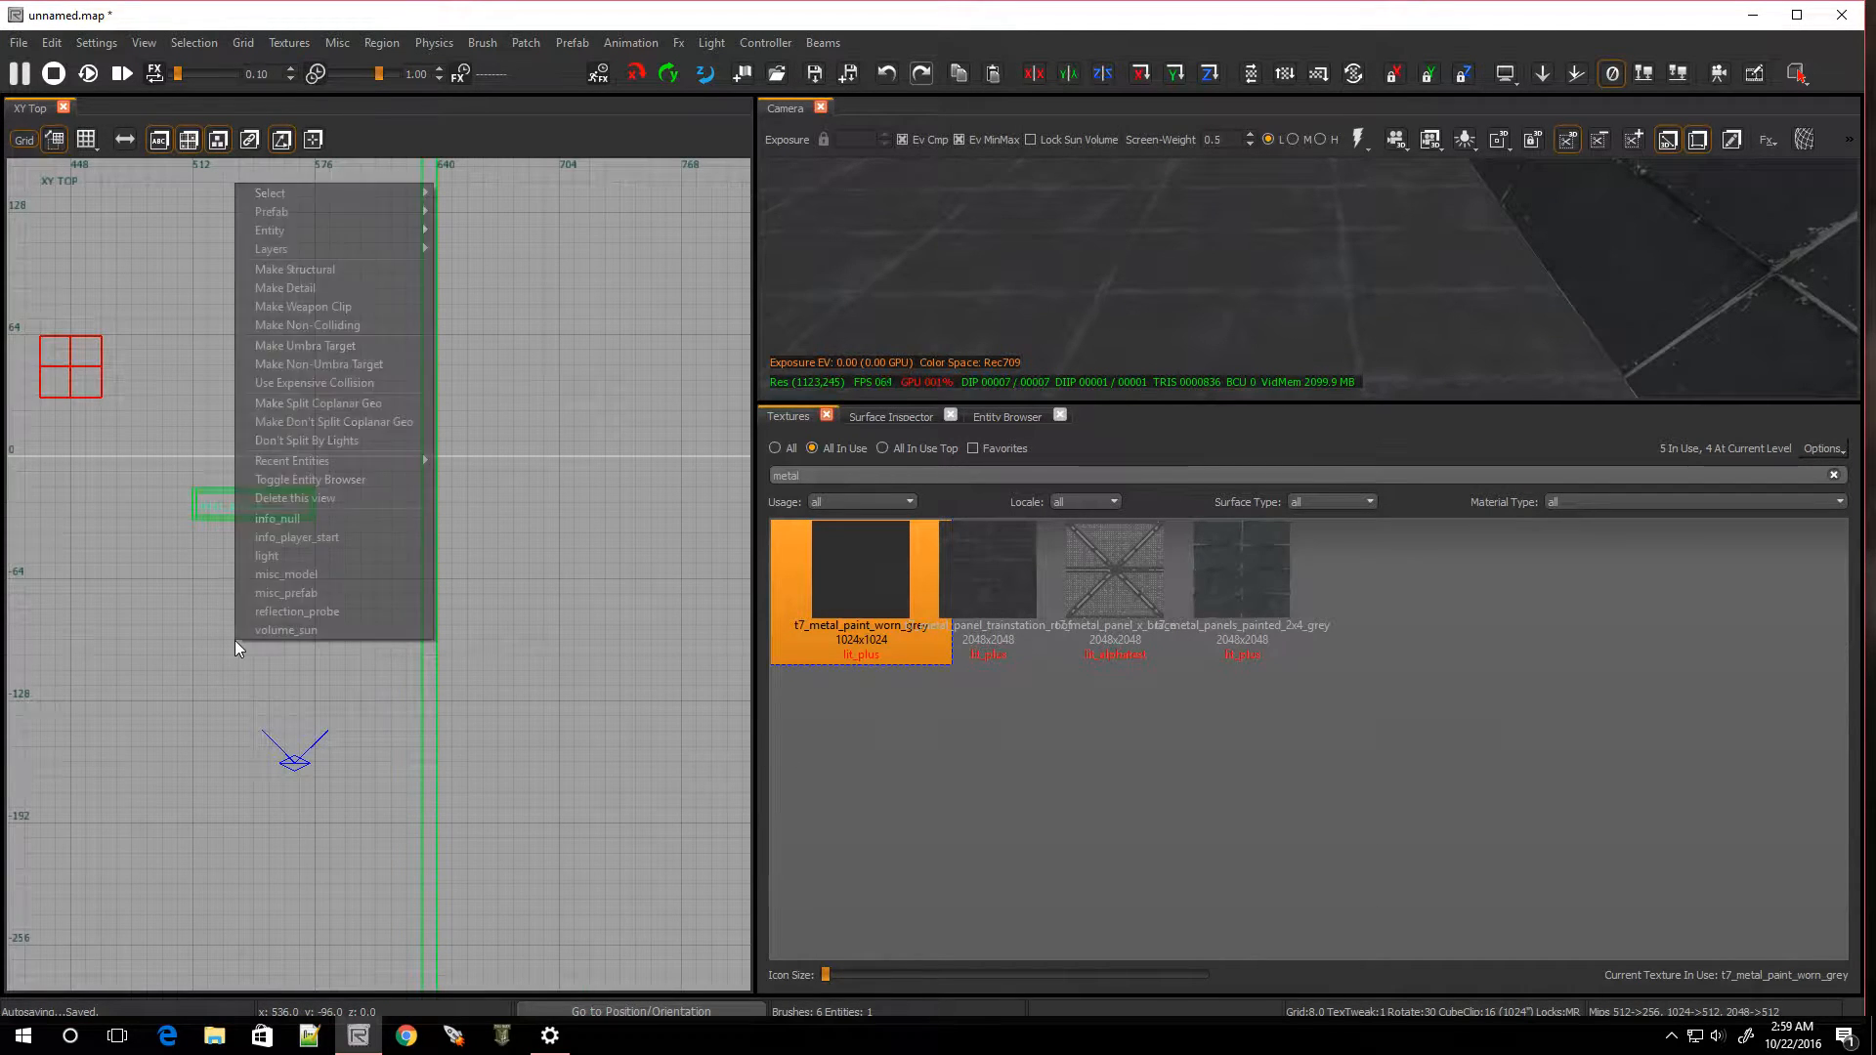
{"action": "left_click", "coordinate": [284, 590]}
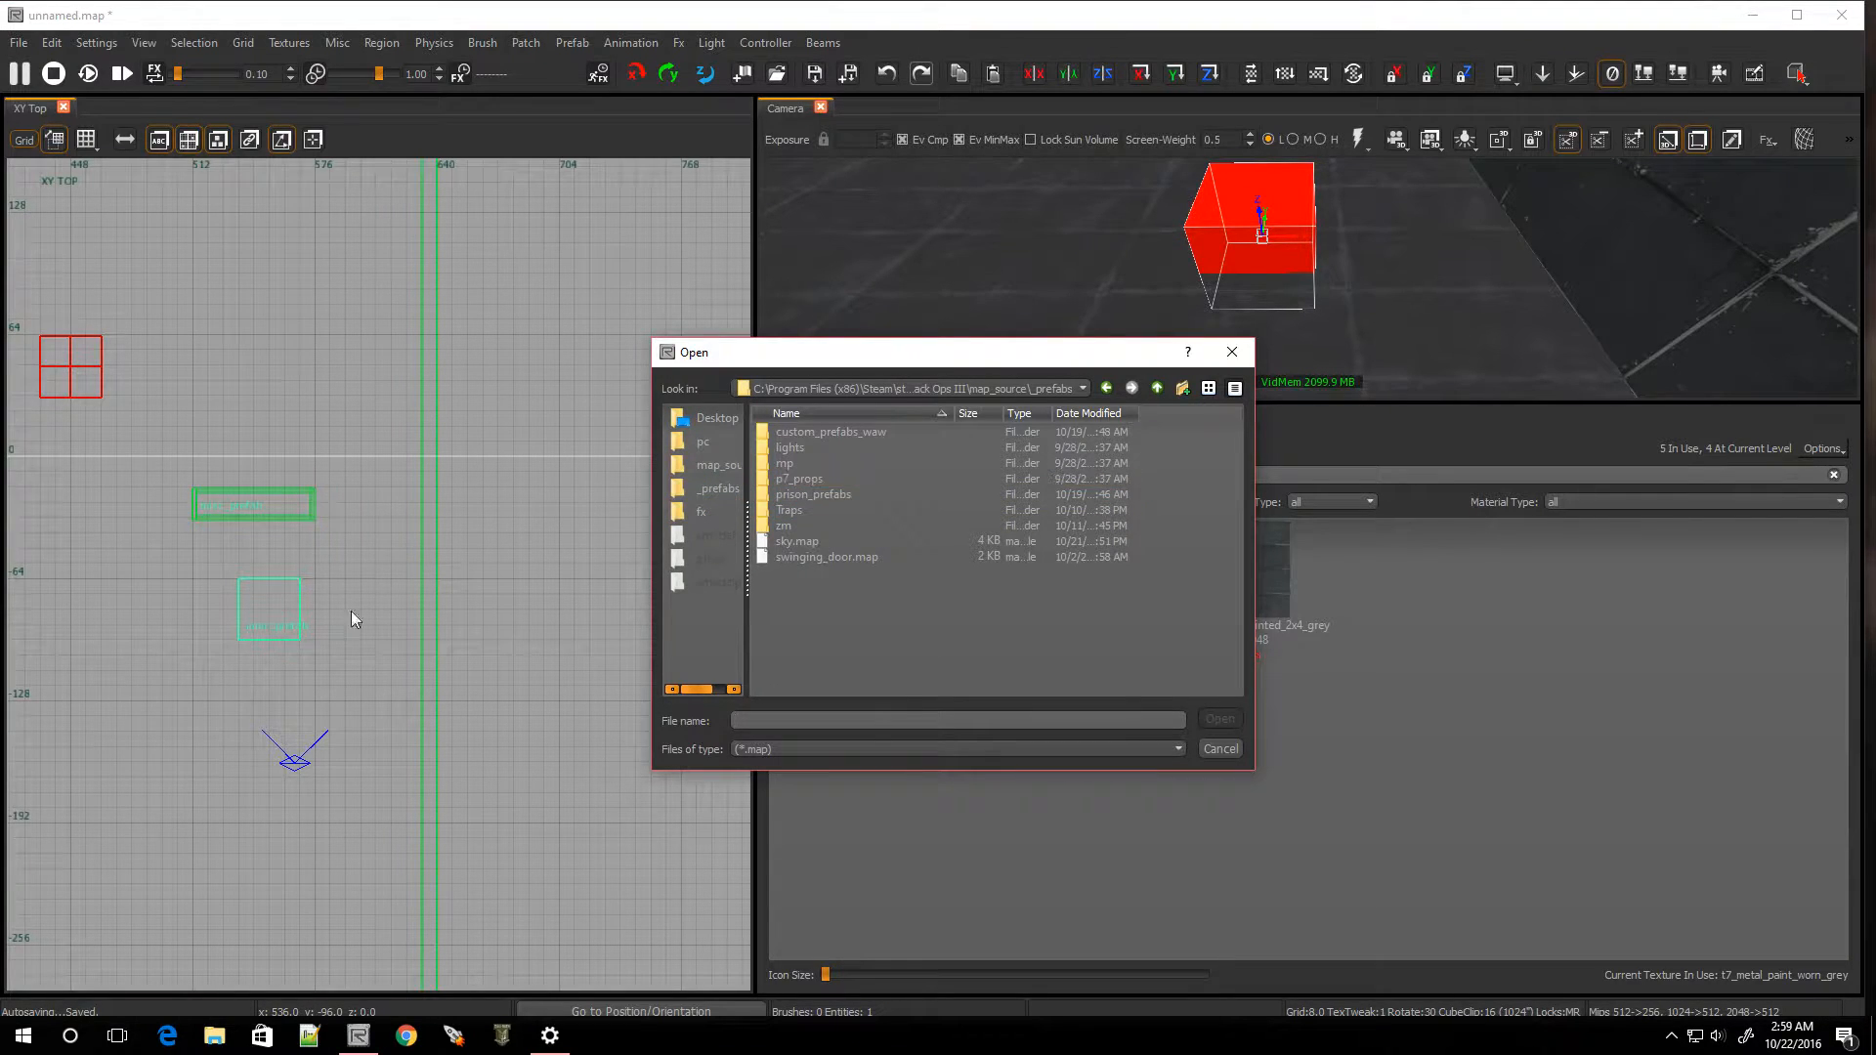
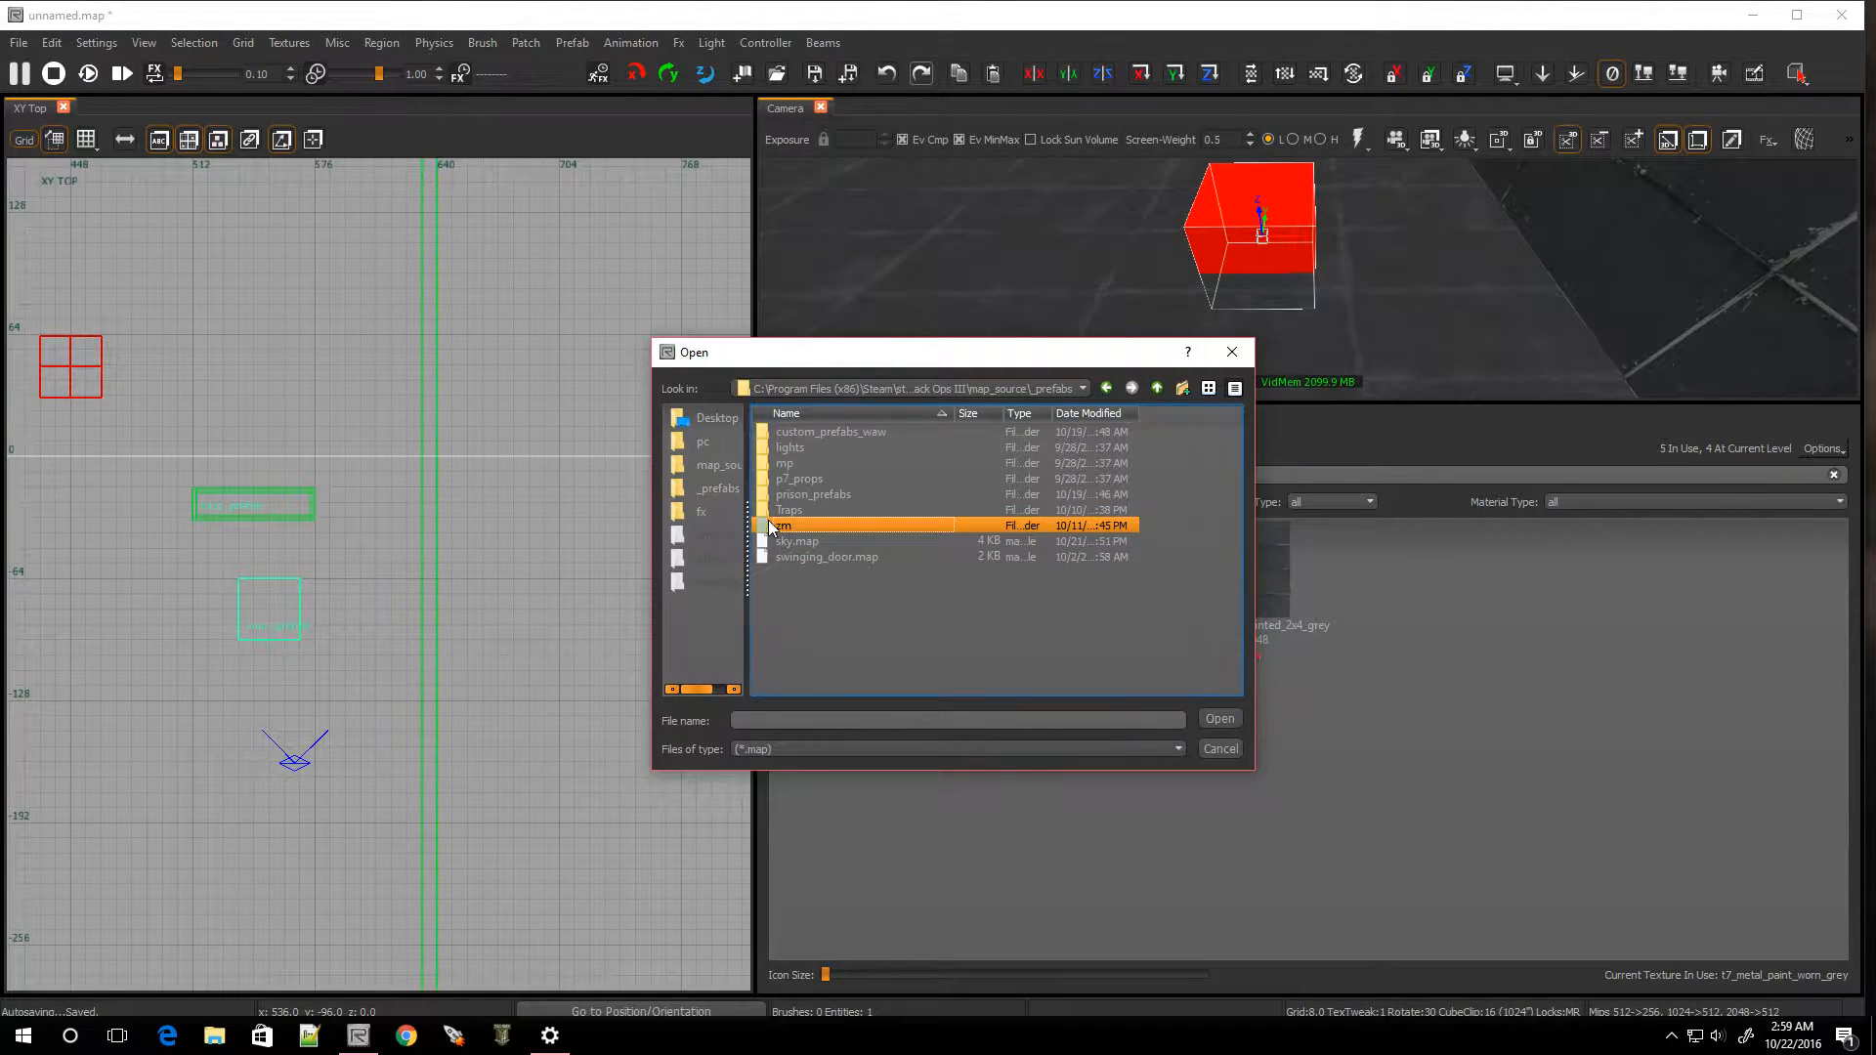
{"action": "double_click", "coordinate": [768, 520]}
{"action": "left_click", "coordinate": [797, 494]}
{"action": "double_click", "coordinate": [797, 495]}
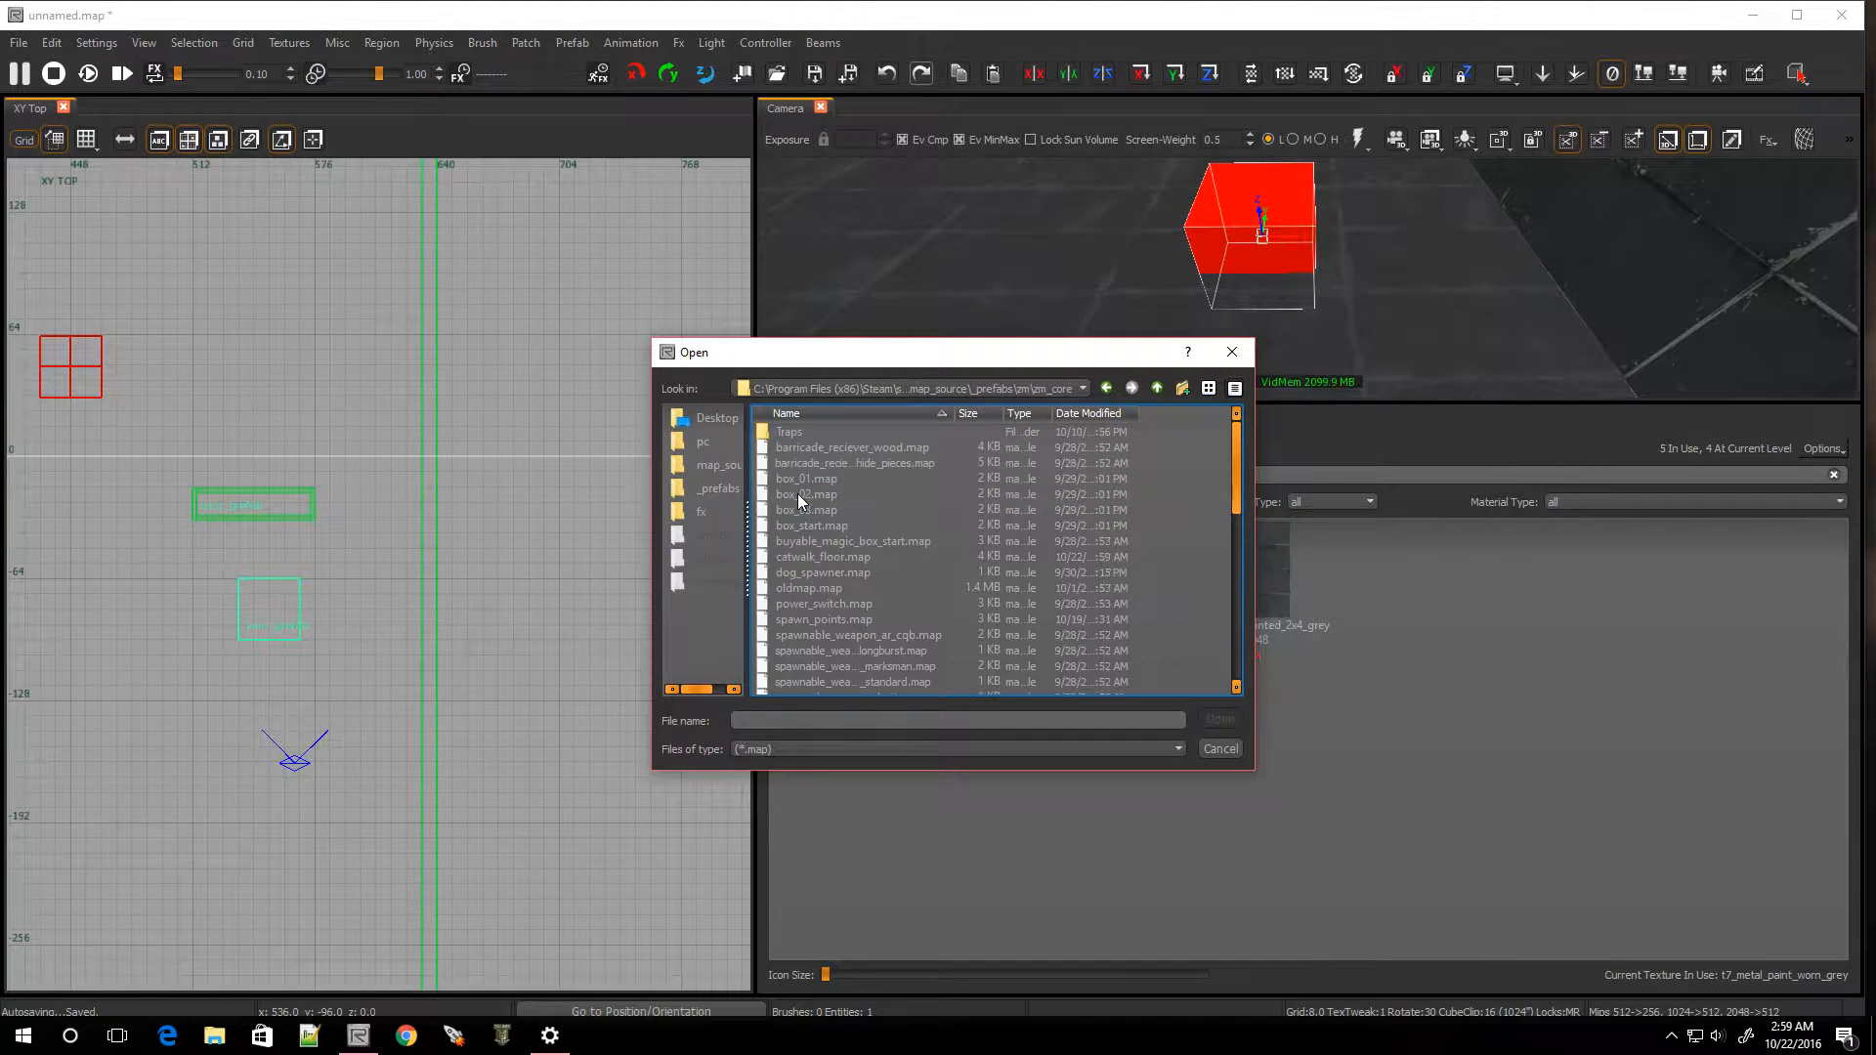
{"action": "scroll", "coordinate": [854, 553], "scroll_direction": "down", "scroll_amount": 5}
{"action": "scroll", "coordinate": [854, 553], "scroll_direction": "down", "scroll_amount": 2}
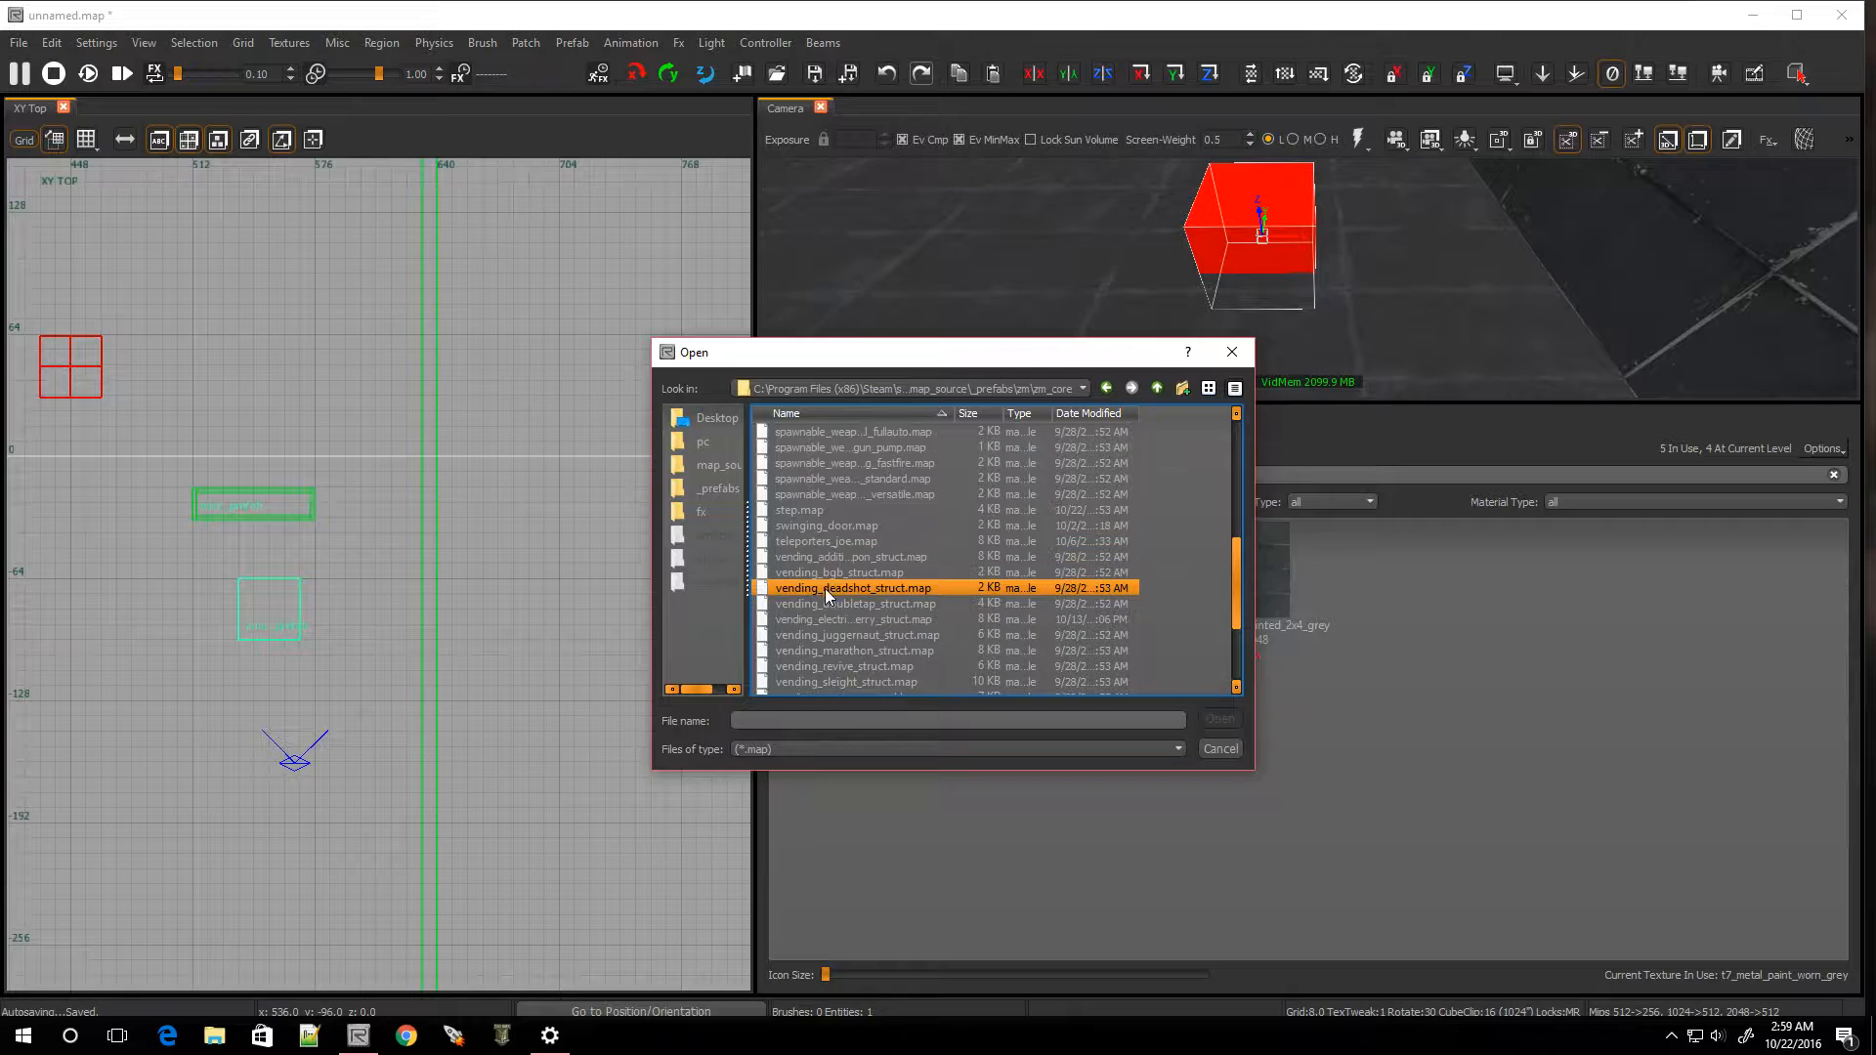
{"action": "scroll", "coordinate": [825, 598], "scroll_direction": "up", "scroll_amount": 4}
{"action": "scroll", "coordinate": [825, 598], "scroll_direction": "up", "scroll_amount": 3}
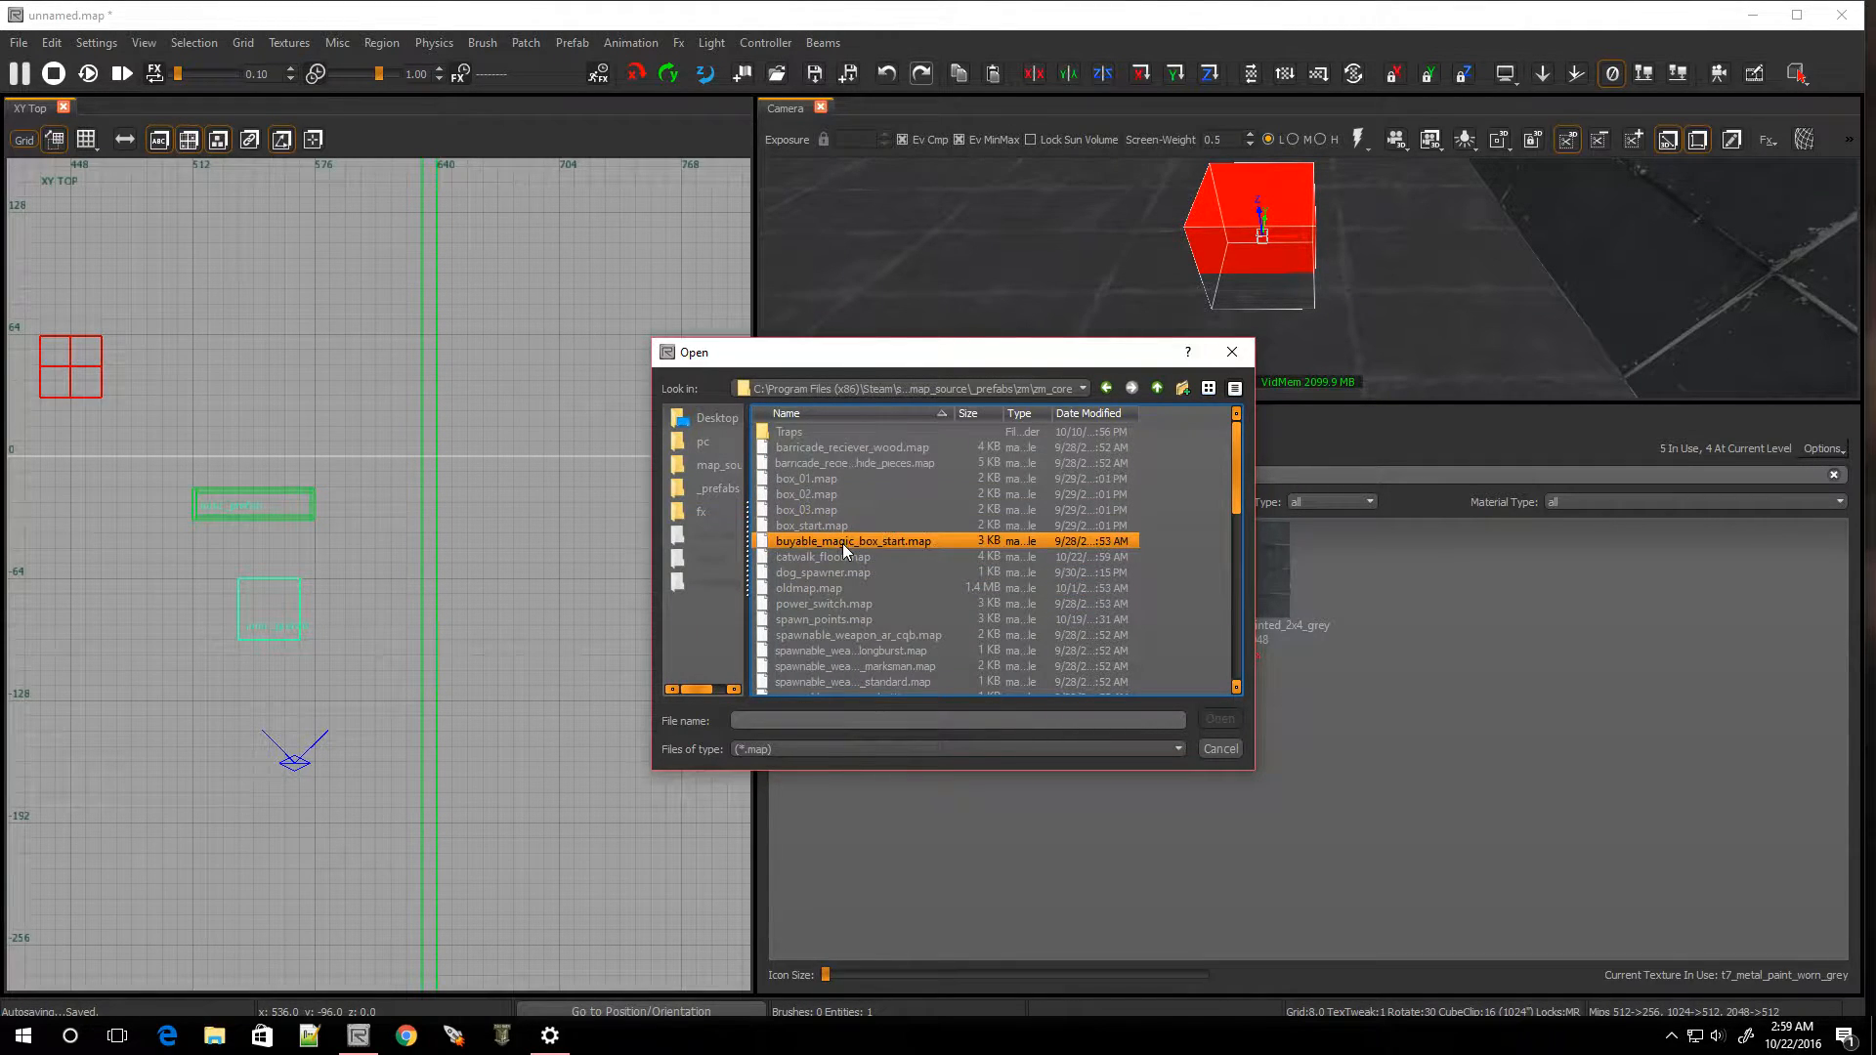
{"action": "double_click", "coordinate": [822, 556]}
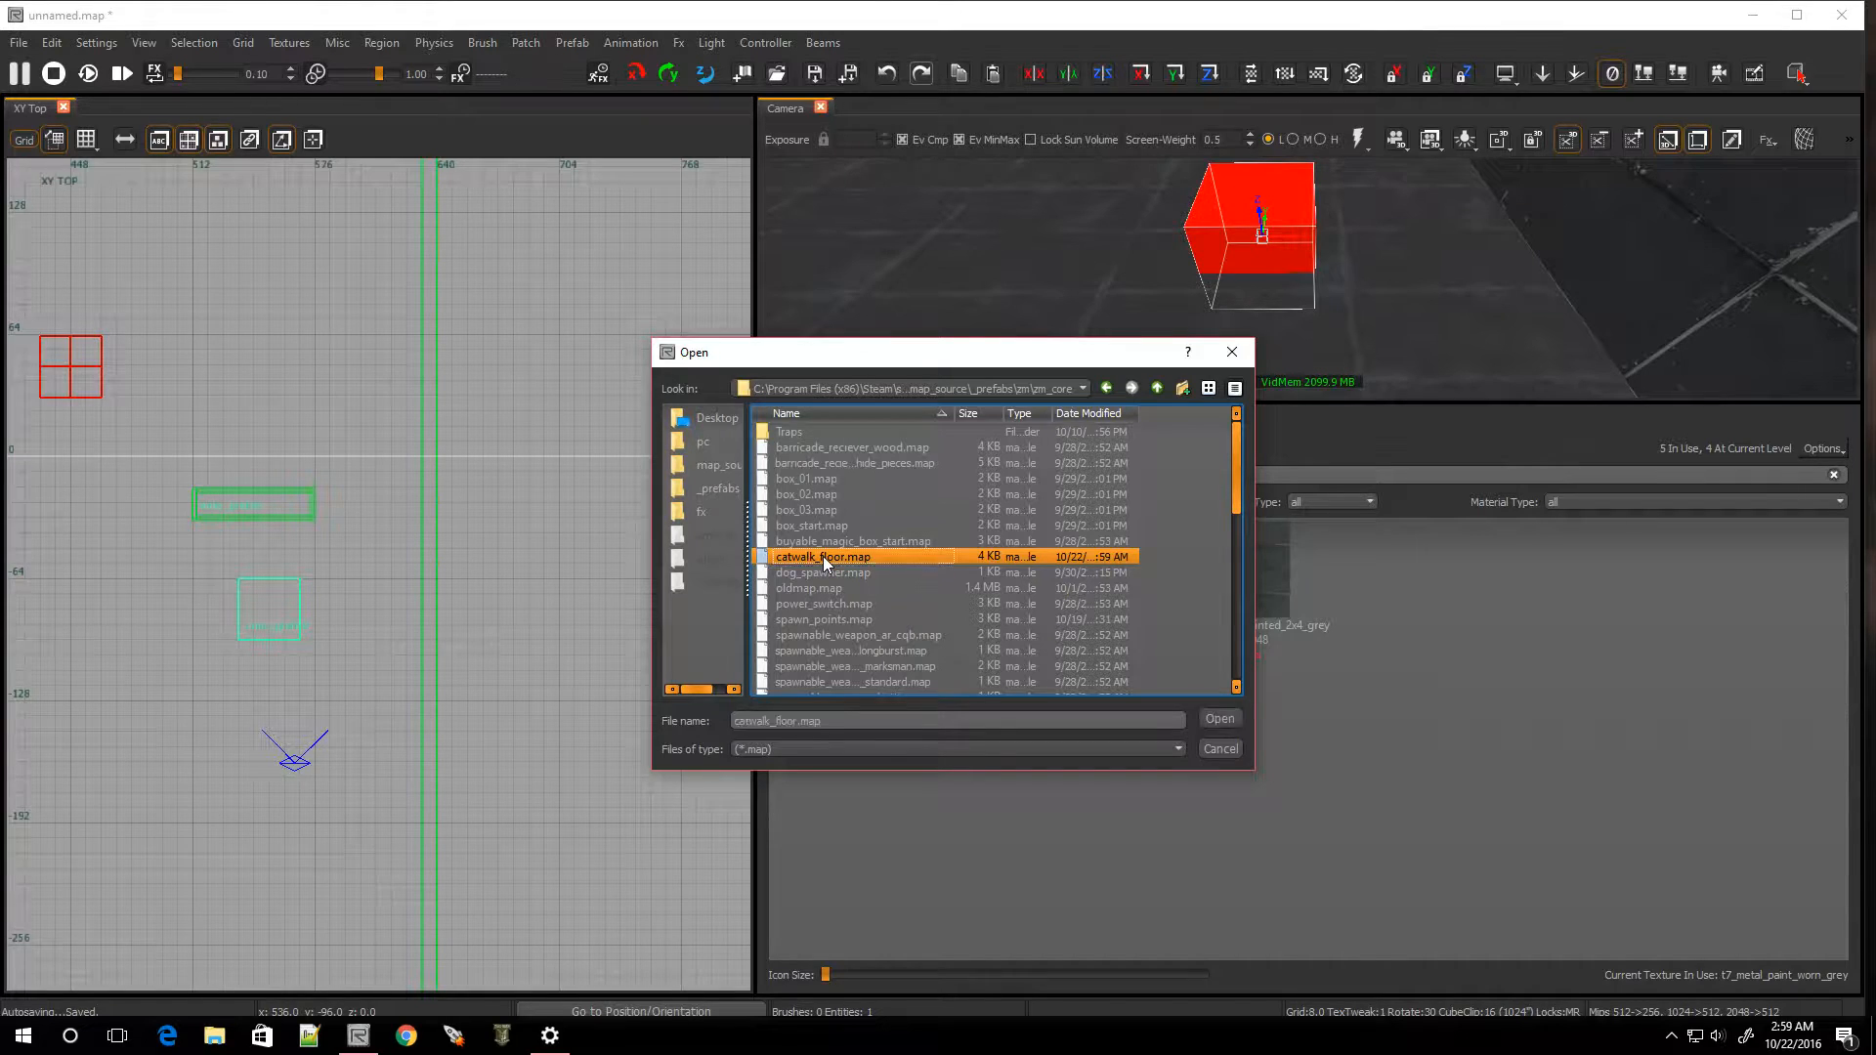
Move the catwalk floor prefab into the room beside the east wall, with its origin at X 568, Y -64, Z 16
{"action": "scroll", "coordinate": [232, 678], "scroll_direction": "down", "scroll_amount": 3}
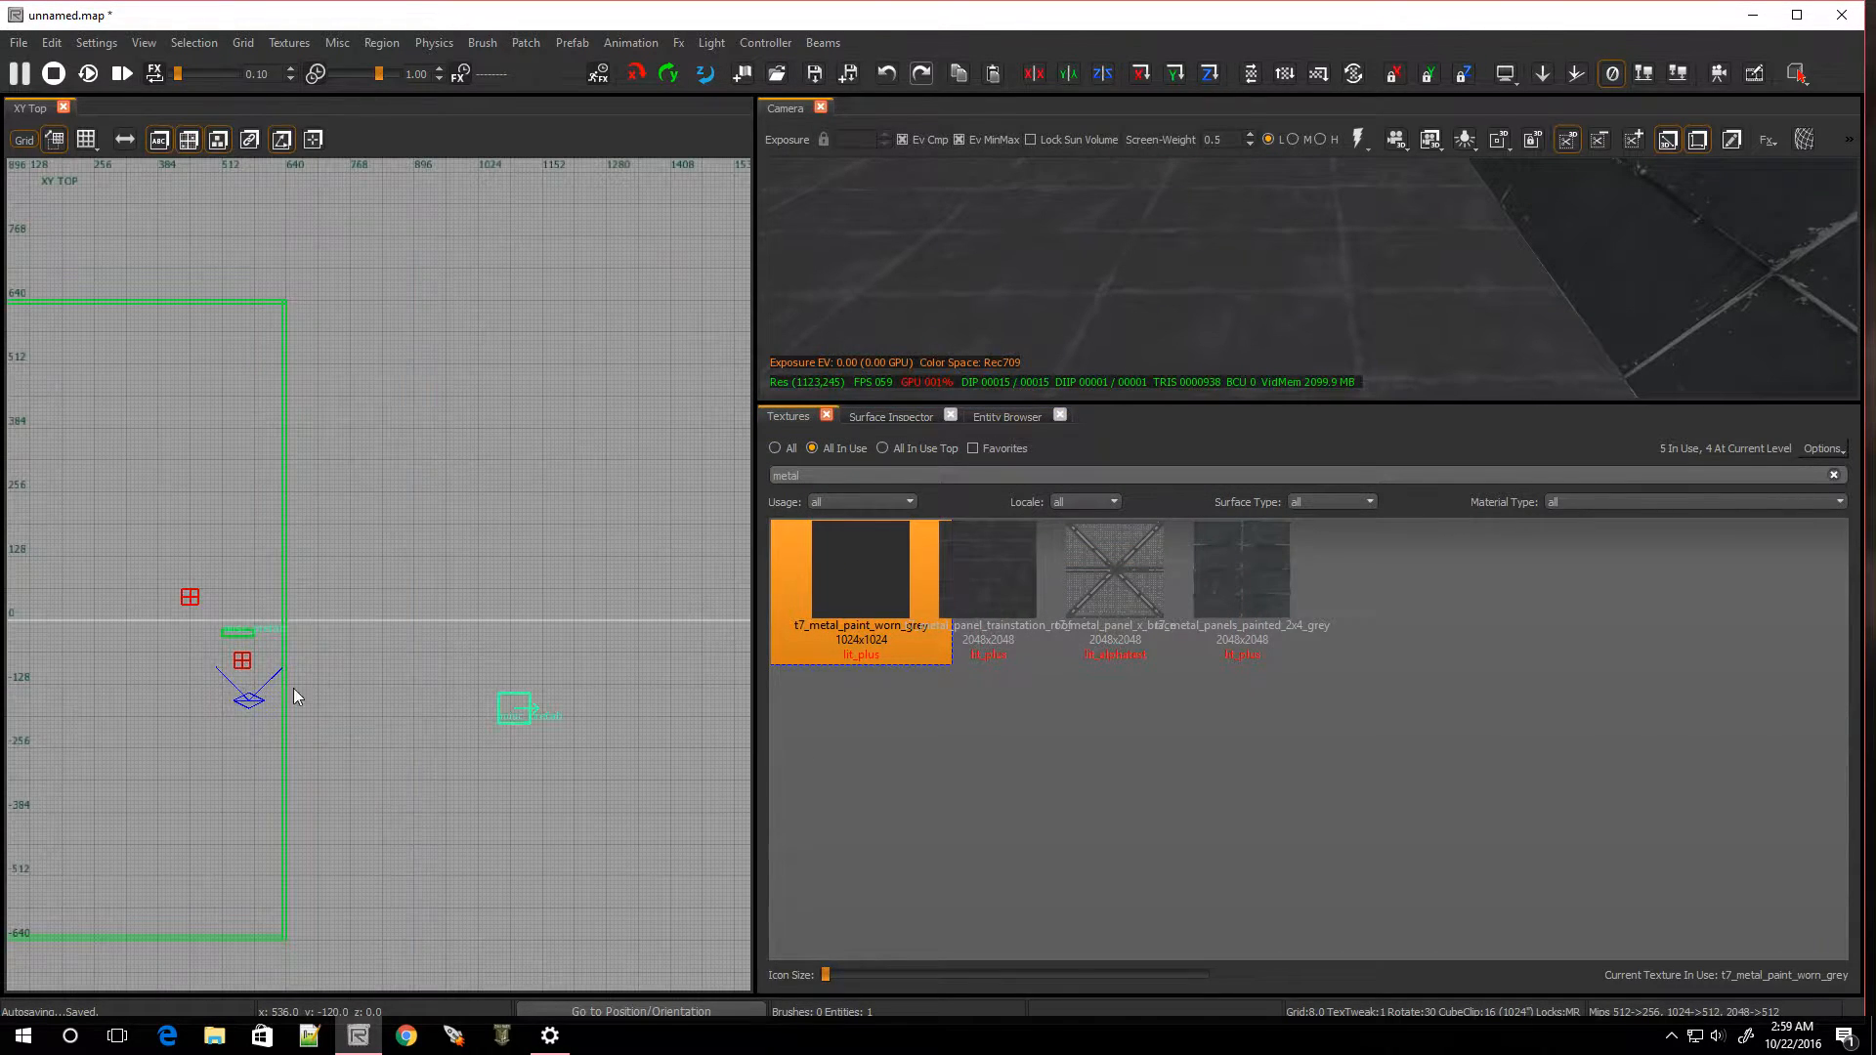
{"action": "left_click_drag", "start_coordinate": [513, 705], "coordinate": [241, 662]}
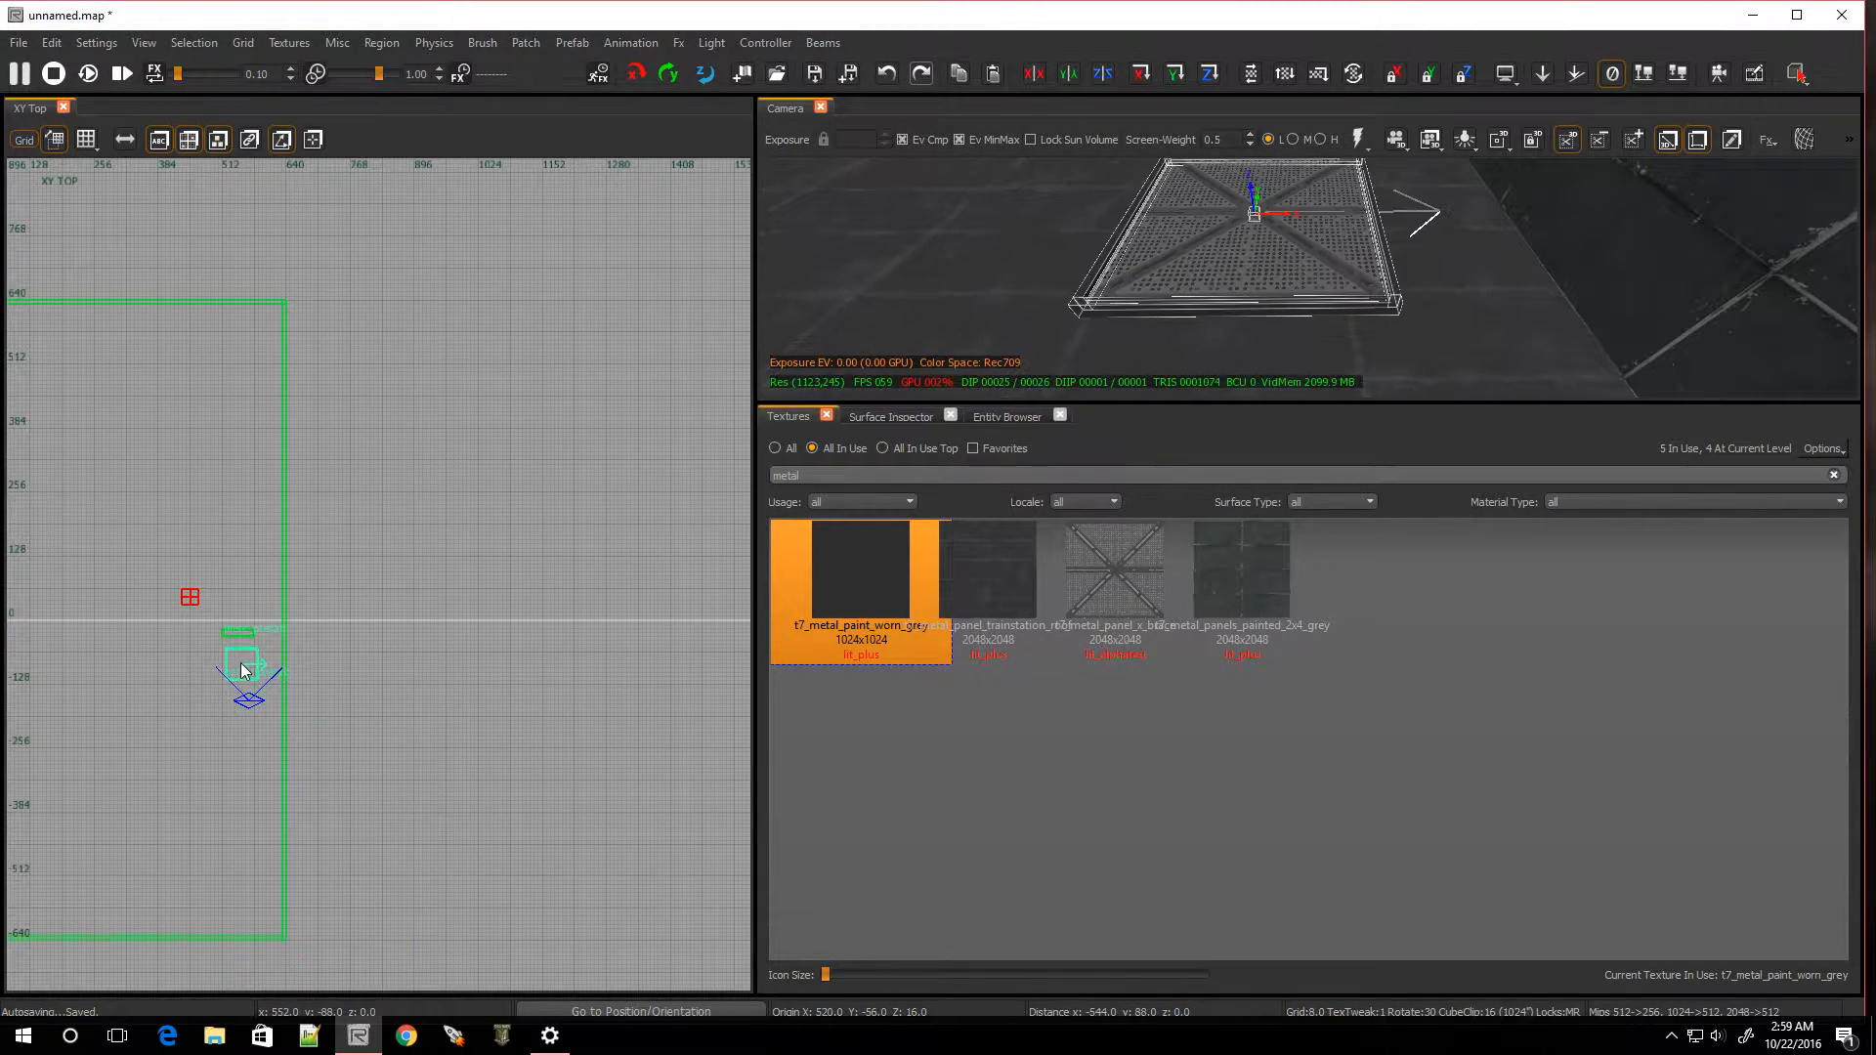
{"action": "scroll", "coordinate": [241, 664], "scroll_direction": "up", "scroll_amount": 2}
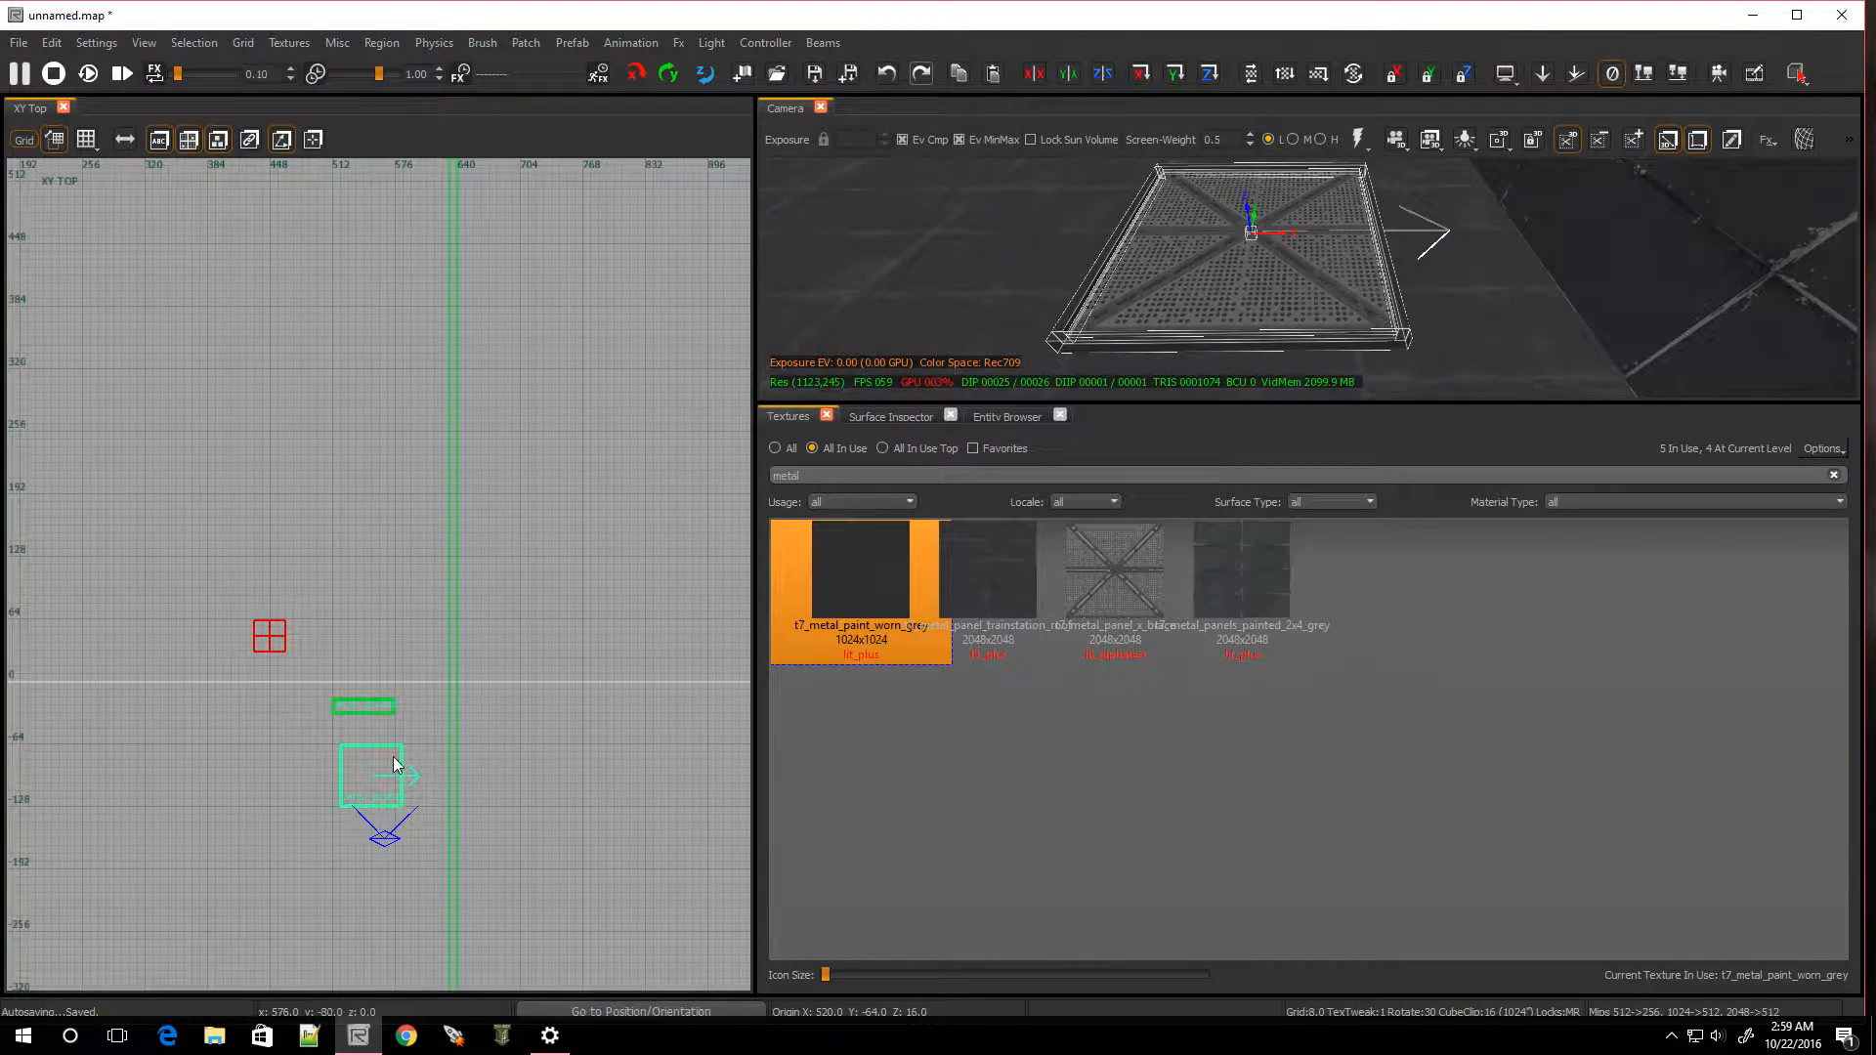
{"action": "left_click_drag", "start_coordinate": [372, 777], "coordinate": [418, 777]}
{"action": "right_click_drag", "start_coordinate": [1211, 293], "coordinate": [1155, 334]}
Raise the catwalk floor prefab to Z 128 in the XZ front view, keeping it flush against the wall at X 568
{"action": "key", "text": "ctrl+Tab"}
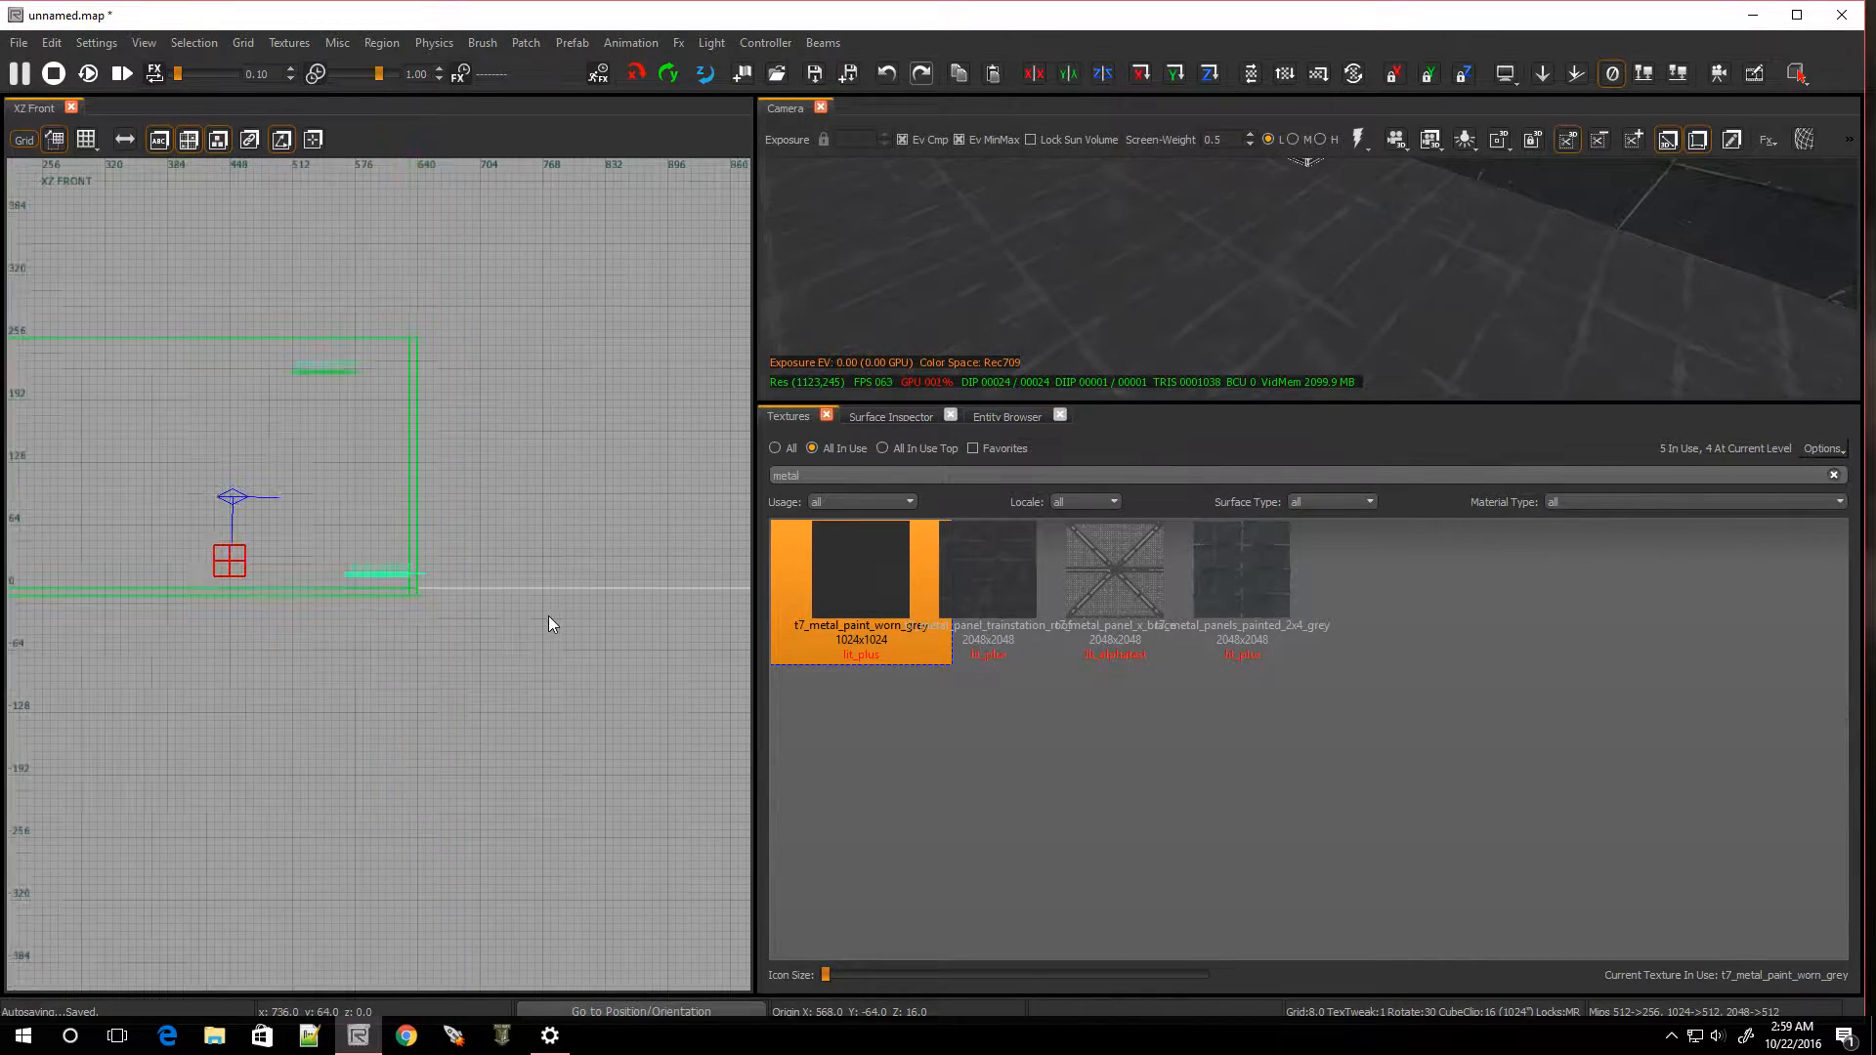
{"action": "scroll", "coordinate": [387, 518], "scroll_direction": "up", "scroll_amount": 2}
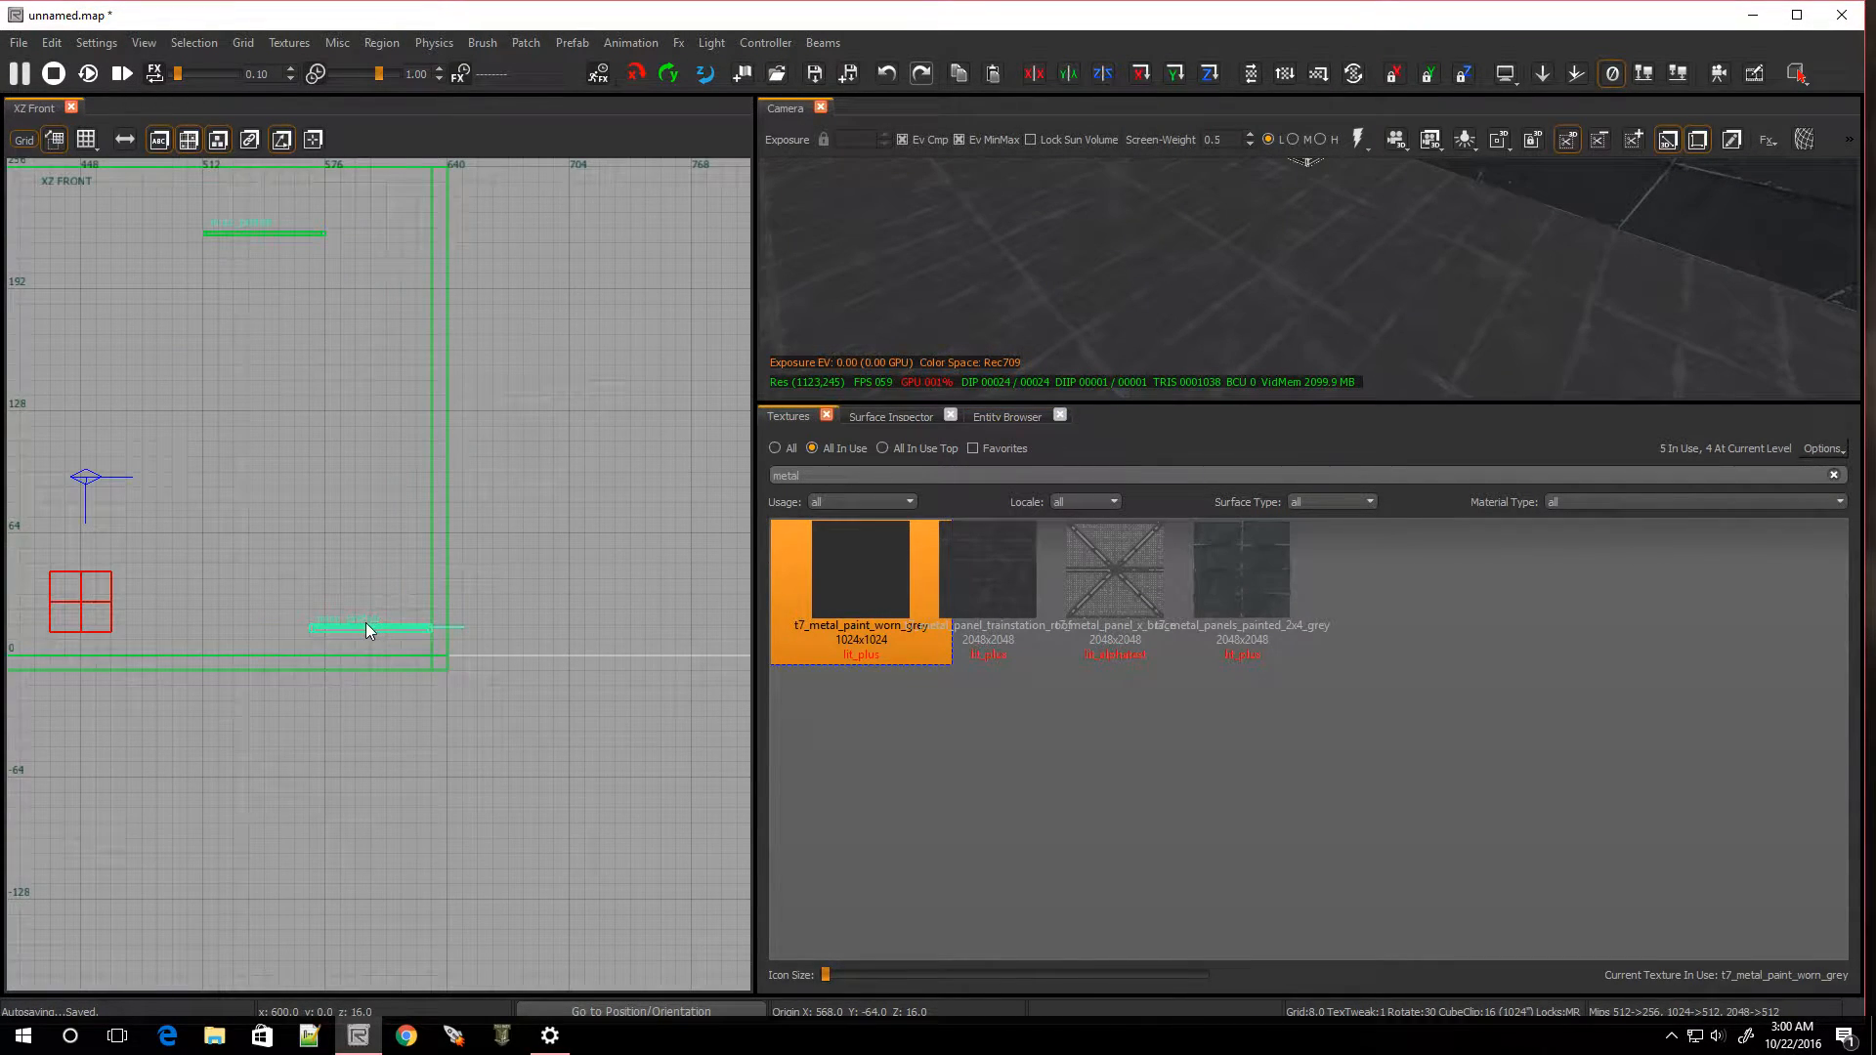
{"action": "left_click_drag", "start_coordinate": [366, 626], "coordinate": [382, 581]}
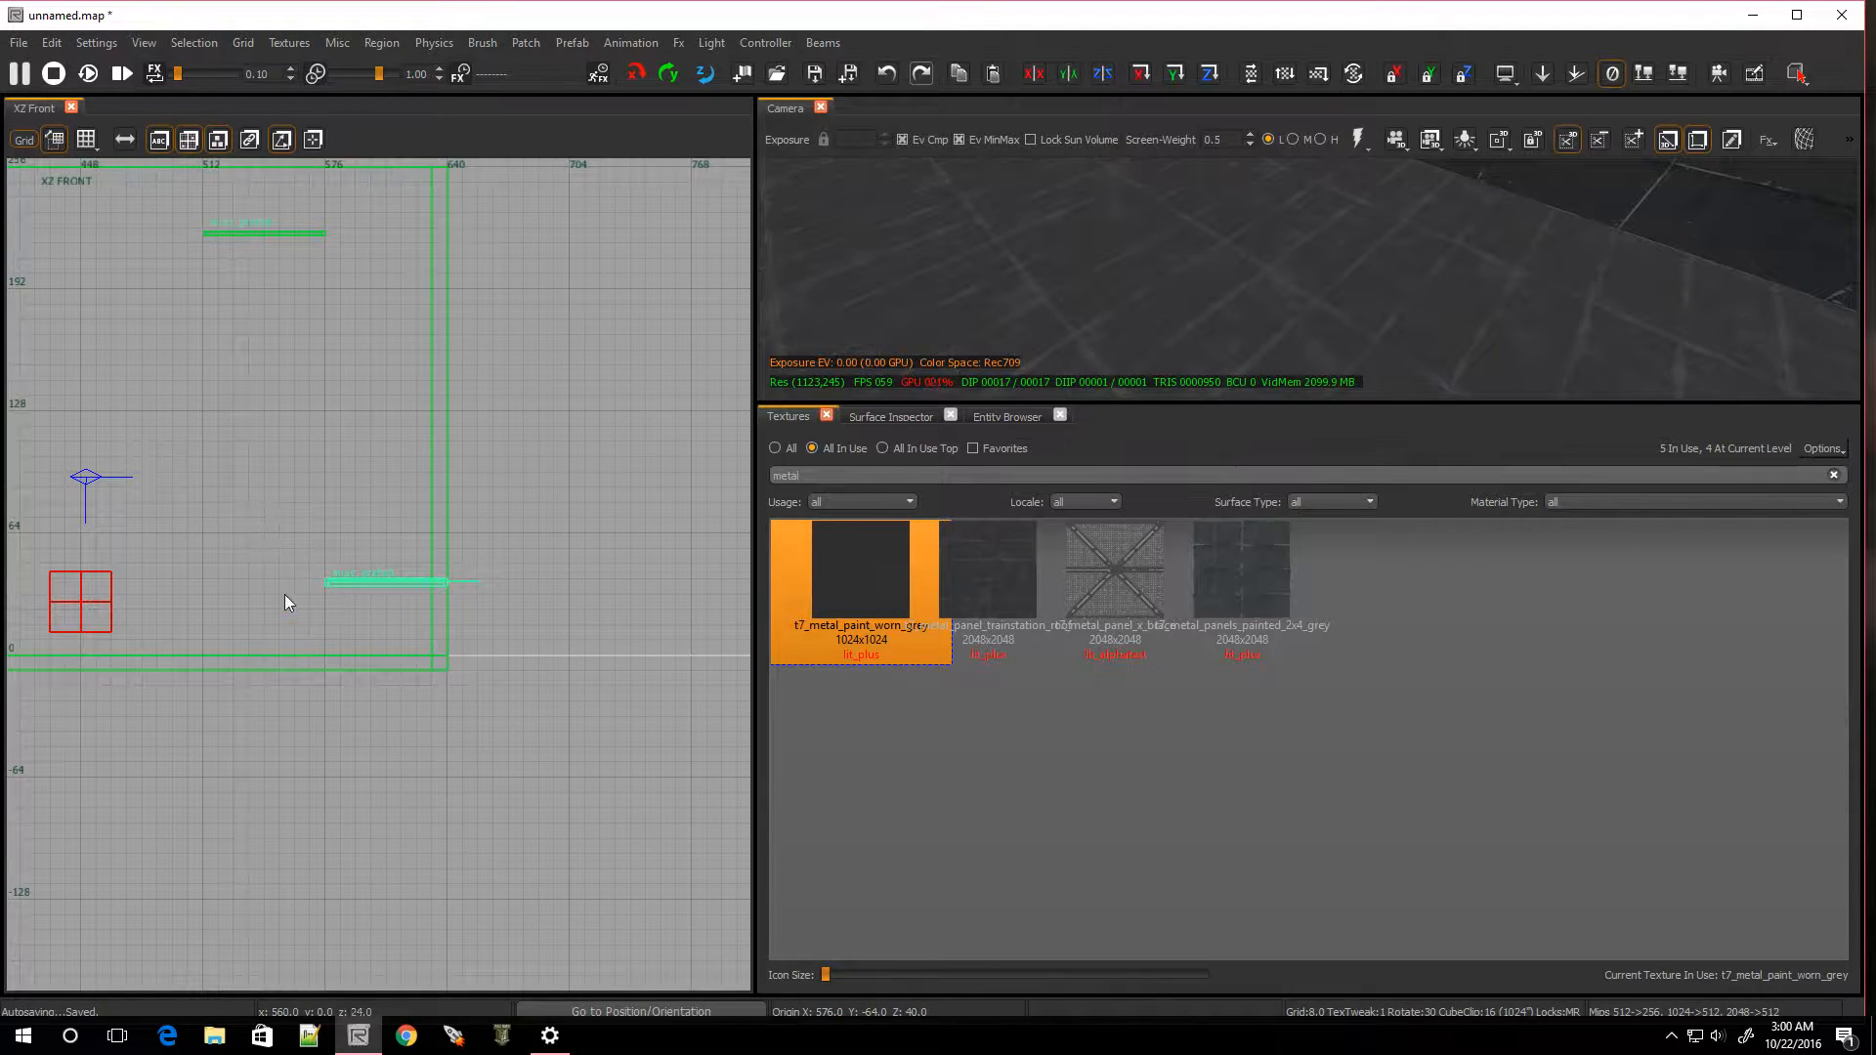
{"action": "left_click_drag", "start_coordinate": [392, 580], "coordinate": [380, 414]}
{"action": "scroll", "coordinate": [381, 418], "scroll_direction": "up", "scroll_amount": 3}
Duplicate the catwalk floor prefab in the XY top view and place the copy edge to edge north of it, with its origin at Y 0
{"action": "key", "text": "ctrl+Tab"}
{"action": "key", "text": "ctrl+Tab"}
{"action": "scroll", "coordinate": [383, 461], "scroll_direction": "down", "scroll_amount": 8}
{"action": "scroll", "coordinate": [372, 407], "scroll_direction": "up", "scroll_amount": 3}
{"action": "key", "text": "space"}
{"action": "mouse_move", "coordinate": [391, 526]}
{"action": "left_mouse_down"}
{"action": "mouse_move", "coordinate": [385, 455]}
{"action": "mouse_move", "coordinate": [402, 494]}
{"action": "left_mouse_up"}
{"action": "scroll", "coordinate": [403, 504], "scroll_direction": "up", "scroll_amount": 3}
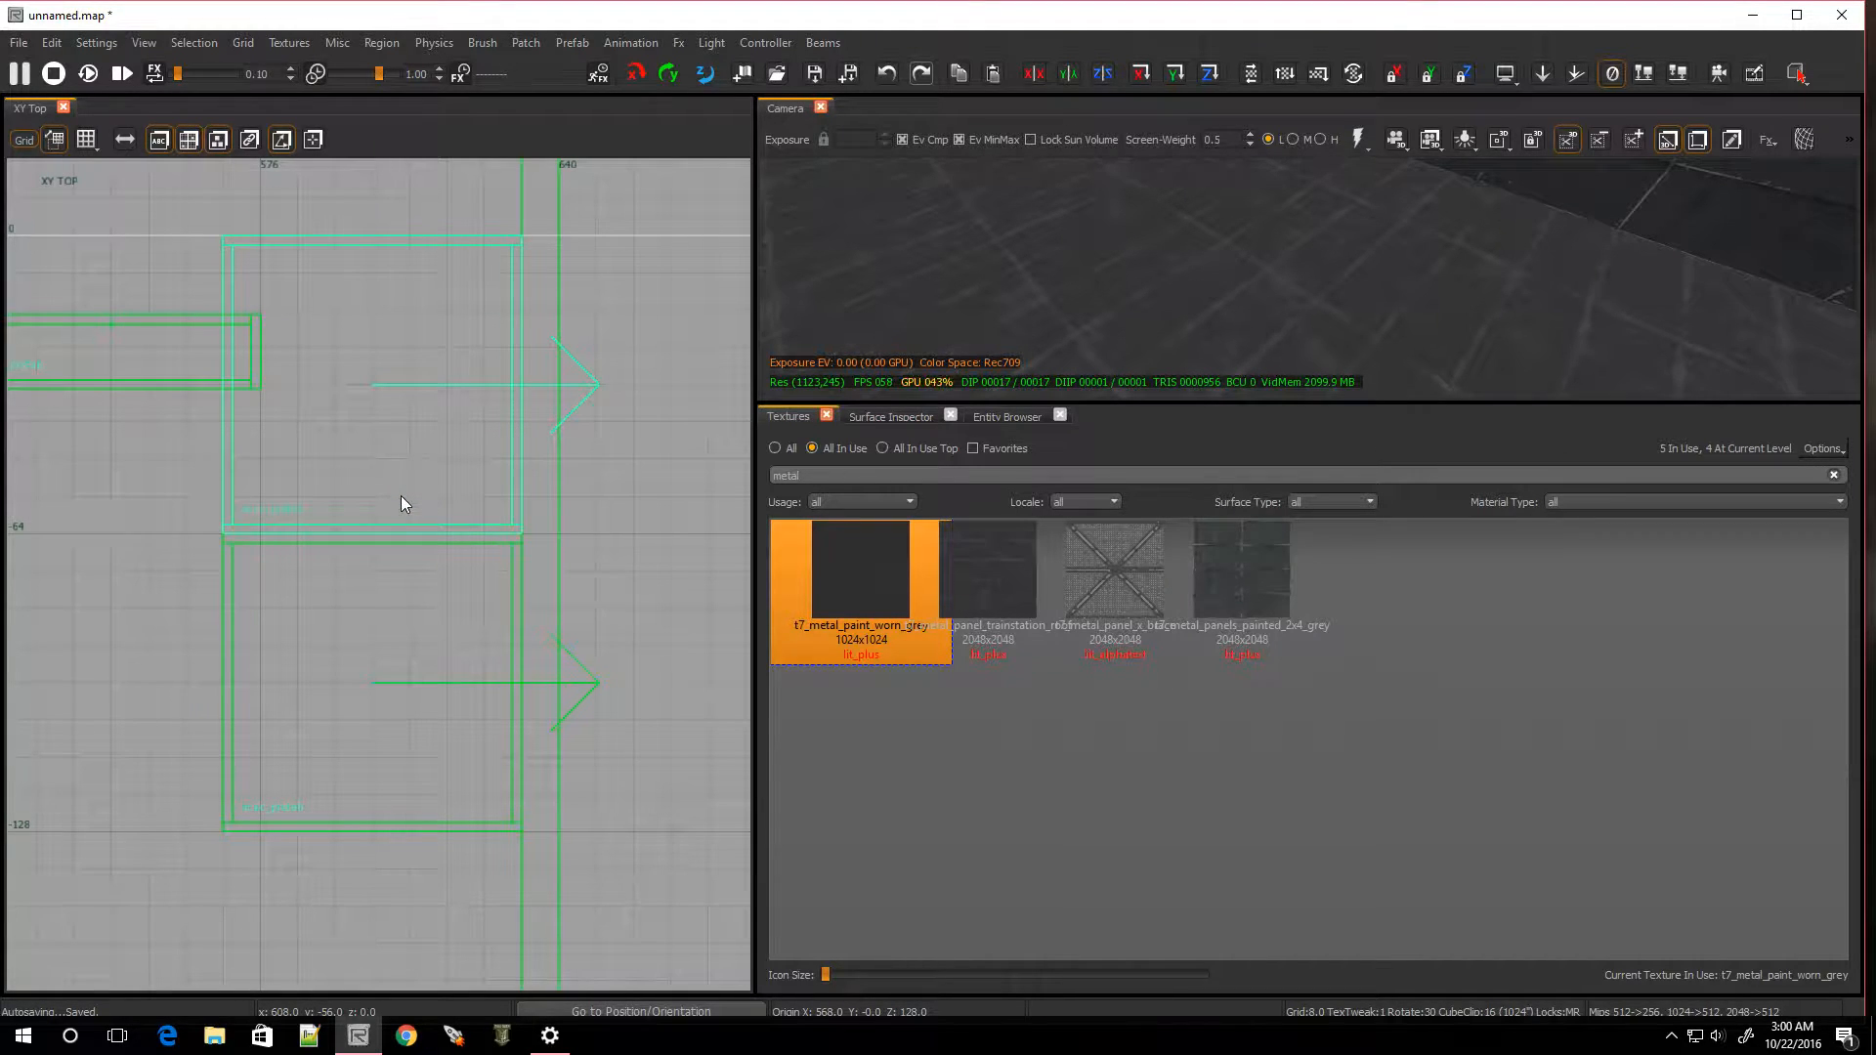
Select both catwalk floor prefabs and repeatedly duplicate the pair northward edge to edge along the wall, up to Y 640
{"action": "left_click", "coordinate": [379, 629], "text": "shift"}
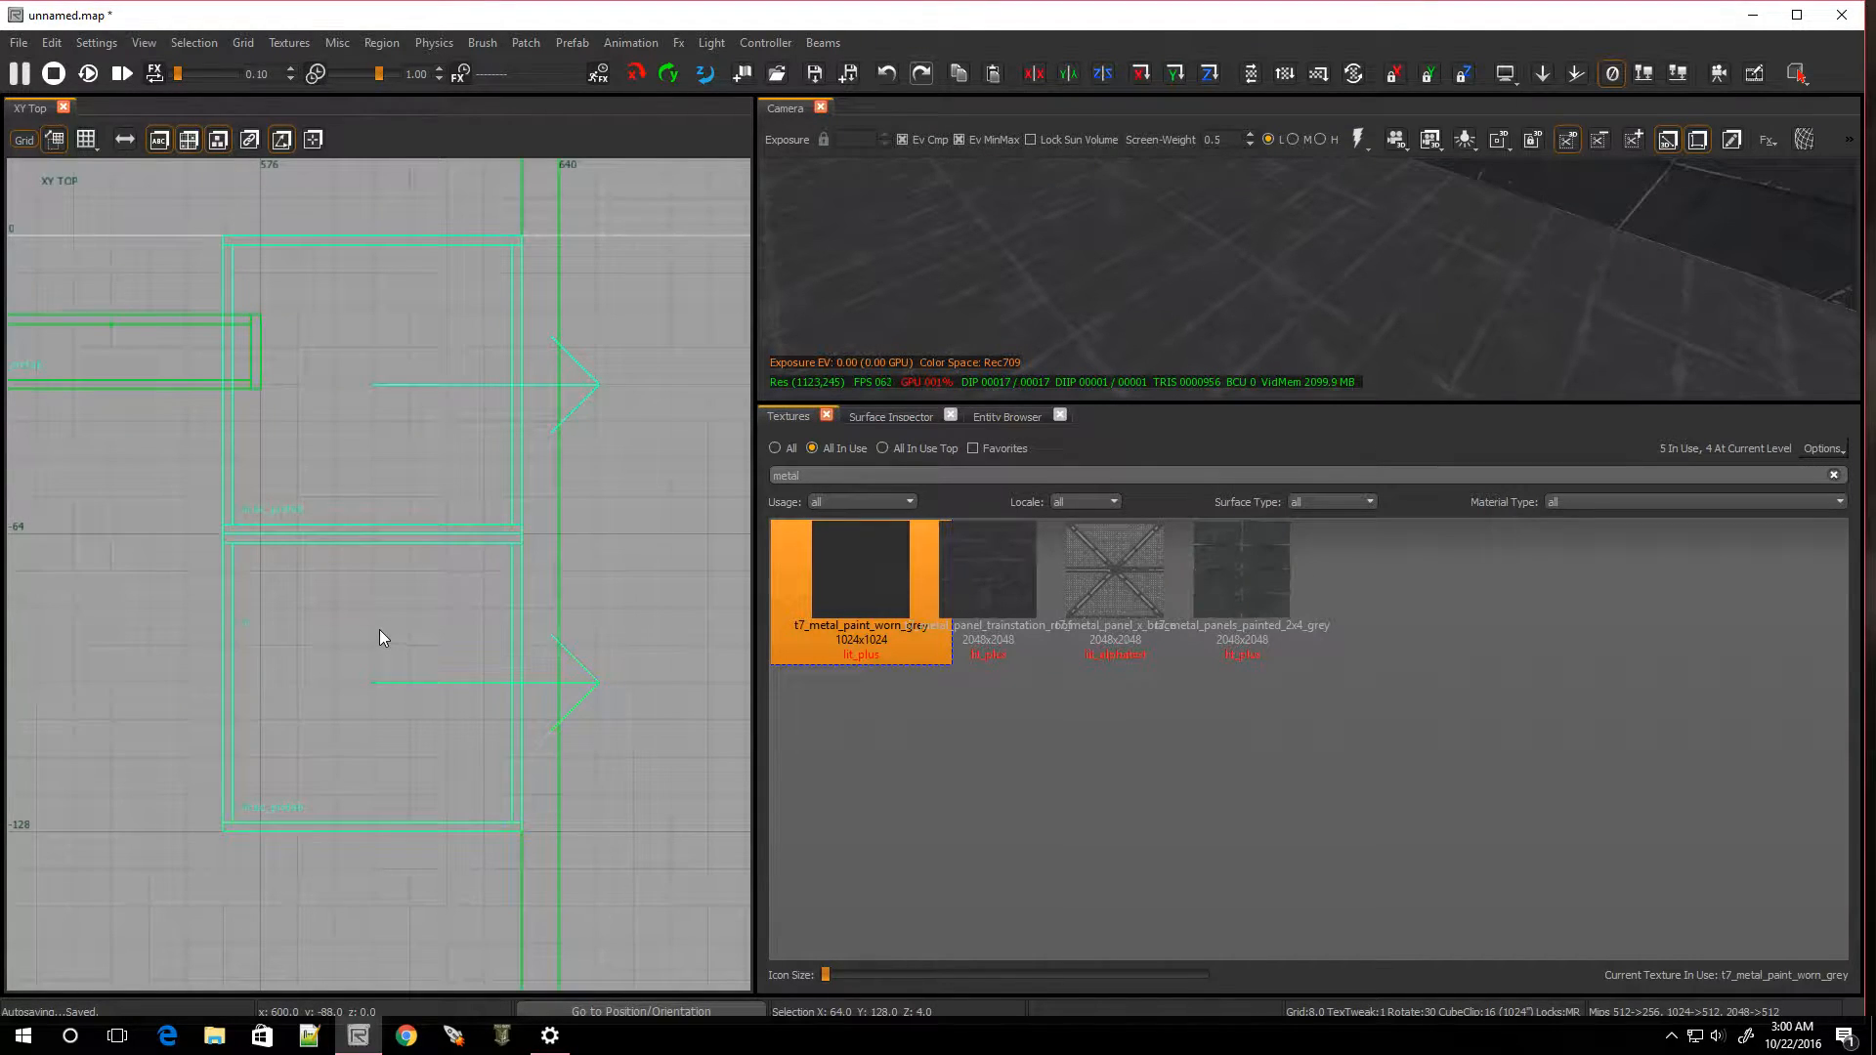
{"action": "scroll", "coordinate": [379, 629], "scroll_direction": "down", "scroll_amount": 5}
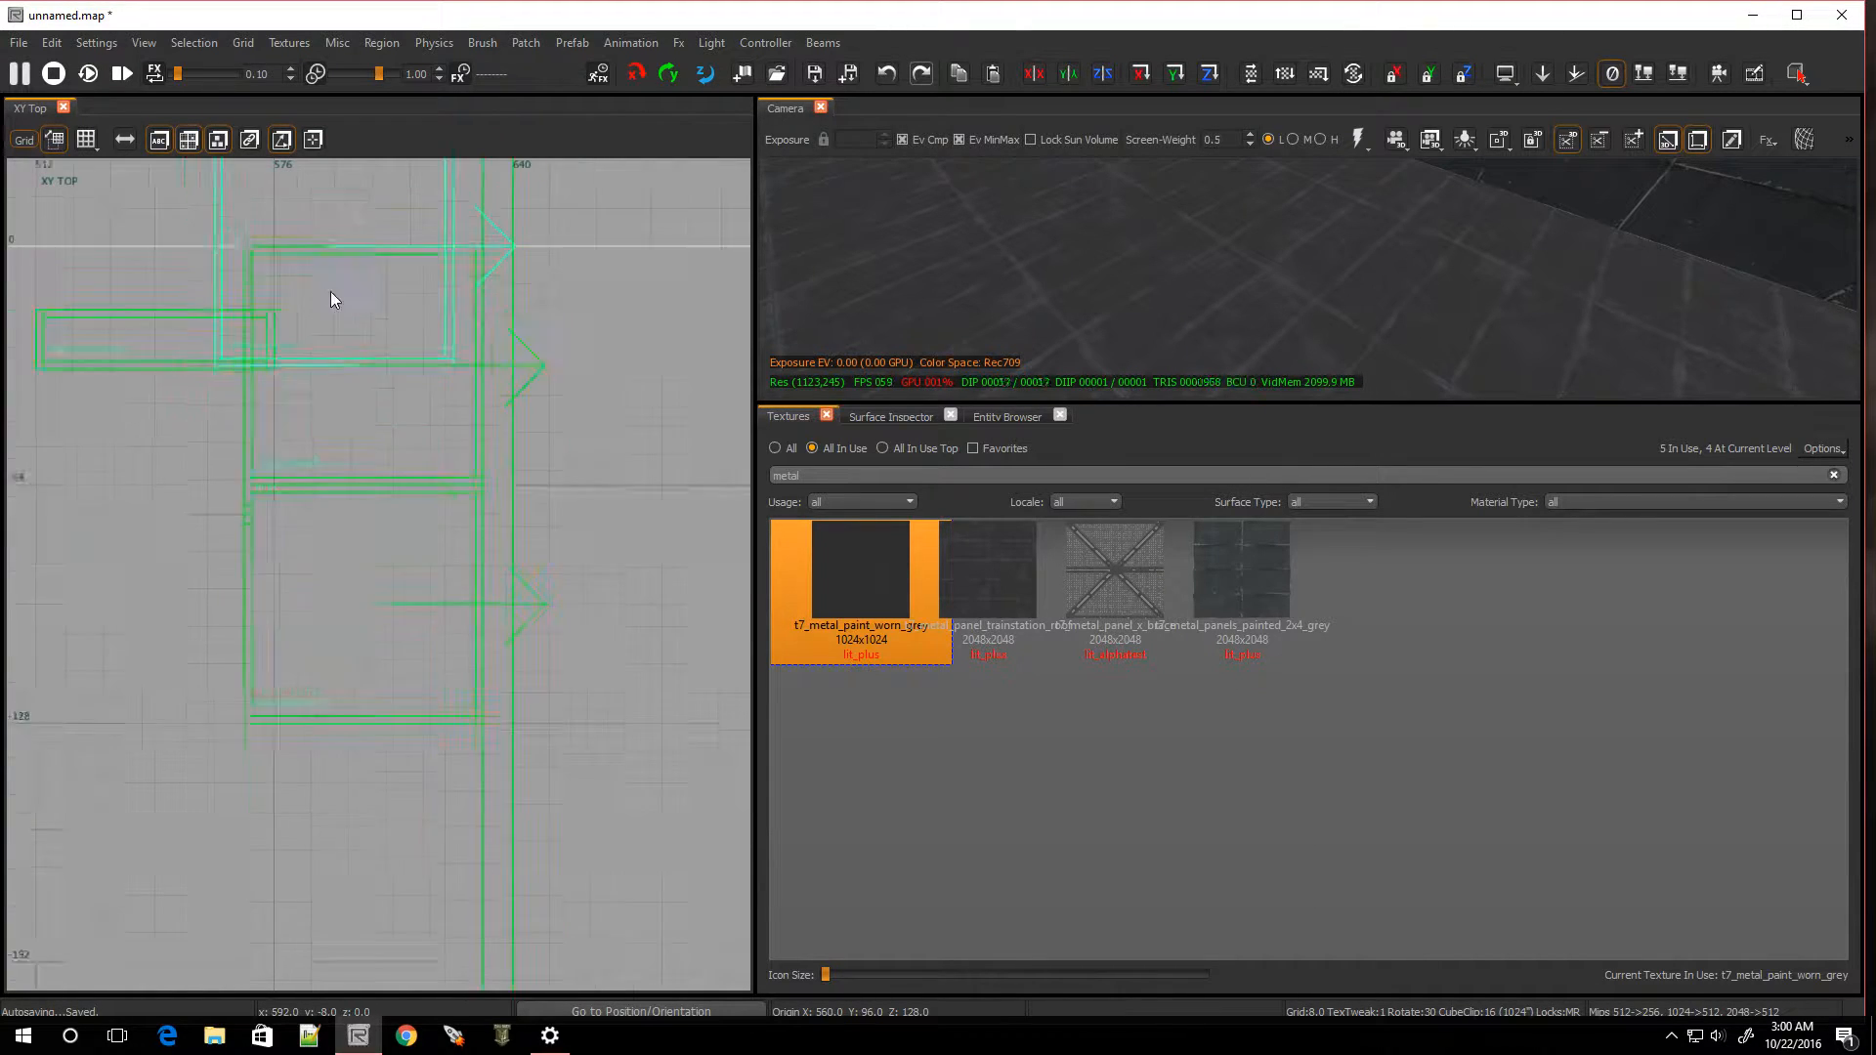
{"action": "scroll", "coordinate": [360, 225], "scroll_direction": "down", "scroll_amount": 1}
{"action": "scroll", "coordinate": [344, 183], "scroll_direction": "up", "scroll_amount": 6}
{"action": "left_click_drag", "start_coordinate": [283, 497], "coordinate": [309, 409]}
{"action": "scroll", "coordinate": [320, 446], "scroll_direction": "down", "scroll_amount": 6}
{"action": "scroll", "coordinate": [333, 331], "scroll_direction": "up", "scroll_amount": 5}
{"action": "left_click_drag", "start_coordinate": [344, 670], "coordinate": [320, 255]}
{"action": "scroll", "coordinate": [354, 357], "scroll_direction": "down", "scroll_amount": 8}
{"action": "scroll", "coordinate": [342, 245], "scroll_direction": "up", "scroll_amount": 7}
{"action": "left_click_drag", "start_coordinate": [397, 658], "coordinate": [387, 348]}
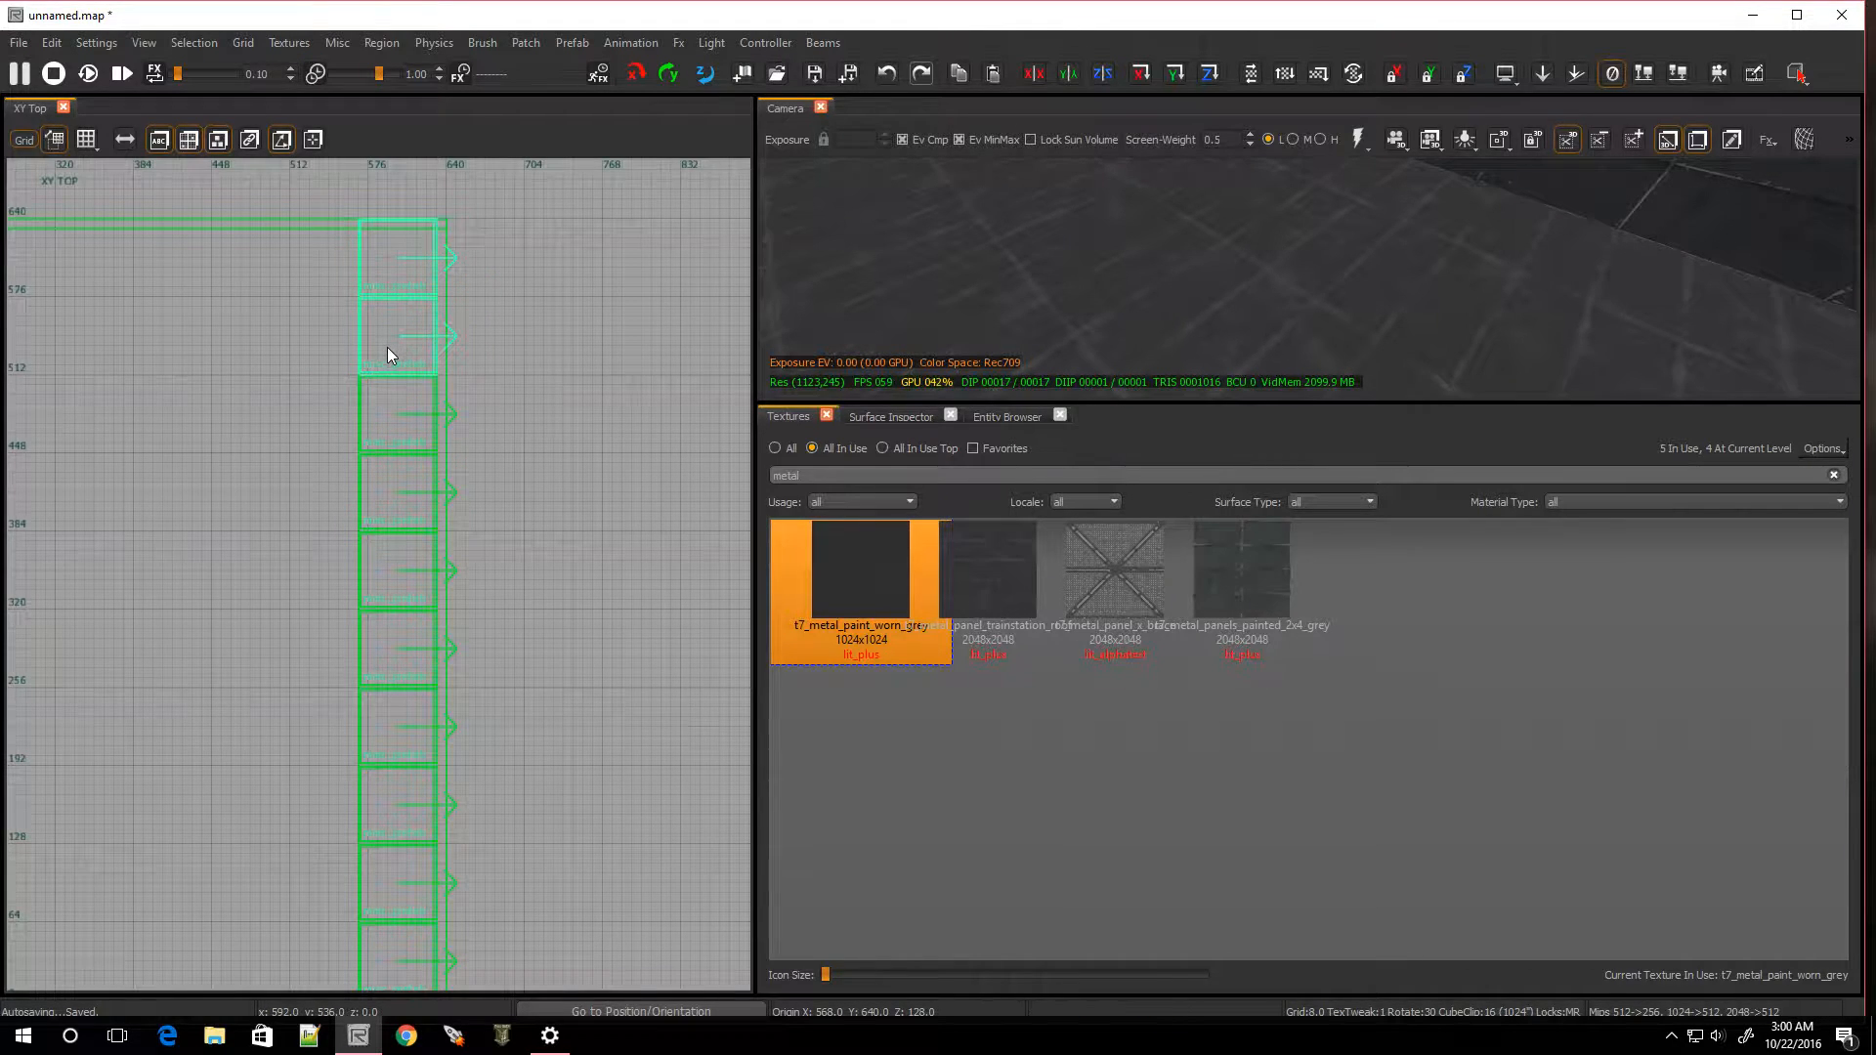
Continue the catwalk row southward with edge-to-edge copies of the prefab pair along the wall, down to Y -640
{"action": "scroll", "coordinate": [400, 227], "scroll_direction": "up", "scroll_amount": 6}
{"action": "scroll", "coordinate": [400, 335], "scroll_direction": "down", "scroll_amount": 5}
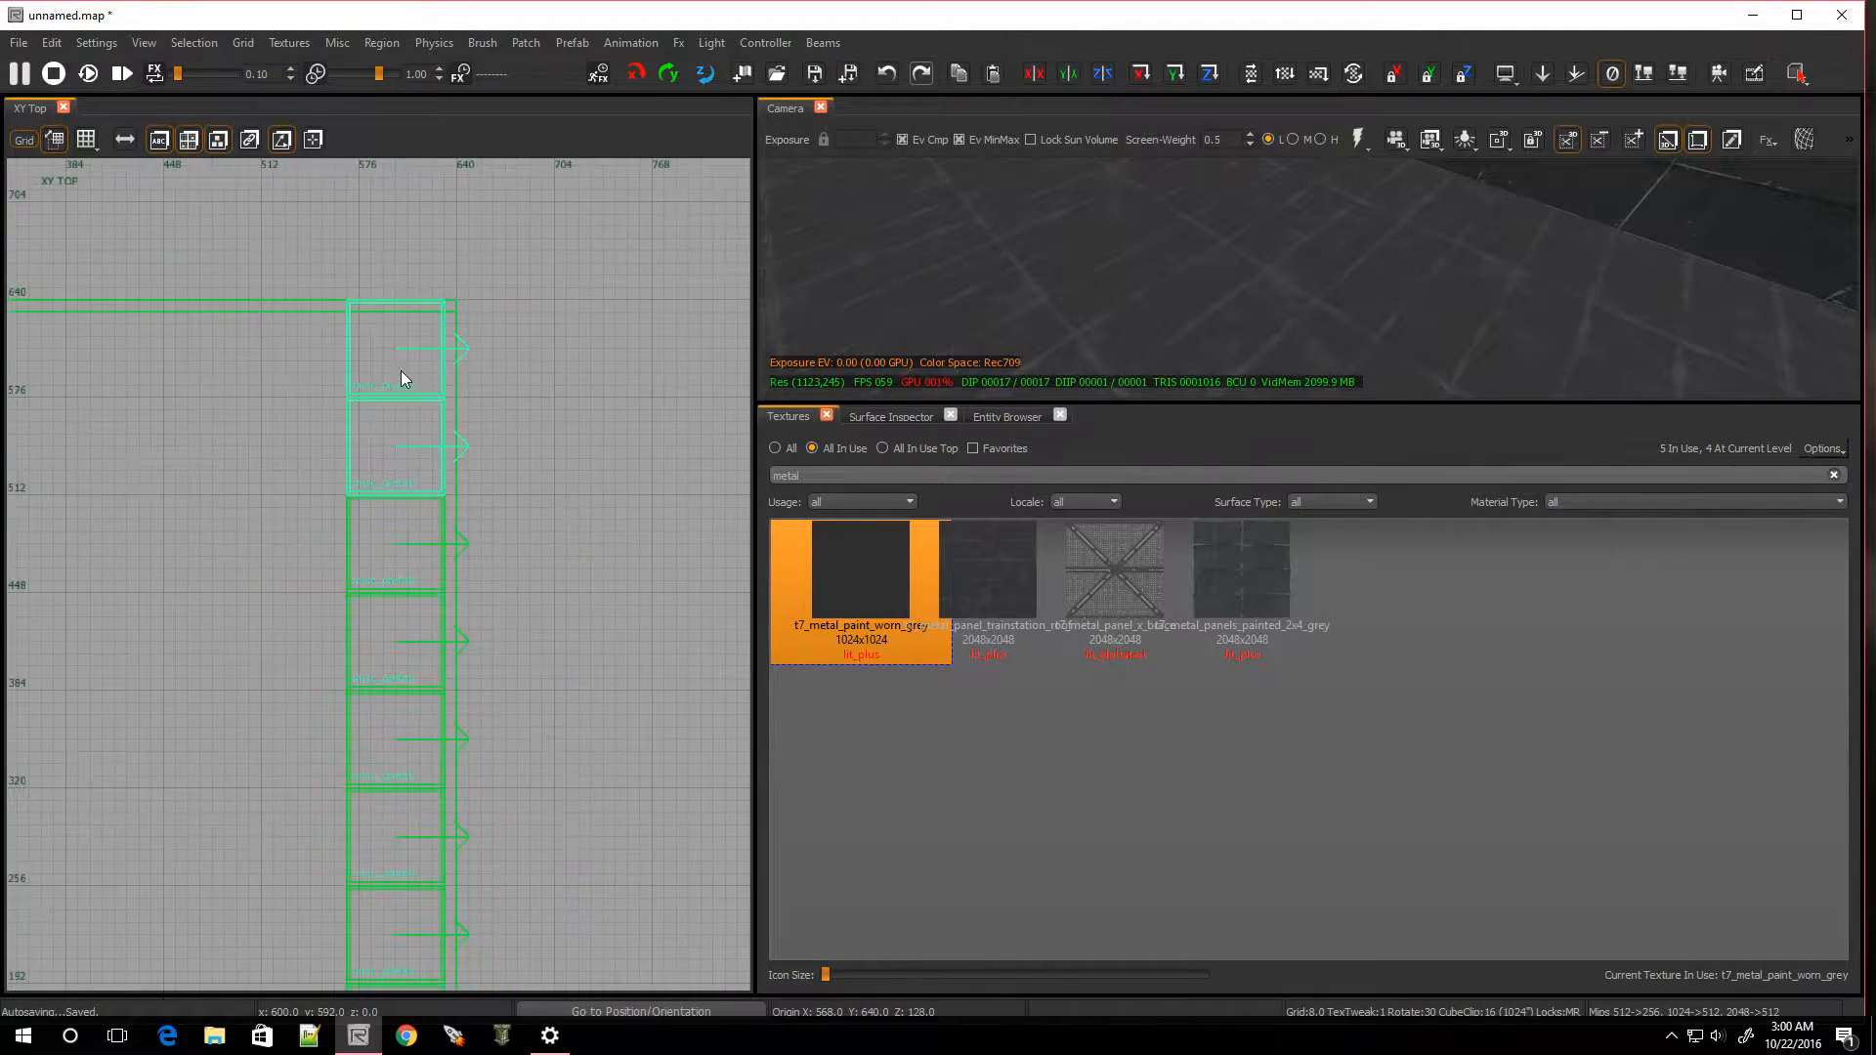
{"action": "left_click_drag", "start_coordinate": [399, 416], "coordinate": [354, 990]}
{"action": "scroll", "coordinate": [446, 798], "scroll_direction": "down", "scroll_amount": 8}
{"action": "scroll", "coordinate": [448, 938], "scroll_direction": "up", "scroll_amount": 8}
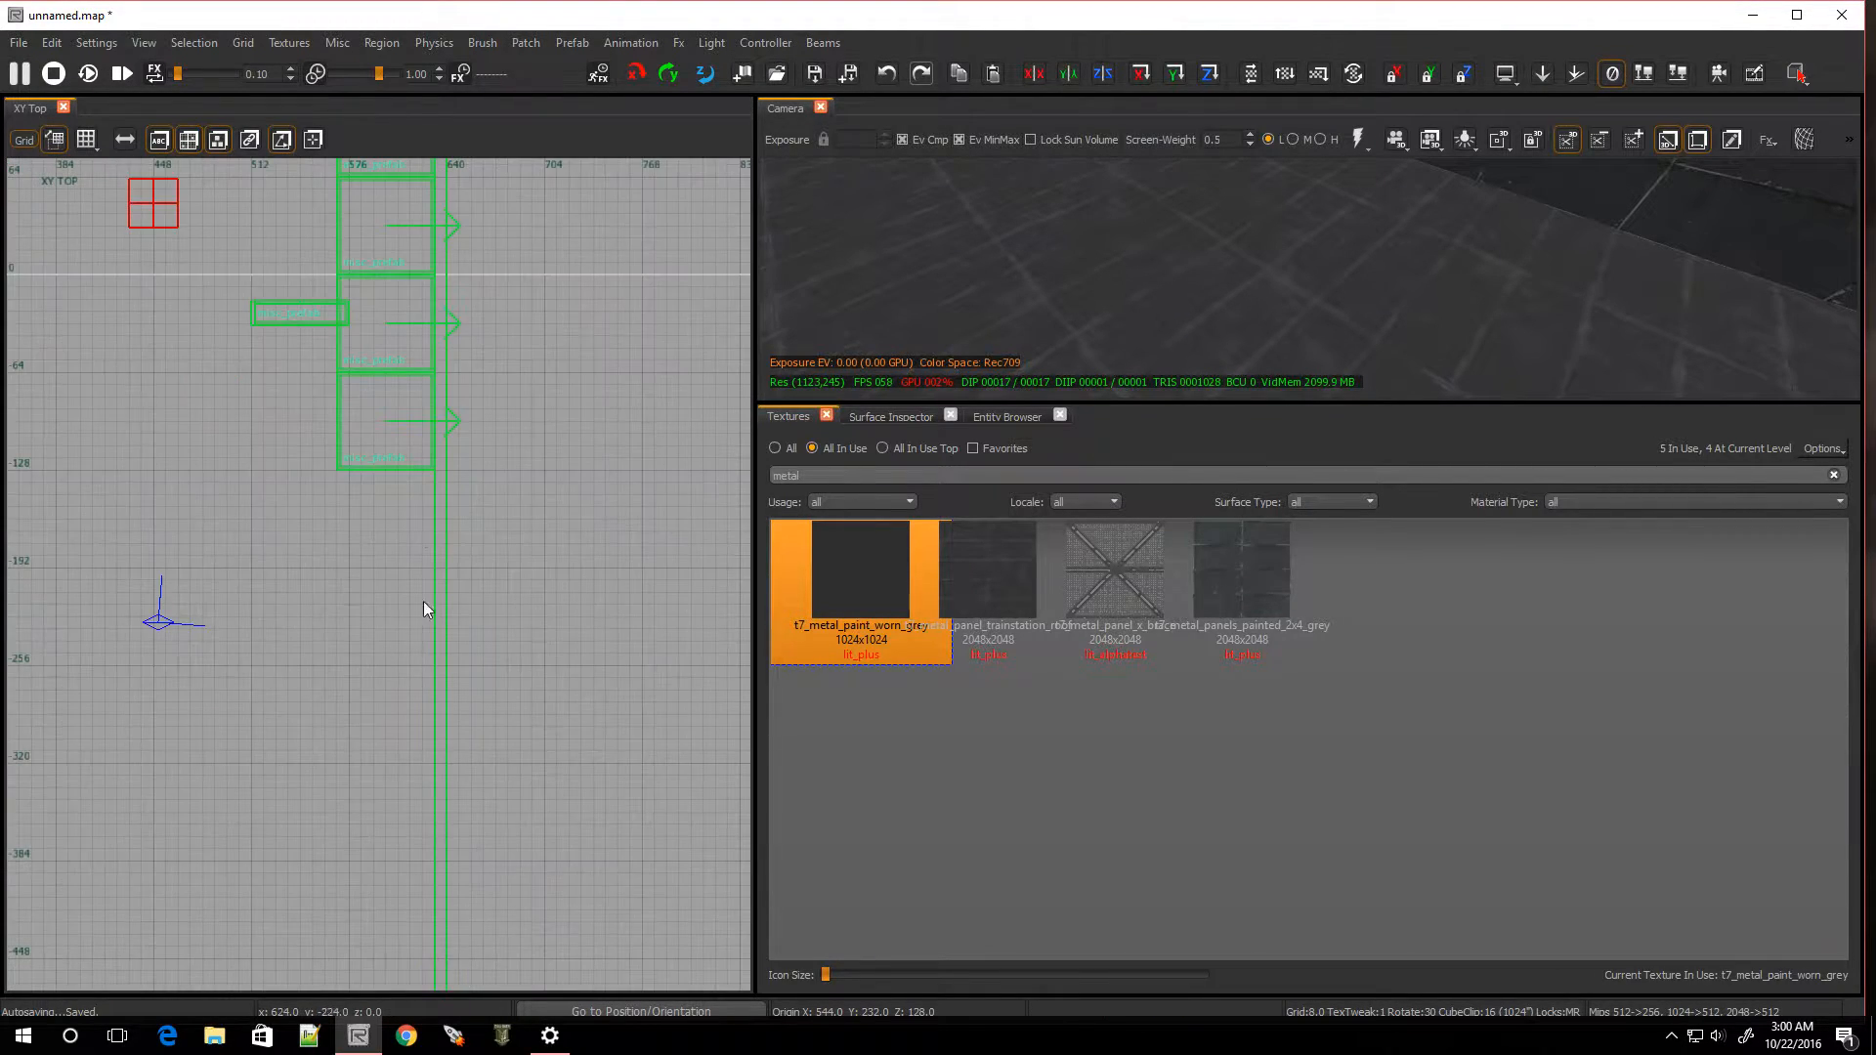
{"action": "scroll", "coordinate": [388, 234], "scroll_direction": "down", "scroll_amount": 5}
{"action": "left_click_drag", "start_coordinate": [381, 215], "coordinate": [362, 796]}
{"action": "scroll", "coordinate": [393, 385], "scroll_direction": "up", "scroll_amount": 5}
{"action": "key", "text": "space"}
{"action": "key", "text": "space"}
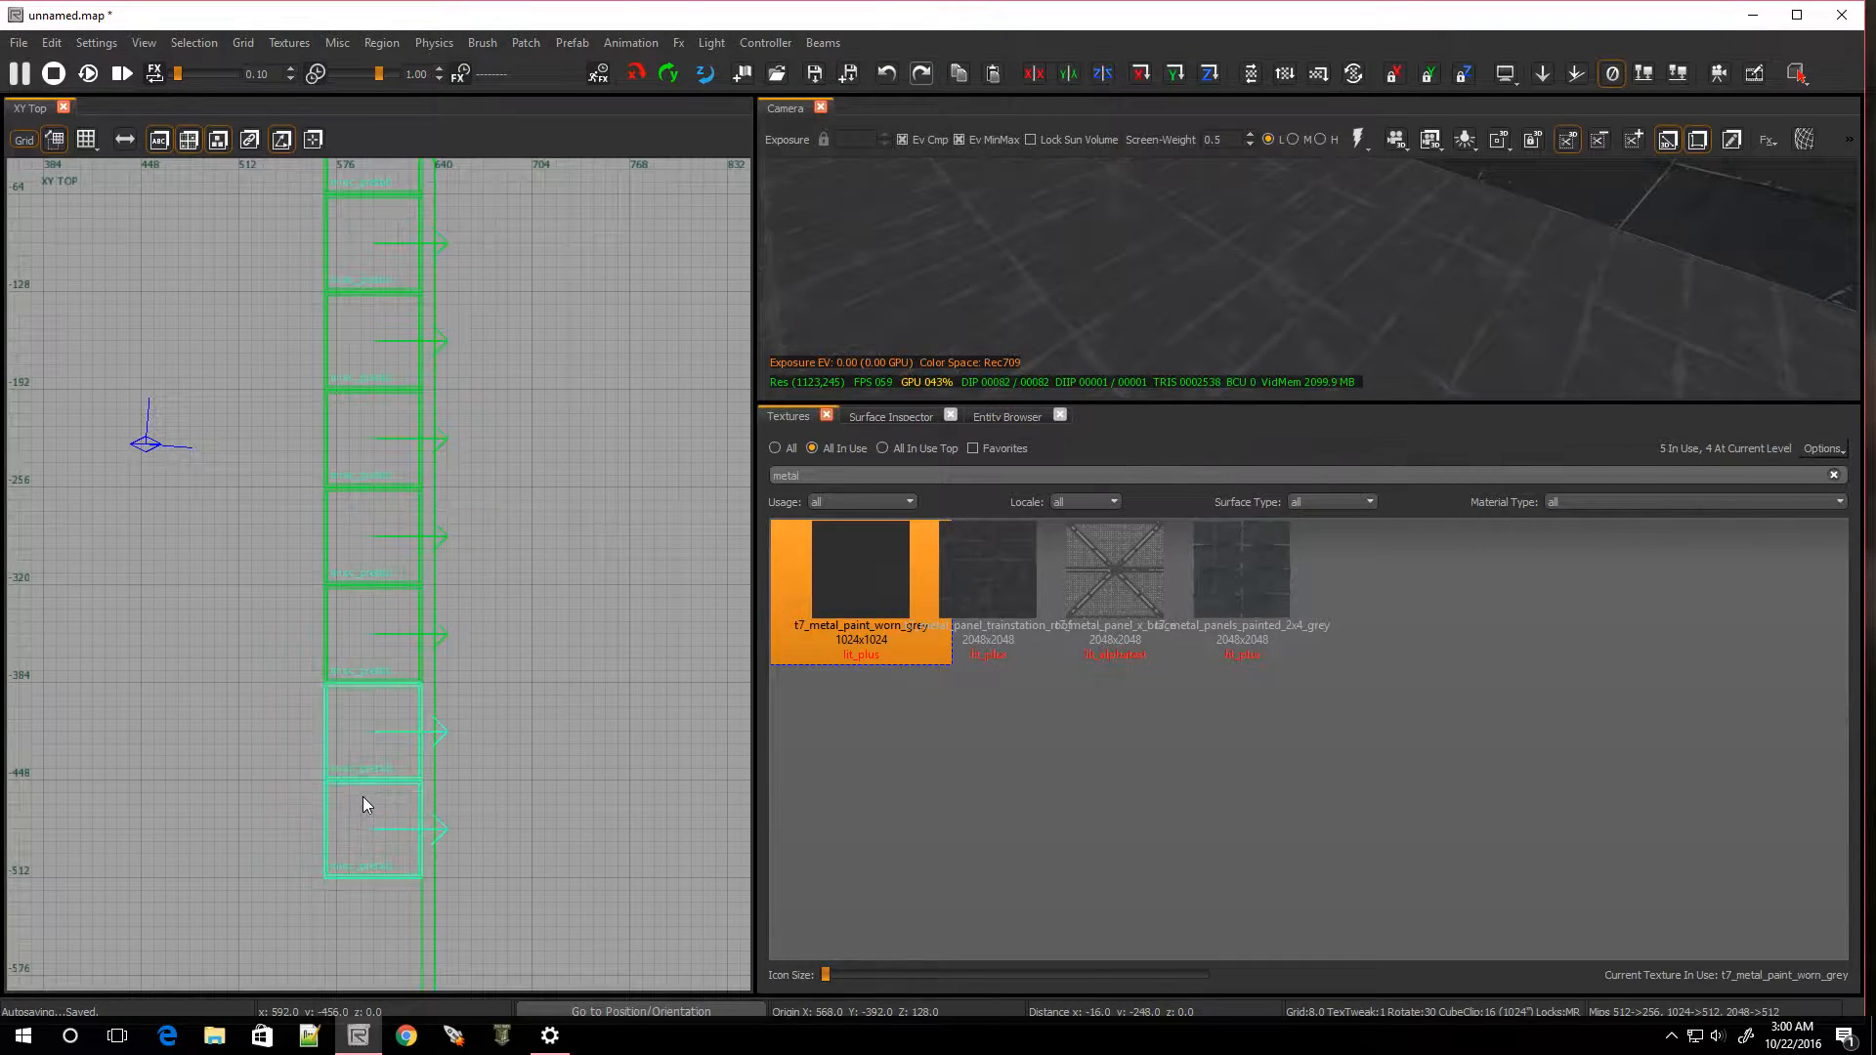
{"action": "scroll", "coordinate": [365, 843], "scroll_direction": "down", "scroll_amount": 6}
{"action": "scroll", "coordinate": [374, 911], "scroll_direction": "up", "scroll_amount": 6}
{"action": "key", "text": "space"}
{"action": "left_click_drag", "start_coordinate": [371, 692], "coordinate": [355, 880]}
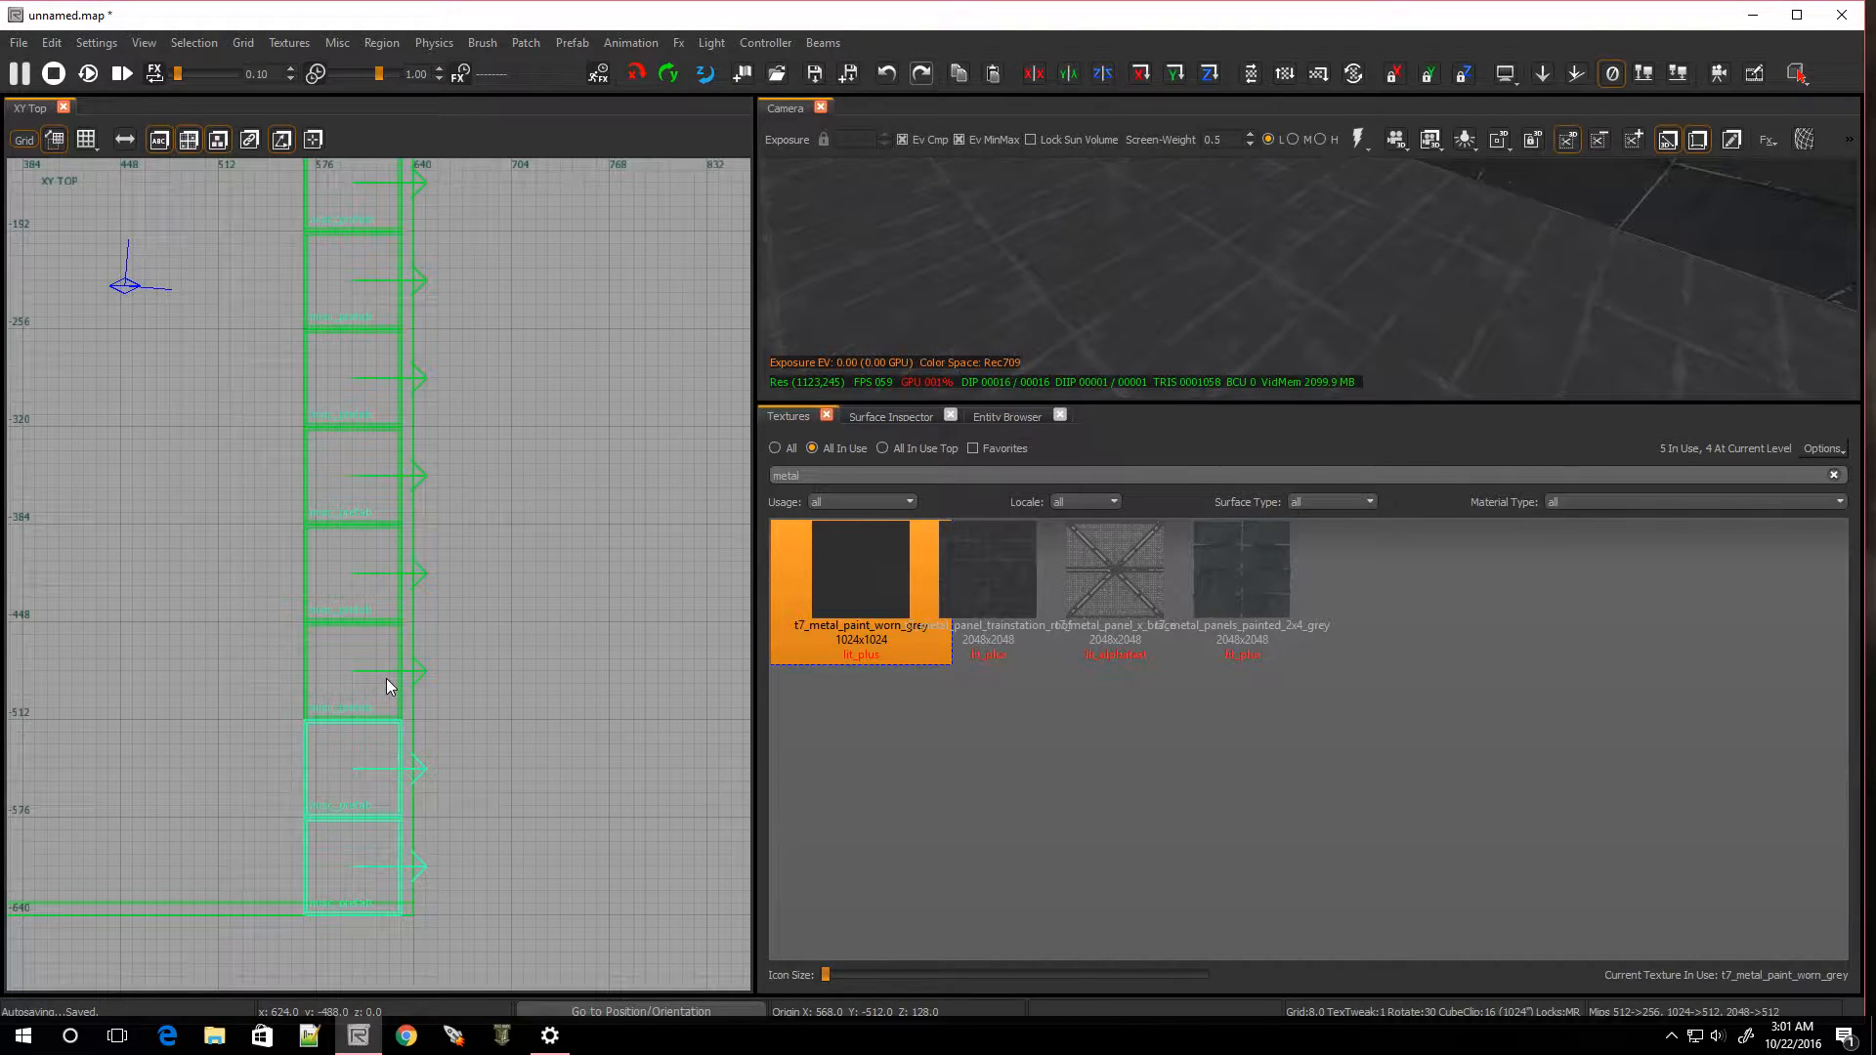
Select every catwalk floor prefab in the row along the east wall, from its south end to its north end
{"action": "mouse_move", "coordinate": [362, 688]}
{"action": "left_mouse_down", "text": "shift"}
{"action": "mouse_move", "coordinate": [393, 468]}
{"action": "mouse_move", "coordinate": [355, 211]}
{"action": "left_mouse_up", "text": "shift"}
{"action": "scroll", "coordinate": [367, 291], "scroll_direction": "down", "scroll_amount": 11}
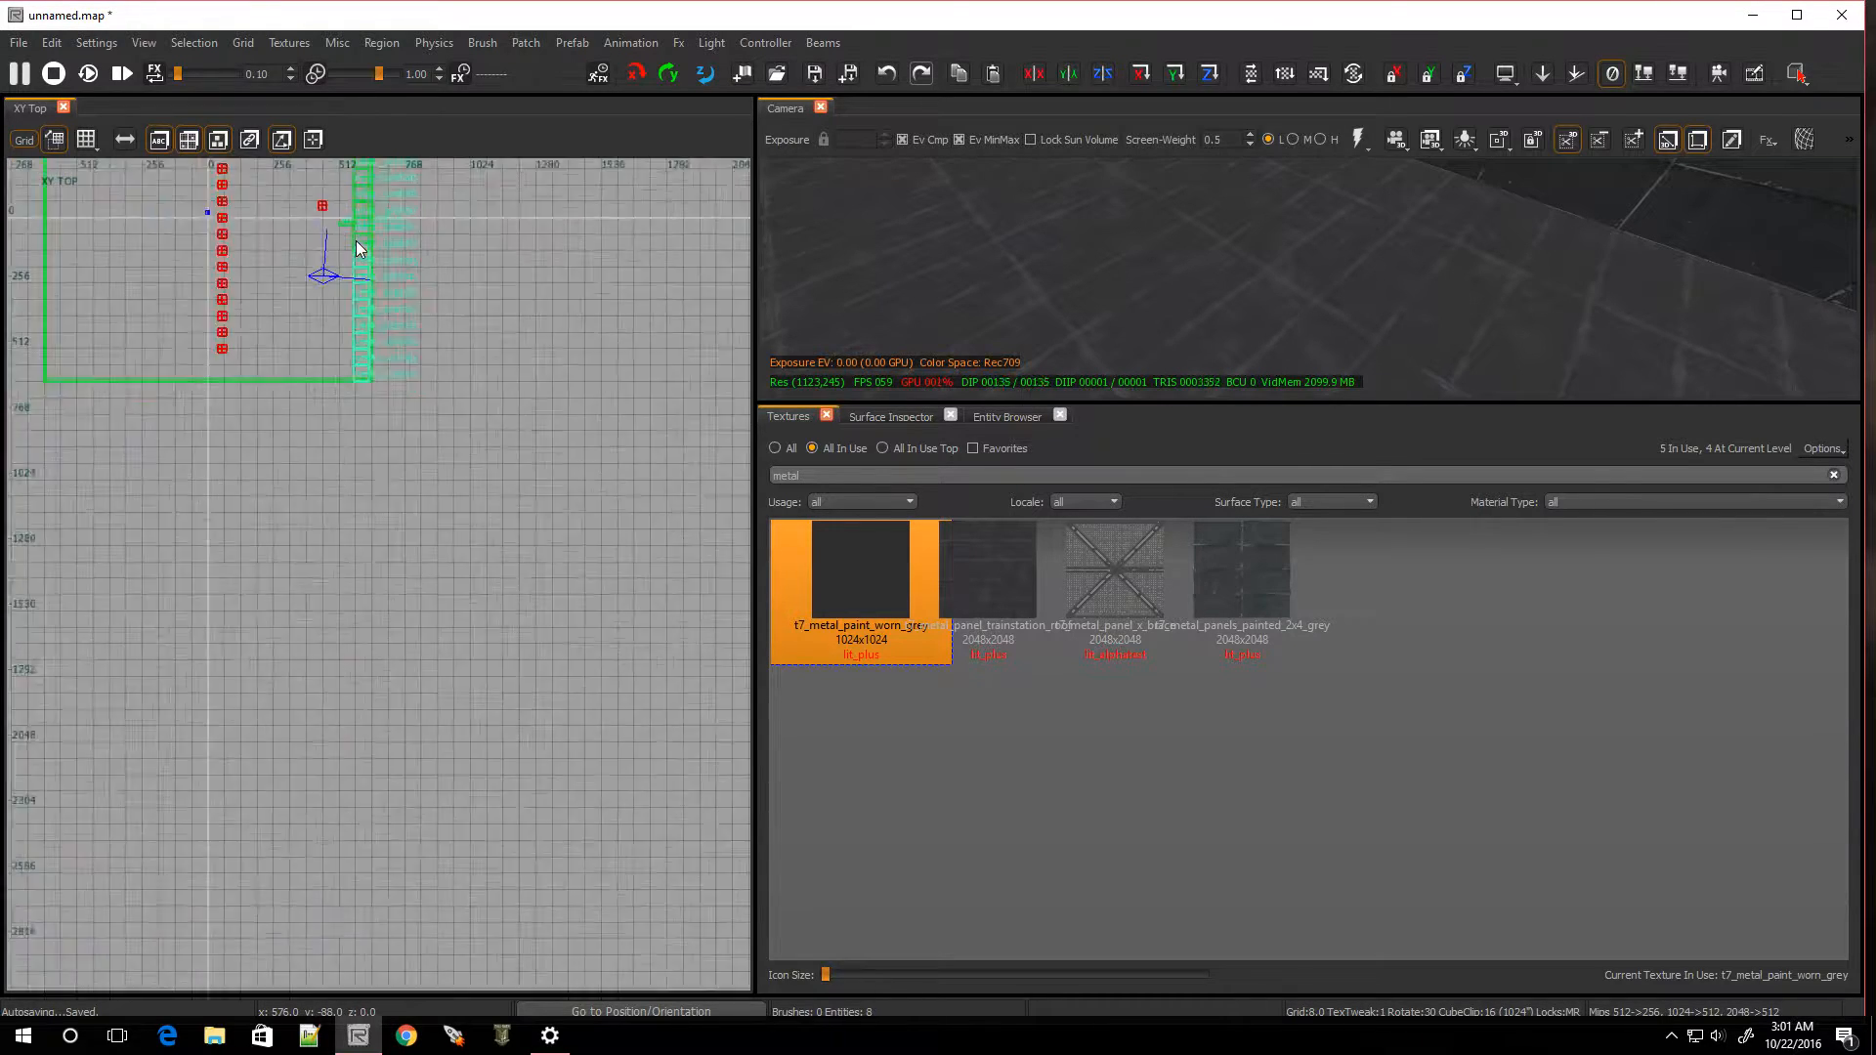
{"action": "scroll", "coordinate": [345, 176], "scroll_direction": "up", "scroll_amount": 6}
{"action": "left_click_drag", "start_coordinate": [385, 431], "coordinate": [407, 313], "text": "shift"}
{"action": "left_click_drag", "start_coordinate": [387, 218], "coordinate": [387, 170], "text": "shift"}
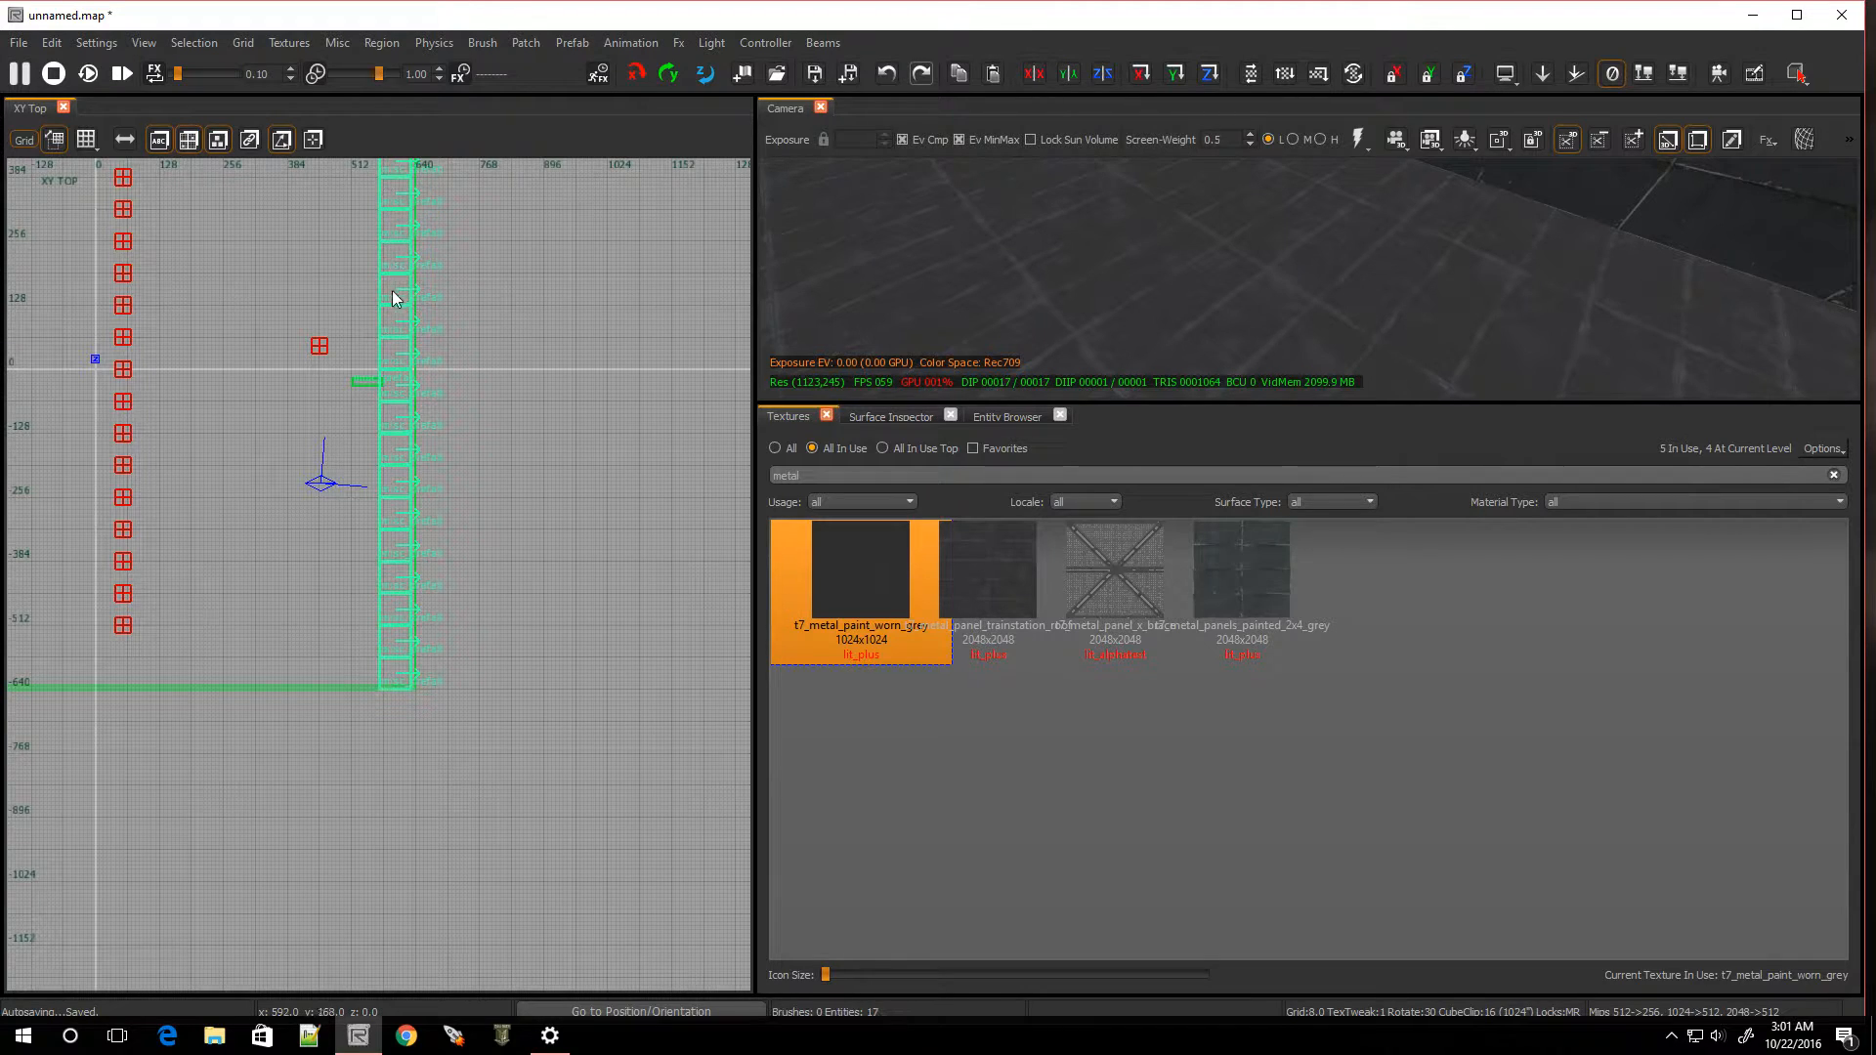
{"action": "scroll", "coordinate": [393, 288], "scroll_direction": "down", "scroll_amount": 6}
{"action": "scroll", "coordinate": [383, 229], "scroll_direction": "up", "scroll_amount": 6}
{"action": "left_click", "coordinate": [424, 262], "text": "shift"}
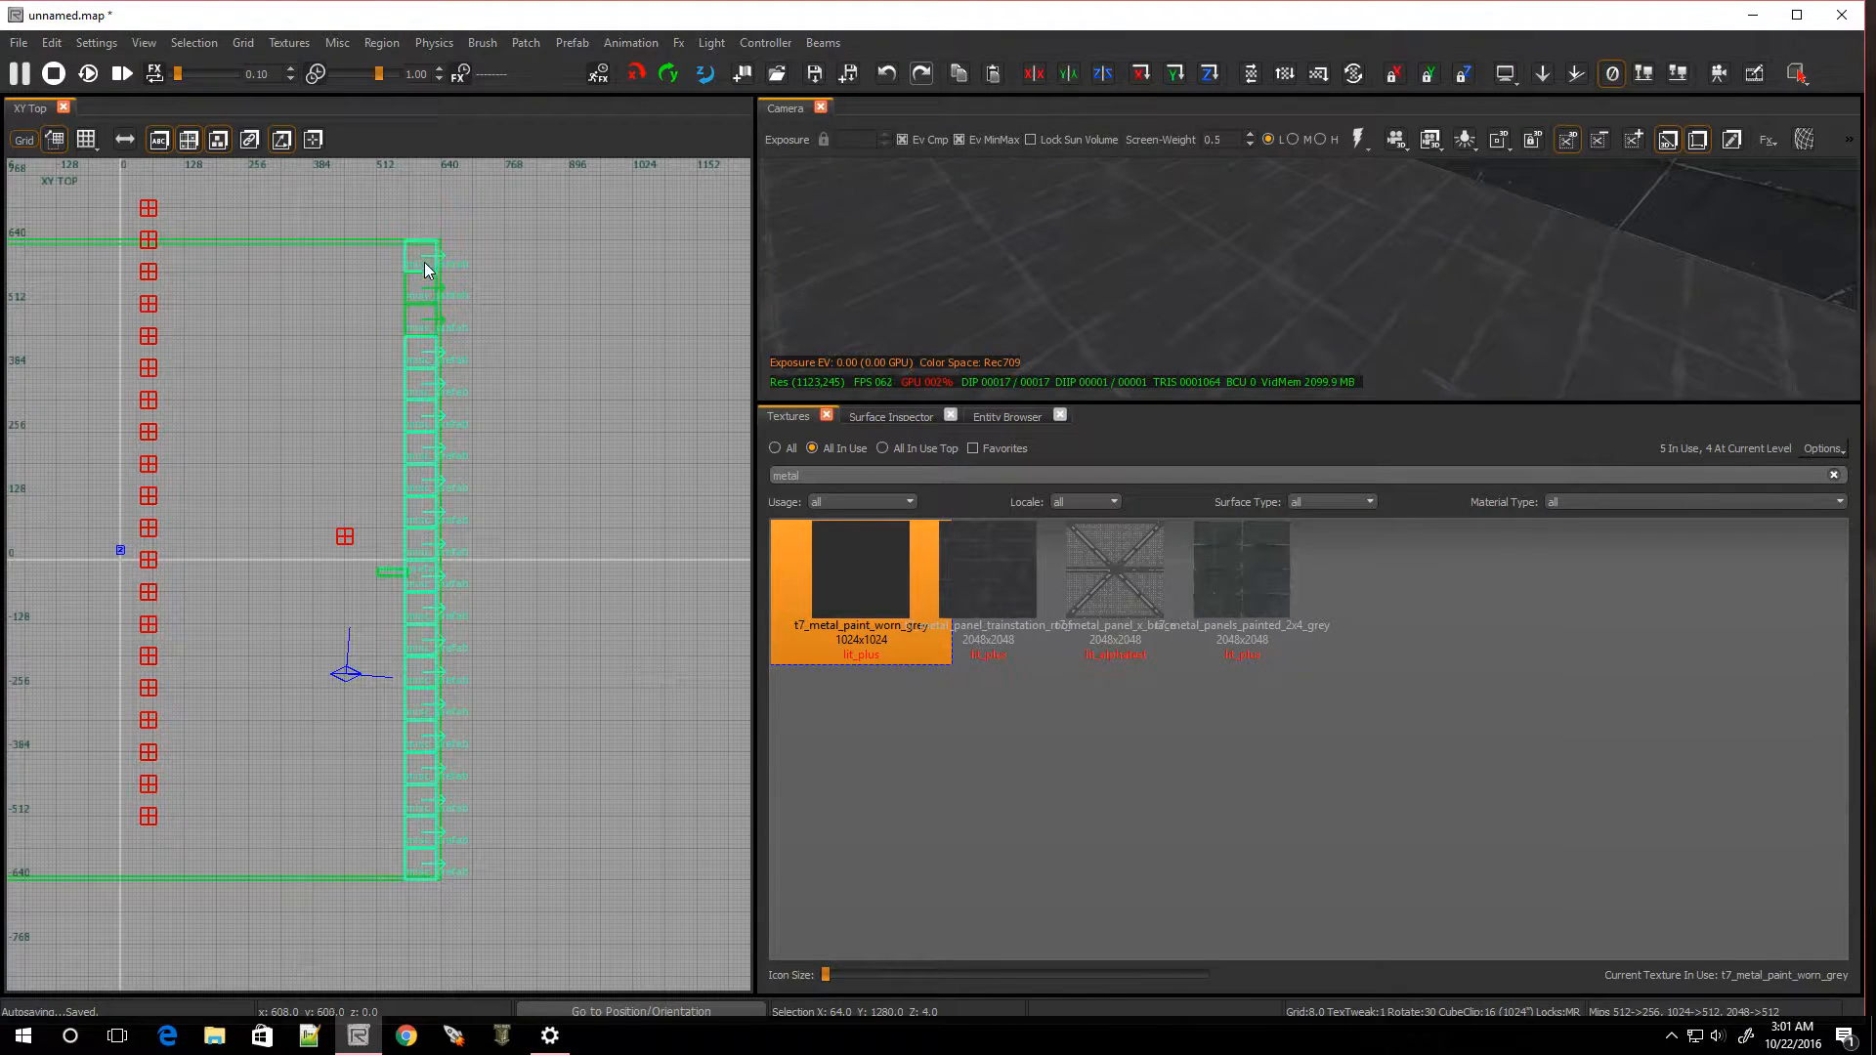
{"action": "left_click", "coordinate": [418, 318], "text": "shift"}
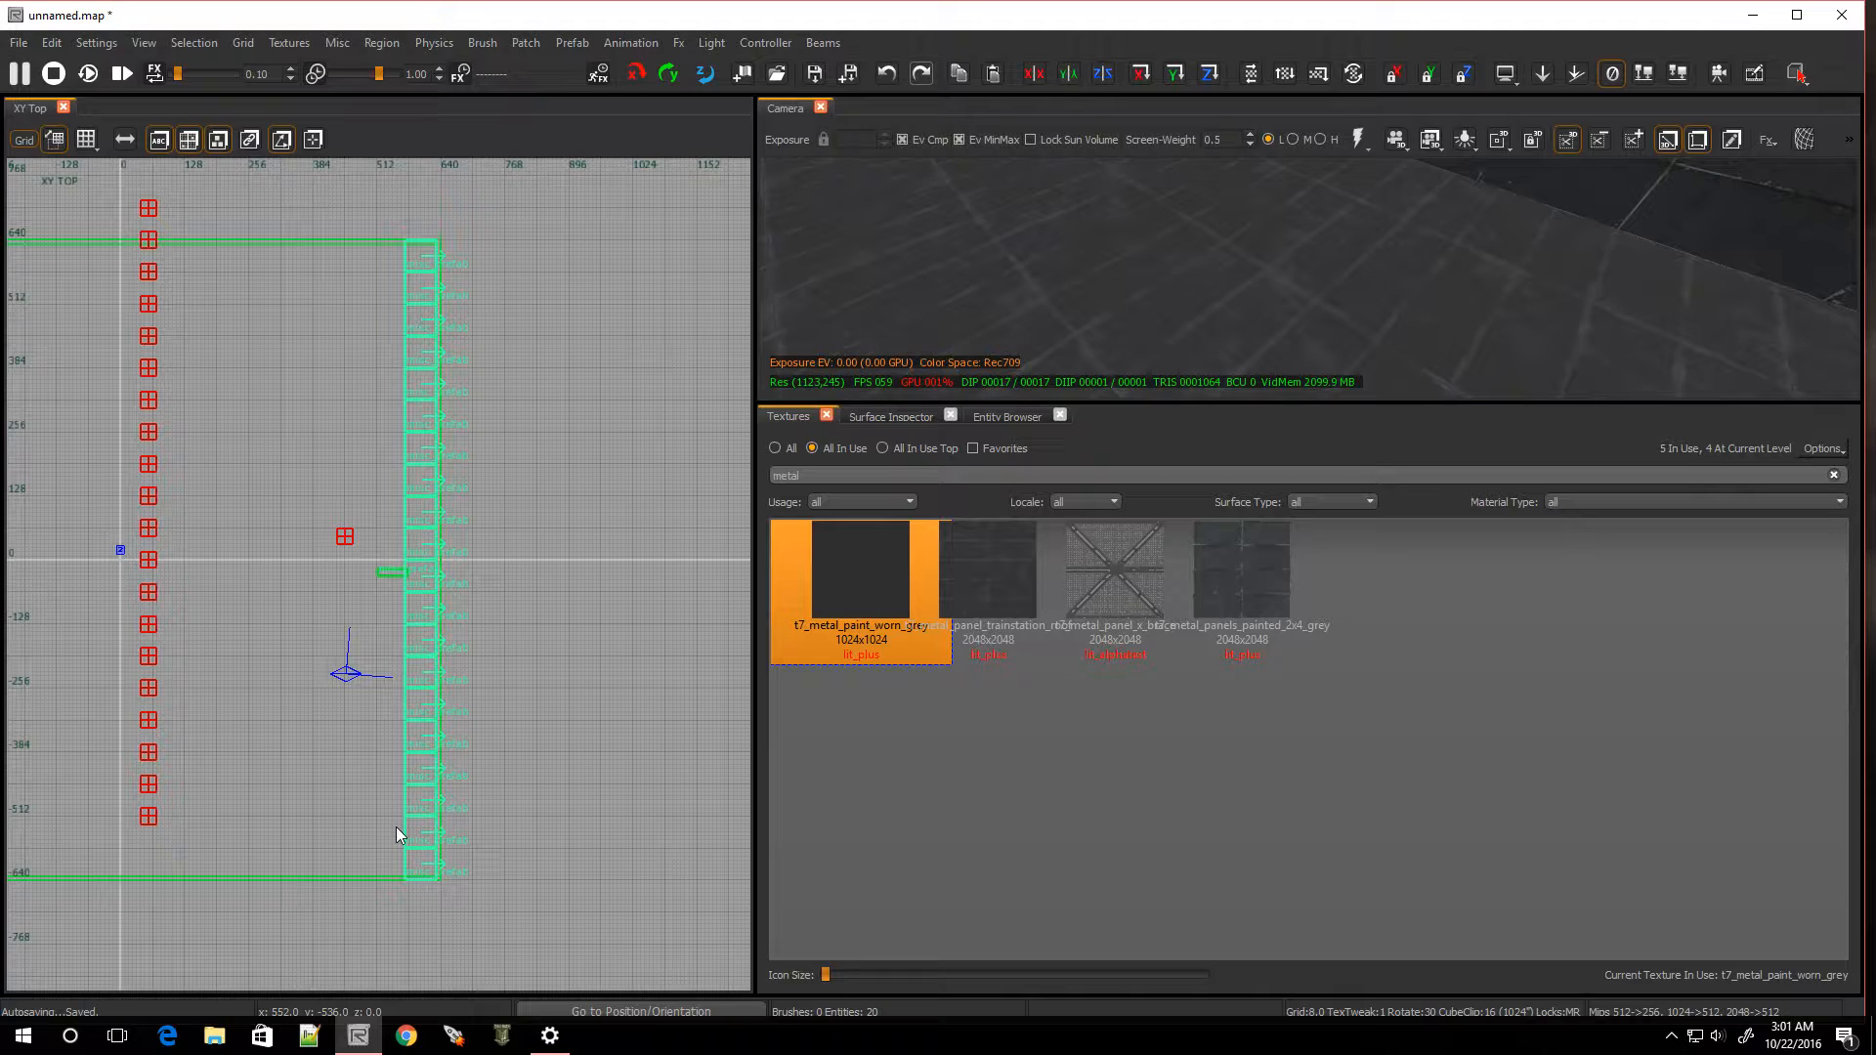
Duplicate the selected catwalk row, rotate it to run east-west, and place it along the south wall against the east row, origin X -712, Y -576
{"action": "key", "text": "space"}
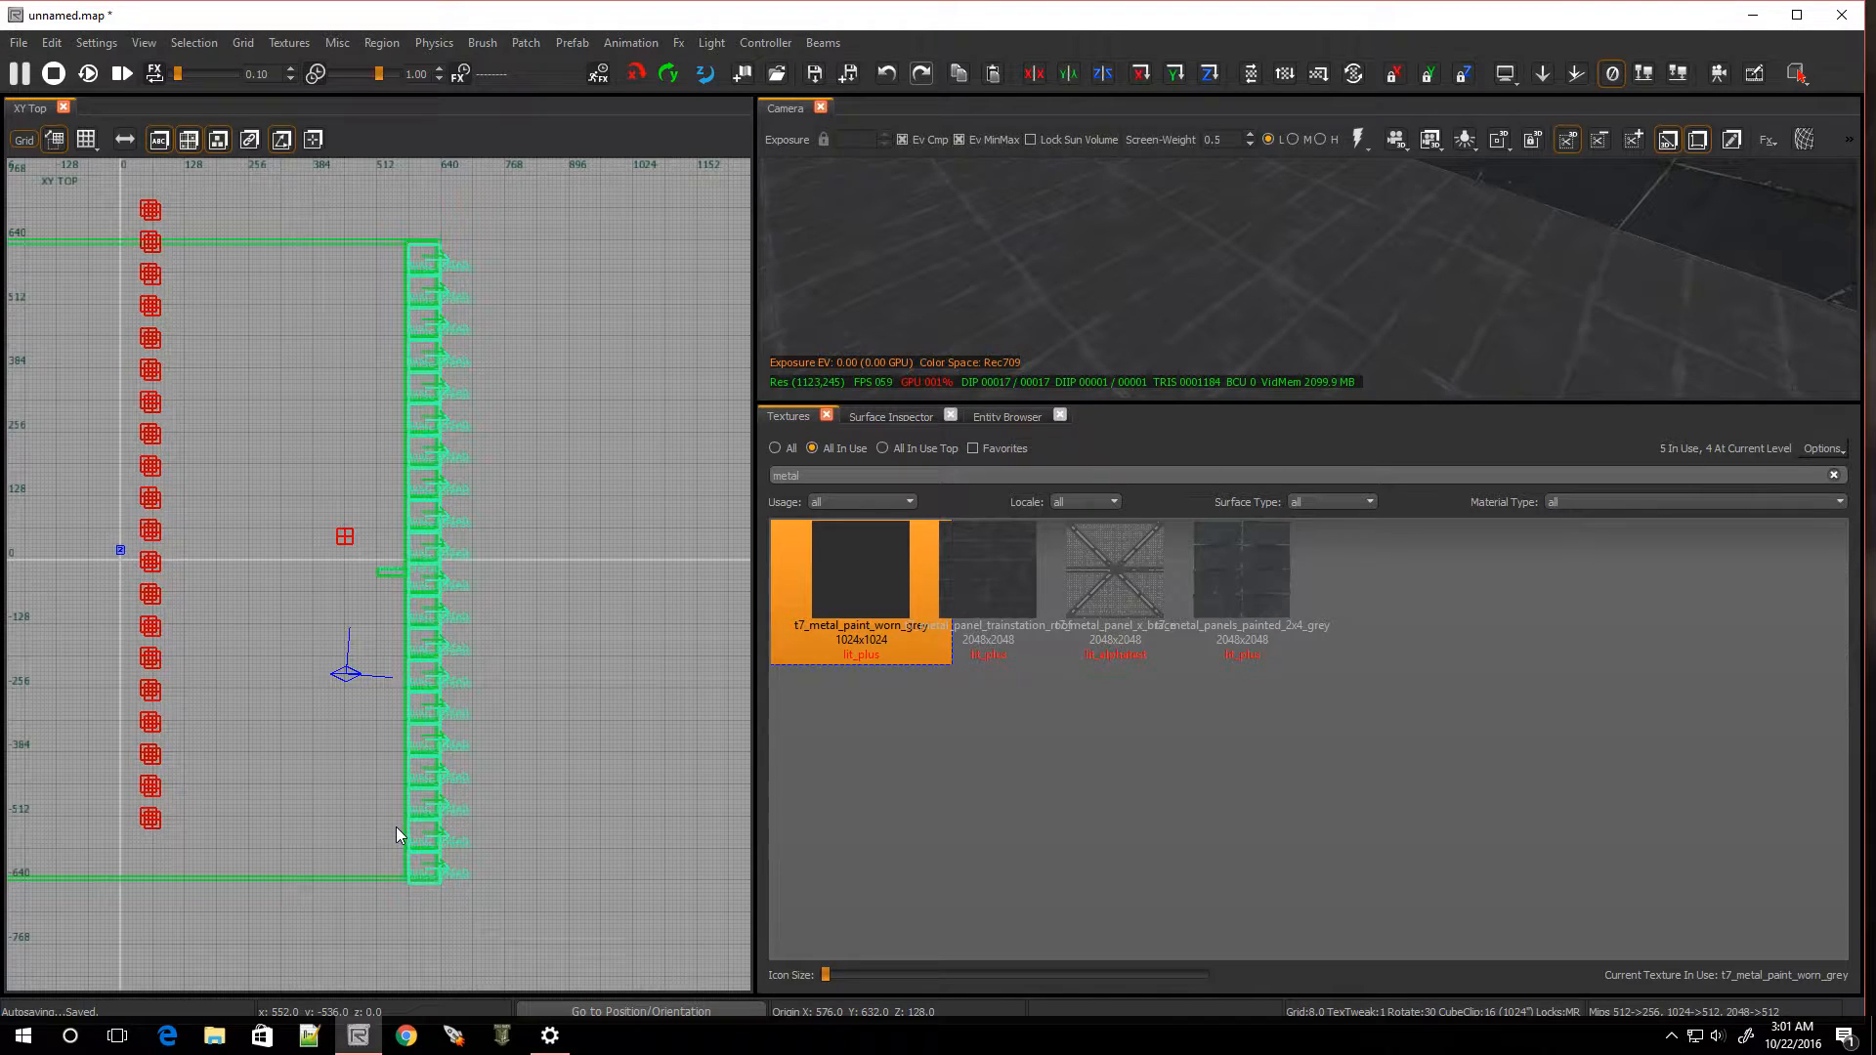
{"action": "key", "text": "r"}
{"action": "key", "text": "r"}
{"action": "key", "text": "r"}
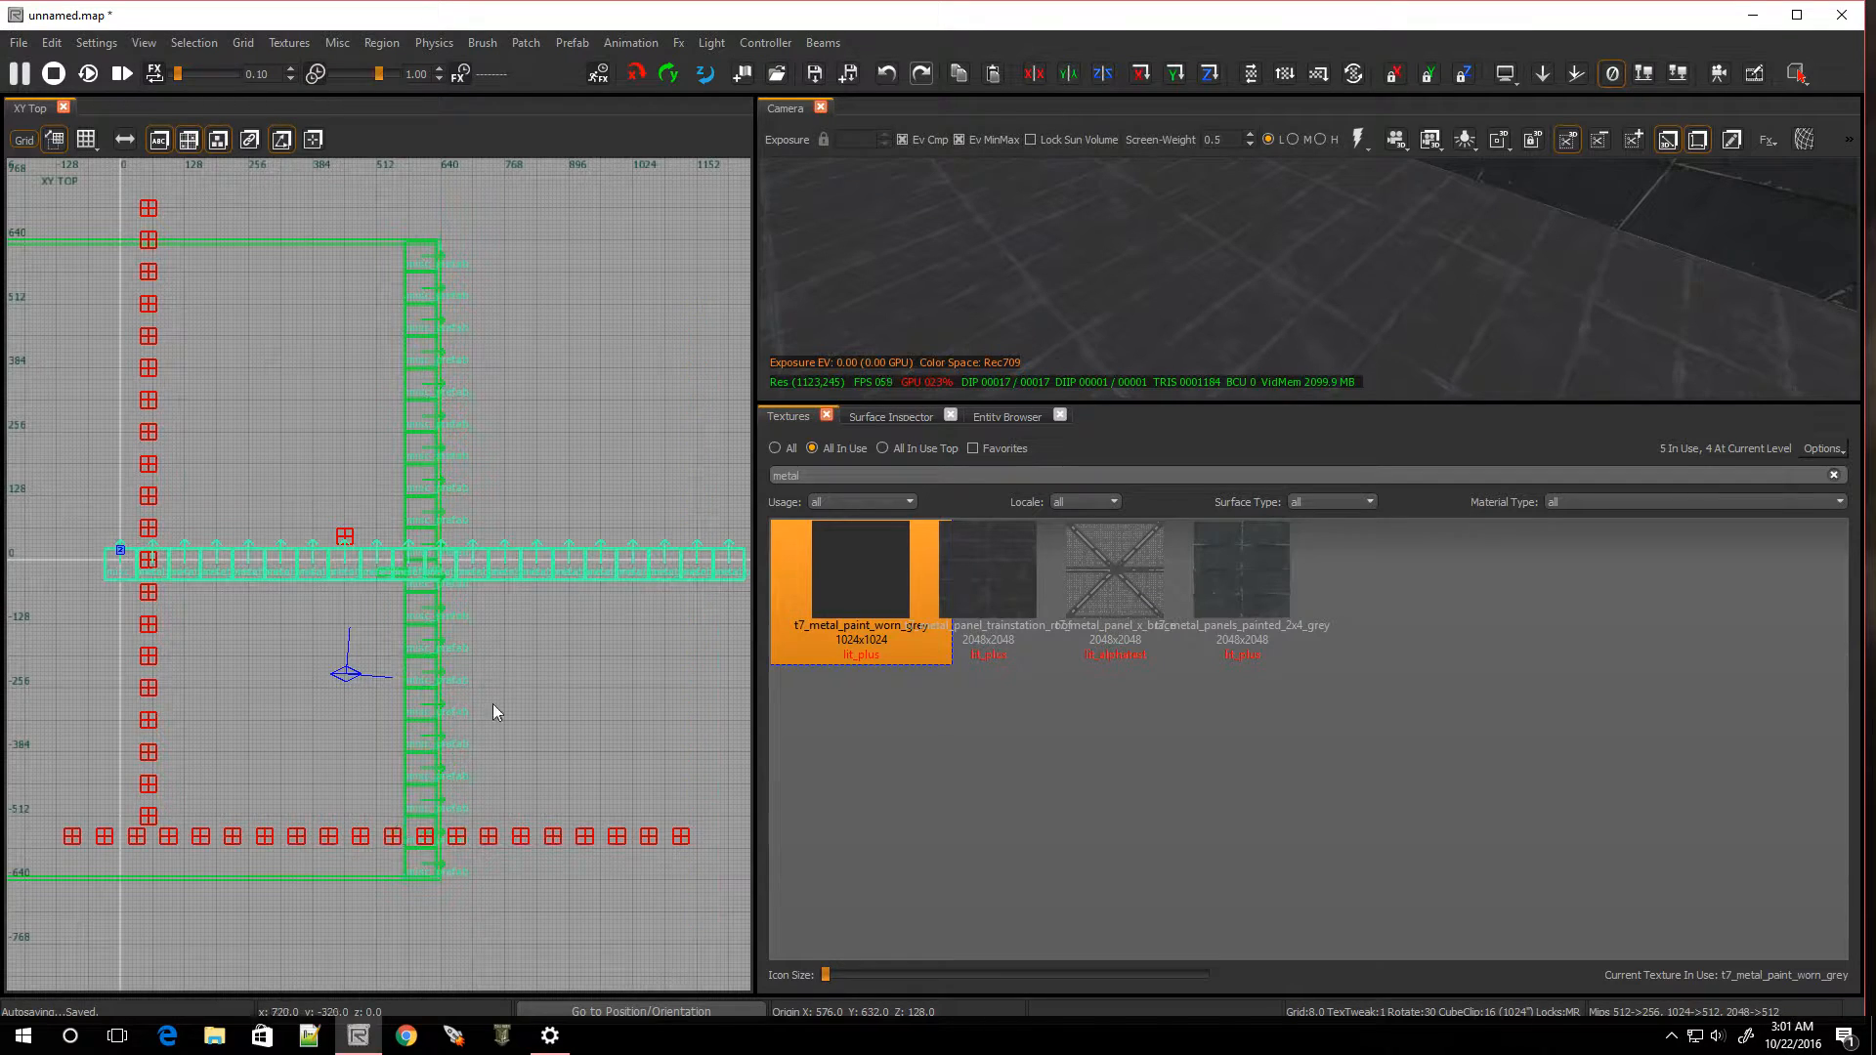
{"action": "mouse_move", "coordinate": [738, 562]}
{"action": "left_mouse_down"}
{"action": "mouse_move", "coordinate": [637, 658]}
{"action": "mouse_move", "coordinate": [360, 854]}
{"action": "mouse_move", "coordinate": [384, 854]}
{"action": "left_mouse_up"}
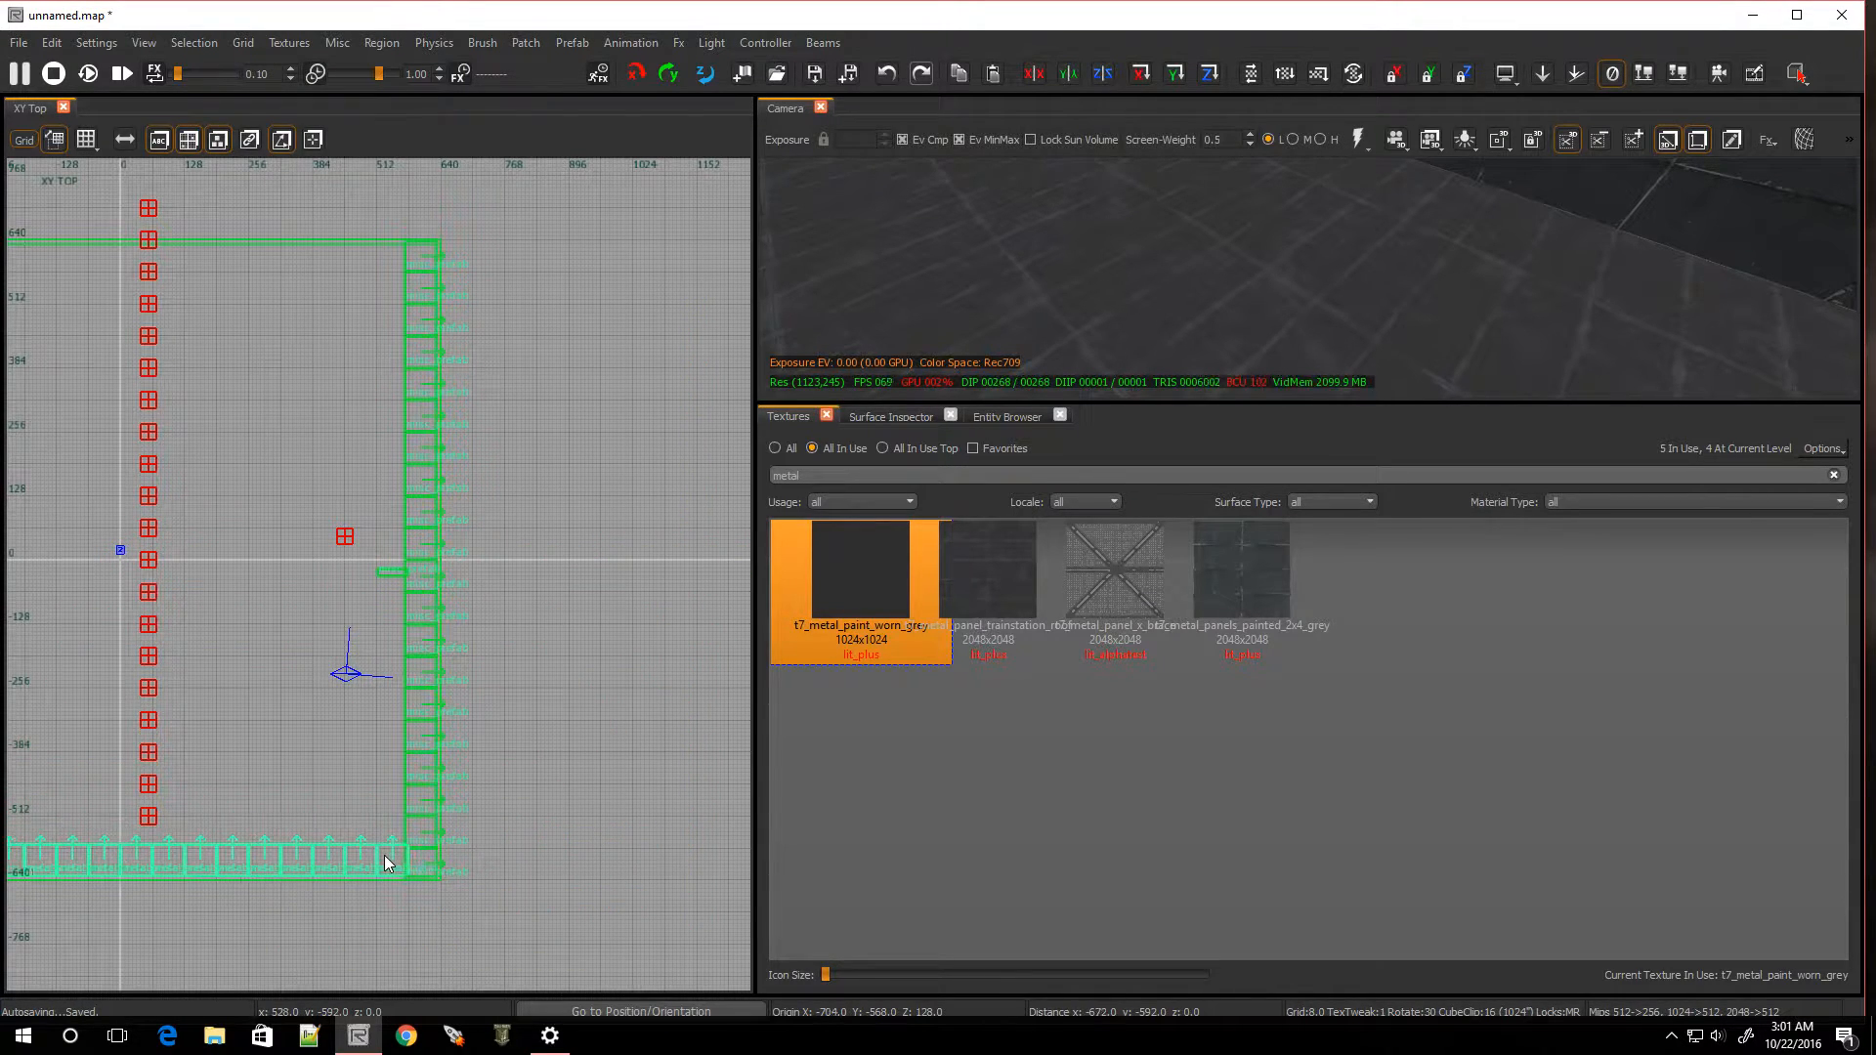
{"action": "scroll", "coordinate": [385, 854], "scroll_direction": "up", "scroll_amount": 12}
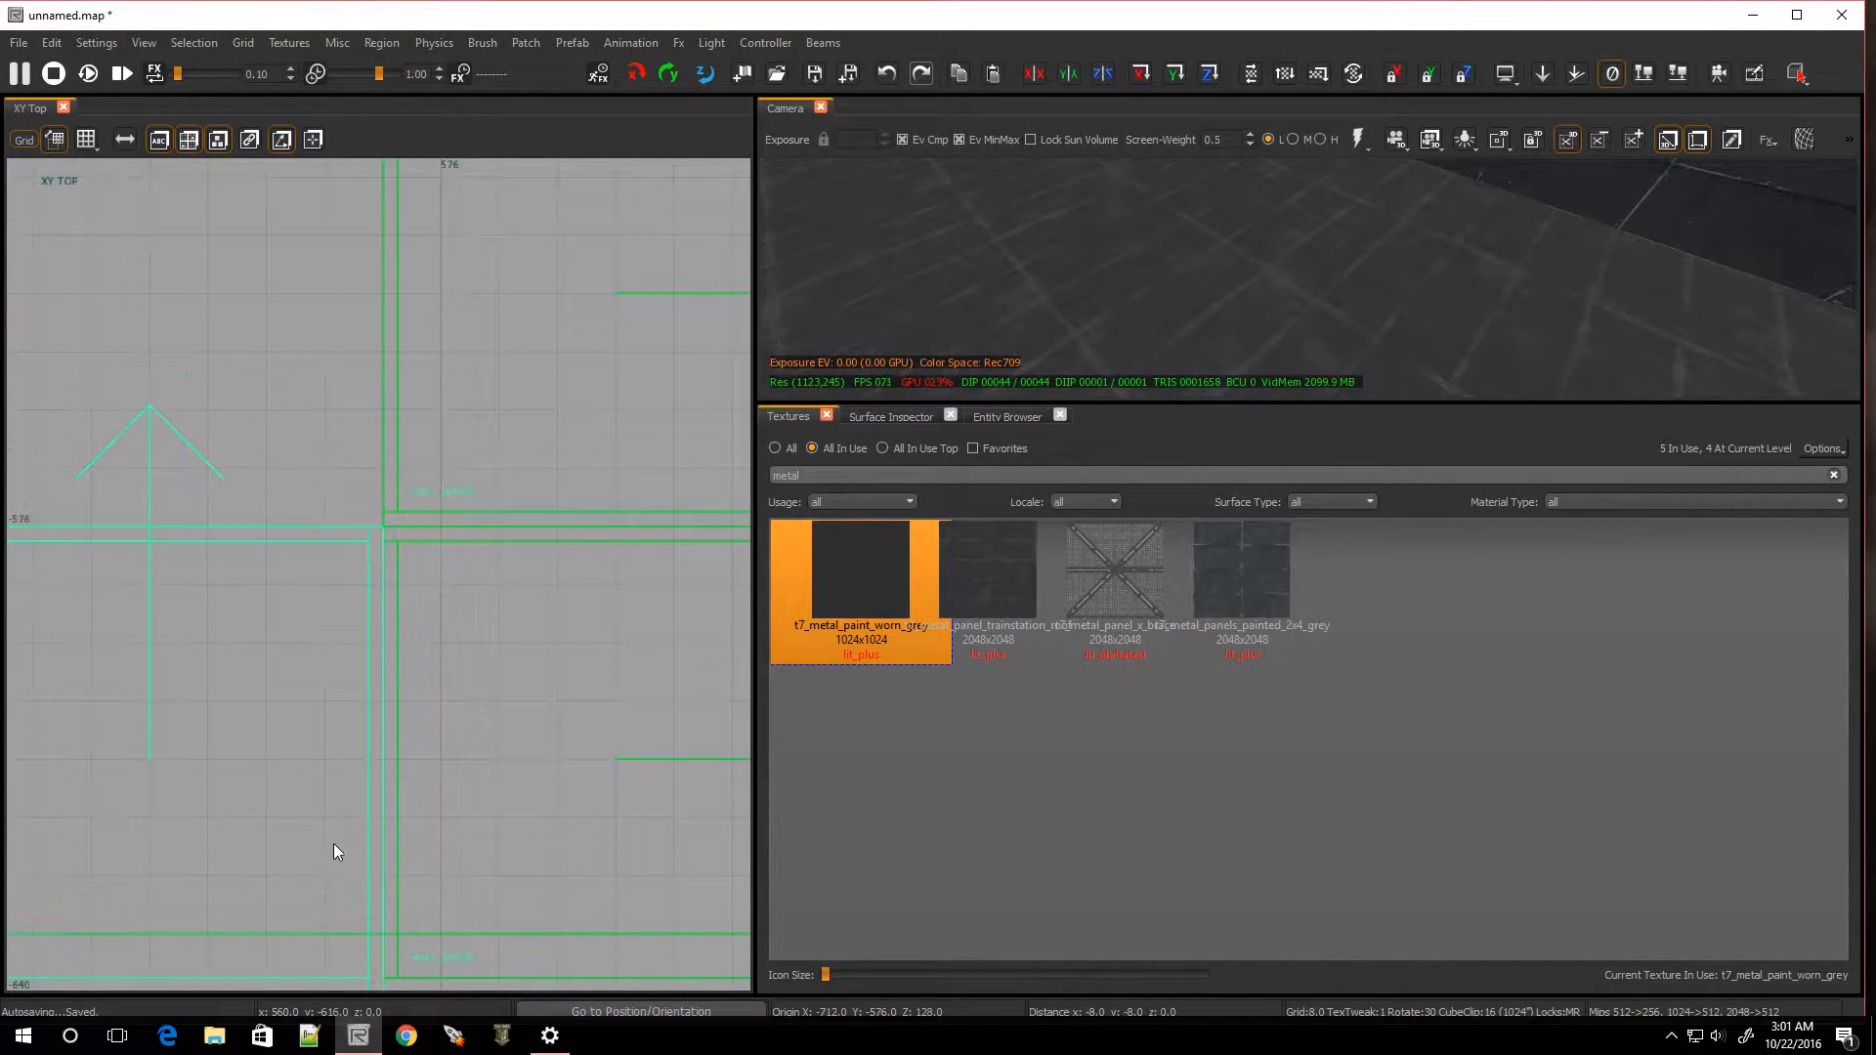
{"action": "scroll", "coordinate": [338, 846], "scroll_direction": "down", "scroll_amount": 6}
{"action": "scroll", "coordinate": [330, 854], "scroll_direction": "up", "scroll_amount": 3}
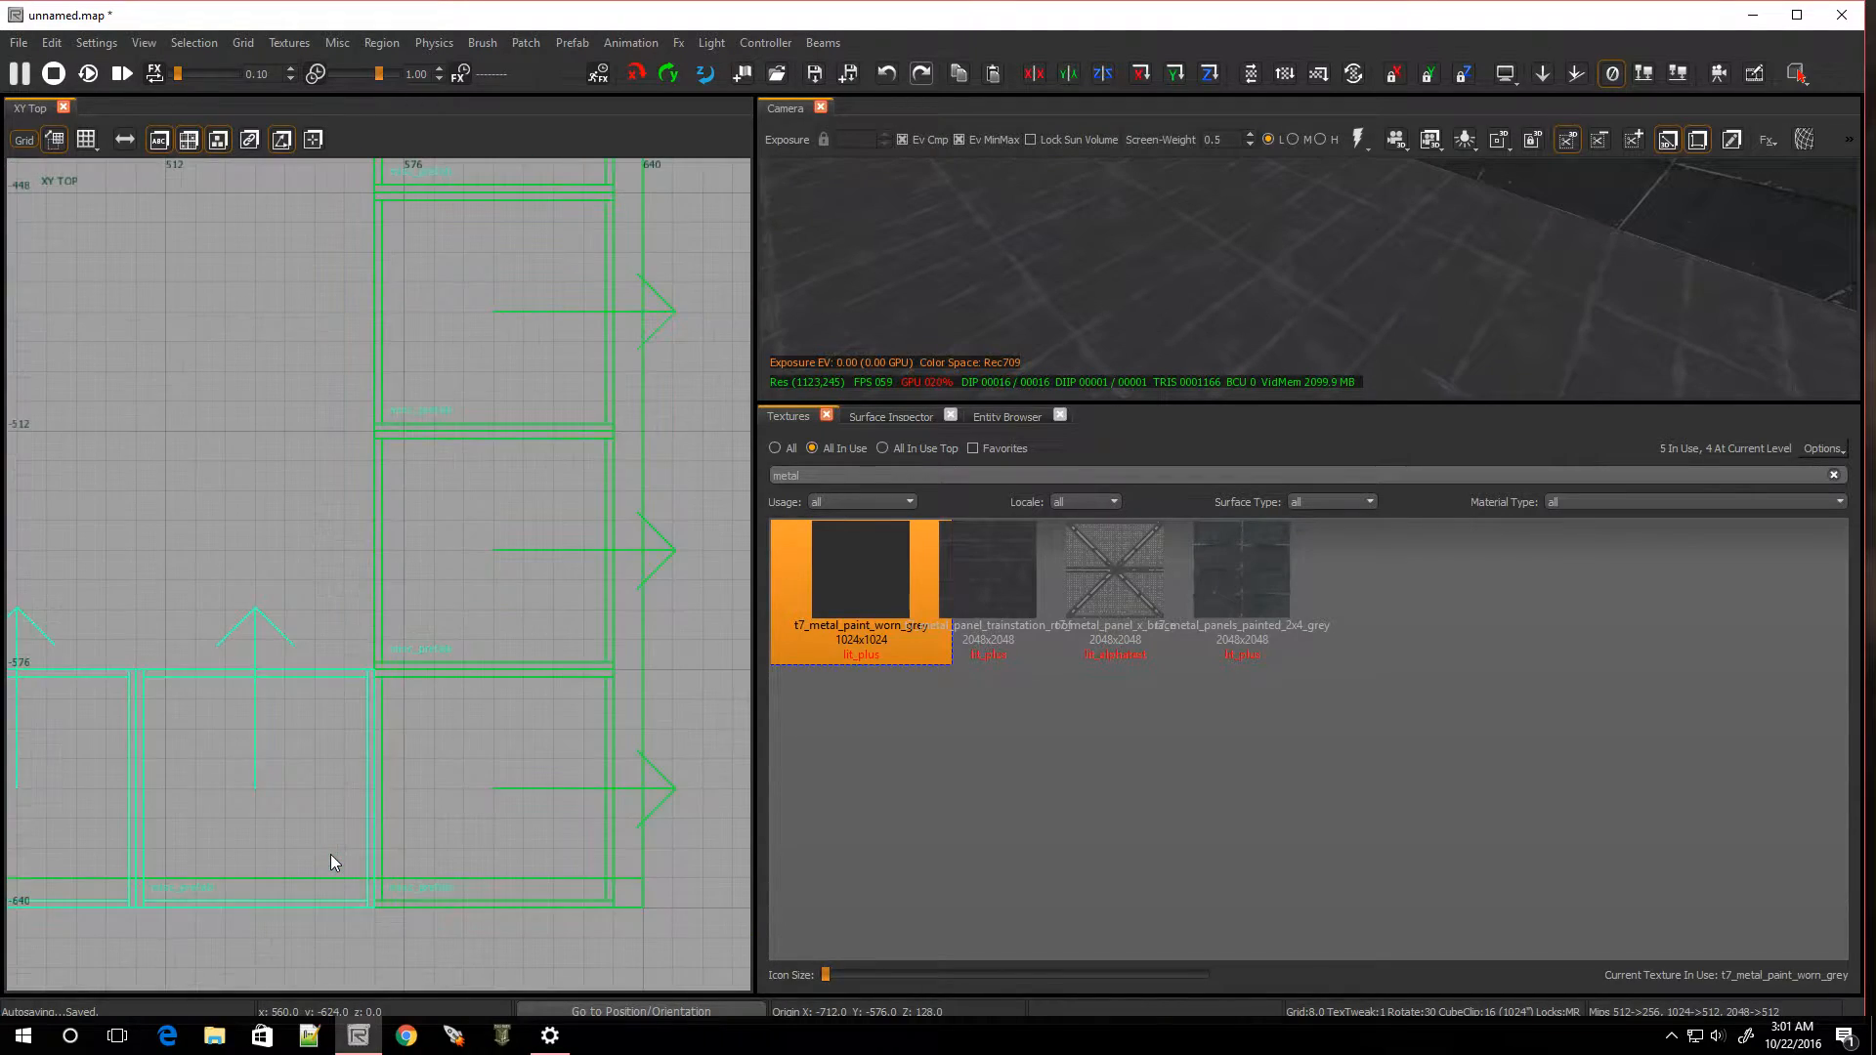
Duplicate the south catwalk row, rotate it to run north-south, and align it along the west wall with its origin at X -648, Y 704
{"action": "scroll", "coordinate": [330, 854], "scroll_direction": "down", "scroll_amount": 10}
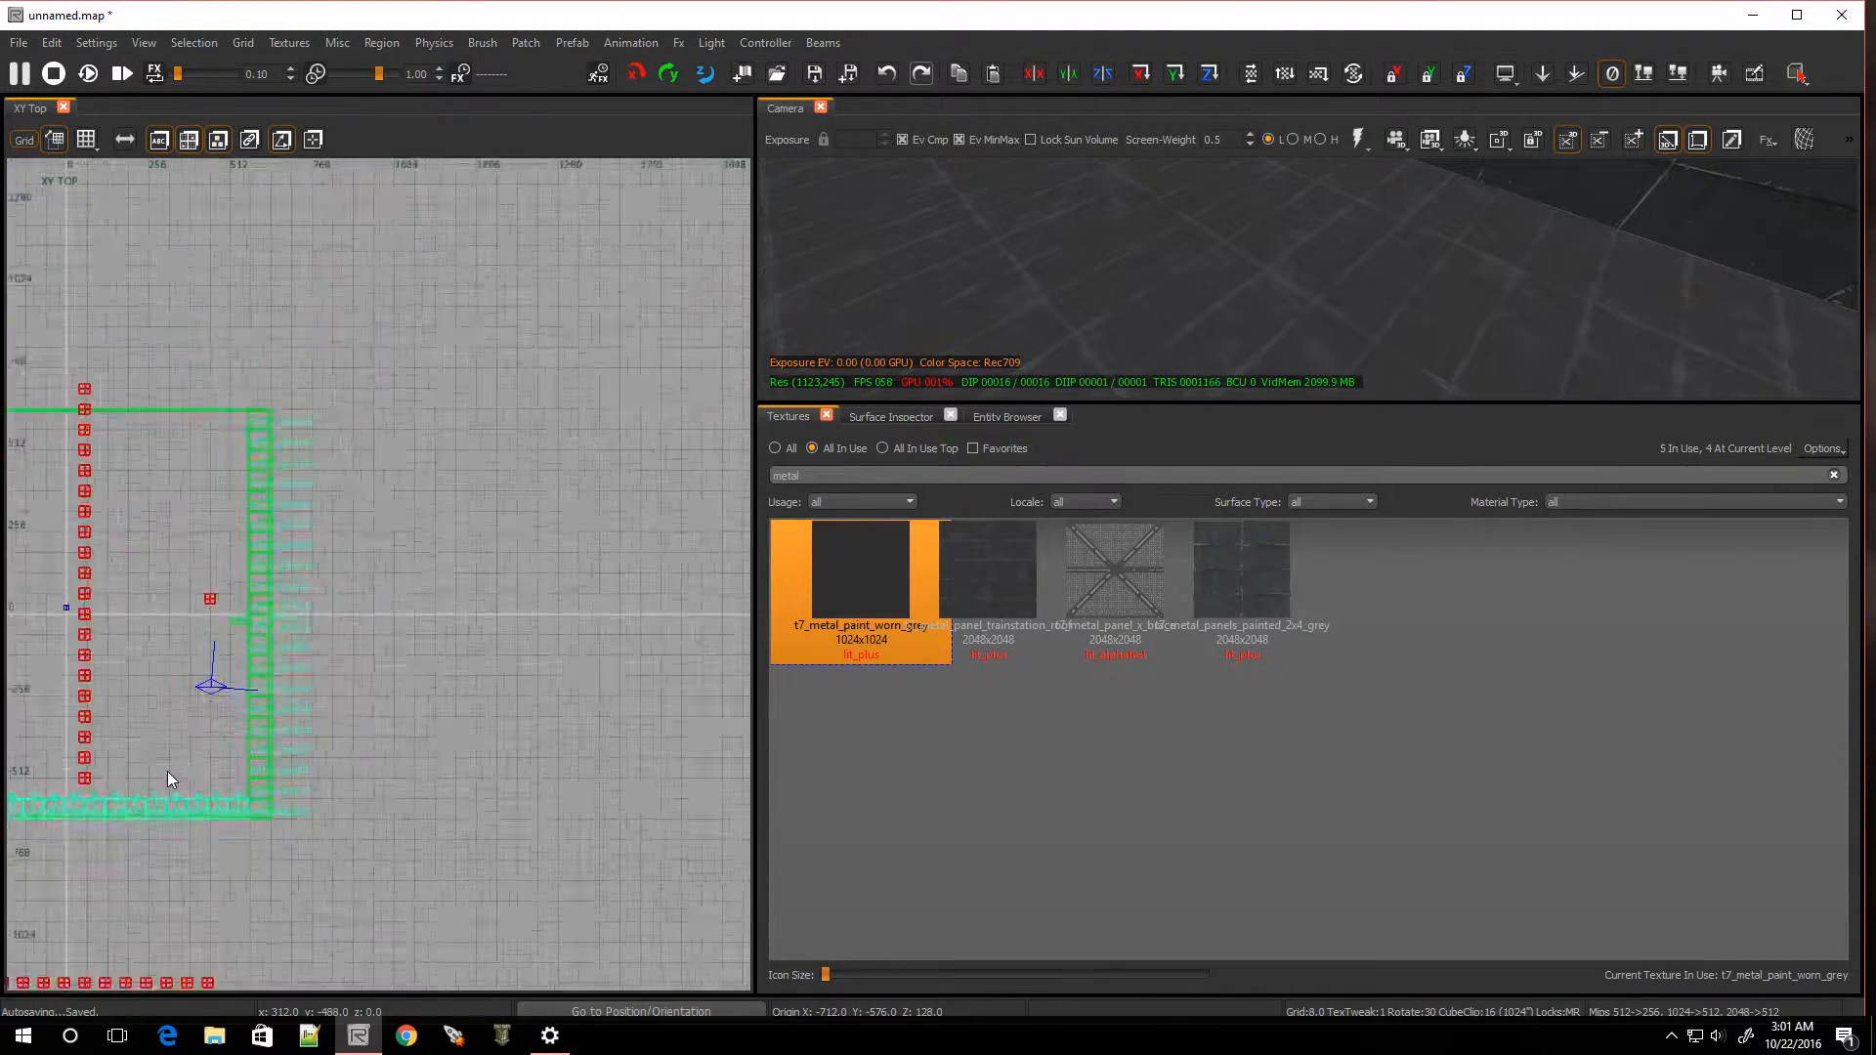
{"action": "scroll", "coordinate": [33, 749], "scroll_direction": "up", "scroll_amount": 5}
{"action": "scroll", "coordinate": [168, 883], "scroll_direction": "up", "scroll_amount": 2}
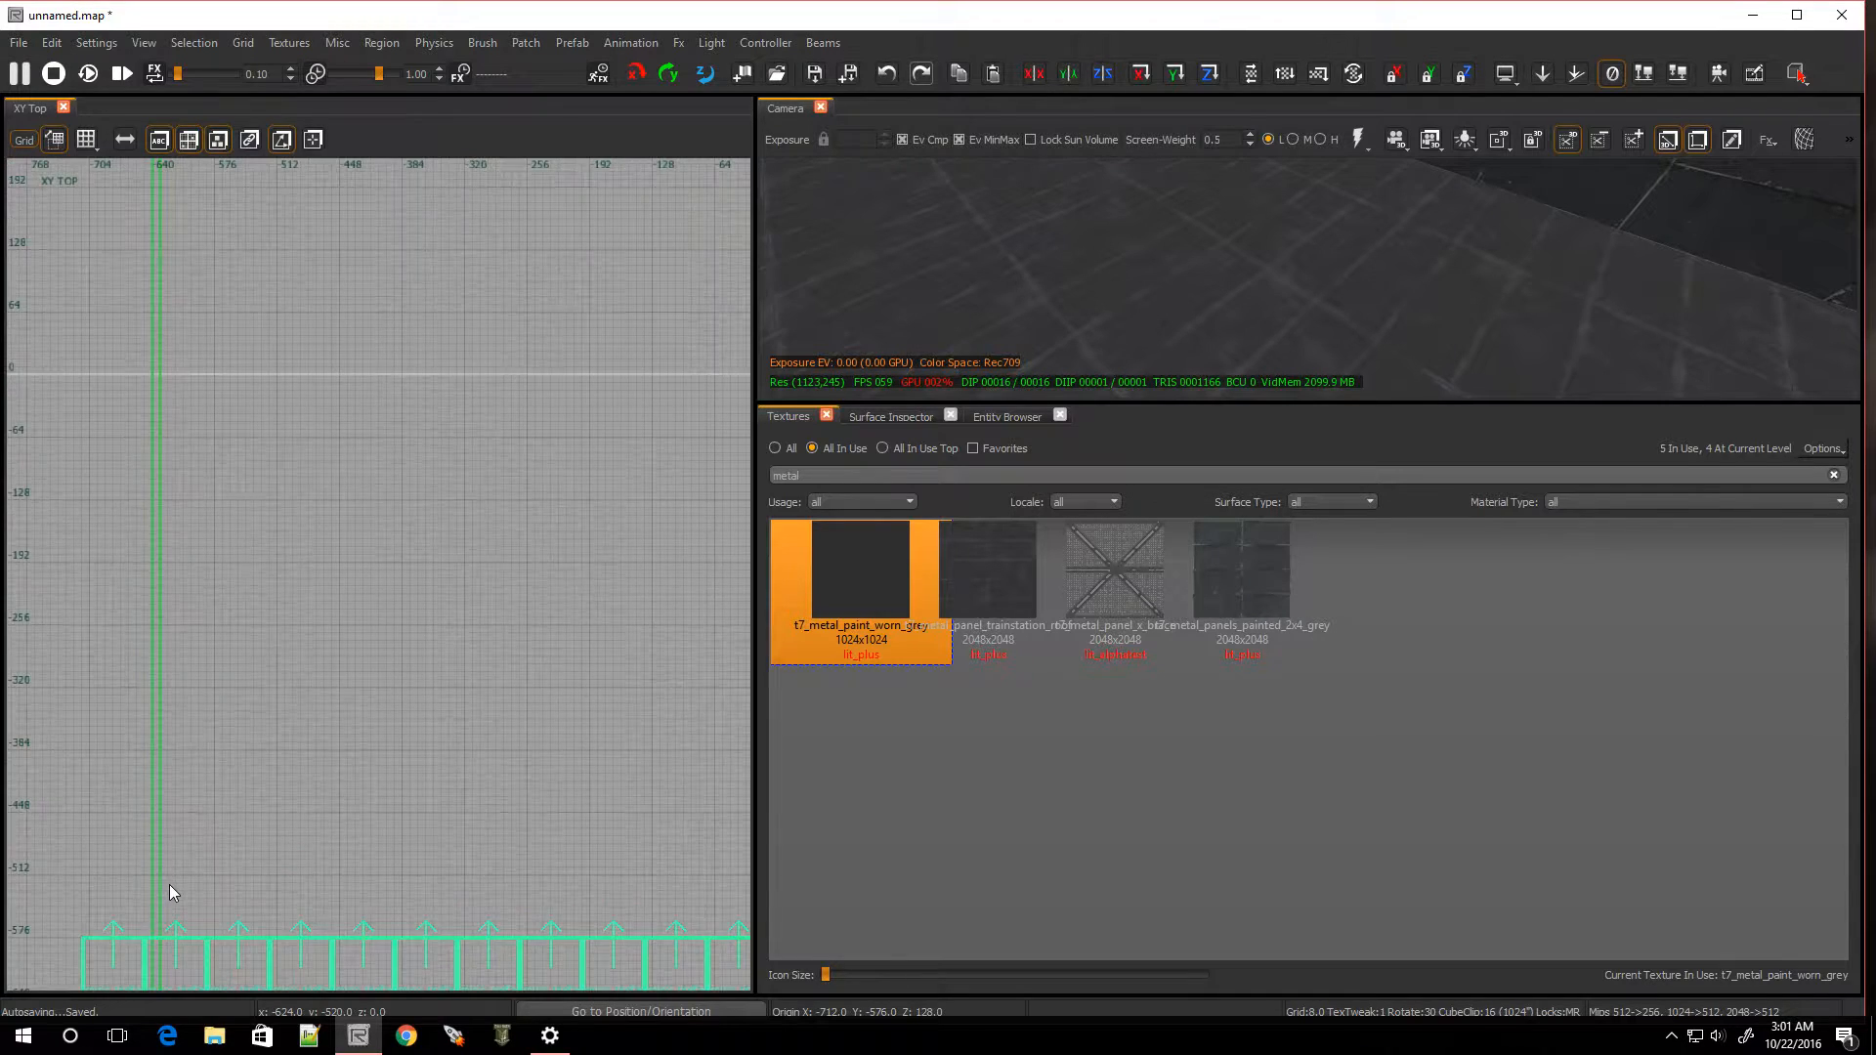
{"action": "scroll", "coordinate": [168, 883], "scroll_direction": "up", "scroll_amount": 2}
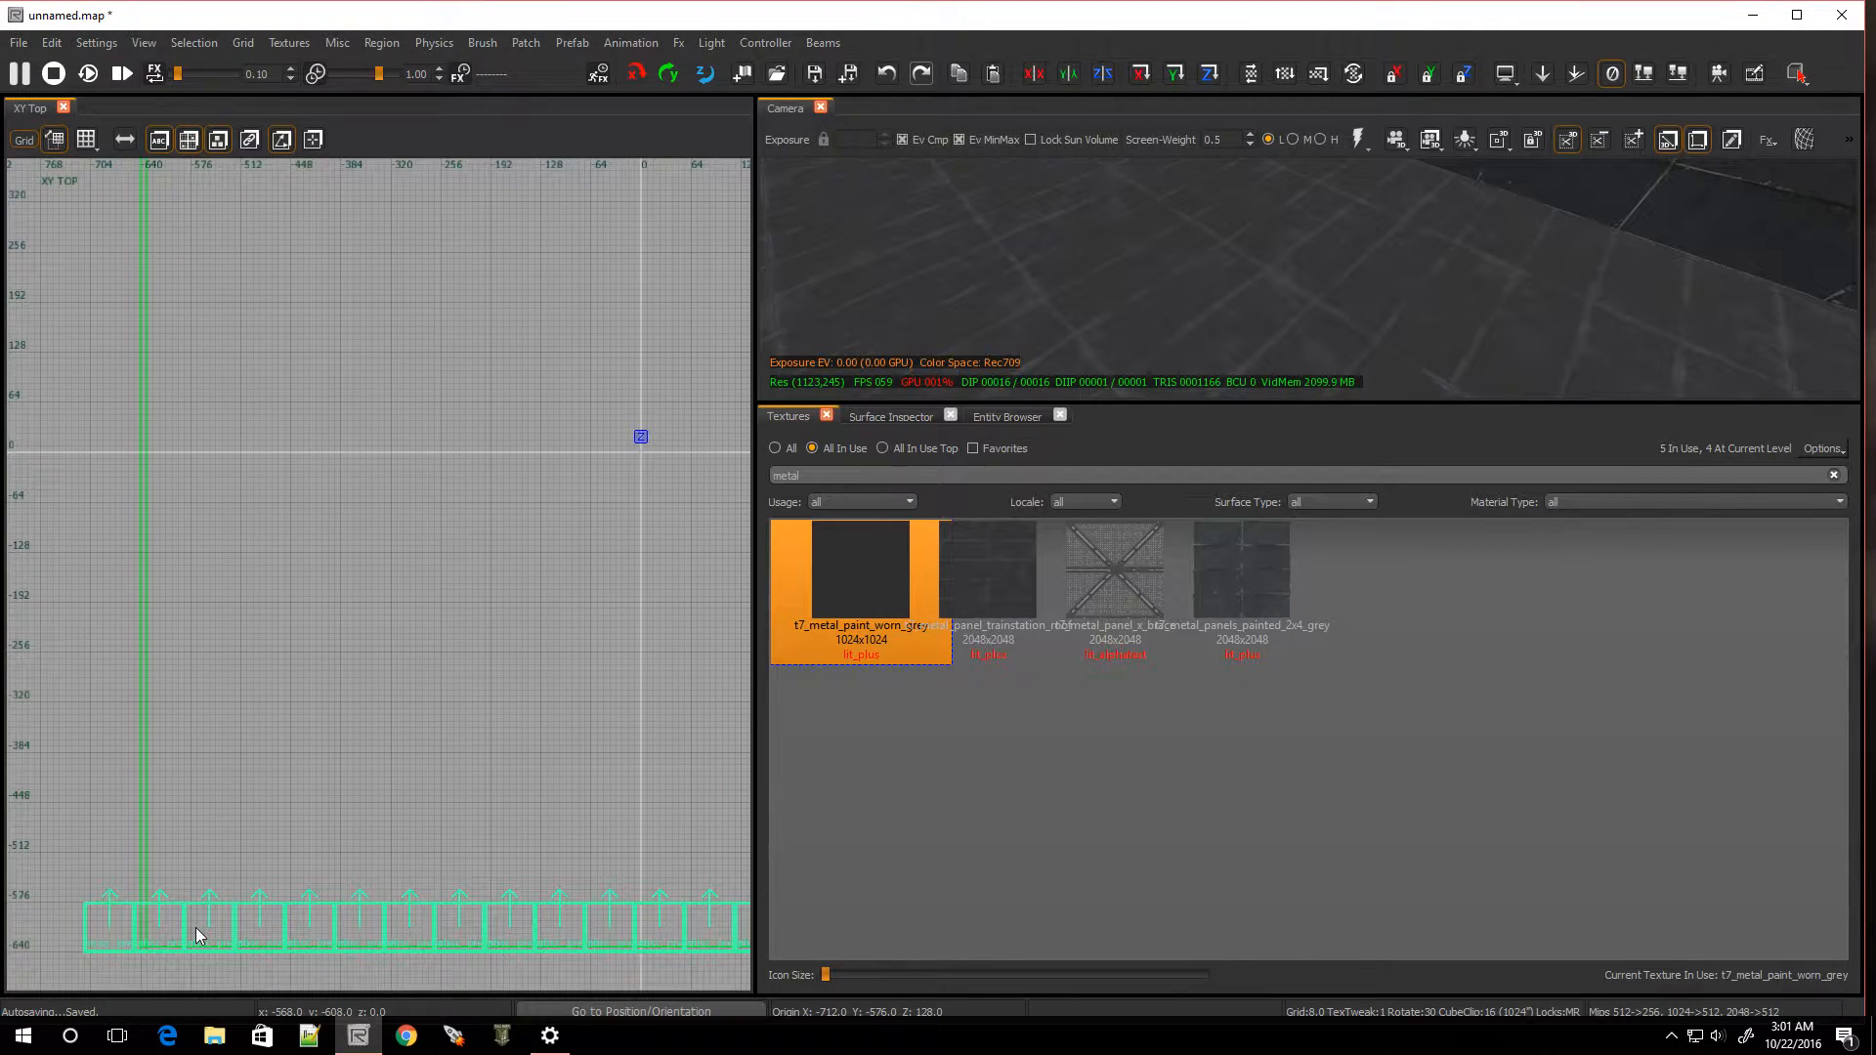
{"action": "key", "text": "space"}
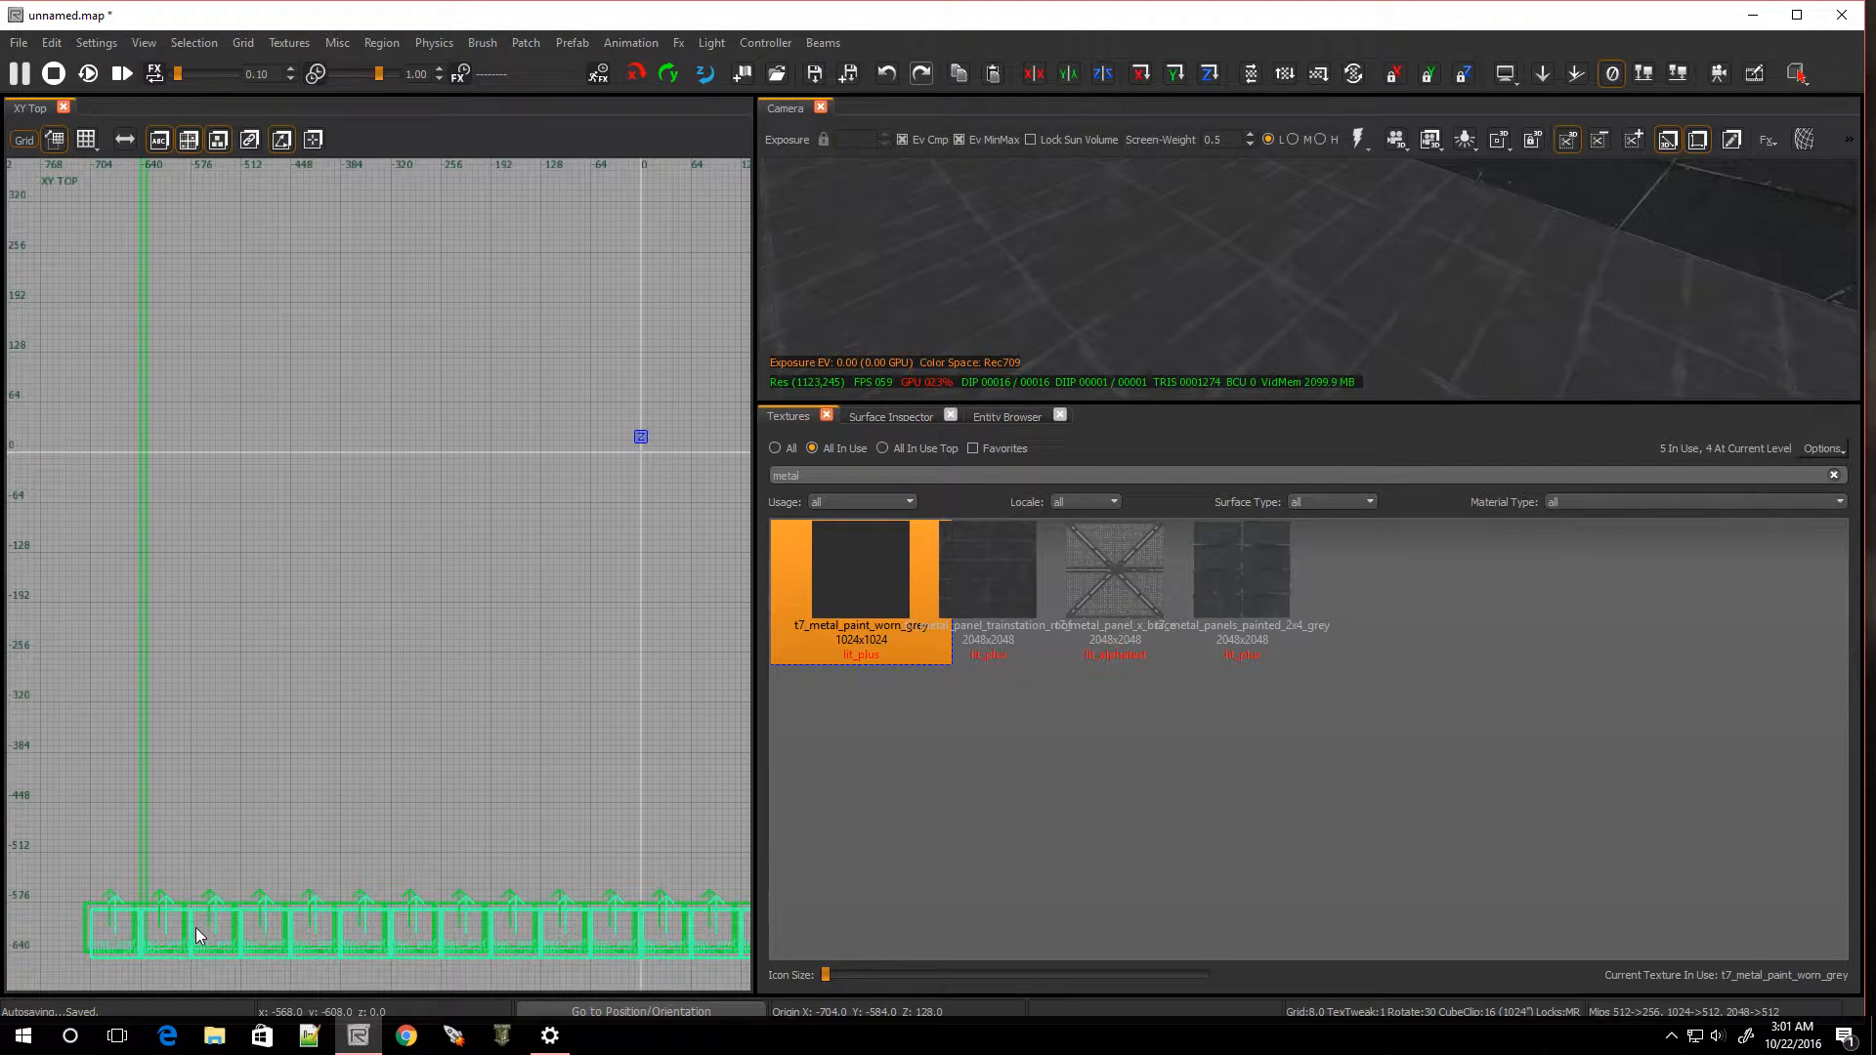
{"action": "key", "text": "alt+z"}
{"action": "left_click_drag", "start_coordinate": [584, 963], "coordinate": [174, 648]}
{"action": "left_click_drag", "start_coordinate": [183, 970], "coordinate": [166, 776]}
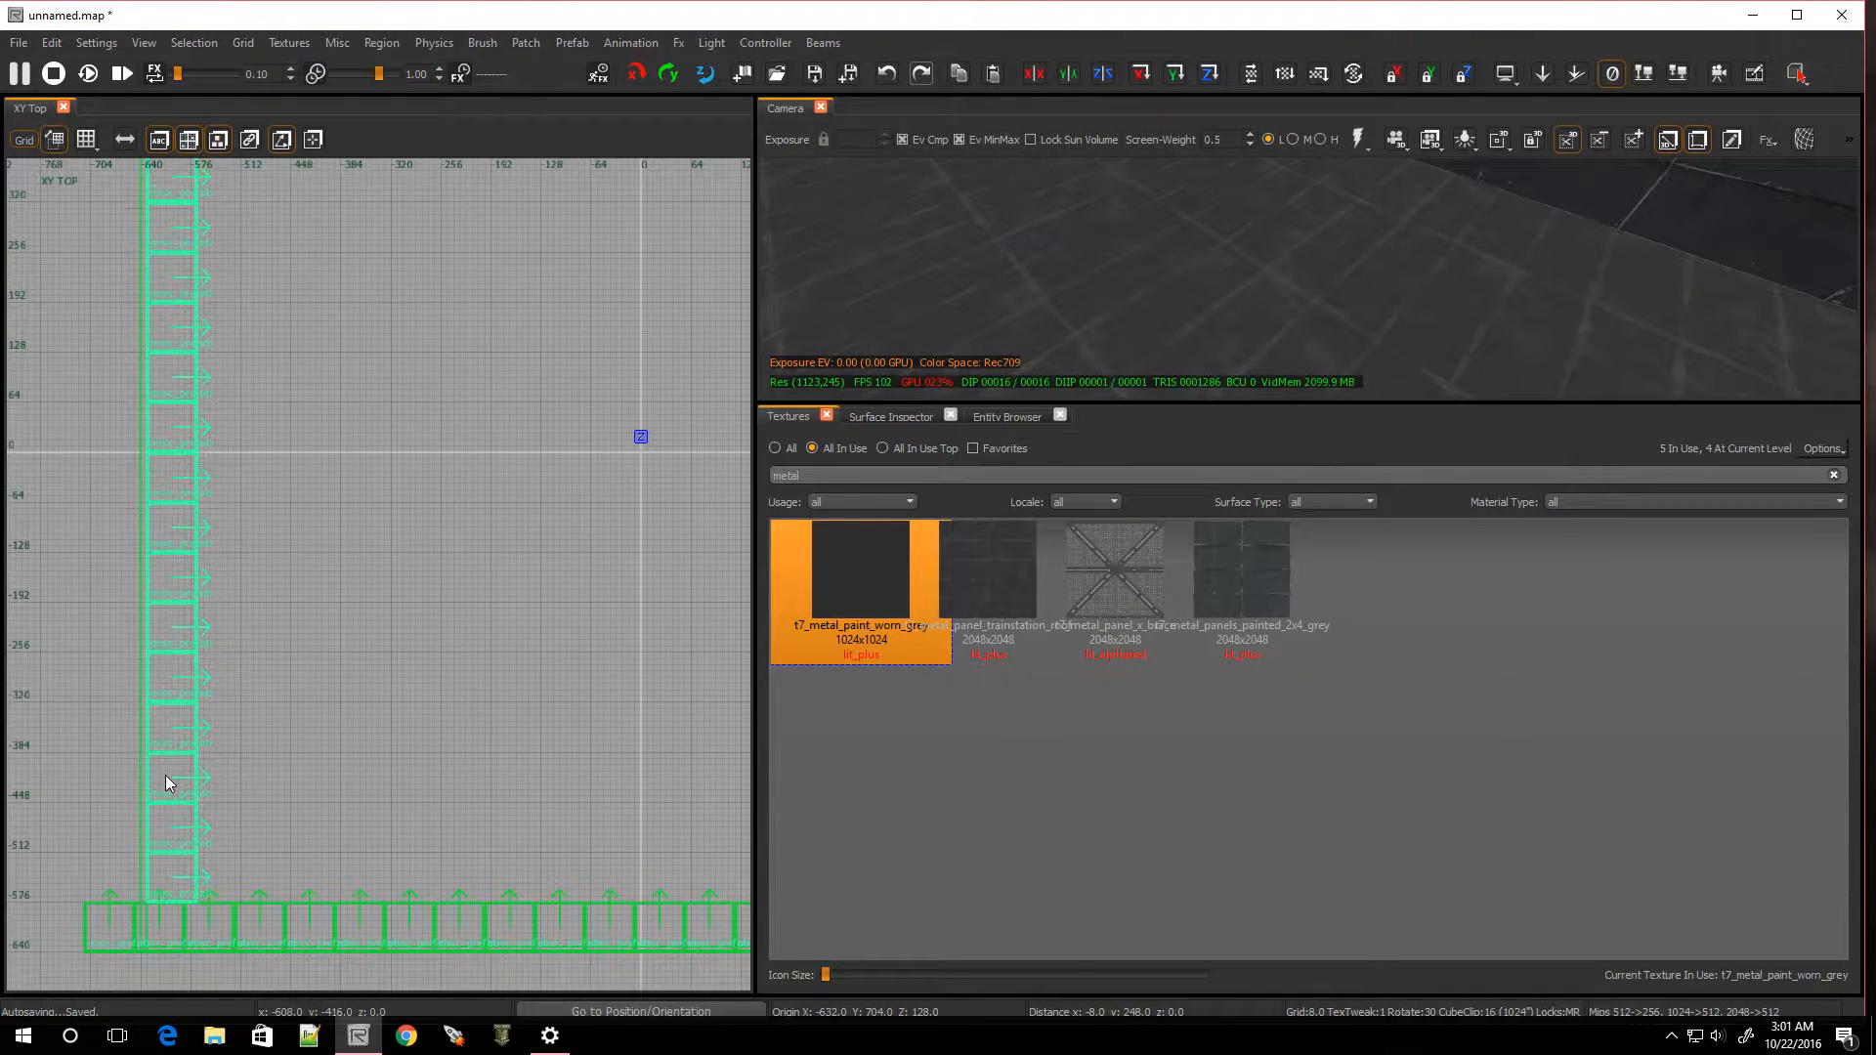
{"action": "scroll", "coordinate": [169, 824], "scroll_direction": "down", "scroll_amount": 2}
{"action": "scroll", "coordinate": [190, 928], "scroll_direction": "up", "scroll_amount": 3}
{"action": "left_click_drag", "start_coordinate": [232, 907], "coordinate": [206, 905]}
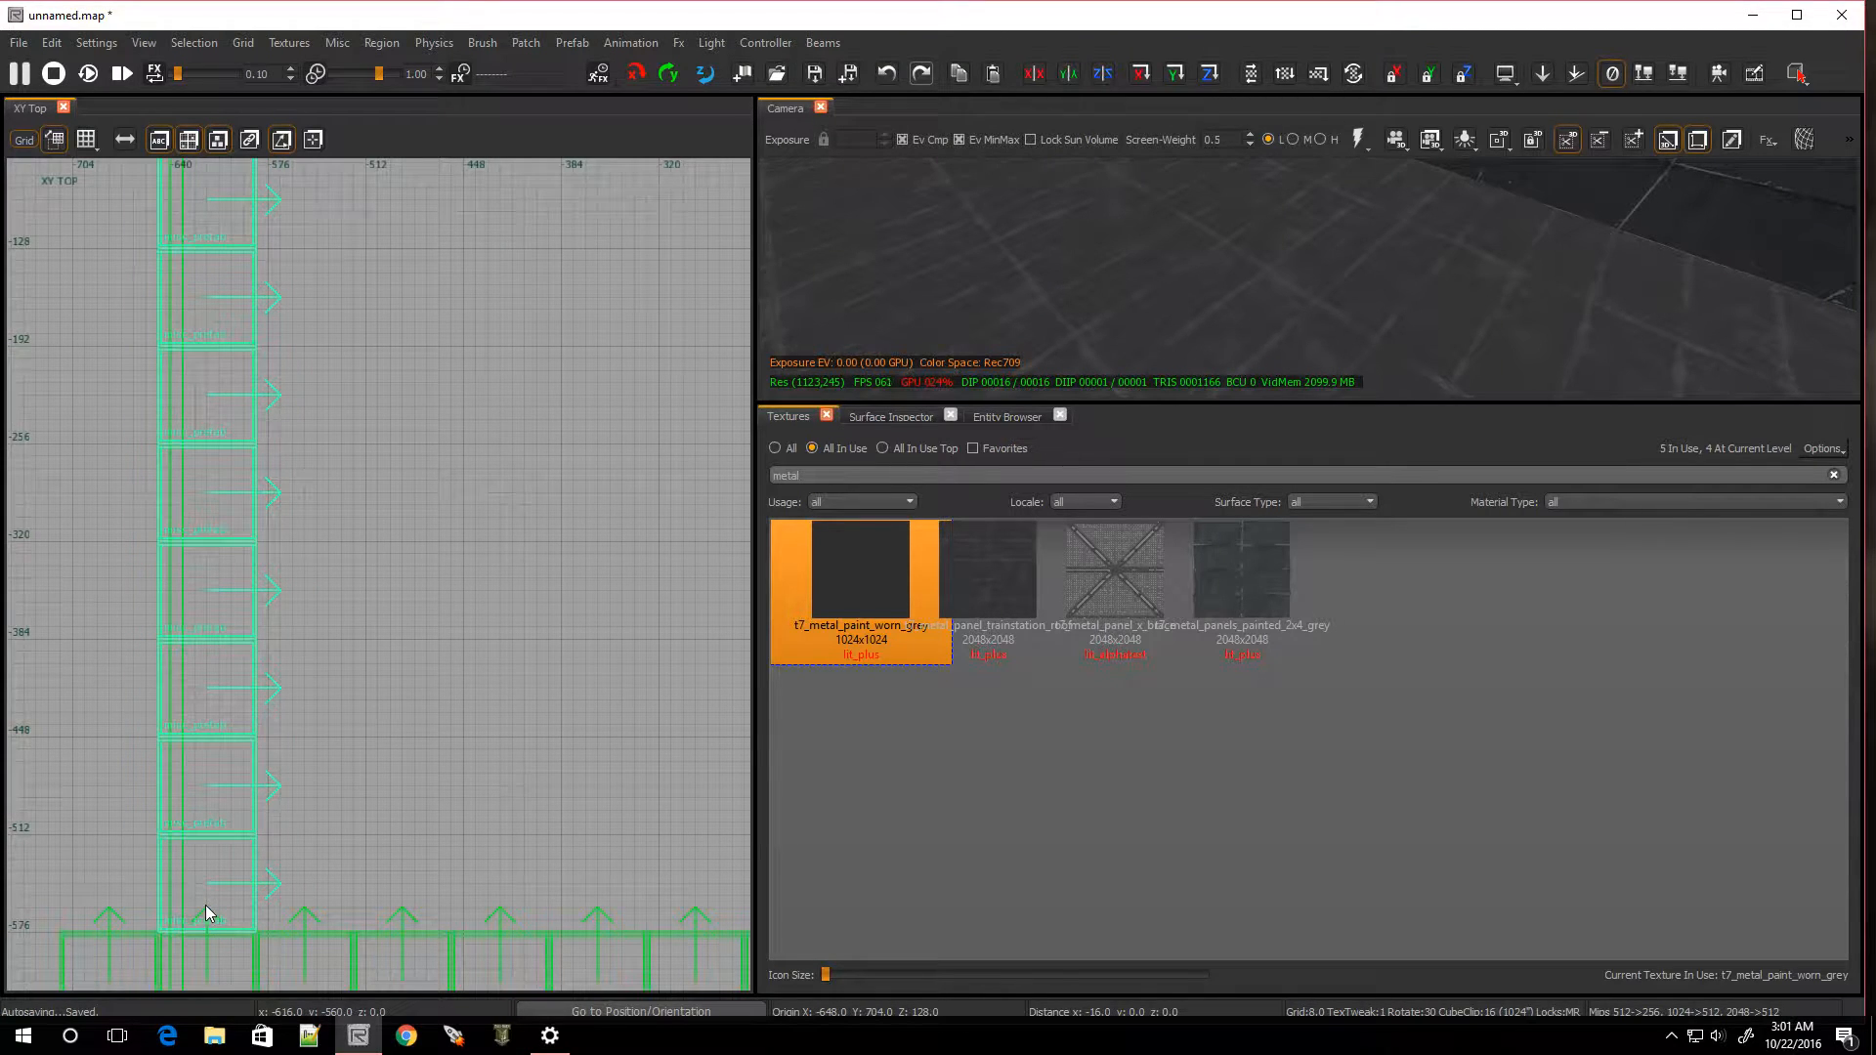
{"action": "scroll", "coordinate": [208, 905], "scroll_direction": "up", "scroll_amount": 2}
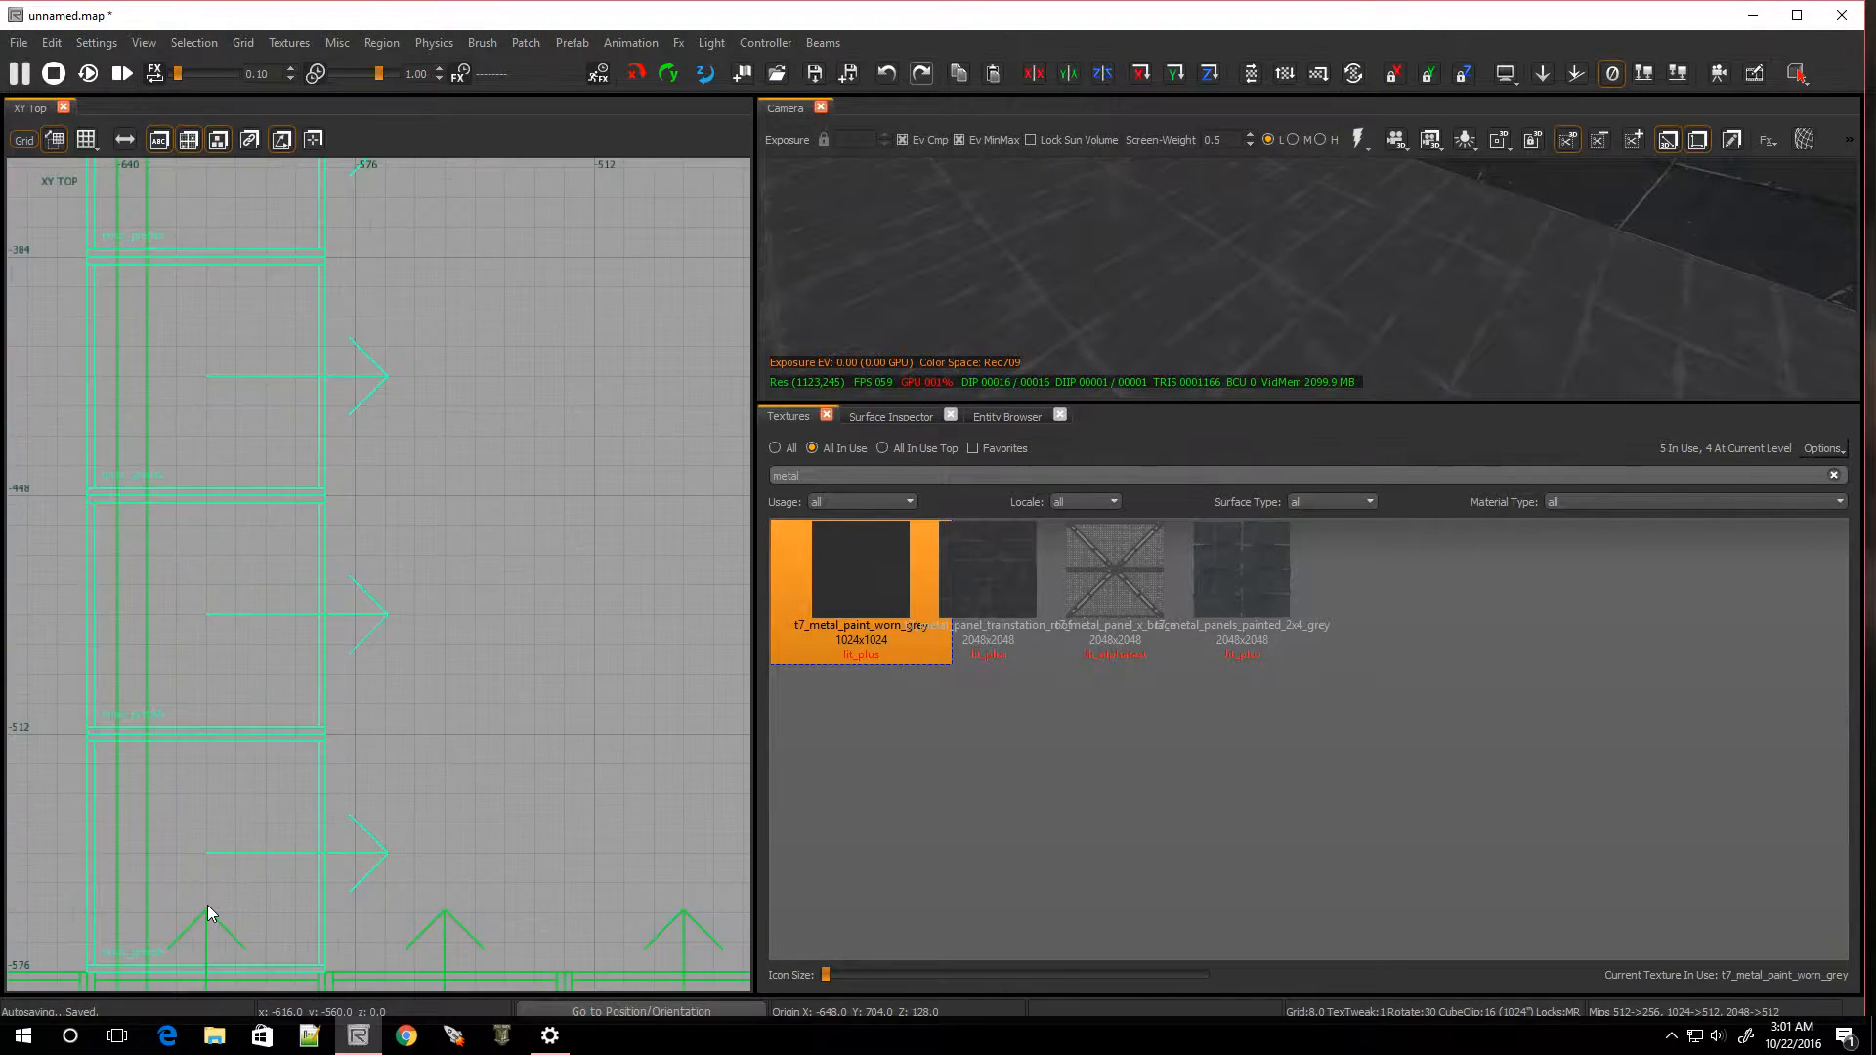
{"action": "scroll", "coordinate": [207, 905], "scroll_direction": "down", "scroll_amount": 5}
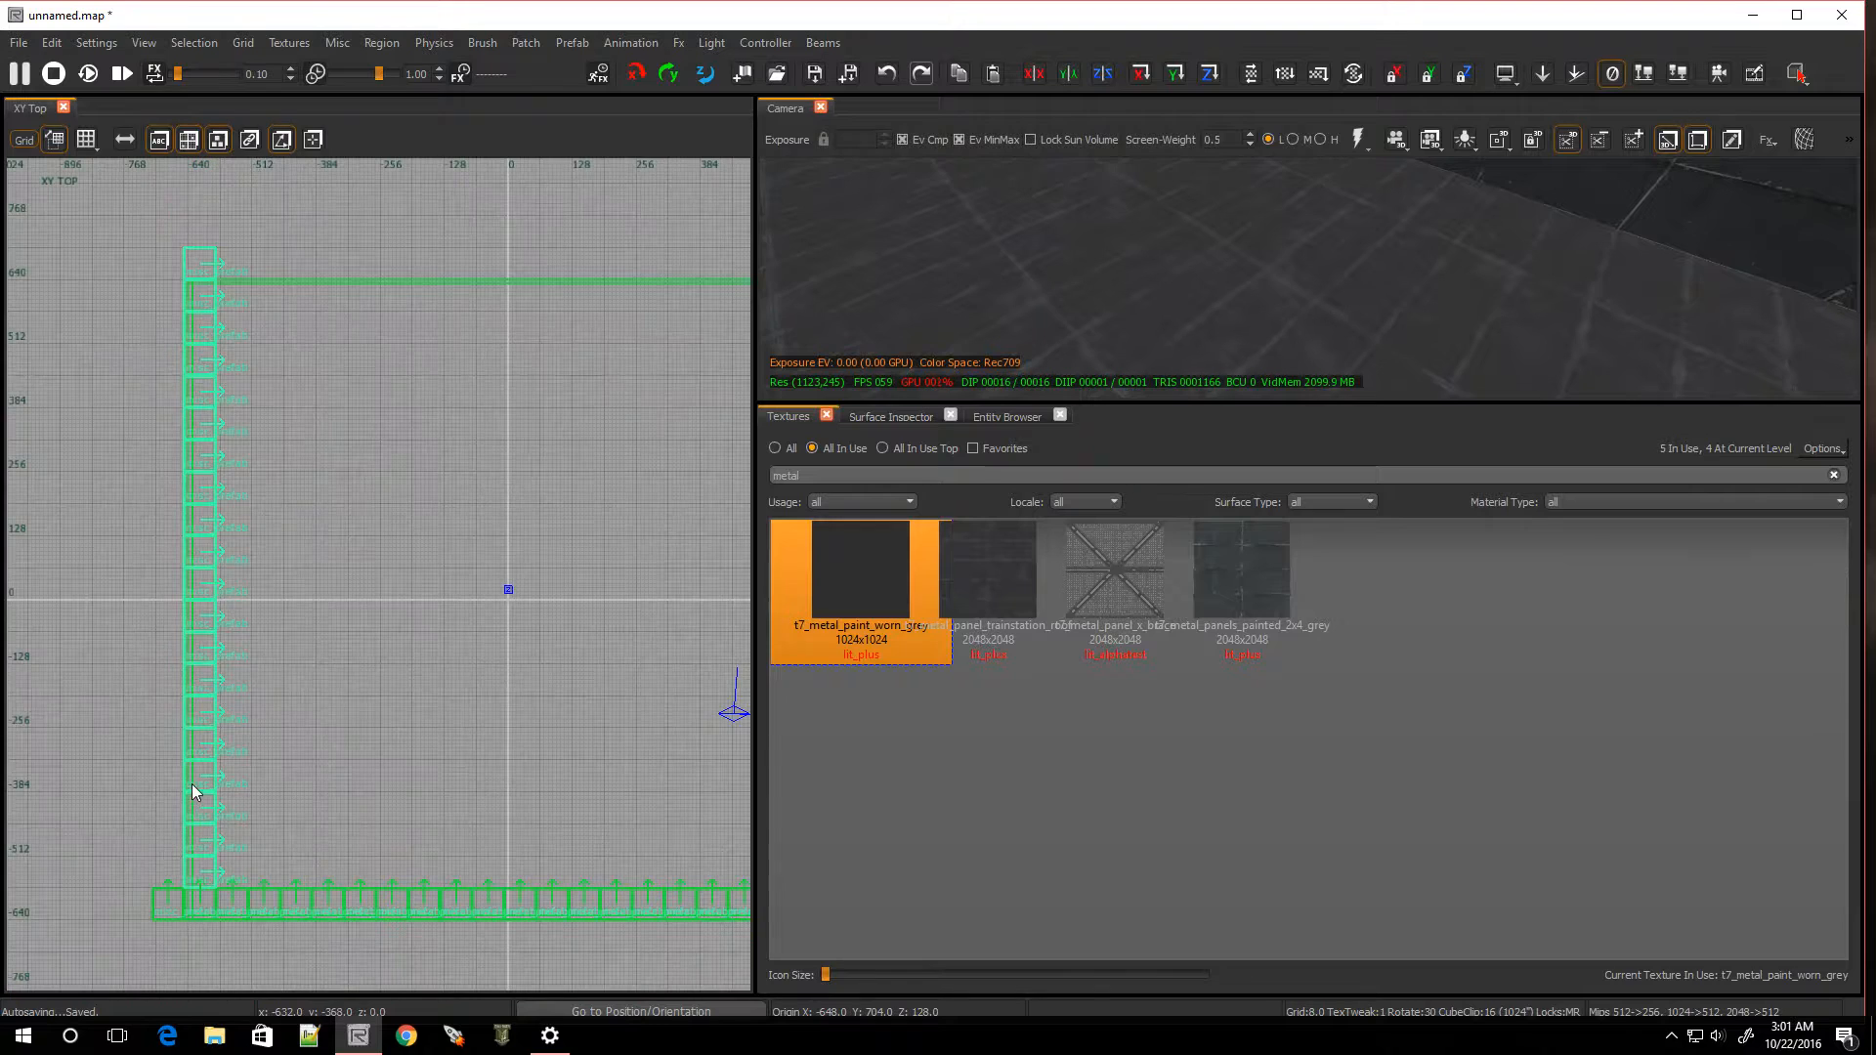
{"action": "scroll", "coordinate": [189, 411], "scroll_direction": "up", "scroll_amount": 4}
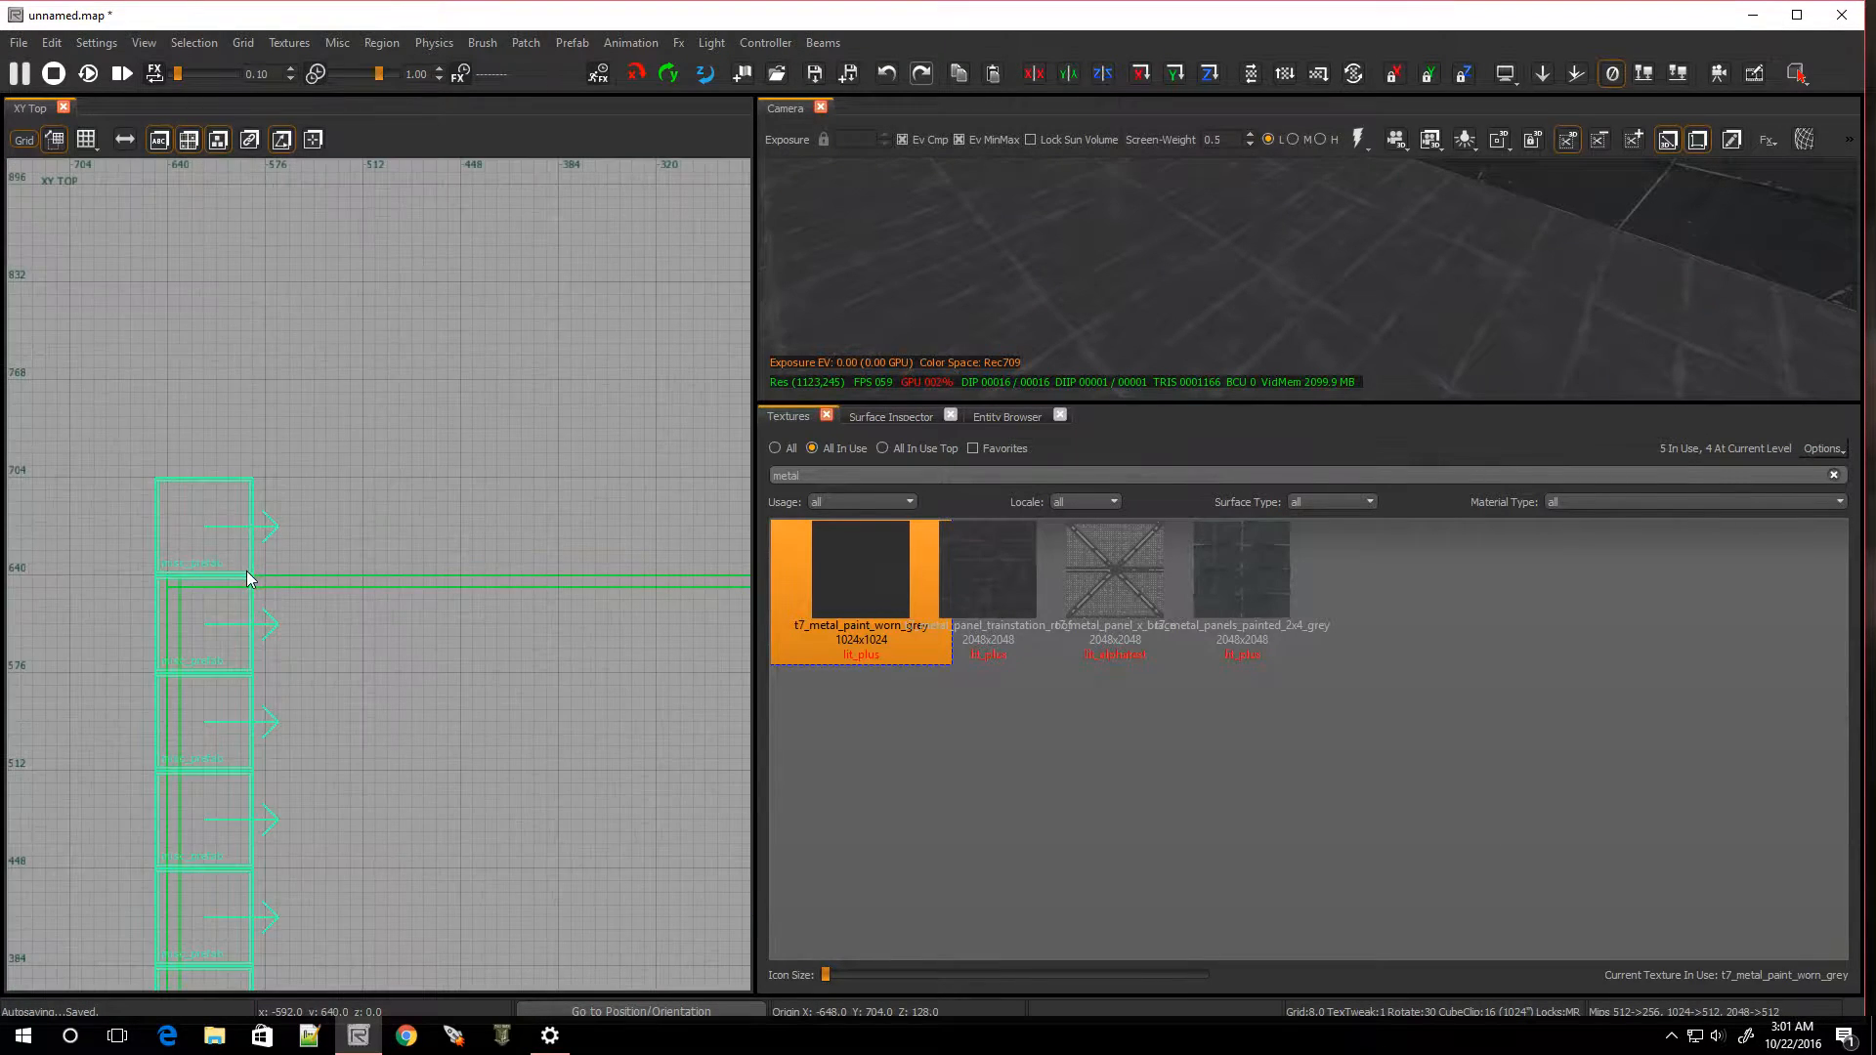
Duplicate the west catwalk row, rotate it to run east-west, and place it along the inside of the north wall
{"action": "scroll", "coordinate": [247, 578], "scroll_direction": "down", "scroll_amount": 4}
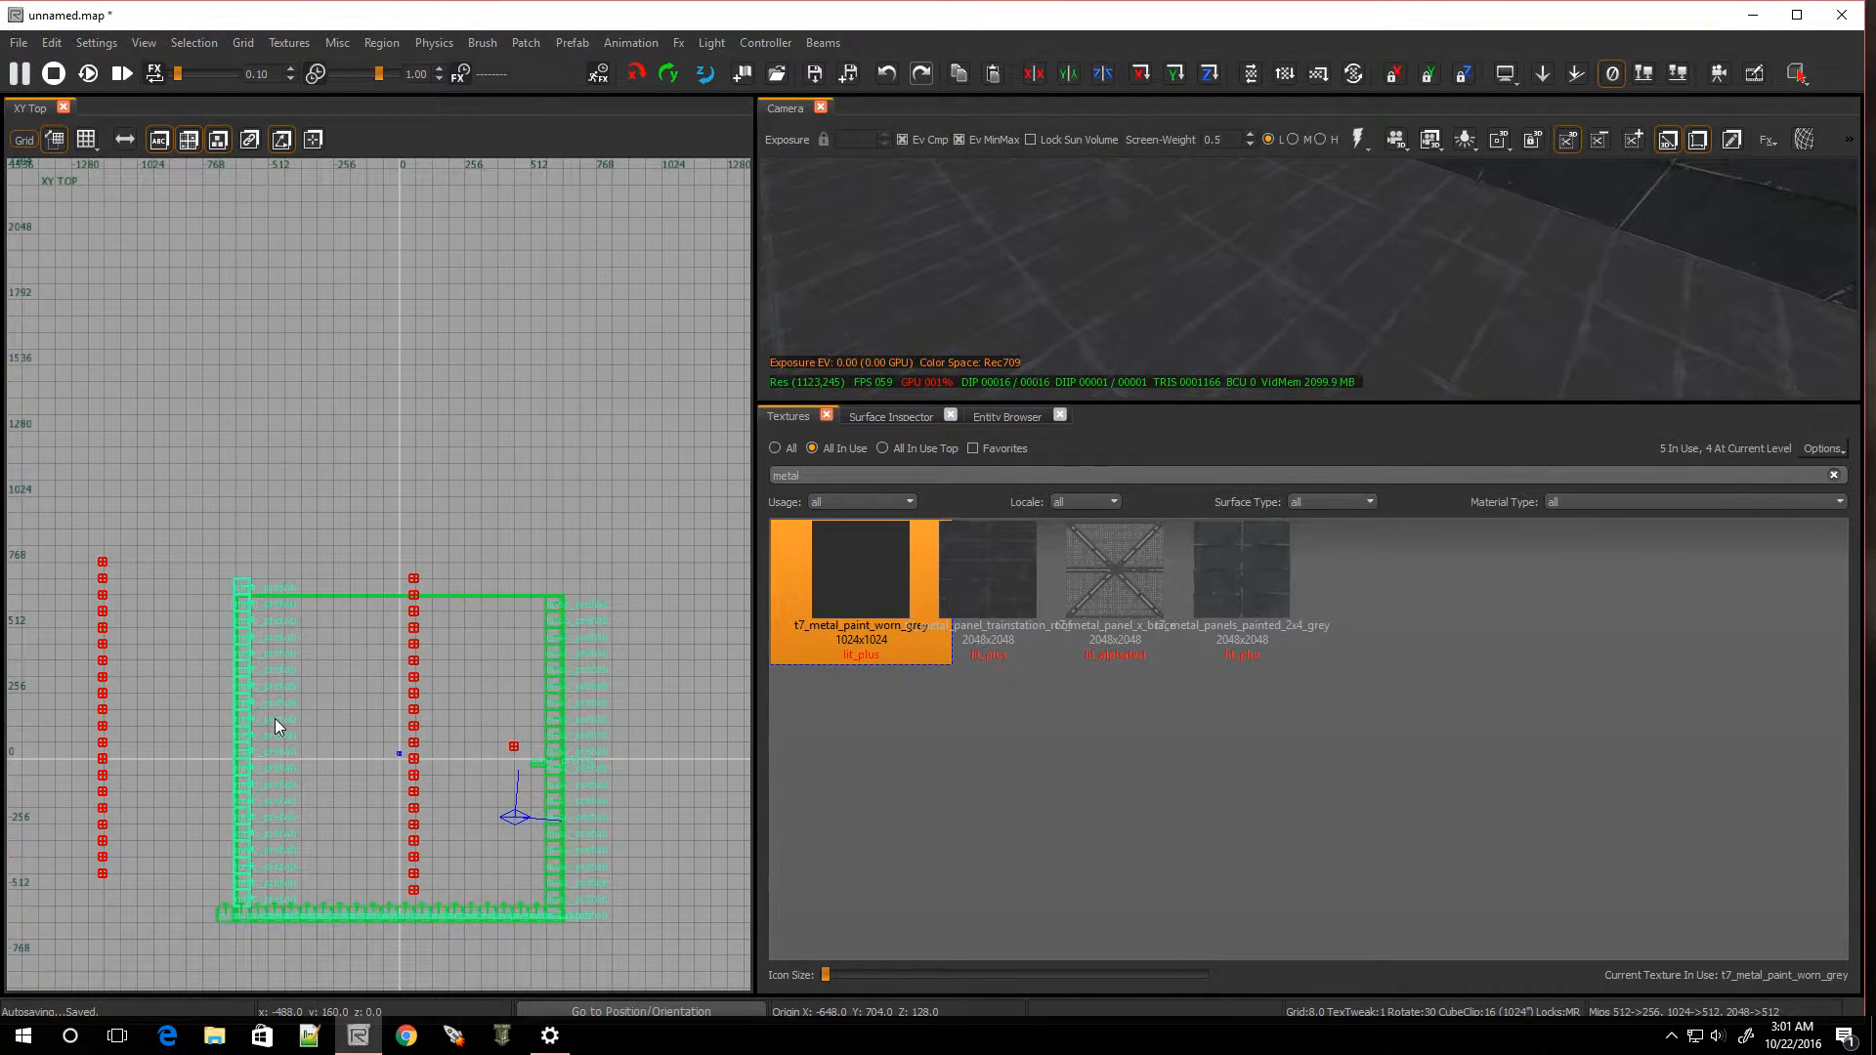
{"action": "key", "text": "space"}
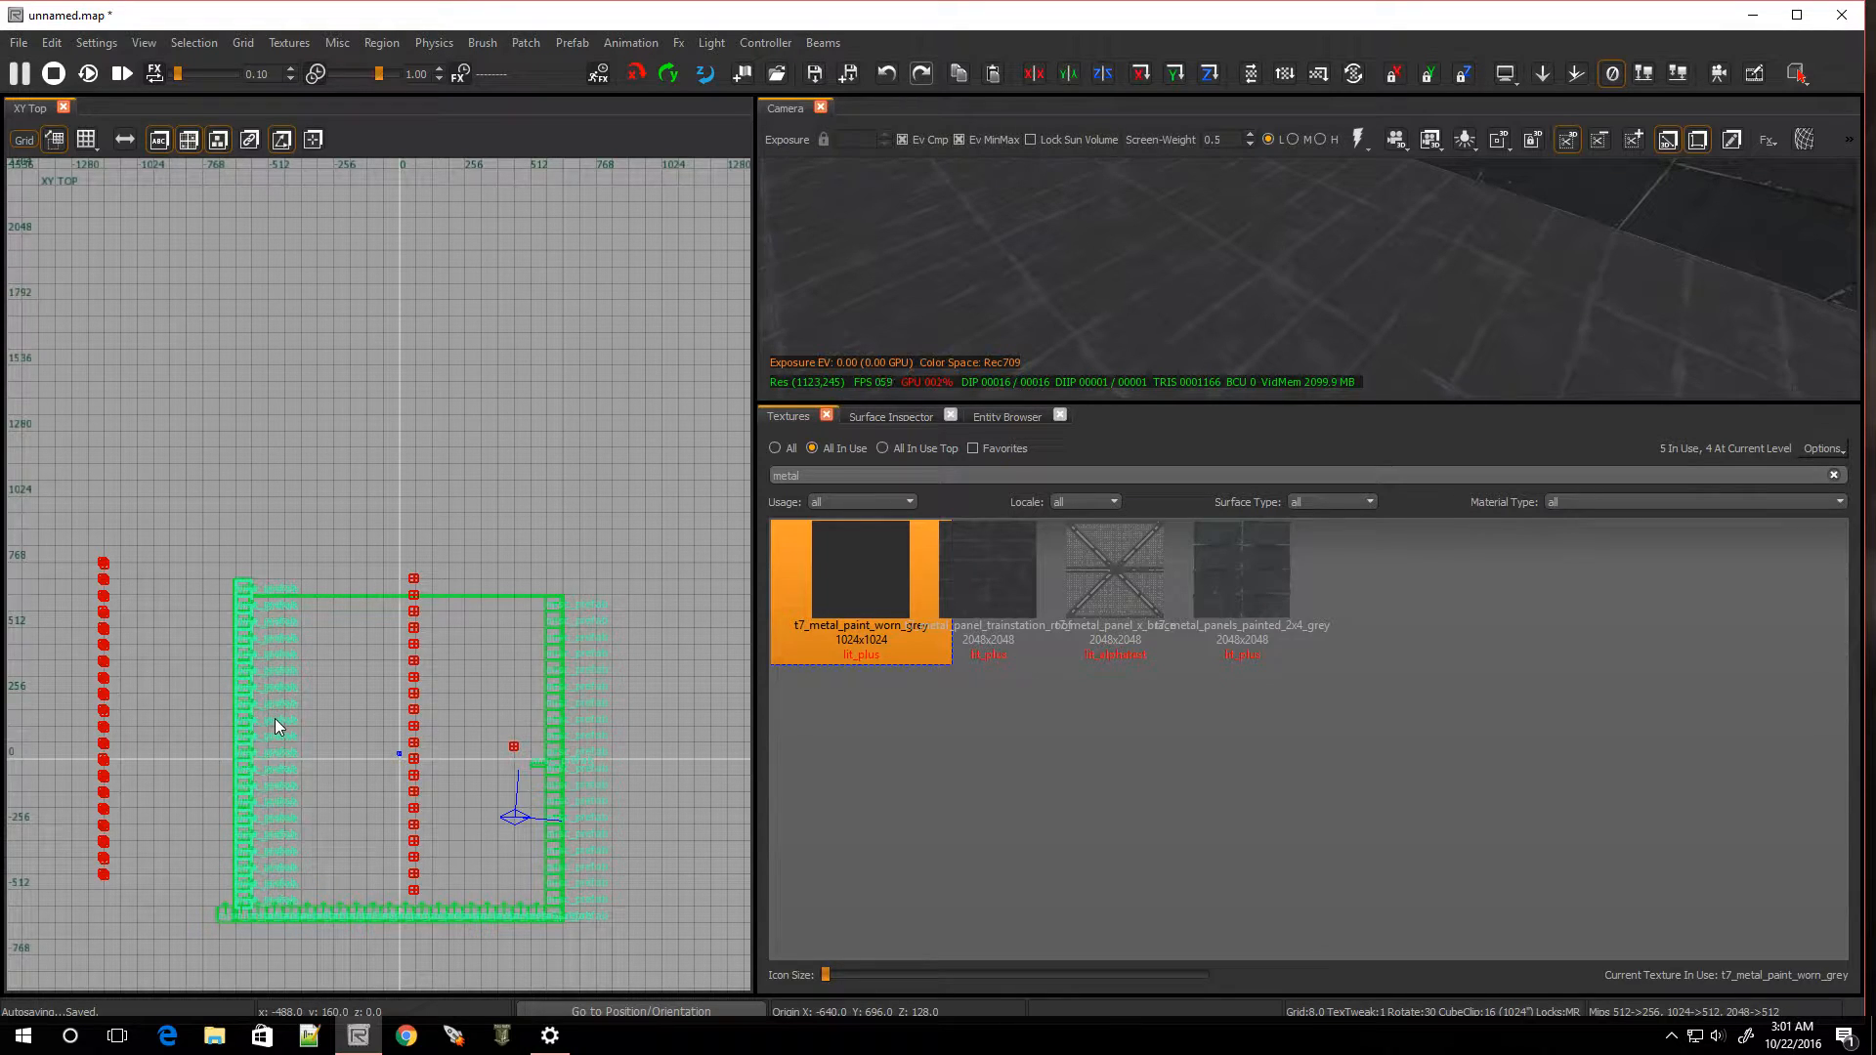
{"action": "key", "text": "z"}
{"action": "left_click_drag", "start_coordinate": [238, 741], "coordinate": [411, 605]}
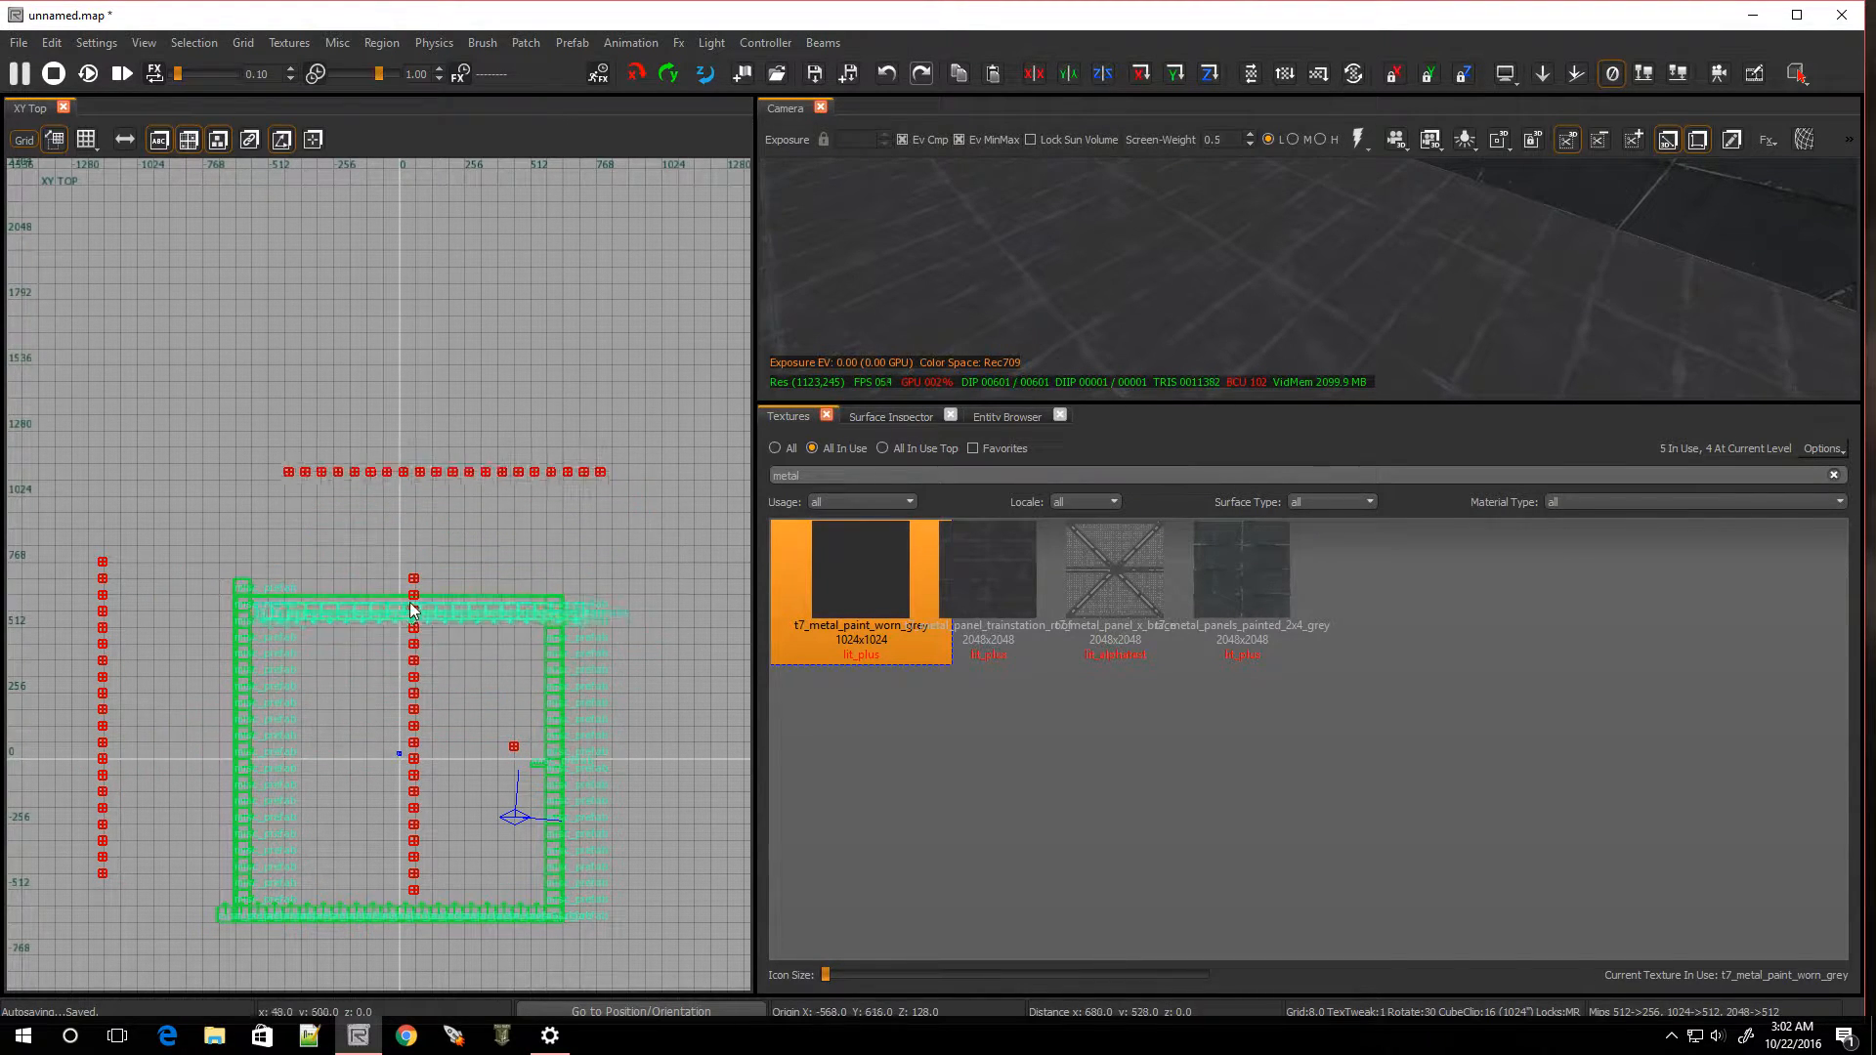
{"action": "scroll", "coordinate": [391, 625], "scroll_direction": "up", "scroll_amount": 3}
{"action": "mouse_move", "coordinate": [285, 629]}
{"action": "left_mouse_down"}
{"action": "mouse_move", "coordinate": [286, 602]}
{"action": "mouse_move", "coordinate": [305, 604]}
{"action": "left_mouse_up"}
{"action": "scroll", "coordinate": [160, 608], "scroll_direction": "down", "scroll_amount": 3}
{"action": "scroll", "coordinate": [137, 611], "scroll_direction": "up", "scroll_amount": 5}
{"action": "left_click_drag", "start_coordinate": [75, 574], "coordinate": [92, 572]}
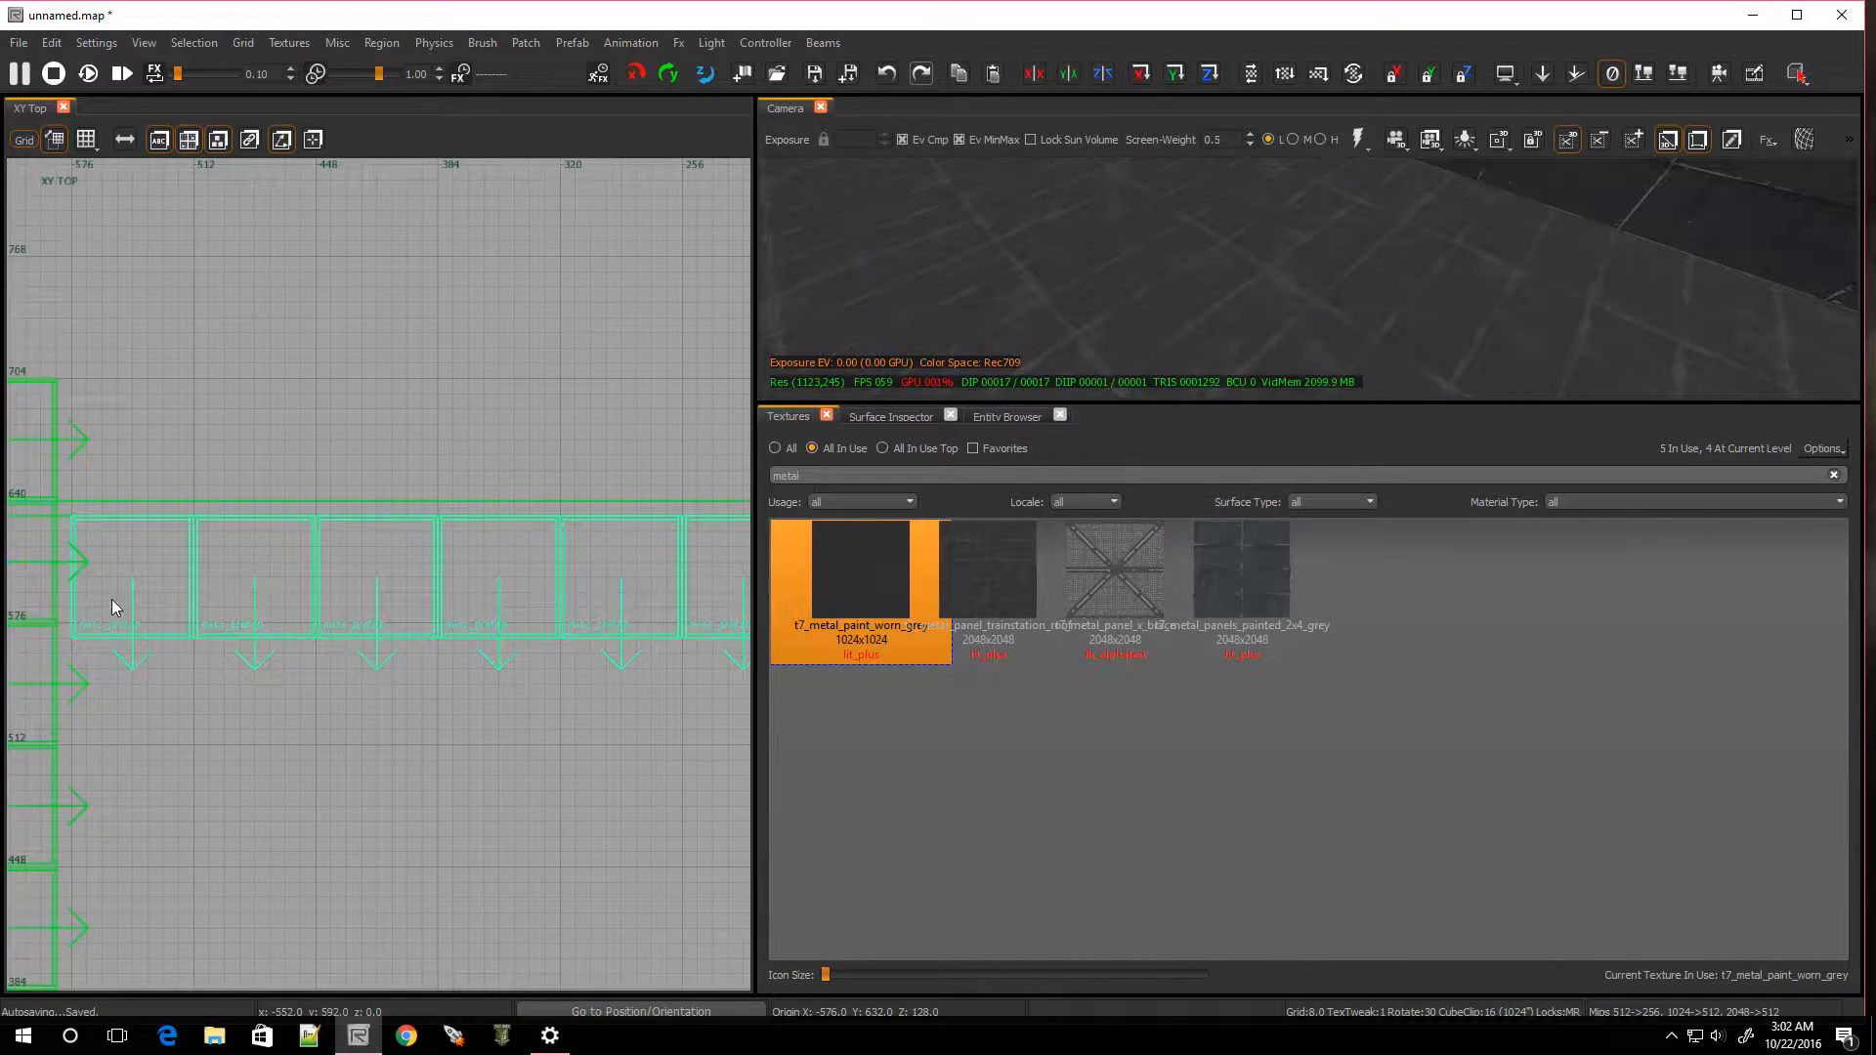
Delete the three surplus catwalk prefabs that stick out at the southwest, northwest and northeast corners of the room
{"action": "scroll", "coordinate": [473, 674], "scroll_direction": "down", "scroll_amount": 5}
{"action": "scroll", "coordinate": [698, 695], "scroll_direction": "down", "scroll_amount": 3}
{"action": "scroll", "coordinate": [728, 711], "scroll_direction": "up", "scroll_amount": 3}
{"action": "key", "text": "Escape"}
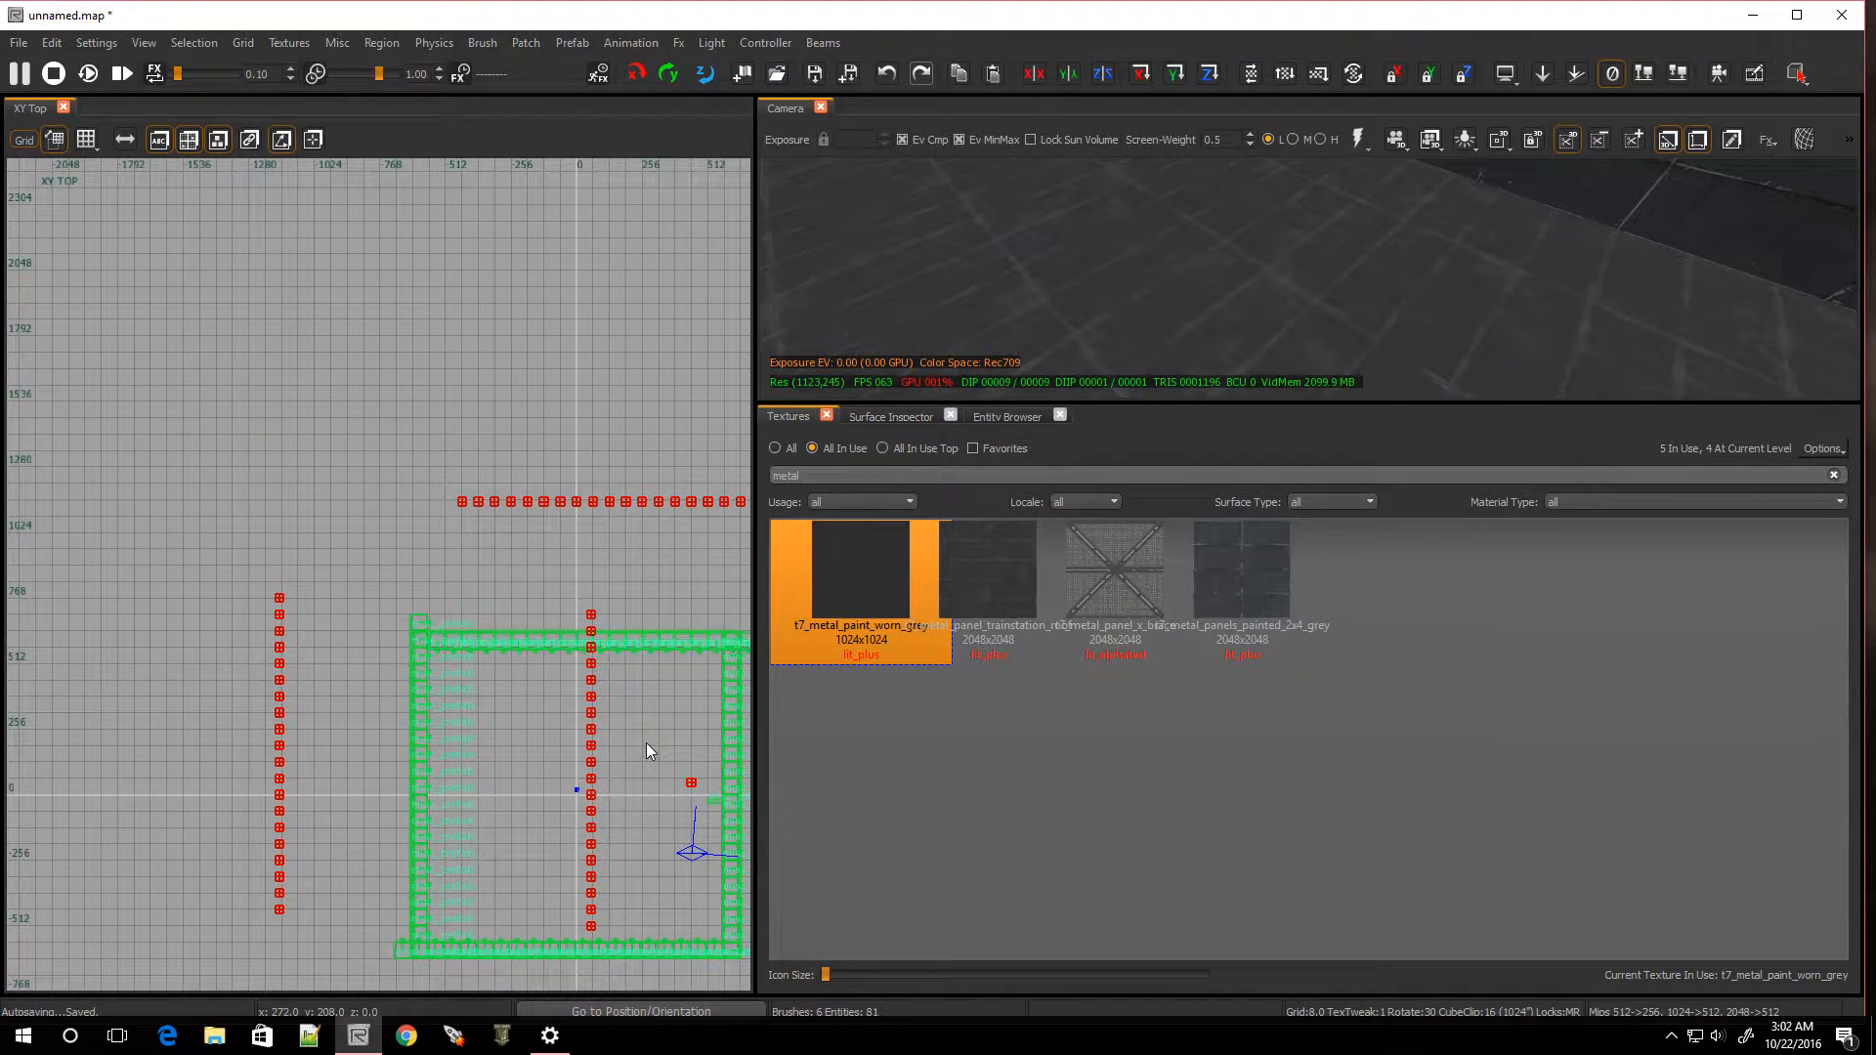
{"action": "left_click", "coordinate": [401, 950]}
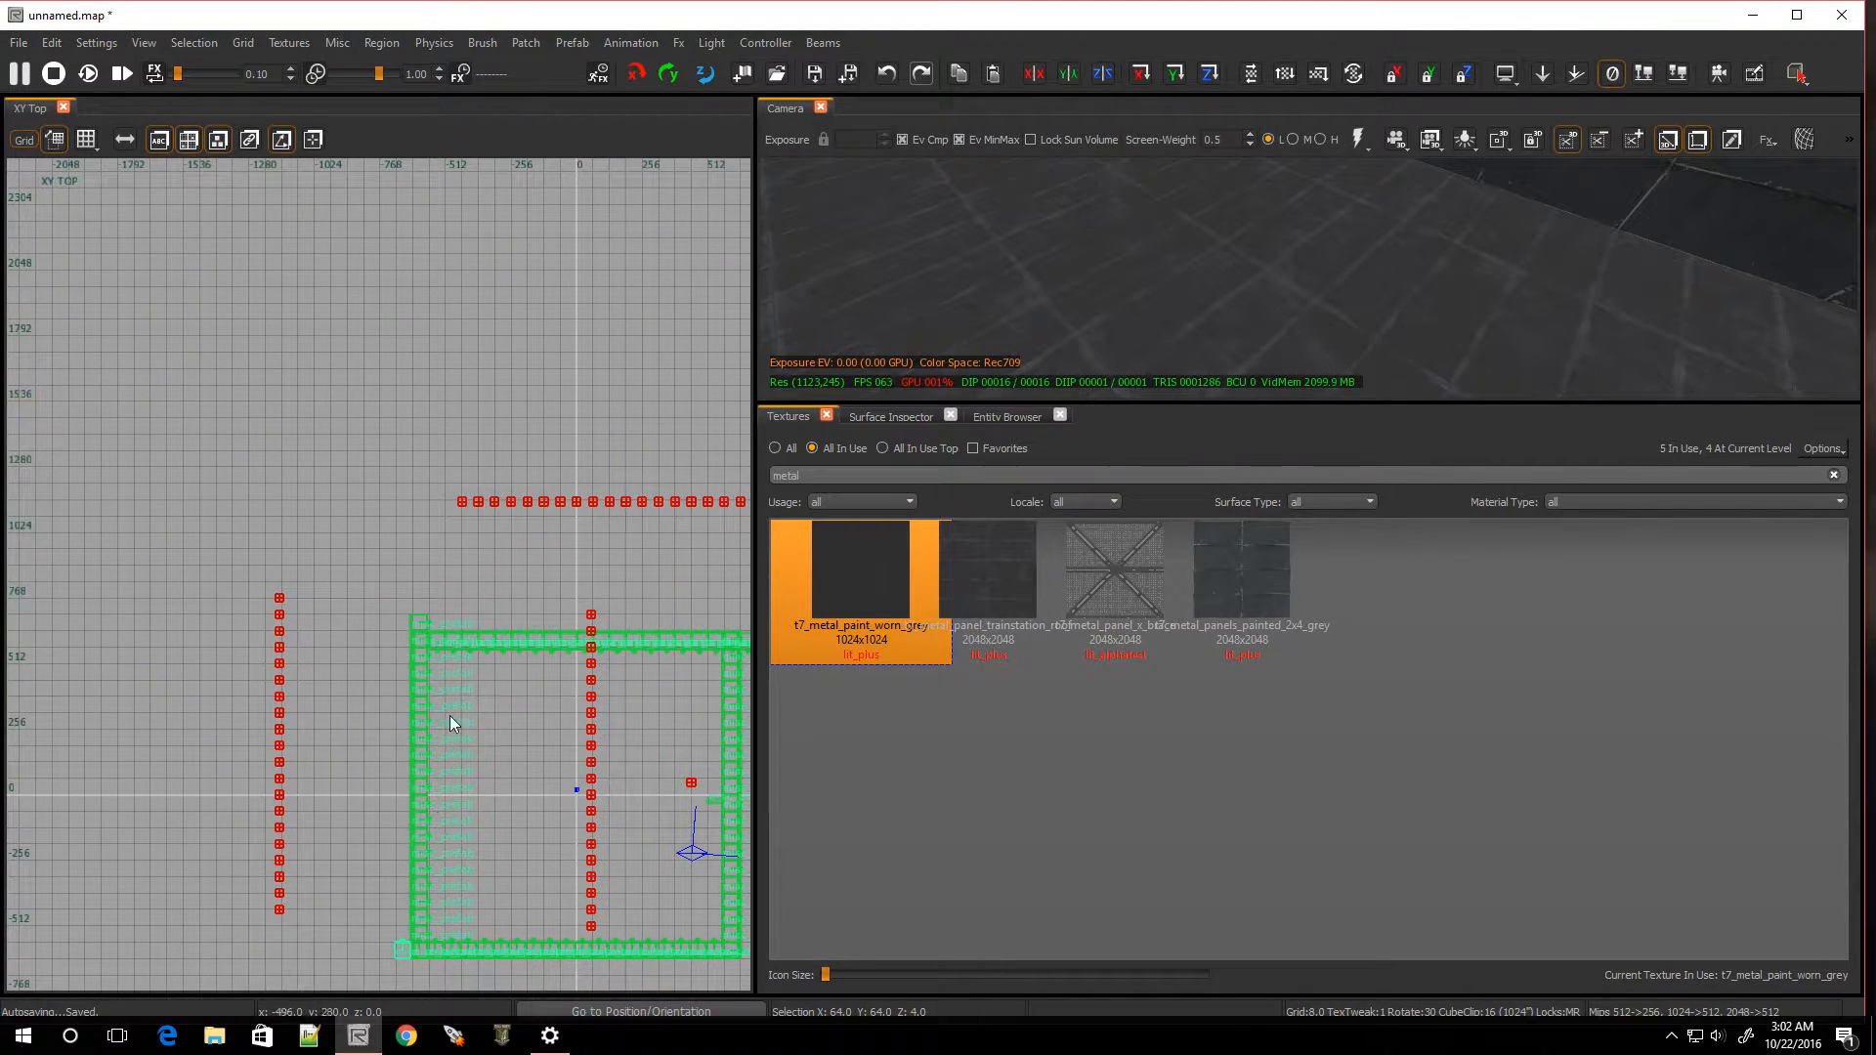
{"action": "left_click", "coordinate": [414, 618], "text": "shift"}
{"action": "scroll", "coordinate": [461, 742], "scroll_direction": "down", "scroll_amount": 6}
{"action": "scroll", "coordinate": [639, 737], "scroll_direction": "up", "scroll_amount": 6}
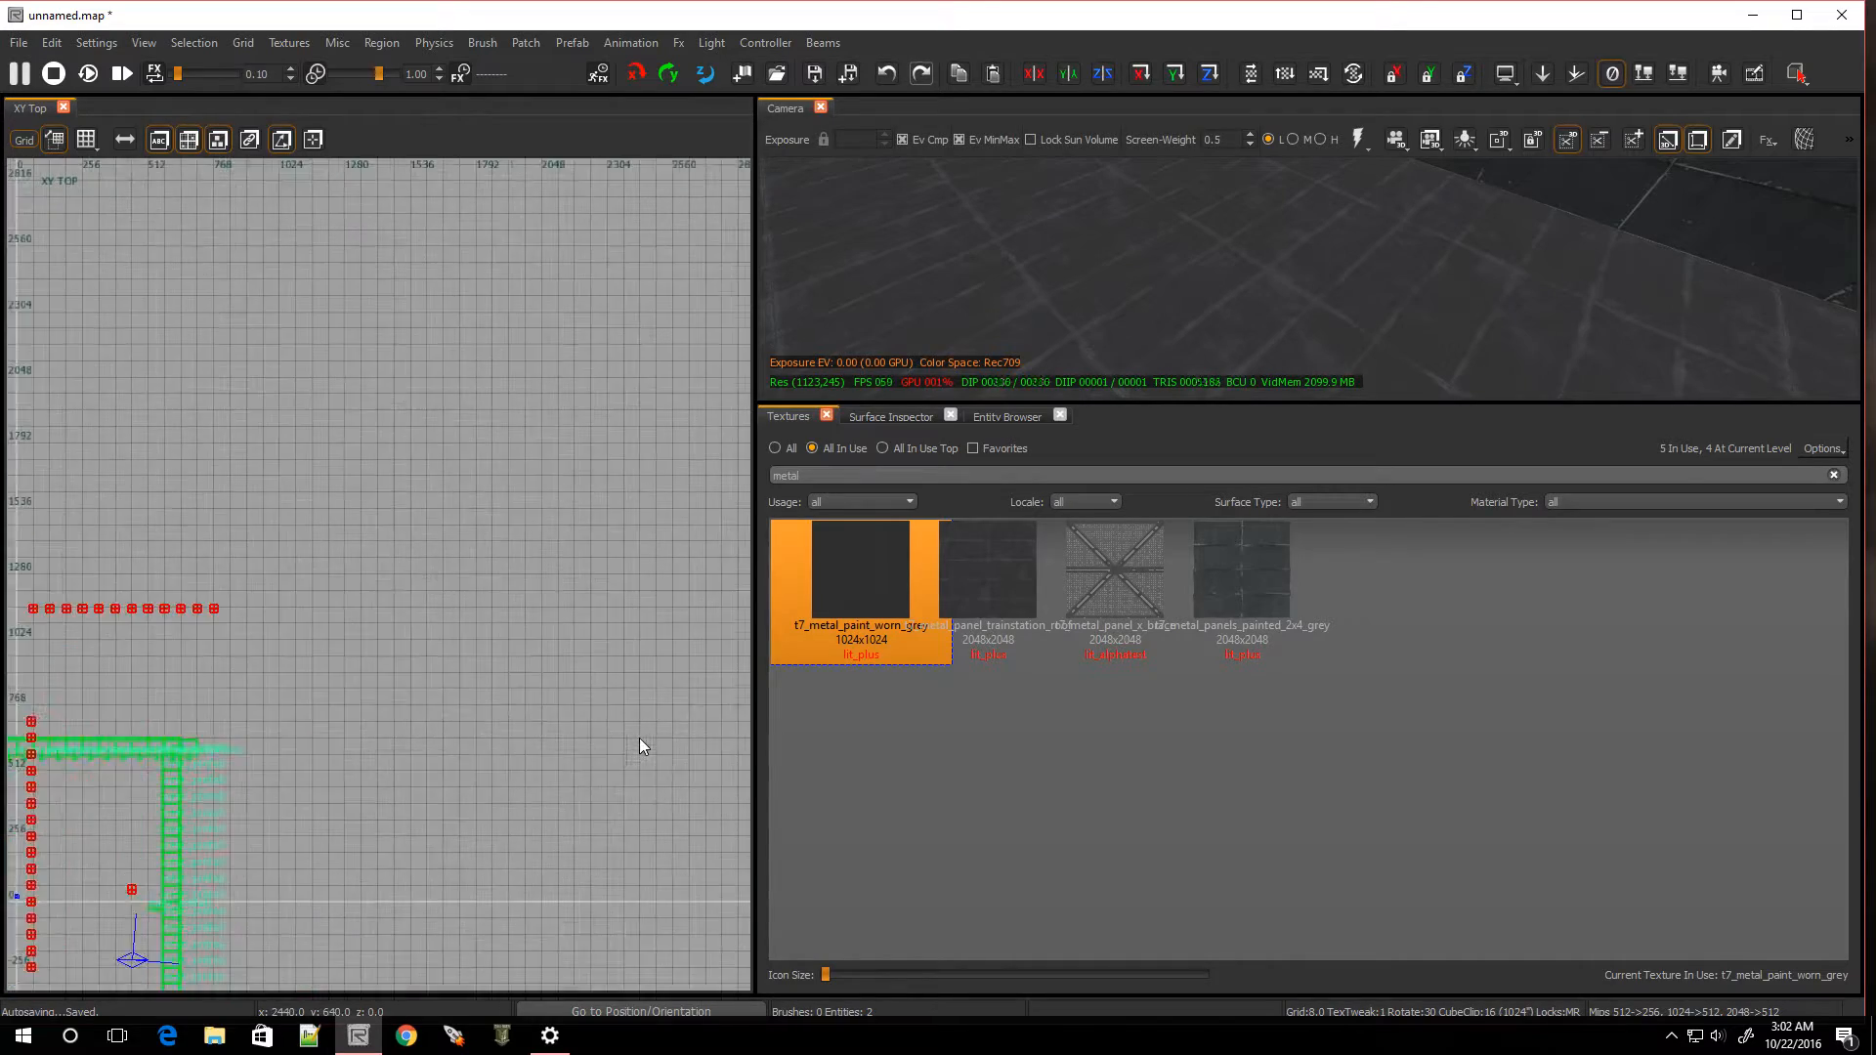
{"action": "left_click", "coordinate": [191, 746], "text": "shift"}
{"action": "scroll", "coordinate": [233, 865], "scroll_direction": "down", "scroll_amount": 6}
{"action": "scroll", "coordinate": [228, 925], "scroll_direction": "up", "scroll_amount": 7}
{"action": "scroll", "coordinate": [209, 837], "scroll_direction": "up", "scroll_amount": 1}
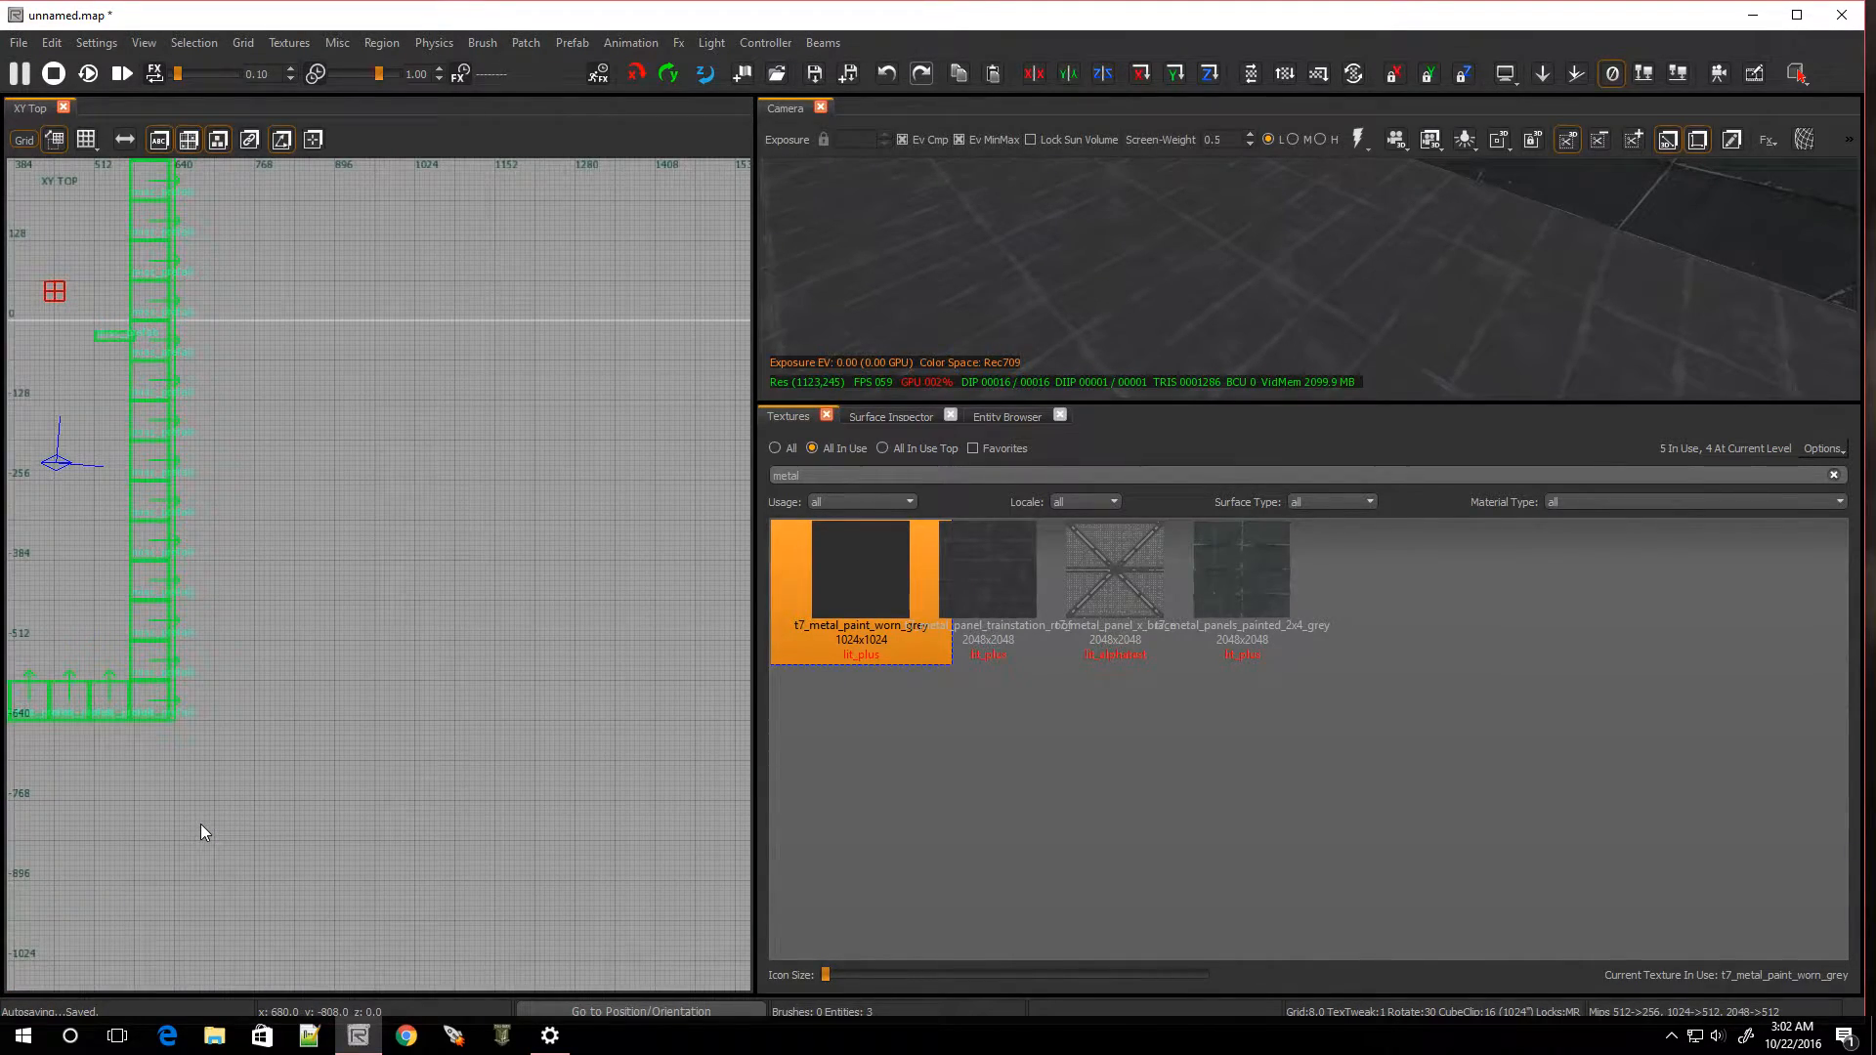
{"action": "right_click_drag", "start_coordinate": [356, 692], "coordinate": [227, 700]}
{"action": "scroll", "coordinate": [355, 692], "scroll_direction": "down", "scroll_amount": 7}
{"action": "key", "text": "Escape"}
Examine the completed catwalk ring from above and look around the room in the camera view, ending facing the west wall
{"action": "scroll", "coordinate": [167, 607], "scroll_direction": "up", "scroll_amount": 1}
{"action": "scroll", "coordinate": [167, 606], "scroll_direction": "up", "scroll_amount": 2}
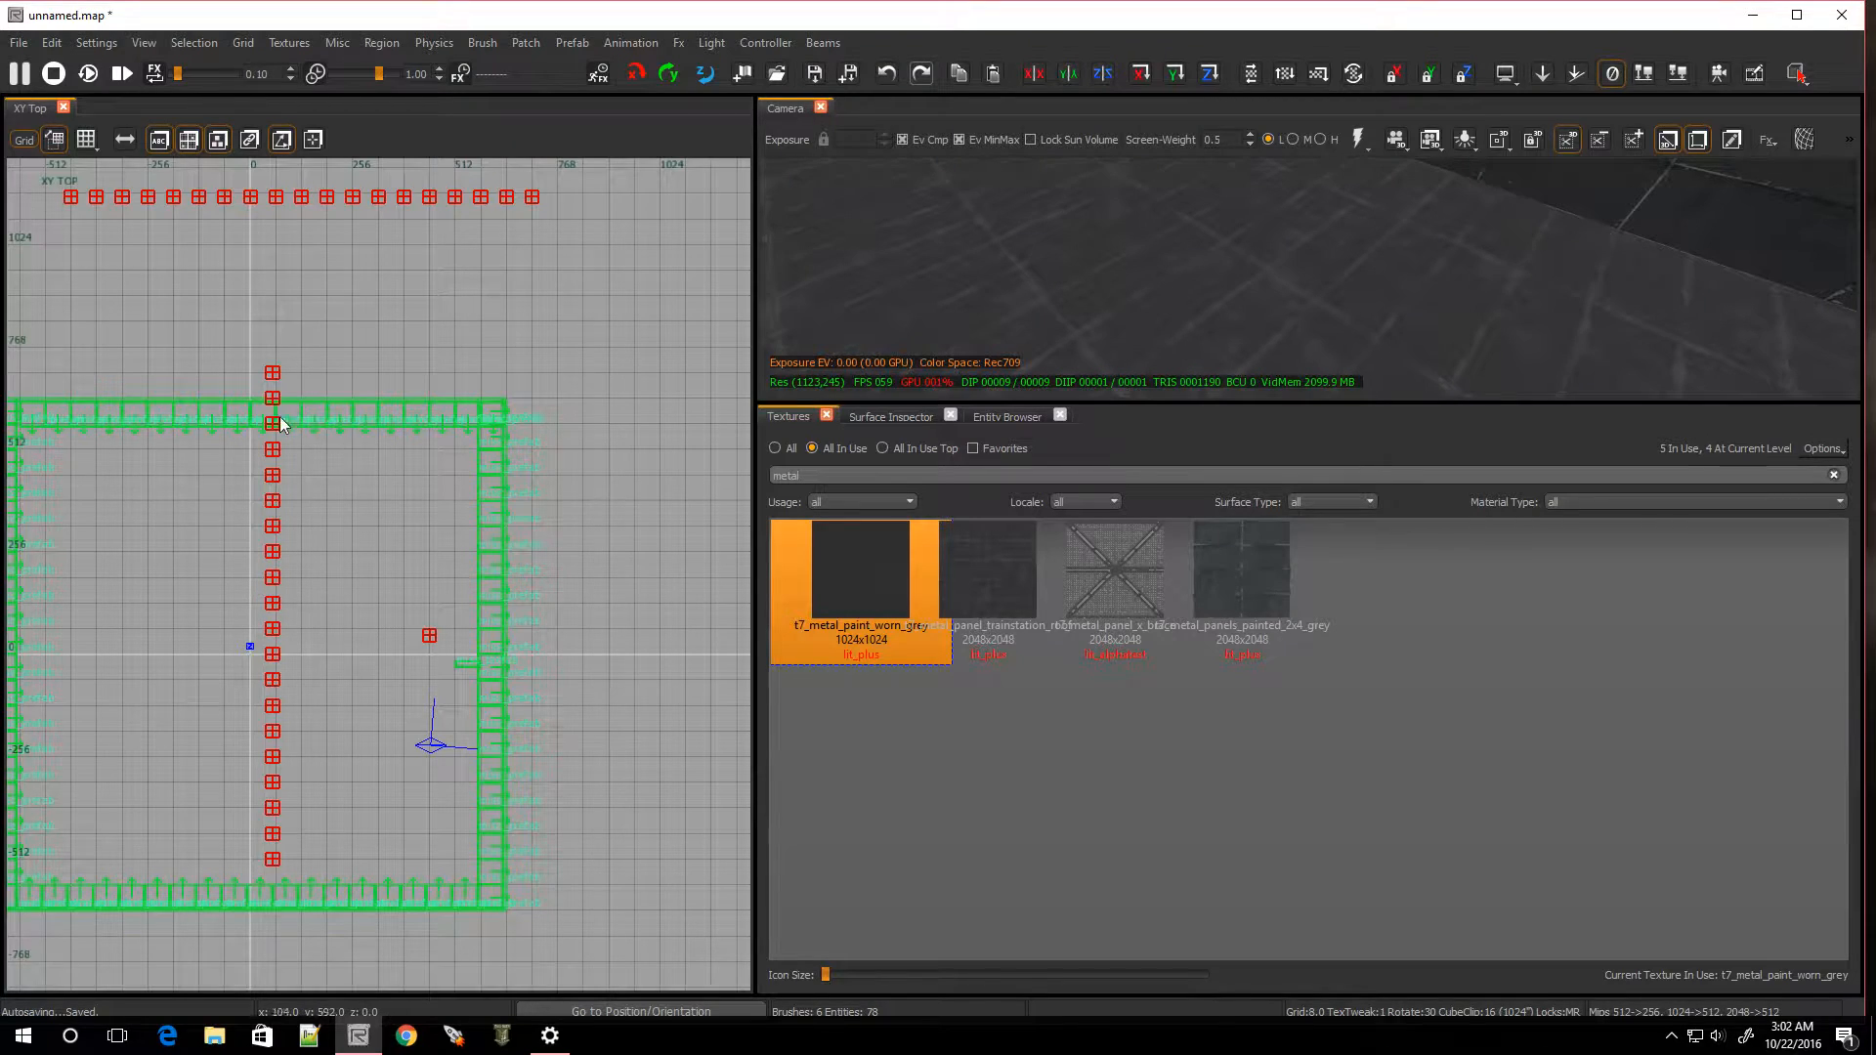
{"action": "scroll", "coordinate": [180, 625], "scroll_direction": "down", "scroll_amount": 3}
{"action": "scroll", "coordinate": [111, 705], "scroll_direction": "up", "scroll_amount": 5}
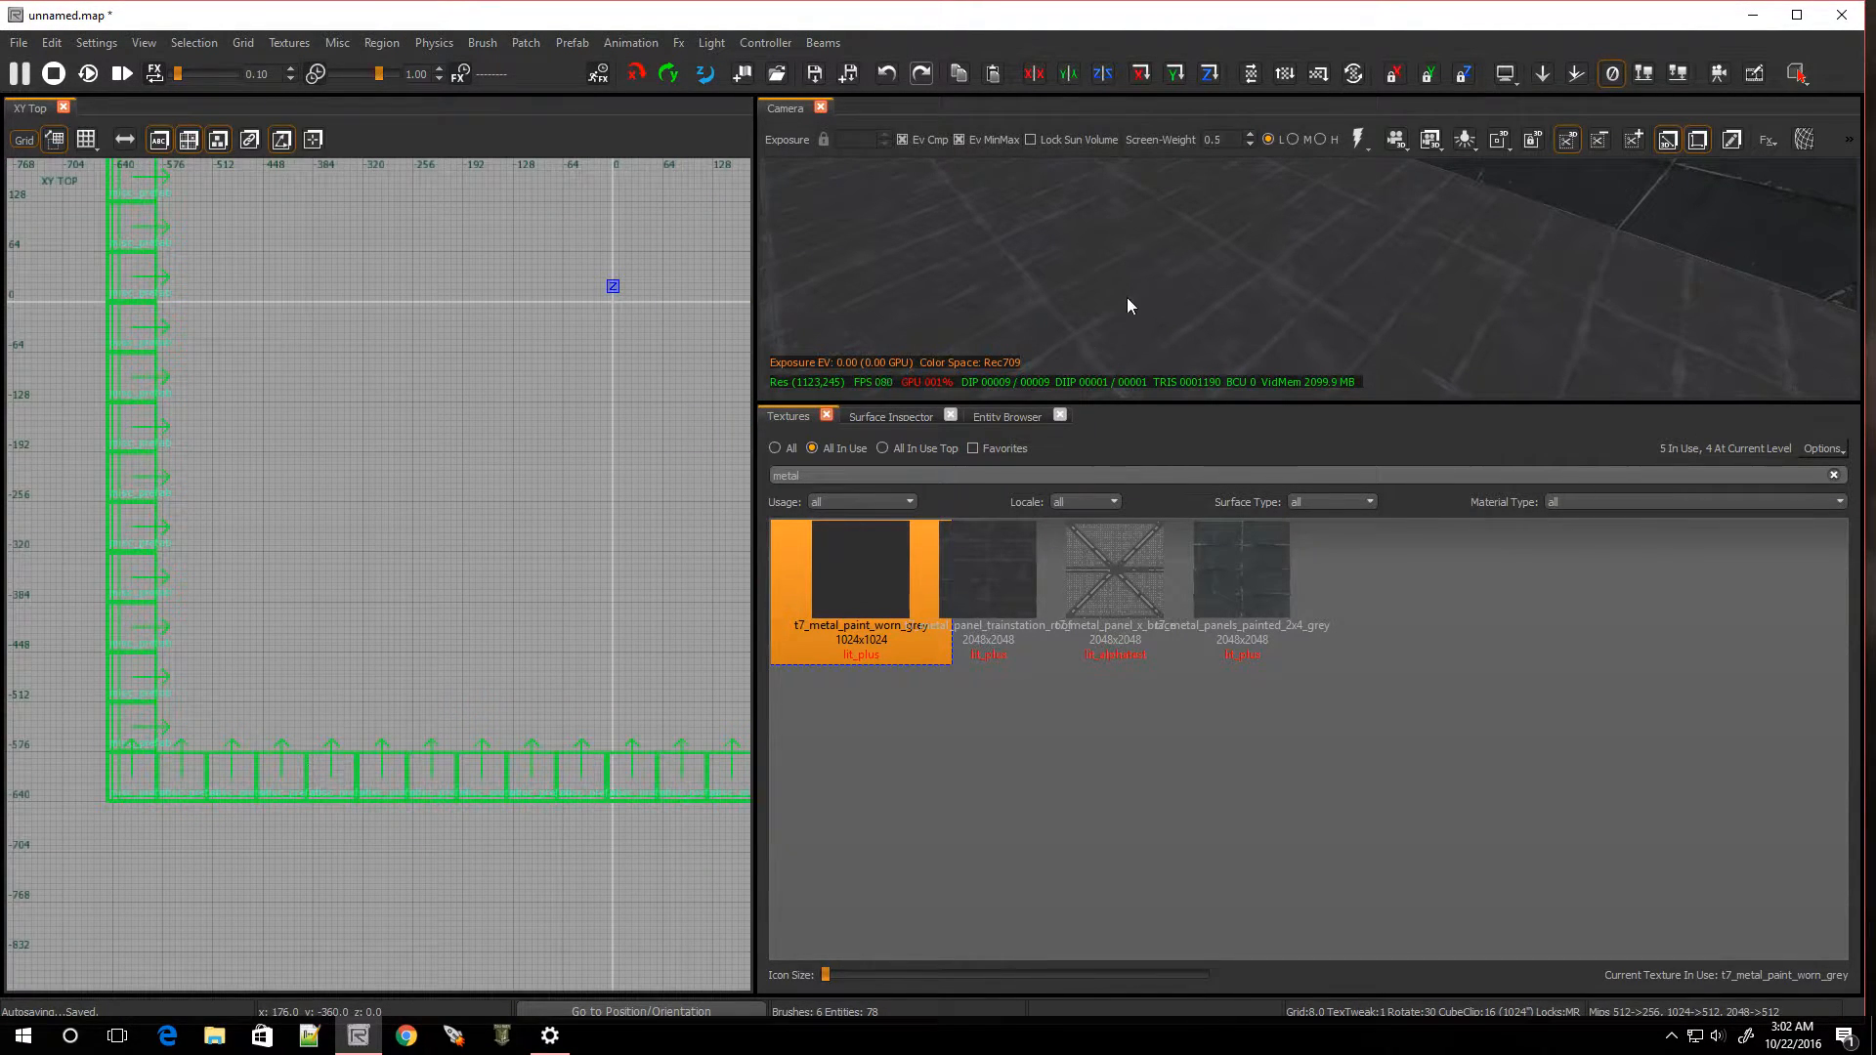
{"action": "right_click_drag", "start_coordinate": [1133, 295], "coordinate": [1232, 196]}
{"action": "right_click_drag", "start_coordinate": [1133, 295], "coordinate": [1134, 295]}
{"action": "right_click_drag", "start_coordinate": [1310, 278], "coordinate": [1085, 279]}
{"action": "mouse_move", "coordinate": [1310, 279]}
{"action": "right_mouse_down"}
{"action": "mouse_move", "coordinate": [1124, 279]}
{"action": "mouse_move", "coordinate": [1134, 294]}
{"action": "mouse_move", "coordinate": [1133, 268]}
{"action": "mouse_move", "coordinate": [1114, 293]}
{"action": "mouse_move", "coordinate": [1055, 293]}
{"action": "mouse_move", "coordinate": [1055, 325]}
{"action": "mouse_move", "coordinate": [899, 325]}
{"action": "right_mouse_up"}
{"action": "right_click_drag", "start_coordinate": [1104, 298], "coordinate": [1244, 290]}
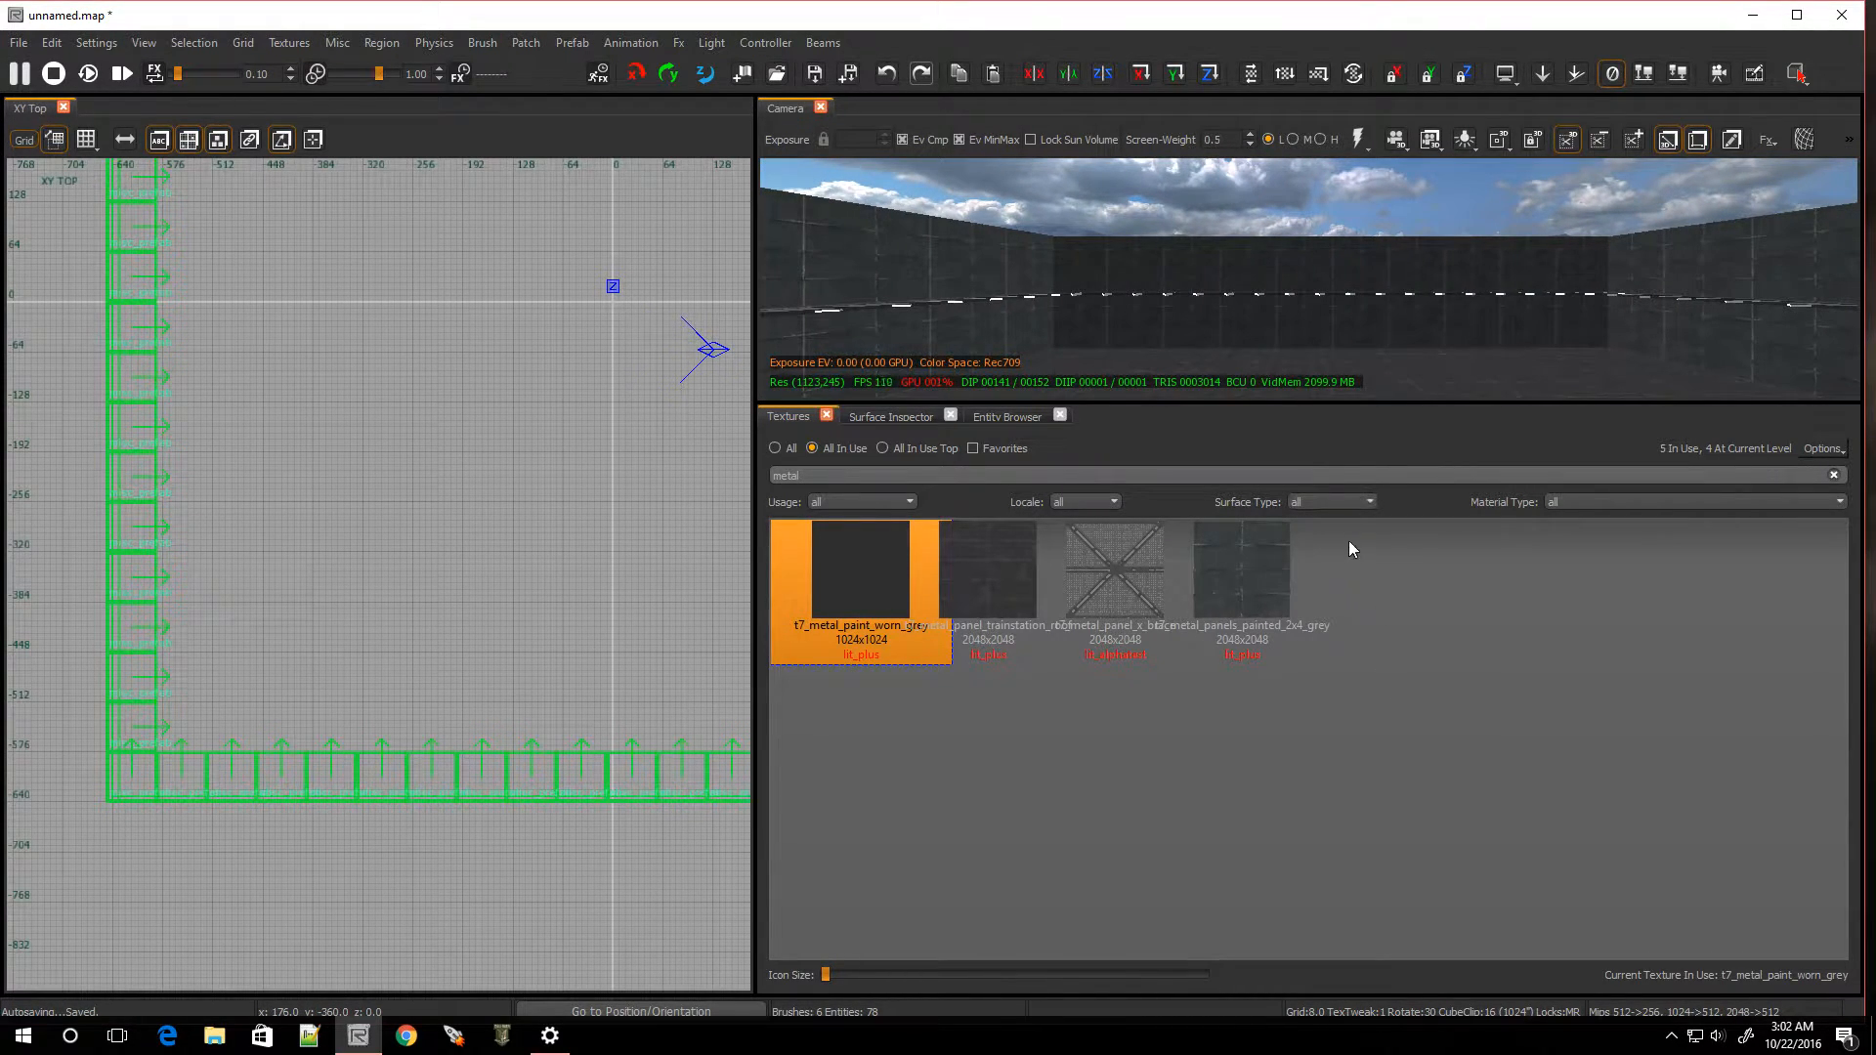
{"action": "scroll", "coordinate": [472, 717], "scroll_direction": "down", "scroll_amount": 3}
{"action": "scroll", "coordinate": [472, 718], "scroll_direction": "up", "scroll_amount": 3}
Shift the west wall brush outward so it sits flush behind the outer edge of the west catwalk row, and deselect it
{"action": "left_click", "coordinate": [1249, 319], "text": "shift"}
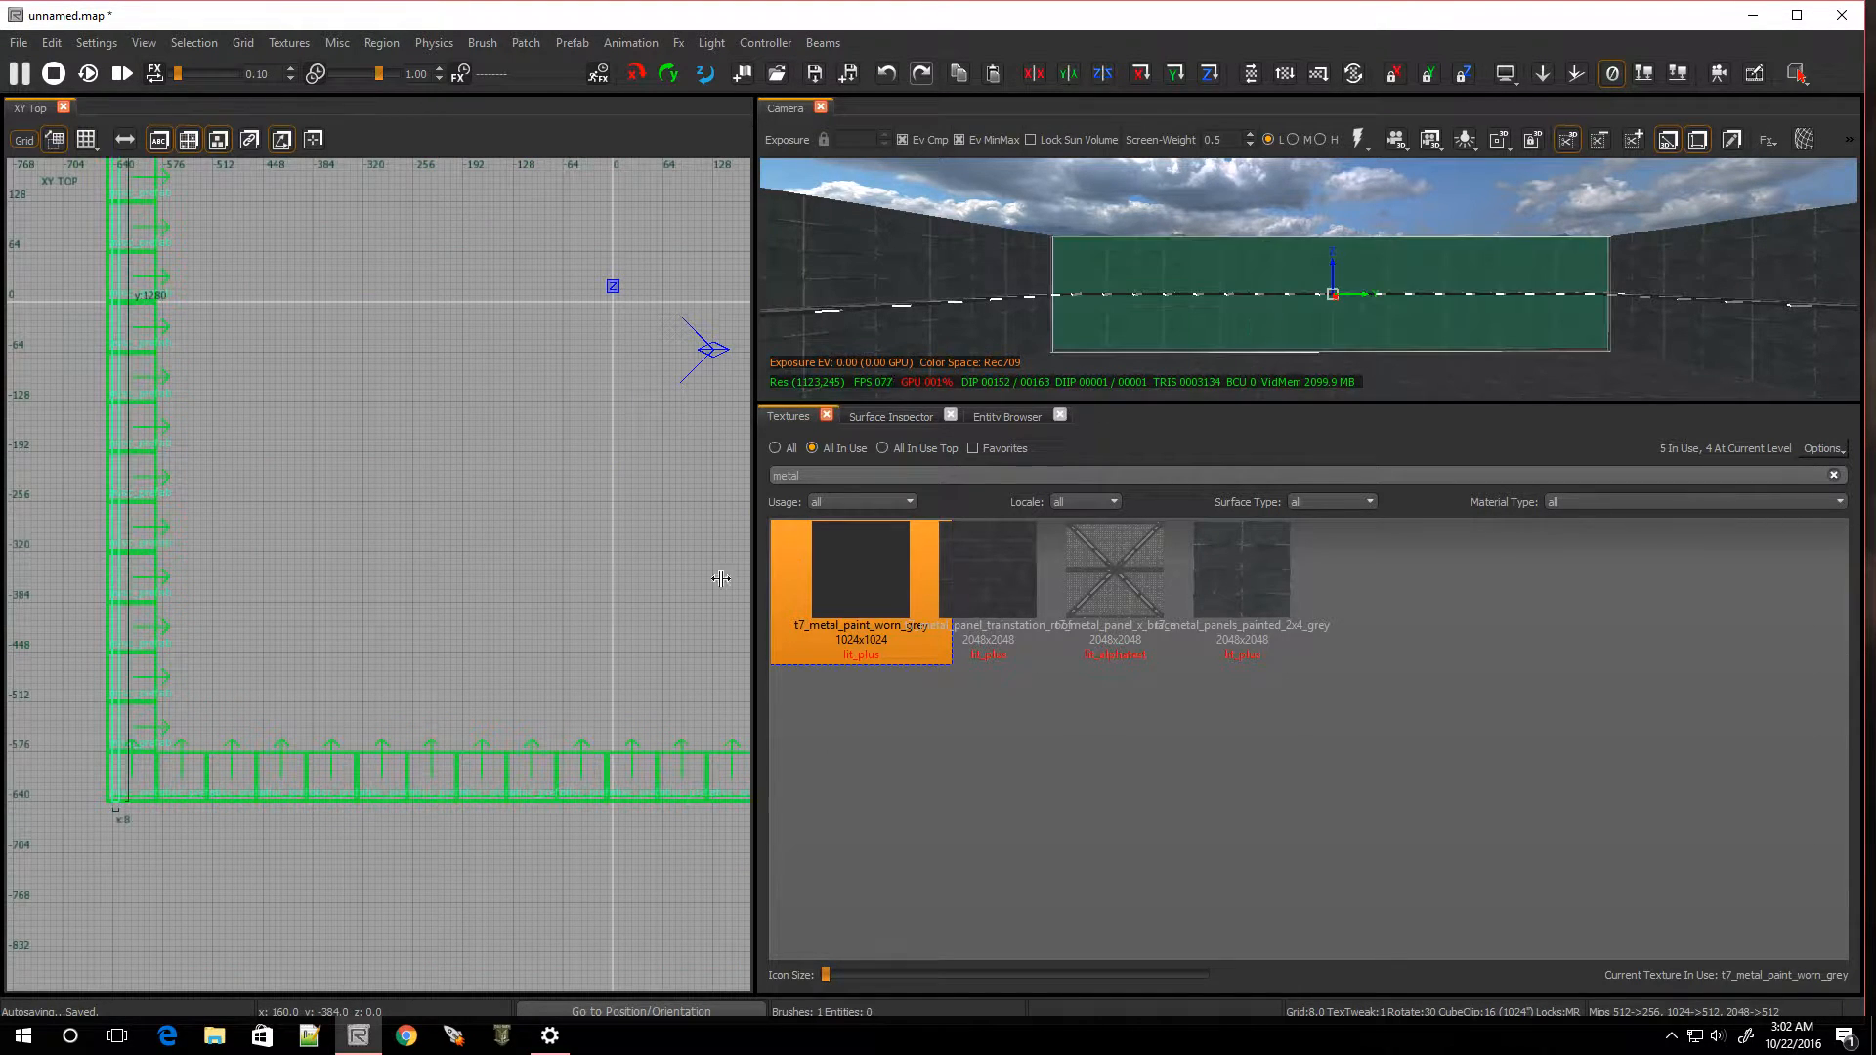
{"action": "scroll", "coordinate": [120, 754], "scroll_direction": "up", "scroll_amount": 5}
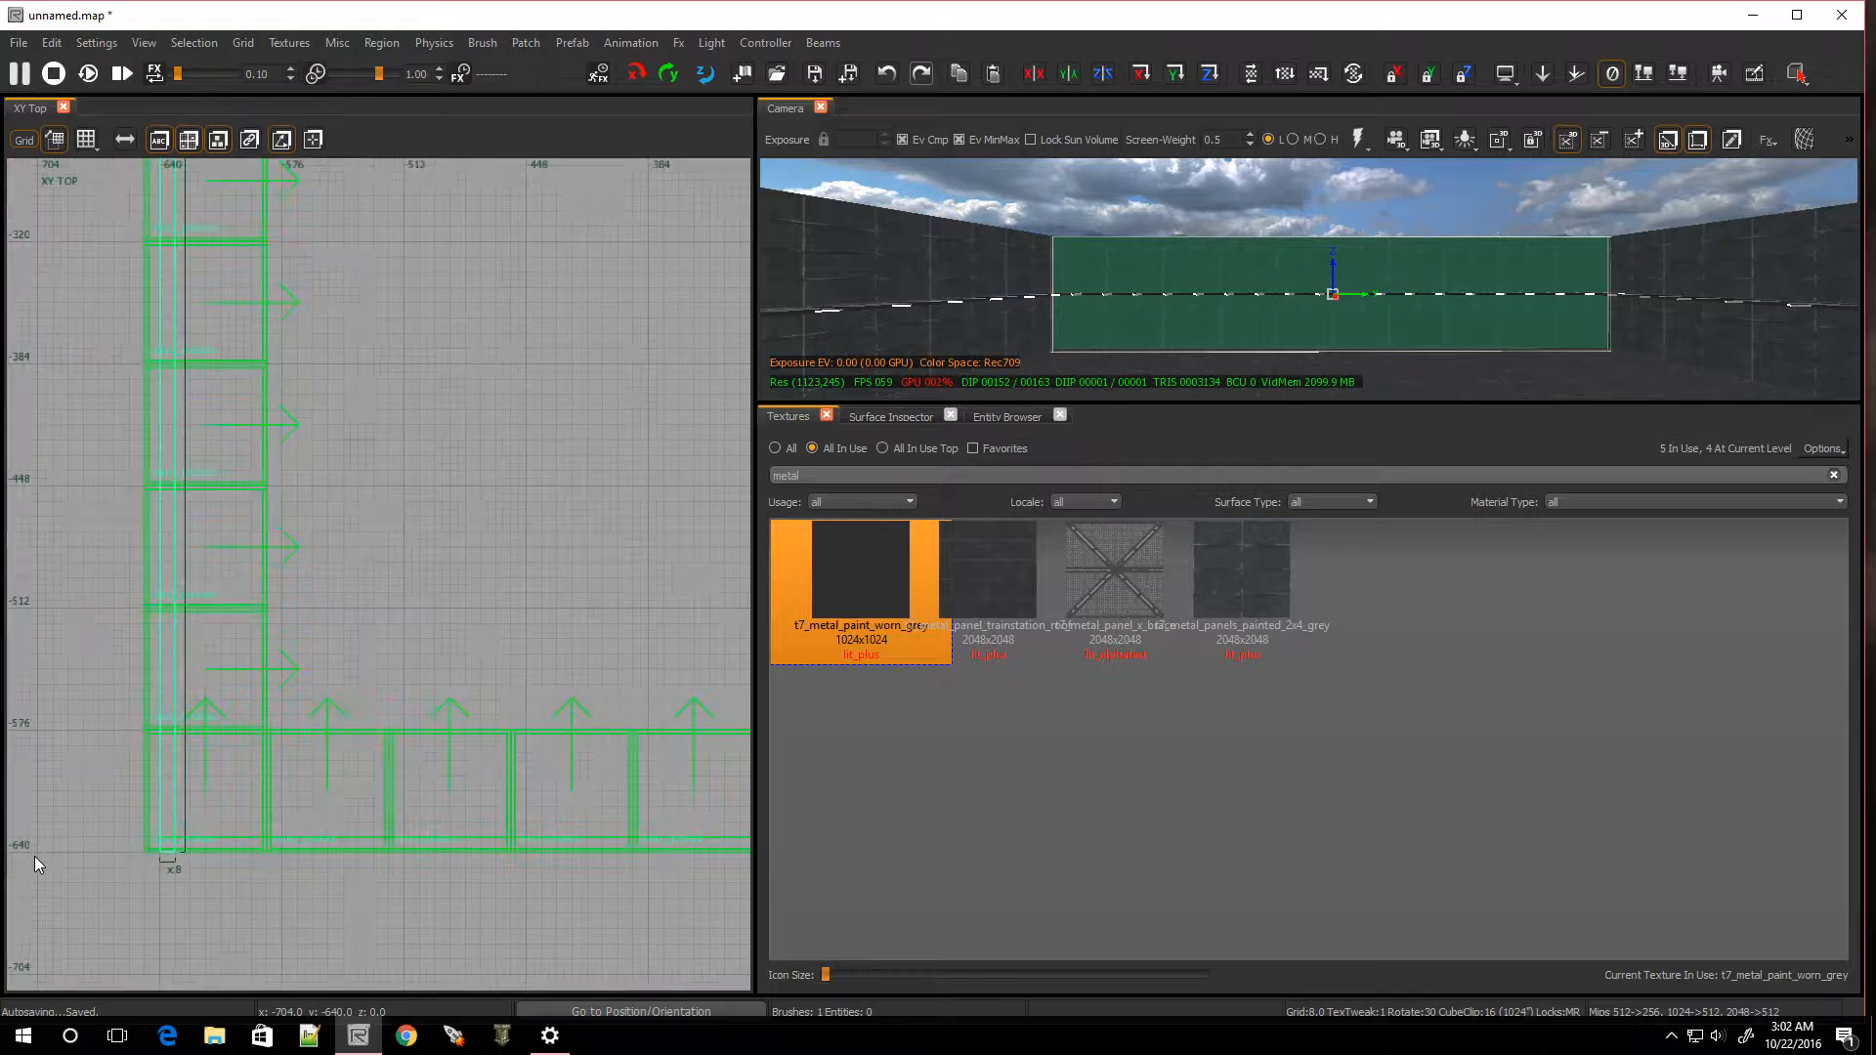
{"action": "left_click_drag", "start_coordinate": [119, 801], "coordinate": [86, 803]}
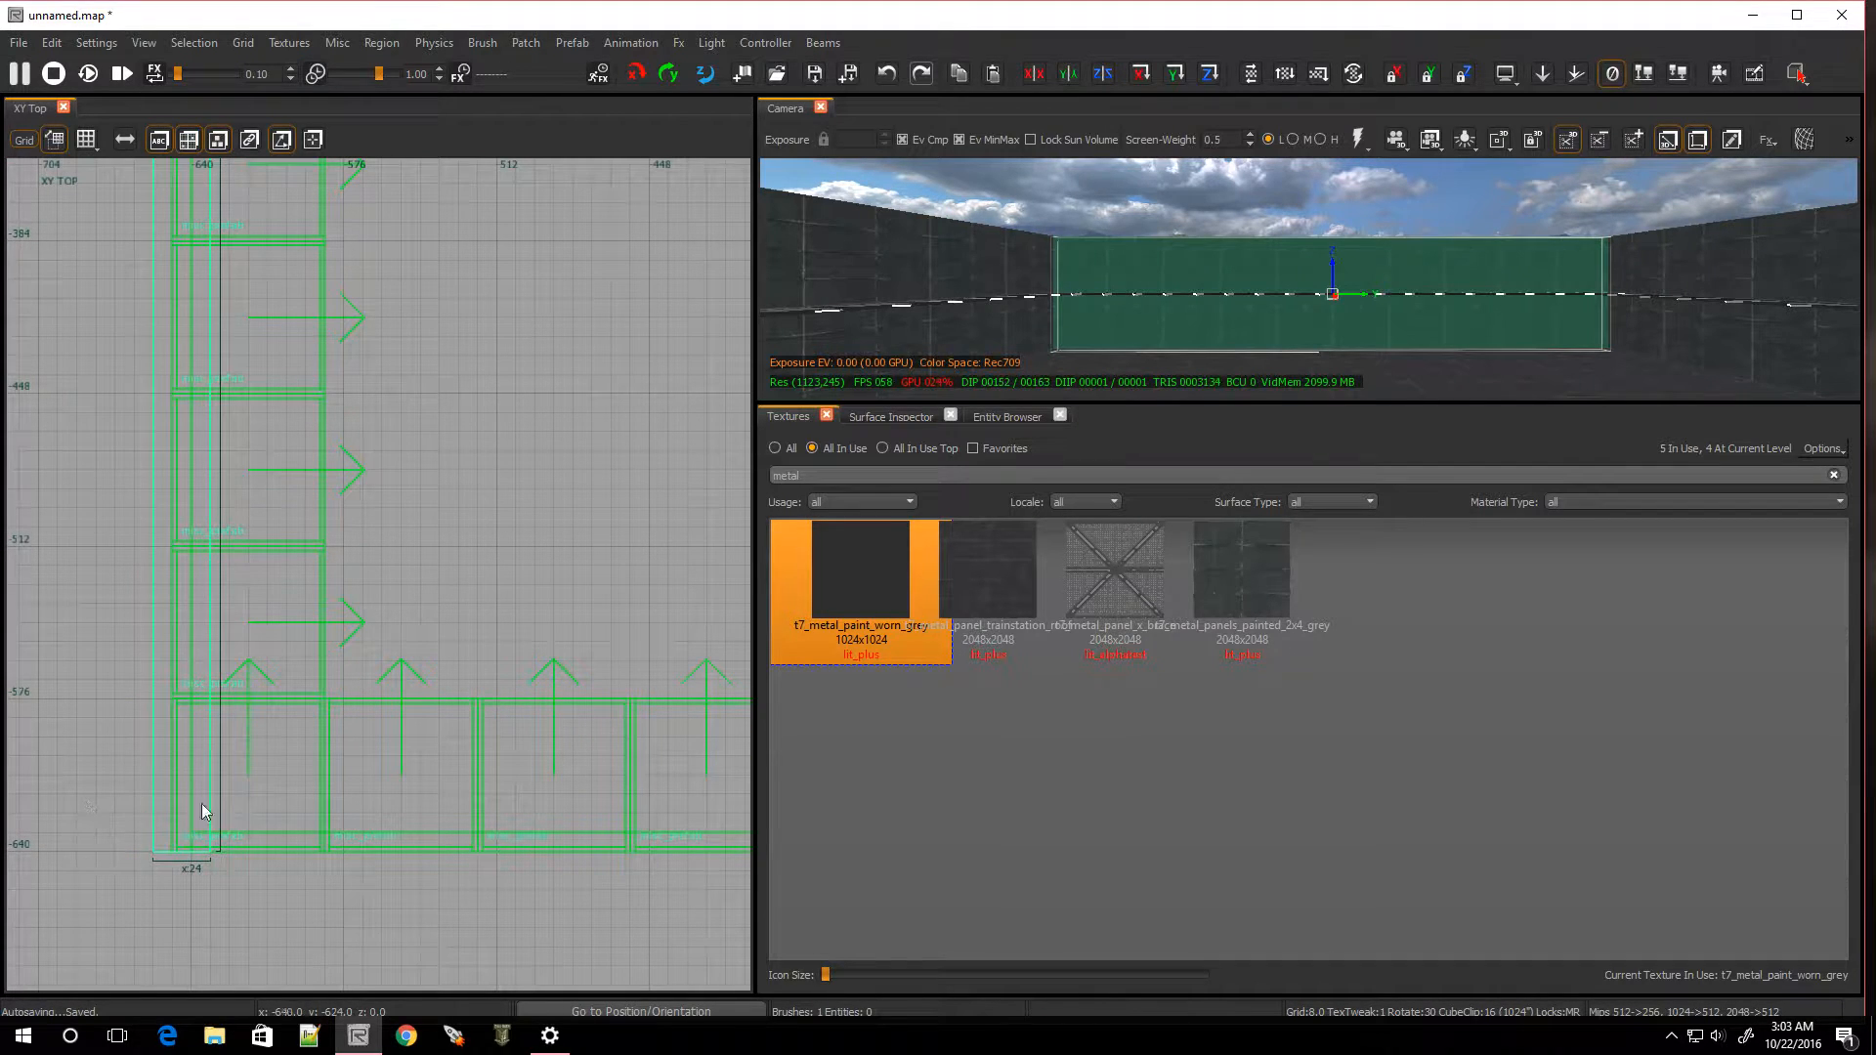
{"action": "key", "text": "Escape"}
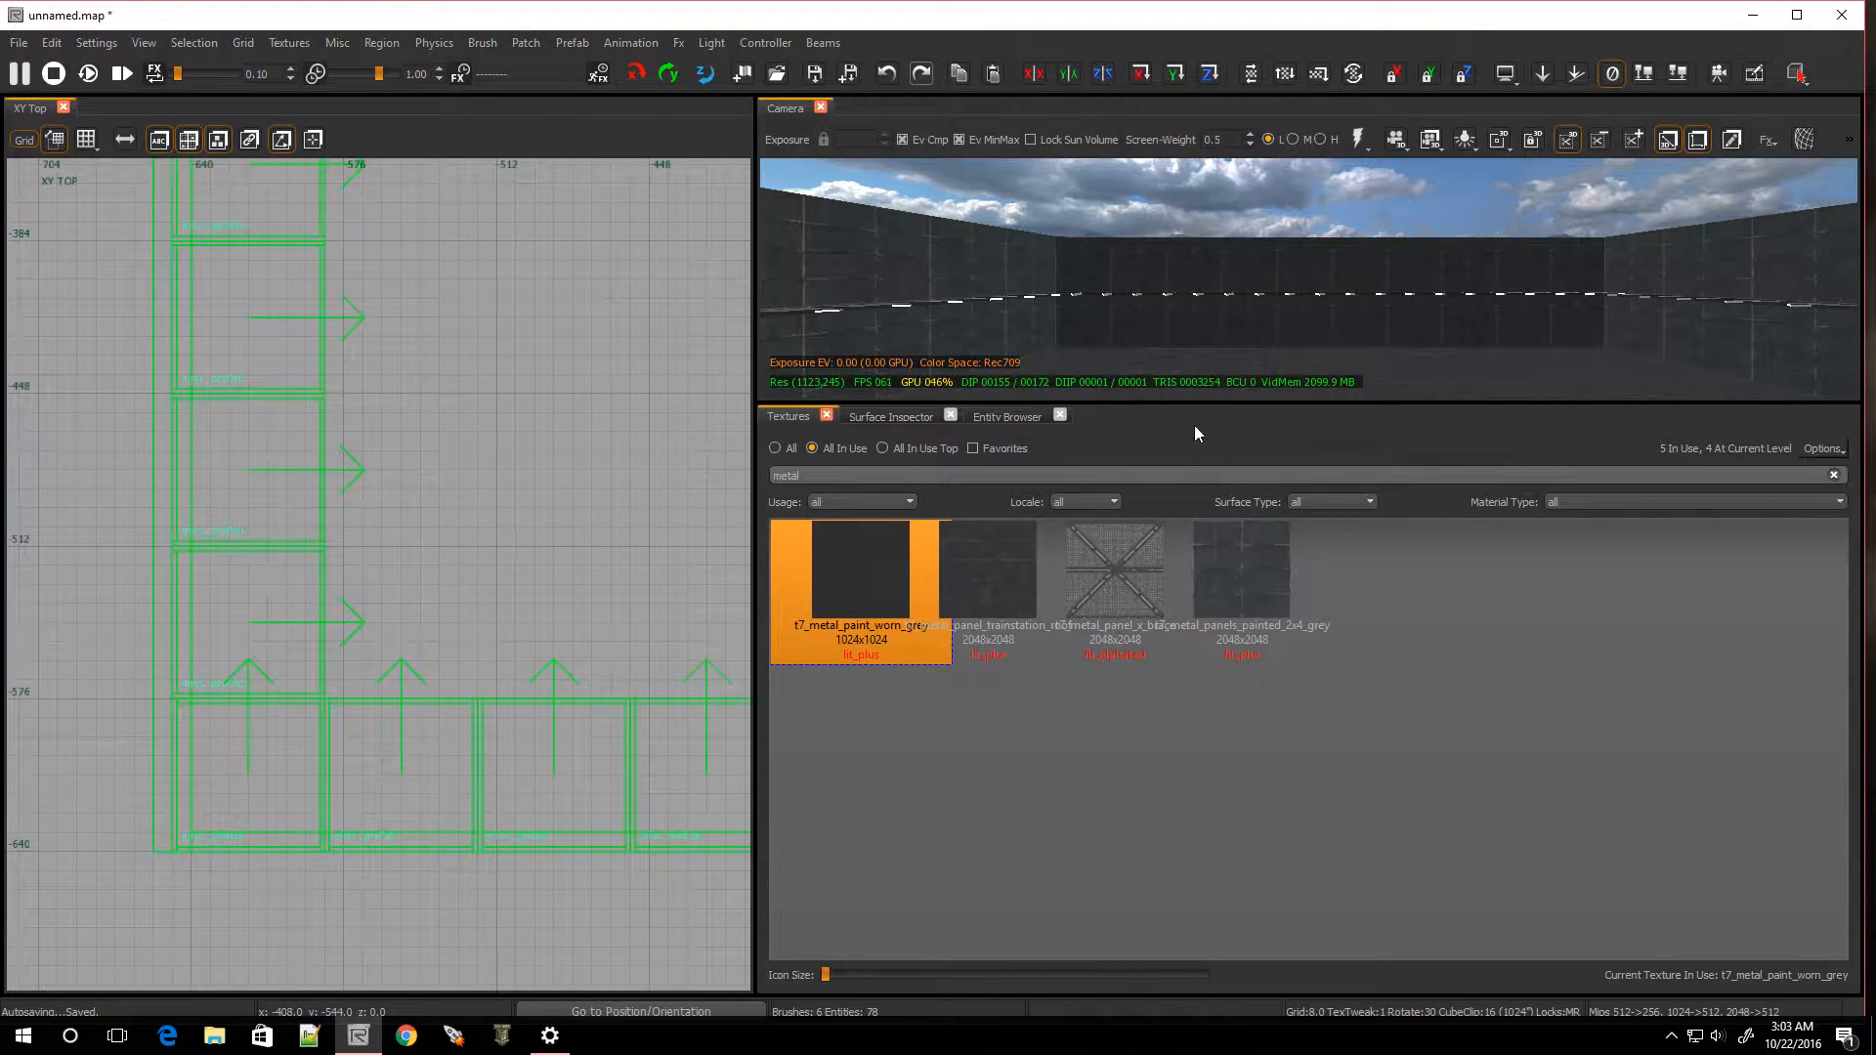
Shift the south wall brush outward in the top view so it sits flush against the outer edge of the south catwalk row
{"action": "left_click", "coordinate": [1054, 331], "text": "shift"}
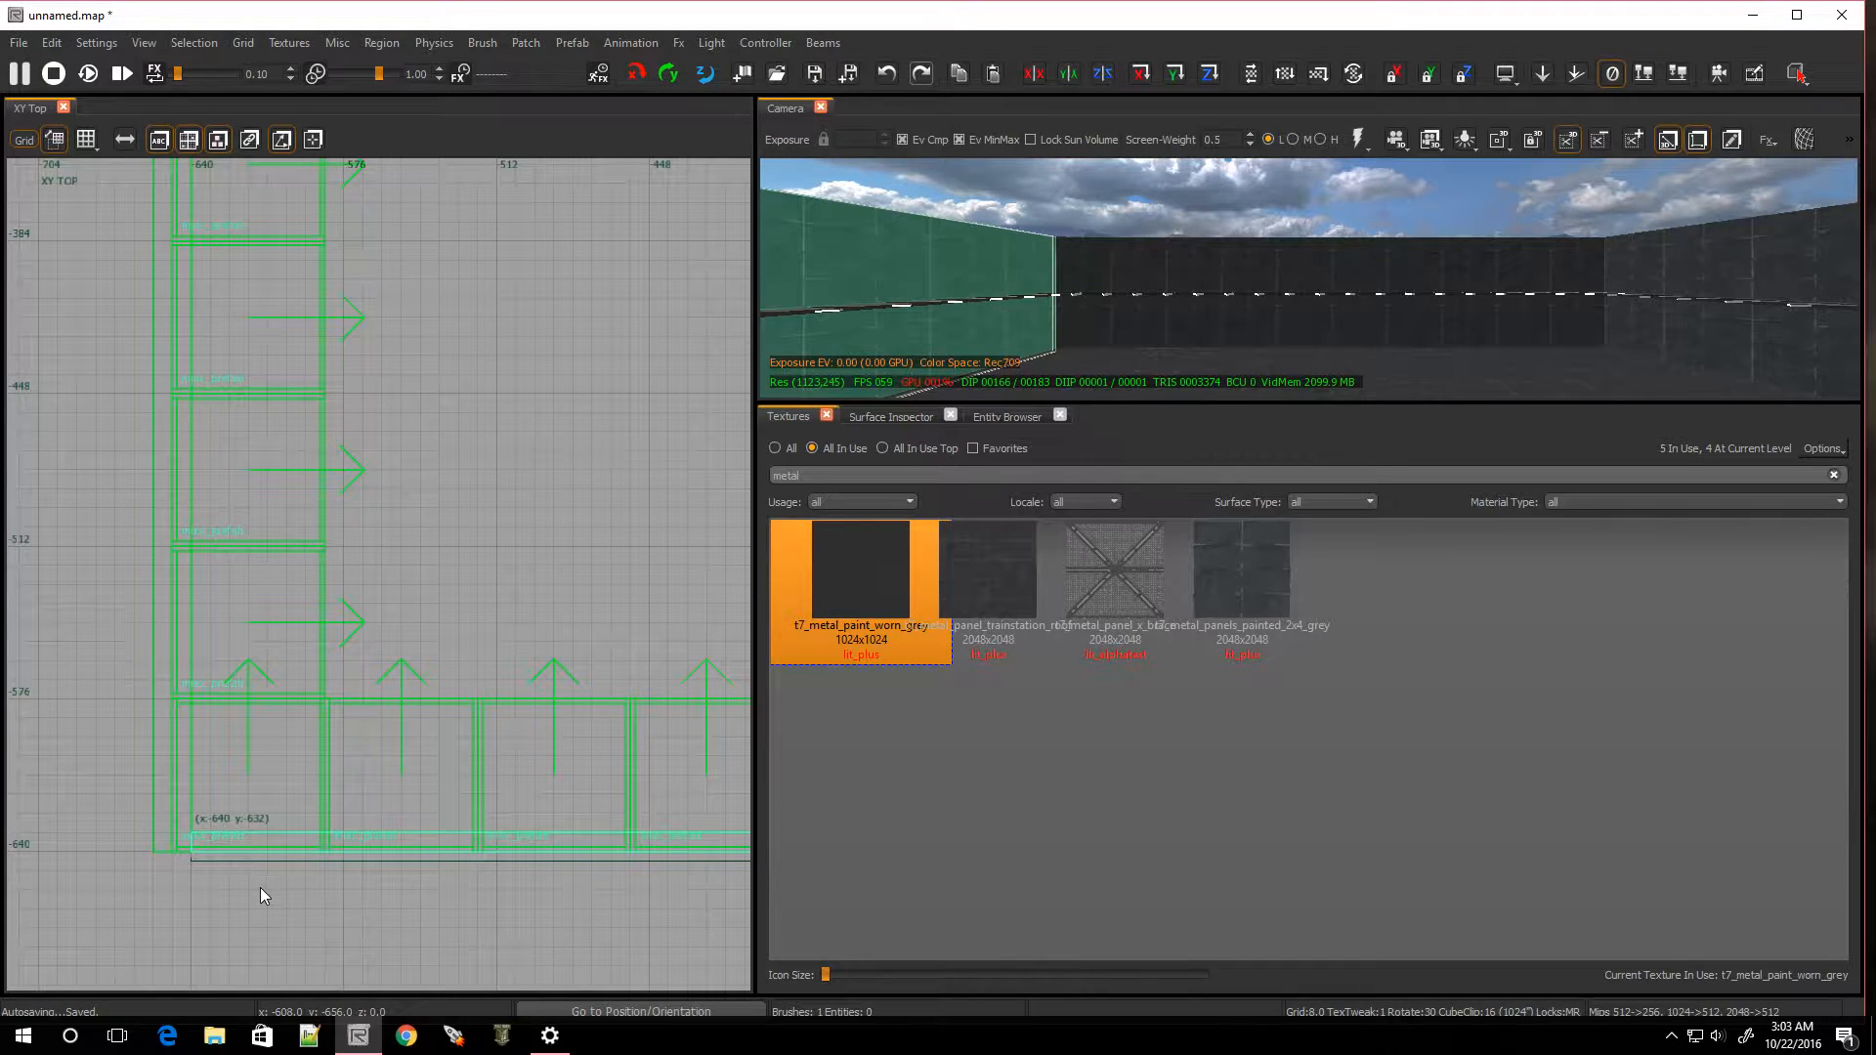
{"action": "left_click_drag", "start_coordinate": [255, 894], "coordinate": [256, 913]}
{"action": "left_click_drag", "start_coordinate": [273, 754], "coordinate": [273, 774]}
{"action": "key", "text": "Left"}
{"action": "key", "text": "Left"}
{"action": "scroll", "coordinate": [190, 872], "scroll_direction": "down", "scroll_amount": 5}
{"action": "scroll", "coordinate": [490, 878], "scroll_direction": "down", "scroll_amount": 3}
{"action": "scroll", "coordinate": [647, 876], "scroll_direction": "up", "scroll_amount": 6}
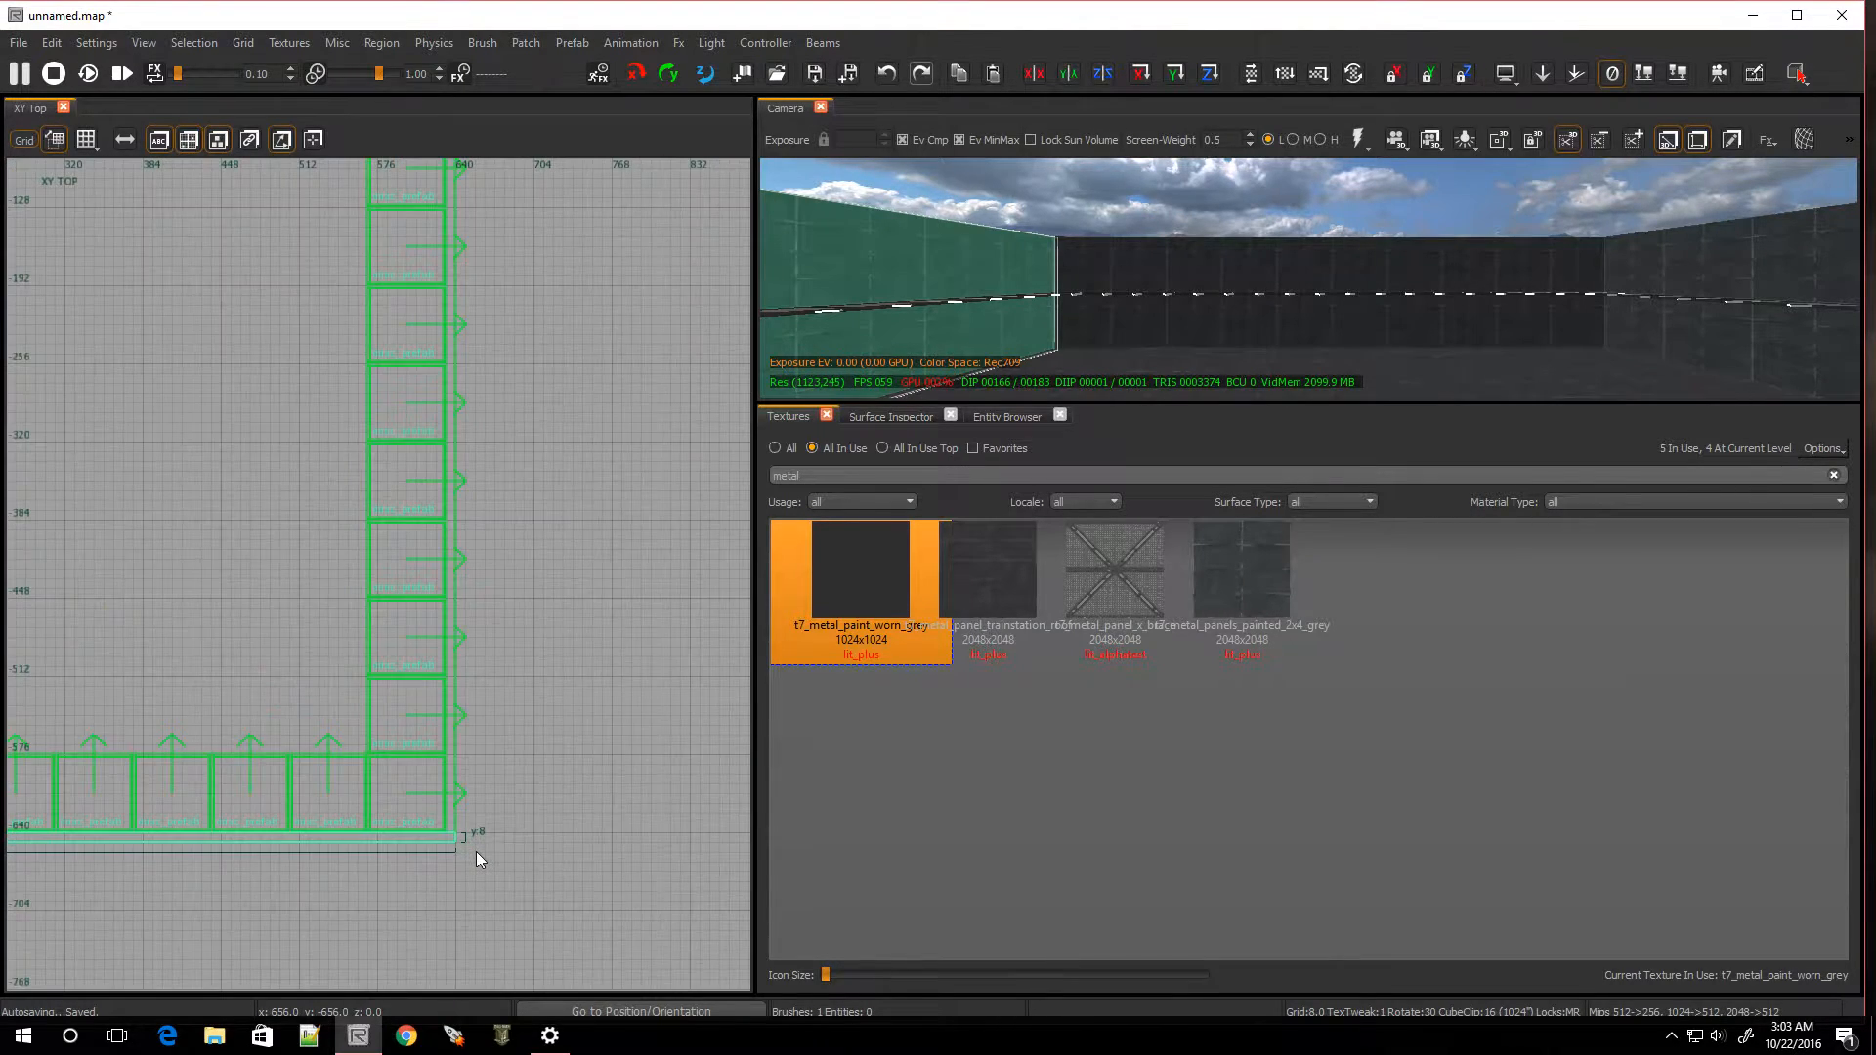
Shift the north wall brush outward in the top view so it clears the north end of the side catwalk rows, and deselect it
{"action": "key", "text": "Escape"}
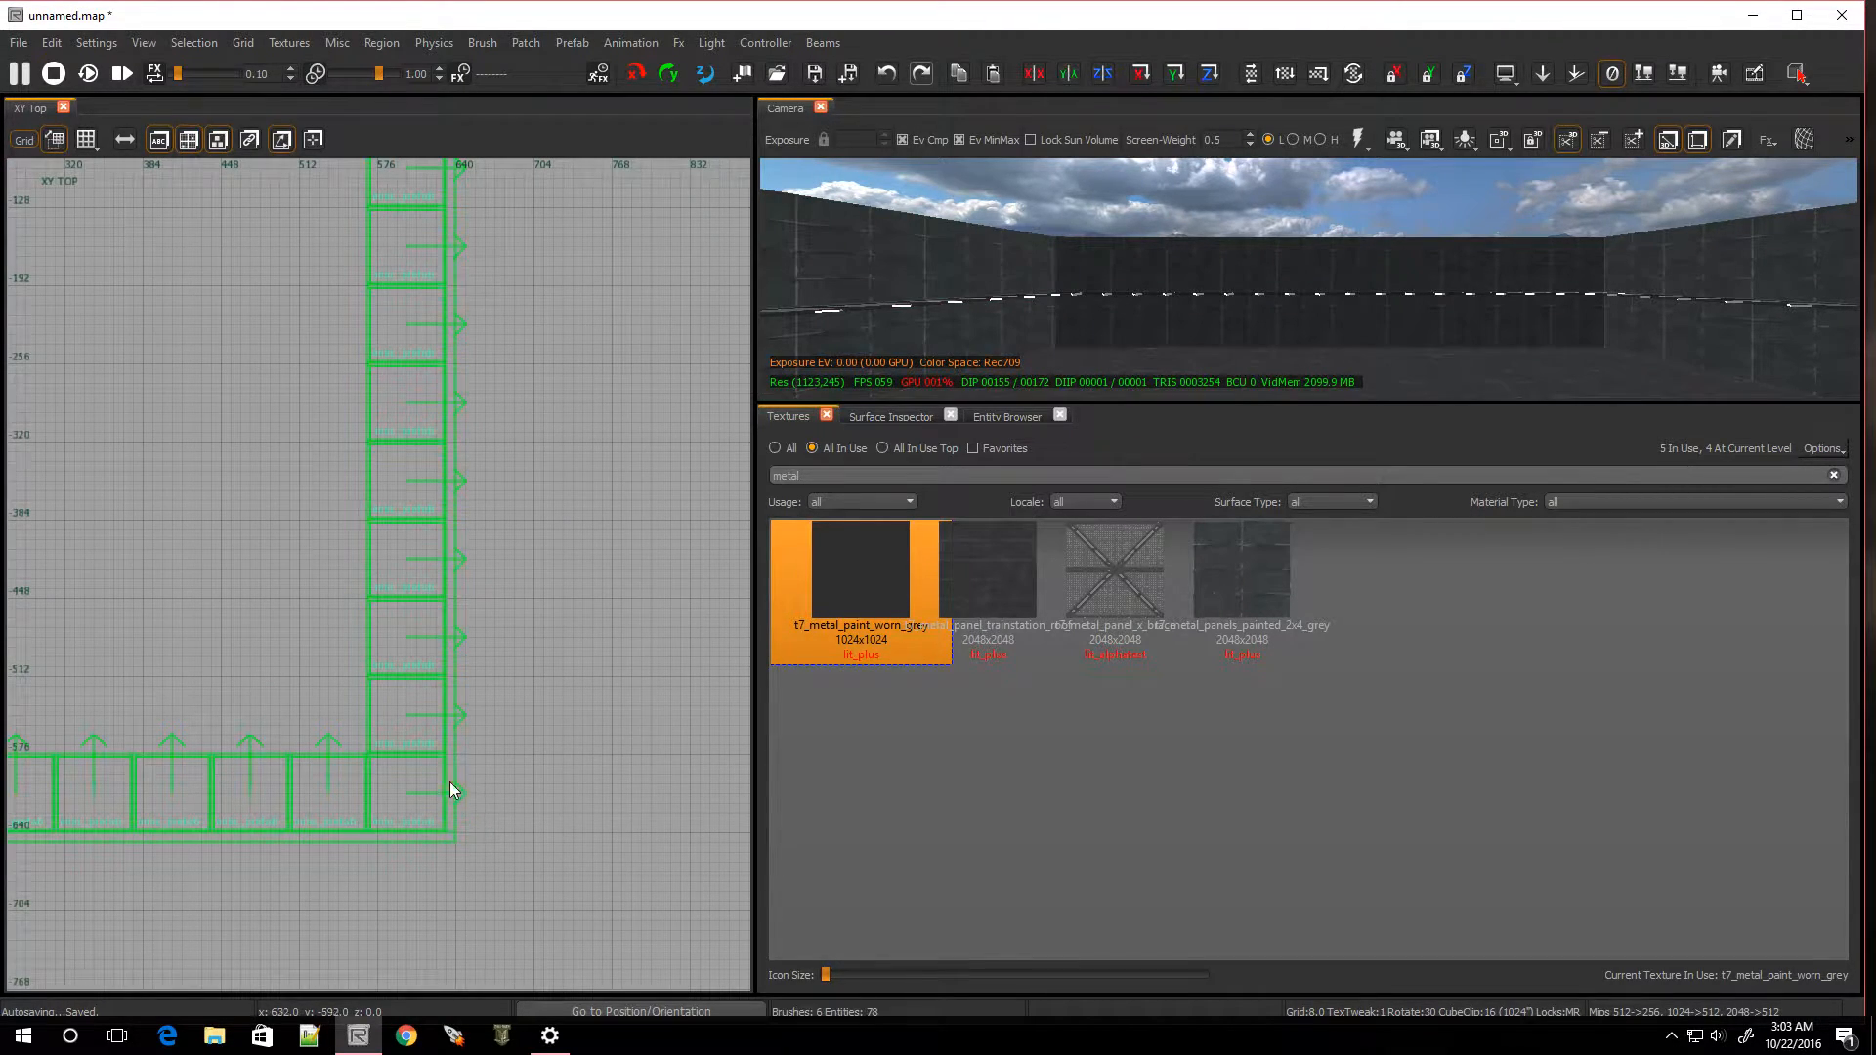
{"action": "scroll", "coordinate": [454, 793], "scroll_direction": "down", "scroll_amount": 4}
{"action": "scroll", "coordinate": [383, 376], "scroll_direction": "up", "scroll_amount": 3}
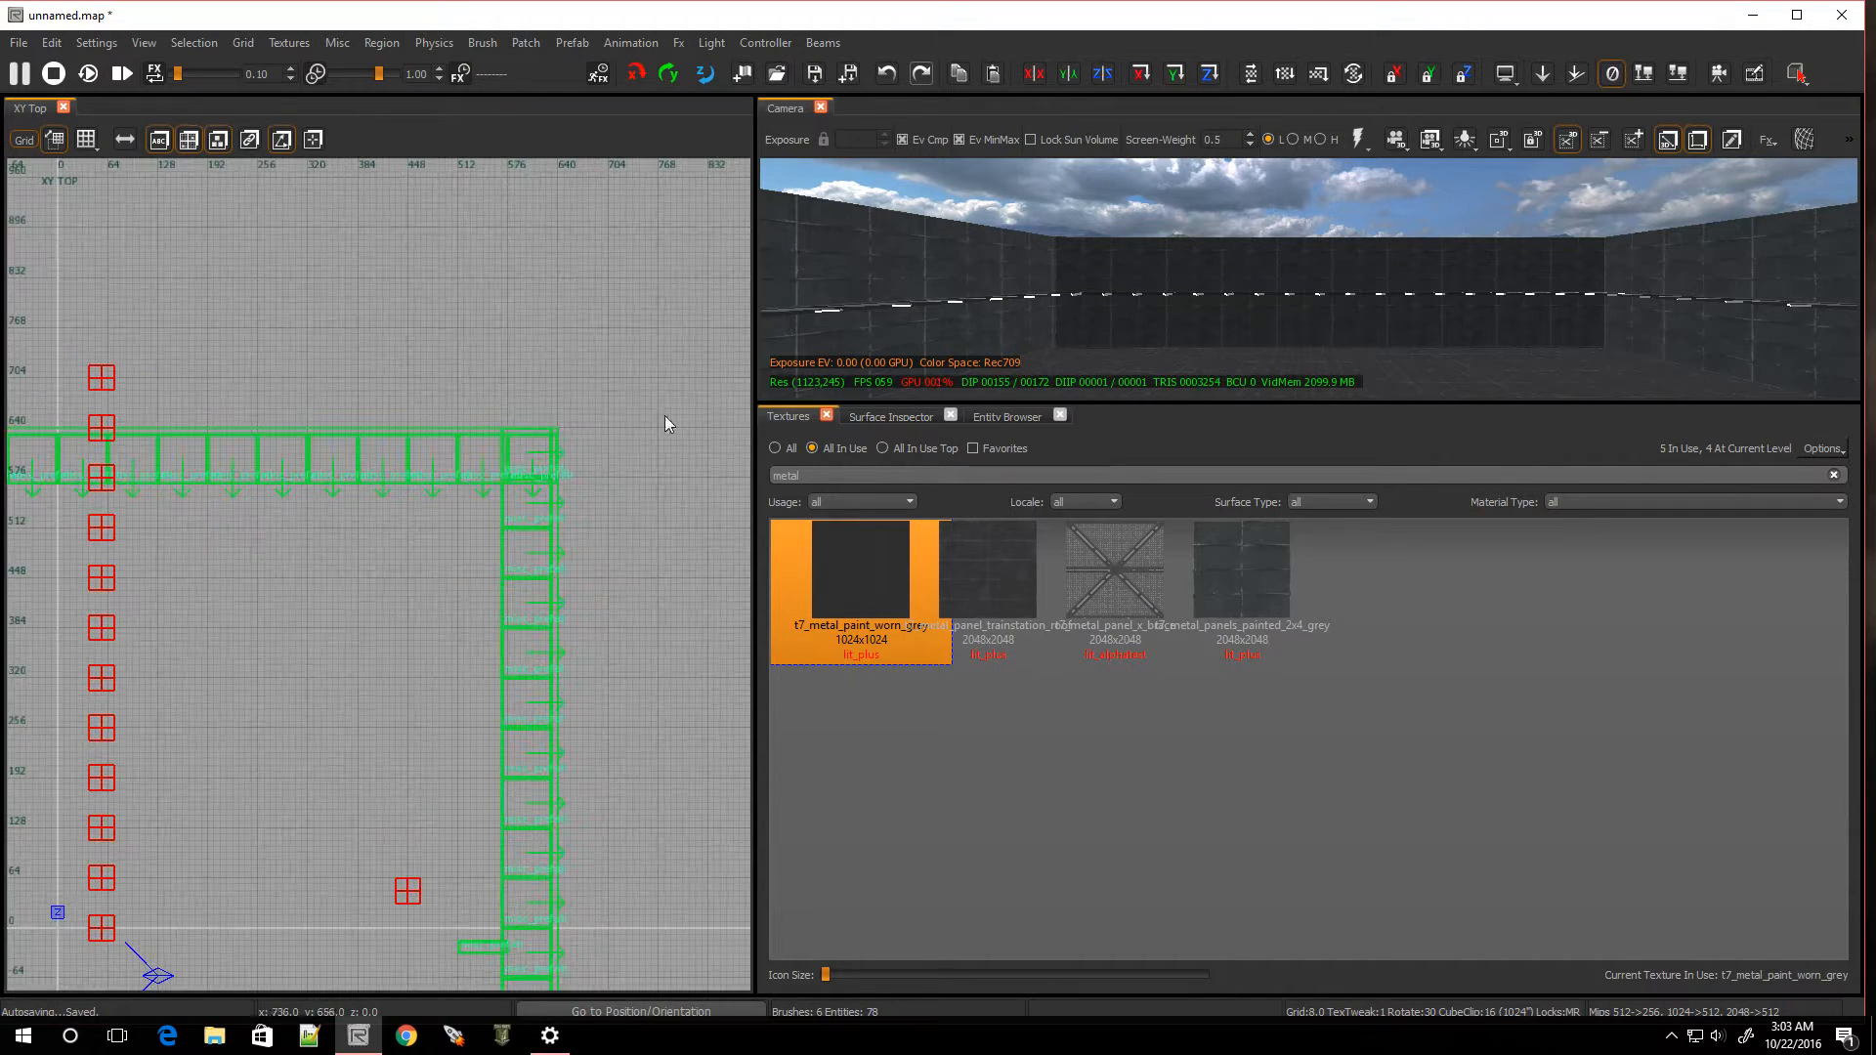
{"action": "left_click", "coordinate": [1722, 349]}
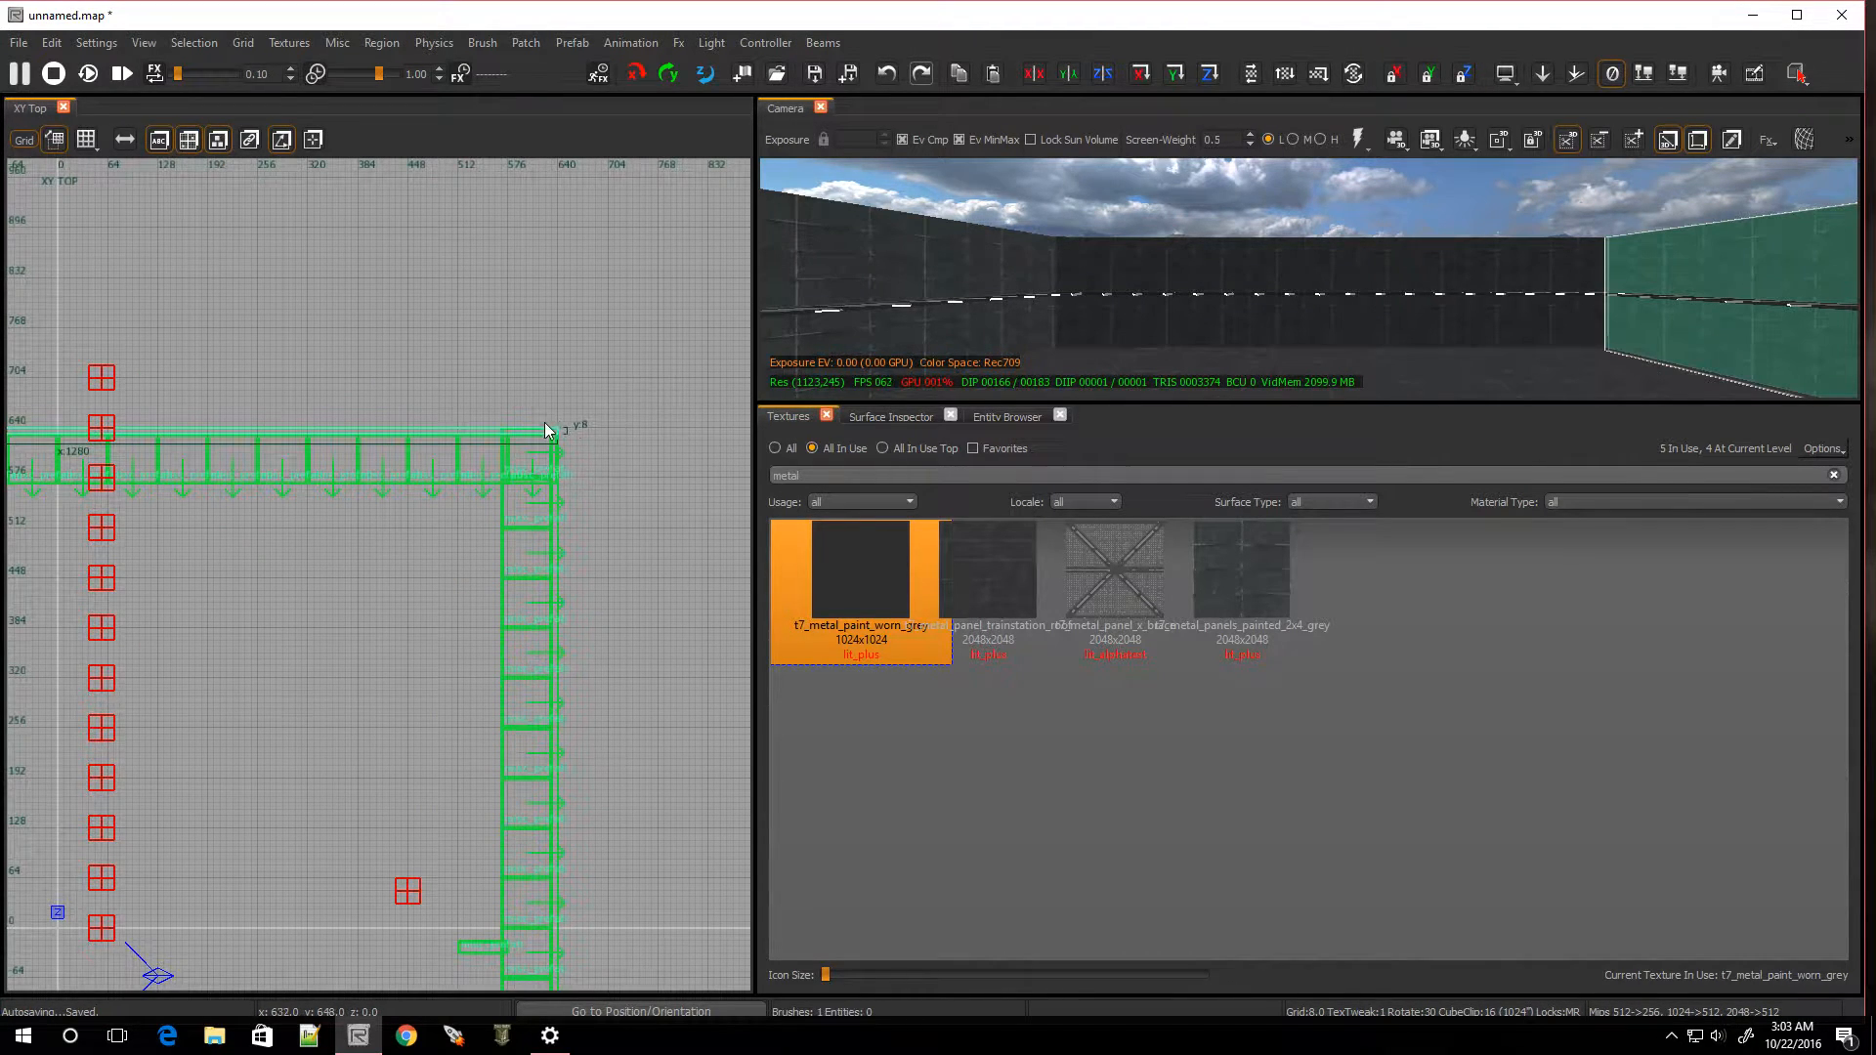
{"action": "scroll", "coordinate": [533, 426], "scroll_direction": "up", "scroll_amount": 3}
{"action": "left_click_drag", "start_coordinate": [533, 426], "coordinate": [510, 399]}
{"action": "left_click_drag", "start_coordinate": [510, 560], "coordinate": [508, 516]}
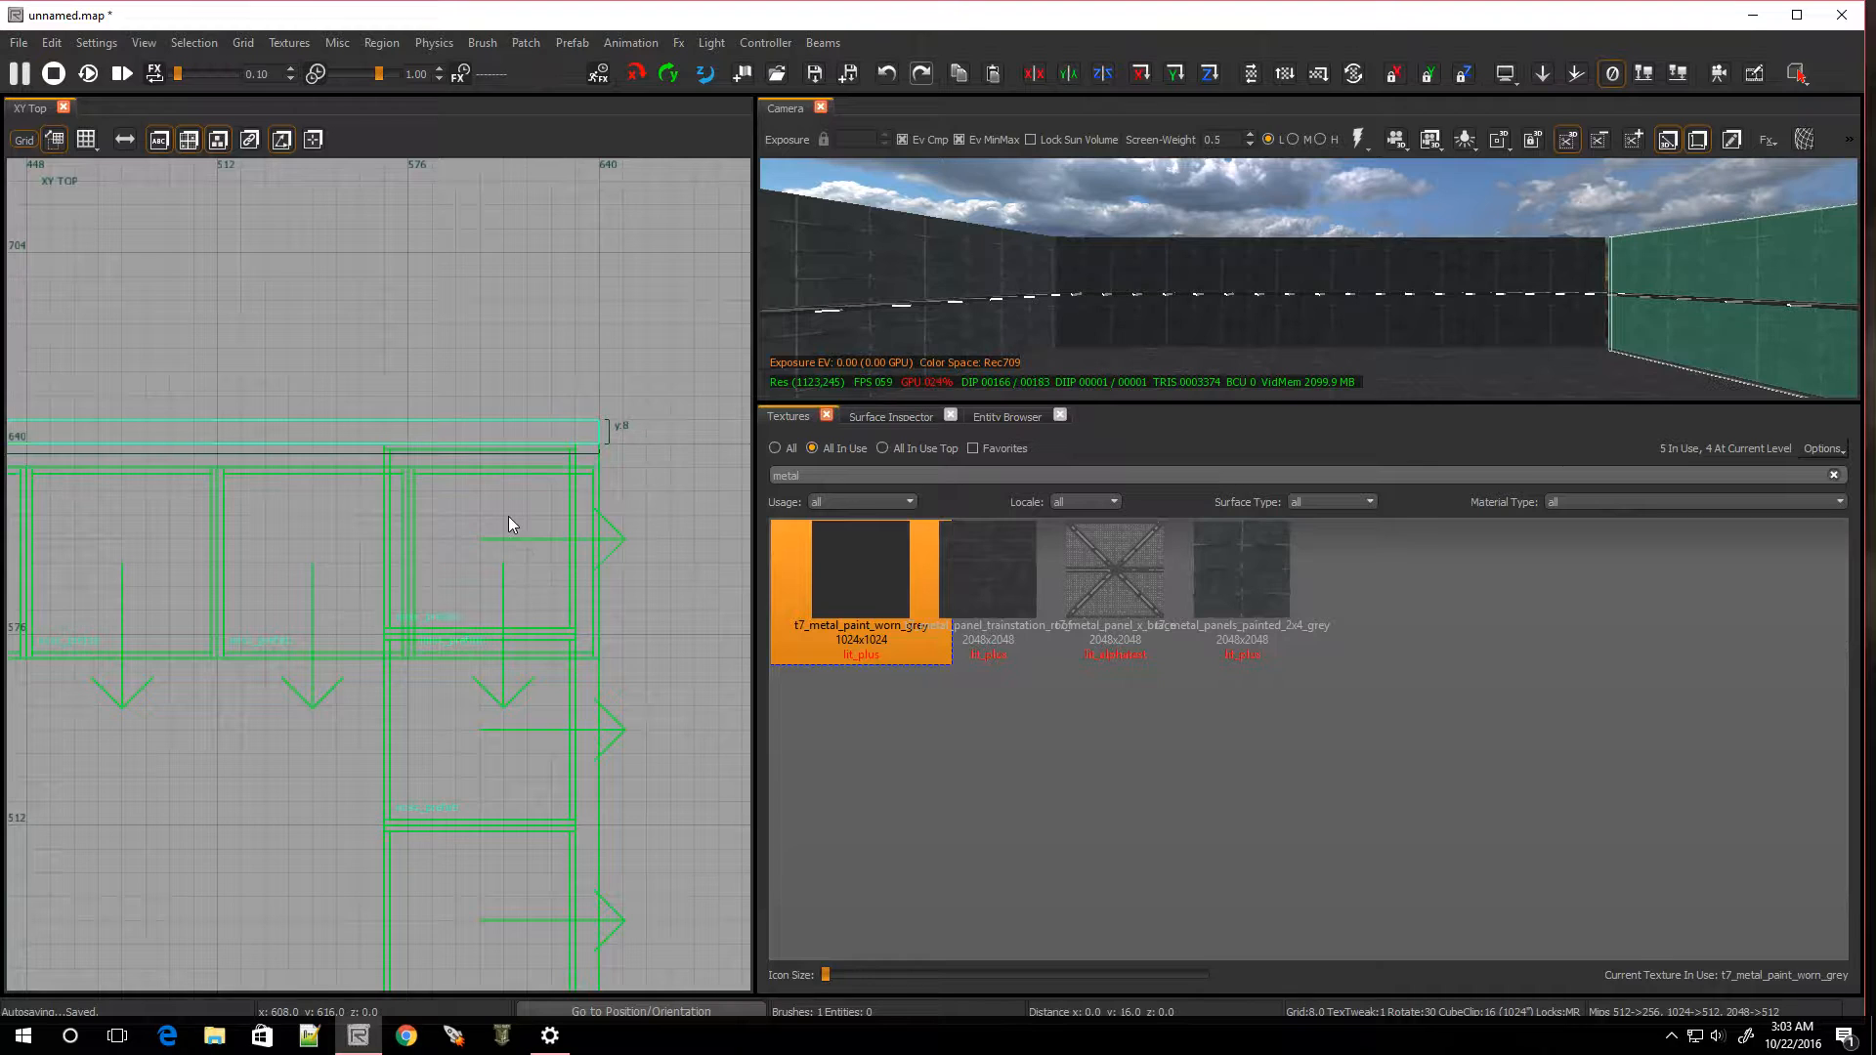
{"action": "key", "text": "Escape"}
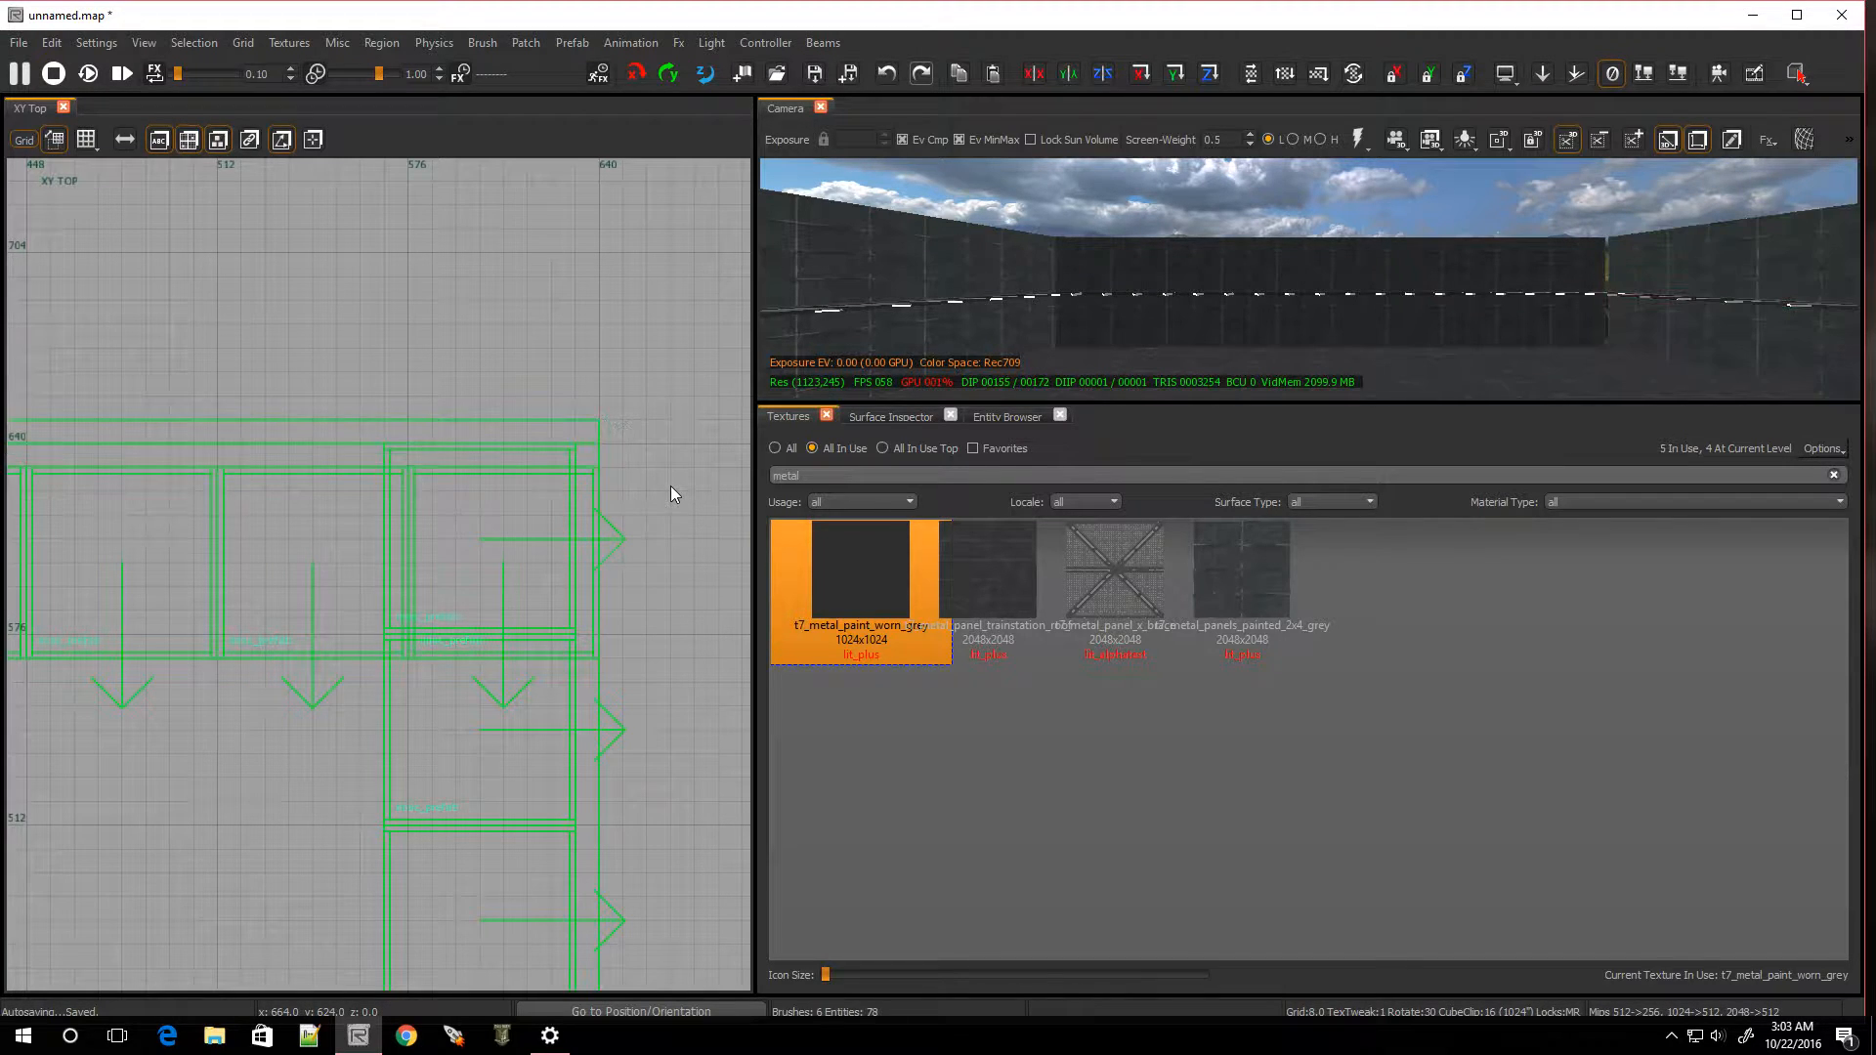
Extend the west wall's north end and the north wall's west end so the two brushes close the northwest corner of the room
{"action": "right_click_drag", "start_coordinate": [1305, 315], "coordinate": [1336, 303]}
{"action": "left_click", "coordinate": [1458, 282]}
{"action": "scroll", "coordinate": [397, 635], "scroll_direction": "down", "scroll_amount": 5}
{"action": "scroll", "coordinate": [180, 574], "scroll_direction": "up", "scroll_amount": 5}
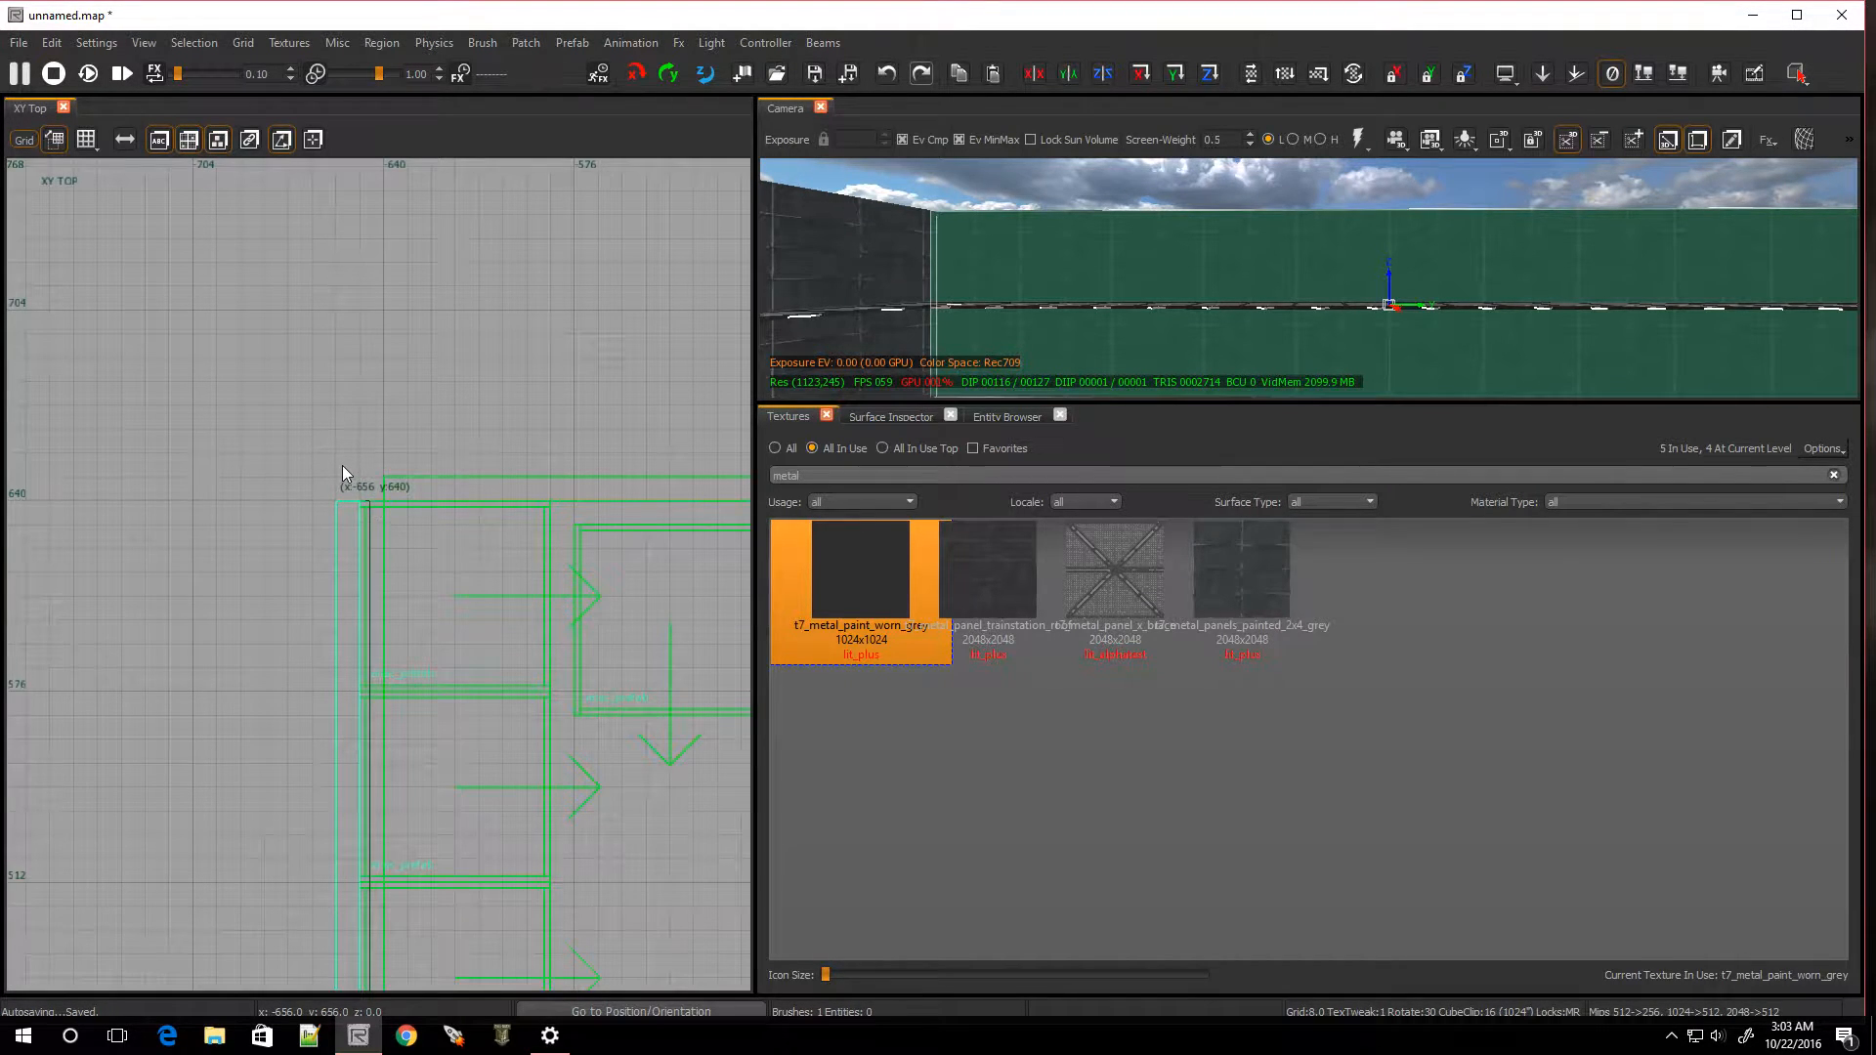
{"action": "left_click_drag", "start_coordinate": [354, 462], "coordinate": [378, 455]}
{"action": "key", "text": "Escape"}
{"action": "right_click_drag", "start_coordinate": [1321, 290], "coordinate": [1657, 292]}
{"action": "left_click", "coordinate": [1587, 265]}
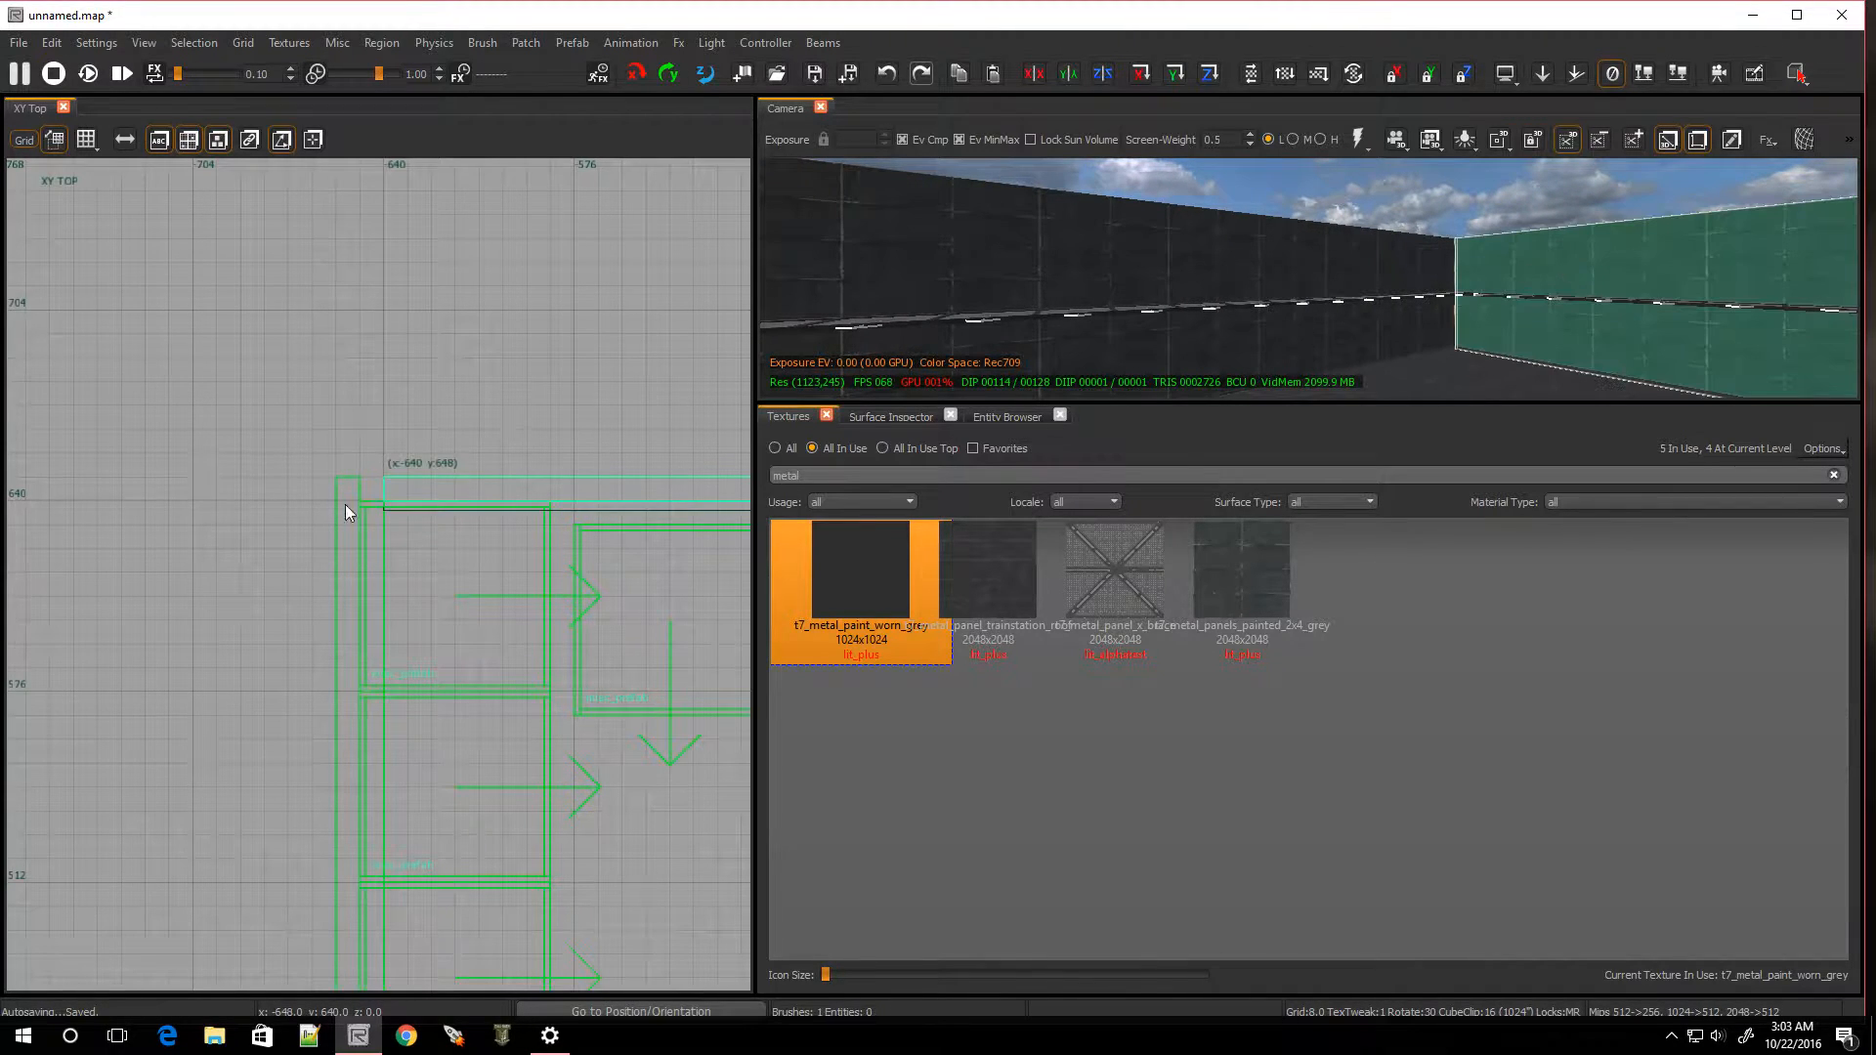
{"action": "key", "text": "Escape"}
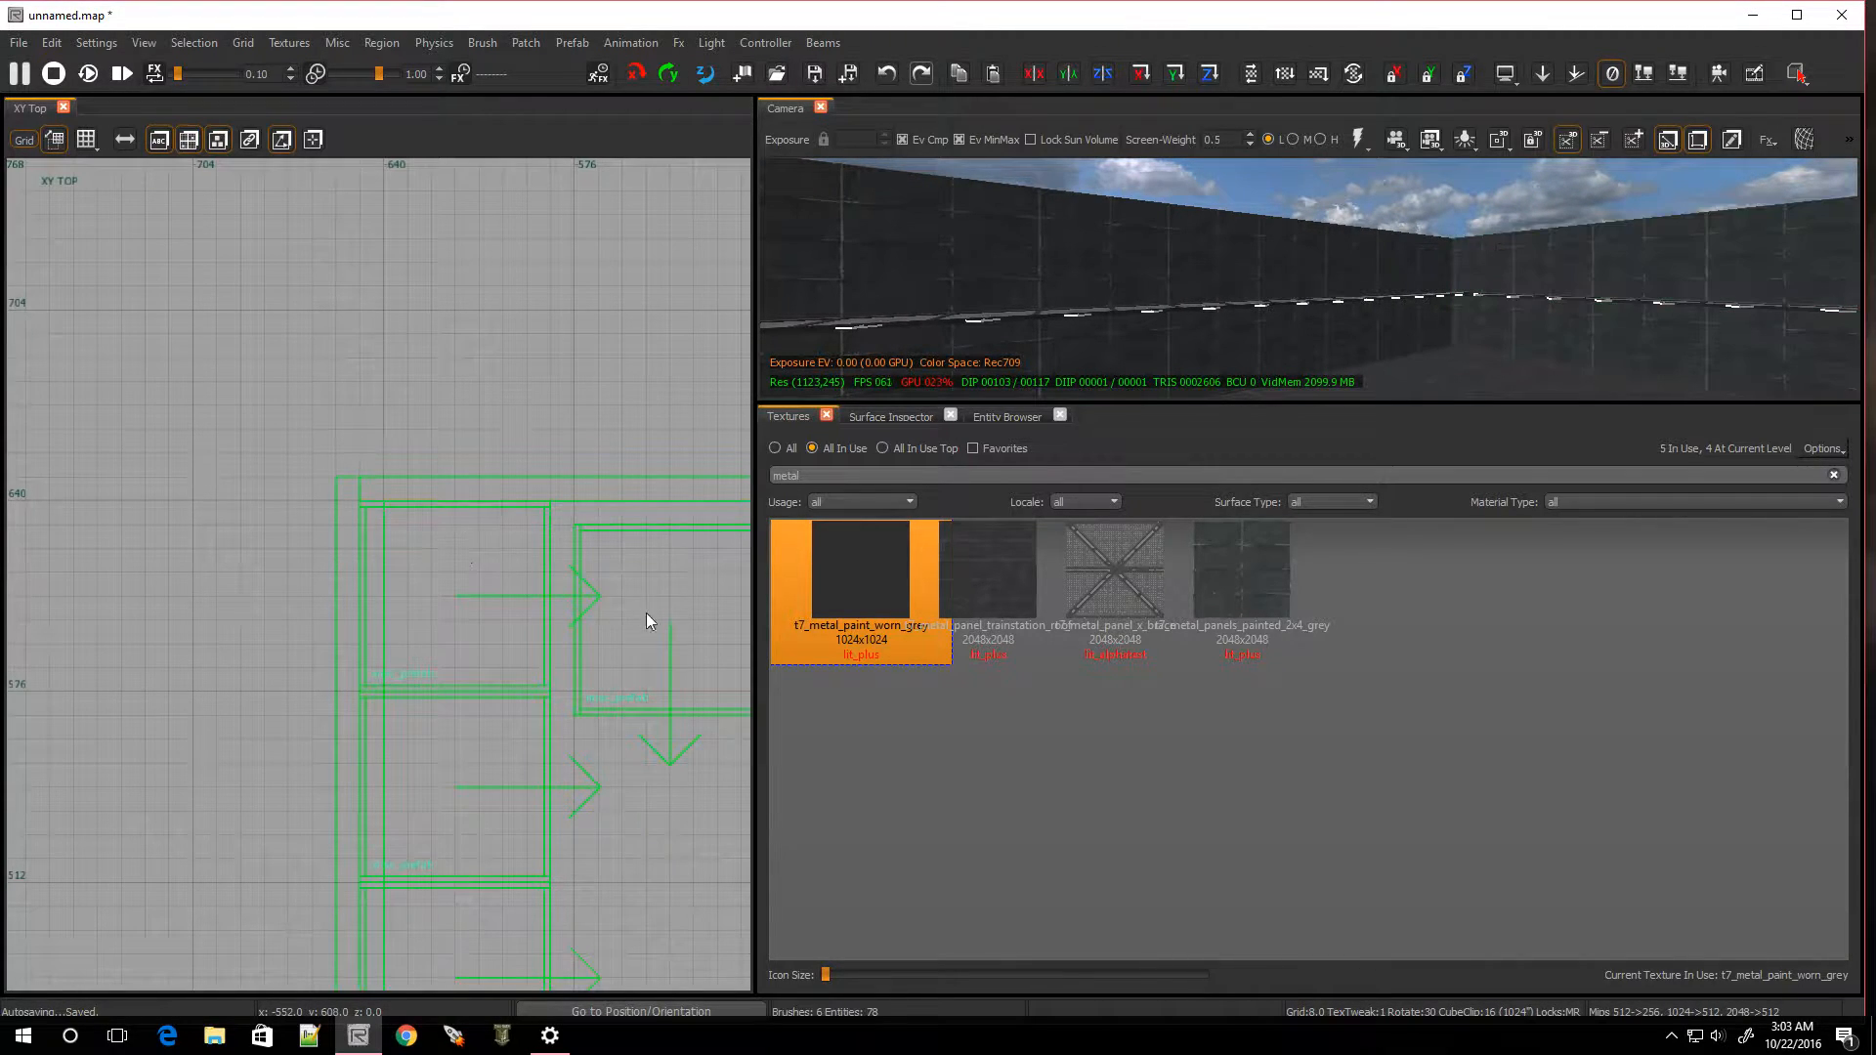
Move the whole north catwalk row outward and westward so it sits flush against the north wall and the west catwalk row
{"action": "scroll", "coordinate": [625, 705], "scroll_direction": "down", "scroll_amount": 5}
{"action": "scroll", "coordinate": [674, 713], "scroll_direction": "up", "scroll_amount": 3}
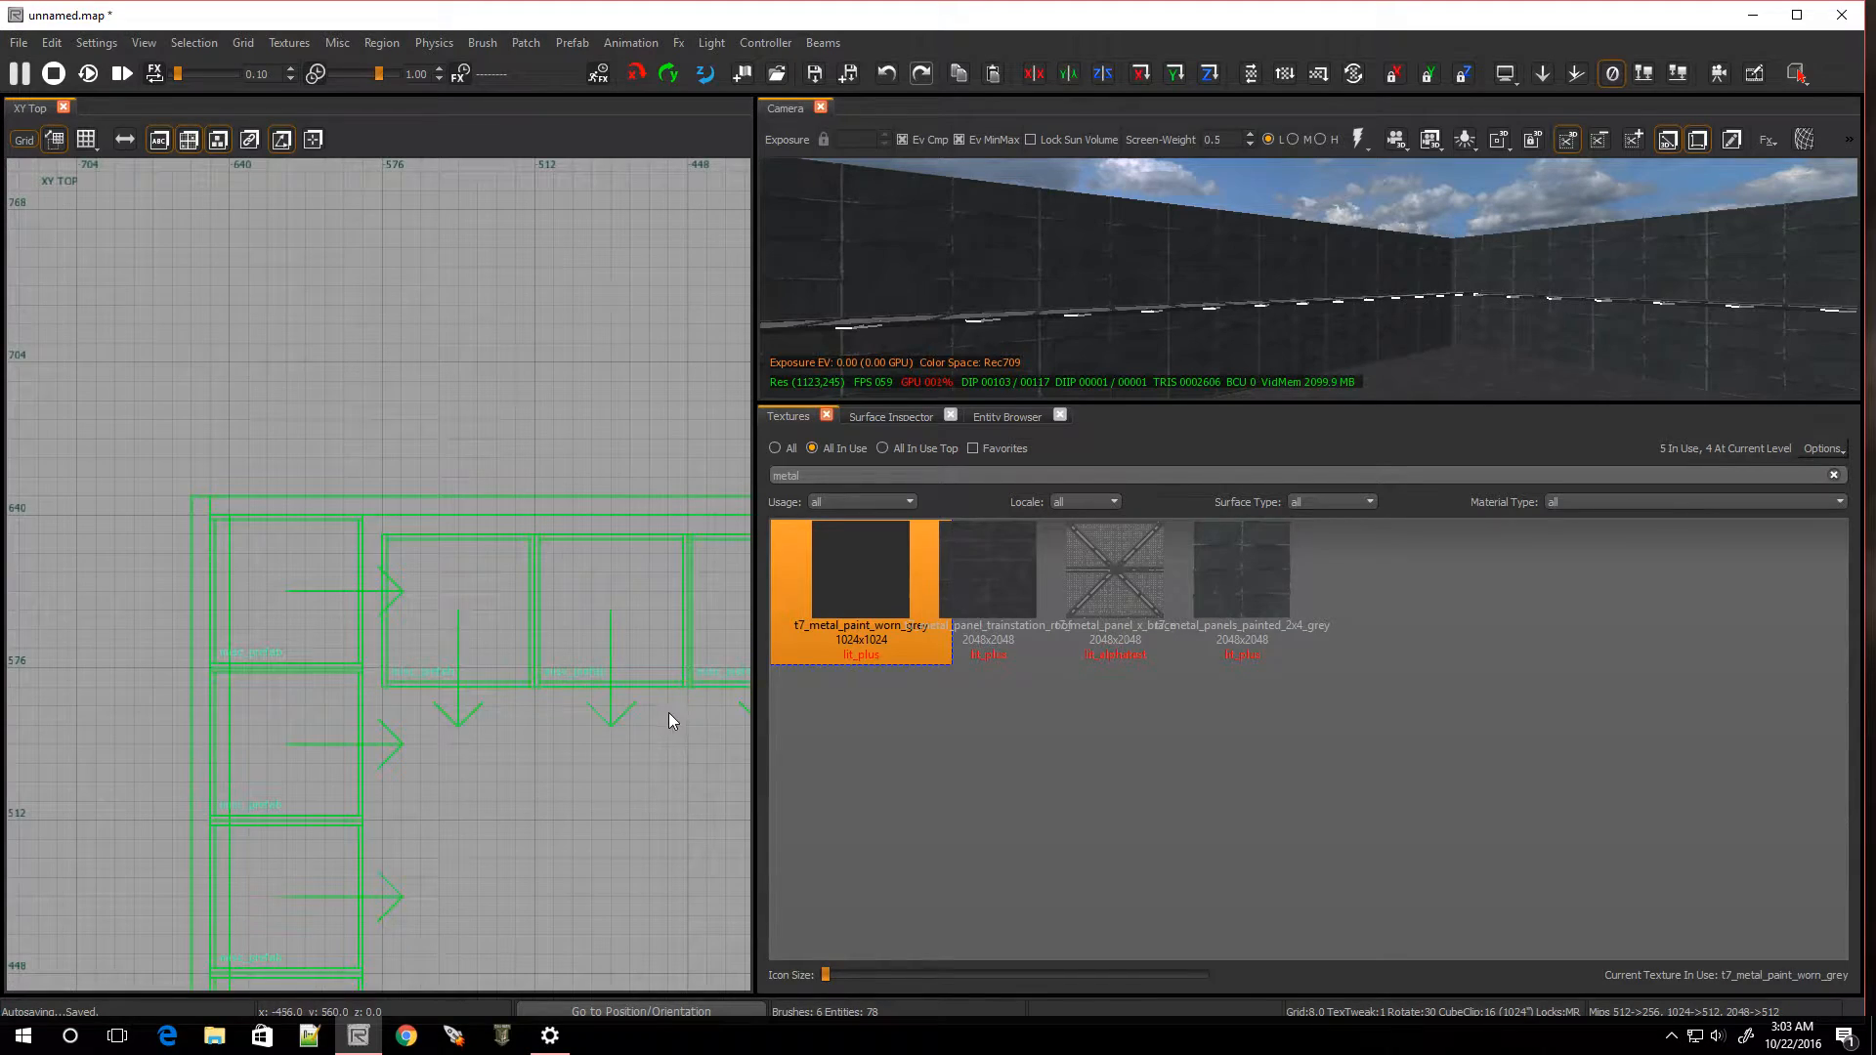
{"action": "scroll", "coordinate": [703, 717], "scroll_direction": "down", "scroll_amount": 3}
{"action": "key", "text": "ctrl+Tab"}
{"action": "key", "text": "ctrl+Tab"}
{"action": "key", "text": "ctrl+Tab"}
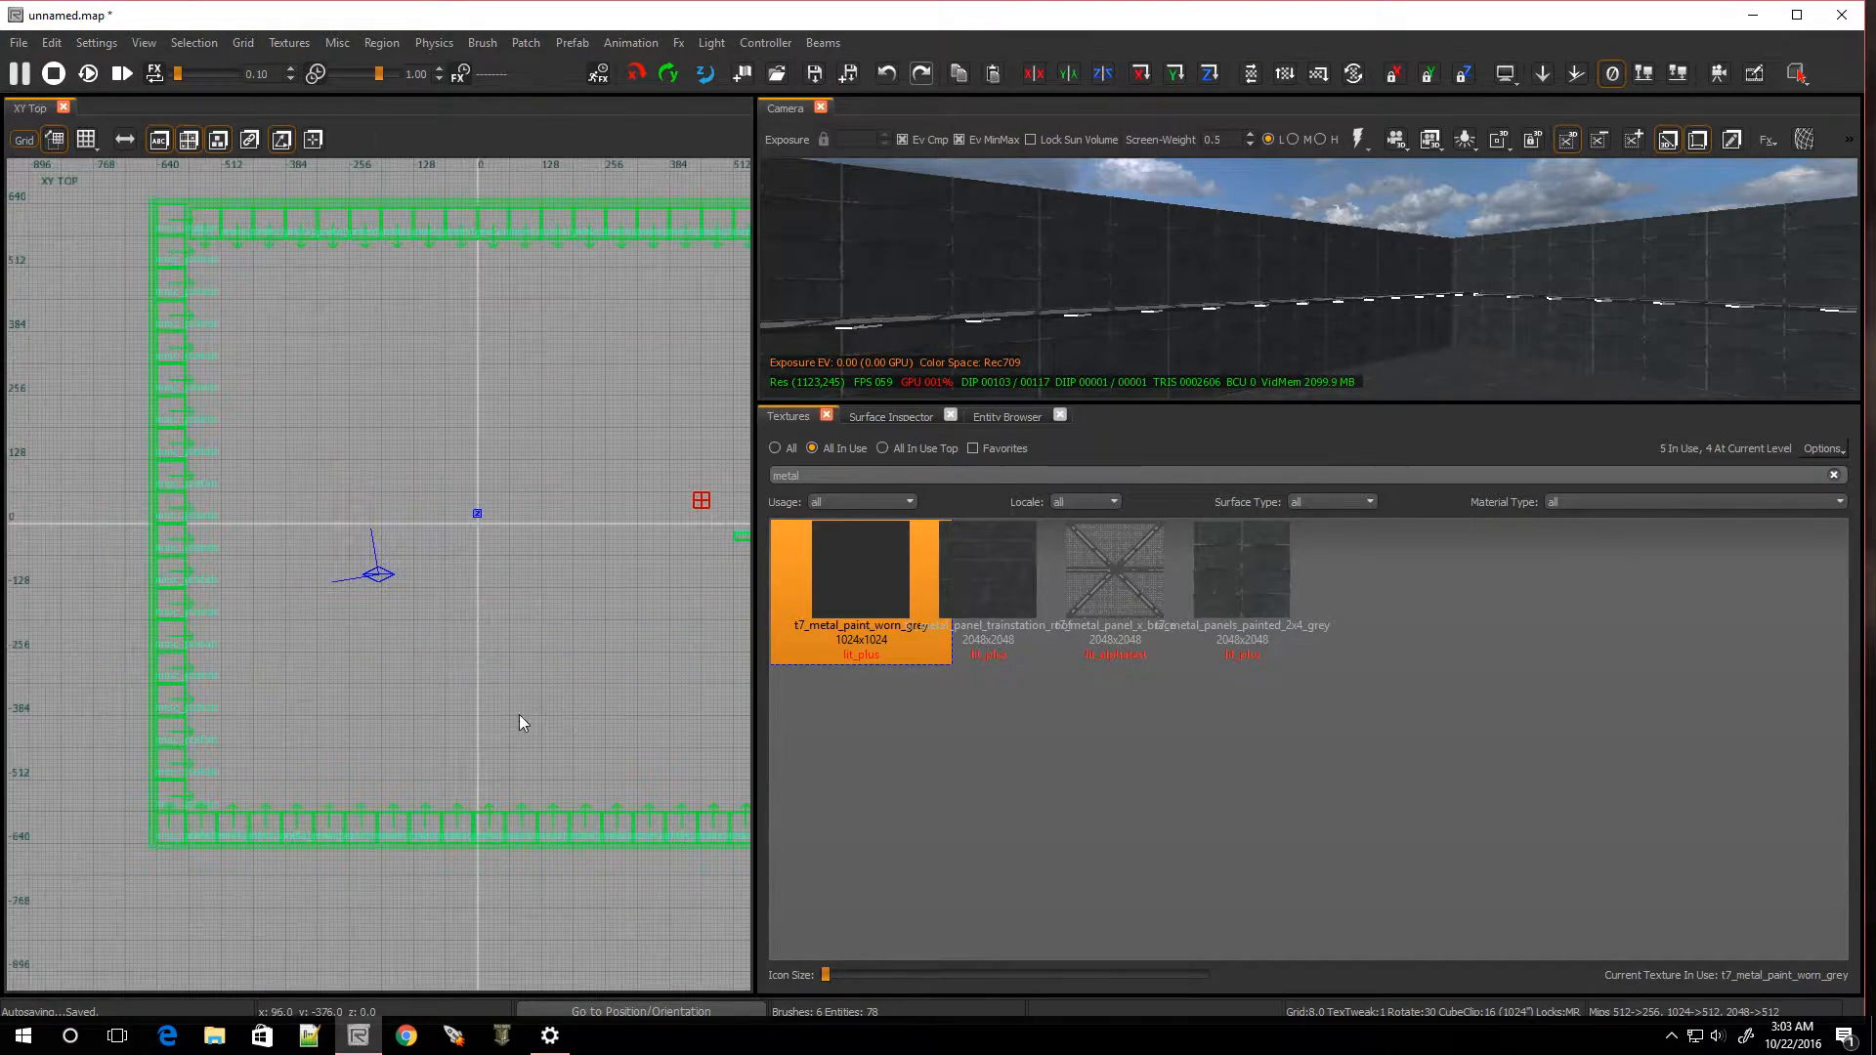
{"action": "scroll", "coordinate": [567, 422], "scroll_direction": "down", "scroll_amount": 4}
{"action": "scroll", "coordinate": [650, 391], "scroll_direction": "up", "scroll_amount": 3}
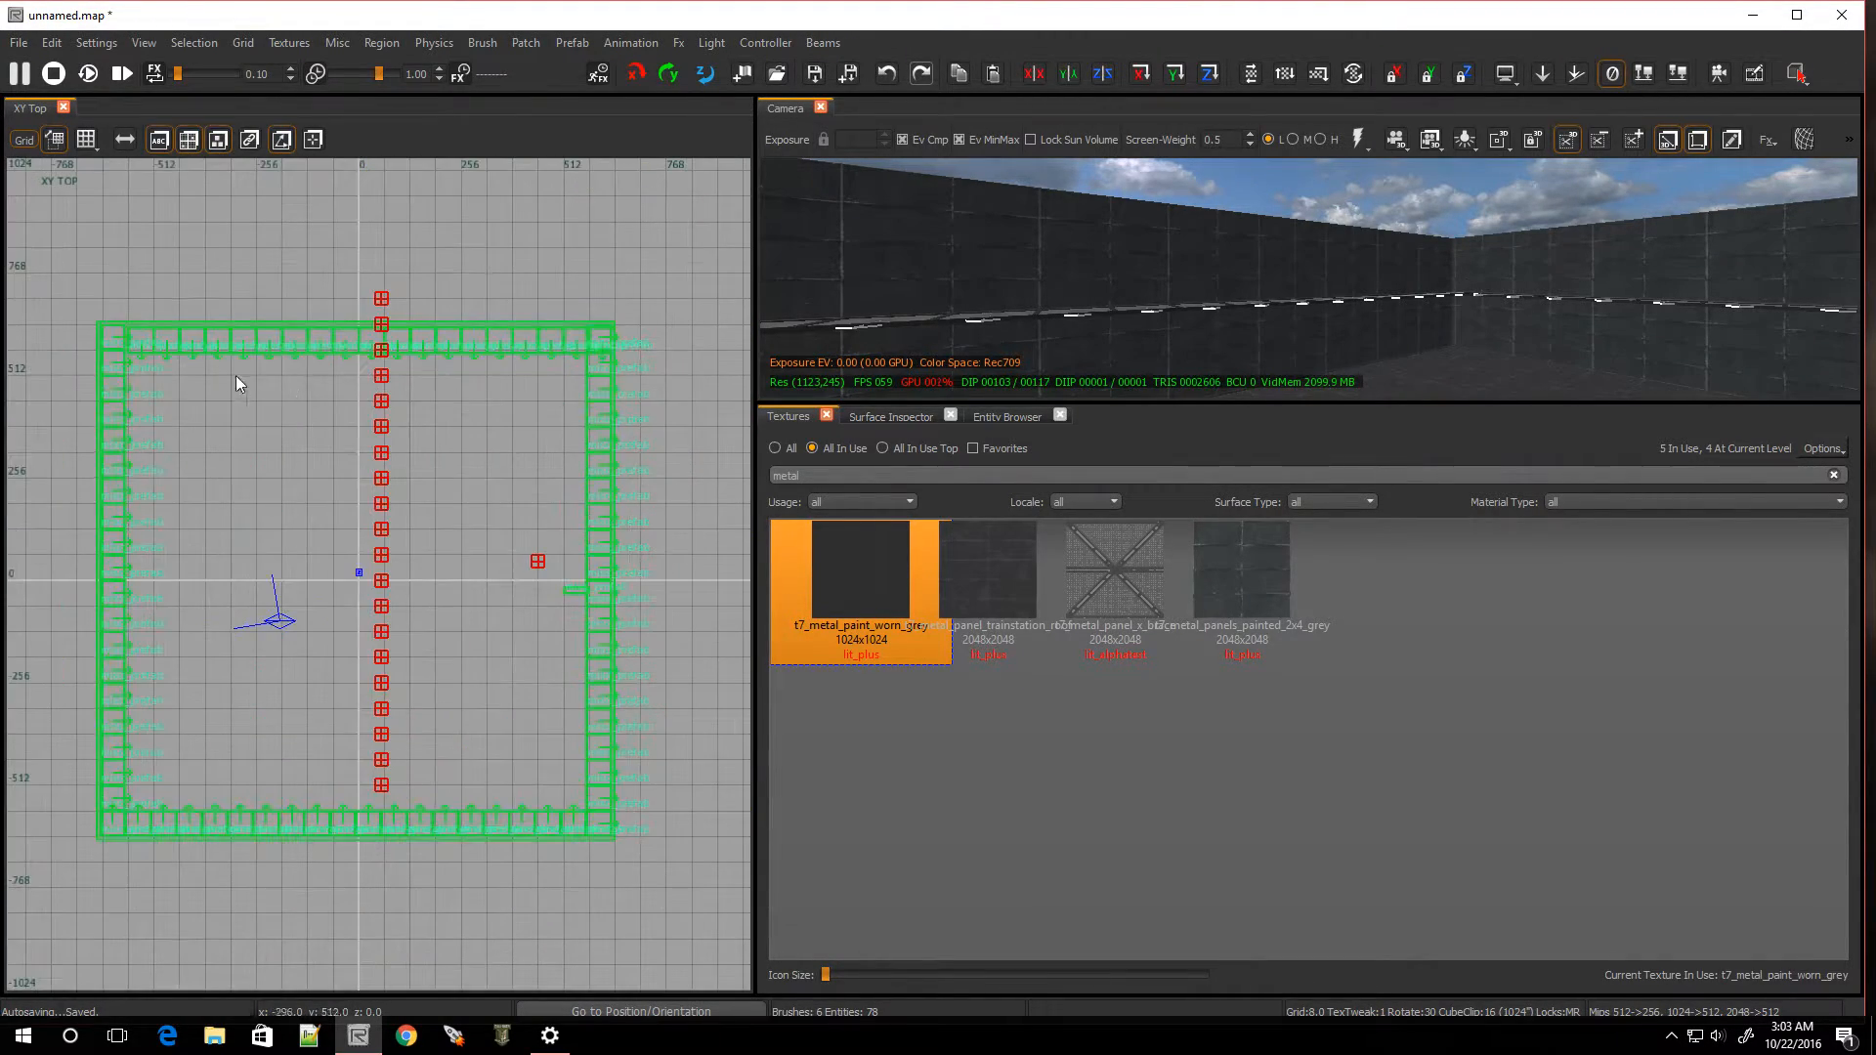
{"action": "left_click_drag", "start_coordinate": [131, 342], "coordinate": [560, 332], "text": "shift"}
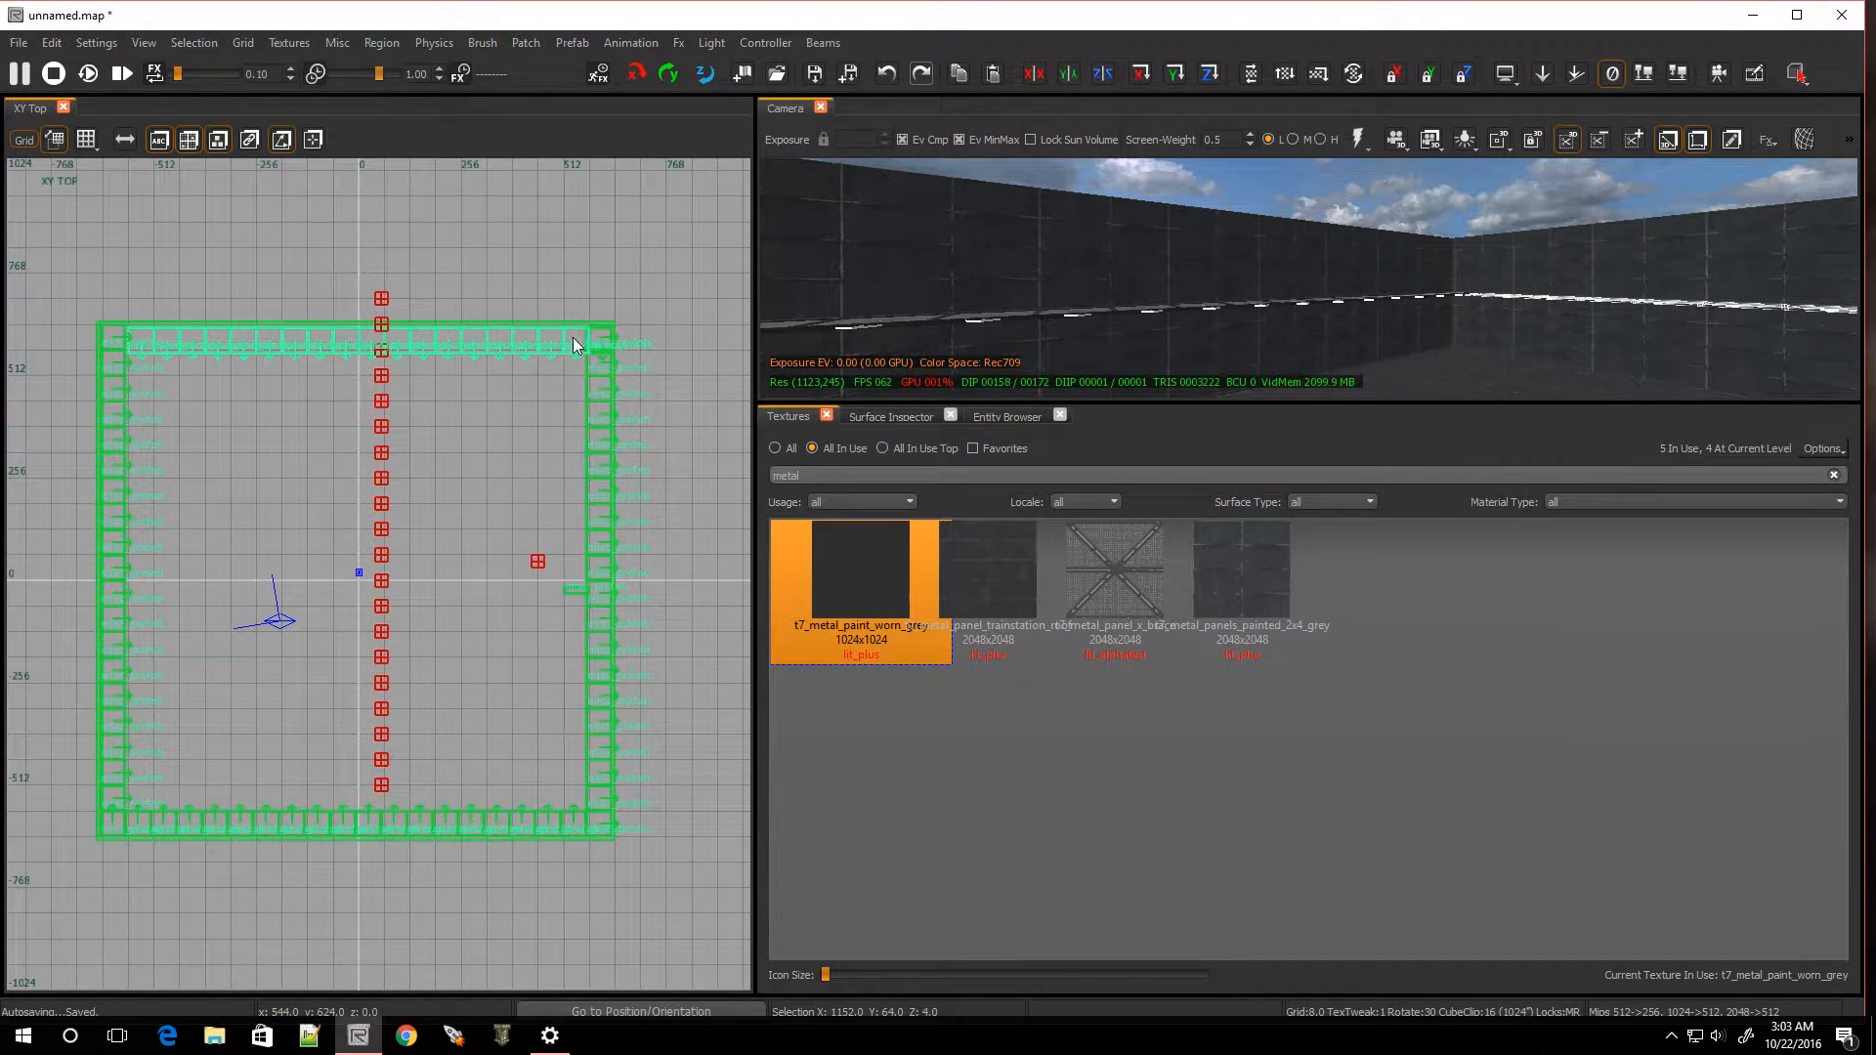
{"action": "scroll", "coordinate": [566, 342], "scroll_direction": "up", "scroll_amount": 8}
{"action": "scroll", "coordinate": [625, 343], "scroll_direction": "down", "scroll_amount": 5}
{"action": "scroll", "coordinate": [713, 358], "scroll_direction": "up", "scroll_amount": 3}
{"action": "mouse_move", "coordinate": [639, 357]}
{"action": "left_mouse_down"}
{"action": "mouse_move", "coordinate": [595, 342]}
{"action": "mouse_move", "coordinate": [597, 321]}
{"action": "left_mouse_up"}
{"action": "scroll", "coordinate": [544, 416], "scroll_direction": "down", "scroll_amount": 12}
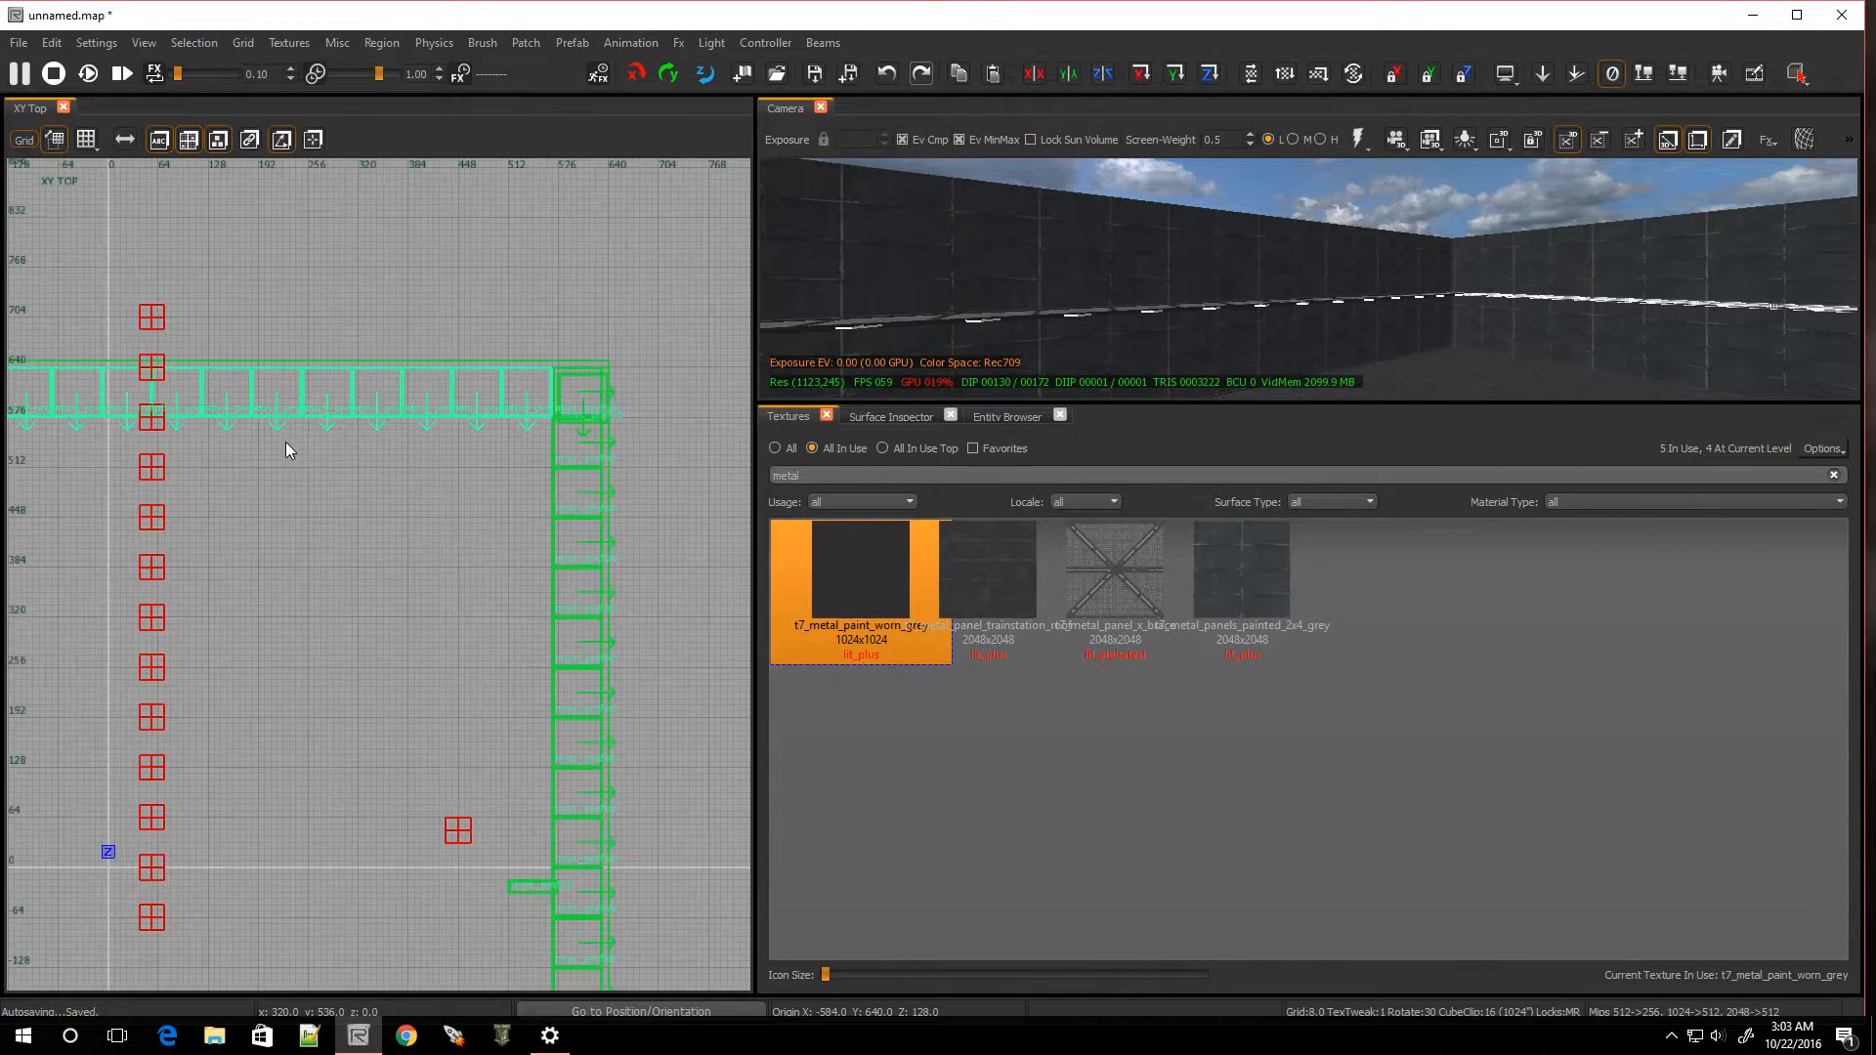
{"action": "scroll", "coordinate": [13, 427], "scroll_direction": "down", "scroll_amount": 6}
{"action": "key", "text": "ctrl+Tab"}
{"action": "key", "text": "ctrl+Tab"}
{"action": "key", "text": "ctrl+Tab"}
{"action": "scroll", "coordinate": [268, 562], "scroll_direction": "up", "scroll_amount": 8}
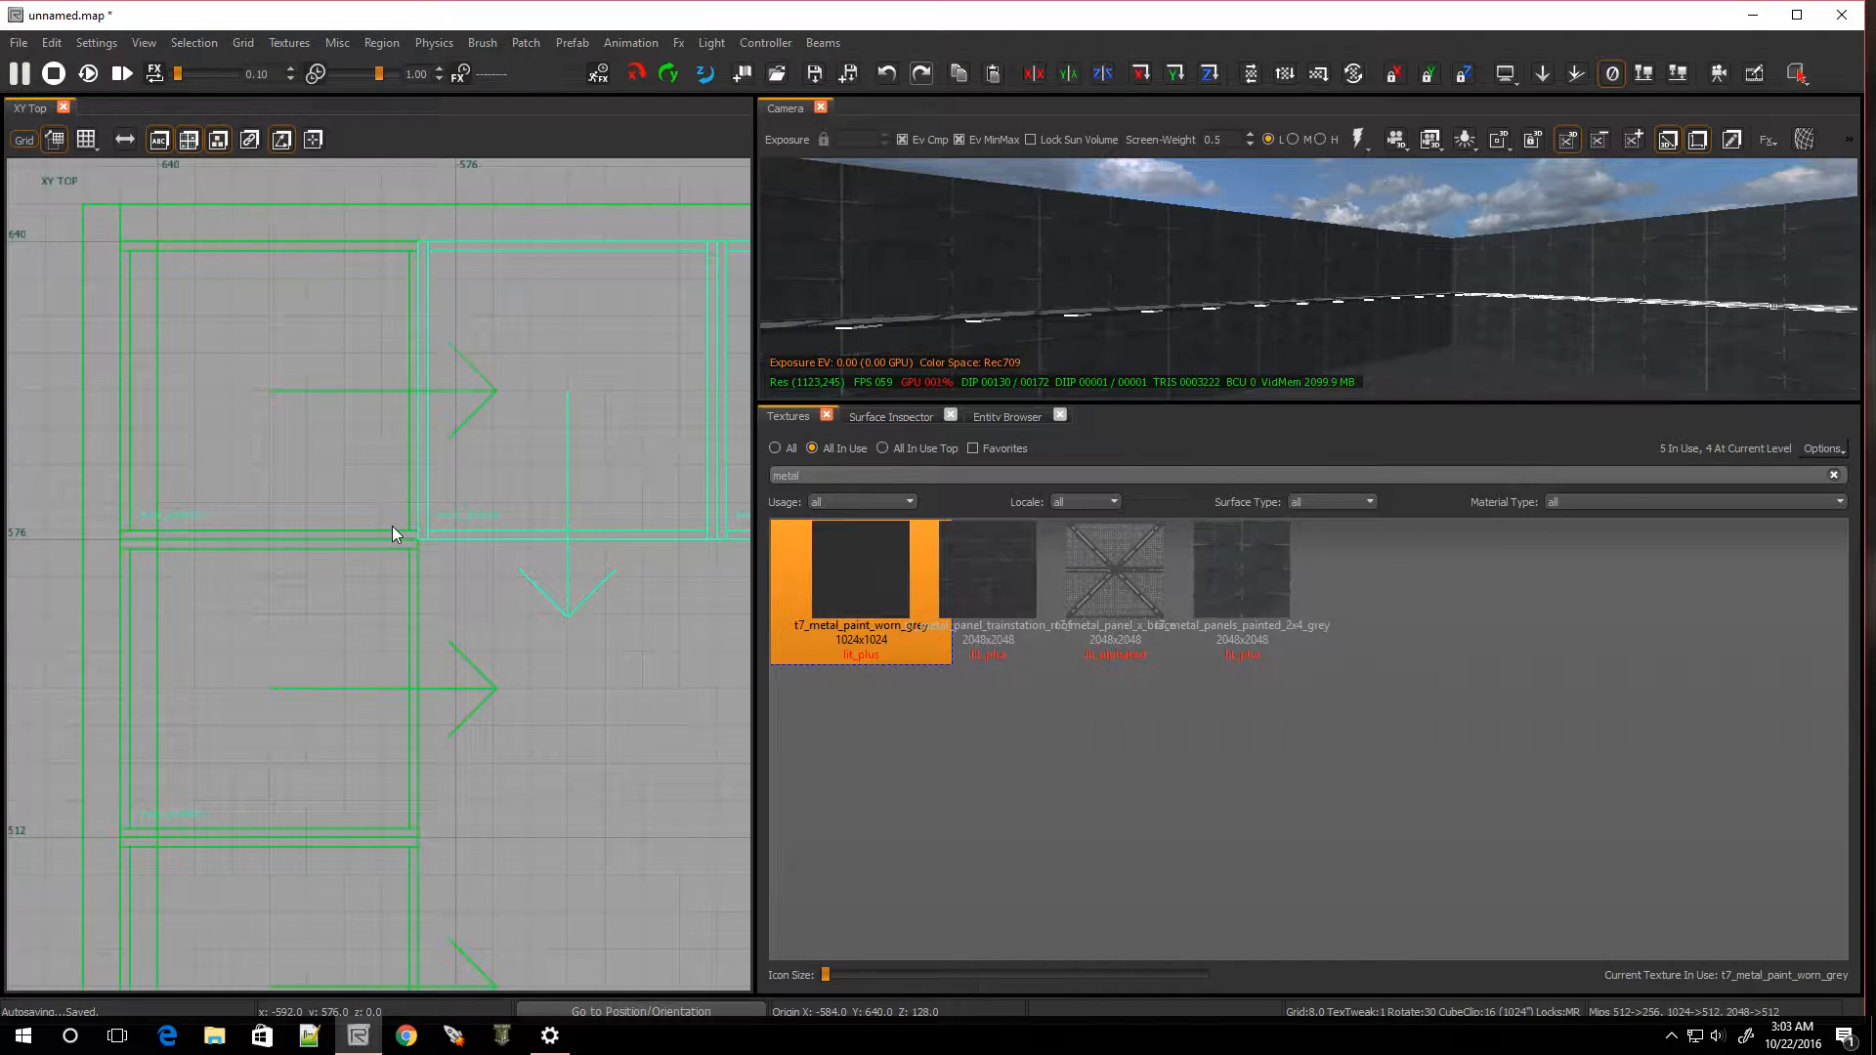
{"action": "key", "text": "Escape"}
Duplicate the north catwalk row in a widened top view and place the copy across the middle of the room, centred on Y 0
{"action": "mouse_move", "coordinate": [1350, 340]}
{"action": "right_mouse_down"}
{"action": "mouse_move", "coordinate": [1510, 340]}
{"action": "mouse_move", "coordinate": [1173, 344]}
{"action": "mouse_move", "coordinate": [1446, 340]}
{"action": "right_mouse_up"}
{"action": "scroll", "coordinate": [671, 544], "scroll_direction": "down", "scroll_amount": 10}
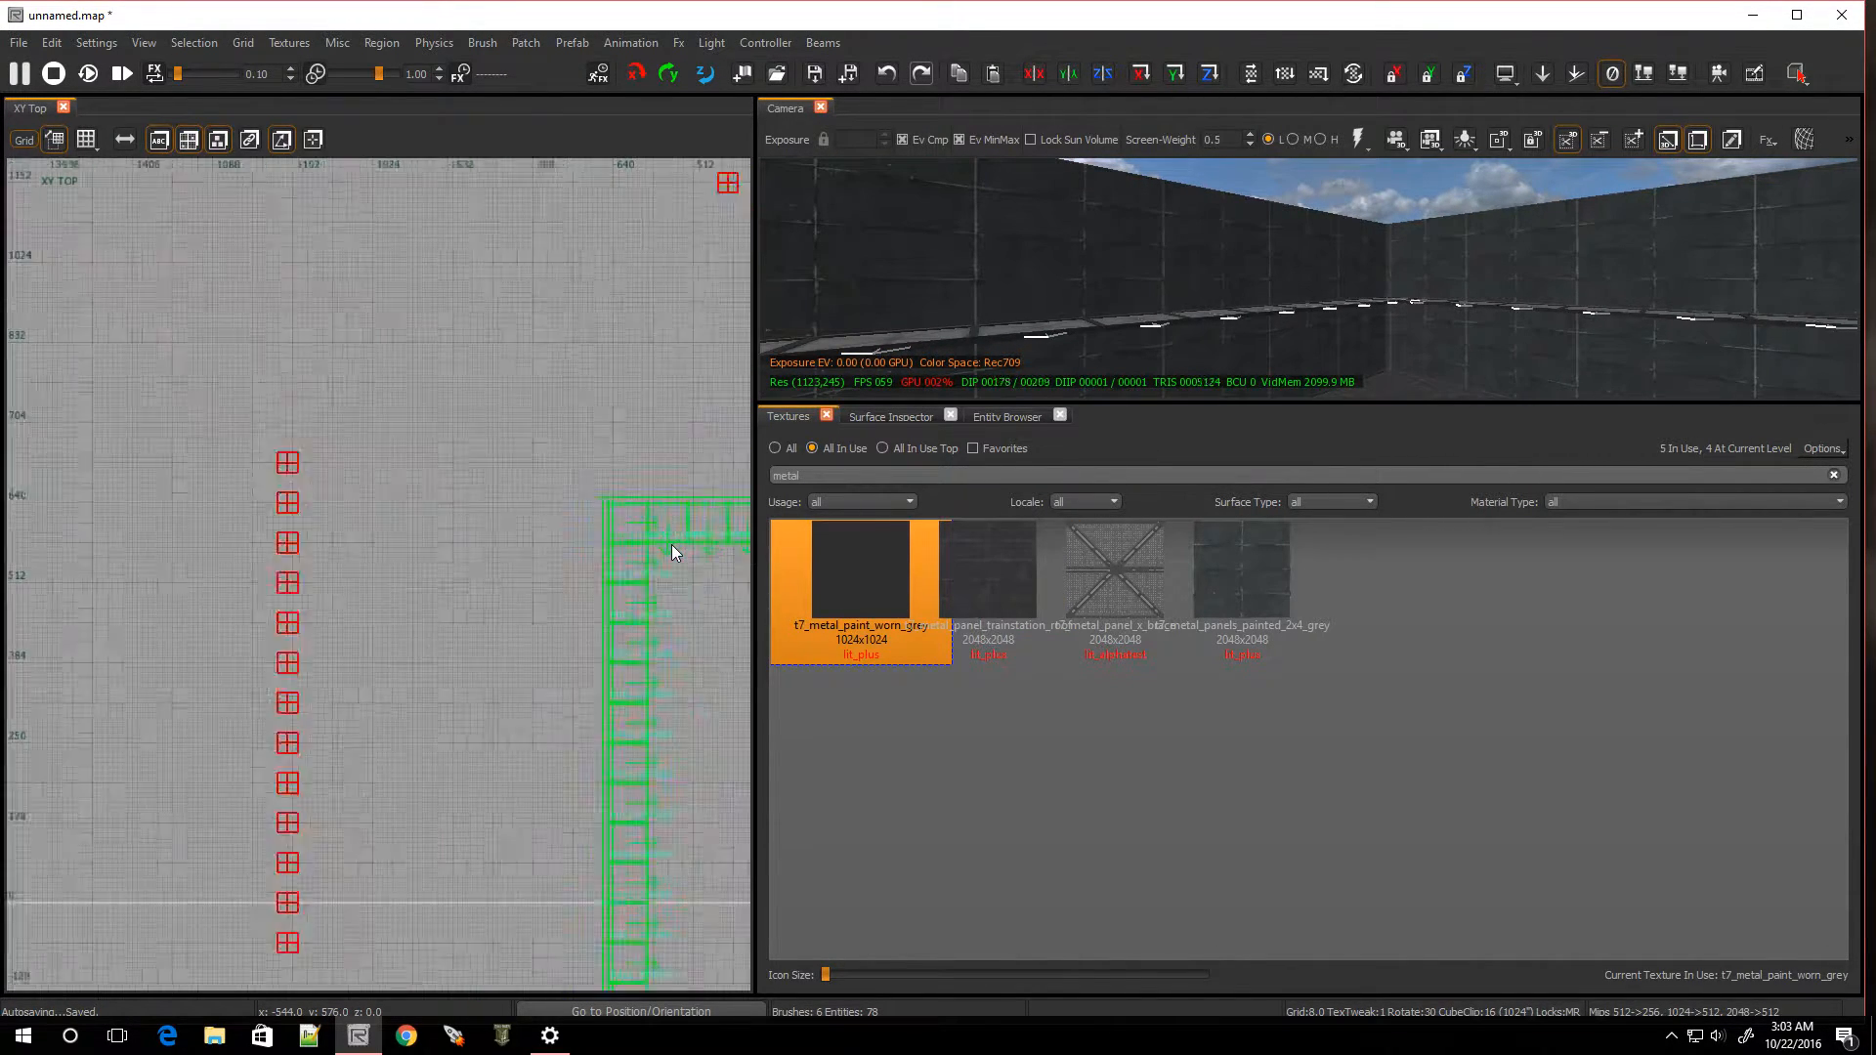
{"action": "left_click_drag", "start_coordinate": [752, 626], "coordinate": [1274, 637]}
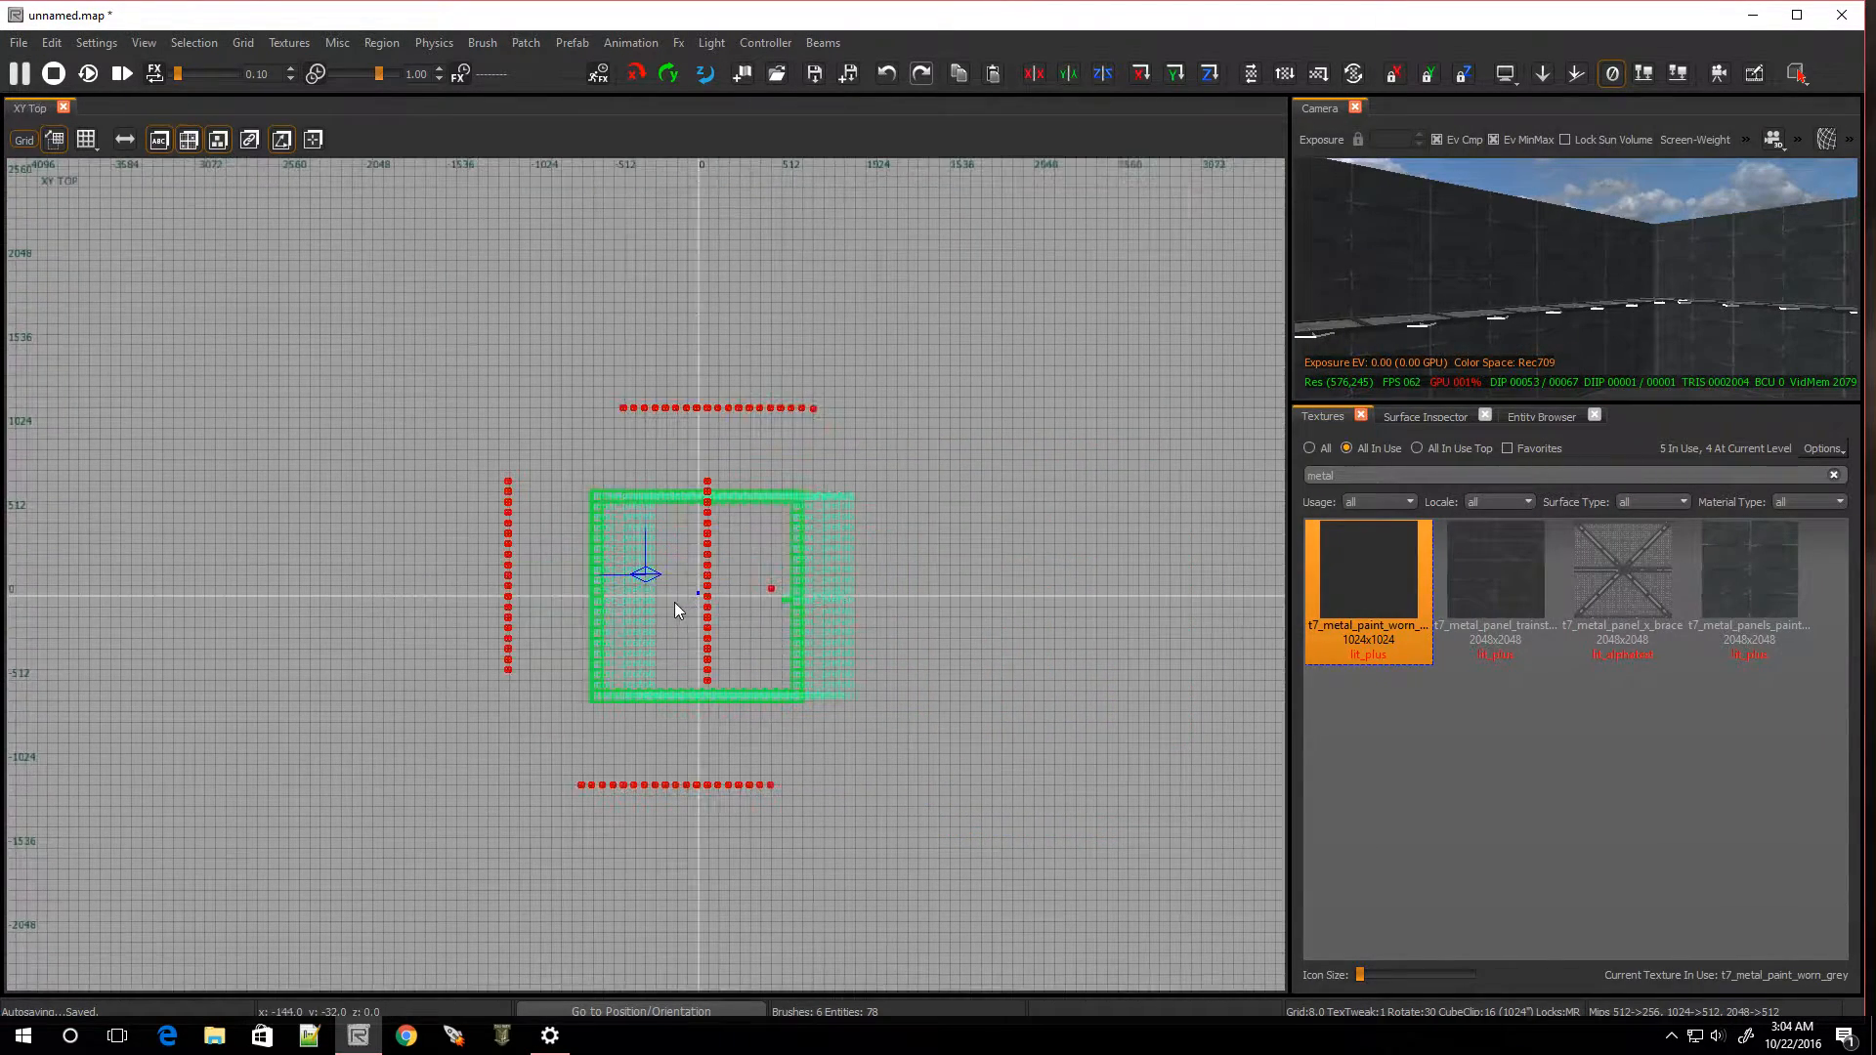
{"action": "scroll", "coordinate": [698, 592], "scroll_direction": "up", "scroll_amount": 4}
{"action": "left_click", "coordinate": [390, 361], "text": "shift"}
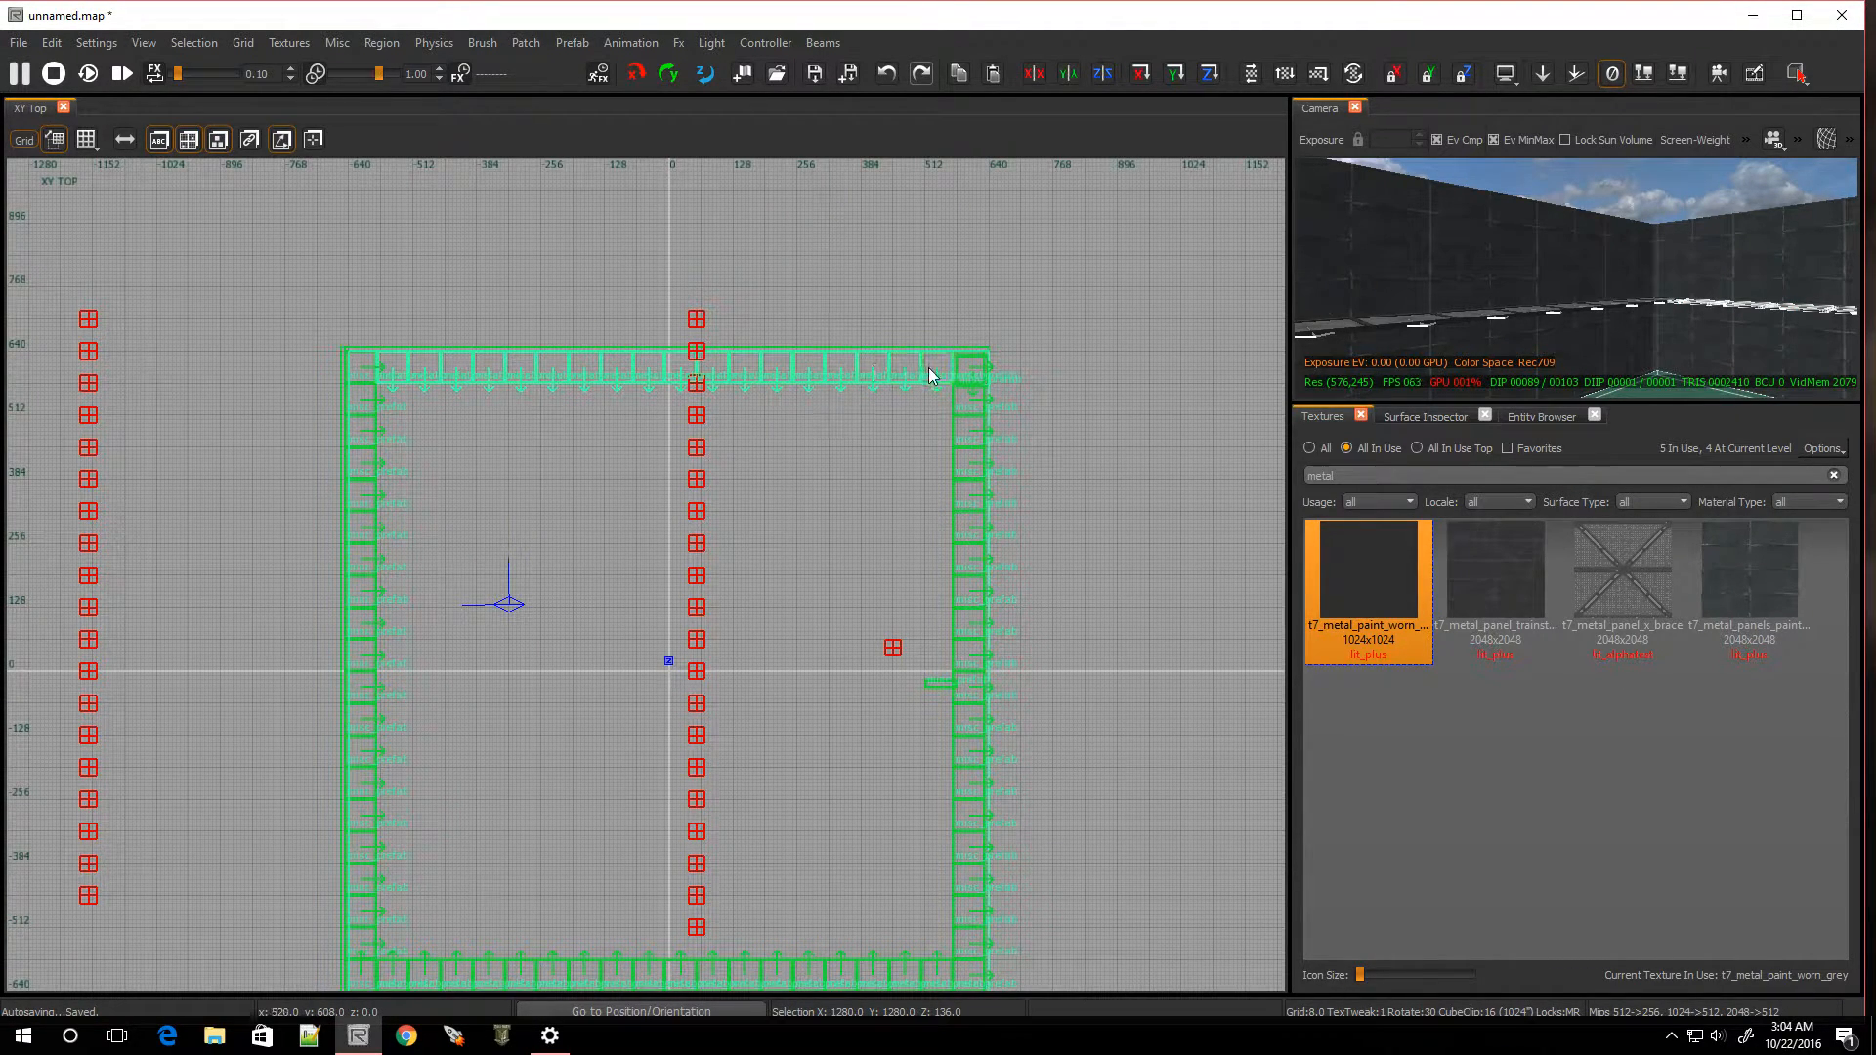
{"action": "key", "text": "space"}
{"action": "left_click_drag", "start_coordinate": [432, 370], "coordinate": [430, 677]}
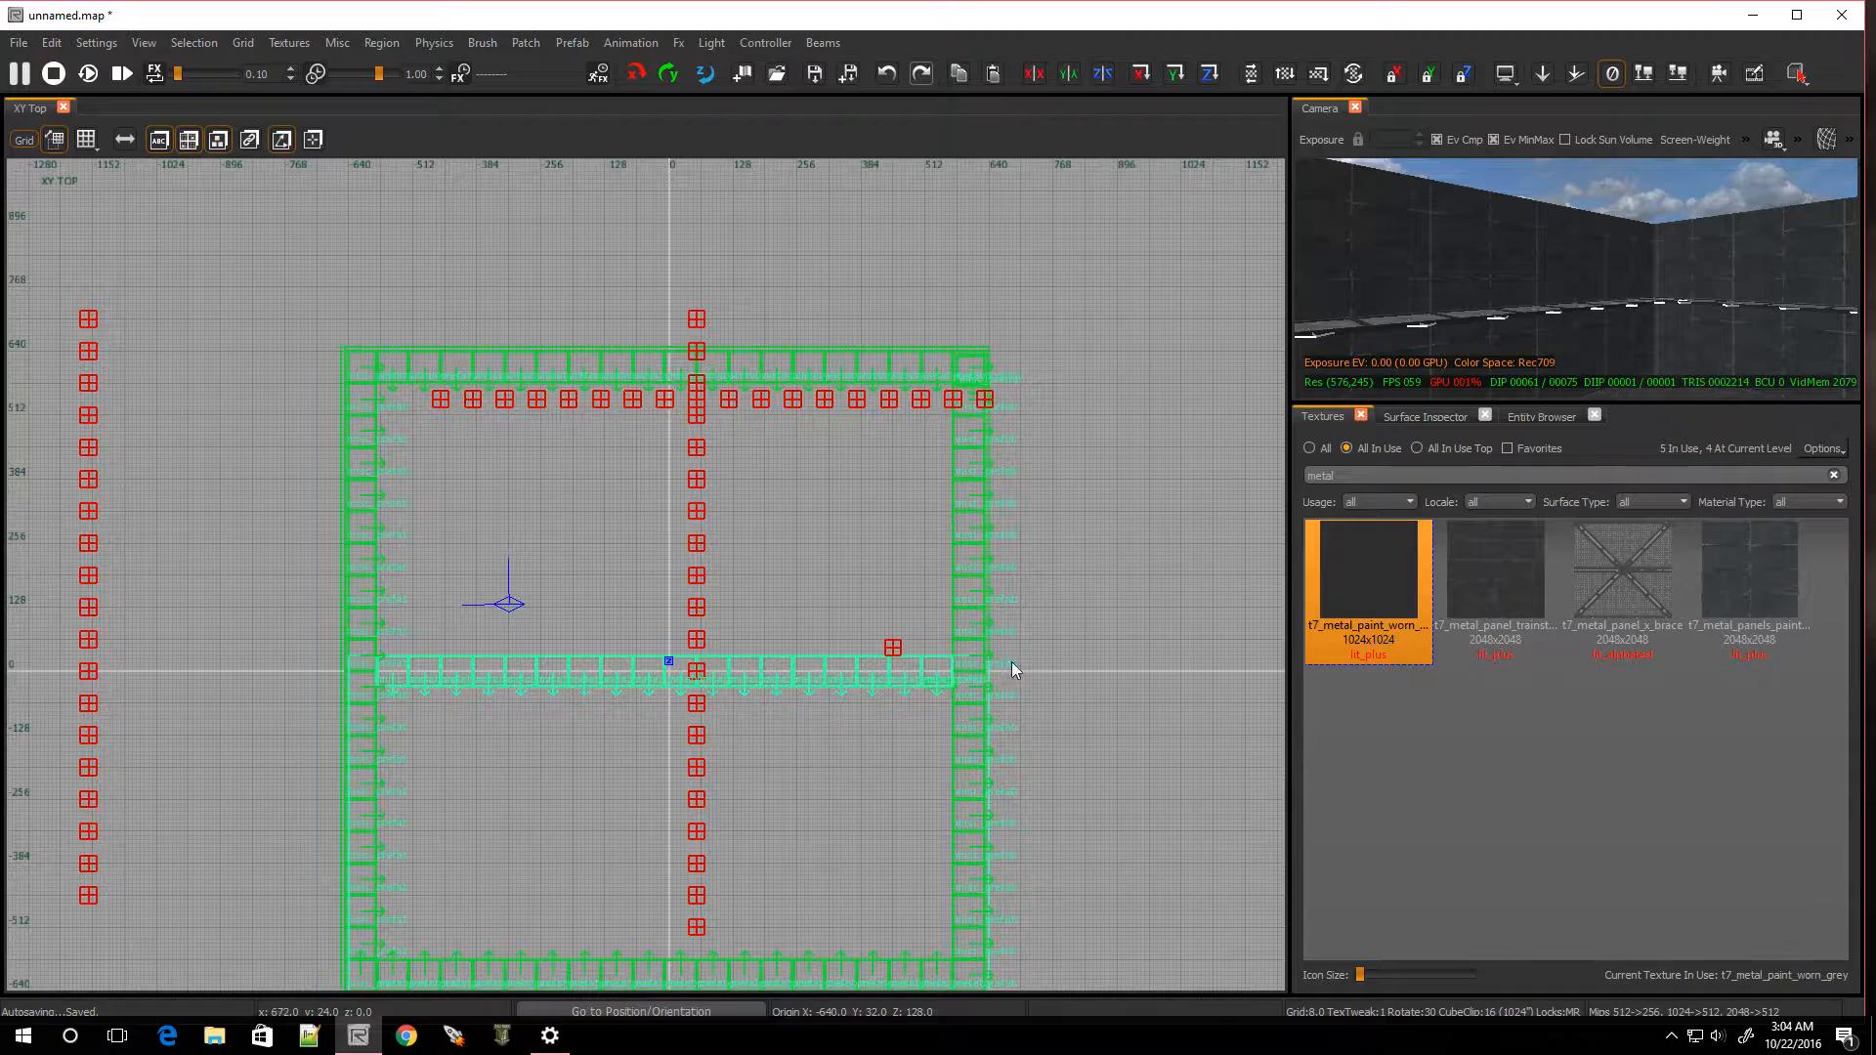
{"action": "scroll", "coordinate": [1000, 659], "scroll_direction": "up", "scroll_amount": 3}
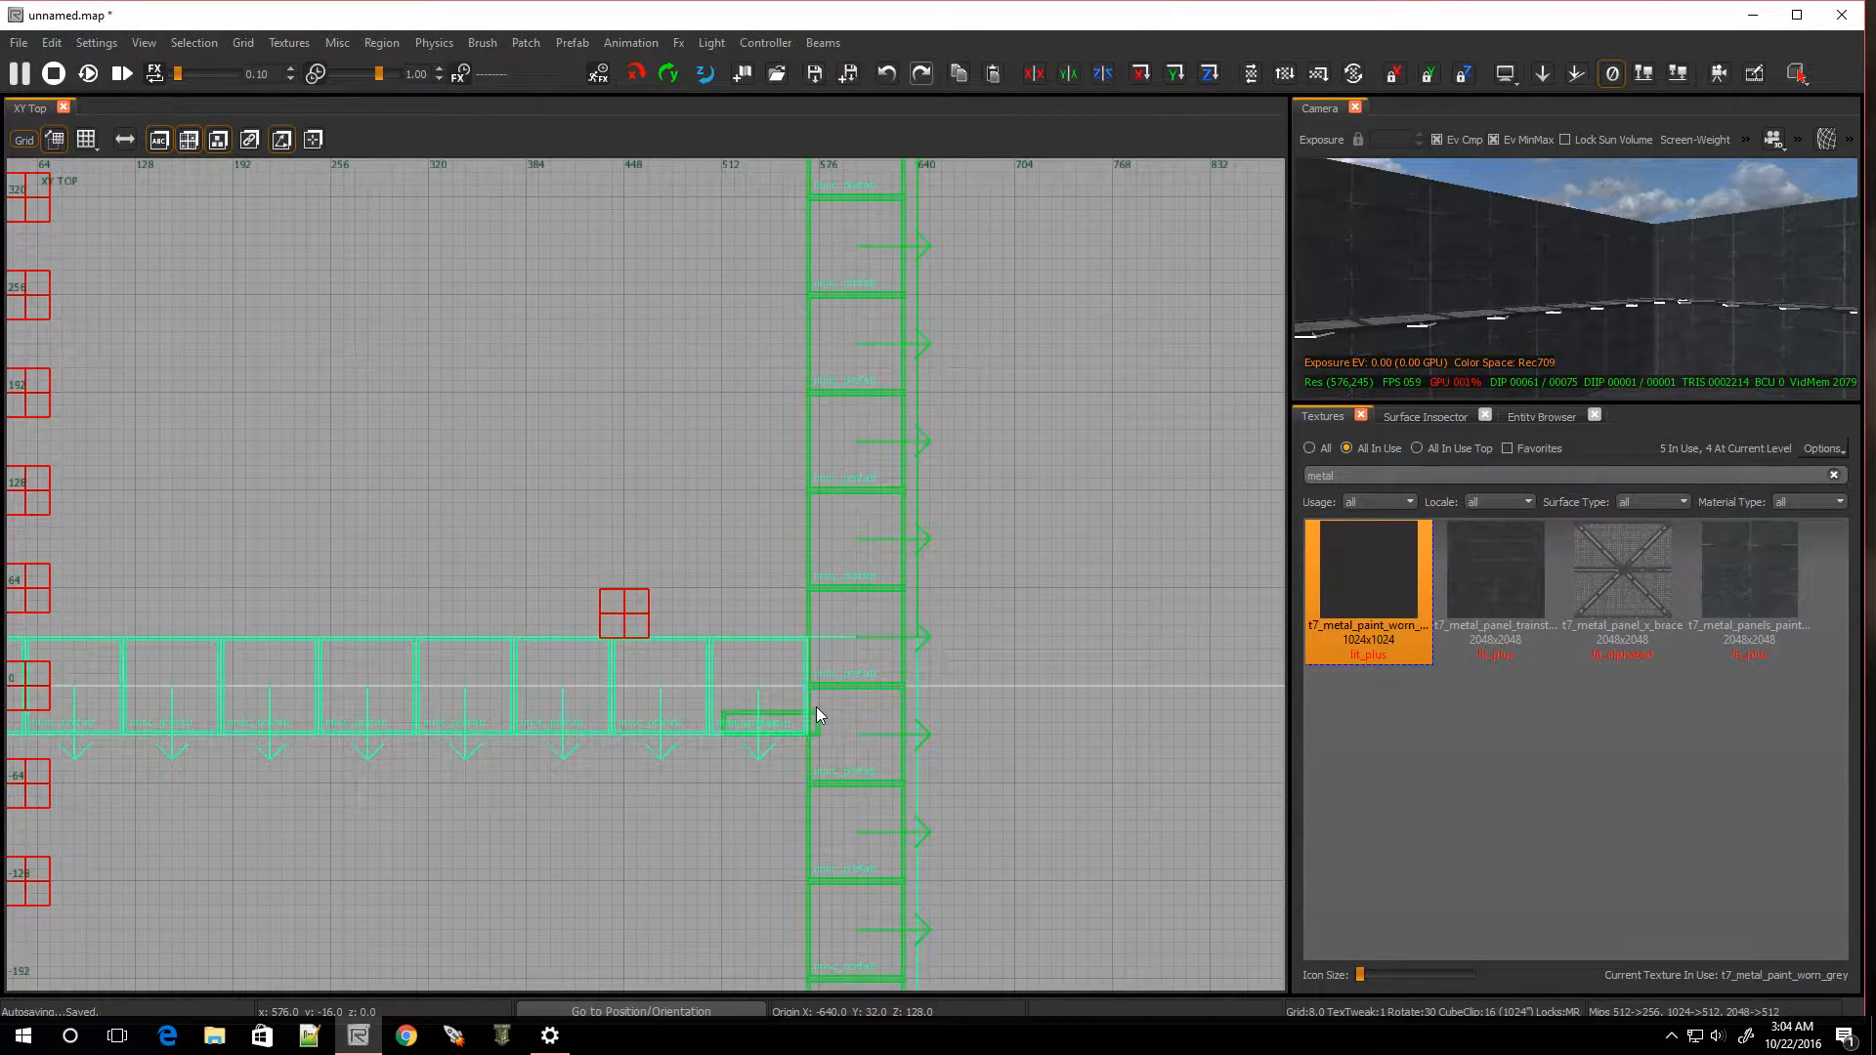
{"action": "scroll", "coordinate": [542, 665], "scroll_direction": "down", "scroll_amount": 4}
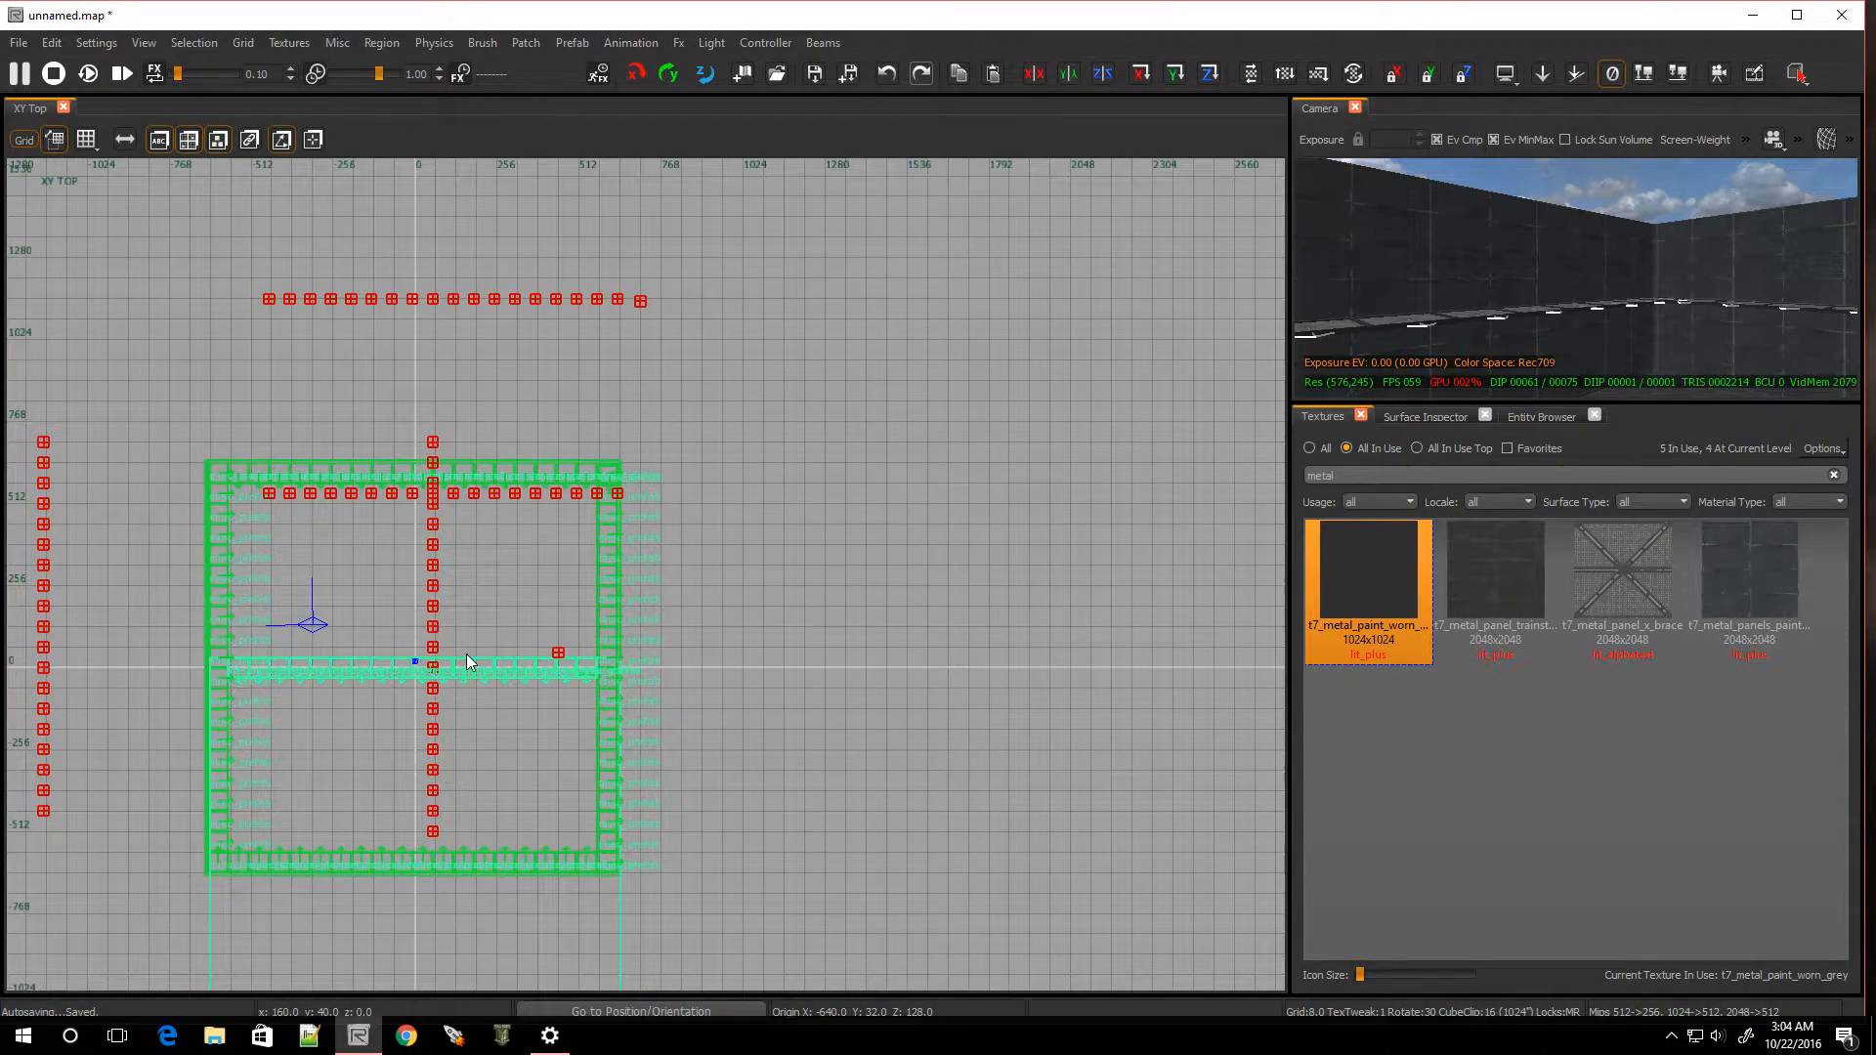
{"action": "key", "text": "Escape"}
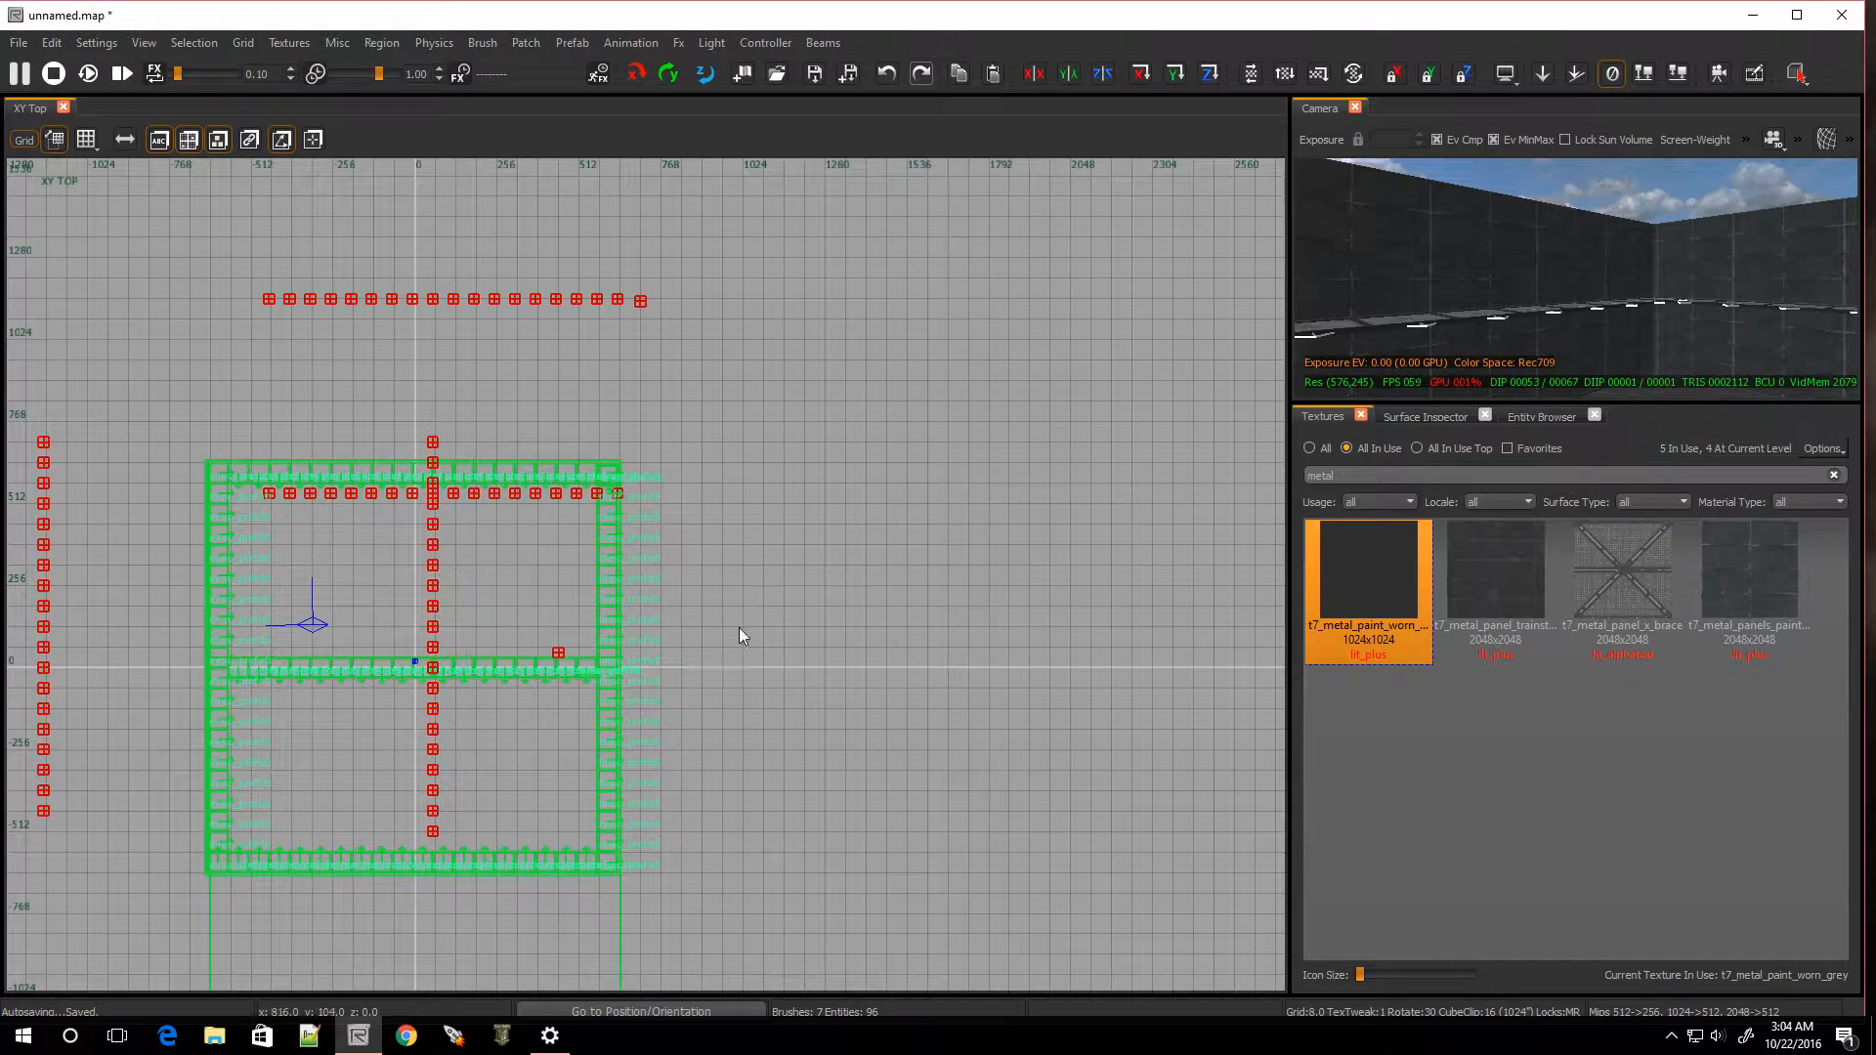
Enlarge the camera view and examine the catwalk that crosses the middle of the room from above the west row
{"action": "mouse_move", "coordinate": [1596, 358]}
{"action": "right_mouse_down"}
{"action": "mouse_move", "coordinate": [1407, 342]}
{"action": "mouse_move", "coordinate": [1323, 378]}
{"action": "right_mouse_up"}
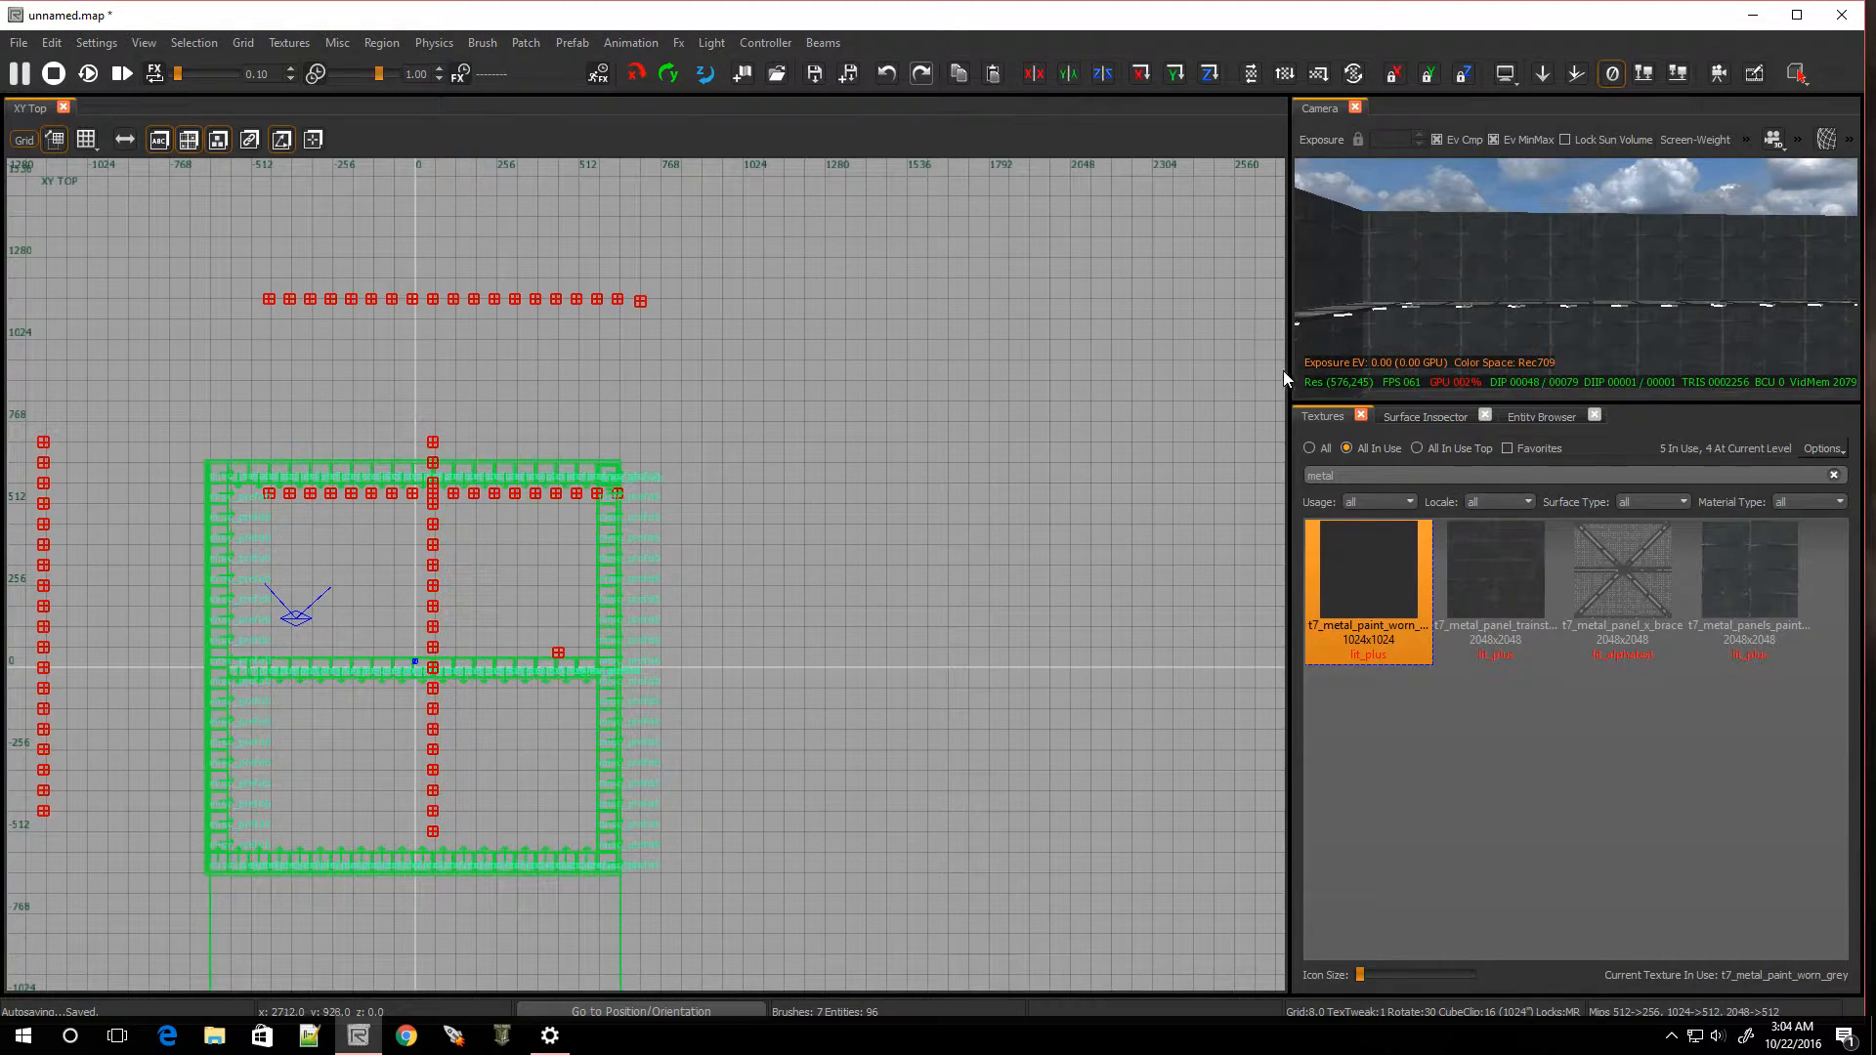
{"action": "left_click_drag", "start_coordinate": [1286, 371], "coordinate": [901, 376]}
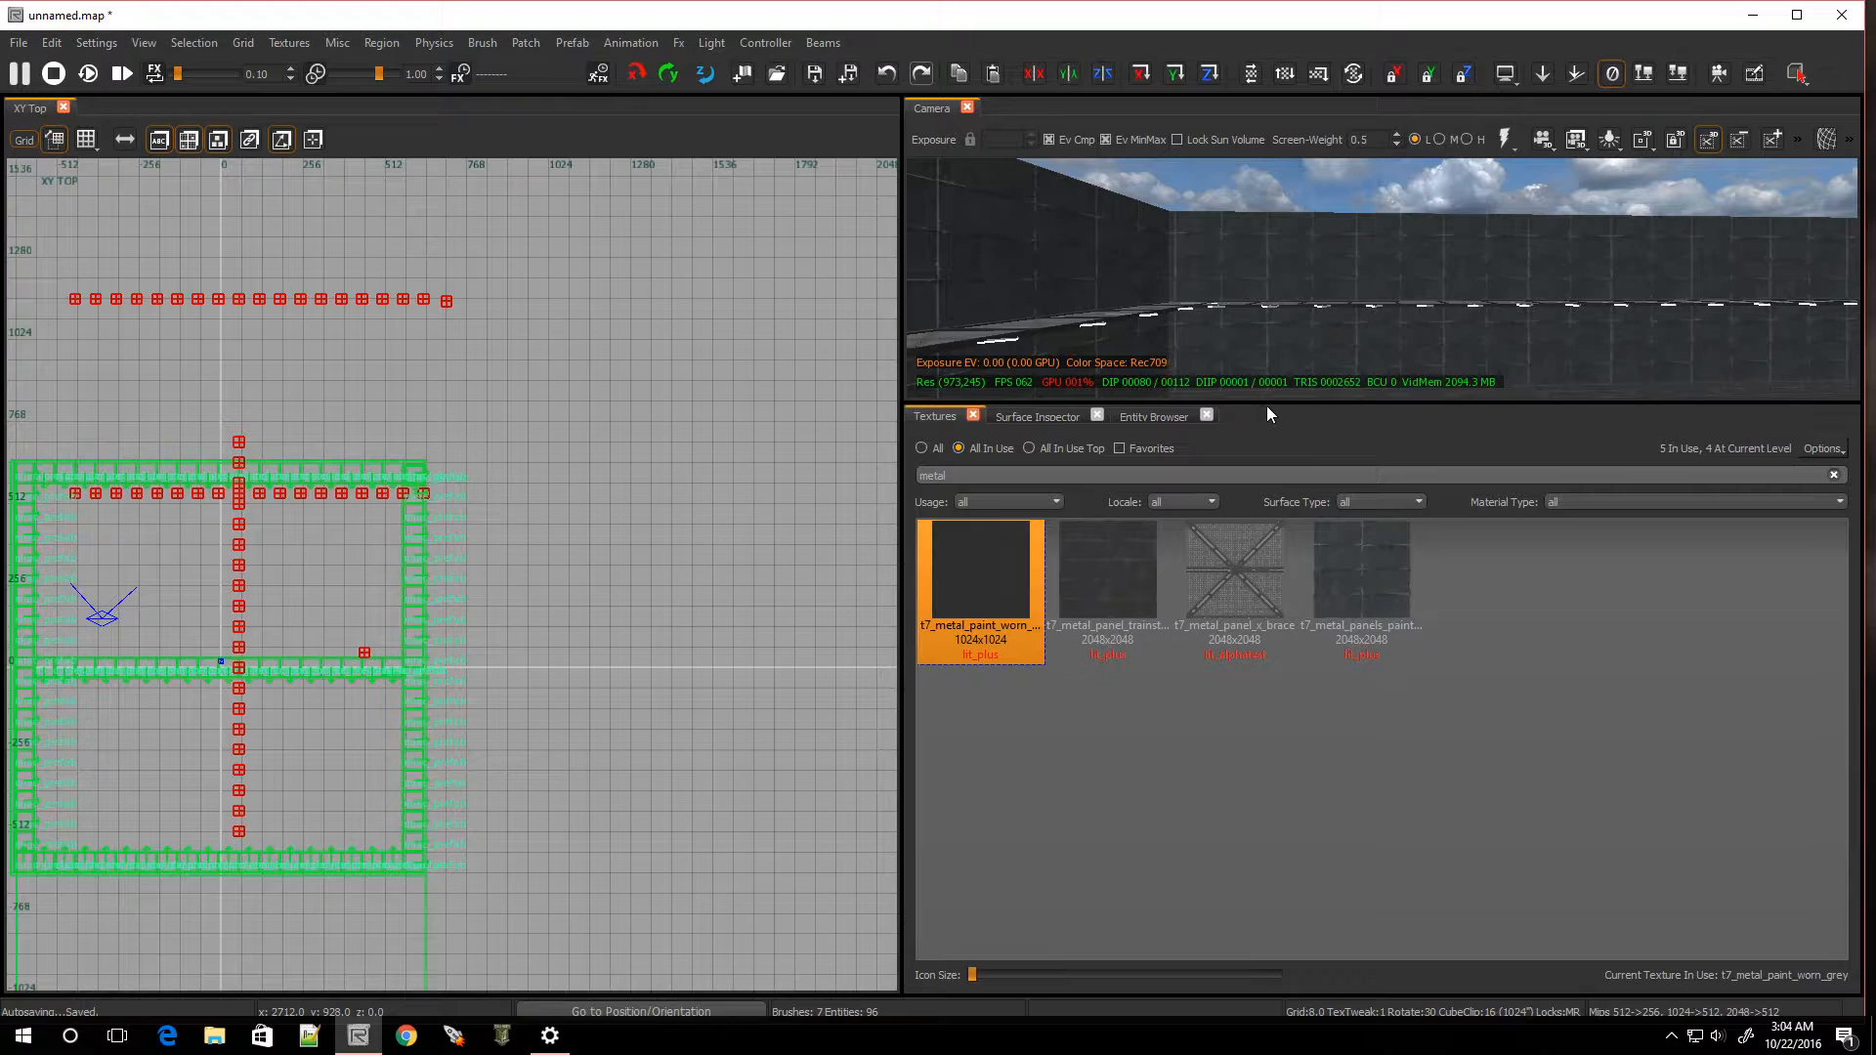
{"action": "left_click_drag", "start_coordinate": [1267, 403], "coordinate": [1312, 667]}
{"action": "mouse_move", "coordinate": [1312, 665]}
{"action": "right_mouse_down"}
{"action": "mouse_move", "coordinate": [1465, 635]}
{"action": "mouse_move", "coordinate": [1168, 621]}
{"action": "mouse_move", "coordinate": [1222, 616]}
{"action": "mouse_move", "coordinate": [1124, 694]}
{"action": "mouse_move", "coordinate": [958, 591]}
{"action": "mouse_move", "coordinate": [1045, 606]}
{"action": "mouse_move", "coordinate": [1192, 675]}
{"action": "mouse_move", "coordinate": [1260, 635]}
{"action": "mouse_move", "coordinate": [1338, 655]}
{"action": "mouse_move", "coordinate": [1451, 562]}
{"action": "mouse_move", "coordinate": [1583, 601]}
{"action": "right_mouse_up"}
{"action": "mouse_move", "coordinate": [1065, 635]}
{"action": "right_mouse_down"}
{"action": "mouse_move", "coordinate": [1251, 669]}
{"action": "mouse_move", "coordinate": [1270, 694]}
{"action": "mouse_move", "coordinate": [1286, 565]}
{"action": "mouse_move", "coordinate": [1387, 591]}
{"action": "mouse_move", "coordinate": [1315, 586]}
{"action": "mouse_move", "coordinate": [1319, 627]}
{"action": "mouse_move", "coordinate": [1319, 587]}
{"action": "mouse_move", "coordinate": [1319, 610]}
{"action": "mouse_move", "coordinate": [1321, 591]}
{"action": "mouse_move", "coordinate": [1153, 591]}
{"action": "mouse_move", "coordinate": [1158, 606]}
{"action": "mouse_move", "coordinate": [1265, 576]}
{"action": "mouse_move", "coordinate": [1168, 601]}
{"action": "mouse_move", "coordinate": [1261, 596]}
{"action": "mouse_move", "coordinate": [1226, 611]}
{"action": "right_mouse_up"}
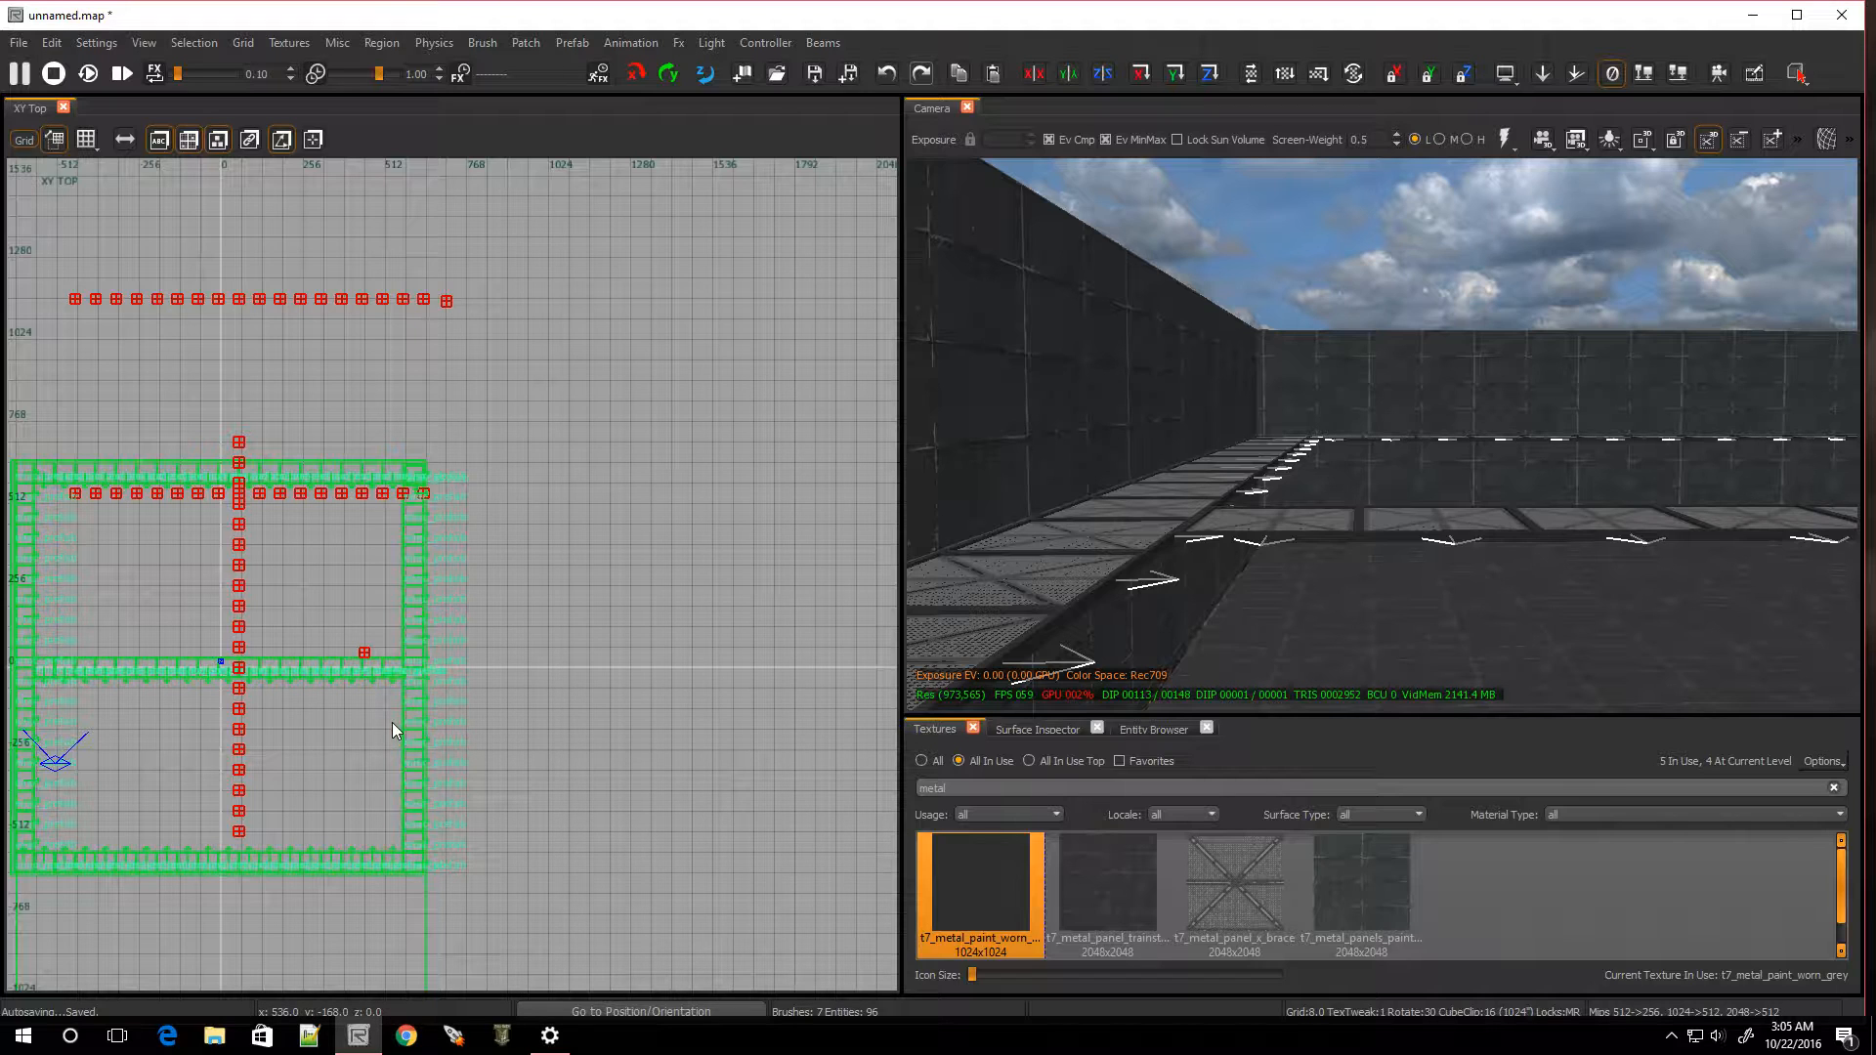
Open the model browser, give it more room, and filter the models by "RAIL"
{"action": "scroll", "coordinate": [393, 729], "scroll_direction": "up", "scroll_amount": 4}
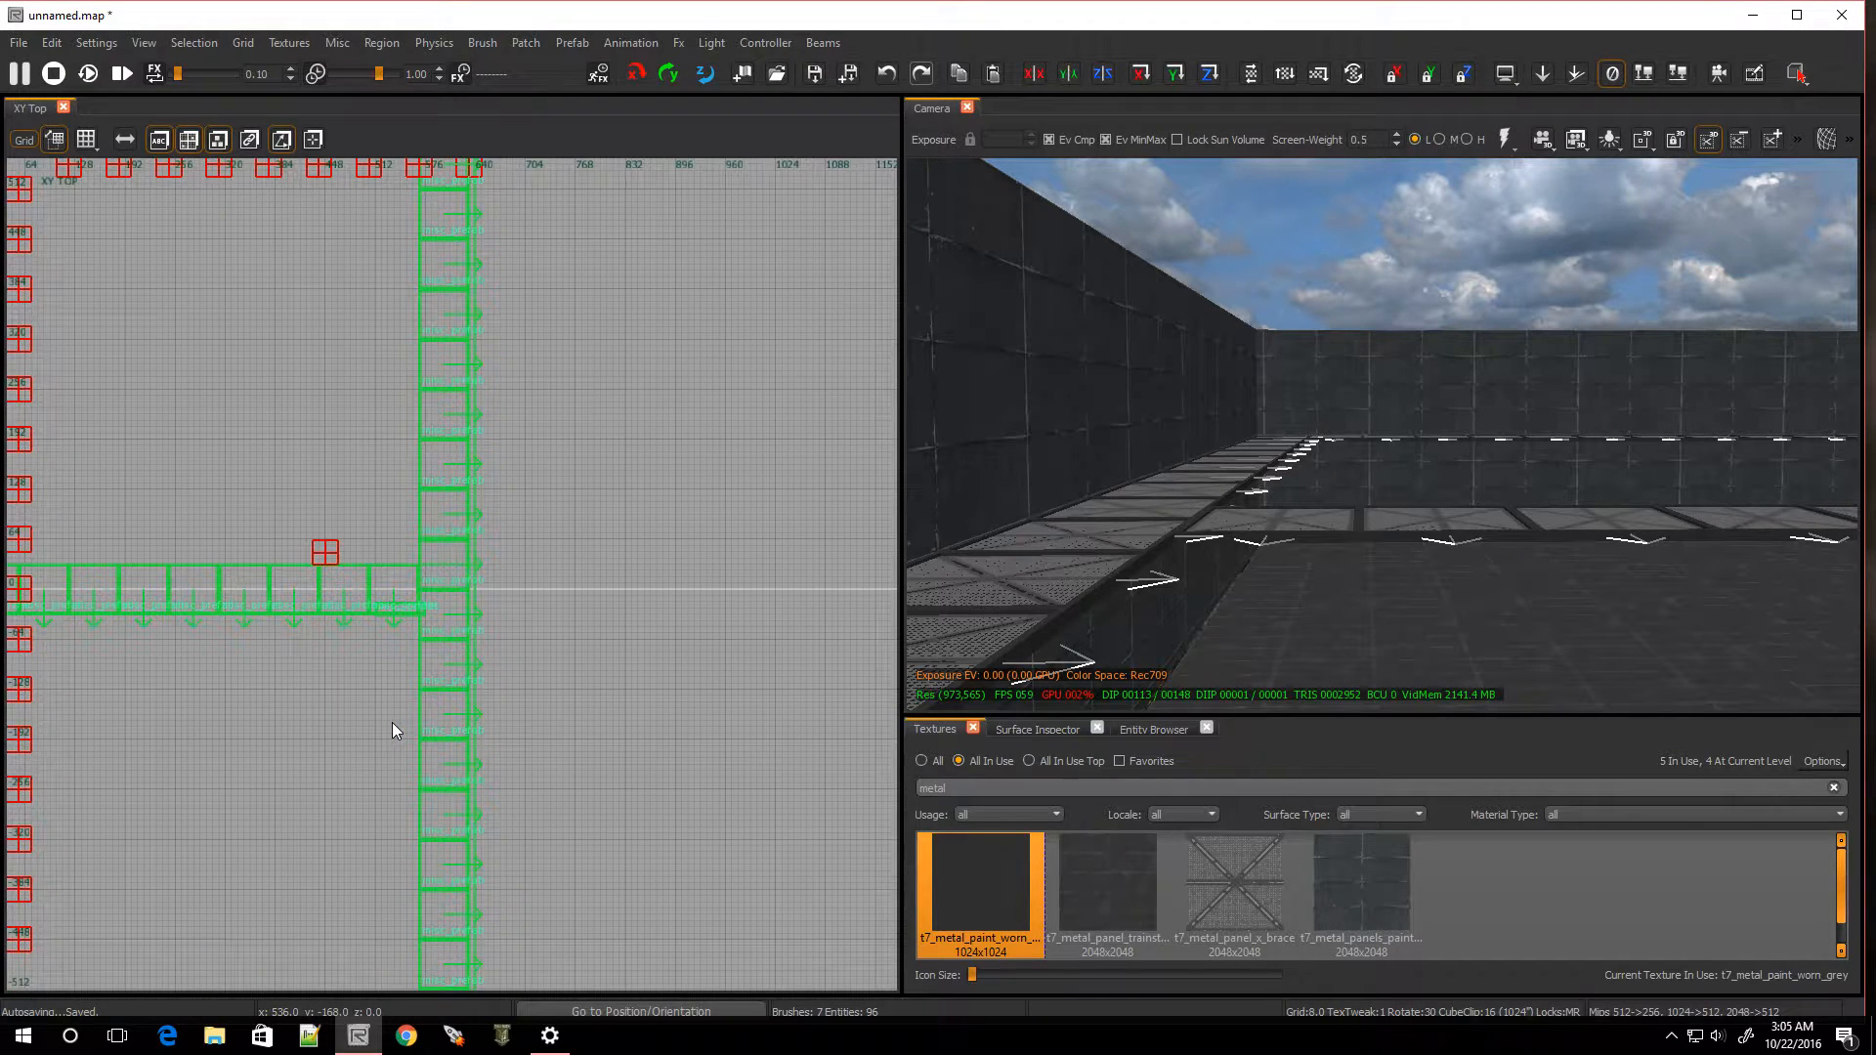
{"action": "key", "text": "m"}
{"action": "key", "text": "m"}
{"action": "key", "text": "m"}
{"action": "left_click_drag", "start_coordinate": [1331, 717], "coordinate": [1036, 334]}
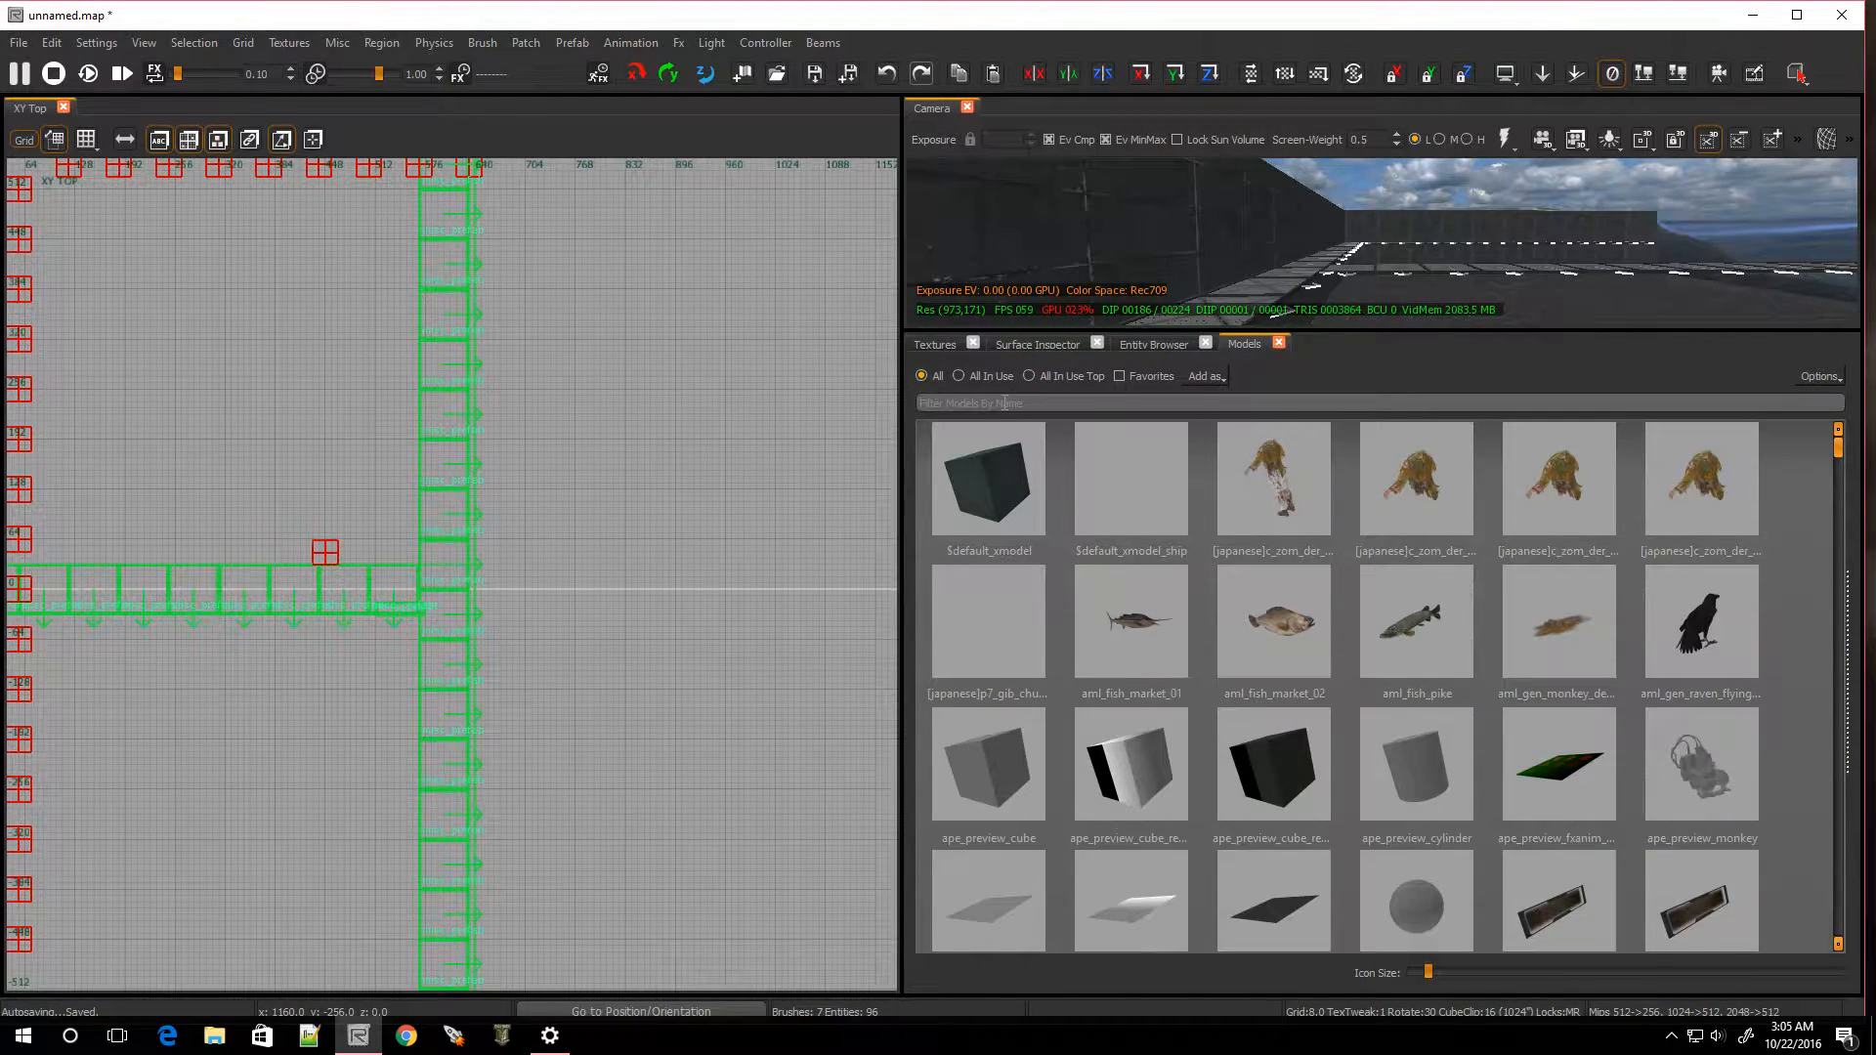
{"action": "type", "text": "RAI"}
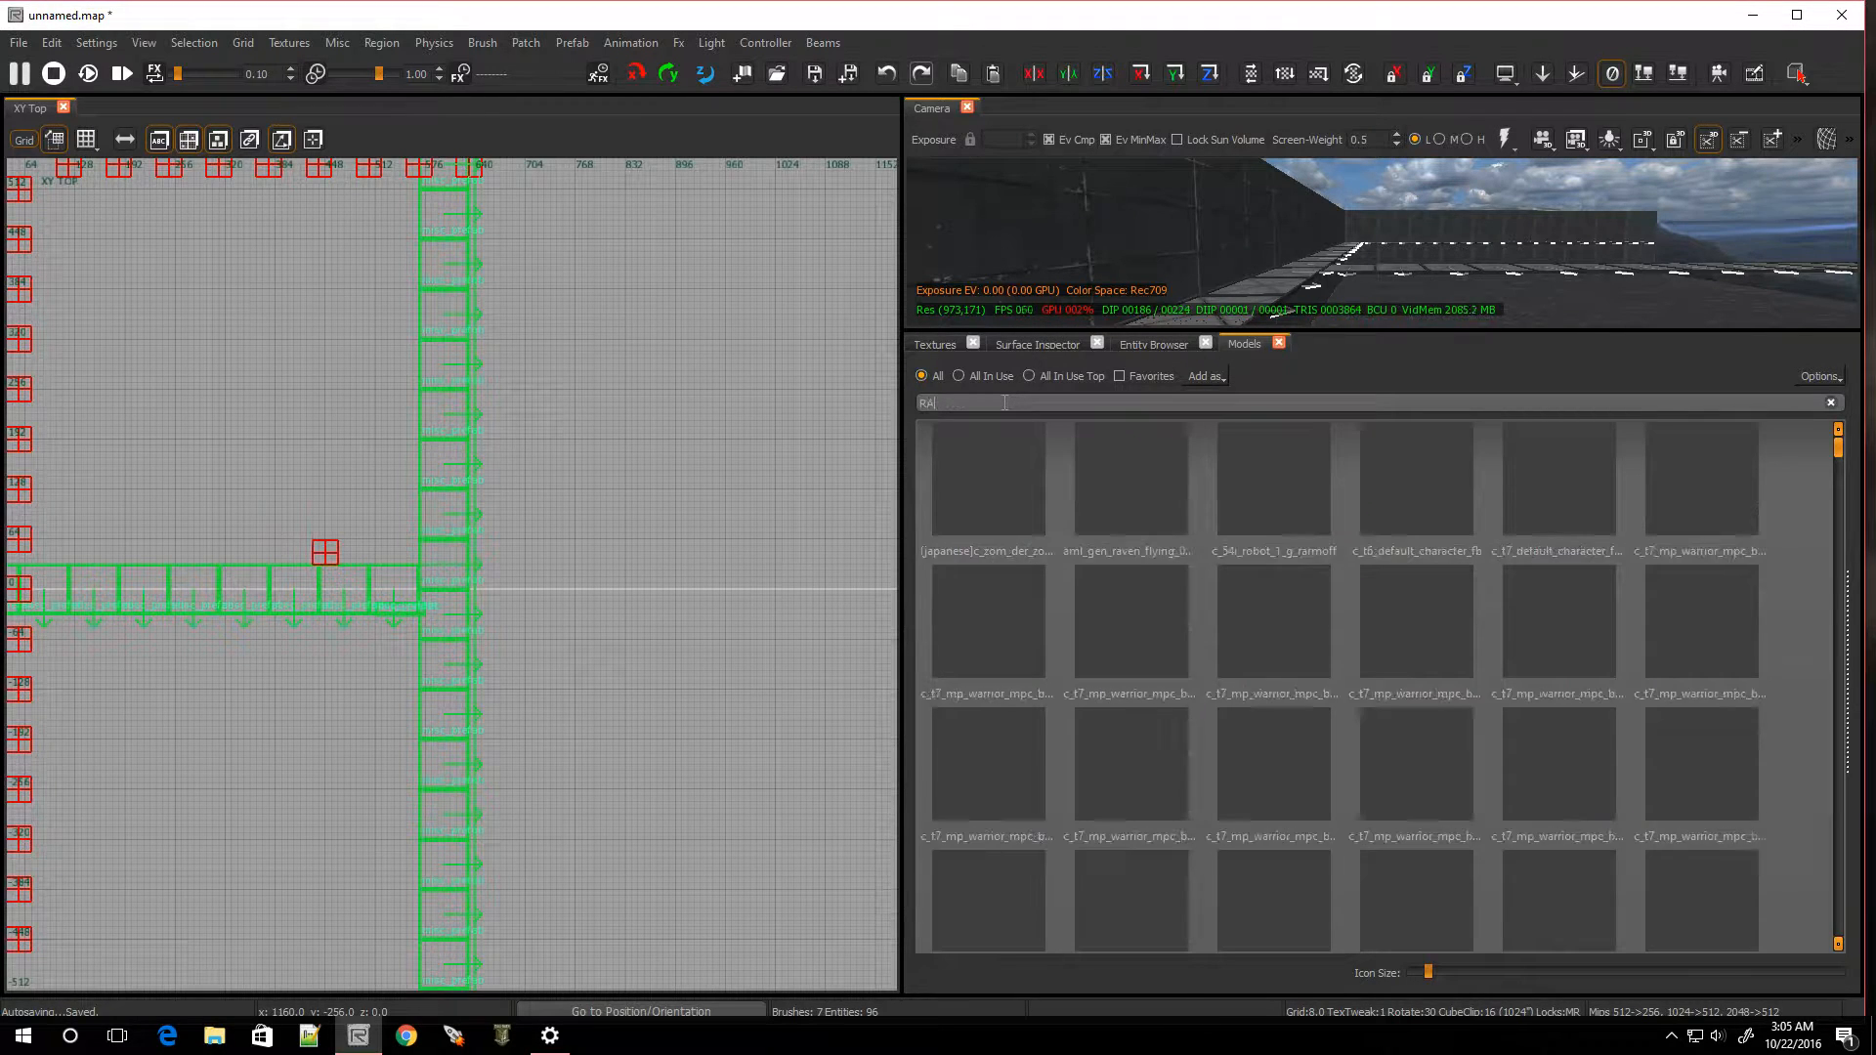
{"action": "type", "text": "L"}
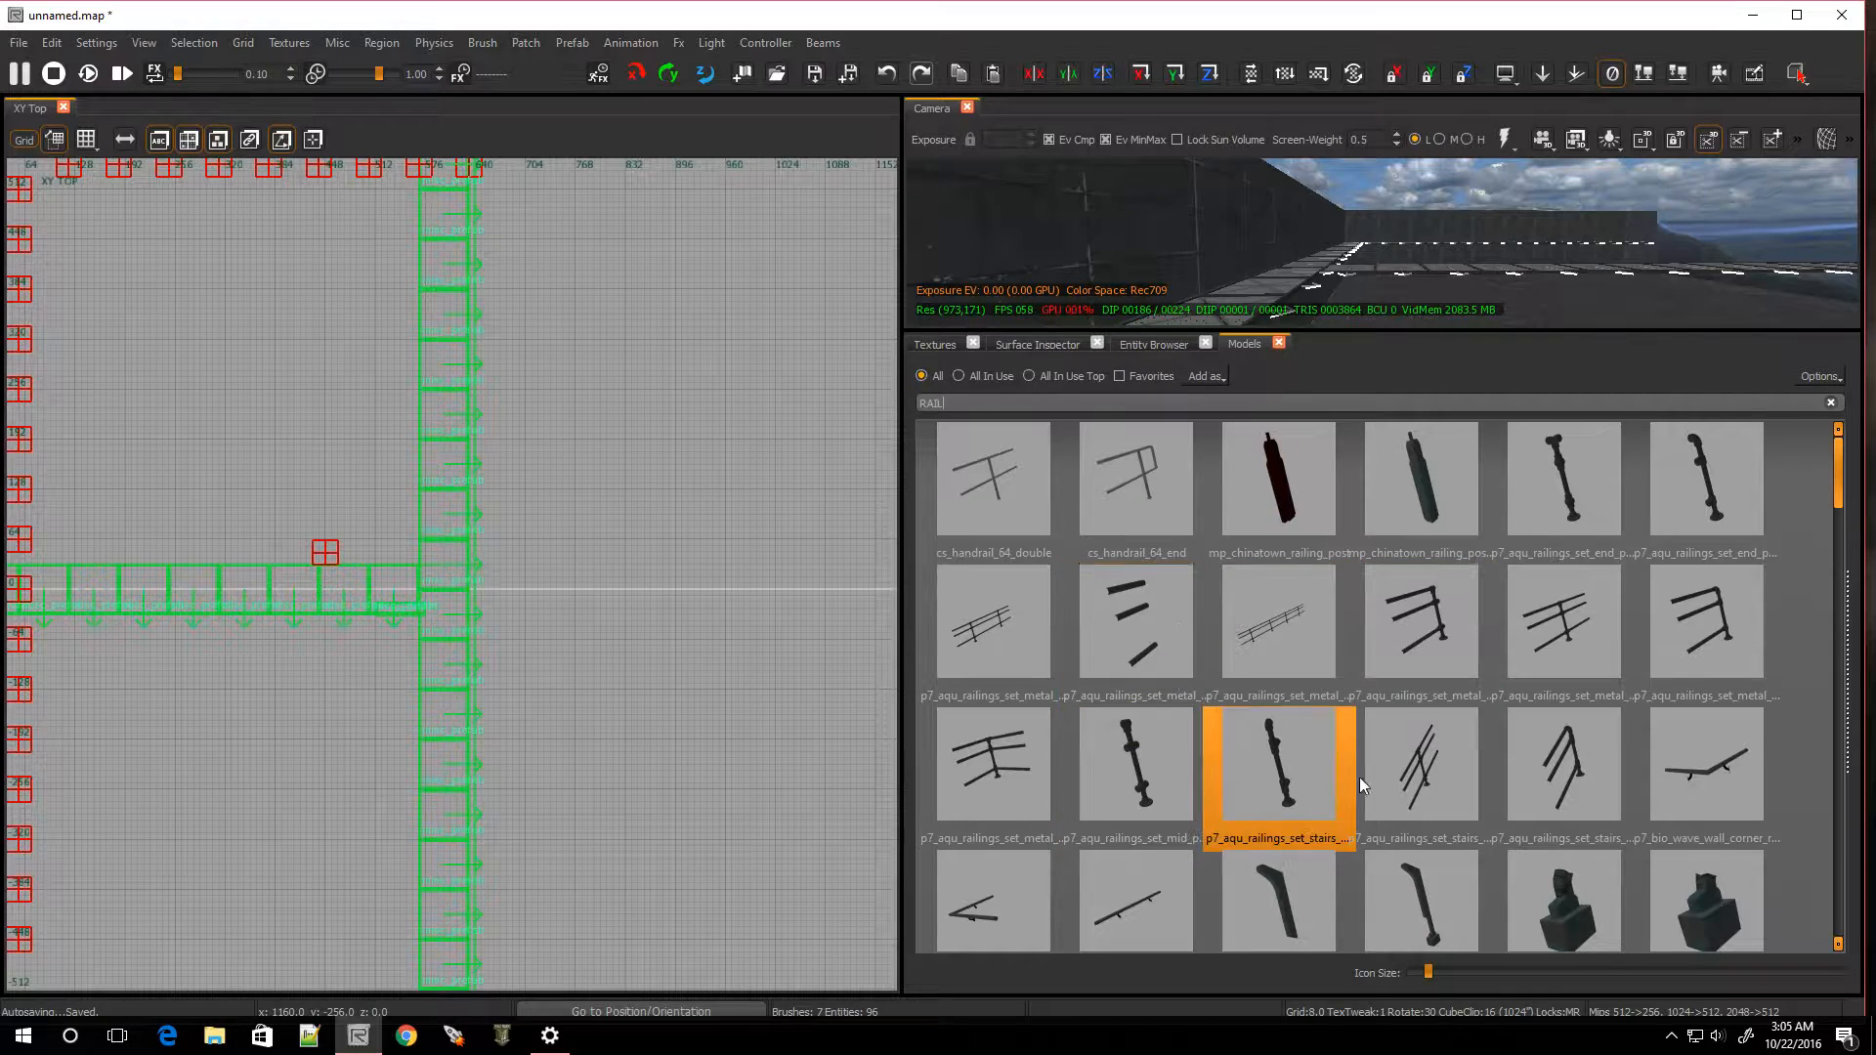
Place the p7_railing_glass_01_quad railing model along the walkway's inner edge in the top view
{"action": "scroll", "coordinate": [1627, 788], "scroll_direction": "down", "scroll_amount": 3}
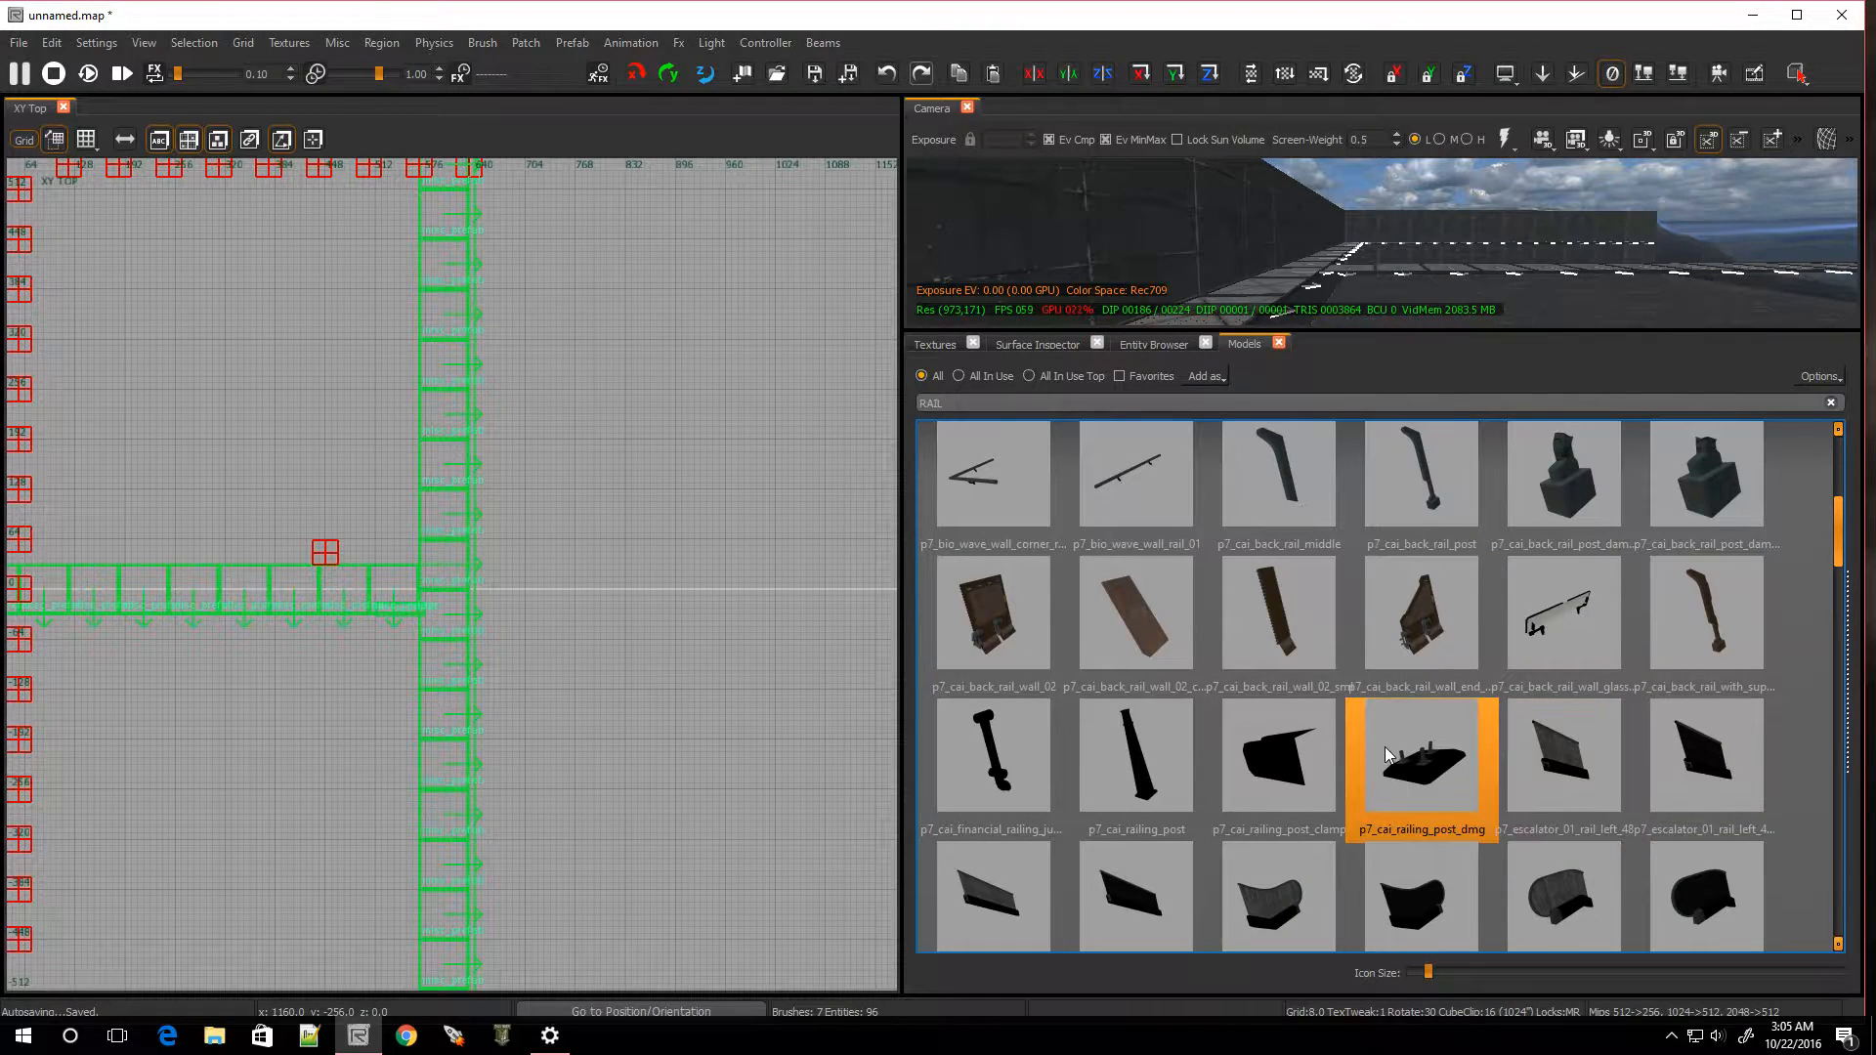
{"action": "scroll", "coordinate": [1386, 746], "scroll_direction": "down", "scroll_amount": 5}
{"action": "scroll", "coordinate": [1454, 721], "scroll_direction": "down", "scroll_amount": 3}
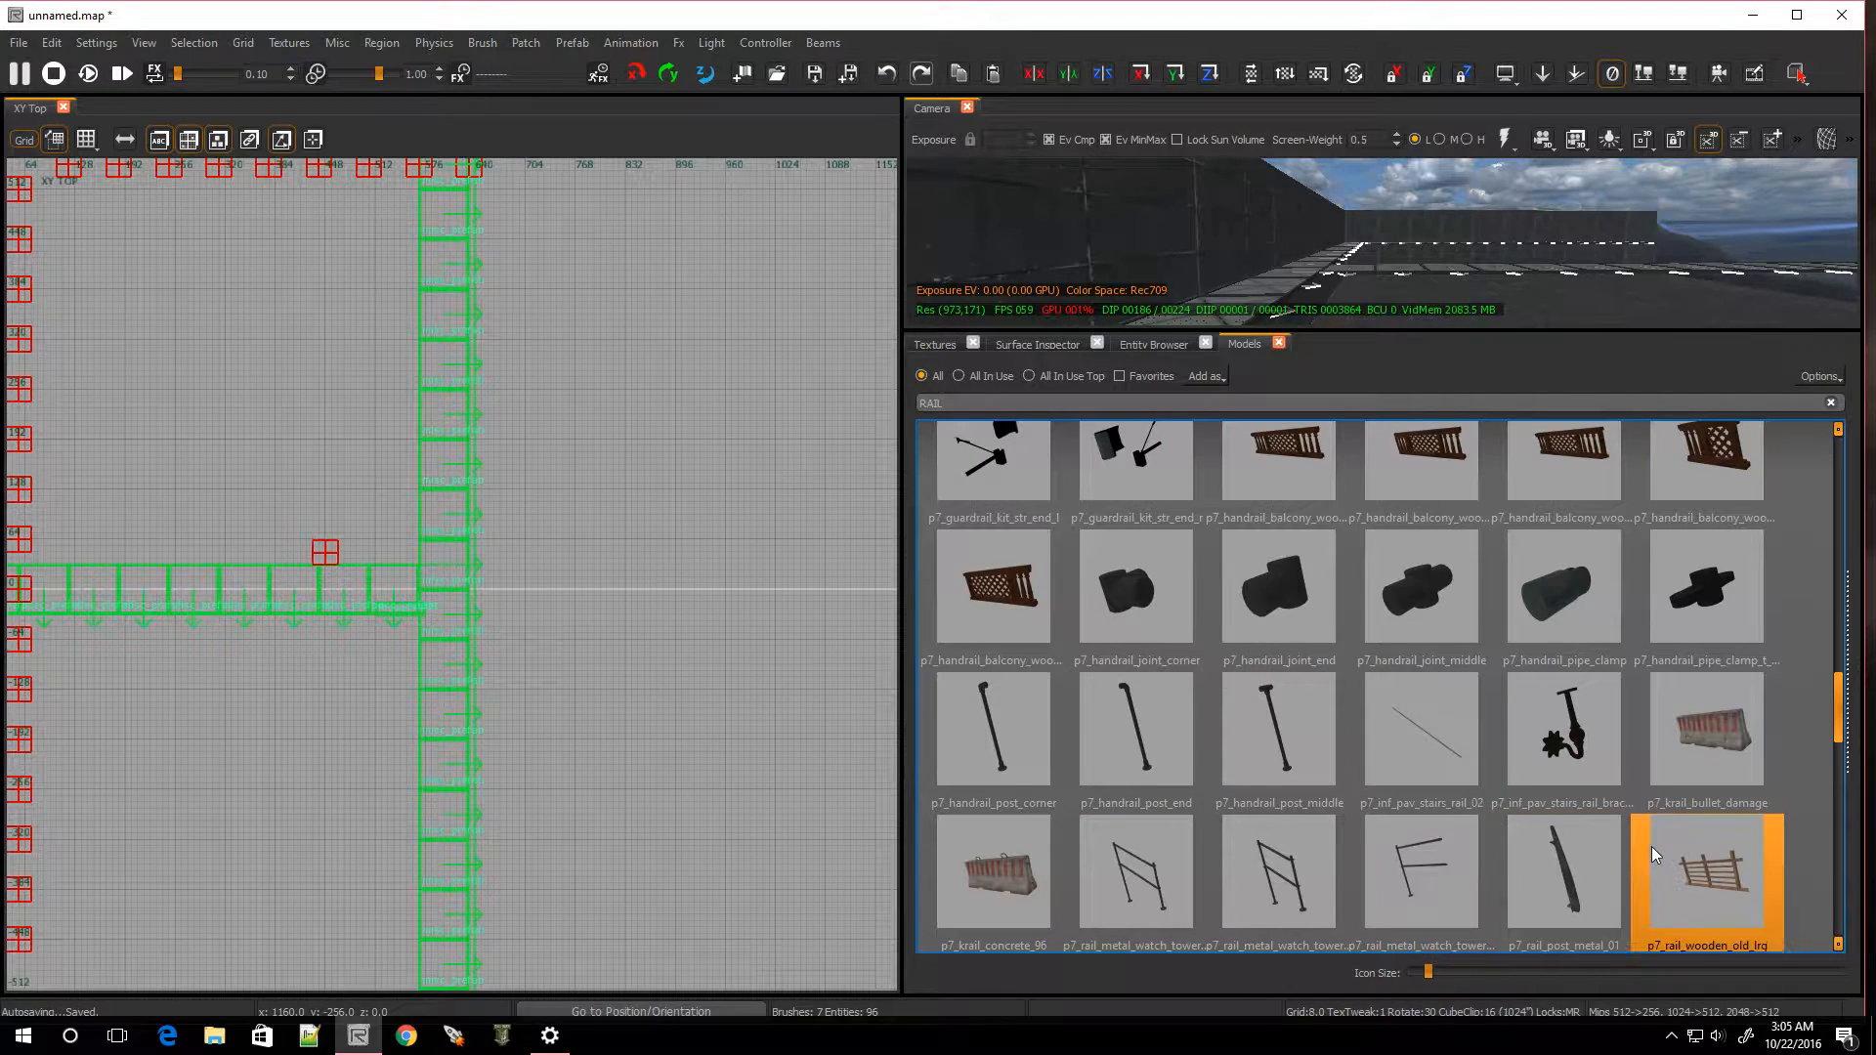
{"action": "scroll", "coordinate": [1280, 848], "scroll_direction": "down", "scroll_amount": 3}
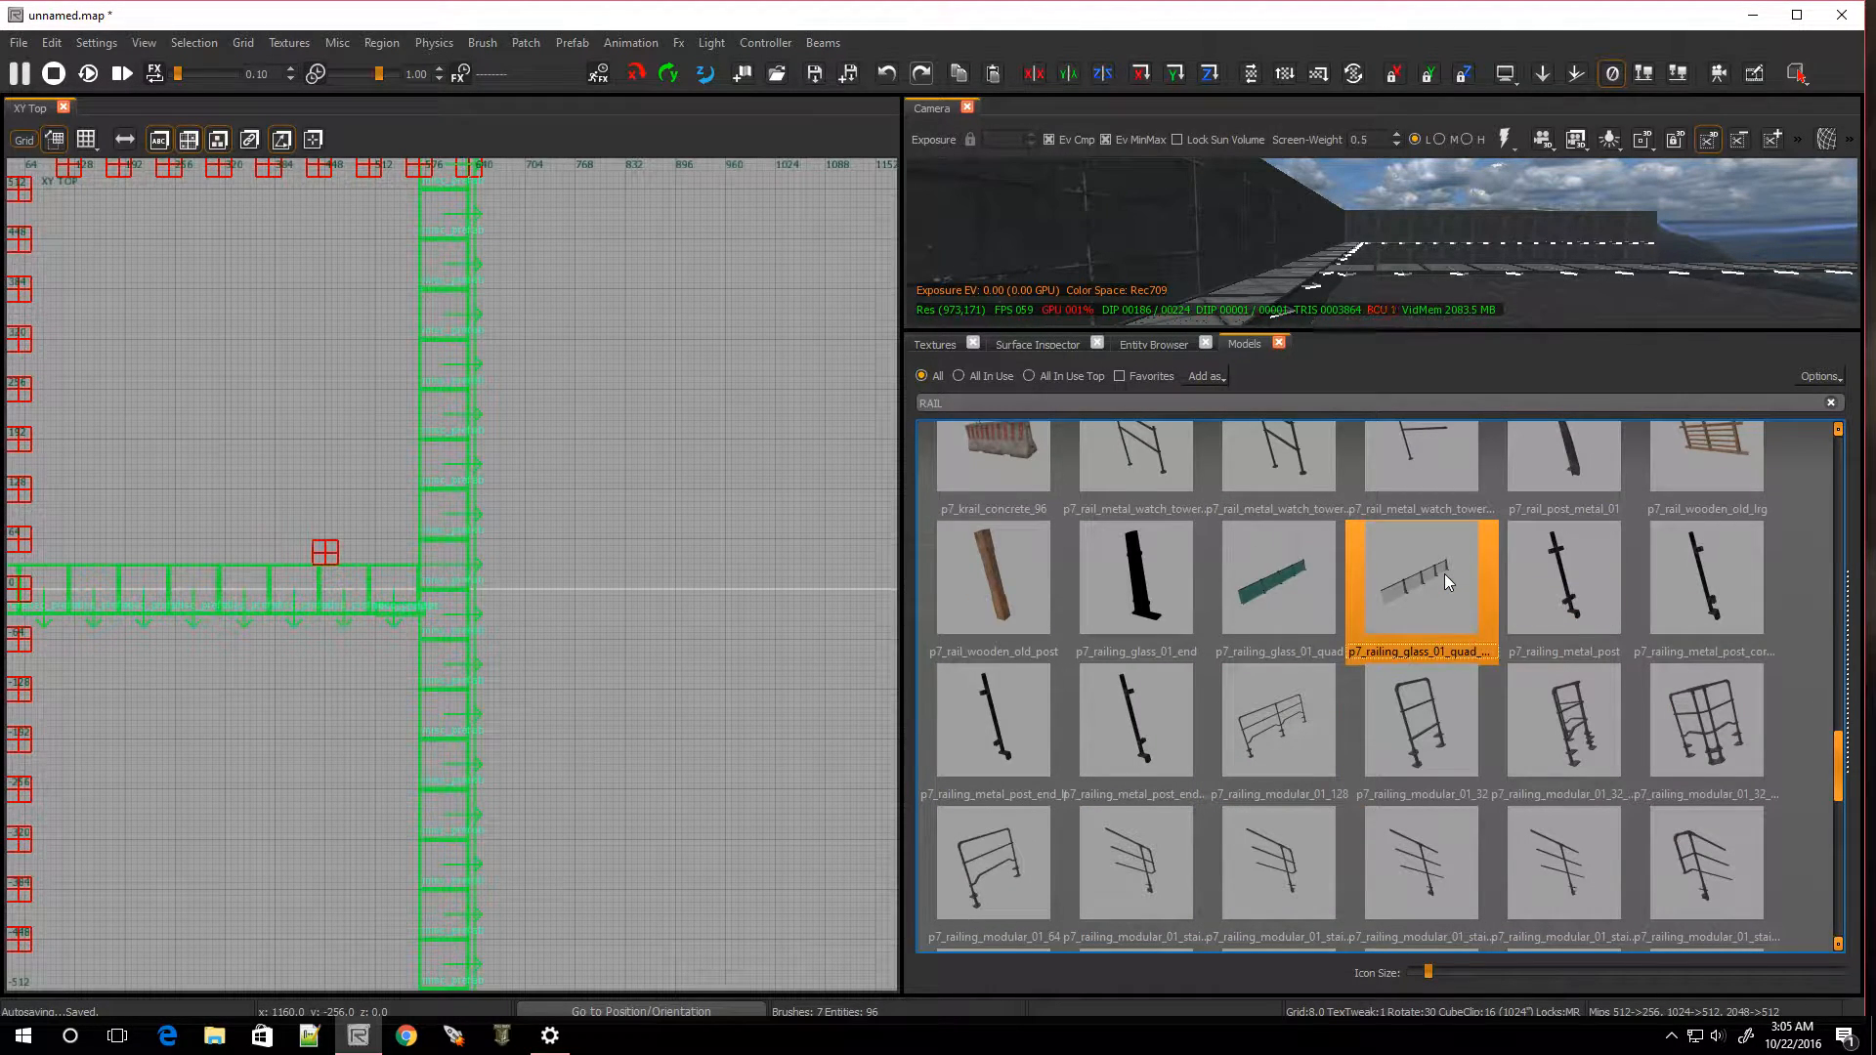
{"action": "left_click_drag", "start_coordinate": [1444, 572], "coordinate": [403, 526]}
Enlarge the camera view and raise the glass railing from the floor to the walkway's level
{"action": "right_click_drag", "start_coordinate": [1300, 256], "coordinate": [1539, 262]}
{"action": "left_click_drag", "start_coordinate": [1269, 332], "coordinate": [1279, 976]}
{"action": "right_click_drag", "start_coordinate": [1299, 704], "coordinate": [1270, 733]}
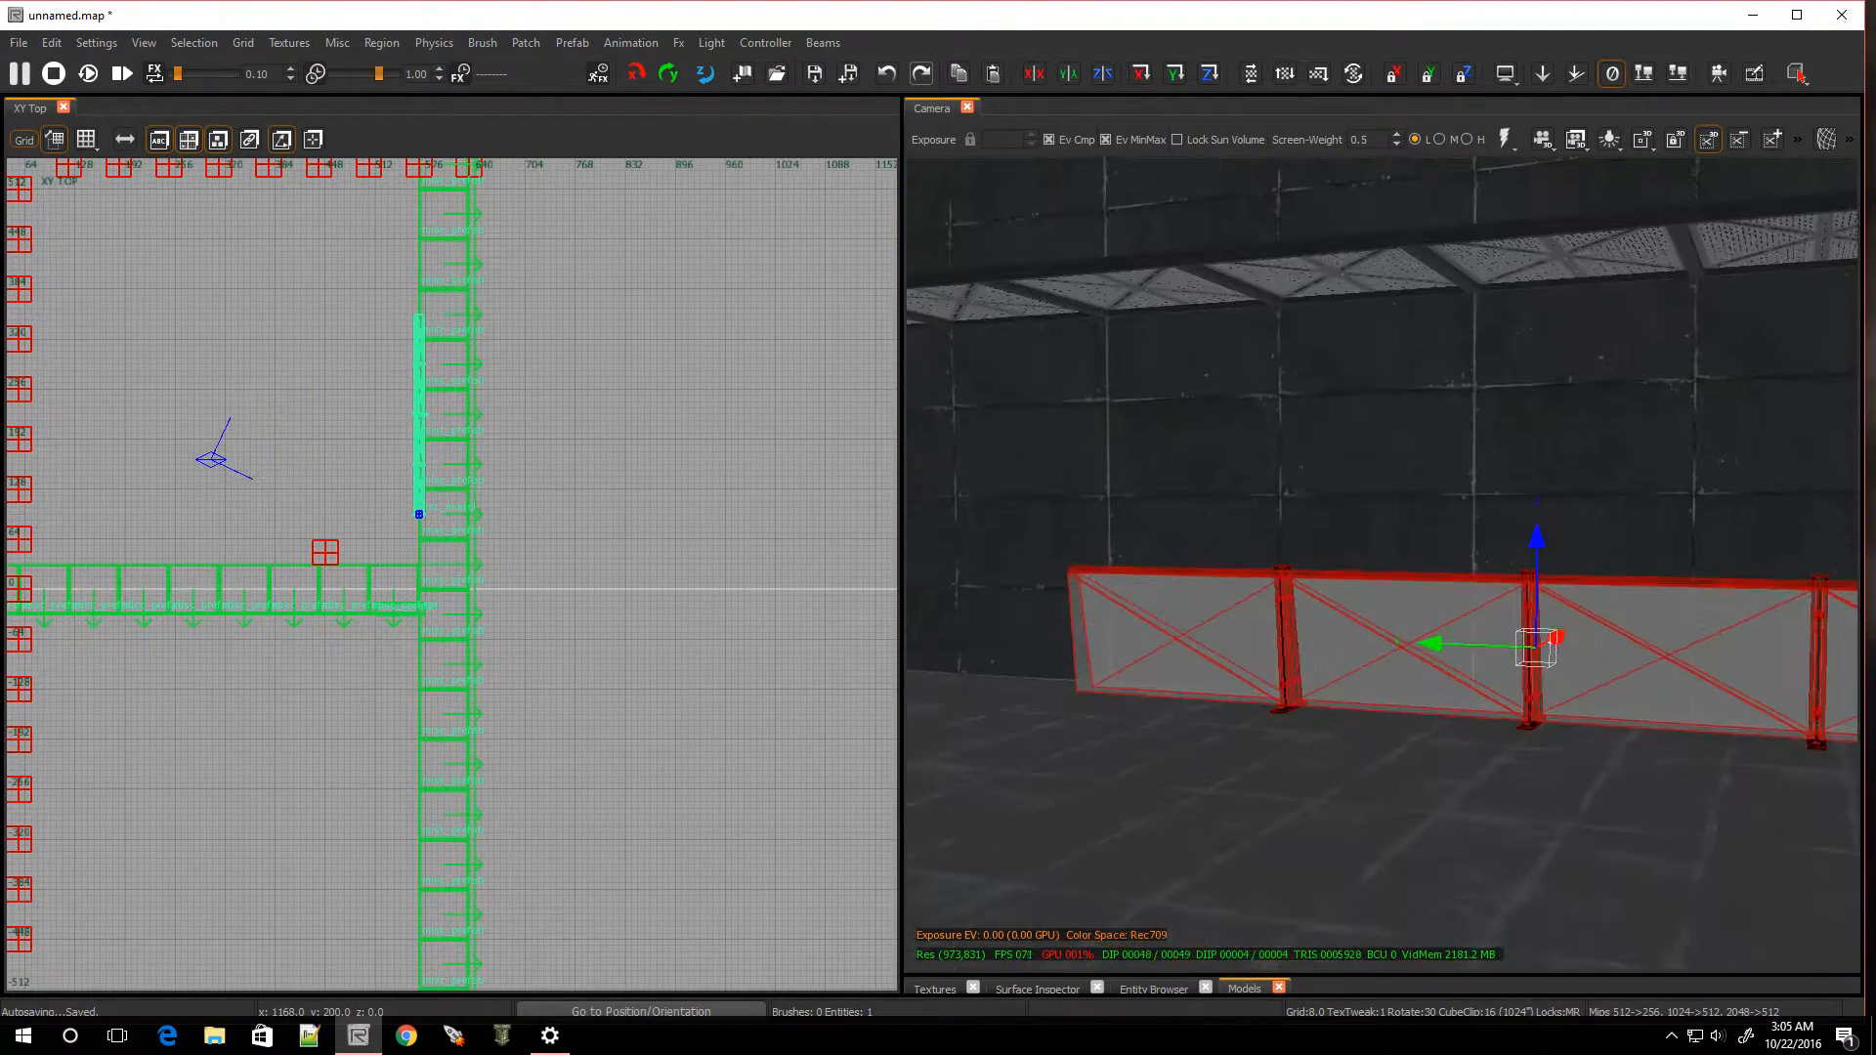
{"action": "left_click_drag", "start_coordinate": [1534, 544], "coordinate": [1487, 9]}
{"action": "right_click_drag", "start_coordinate": [1528, 533], "coordinate": [1573, 382]}
{"action": "right_click_drag", "start_coordinate": [1525, 567], "coordinate": [1368, 588]}
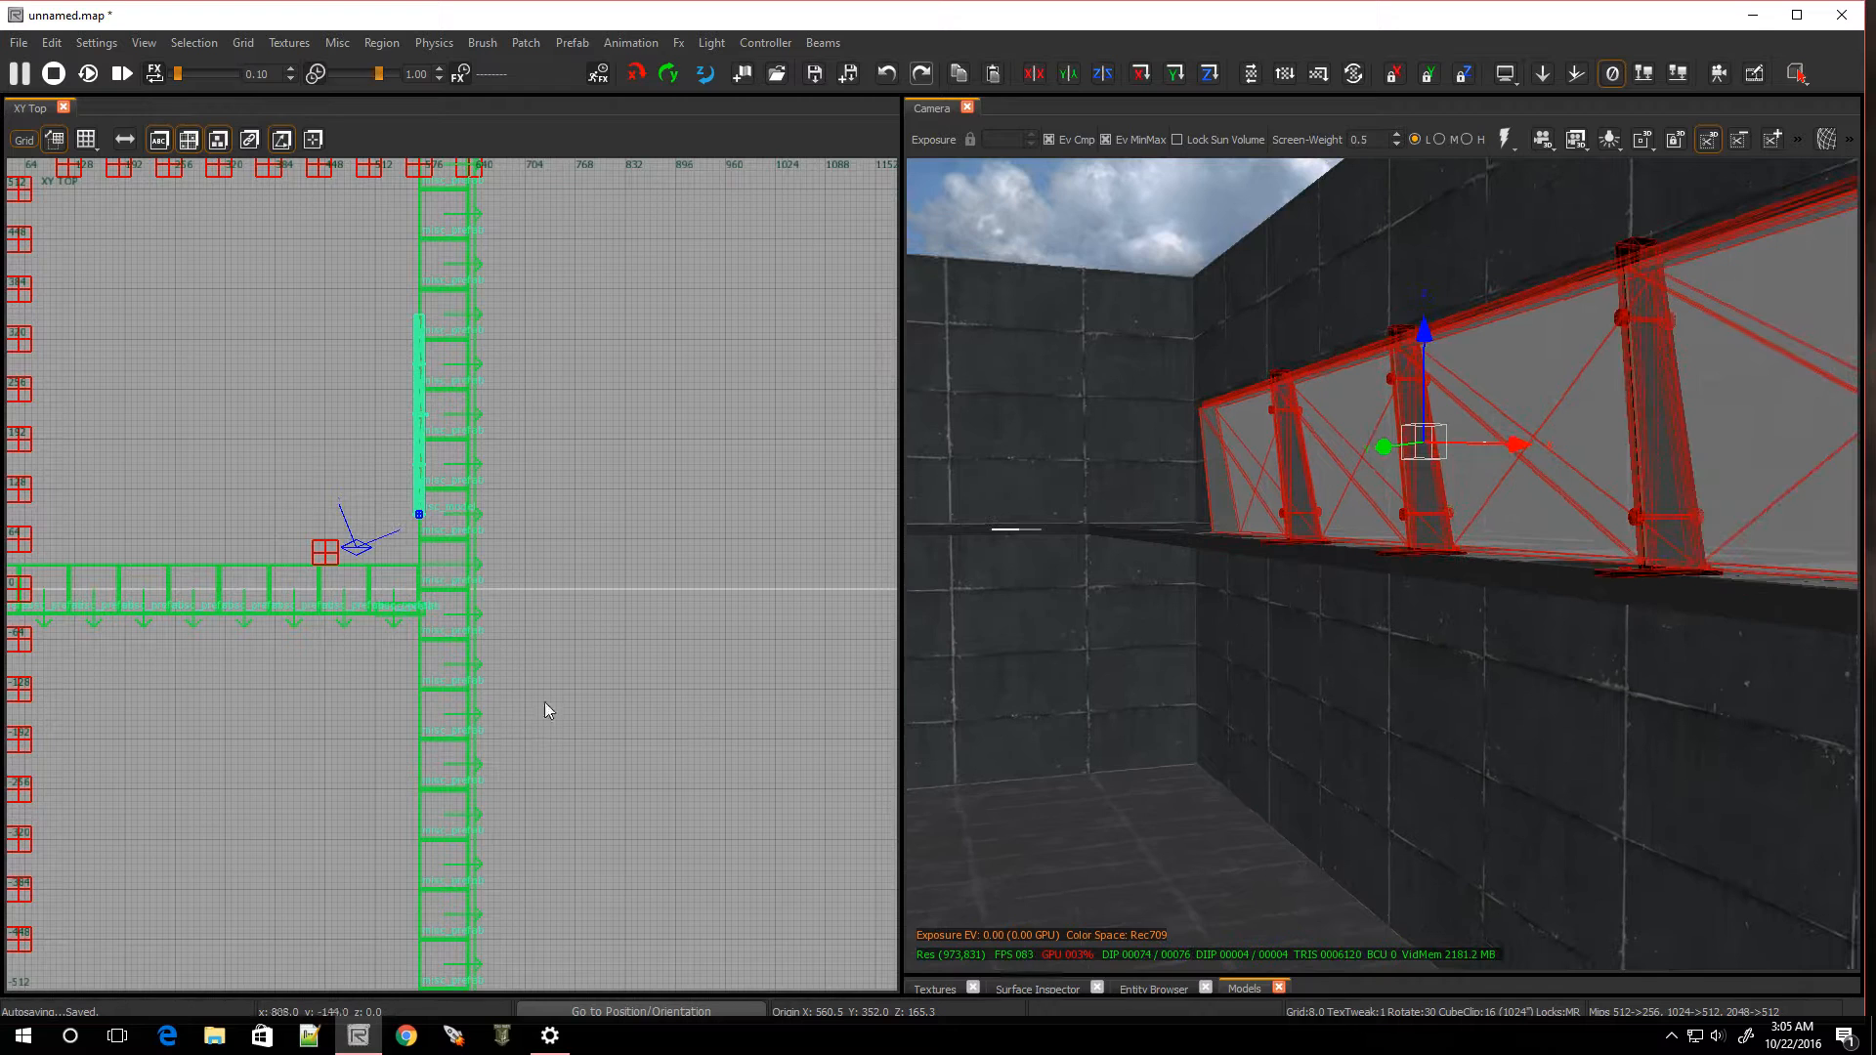
Shift the glass railing sideways onto the walkway's edge, to X 568.5
{"action": "scroll", "coordinate": [440, 414], "scroll_direction": "up", "scroll_amount": 3}
{"action": "scroll", "coordinate": [374, 752], "scroll_direction": "down", "scroll_amount": 5}
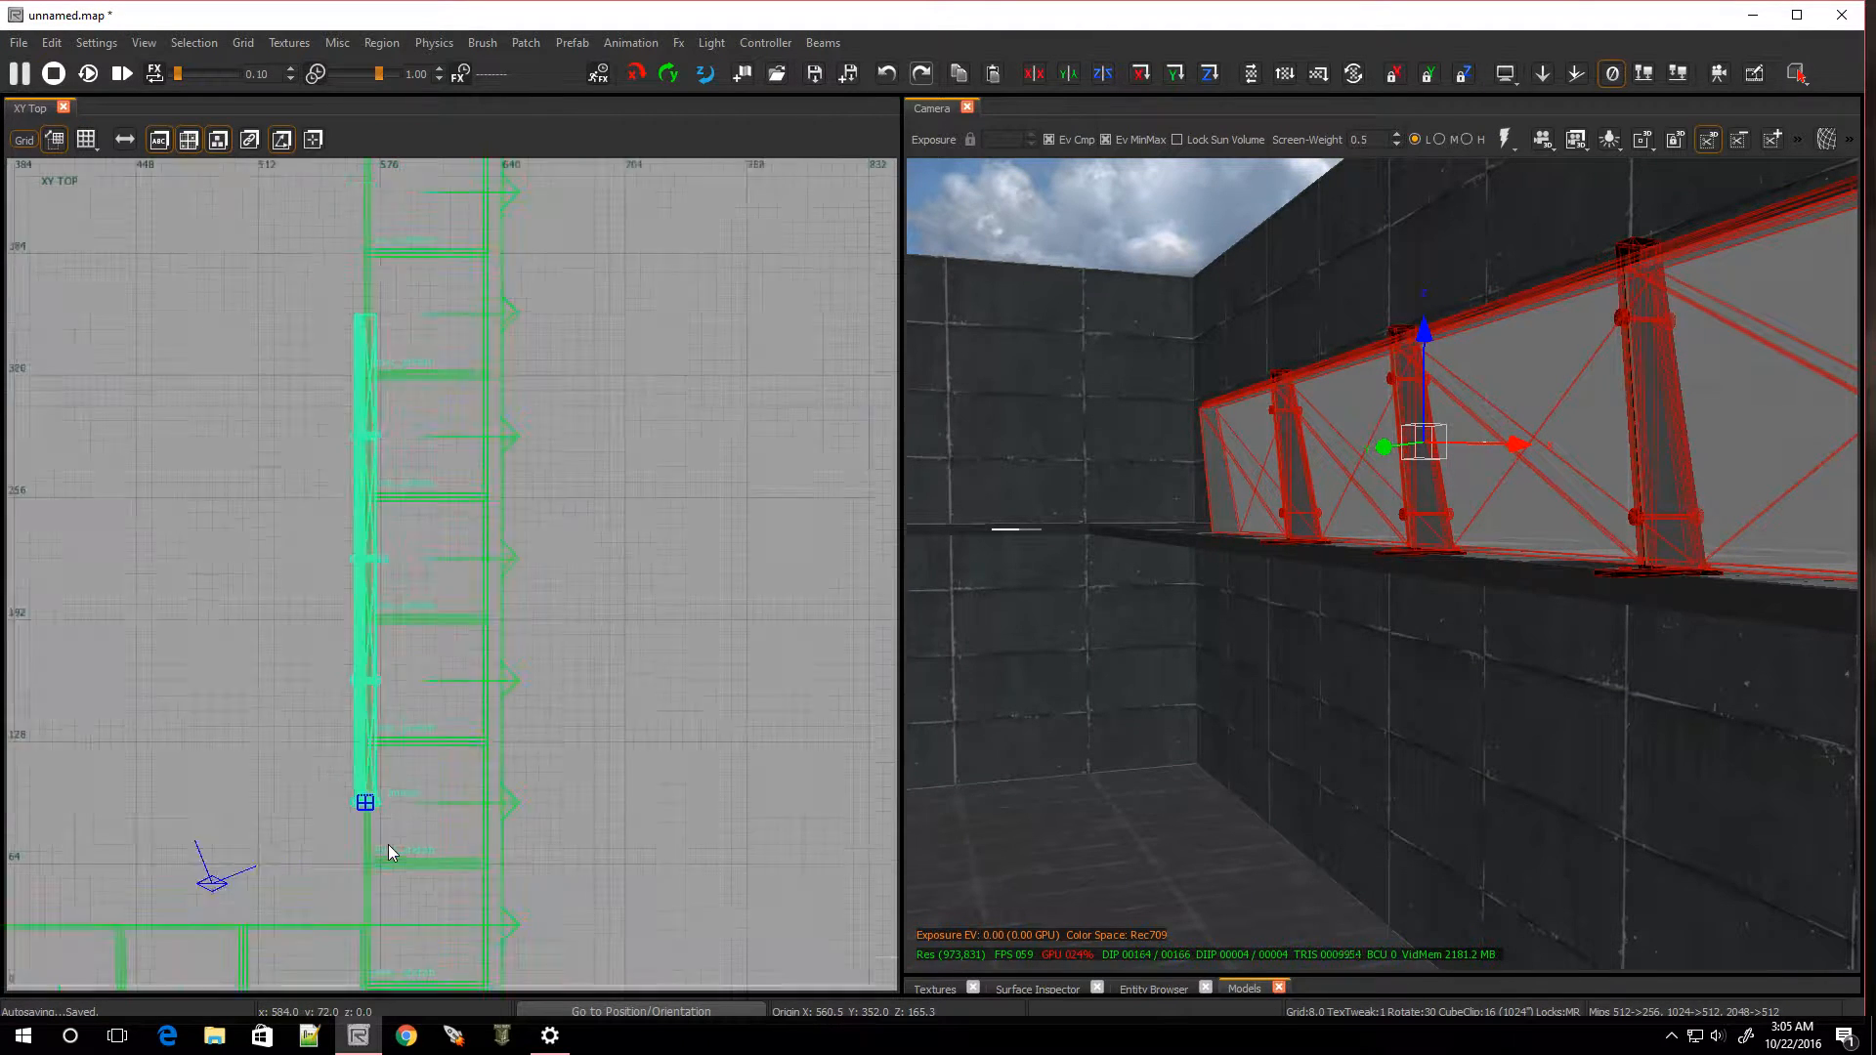
{"action": "scroll", "coordinate": [389, 845], "scroll_direction": "up", "scroll_amount": 5}
{"action": "left_click_drag", "start_coordinate": [334, 755], "coordinate": [361, 746]}
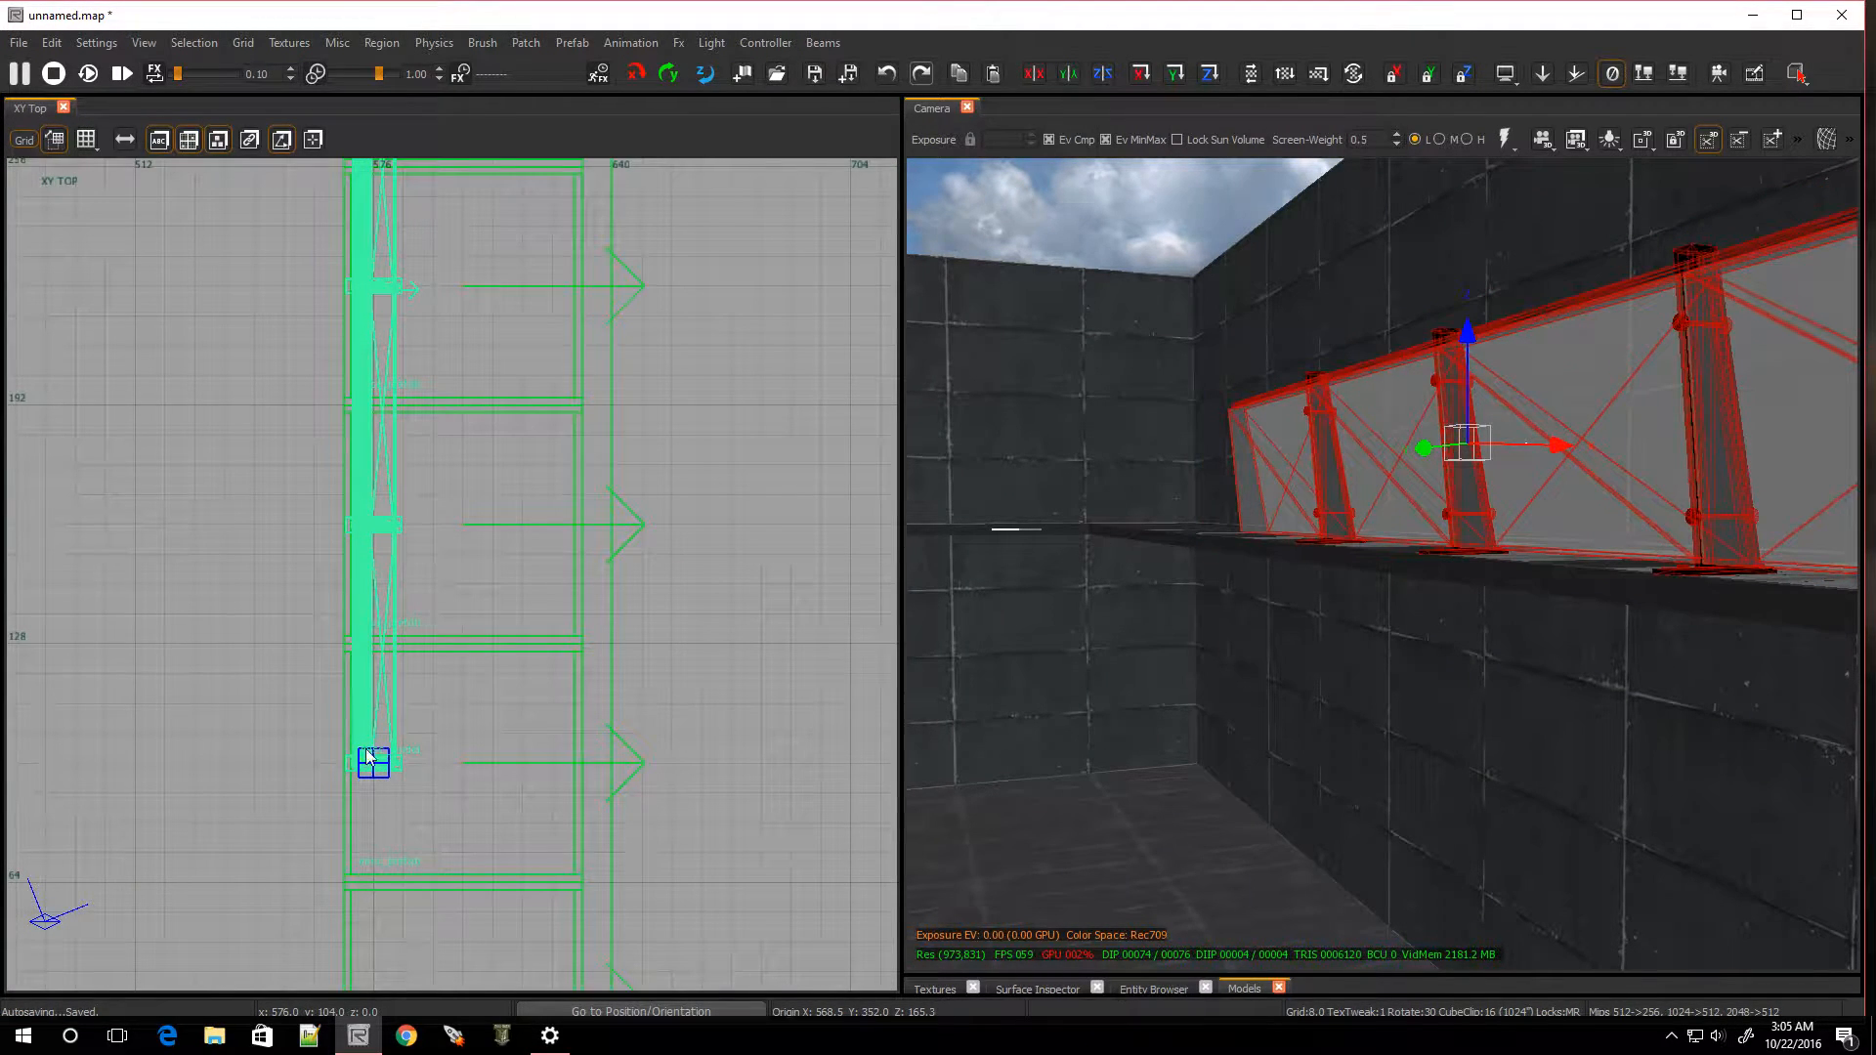
Turn the glass railing around its vertical axis so it faces the opposite way
{"action": "key", "text": "w"}
{"action": "mouse_move", "coordinate": [1382, 564]}
{"action": "right_mouse_down"}
{"action": "mouse_move", "coordinate": [1470, 576]}
{"action": "mouse_move", "coordinate": [1314, 564]}
{"action": "mouse_move", "coordinate": [1383, 563]}
{"action": "right_mouse_up"}
{"action": "key", "text": "s"}
{"action": "key", "text": "w"}
{"action": "key", "text": "s"}
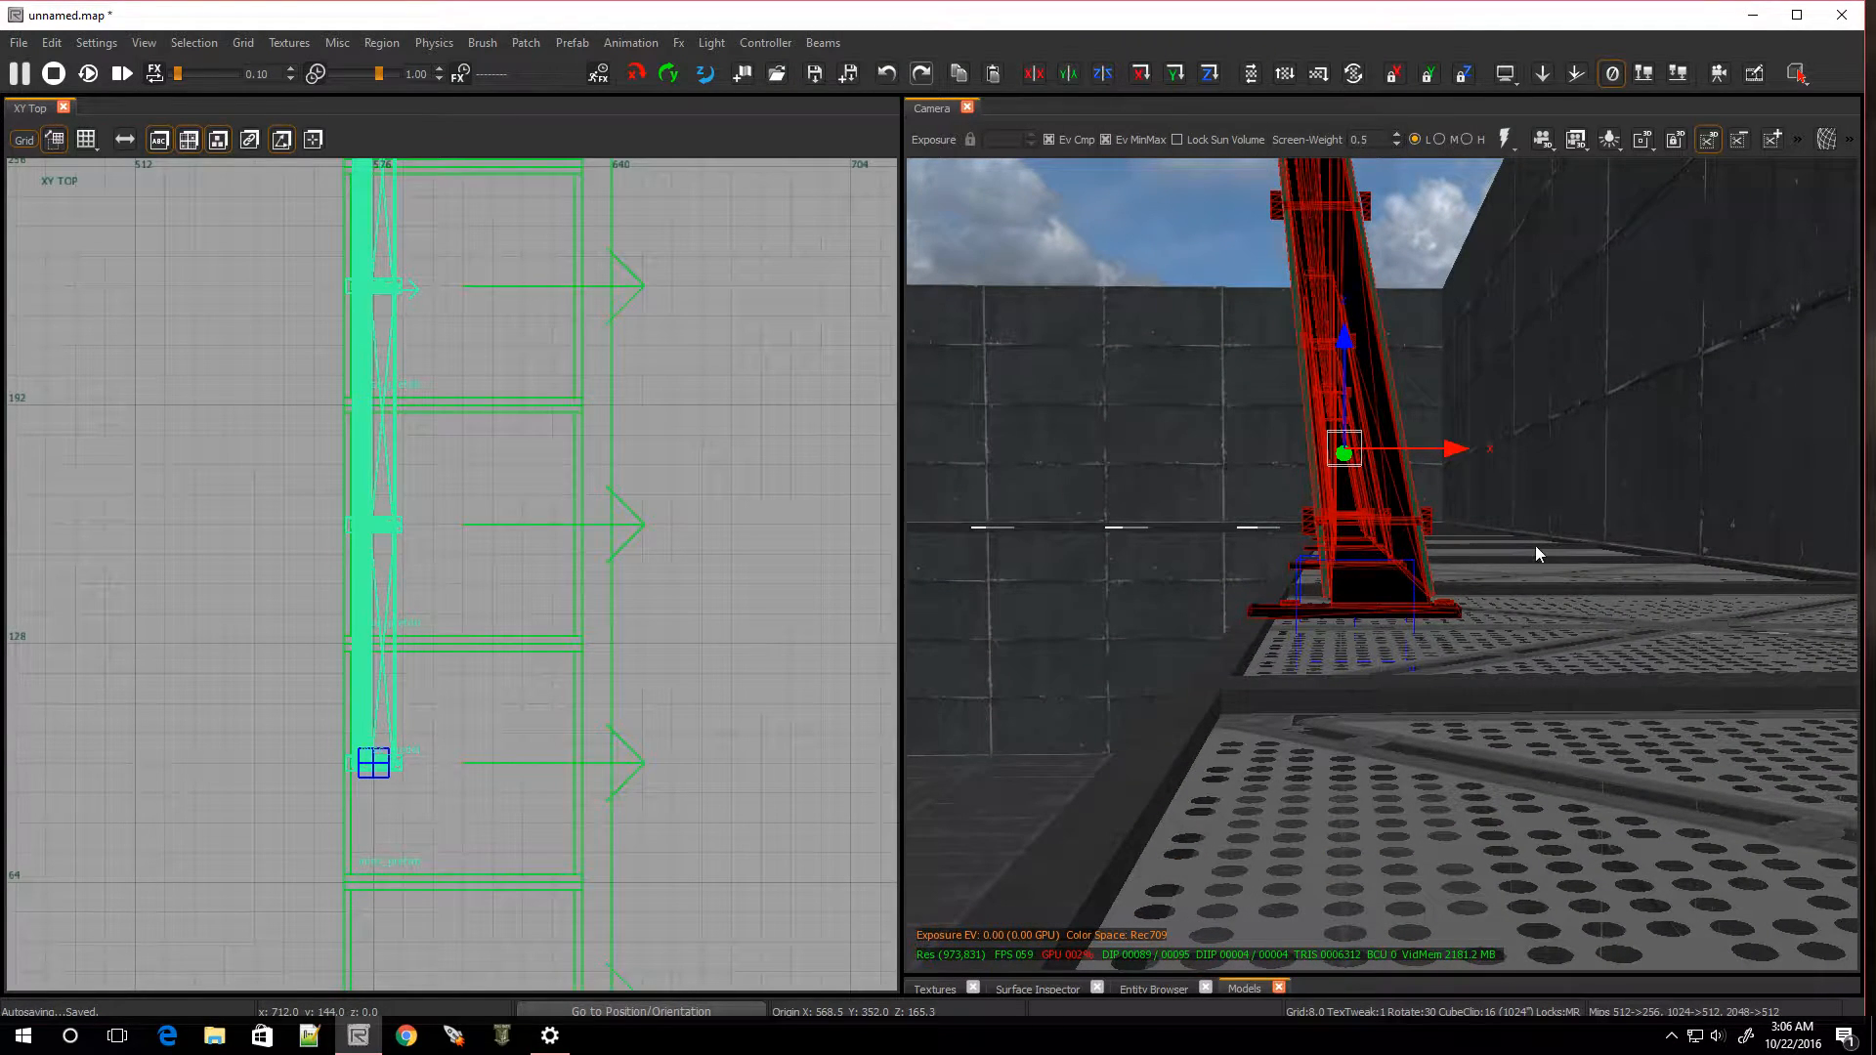
{"action": "key", "text": "z"}
{"action": "key", "text": "z"}
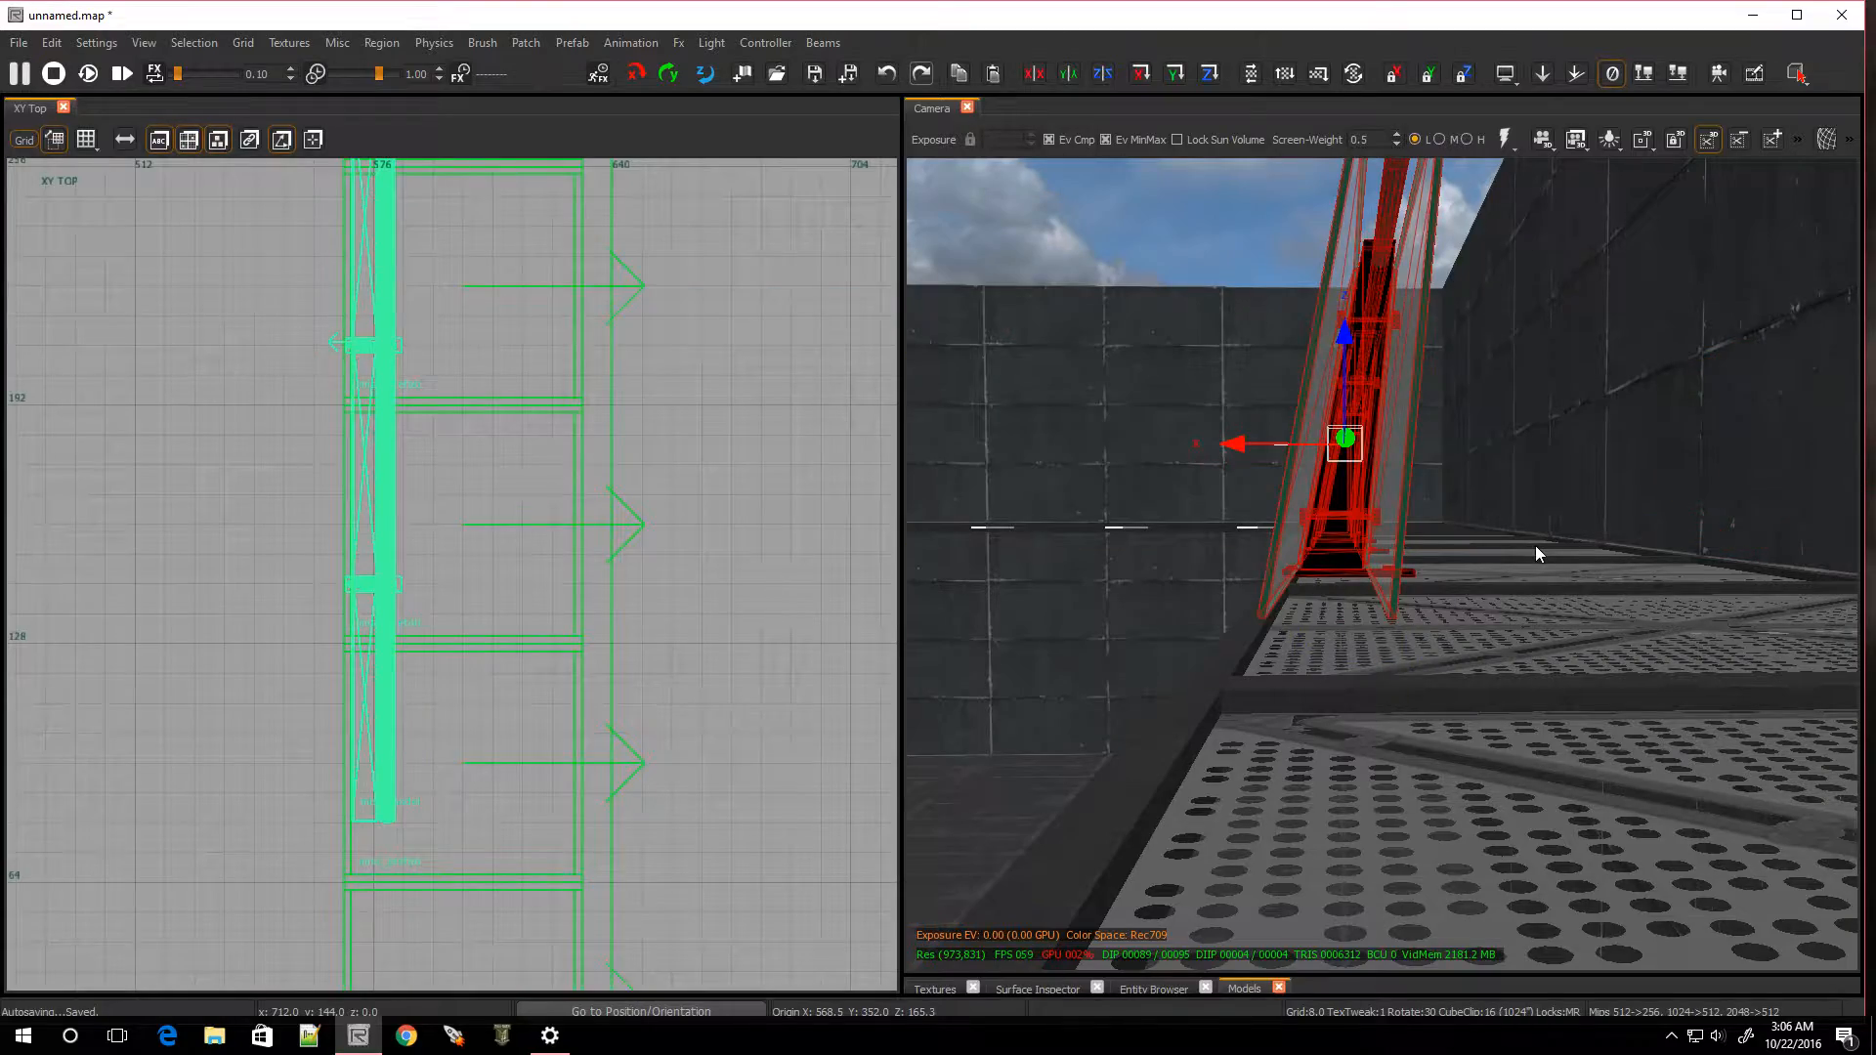
Move the turned glass railing back to X 560.5 along the walkway's edge
{"action": "mouse_move", "coordinate": [1522, 561]}
{"action": "right_mouse_down"}
{"action": "mouse_move", "coordinate": [1495, 577]}
{"action": "mouse_move", "coordinate": [1631, 557]}
{"action": "mouse_move", "coordinate": [1480, 567]}
{"action": "right_mouse_up"}
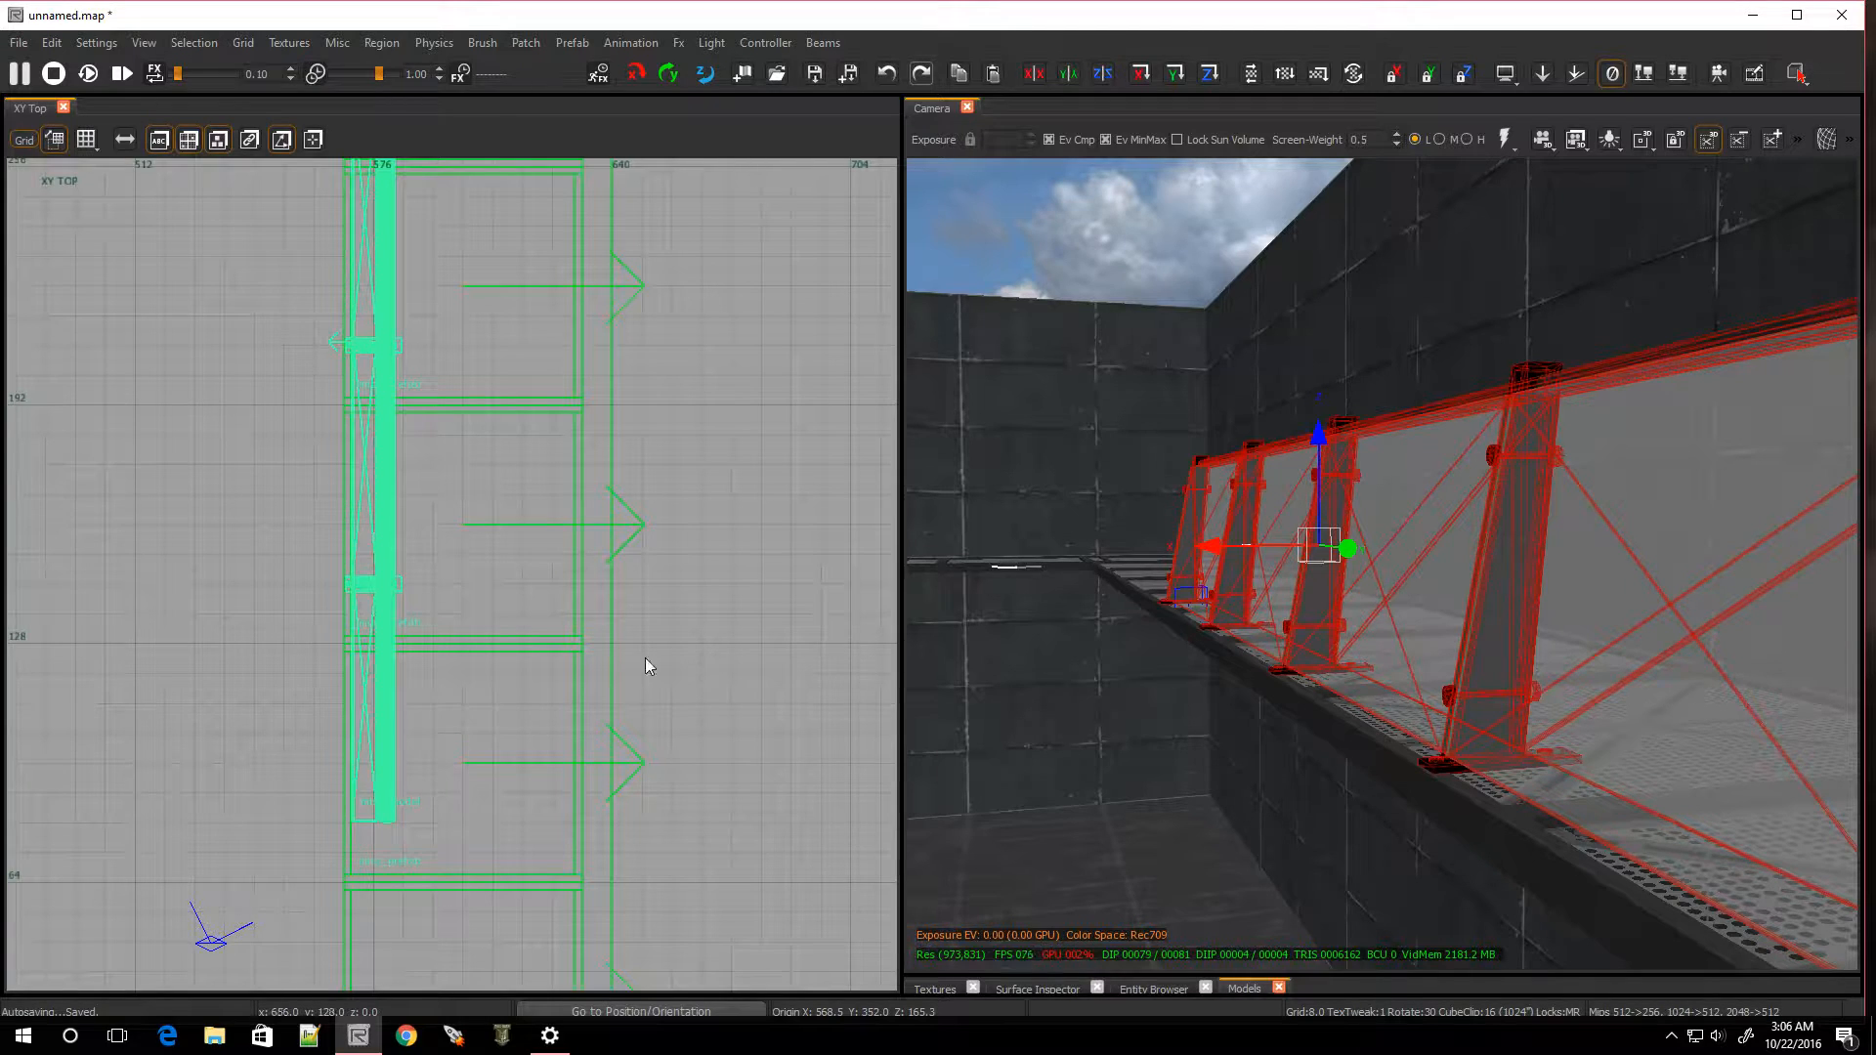
{"action": "left_click_drag", "start_coordinate": [383, 686], "coordinate": [354, 684]}
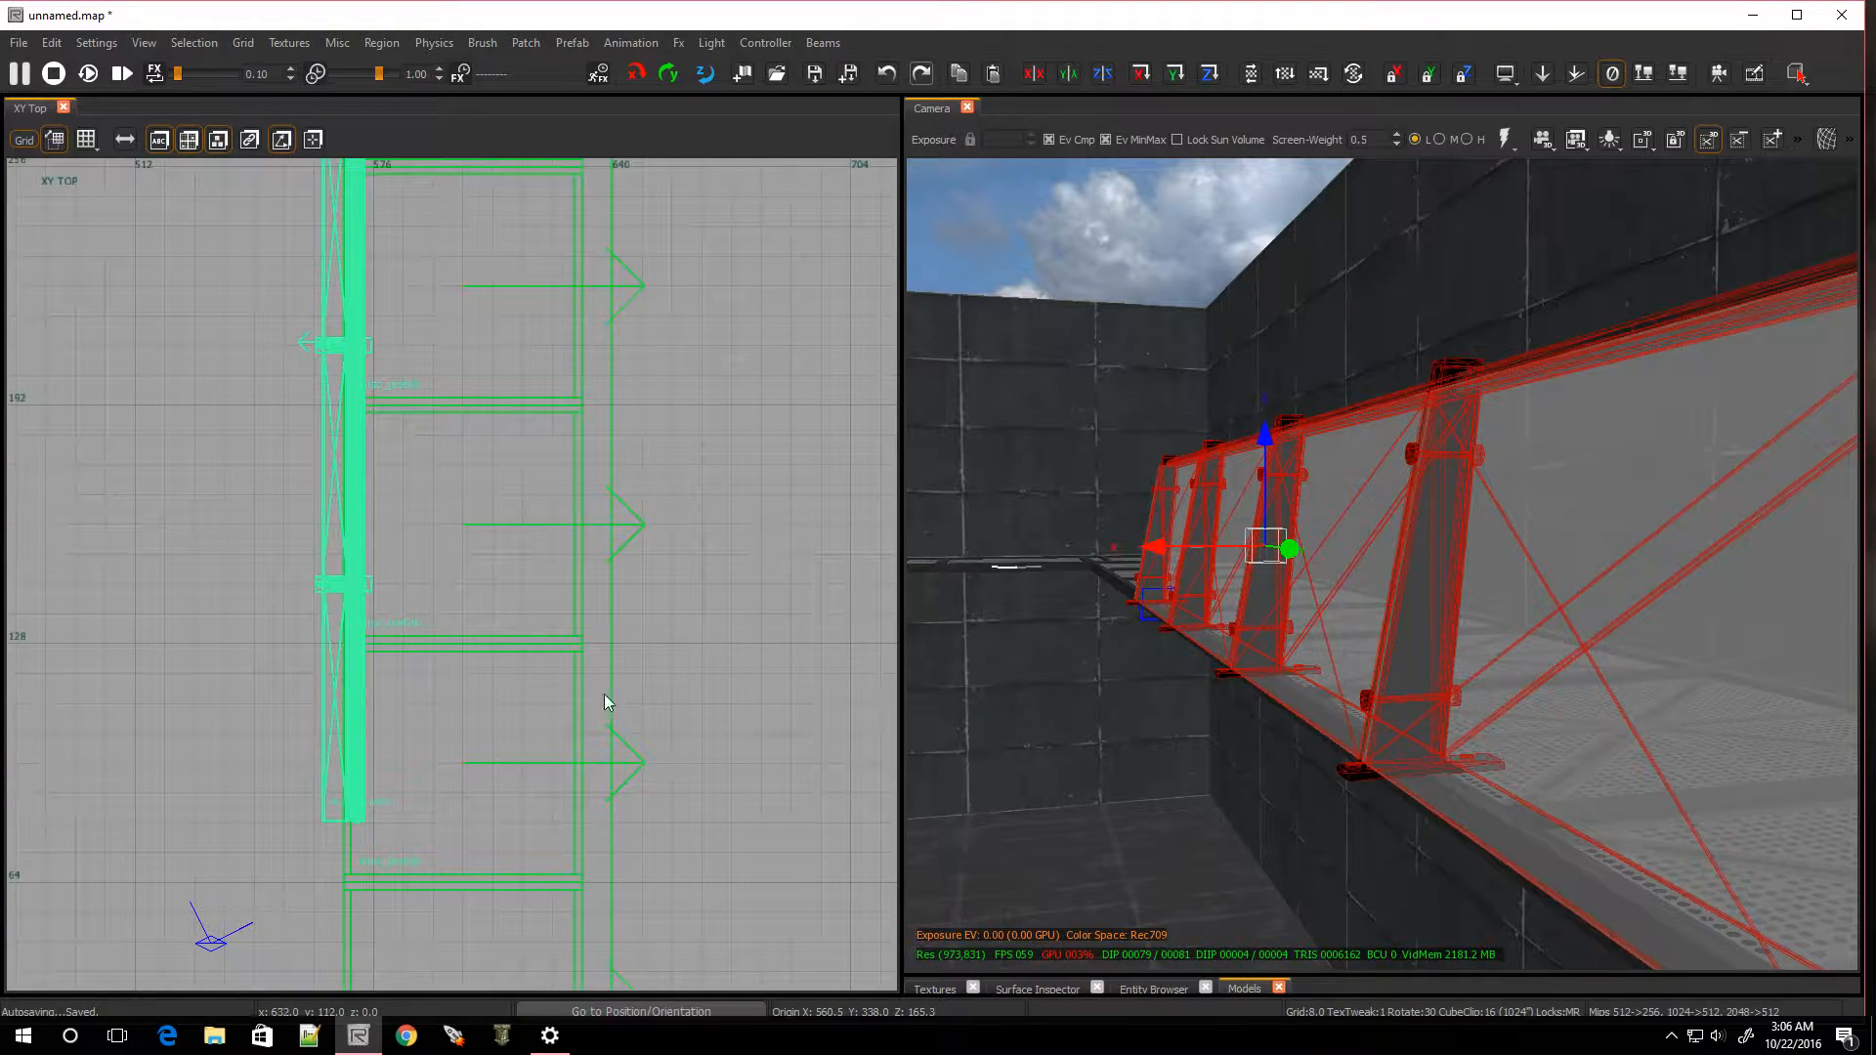
{"action": "right_click_drag", "start_coordinate": [1339, 674], "coordinate": [1336, 667]}
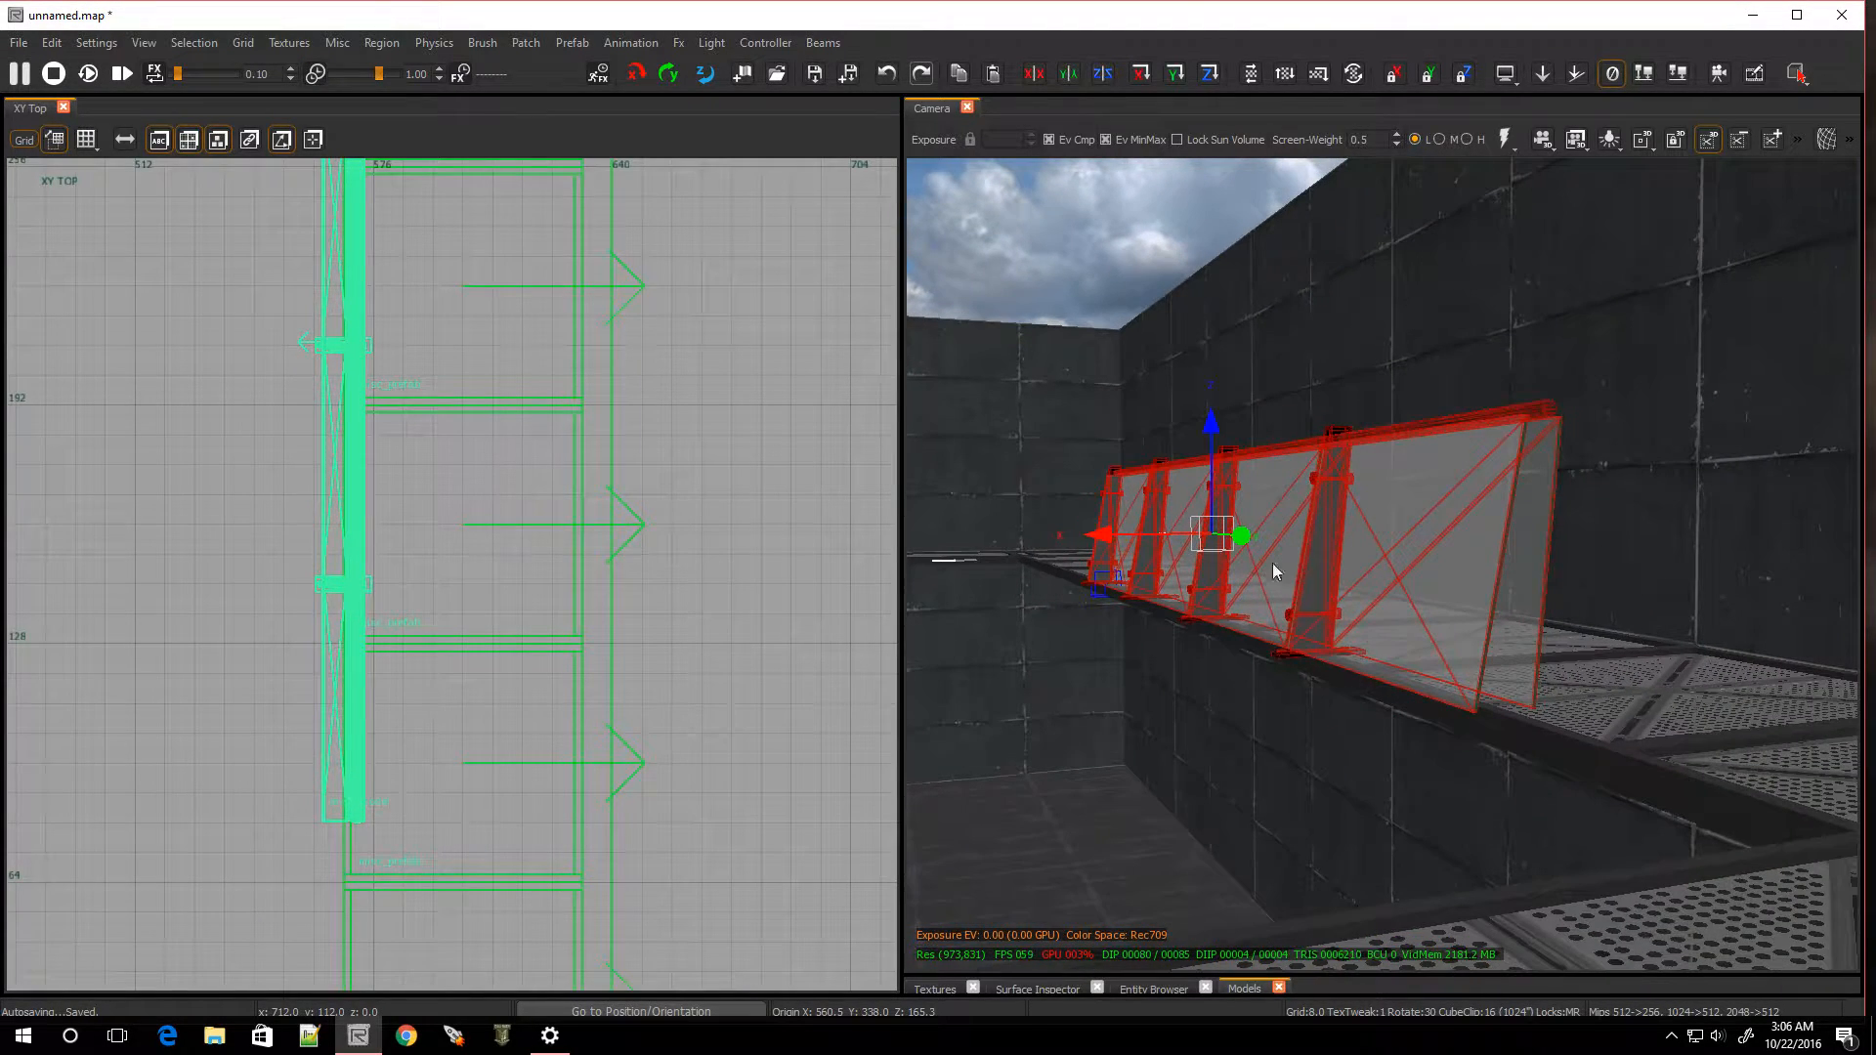
Lower the glass railing in the front view so its base plates sit at the walkway's surface
{"action": "key", "text": "ctrl+Tab"}
{"action": "scroll", "coordinate": [465, 642], "scroll_direction": "up", "scroll_amount": 4}
{"action": "mouse_move", "coordinate": [448, 647]}
{"action": "left_mouse_down"}
{"action": "mouse_move", "coordinate": [448, 731]}
{"action": "mouse_move", "coordinate": [454, 679]}
{"action": "left_mouse_up"}
{"action": "key", "text": "2"}
{"action": "mouse_move", "coordinate": [1523, 735]}
{"action": "right_mouse_down"}
{"action": "mouse_move", "coordinate": [1603, 734]}
{"action": "mouse_move", "coordinate": [1446, 734]}
{"action": "mouse_move", "coordinate": [1532, 734]}
{"action": "mouse_move", "coordinate": [1509, 684]}
{"action": "mouse_move", "coordinate": [1524, 657]}
{"action": "mouse_move", "coordinate": [1407, 645]}
{"action": "mouse_move", "coordinate": [1544, 635]}
{"action": "mouse_move", "coordinate": [1564, 674]}
{"action": "right_mouse_up"}
{"action": "right_click_drag", "start_coordinate": [1651, 723], "coordinate": [1377, 733]}
Delete the glass railing model from the walkway
{"action": "key", "text": "Escape"}
{"action": "right_click_drag", "start_coordinate": [1492, 727], "coordinate": [1457, 768]}
{"action": "left_click", "coordinate": [1509, 631]}
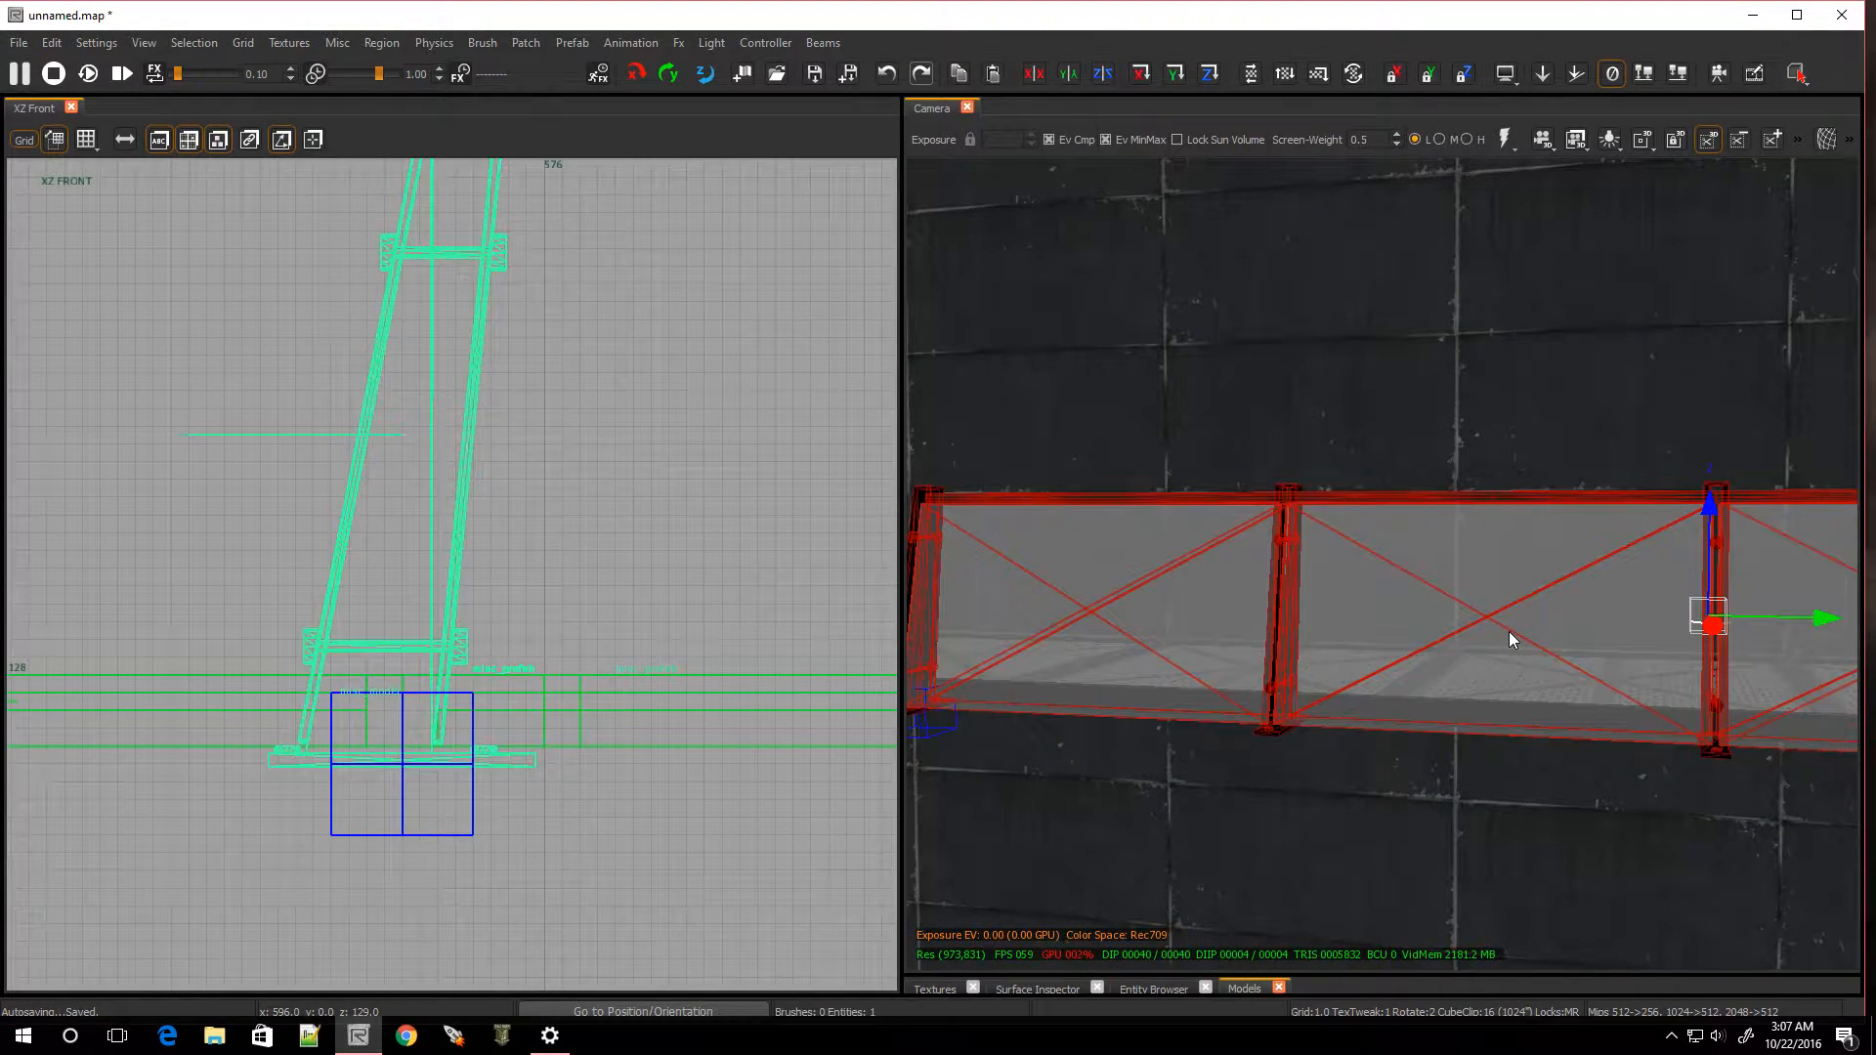
{"action": "key", "text": "BackSpace"}
Draw a 2 by 2 unit brush on the walkway's edge strip at about X 568, Y 101 in the top view
{"action": "scroll", "coordinate": [562, 731], "scroll_direction": "down", "scroll_amount": 4}
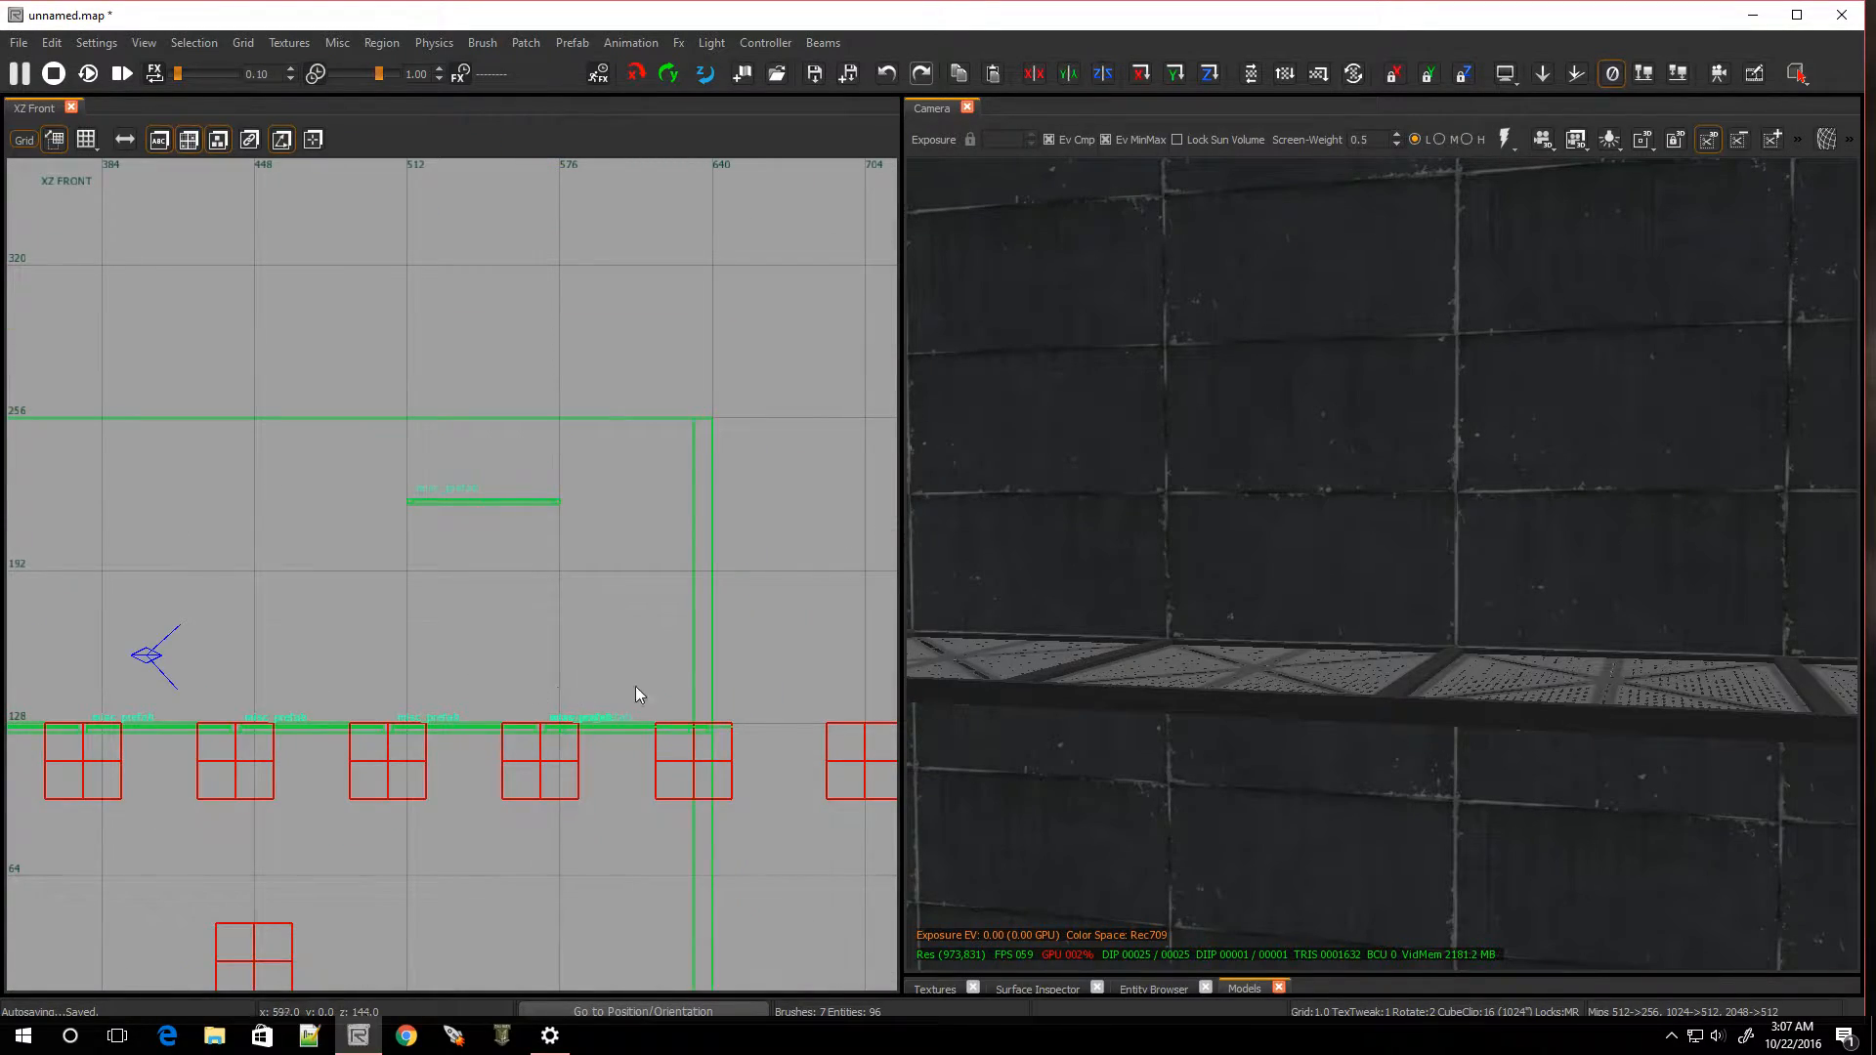
{"action": "mouse_move", "coordinate": [1299, 718]}
{"action": "right_mouse_down"}
{"action": "mouse_move", "coordinate": [1163, 711]}
{"action": "mouse_move", "coordinate": [1299, 718]}
{"action": "right_mouse_up"}
{"action": "right_click_drag", "start_coordinate": [1112, 754], "coordinate": [1112, 753]}
{"action": "key", "text": "ctrl+Tab"}
{"action": "key", "text": "ctrl+Tab"}
{"action": "scroll", "coordinate": [533, 799], "scroll_direction": "down", "scroll_amount": 3}
{"action": "scroll", "coordinate": [532, 787], "scroll_direction": "up", "scroll_amount": 6}
{"action": "scroll", "coordinate": [516, 764], "scroll_direction": "up", "scroll_amount": 3}
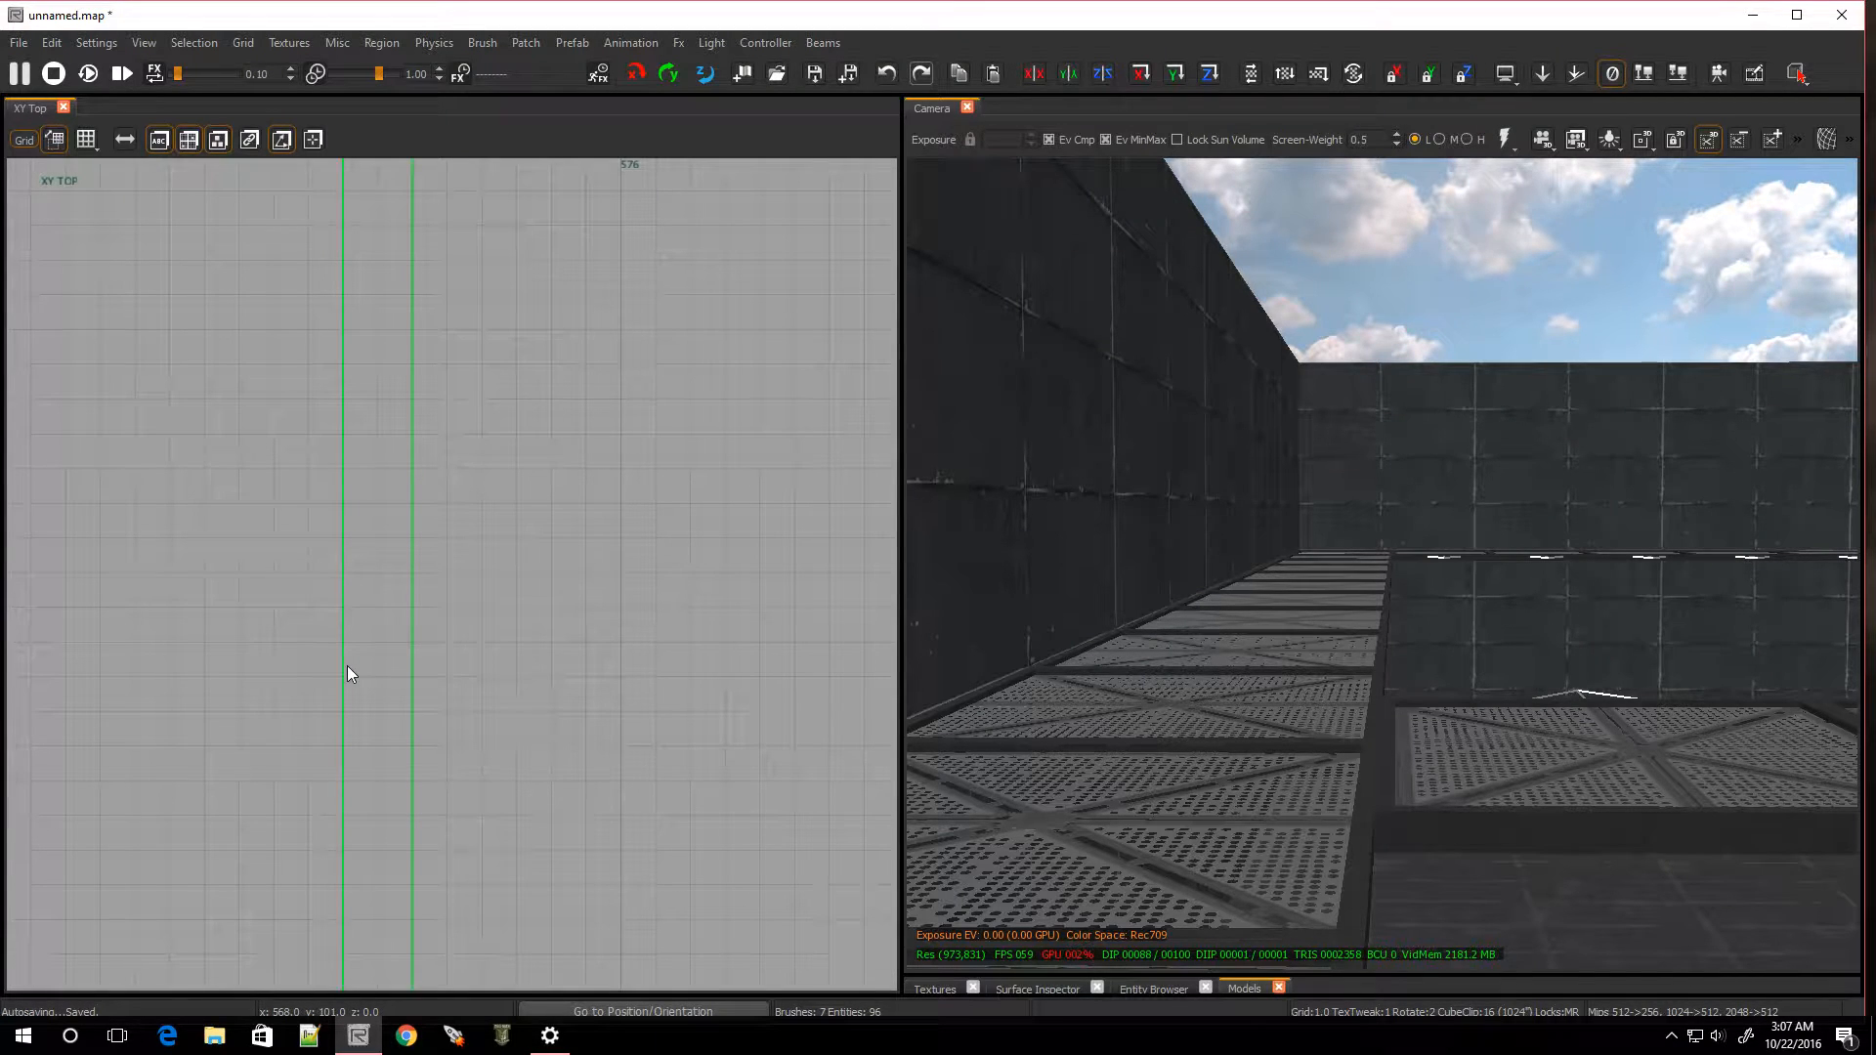
{"action": "mouse_move", "coordinate": [349, 674]}
{"action": "left_mouse_down"}
{"action": "mouse_move", "coordinate": [397, 752]}
{"action": "mouse_move", "coordinate": [432, 753]}
{"action": "mouse_move", "coordinate": [407, 745]}
{"action": "left_mouse_up"}
{"action": "mouse_move", "coordinate": [1102, 733]}
{"action": "right_mouse_down"}
{"action": "mouse_move", "coordinate": [1172, 739]}
{"action": "mouse_move", "coordinate": [1109, 735]}
{"action": "right_mouse_up"}
Resize the small brush in the front view into a 32-unit-high post standing on the walkway
{"action": "key", "text": "ctrl+Tab"}
{"action": "scroll", "coordinate": [432, 800], "scroll_direction": "down", "scroll_amount": 9}
{"action": "scroll", "coordinate": [451, 854], "scroll_direction": "up", "scroll_amount": 4}
{"action": "left_click_drag", "start_coordinate": [431, 854], "coordinate": [418, 791]}
{"action": "key", "text": "4"}
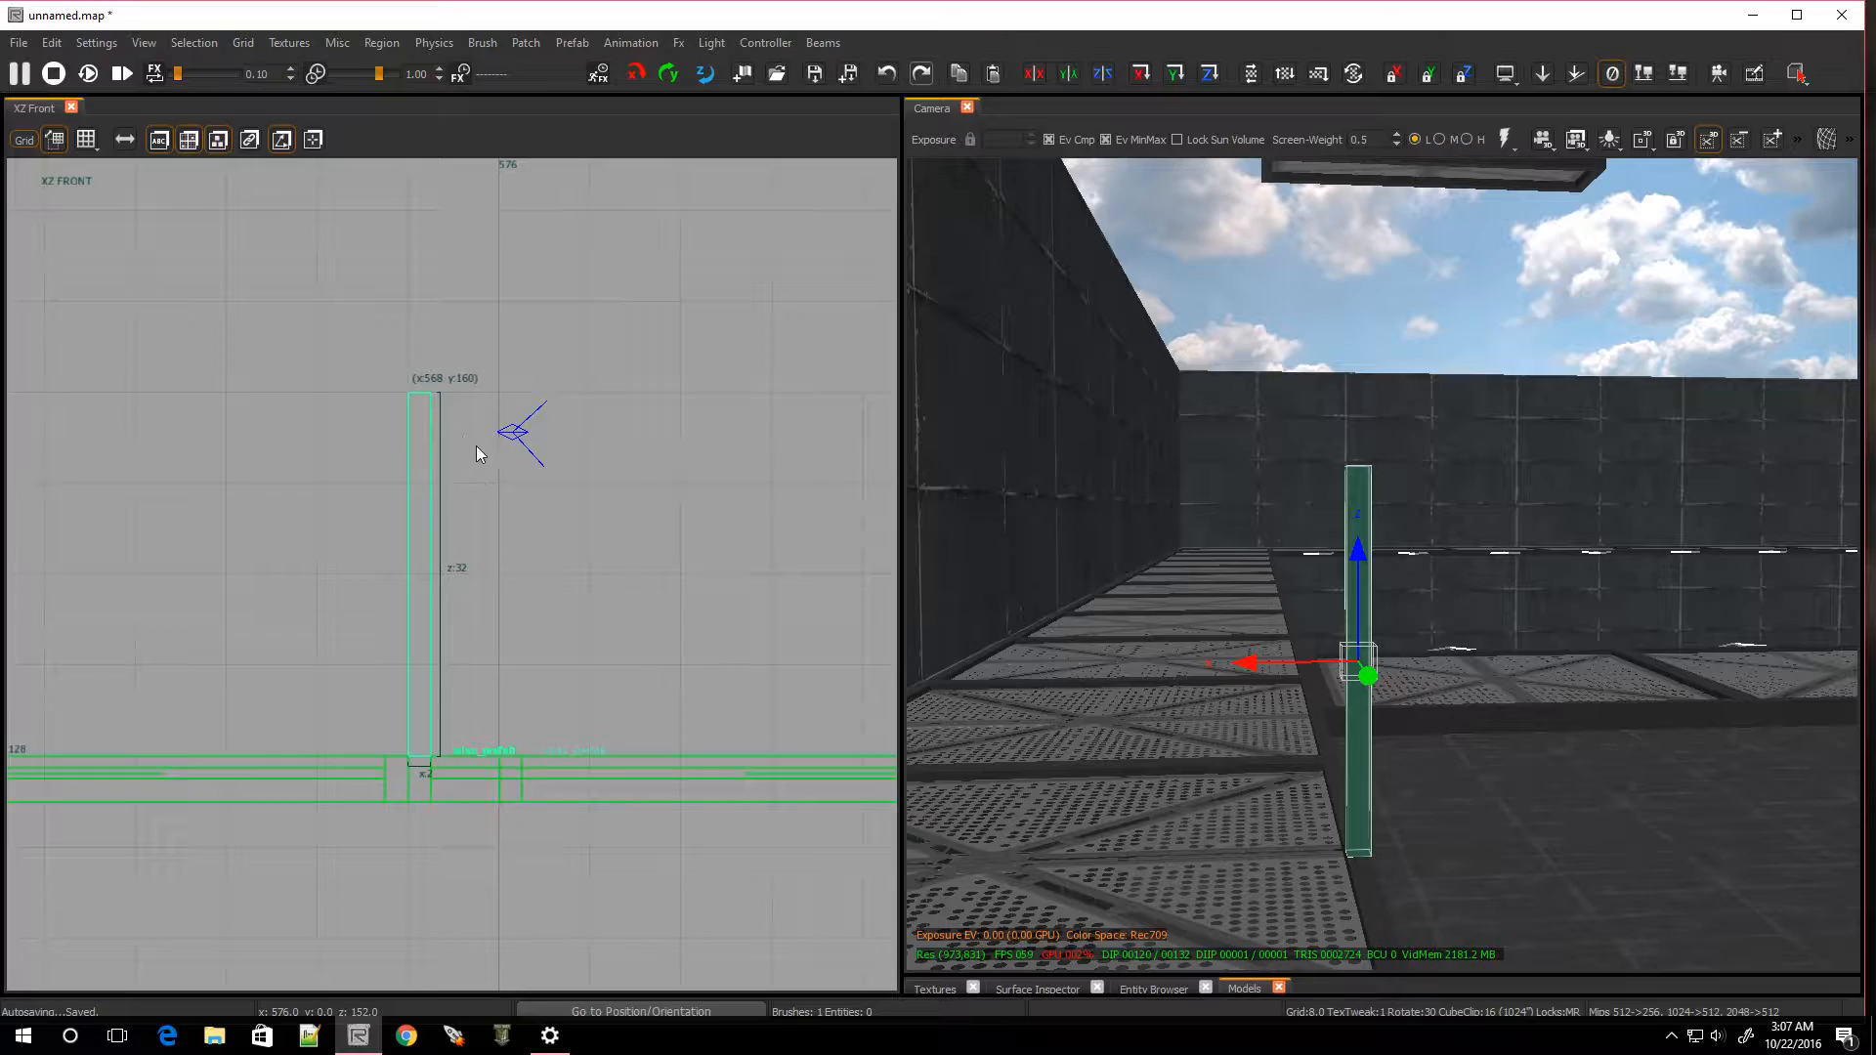
{"action": "right_click_drag", "start_coordinate": [1076, 533], "coordinate": [968, 533]}
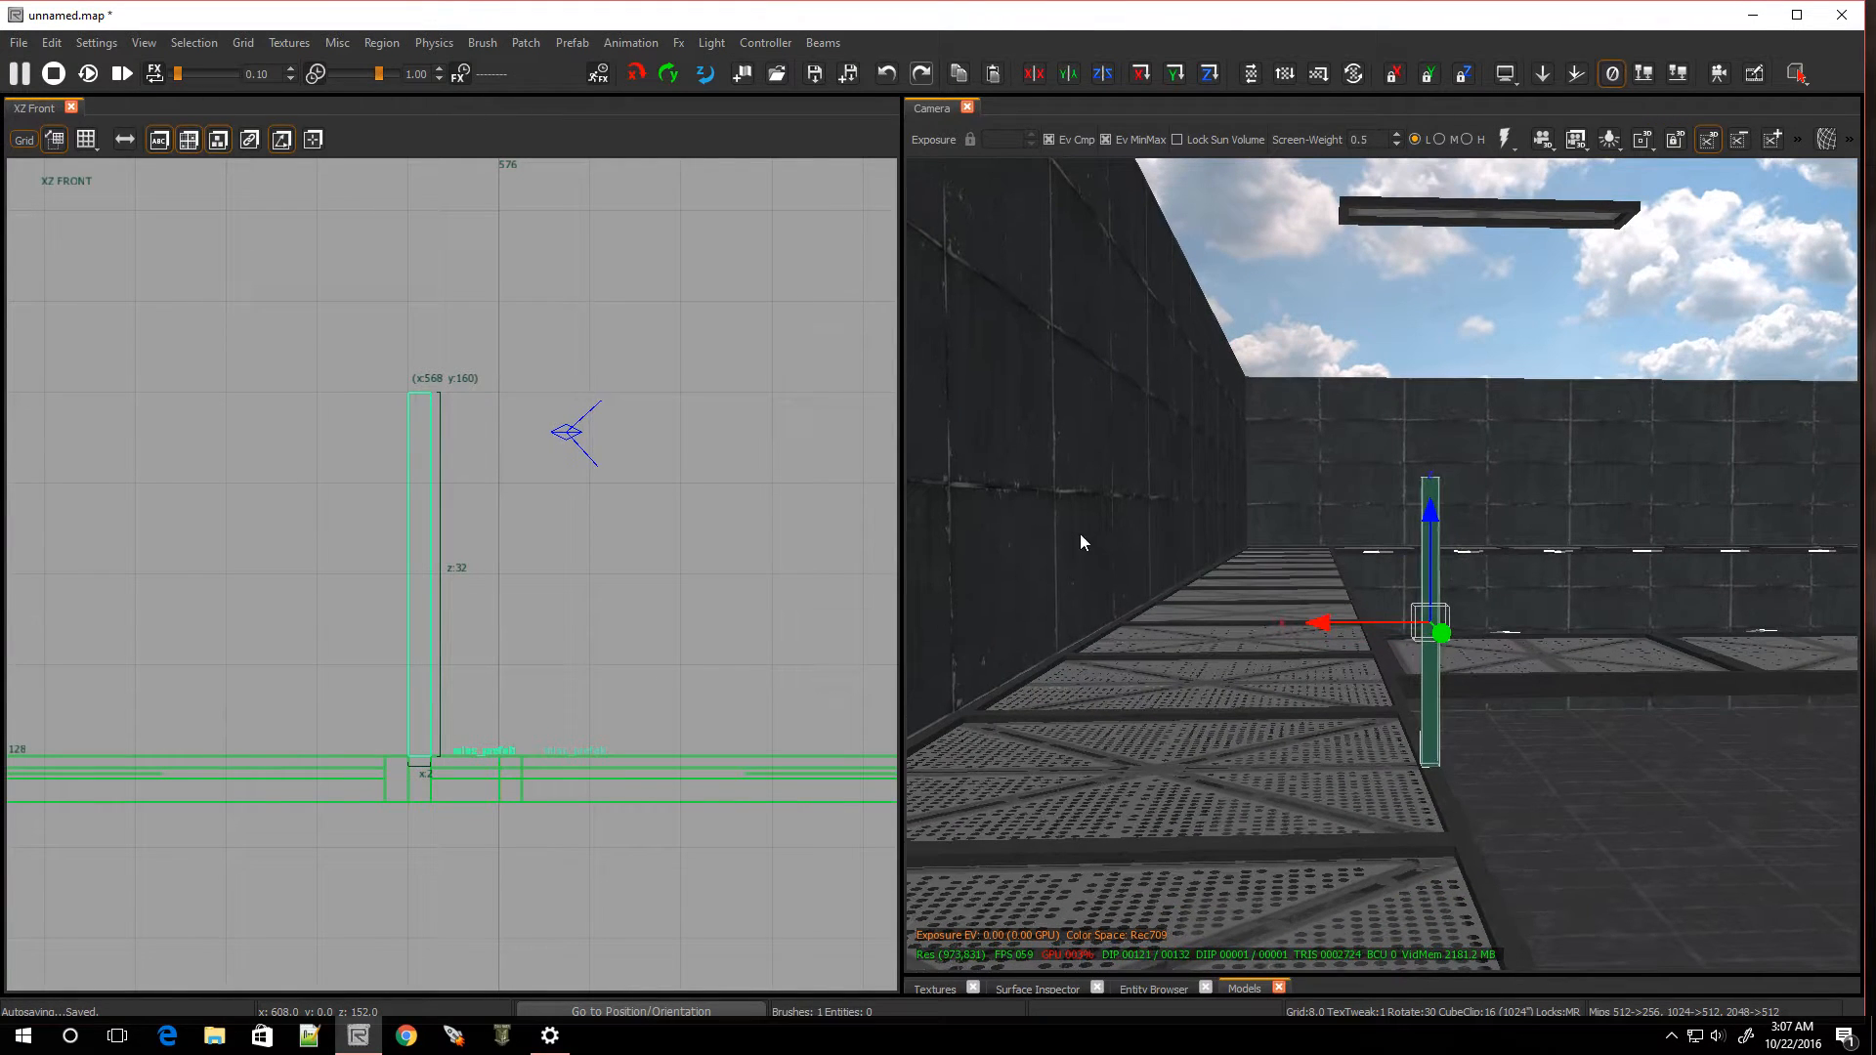
Set the grid size to 2 and snap the post brush to the grid in the top view
{"action": "key", "text": "ctrl+Tab"}
{"action": "scroll", "coordinate": [479, 572], "scroll_direction": "up", "scroll_amount": 4}
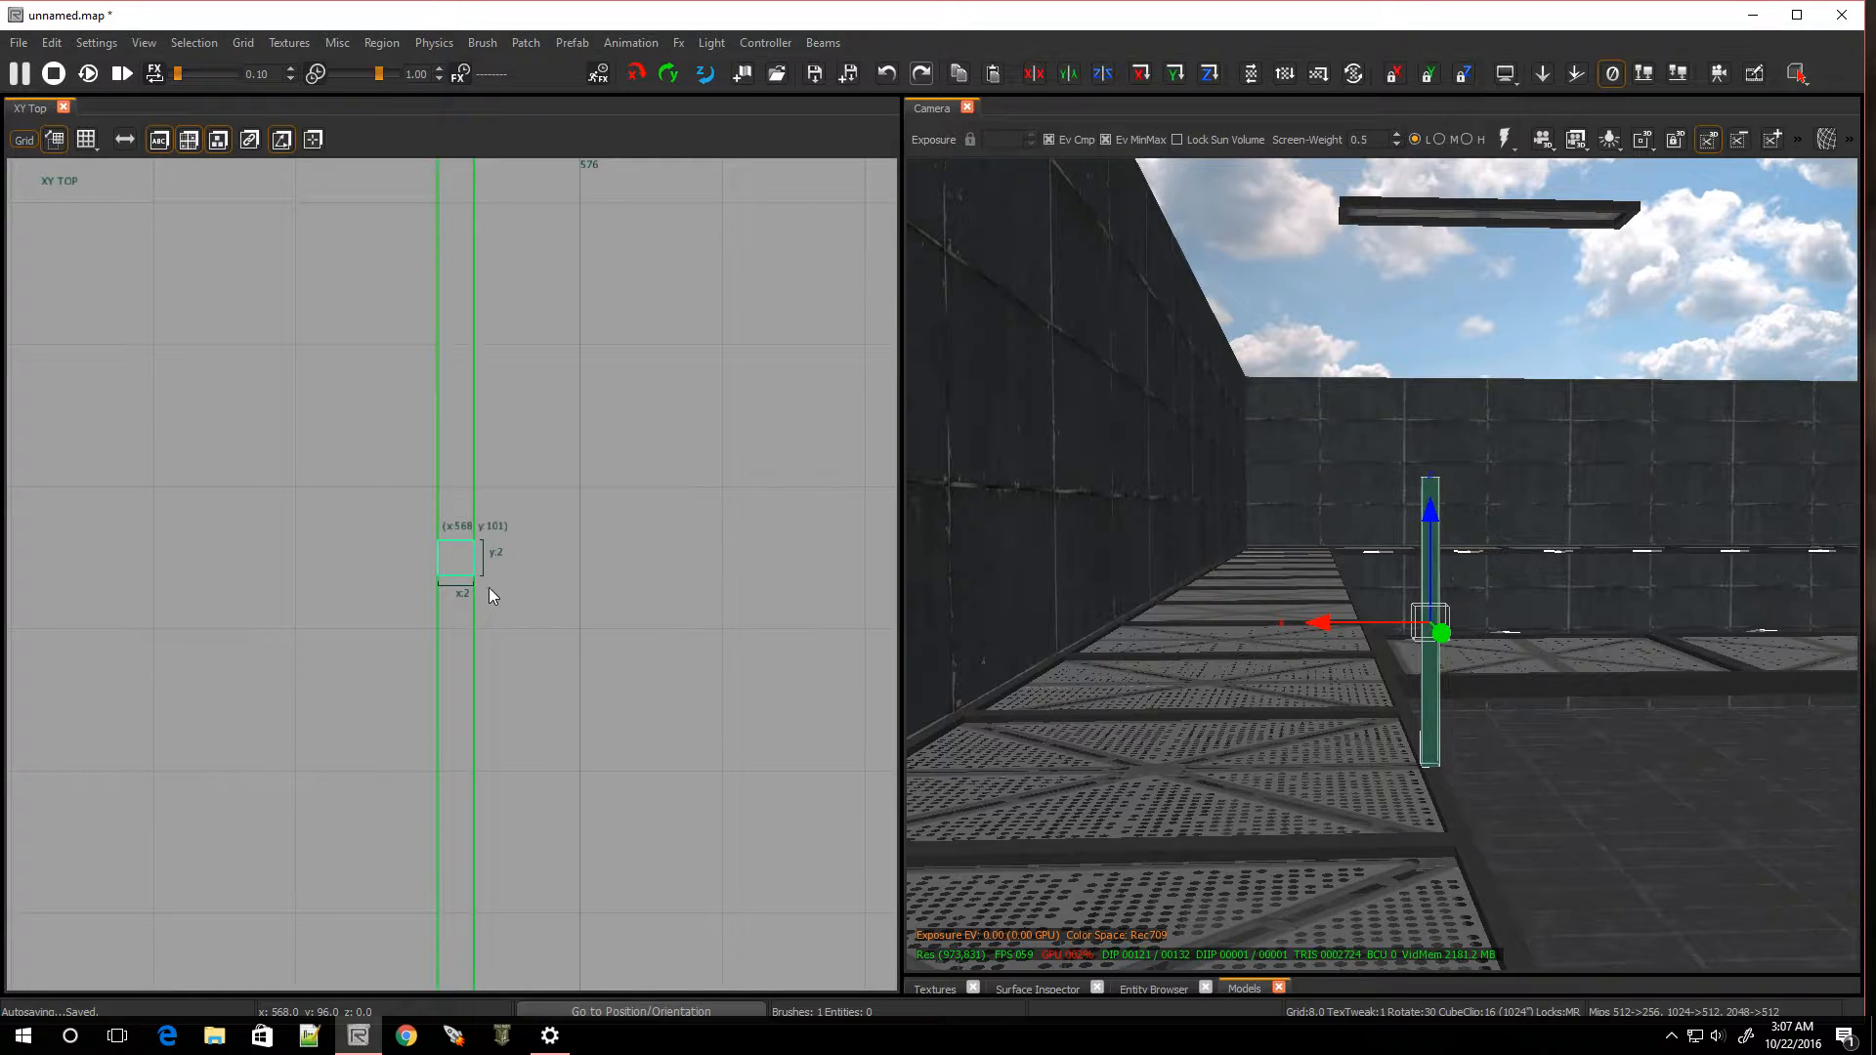
{"action": "key", "text": "bracketleft"}
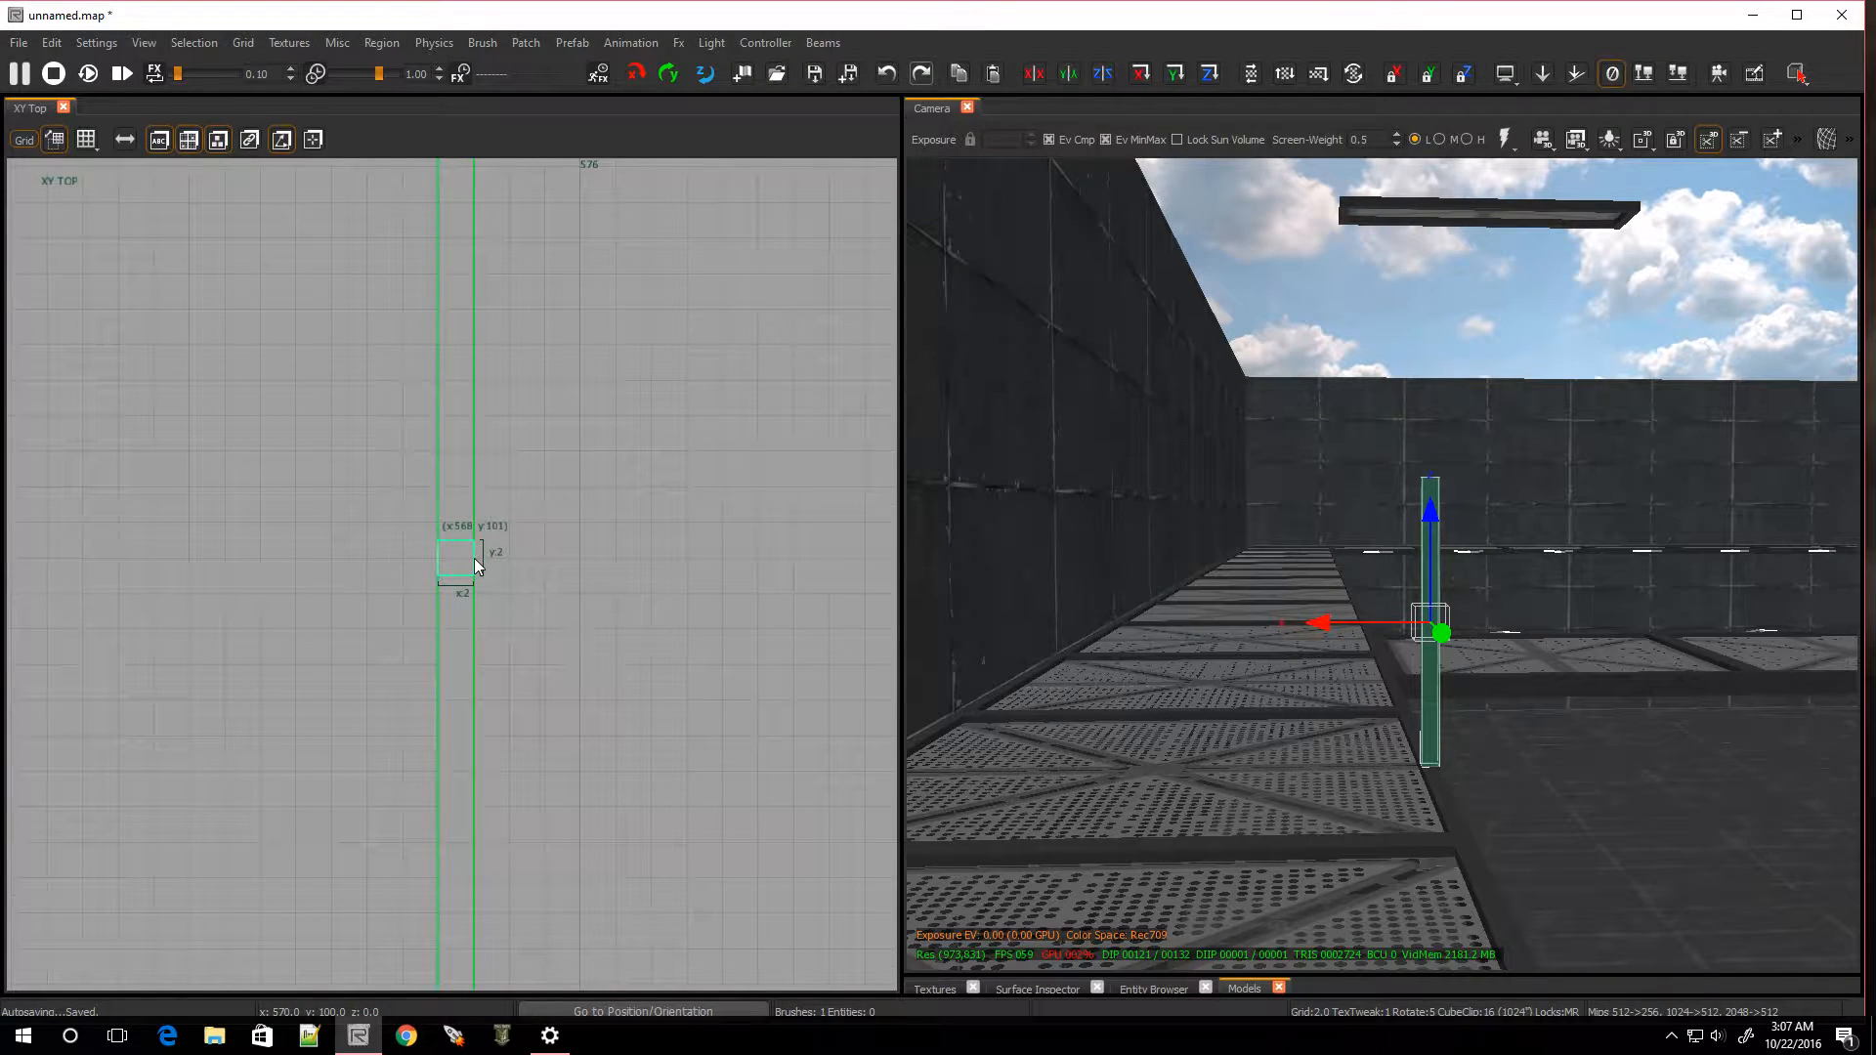
{"action": "key", "text": "ctrl+g"}
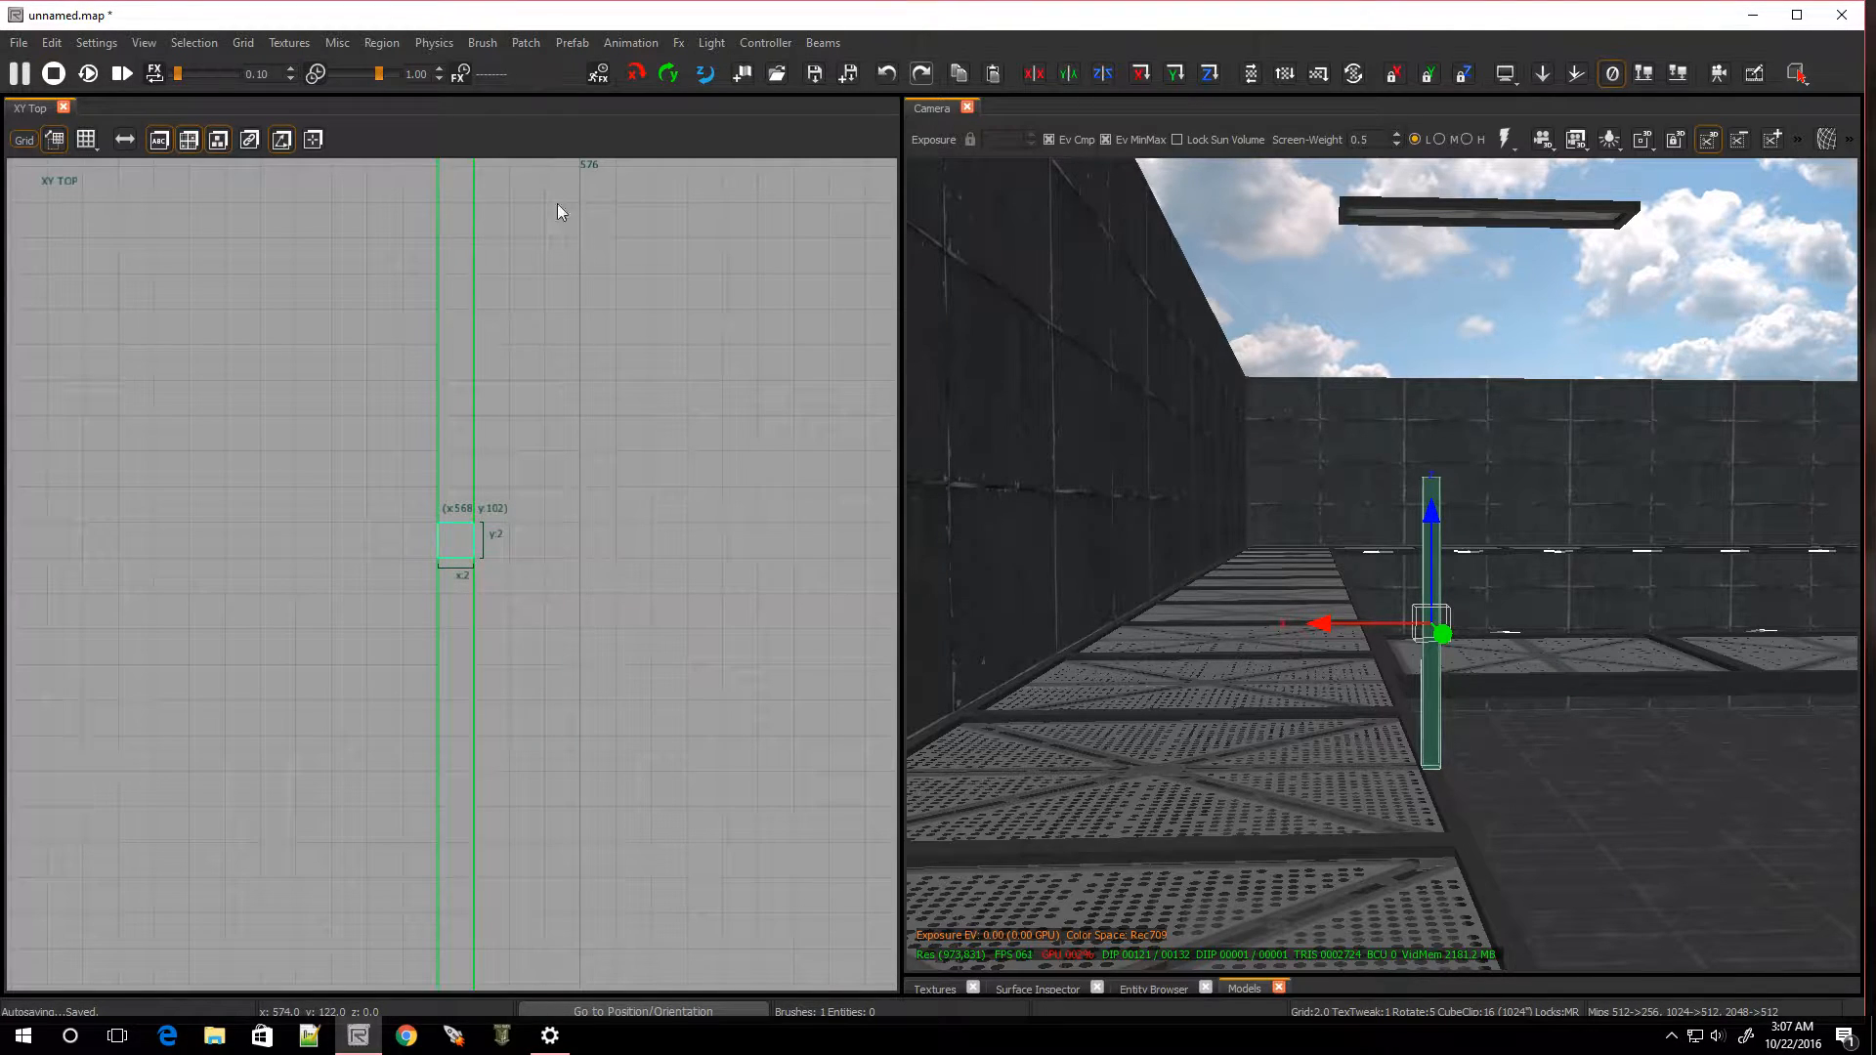
Convert the post brush into a cylinder patch and check its open top
{"action": "left_click", "coordinate": [524, 43]}
{"action": "mouse_move", "coordinate": [580, 102]}
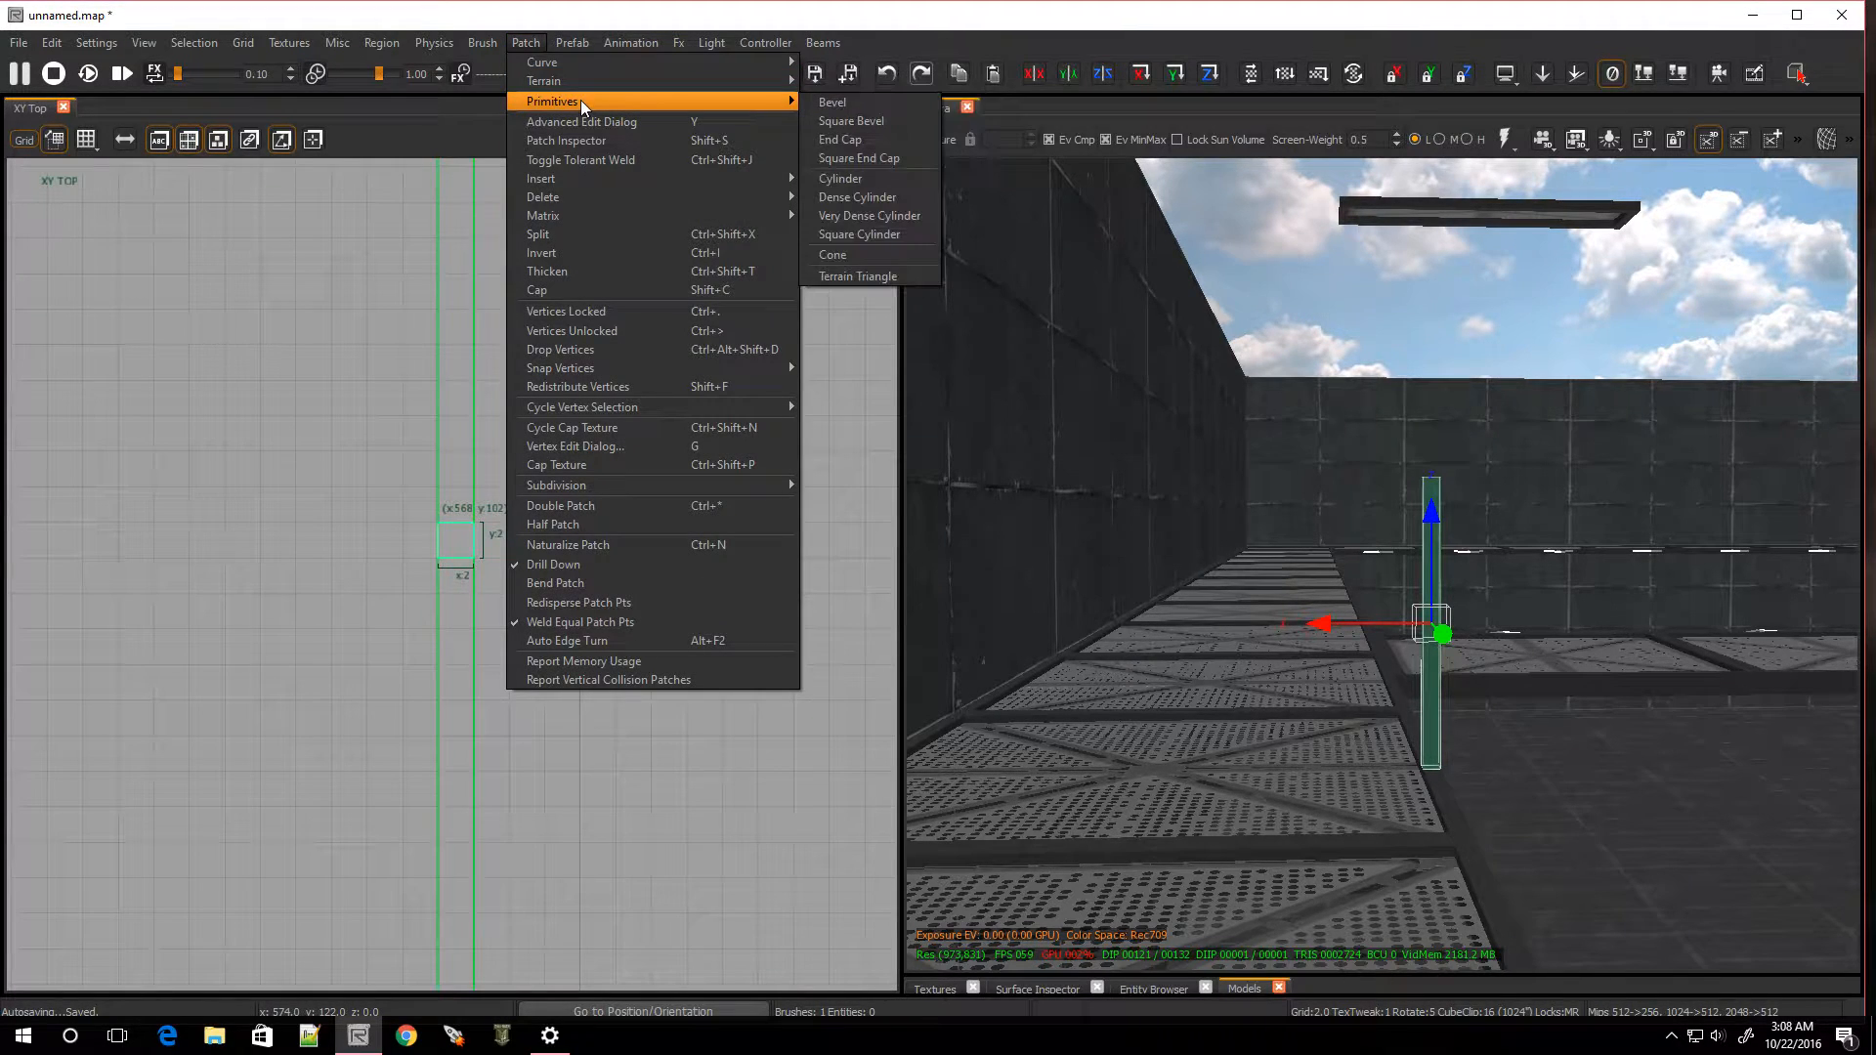
{"action": "left_click", "coordinate": [842, 179]}
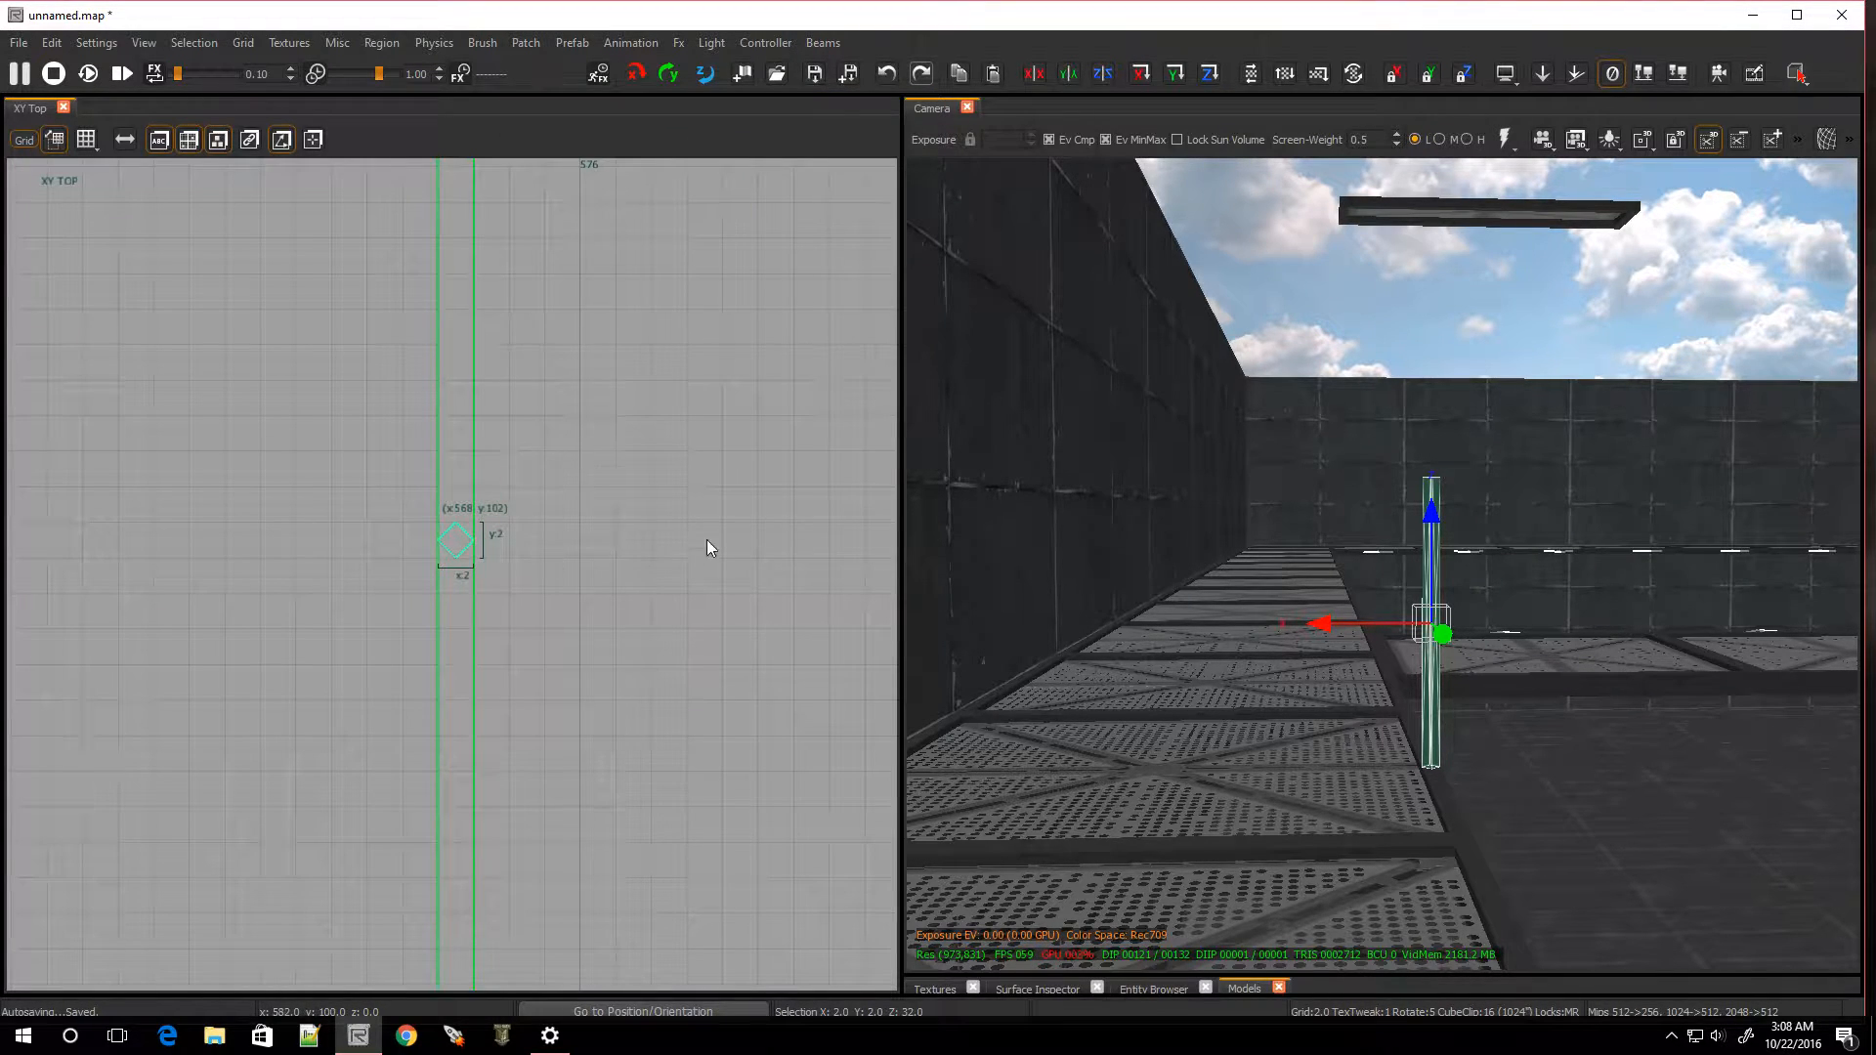
{"action": "mouse_move", "coordinate": [1348, 628]}
{"action": "right_mouse_down"}
{"action": "mouse_move", "coordinate": [1280, 625]}
{"action": "mouse_move", "coordinate": [1465, 635]}
{"action": "mouse_move", "coordinate": [1336, 626]}
{"action": "right_mouse_up"}
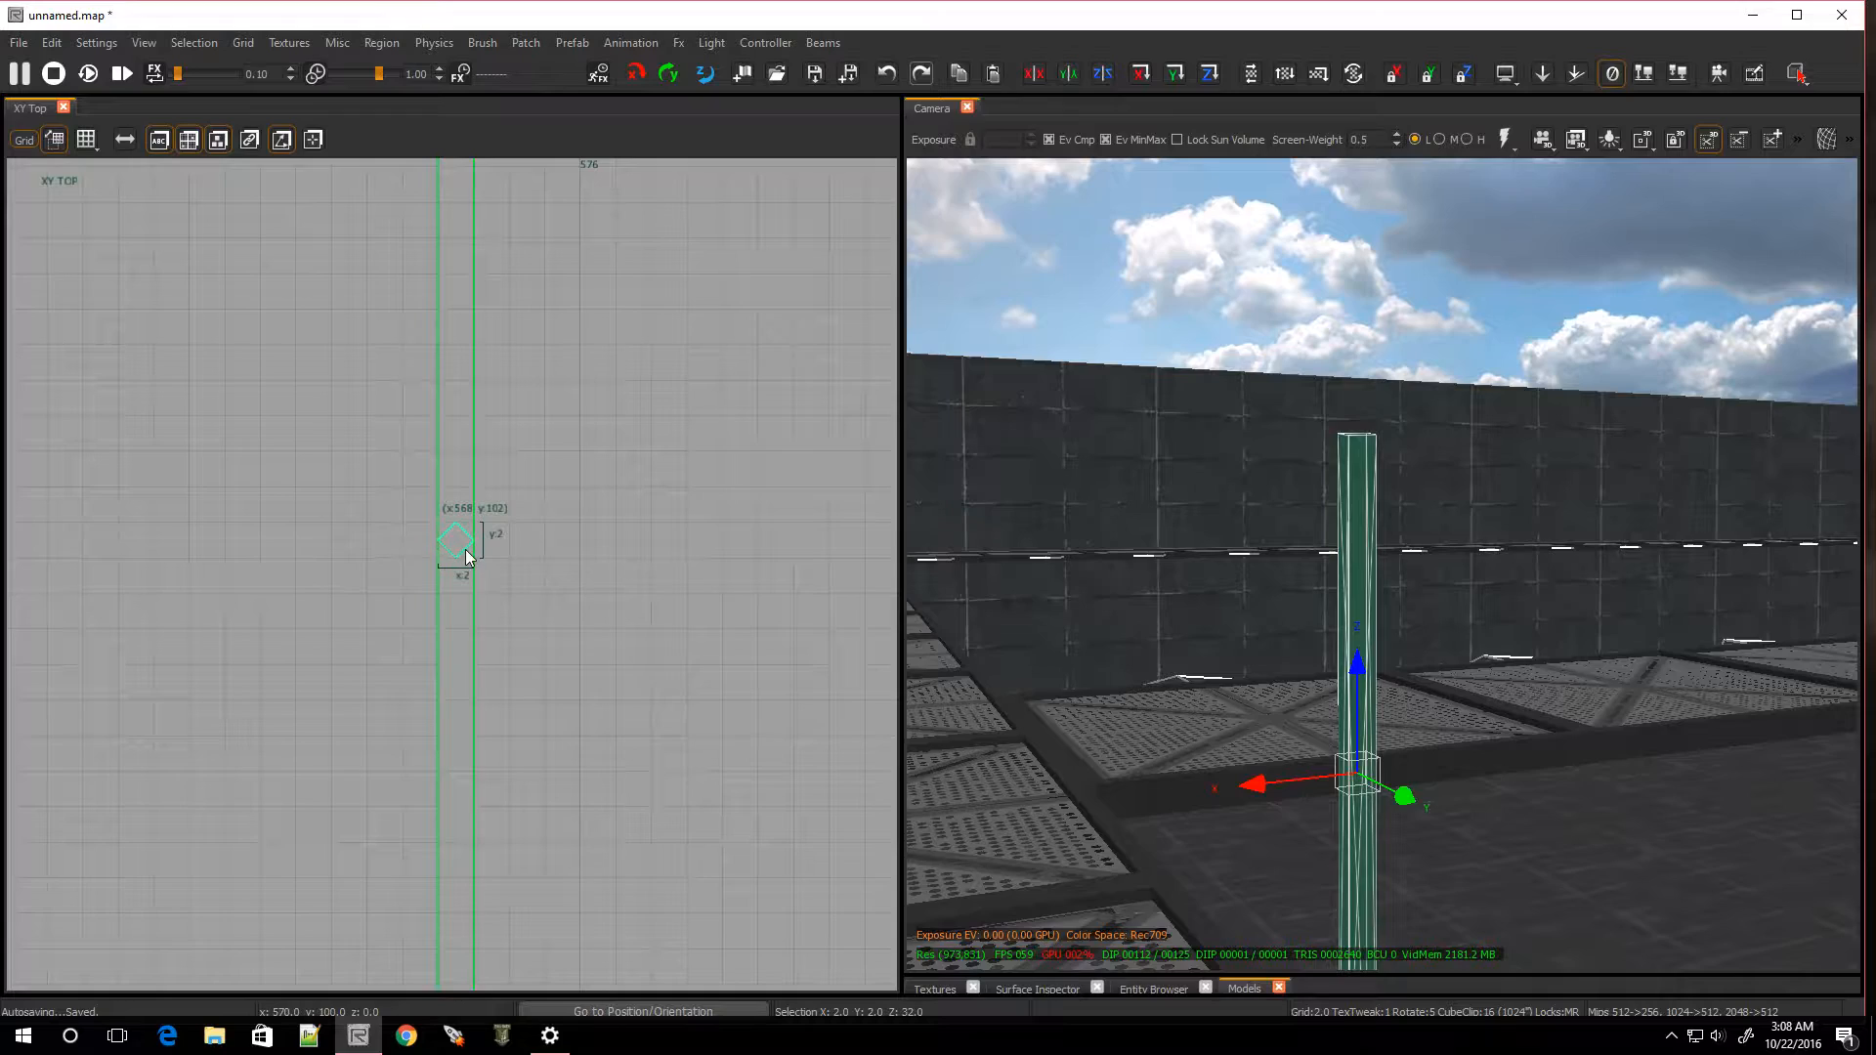
{"action": "right_click_drag", "start_coordinate": [1164, 643], "coordinate": [1165, 548]}
{"action": "scroll", "coordinate": [1382, 566], "scroll_direction": "down", "scroll_amount": 4}
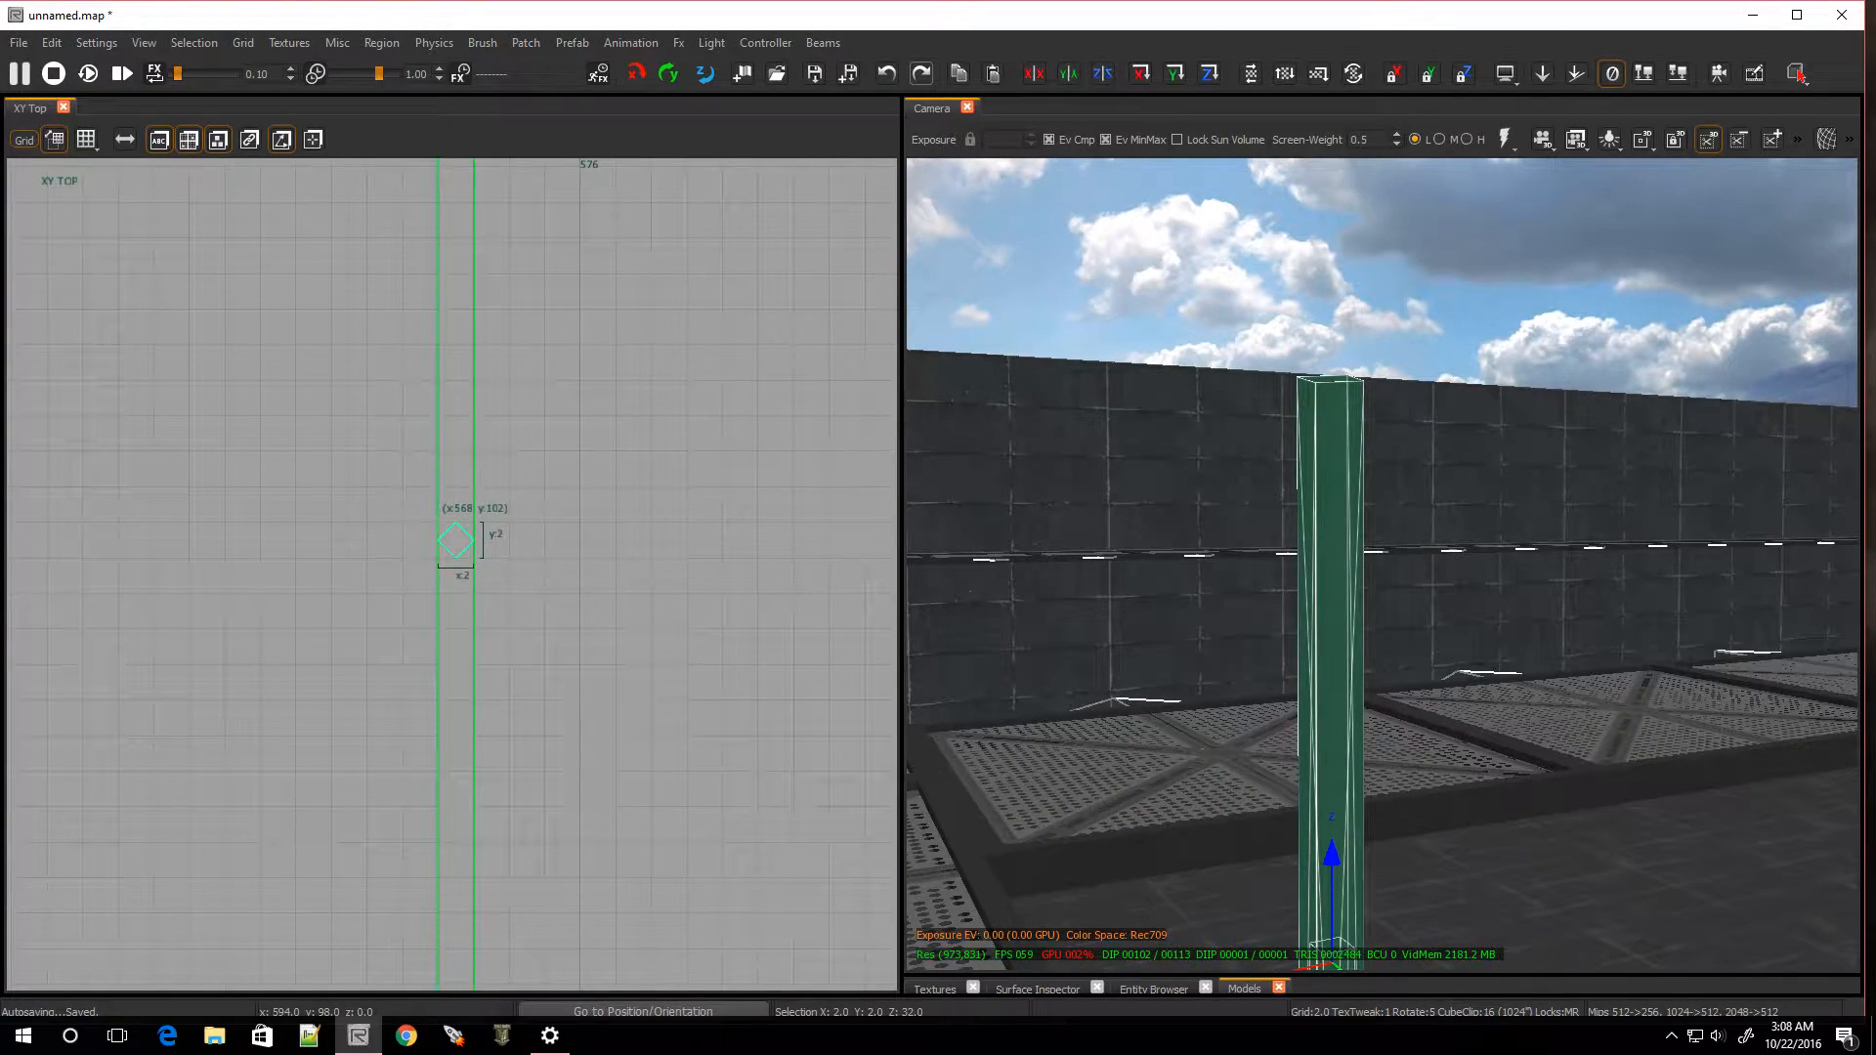
{"action": "right_click_drag", "start_coordinate": [1381, 566], "coordinate": [1368, 772]}
{"action": "right_click_drag", "start_coordinate": [1368, 674], "coordinate": [1324, 625]}
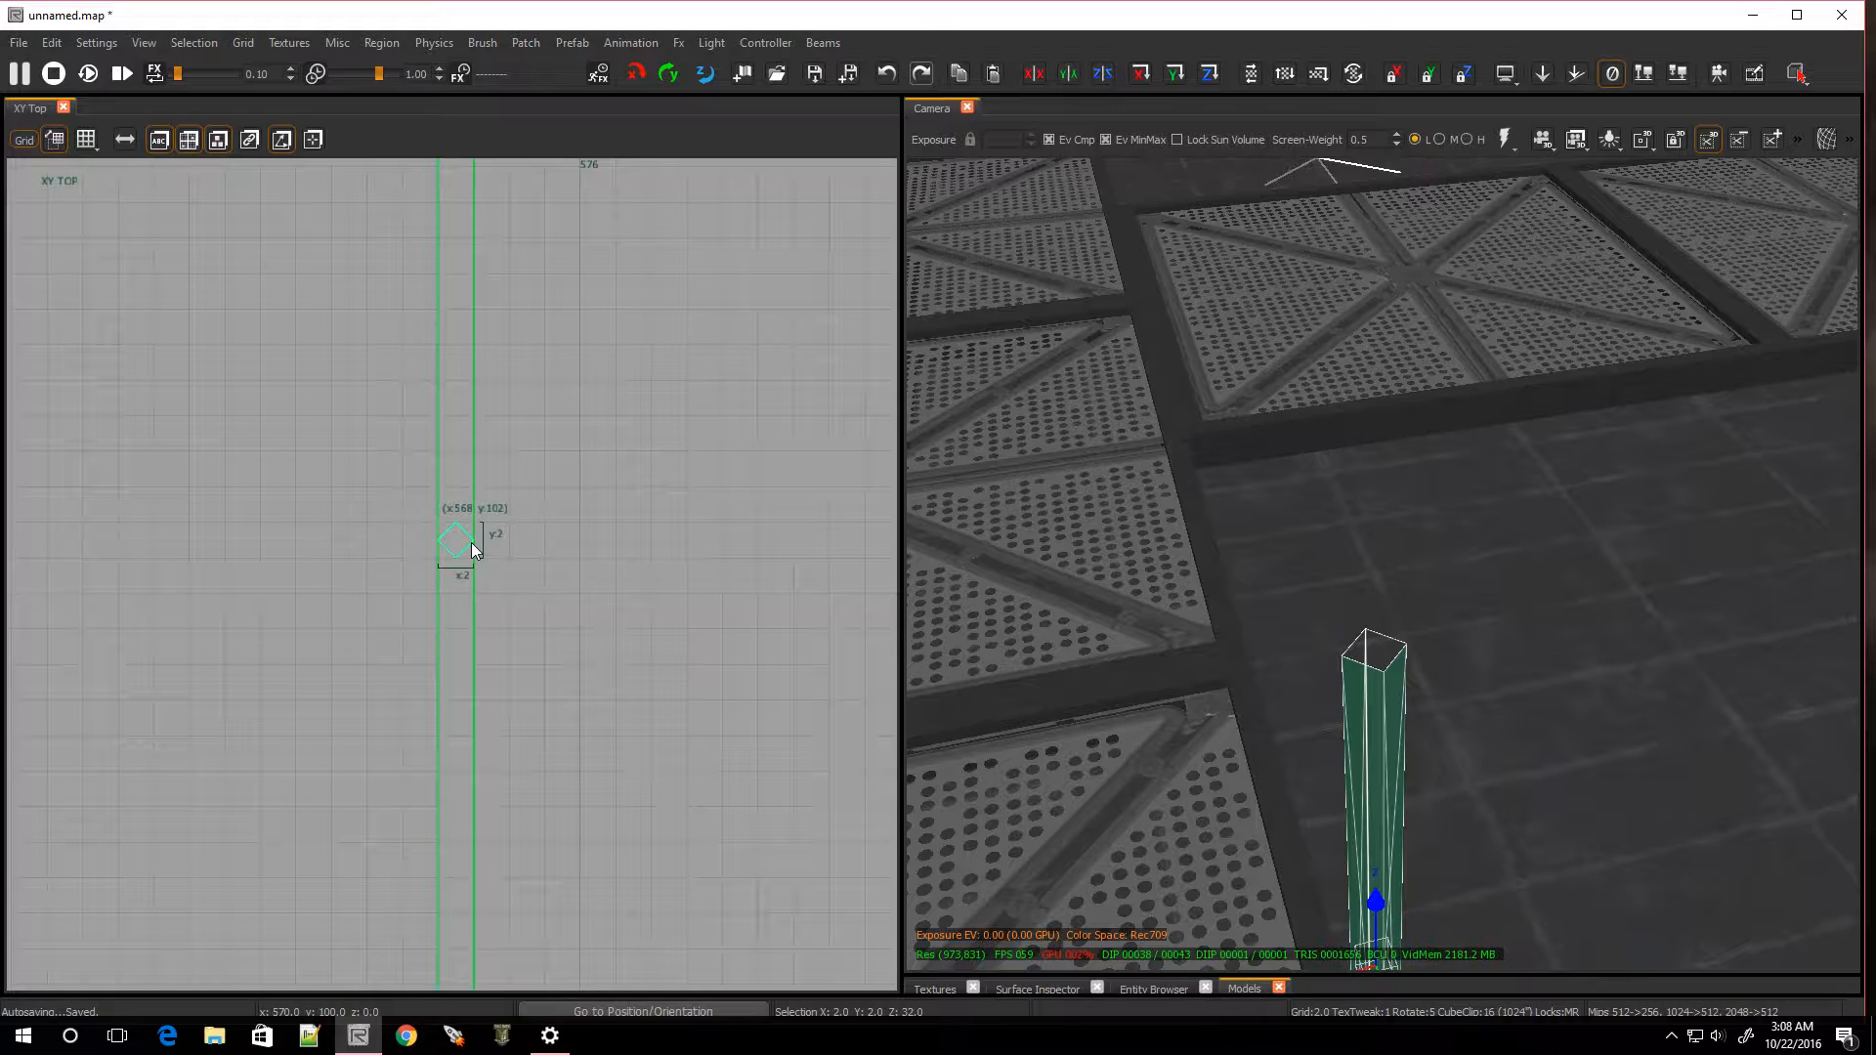
Increase the cylinder post's subdivision so it looks rounder, and check it from the side and top
{"action": "key", "text": "]"}
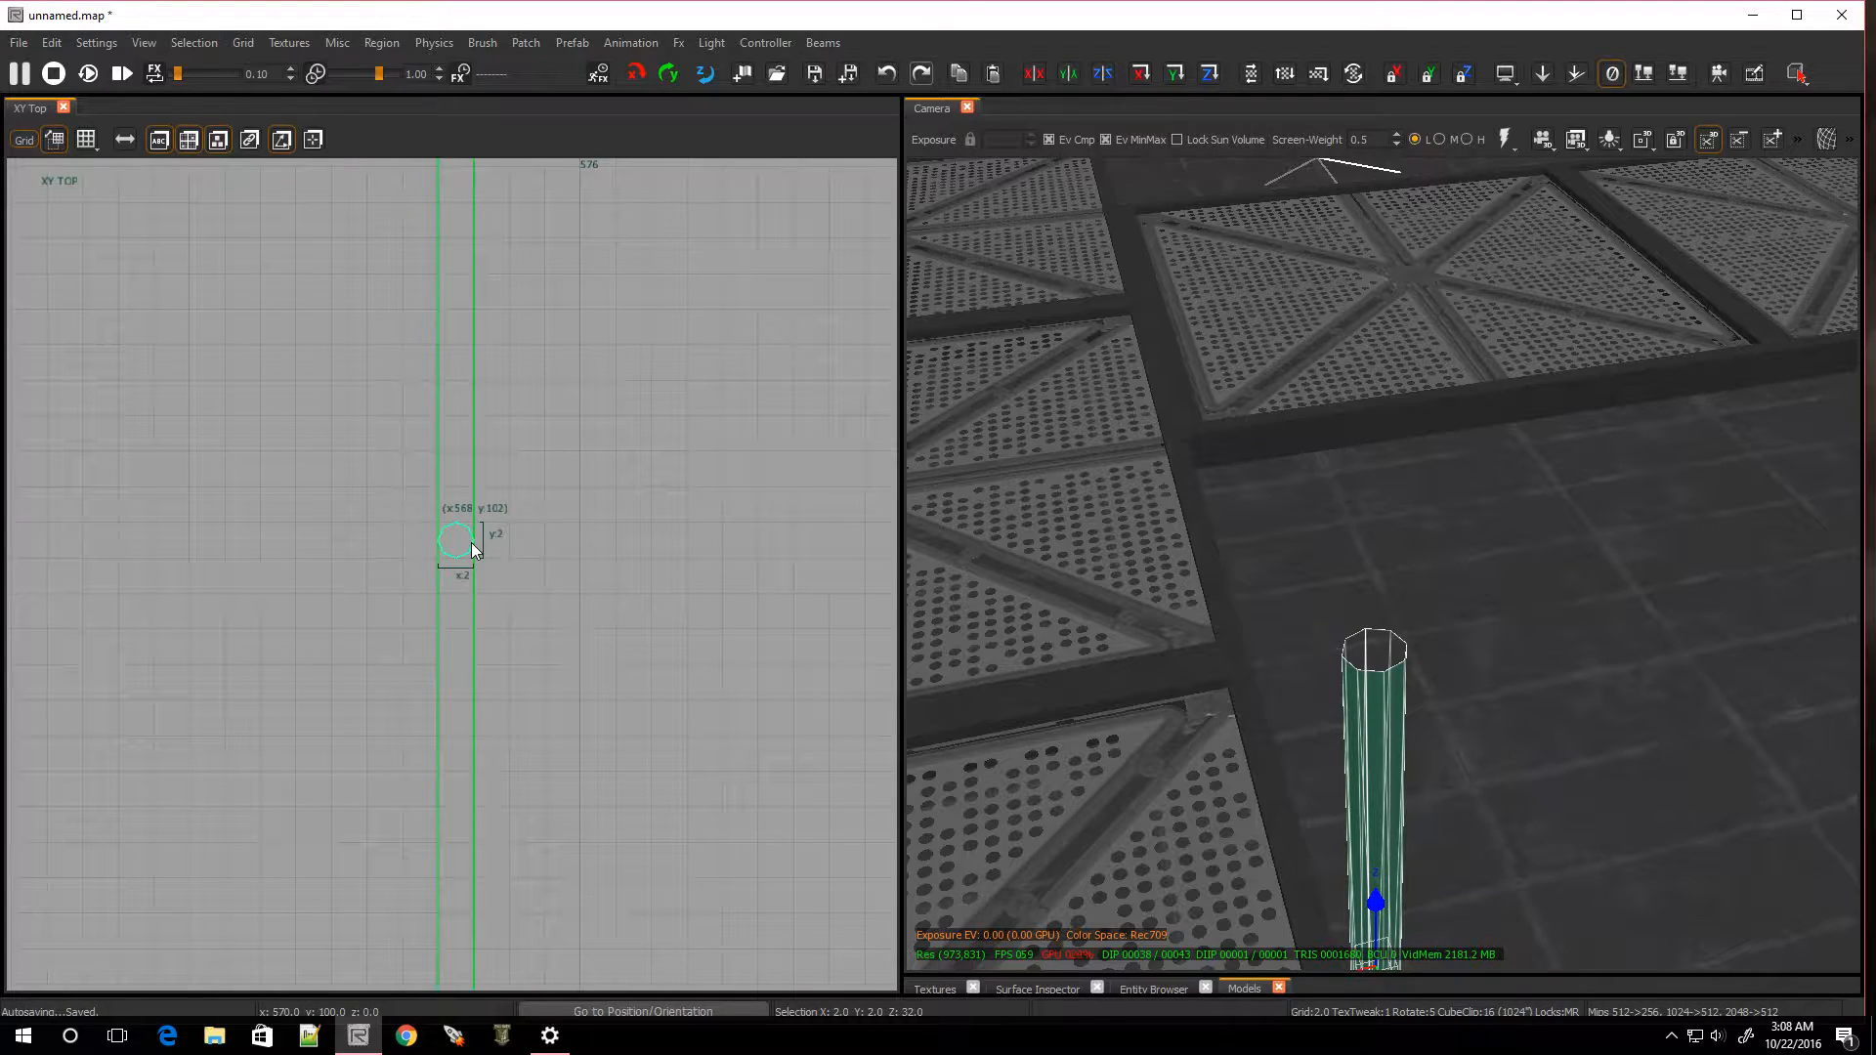
{"action": "right_click_drag", "start_coordinate": [1075, 489], "coordinate": [1148, 489]}
{"action": "key", "text": "ctrl+Tab"}
{"action": "right_click_drag", "start_coordinate": [1382, 564], "coordinate": [1316, 468]}
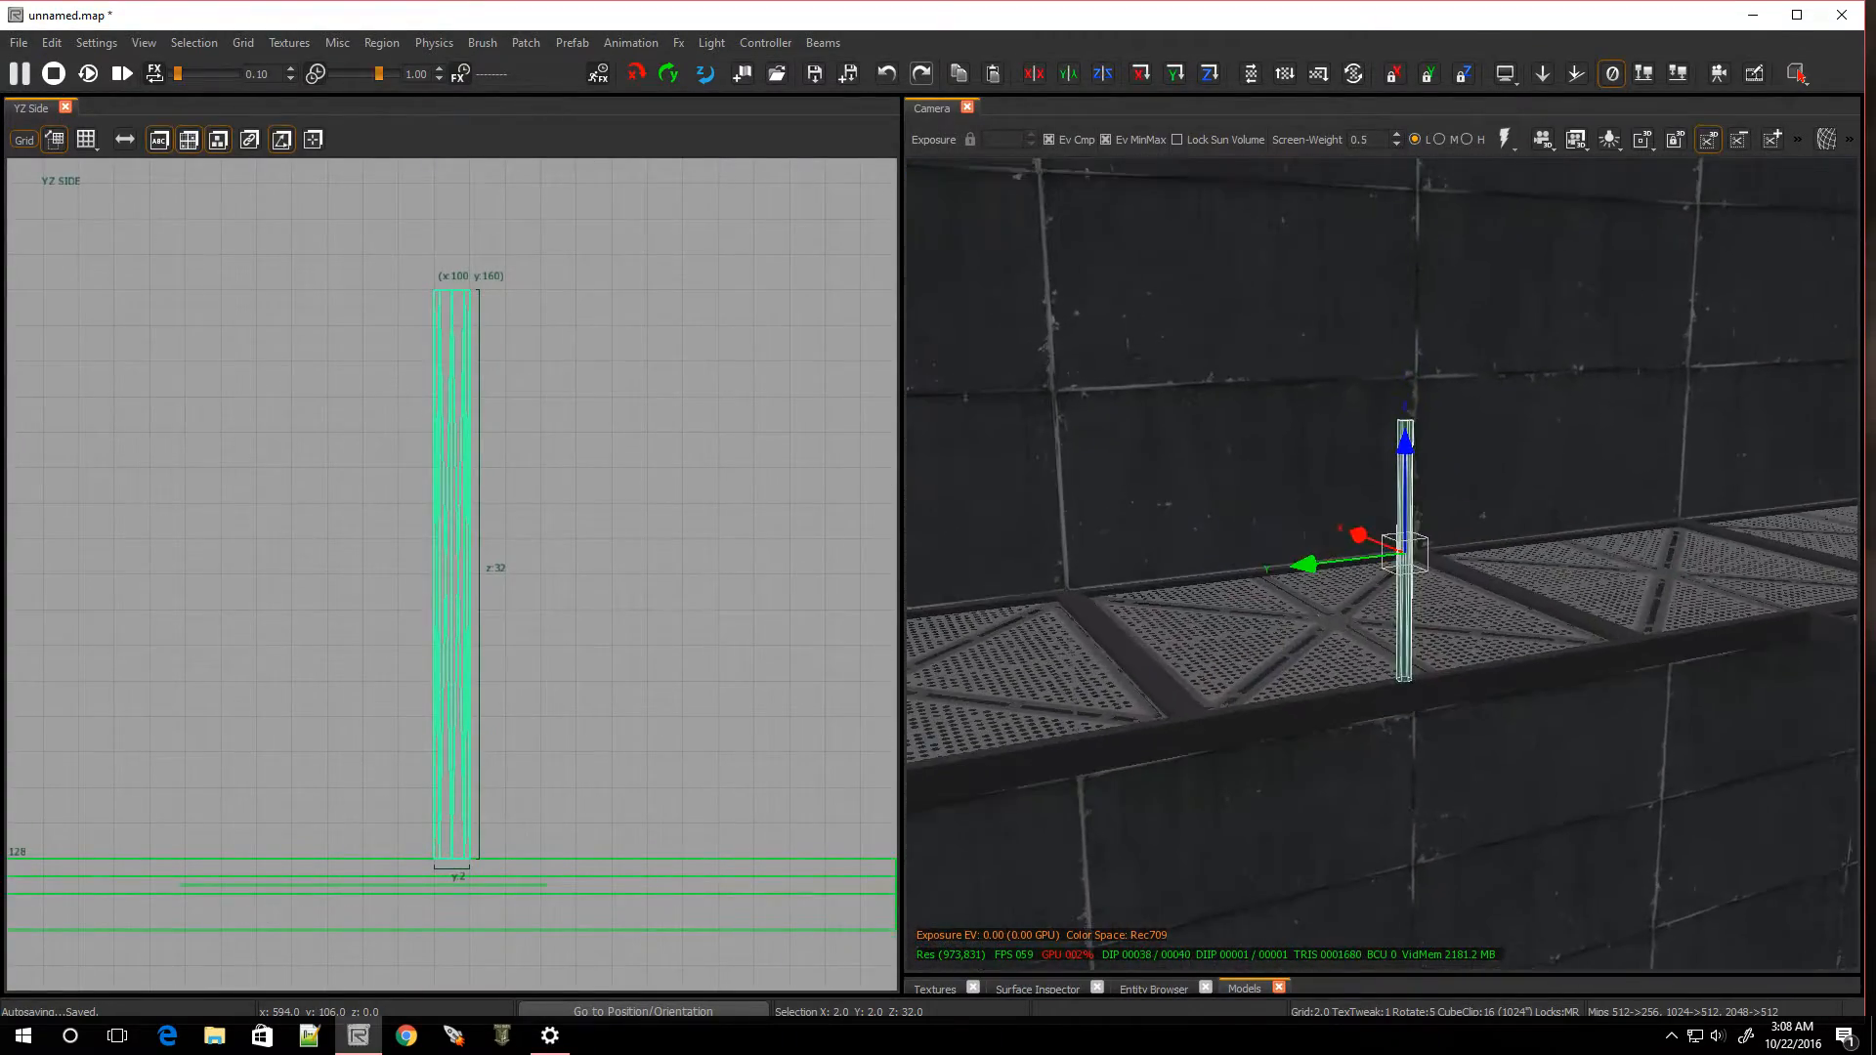
{"action": "key", "text": "ctrl+Tab"}
{"action": "mouse_move", "coordinate": [1198, 567]}
{"action": "right_mouse_down"}
{"action": "mouse_move", "coordinate": [1123, 498]}
{"action": "mouse_move", "coordinate": [1226, 523]}
{"action": "mouse_move", "coordinate": [1241, 474]}
{"action": "mouse_move", "coordinate": [1202, 533]}
{"action": "mouse_move", "coordinate": [1210, 572]}
{"action": "right_mouse_up"}
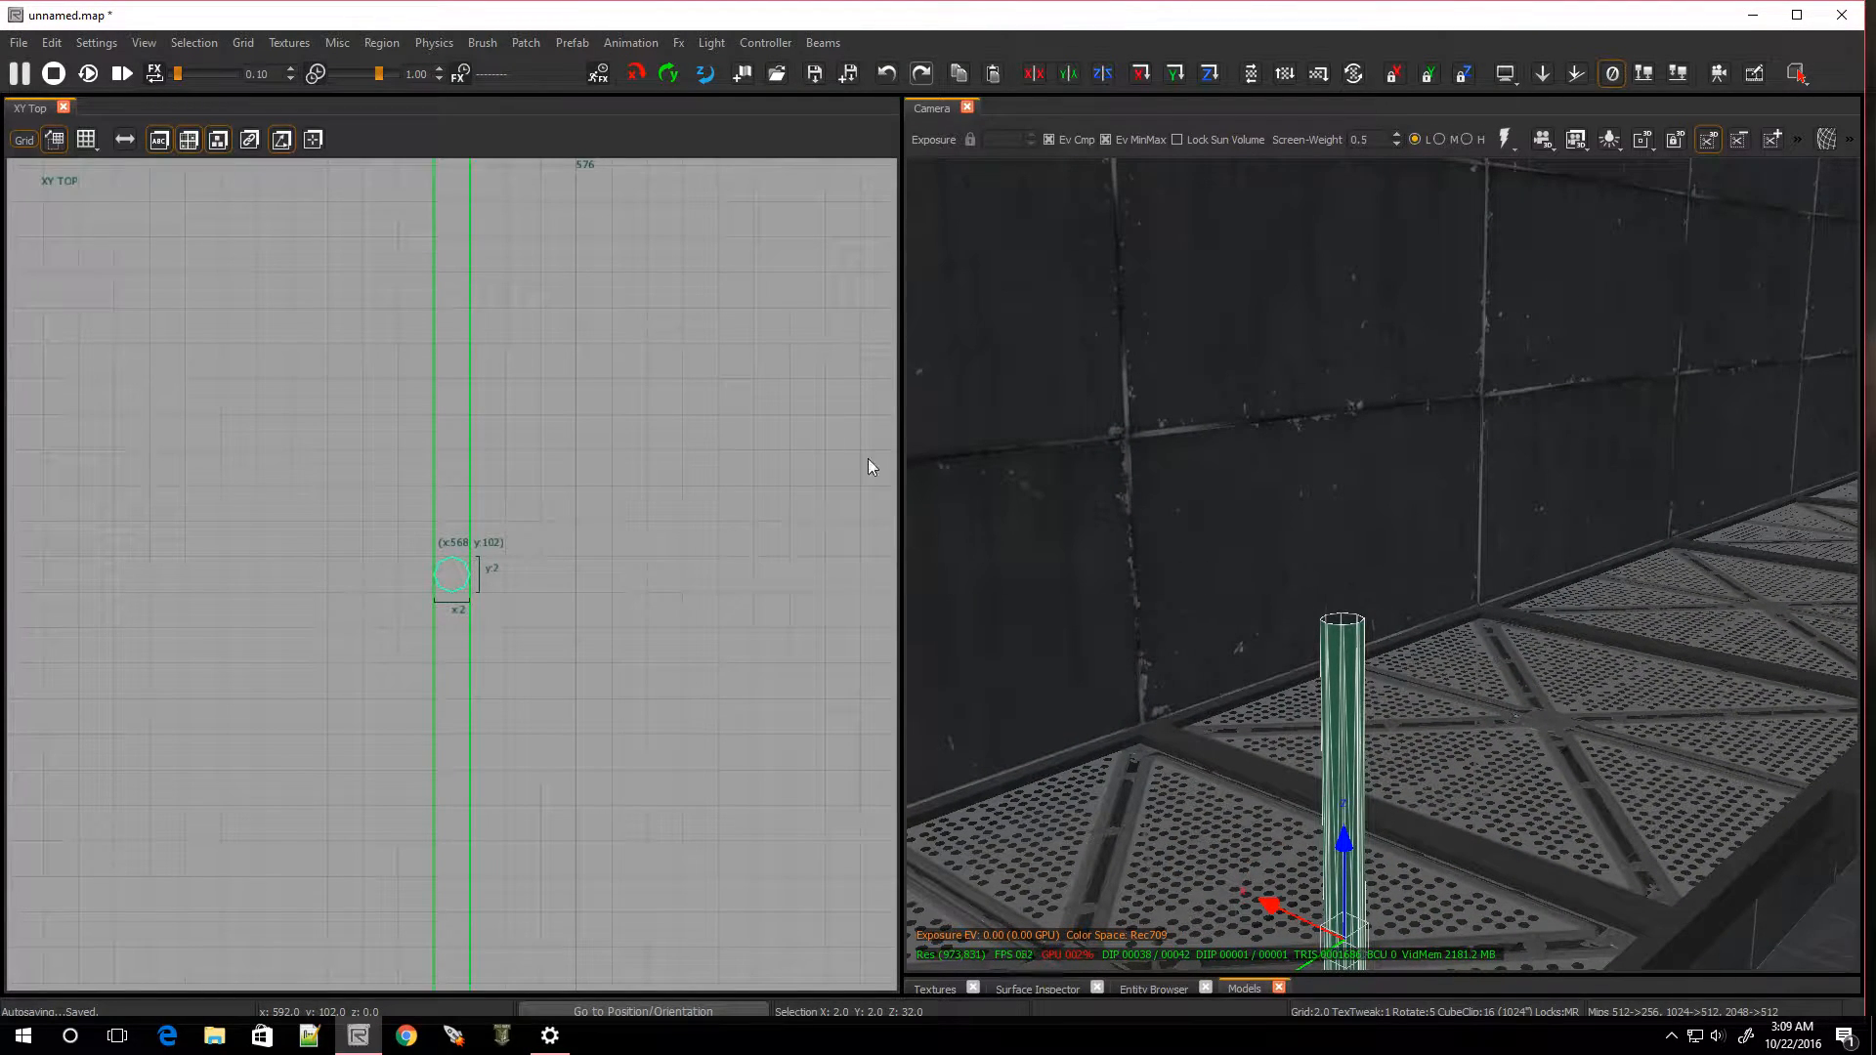
Cap both ends of the cylinder post and check the fit of the caps
{"action": "left_click", "coordinate": [528, 43]}
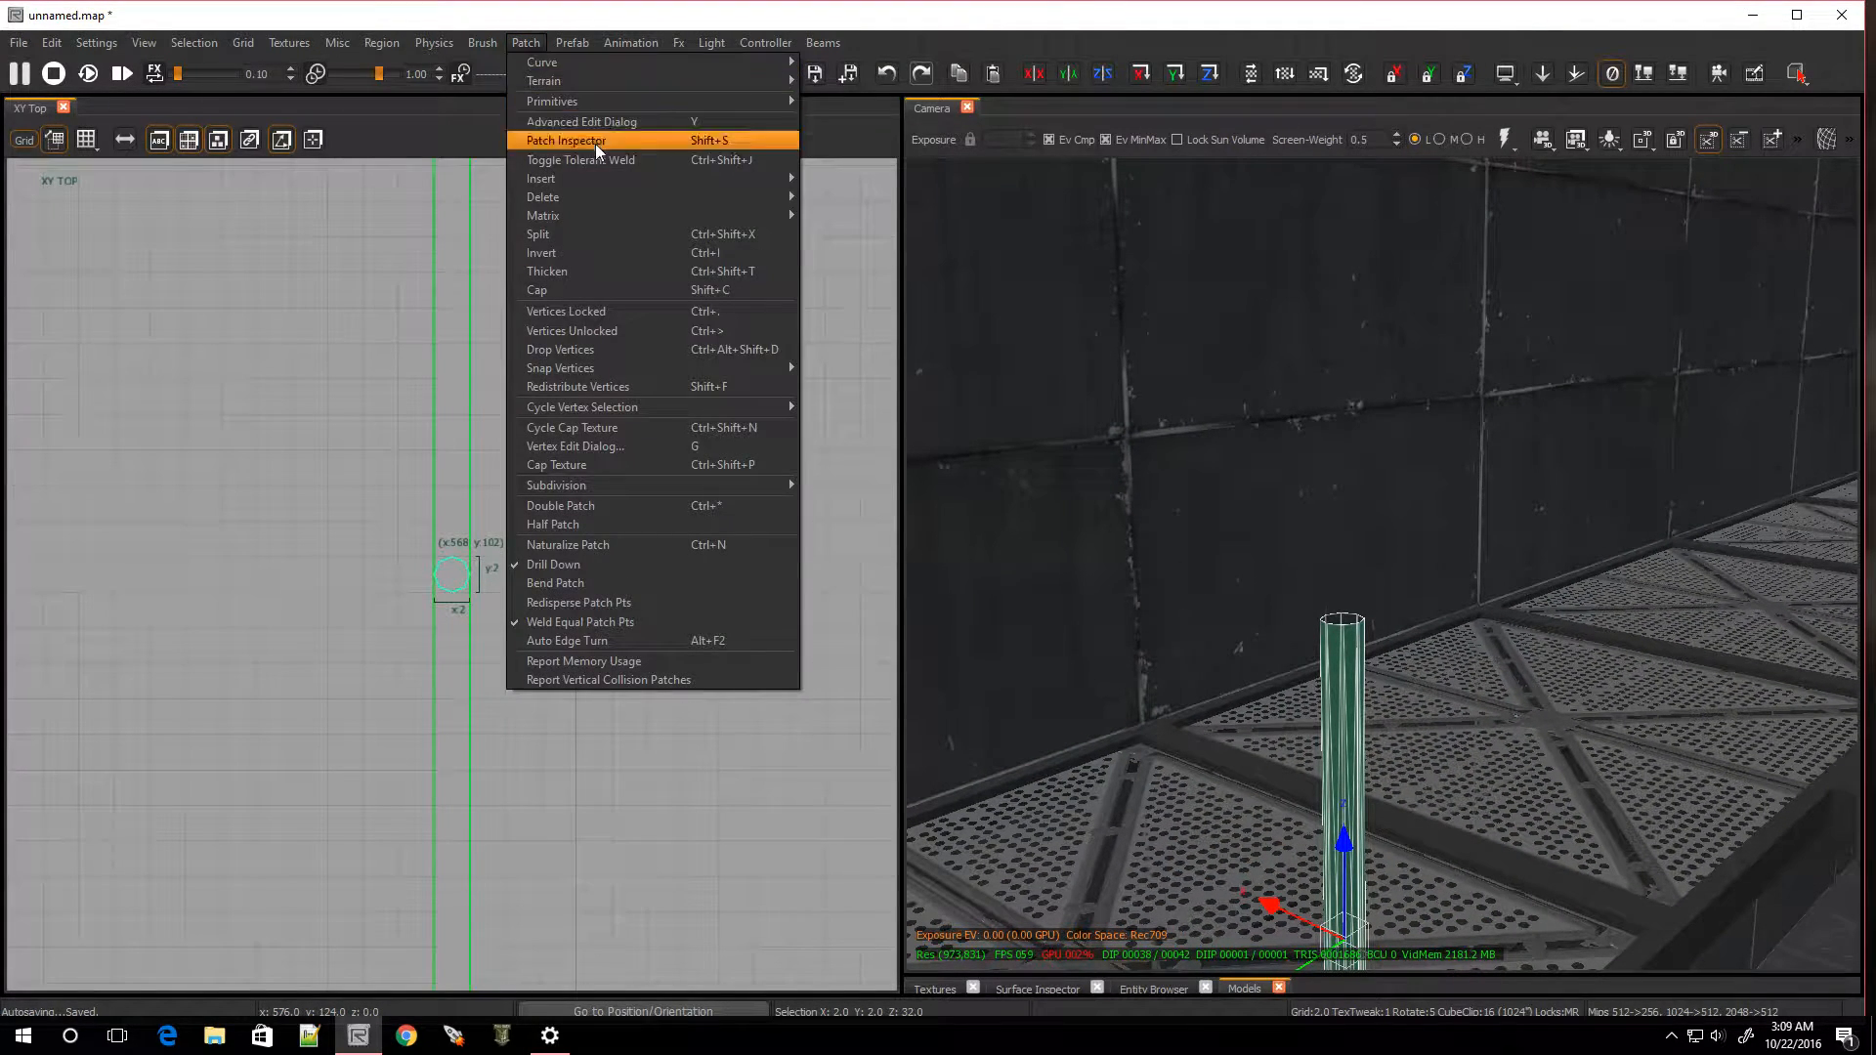
{"action": "mouse_move", "coordinate": [664, 486]}
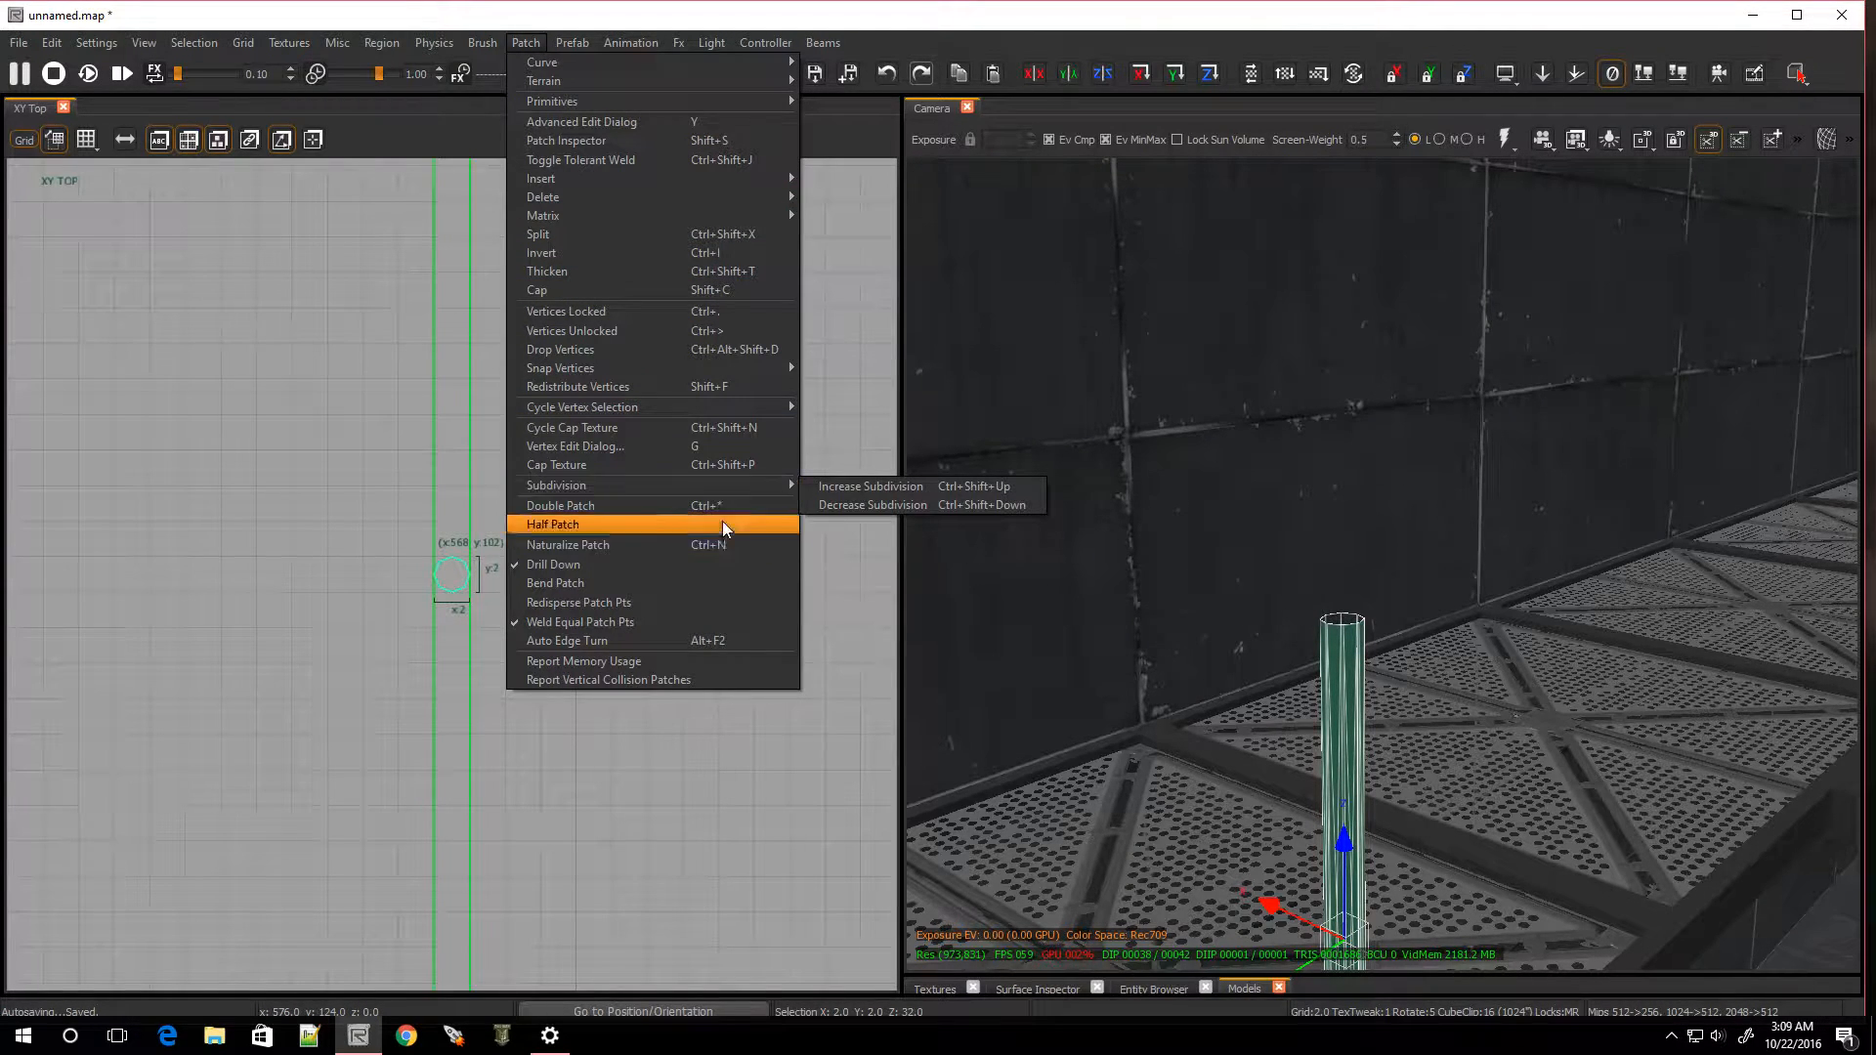
{"action": "left_click", "coordinate": [598, 287]}
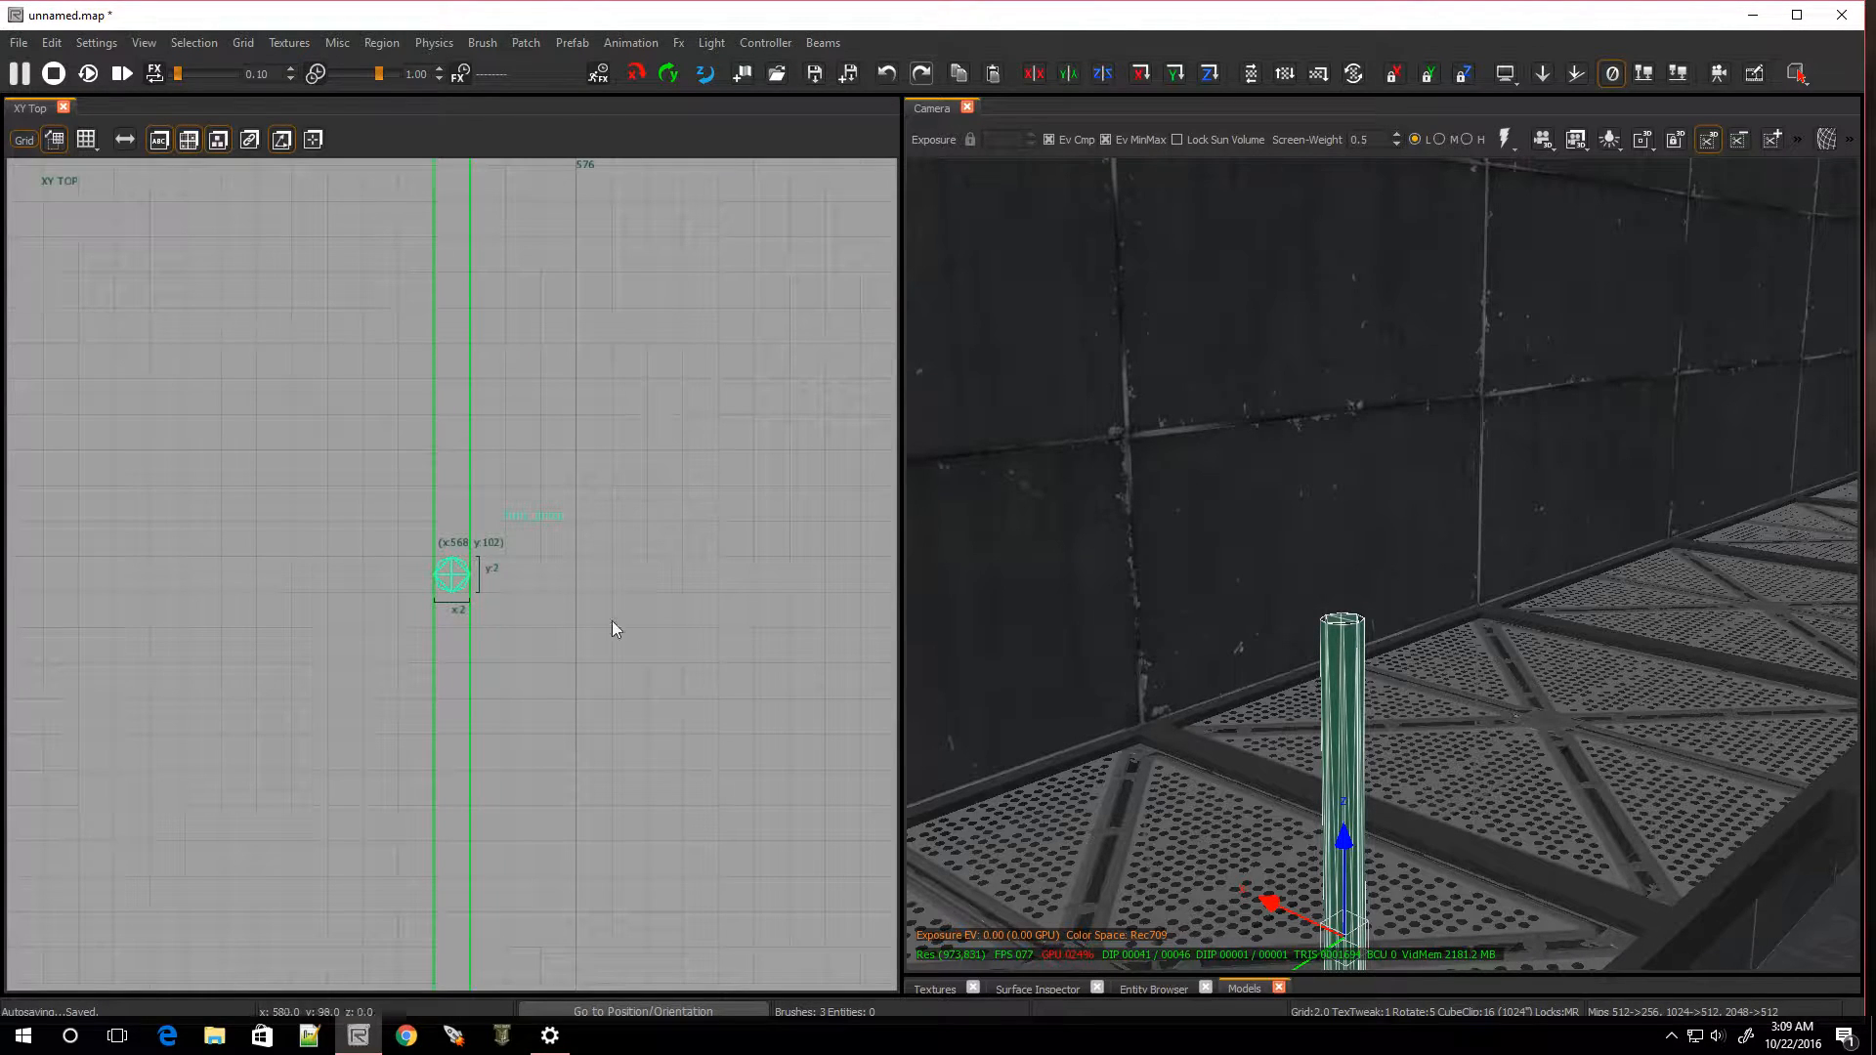
{"action": "scroll", "coordinate": [451, 591], "scroll_direction": "up", "scroll_amount": 8}
{"action": "right_click_drag", "start_coordinate": [1173, 587], "coordinate": [1368, 684]}
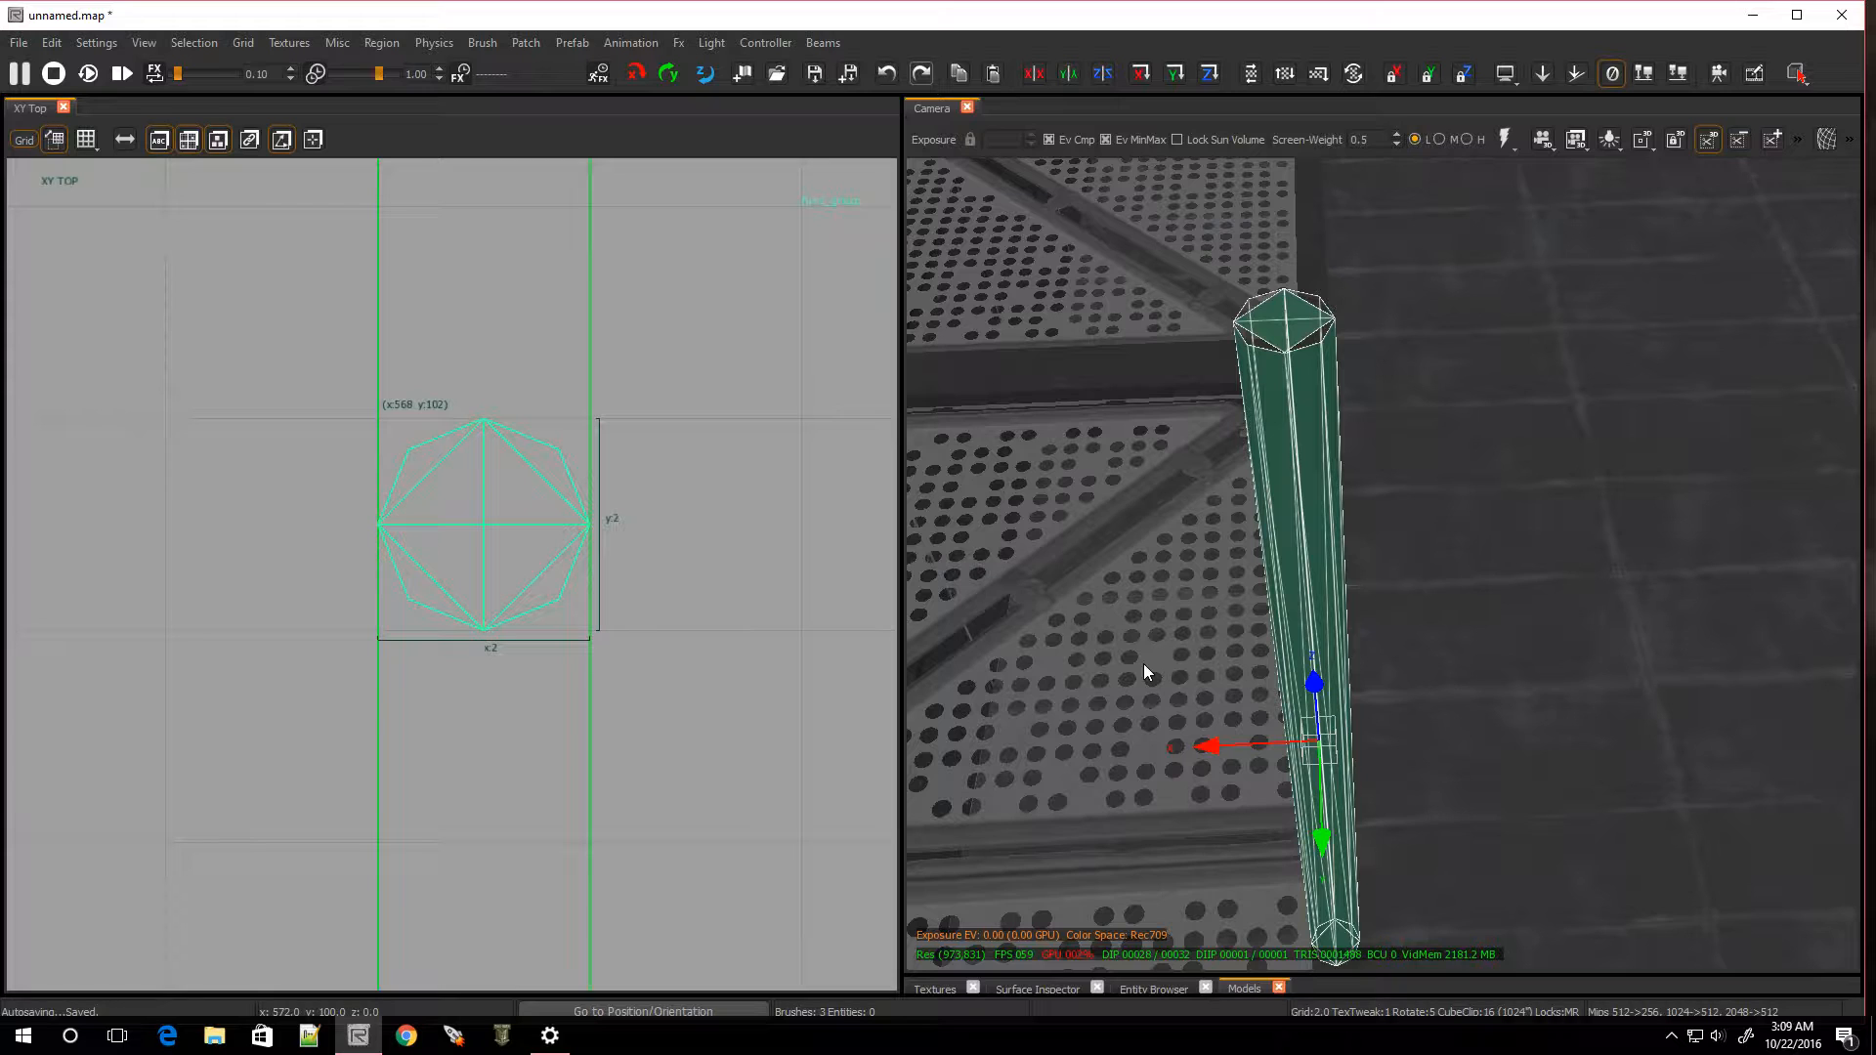
Increase the end caps' subdivision to match the cylinder's outline, deselect the post and inspect it on the walkway
{"action": "key", "text": "bracketright"}
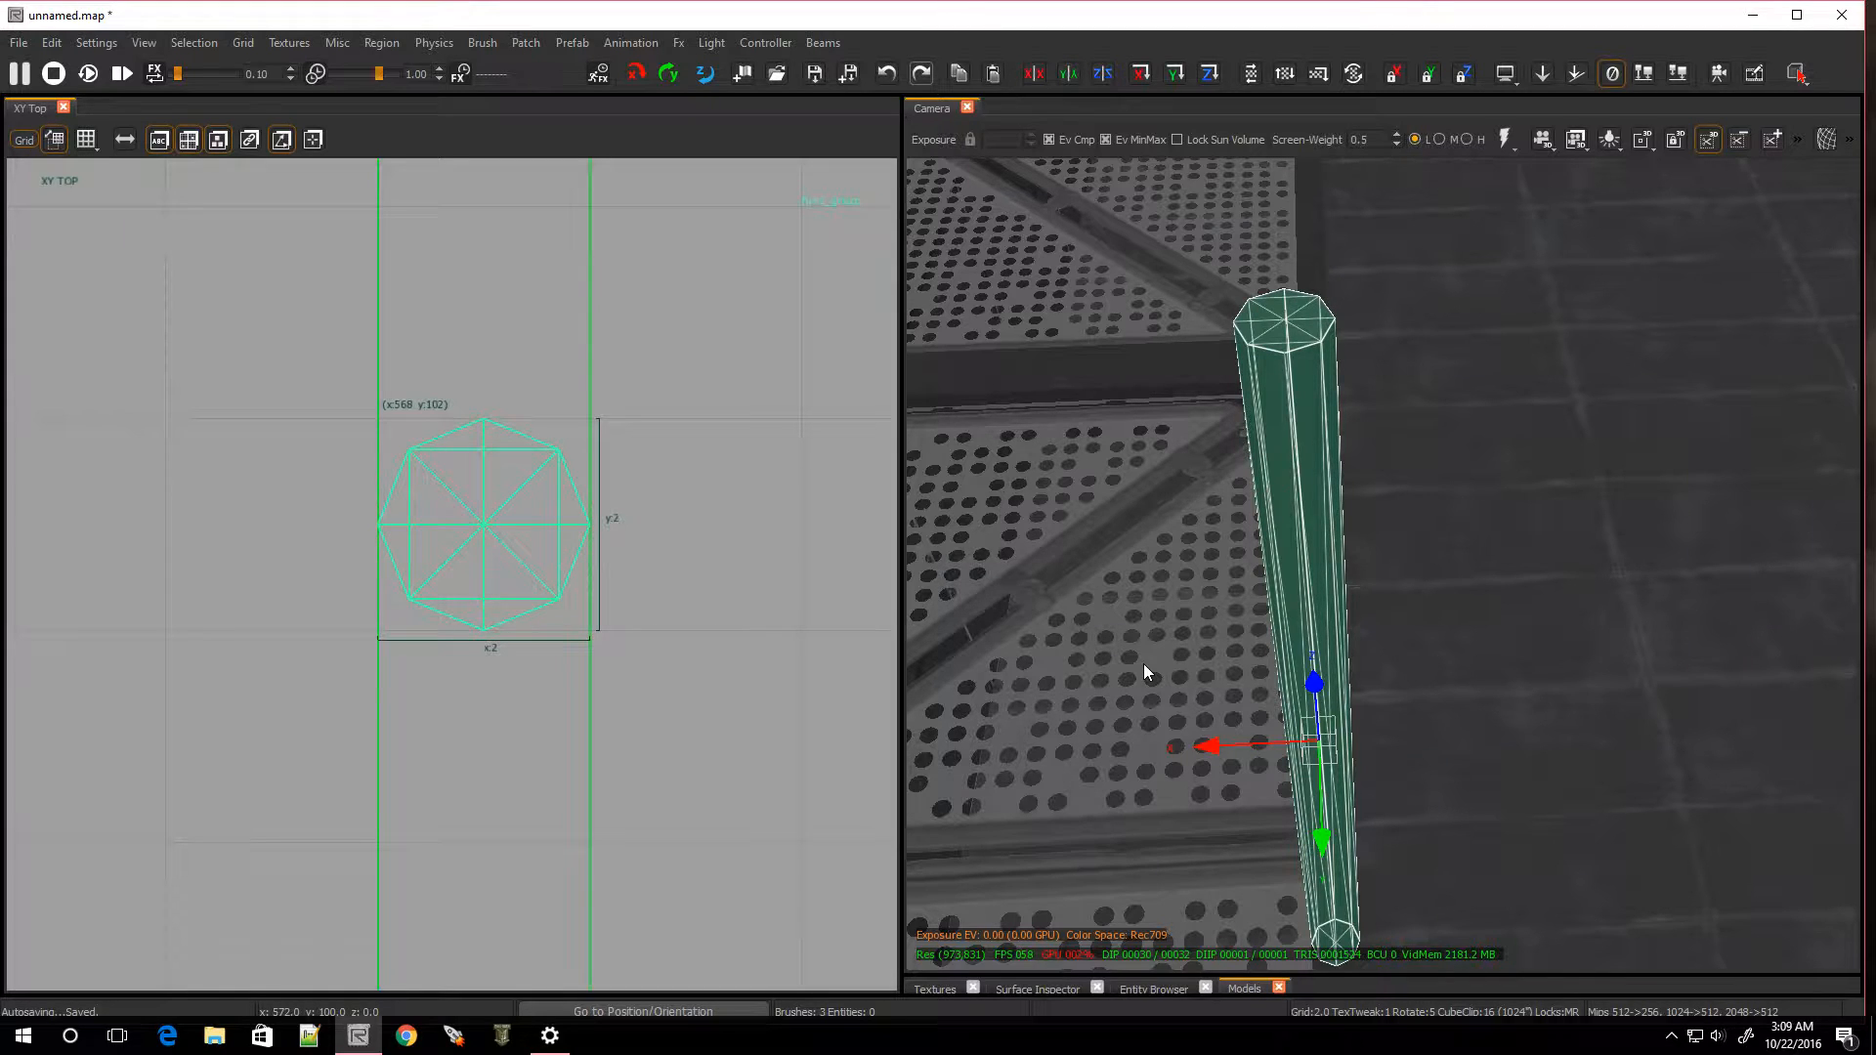
{"action": "key", "text": "Escape"}
{"action": "right_click_drag", "start_coordinate": [1321, 340], "coordinate": [1271, 215]}
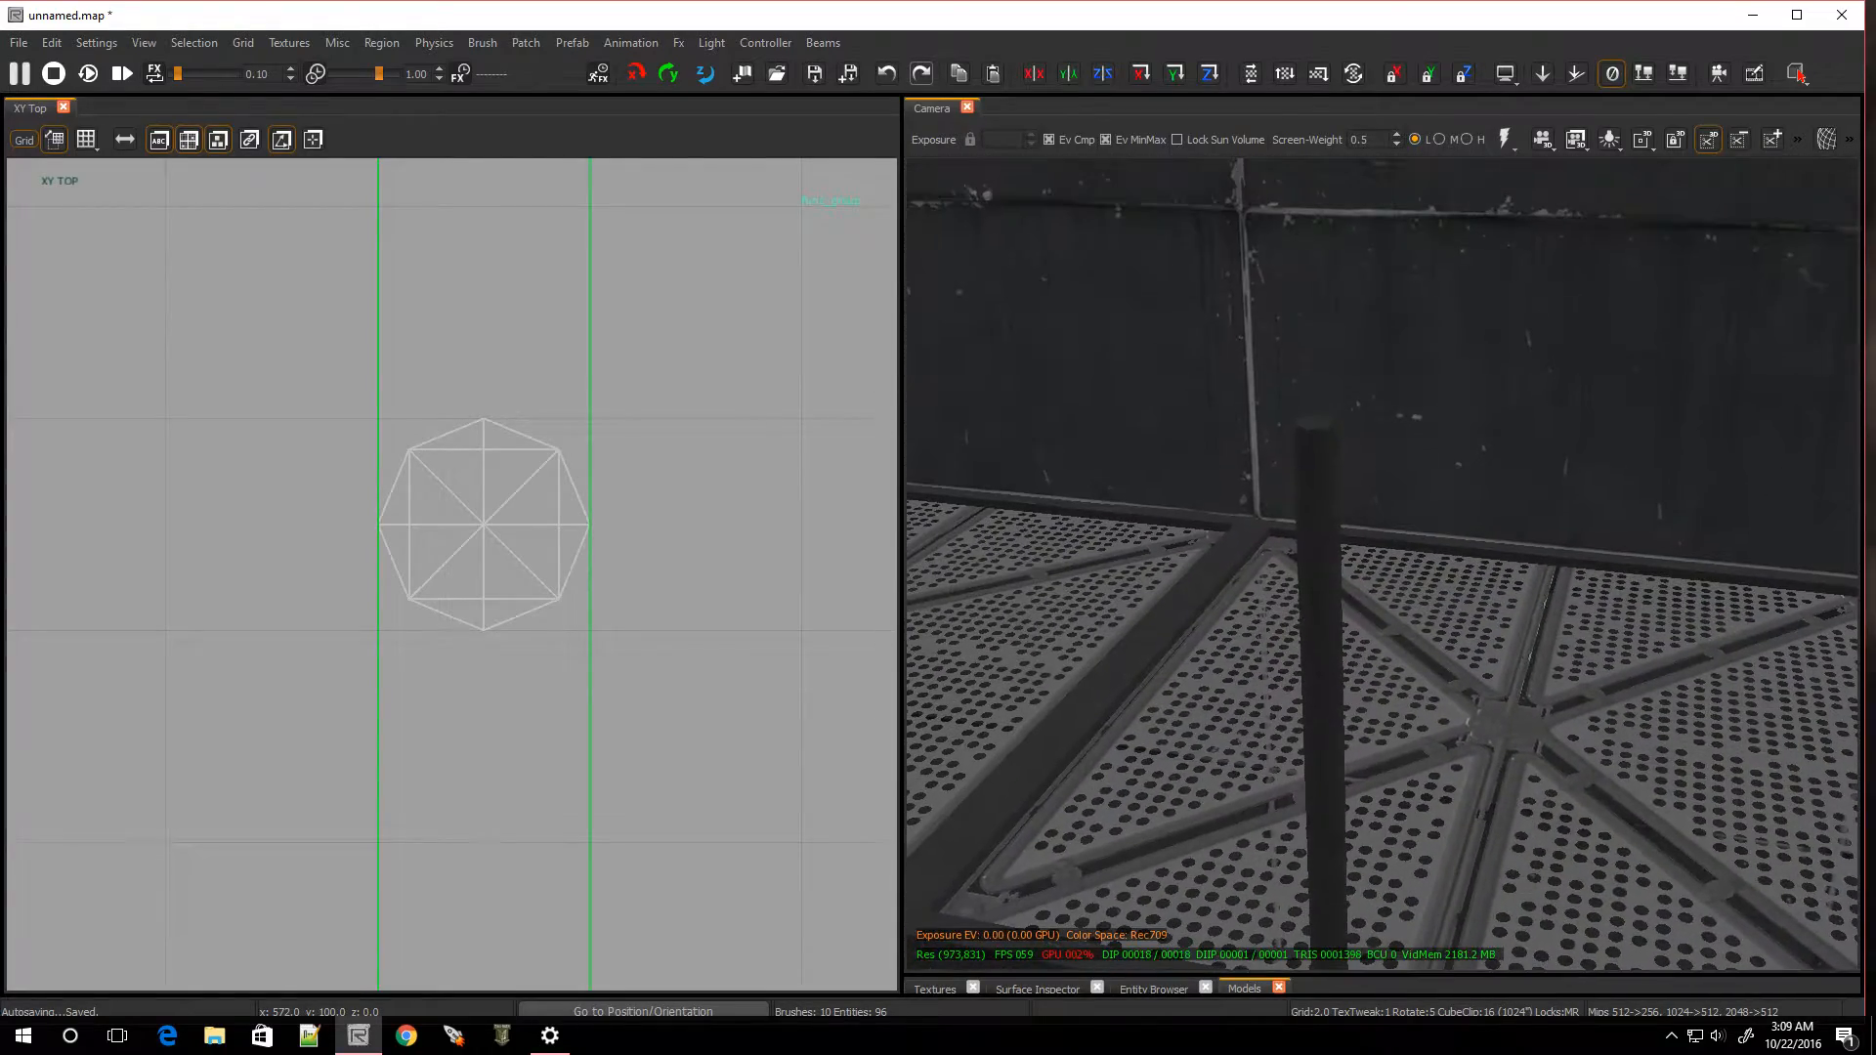
{"action": "mouse_move", "coordinate": [1321, 340]}
{"action": "right_mouse_down"}
{"action": "mouse_move", "coordinate": [1387, 244]}
{"action": "mouse_move", "coordinate": [1348, 352]}
{"action": "mouse_move", "coordinate": [1270, 362]}
{"action": "mouse_move", "coordinate": [1310, 352]}
{"action": "right_mouse_up"}
{"action": "right_click", "coordinate": [1283, 370]}
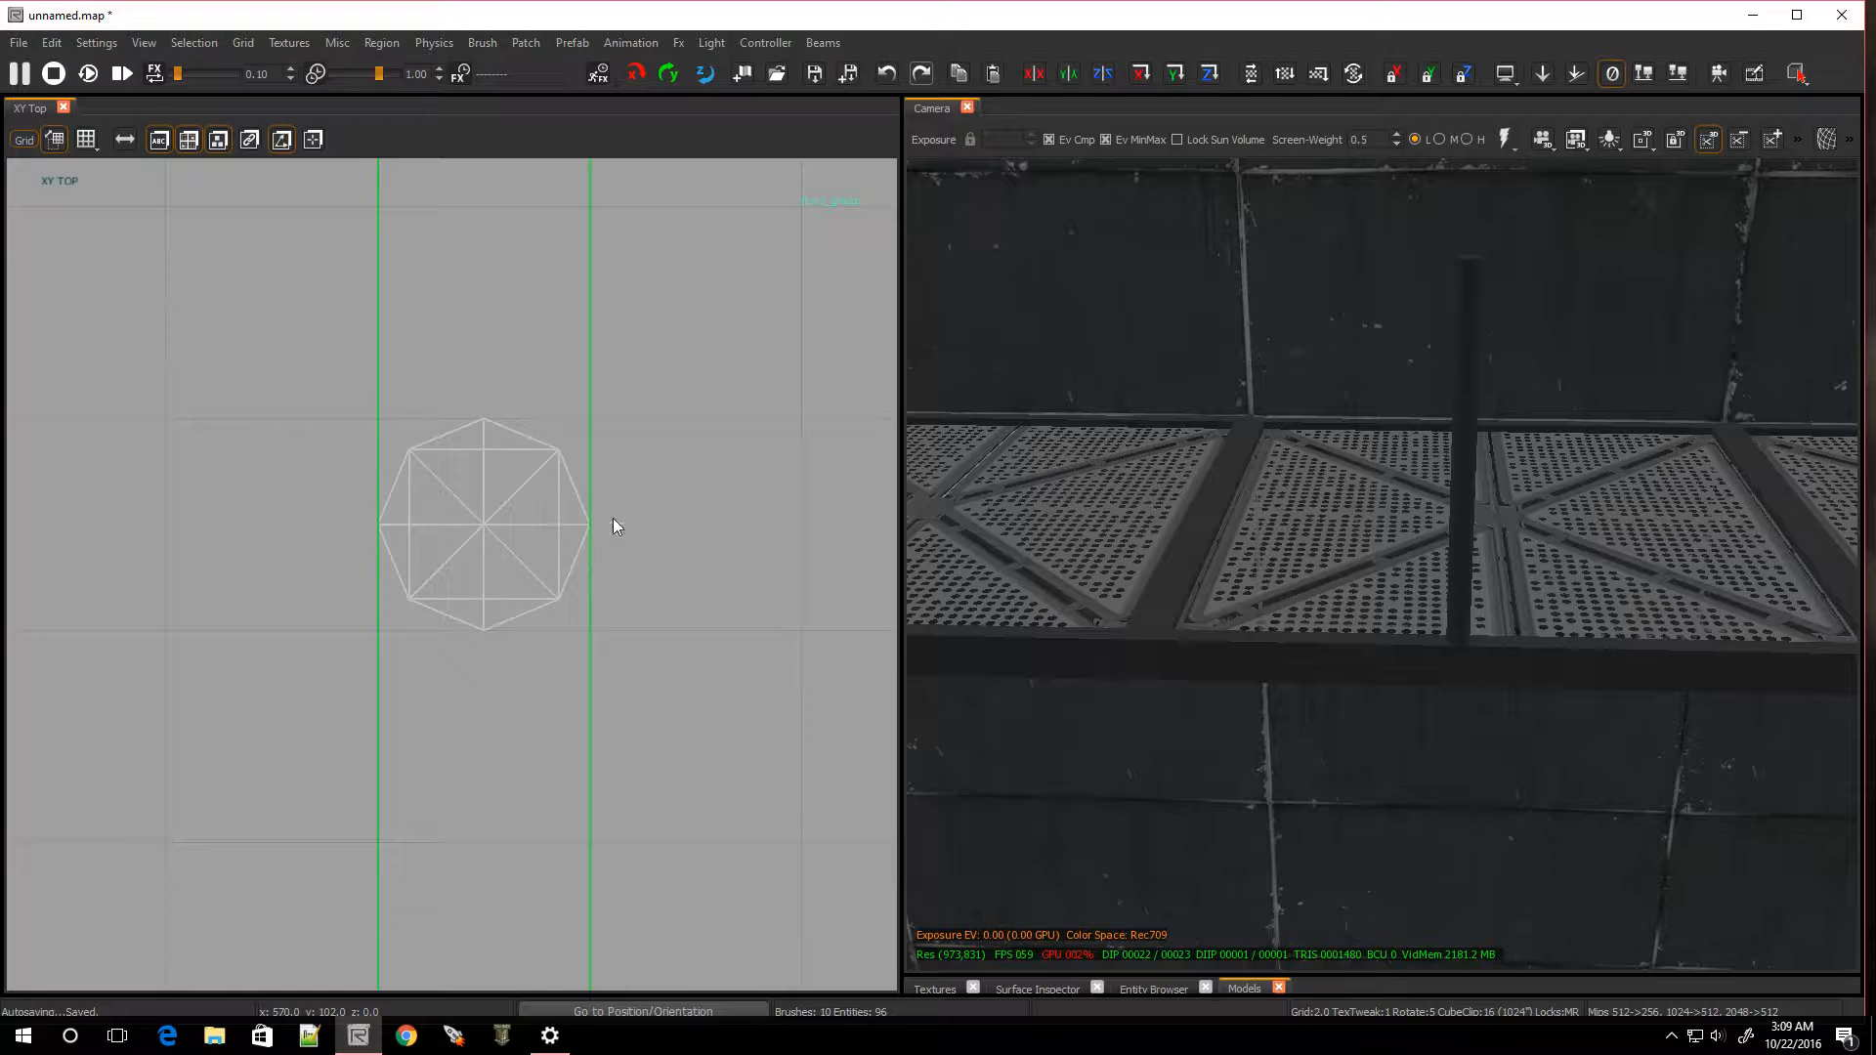
Delete the end cap from the top of the cylinder post and look over the post on the walkway
{"action": "right_click", "coordinate": [1463, 362]}
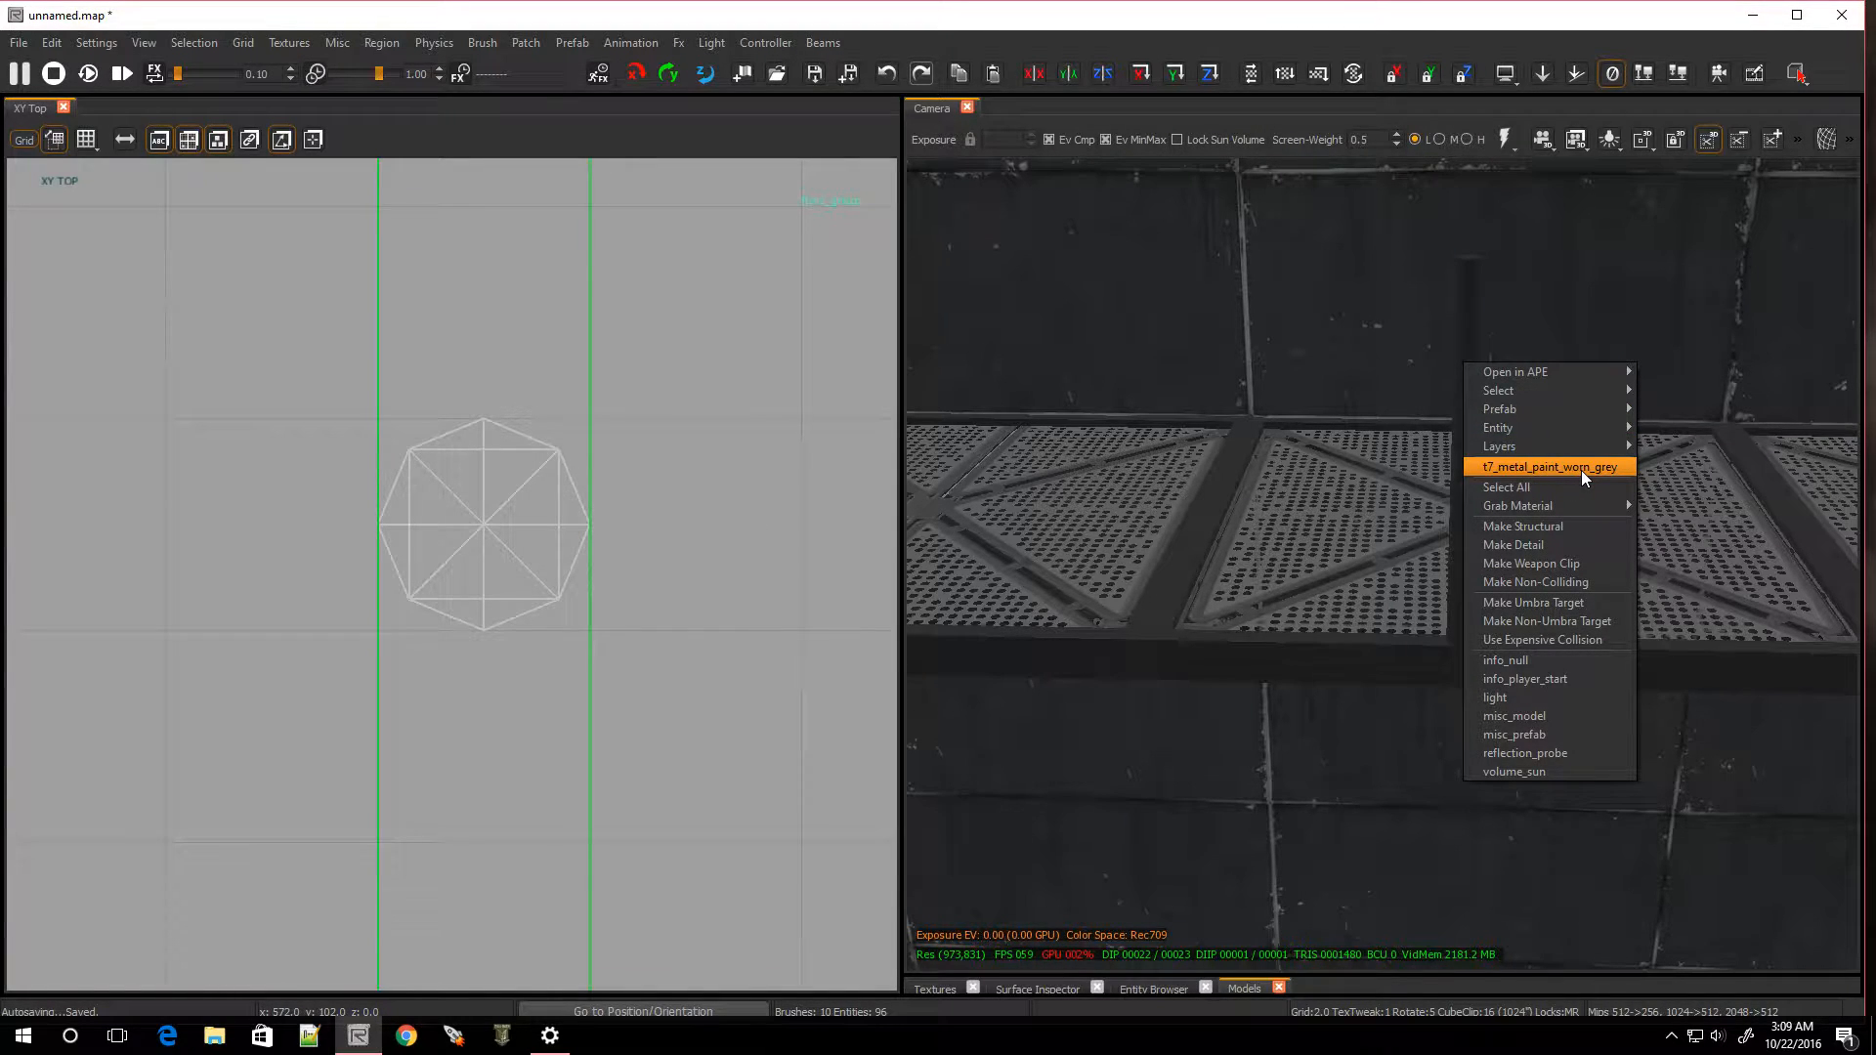
{"action": "left_click", "coordinate": [1385, 310]}
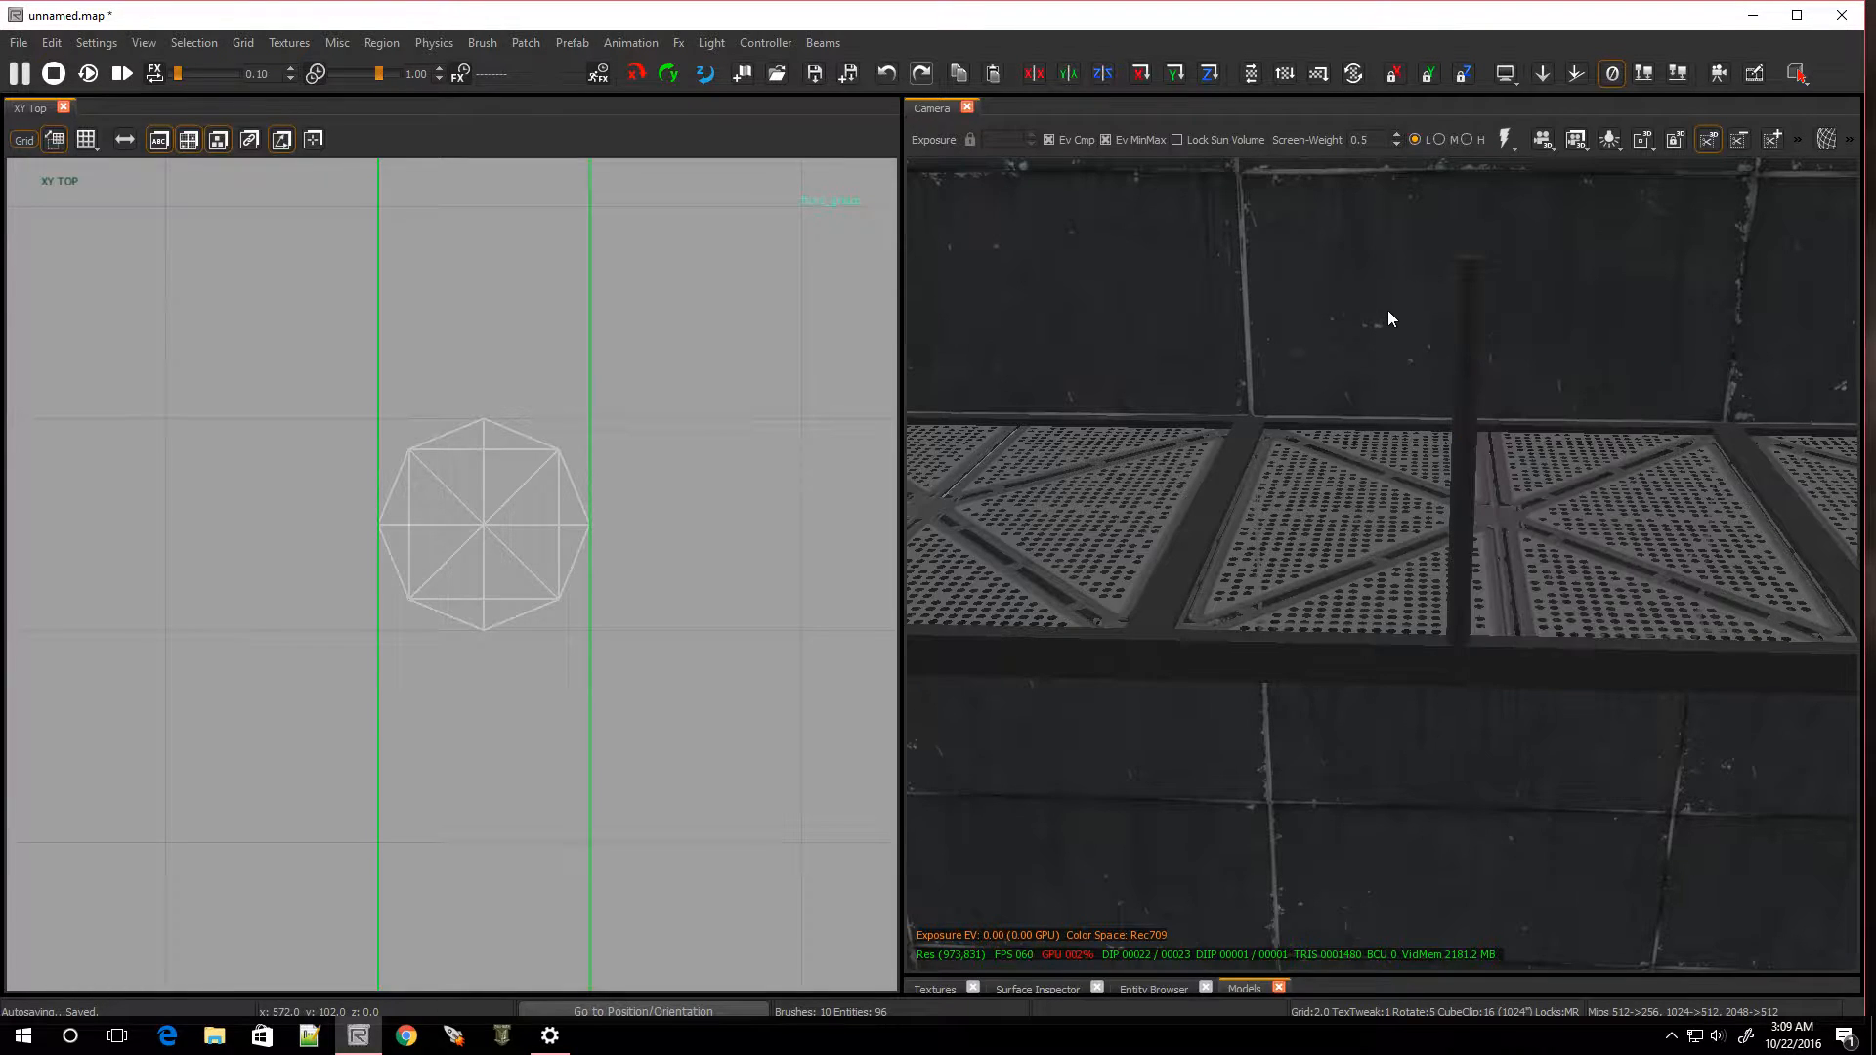
{"action": "right_click", "coordinate": [1381, 314]}
{"action": "right_click", "coordinate": [1380, 322]}
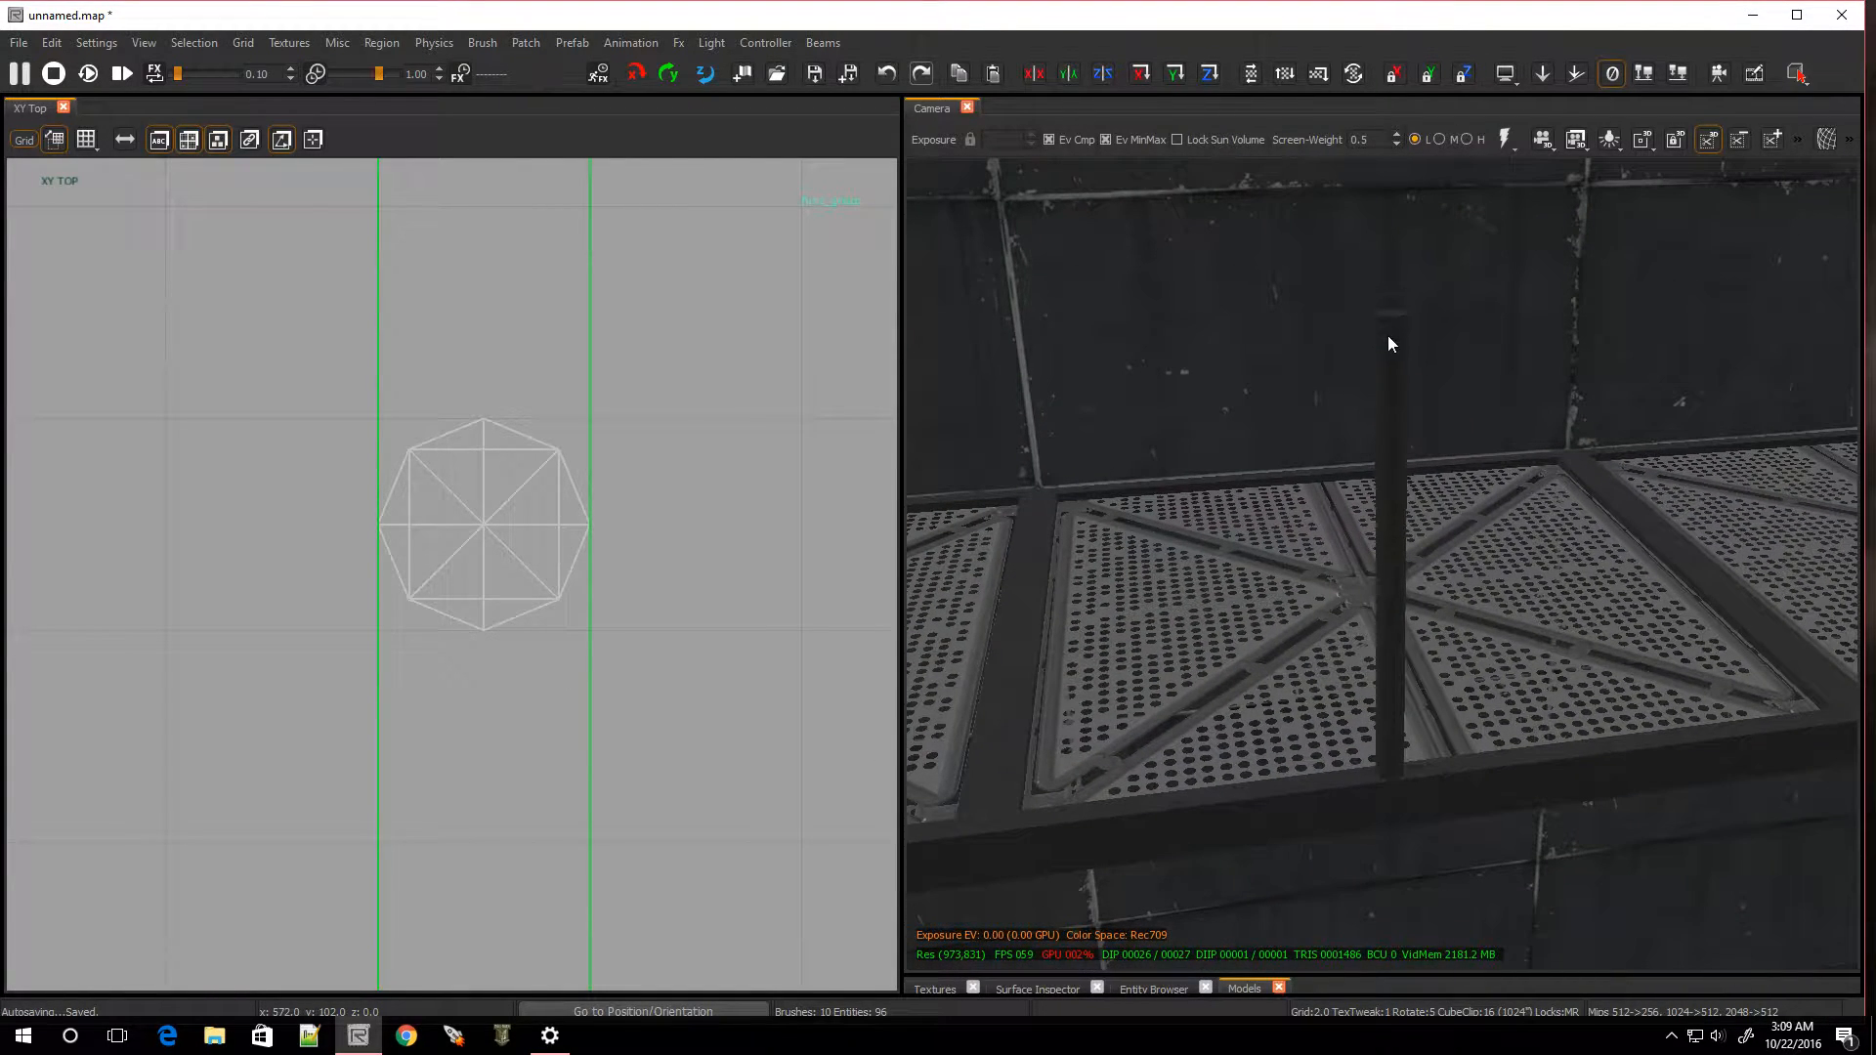
{"action": "left_click", "coordinate": [1391, 343], "text": "shift"}
{"action": "key", "text": "Escape"}
{"action": "right_click", "coordinate": [1388, 336]}
{"action": "right_click", "coordinate": [1380, 368]}
{"action": "left_click", "coordinate": [1296, 568], "text": "shift"}
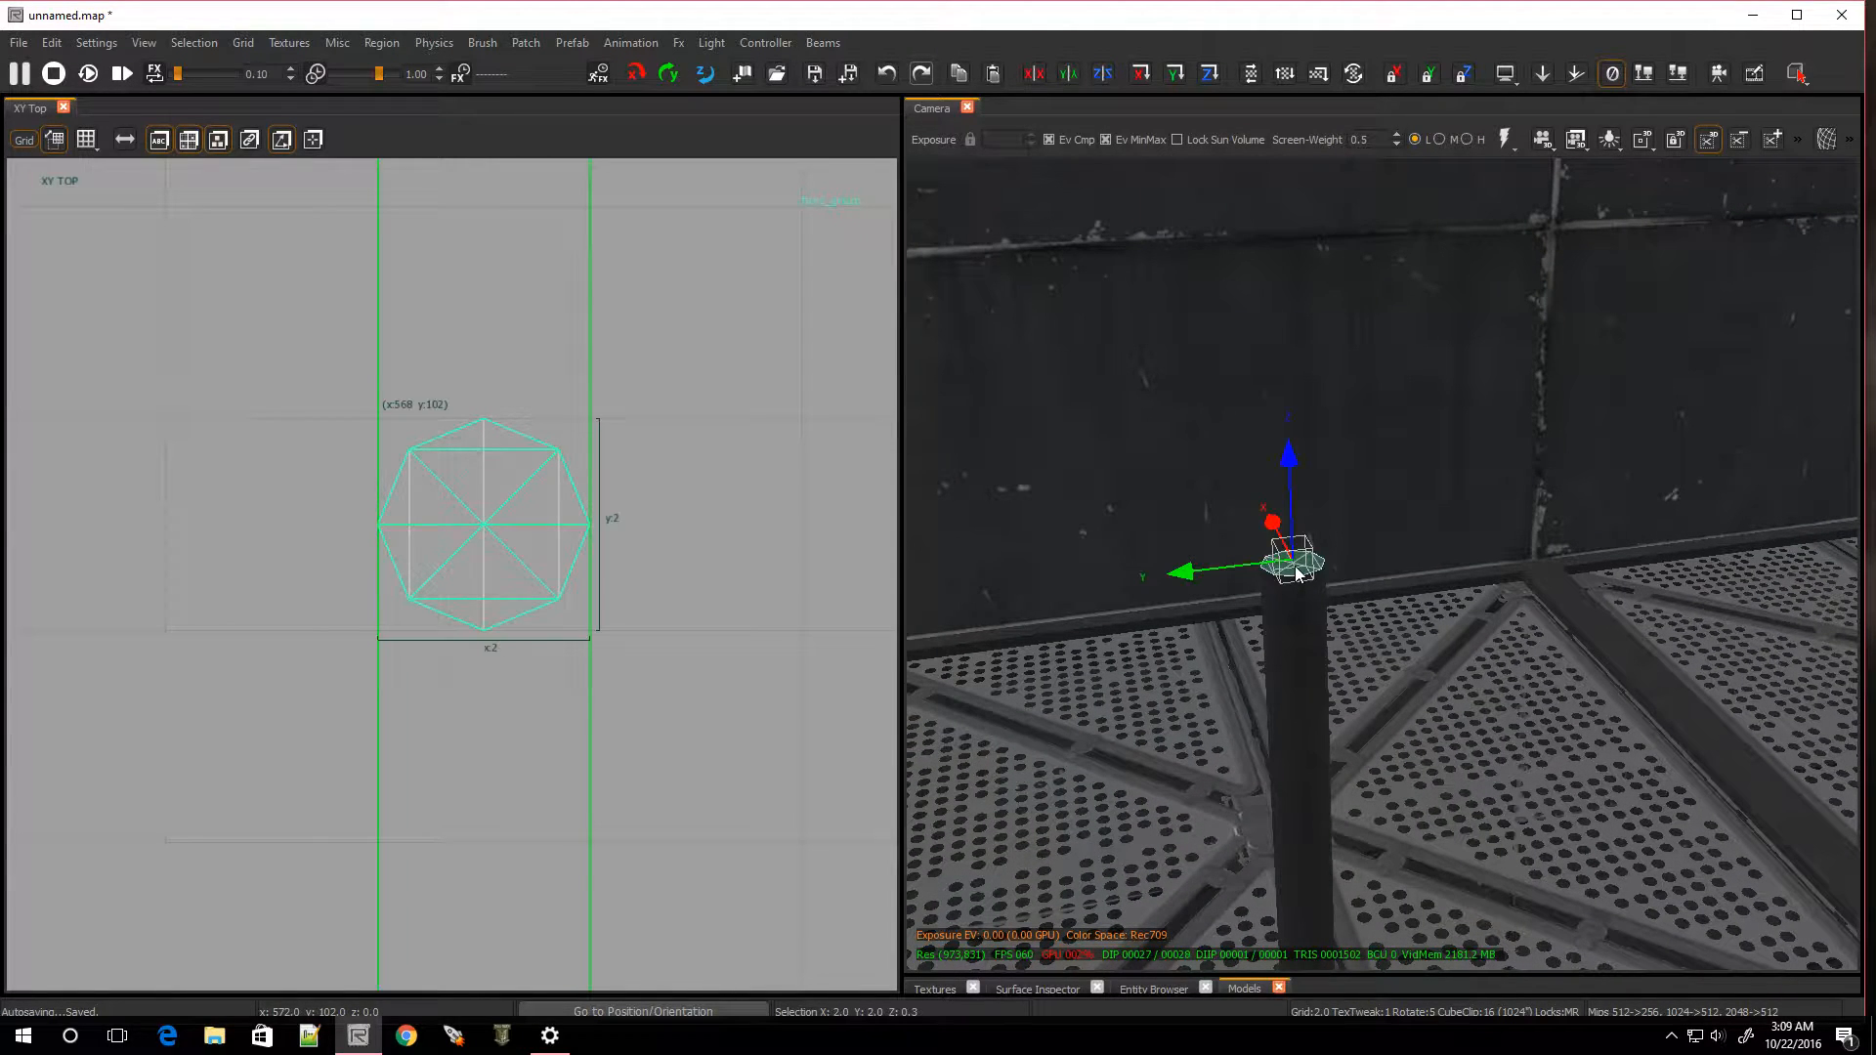
{"action": "key", "text": "Escape"}
{"action": "right_click_drag", "start_coordinate": [1305, 630], "coordinate": [1273, 530]}
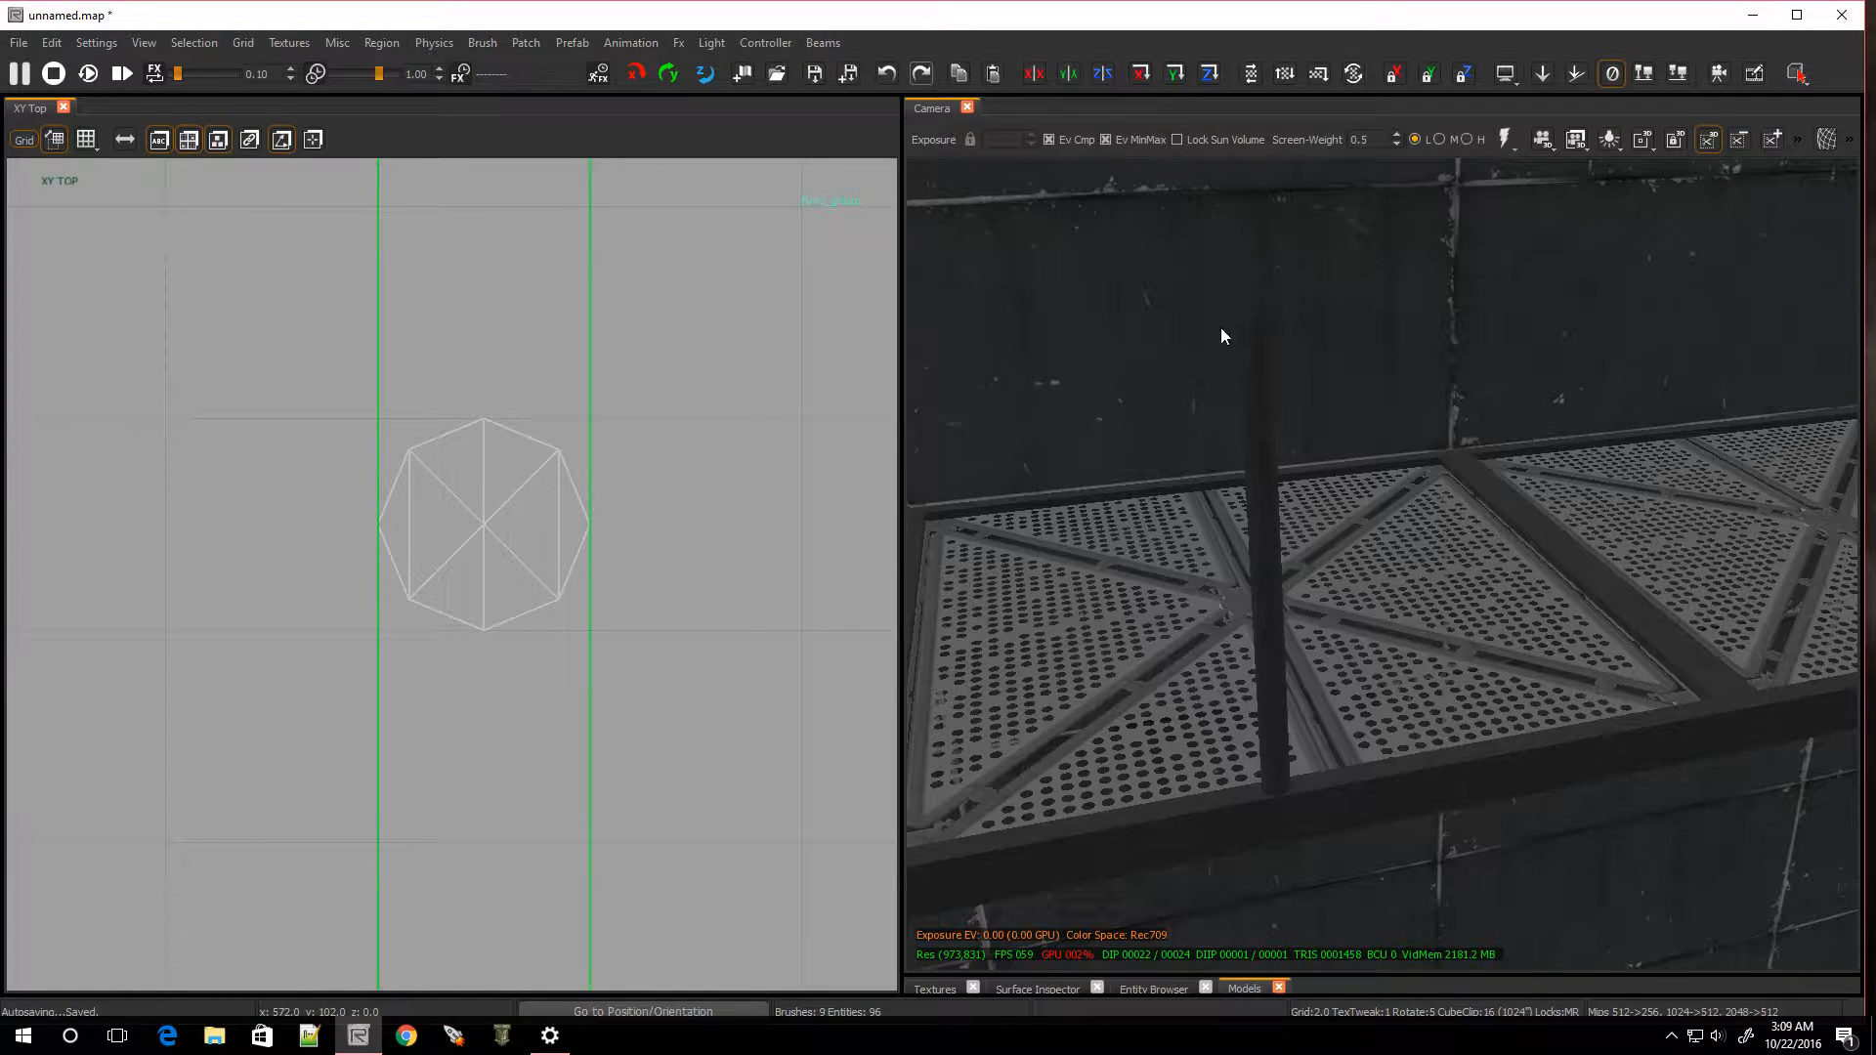
{"action": "mouse_move", "coordinate": [1320, 446]}
{"action": "right_mouse_down"}
{"action": "mouse_move", "coordinate": [1319, 430]}
{"action": "mouse_move", "coordinate": [1314, 457]}
{"action": "right_mouse_up"}
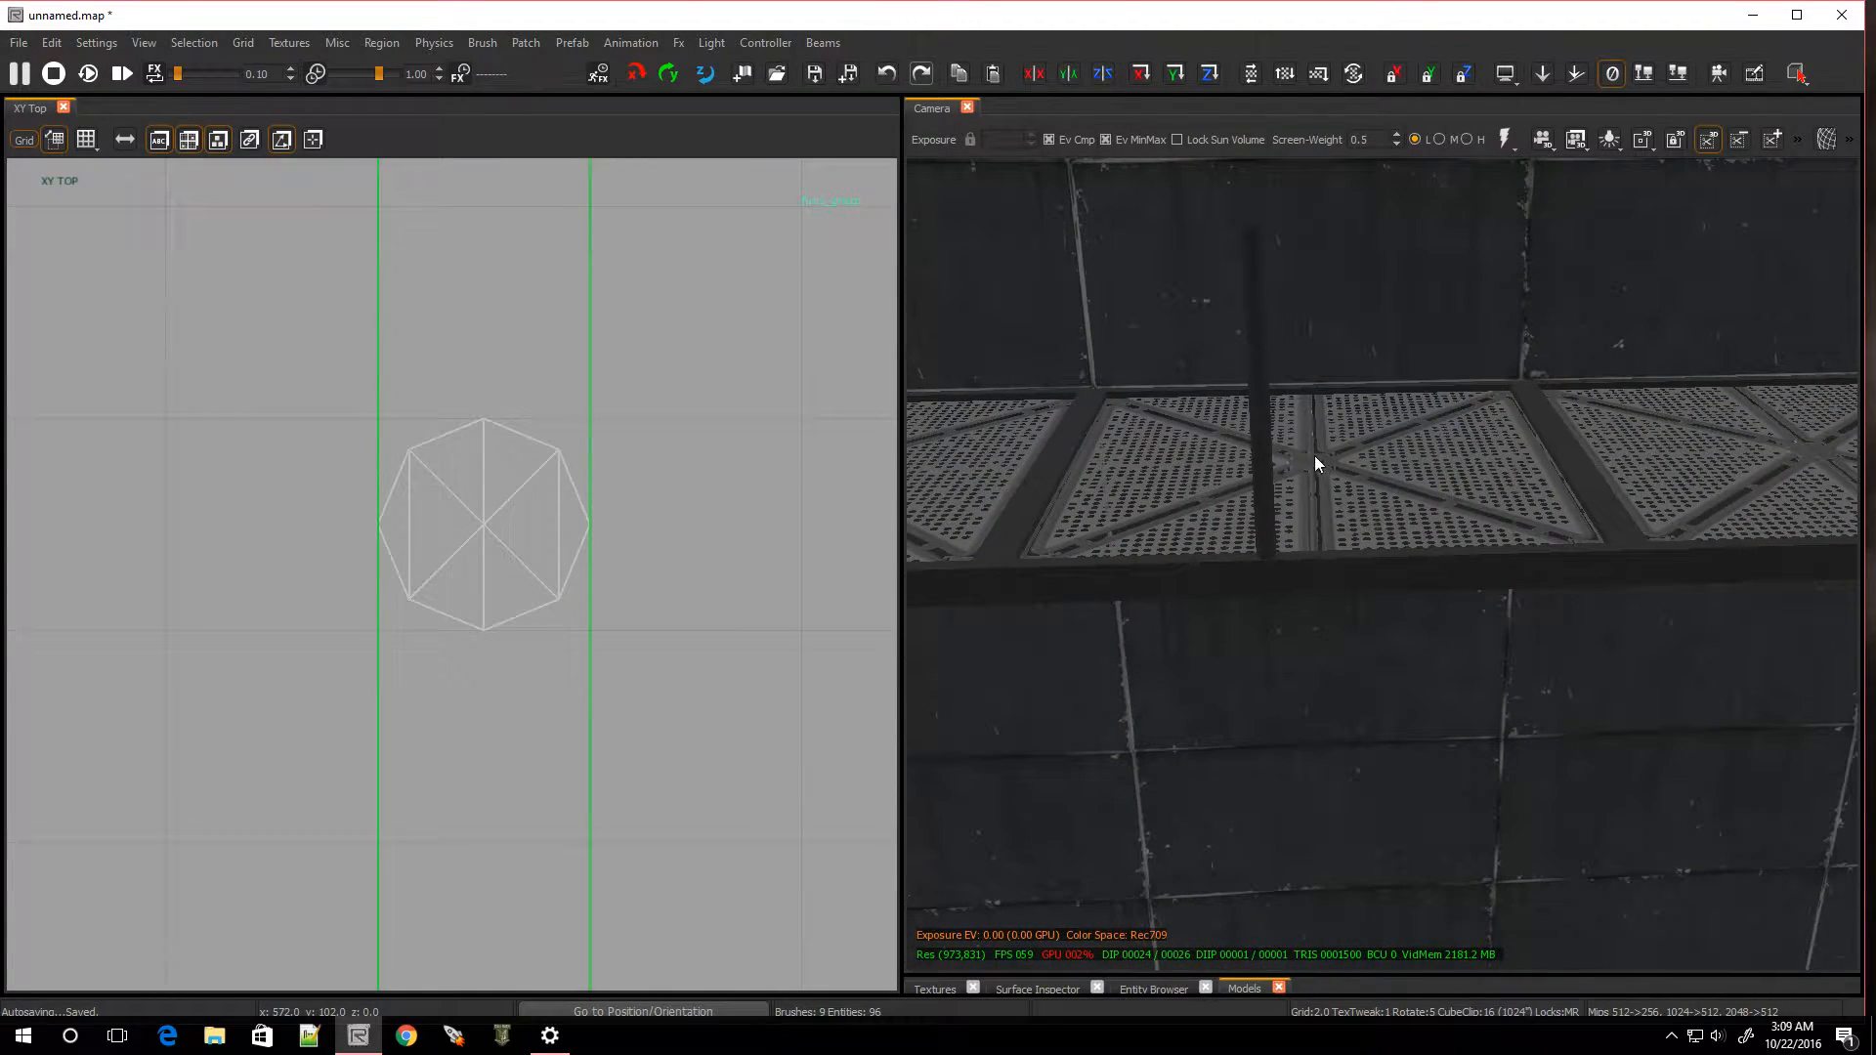
Move the cylinder post along the walkway edge onto the grate seam at x 568, y 129
{"action": "left_click", "coordinate": [1258, 412], "text": "shift"}
{"action": "scroll", "coordinate": [426, 508], "scroll_direction": "down", "scroll_amount": 5}
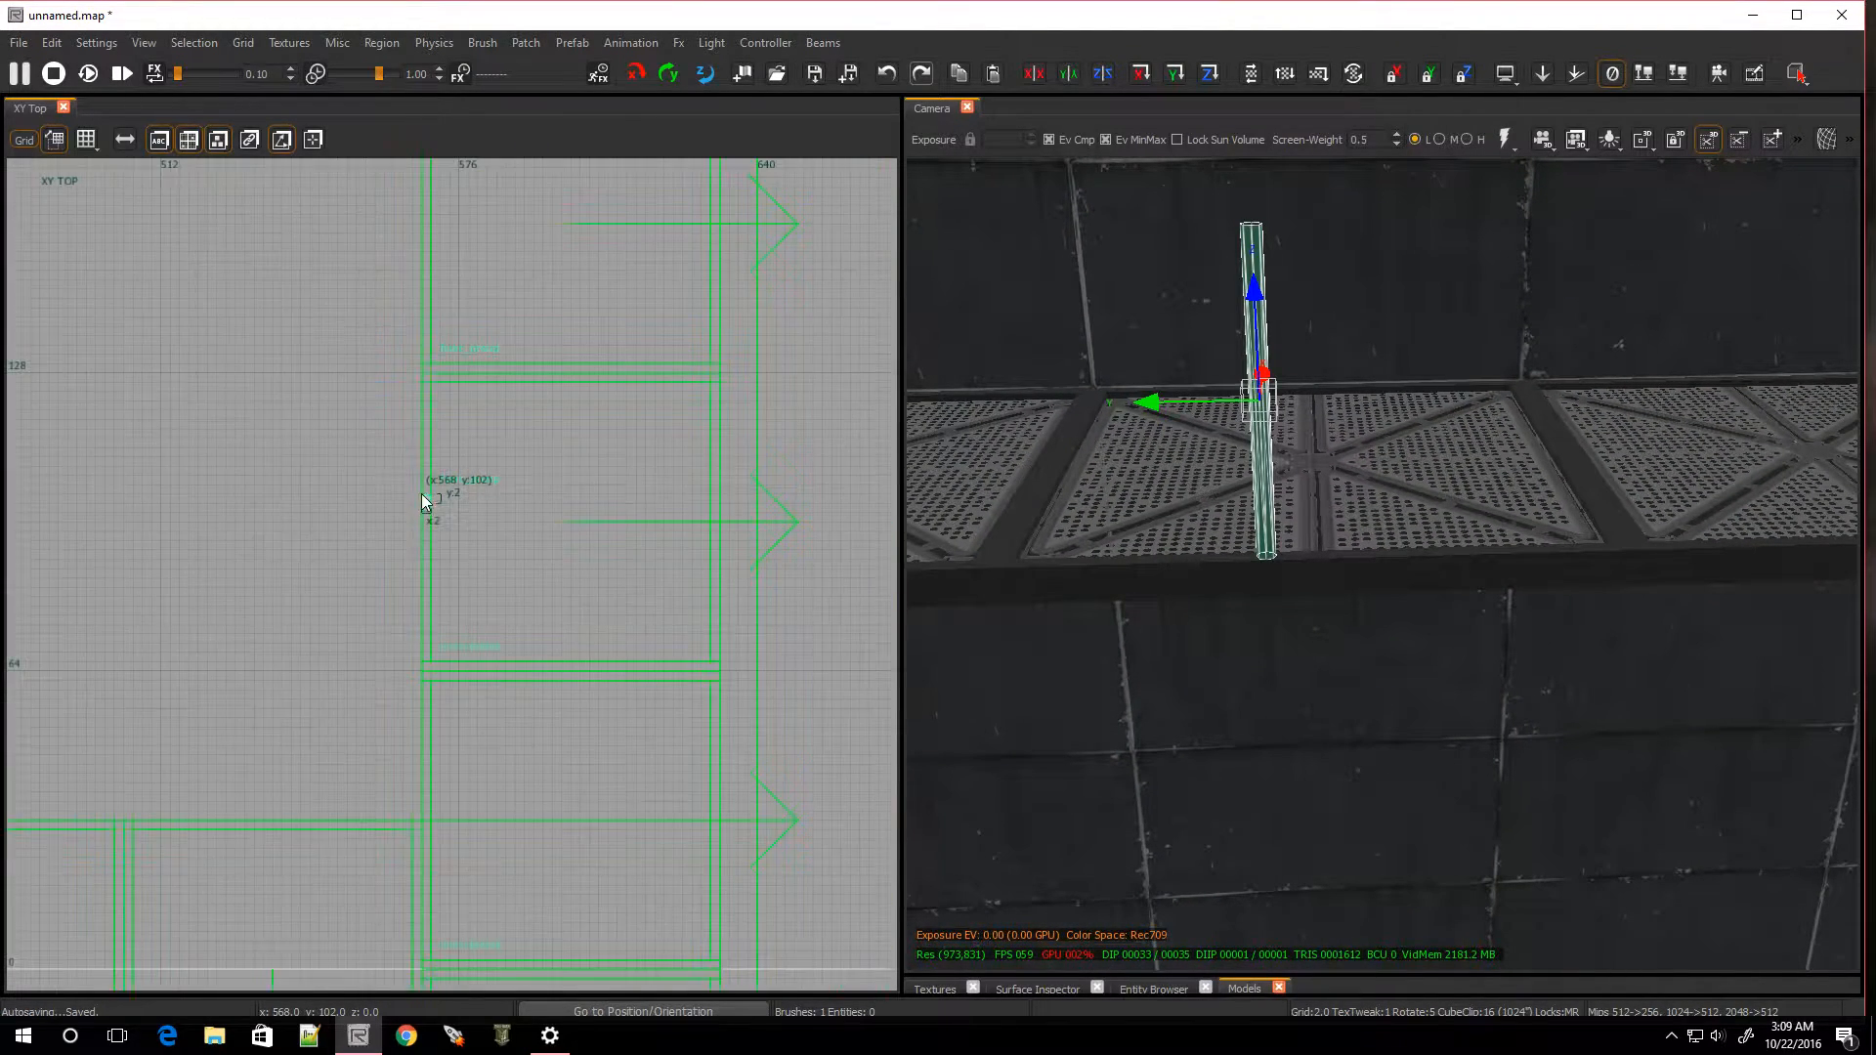
{"action": "scroll", "coordinate": [420, 379], "scroll_direction": "up", "scroll_amount": 2}
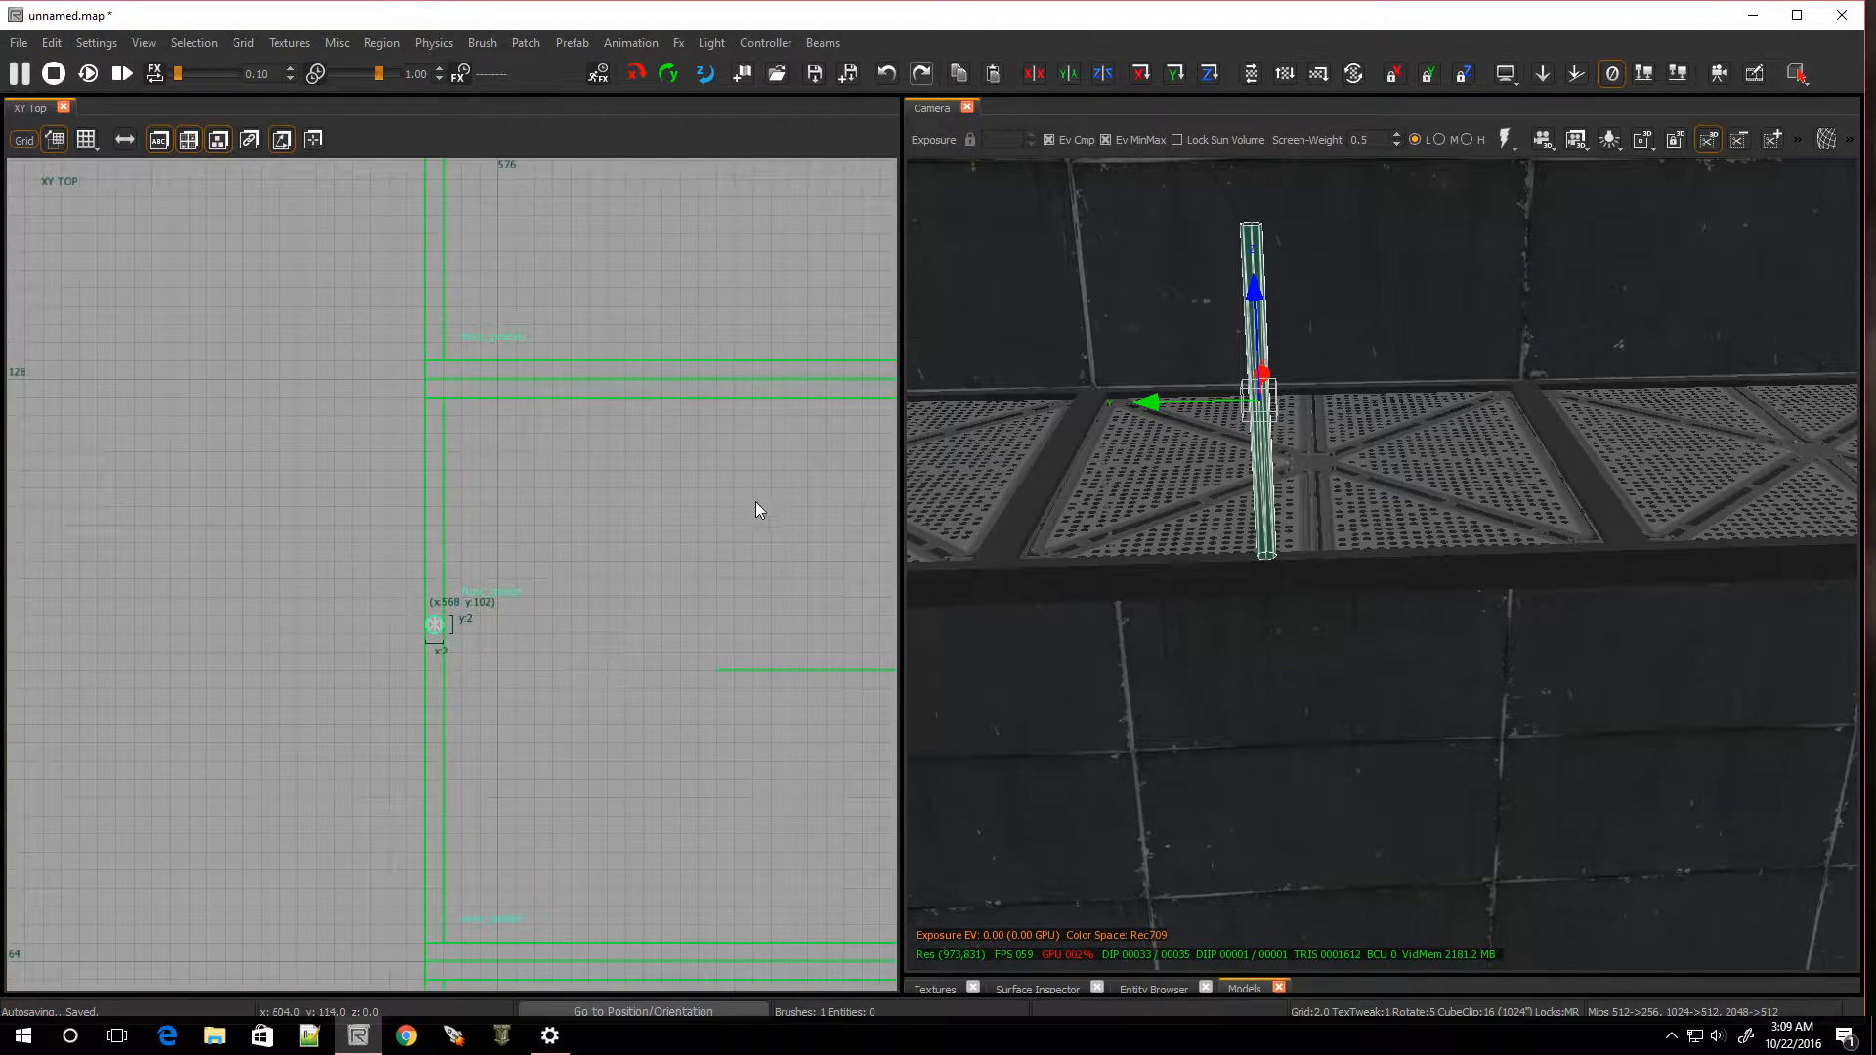
{"action": "left_click", "coordinate": [1155, 489], "text": "shift"}
{"action": "left_click", "coordinate": [954, 453], "text": "shift"}
{"action": "left_click", "coordinate": [976, 461], "text": "shift"}
{"action": "left_click", "coordinate": [1078, 493], "text": "shift"}
{"action": "left_click_drag", "start_coordinate": [434, 620], "coordinate": [431, 379]}
{"action": "scroll", "coordinate": [434, 377], "scroll_direction": "up", "scroll_amount": 3}
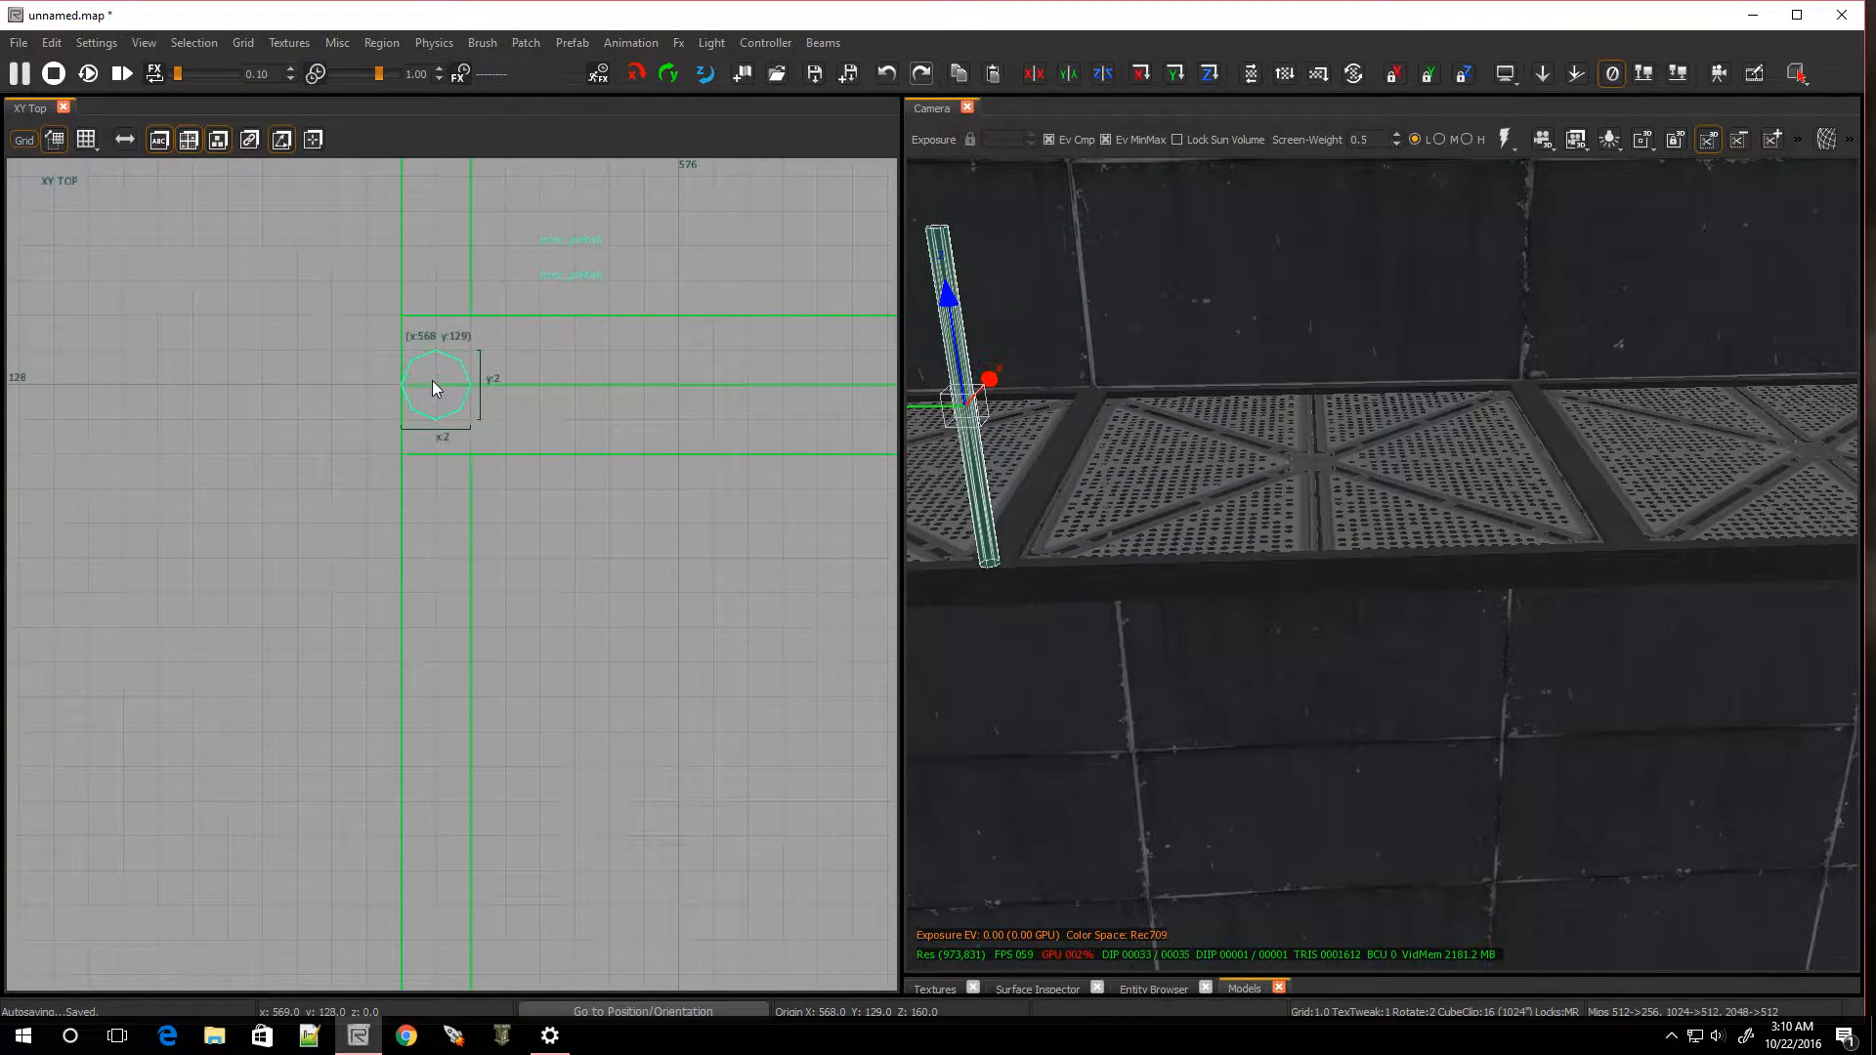
{"action": "scroll", "coordinate": [631, 623], "scroll_direction": "down", "scroll_amount": 3}
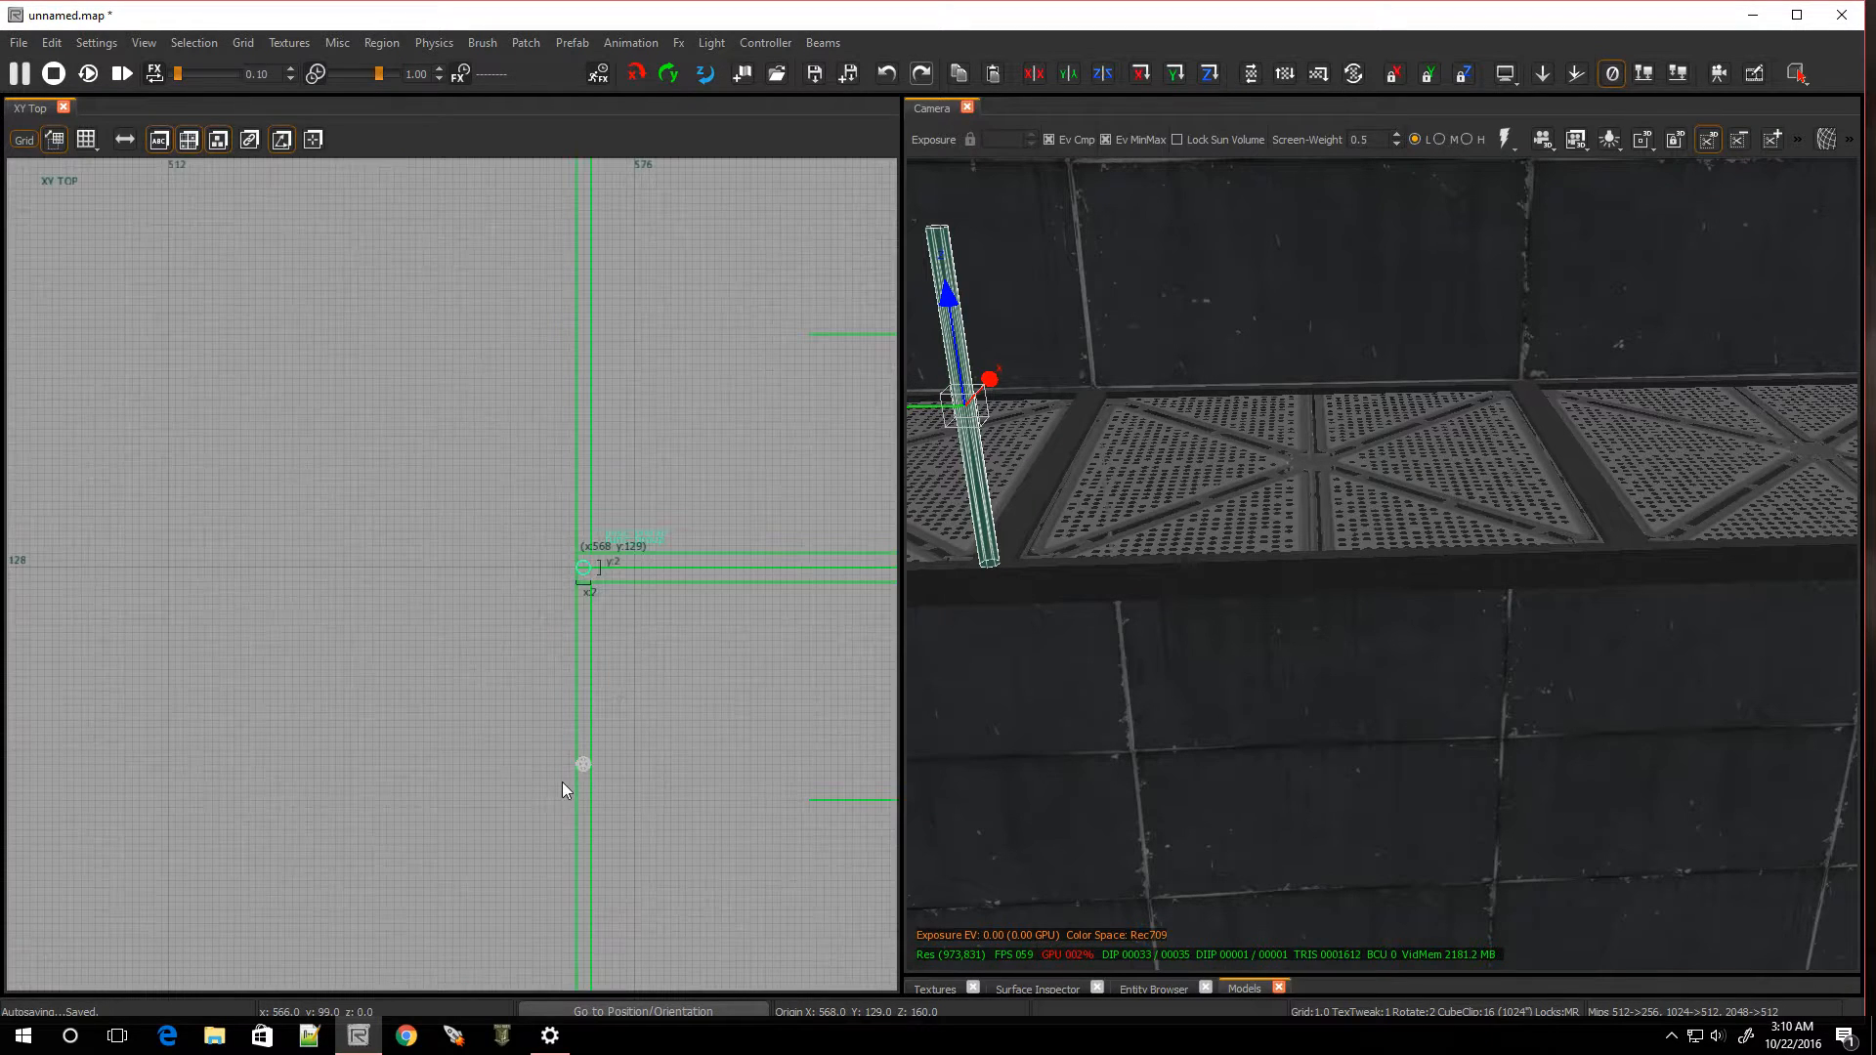
Delete the leftover bottom cap at the post's former spot on the walkway edge
{"action": "key", "text": "Escape"}
{"action": "left_click", "coordinate": [584, 765]}
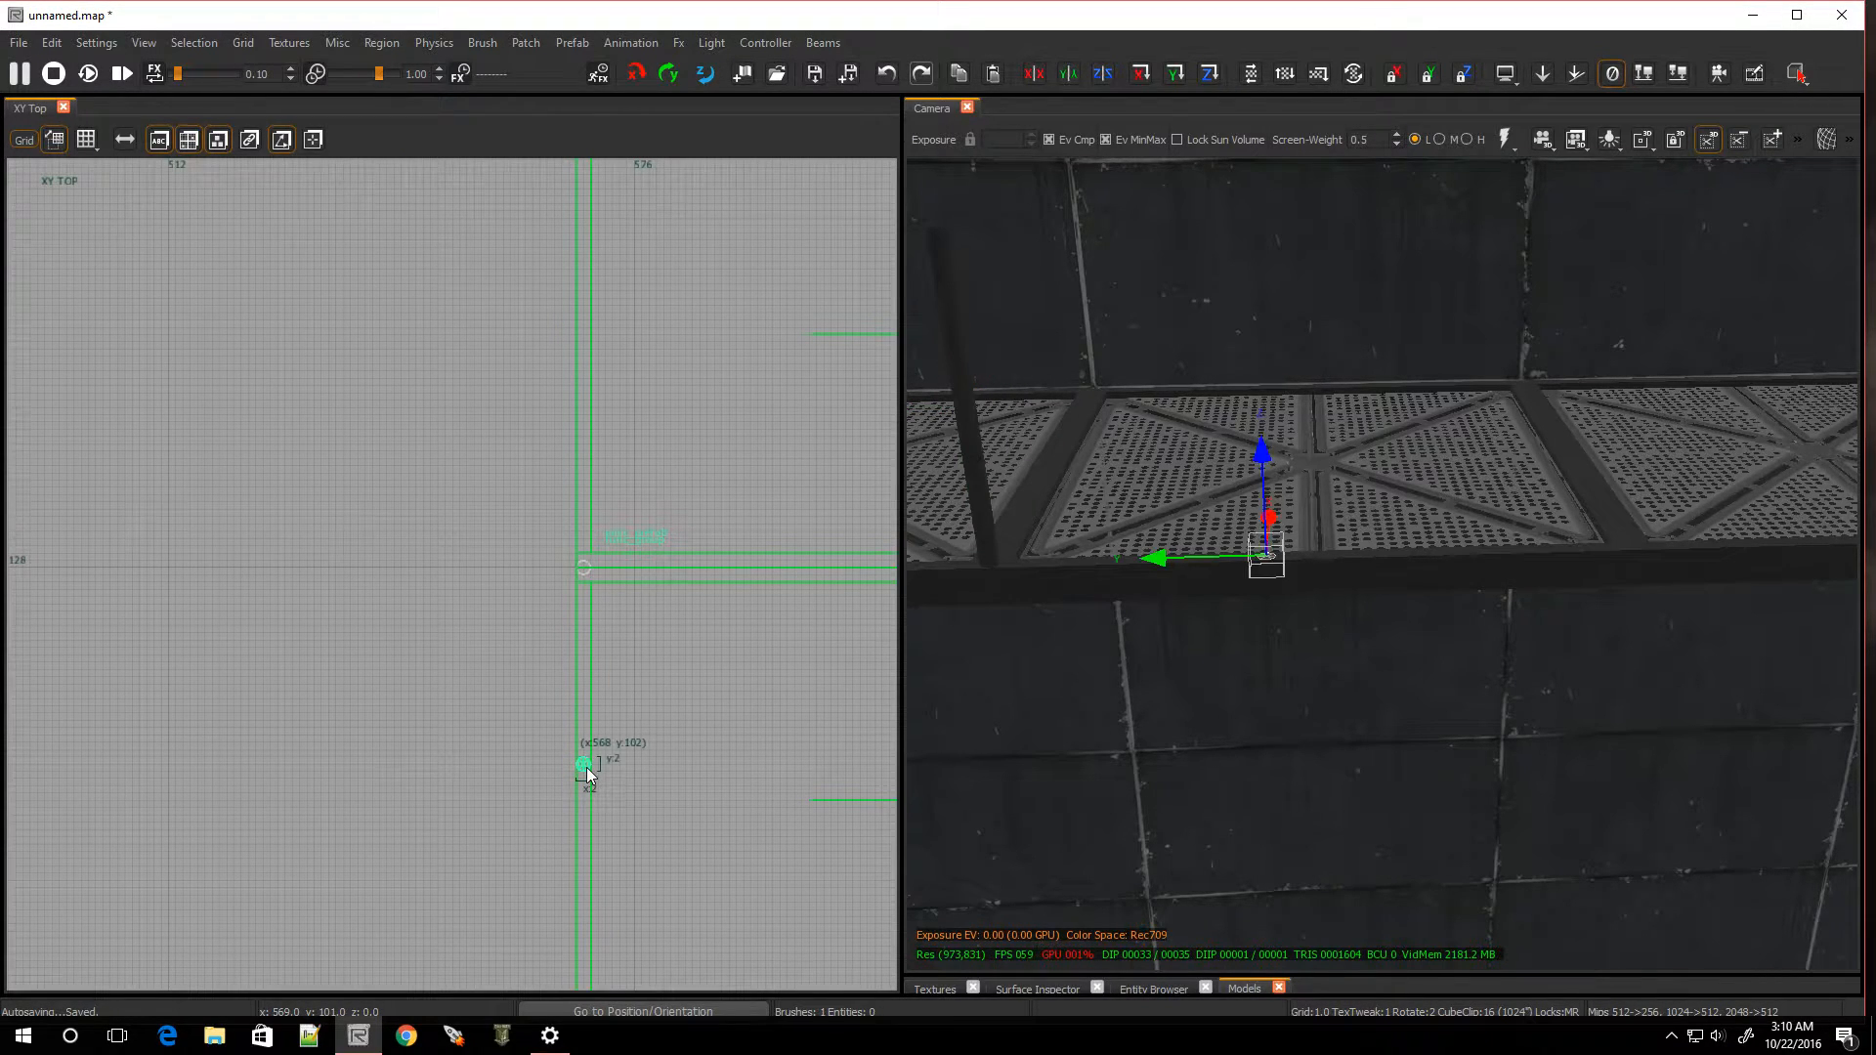
{"action": "key", "text": "Delete"}
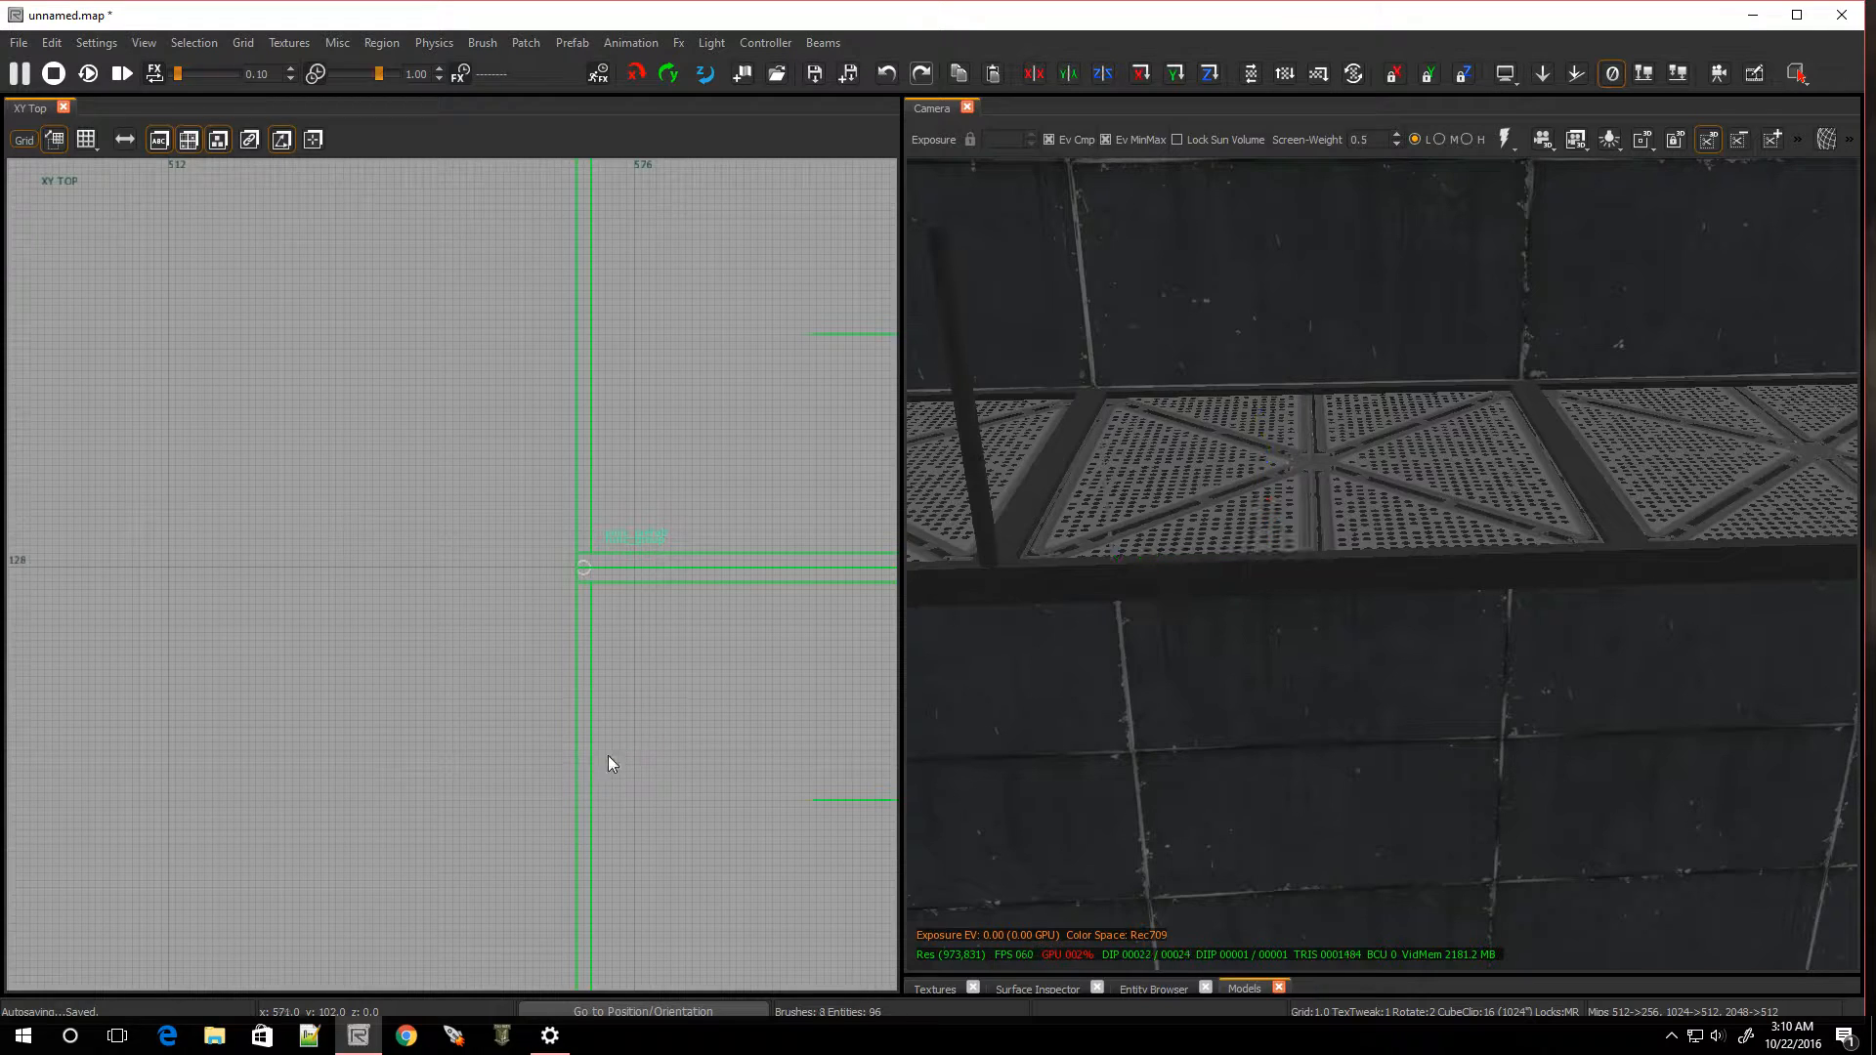
Shorten the cylinder post from its top in the front view to a height of 28 units
{"action": "left_click", "coordinate": [969, 413]}
{"action": "key", "text": "ctrl+Tab"}
{"action": "key", "text": "4"}
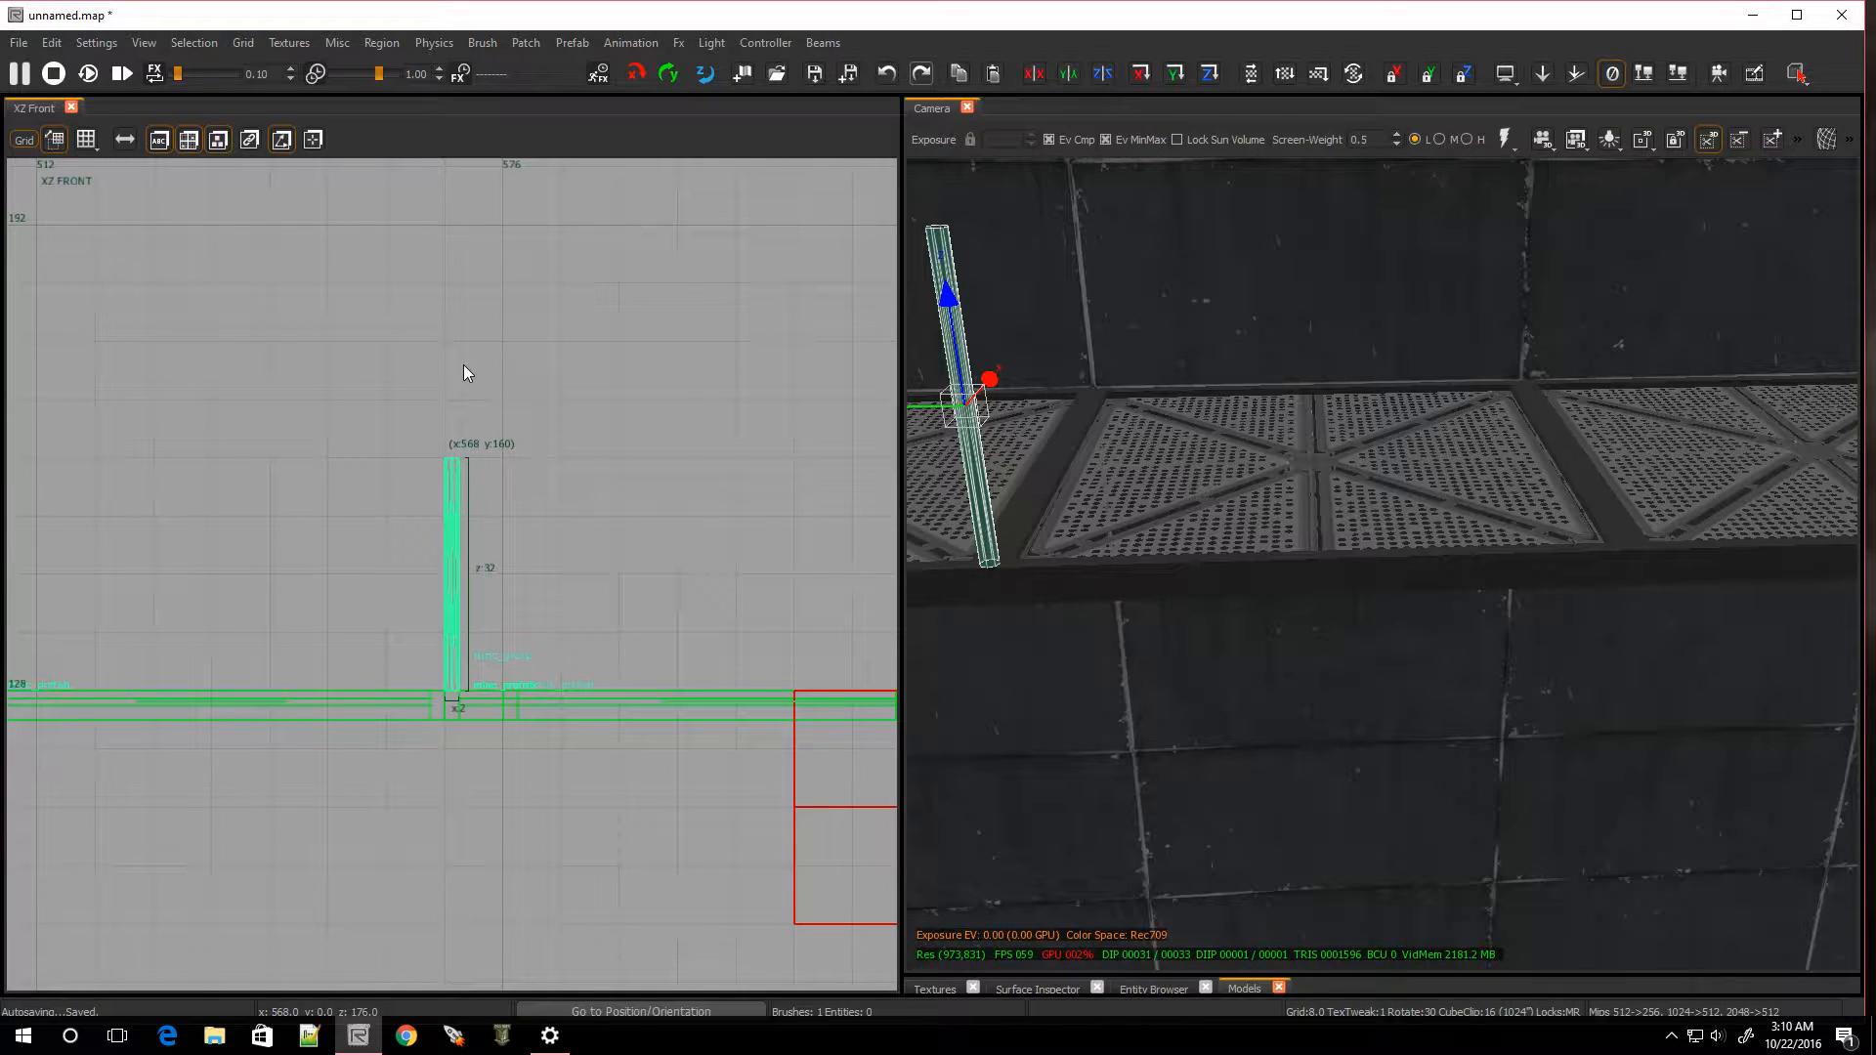
{"action": "left_click_drag", "start_coordinate": [463, 372], "coordinate": [460, 398]}
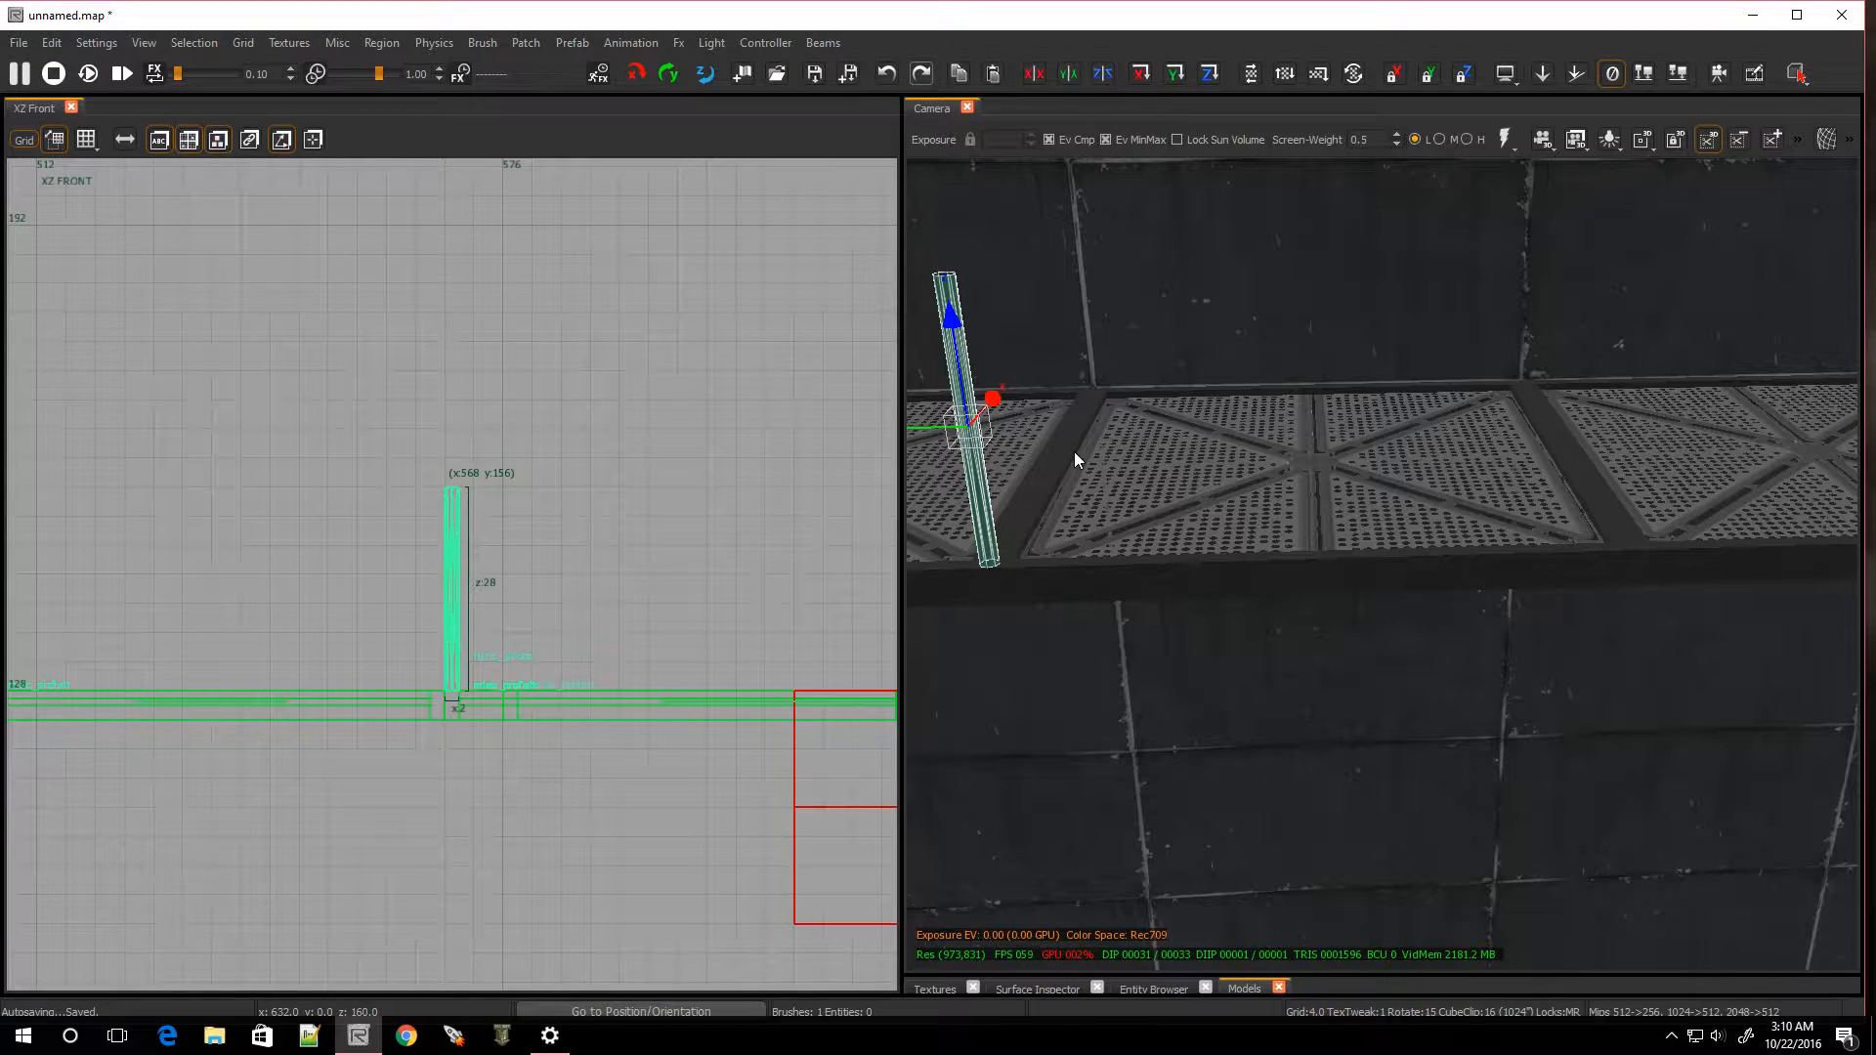
{"action": "key", "text": "Escape"}
{"action": "right_click_drag", "start_coordinate": [1074, 451], "coordinate": [1236, 489]}
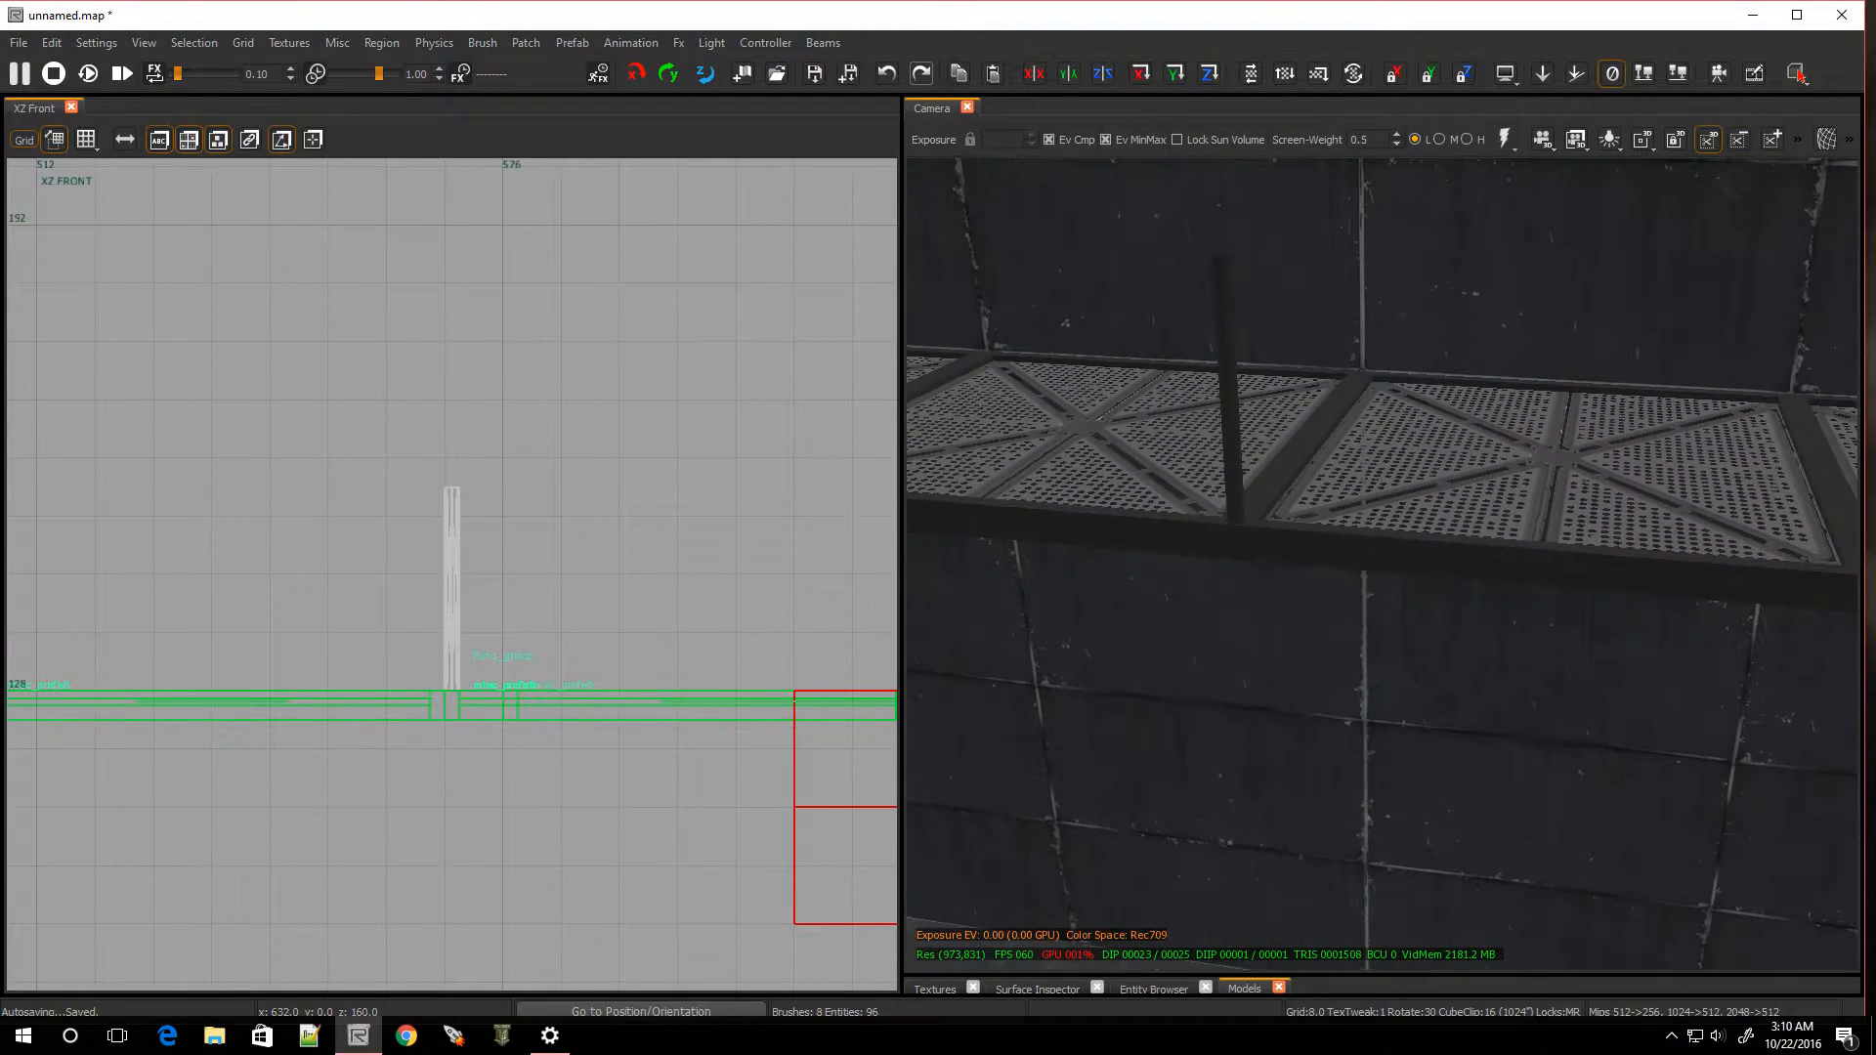
Duplicate the shortened post in the top view and place the copy on the next grate seam along the walkway edge
{"action": "left_click", "coordinate": [1219, 365]}
{"action": "right_click_drag", "start_coordinate": [1221, 372], "coordinate": [1240, 460]}
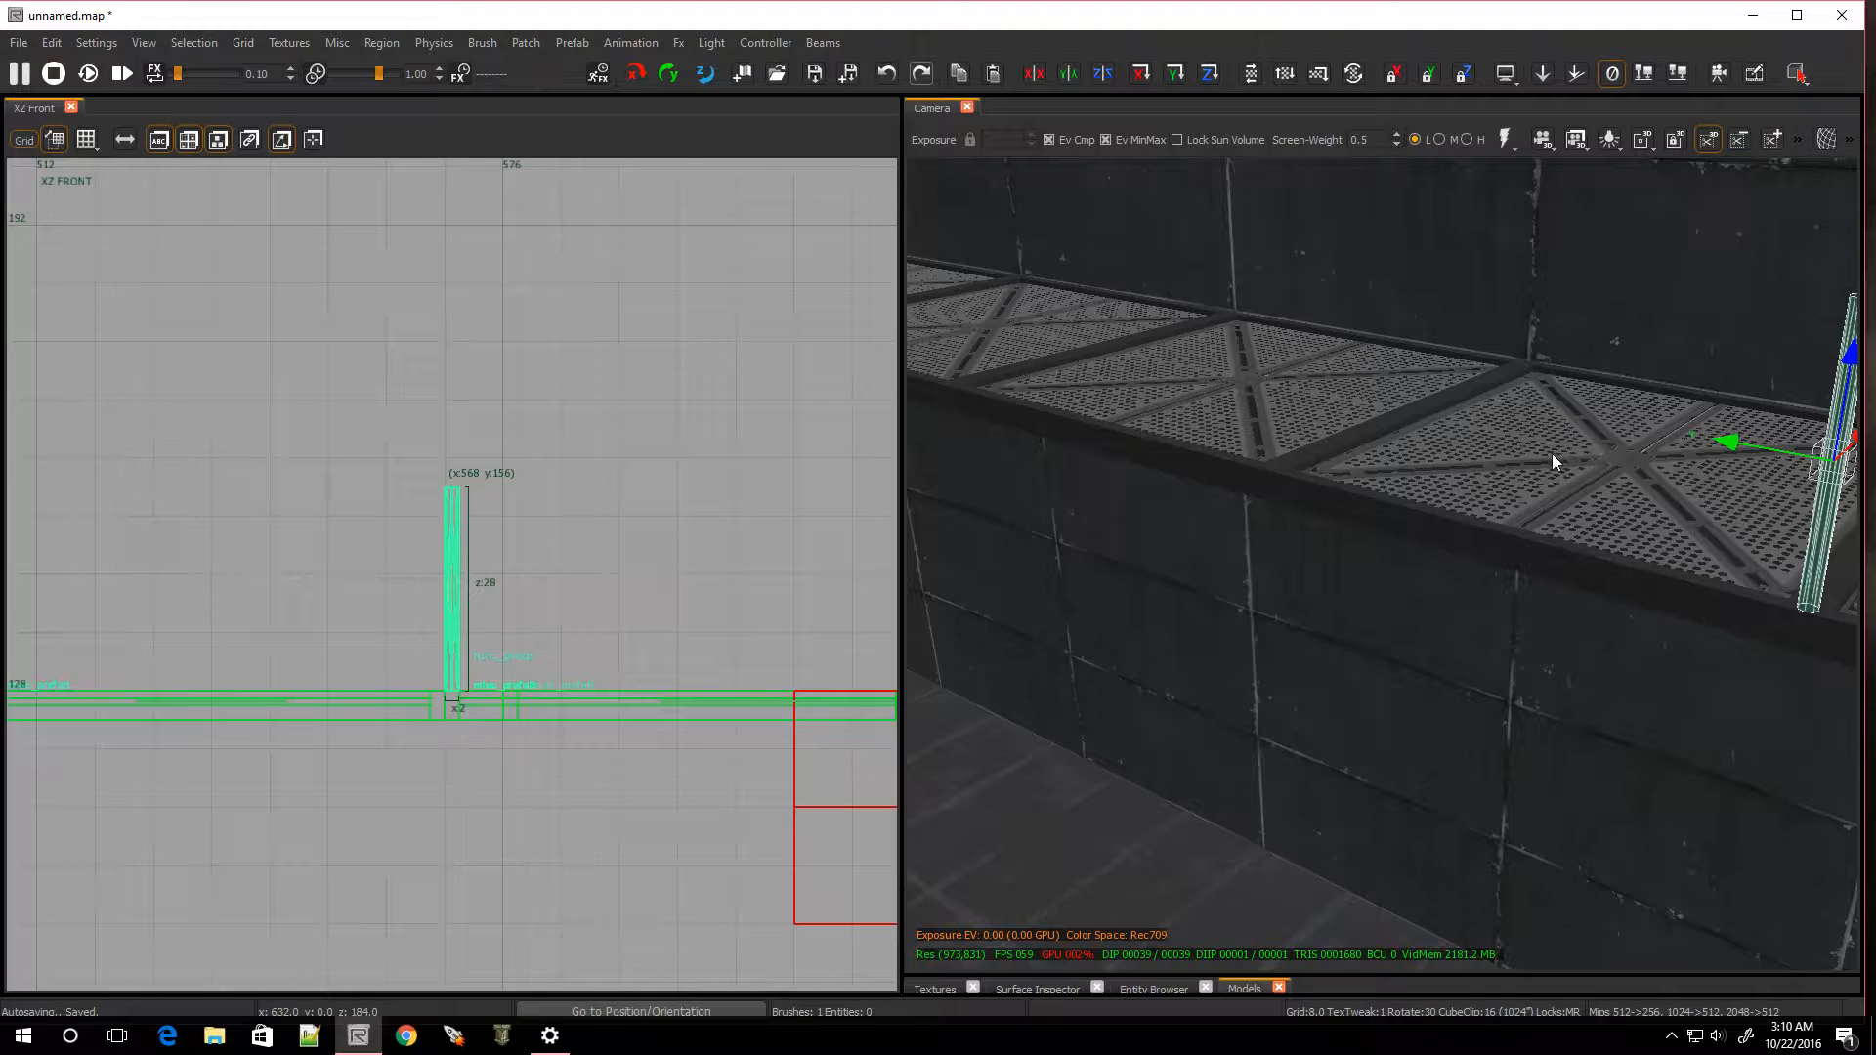
{"action": "right_click_drag", "start_coordinate": [1479, 513], "coordinate": [1573, 529]}
{"action": "key", "text": "ctrl+Tab"}
{"action": "key", "text": "ctrl+Tab"}
{"action": "scroll", "coordinate": [518, 544], "scroll_direction": "down", "scroll_amount": 6}
{"action": "scroll", "coordinate": [474, 543], "scroll_direction": "up", "scroll_amount": 5}
{"action": "mouse_move", "coordinate": [545, 602]}
{"action": "left_mouse_down"}
{"action": "mouse_move", "coordinate": [586, 637]}
{"action": "mouse_move", "coordinate": [537, 233]}
{"action": "left_mouse_up"}
{"action": "scroll", "coordinate": [539, 235], "scroll_direction": "down", "scroll_amount": 10}
{"action": "scroll", "coordinate": [559, 186], "scroll_direction": "up", "scroll_amount": 6}
Duplicate the post again and place the copy on the following grate seam at x 568, y 257
{"action": "key", "text": "space"}
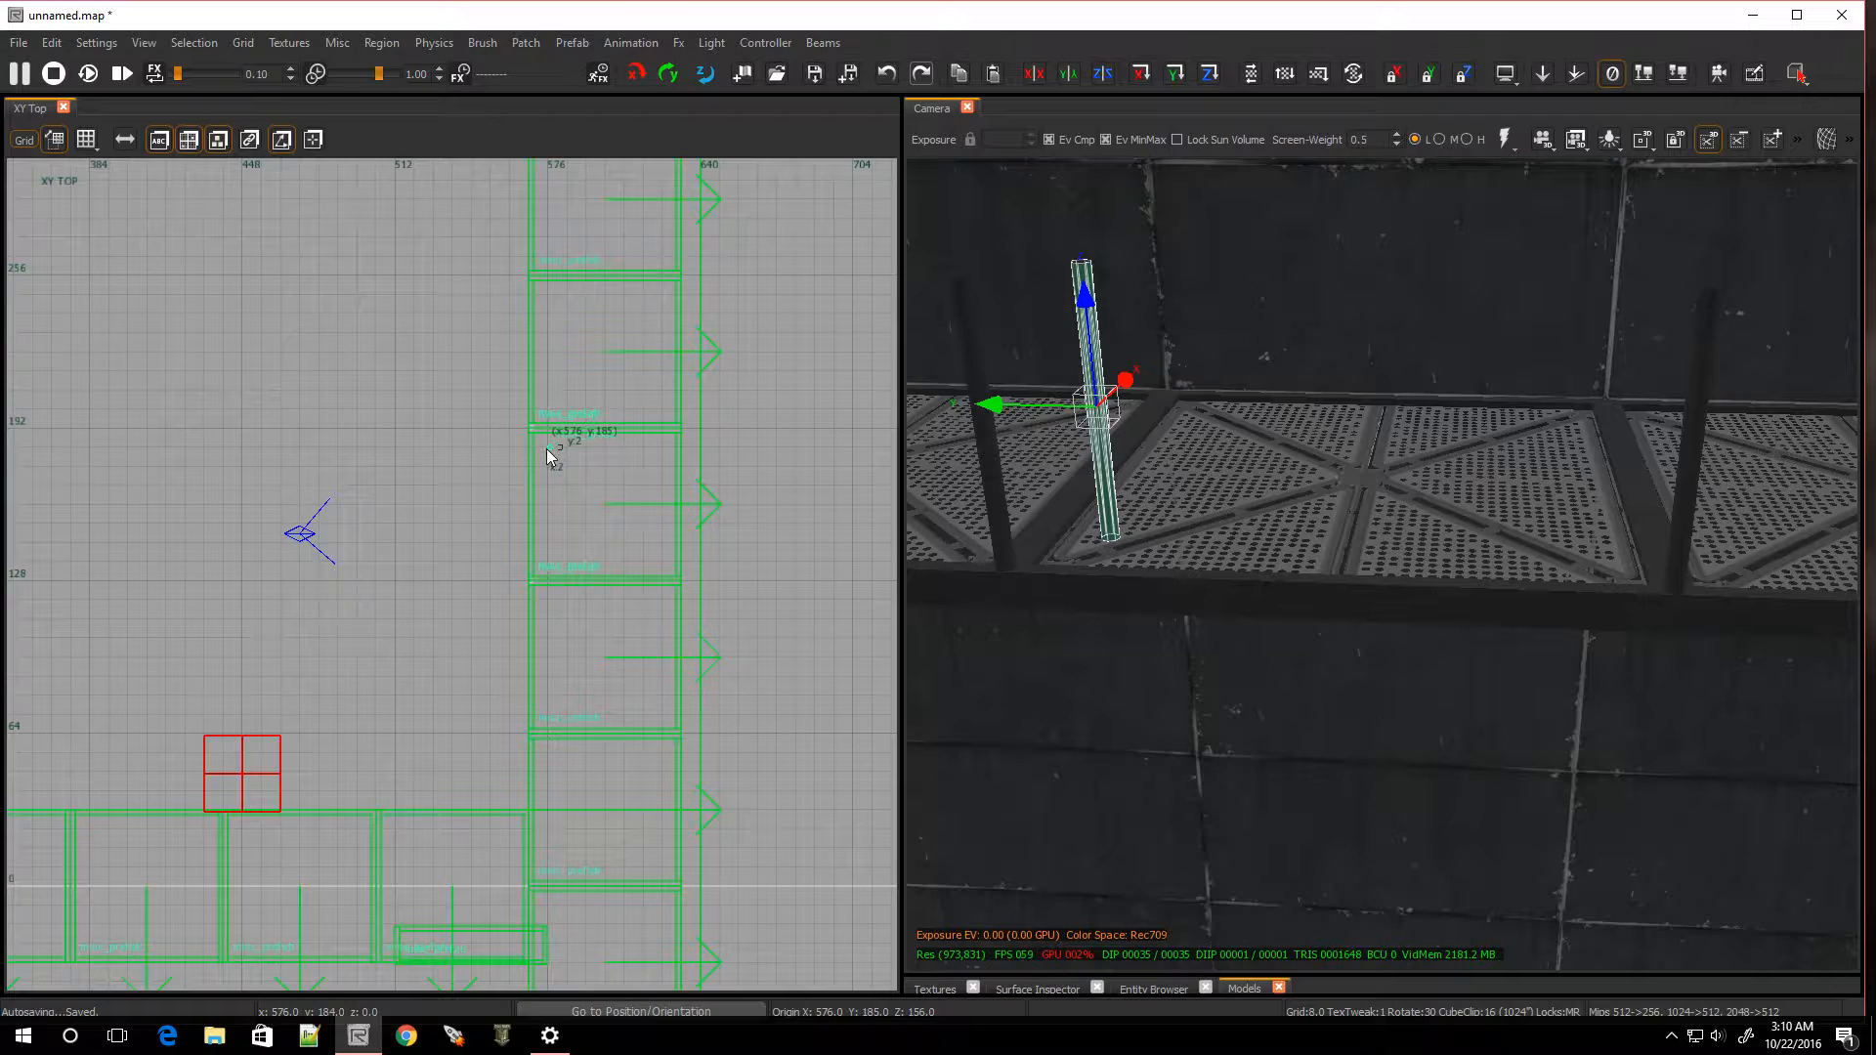
{"action": "left_click_drag", "start_coordinate": [548, 449], "coordinate": [531, 276]}
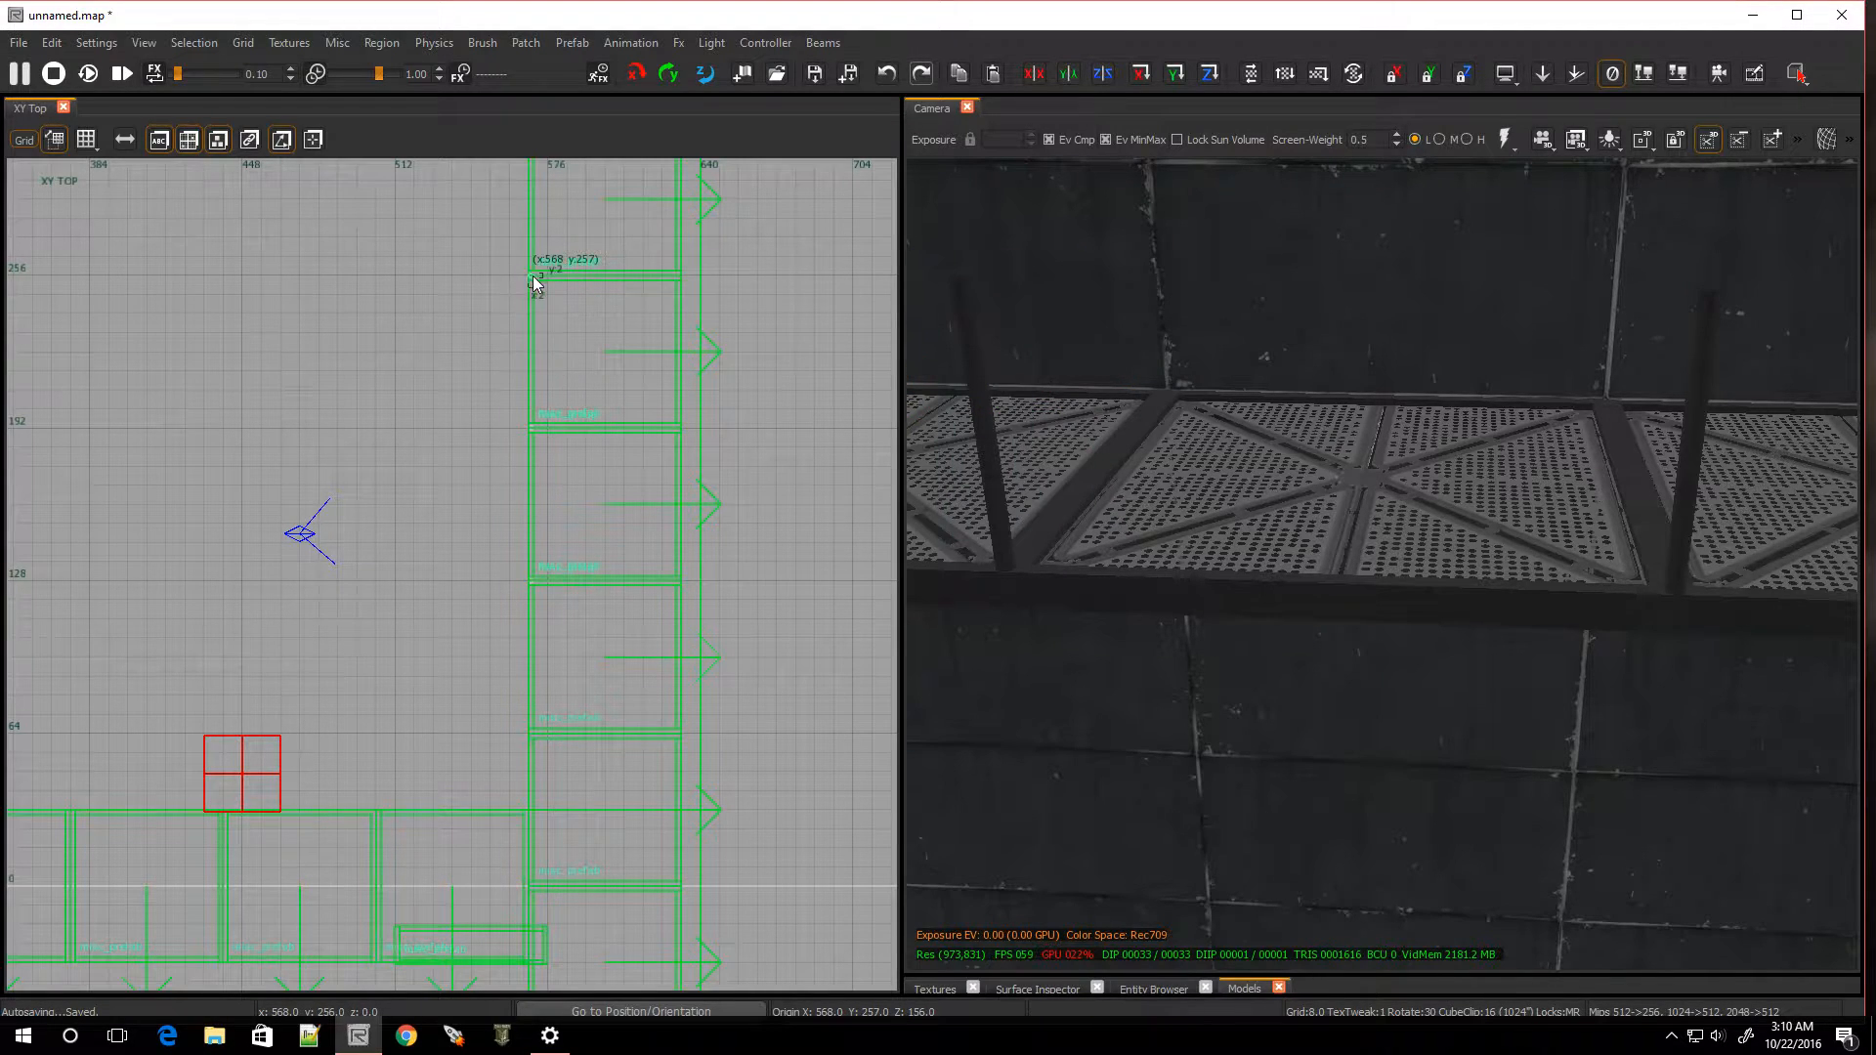
{"action": "scroll", "coordinate": [548, 252], "scroll_direction": "down", "scroll_amount": 4}
{"action": "scroll", "coordinate": [573, 158], "scroll_direction": "up", "scroll_amount": 6}
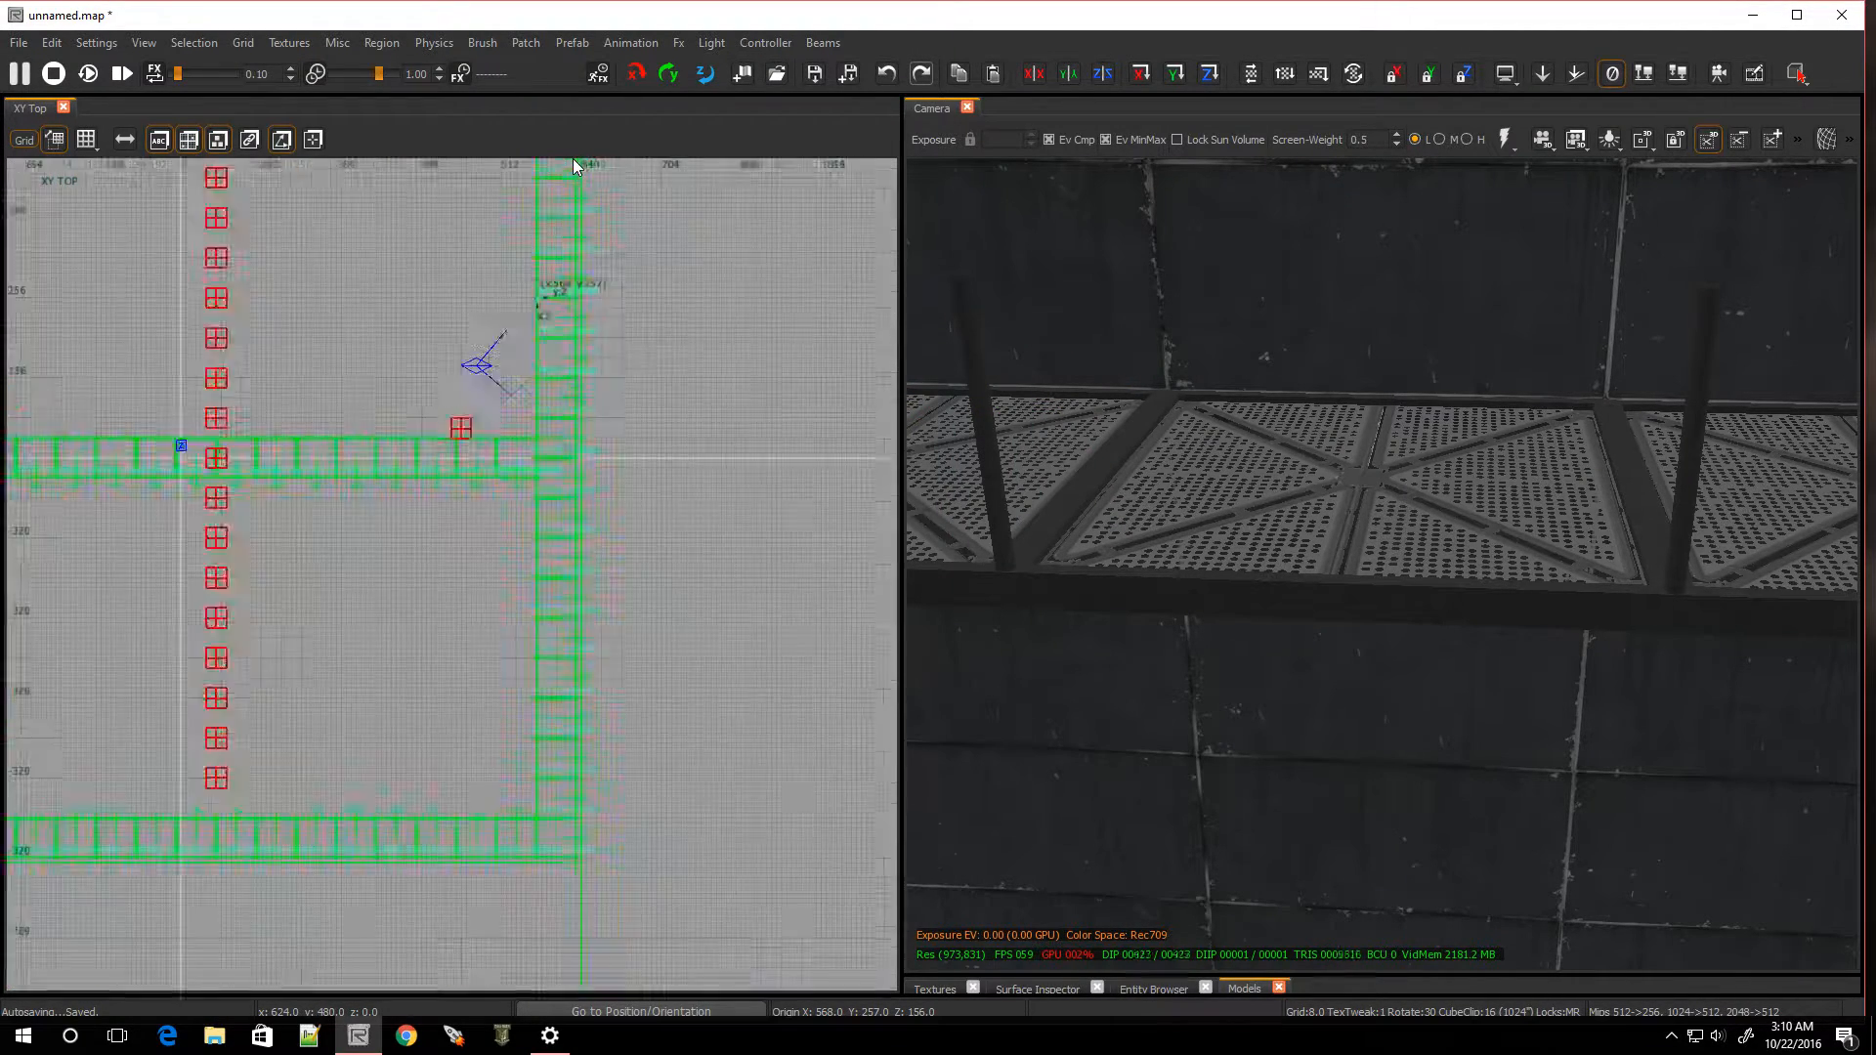
Keep duplicating the post onto each further grate seam up to the walkway corner at x 568, y 577
{"action": "mouse_move", "coordinate": [411, 966]}
{"action": "left_mouse_down"}
{"action": "mouse_move", "coordinate": [453, 608]}
{"action": "mouse_move", "coordinate": [442, 654]}
{"action": "left_mouse_up"}
{"action": "left_click_drag", "start_coordinate": [390, 841], "coordinate": [361, 604]}
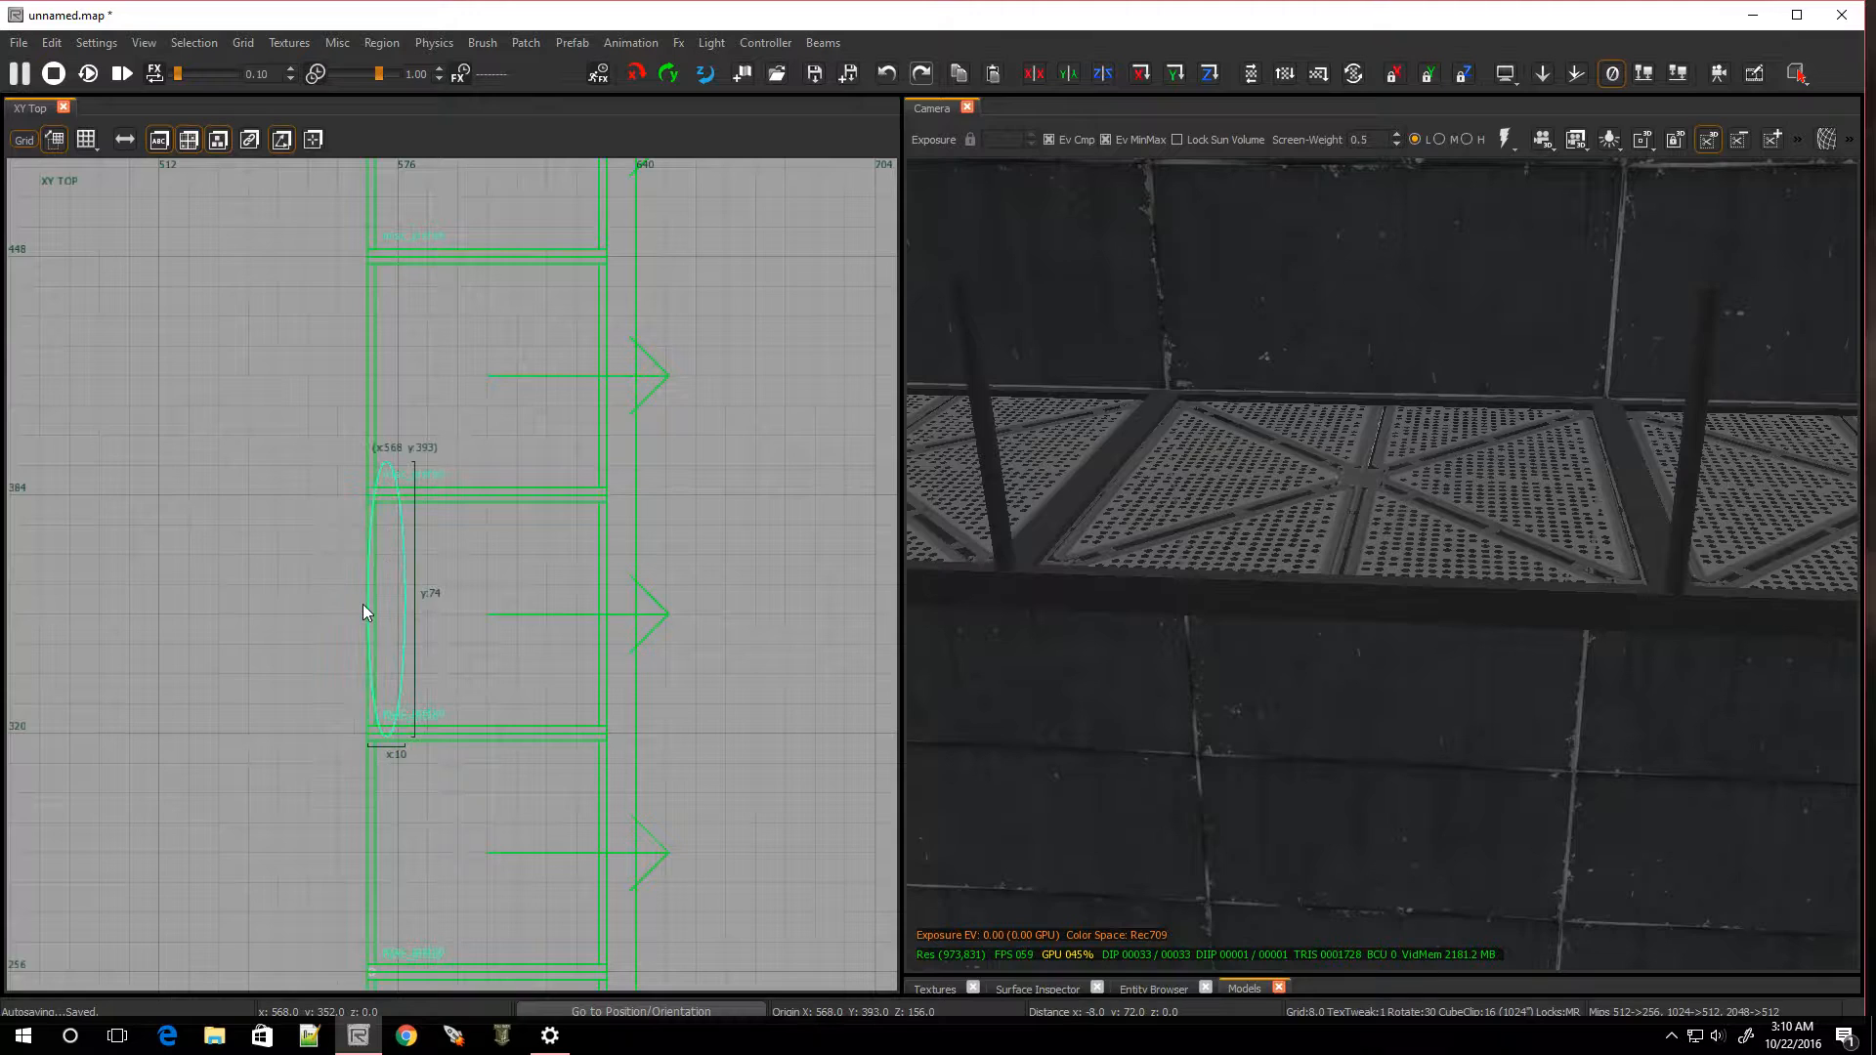
{"action": "mouse_move", "coordinate": [403, 371]}
{"action": "left_mouse_down"}
{"action": "mouse_move", "coordinate": [440, 569]}
{"action": "mouse_move", "coordinate": [436, 725]}
{"action": "left_mouse_up"}
{"action": "scroll", "coordinate": [391, 735], "scroll_direction": "up", "scroll_amount": 6}
{"action": "scroll", "coordinate": [360, 721], "scroll_direction": "down", "scroll_amount": 3}
{"action": "mouse_move", "coordinate": [322, 694]}
{"action": "left_mouse_down"}
{"action": "mouse_move", "coordinate": [325, 711]}
{"action": "mouse_move", "coordinate": [352, 412]}
{"action": "mouse_move", "coordinate": [308, 393]}
{"action": "left_mouse_up"}
{"action": "scroll", "coordinate": [308, 393], "scroll_direction": "down", "scroll_amount": 7}
{"action": "scroll", "coordinate": [314, 256], "scroll_direction": "up", "scroll_amount": 5}
{"action": "mouse_move", "coordinate": [310, 625]}
{"action": "left_mouse_down"}
{"action": "mouse_move", "coordinate": [328, 661]}
{"action": "mouse_move", "coordinate": [302, 425]}
{"action": "mouse_move", "coordinate": [326, 267]}
{"action": "mouse_move", "coordinate": [285, 217]}
{"action": "mouse_move", "coordinate": [277, 157]}
{"action": "mouse_move", "coordinate": [284, 385]}
{"action": "mouse_move", "coordinate": [306, 352]}
{"action": "mouse_move", "coordinate": [350, 808]}
{"action": "mouse_move", "coordinate": [354, 566]}
{"action": "mouse_move", "coordinate": [303, 465]}
{"action": "left_mouse_up"}
Fine-tune the corner post on a 1-unit grid so that it sits at x 568, y 578
{"action": "scroll", "coordinate": [293, 459], "scroll_direction": "up", "scroll_amount": 5}
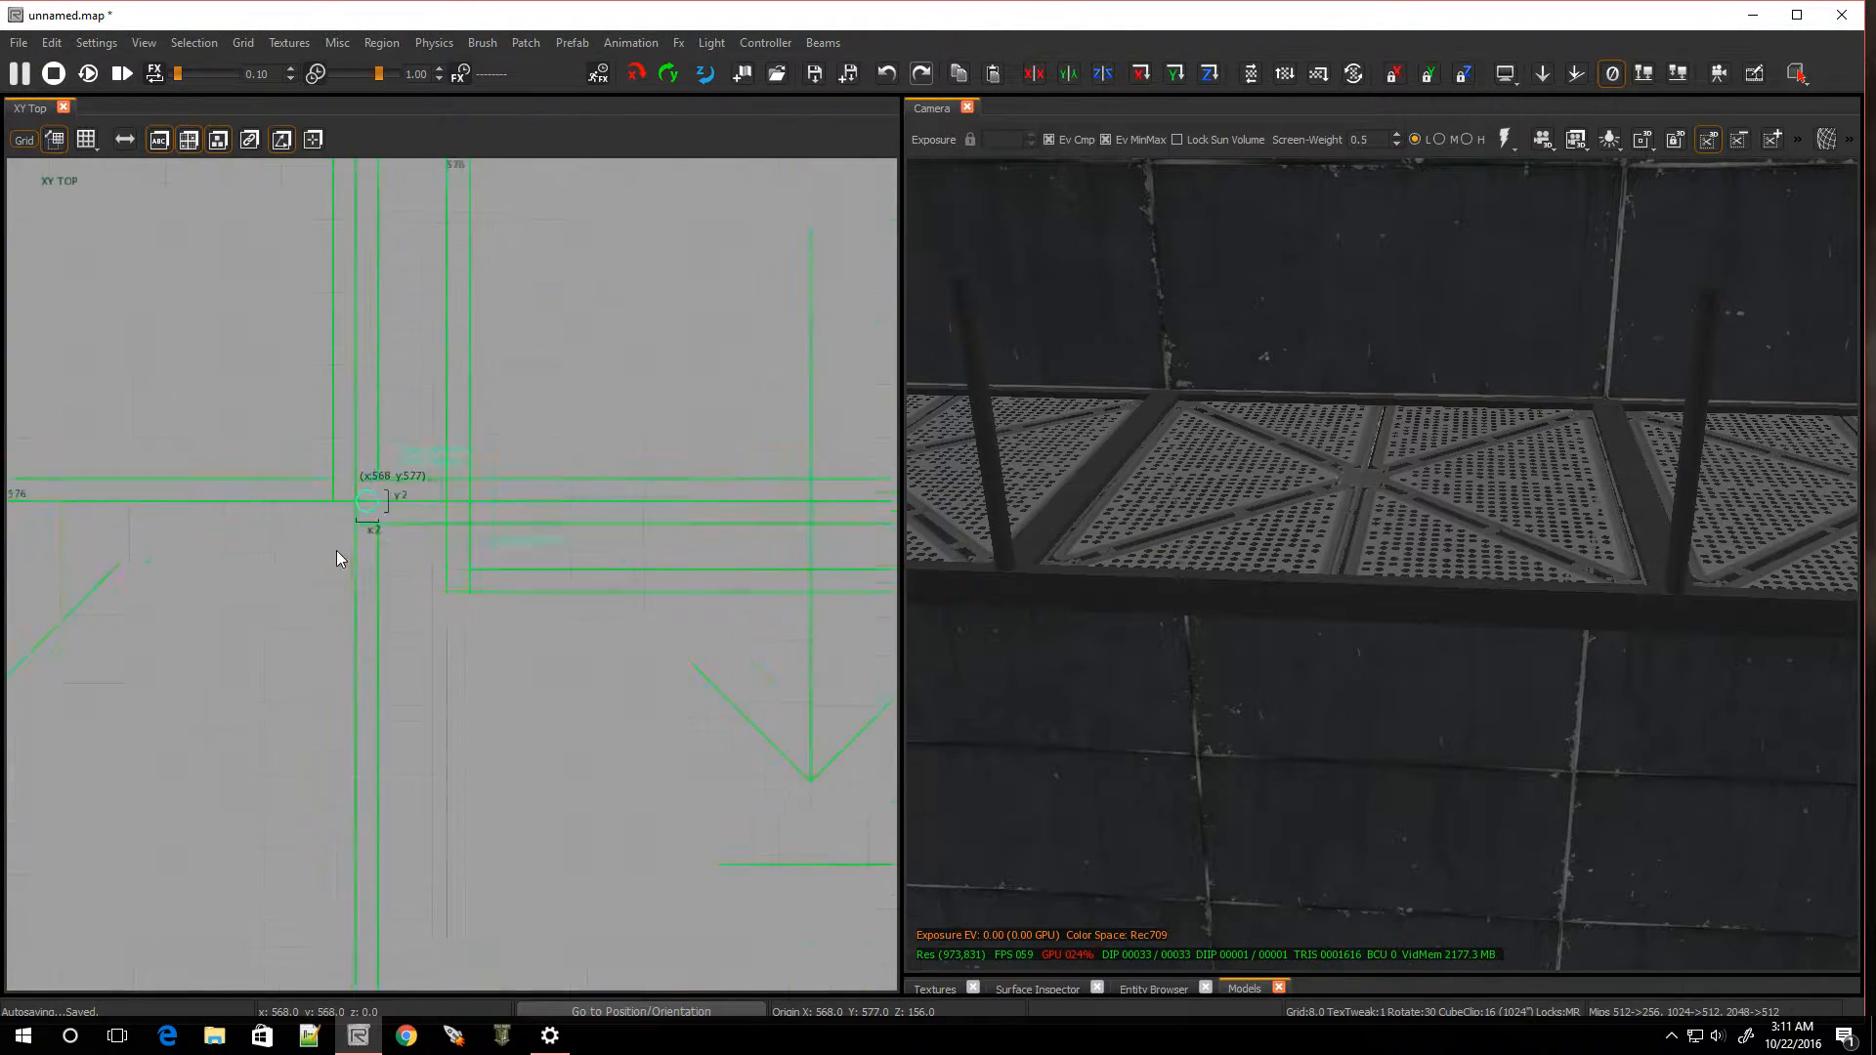
{"action": "scroll", "coordinate": [409, 455], "scroll_direction": "down", "scroll_amount": 3}
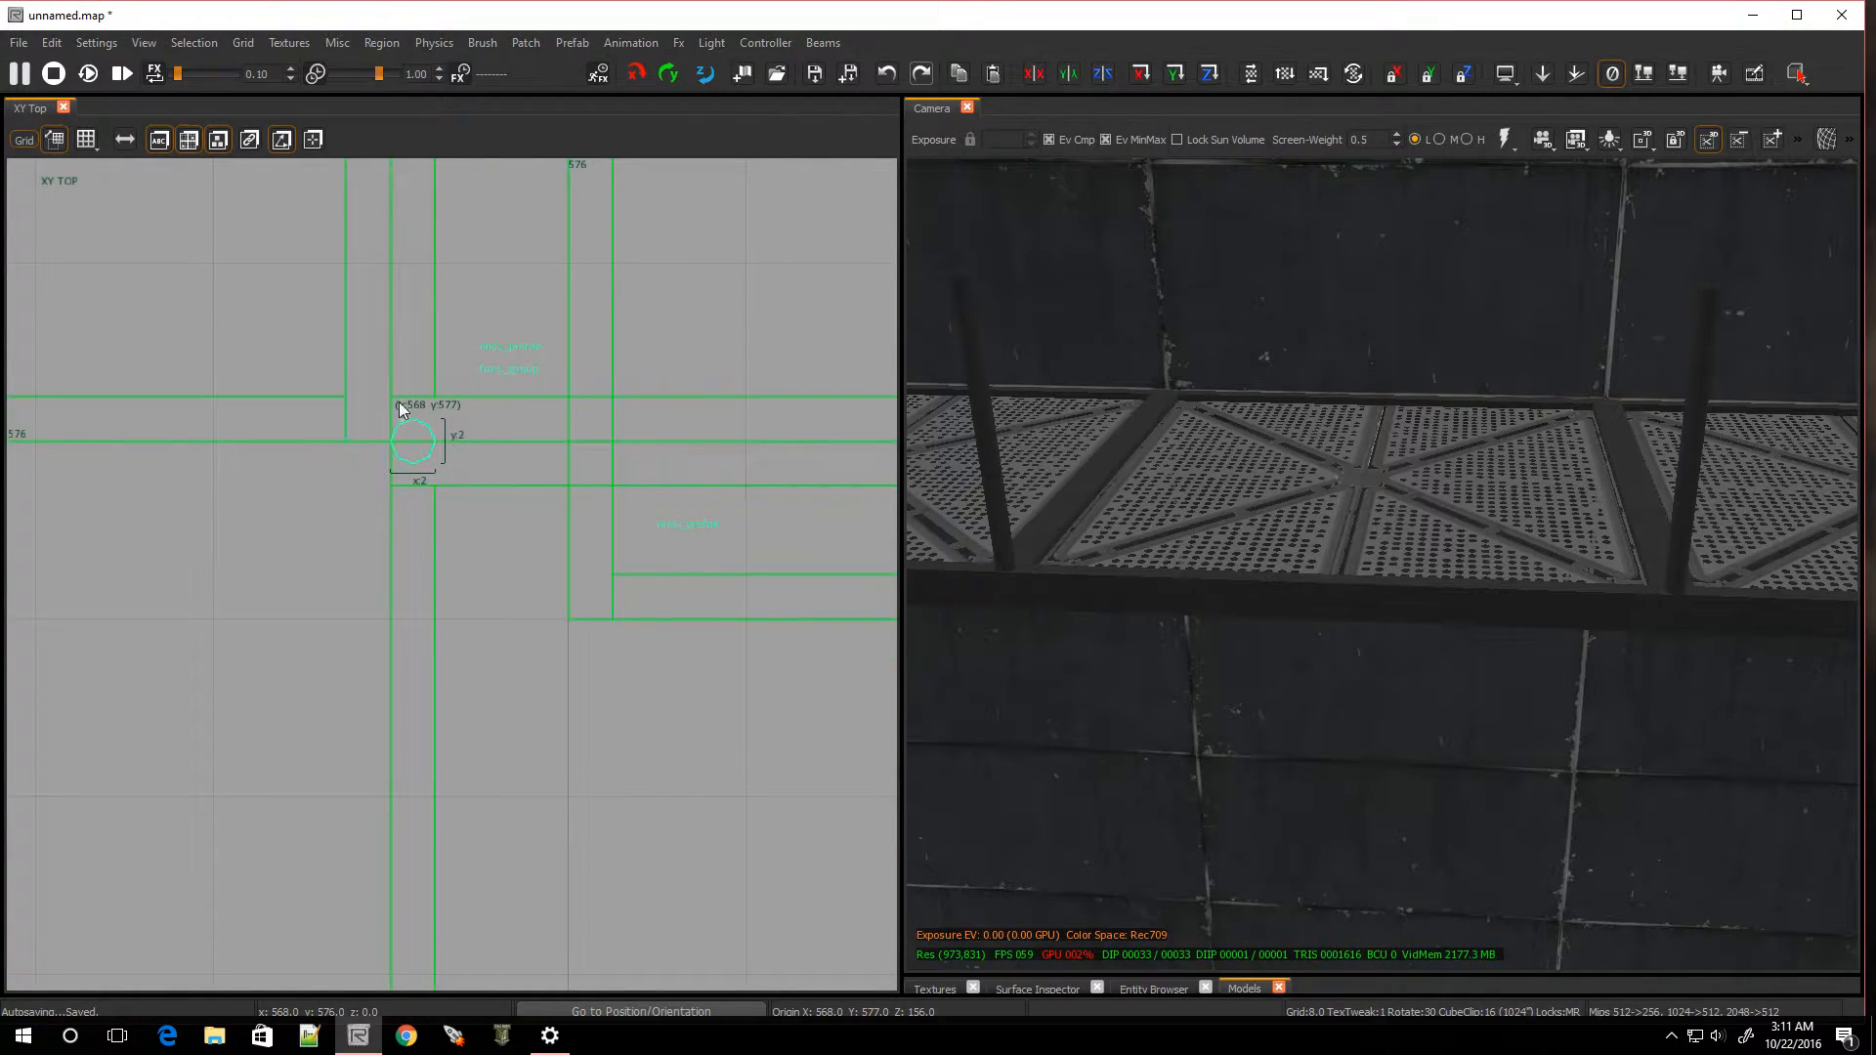
{"action": "key", "text": "bracketleft"}
{"action": "left_click_drag", "start_coordinate": [409, 444], "coordinate": [411, 418]}
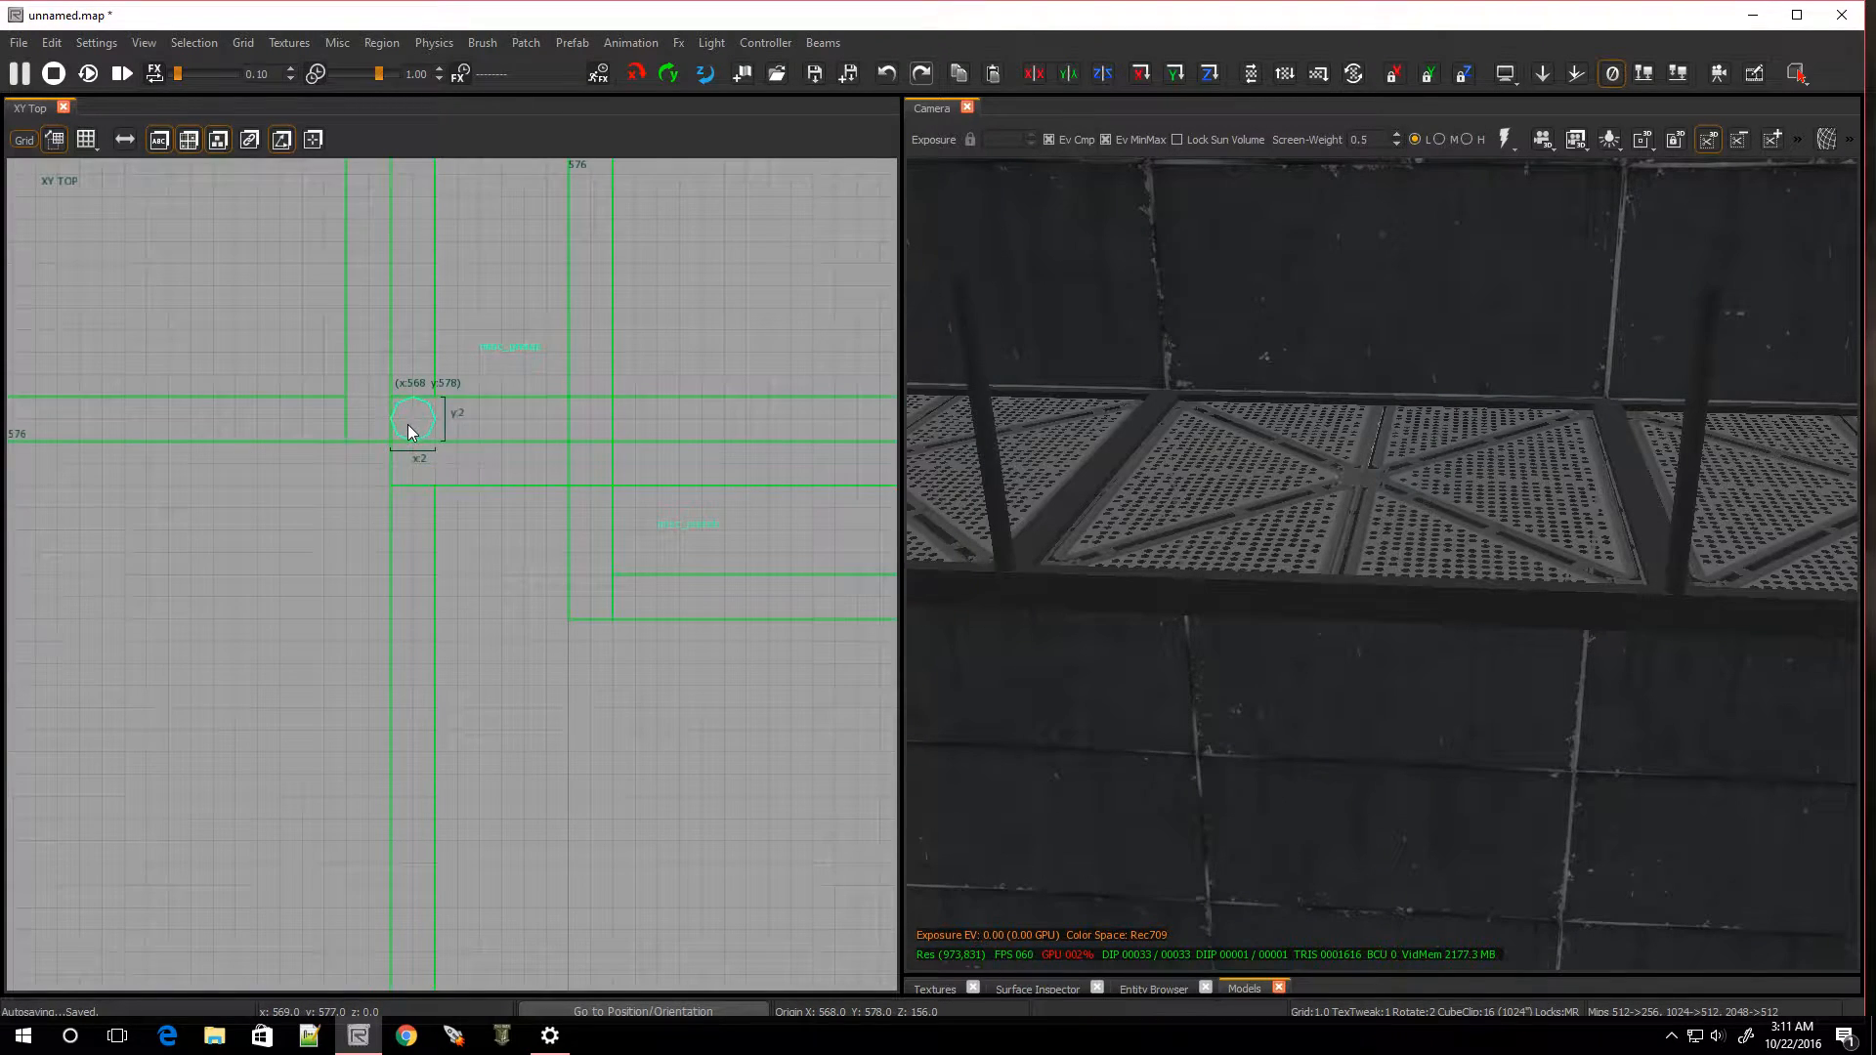
{"action": "scroll", "coordinate": [409, 430], "scroll_direction": "down", "scroll_amount": 8}
{"action": "scroll", "coordinate": [461, 529], "scroll_direction": "up", "scroll_amount": 3}
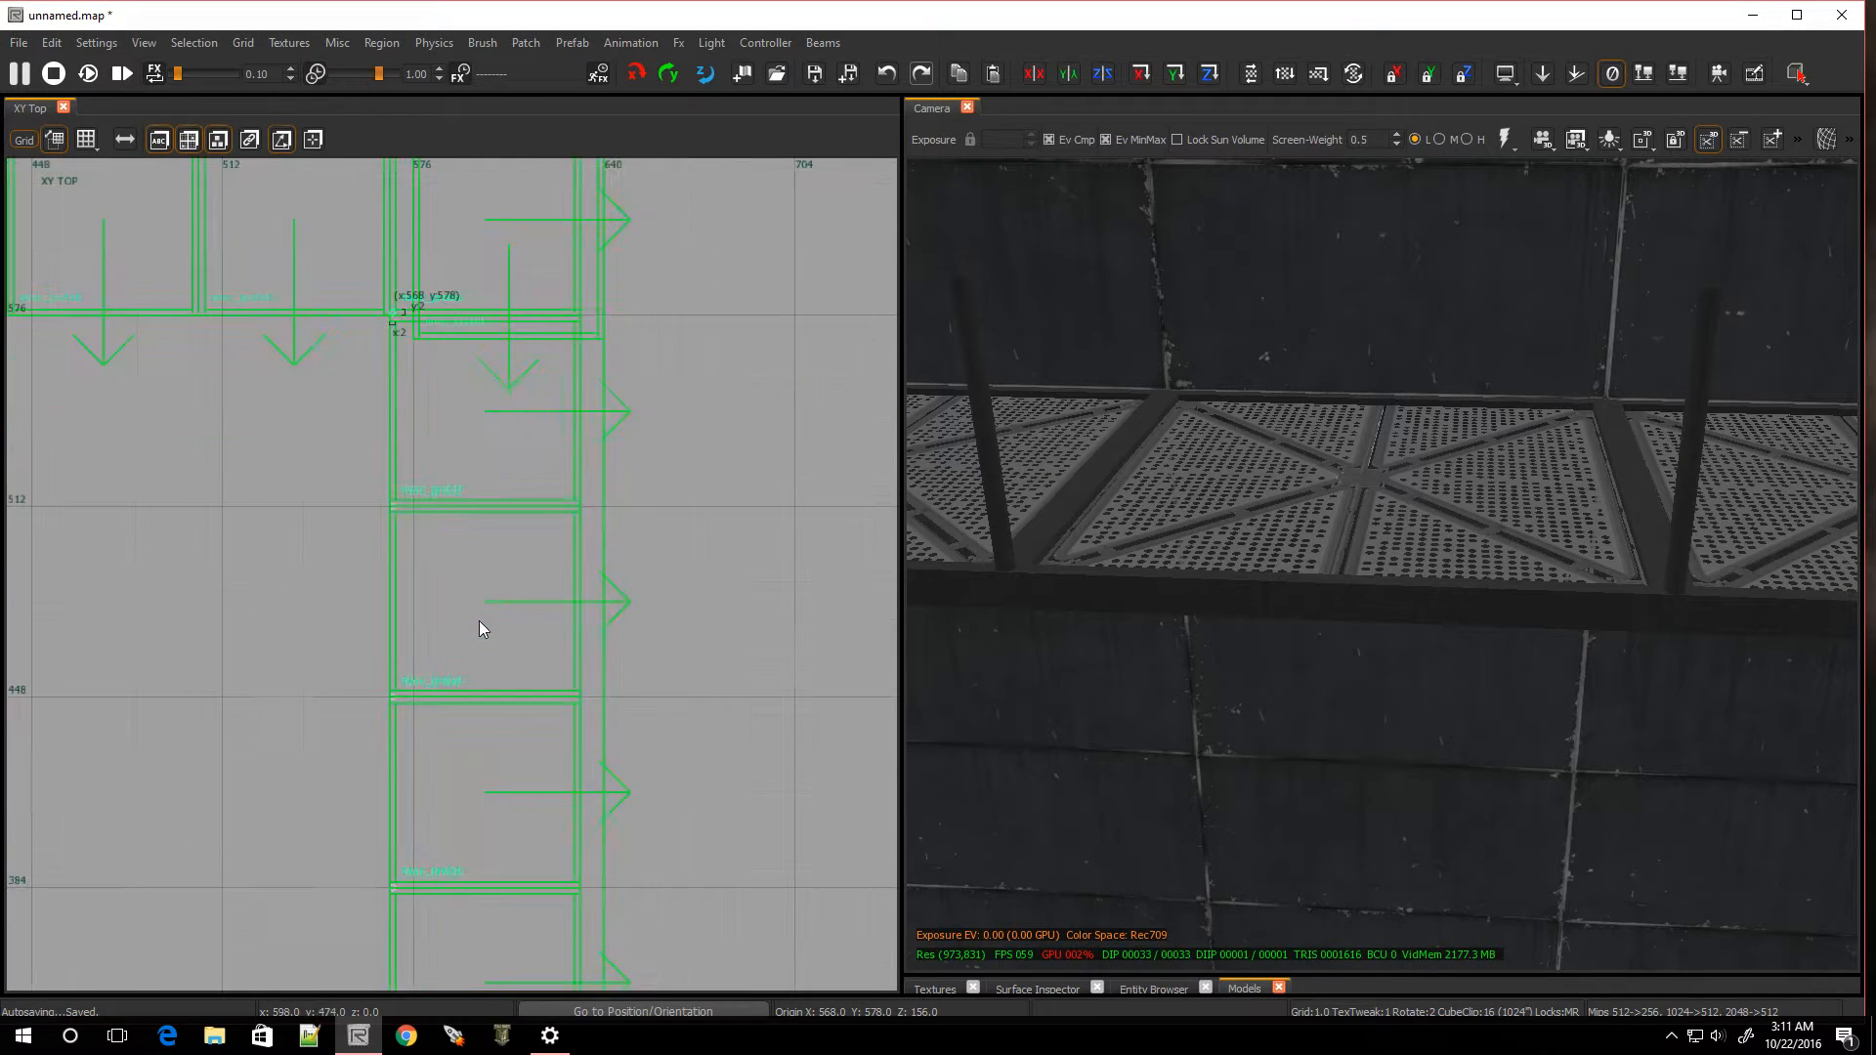
Duplicate the post next to the walkway corner in the side view to use as a handrail piece
{"action": "right_click_drag", "start_coordinate": [1266, 391], "coordinate": [1288, 489]}
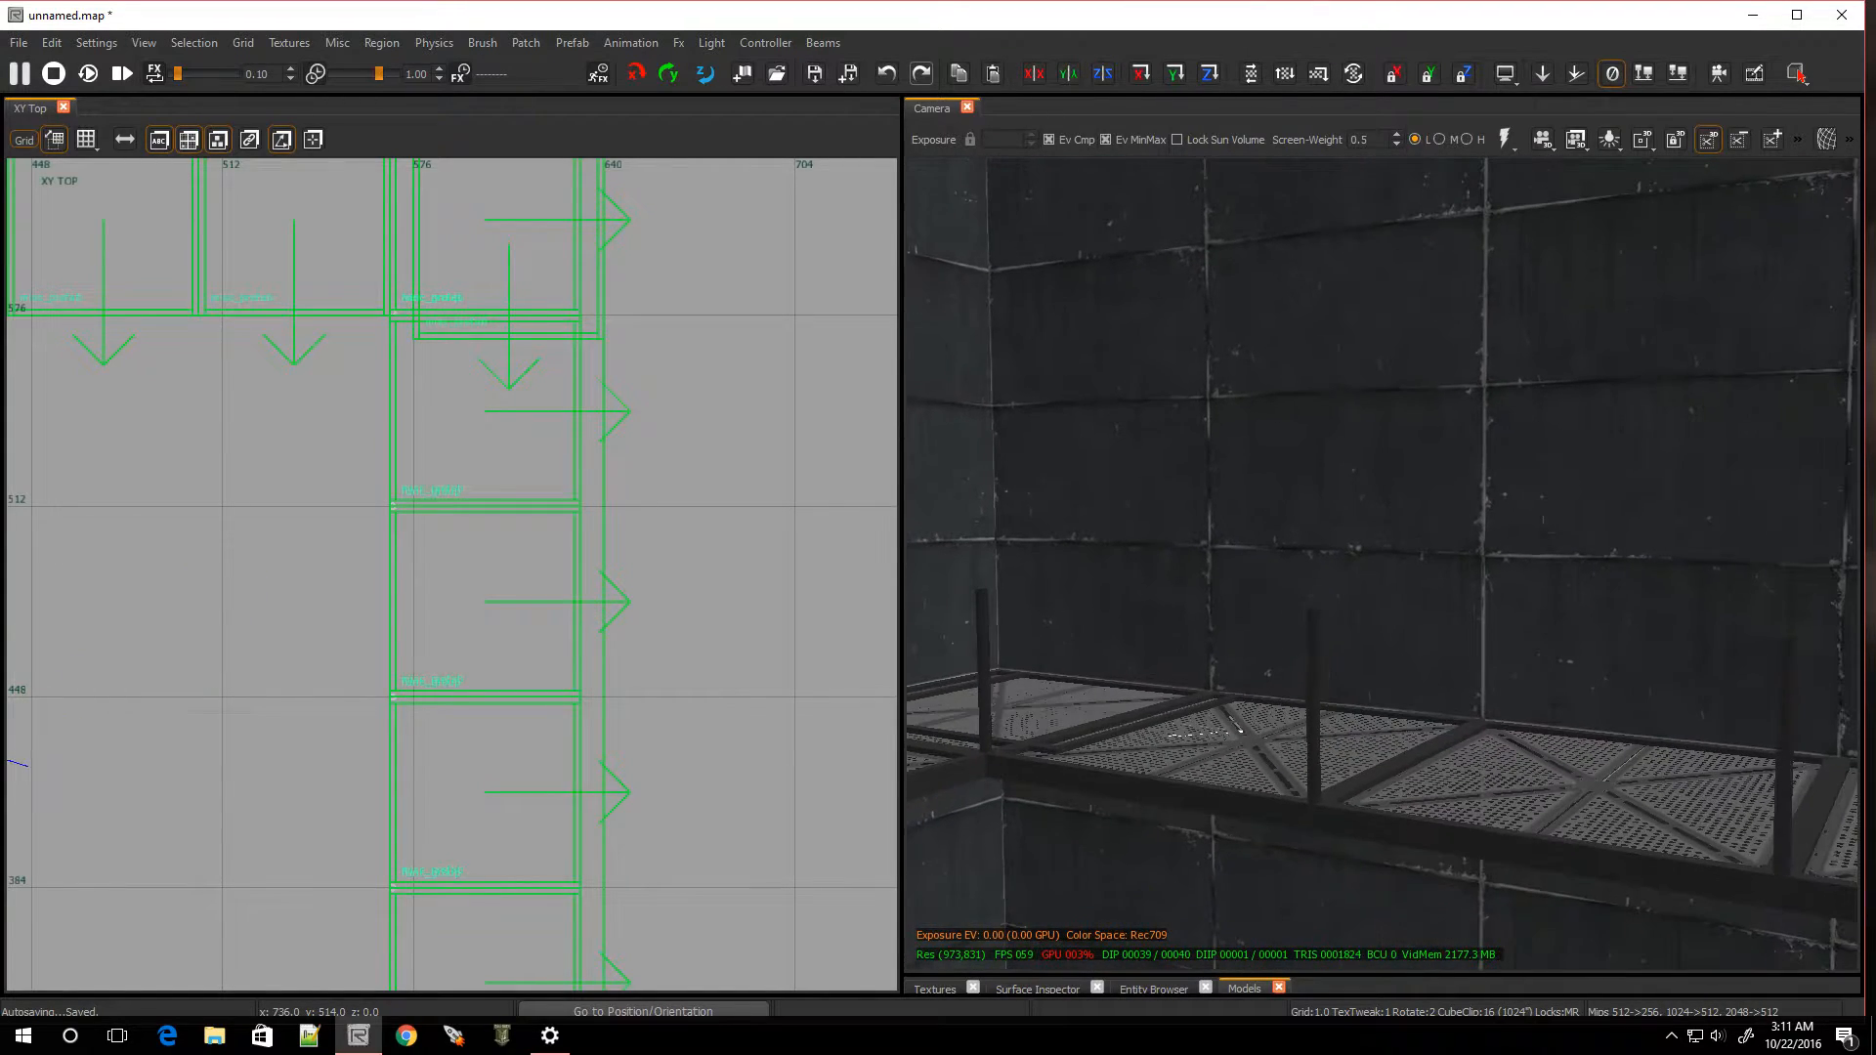
{"action": "left_click", "coordinate": [1314, 674], "text": "shift"}
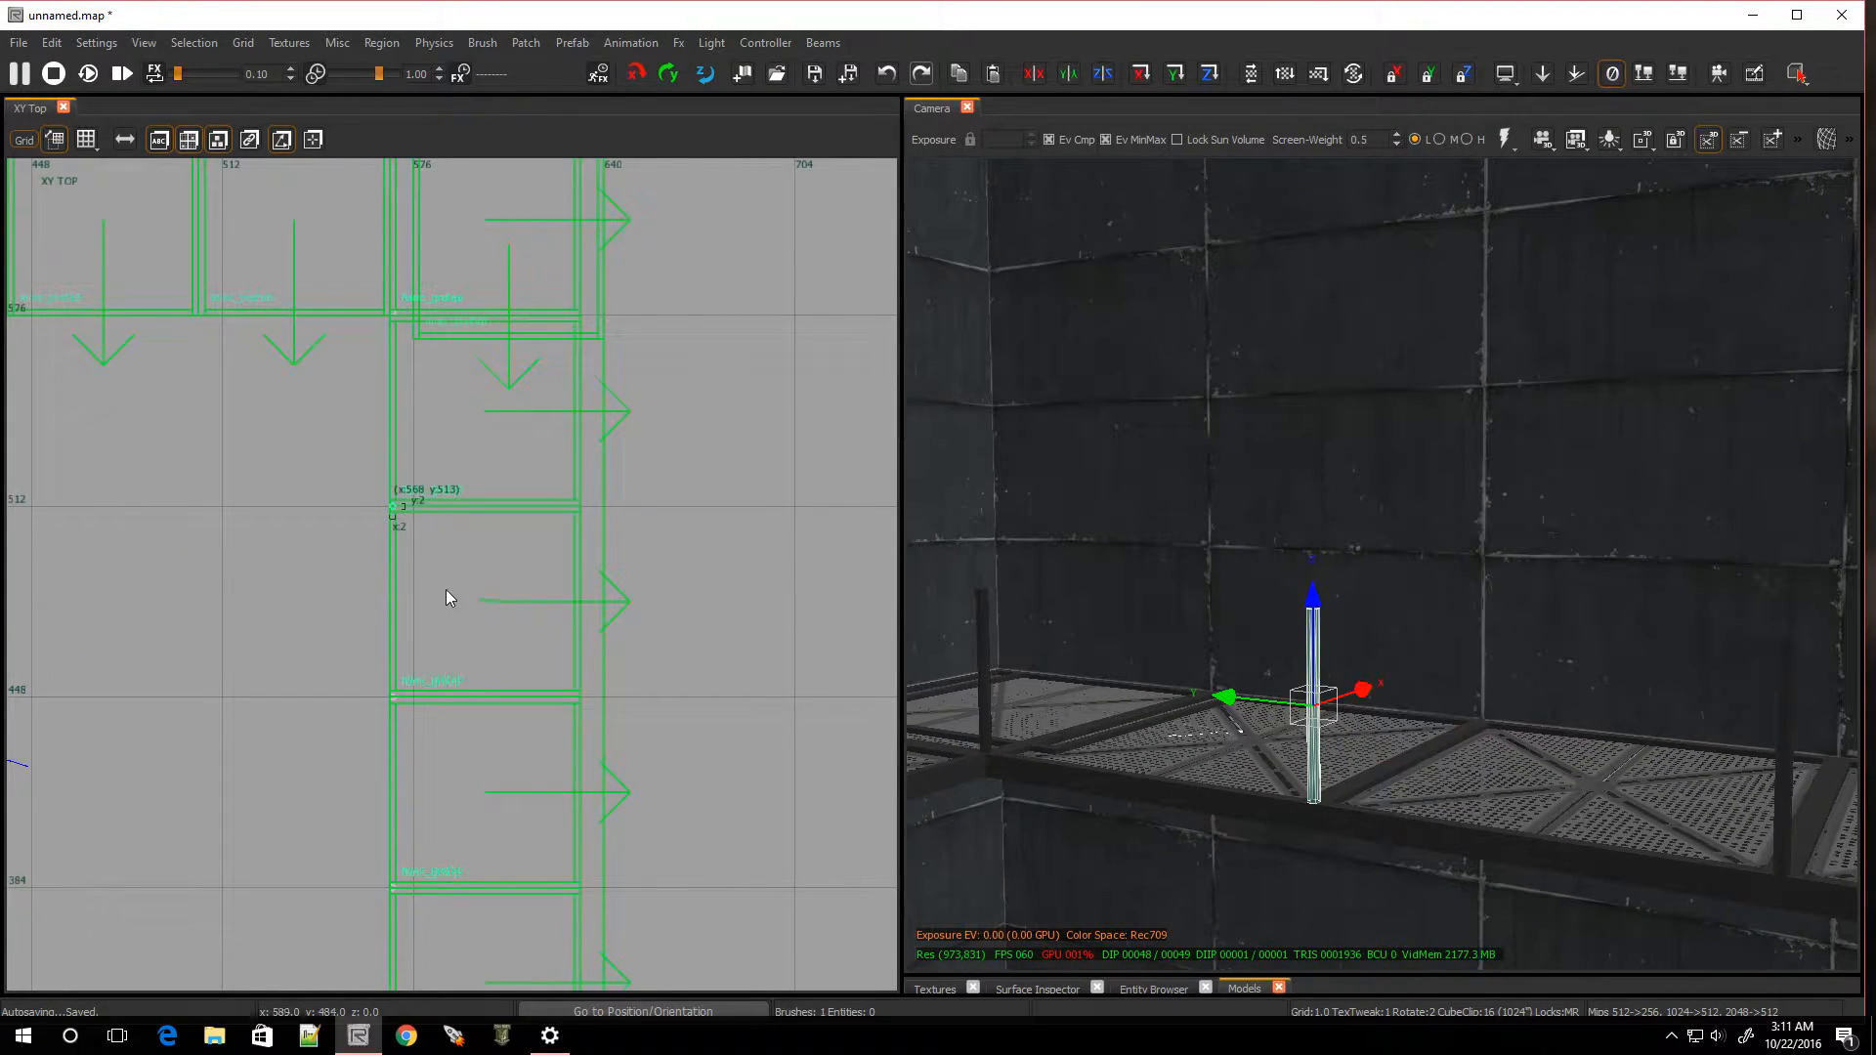
{"action": "key", "text": "ctrl+Tab"}
{"action": "key", "text": "4"}
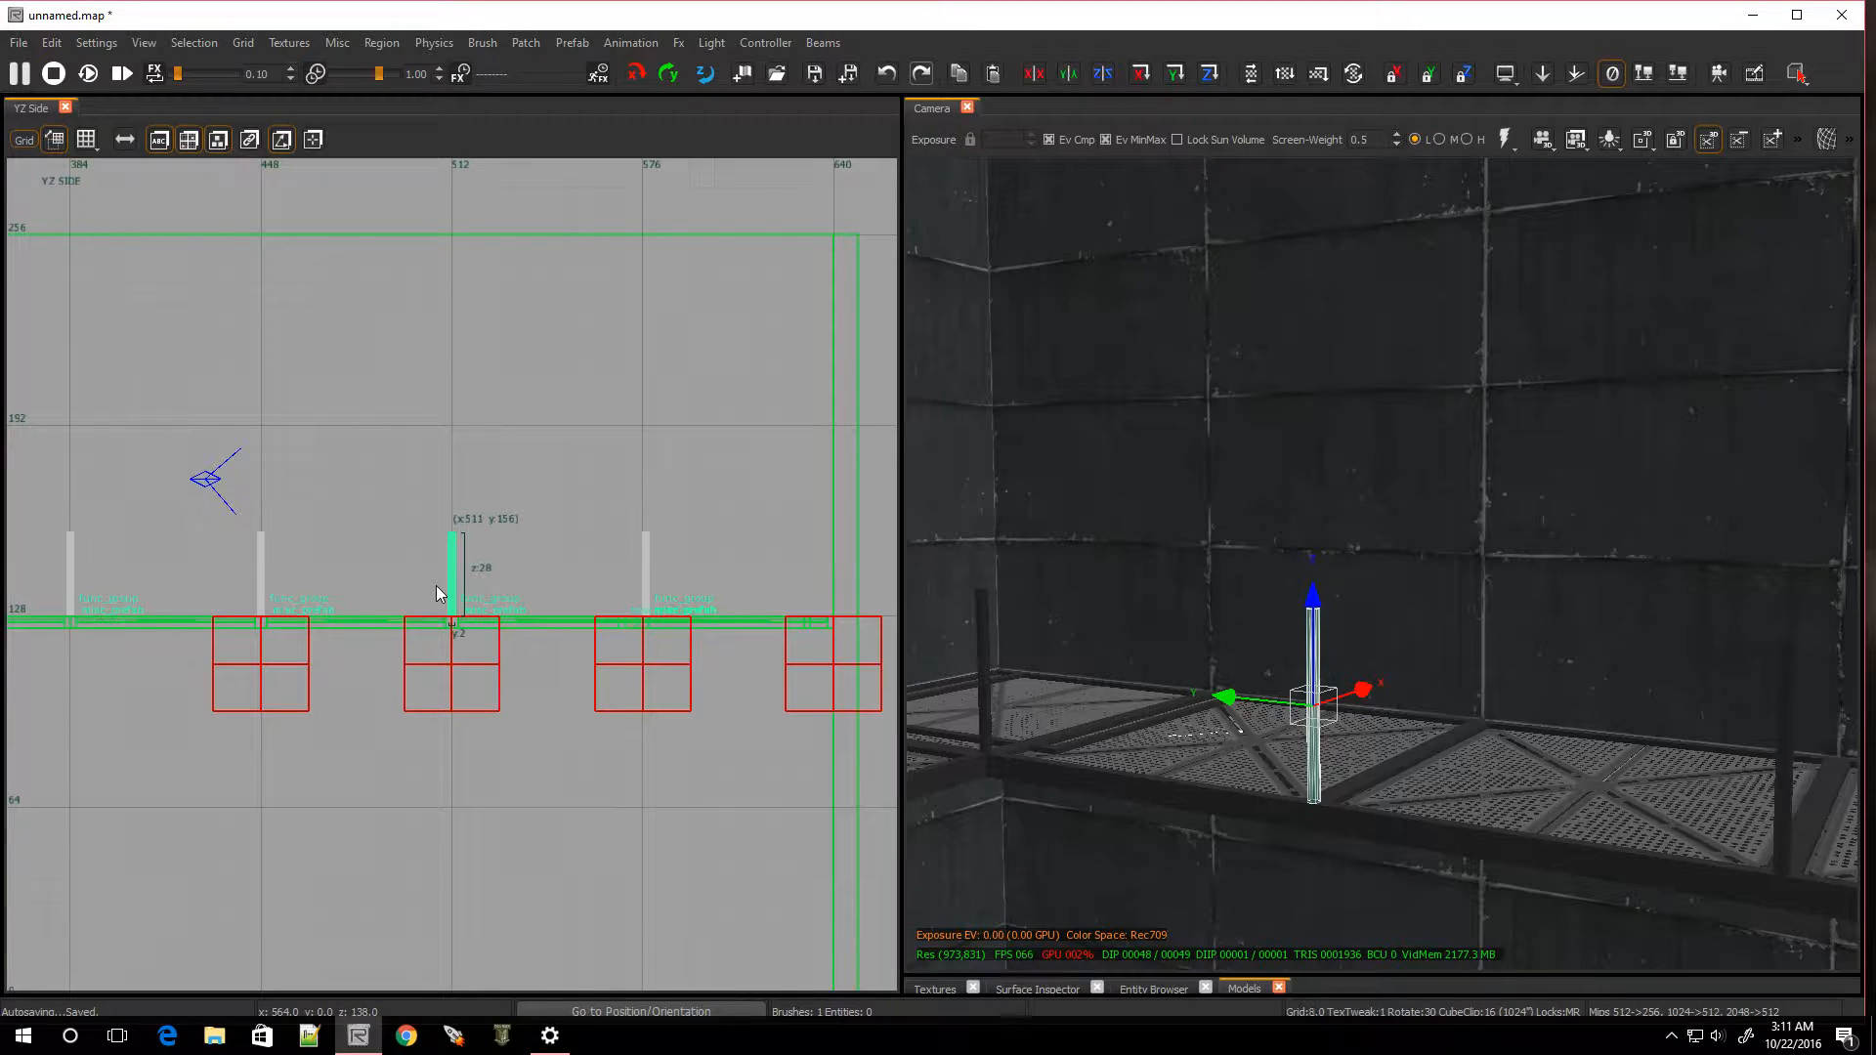
{"action": "scroll", "coordinate": [439, 593], "scroll_direction": "up", "scroll_amount": 3}
{"action": "key", "text": "space"}
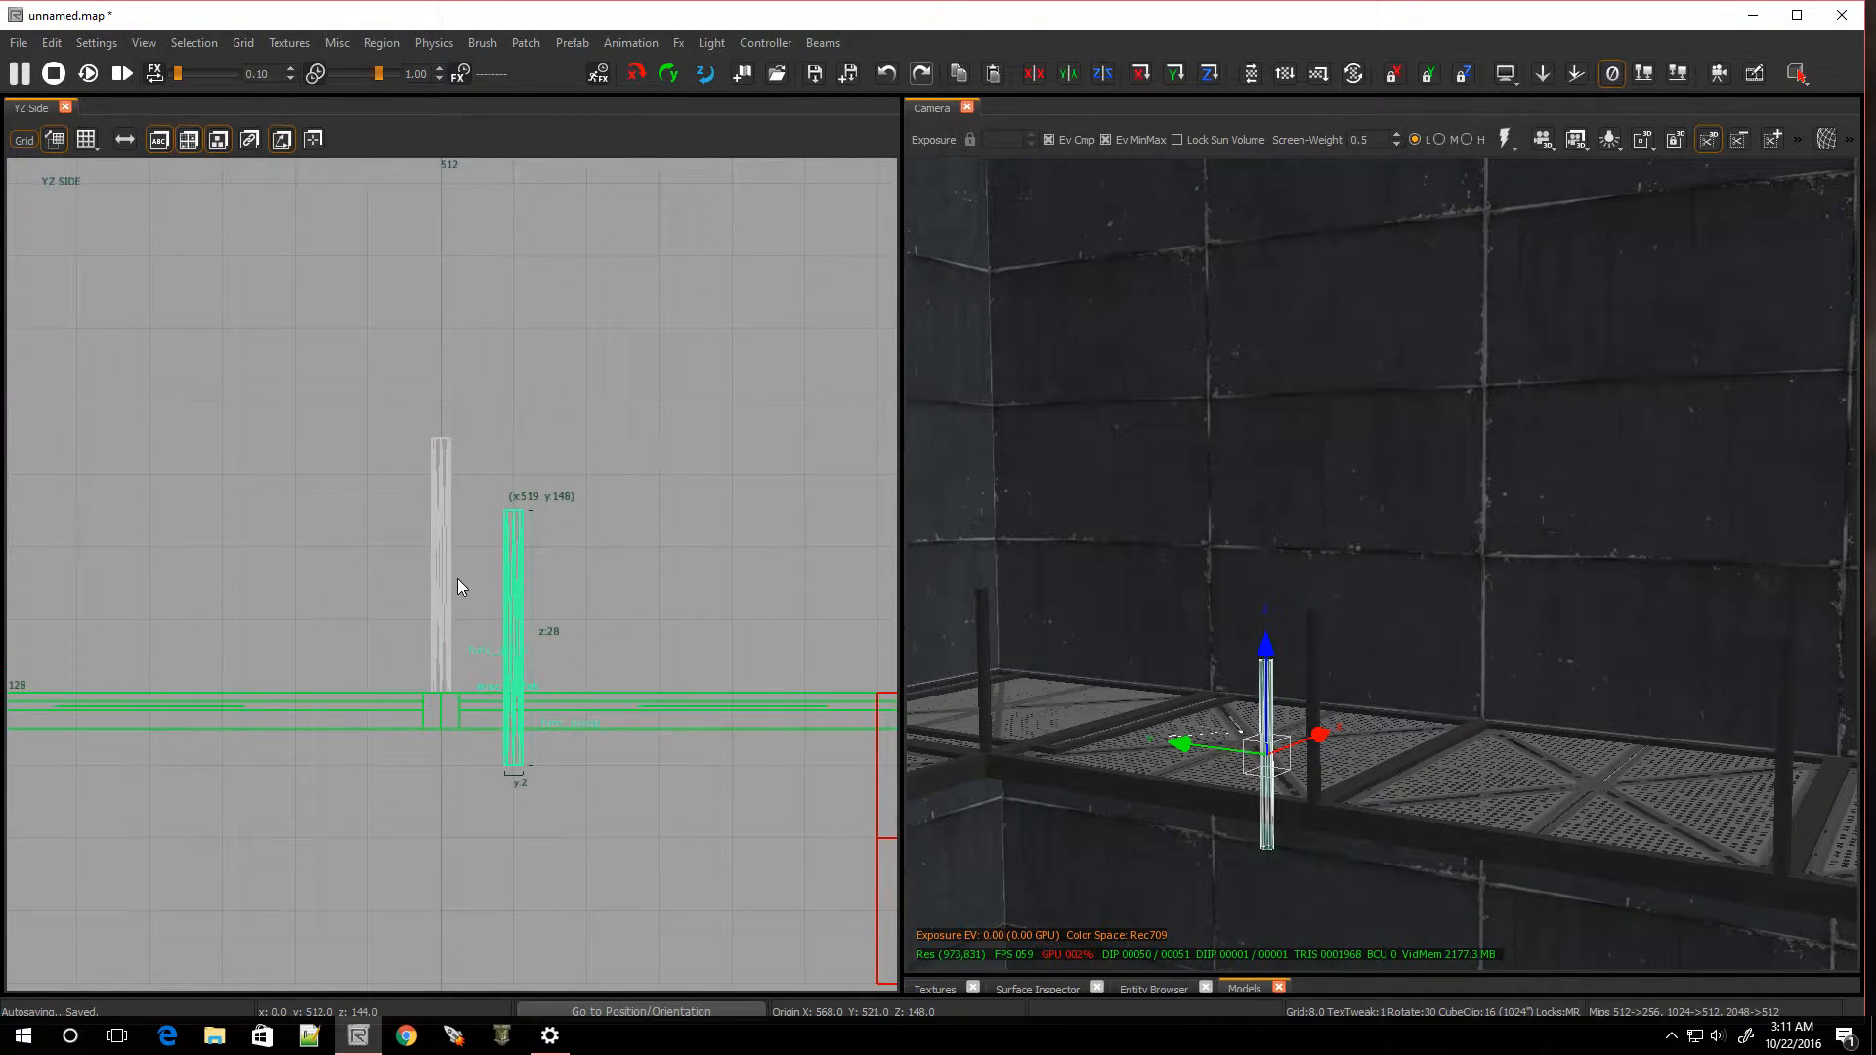
Rotate the duplicated post by -90 degrees about the X axis so that it lies parallel to the walkway
{"action": "mouse_move", "coordinate": [1143, 699]}
{"action": "right_mouse_down"}
{"action": "mouse_move", "coordinate": [1162, 650]}
{"action": "mouse_move", "coordinate": [1173, 694]}
{"action": "mouse_move", "coordinate": [1197, 675]}
{"action": "mouse_move", "coordinate": [1177, 699]}
{"action": "right_mouse_up"}
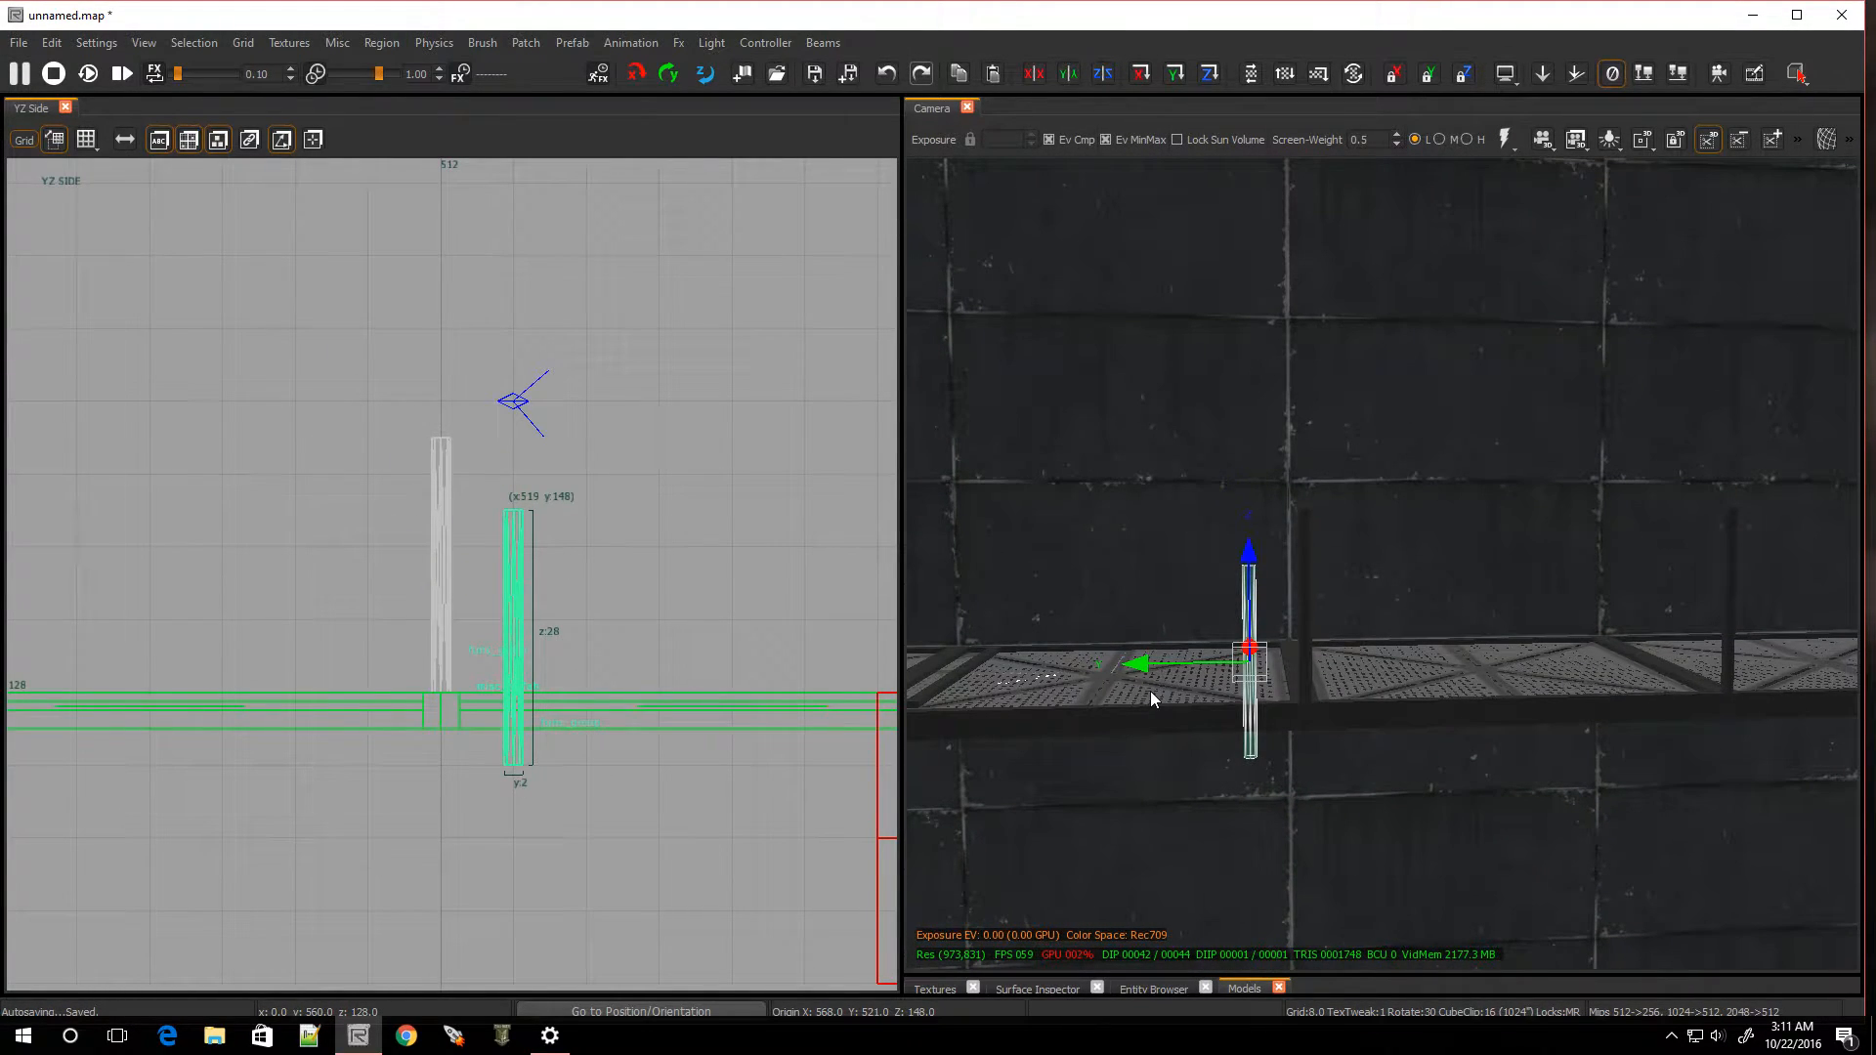
{"action": "key", "text": "r"}
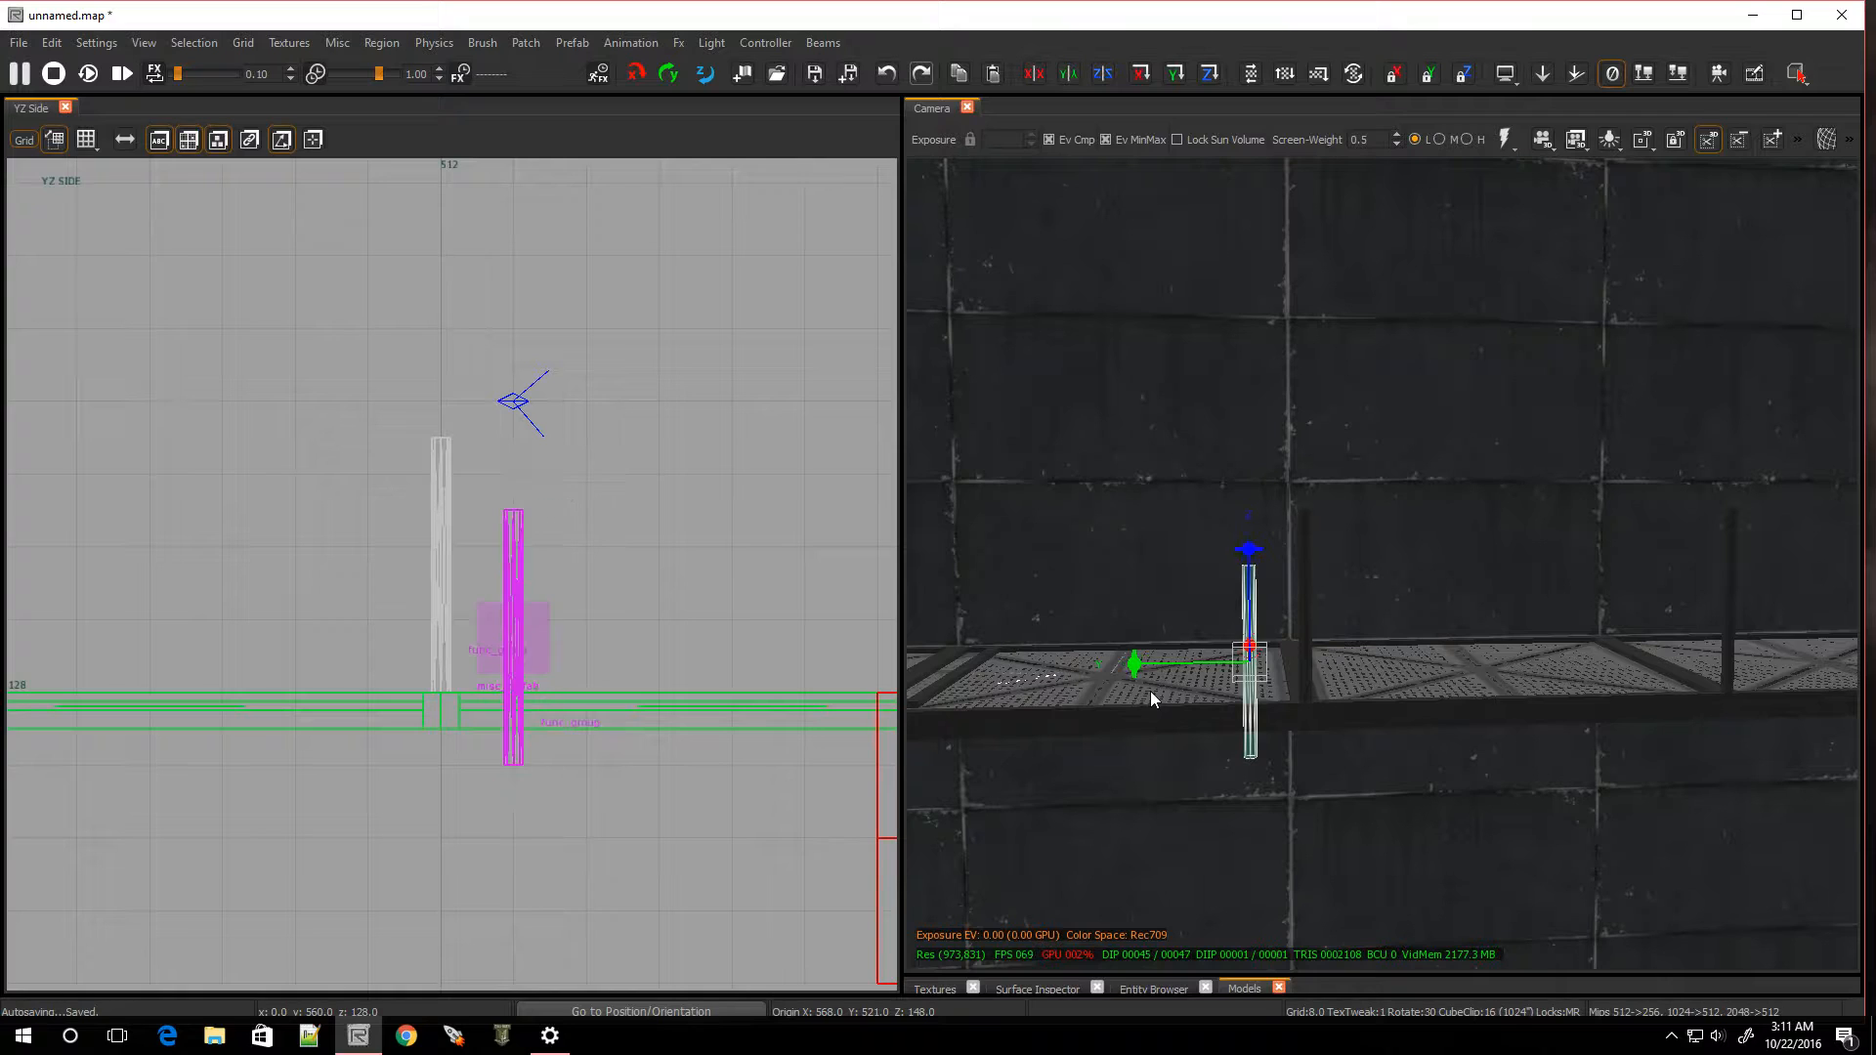
{"action": "left_click_drag", "start_coordinate": [540, 485], "coordinate": [670, 623]}
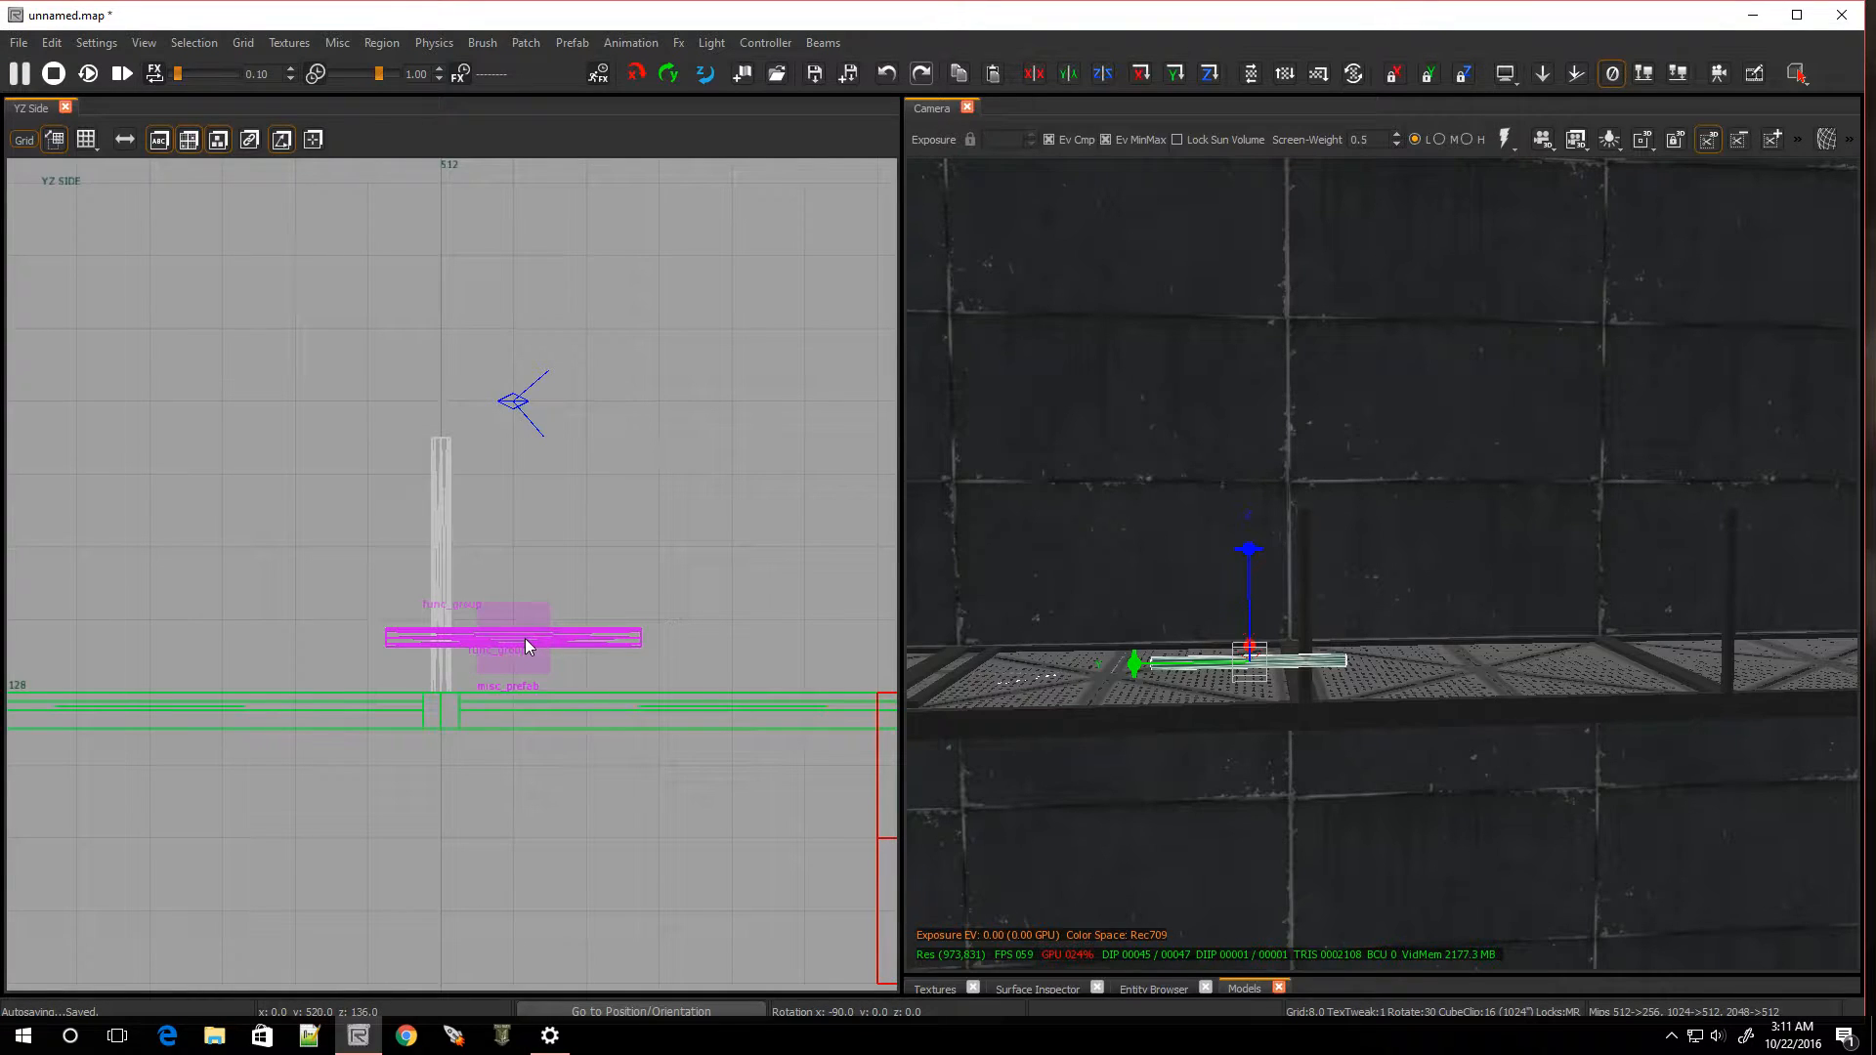
{"action": "key", "text": "r"}
Centre the horizontal bar over the post and lower it on a 2-unit grid to z 157, overlapping the post's top
{"action": "left_click_drag", "start_coordinate": [514, 642], "coordinate": [448, 439]}
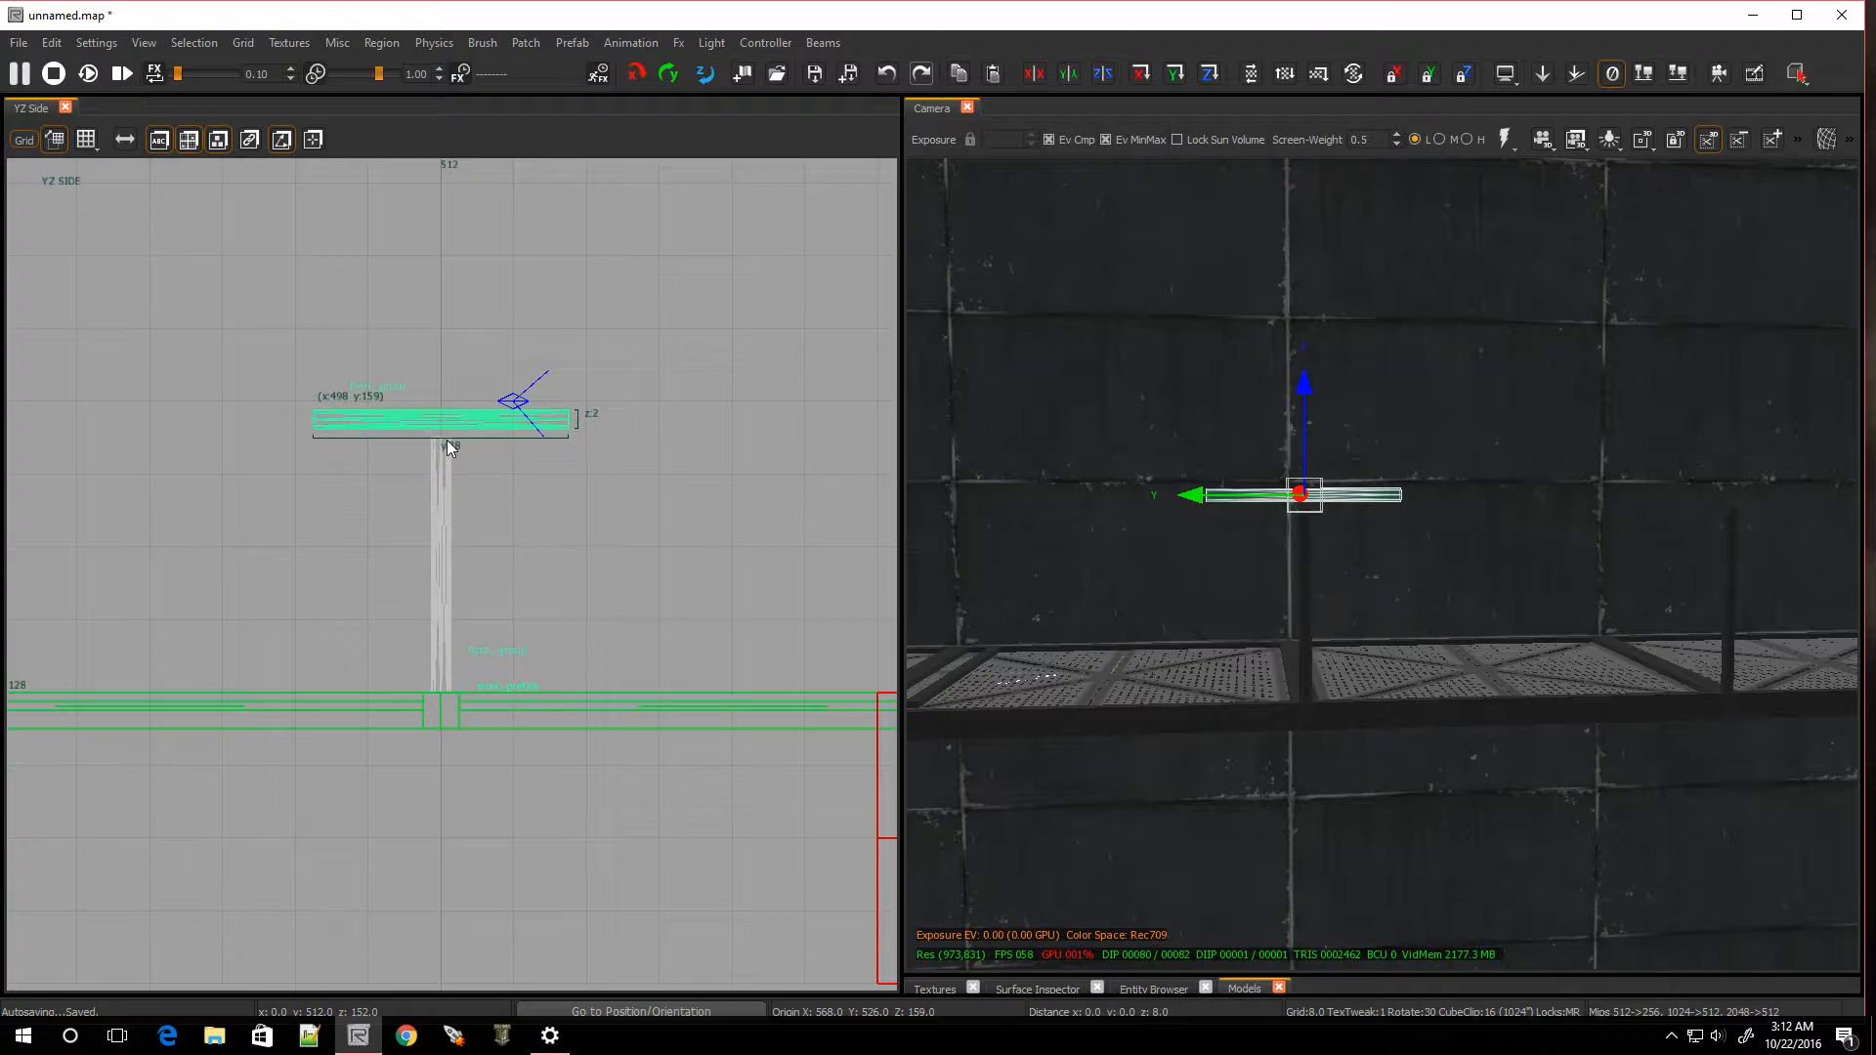
{"action": "scroll", "coordinate": [449, 449], "scroll_direction": "up", "scroll_amount": 5}
{"action": "key", "text": "2"}
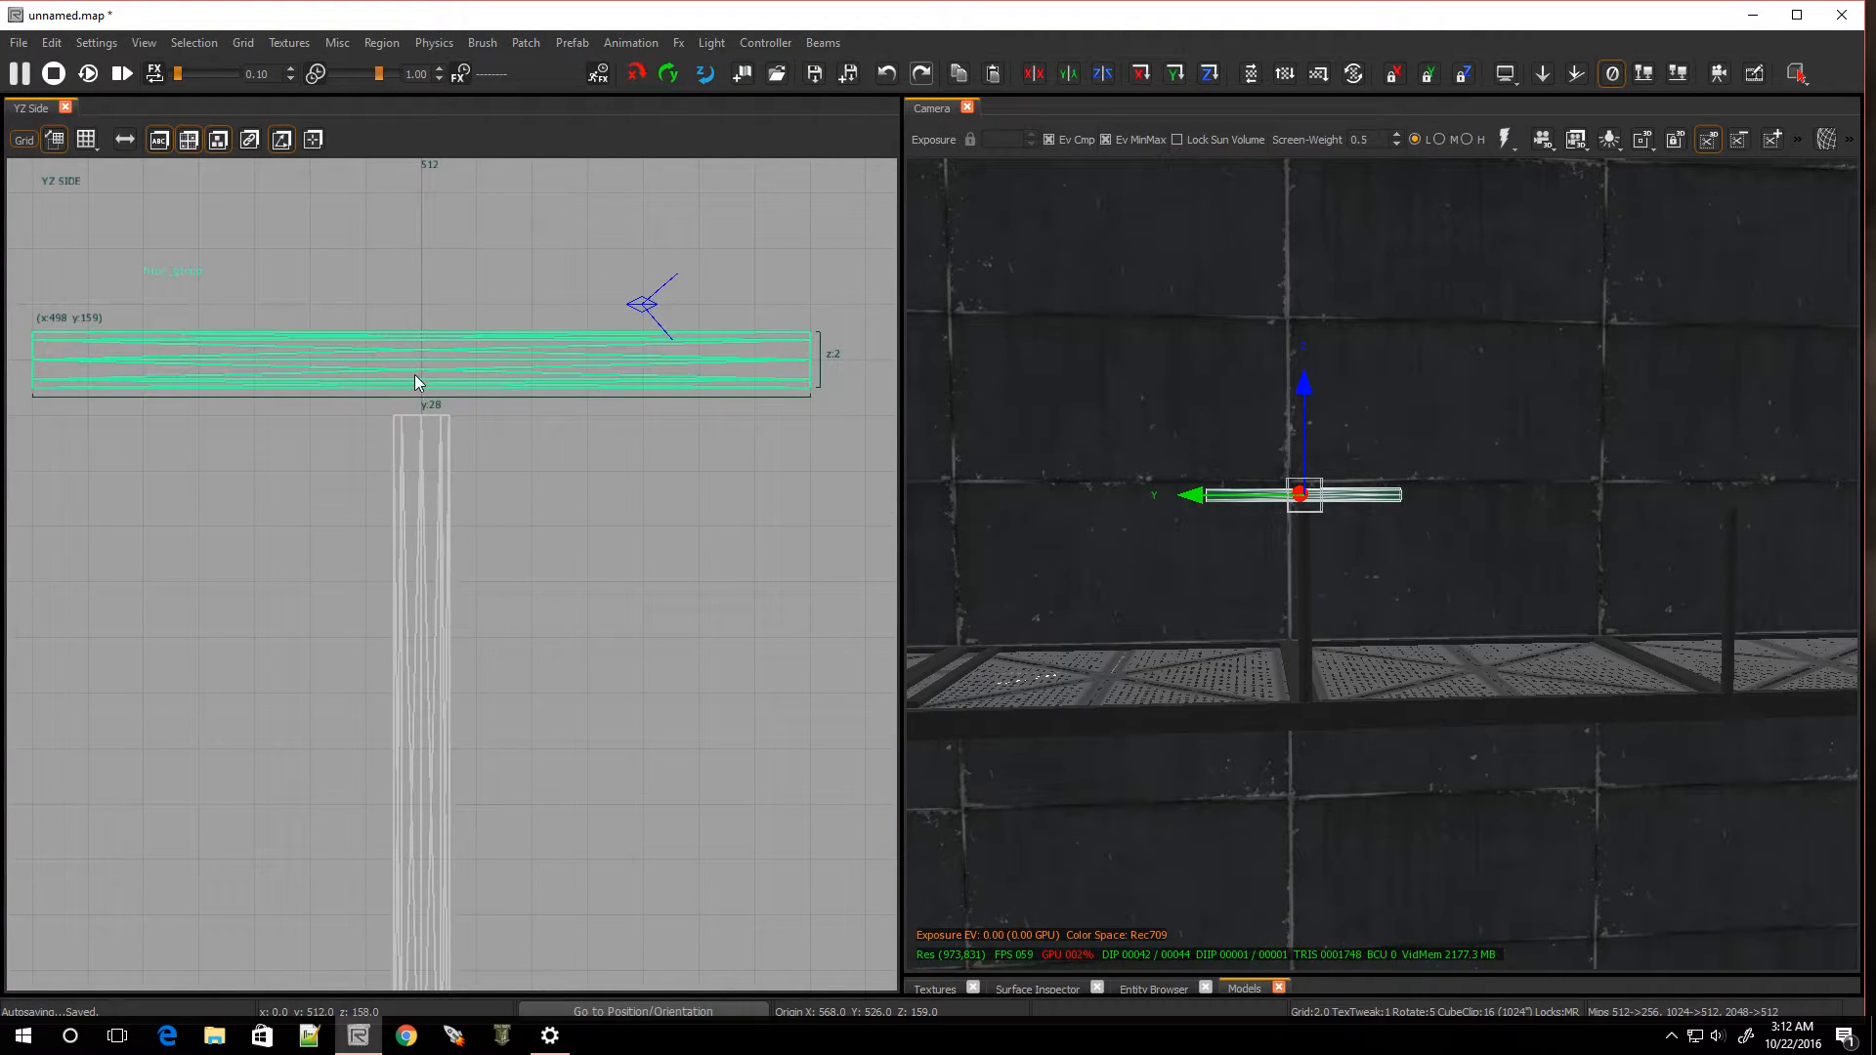
{"action": "left_click_drag", "start_coordinate": [414, 373], "coordinate": [419, 443]}
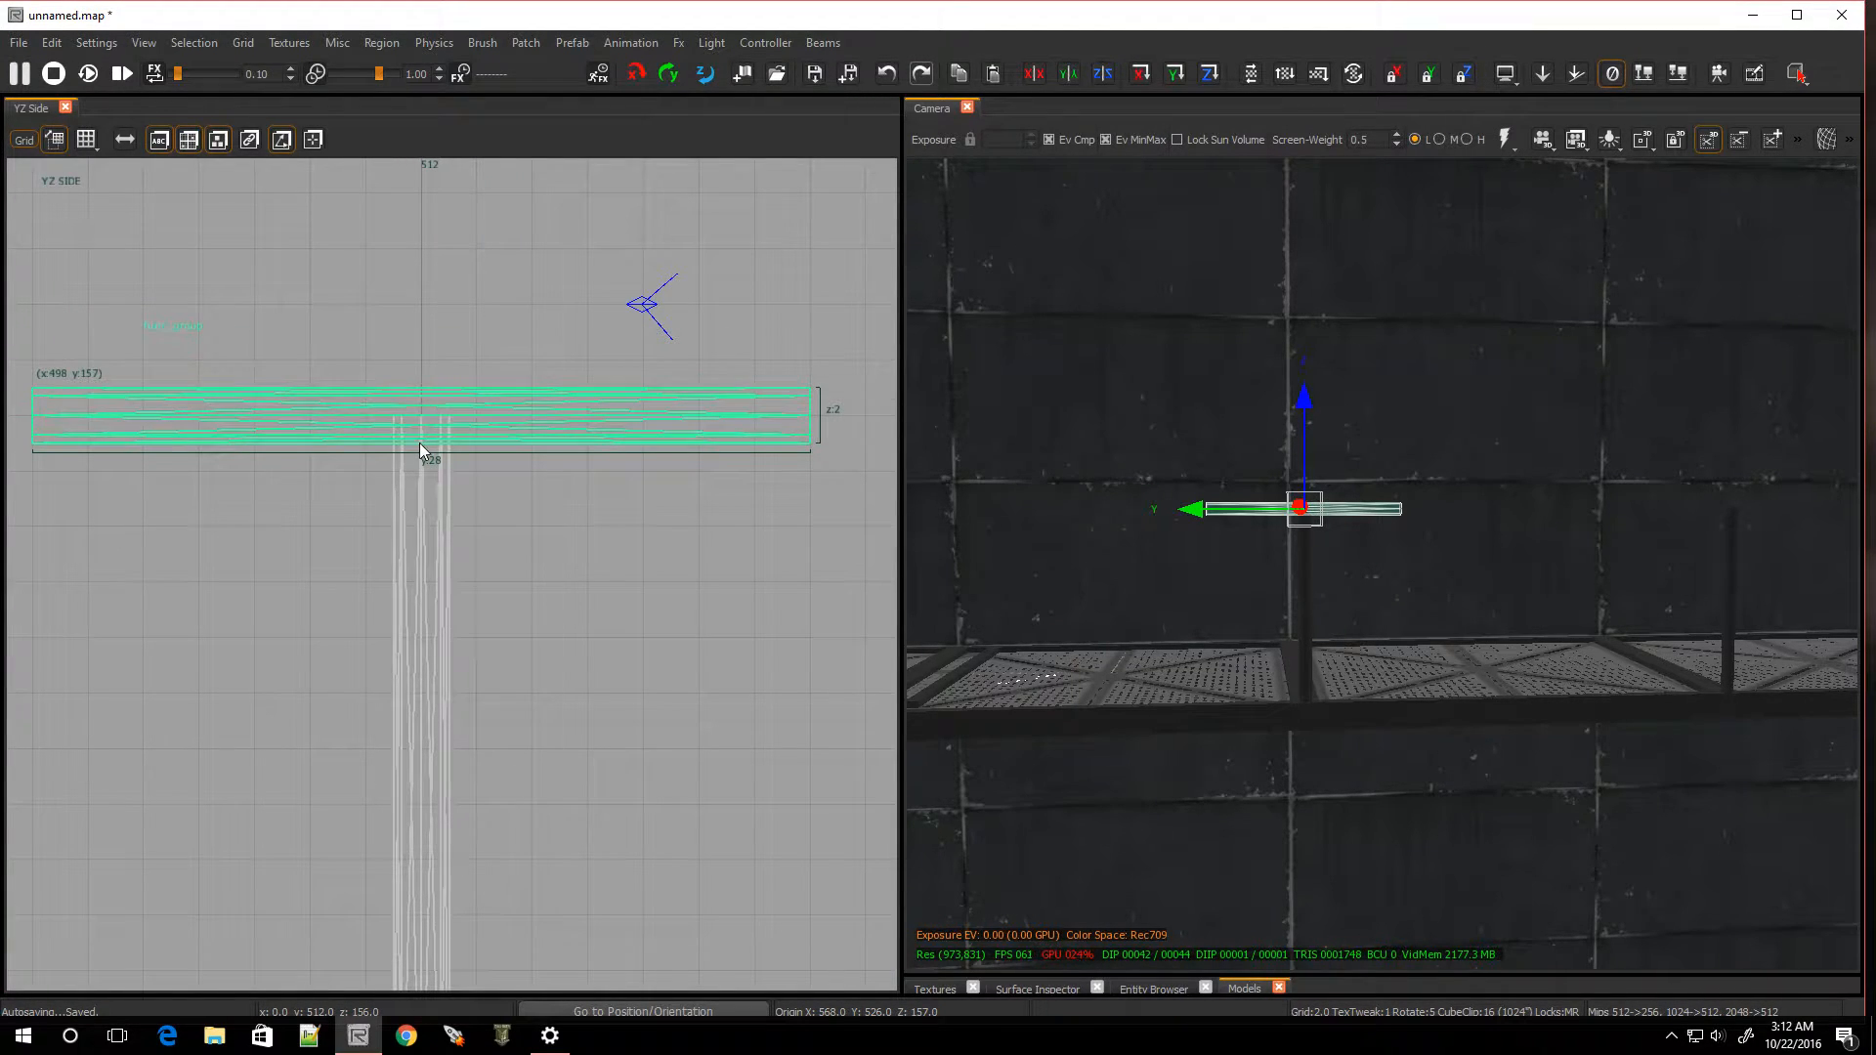
{"action": "scroll", "coordinate": [419, 442], "scroll_direction": "up", "scroll_amount": 3}
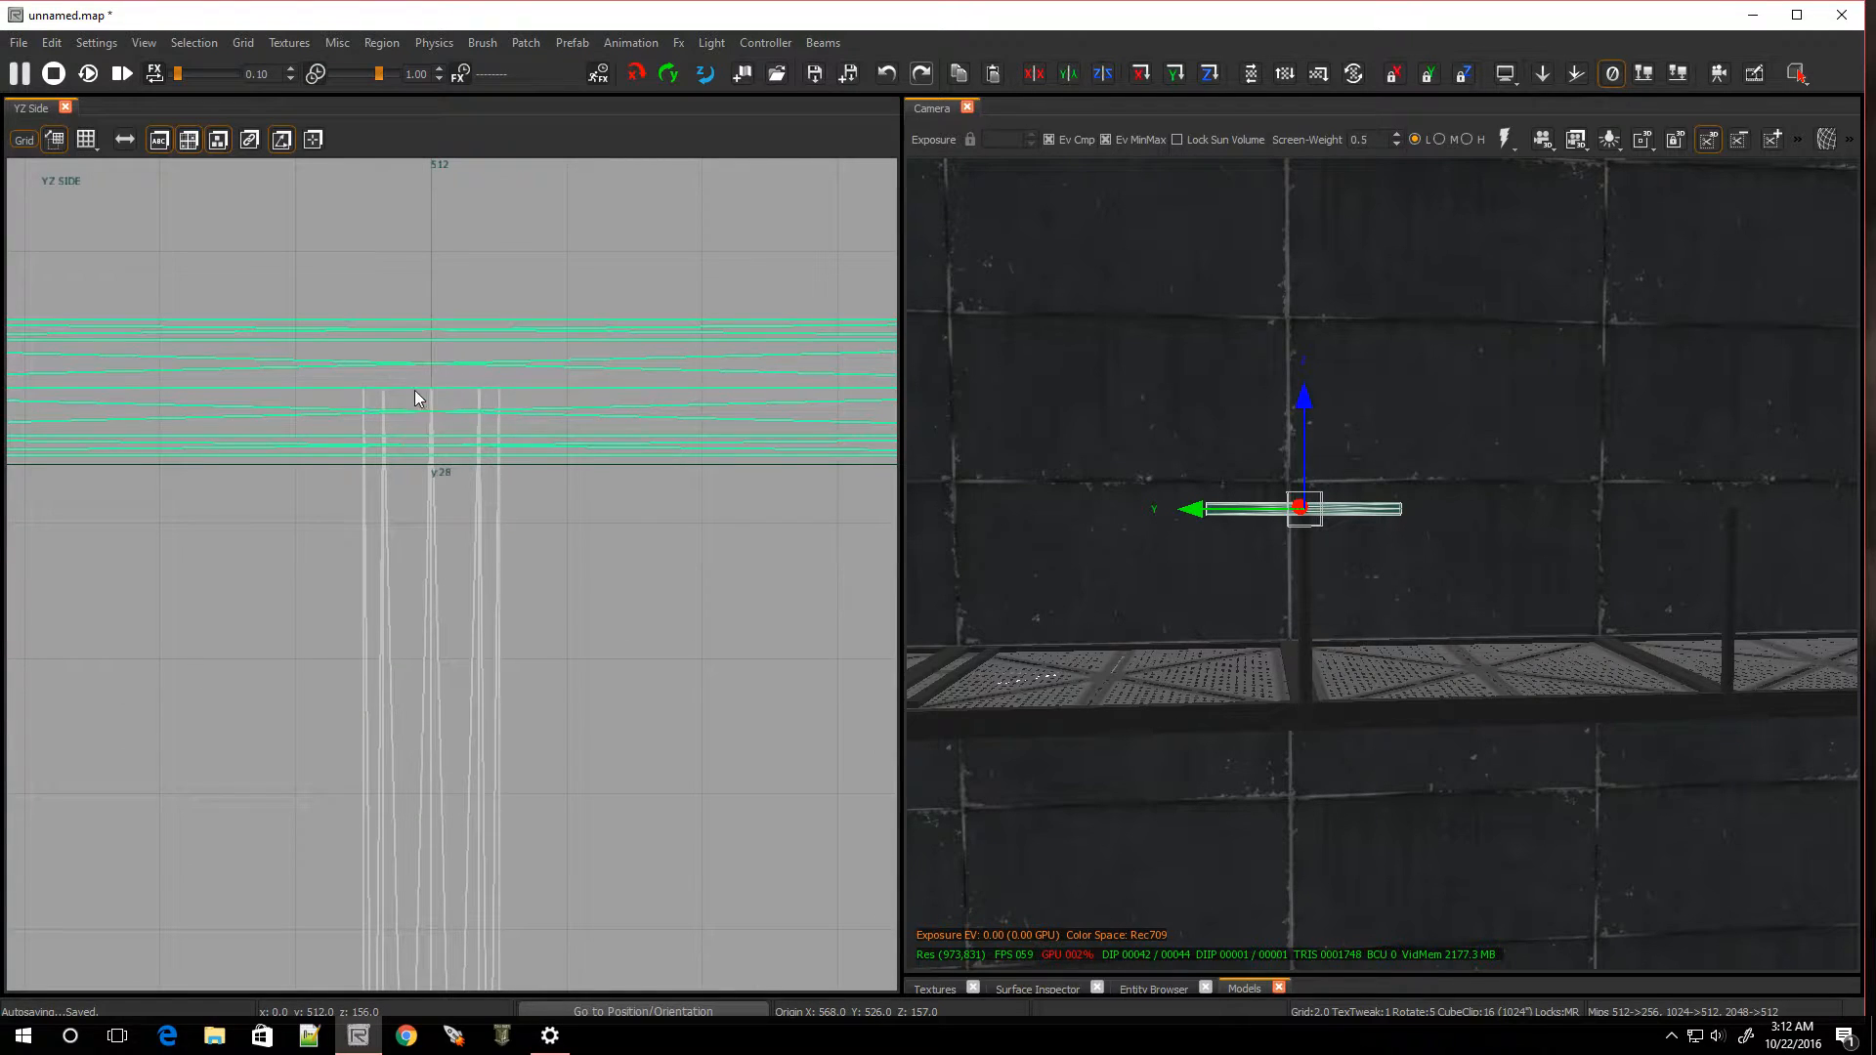
Stretch the handrail bar's end to the centre of the corner post, finishing the alignment on a 1-unit grid
{"action": "mouse_move", "coordinate": [1227, 631]}
{"action": "right_mouse_down"}
{"action": "mouse_move", "coordinate": [1153, 635]}
{"action": "mouse_move", "coordinate": [1233, 664]}
{"action": "right_mouse_up"}
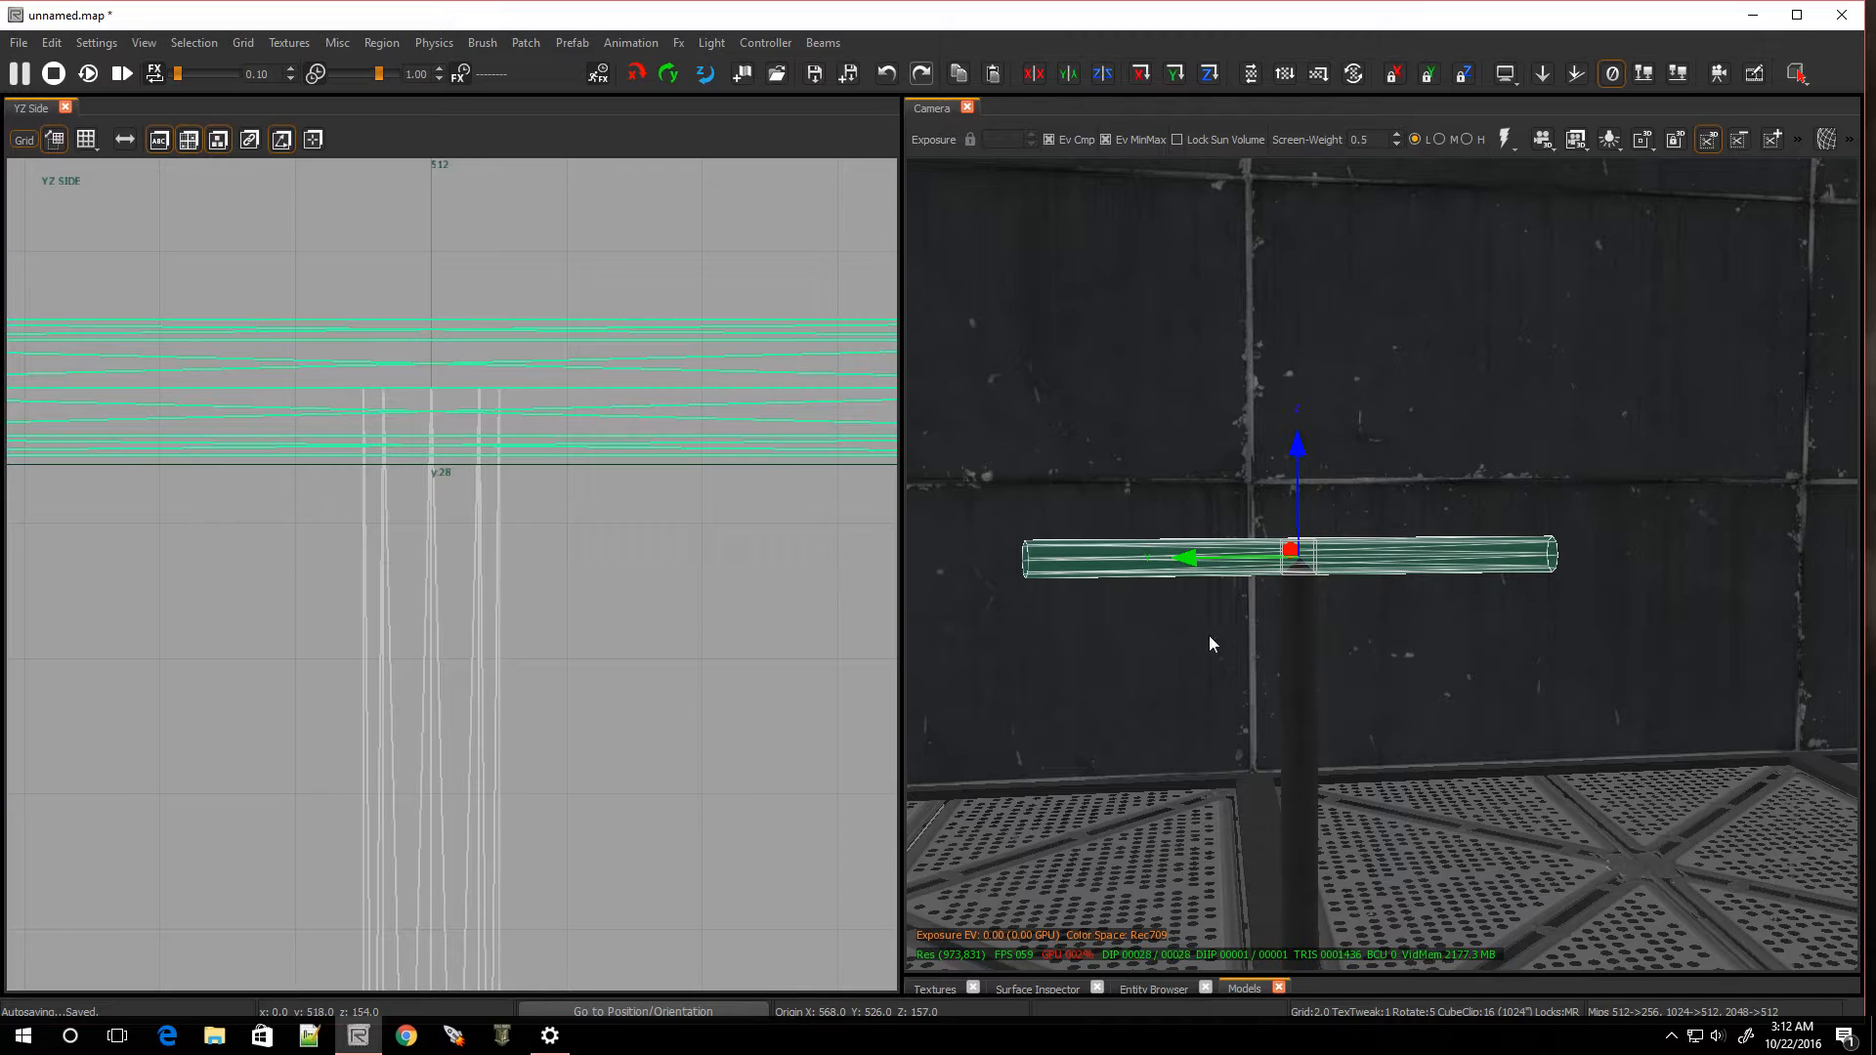
{"action": "key", "text": "ctrl+Tab"}
{"action": "key", "text": "ctrl+Tab"}
{"action": "key", "text": "ctrl+Tab"}
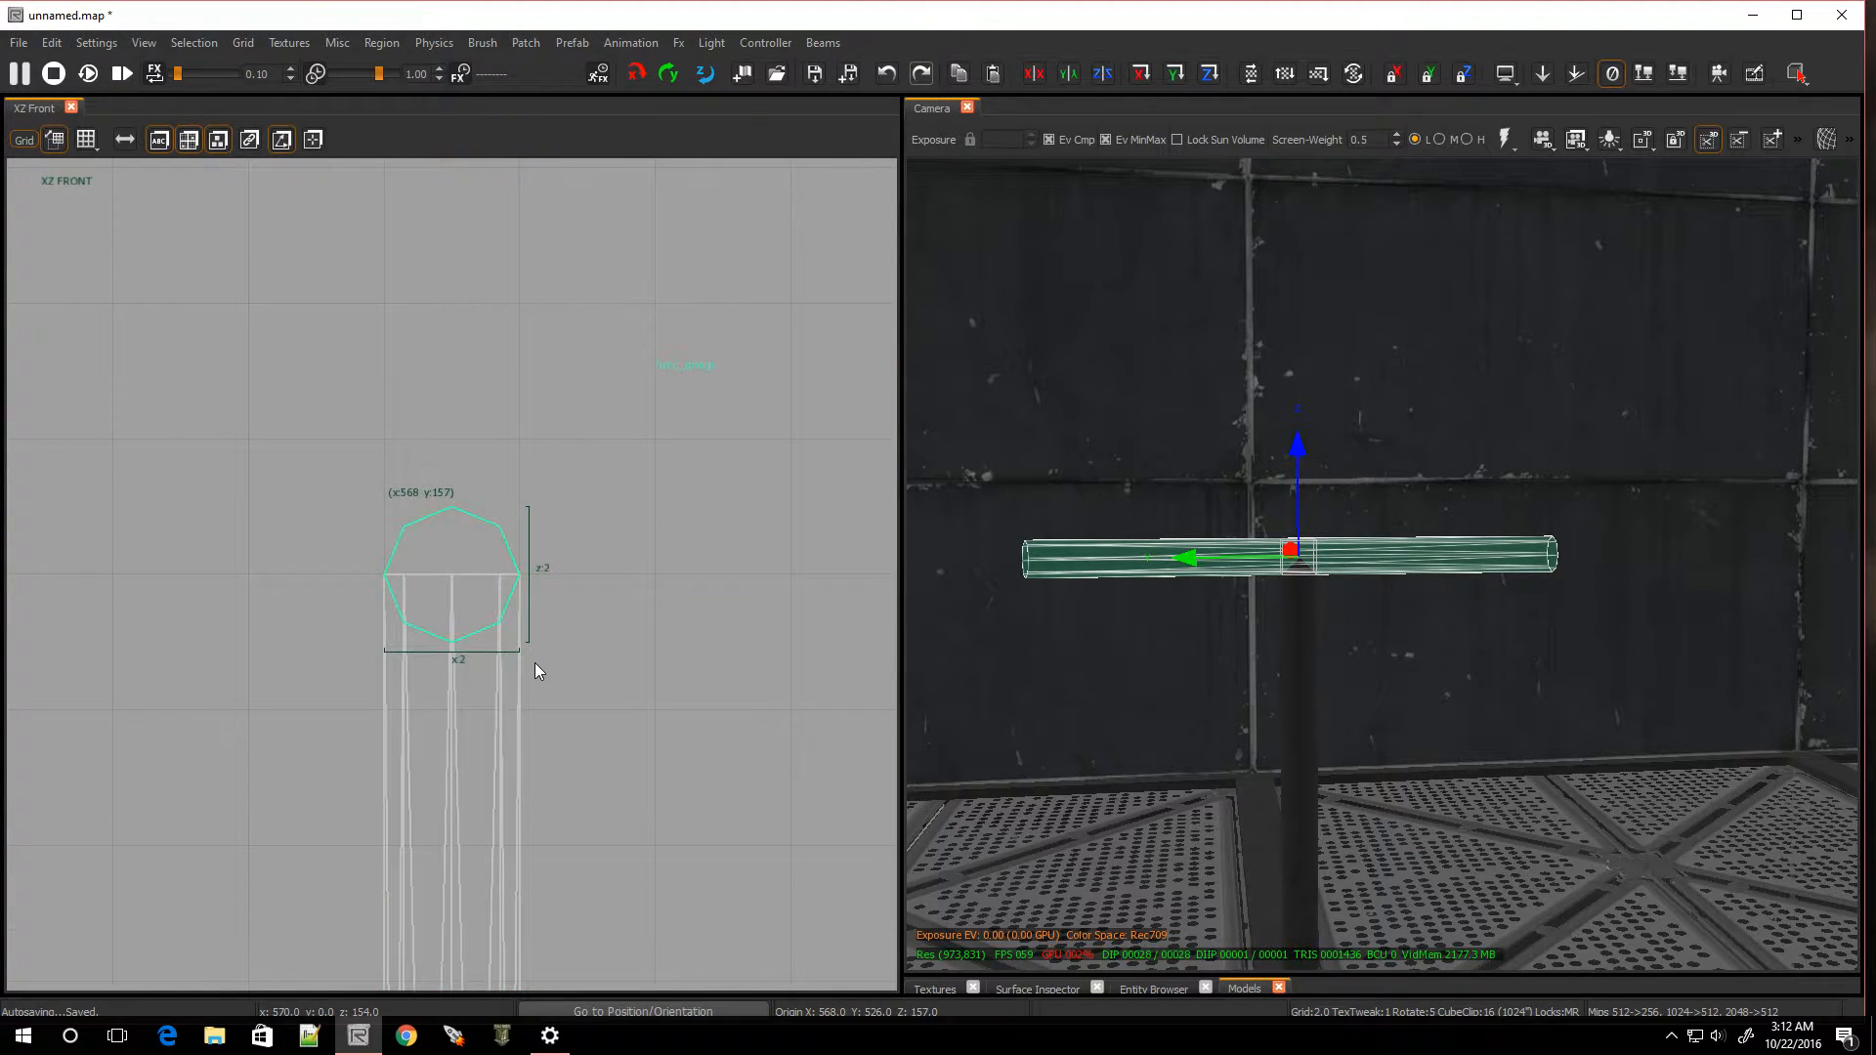
{"action": "scroll", "coordinate": [536, 662], "scroll_direction": "down", "scroll_amount": 3}
{"action": "key", "text": "ctrl+Tab"}
{"action": "scroll", "coordinate": [535, 663], "scroll_direction": "down", "scroll_amount": 2}
{"action": "scroll", "coordinate": [521, 638], "scroll_direction": "up", "scroll_amount": 3}
{"action": "scroll", "coordinate": [523, 635], "scroll_direction": "up", "scroll_amount": 2}
{"action": "left_click_drag", "start_coordinate": [537, 619], "coordinate": [537, 387]}
{"action": "scroll", "coordinate": [531, 414], "scroll_direction": "up", "scroll_amount": 3}
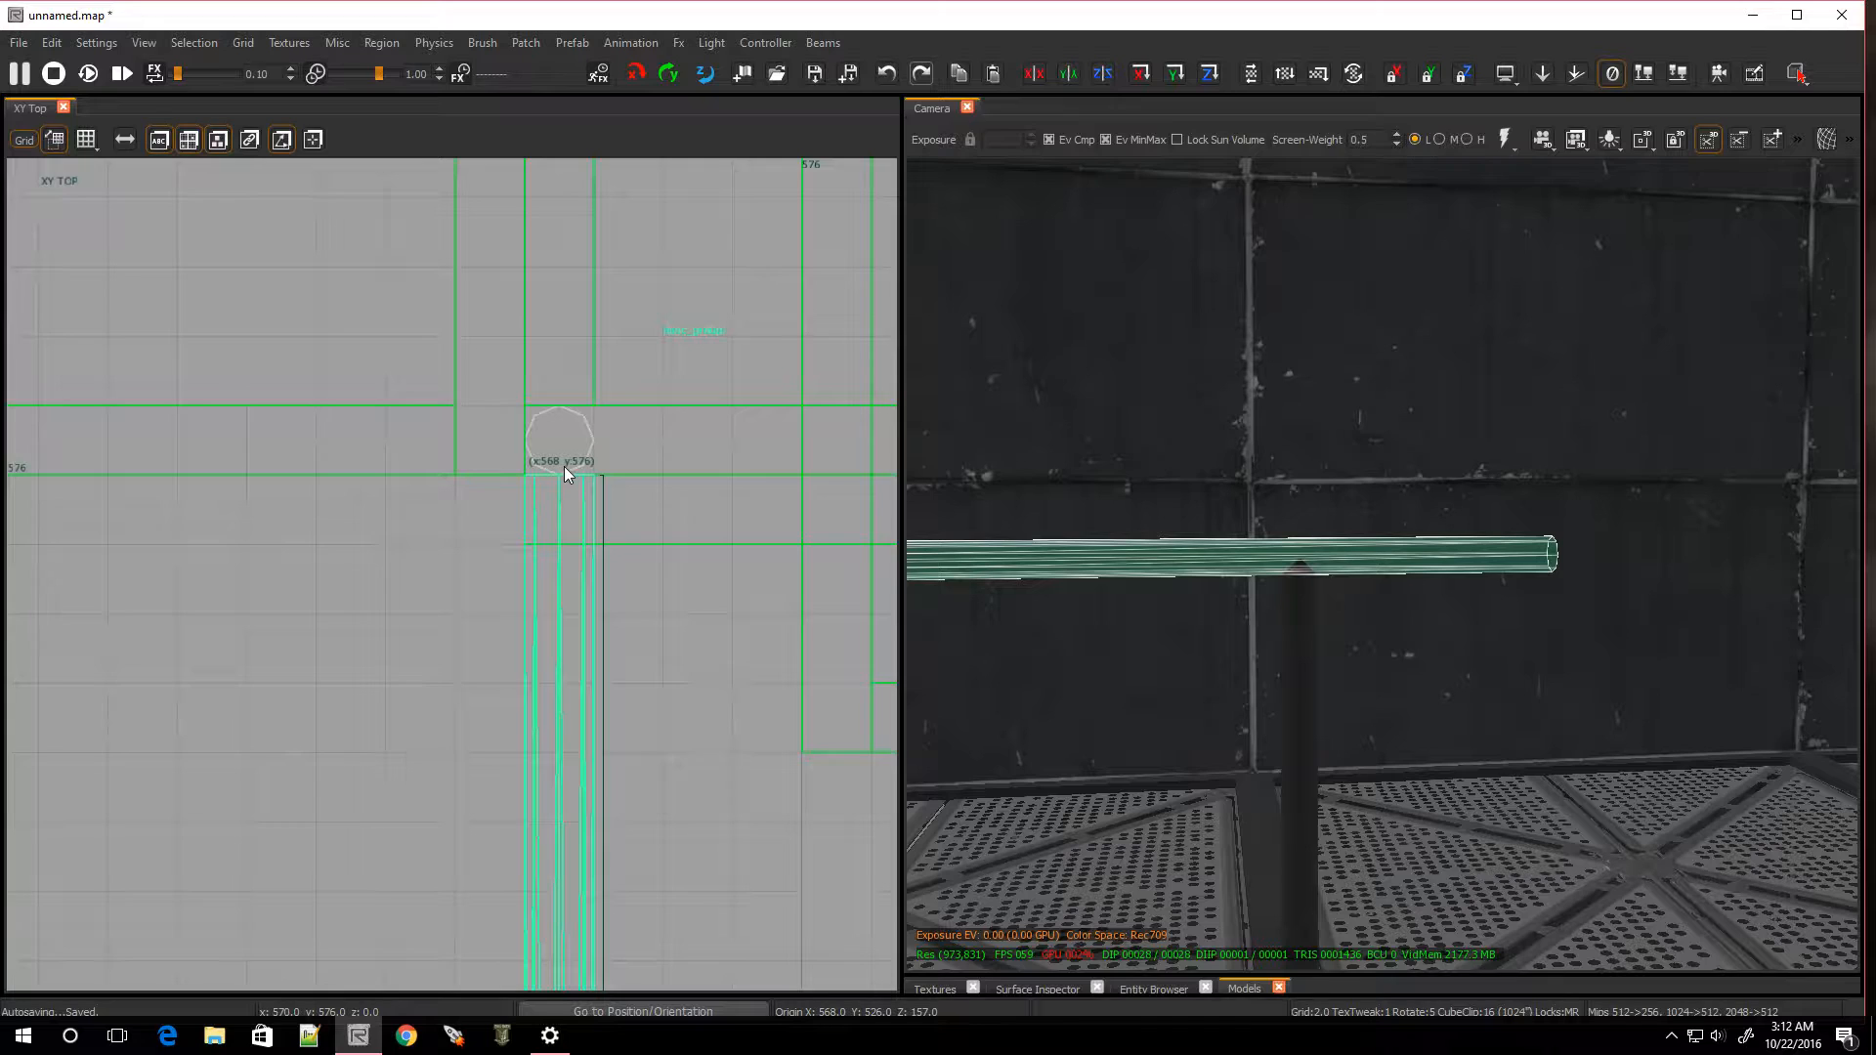
{"action": "left_click_drag", "start_coordinate": [567, 444], "coordinate": [563, 419]}
Extend the handrail's other end along the walkway on an 8-unit grid towards the crossing walkway
{"action": "scroll", "coordinate": [560, 652], "scroll_direction": "down", "scroll_amount": 16}
{"action": "scroll", "coordinate": [594, 893], "scroll_direction": "up", "scroll_amount": 10}
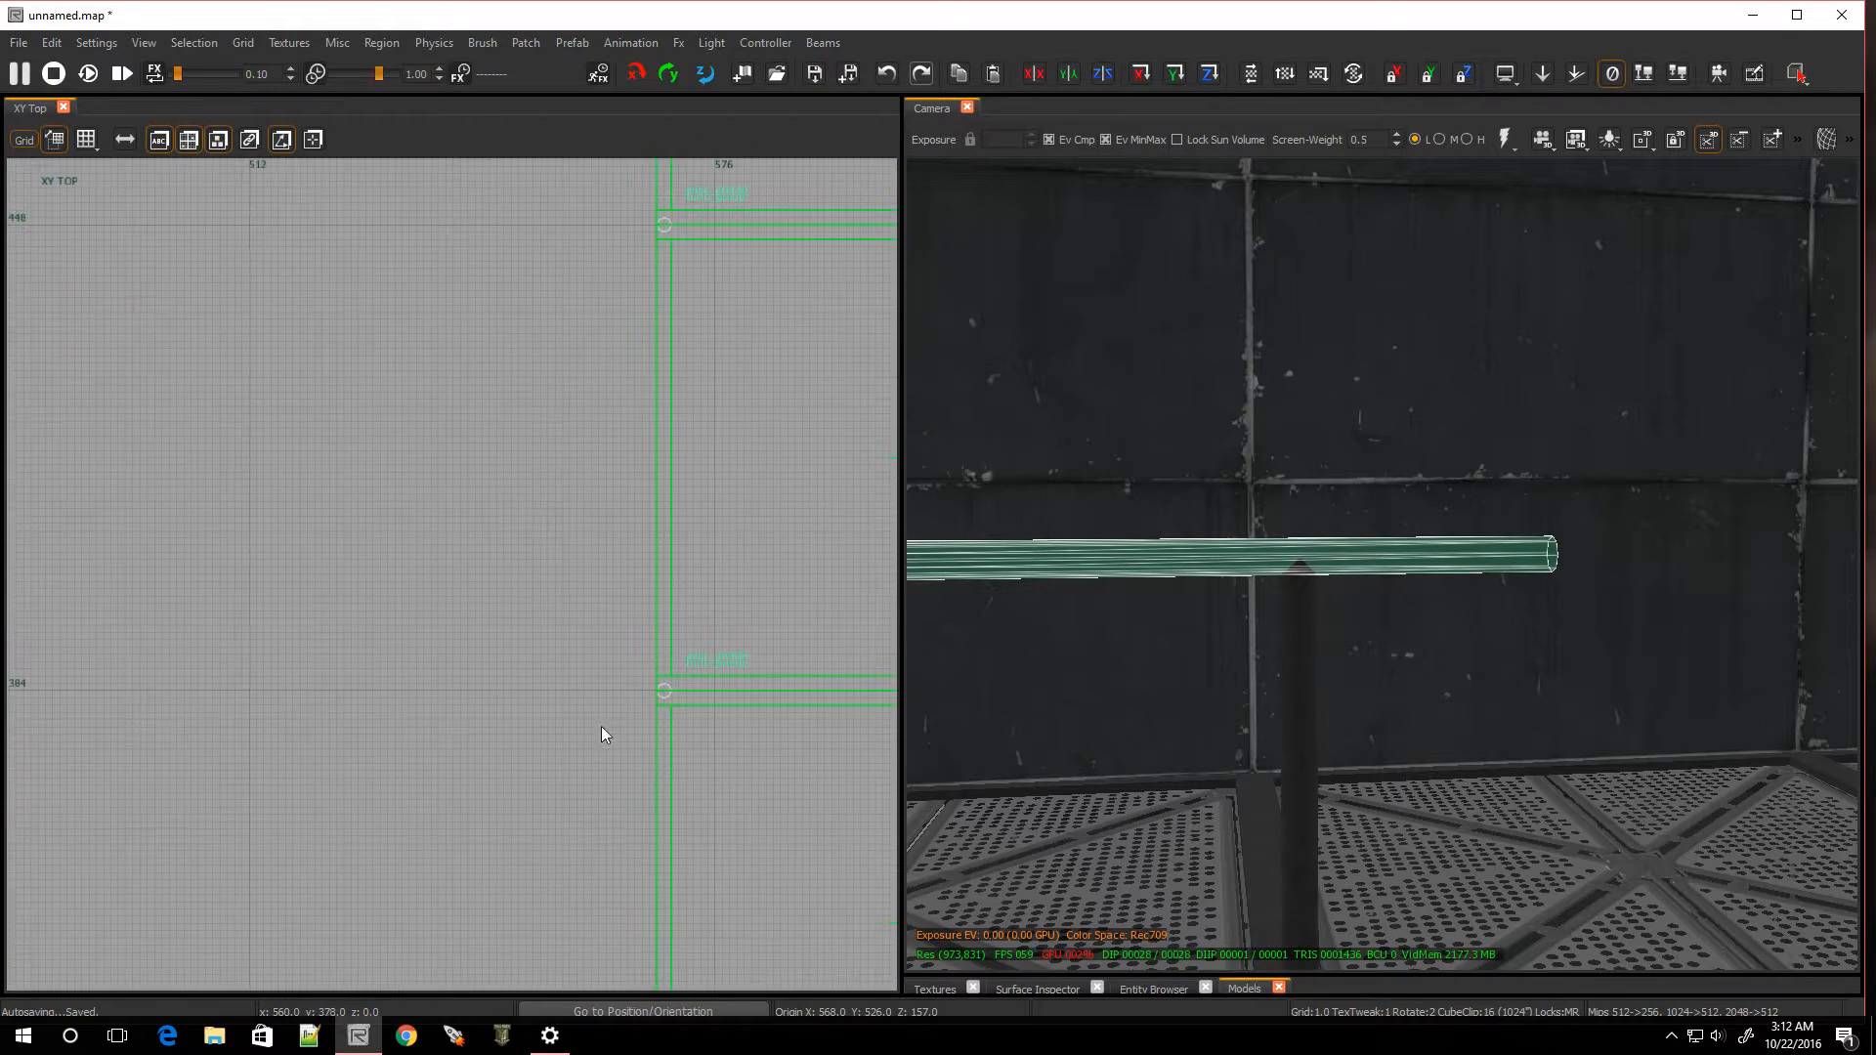
{"action": "scroll", "coordinate": [679, 254], "scroll_direction": "down", "scroll_amount": 5}
{"action": "scroll", "coordinate": [676, 200], "scroll_direction": "up", "scroll_amount": 2}
{"action": "scroll", "coordinate": [672, 186], "scroll_direction": "down", "scroll_amount": 2}
{"action": "scroll", "coordinate": [670, 181], "scroll_direction": "up", "scroll_amount": 4}
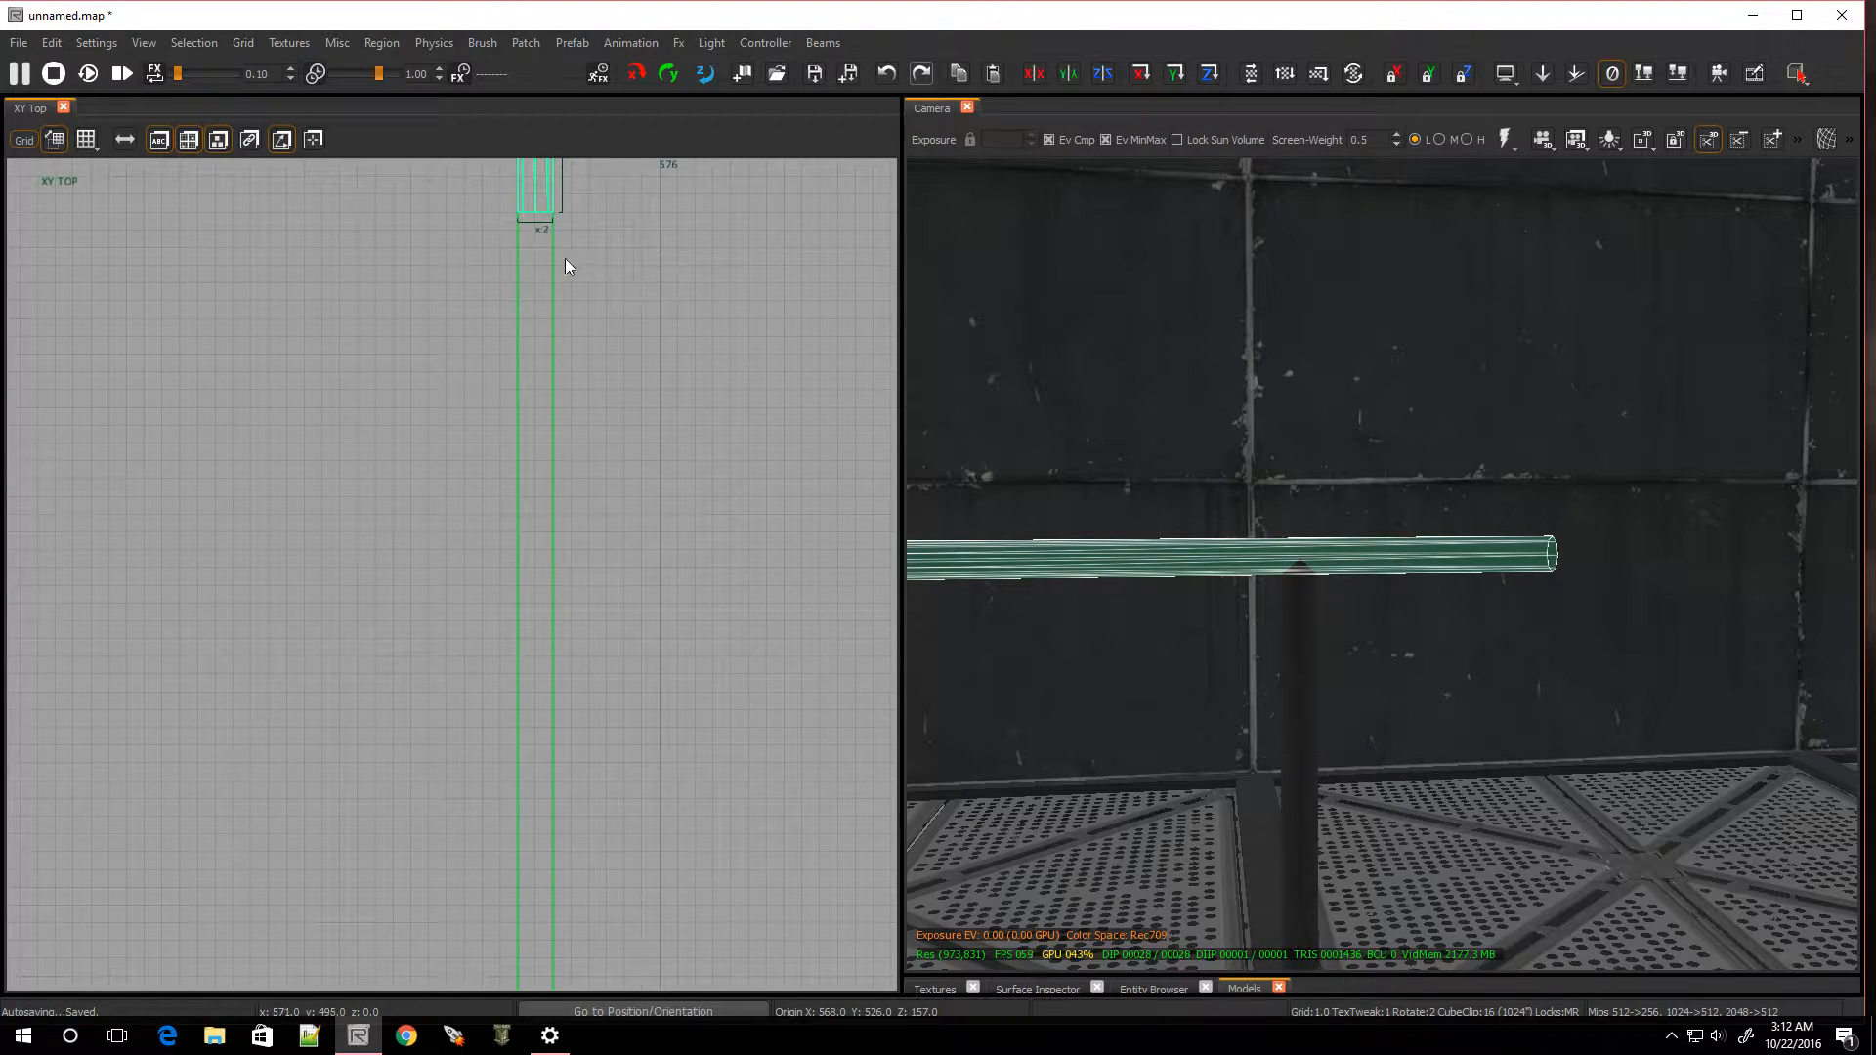
{"action": "key", "text": "4"}
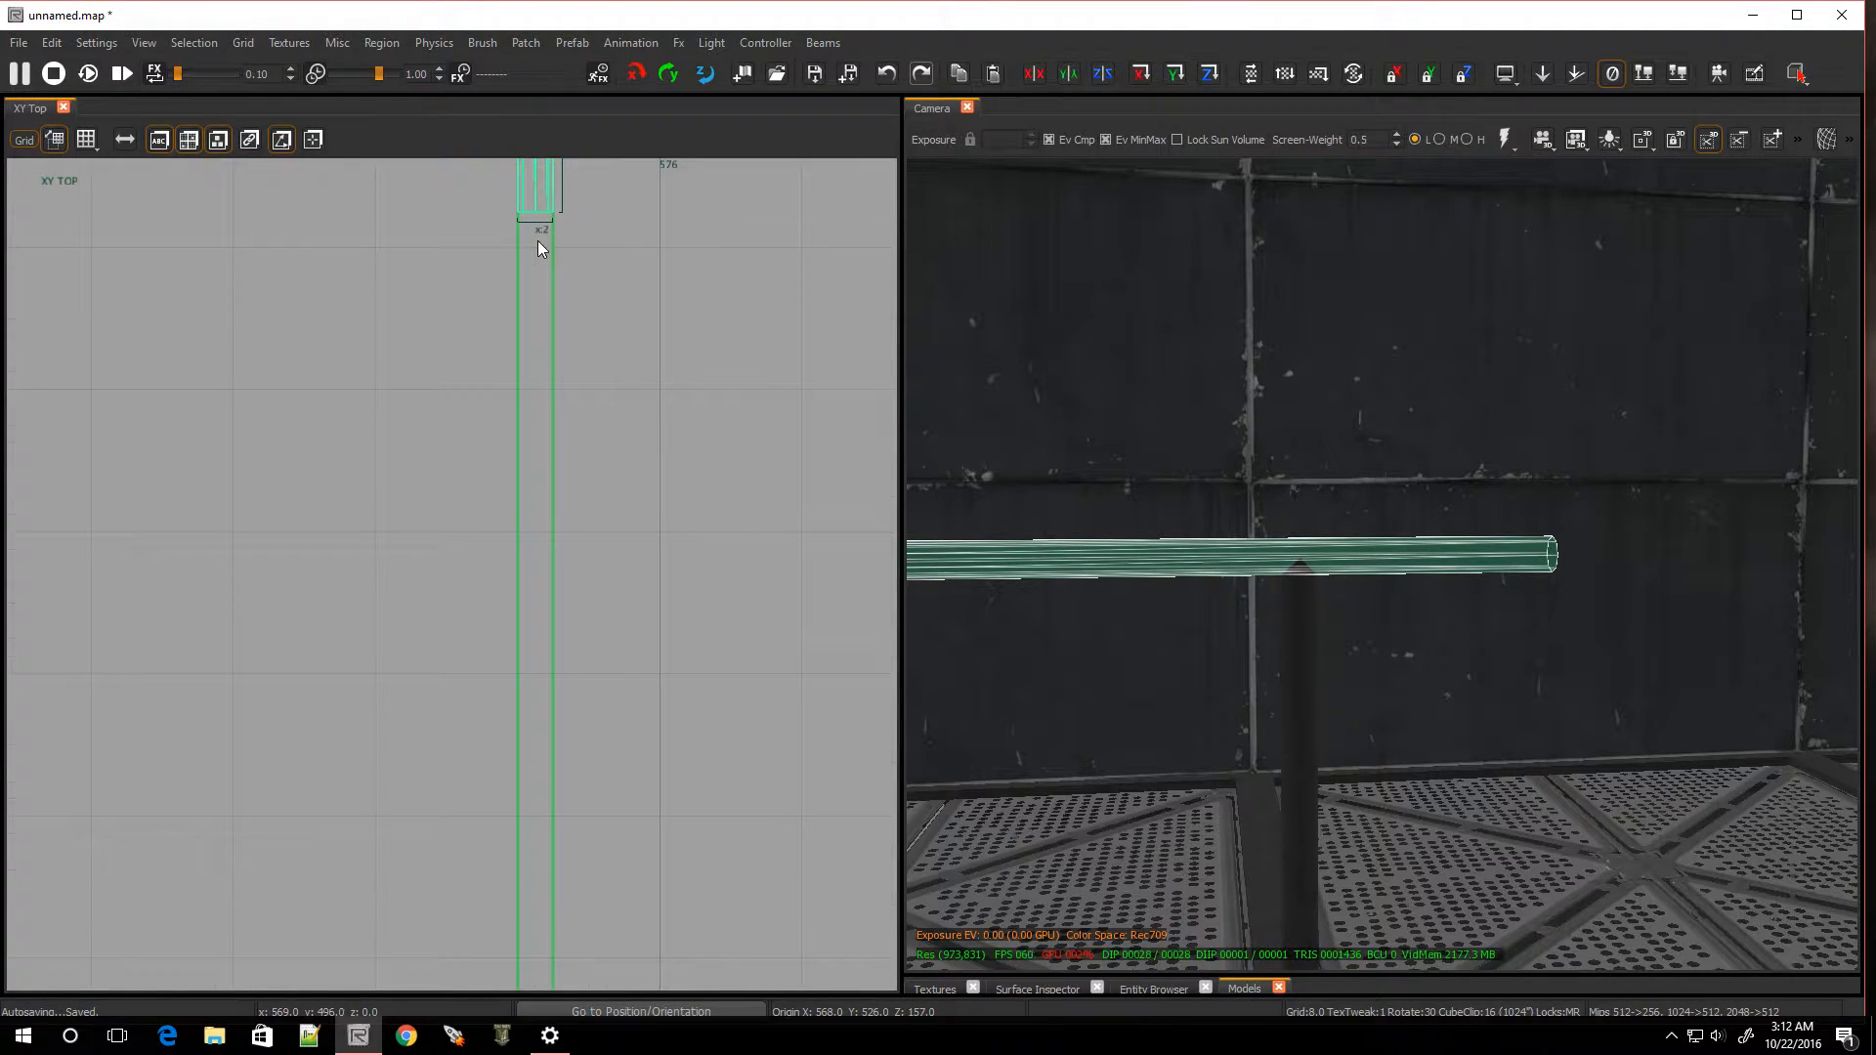
{"action": "scroll", "coordinate": [543, 387], "scroll_direction": "down", "scroll_amount": 2}
{"action": "left_click_drag", "start_coordinate": [547, 376], "coordinate": [500, 990]}
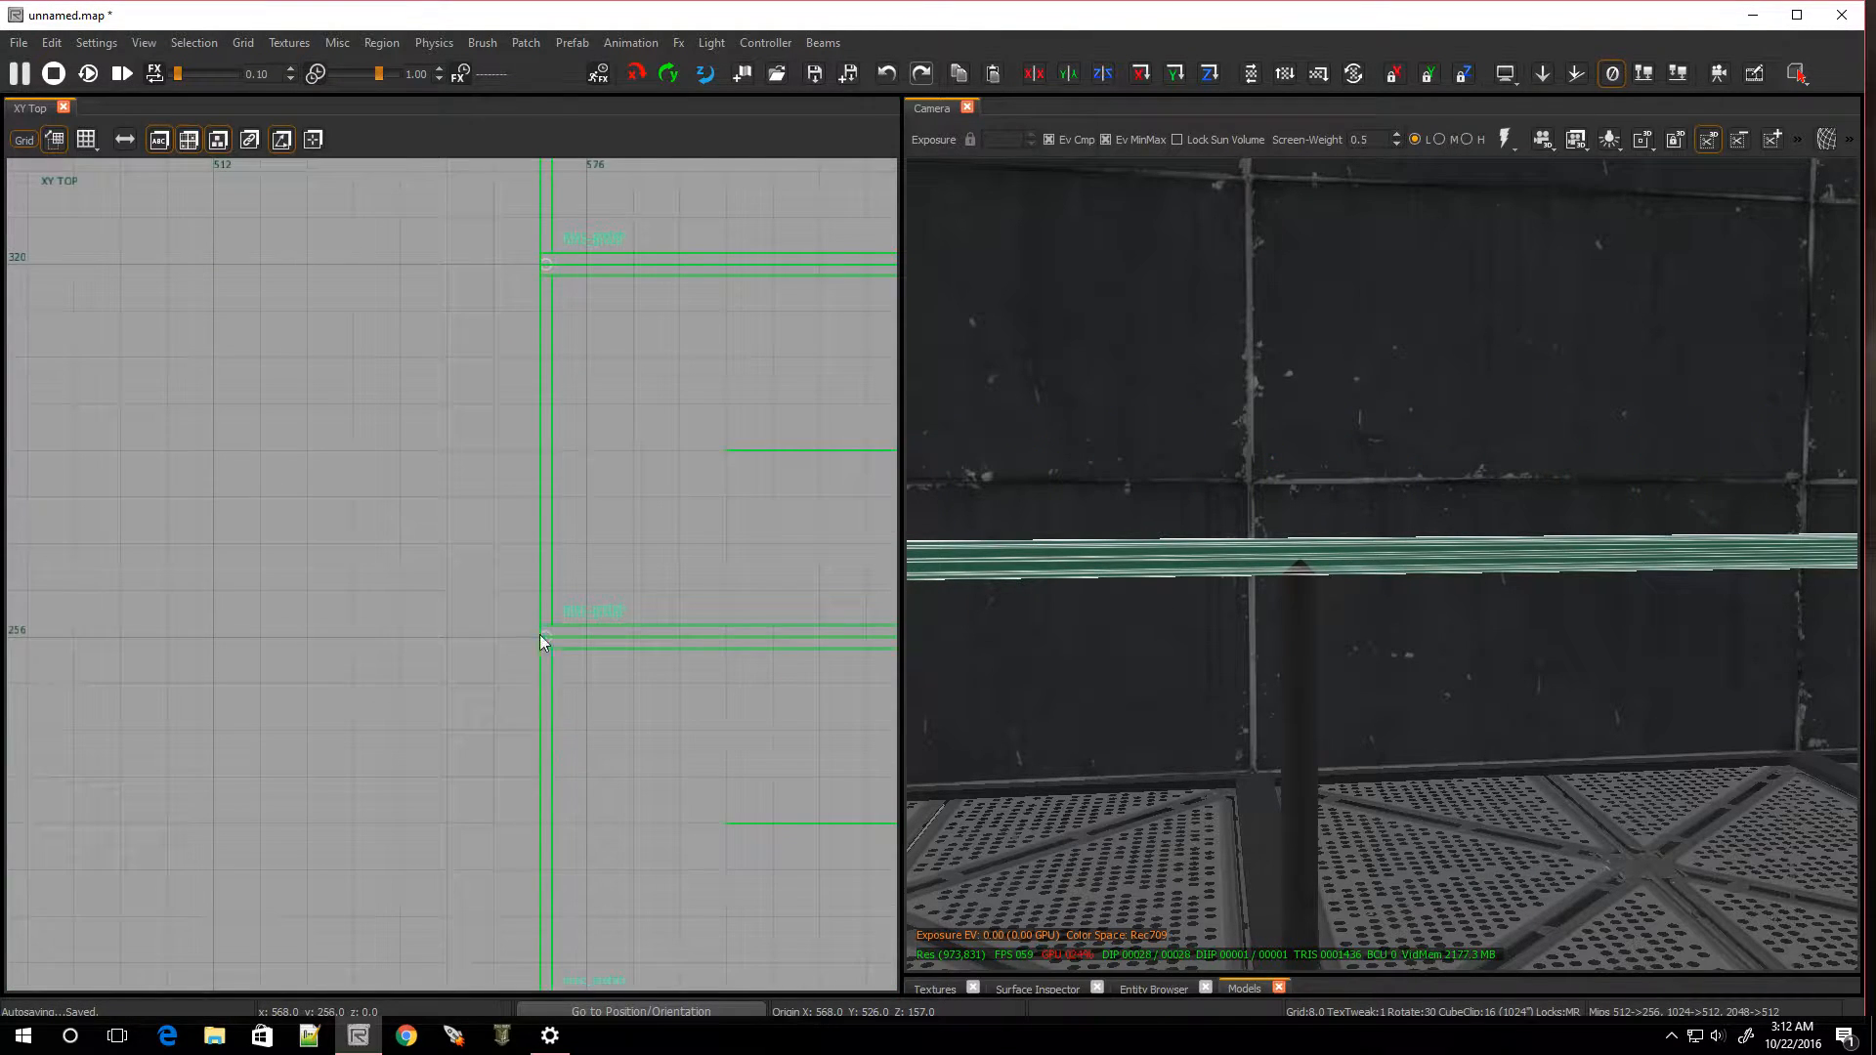
{"action": "scroll", "coordinate": [532, 531], "scroll_direction": "down", "scroll_amount": 5}
{"action": "scroll", "coordinate": [528, 491], "scroll_direction": "up", "scroll_amount": 5}
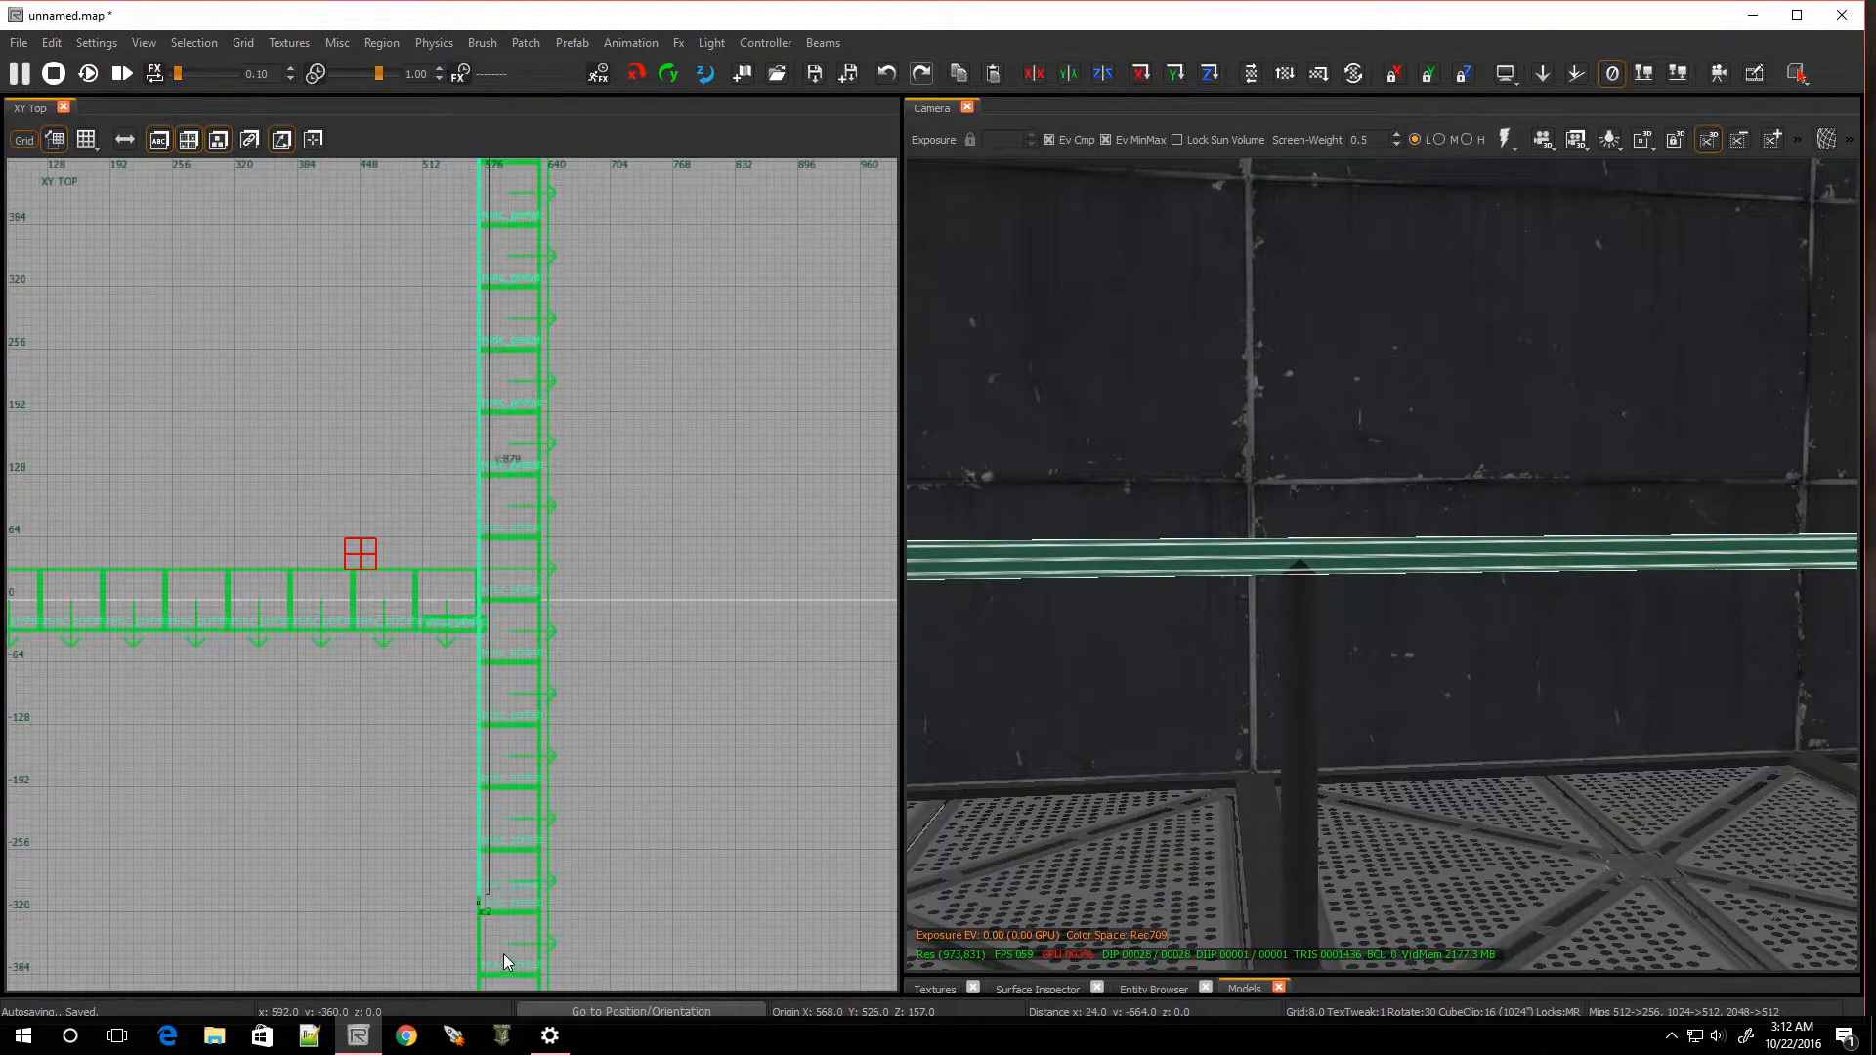
Fine-tune the handrail's far end on a 1-unit grid so that it meets the crossing walkway's edge, and deselect it
{"action": "scroll", "coordinate": [501, 616], "scroll_direction": "up", "scroll_amount": 3}
{"action": "scroll", "coordinate": [469, 582], "scroll_direction": "up", "scroll_amount": 4}
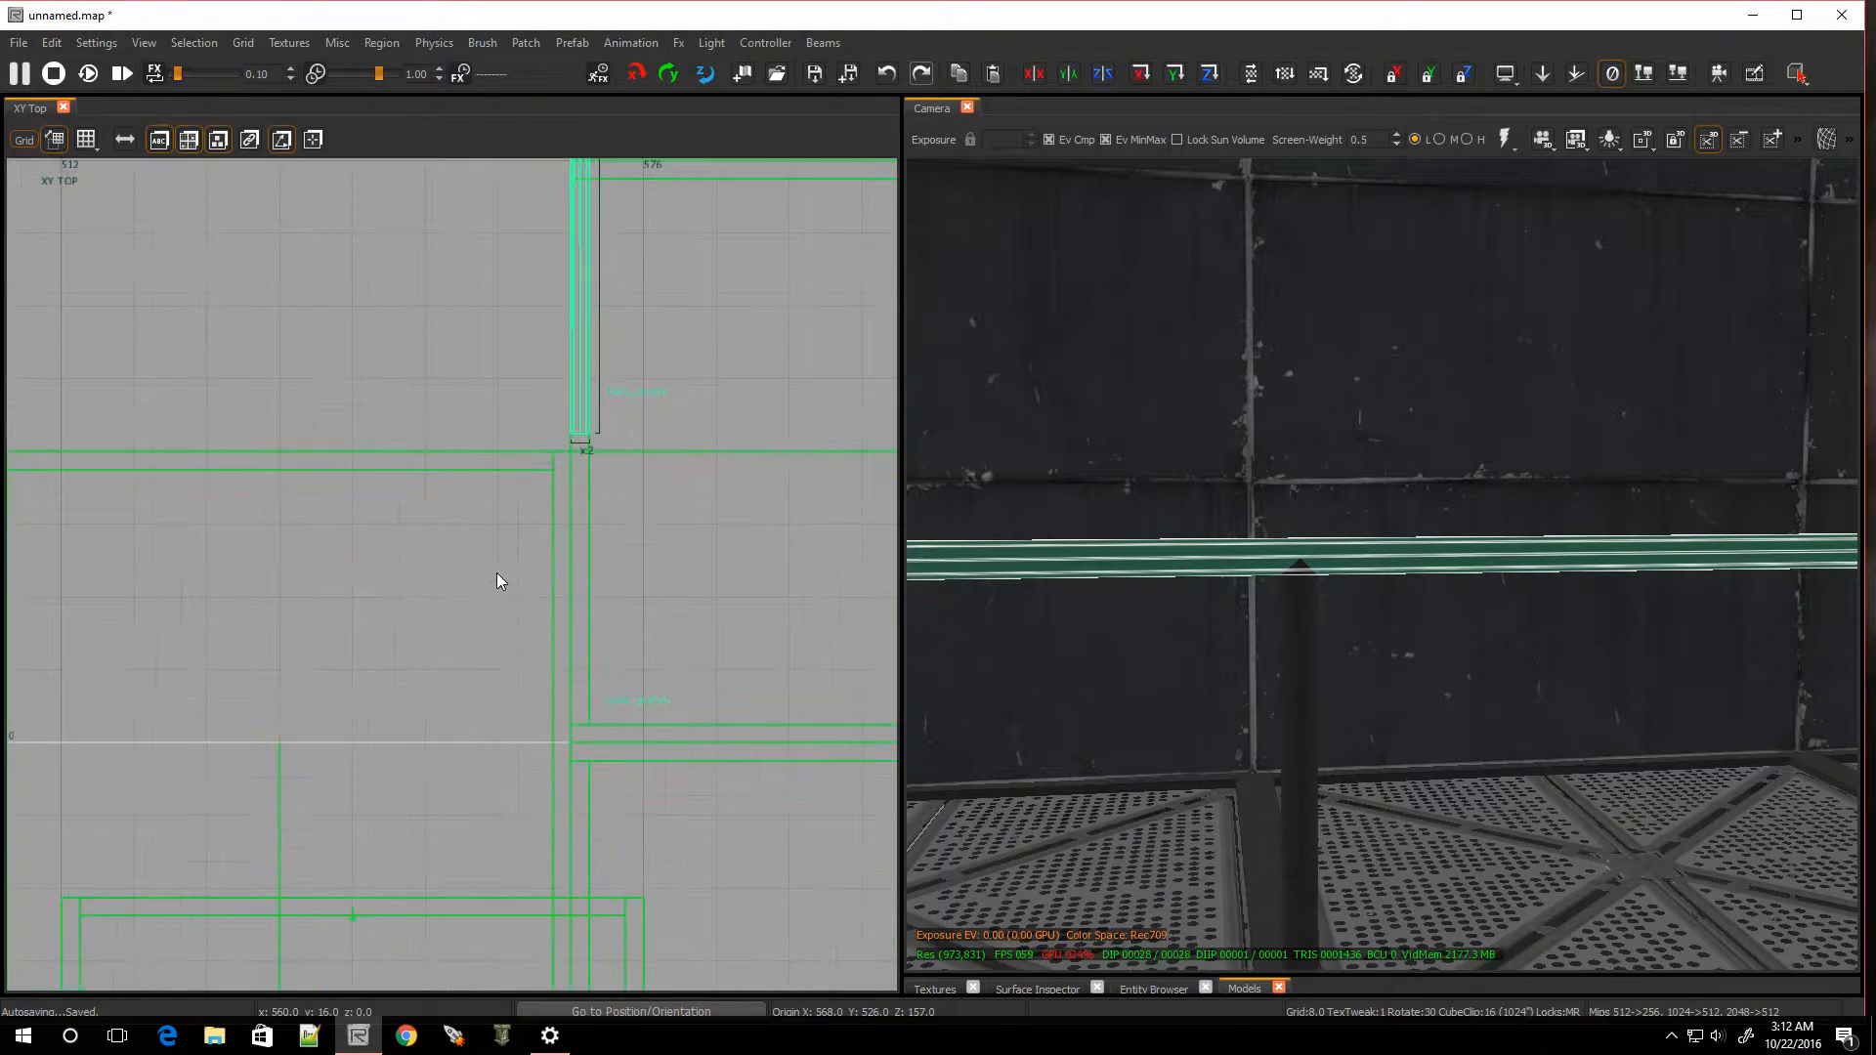
{"action": "key", "text": "1"}
{"action": "left_click_drag", "start_coordinate": [577, 364], "coordinate": [584, 432]}
{"action": "scroll", "coordinate": [583, 432], "scroll_direction": "down", "scroll_amount": 5}
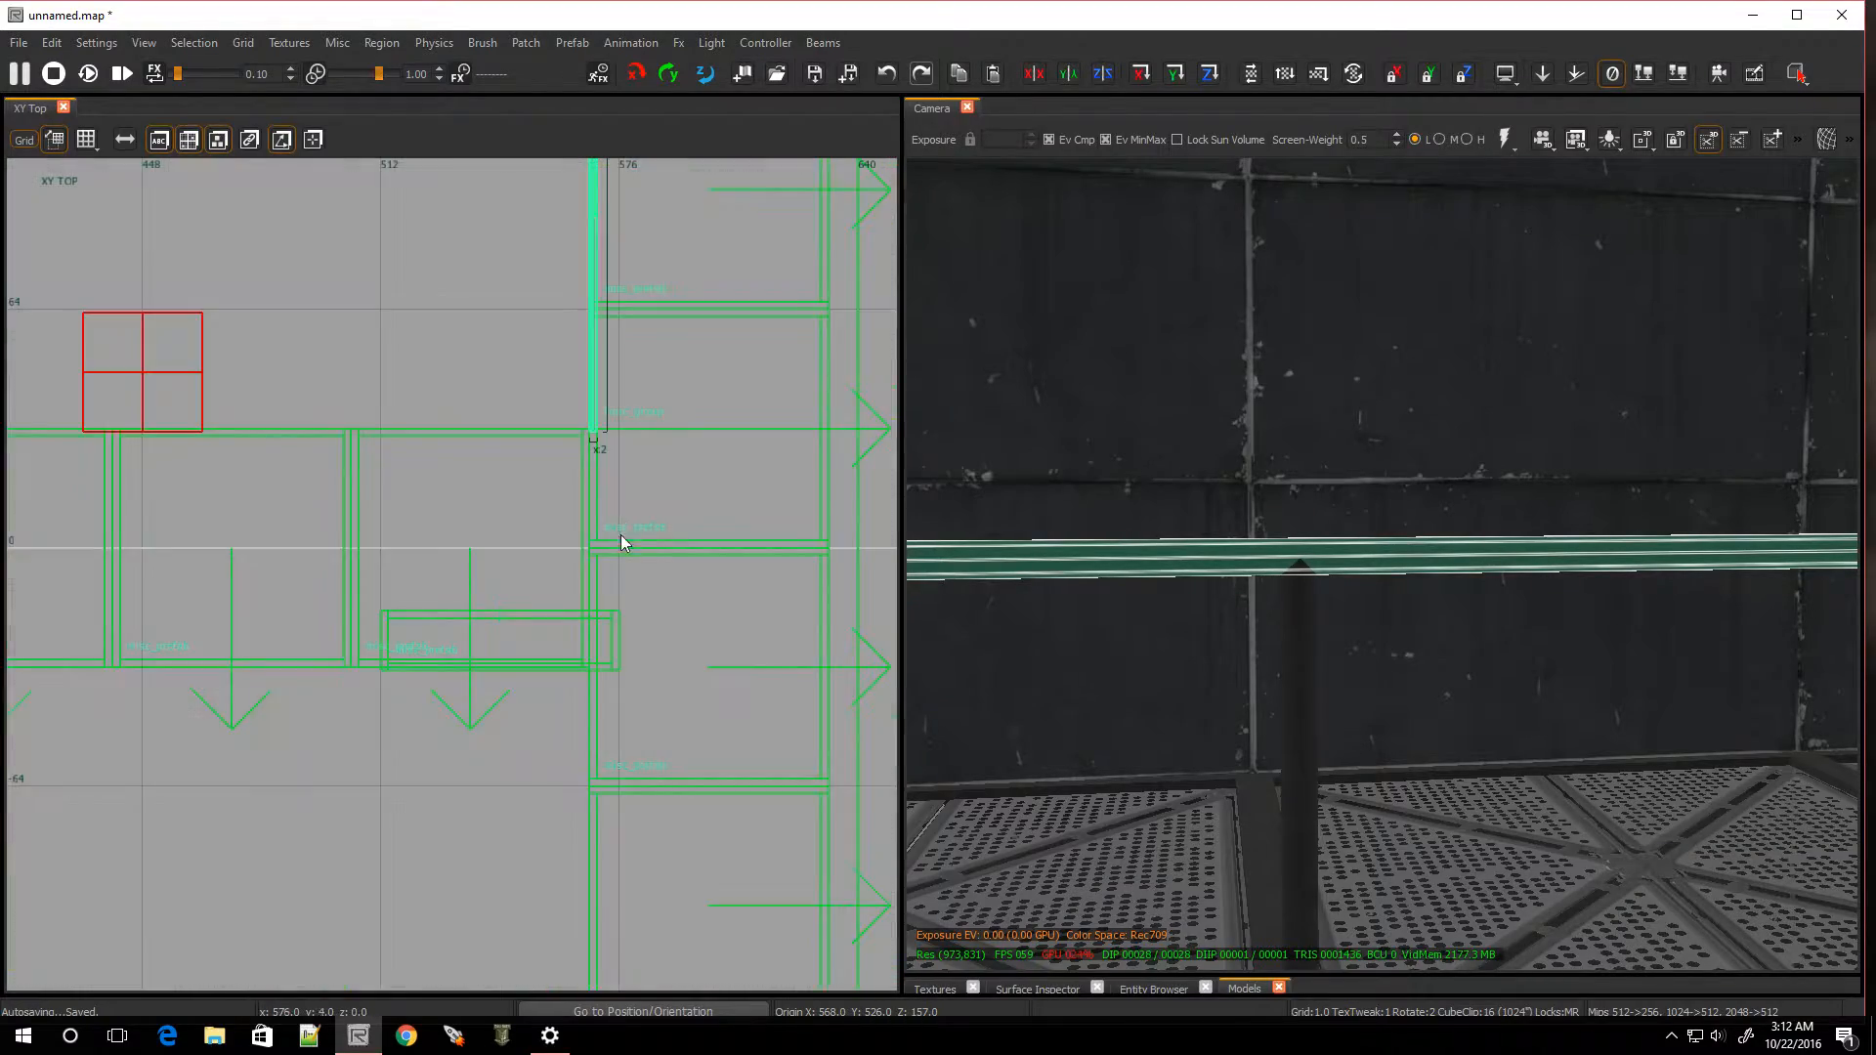
{"action": "mouse_move", "coordinate": [1329, 584]}
{"action": "right_mouse_down"}
{"action": "mouse_move", "coordinate": [1222, 584]}
{"action": "mouse_move", "coordinate": [1222, 547]}
{"action": "mouse_move", "coordinate": [1329, 608]}
{"action": "right_mouse_up"}
{"action": "key", "text": "Escape"}
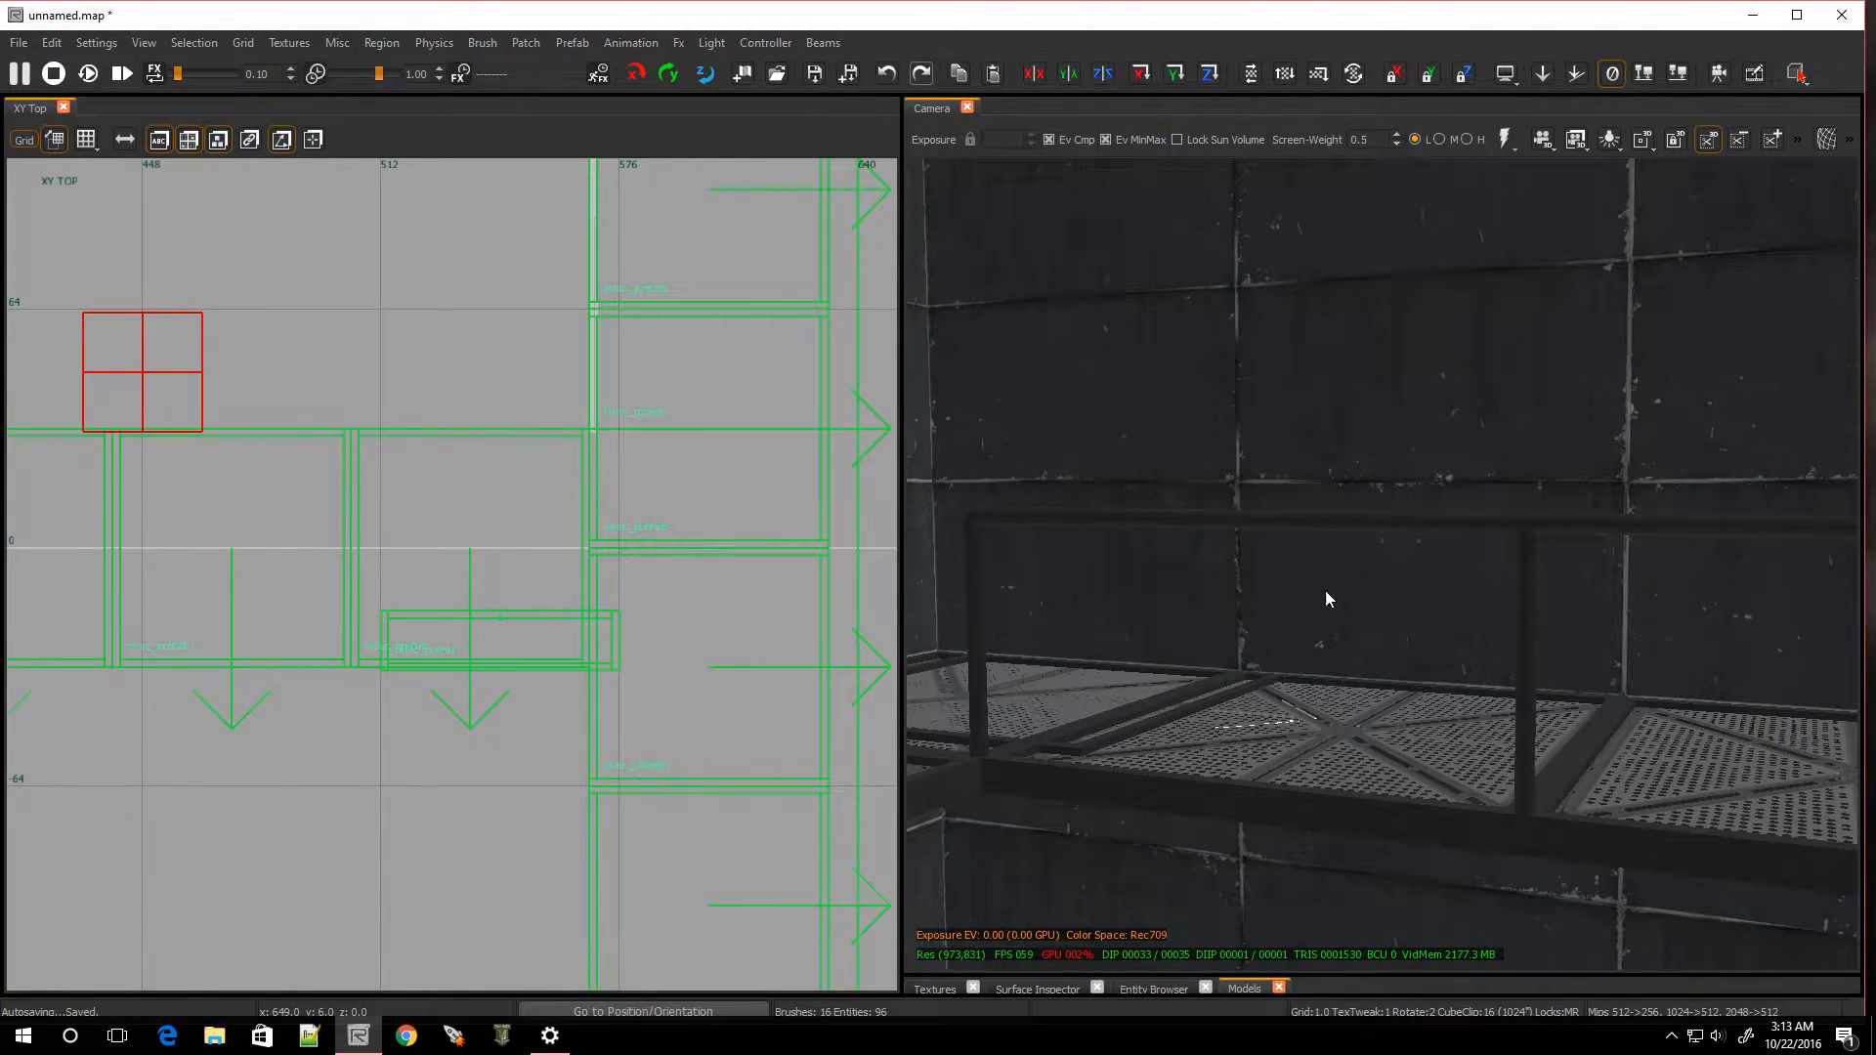
Duplicate the handrail and place the copy directly beneath it, inside the posts, at z 141 on an 8-unit grid
{"action": "left_click", "coordinate": [1289, 524], "text": "shift"}
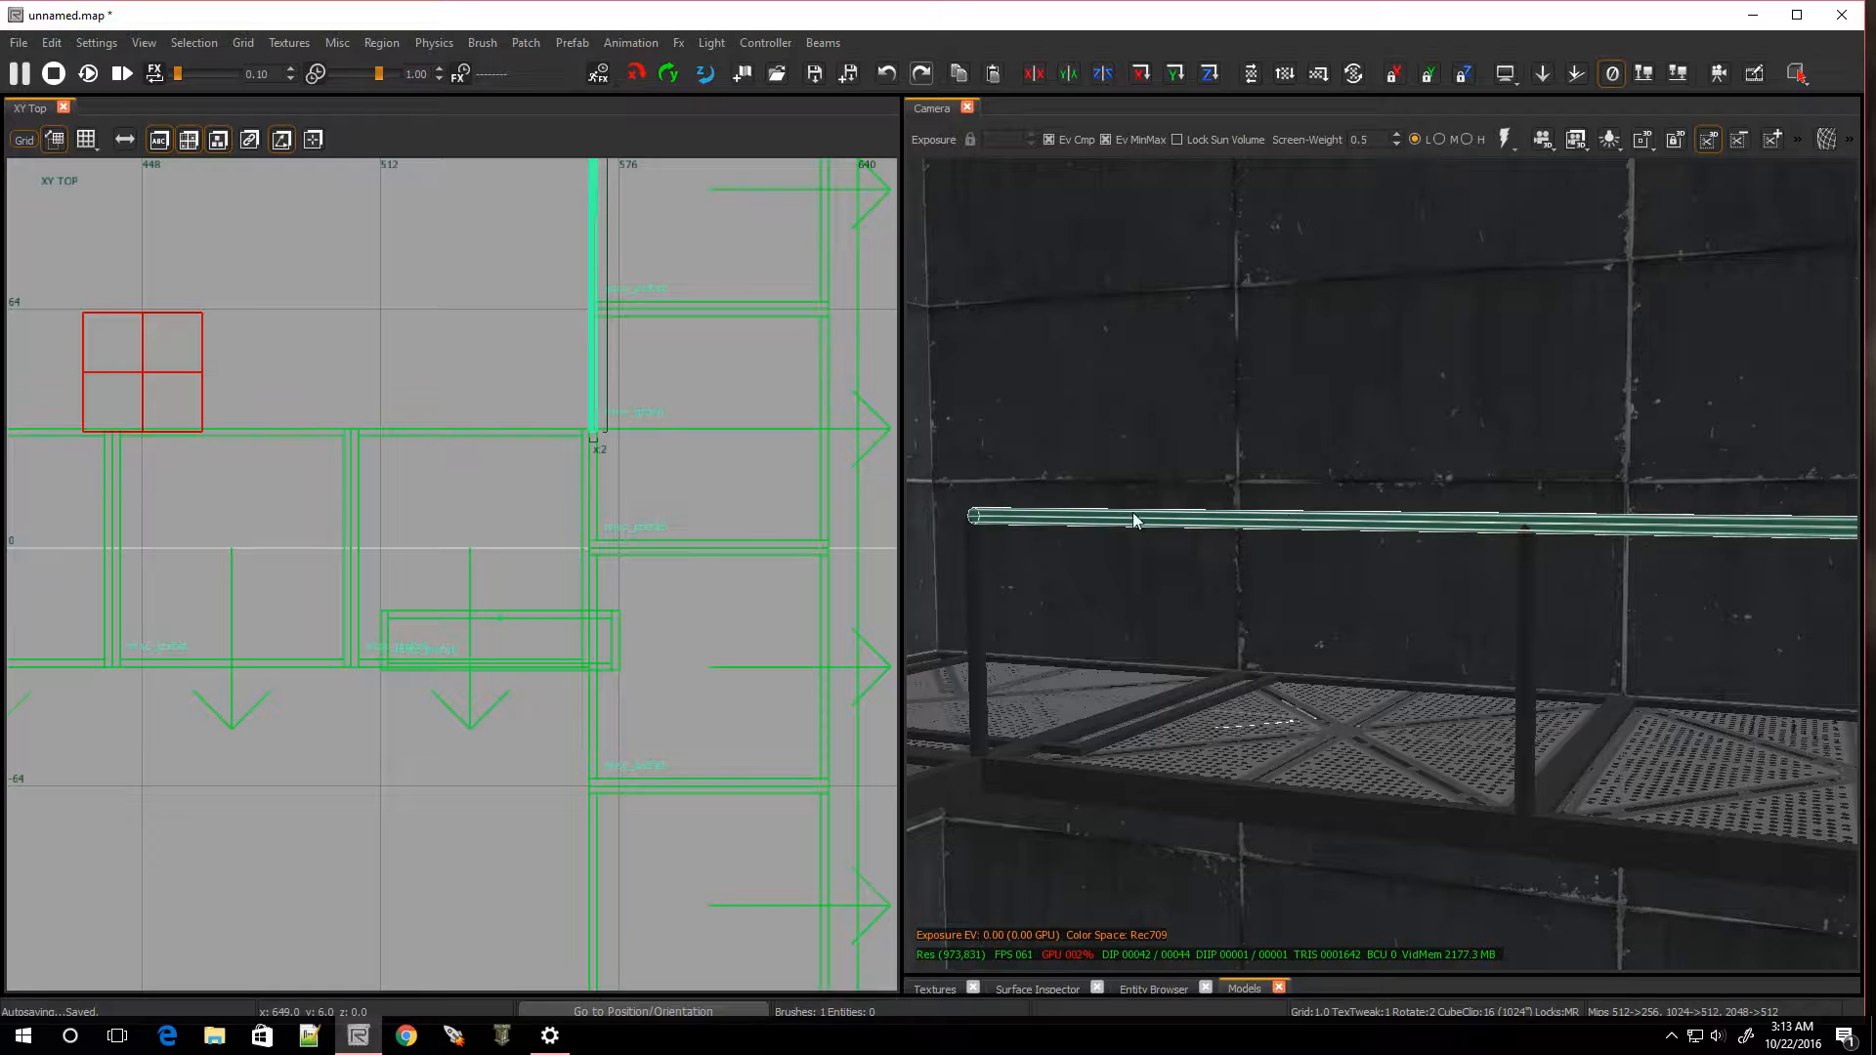
{"action": "key", "text": "ctrl+Tab"}
{"action": "scroll", "coordinate": [451, 615], "scroll_direction": "up", "scroll_amount": 5}
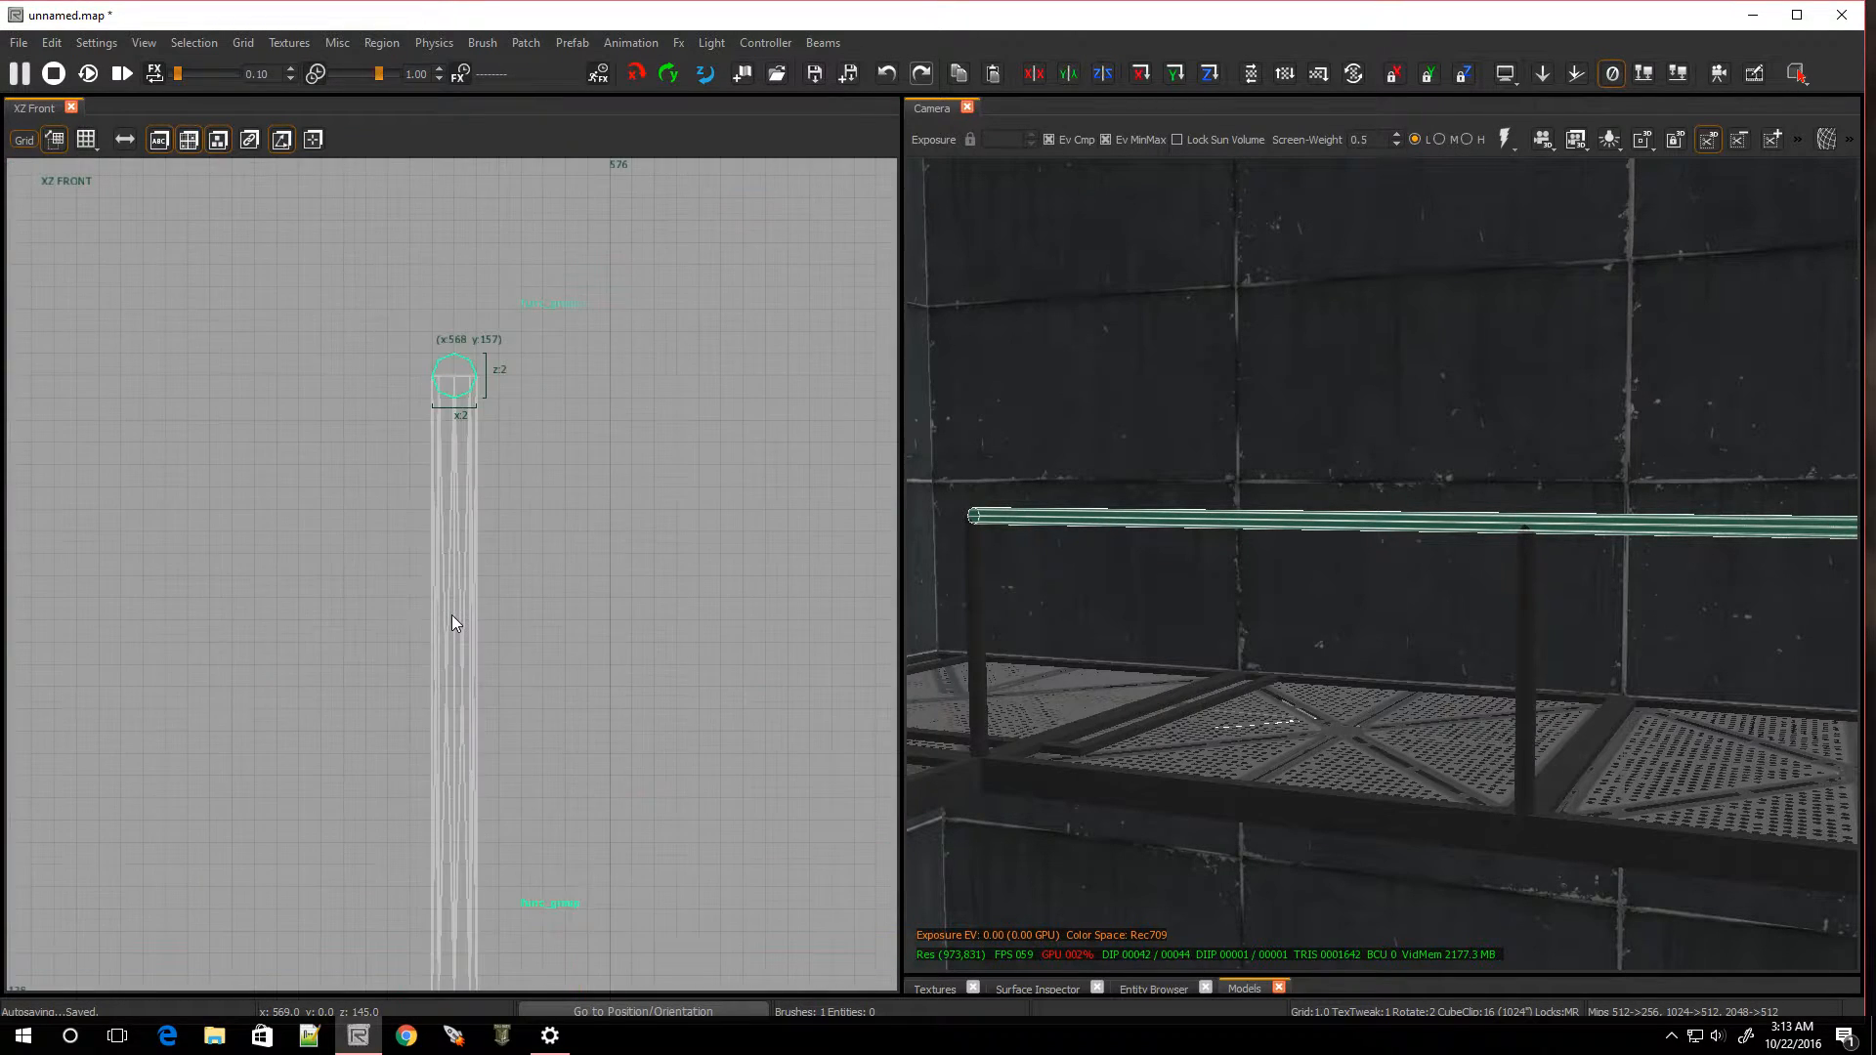
{"action": "key", "text": "4"}
{"action": "scroll", "coordinate": [451, 615], "scroll_direction": "down", "scroll_amount": 3}
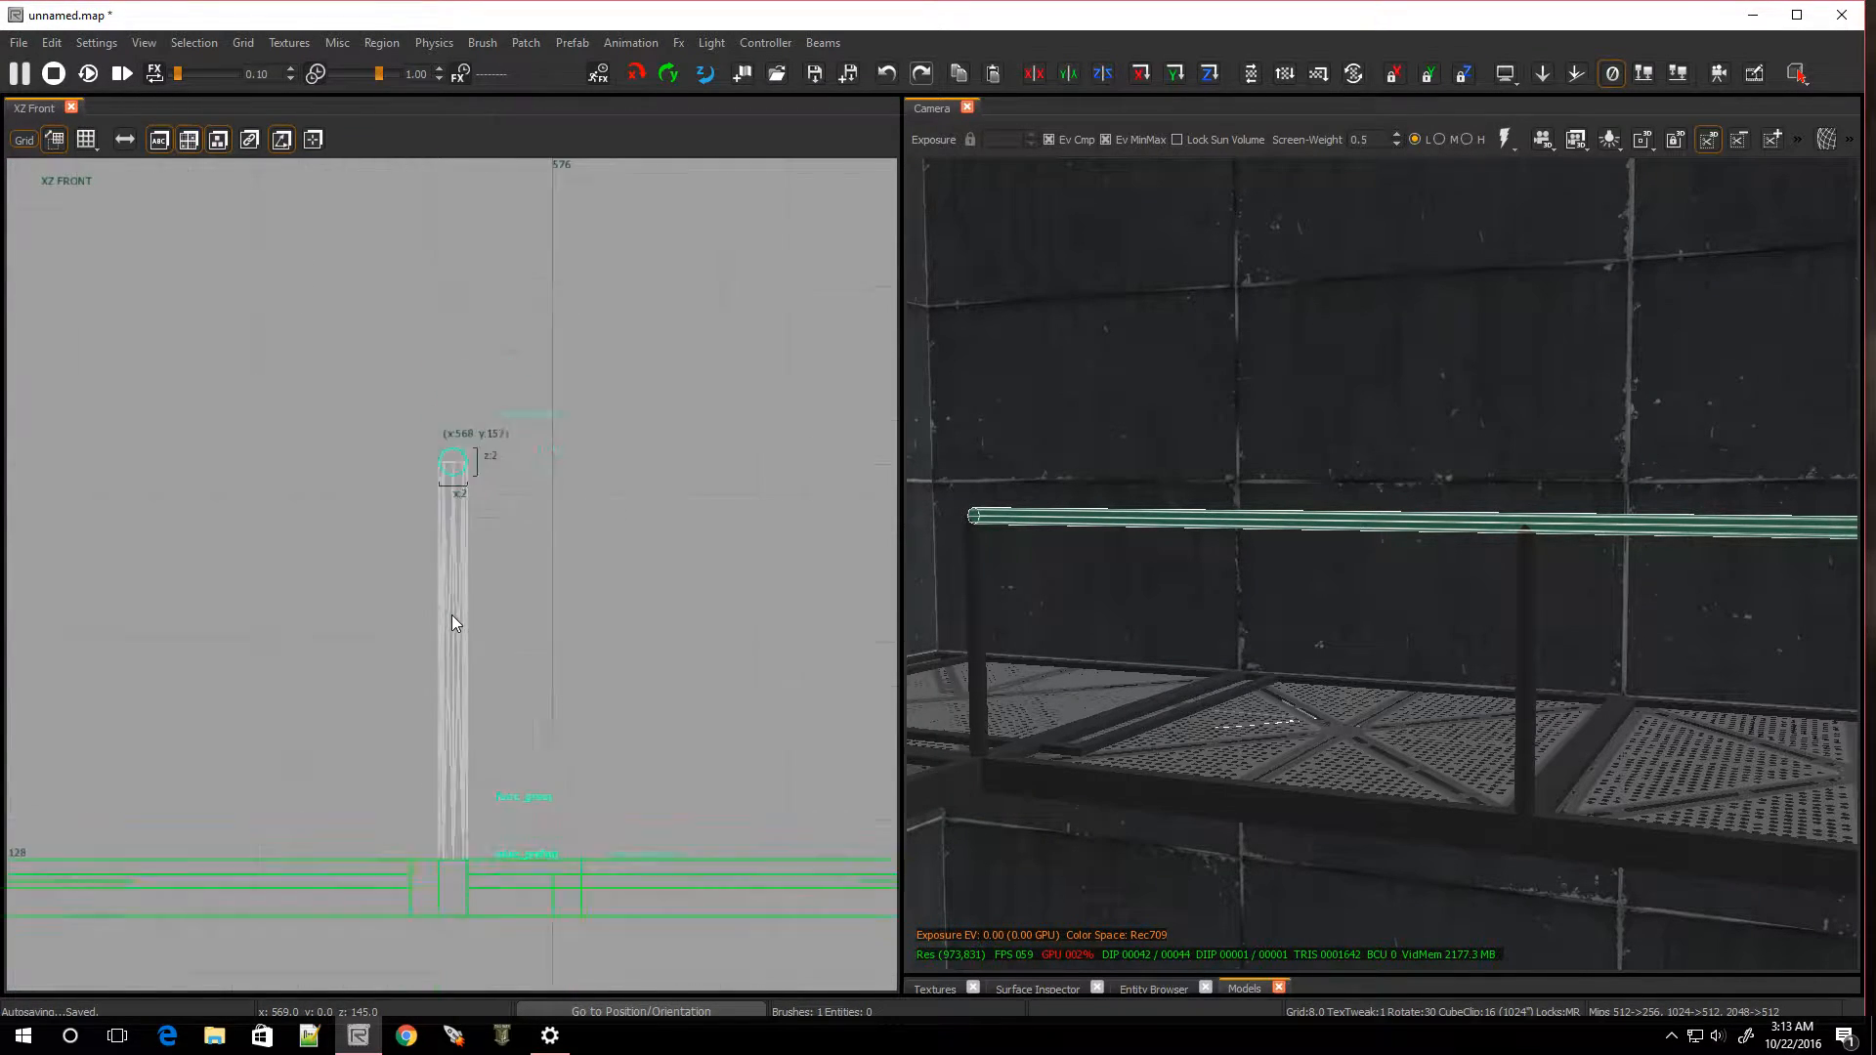
{"action": "key", "text": "space"}
{"action": "left_click_drag", "start_coordinate": [544, 590], "coordinate": [471, 594]}
{"action": "key", "text": "alt+Down"}
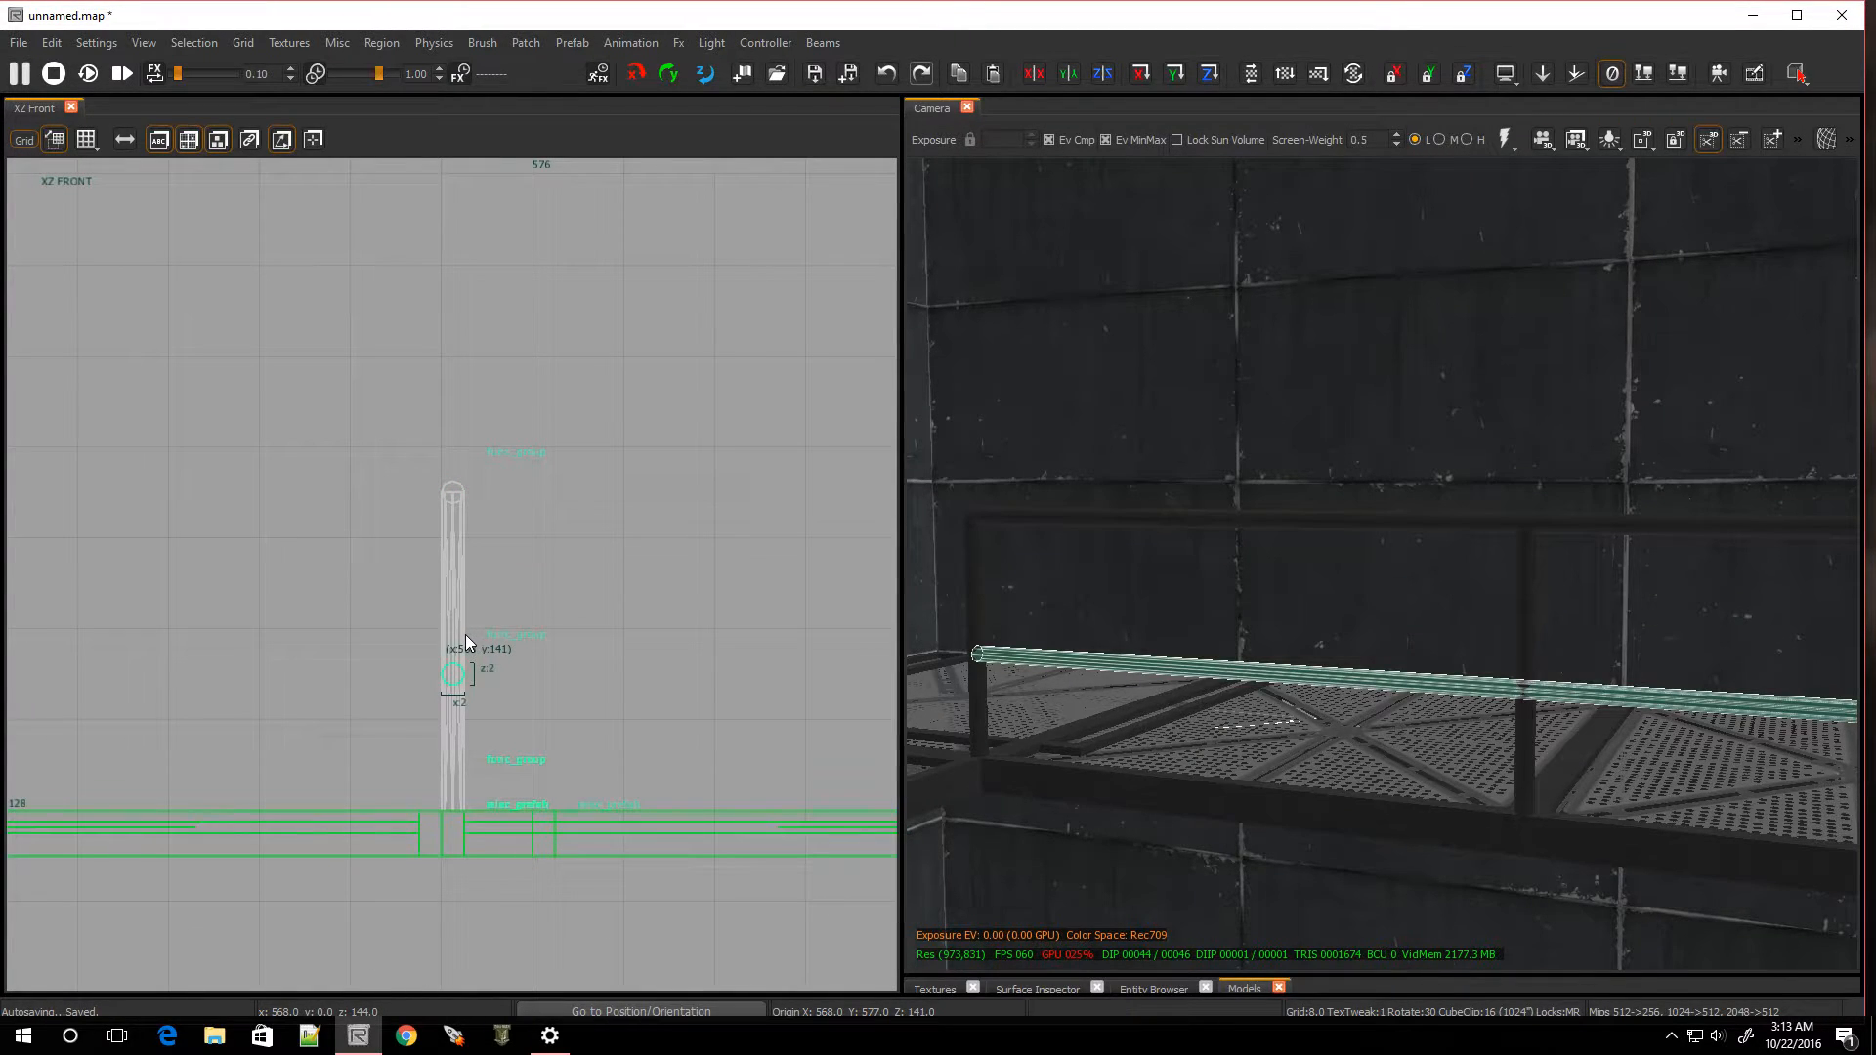
Raise the lower rail on a 4-unit grid to z 145 and deselect it
{"action": "scroll", "coordinate": [452, 654], "scroll_direction": "up", "scroll_amount": 2}
{"action": "key", "text": "v"}
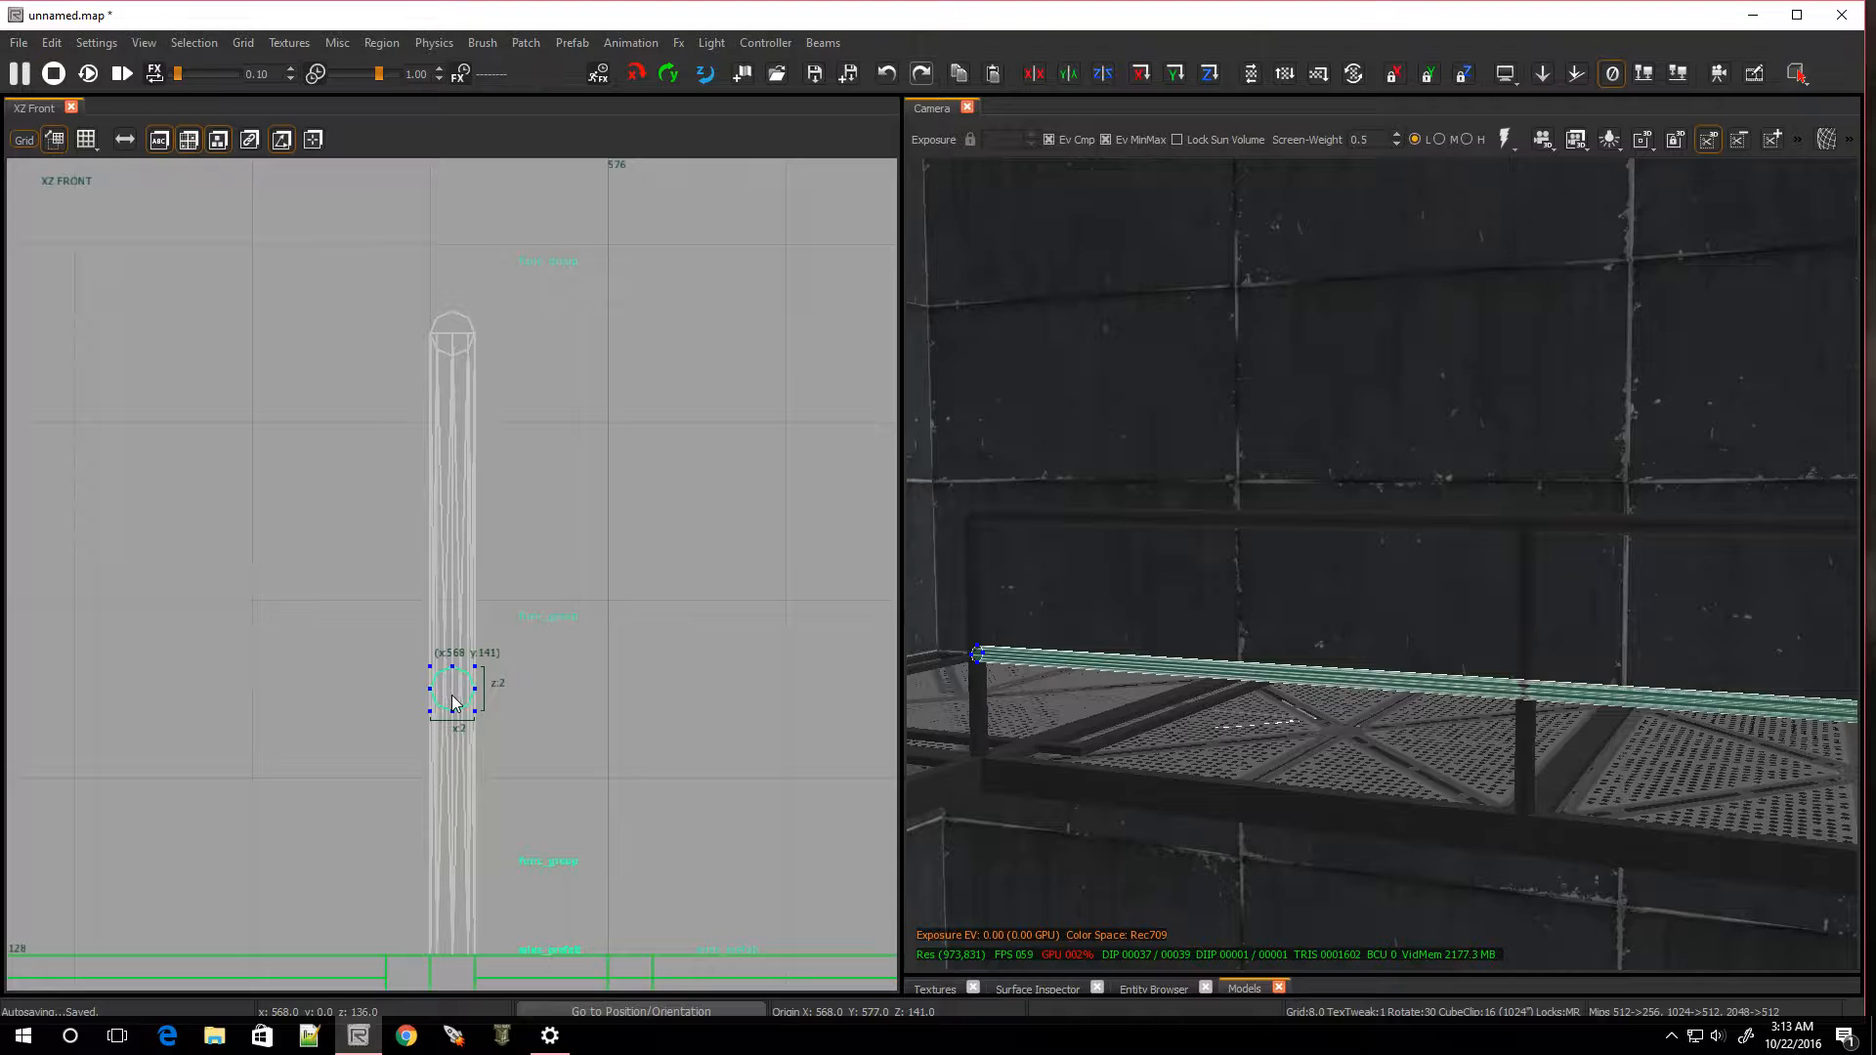
{"action": "key", "text": "Escape"}
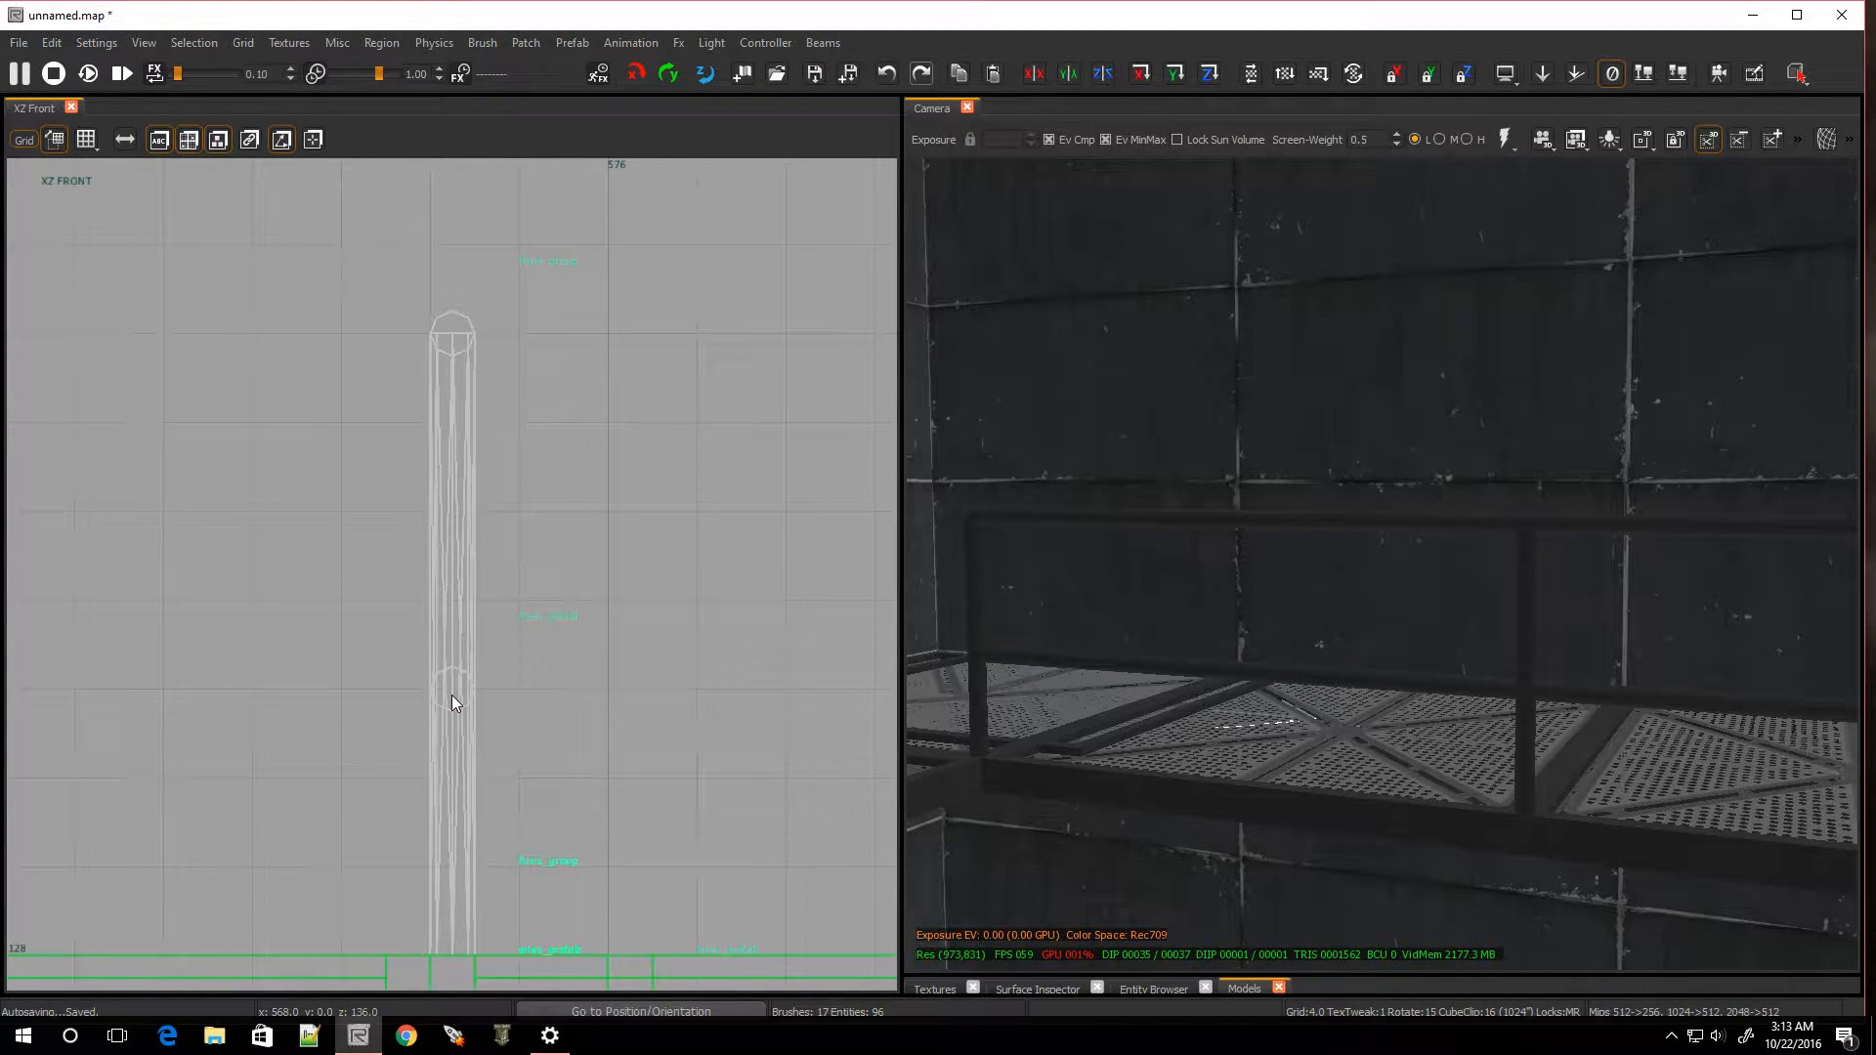
{"action": "left_click", "coordinate": [1210, 666], "text": "shift"}
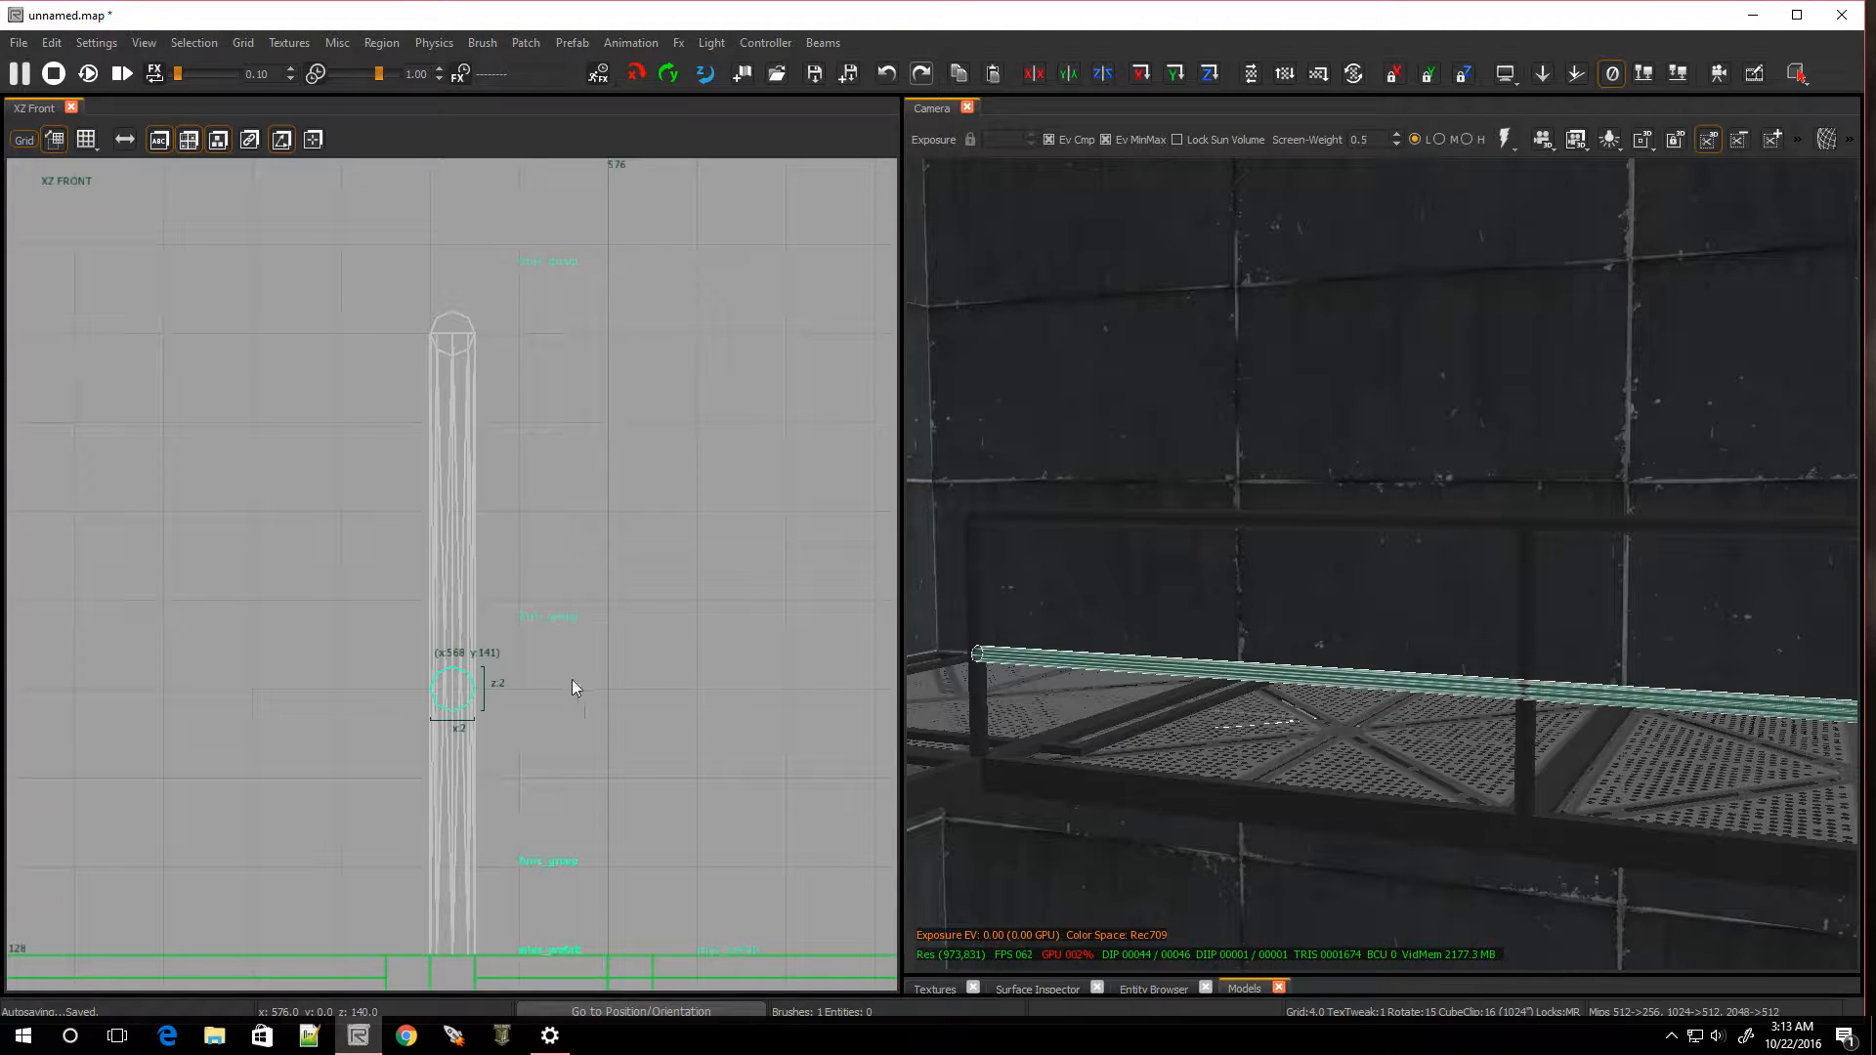
{"action": "left_click_drag", "start_coordinate": [456, 687], "coordinate": [456, 604]}
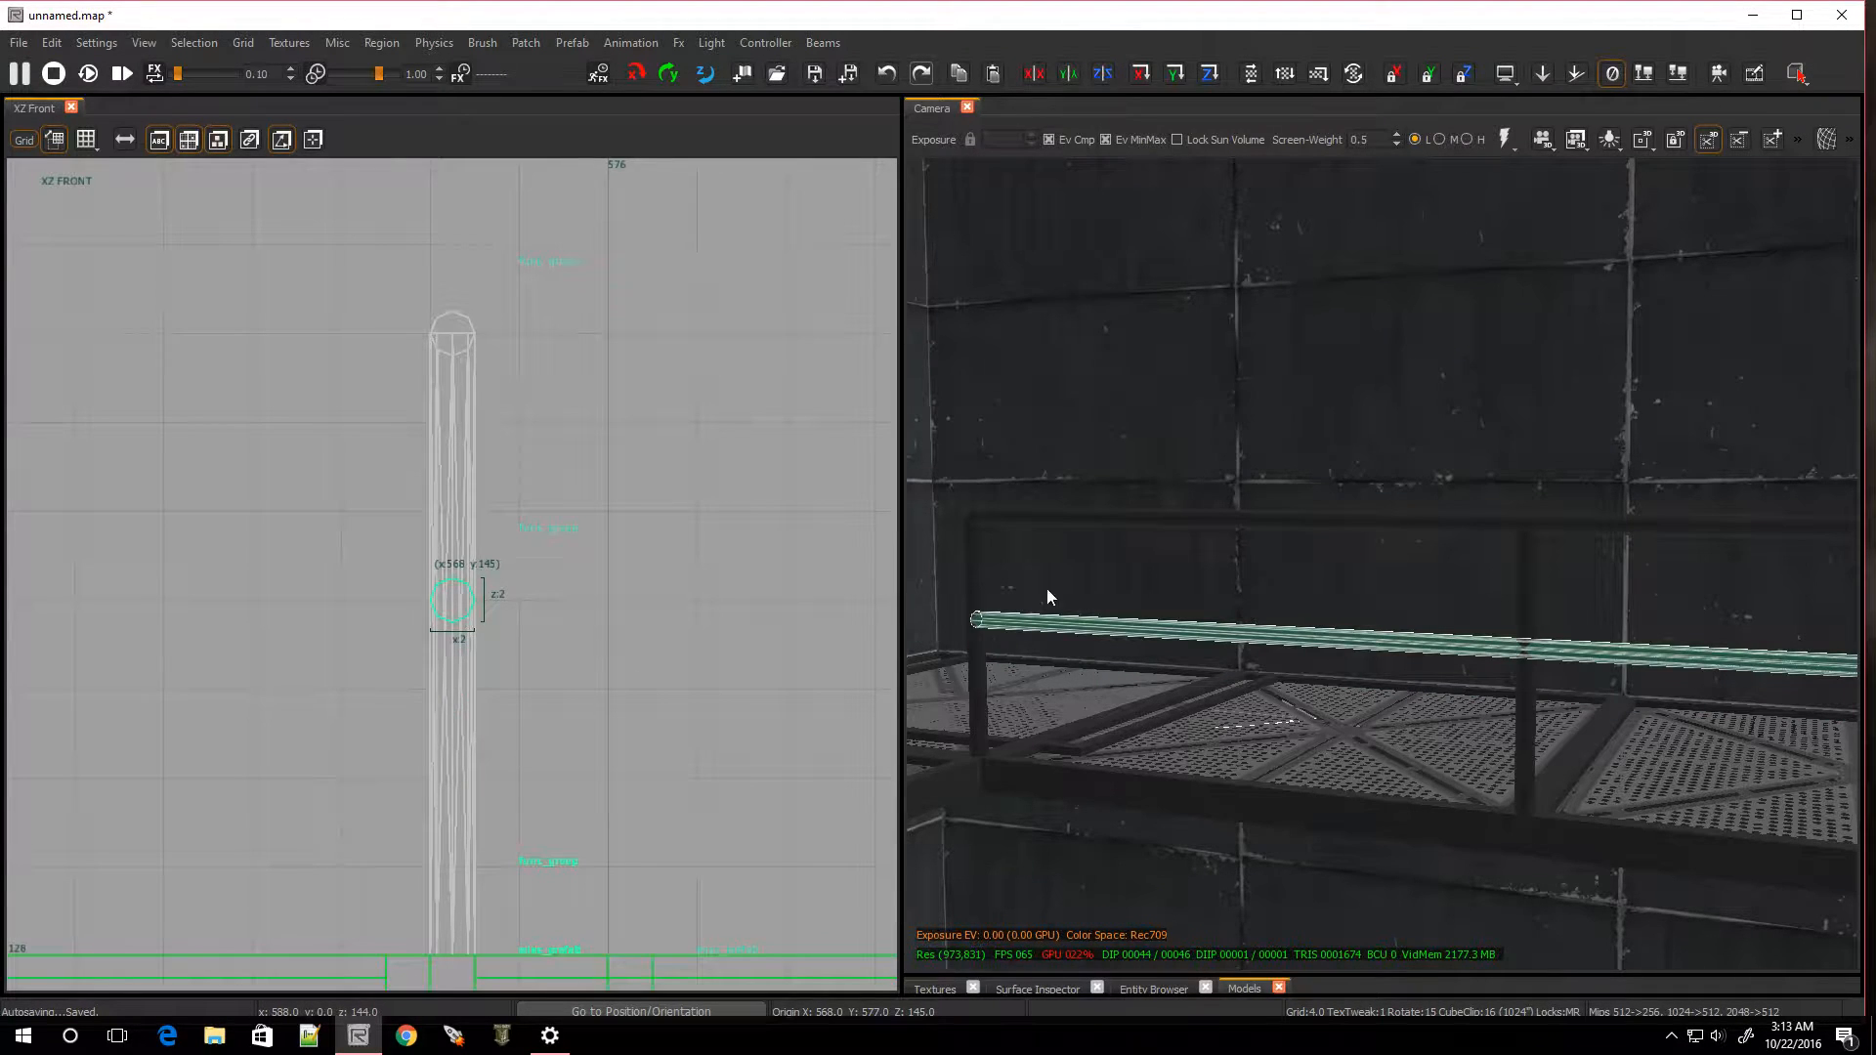
{"action": "key", "text": "Escape"}
Duplicate the last post beneath the rails and place the copy on the next grate seam along the walkway
{"action": "right_click_drag", "start_coordinate": [1216, 631], "coordinate": [1067, 699]}
{"action": "left_click", "coordinate": [1110, 614], "text": "shift"}
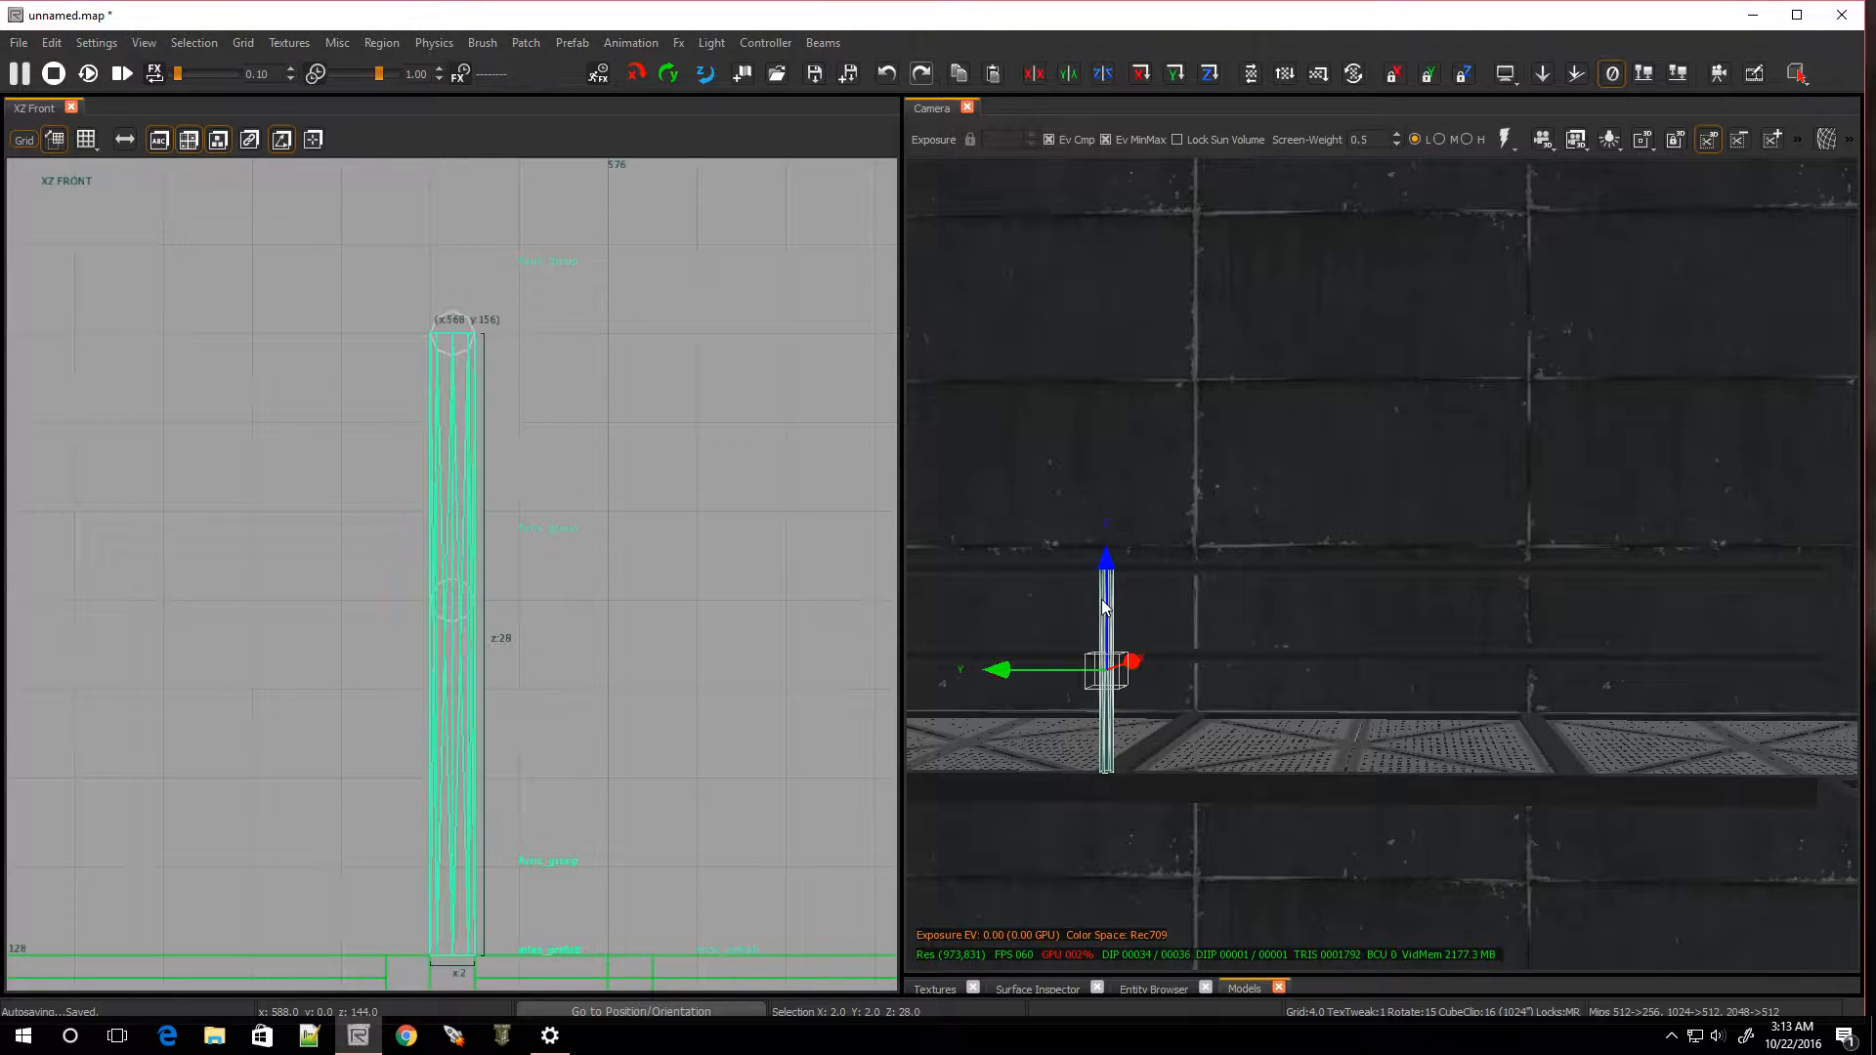
{"action": "key", "text": "ctrl+Tab"}
{"action": "key", "text": "ctrl+Tab"}
{"action": "scroll", "coordinate": [534, 777], "scroll_direction": "down", "scroll_amount": 11}
{"action": "scroll", "coordinate": [606, 925], "scroll_direction": "up", "scroll_amount": 4}
{"action": "left_click_drag", "start_coordinate": [398, 497], "coordinate": [408, 818]}
{"action": "scroll", "coordinate": [407, 811], "scroll_direction": "down", "scroll_amount": 6}
{"action": "scroll", "coordinate": [436, 883], "scroll_direction": "up", "scroll_amount": 5}
Place another post copy at the rails' end by the crossing walkway, fine-tuned on a 1-unit grid to x 568, y 32
{"action": "left_click_drag", "start_coordinate": [418, 738], "coordinate": [434, 834]}
{"action": "scroll", "coordinate": [431, 881], "scroll_direction": "up", "scroll_amount": 4}
{"action": "key", "text": "bracketleft"}
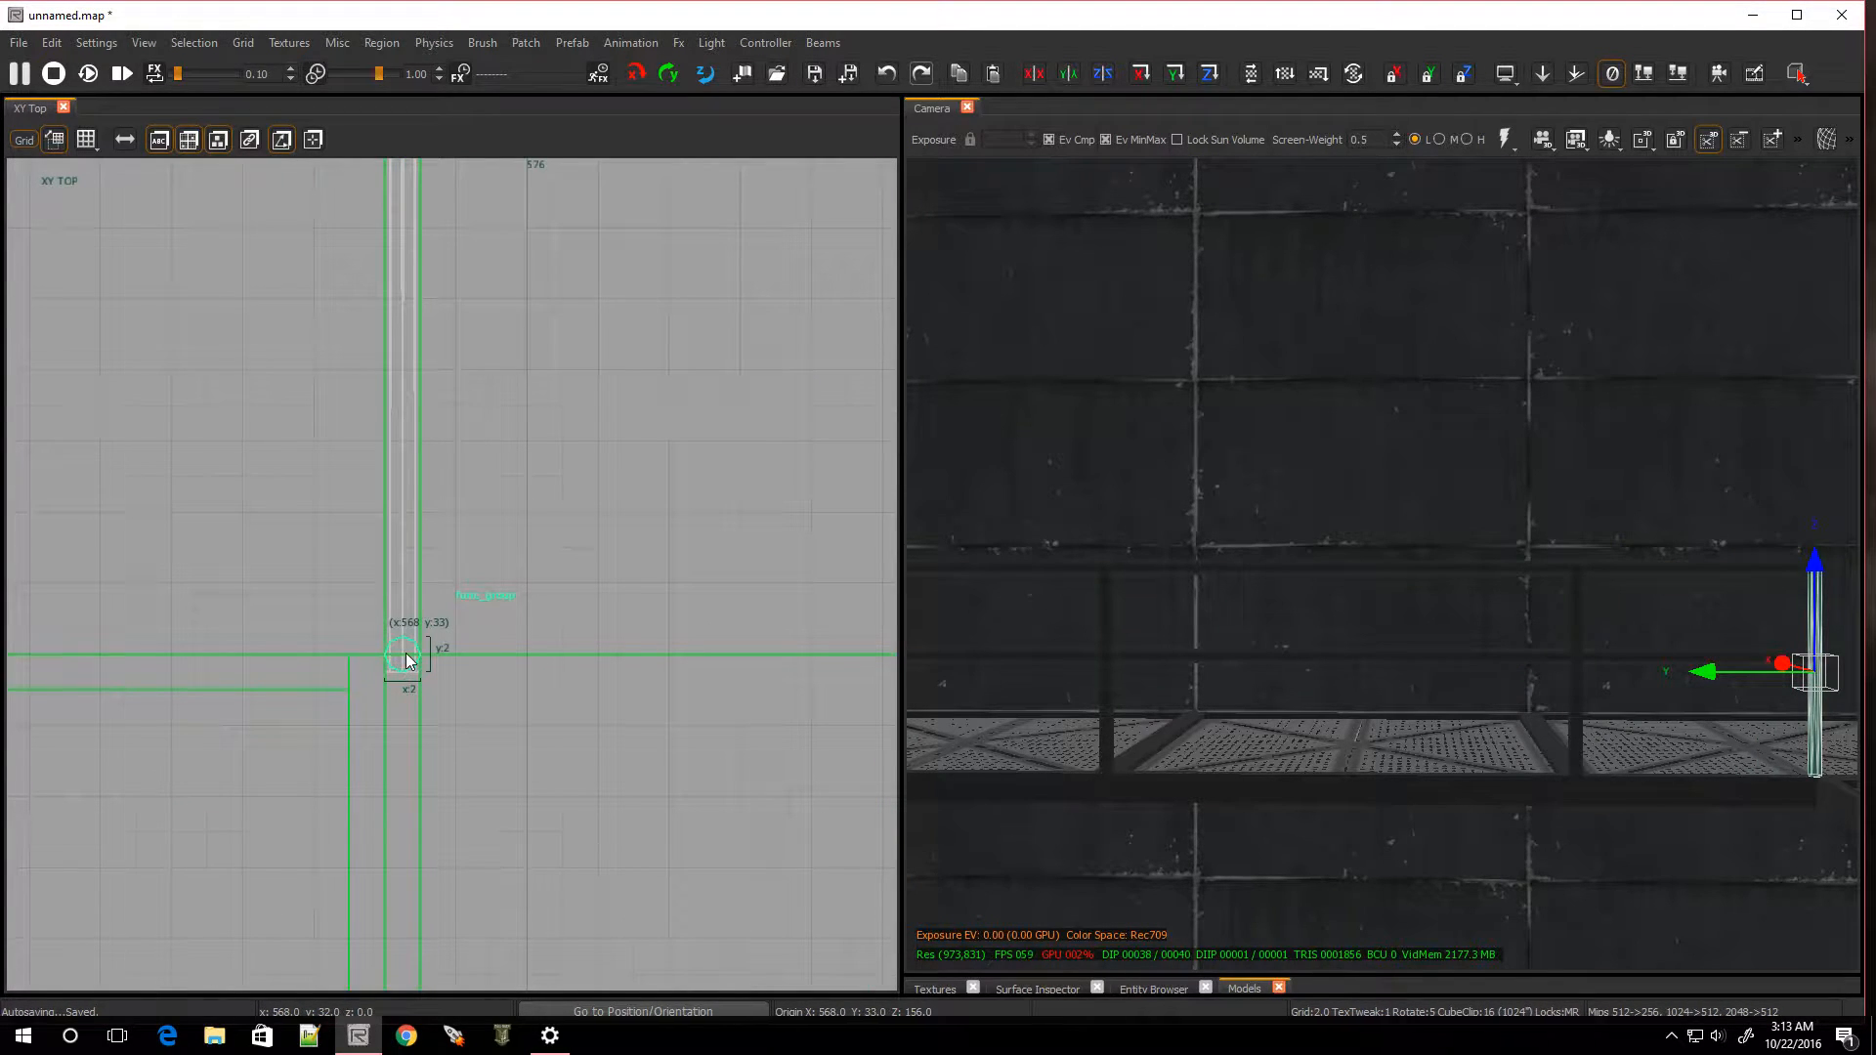
{"action": "left_click_drag", "start_coordinate": [404, 667], "coordinate": [400, 684]}
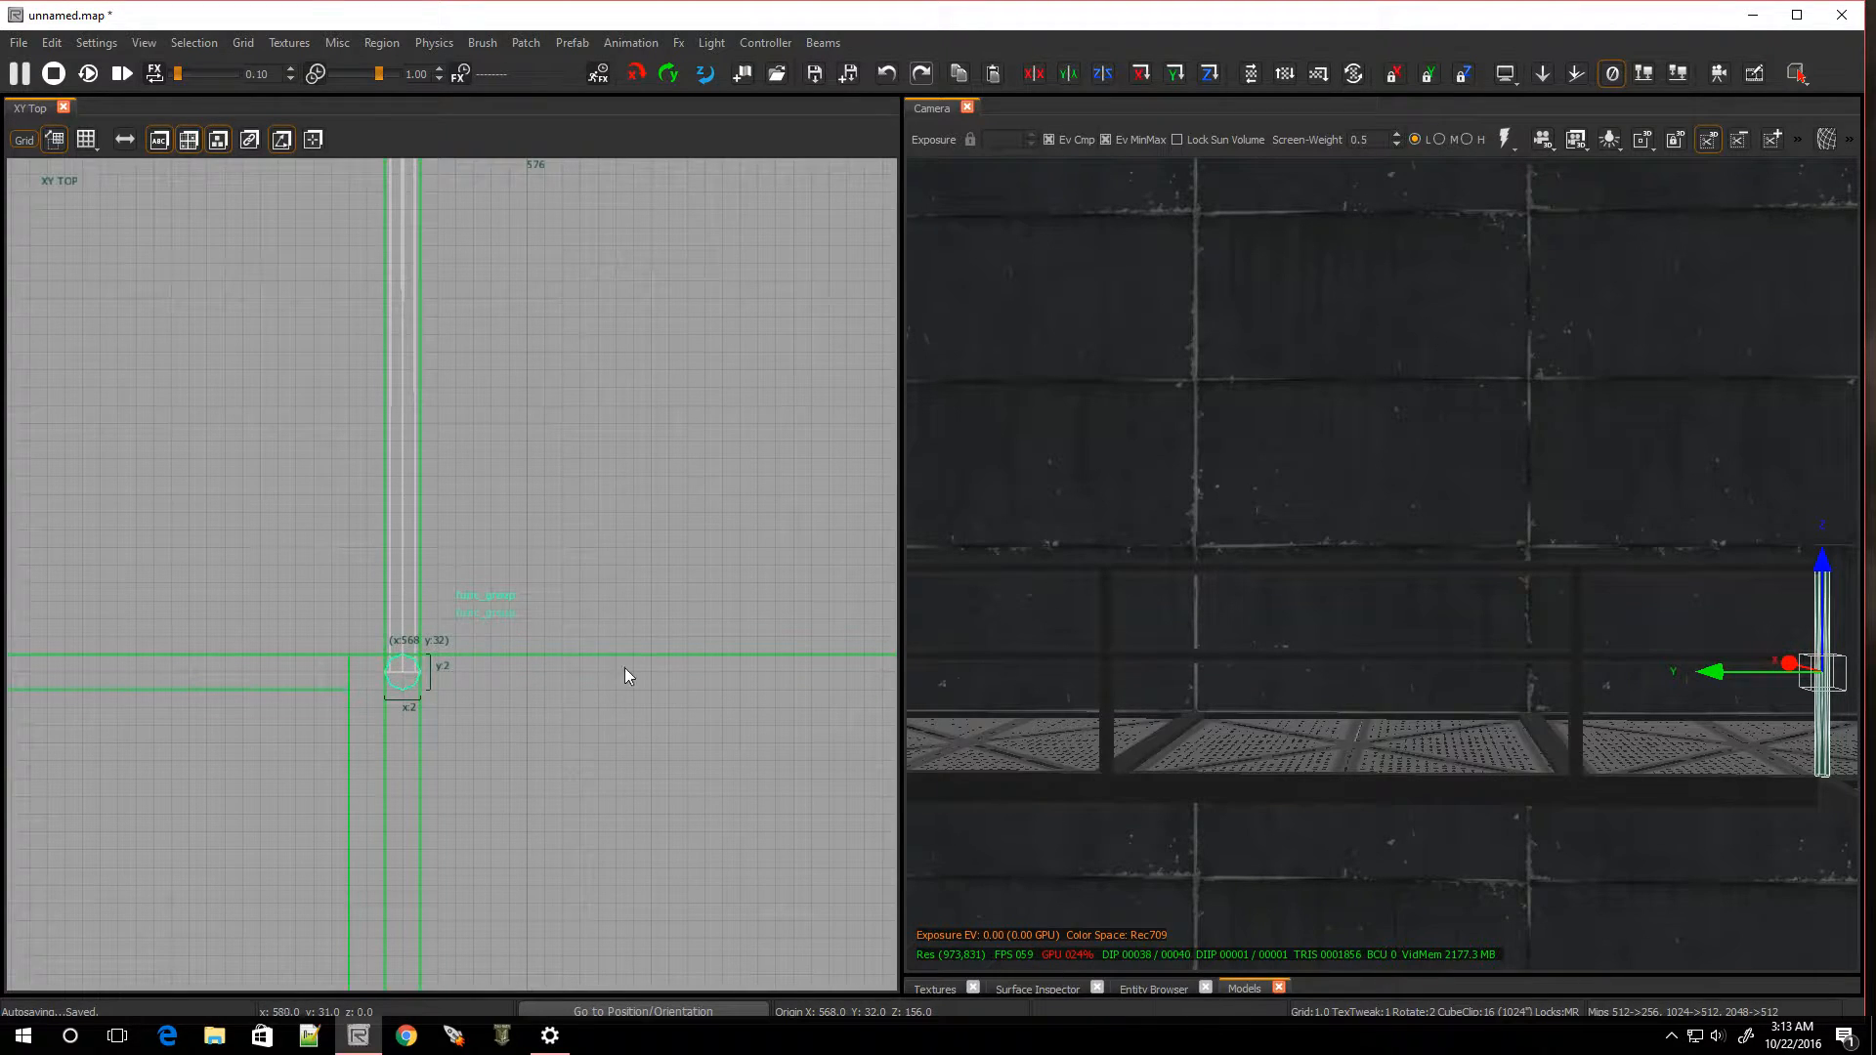
{"action": "key", "text": "Escape"}
{"action": "right_click_drag", "start_coordinate": [1309, 705], "coordinate": [1216, 653]}
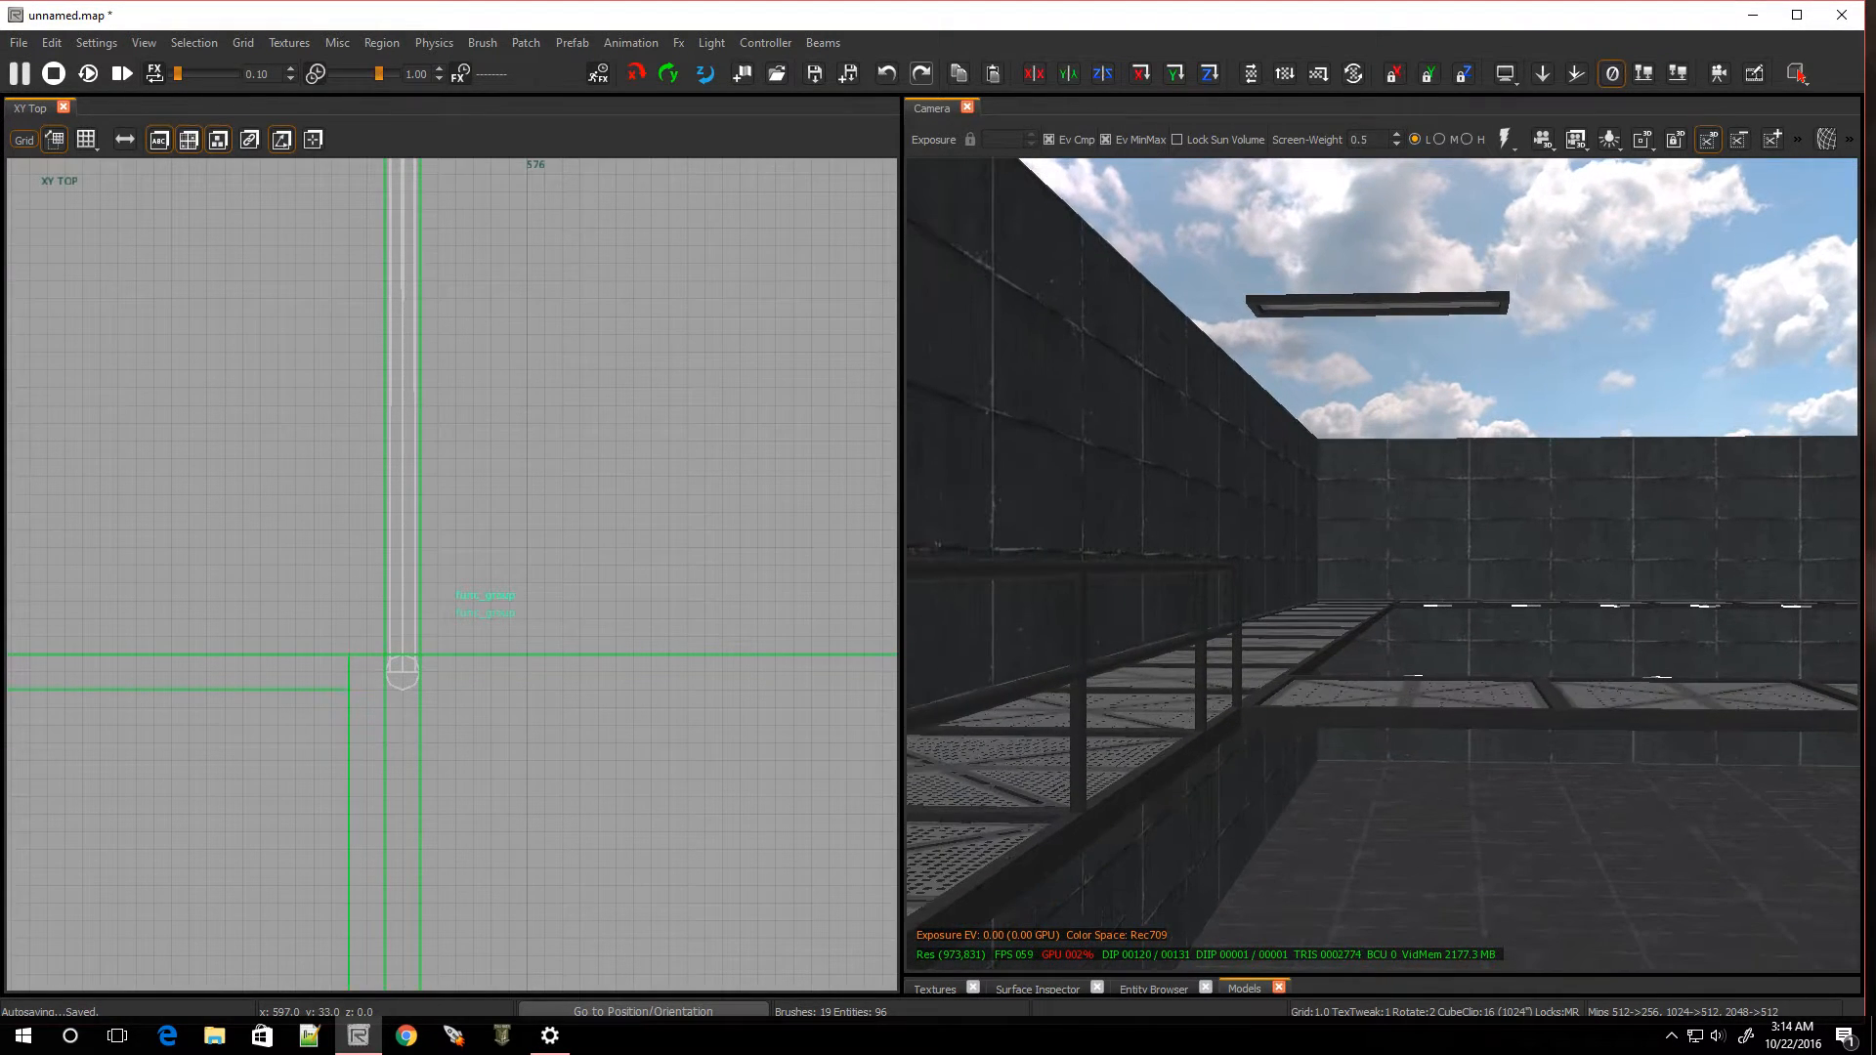
Select the framed panel floating above the walkway junction and examine its position relative to the surrounding walkways
{"action": "left_click", "coordinate": [1409, 308]}
{"action": "scroll", "coordinate": [361, 713], "scroll_direction": "down", "scroll_amount": 2}
{"action": "key", "text": "ctrl+Tab"}
{"action": "scroll", "coordinate": [424, 635], "scroll_direction": "down", "scroll_amount": 2}
{"action": "scroll", "coordinate": [462, 762], "scroll_direction": "up", "scroll_amount": 2}
{"action": "right_click_drag", "start_coordinate": [1291, 688], "coordinate": [928, 645]}
{"action": "right_click_drag", "start_coordinate": [1298, 906], "coordinate": [1014, 865]}
{"action": "right_click_drag", "start_coordinate": [1382, 565], "coordinate": [1082, 733]}
{"action": "right_click_drag", "start_coordinate": [1266, 751], "coordinate": [1729, 718]}
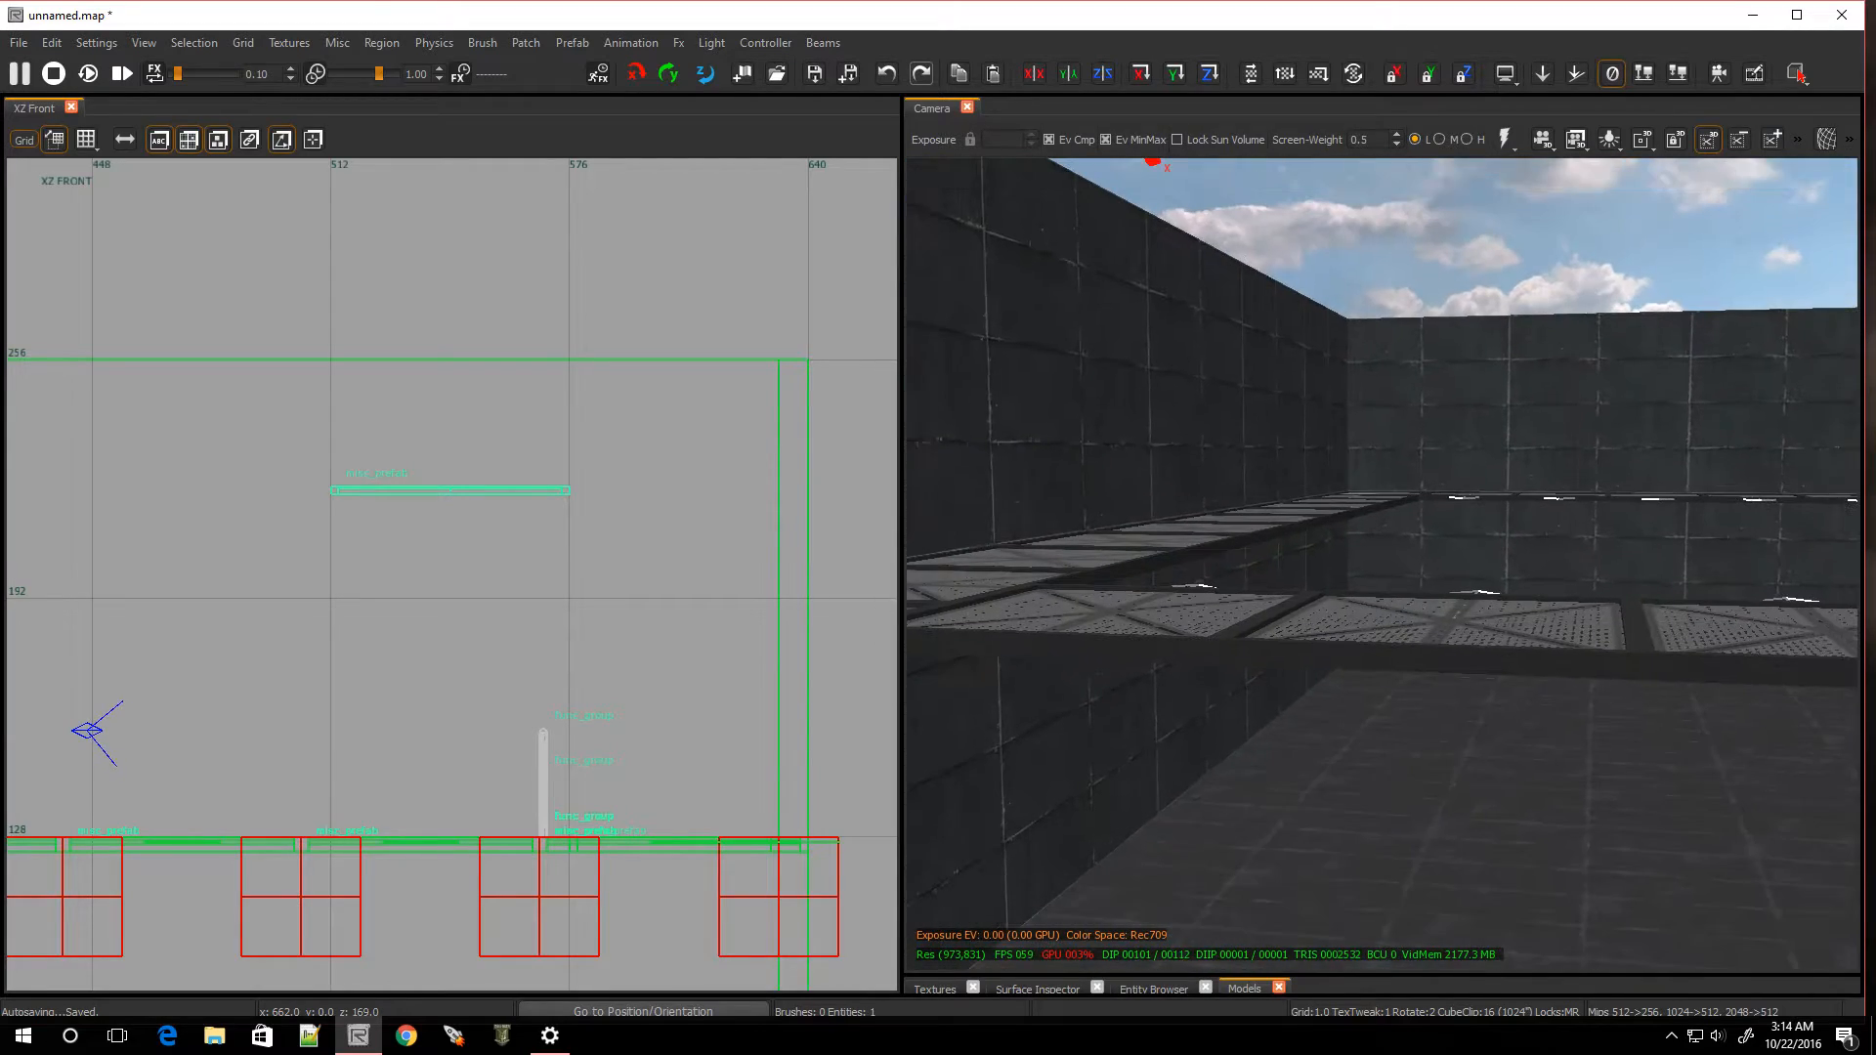
{"action": "right_click_drag", "start_coordinate": [1350, 684], "coordinate": [1304, 430], "text": "ctrl"}
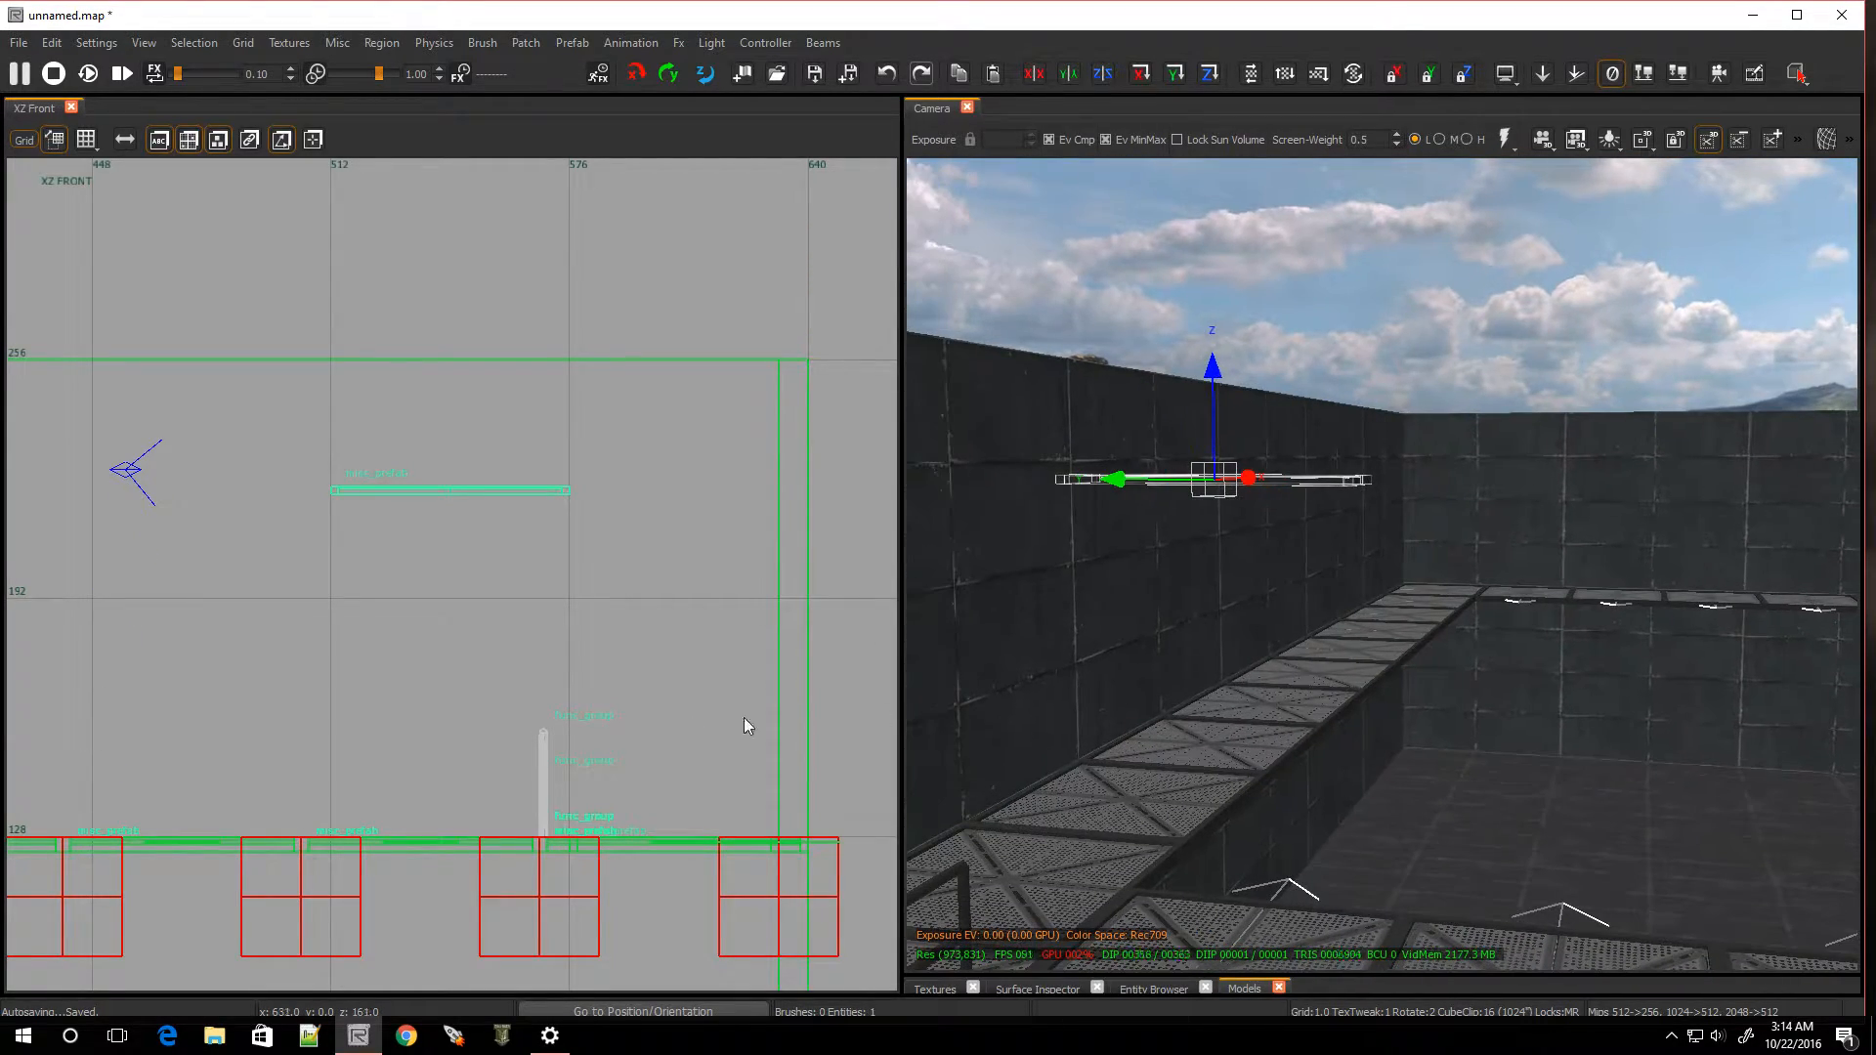
{"action": "key", "text": "ctrl+Tab"}
{"action": "key", "text": "ctrl+Tab"}
{"action": "scroll", "coordinate": [545, 686], "scroll_direction": "down", "scroll_amount": 7}
{"action": "scroll", "coordinate": [524, 698], "scroll_direction": "up", "scroll_amount": 6}
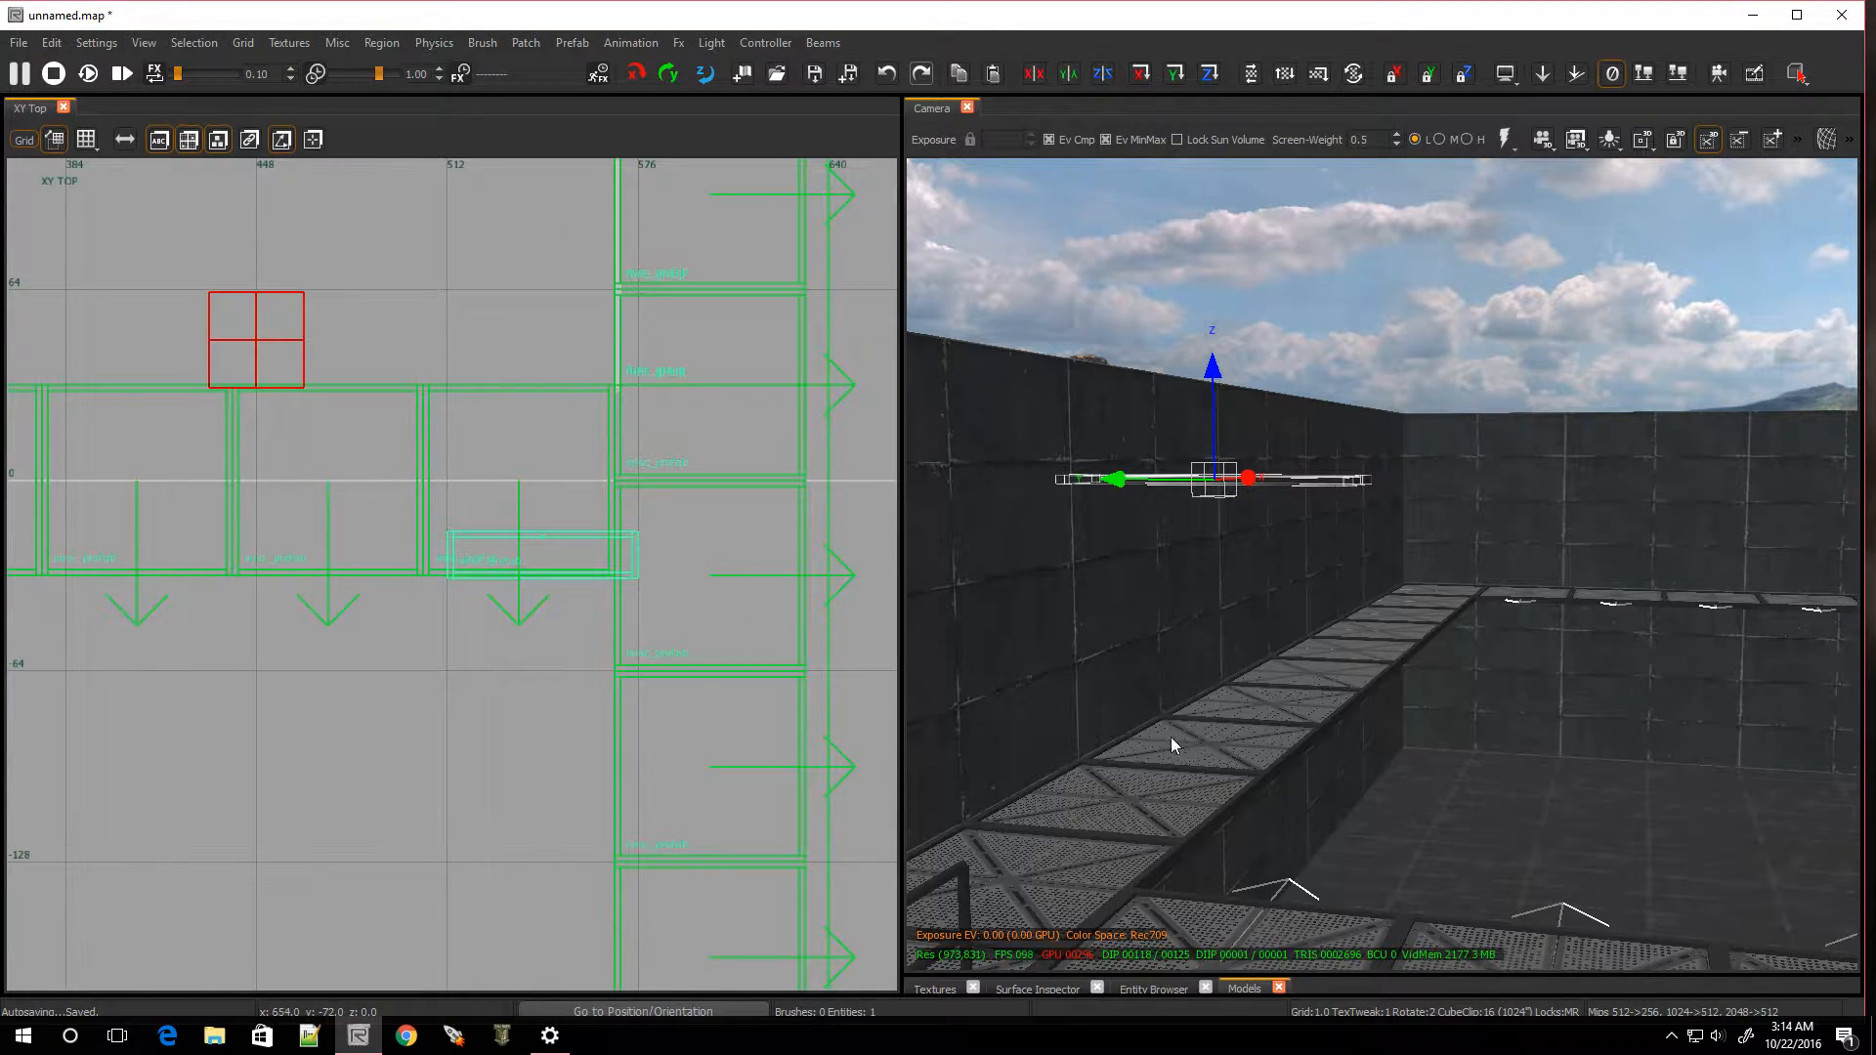
{"action": "right_click_drag", "start_coordinate": [1270, 684], "coordinate": [1273, 689]}
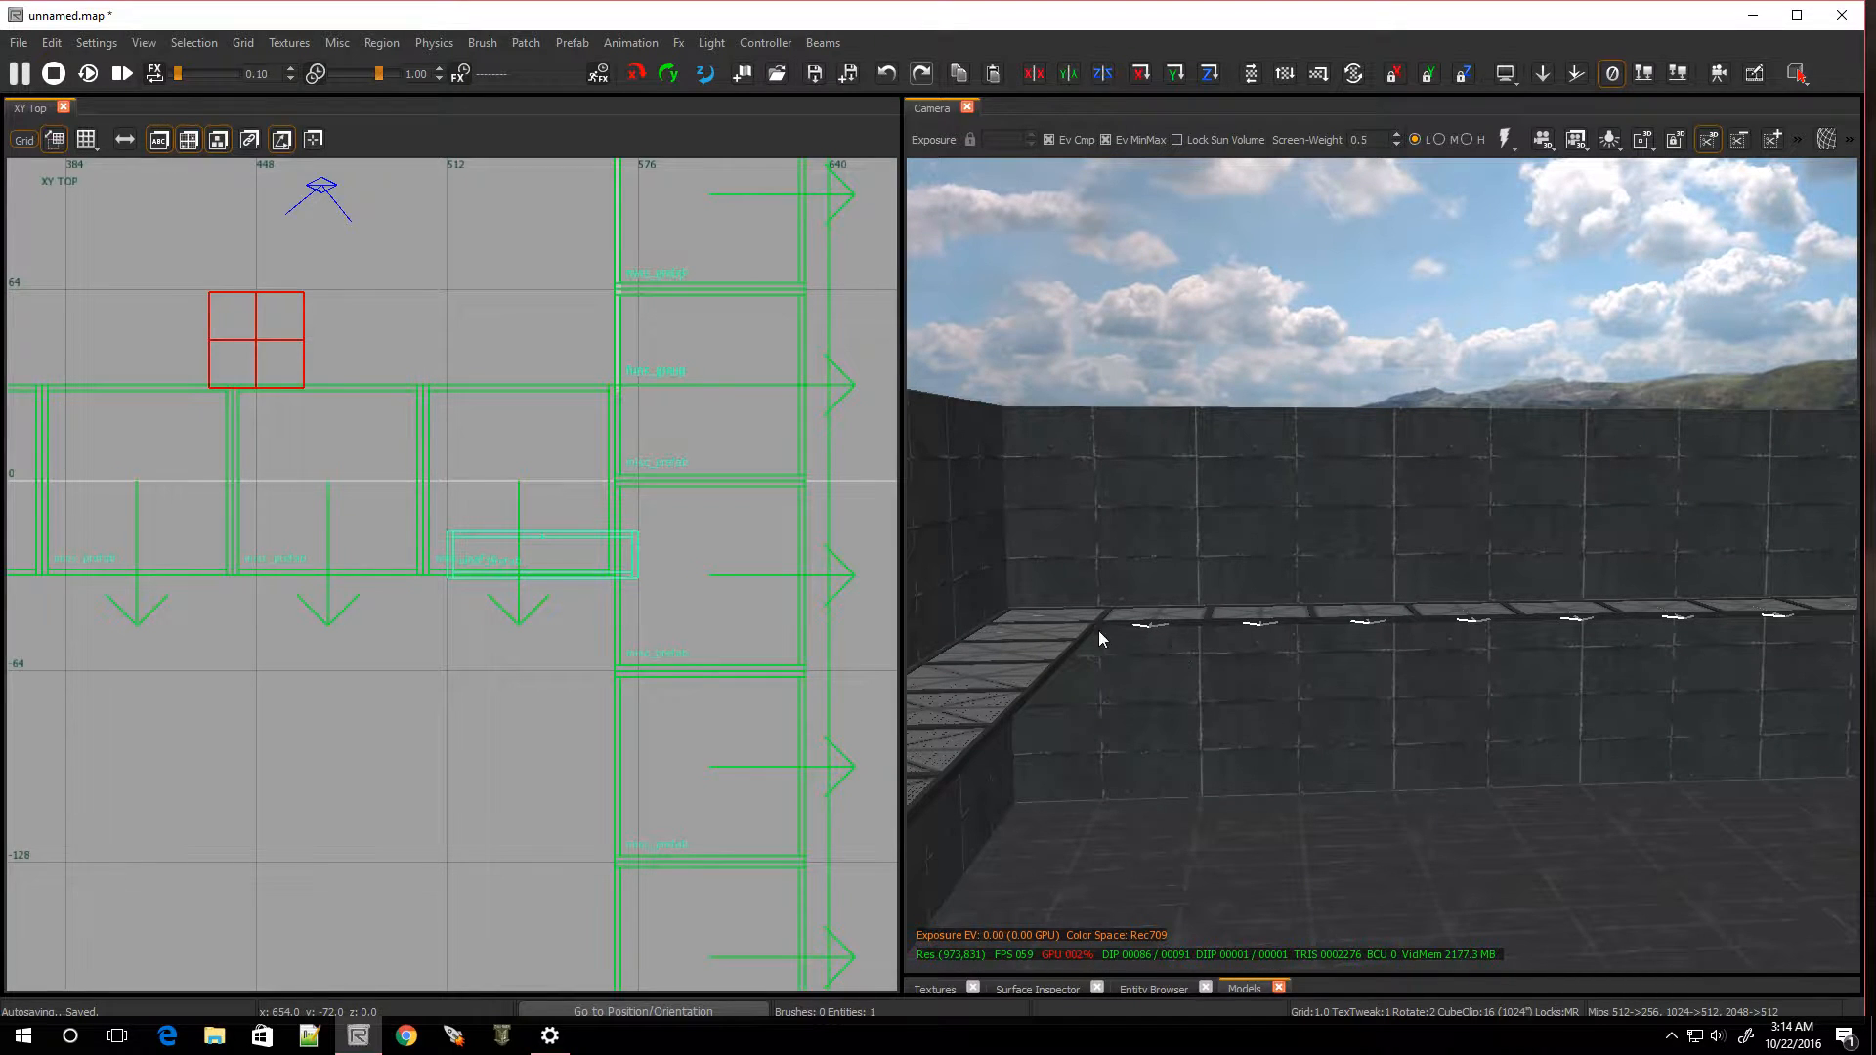
{"action": "right_click_drag", "start_coordinate": [1434, 808], "coordinate": [1524, 691]}
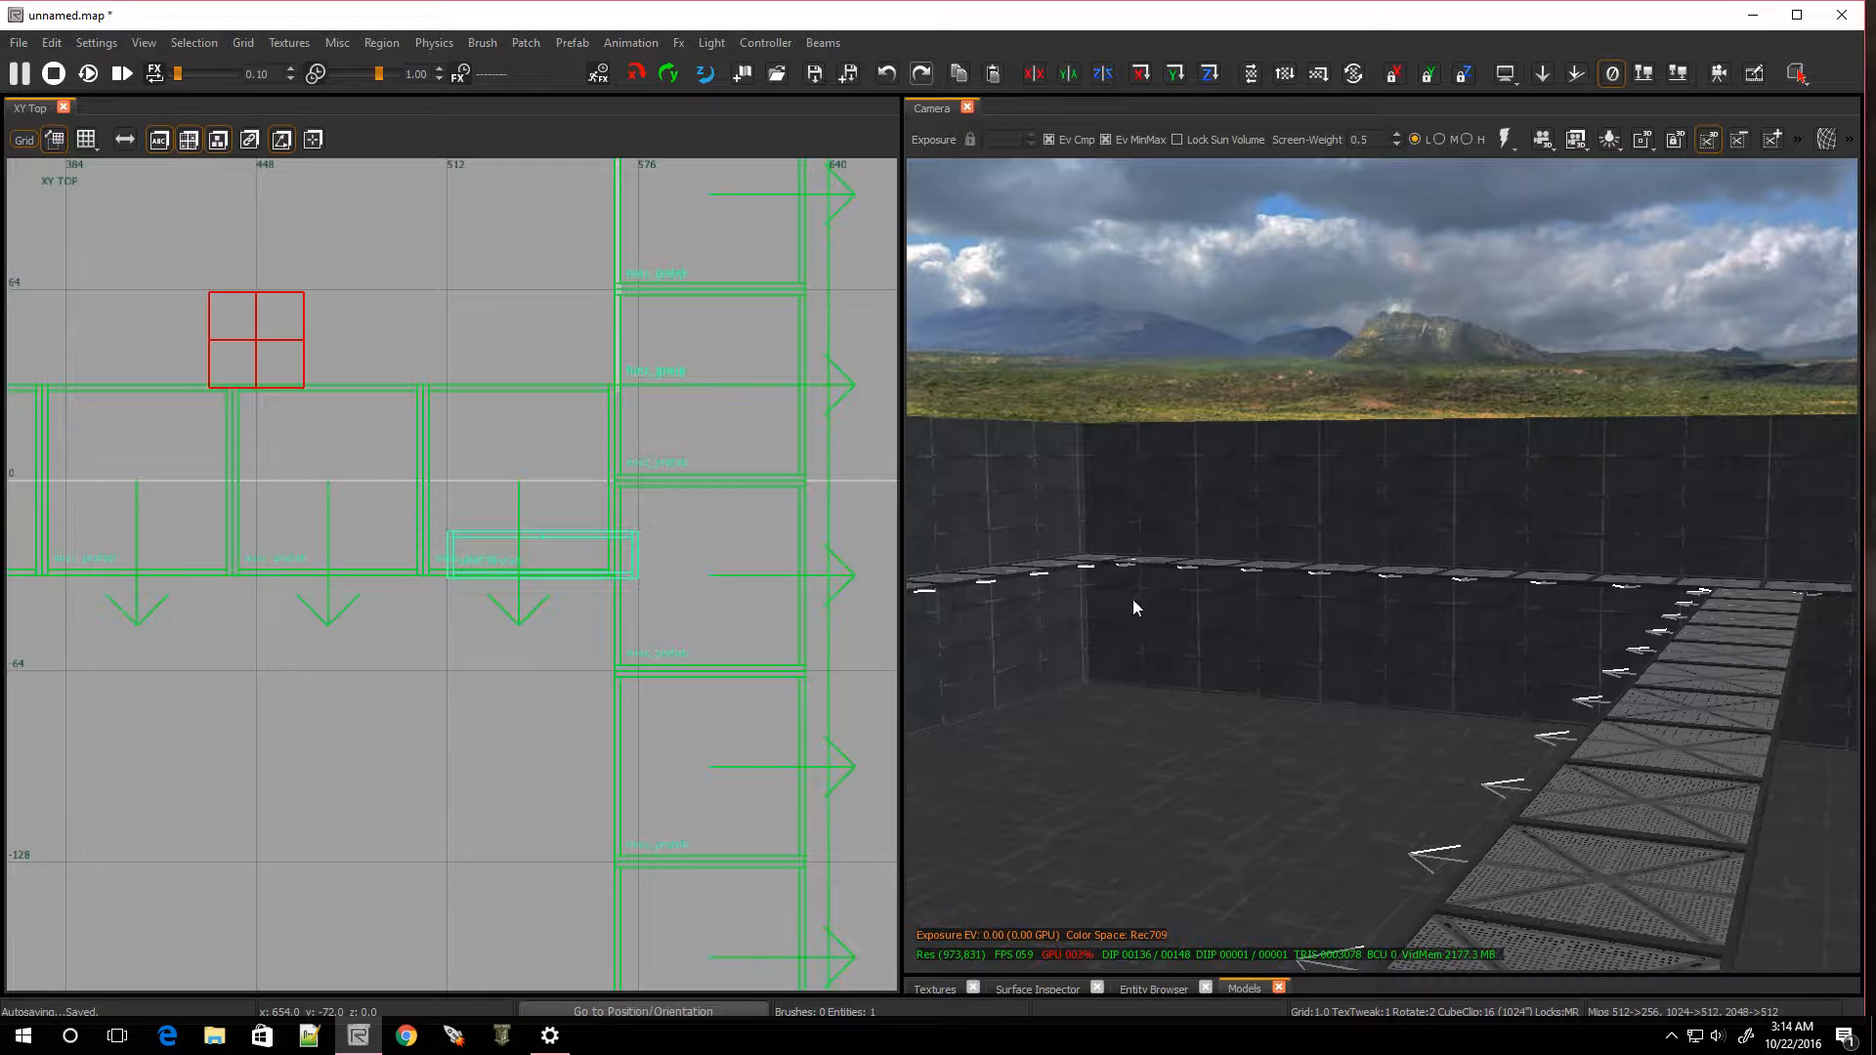
{"action": "right_click_drag", "start_coordinate": [1348, 712], "coordinate": [1348, 704]}
{"action": "right_click_drag", "start_coordinate": [1505, 640], "coordinate": [1475, 631]}
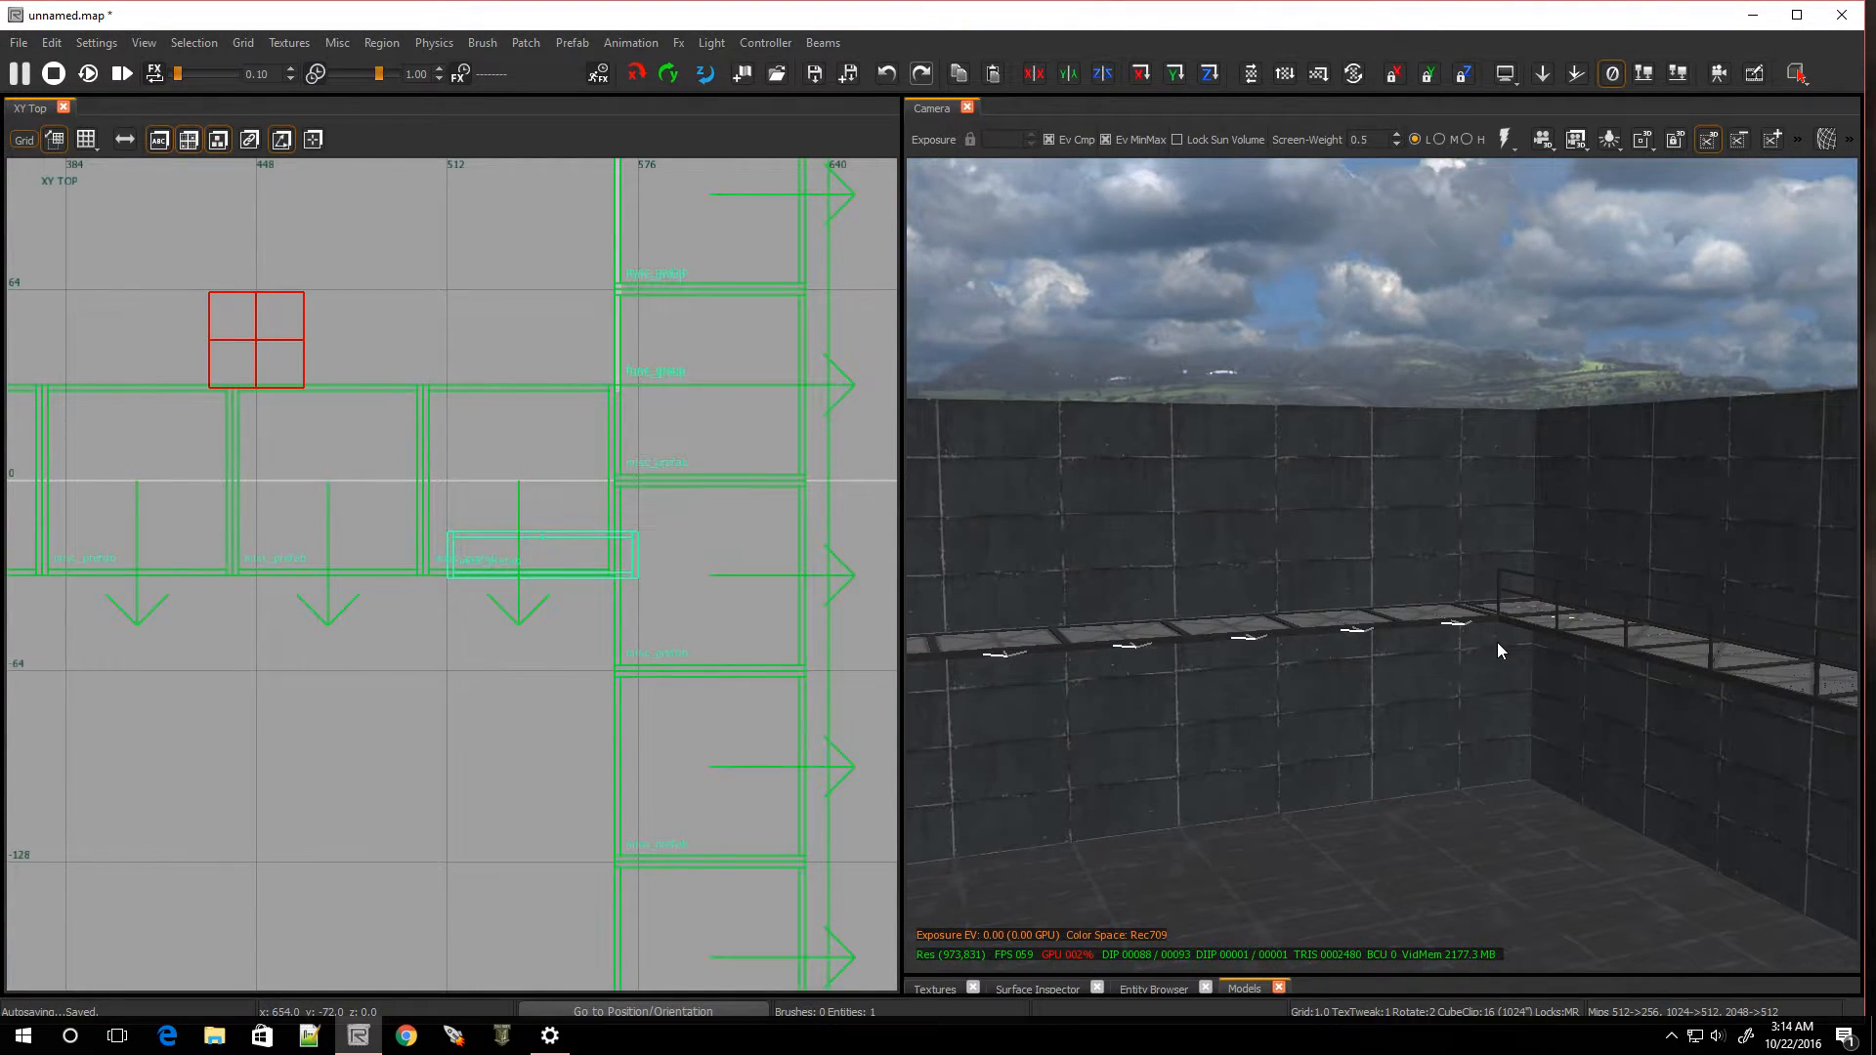
{"action": "right_click_drag", "start_coordinate": [1330, 838], "coordinate": [1202, 826]}
Move the floating panel away from the walkway junction across the room to x -112, y -526
{"action": "scroll", "coordinate": [430, 675], "scroll_direction": "down", "scroll_amount": 3}
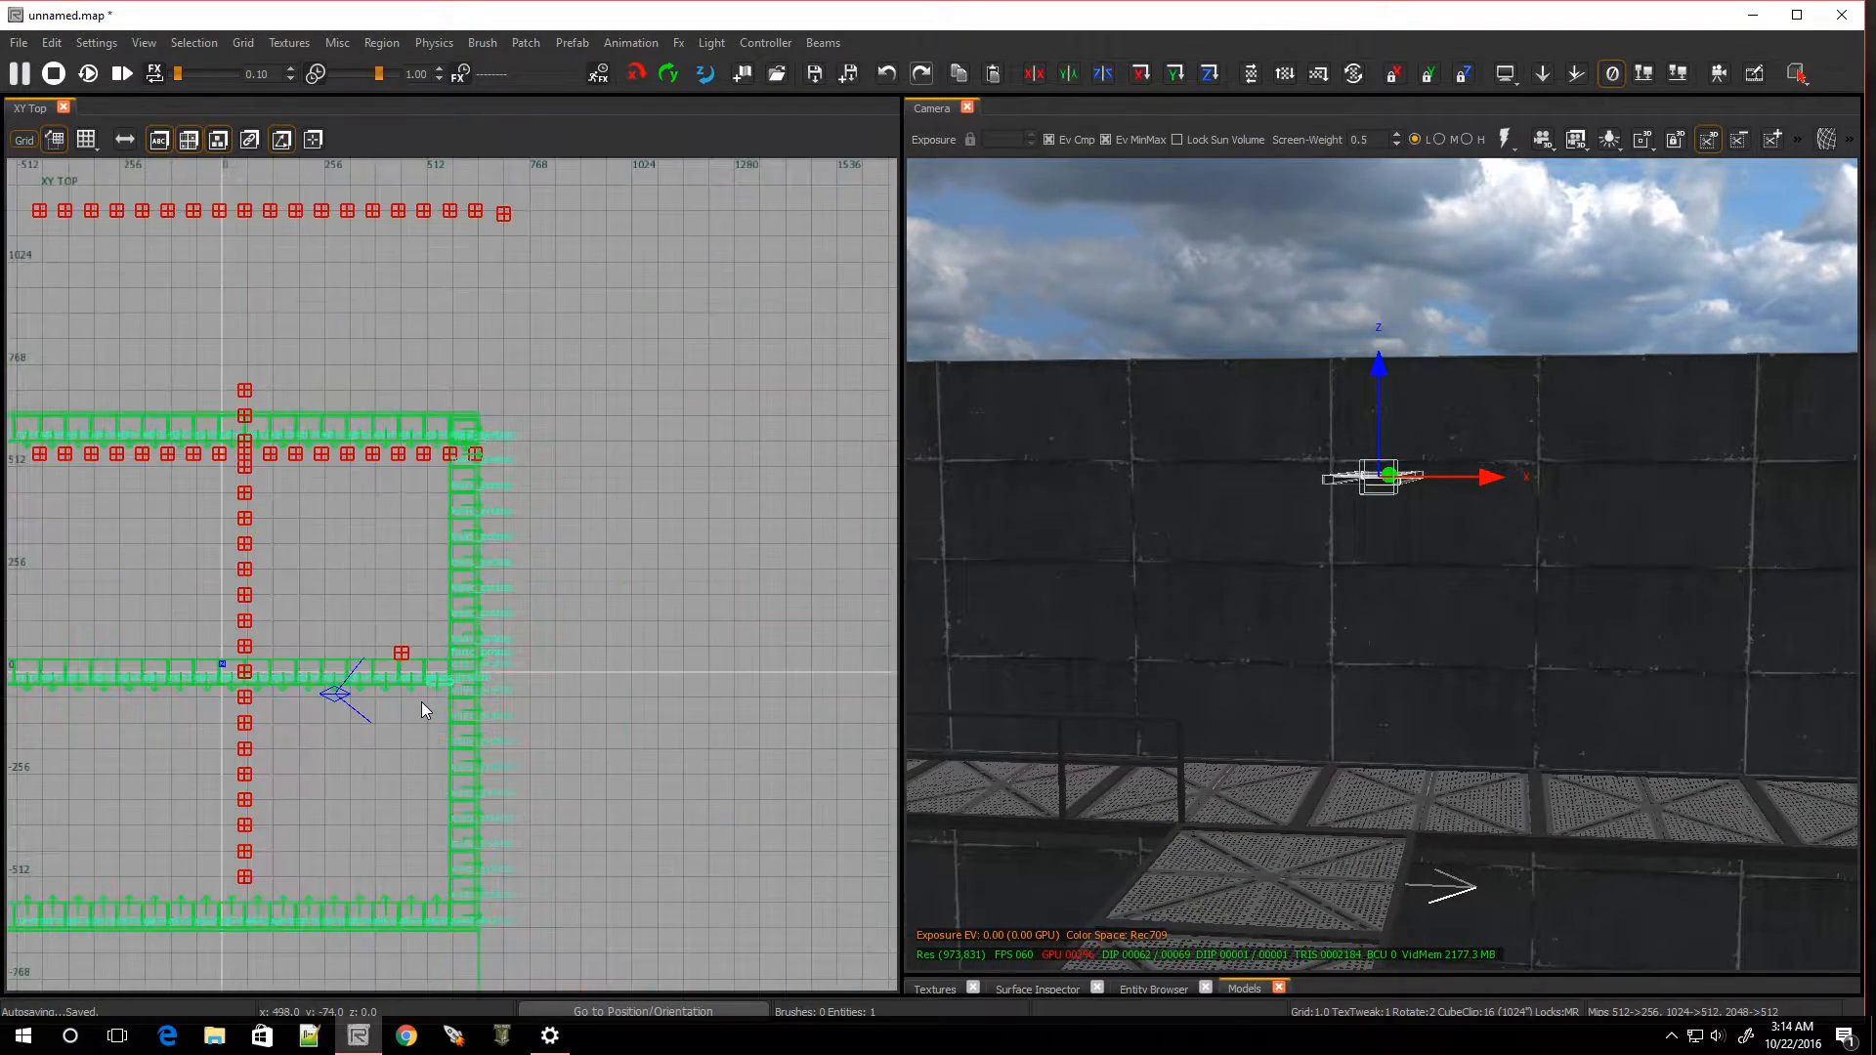
{"action": "scroll", "coordinate": [430, 689], "scroll_direction": "up", "scroll_amount": 1}
{"action": "scroll", "coordinate": [436, 698], "scroll_direction": "up", "scroll_amount": 1}
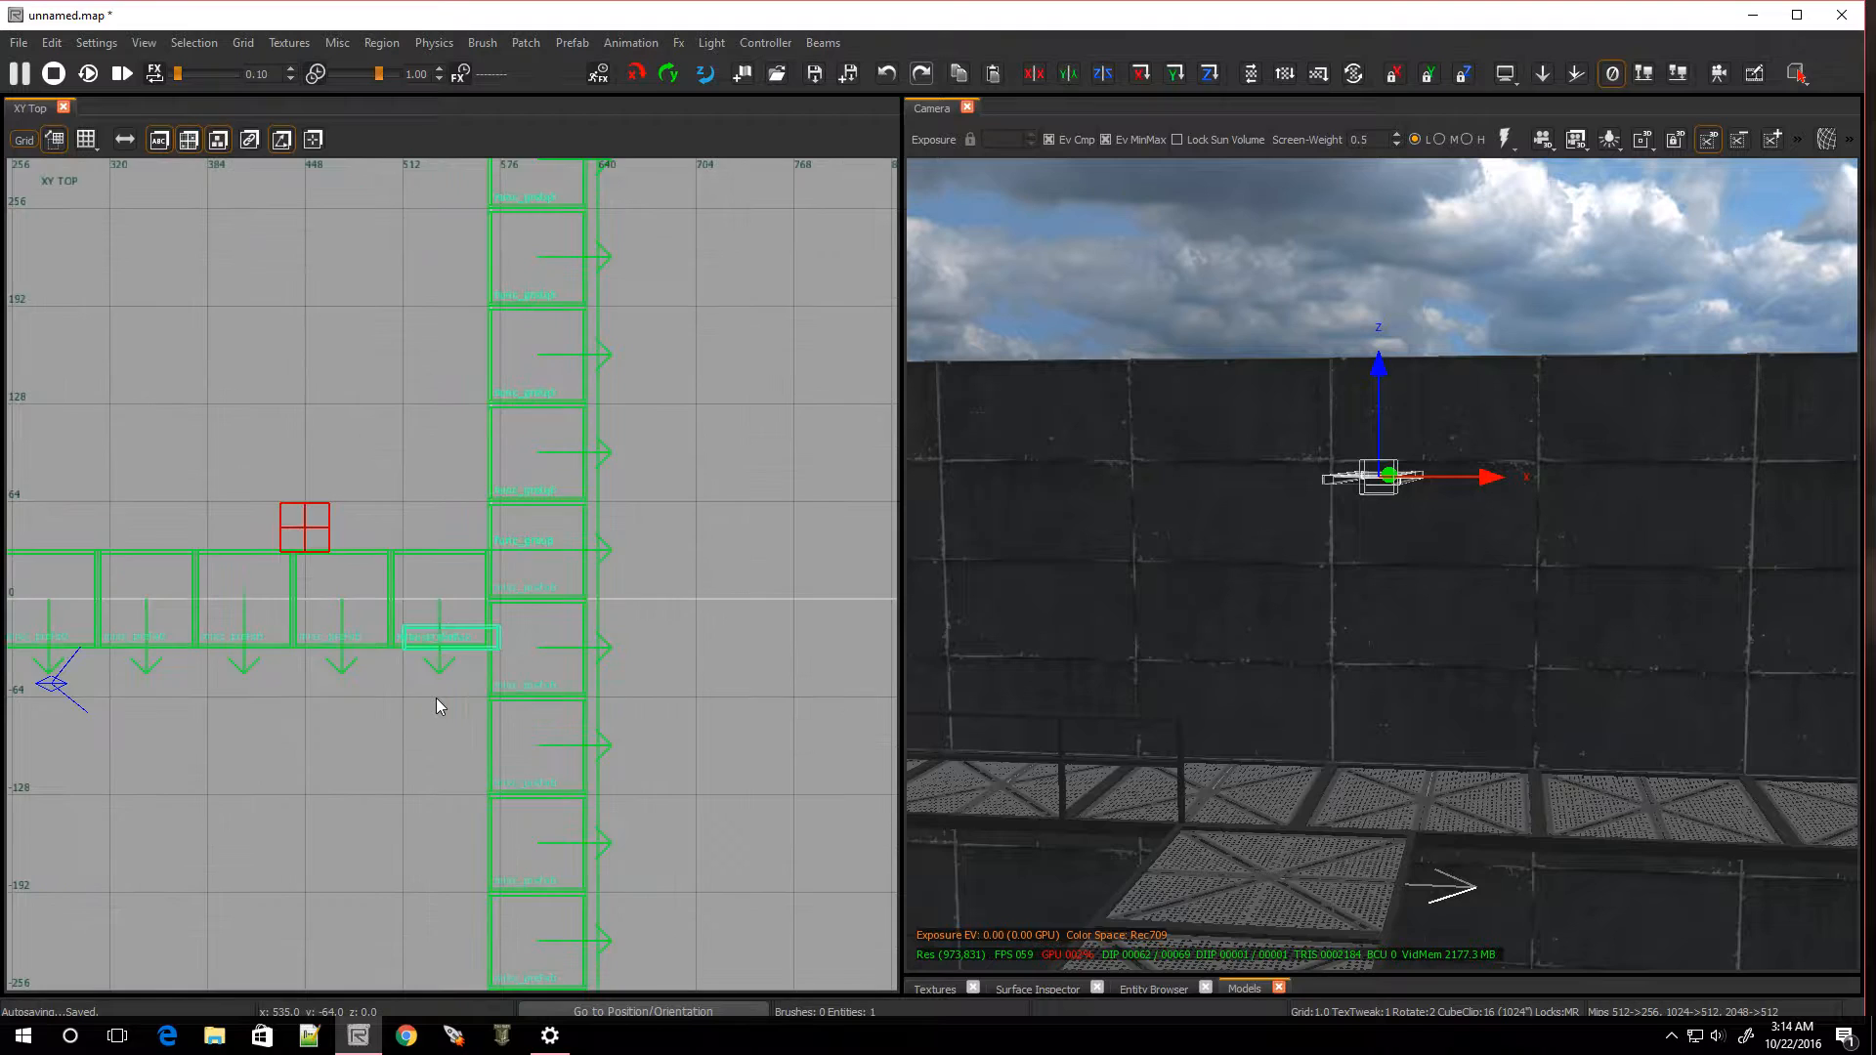
{"action": "scroll", "coordinate": [436, 698], "scroll_direction": "down", "scroll_amount": 2}
{"action": "left_click_drag", "start_coordinate": [437, 671], "coordinate": [72, 991]}
{"action": "scroll", "coordinate": [68, 809], "scroll_direction": "down", "scroll_amount": 5}
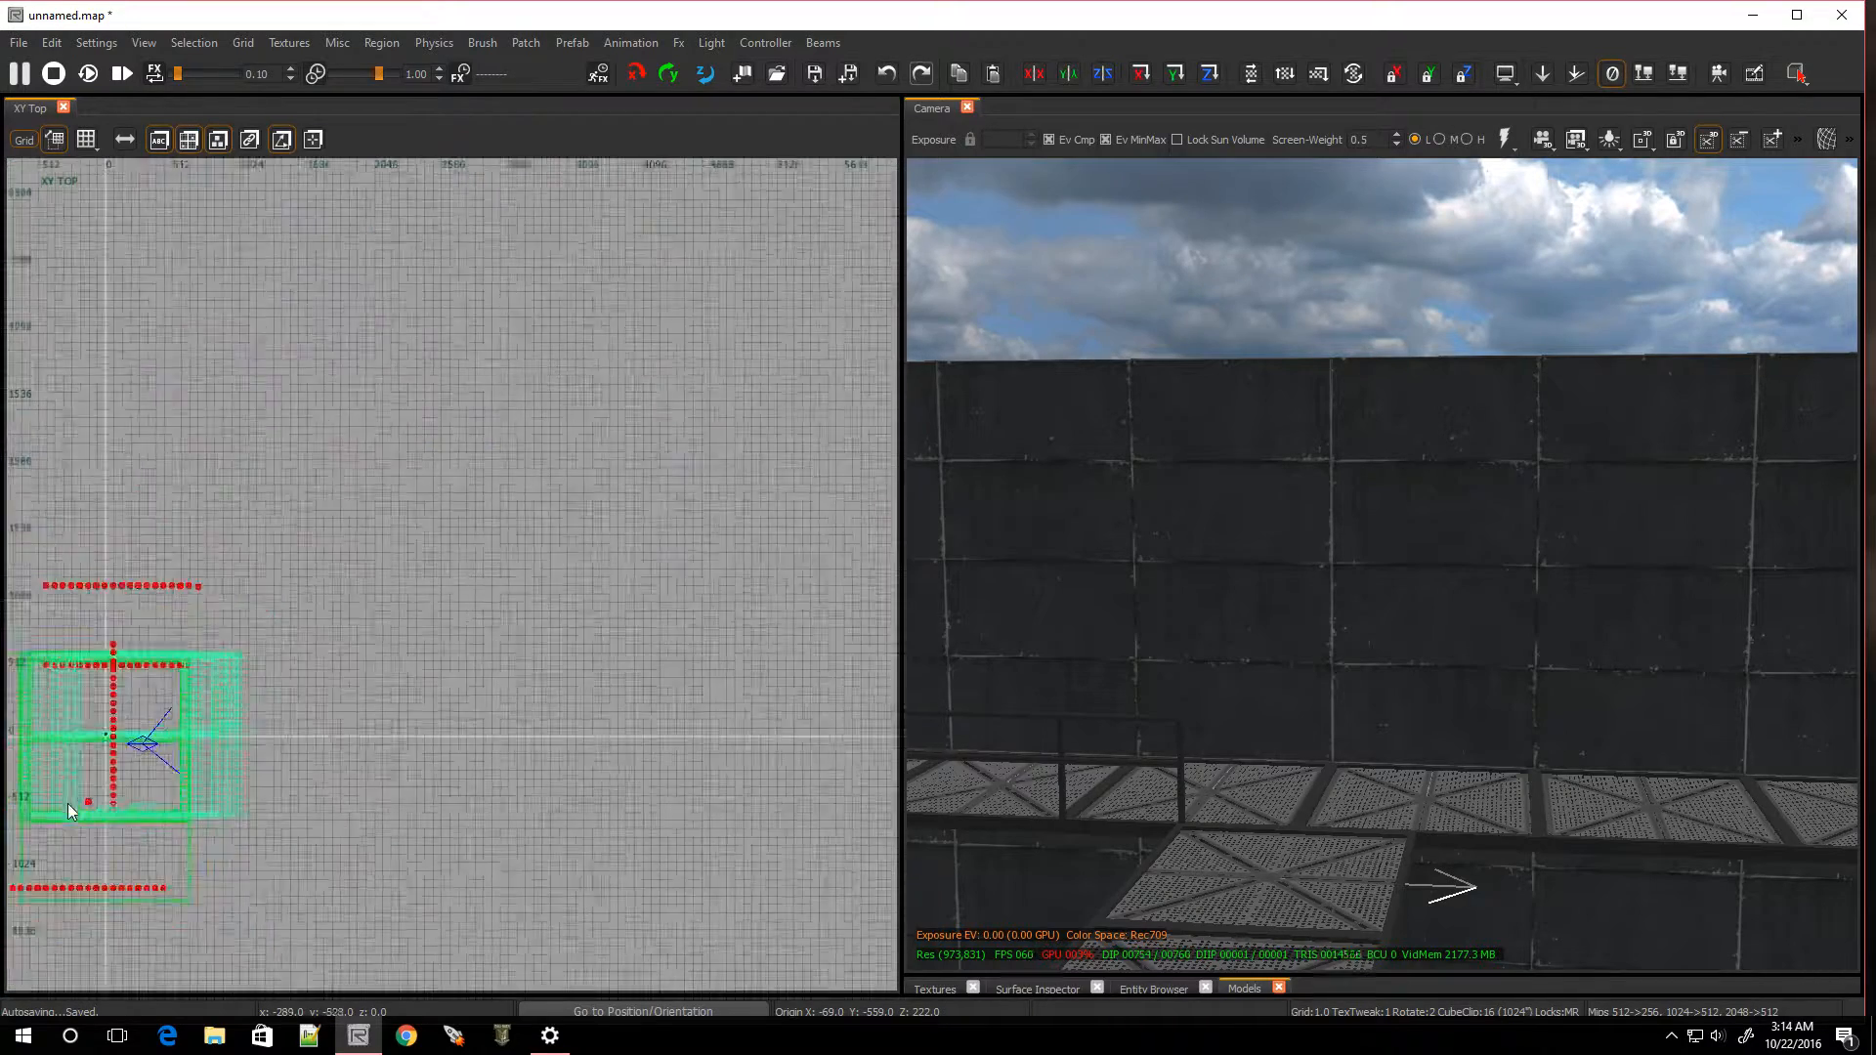
{"action": "scroll", "coordinate": [190, 824], "scroll_direction": "up", "scroll_amount": 7}
{"action": "scroll", "coordinate": [196, 816], "scroll_direction": "up", "scroll_amount": 5}
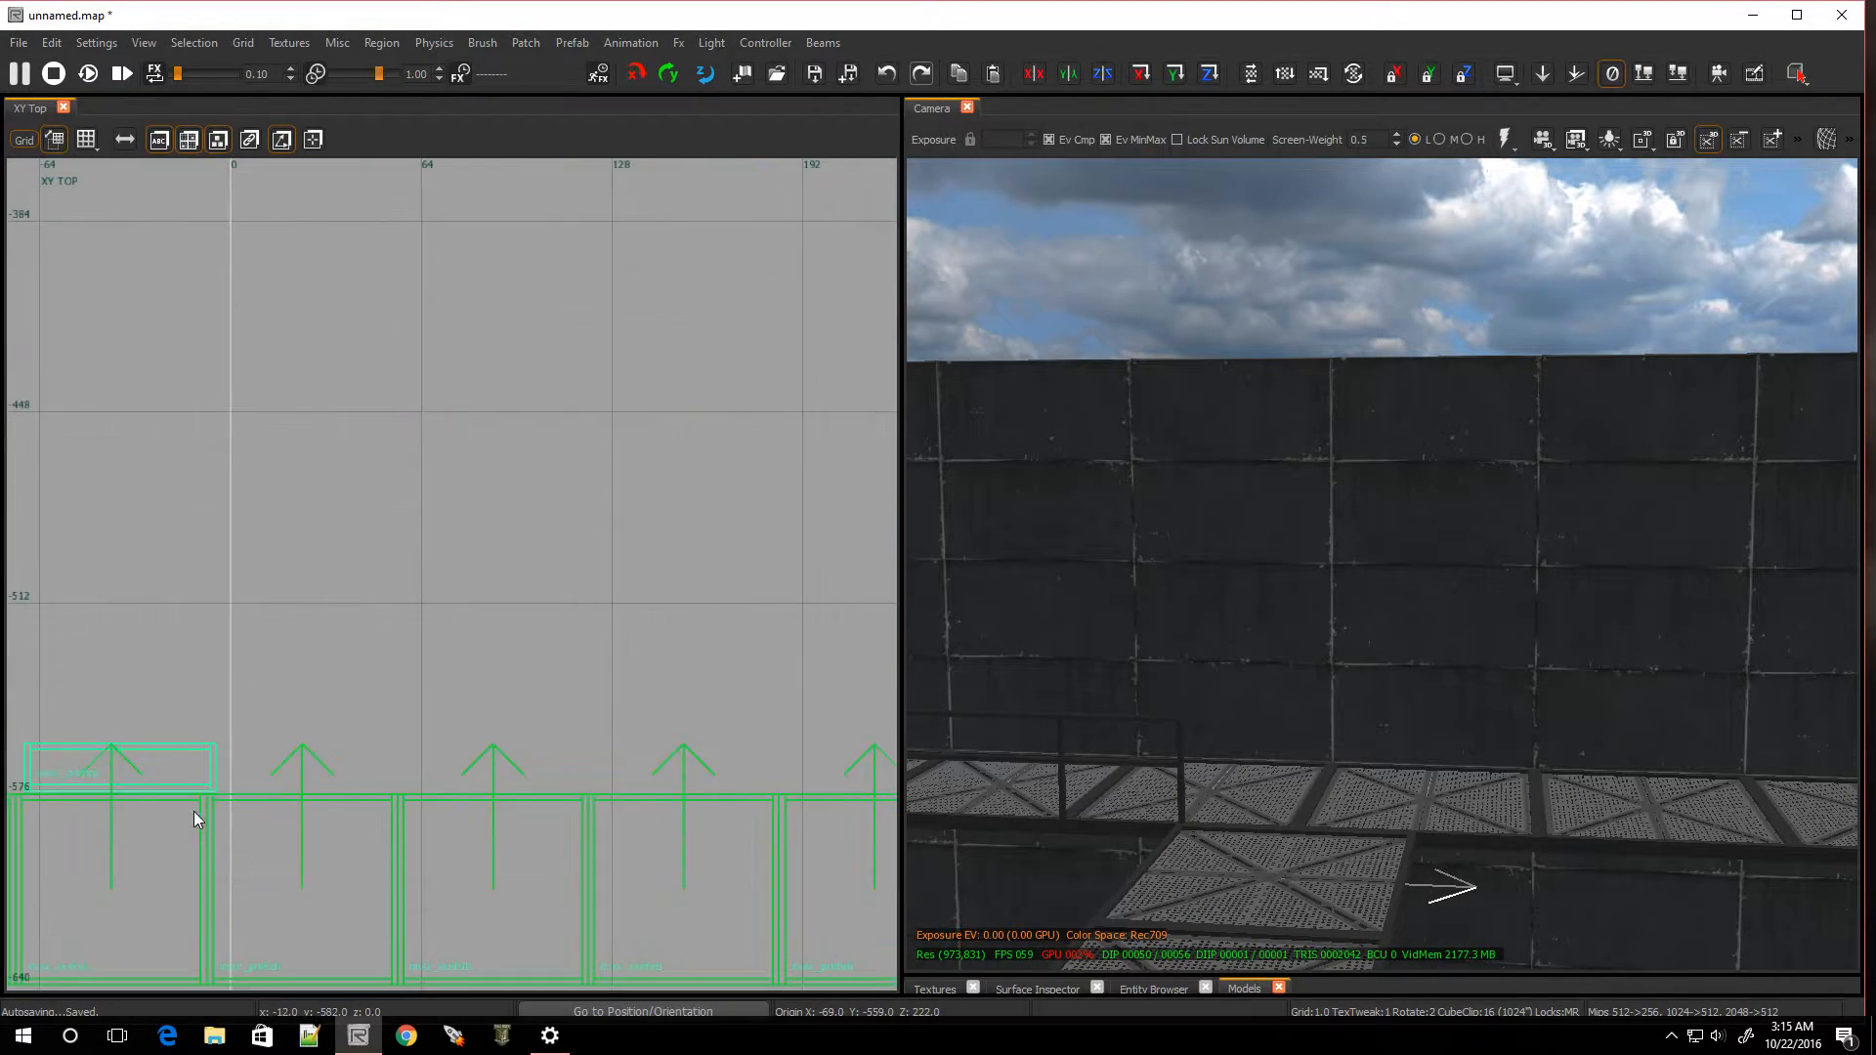
{"action": "left_click_drag", "start_coordinate": [178, 766], "coordinate": [49, 666]}
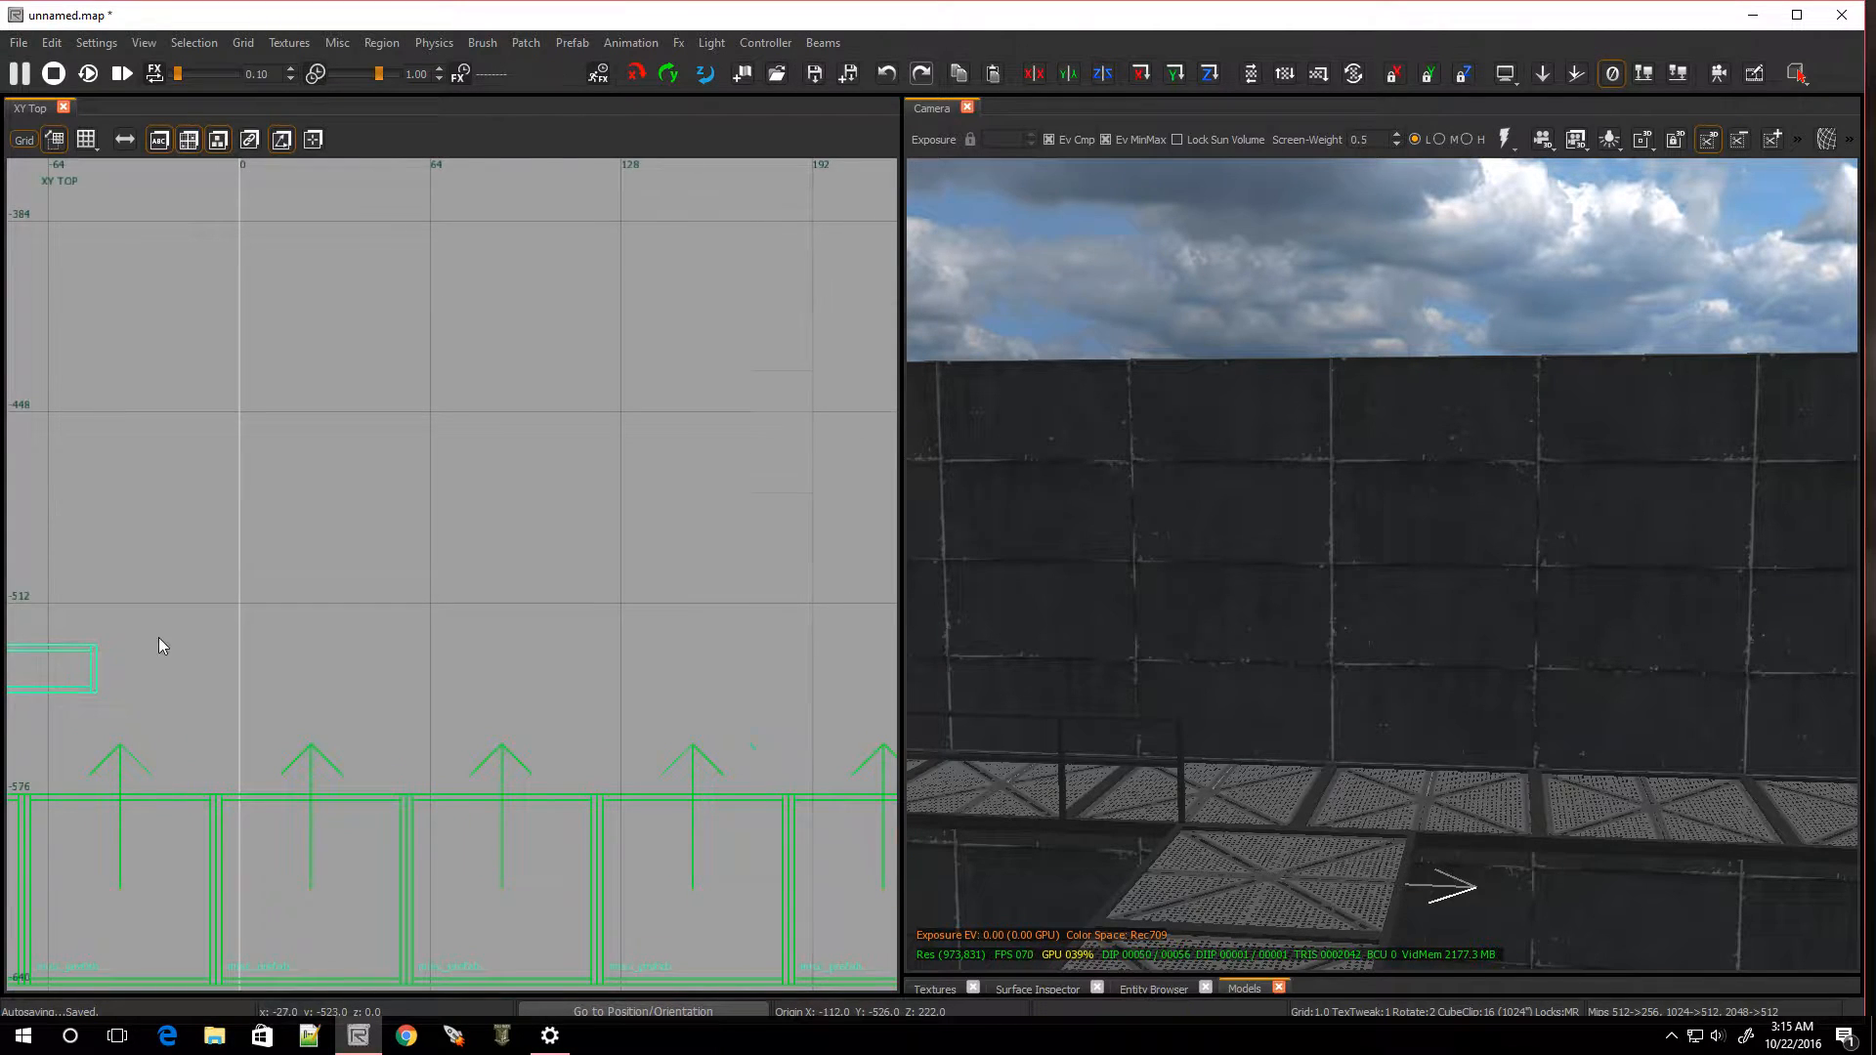
{"action": "scroll", "coordinate": [158, 637], "scroll_direction": "down", "scroll_amount": 5}
{"action": "scroll", "coordinate": [342, 278], "scroll_direction": "up", "scroll_amount": 3}
{"action": "scroll", "coordinate": [293, 352], "scroll_direction": "down", "scroll_amount": 4}
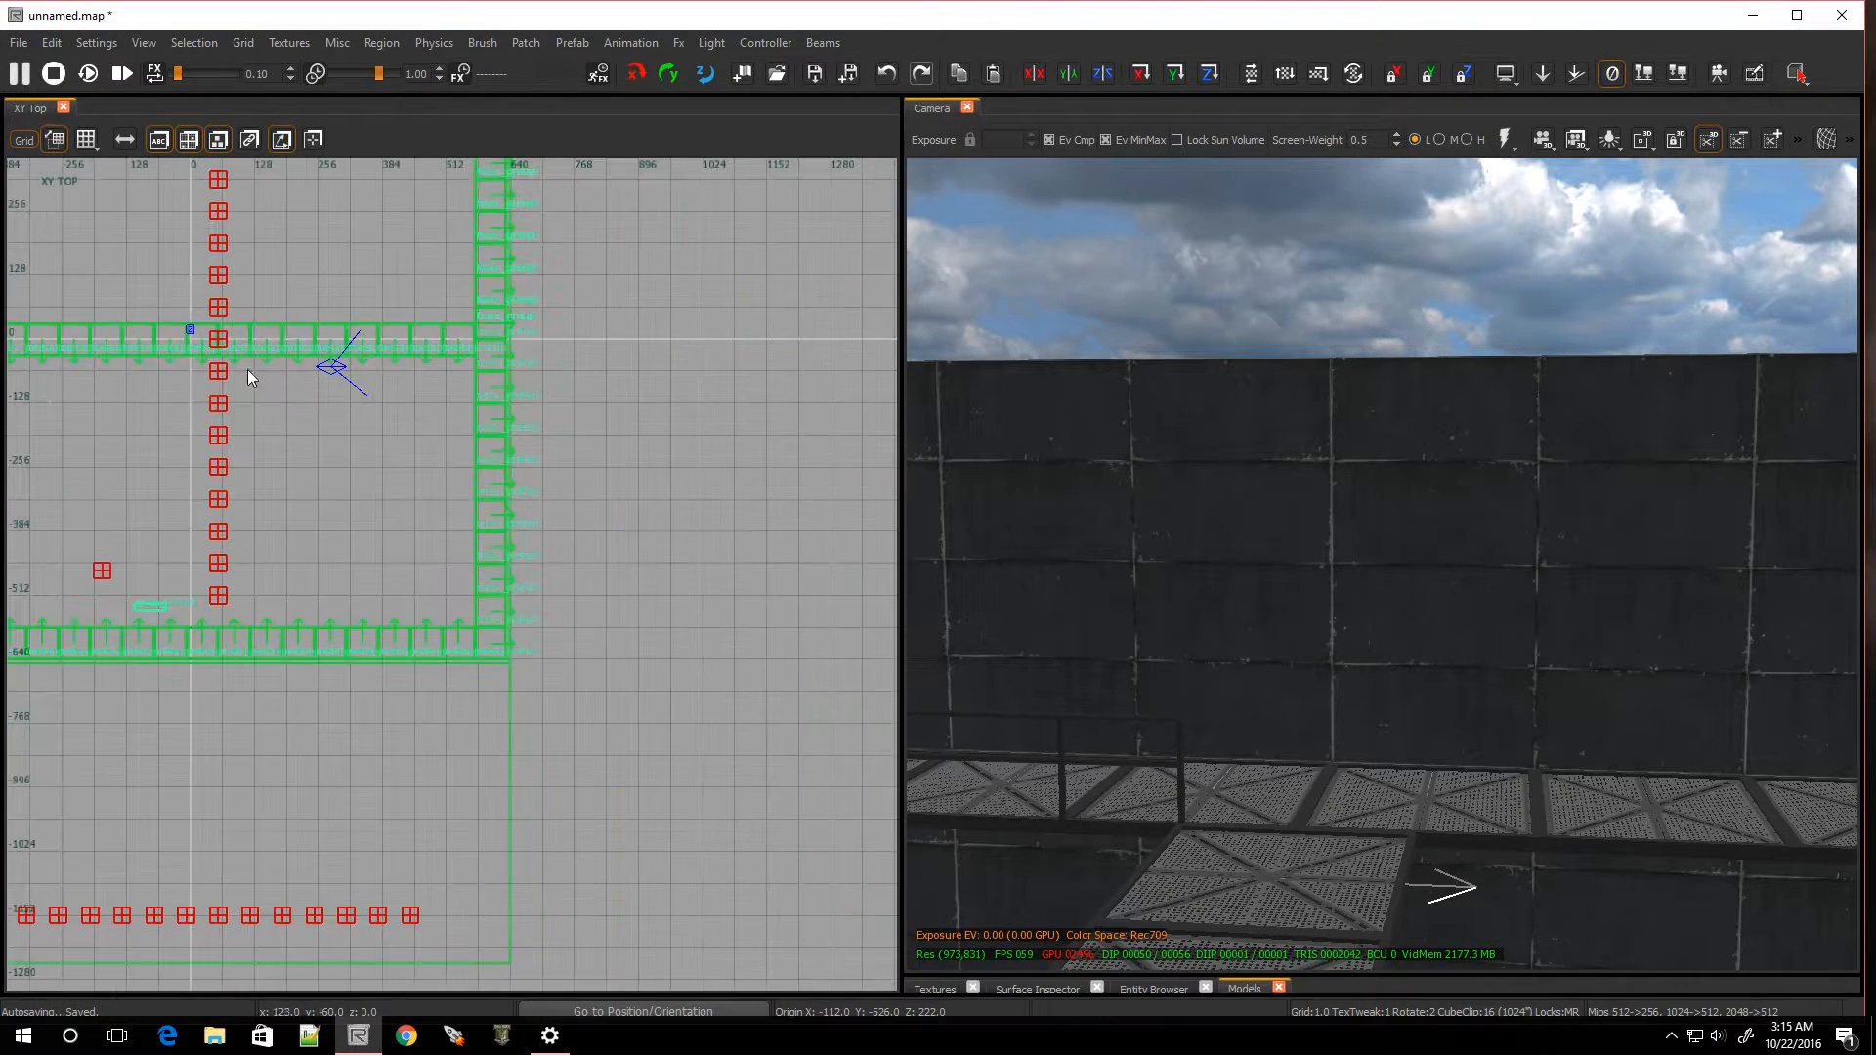
Move the framed panel against the edge of the central walkway, to x -40, y -32
{"action": "scroll", "coordinate": [116, 326], "scroll_direction": "up", "scroll_amount": 3}
{"action": "scroll", "coordinate": [367, 400], "scroll_direction": "down", "scroll_amount": 1}
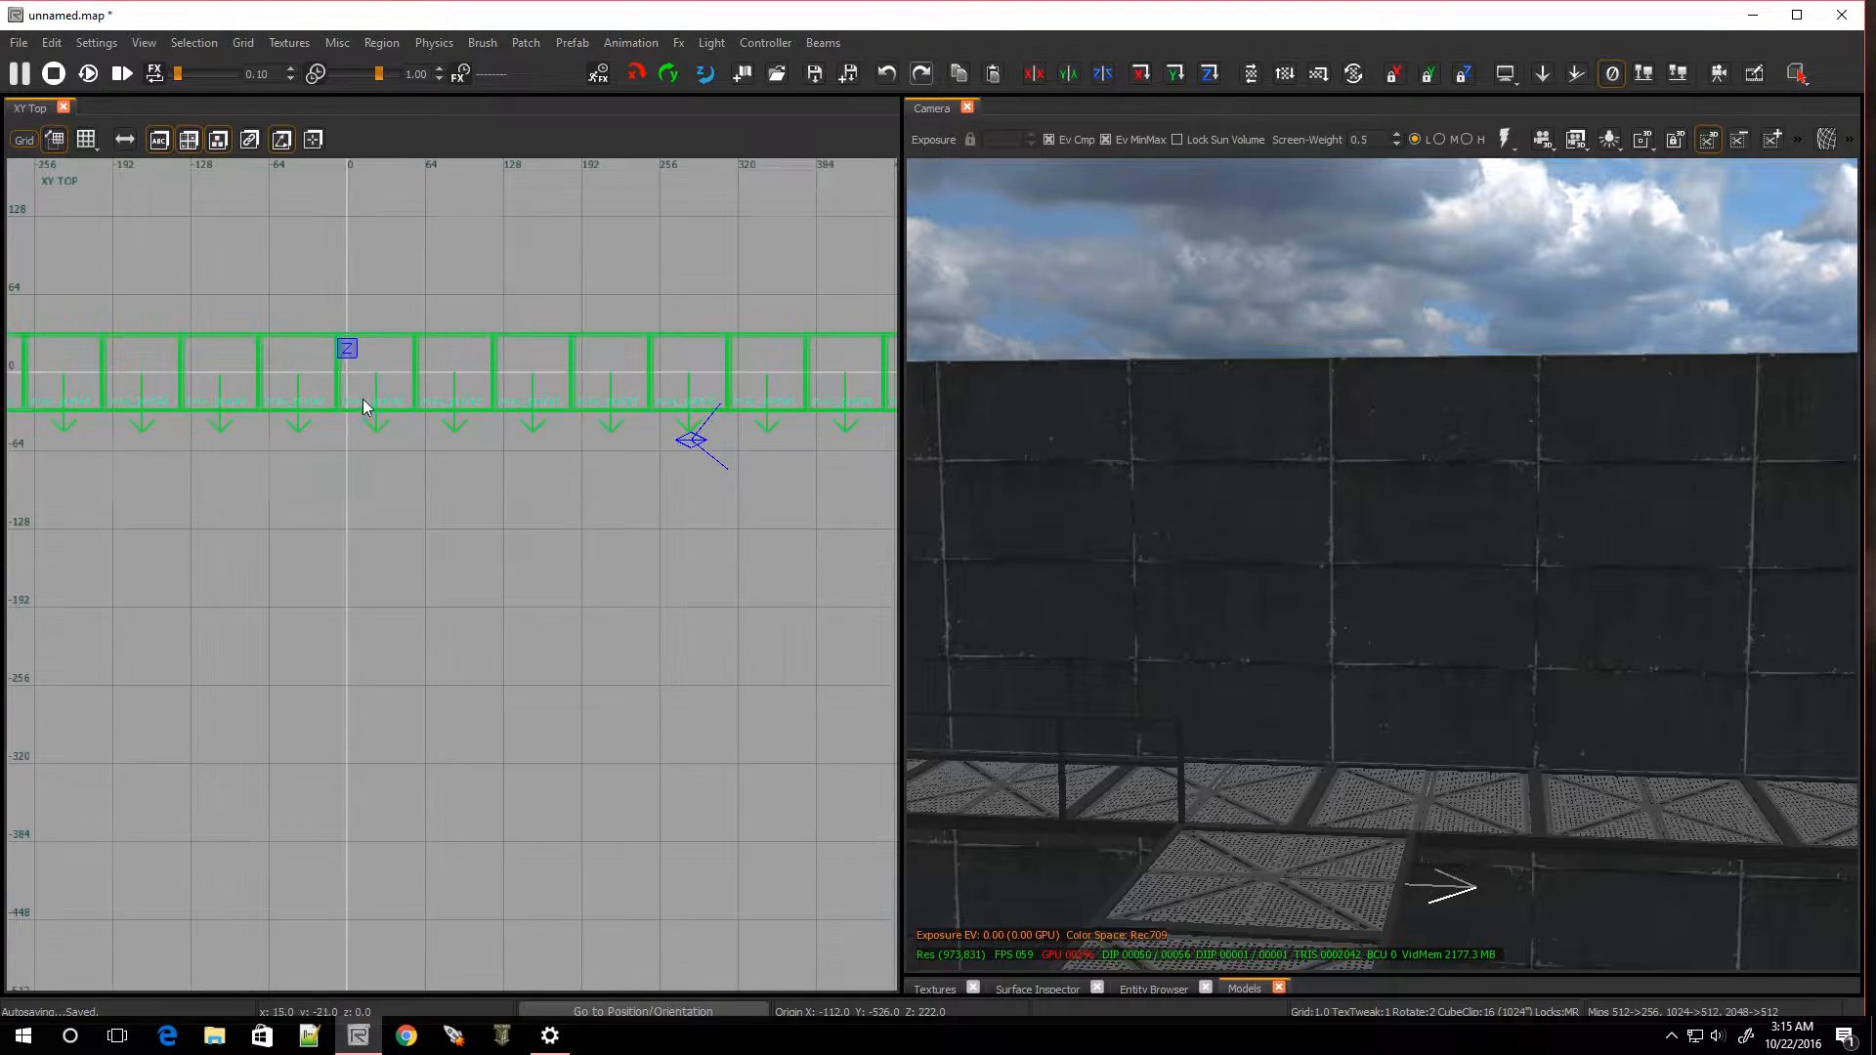
{"action": "scroll", "coordinate": [325, 734], "scroll_direction": "down", "scroll_amount": 4}
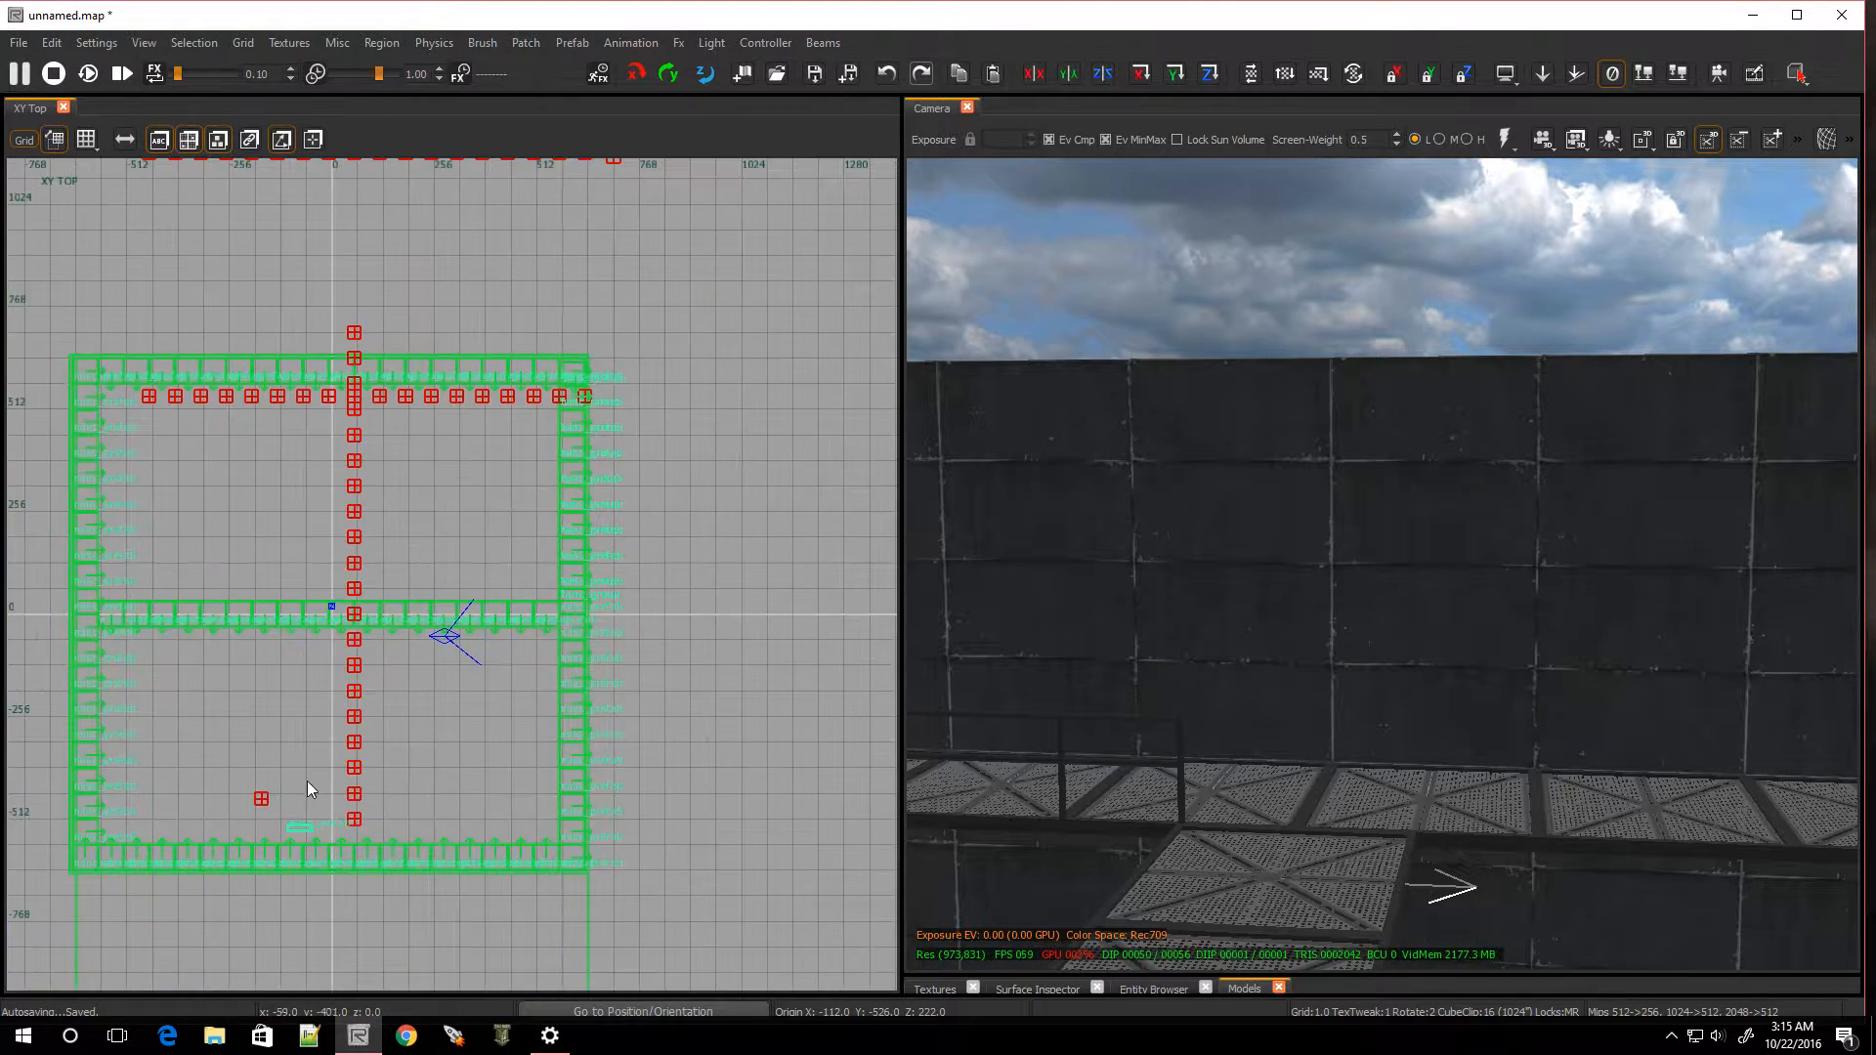
{"action": "scroll", "coordinate": [309, 770], "scroll_direction": "up", "scroll_amount": 3}
{"action": "left_click_drag", "start_coordinate": [322, 803], "coordinate": [379, 420]}
{"action": "scroll", "coordinate": [379, 413], "scroll_direction": "up", "scroll_amount": 4}
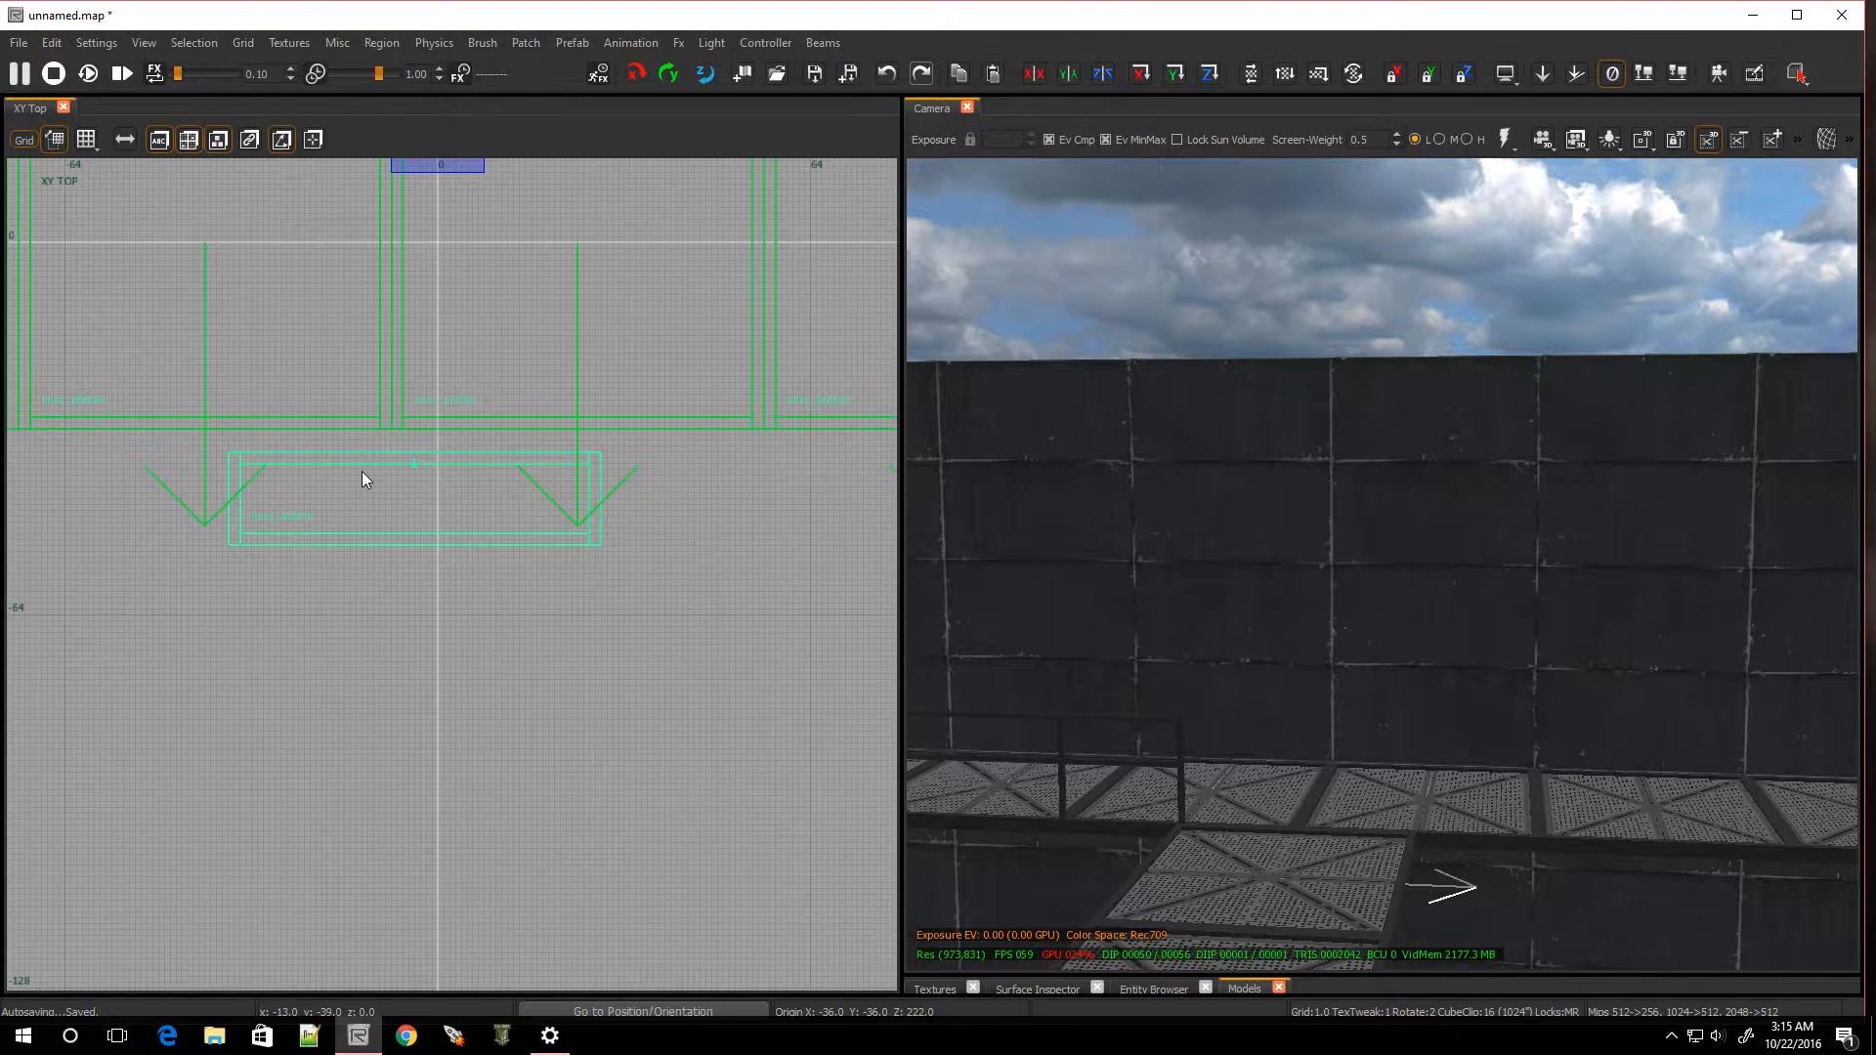
{"action": "left_click_drag", "start_coordinate": [416, 485], "coordinate": [394, 459]}
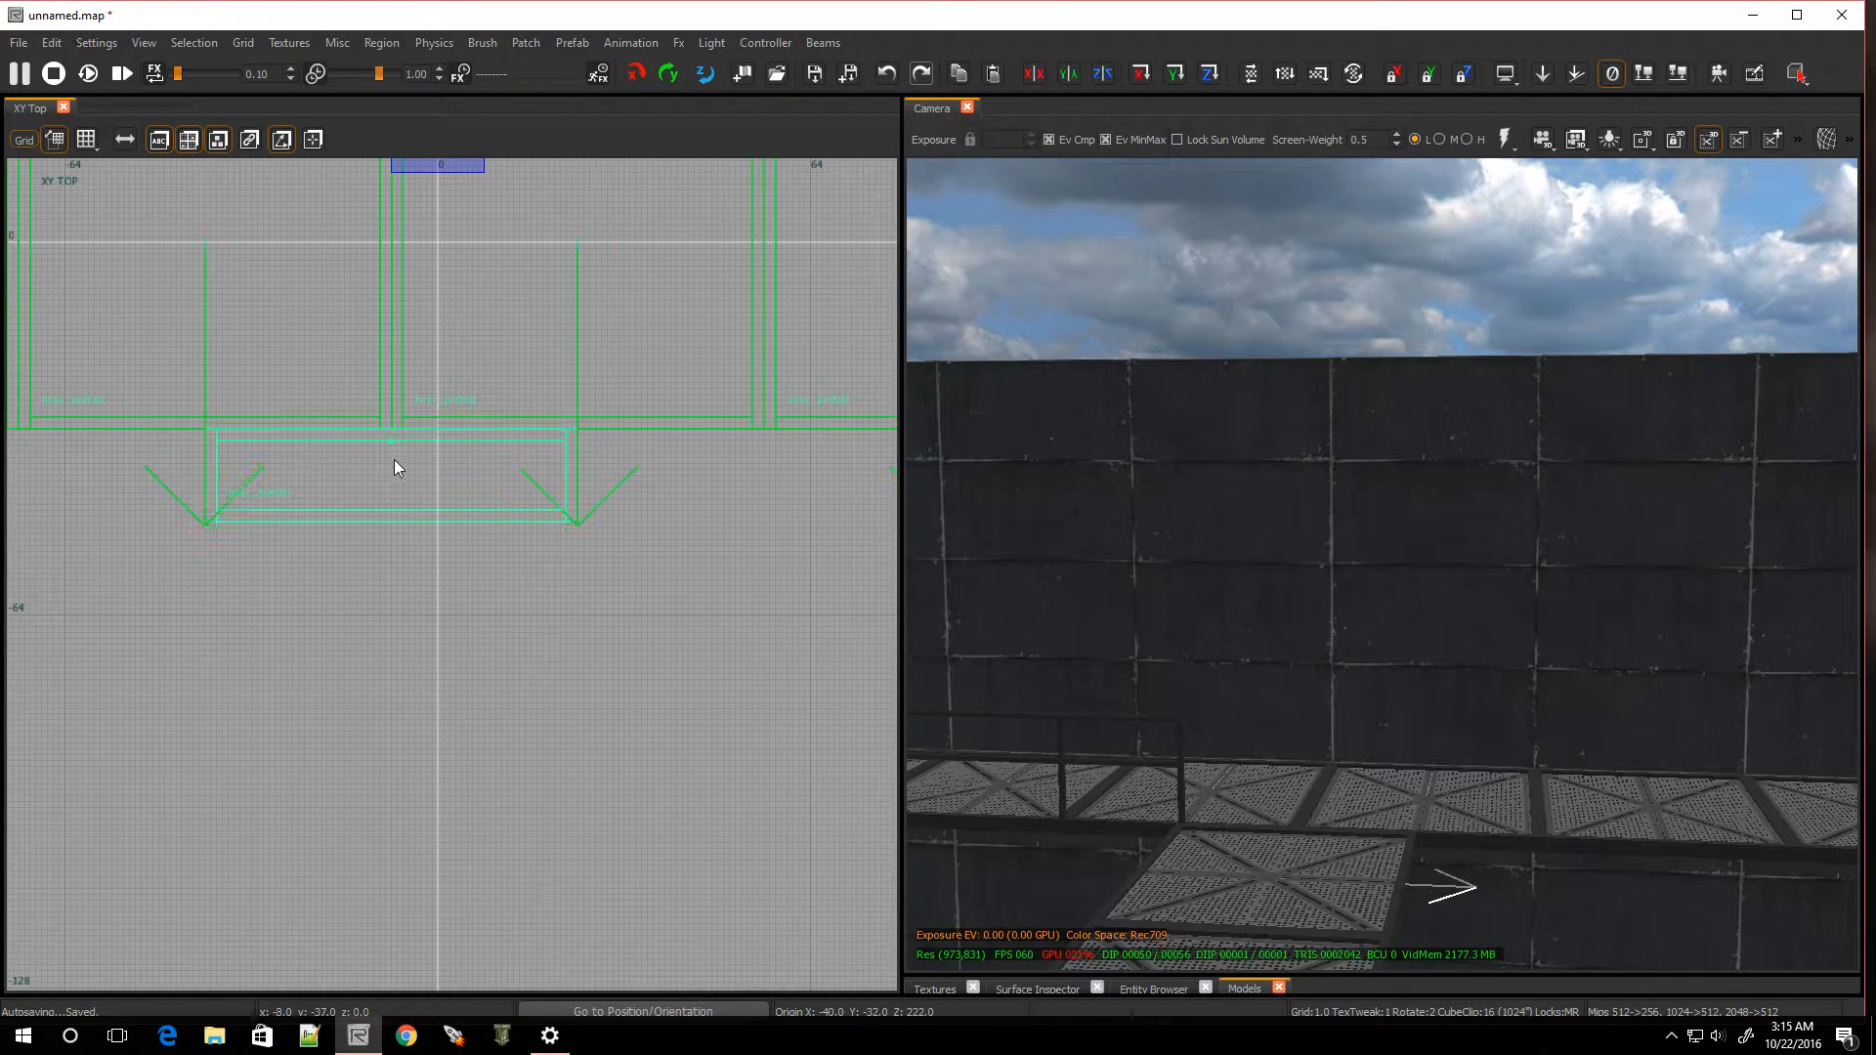
Lower the panel on an 8-unit grid to z 118, just beneath the central walkway
{"action": "key", "text": "ctrl+Tab"}
{"action": "scroll", "coordinate": [395, 461], "scroll_direction": "down", "scroll_amount": 5}
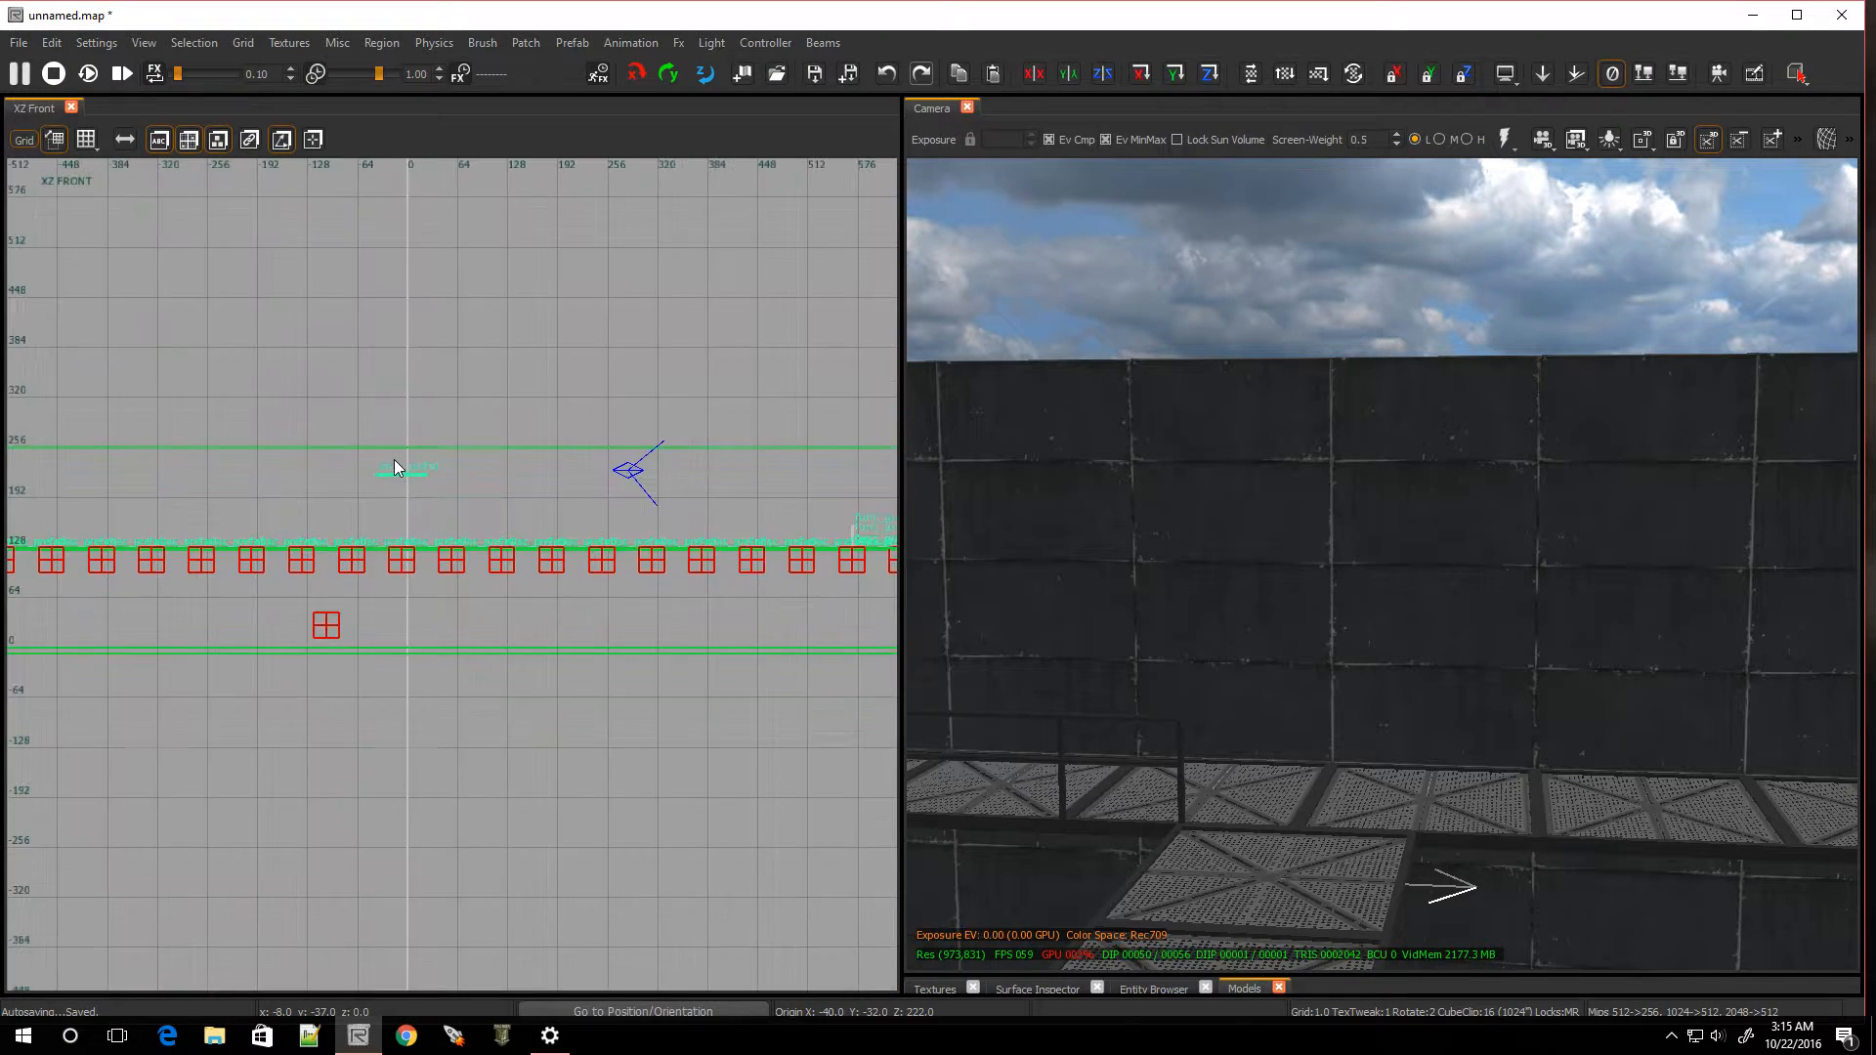
{"action": "key", "text": "4"}
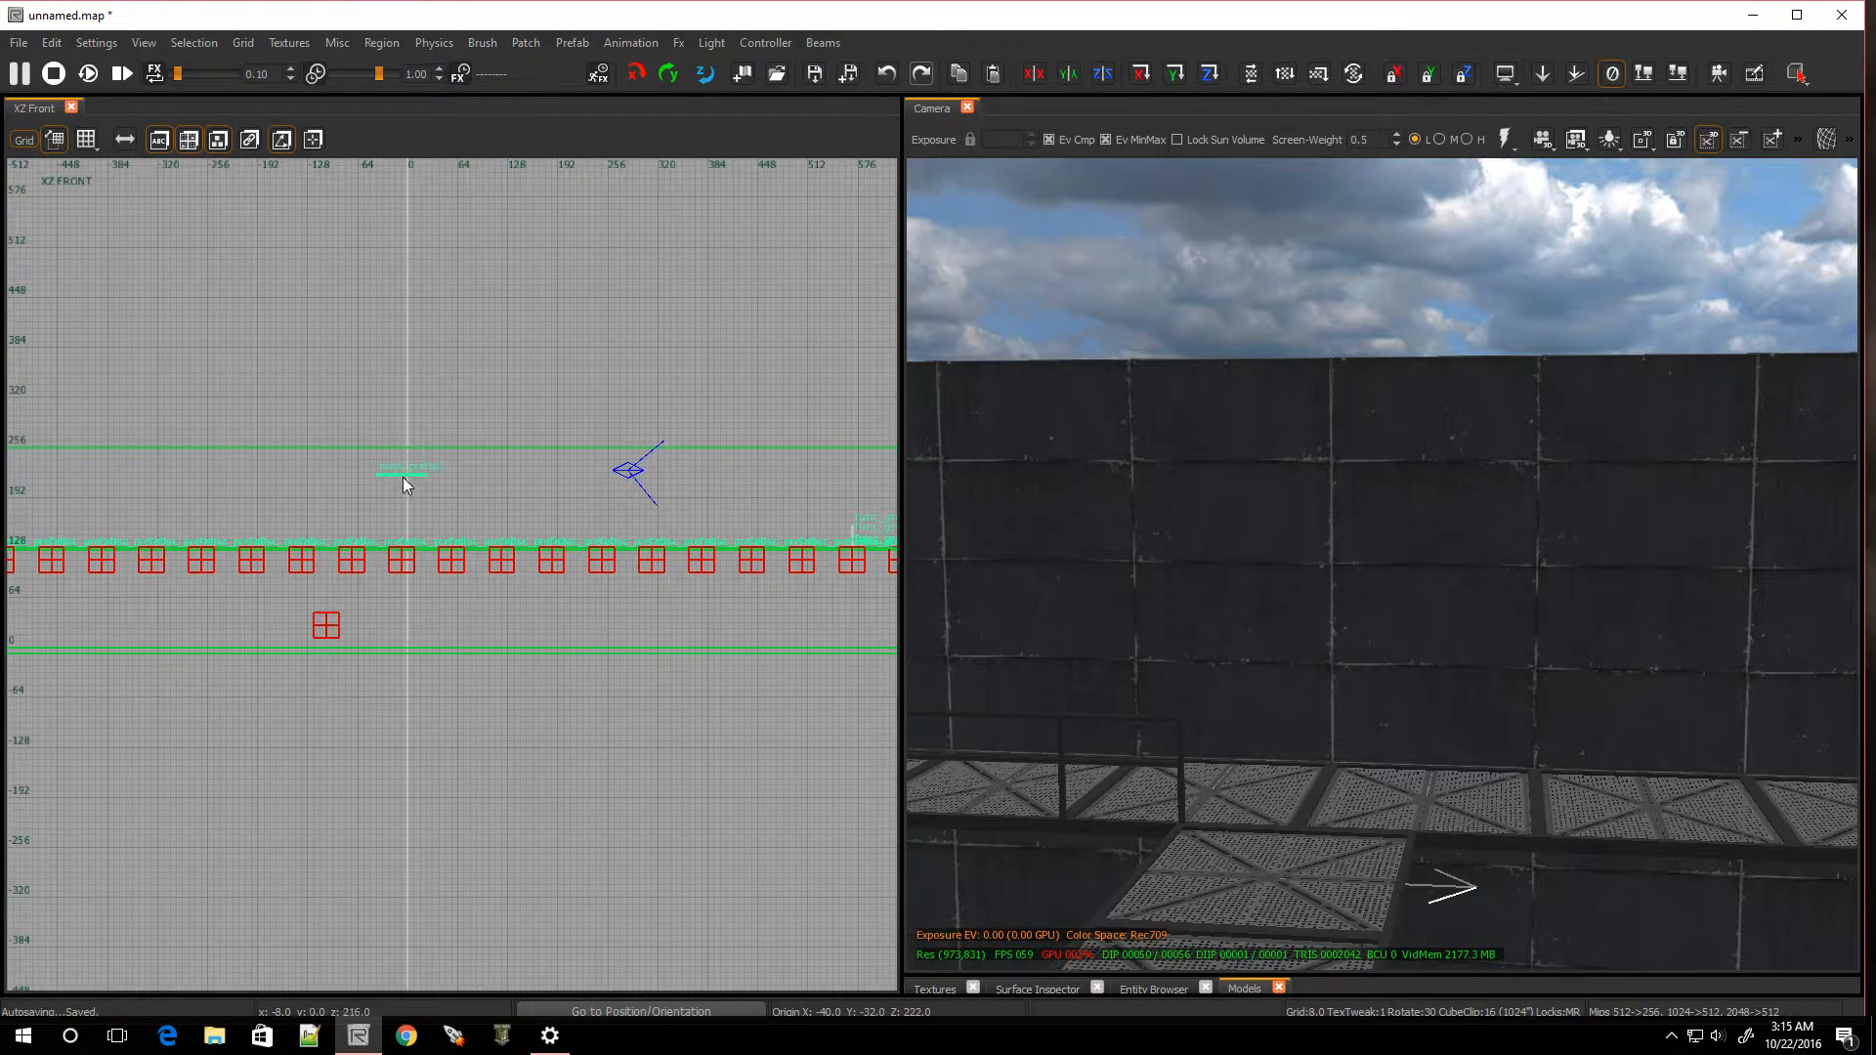
{"action": "left_click_drag", "start_coordinate": [400, 475], "coordinate": [401, 560]}
{"action": "key", "text": "ctrl+Tab"}
{"action": "key", "text": "ctrl+Tab"}
{"action": "scroll", "coordinate": [449, 582], "scroll_direction": "up", "scroll_amount": 7}
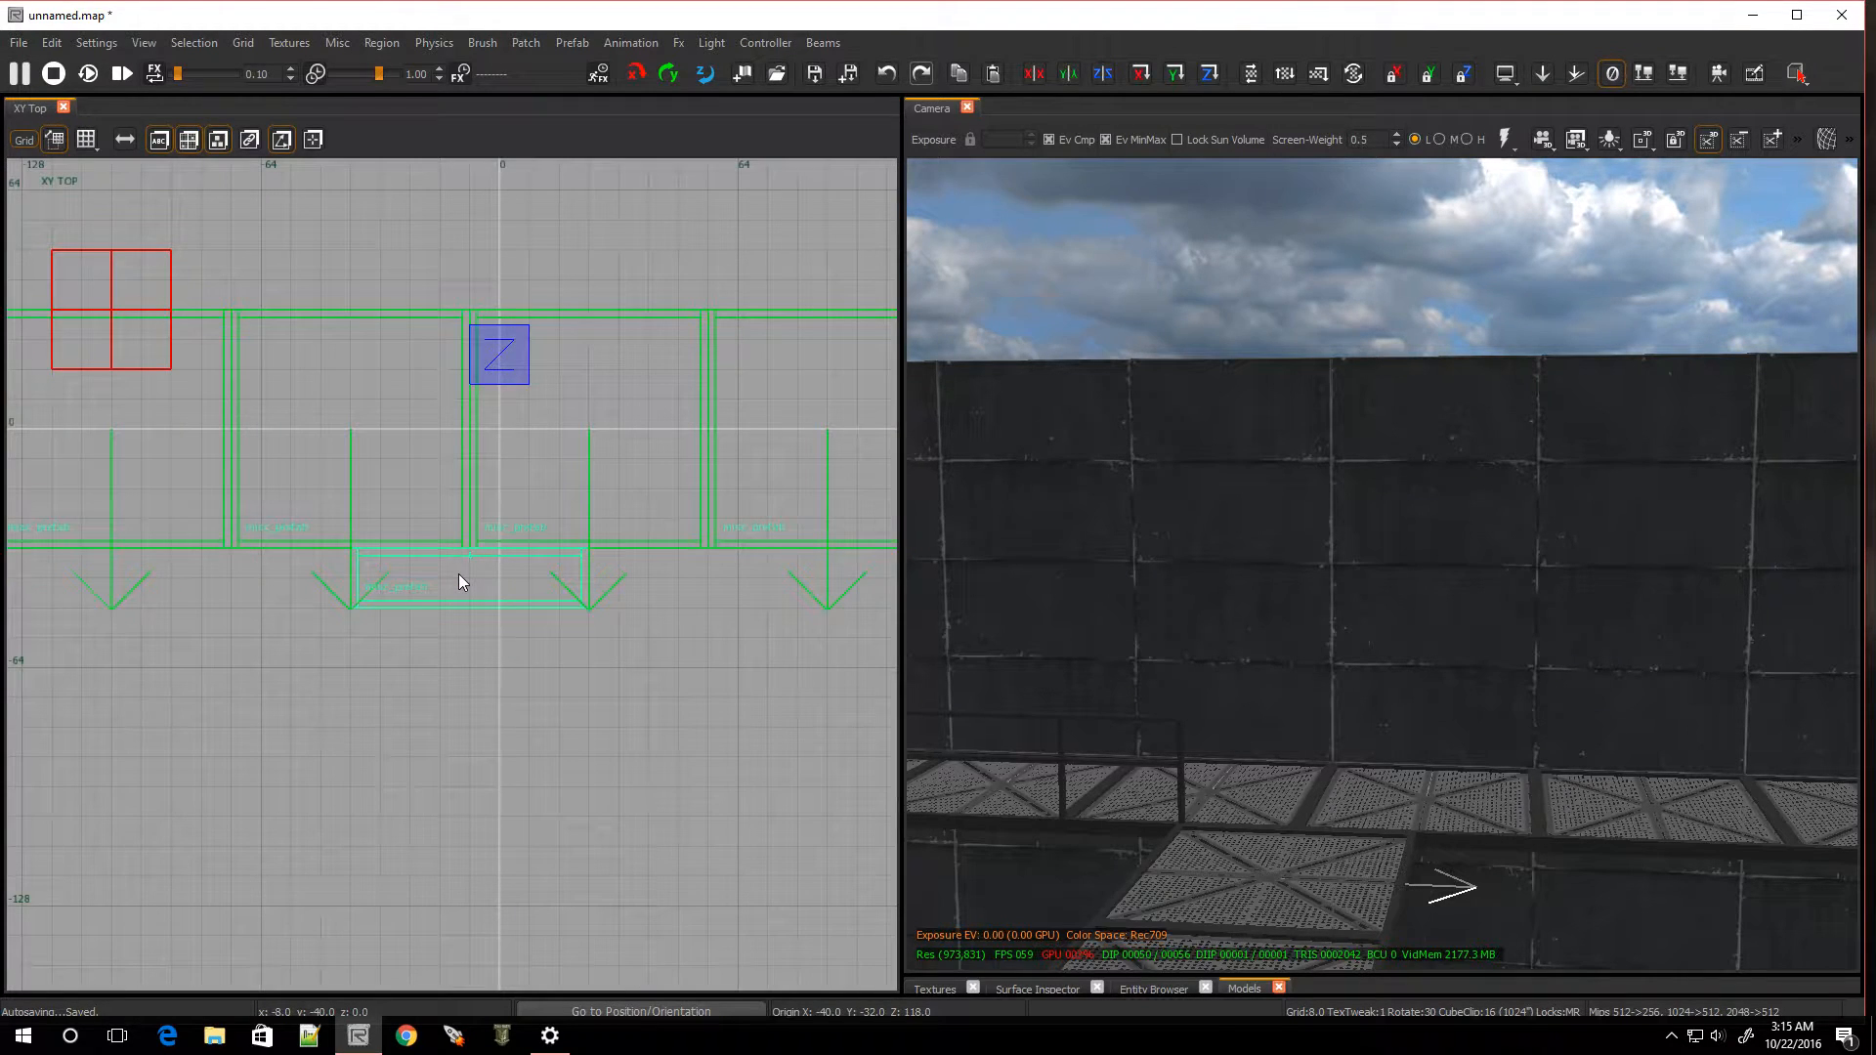
Fine-tune the panel's height under the walkway on a 2-unit grid, lowering it to z 116
{"action": "key", "text": "ctrl+Tab"}
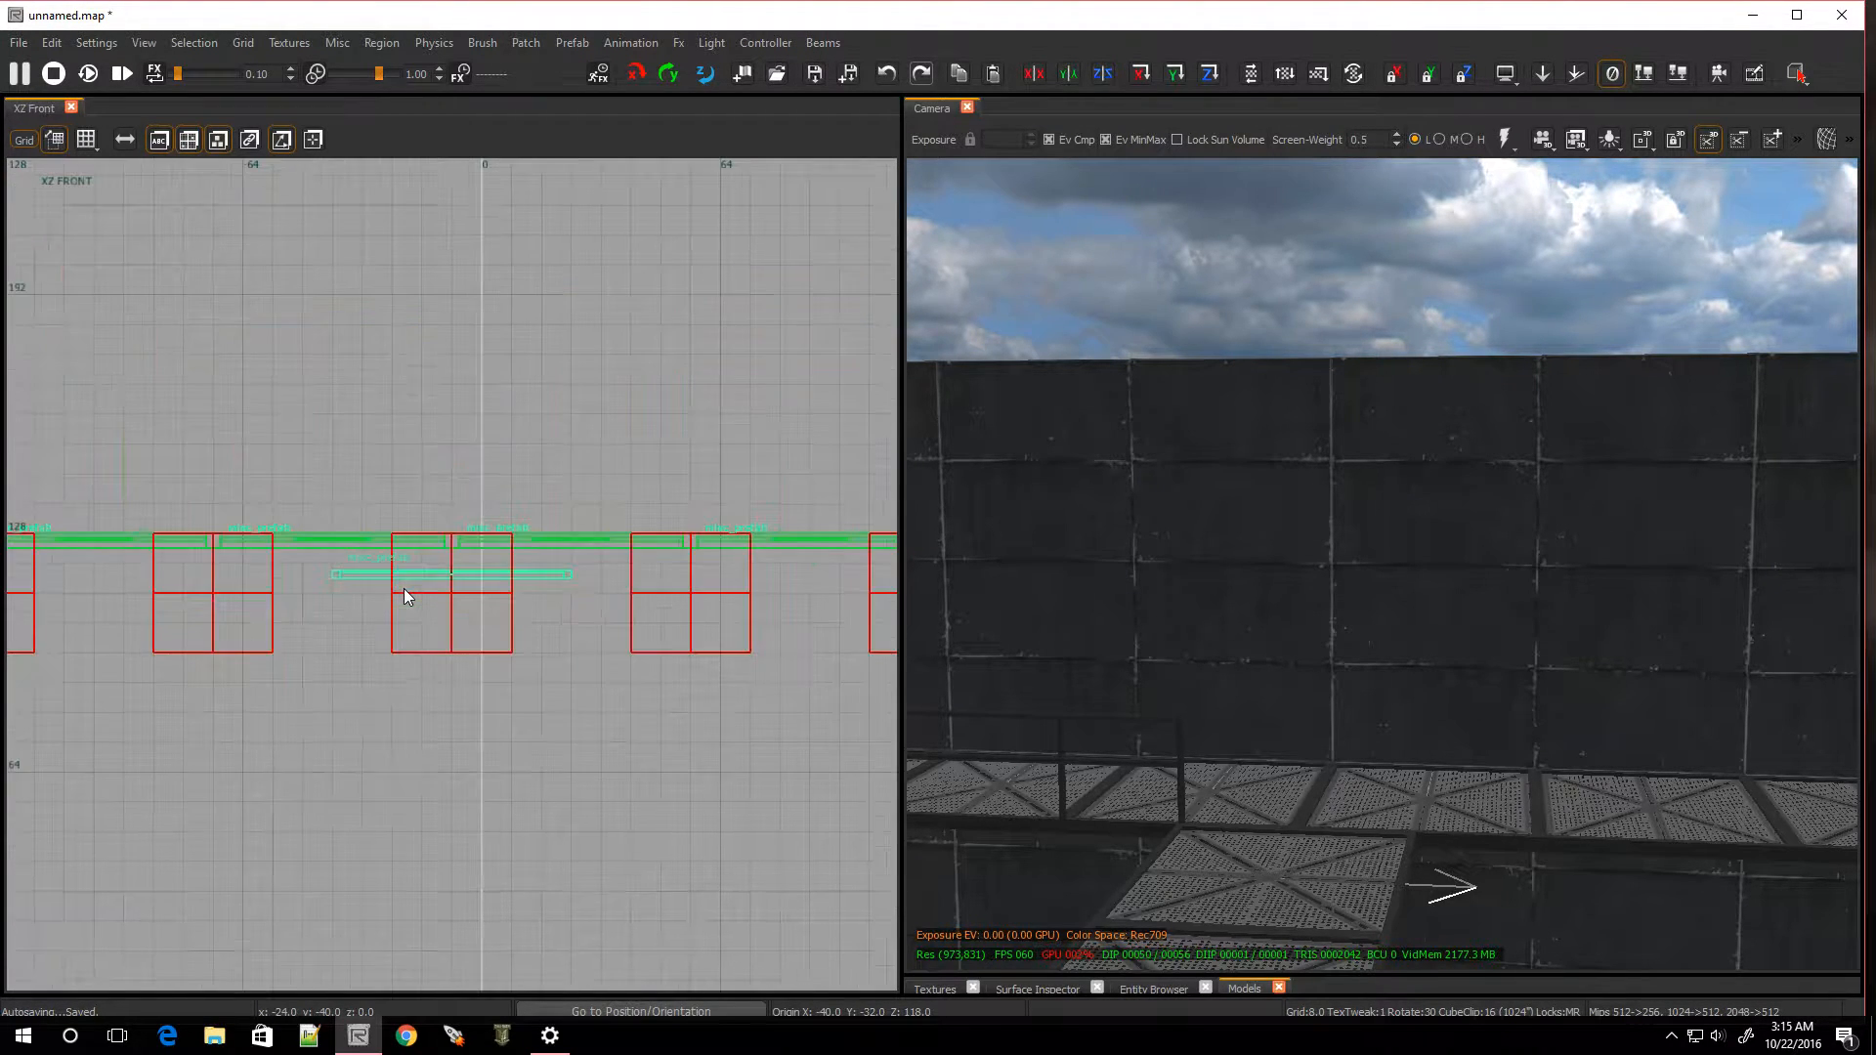
{"action": "scroll", "coordinate": [417, 602], "scroll_direction": "up", "scroll_amount": 3}
{"action": "key", "text": "ctrl+Tab"}
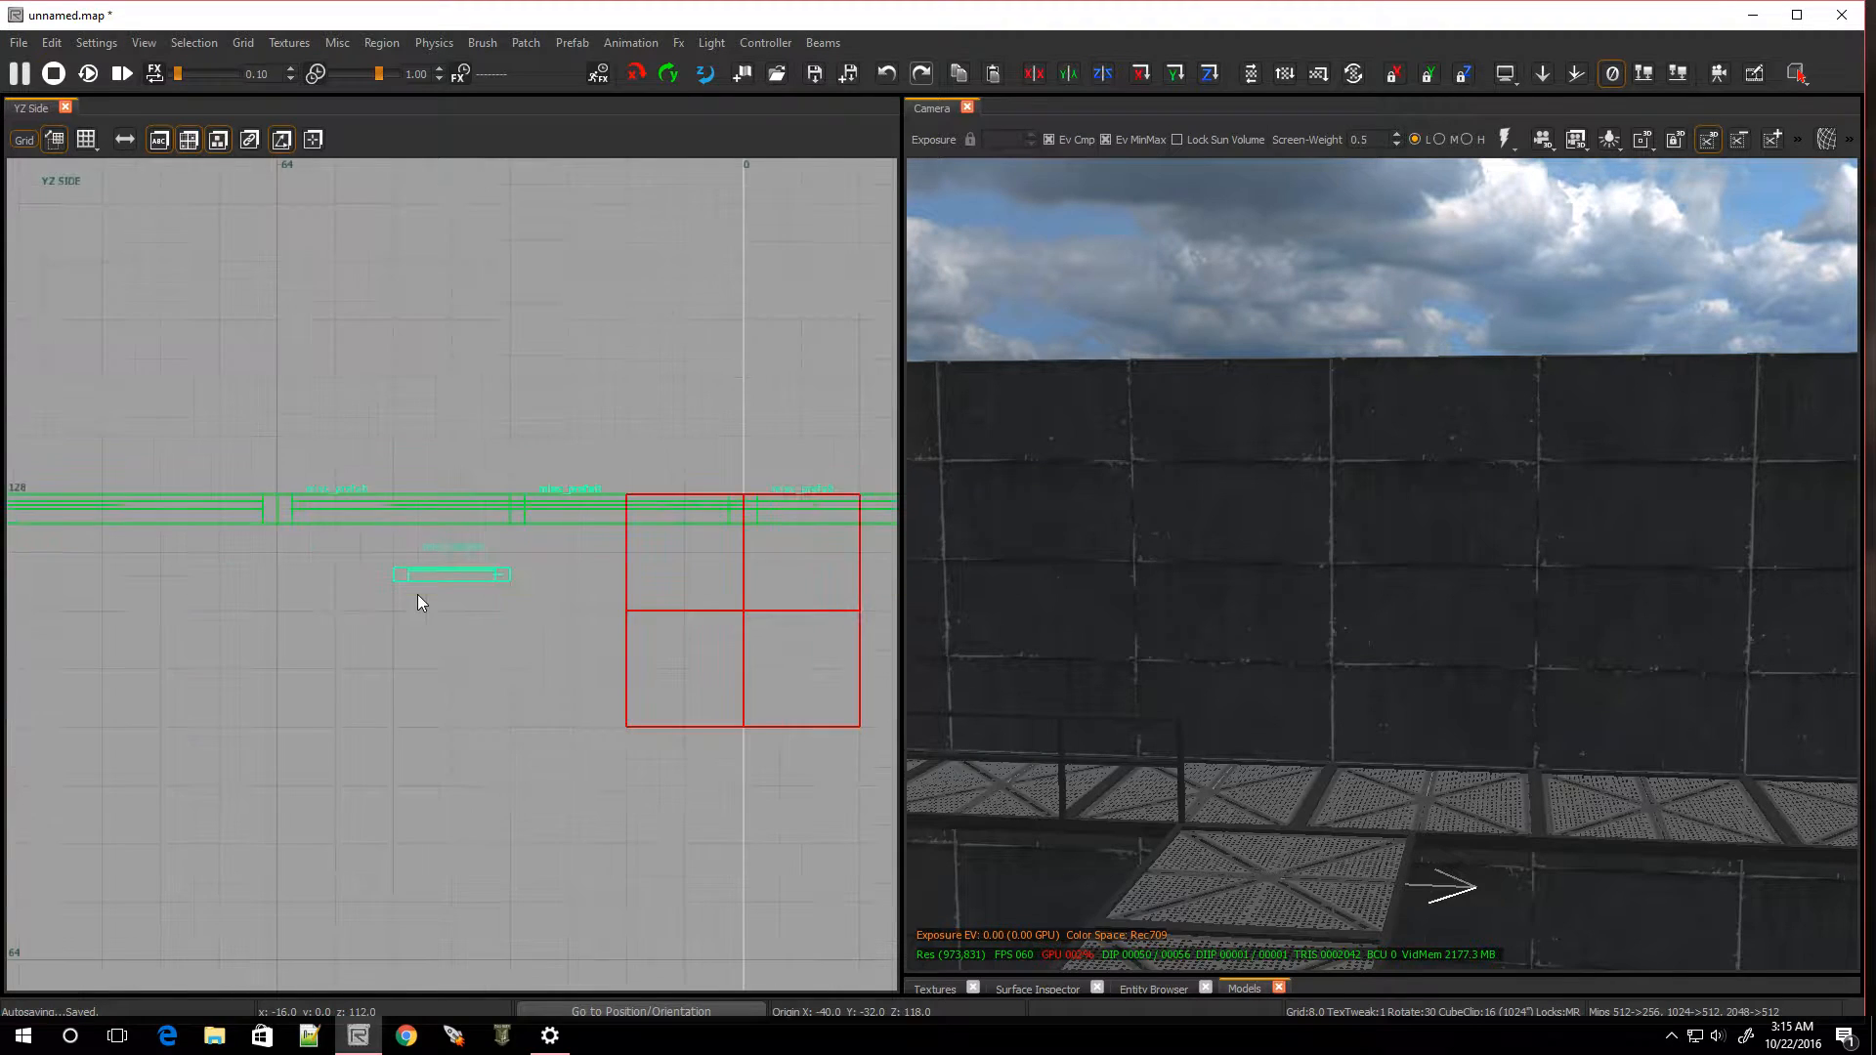
{"action": "scroll", "coordinate": [418, 602], "scroll_direction": "down", "scroll_amount": 2}
{"action": "scroll", "coordinate": [418, 602], "scroll_direction": "up", "scroll_amount": 4}
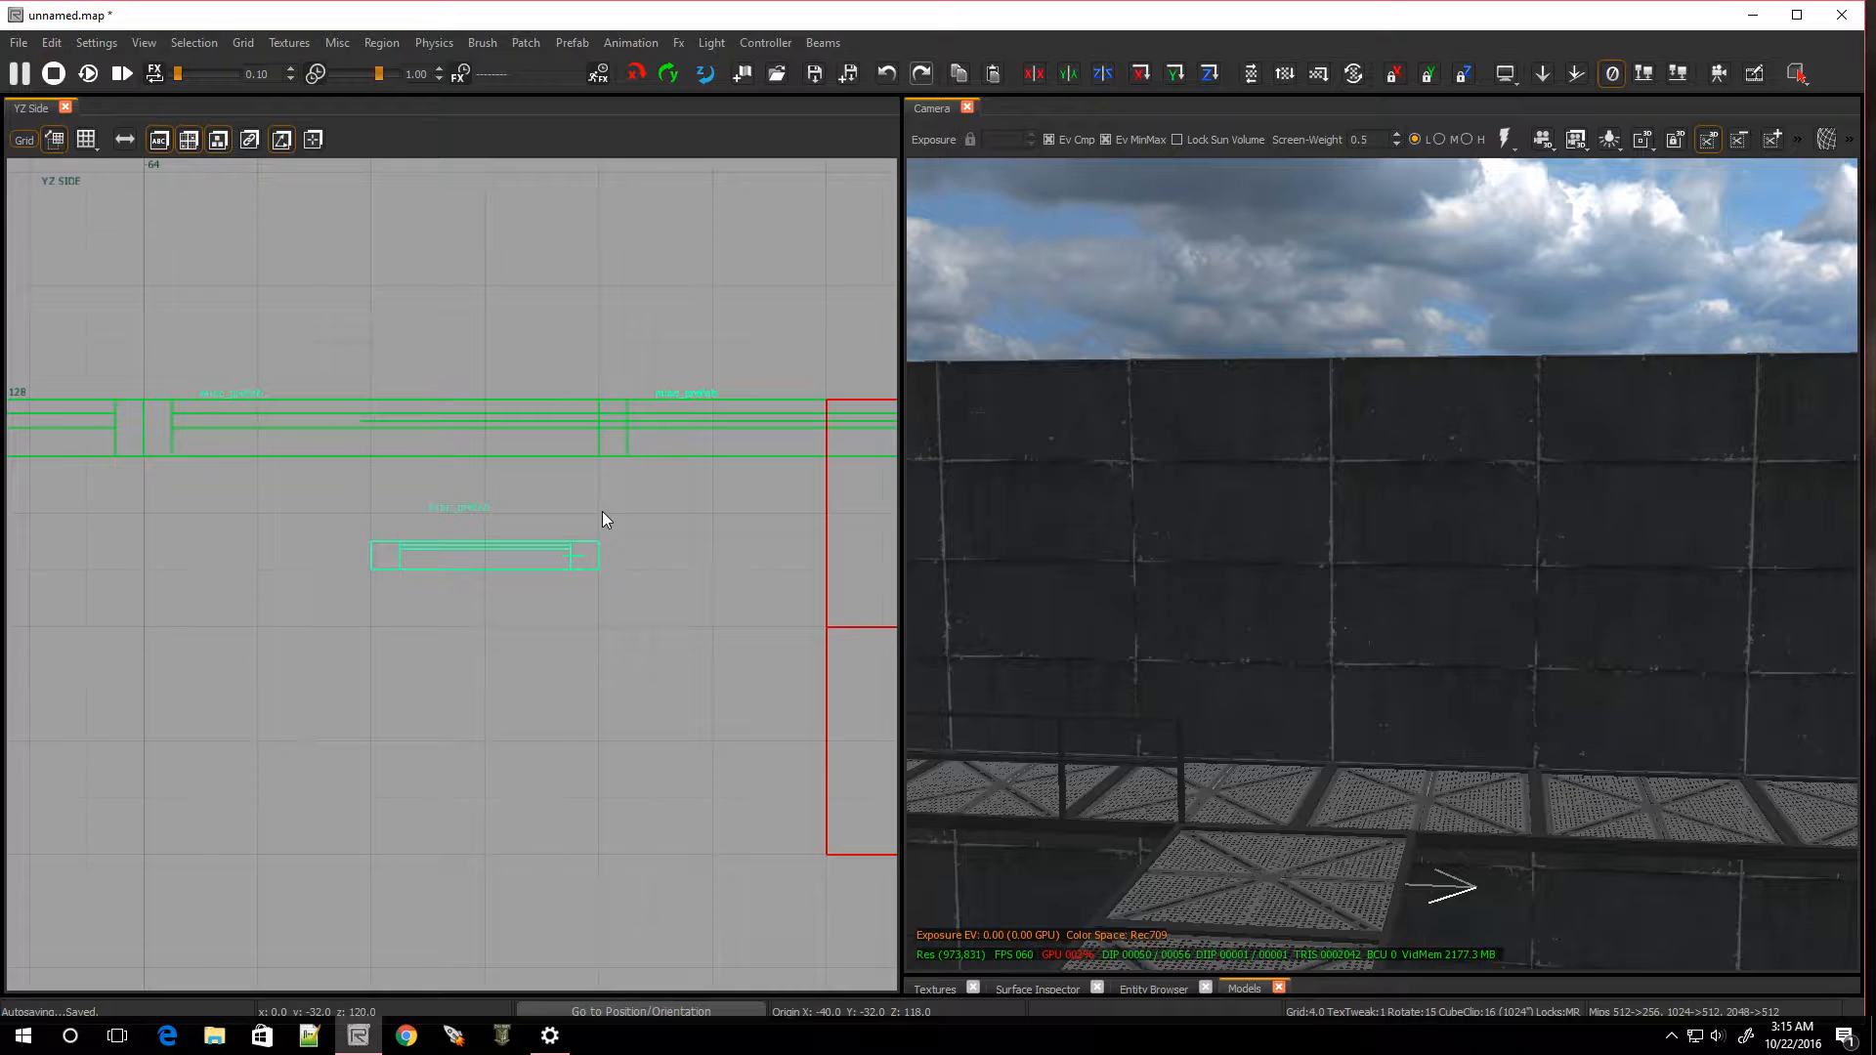
{"action": "key", "text": "bracketright"}
{"action": "left_click", "coordinate": [89, 143]}
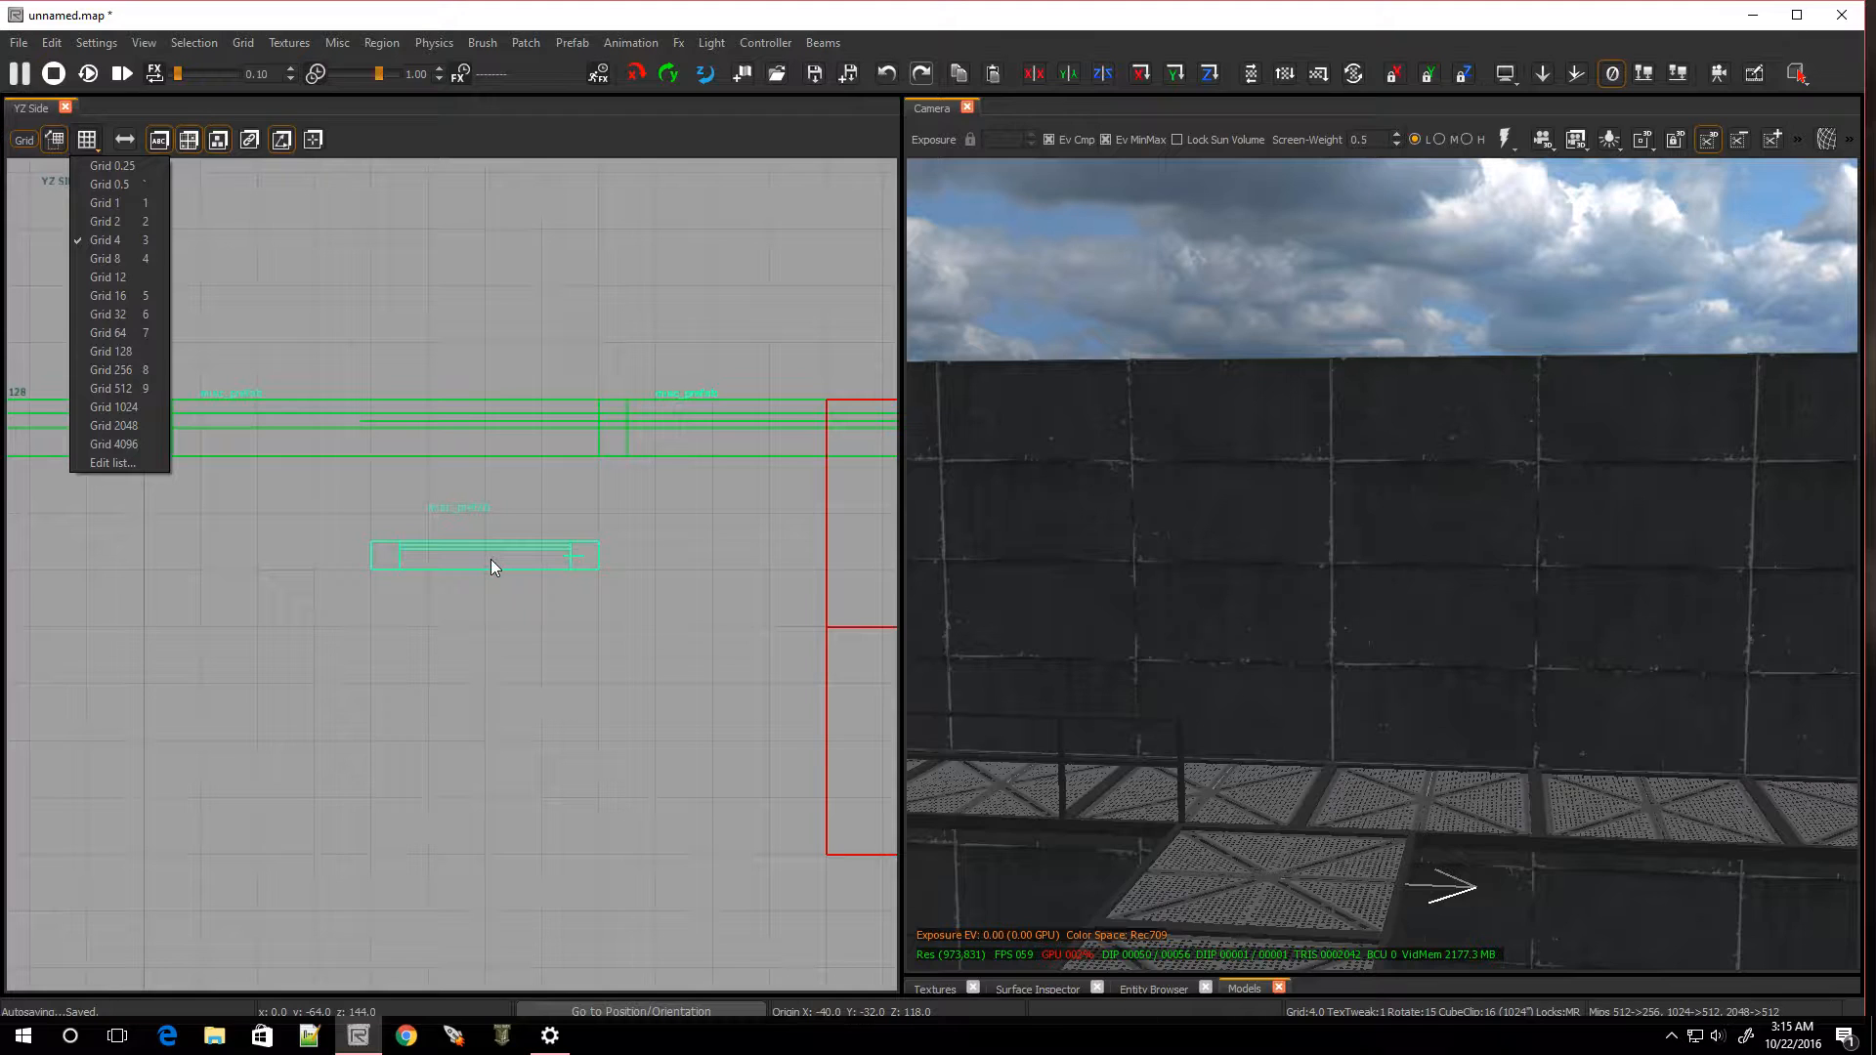
{"action": "key", "text": "2"}
{"action": "left_click_drag", "start_coordinate": [500, 559], "coordinate": [501, 579]}
{"action": "key", "text": "4"}
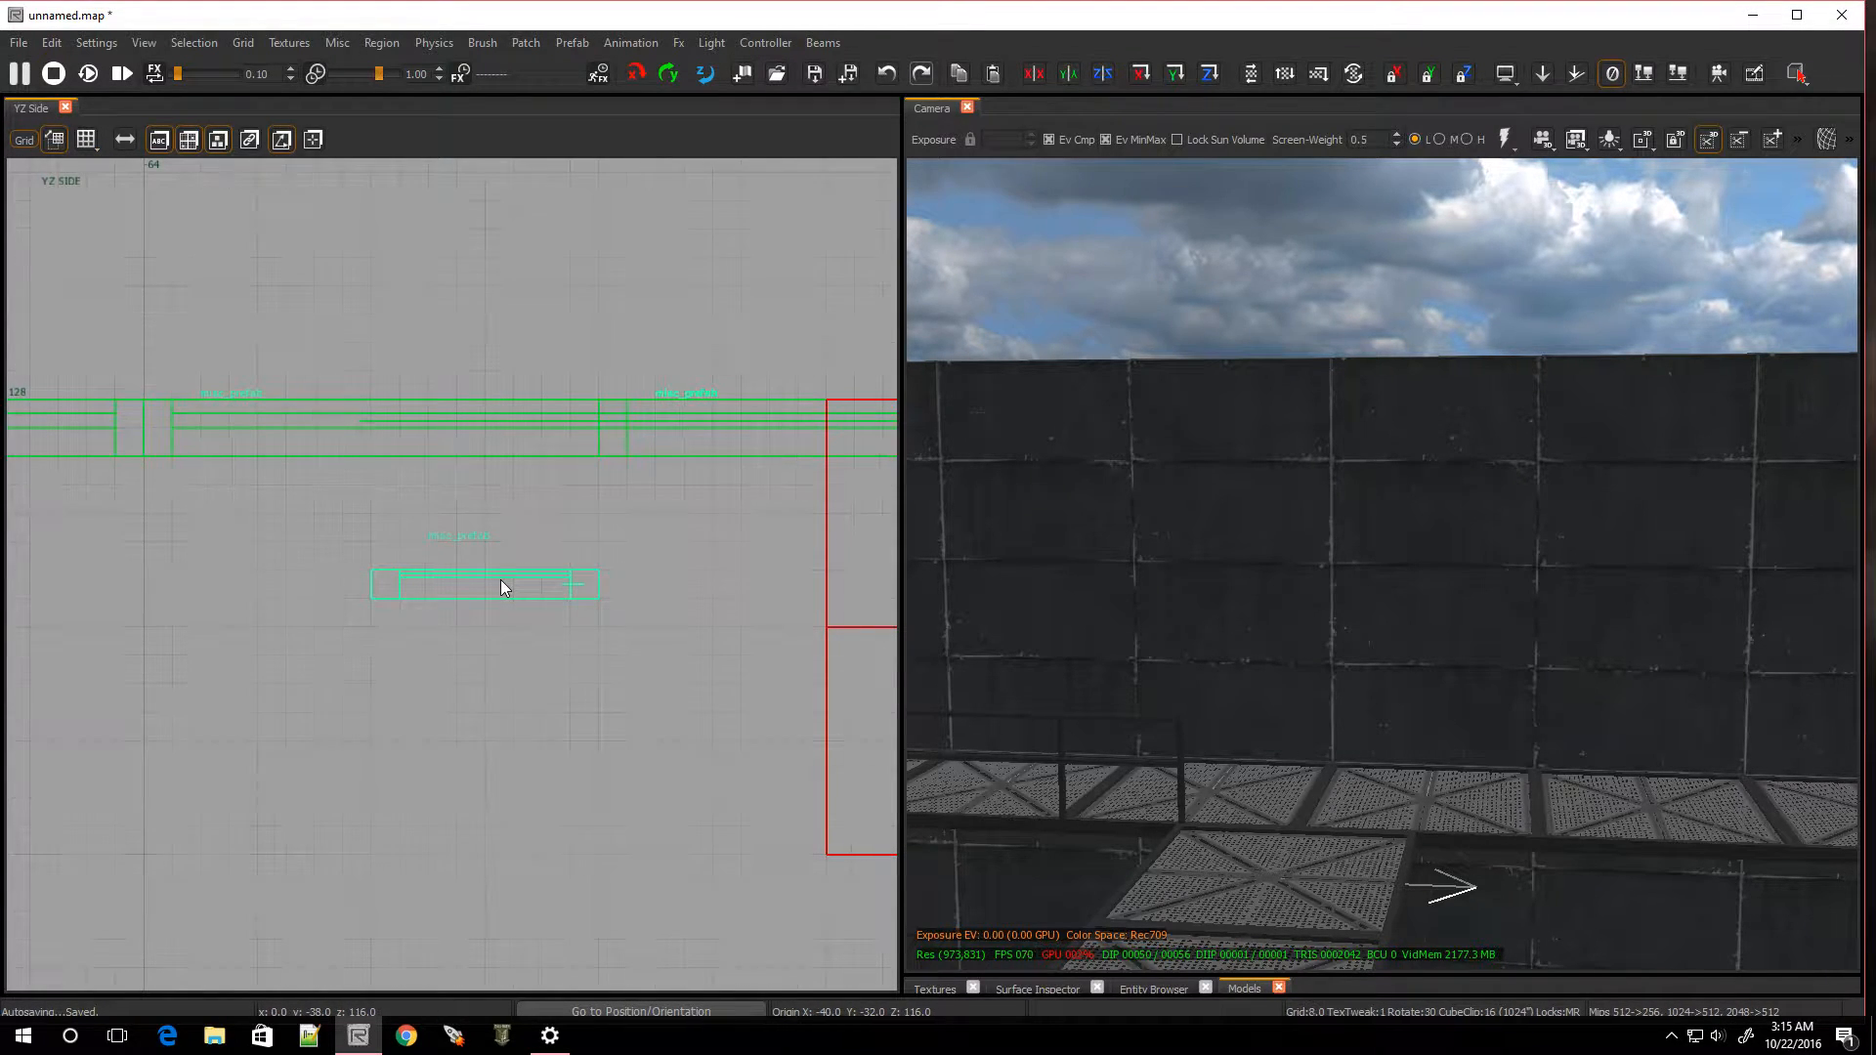
Duplicate the panel and place the copy as the next stair tread at y -48, z 106
{"action": "key", "text": "3"}
{"action": "right_click_drag", "start_coordinate": [1094, 639], "coordinate": [957, 639]}
{"action": "mouse_move", "coordinate": [1382, 565]}
{"action": "right_mouse_down"}
{"action": "mouse_move", "coordinate": [1094, 565]}
{"action": "mouse_move", "coordinate": [1593, 565]}
{"action": "mouse_move", "coordinate": [1270, 579]}
{"action": "mouse_move", "coordinate": [1163, 561]}
{"action": "mouse_move", "coordinate": [1368, 576]}
{"action": "mouse_move", "coordinate": [1221, 572]}
{"action": "mouse_move", "coordinate": [1398, 557]}
{"action": "right_mouse_up"}
{"action": "key", "text": "w"}
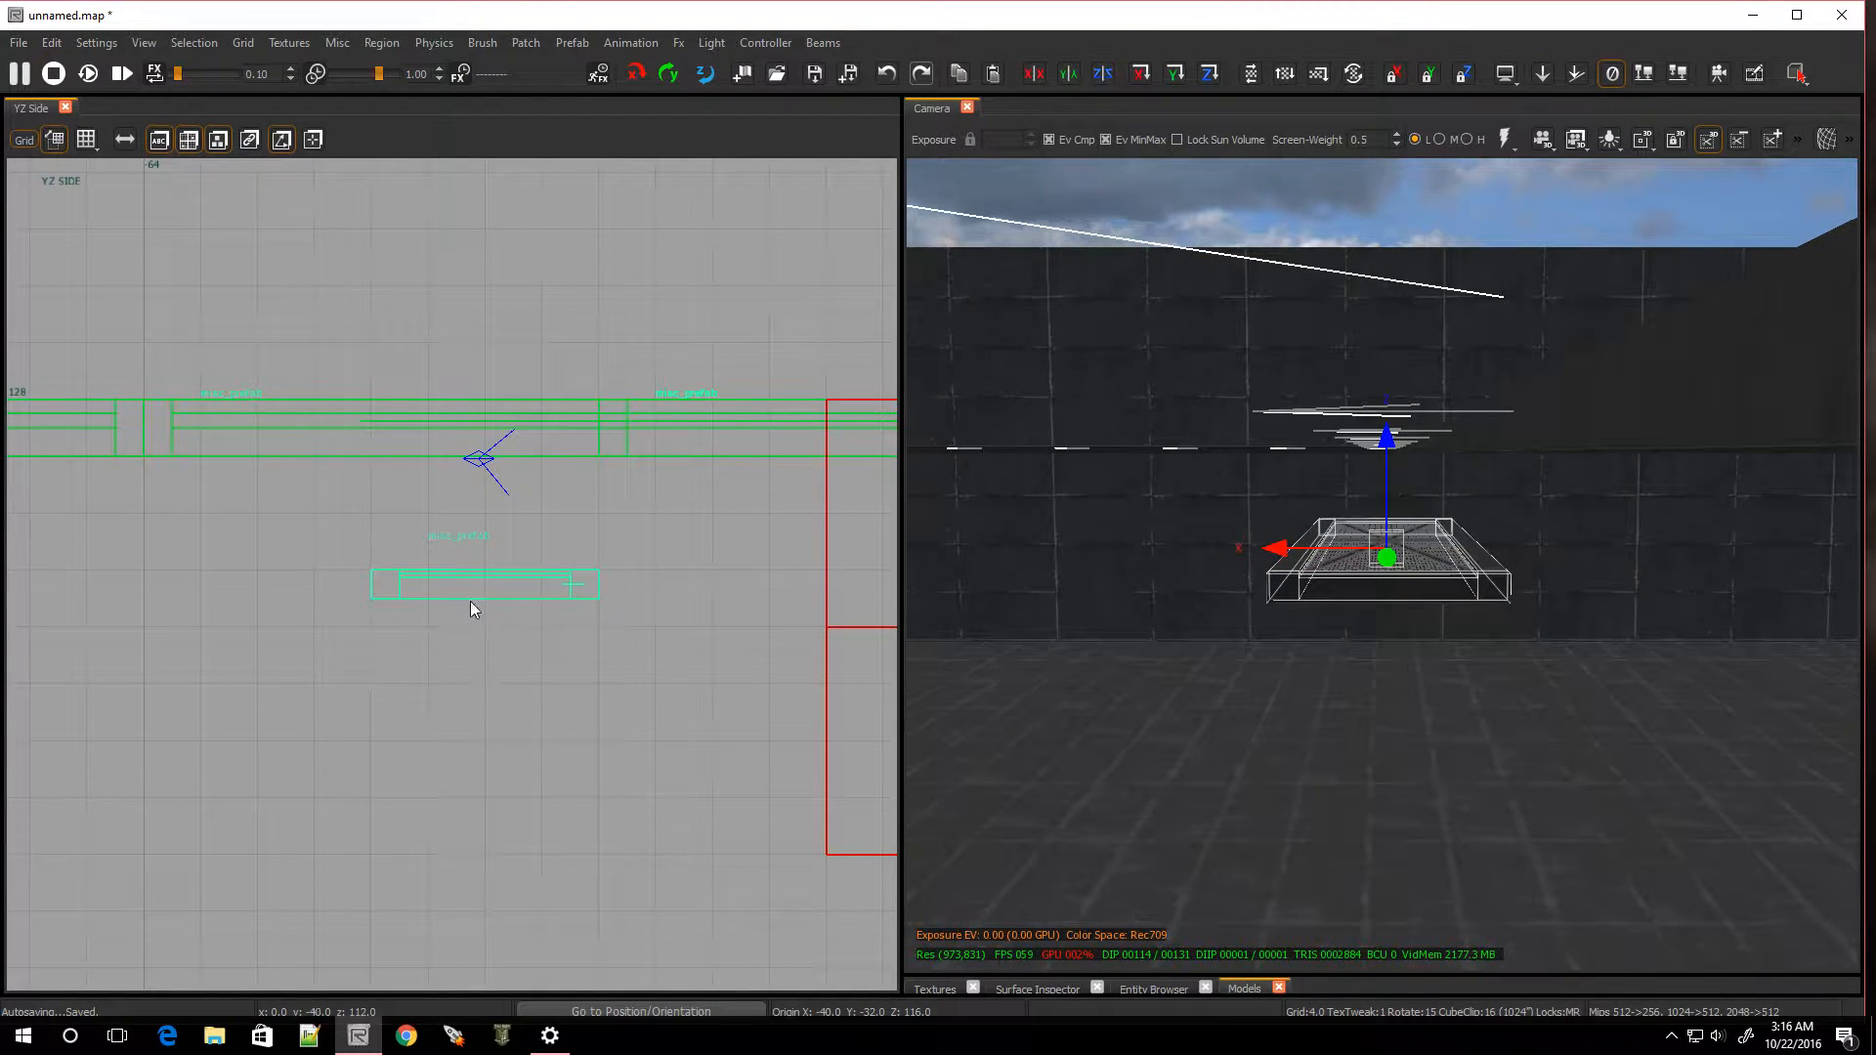
{"action": "key", "text": "space"}
{"action": "mouse_move", "coordinate": [565, 636]}
{"action": "left_mouse_down"}
{"action": "mouse_move", "coordinate": [297, 630]}
{"action": "mouse_move", "coordinate": [301, 724]}
{"action": "left_mouse_up"}
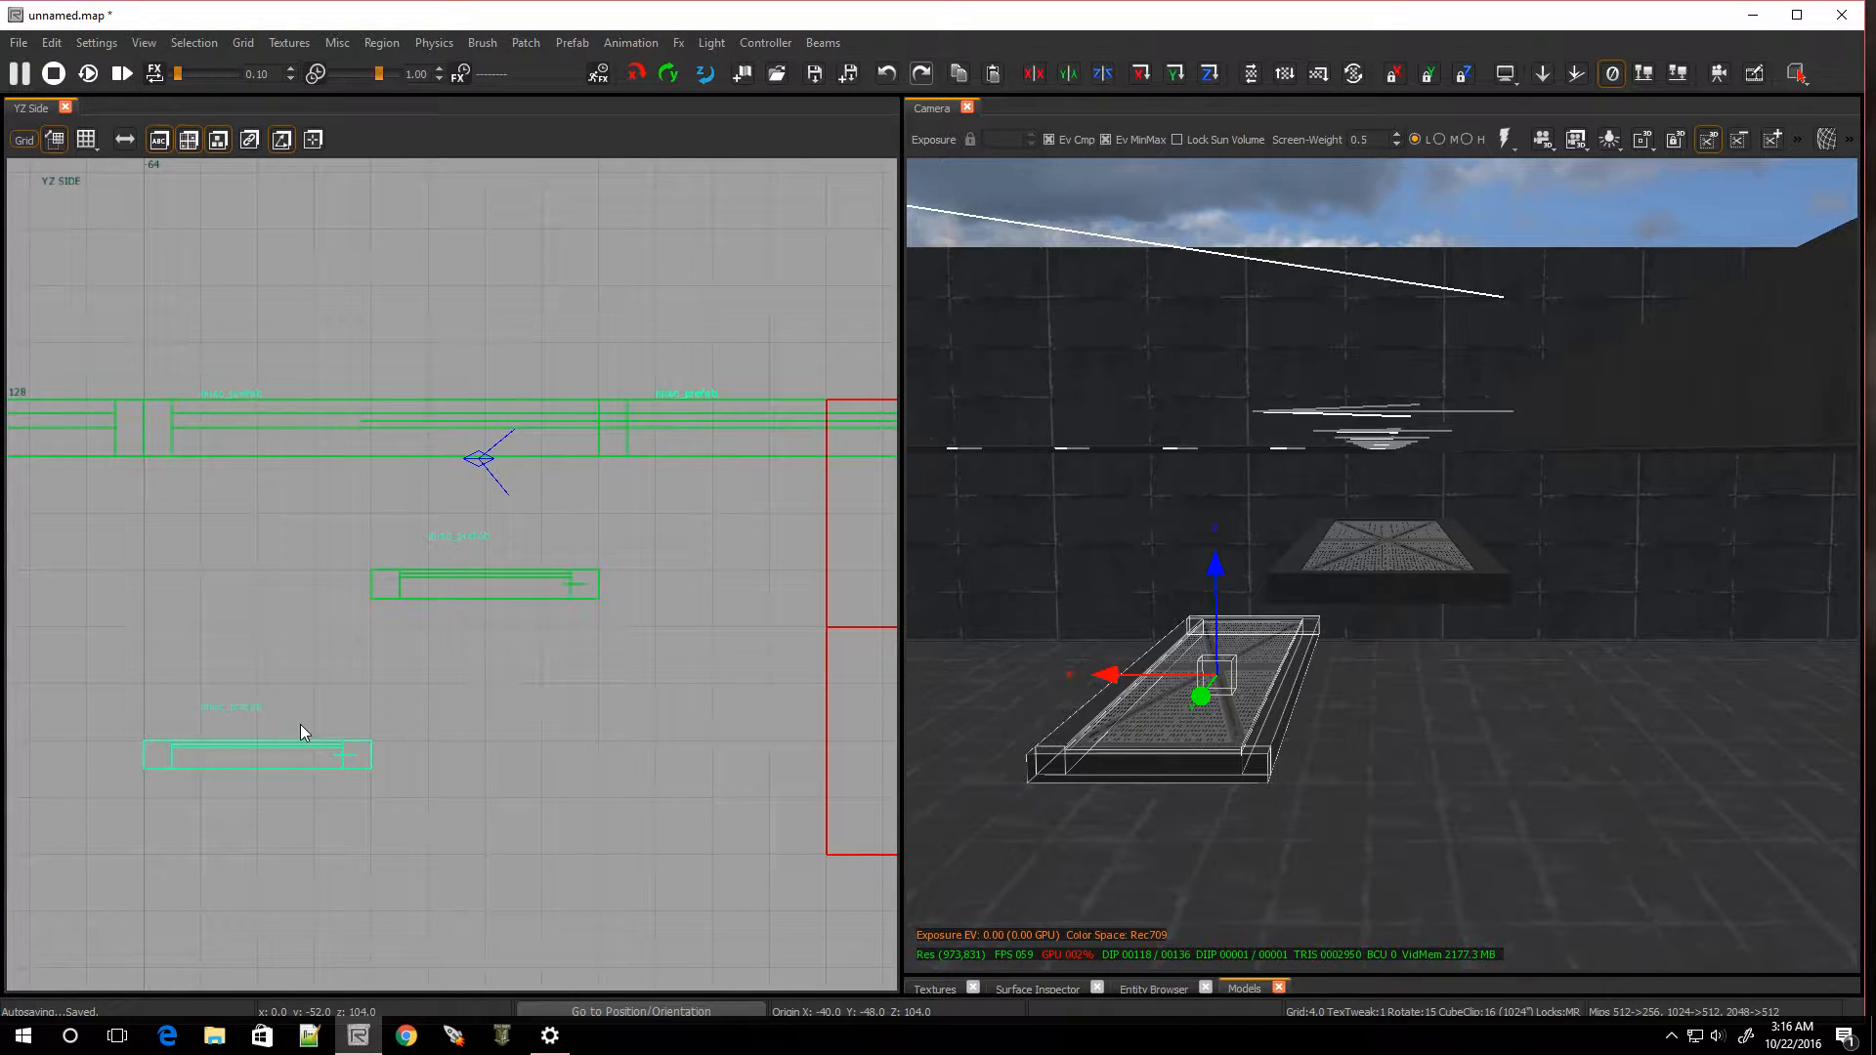
{"action": "key", "text": "bracketleft"}
{"action": "left_click_drag", "start_coordinate": [325, 752], "coordinate": [327, 733]}
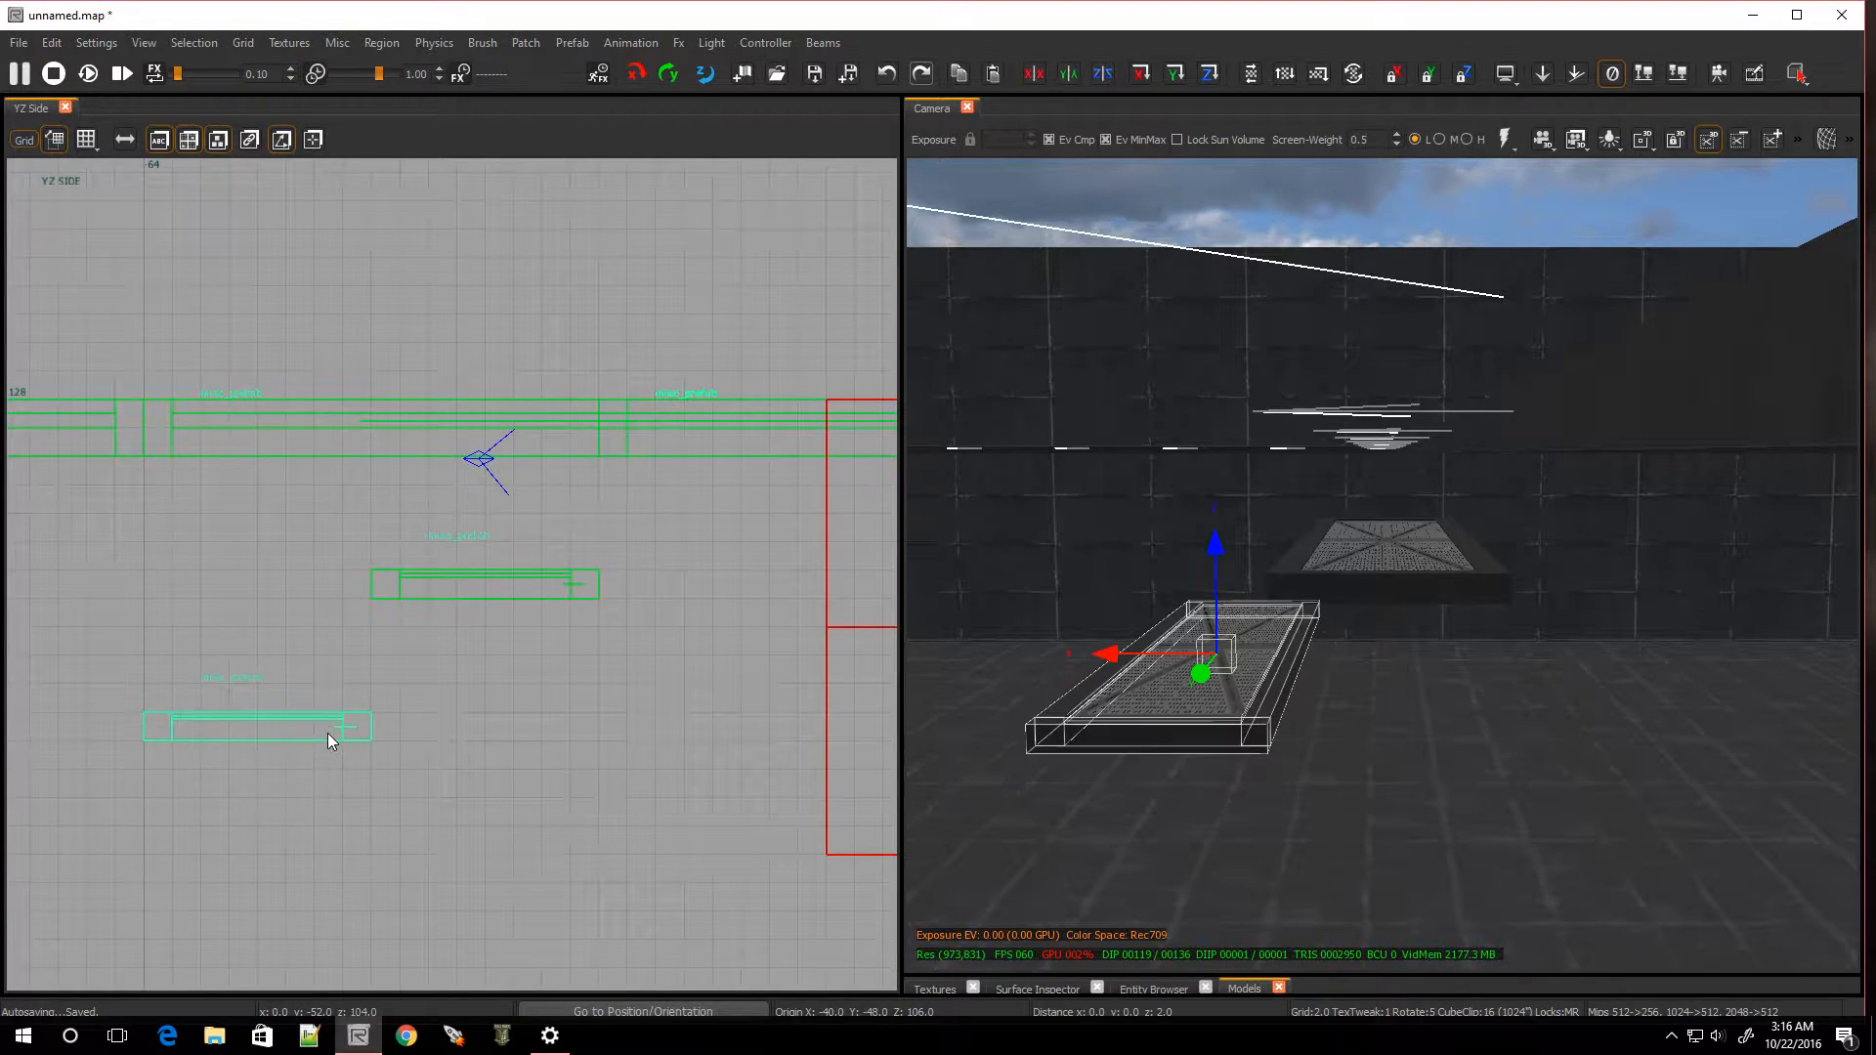
{"action": "key", "text": "bracketright"}
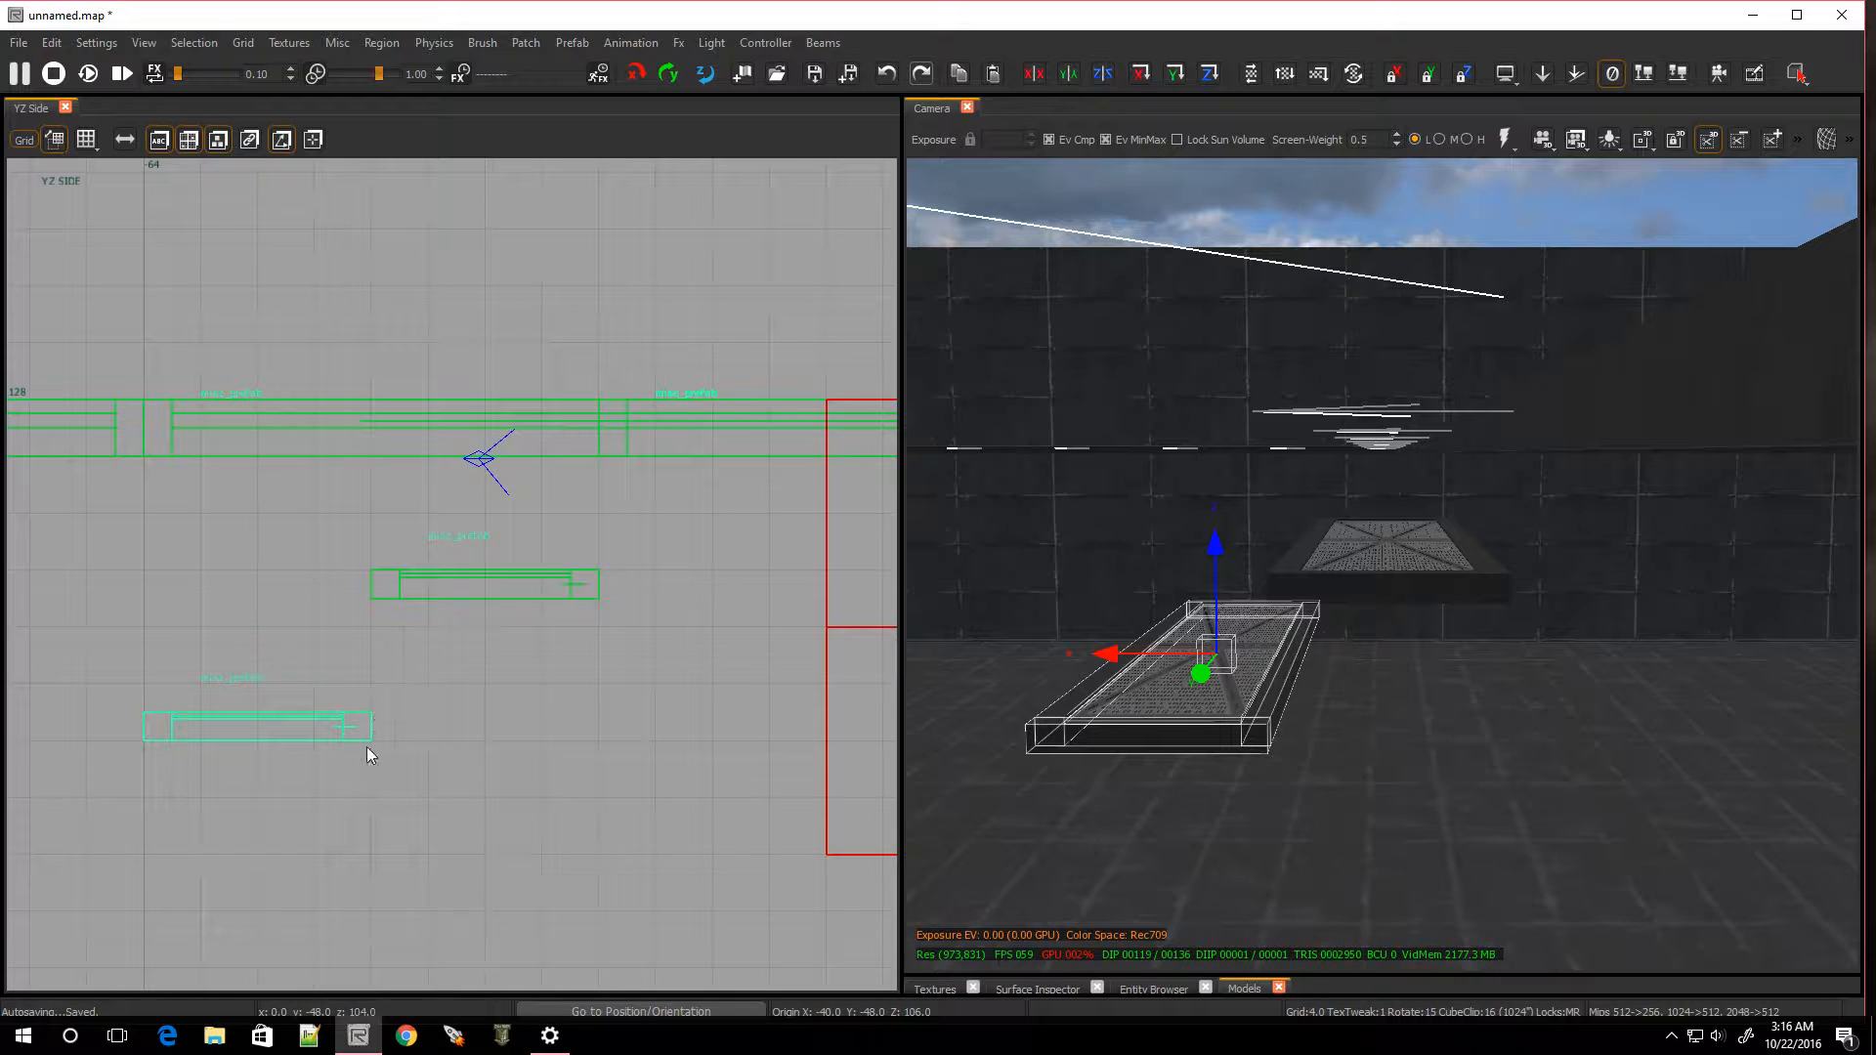
Select both treads and duplicate them as a pair continuing the stairs down at y -64, z 96
{"action": "left_click", "coordinate": [473, 578], "text": "shift"}
{"action": "left_click", "coordinate": [454, 578], "text": "shift"}
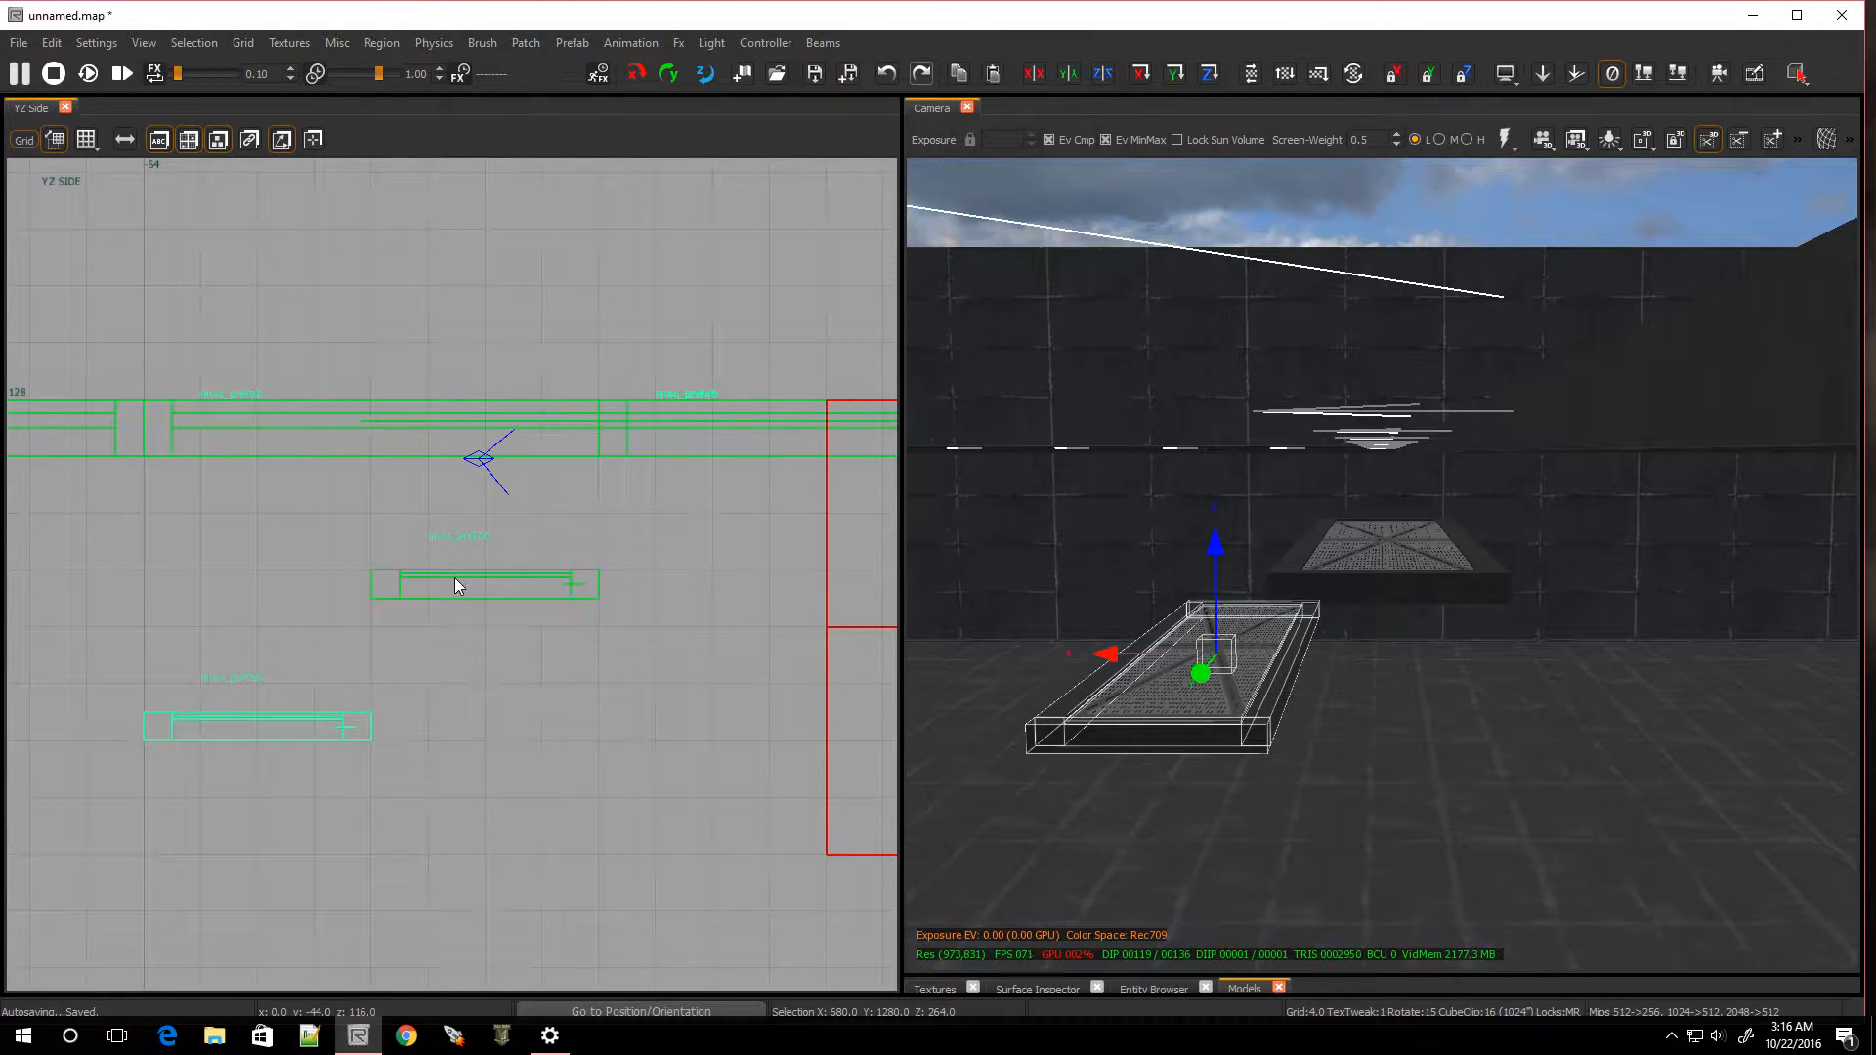
{"action": "left_click", "coordinate": [1323, 566], "text": "shift"}
{"action": "key", "text": "Escape"}
{"action": "left_click", "coordinate": [1172, 674], "text": "shift"}
{"action": "left_click", "coordinate": [1387, 557], "text": "shift"}
{"action": "scroll", "coordinate": [449, 763], "scroll_direction": "down", "scroll_amount": 4}
{"action": "scroll", "coordinate": [351, 848], "scroll_direction": "up", "scroll_amount": 5}
{"action": "key", "text": "space"}
{"action": "left_click_drag", "start_coordinate": [647, 553], "coordinate": [144, 594]}
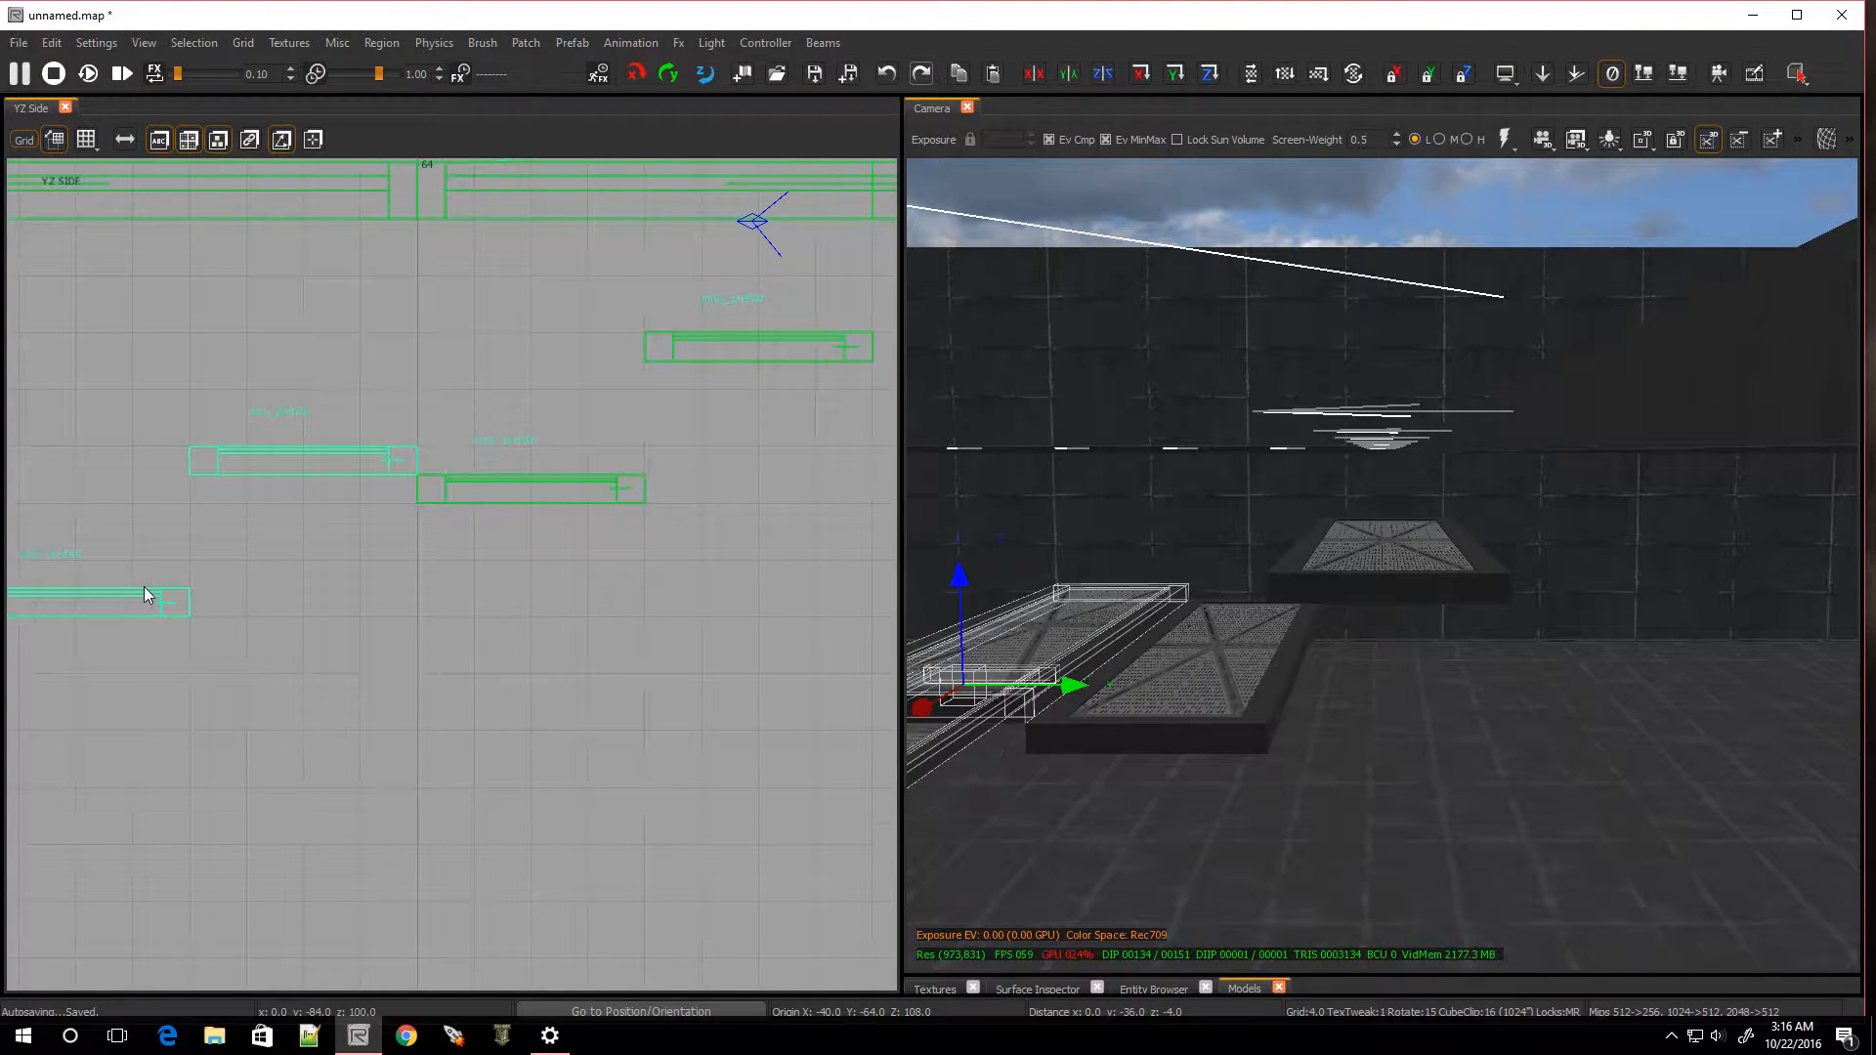
{"action": "left_click_drag", "start_coordinate": [372, 481], "coordinate": [389, 642]}
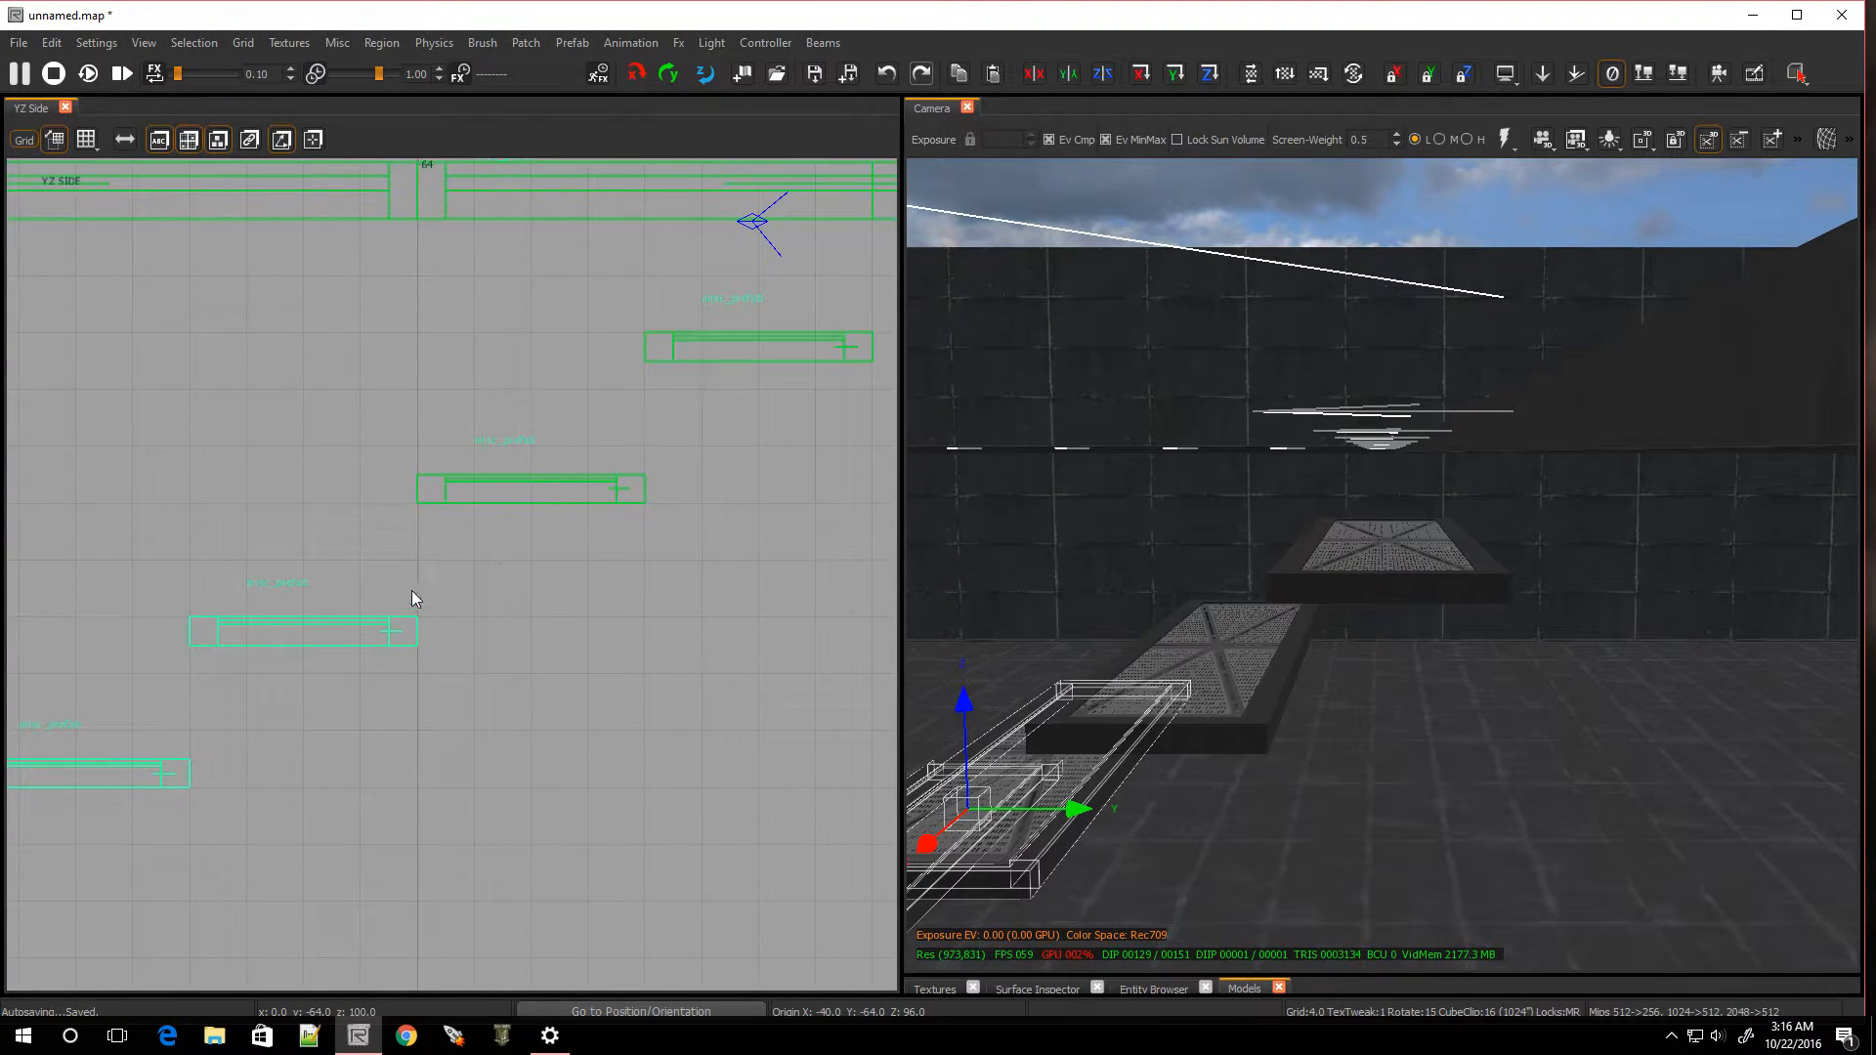
Duplicate the tread pair again and line the copies up below the previous ones at y -96, z 76
{"action": "scroll", "coordinate": [185, 783], "scroll_direction": "down", "scroll_amount": 3}
{"action": "scroll", "coordinate": [114, 872], "scroll_direction": "up", "scroll_amount": 3}
{"action": "key", "text": "space"}
{"action": "mouse_move", "coordinate": [510, 491]}
{"action": "left_mouse_down"}
{"action": "mouse_move", "coordinate": [570, 536]}
{"action": "mouse_move", "coordinate": [115, 604]}
{"action": "mouse_move", "coordinate": [117, 686]}
{"action": "left_mouse_up"}
{"action": "scroll", "coordinate": [90, 793], "scroll_direction": "down", "scroll_amount": 7}
{"action": "scroll", "coordinate": [22, 836], "scroll_direction": "up", "scroll_amount": 8}
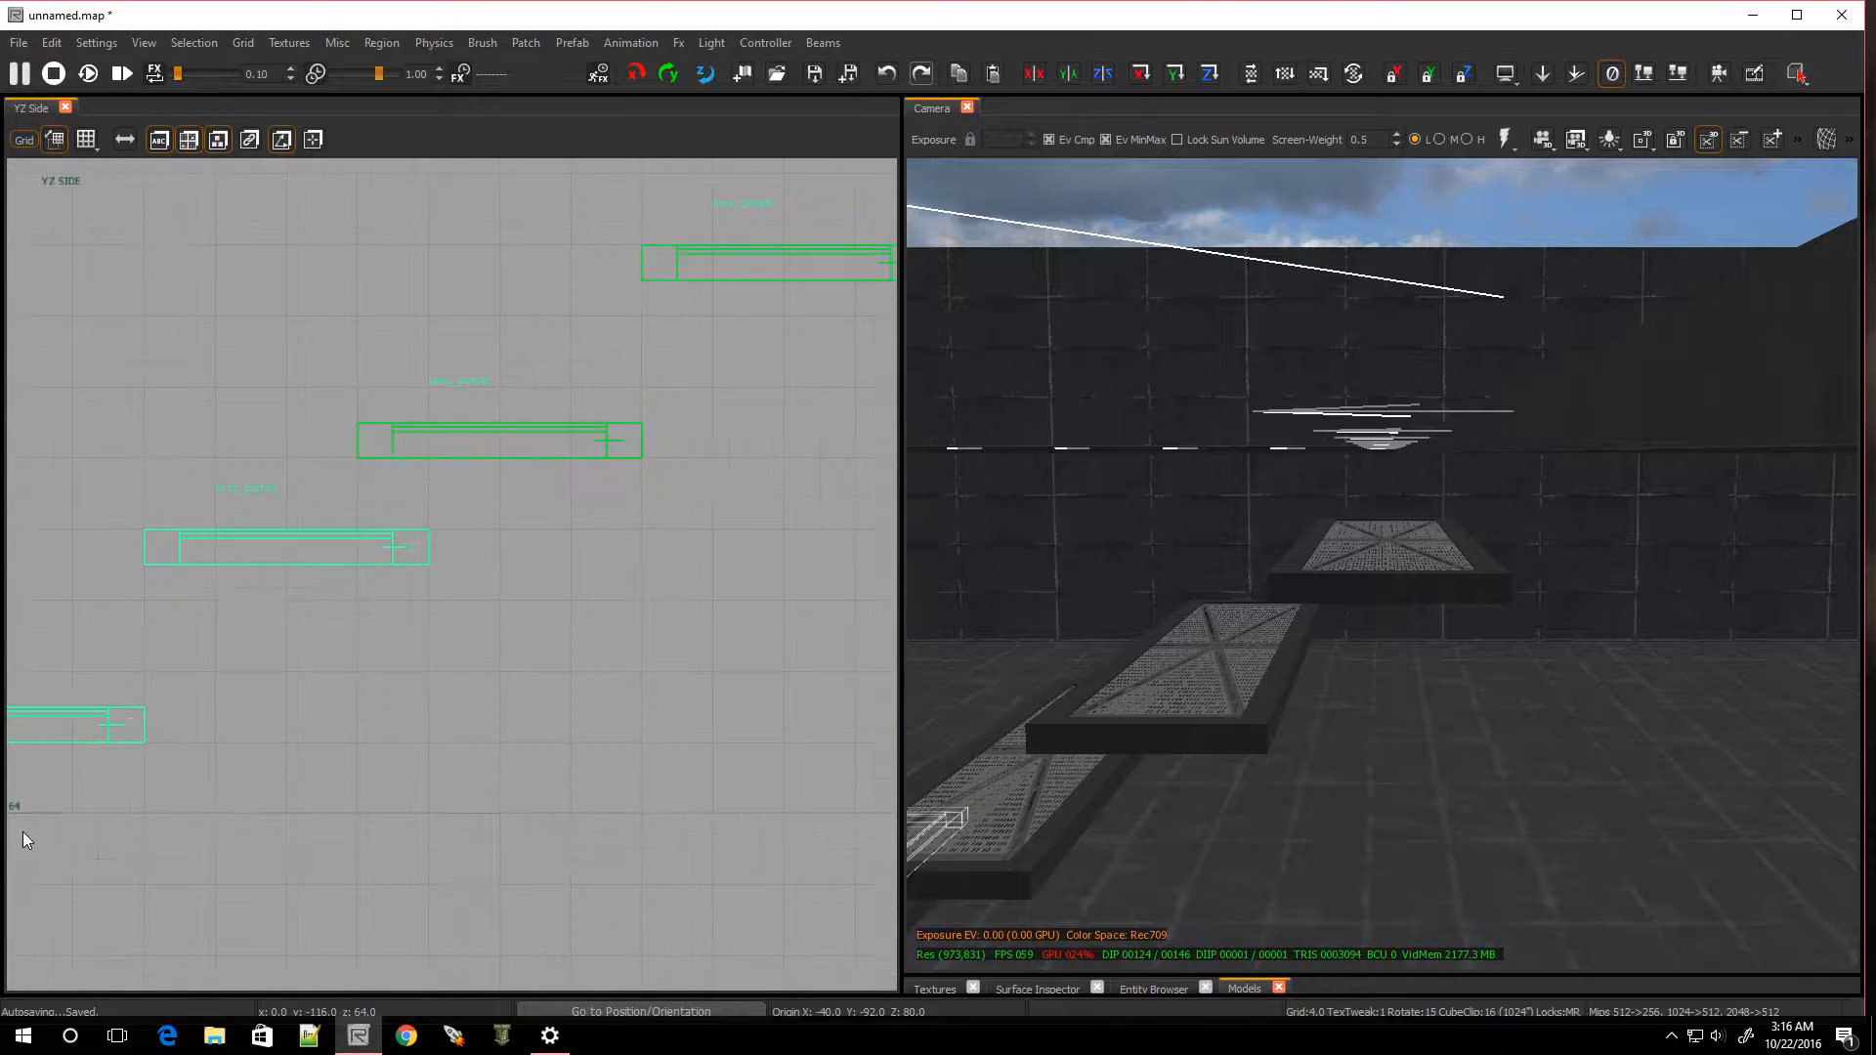
{"action": "left_click_drag", "start_coordinate": [361, 559], "coordinate": [342, 610]}
{"action": "scroll", "coordinate": [322, 654], "scroll_direction": "down", "scroll_amount": 3}
{"action": "scroll", "coordinate": [271, 728], "scroll_direction": "up", "scroll_amount": 3}
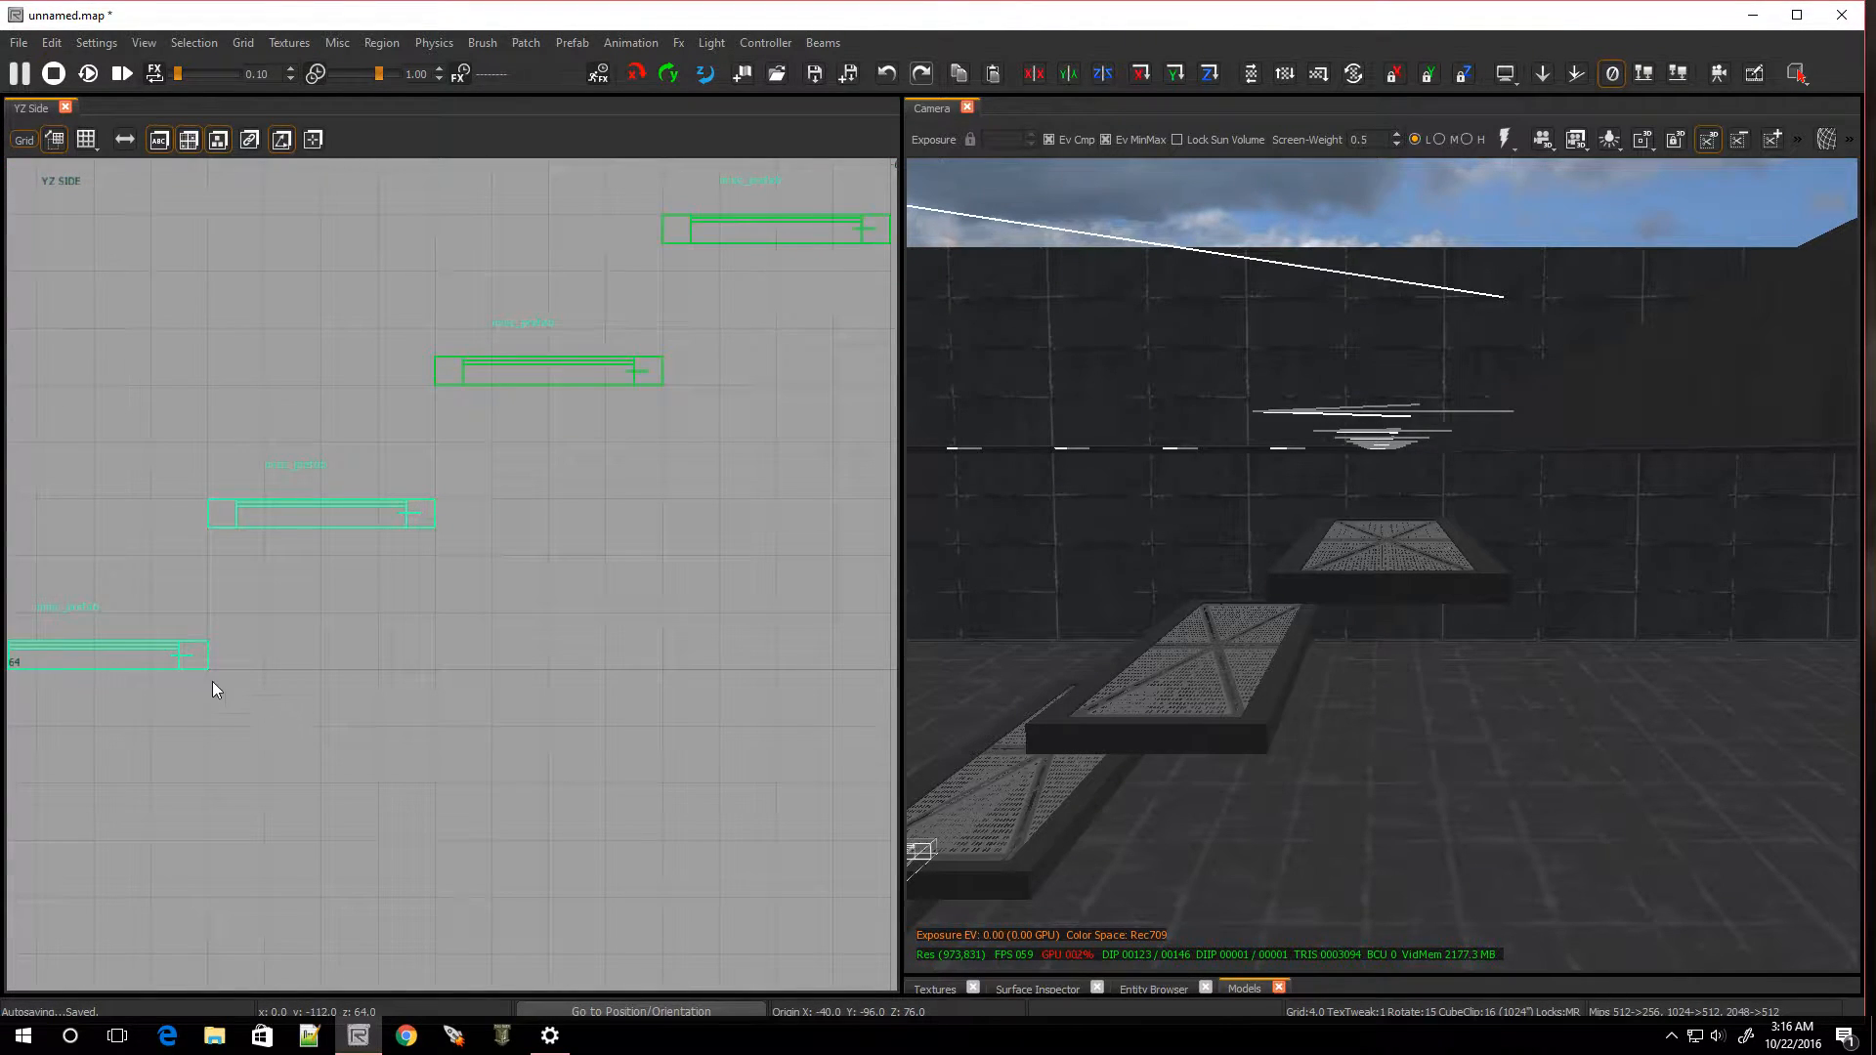
Duplicate the tread pair twice more down the flight, with the last pair at y -160, z 36
{"action": "scroll", "coordinate": [44, 711], "scroll_direction": "down", "scroll_amount": 4}
{"action": "key", "text": "ctrl+Tab"}
{"action": "key", "text": "ctrl+Tab"}
{"action": "key", "text": "ctrl+Tab"}
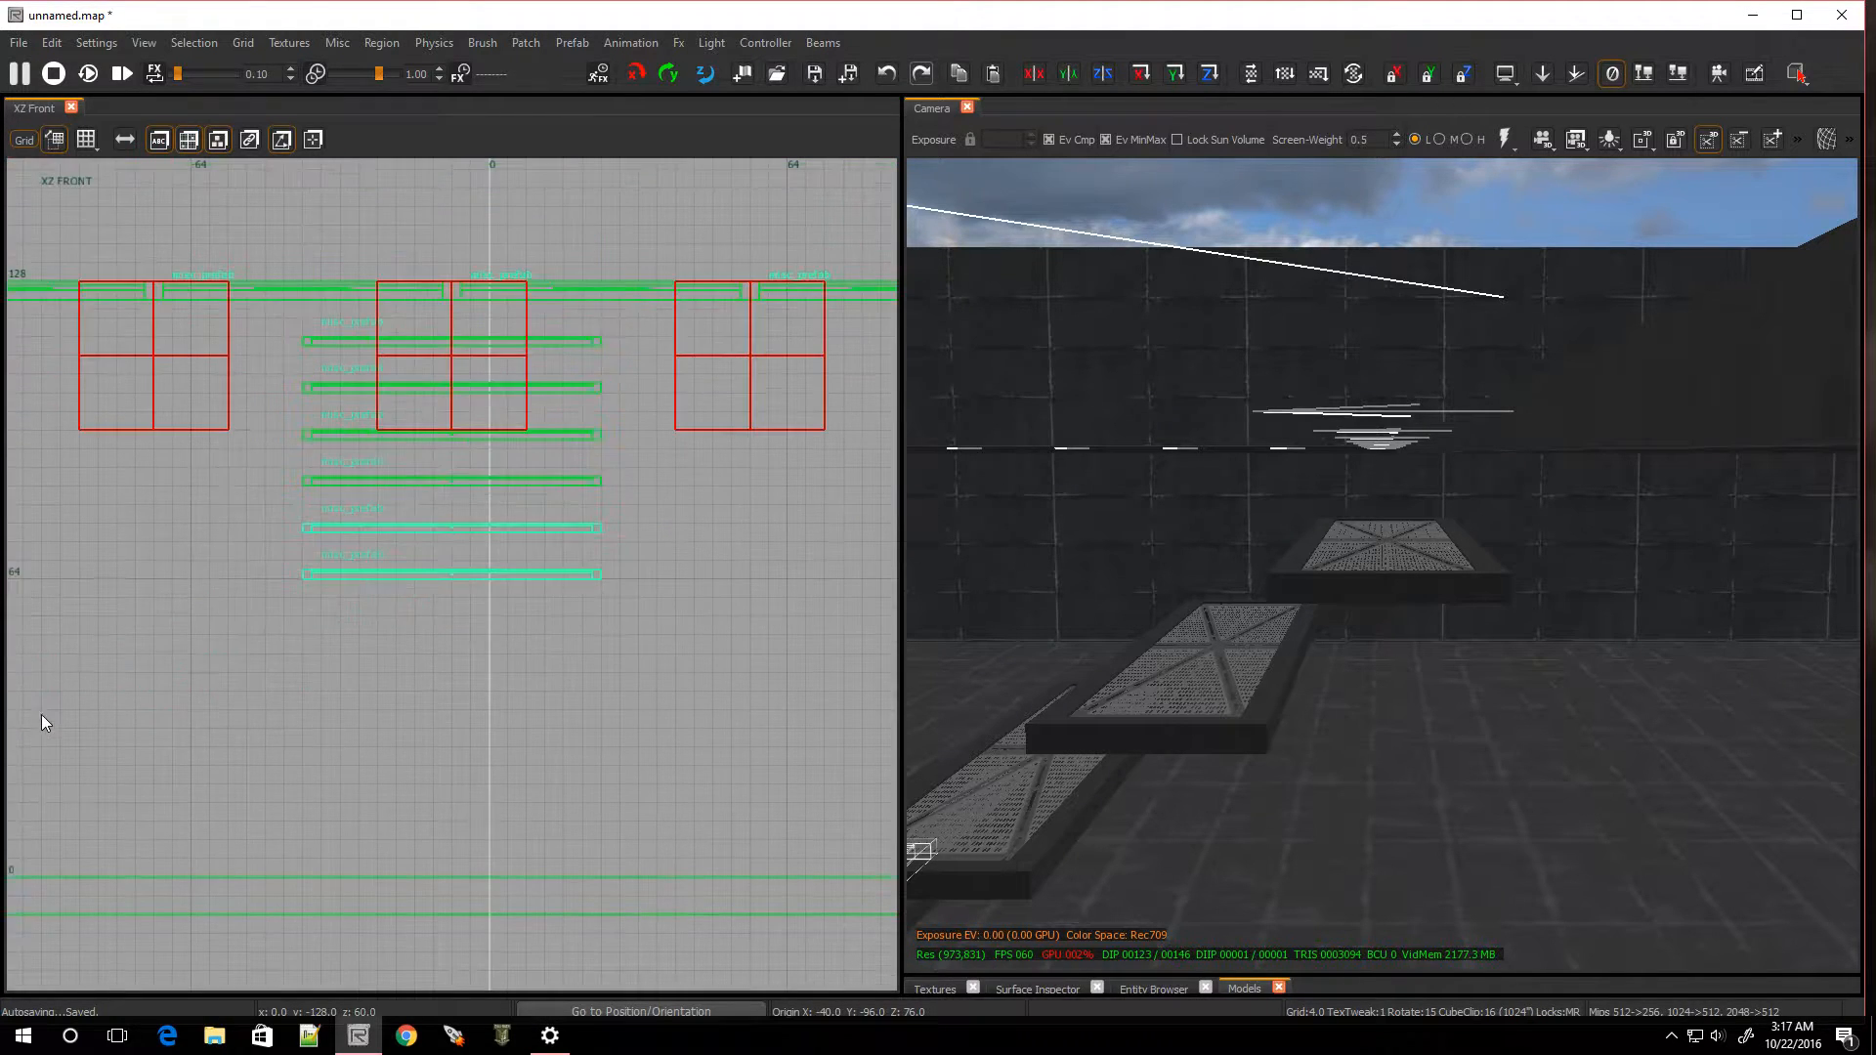
{"action": "scroll", "coordinate": [410, 635], "scroll_direction": "up", "scroll_amount": 2}
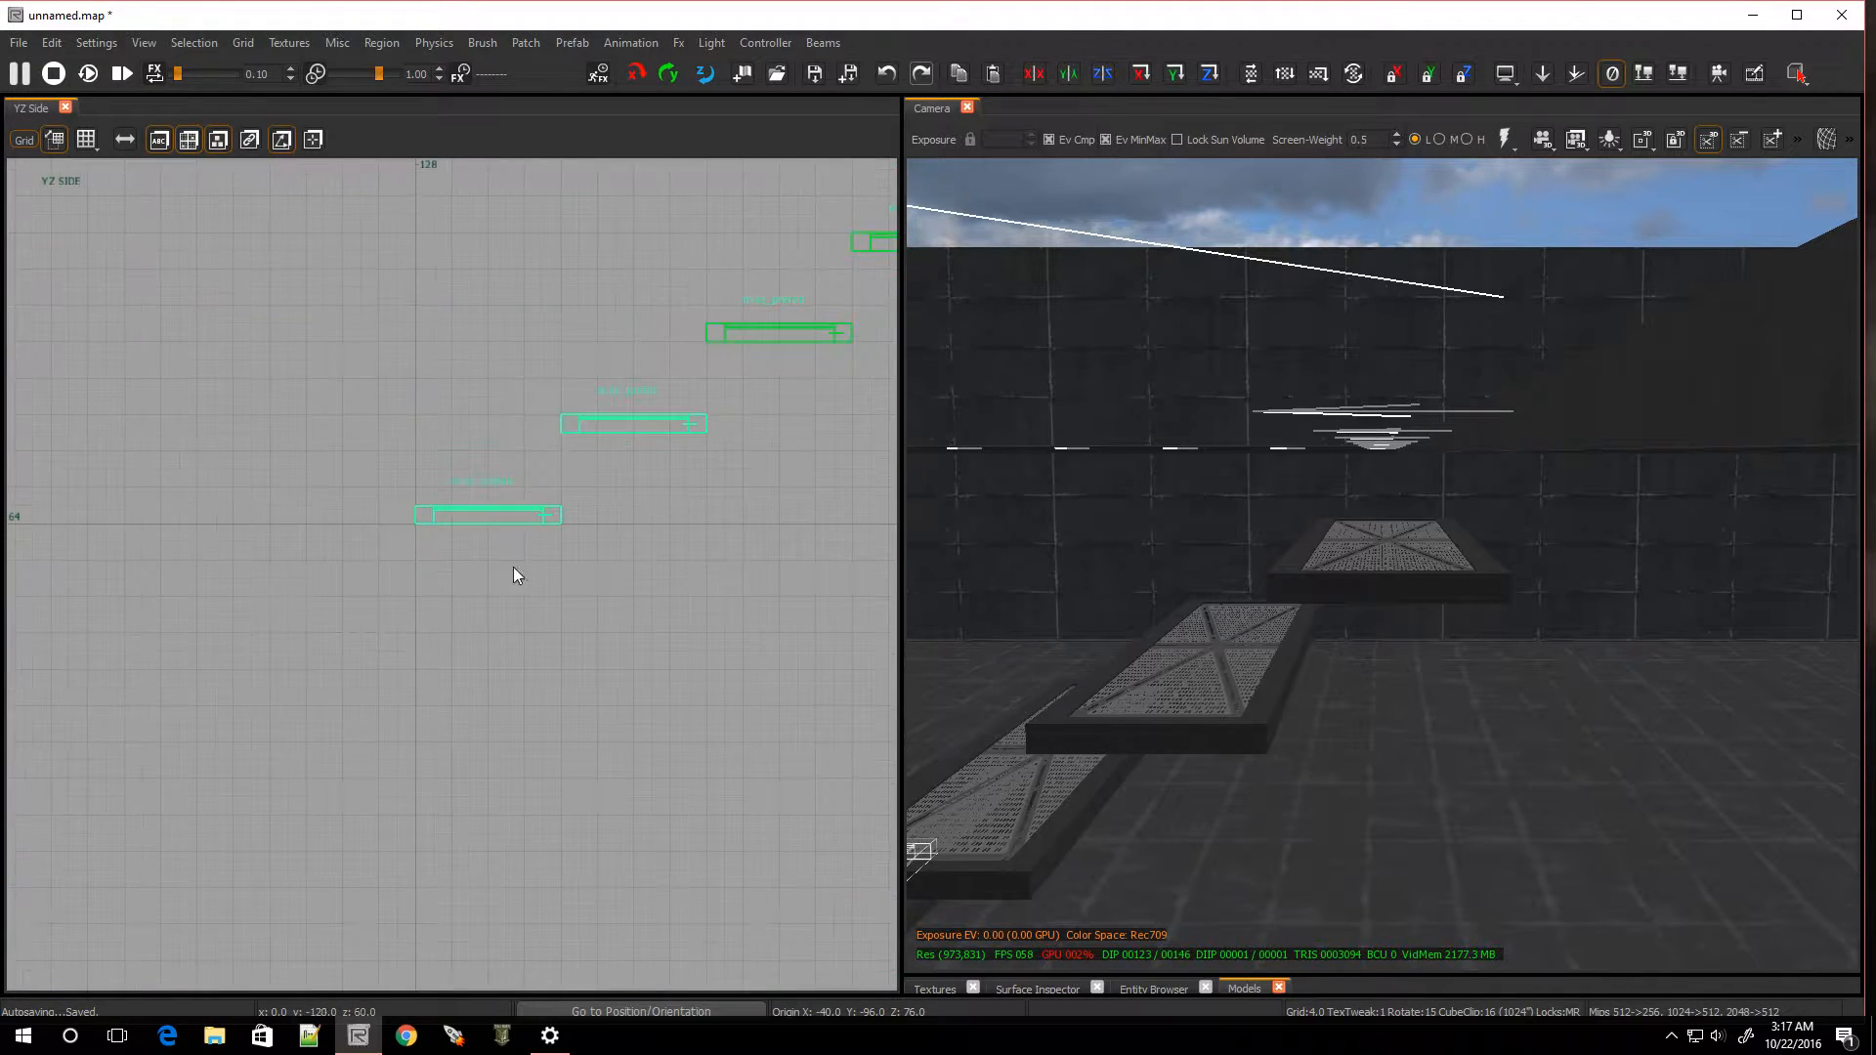
{"action": "key", "text": "space"}
{"action": "mouse_move", "coordinate": [571, 555]}
{"action": "left_mouse_down"}
{"action": "mouse_move", "coordinate": [237, 682]}
{"action": "mouse_move", "coordinate": [221, 721]}
{"action": "mouse_move", "coordinate": [243, 695]}
{"action": "left_mouse_up"}
{"action": "scroll", "coordinate": [214, 813], "scroll_direction": "down", "scroll_amount": 5}
{"action": "scroll", "coordinate": [185, 848], "scroll_direction": "up", "scroll_amount": 4}
{"action": "key", "text": "space"}
{"action": "mouse_move", "coordinate": [369, 564]}
{"action": "left_mouse_down"}
{"action": "mouse_move", "coordinate": [207, 578]}
{"action": "mouse_move", "coordinate": [101, 693]}
{"action": "left_mouse_up"}
{"action": "scroll", "coordinate": [138, 812], "scroll_direction": "down", "scroll_amount": 5}
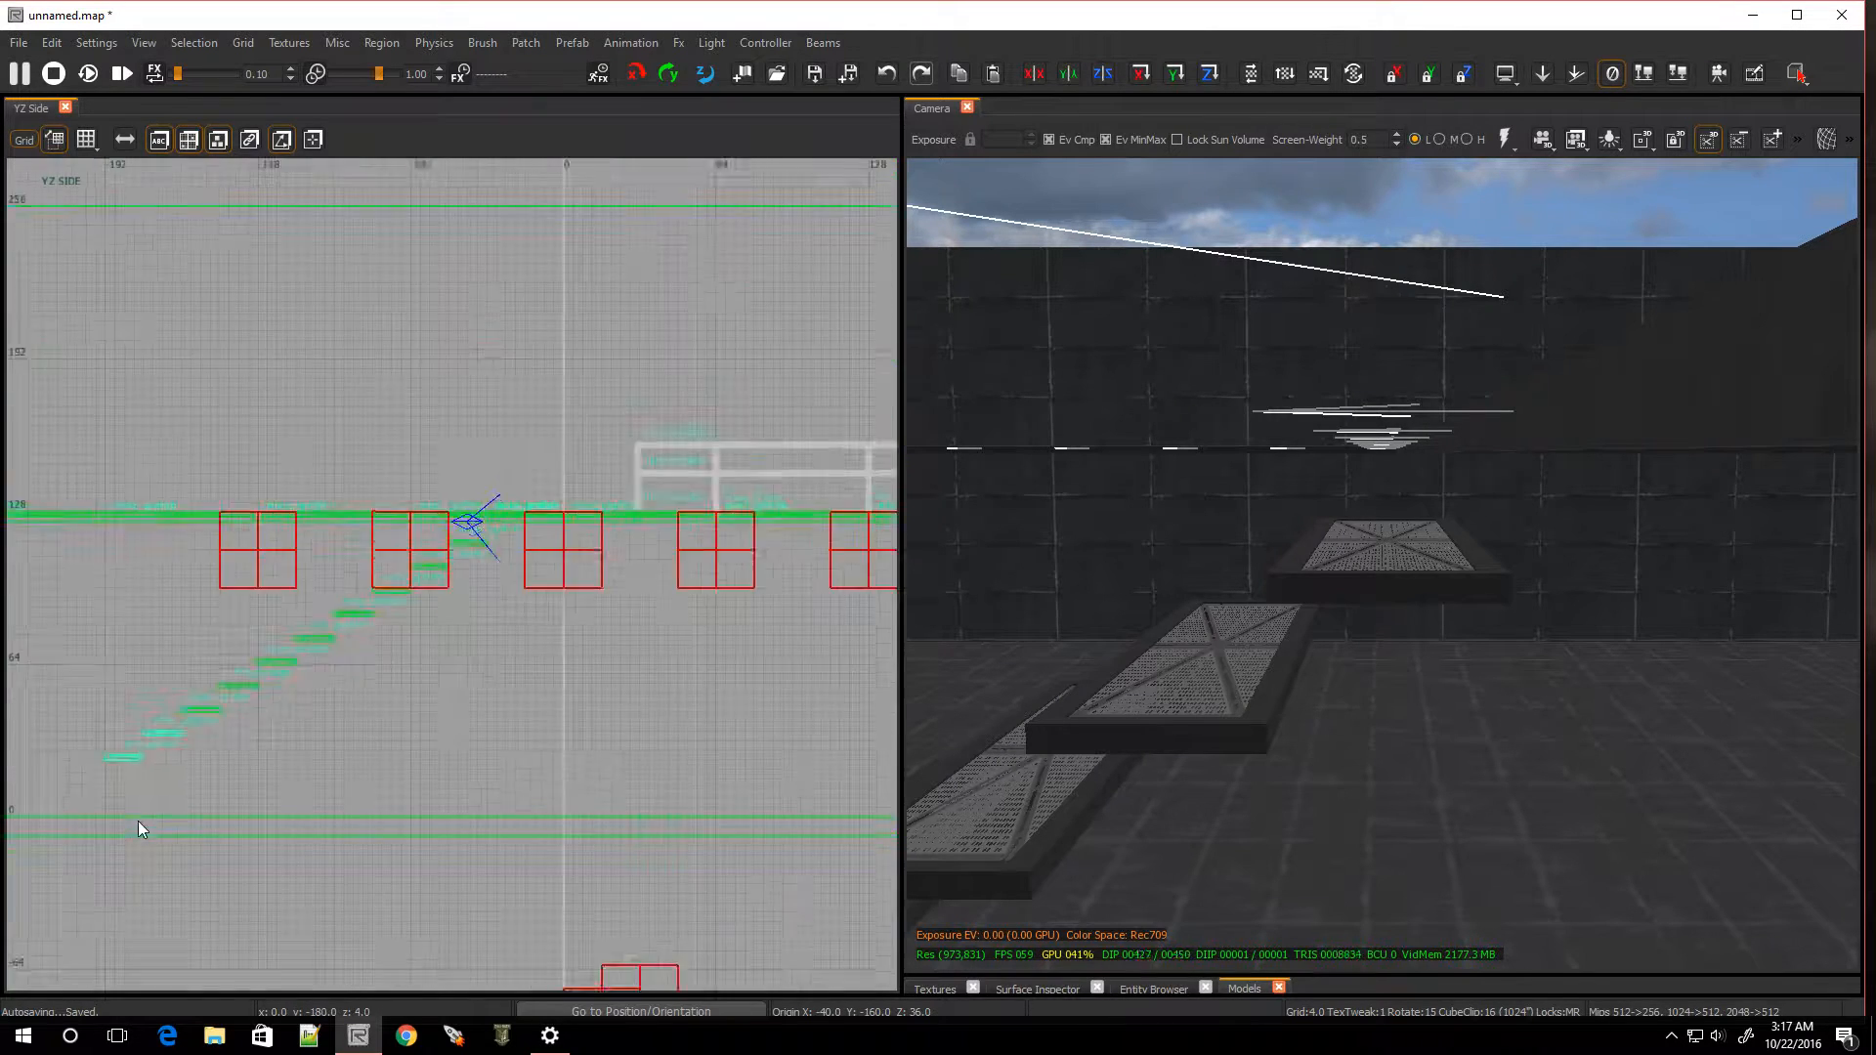
Duplicate the last tread pair down to the floor at z 16 and shift the copies to close the gap in the flight
{"action": "scroll", "coordinate": [119, 626], "scroll_direction": "up", "scroll_amount": 5}
{"action": "key", "text": "space"}
{"action": "left_click_drag", "start_coordinate": [224, 477], "coordinate": [20, 583]}
{"action": "scroll", "coordinate": [640, 616], "scroll_direction": "down", "scroll_amount": 5}
{"action": "scroll", "coordinate": [733, 625], "scroll_direction": "down", "scroll_amount": 1}
{"action": "scroll", "coordinate": [821, 608], "scroll_direction": "up", "scroll_amount": 7}
{"action": "scroll", "coordinate": [873, 602], "scroll_direction": "down", "scroll_amount": 8}
{"action": "key", "text": "ctrl+Tab"}
{"action": "key", "text": "ctrl+Tab"}
{"action": "key", "text": "ctrl+Tab"}
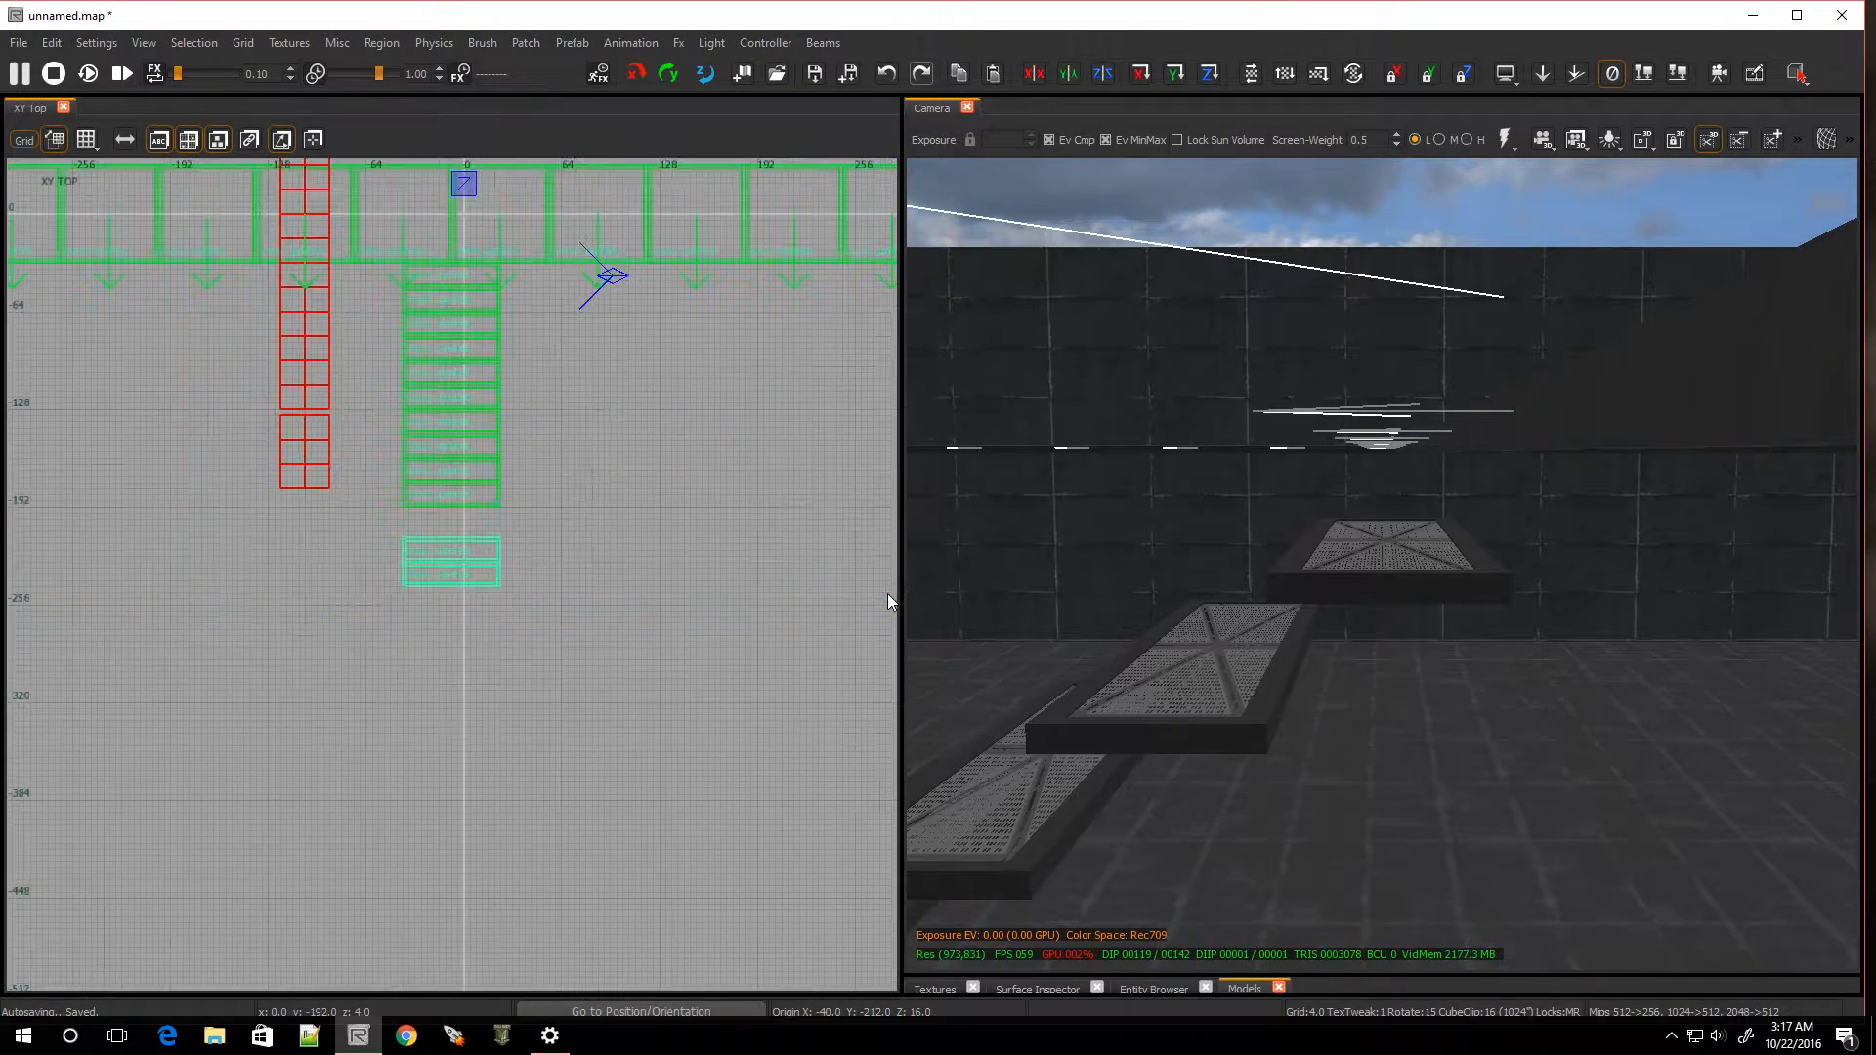
{"action": "scroll", "coordinate": [523, 598], "scroll_direction": "up", "scroll_amount": 3}
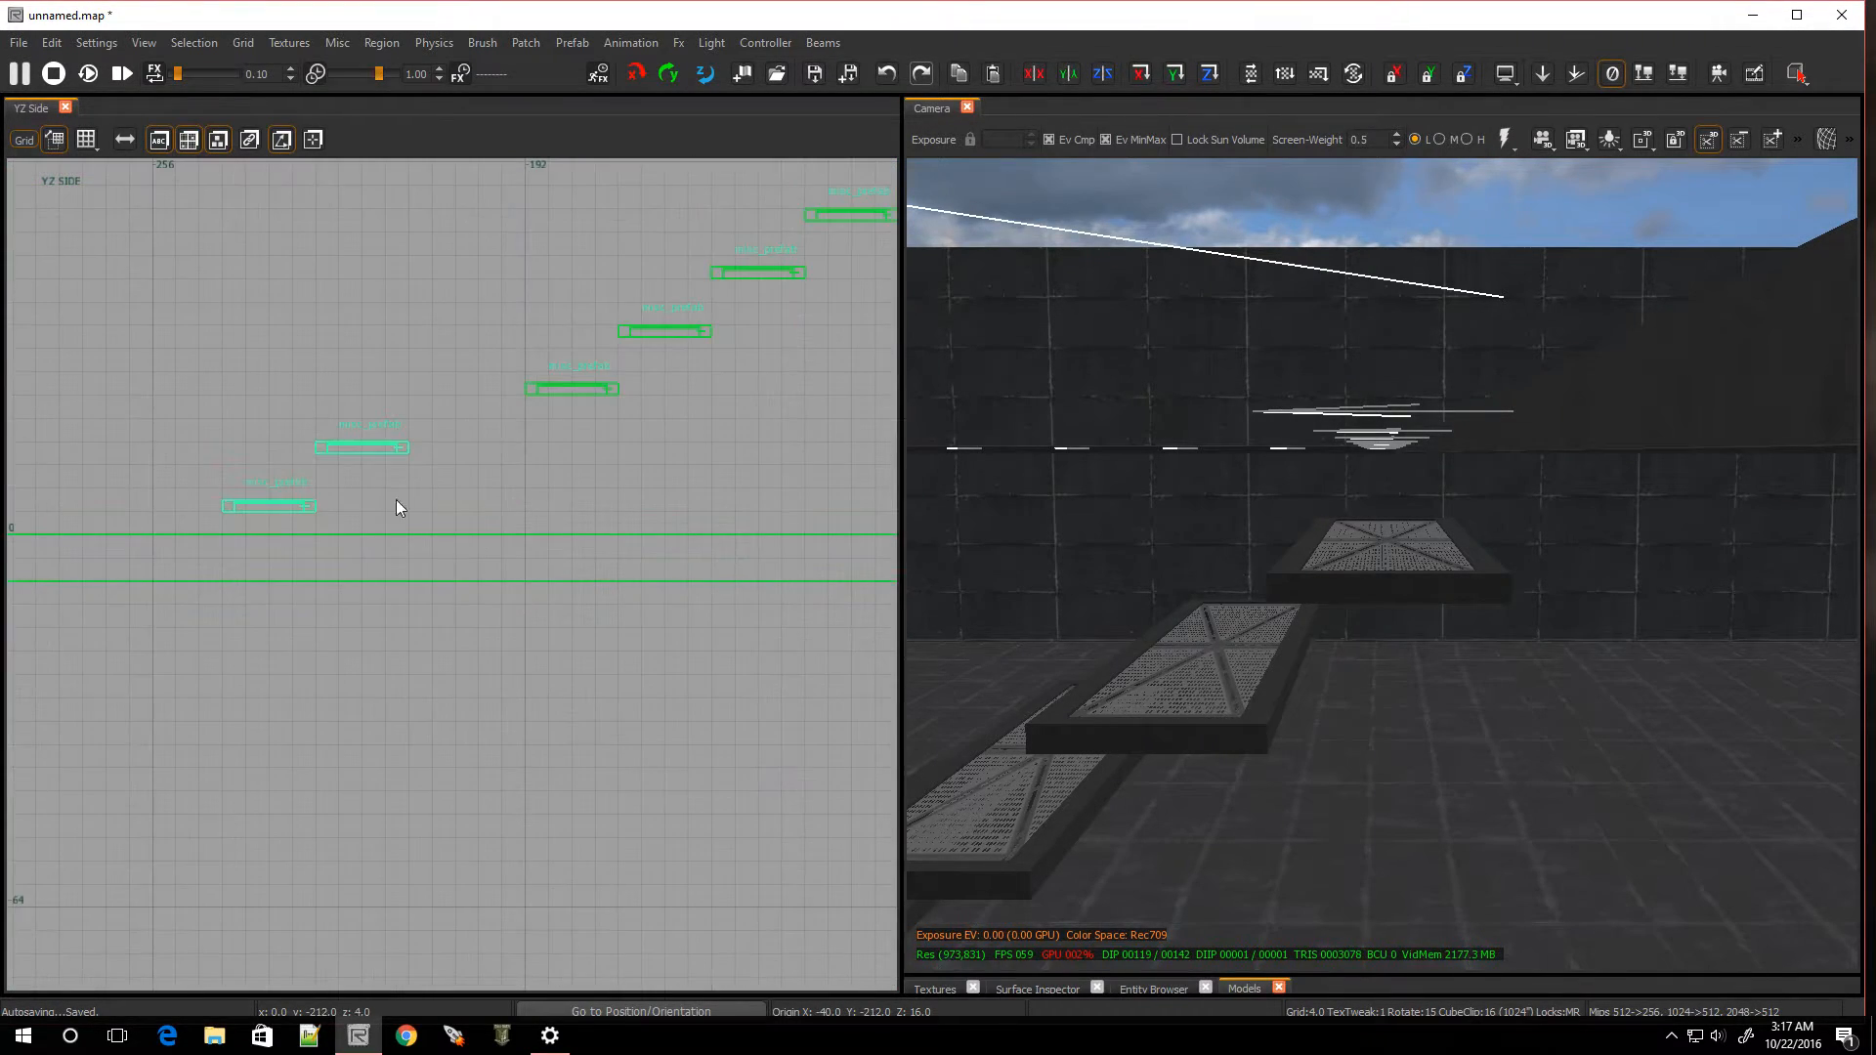
{"action": "left_click_drag", "start_coordinate": [365, 443], "coordinate": [493, 438]}
{"action": "right_click_drag", "start_coordinate": [539, 533], "coordinate": [603, 591]}
{"action": "right_click_drag", "start_coordinate": [1137, 570], "coordinate": [1271, 587]}
{"action": "key", "text": "Escape"}
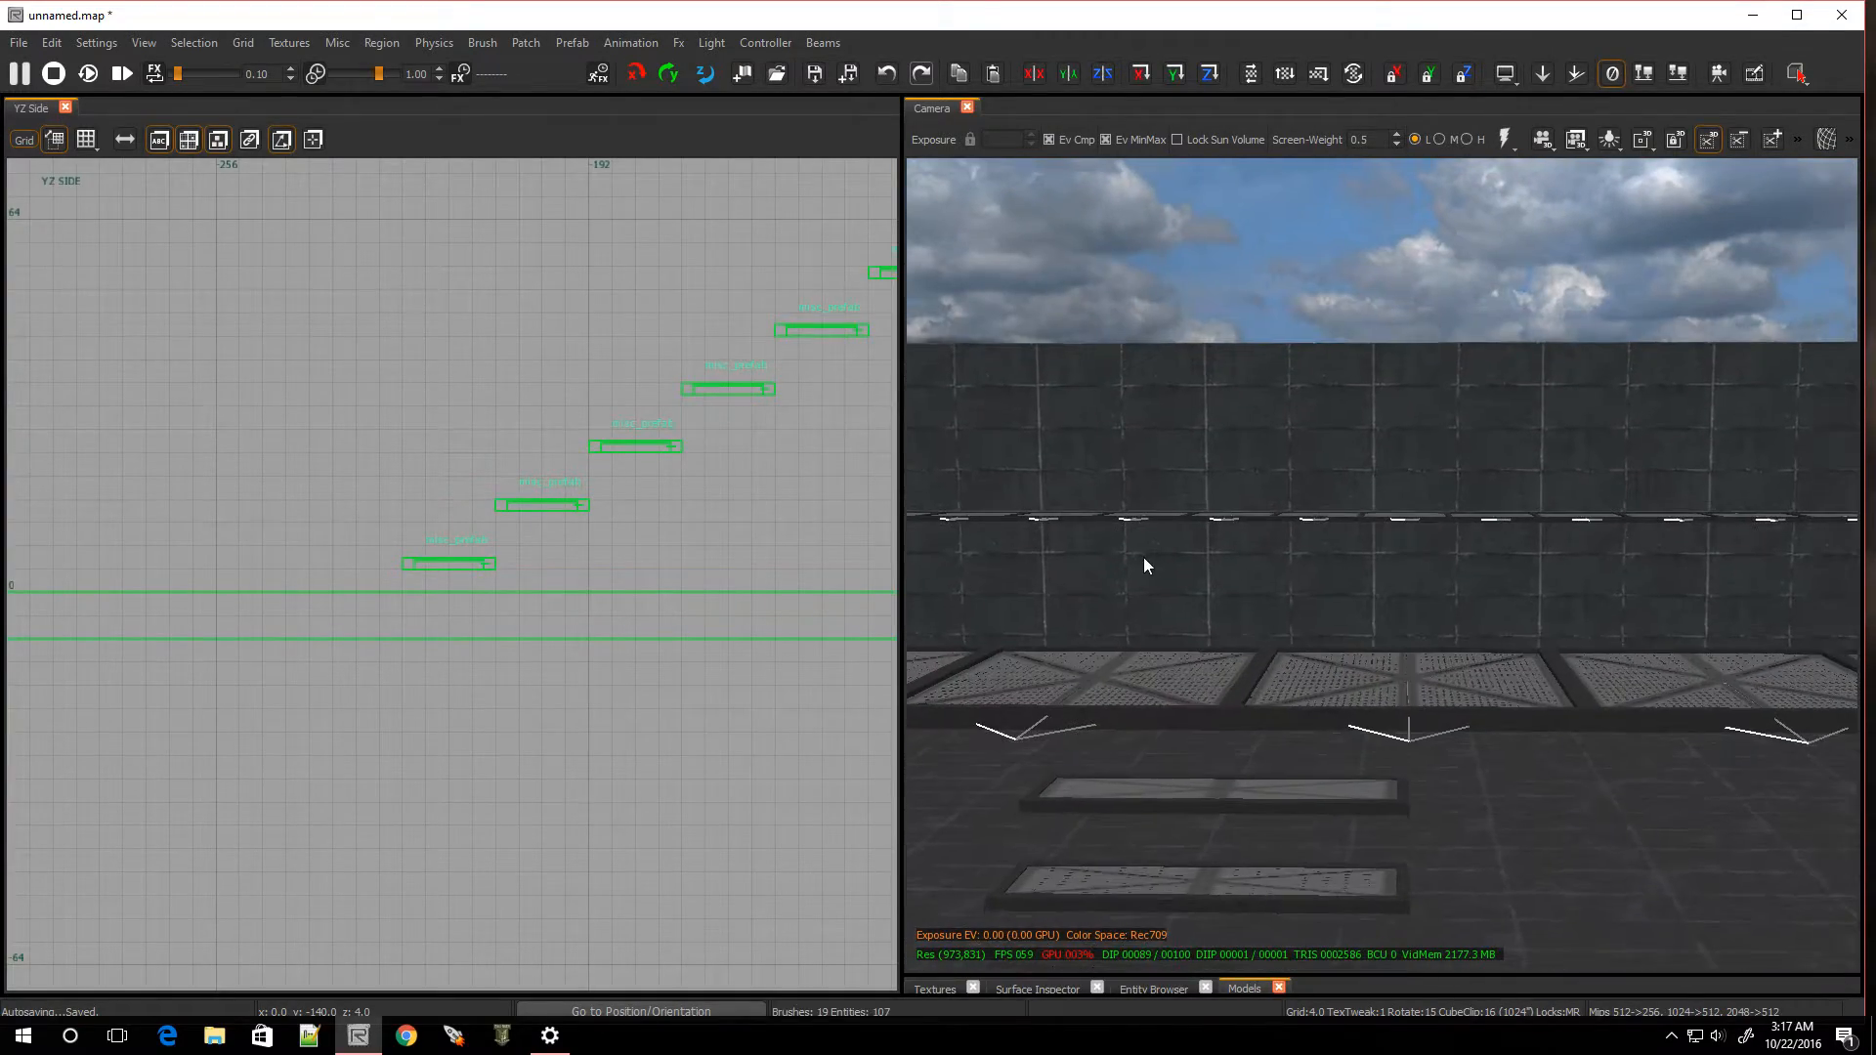
Draw a brush 4 units wide and 32 units long beside the stairs, starting at x 24, y -32 against the walkway
{"action": "key", "text": "ctrl+Tab"}
{"action": "scroll", "coordinate": [440, 426], "scroll_direction": "down", "scroll_amount": 8}
{"action": "scroll", "coordinate": [444, 361], "scroll_direction": "up", "scroll_amount": 5}
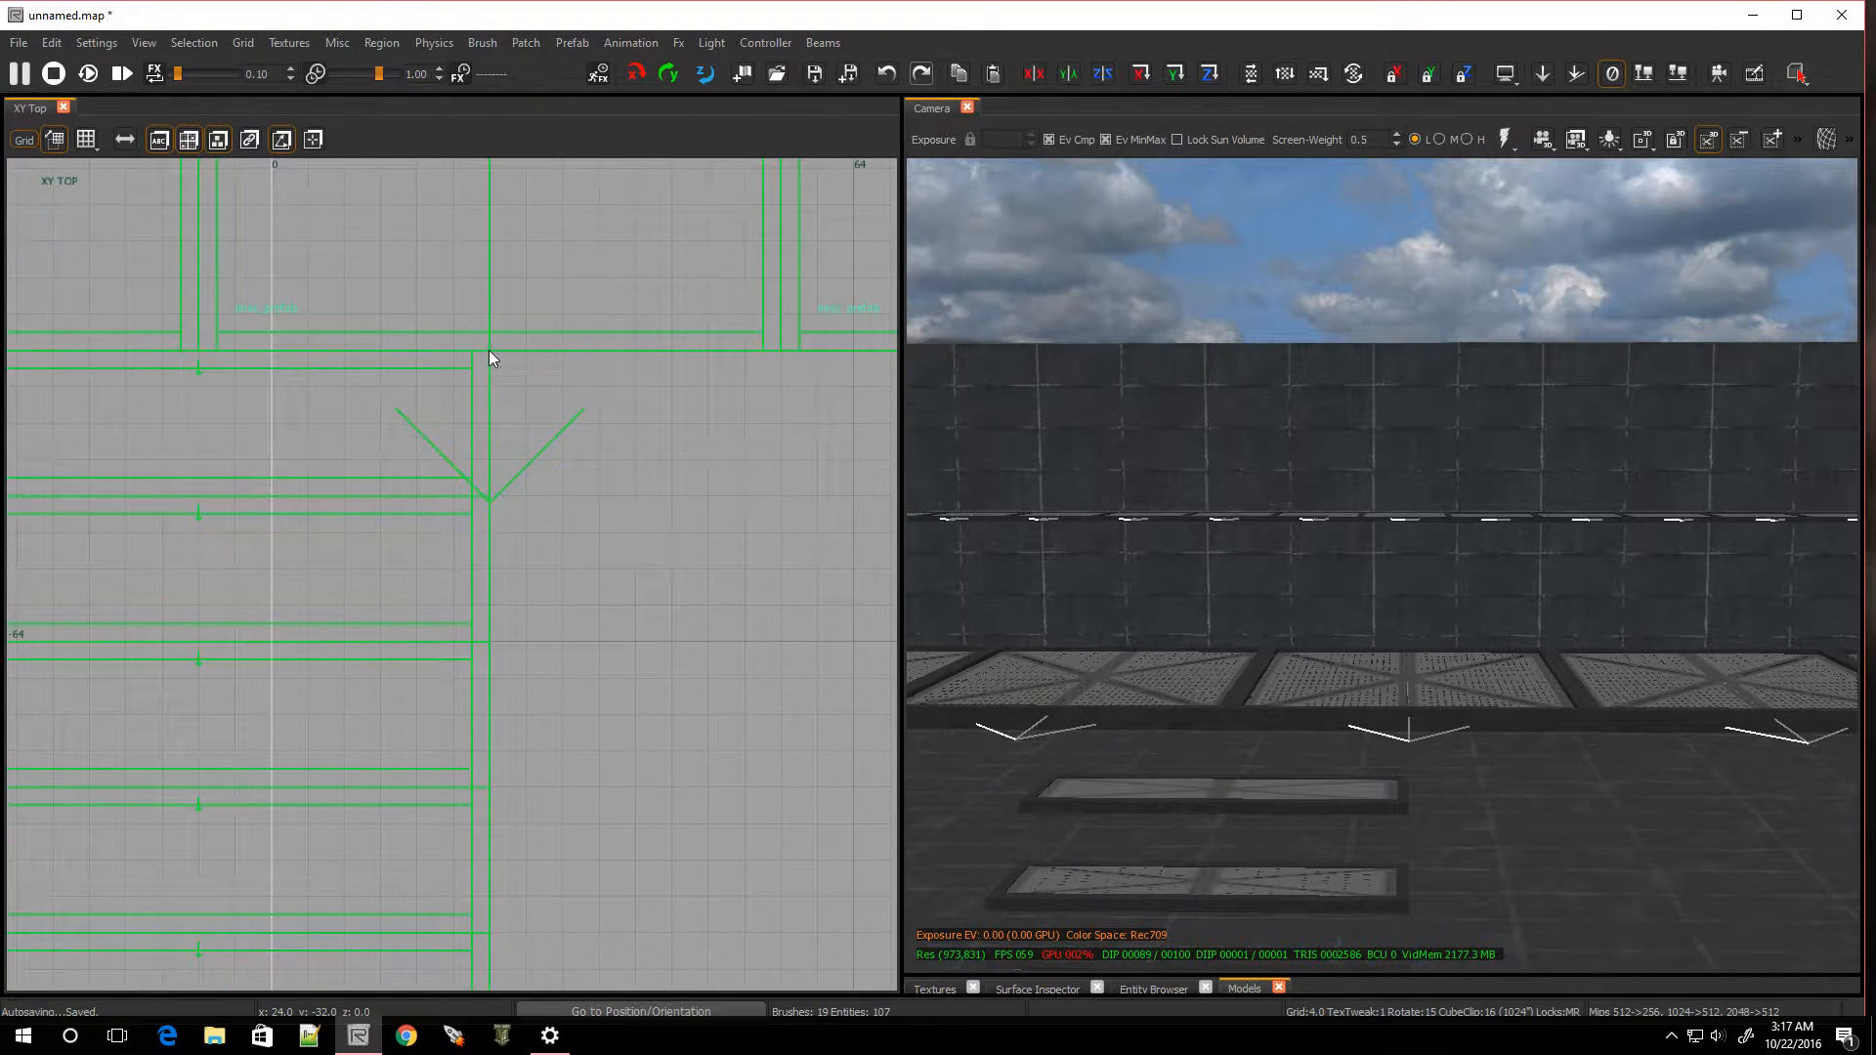
{"action": "mouse_move", "coordinate": [522, 383]}
{"action": "left_mouse_down"}
{"action": "mouse_move", "coordinate": [544, 616]}
{"action": "mouse_move", "coordinate": [527, 641]}
{"action": "left_mouse_up"}
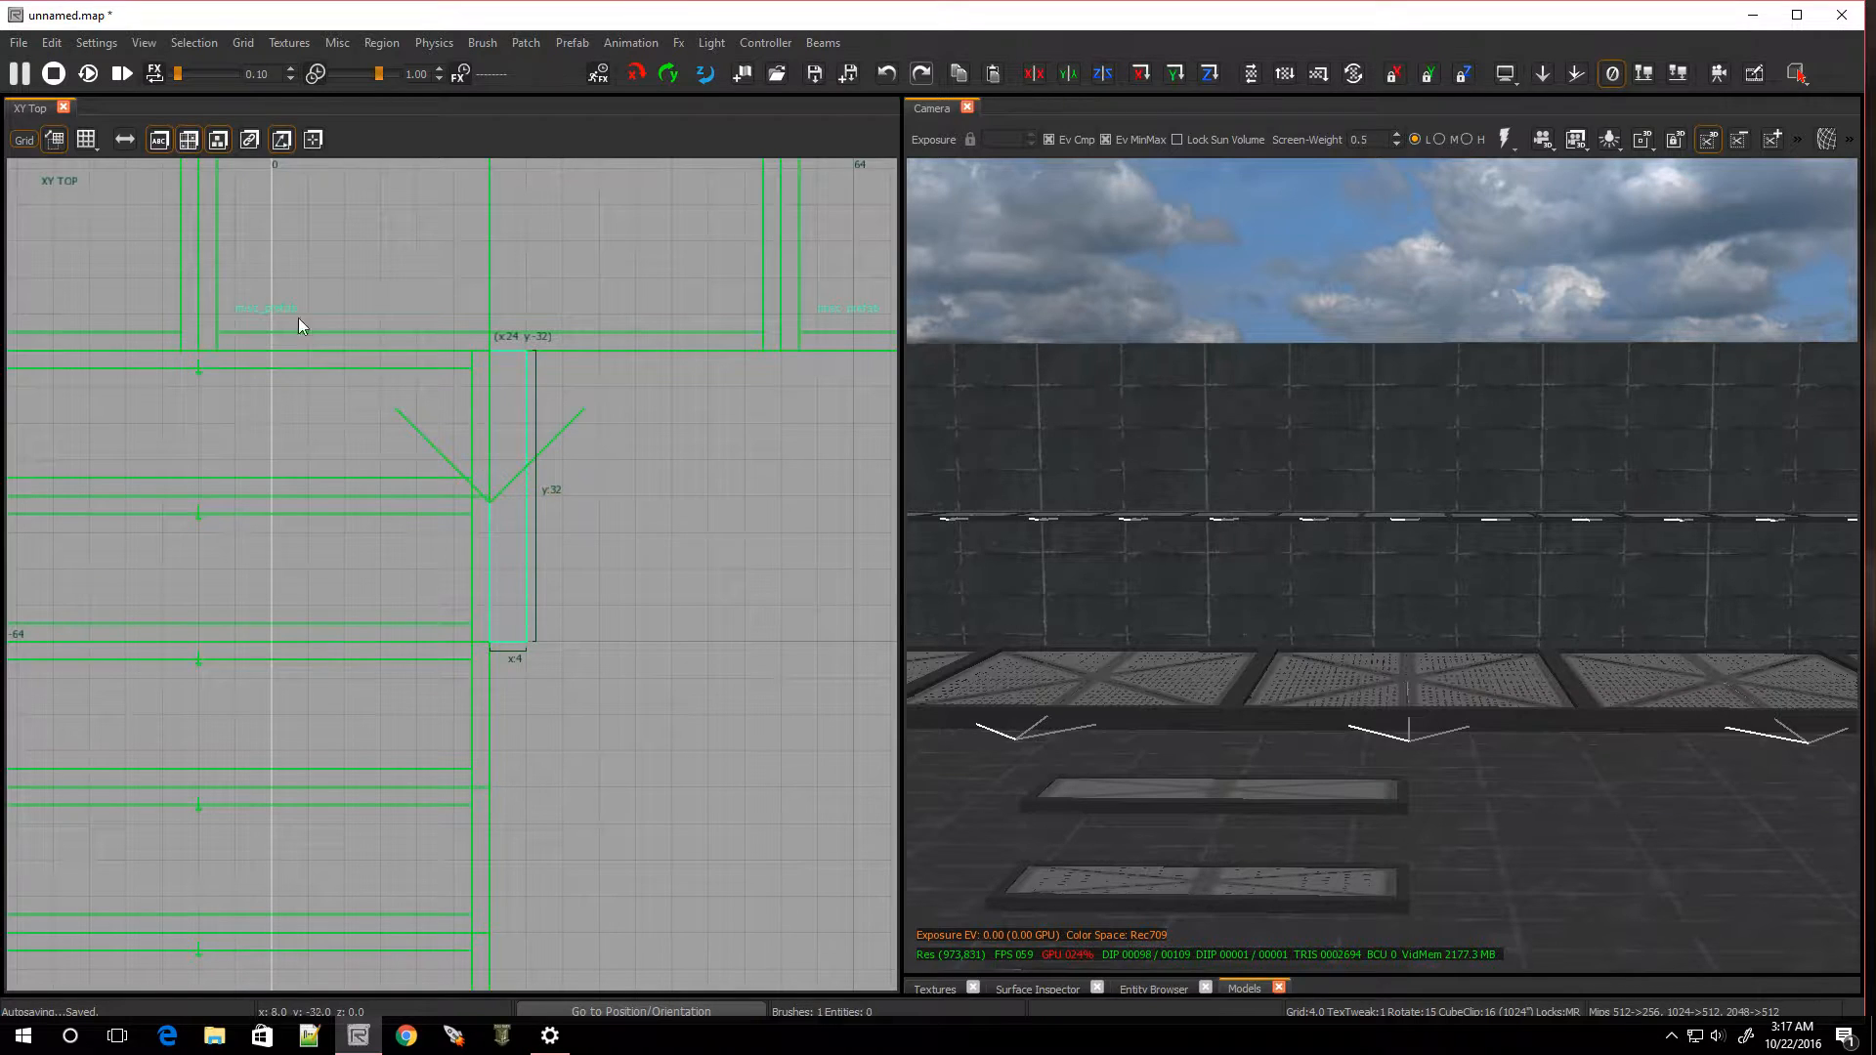
{"action": "left_click", "coordinate": [96, 144]}
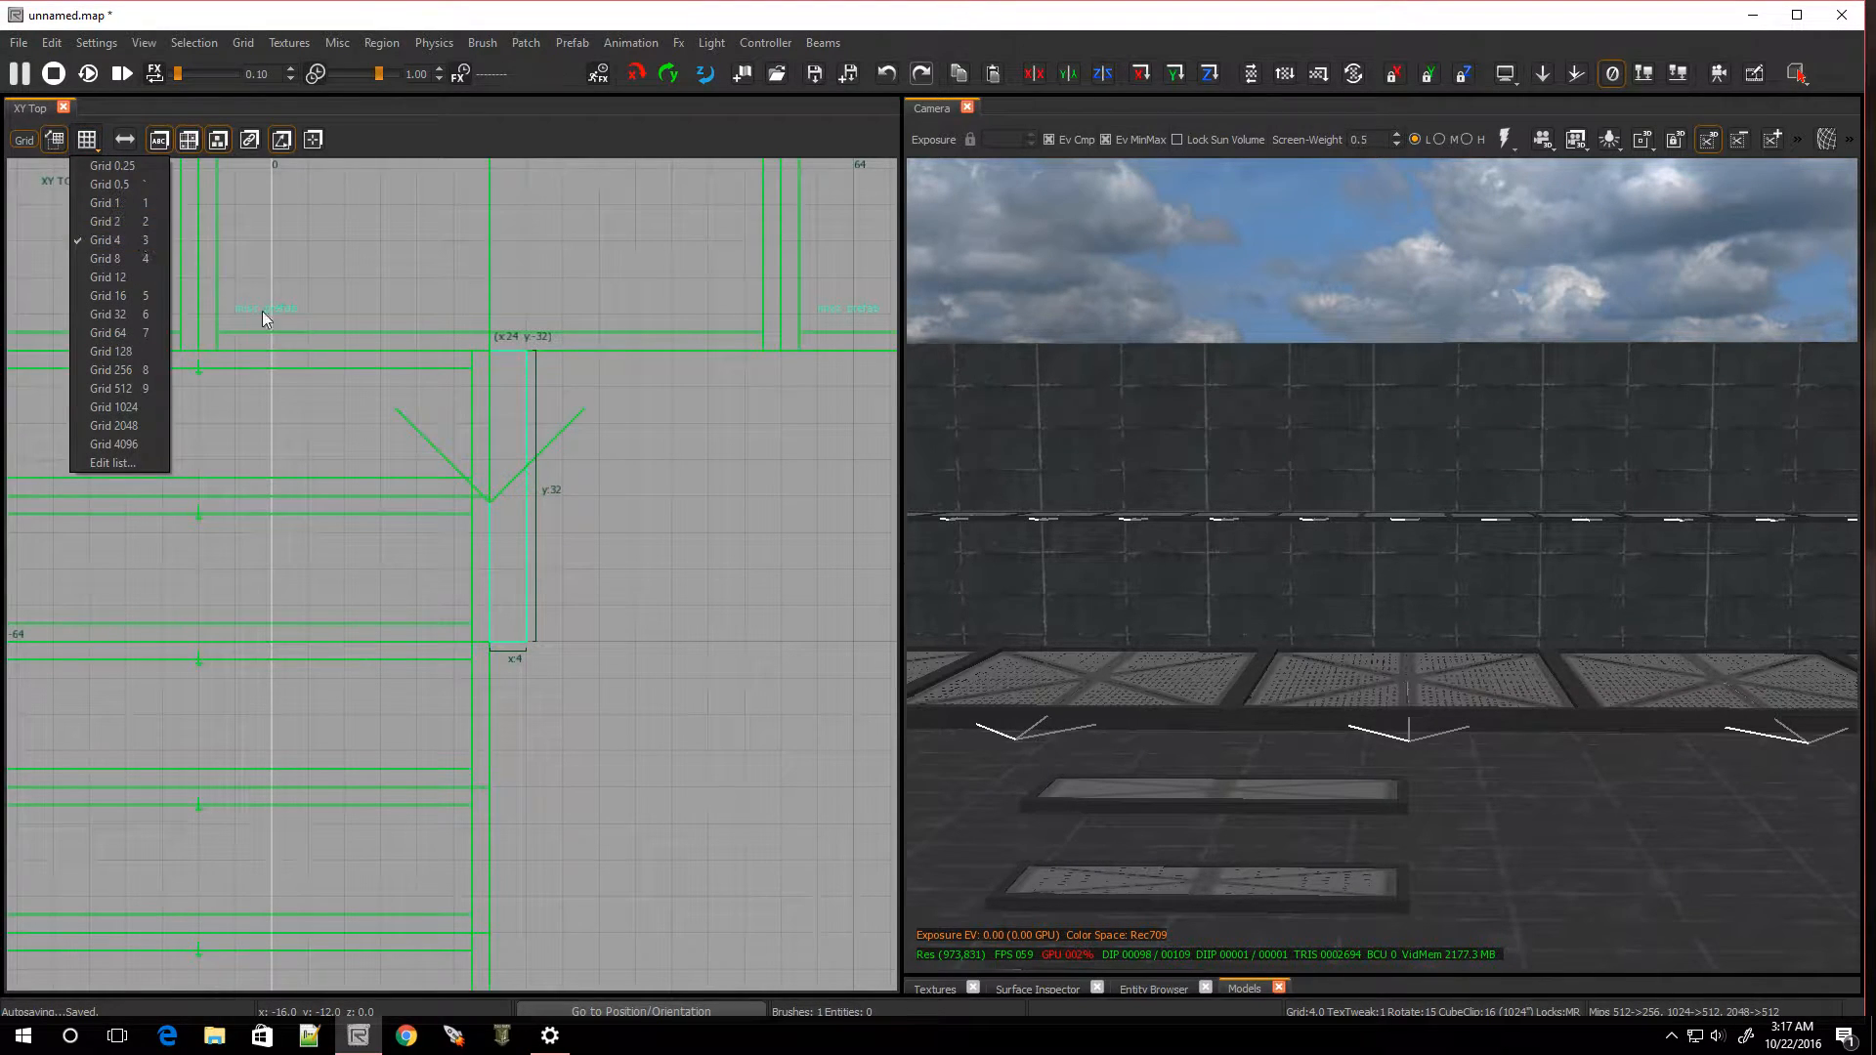
{"action": "left_click", "coordinate": [544, 524]}
{"action": "left_click_drag", "start_coordinate": [503, 509], "coordinate": [648, 655]}
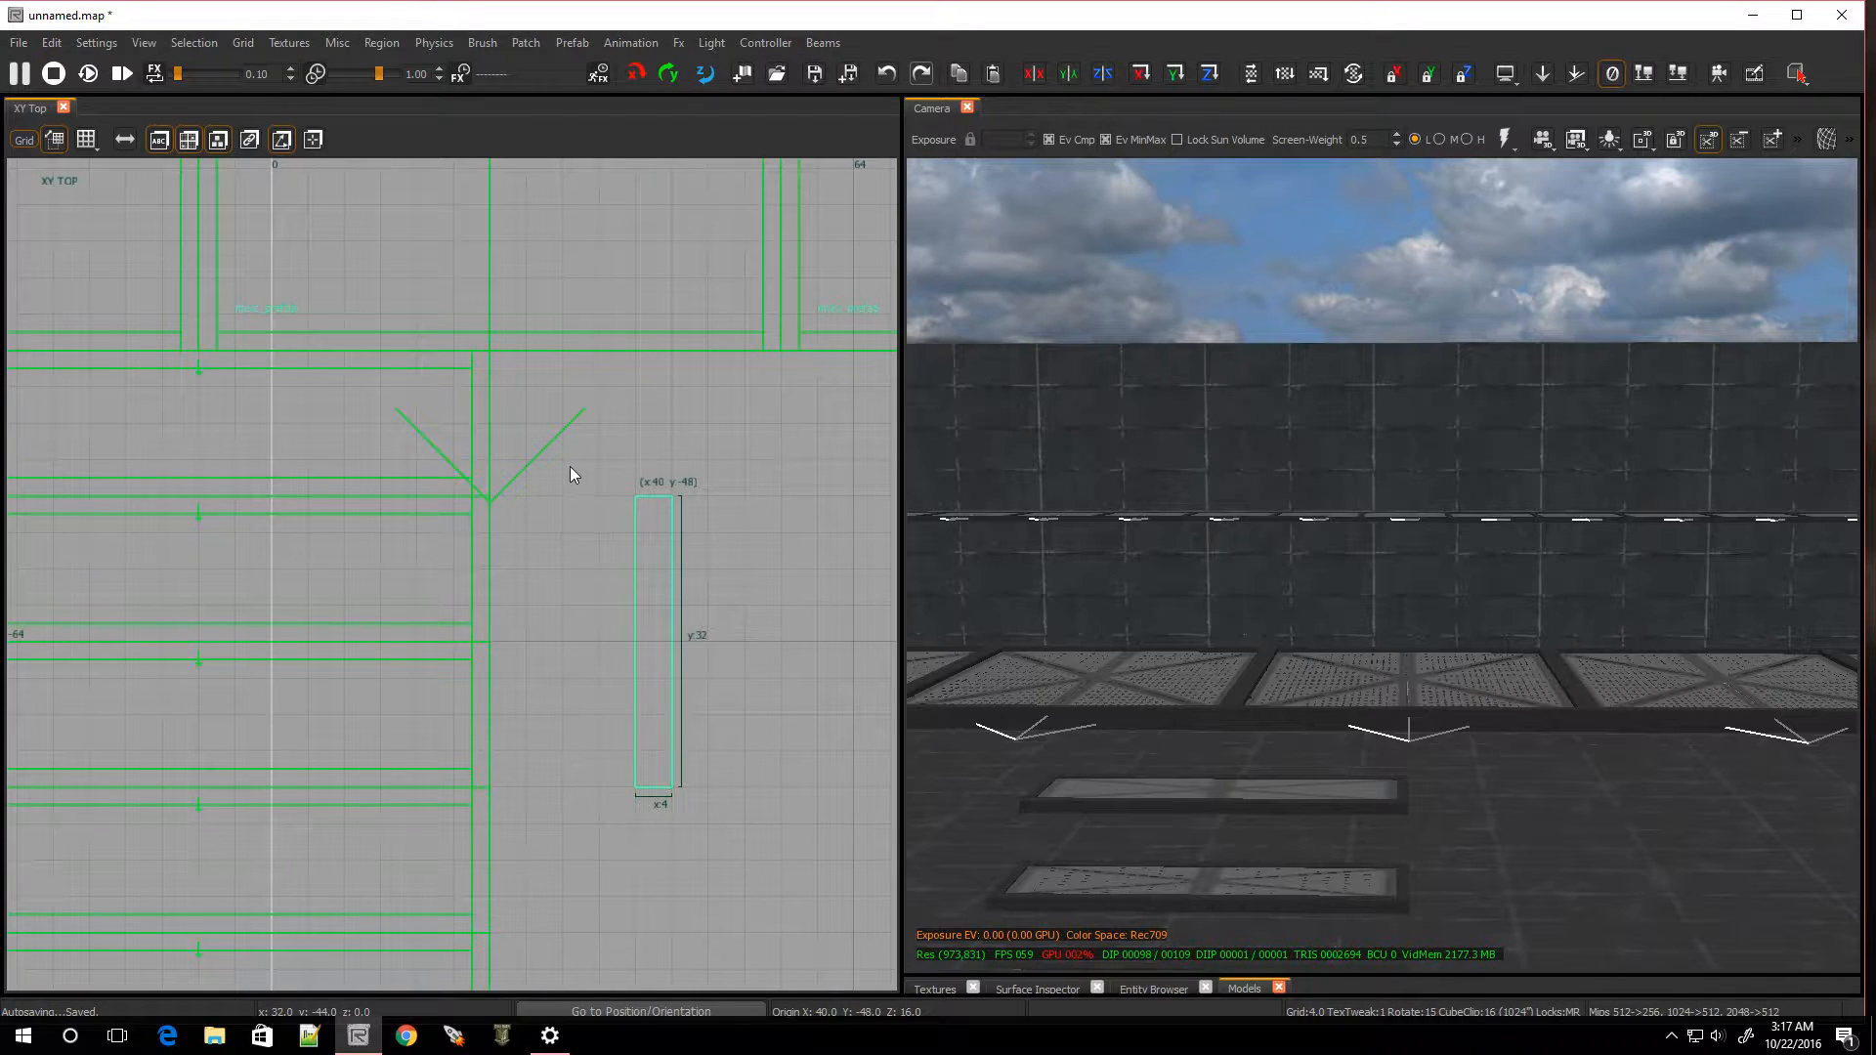
{"action": "left_click_drag", "start_coordinate": [659, 570], "coordinate": [519, 436]}
Stretch the brush to 192 units along the full flight of stairs and raise it to z 128 at walkway level
{"action": "left_click_drag", "start_coordinate": [502, 696], "coordinate": [526, 990]}
{"action": "scroll", "coordinate": [506, 670], "scroll_direction": "down", "scroll_amount": 3}
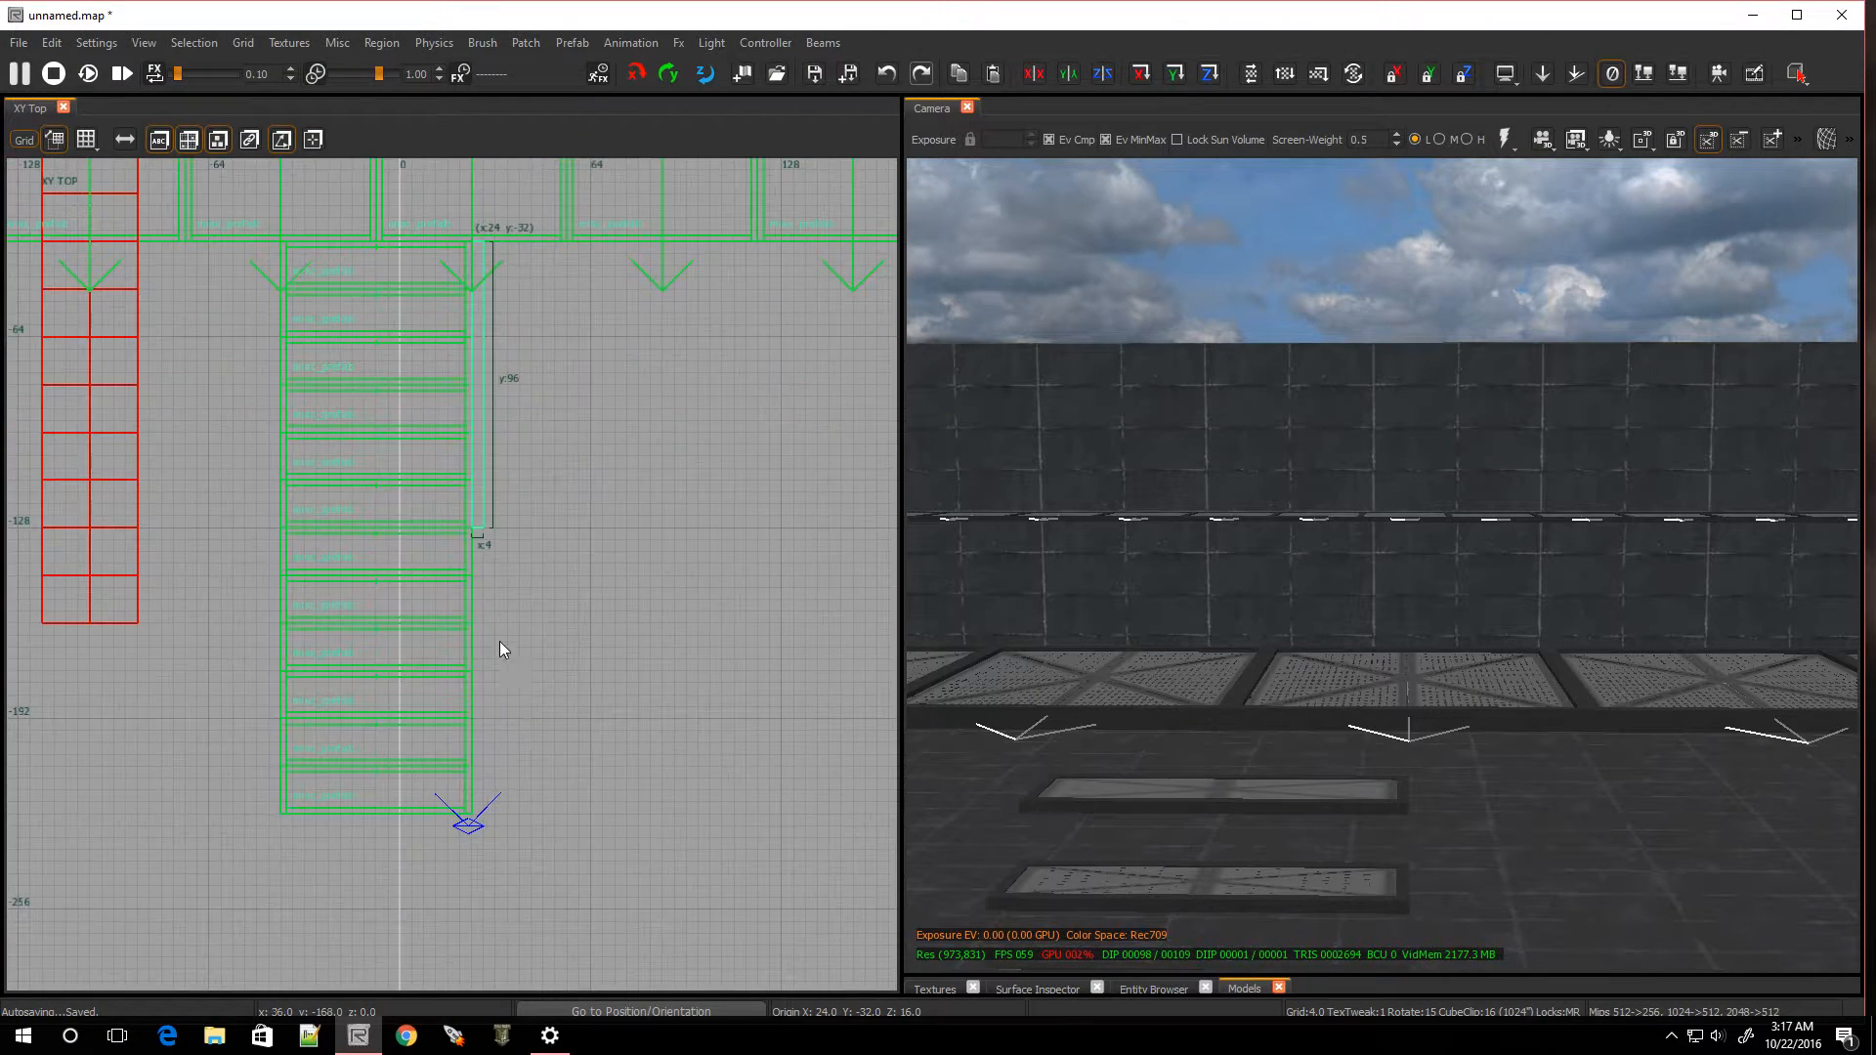
{"action": "left_click_drag", "start_coordinate": [475, 566], "coordinate": [501, 870]}
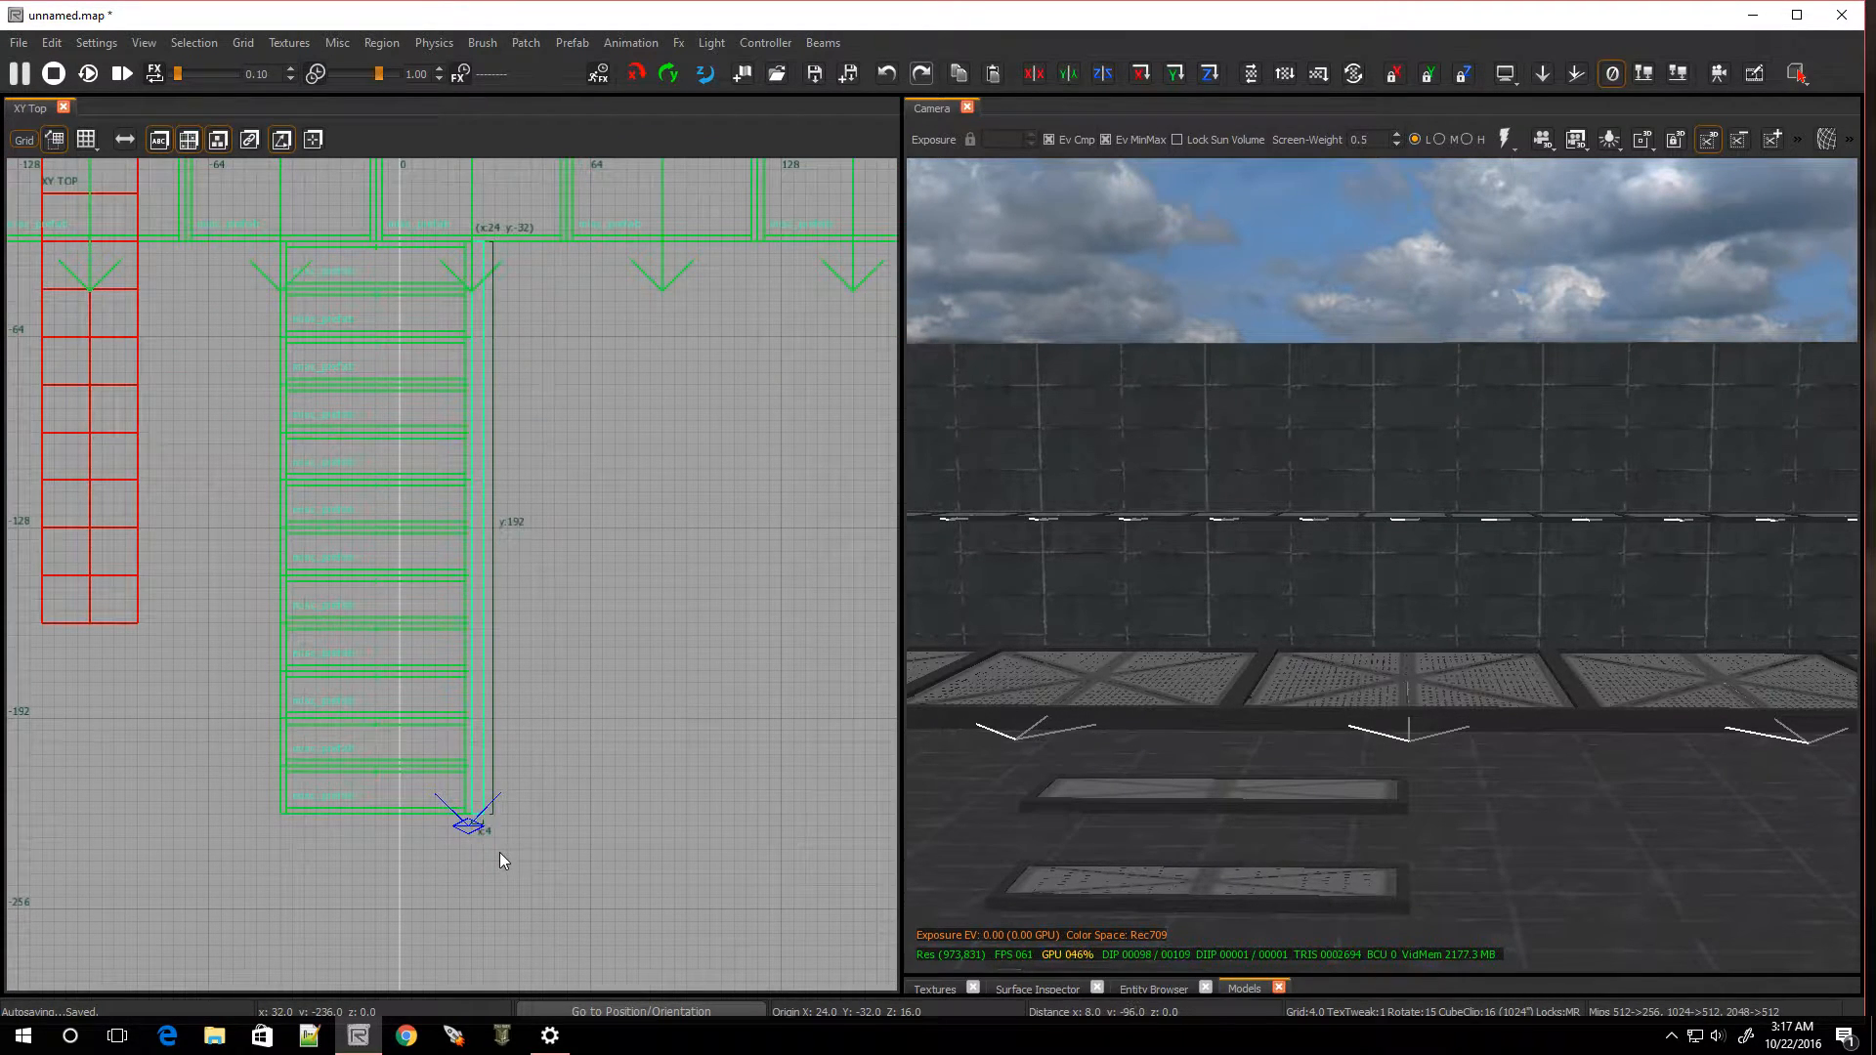
{"action": "key", "text": "ctrl+Tab"}
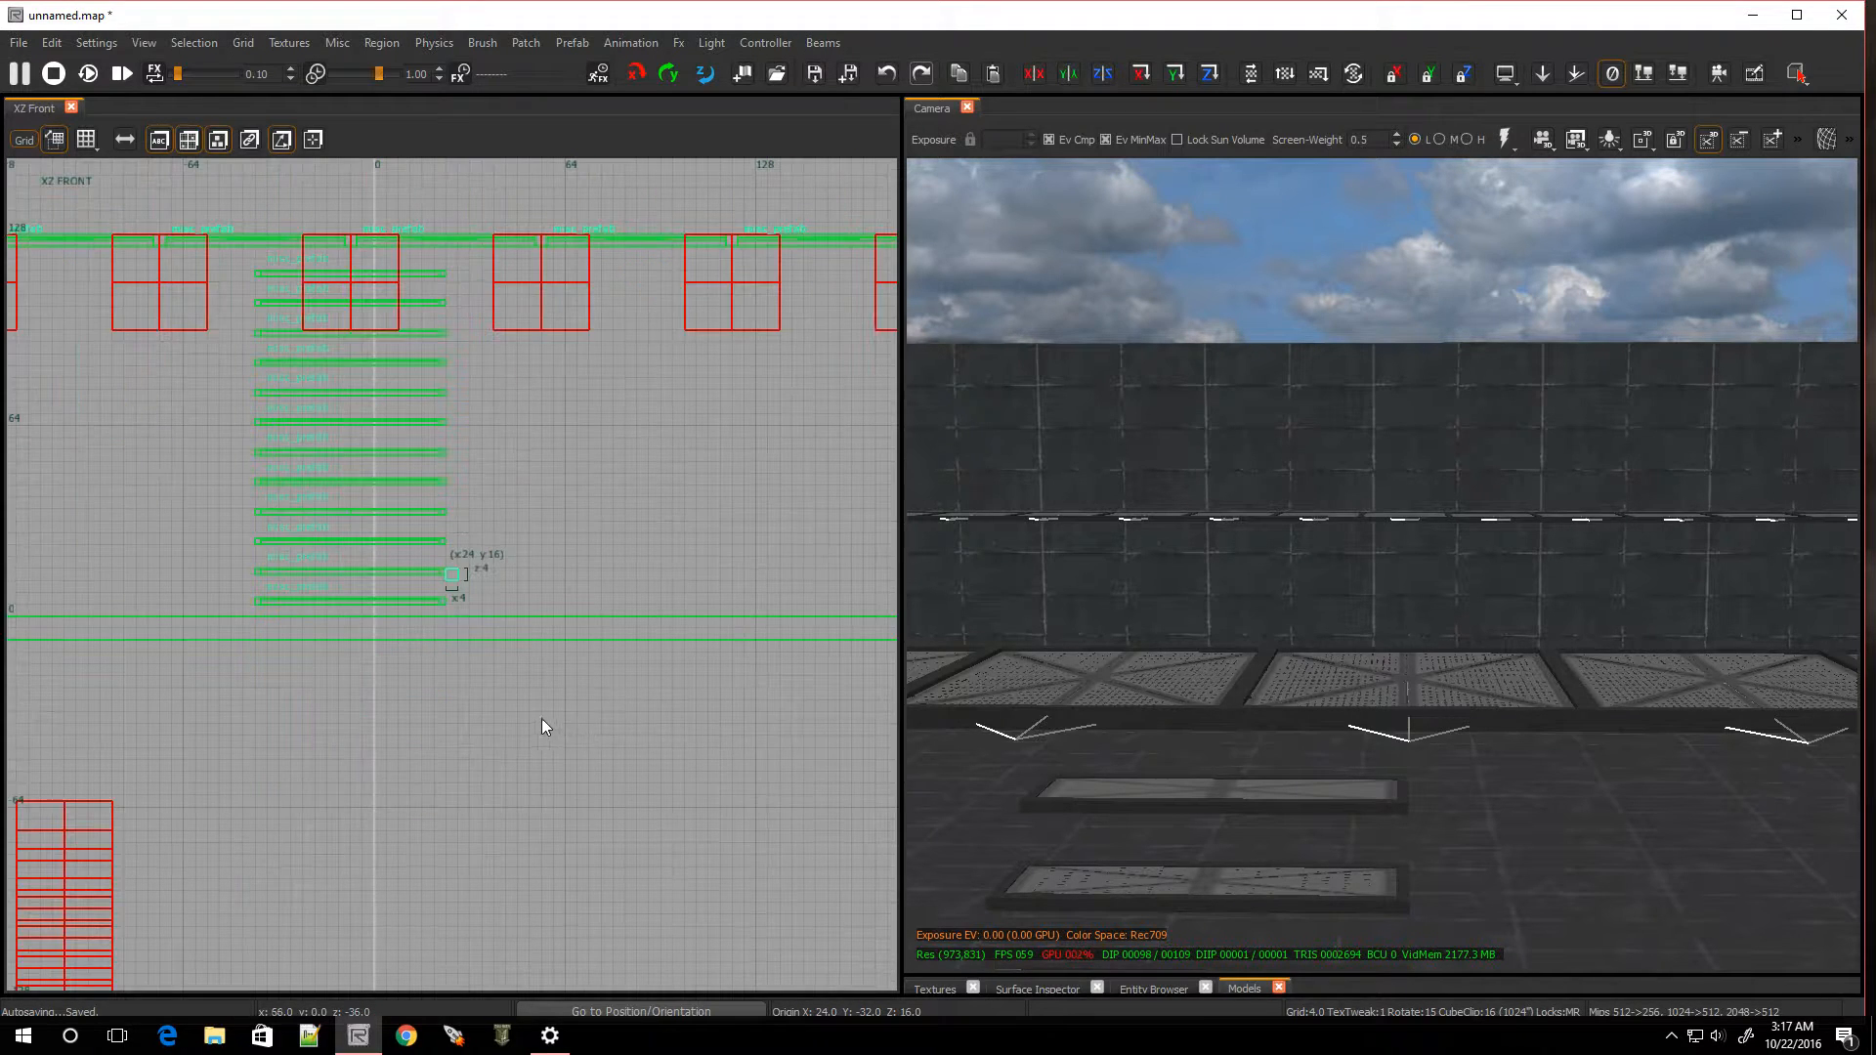
{"action": "mouse_move", "coordinate": [472, 491]}
{"action": "left_mouse_down"}
{"action": "mouse_move", "coordinate": [455, 420]}
{"action": "mouse_move", "coordinate": [466, 174]}
{"action": "mouse_move", "coordinate": [446, 254]}
{"action": "mouse_move", "coordinate": [461, 338]}
{"action": "left_mouse_up"}
{"action": "scroll", "coordinate": [454, 400], "scroll_direction": "up", "scroll_amount": 5}
{"action": "scroll", "coordinate": [511, 657], "scroll_direction": "down", "scroll_amount": 5}
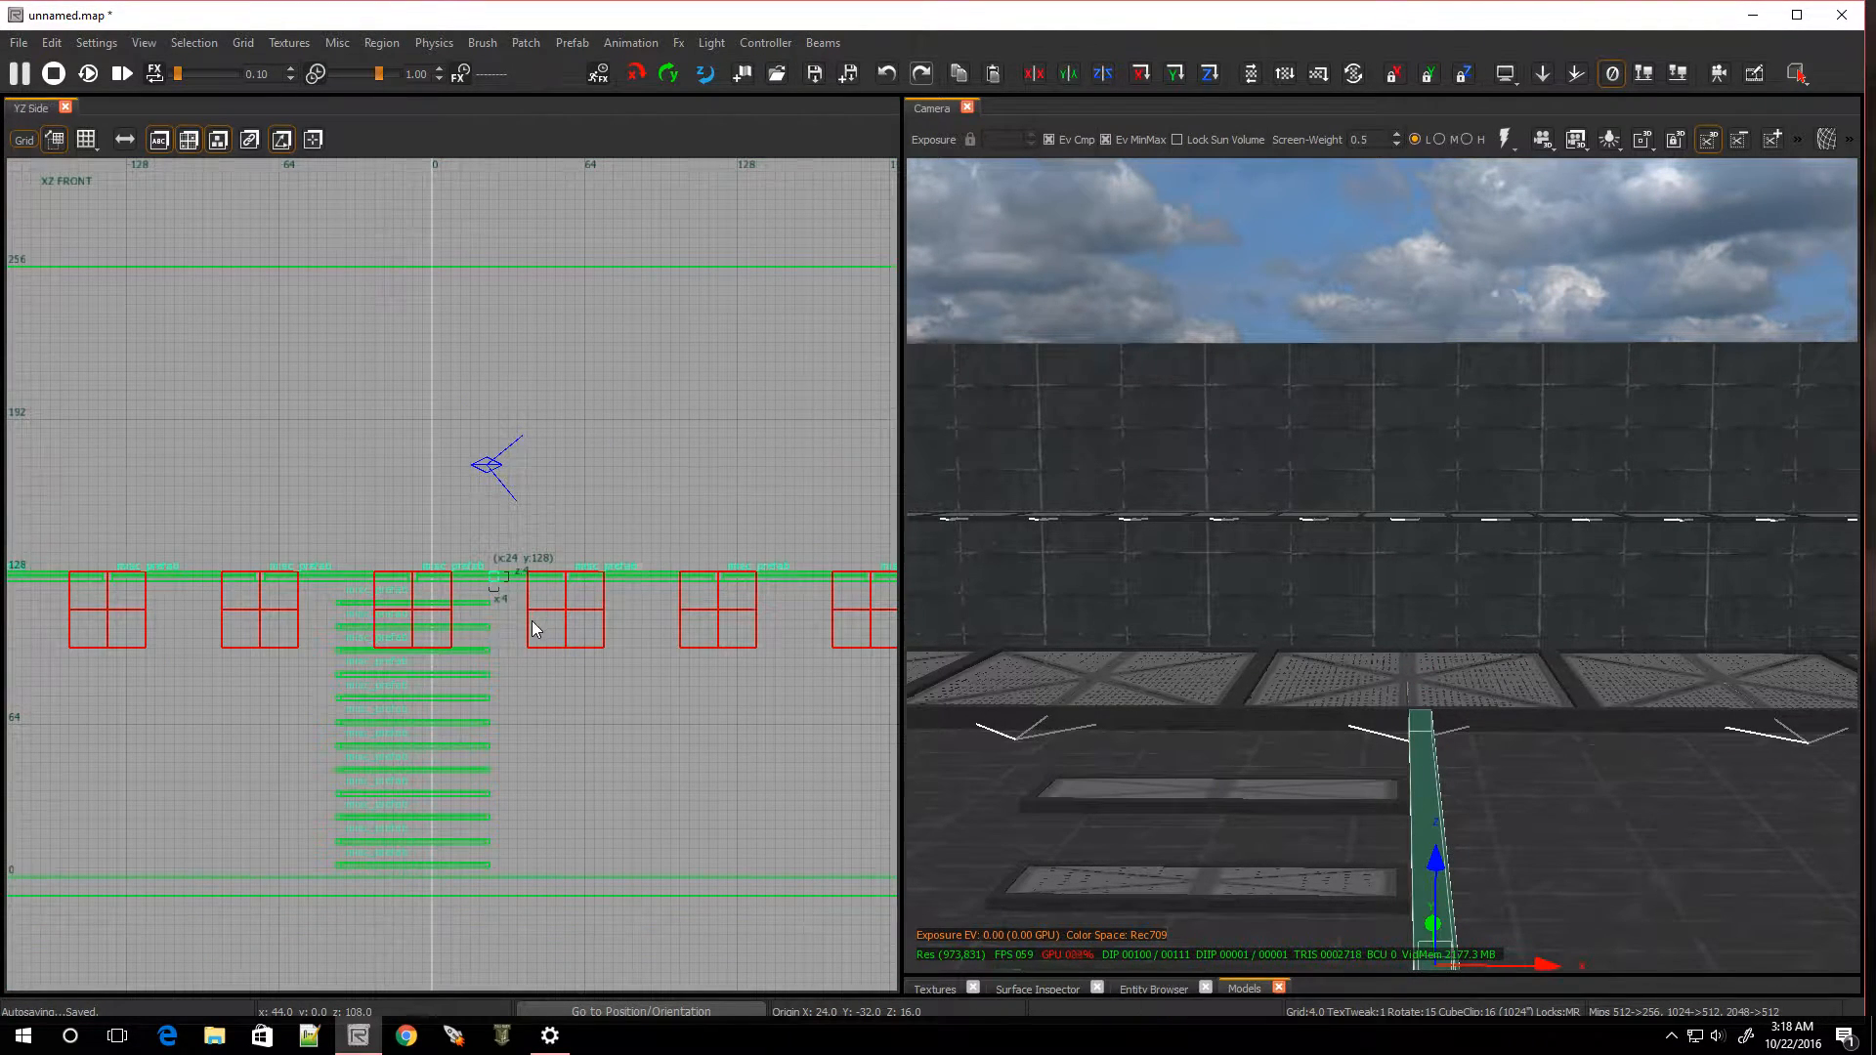
Hide everything except the stair treads, the side beam, the floor and the adjoining walkway section
{"action": "key", "text": "ctrl+Tab"}
{"action": "scroll", "coordinate": [451, 649], "scroll_direction": "down", "scroll_amount": 5}
{"action": "scroll", "coordinate": [436, 665], "scroll_direction": "up", "scroll_amount": 7}
{"action": "scroll", "coordinate": [444, 667], "scroll_direction": "down", "scroll_amount": 3}
{"action": "scroll", "coordinate": [454, 664], "scroll_direction": "down", "scroll_amount": 1}
{"action": "right_click_drag", "start_coordinate": [1052, 723], "coordinate": [963, 738]}
{"action": "right_click_drag", "start_coordinate": [1495, 719], "coordinate": [1416, 730]}
{"action": "mouse_move", "coordinate": [1594, 683]}
{"action": "left_mouse_down", "text": "shift"}
{"action": "mouse_move", "coordinate": [1434, 846]}
{"action": "mouse_move", "coordinate": [1246, 970]}
{"action": "left_mouse_up", "text": "shift"}
{"action": "right_click_drag", "start_coordinate": [1297, 872], "coordinate": [1498, 783]}
{"action": "mouse_move", "coordinate": [1516, 738]}
{"action": "left_mouse_down", "text": "shift"}
{"action": "mouse_move", "coordinate": [1252, 895]}
{"action": "mouse_move", "coordinate": [1219, 885]}
{"action": "left_mouse_up", "text": "shift"}
{"action": "right_click_drag", "start_coordinate": [1219, 886], "coordinate": [1328, 783]}
{"action": "left_click", "coordinate": [1319, 762], "text": "shift"}
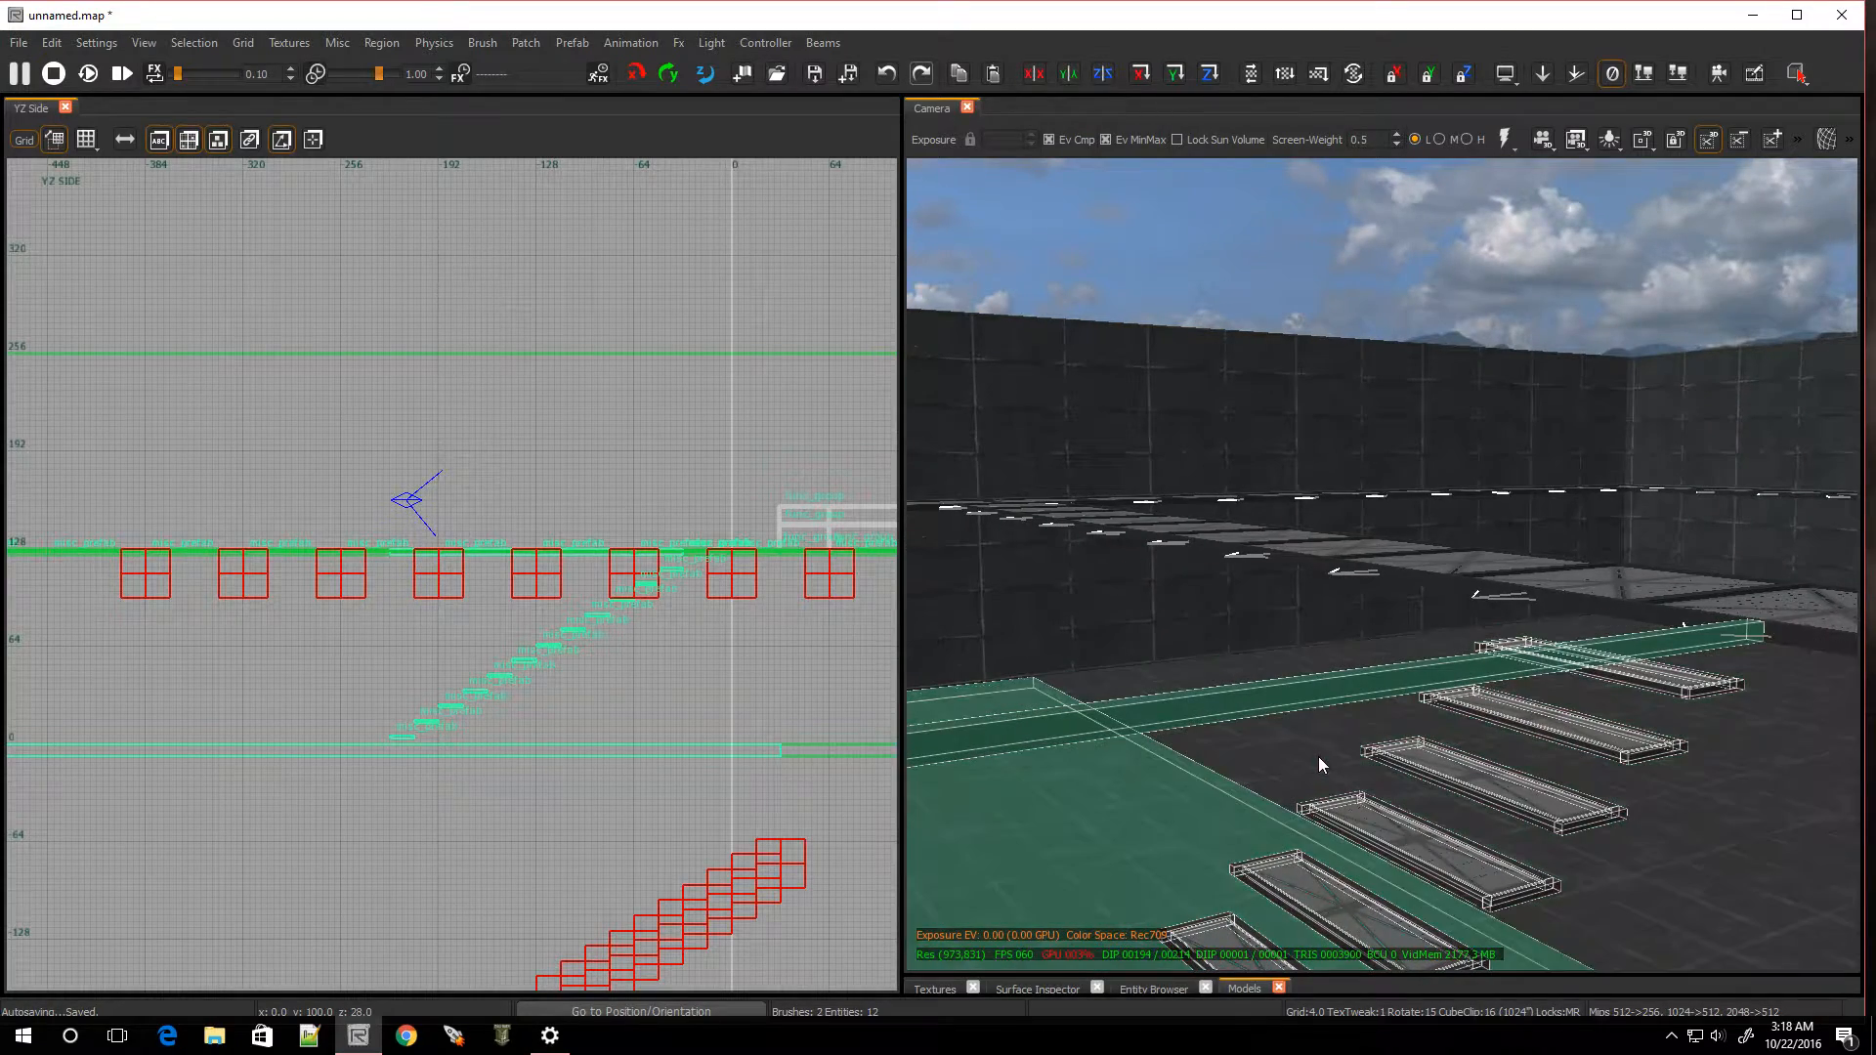
{"action": "right_click_drag", "start_coordinate": [1401, 641], "coordinate": [1710, 529]}
{"action": "left_click", "coordinate": [1696, 563], "text": "shift"}
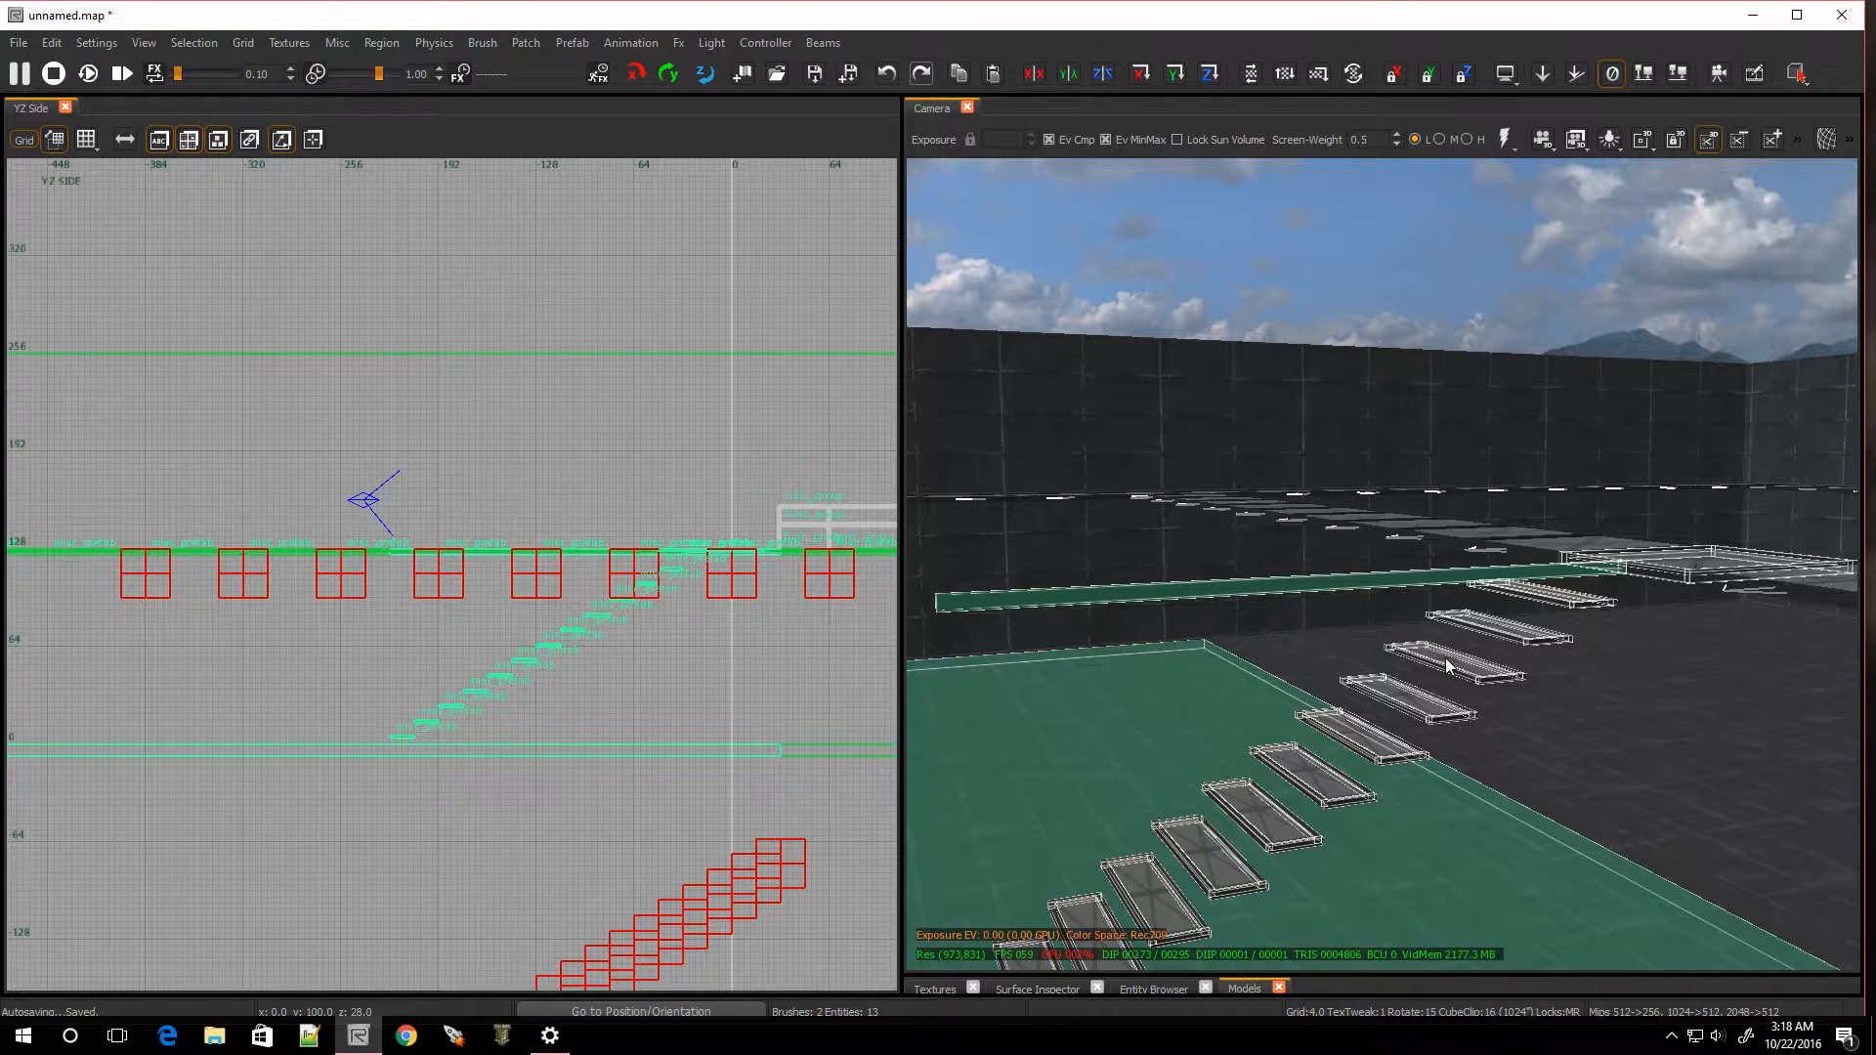
{"action": "key", "text": "ctrl+i"}
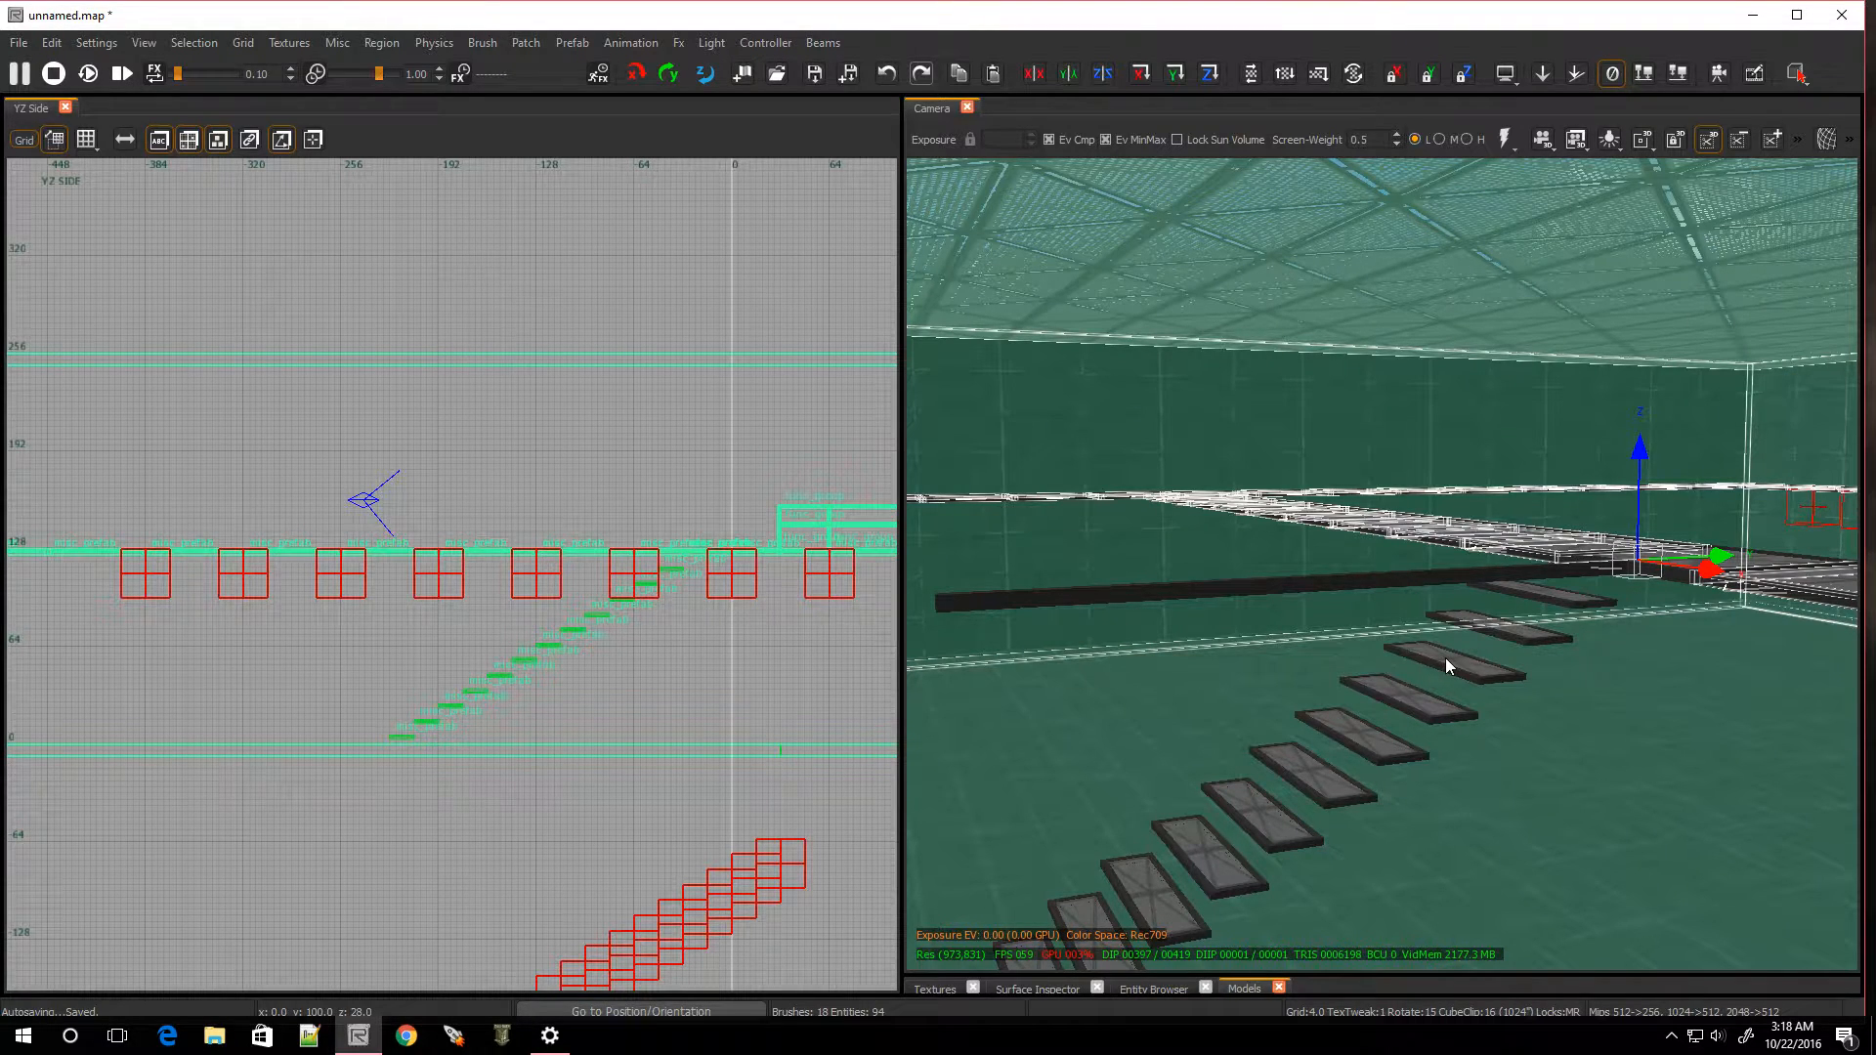
{"action": "key", "text": "h"}
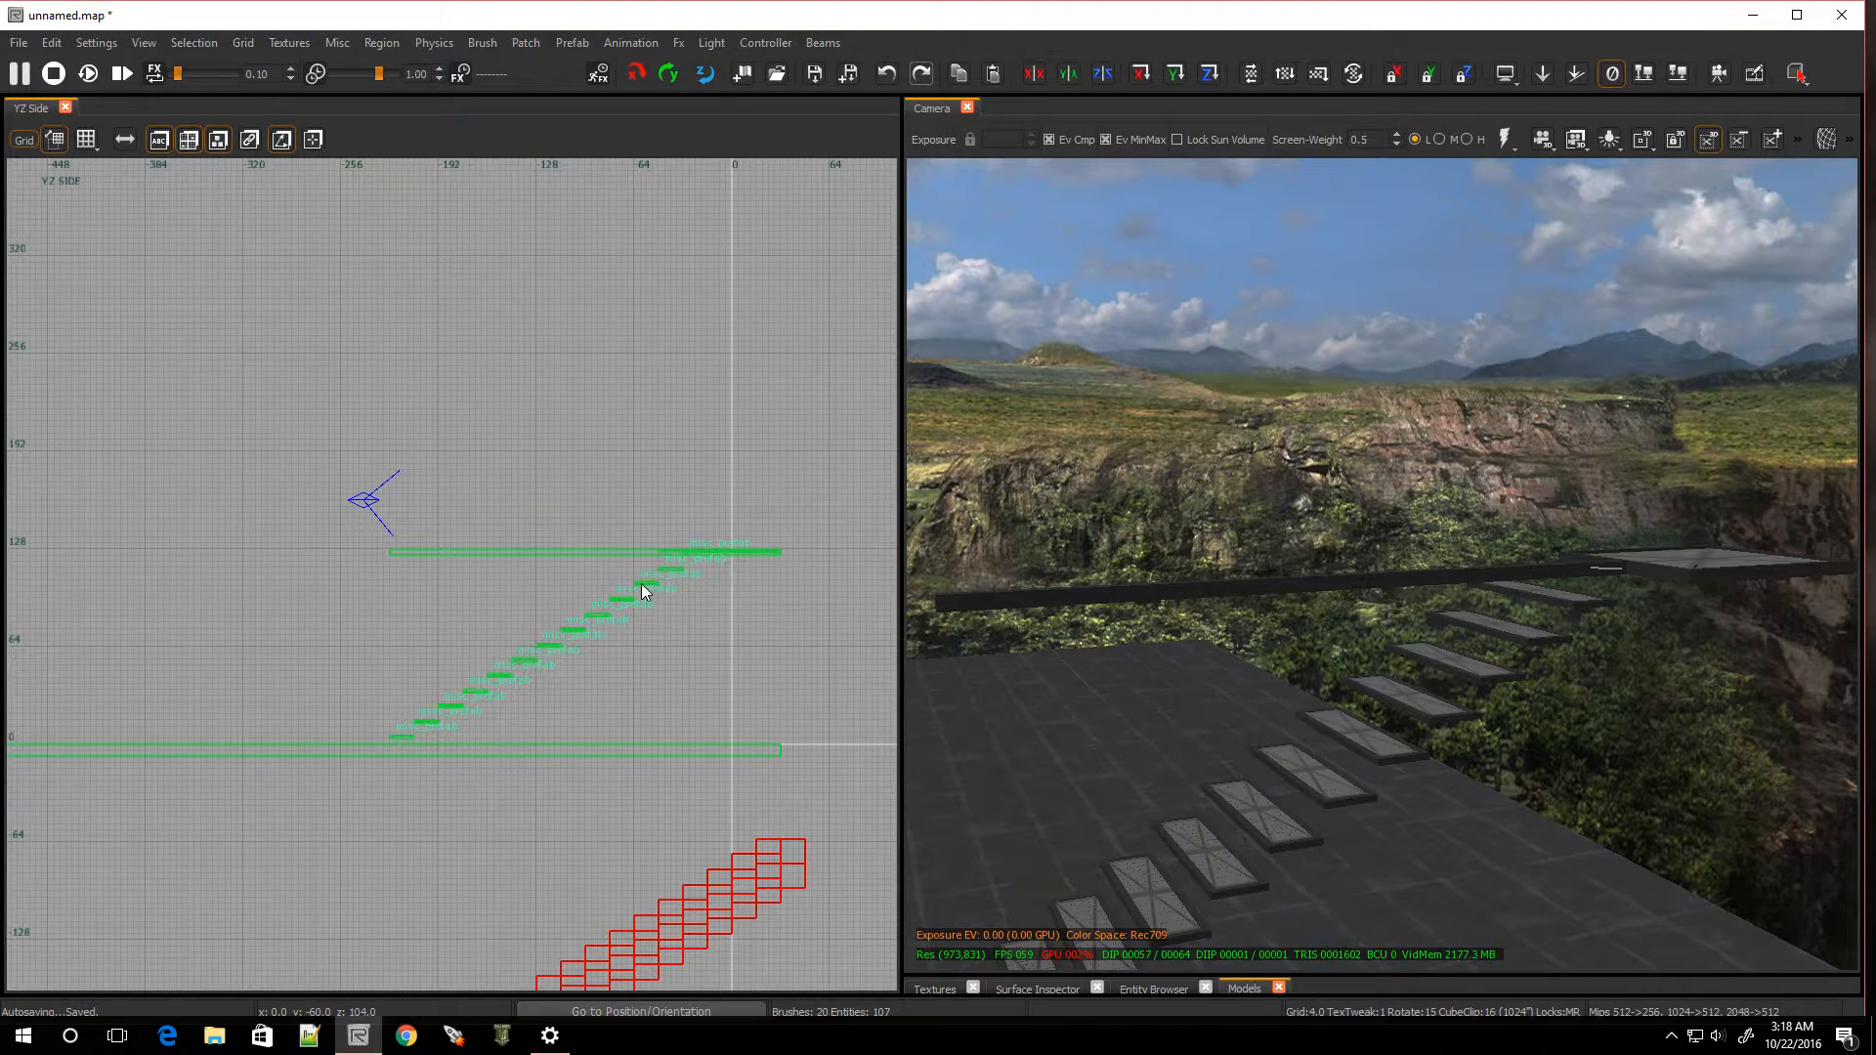
Reshape the side beam by pulling the lower corner of its outer end down to the floor at y -220, z 0
{"action": "scroll", "coordinate": [674, 647], "scroll_direction": "up", "scroll_amount": 2}
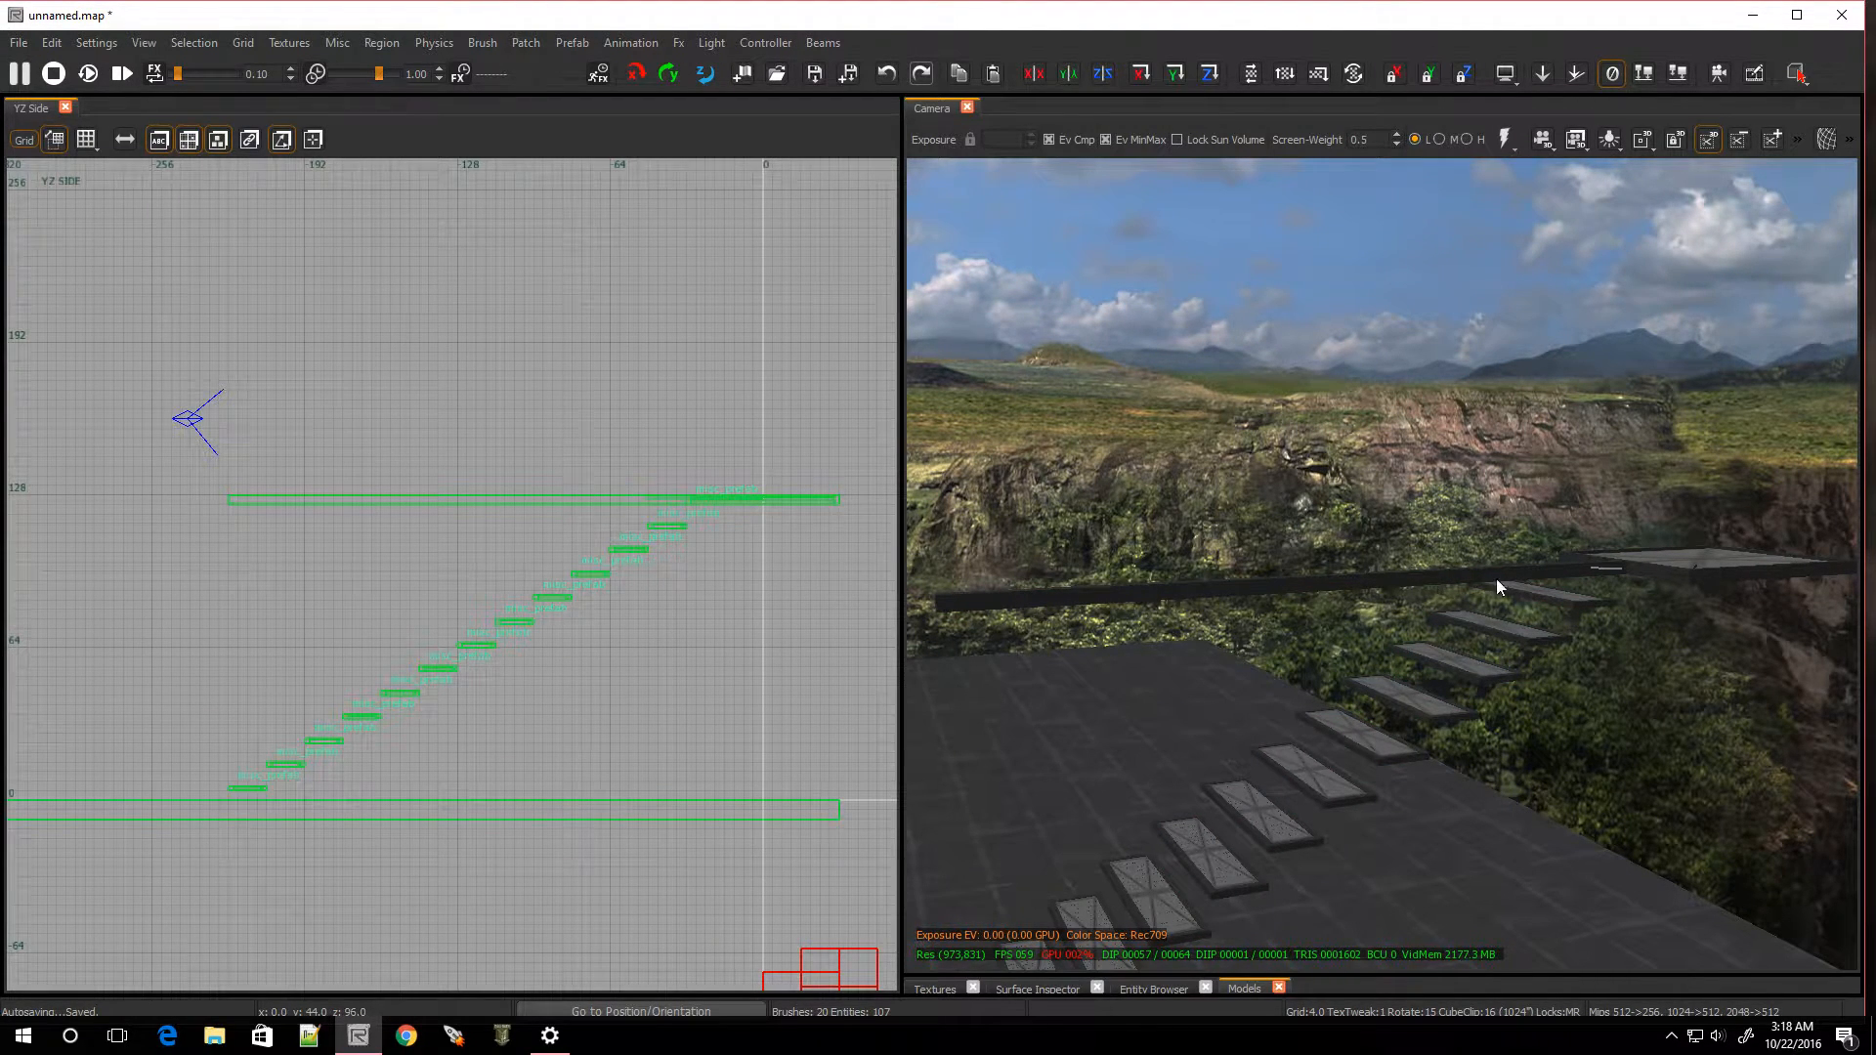
{"action": "left_click", "coordinate": [1396, 586]}
{"action": "scroll", "coordinate": [219, 583], "scroll_direction": "up", "scroll_amount": 1}
{"action": "scroll", "coordinate": [219, 587], "scroll_direction": "down", "scroll_amount": 1}
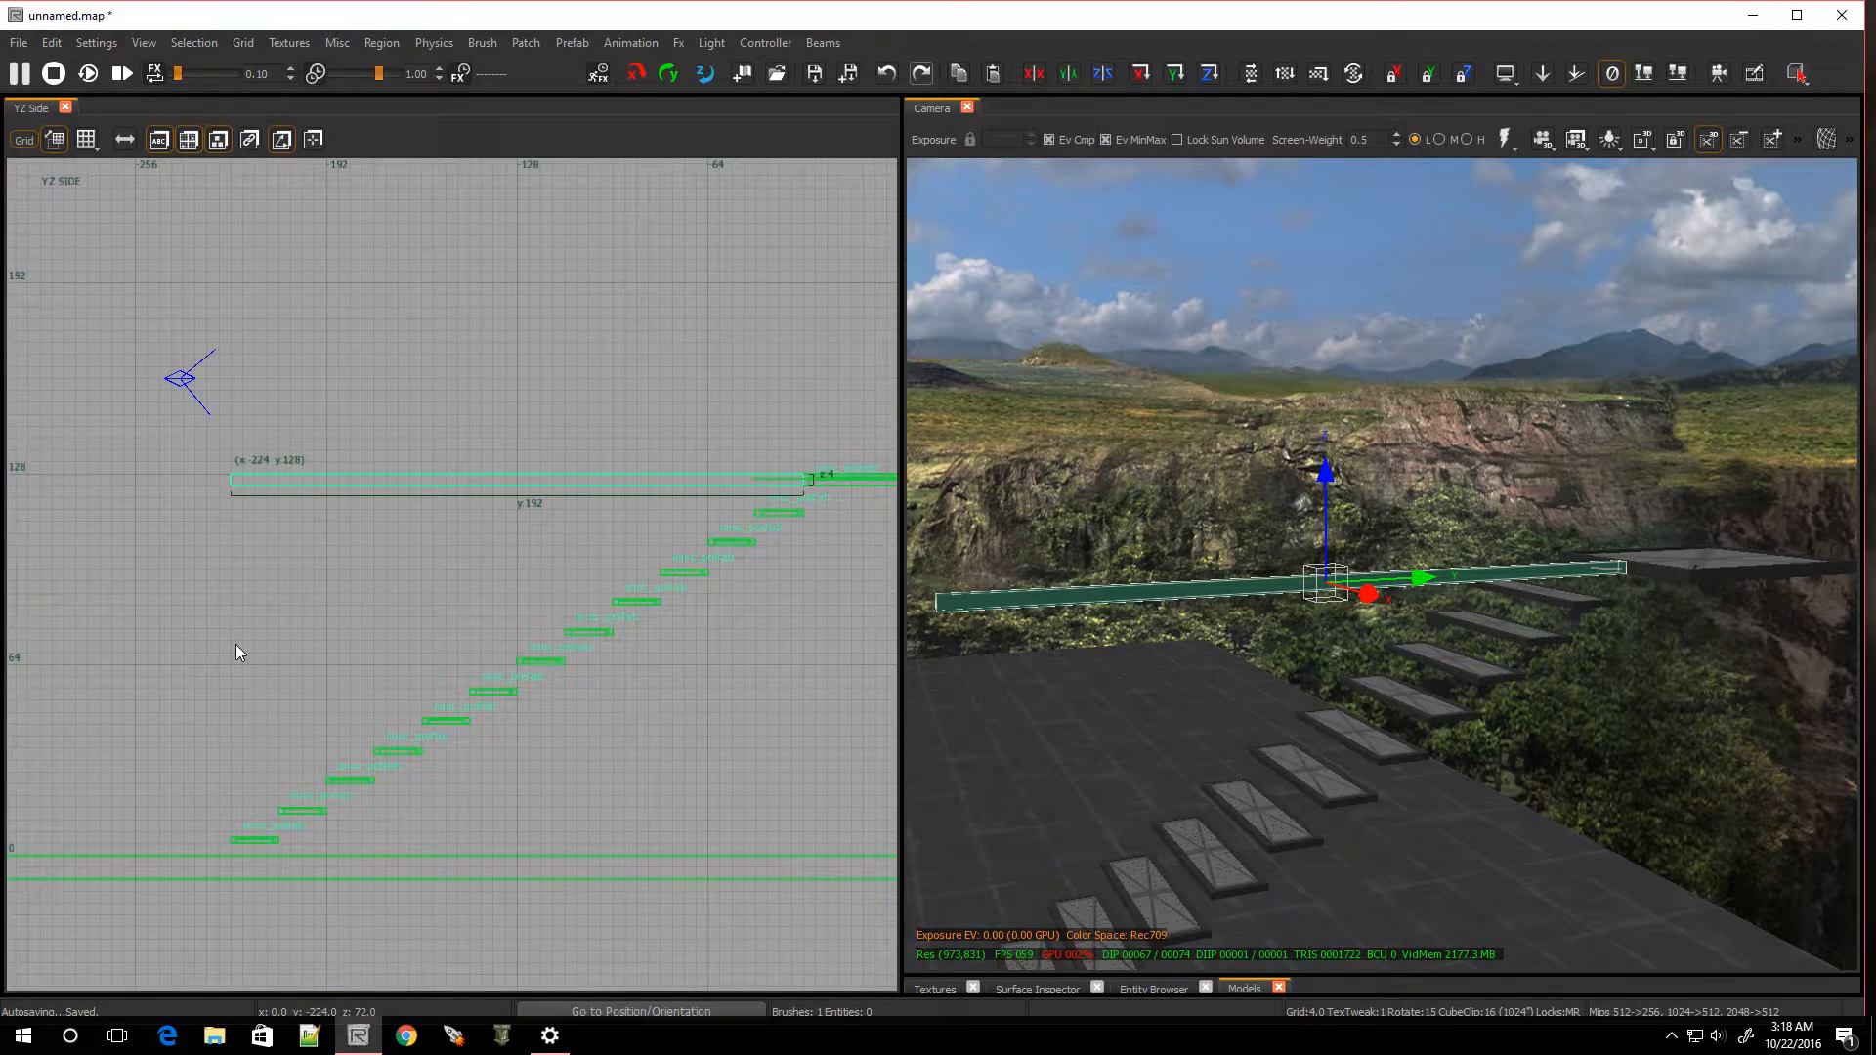
{"action": "key", "text": "e"}
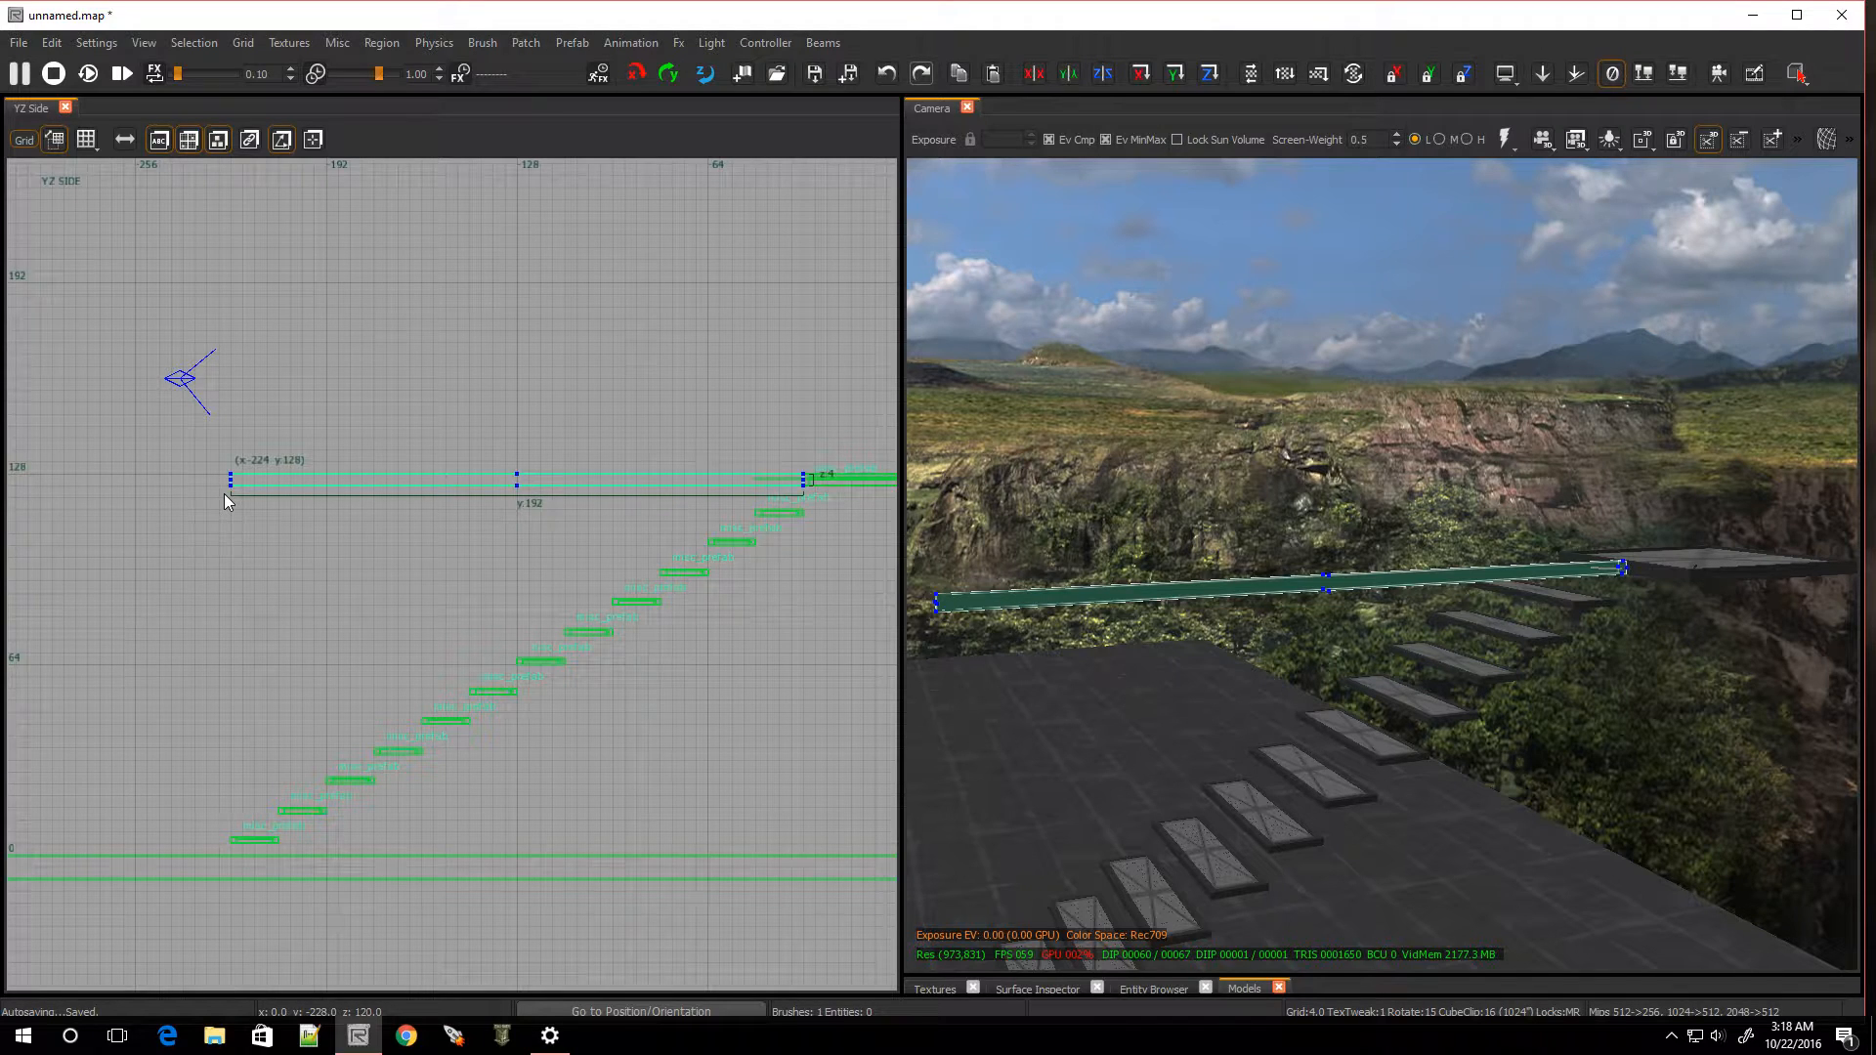
{"action": "mouse_move", "coordinate": [228, 483]}
{"action": "left_mouse_down"}
{"action": "mouse_move", "coordinate": [275, 689]}
{"action": "mouse_move", "coordinate": [255, 853]}
{"action": "left_mouse_up"}
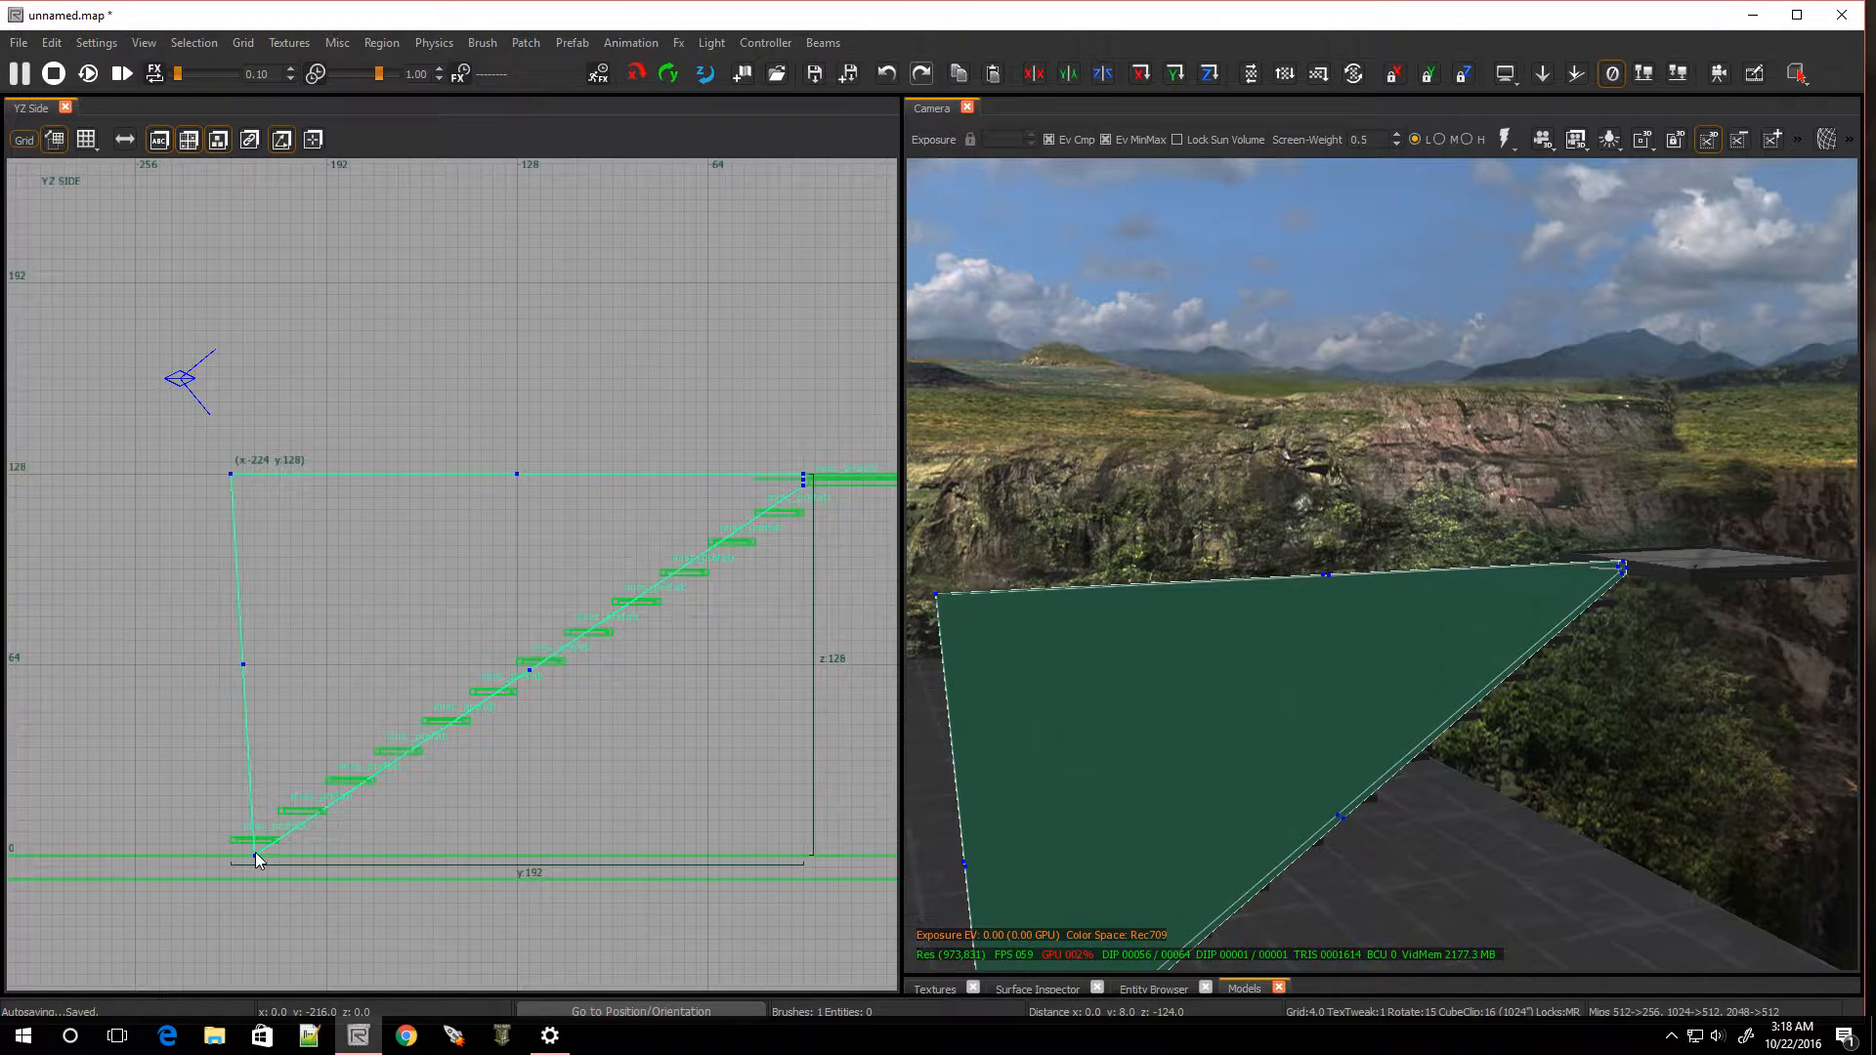
{"action": "left_click_drag", "start_coordinate": [255, 852], "coordinate": [244, 852]}
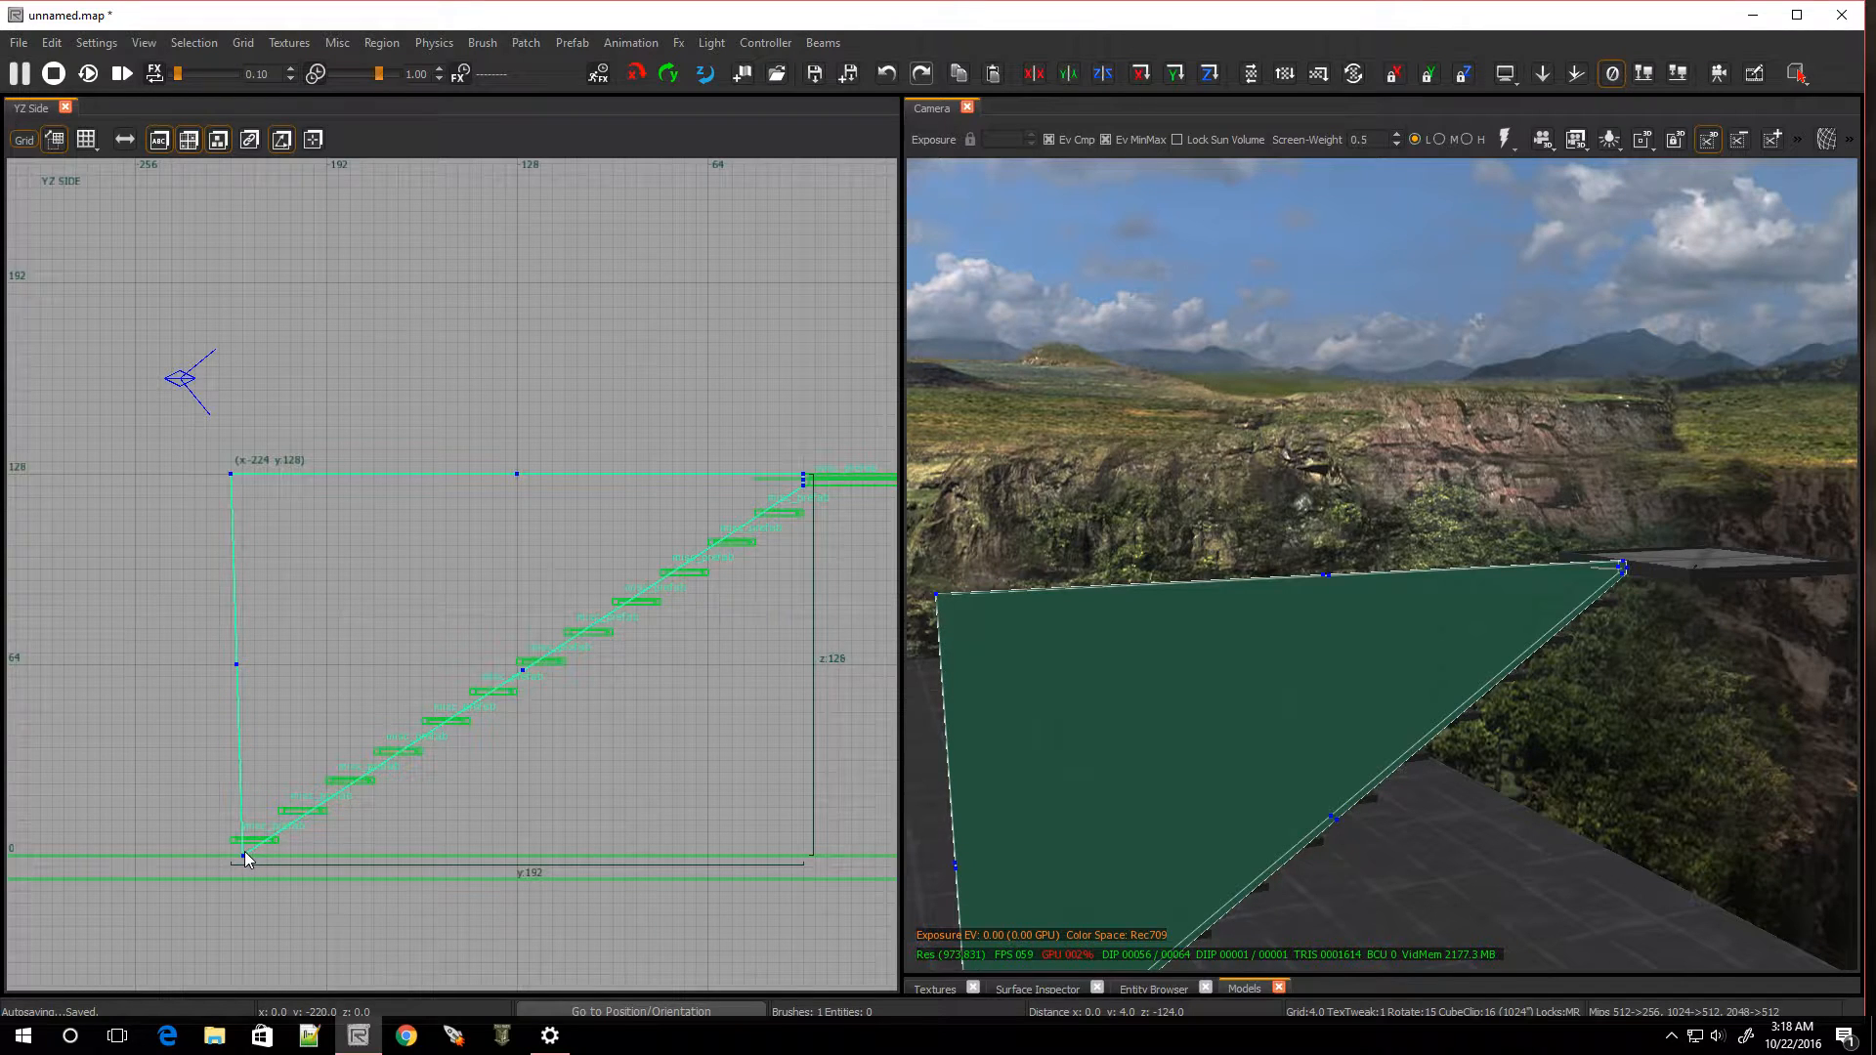
Shift the beam's floor corner to y -216 and lower the upper outer corner to the floor at y -224, z 0
{"action": "scroll", "coordinate": [770, 481], "scroll_direction": "up", "scroll_amount": 5}
{"action": "scroll", "coordinate": [770, 488], "scroll_direction": "up", "scroll_amount": 3}
{"action": "scroll", "coordinate": [770, 489], "scroll_direction": "down", "scroll_amount": 2}
{"action": "scroll", "coordinate": [770, 488], "scroll_direction": "down", "scroll_amount": 4}
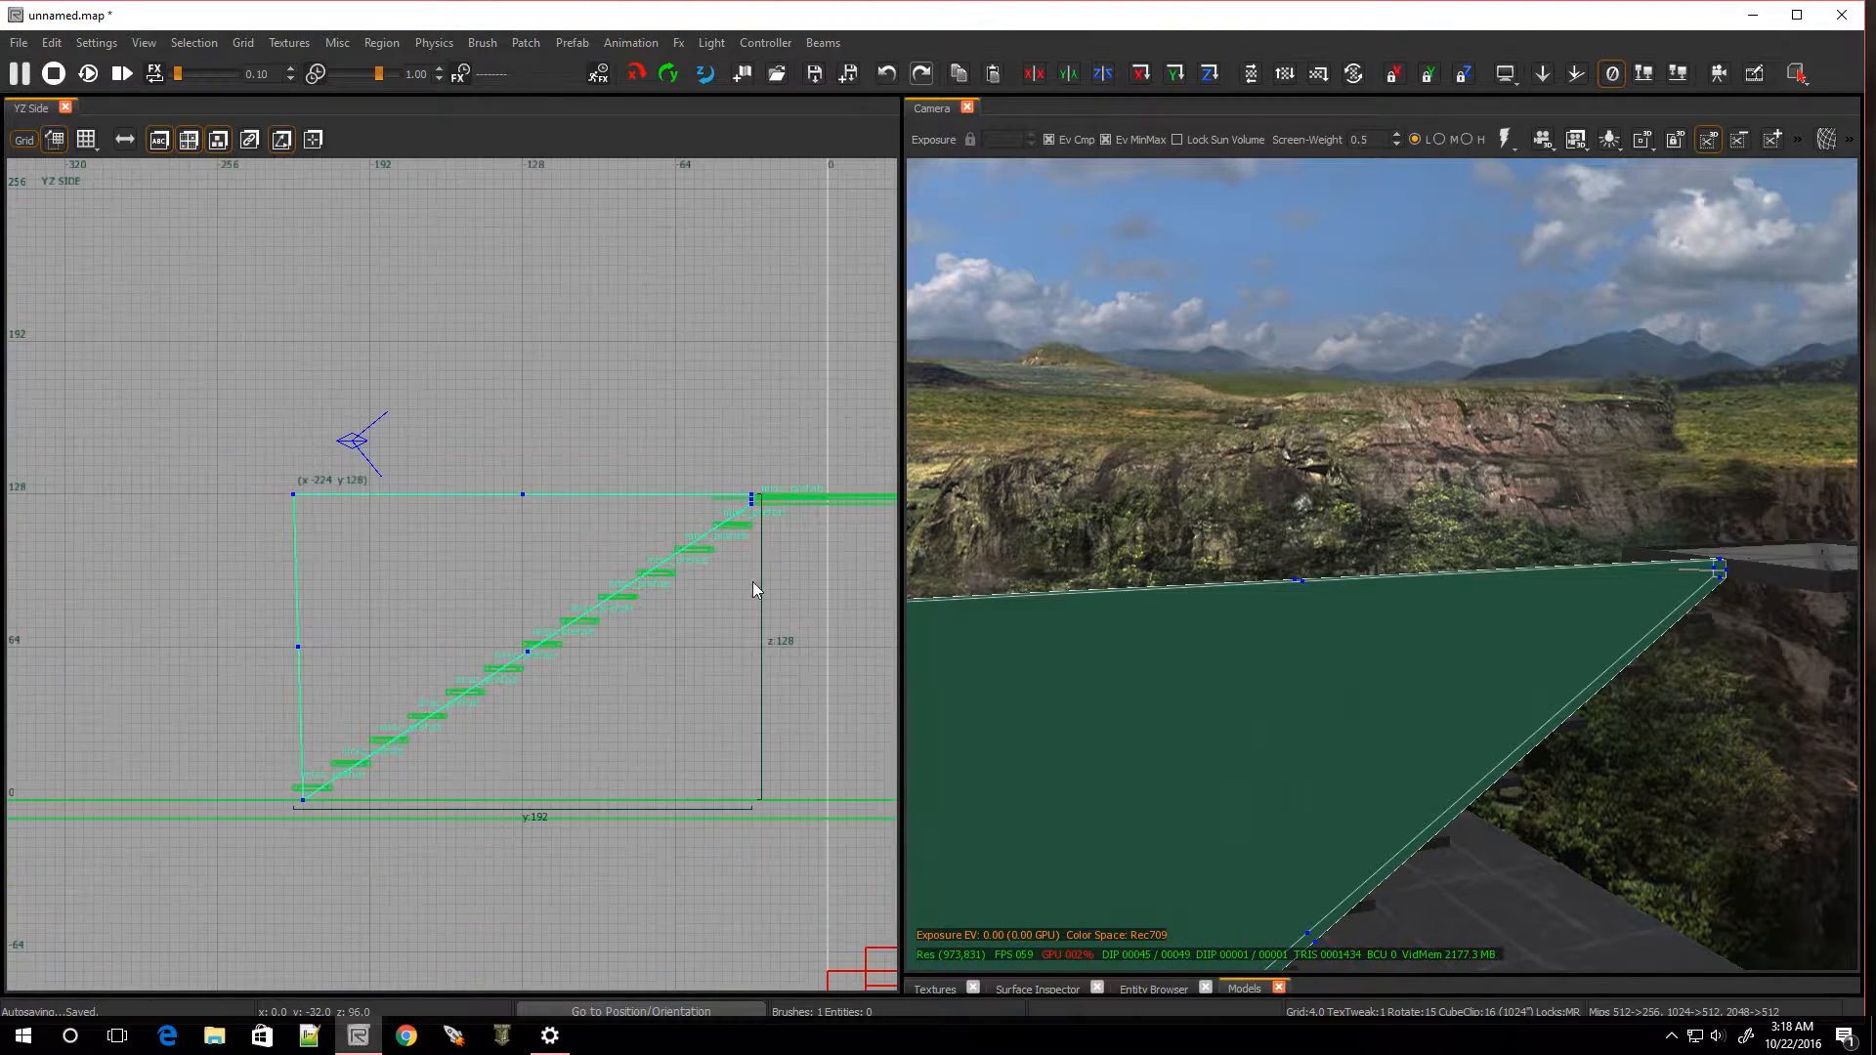
{"action": "scroll", "coordinate": [293, 811], "scroll_direction": "up", "scroll_amount": 3}
{"action": "left_click_drag", "start_coordinate": [174, 836], "coordinate": [197, 844]}
{"action": "scroll", "coordinate": [197, 844], "scroll_direction": "down", "scroll_amount": 1}
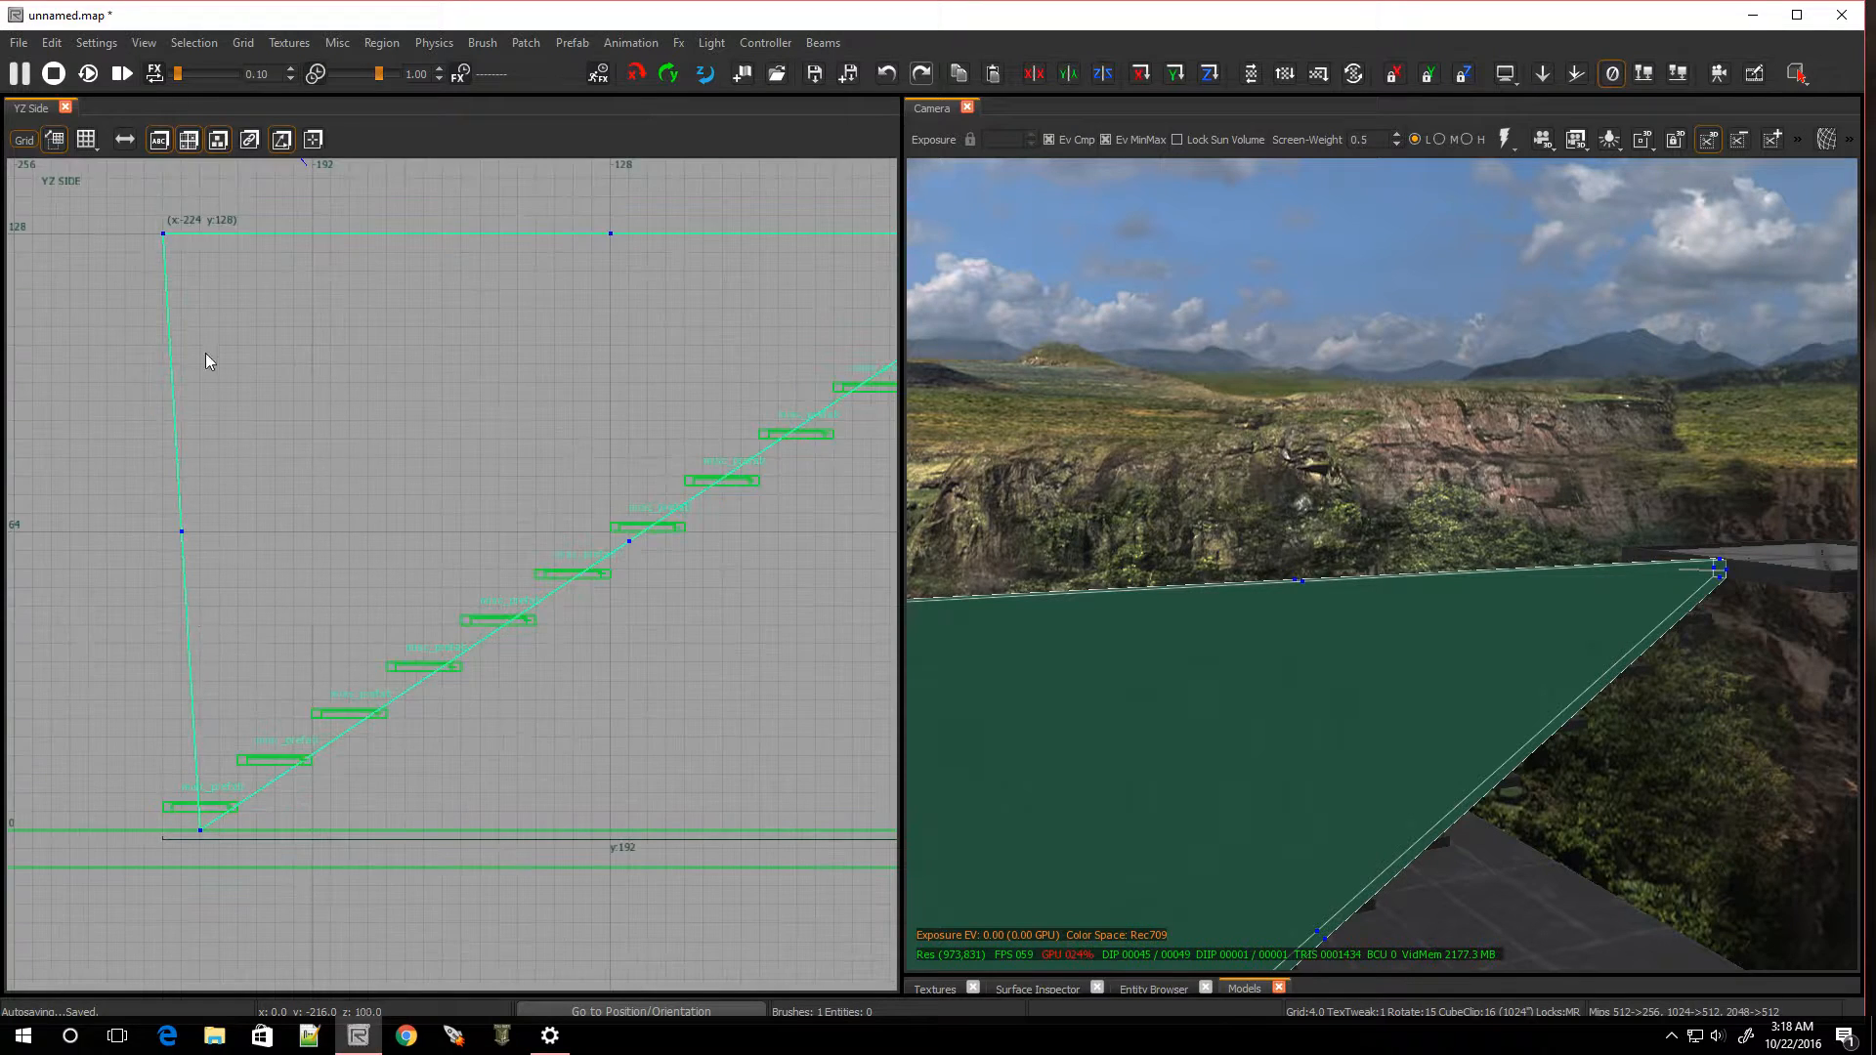
{"action": "left_click_drag", "start_coordinate": [164, 233], "coordinate": [164, 832]}
{"action": "scroll", "coordinate": [586, 635], "scroll_direction": "down", "scroll_amount": 3}
Move the beam's two walkway-end corners to the walkway's underside, at y -20 and y -28, z 124
{"action": "scroll", "coordinate": [856, 471], "scroll_direction": "up", "scroll_amount": 4}
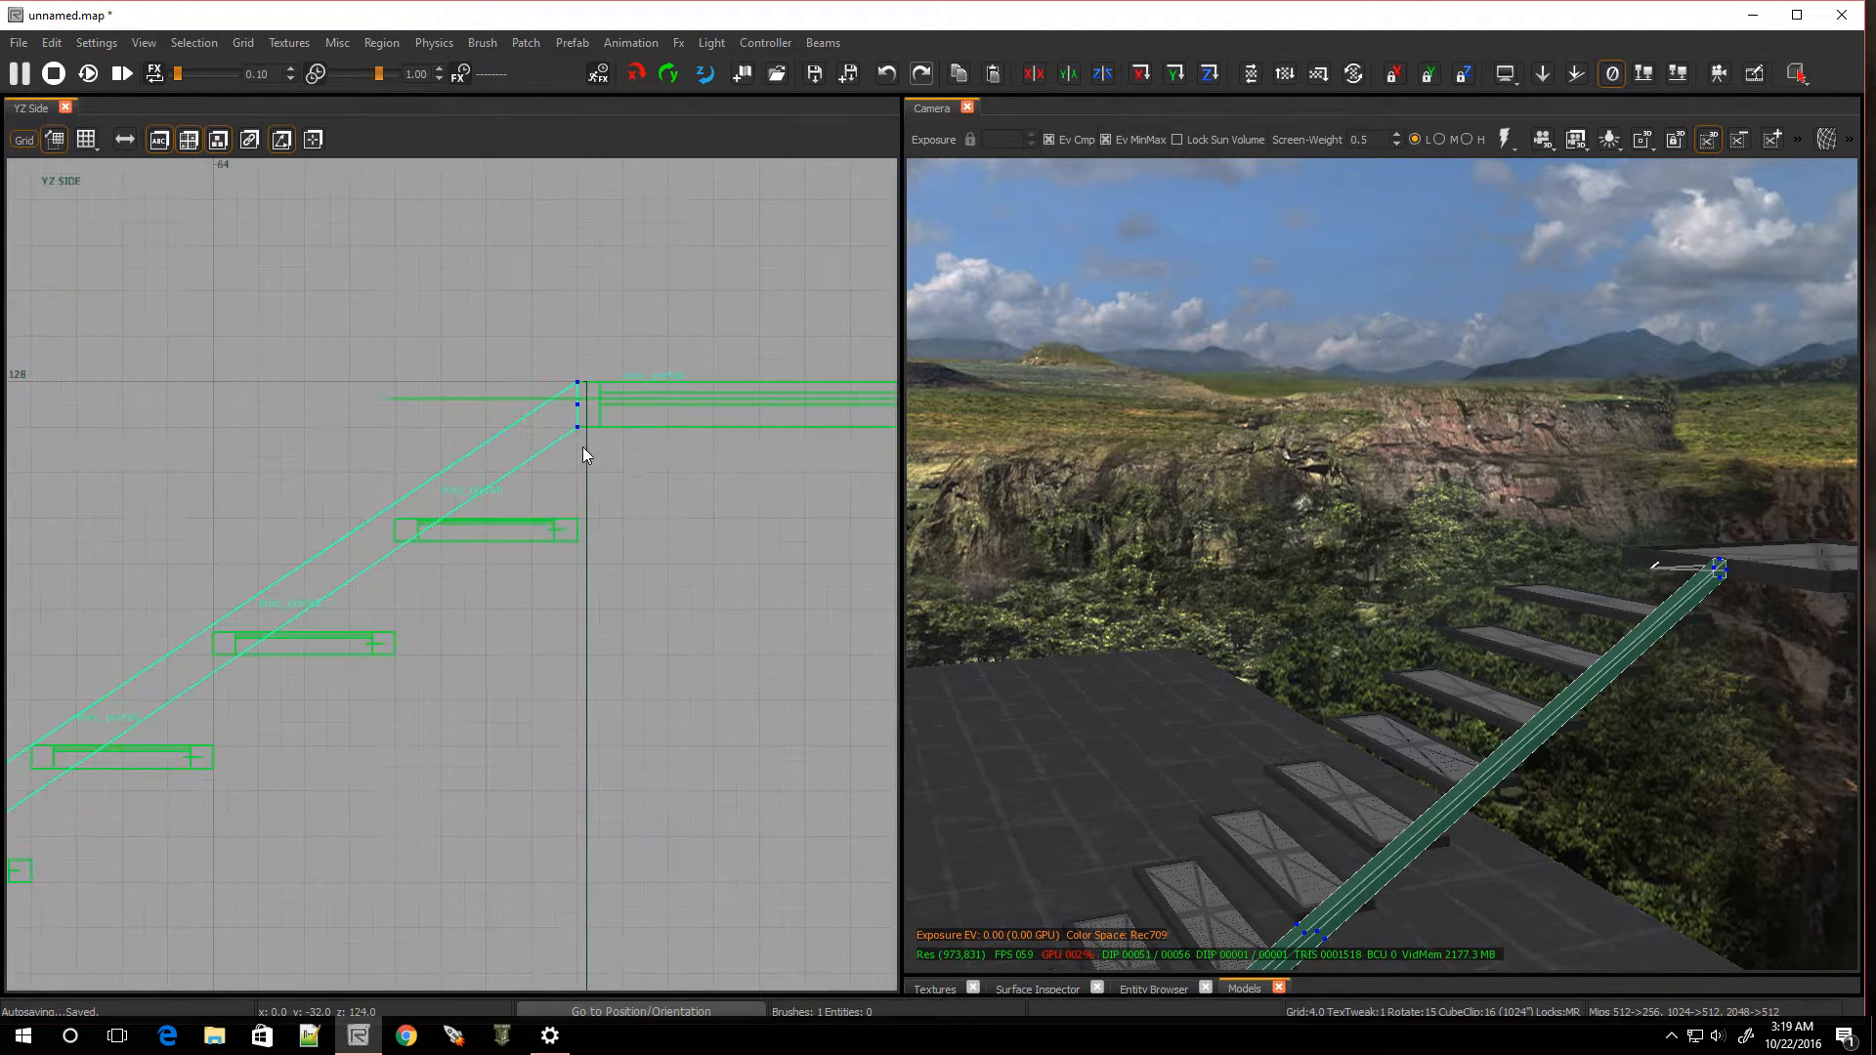
{"action": "left_click_drag", "start_coordinate": [585, 424], "coordinate": [711, 438]}
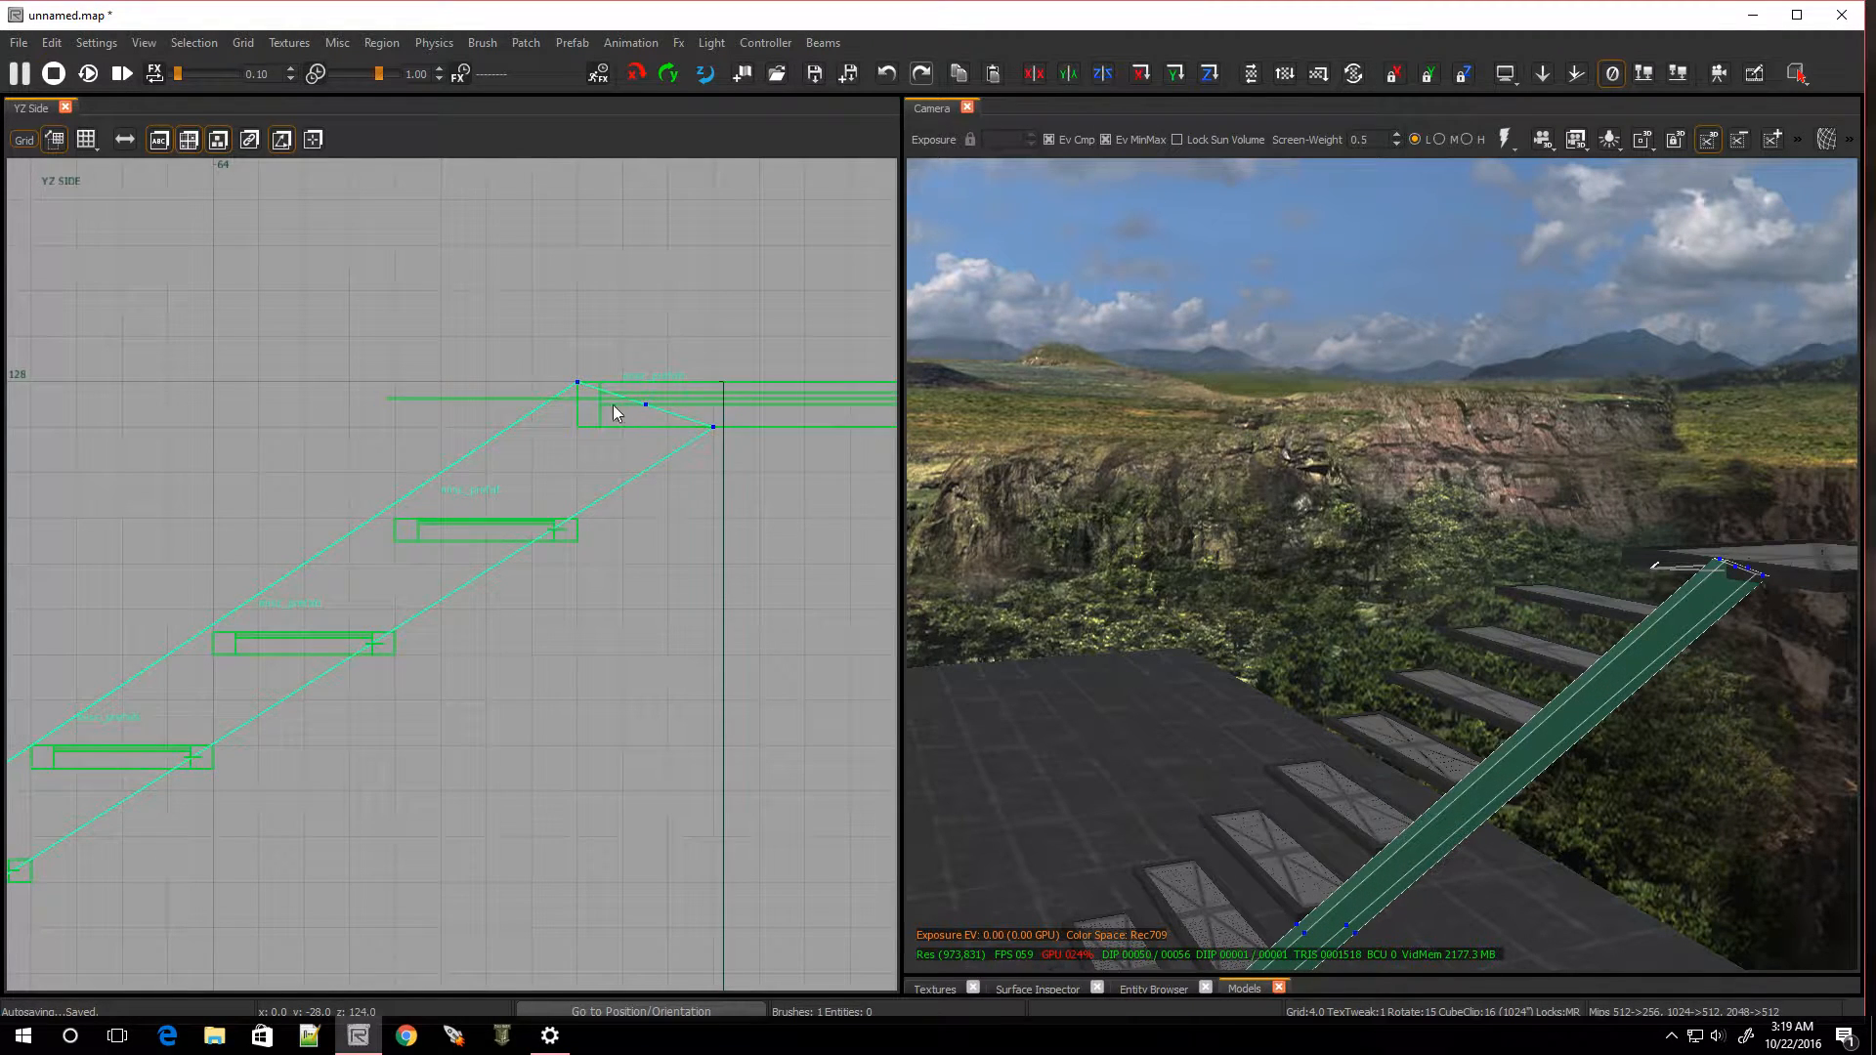
{"action": "left_click_drag", "start_coordinate": [574, 383], "coordinate": [623, 427]}
{"action": "scroll", "coordinate": [483, 659], "scroll_direction": "down", "scroll_amount": 10}
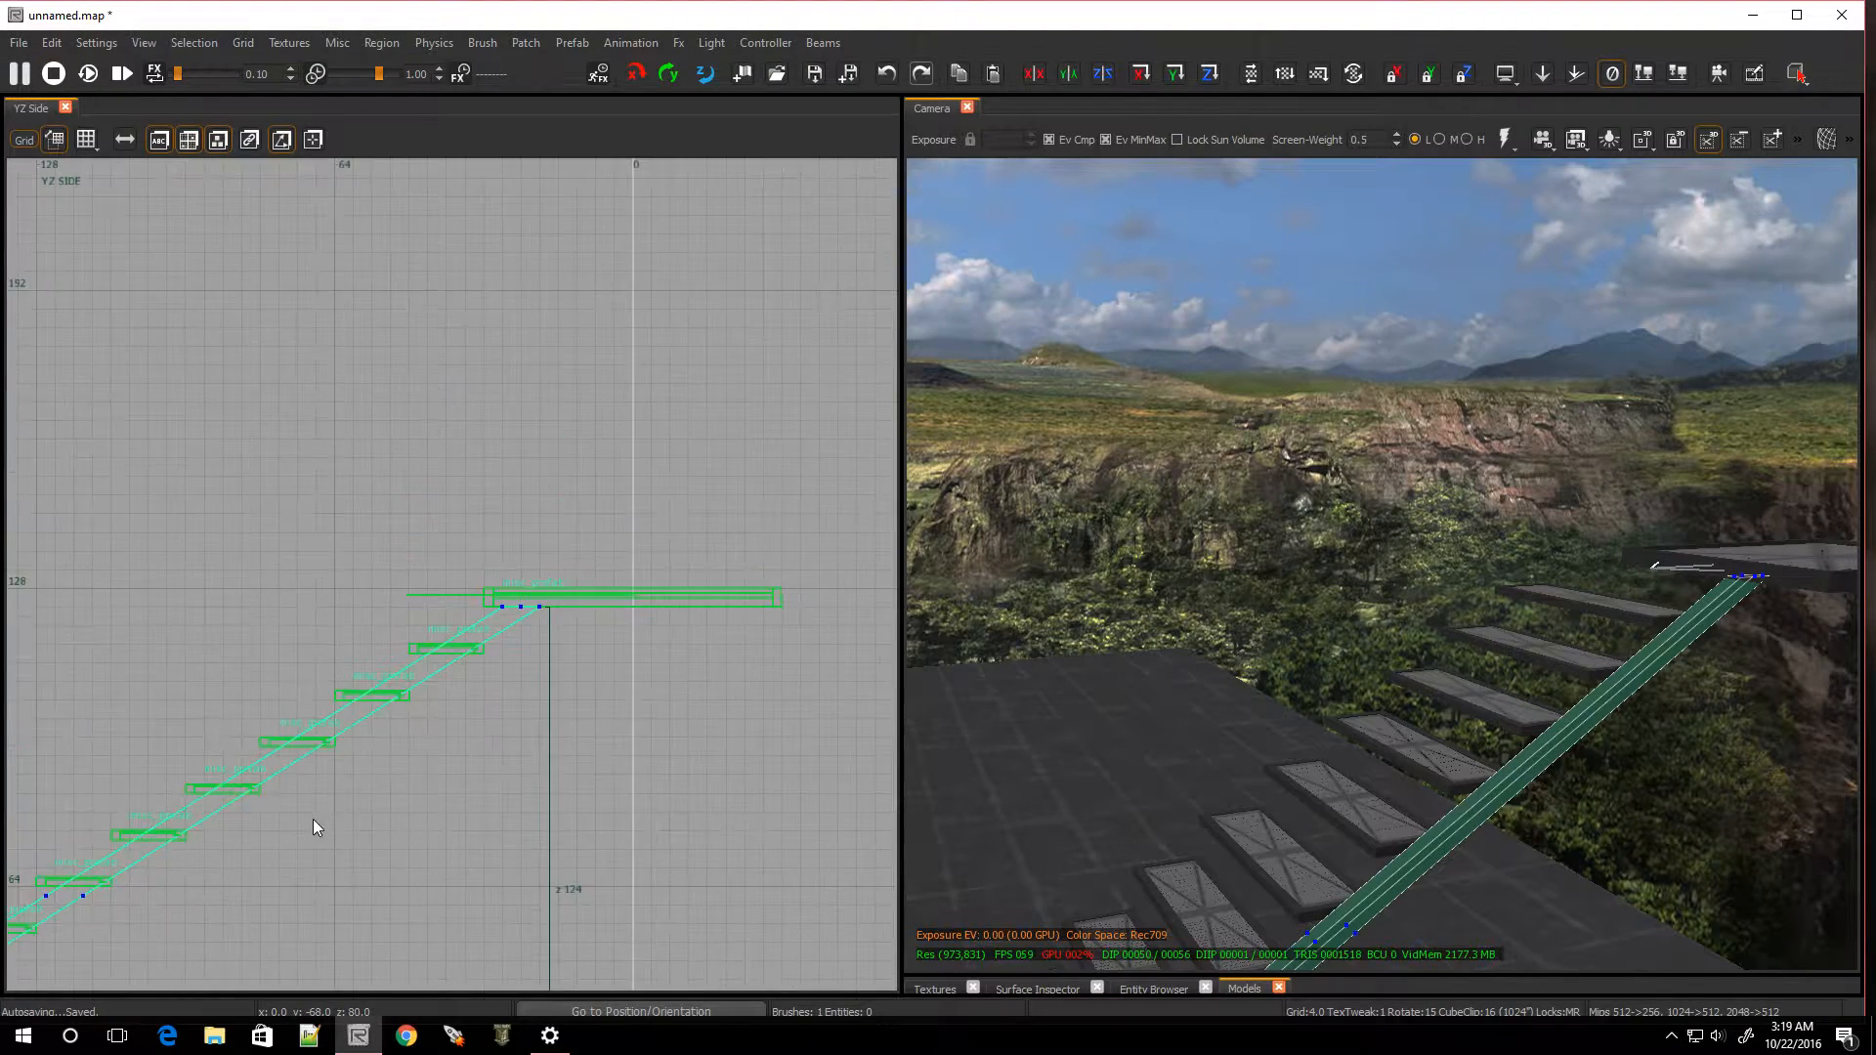
Check the sloped beam's alignment with the treads along the full flight and at the floor
{"action": "scroll", "coordinate": [124, 945], "scroll_direction": "up", "scroll_amount": 7}
{"action": "scroll", "coordinate": [403, 806], "scroll_direction": "down", "scroll_amount": 3}
{"action": "scroll", "coordinate": [536, 746], "scroll_direction": "up", "scroll_amount": 3}
{"action": "scroll", "coordinate": [343, 818], "scroll_direction": "down", "scroll_amount": 3}
{"action": "scroll", "coordinate": [223, 868], "scroll_direction": "up", "scroll_amount": 3}
{"action": "scroll", "coordinate": [108, 892], "scroll_direction": "down", "scroll_amount": 3}
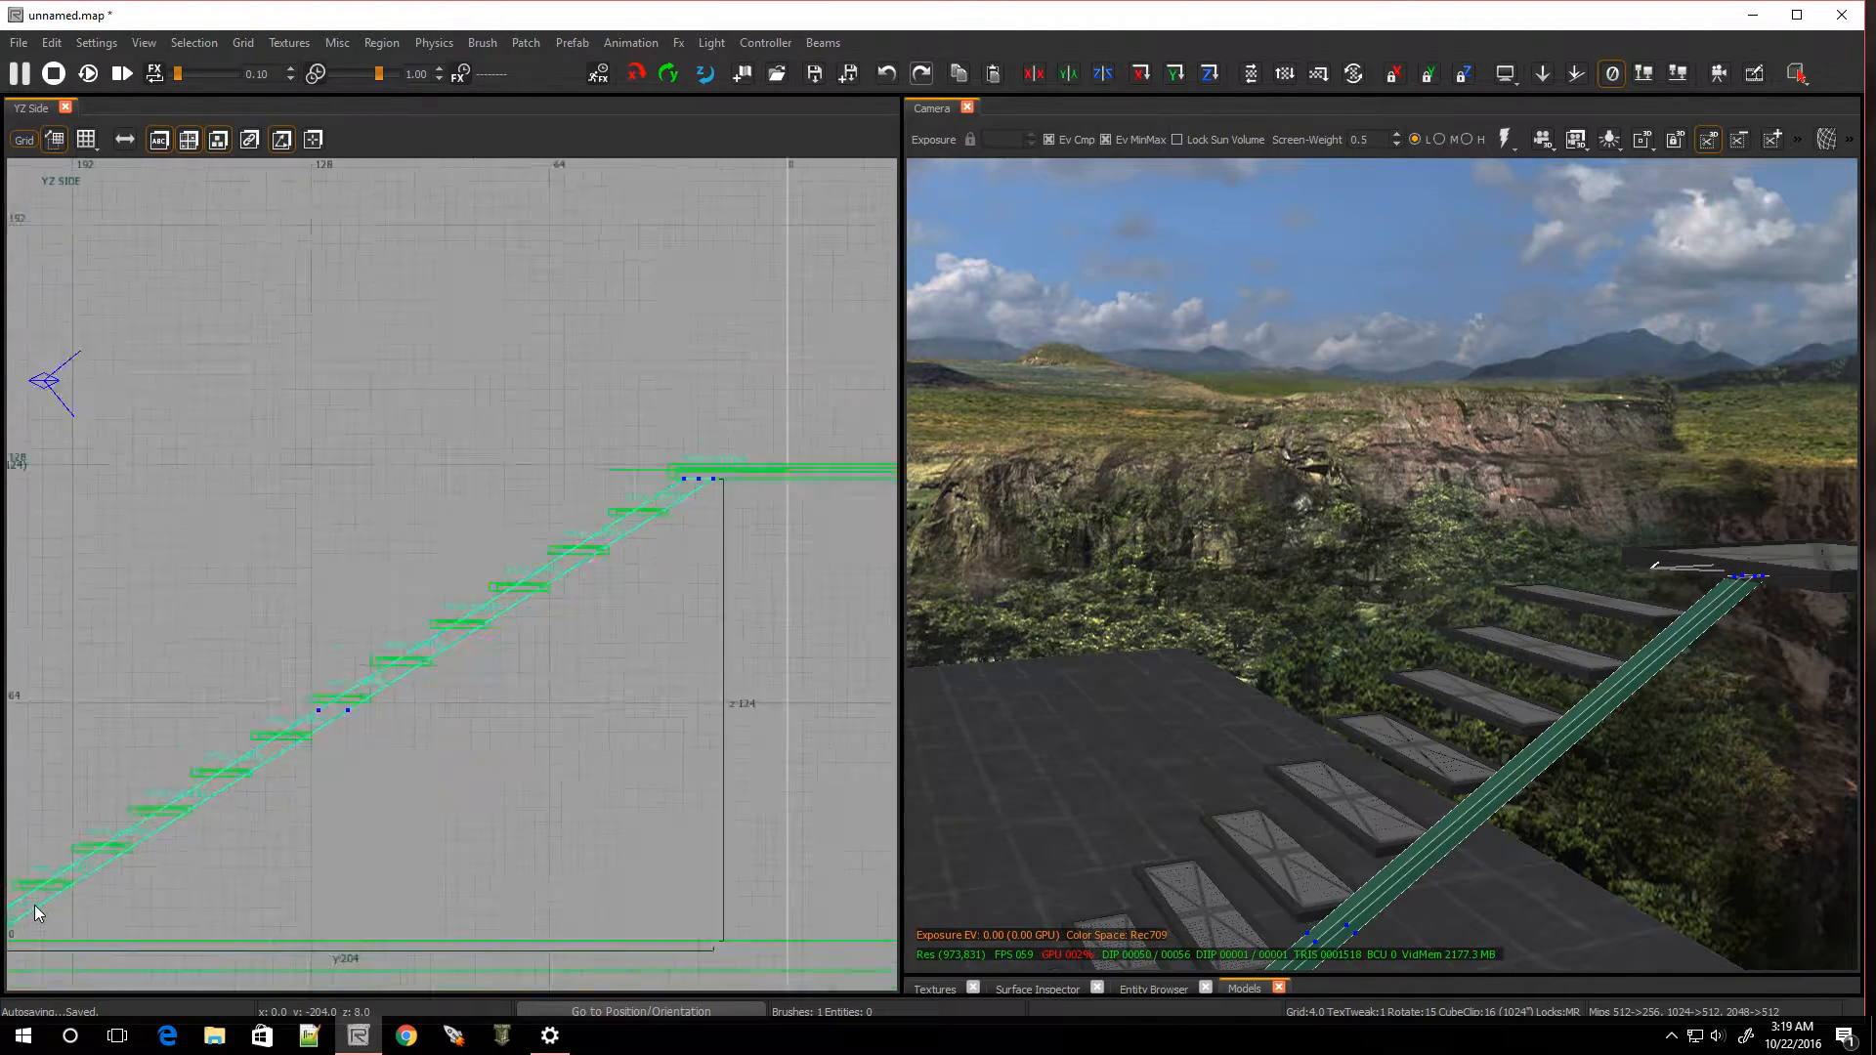
{"action": "scroll", "coordinate": [127, 900], "scroll_direction": "up", "scroll_amount": 5}
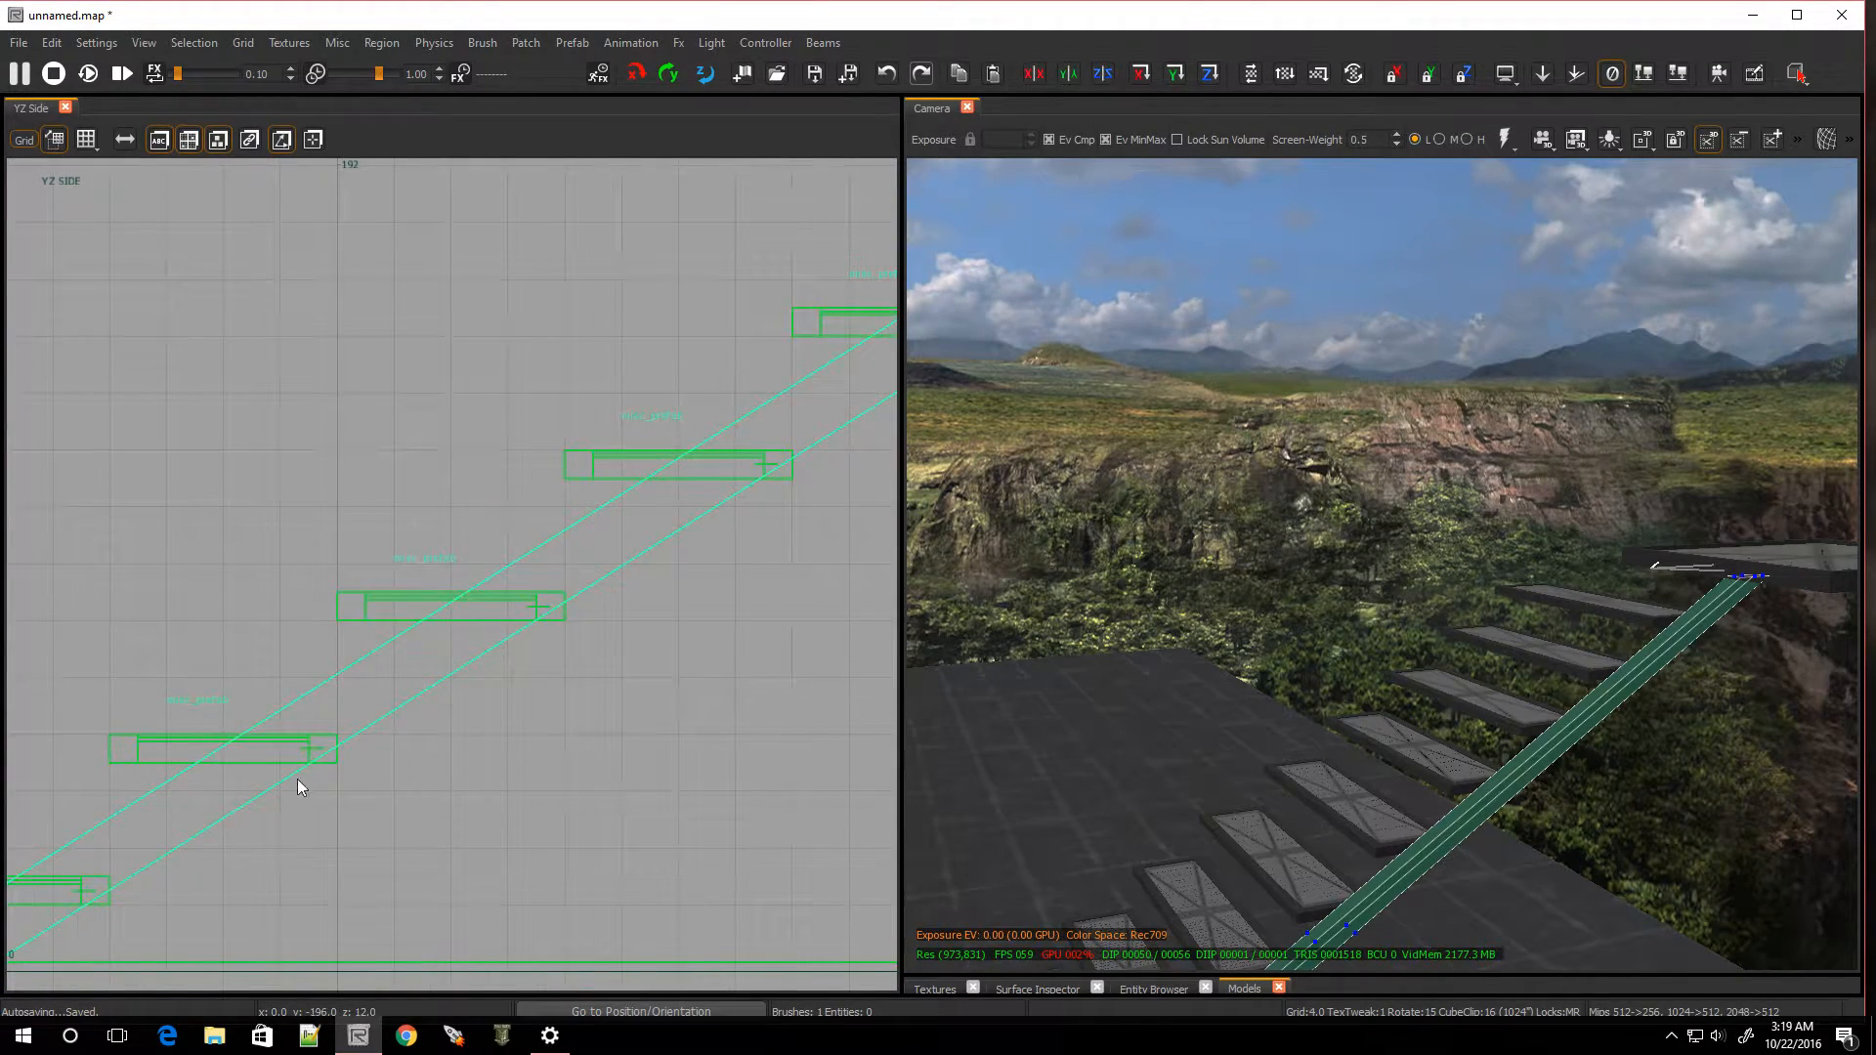
{"action": "scroll", "coordinate": [823, 457], "scroll_direction": "down", "scroll_amount": 5}
{"action": "right_click_drag", "start_coordinate": [1417, 577], "coordinate": [1417, 792]}
{"action": "key", "text": "Escape"}
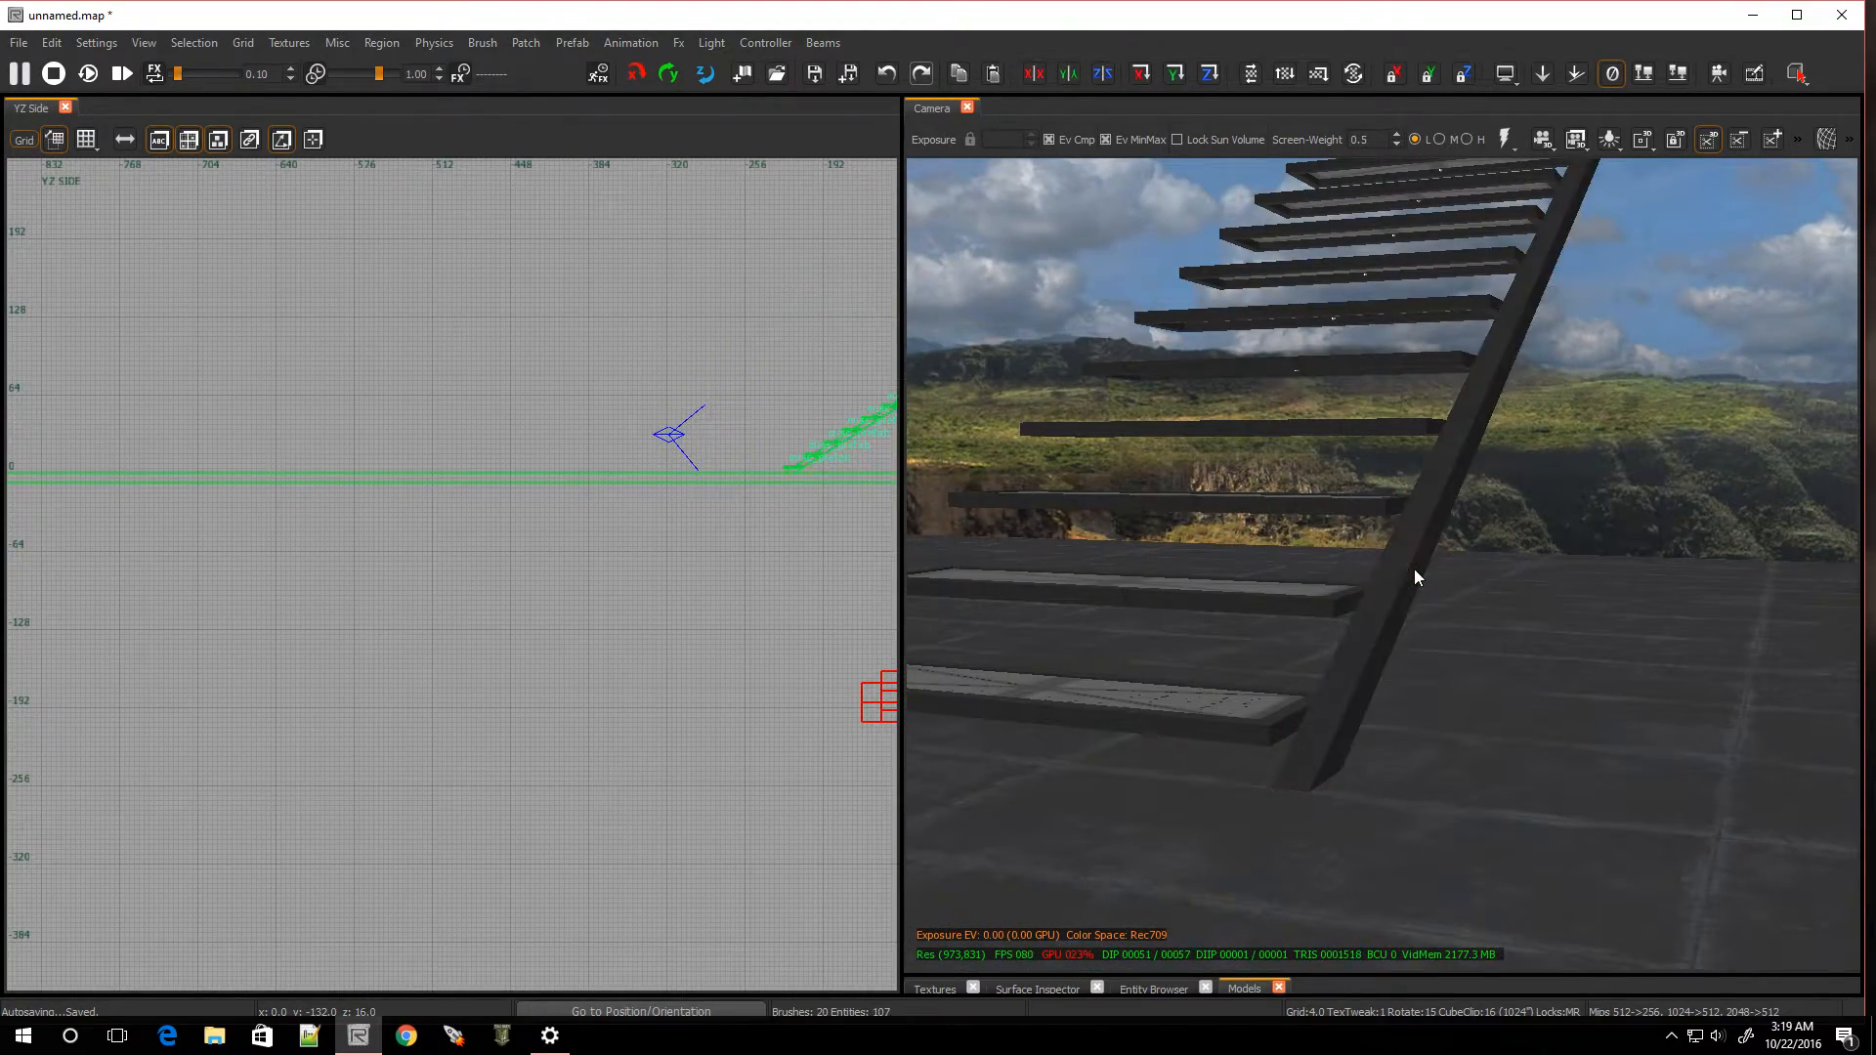
Duplicate the sloped side beam and place the copy on the opposite side of the stairs at x -44
{"action": "left_click", "coordinate": [1376, 654], "text": "shift"}
{"action": "scroll", "coordinate": [743, 611], "scroll_direction": "down", "scroll_amount": 7}
{"action": "key", "text": "ctrl+Tab"}
{"action": "key", "text": "ctrl+Tab"}
{"action": "scroll", "coordinate": [482, 579], "scroll_direction": "up", "scroll_amount": 10}
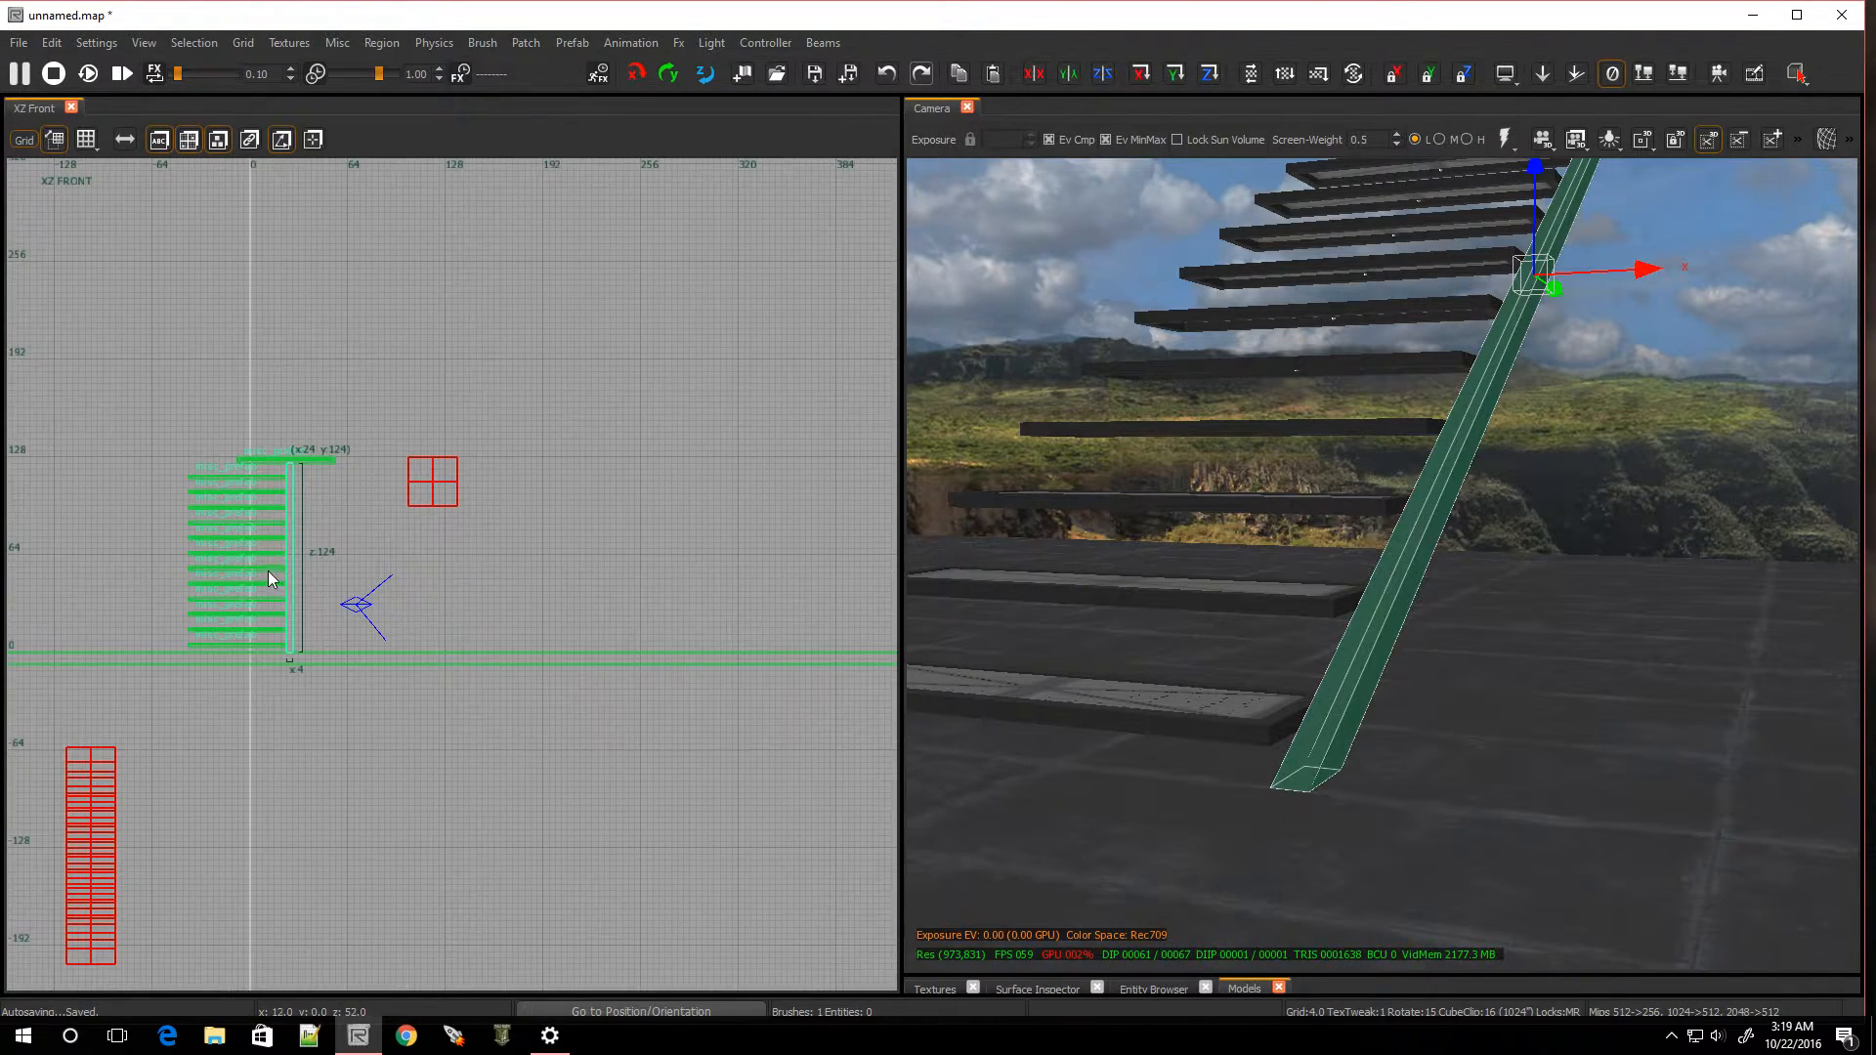
{"action": "key", "text": "ctrl+Tab"}
{"action": "key", "text": "ctrl+Tab"}
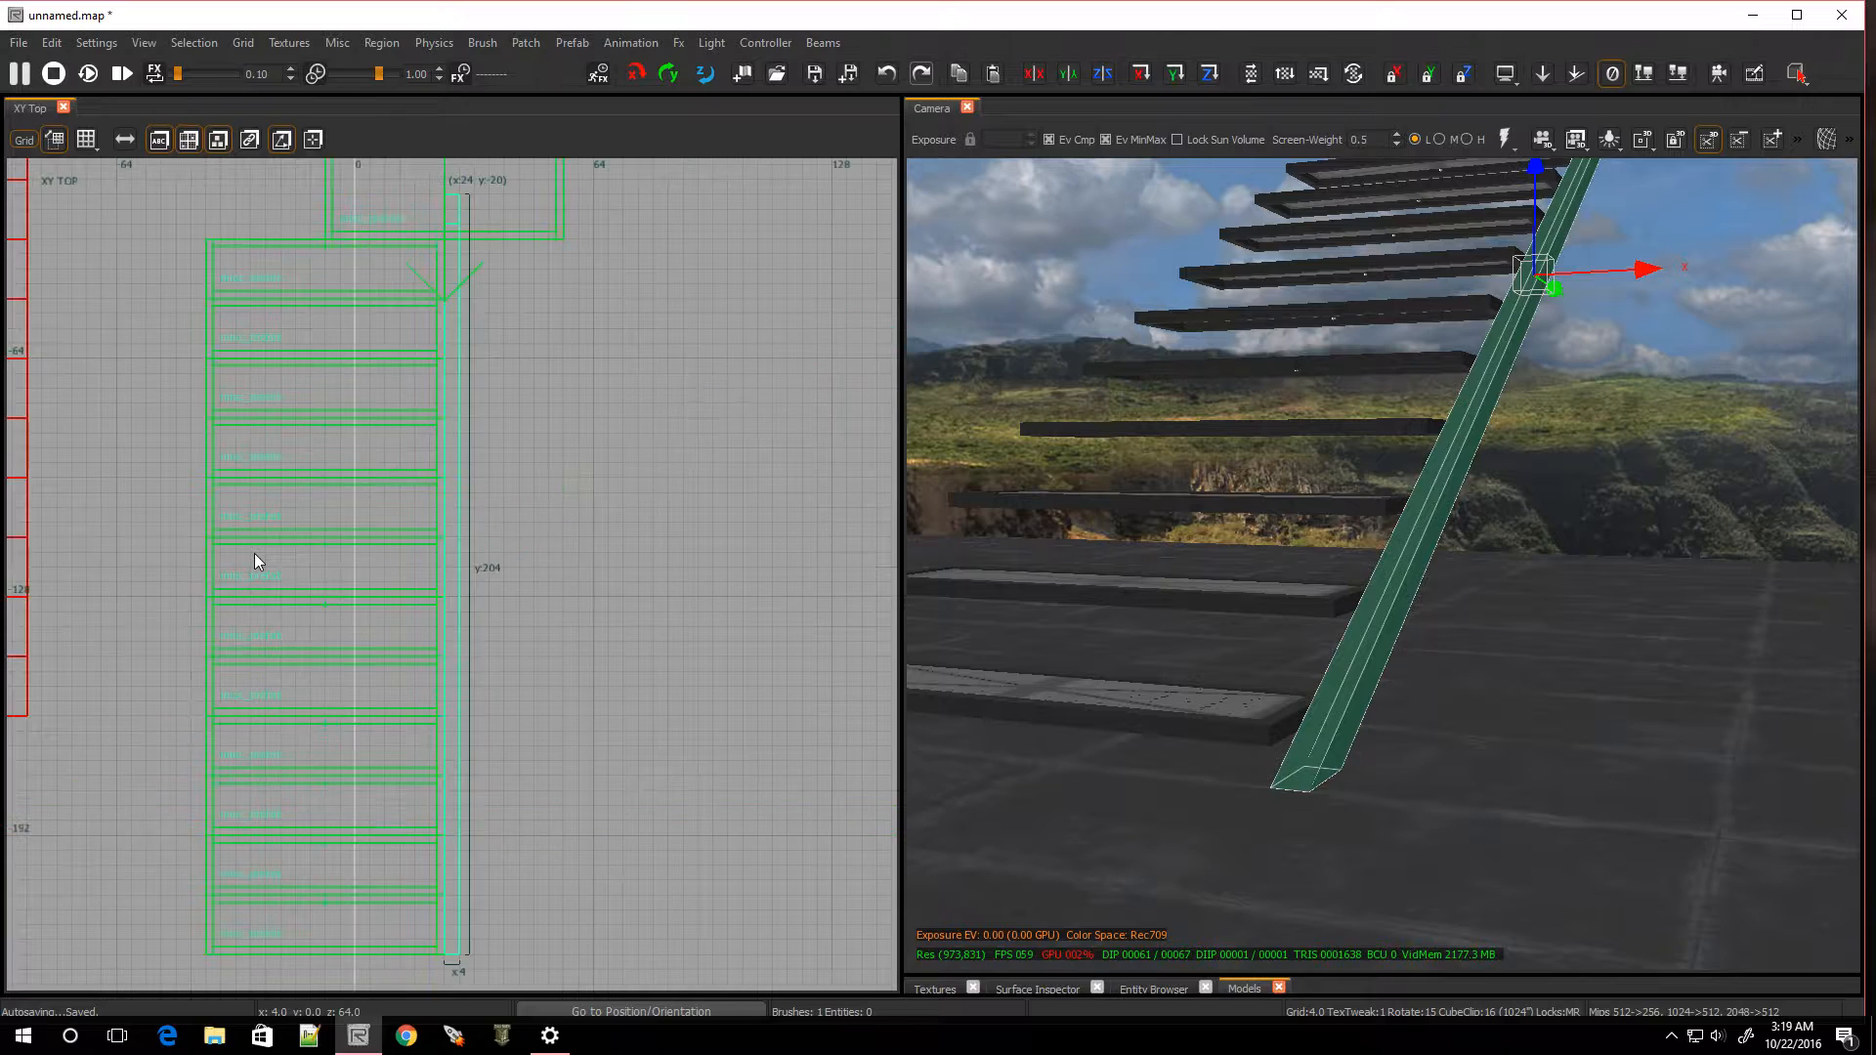
{"action": "scroll", "coordinate": [305, 587], "scroll_direction": "down", "scroll_amount": 5}
{"action": "scroll", "coordinate": [360, 688], "scroll_direction": "up", "scroll_amount": 3}
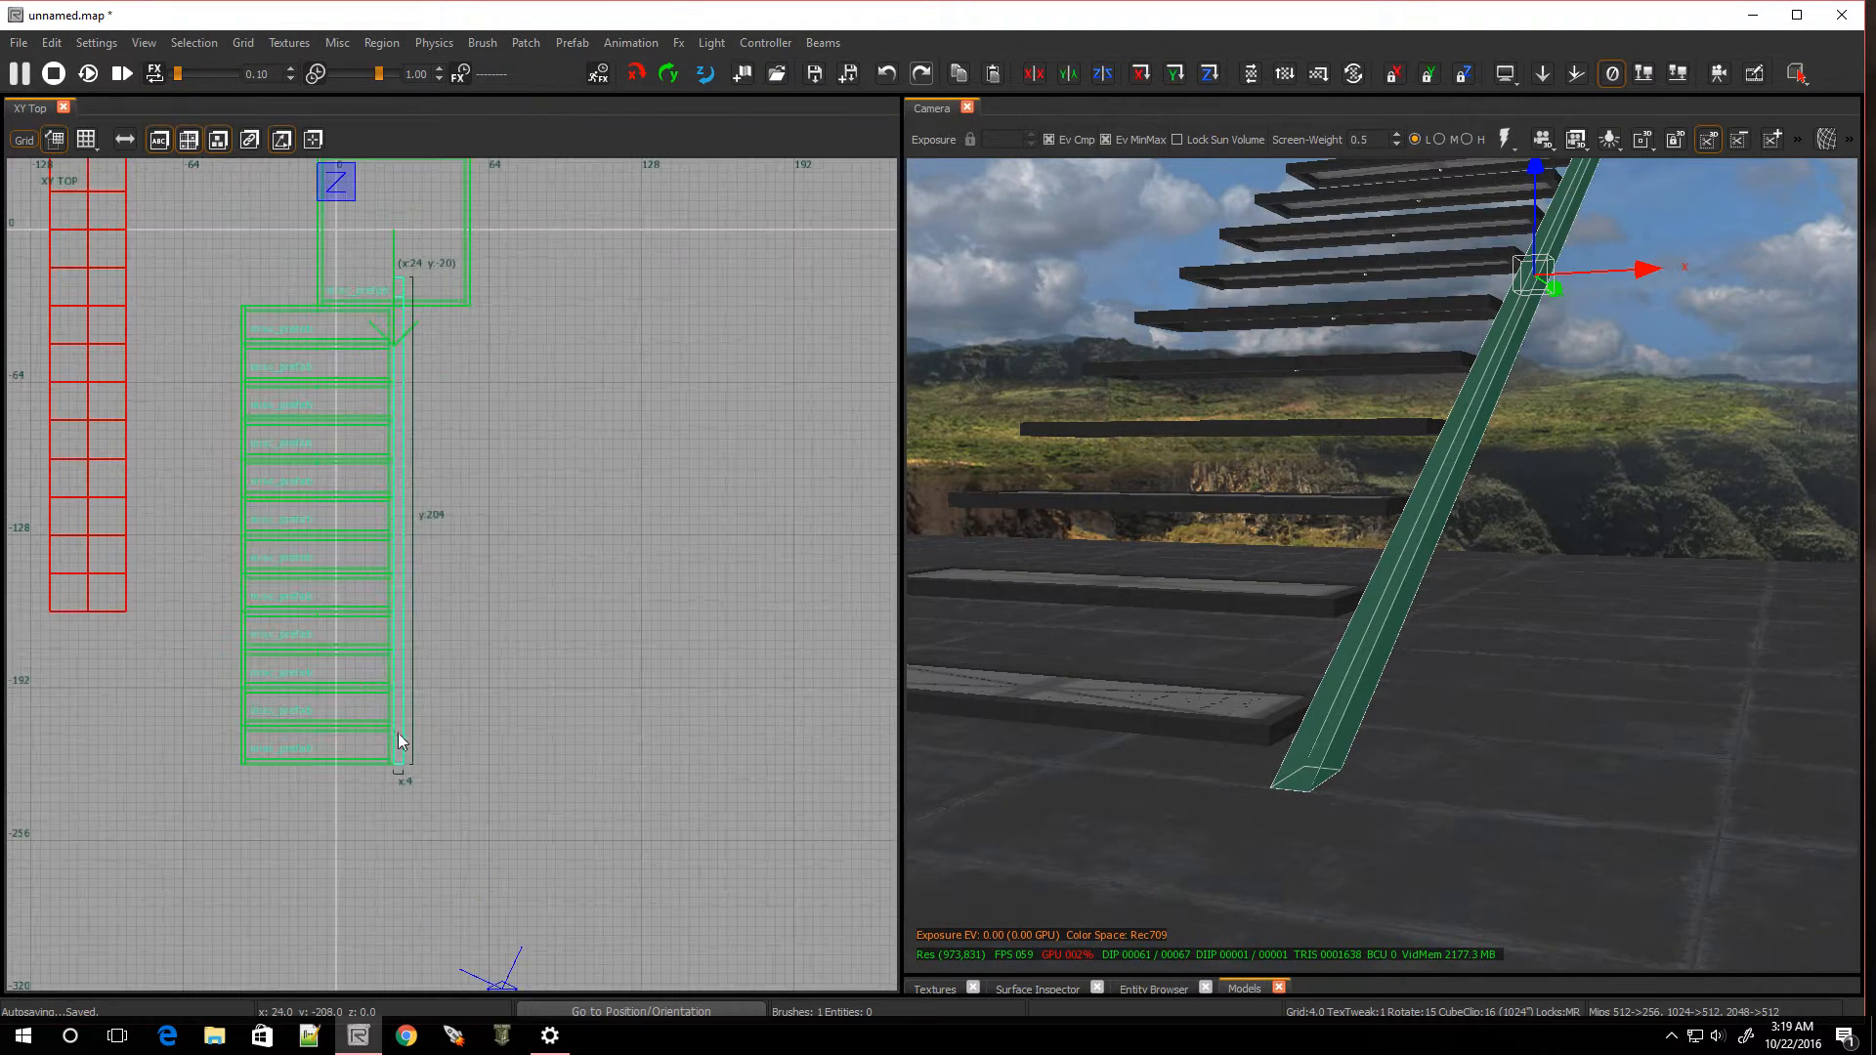
{"action": "left_click_drag", "start_coordinate": [406, 760], "coordinate": [233, 751]}
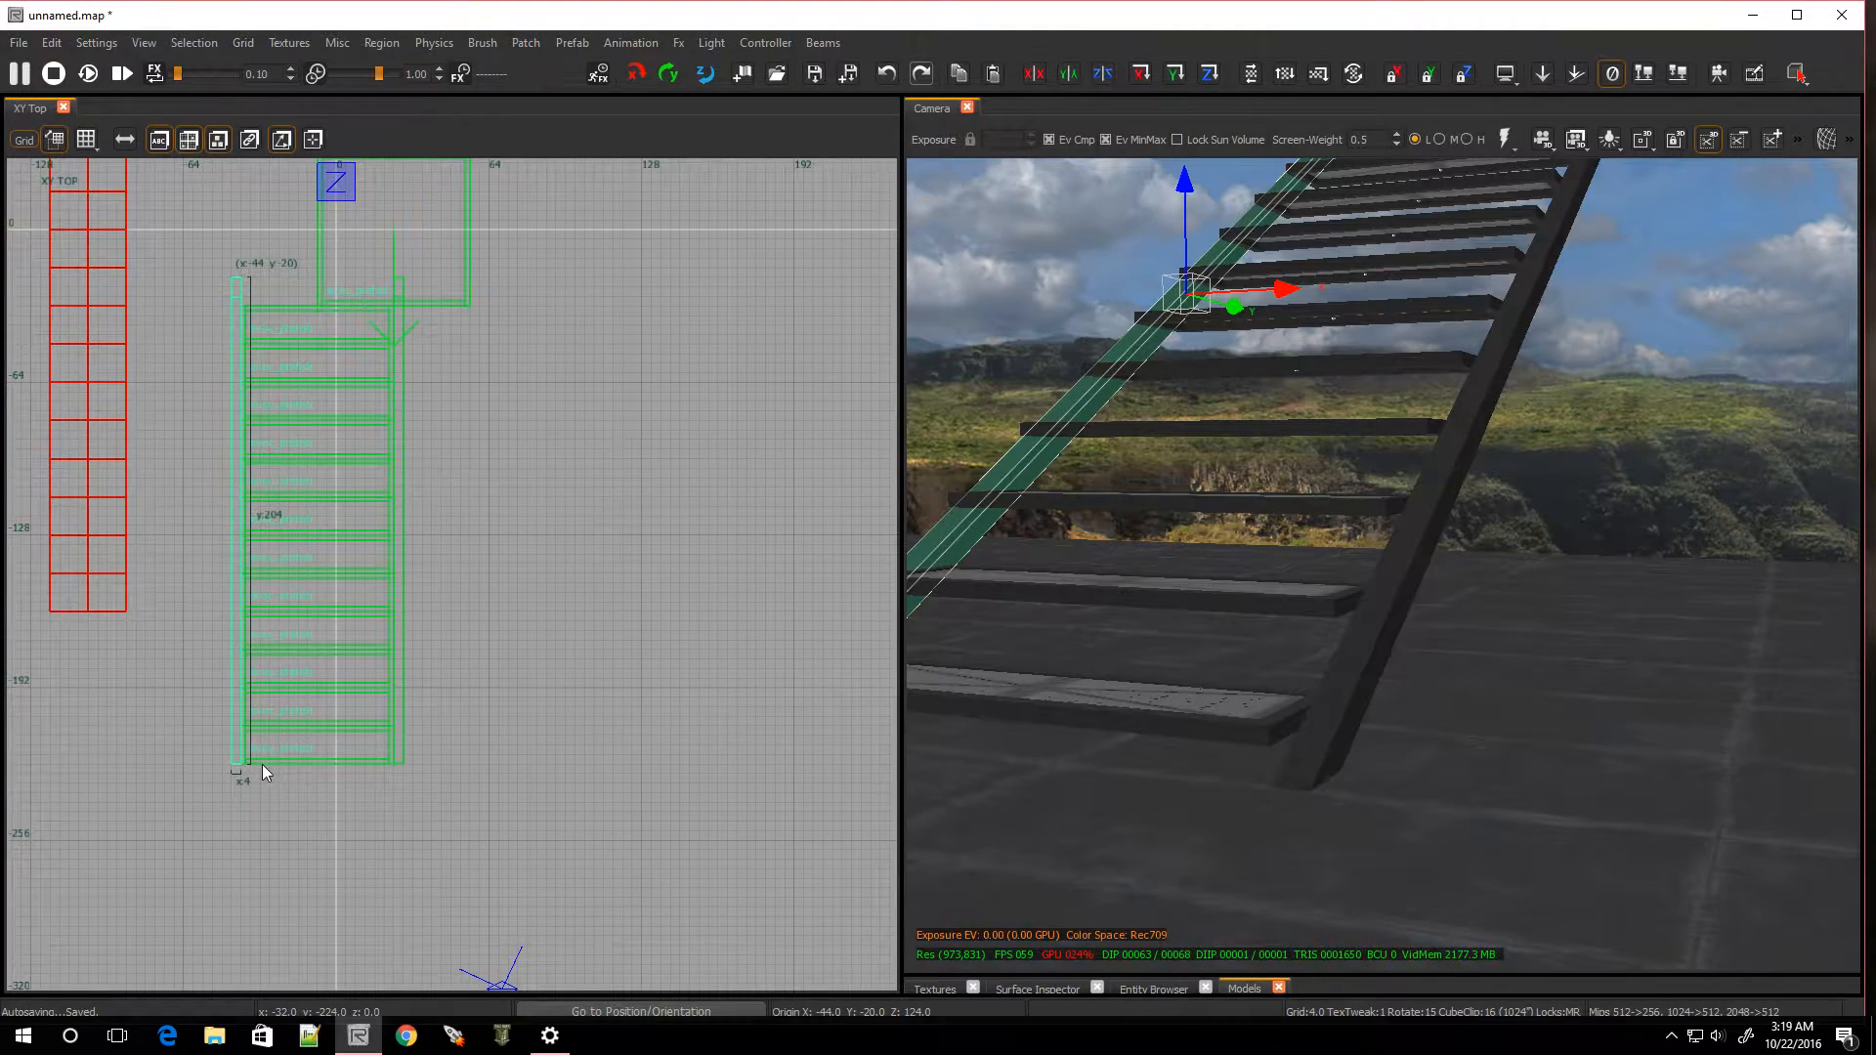
{"action": "scroll", "coordinate": [262, 764], "scroll_direction": "up", "scroll_amount": 3}
{"action": "key", "text": "Escape"}
Select the copied side beam, show it in the side view and set the grid size to 1
{"action": "right_click_drag", "start_coordinate": [1125, 566], "coordinate": [1116, 633]}
{"action": "right_click_drag", "start_coordinate": [1235, 523], "coordinate": [1277, 494]}
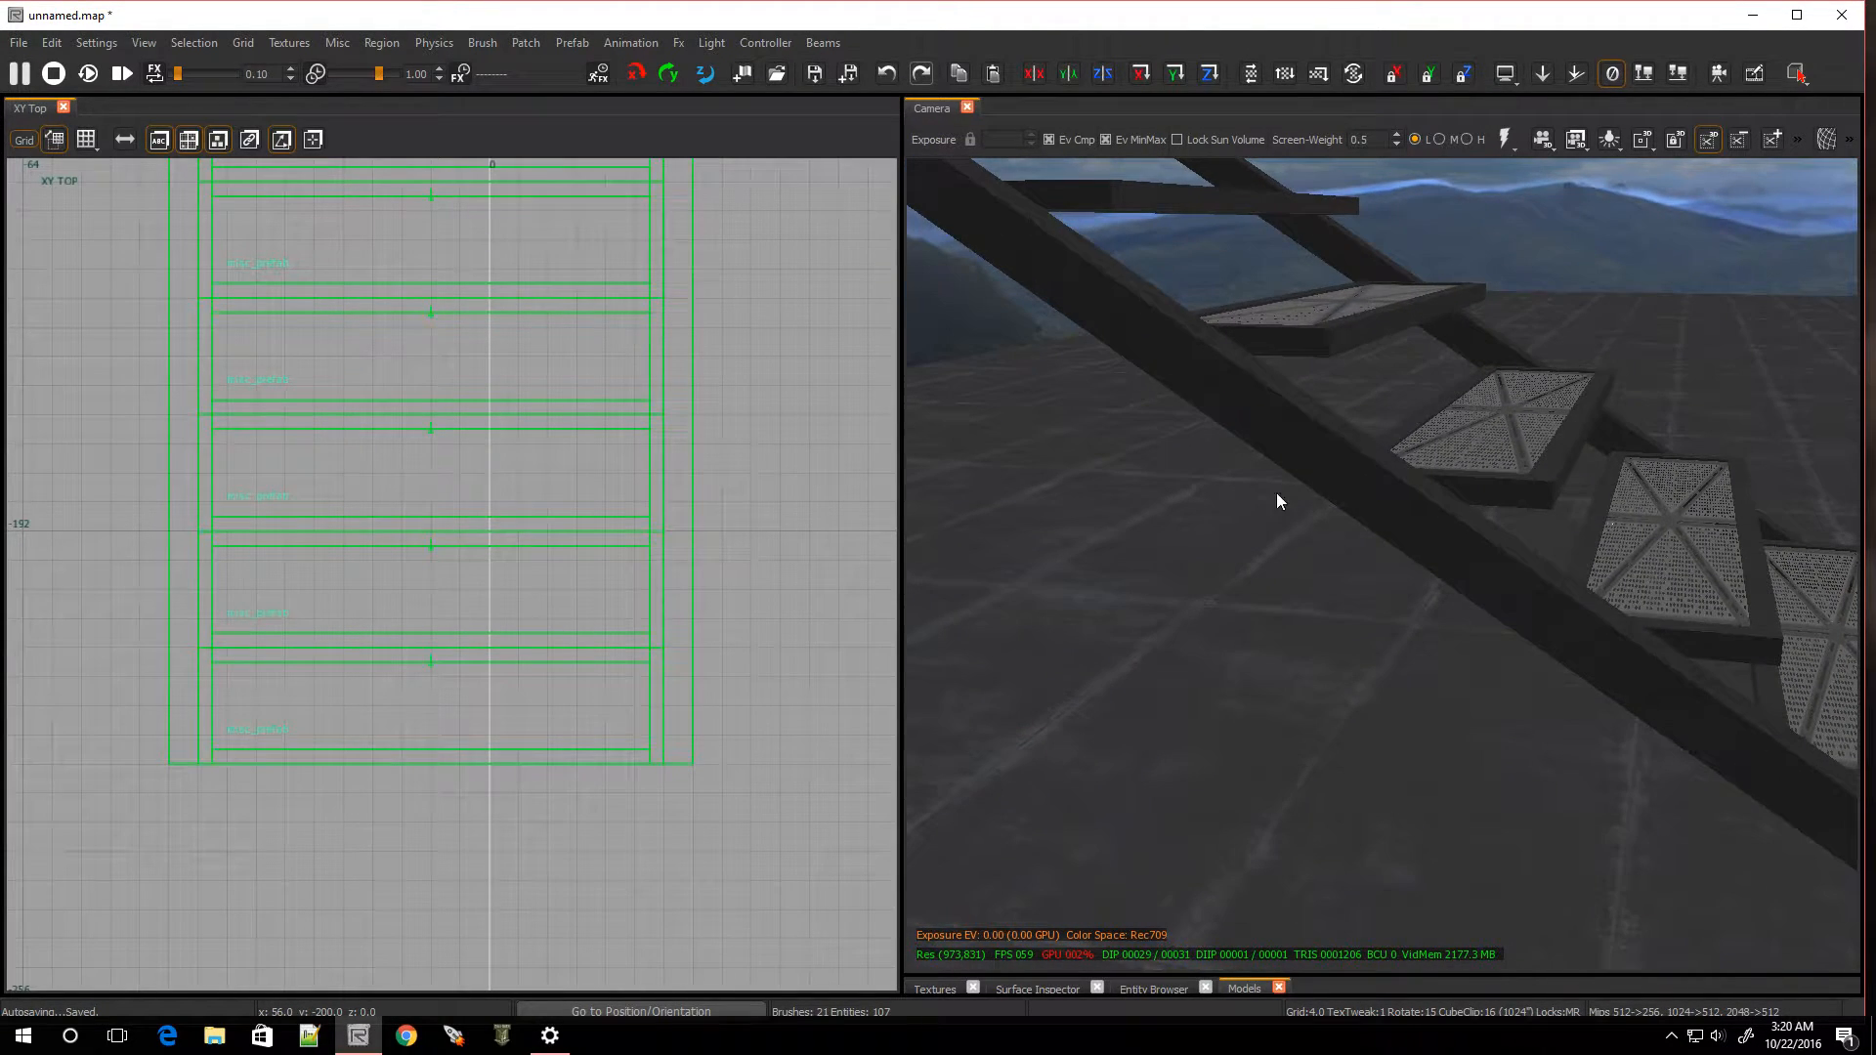
{"action": "left_click", "coordinate": [1321, 455], "text": "shift"}
{"action": "key", "text": "ctrl+Tab"}
{"action": "key", "text": "ctrl+Tab"}
{"action": "scroll", "coordinate": [310, 569], "scroll_direction": "down", "scroll_amount": 3}
{"action": "scroll", "coordinate": [125, 719], "scroll_direction": "up", "scroll_amount": 3}
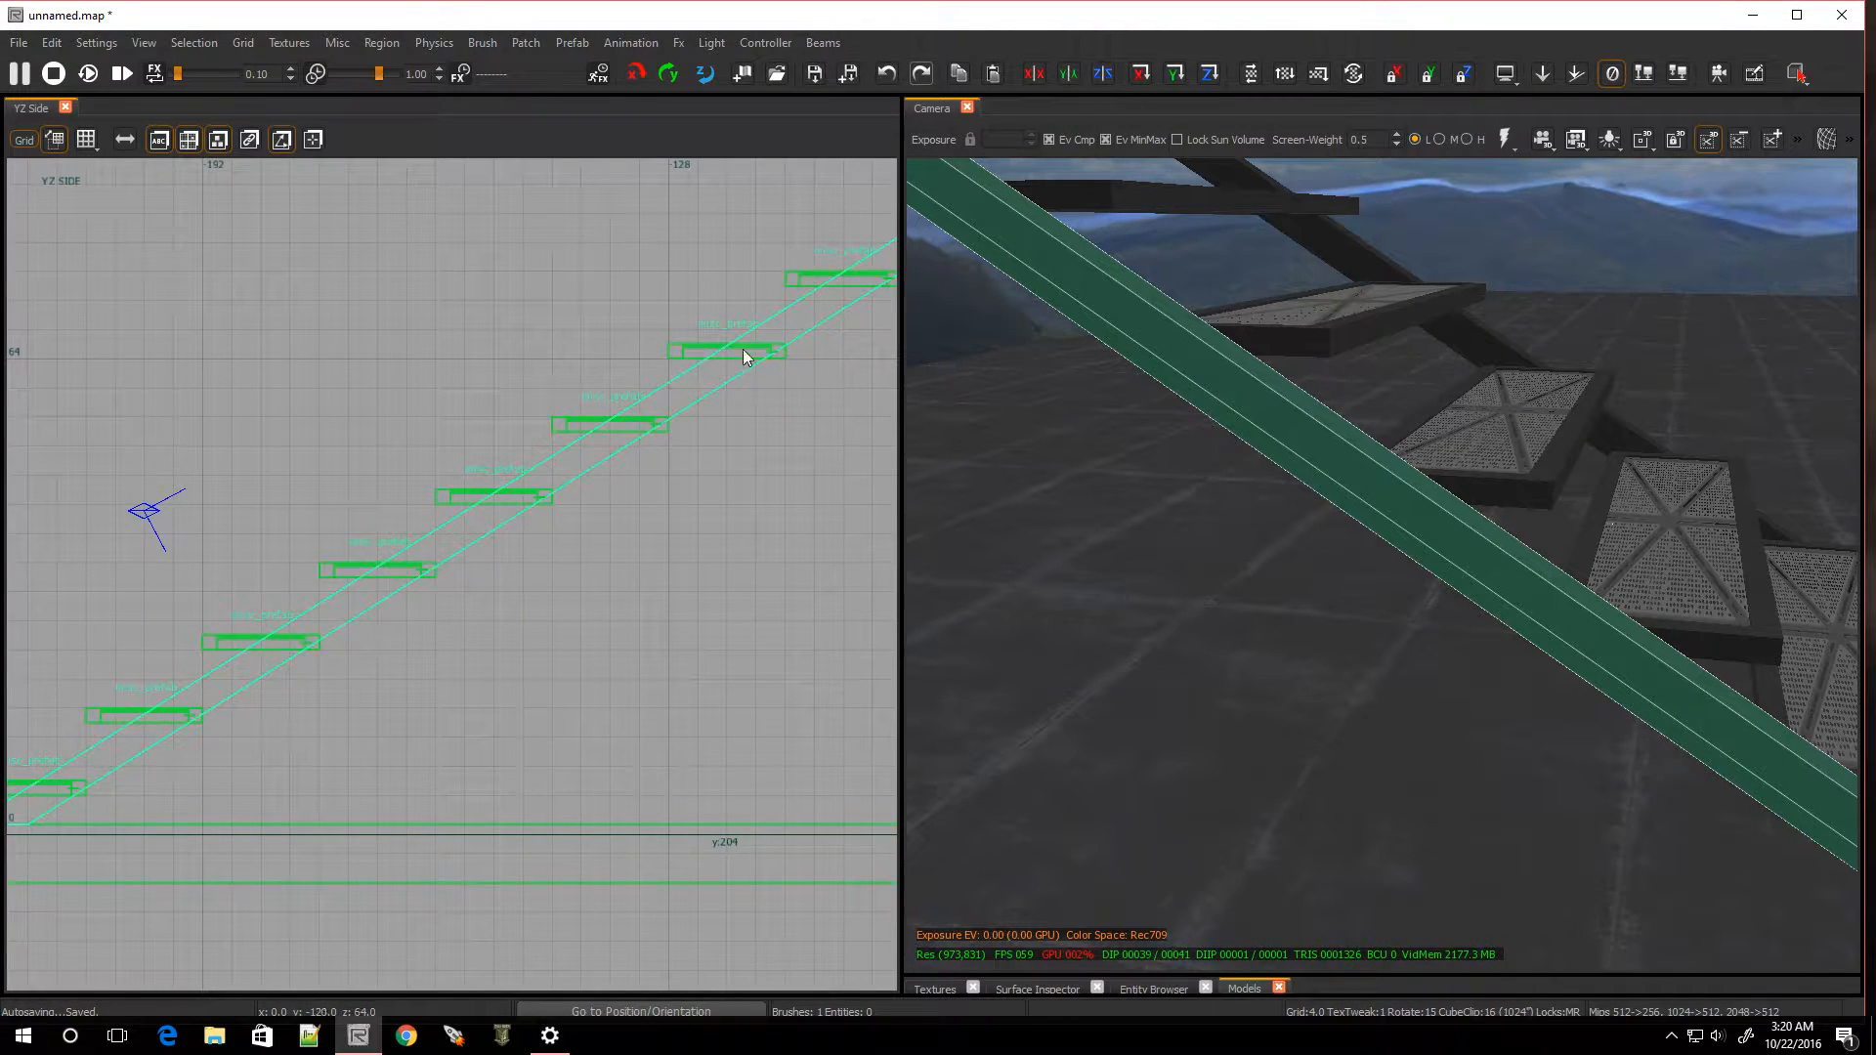
{"action": "left_click", "coordinate": [87, 140]}
{"action": "left_click", "coordinate": [104, 202]}
{"action": "scroll", "coordinate": [228, 671], "scroll_direction": "up", "scroll_amount": 5}
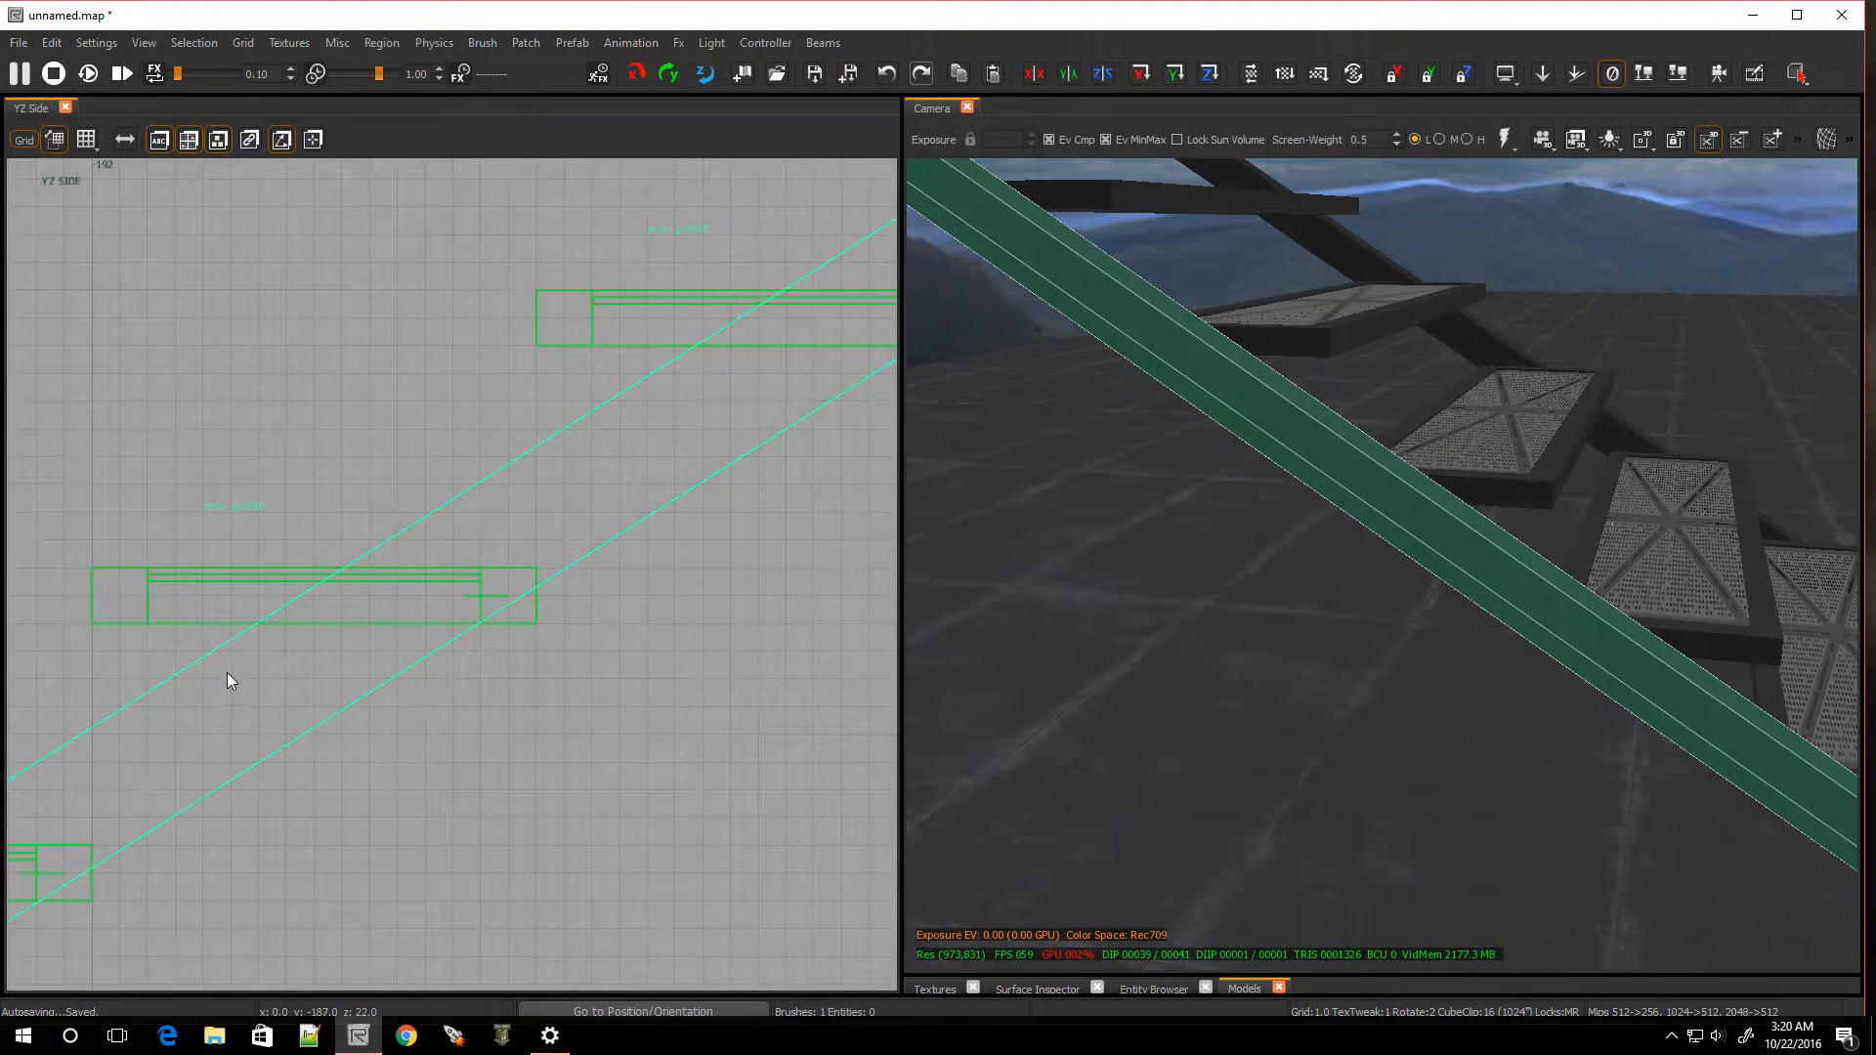
{"action": "scroll", "coordinate": [190, 765], "scroll_direction": "down", "scroll_amount": 8}
{"action": "scroll", "coordinate": [68, 846], "scroll_direction": "up", "scroll_amount": 6}
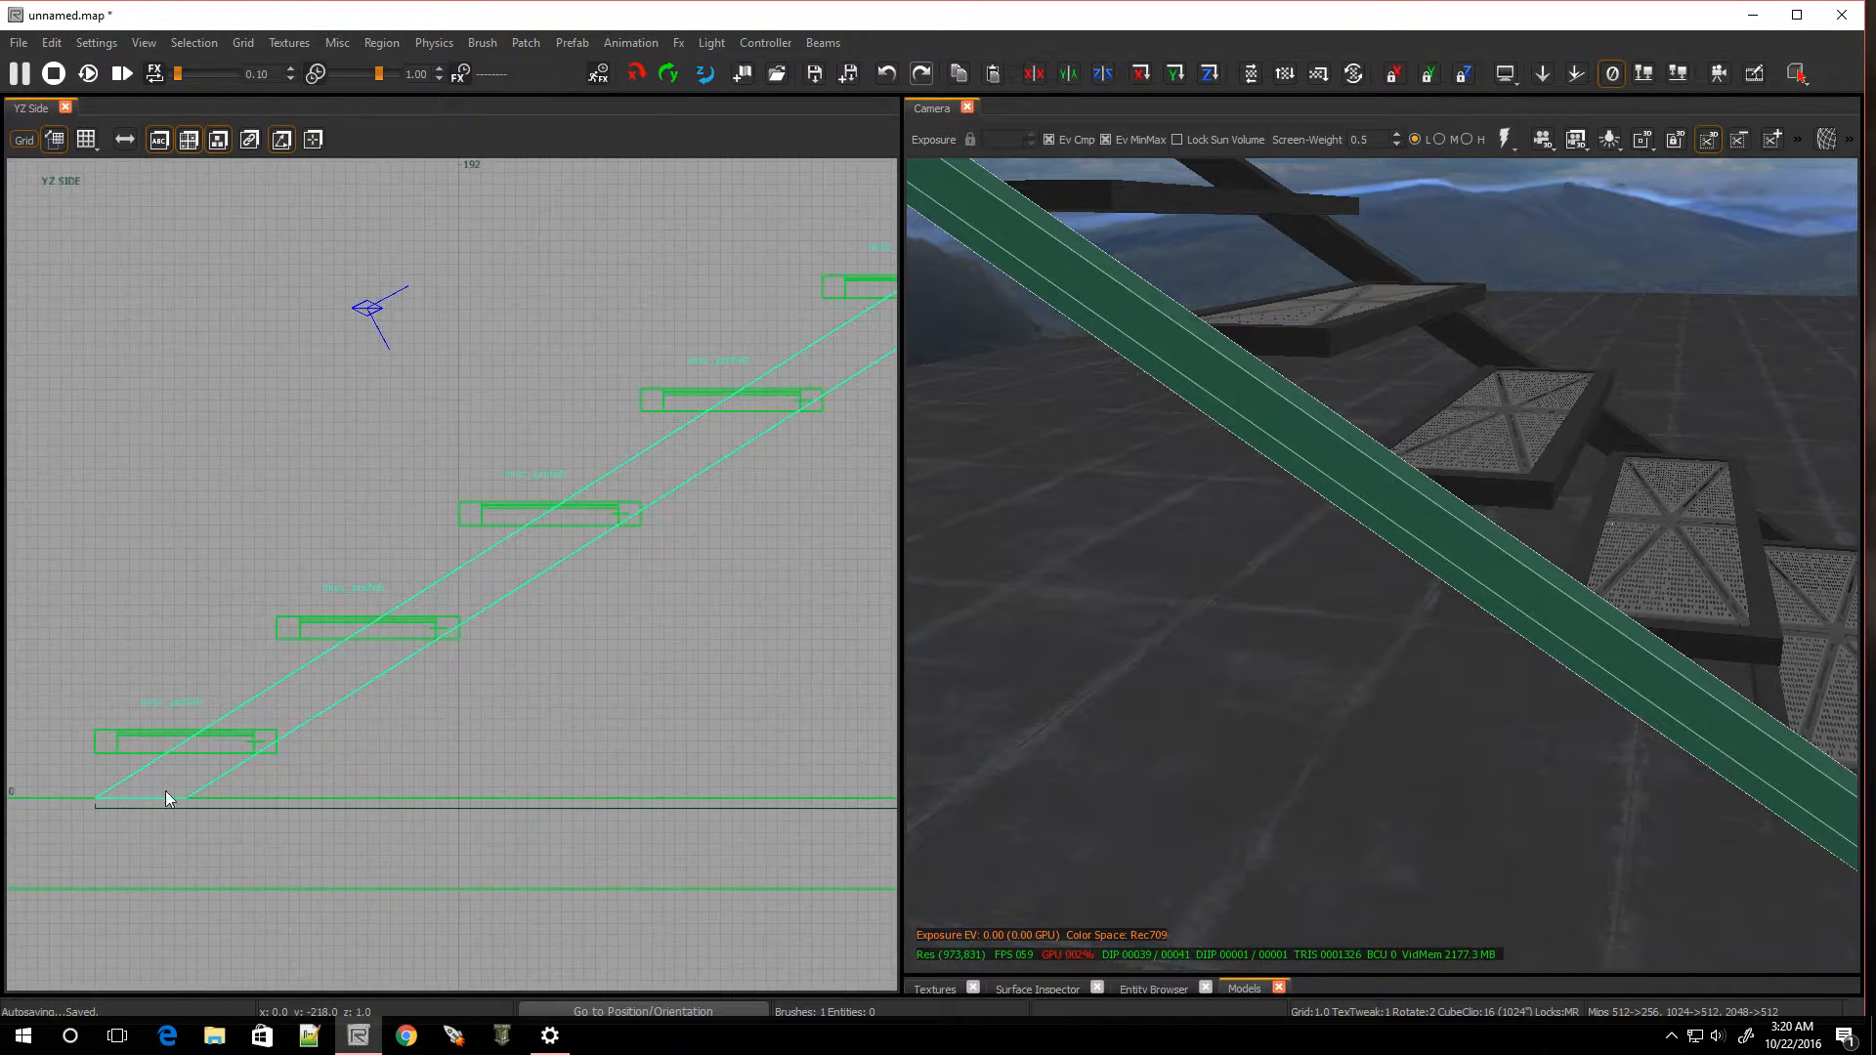
Hollow the selected side beam with CSG Hollow and delete the outer side panel of the result
{"action": "left_click", "coordinate": [87, 142]}
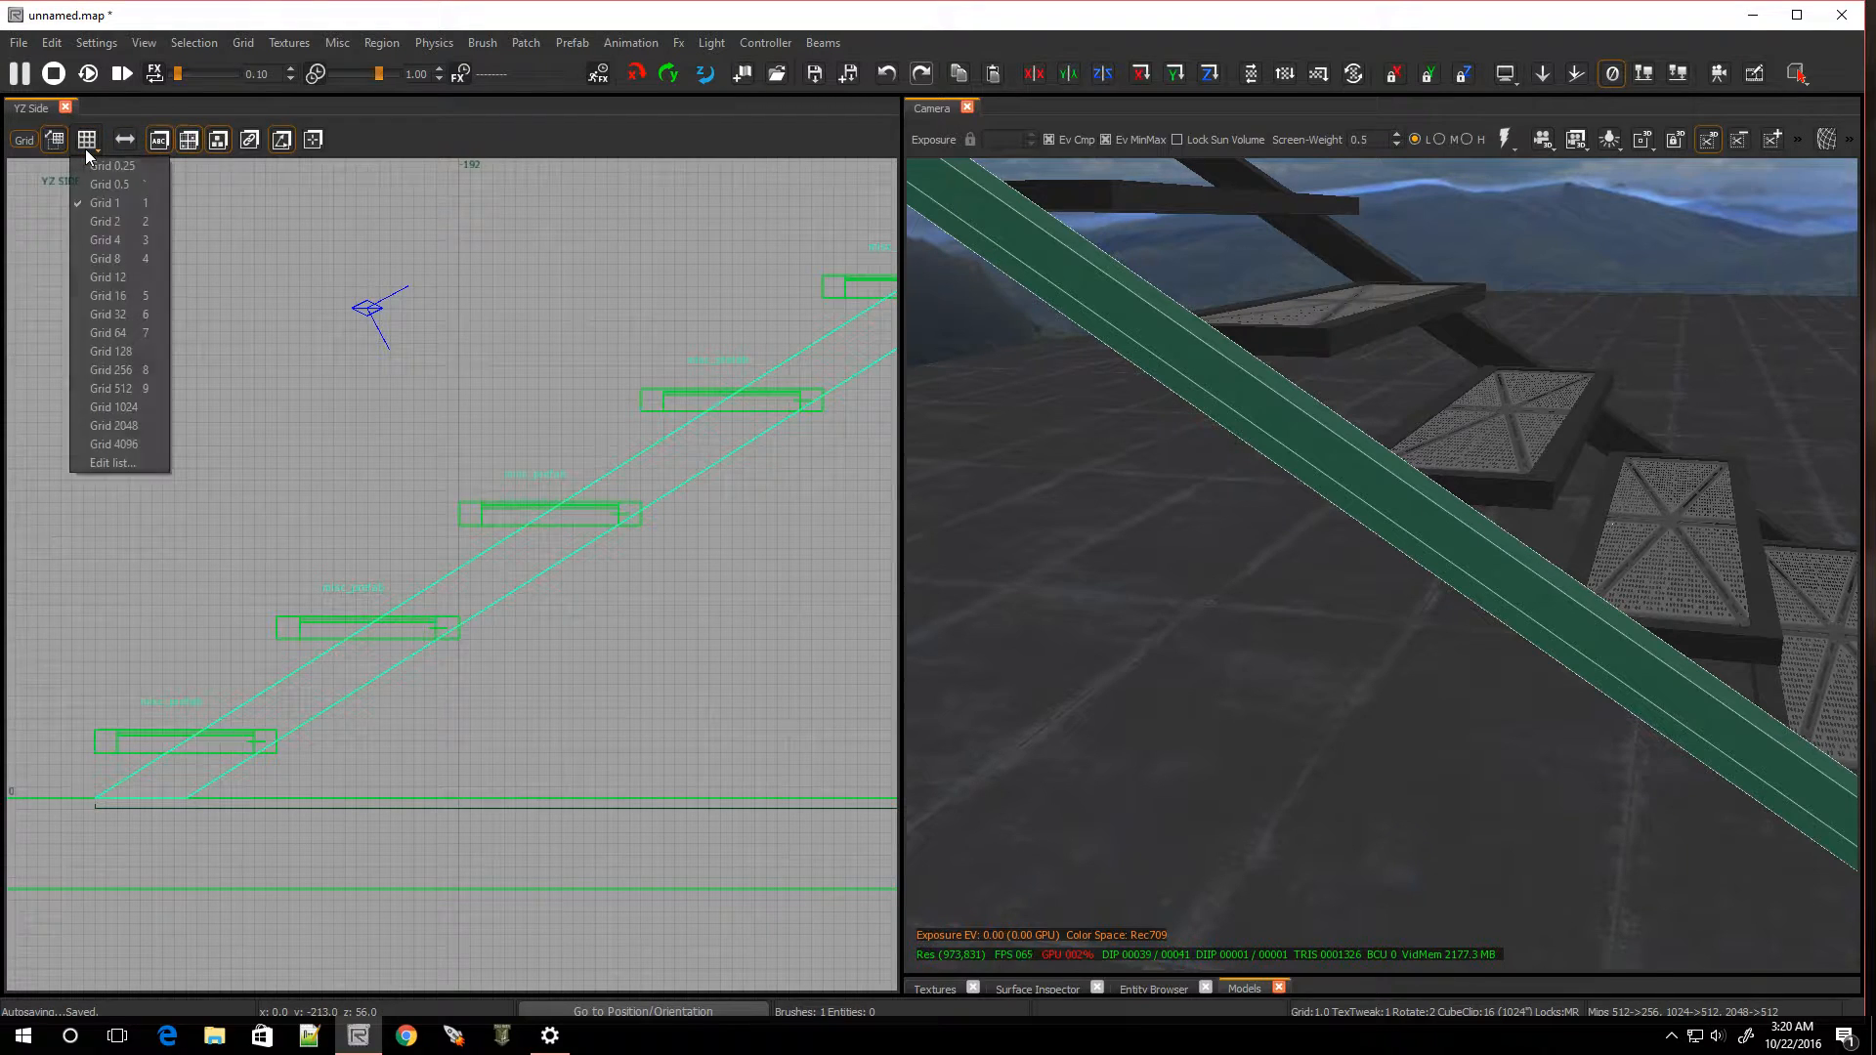
{"action": "left_click", "coordinate": [398, 115]}
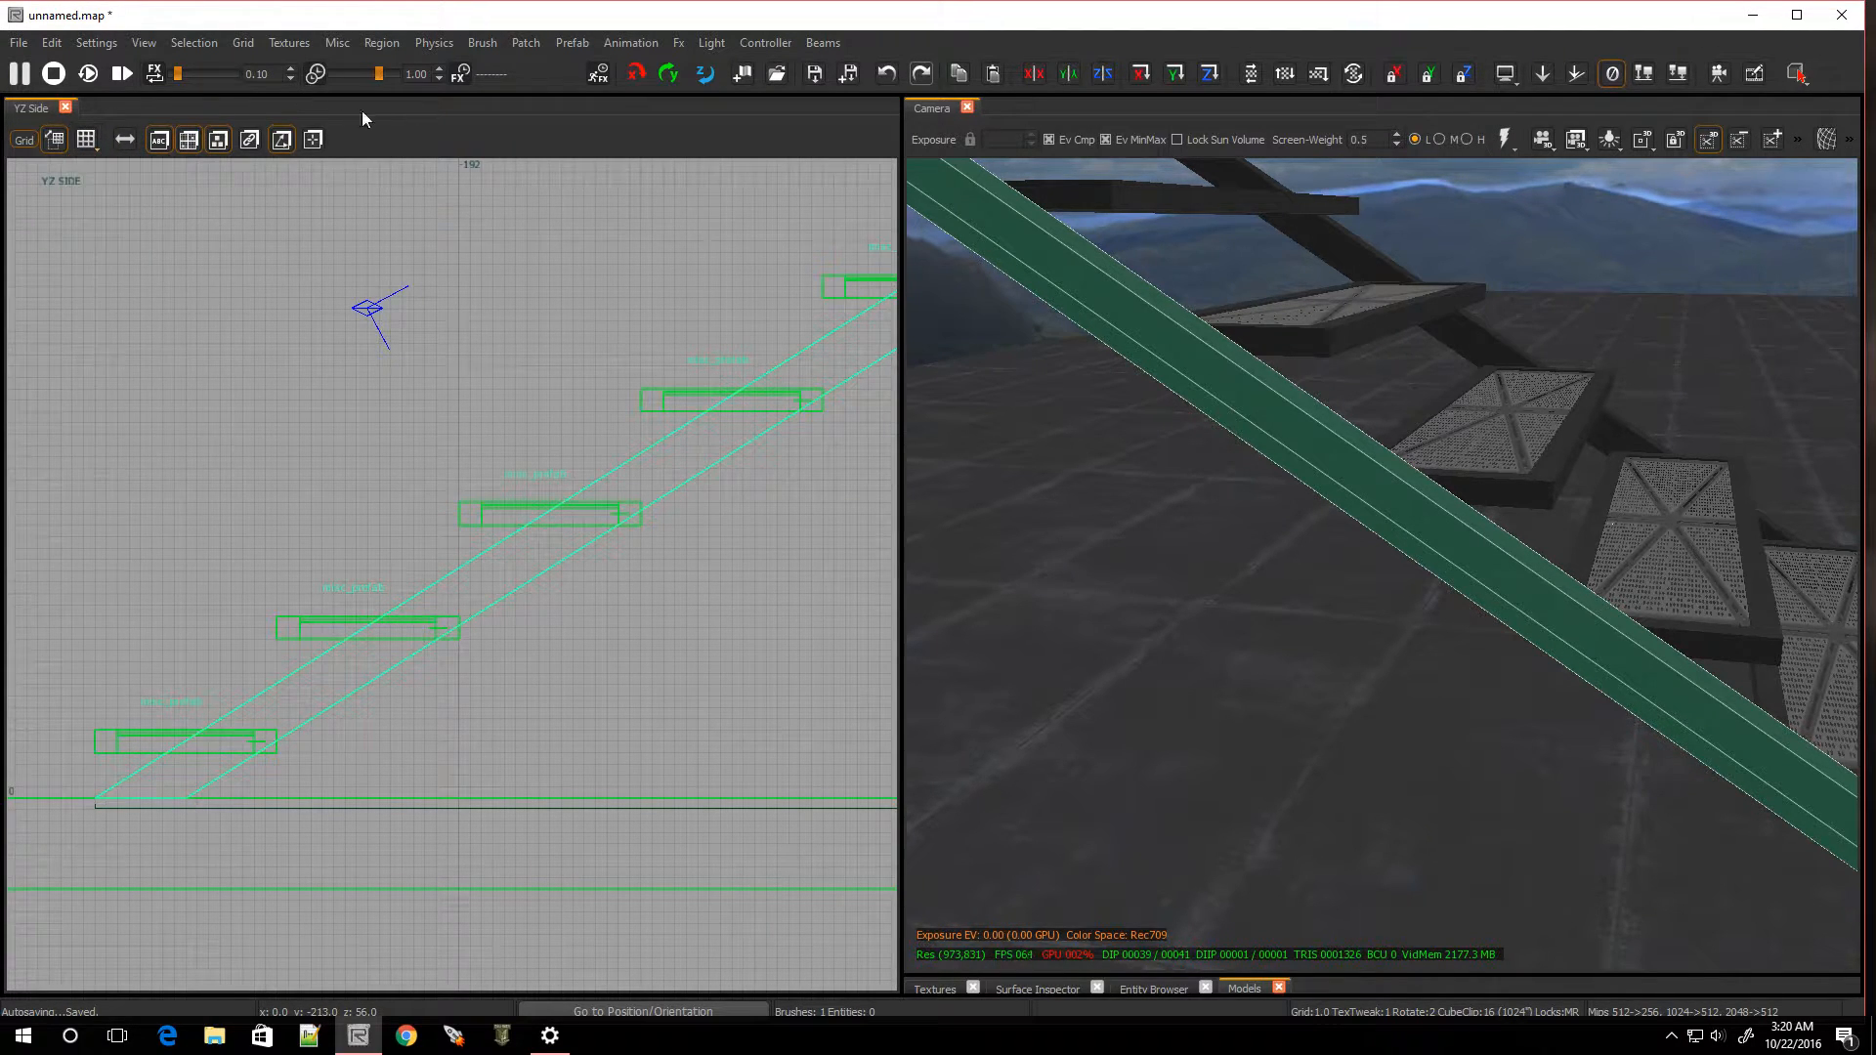
{"action": "left_click", "coordinate": [199, 45]}
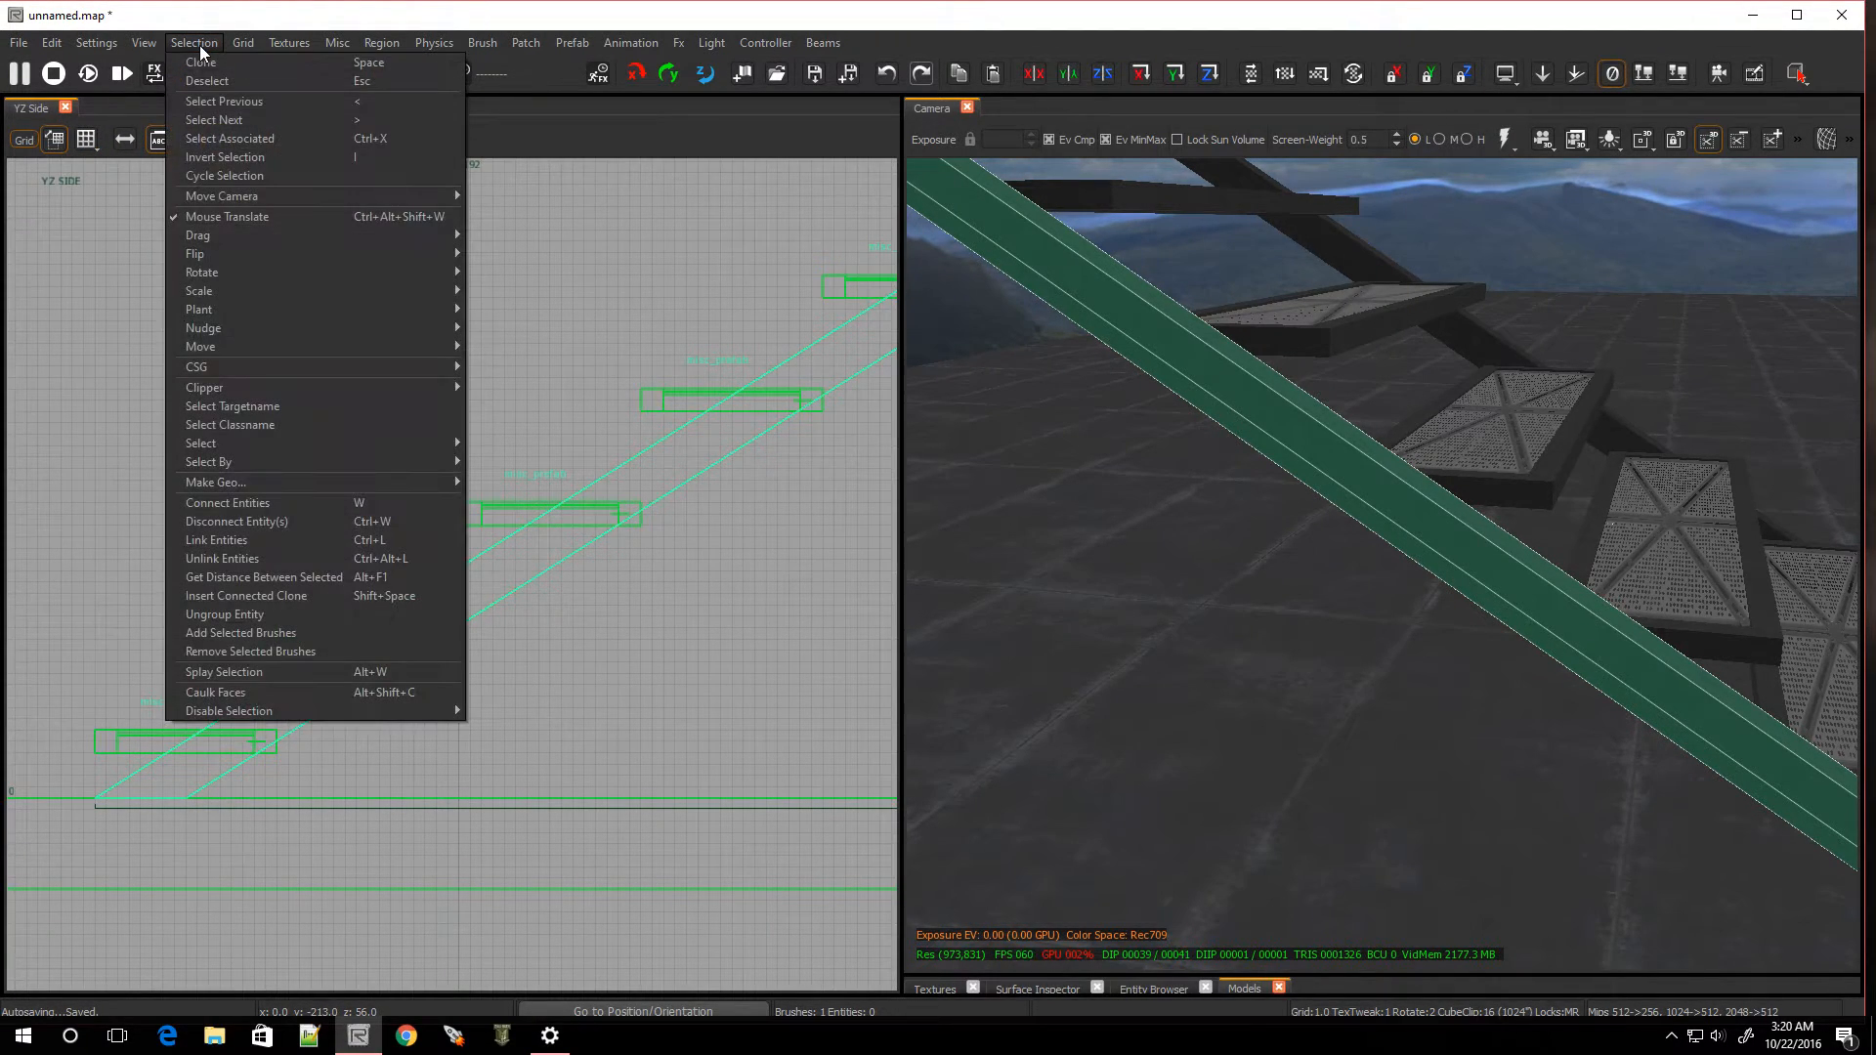
{"action": "mouse_move", "coordinate": [313, 369]}
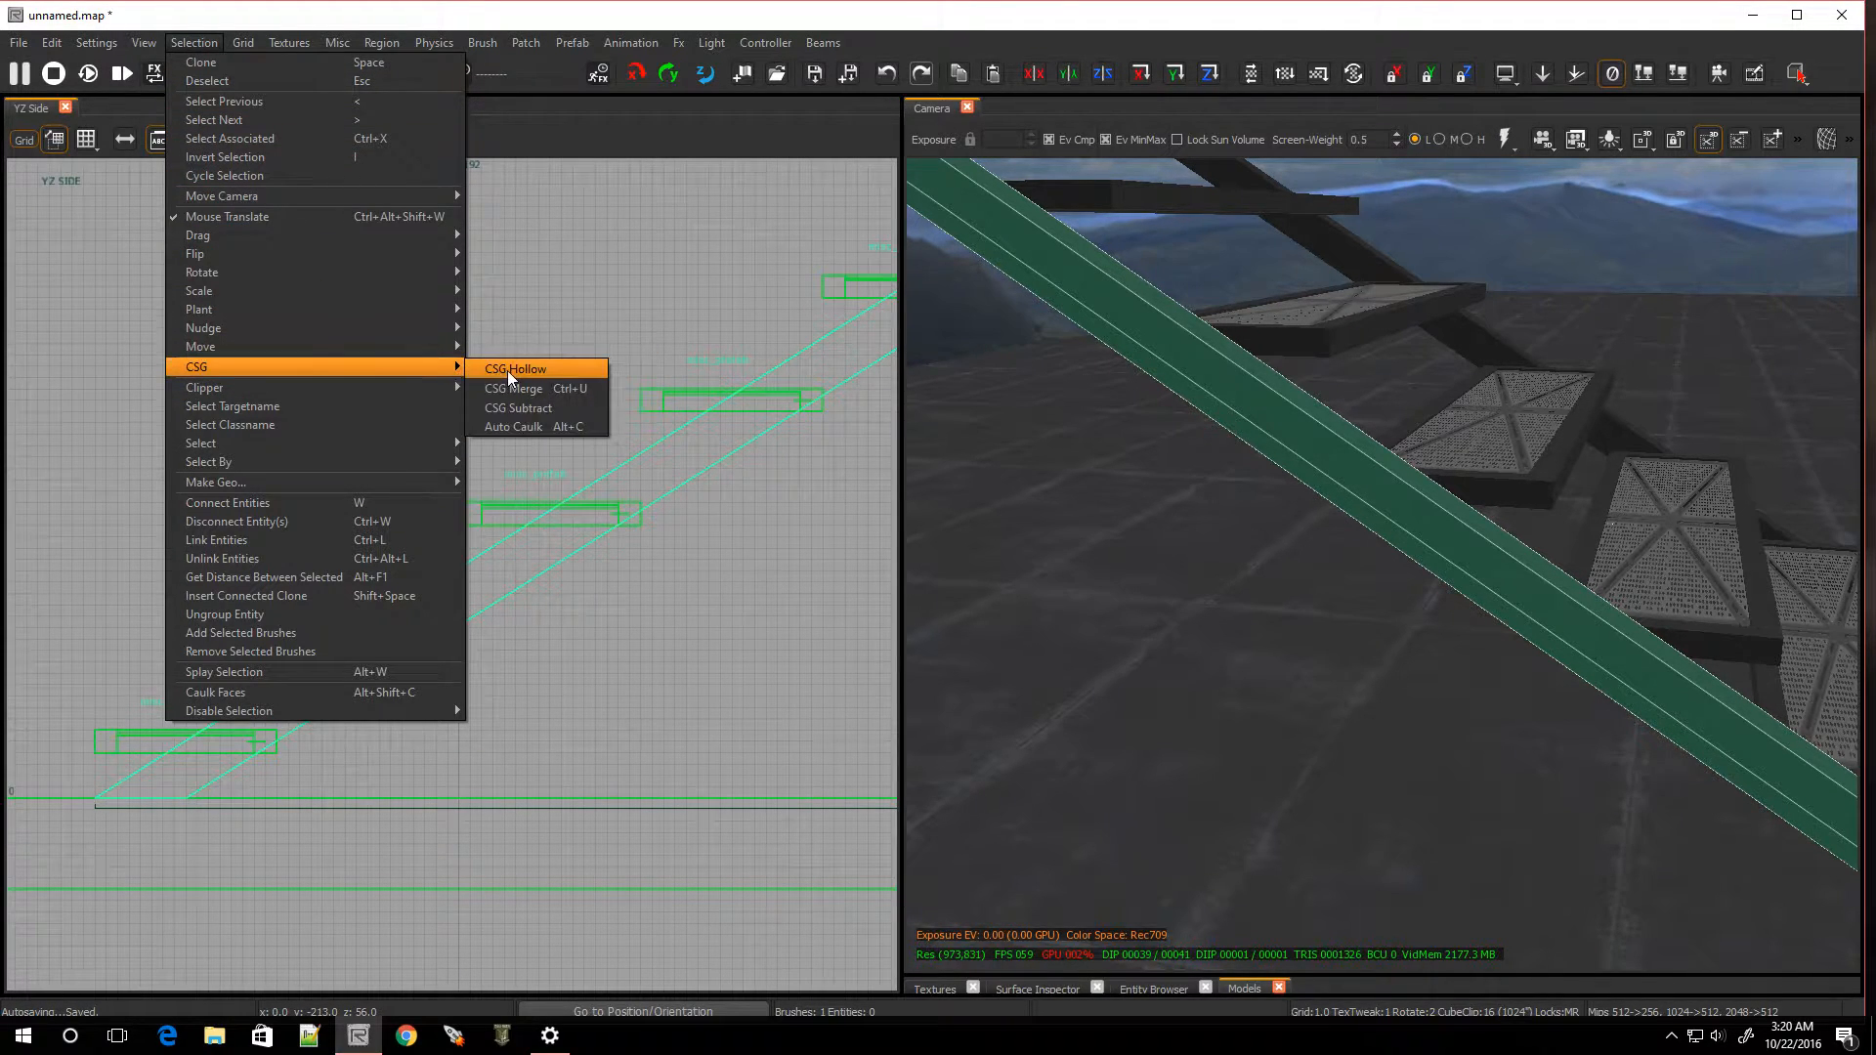
{"action": "left_click", "coordinate": [507, 371]}
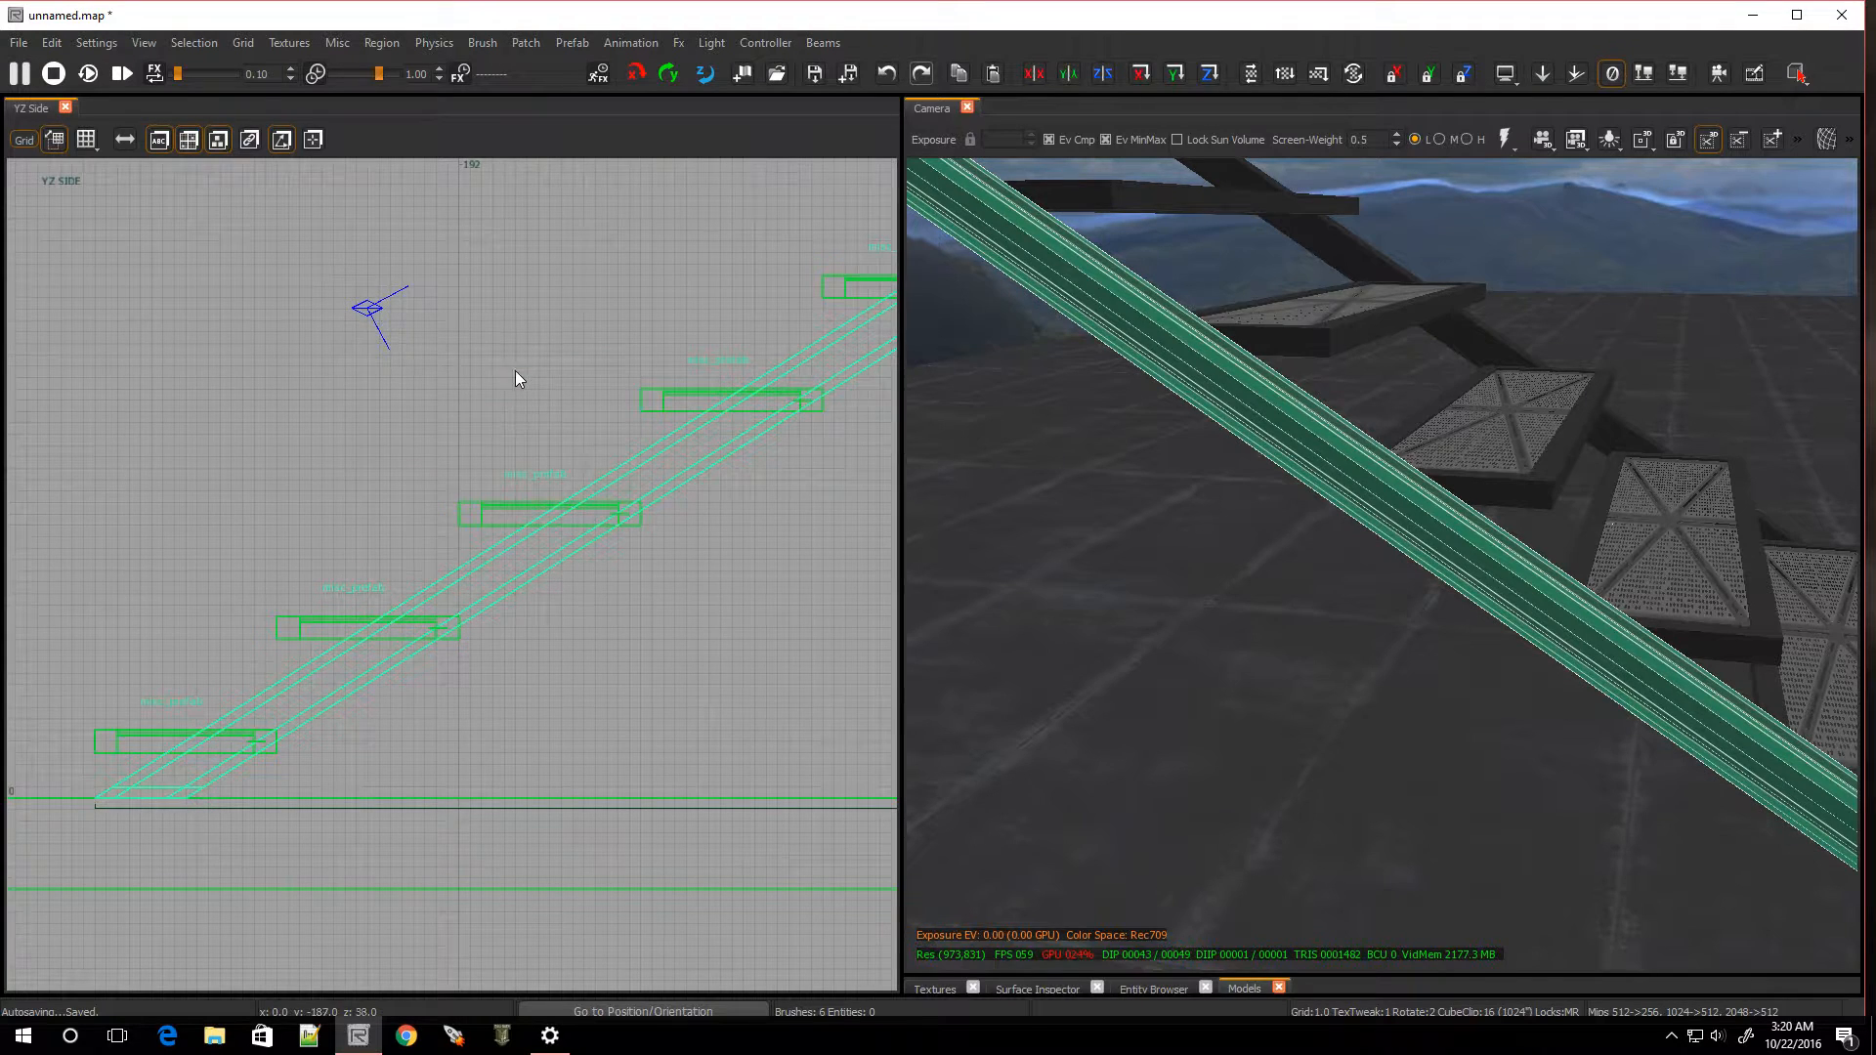
{"action": "key", "text": "Escape"}
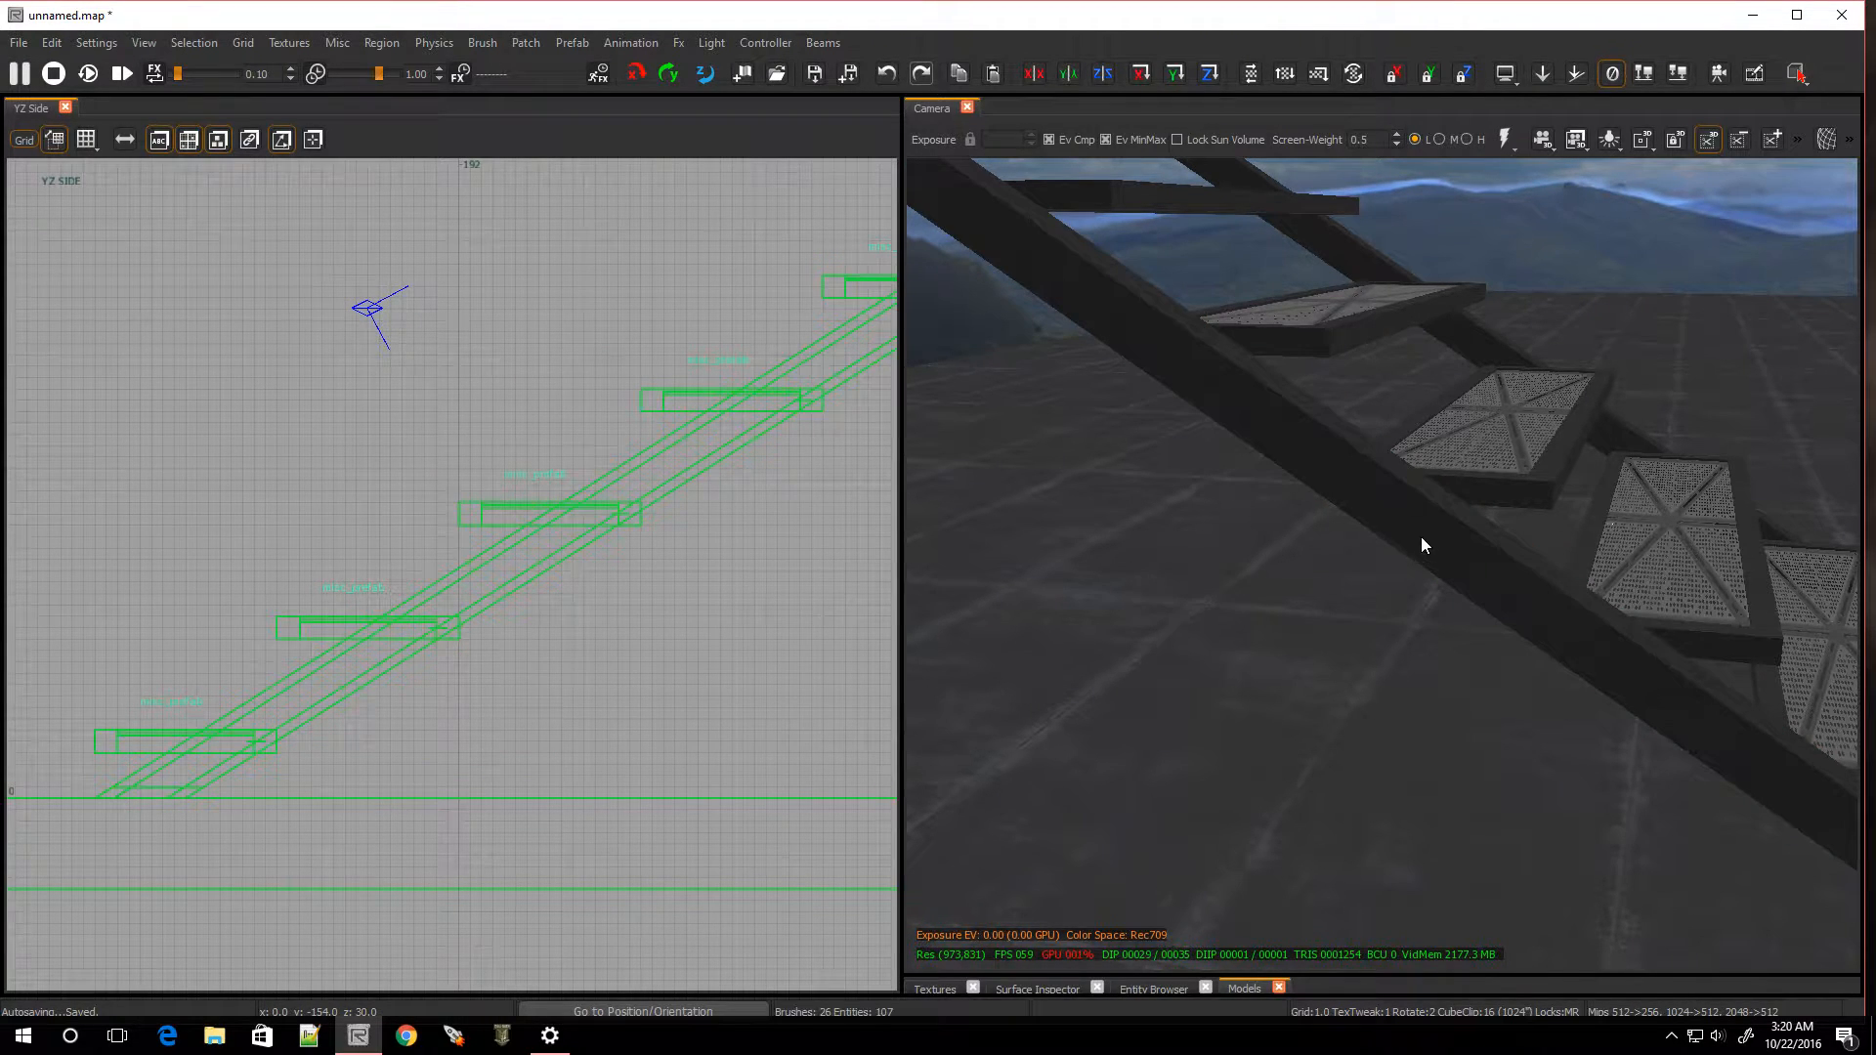
{"action": "left_click", "coordinate": [1403, 523], "text": "shift"}
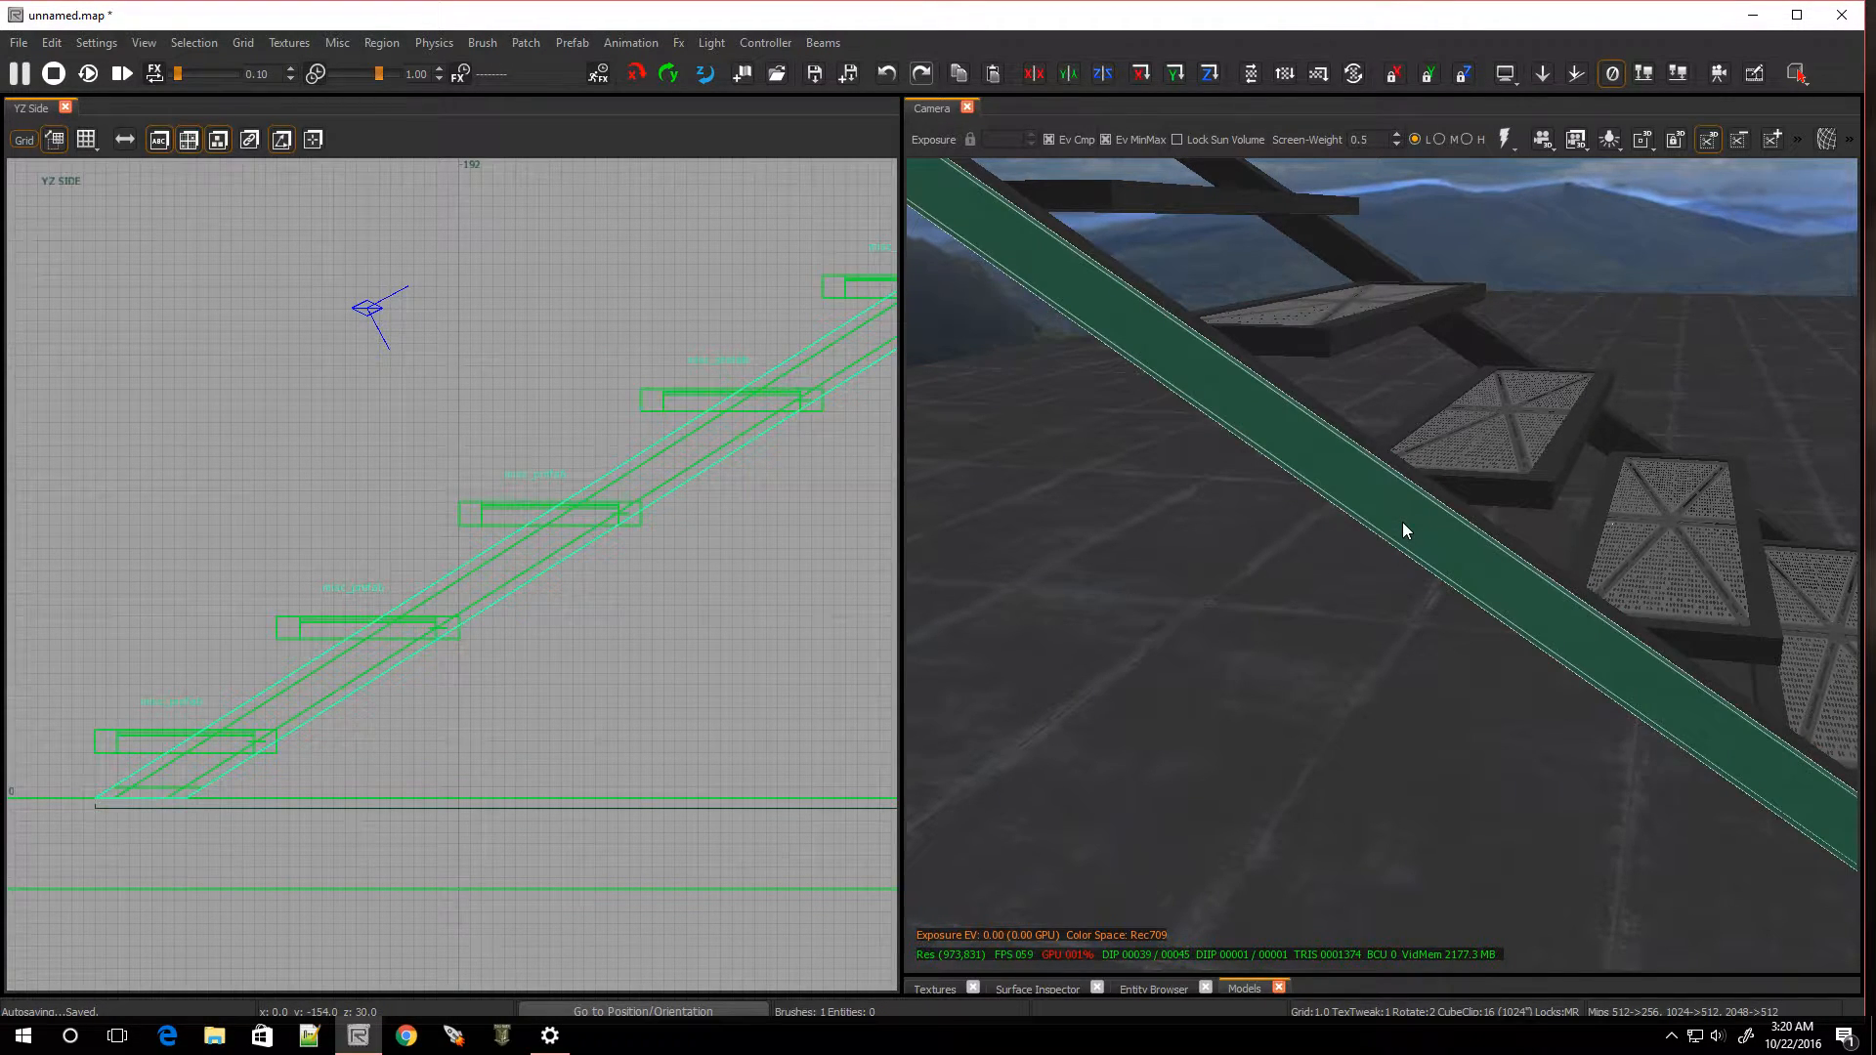
{"action": "key", "text": "BackSpace"}
Hollow the other sloped side beam of the stairs with CSG Hollow and delete its outer side panel
{"action": "mouse_move", "coordinate": [1403, 521]}
{"action": "right_mouse_down"}
{"action": "mouse_move", "coordinate": [1403, 674]}
{"action": "mouse_move", "coordinate": [1397, 547]}
{"action": "mouse_move", "coordinate": [1368, 469]}
{"action": "mouse_move", "coordinate": [1417, 489]}
{"action": "mouse_move", "coordinate": [1398, 587]}
{"action": "mouse_move", "coordinate": [1427, 547]}
{"action": "mouse_move", "coordinate": [1441, 674]}
{"action": "mouse_move", "coordinate": [1417, 430]}
{"action": "mouse_move", "coordinate": [1417, 528]}
{"action": "mouse_move", "coordinate": [1387, 528]}
{"action": "mouse_move", "coordinate": [1349, 586]}
{"action": "mouse_move", "coordinate": [1348, 547]}
{"action": "mouse_move", "coordinate": [1348, 645]}
{"action": "mouse_move", "coordinate": [1466, 635]}
{"action": "mouse_move", "coordinate": [1436, 645]}
{"action": "mouse_move", "coordinate": [1403, 527]}
{"action": "right_mouse_up"}
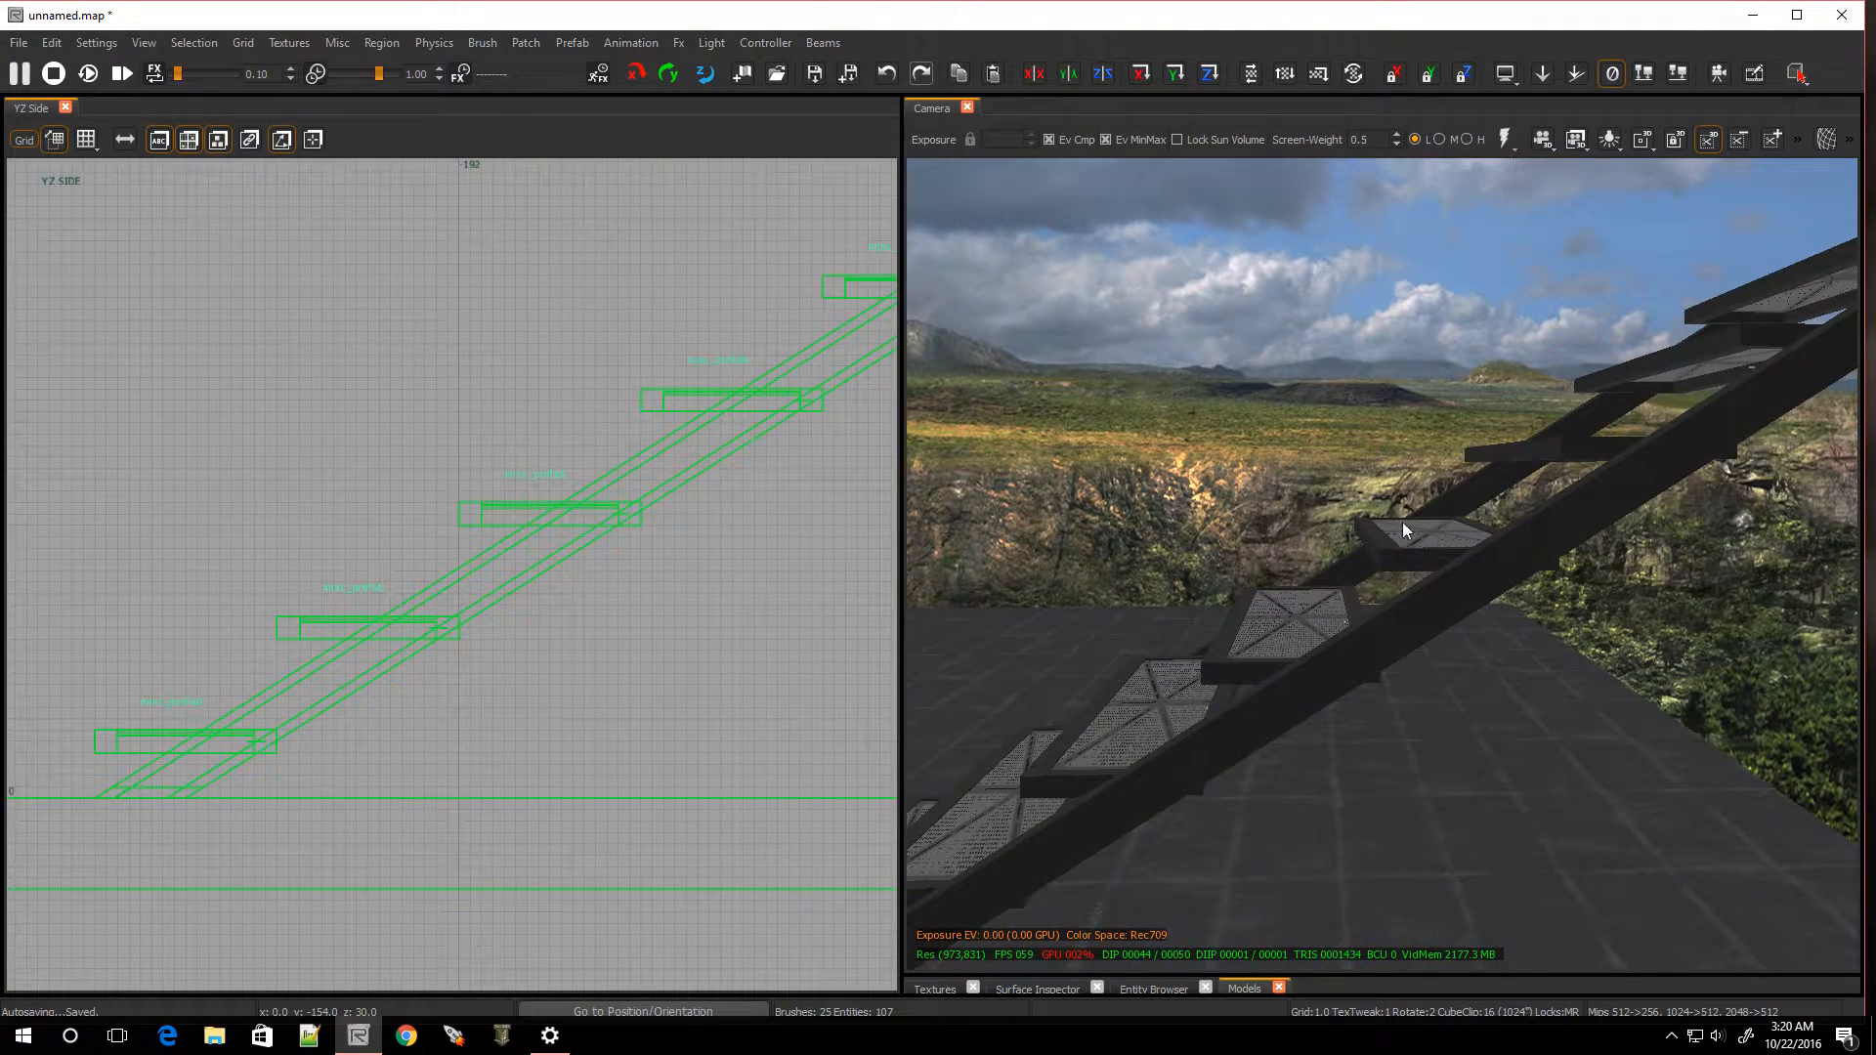
{"action": "left_click", "coordinate": [1304, 678]}
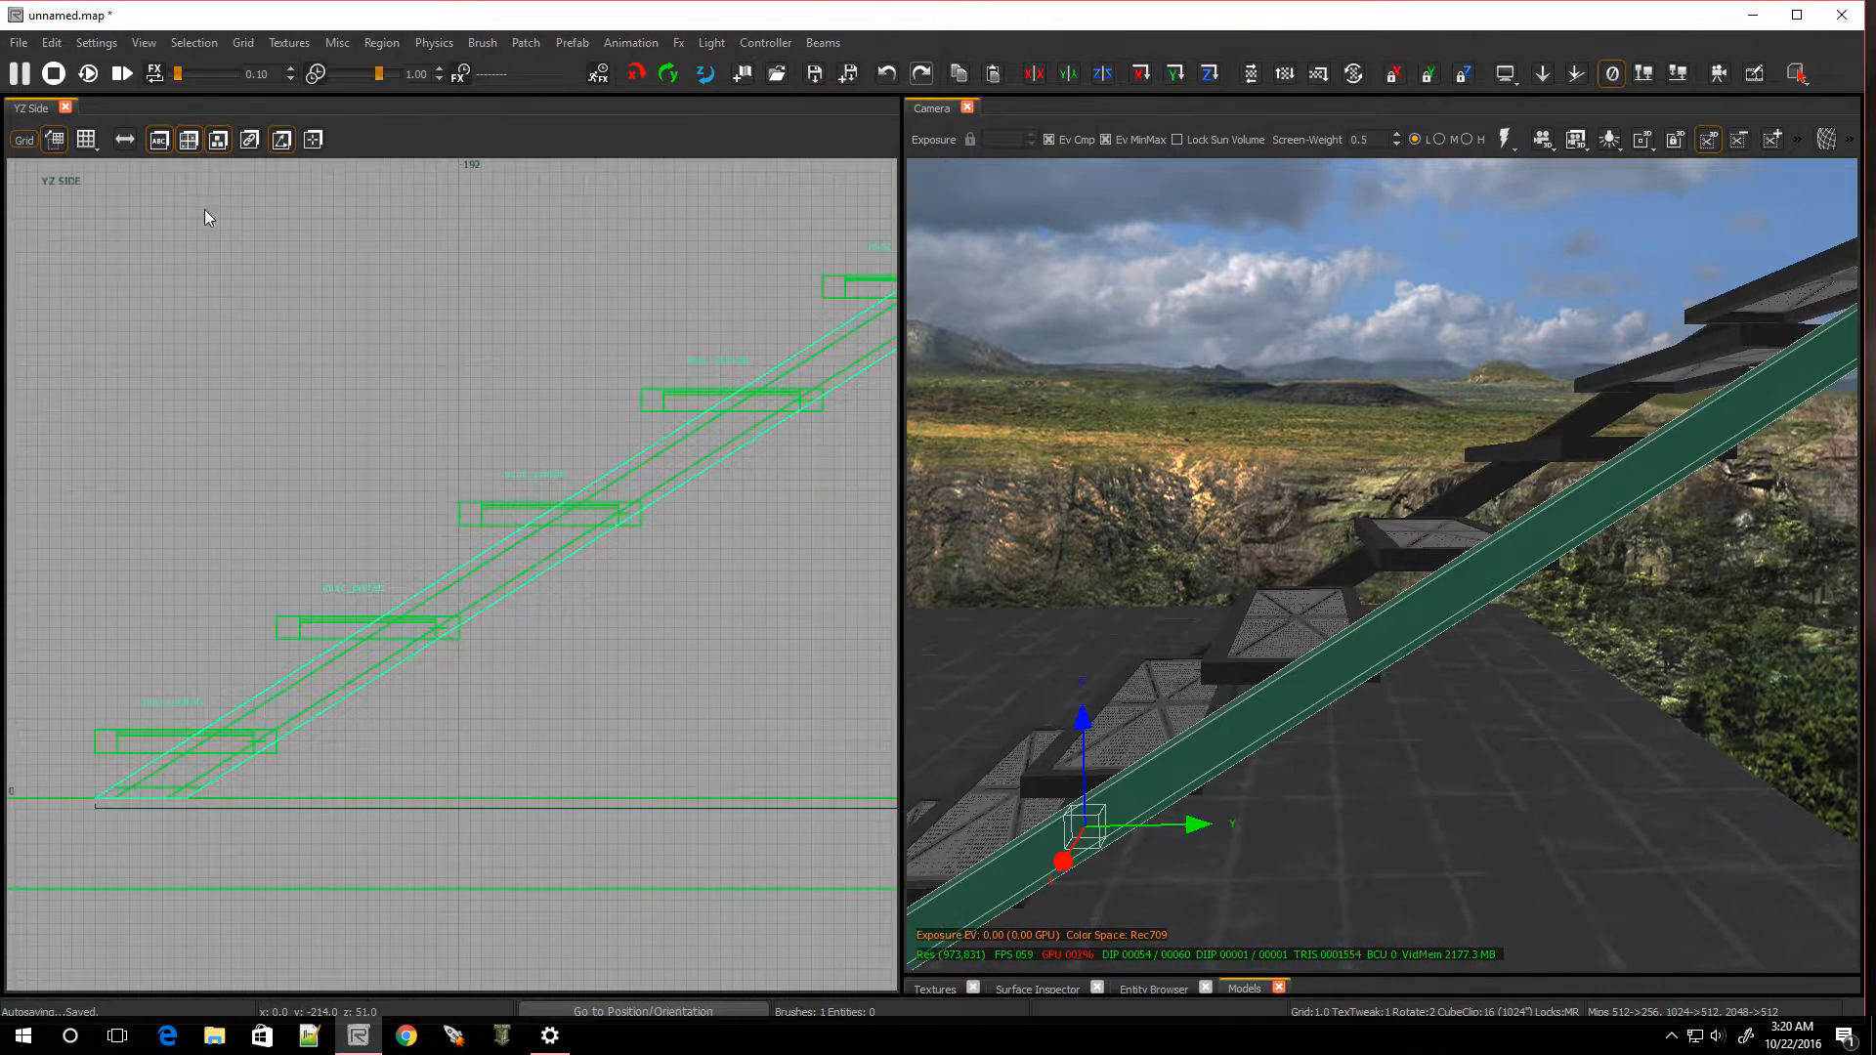
{"action": "left_click", "coordinate": [184, 42]}
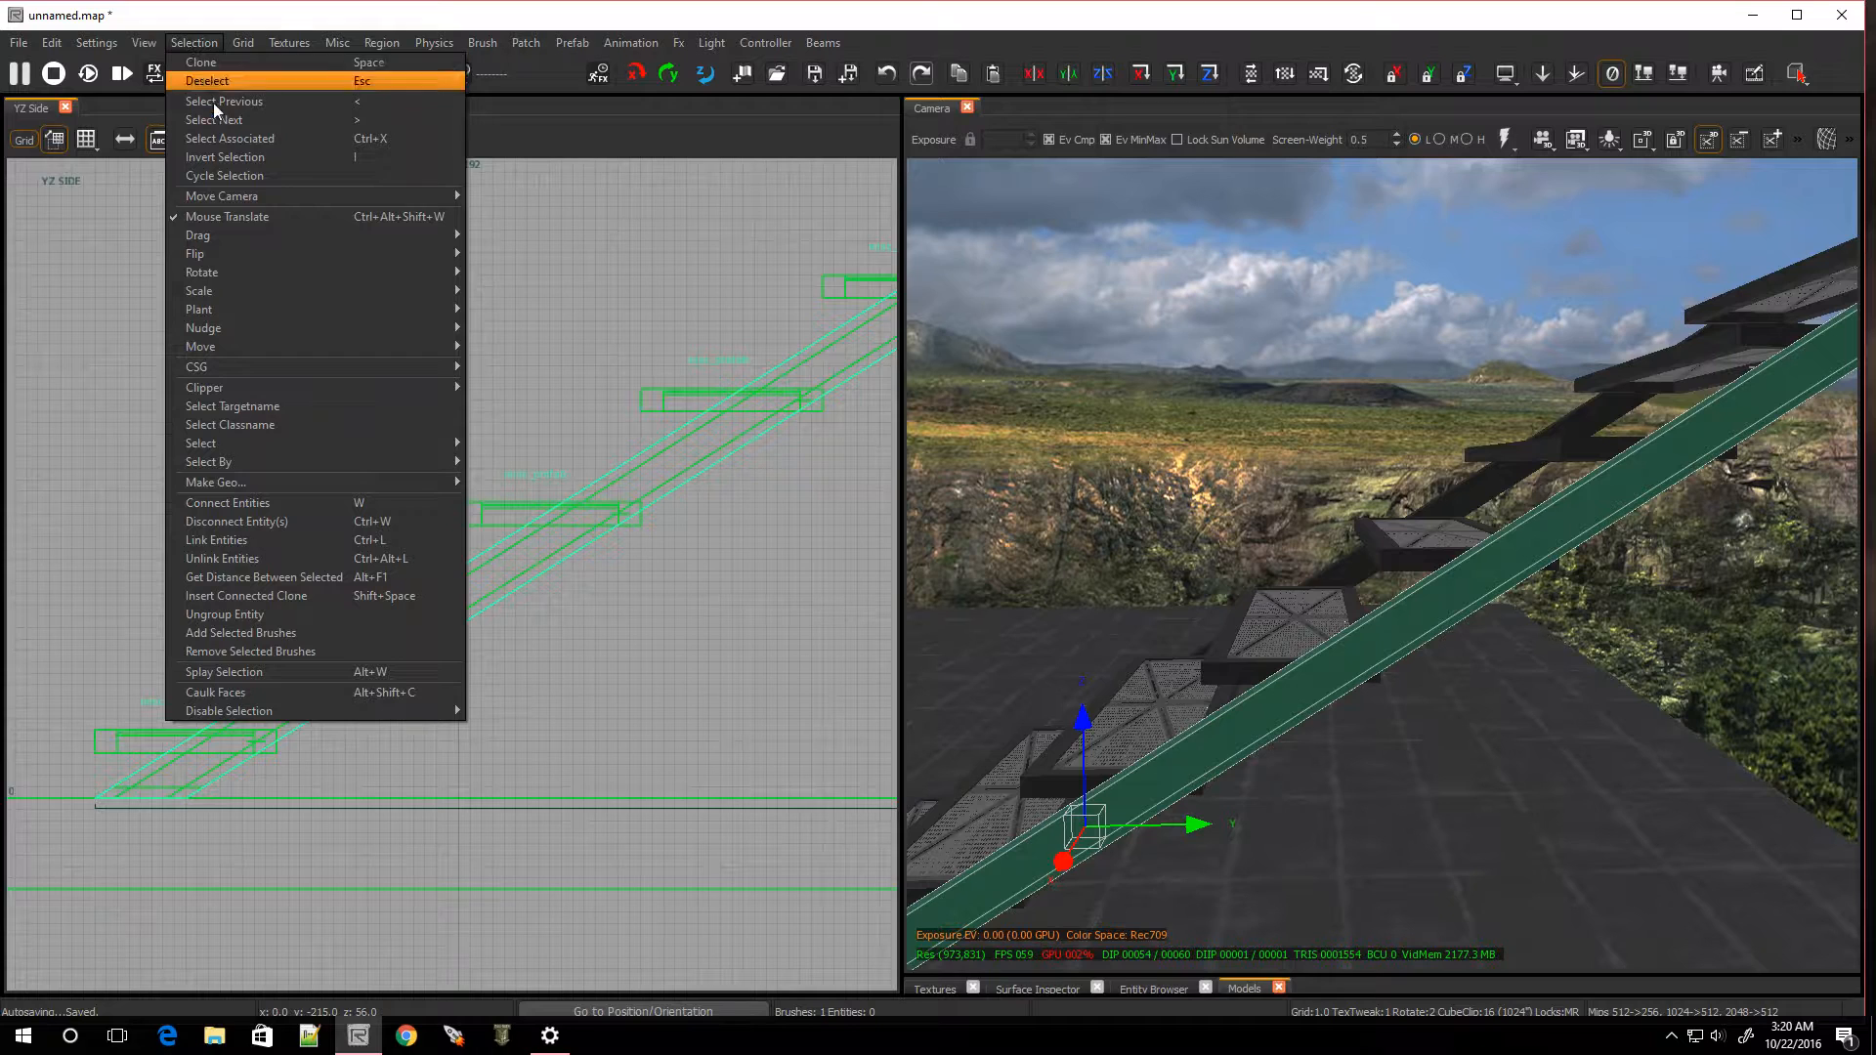
{"action": "mouse_move", "coordinate": [284, 364]}
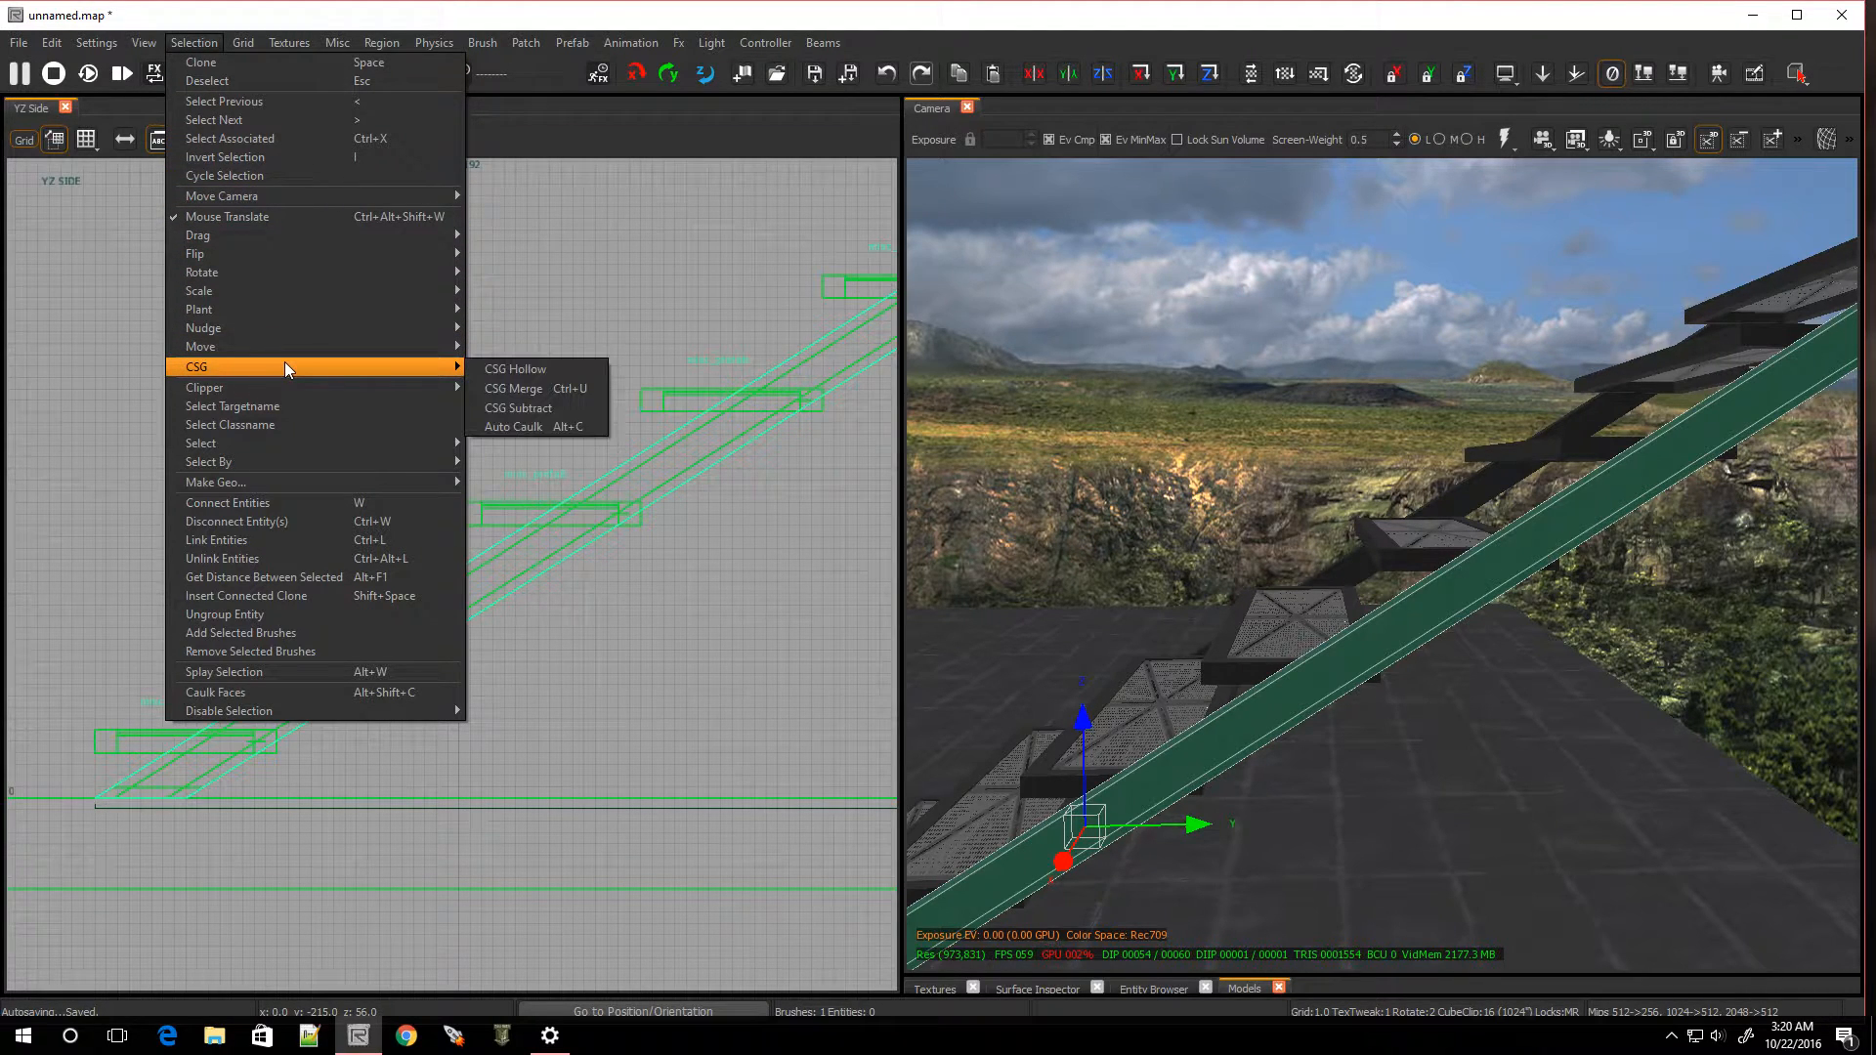
{"action": "left_click", "coordinate": [502, 367]}
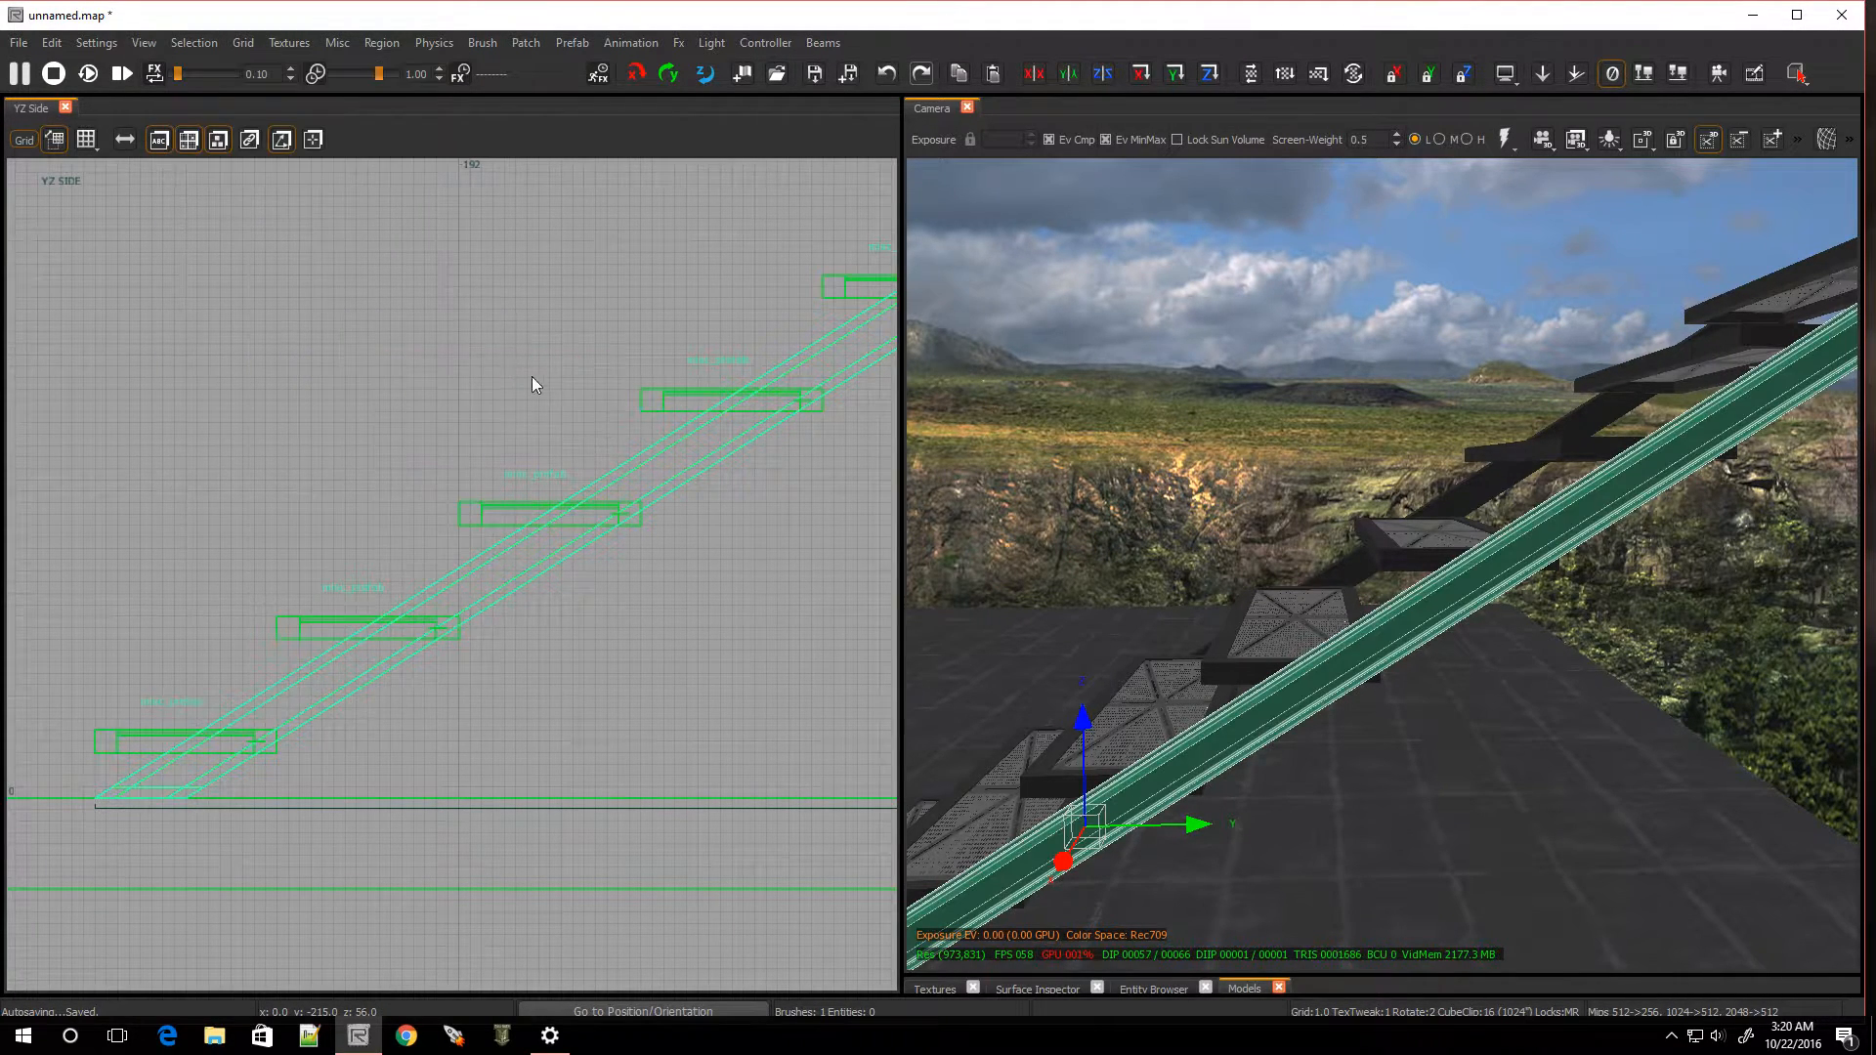
{"action": "key", "text": "Escape"}
{"action": "left_click", "coordinate": [1280, 712], "text": "shift"}
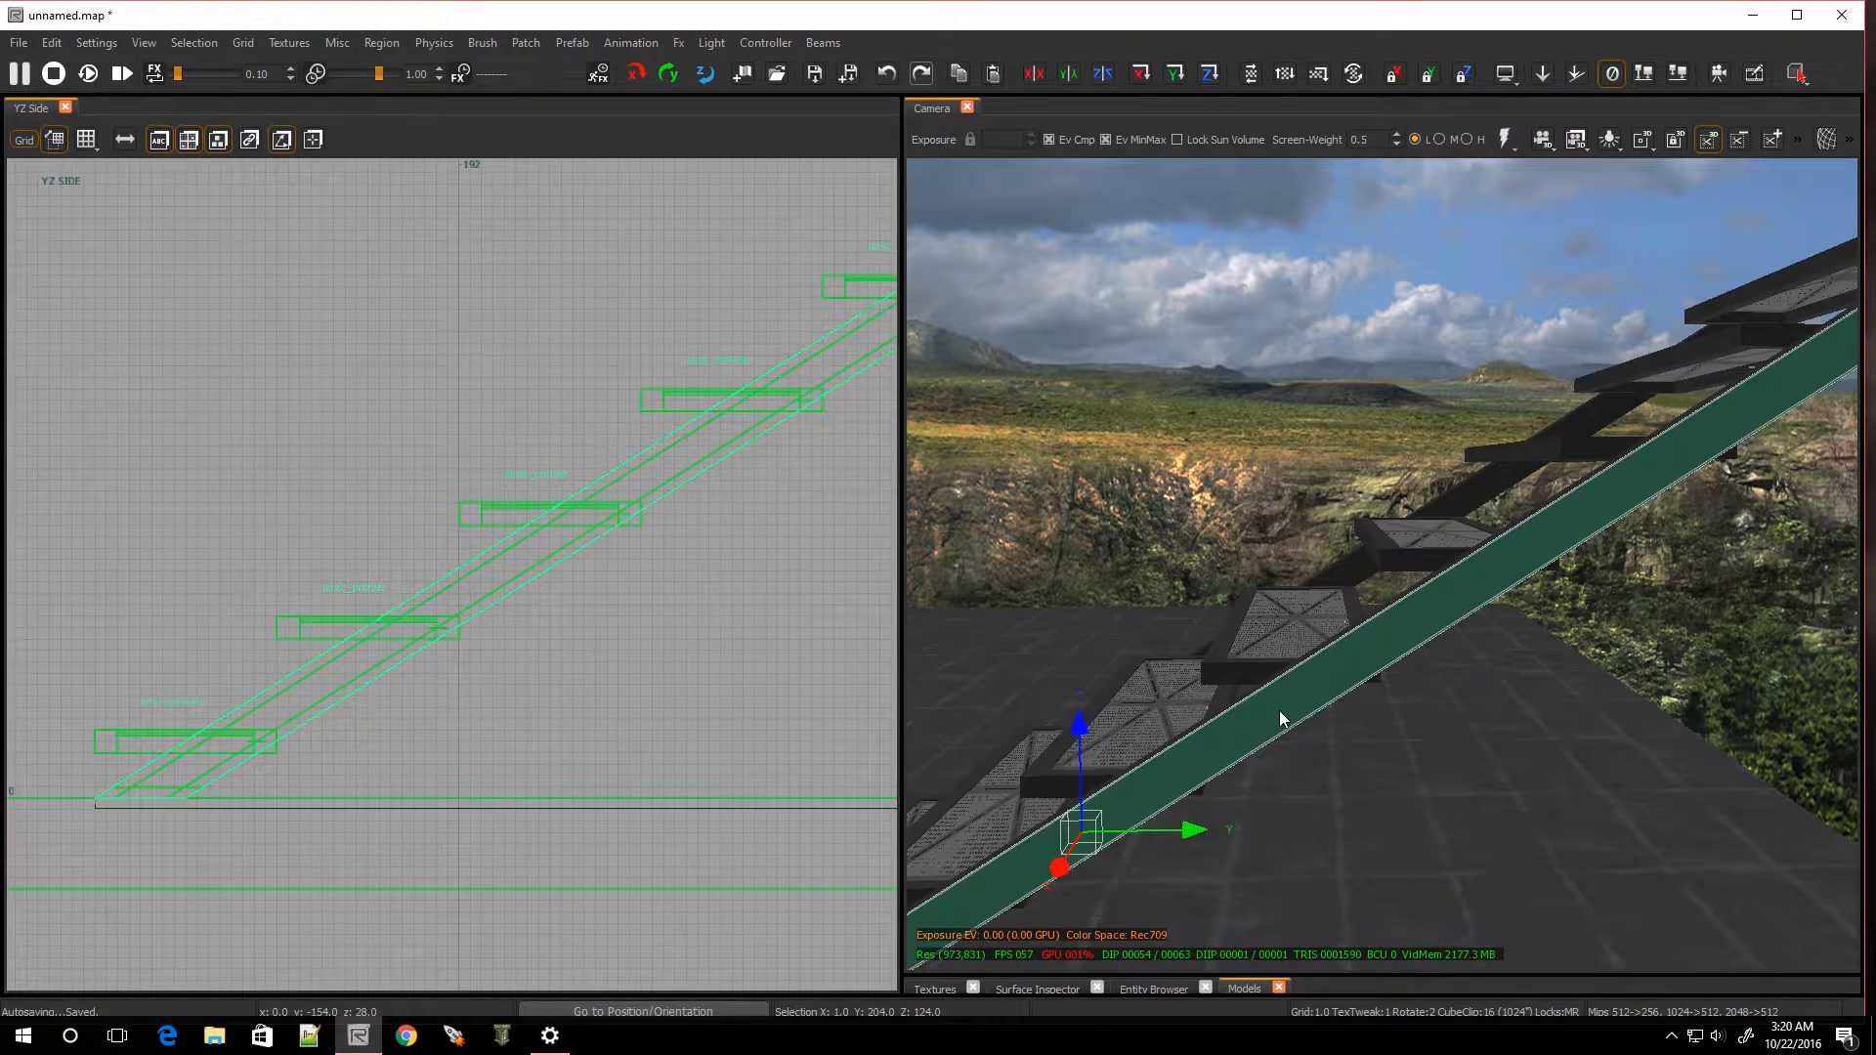
{"action": "key", "text": "BackSpace"}
Unhide the rest of the room and look over the finished stairs and surrounding walkways
{"action": "right_click_drag", "start_coordinate": [1280, 729], "coordinate": [1298, 787]}
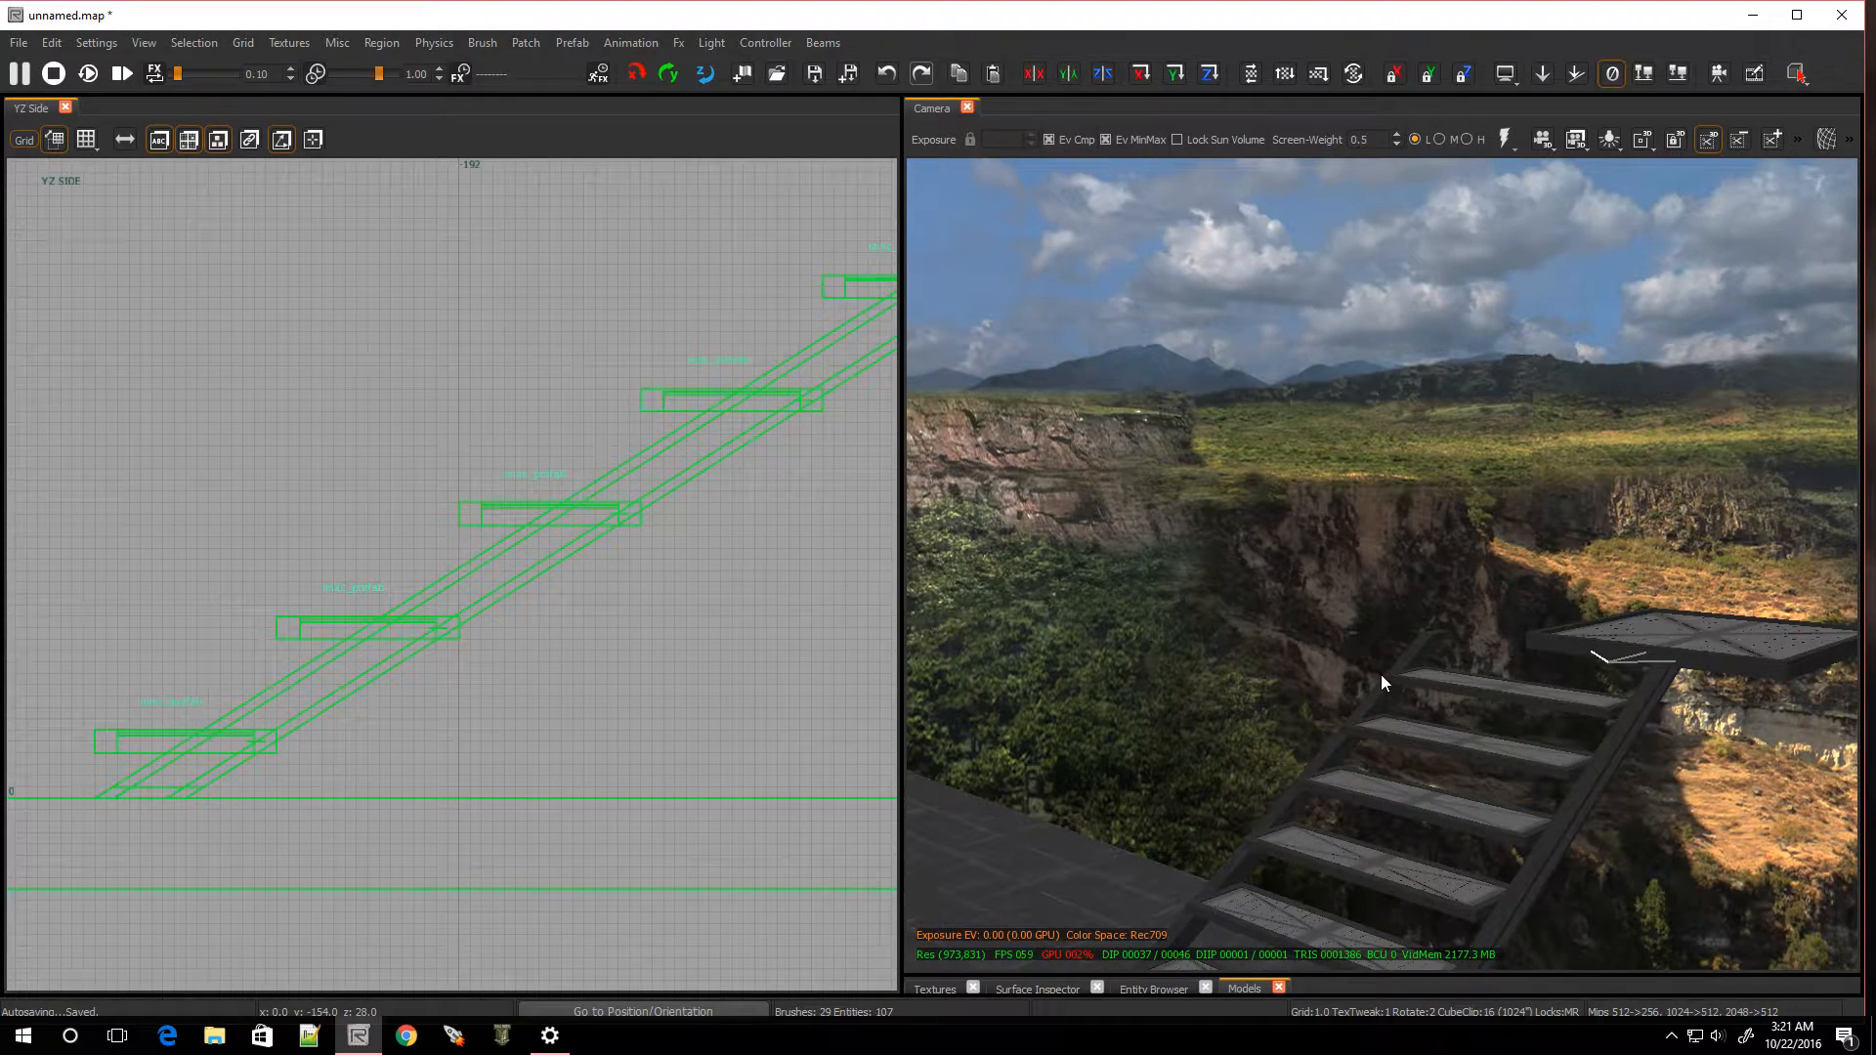
{"action": "right_click_drag", "start_coordinate": [1409, 709], "coordinate": [1465, 689]}
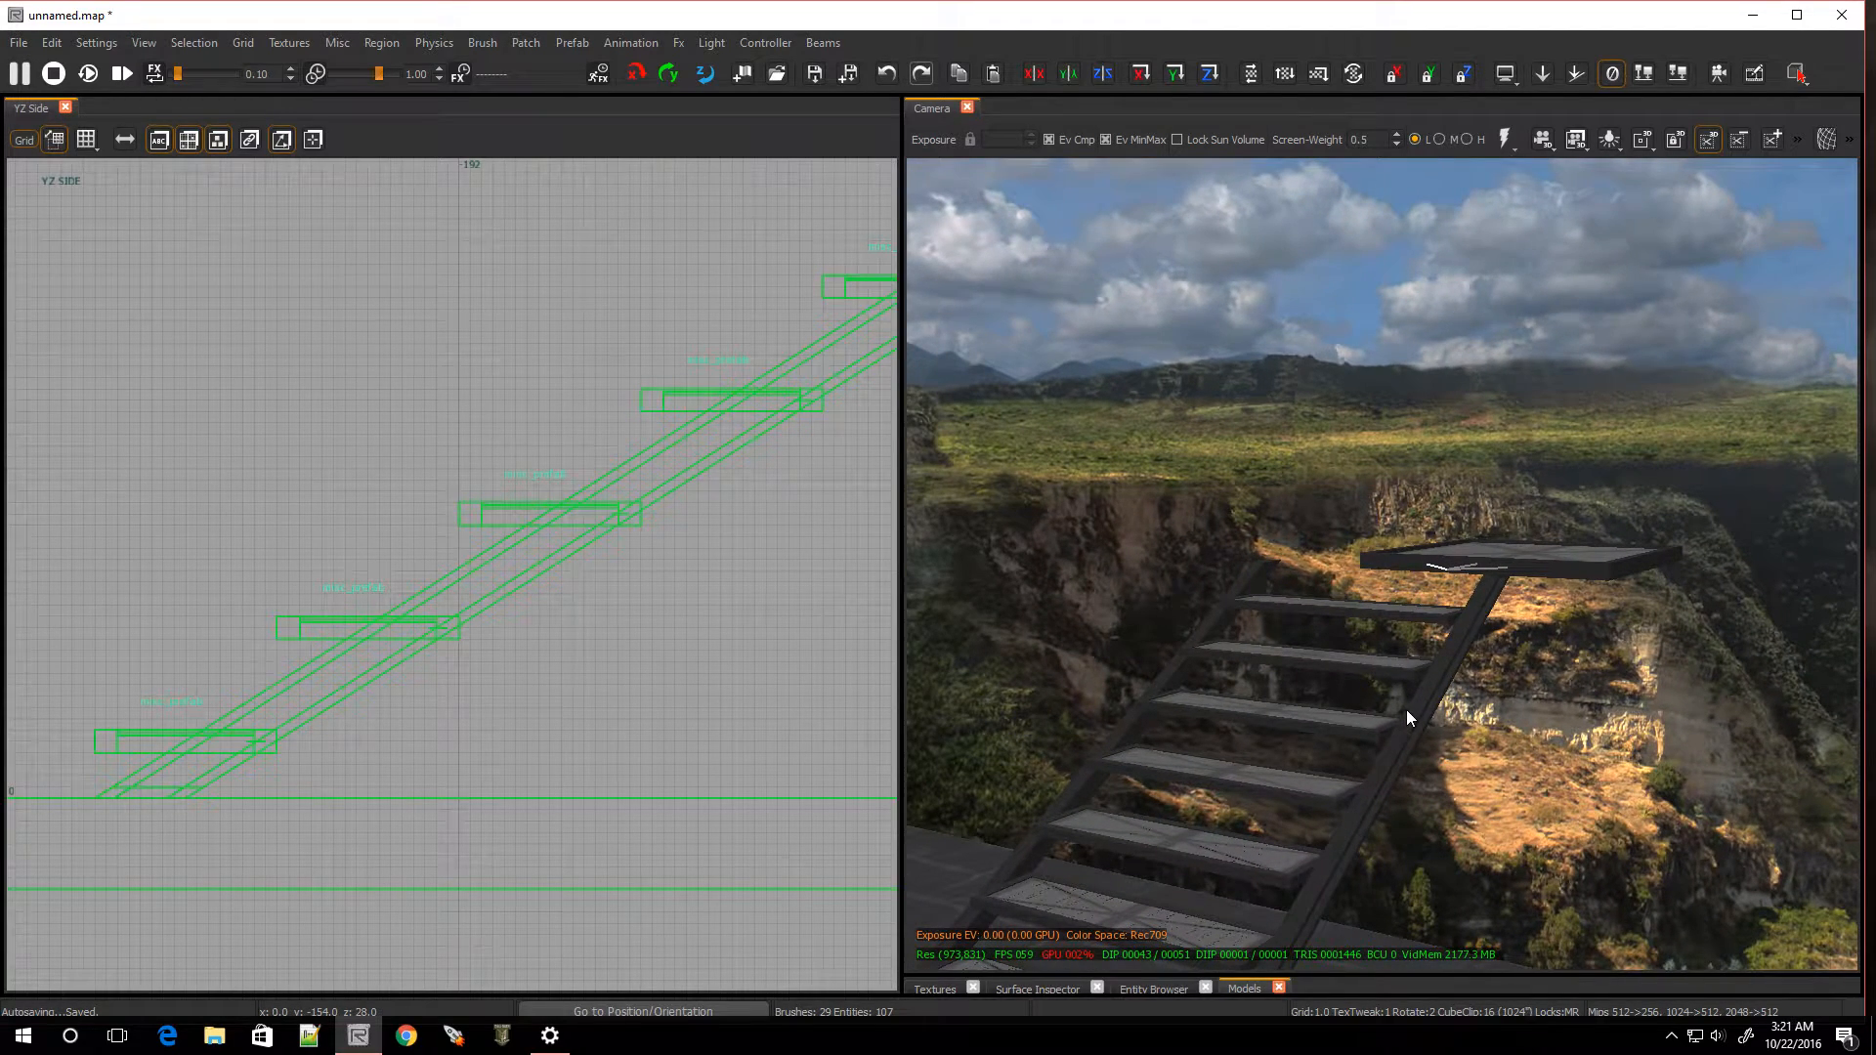
{"action": "key", "text": "shift+h"}
{"action": "right_click_drag", "start_coordinate": [1407, 711], "coordinate": [1328, 657]}
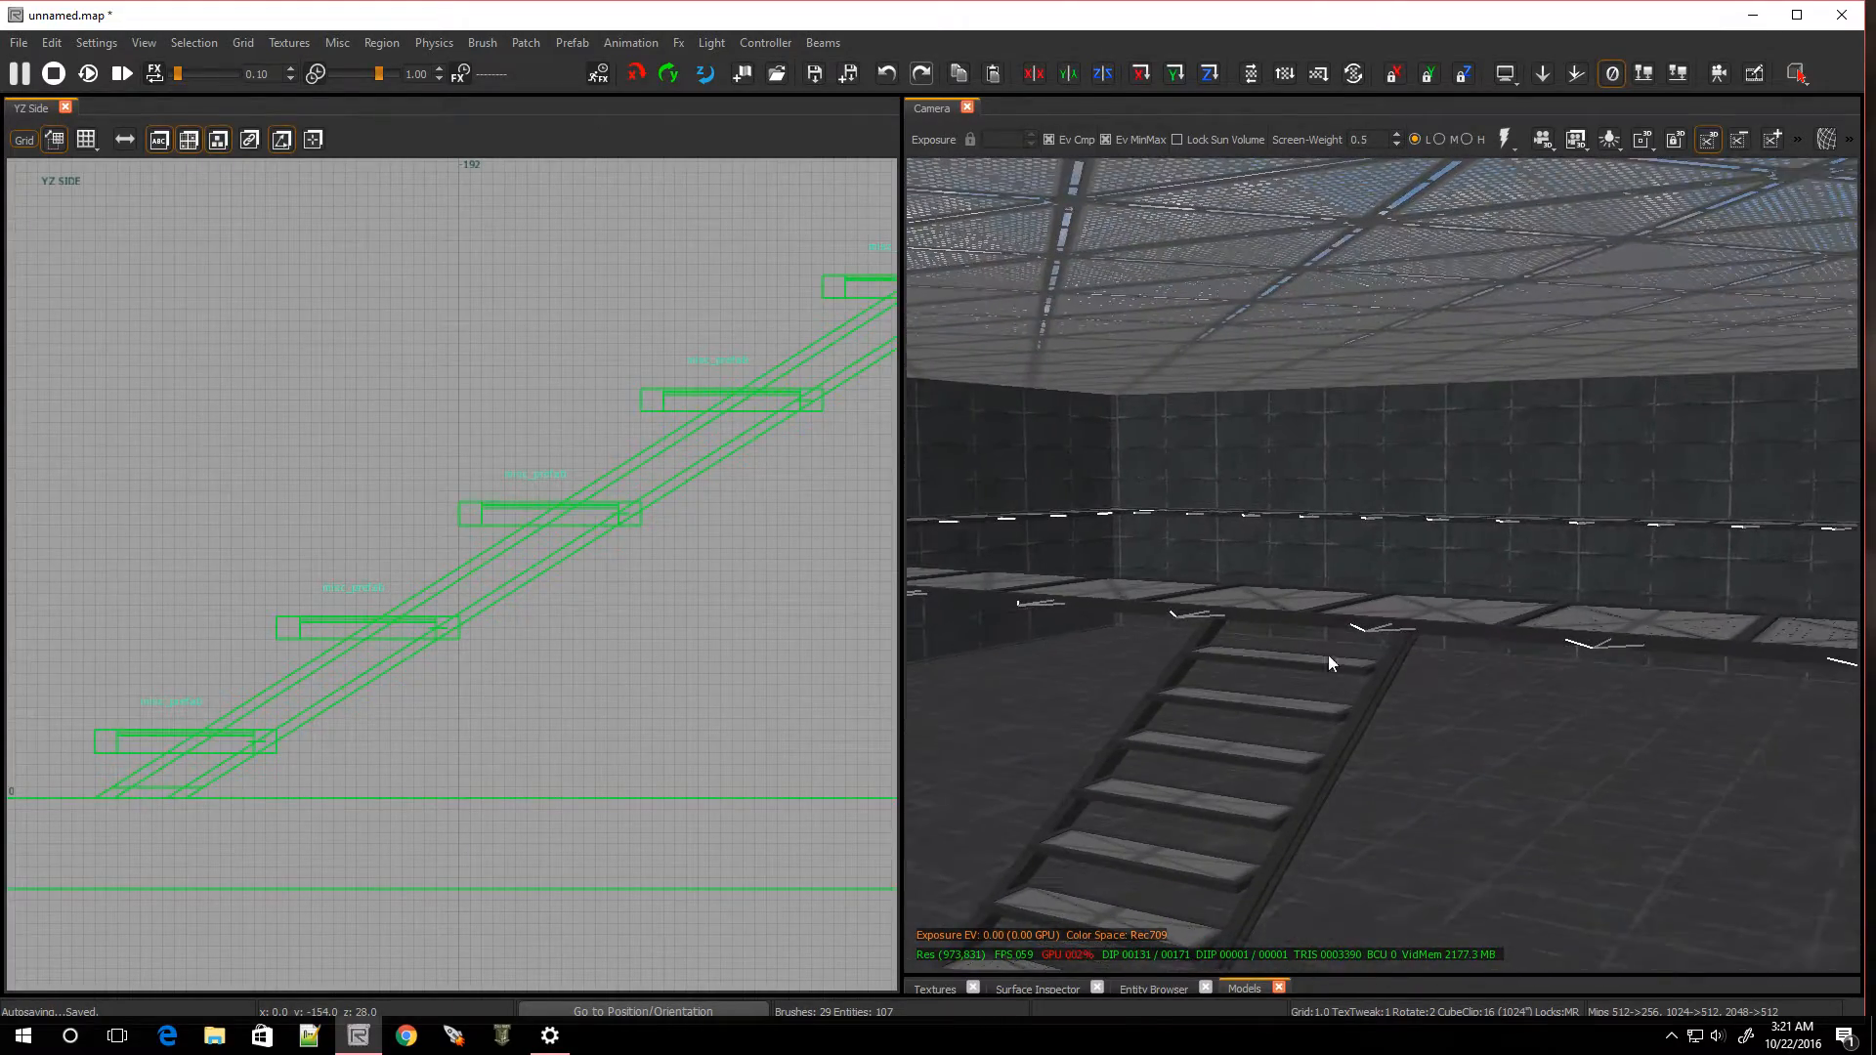
{"action": "right_click_drag", "start_coordinate": [1288, 794], "coordinate": [1242, 811]}
{"action": "right_click_drag", "start_coordinate": [1557, 651], "coordinate": [1544, 586]}
{"action": "right_click_drag", "start_coordinate": [1383, 566], "coordinate": [1505, 576]}
{"action": "right_click_drag", "start_coordinate": [1690, 566], "coordinate": [1339, 704]}
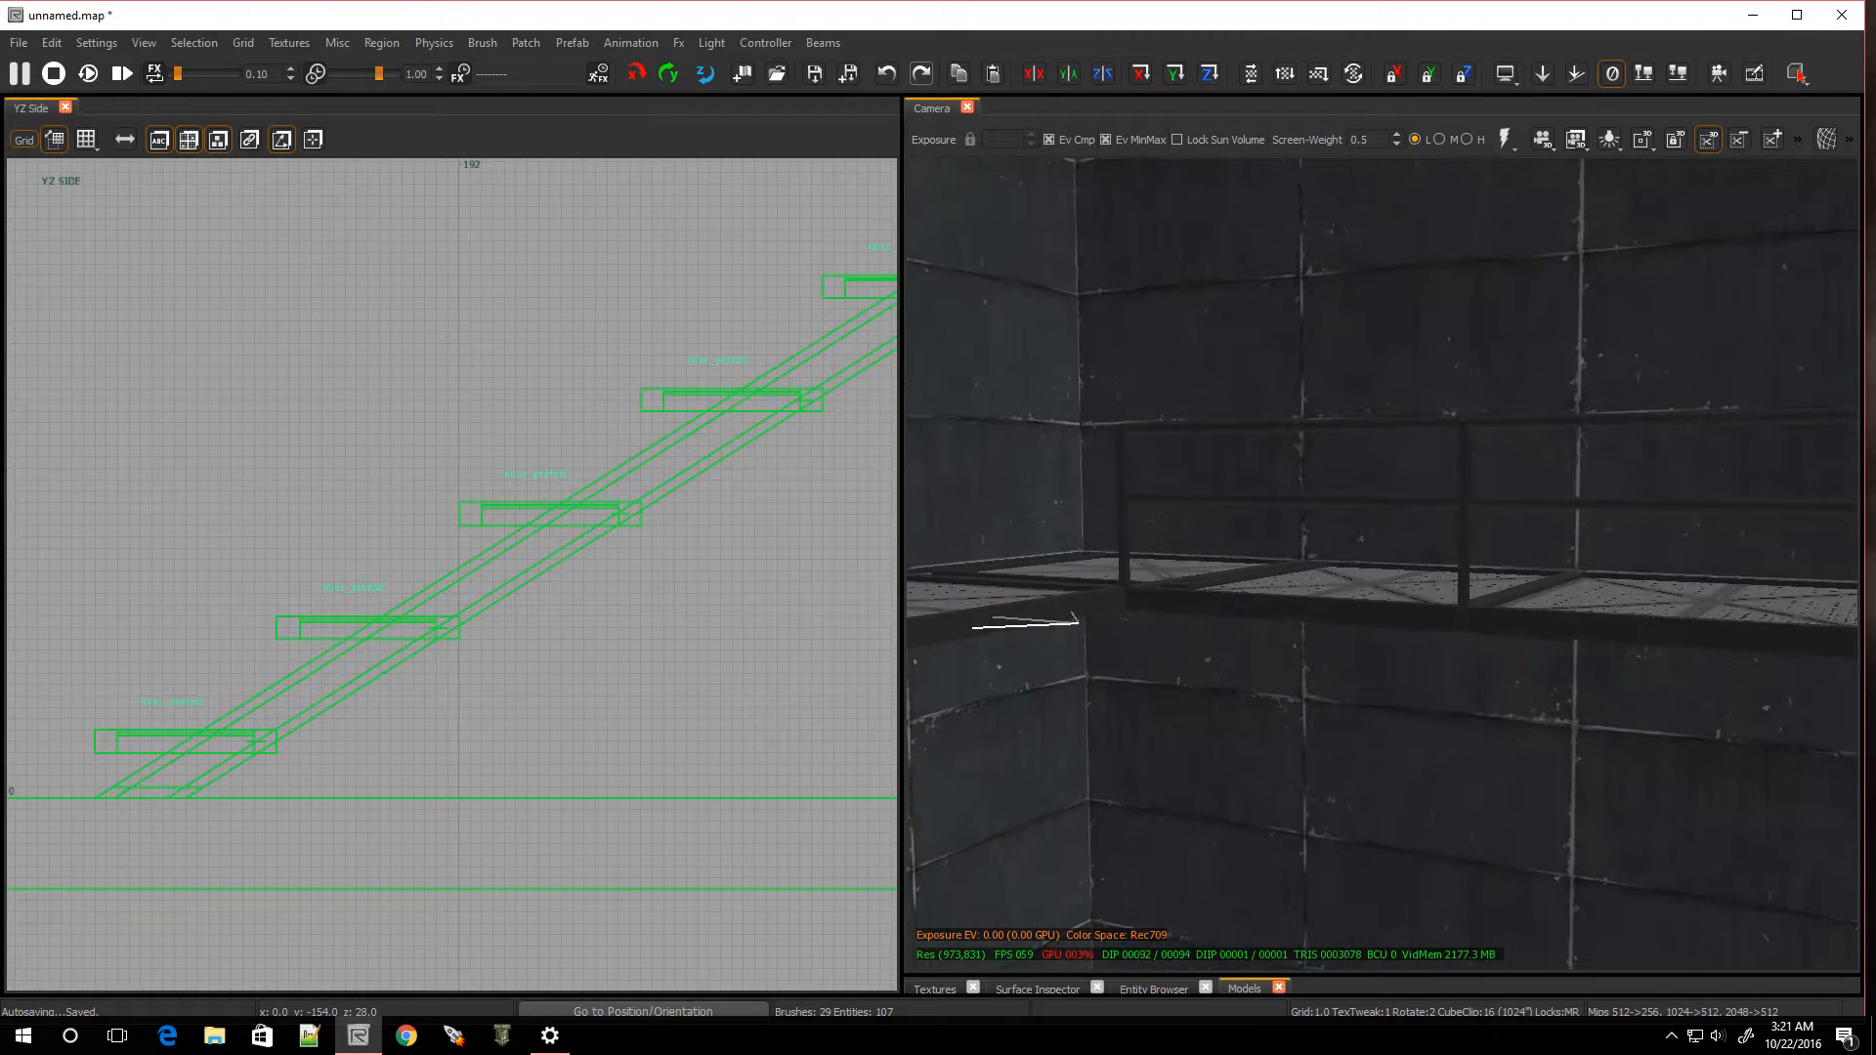
Select both rails and all posts of the existing walkway railing
{"action": "right_click_drag", "start_coordinate": [1583, 670], "coordinate": [1627, 668]}
{"action": "left_click", "coordinate": [1350, 412], "text": "shift"}
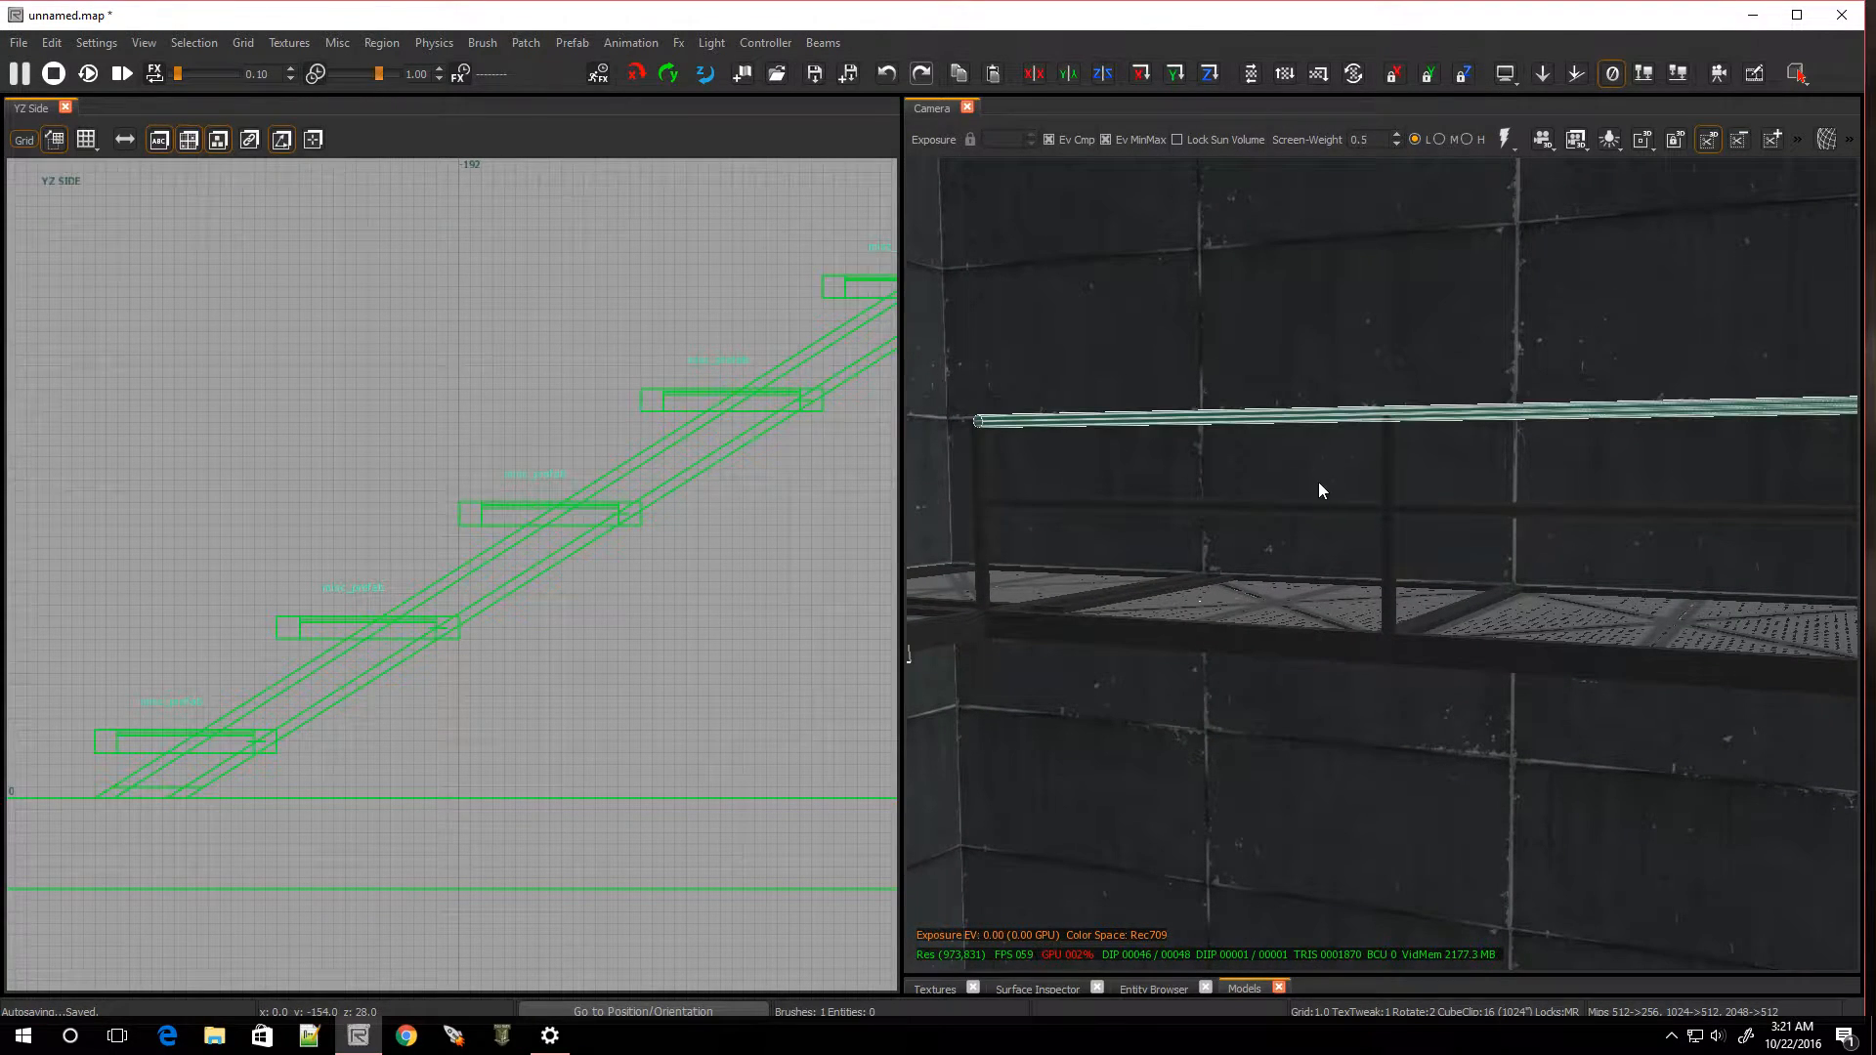
{"action": "left_click", "coordinate": [1399, 505], "text": "shift"}
{"action": "left_click", "coordinate": [1392, 488], "text": "shift"}
{"action": "right_click_drag", "start_coordinate": [1403, 490], "coordinate": [1450, 522]}
{"action": "left_click", "coordinate": [1380, 472], "text": "shift"}
{"action": "right_click_drag", "start_coordinate": [1380, 472], "coordinate": [1296, 530]}
{"action": "left_click", "coordinate": [1319, 473], "text": "shift"}
{"action": "left_click", "coordinate": [1510, 503], "text": "shift"}
{"action": "left_click", "coordinate": [1424, 451], "text": "shift"}
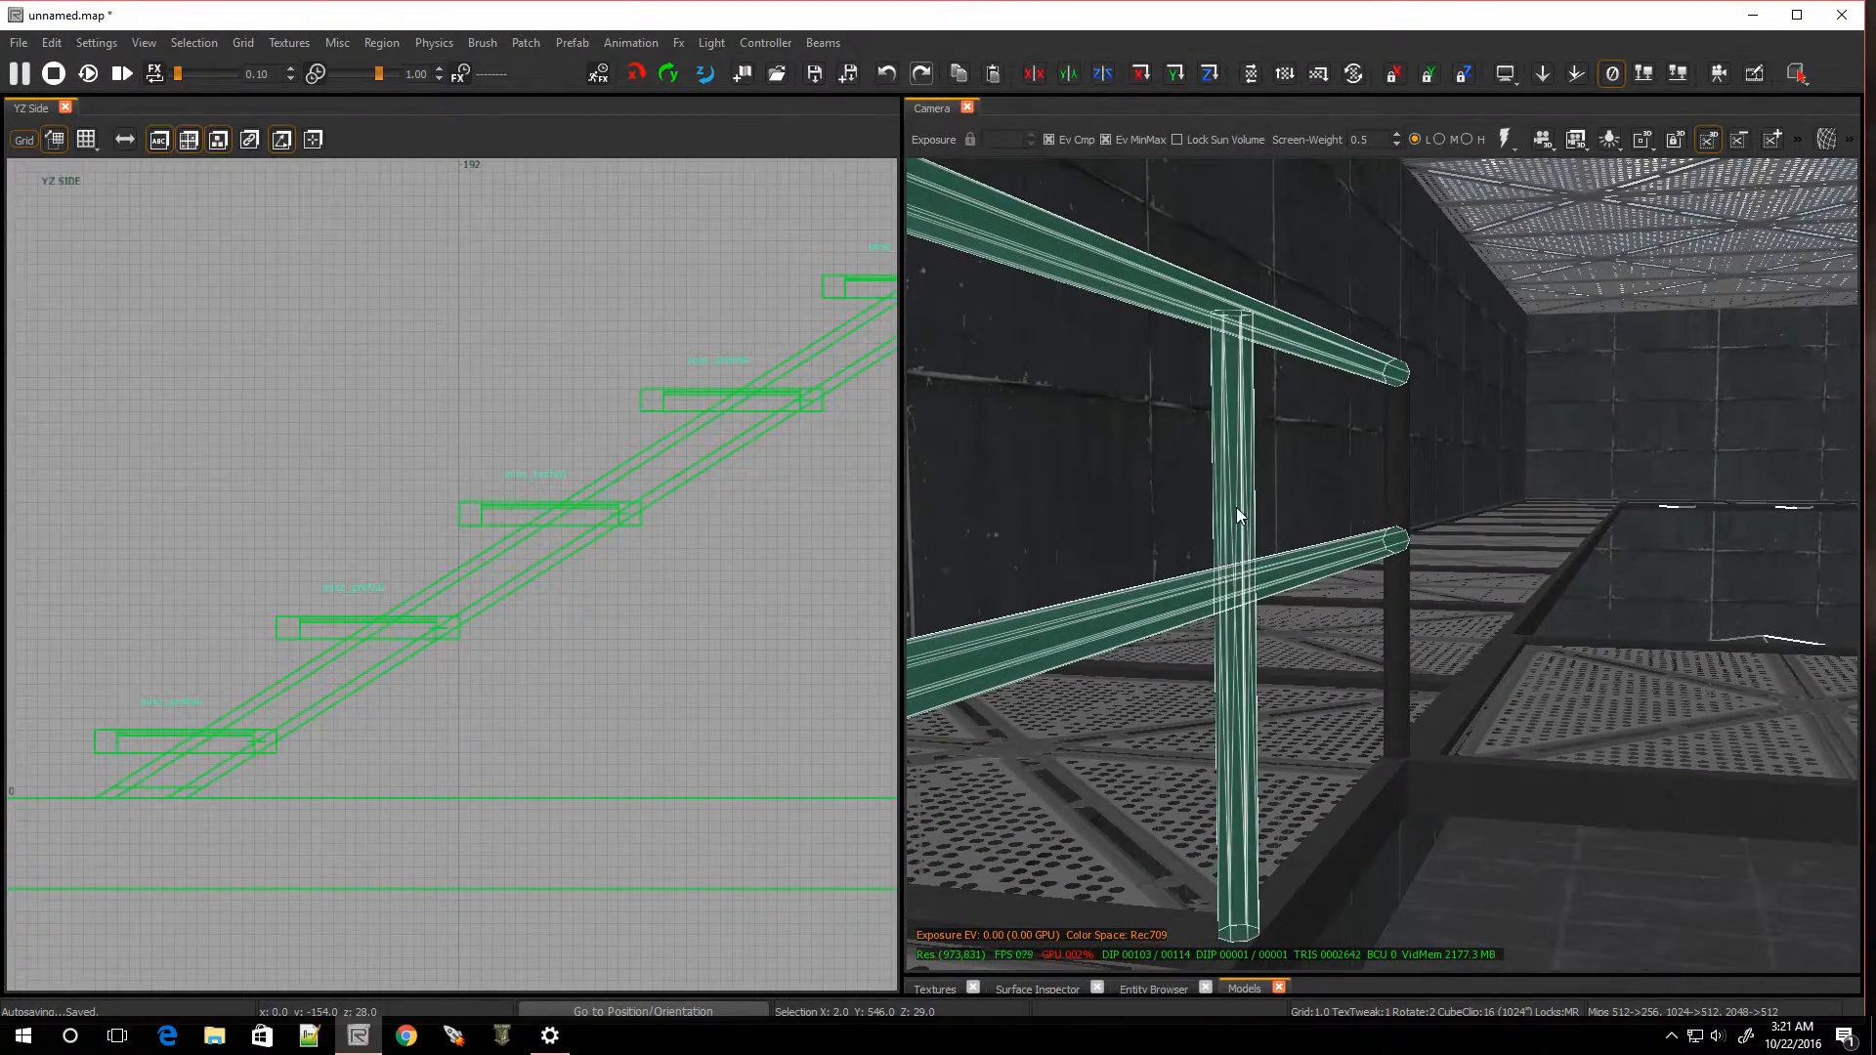
{"action": "left_click", "coordinate": [1398, 481], "text": "shift"}
{"action": "right_click_drag", "start_coordinate": [1397, 602], "coordinate": [1202, 581]}
{"action": "mouse_move", "coordinate": [1377, 571]}
{"action": "right_mouse_down"}
{"action": "mouse_move", "coordinate": [1300, 515]}
{"action": "mouse_move", "coordinate": [1256, 537]}
{"action": "mouse_move", "coordinate": [1418, 537]}
{"action": "right_mouse_up"}
{"action": "left_click", "coordinate": [1229, 471], "text": "shift"}
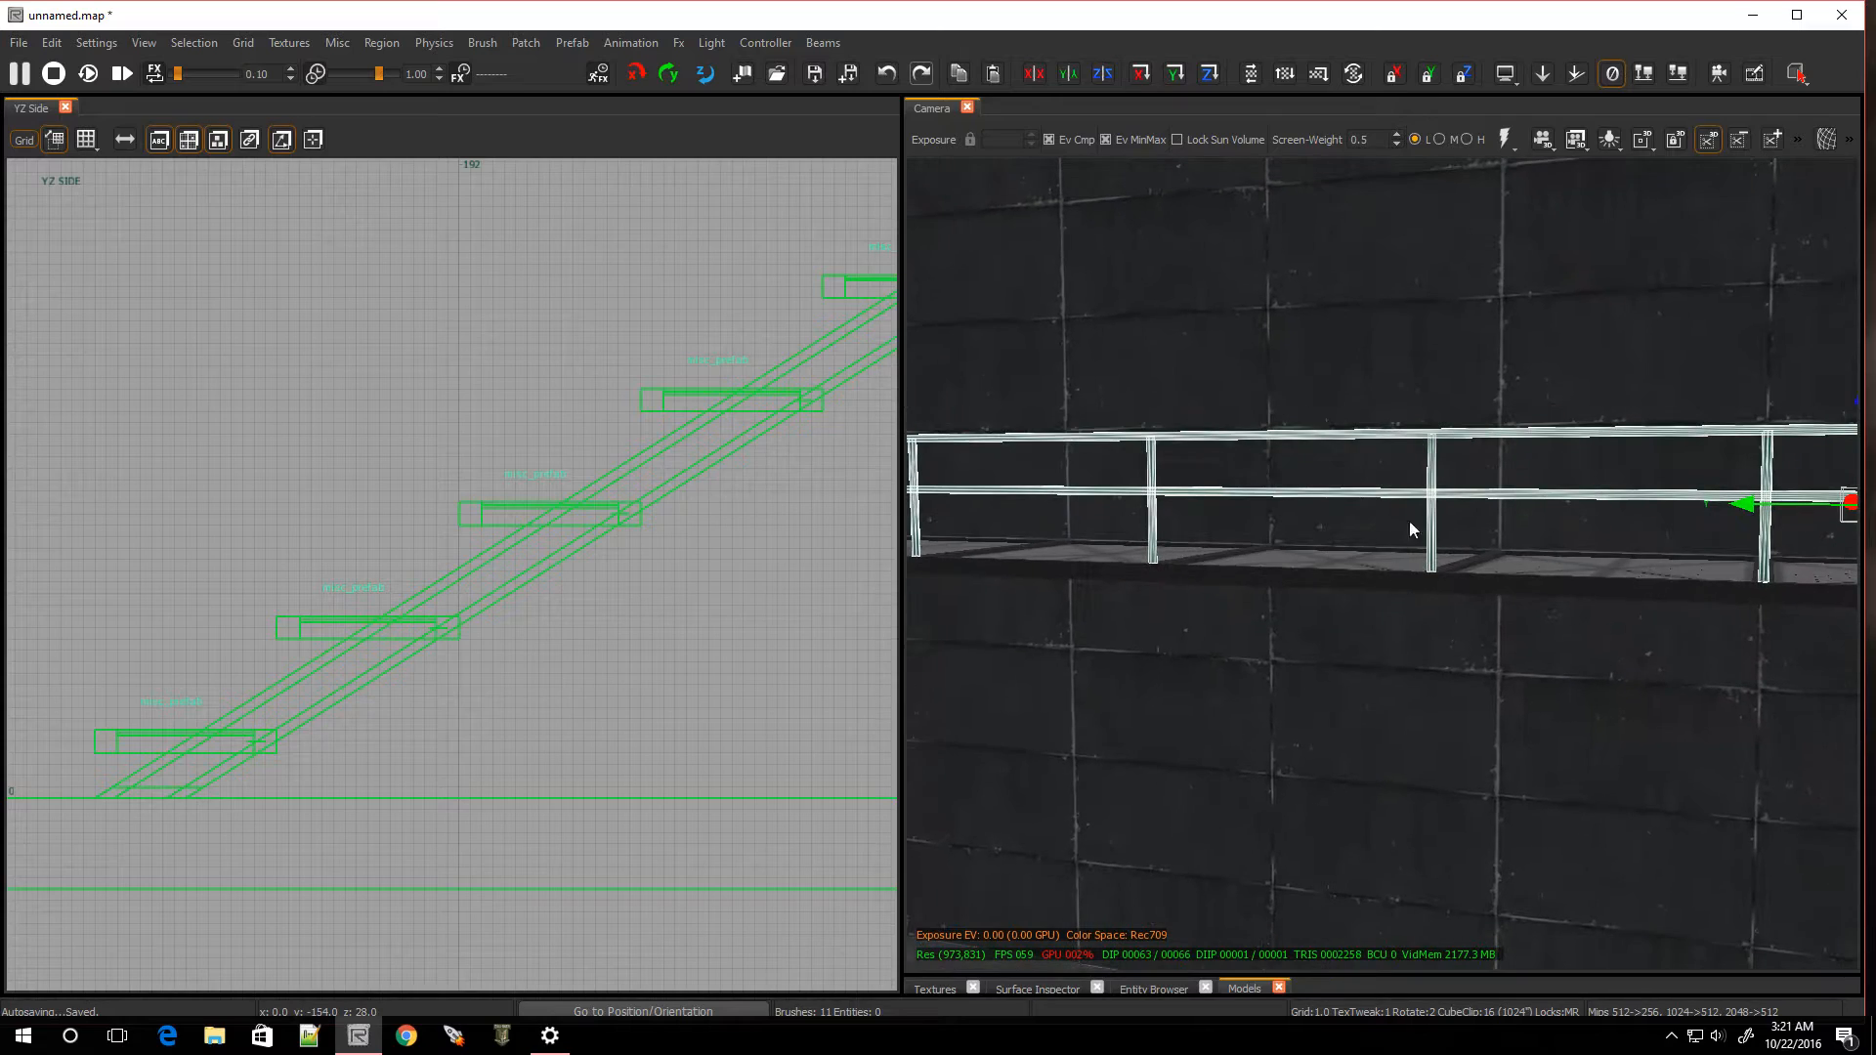
Show the selected railing in the top view and set the grid size to 8
{"action": "scroll", "coordinate": [537, 758], "scroll_direction": "down", "scroll_amount": 8}
{"action": "key", "text": "ctrl+Tab"}
{"action": "key", "text": "ctrl+Tab"}
{"action": "key", "text": "ctrl+Tab"}
{"action": "key", "text": "ctrl+Tab"}
{"action": "scroll", "coordinate": [469, 825], "scroll_direction": "down", "scroll_amount": 6}
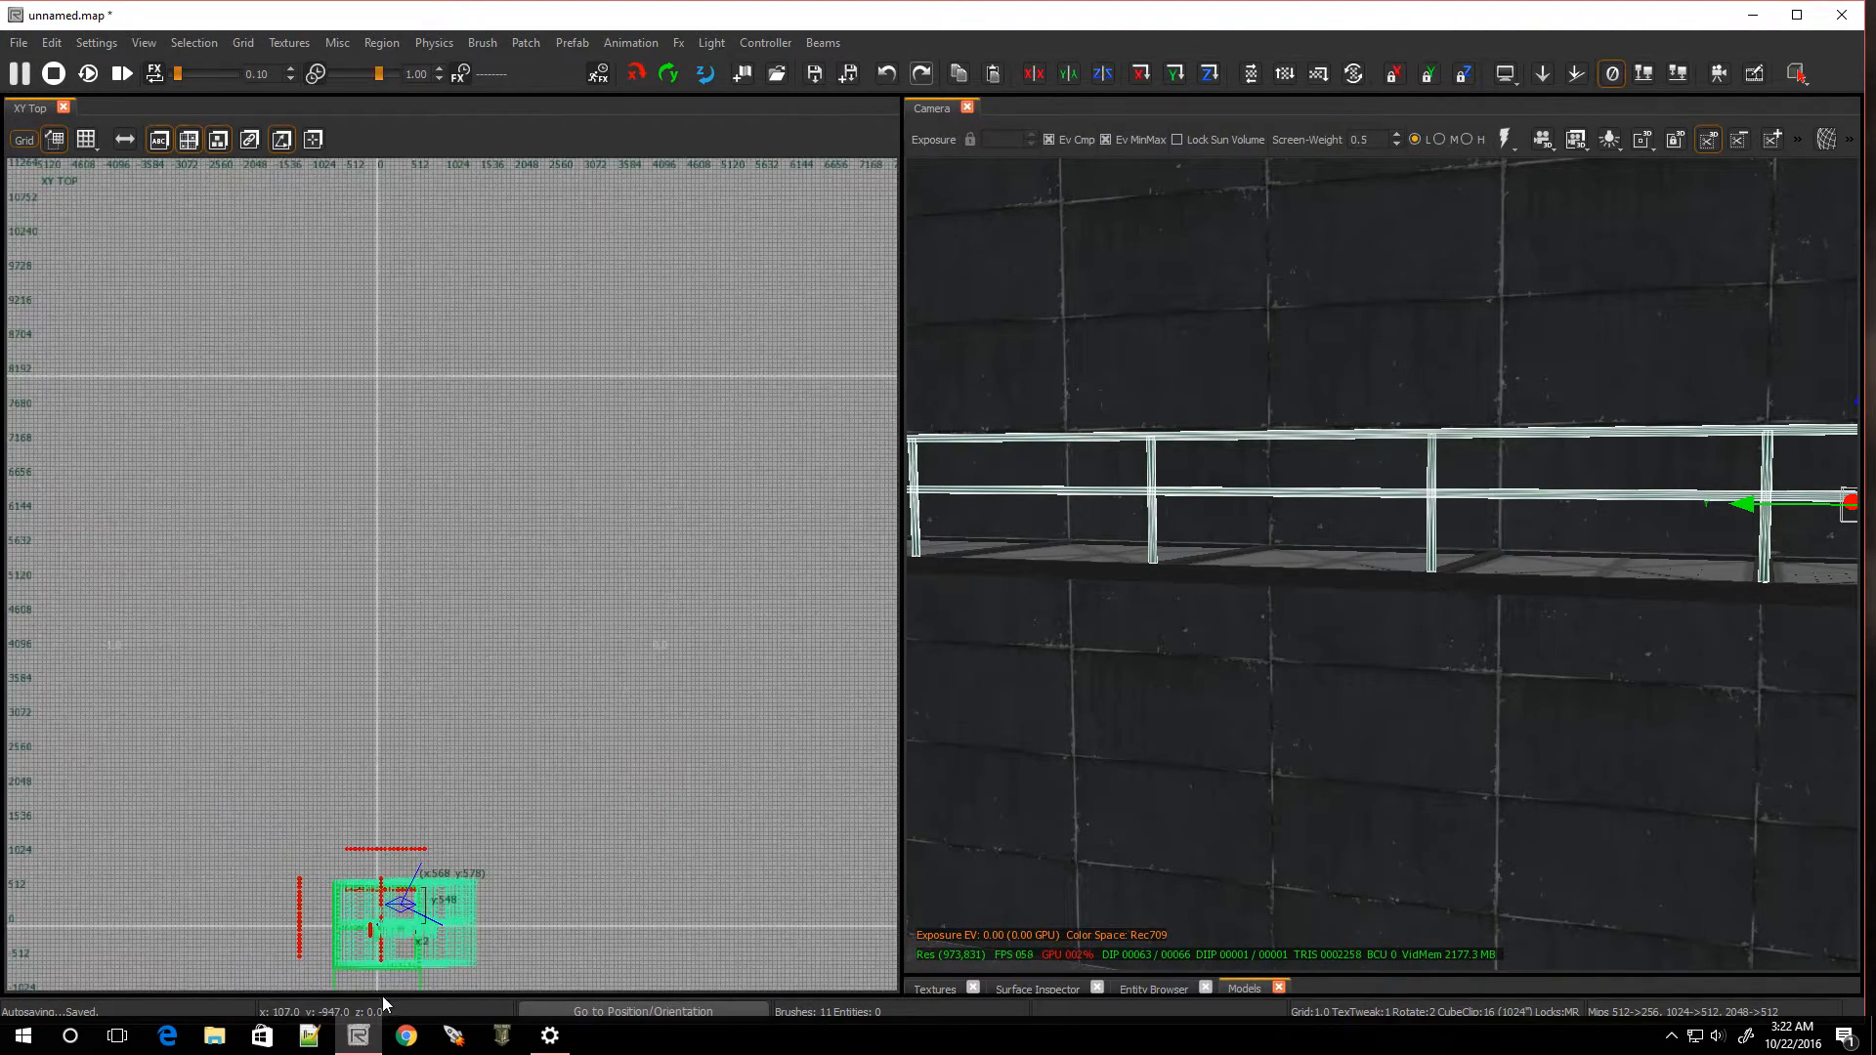
{"action": "scroll", "coordinate": [381, 972], "scroll_direction": "up", "scroll_amount": 3}
{"action": "scroll", "coordinate": [388, 987], "scroll_direction": "down", "scroll_amount": 4}
{"action": "right_click_drag", "start_coordinate": [1153, 635], "coordinate": [1388, 586]}
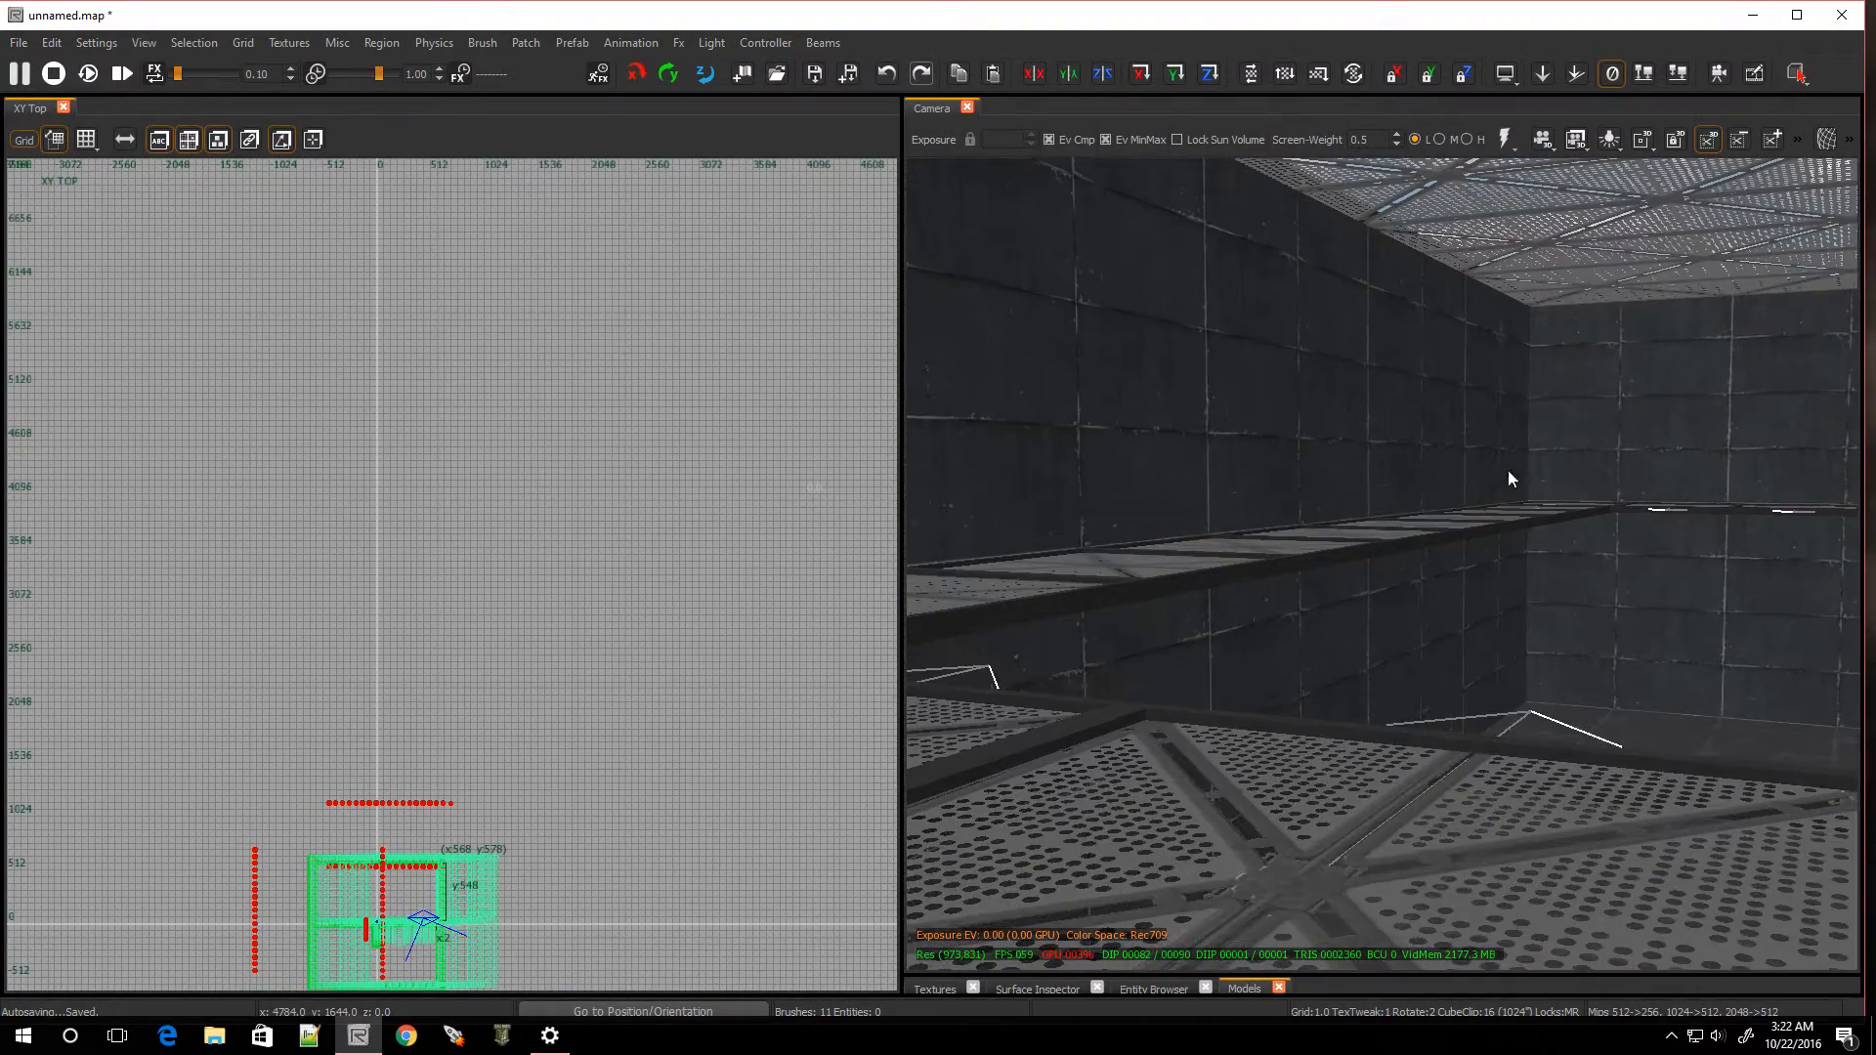
{"action": "right_click_drag", "start_coordinate": [1176, 639], "coordinate": [1174, 641]}
{"action": "scroll", "coordinate": [364, 923], "scroll_direction": "up", "scroll_amount": 1}
{"action": "scroll", "coordinate": [366, 928], "scroll_direction": "up", "scroll_amount": 8}
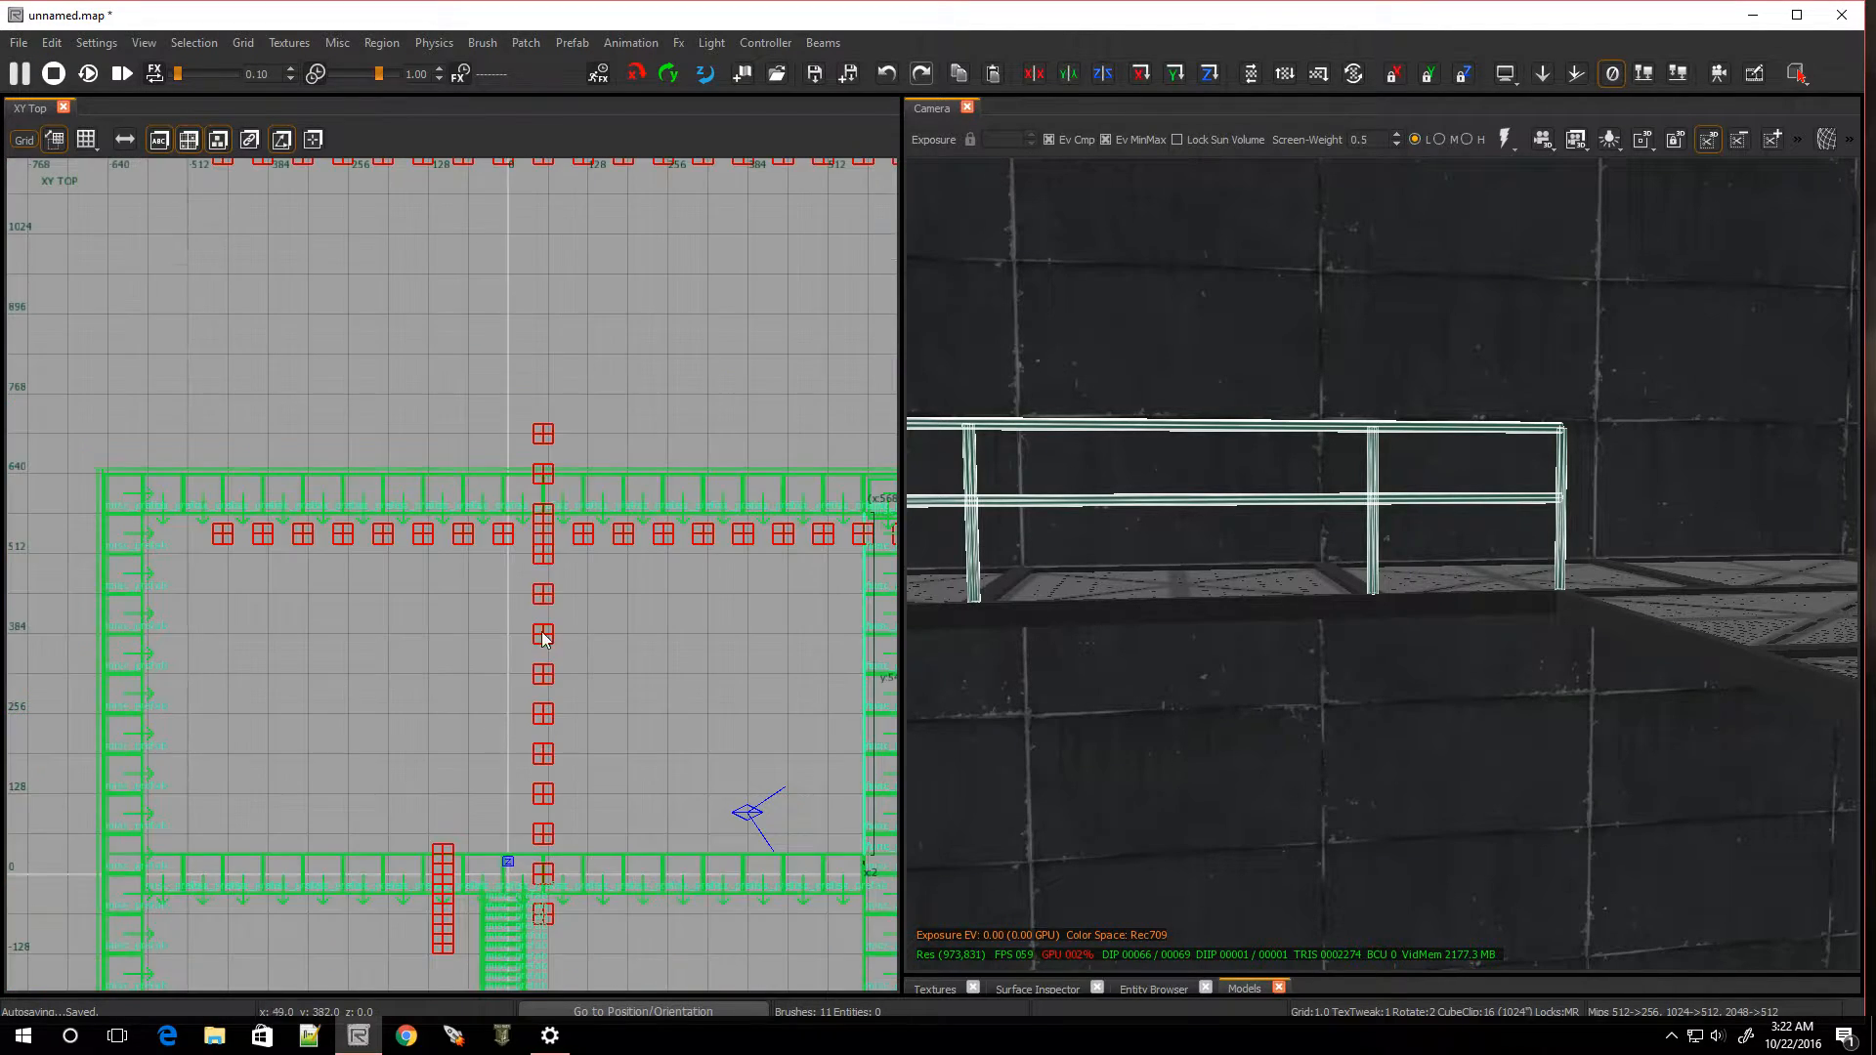
{"action": "scroll", "coordinate": [671, 739], "scroll_direction": "down", "scroll_amount": 5}
{"action": "scroll", "coordinate": [829, 787], "scroll_direction": "up", "scroll_amount": 8}
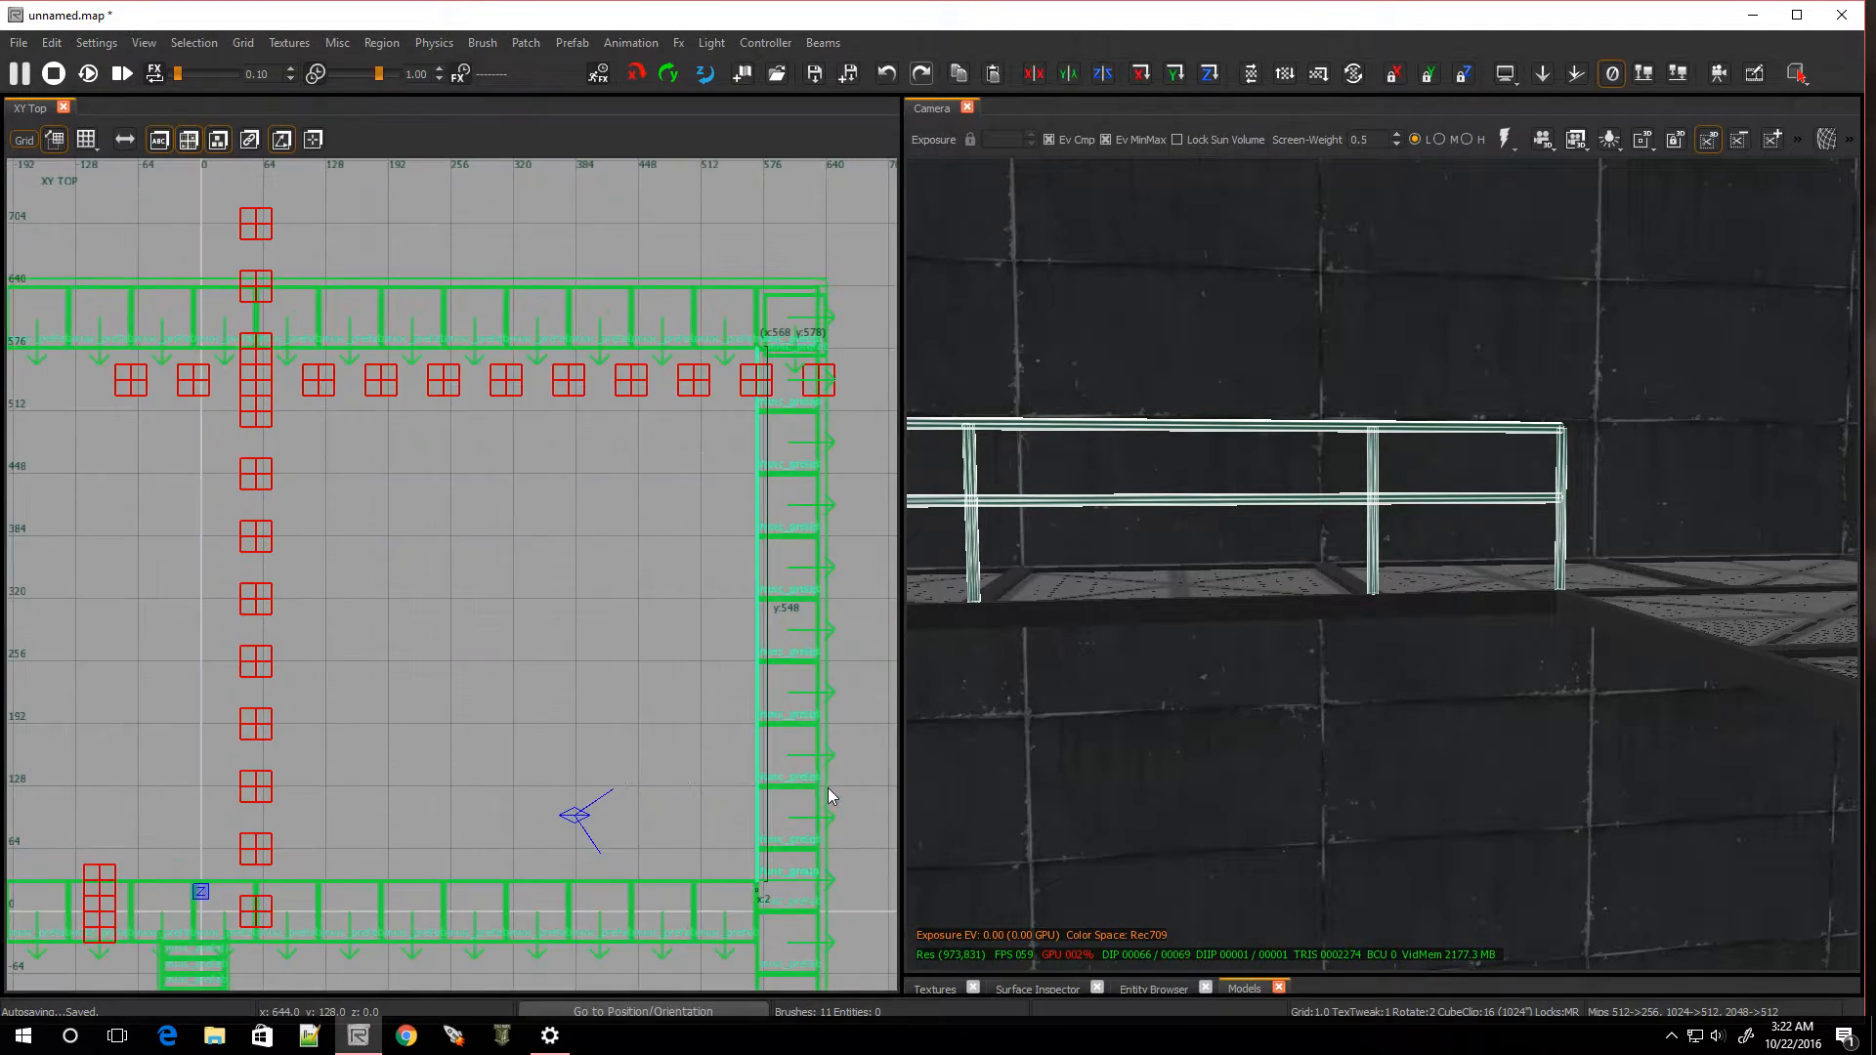
{"action": "scroll", "coordinate": [811, 863], "scroll_direction": "up", "scroll_amount": 3}
{"action": "key", "text": "4"}
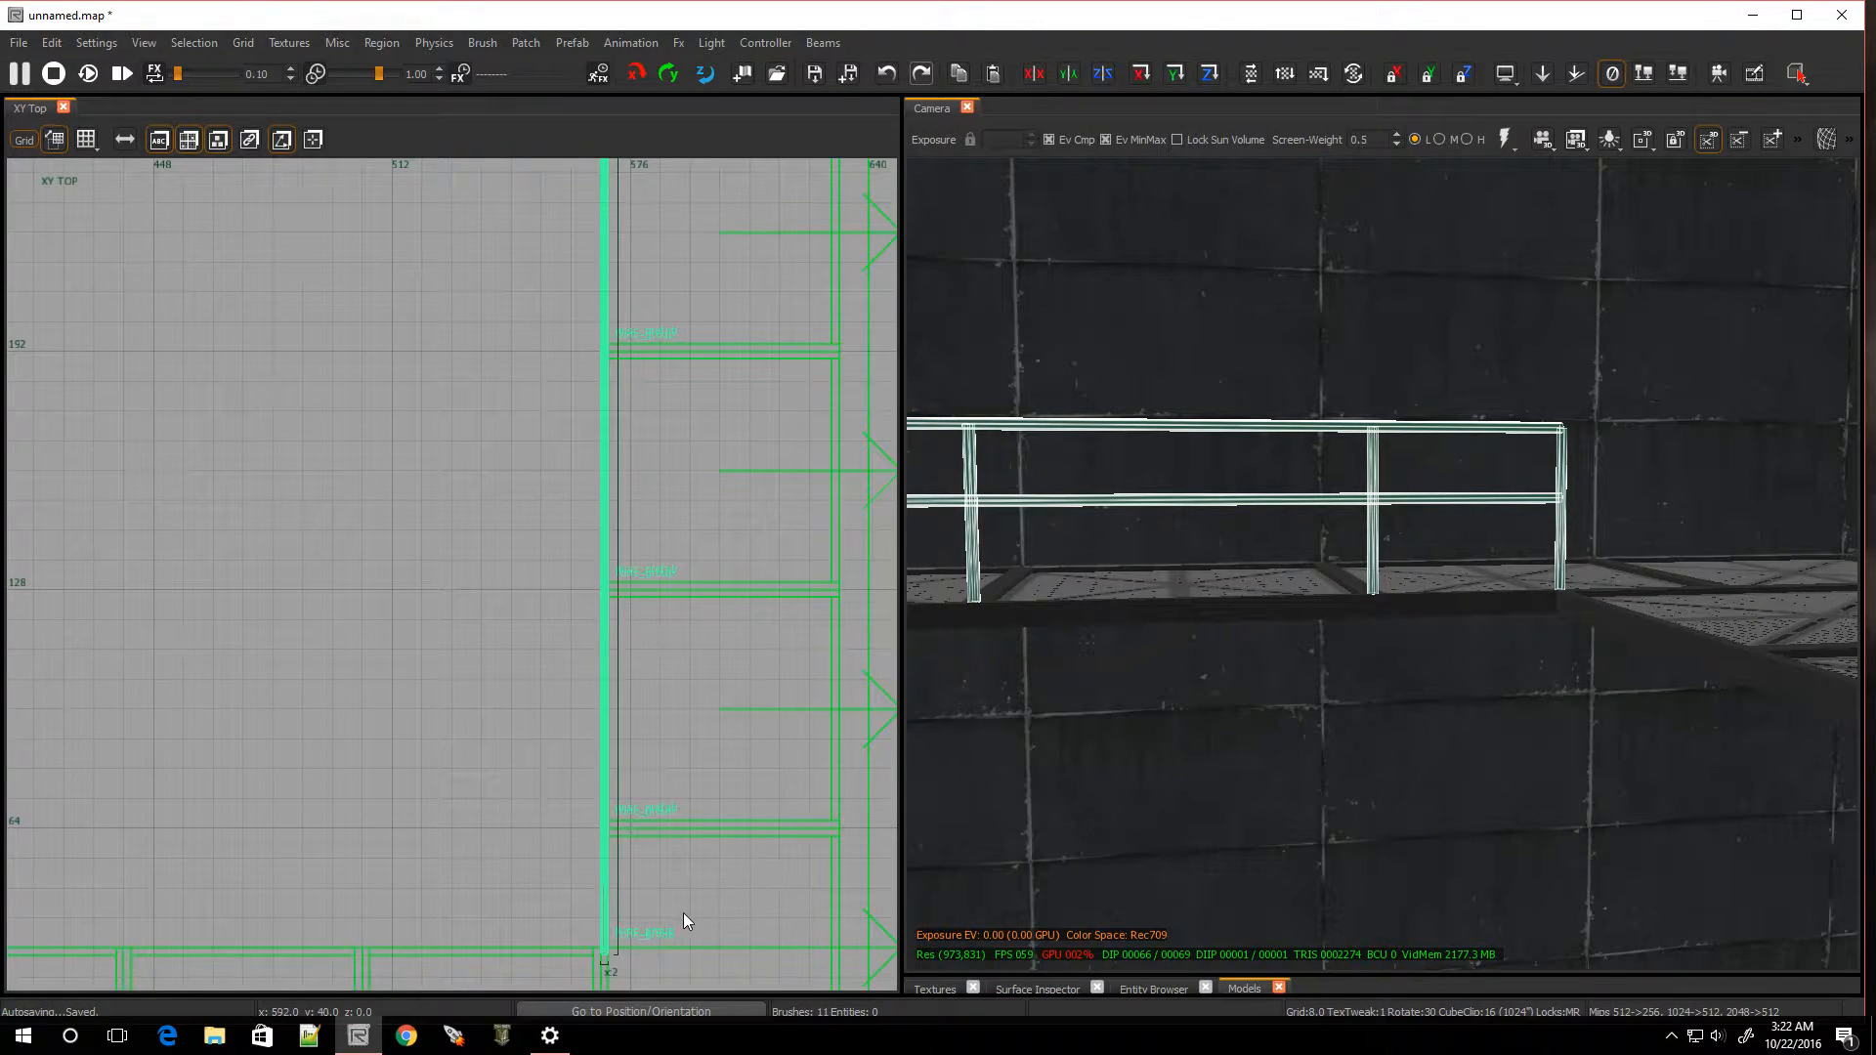
Duplicate the railing, place the copy on the same side walkway beyond the middle walkway at x 566, y -30, and set the grid size to 2
{"action": "key", "text": "space"}
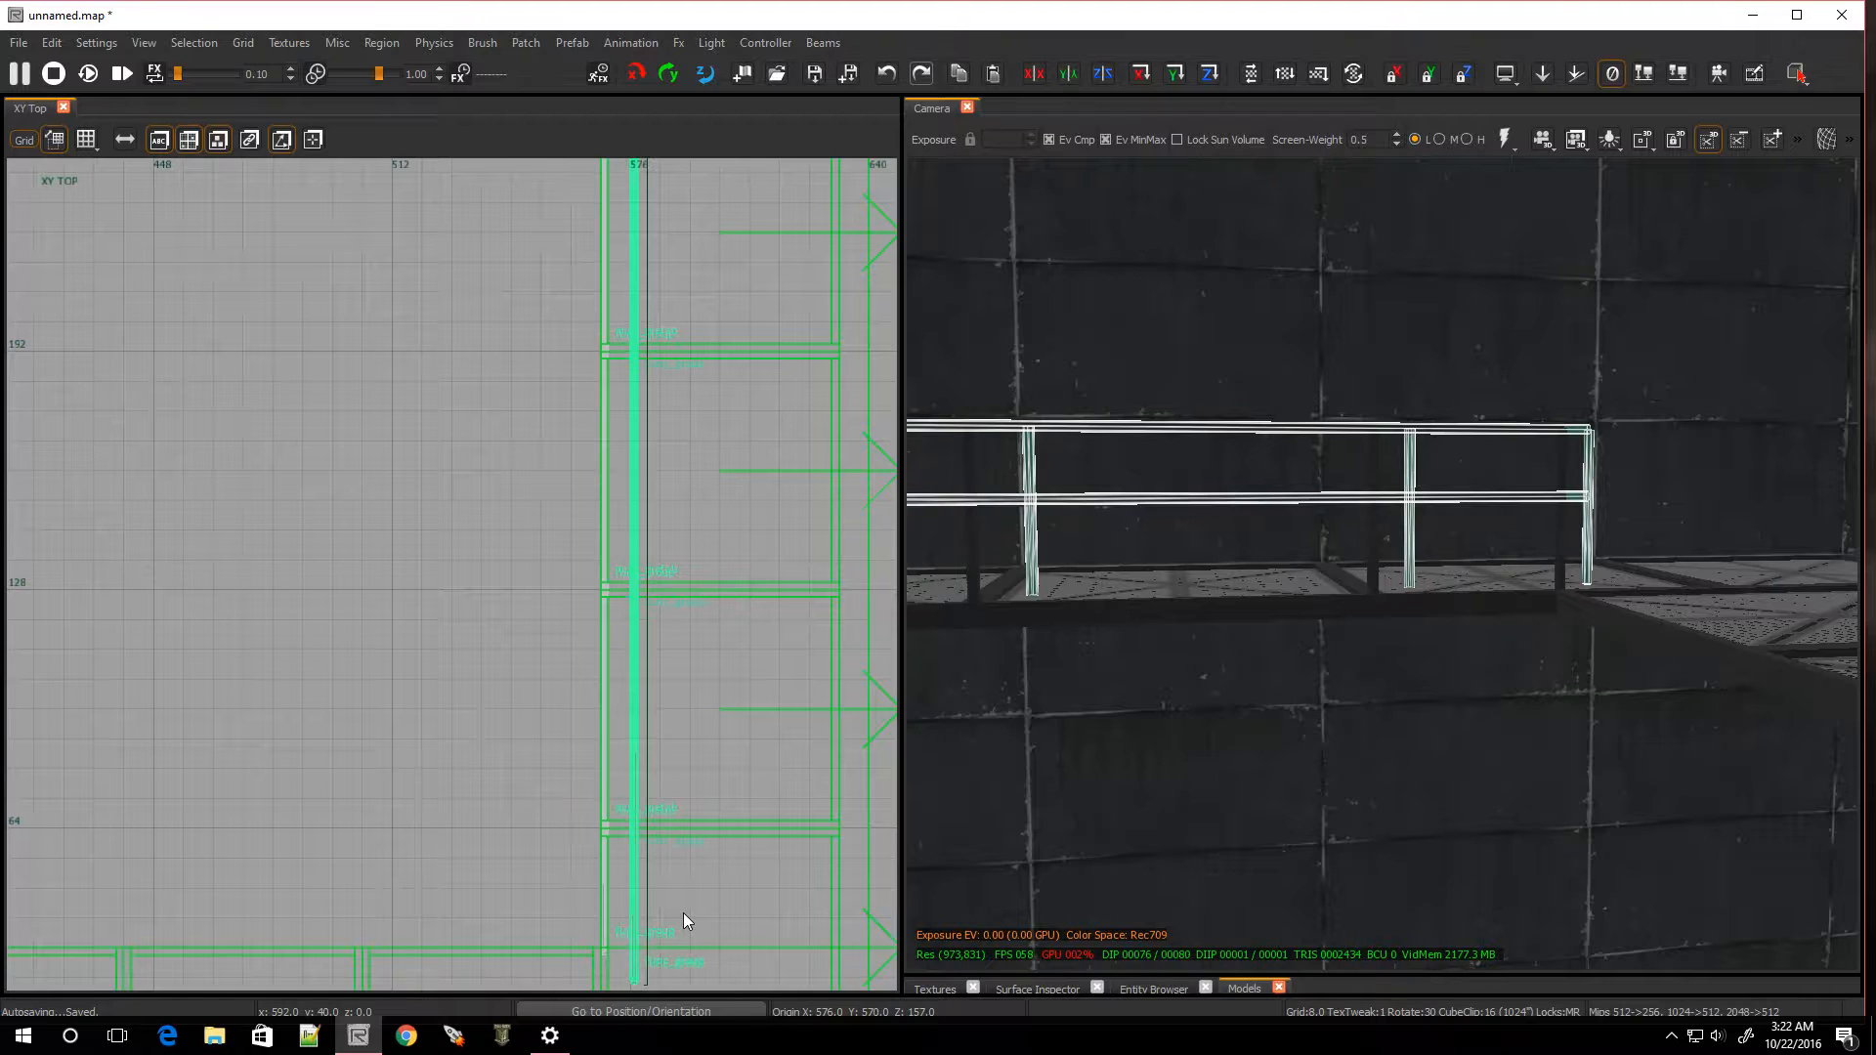
{"action": "key", "text": "BackSpace"}
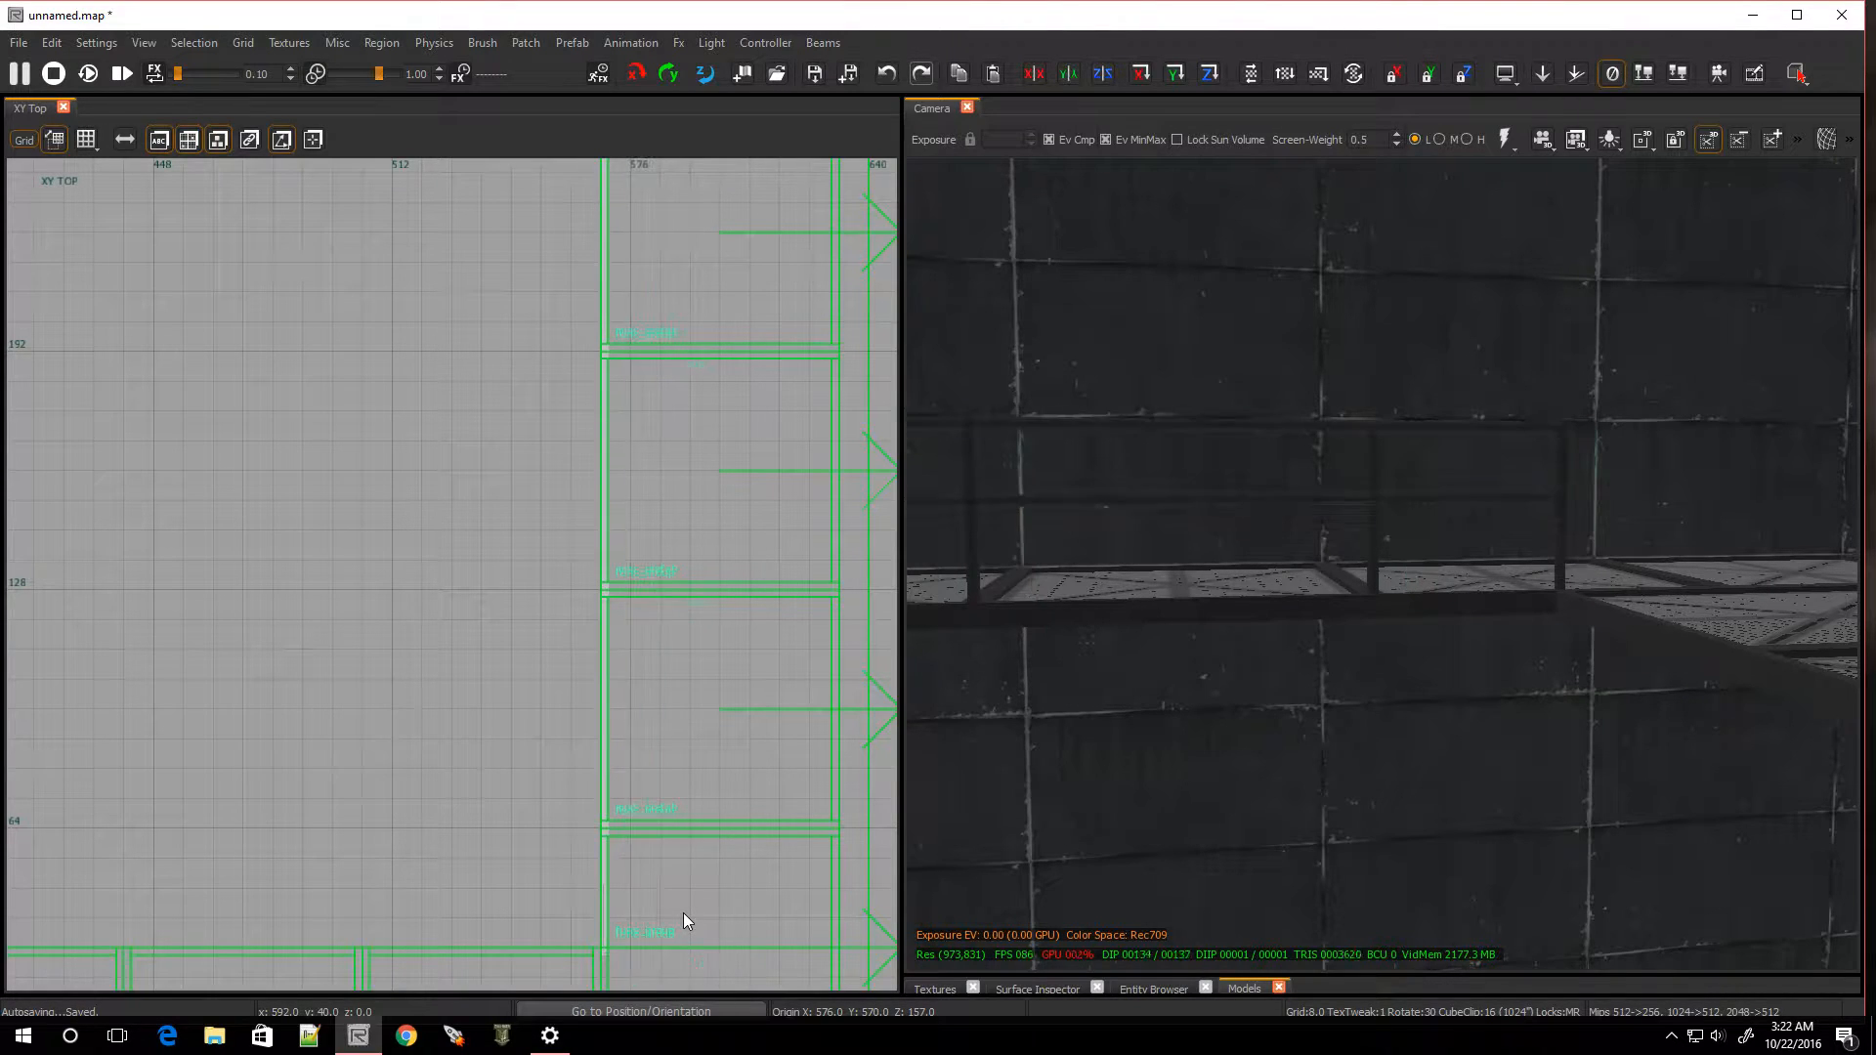
{"action": "key", "text": "ctrl+v"}
{"action": "scroll", "coordinate": [645, 872], "scroll_direction": "down", "scroll_amount": 8}
{"action": "scroll", "coordinate": [645, 668], "scroll_direction": "up", "scroll_amount": 5}
{"action": "mouse_move", "coordinate": [644, 328]}
{"action": "left_mouse_down"}
{"action": "mouse_move", "coordinate": [661, 523]}
{"action": "mouse_move", "coordinate": [632, 987]}
{"action": "left_mouse_up"}
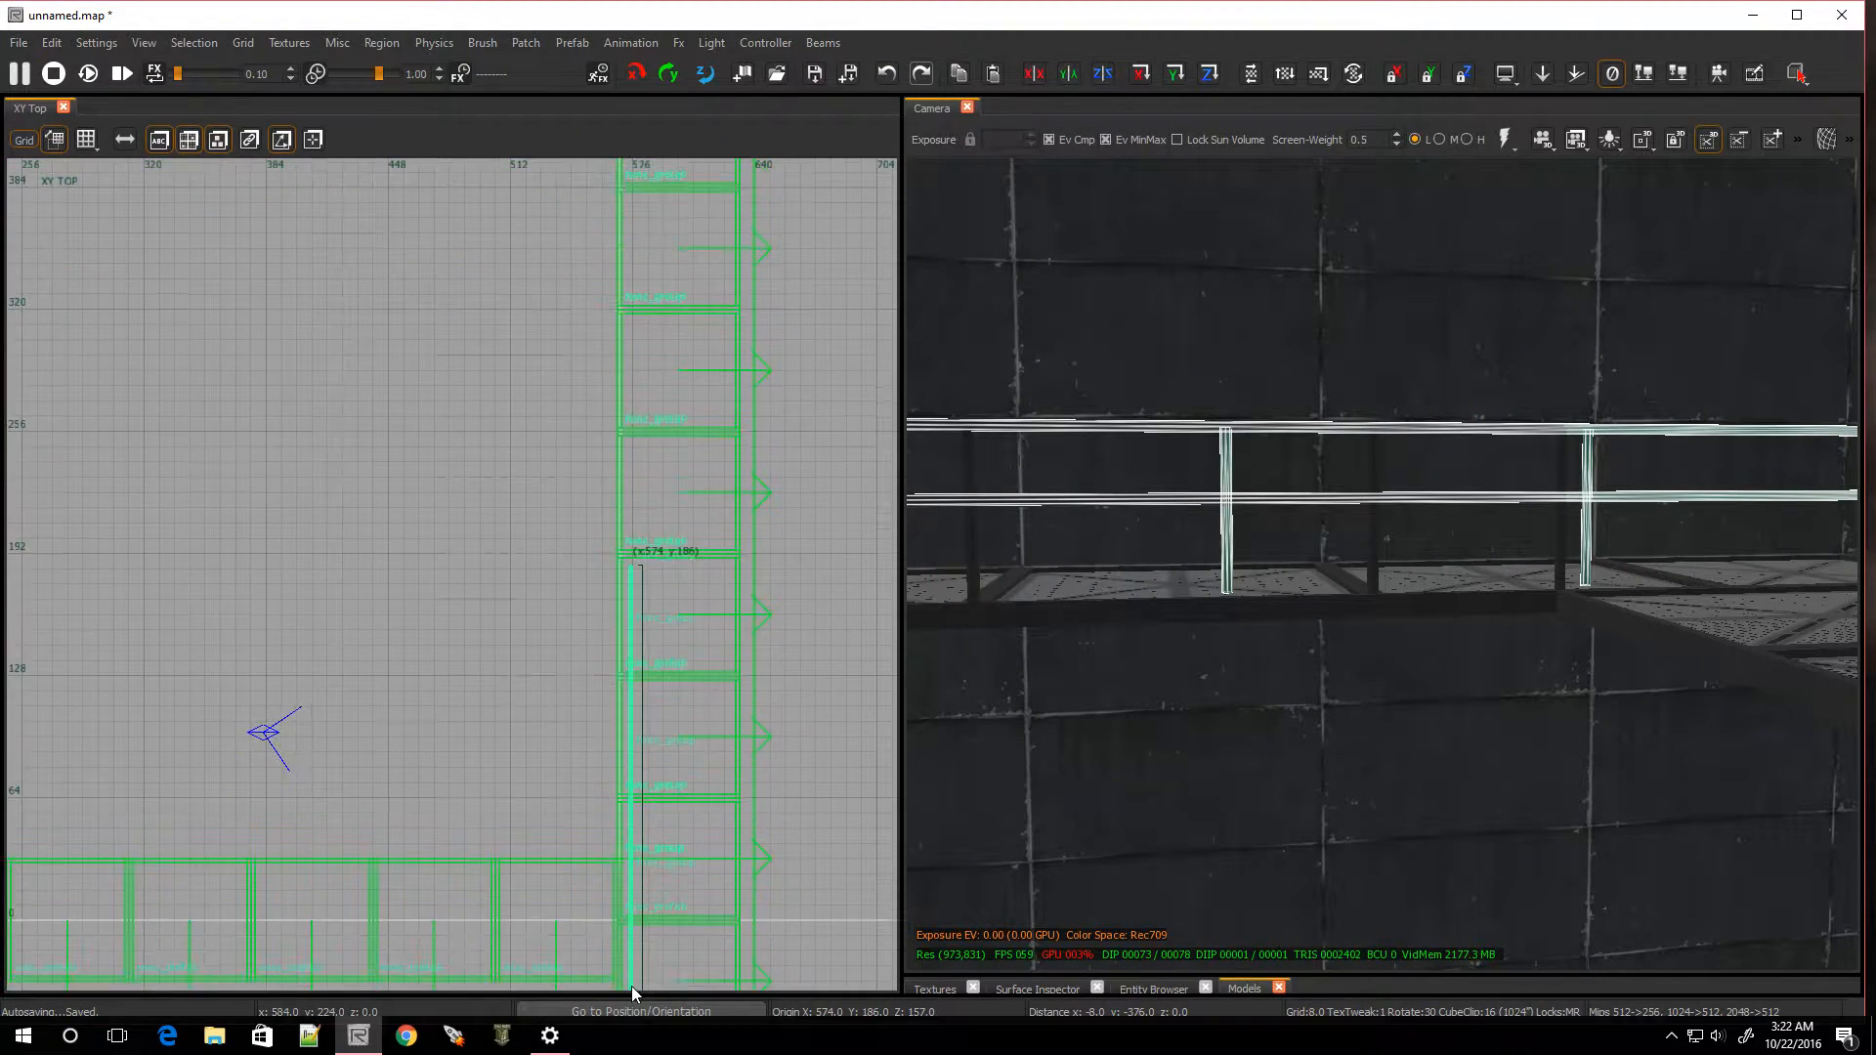
{"action": "mouse_move", "coordinate": [631, 600]}
{"action": "left_mouse_down"}
{"action": "mouse_move", "coordinate": [656, 914]}
{"action": "mouse_move", "coordinate": [649, 987]}
{"action": "mouse_move", "coordinate": [628, 870]}
{"action": "mouse_move", "coordinate": [615, 984]}
{"action": "left_mouse_up"}
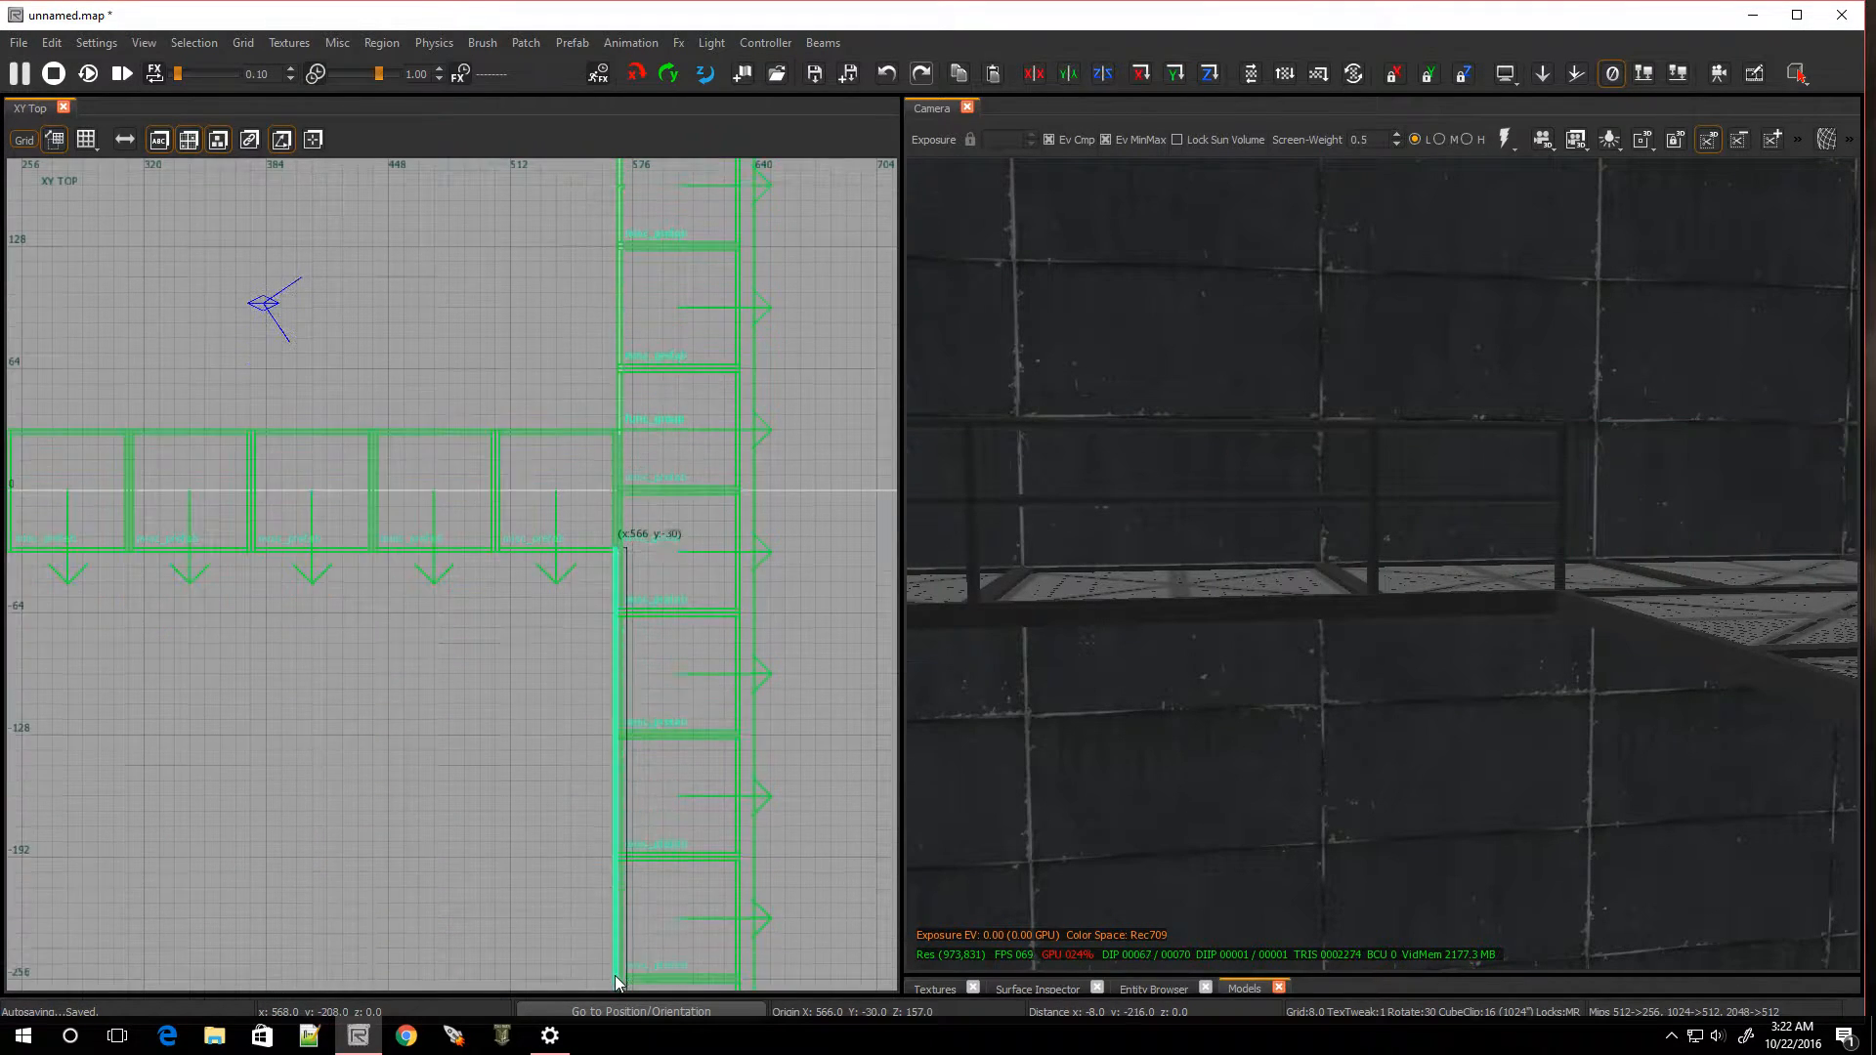
{"action": "scroll", "coordinate": [615, 494], "scroll_direction": "up", "scroll_amount": 4}
{"action": "mouse_move", "coordinate": [627, 643]}
{"action": "left_mouse_down"}
{"action": "mouse_move", "coordinate": [649, 720]}
{"action": "mouse_move", "coordinate": [641, 694]}
{"action": "left_mouse_up"}
{"action": "key", "text": "2"}
{"action": "scroll", "coordinate": [719, 554], "scroll_direction": "down", "scroll_amount": 2}
{"action": "scroll", "coordinate": [719, 554], "scroll_direction": "down", "scroll_amount": 1}
{"action": "scroll", "coordinate": [686, 379], "scroll_direction": "up", "scroll_amount": 1}
Select the placed railing copy and remove one of its posts
{"action": "right_click_drag", "start_coordinate": [1333, 551], "coordinate": [1489, 506]}
{"action": "right_click_drag", "start_coordinate": [1455, 586], "coordinate": [1231, 582]}
{"action": "right_click_drag", "start_coordinate": [1383, 564], "coordinate": [1468, 594]}
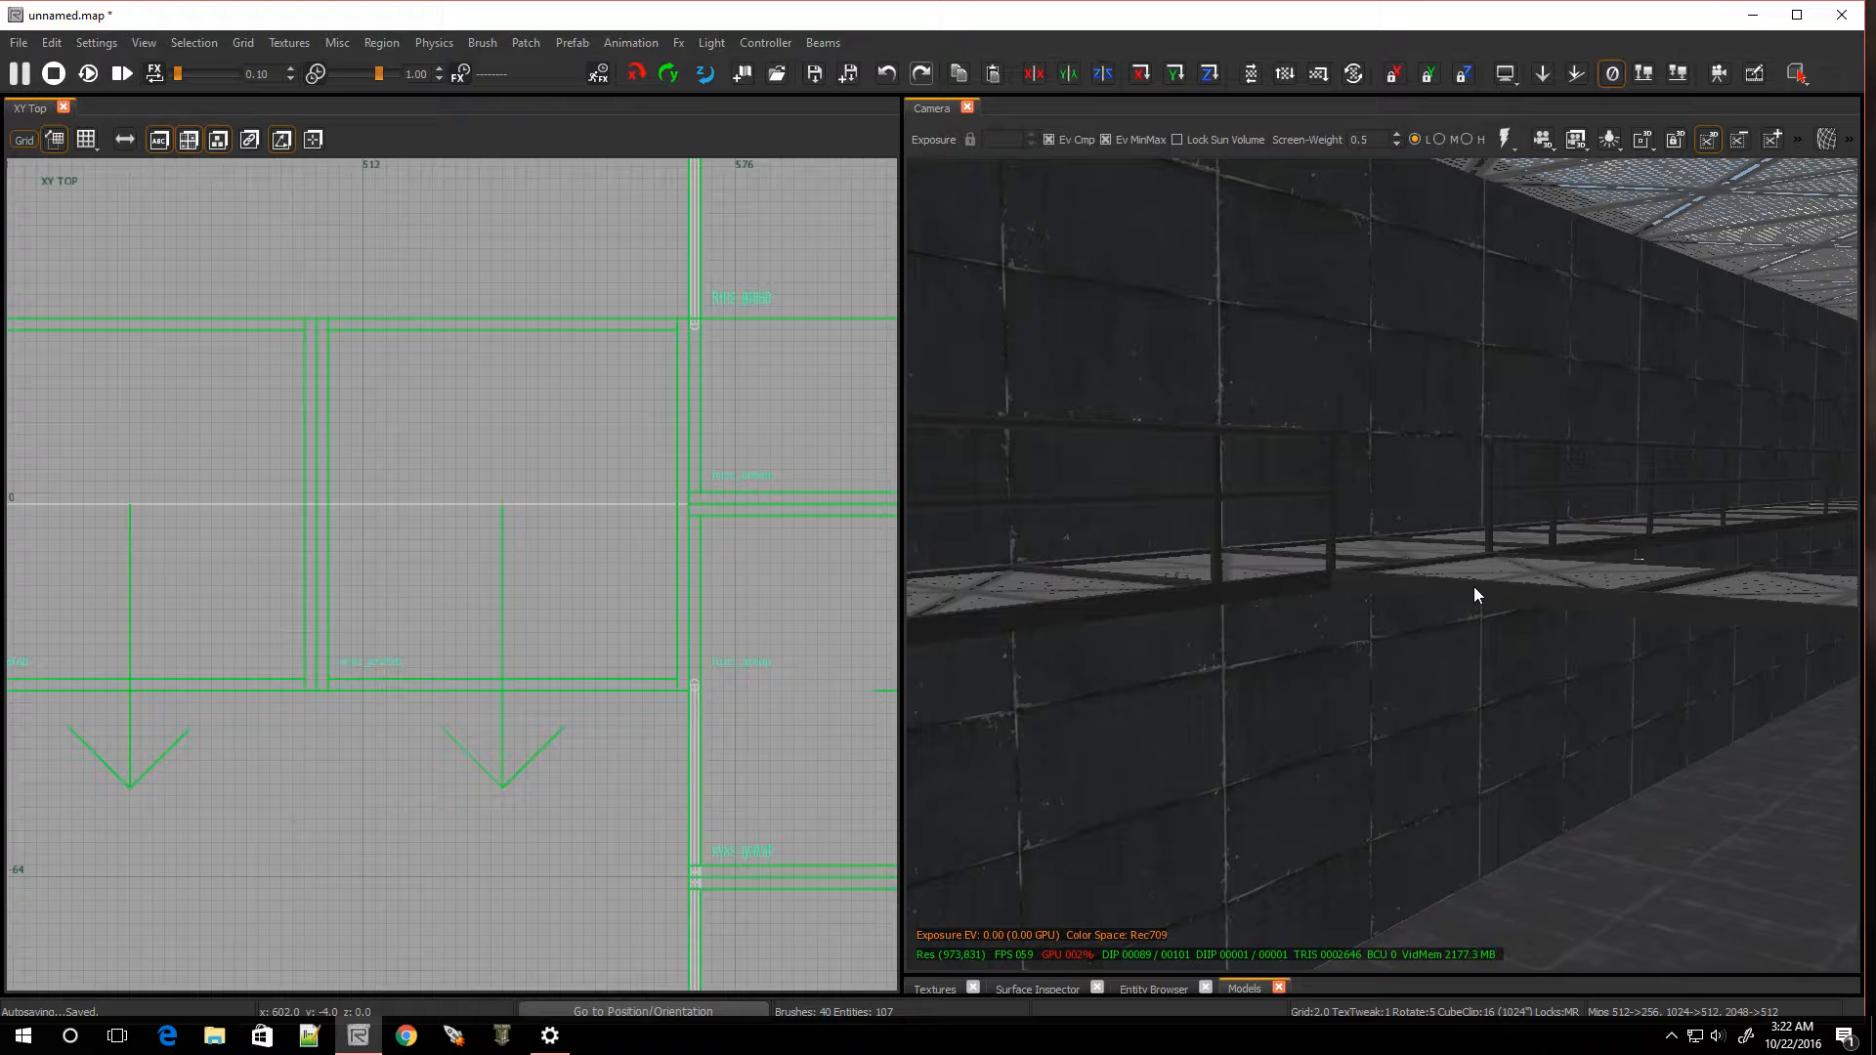
{"action": "left_click", "coordinate": [1476, 594], "text": "shift"}
{"action": "scroll", "coordinate": [677, 762], "scroll_direction": "down", "scroll_amount": 3}
{"action": "scroll", "coordinate": [708, 876], "scroll_direction": "up", "scroll_amount": 3}
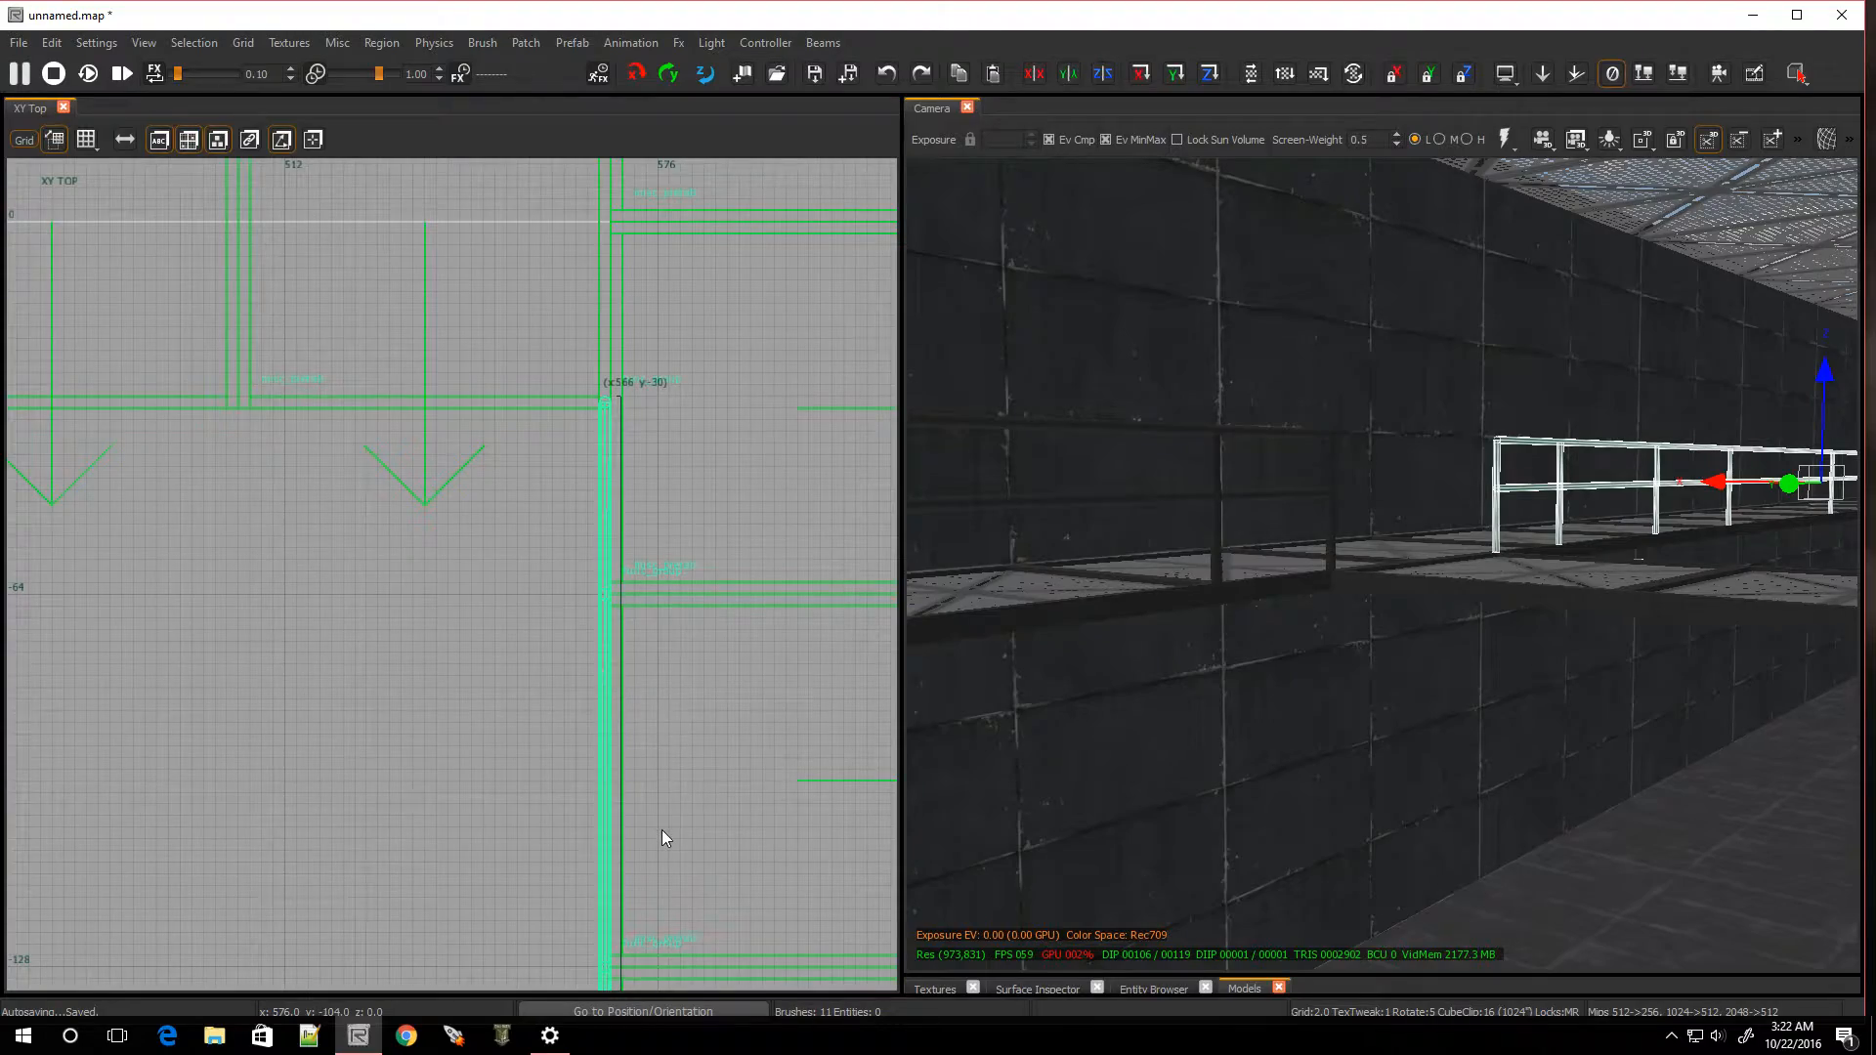
{"action": "mouse_move", "coordinate": [1460, 641]}
{"action": "right_mouse_down"}
{"action": "mouse_move", "coordinate": [1387, 635]}
{"action": "mouse_move", "coordinate": [1368, 655]}
{"action": "mouse_move", "coordinate": [1387, 752]}
{"action": "right_mouse_up"}
{"action": "key", "text": "Delete"}
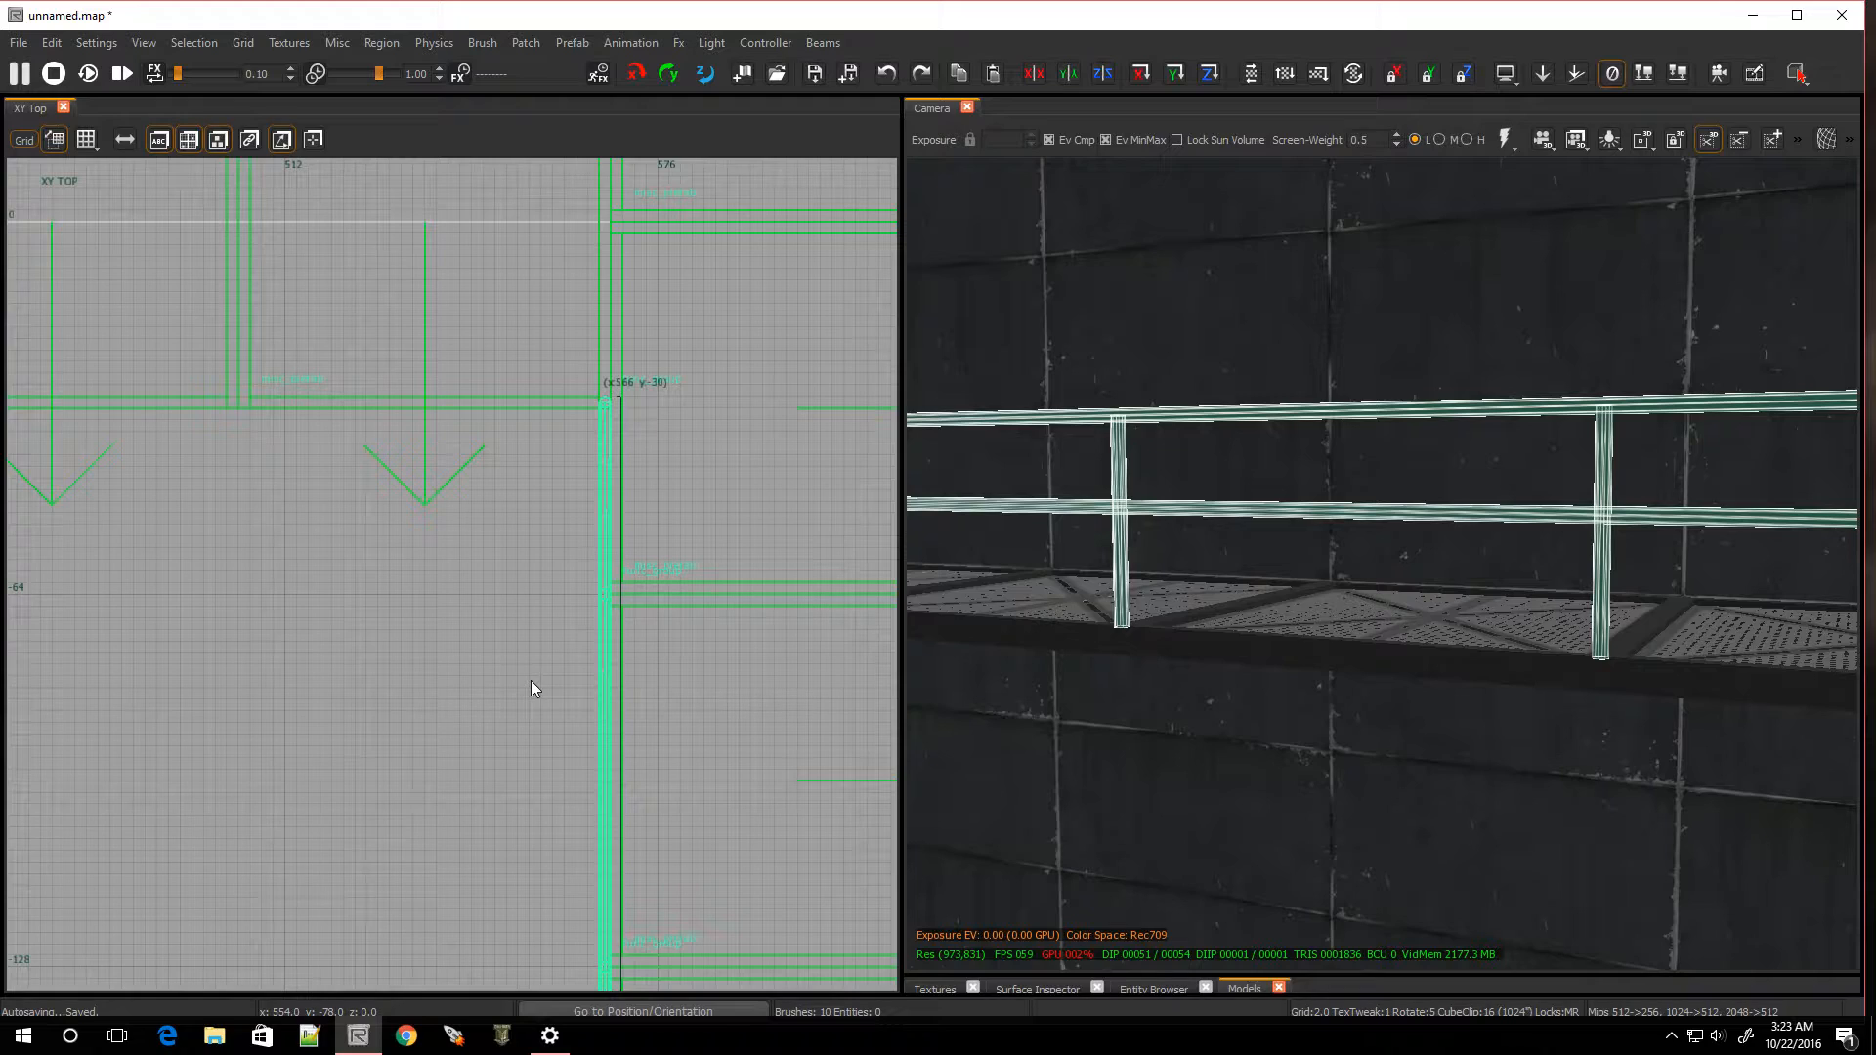
Duplicate the selected railing, set the grid size to 8 and turn the copy 90 degrees in the top view
{"action": "key", "text": "space"}
{"action": "scroll", "coordinate": [531, 680], "scroll_direction": "down", "scroll_amount": 7}
{"action": "scroll", "coordinate": [585, 858], "scroll_direction": "down", "scroll_amount": 12}
{"action": "key", "text": "ctrl+Tab"}
{"action": "key", "text": "ctrl+Tab"}
{"action": "key", "text": "ctrl+Tab"}
{"action": "scroll", "coordinate": [455, 678], "scroll_direction": "up", "scroll_amount": 8}
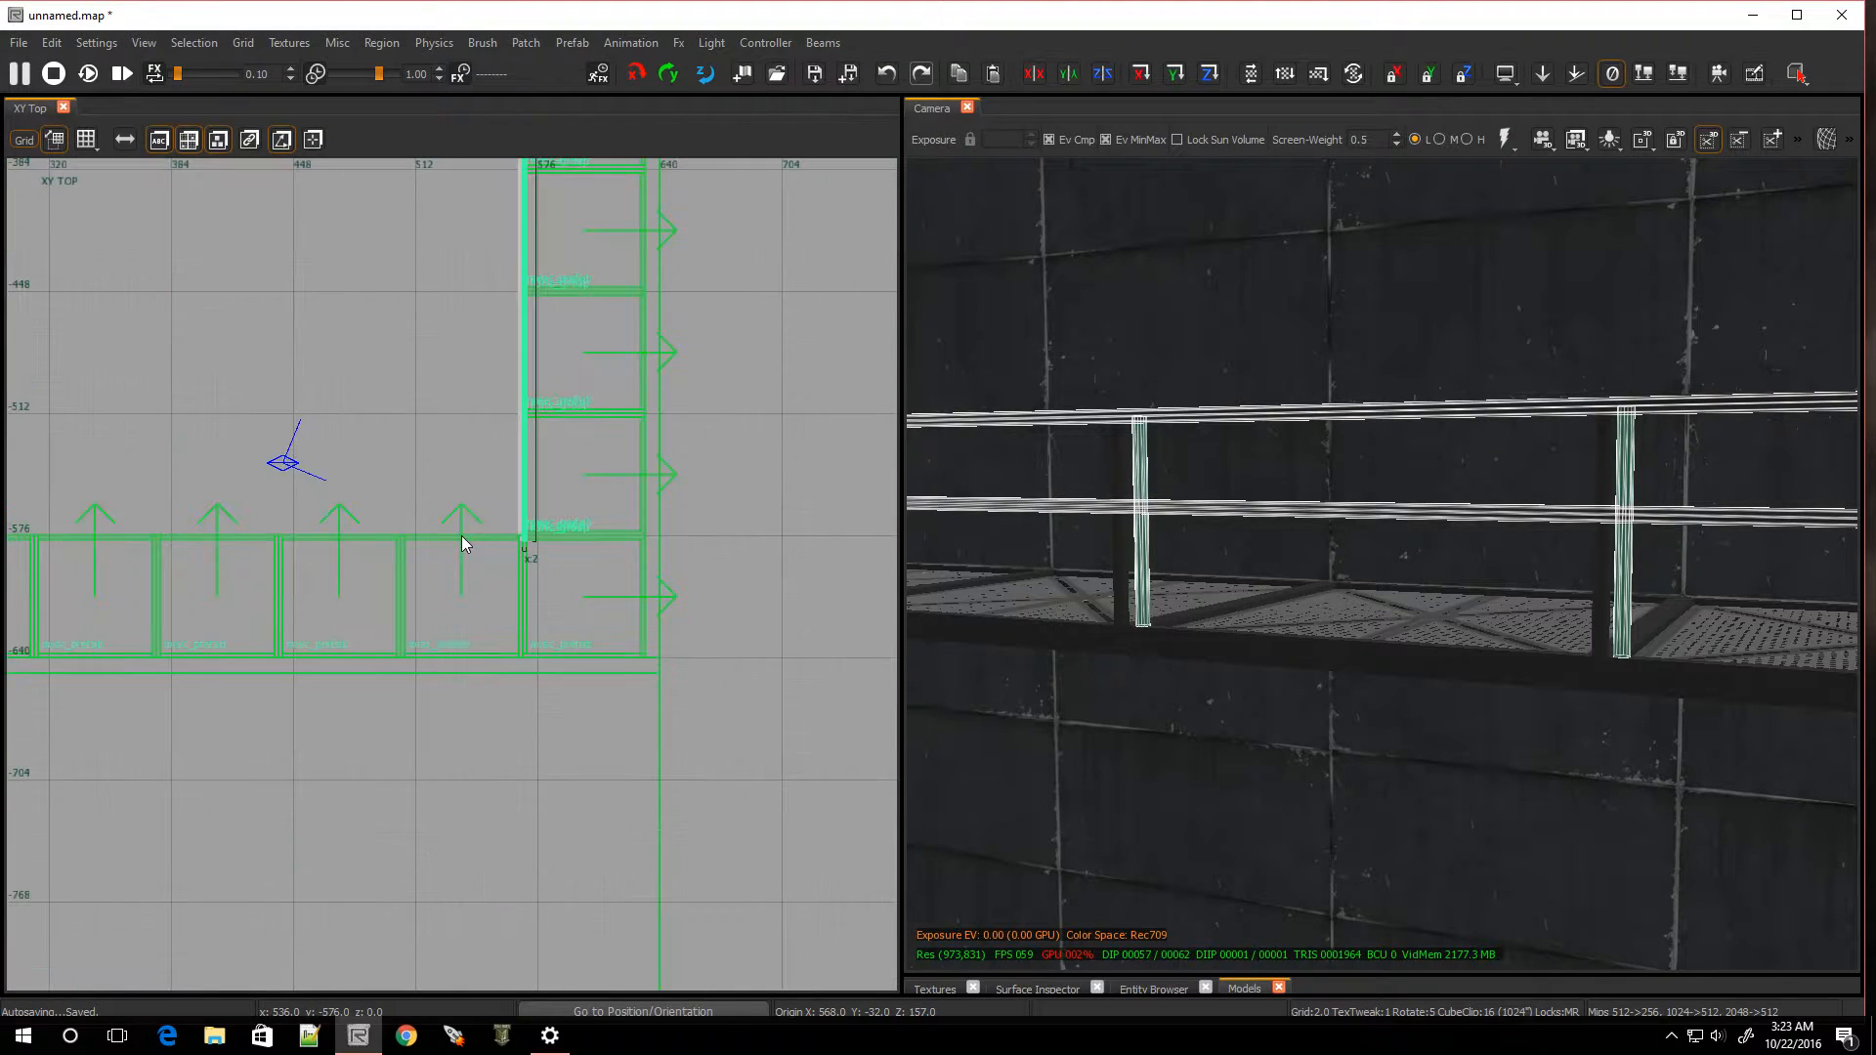
{"action": "key", "text": "4"}
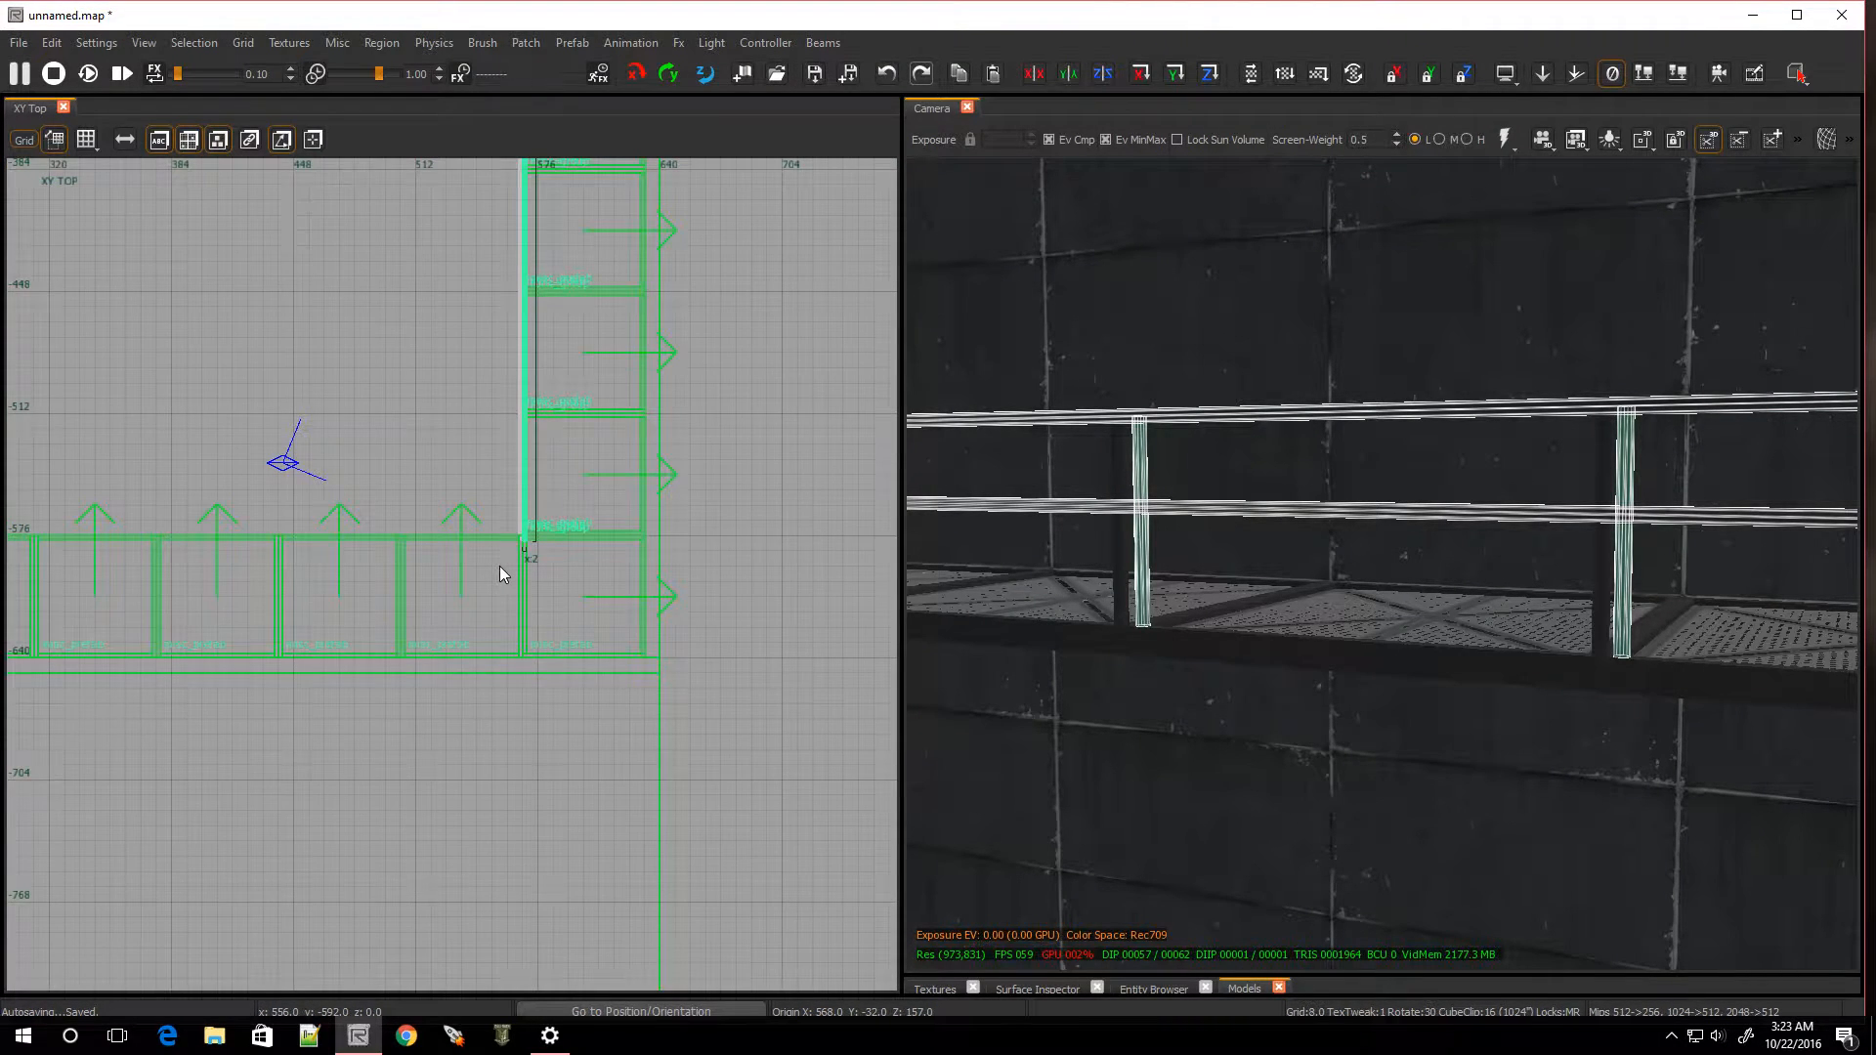
{"action": "key", "text": "BackSpace"}
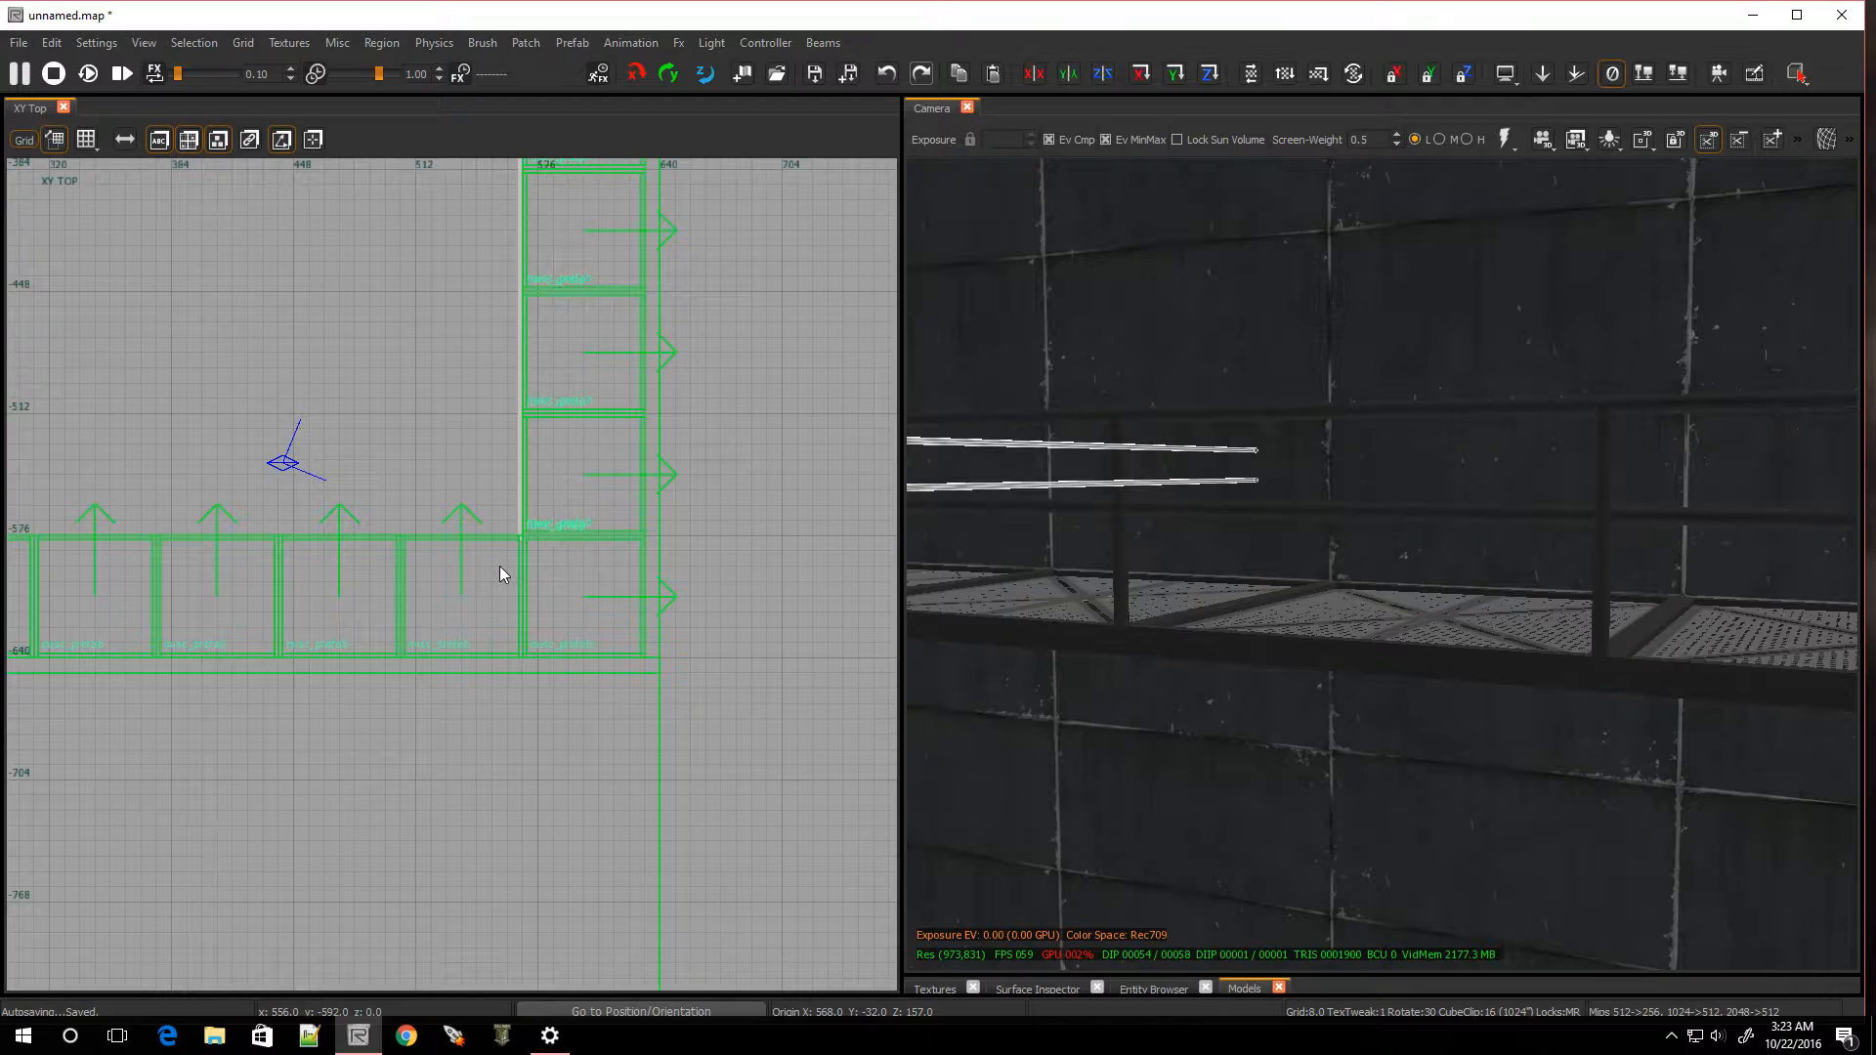
Place the turned railing copy along the inner edge of the end walkway, meeting the corner, at x 21, y -576
{"action": "scroll", "coordinate": [542, 473], "scroll_direction": "down", "scroll_amount": 3}
{"action": "scroll", "coordinate": [542, 473], "scroll_direction": "up", "scroll_amount": 4}
{"action": "mouse_move", "coordinate": [686, 451]}
{"action": "left_mouse_down"}
{"action": "mouse_move", "coordinate": [371, 789]}
{"action": "mouse_move", "coordinate": [344, 771]}
{"action": "left_mouse_up"}
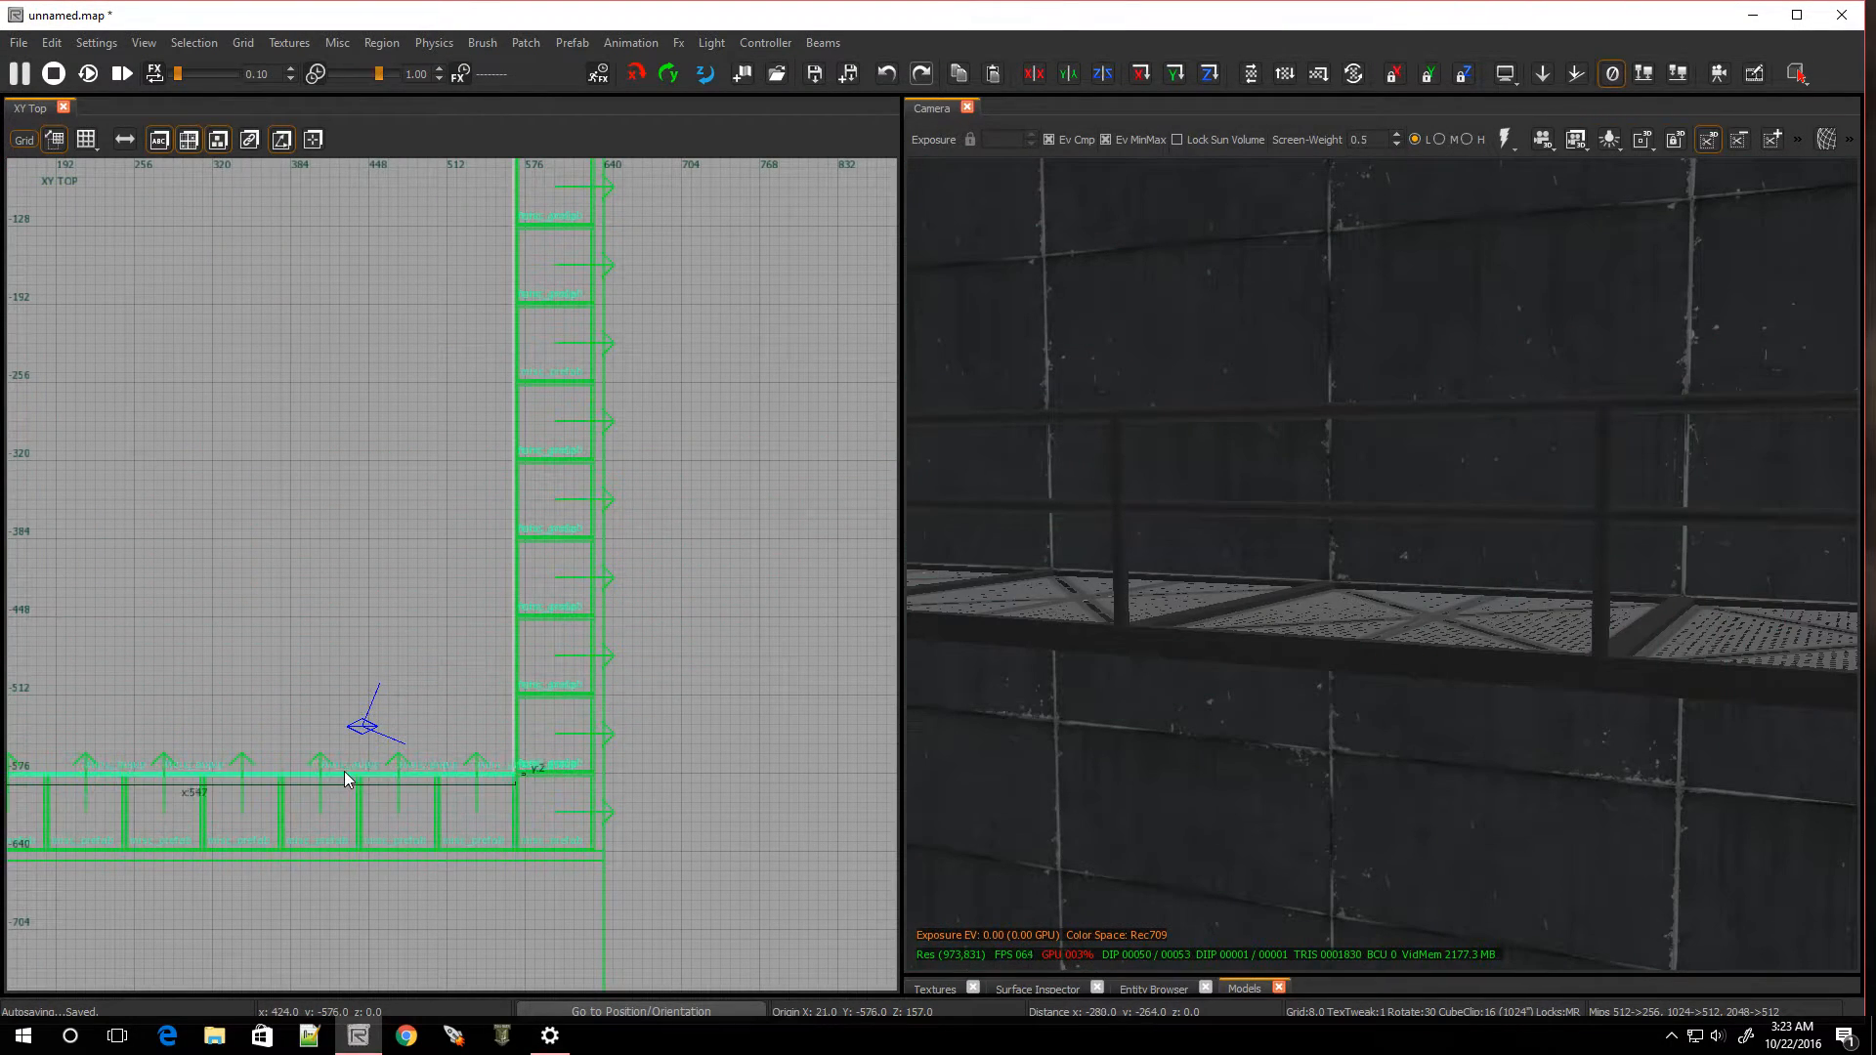
{"action": "scroll", "coordinate": [512, 778], "scroll_direction": "up", "scroll_amount": 5}
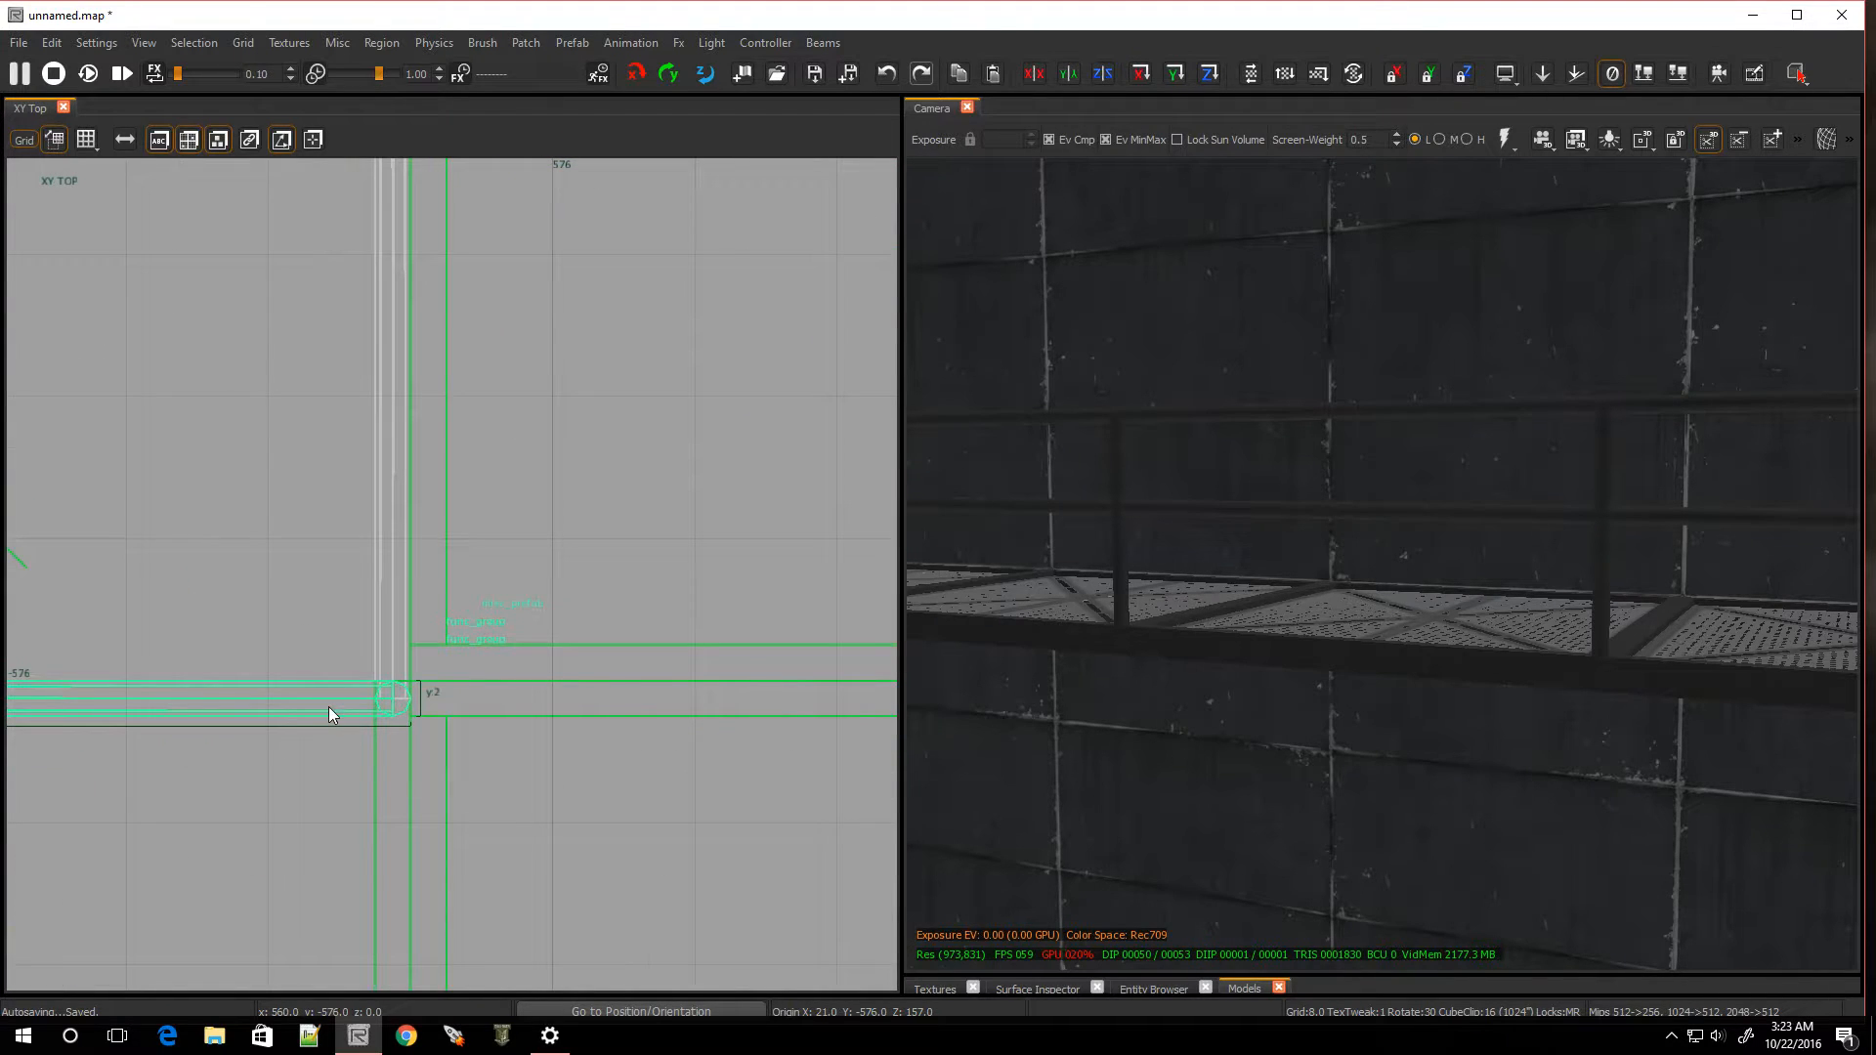
{"action": "mouse_move", "coordinate": [295, 705]}
{"action": "left_mouse_down"}
{"action": "mouse_move", "coordinate": [248, 704]}
{"action": "mouse_move", "coordinate": [295, 700]}
{"action": "left_mouse_up"}
Examine the turned railing along the end walkway, checking its corner joint, post spacing and far end
{"action": "right_click_drag", "start_coordinate": [1142, 659], "coordinate": [1142, 660]}
{"action": "key", "text": "w"}
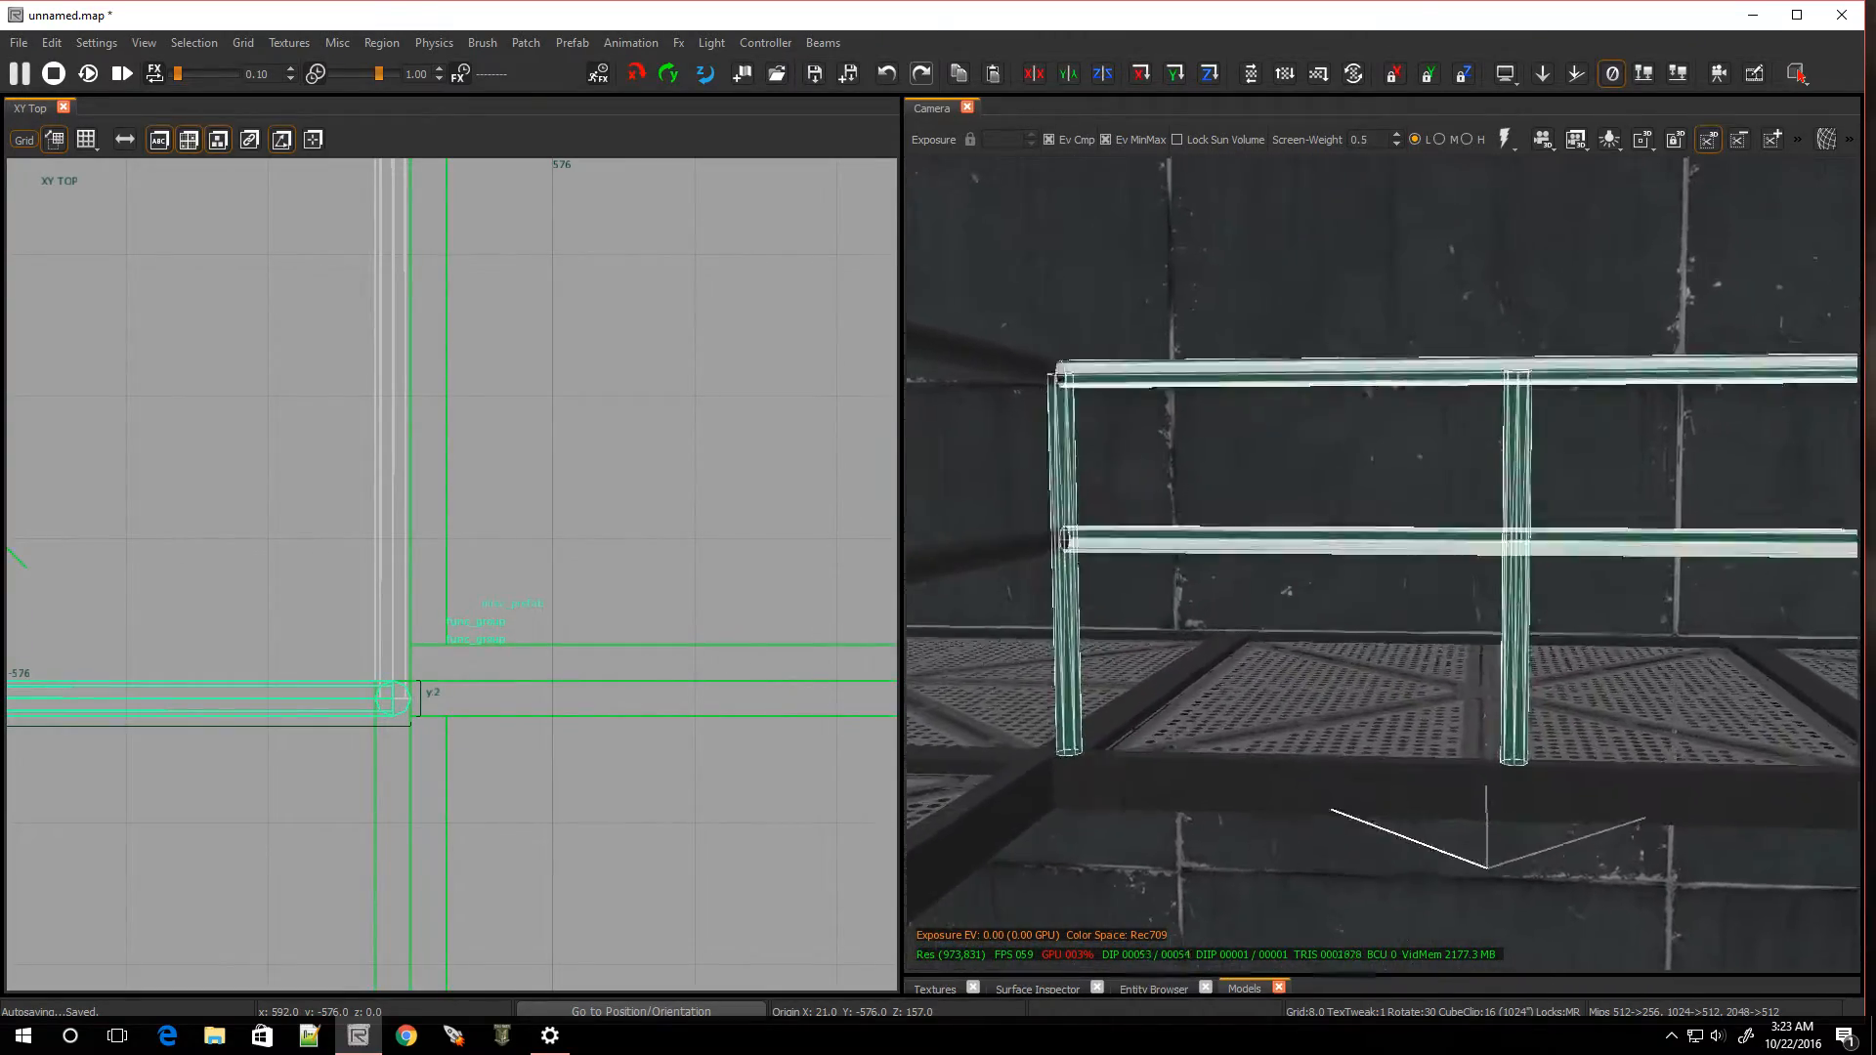
{"action": "key", "text": "s"}
{"action": "key", "text": "d"}
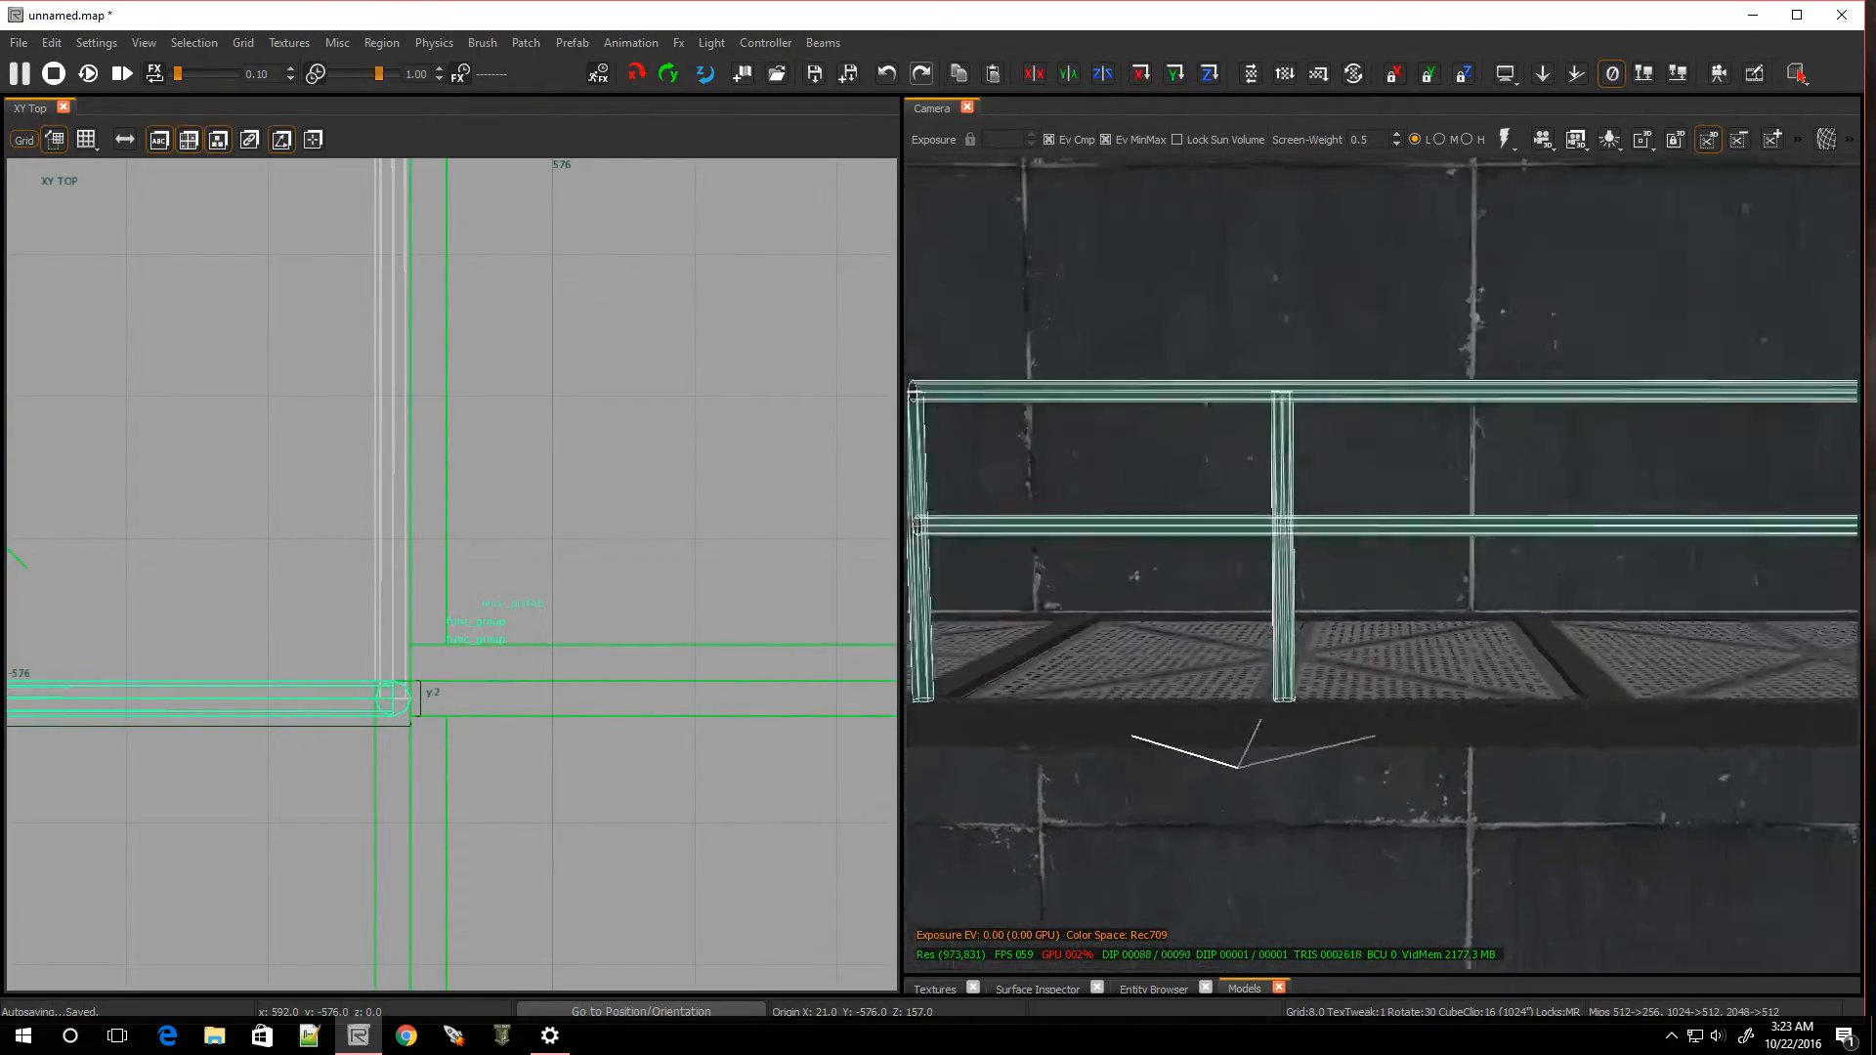
{"action": "key", "text": "w"}
{"action": "key", "text": "s"}
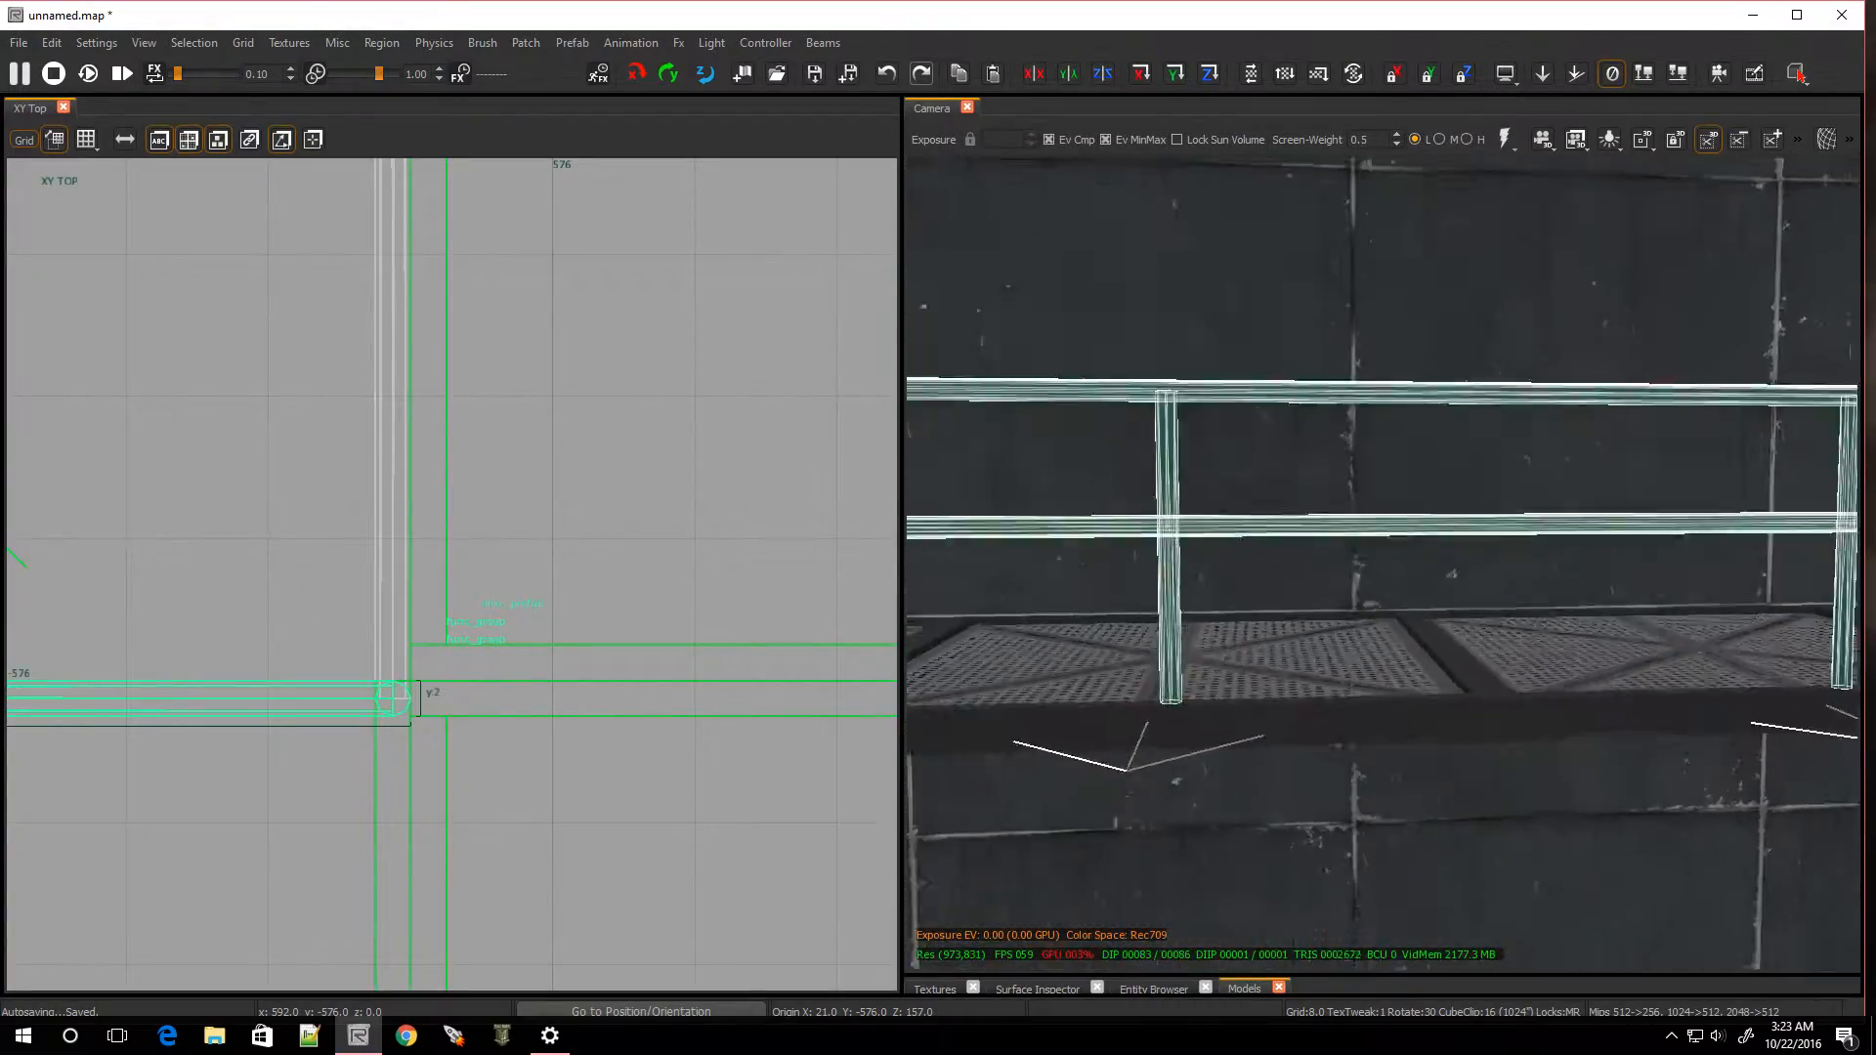
{"action": "key", "text": "w"}
{"action": "key", "text": "s"}
{"action": "key", "text": "s"}
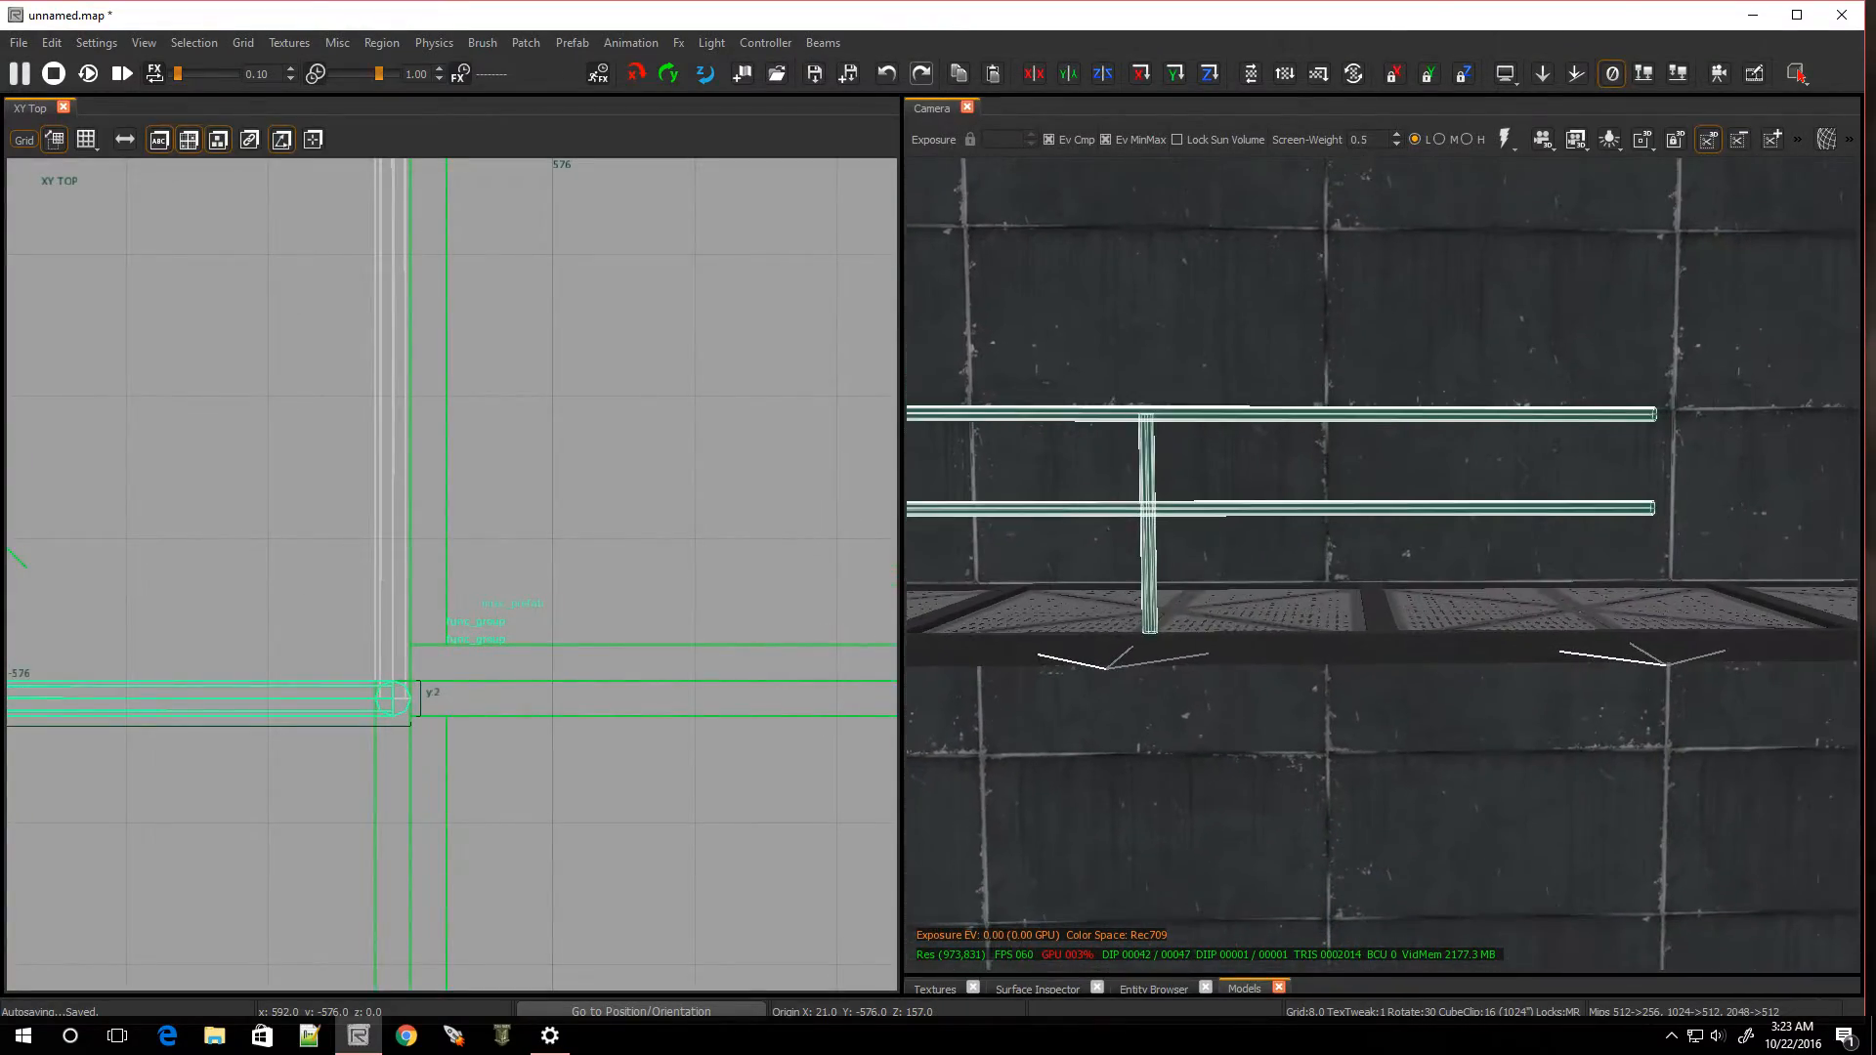
{"action": "key", "text": "w"}
{"action": "key", "text": "s"}
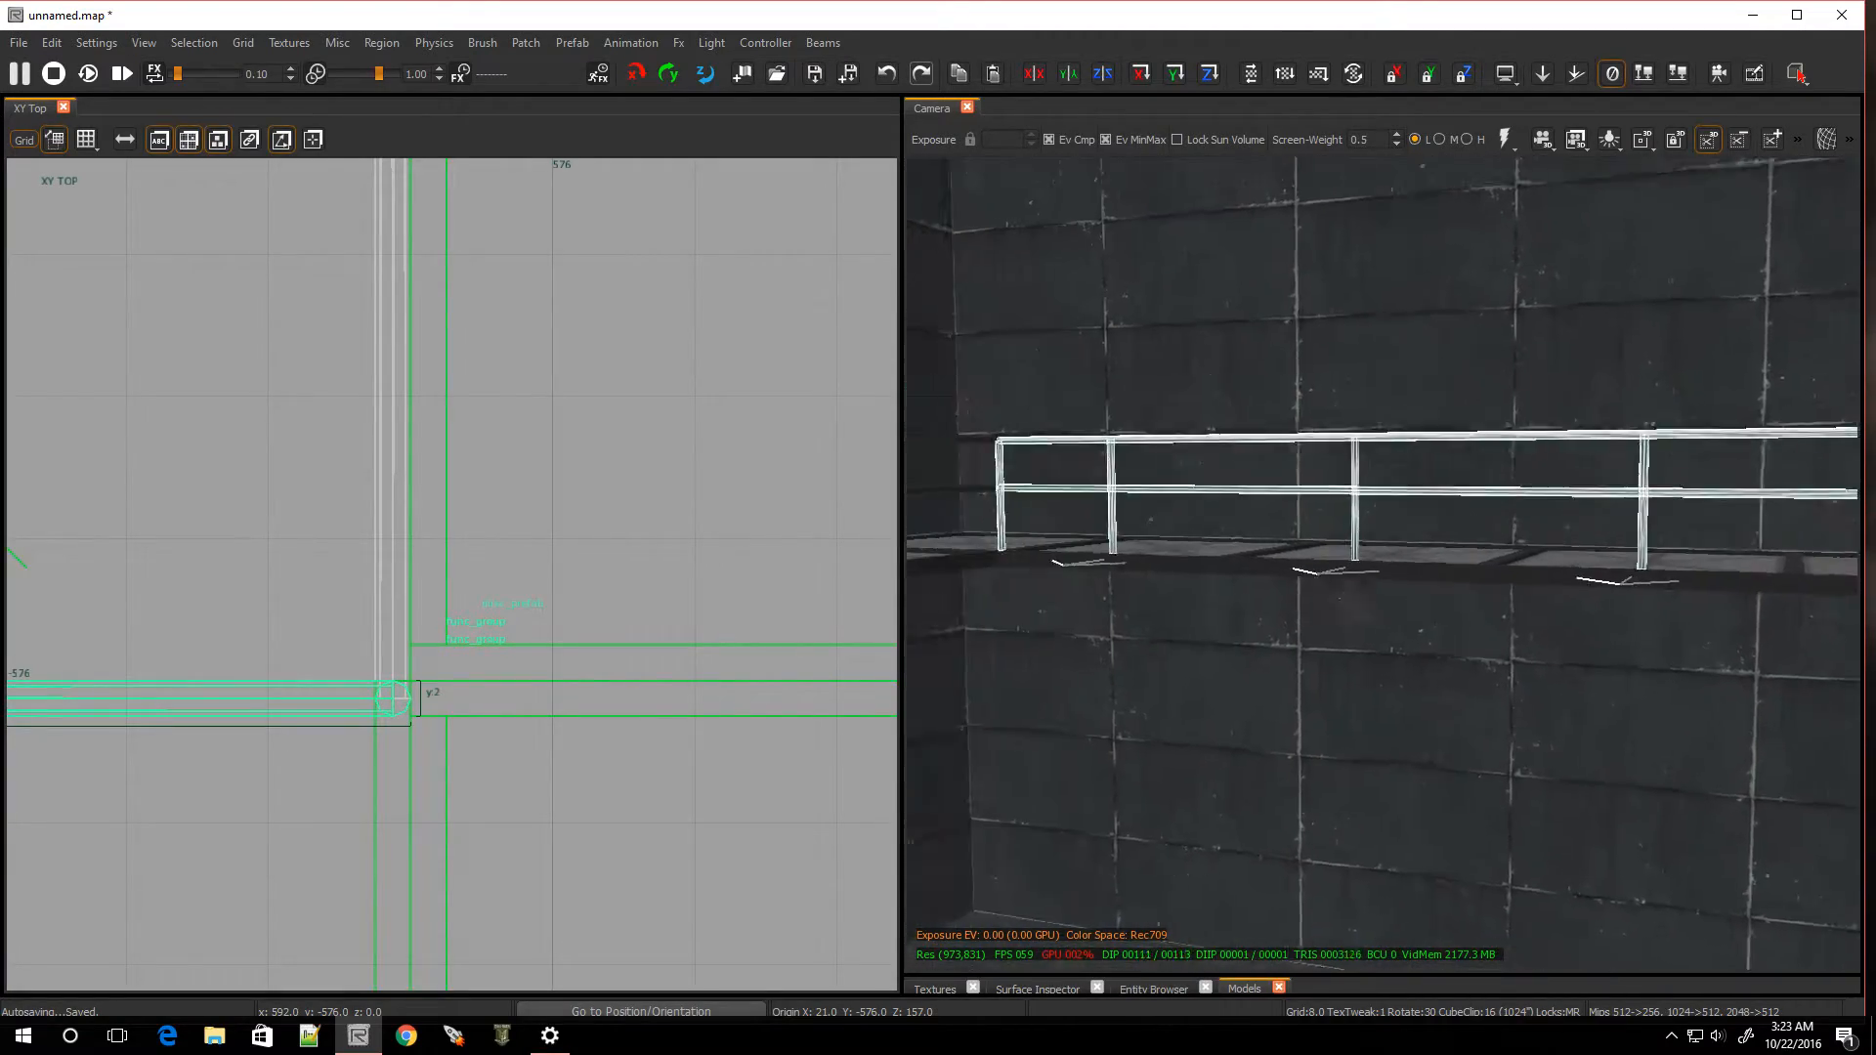
Duplicate the turned railing on the end walkway
{"action": "key", "text": "w"}
{"action": "key", "text": "s"}
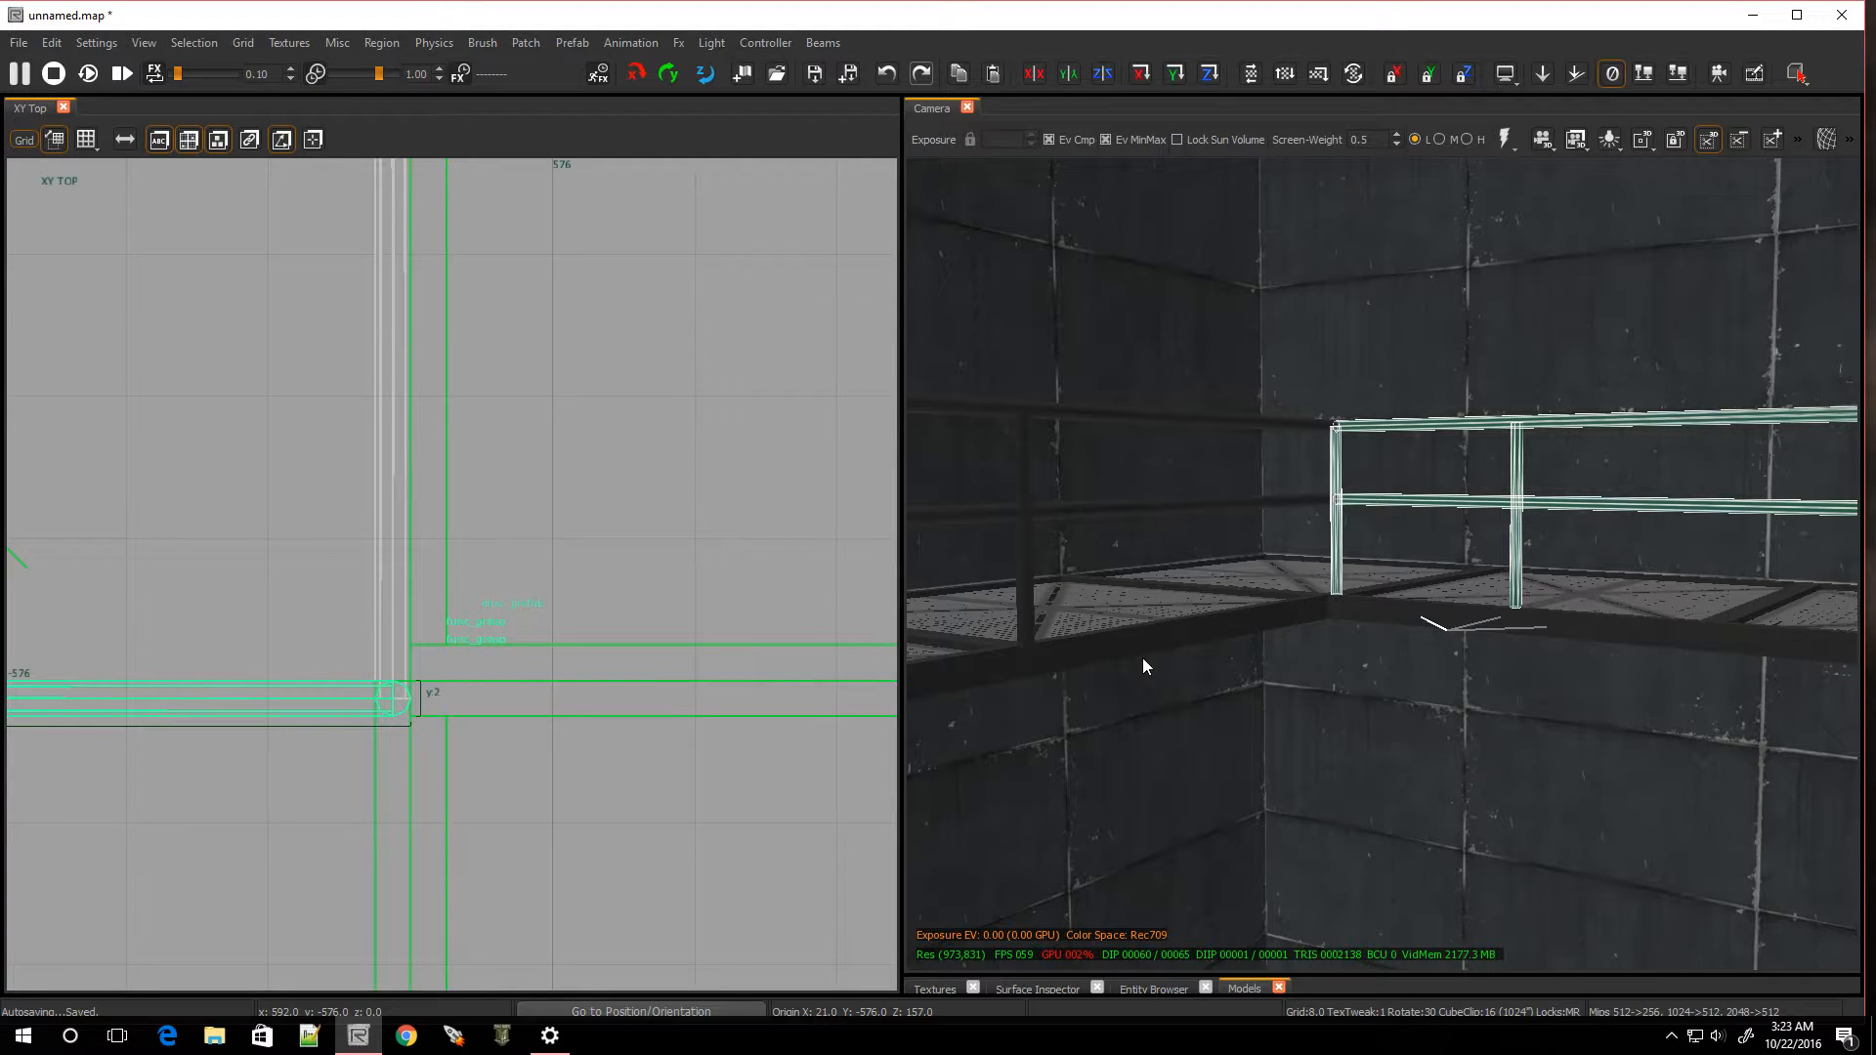
{"action": "scroll", "coordinate": [538, 802], "scroll_direction": "down", "scroll_amount": 10}
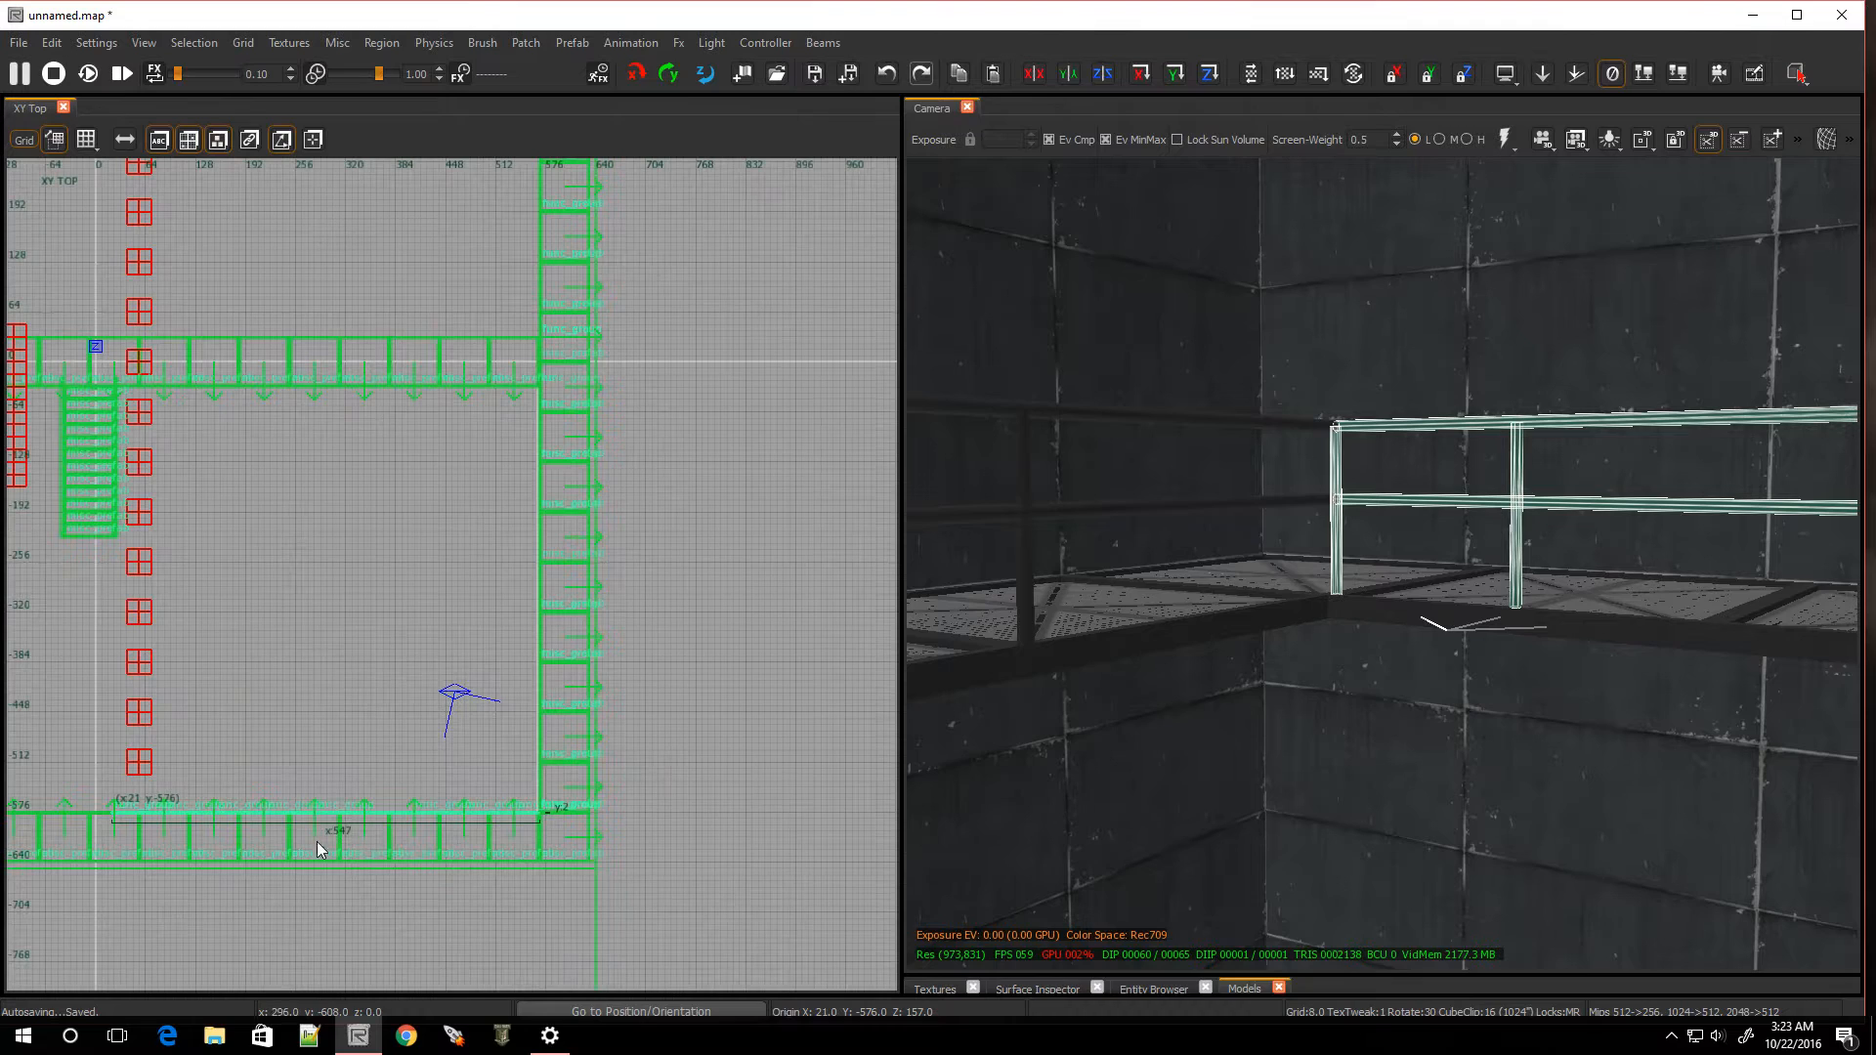
{"action": "scroll", "coordinate": [8, 846], "scroll_direction": "up", "scroll_amount": 8}
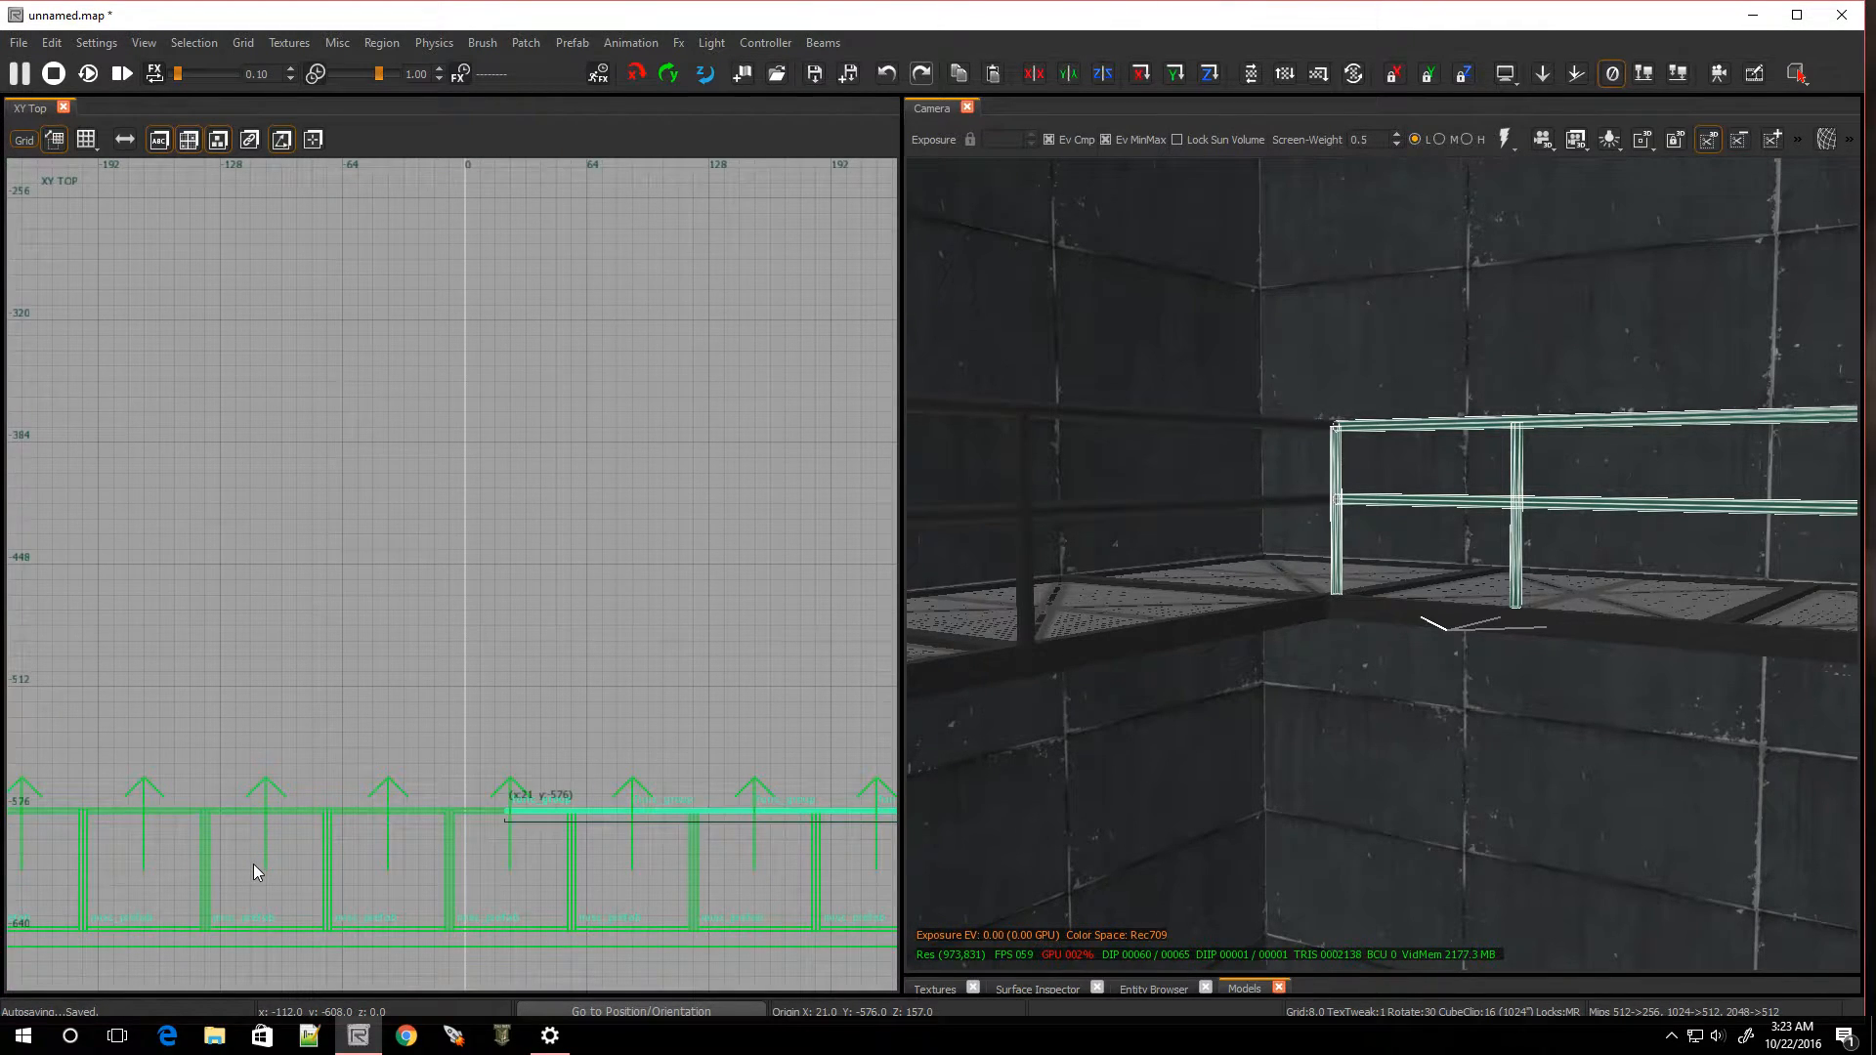
{"action": "key", "text": "space"}
{"action": "key", "text": "BackSpace"}
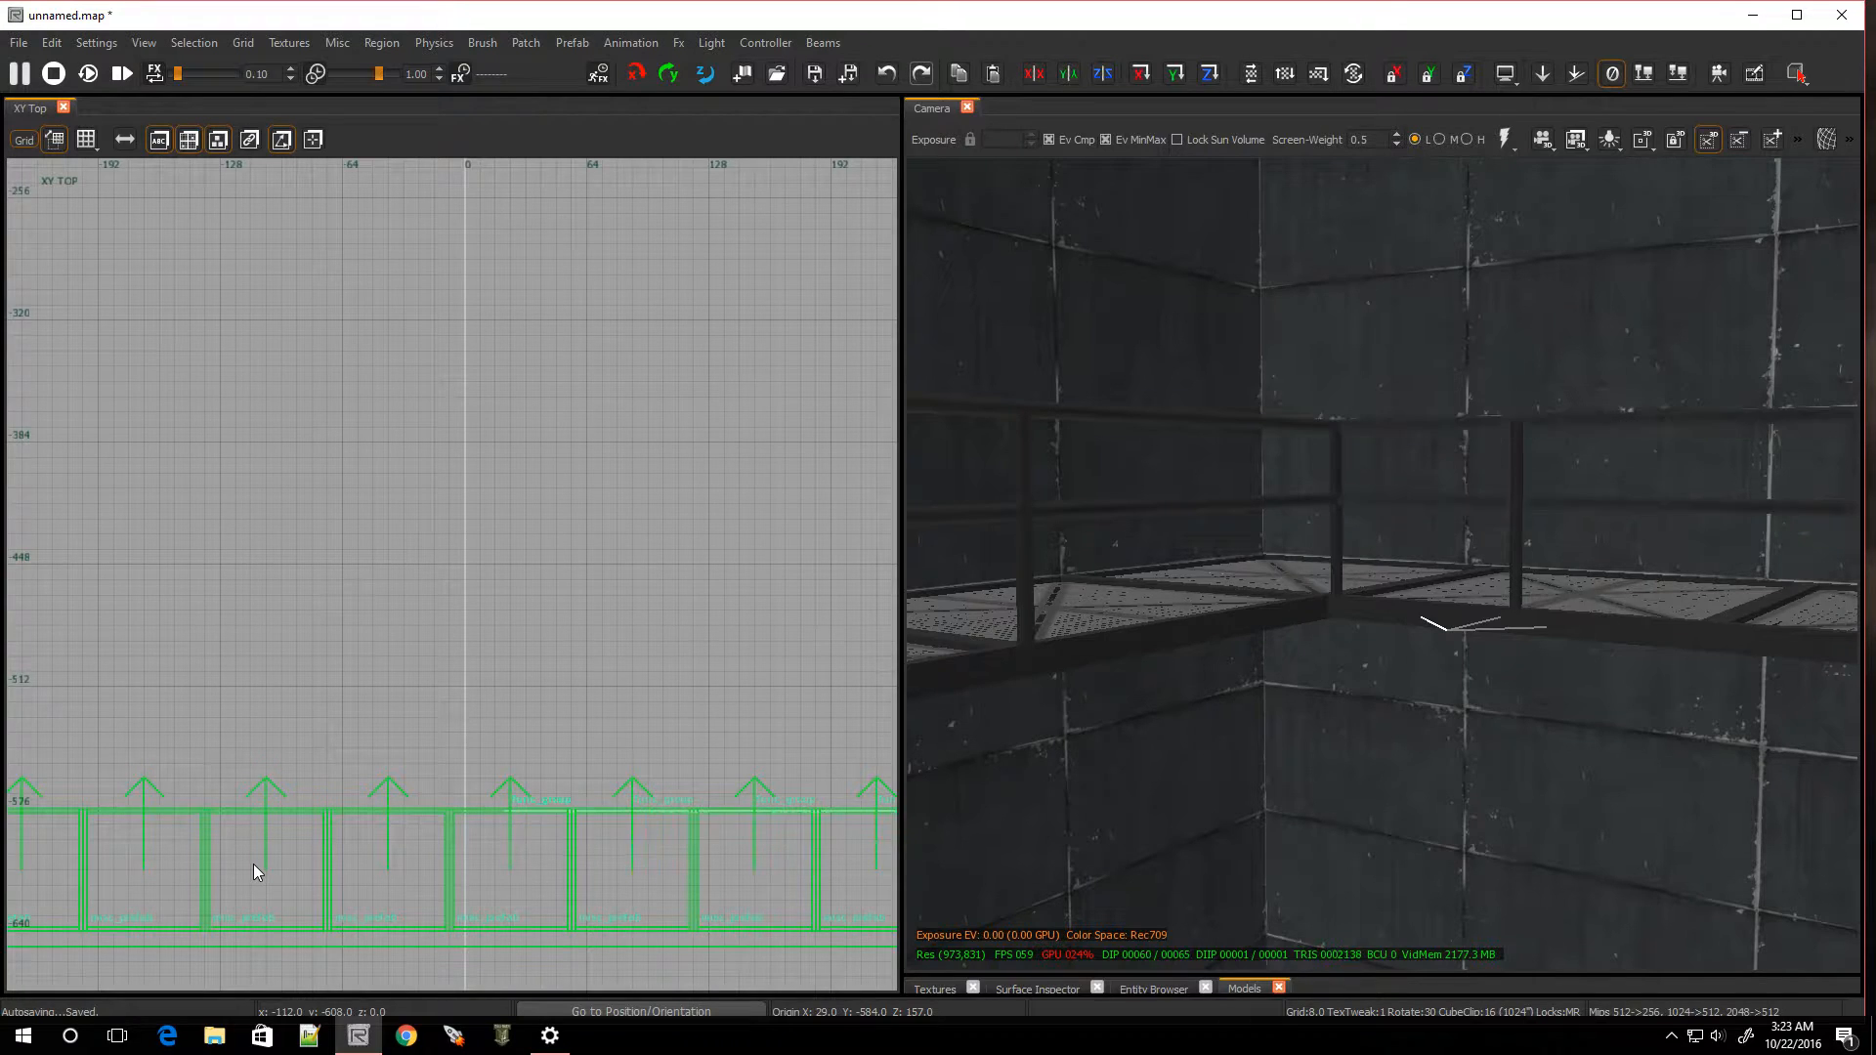
{"action": "key", "text": "ctrl+v"}
{"action": "scroll", "coordinate": [606, 905], "scroll_direction": "down", "scroll_amount": 8}
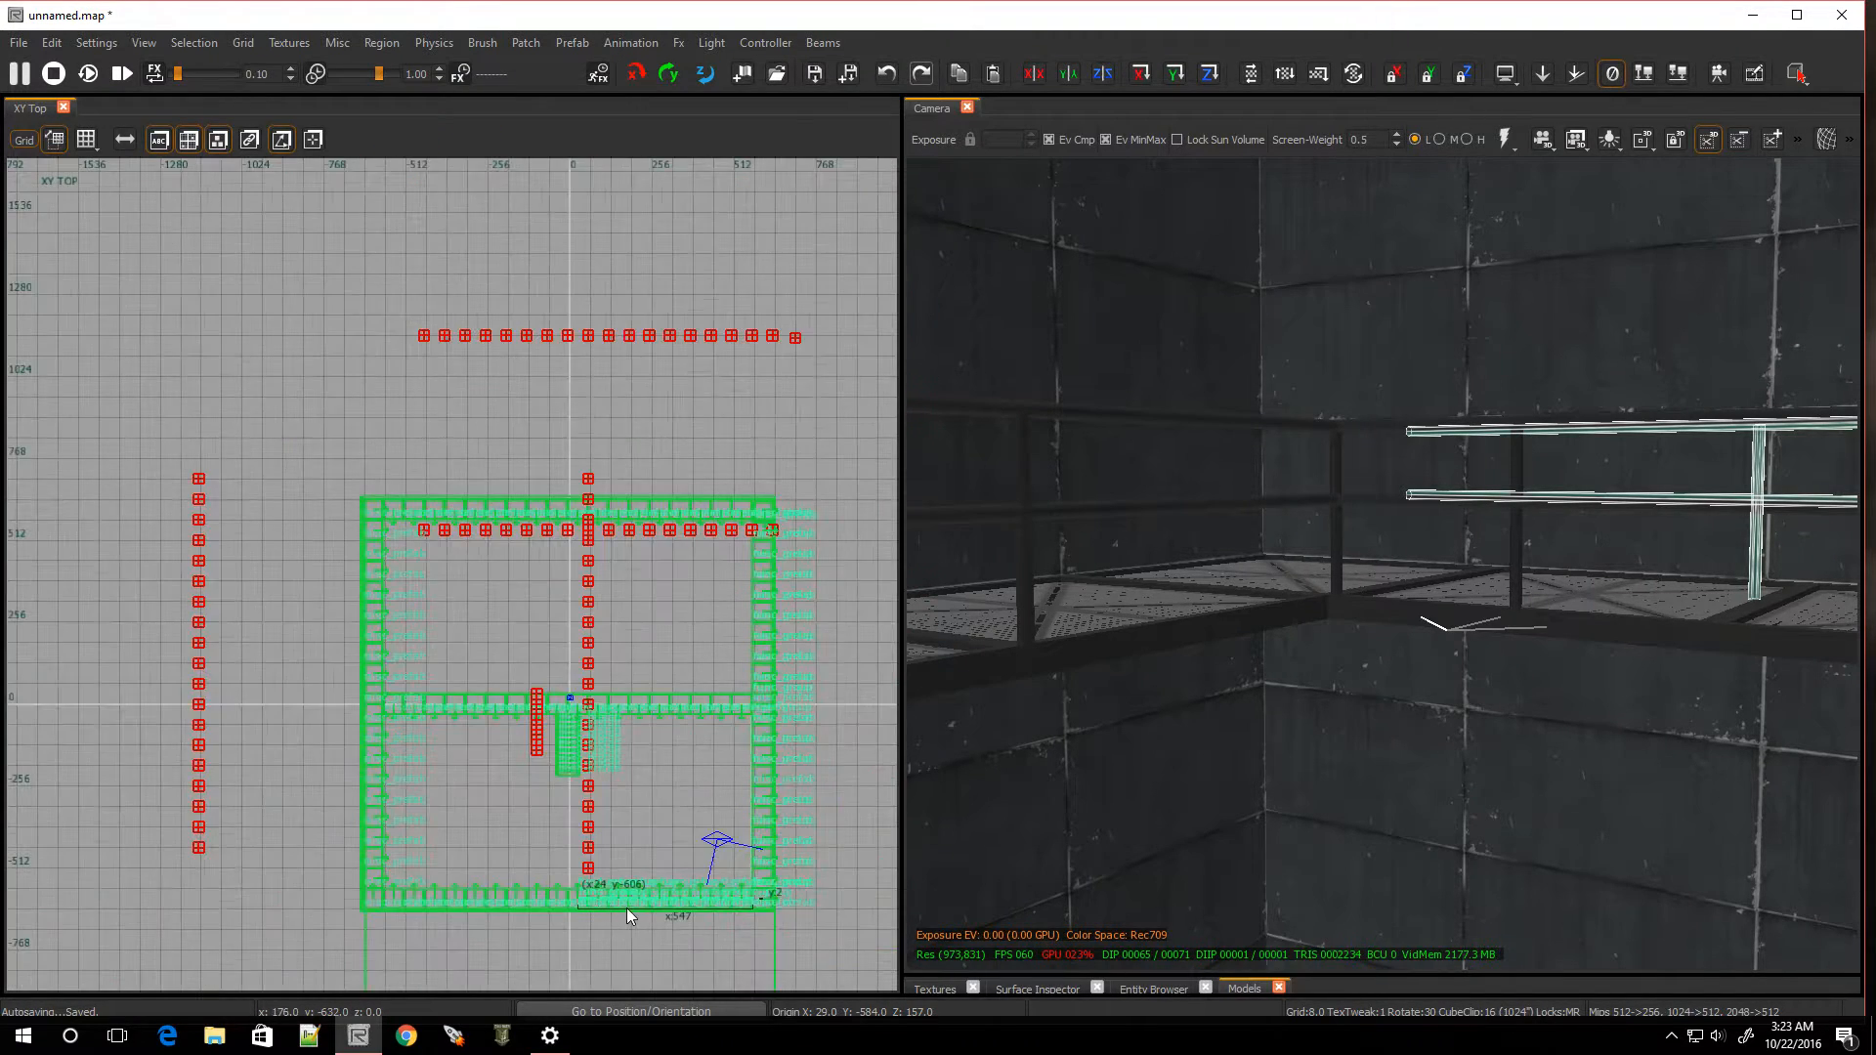
{"action": "scroll", "coordinate": [630, 908], "scroll_direction": "up", "scroll_amount": 5}
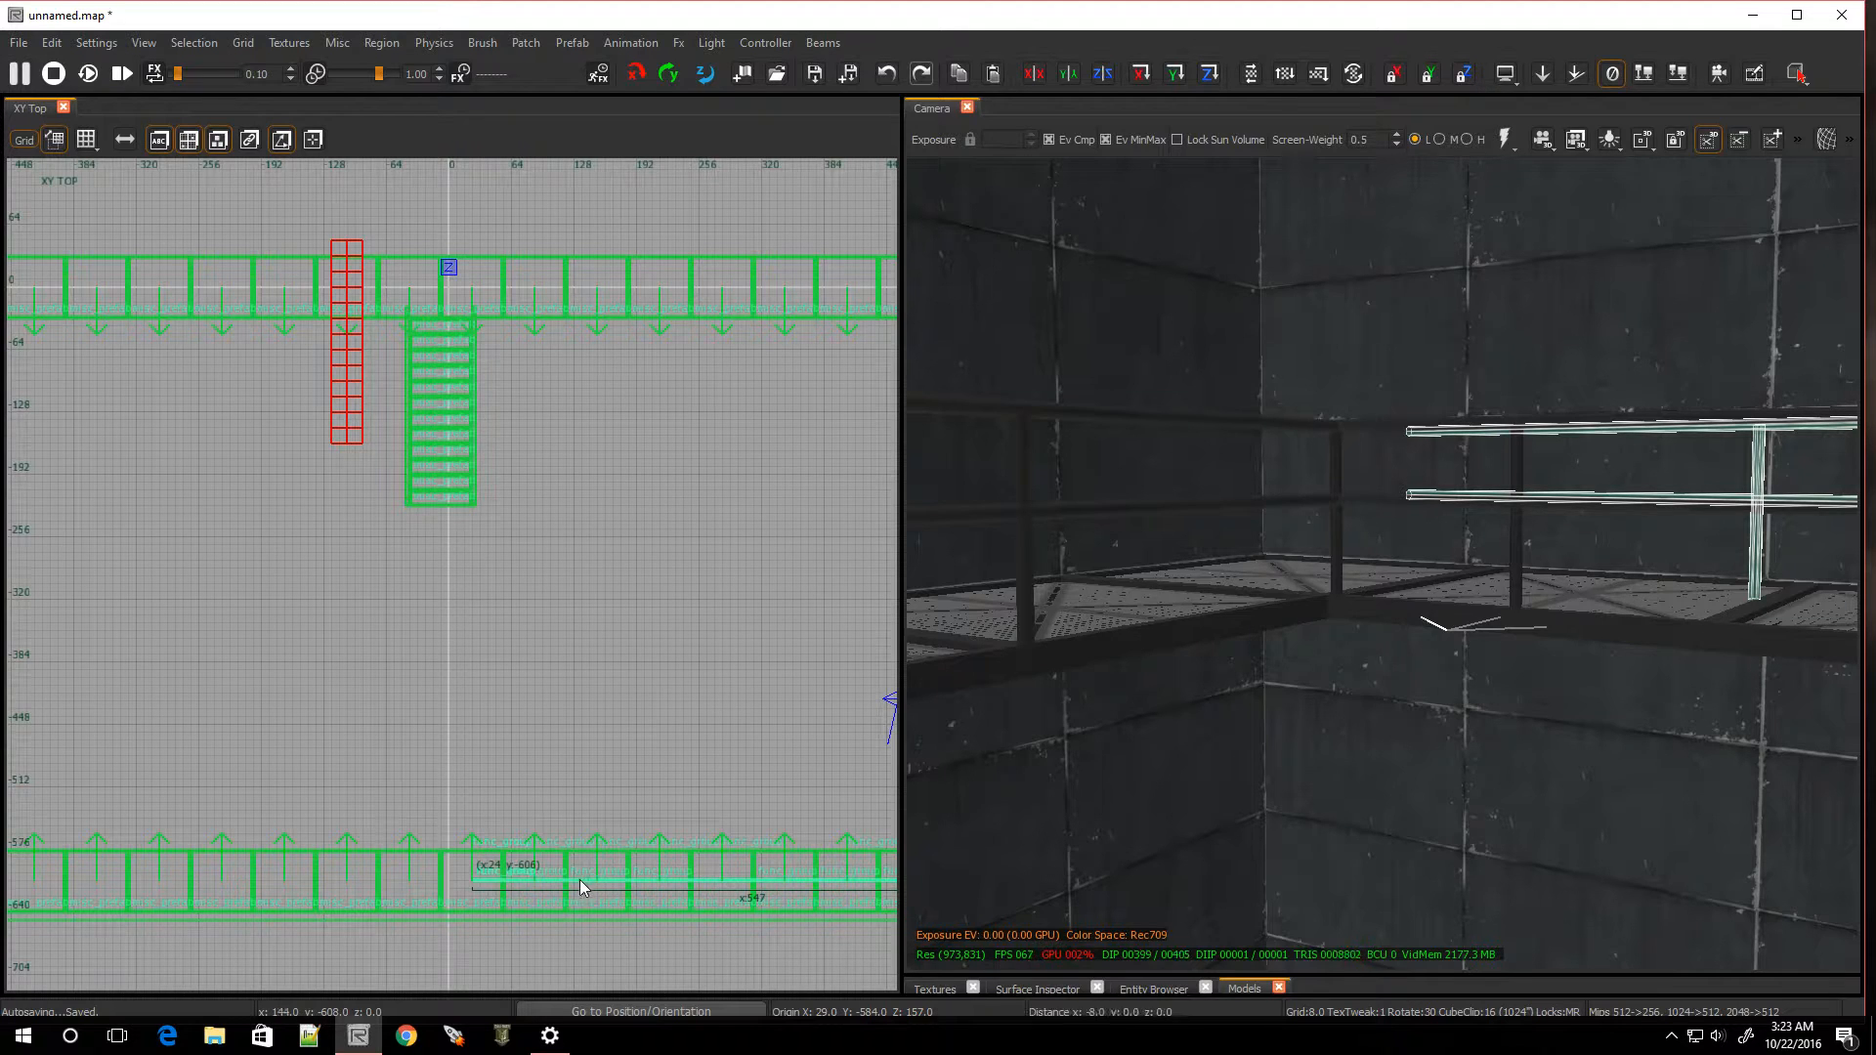
Slide the railing copy along the end walkway toward the opposite corner, to x -208, y -574
{"action": "left_click_drag", "start_coordinate": [588, 880], "coordinate": [315, 867]}
{"action": "key", "text": "alt+Down"}
{"action": "scroll", "coordinate": [608, 888], "scroll_direction": "up", "scroll_amount": 4}
{"action": "key", "text": "Delete"}
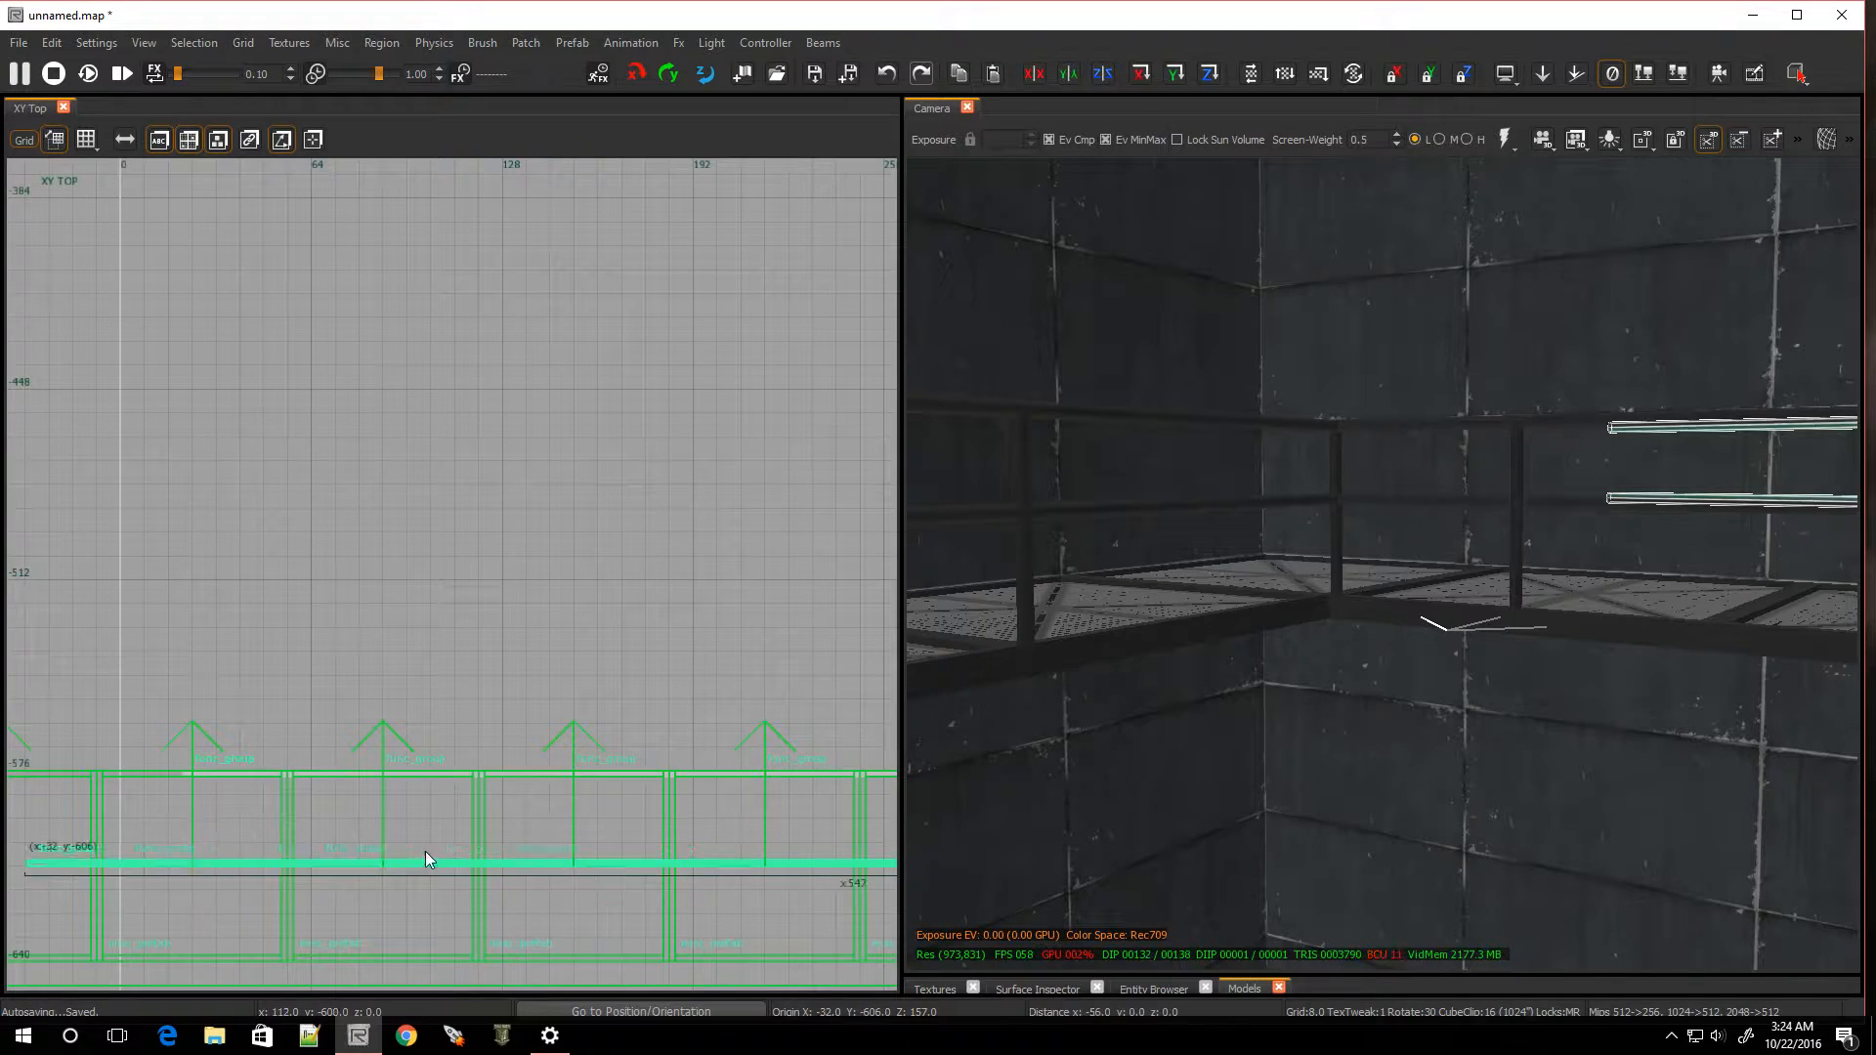
{"action": "scroll", "coordinate": [461, 853], "scroll_direction": "down", "scroll_amount": 1}
{"action": "scroll", "coordinate": [225, 811], "scroll_direction": "down", "scroll_amount": 4}
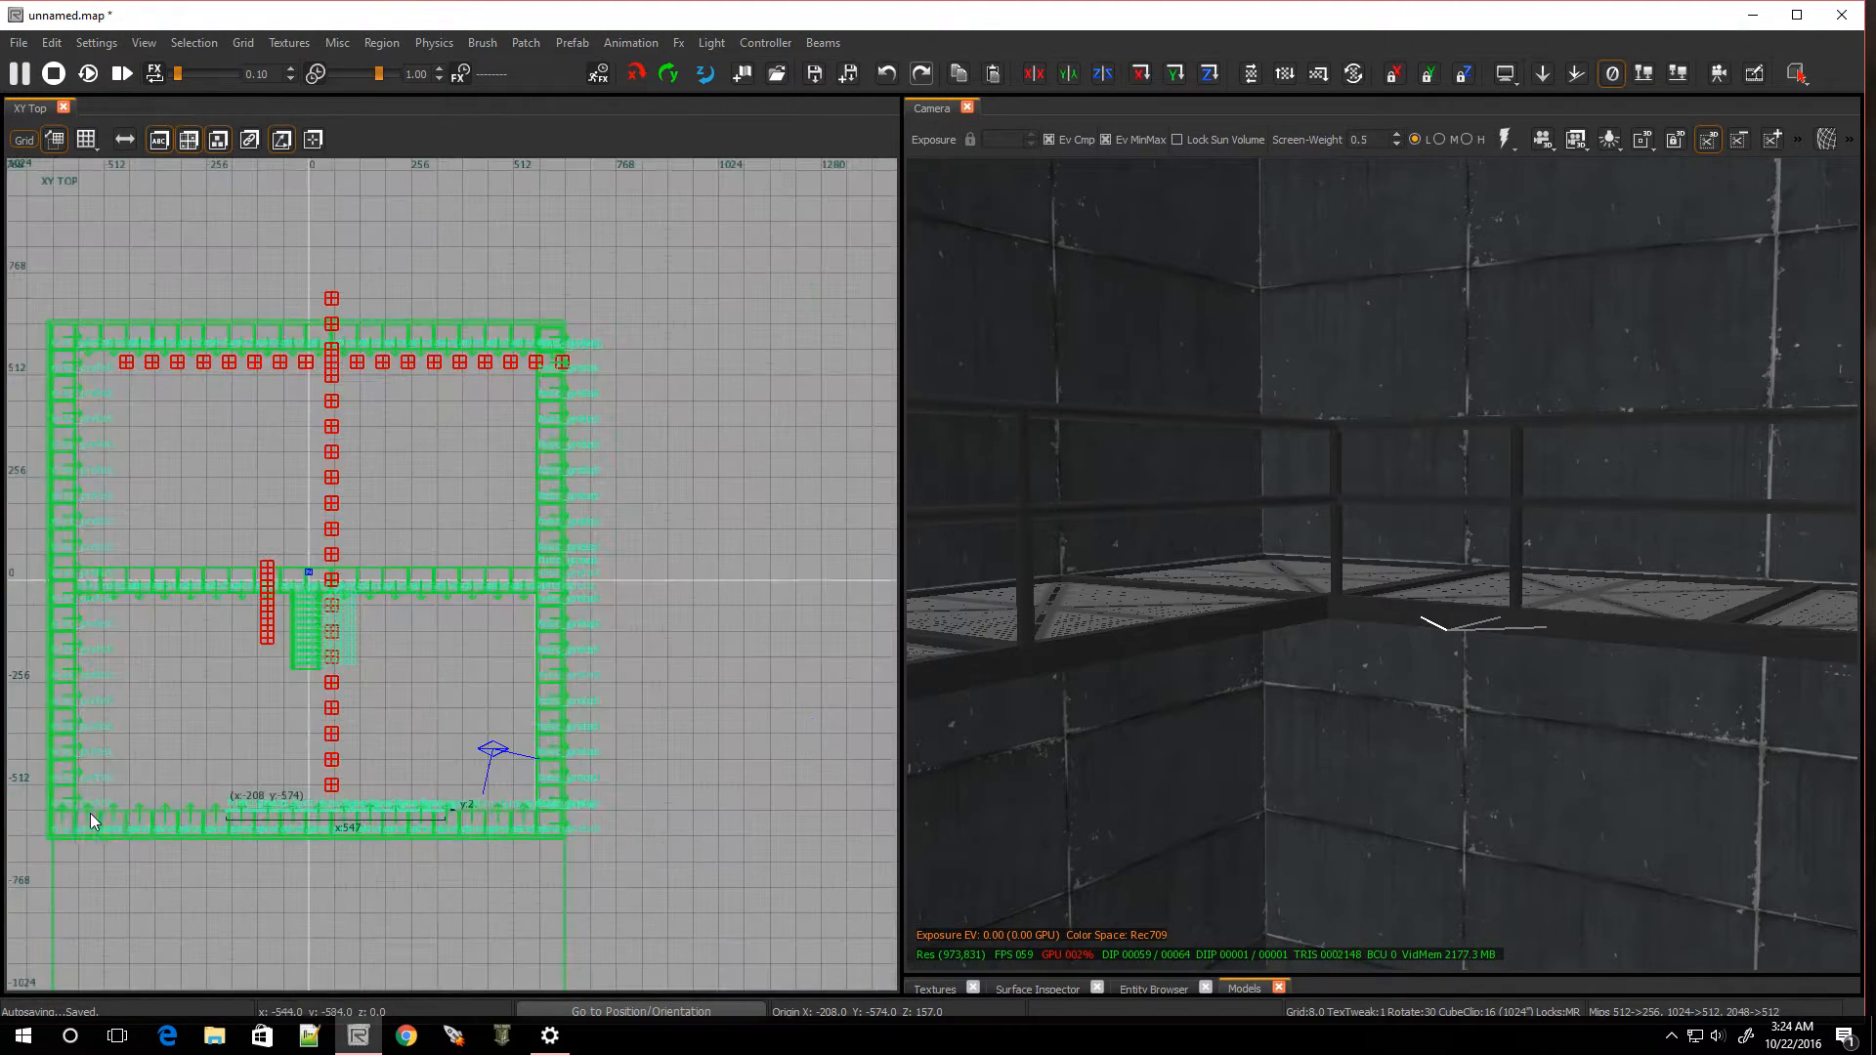
{"action": "scroll", "coordinate": [91, 813], "scroll_direction": "up", "scroll_amount": 3}
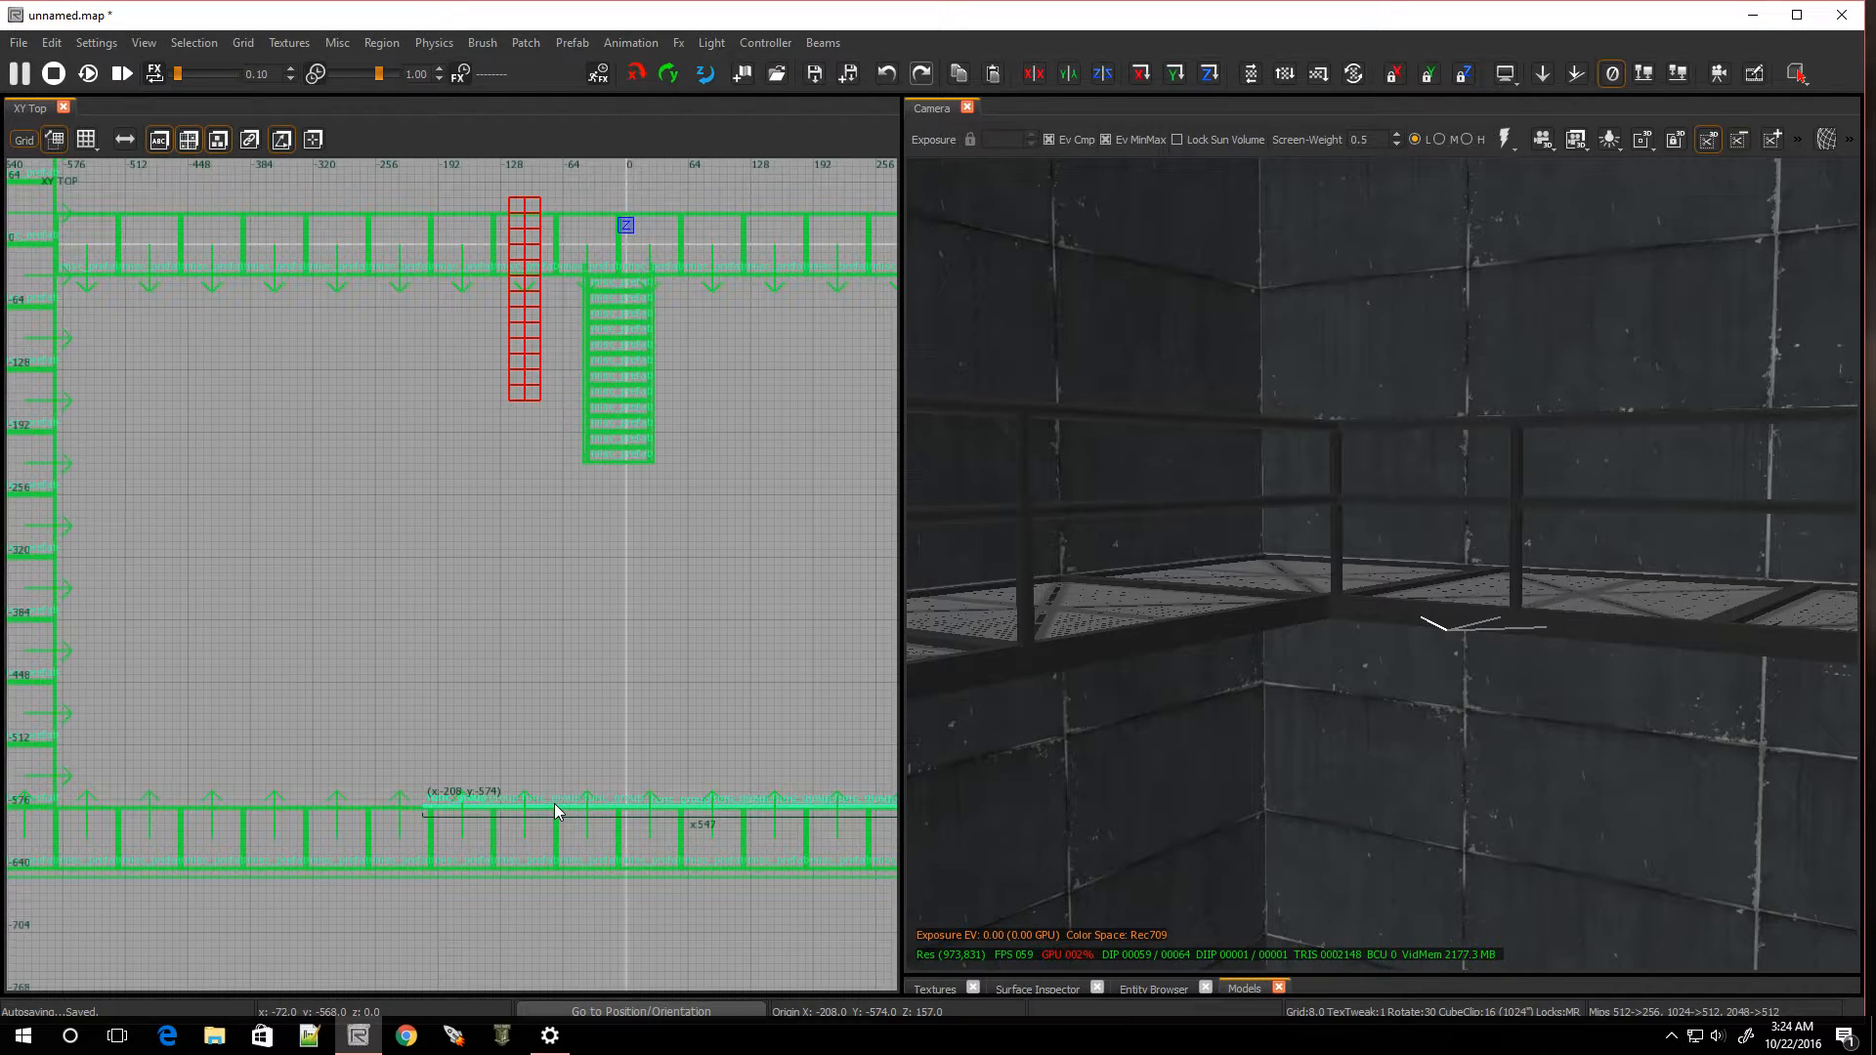
Fit the railing copy into the far corner of the end walkway at x -586, y -576, using grid size 2
{"action": "scroll", "coordinate": [553, 809], "scroll_direction": "up", "scroll_amount": 1}
{"action": "mouse_move", "coordinate": [536, 811]}
{"action": "left_mouse_down"}
{"action": "mouse_move", "coordinate": [14, 832]}
{"action": "mouse_move", "coordinate": [97, 806]}
{"action": "mouse_move", "coordinate": [14, 803]}
{"action": "left_mouse_up"}
{"action": "scroll", "coordinate": [247, 814], "scroll_direction": "down", "scroll_amount": 2}
{"action": "scroll", "coordinate": [268, 826], "scroll_direction": "up", "scroll_amount": 4}
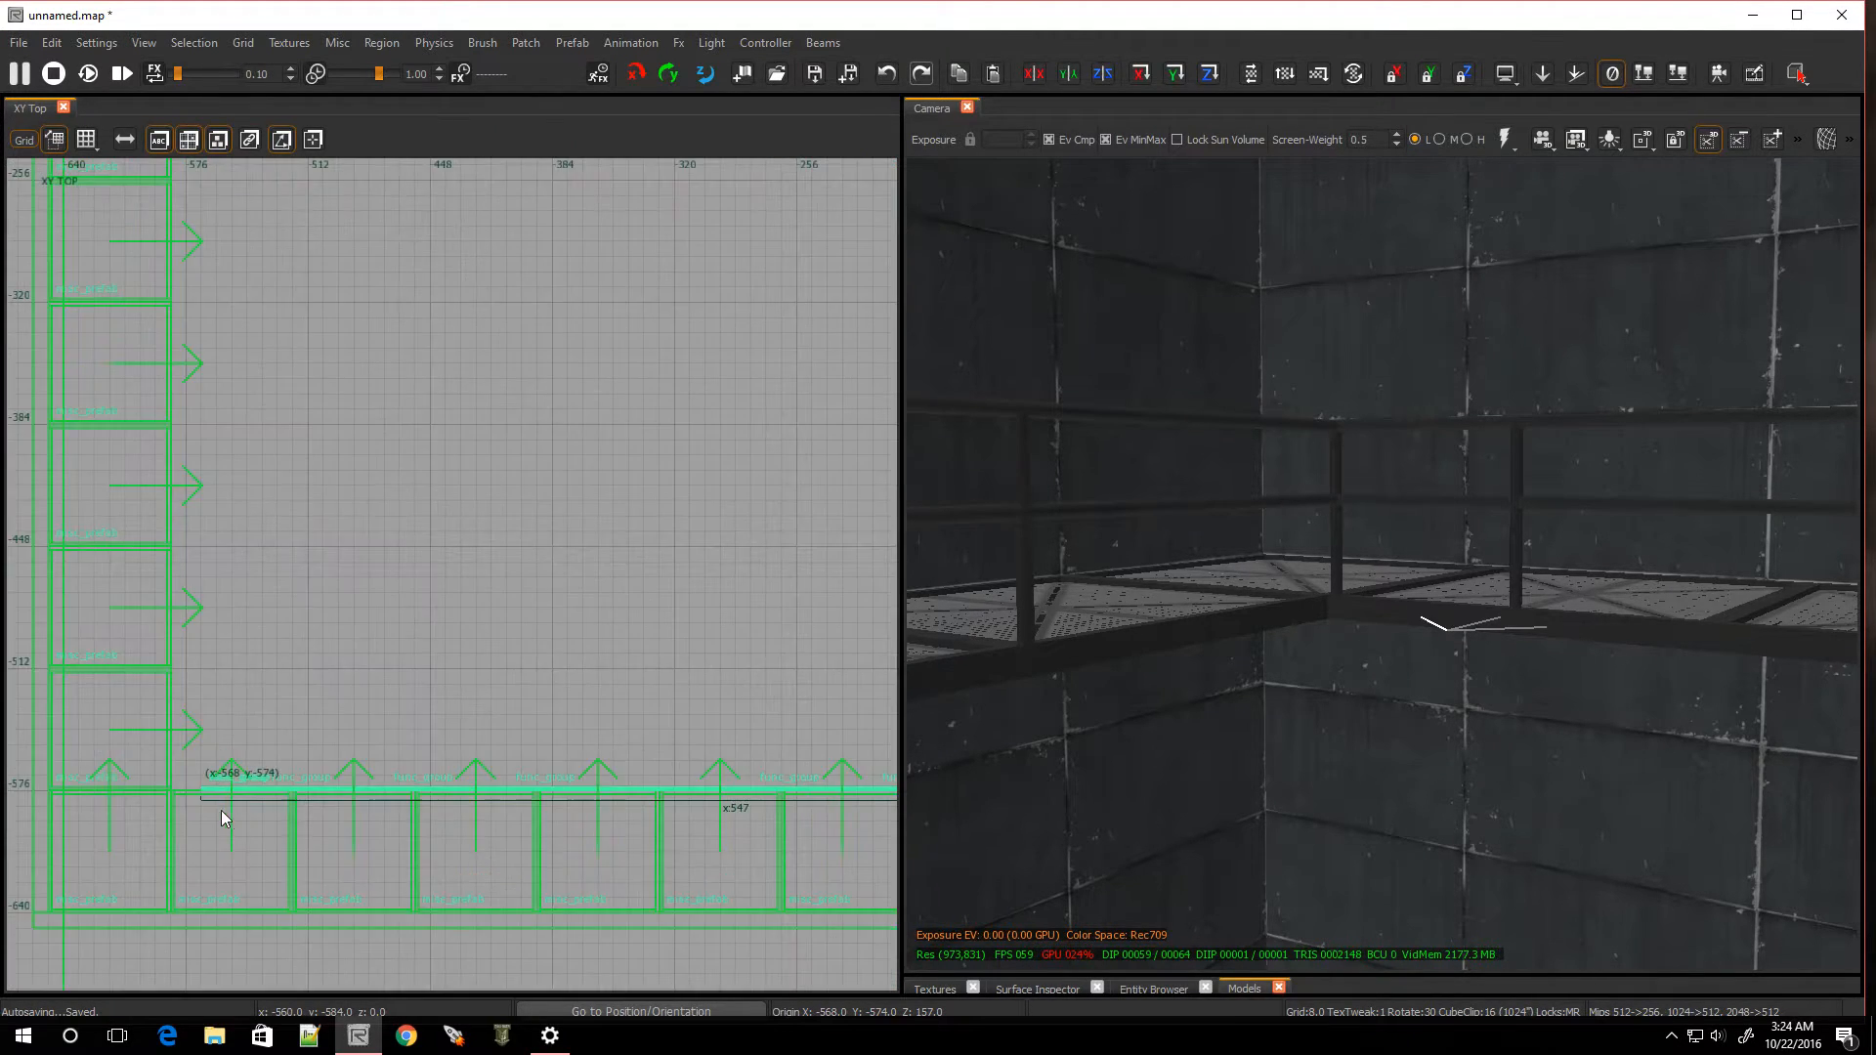
{"action": "left_click_drag", "start_coordinate": [208, 768], "coordinate": [154, 785]}
{"action": "scroll", "coordinate": [127, 787], "scroll_direction": "up", "scroll_amount": 3}
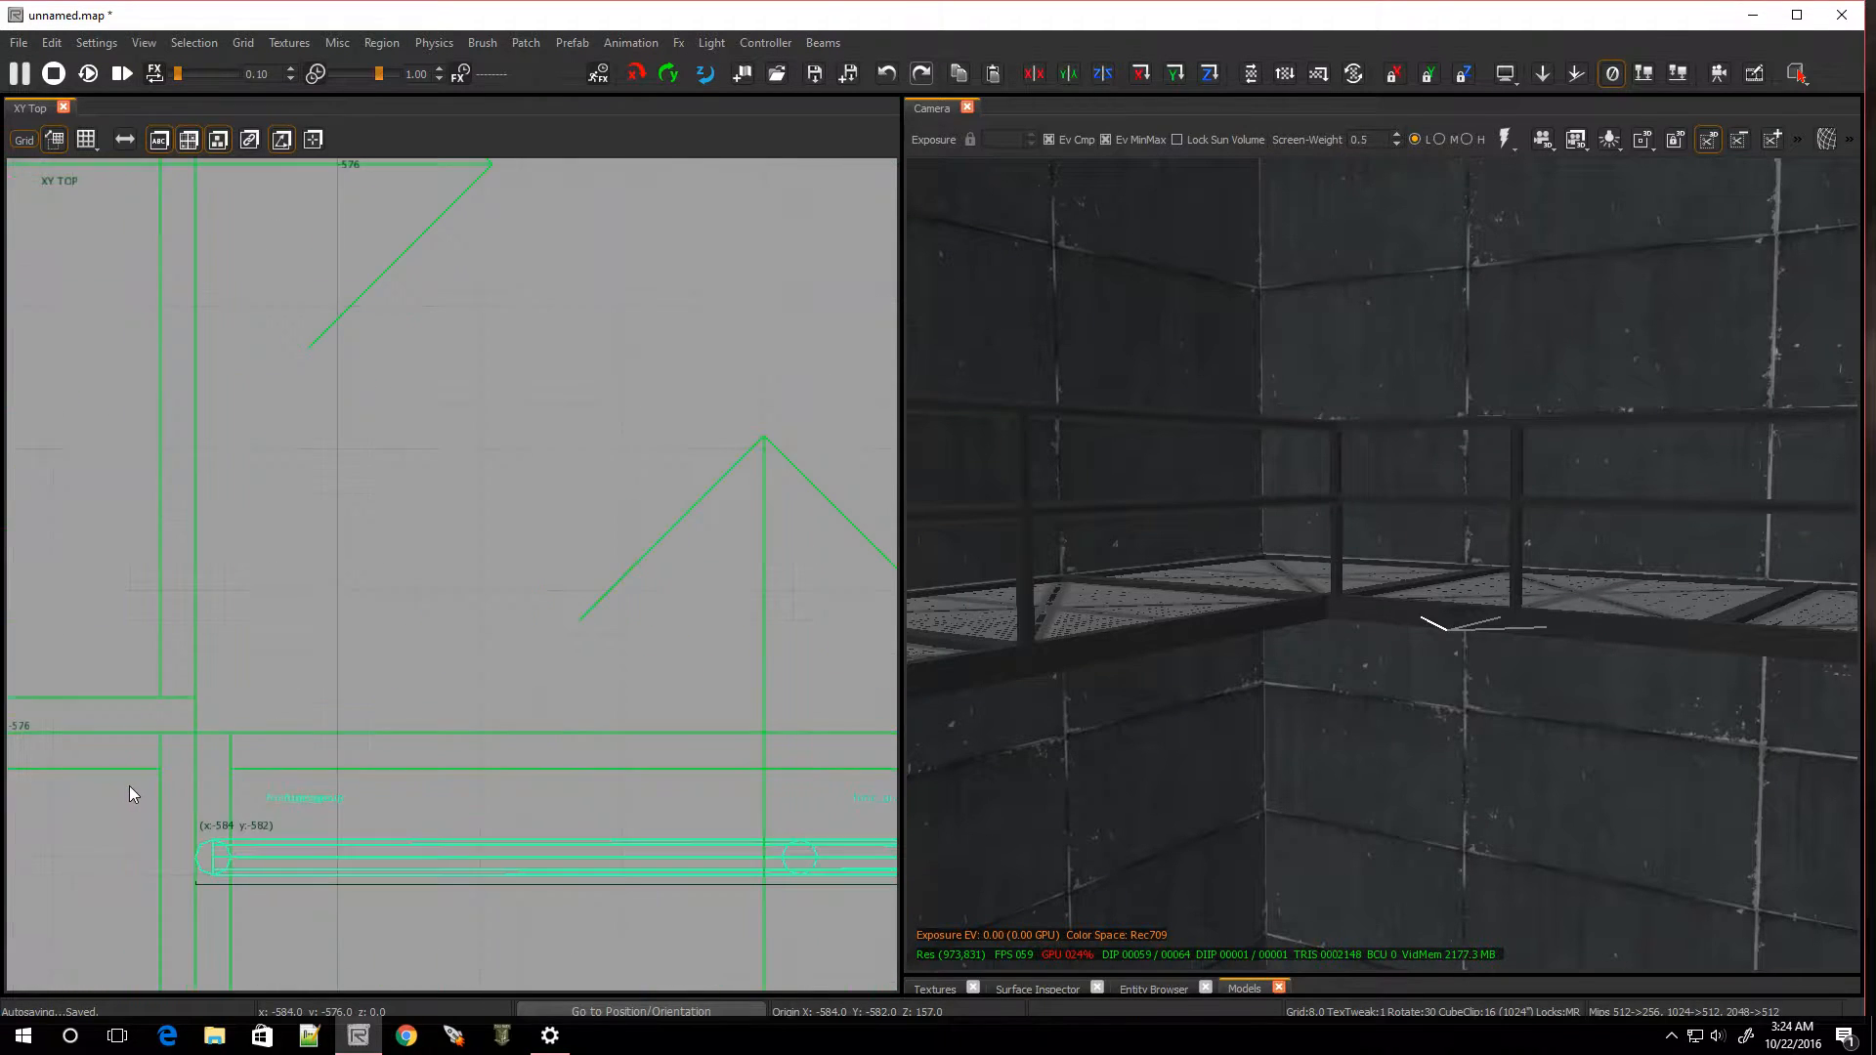
{"action": "key", "text": "2"}
{"action": "left_click_drag", "start_coordinate": [250, 854], "coordinate": [238, 749]}
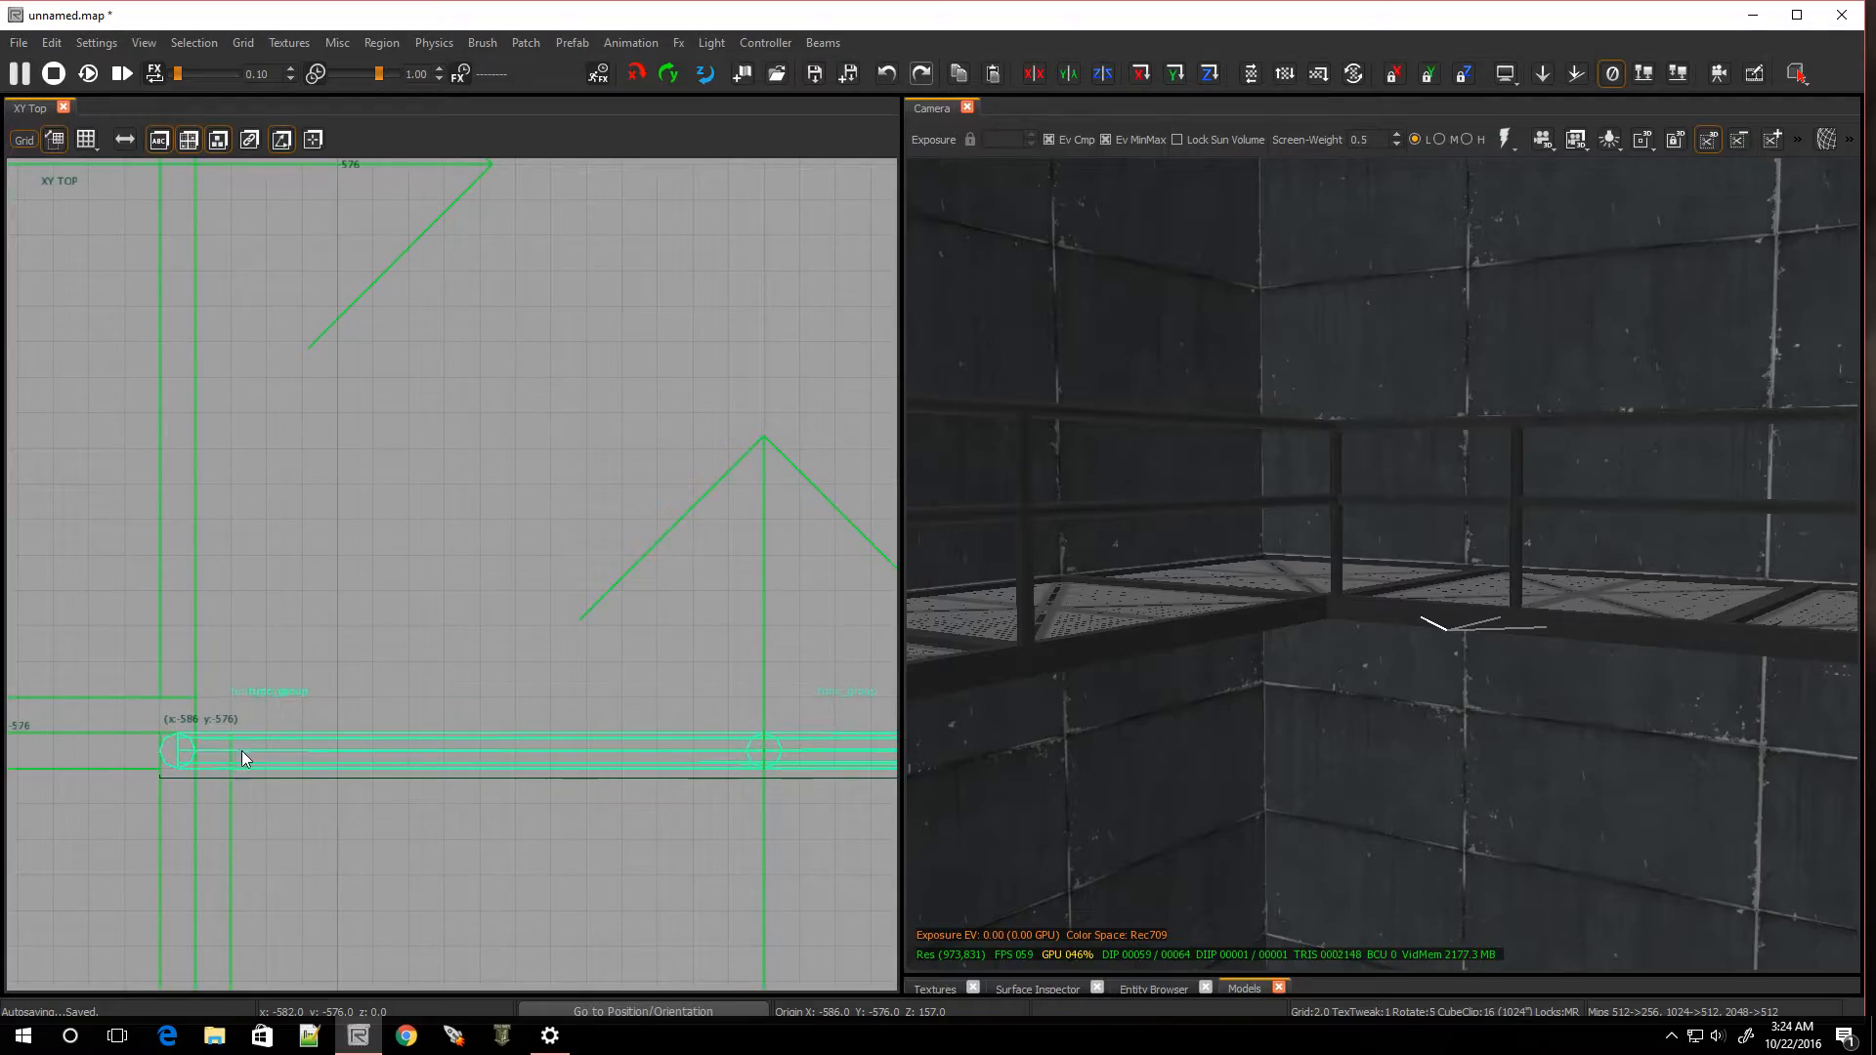
Duplicate the first railing's post at x 85 and place the copy near the rails' open end at x 23, y -576
{"action": "right_click_drag", "start_coordinate": [1204, 671], "coordinate": [1051, 604]}
{"action": "key", "text": "Escape"}
{"action": "left_click", "coordinate": [966, 495]}
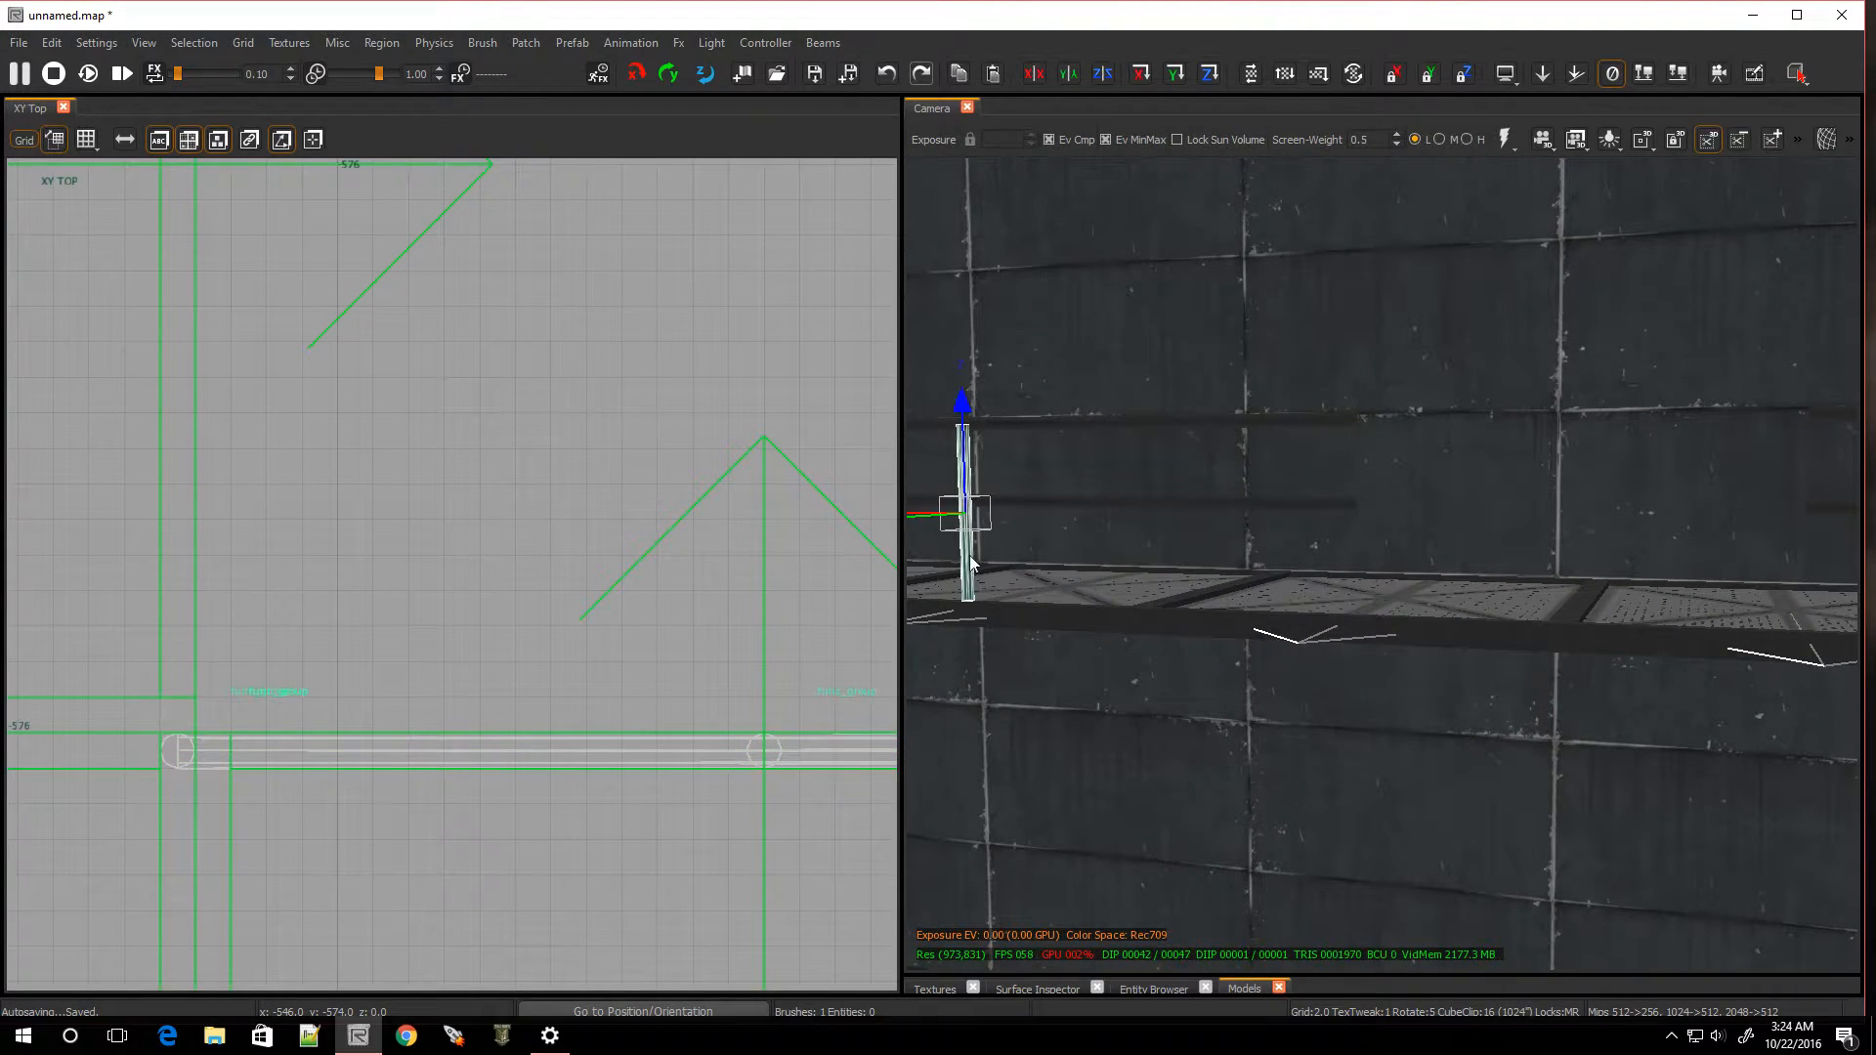
{"action": "scroll", "coordinate": [503, 786], "scroll_direction": "down", "scroll_amount": 5}
{"action": "scroll", "coordinate": [807, 812], "scroll_direction": "down", "scroll_amount": 6}
{"action": "key", "text": "ctrl+Tab"}
{"action": "key", "text": "ctrl+Tab"}
{"action": "key", "text": "ctrl+Tab"}
{"action": "scroll", "coordinate": [420, 583], "scroll_direction": "up", "scroll_amount": 8}
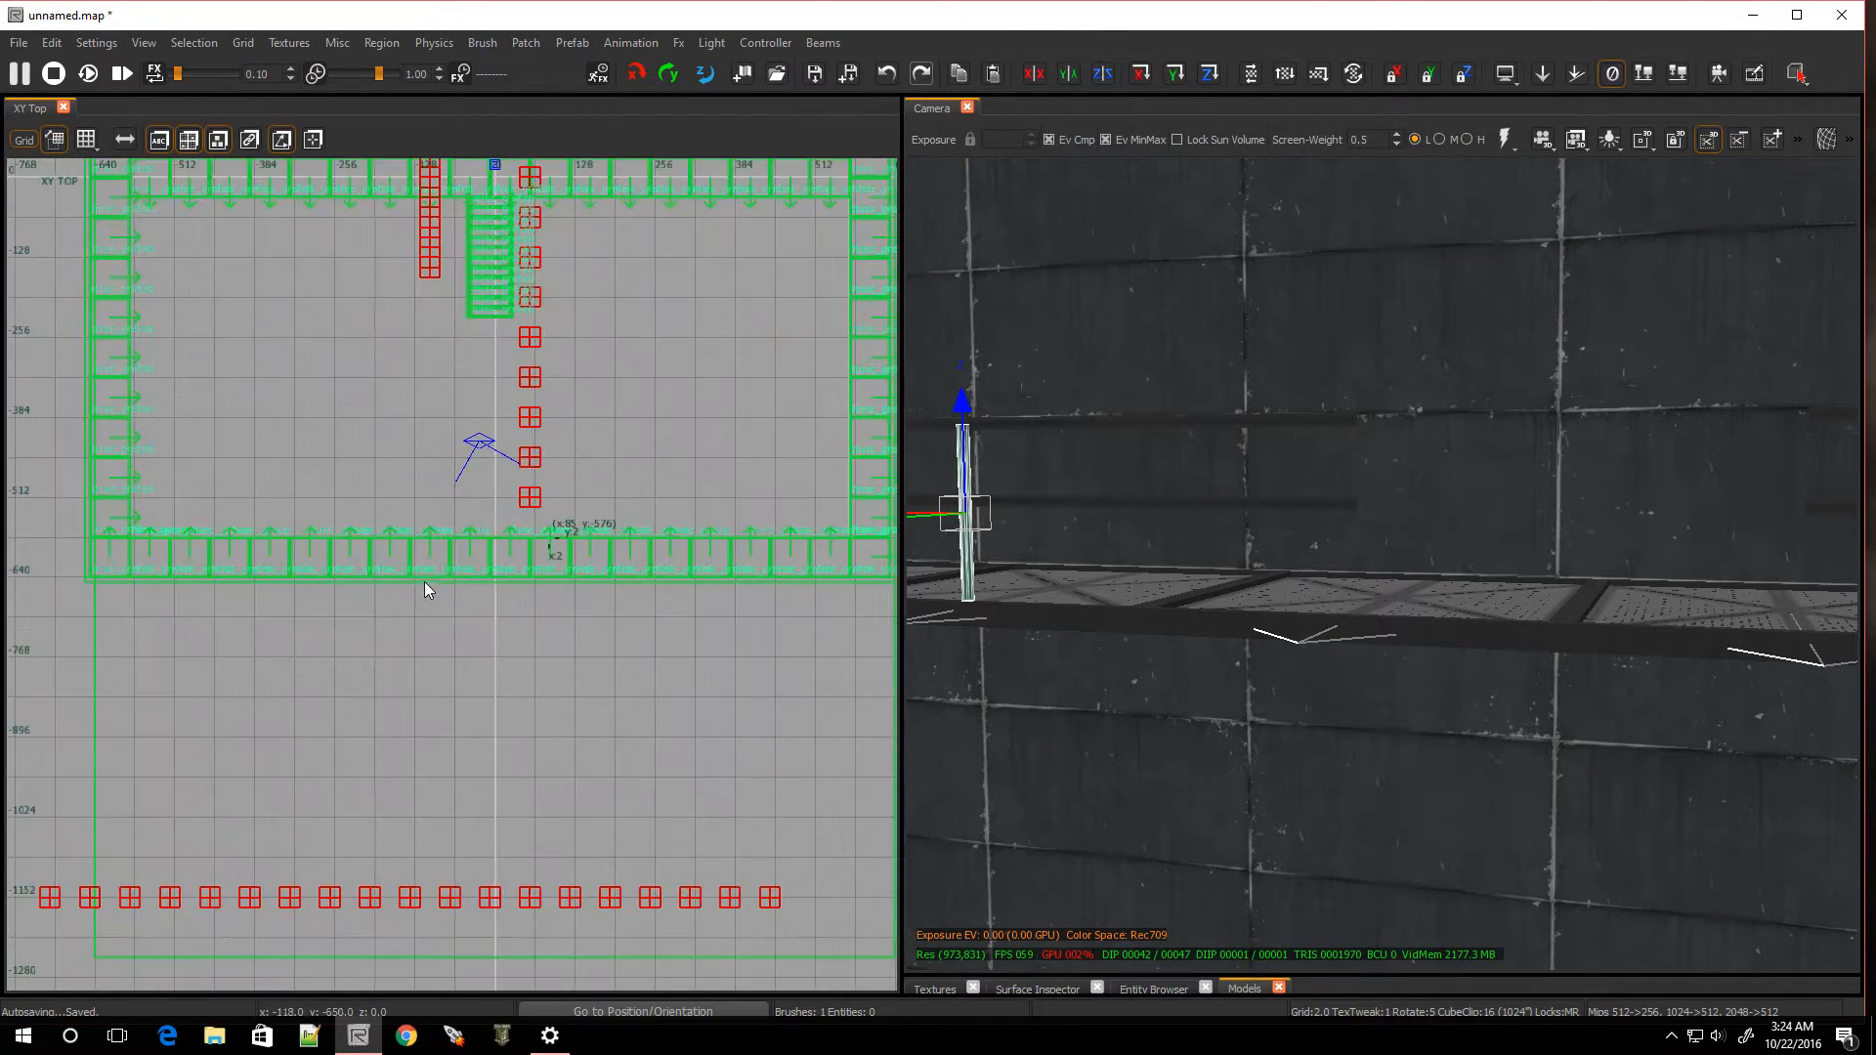
{"action": "scroll", "coordinate": [652, 593], "scroll_direction": "up", "scroll_amount": 2}
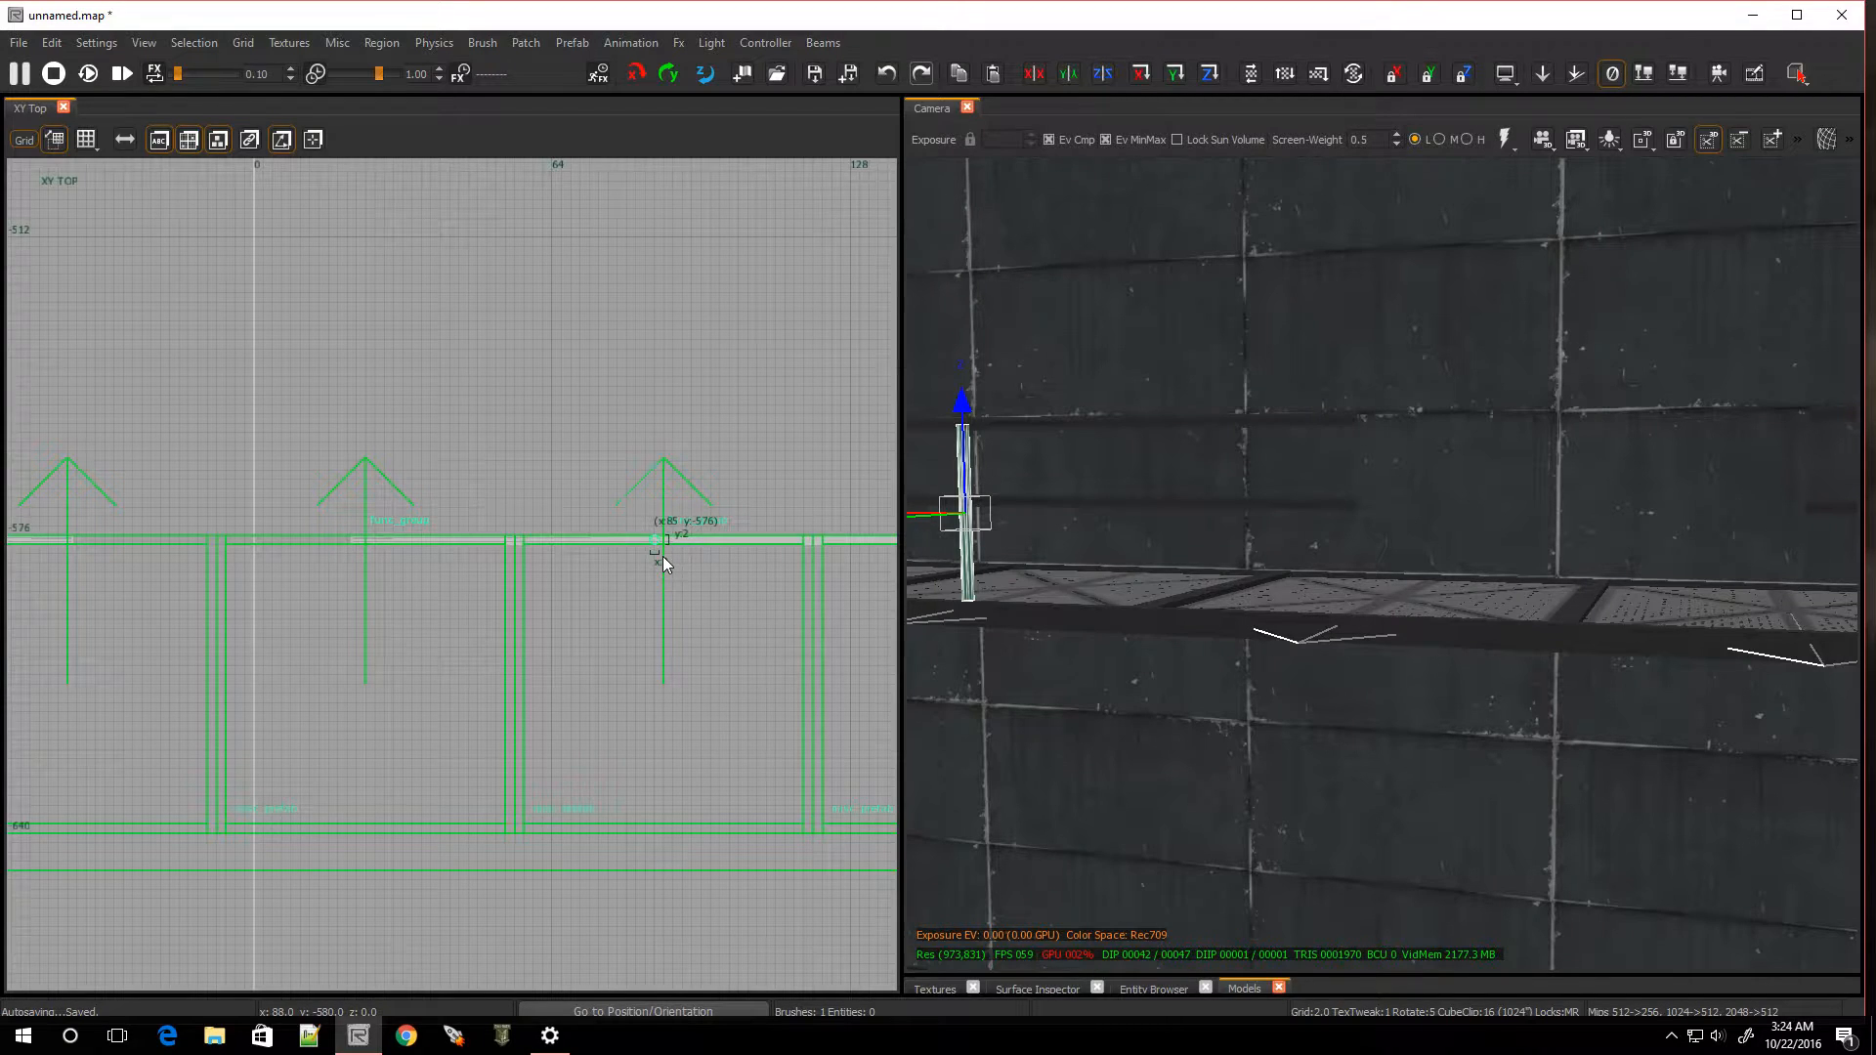
{"action": "left_click_drag", "start_coordinate": [662, 555], "coordinate": [656, 548]}
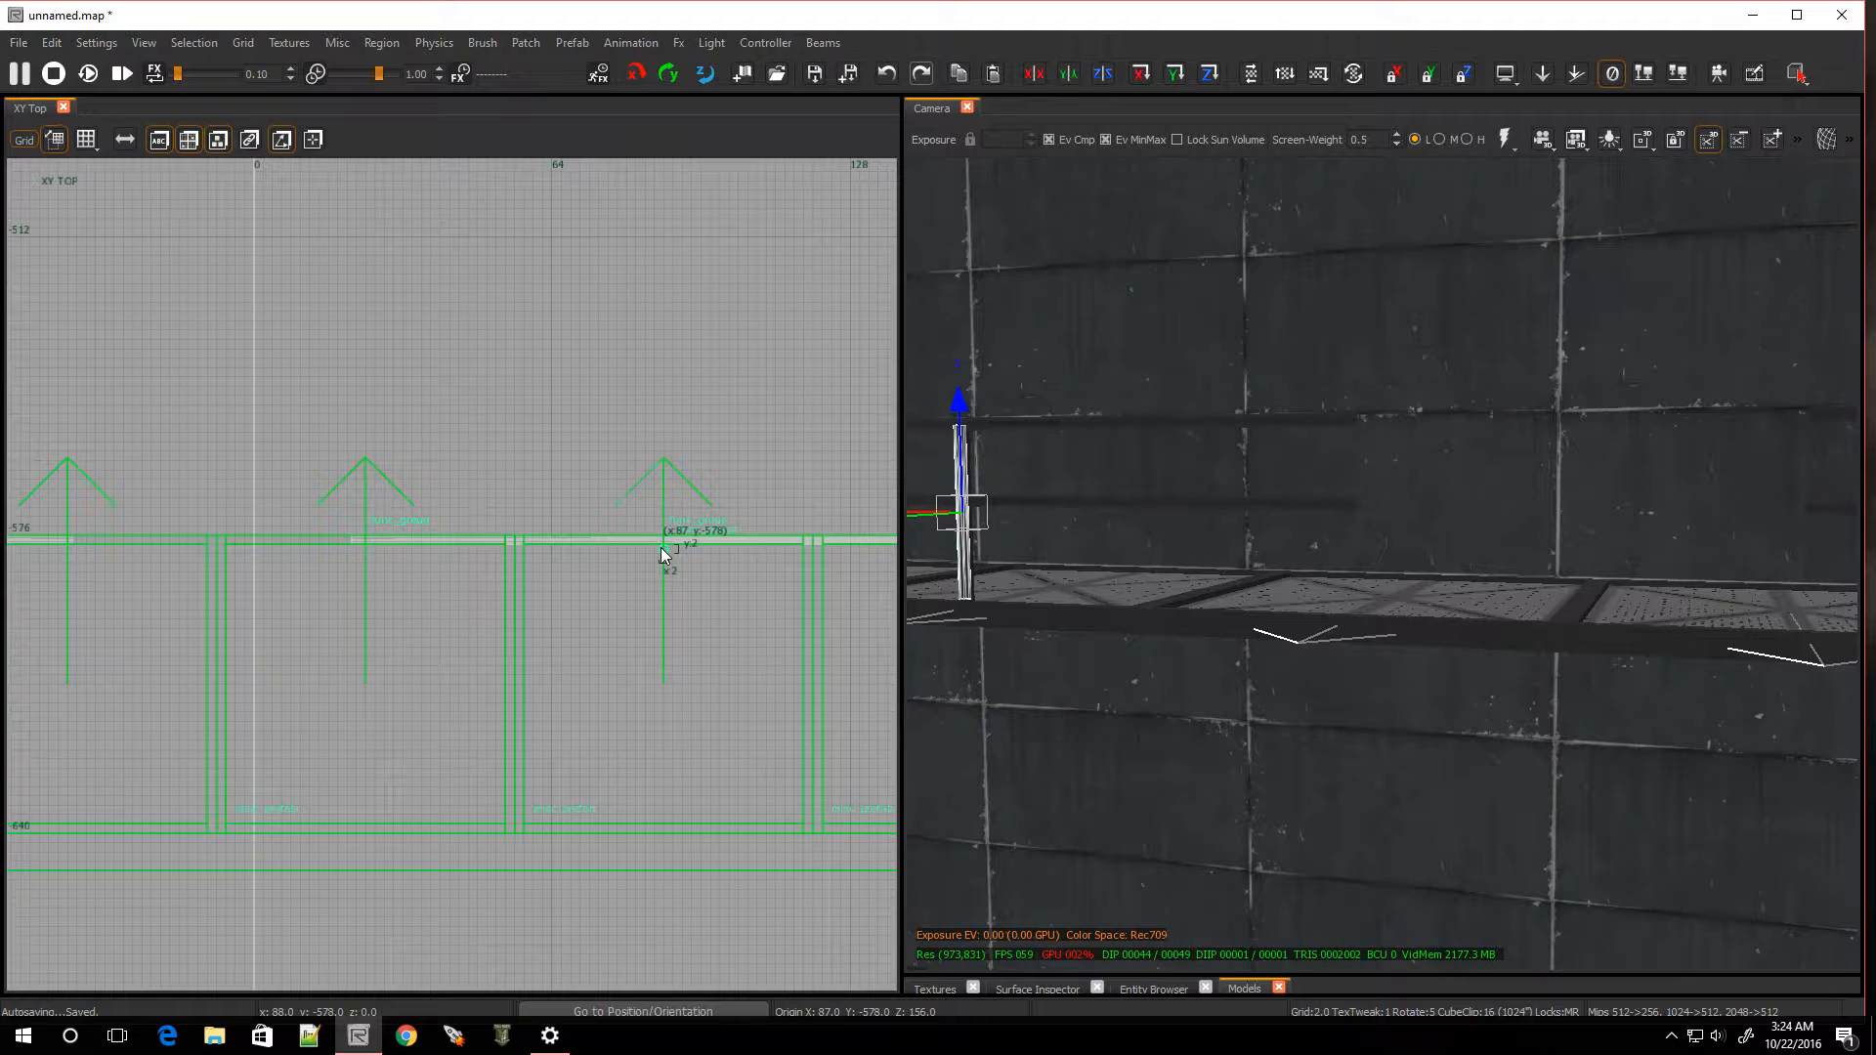
{"action": "left_click_drag", "start_coordinate": [661, 550], "coordinate": [352, 537]}
{"action": "scroll", "coordinate": [357, 554], "scroll_direction": "up", "scroll_amount": 4}
{"action": "scroll", "coordinate": [356, 513], "scroll_direction": "up", "scroll_amount": 1}
{"action": "scroll", "coordinate": [363, 501], "scroll_direction": "down", "scroll_amount": 6}
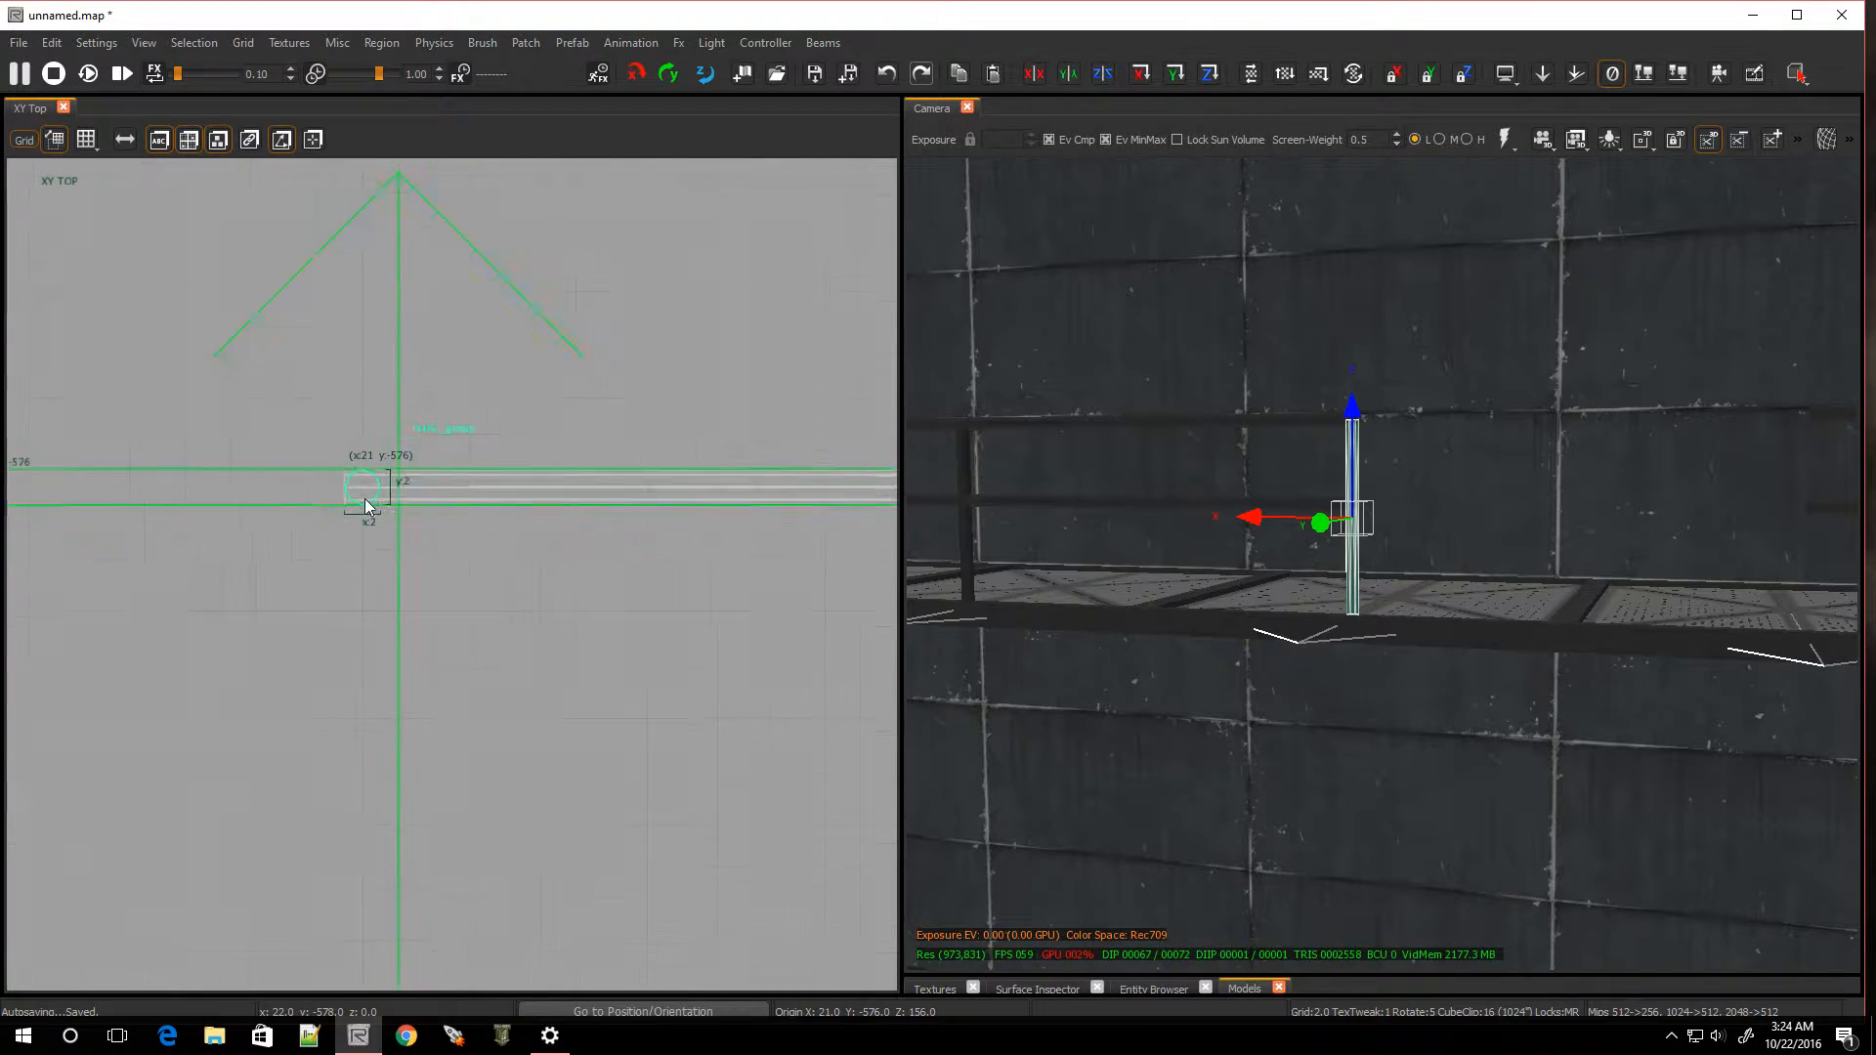
{"action": "scroll", "coordinate": [354, 512], "scroll_direction": "up", "scroll_amount": 3}
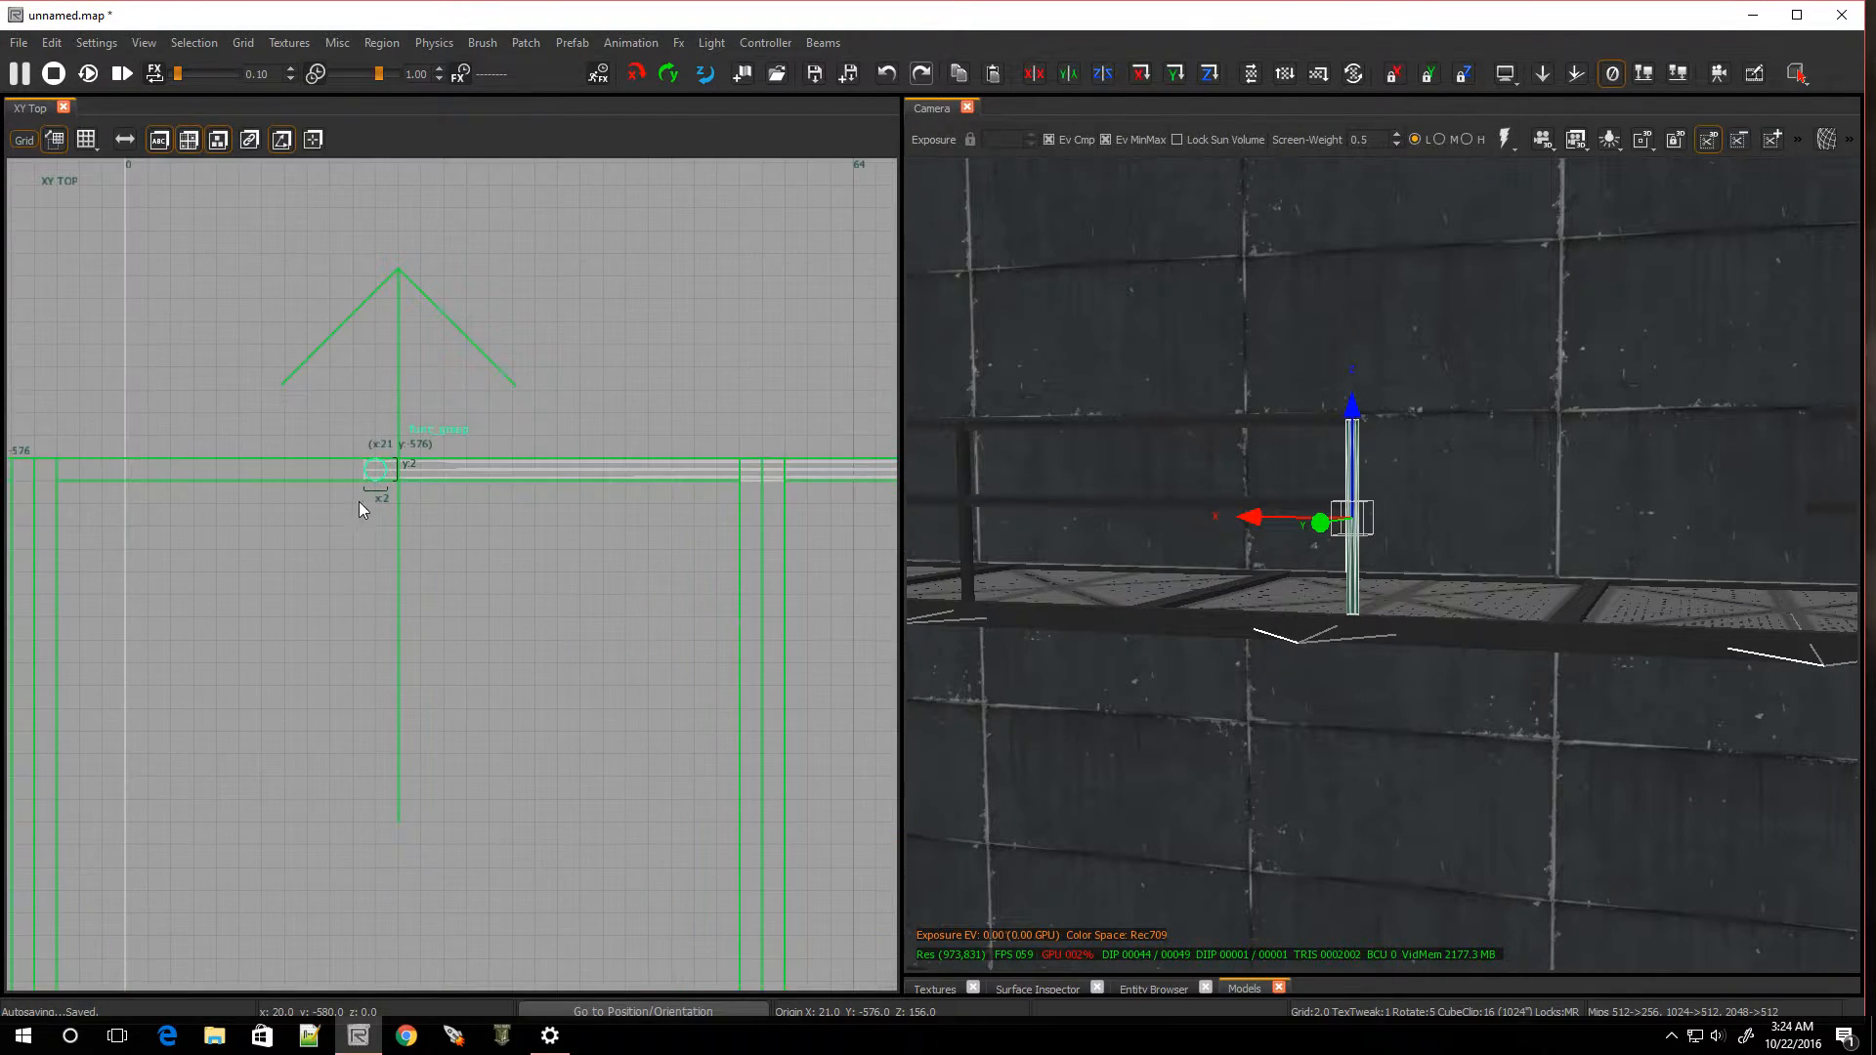
{"action": "left_click_drag", "start_coordinate": [372, 466], "coordinate": [395, 465]}
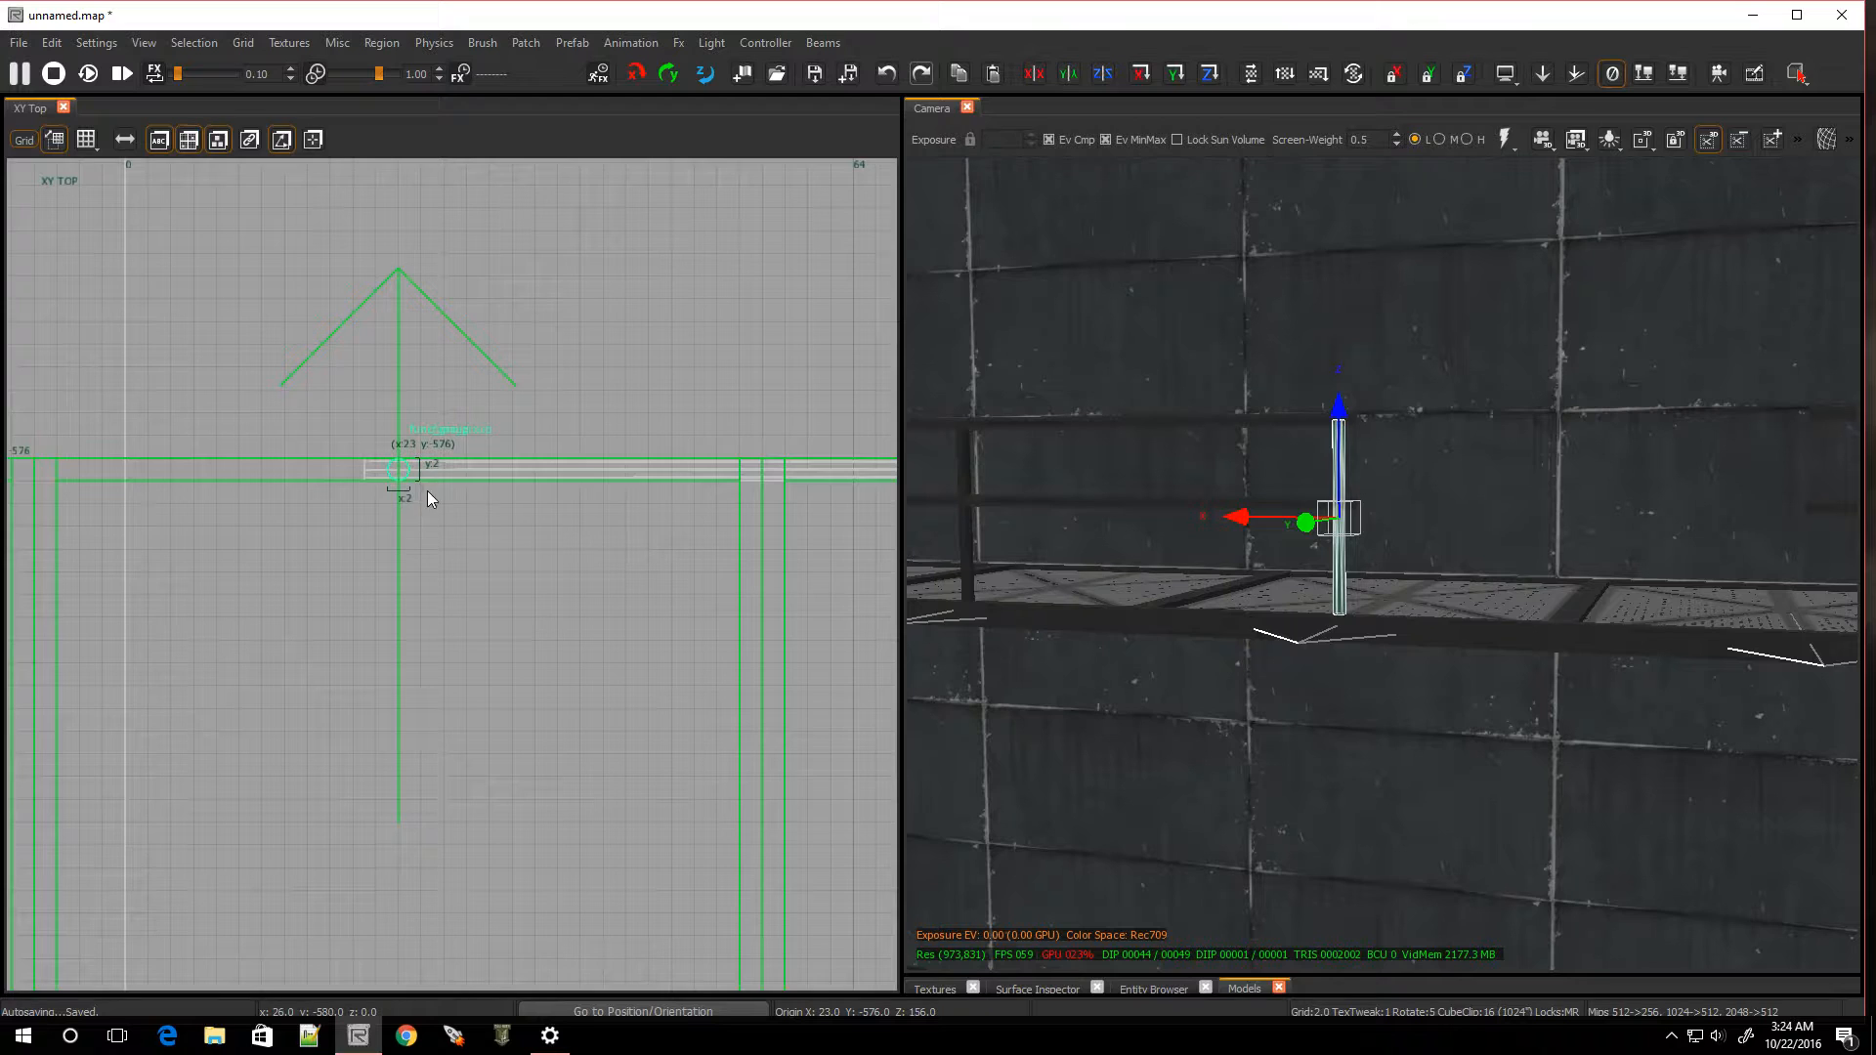
Set the grid size to 1 and shorten the upper and lower rails to end at the new post's centre, x 24
{"action": "key", "text": "Escape"}
{"action": "left_click", "coordinate": [435, 464], "text": "shift"}
{"action": "left_click_drag", "start_coordinate": [315, 467], "coordinate": [354, 473]}
{"action": "scroll", "coordinate": [389, 449], "scroll_direction": "up", "scroll_amount": 3}
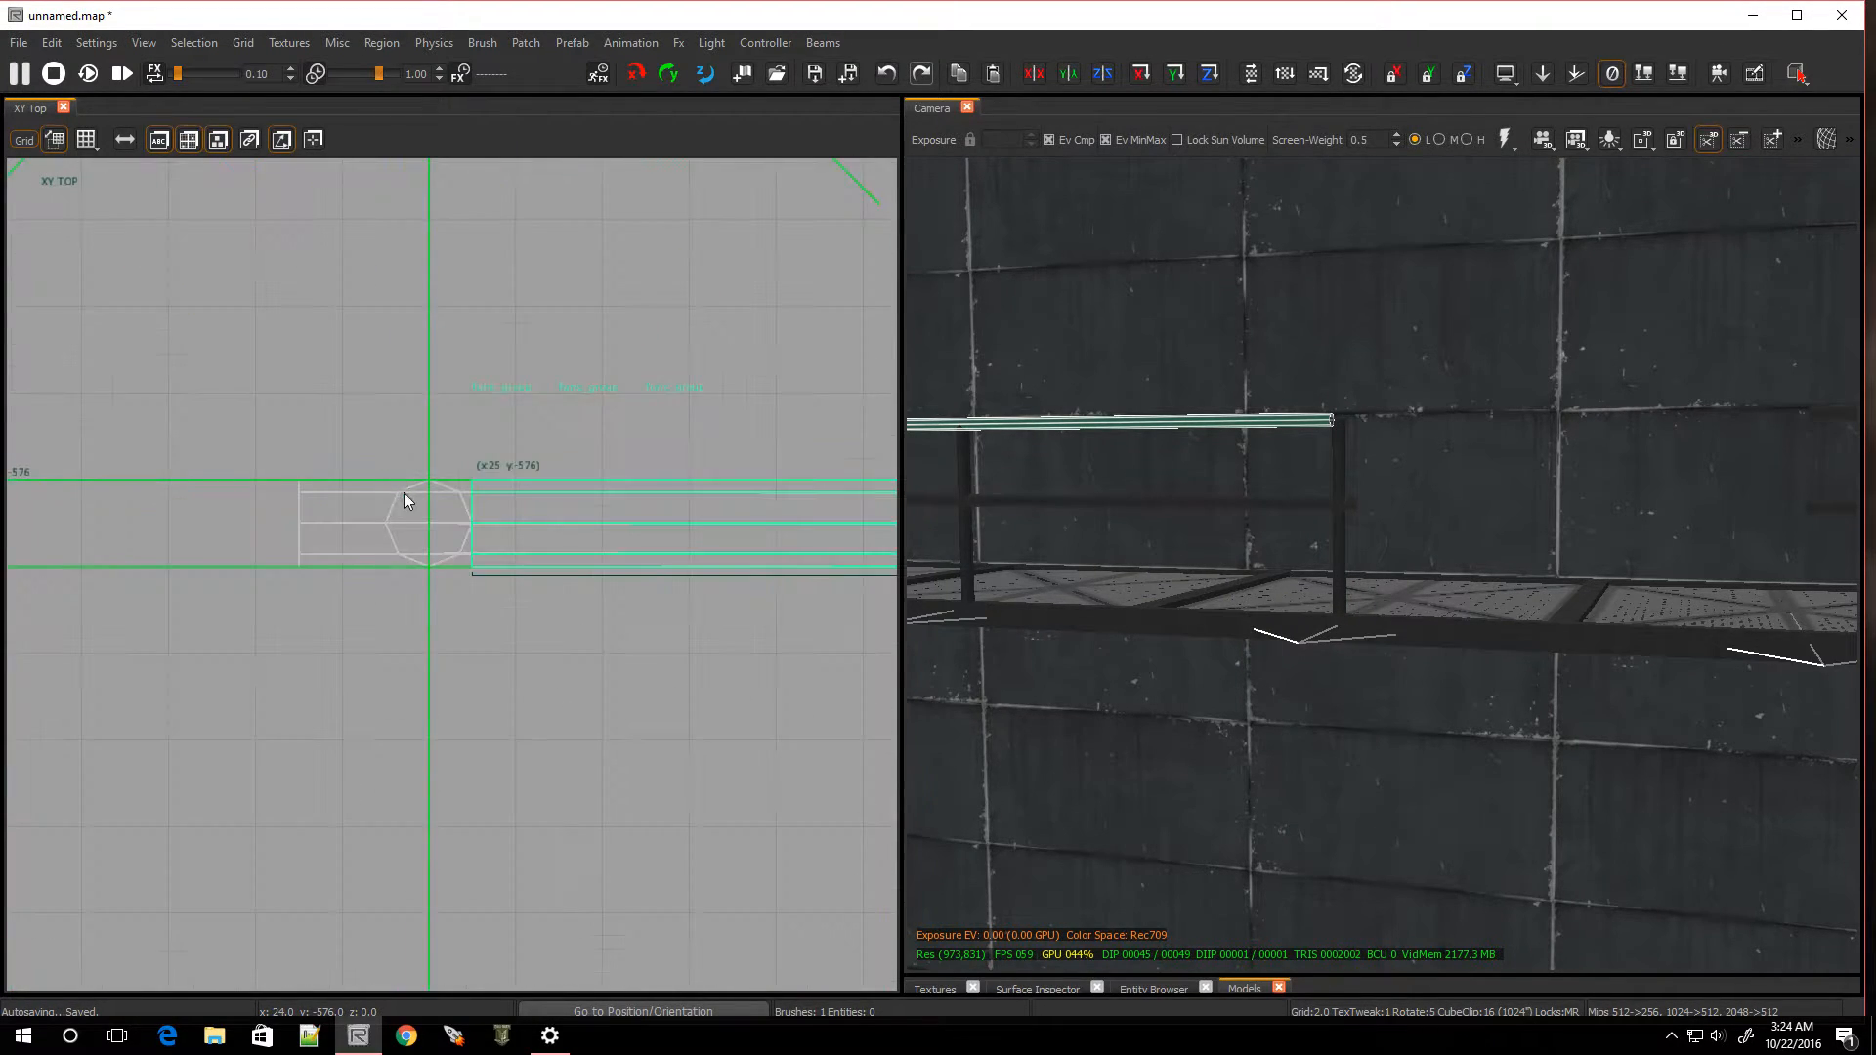
{"action": "key", "text": "bracketleft"}
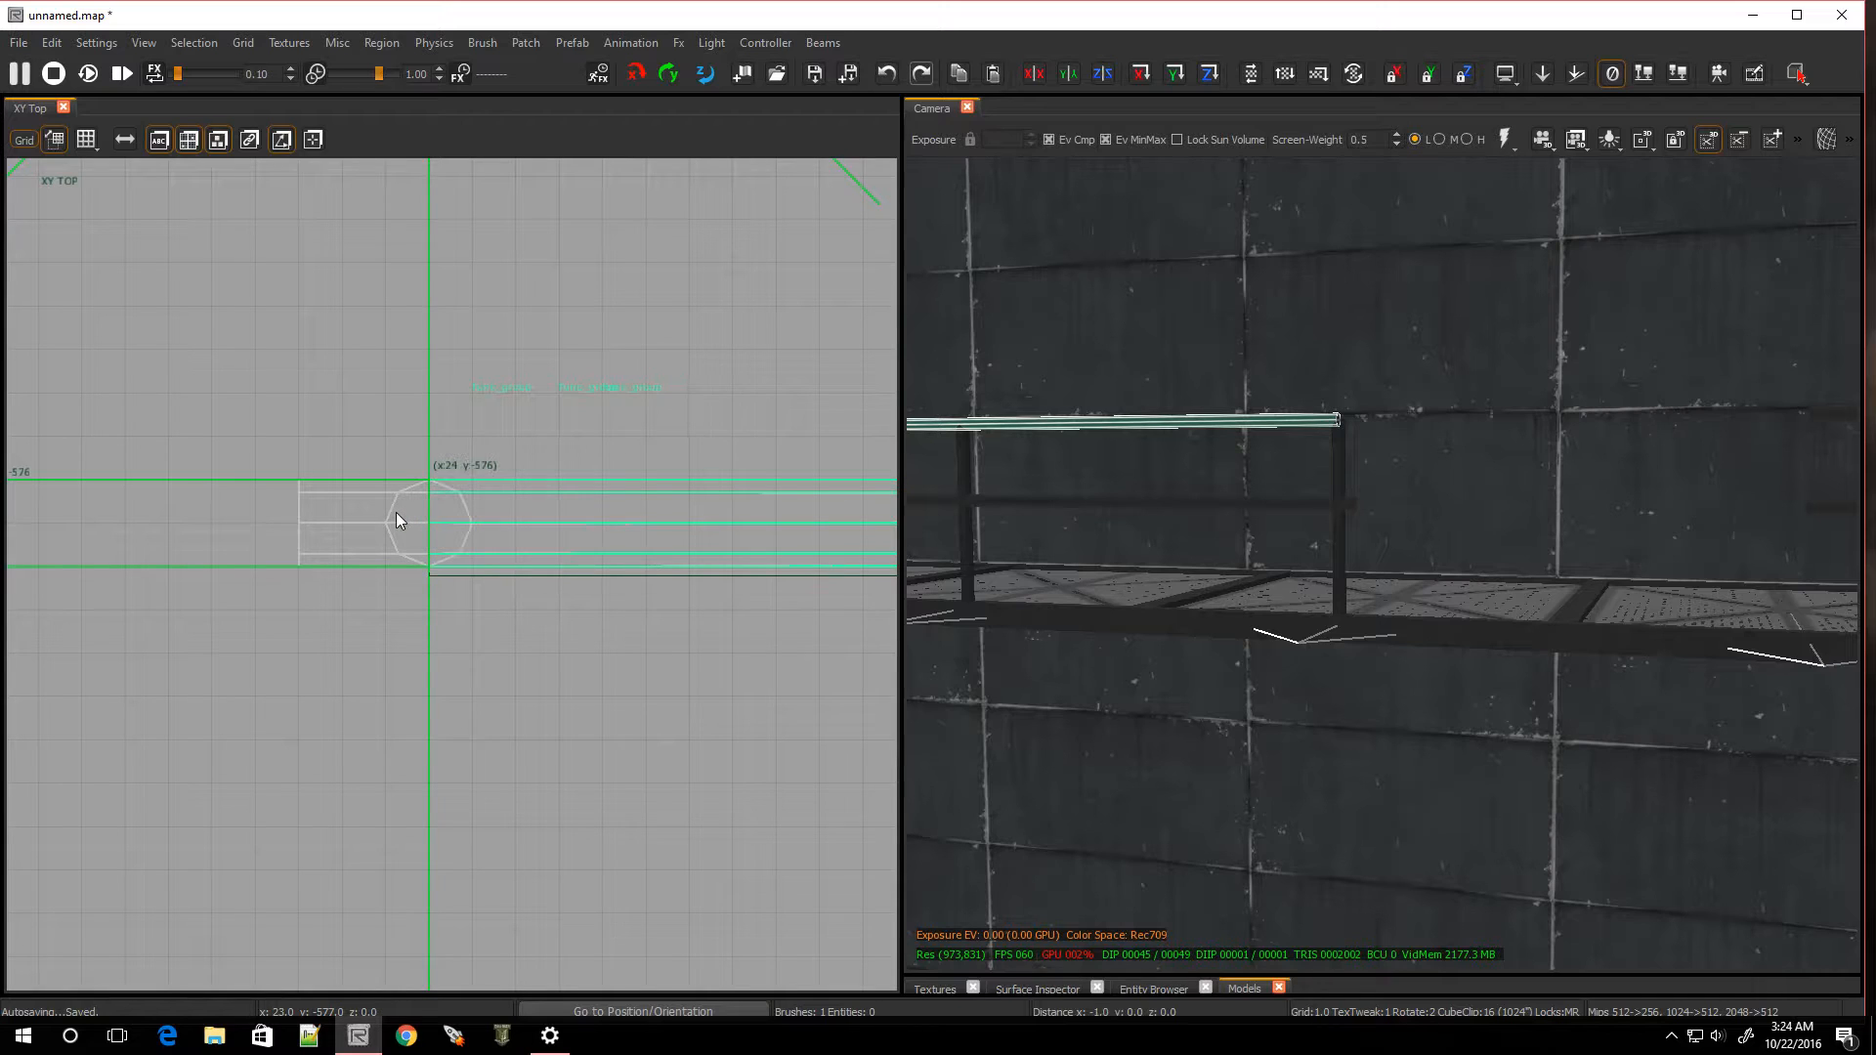
{"action": "key", "text": "Escape"}
{"action": "left_click", "coordinate": [367, 525]}
{"action": "left_click_drag", "start_coordinate": [266, 513], "coordinate": [366, 531]}
{"action": "key", "text": "Escape"}
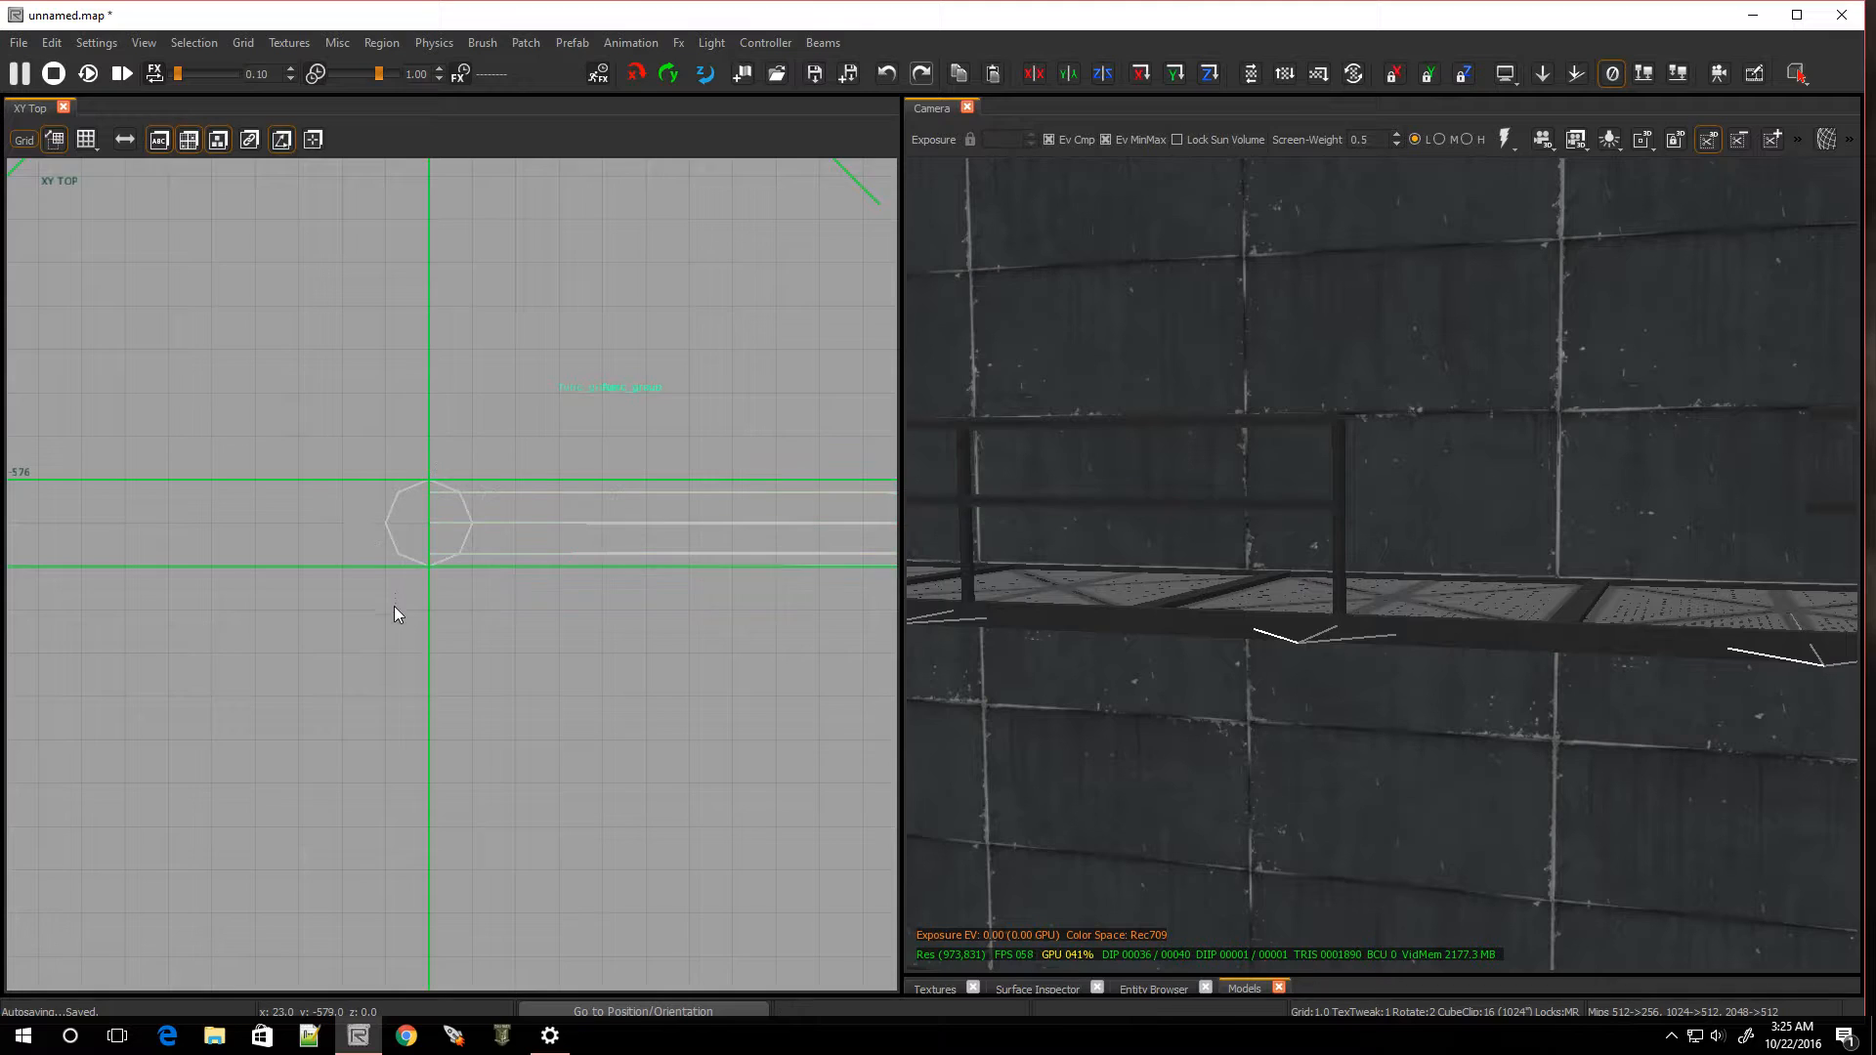
Duplicate the end post across the gap, placing copies at the other railing's end and midway at x -9, y -576
{"action": "scroll", "coordinate": [527, 683], "scroll_direction": "down", "scroll_amount": 10}
{"action": "scroll", "coordinate": [391, 728], "scroll_direction": "up", "scroll_amount": 4}
{"action": "scroll", "coordinate": [322, 672], "scroll_direction": "up", "scroll_amount": 4}
{"action": "scroll", "coordinate": [504, 670], "scroll_direction": "down", "scroll_amount": 5}
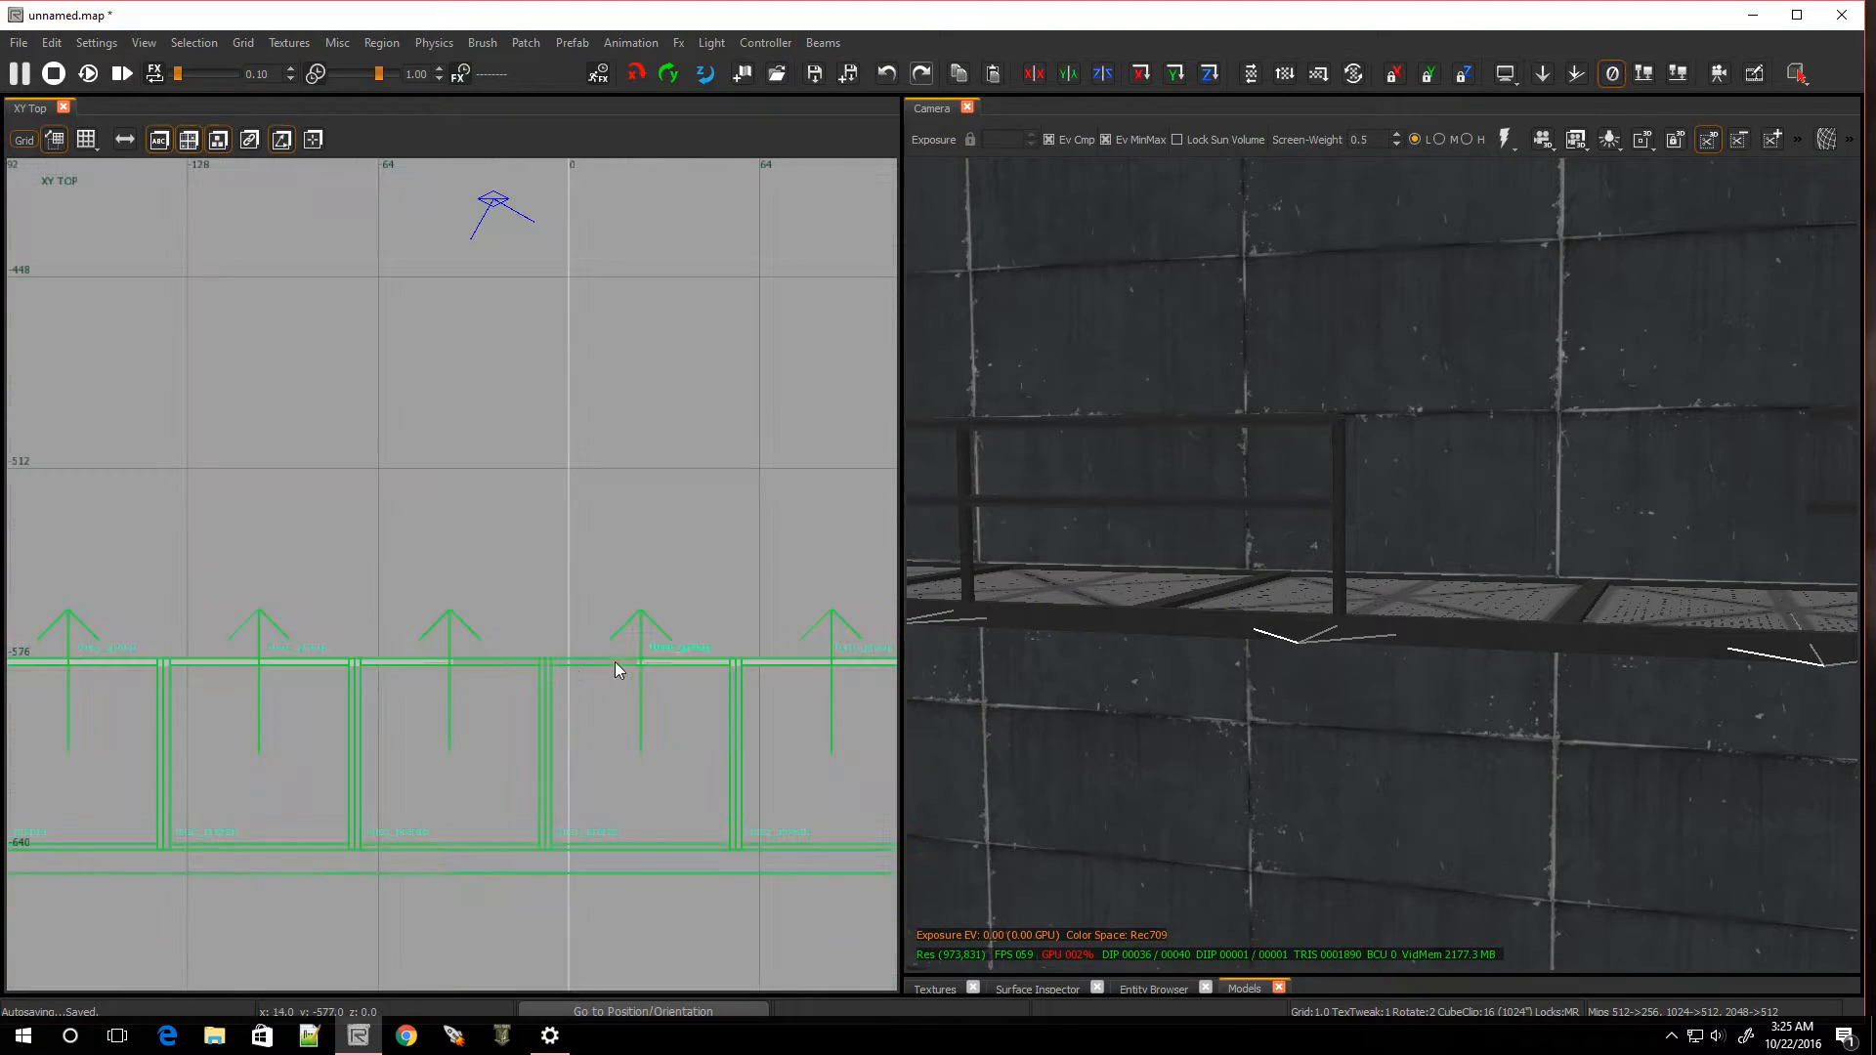
{"action": "mouse_move", "coordinate": [1290, 637]}
{"action": "right_mouse_down"}
{"action": "mouse_move", "coordinate": [1388, 742]}
{"action": "mouse_move", "coordinate": [1290, 636]}
{"action": "right_mouse_up"}
{"action": "key", "text": "w"}
{"action": "right_click_drag", "start_coordinate": [1383, 565], "coordinate": [1456, 565]}
{"action": "key", "text": "s"}
{"action": "left_click", "coordinate": [1310, 513]}
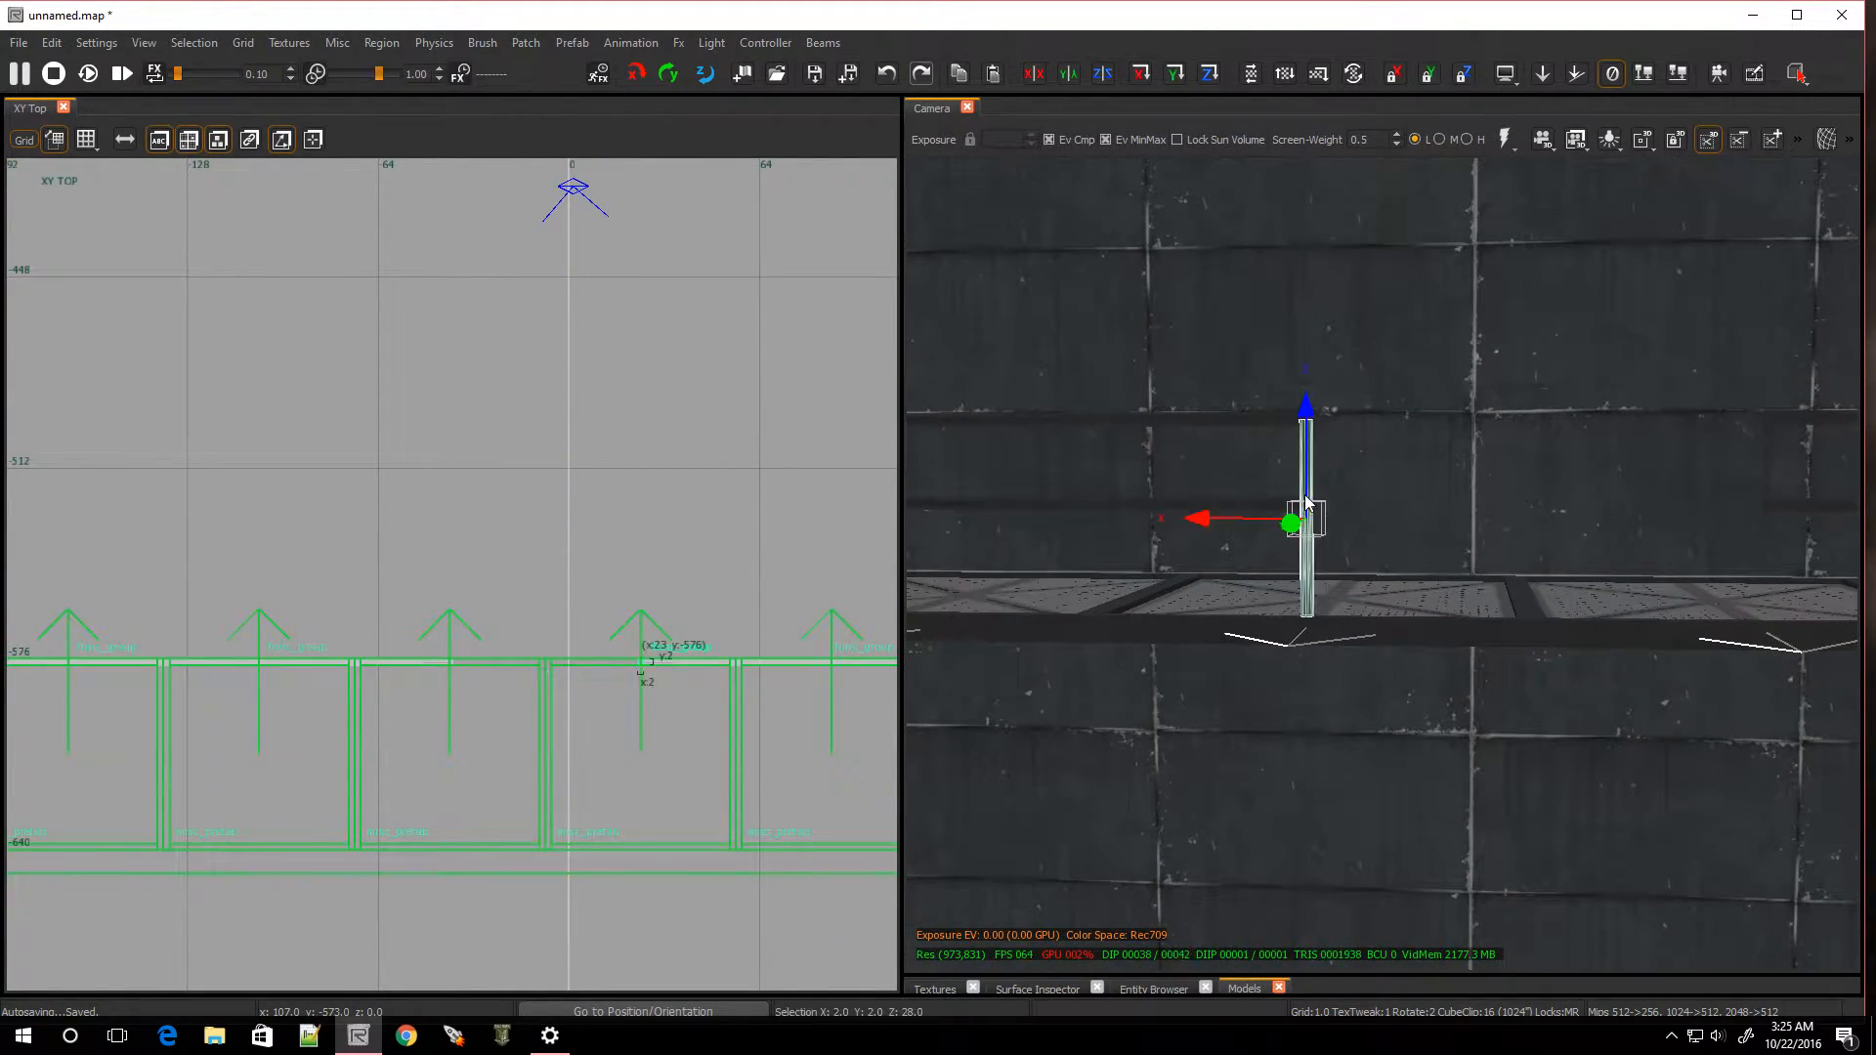
{"action": "scroll", "coordinate": [625, 664], "scroll_direction": "up", "scroll_amount": 3}
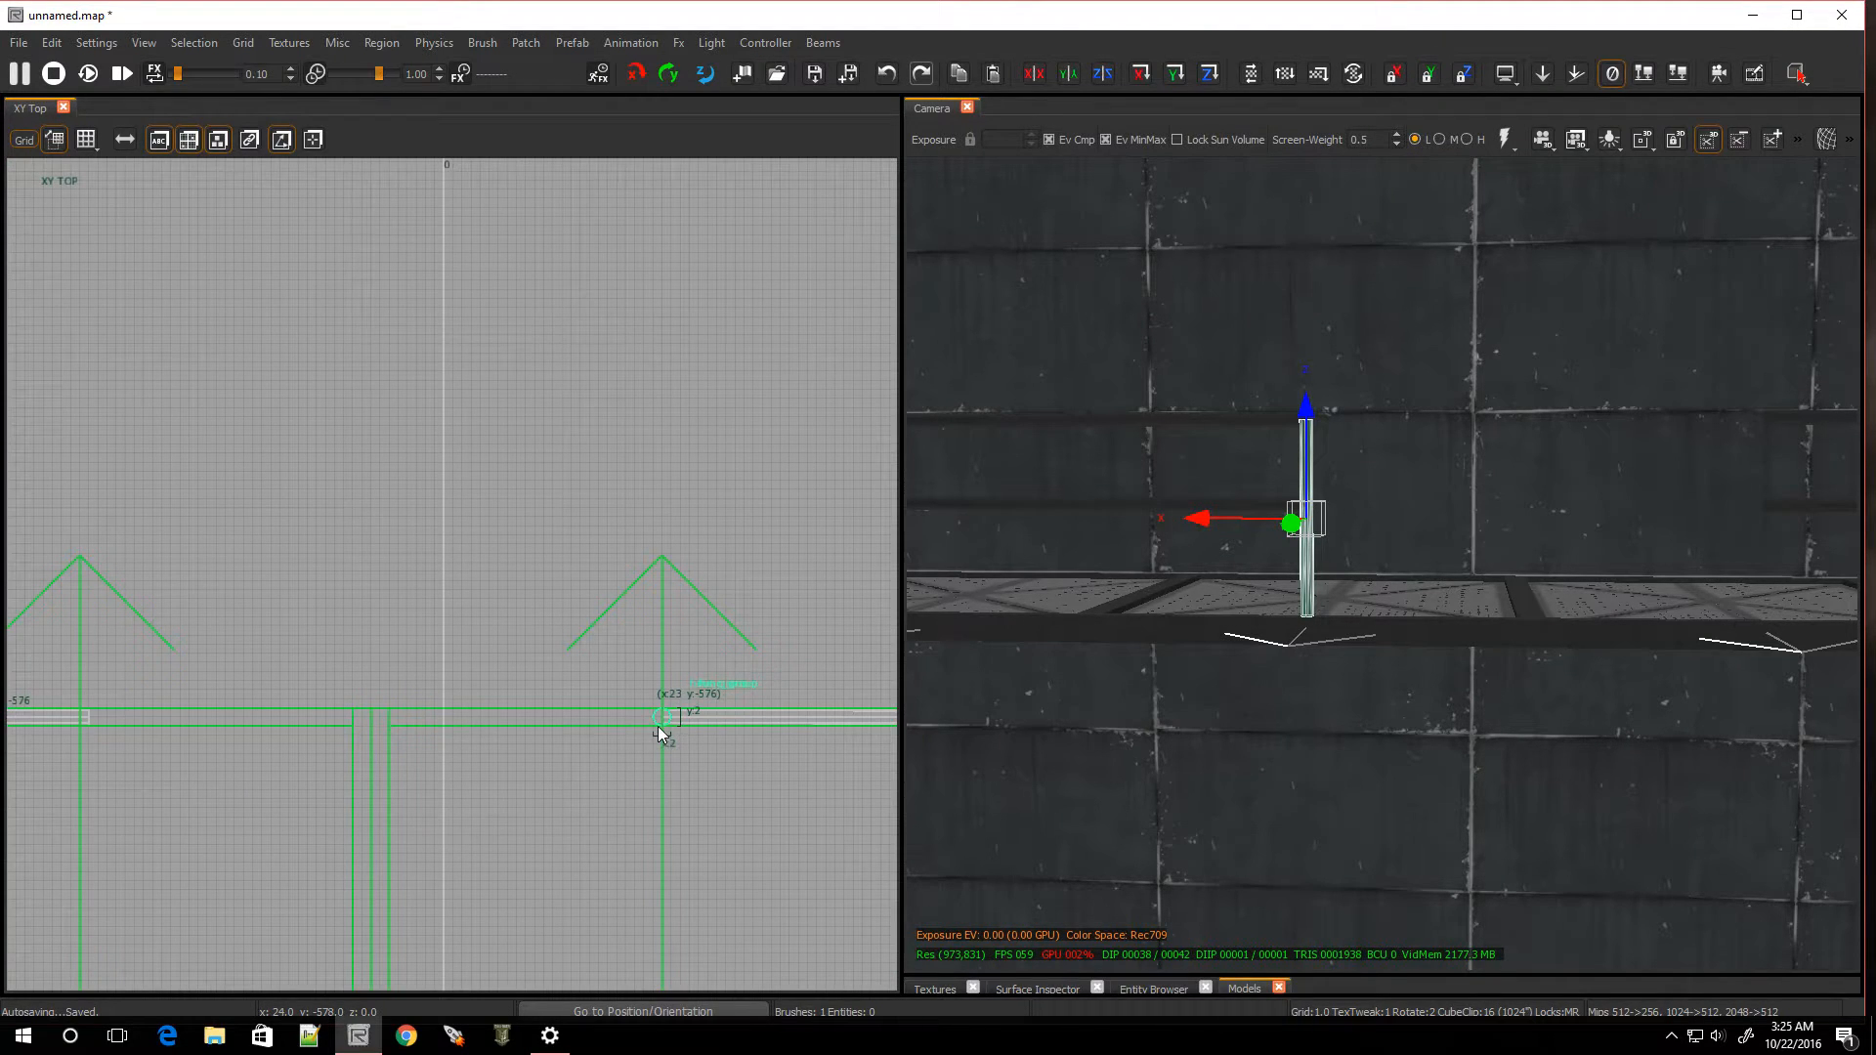
{"action": "left_click_drag", "start_coordinate": [669, 727], "coordinate": [67, 707]}
{"action": "key", "text": "Escape"}
Shorten the other railing's overhanging rails to end at the centre of its new end post
{"action": "scroll", "coordinate": [74, 733], "scroll_direction": "up", "scroll_amount": 3}
{"action": "left_click", "coordinate": [56, 748], "text": "shift"}
{"action": "left_click_drag", "start_coordinate": [231, 750], "coordinate": [158, 770]}
{"action": "key", "text": "Escape"}
{"action": "left_click", "coordinate": [150, 789], "text": "shift"}
{"action": "key", "text": "Escape"}
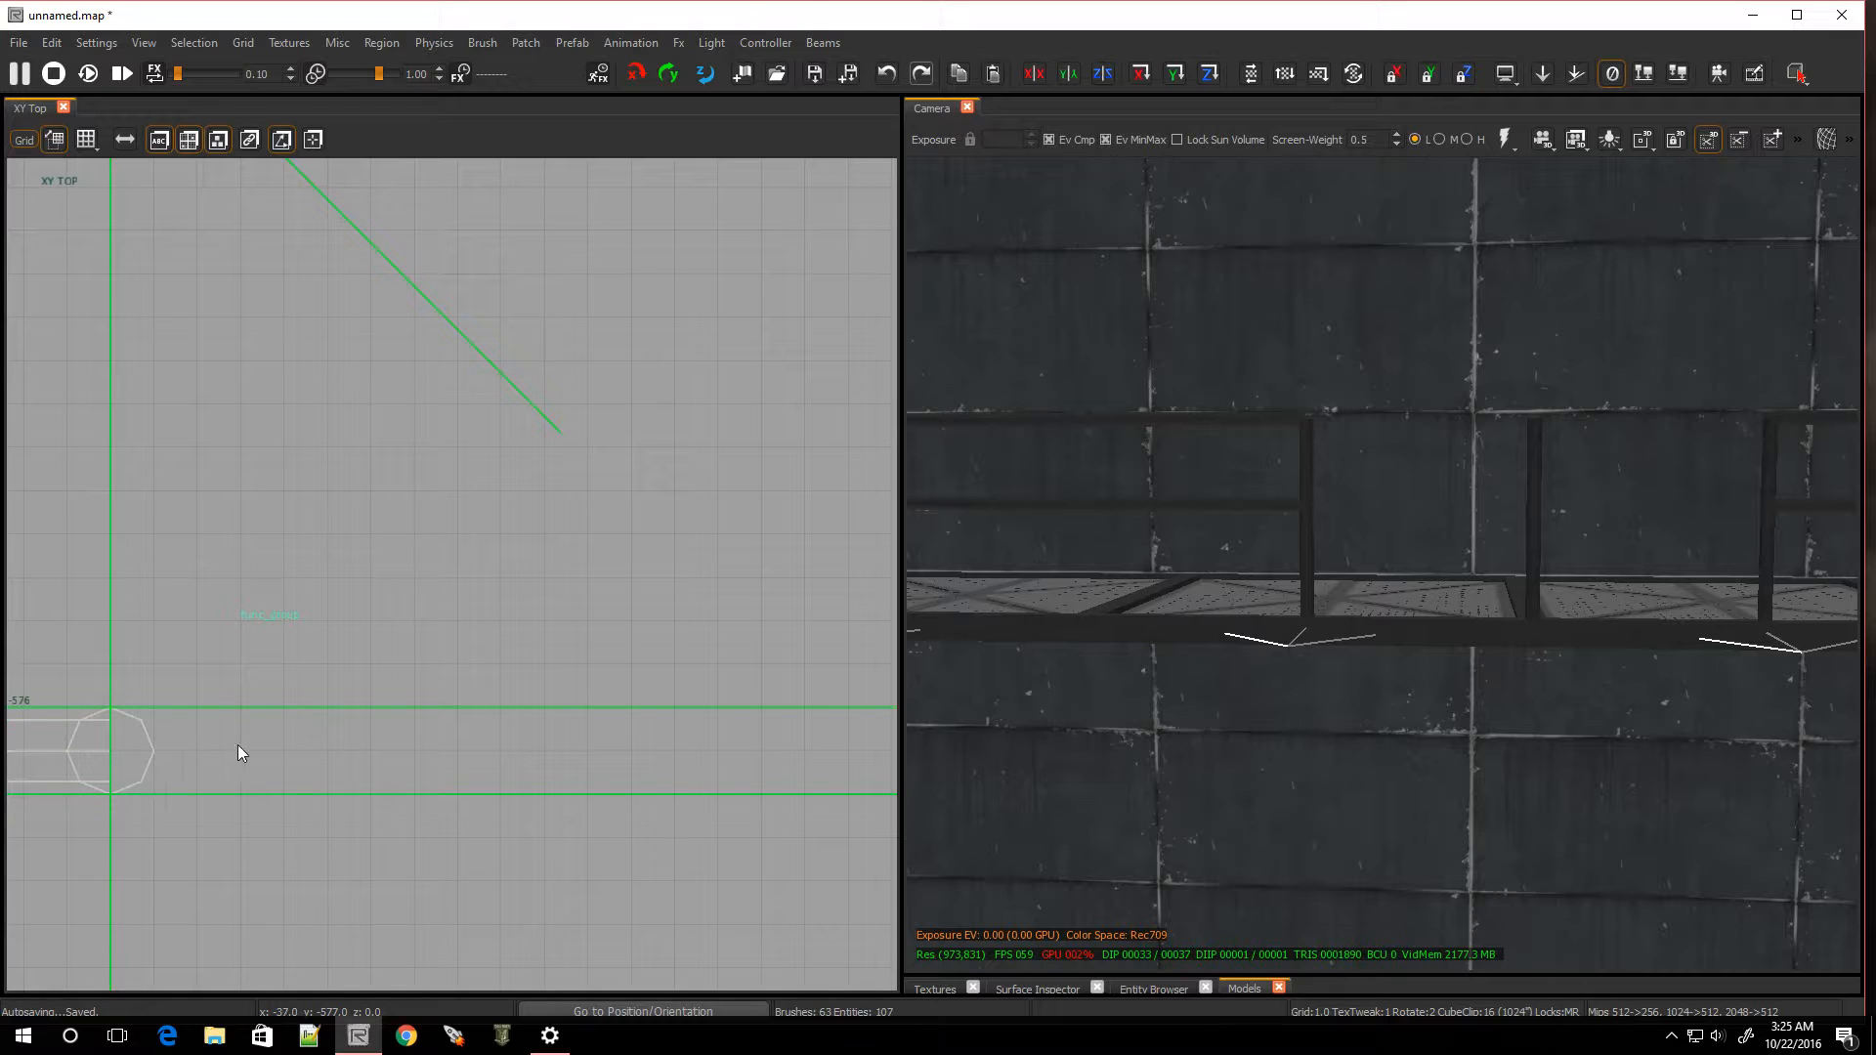
Stretch the other railing's upper and lower rails across the gap to meet the first railing's end post
{"action": "left_click", "coordinate": [84, 748], "text": "shift"}
{"action": "mouse_move", "coordinate": [1210, 682]}
{"action": "right_mouse_down"}
{"action": "mouse_move", "coordinate": [1388, 674]}
{"action": "mouse_move", "coordinate": [1300, 625]}
{"action": "mouse_move", "coordinate": [1333, 556]}
{"action": "mouse_move", "coordinate": [999, 670]}
{"action": "right_mouse_up"}
{"action": "left_click", "coordinate": [1321, 507], "text": "shift"}
{"action": "scroll", "coordinate": [180, 746], "scroll_direction": "down", "scroll_amount": 3}
{"action": "mouse_move", "coordinate": [340, 753]}
{"action": "left_mouse_down"}
{"action": "mouse_move", "coordinate": [774, 775]}
{"action": "mouse_move", "coordinate": [858, 765]}
{"action": "mouse_move", "coordinate": [795, 759]}
{"action": "mouse_move", "coordinate": [840, 755]}
{"action": "left_mouse_up"}
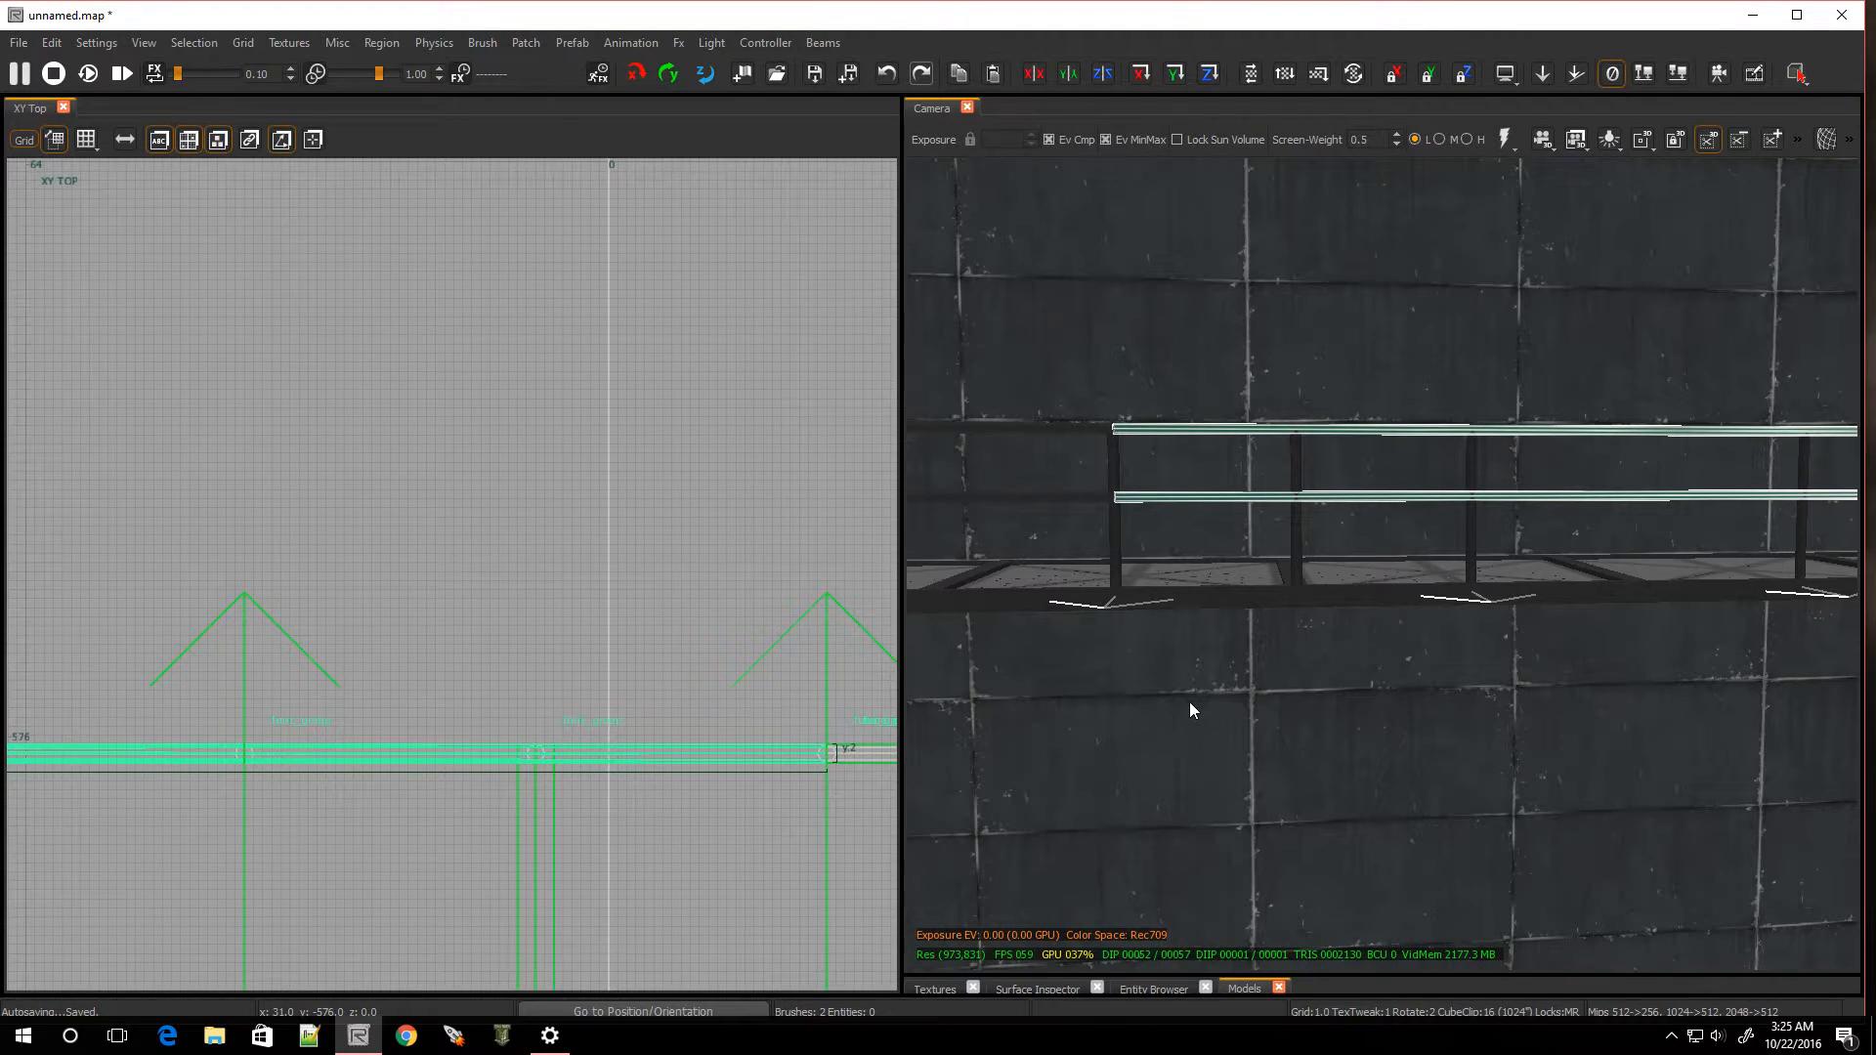
Remove the middle post at x -9, y -576 from the joined railing
{"action": "key", "text": "Escape"}
{"action": "right_click_drag", "start_coordinate": [1292, 671], "coordinate": [1291, 625]}
{"action": "key", "text": "s"}
{"action": "key", "text": "w"}
{"action": "right_click", "coordinate": [1298, 490]}
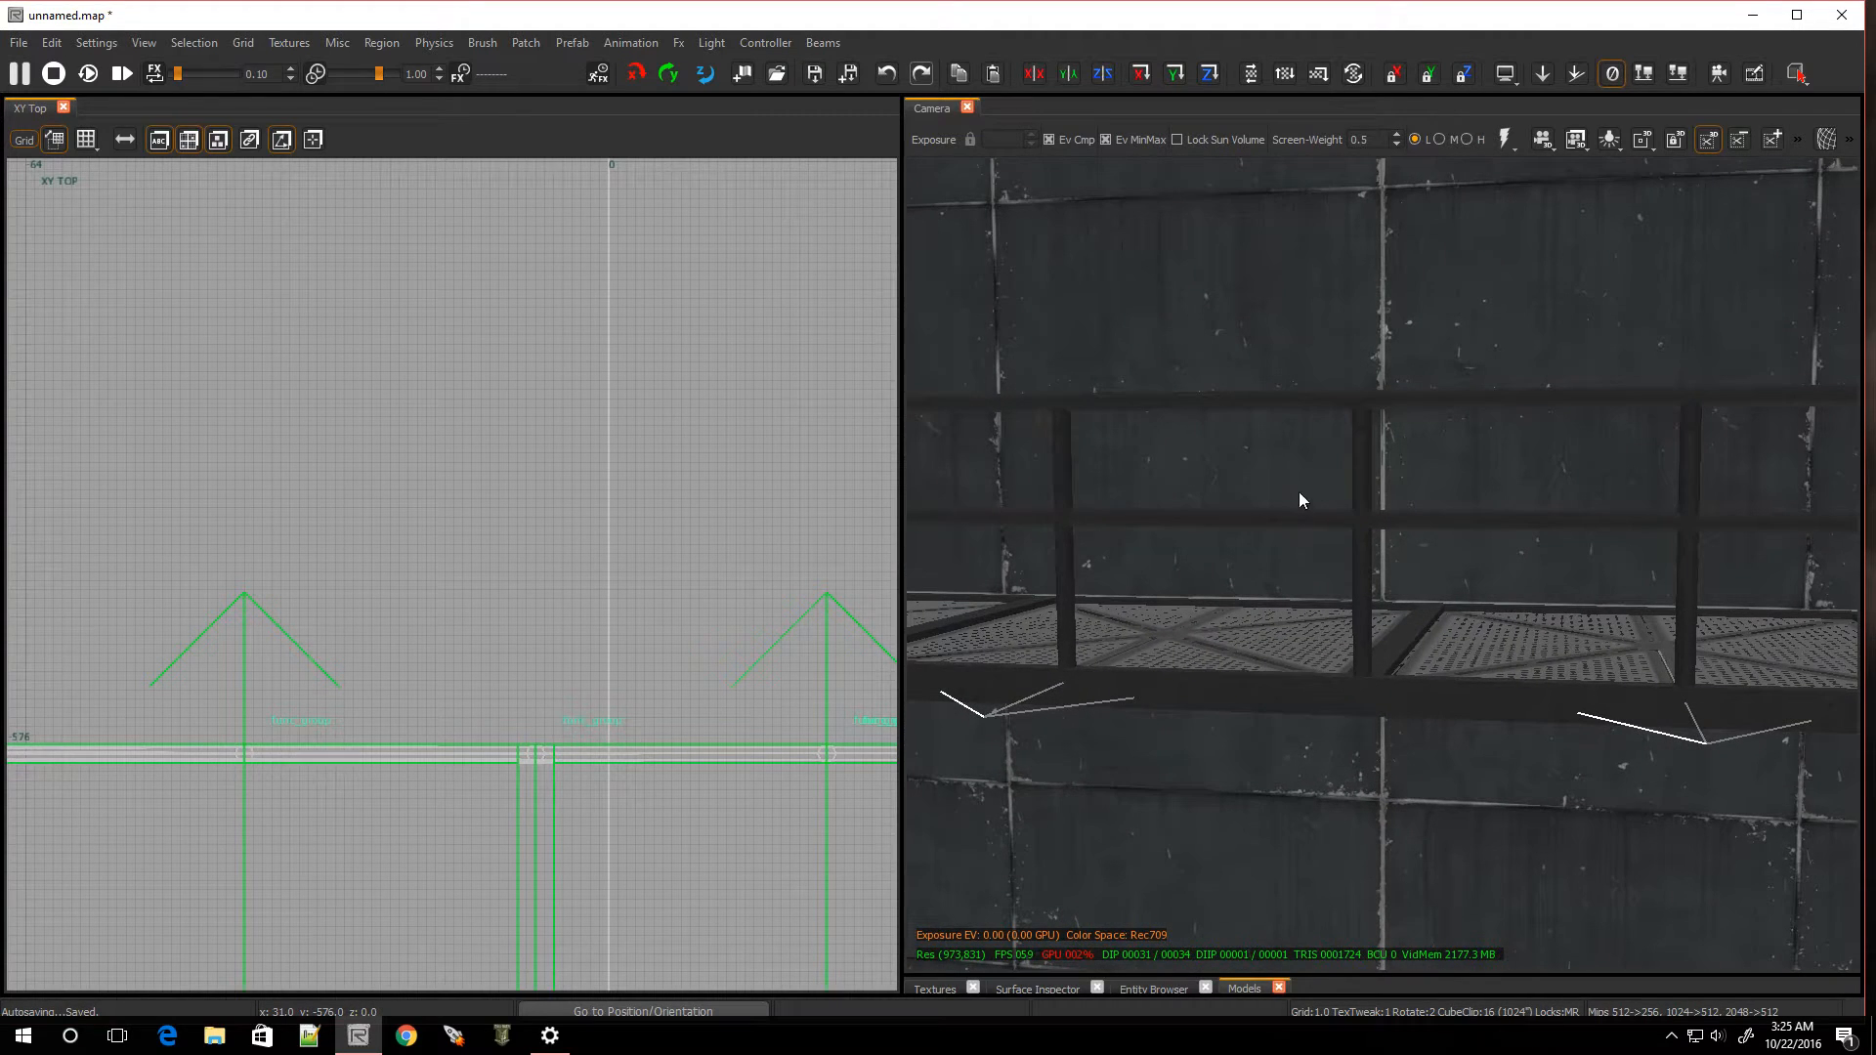
{"action": "left_click", "coordinate": [1360, 449], "text": "shift"}
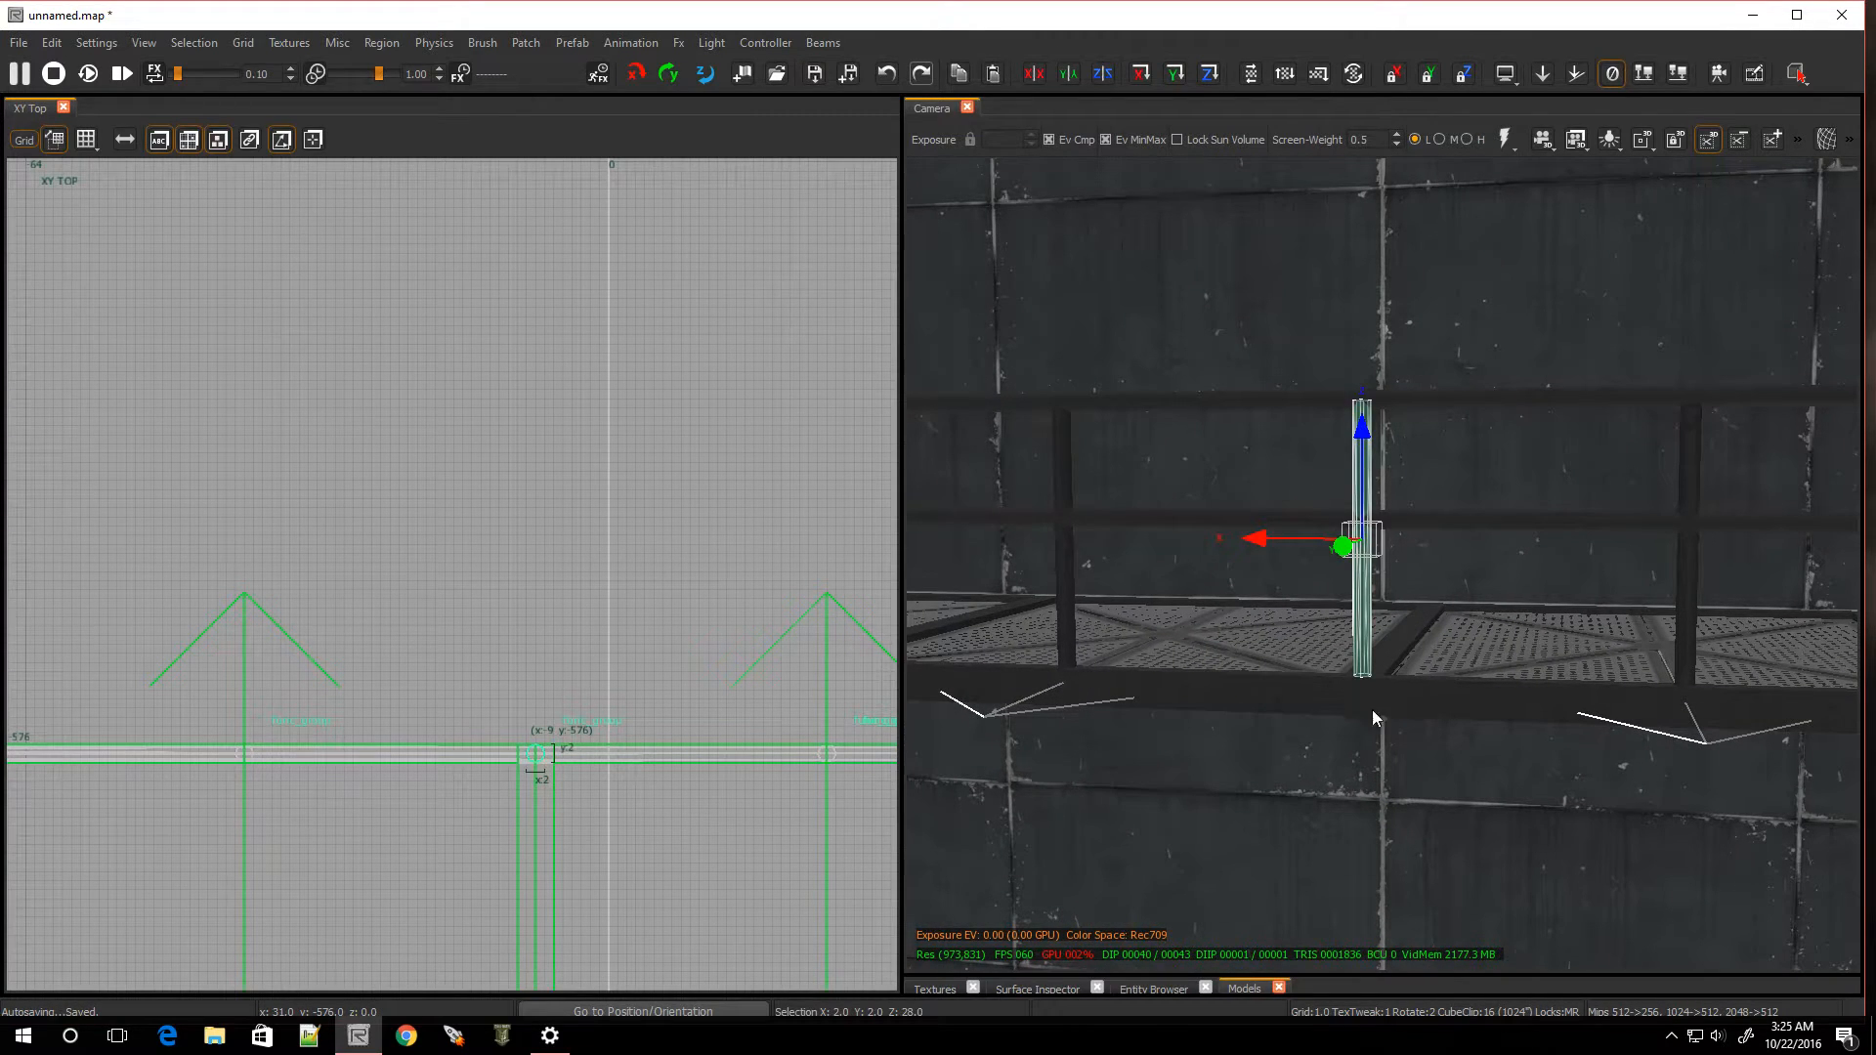
{"action": "key", "text": "Escape"}
Try to select the malformed wide post in the joined railing, clearing the walkway panel and wall picked instead
{"action": "right_click", "coordinate": [1380, 766]}
{"action": "key", "text": "s"}
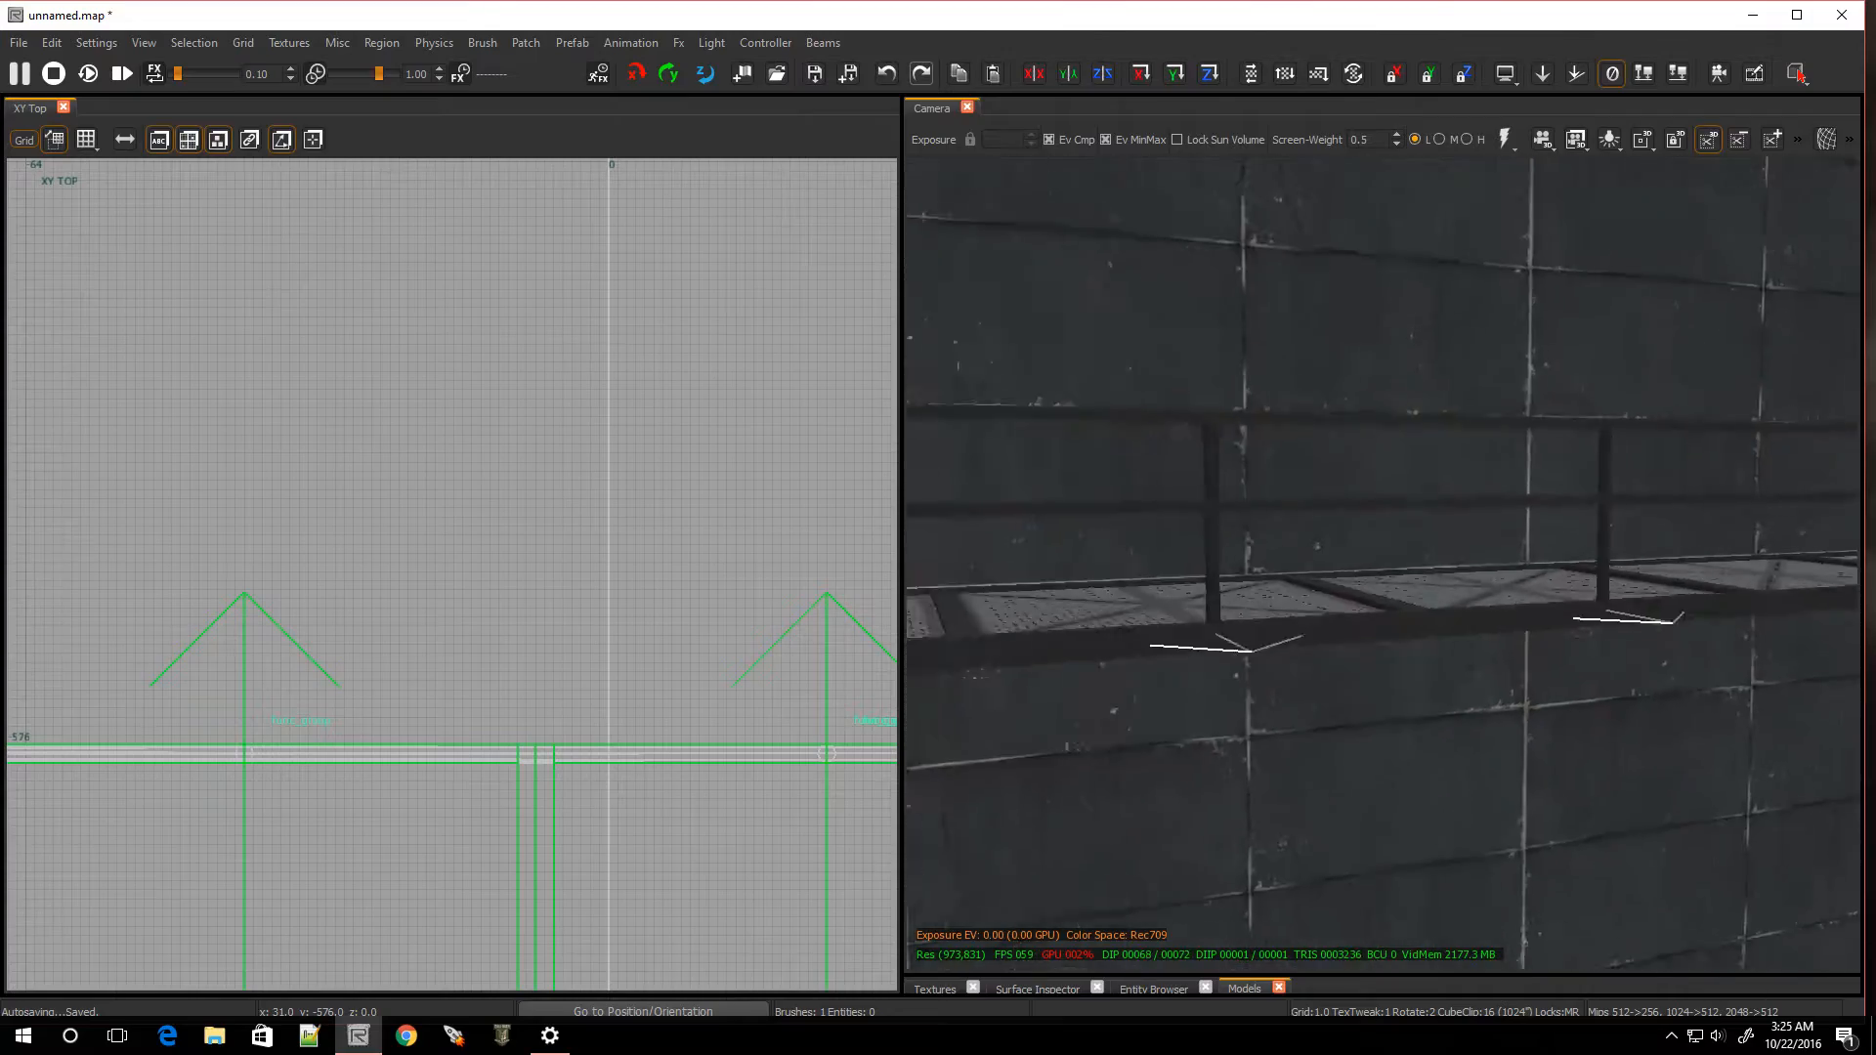
{"action": "key", "text": "s"}
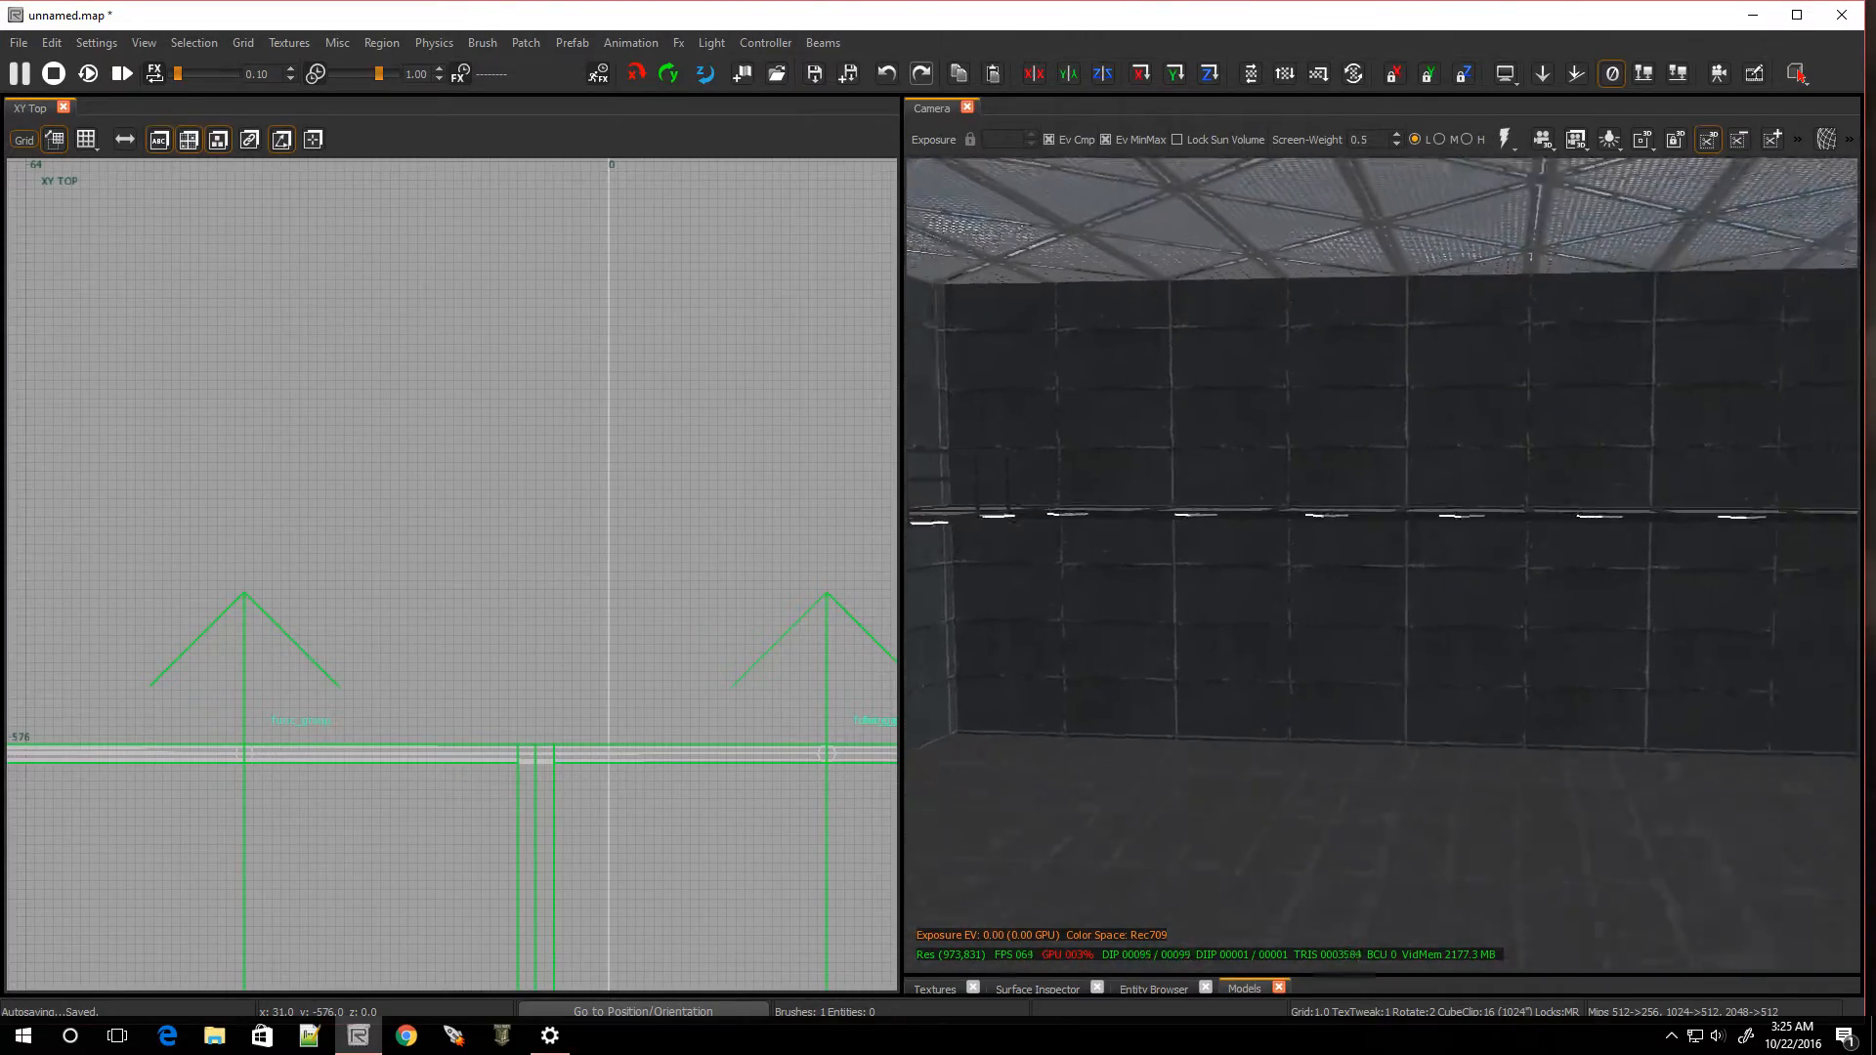
{"action": "key", "text": "w"}
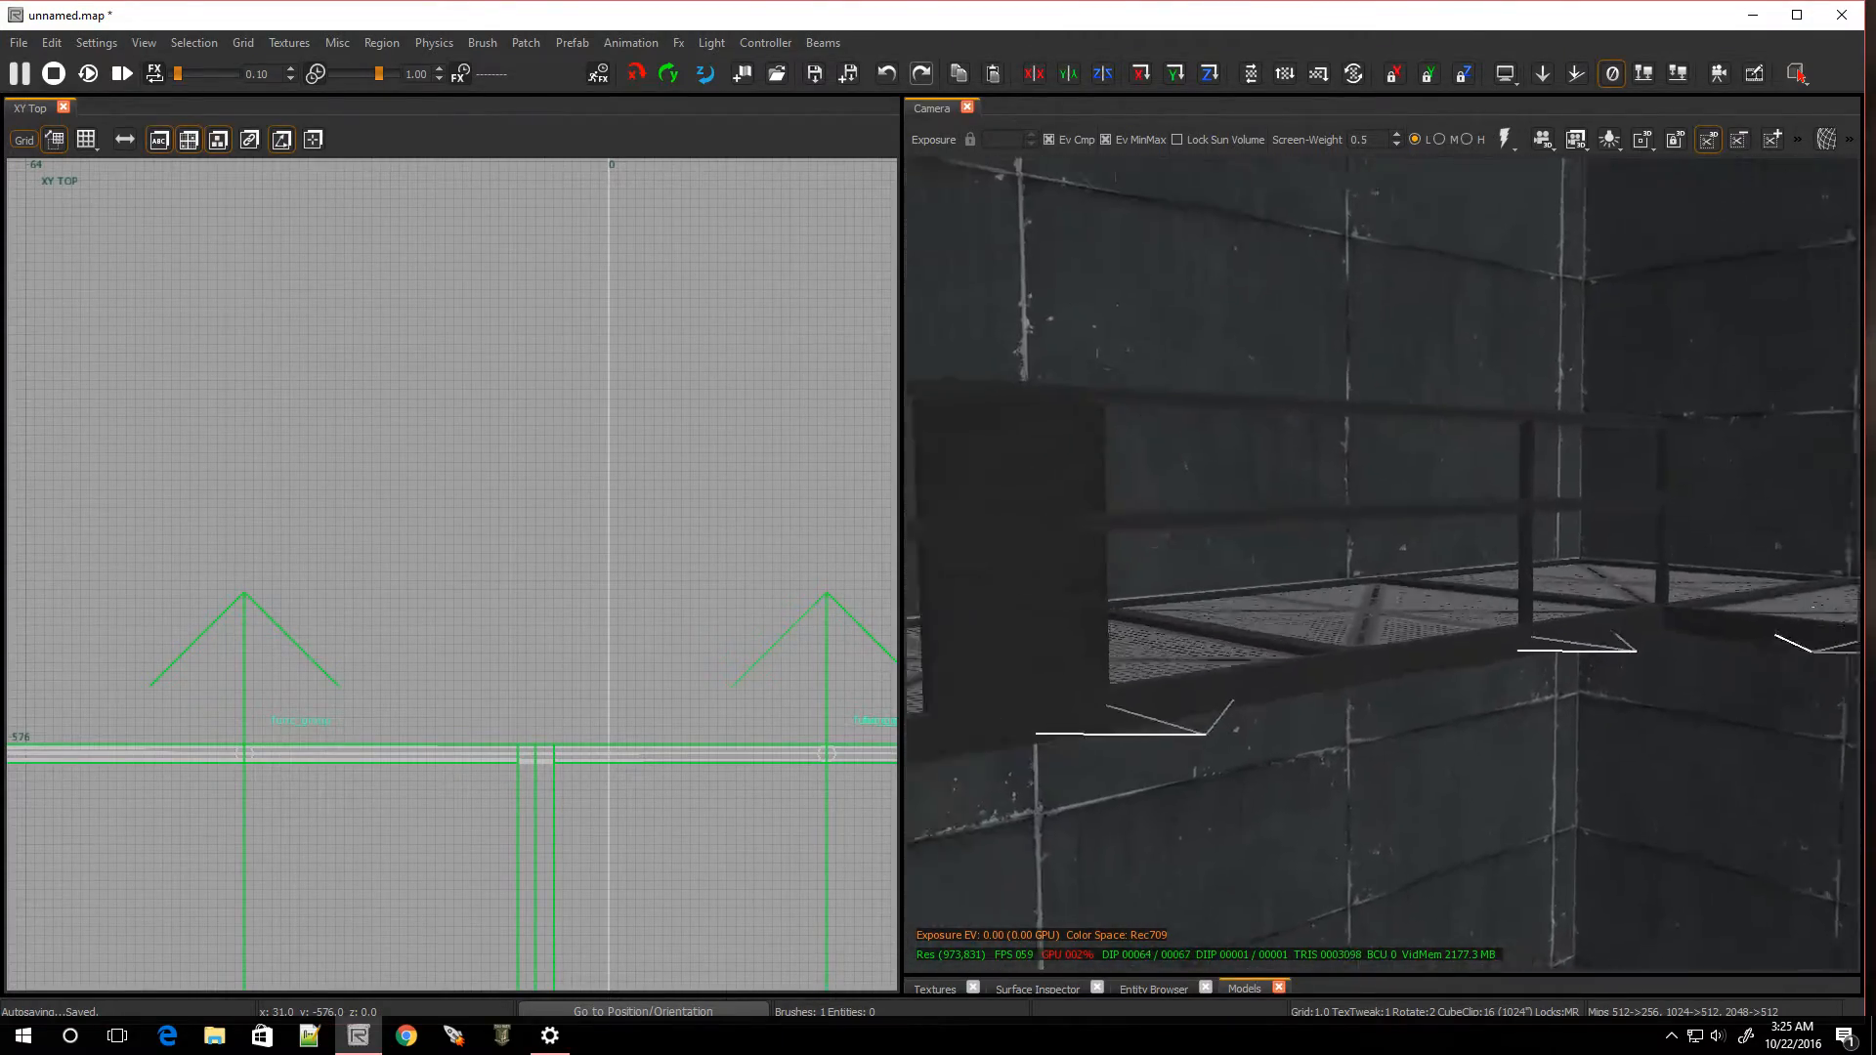
{"action": "key", "text": "s"}
{"action": "right_click", "coordinate": [1389, 728]}
{"action": "left_click", "coordinate": [1454, 653], "text": "shift"}
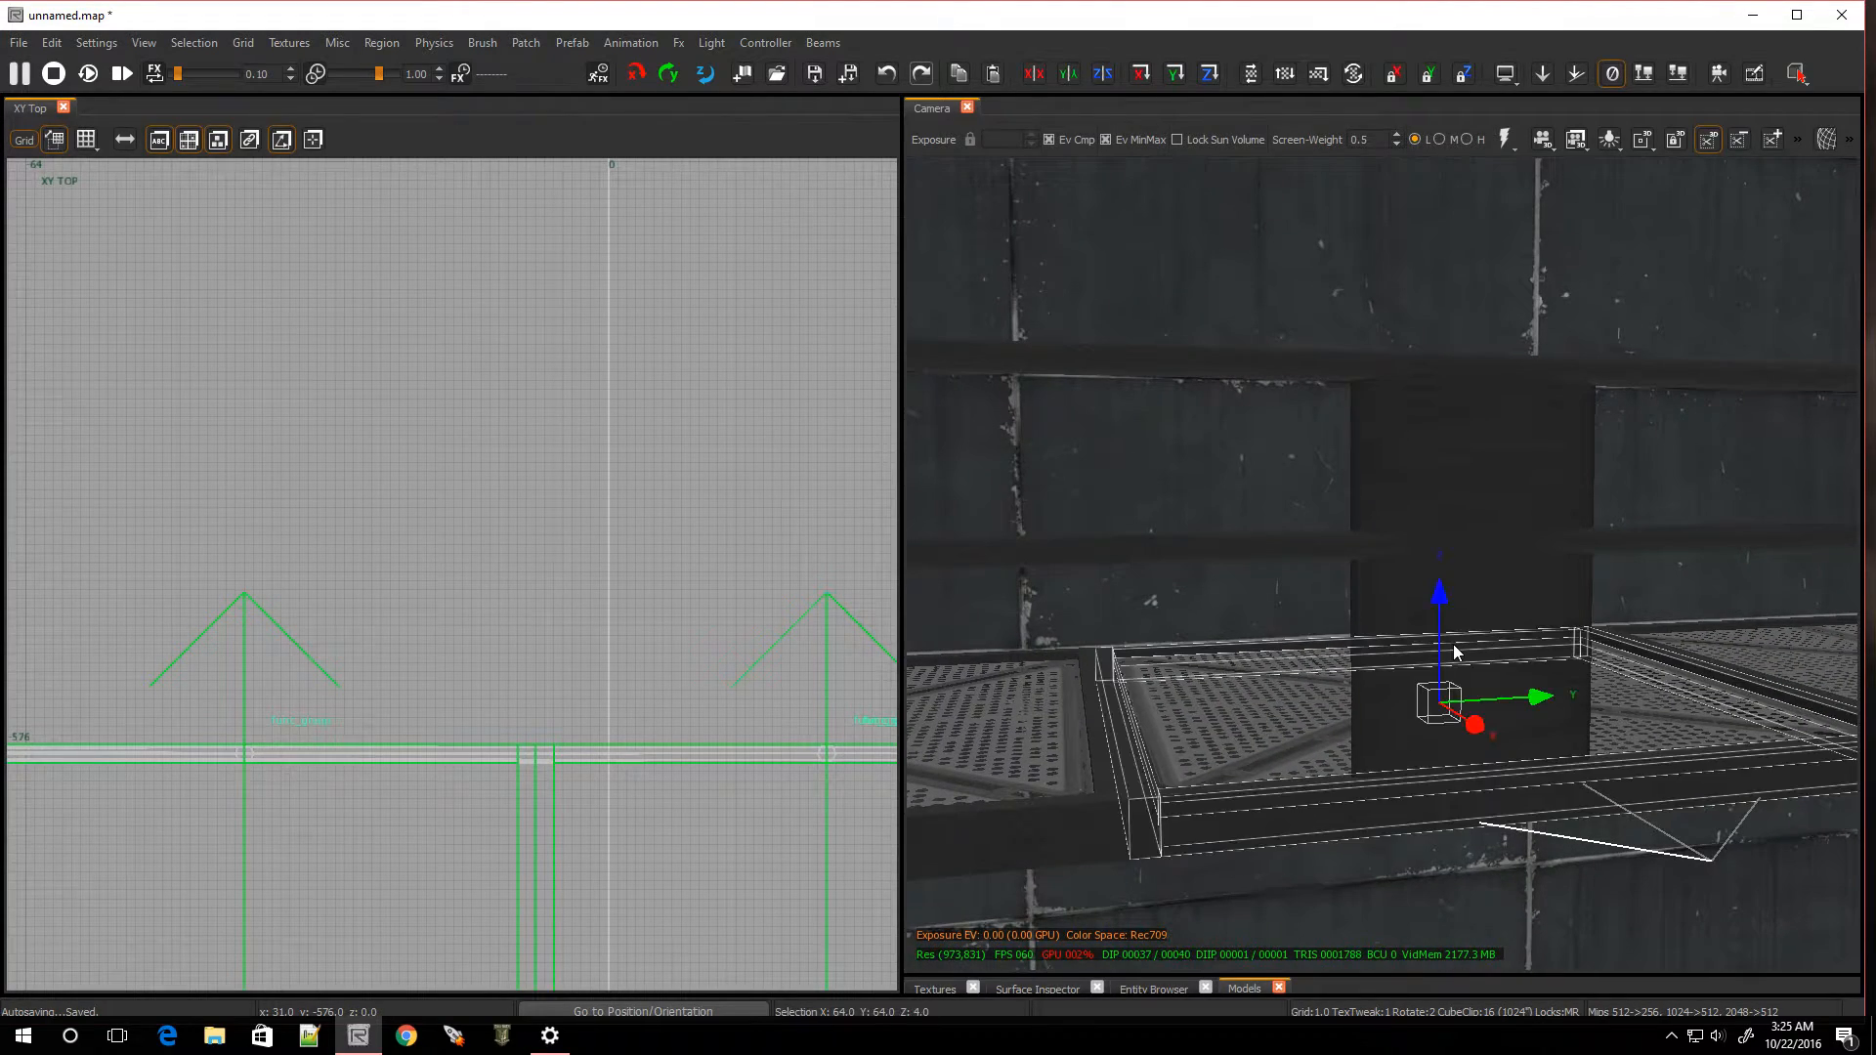
{"action": "key", "text": "Escape"}
{"action": "left_click", "coordinate": [1434, 473], "text": "shift"}
{"action": "key", "text": "Escape"}
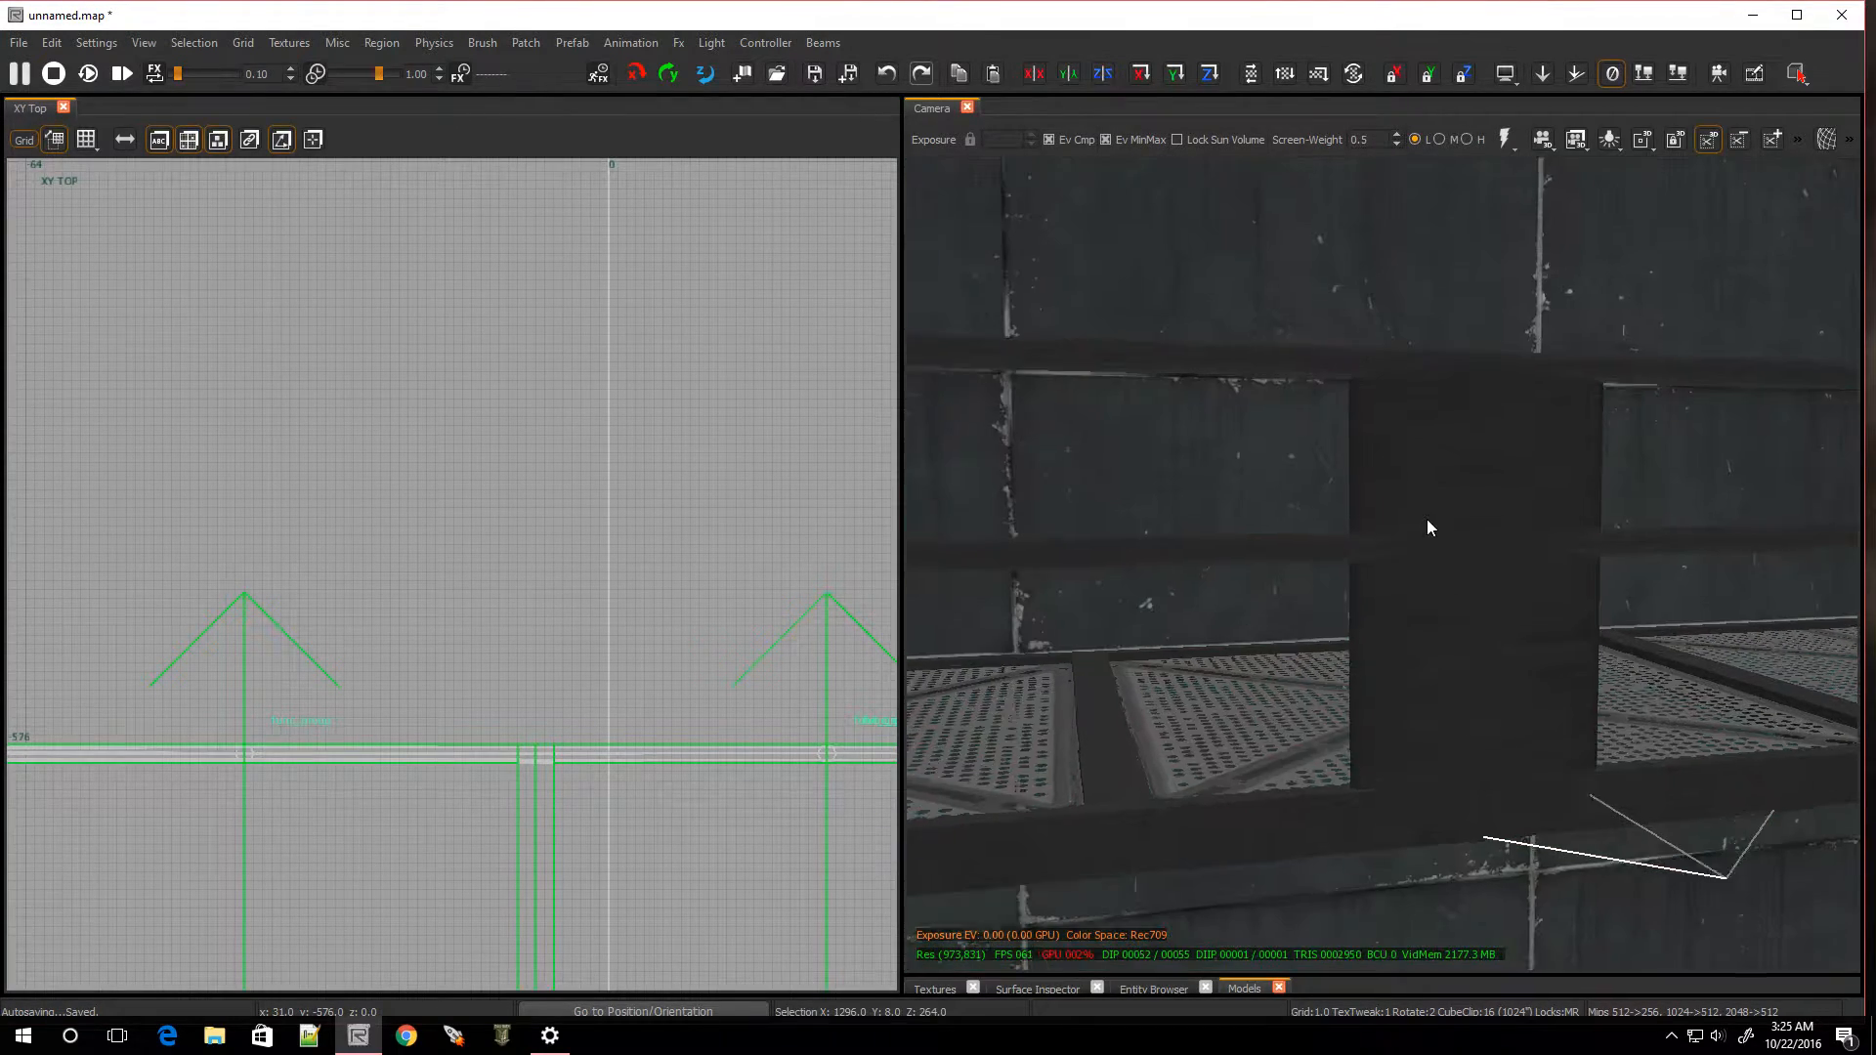
Retry selecting the malformed wide post from close up along the railing
{"action": "right_click", "coordinate": [1427, 519]}
{"action": "key", "text": "w"}
{"action": "key", "text": "s"}
{"action": "right_click", "coordinate": [1403, 514]}
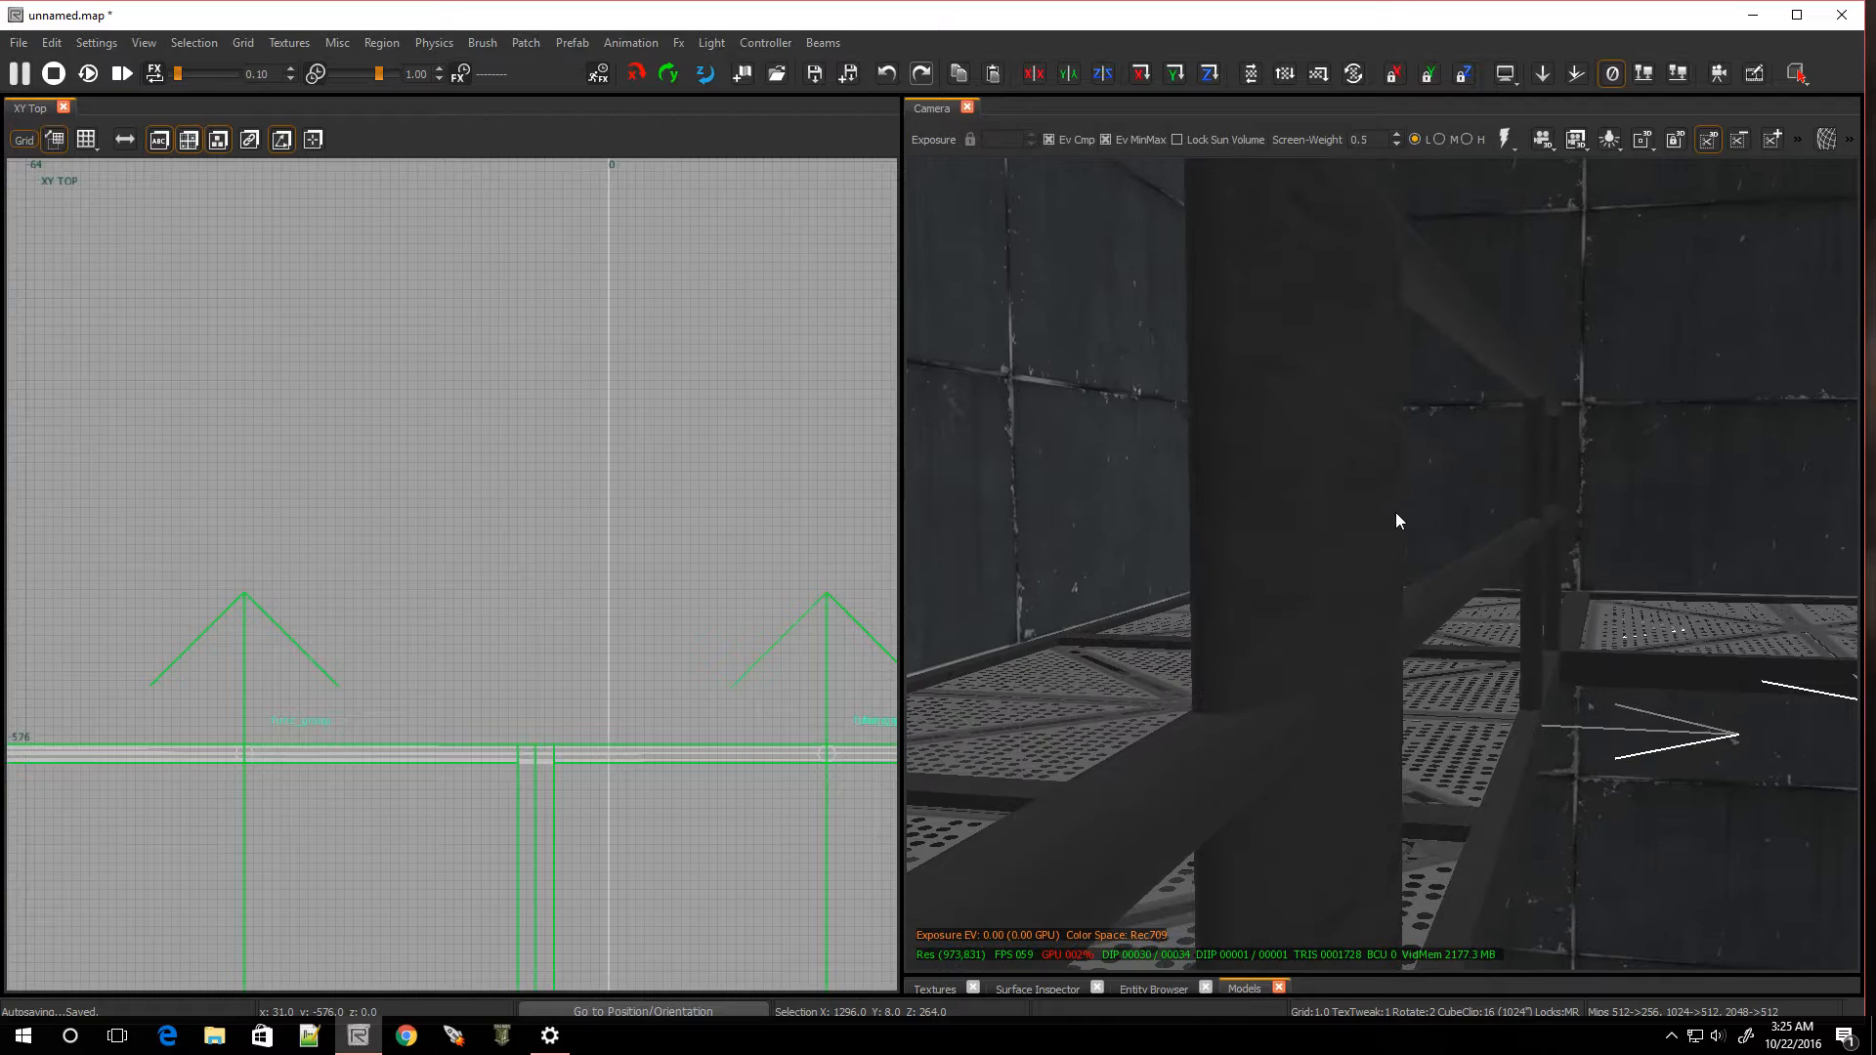
{"action": "left_click", "coordinate": [1240, 562], "text": "shift"}
{"action": "key", "text": "Escape"}
{"action": "right_click", "coordinate": [1268, 601]}
{"action": "key", "text": "w"}
{"action": "key", "text": "s"}
{"action": "key", "text": "w"}
{"action": "key", "text": "s"}
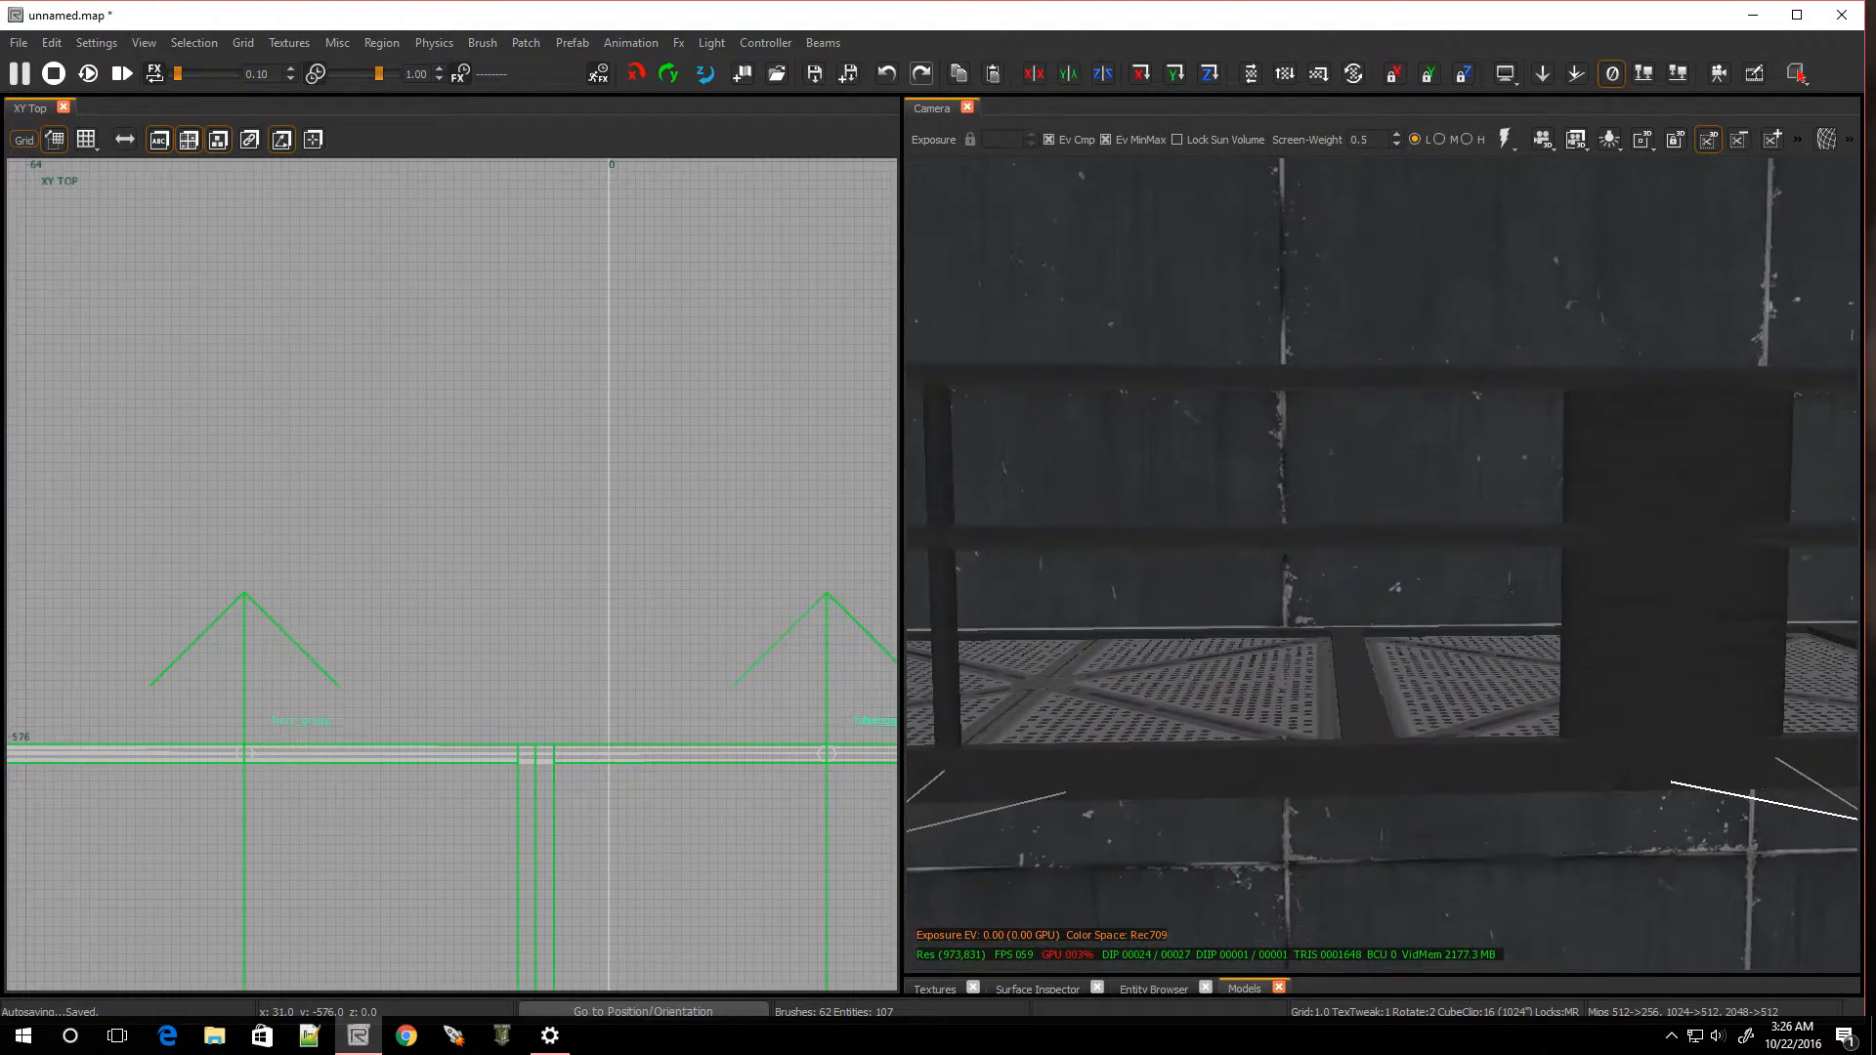
Draw a temporary brush about 29 by 18 units across the malformed wide post and lower it into the post
{"action": "scroll", "coordinate": [448, 747], "scroll_direction": "down", "scroll_amount": 12}
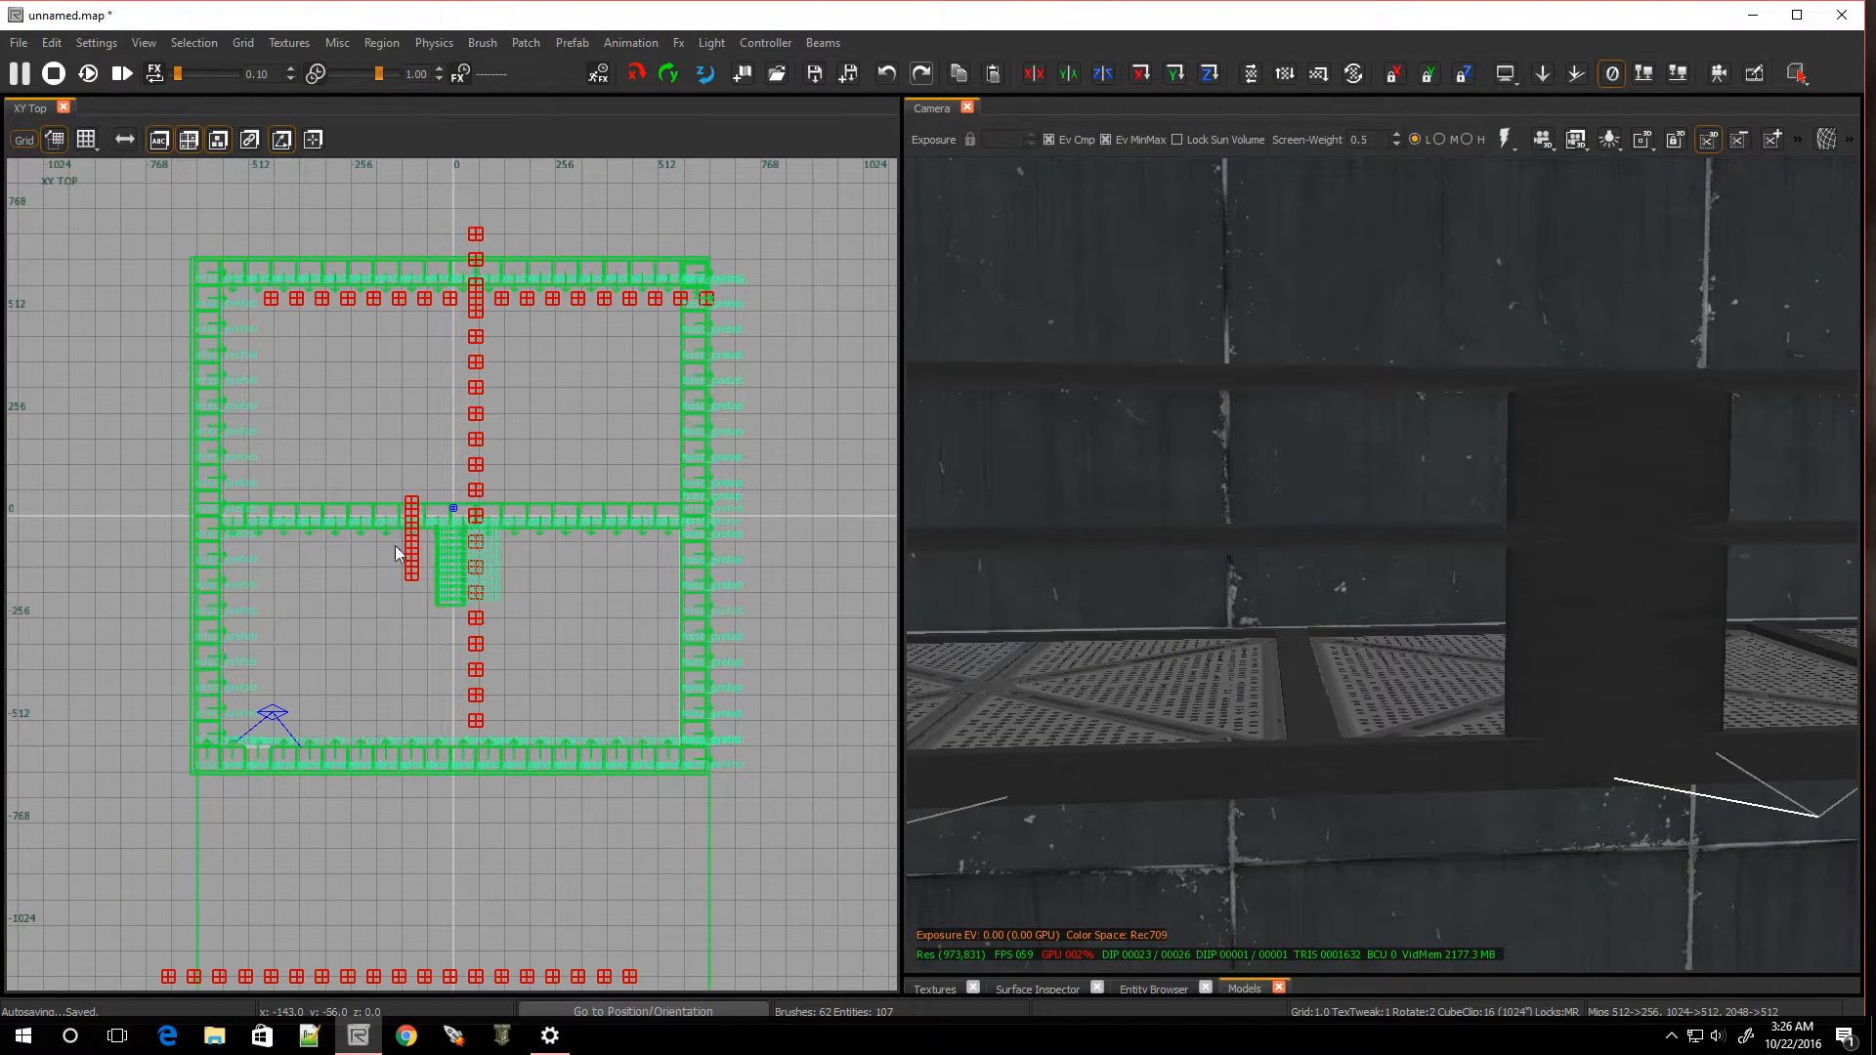
{"action": "scroll", "coordinate": [246, 751], "scroll_direction": "up", "scroll_amount": 10}
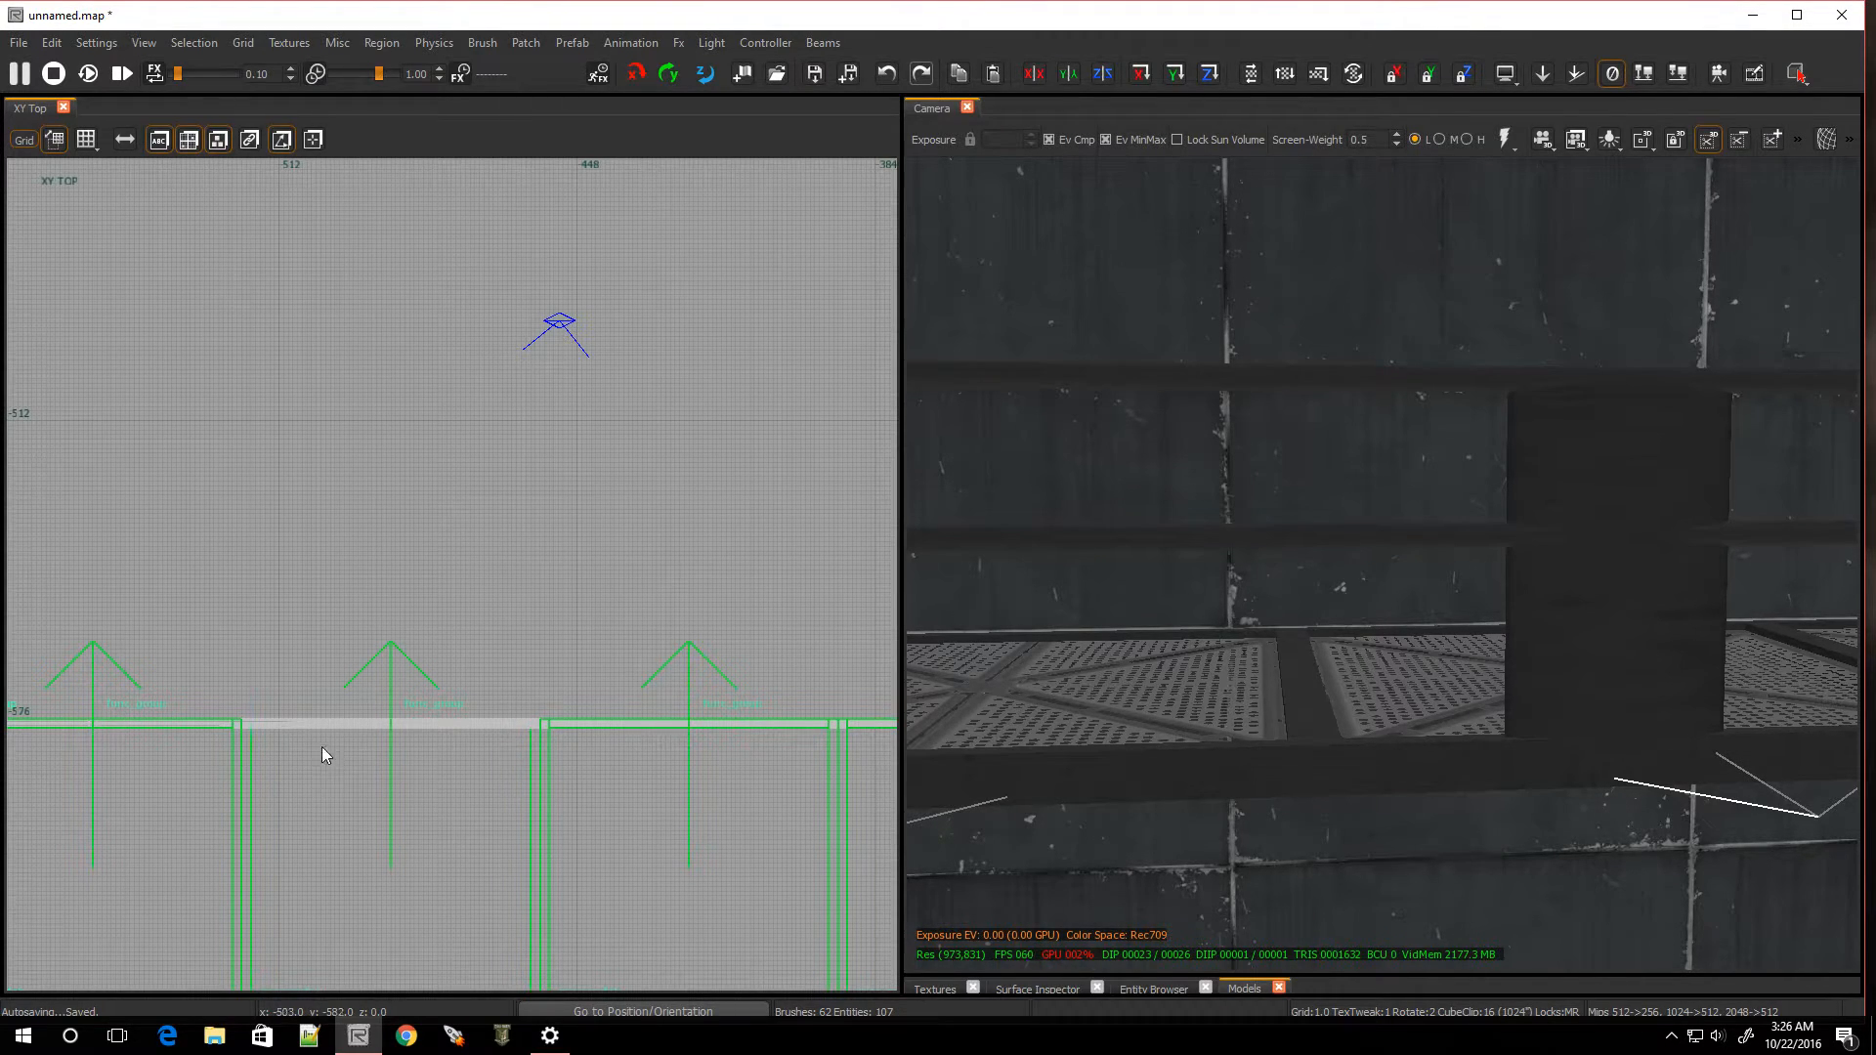
{"action": "left_click_drag", "start_coordinate": [364, 682], "coordinate": [500, 765]}
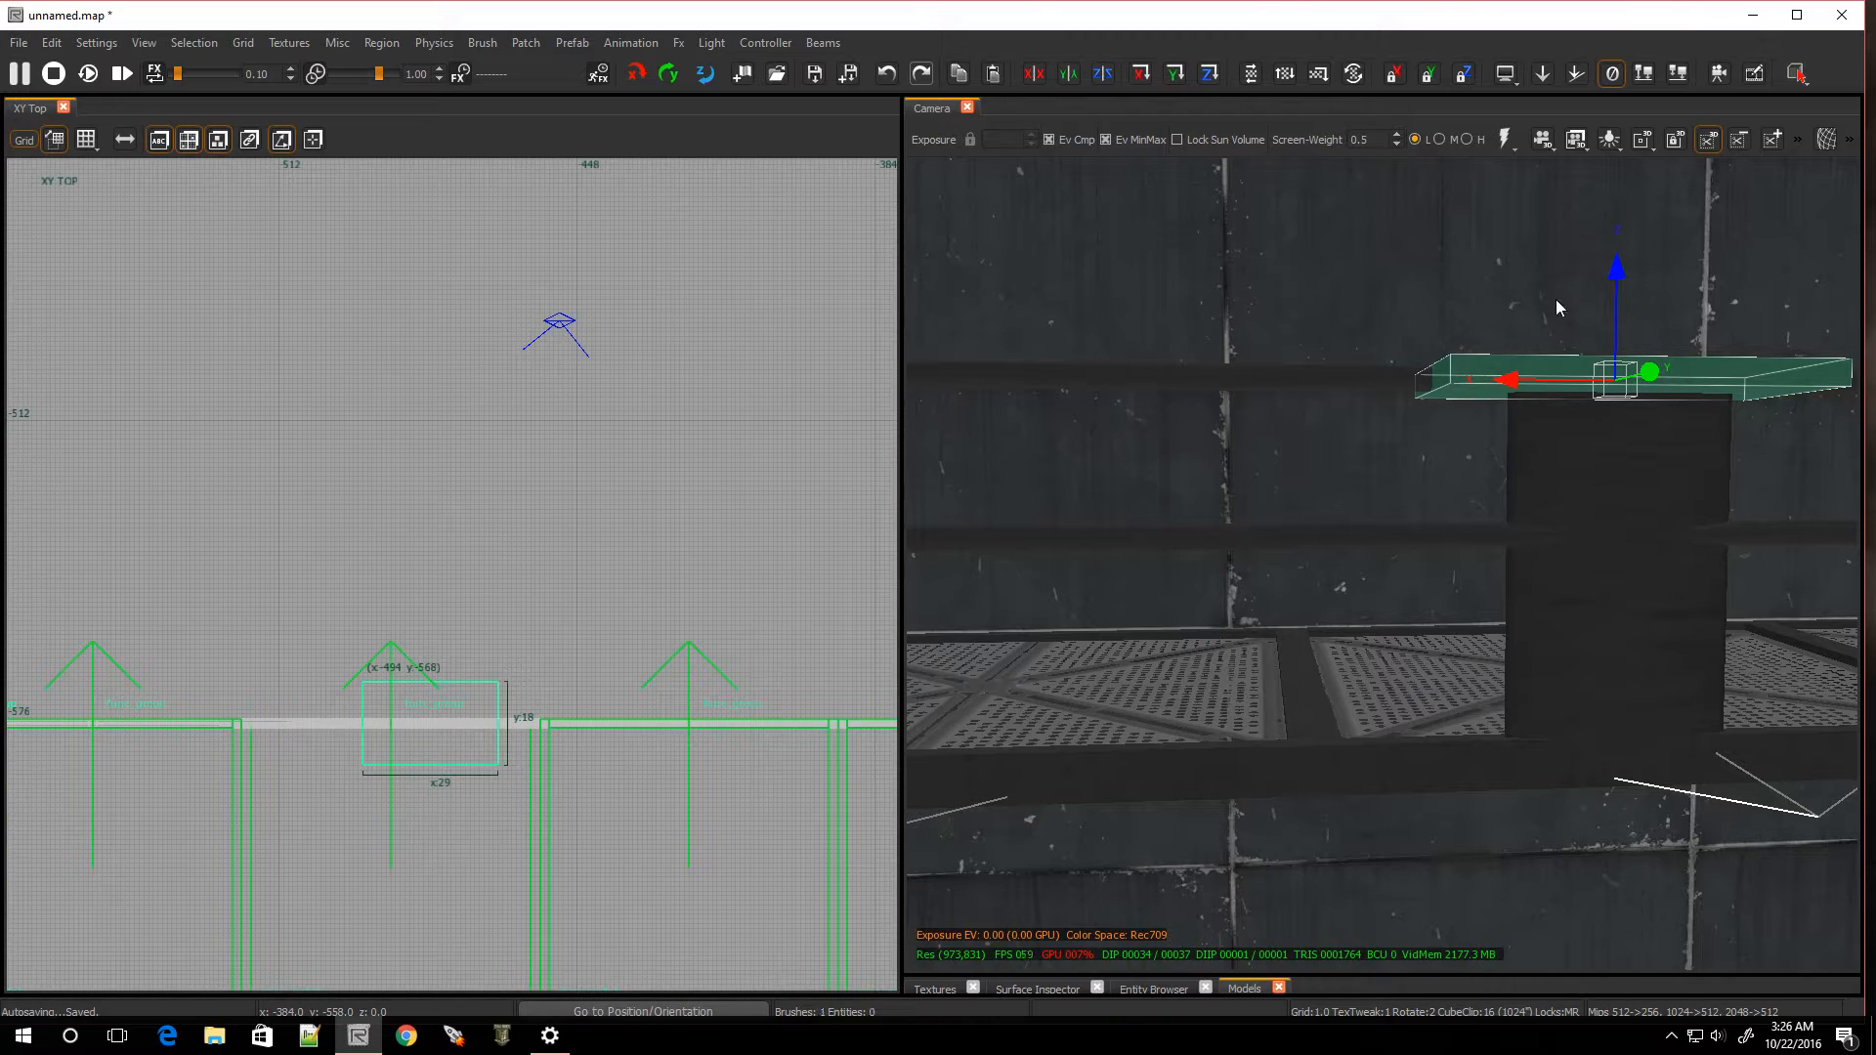
{"action": "left_click_drag", "start_coordinate": [1616, 271], "coordinate": [1615, 338]}
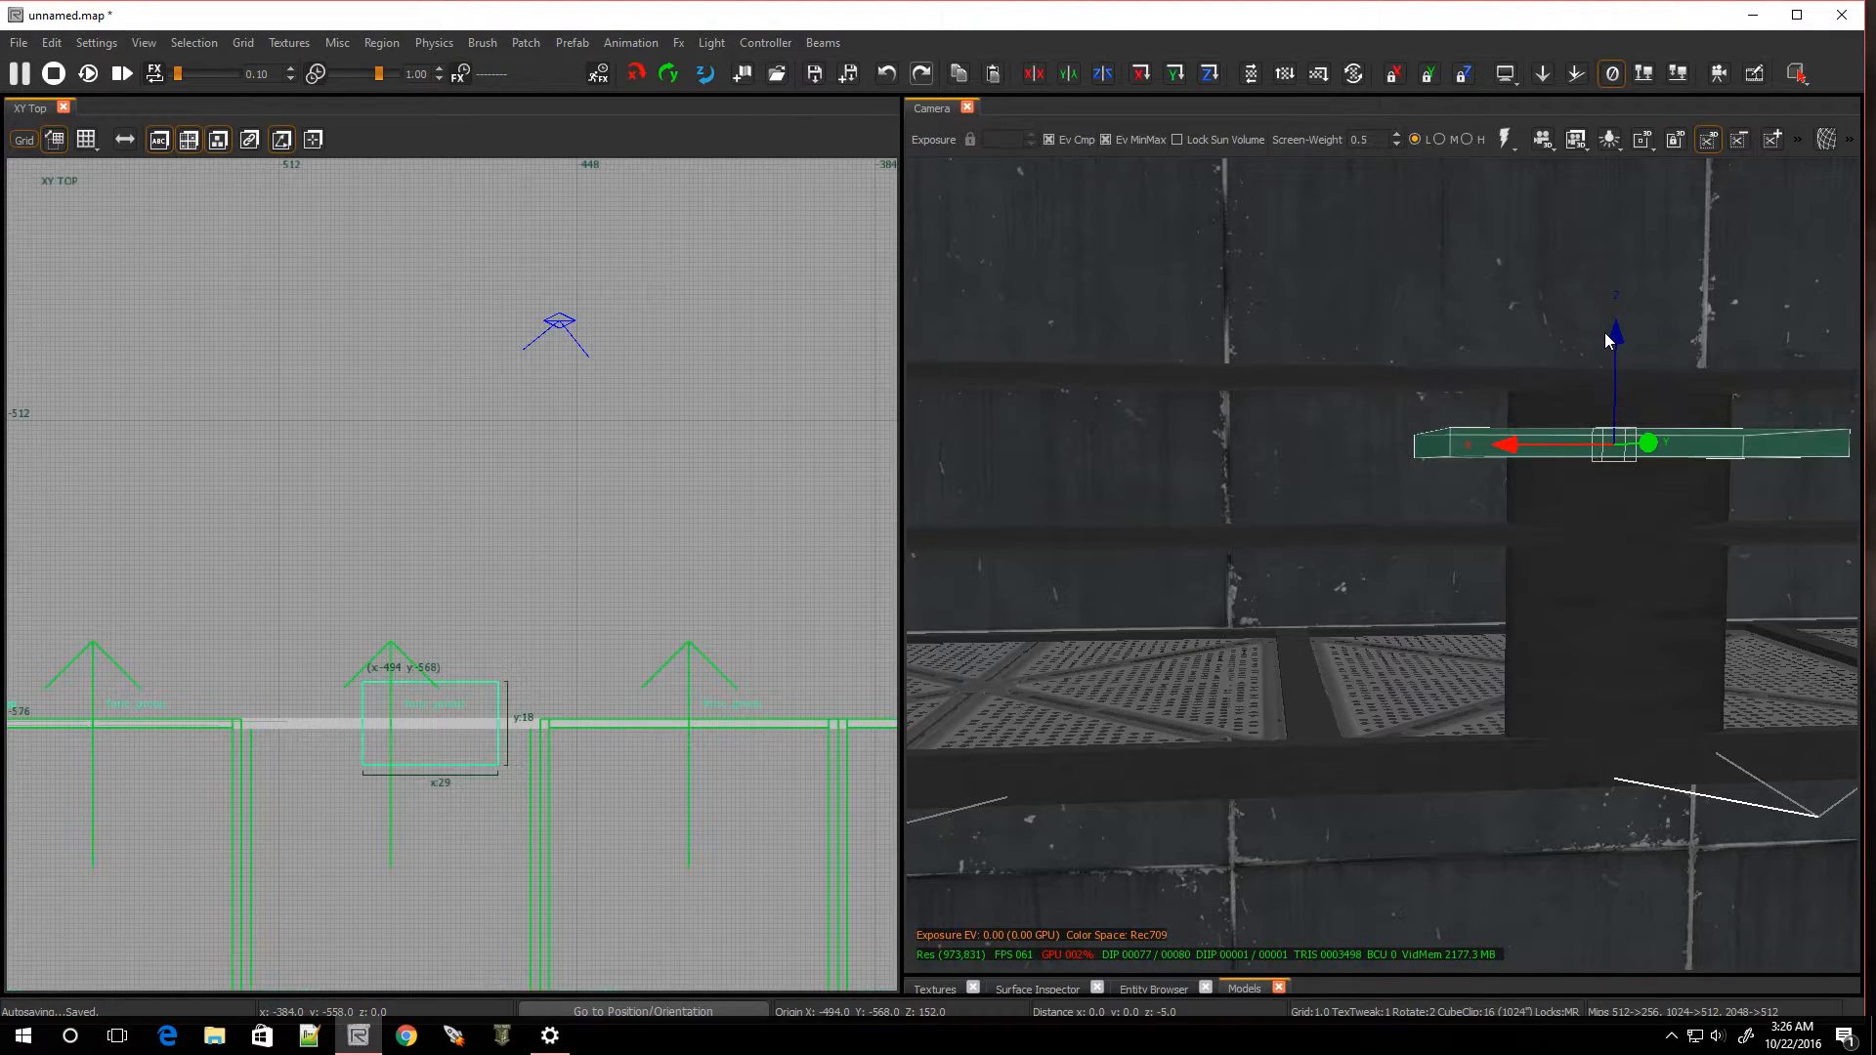
Use Select Touching on the temporary brush and delete the malformed wide post
{"action": "right_click", "coordinate": [465, 721]}
{"action": "mouse_move", "coordinate": [650, 278]}
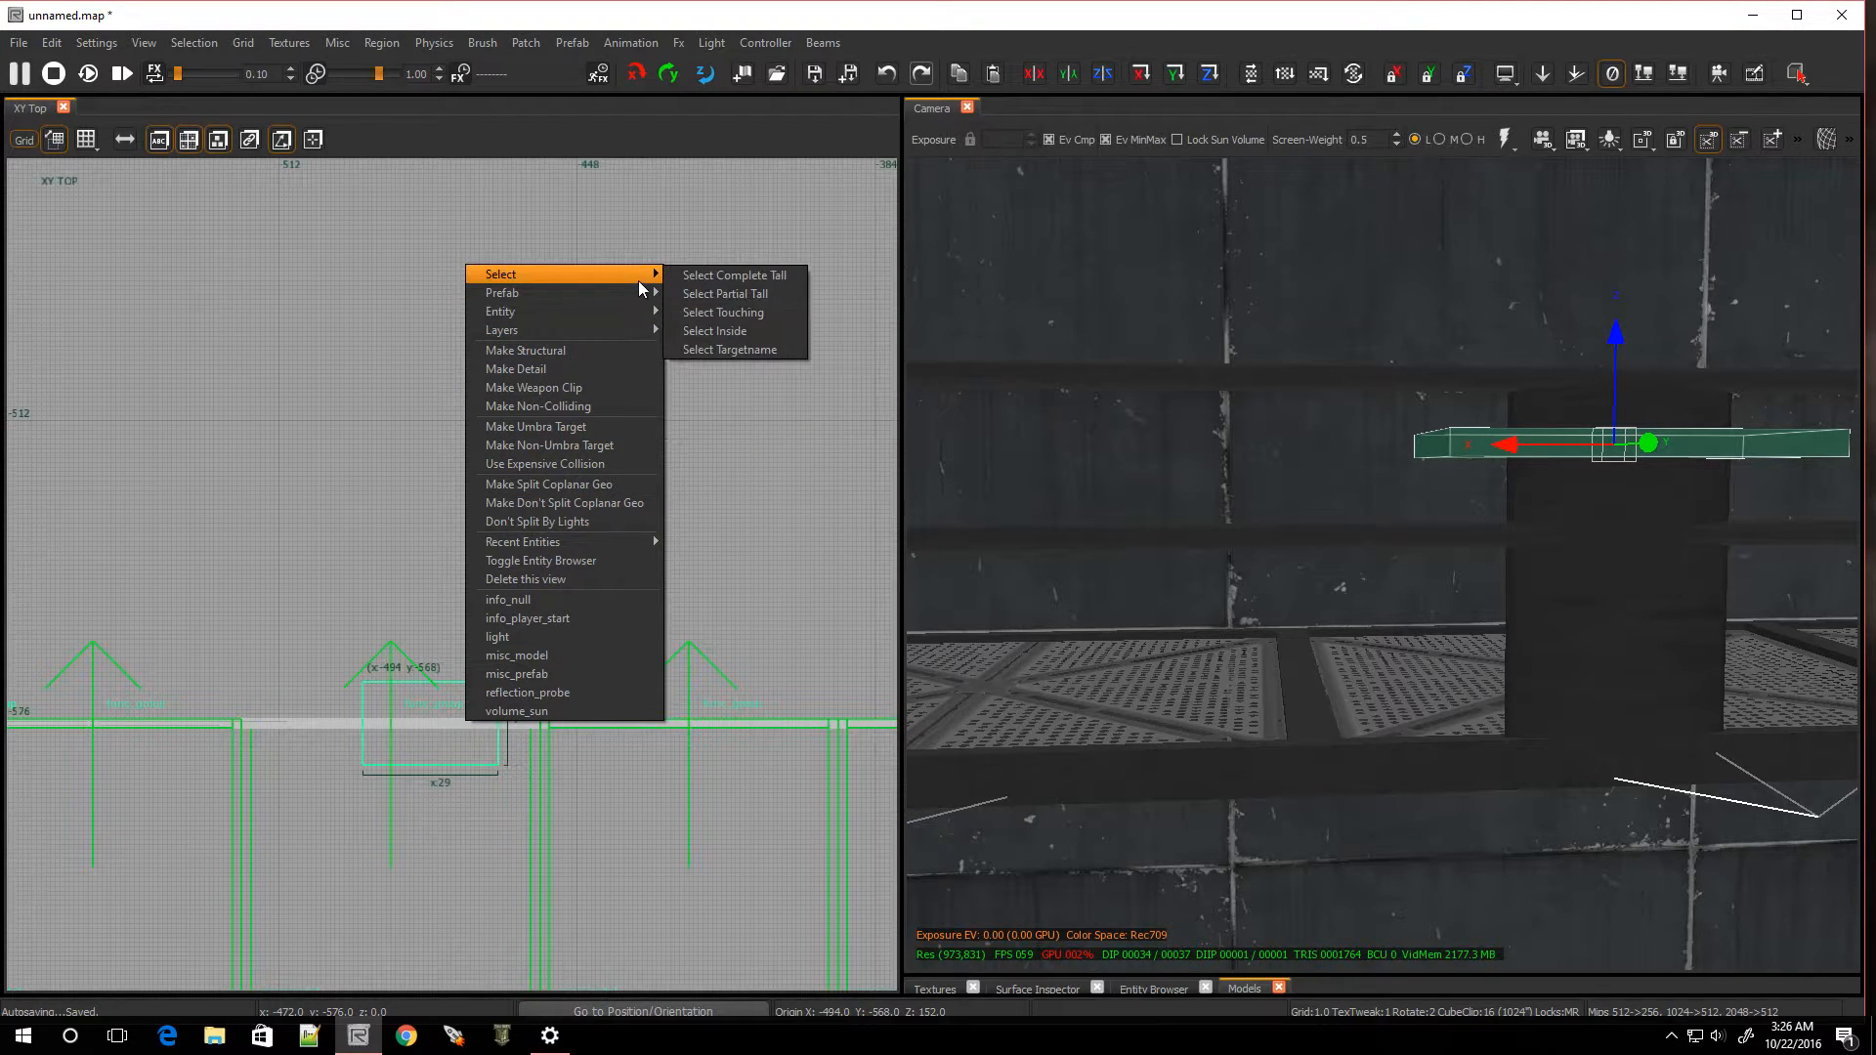
{"action": "left_click", "coordinate": [758, 309]}
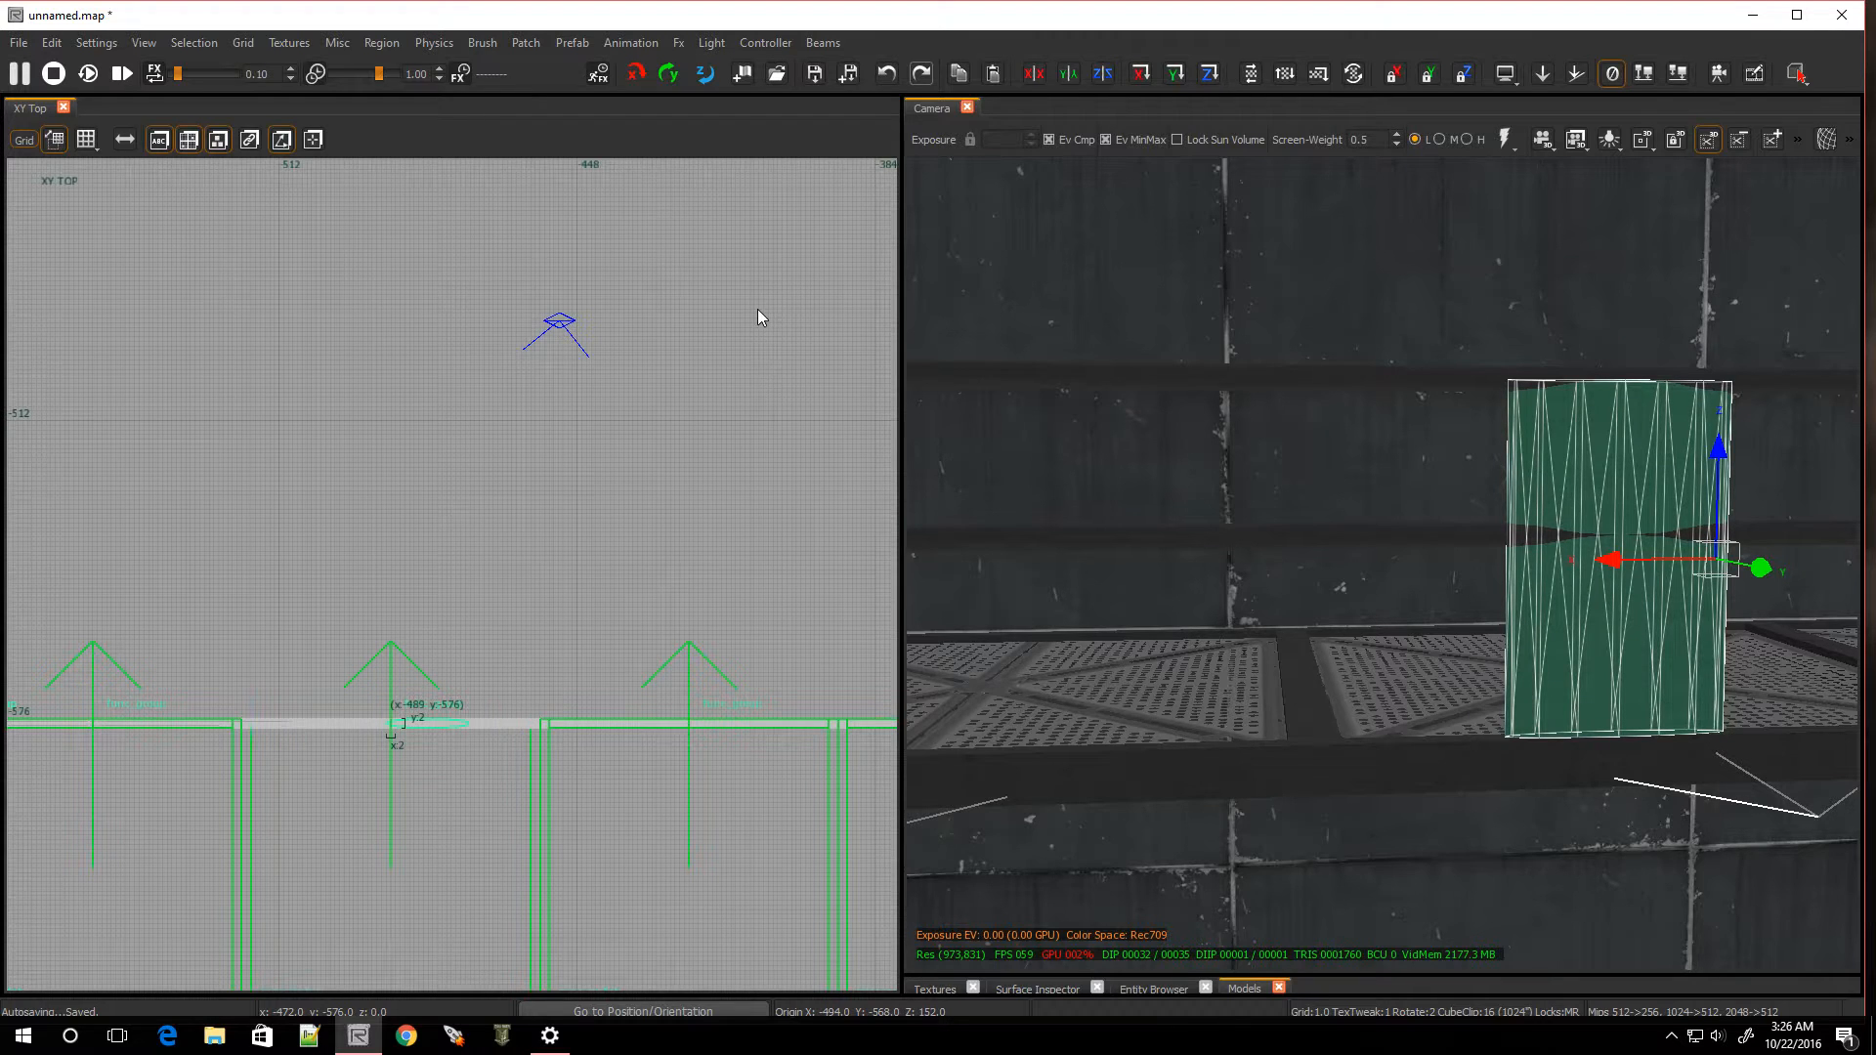
{"action": "key", "text": "BackSpace"}
Duplicate the neighbouring post at x -552 and place the copy at x -489, y -576 to replace the removed post
{"action": "mouse_move", "coordinate": [1169, 499]}
{"action": "right_mouse_down"}
{"action": "mouse_move", "coordinate": [1169, 587]}
{"action": "mouse_move", "coordinate": [1168, 527]}
{"action": "right_mouse_up"}
{"action": "right_click_drag", "start_coordinate": [1407, 450], "coordinate": [1478, 500]}
{"action": "left_click", "coordinate": [1500, 470], "text": "shift"}
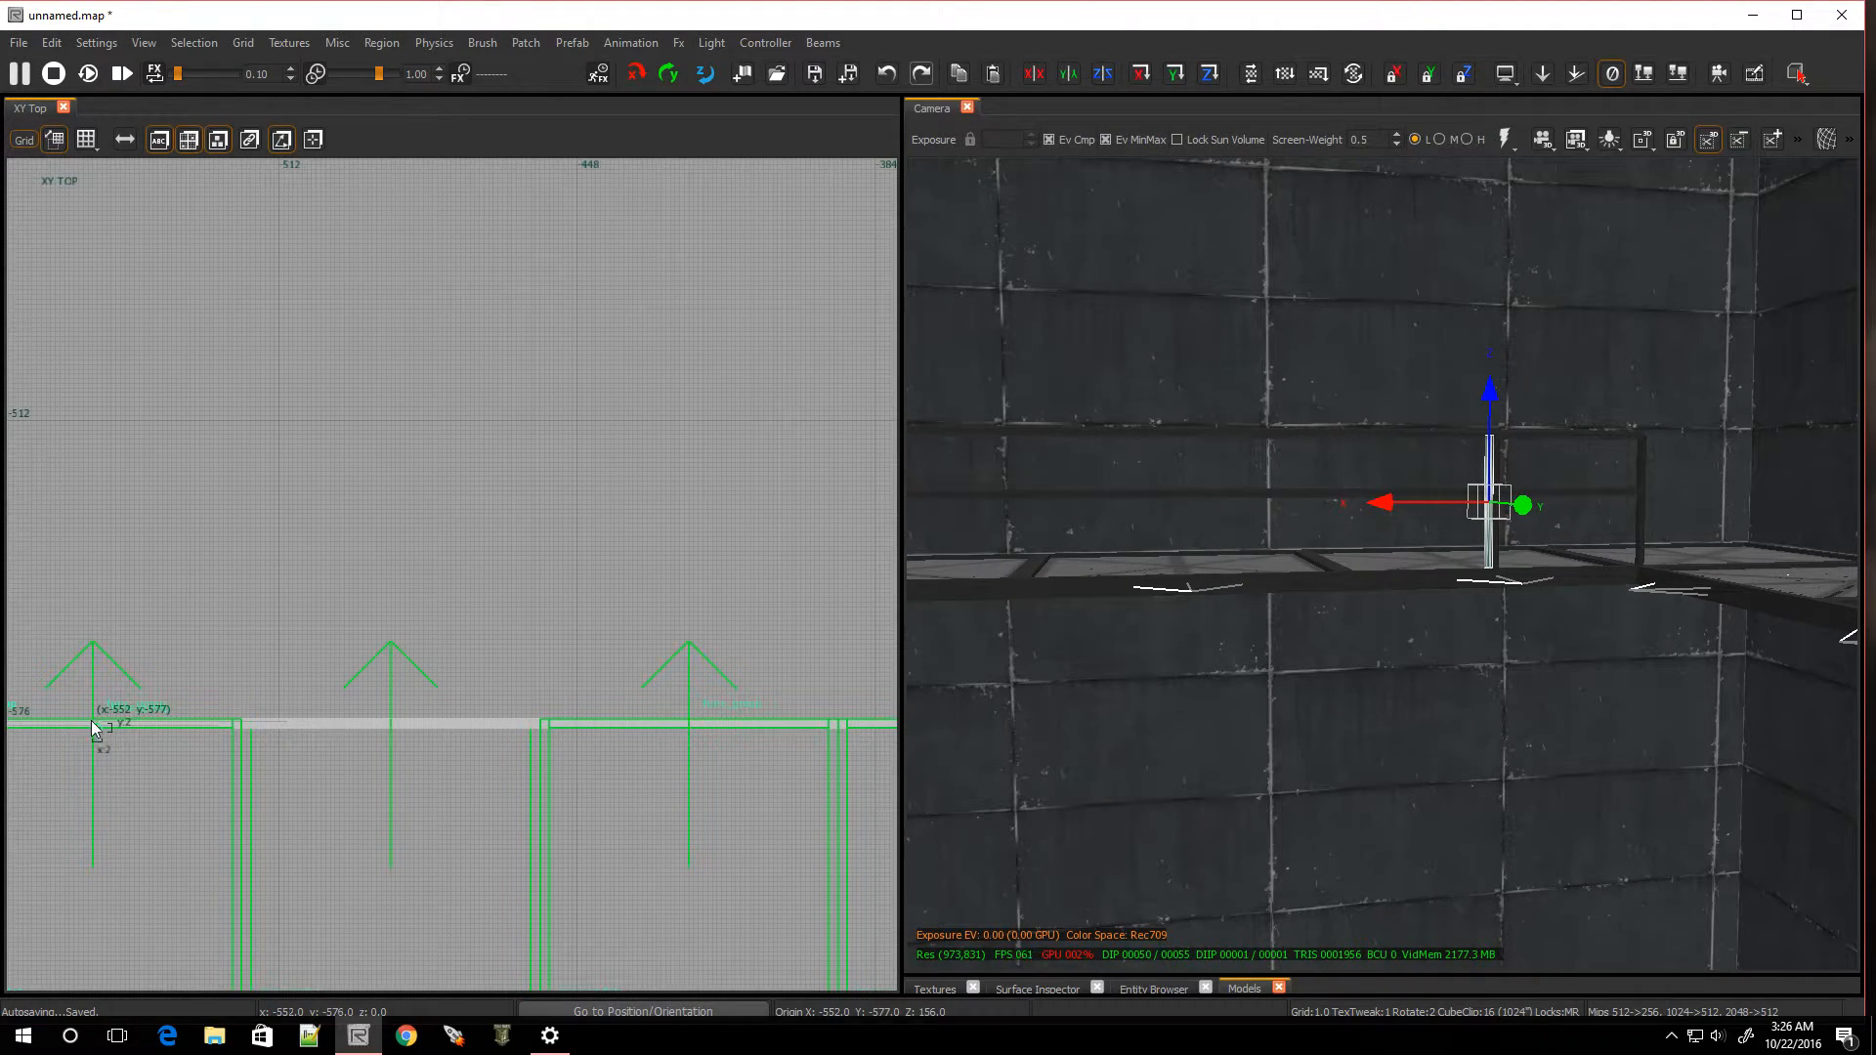
{"action": "mouse_move", "coordinate": [97, 729]}
{"action": "left_mouse_down"}
{"action": "mouse_move", "coordinate": [423, 739]}
{"action": "mouse_move", "coordinate": [390, 724]}
{"action": "left_mouse_up"}
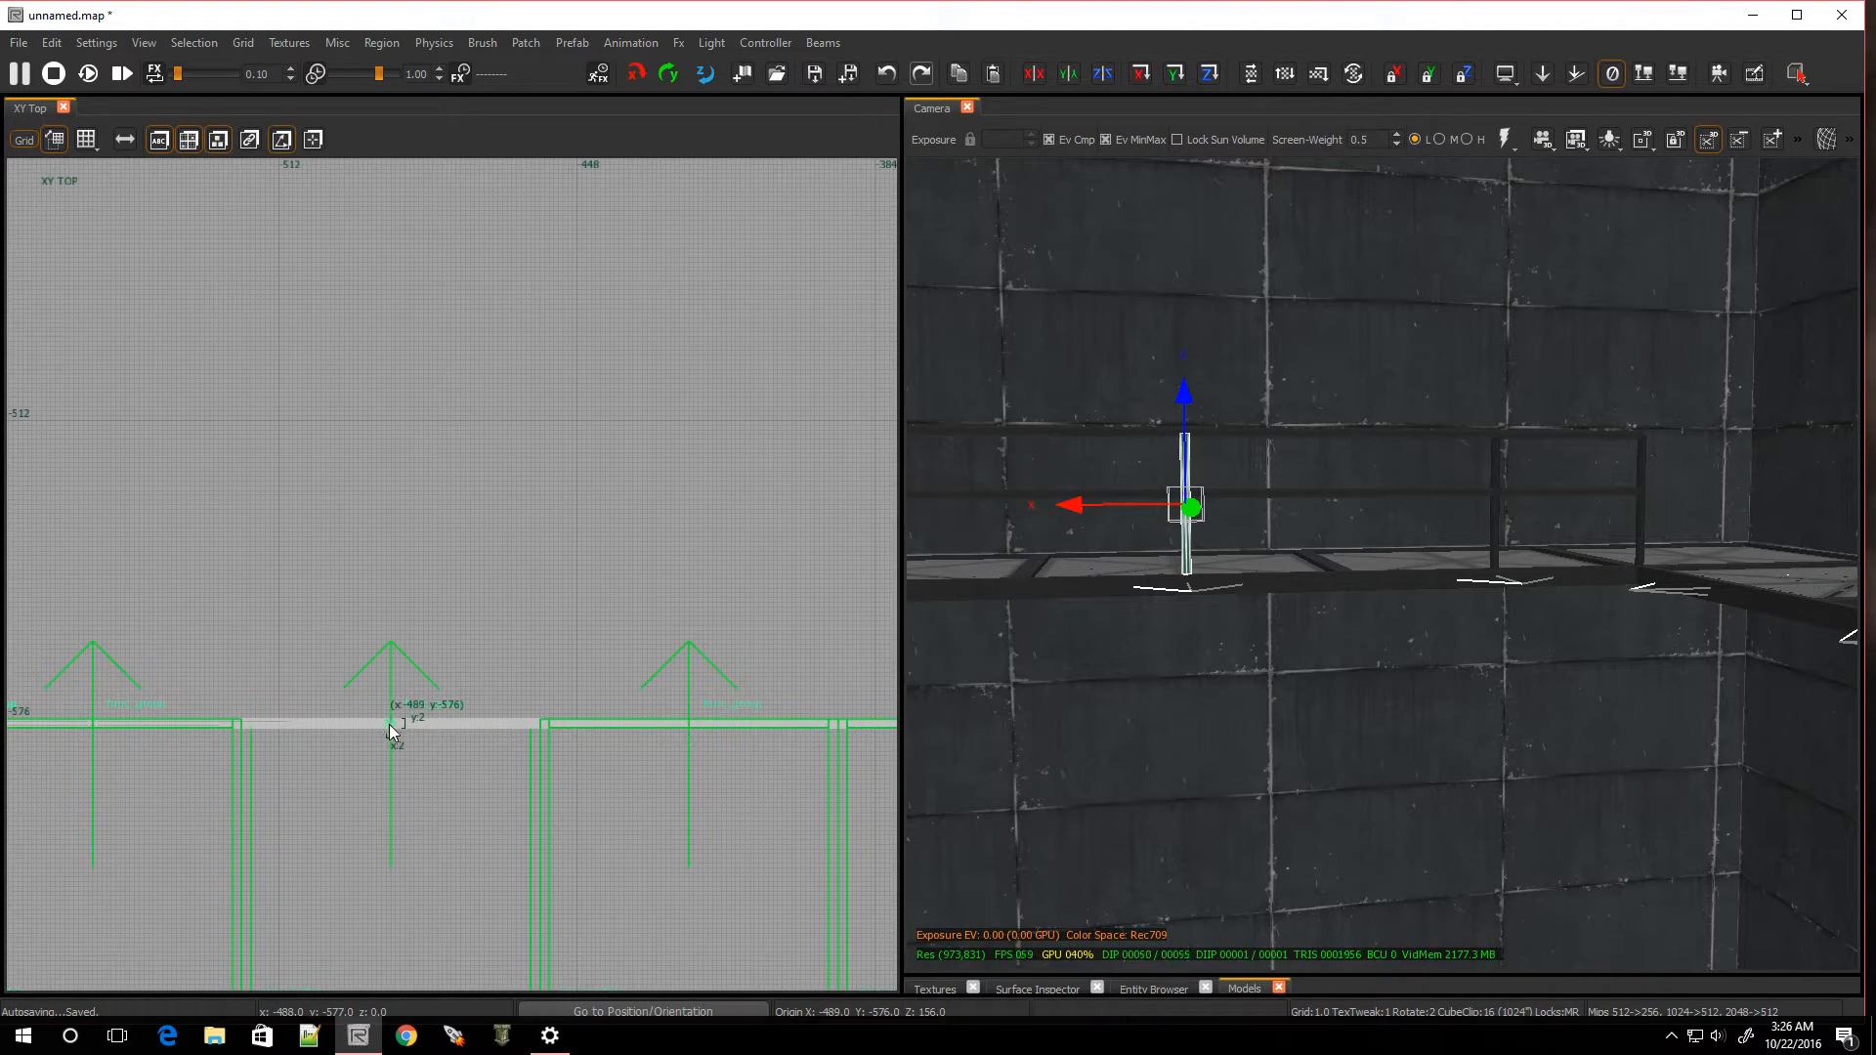
{"action": "key", "text": "Escape"}
{"action": "right_click_drag", "start_coordinate": [1237, 636], "coordinate": [938, 655]}
{"action": "right_click_drag", "start_coordinate": [1382, 565], "coordinate": [1661, 606]}
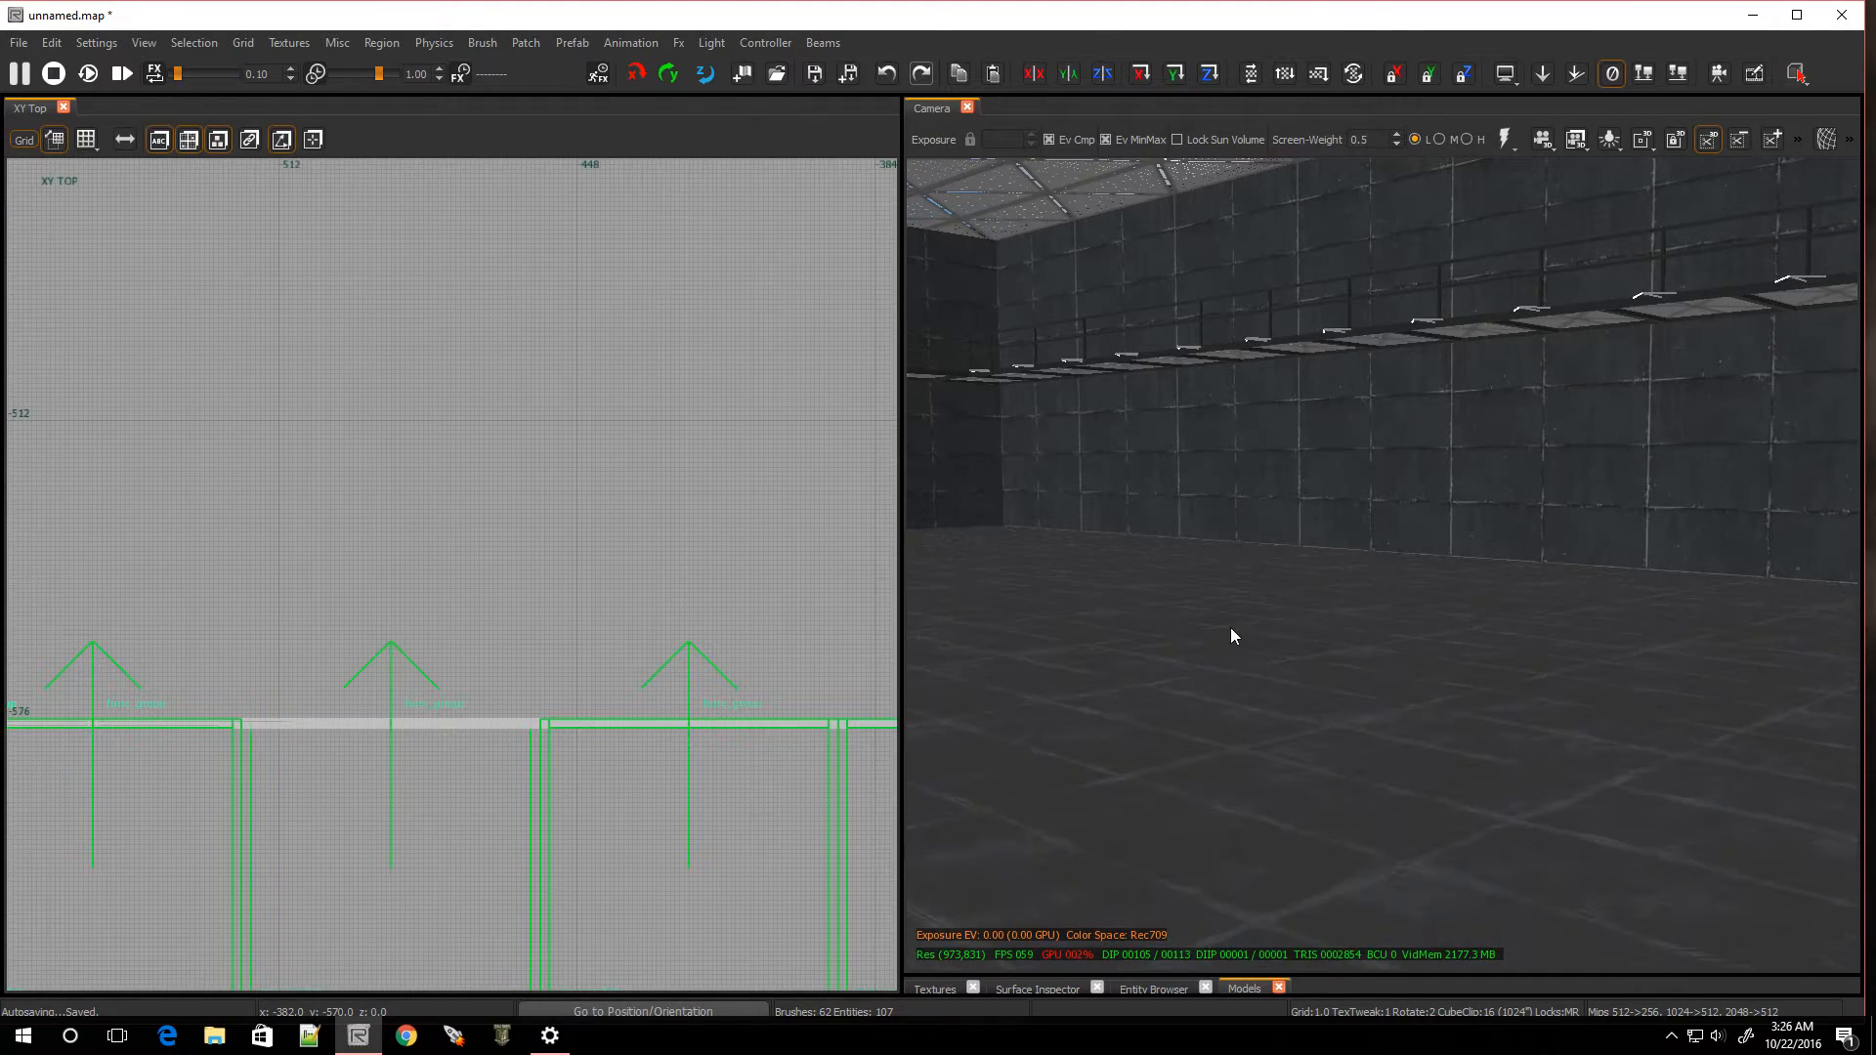
{"action": "left_click", "coordinate": [1256, 724], "text": "shift"}
{"action": "scroll", "coordinate": [739, 780], "scroll_direction": "down", "scroll_amount": 17}
{"action": "scroll", "coordinate": [777, 904], "scroll_direction": "up", "scroll_amount": 7}
{"action": "left_click_drag", "start_coordinate": [763, 867], "coordinate": [690, 541]}
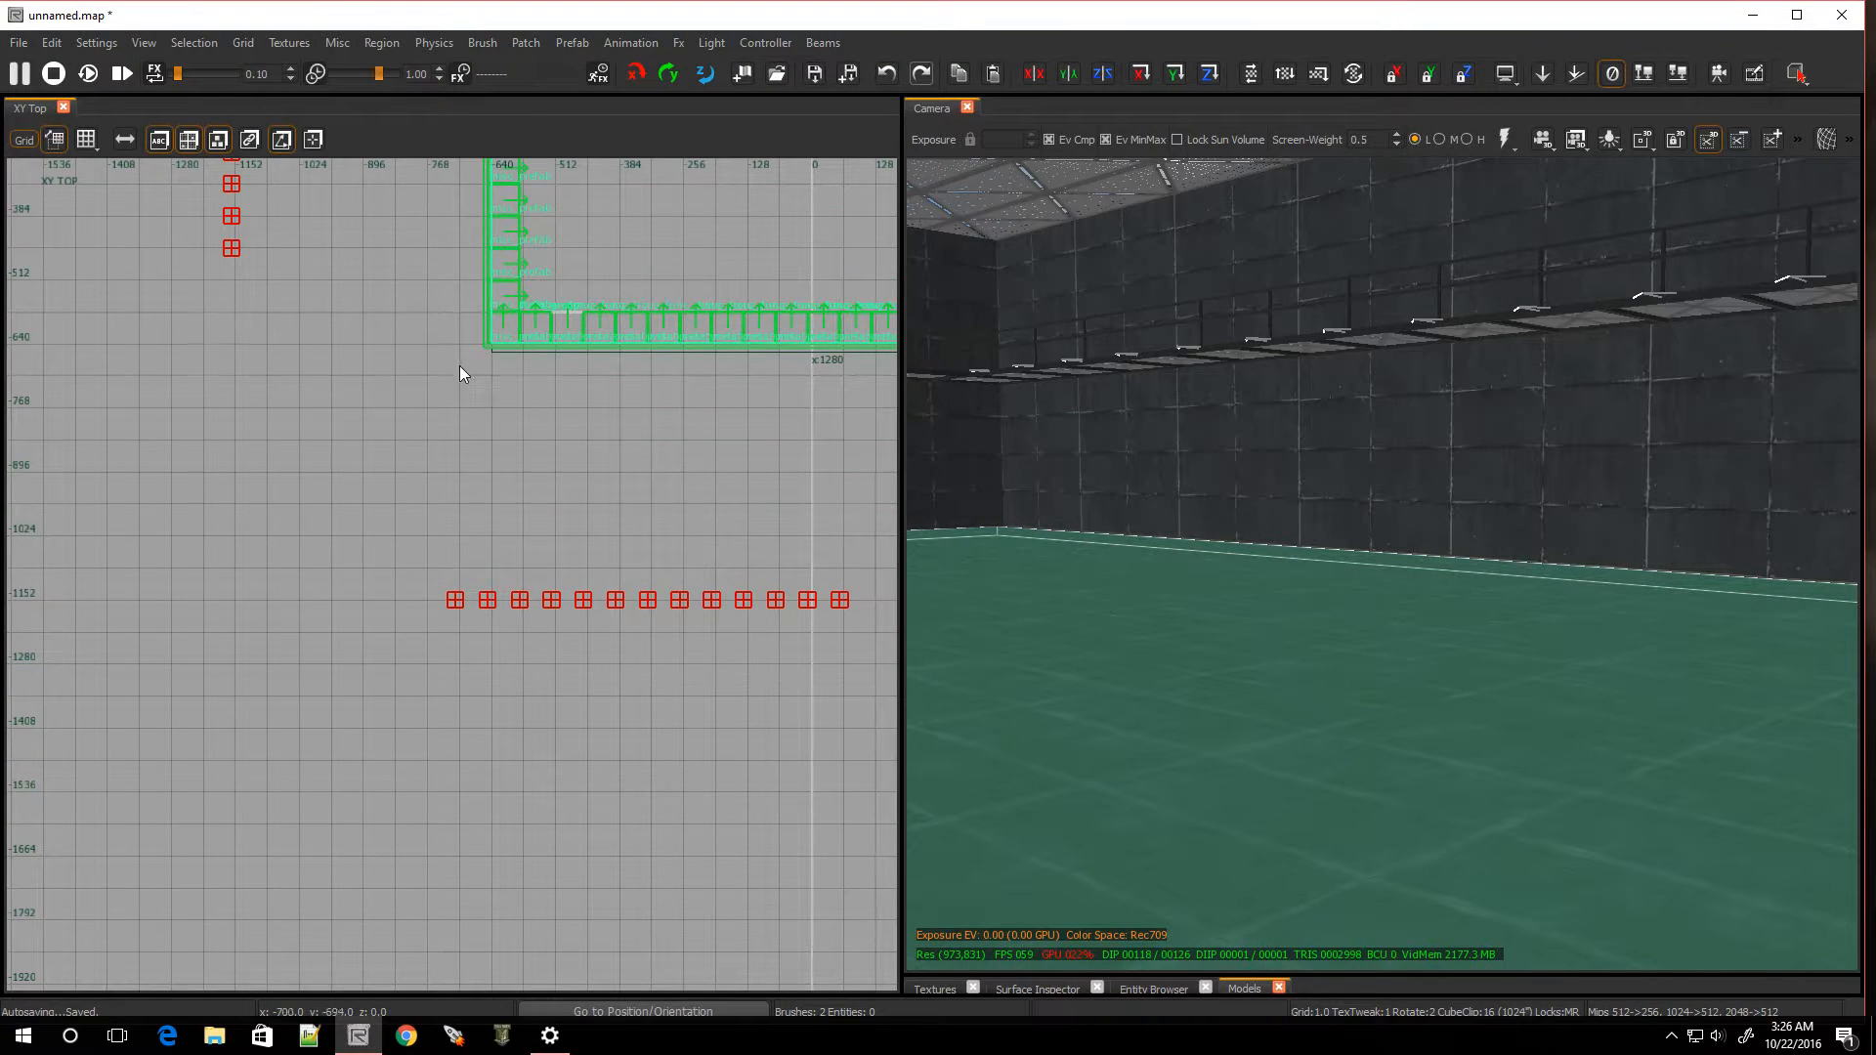
{"action": "scroll", "coordinate": [587, 322], "scroll_direction": "up", "scroll_amount": 6}
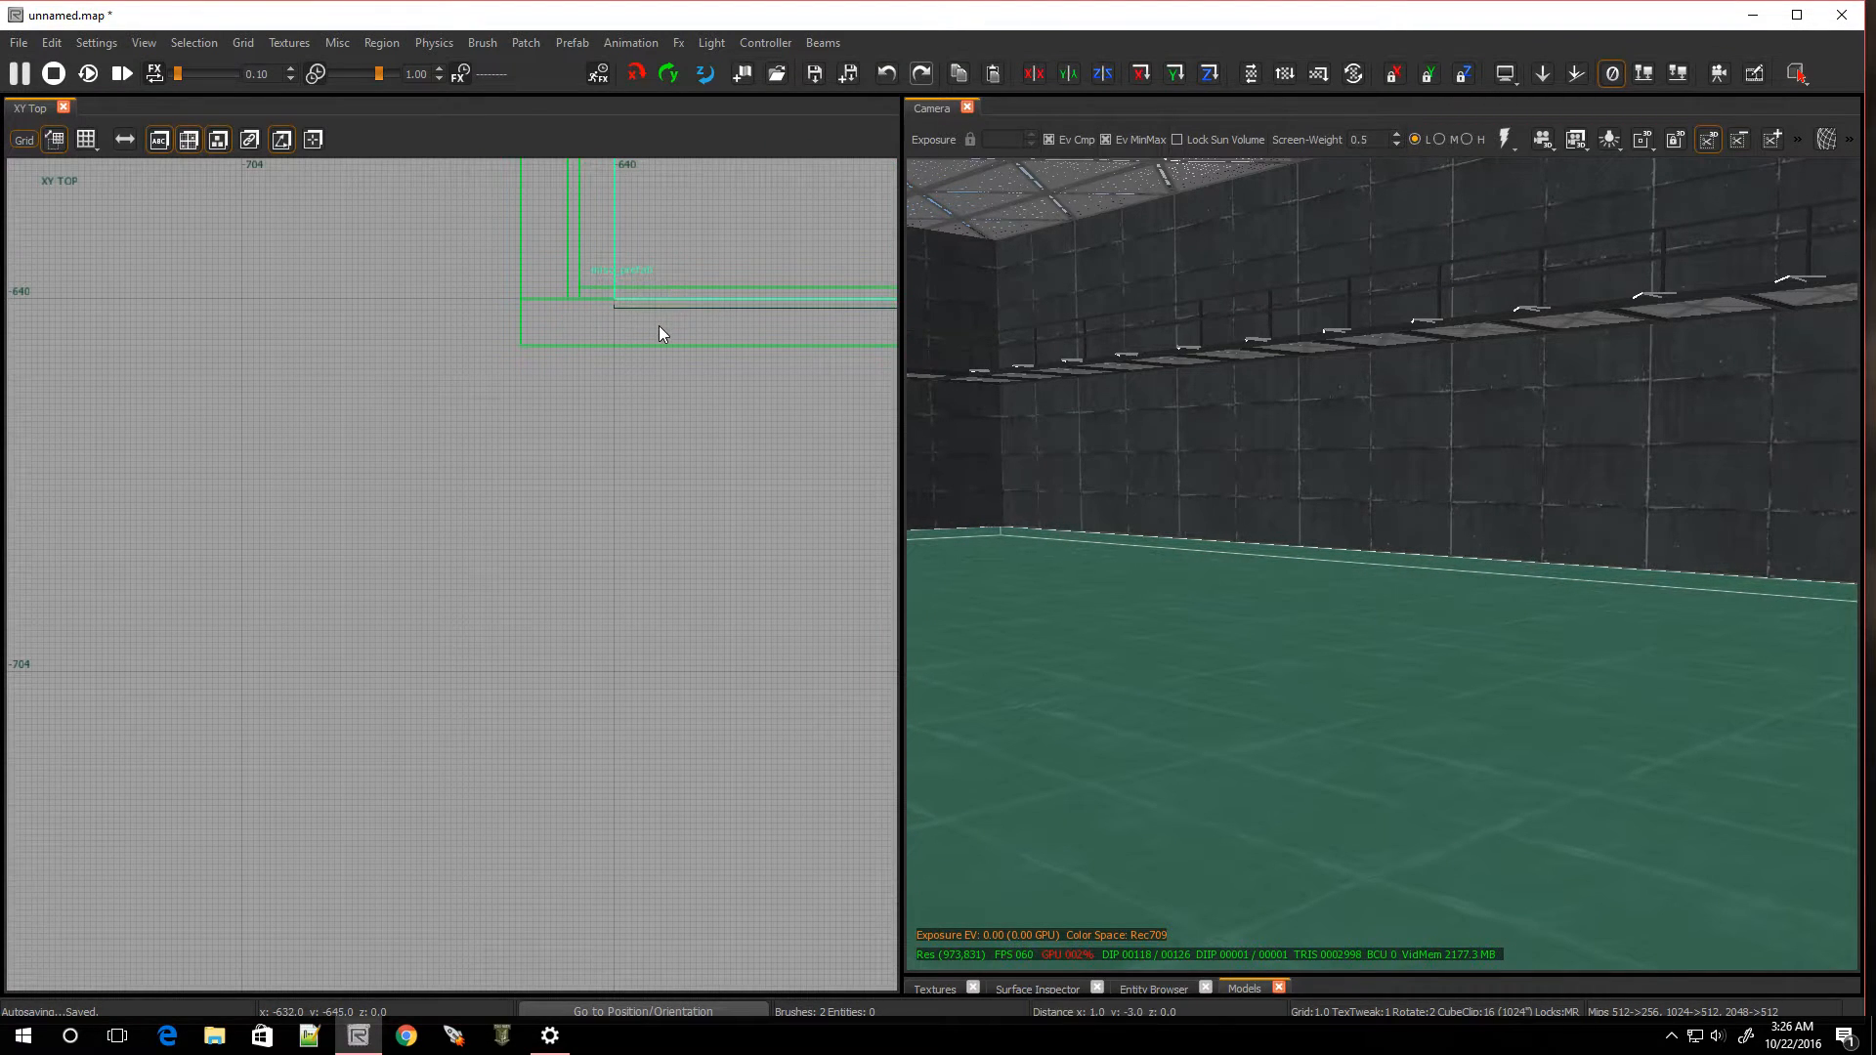
{"action": "key", "text": "Escape"}
Delete the floor brush covering the northern half of the room
{"action": "right_click_drag", "start_coordinate": [1381, 677], "coordinate": [1358, 697]}
{"action": "left_click", "coordinate": [1359, 698], "text": "shift"}
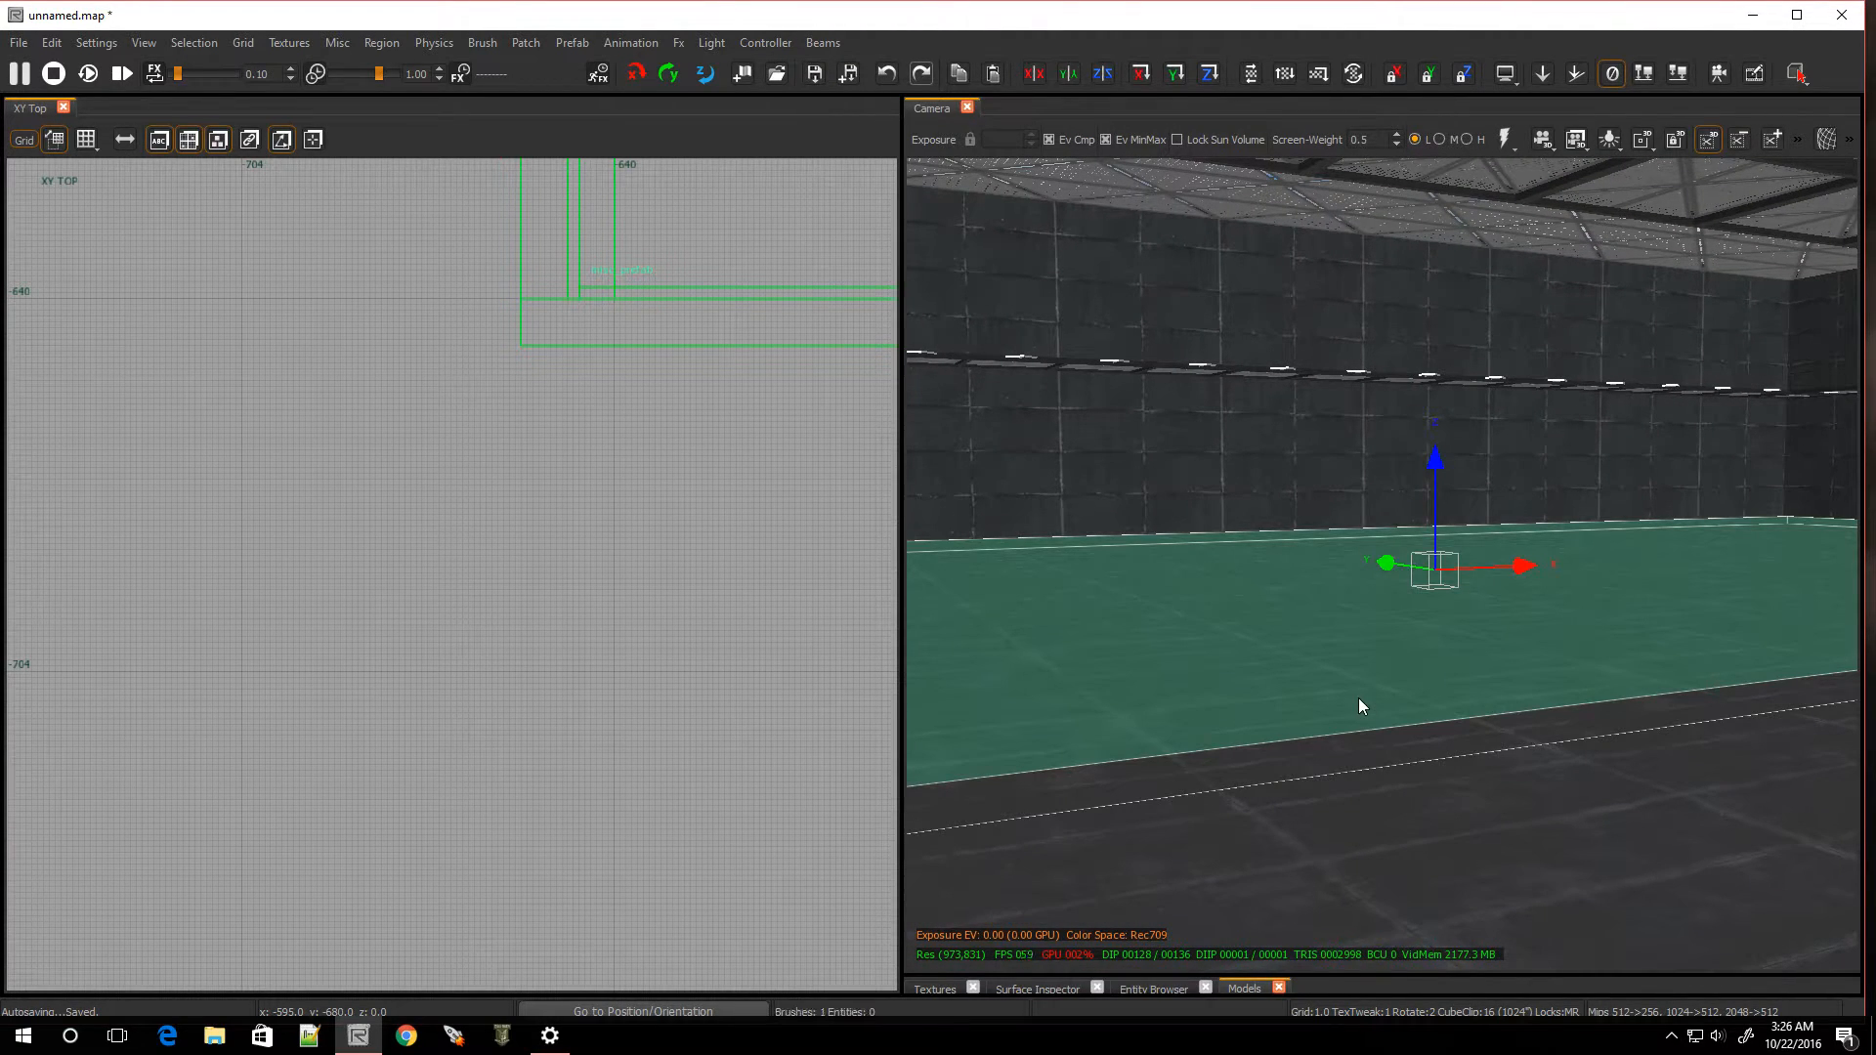
{"action": "key", "text": "Escape"}
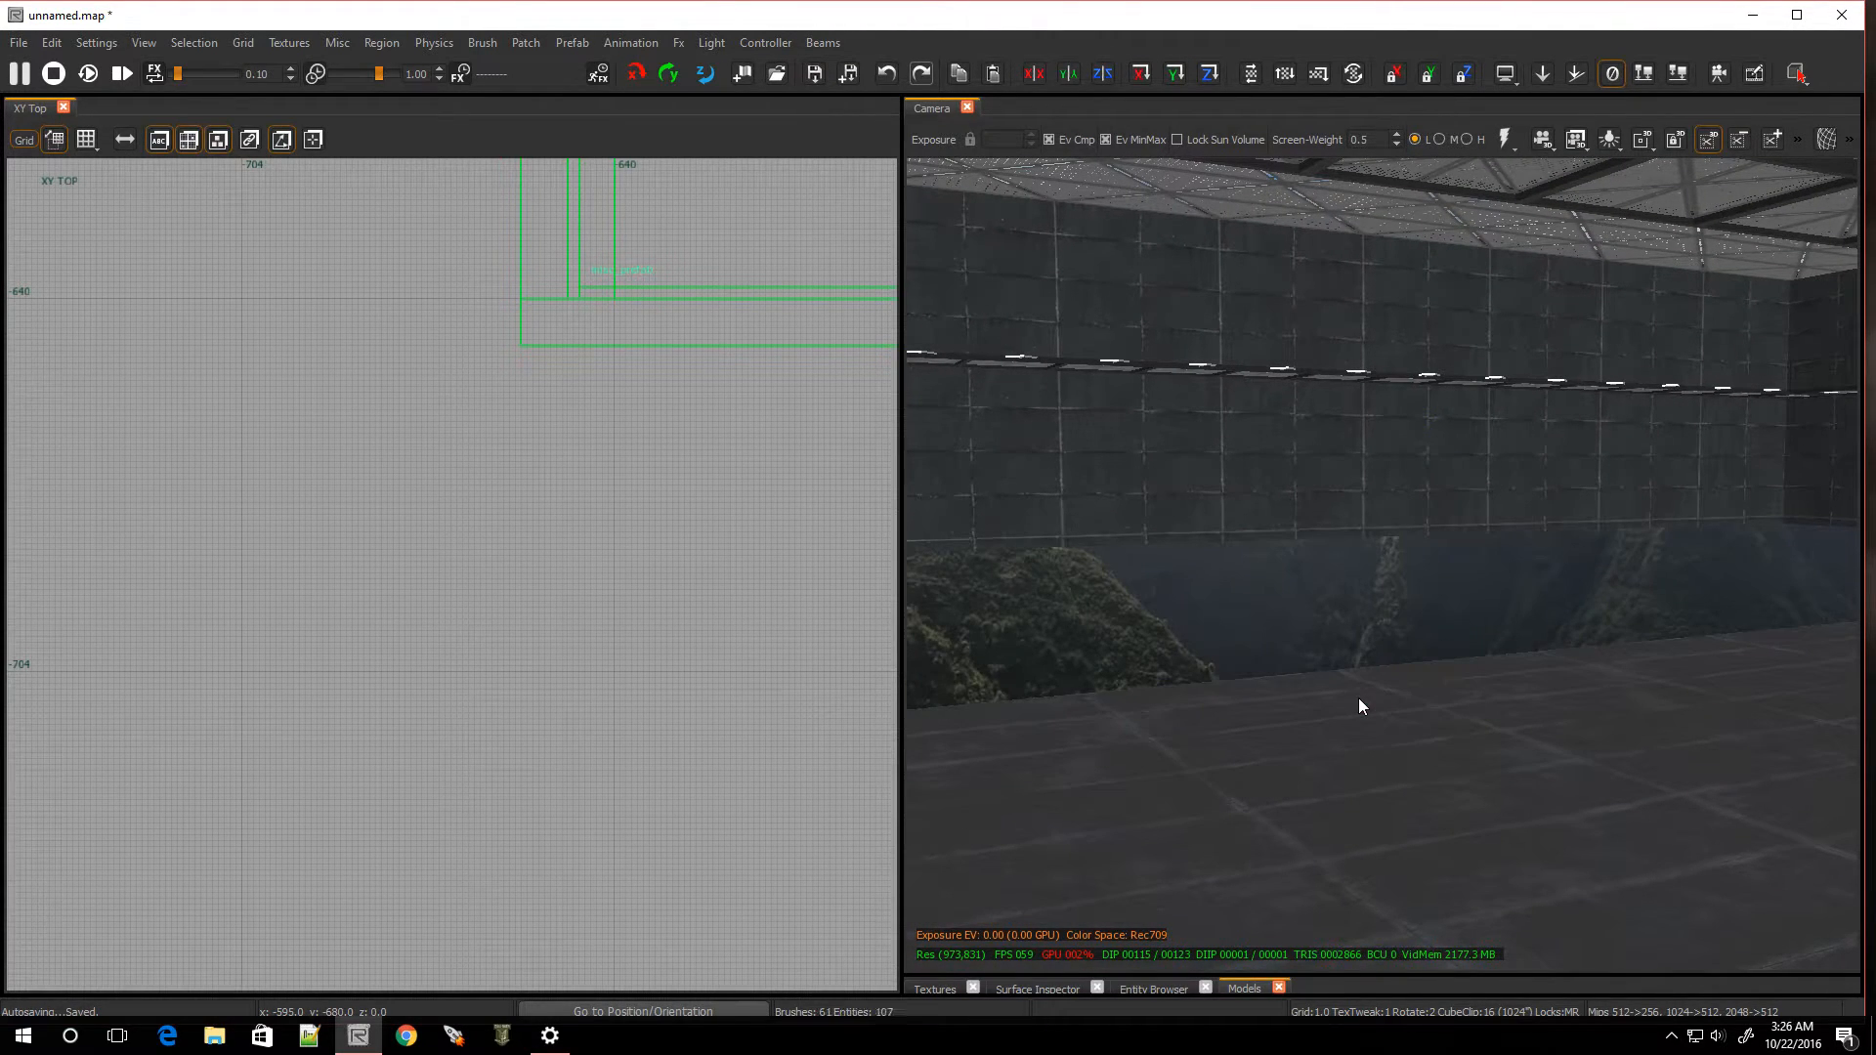
With the grid at 8 units, stretch the remaining floor brush north to fill the deleted half of the room
{"action": "left_click", "coordinate": [1358, 699], "text": "shift"}
{"action": "scroll", "coordinate": [691, 448], "scroll_direction": "down", "scroll_amount": 8}
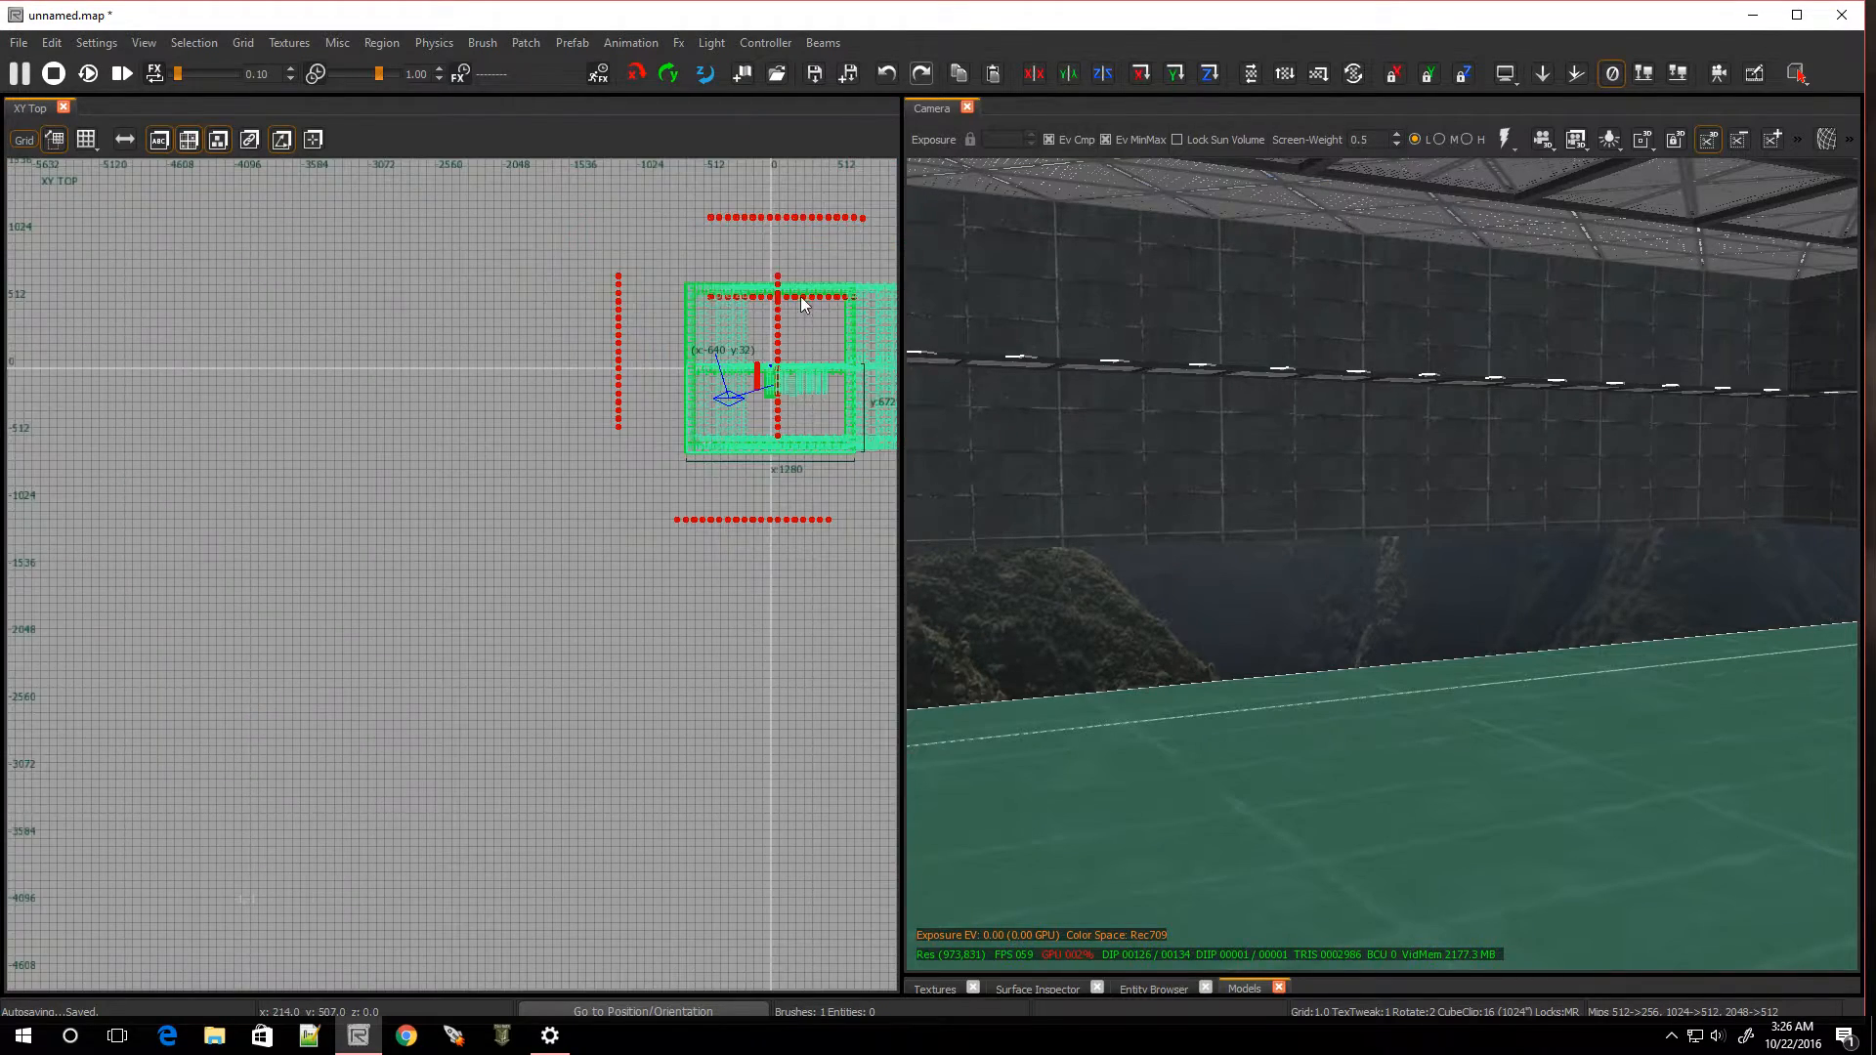
{"action": "scroll", "coordinate": [797, 305], "scroll_direction": "up", "scroll_amount": 3}
{"action": "key", "text": "4"}
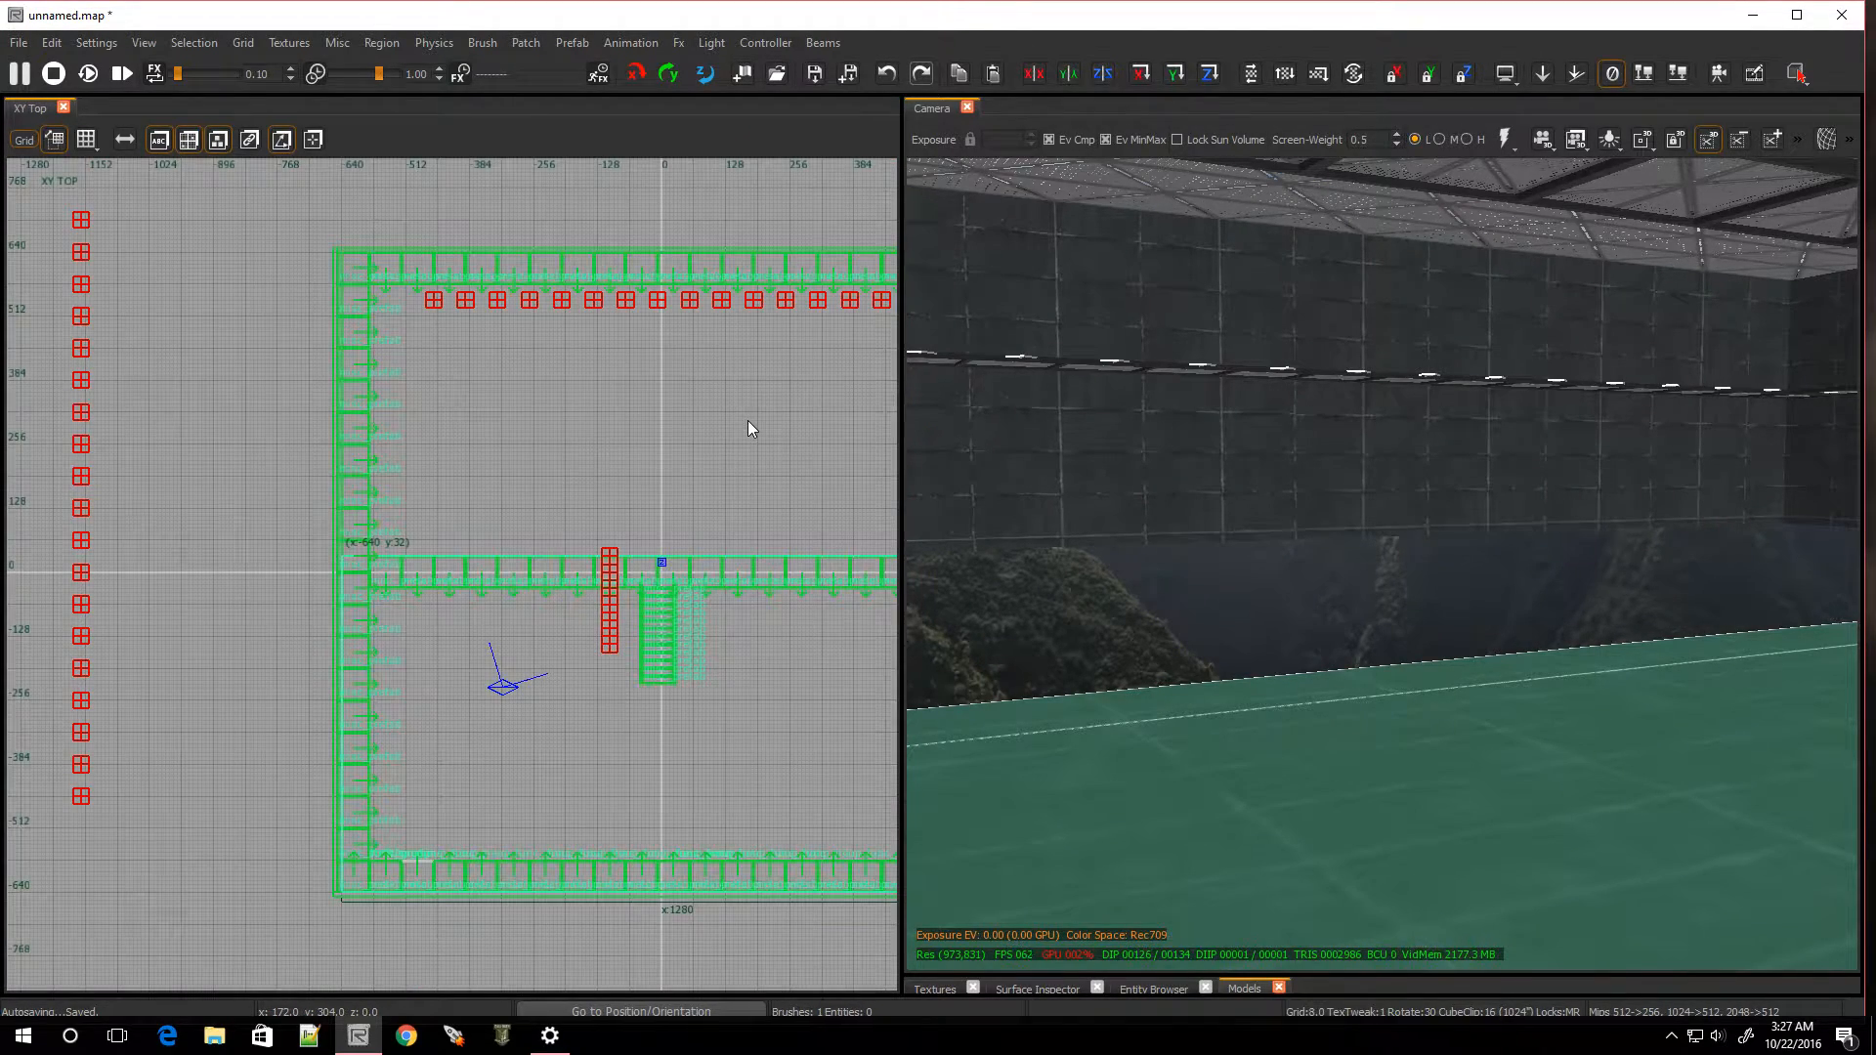
{"action": "mouse_move", "coordinate": [708, 462]}
{"action": "left_mouse_down"}
{"action": "mouse_move", "coordinate": [700, 172]}
{"action": "mouse_move", "coordinate": [672, 223]}
{"action": "left_mouse_up"}
{"action": "key", "text": "Escape"}
Inspect the extended floor and the walkways around the room, returning to the joined railing
{"action": "right_click_drag", "start_coordinate": [1112, 448], "coordinate": [1098, 447]}
{"action": "key", "text": "d"}
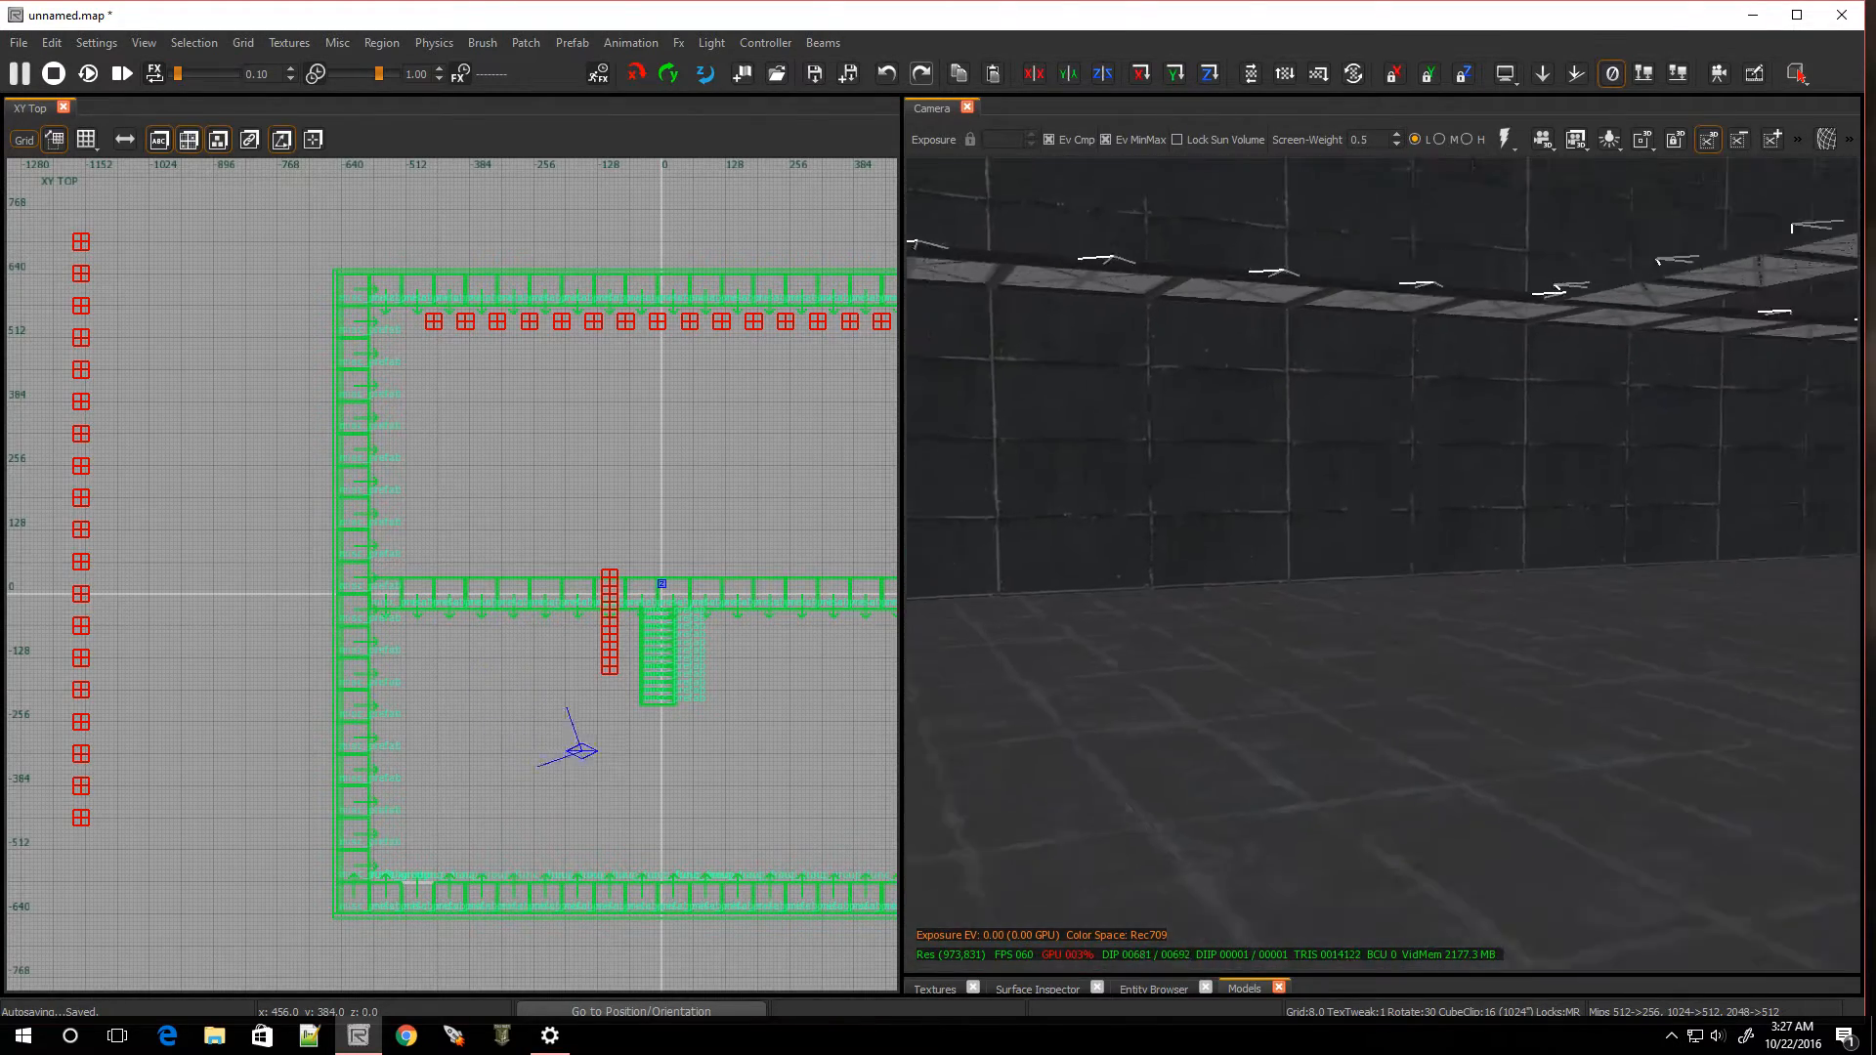
{"action": "key", "text": "d"}
{"action": "key", "text": "w"}
{"action": "right_click_drag", "start_coordinate": [1383, 565], "coordinate": [1016, 557]}
{"action": "key", "text": "w"}
{"action": "right_click_drag", "start_coordinate": [1661, 596], "coordinate": [1035, 621]}
{"action": "key", "text": "w"}
{"action": "right_click_drag", "start_coordinate": [1445, 635], "coordinate": [1846, 655]}
{"action": "key", "text": "w"}
{"action": "key", "text": "w"}
{"action": "key", "text": "s"}
{"action": "key", "text": "w"}
{"action": "key", "text": "s"}
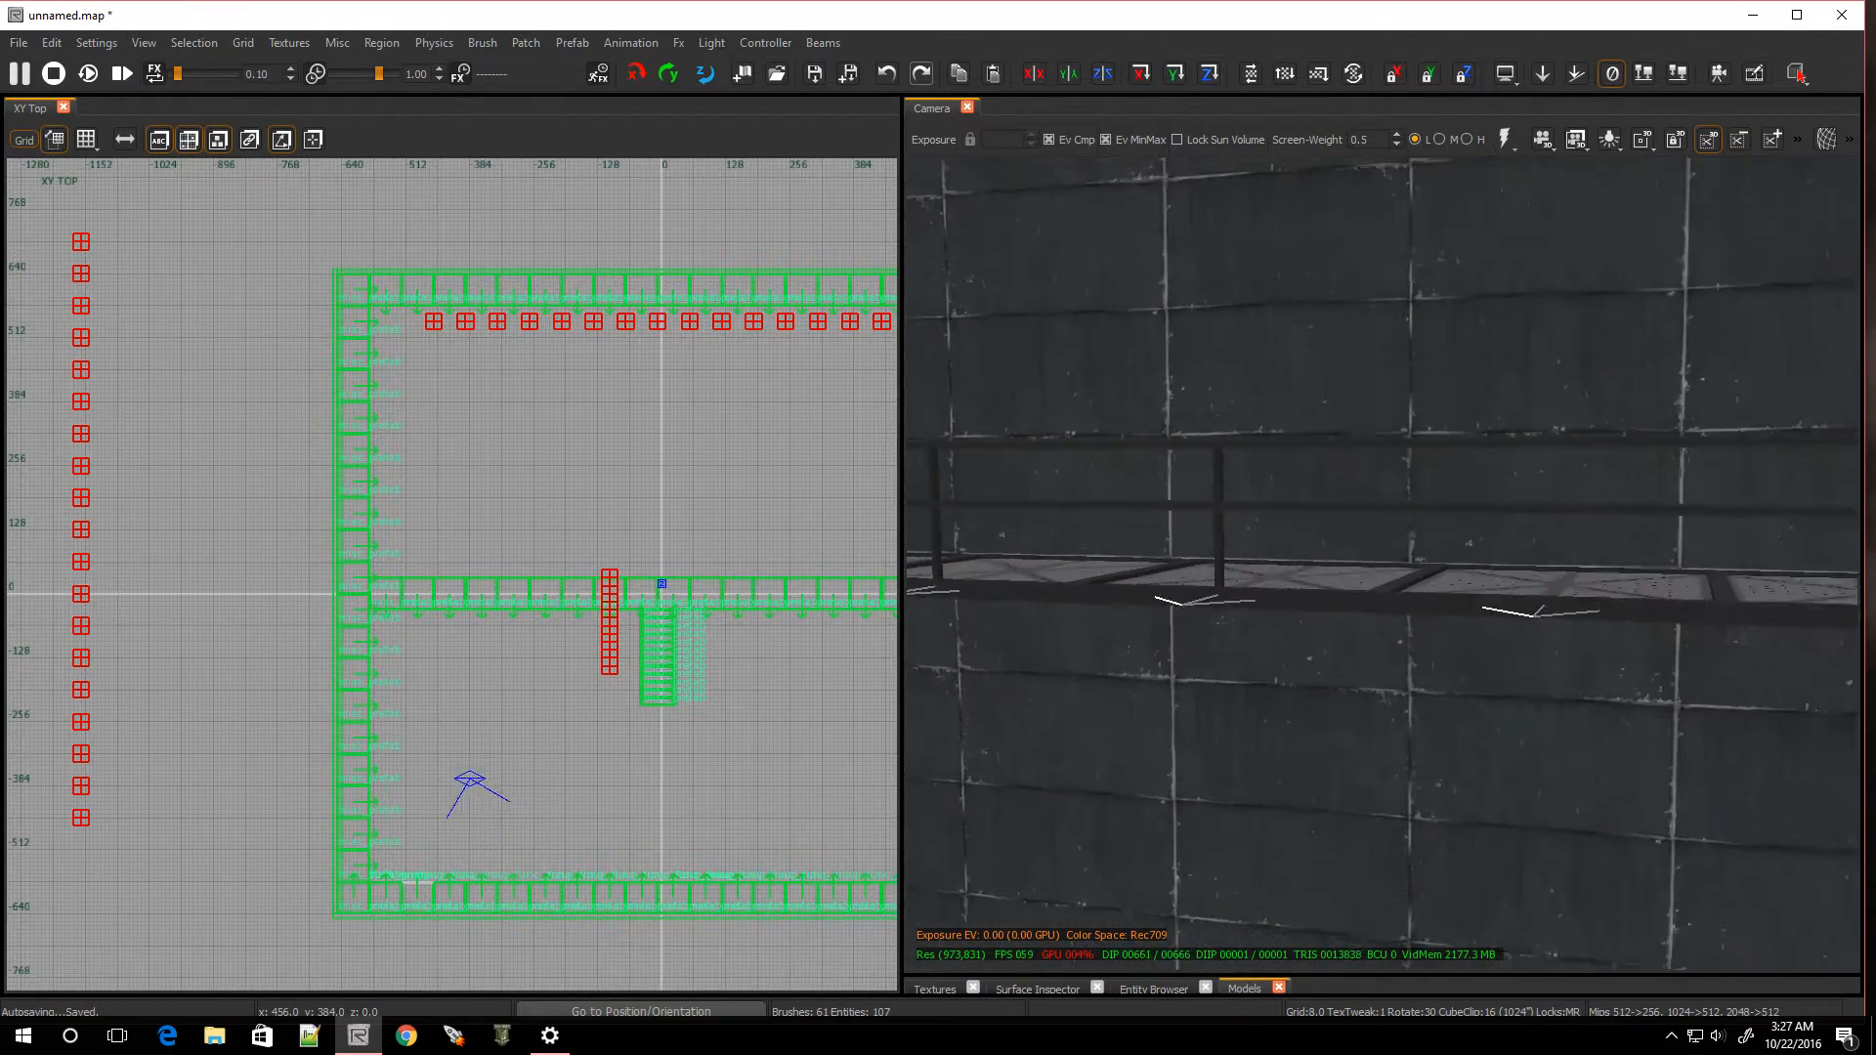
Select the joined railing's upper and lower rails and the first three posts at its southwest corner
{"action": "key", "text": "w"}
{"action": "right_click", "coordinate": [1506, 651]}
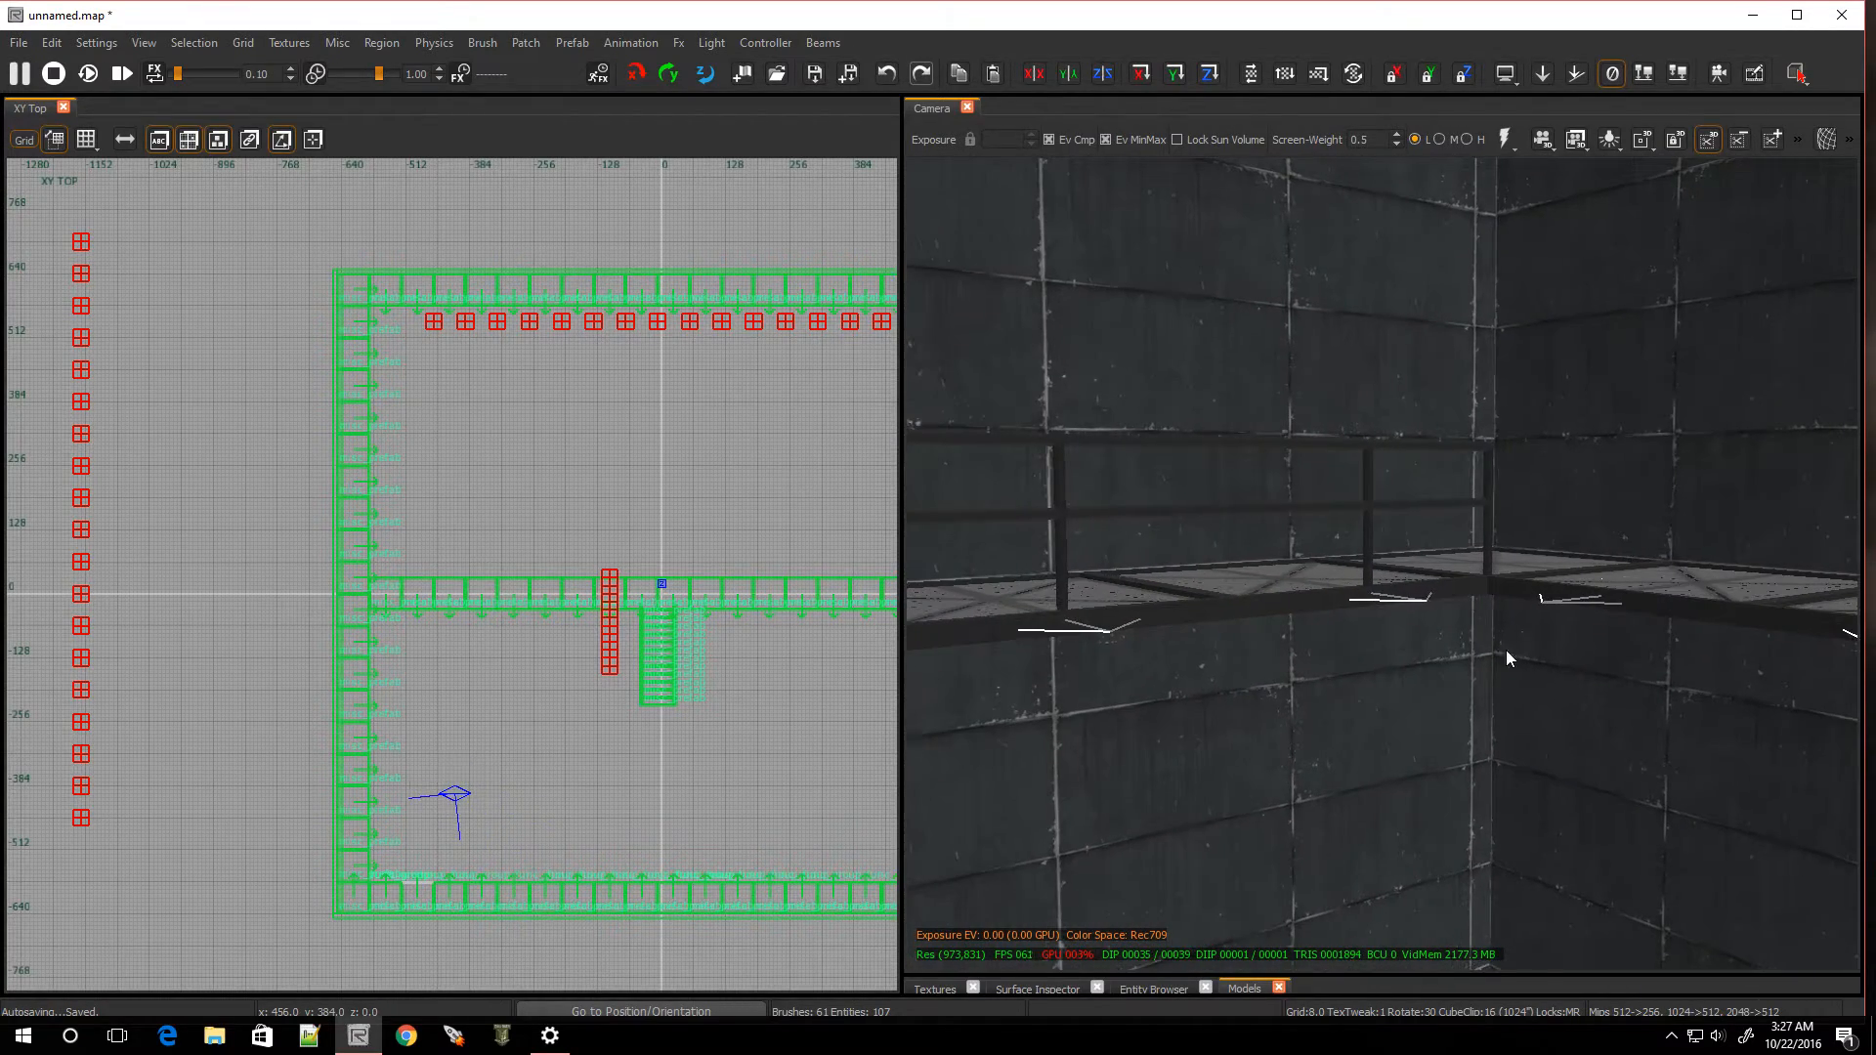
{"action": "left_click", "coordinate": [1388, 443], "text": "shift"}
{"action": "left_click", "coordinate": [1379, 504], "text": "shift"}
{"action": "left_click", "coordinate": [1487, 493], "text": "shift"}
{"action": "left_click", "coordinate": [1368, 532], "text": "shift"}
{"action": "left_click", "coordinate": [1062, 494], "text": "shift"}
Add the next posts along the railing's western half to the selection
{"action": "right_click", "coordinate": [1061, 493]}
{"action": "key", "text": "w"}
{"action": "right_click", "coordinate": [1117, 486]}
{"action": "left_click", "coordinate": [1136, 482], "text": "shift"}
{"action": "right_click", "coordinate": [1136, 483]}
{"action": "key", "text": "w"}
{"action": "right_click", "coordinate": [1179, 516]}
{"action": "right_click", "coordinate": [1179, 516]}
{"action": "key", "text": "w"}
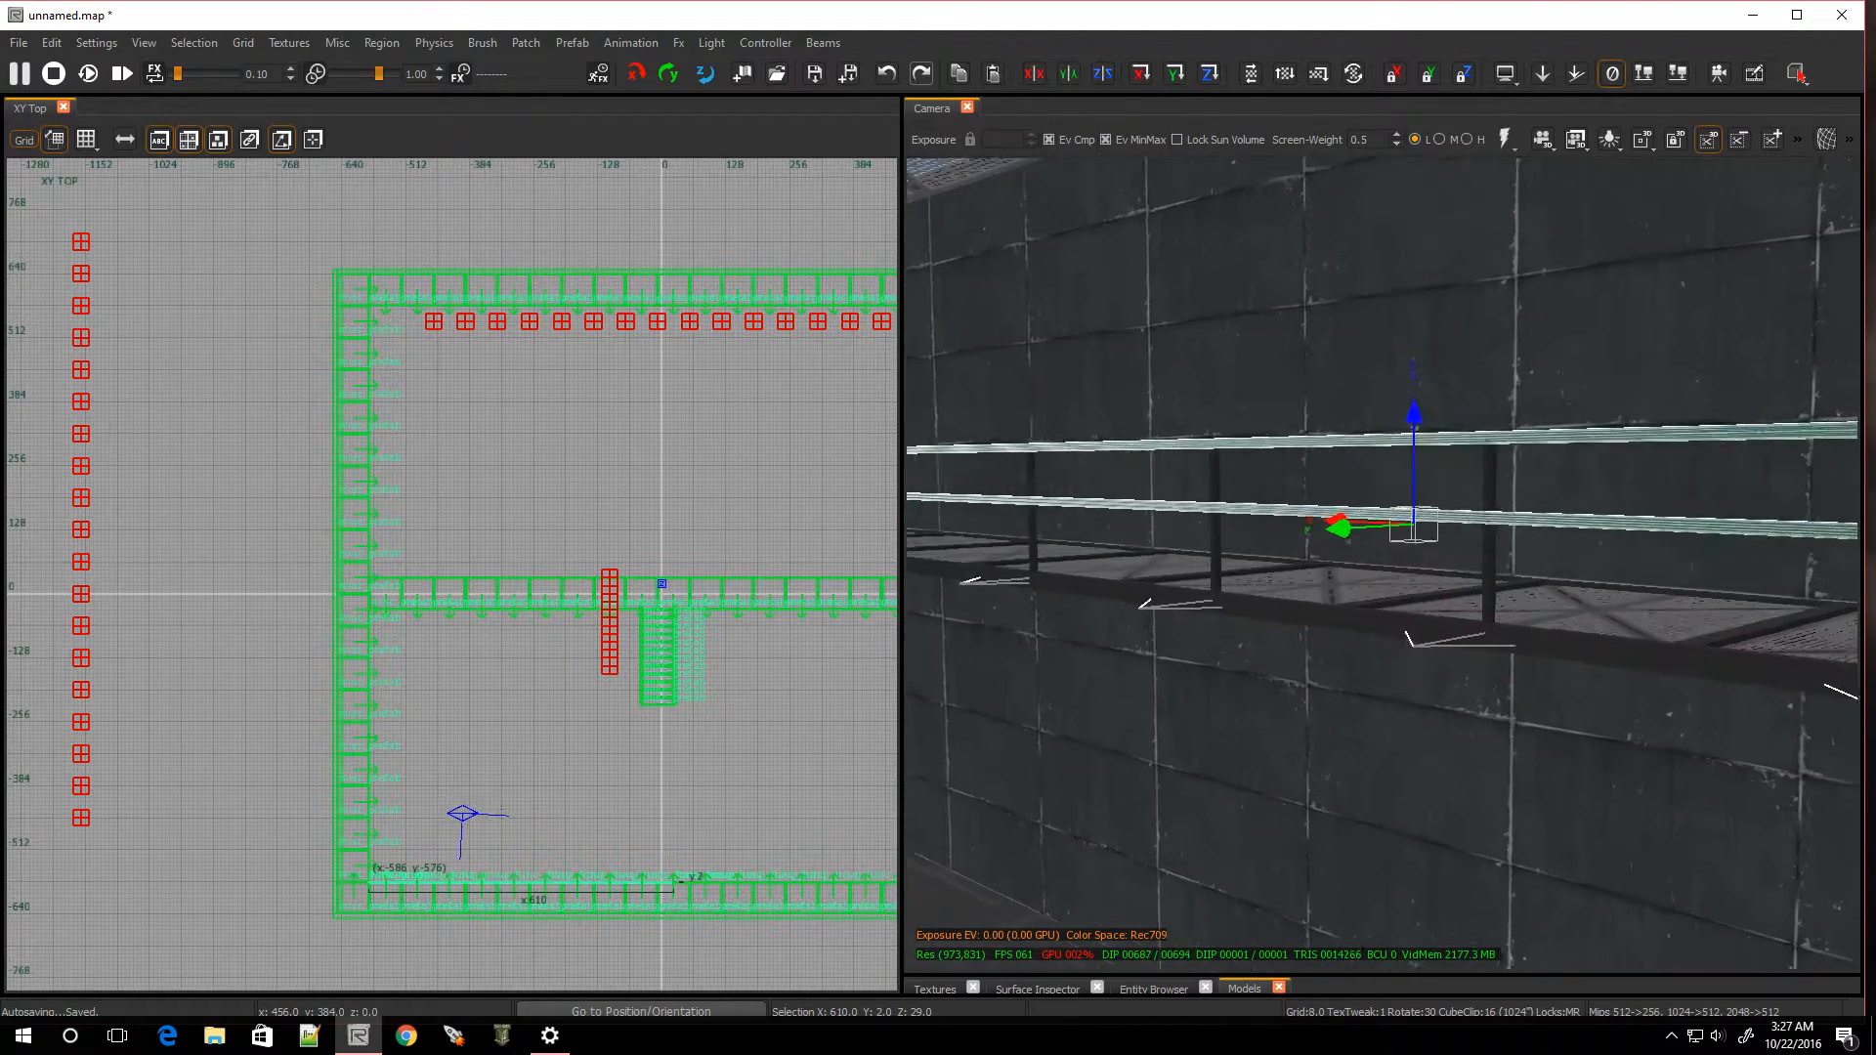
Extend the selection with the western half's remaining posts up to the one before the middle joint
{"action": "right_click", "coordinate": [1367, 510]}
{"action": "left_click", "coordinate": [1362, 495], "text": "shift"}
{"action": "right_click", "coordinate": [1362, 496]}
{"action": "key", "text": "w"}
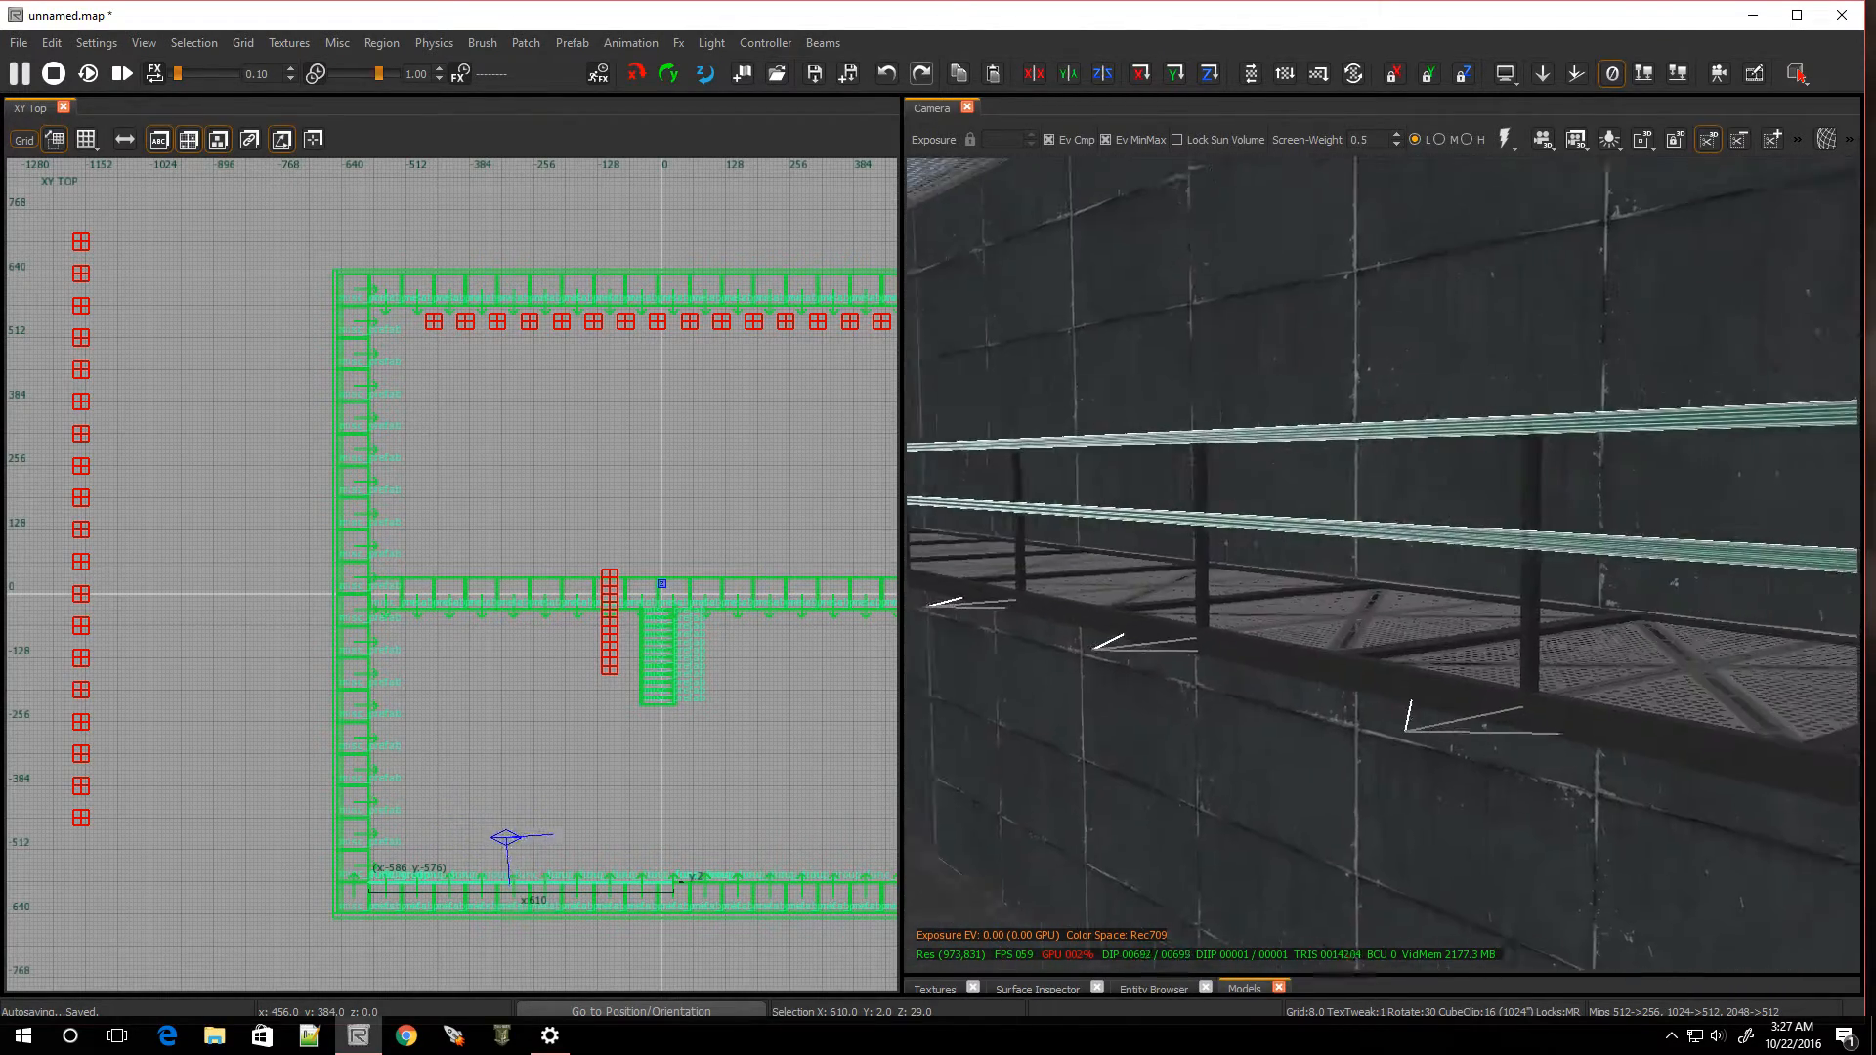
{"action": "right_click", "coordinate": [1440, 561]}
{"action": "left_click", "coordinate": [1490, 498], "text": "shift"}
{"action": "left_click", "coordinate": [1110, 484], "text": "shift"}
{"action": "right_click", "coordinate": [1131, 649]}
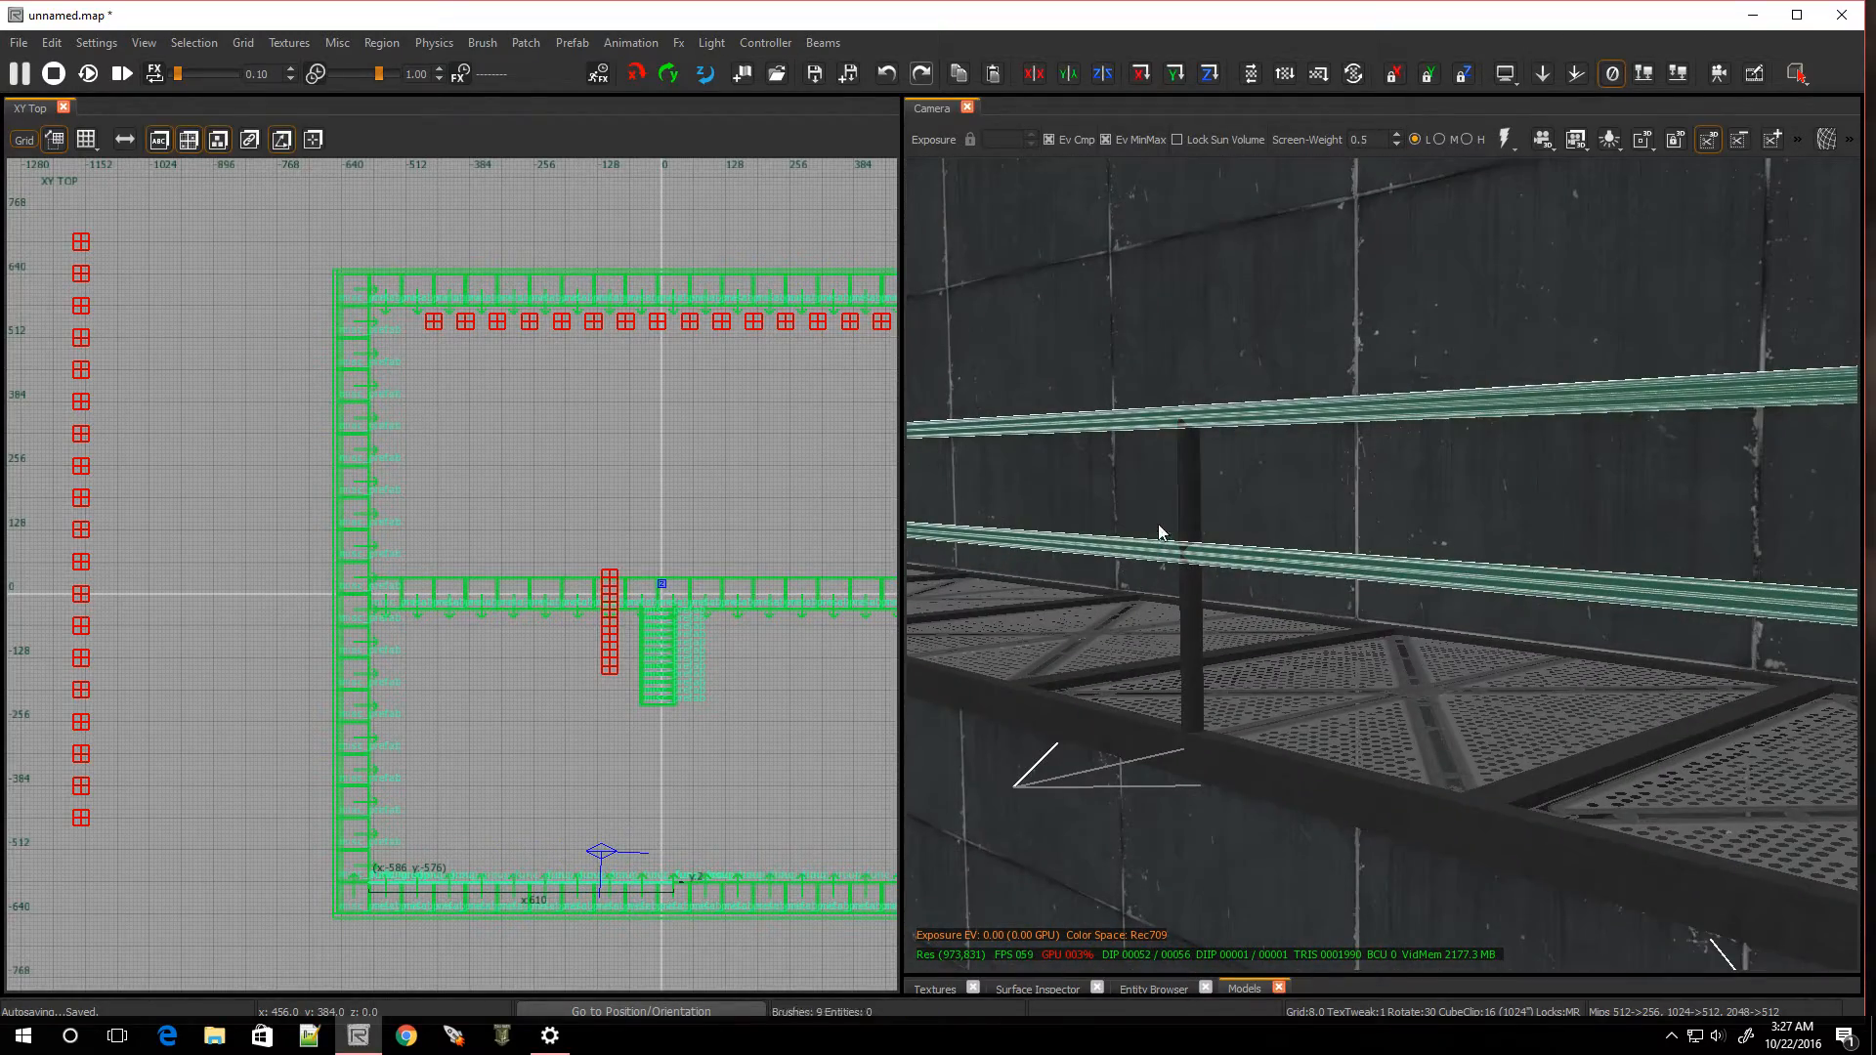
{"action": "left_click", "coordinate": [1186, 506], "text": "shift"}
{"action": "right_click", "coordinate": [1186, 506]}
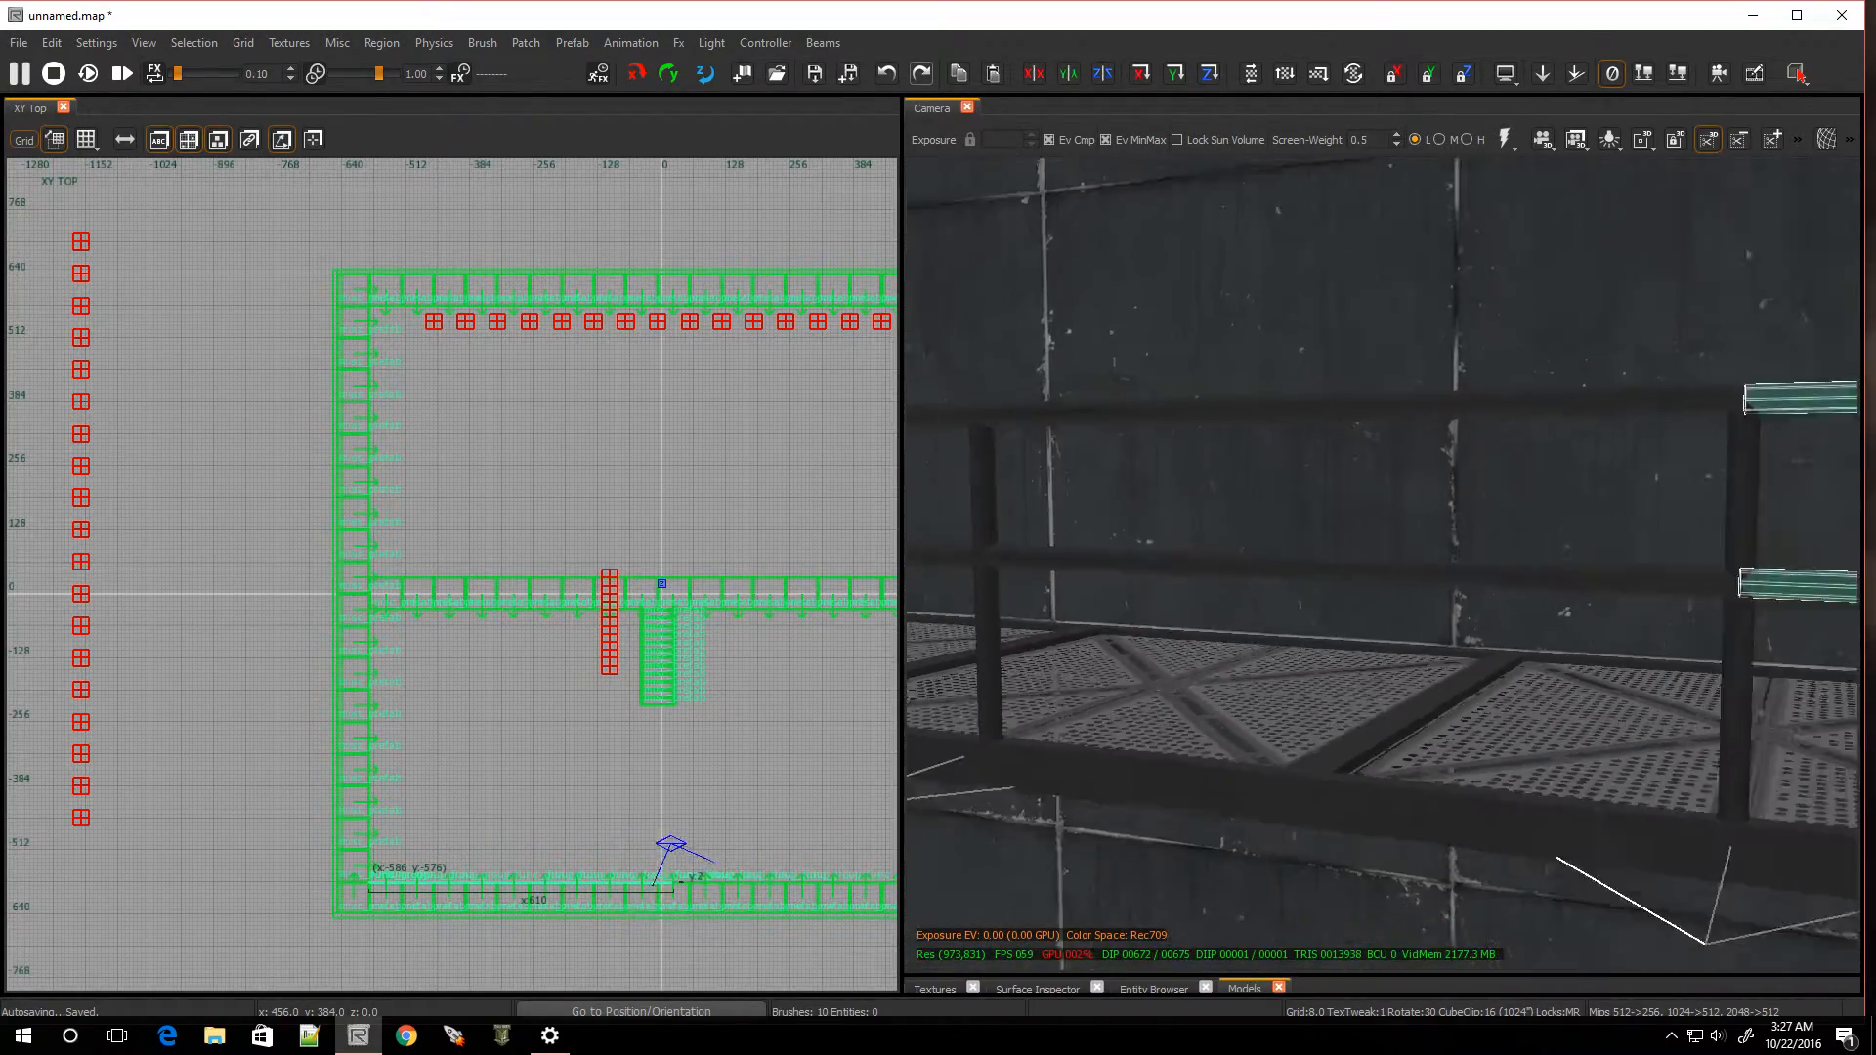
Add the post at the middle joint and the eastern half's upper and lower rails to the selection, leaving the wall out
{"action": "right_click", "coordinate": [1262, 667]}
{"action": "left_click", "coordinate": [1476, 506], "text": "shift"}
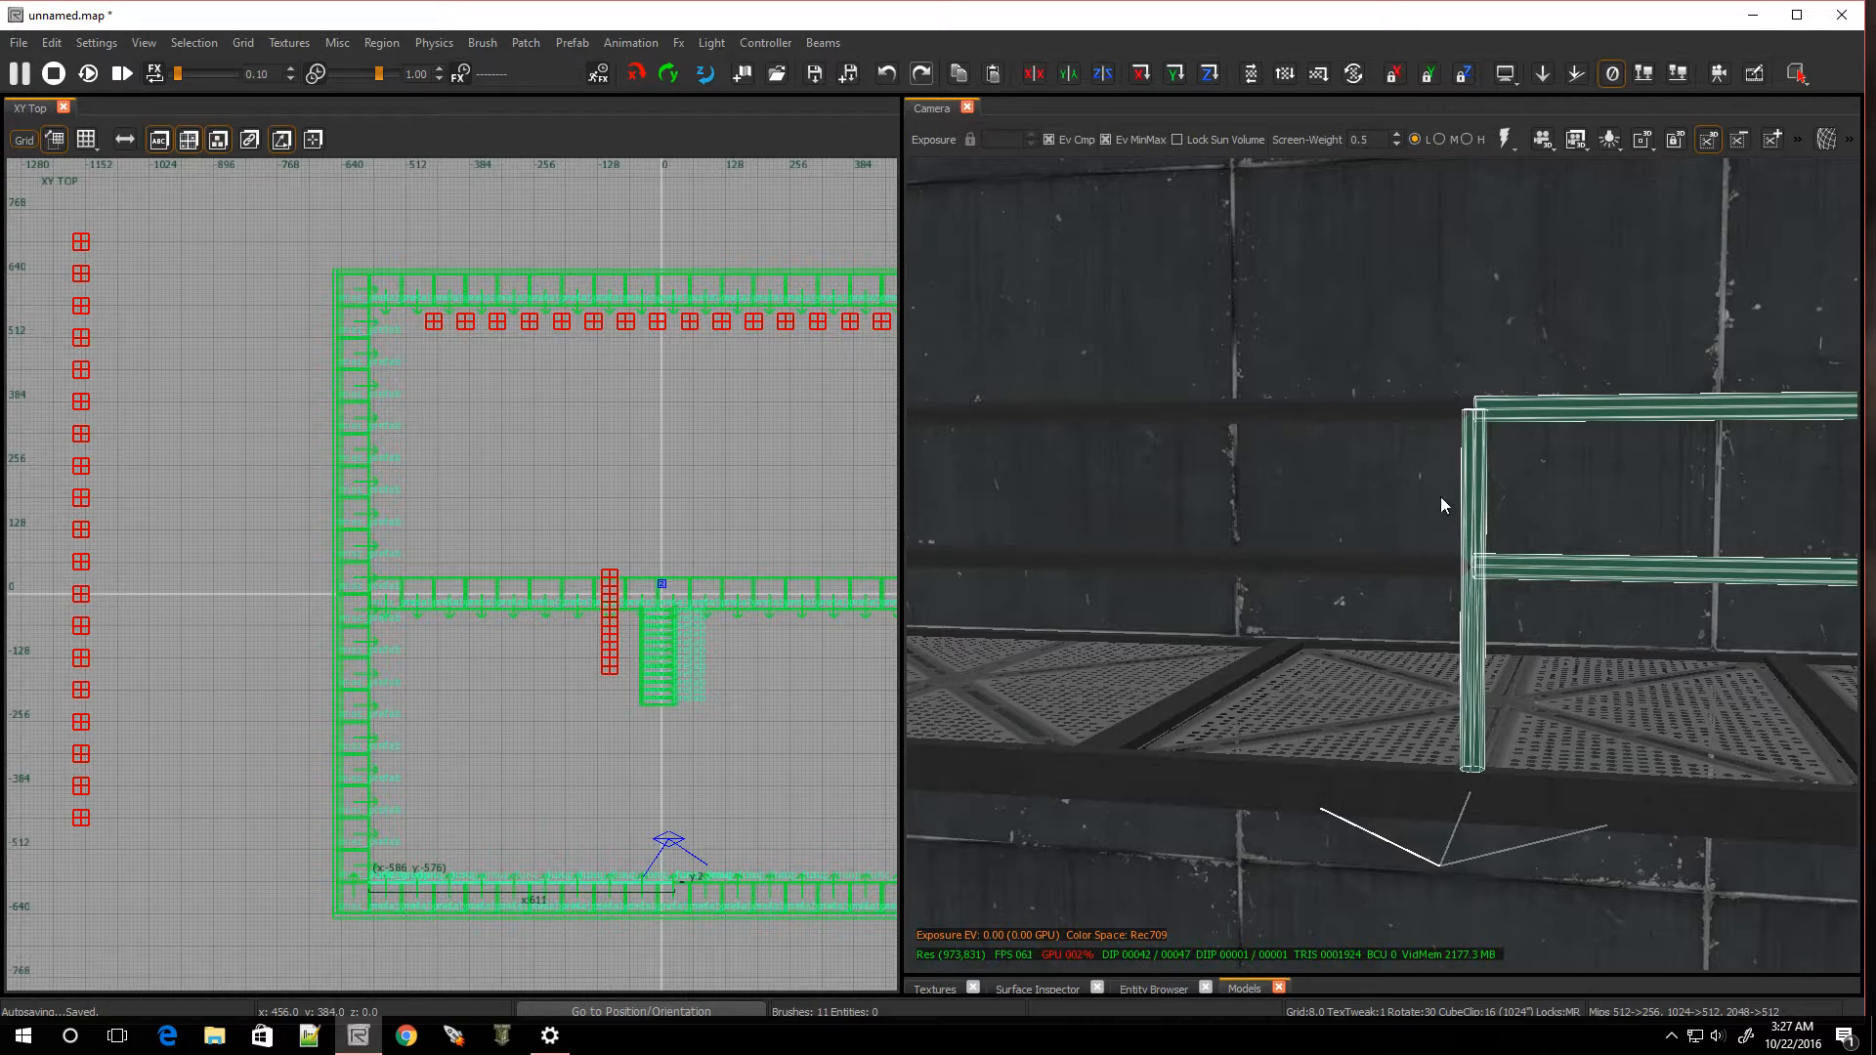
{"action": "left_click", "coordinate": [1381, 412], "text": "shift"}
{"action": "left_click_drag", "start_coordinate": [1323, 560], "coordinate": [1309, 613], "text": "shift"}
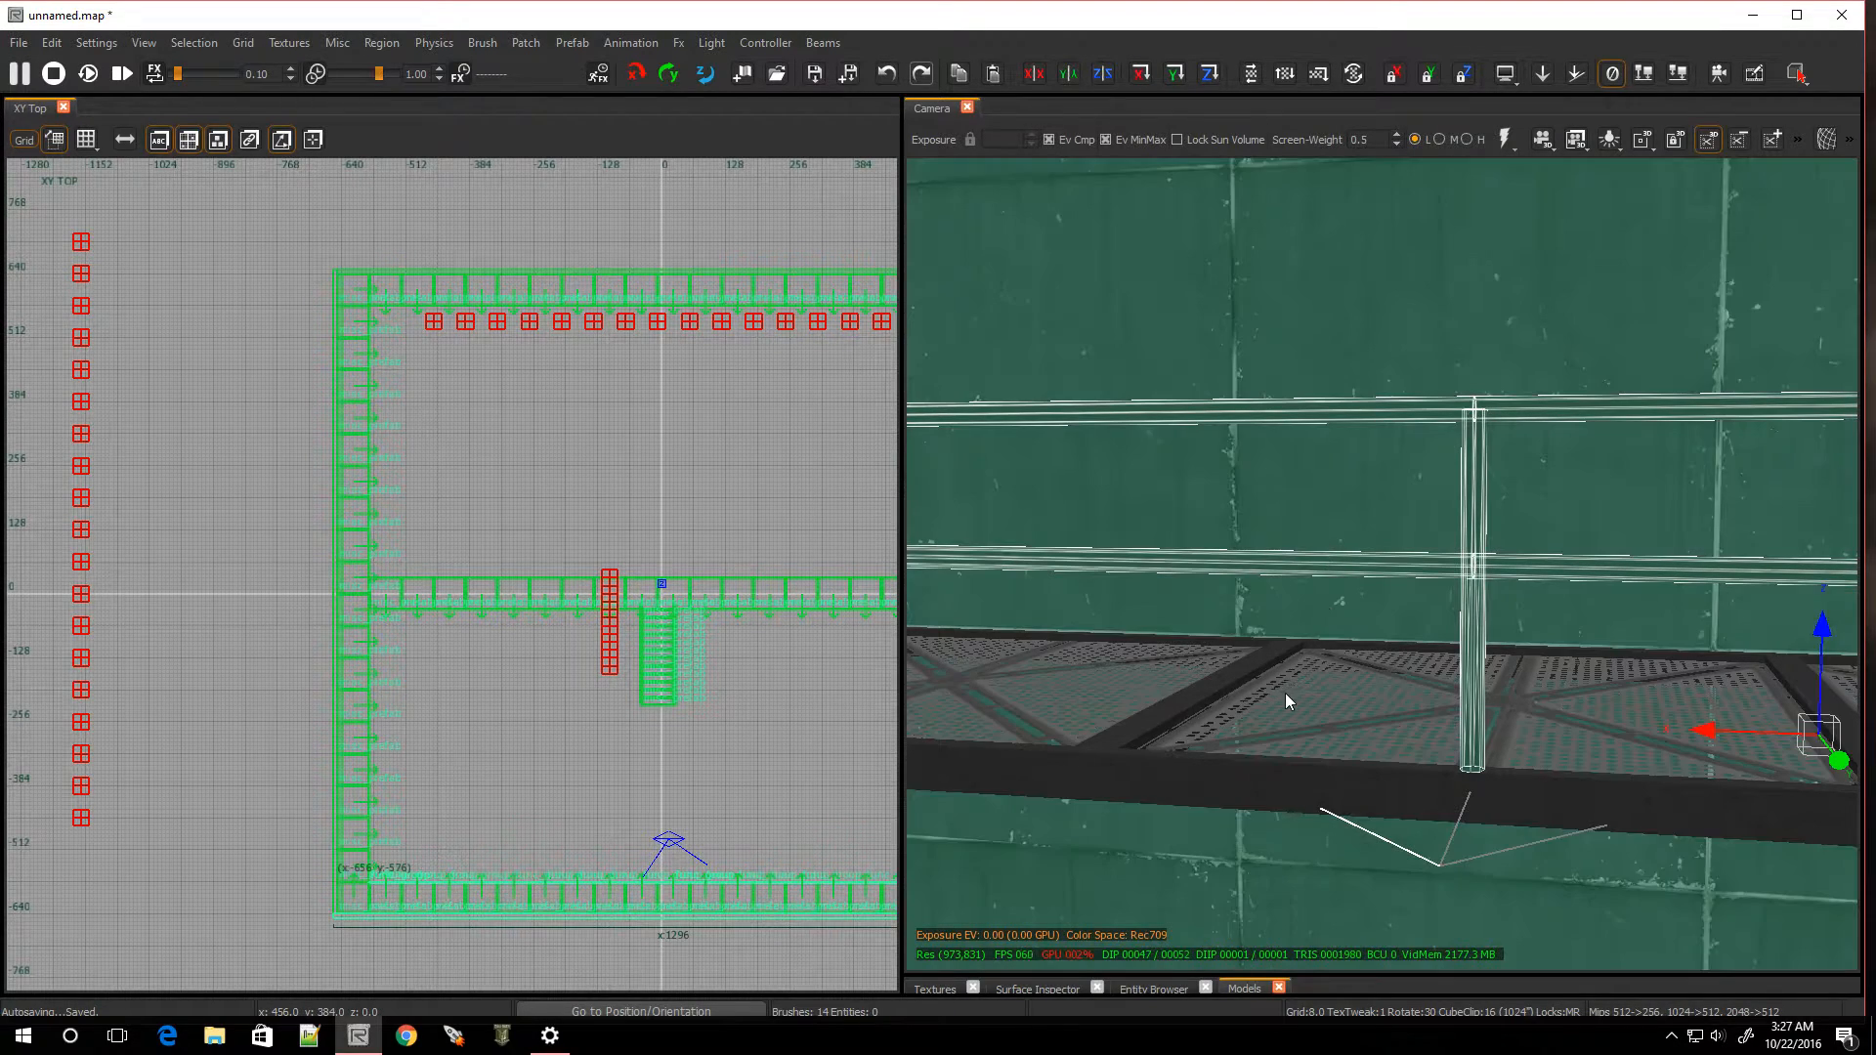
{"action": "right_click", "coordinate": [1286, 694]}
{"action": "right_click", "coordinate": [1341, 596]}
{"action": "left_click", "coordinate": [1493, 352], "text": "shift"}
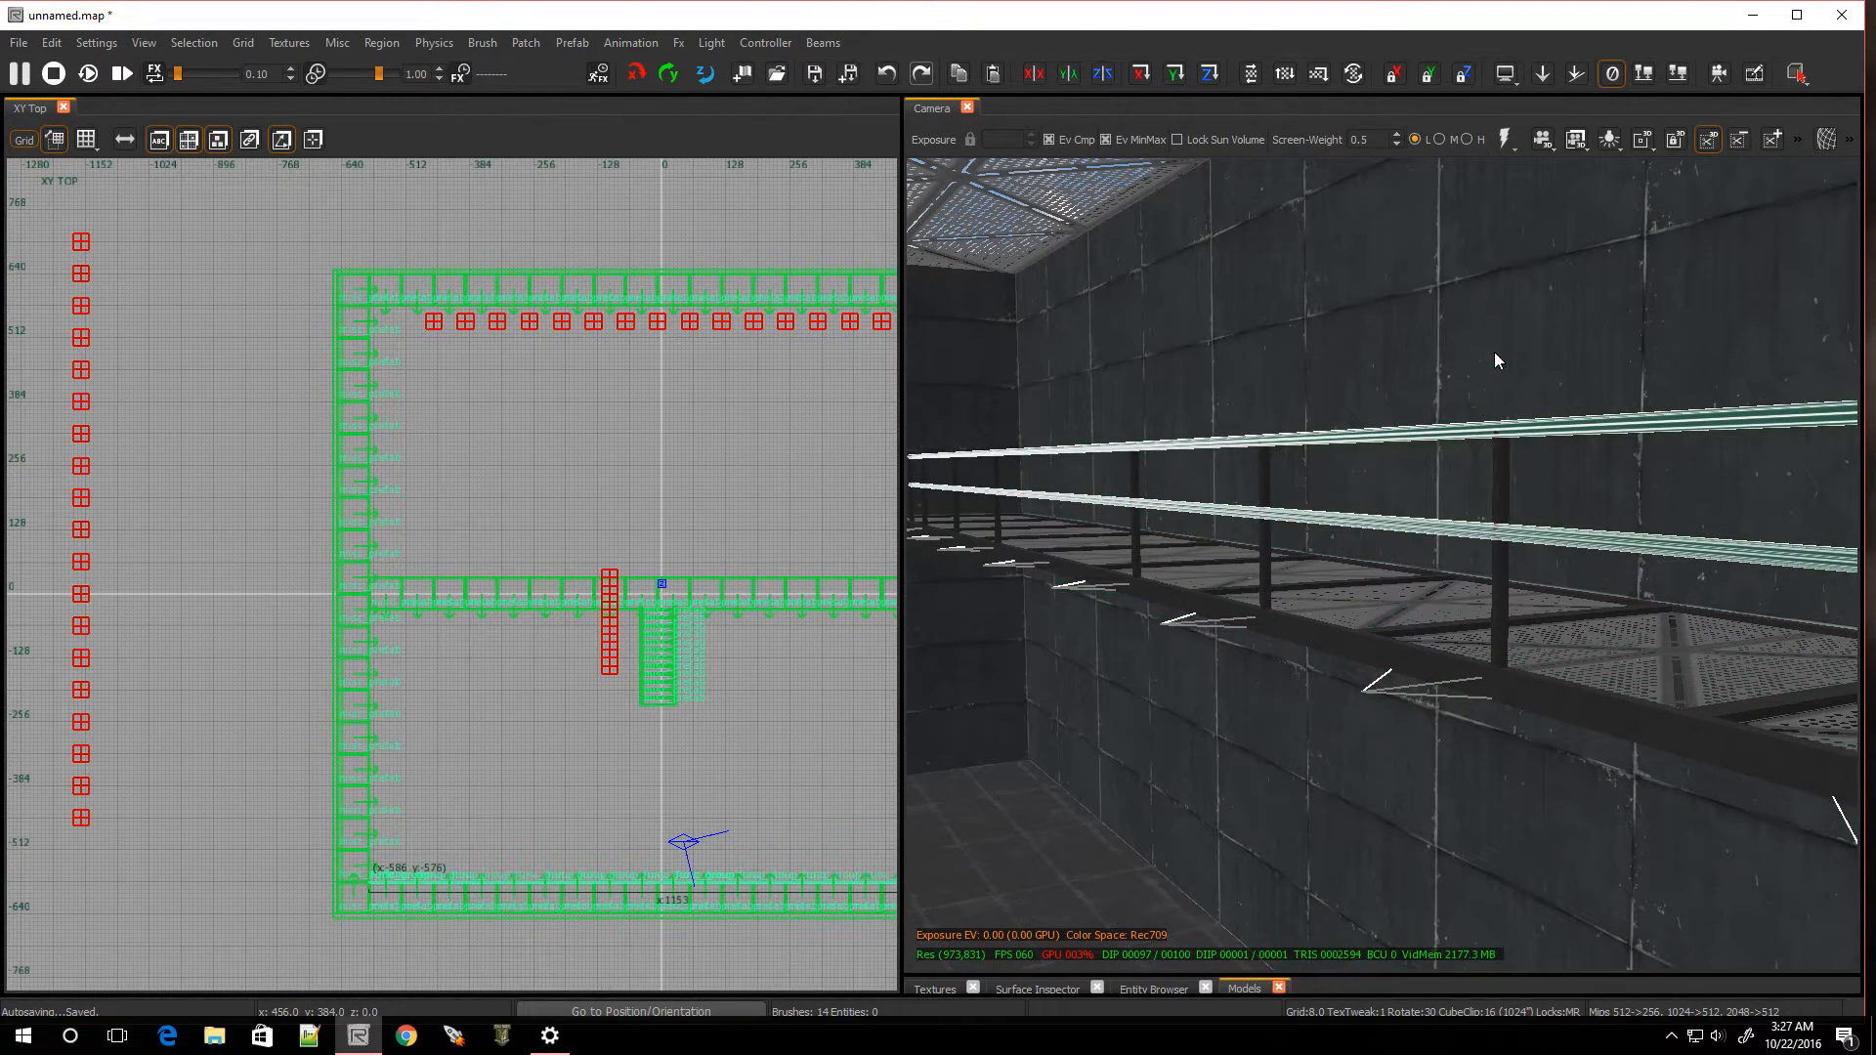
Add the eastern half's posts to the railing selection, continuing to the far corner
{"action": "left_click", "coordinate": [1499, 565], "text": "shift"}
{"action": "left_click", "coordinate": [1265, 551], "text": "shift"}
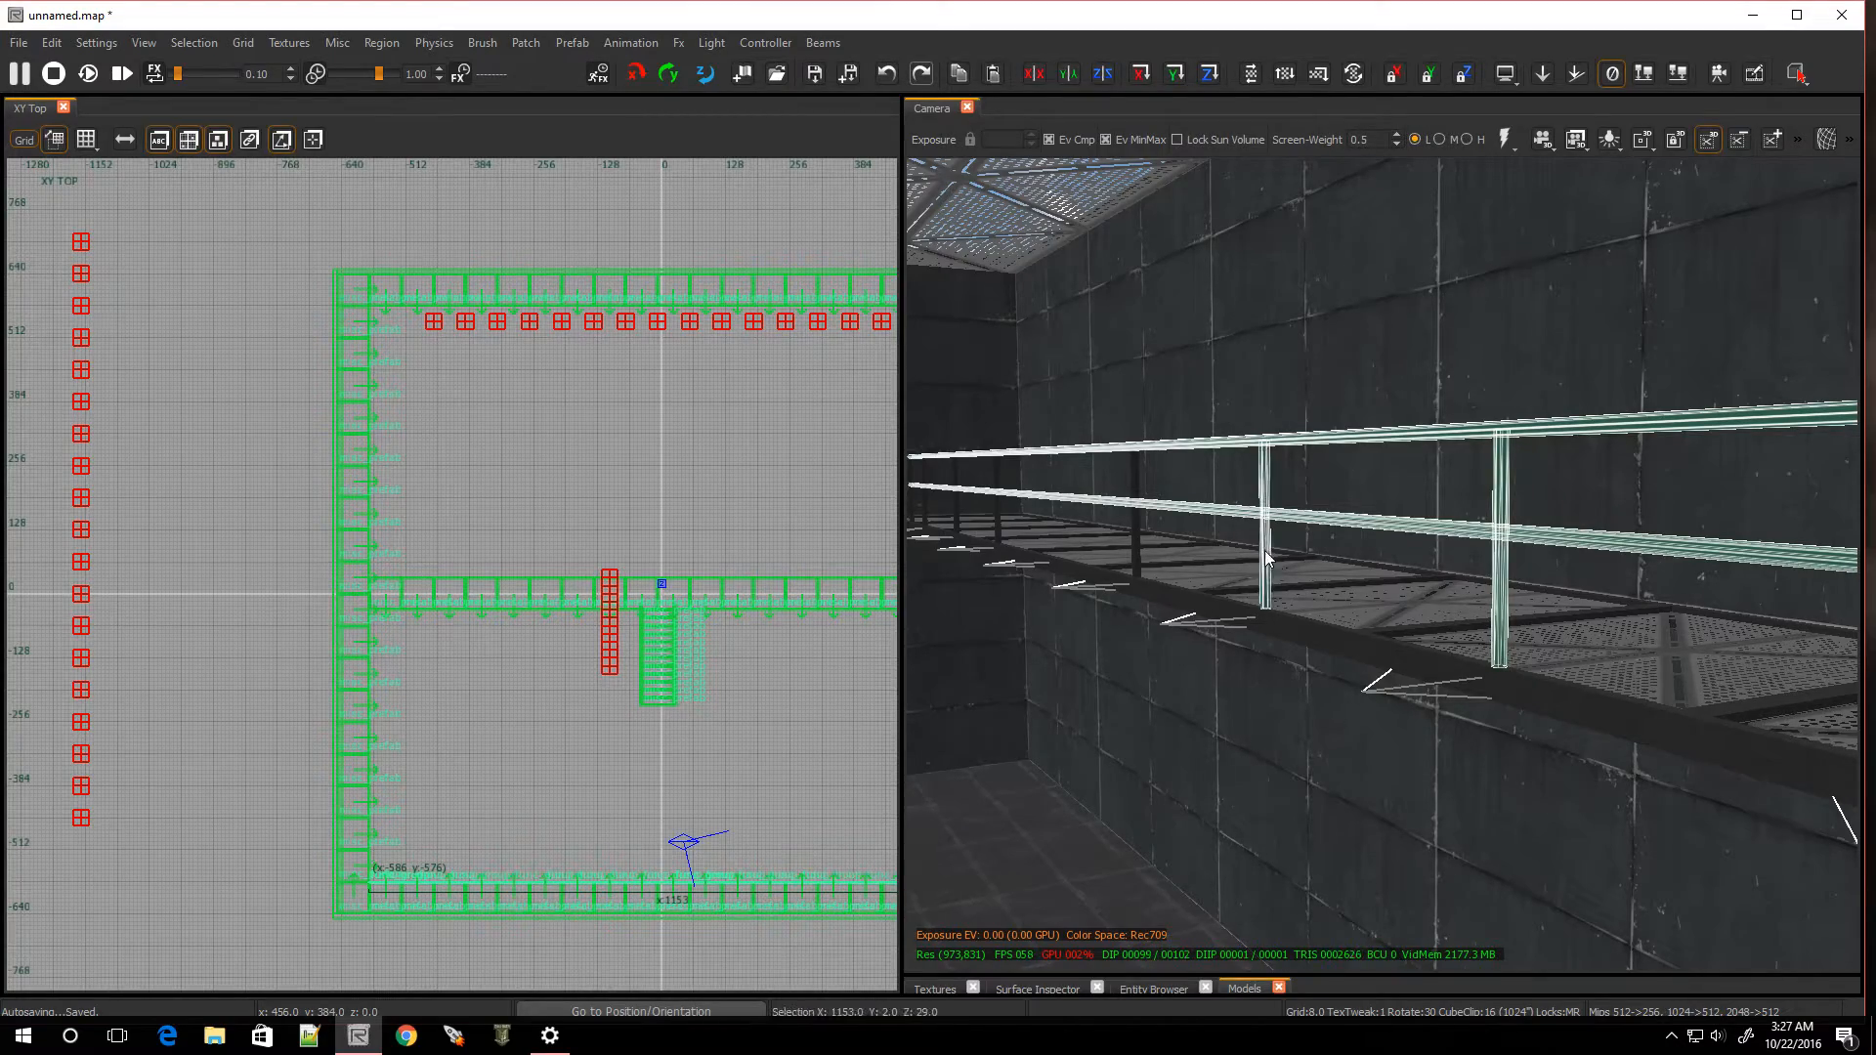
{"action": "left_click", "coordinate": [1136, 541], "text": "shift"}
{"action": "right_click_drag", "start_coordinate": [1087, 684], "coordinate": [1082, 678]}
{"action": "left_click", "coordinate": [1218, 585], "text": "shift"}
{"action": "right_click_drag", "start_coordinate": [1211, 607], "coordinate": [1276, 737]}
{"action": "left_click", "coordinate": [1428, 625], "text": "shift"}
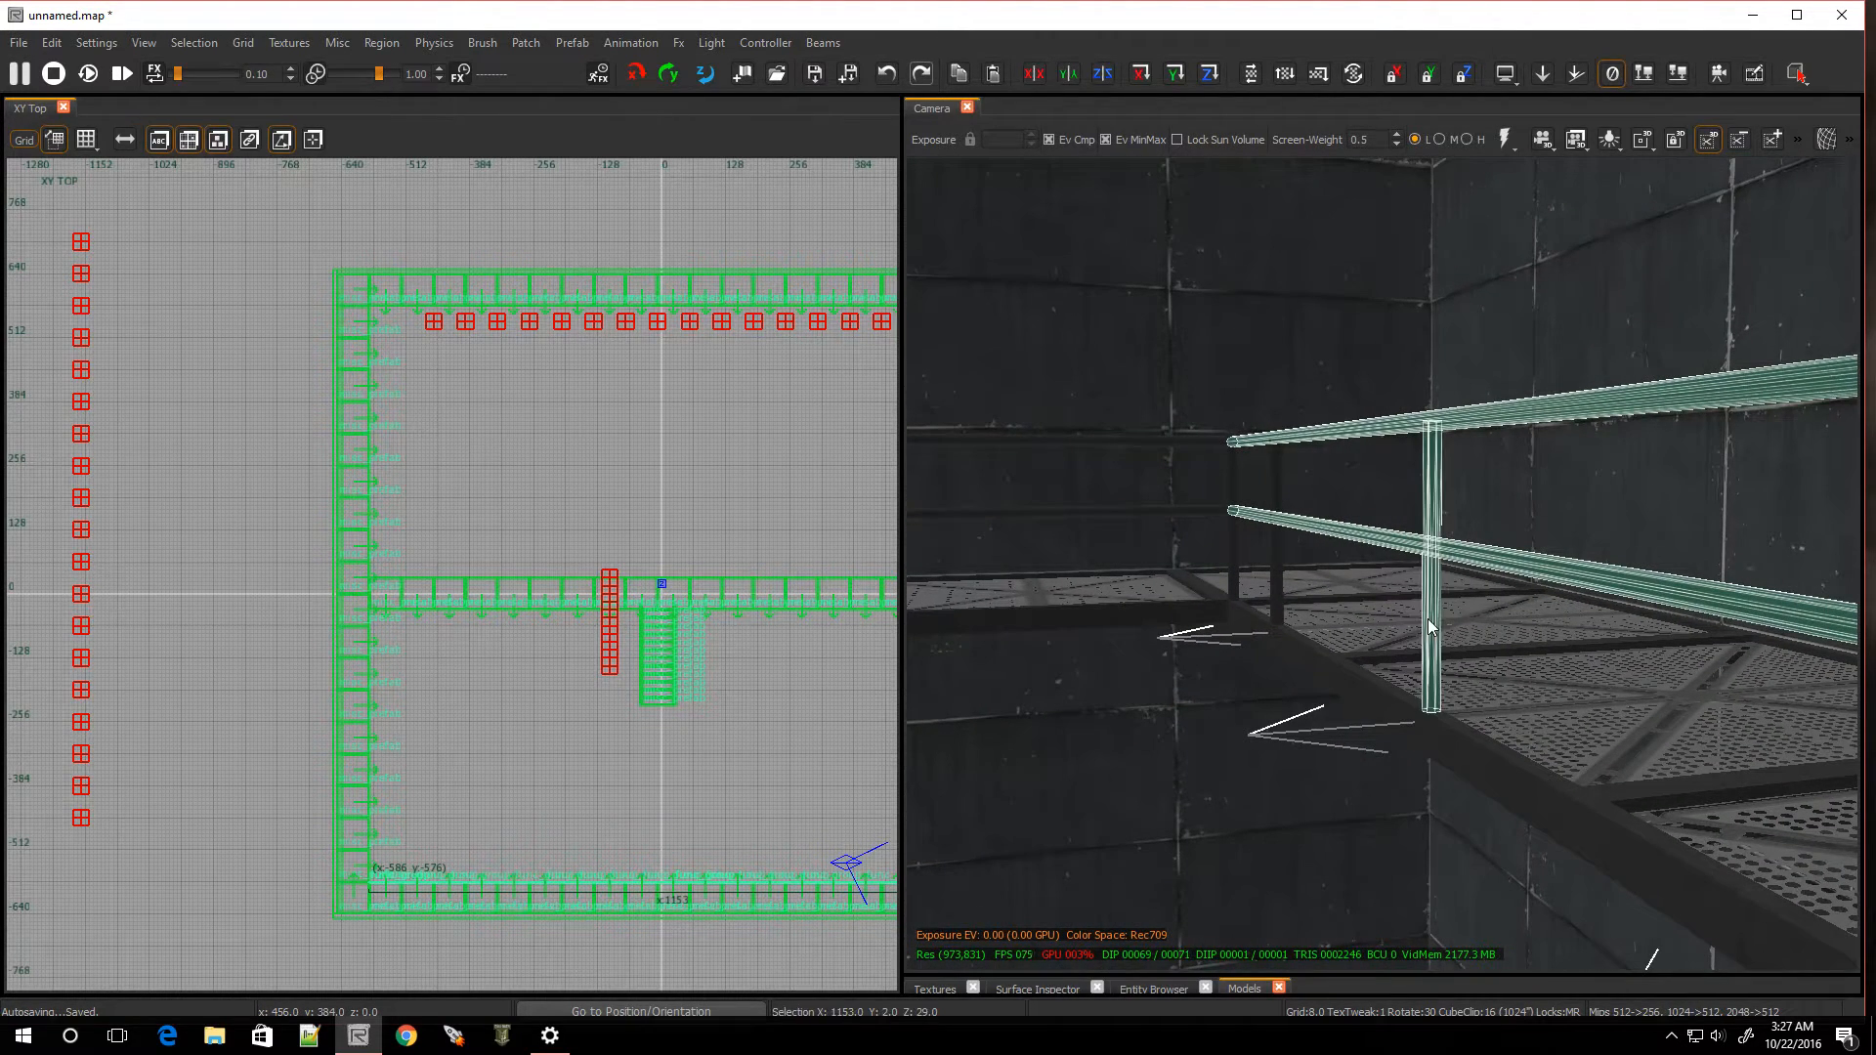
{"action": "left_click", "coordinate": [1280, 559], "text": "shift"}
{"action": "mouse_move", "coordinate": [1280, 559]}
{"action": "right_mouse_down"}
{"action": "mouse_move", "coordinate": [1270, 489]}
{"action": "mouse_move", "coordinate": [1290, 606]}
{"action": "mouse_move", "coordinate": [1231, 518]}
{"action": "mouse_move", "coordinate": [1270, 527]}
{"action": "right_mouse_up"}
{"action": "right_click_drag", "start_coordinate": [1319, 587], "coordinate": [1446, 587]}
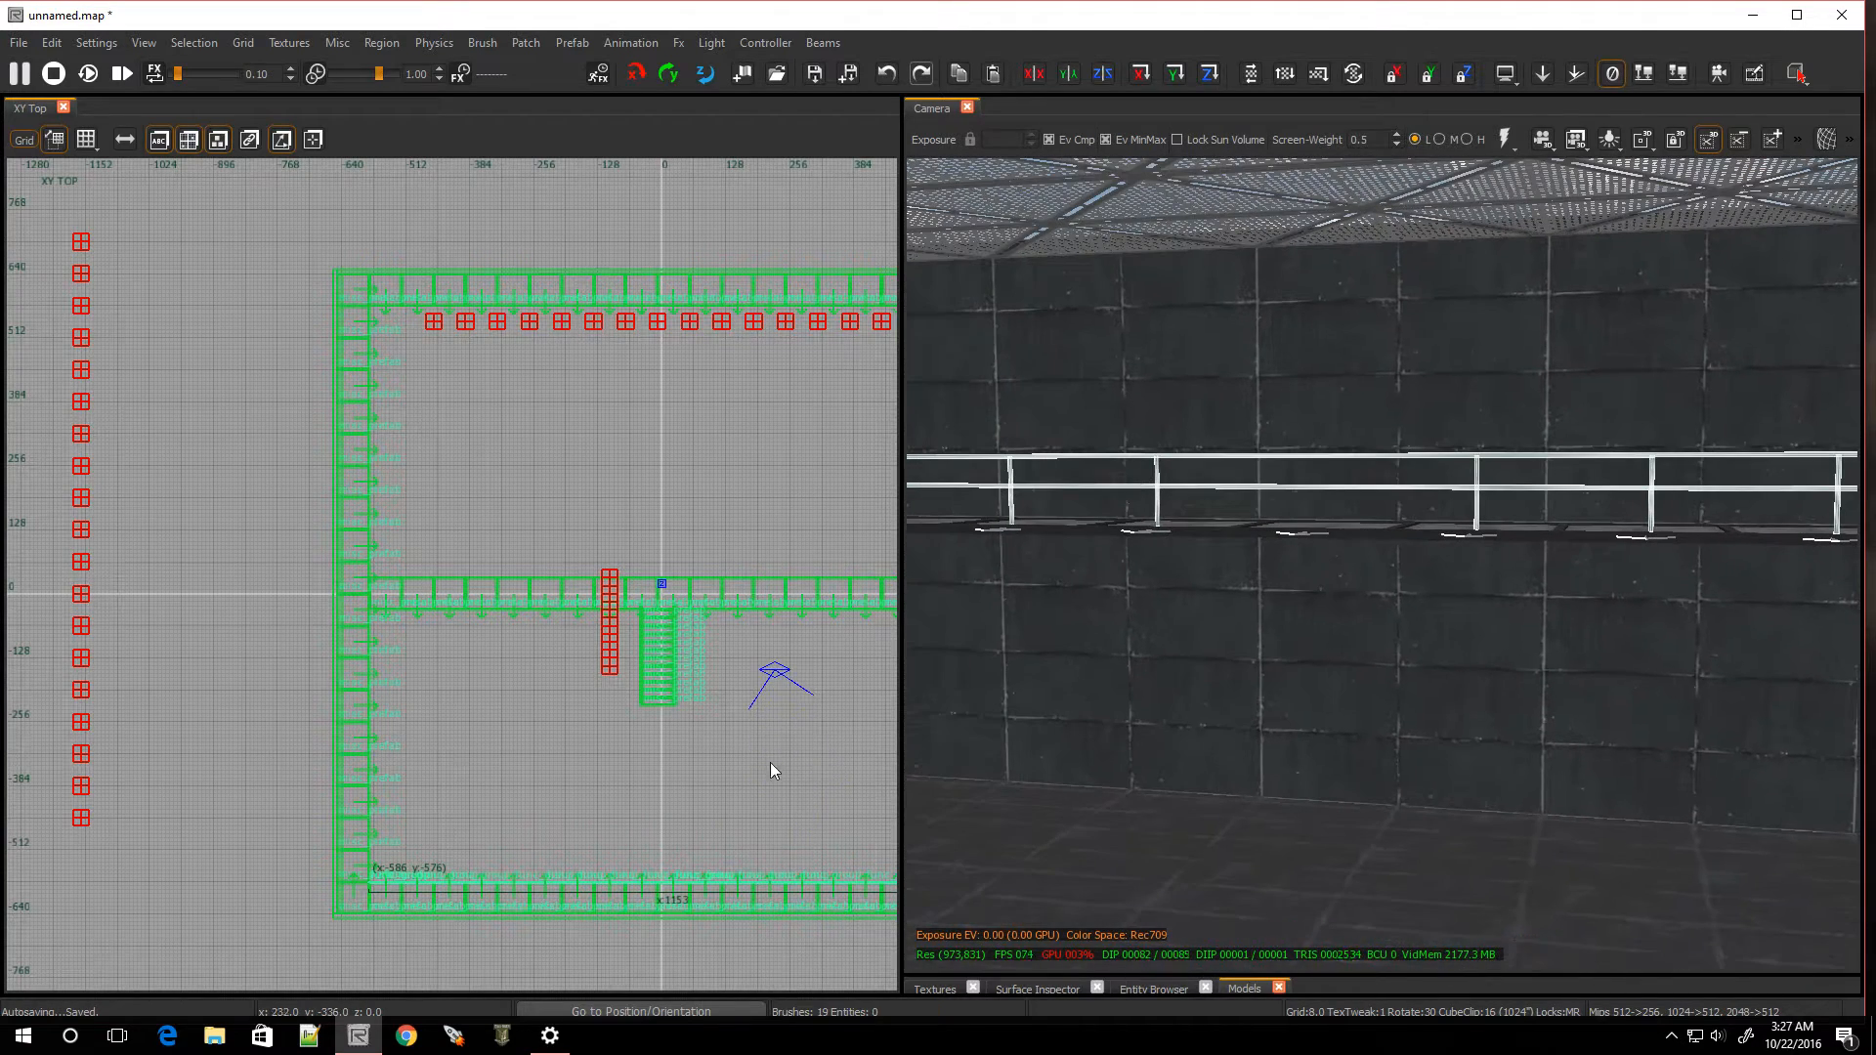
Duplicate the selected south railing on a 16-unit grid and move the copy north, clear of the south walkway
{"action": "scroll", "coordinate": [367, 894], "scroll_direction": "up", "scroll_amount": 4}
{"action": "scroll", "coordinate": [367, 894], "scroll_direction": "up", "scroll_amount": 2}
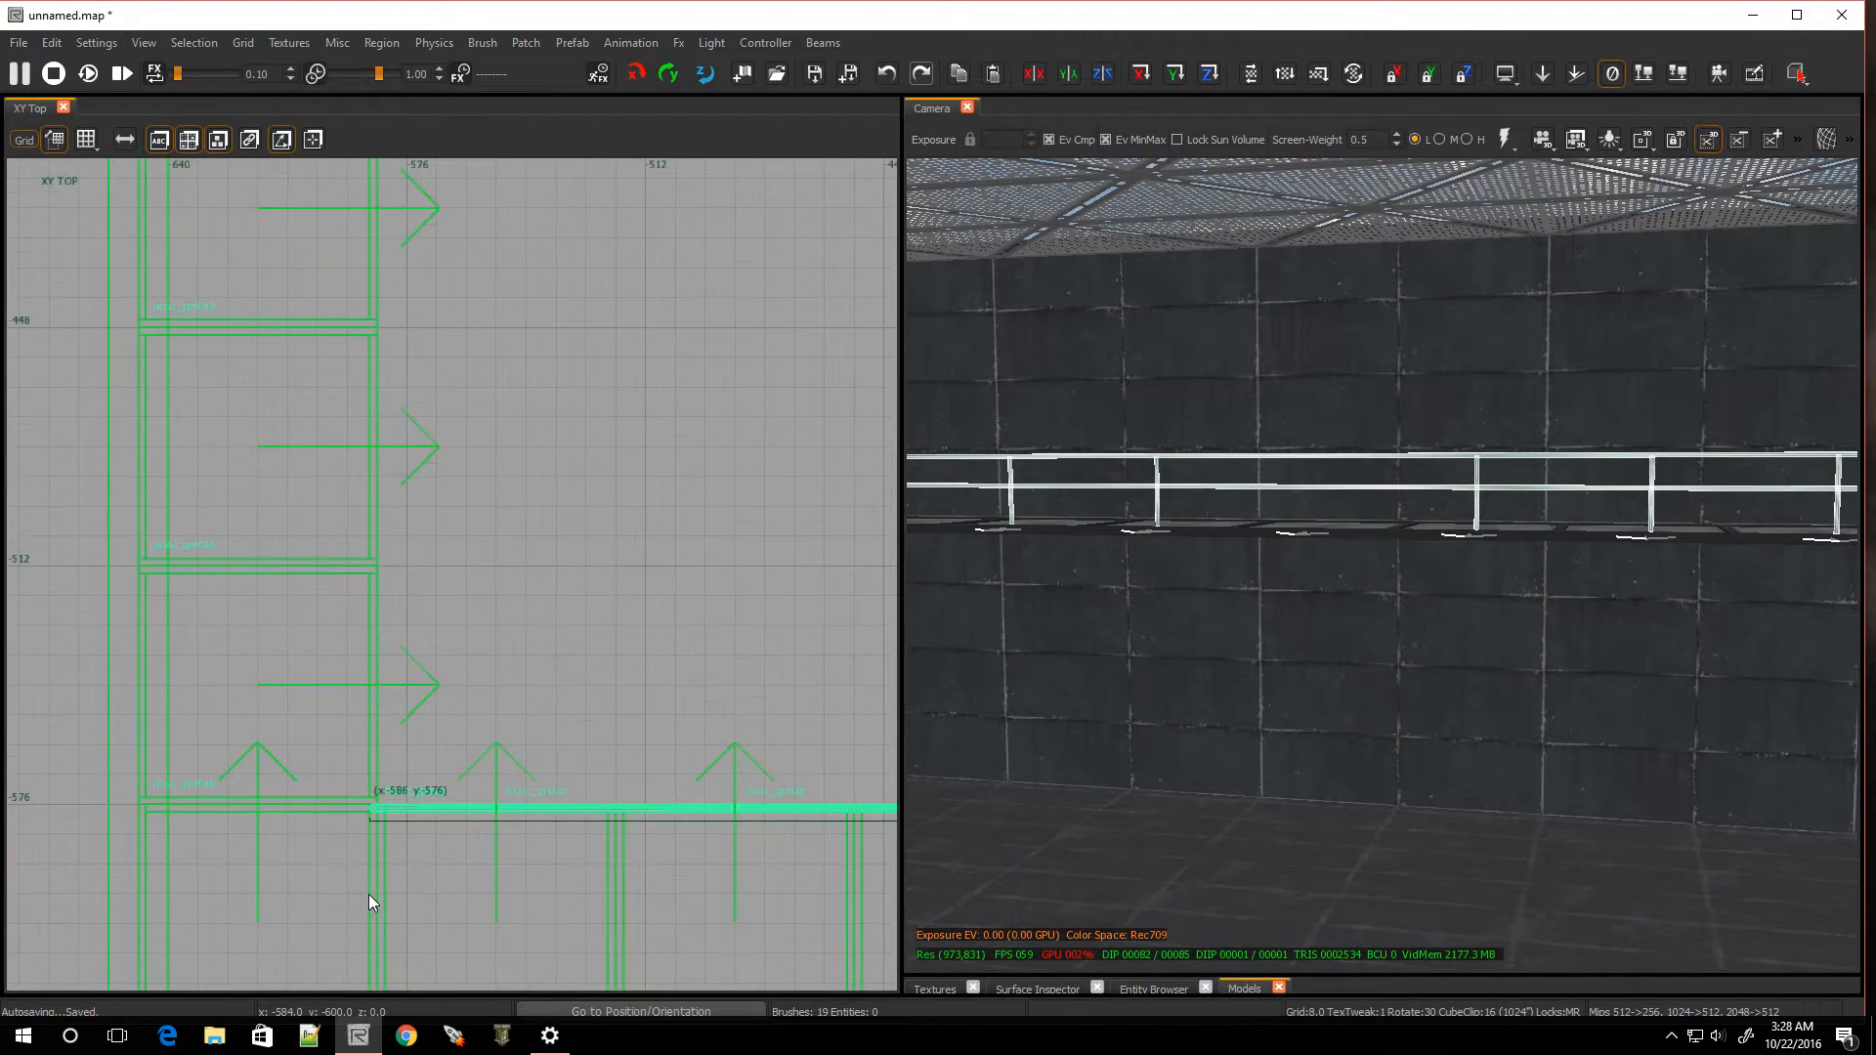
{"action": "key", "text": "bracketright"}
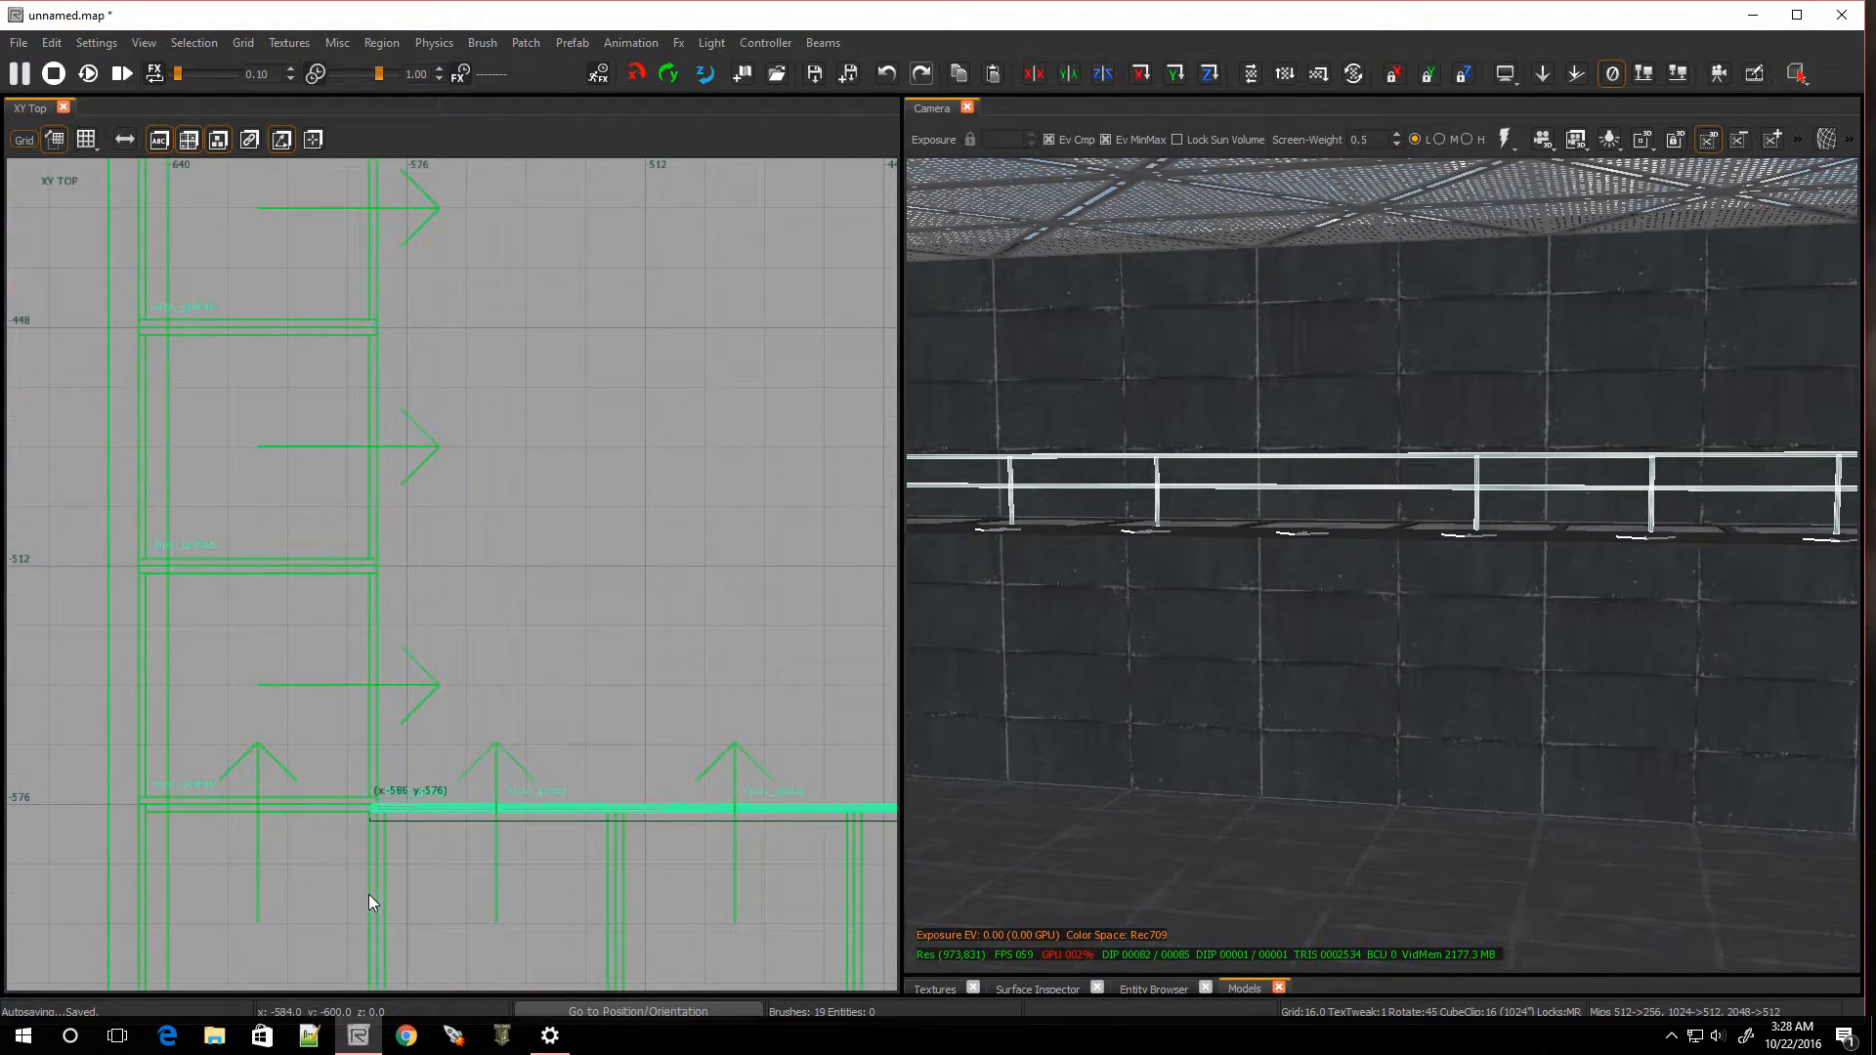
{"action": "key", "text": "space"}
{"action": "scroll", "coordinate": [547, 873], "scroll_direction": "down", "scroll_amount": 3}
{"action": "scroll", "coordinate": [547, 871], "scroll_direction": "down", "scroll_amount": 5}
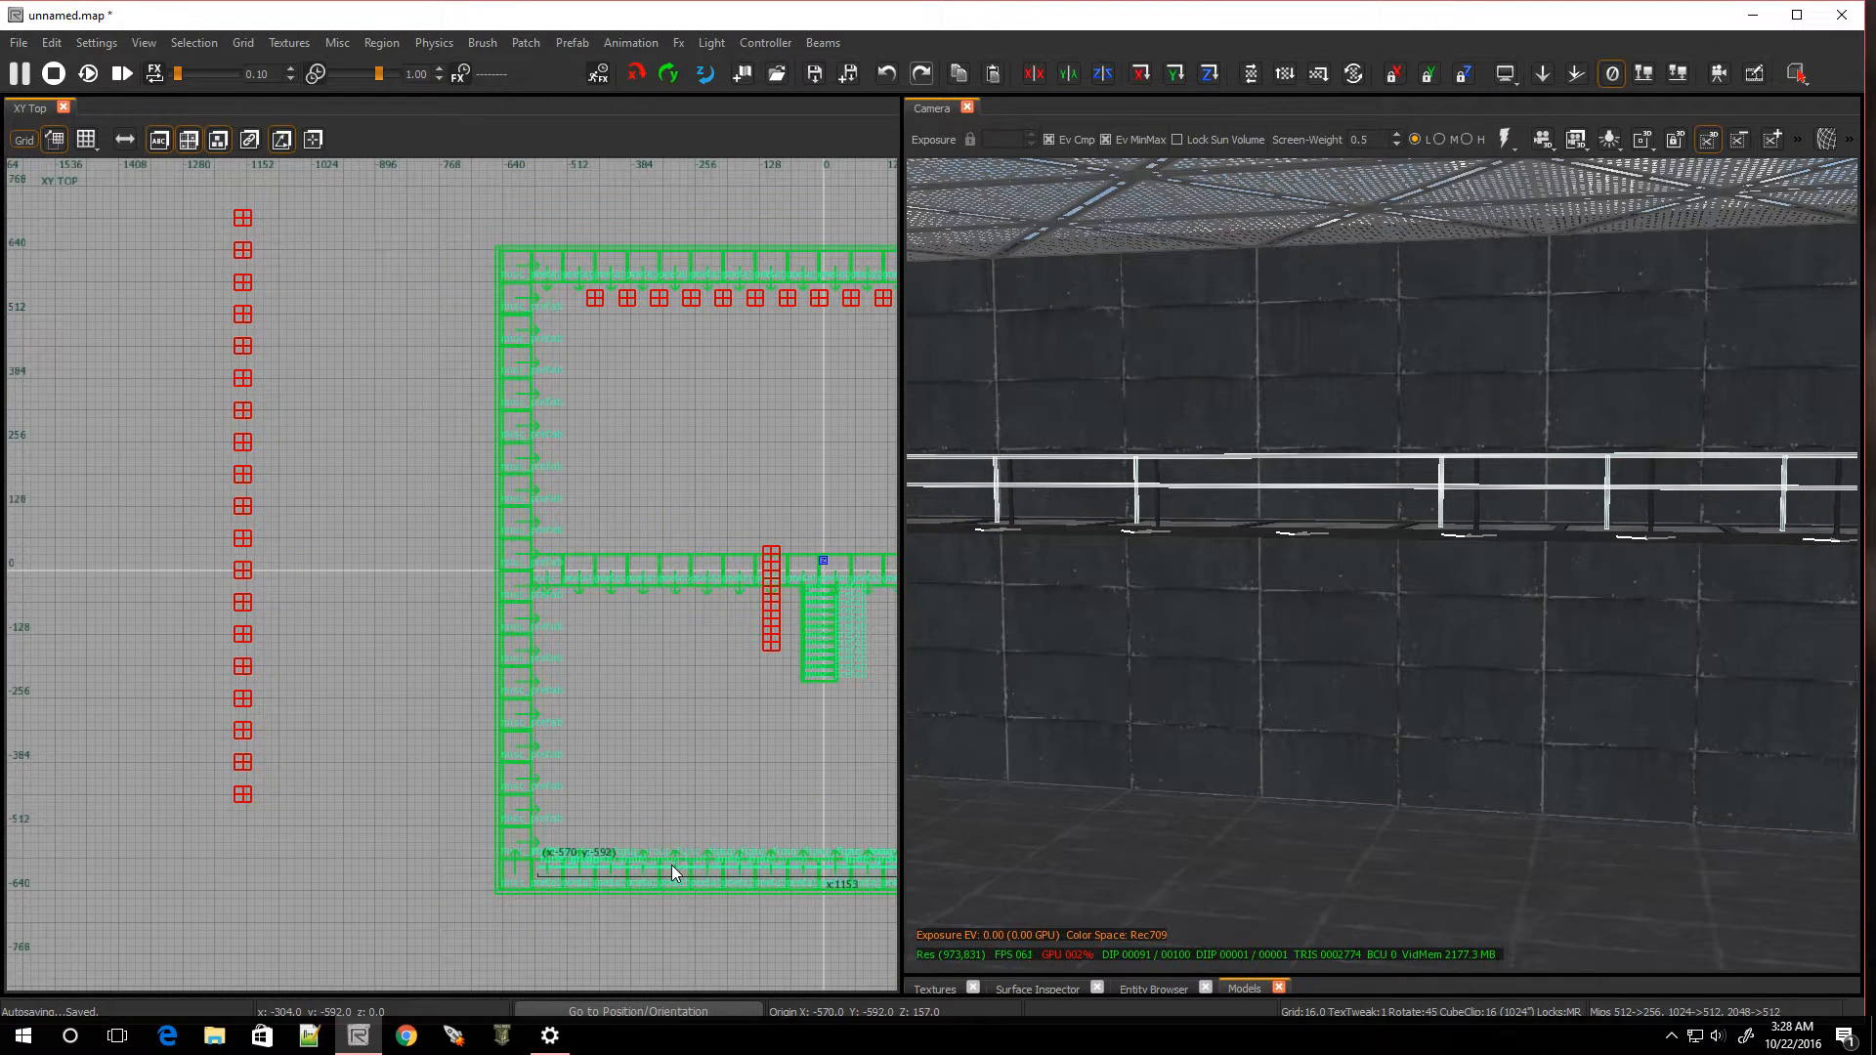
{"action": "scroll", "coordinate": [664, 883], "scroll_direction": "up", "scroll_amount": 6}
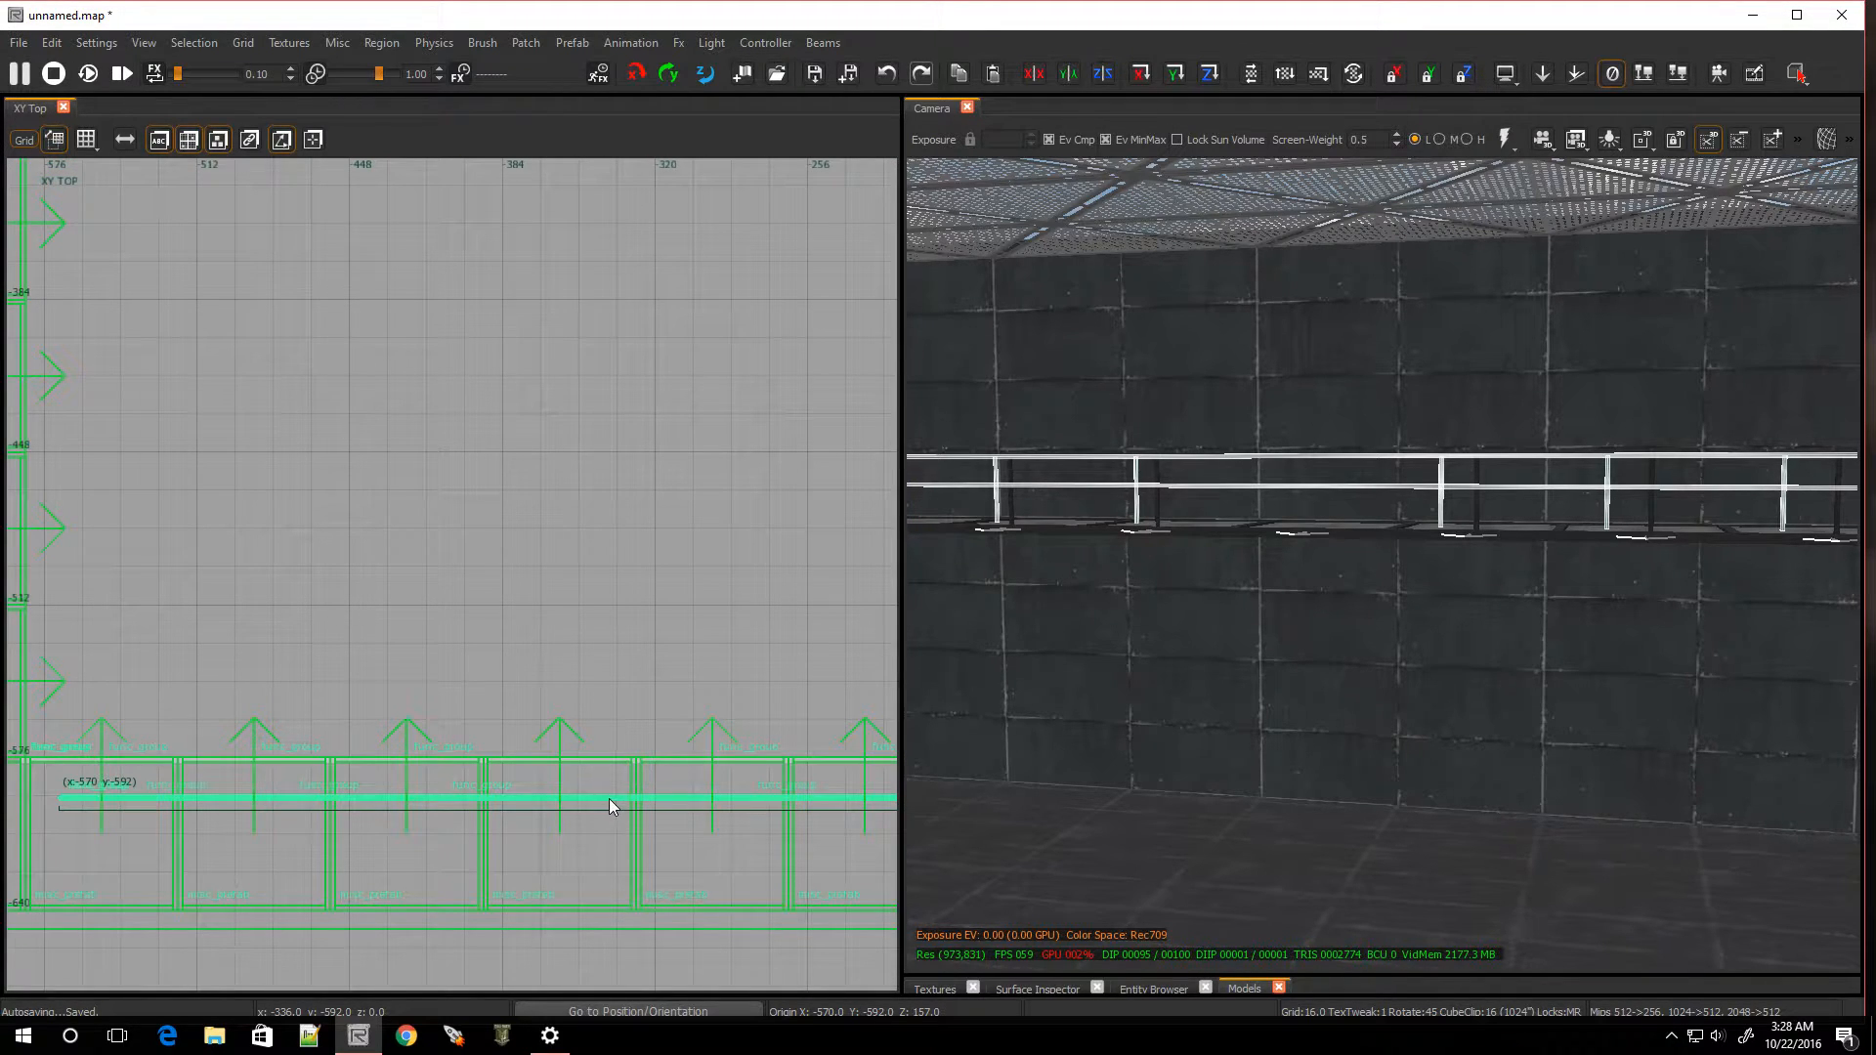
{"action": "scroll", "coordinate": [607, 799], "scroll_direction": "down", "scroll_amount": 8}
{"action": "left_click_drag", "start_coordinate": [617, 798], "coordinate": [619, 785]}
{"action": "left_click_drag", "start_coordinate": [626, 699], "coordinate": [649, 652]}
{"action": "scroll", "coordinate": [621, 760], "scroll_direction": "up", "scroll_amount": 5}
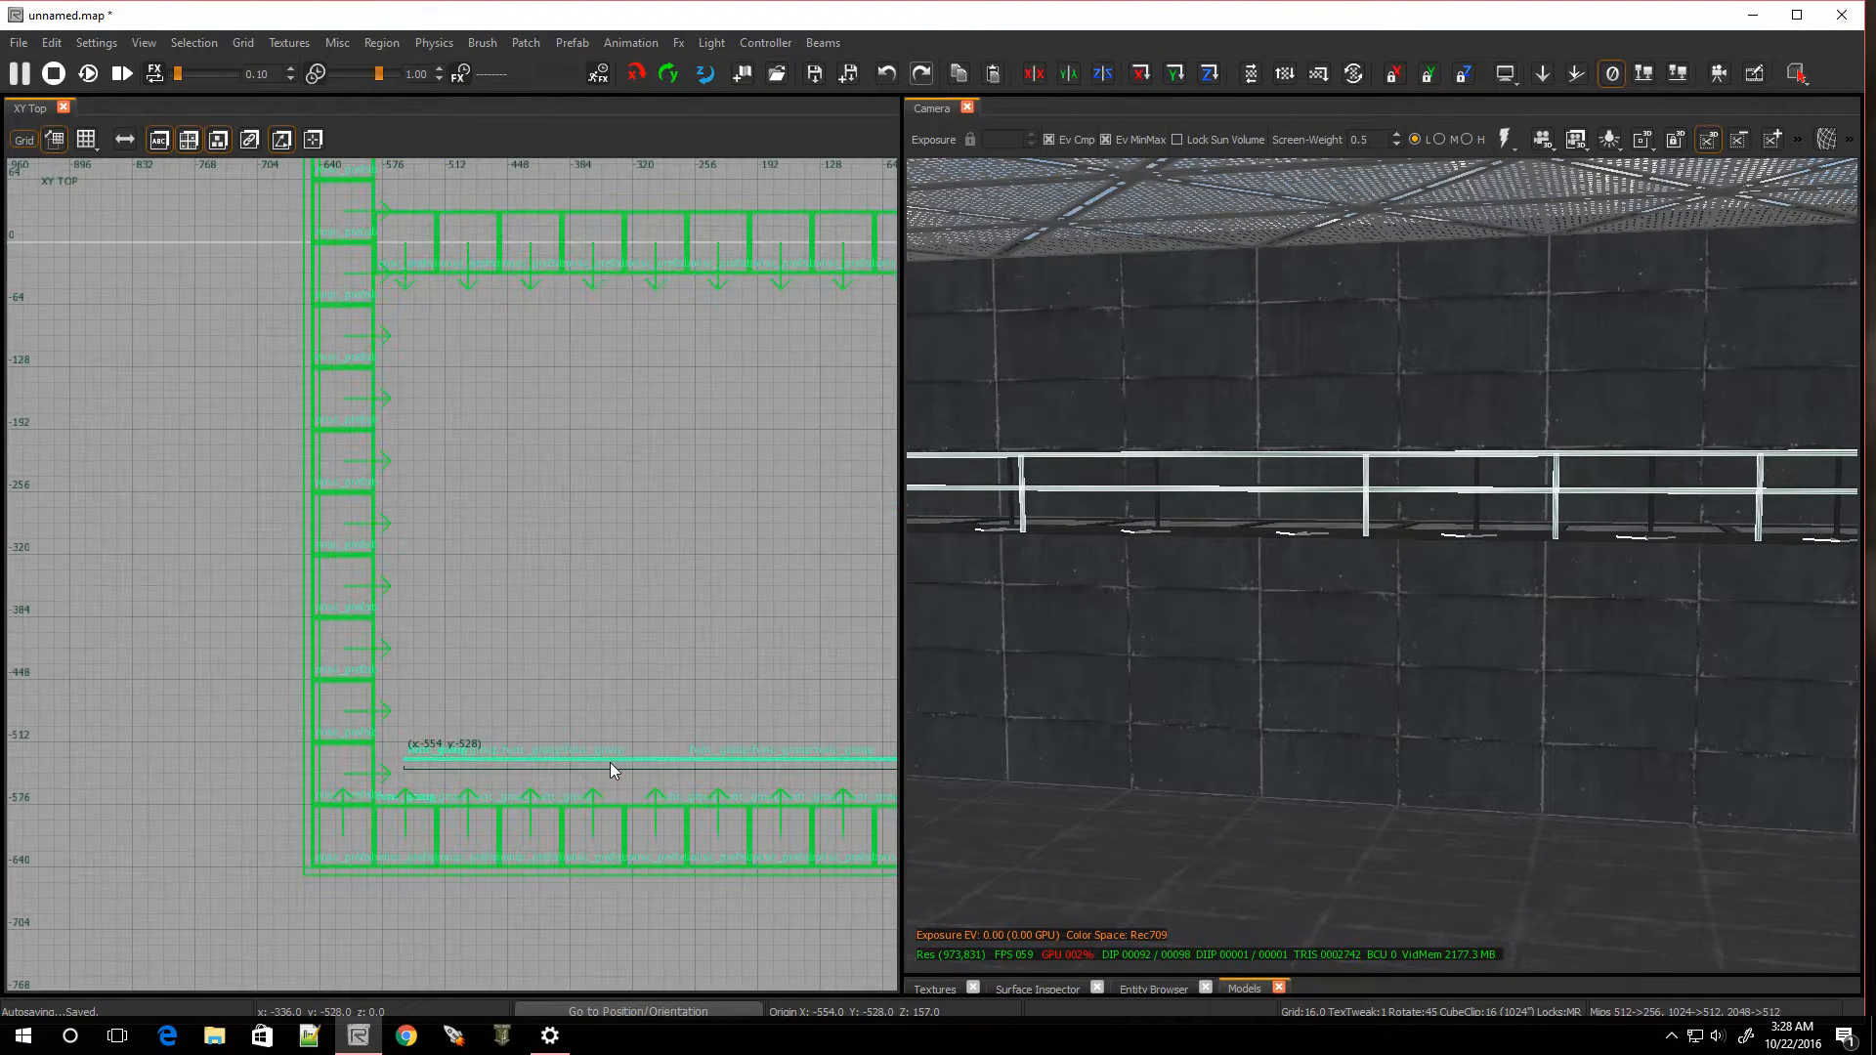
Move the railing copy across the room, past the middle walkway, to the north walkway's inner edge
{"action": "right_click_drag", "start_coordinate": [1100, 639], "coordinate": [1240, 639]}
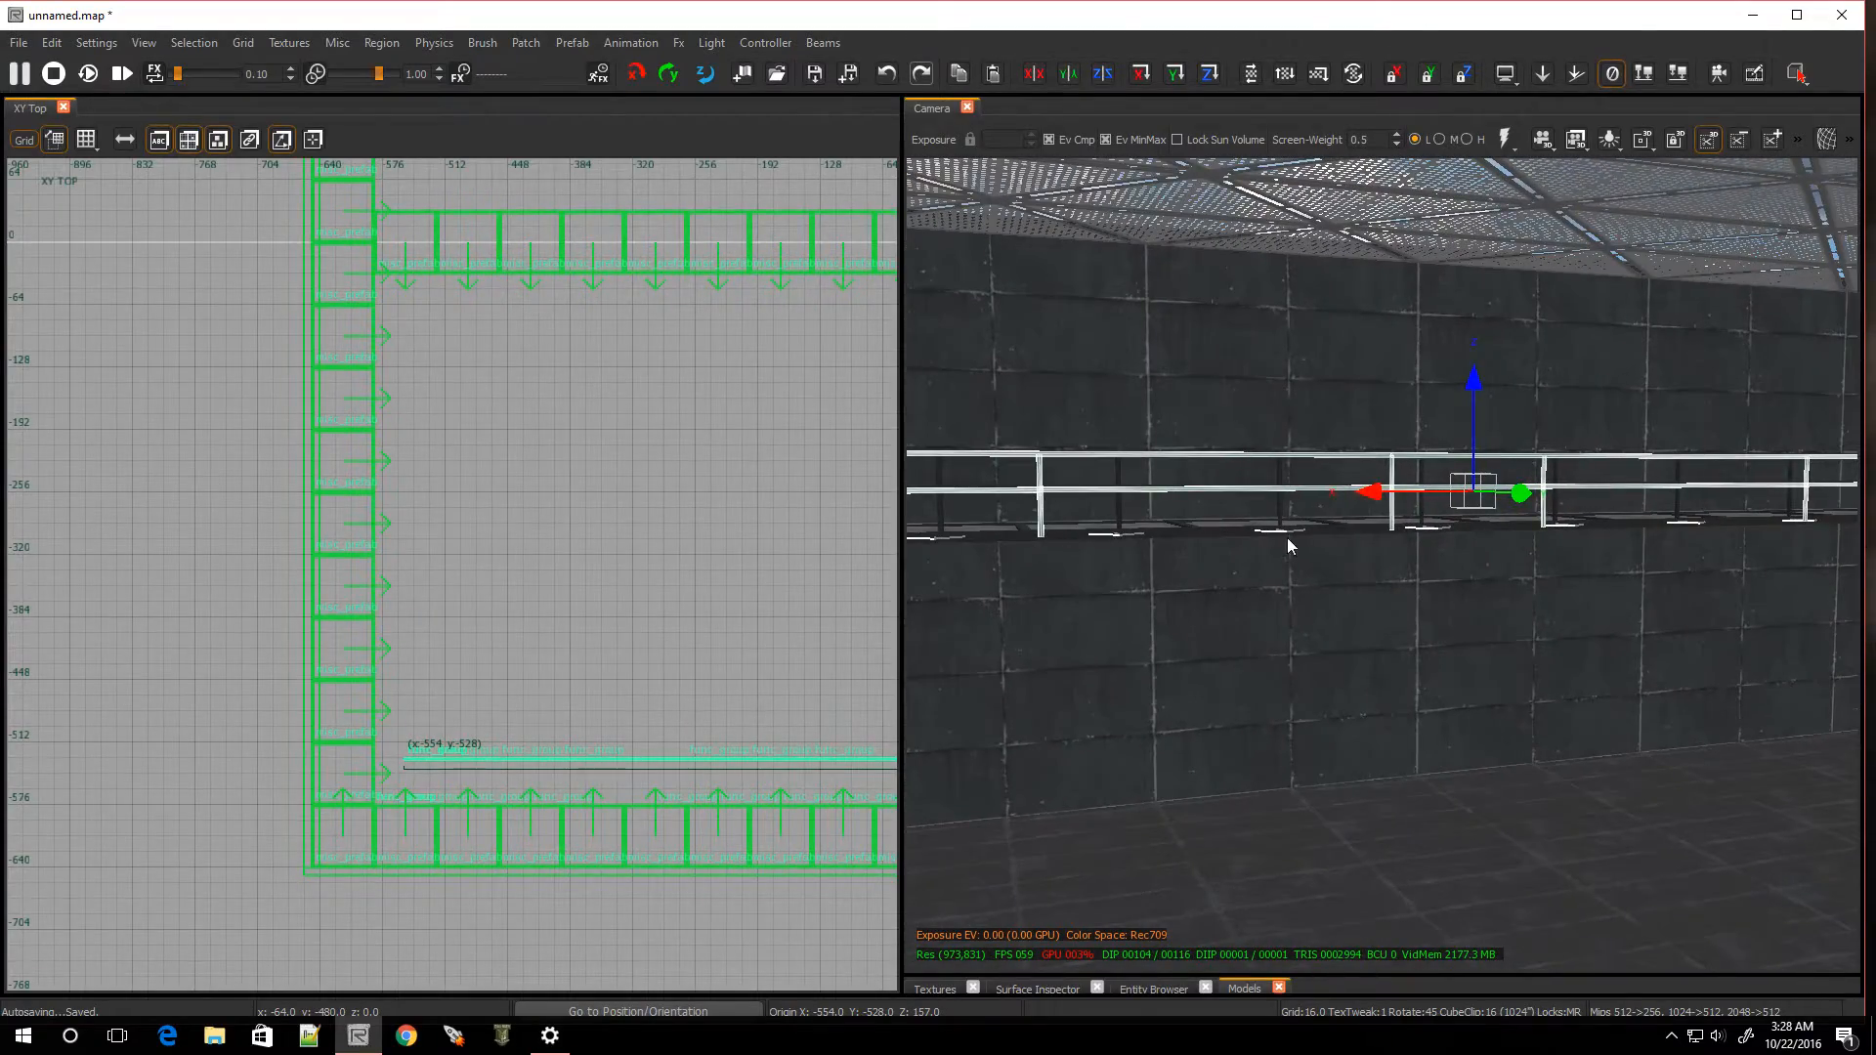
{"action": "right_click_drag", "start_coordinate": [1407, 511], "coordinate": [1495, 511]}
{"action": "left_click_drag", "start_coordinate": [1353, 493], "coordinate": [1864, 650]}
{"action": "right_click_drag", "start_coordinate": [1510, 668], "coordinate": [1312, 628]}
{"action": "left_click_drag", "start_coordinate": [1314, 535], "coordinate": [1857, 513]}
{"action": "left_click_drag", "start_coordinate": [500, 461], "coordinate": [441, 161]}
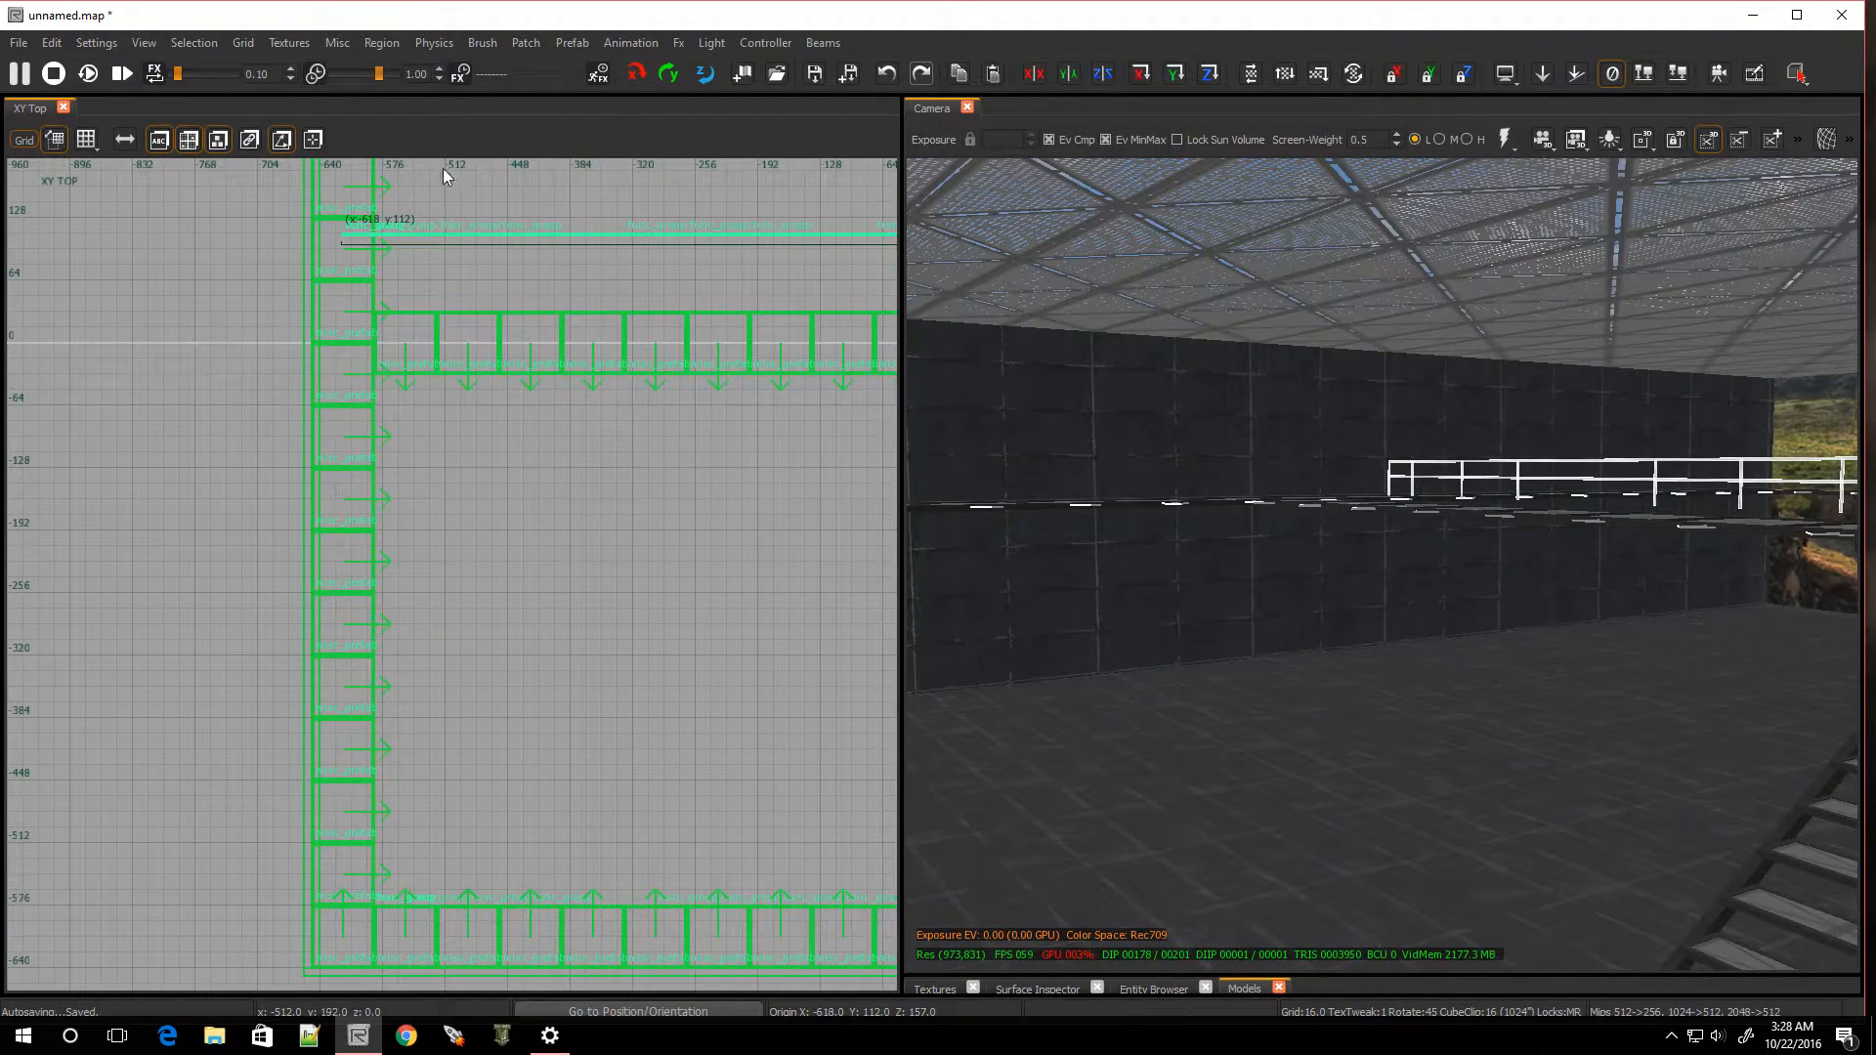
{"action": "scroll", "coordinate": [441, 161], "scroll_direction": "down", "scroll_amount": 5}
{"action": "key", "text": "ctrl+Tab"}
{"action": "key", "text": "ctrl+Tab"}
{"action": "key", "text": "ctrl+Tab"}
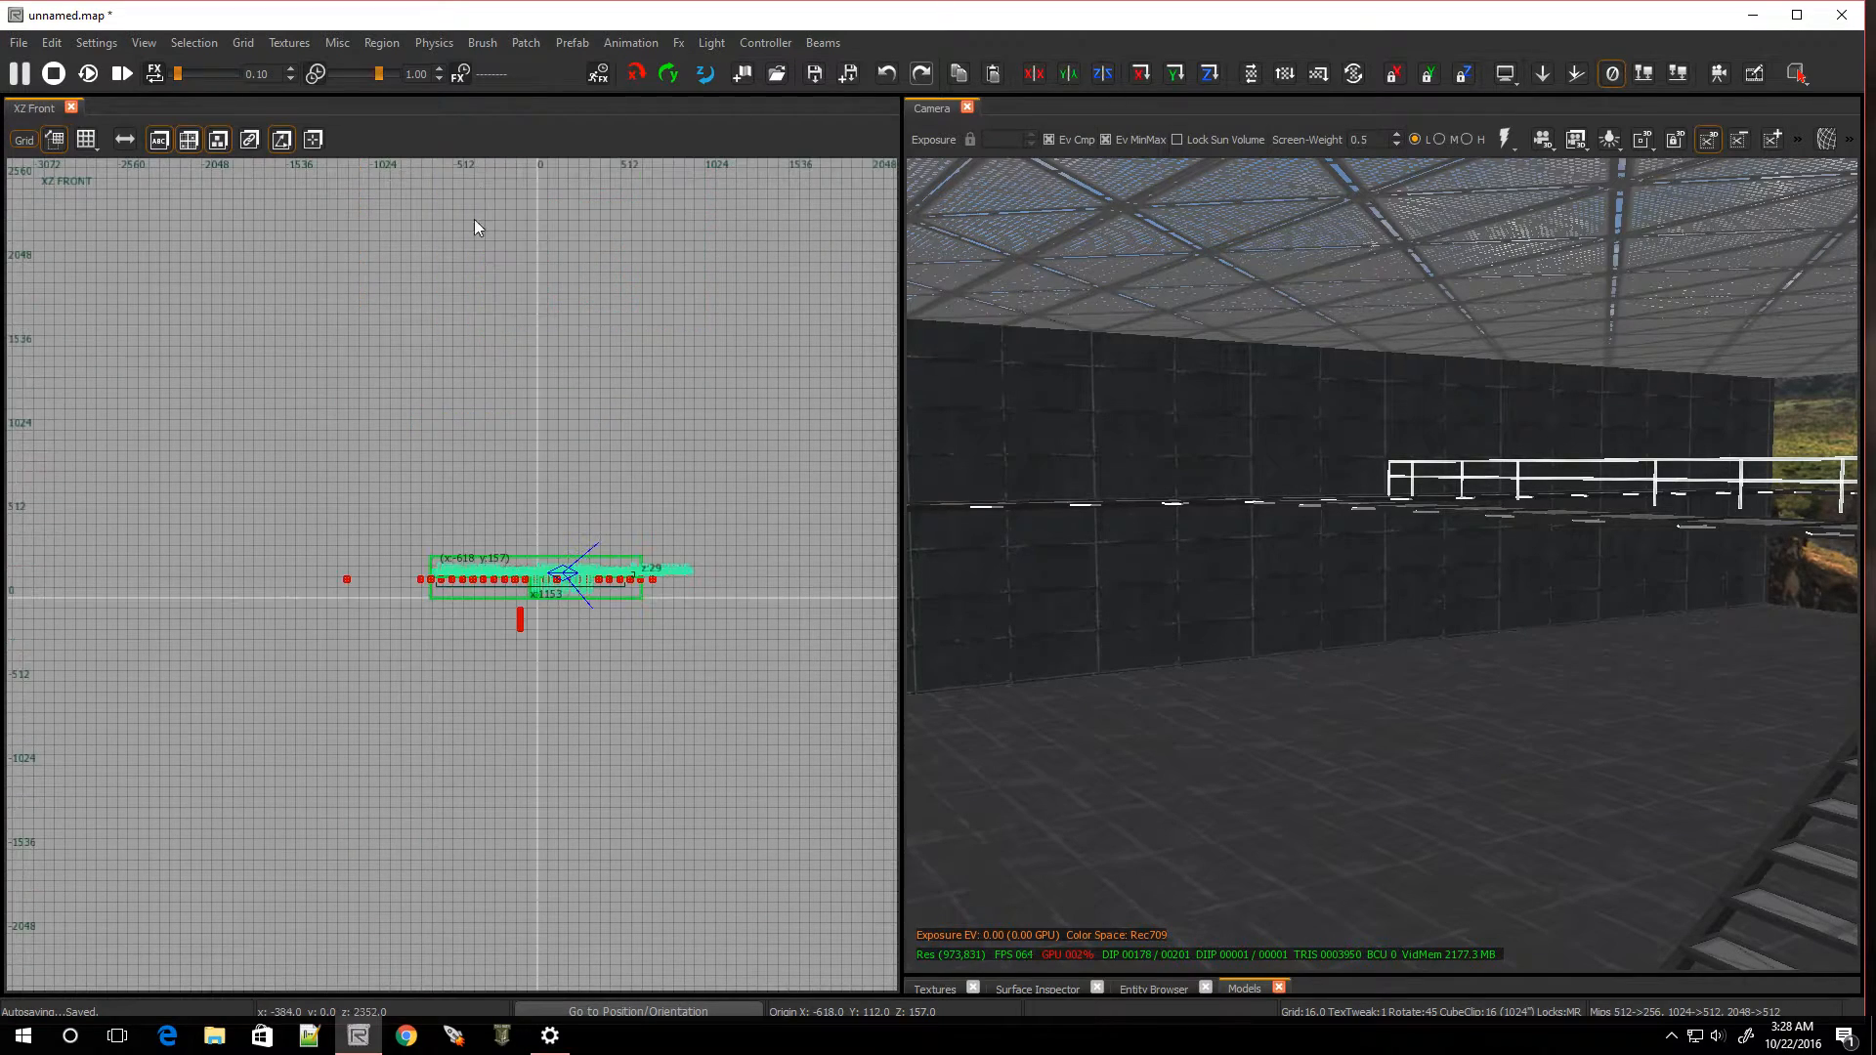
{"action": "scroll", "coordinate": [499, 518], "scroll_direction": "up", "scroll_amount": 7}
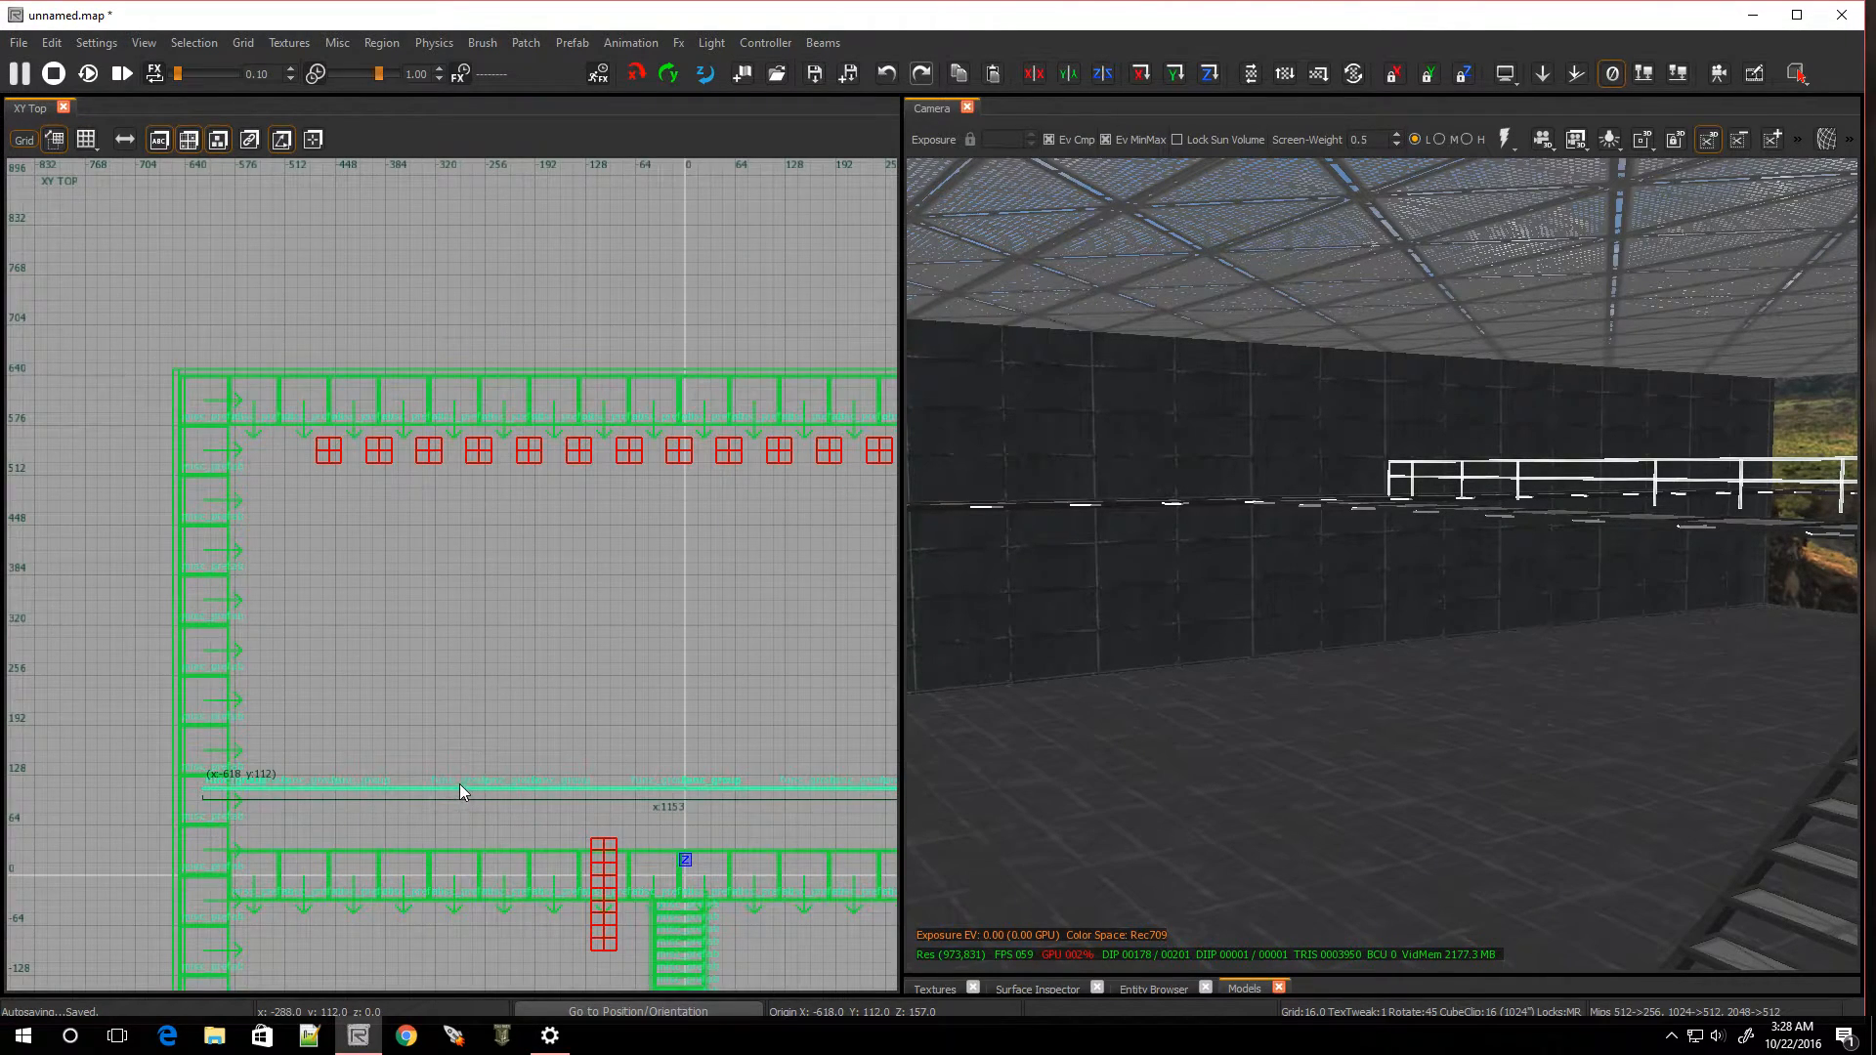
{"action": "left_click_drag", "start_coordinate": [438, 788], "coordinate": [438, 425]}
Reduce the grid to 2 units and shift the railing copy 2 units north so it lines up with the walkway edge at y 578
{"action": "scroll", "coordinate": [208, 422], "scroll_direction": "up", "scroll_amount": 5}
{"action": "scroll", "coordinate": [342, 434], "scroll_direction": "up", "scroll_amount": 2}
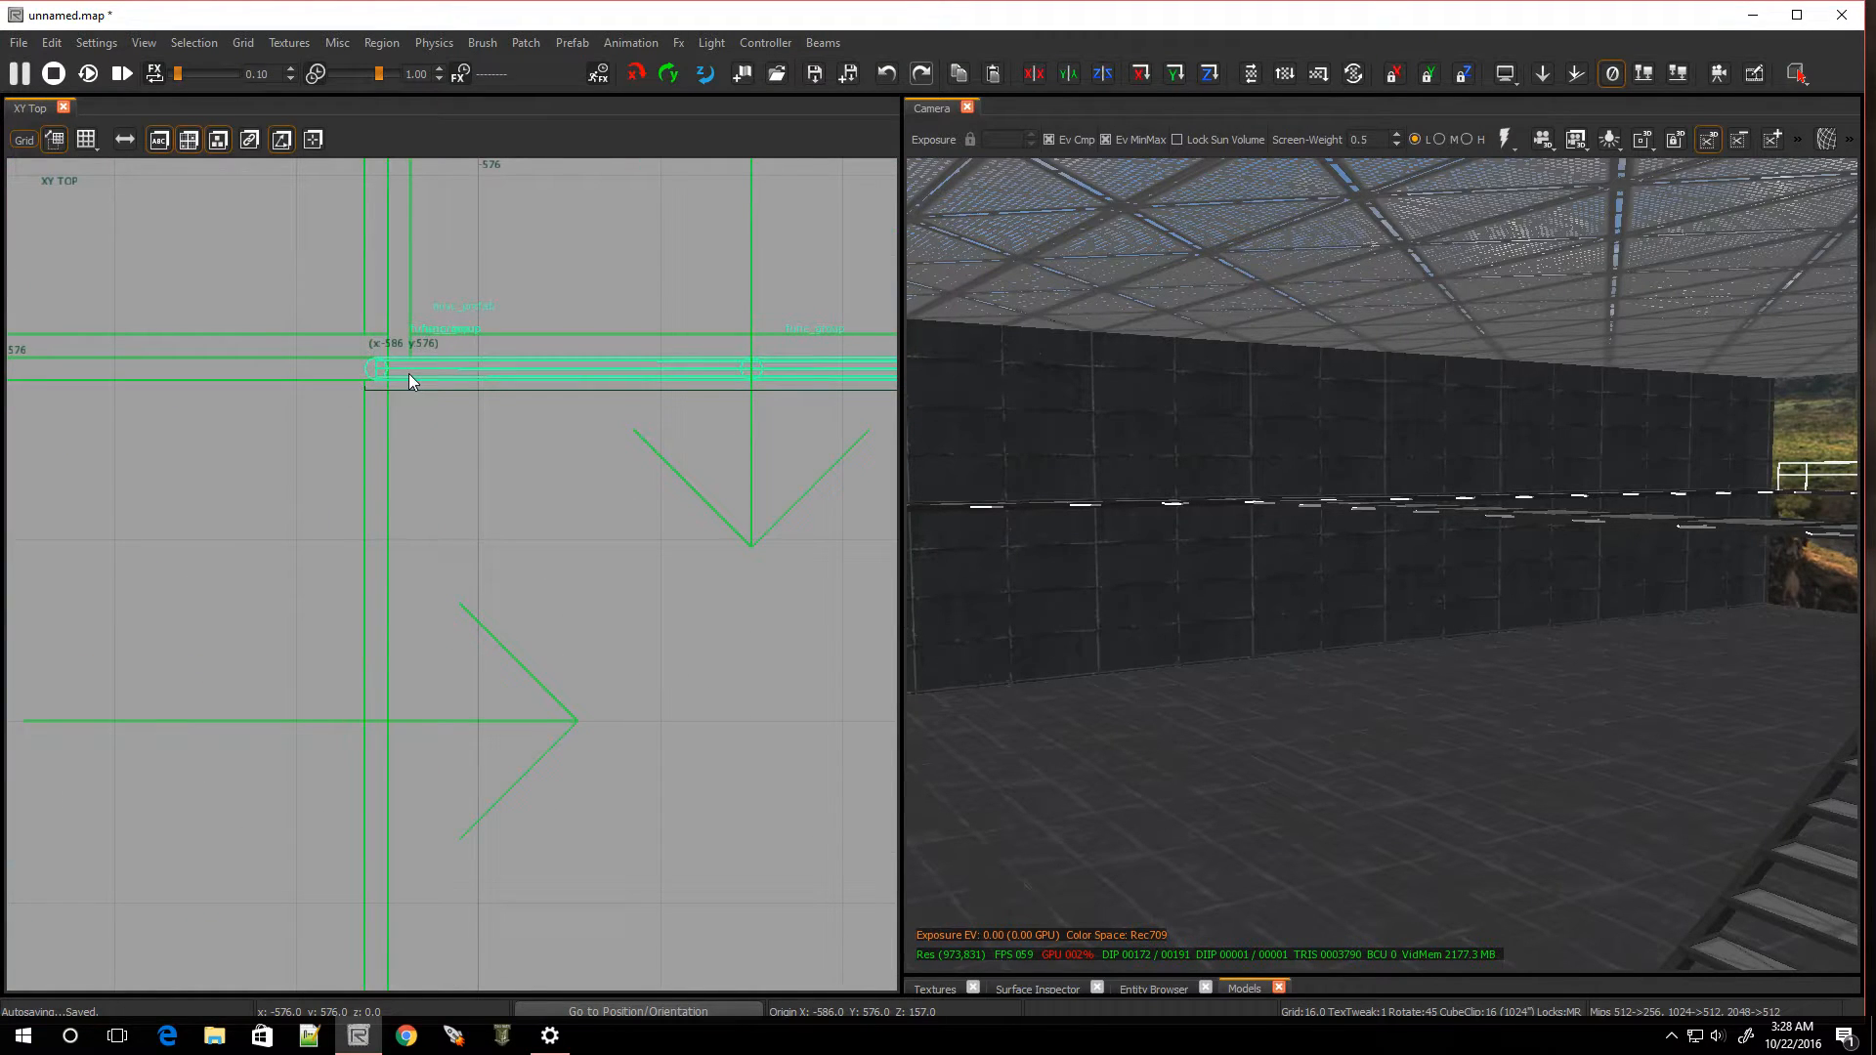
{"action": "key", "text": "2"}
{"action": "mouse_move", "coordinate": [408, 373]}
{"action": "left_mouse_down"}
{"action": "mouse_move", "coordinate": [418, 318]}
{"action": "mouse_move", "coordinate": [413, 342]}
{"action": "left_mouse_up"}
{"action": "right_click_drag", "start_coordinate": [1199, 671], "coordinate": [1525, 674]}
{"action": "right_click_drag", "start_coordinate": [1367, 586], "coordinate": [1192, 733]}
{"action": "right_click_drag", "start_coordinate": [1407, 742], "coordinate": [1299, 737]}
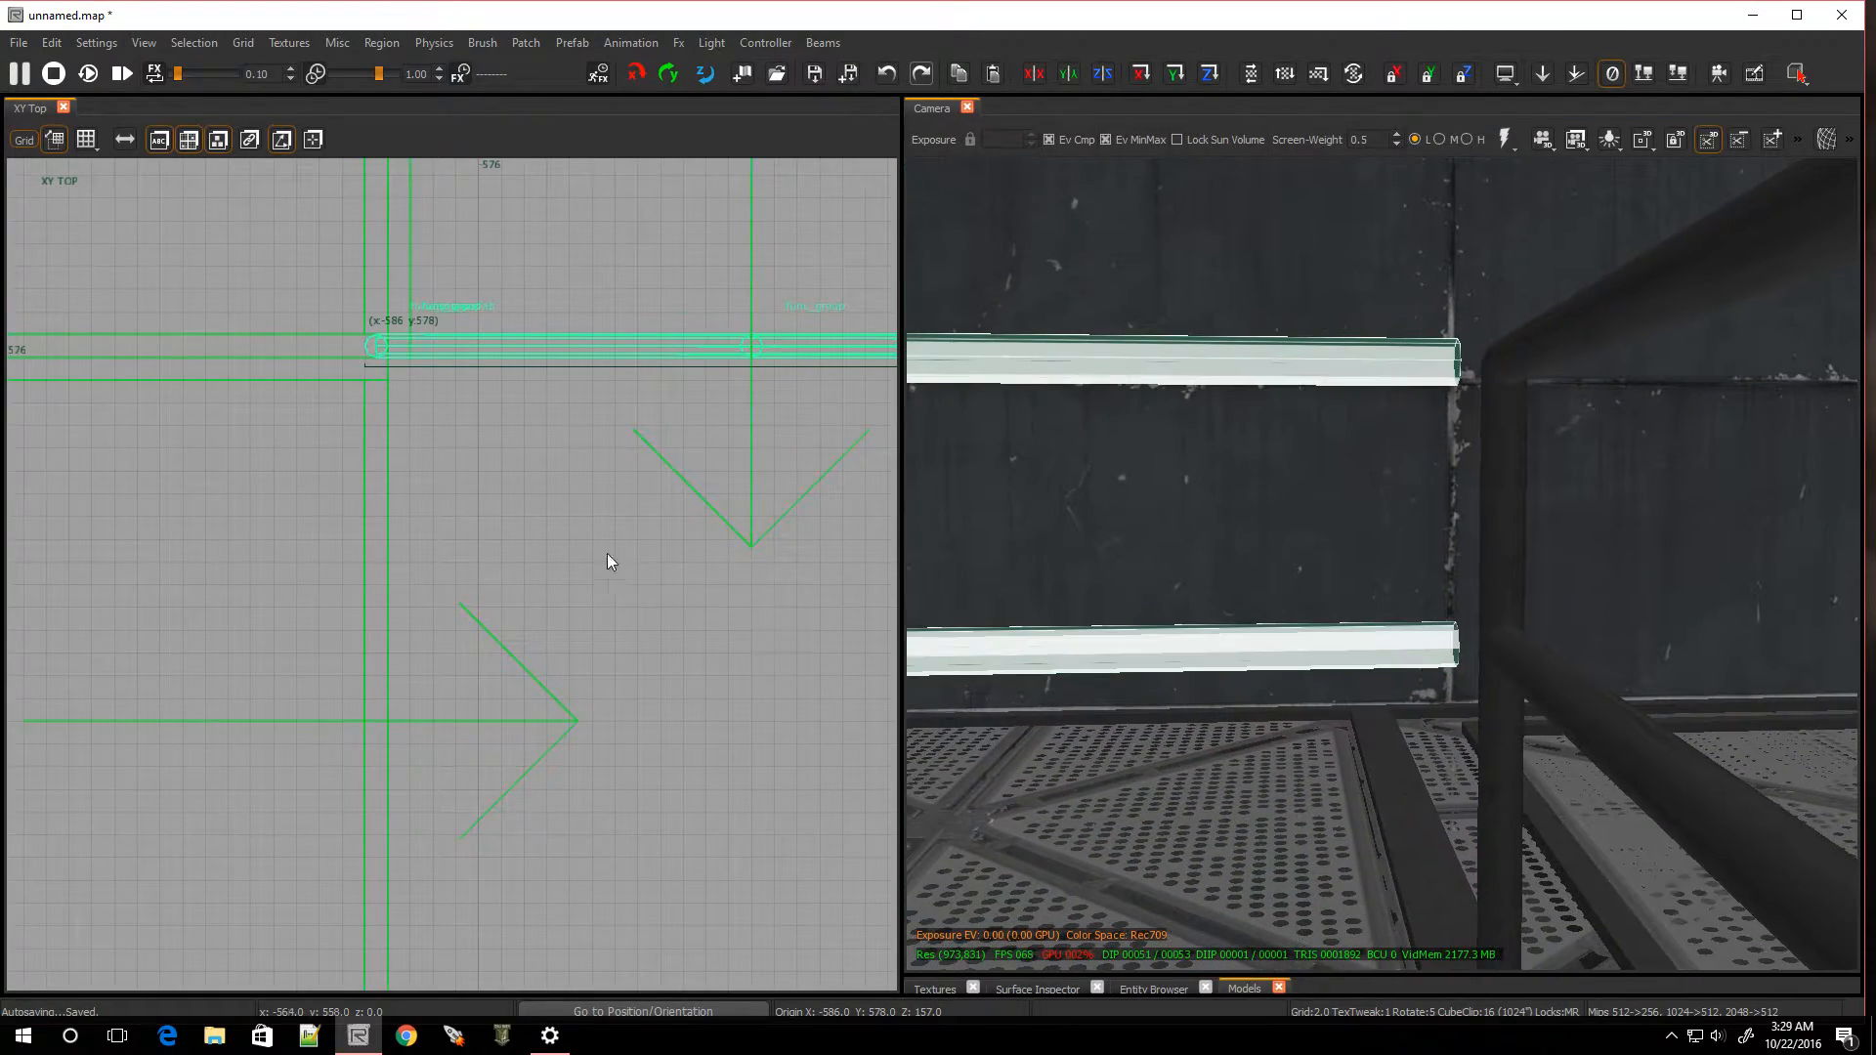
{"action": "right_click_drag", "start_coordinate": [1037, 559], "coordinate": [1026, 655]}
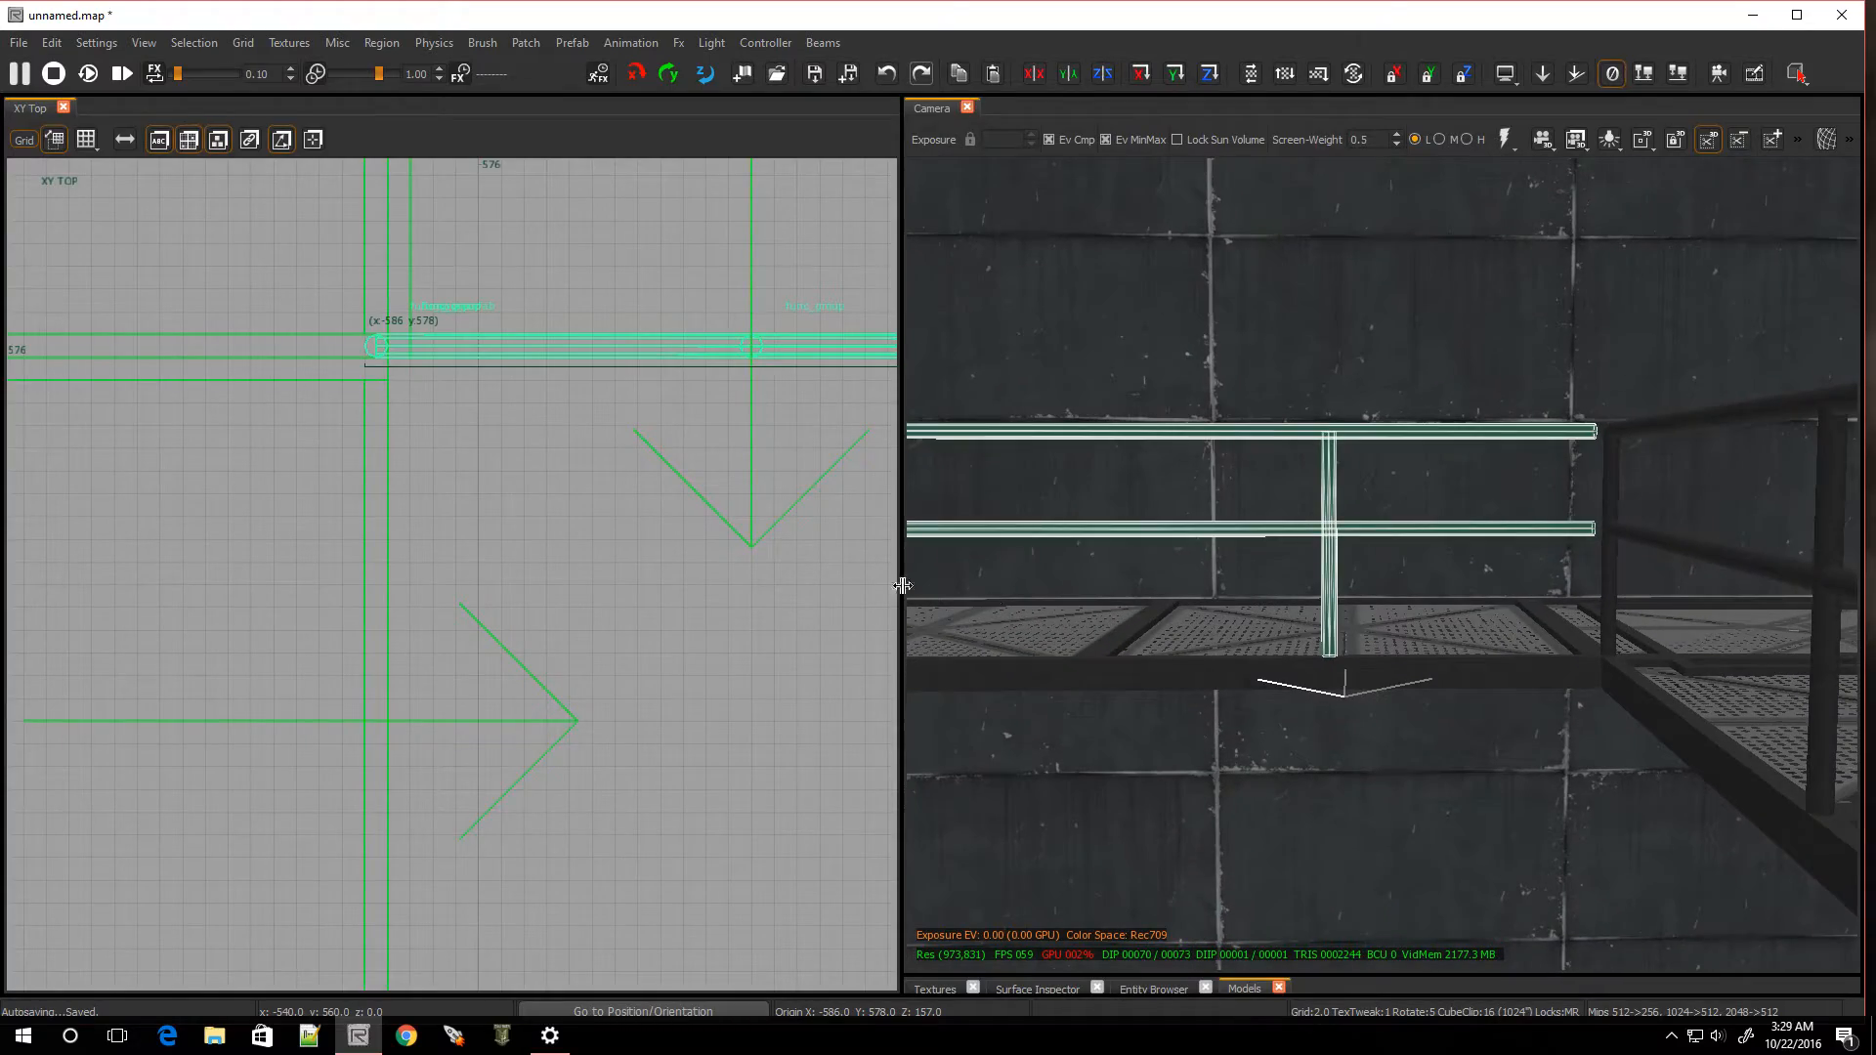
Extend the north railing's upper and lower eastern rails to meet the northeast corner post, using a 1-unit grid
{"action": "scroll", "coordinate": [594, 514], "scroll_direction": "down", "scroll_amount": 8}
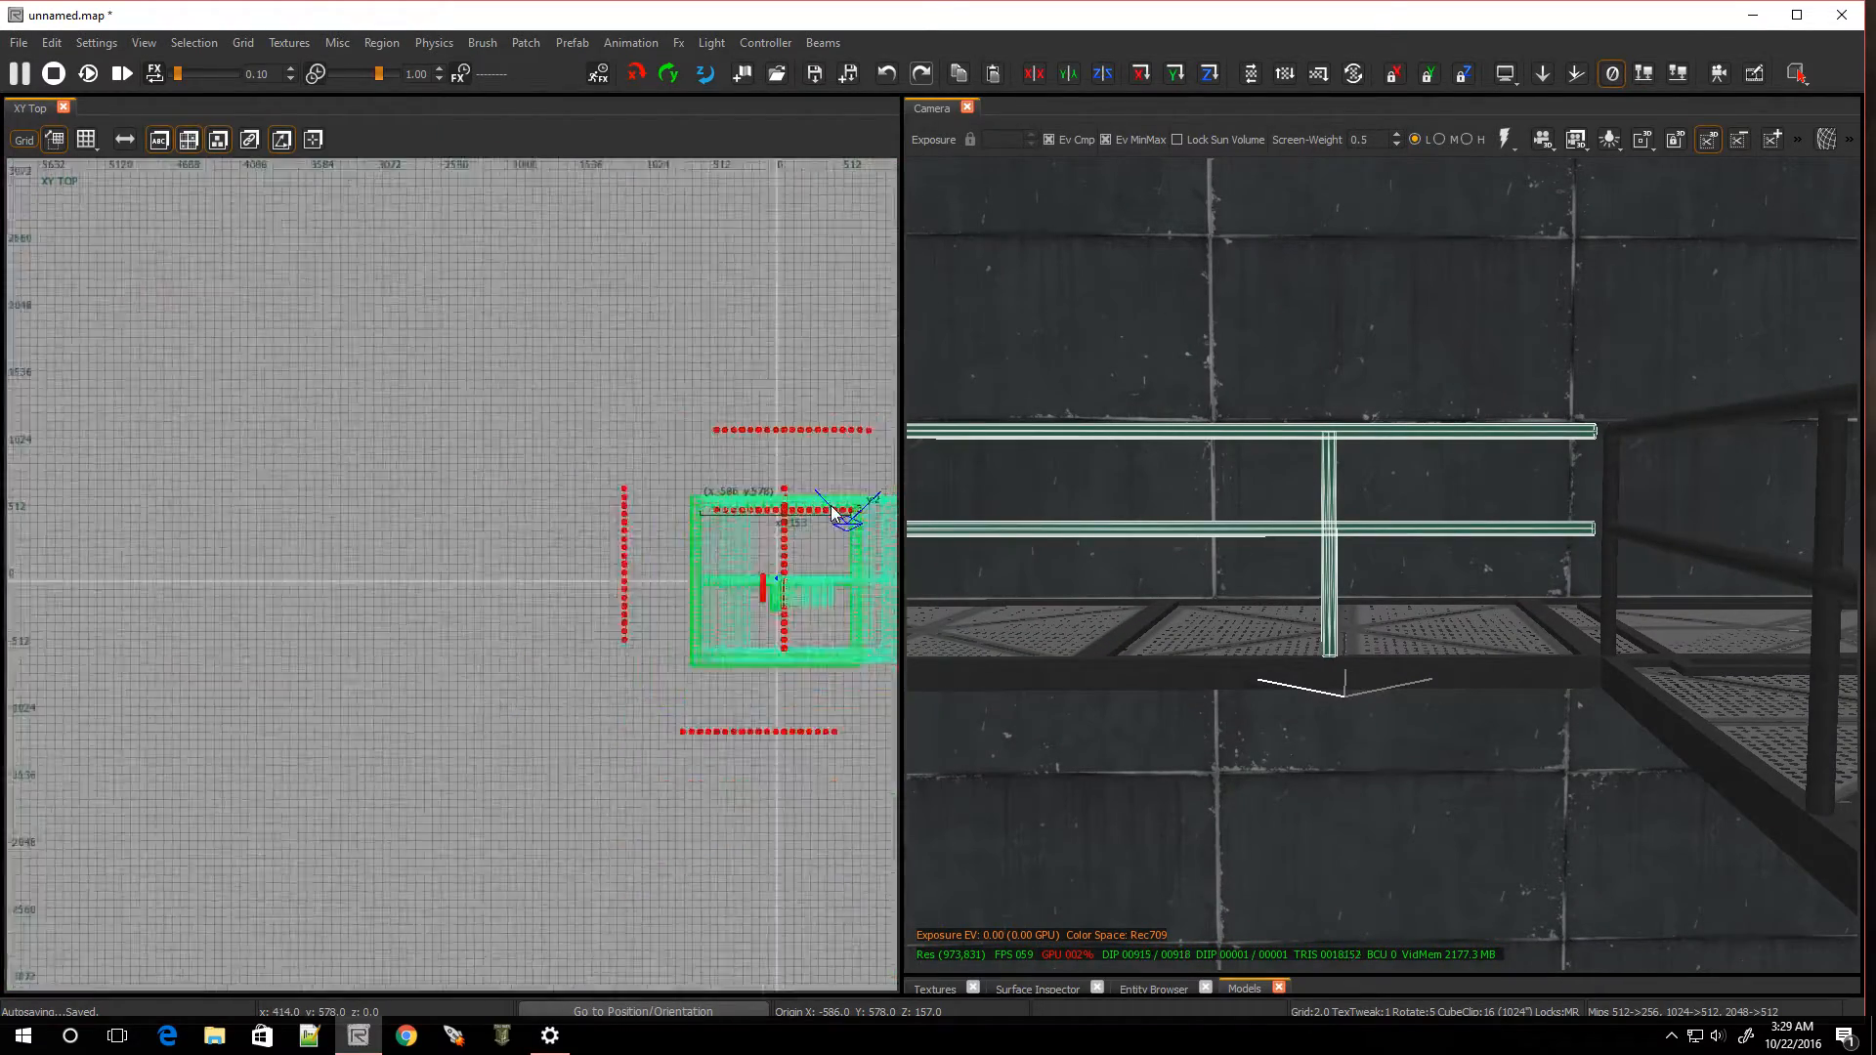
{"action": "scroll", "coordinate": [871, 514], "scroll_direction": "up", "scroll_amount": 10}
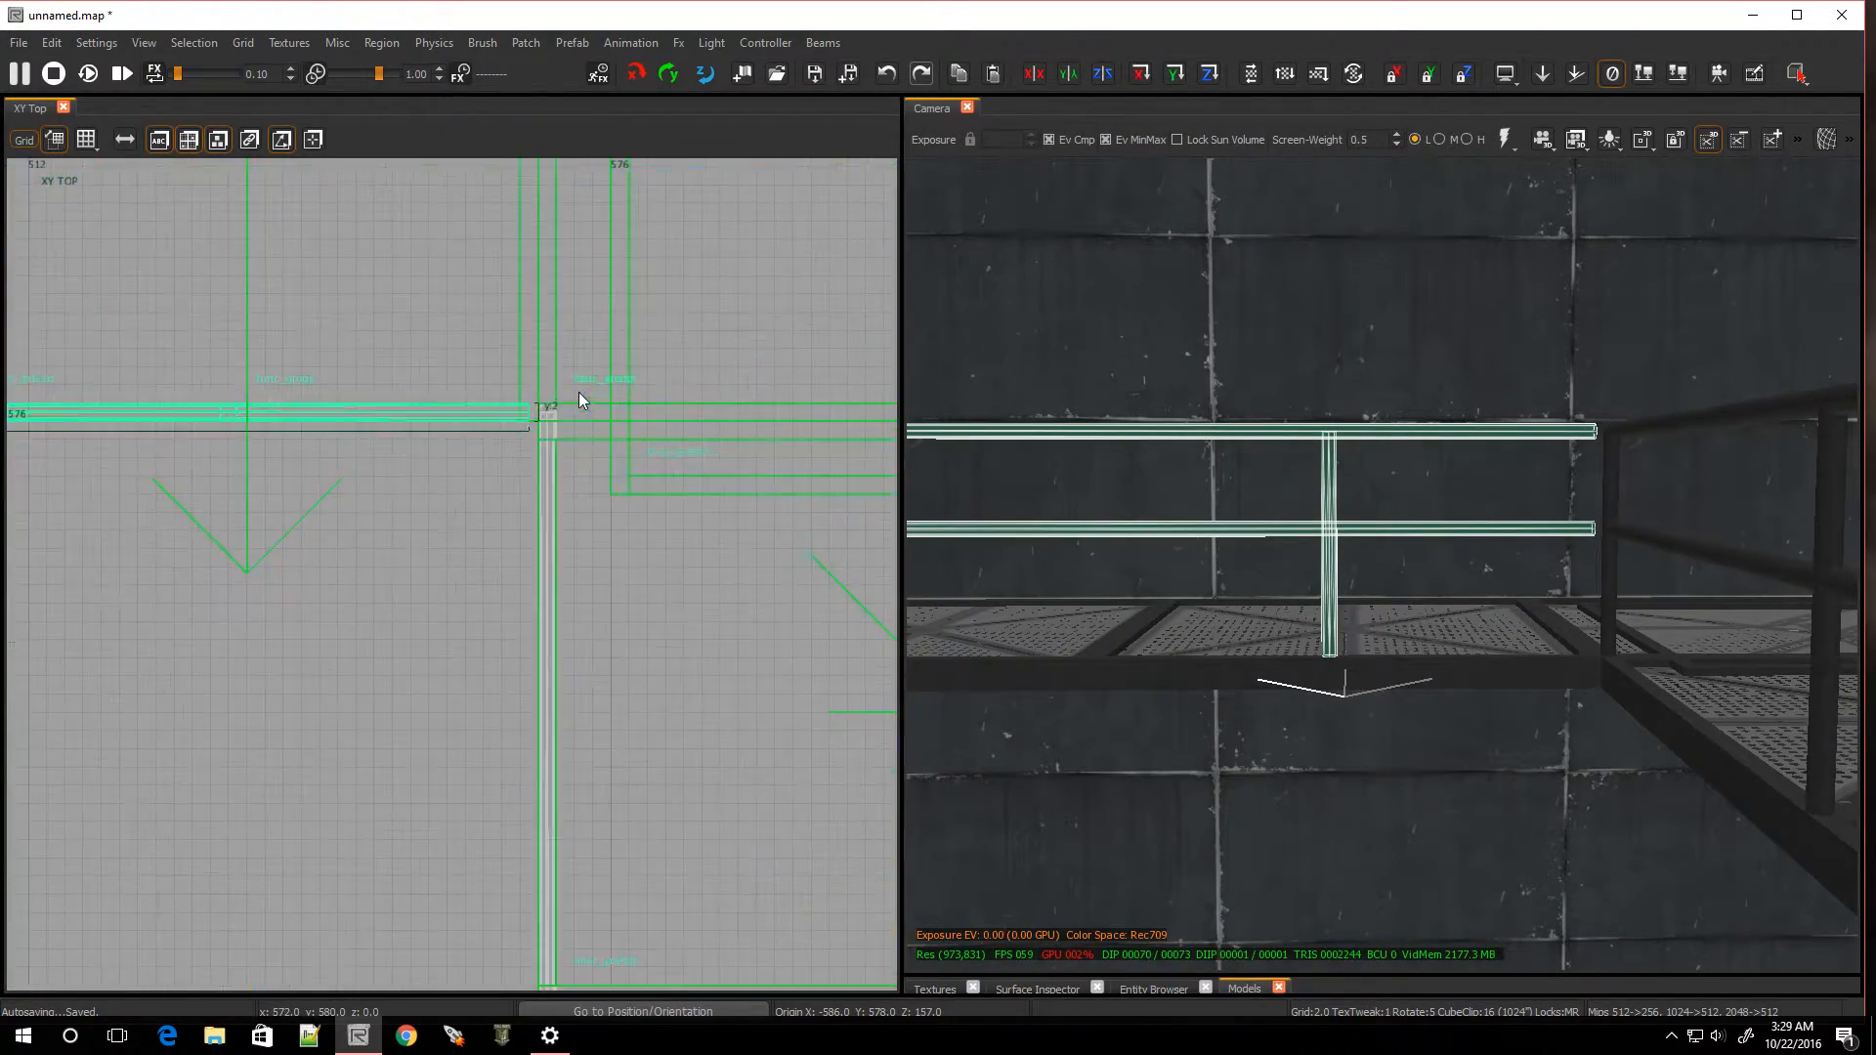
{"action": "key", "text": "Escape"}
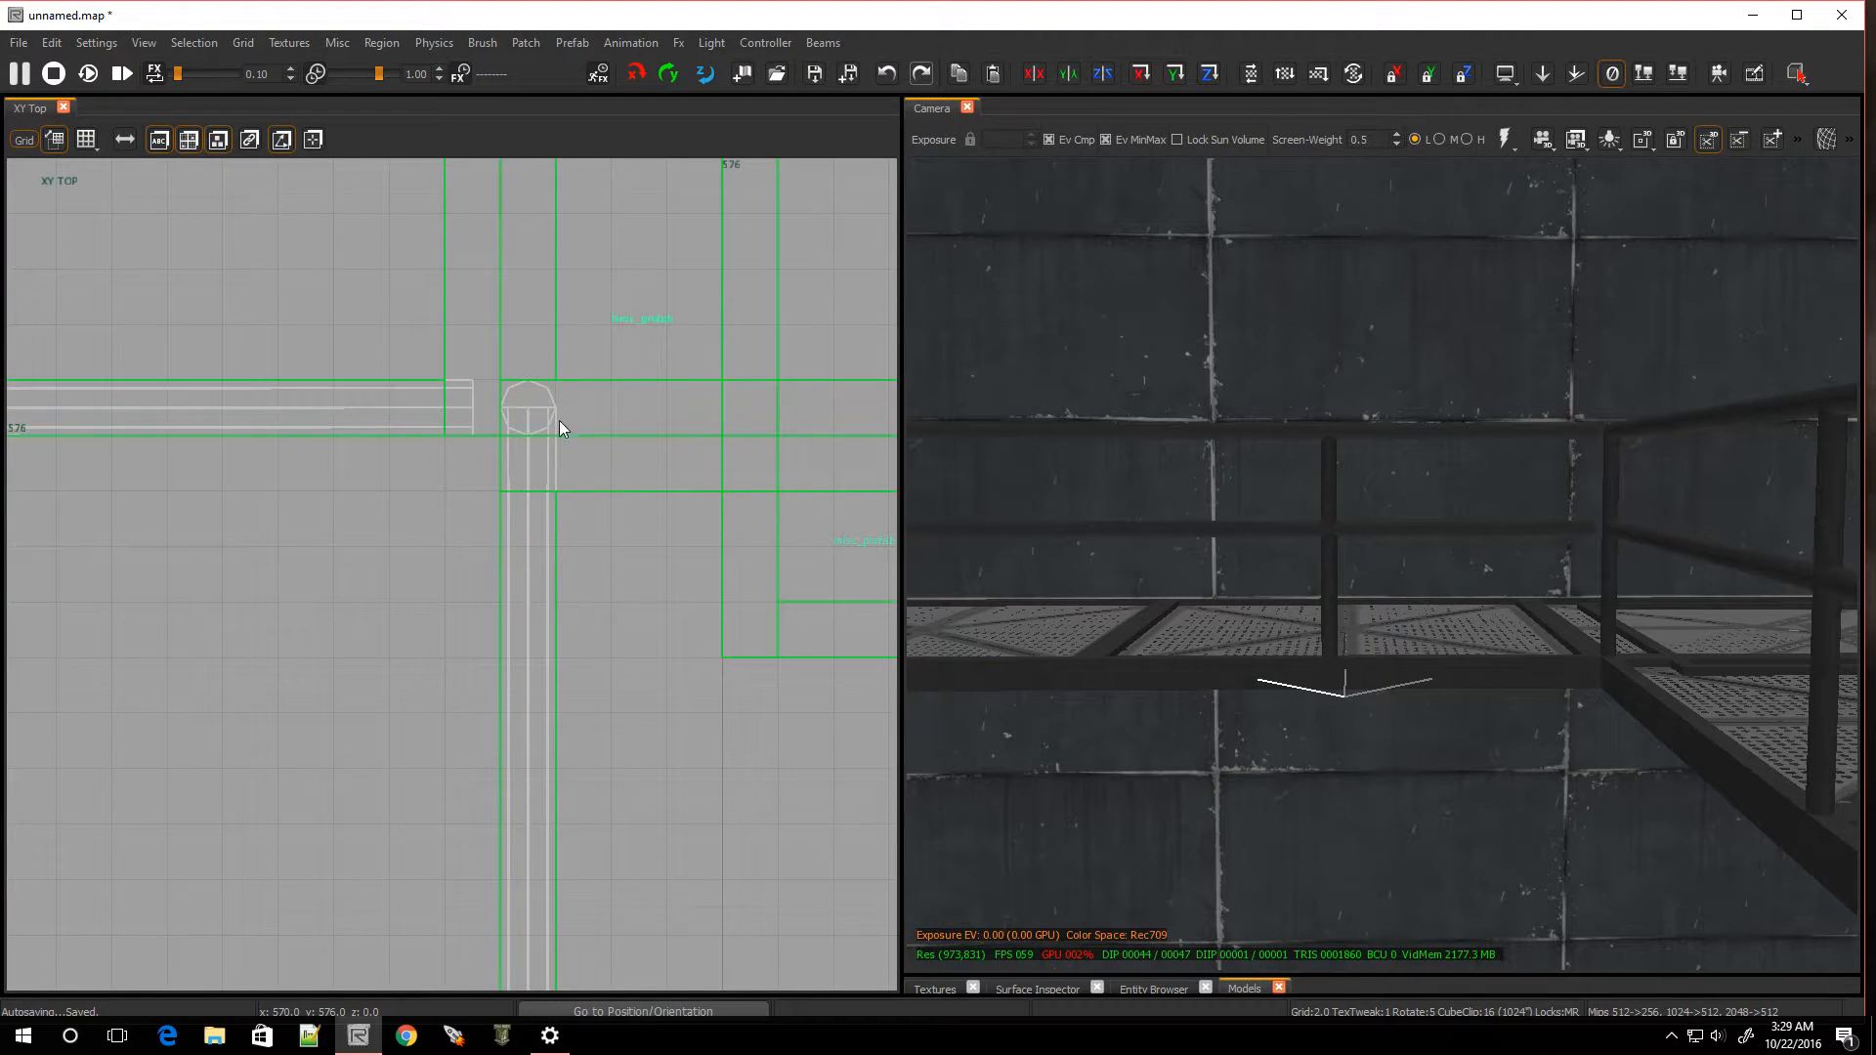
{"action": "left_click", "coordinate": [1446, 433], "text": "shift"}
{"action": "left_click", "coordinate": [1475, 527], "text": "shift"}
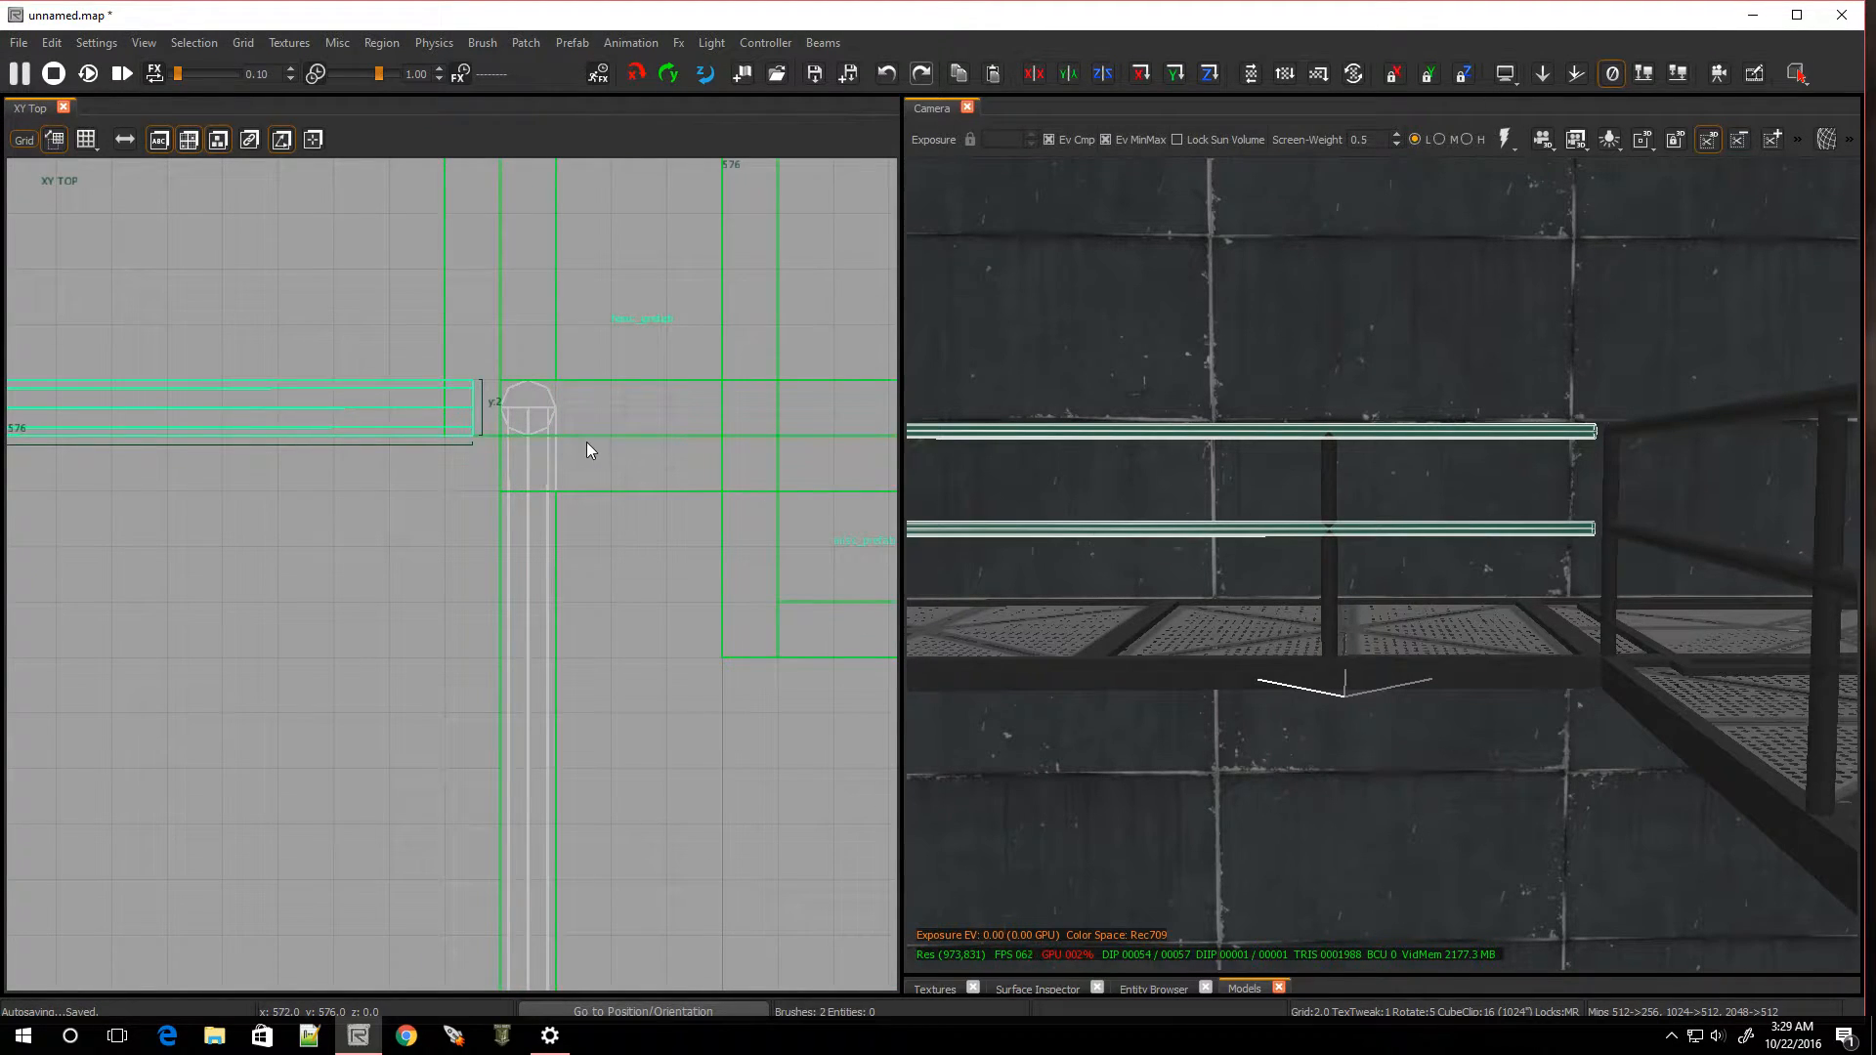
{"action": "key", "text": "bracketleft"}
{"action": "left_click_drag", "start_coordinate": [525, 402], "coordinate": [578, 396]}
{"action": "key", "text": "Escape"}
Select the east railing's northern-half rails and the end post beside the gap at the middle walkway
{"action": "right_click_drag", "start_coordinate": [1475, 647], "coordinate": [948, 646]}
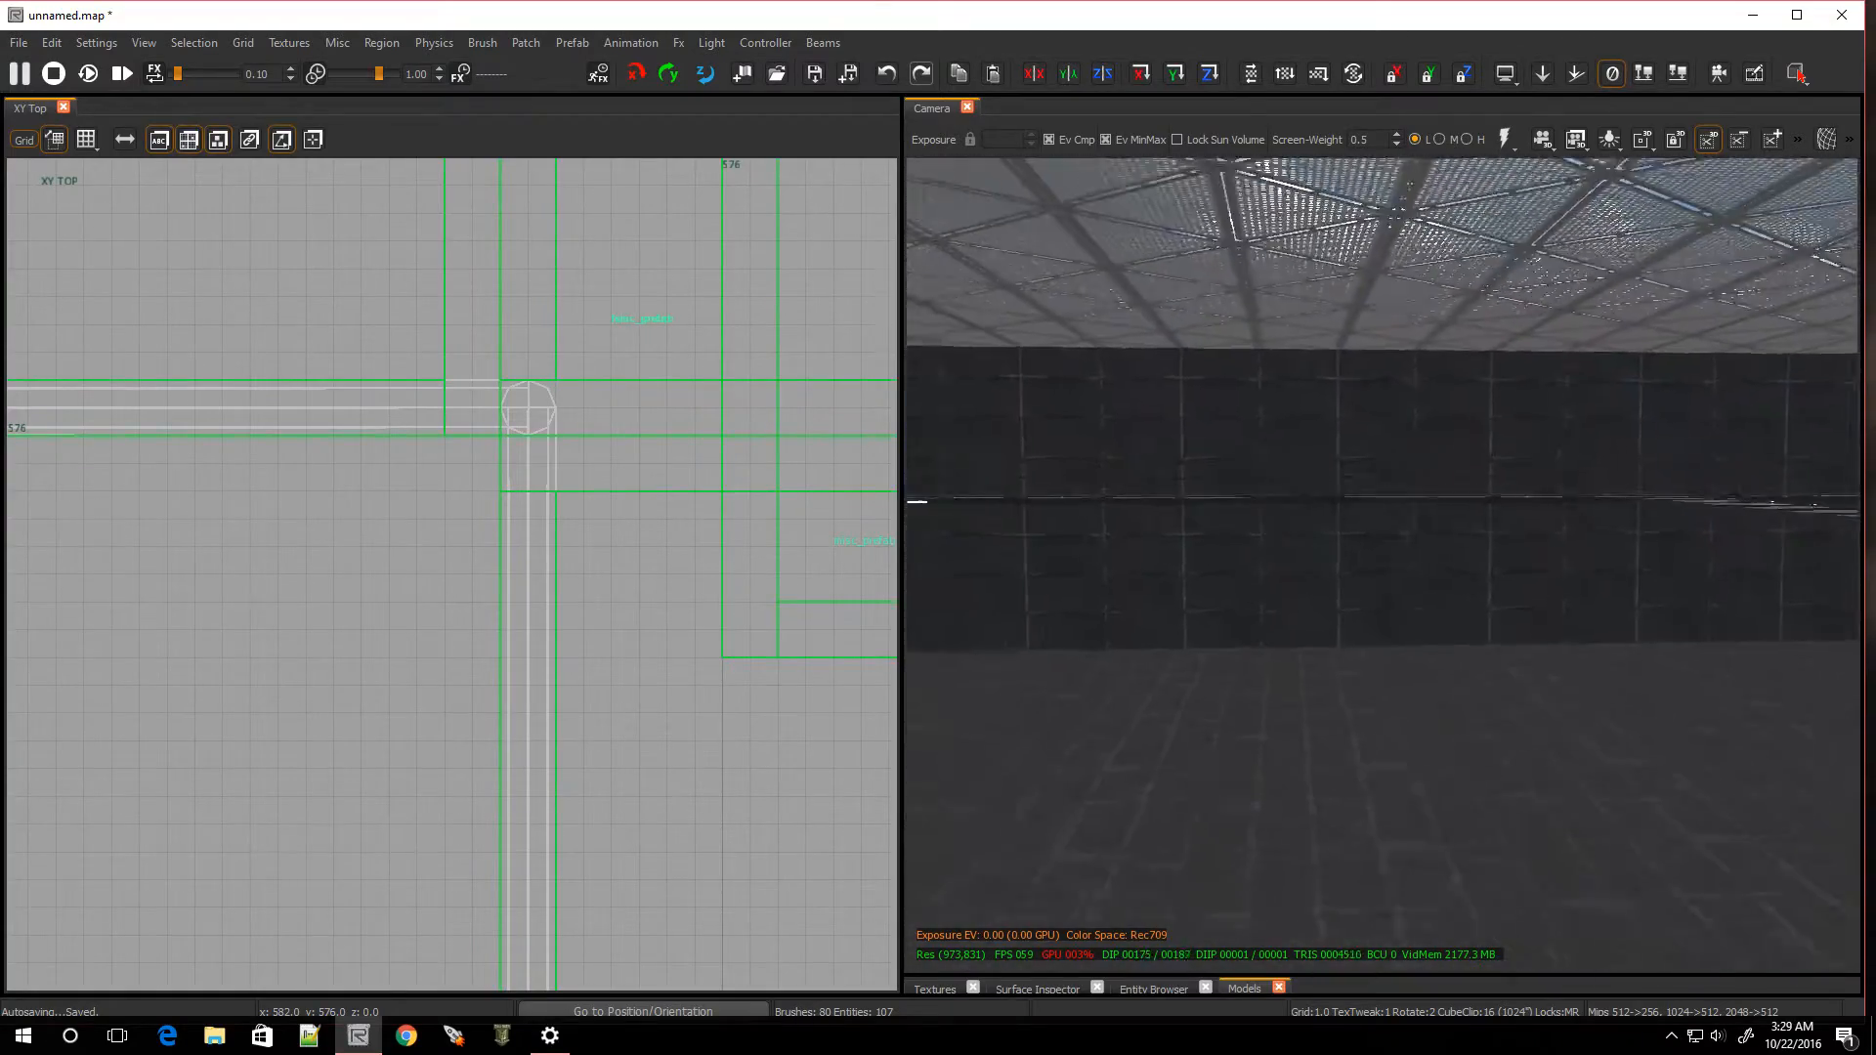
{"action": "right_click_drag", "start_coordinate": [1373, 743], "coordinate": [1374, 743]}
{"action": "right_click_drag", "start_coordinate": [1160, 608], "coordinate": [1233, 479]}
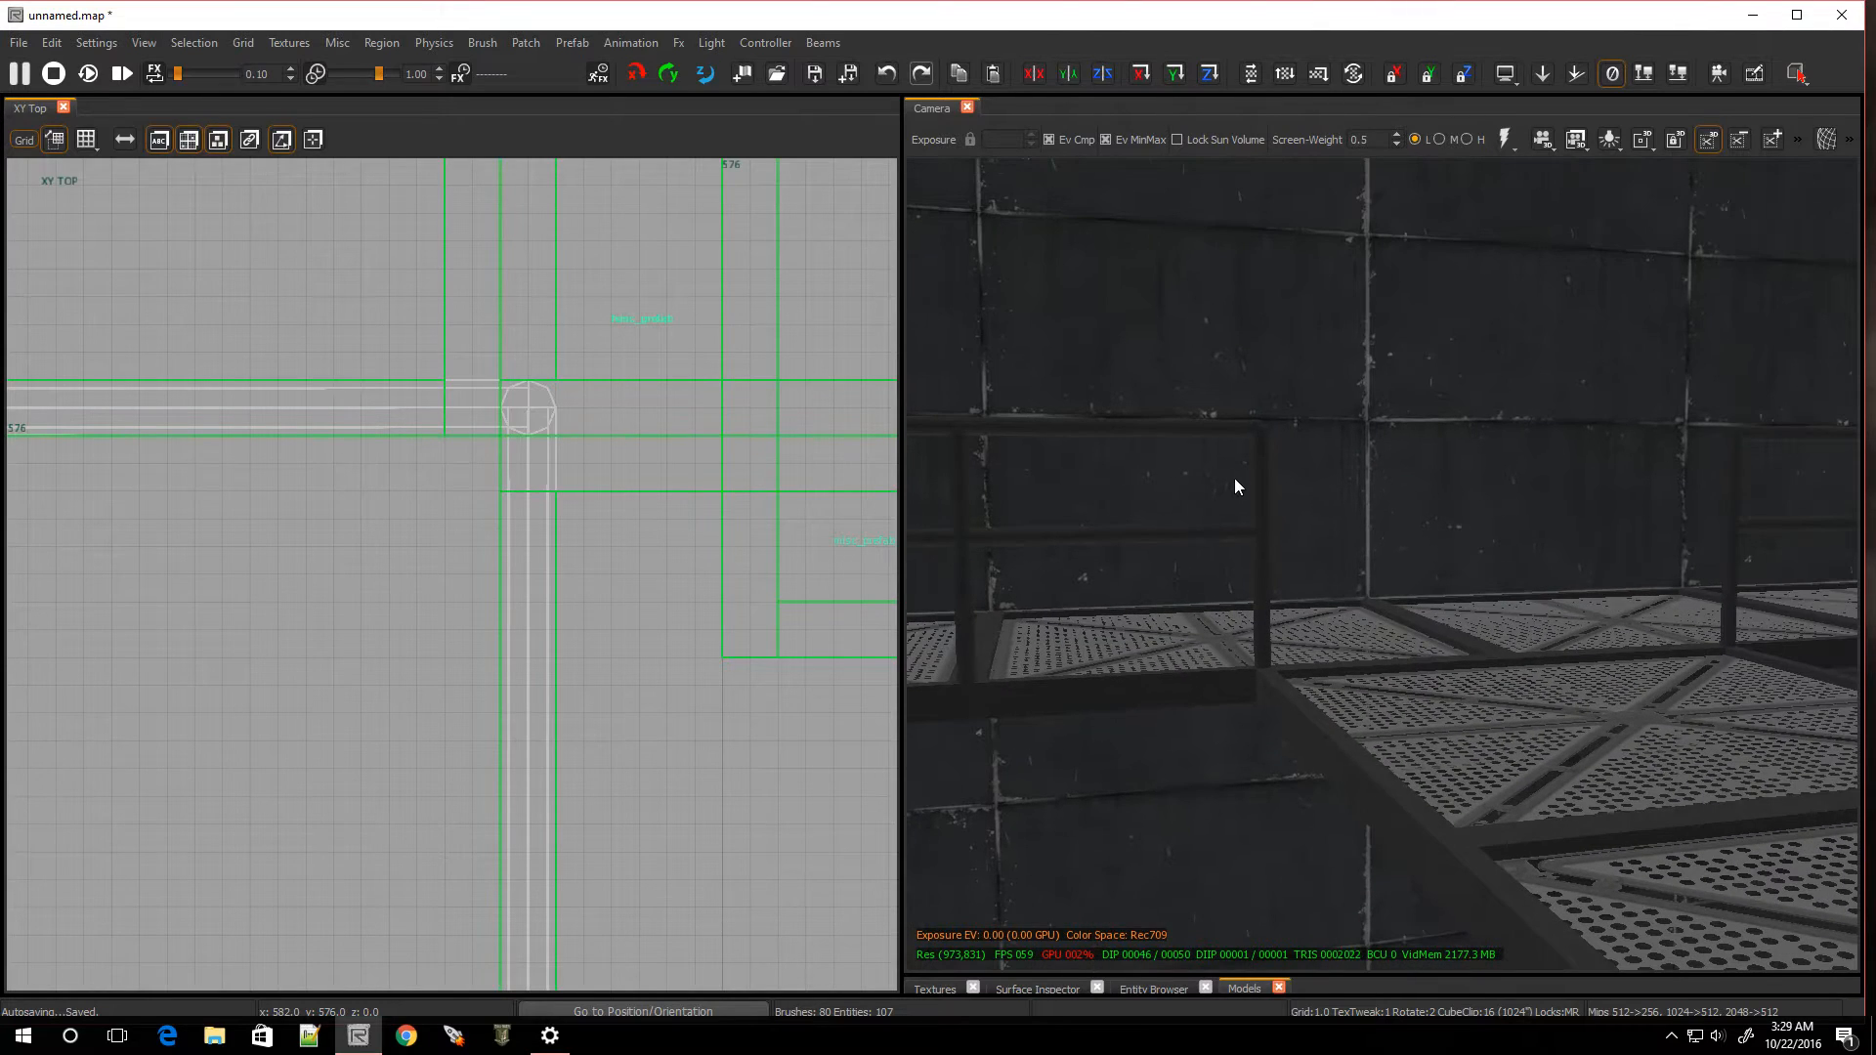
{"action": "left_click", "coordinate": [1261, 474], "text": "shift"}
{"action": "left_click", "coordinate": [1235, 426], "text": "shift"}
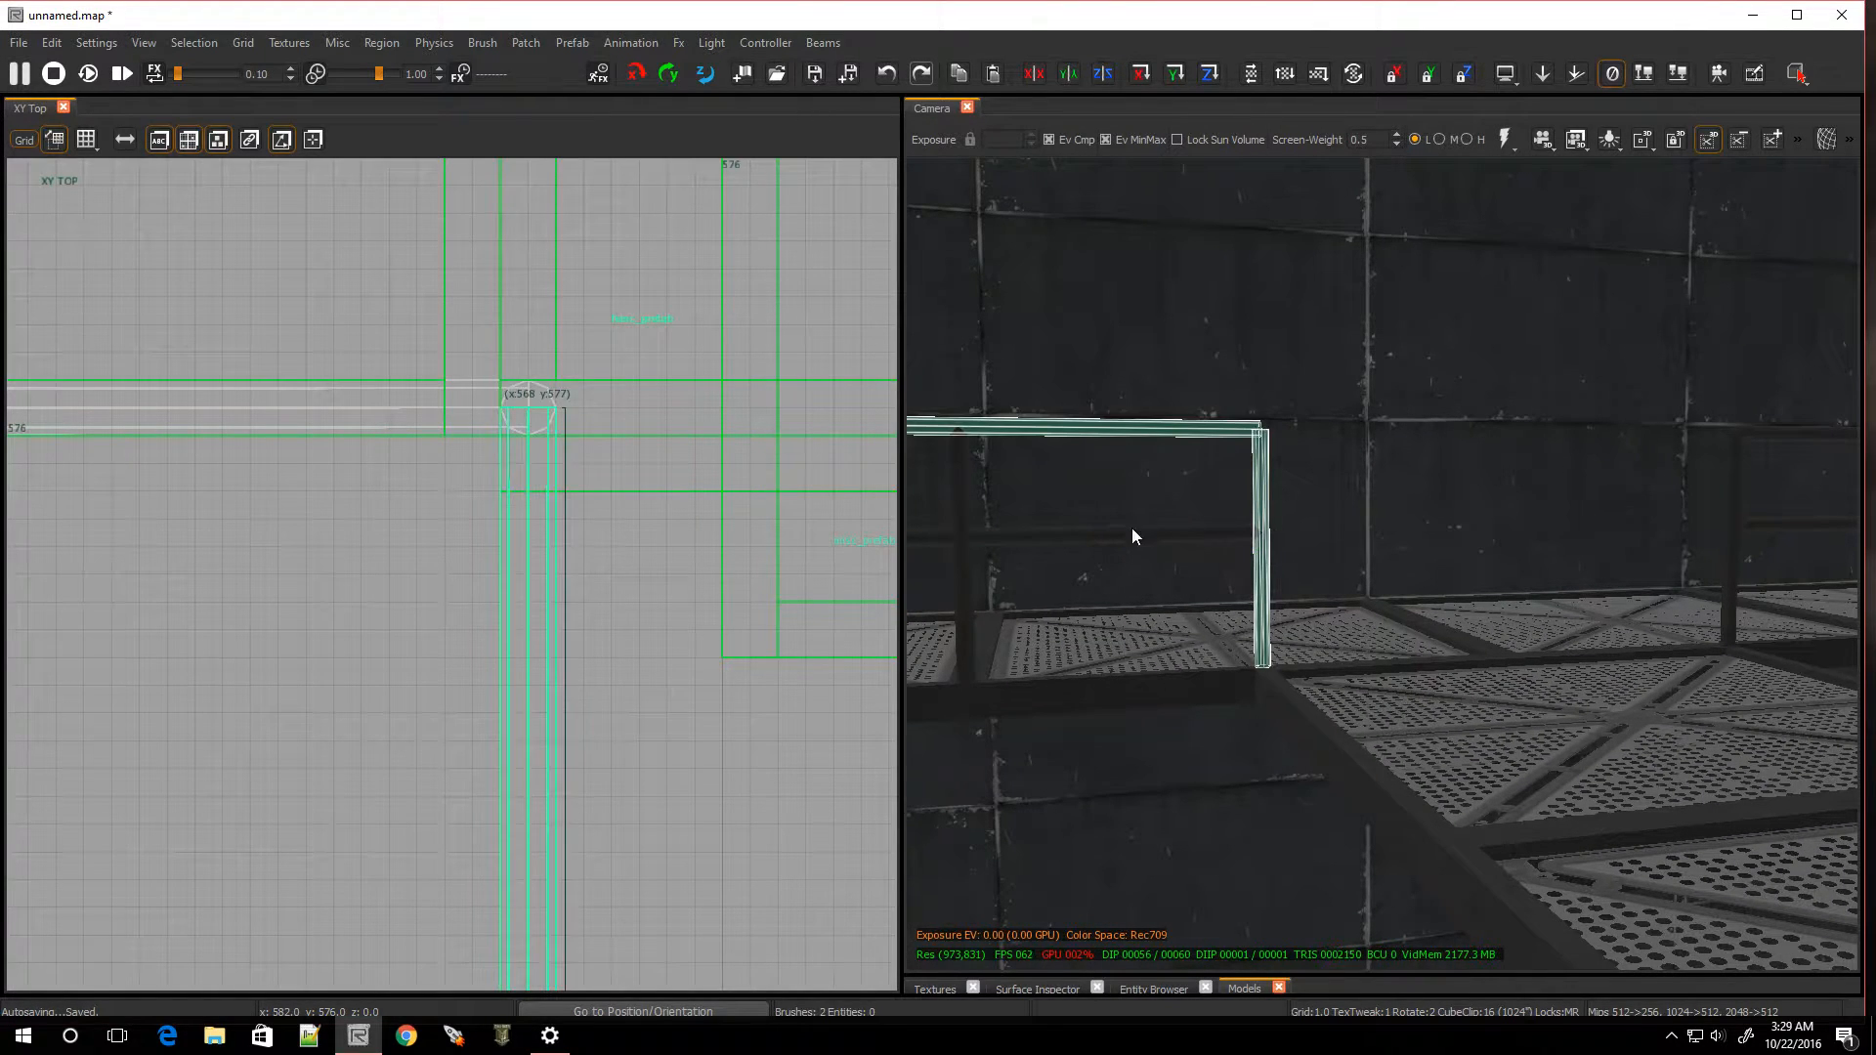
{"action": "left_click", "coordinate": [1119, 535], "text": "shift"}
{"action": "right_click_drag", "start_coordinate": [959, 497], "coordinate": [1216, 553]}
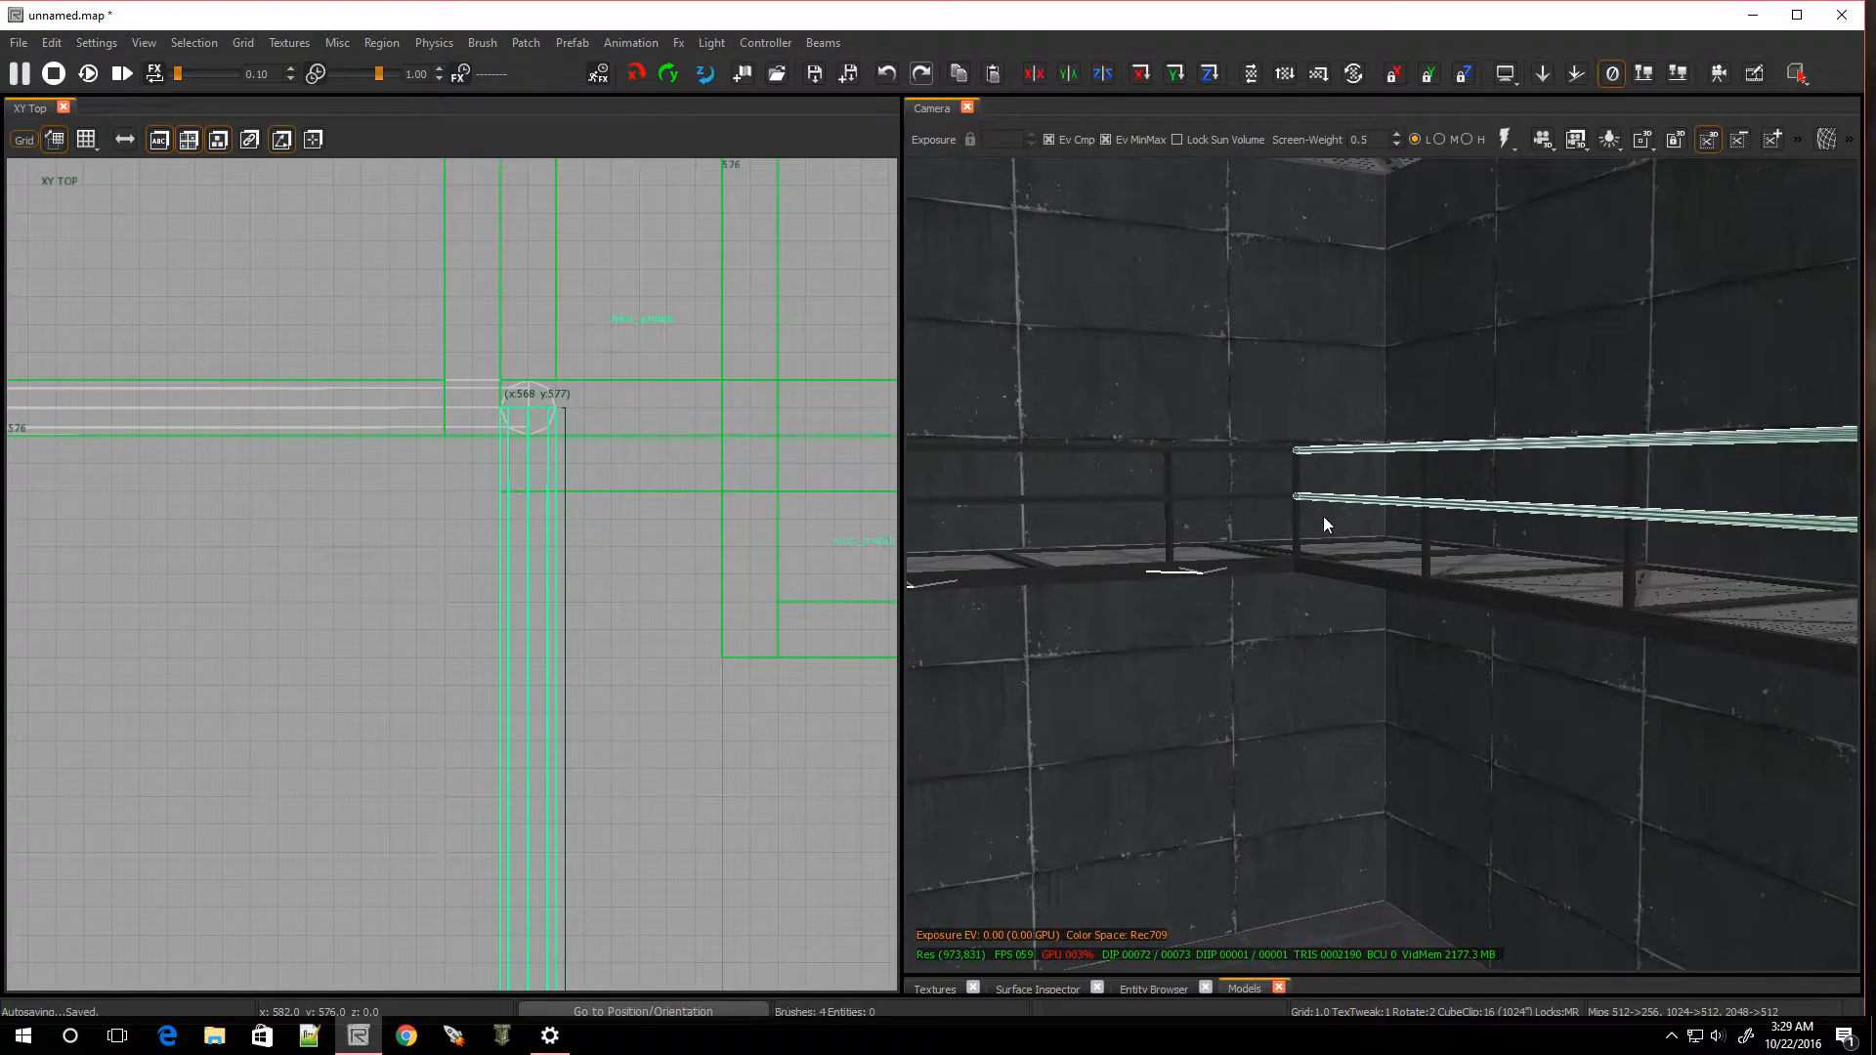
Add the northern half's corner post and remaining posts to the east railing selection, continuing to the gap
{"action": "left_click", "coordinate": [1297, 520], "text": "shift"}
{"action": "left_click", "coordinate": [1423, 537], "text": "shift"}
{"action": "left_click", "coordinate": [1629, 563], "text": "shift"}
{"action": "right_click_drag", "start_coordinate": [1628, 564], "coordinate": [1710, 566]}
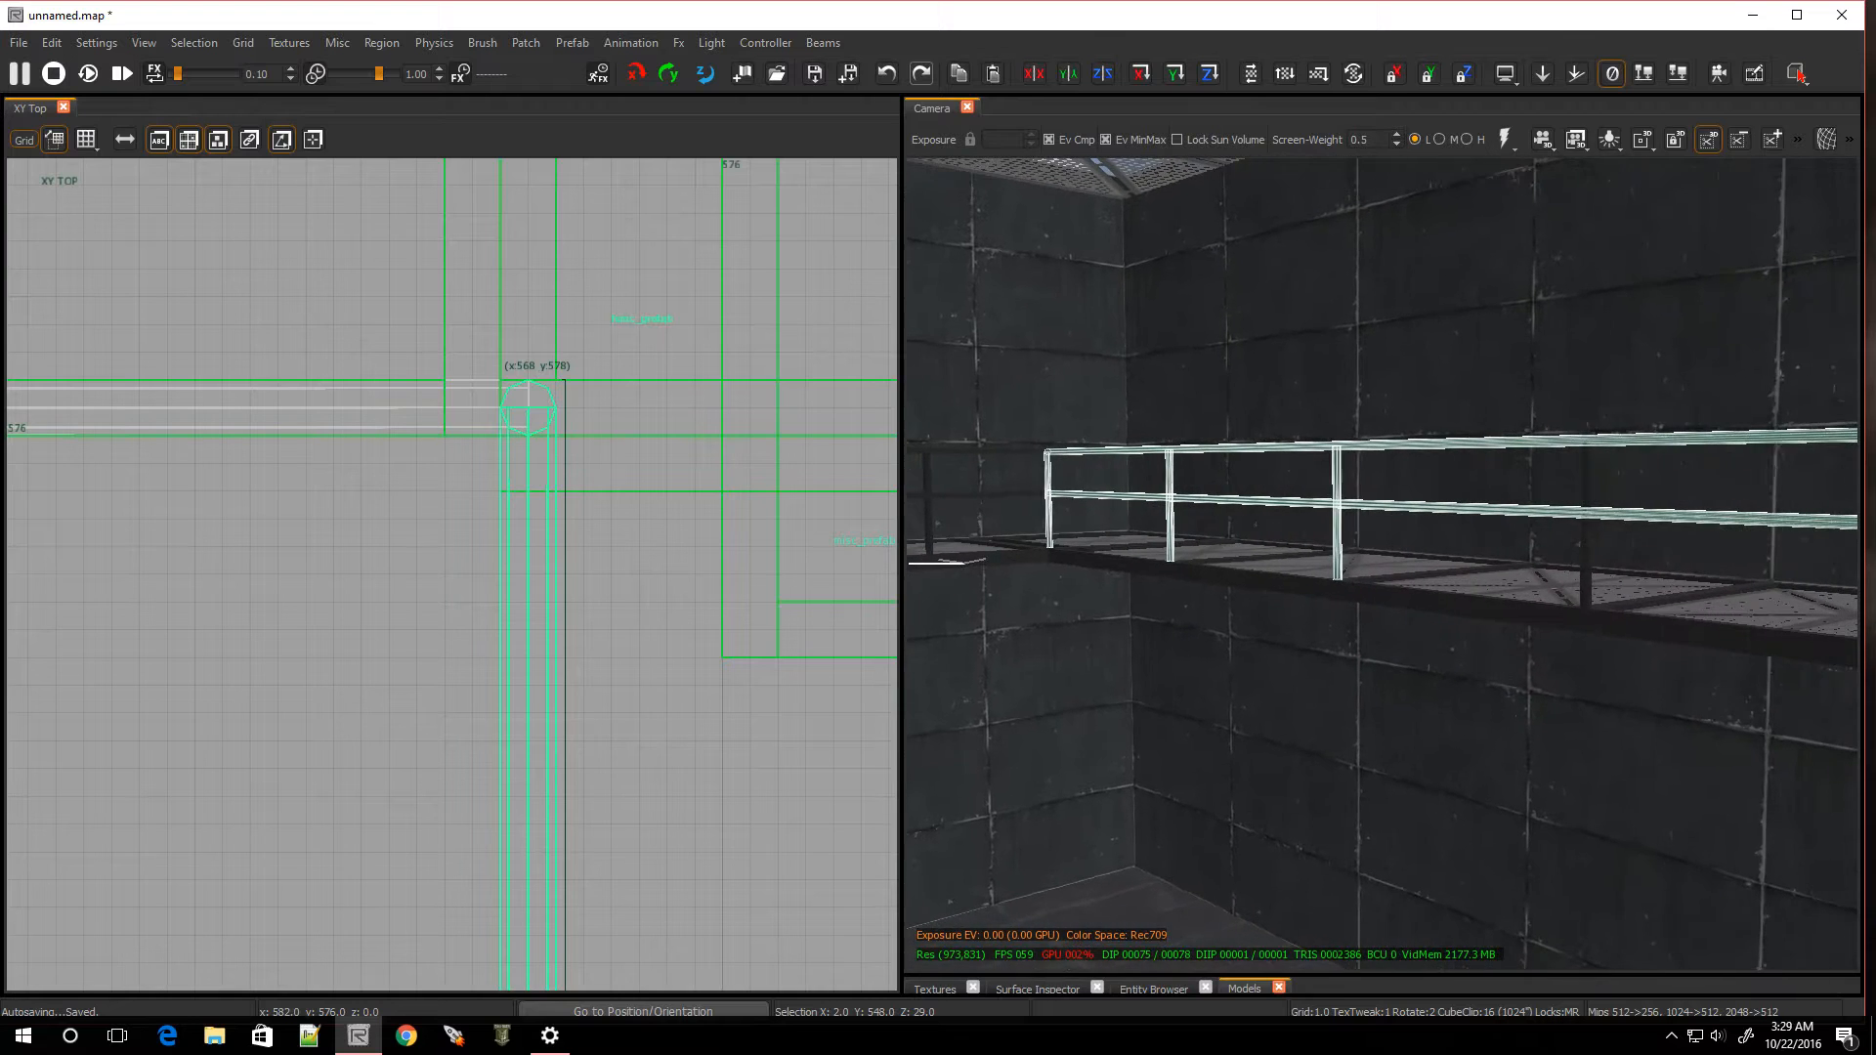
{"action": "left_click", "coordinate": [1590, 553], "text": "shift"}
{"action": "mouse_move", "coordinate": [1590, 553]}
{"action": "right_mouse_down"}
{"action": "mouse_move", "coordinate": [1700, 555]}
{"action": "mouse_move", "coordinate": [1567, 573]}
{"action": "mouse_move", "coordinate": [1661, 578]}
{"action": "right_mouse_up"}
{"action": "left_click", "coordinate": [1516, 564], "text": "shift"}
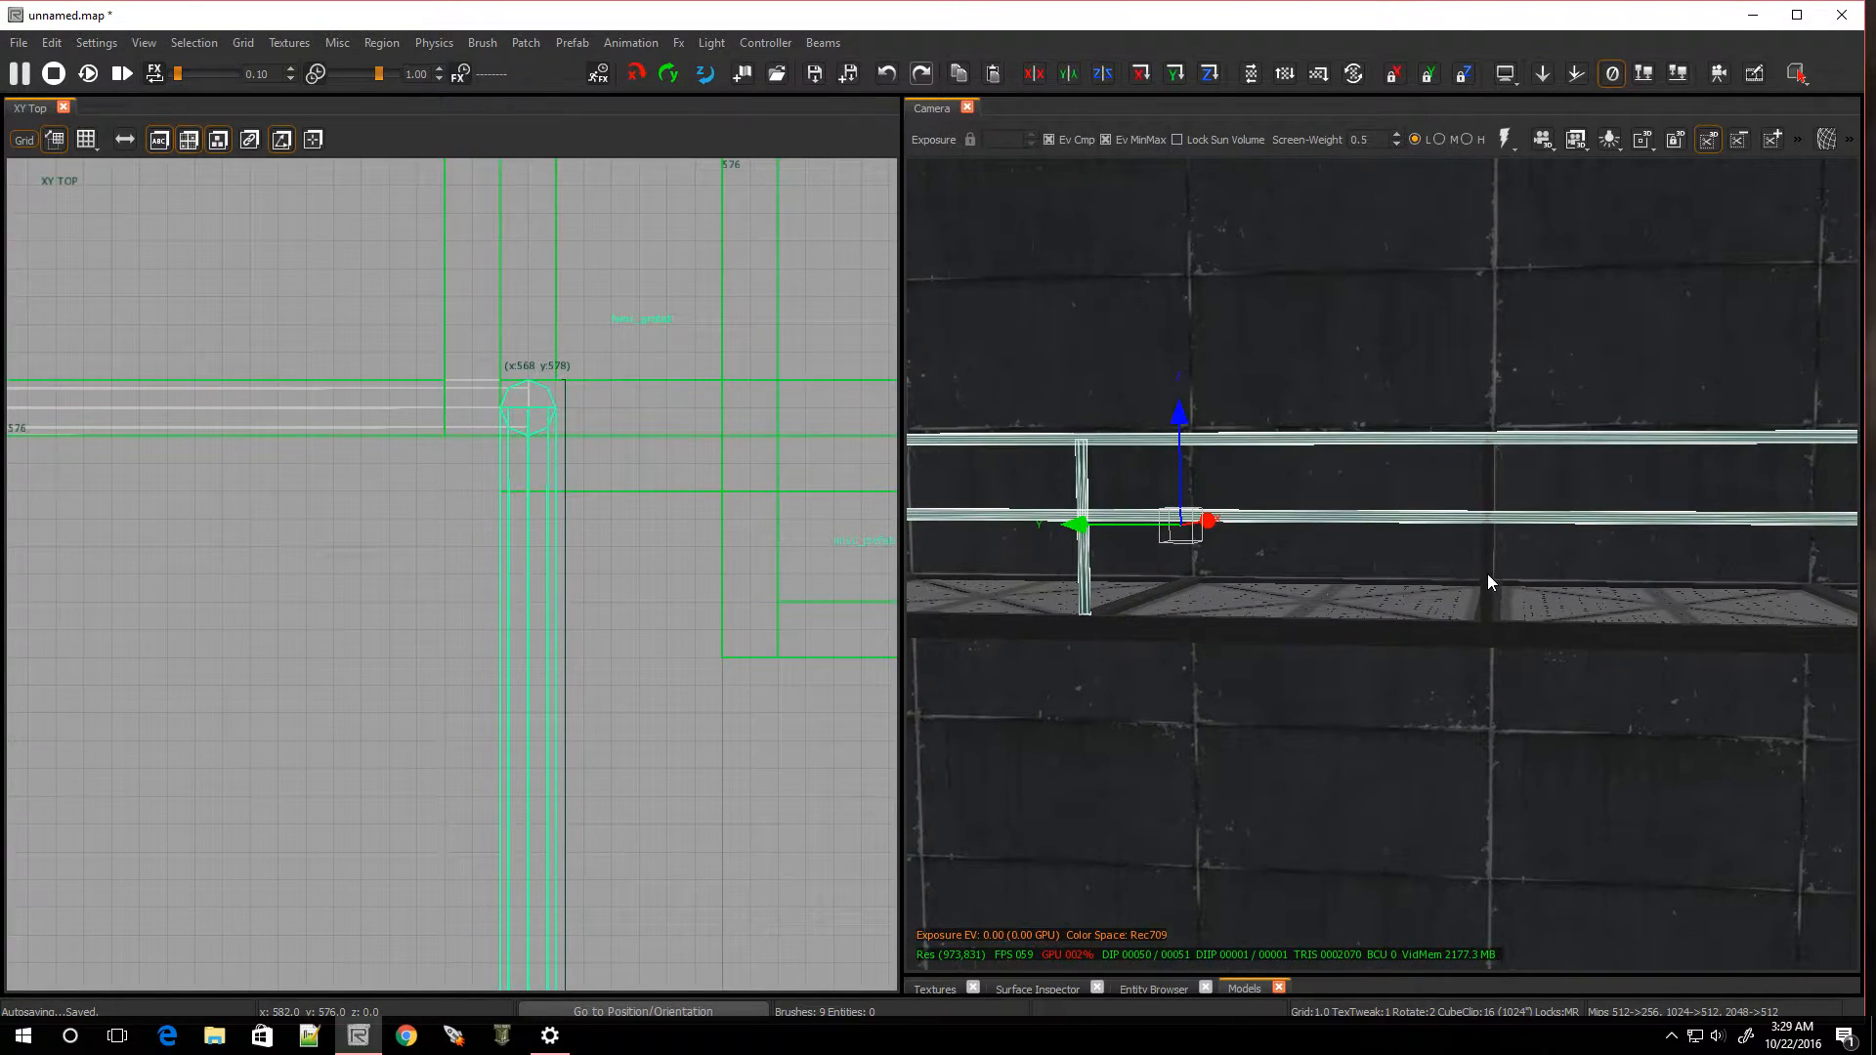
{"action": "right_click_drag", "start_coordinate": [1493, 569], "coordinate": [1288, 566]}
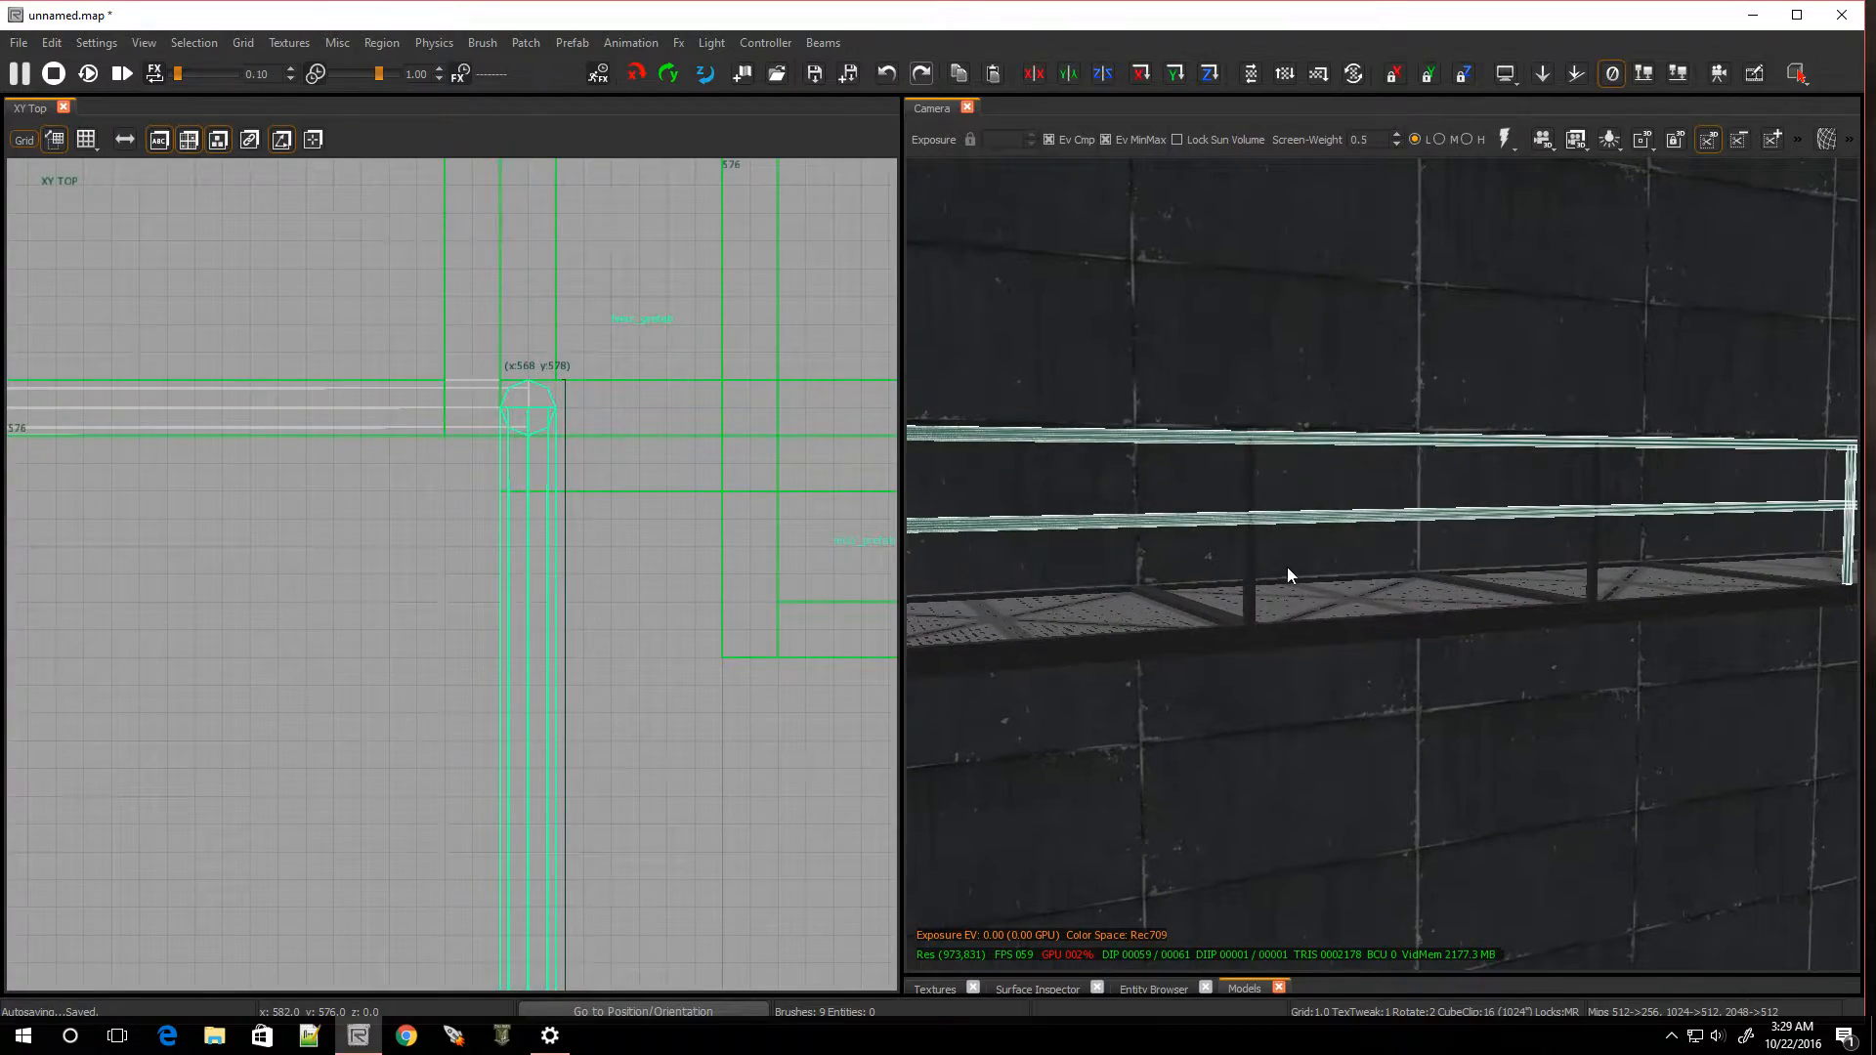
{"action": "left_click", "coordinate": [1245, 573], "text": "shift"}
{"action": "left_click", "coordinate": [1593, 551], "text": "shift"}
{"action": "mouse_move", "coordinate": [1620, 568]}
{"action": "right_mouse_down"}
{"action": "mouse_move", "coordinate": [1808, 572]}
{"action": "mouse_move", "coordinate": [1407, 565]}
{"action": "right_mouse_up"}
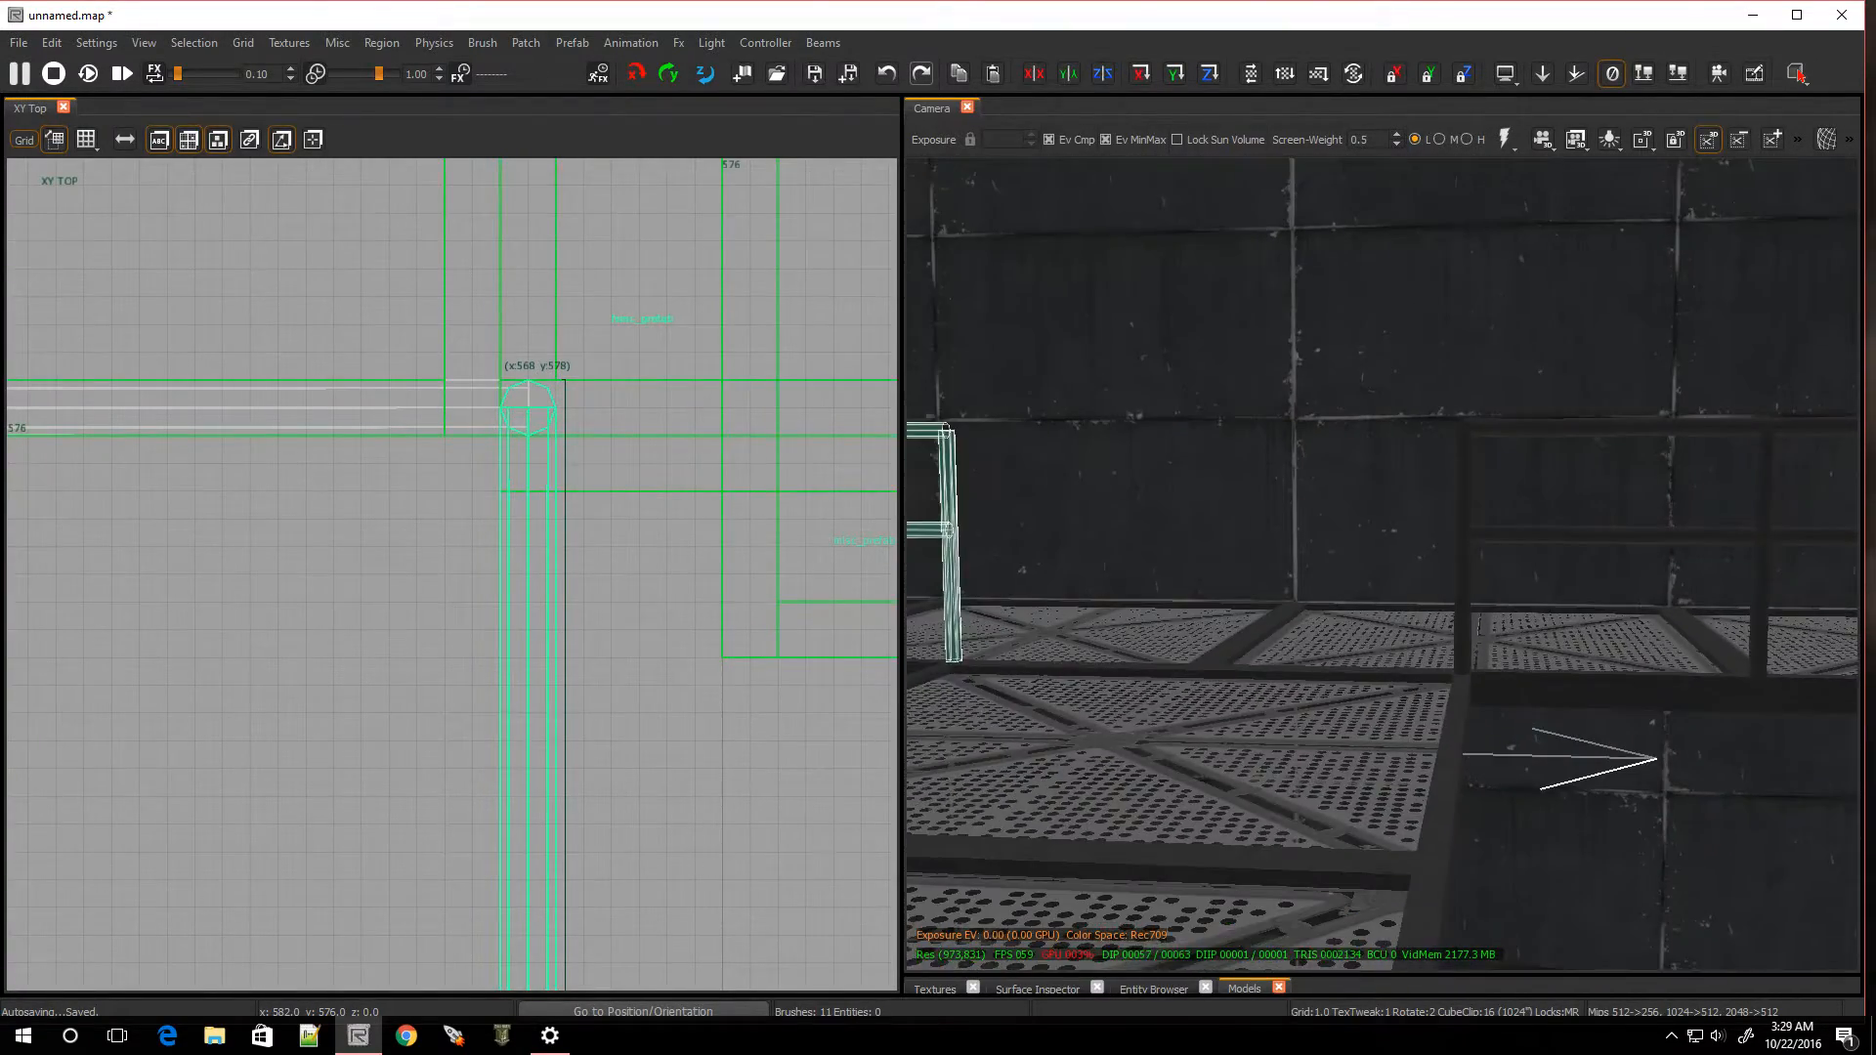
Add the southern half's end post at the gap, its upper and lower rails and the next post to the selection
{"action": "left_click", "coordinate": [1461, 512], "text": "shift"}
{"action": "left_click", "coordinate": [1524, 537], "text": "shift"}
{"action": "left_click", "coordinate": [1550, 422], "text": "shift"}
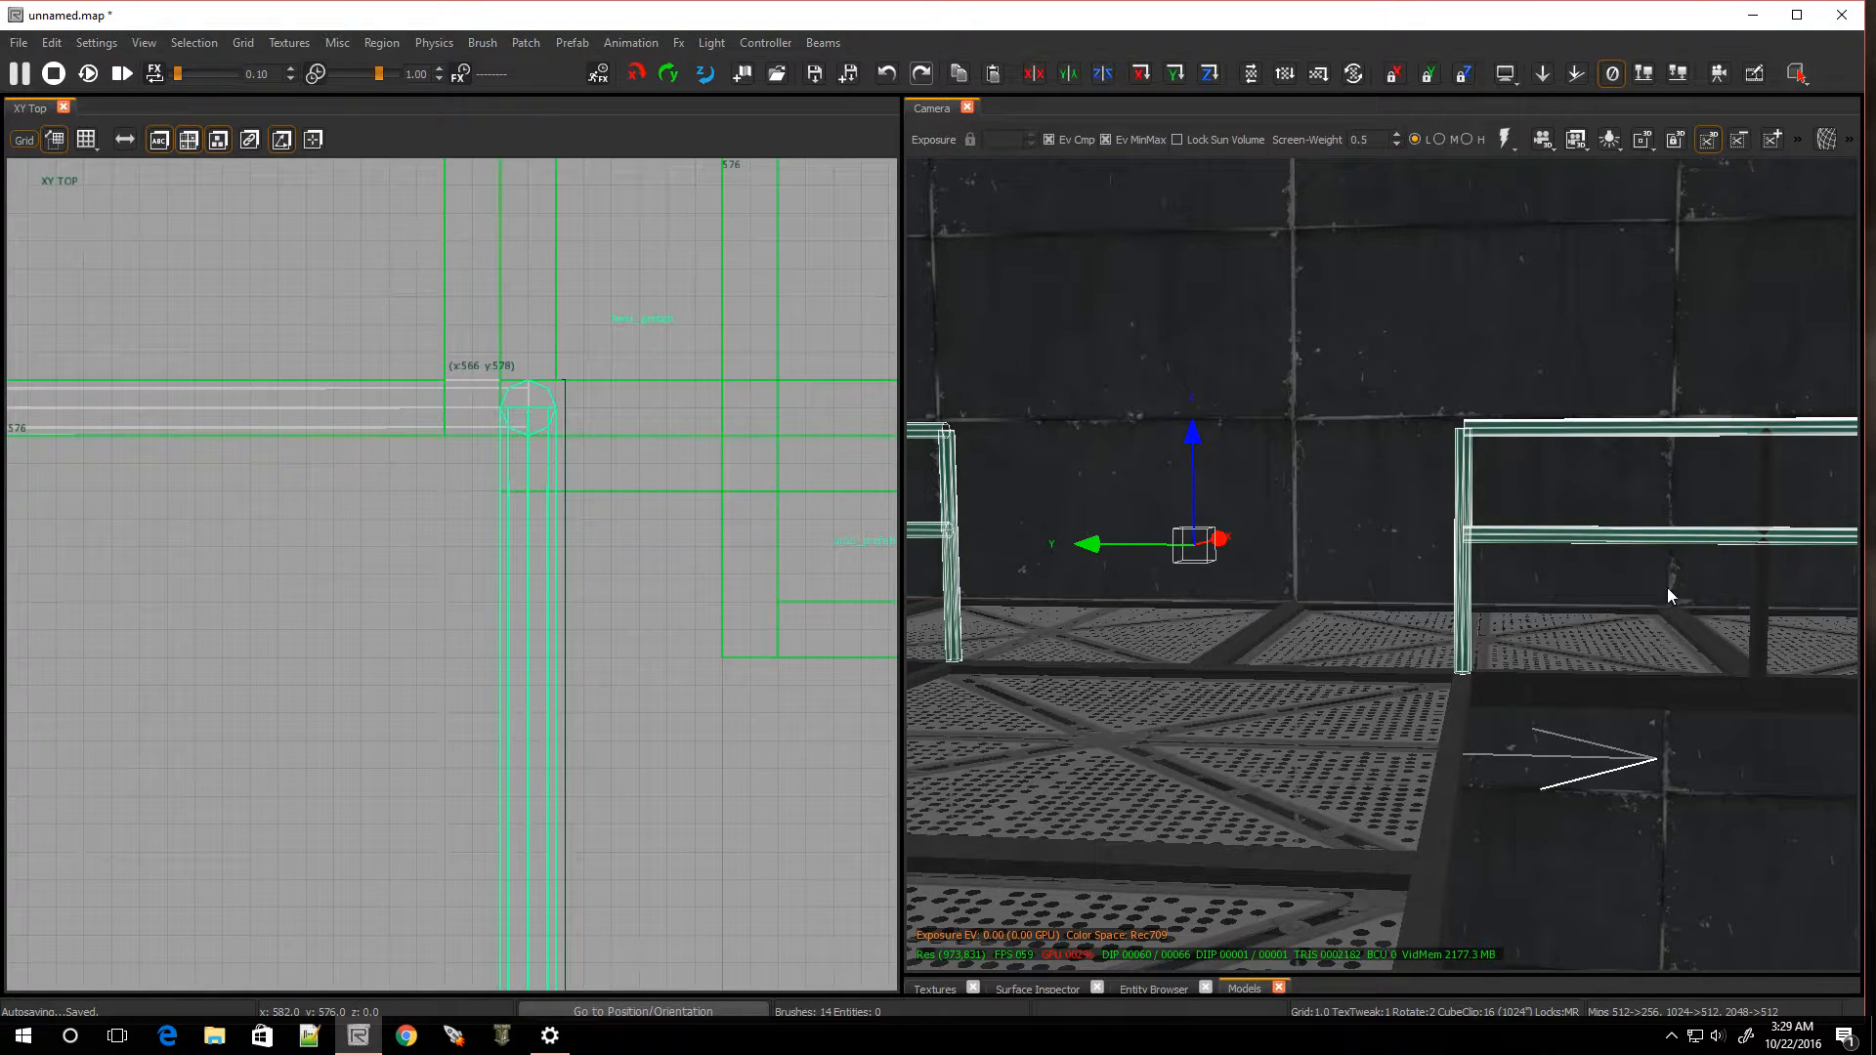
{"action": "left_click", "coordinate": [1763, 561], "text": "shift"}
{"action": "right_click_drag", "start_coordinate": [1762, 576], "coordinate": [1853, 581]}
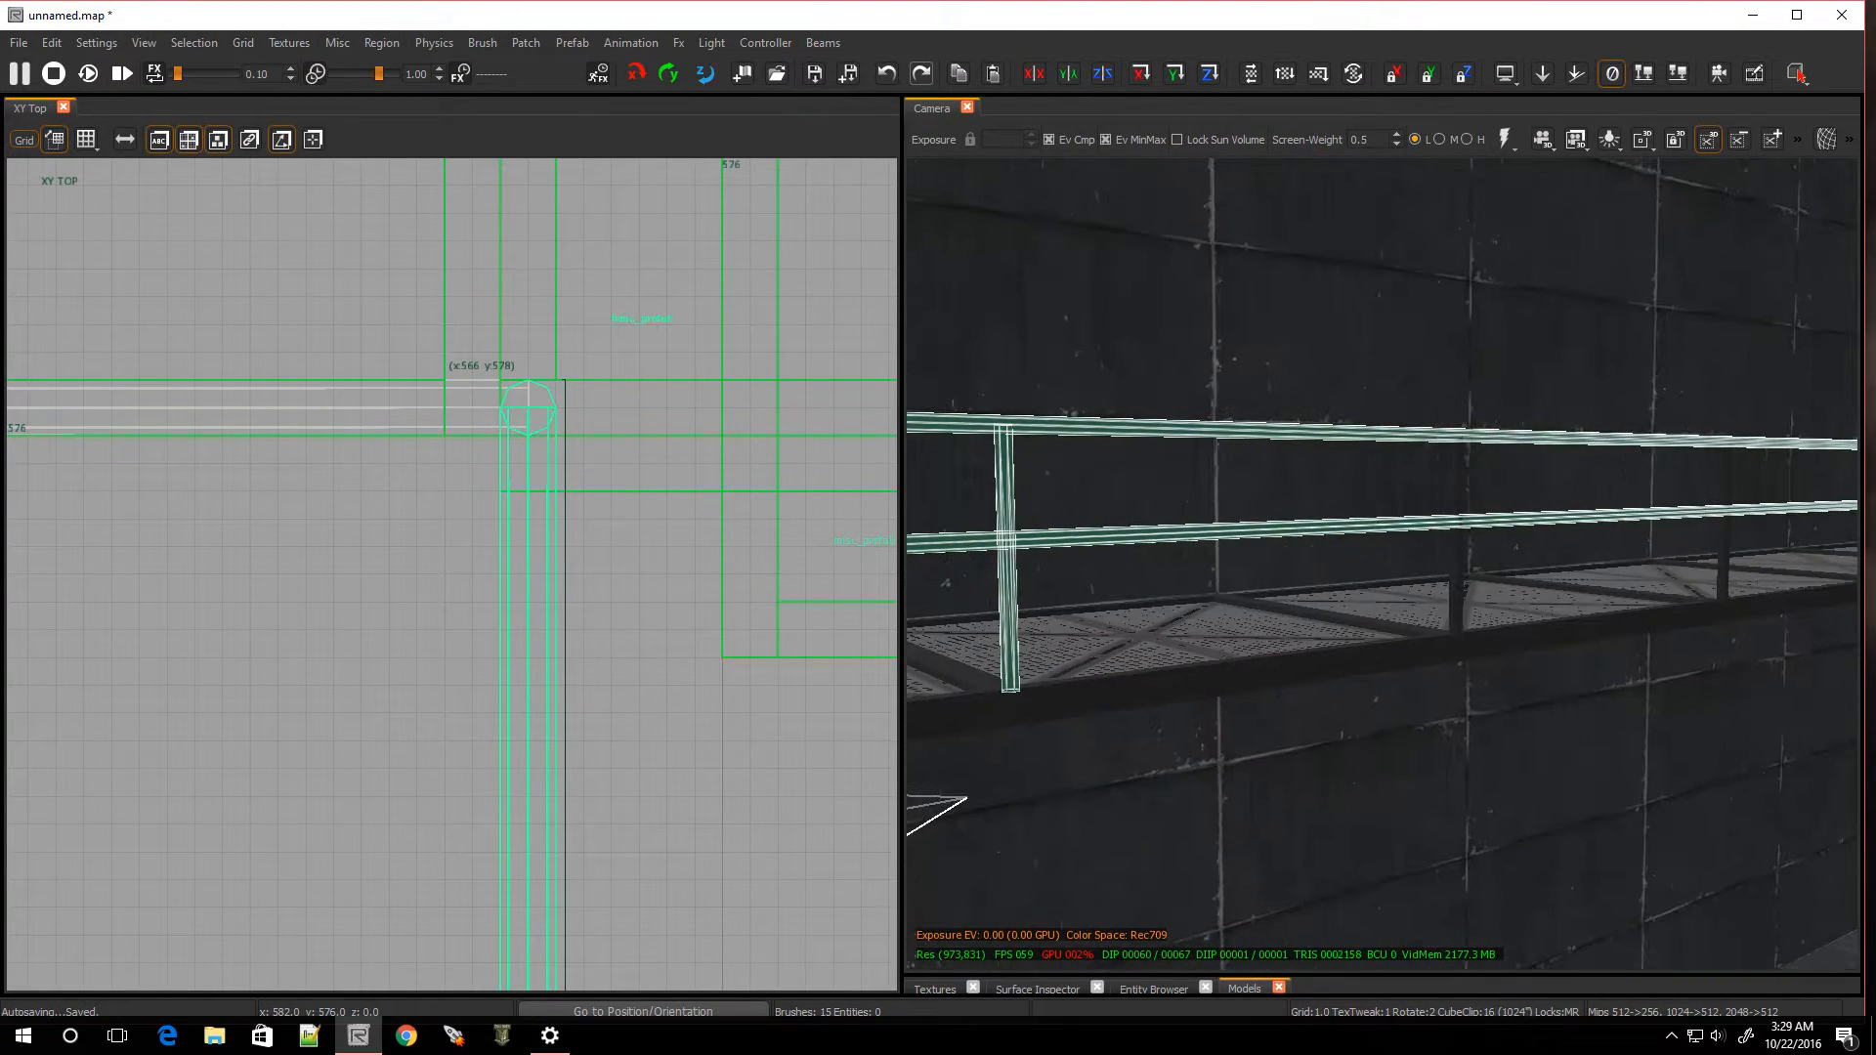
Extend the east railing selection with the southern half's remaining posts toward the far corner
{"action": "left_click", "coordinate": [1462, 561], "text": "shift"}
{"action": "right_click_drag", "start_coordinate": [1463, 562], "coordinate": [1474, 643]}
{"action": "left_click", "coordinate": [1379, 627], "text": "shift"}
{"action": "mouse_move", "coordinate": [1552, 742]}
{"action": "right_mouse_down"}
{"action": "mouse_move", "coordinate": [1701, 741]}
{"action": "mouse_move", "coordinate": [1534, 741]}
{"action": "mouse_move", "coordinate": [1538, 766]}
{"action": "mouse_move", "coordinate": [1661, 774]}
{"action": "mouse_move", "coordinate": [1525, 774]}
{"action": "mouse_move", "coordinate": [1466, 713]}
{"action": "mouse_move", "coordinate": [1280, 727]}
{"action": "mouse_move", "coordinate": [1347, 724]}
{"action": "right_mouse_up"}
{"action": "left_click", "coordinate": [1561, 723], "text": "shift"}
{"action": "left_click", "coordinate": [1335, 598], "text": "shift"}
{"action": "left_click", "coordinate": [1148, 665], "text": "shift"}
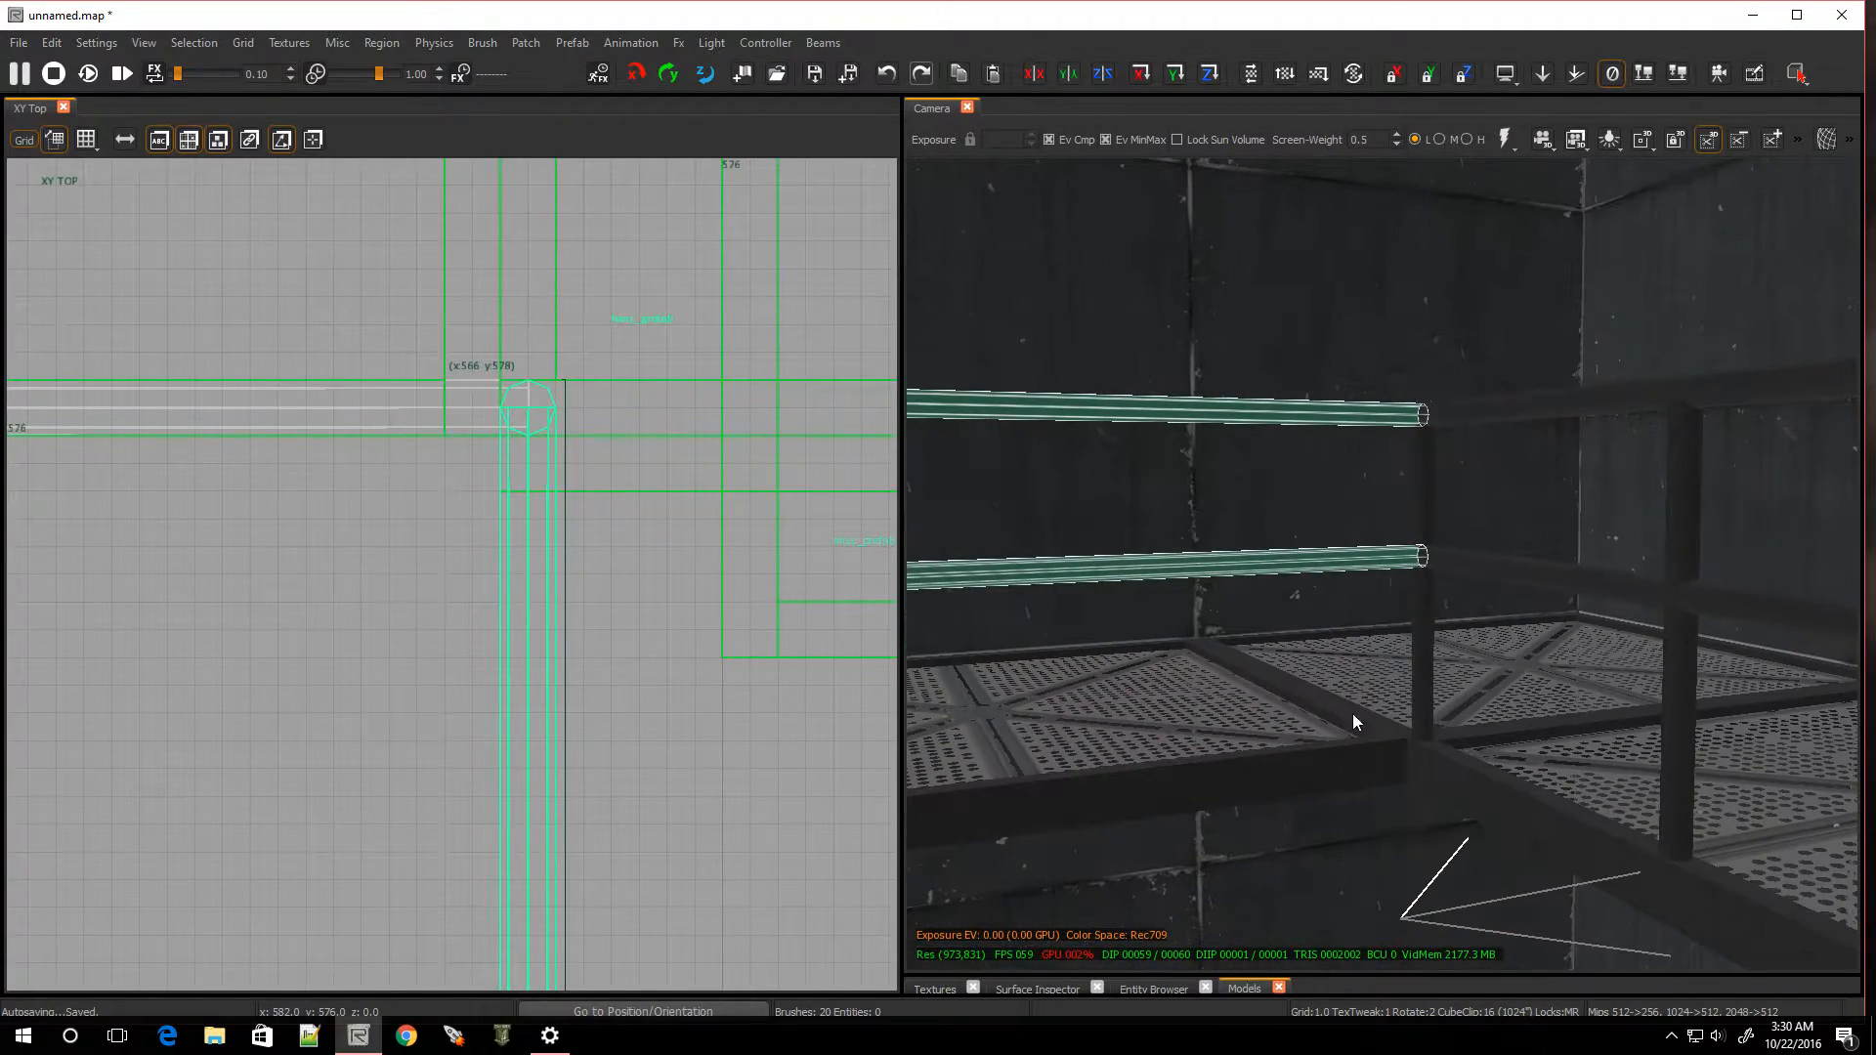
{"action": "right_click_drag", "start_coordinate": [1409, 645], "coordinate": [1305, 705]}
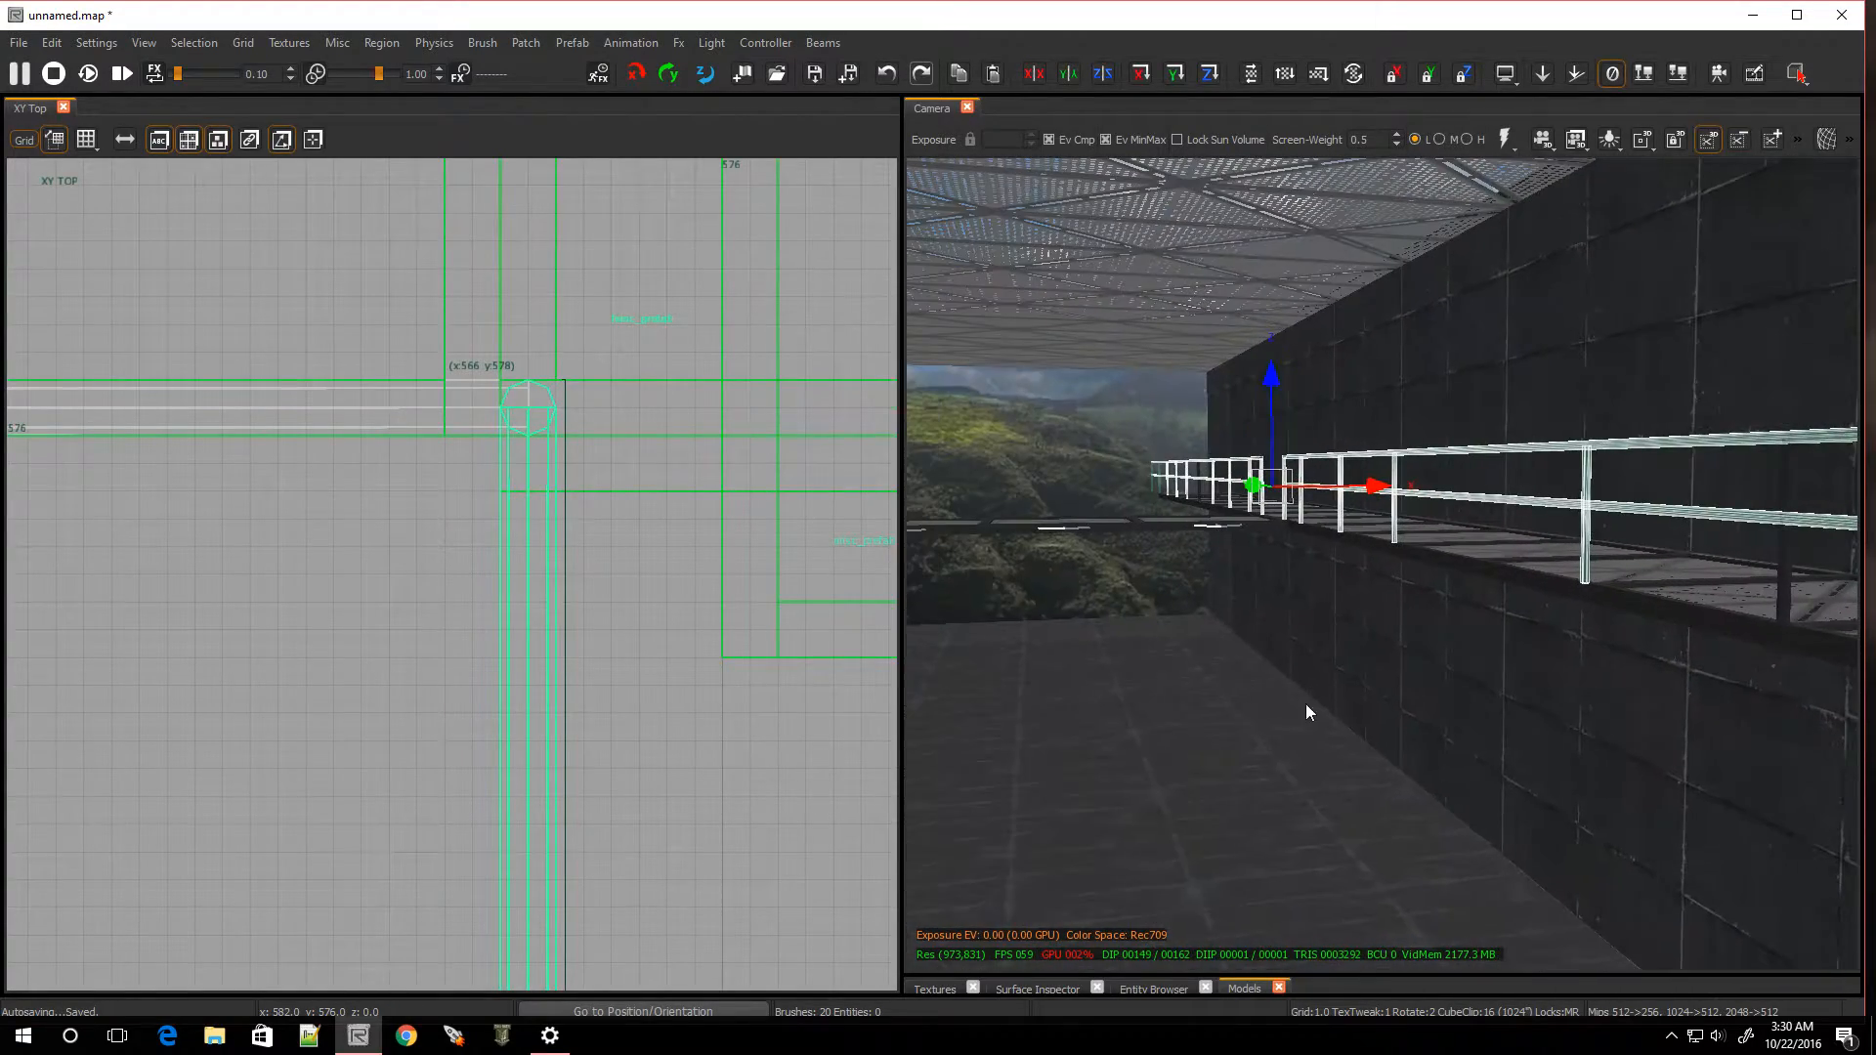
{"action": "scroll", "coordinate": [515, 691], "scroll_direction": "down", "scroll_amount": 6}
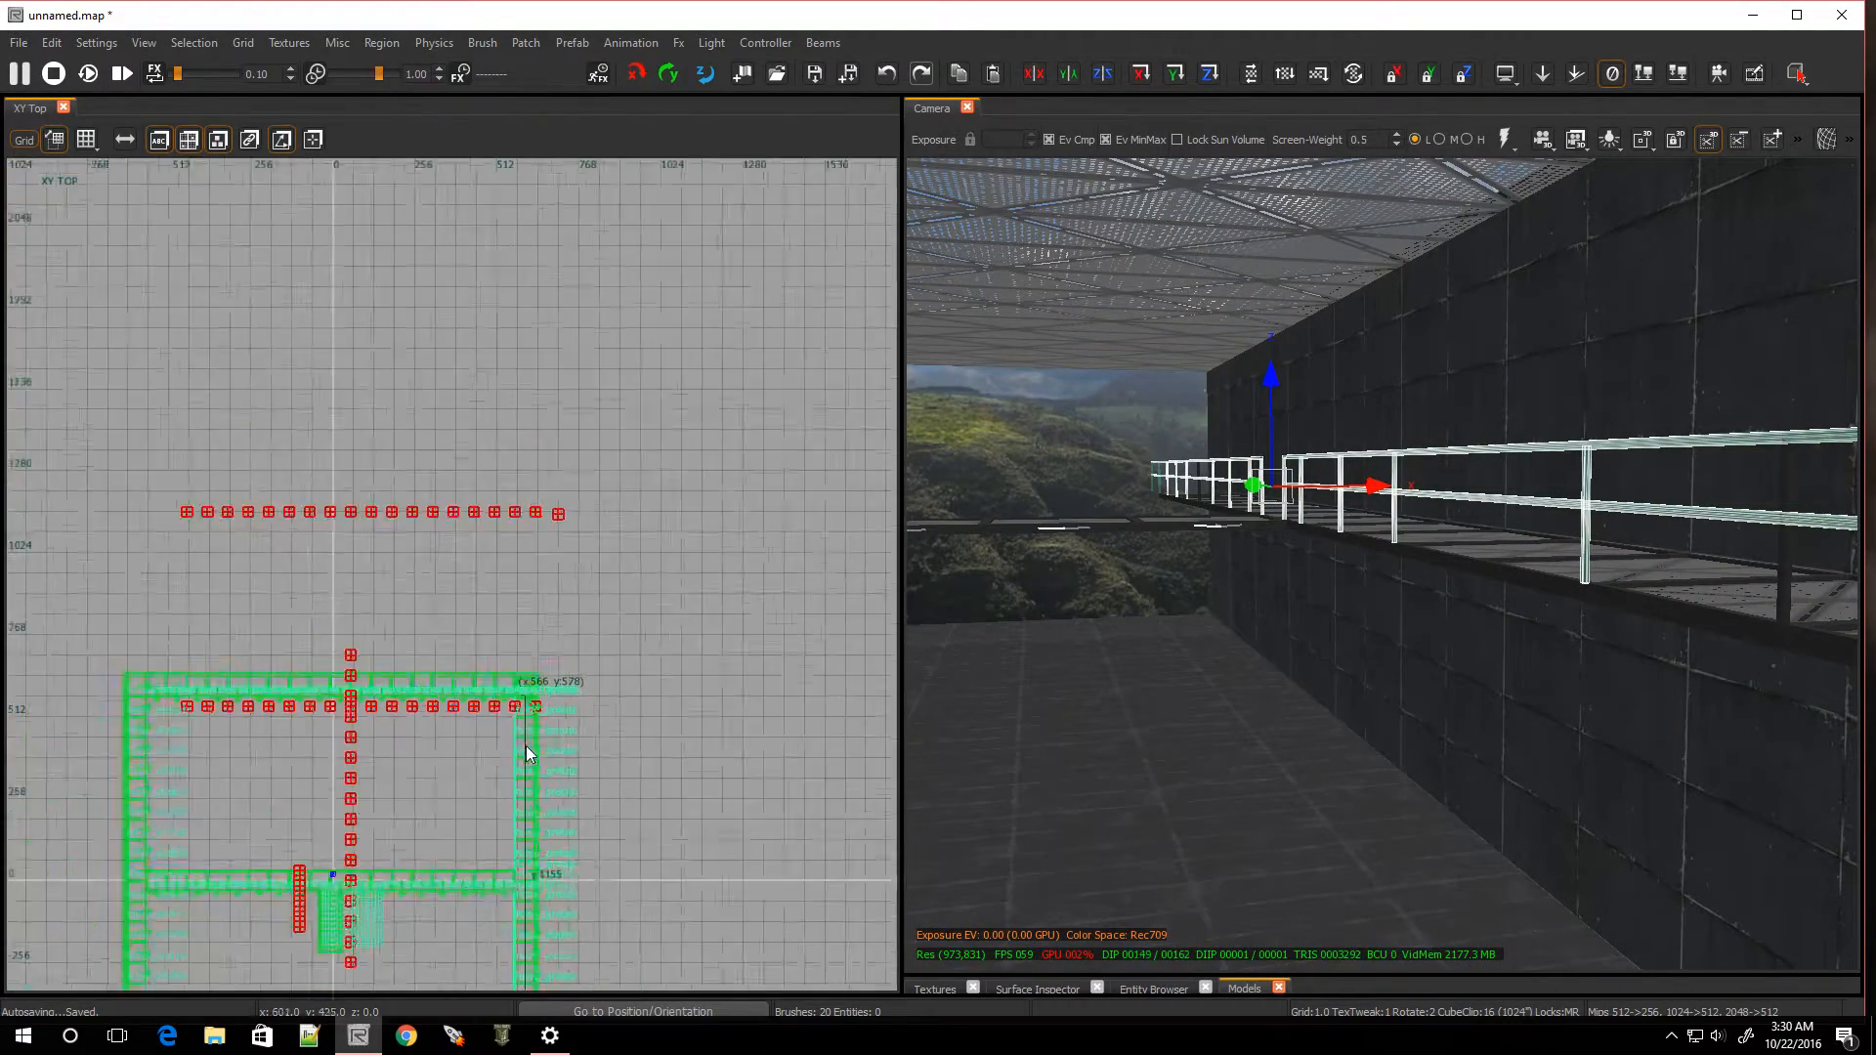
{"action": "scroll", "coordinate": [560, 841], "scroll_direction": "up", "scroll_amount": 3}
{"action": "scroll", "coordinate": [437, 508], "scroll_direction": "up", "scroll_amount": 2}
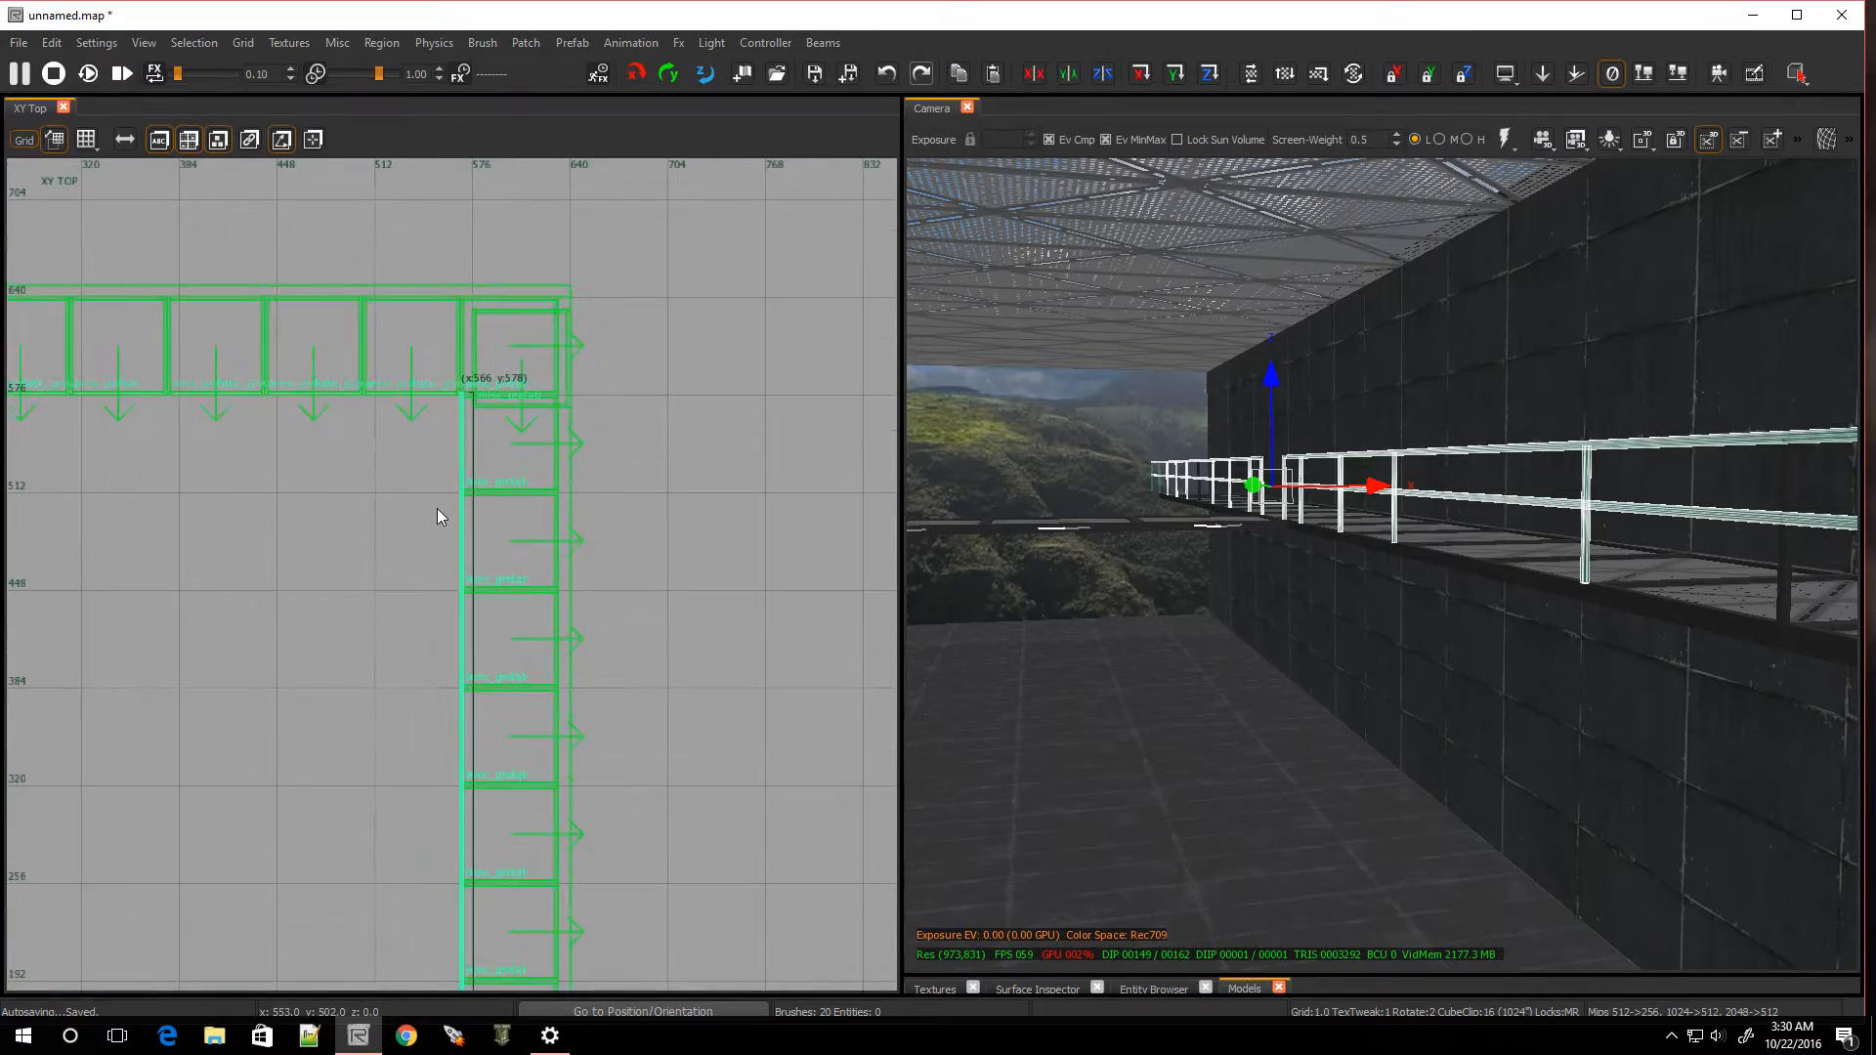
Add the last two posts to the selected east catwalk railing, set the grid size to 8, and duplicate the whole railing
{"action": "right_click_drag", "start_coordinate": [1198, 566], "coordinate": [1311, 512]}
{"action": "left_click", "coordinate": [1445, 598], "text": "shift"}
{"action": "mouse_move", "coordinate": [1438, 878]}
{"action": "right_mouse_down"}
{"action": "mouse_move", "coordinate": [1632, 870]}
{"action": "mouse_move", "coordinate": [1573, 850]}
{"action": "mouse_move", "coordinate": [1602, 830]}
{"action": "mouse_move", "coordinate": [1386, 782]}
{"action": "right_mouse_up"}
{"action": "left_click", "coordinate": [1219, 499], "text": "shift"}
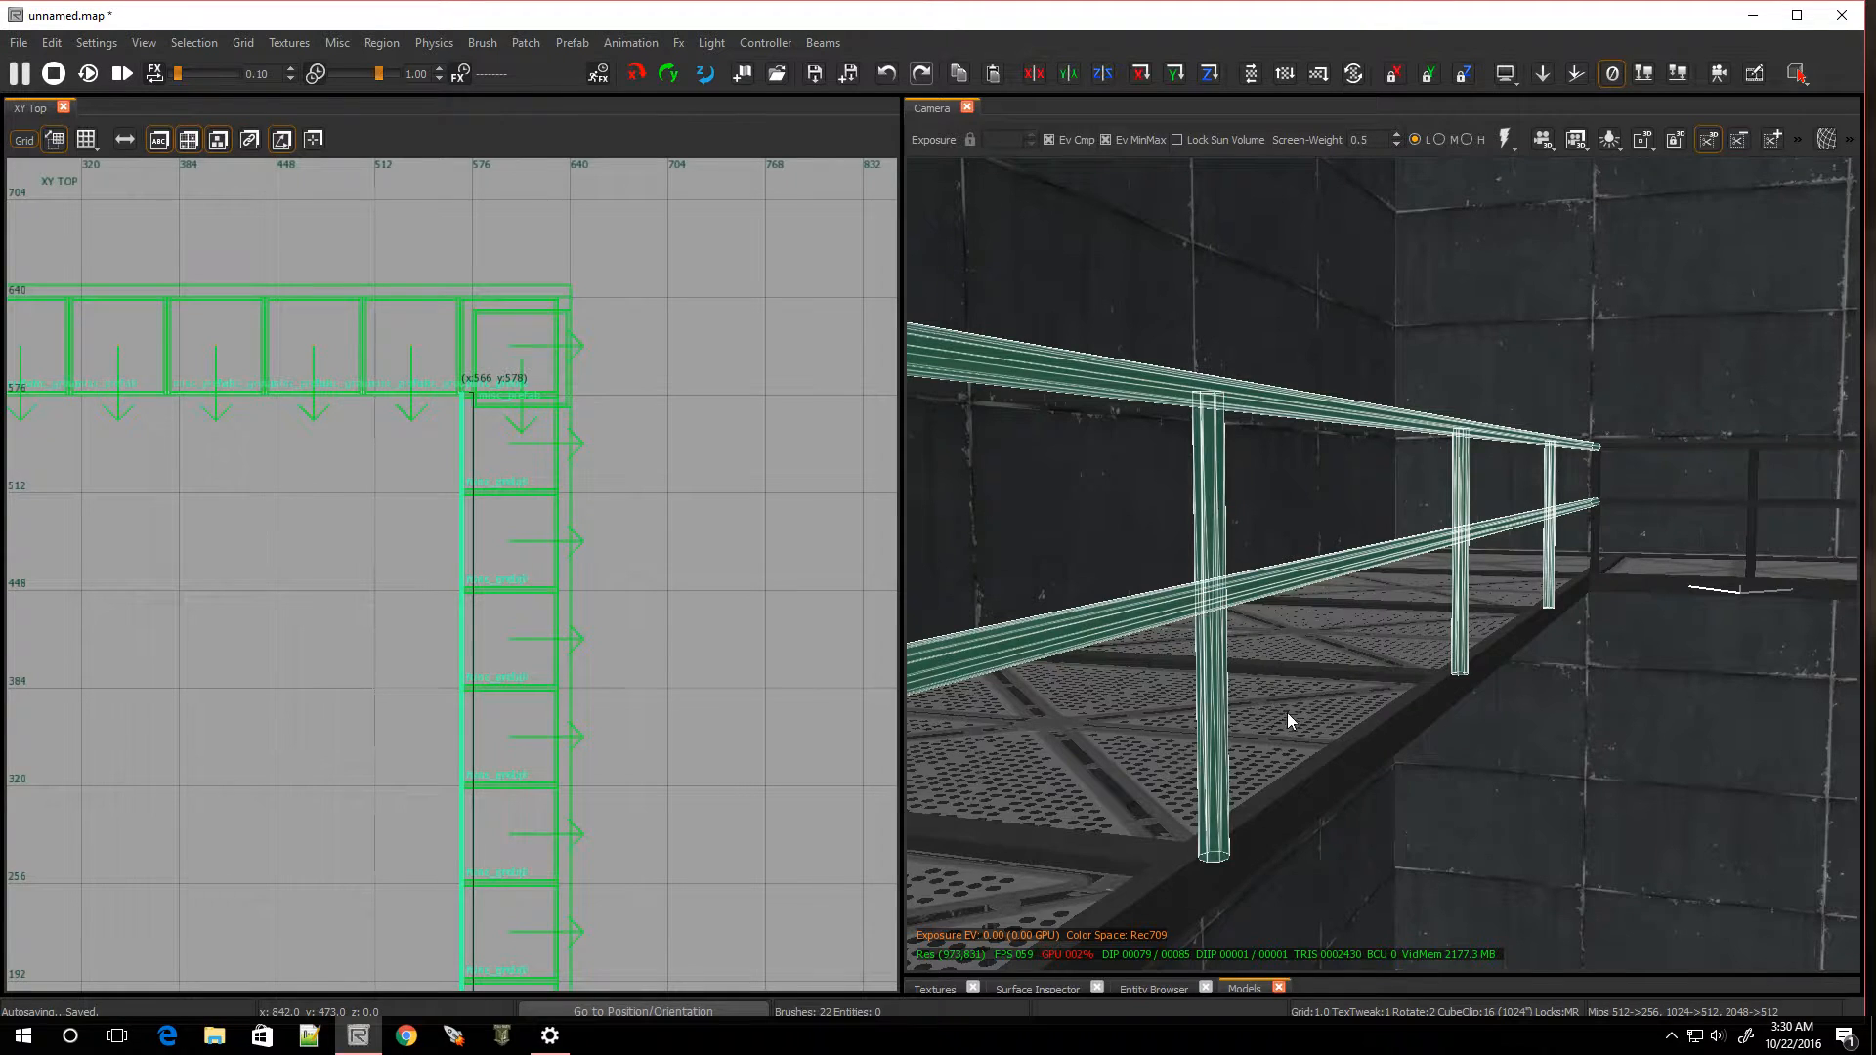
{"action": "scroll", "coordinate": [387, 728], "scroll_direction": "down", "scroll_amount": 8}
{"action": "scroll", "coordinate": [436, 865], "scroll_direction": "up", "scroll_amount": 3}
{"action": "scroll", "coordinate": [420, 869], "scroll_direction": "up", "scroll_amount": 2}
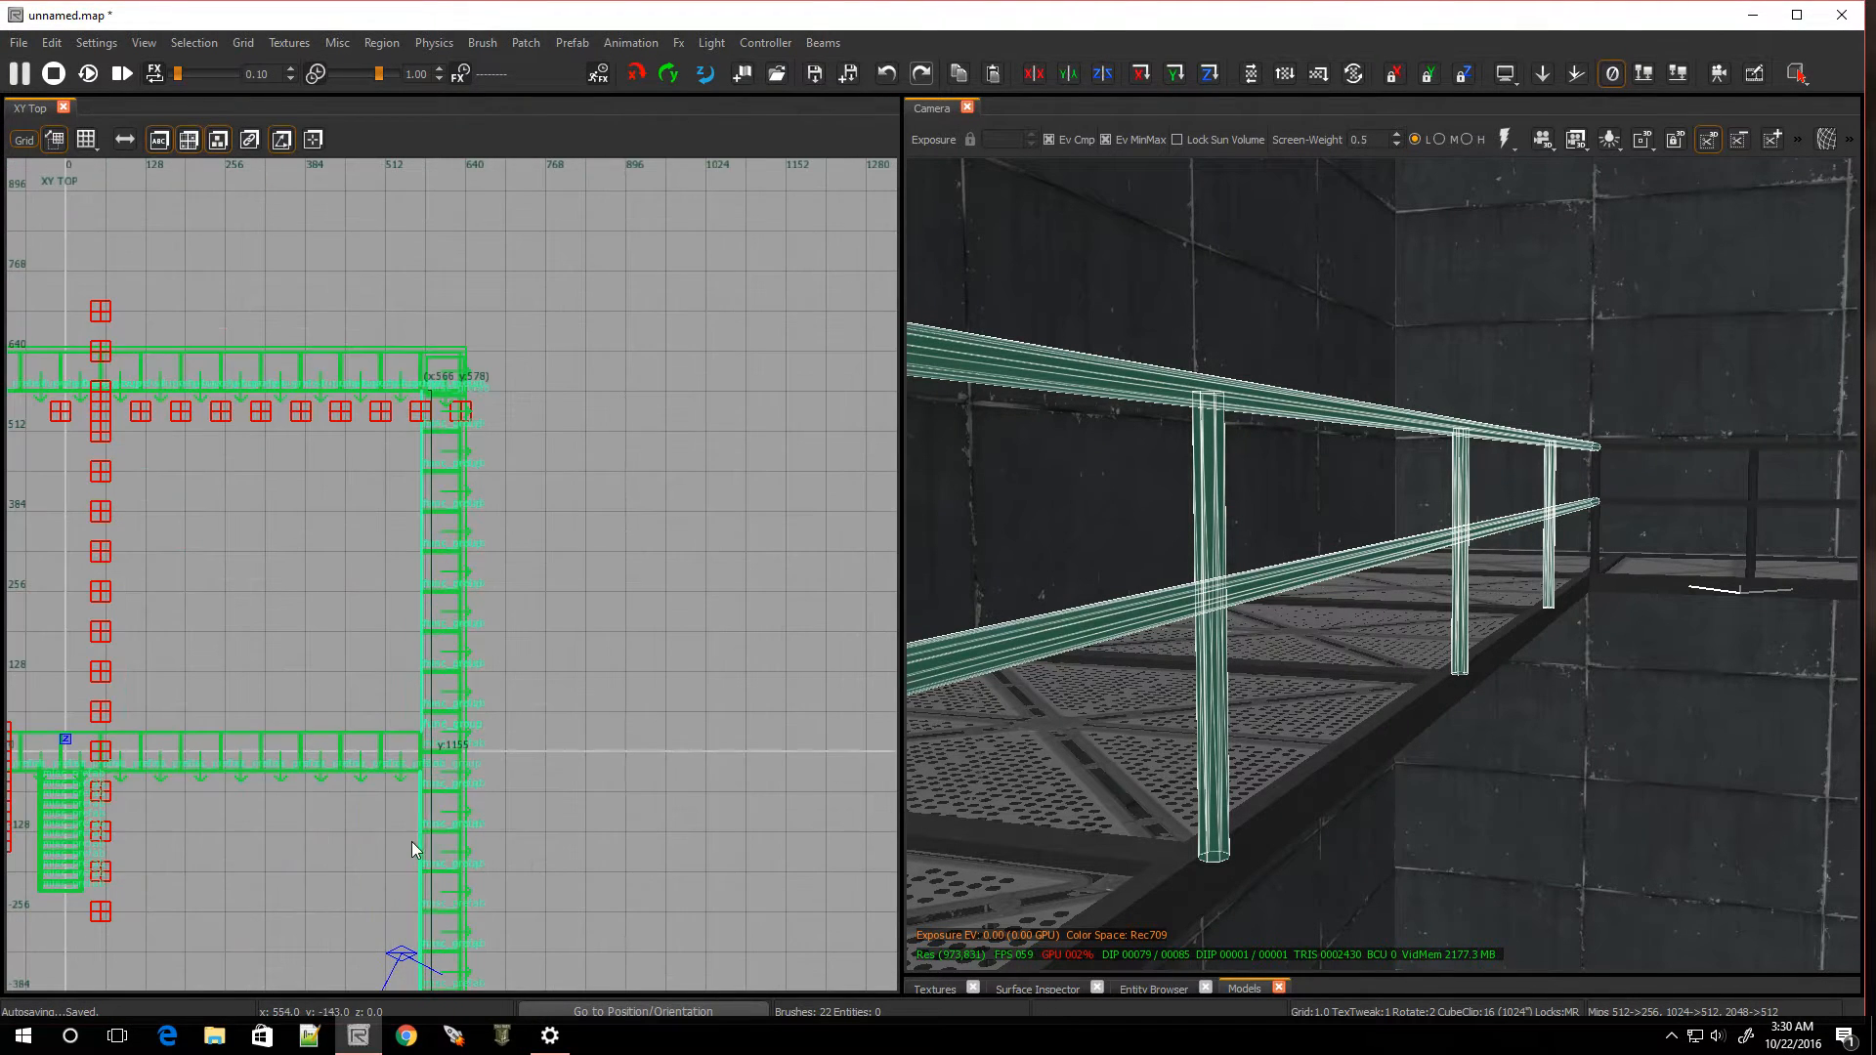
{"action": "key", "text": "4"}
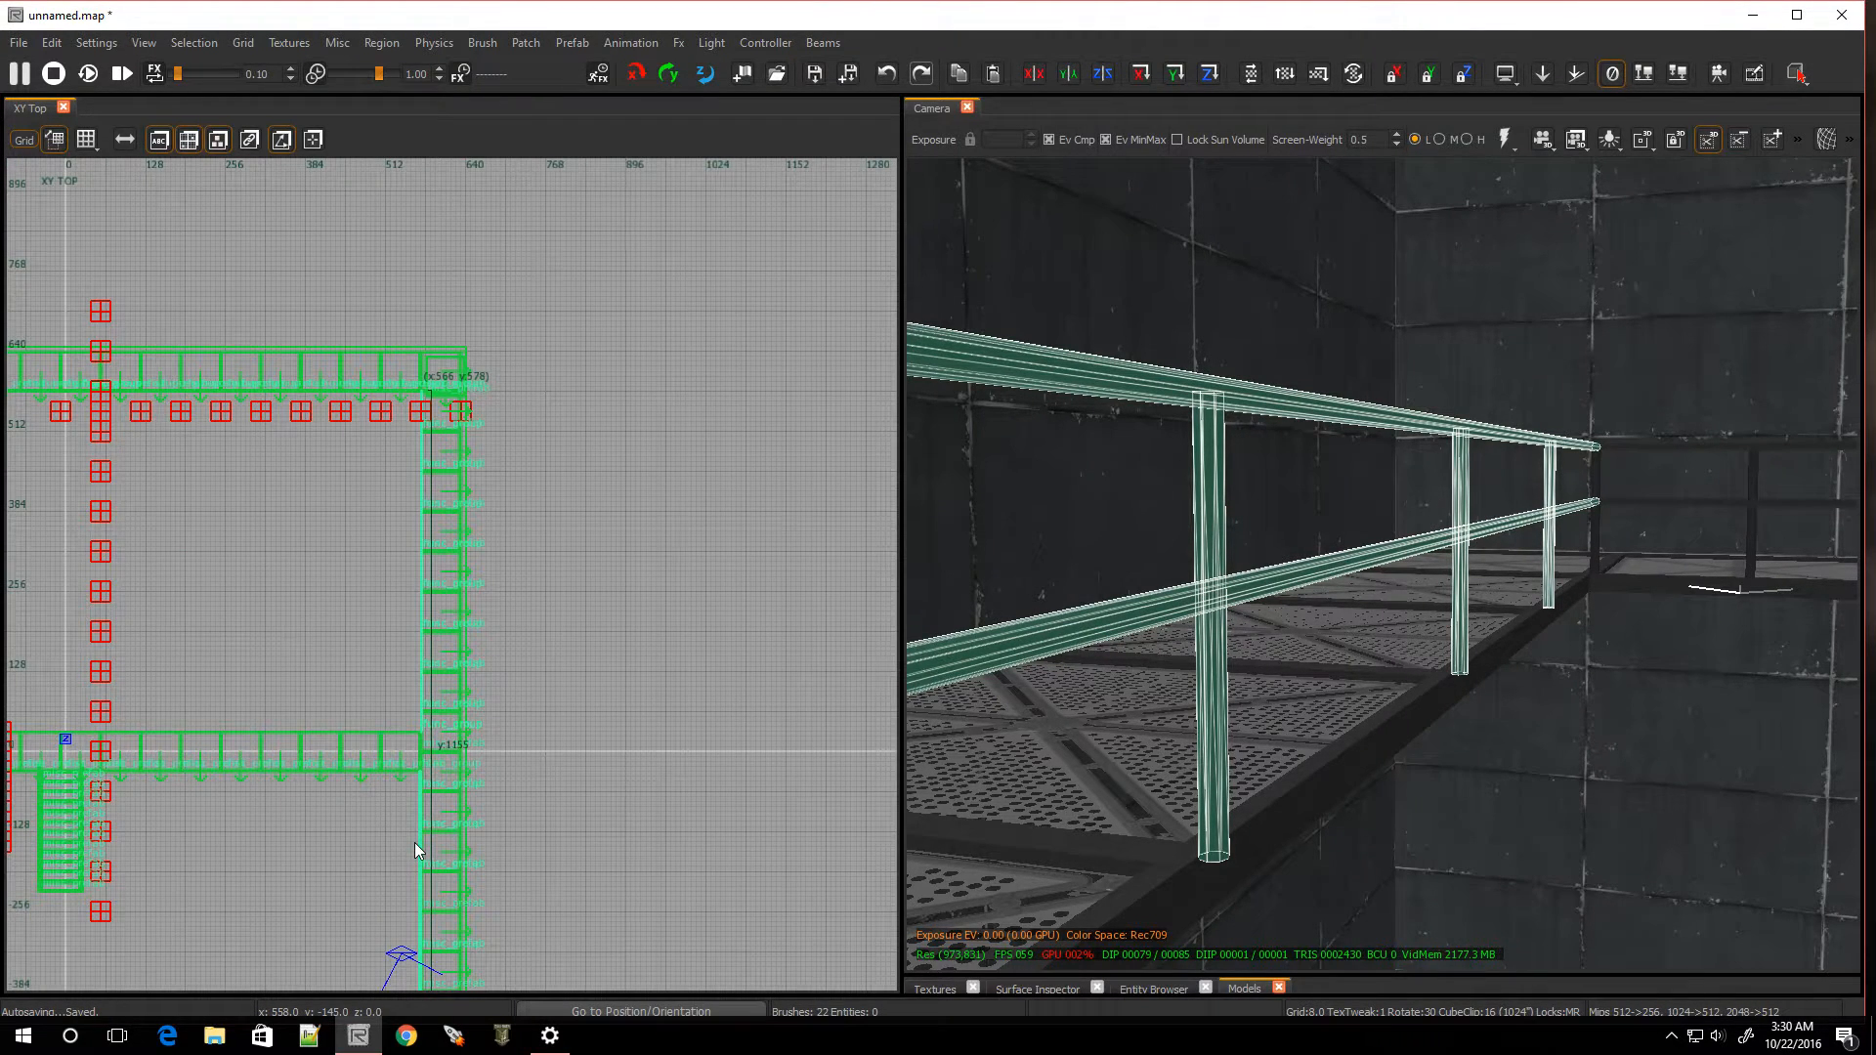
{"action": "key", "text": "space"}
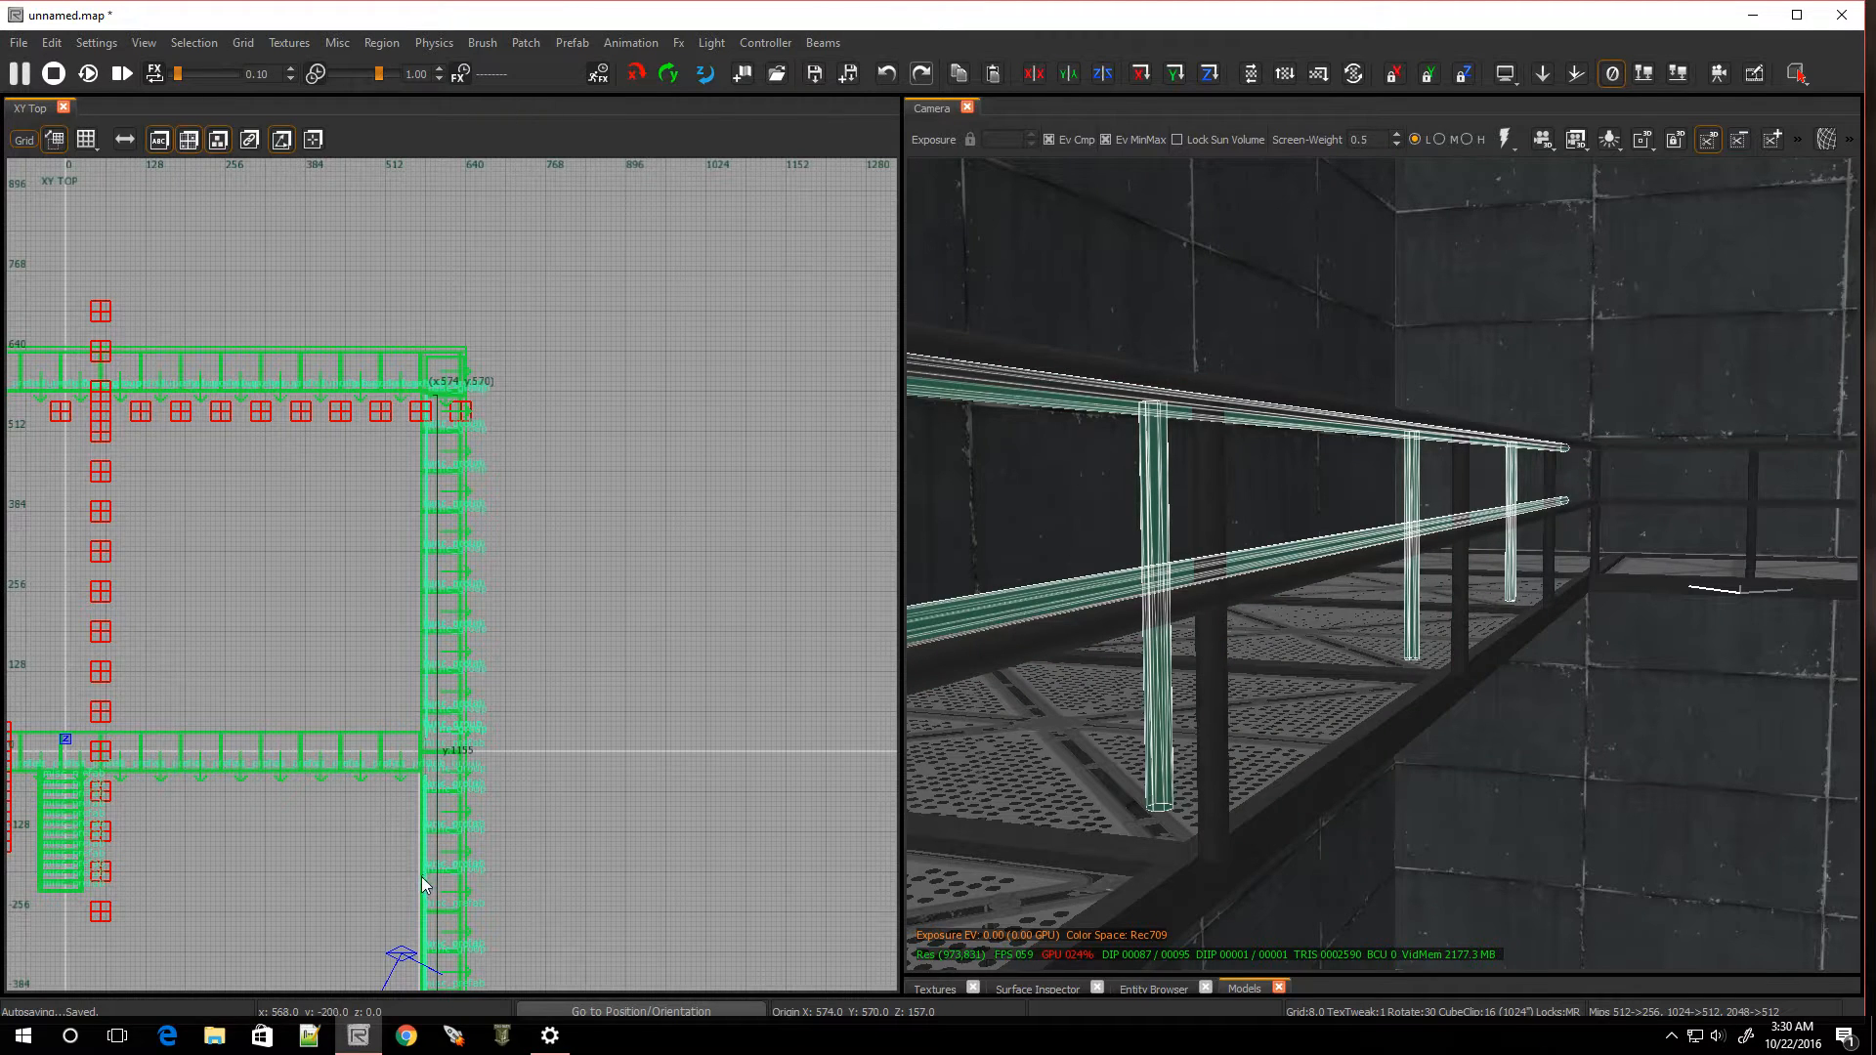
Move the duplicated railing across the room onto the west catwalk's inner edge, with its origin at x -586, y 578
{"action": "left_click_drag", "start_coordinate": [425, 879], "coordinate": [17, 880]}
{"action": "scroll", "coordinate": [21, 868], "scroll_direction": "down", "scroll_amount": 4}
{"action": "scroll", "coordinate": [247, 906], "scroll_direction": "up", "scroll_amount": 5}
{"action": "left_click_drag", "start_coordinate": [362, 876], "coordinate": [21, 870]}
{"action": "scroll", "coordinate": [256, 701], "scroll_direction": "up", "scroll_amount": 5}
{"action": "scroll", "coordinate": [613, 604], "scroll_direction": "up", "scroll_amount": 4}
{"action": "left_click_drag", "start_coordinate": [614, 604], "coordinate": [266, 616]}
{"action": "right_click_drag", "start_coordinate": [1673, 736], "coordinate": [1588, 735]}
{"action": "right_click_drag", "start_coordinate": [1563, 807], "coordinate": [1700, 801]}
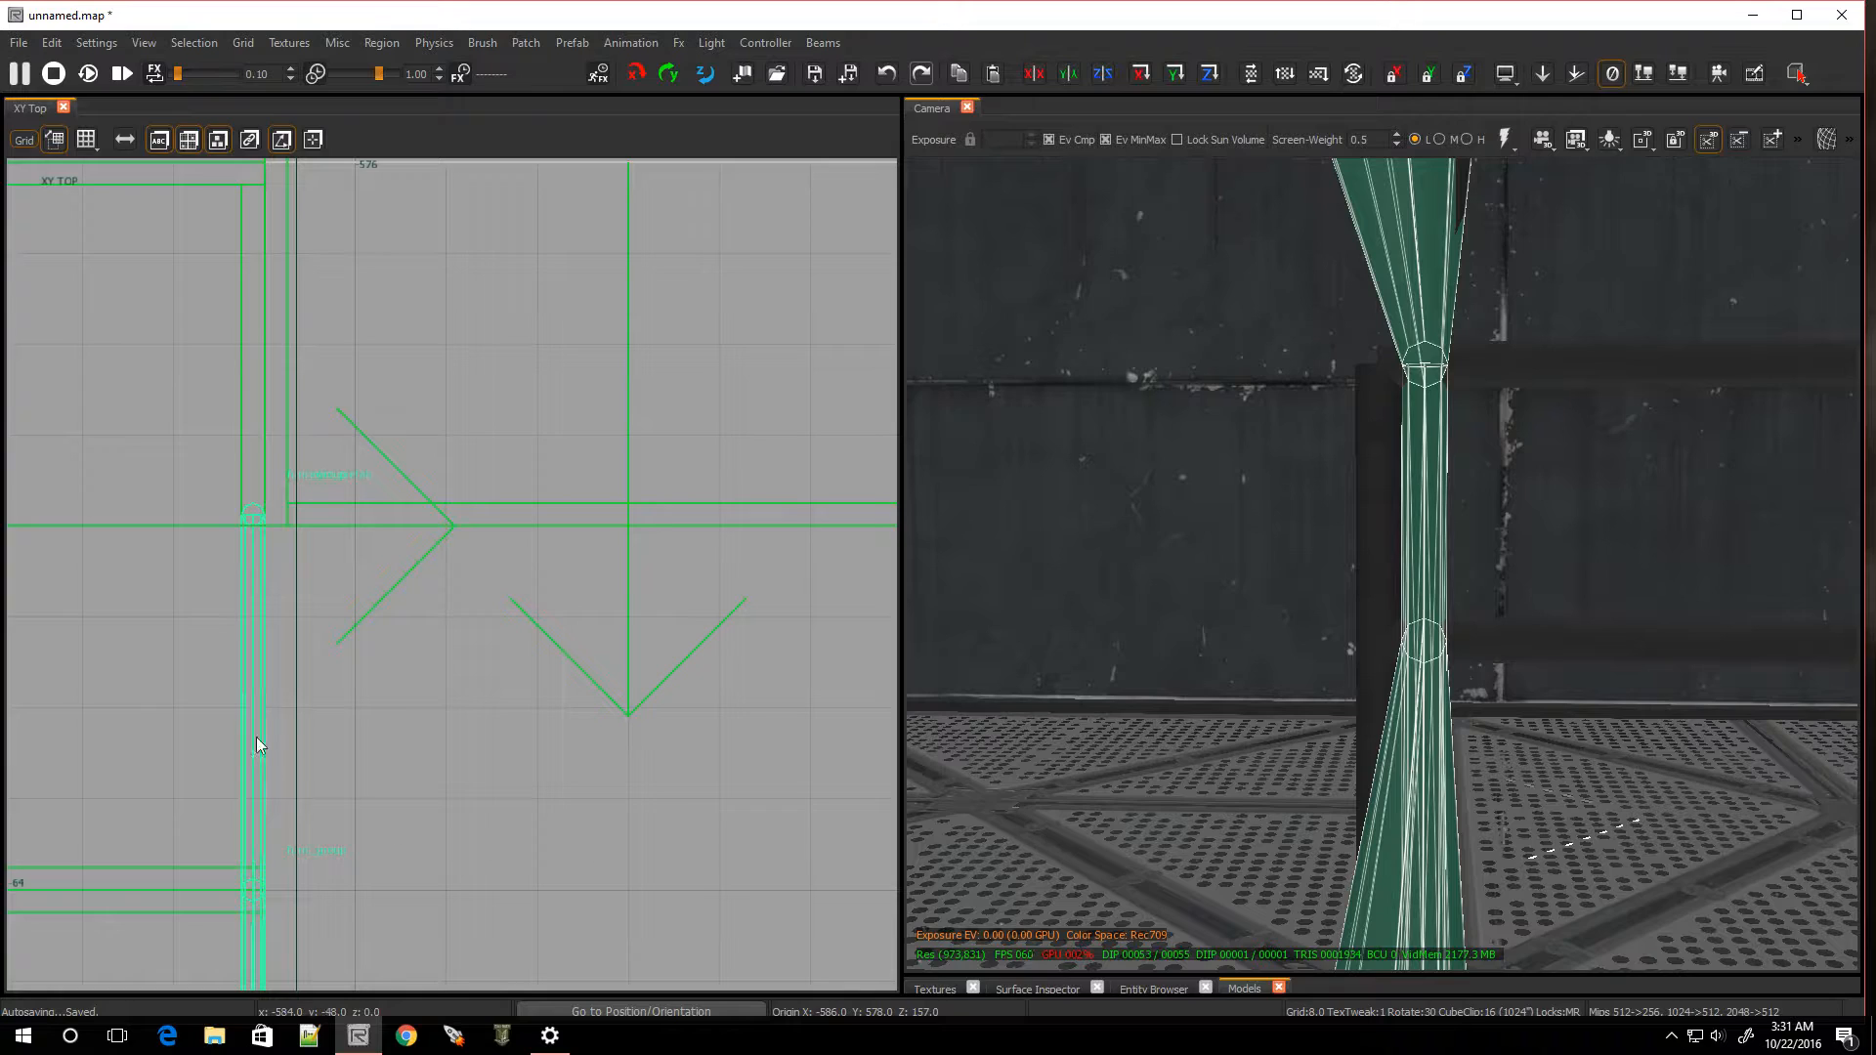
Check how the copied railing lines up with the northwest catwalk corner and the rest of the layout
{"action": "scroll", "coordinate": [297, 647], "scroll_direction": "down", "scroll_amount": 2}
{"action": "scroll", "coordinate": [330, 346], "scroll_direction": "down", "scroll_amount": 5}
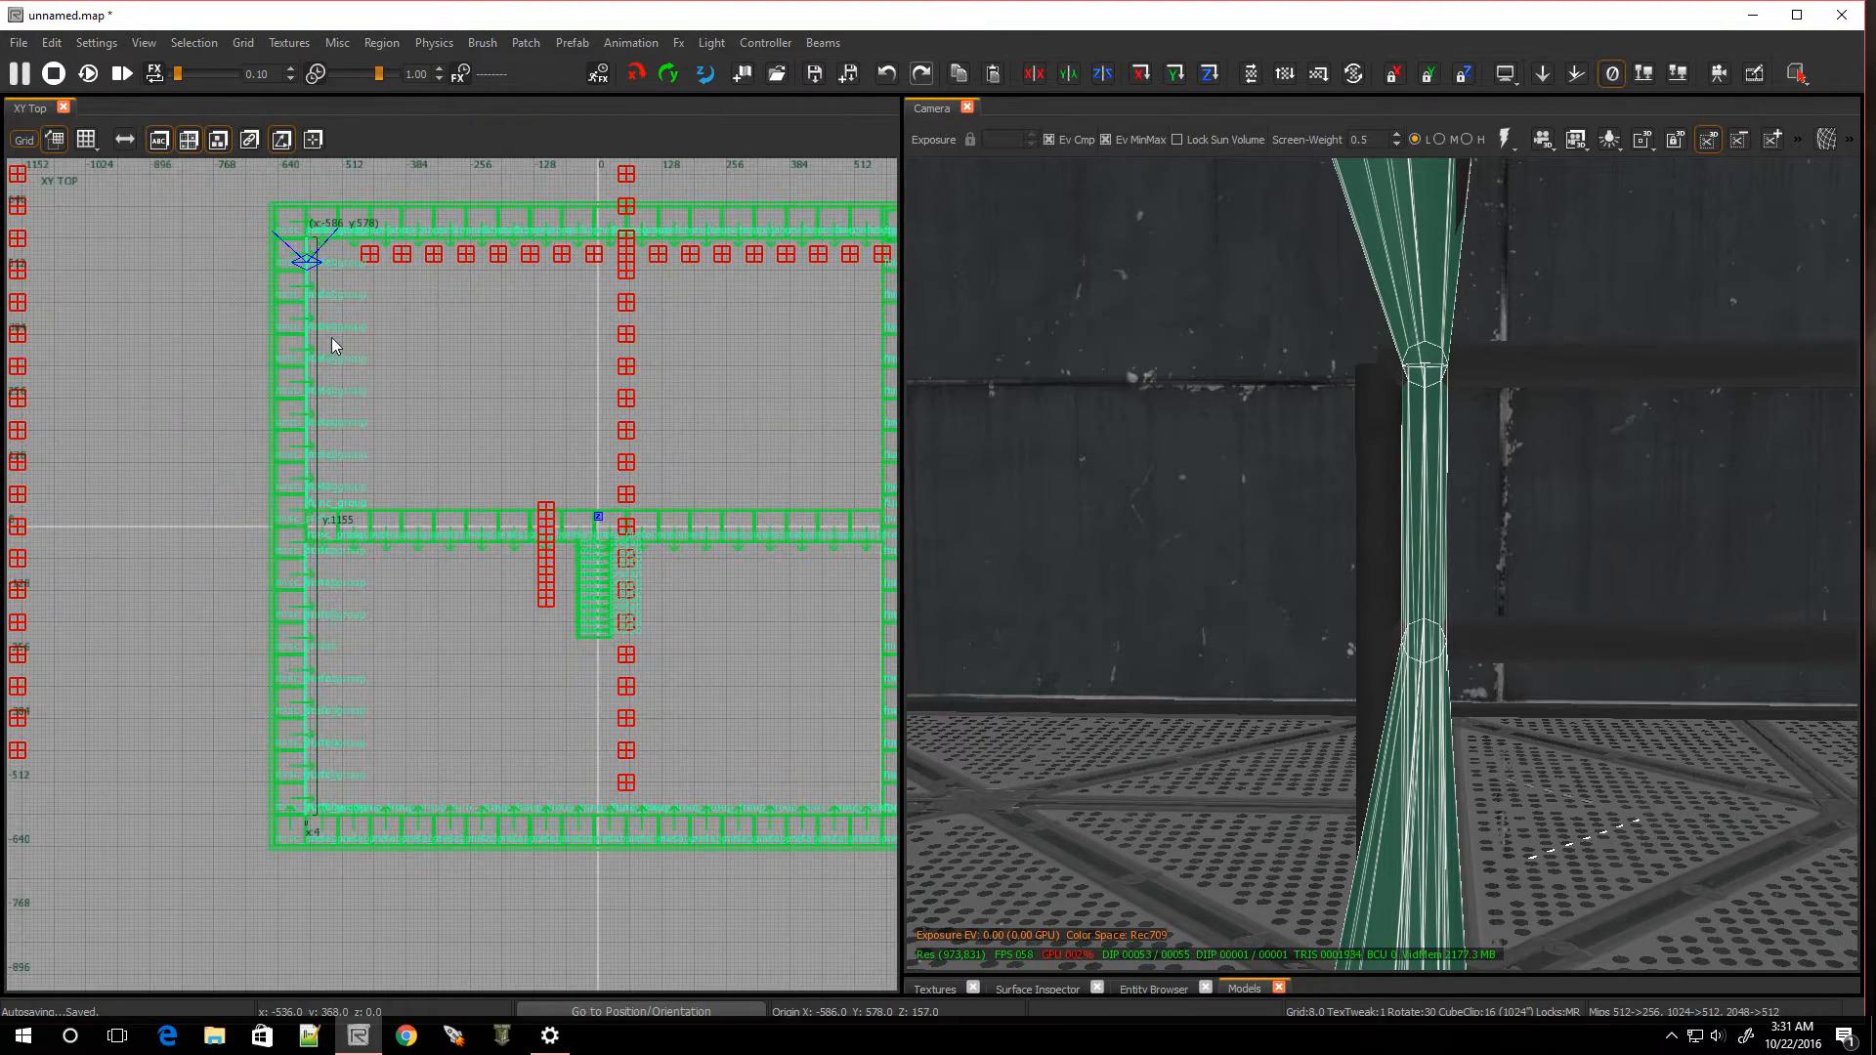
{"action": "scroll", "coordinate": [266, 266], "scroll_direction": "up", "scroll_amount": 4}
{"action": "scroll", "coordinate": [272, 284], "scroll_direction": "up", "scroll_amount": 6}
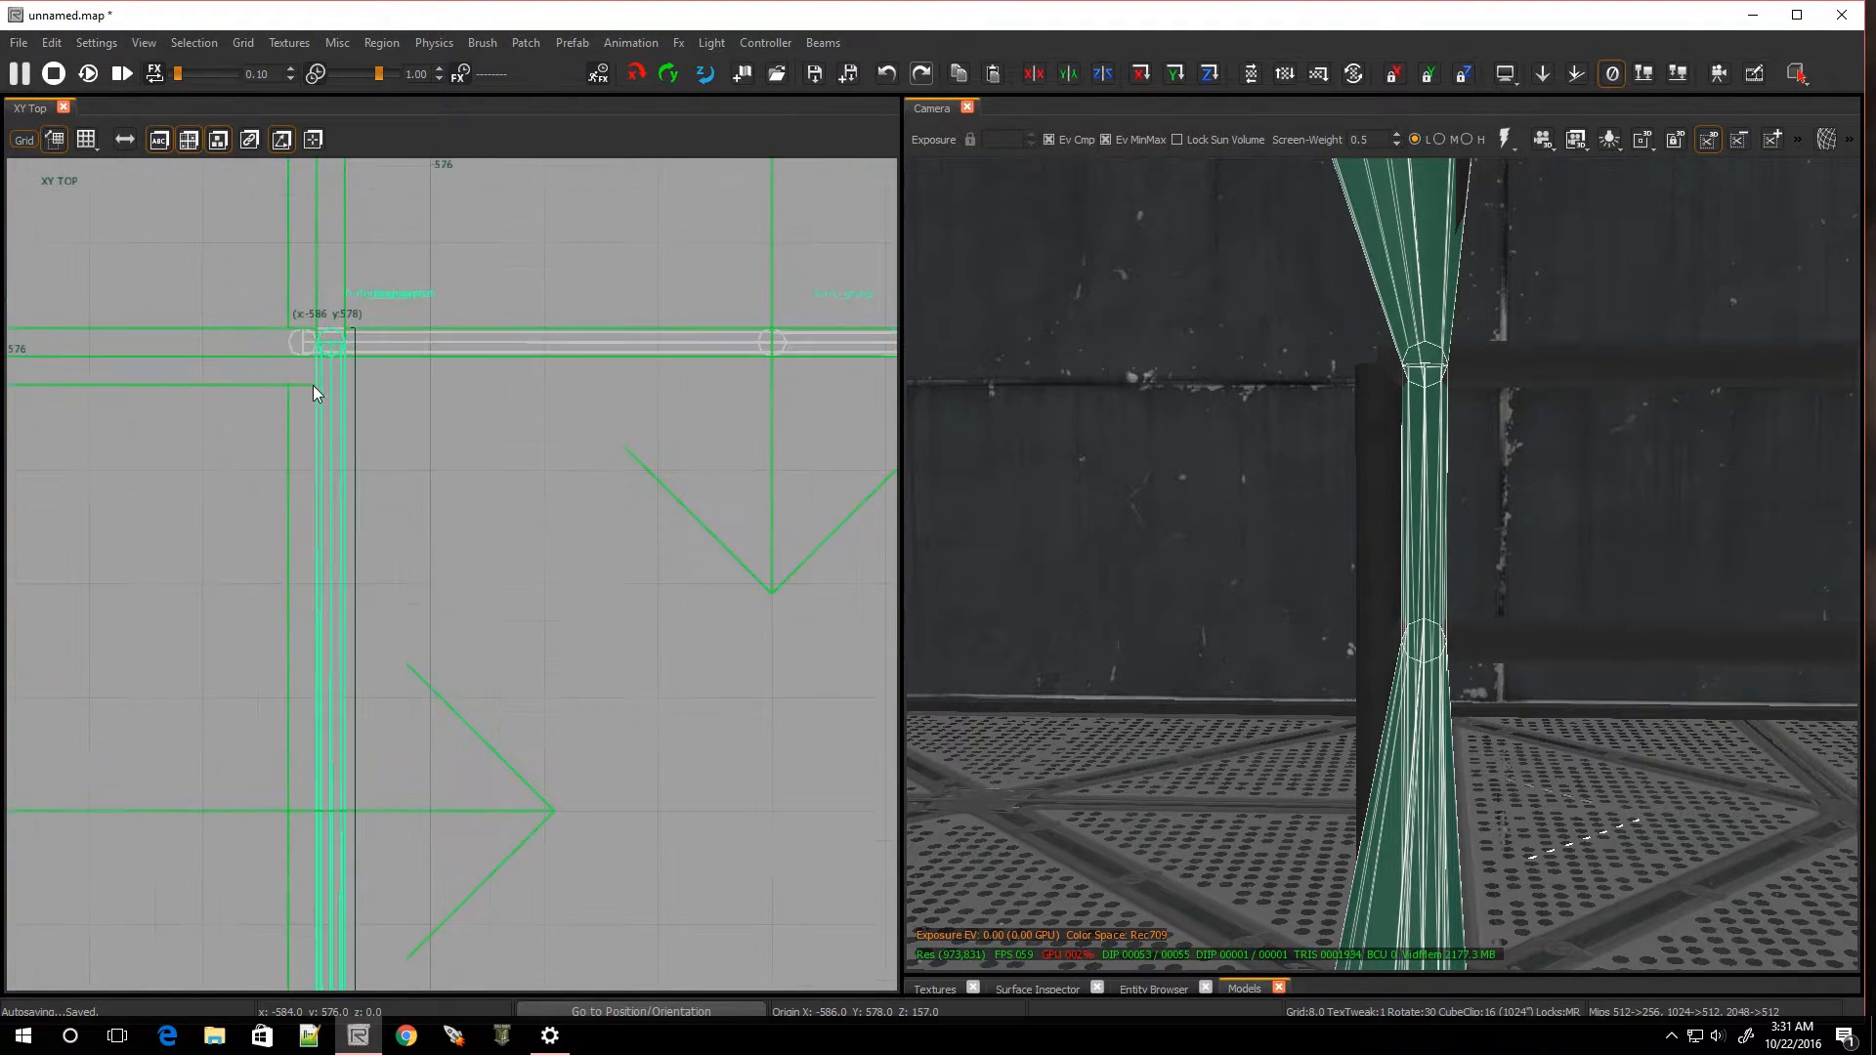
{"action": "scroll", "coordinate": [332, 626], "scroll_direction": "down", "scroll_amount": 12}
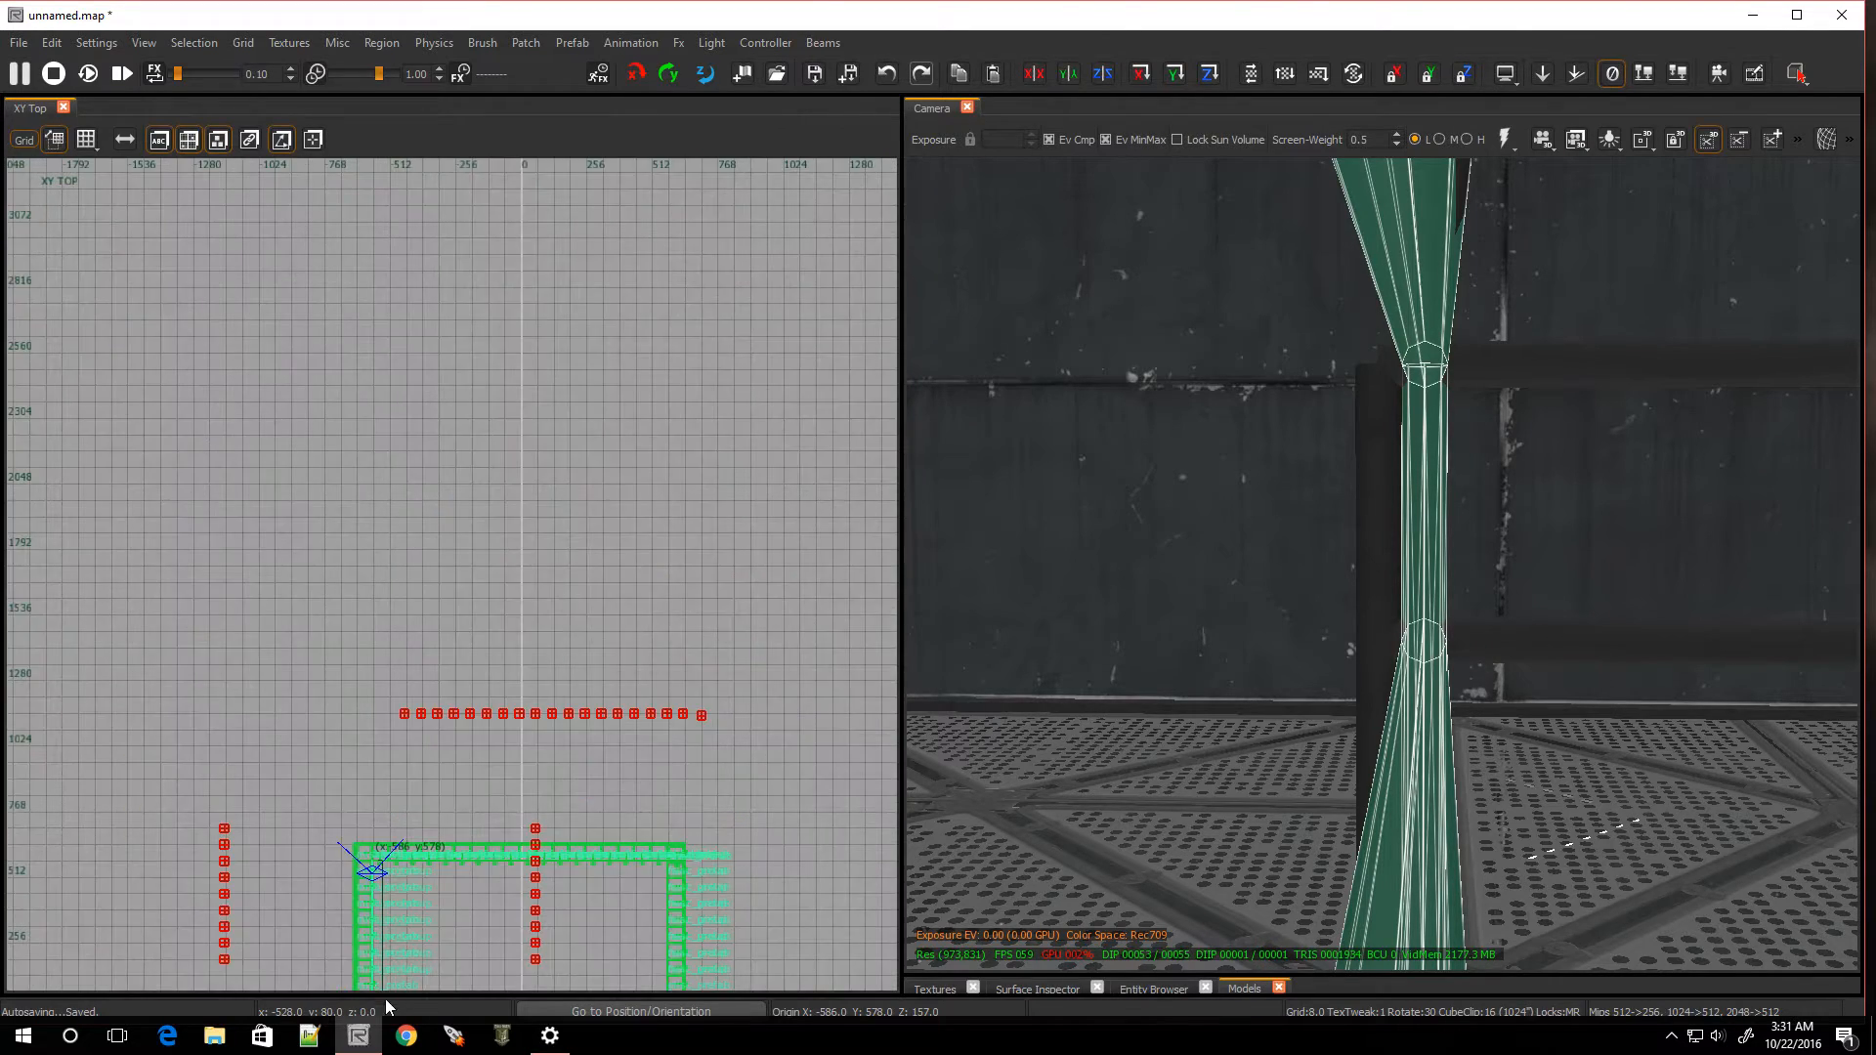
{"action": "key", "text": "ctrl+Tab"}
{"action": "key", "text": "ctrl+Tab"}
{"action": "key", "text": "ctrl+Tab"}
{"action": "scroll", "coordinate": [390, 649], "scroll_direction": "up", "scroll_amount": 6}
{"action": "scroll", "coordinate": [359, 711], "scroll_direction": "up", "scroll_amount": 2}
{"action": "scroll", "coordinate": [267, 596], "scroll_direction": "down", "scroll_amount": 5}
Clear the selection and select the upper rail, lower rail and end post of the west railing's north half
{"action": "right_click_drag", "start_coordinate": [1198, 535], "coordinate": [1583, 552]}
{"action": "key", "text": "w"}
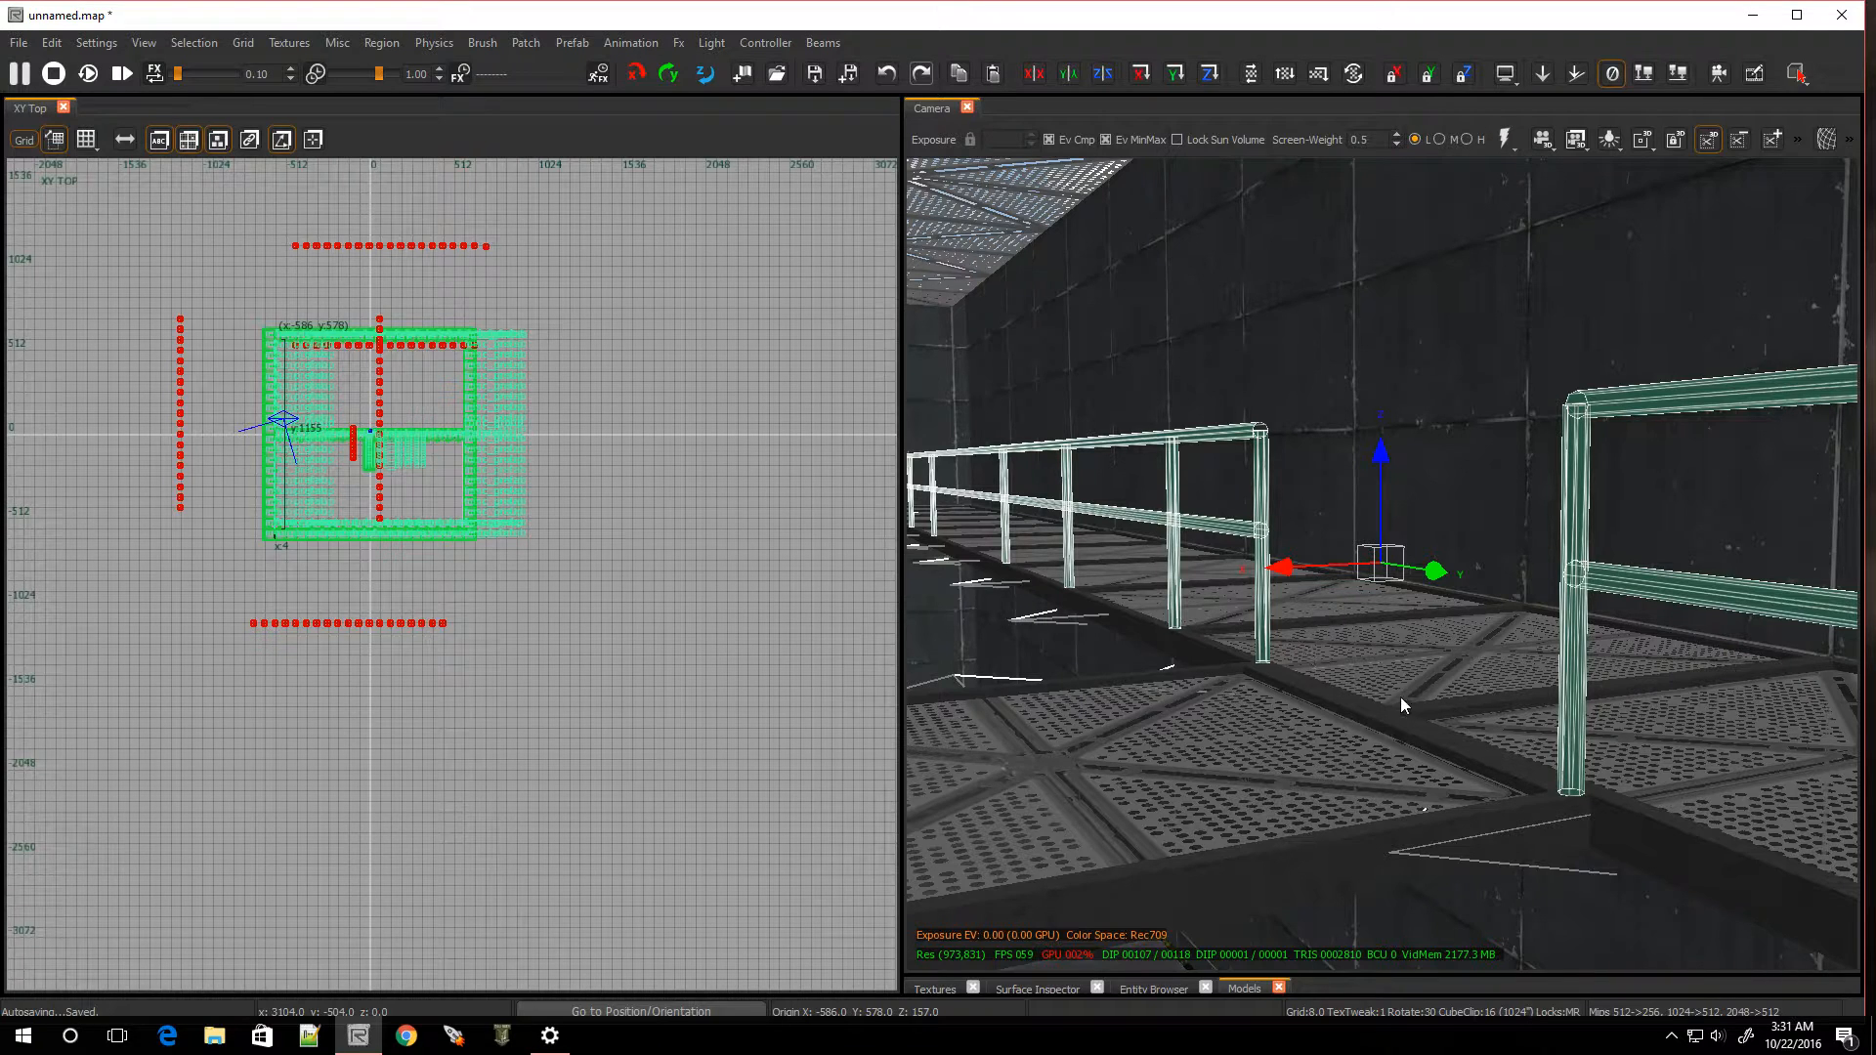
{"action": "key", "text": "Escape"}
{"action": "left_click", "coordinate": [1563, 604], "text": "shift"}
{"action": "left_click", "coordinate": [1600, 579], "text": "shift"}
{"action": "left_click", "coordinate": [1702, 399], "text": "shift"}
{"action": "right_click_drag", "start_coordinate": [1703, 399], "coordinate": [1333, 428]}
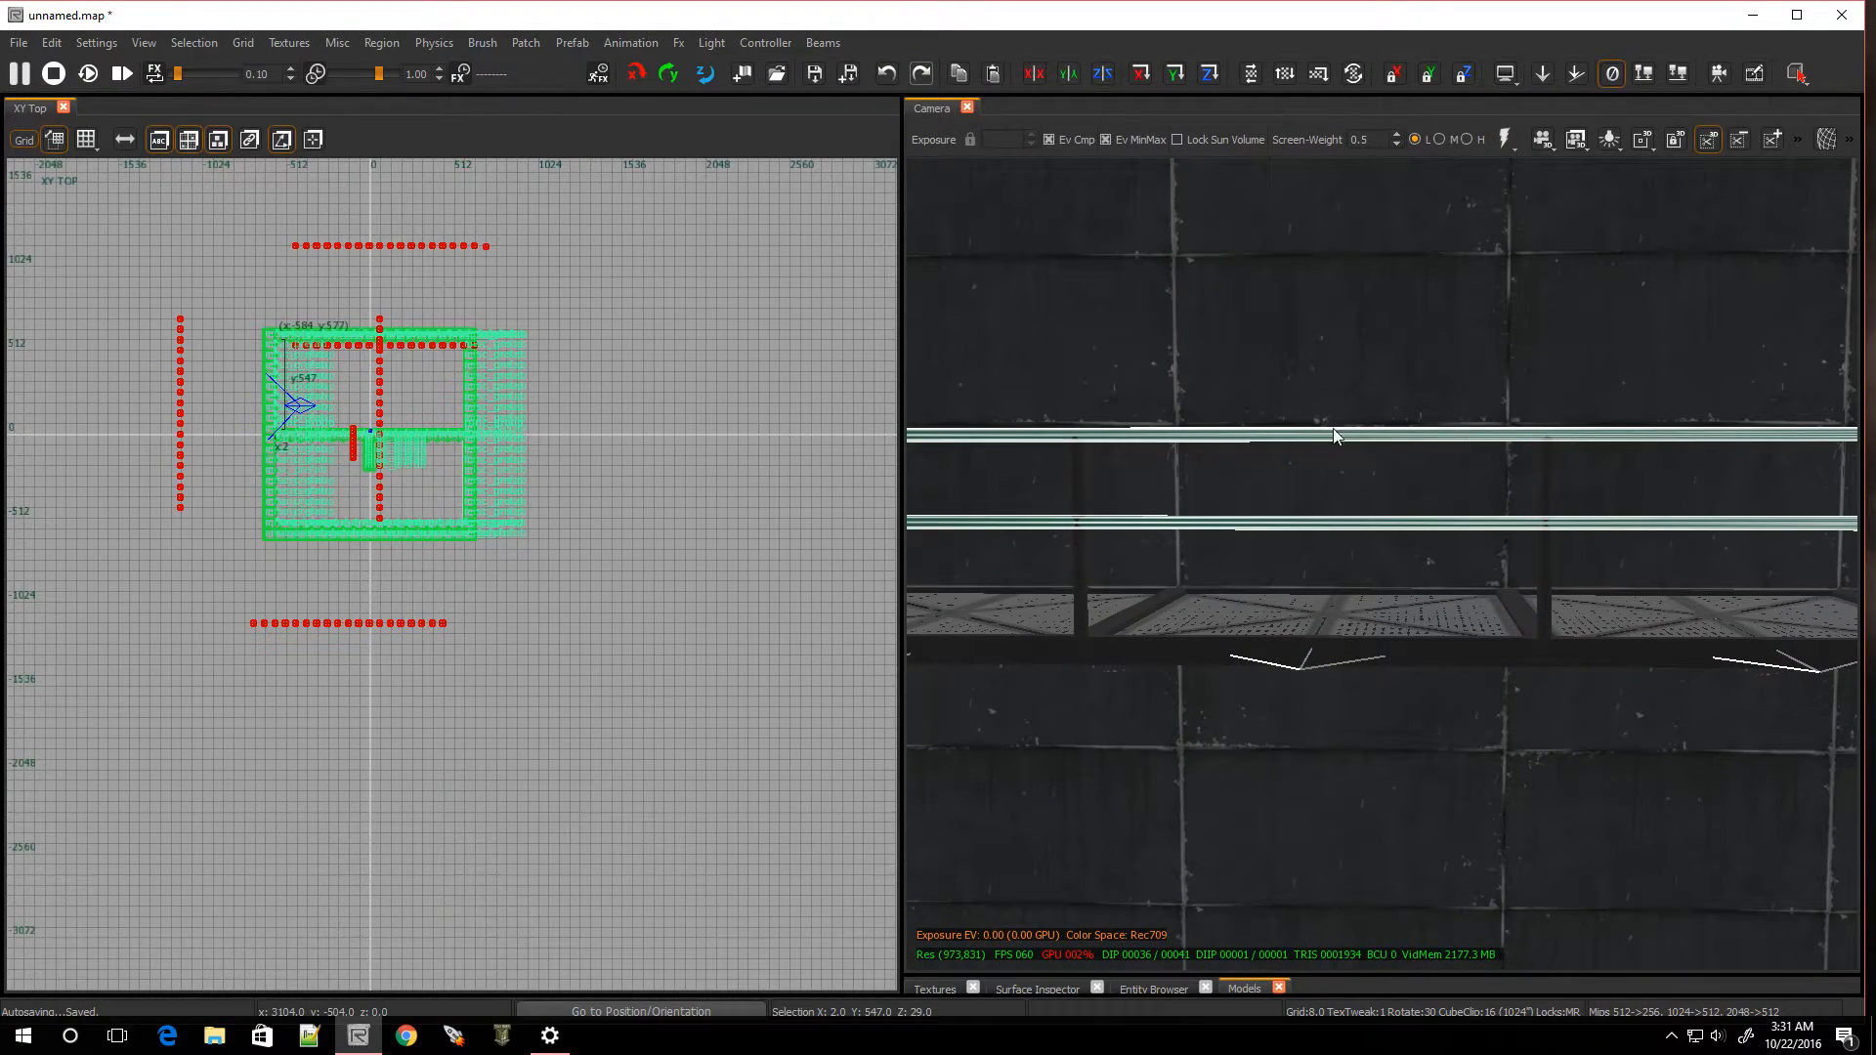
Add the remaining posts of the west railing's north half to the selection, up to the northwest corner
{"action": "left_click", "coordinate": [1075, 496], "text": "shift"}
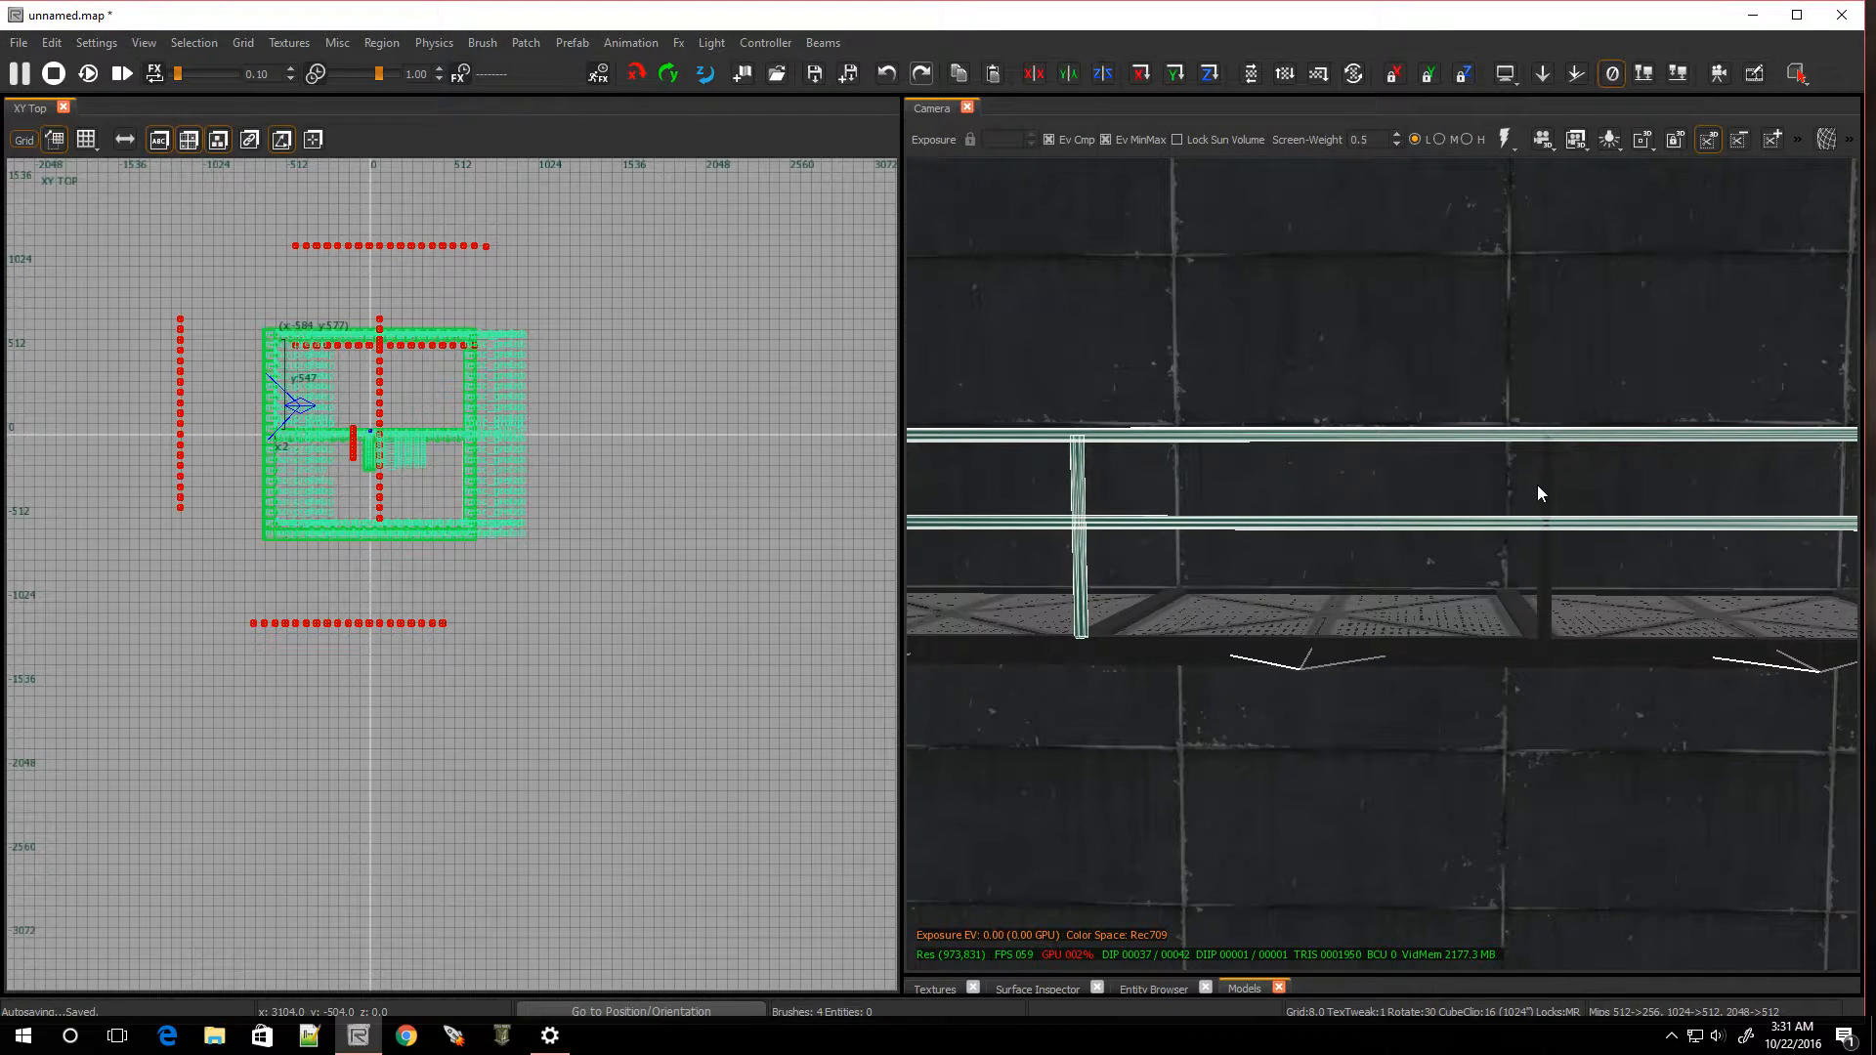
{"action": "right_click_drag", "start_coordinate": [1544, 482], "coordinate": [1575, 548]}
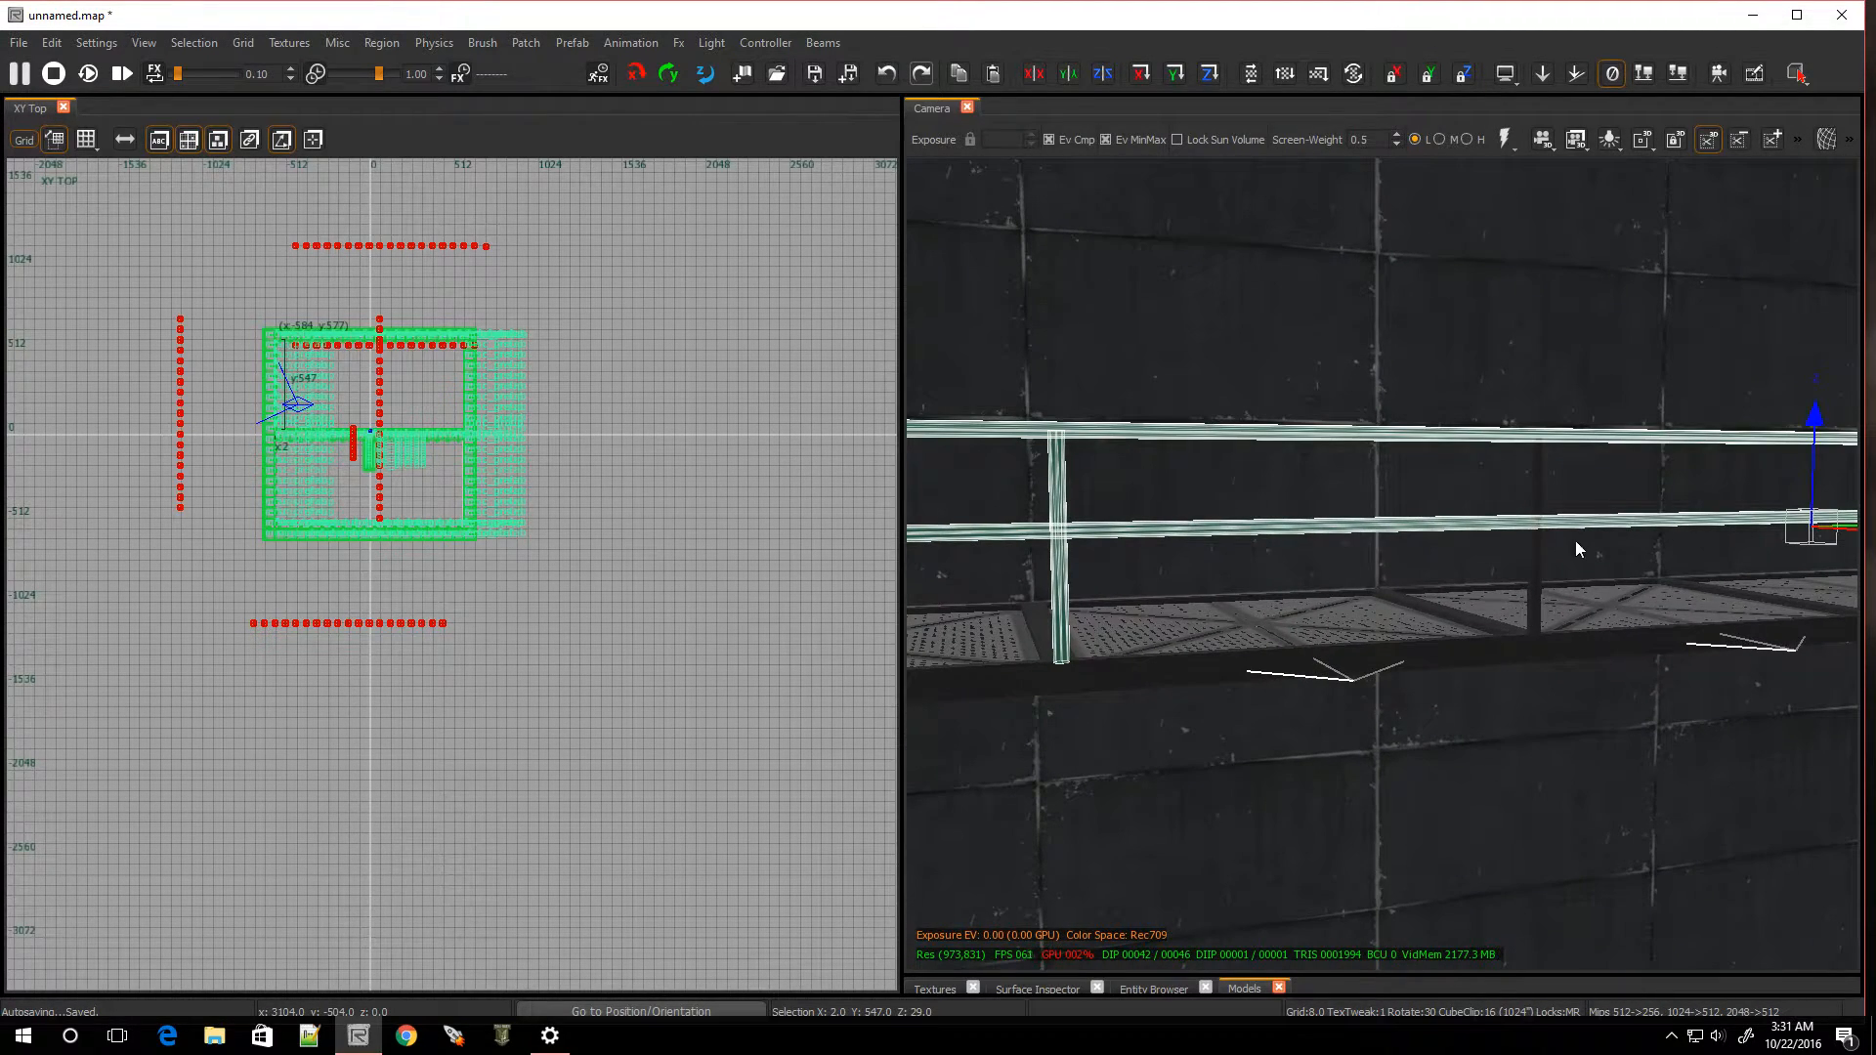
{"action": "left_click", "coordinate": [1534, 475], "text": "shift"}
{"action": "right_click_drag", "start_coordinate": [1534, 475], "coordinate": [1651, 420]}
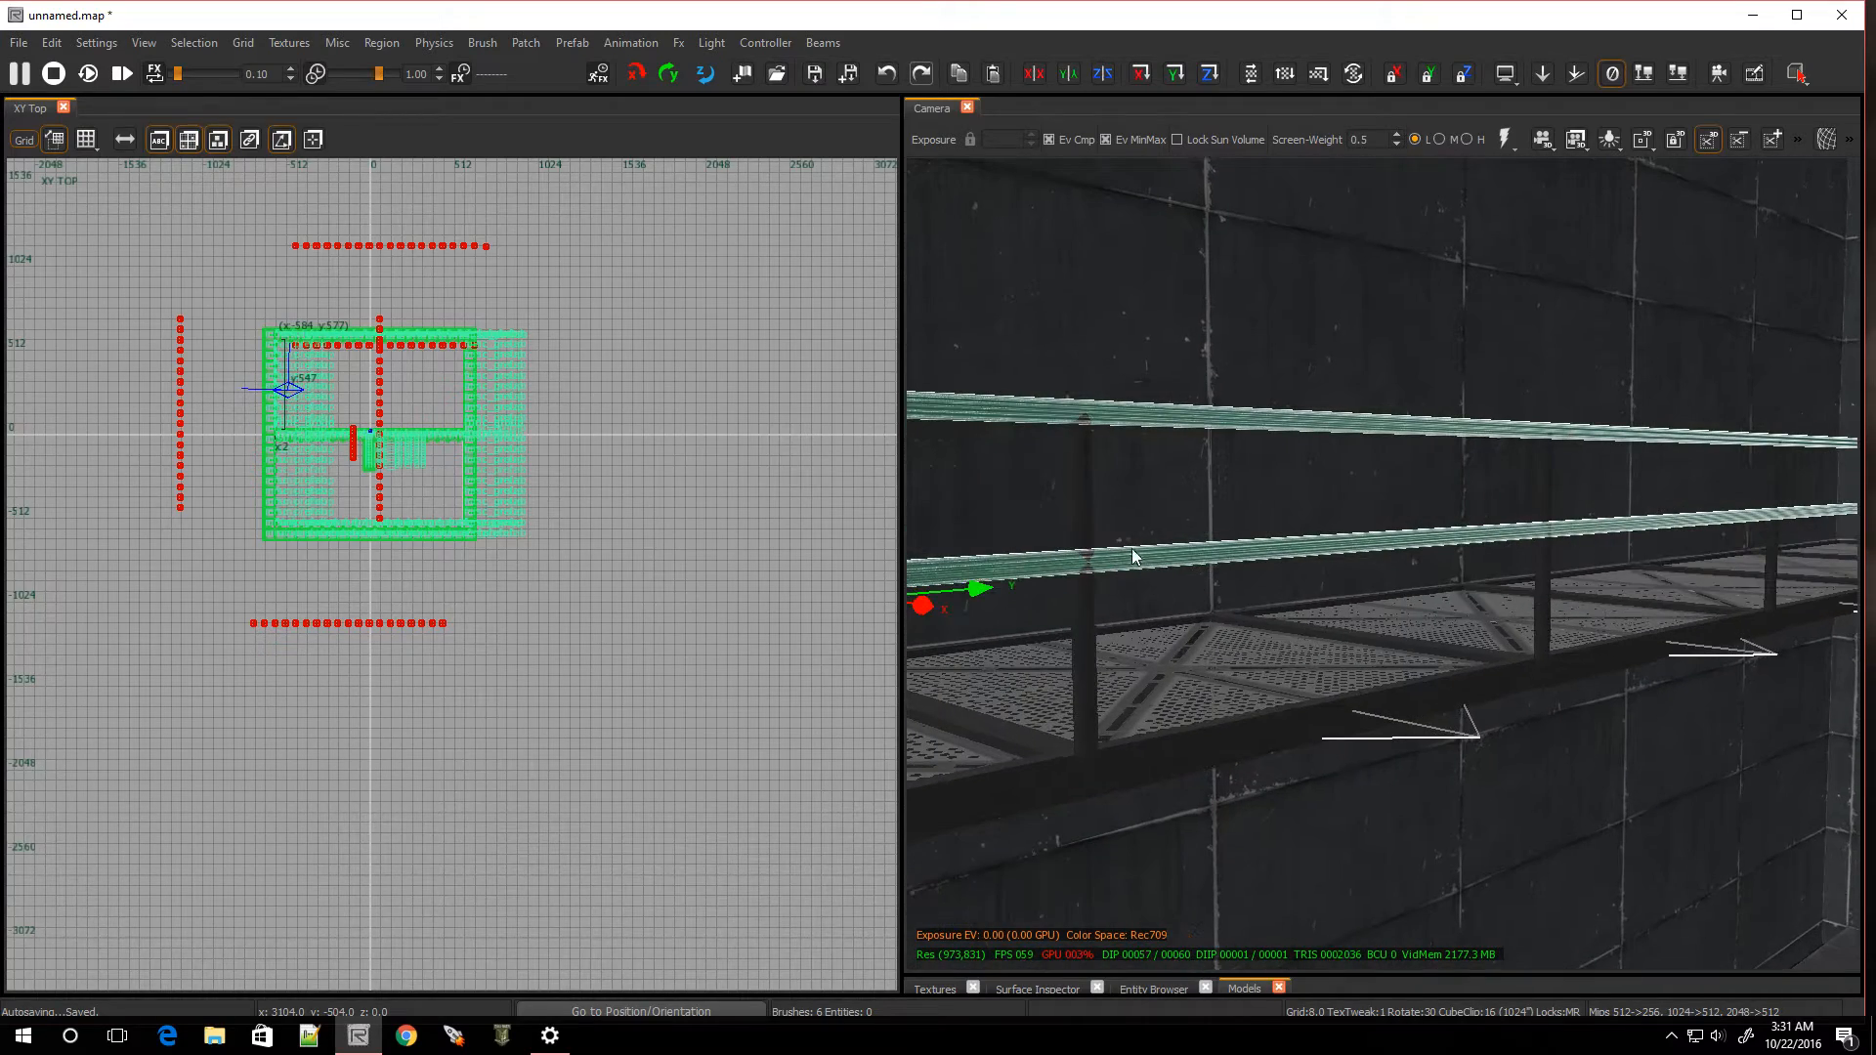
{"action": "left_click", "coordinate": [1080, 495], "text": "shift"}
{"action": "left_click", "coordinate": [1553, 512], "text": "shift"}
{"action": "right_click_drag", "start_coordinate": [1554, 512], "coordinate": [1526, 632]}
{"action": "left_click", "coordinate": [1477, 532], "text": "shift"}
{"action": "right_click_drag", "start_coordinate": [1587, 750], "coordinate": [1642, 751]}
{"action": "right_click_drag", "start_coordinate": [1563, 704], "coordinate": [1569, 739]}
{"action": "left_click", "coordinate": [1404, 589], "text": "shift"}
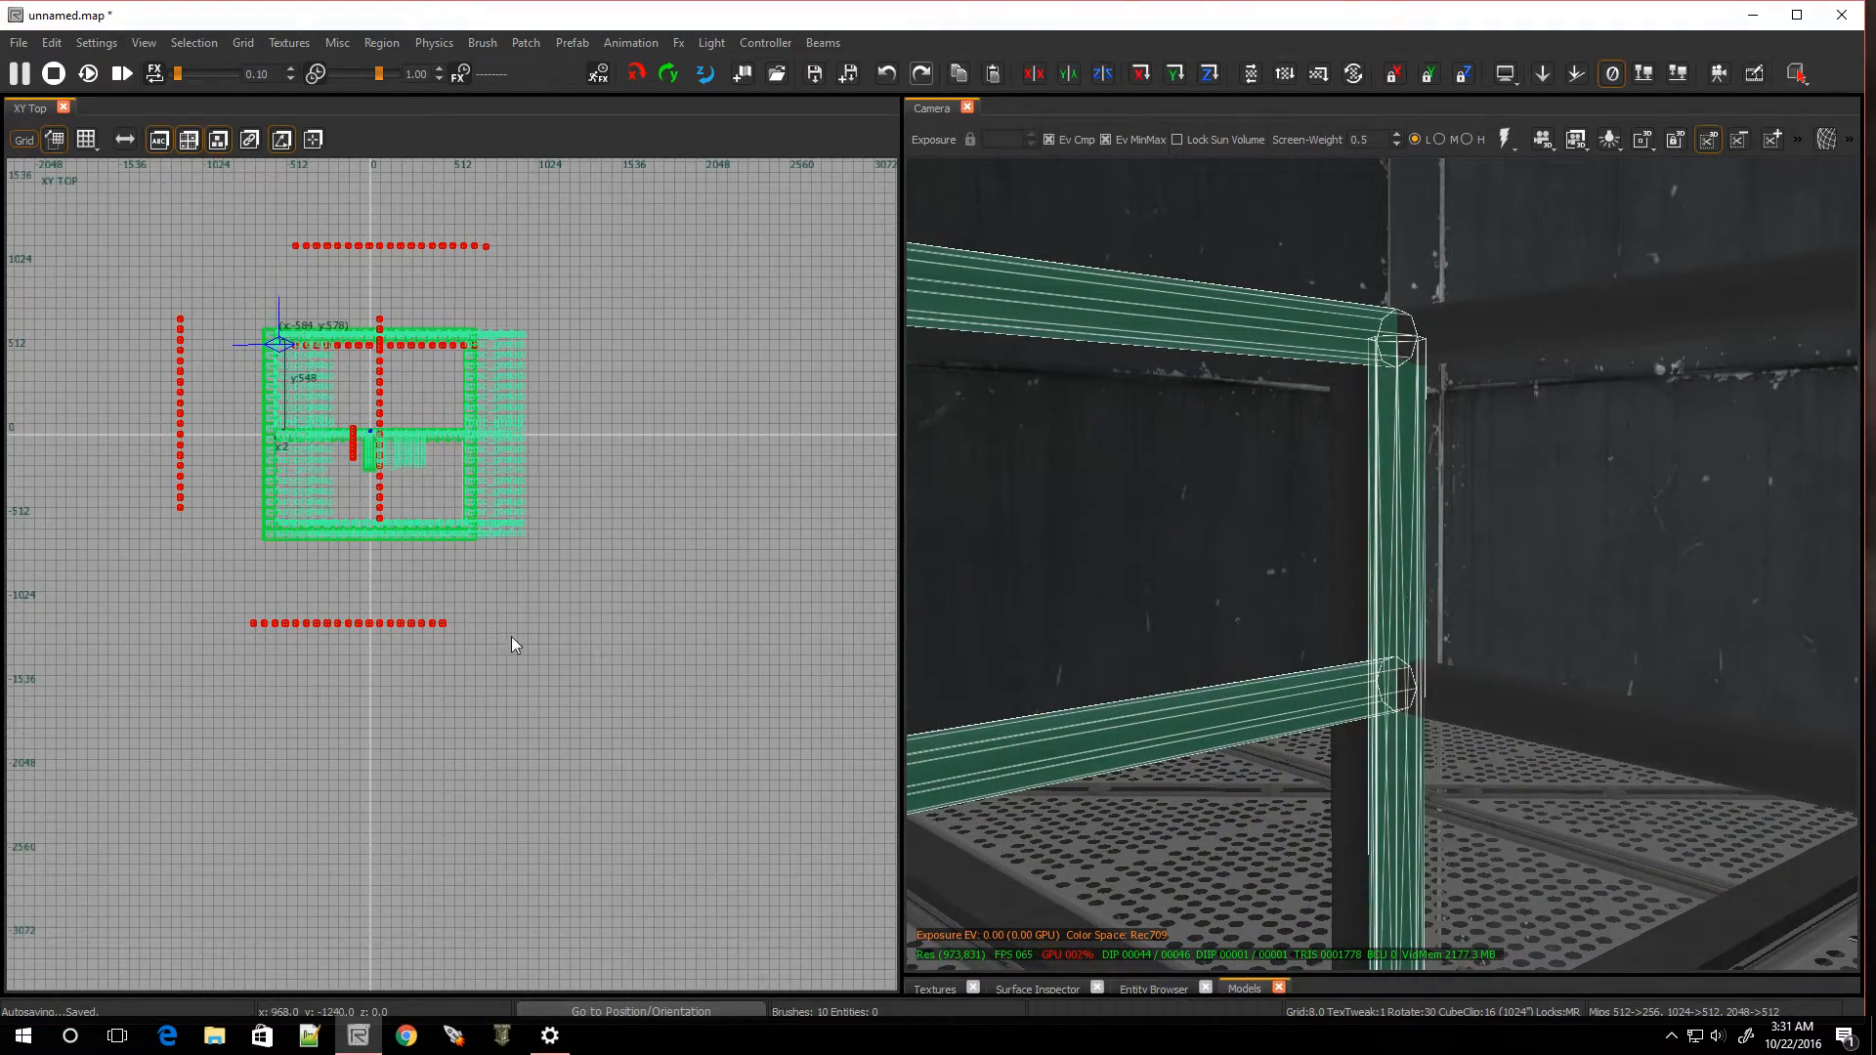
Set the grid size to 2 and shift the selected railing half 2 units west to x -586, closing the corner joint
{"action": "scroll", "coordinate": [252, 318], "scroll_direction": "up", "scroll_amount": 2}
{"action": "scroll", "coordinate": [299, 414], "scroll_direction": "up", "scroll_amount": 3}
{"action": "scroll", "coordinate": [369, 363], "scroll_direction": "up", "scroll_amount": 3}
{"action": "key", "text": "2"}
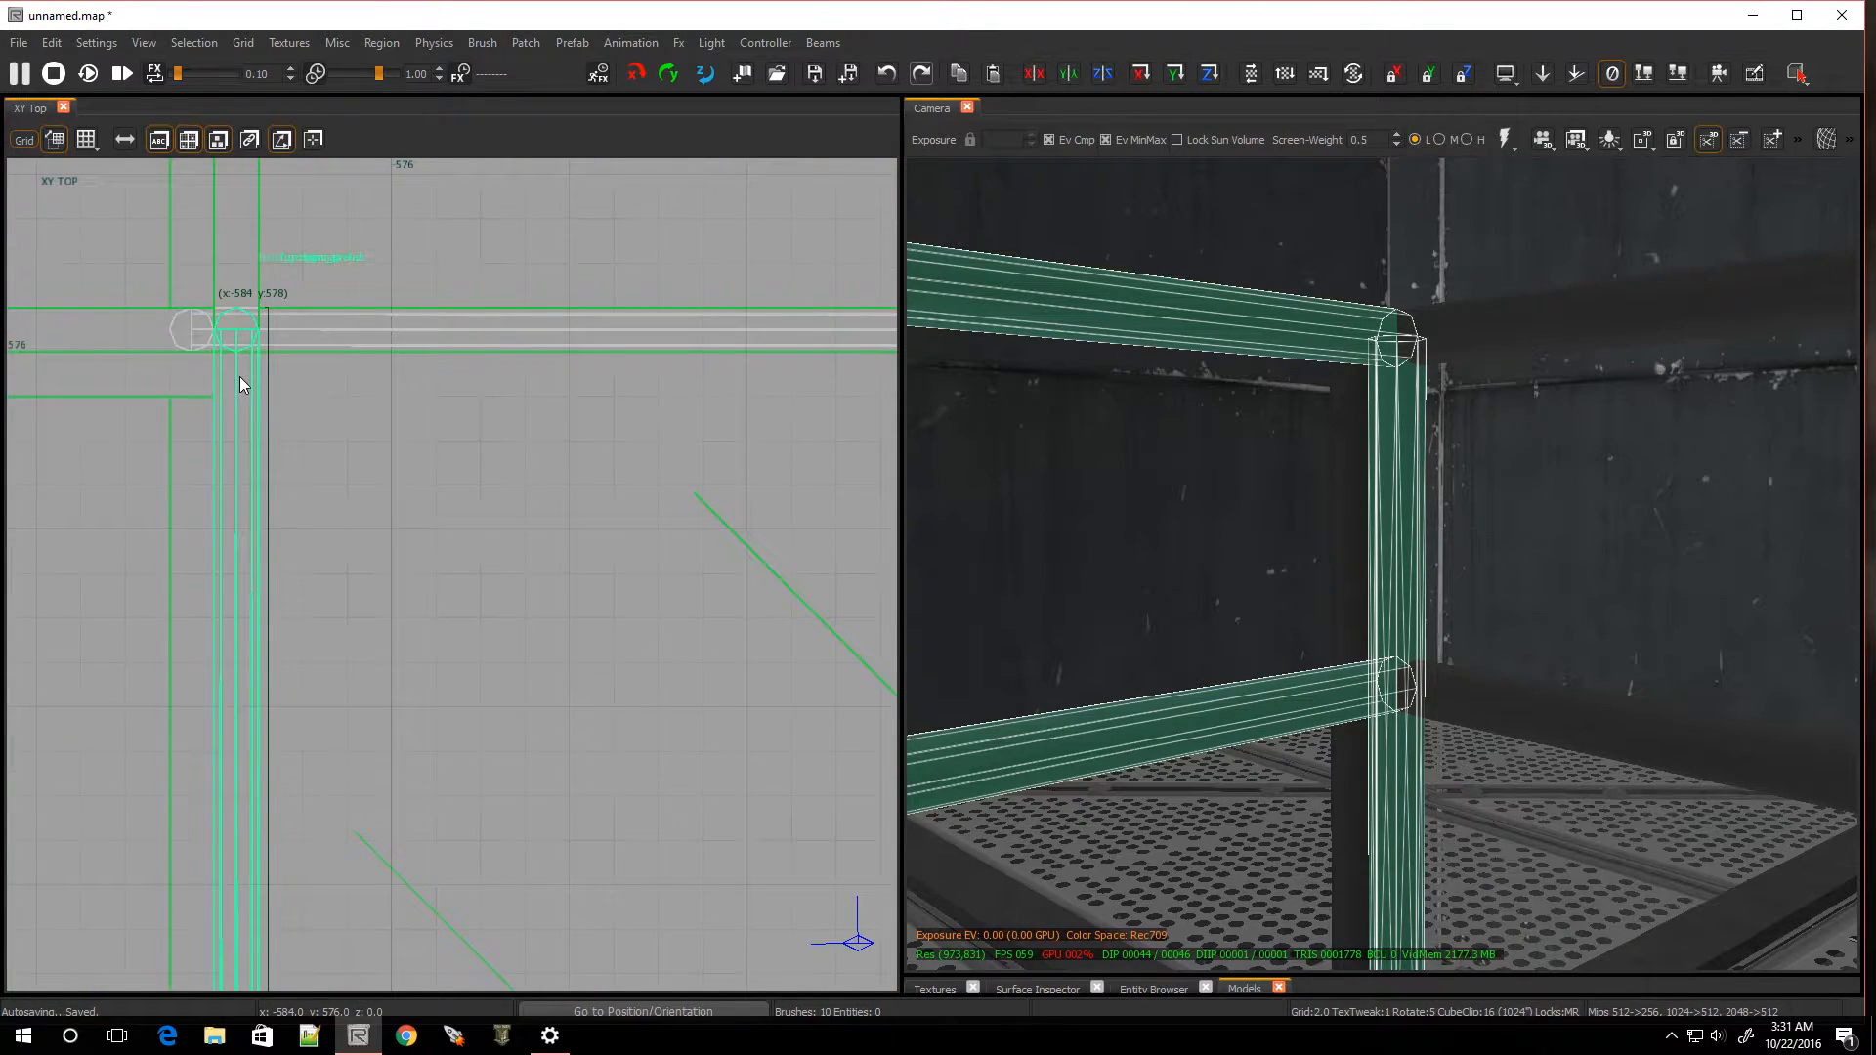
{"action": "left_click_drag", "start_coordinate": [231, 367], "coordinate": [207, 366]}
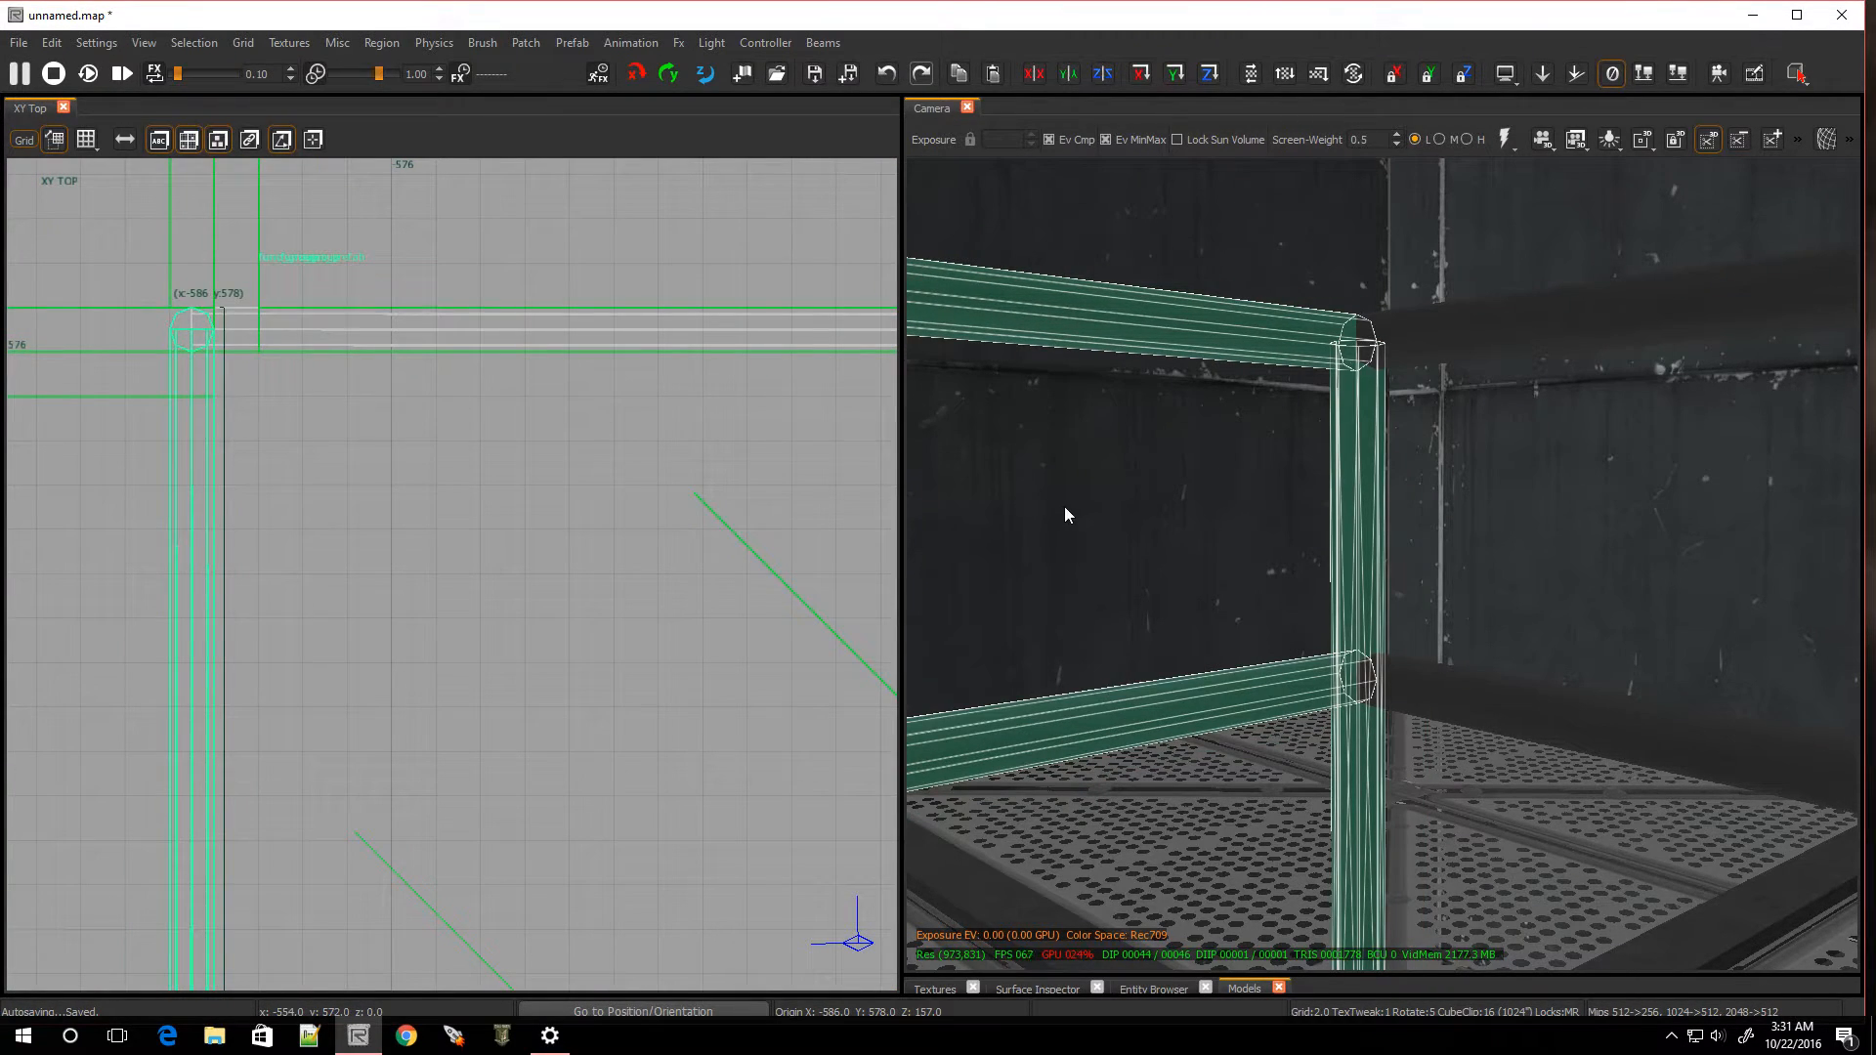
{"action": "key", "text": "Escape"}
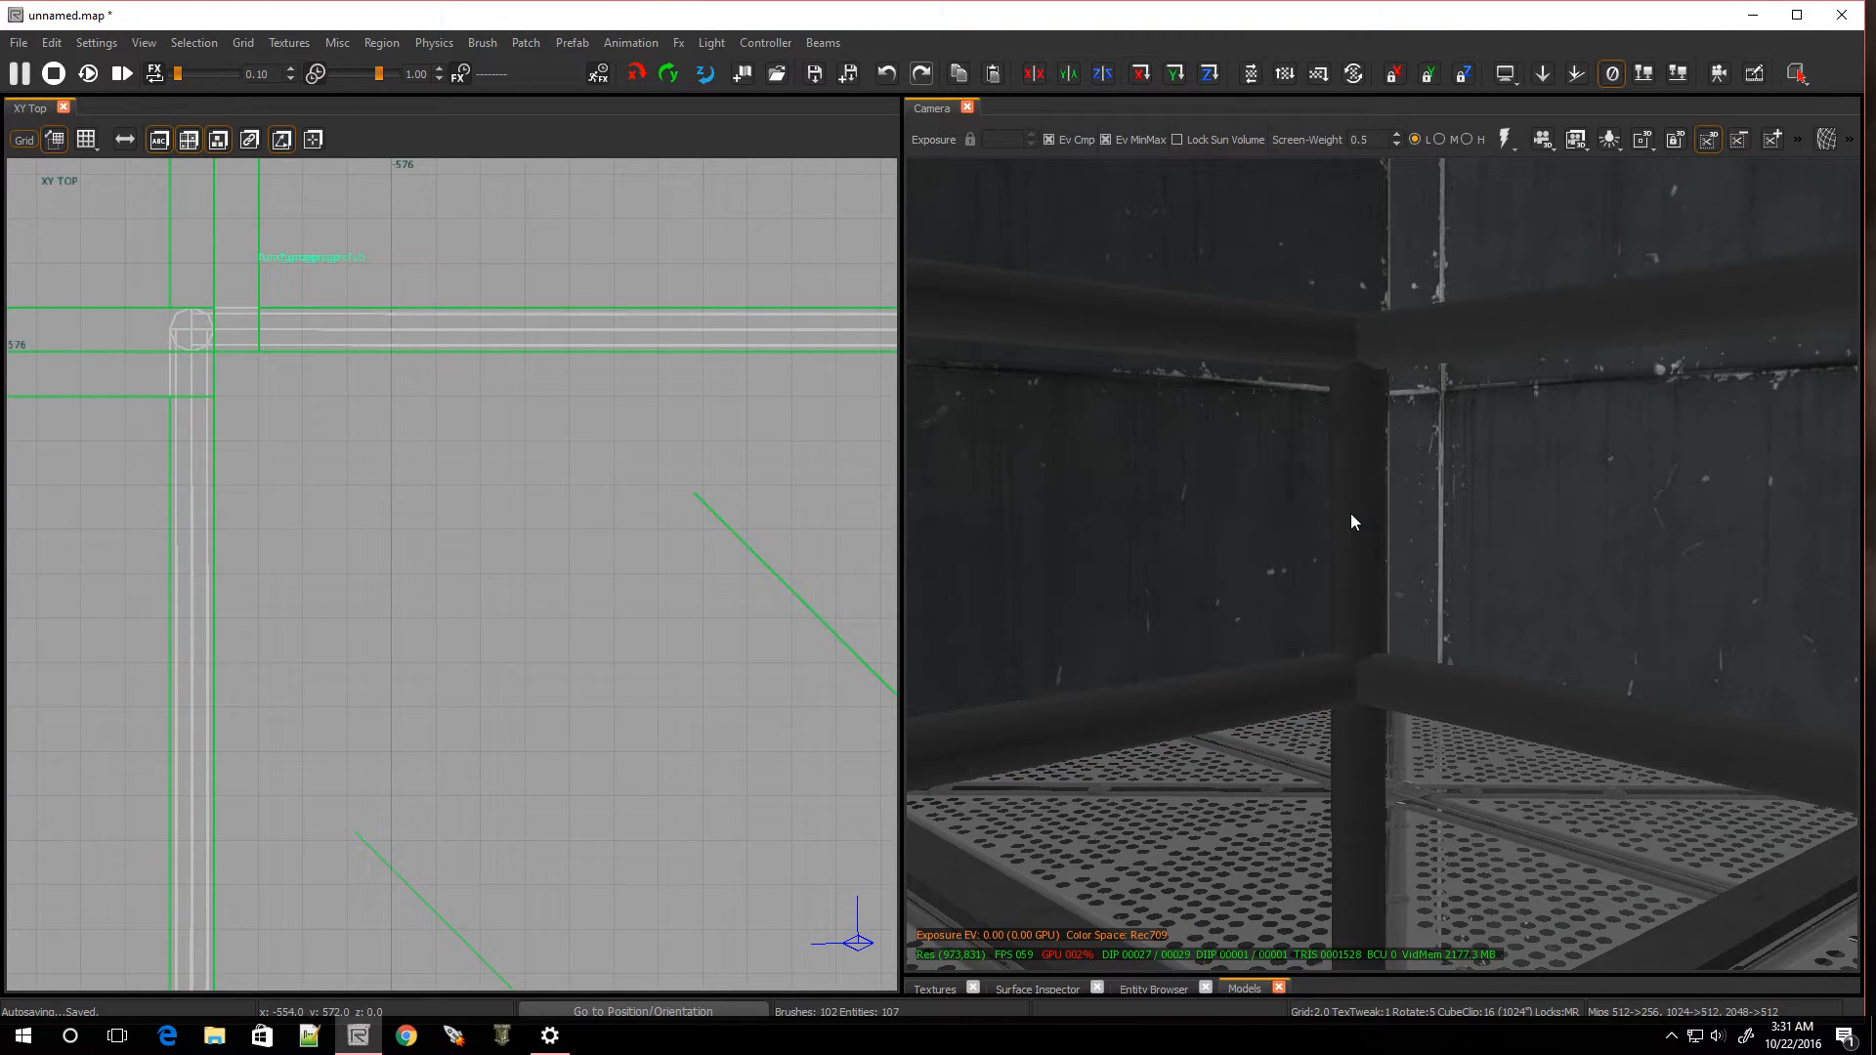
Try deleting the post at the northwest railing corner, and undo the deletion
{"action": "left_click", "coordinate": [1350, 513], "text": "shift"}
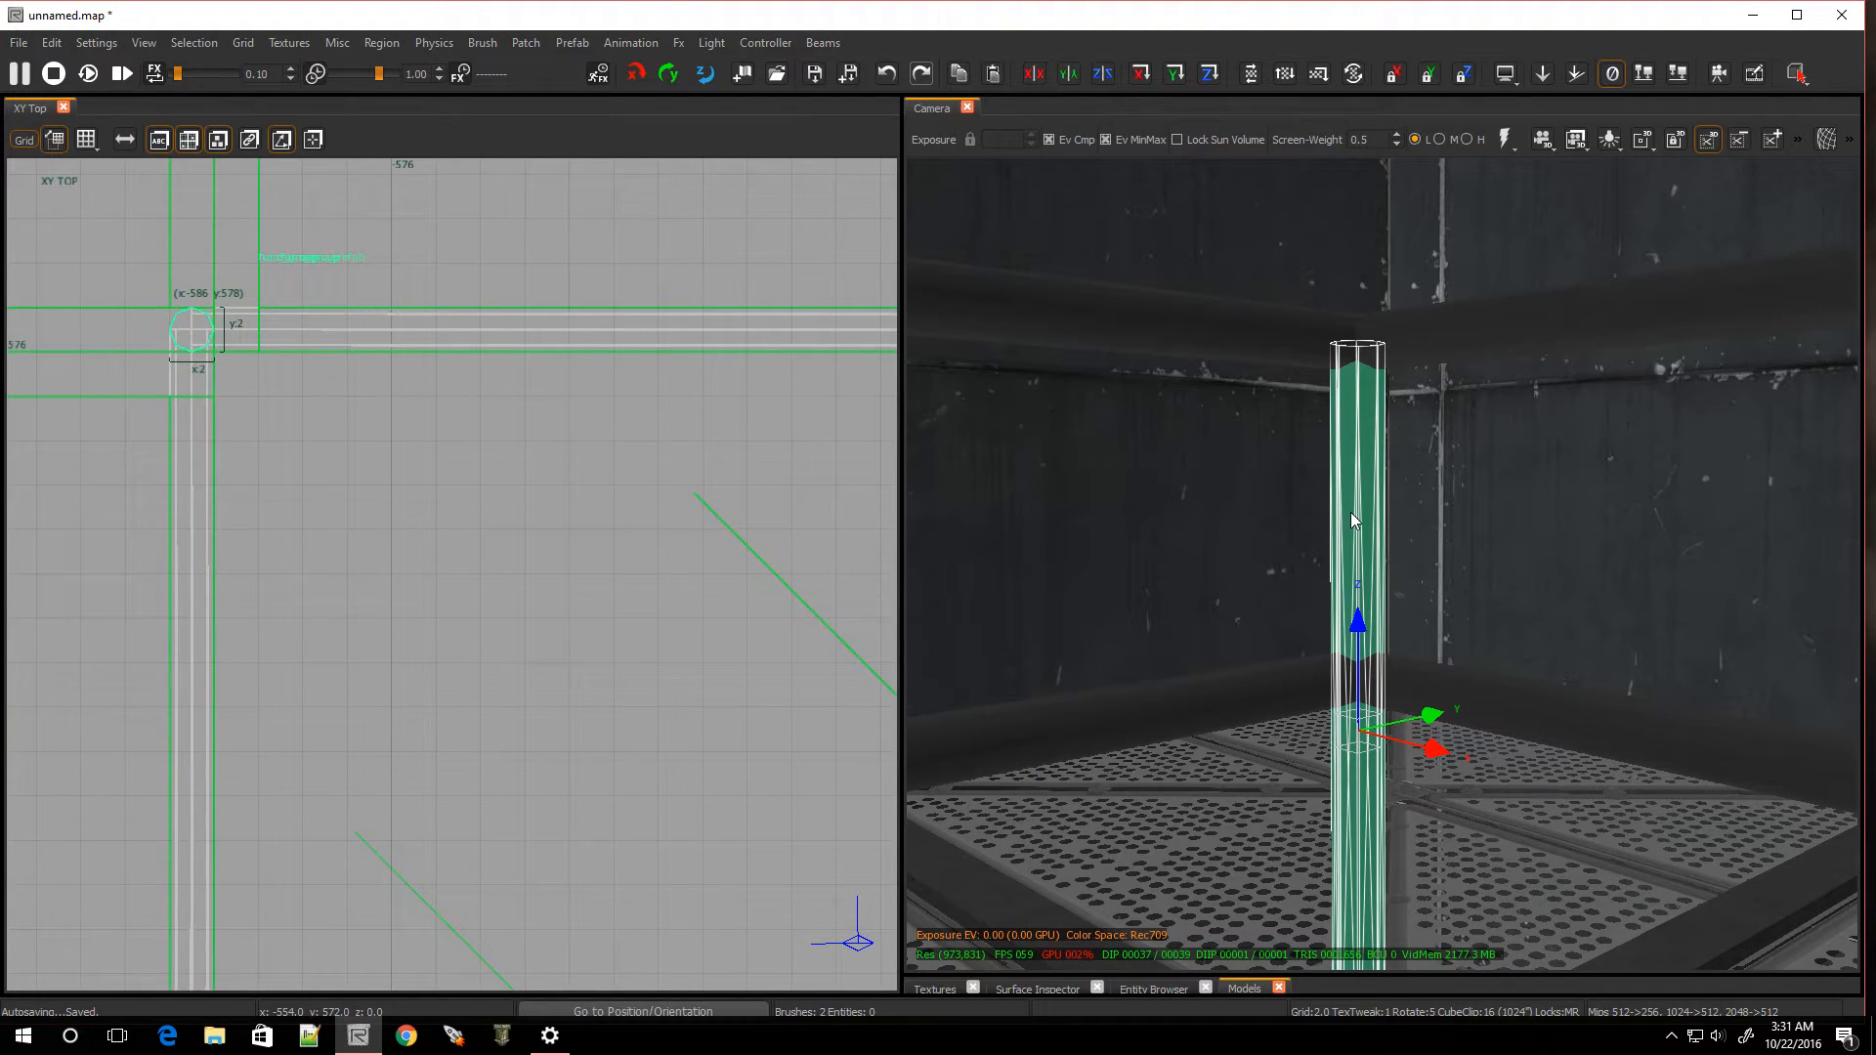
{"action": "key", "text": "Delete"}
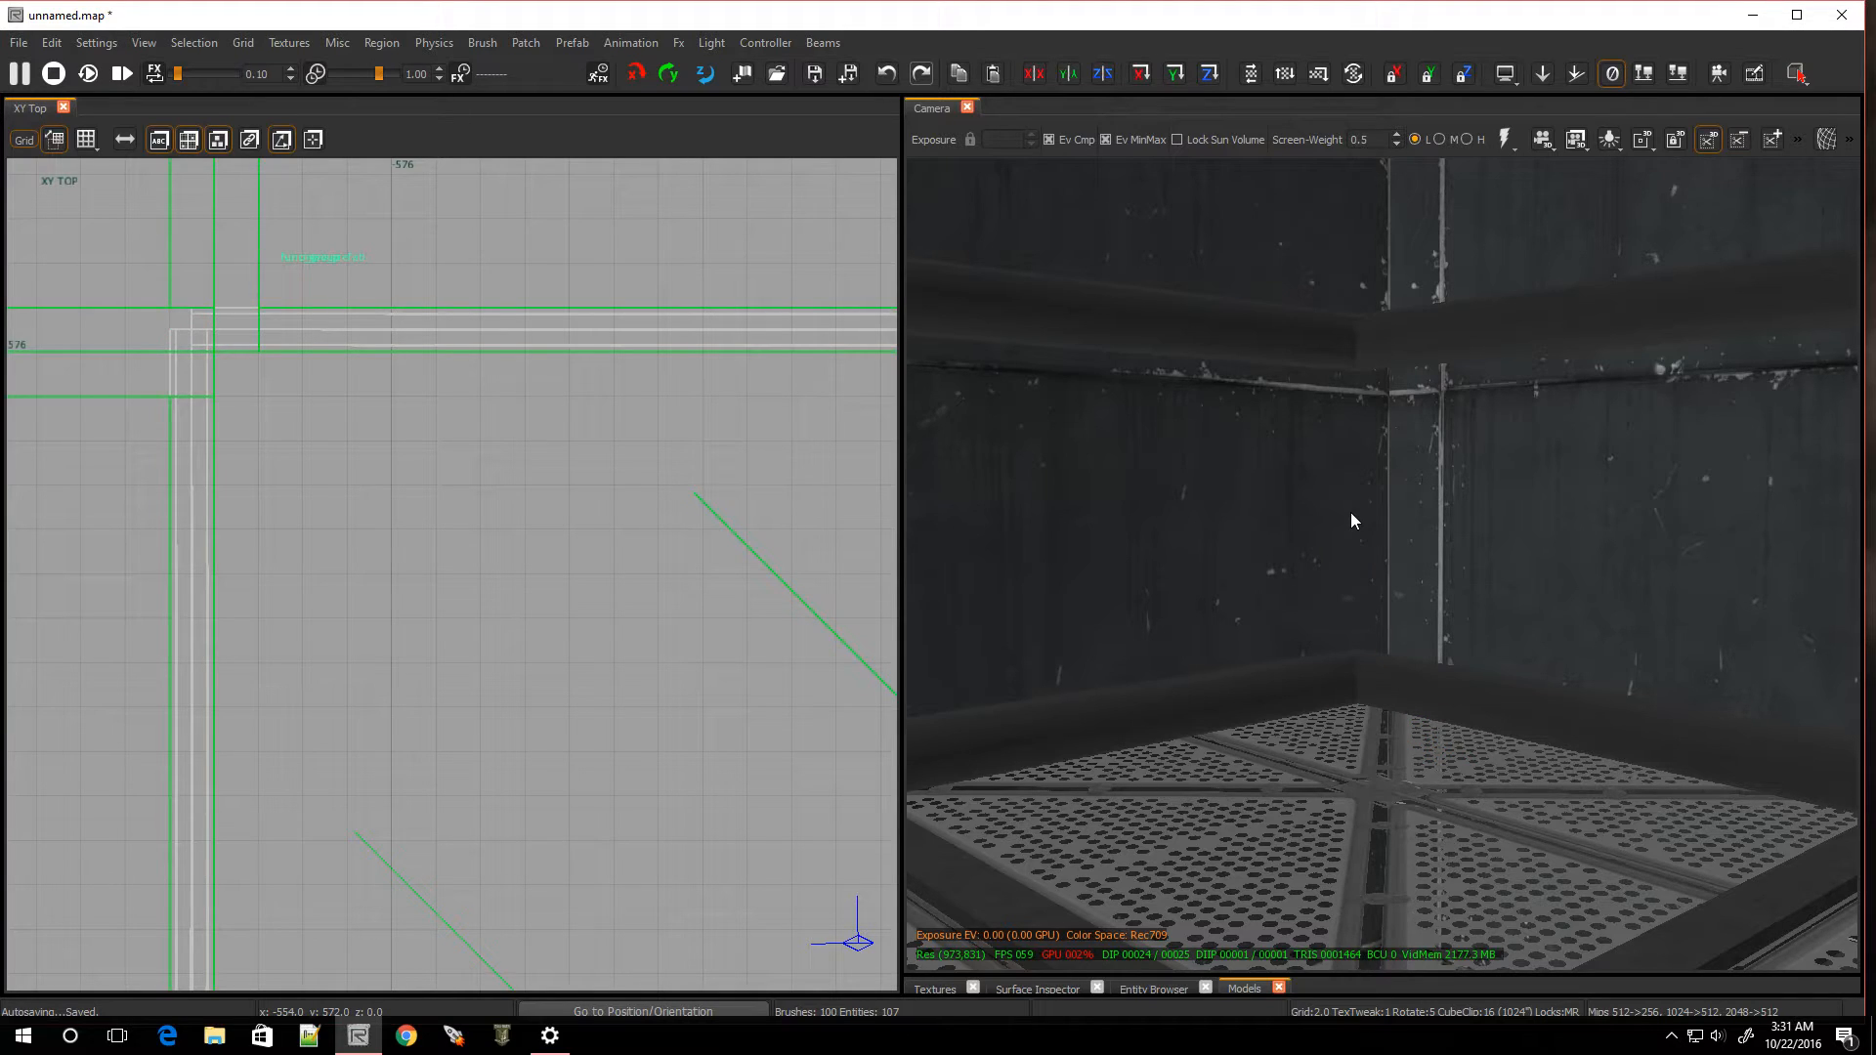
{"action": "key", "text": "ctrl+z"}
{"action": "key", "text": "Escape"}
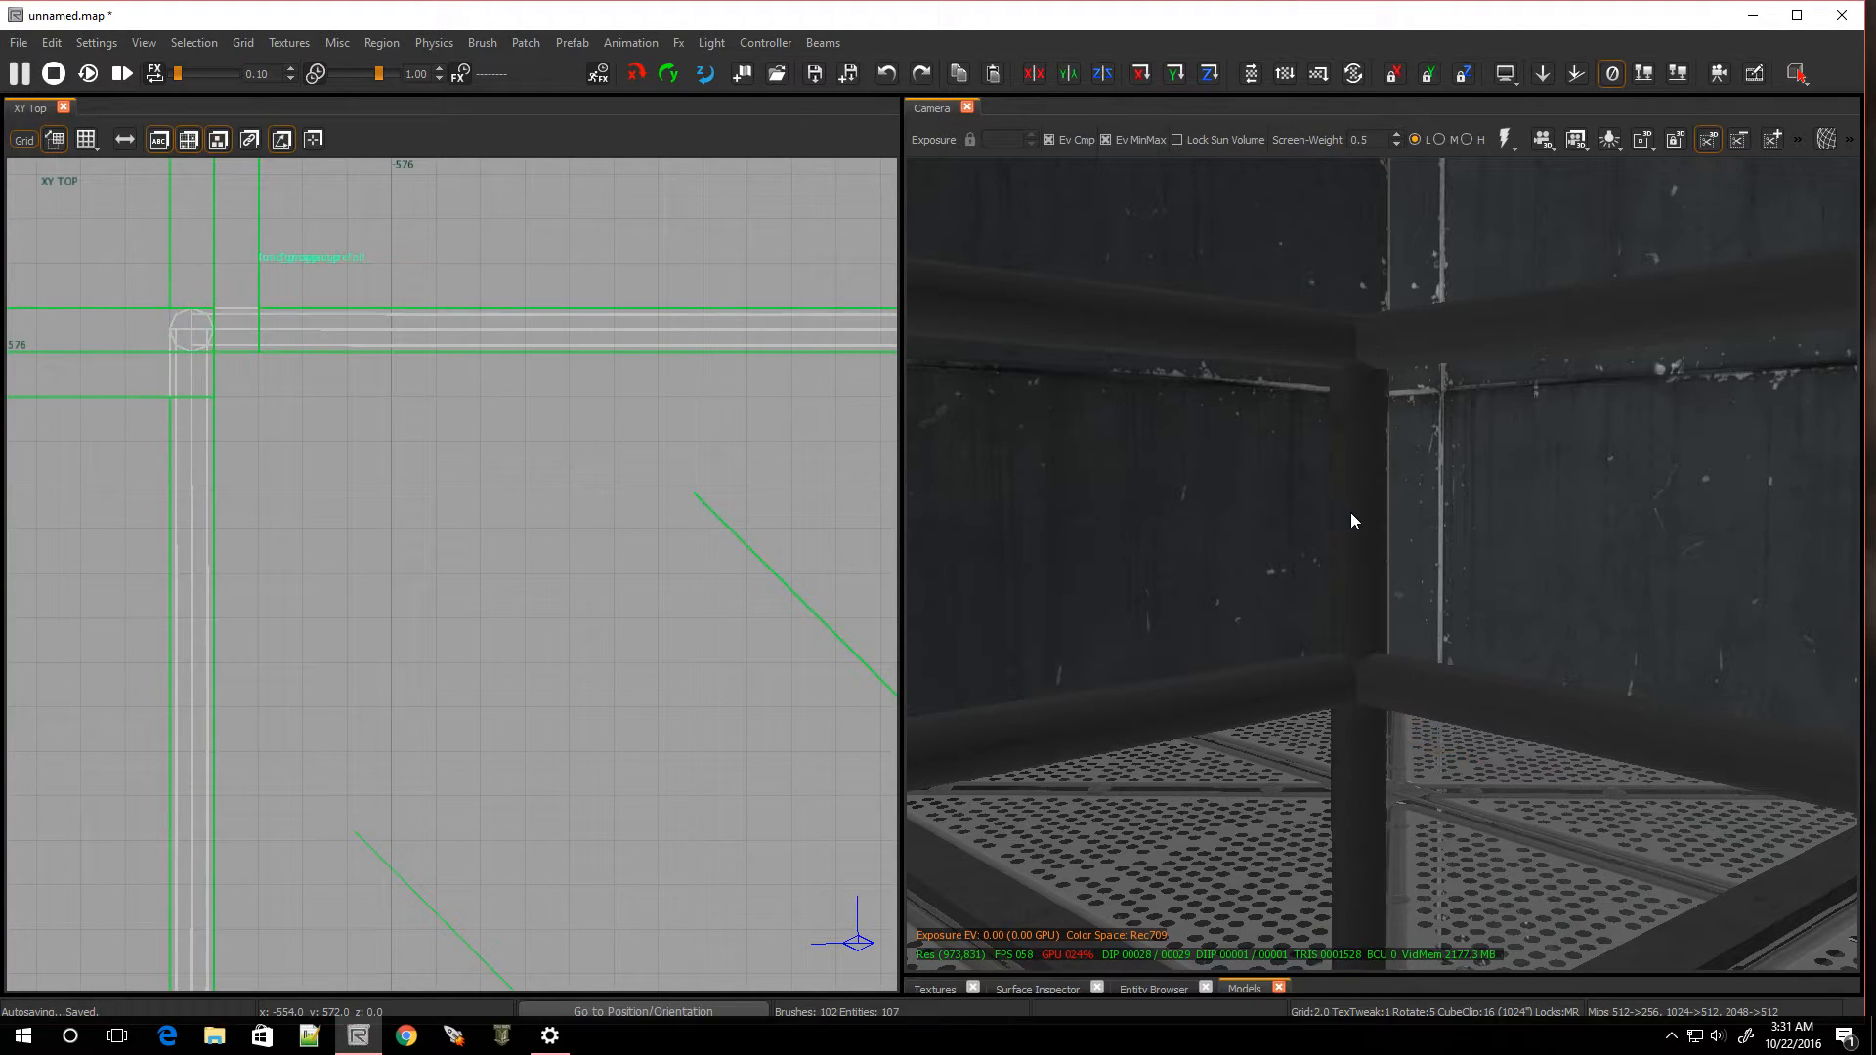
Inspect the railings, the middle catwalk and the staircase from around the room
{"action": "right_click_drag", "start_coordinate": [1350, 512], "coordinate": [1172, 512]}
{"action": "key", "text": "w"}
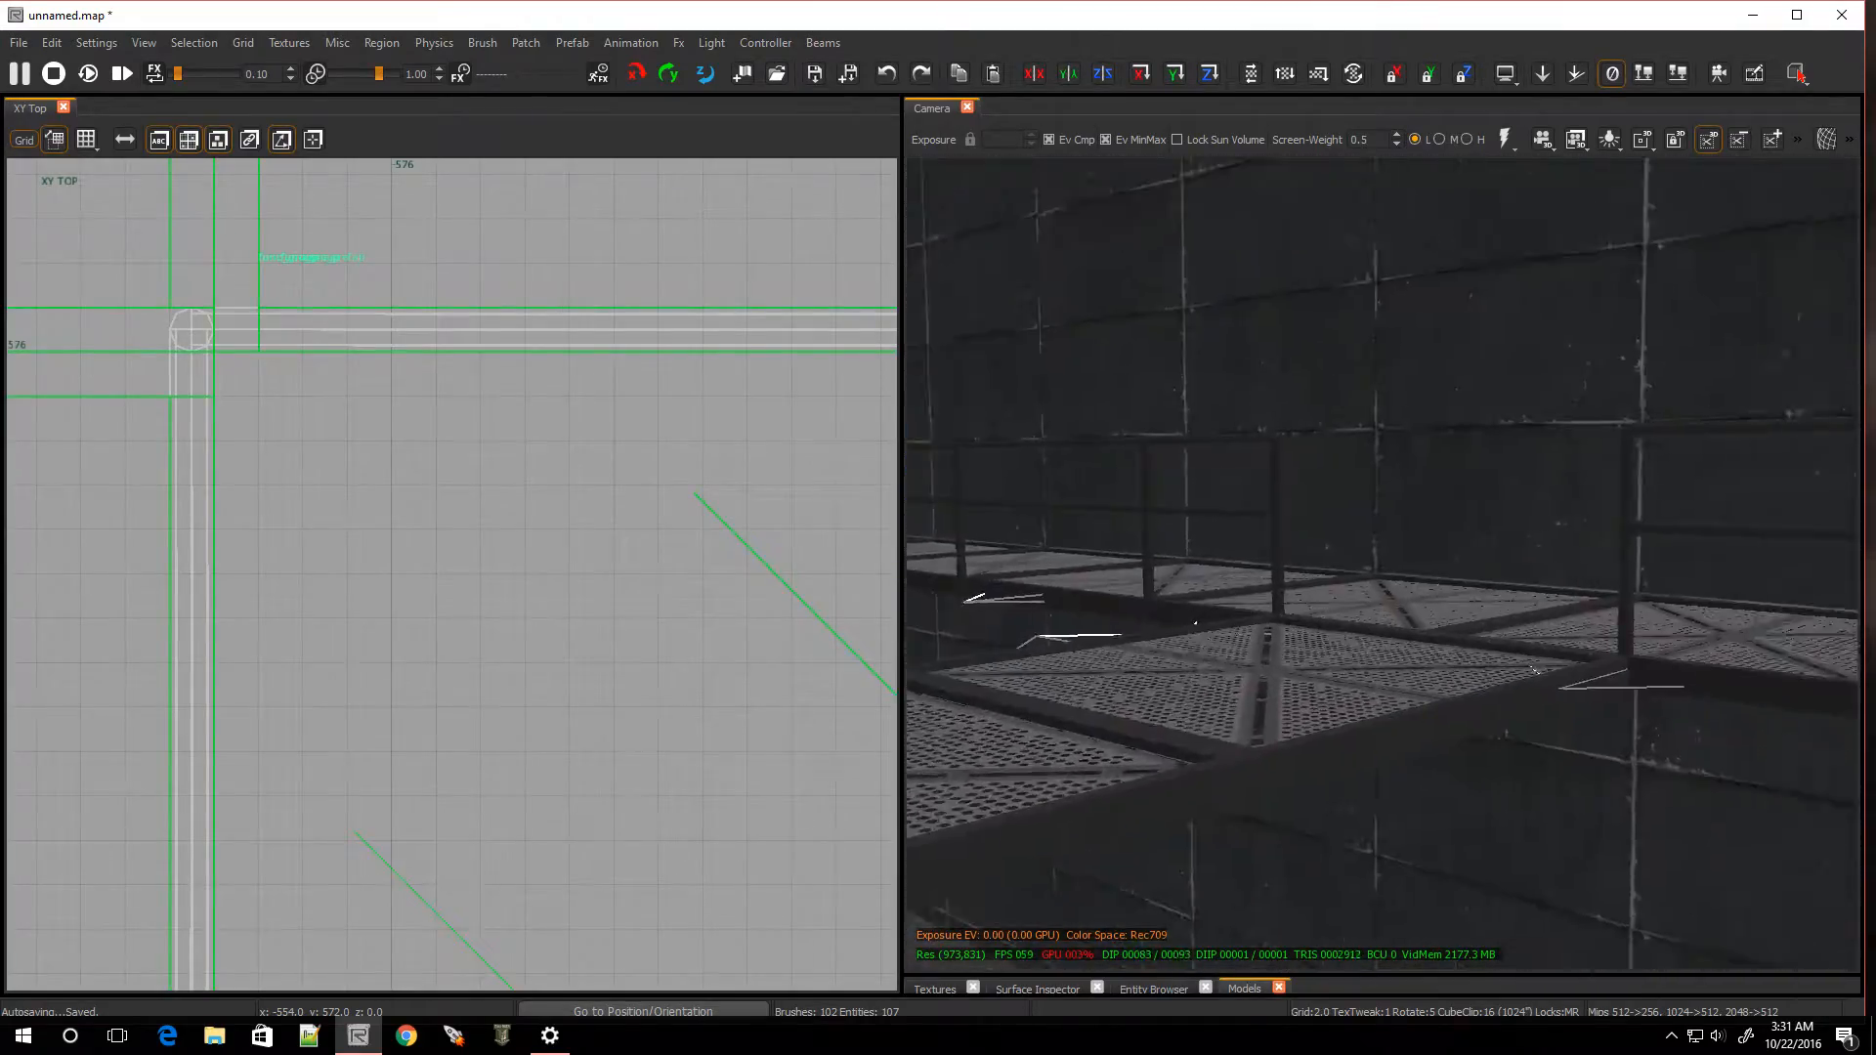
{"action": "key", "text": "w"}
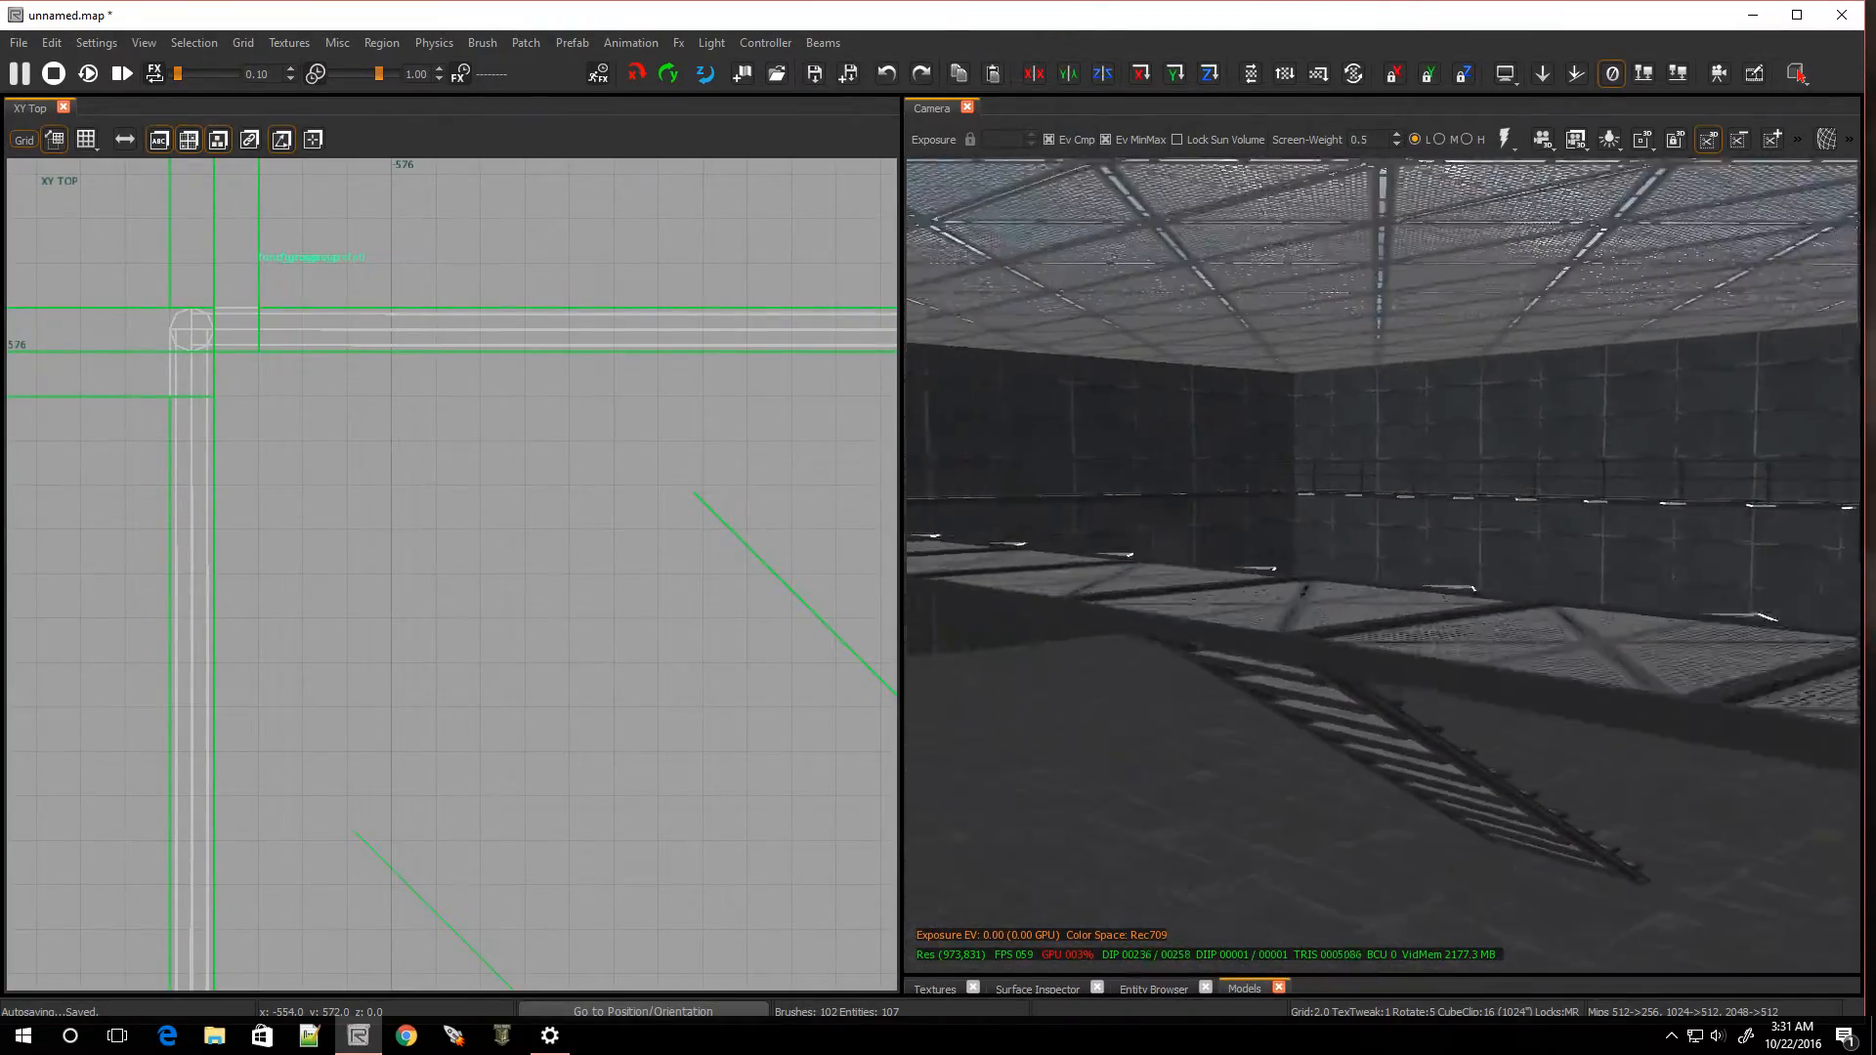
{"action": "key", "text": "w"}
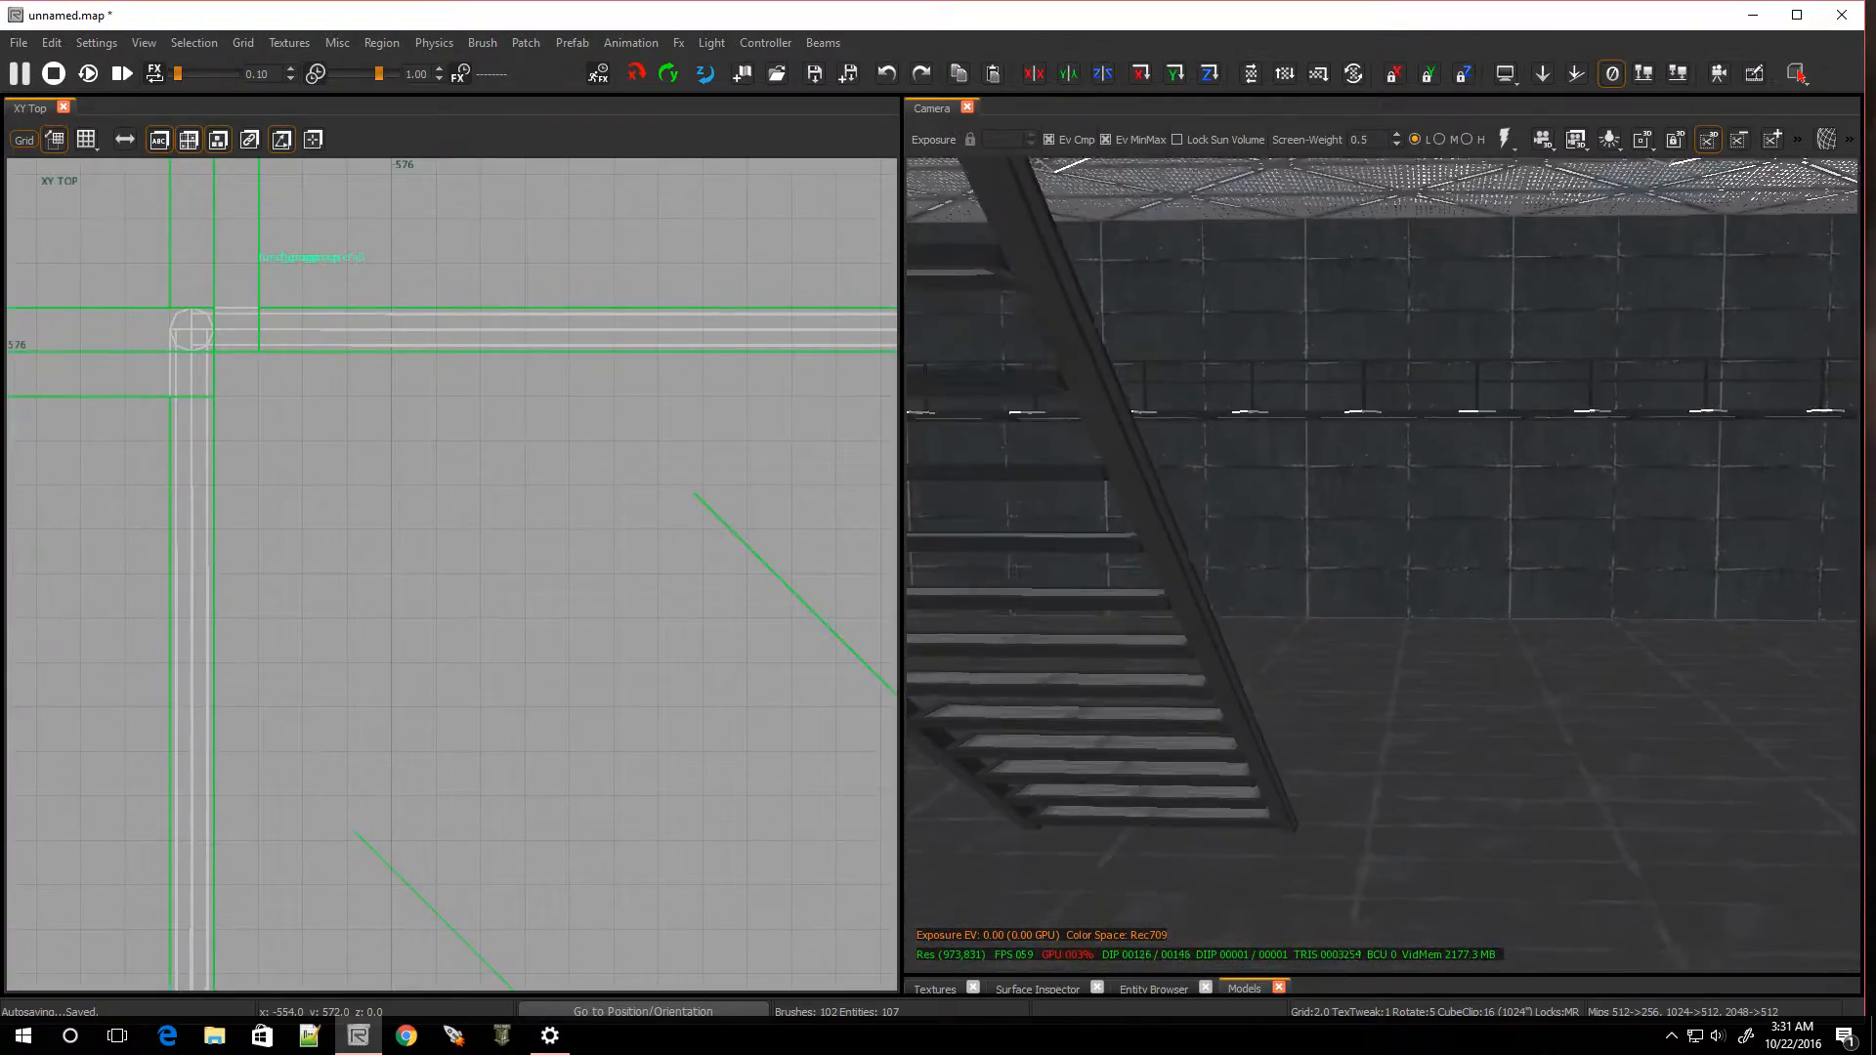
{"action": "key", "text": "w"}
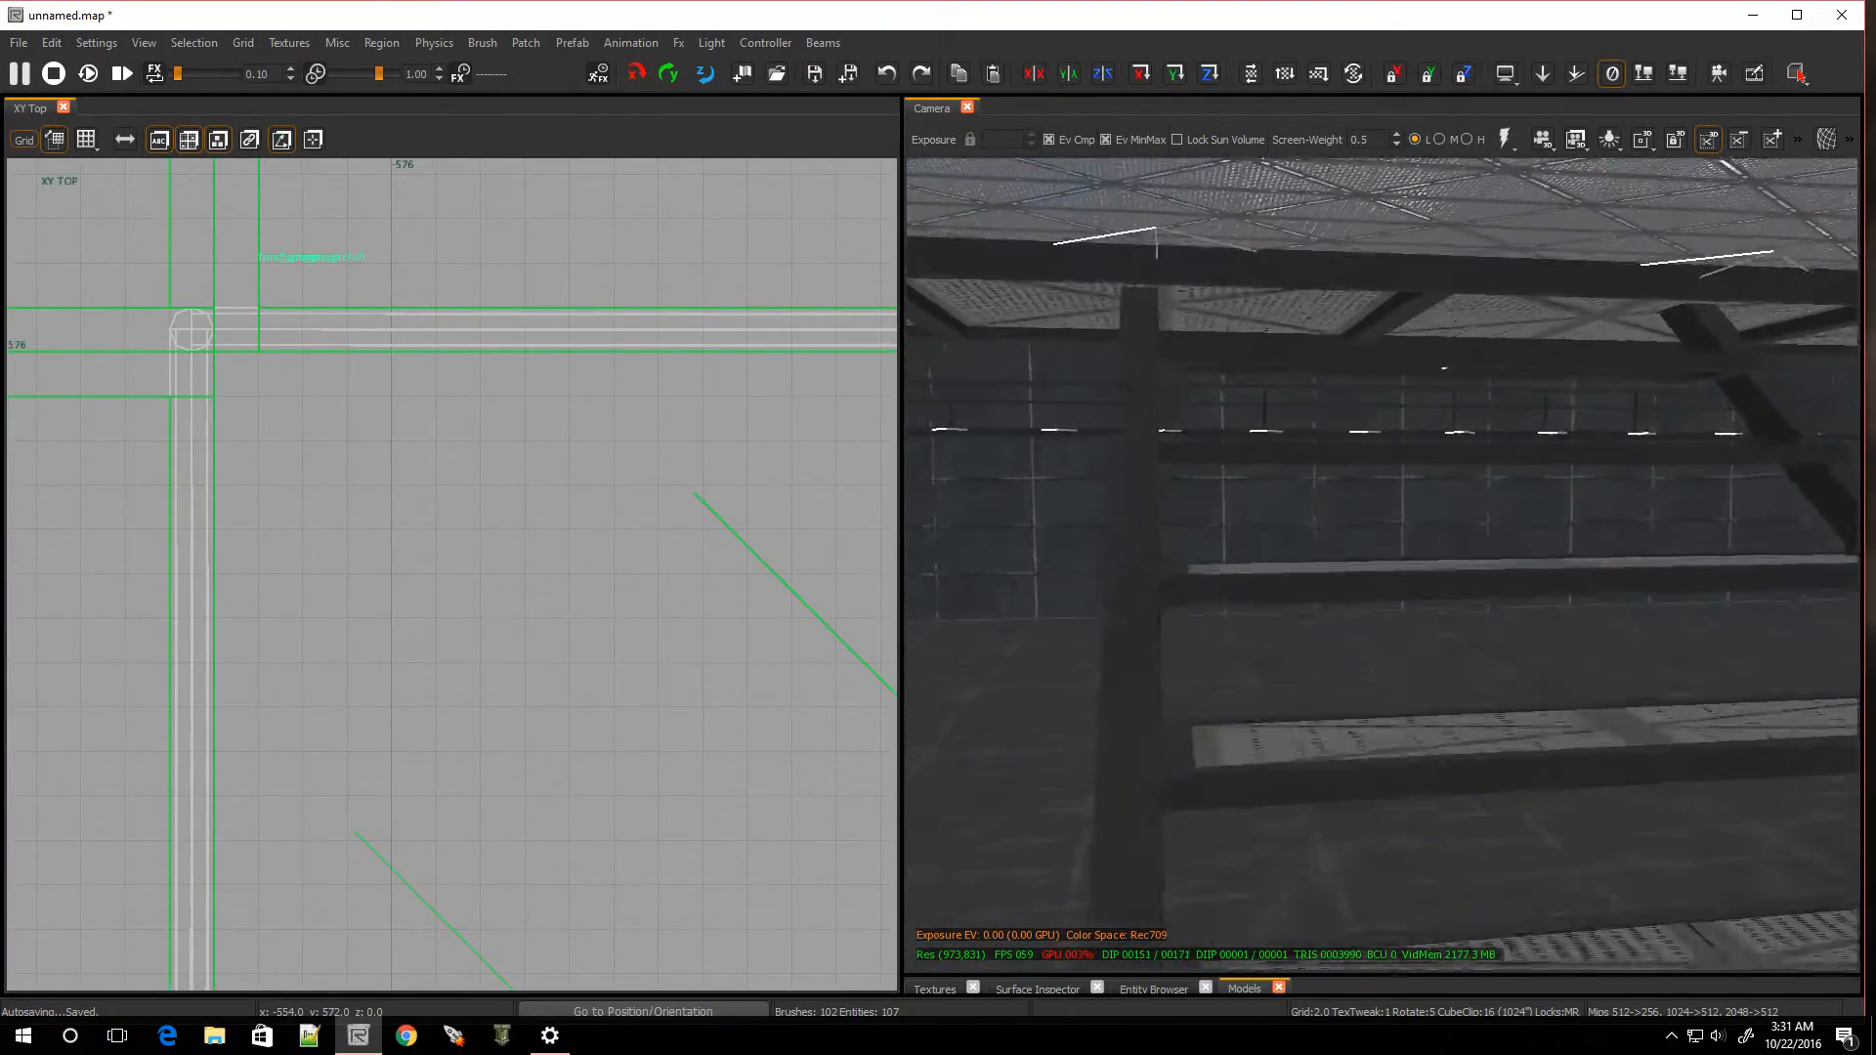
{"action": "key", "text": "s"}
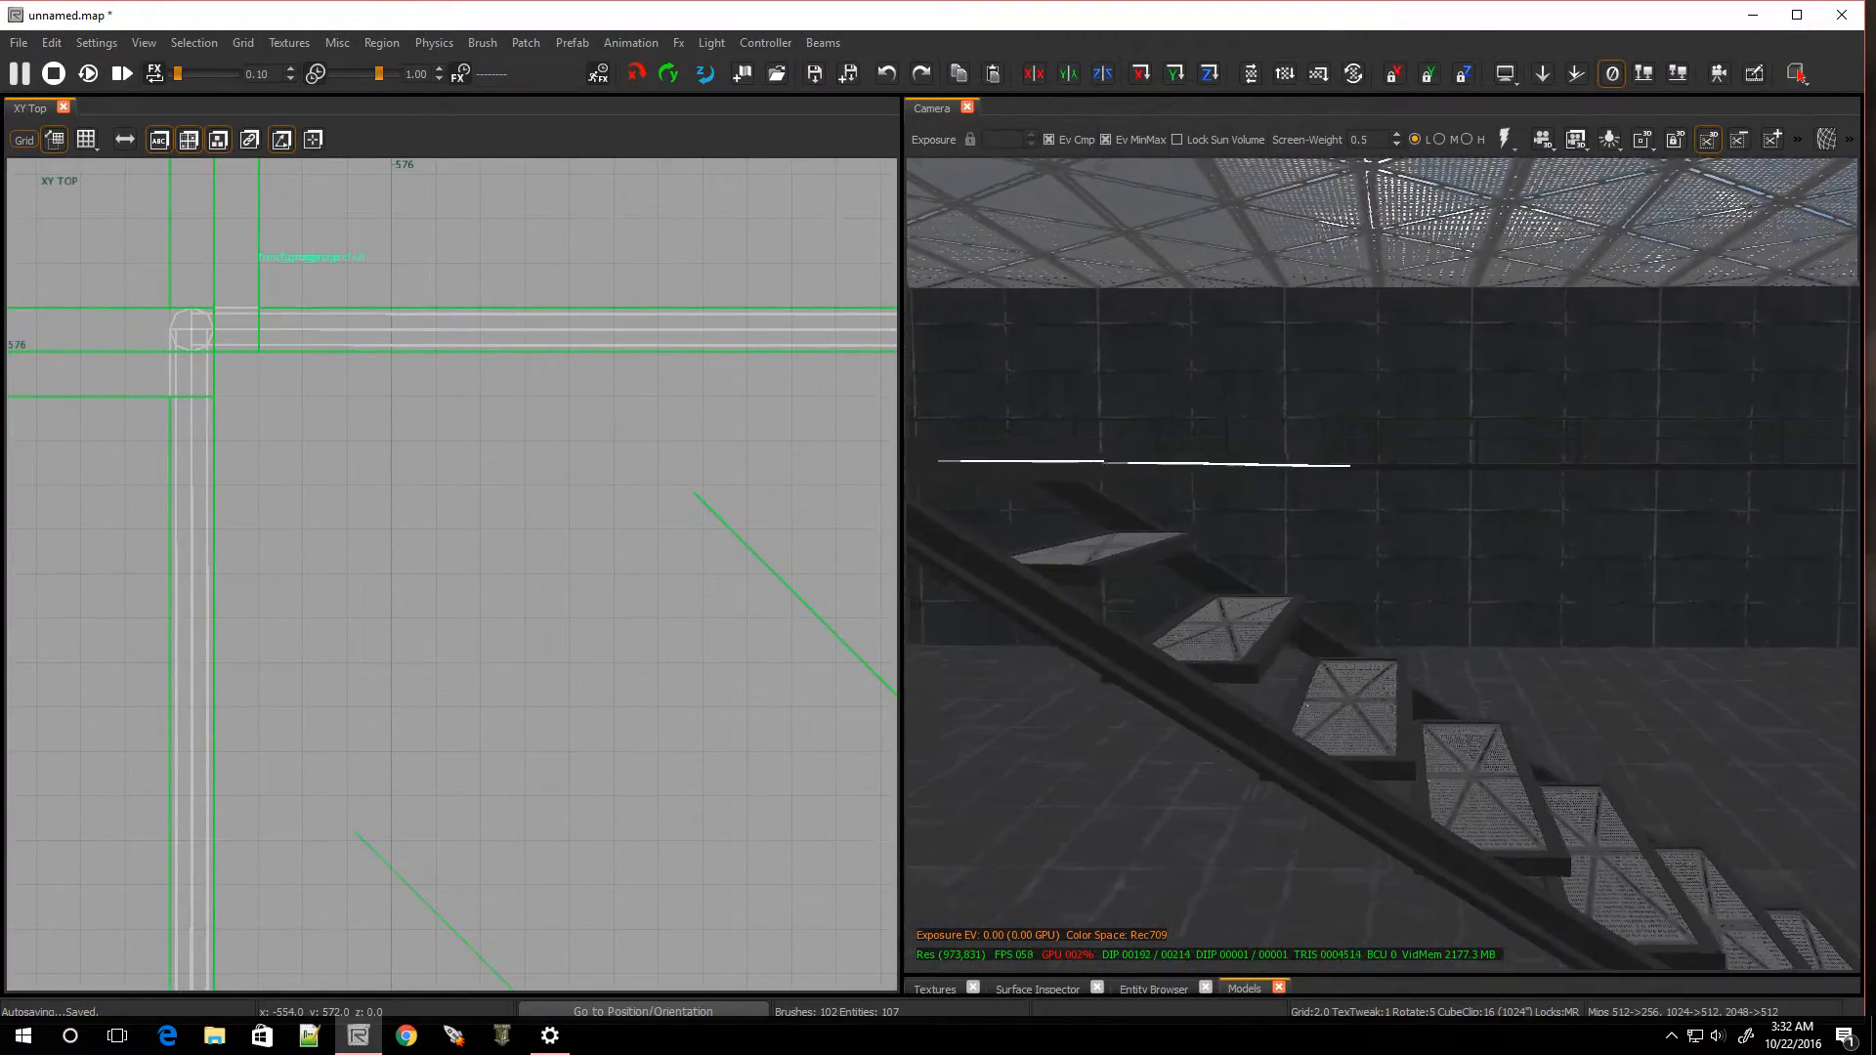
{"action": "key", "text": "w"}
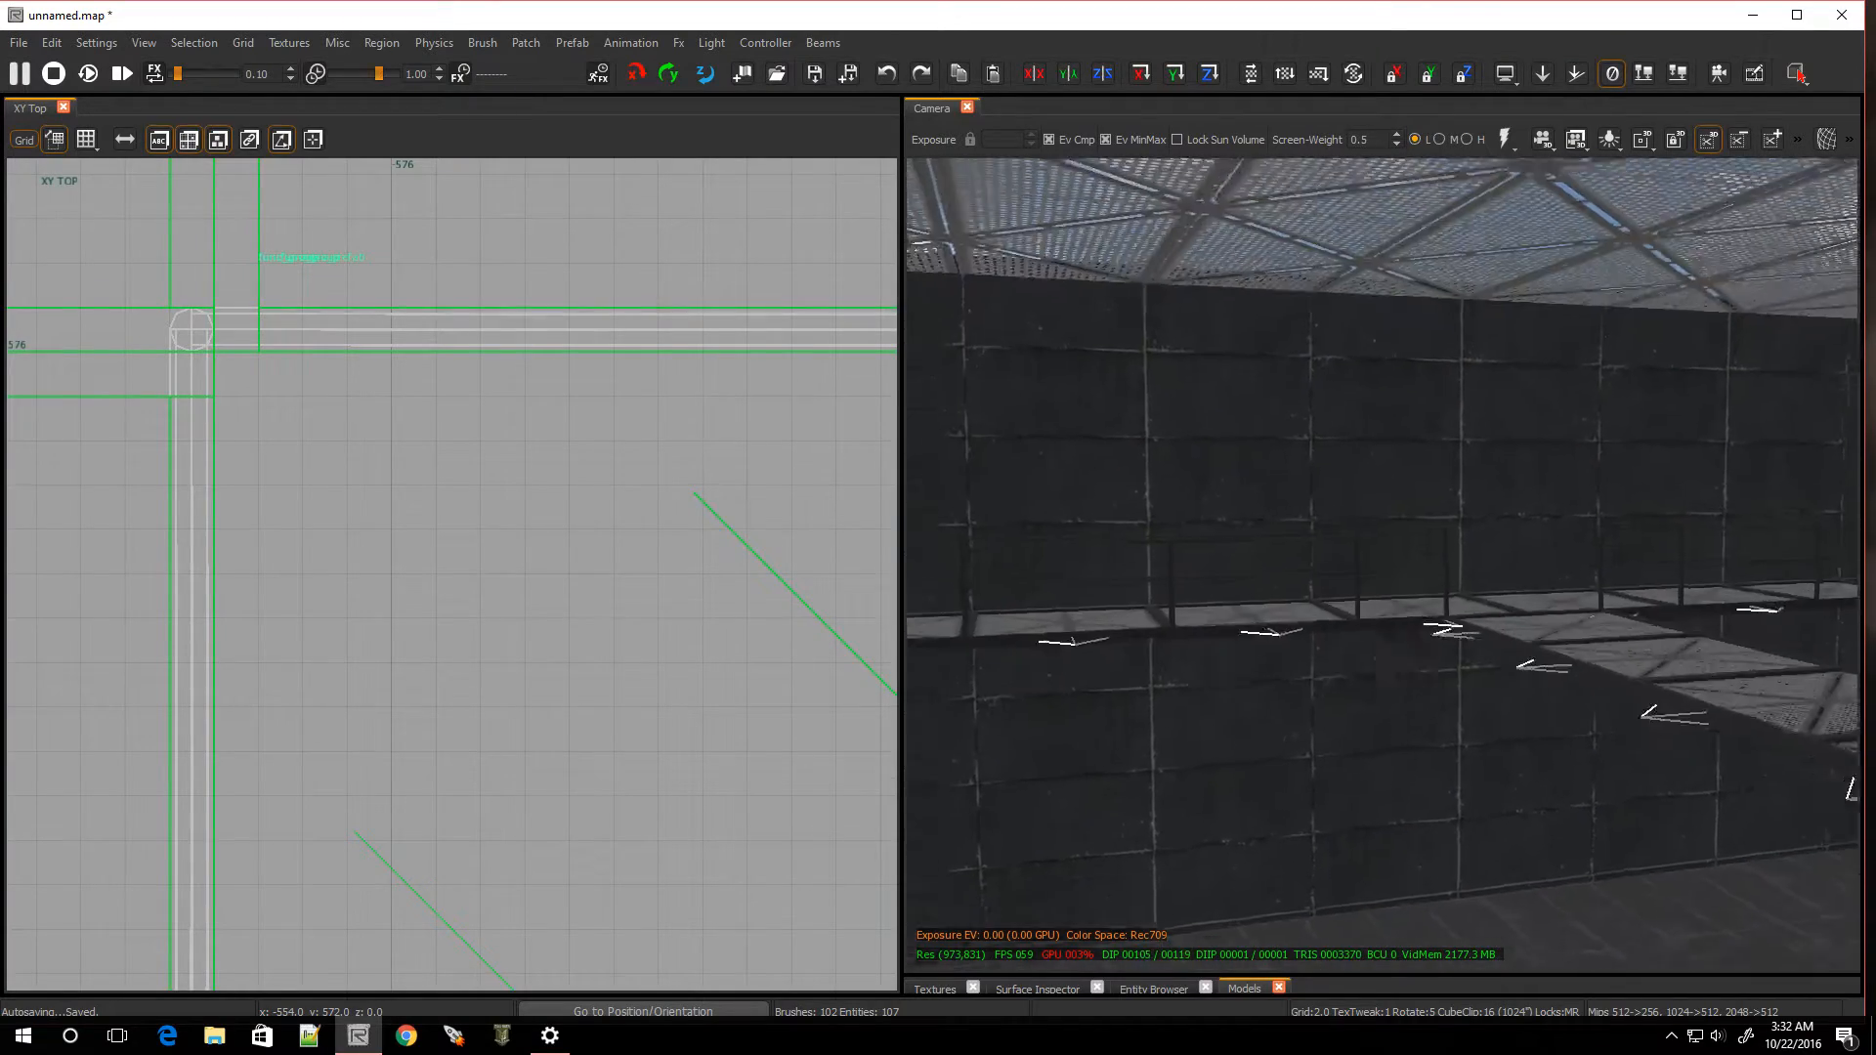
{"action": "key", "text": "w"}
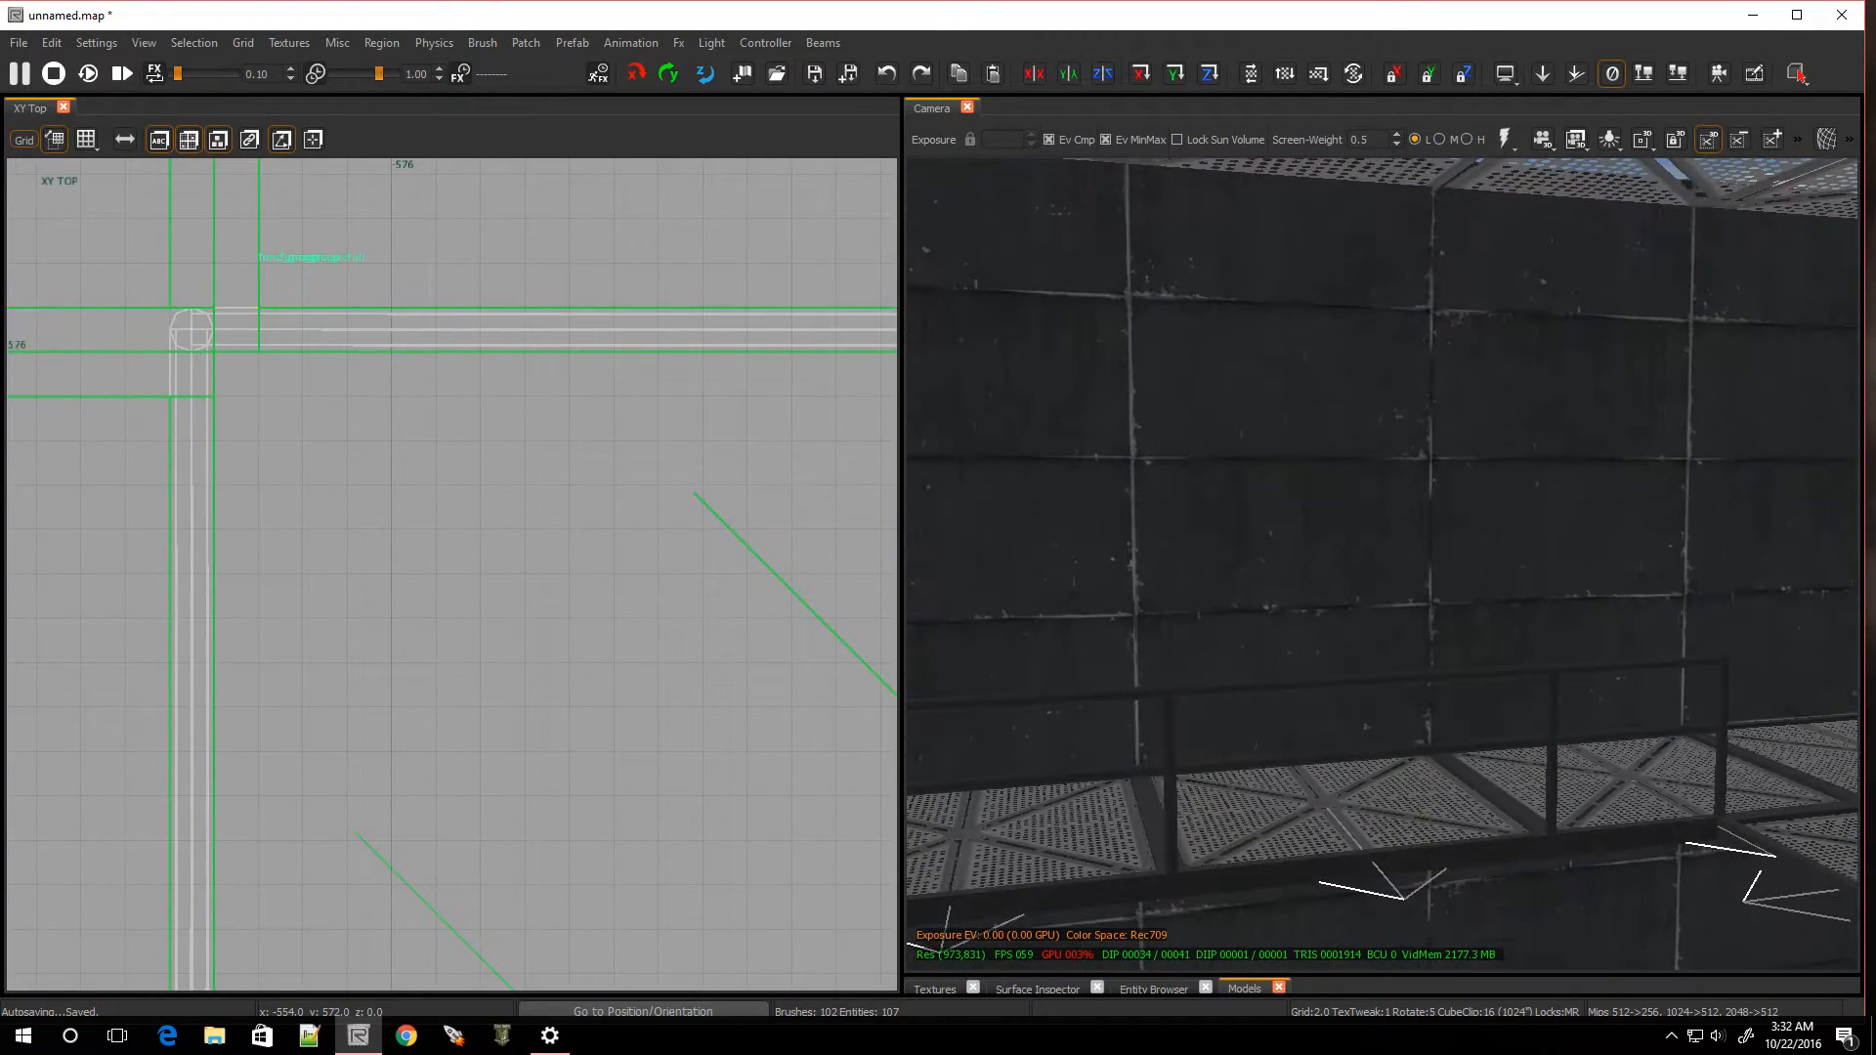
Select the two rails and the first posts of the west railing's south half, starting near the middle catwalk
{"action": "left_click", "coordinate": [1483, 674], "text": "shift"}
{"action": "left_click", "coordinate": [1462, 746], "text": "shift"}
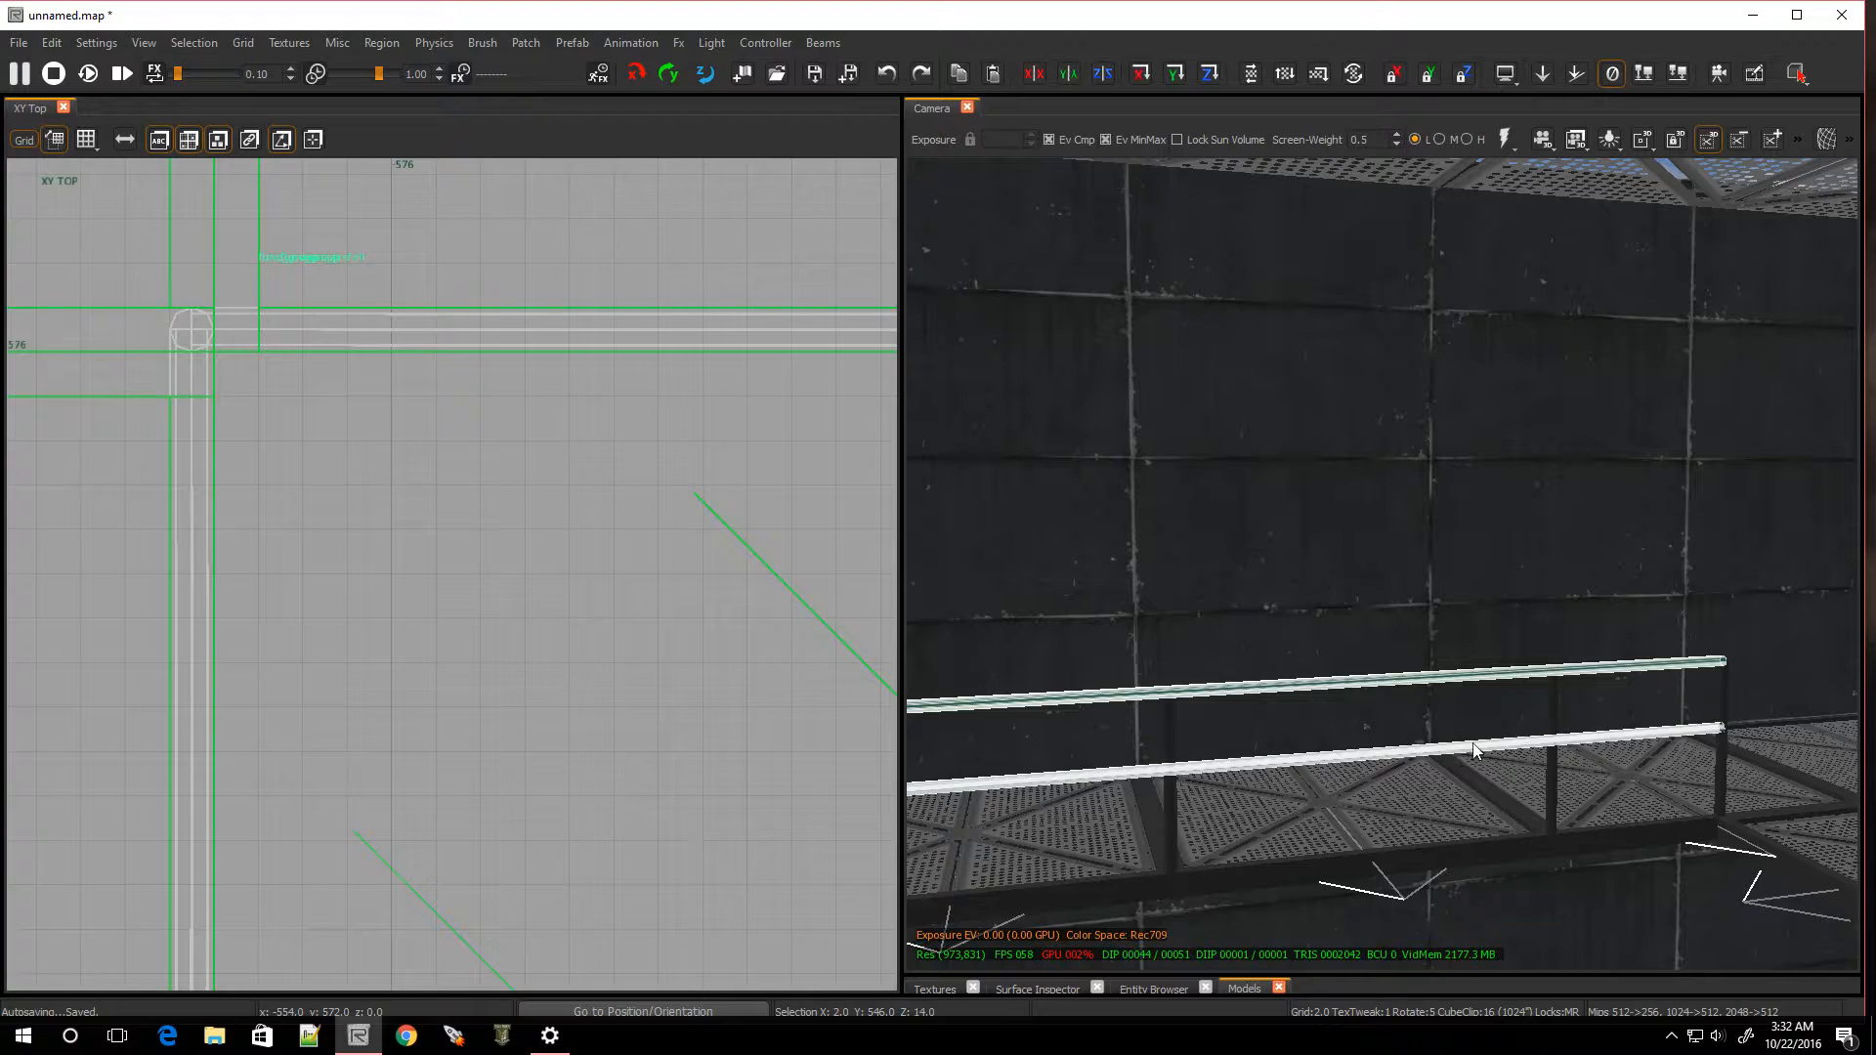
{"action": "left_click", "coordinate": [1554, 716], "text": "shift"}
{"action": "left_click", "coordinate": [1170, 732], "text": "shift"}
{"action": "right_click_drag", "start_coordinate": [1171, 733], "coordinate": [1306, 789]}
{"action": "left_click", "coordinate": [1366, 730], "text": "shift"}
{"action": "right_click_drag", "start_coordinate": [1366, 730], "coordinate": [1421, 772]}
{"action": "left_click", "coordinate": [1491, 747], "text": "shift"}
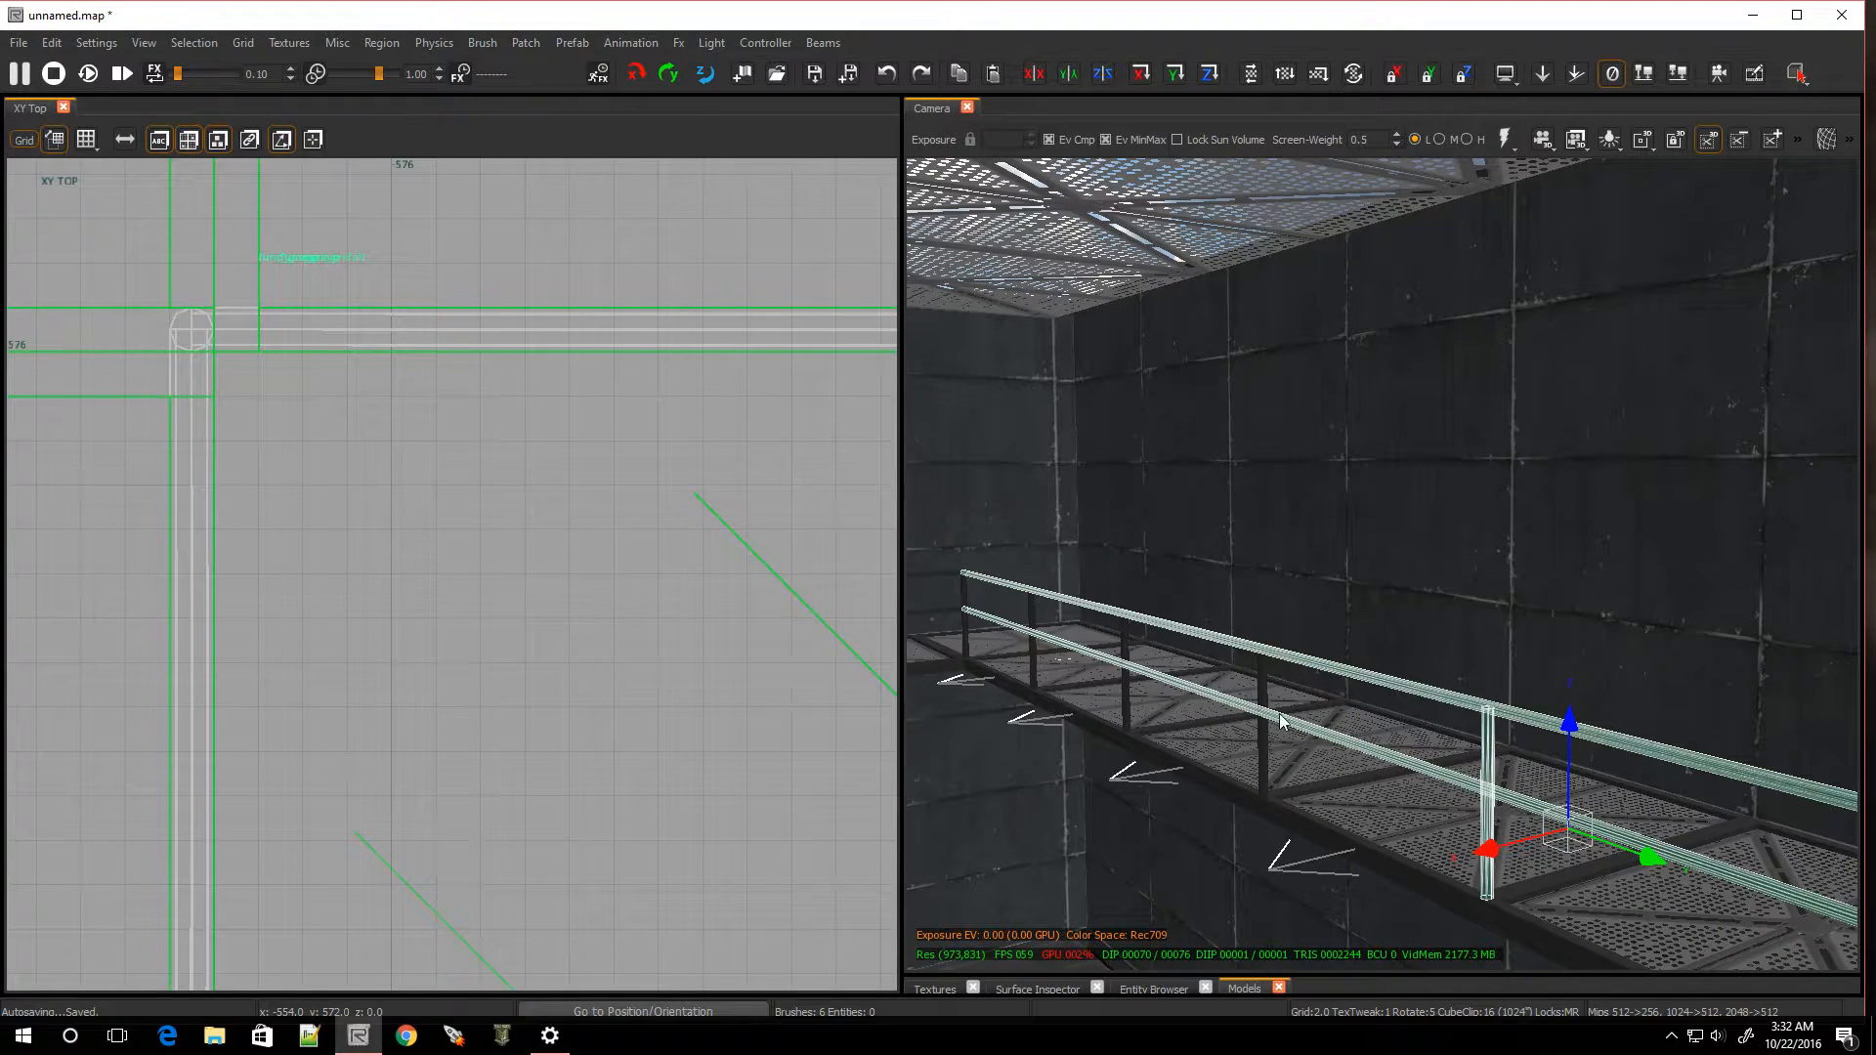
Add the remaining four posts at the far end of the west railing's south half to the selection
{"action": "left_click", "coordinate": [1258, 688], "text": "shift"}
{"action": "left_click", "coordinate": [1122, 637], "text": "shift"}
{"action": "left_click", "coordinate": [1030, 608], "text": "shift"}
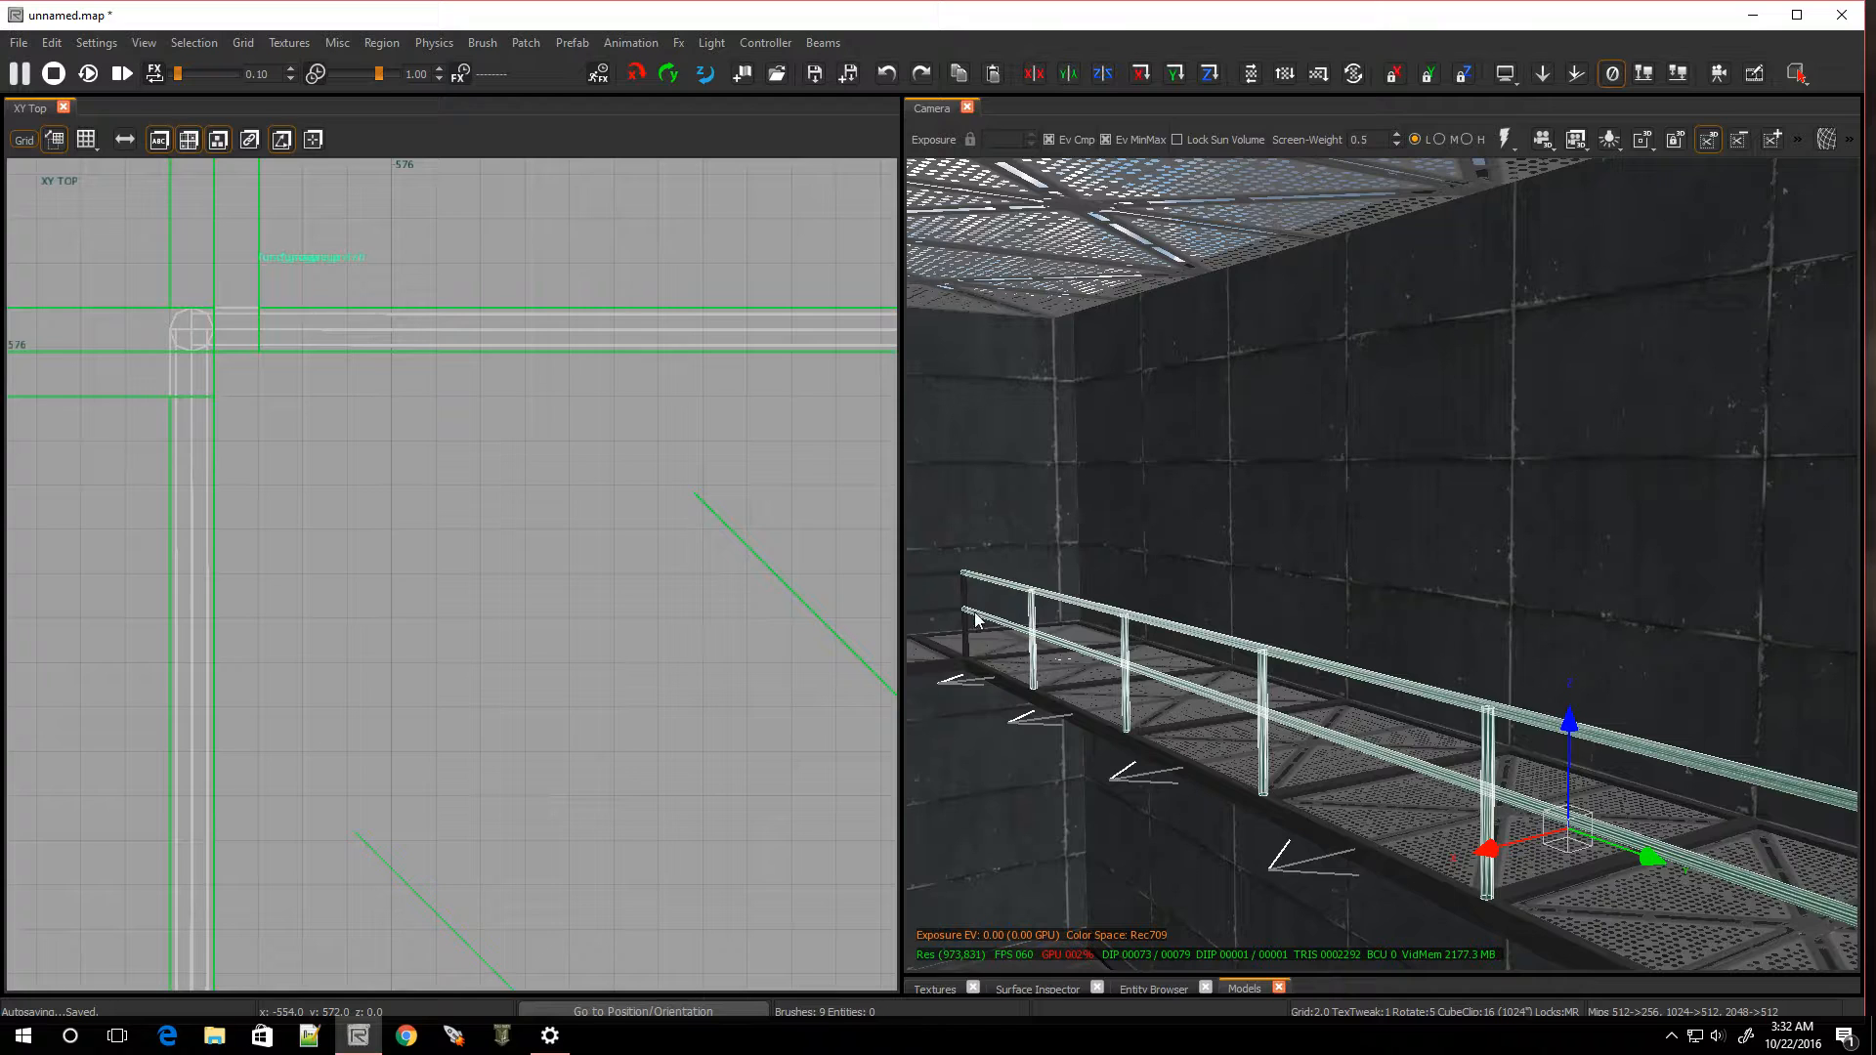
{"action": "left_click", "coordinate": [967, 604], "text": "shift"}
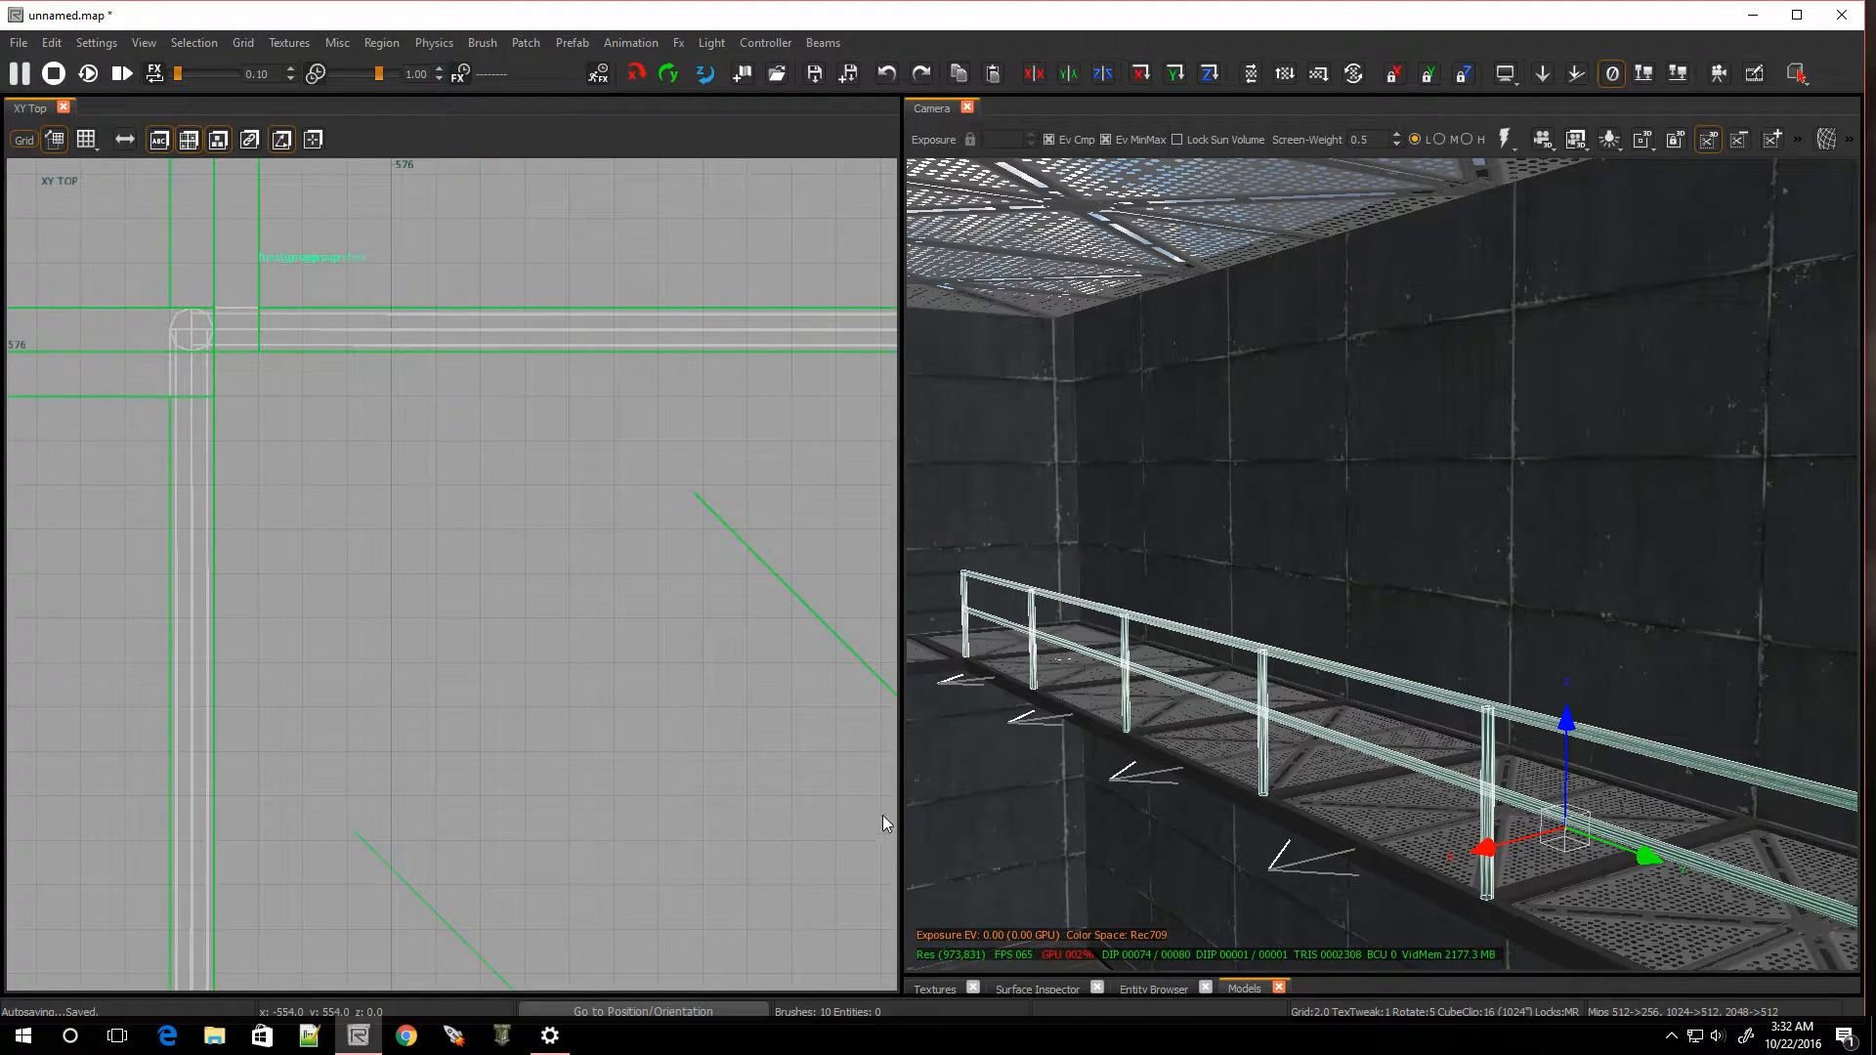
{"action": "scroll", "coordinate": [783, 812], "scroll_direction": "down", "scroll_amount": 5}
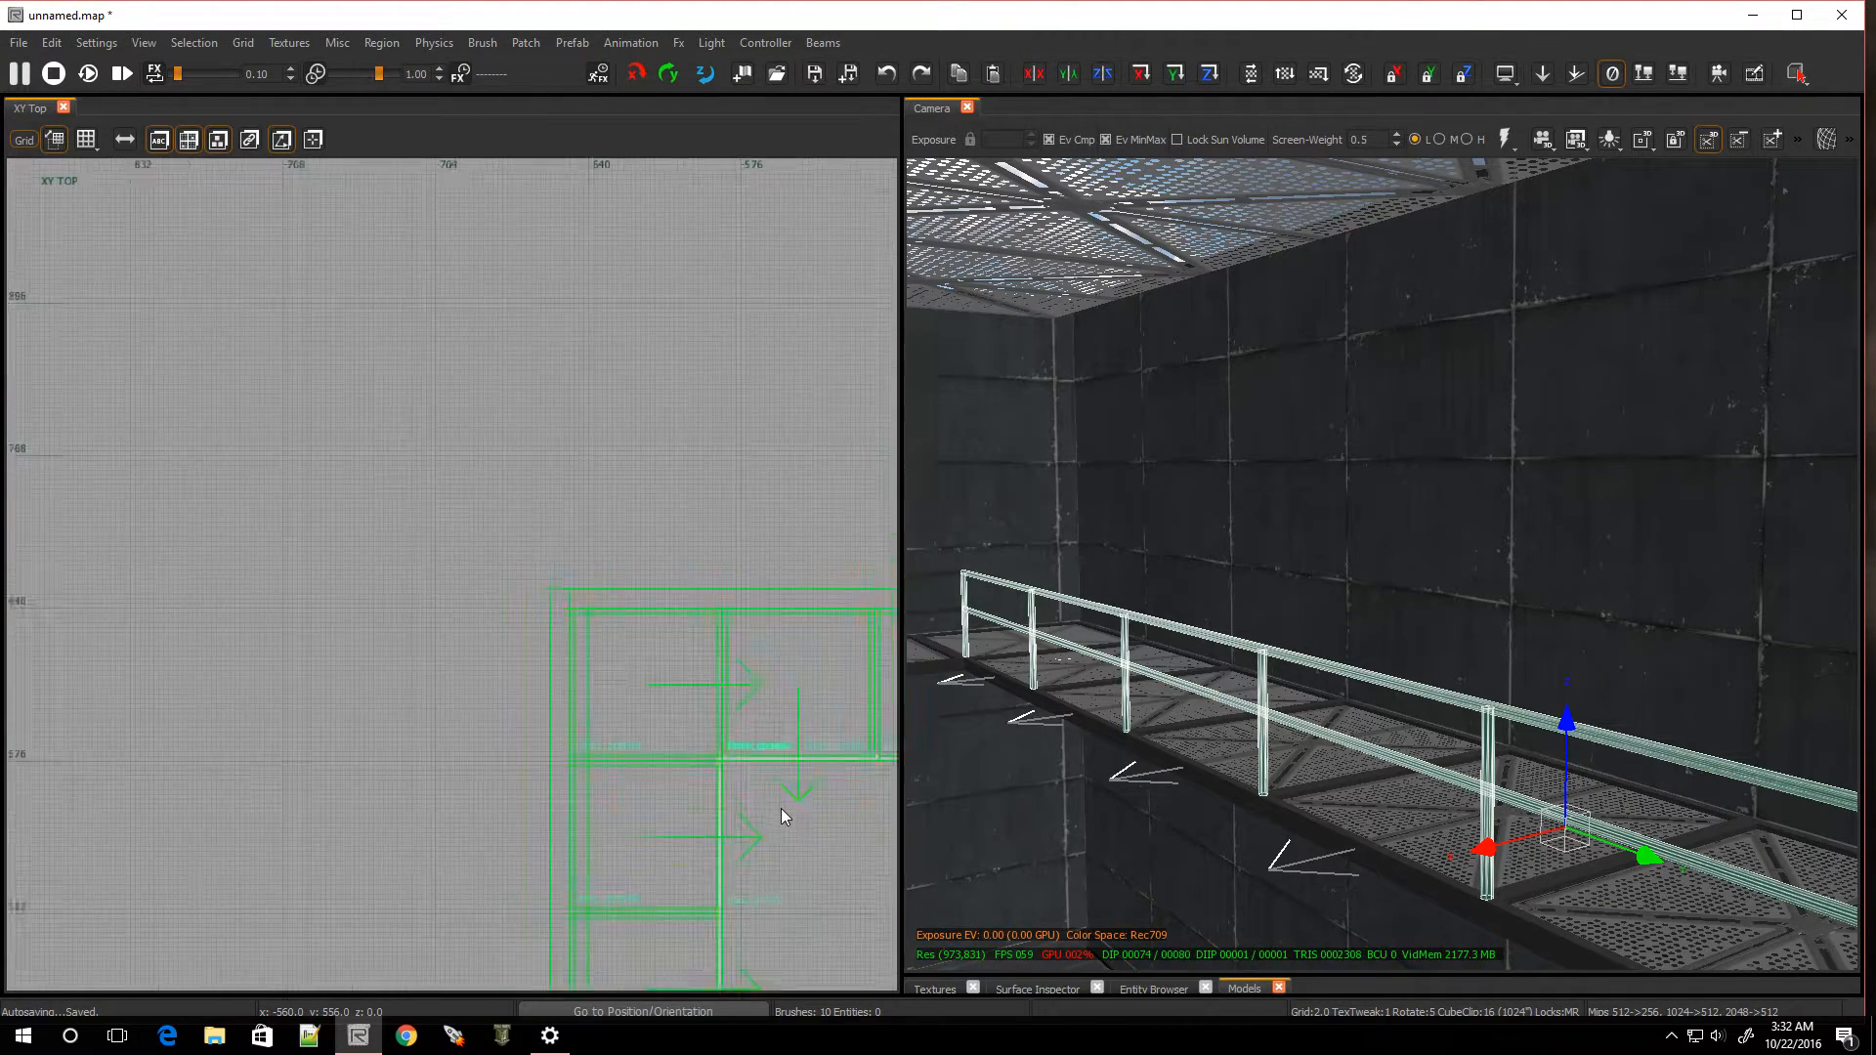
{"action": "key", "text": "ctrl+Tab"}
{"action": "key", "text": "ctrl+Tab"}
{"action": "key", "text": "ctrl+Tab"}
{"action": "scroll", "coordinate": [830, 644], "scroll_direction": "down", "scroll_amount": 7}
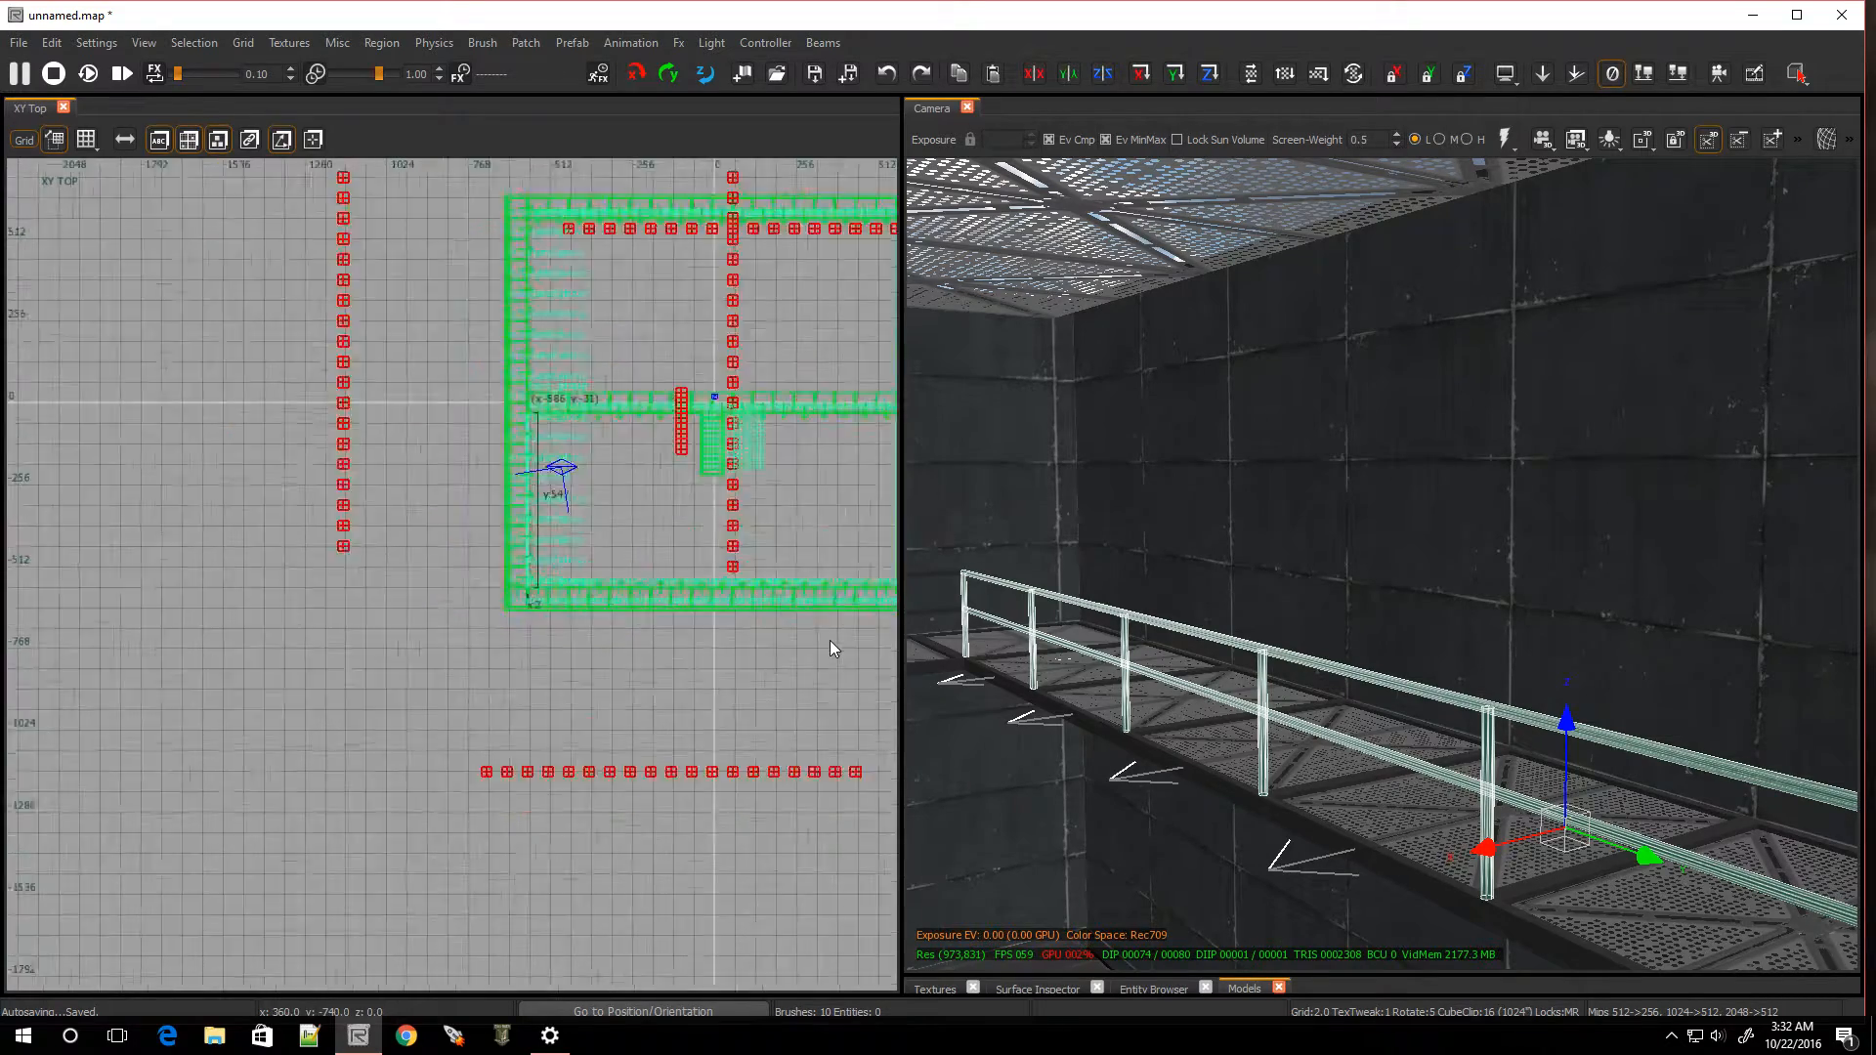
{"action": "scroll", "coordinate": [878, 615], "scroll_direction": "up", "scroll_amount": 10}
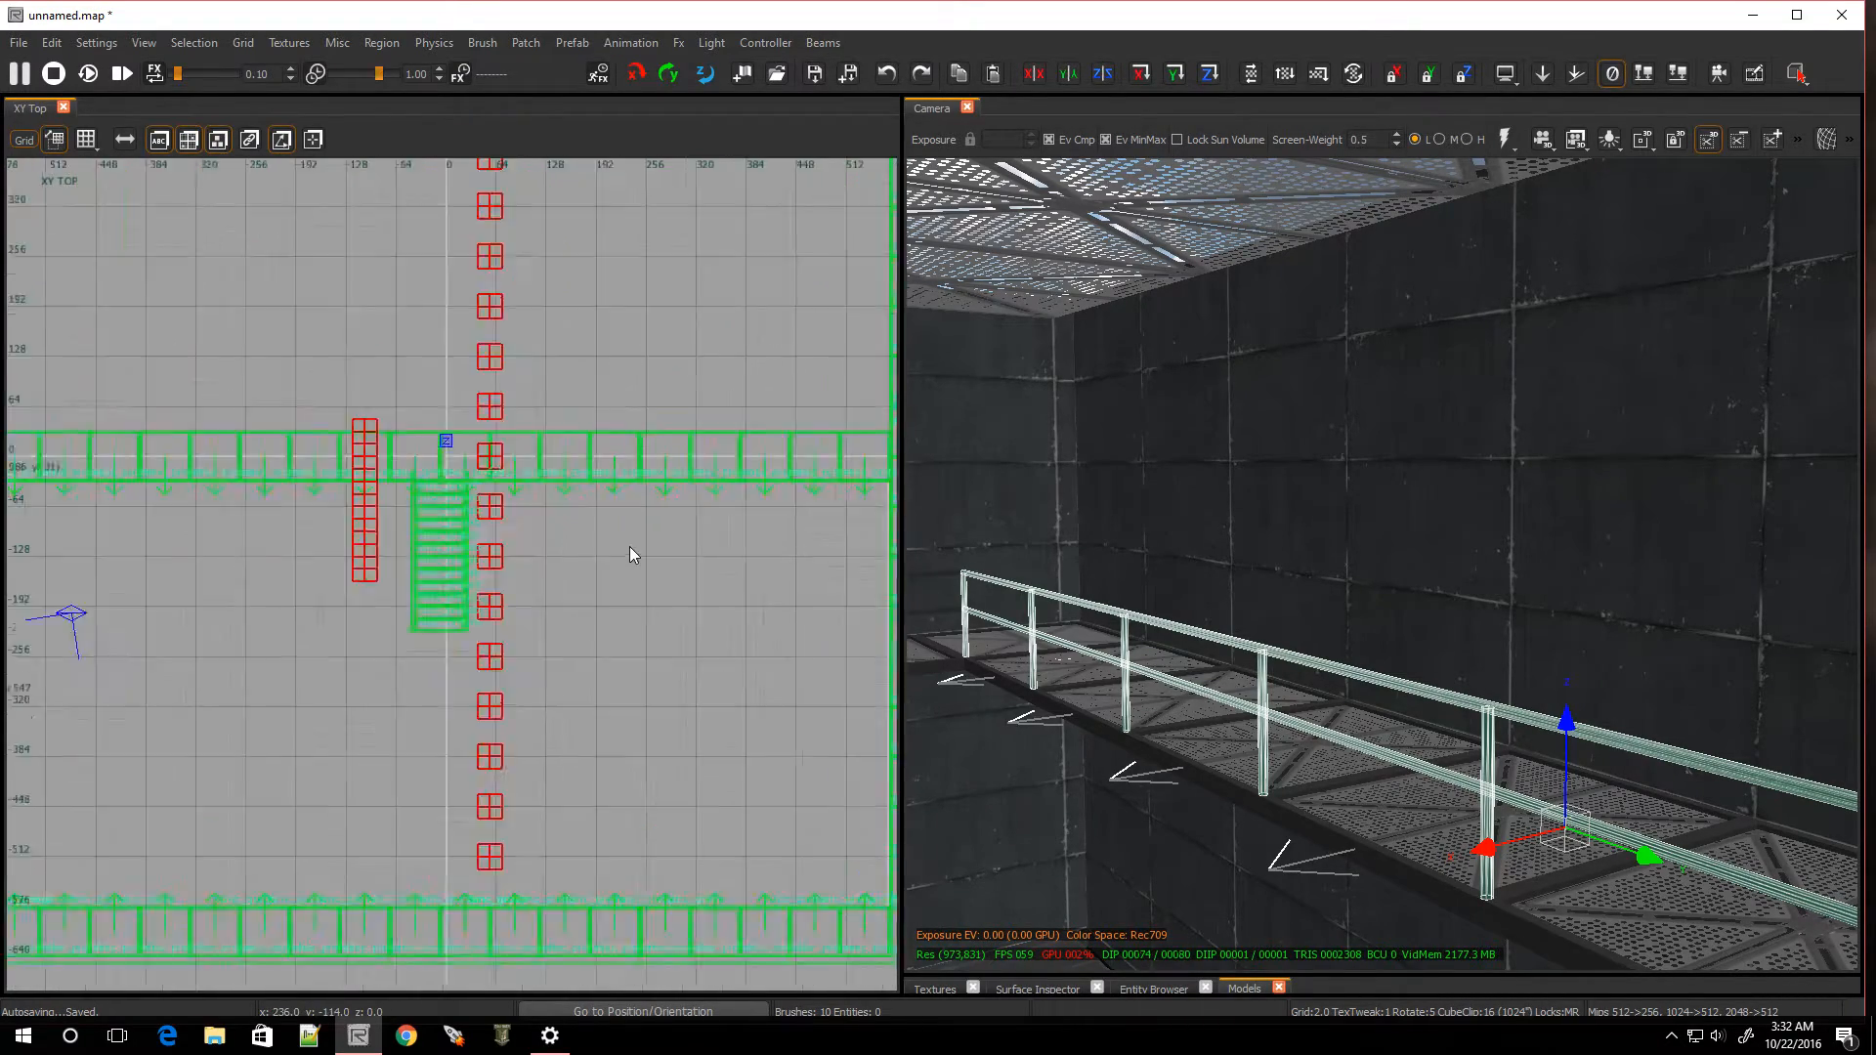
{"action": "scroll", "coordinate": [629, 548], "scroll_direction": "down", "scroll_amount": 4}
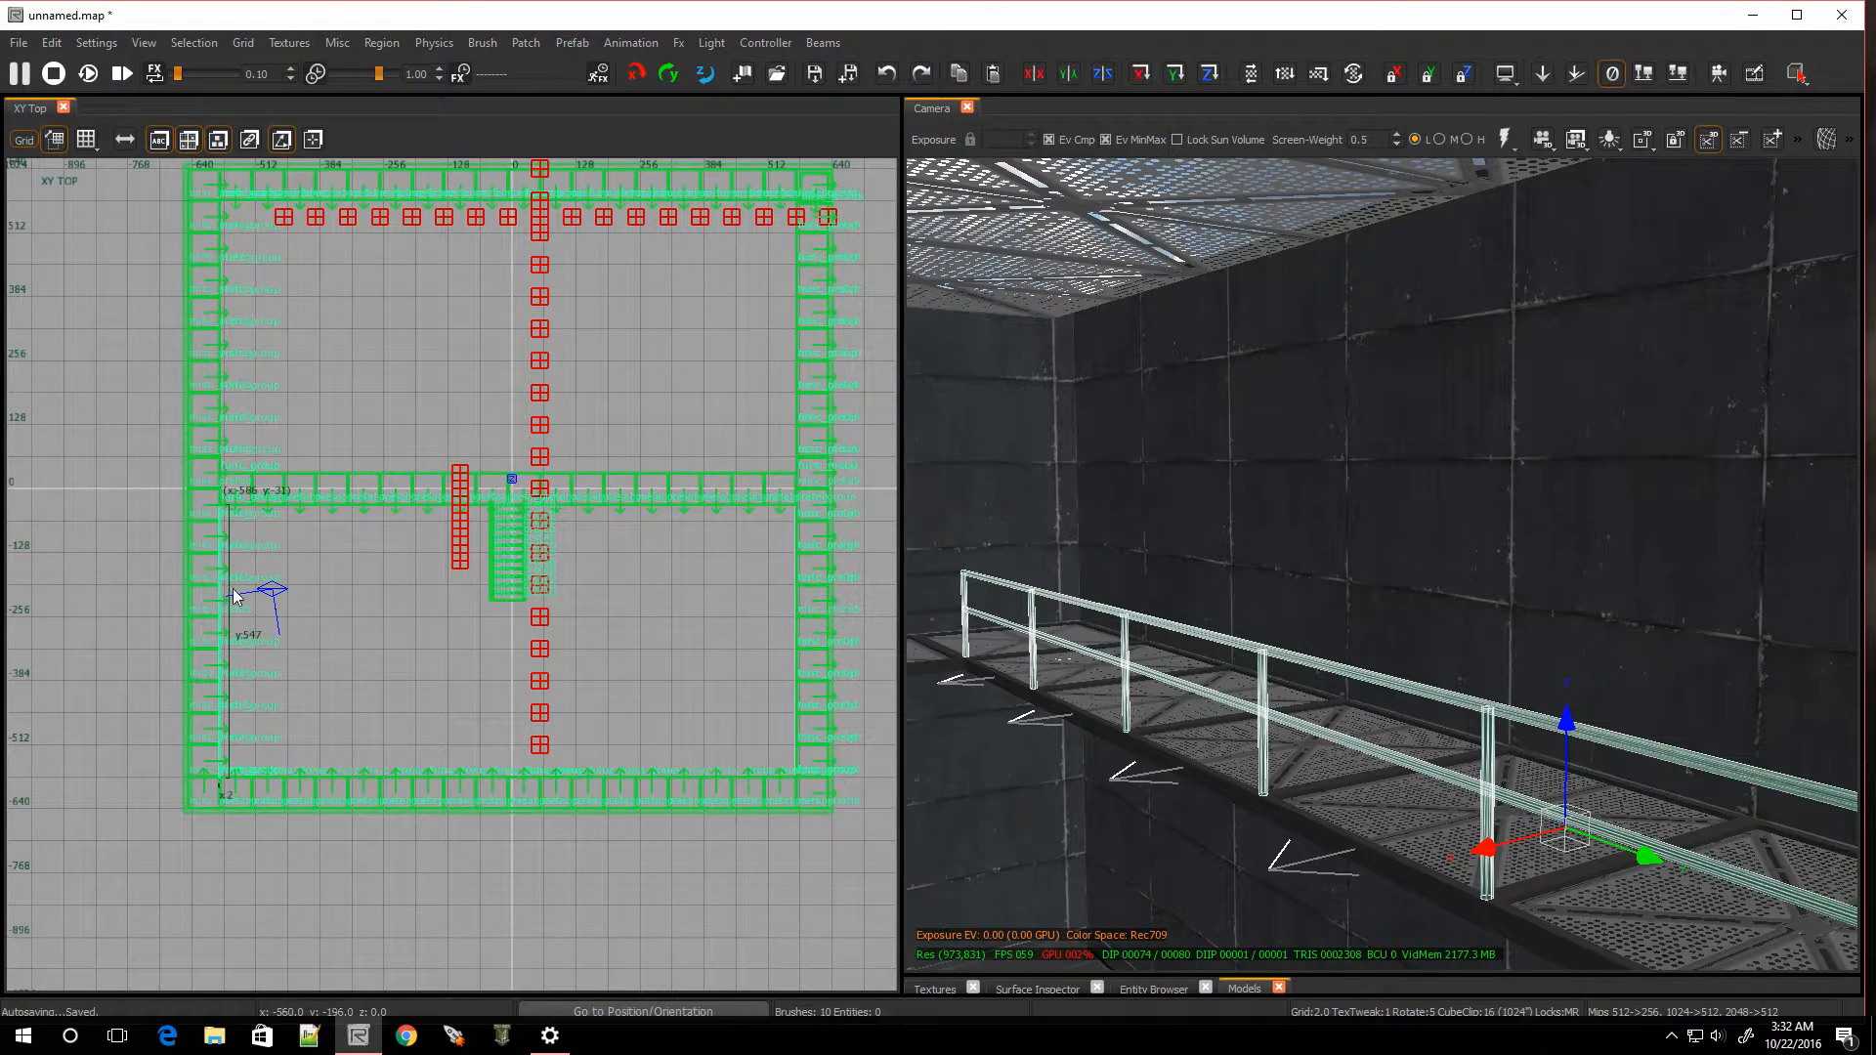
Duplicate the selected railing half, rotate the copy 90 degrees and place it along the middle catwalk's south edge
{"action": "scroll", "coordinate": [233, 594], "scroll_direction": "up", "scroll_amount": 2}
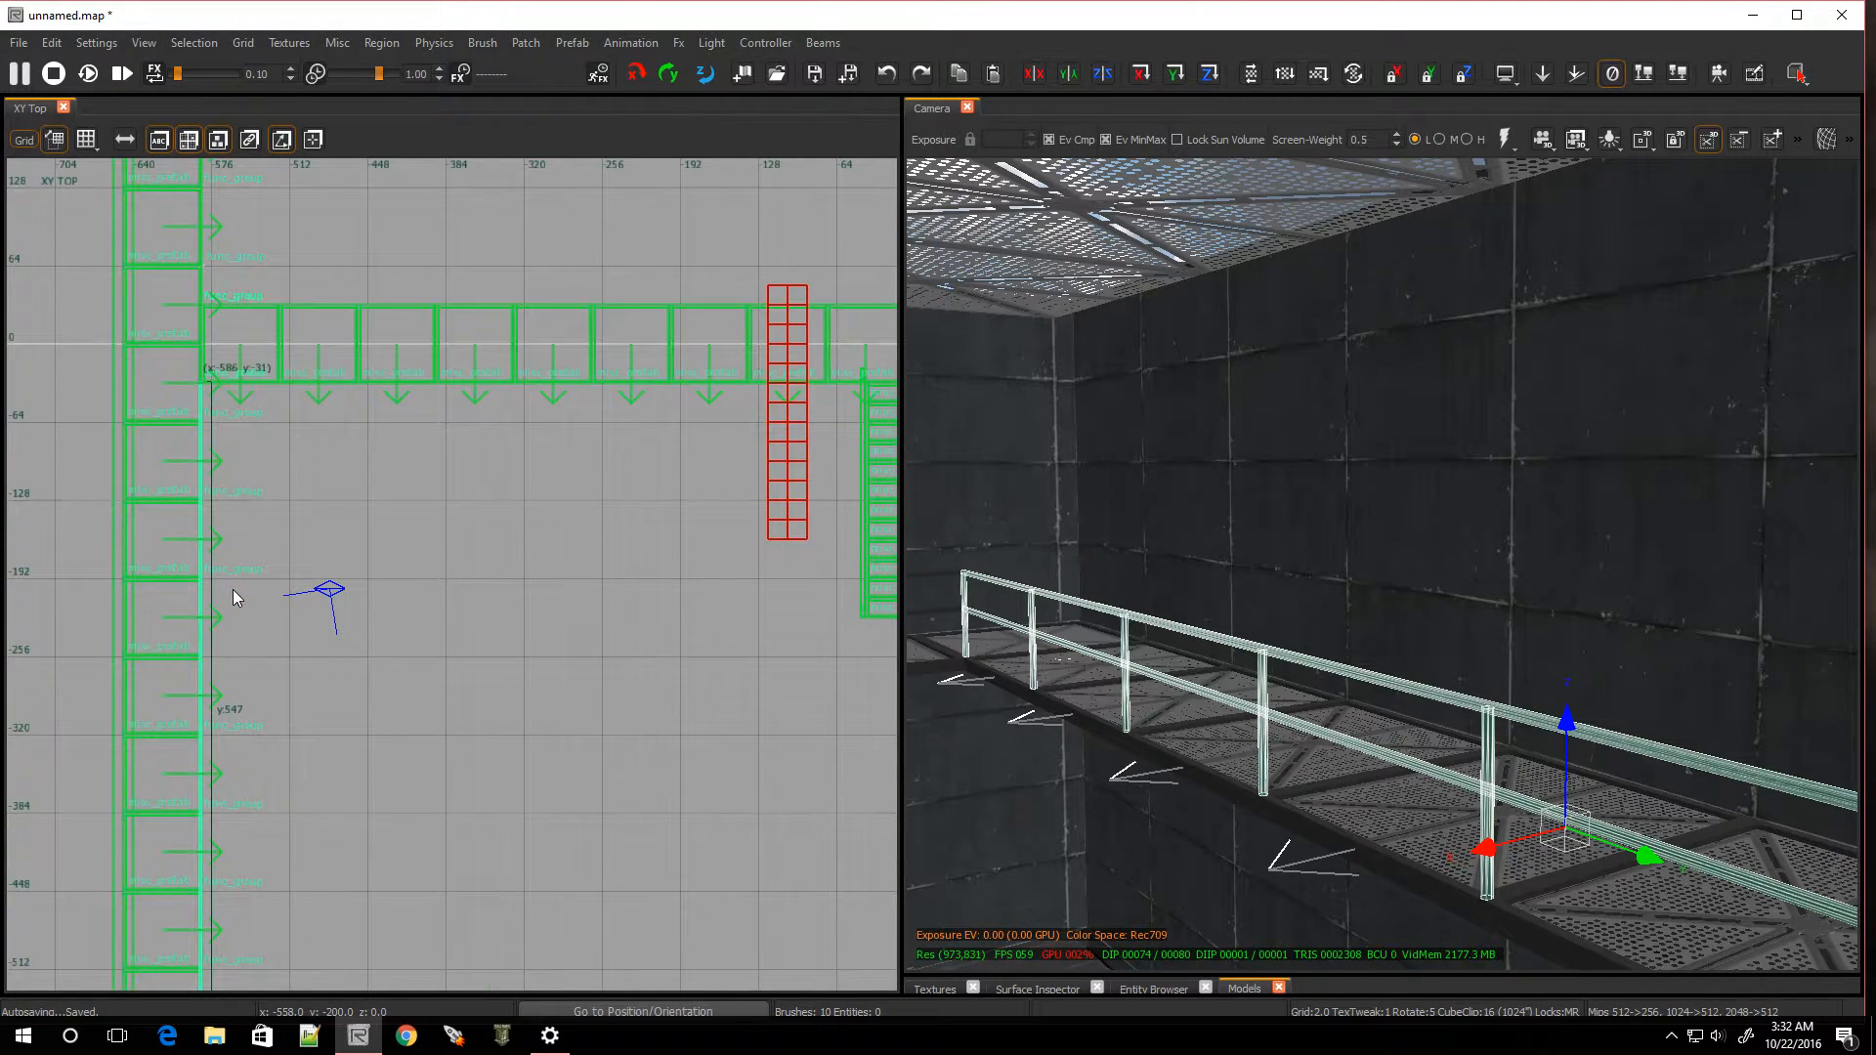
{"action": "key", "text": "5"}
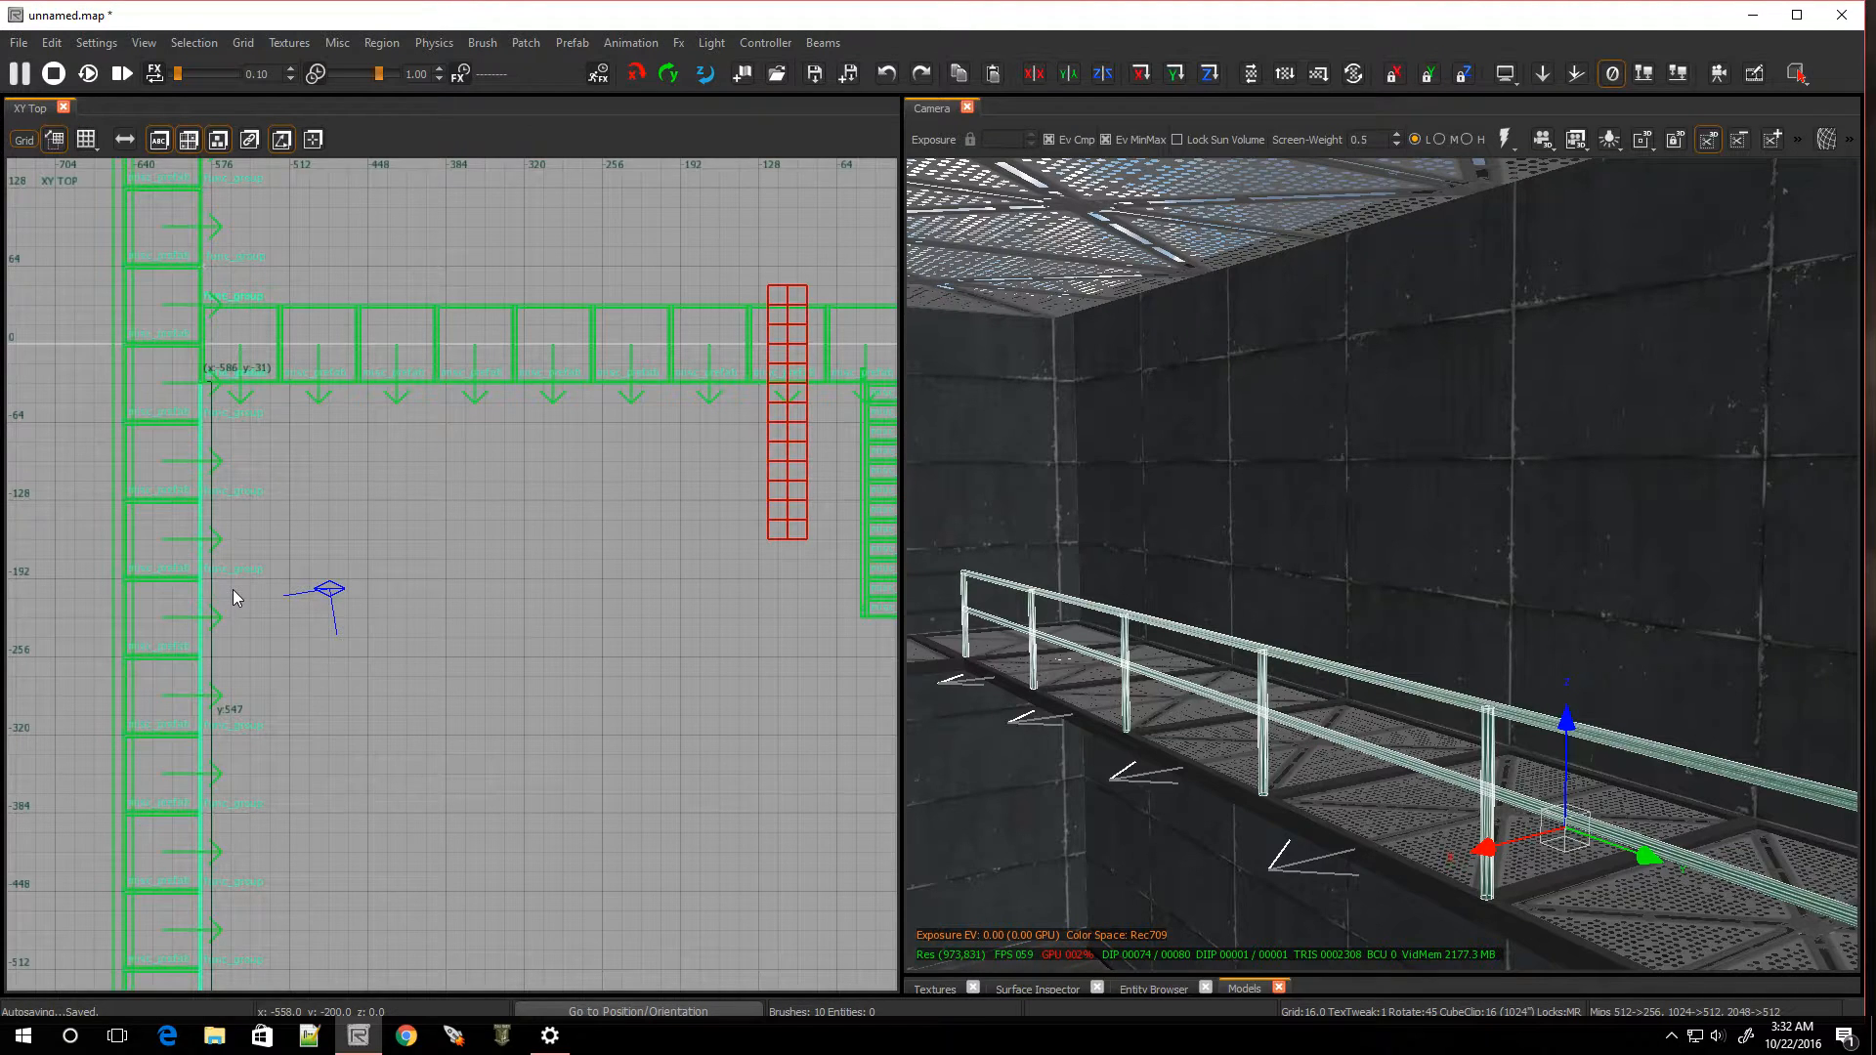
{"action": "key", "text": "space"}
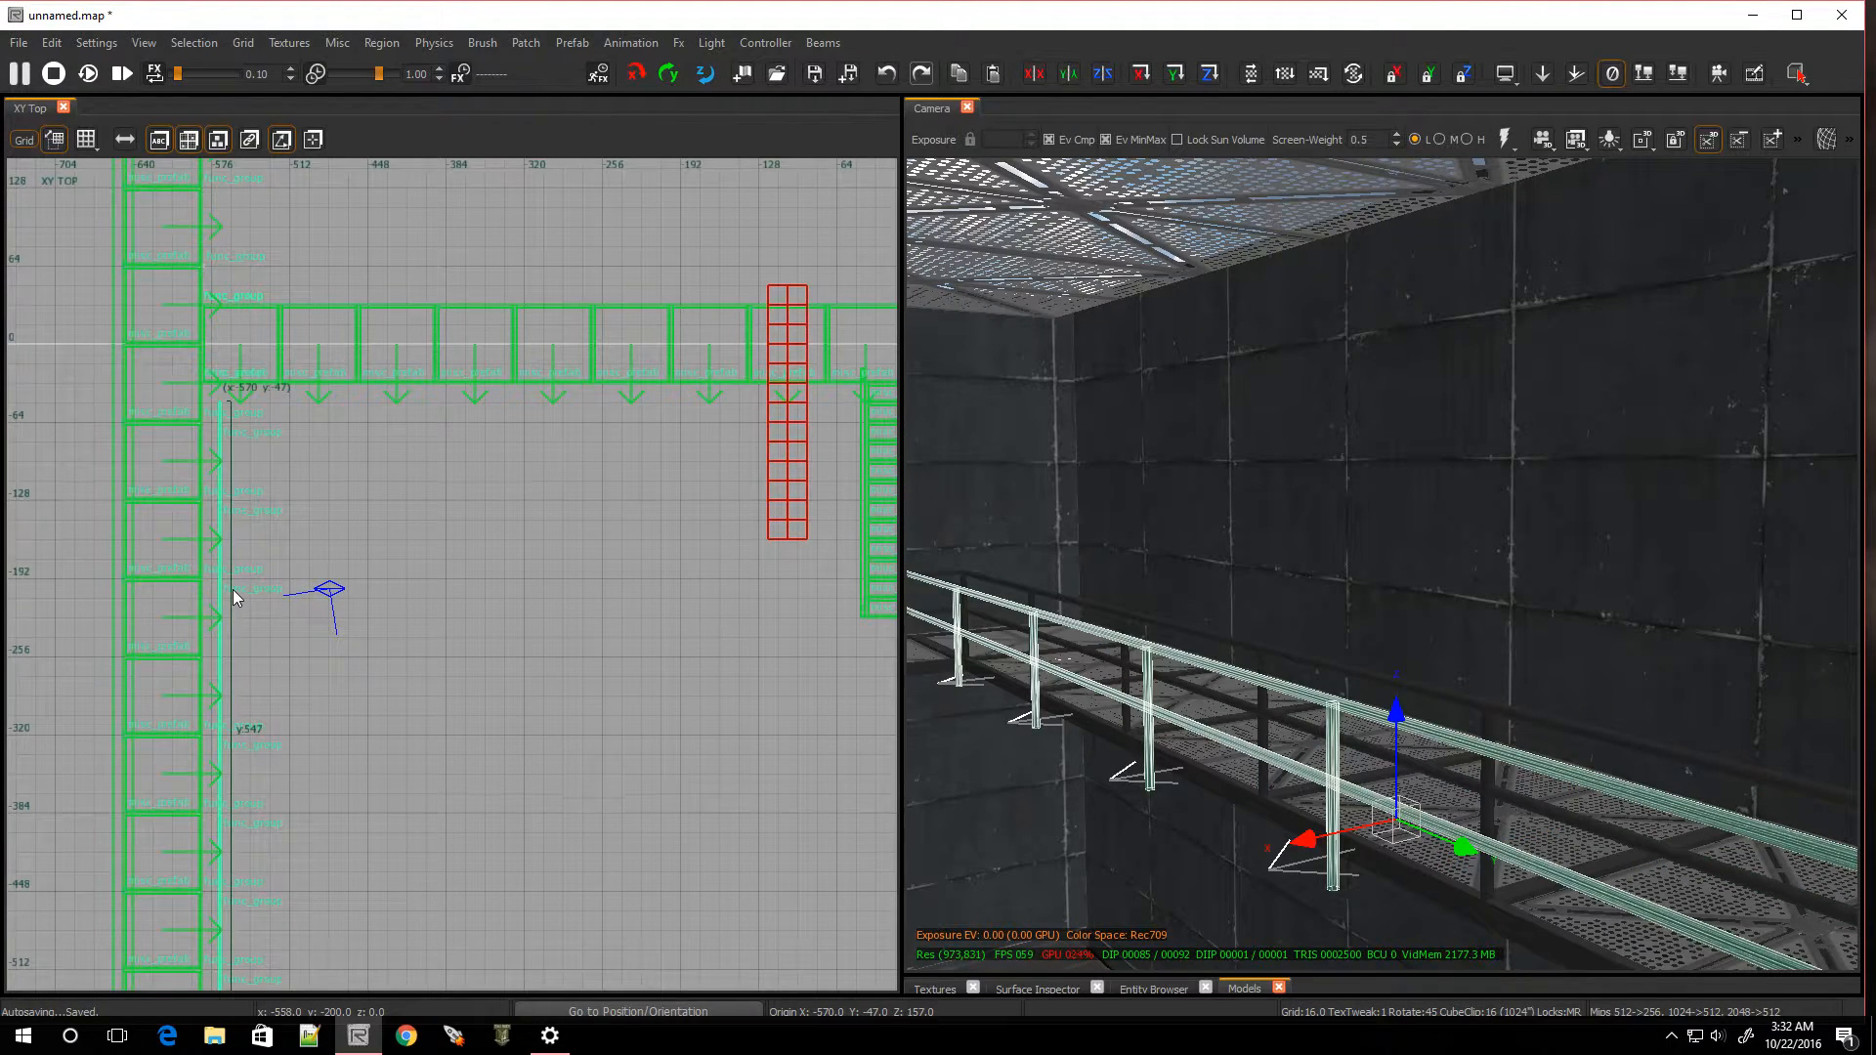
{"action": "key", "text": "z"}
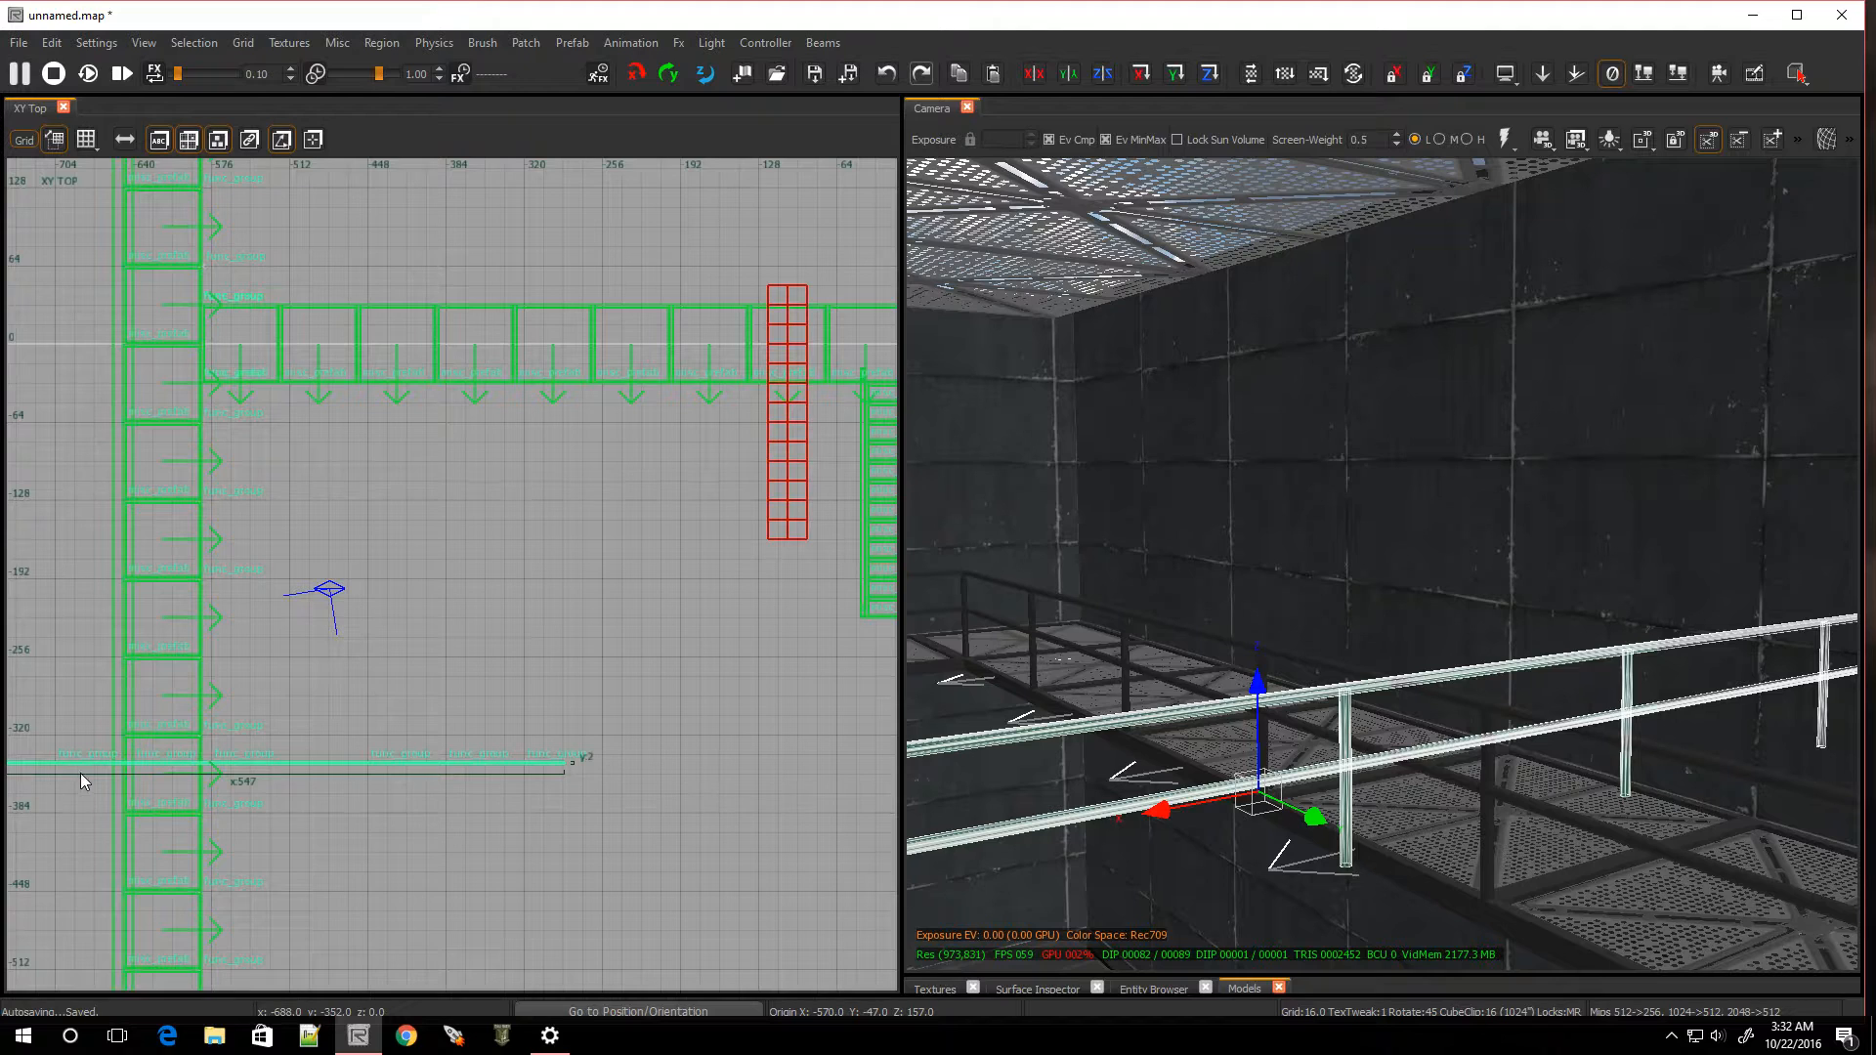
{"action": "left_click_drag", "start_coordinate": [106, 764], "coordinate": [402, 380]}
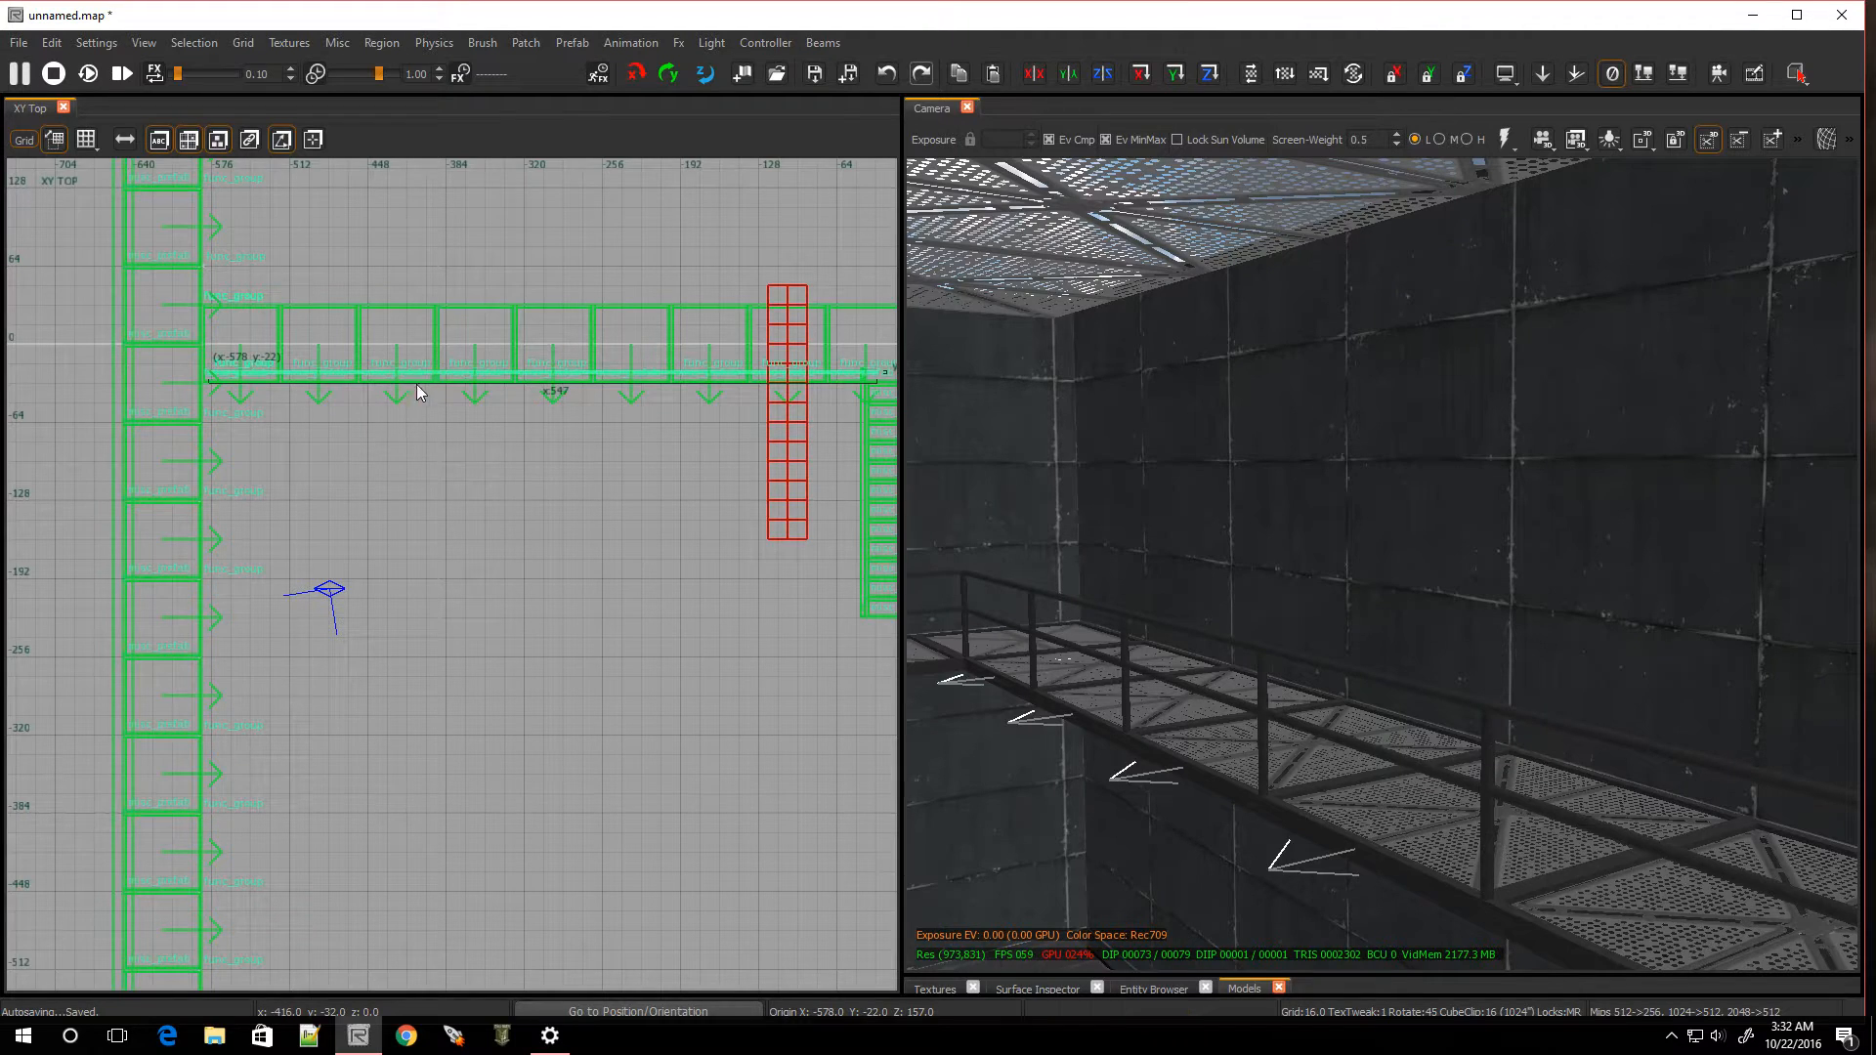
Align the copied railing's west end with the west railing's corner post at x -586, y -30, using grid size 2
{"action": "scroll", "coordinate": [893, 383], "scroll_direction": "up", "scroll_amount": 5}
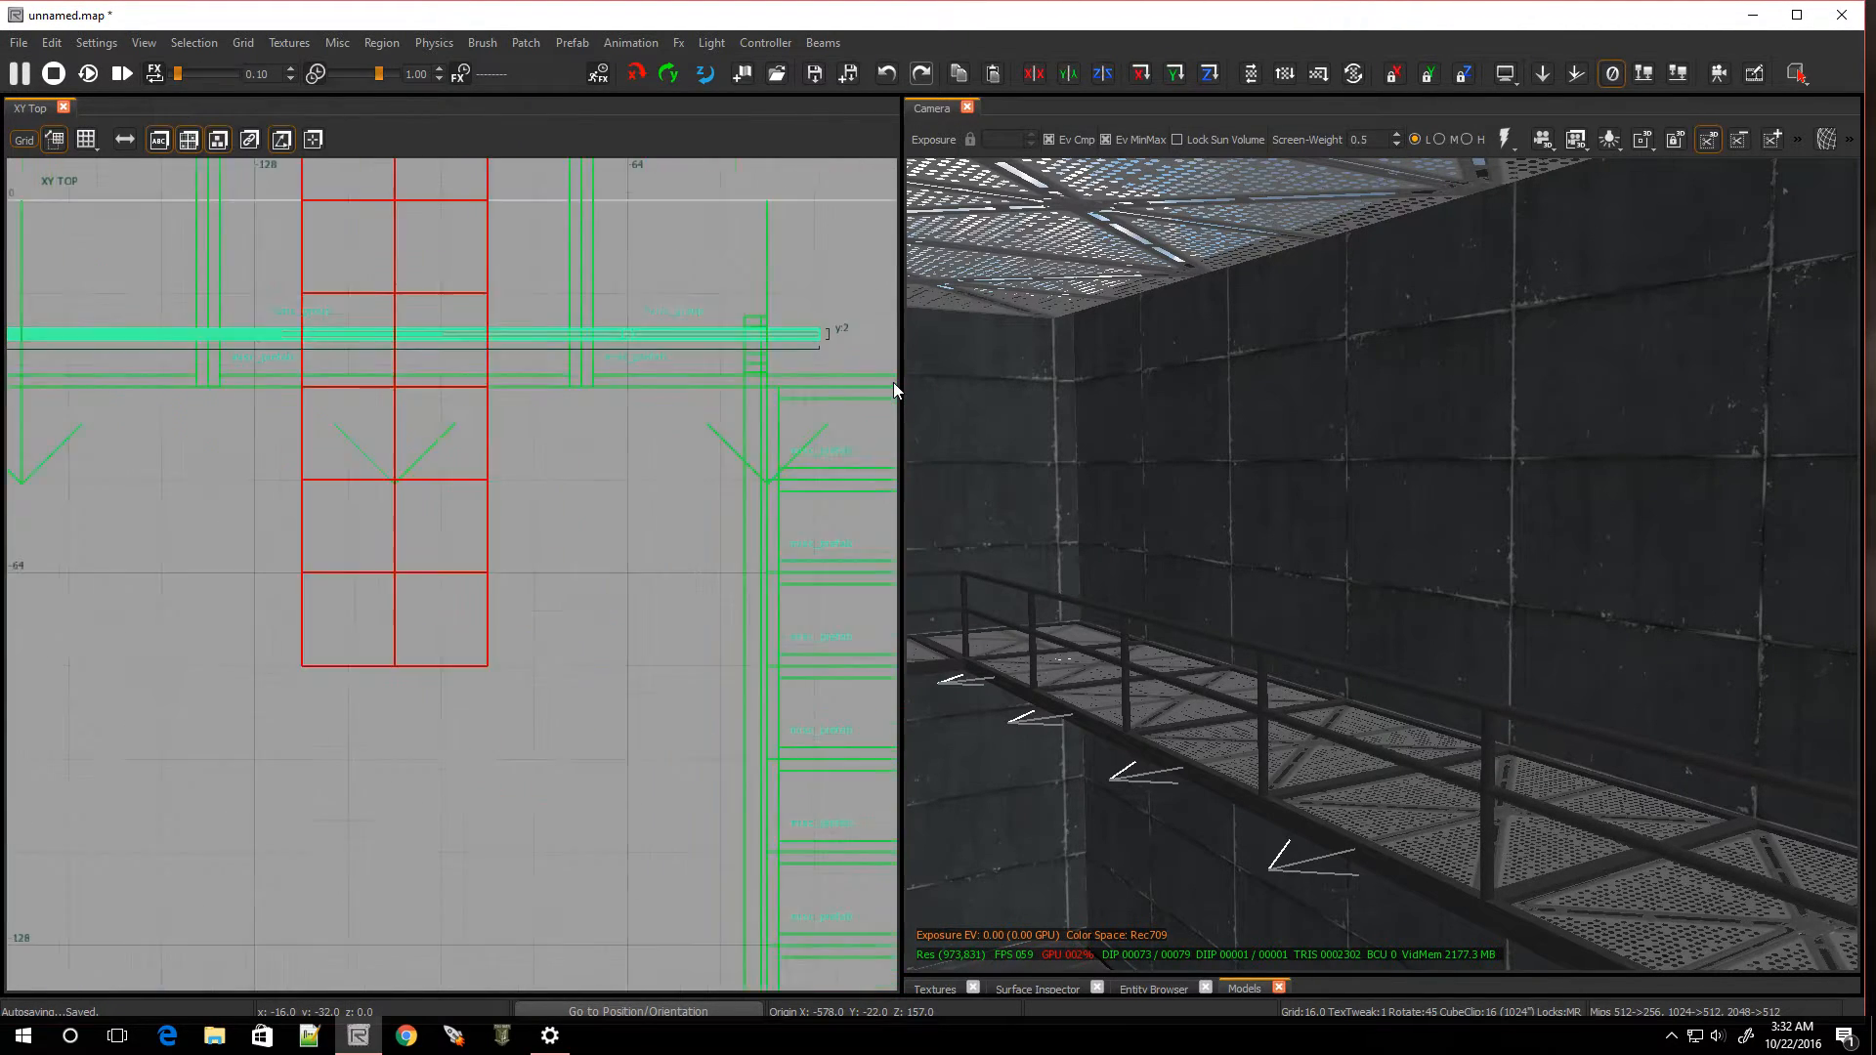
{"action": "scroll", "coordinate": [744, 345], "scroll_direction": "up", "scroll_amount": 2}
{"action": "scroll", "coordinate": [290, 321], "scroll_direction": "down", "scroll_amount": 8}
{"action": "key", "text": "ctrl+Tab"}
{"action": "key", "text": "ctrl+Tab"}
{"action": "key", "text": "ctrl+Tab"}
{"action": "scroll", "coordinate": [269, 581], "scroll_direction": "up", "scroll_amount": 7}
{"action": "scroll", "coordinate": [334, 545], "scroll_direction": "up", "scroll_amount": 5}
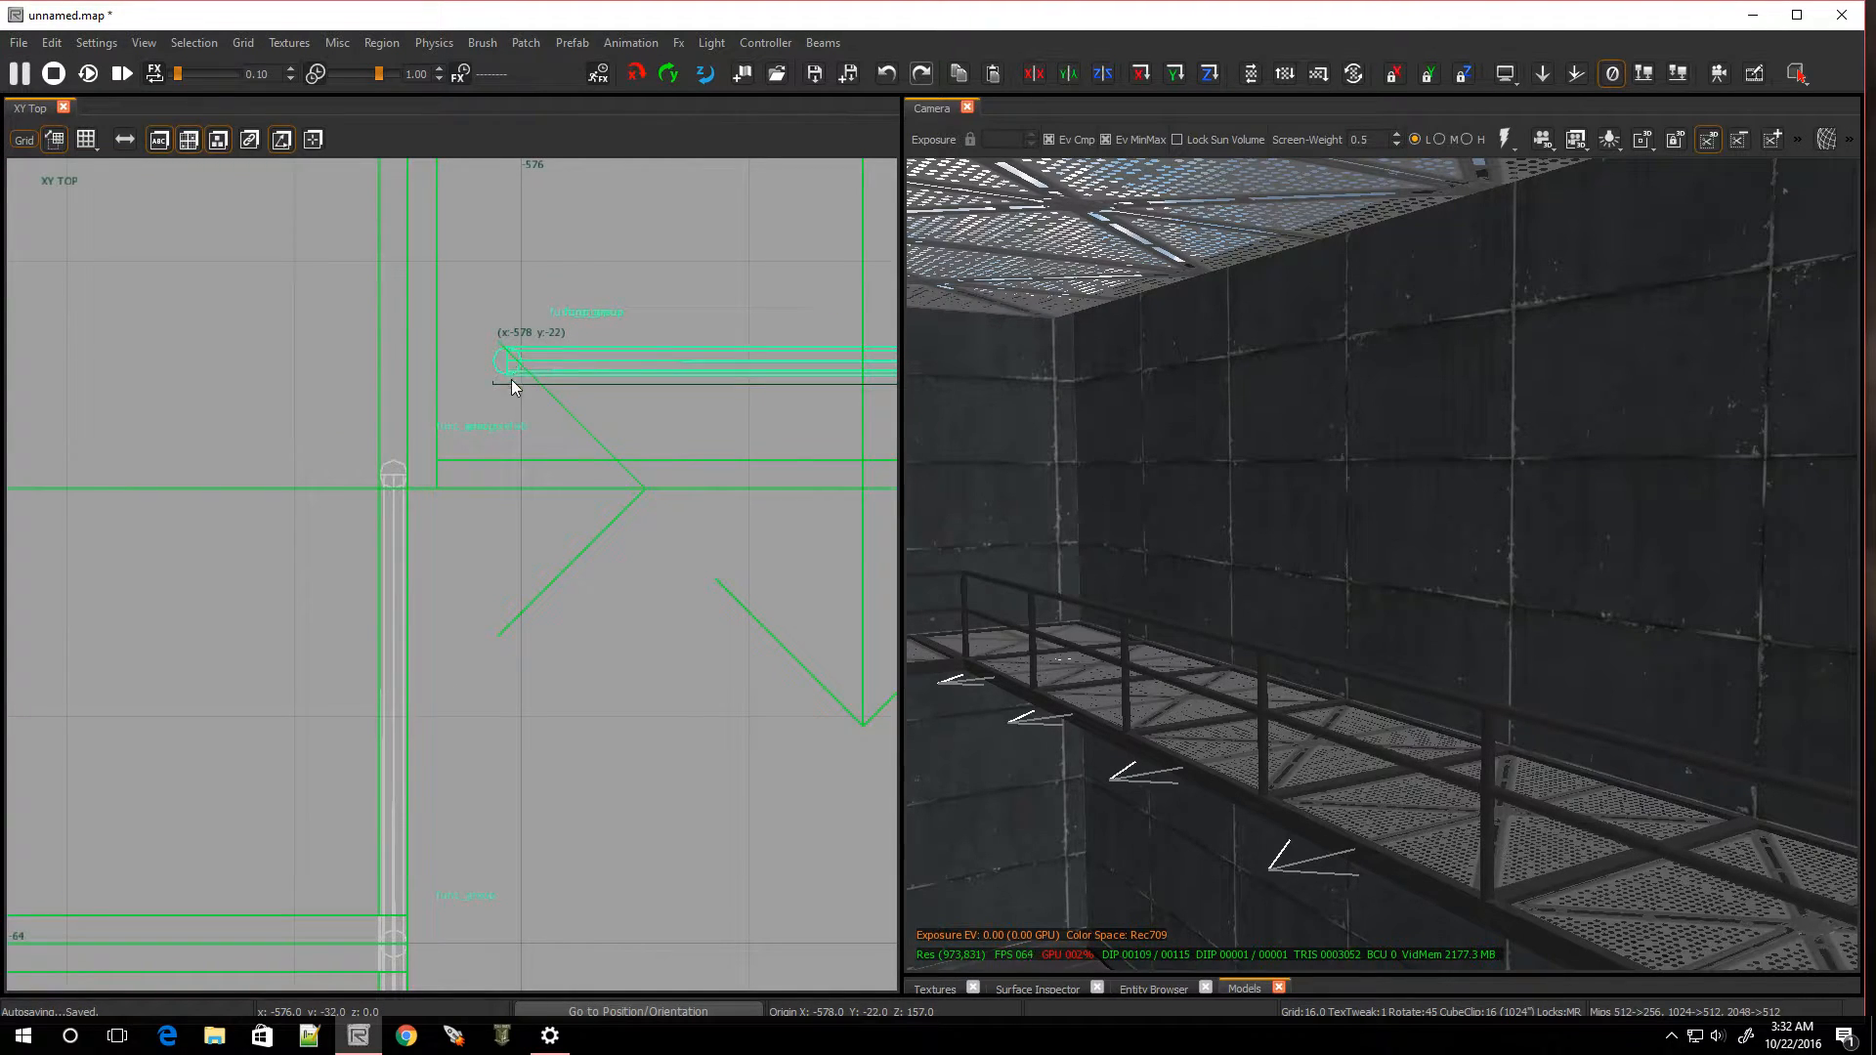
{"action": "left_click_drag", "start_coordinate": [481, 456], "coordinate": [469, 475]}
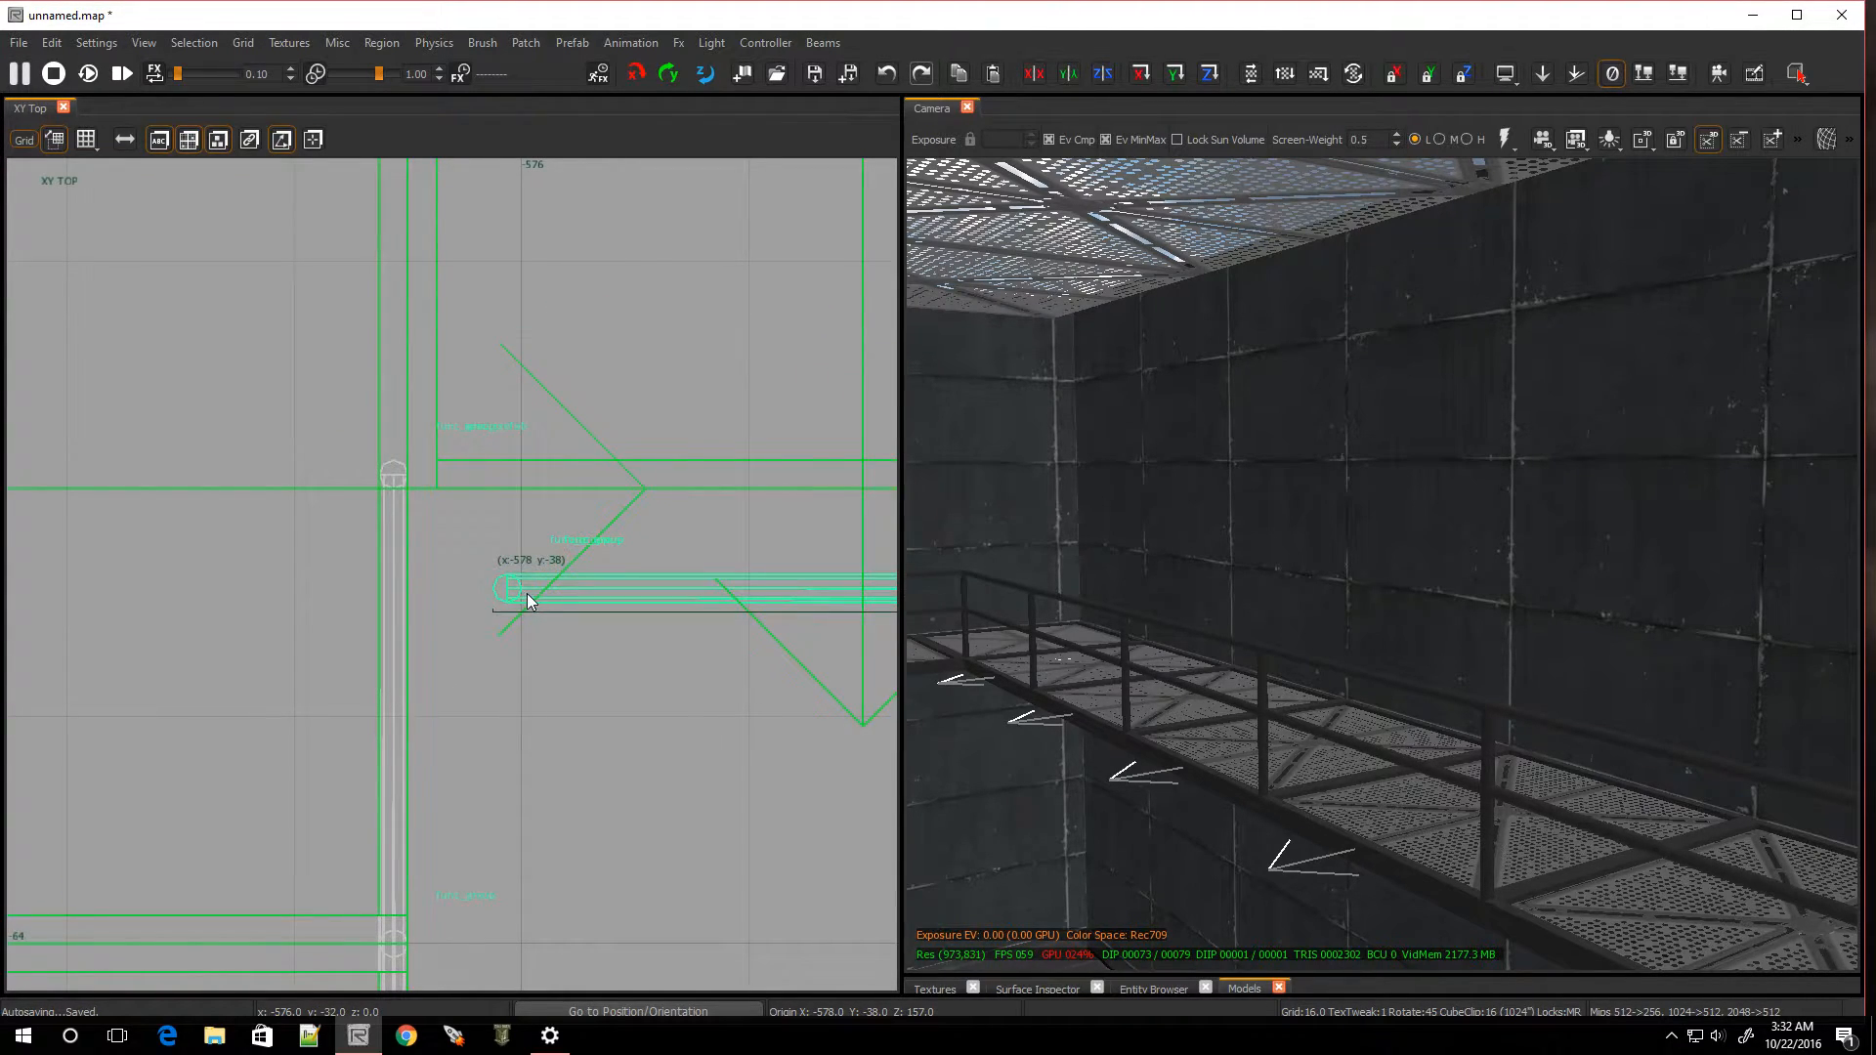
{"action": "key", "text": "2"}
{"action": "mouse_move", "coordinate": [525, 590]}
{"action": "left_mouse_down"}
{"action": "mouse_move", "coordinate": [448, 537]}
{"action": "mouse_move", "coordinate": [427, 493]}
{"action": "left_mouse_up"}
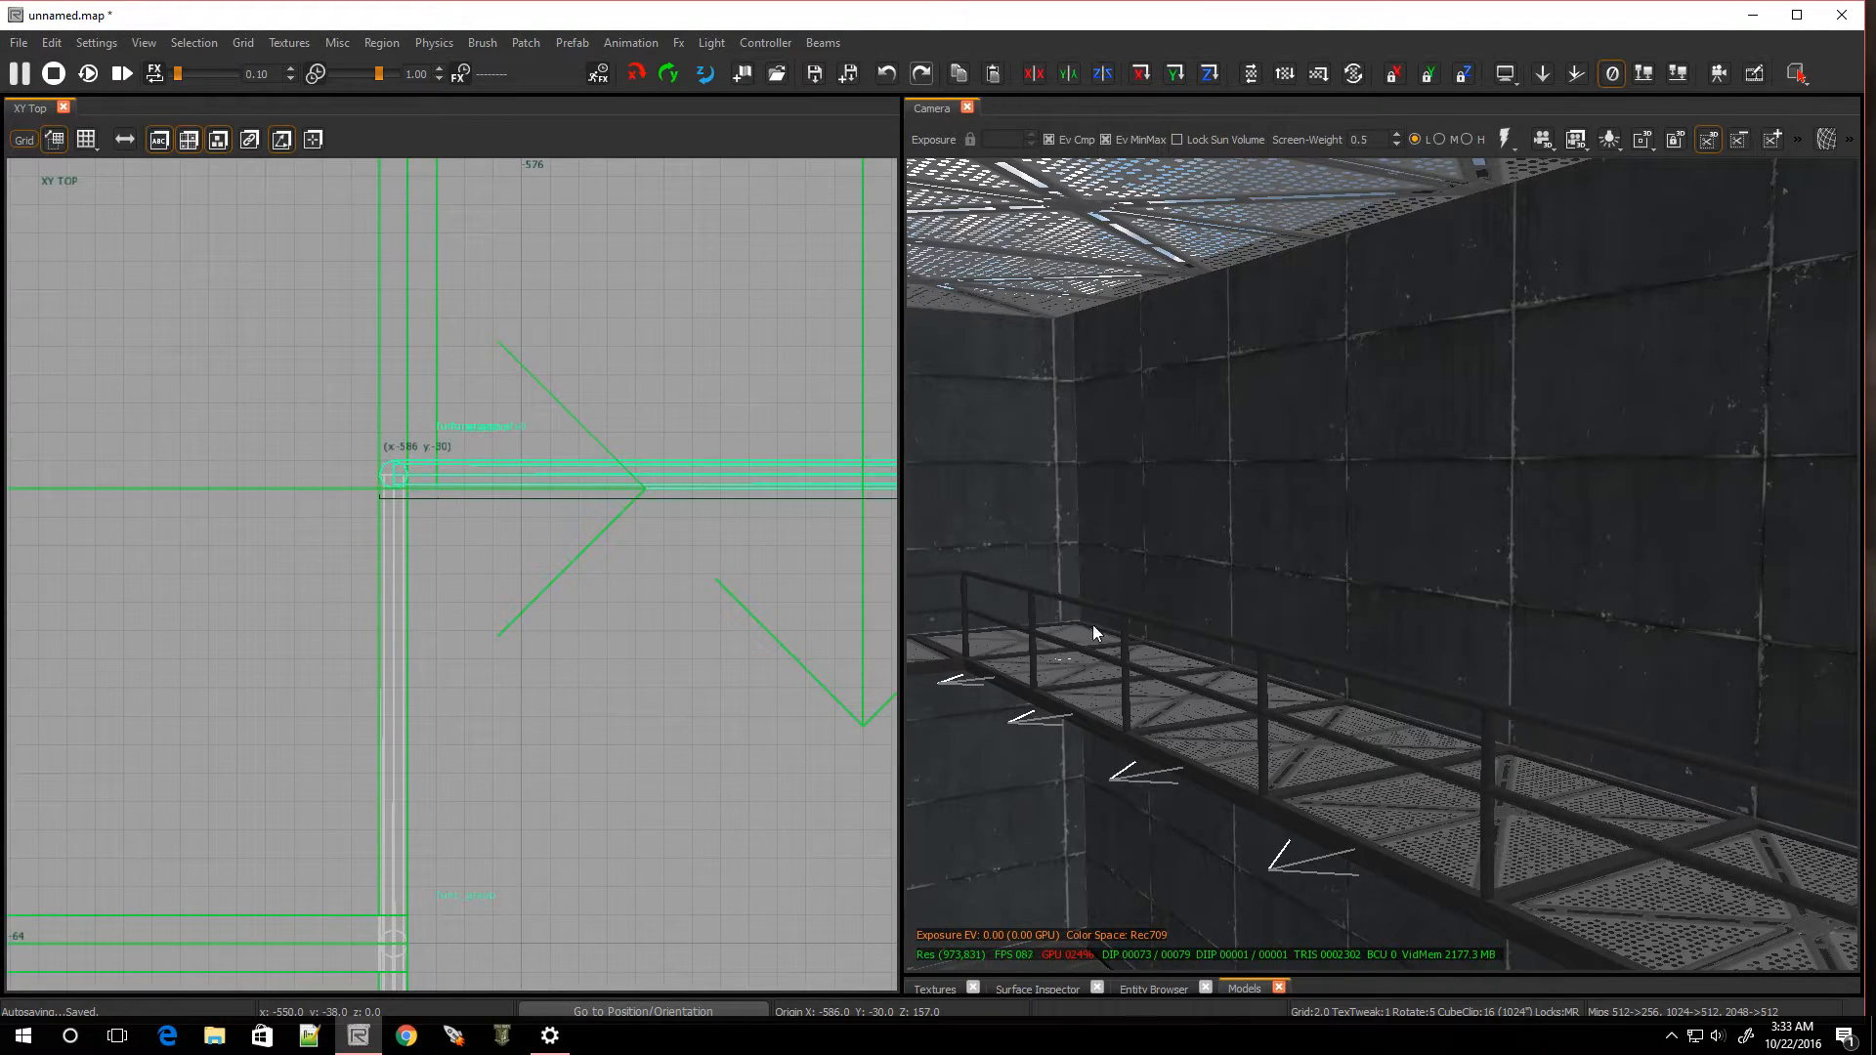
Try deleting the post where the middle catwalk's south railing meets the west railing, and undo the deletion
{"action": "mouse_move", "coordinate": [1264, 655]}
{"action": "right_mouse_down"}
{"action": "mouse_move", "coordinate": [1417, 664]}
{"action": "mouse_move", "coordinate": [1329, 645]}
{"action": "mouse_move", "coordinate": [1271, 762]}
{"action": "mouse_move", "coordinate": [1290, 728]}
{"action": "mouse_move", "coordinate": [1270, 723]}
{"action": "mouse_move", "coordinate": [1264, 654]}
{"action": "right_mouse_up"}
{"action": "key", "text": "Escape"}
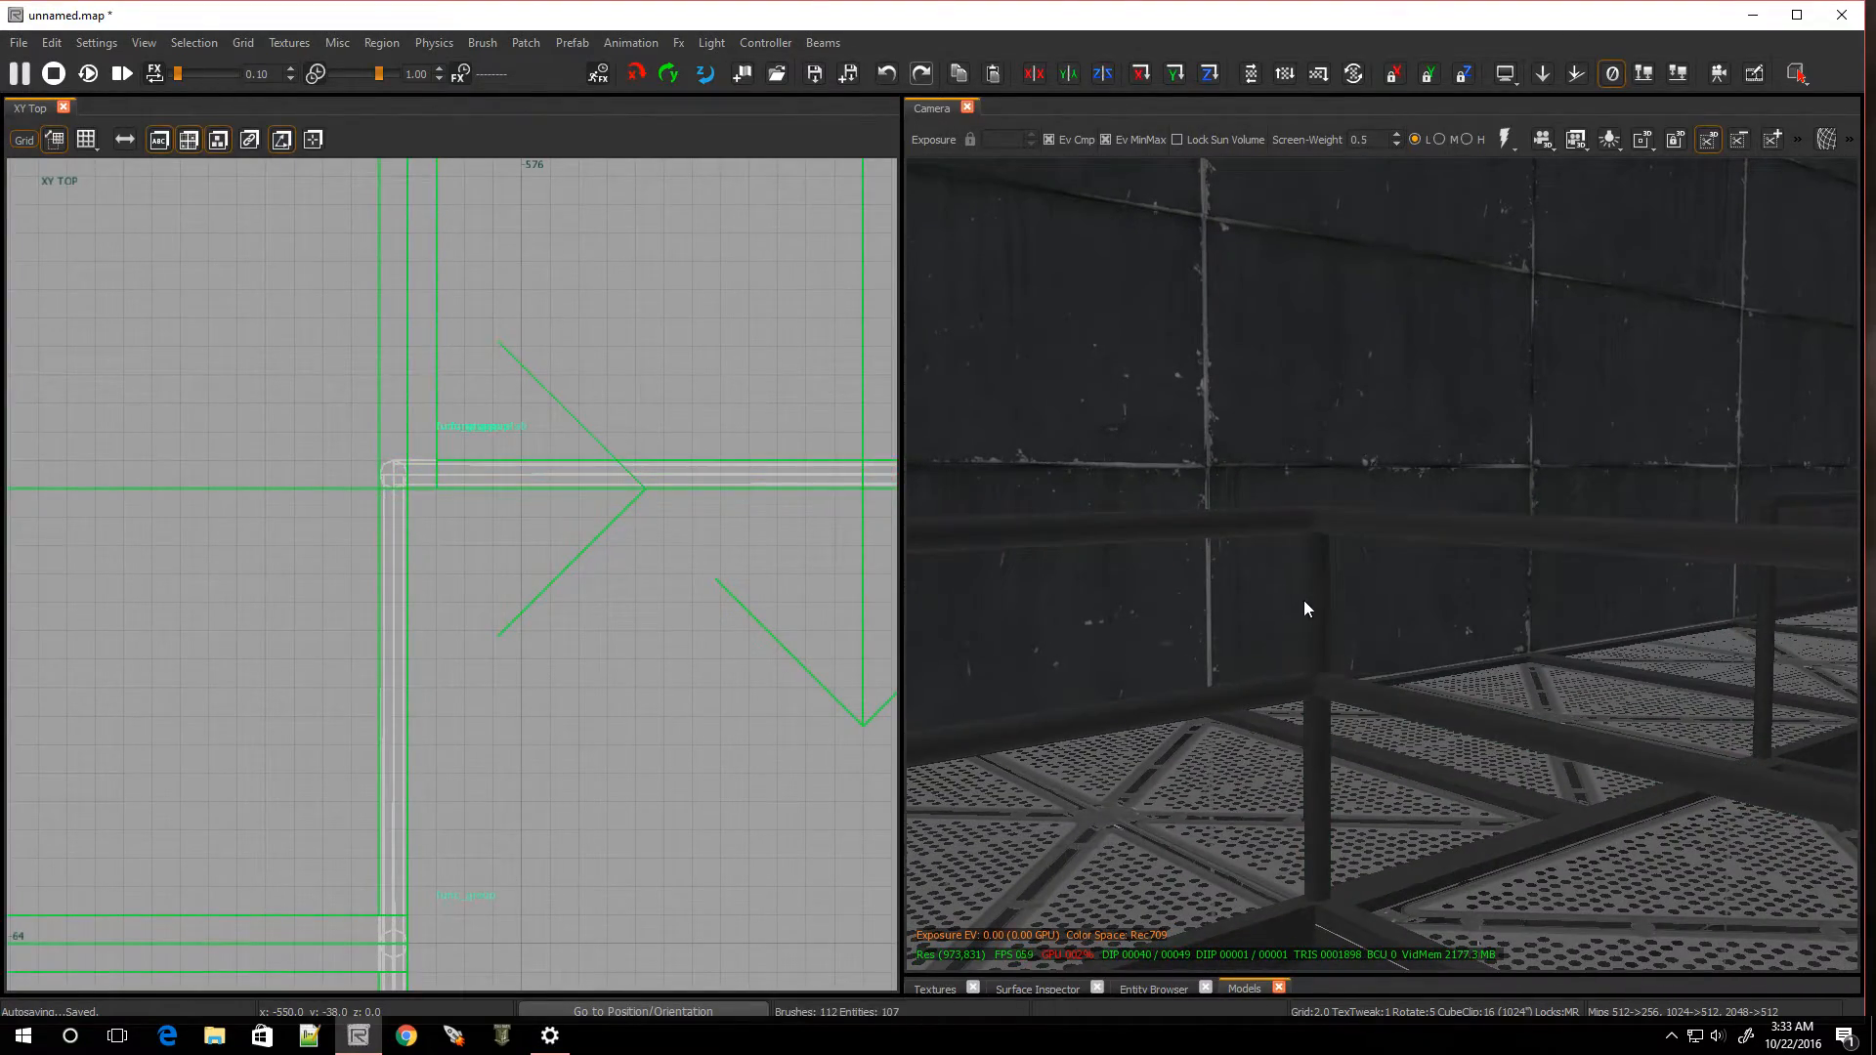
{"action": "left_click", "coordinate": [1315, 584], "text": "shift"}
{"action": "key", "text": "Escape"}
{"action": "right_click_drag", "start_coordinate": [1313, 576], "coordinate": [1368, 576]}
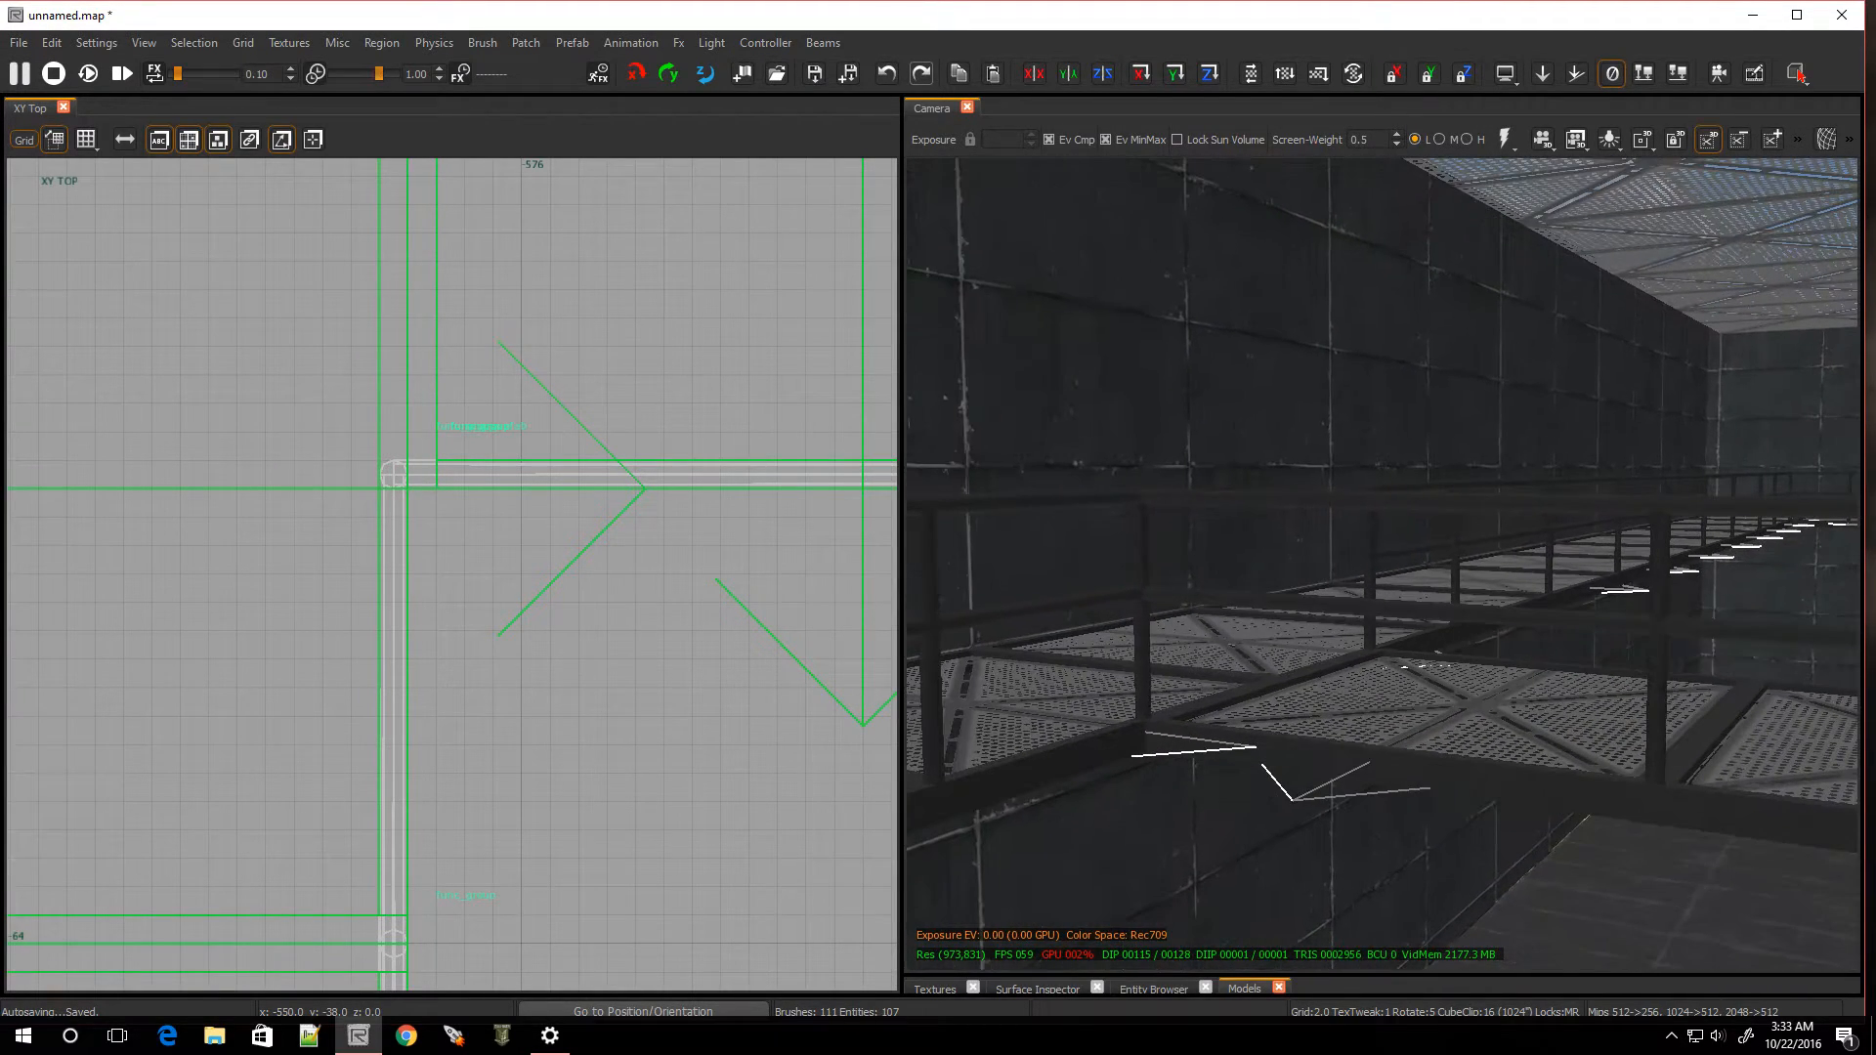
{"action": "key", "text": "ctrl+z"}
{"action": "key", "text": "ctrl+z"}
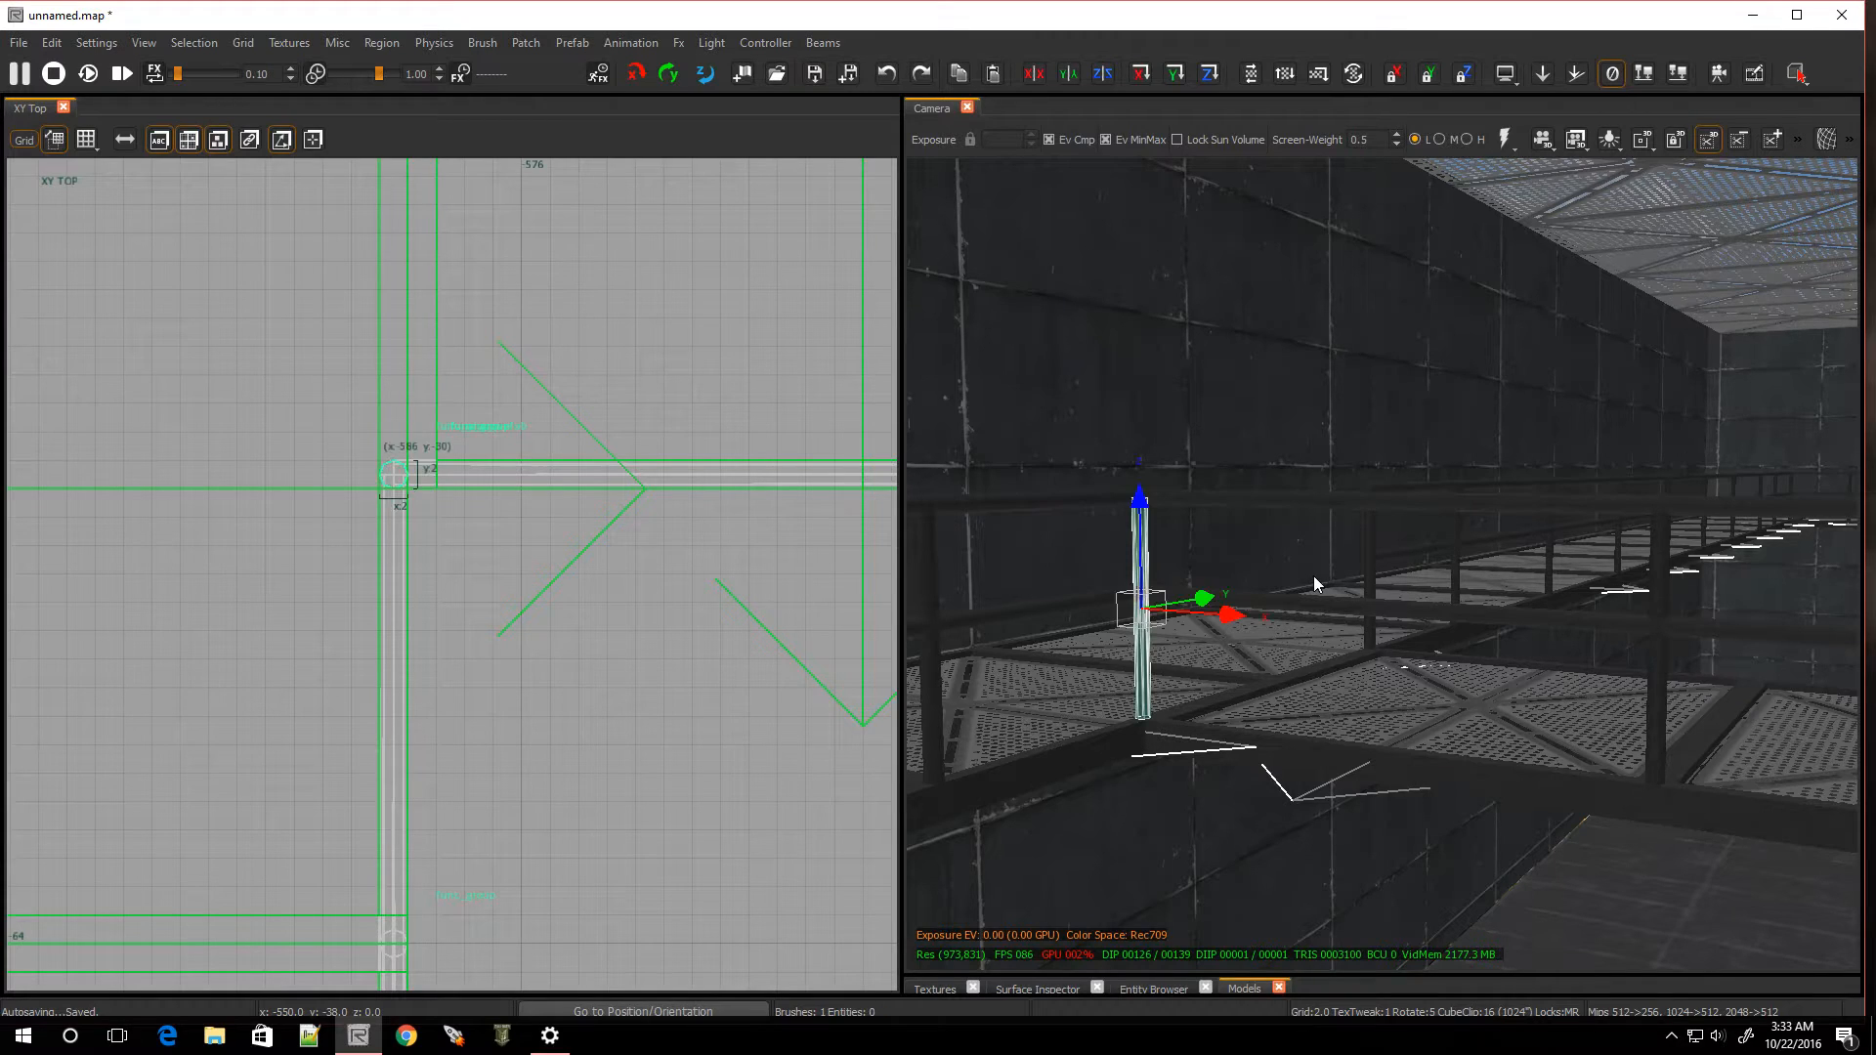
Duplicate the middle catwalk's south railing onto its north edge, aligning the west end at x -586, y 32
{"action": "left_click_drag", "start_coordinate": [541, 586], "coordinate": [458, 510]}
{"action": "scroll", "coordinate": [459, 318], "scroll_direction": "down", "scroll_amount": 3}
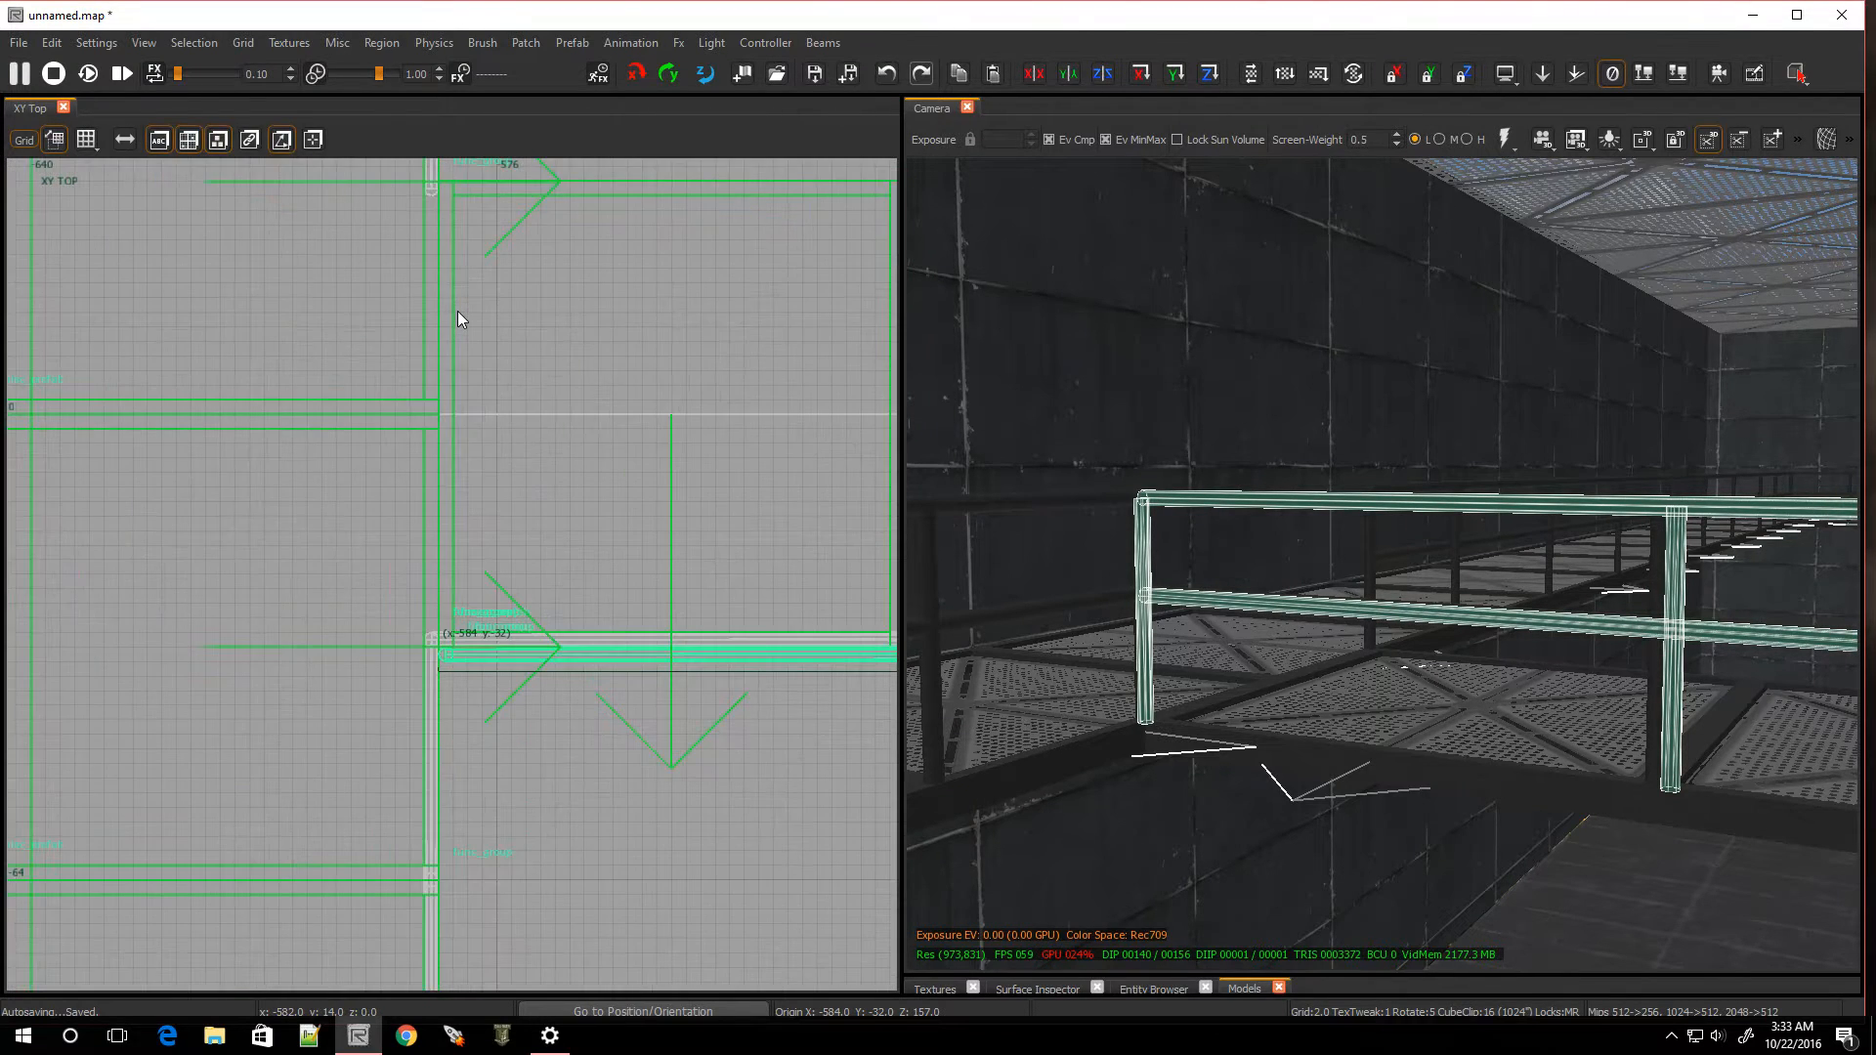
{"action": "left_click_drag", "start_coordinate": [494, 651], "coordinate": [420, 244]}
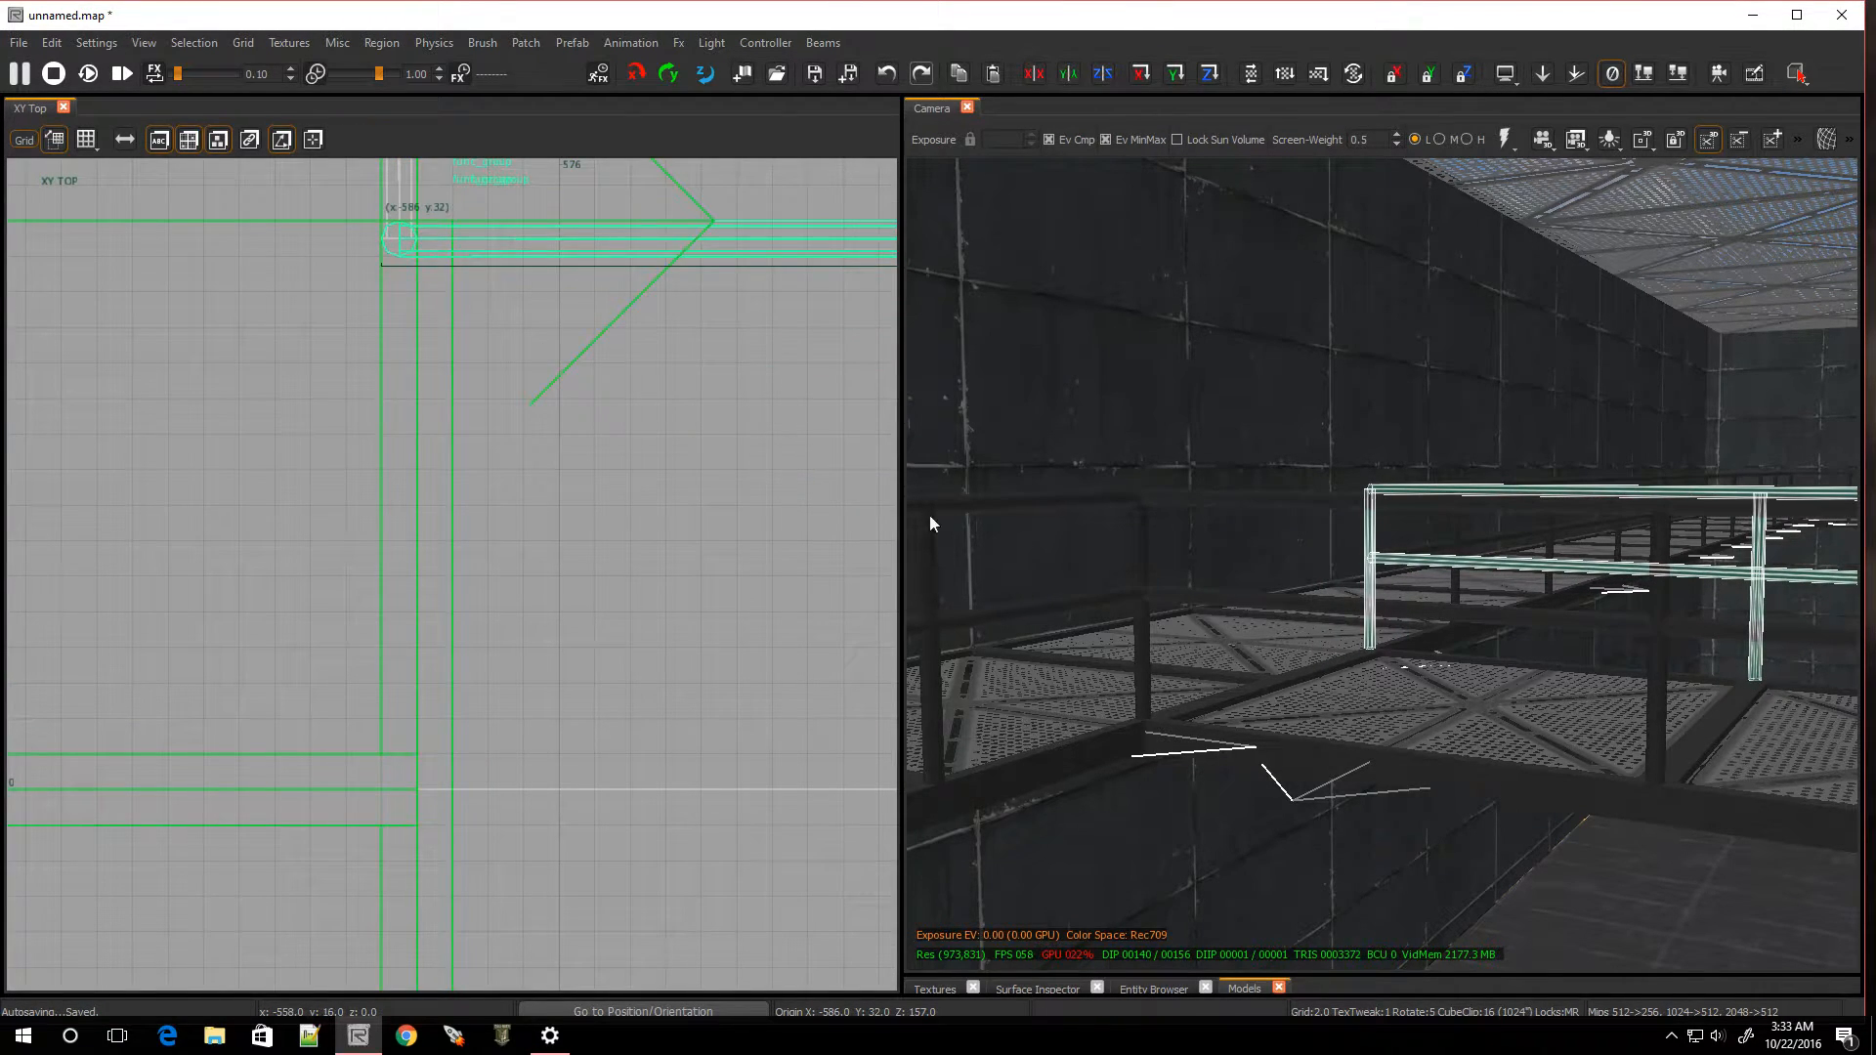
{"action": "key", "text": "Escape"}
Select the four horizontal rails of both middle catwalk railings and shorten their east ends by 2 units near the staircase
{"action": "right_click_drag", "start_coordinate": [1362, 684], "coordinate": [1817, 684]}
{"action": "right_click_drag", "start_coordinate": [1417, 674], "coordinate": [1397, 703]}
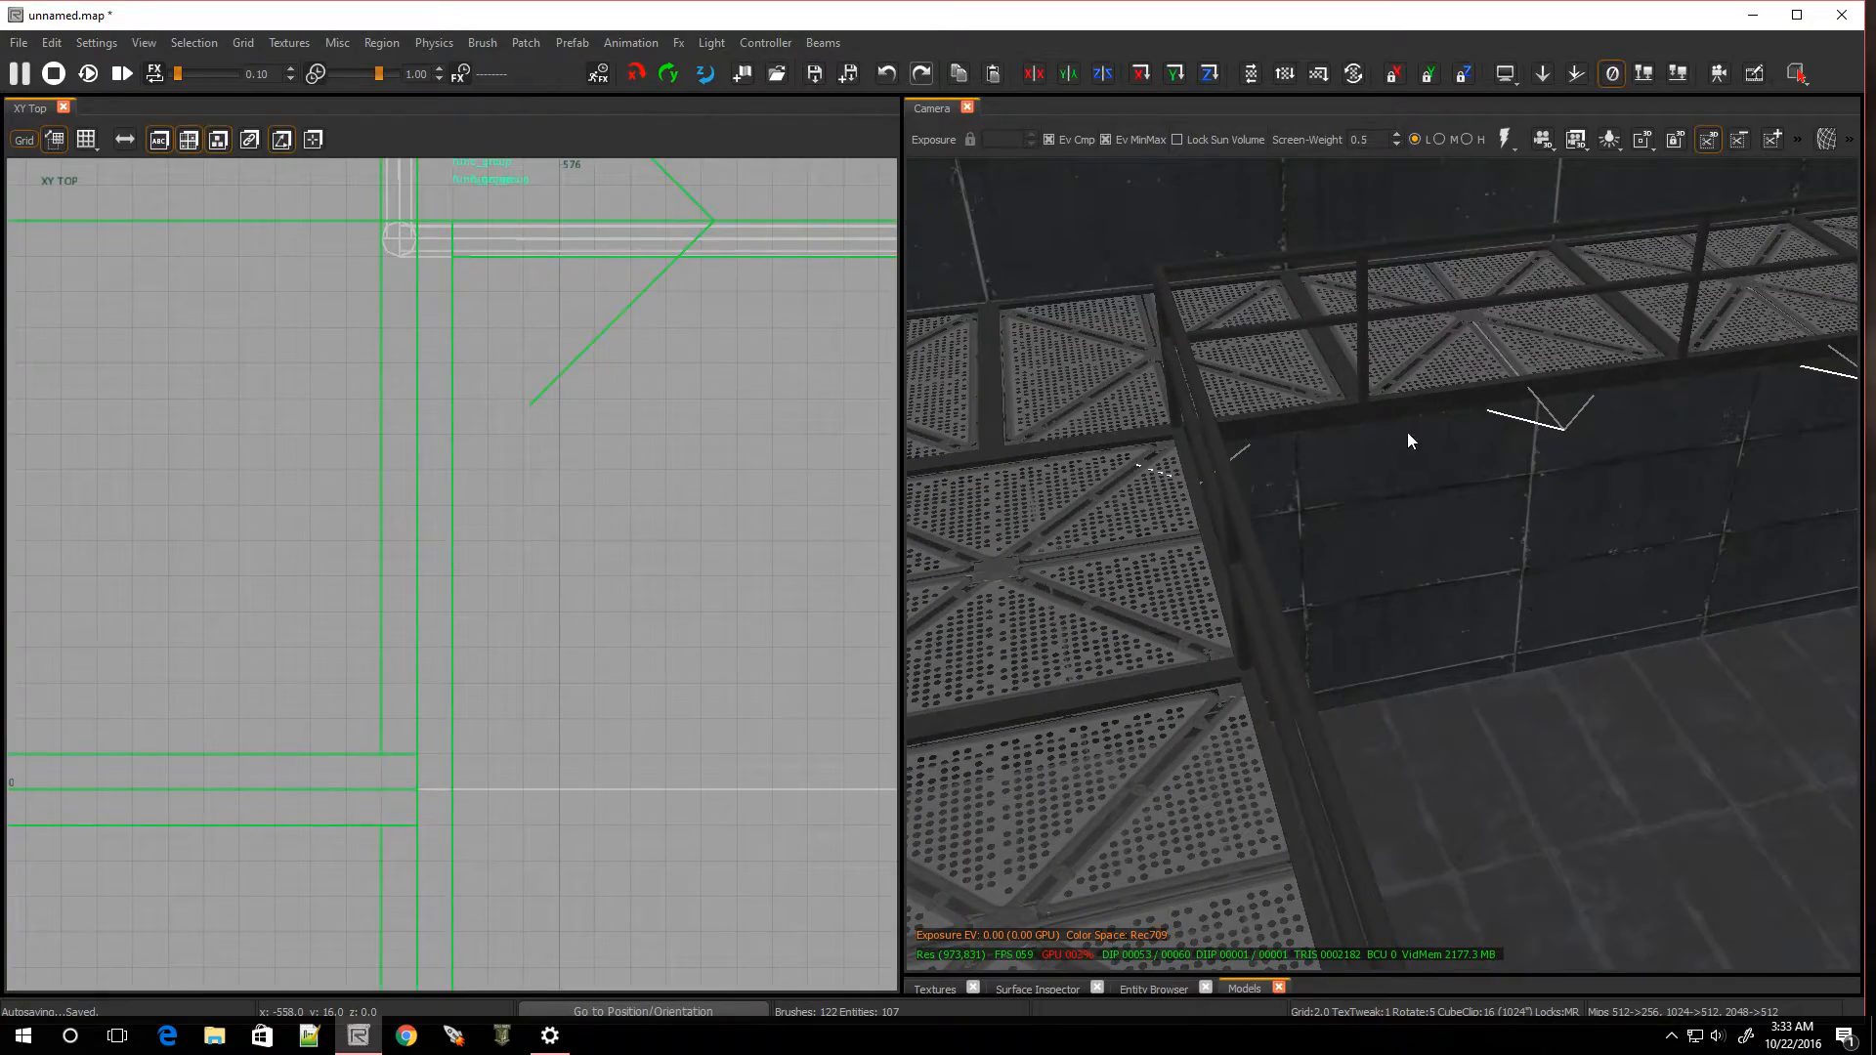
{"action": "mouse_move", "coordinate": [1447, 545]}
{"action": "right_mouse_down"}
{"action": "mouse_move", "coordinate": [1348, 547]}
{"action": "mouse_move", "coordinate": [1260, 596]}
{"action": "mouse_move", "coordinate": [1201, 577]}
{"action": "mouse_move", "coordinate": [1270, 626]}
{"action": "mouse_move", "coordinate": [1368, 547]}
{"action": "mouse_move", "coordinate": [1436, 567]}
{"action": "mouse_move", "coordinate": [1358, 557]}
{"action": "mouse_move", "coordinate": [1358, 664]}
{"action": "mouse_move", "coordinate": [1388, 694]}
{"action": "mouse_move", "coordinate": [1309, 606]}
{"action": "mouse_move", "coordinate": [1387, 645]}
{"action": "mouse_move", "coordinate": [1319, 577]}
{"action": "mouse_move", "coordinate": [1251, 596]}
{"action": "mouse_move", "coordinate": [1358, 528]}
{"action": "mouse_move", "coordinate": [1525, 538]}
{"action": "mouse_move", "coordinate": [1505, 518]}
{"action": "mouse_move", "coordinate": [1417, 523]}
{"action": "mouse_move", "coordinate": [1563, 518]}
{"action": "mouse_move", "coordinate": [1661, 537]}
{"action": "mouse_move", "coordinate": [1299, 566]}
{"action": "mouse_move", "coordinate": [1246, 542]}
{"action": "mouse_move", "coordinate": [1417, 565]}
{"action": "right_mouse_up"}
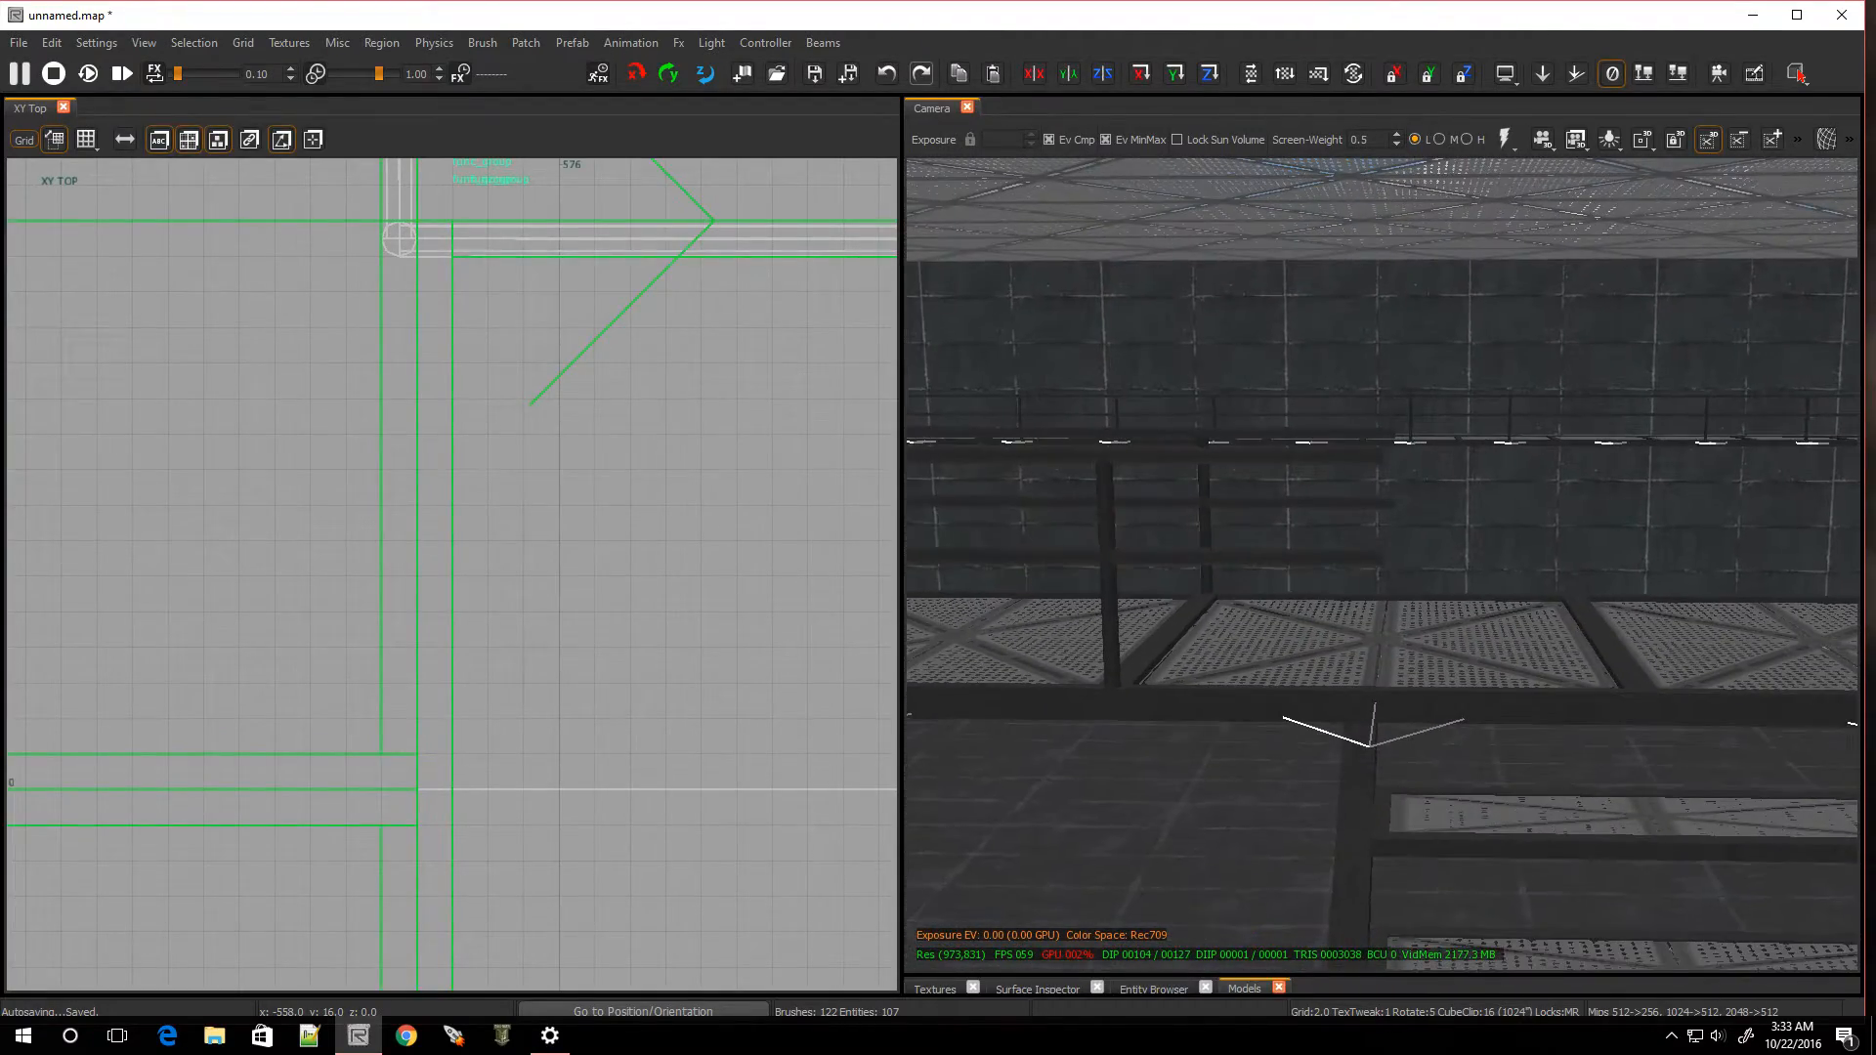
{"action": "left_click", "coordinate": [1311, 457], "text": "shift"}
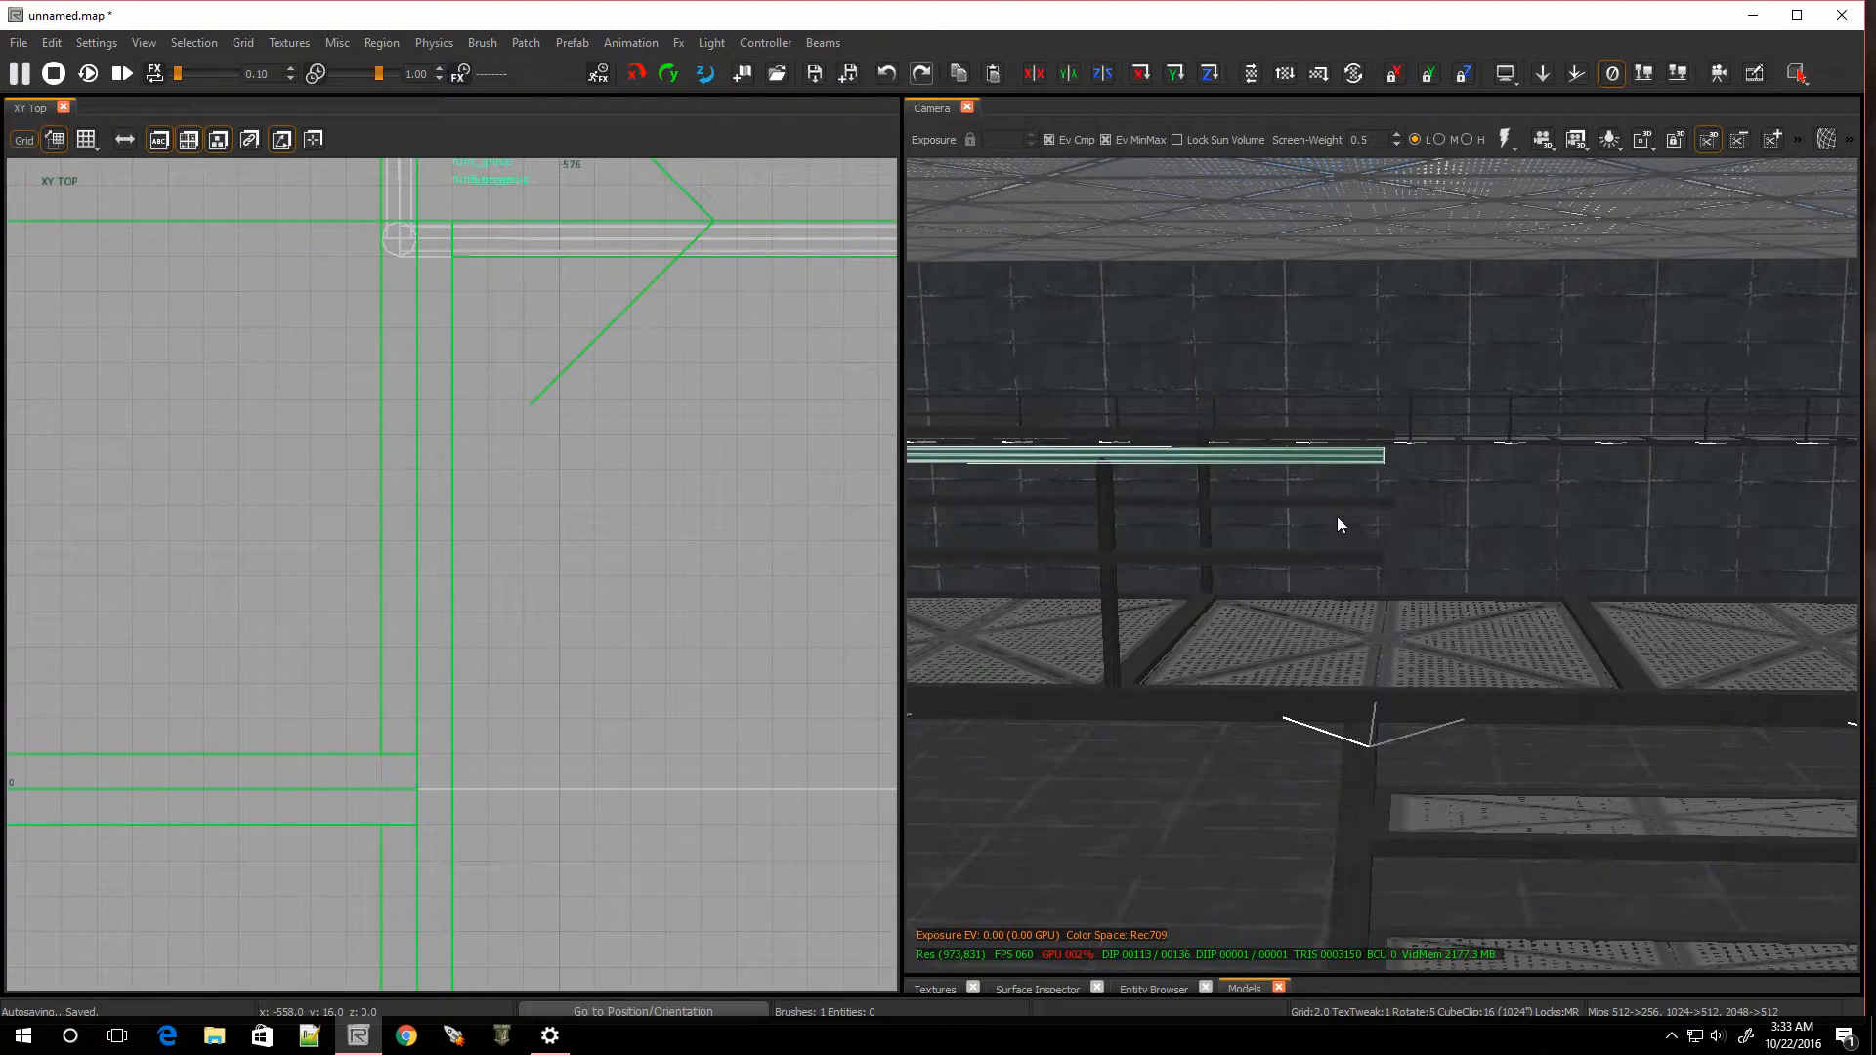
{"action": "left_click", "coordinate": [1325, 555], "text": "shift"}
{"action": "left_click", "coordinate": [1369, 502], "text": "shift"}
{"action": "left_click", "coordinate": [1364, 432], "text": "shift"}
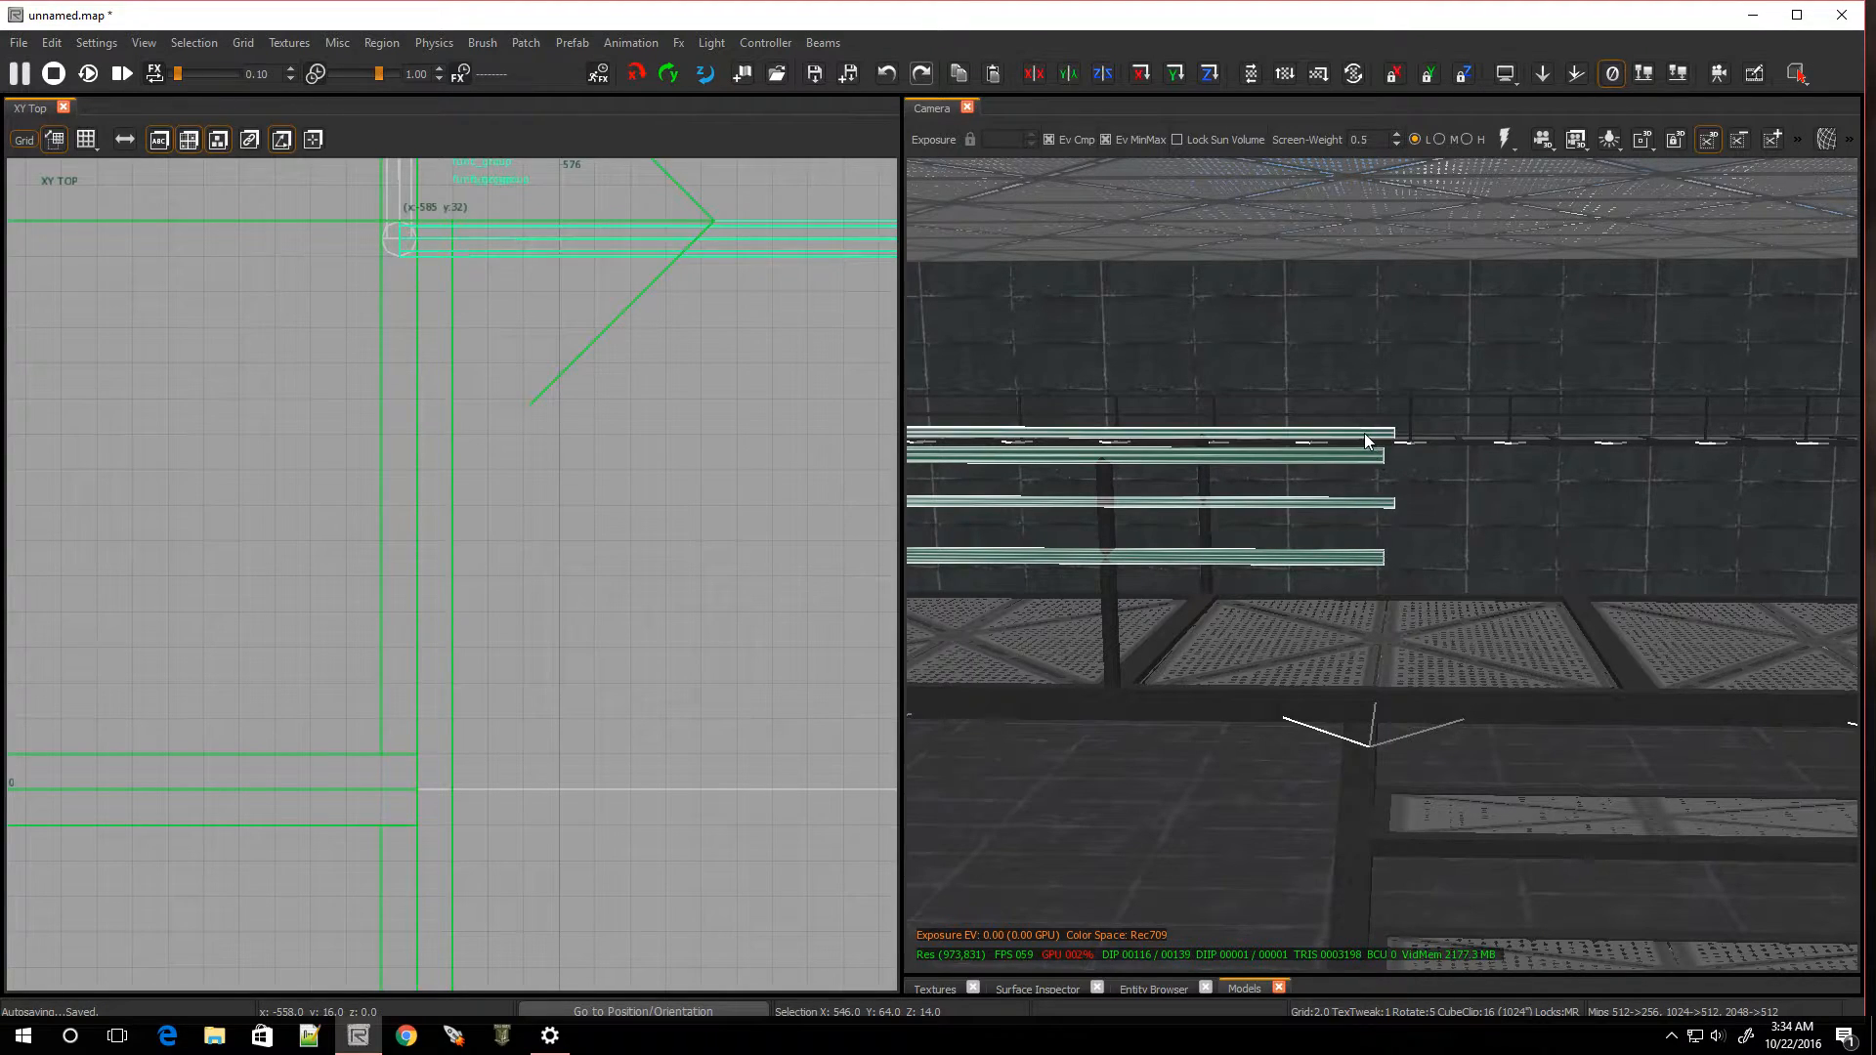
{"action": "scroll", "coordinate": [586, 347], "scroll_direction": "down", "scroll_amount": 6}
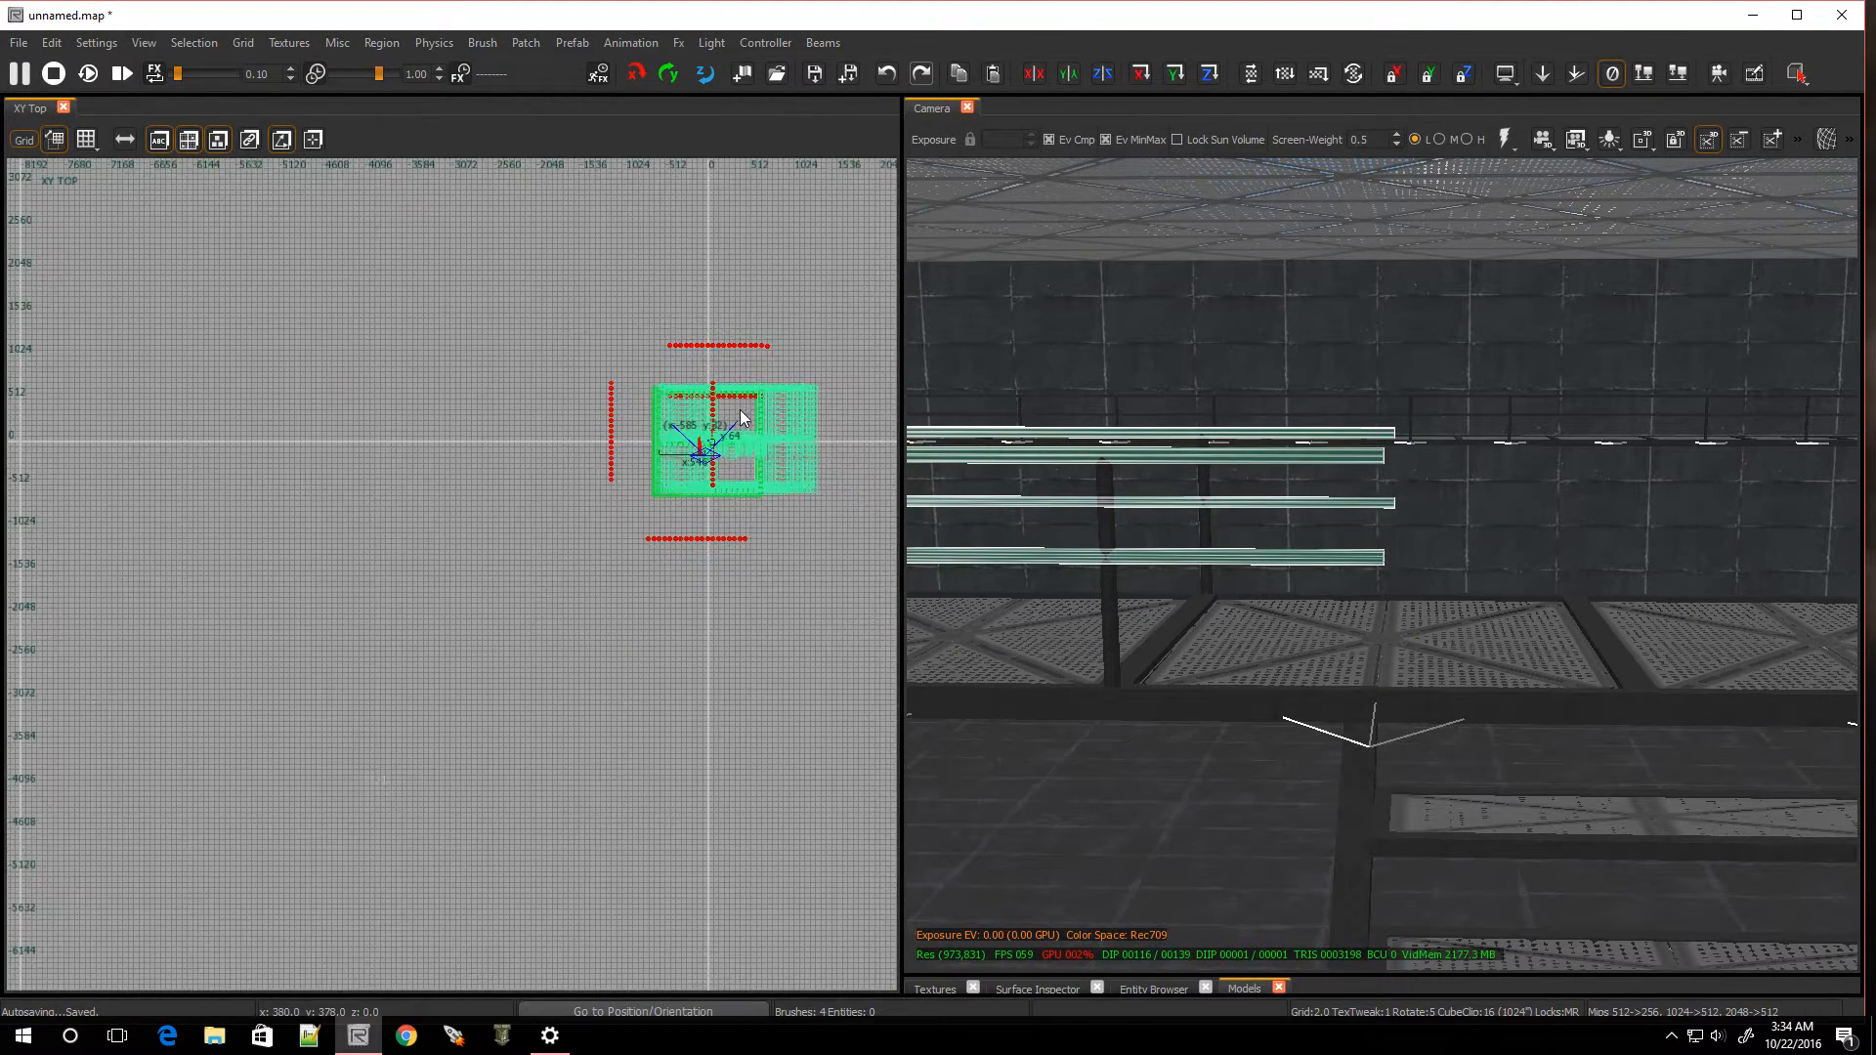
{"action": "scroll", "coordinate": [595, 384], "scroll_direction": "up", "scroll_amount": 8}
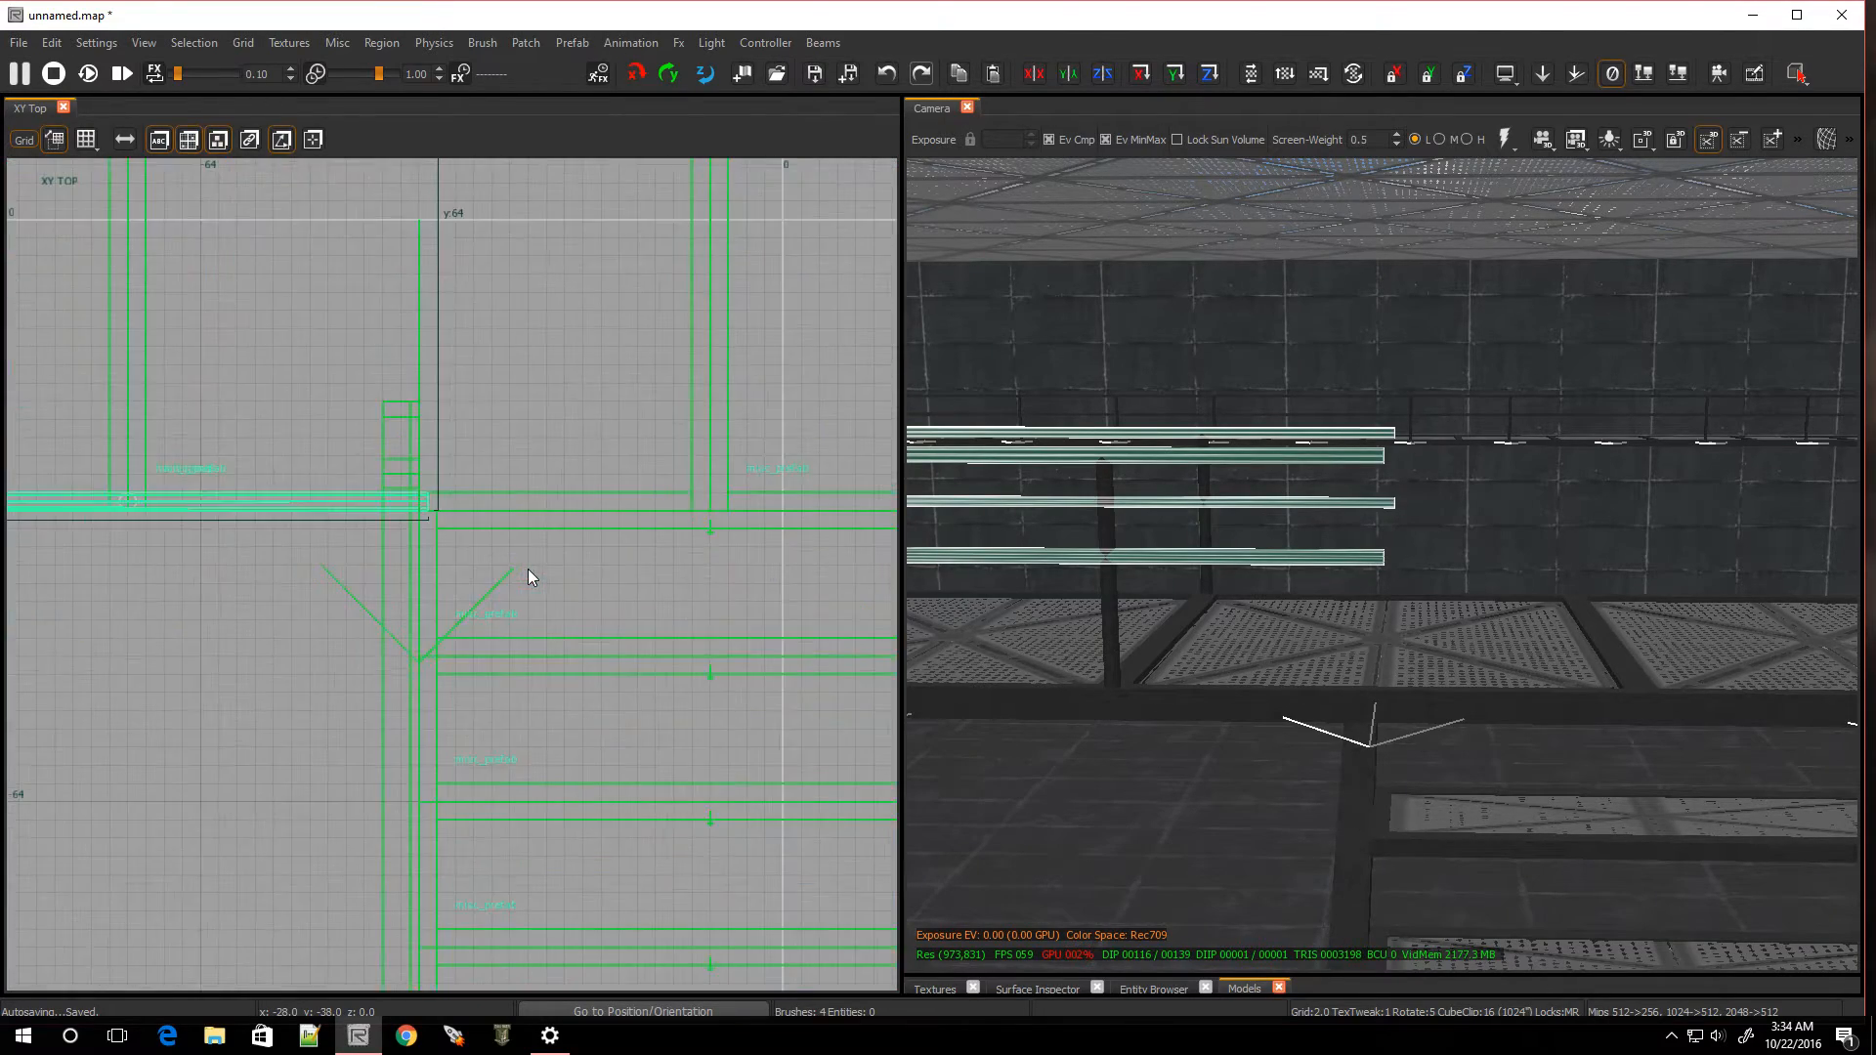
{"action": "left_click_drag", "start_coordinate": [456, 503], "coordinate": [438, 492]}
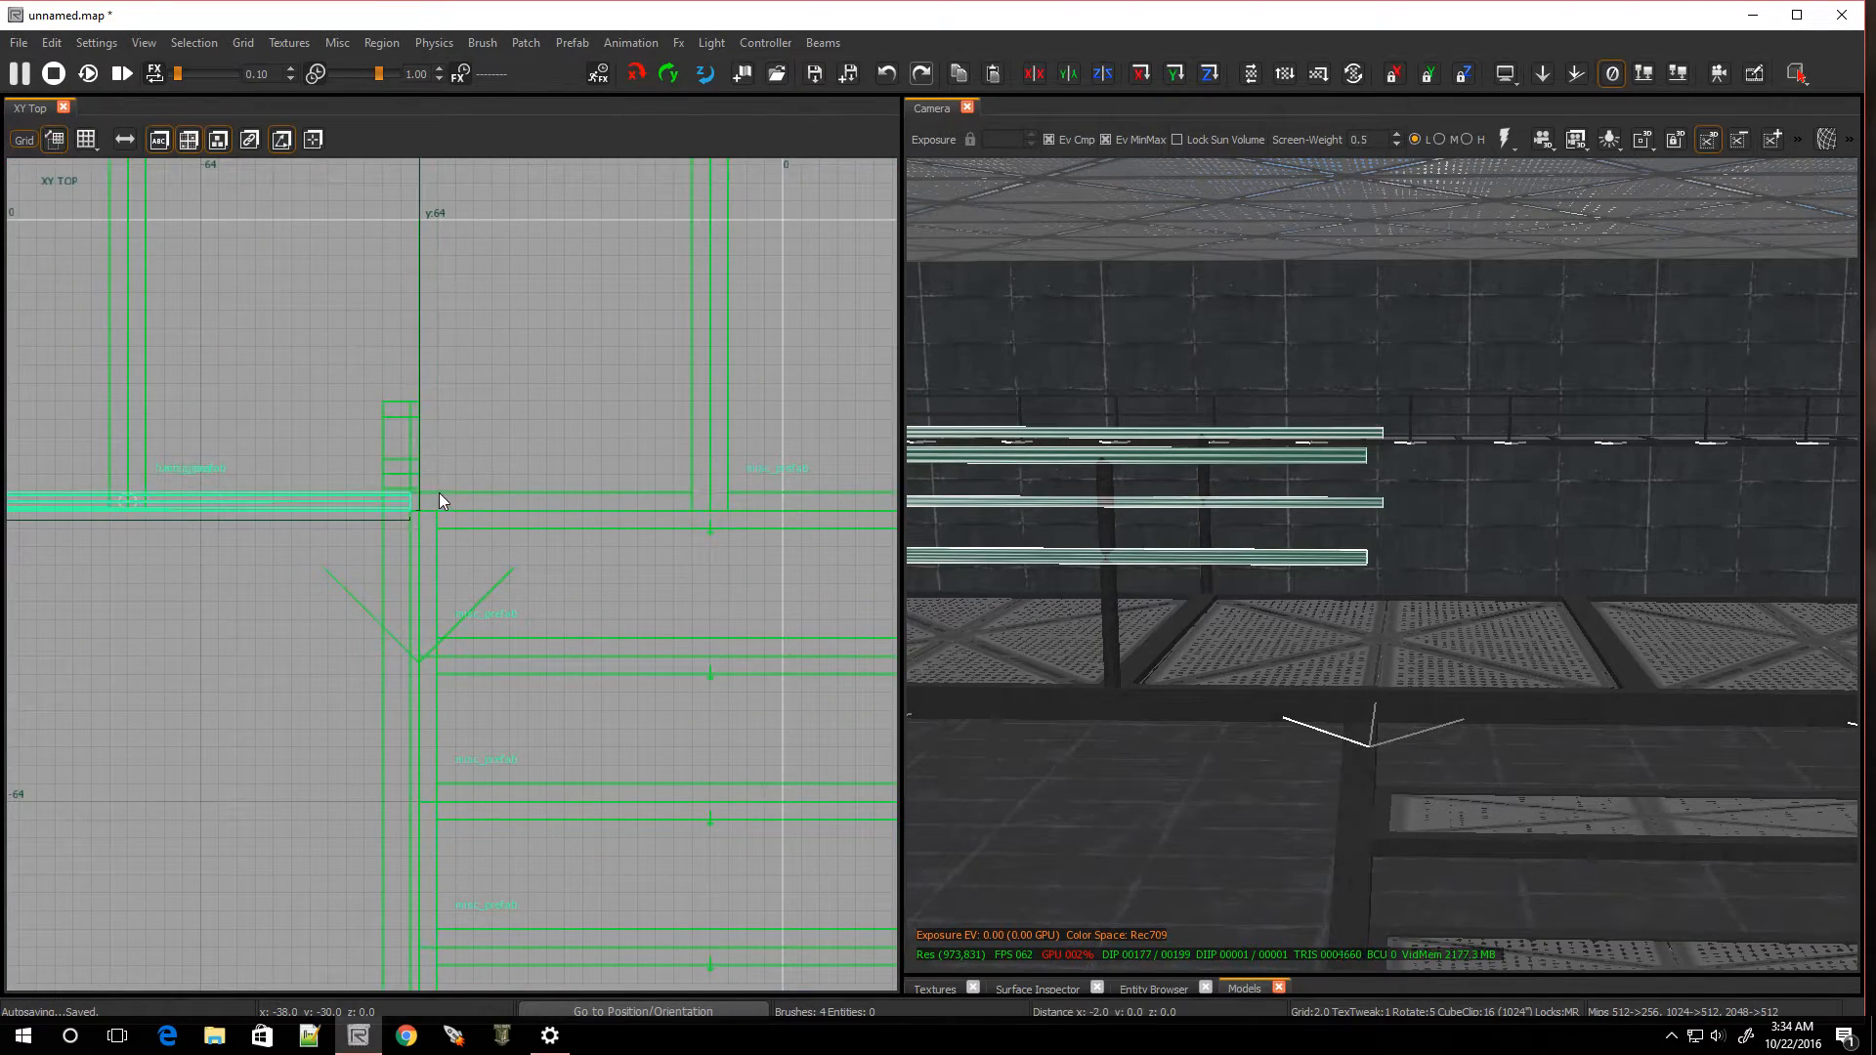
Shorten the east ends of the four rails by another 1 unit, plus 0.5 unit on the 0.5 grid
{"action": "scroll", "coordinate": [446, 494], "scroll_direction": "down", "scroll_amount": 5}
{"action": "scroll", "coordinate": [438, 494], "scroll_direction": "up", "scroll_amount": 4}
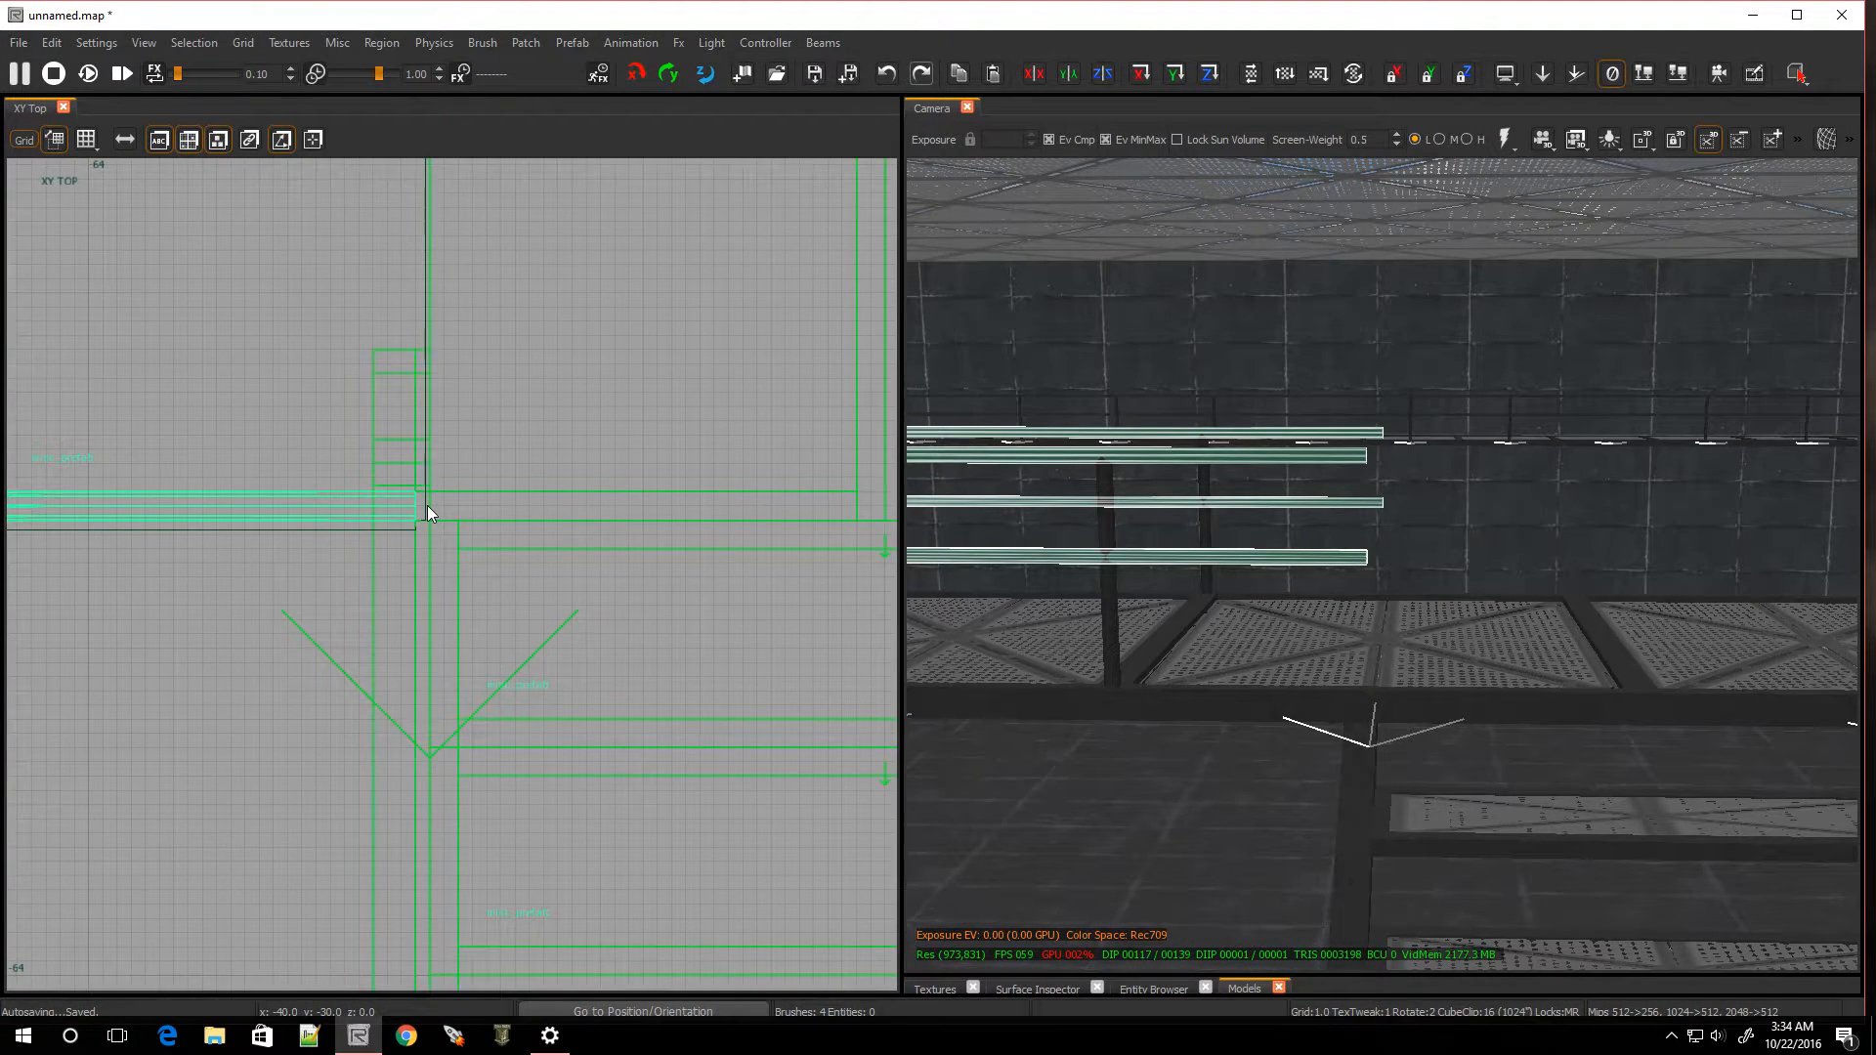
{"action": "left_click_drag", "start_coordinate": [442, 502], "coordinate": [432, 499]}
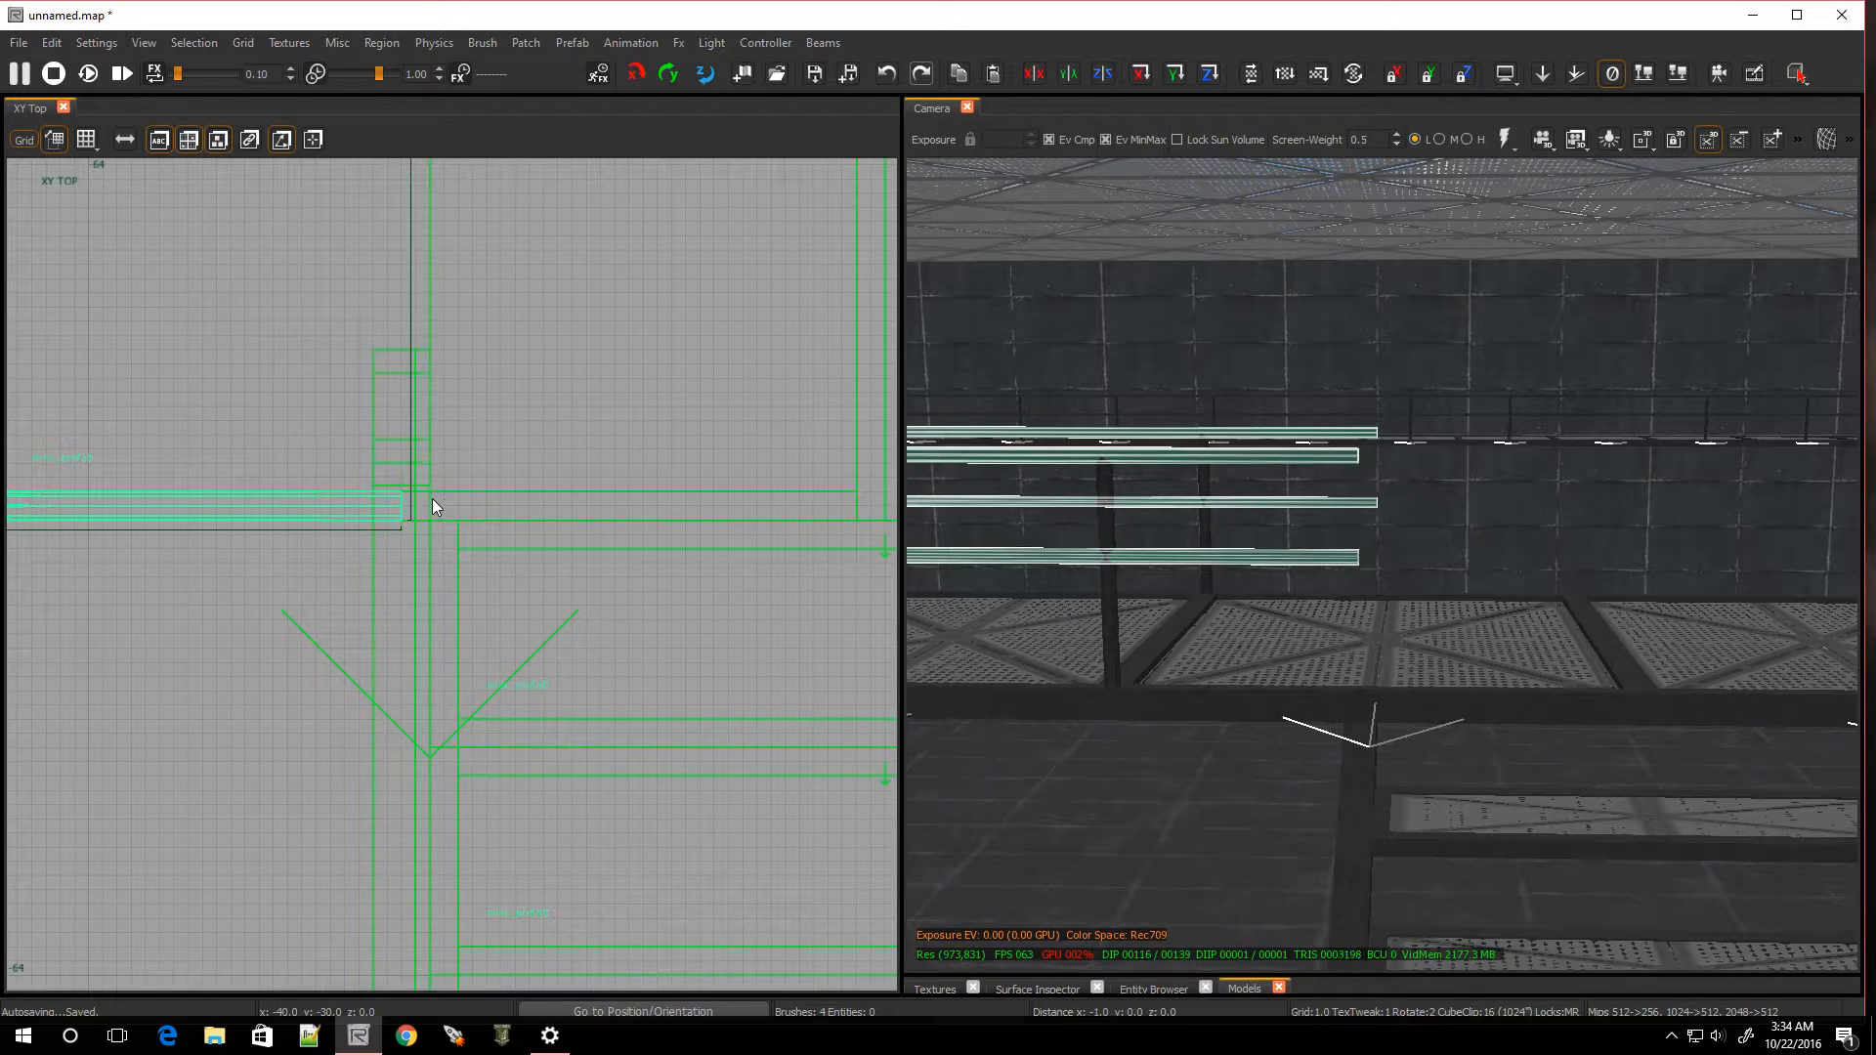
{"action": "scroll", "coordinate": [362, 502], "scroll_direction": "up", "scroll_amount": 2}
{"action": "scroll", "coordinate": [391, 530], "scroll_direction": "up", "scroll_amount": 1}
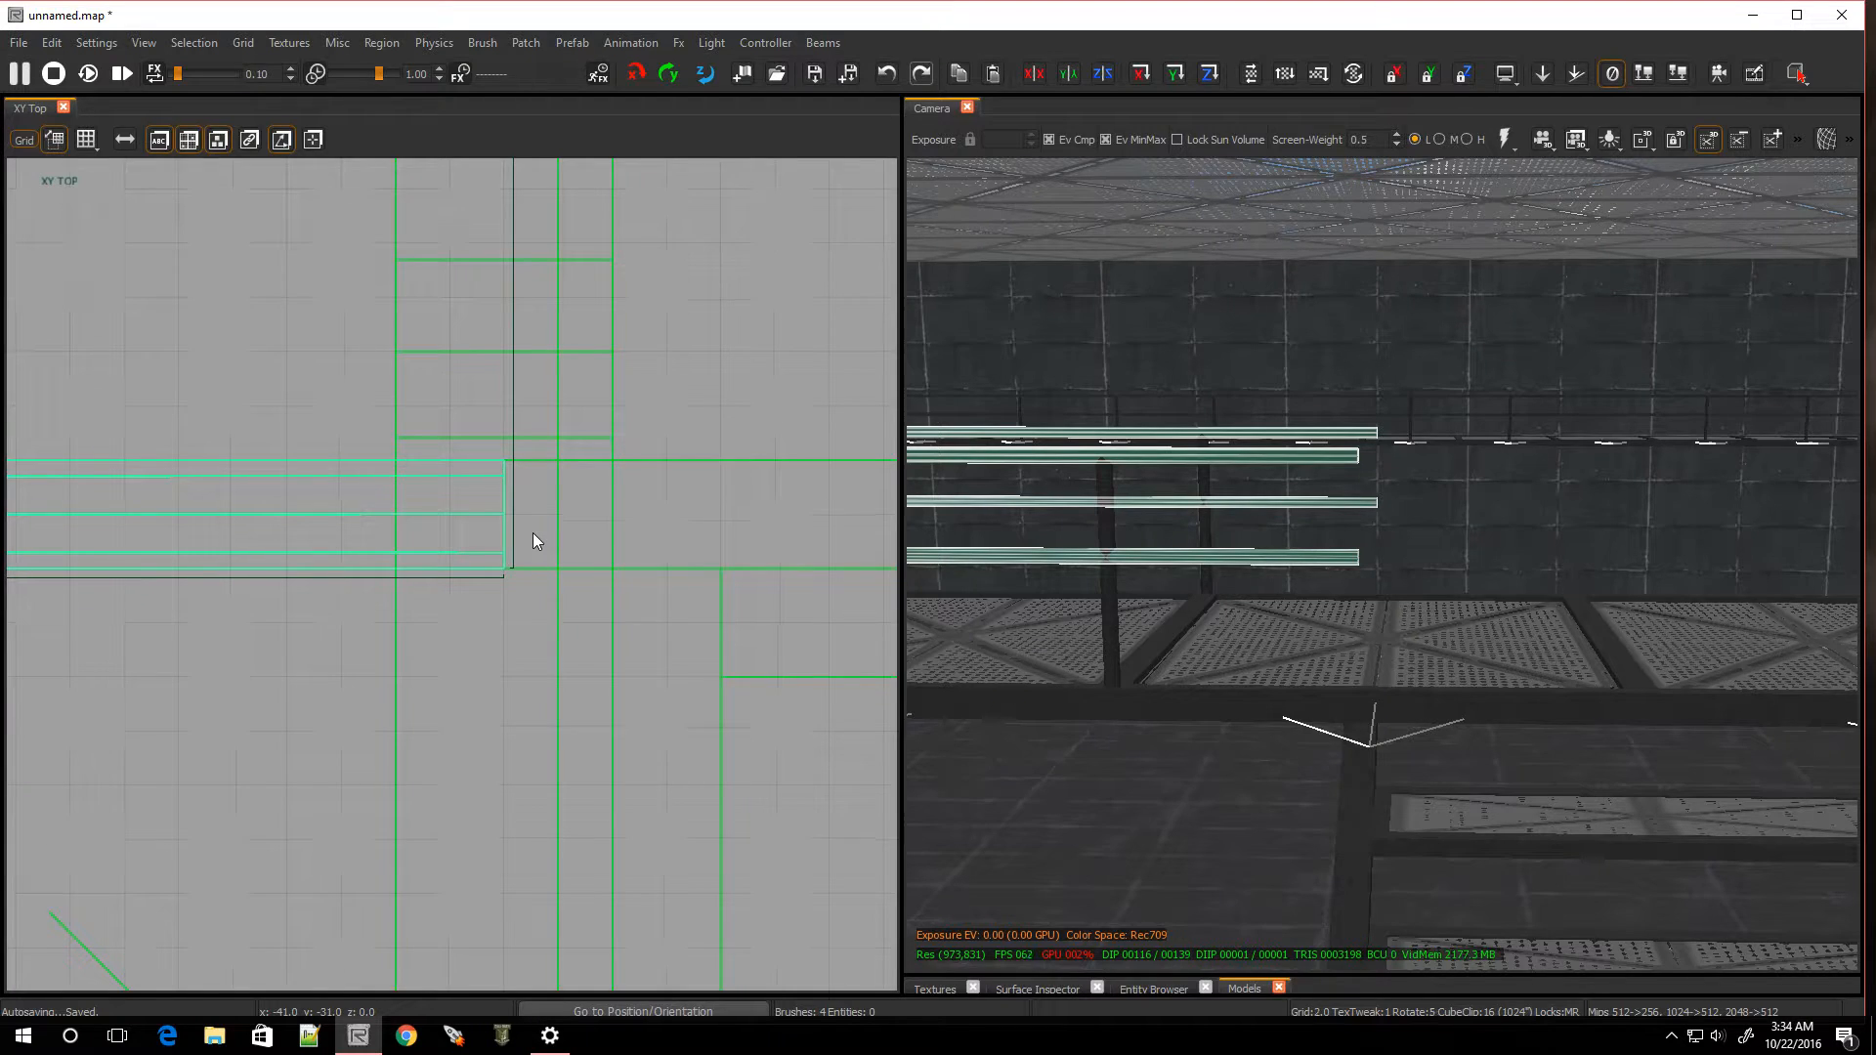
{"action": "key", "text": "bracketleft"}
{"action": "mouse_move", "coordinate": [531, 541]}
{"action": "left_mouse_down"}
{"action": "mouse_move", "coordinate": [529, 524]}
{"action": "mouse_move", "coordinate": [493, 535]}
{"action": "left_mouse_up"}
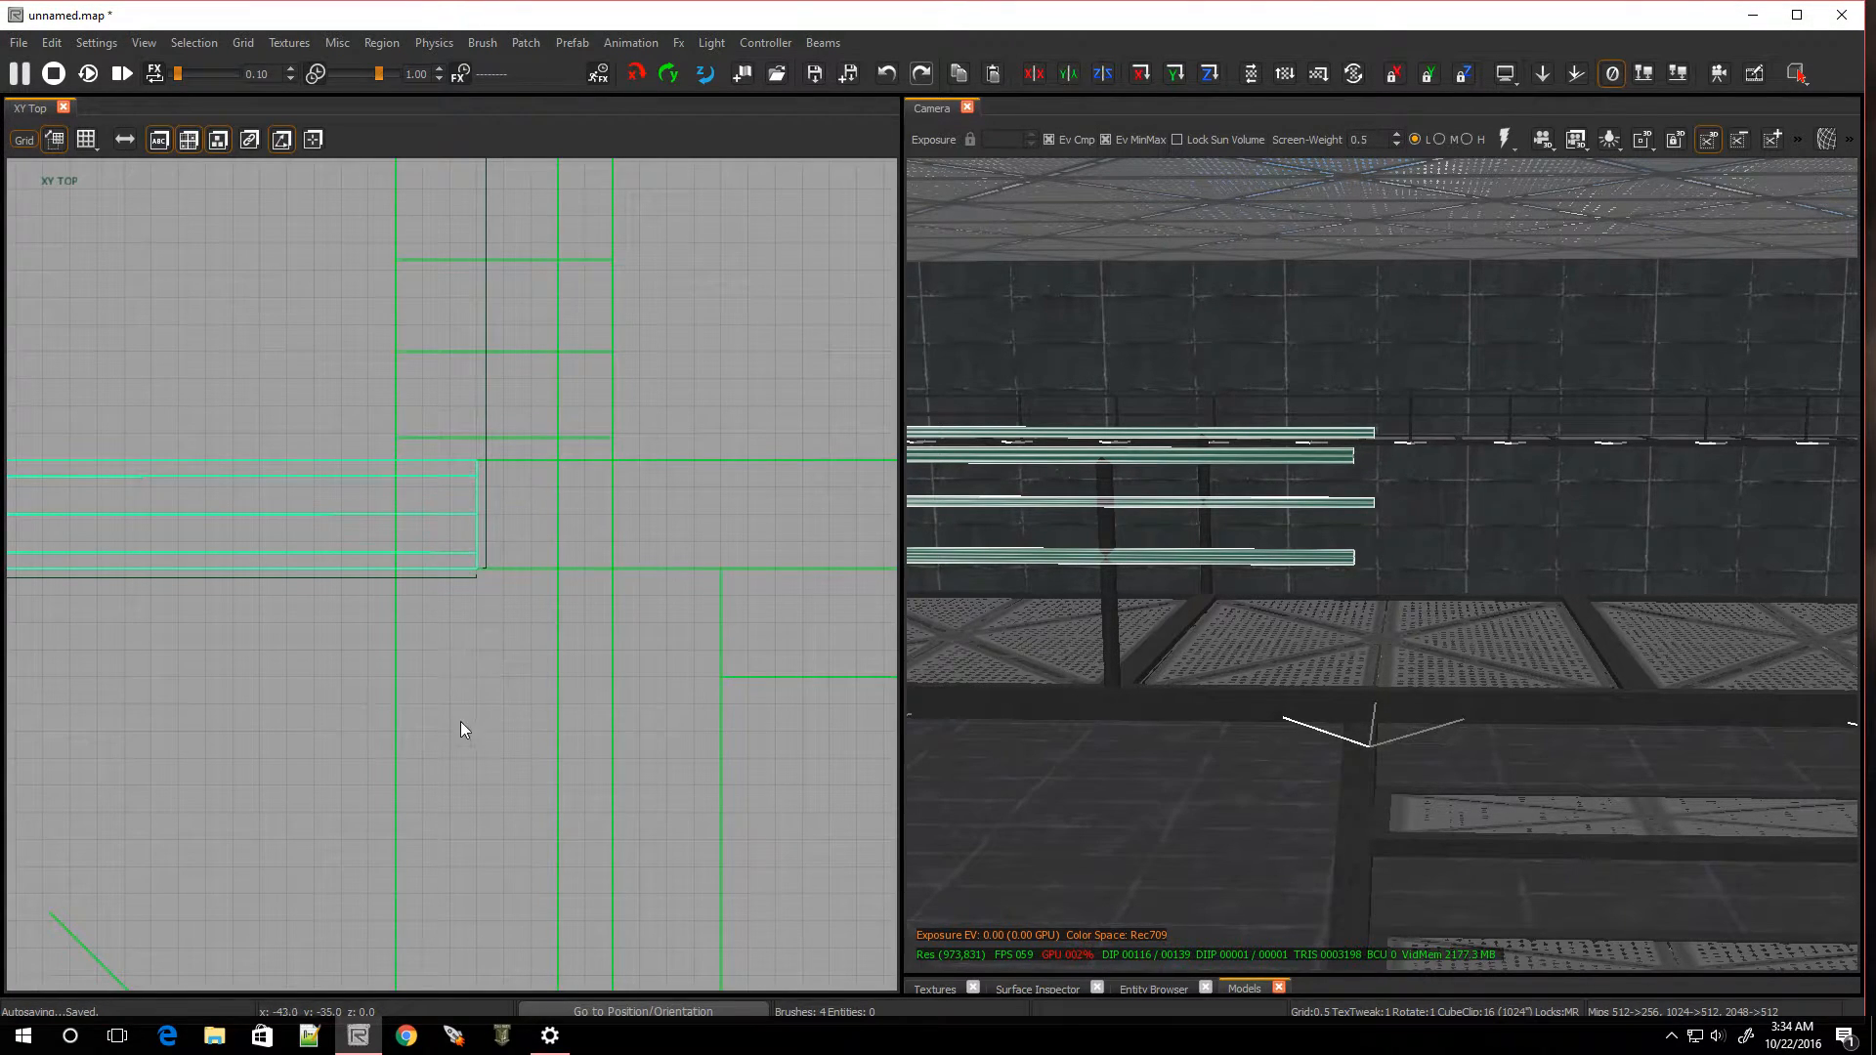
{"action": "key", "text": "Escape"}
Select the two rails and the first four posts of the middle catwalk's south railing, starting at the staircase end
{"action": "mouse_move", "coordinate": [1380, 679]}
{"action": "right_mouse_down"}
{"action": "mouse_move", "coordinate": [1095, 664]}
{"action": "mouse_move", "coordinate": [1231, 674]}
{"action": "mouse_move", "coordinate": [1202, 669]}
{"action": "right_mouse_up"}
{"action": "left_click", "coordinate": [1320, 675], "text": "shift"}
{"action": "left_click", "coordinate": [1354, 502], "text": "shift"}
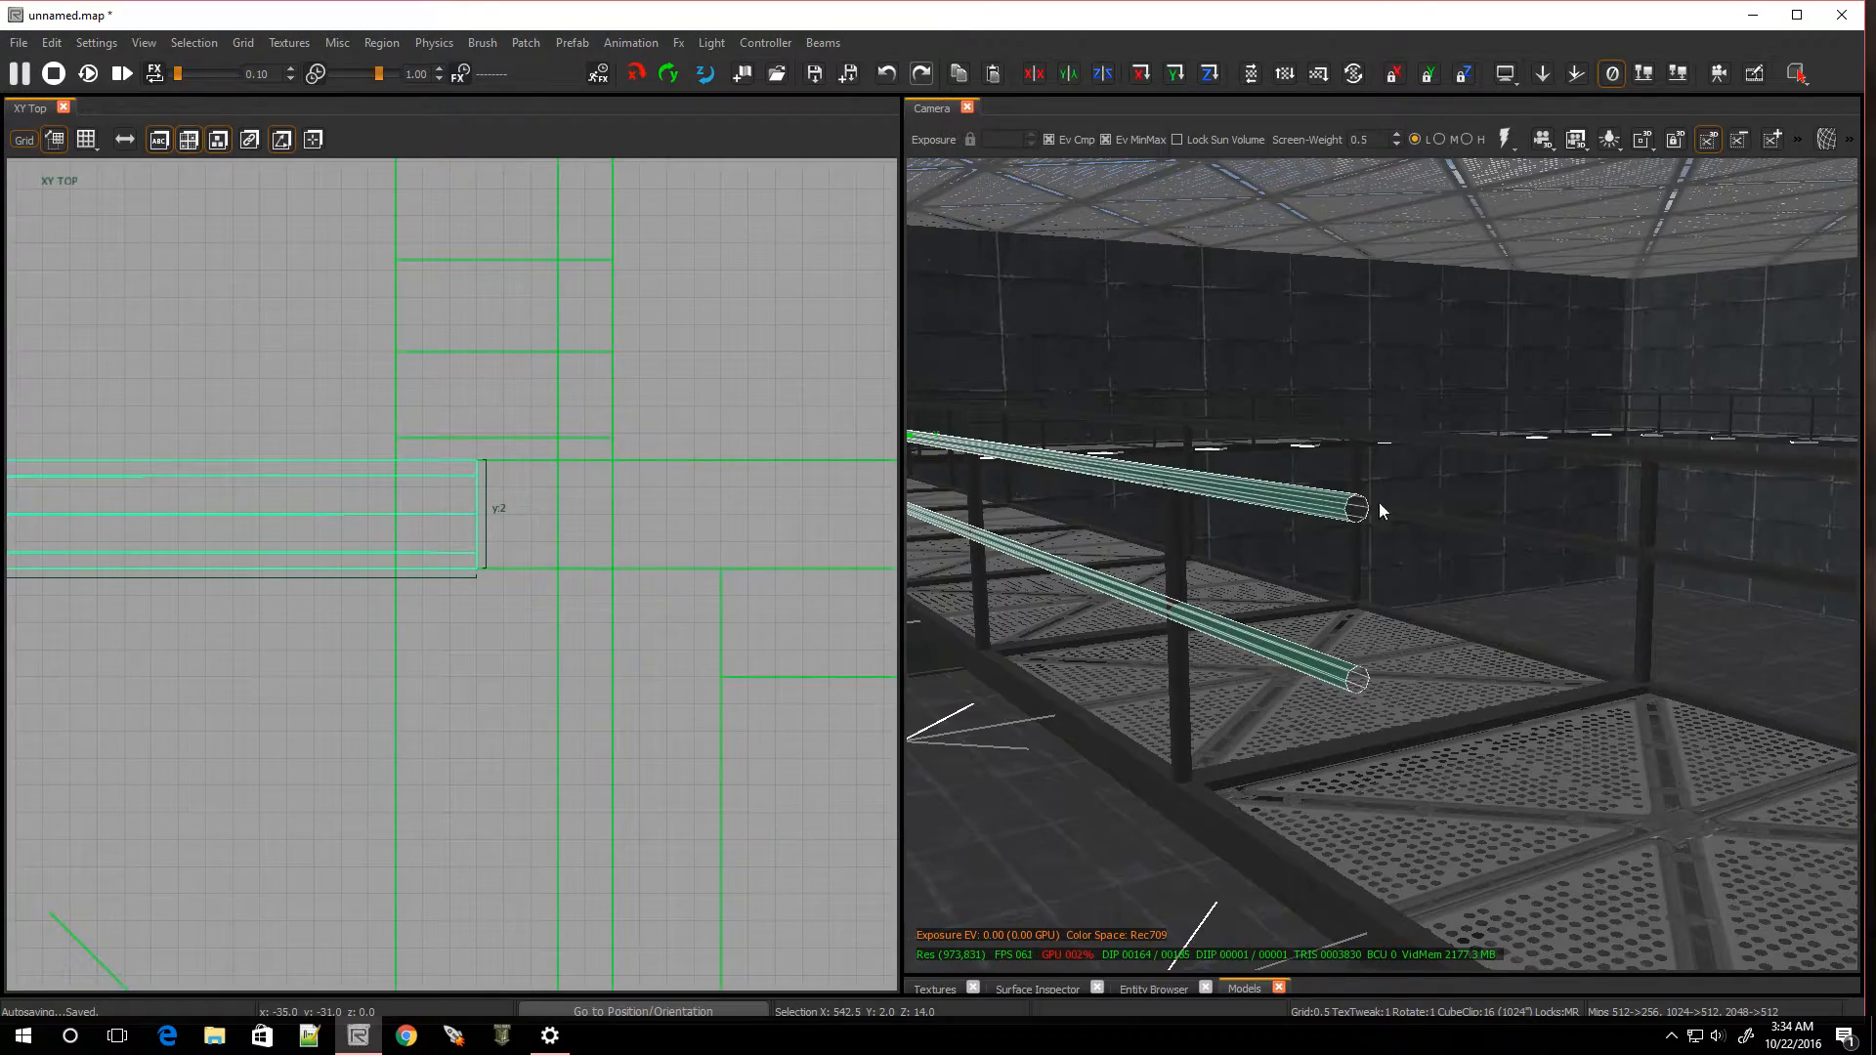
{"action": "left_click", "coordinate": [1171, 589], "text": "shift"}
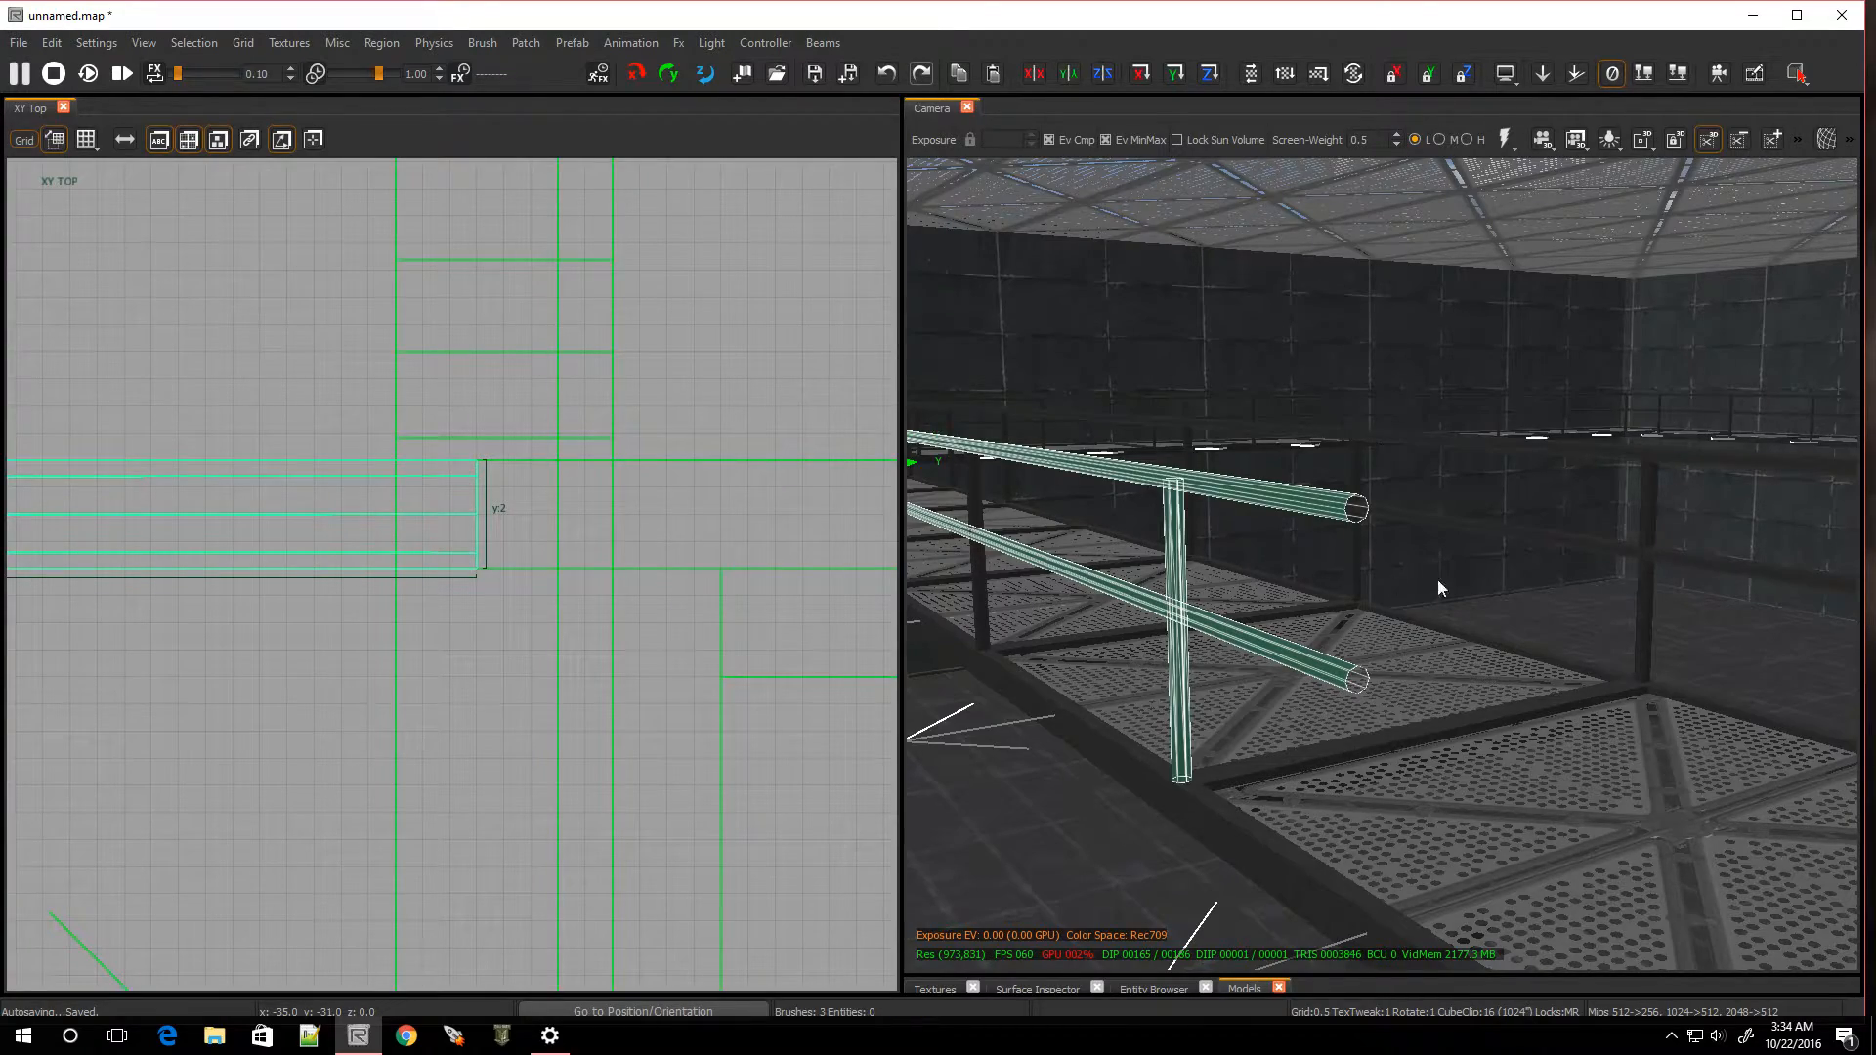
{"action": "left_click", "coordinate": [975, 506], "text": "shift"}
{"action": "right_click", "coordinate": [1103, 770]}
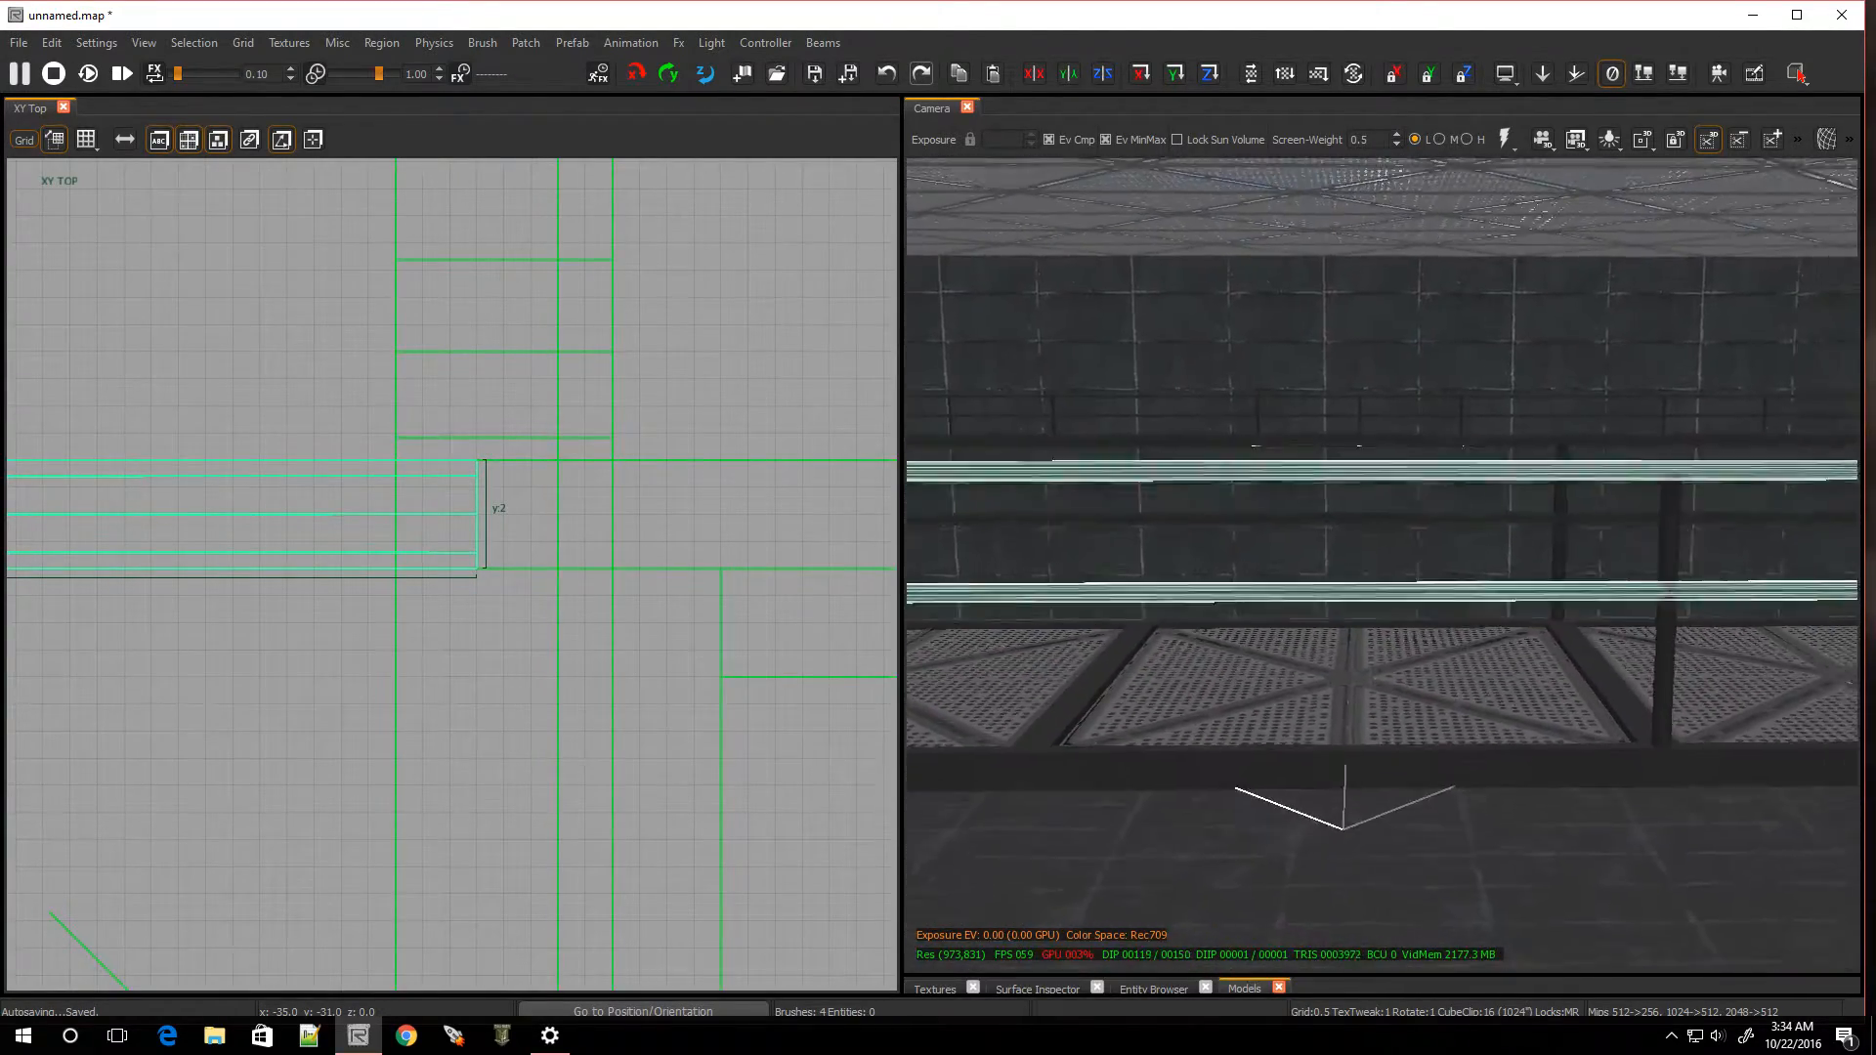
{"action": "right_click", "coordinate": [1507, 615]}
{"action": "left_click", "coordinate": [1571, 524], "text": "shift"}
{"action": "right_click_drag", "start_coordinate": [1575, 521], "coordinate": [1410, 673]}
{"action": "left_click", "coordinate": [1452, 611], "text": "shift"}
Add the remaining four posts toward the west end of the middle catwalk's south railing to the selection
{"action": "right_click", "coordinate": [1287, 674]}
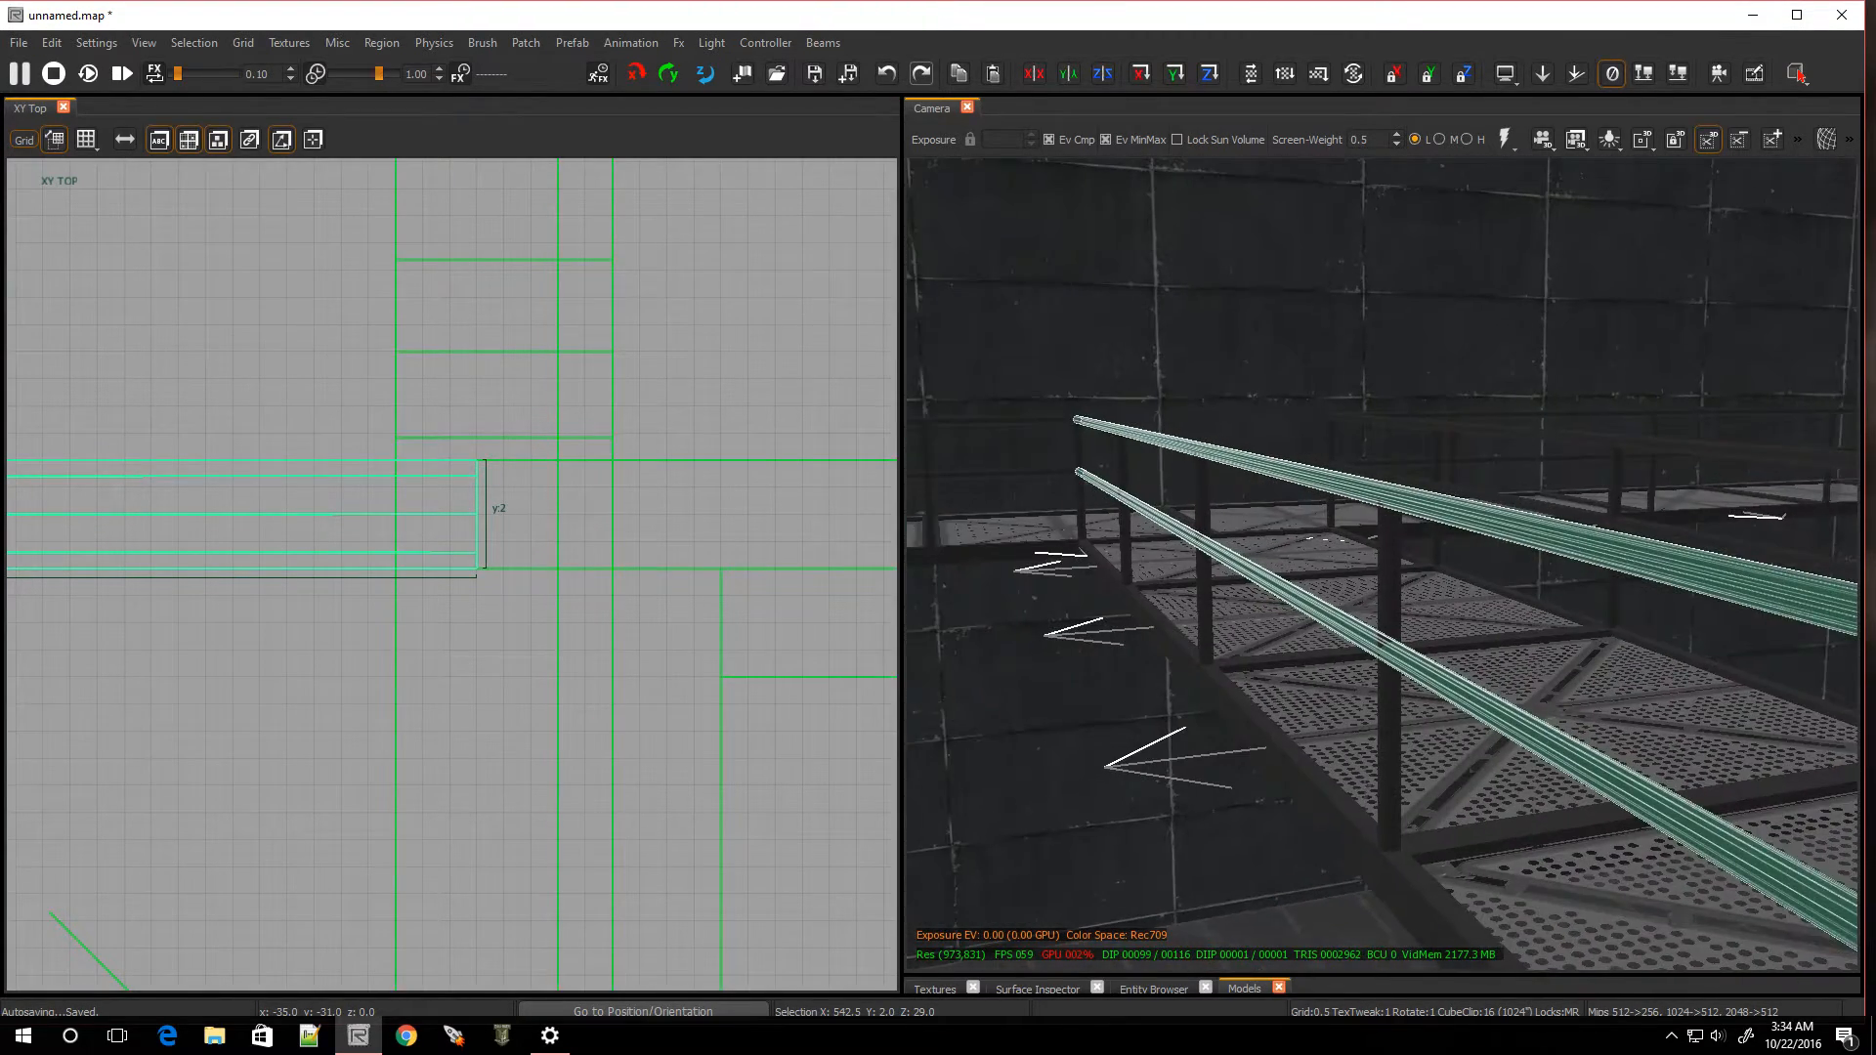
{"action": "right_click", "coordinate": [1339, 592]}
{"action": "left_click", "coordinate": [1344, 592], "text": "shift"}
{"action": "left_click", "coordinate": [1154, 516], "text": "shift"}
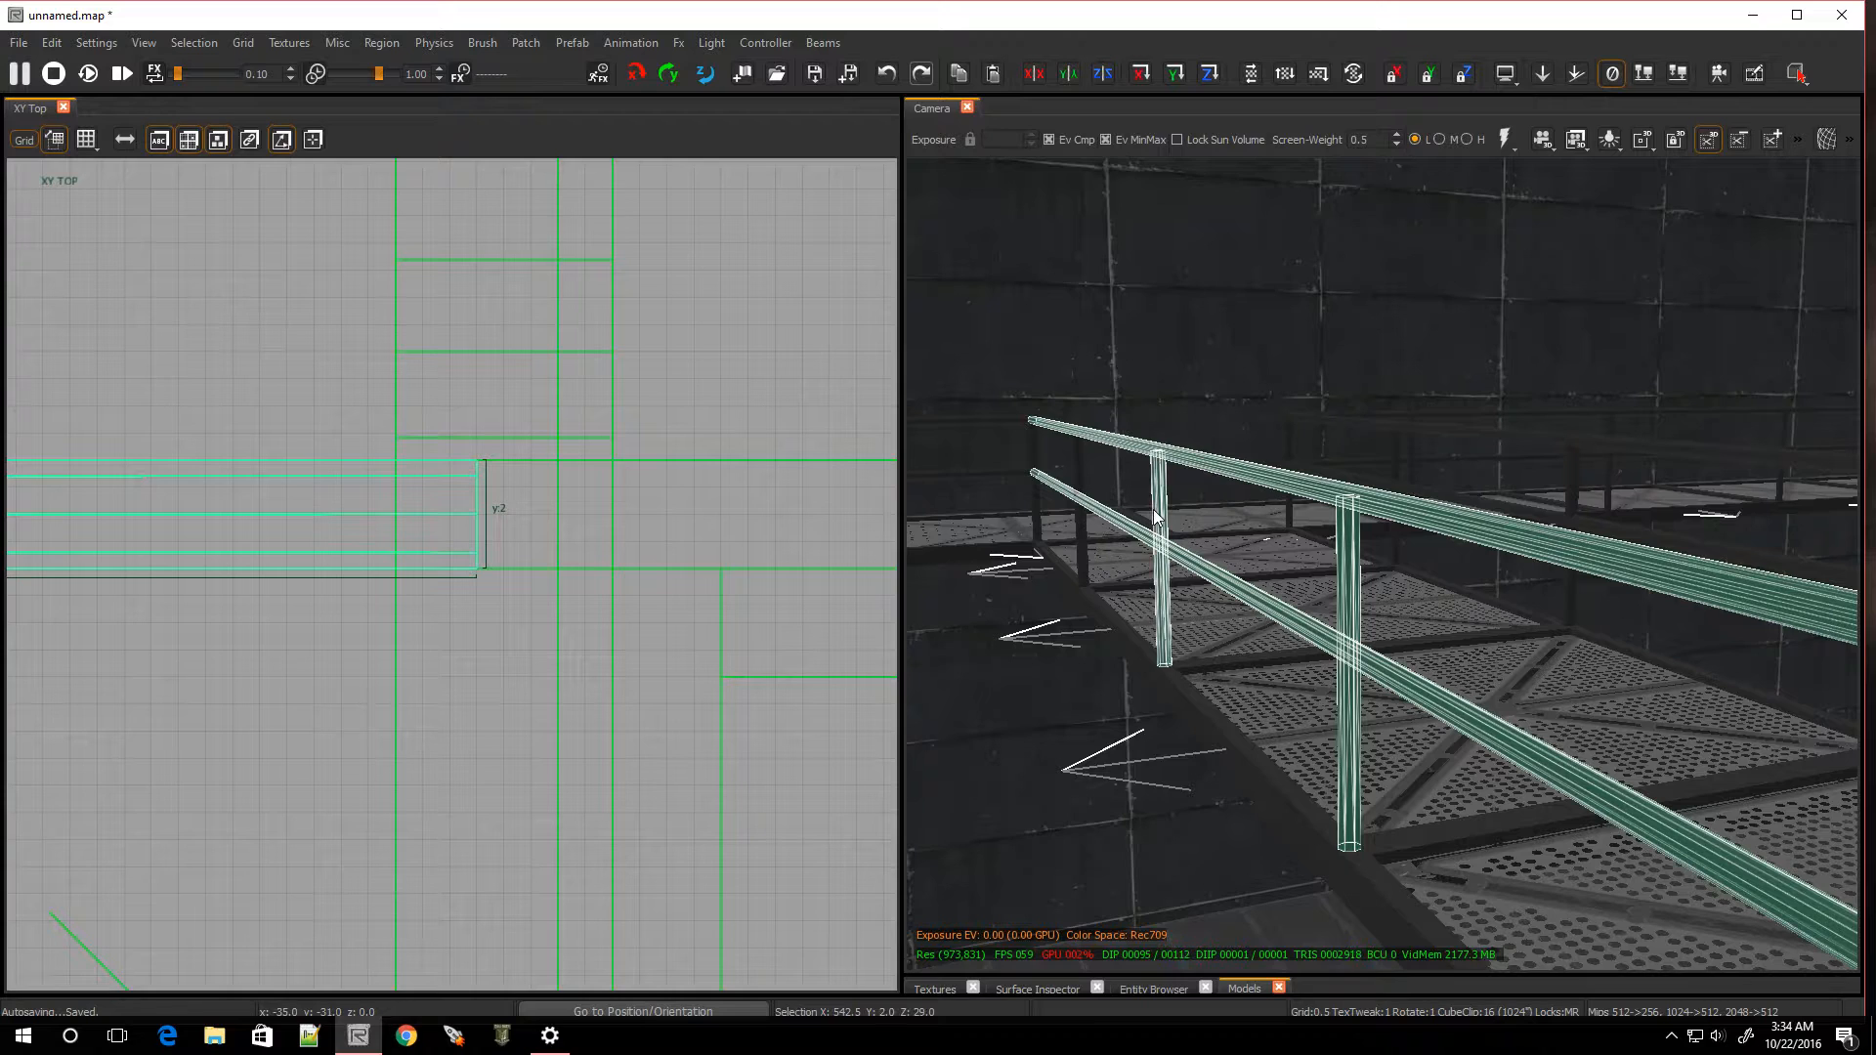
{"action": "left_click", "coordinate": [1074, 484], "text": "shift"}
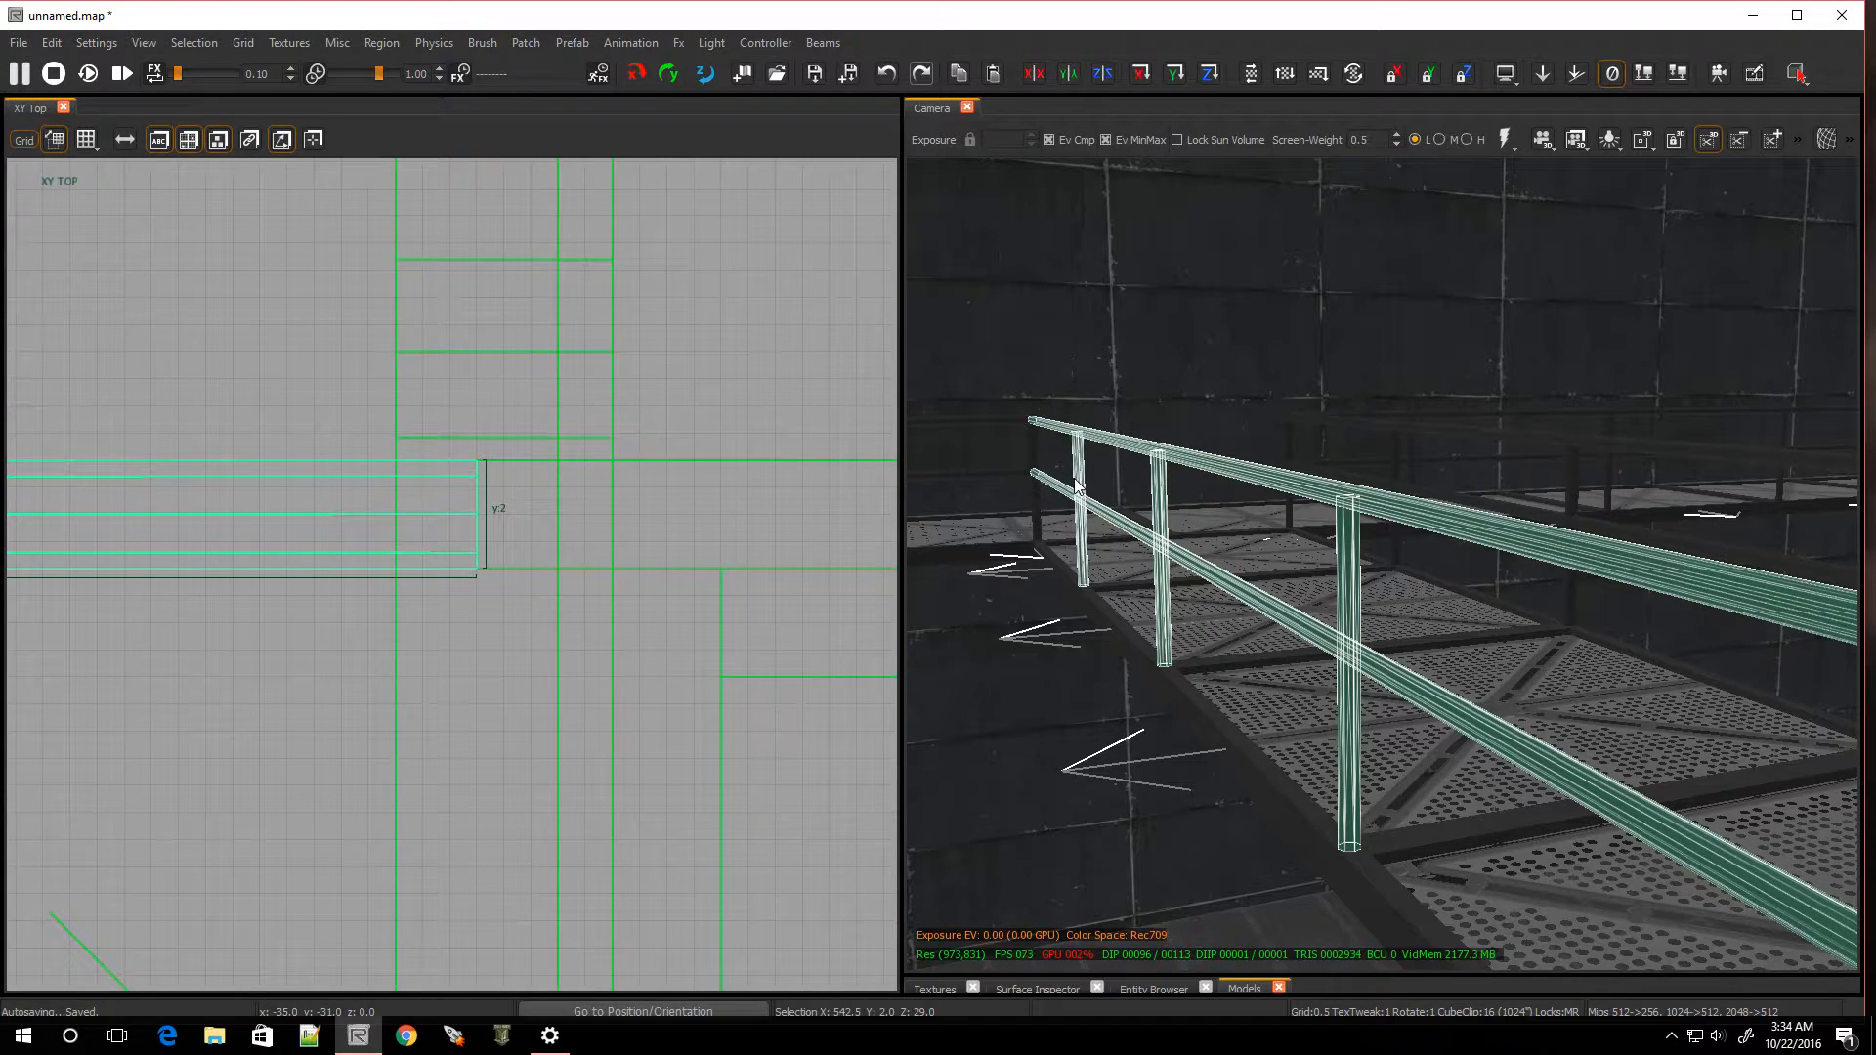
{"action": "left_click", "coordinate": [1030, 435], "text": "shift"}
Duplicate the complete south railing of the middle catwalk's west half and rotate the copy 180 degrees about the Z axis
{"action": "scroll", "coordinate": [519, 715], "scroll_direction": "down", "scroll_amount": 4}
{"action": "key", "text": "4"}
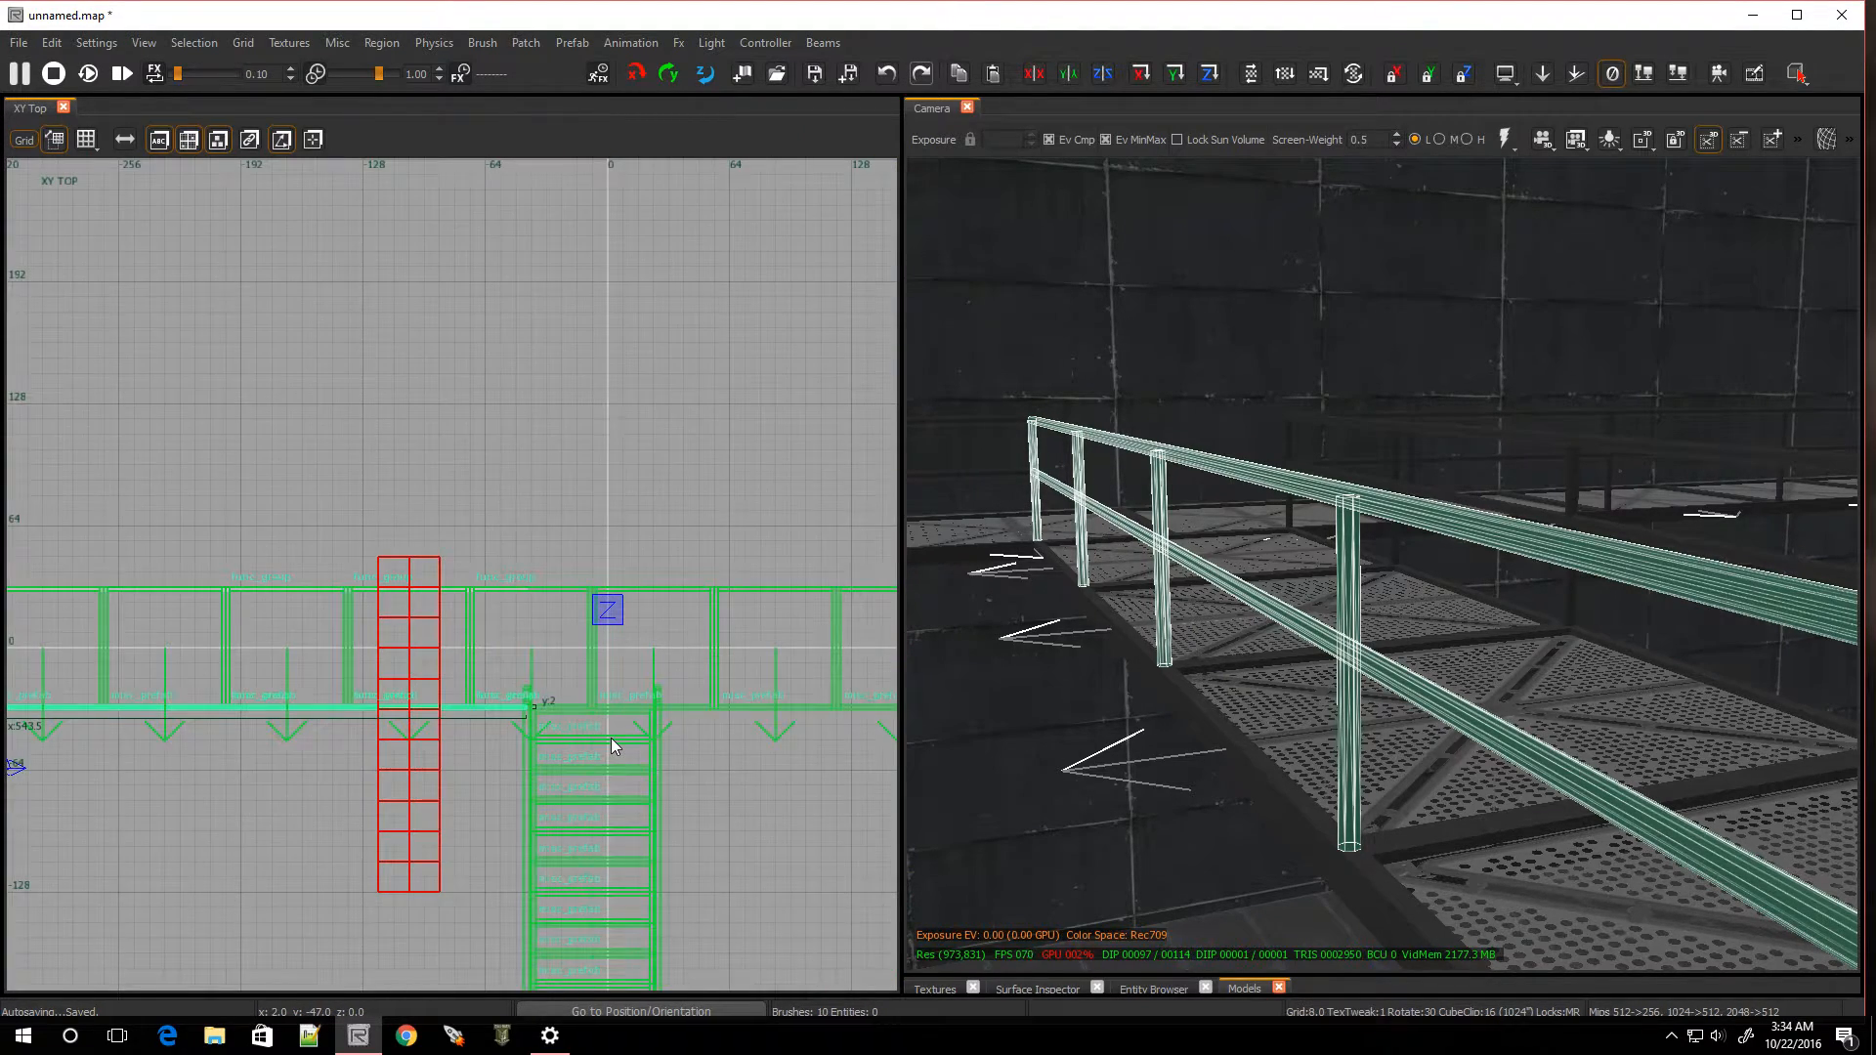
{"action": "scroll", "coordinate": [608, 768], "scroll_direction": "down", "scroll_amount": 7}
{"action": "scroll", "coordinate": [608, 768], "scroll_direction": "up", "scroll_amount": 4}
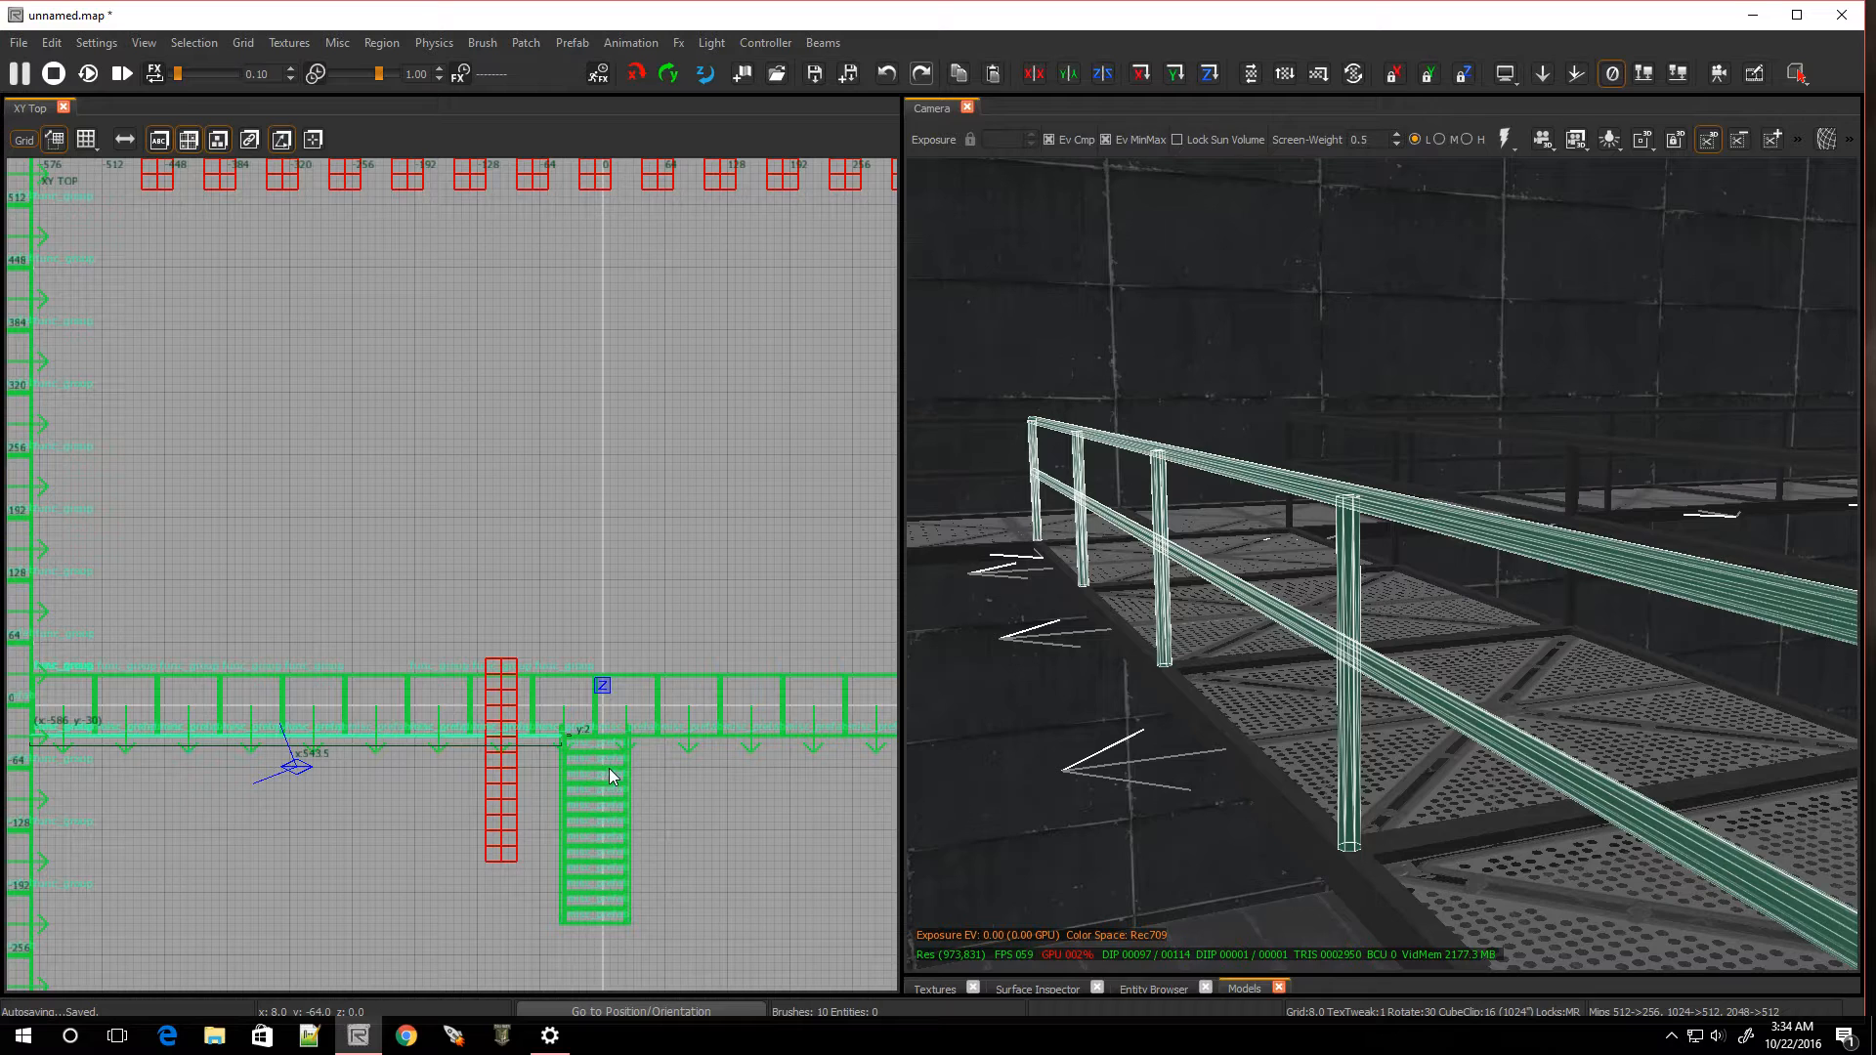
{"action": "key", "text": "space"}
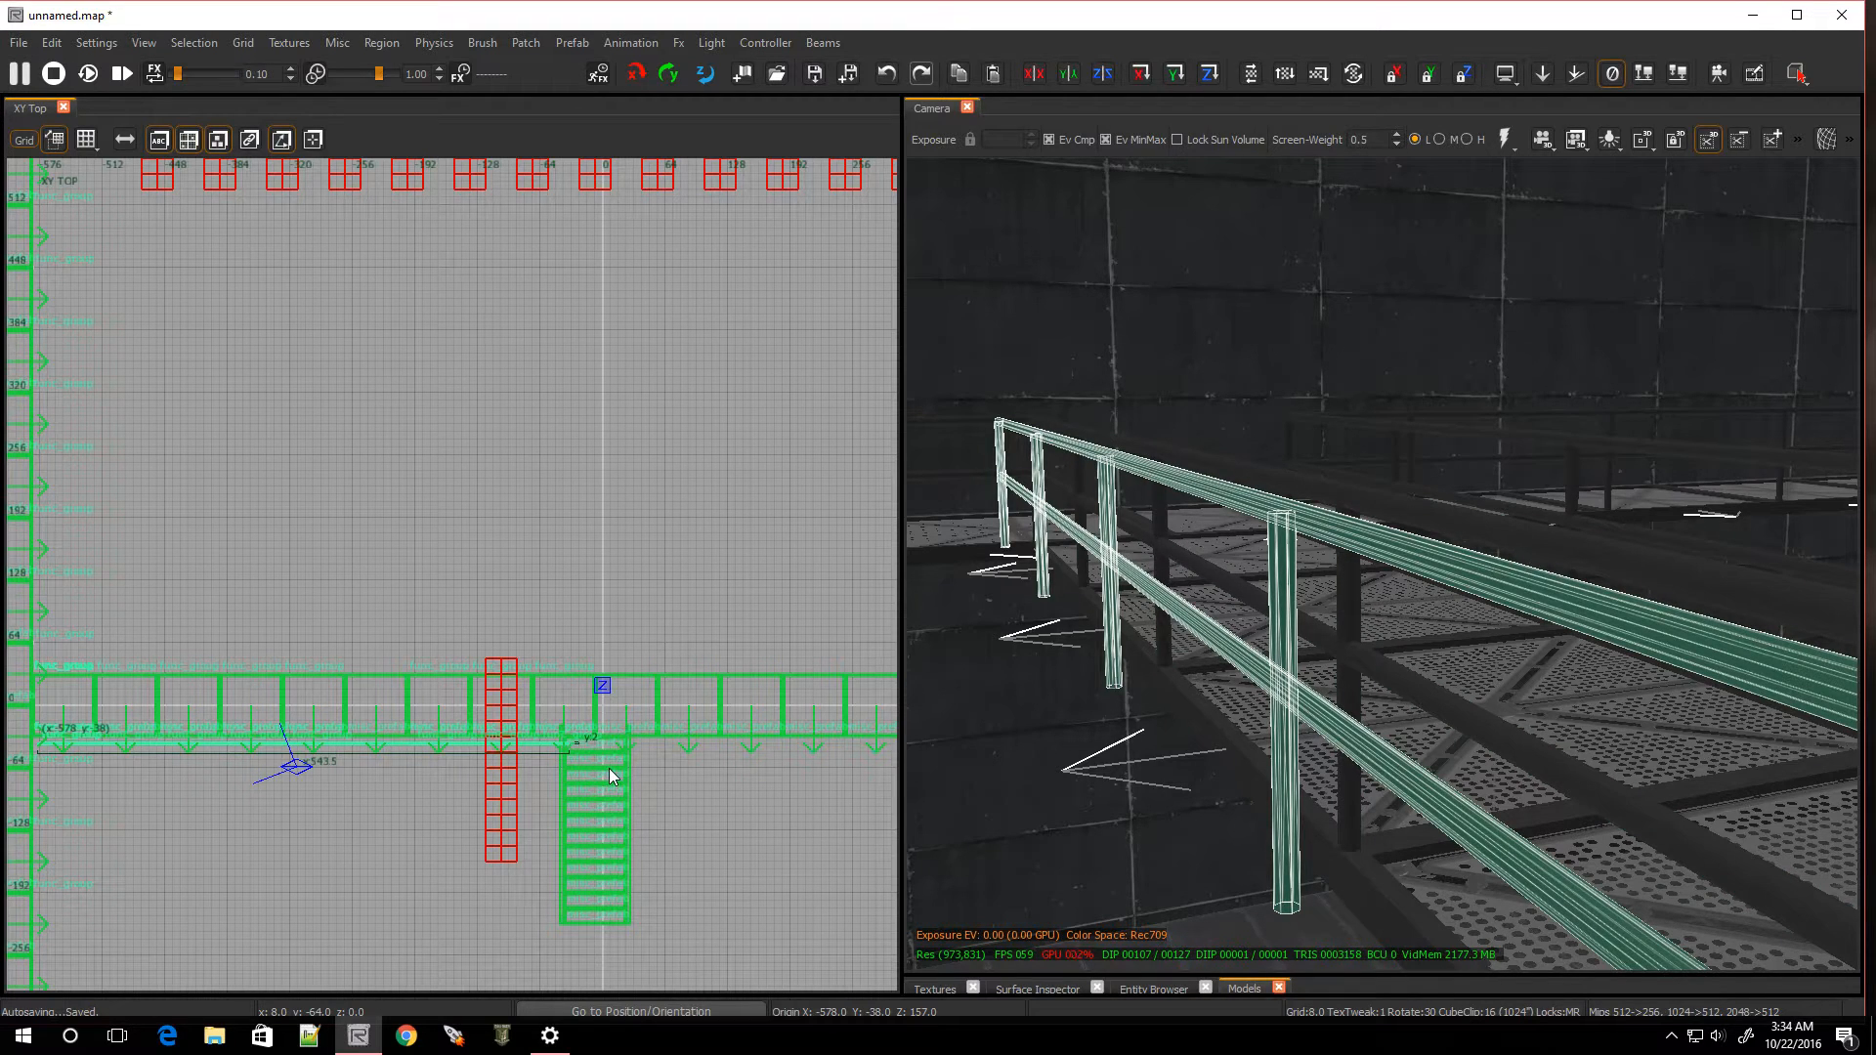
{"action": "key", "text": "alt+z"}
{"action": "key", "text": "alt+z"}
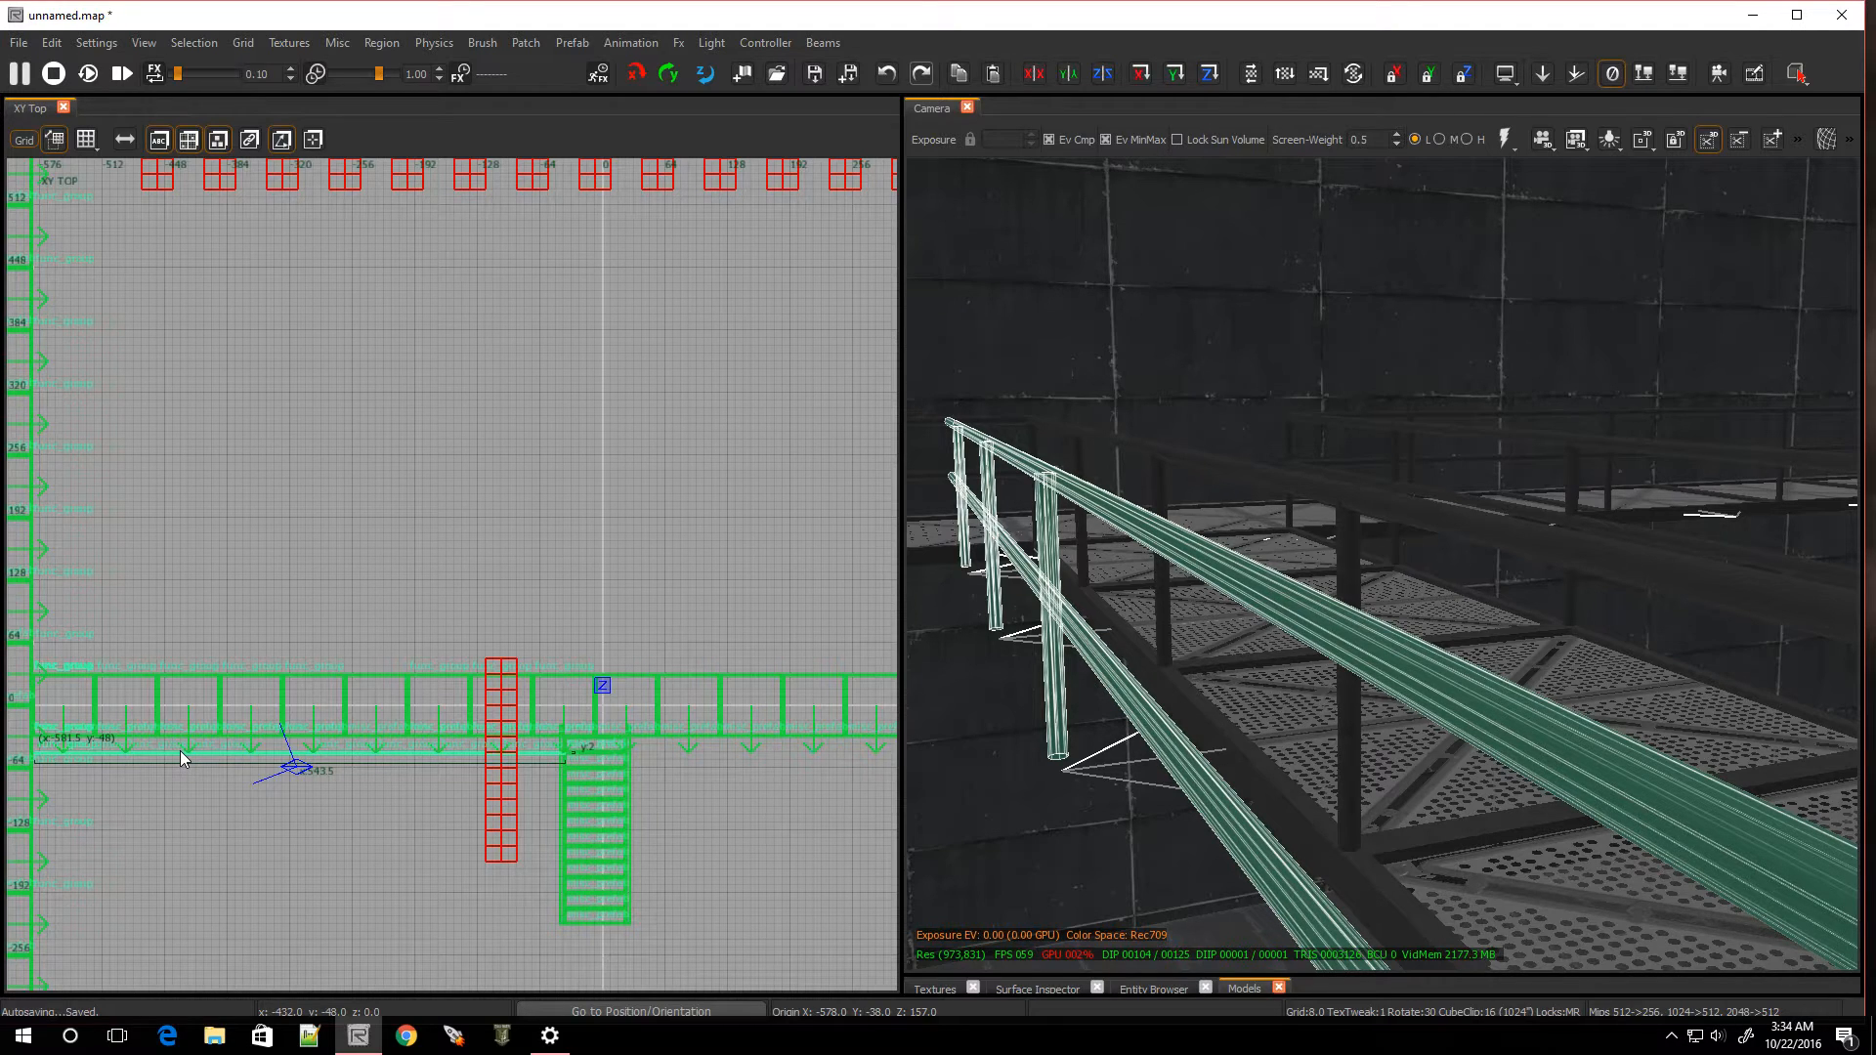
Move the rotated copy to the south edge of the middle catwalk's east half, aligning its end post with the east walkway's railing on the 2.0 grid
{"action": "left_click_drag", "start_coordinate": [194, 753], "coordinate": [770, 723]}
{"action": "scroll", "coordinate": [479, 730], "scroll_direction": "down", "scroll_amount": 2}
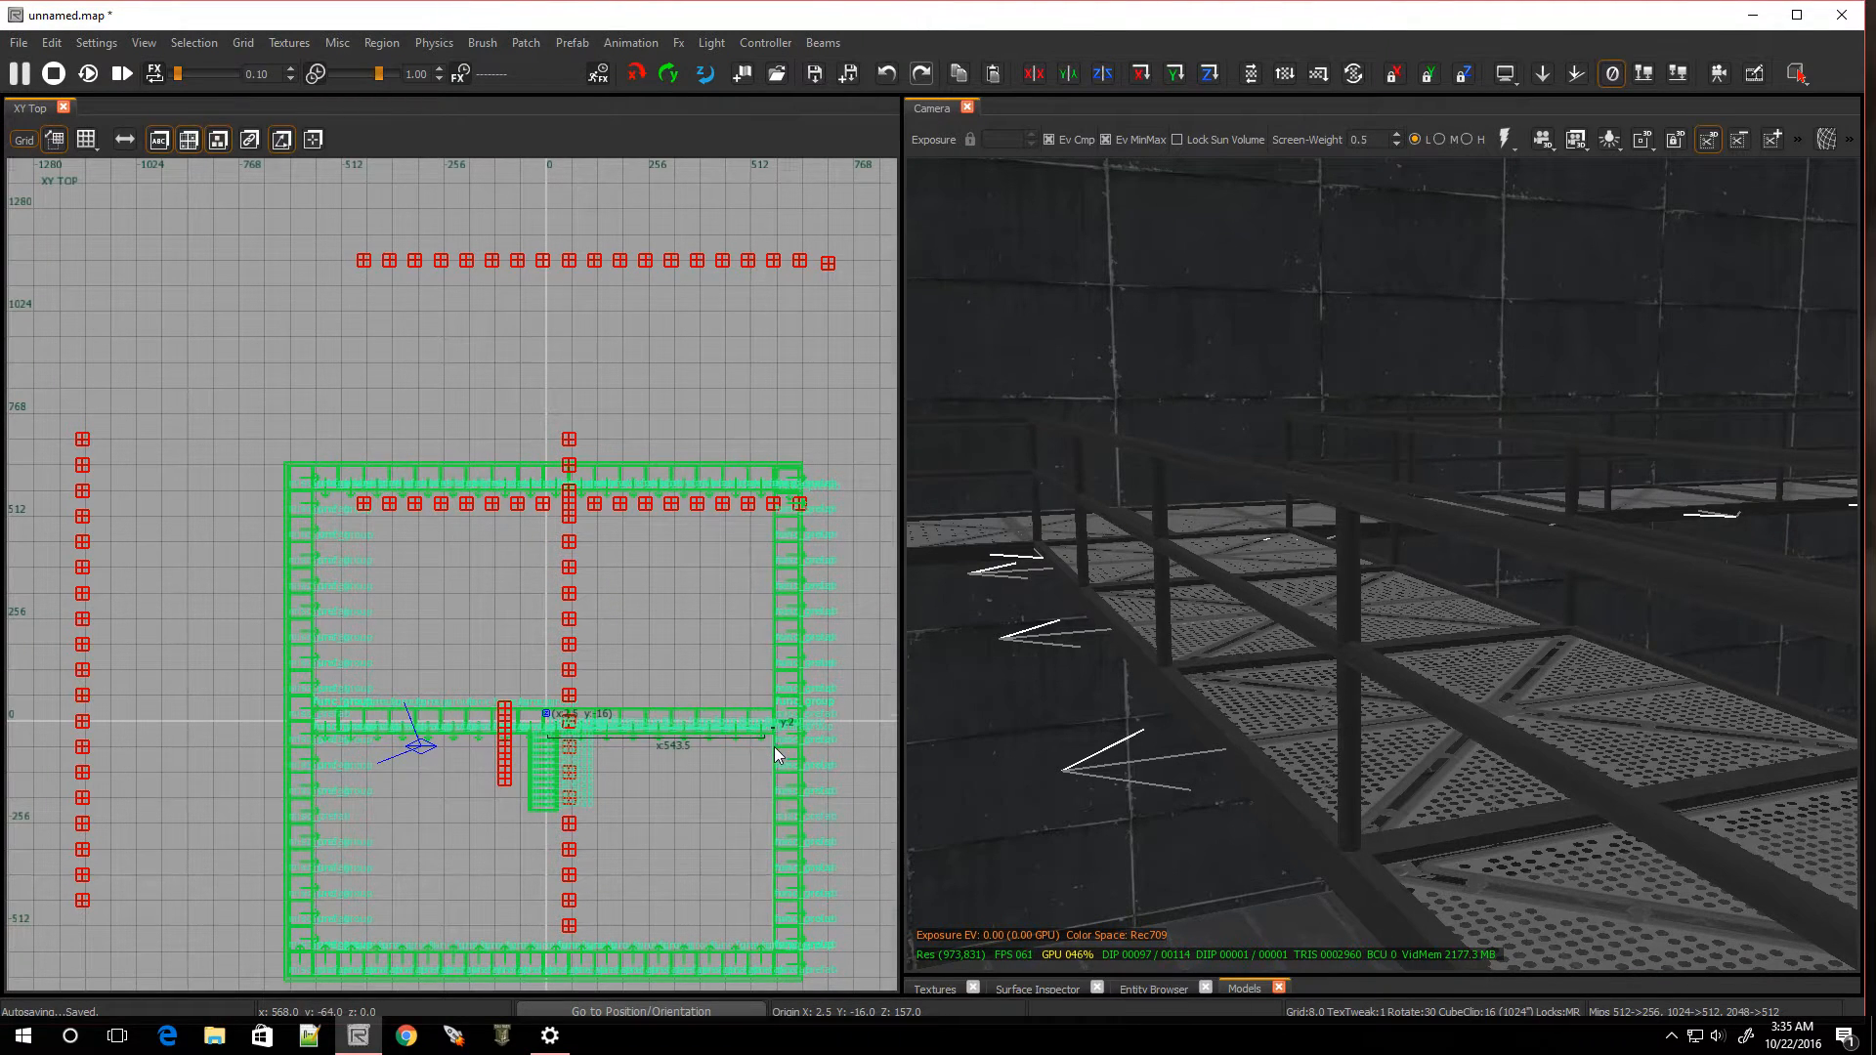
{"action": "scroll", "coordinate": [774, 744], "scroll_direction": "up", "scroll_amount": 4}
{"action": "left_click_drag", "start_coordinate": [624, 536], "coordinate": [739, 608]}
{"action": "scroll", "coordinate": [772, 615], "scroll_direction": "up", "scroll_amount": 3}
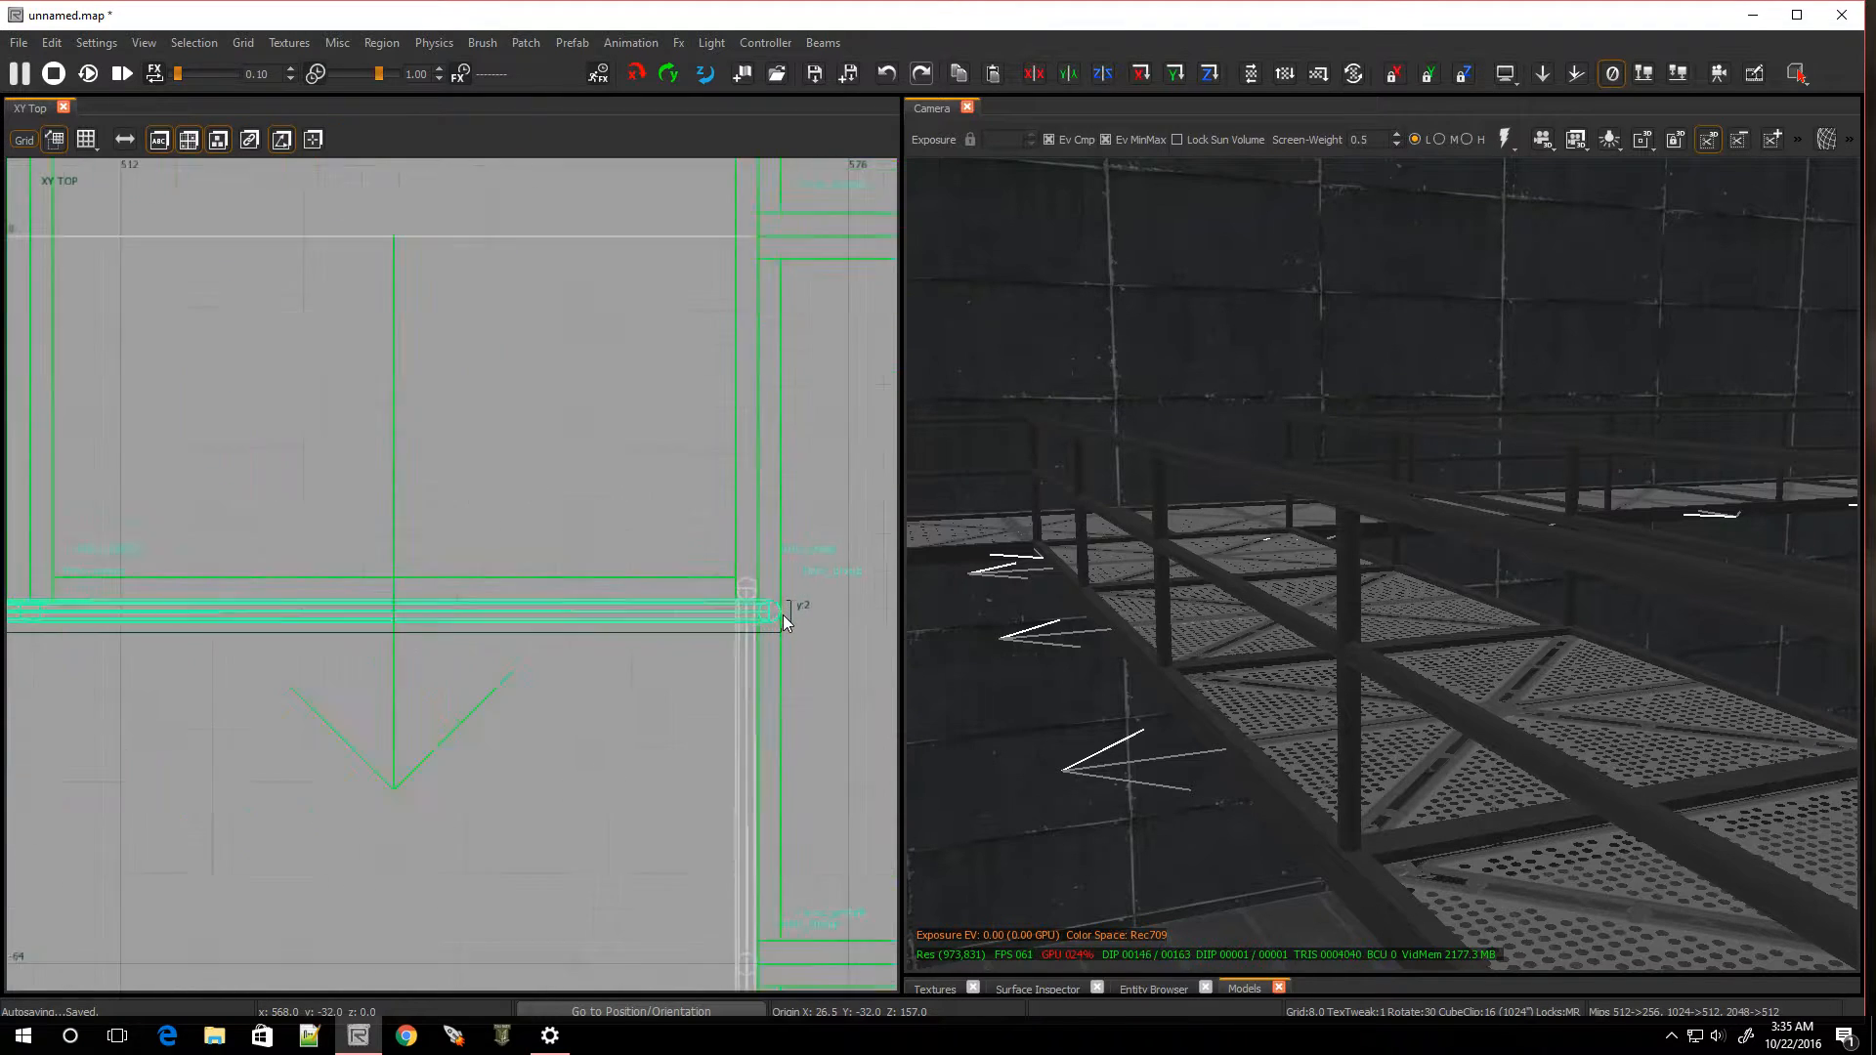
{"action": "key", "text": "bracketleft"}
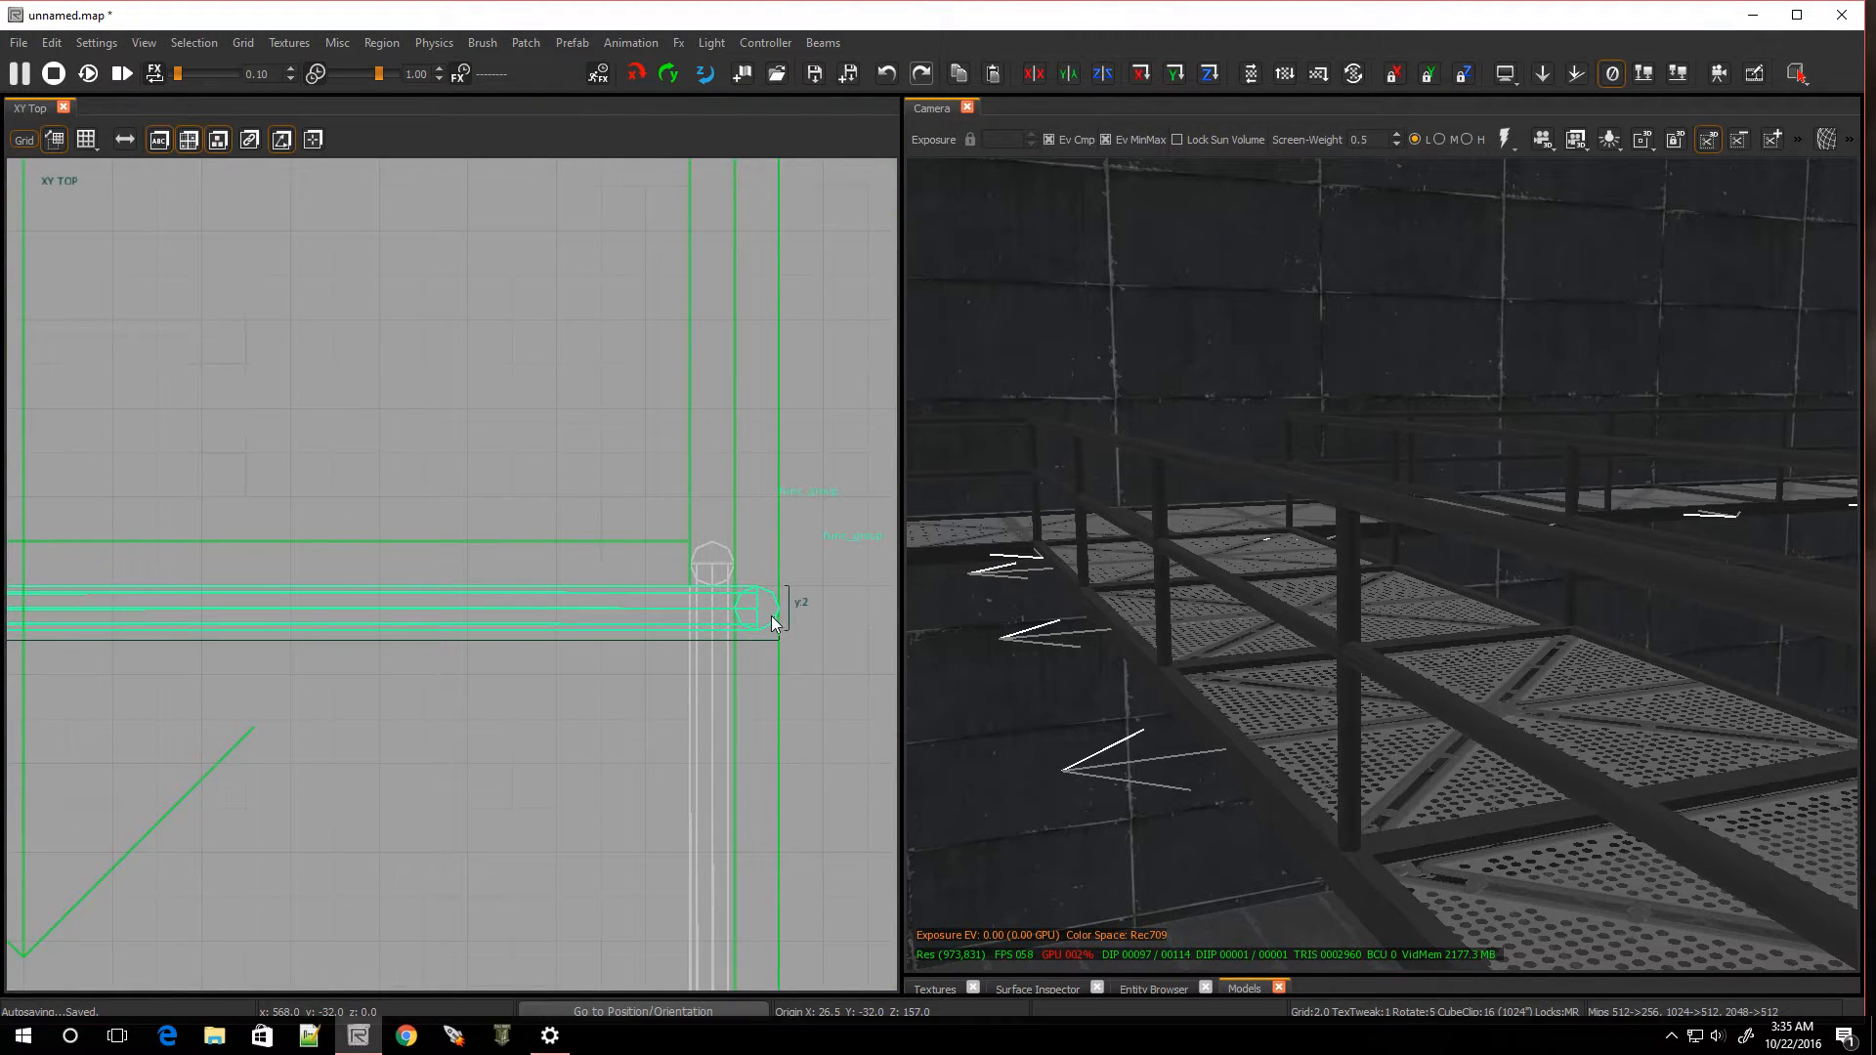
{"action": "left_click_drag", "start_coordinate": [688, 612], "coordinate": [651, 582]}
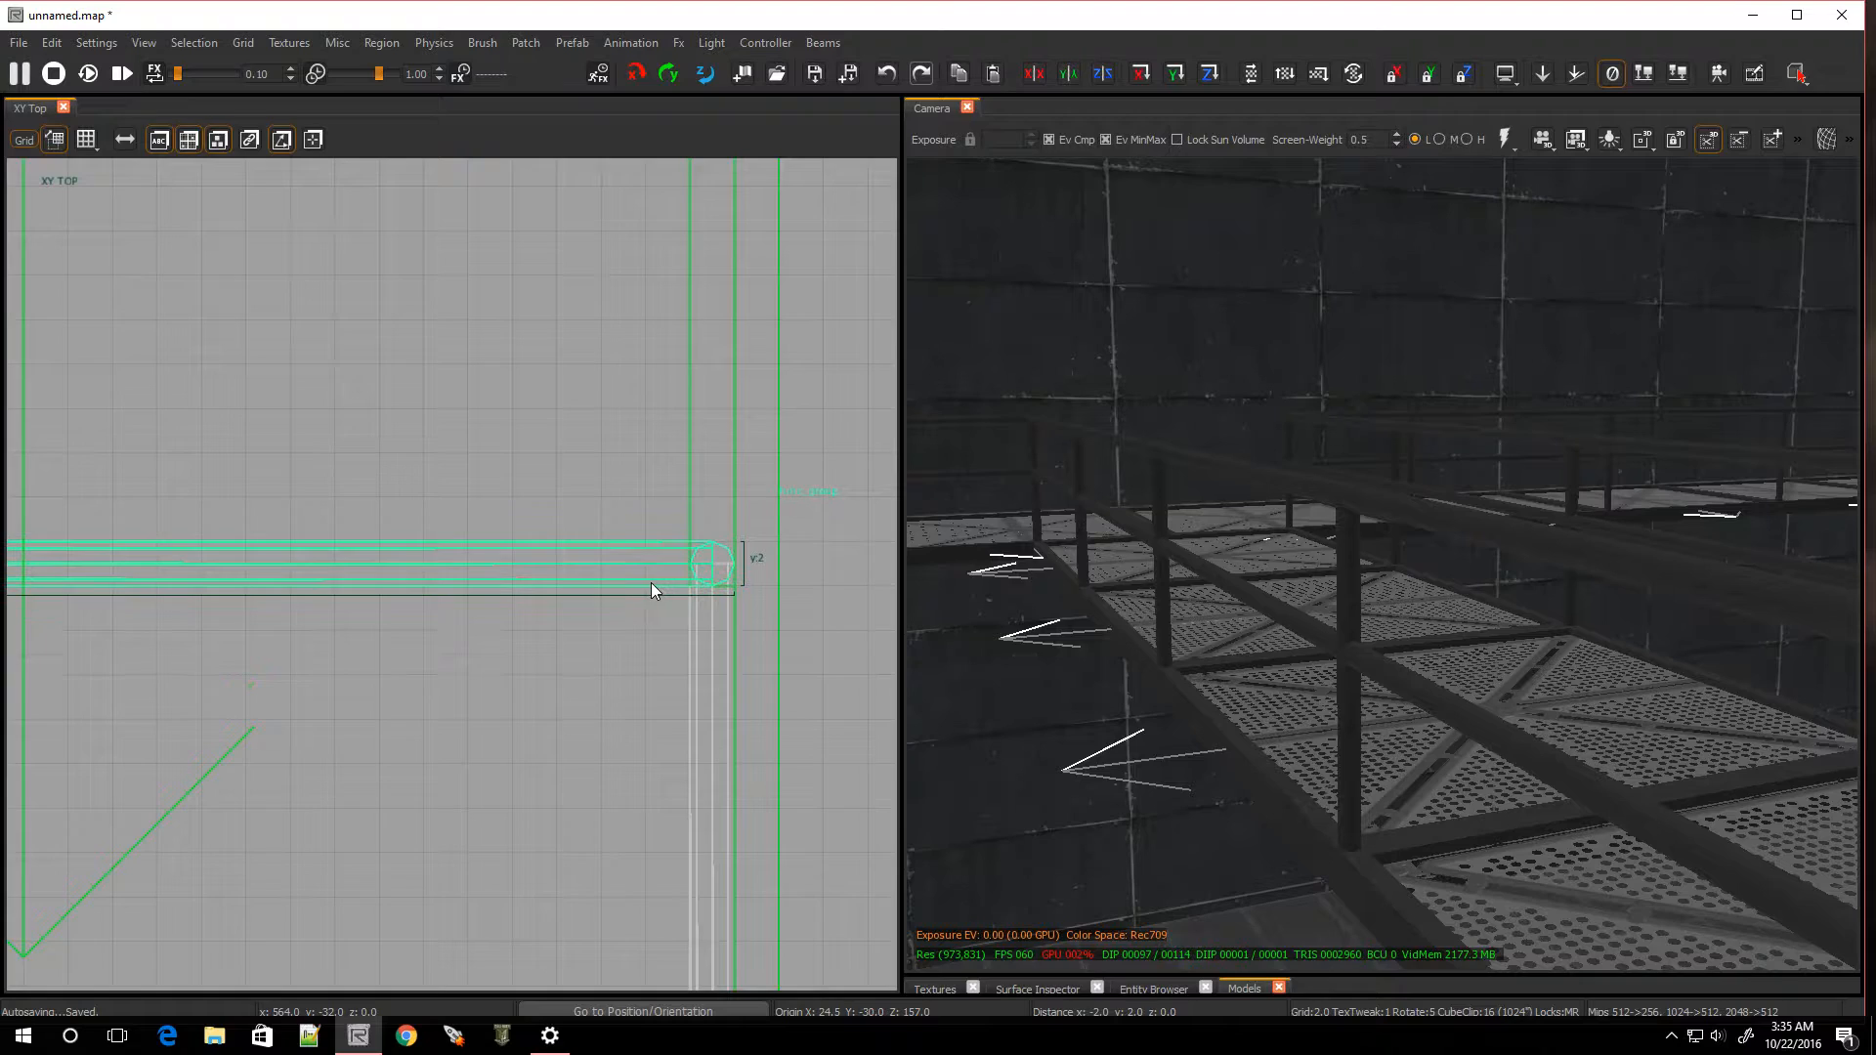
Check from above how both ends of the new south railing meet the staircase and the east walkway
{"action": "scroll", "coordinate": [645, 590], "scroll_direction": "down", "scroll_amount": 6}
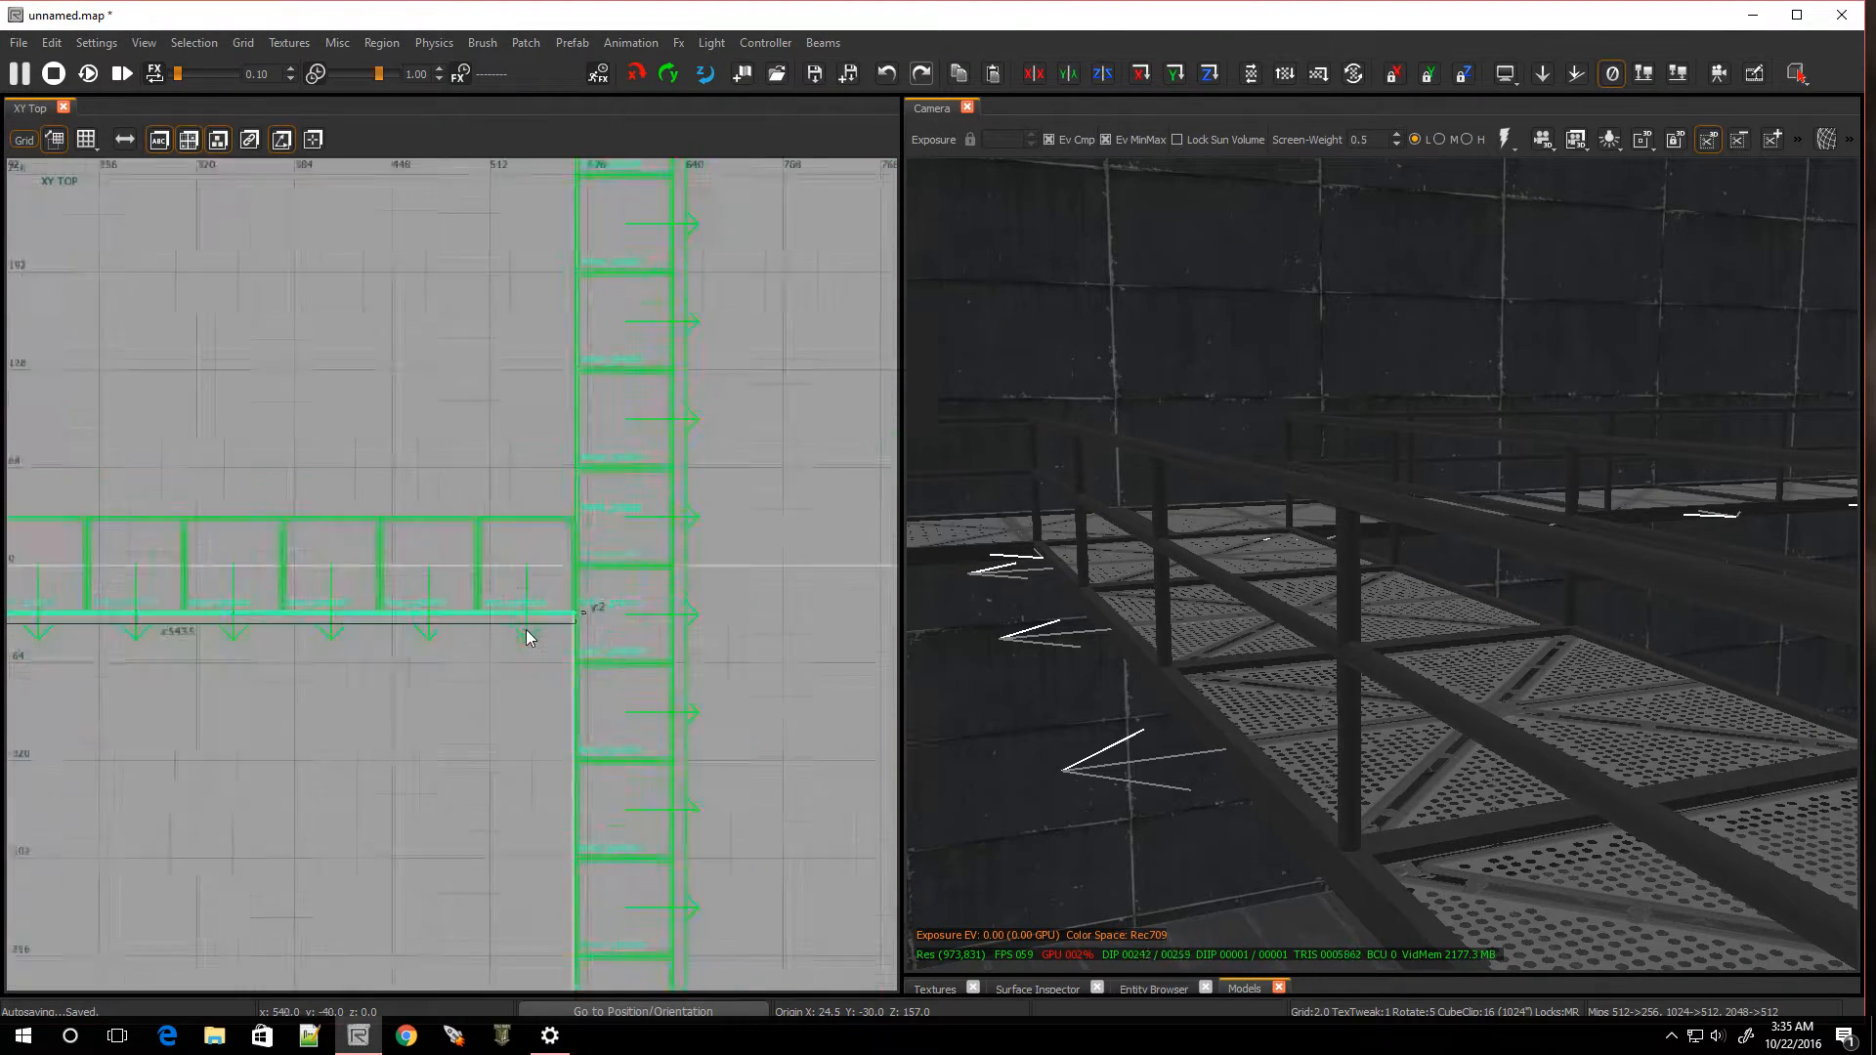
{"action": "scroll", "coordinate": [80, 653], "scroll_direction": "up", "scroll_amount": 10}
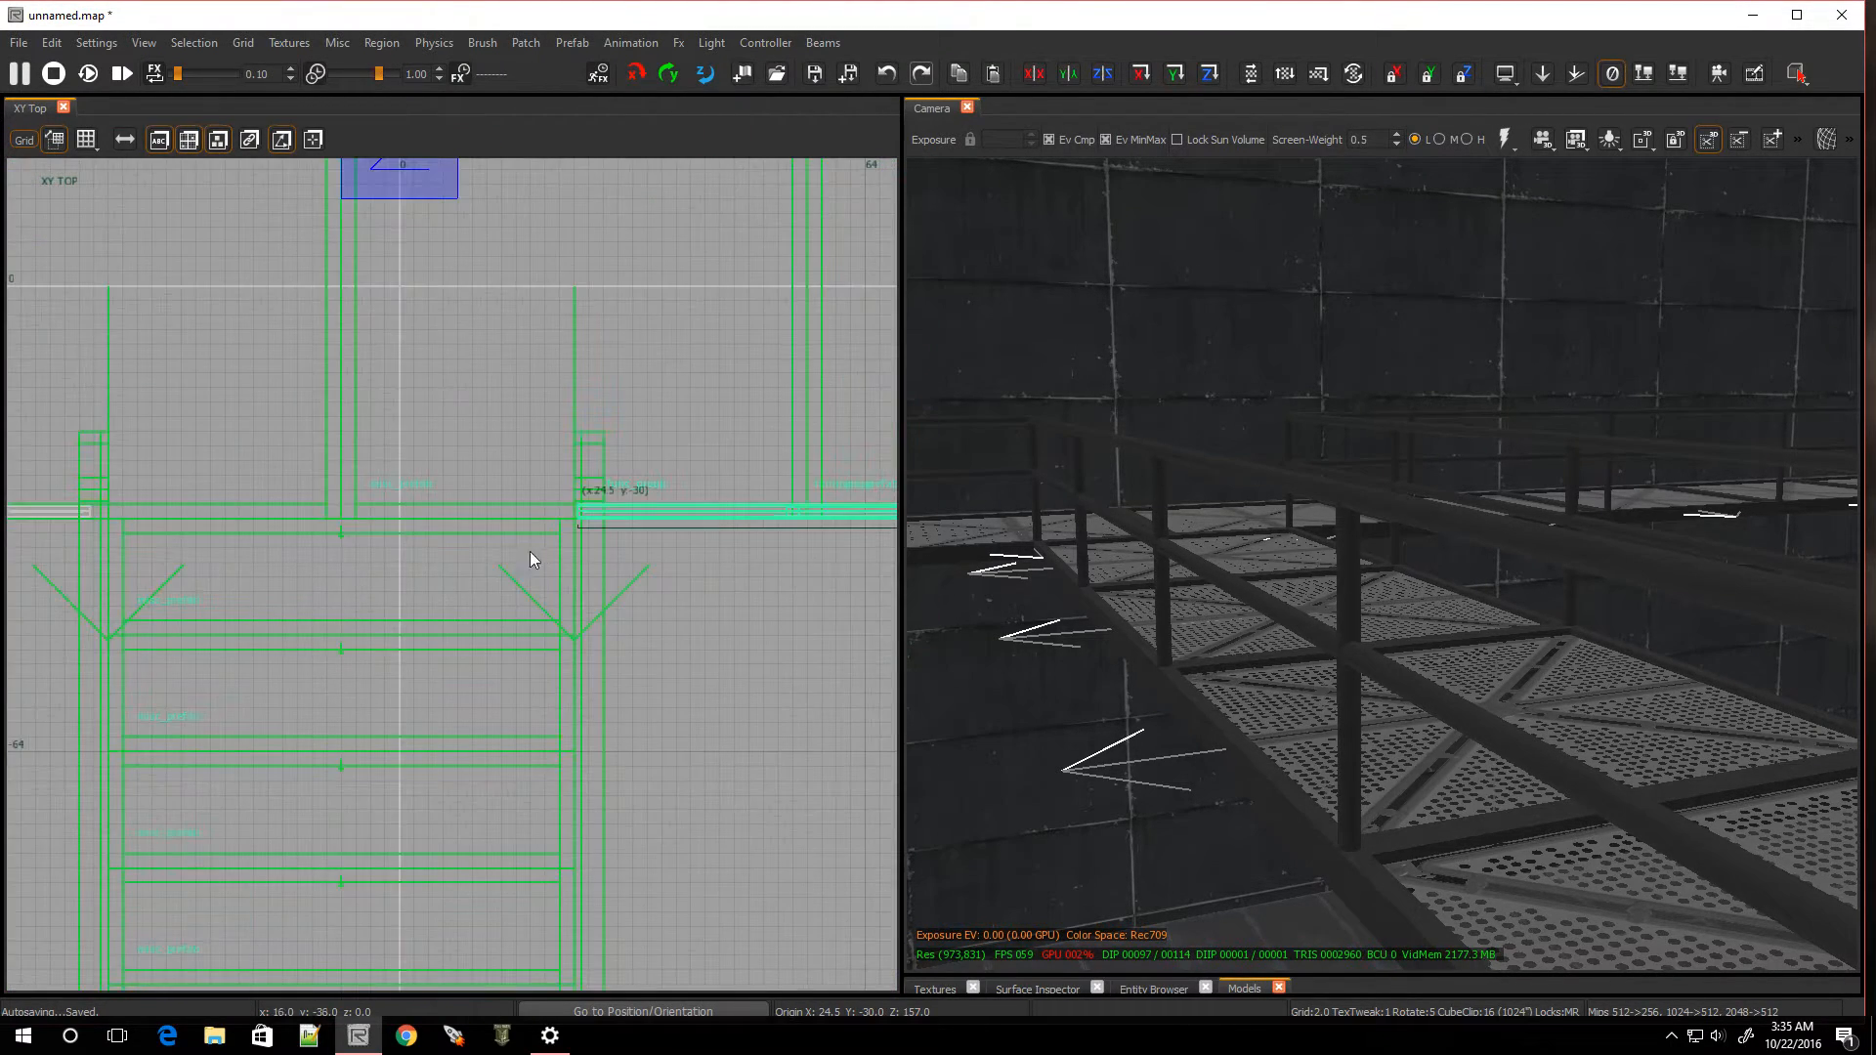
{"action": "scroll", "coordinate": [612, 577], "scroll_direction": "up", "scroll_amount": 4}
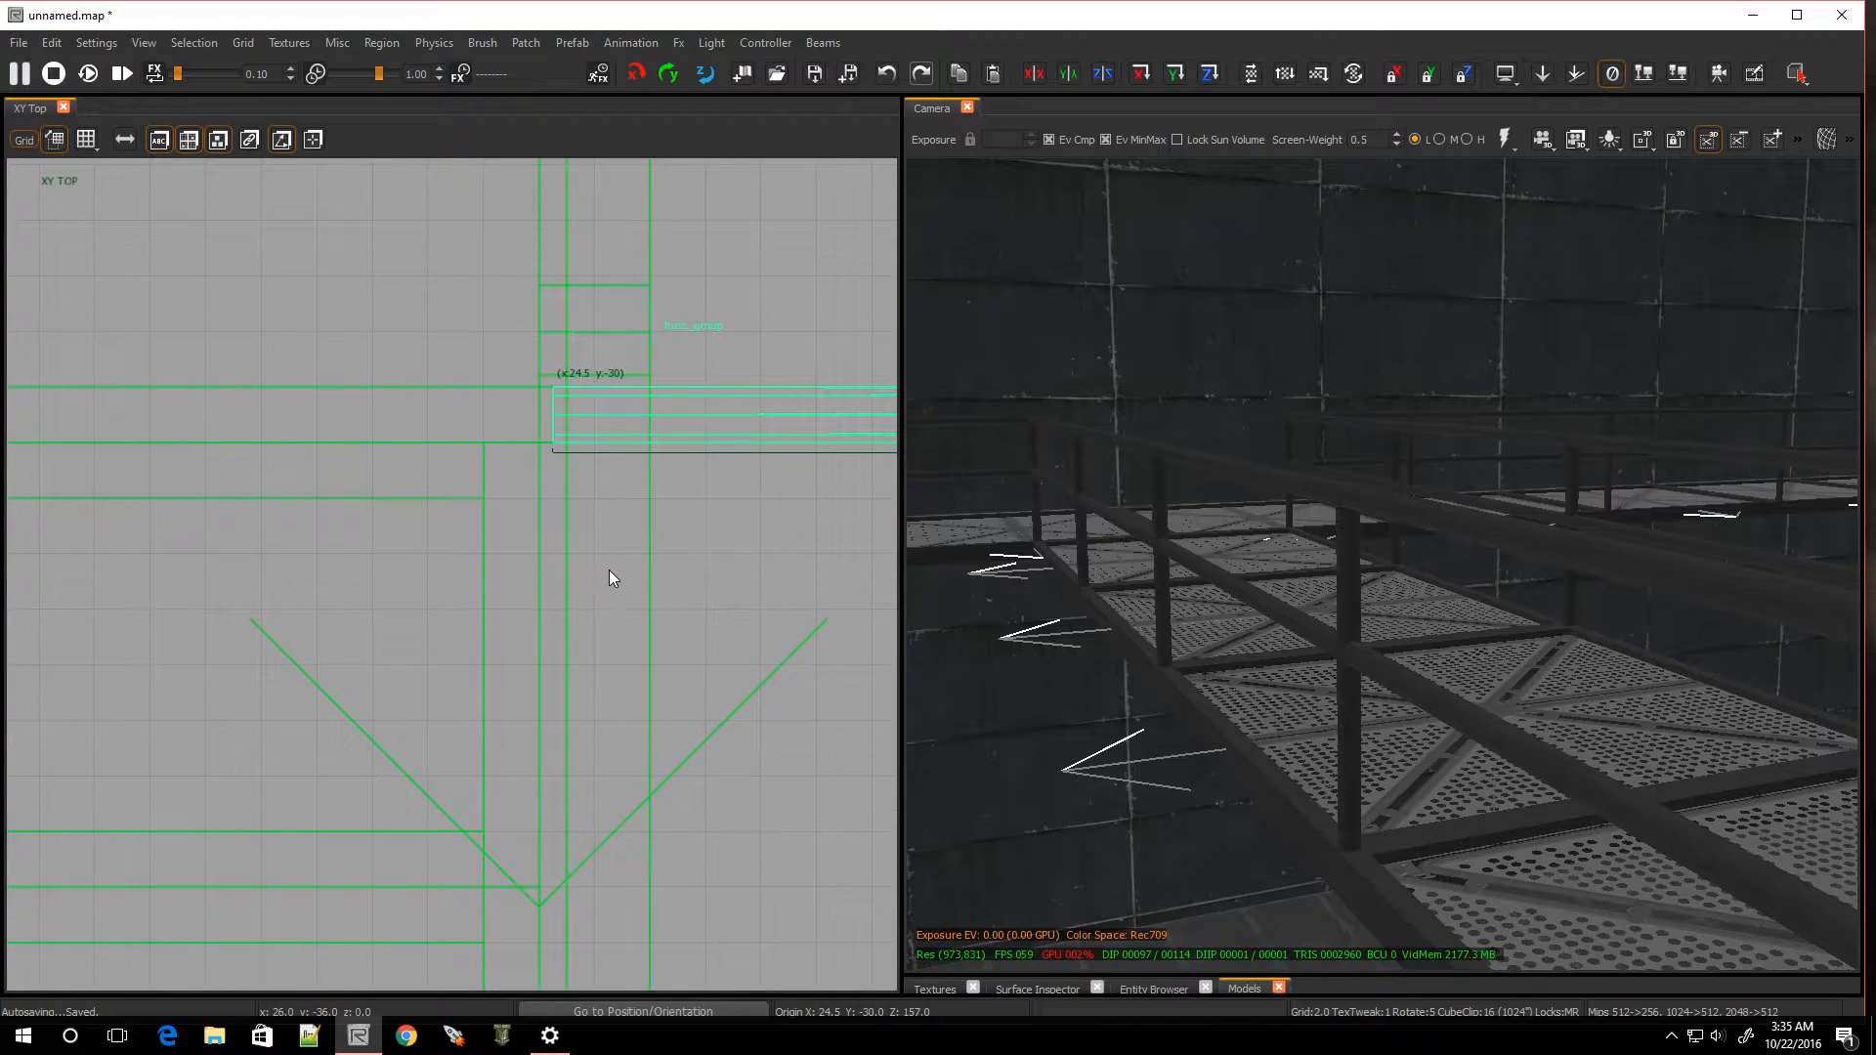
{"action": "scroll", "coordinate": [592, 538], "scroll_direction": "down", "scroll_amount": 2}
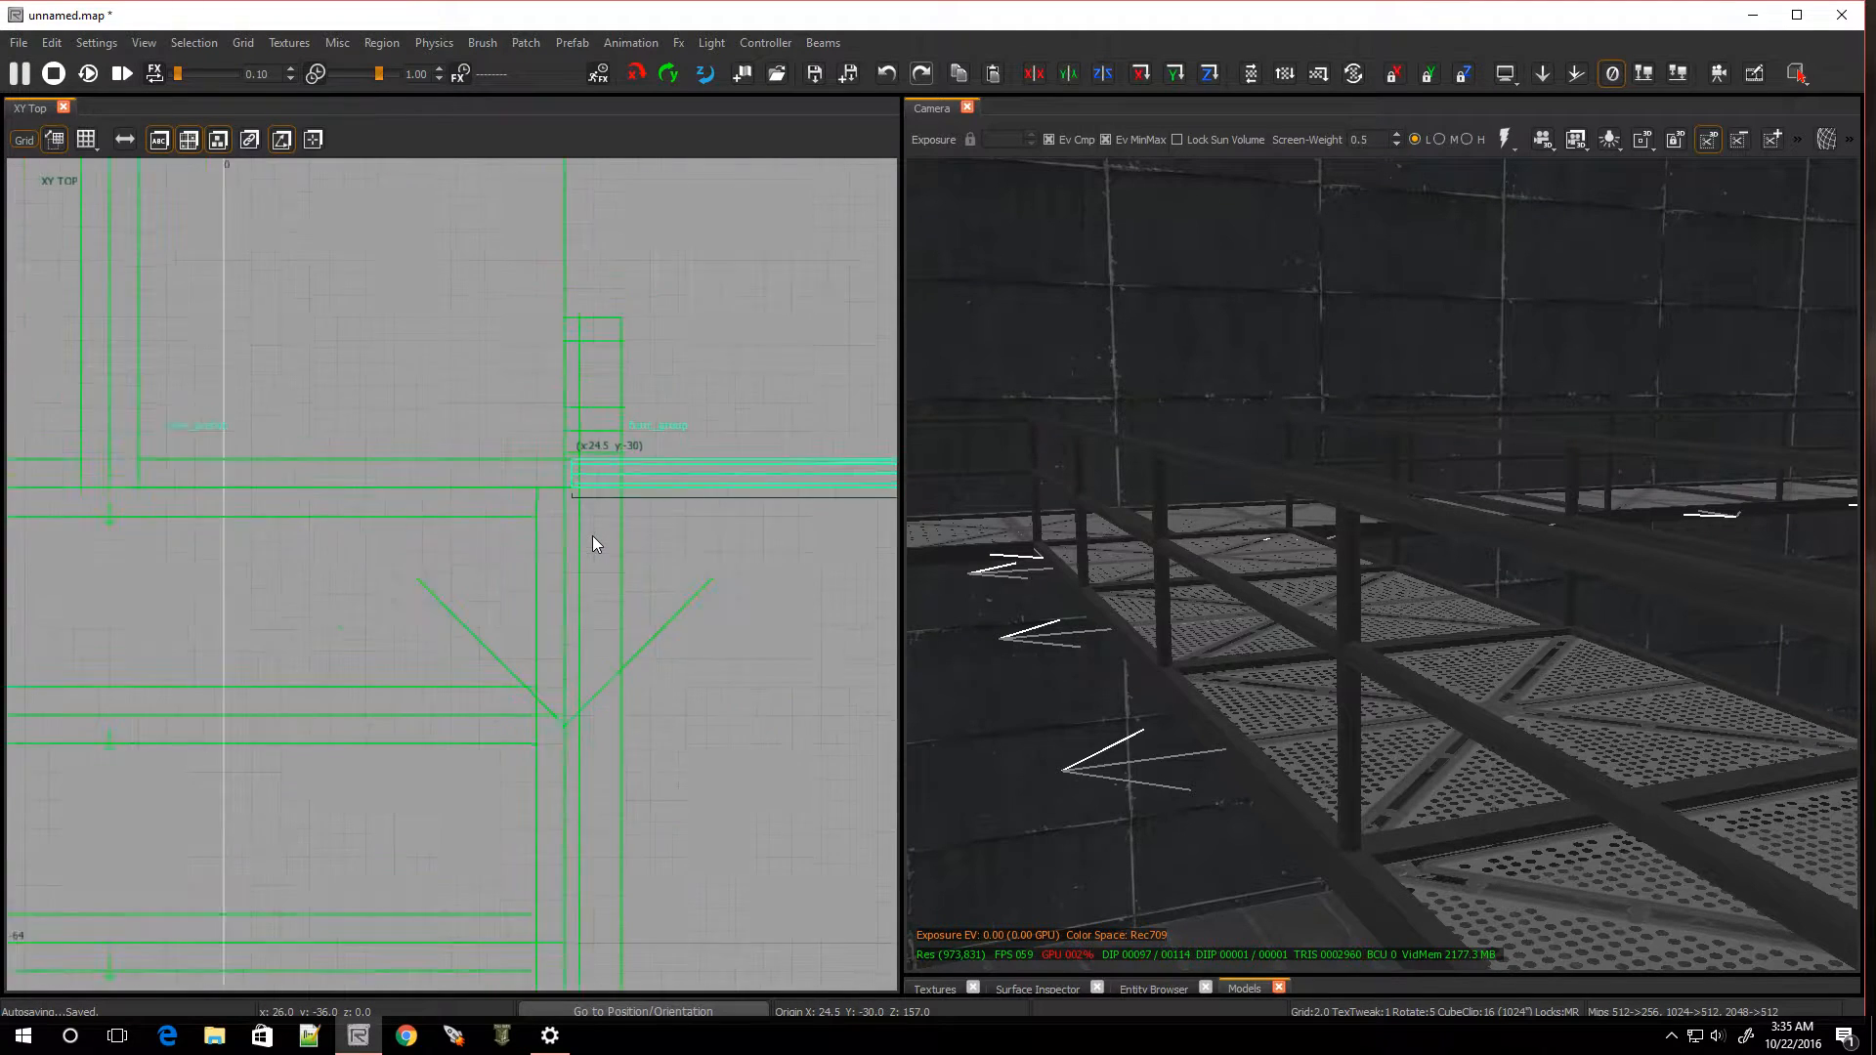
{"action": "scroll", "coordinate": [604, 591], "scroll_direction": "down", "scroll_amount": 3}
{"action": "scroll", "coordinate": [782, 576], "scroll_direction": "up", "scroll_amount": 4}
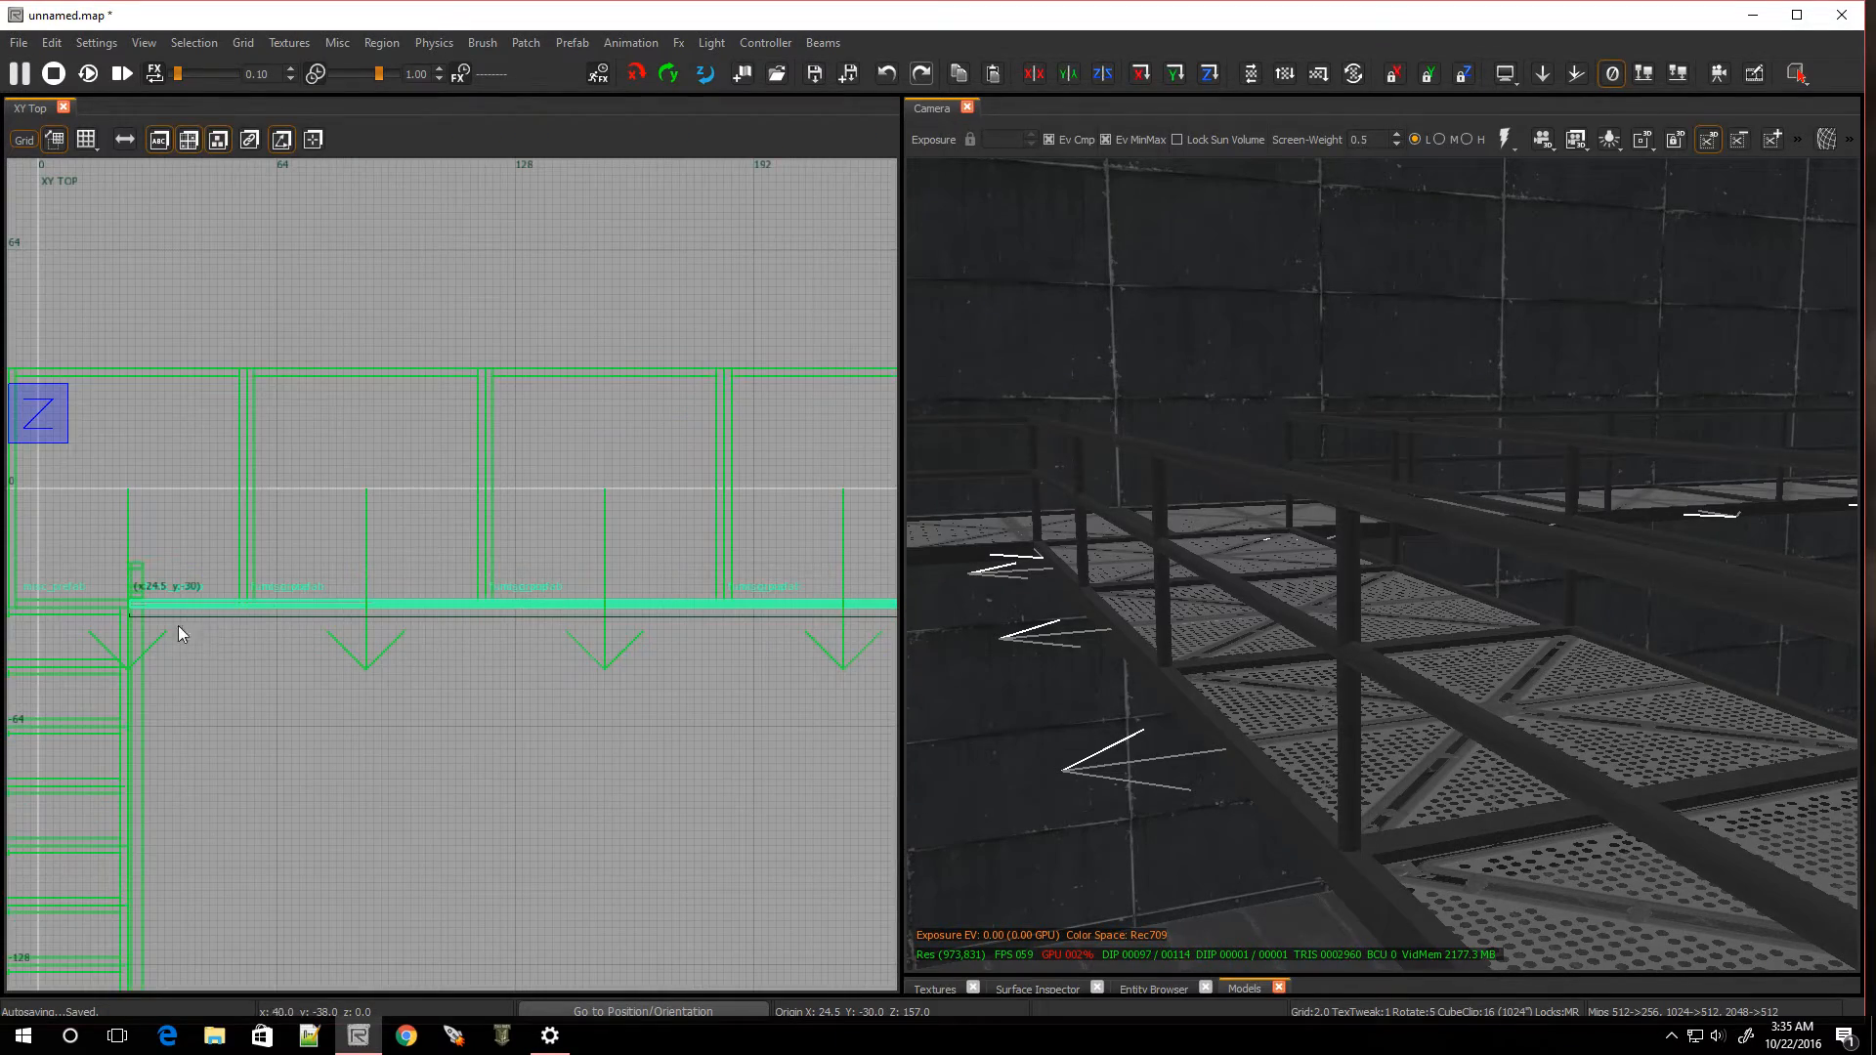
{"action": "scroll", "coordinate": [711, 615], "scroll_direction": "down", "scroll_amount": 5}
{"action": "scroll", "coordinate": [796, 598], "scroll_direction": "up", "scroll_amount": 5}
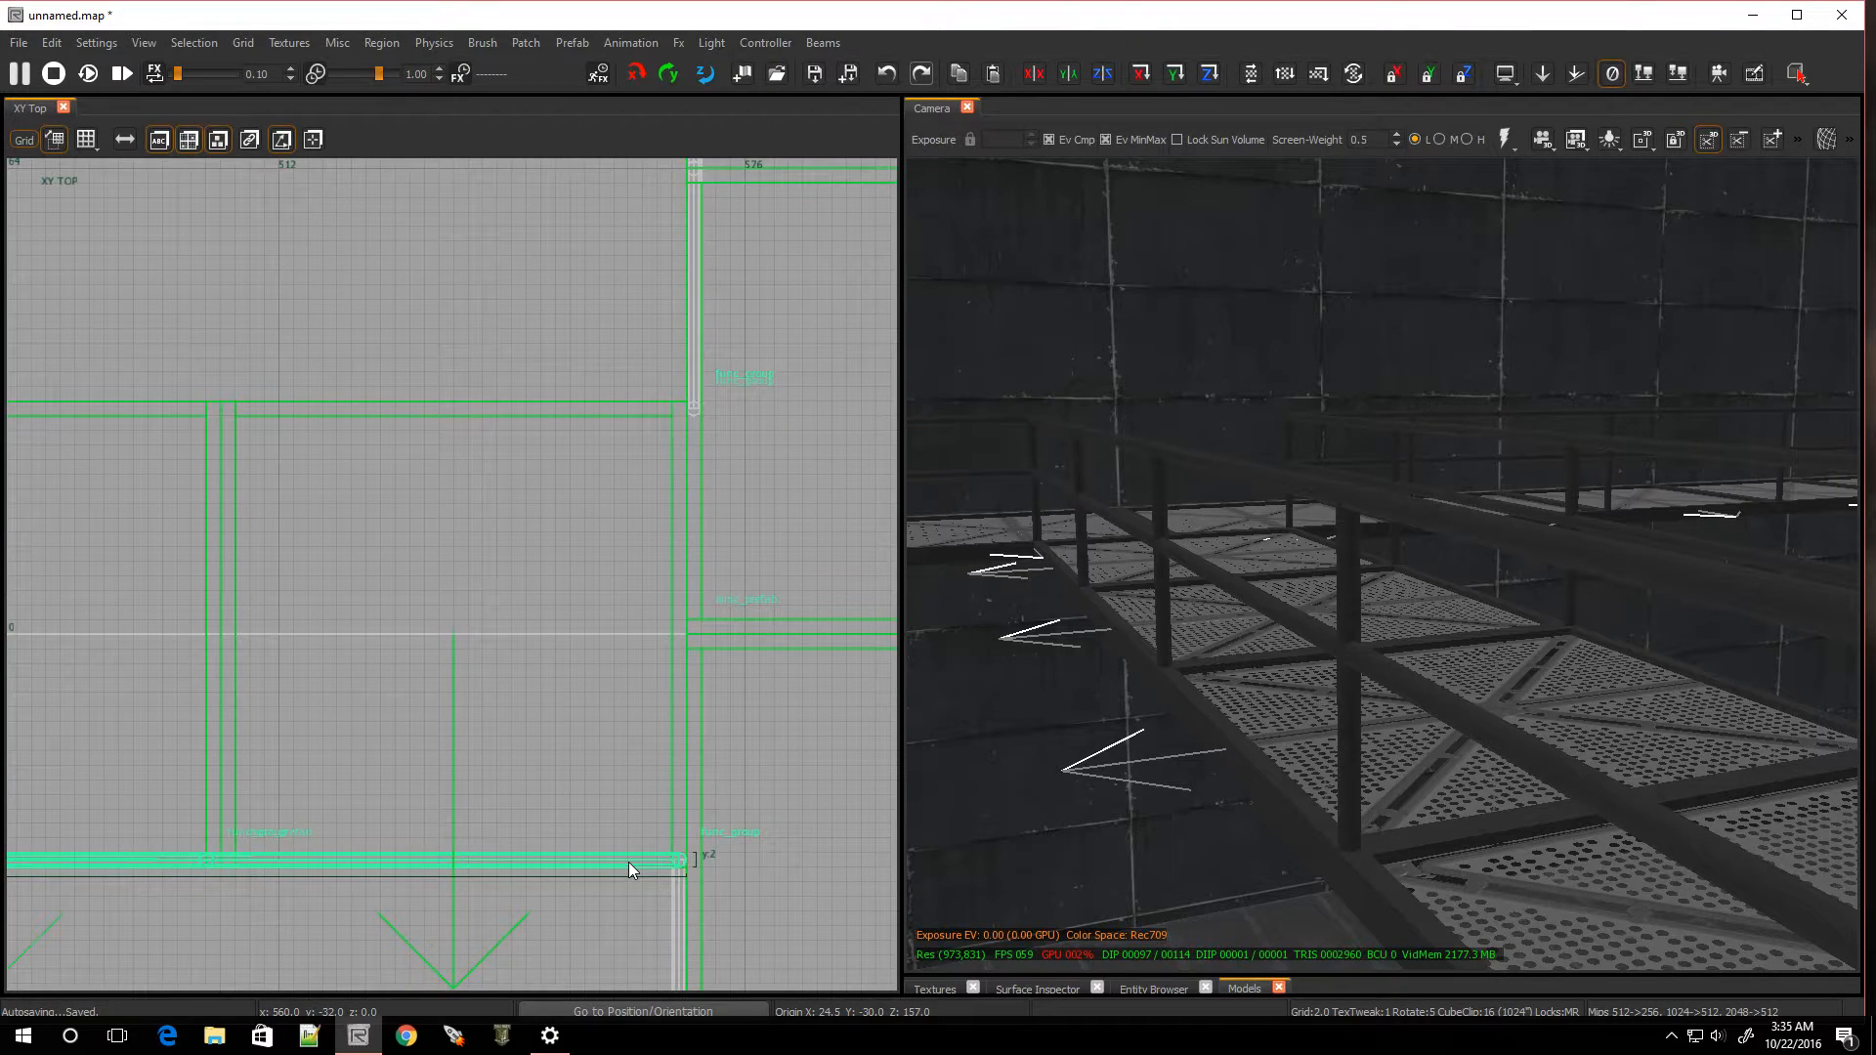
Duplicate the east half's south railing, place the copy along the north edge of the middle catwalk, and deselect it
{"action": "left_click_drag", "start_coordinate": [629, 862], "coordinate": [641, 859]}
{"action": "key", "text": "space"}
{"action": "mouse_move", "coordinate": [641, 877]}
{"action": "left_mouse_down"}
{"action": "mouse_move", "coordinate": [596, 442]}
{"action": "mouse_move", "coordinate": [623, 414]}
{"action": "left_mouse_up"}
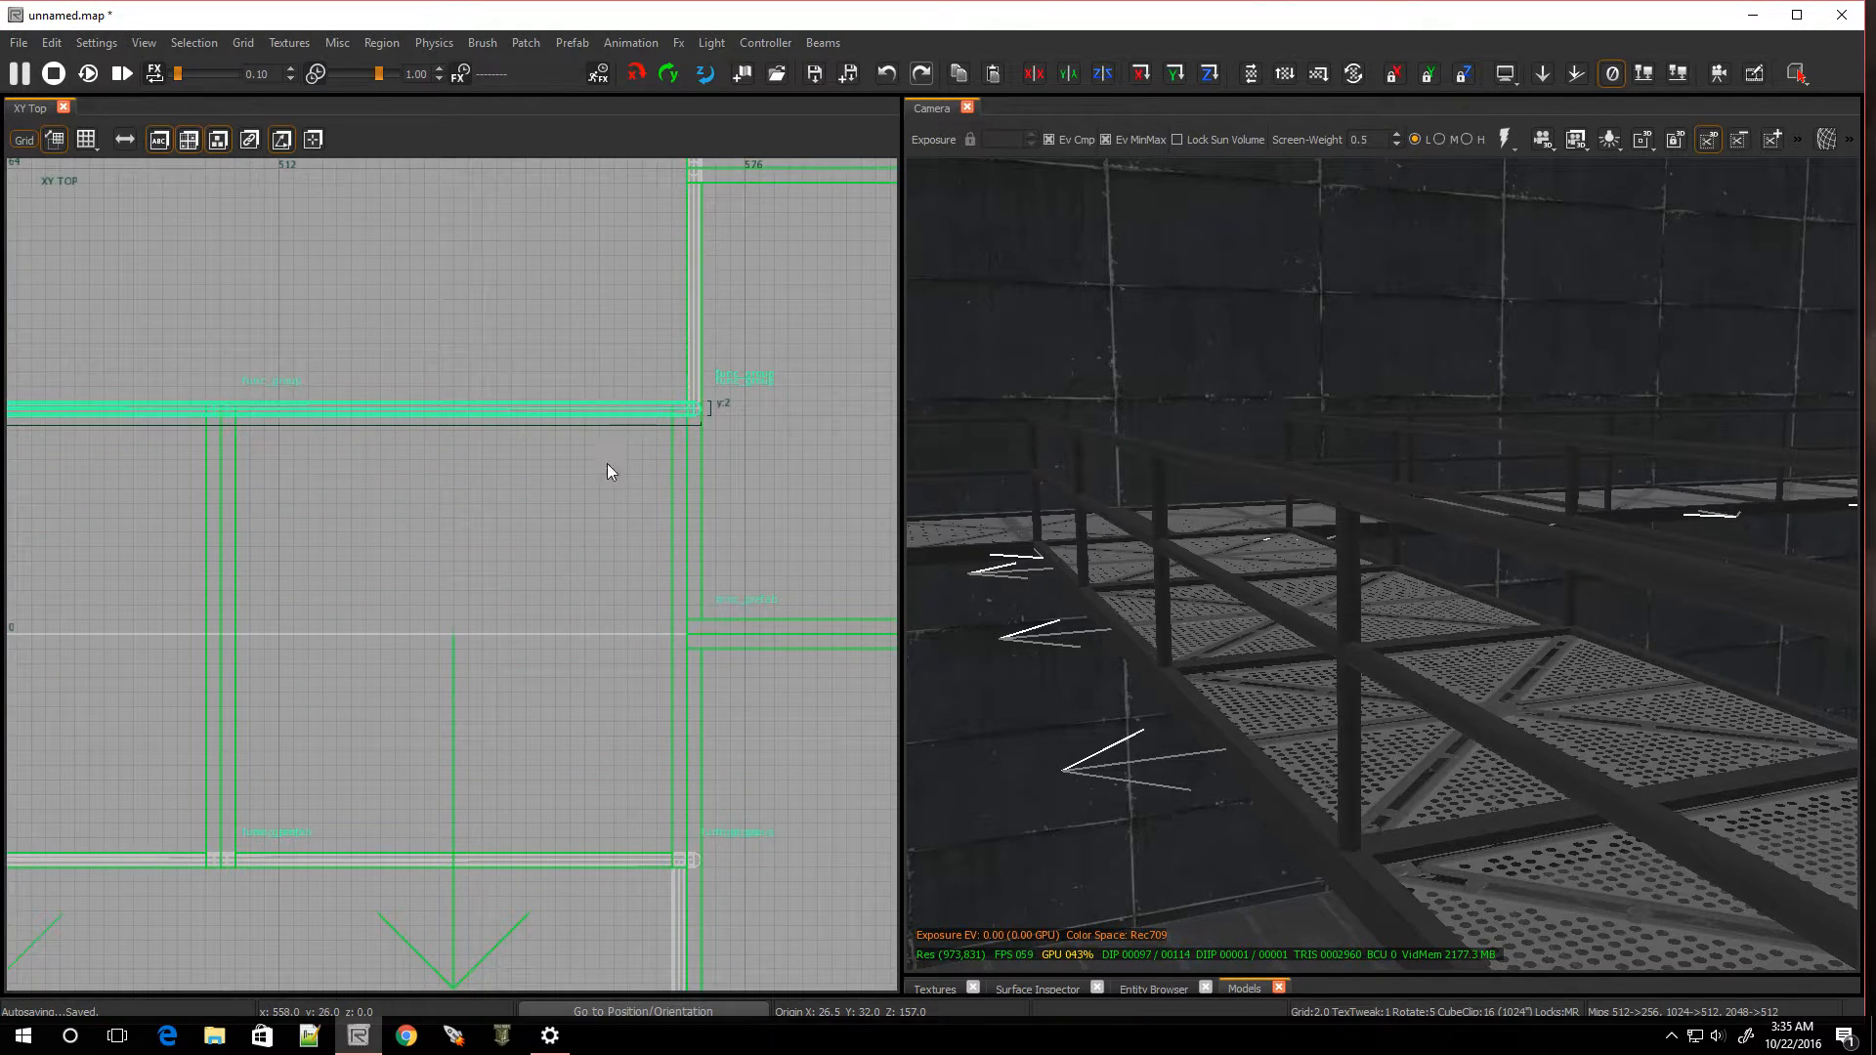
{"action": "key", "text": "Escape"}
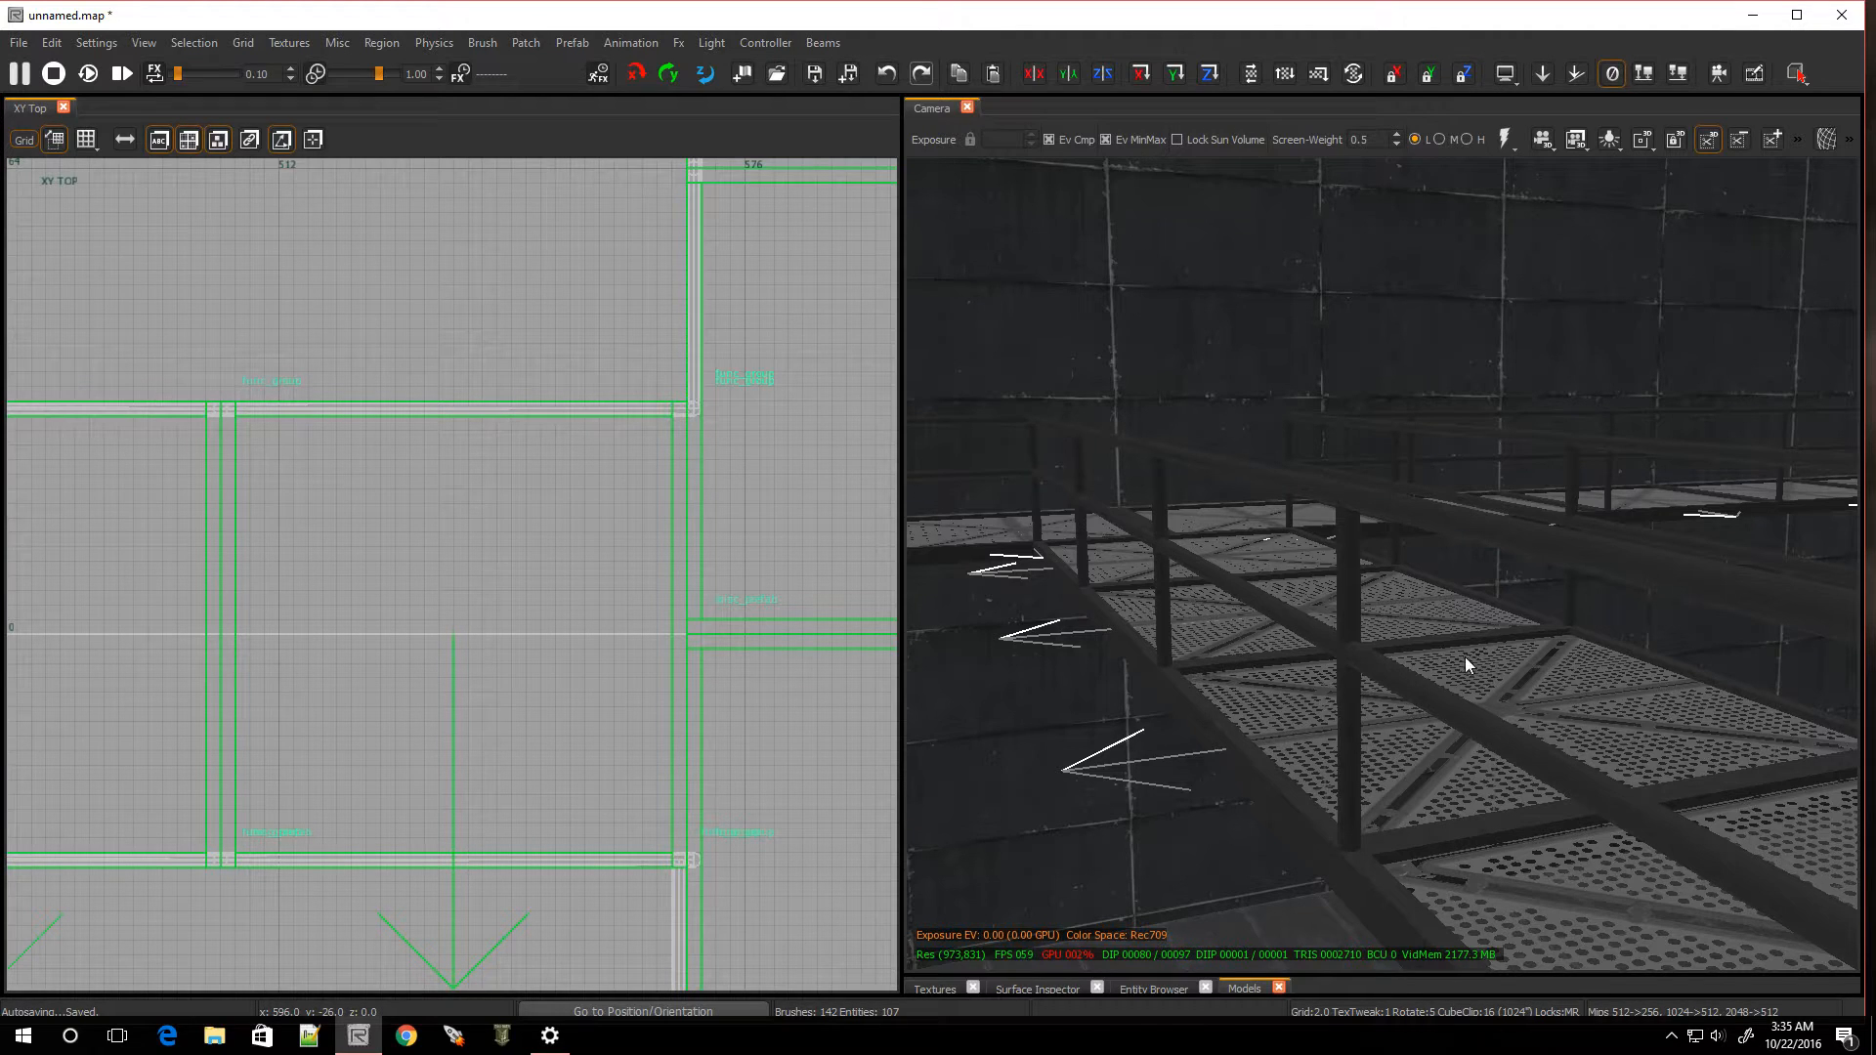
Inspect the posts and rail joints where the middle catwalk meets the east and west walkways, looking for misaligned pieces
{"action": "left_click", "coordinate": [1410, 455]}
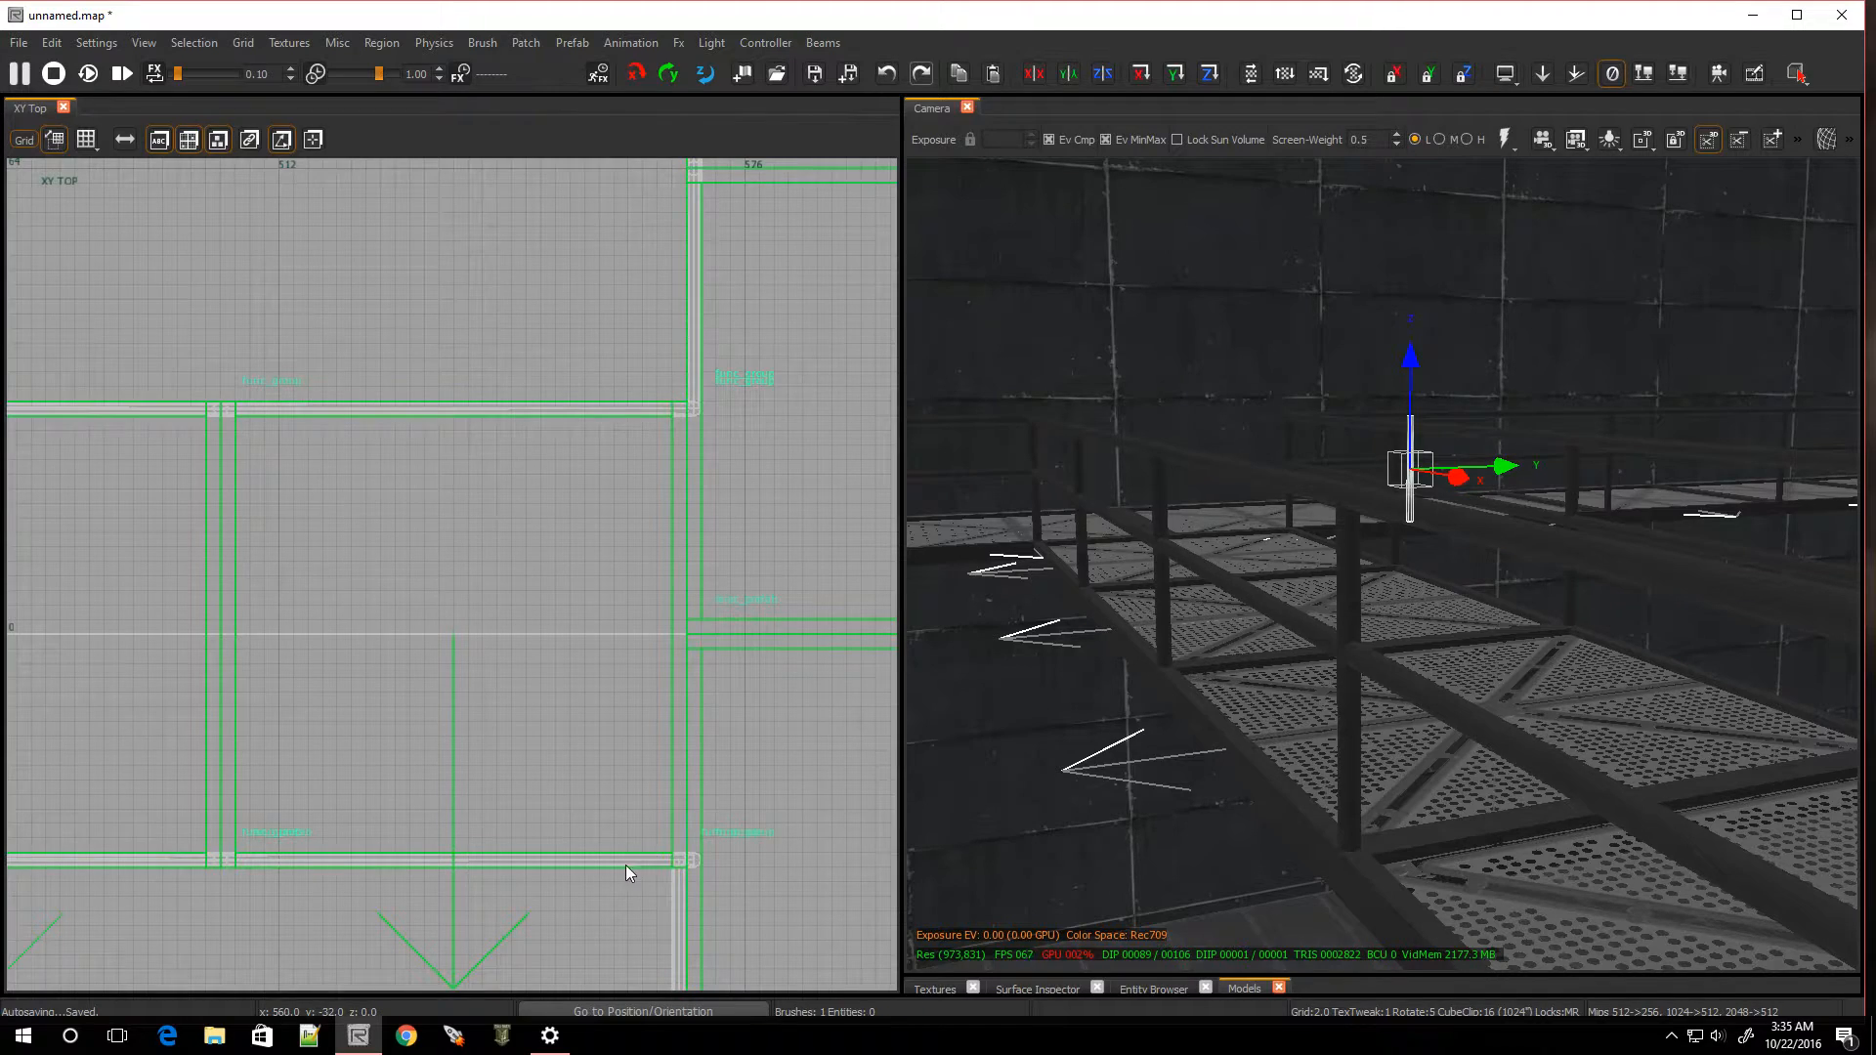
{"action": "scroll", "coordinate": [688, 865], "scroll_direction": "down", "scroll_amount": 10}
{"action": "scroll", "coordinate": [690, 910], "scroll_direction": "up", "scroll_amount": 4}
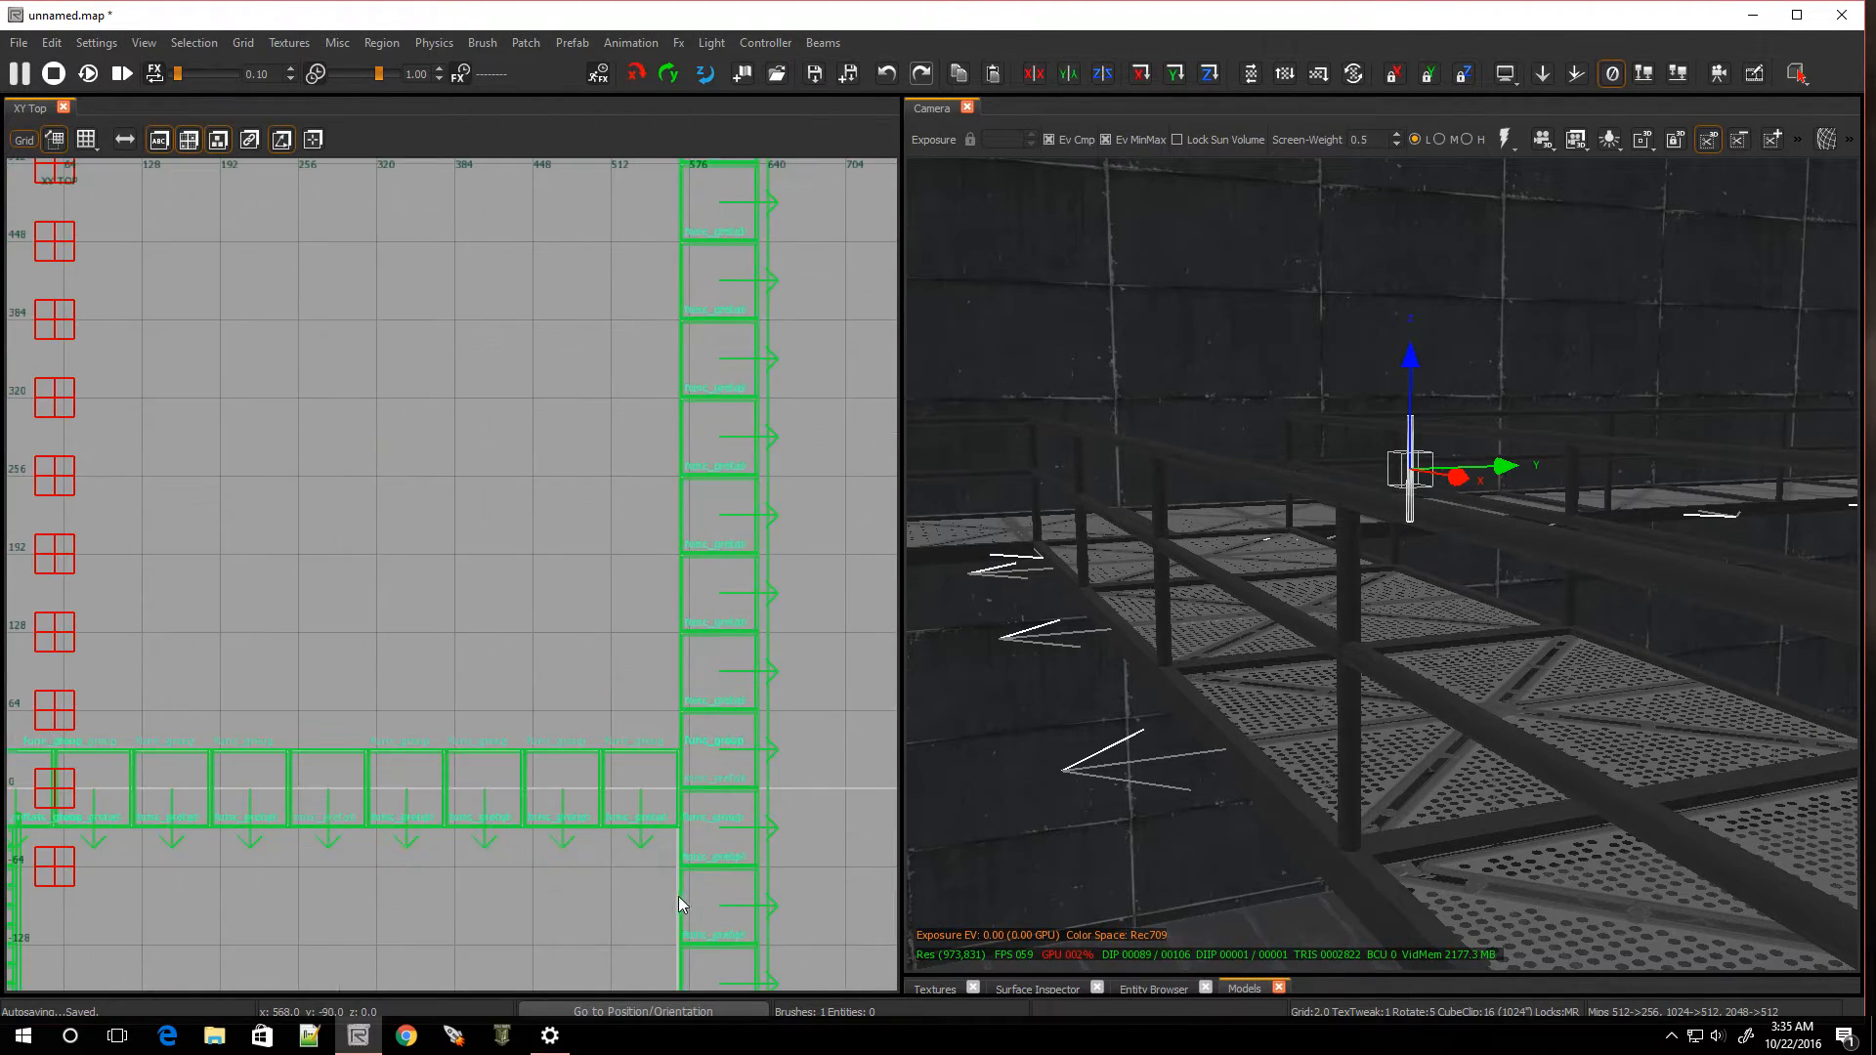
{"action": "key", "text": "Escape"}
{"action": "right_click_drag", "start_coordinate": [1018, 678], "coordinate": [1151, 647]}
{"action": "scroll", "coordinate": [236, 847], "scroll_direction": "down", "scroll_amount": 5}
{"action": "scroll", "coordinate": [72, 867], "scroll_direction": "up", "scroll_amount": 8}
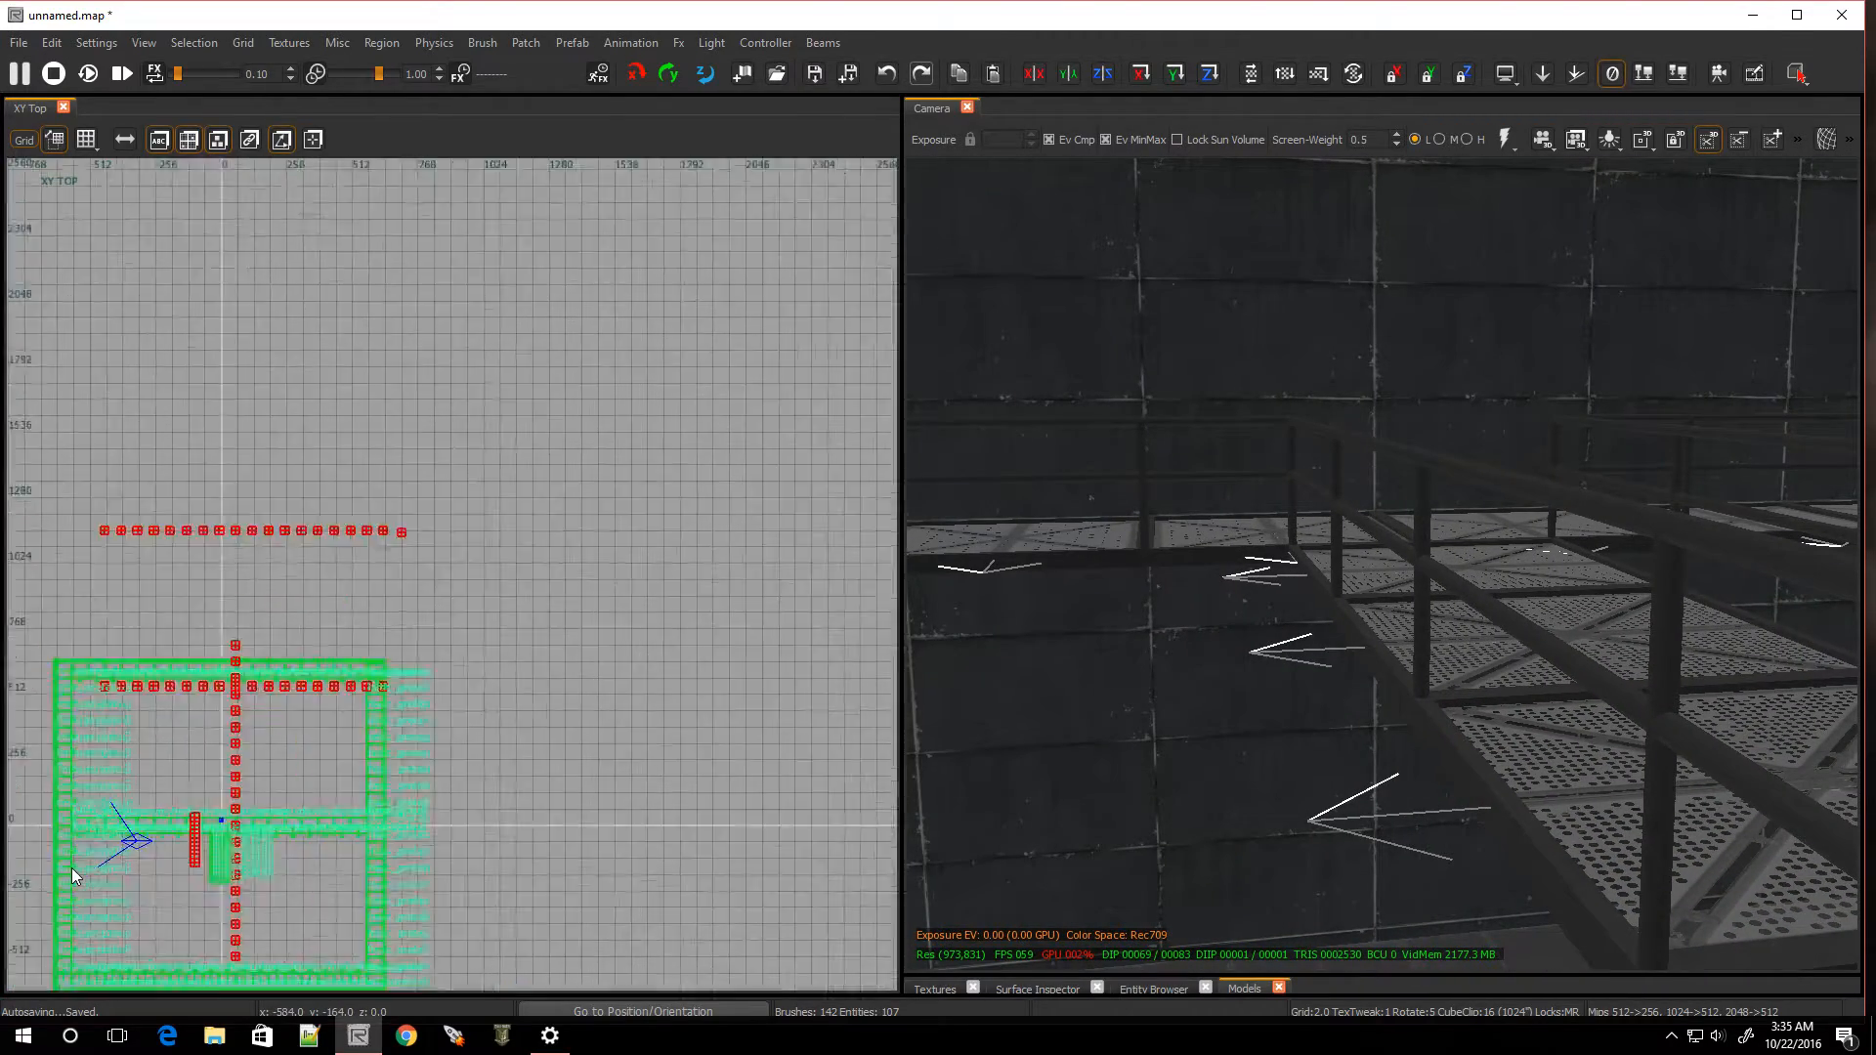
{"action": "scroll", "coordinate": [69, 312], "scroll_direction": "up", "scroll_amount": 3}
{"action": "scroll", "coordinate": [84, 349], "scroll_direction": "down", "scroll_amount": 2}
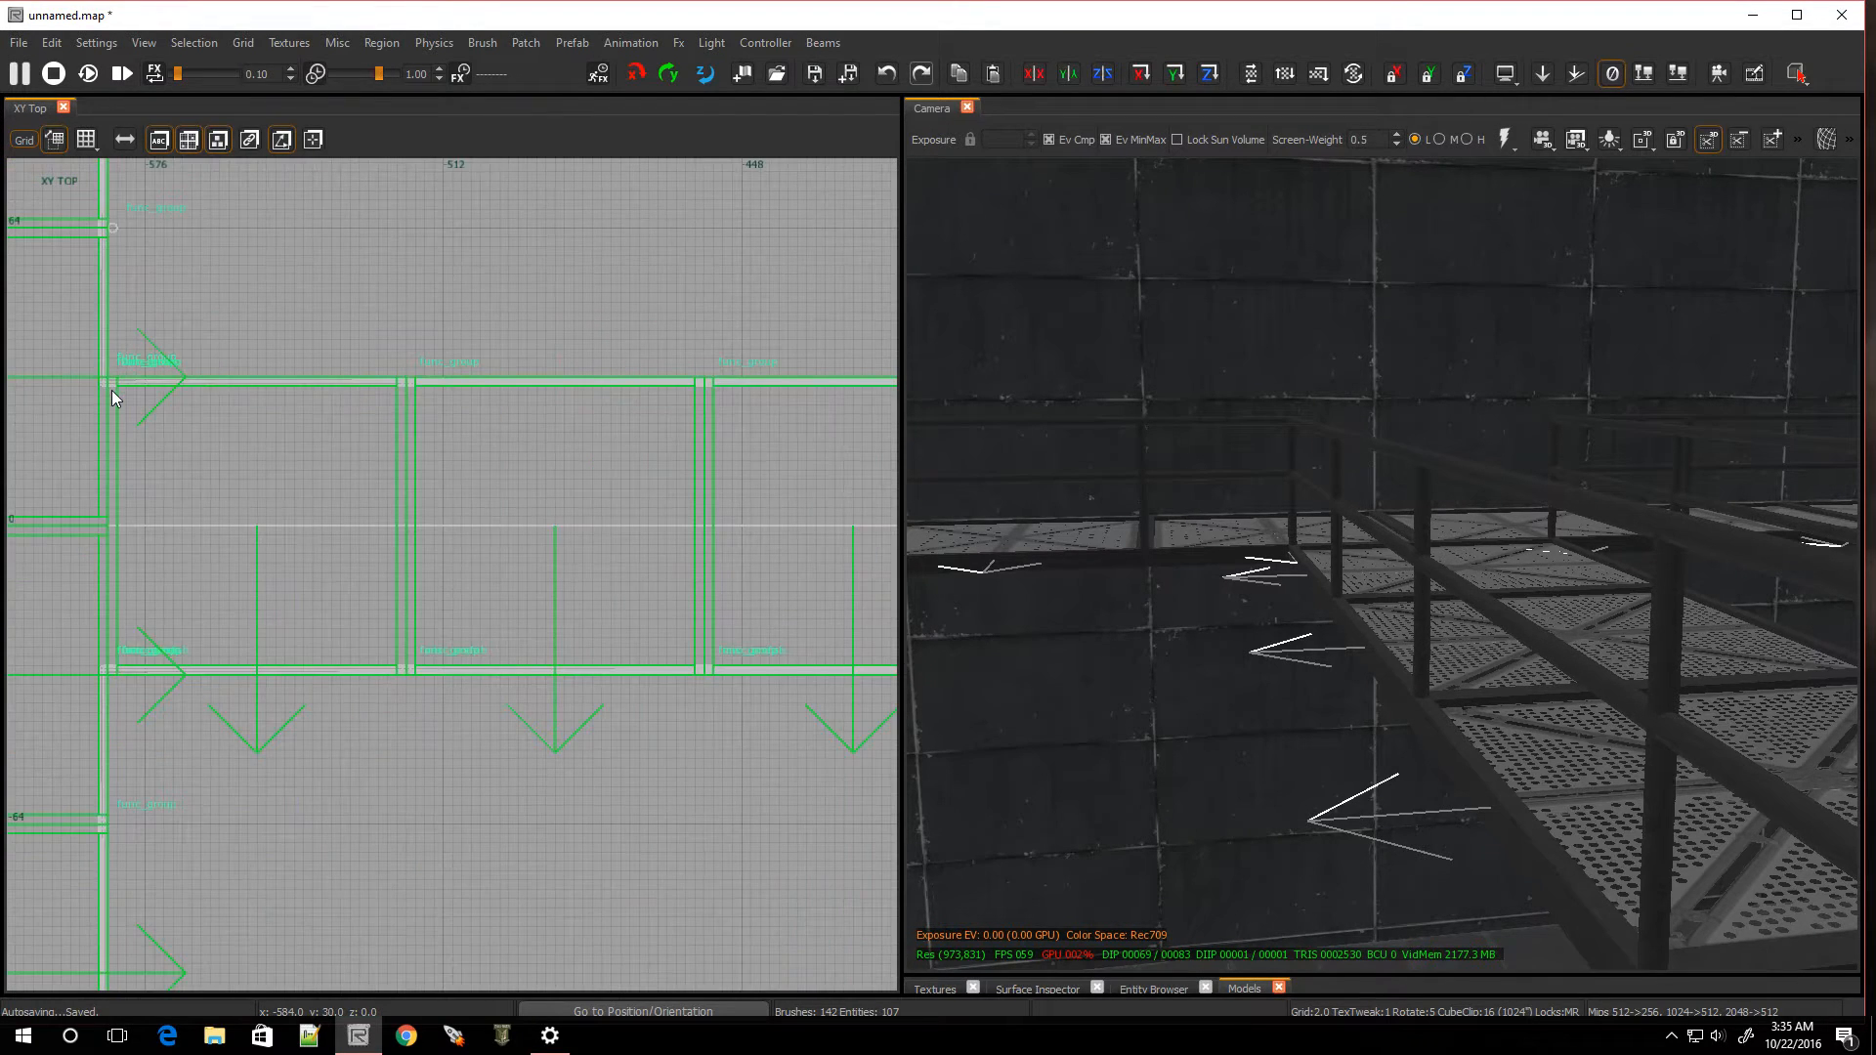
{"action": "scroll", "coordinate": [98, 254], "scroll_direction": "up", "scroll_amount": 3}
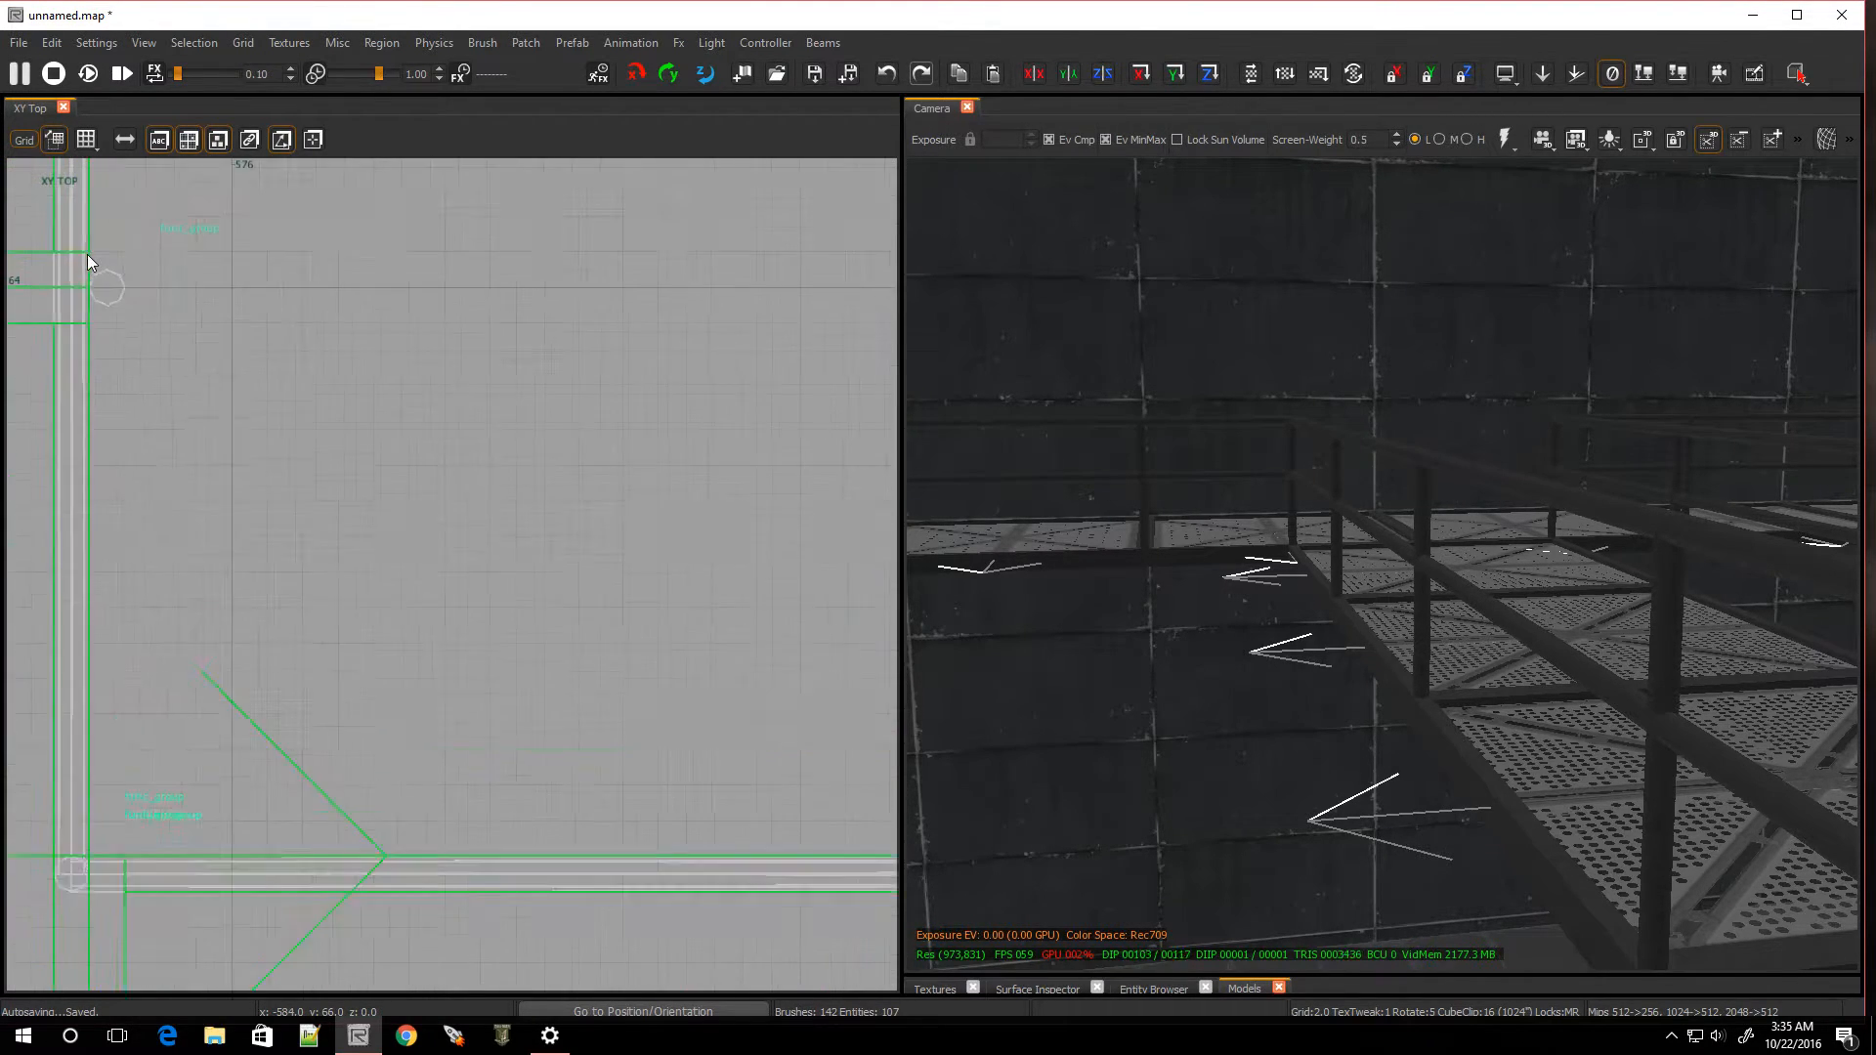
{"action": "right_click_drag", "start_coordinate": [1331, 485], "coordinate": [1261, 454]}
{"action": "right_click_drag", "start_coordinate": [1382, 565], "coordinate": [1133, 567]}
{"action": "mouse_move", "coordinate": [1383, 565]}
{"action": "right_mouse_down"}
{"action": "mouse_move", "coordinate": [1104, 557]}
{"action": "mouse_move", "coordinate": [1388, 567]}
{"action": "mouse_move", "coordinate": [1363, 565]}
{"action": "mouse_move", "coordinate": [1371, 507]}
{"action": "mouse_move", "coordinate": [1138, 559]}
{"action": "mouse_move", "coordinate": [1275, 566]}
{"action": "mouse_move", "coordinate": [1383, 527]}
{"action": "right_mouse_up"}
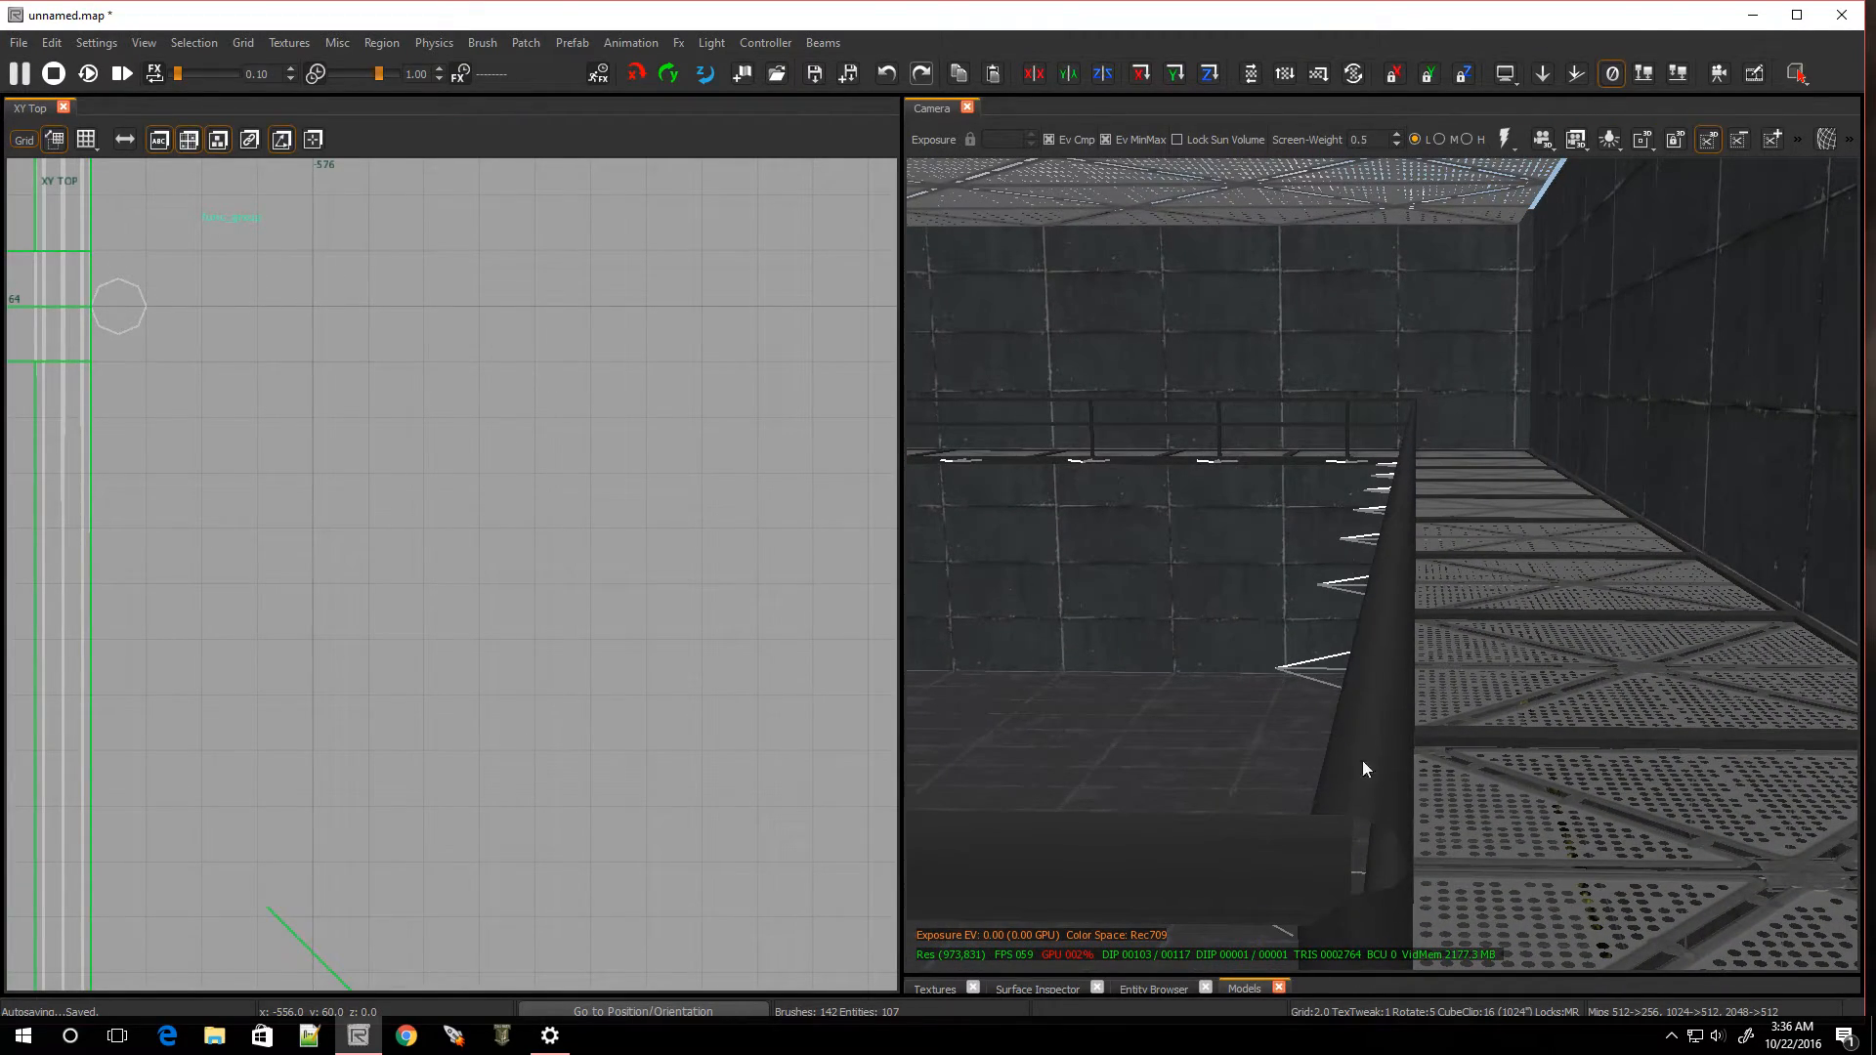
{"action": "left_click", "coordinate": [1363, 923], "text": "shift"}
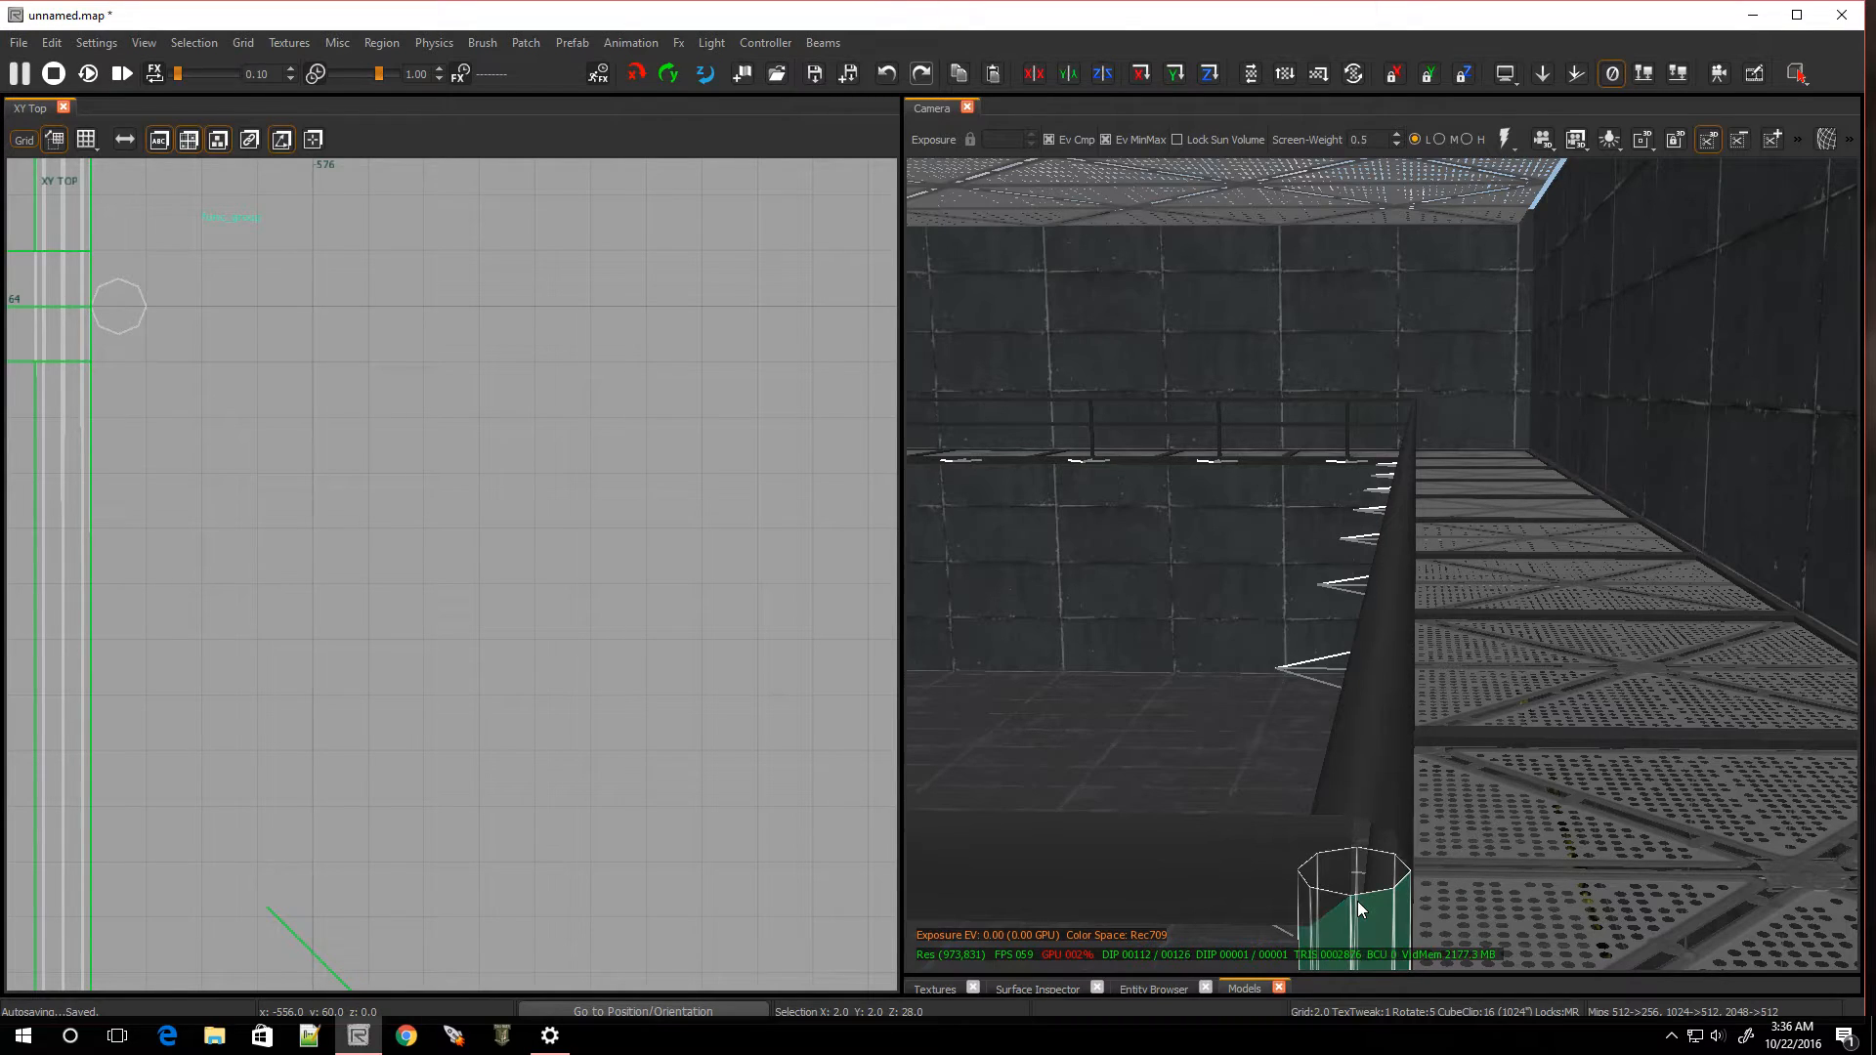
{"action": "mouse_move", "coordinate": [1219, 809]}
{"action": "right_mouse_down"}
{"action": "mouse_move", "coordinate": [1128, 758]}
{"action": "mouse_move", "coordinate": [1212, 777]}
{"action": "right_mouse_up"}
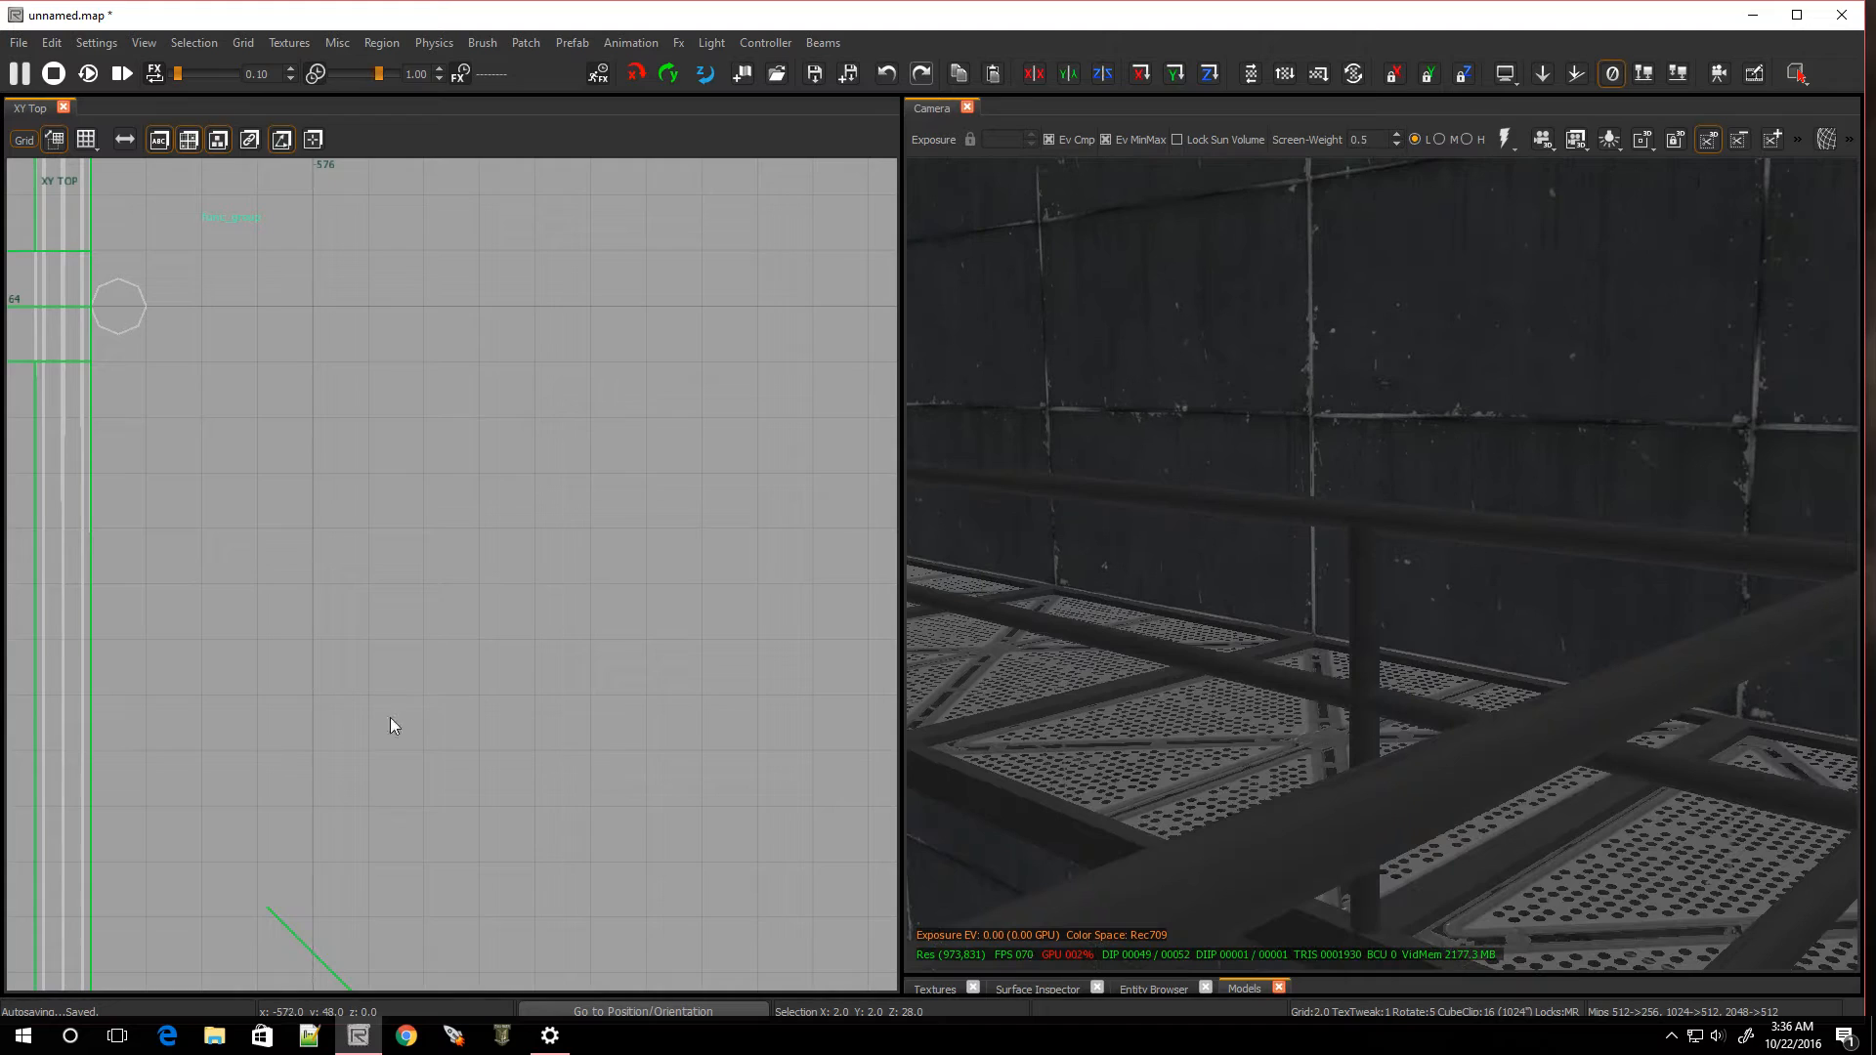
{"action": "left_click", "coordinate": [143, 312], "text": "shift"}
{"action": "left_click_drag", "start_coordinate": [137, 311], "coordinate": [142, 332]}
{"action": "key", "text": "Escape"}
Select the offset post beside the west walkway using Select Inside with a 4 by 4 unit brush, and move it 2 units west onto the rail
{"action": "left_click_drag", "start_coordinate": [109, 260], "coordinate": [176, 367]}
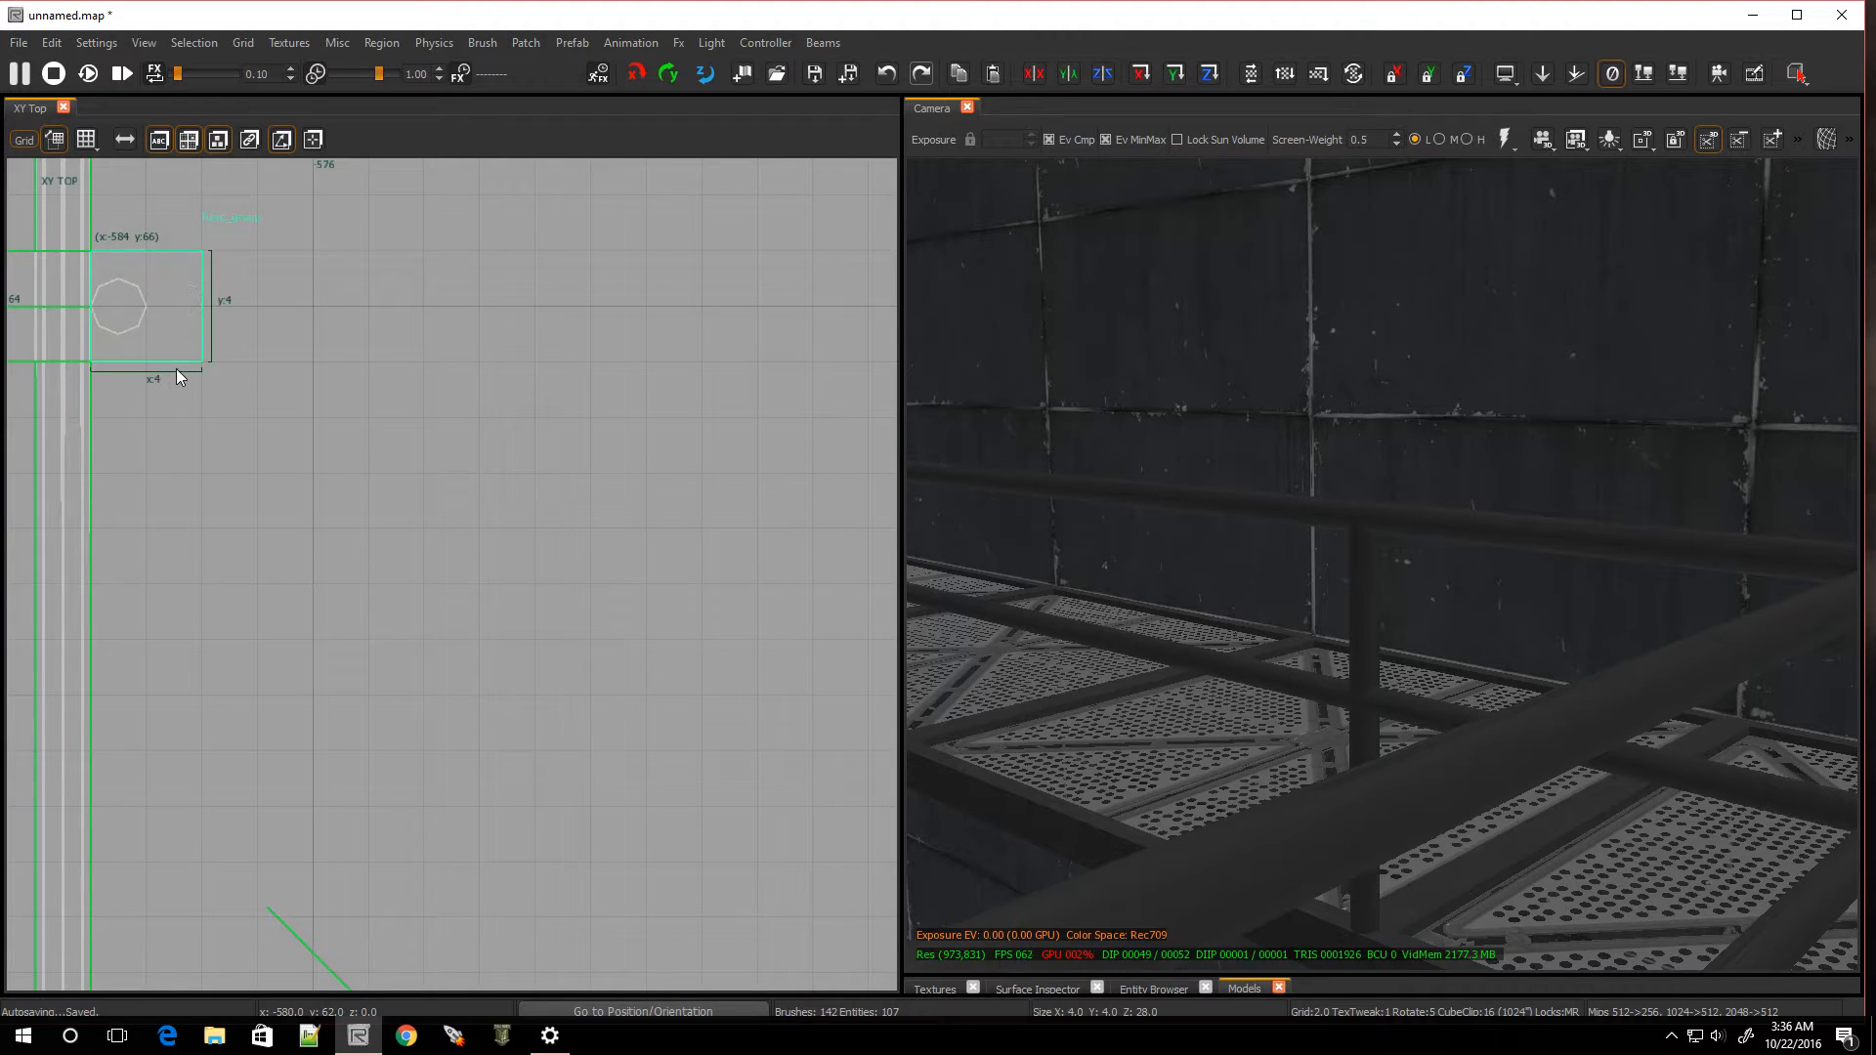
{"action": "right_click", "coordinate": [161, 312]}
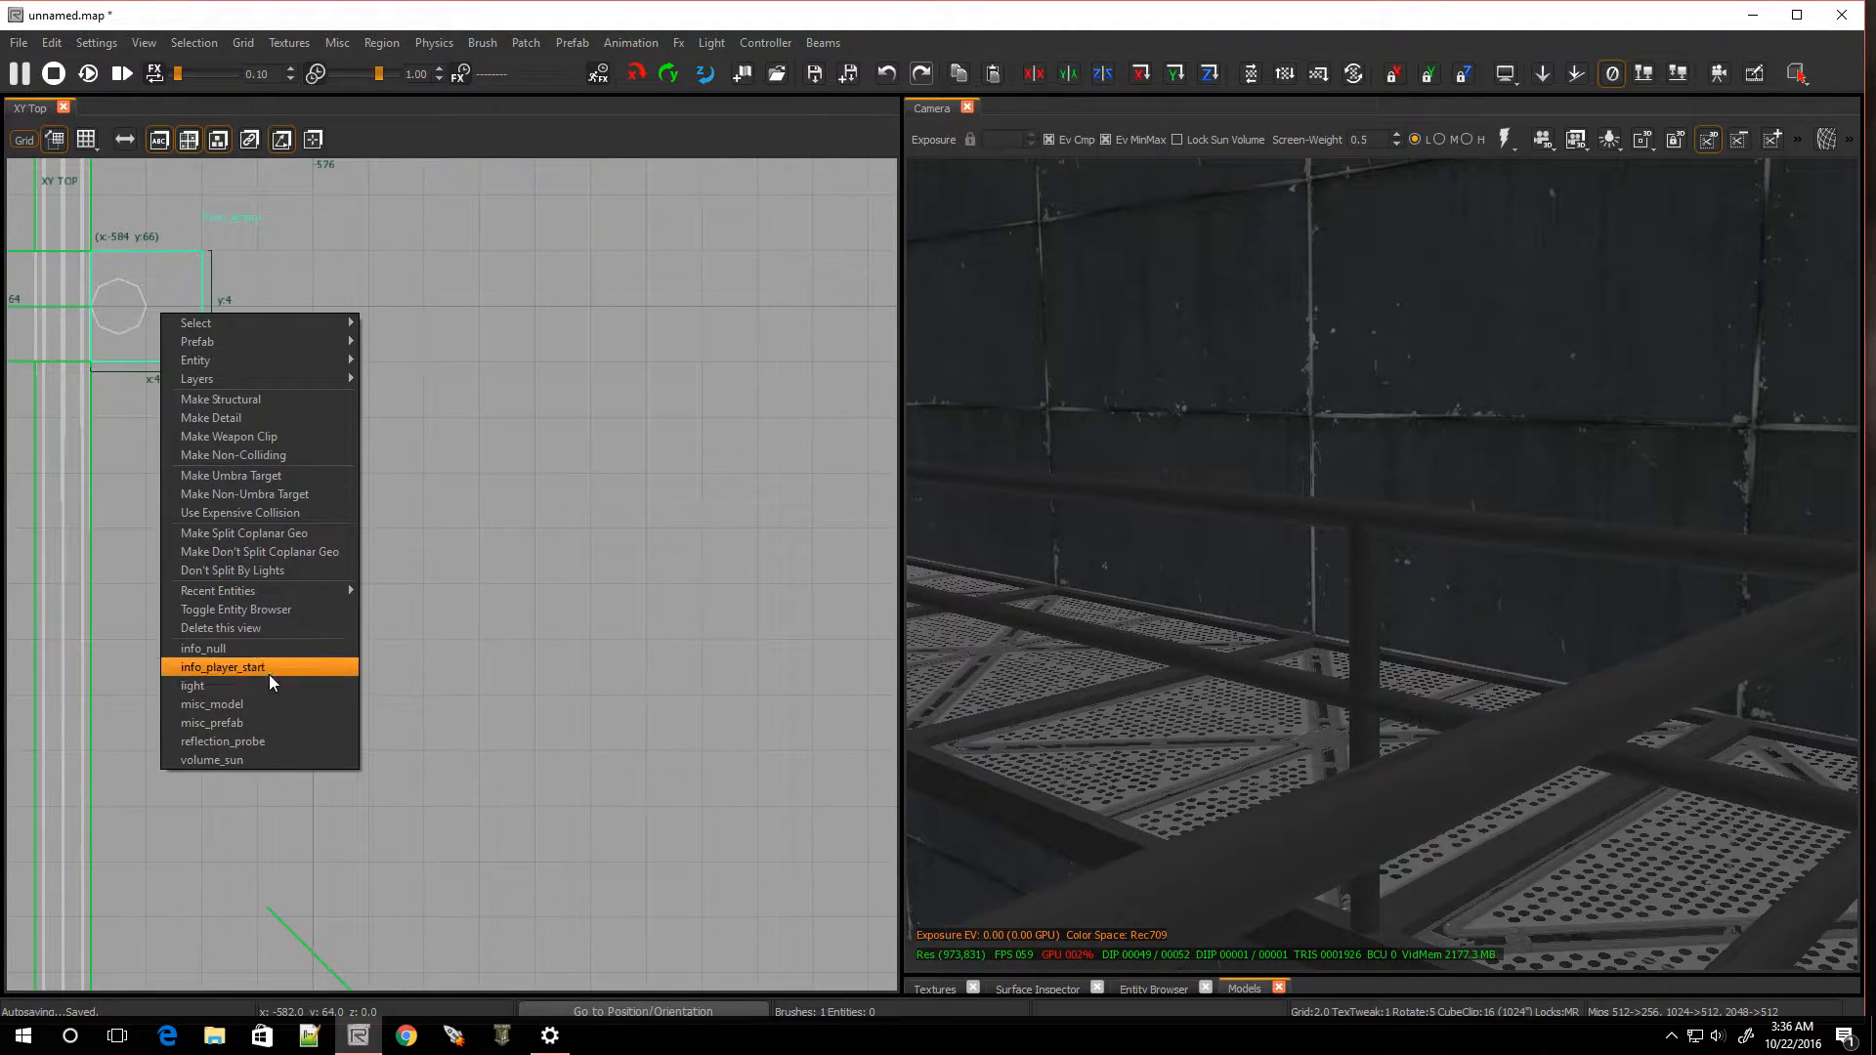
{"action": "mouse_move", "coordinate": [349, 331]}
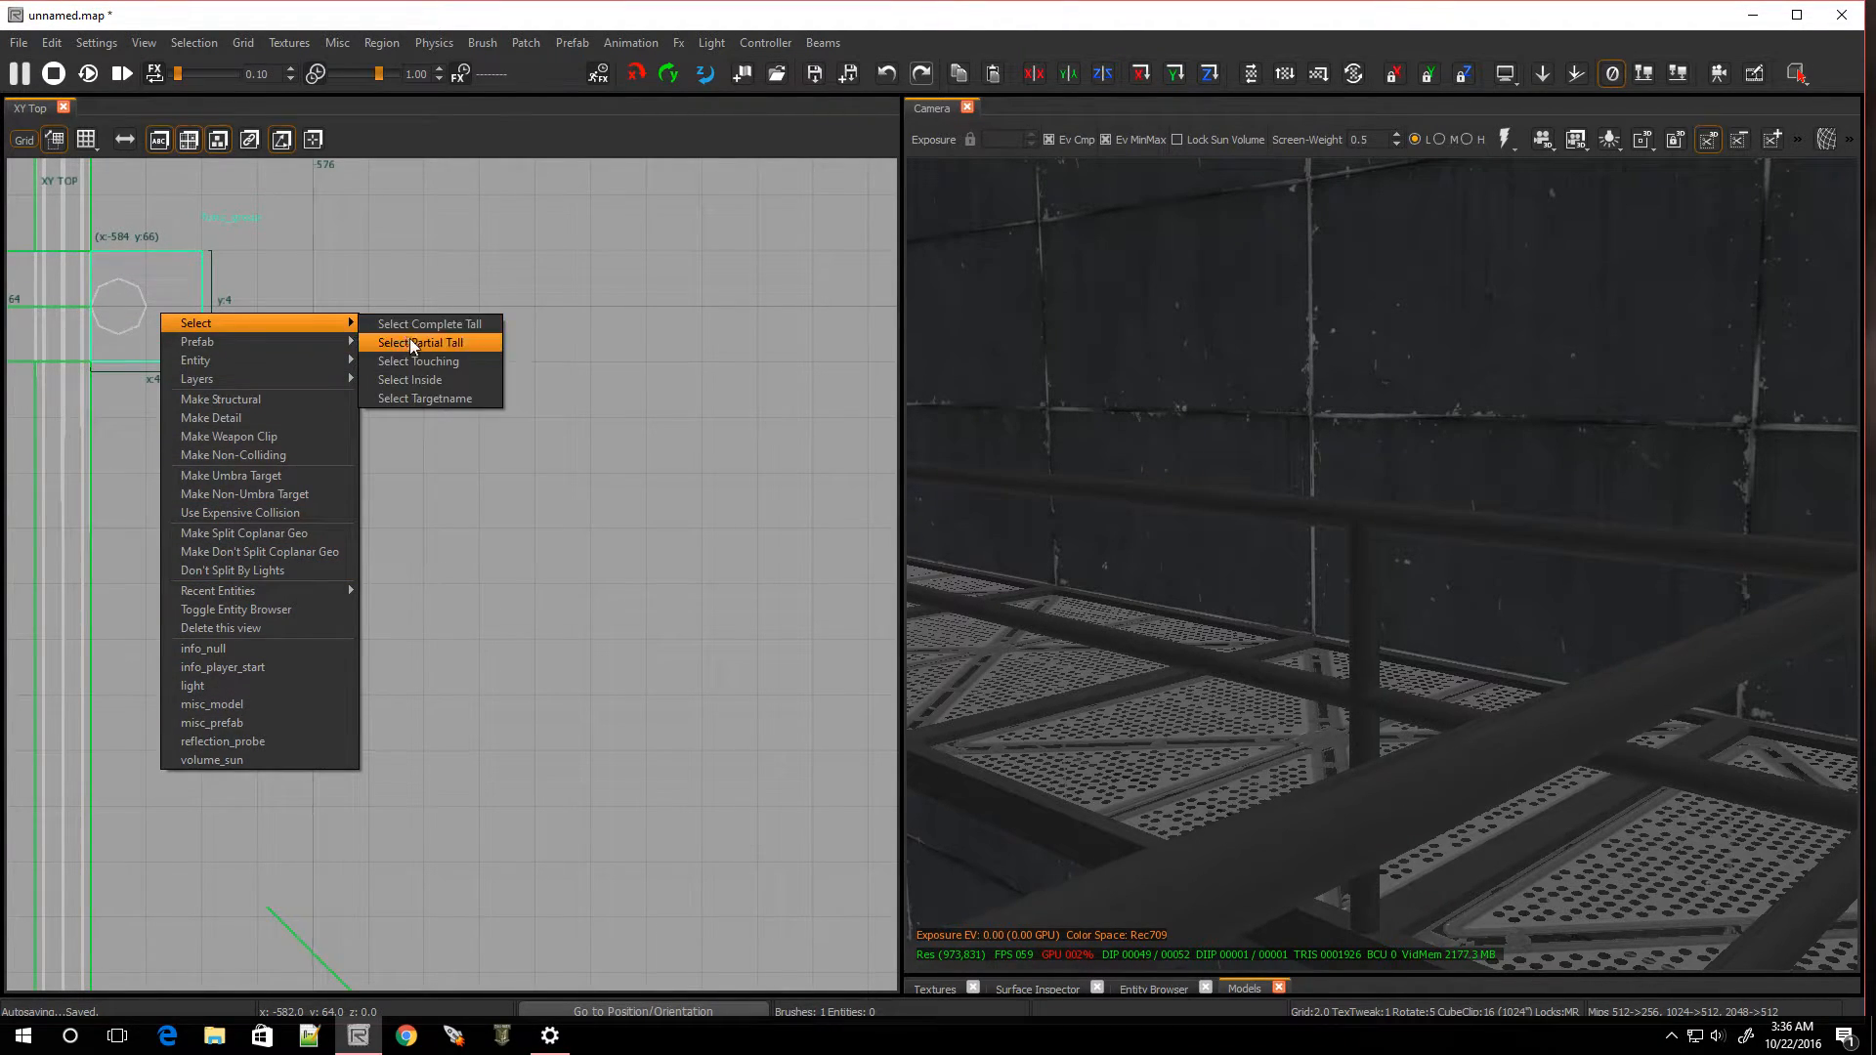
{"action": "left_click", "coordinate": [430, 381]}
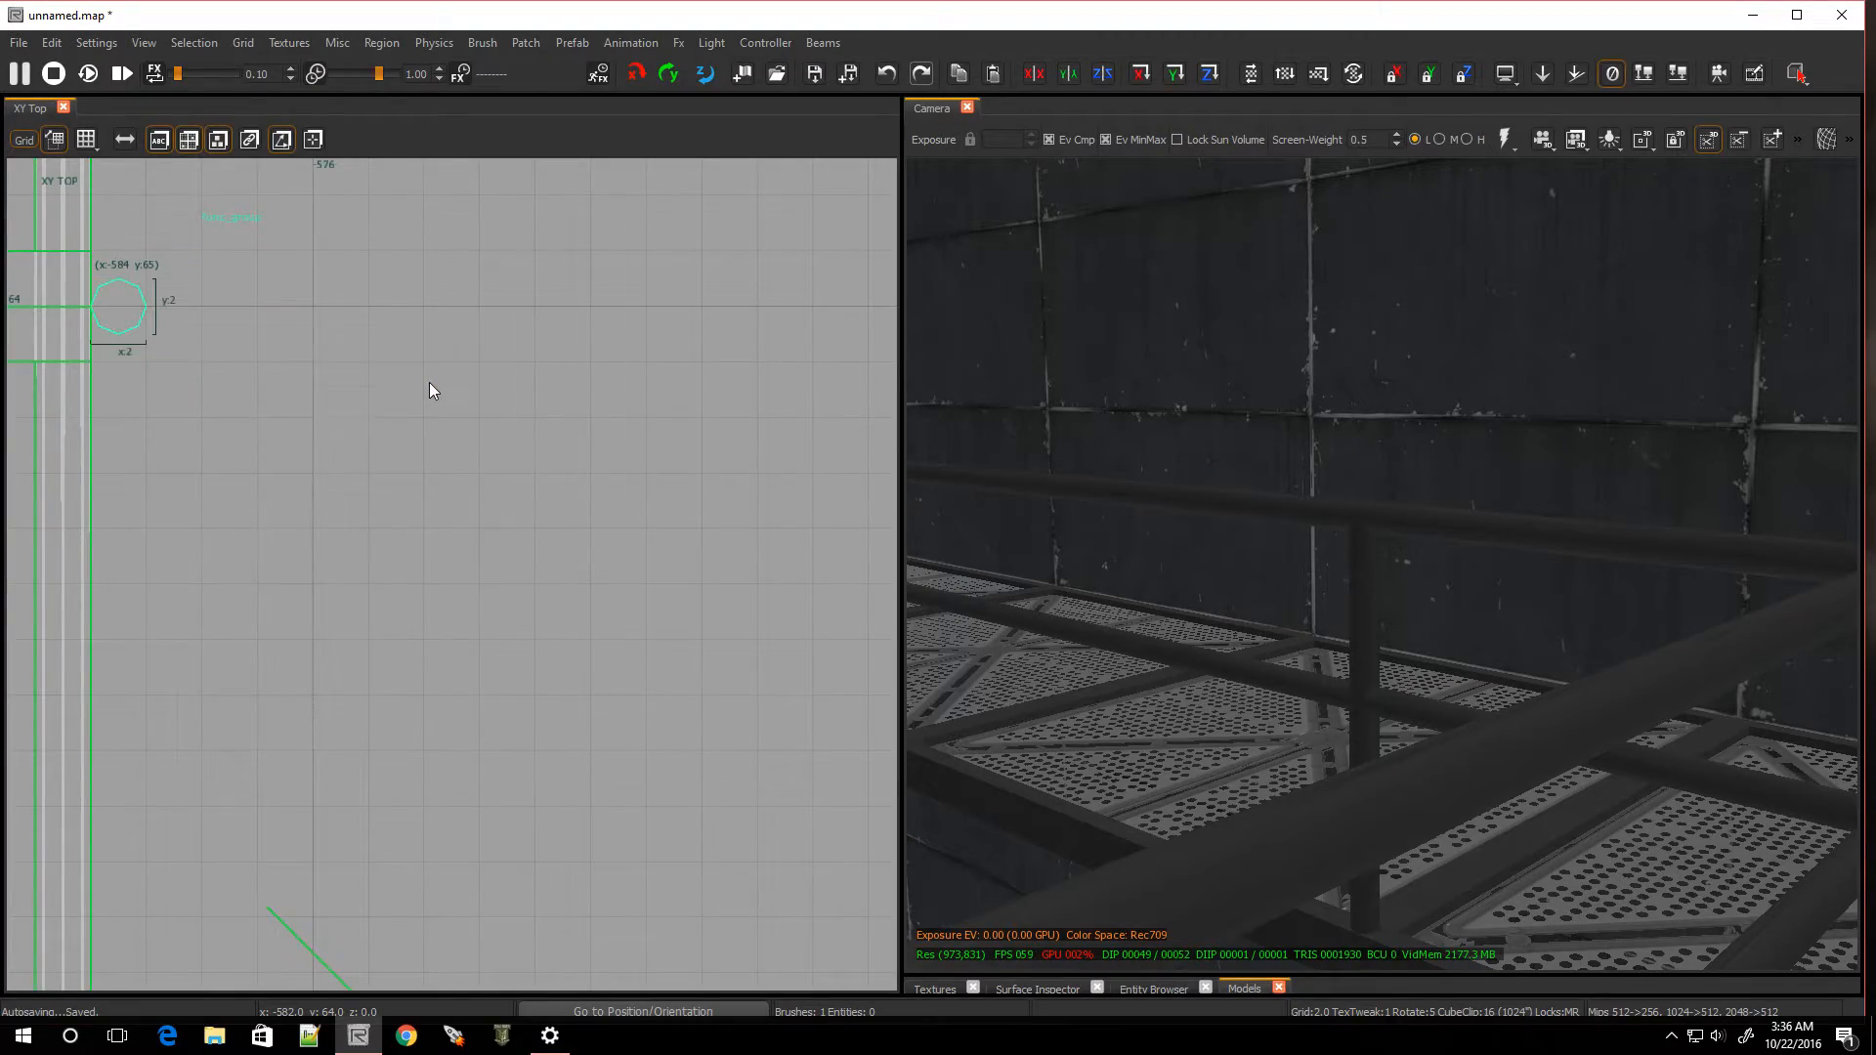
{"action": "right_click_drag", "start_coordinate": [1438, 630], "coordinate": [1291, 652]}
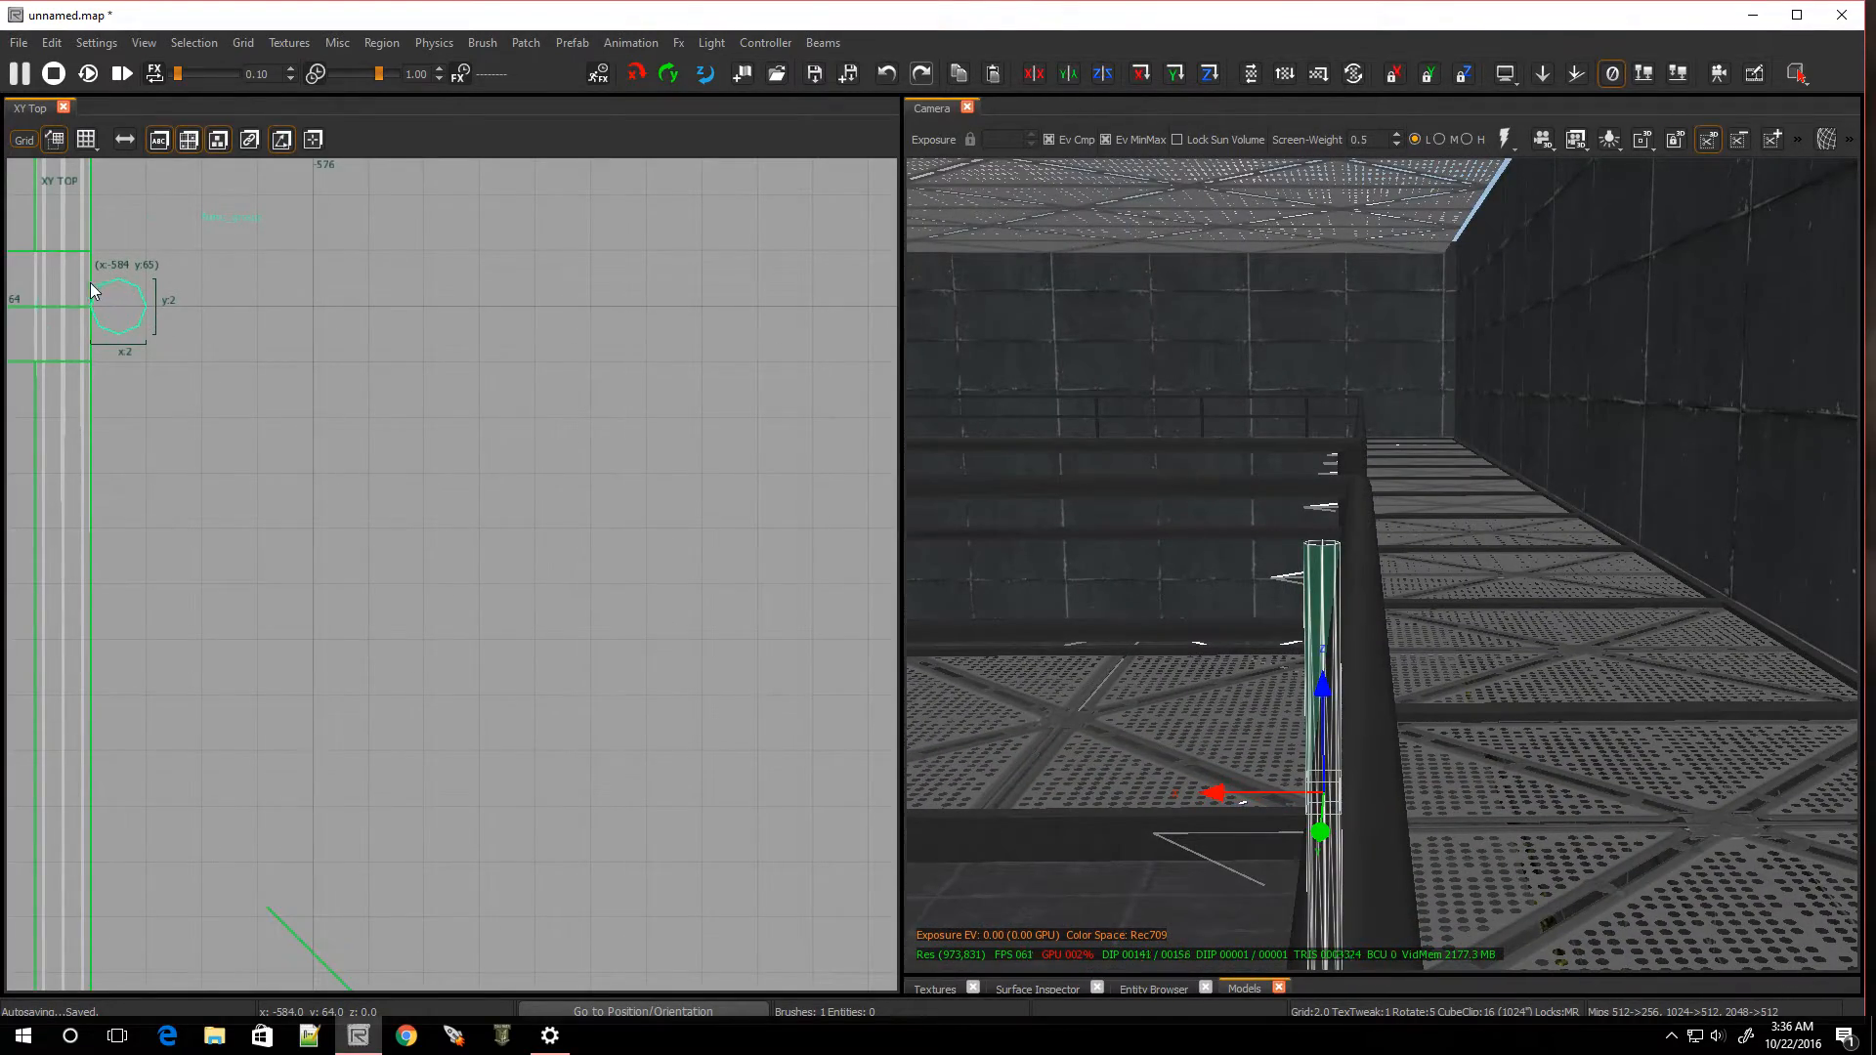
{"action": "key", "text": "Escape"}
Duplicate the post nearest the staircase on the west half's south railing and move the copy 30 units east to the rail's end
{"action": "right_click_drag", "start_coordinate": [1272, 606], "coordinate": [1233, 618]}
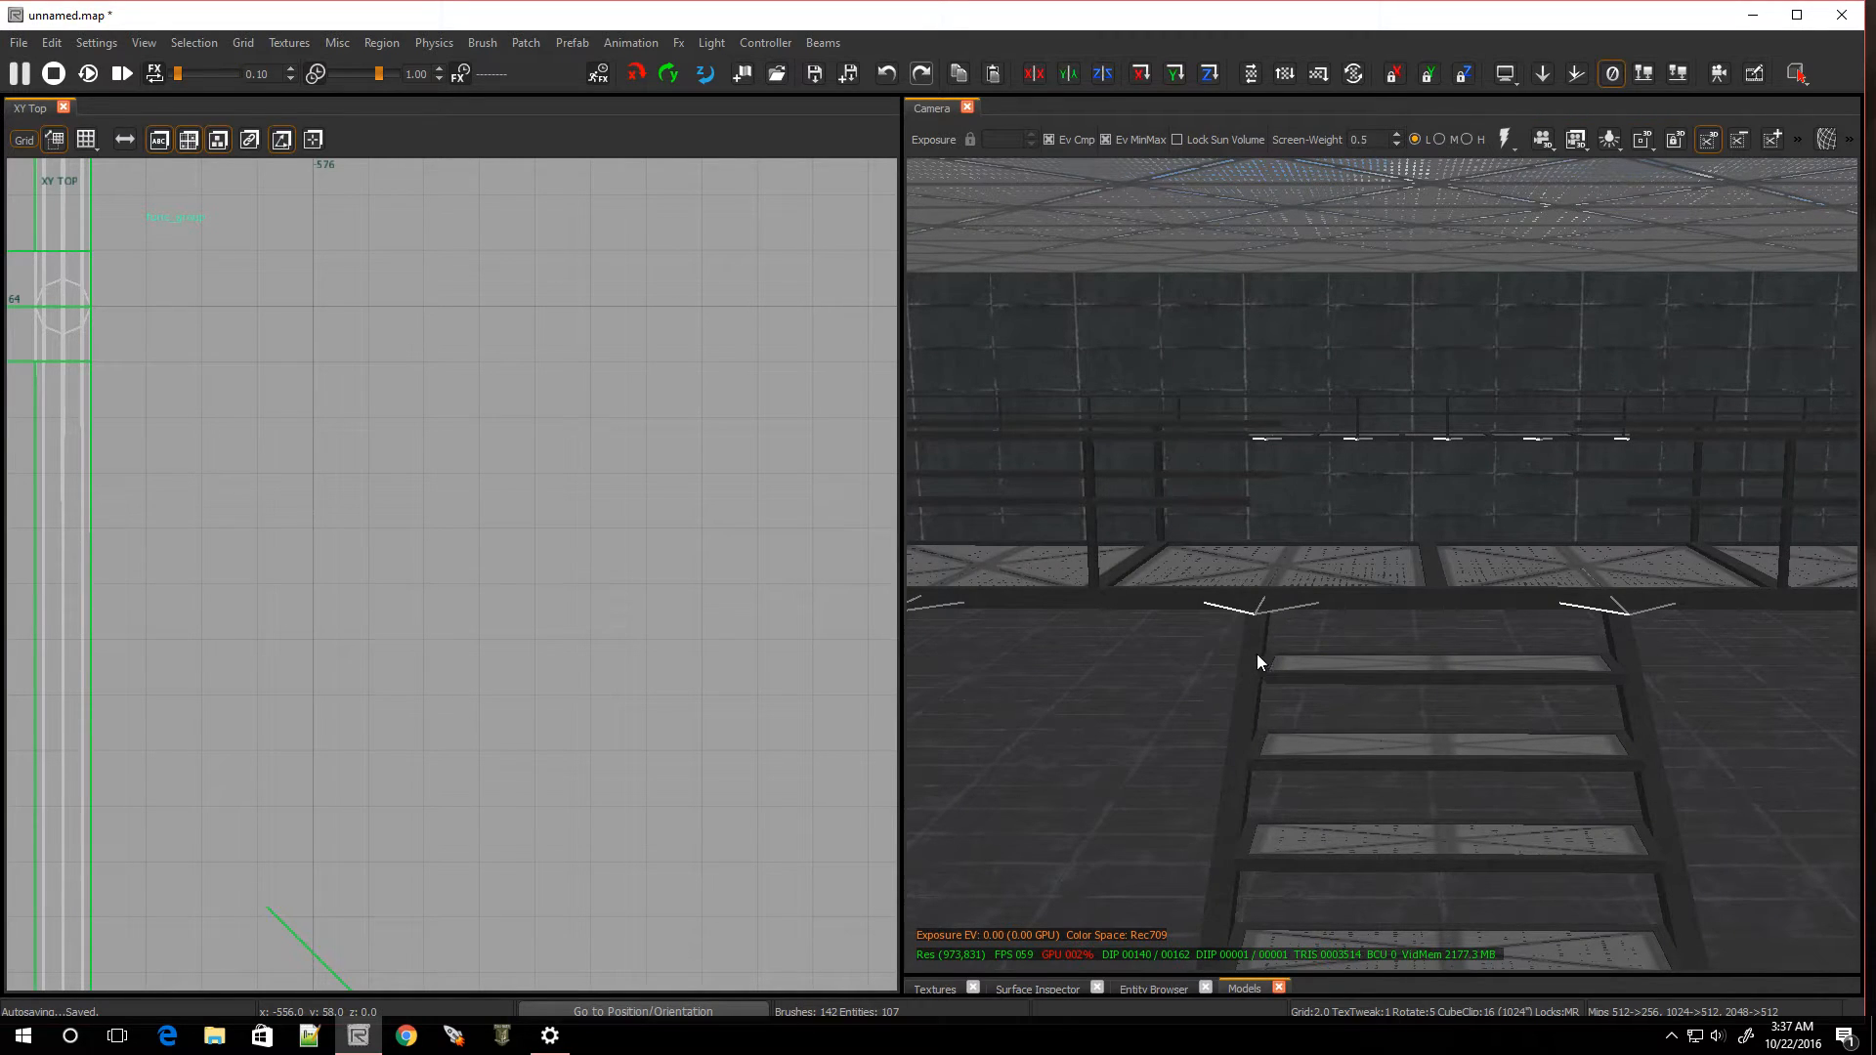
{"action": "left_click", "coordinate": [1087, 471], "text": "shift"}
{"action": "right_click_drag", "start_coordinate": [1094, 612], "coordinate": [1065, 613]}
{"action": "scroll", "coordinate": [483, 648], "scroll_direction": "down", "scroll_amount": 15}
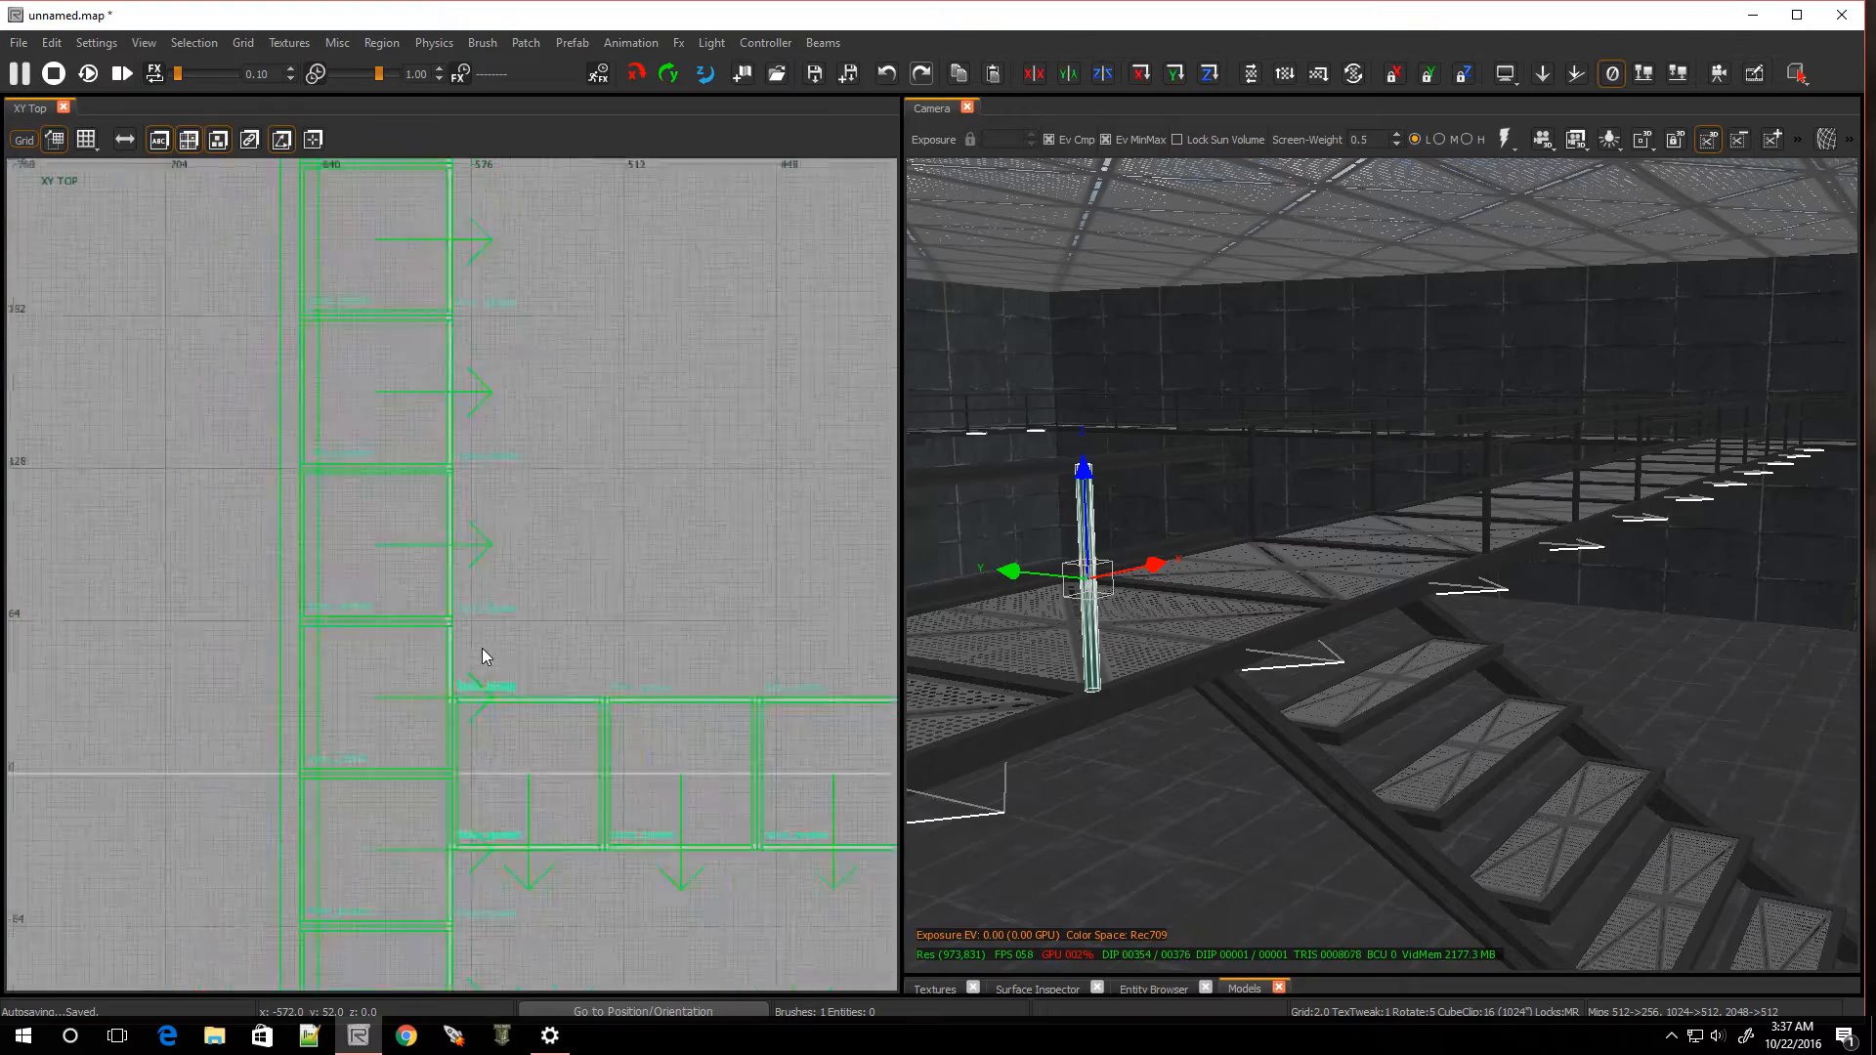
{"action": "scroll", "coordinate": [671, 747], "scroll_direction": "down", "scroll_amount": 8}
{"action": "scroll", "coordinate": [797, 747], "scroll_direction": "up", "scroll_amount": 6}
{"action": "scroll", "coordinate": [490, 728], "scroll_direction": "up", "scroll_amount": 4}
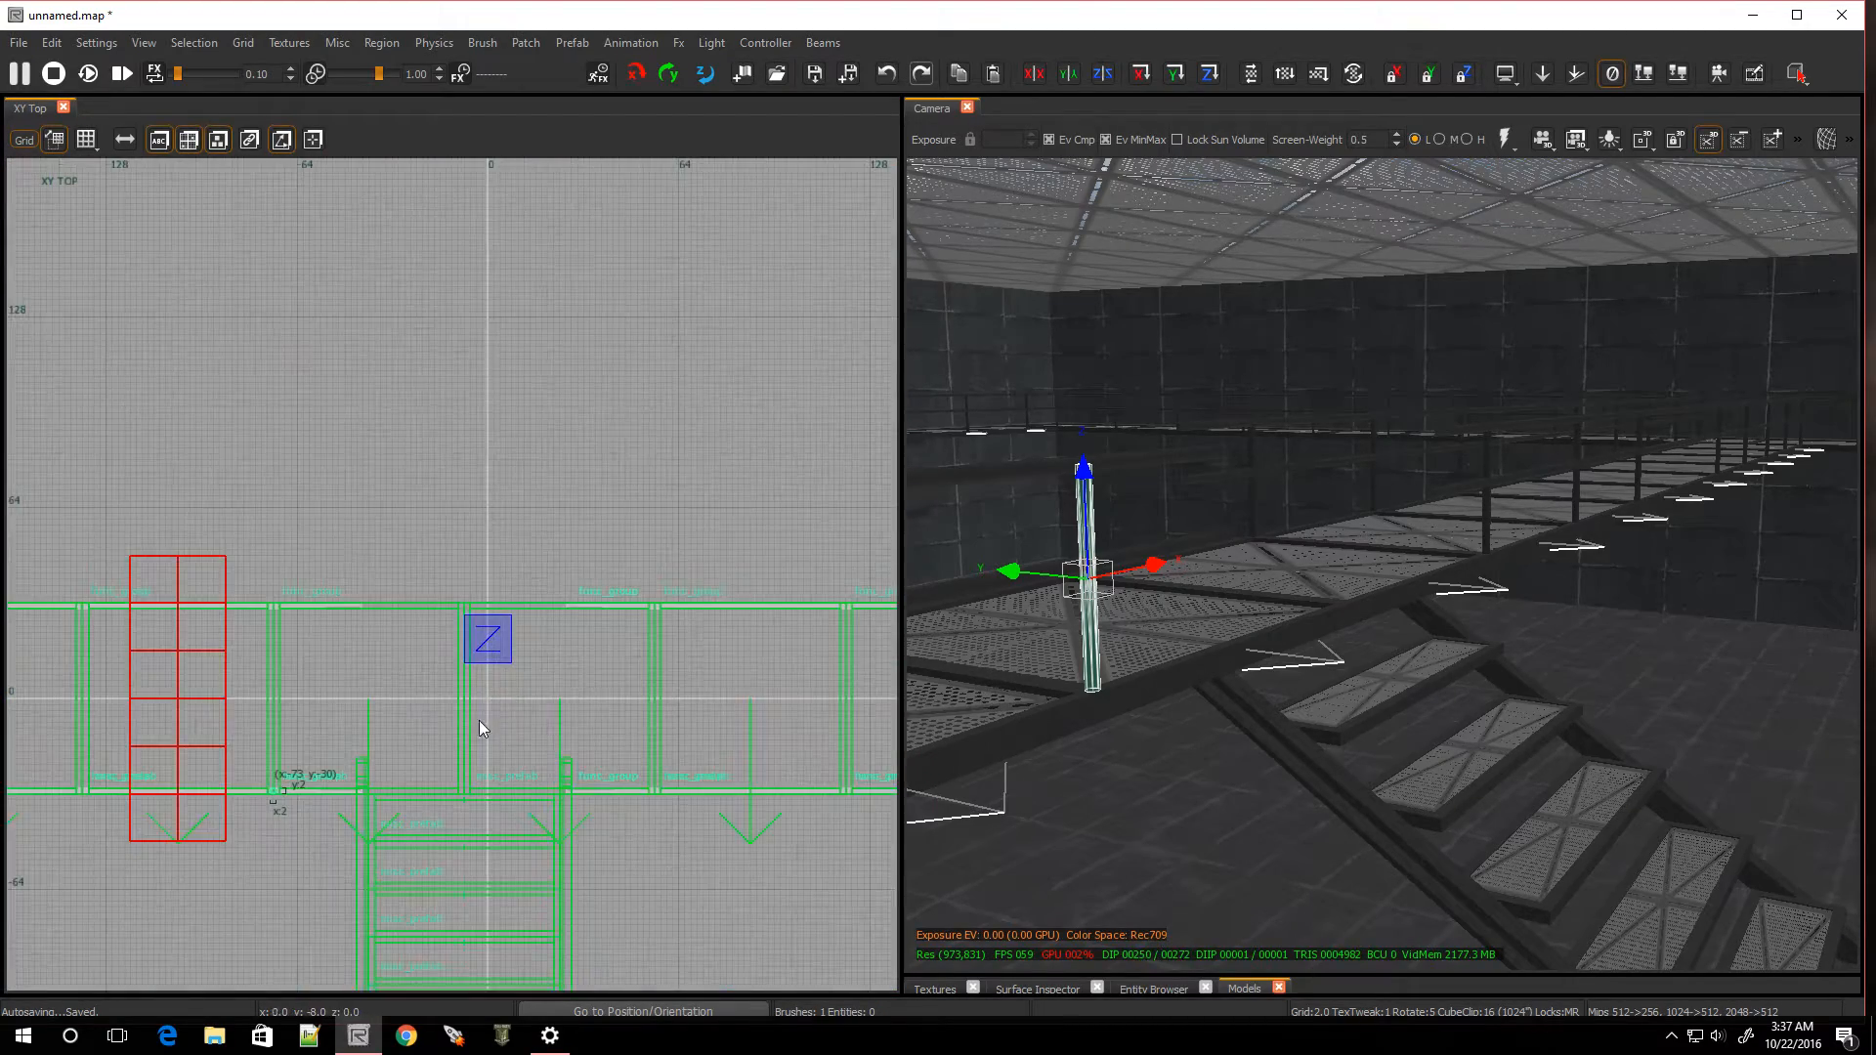
{"action": "scroll", "coordinate": [430, 789], "scroll_direction": "down", "scroll_amount": 3}
{"action": "key", "text": "ctrl+Tab"}
{"action": "key", "text": "ctrl+Tab"}
{"action": "key", "text": "ctrl+Tab"}
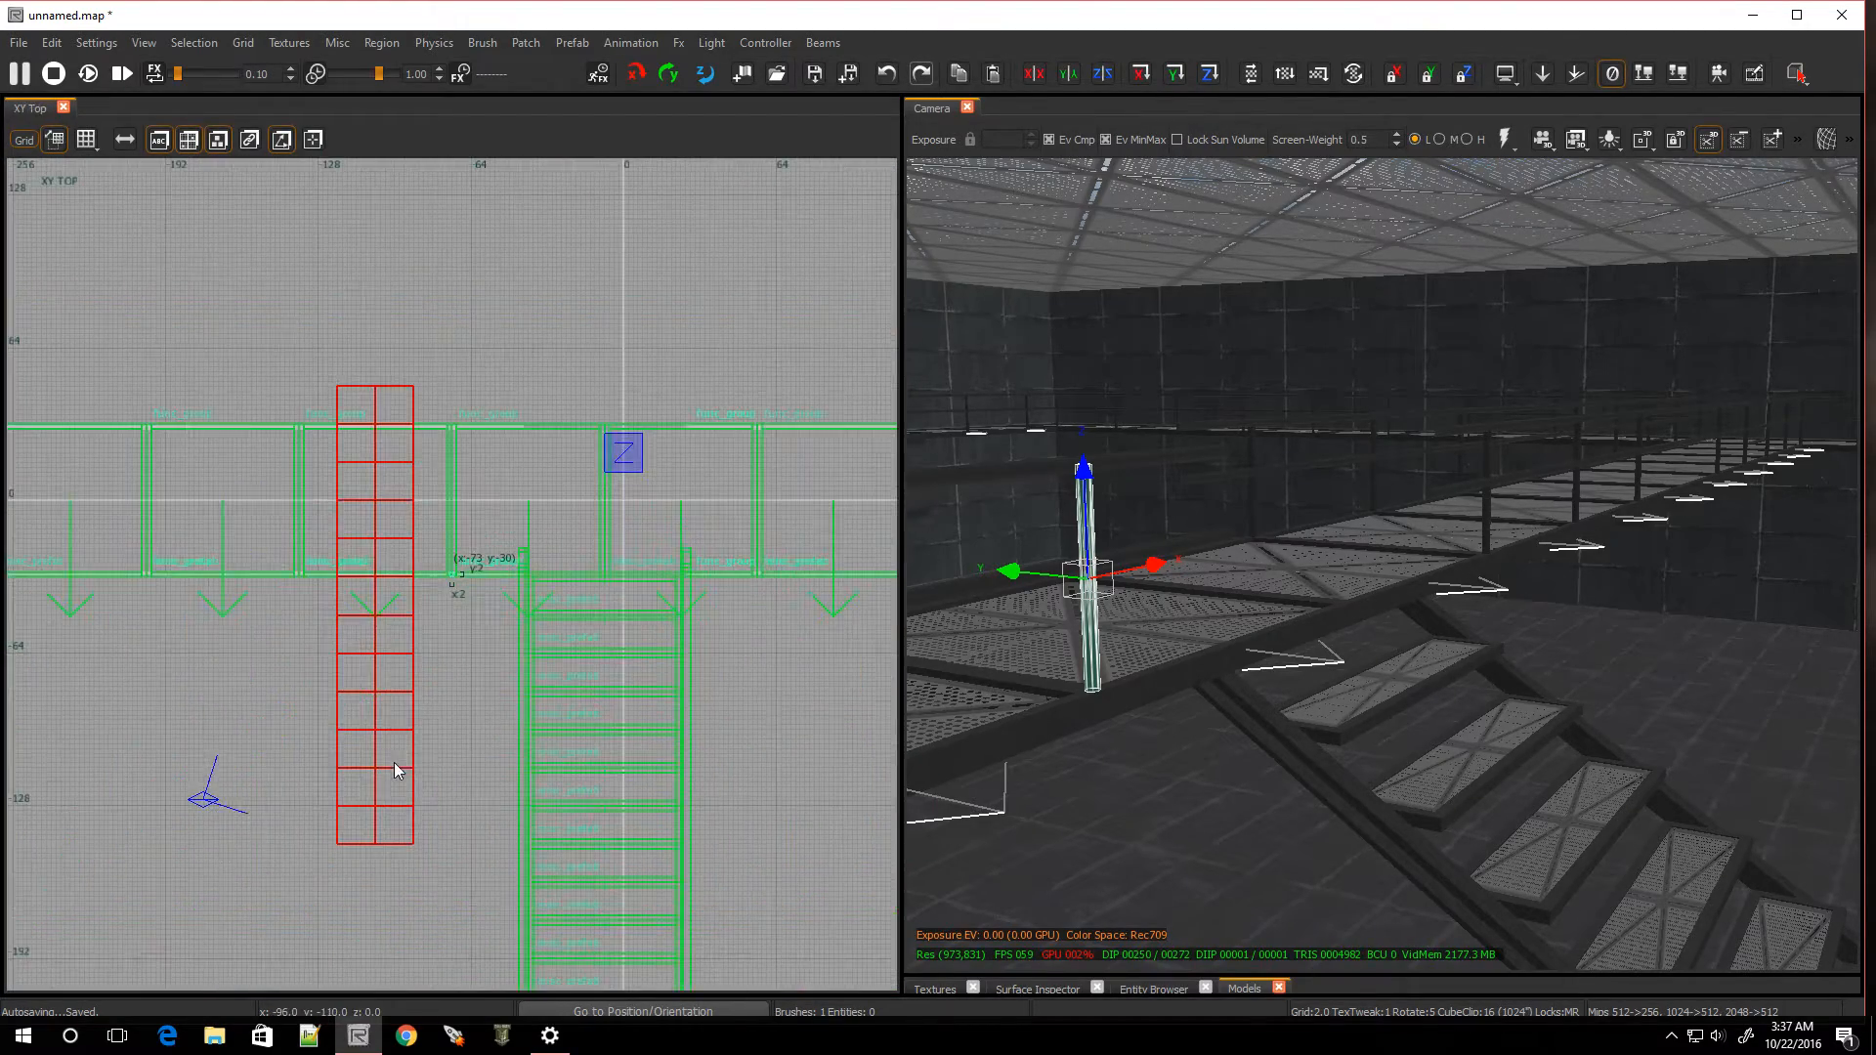
{"action": "scroll", "coordinate": [536, 615], "scroll_direction": "up", "scroll_amount": 6}
{"action": "scroll", "coordinate": [502, 600], "scroll_direction": "up", "scroll_amount": 1}
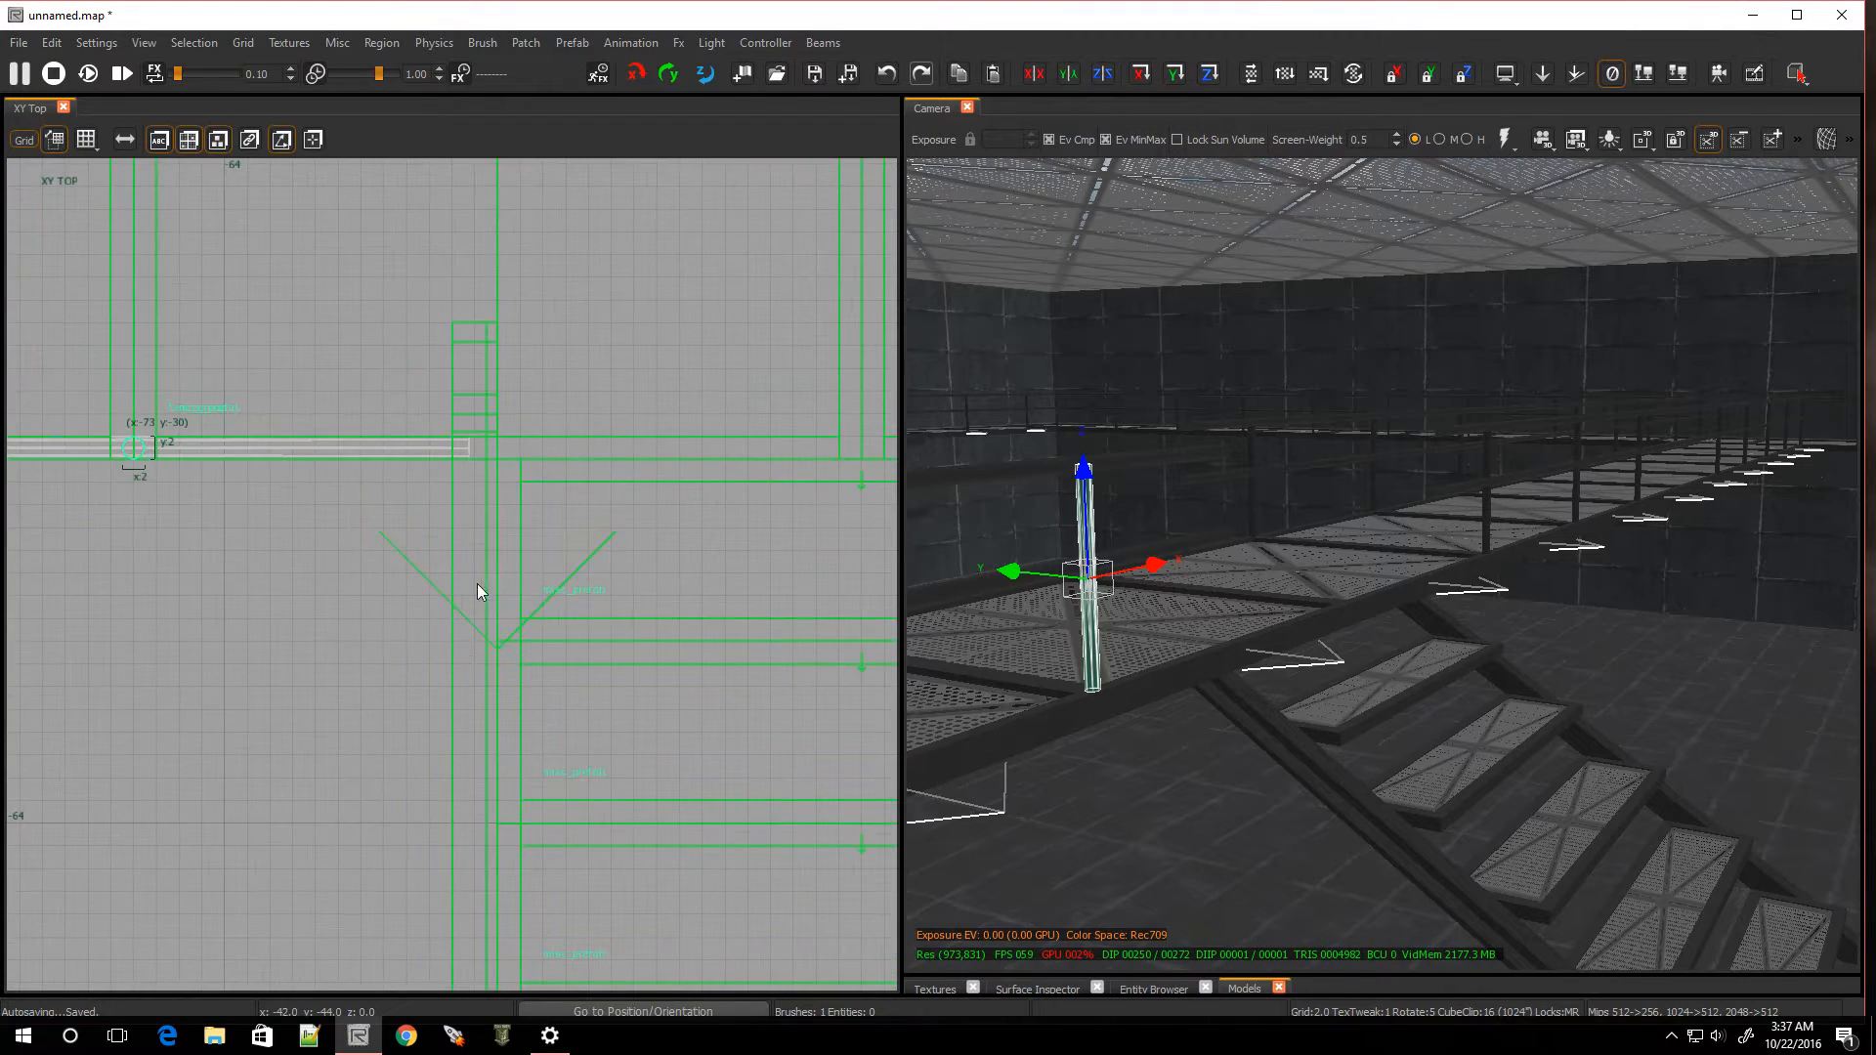
{"action": "left_click_drag", "start_coordinate": [122, 450], "coordinate": [471, 453]}
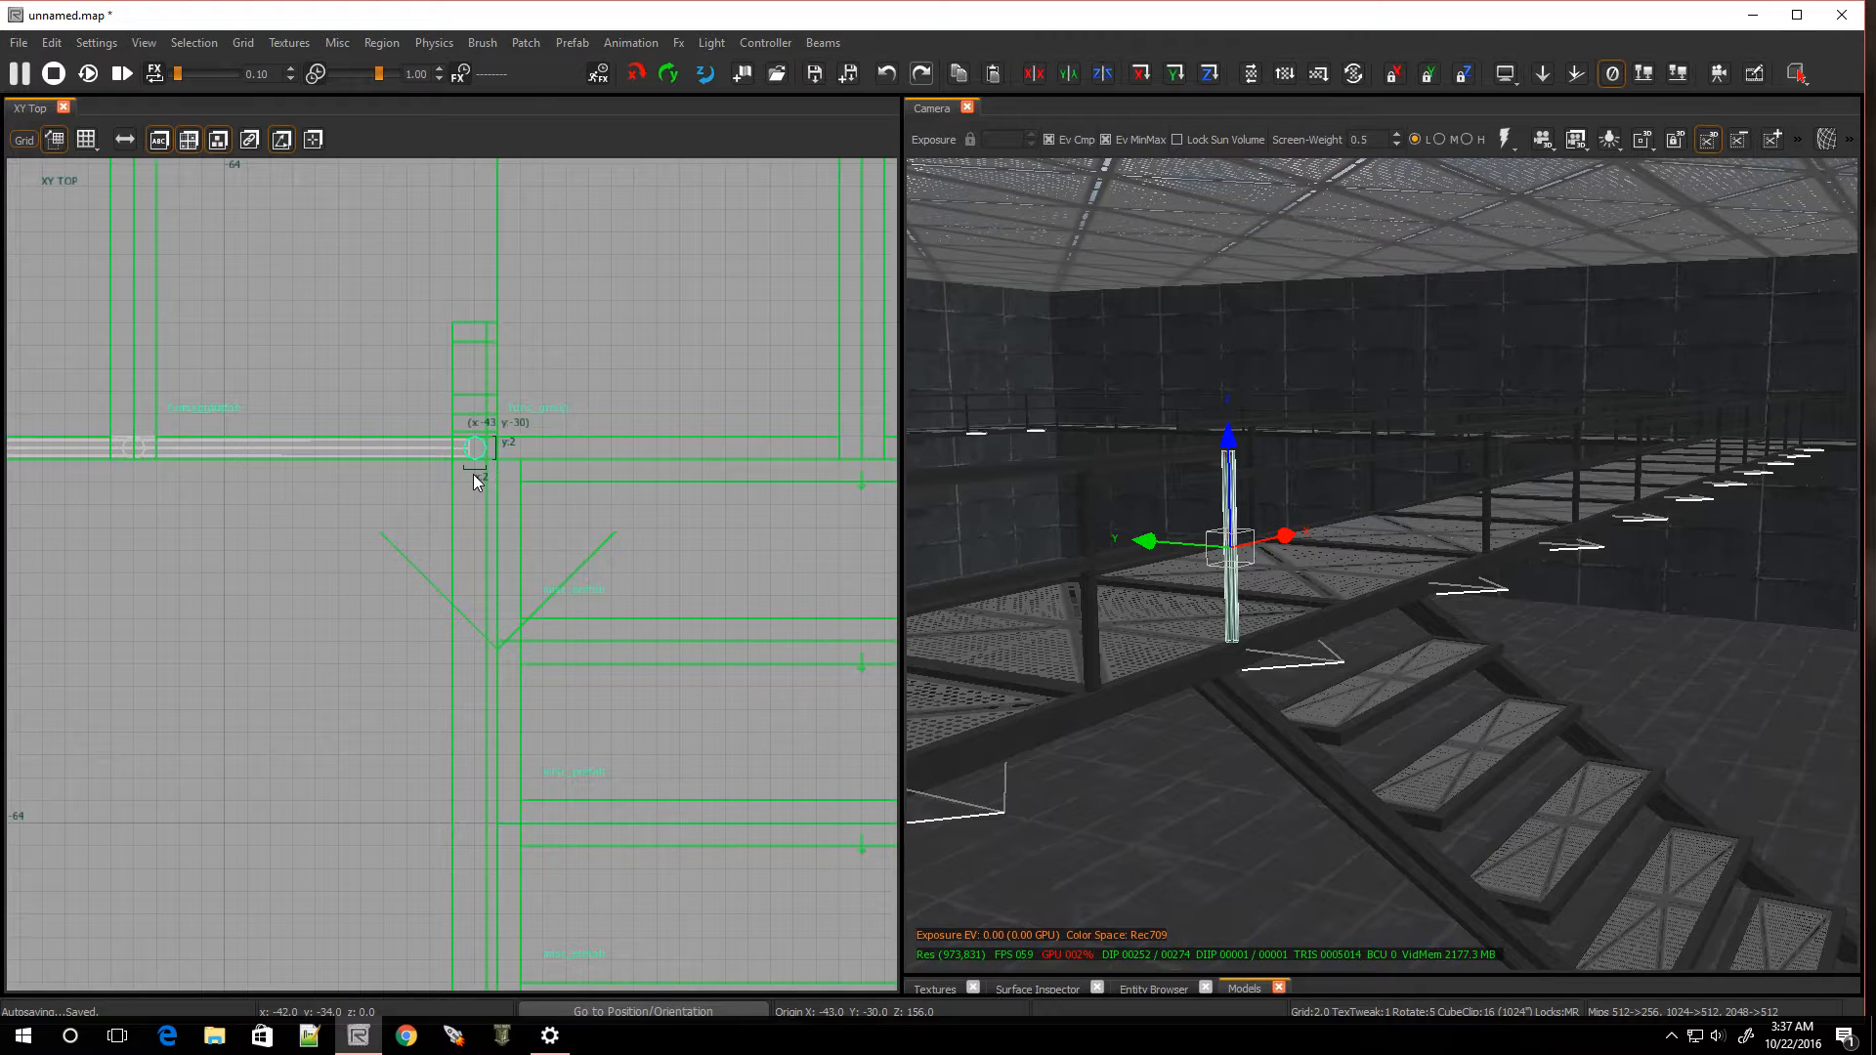
Duplicate the post at the rail's end, move the copy 33 units south over the west stair stringer, and lower it 27 units
{"action": "key", "text": "space"}
{"action": "left_click_drag", "start_coordinate": [490, 471], "coordinate": [477, 821]}
{"action": "scroll", "coordinate": [477, 821], "scroll_direction": "up", "scroll_amount": 3}
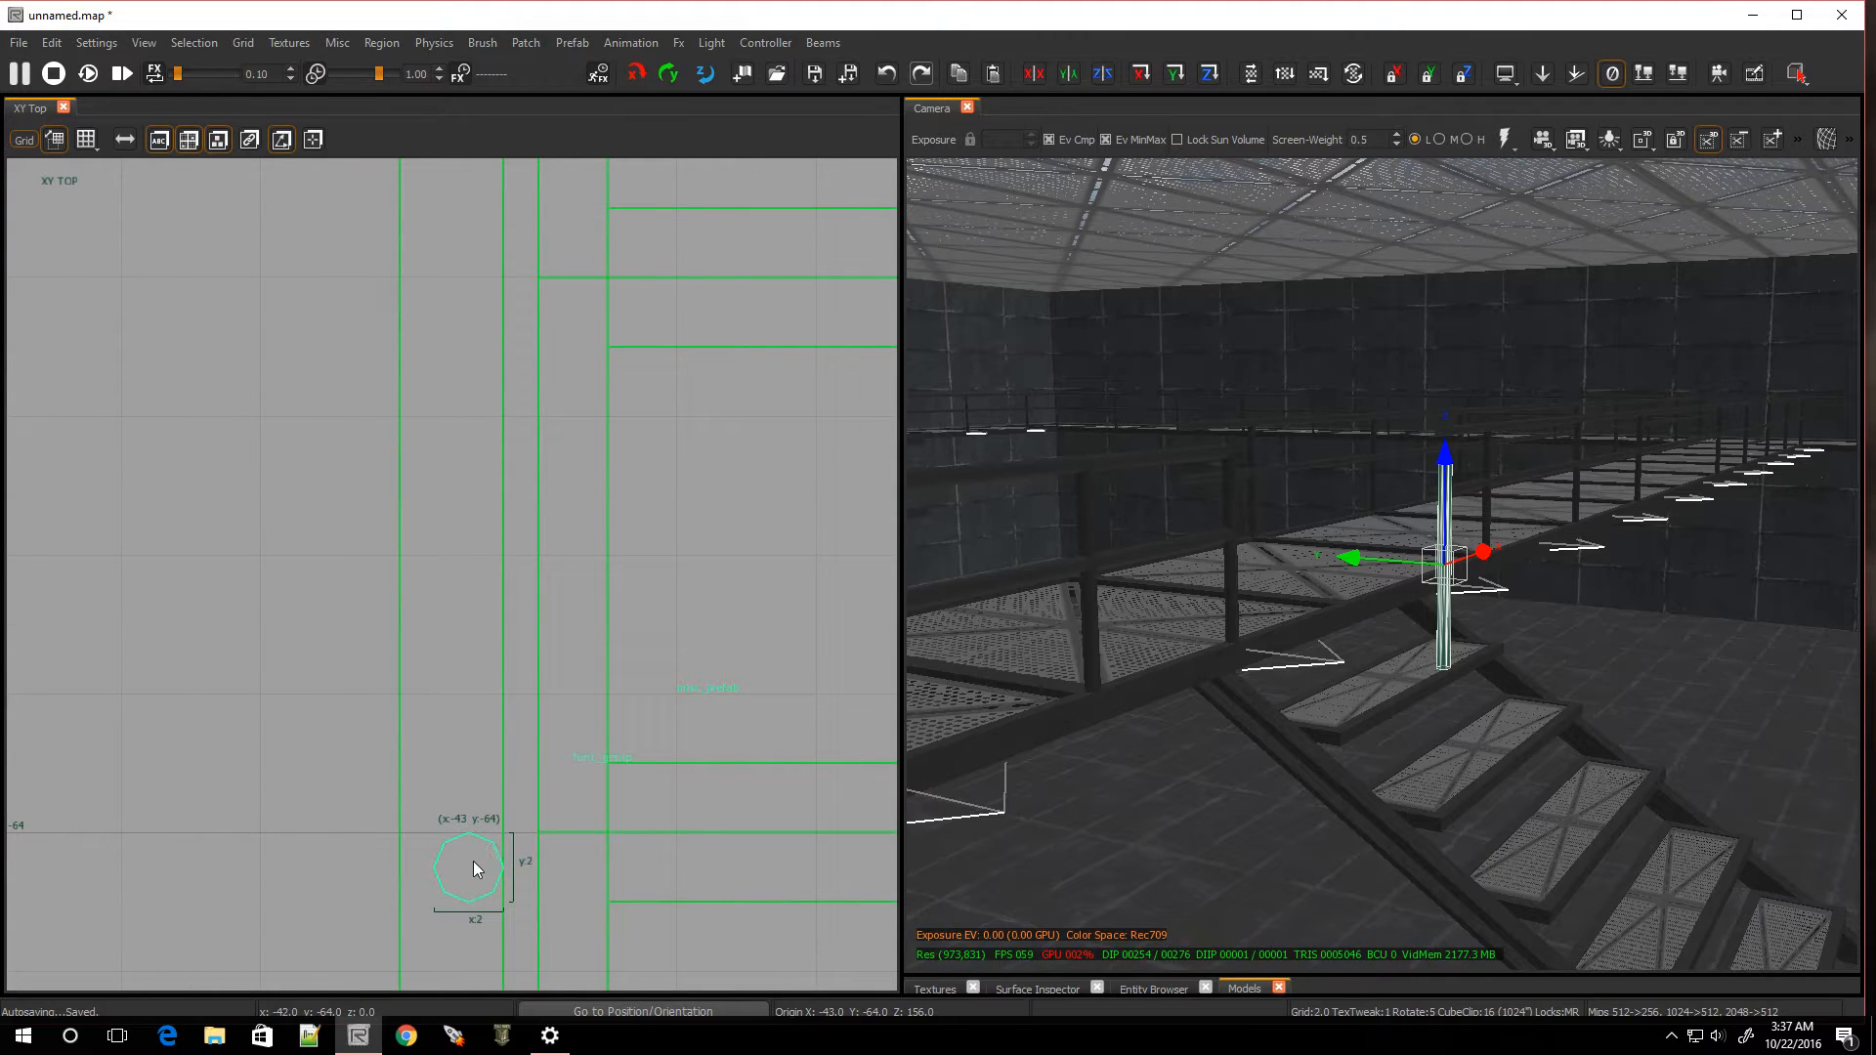
{"action": "left_click_drag", "start_coordinate": [477, 869], "coordinate": [481, 842]}
{"action": "scroll", "coordinate": [488, 831], "scroll_direction": "down", "scroll_amount": 3}
{"action": "scroll", "coordinate": [502, 821], "scroll_direction": "down", "scroll_amount": 2}
{"action": "right_click_drag", "start_coordinate": [1104, 719], "coordinate": [1304, 633]}
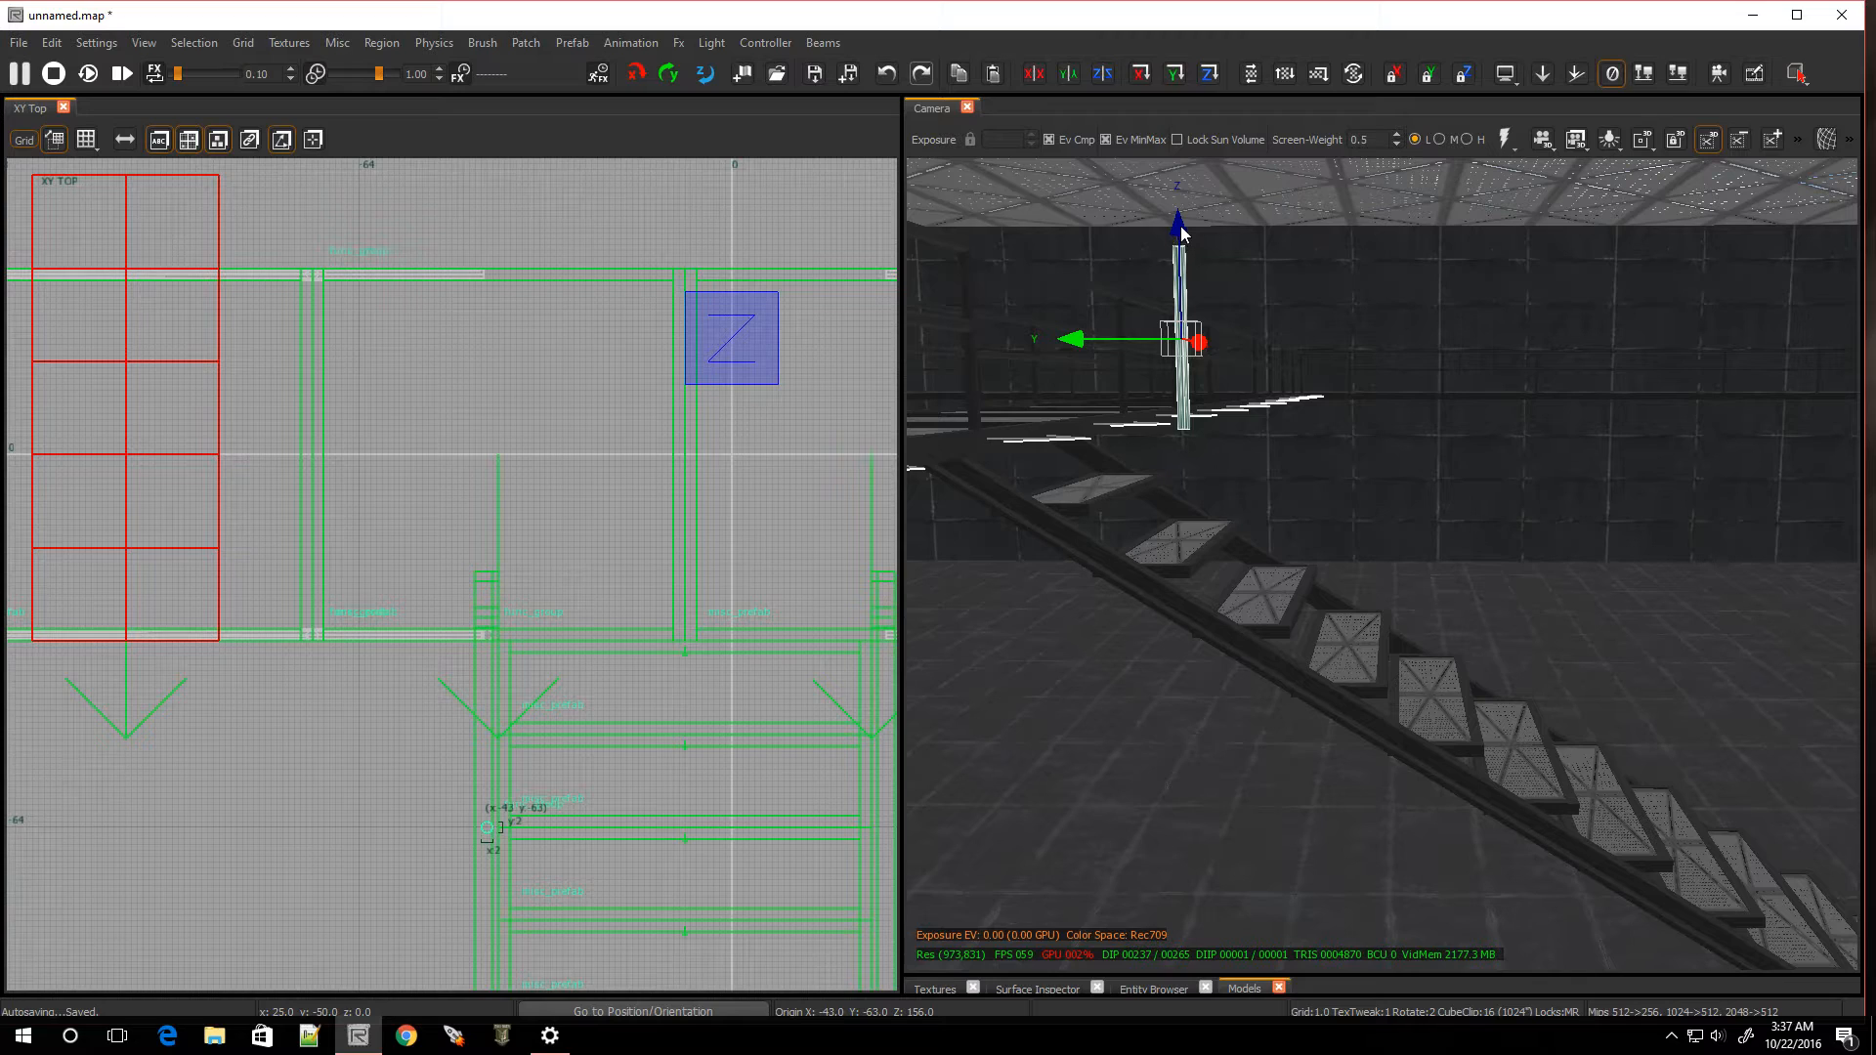
{"action": "left_click_drag", "start_coordinate": [1180, 232], "coordinate": [1163, 408]}
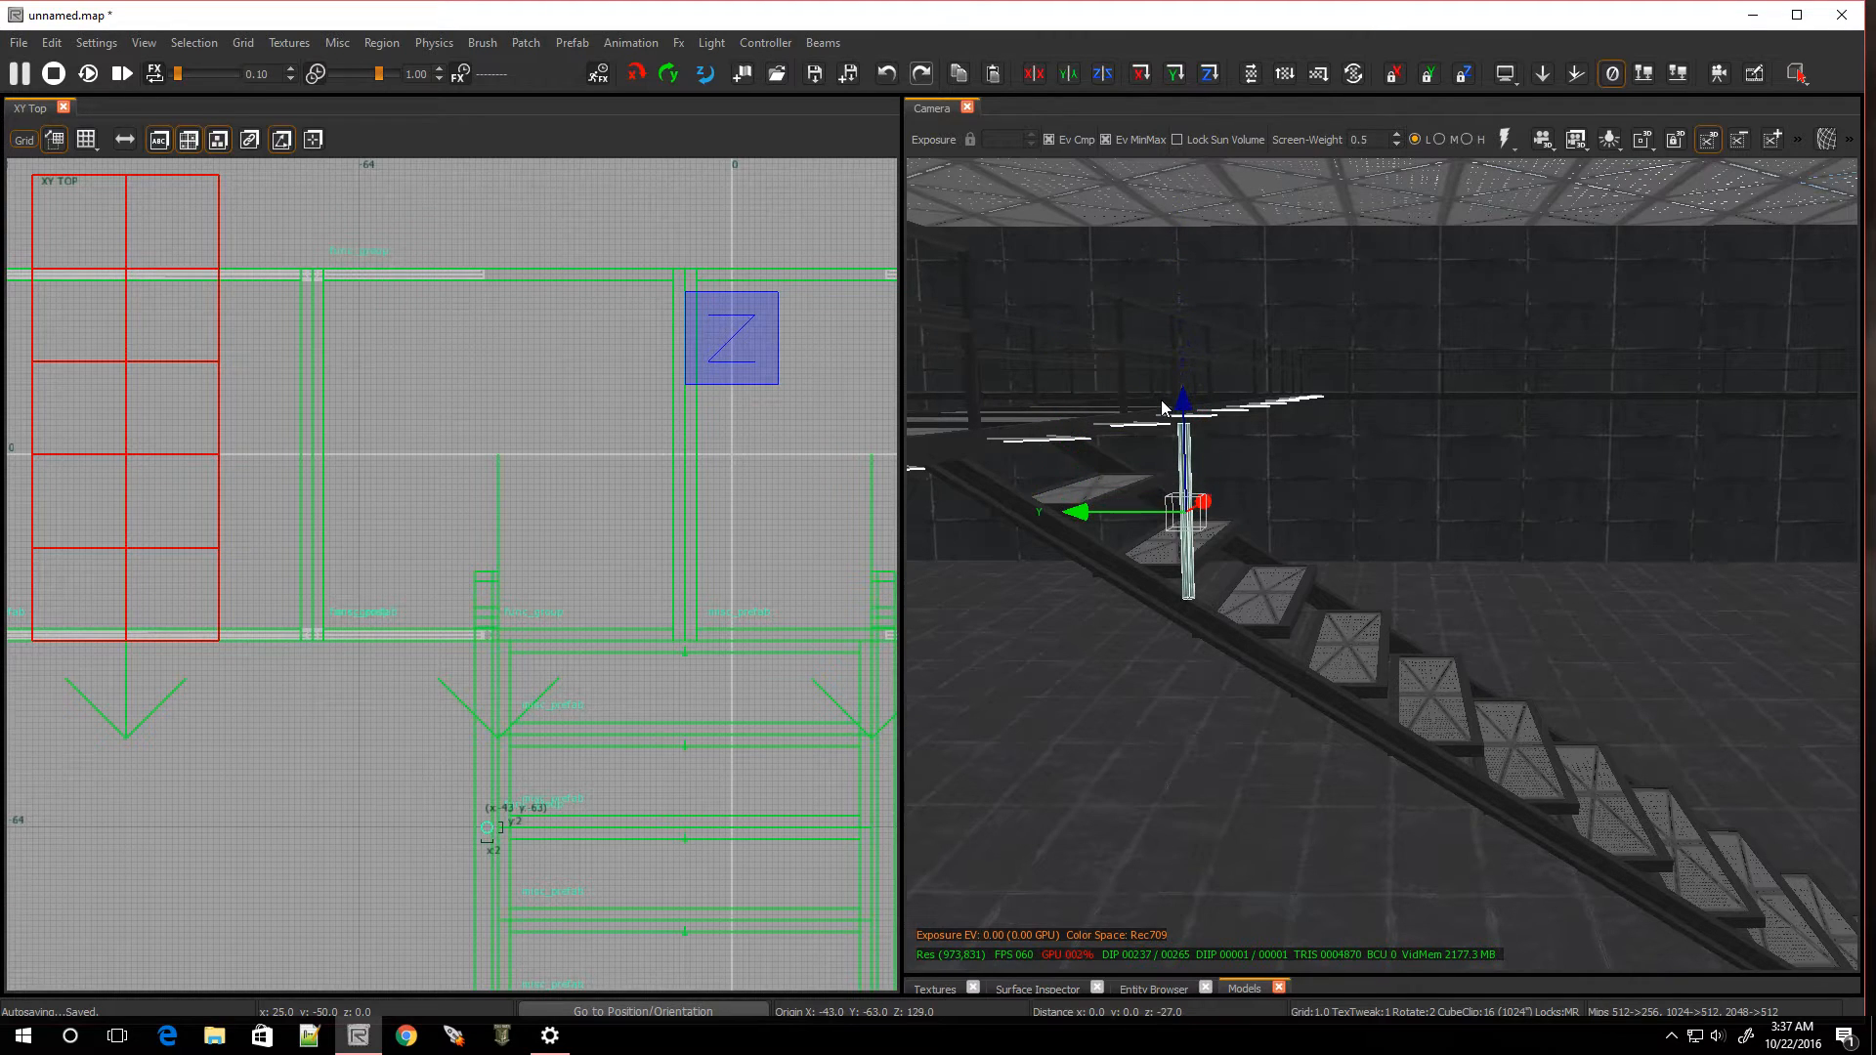
In the side view, lower the post's bottom south vertices 0.5 units to follow the stair stringer's slope, and deselect the post
{"action": "key", "text": "ctrl+Tab"}
{"action": "key", "text": "ctrl+Tab"}
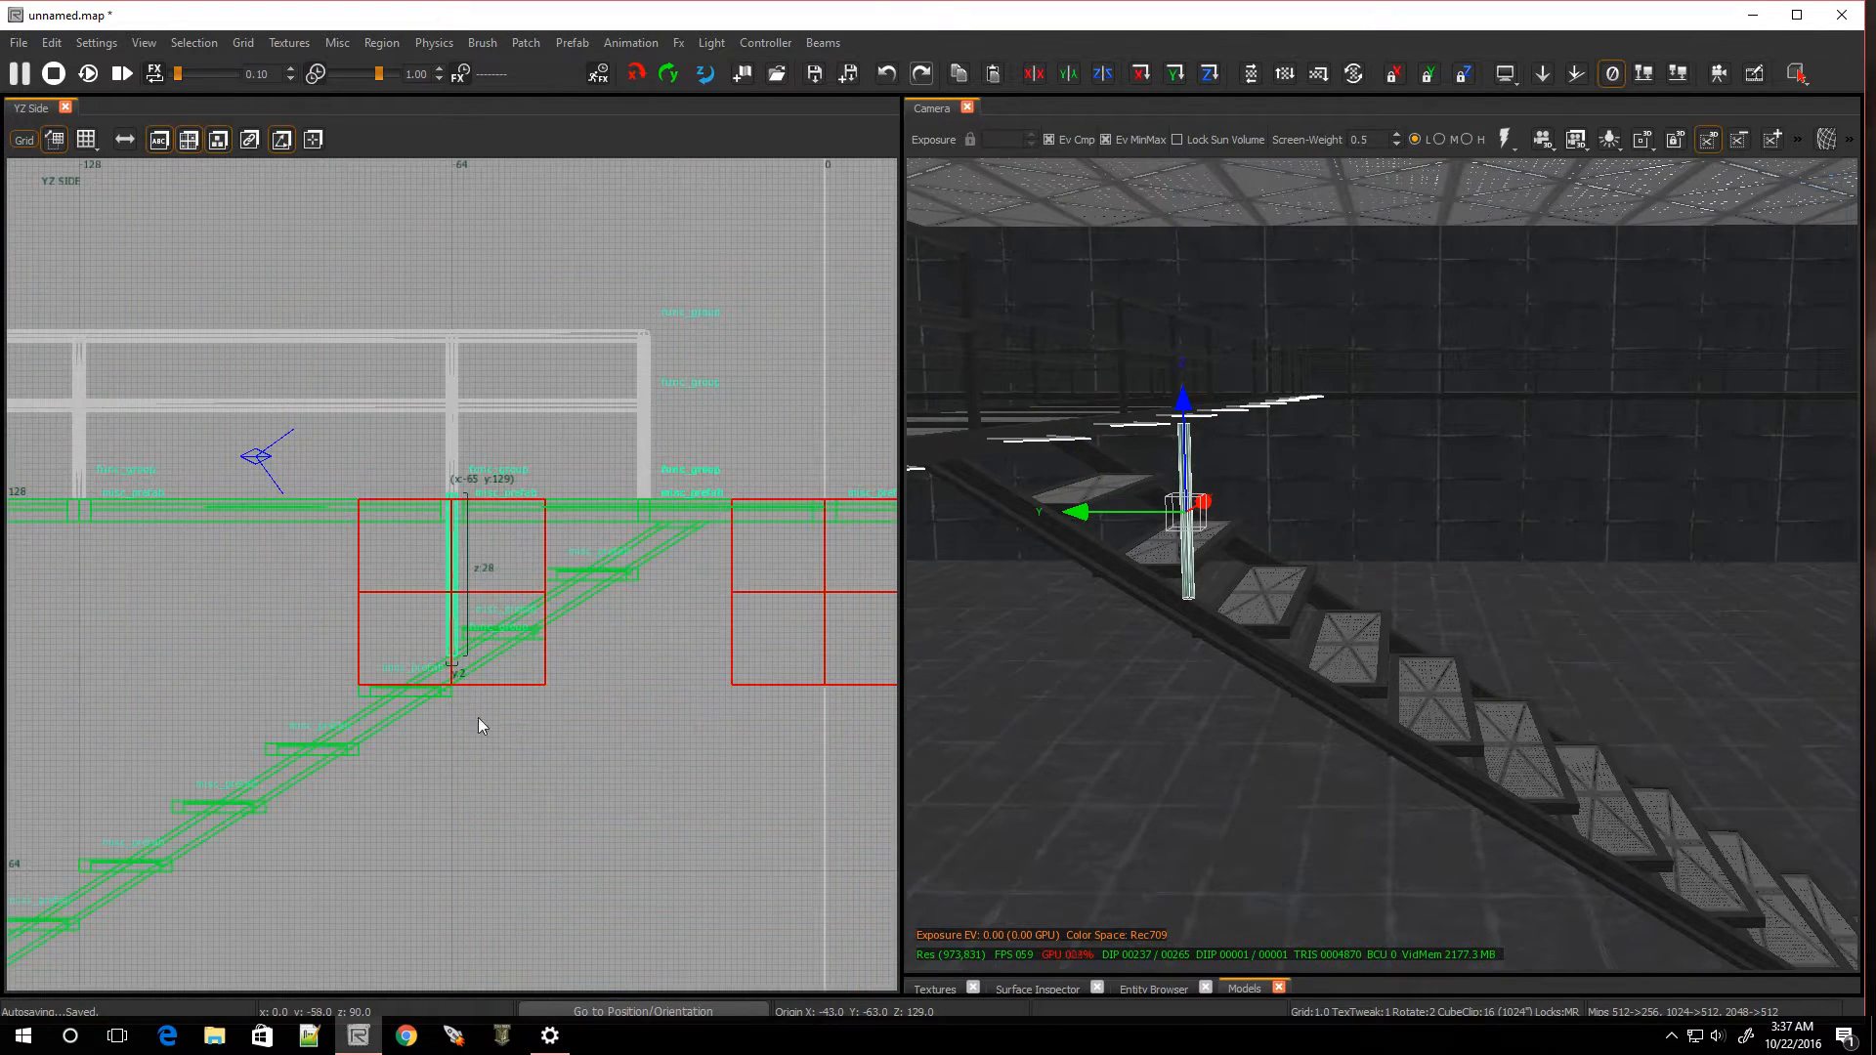
{"action": "scroll", "coordinate": [418, 680], "scroll_direction": "up", "scroll_amount": 2}
{"action": "scroll", "coordinate": [418, 680], "scroll_direction": "up", "scroll_amount": 1}
{"action": "scroll", "coordinate": [565, 592], "scroll_direction": "up", "scroll_amount": 3}
{"action": "scroll", "coordinate": [565, 593], "scroll_direction": "up", "scroll_amount": 3}
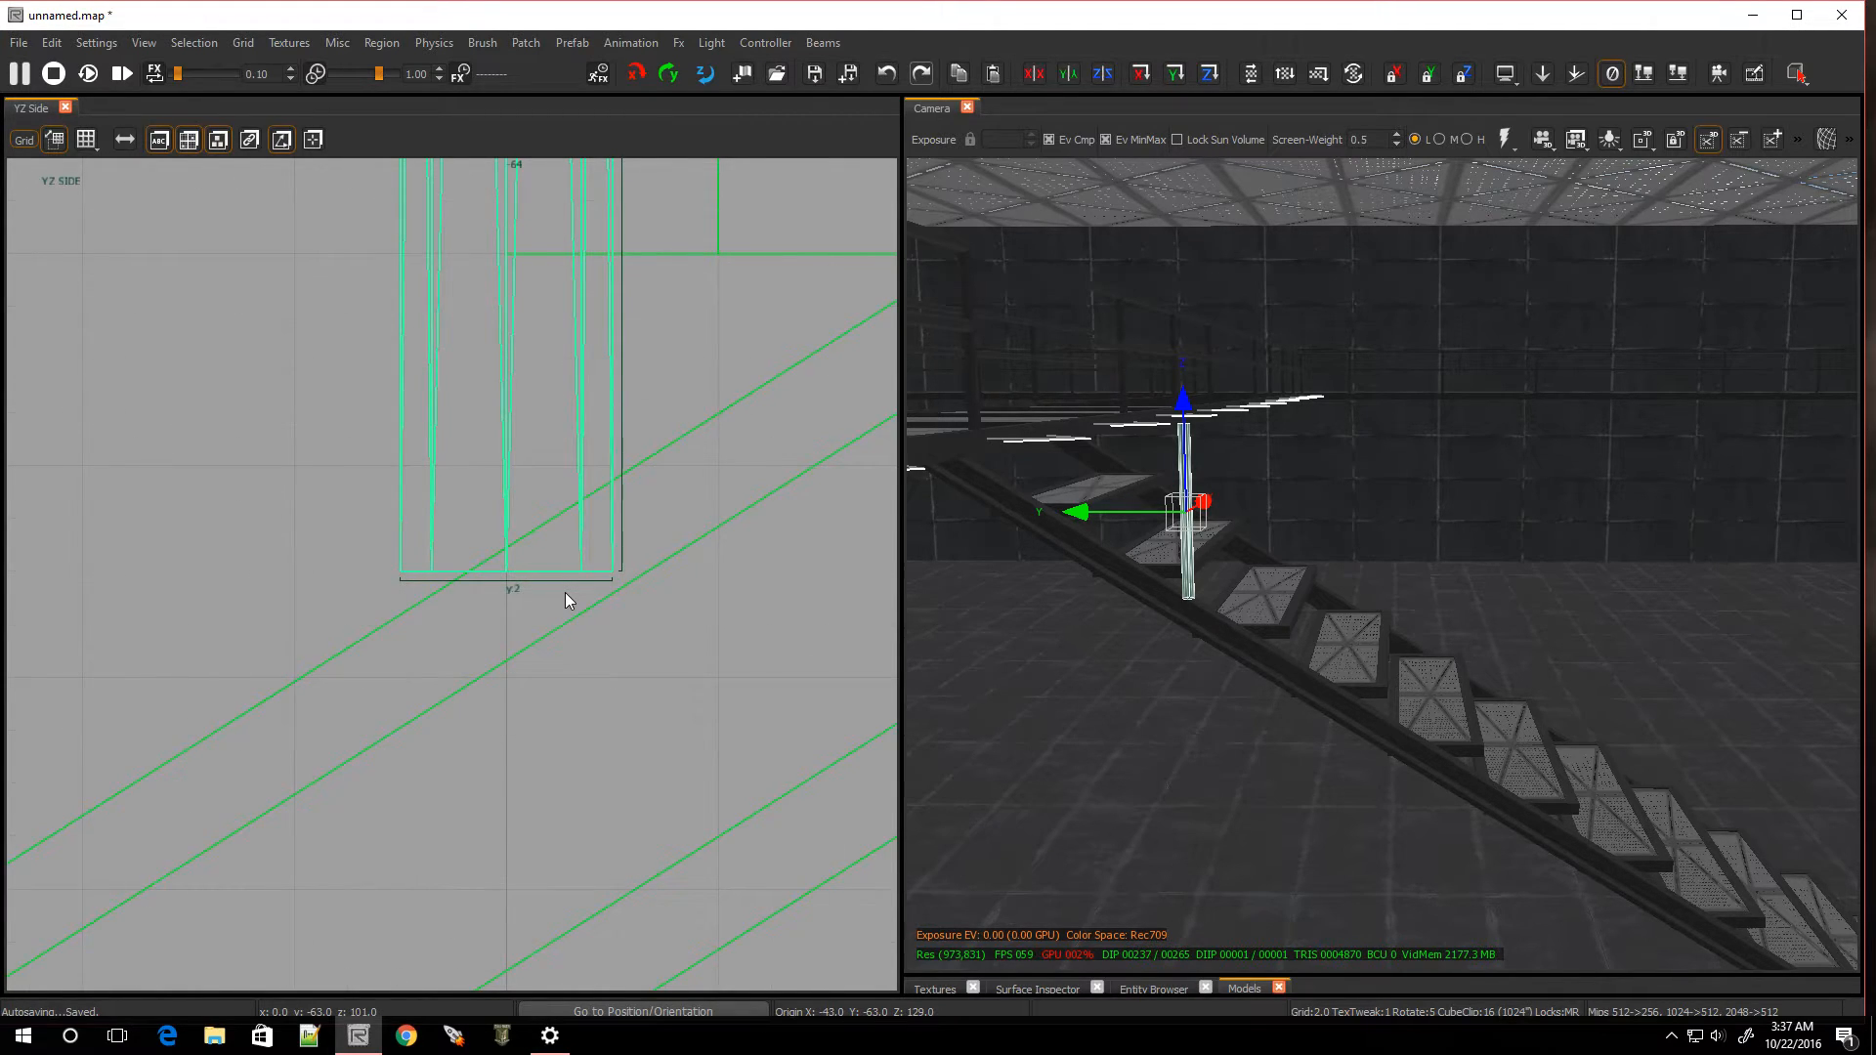
{"action": "key", "text": "v"}
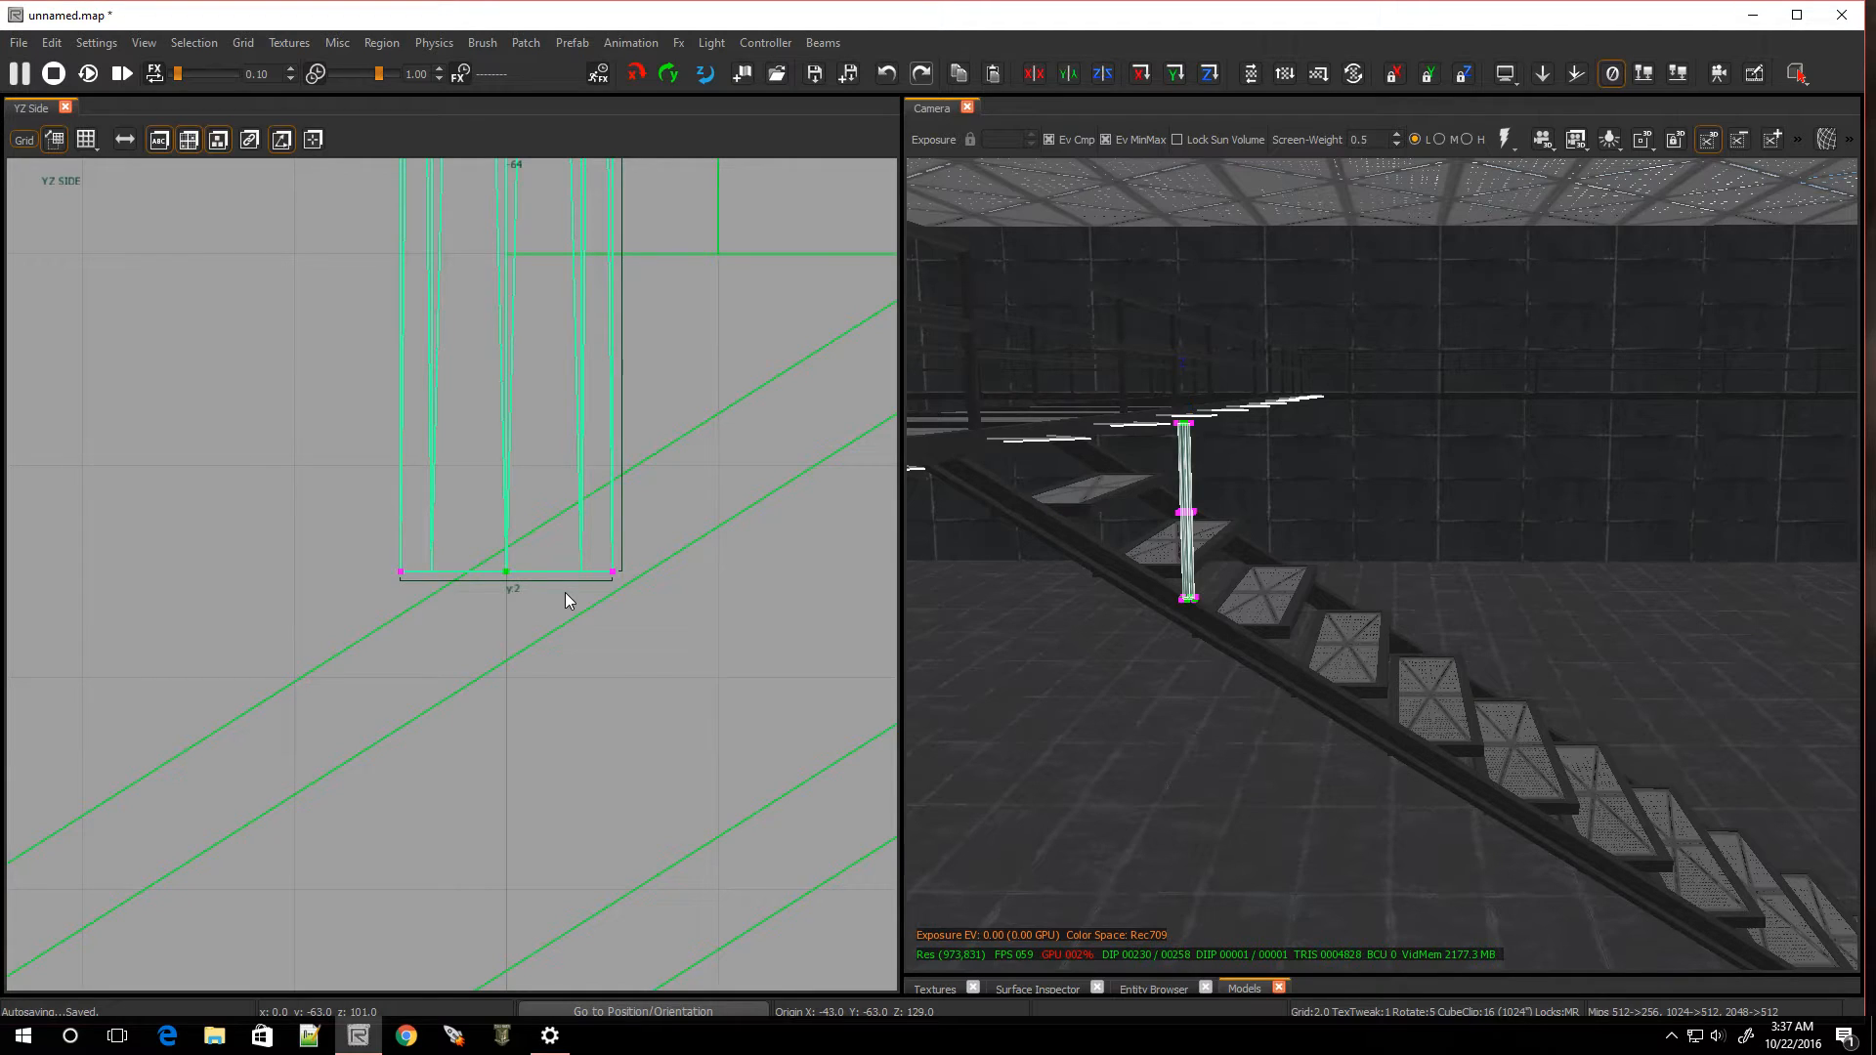
{"action": "left_click_drag", "start_coordinate": [381, 554], "coordinate": [433, 612]}
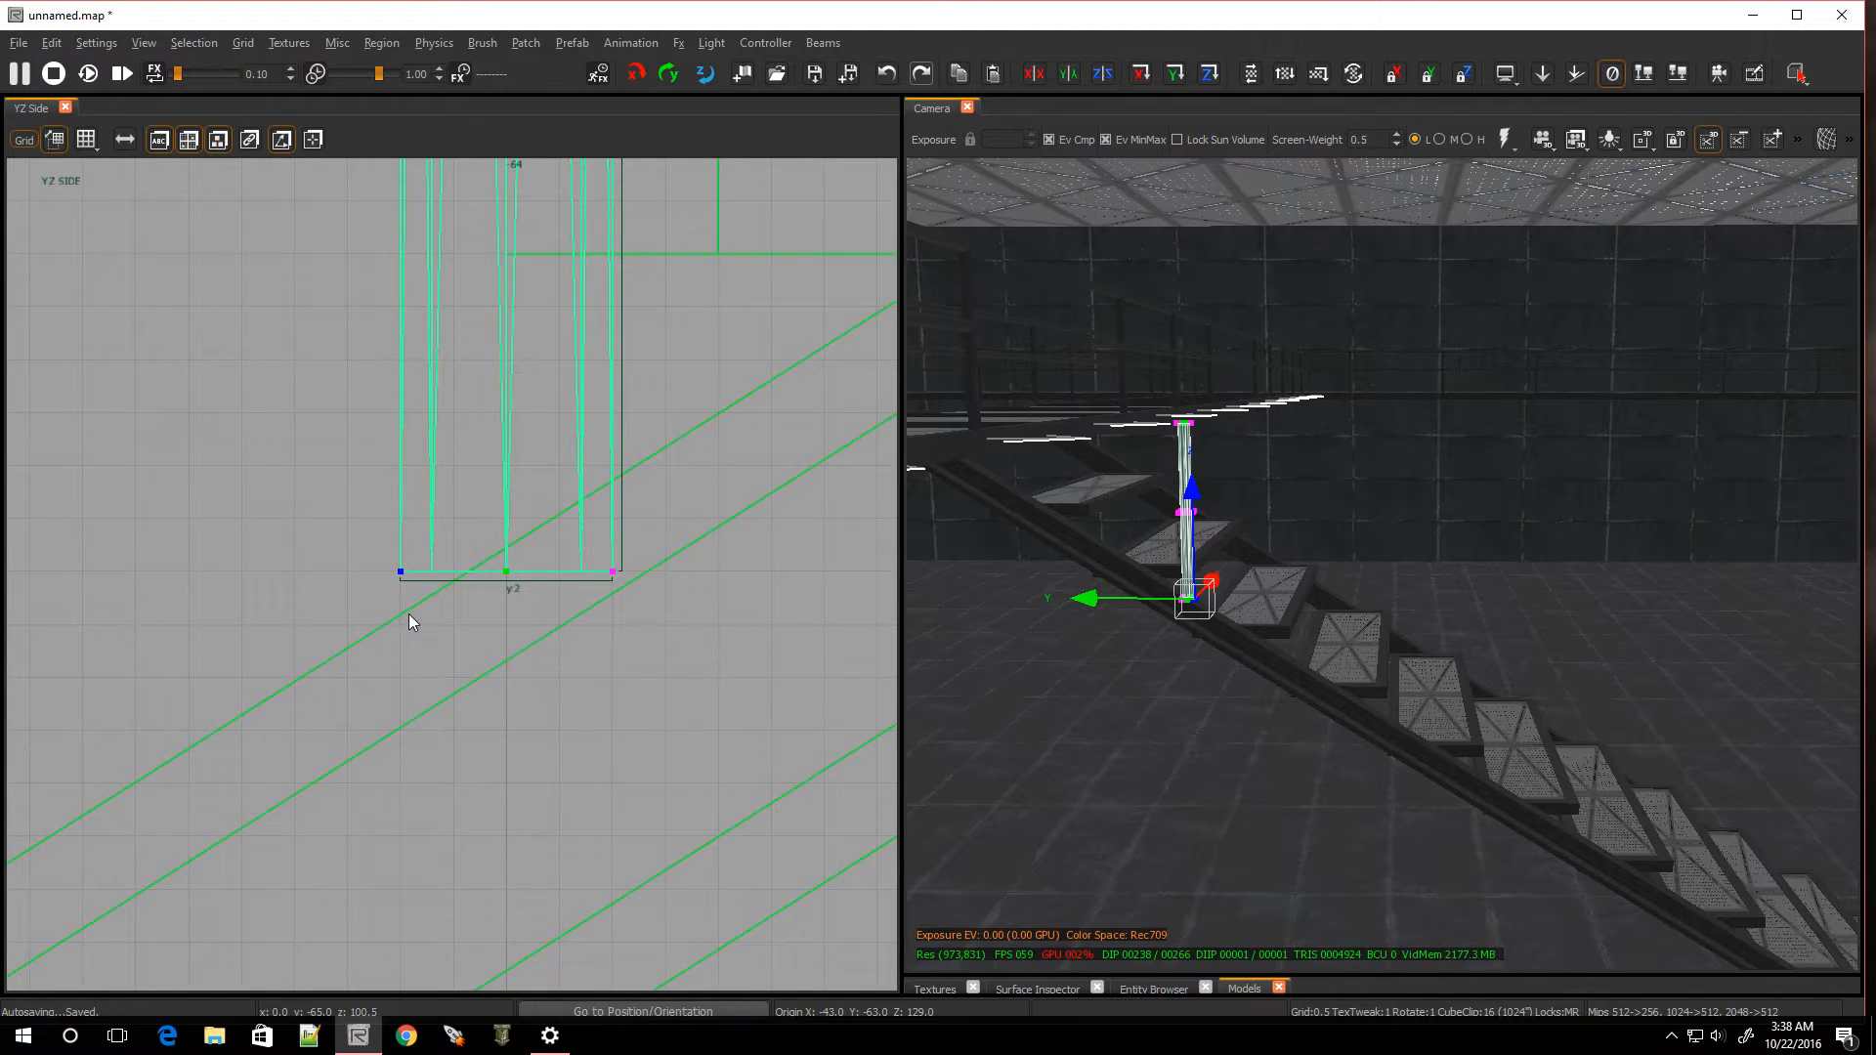
{"action": "left_click_drag", "start_coordinate": [410, 623], "coordinate": [413, 640]}
{"action": "key", "text": "Escape"}
{"action": "mouse_move", "coordinate": [1100, 598]}
{"action": "right_mouse_down"}
{"action": "mouse_move", "coordinate": [1036, 612]}
{"action": "mouse_move", "coordinate": [1138, 600]}
{"action": "right_mouse_up"}
{"action": "key", "text": "Escape"}
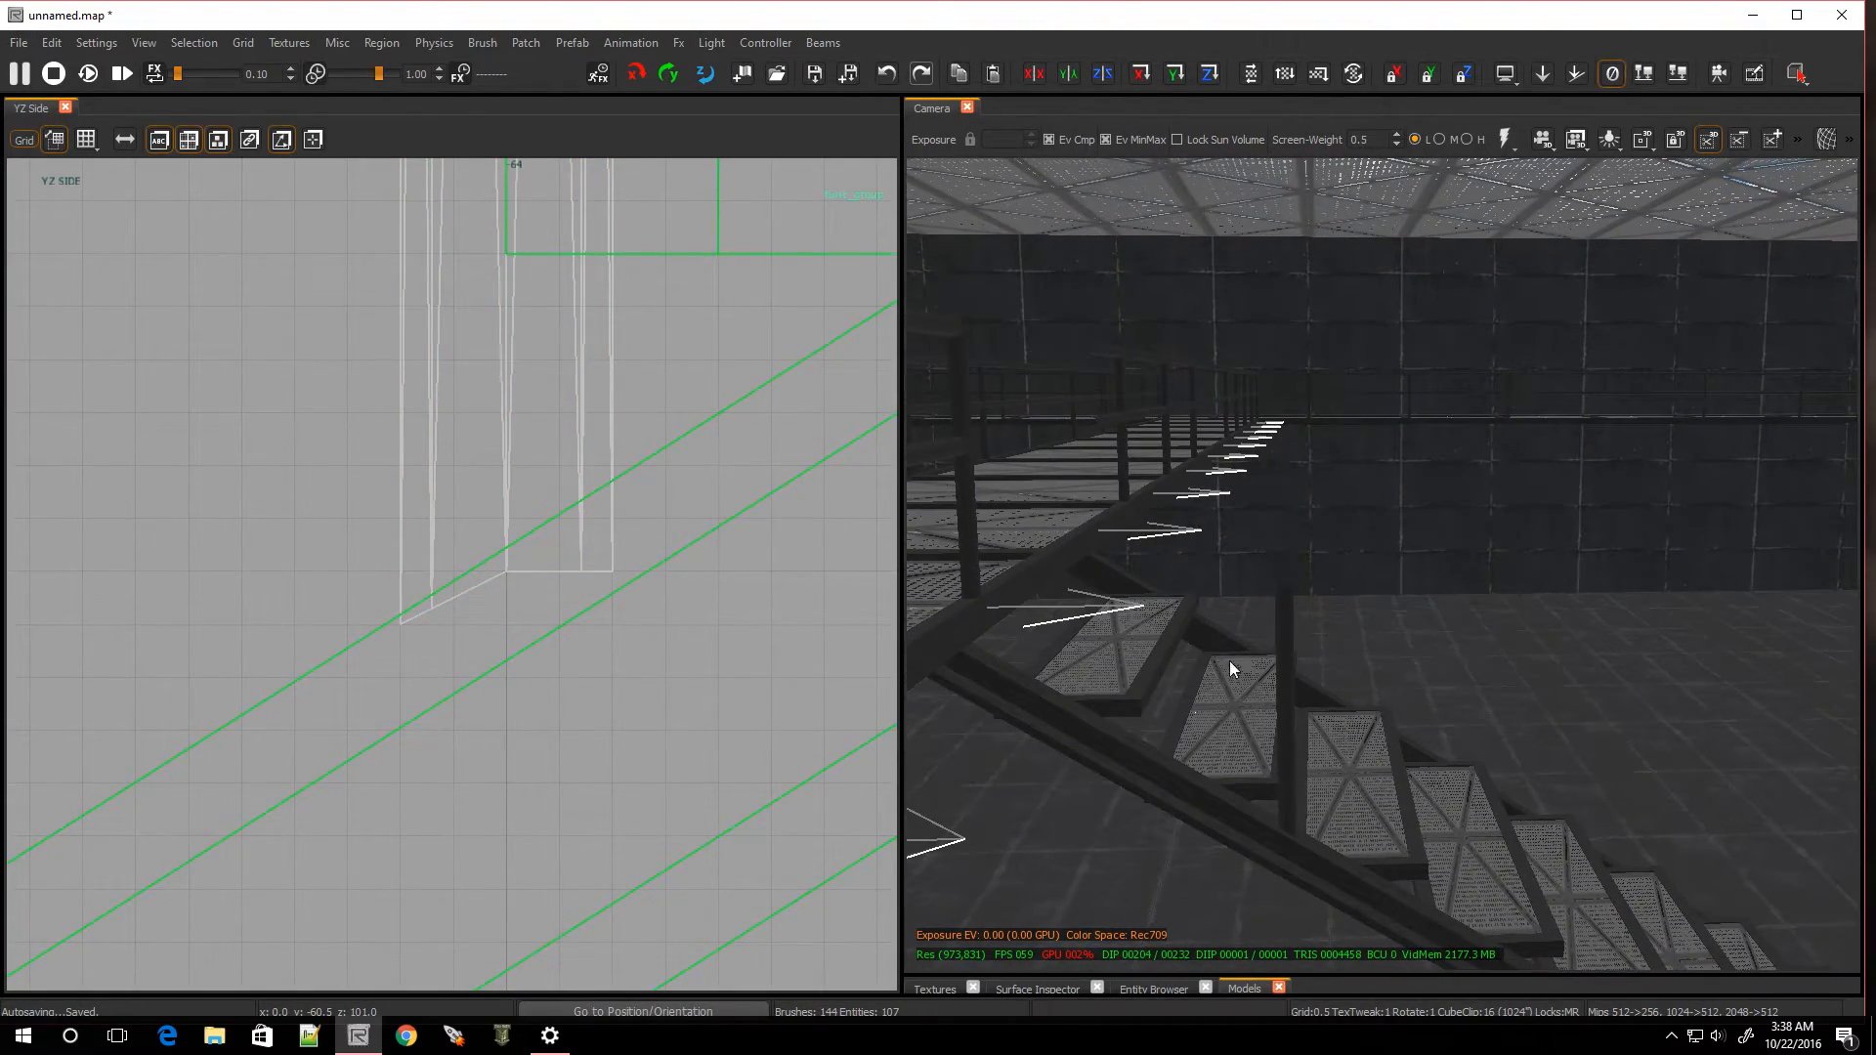
Duplicate the first stair post and place the copy on the stringer 48 units farther south and 30.5 units lower
{"action": "left_click", "coordinate": [1288, 642], "text": "shift"}
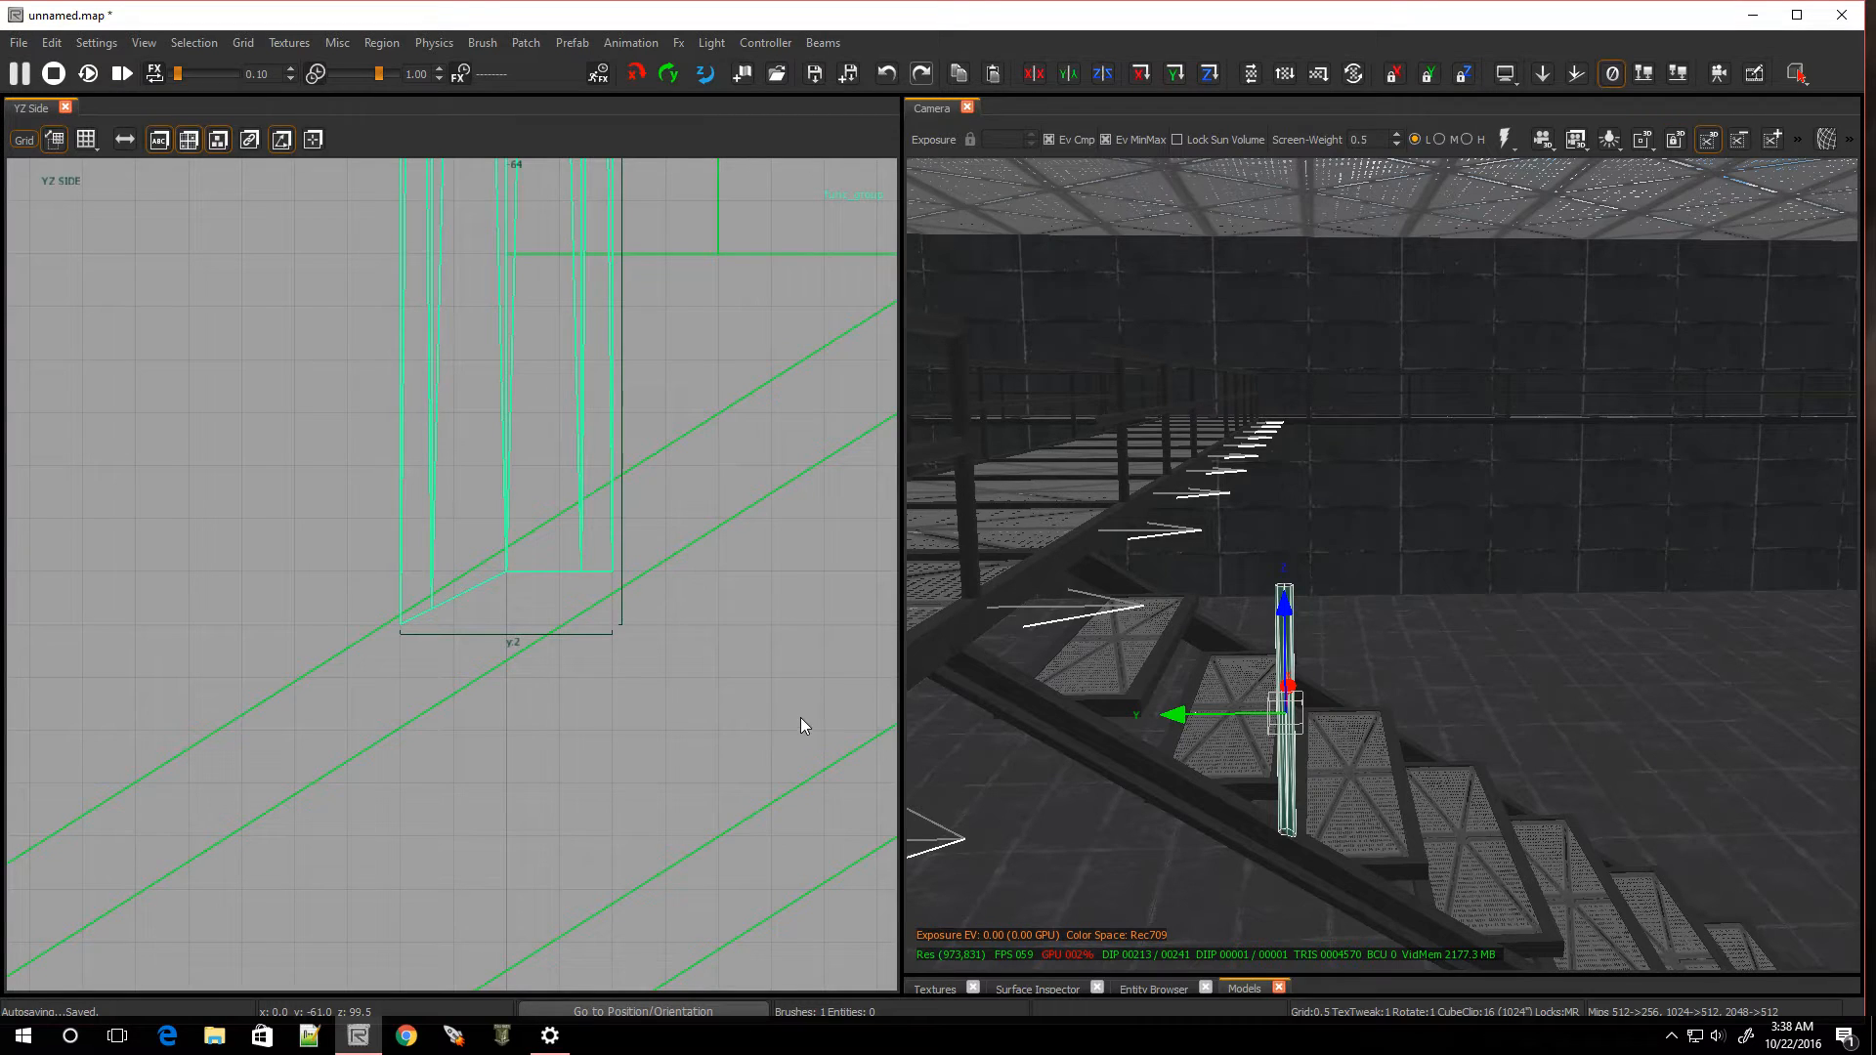
{"action": "scroll", "coordinate": [625, 705], "scroll_direction": "down", "scroll_amount": 5}
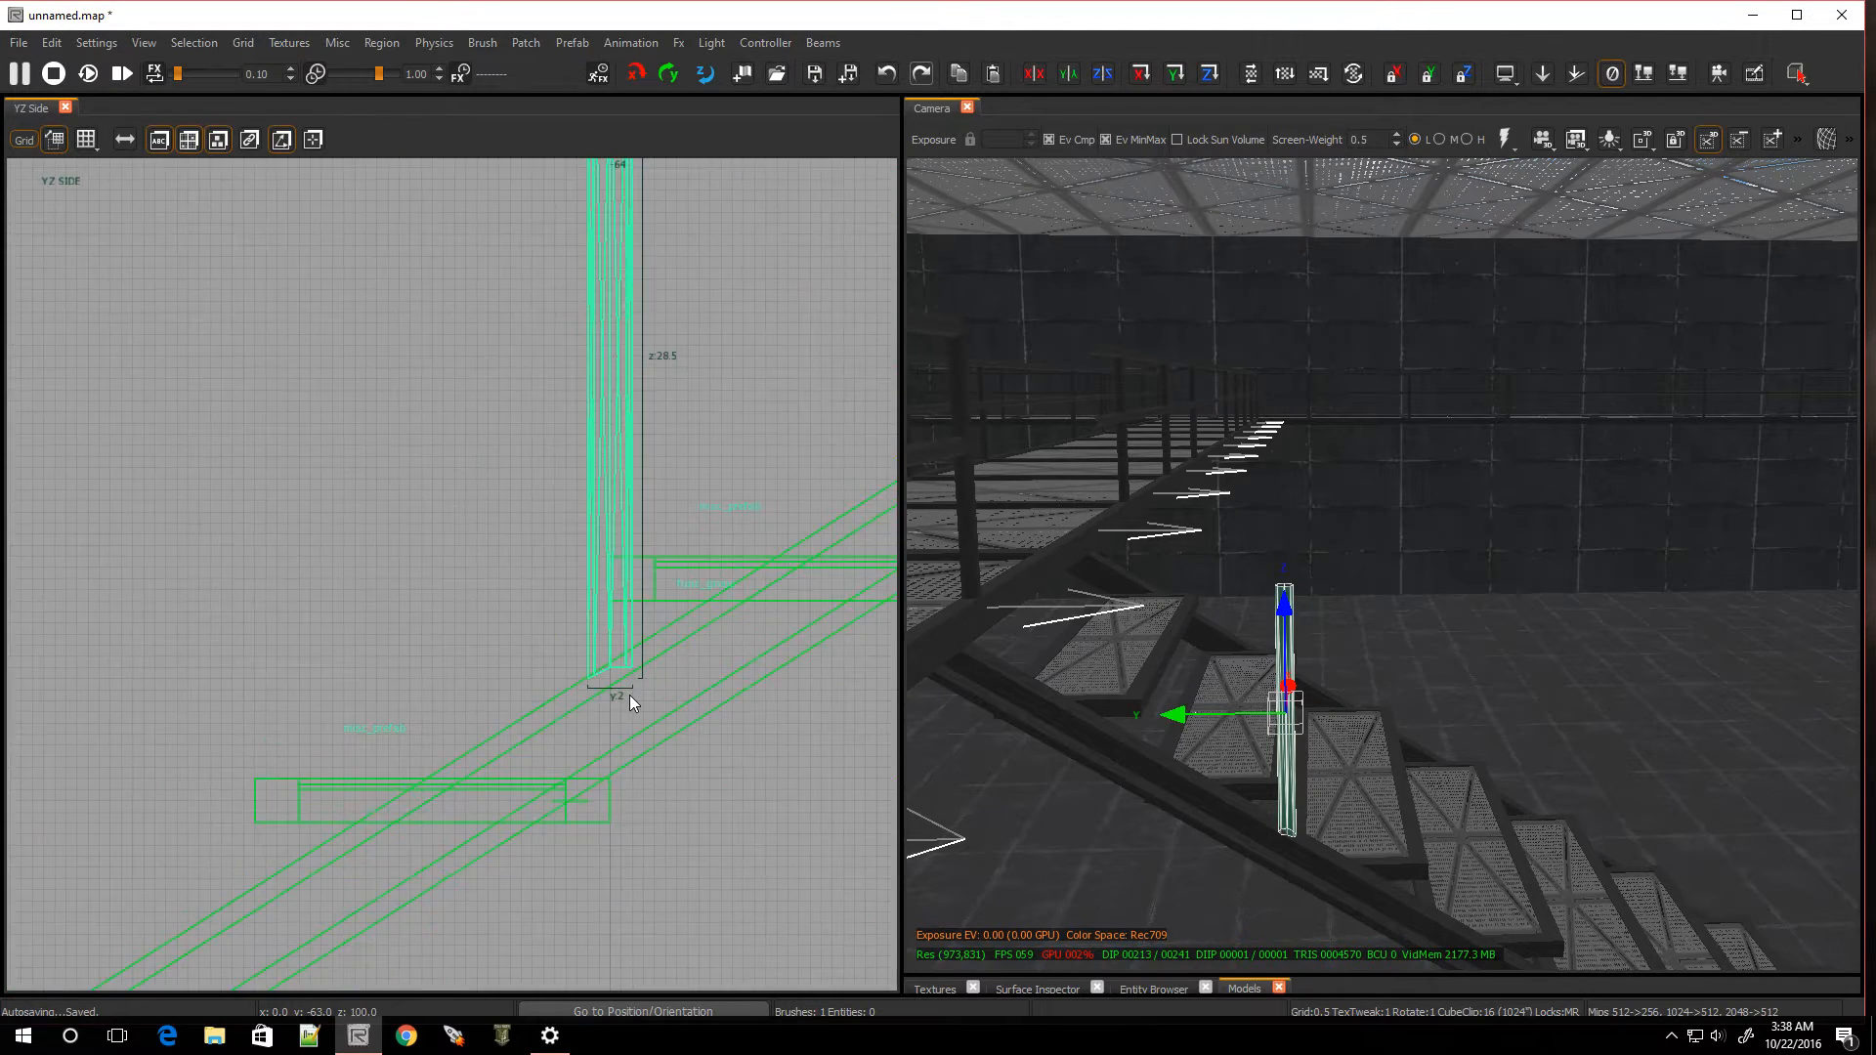
{"action": "scroll", "coordinate": [622, 719], "scroll_direction": "up", "scroll_amount": 4}
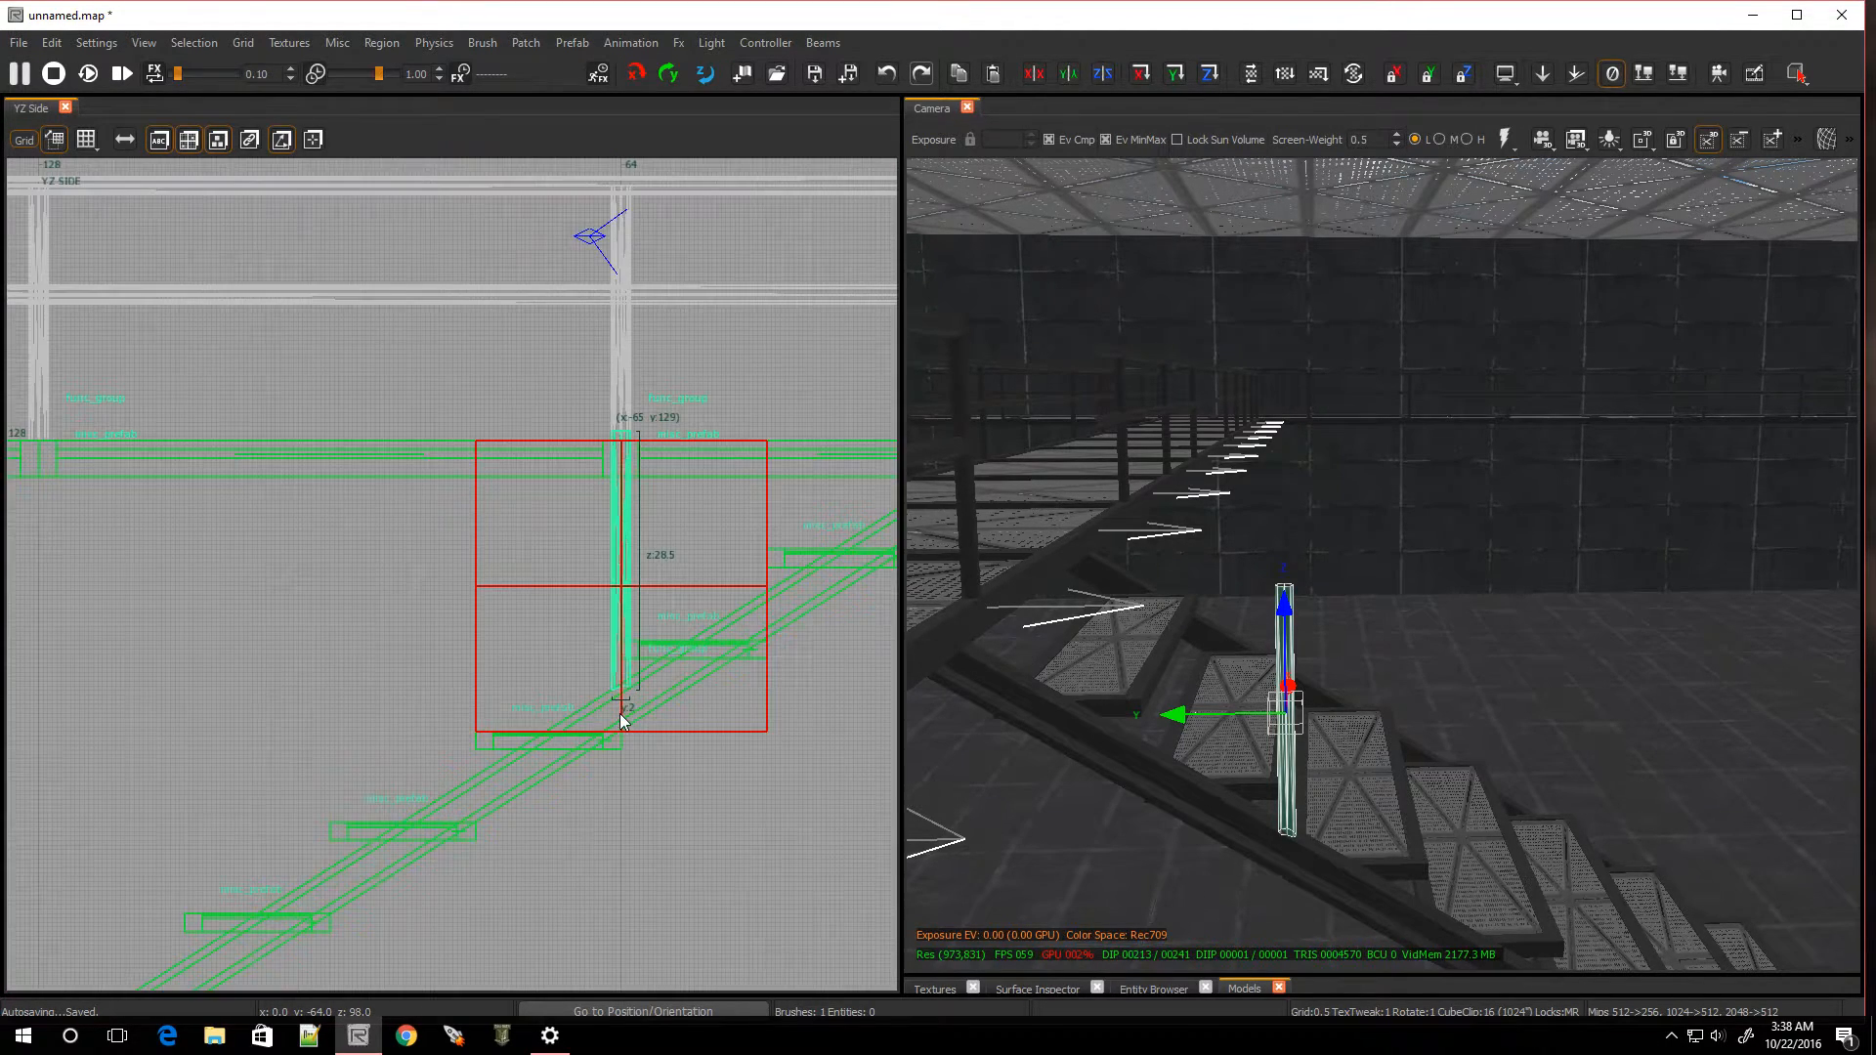
{"action": "key", "text": "4"}
{"action": "scroll", "coordinate": [530, 766], "scroll_direction": "down", "scroll_amount": 5}
{"action": "scroll", "coordinate": [508, 787], "scroll_direction": "up", "scroll_amount": 4}
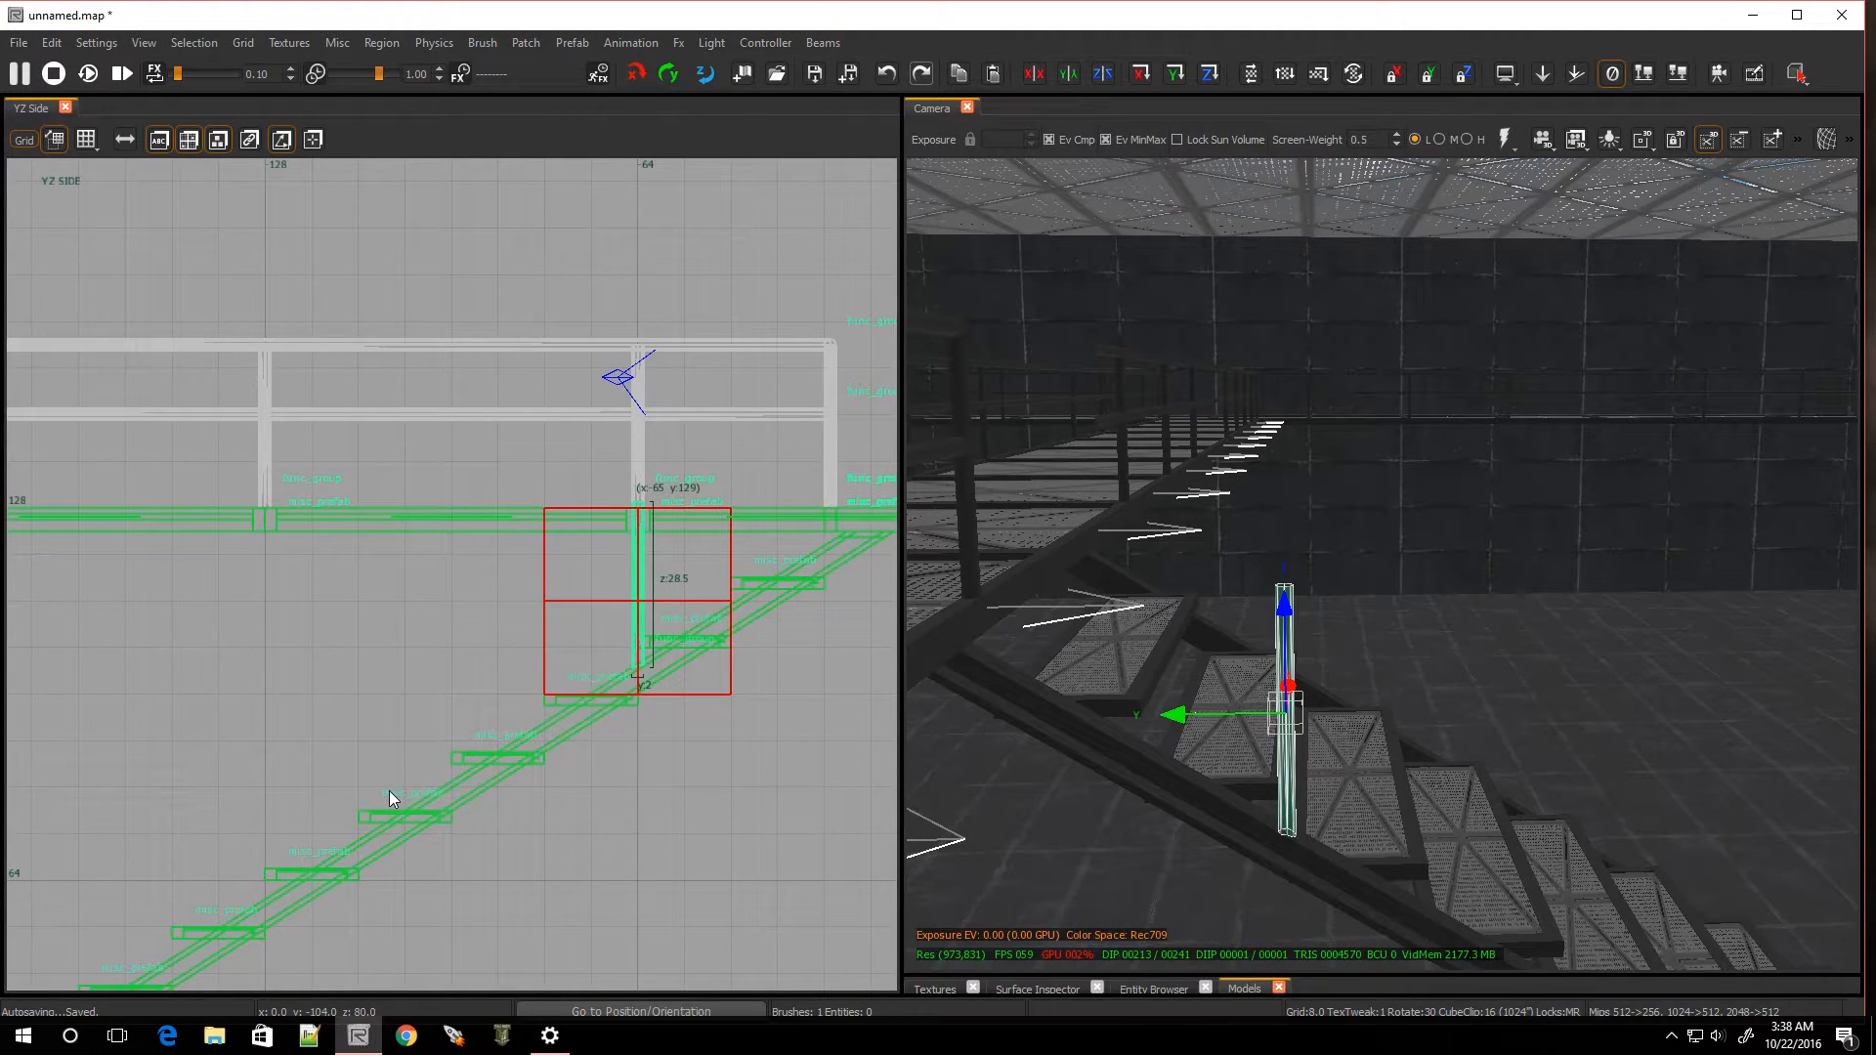
{"action": "key", "text": "space"}
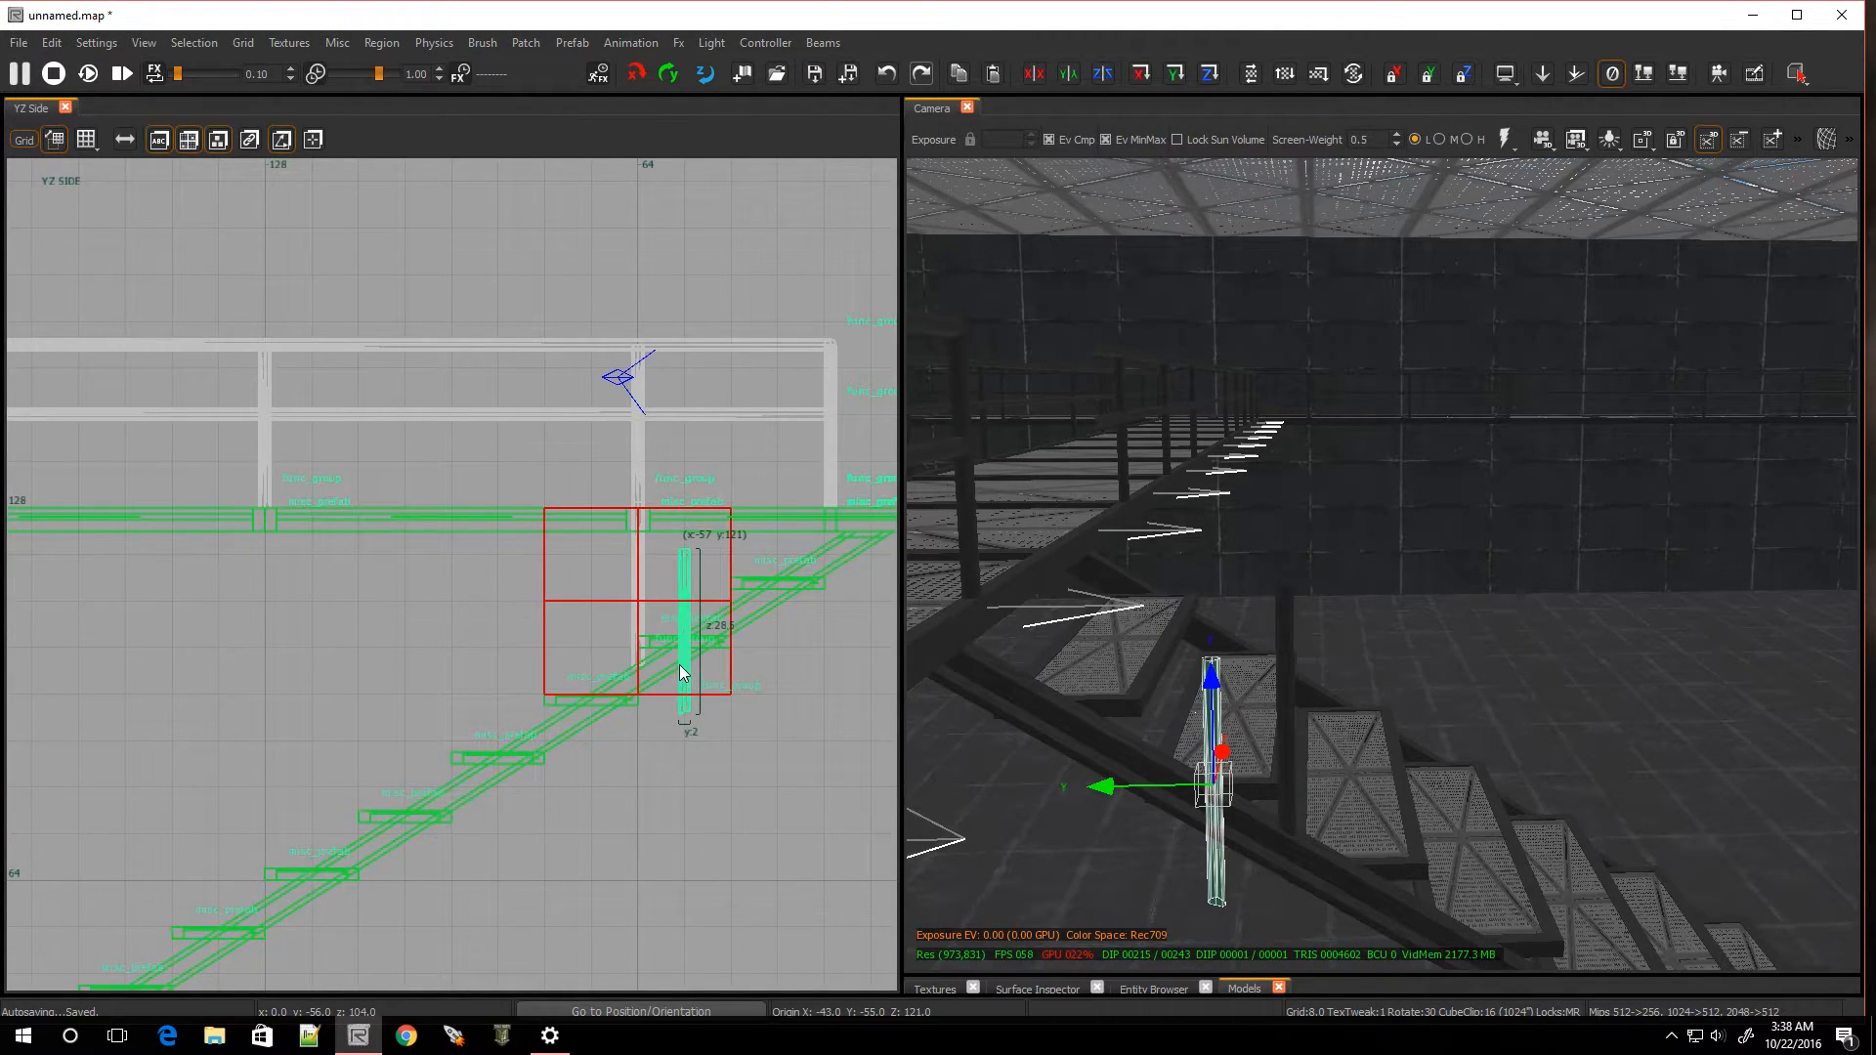
{"action": "left_click_drag", "start_coordinate": [676, 666], "coordinate": [359, 791]}
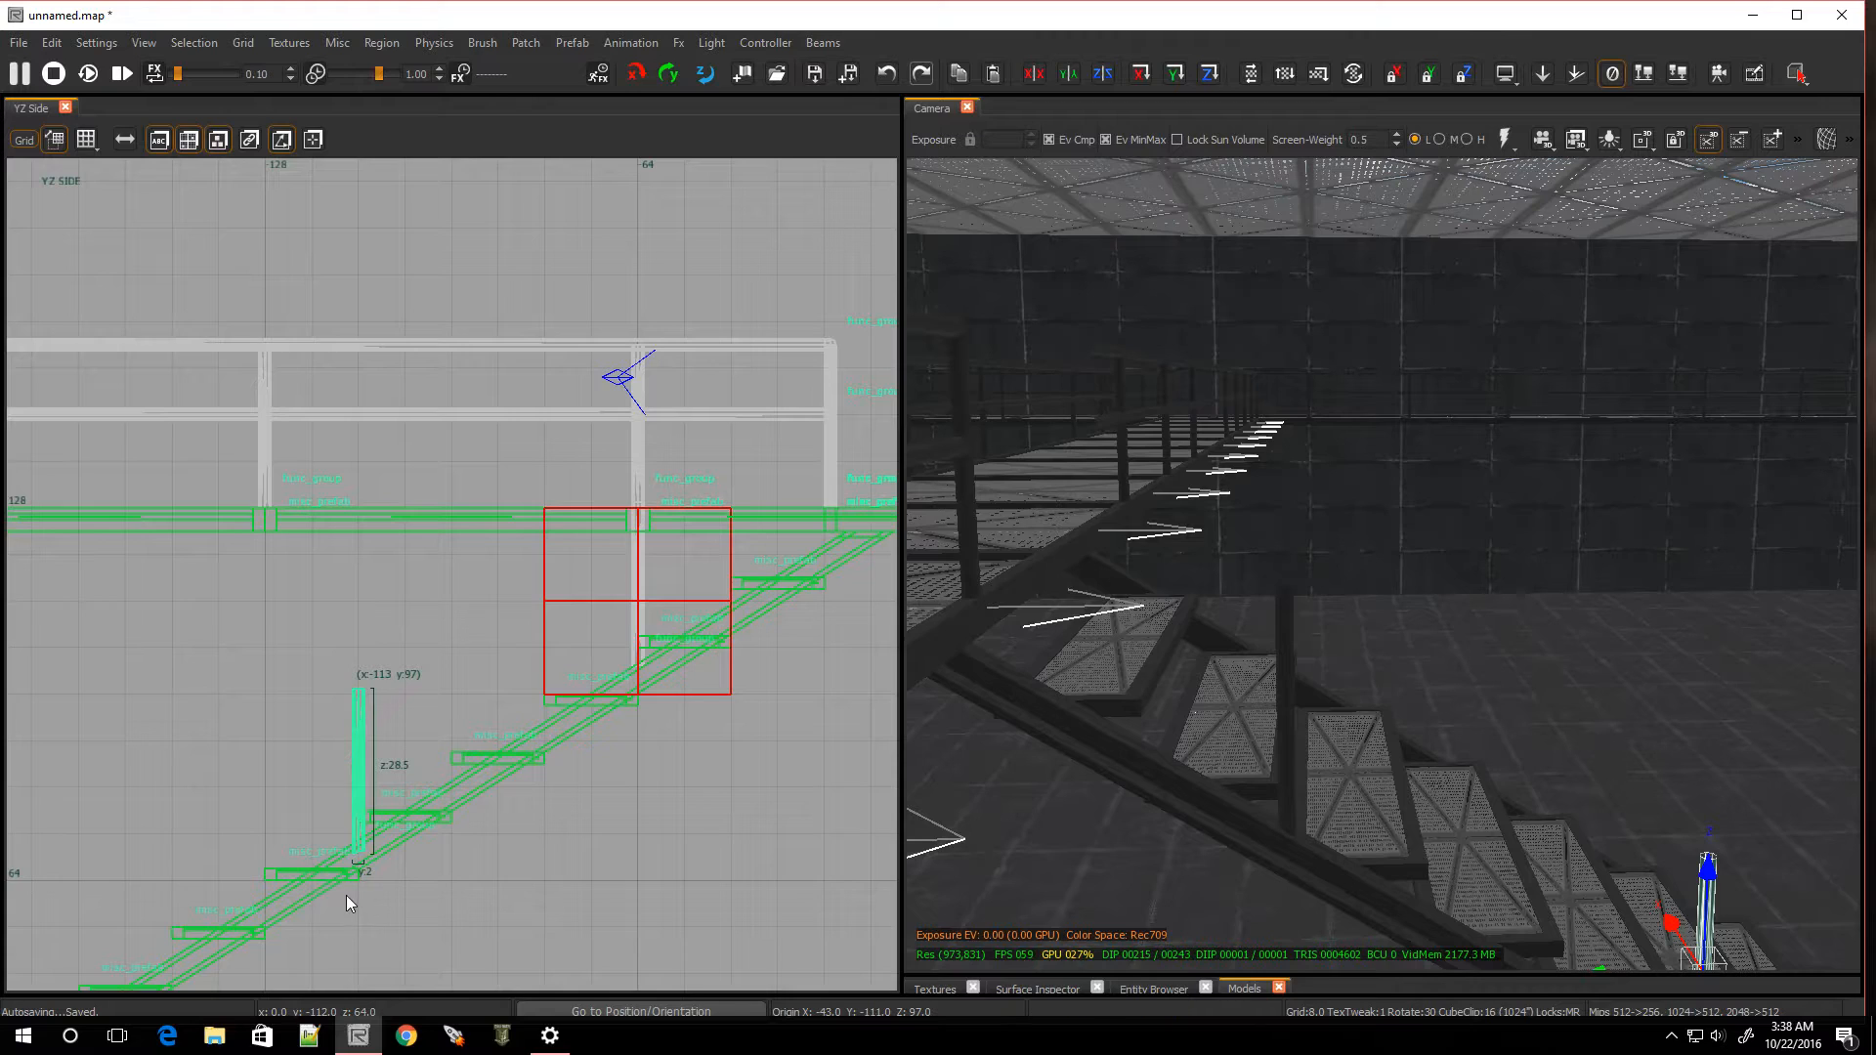
{"action": "scroll", "coordinate": [346, 895], "scroll_direction": "up", "scroll_amount": 5}
{"action": "key", "text": "2"}
{"action": "left_click_drag", "start_coordinate": [382, 744], "coordinate": [388, 723]}
{"action": "scroll", "coordinate": [375, 765], "scroll_direction": "up", "scroll_amount": 3}
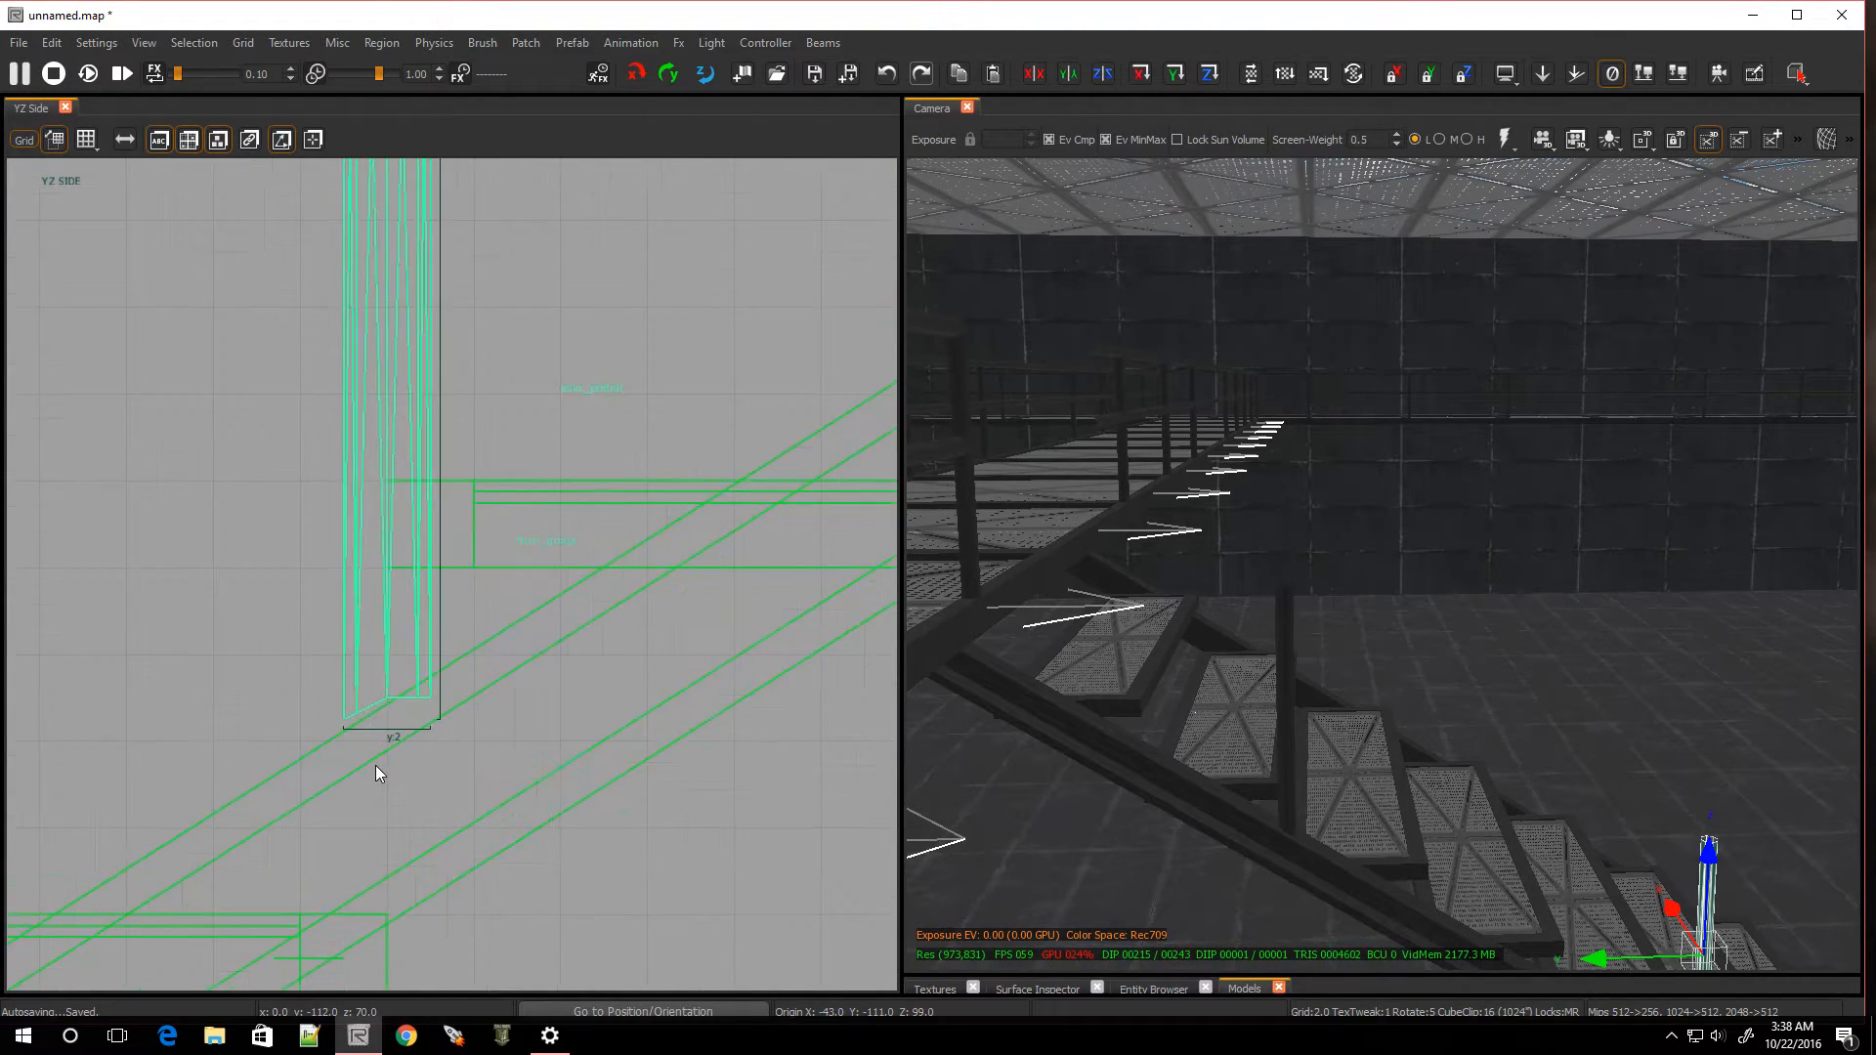
{"action": "left_click_drag", "start_coordinate": [386, 672], "coordinate": [384, 678]}
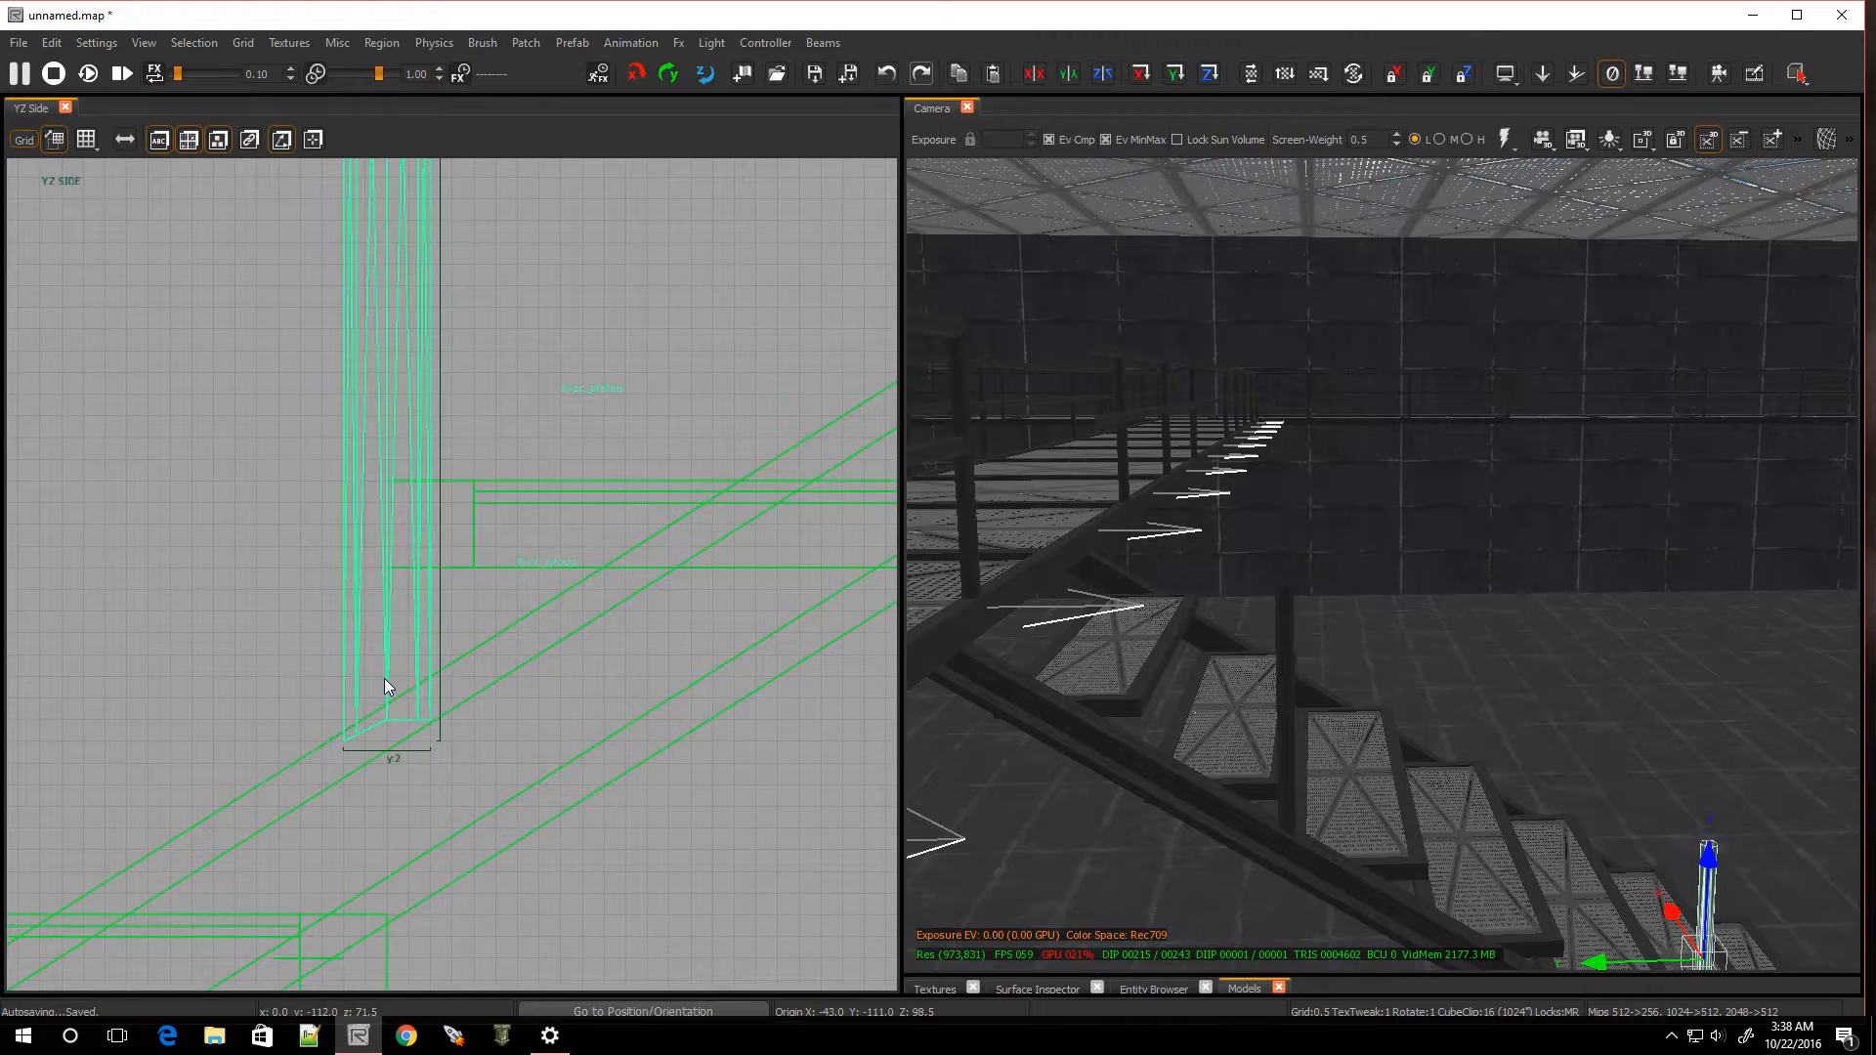
{"action": "scroll", "coordinate": [384, 678], "scroll_direction": "down", "scroll_amount": 5}
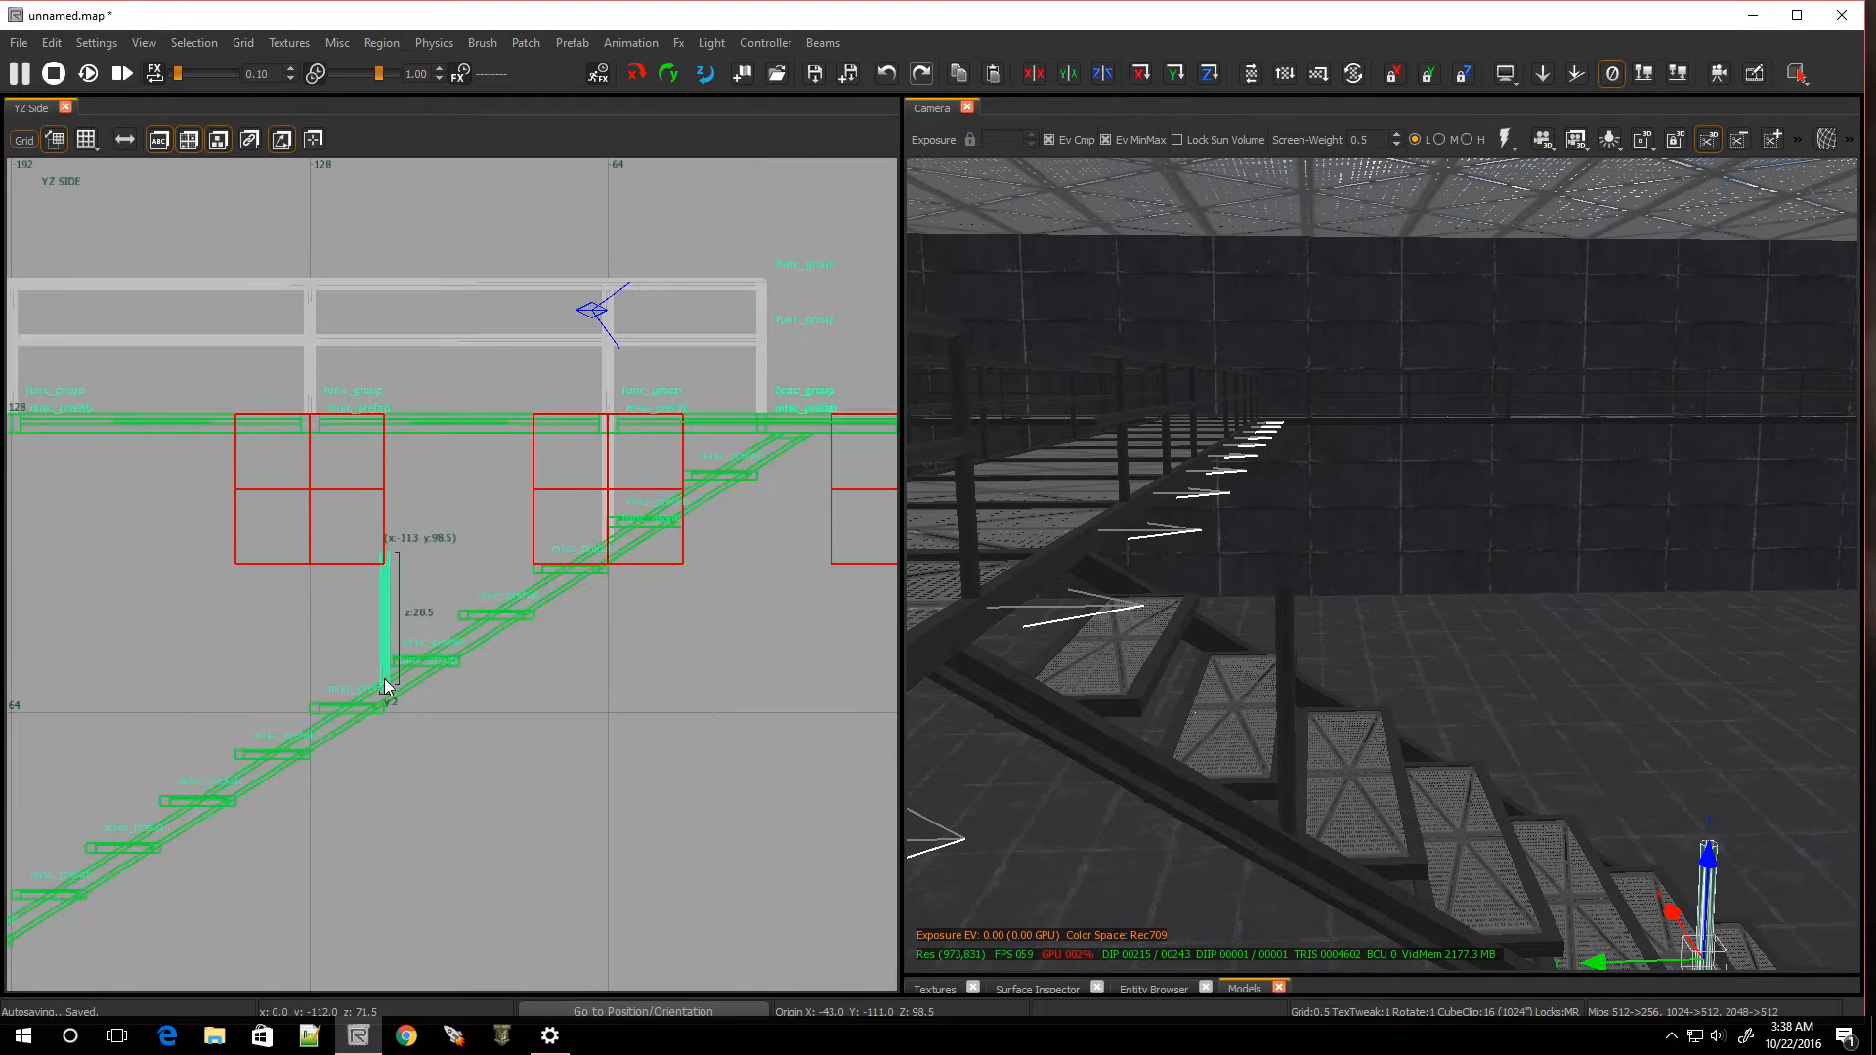
Add a third stair post by duplicating the second one 48 units farther south and 30.5 units lower on the stringer
{"action": "key", "text": "4"}
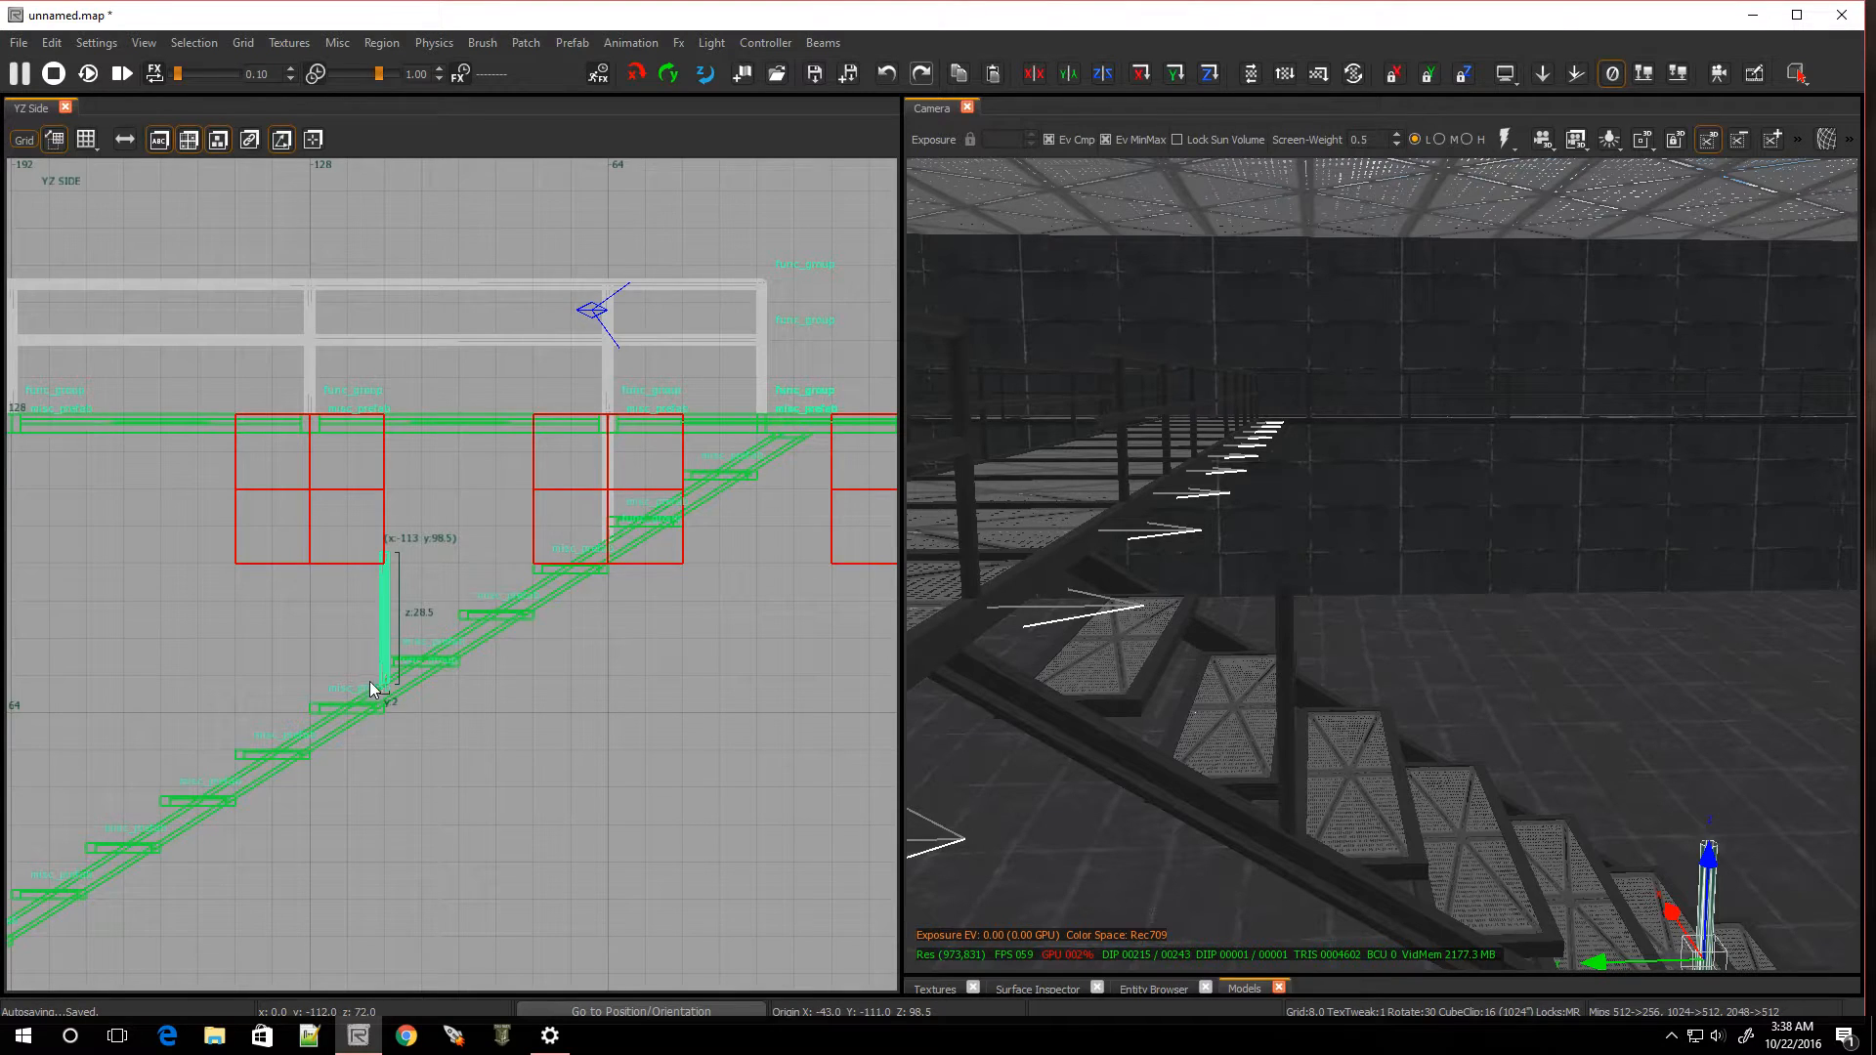
{"action": "mouse_move", "coordinate": [389, 670]}
{"action": "left_mouse_down"}
{"action": "mouse_move", "coordinate": [419, 700]}
{"action": "mouse_move", "coordinate": [180, 760]}
{"action": "mouse_move", "coordinate": [154, 770]}
{"action": "mouse_move", "coordinate": [152, 801]}
{"action": "left_mouse_up"}
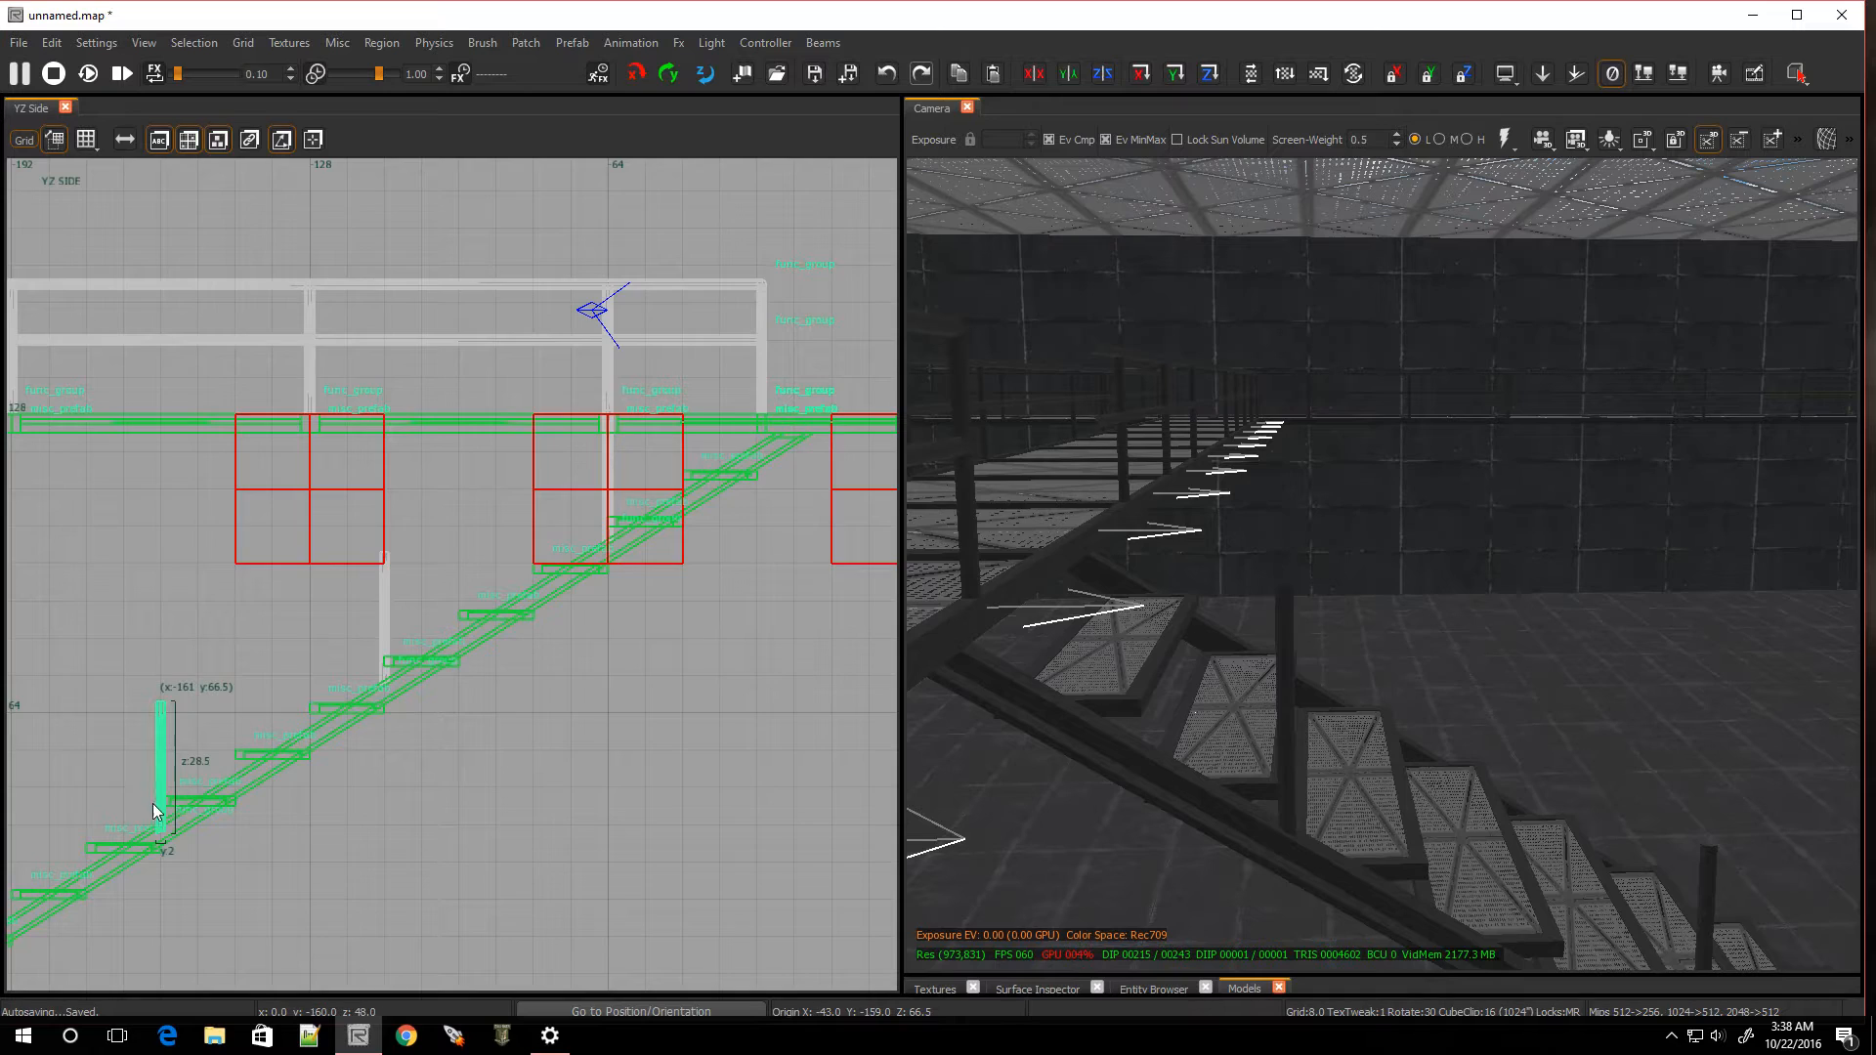
{"action": "scroll", "coordinate": [150, 799], "scroll_direction": "up", "scroll_amount": 3}
{"action": "key", "text": "1"}
{"action": "left_click_drag", "start_coordinate": [182, 745], "coordinate": [184, 719]}
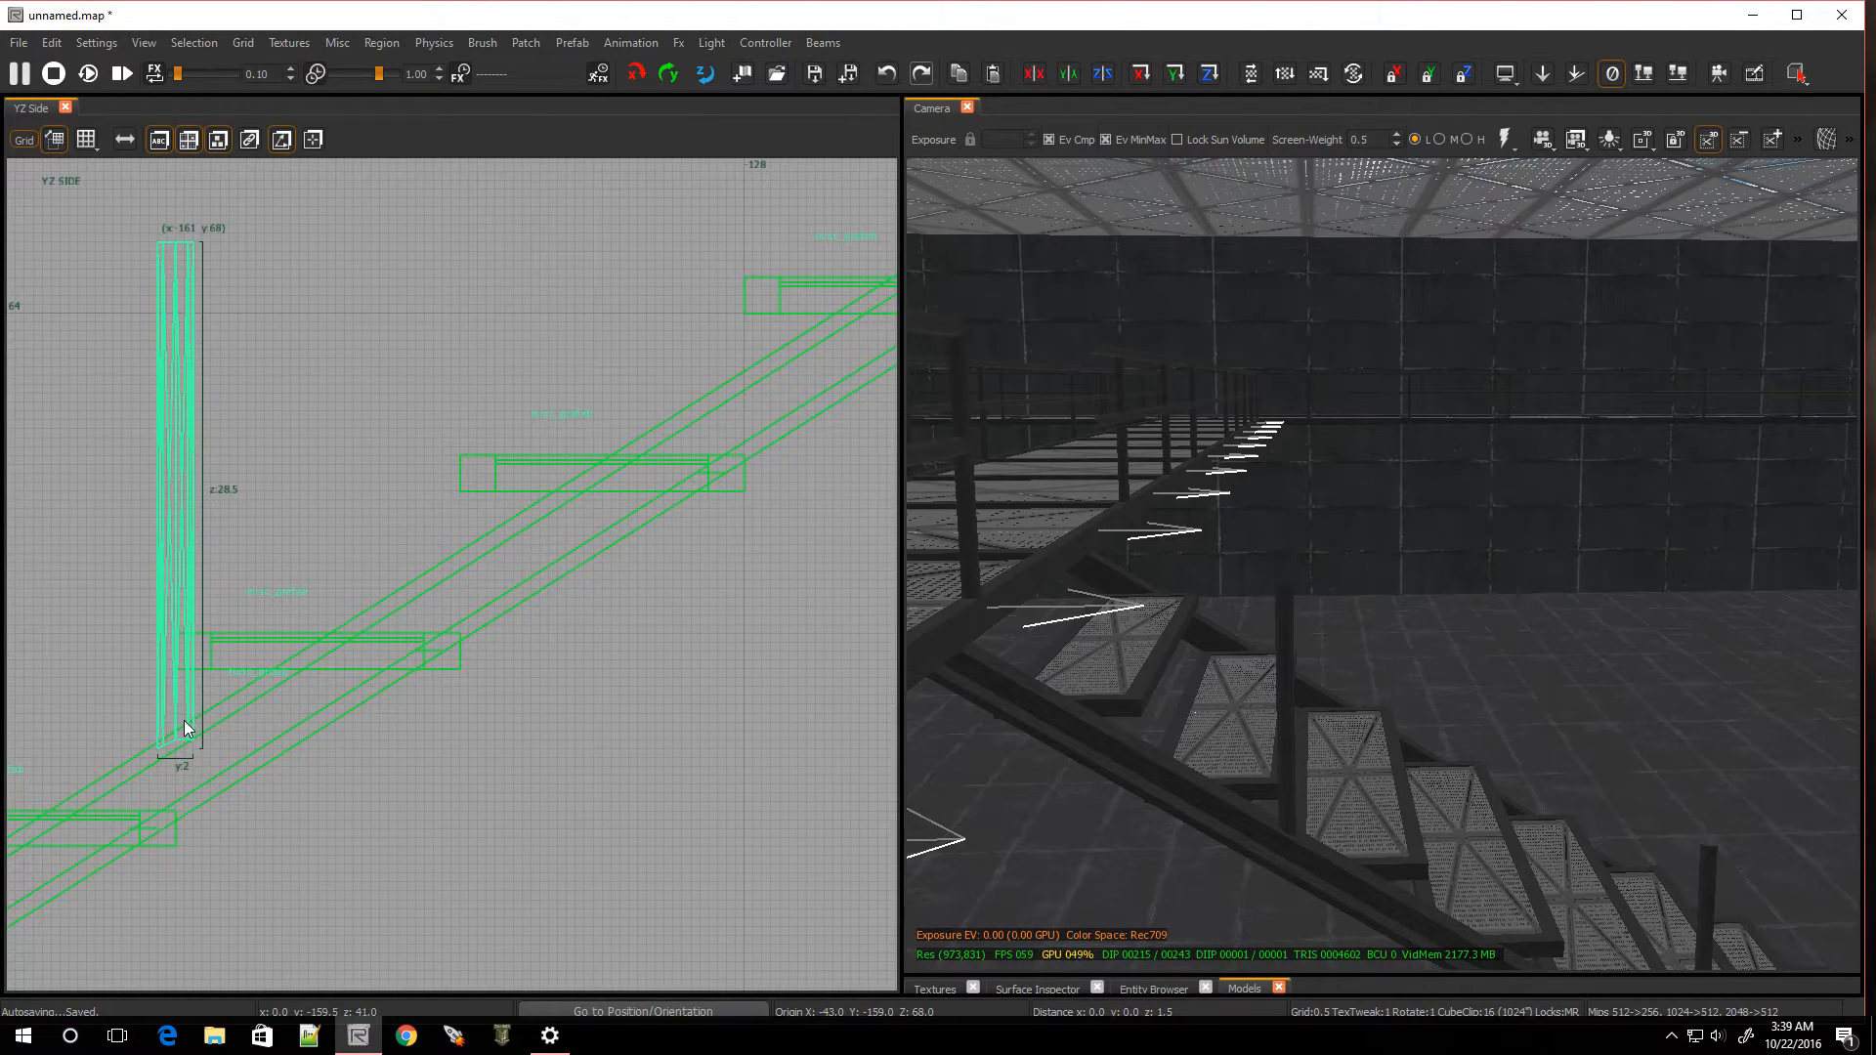
{"action": "scroll", "coordinate": [185, 731], "scroll_direction": "down", "scroll_amount": 3}
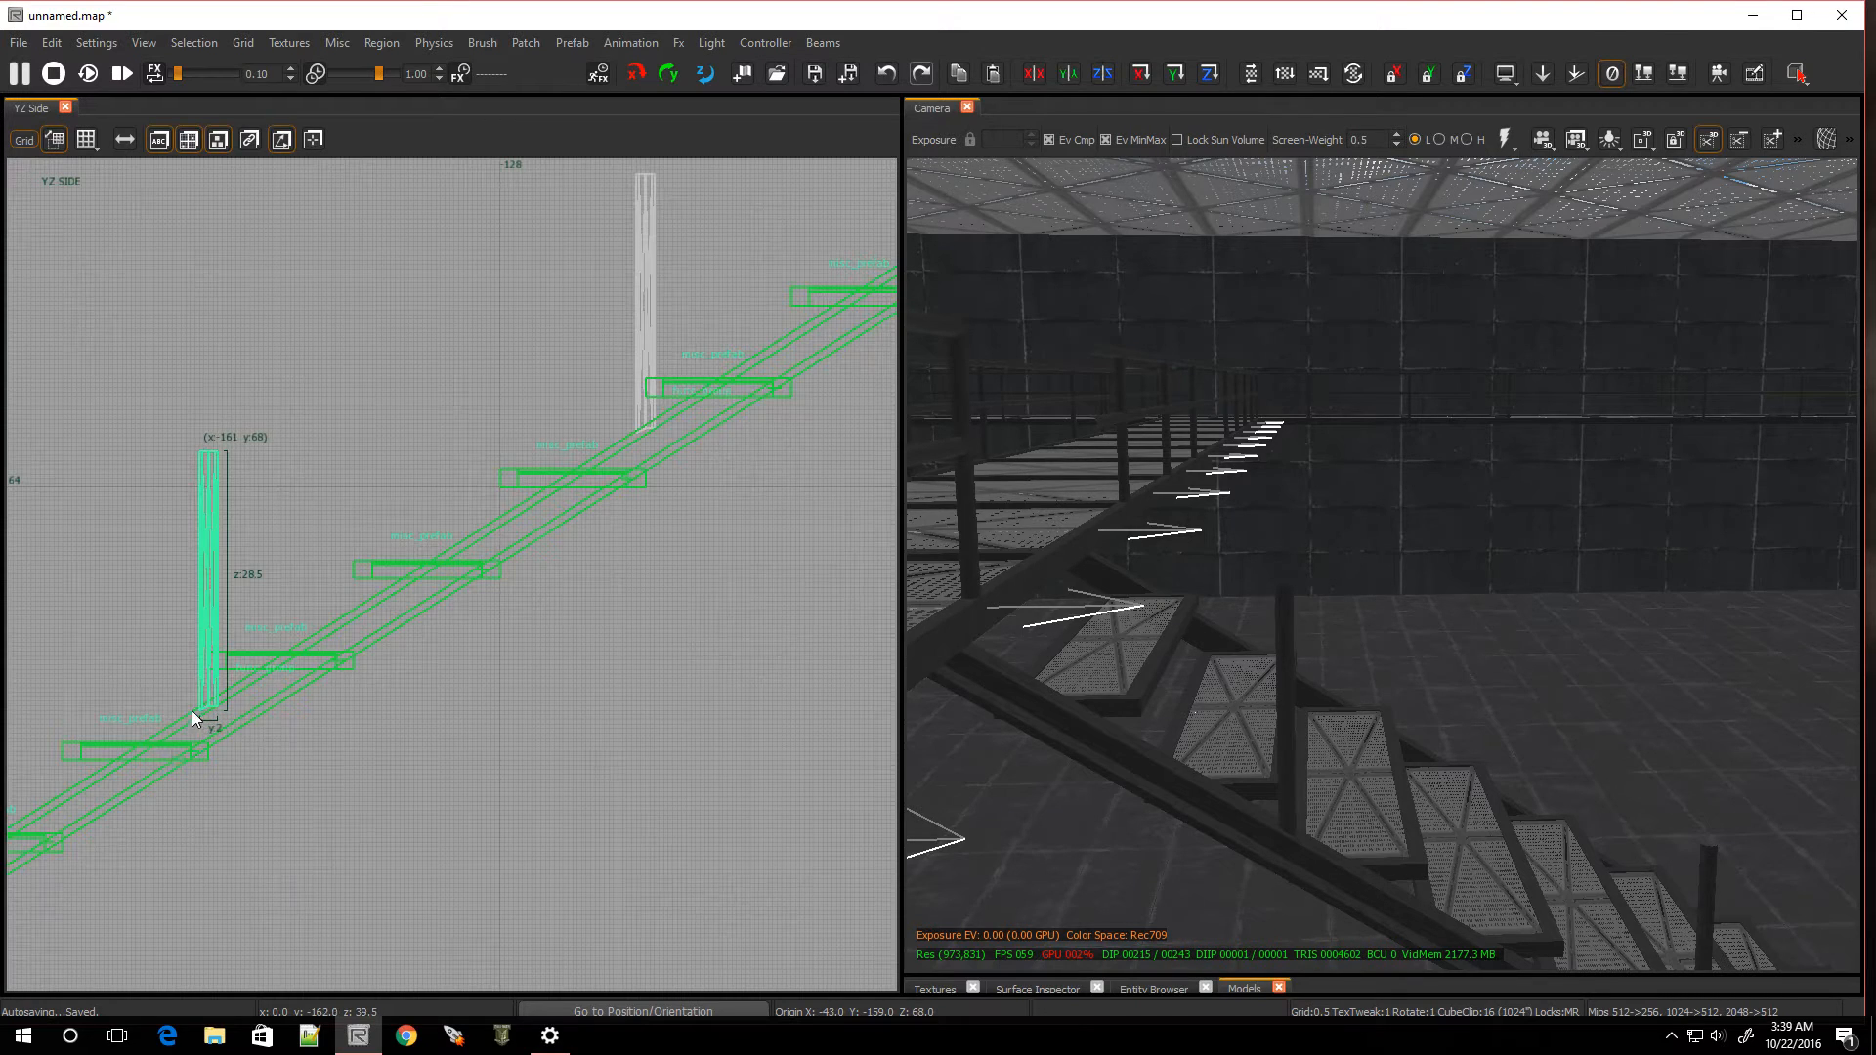
Duplicate the third stair post near the foot of the stairs, 48 units farther south and 30.5 units lower
{"action": "scroll", "coordinate": [389, 643], "scroll_direction": "down", "scroll_amount": 4}
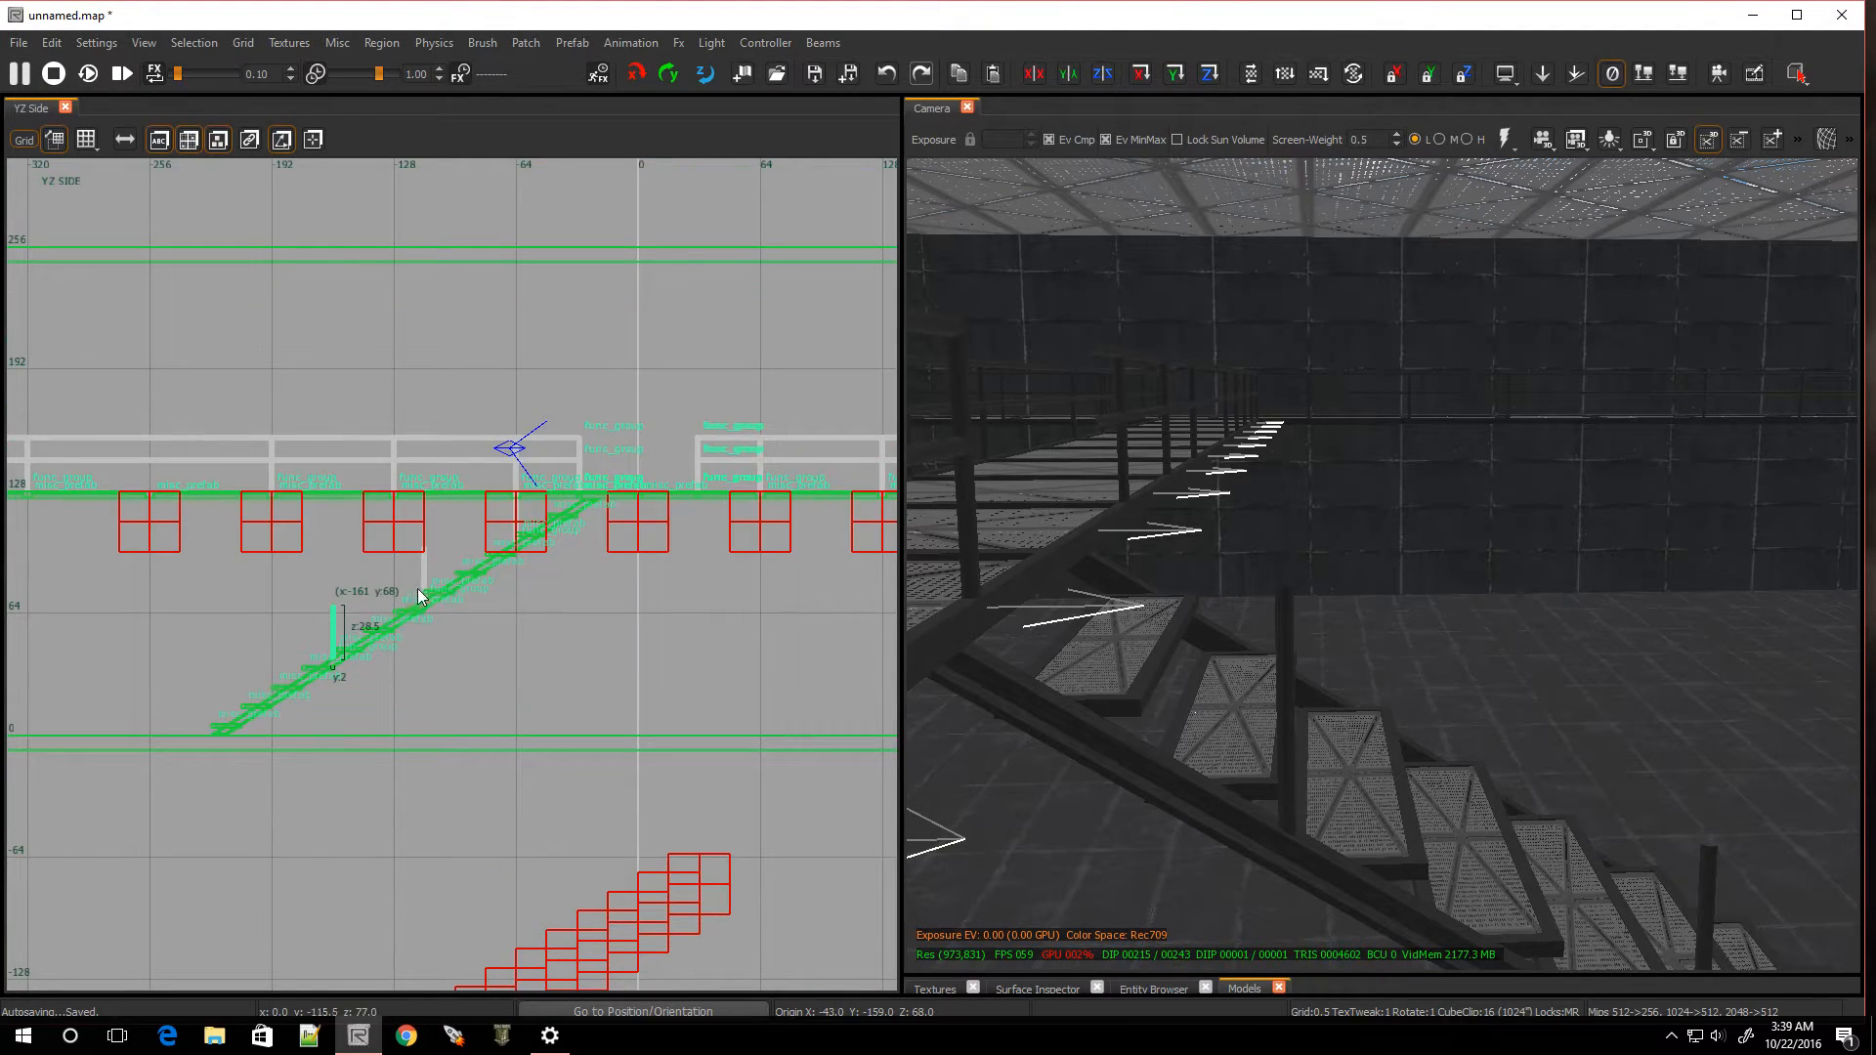
{"action": "scroll", "coordinate": [330, 660], "scroll_direction": "up", "scroll_amount": 4}
{"action": "scroll", "coordinate": [324, 643], "scroll_direction": "up", "scroll_amount": 2}
{"action": "scroll", "coordinate": [249, 661], "scroll_direction": "down", "scroll_amount": 4}
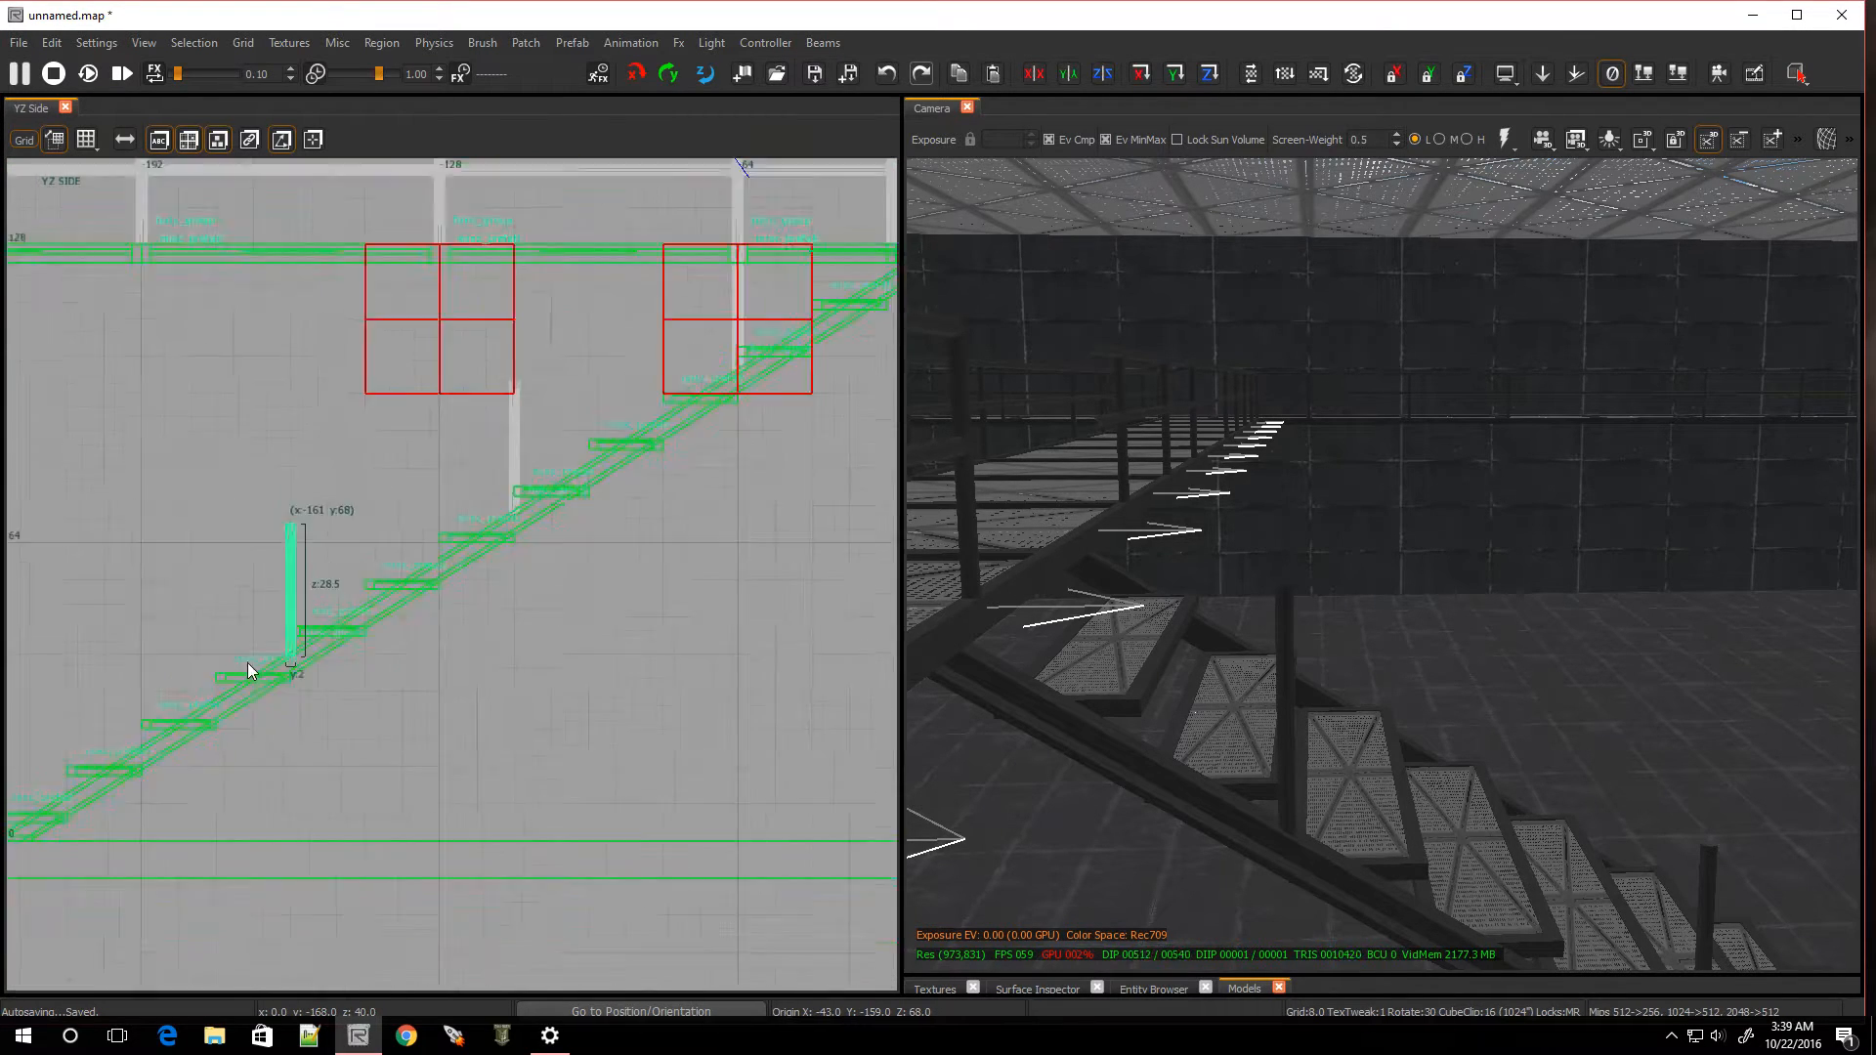
{"action": "scroll", "coordinate": [348, 645], "scroll_direction": "up", "scroll_amount": 2}
{"action": "mouse_move", "coordinate": [489, 542]}
{"action": "left_mouse_down"}
{"action": "mouse_move", "coordinate": [548, 533]}
{"action": "mouse_move", "coordinate": [153, 653]}
{"action": "mouse_move", "coordinate": [155, 694]}
{"action": "left_mouse_up"}
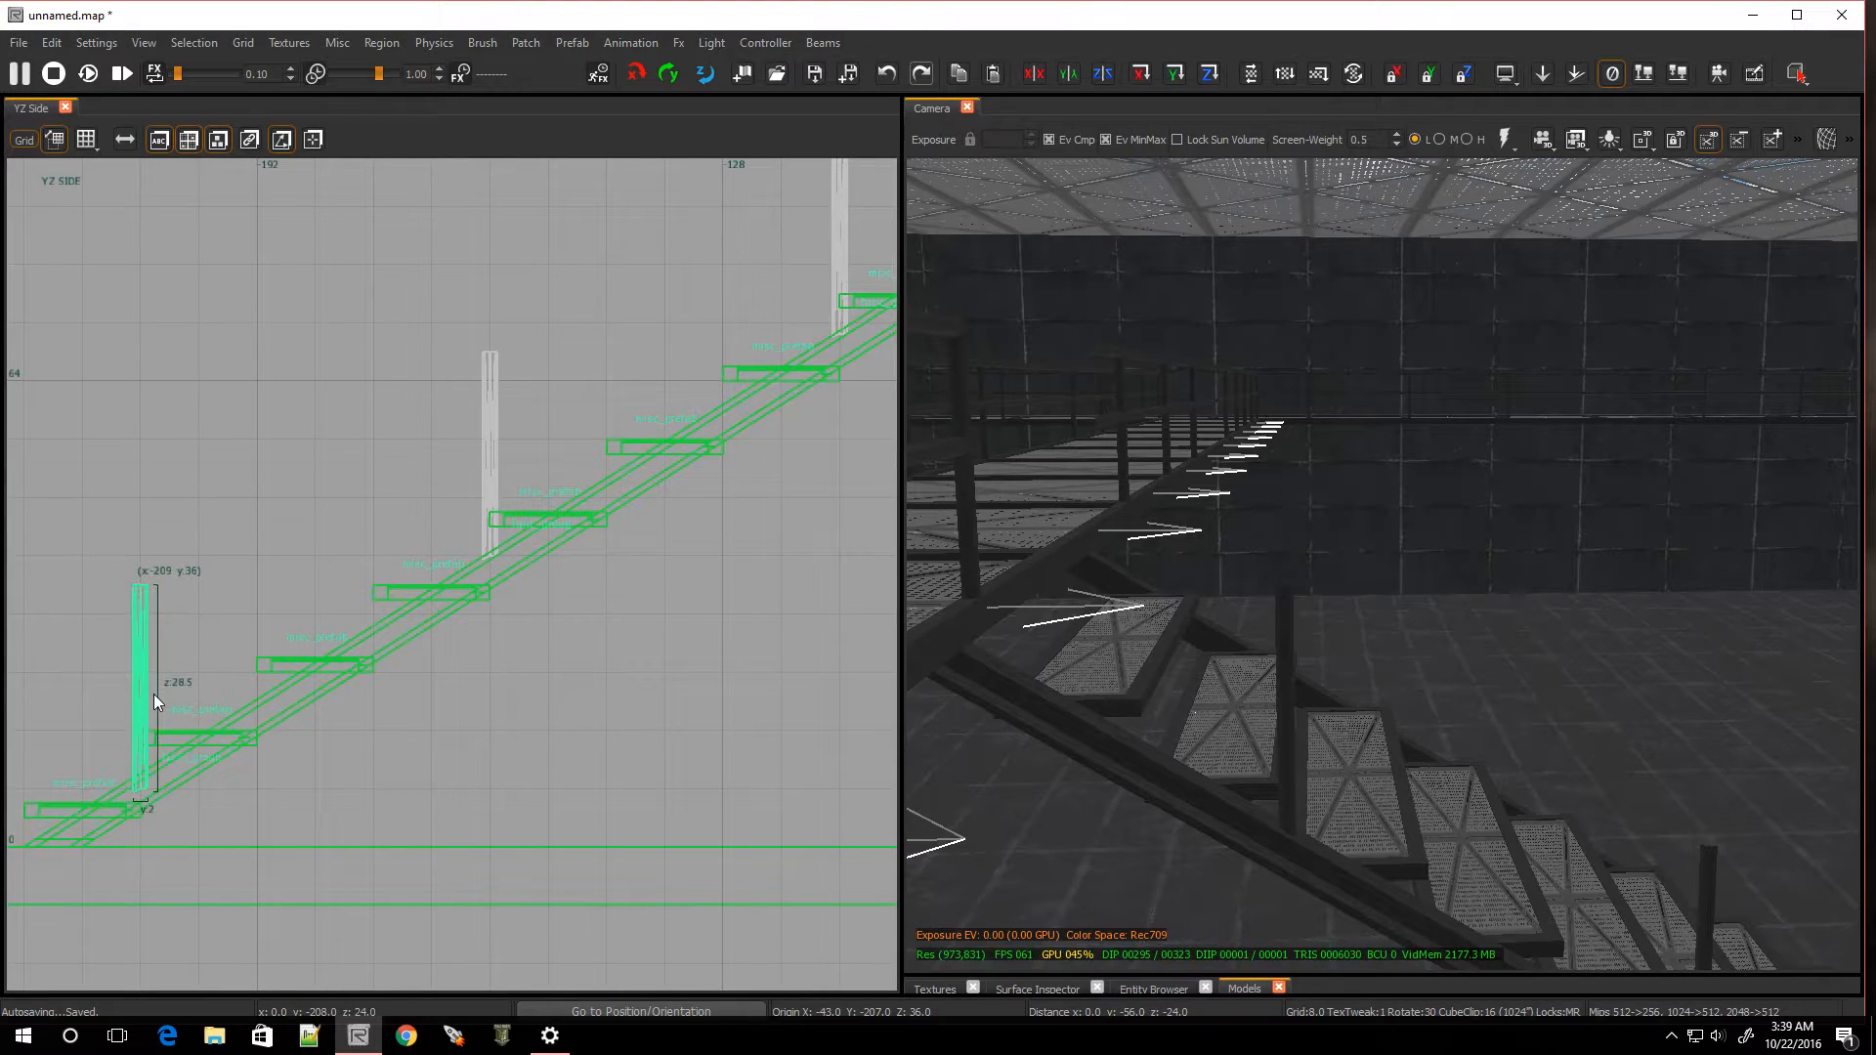
{"action": "scroll", "coordinate": [193, 764], "scroll_direction": "up", "scroll_amount": 4}
{"action": "key", "text": "1"}
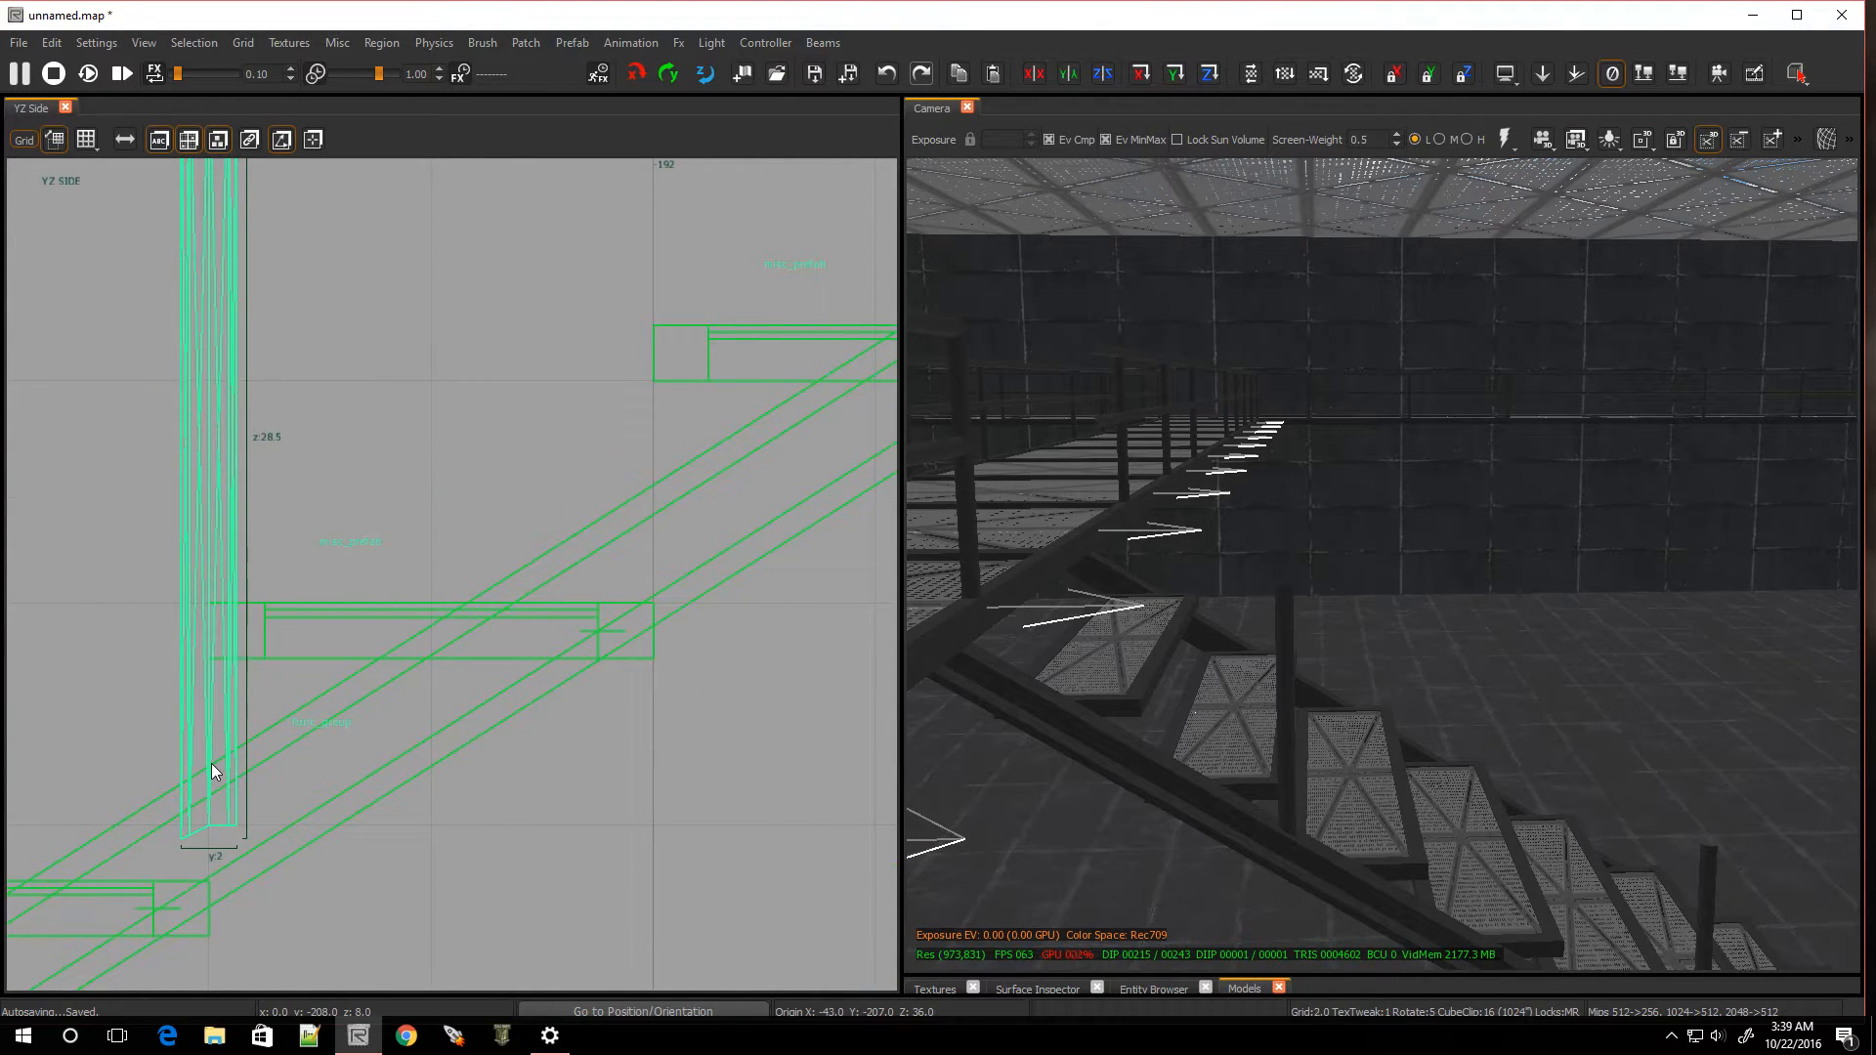
{"action": "left_click_drag", "start_coordinate": [215, 776], "coordinate": [214, 733]}
{"action": "key", "text": "0"}
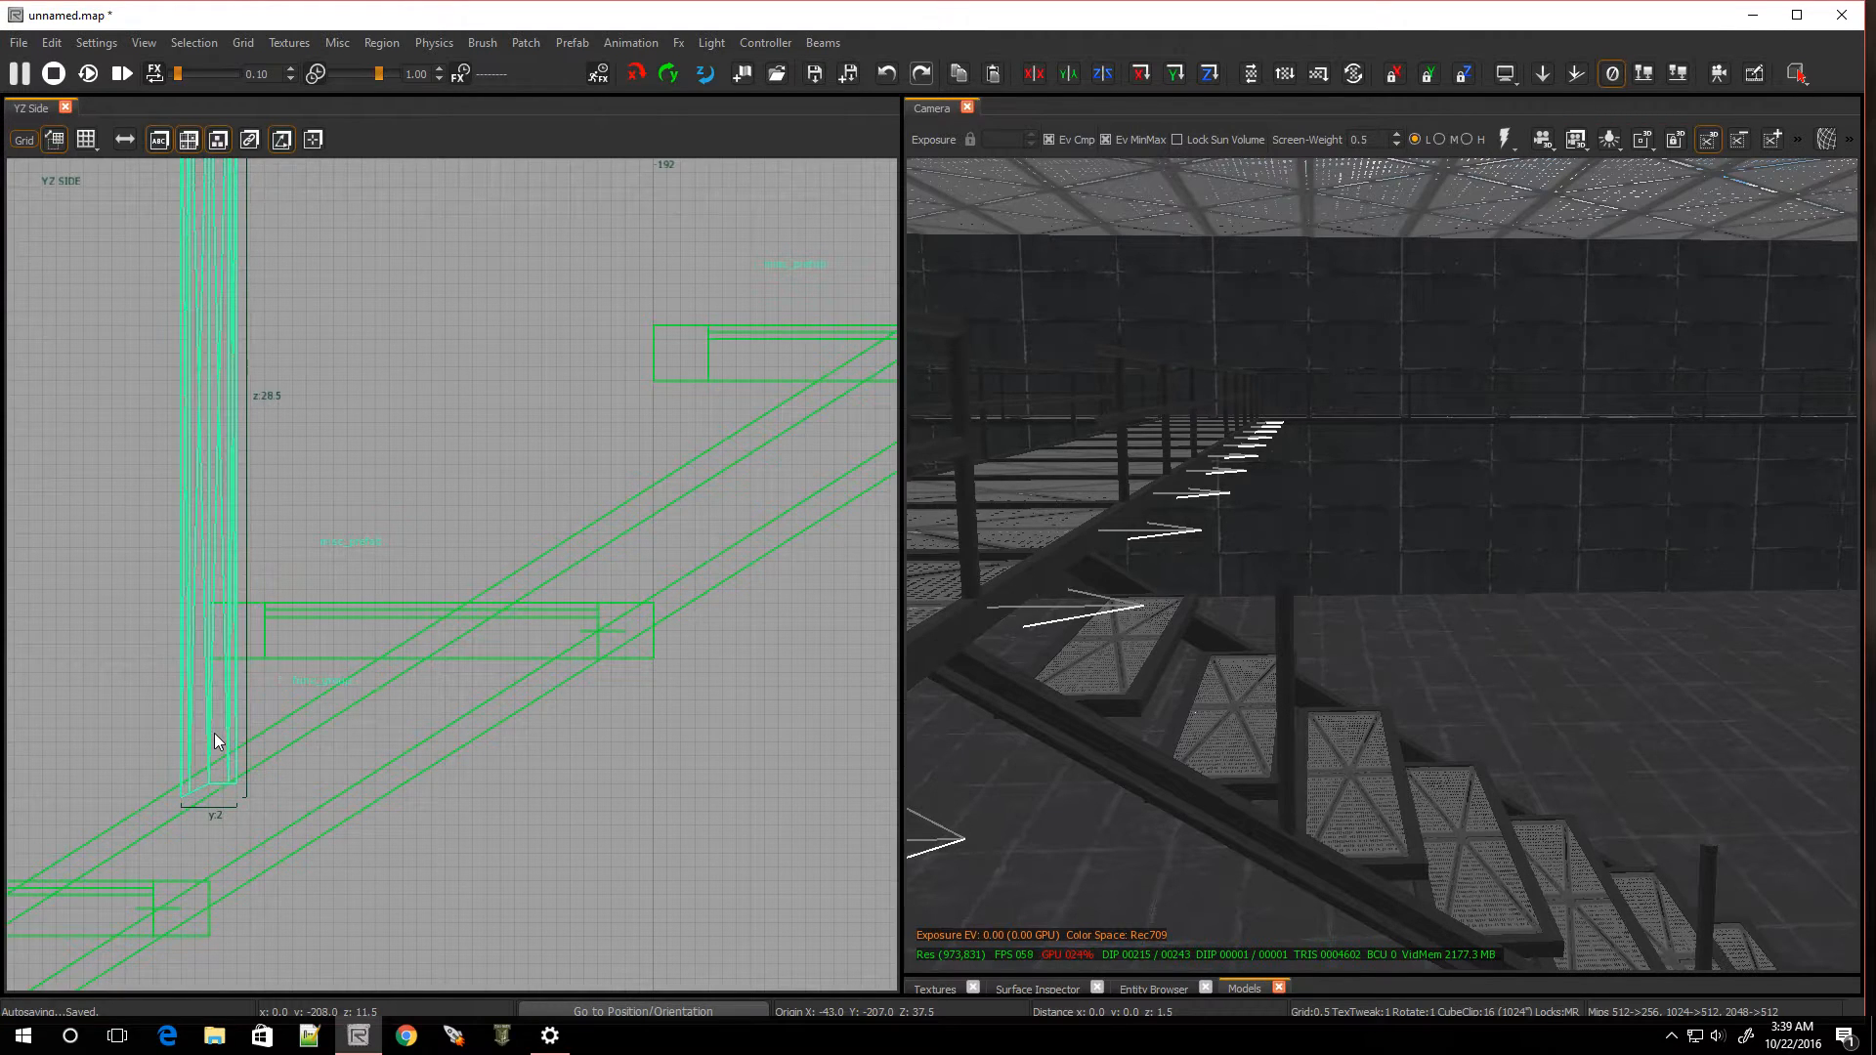
Choose a finer grid, raise the lowest stair post by one grid step against the stringer, and deselect it
{"action": "scroll", "coordinate": [214, 733], "scroll_direction": "up", "scroll_amount": 3}
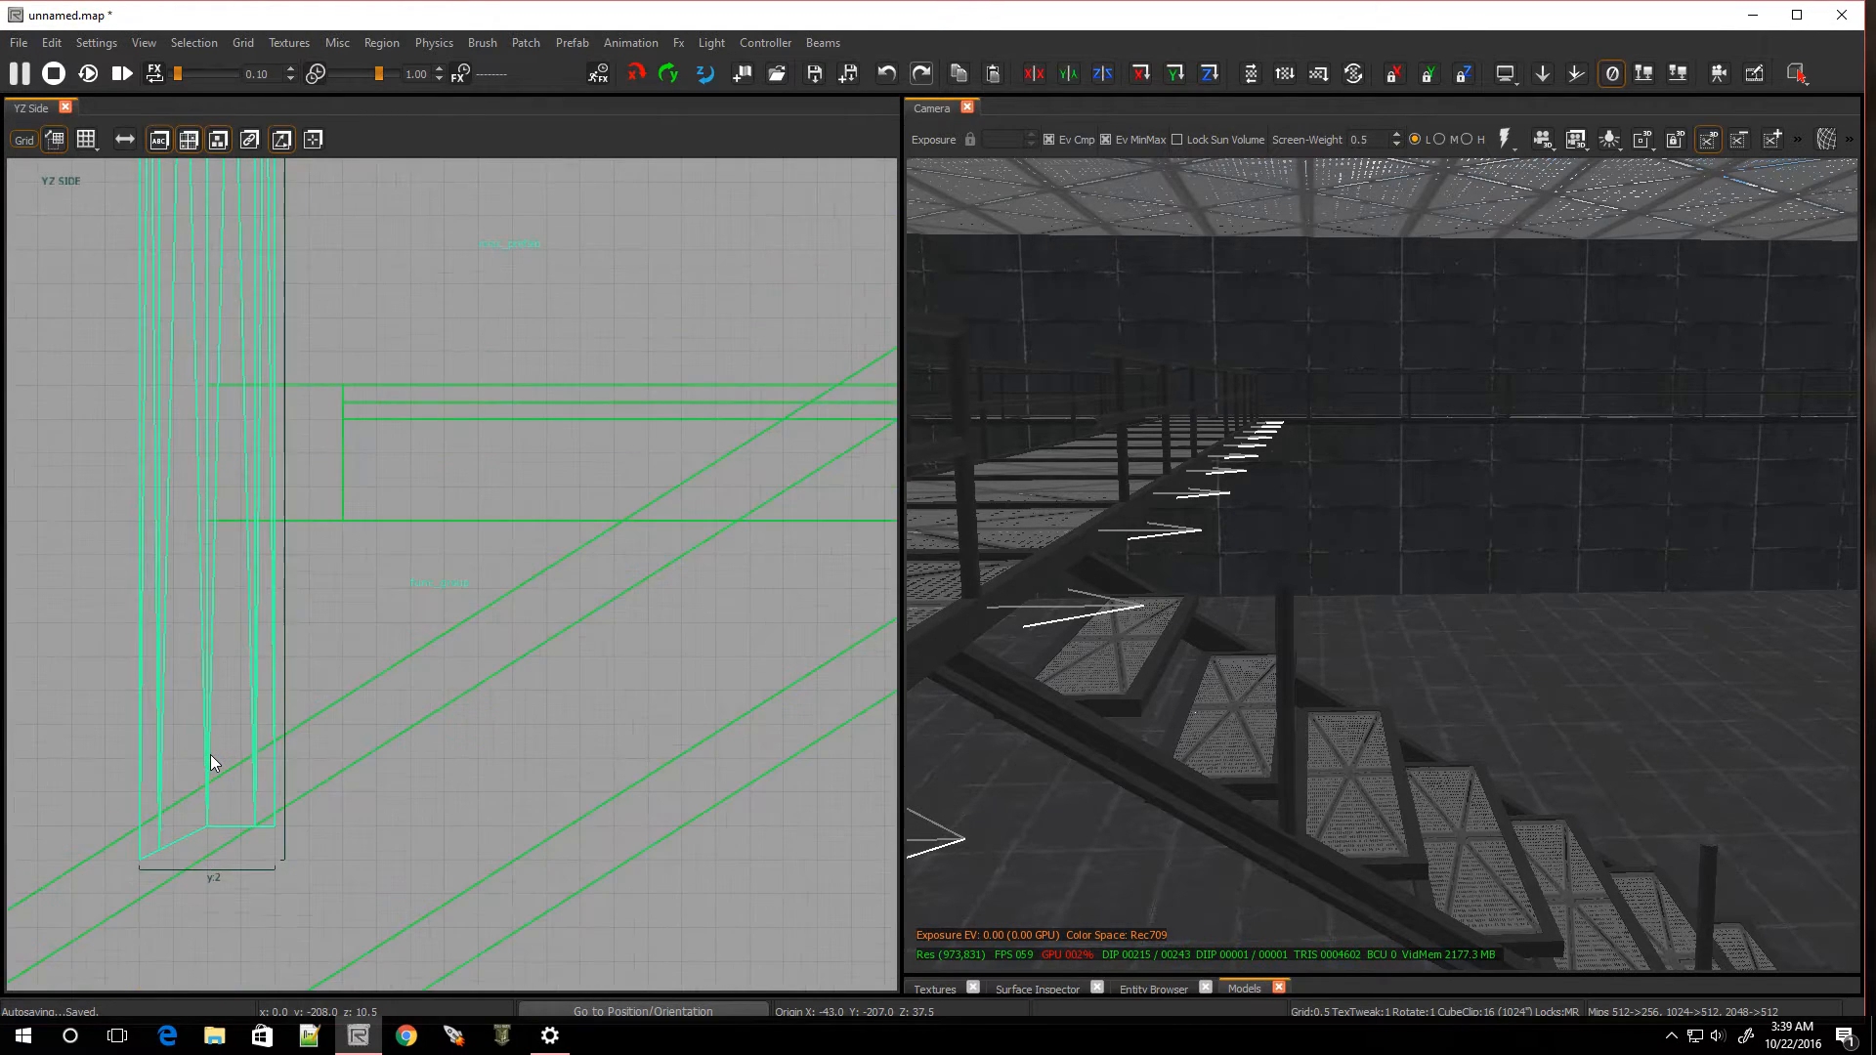
{"action": "left_click", "coordinate": [82, 137]}
{"action": "left_click", "coordinate": [106, 203]}
{"action": "left_click_drag", "start_coordinate": [232, 736], "coordinate": [235, 716]}
{"action": "key", "text": "Escape"}
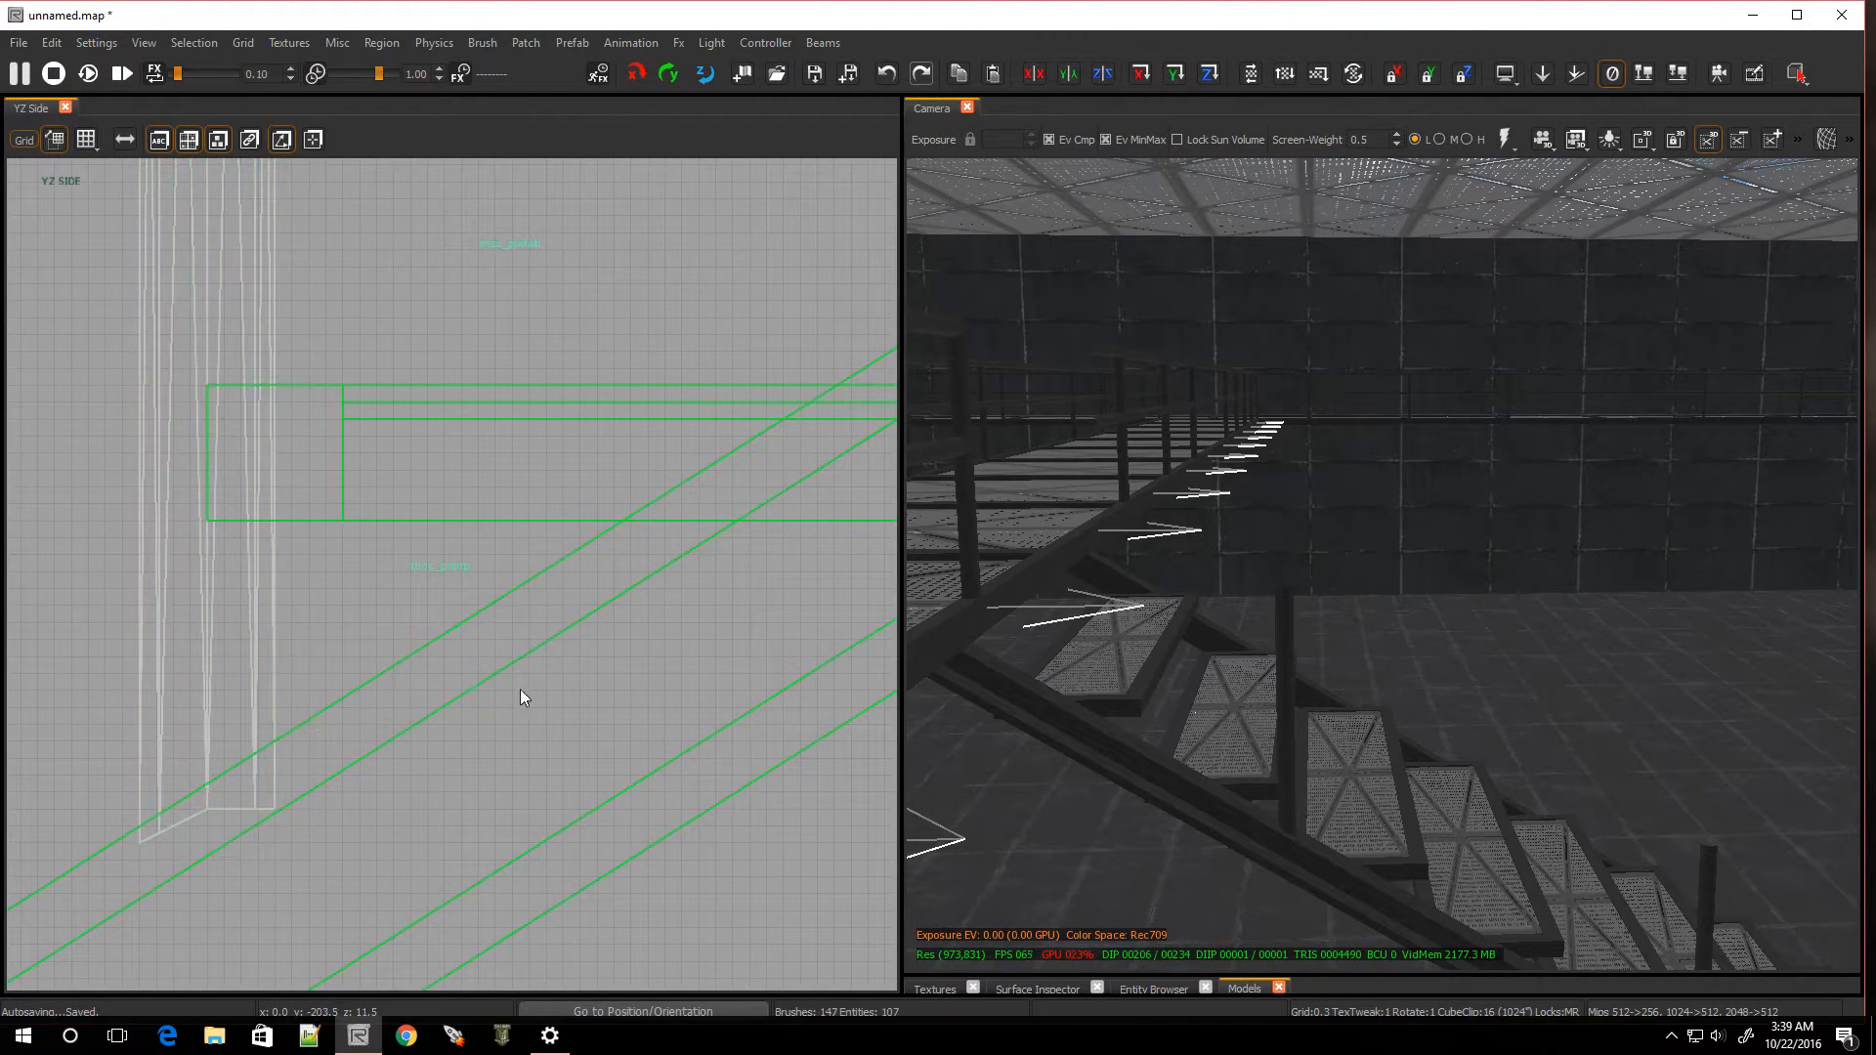
Duplicate the catwalk railing's end post at the top of the stairs and align the copy exactly over the original
{"action": "mouse_move", "coordinate": [1239, 674]}
{"action": "right_mouse_down"}
{"action": "mouse_move", "coordinate": [1368, 703]}
{"action": "mouse_move", "coordinate": [1222, 664]}
{"action": "mouse_move", "coordinate": [1256, 683]}
{"action": "mouse_move", "coordinate": [1187, 689]}
{"action": "mouse_move", "coordinate": [1221, 659]}
{"action": "mouse_move", "coordinate": [1236, 684]}
{"action": "mouse_move", "coordinate": [1217, 669]}
{"action": "mouse_move", "coordinate": [1266, 679]}
{"action": "right_mouse_up"}
{"action": "left_click", "coordinate": [1062, 461], "text": "shift"}
{"action": "right_click_drag", "start_coordinate": [1061, 462], "coordinate": [1011, 464]}
{"action": "scroll", "coordinate": [356, 655], "scroll_direction": "down", "scroll_amount": 16}
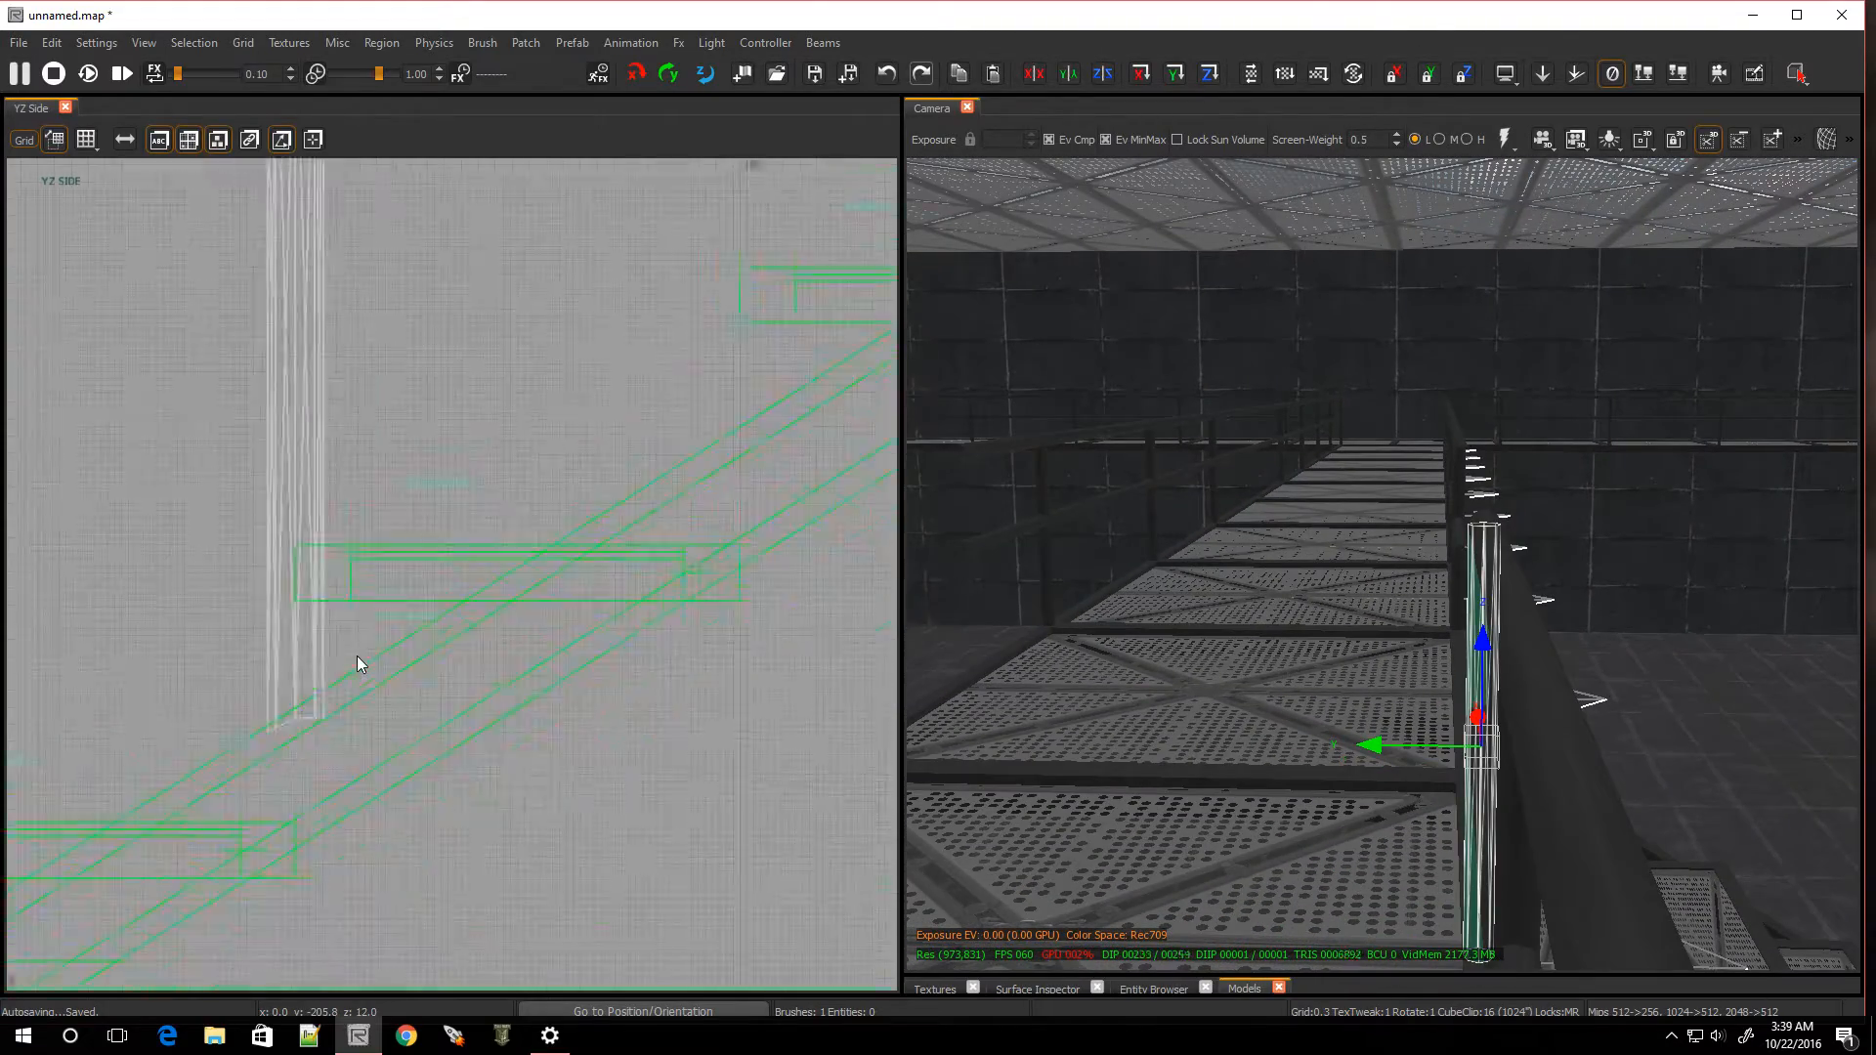
{"action": "scroll", "coordinate": [583, 472], "scroll_direction": "up", "scroll_amount": 11}
{"action": "scroll", "coordinate": [577, 543], "scroll_direction": "up", "scroll_amount": 2}
{"action": "scroll", "coordinate": [534, 647], "scroll_direction": "down", "scroll_amount": 4}
{"action": "scroll", "coordinate": [526, 756], "scroll_direction": "up", "scroll_amount": 4}
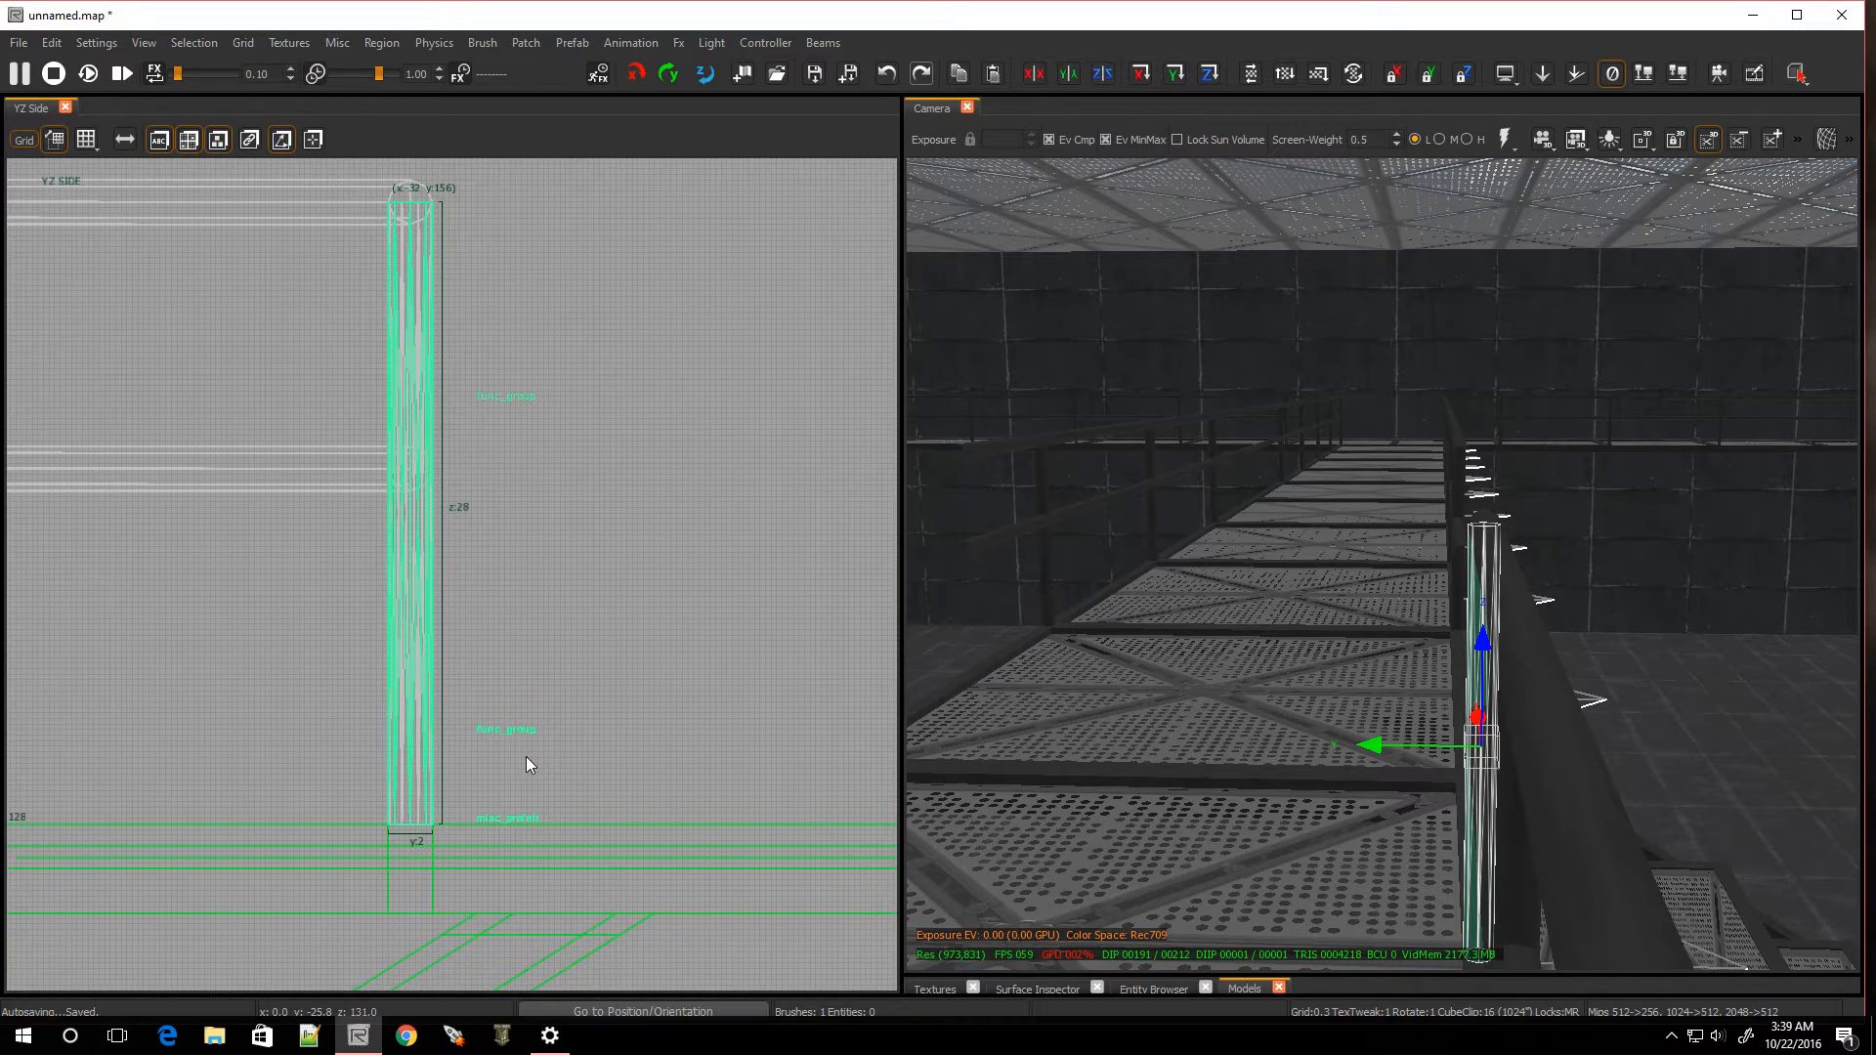
{"action": "scroll", "coordinate": [524, 756], "scroll_direction": "down", "scroll_amount": 4}
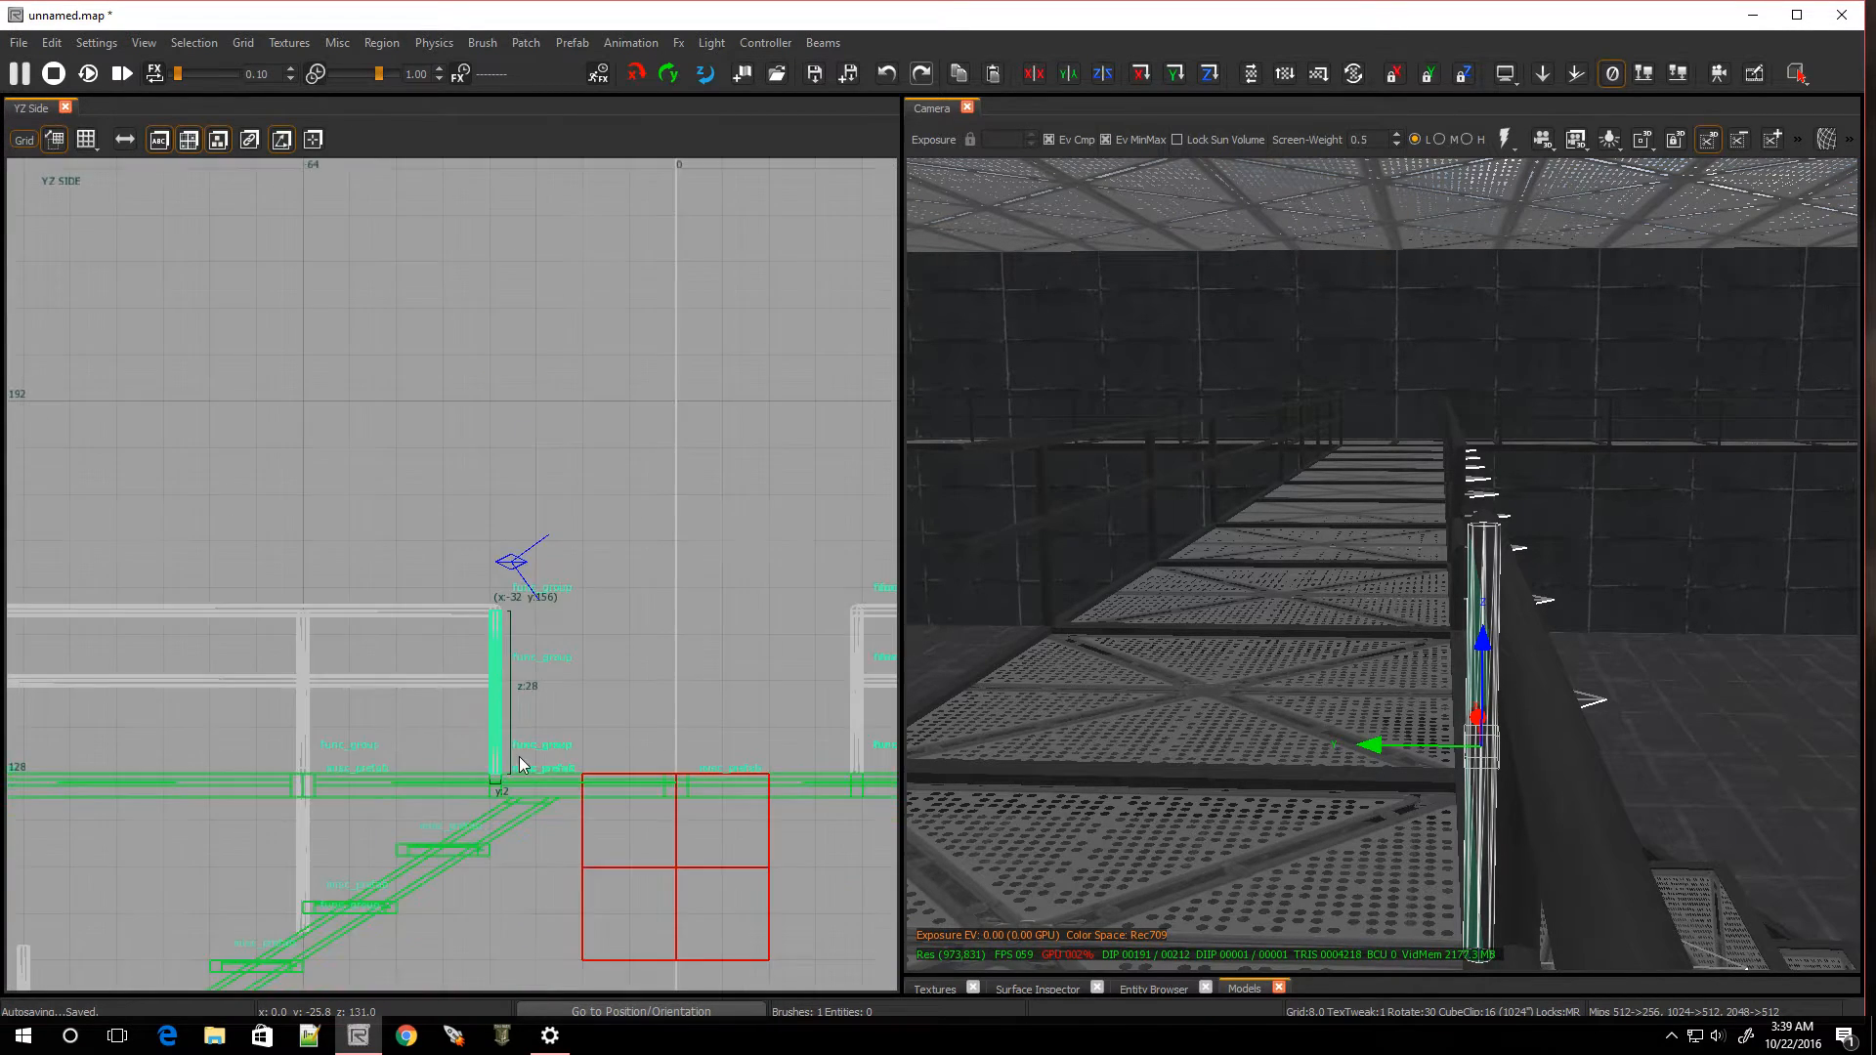
{"action": "scroll", "coordinate": [502, 762], "scroll_direction": "up", "scroll_amount": 2}
{"action": "key", "text": "space"}
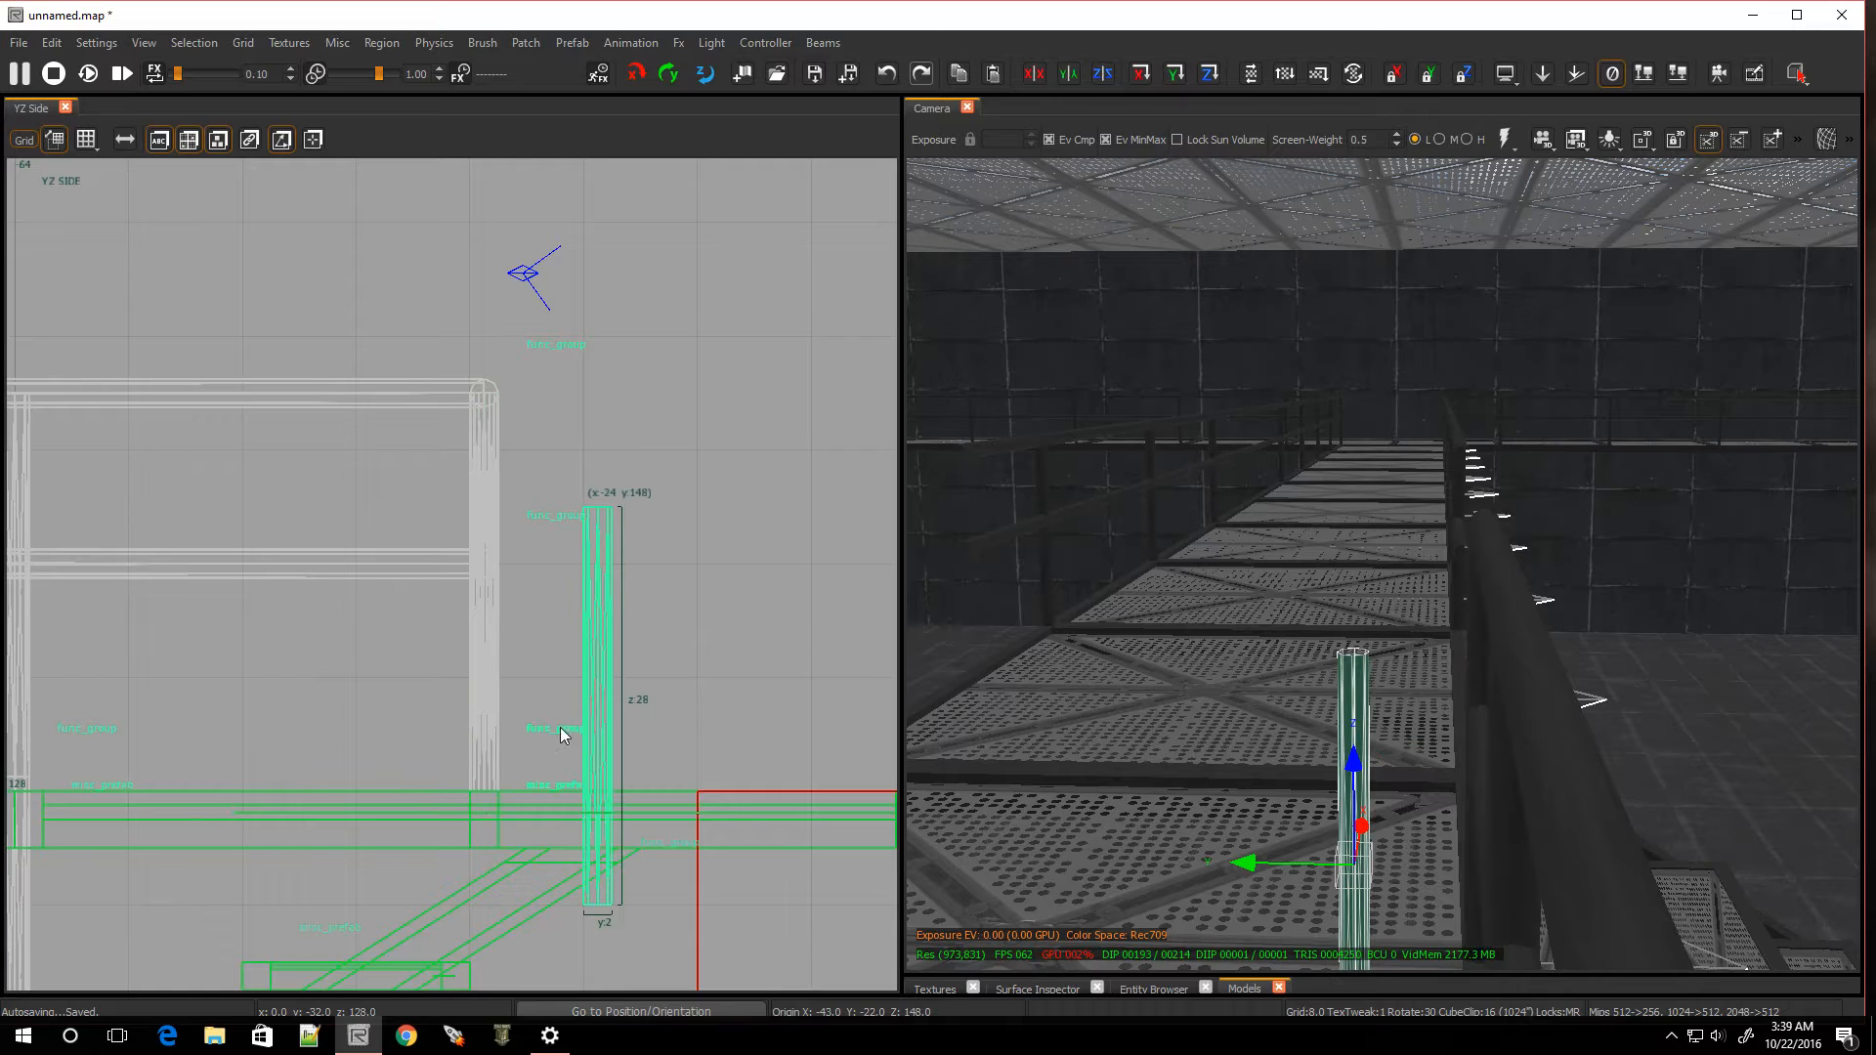
{"action": "left_click_drag", "start_coordinate": [561, 718], "coordinate": [496, 641]}
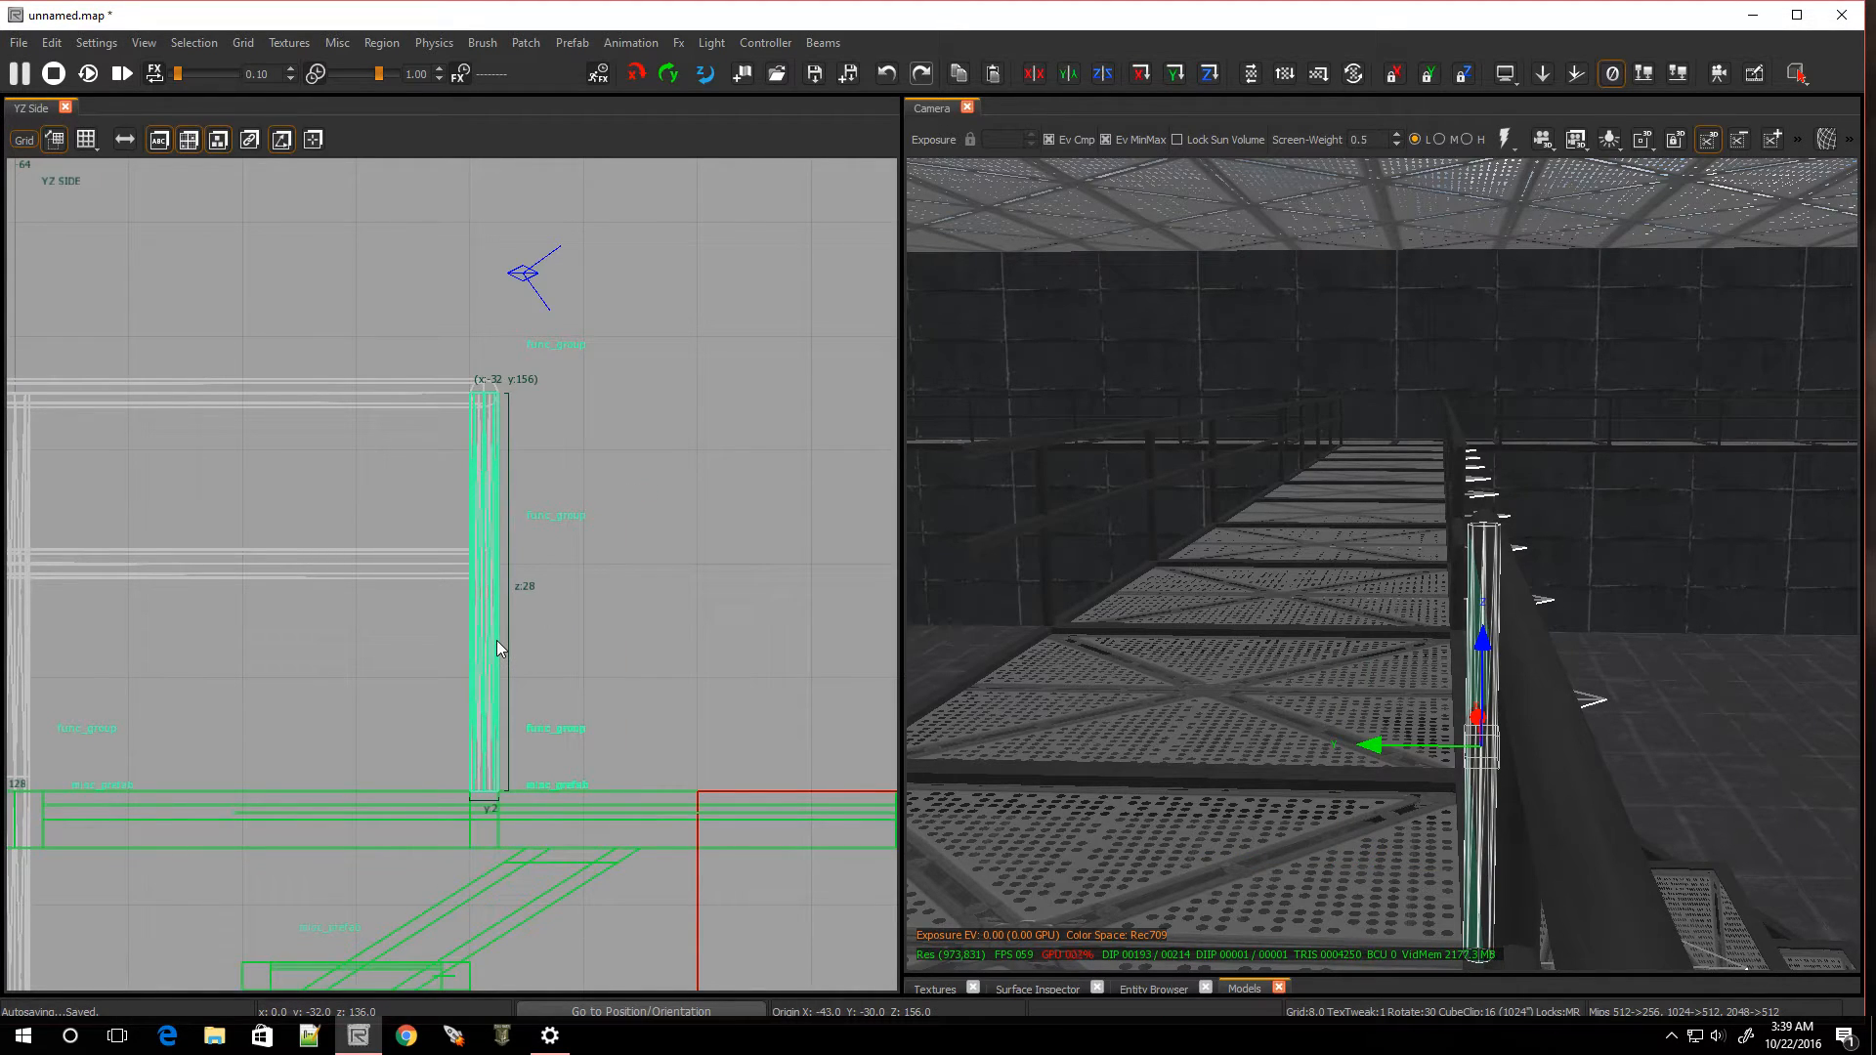
Rotate the duplicated end post 90 degrees so it lies horizontally and raise it 16 units towards the top rail
{"action": "key", "text": "r"}
{"action": "left_click_drag", "start_coordinate": [584, 728], "coordinate": [713, 419]}
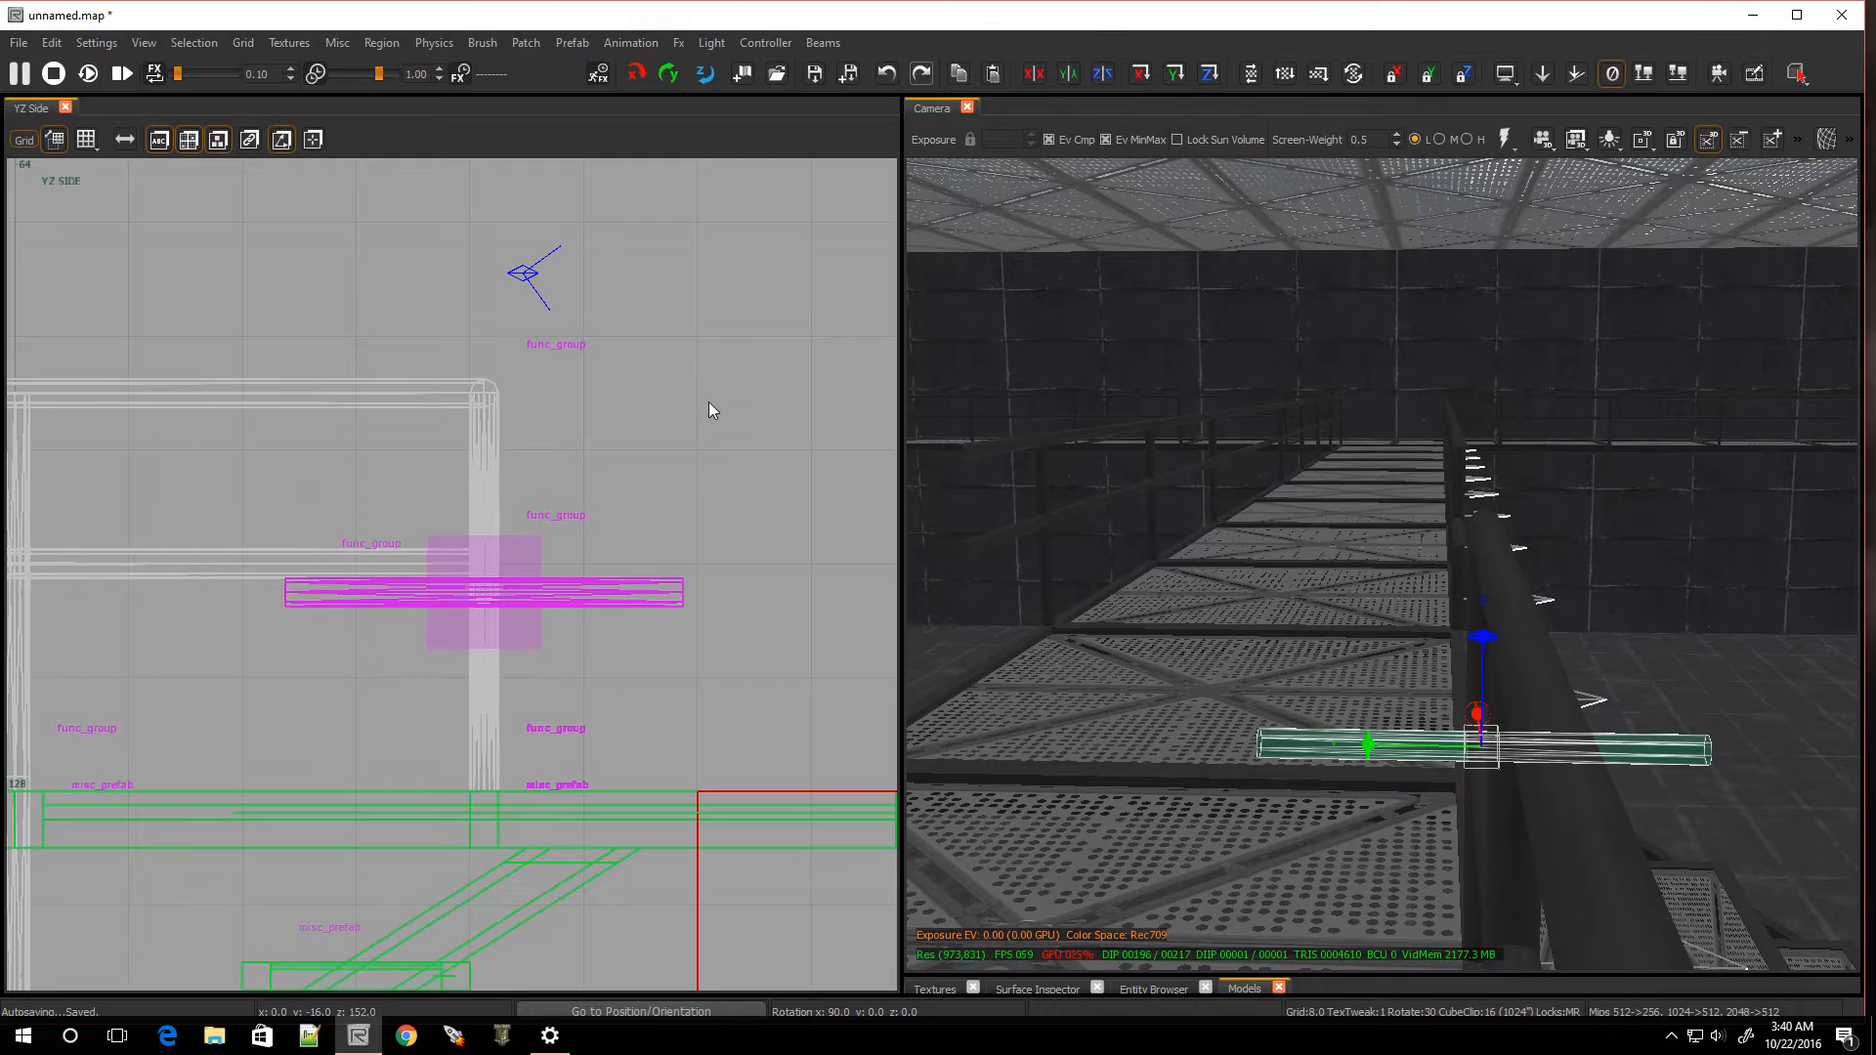
{"action": "left_click_drag", "start_coordinate": [472, 601], "coordinate": [467, 419]}
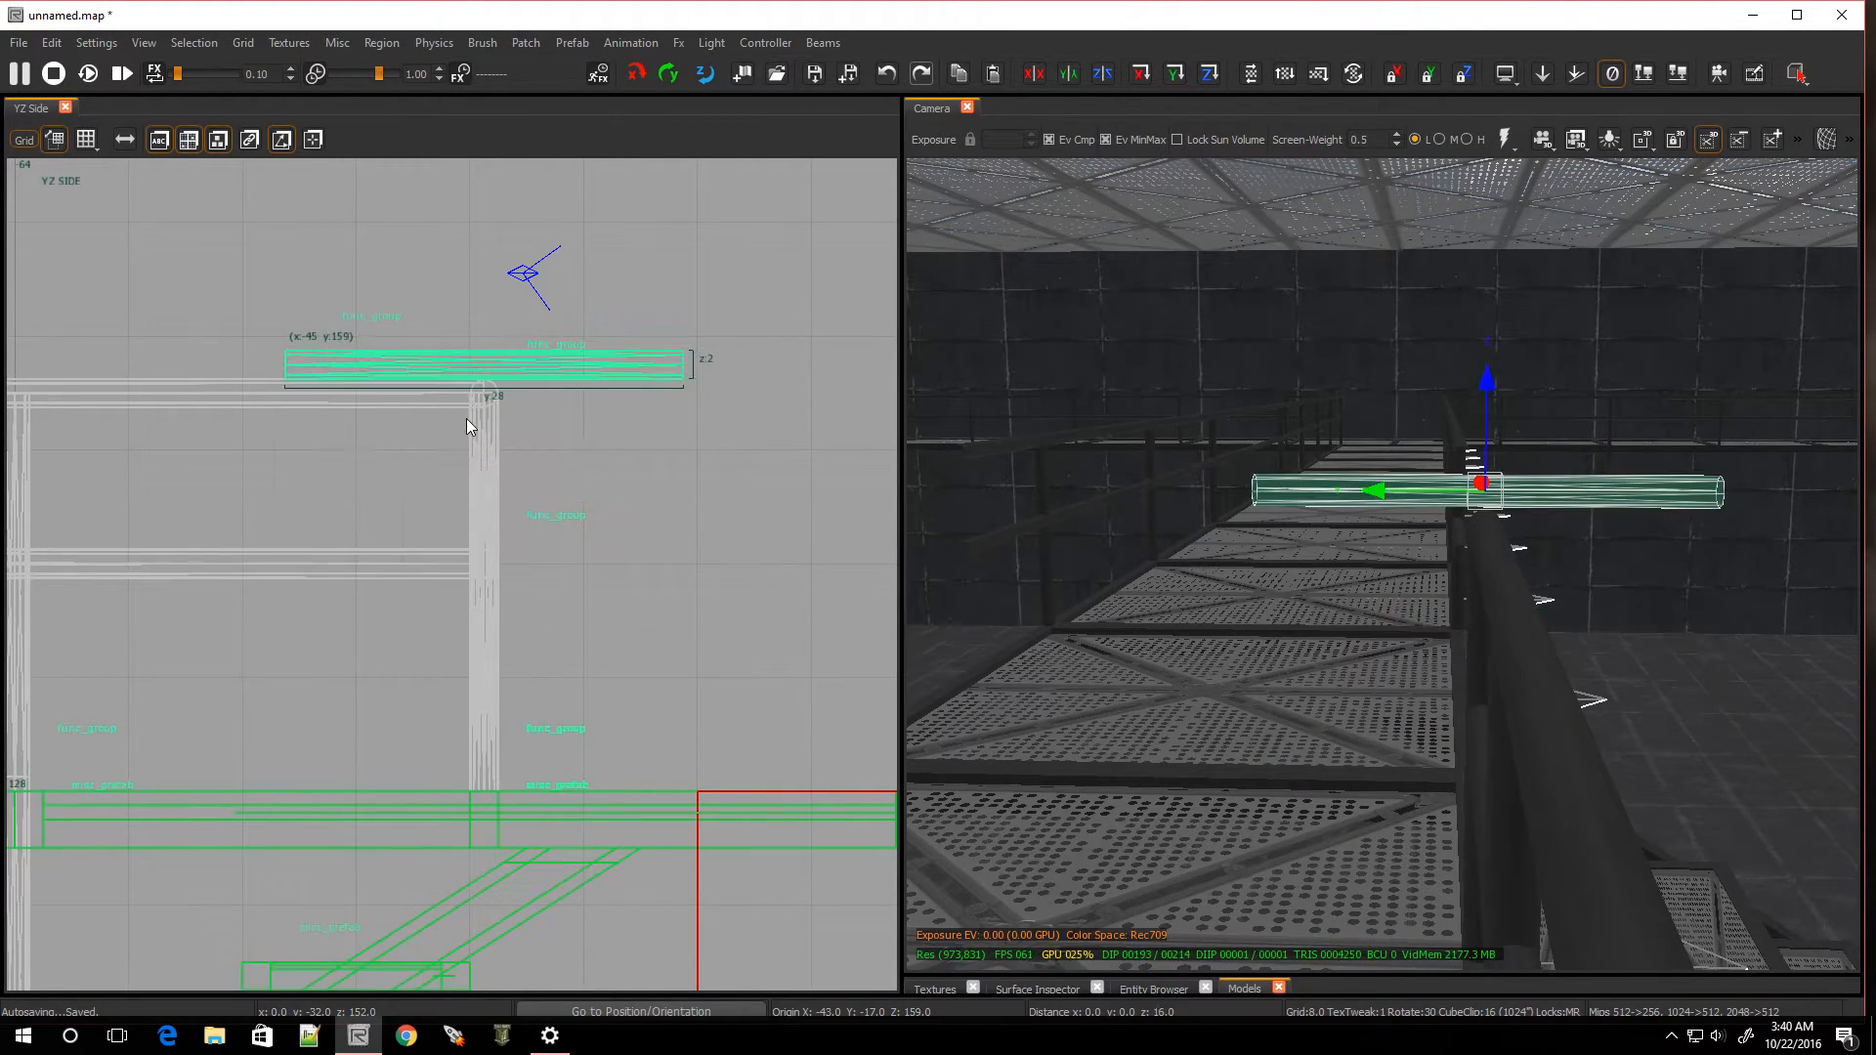
{"action": "scroll", "coordinate": [467, 418], "scroll_direction": "up", "scroll_amount": 4}
{"action": "scroll", "coordinate": [500, 473], "scroll_direction": "down", "scroll_amount": 4}
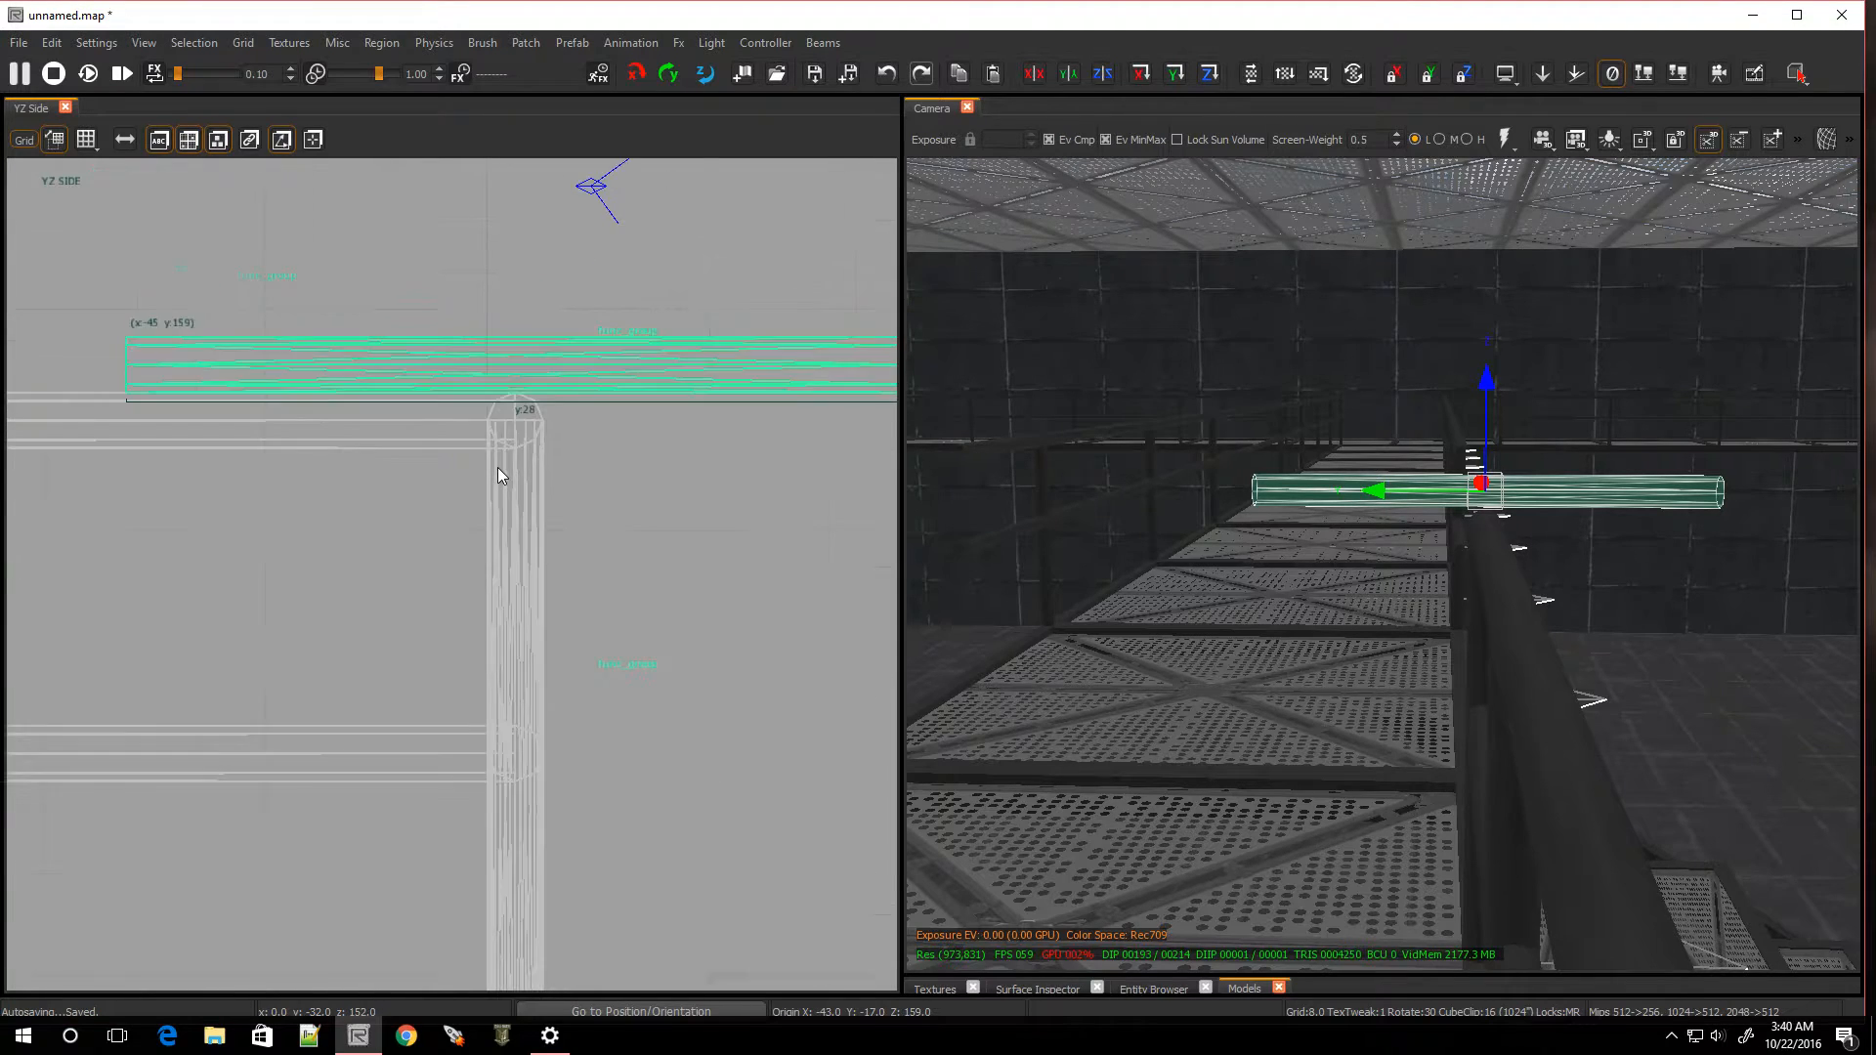
On a 2-unit grid, lower the horizontal tube 2 units onto the top rail's line and slide it 14 units south to end at the end post
{"action": "key", "text": "2"}
{"action": "left_click_drag", "start_coordinate": [536, 387], "coordinate": [530, 415]}
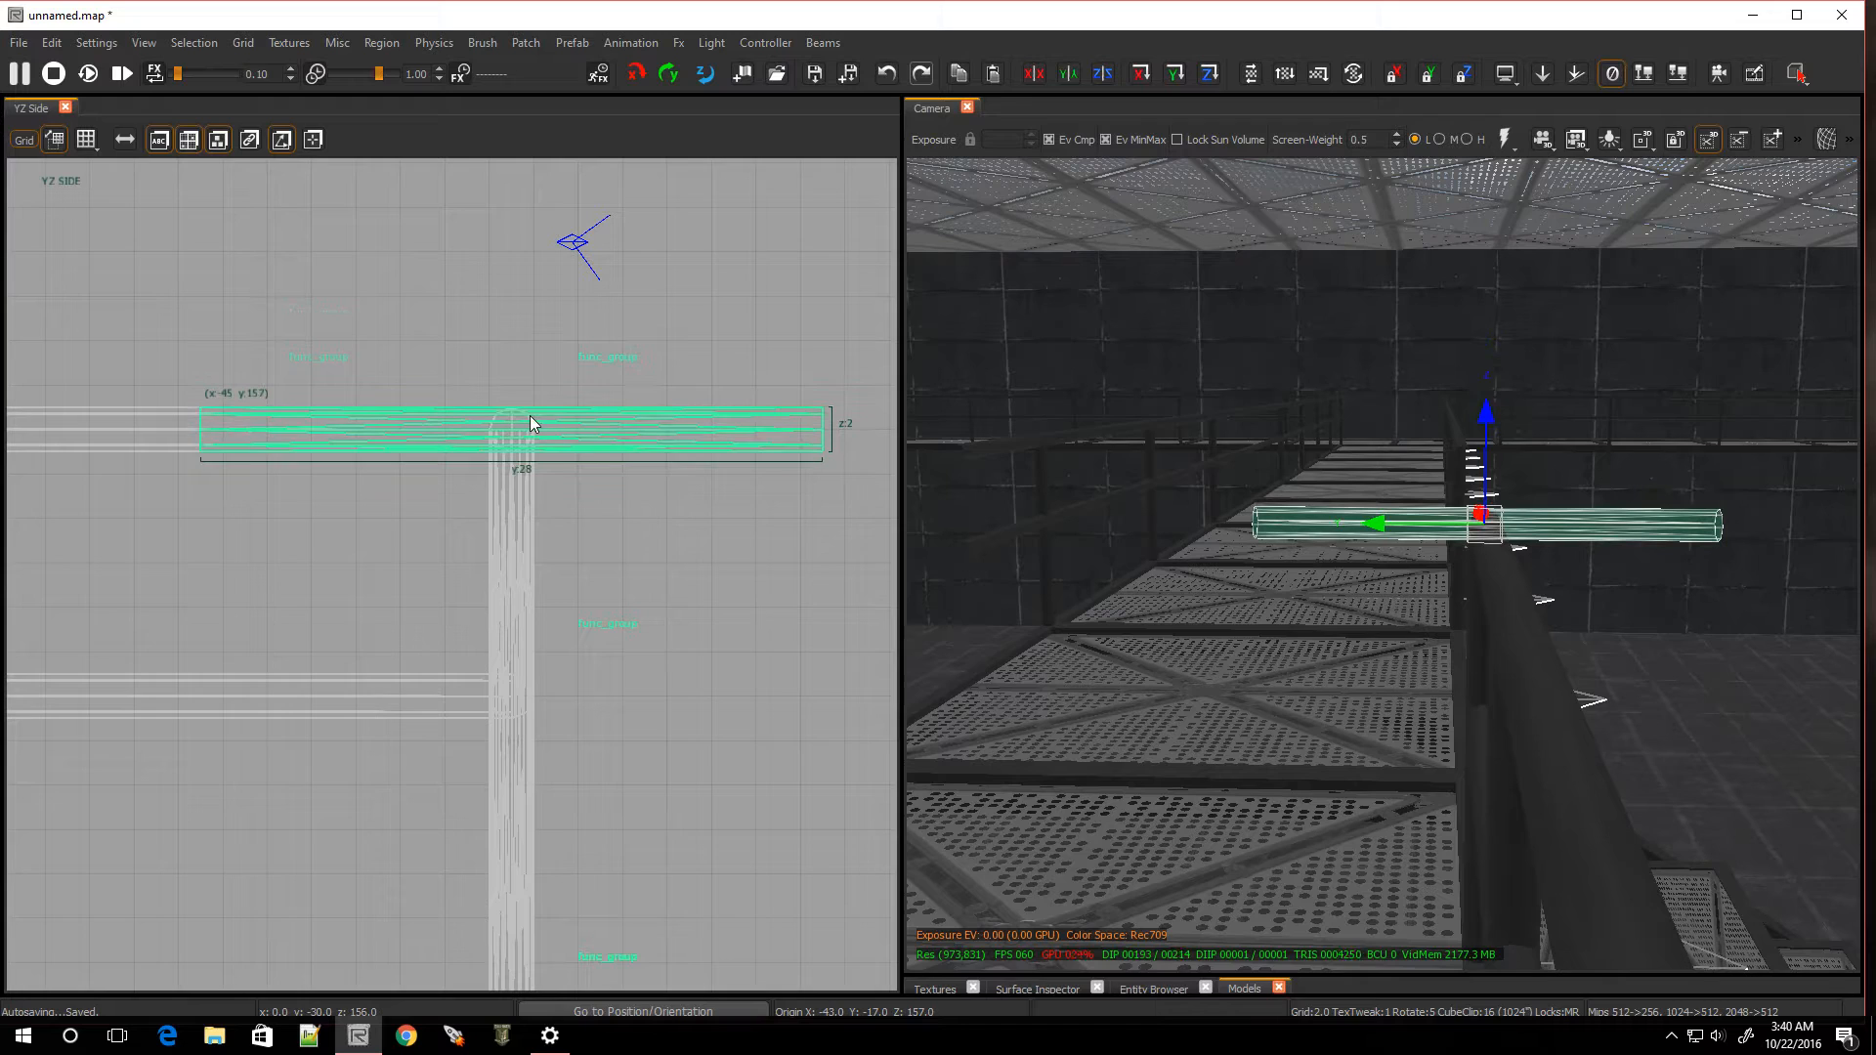
{"action": "left_click_drag", "start_coordinate": [792, 427], "coordinate": [500, 445]}
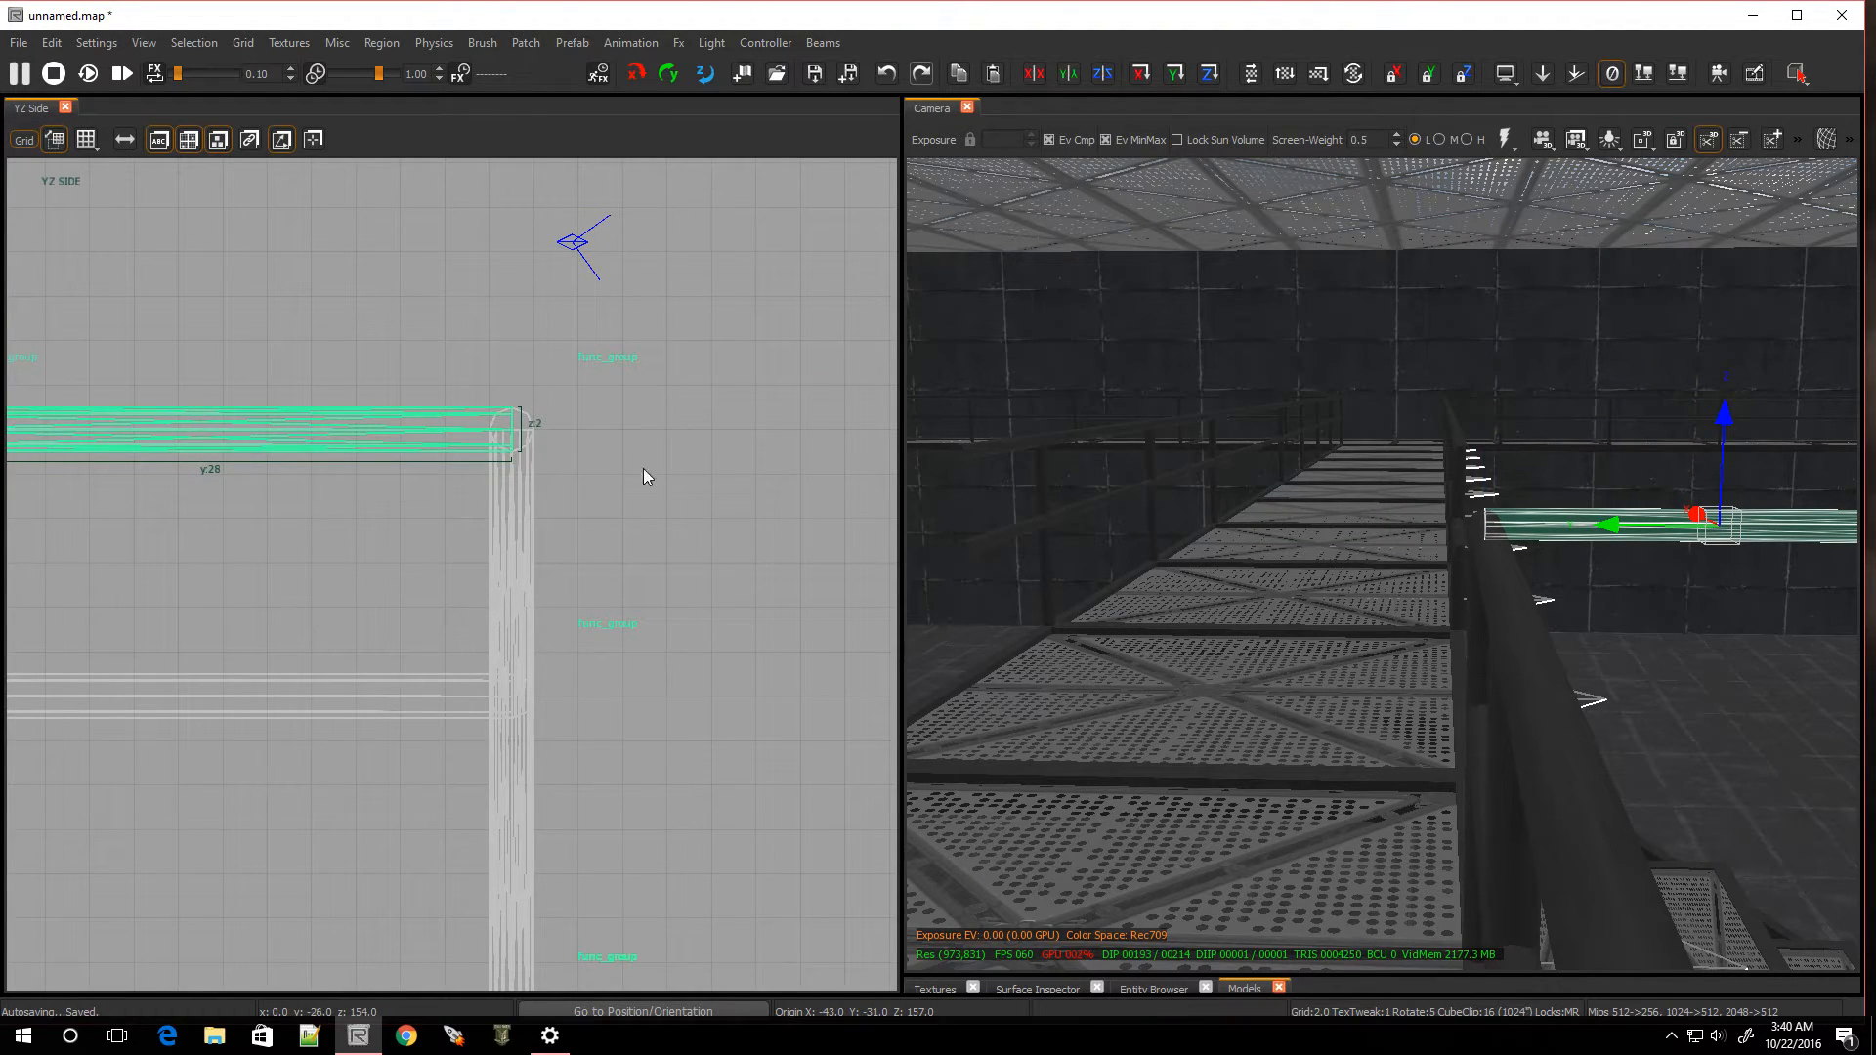
On a 16-unit grid, stretch the horizontal tube southward to a length of 188 units
{"action": "right_click_drag", "start_coordinate": [1409, 548], "coordinate": [1211, 562]}
{"action": "scroll", "coordinate": [531, 606], "scroll_direction": "down", "scroll_amount": 16}
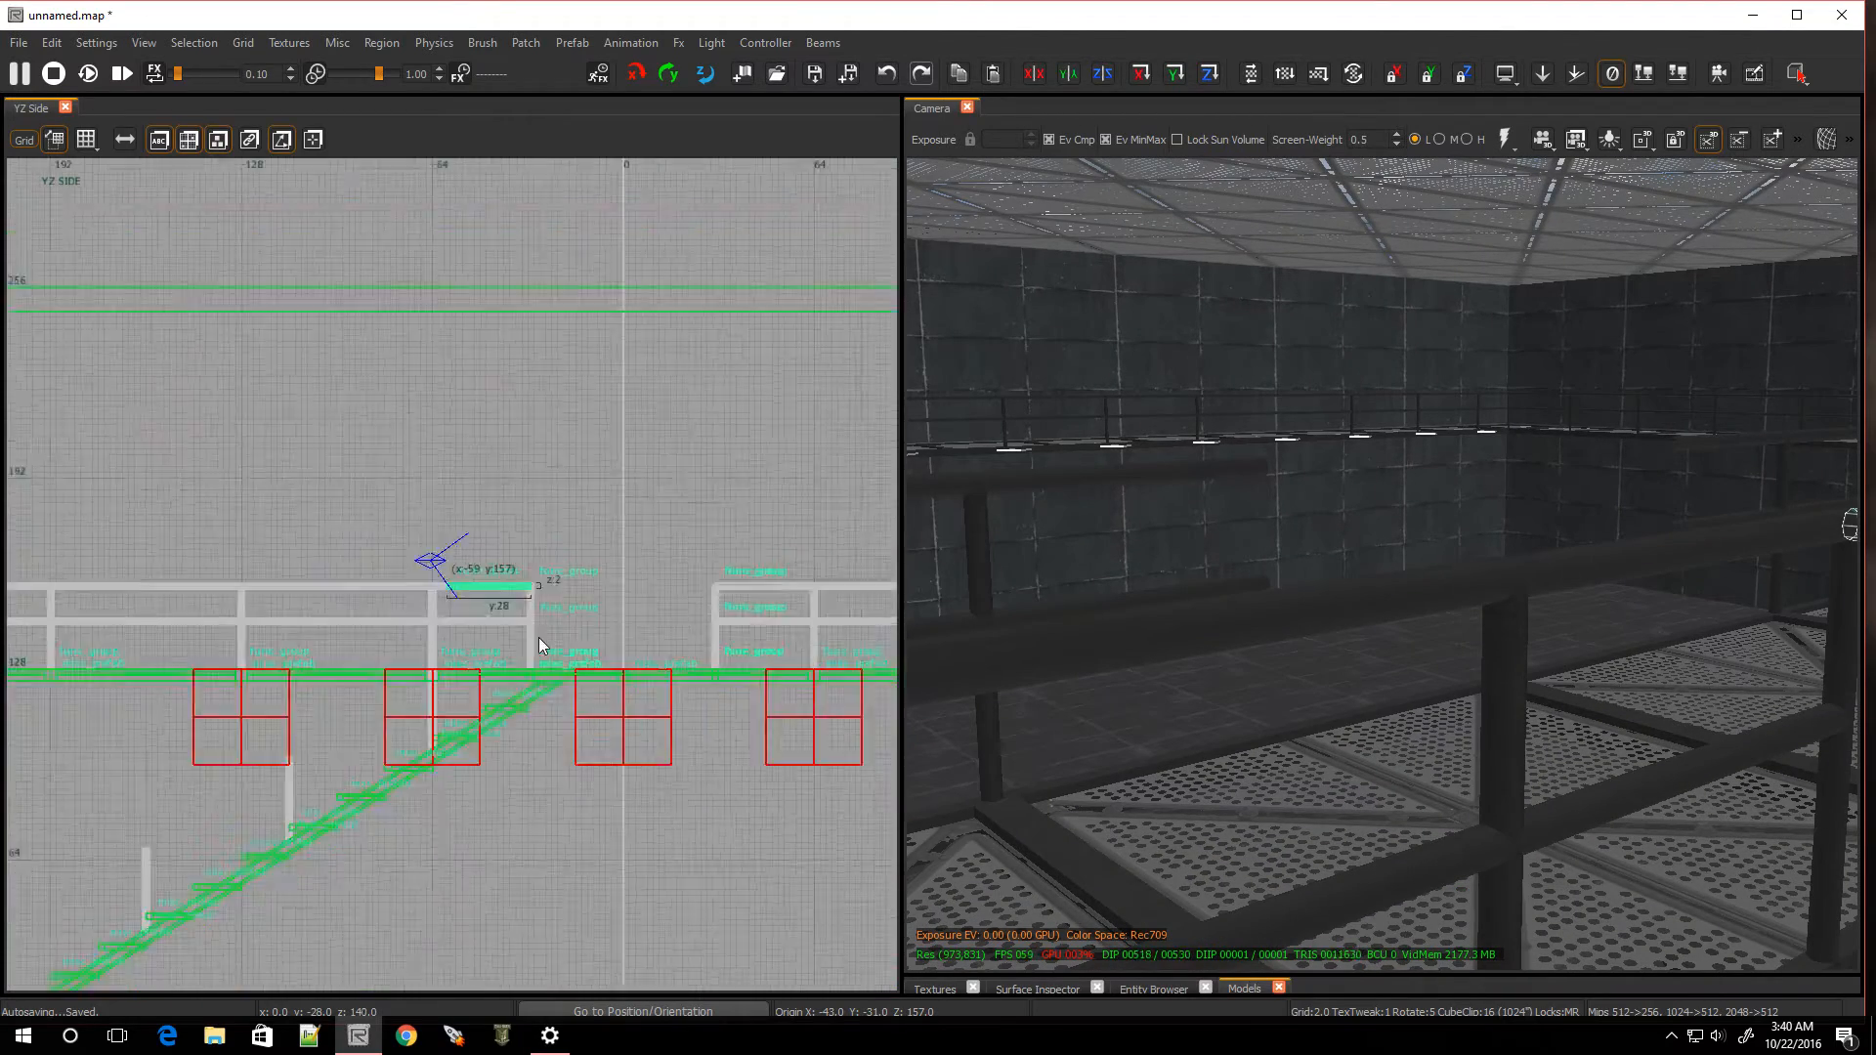
{"action": "scroll", "coordinate": [448, 748], "scroll_direction": "up", "scroll_amount": 8}
{"action": "scroll", "coordinate": [451, 647], "scroll_direction": "down", "scroll_amount": 5}
{"action": "scroll", "coordinate": [489, 541], "scroll_direction": "up", "scroll_amount": 3}
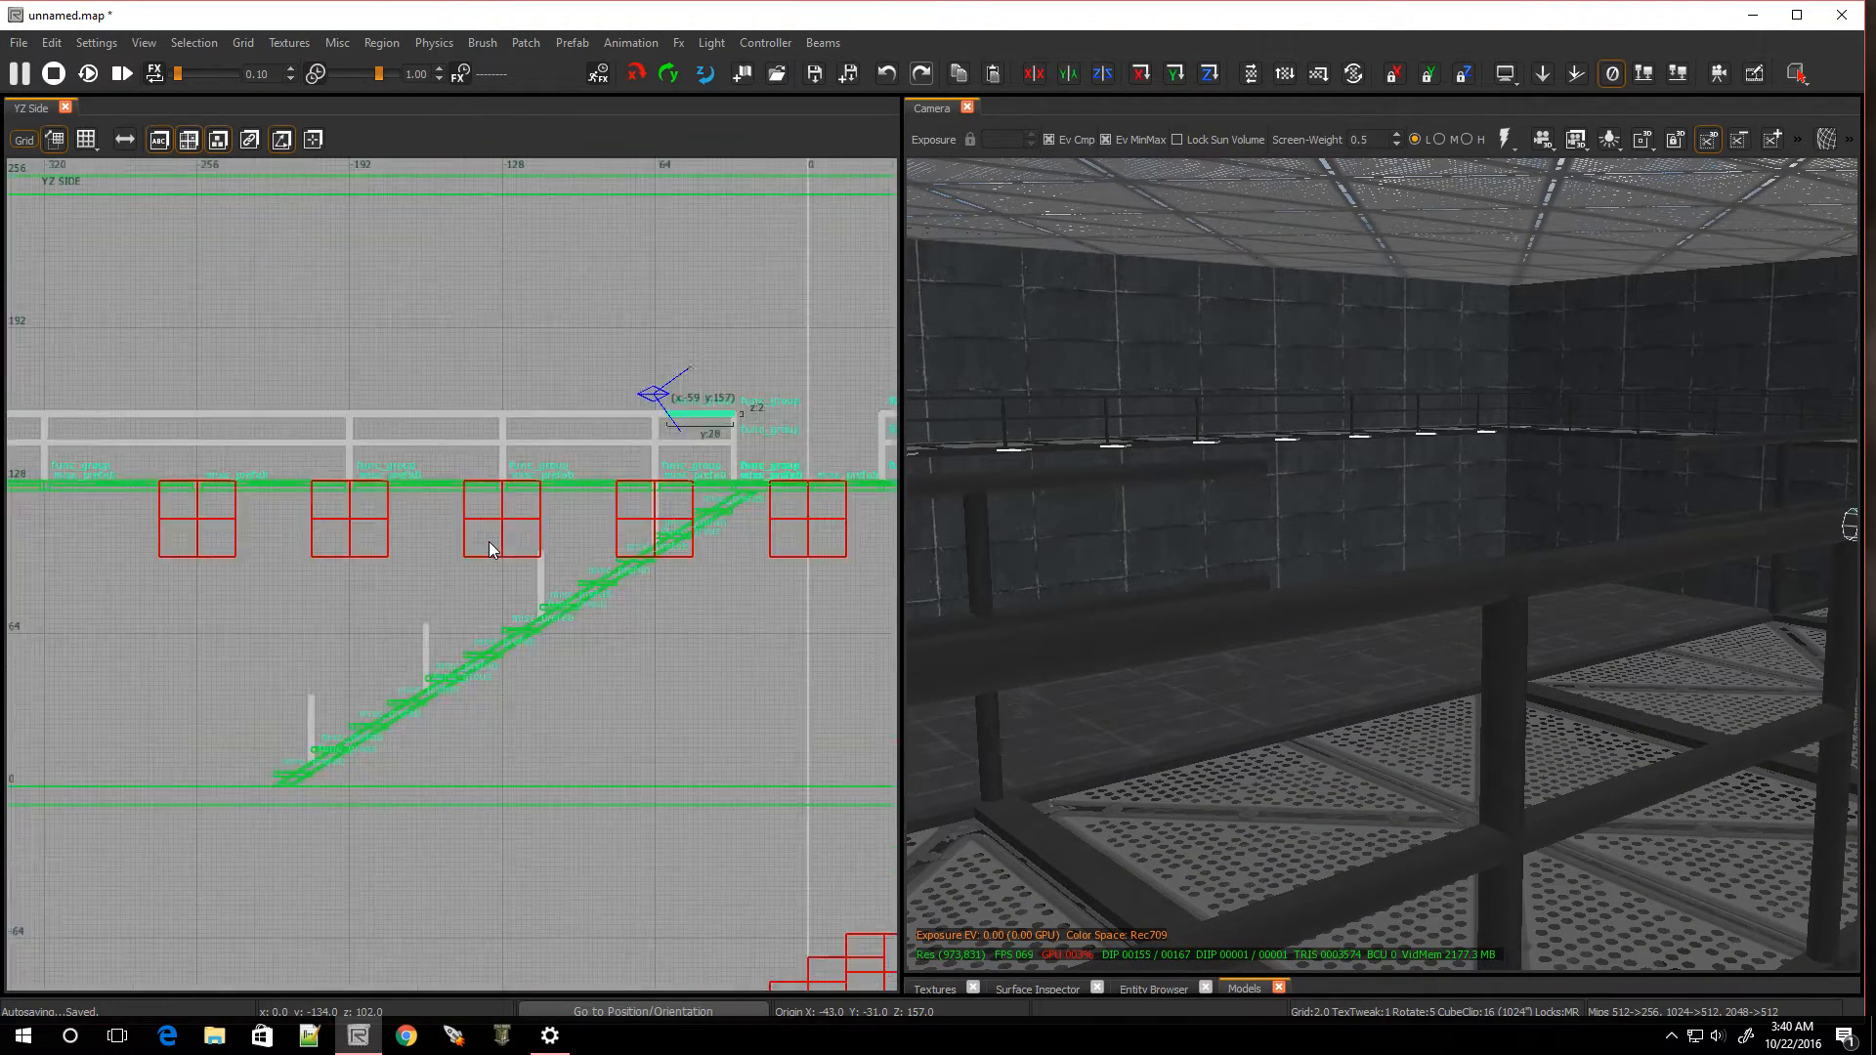
{"action": "key", "text": "5"}
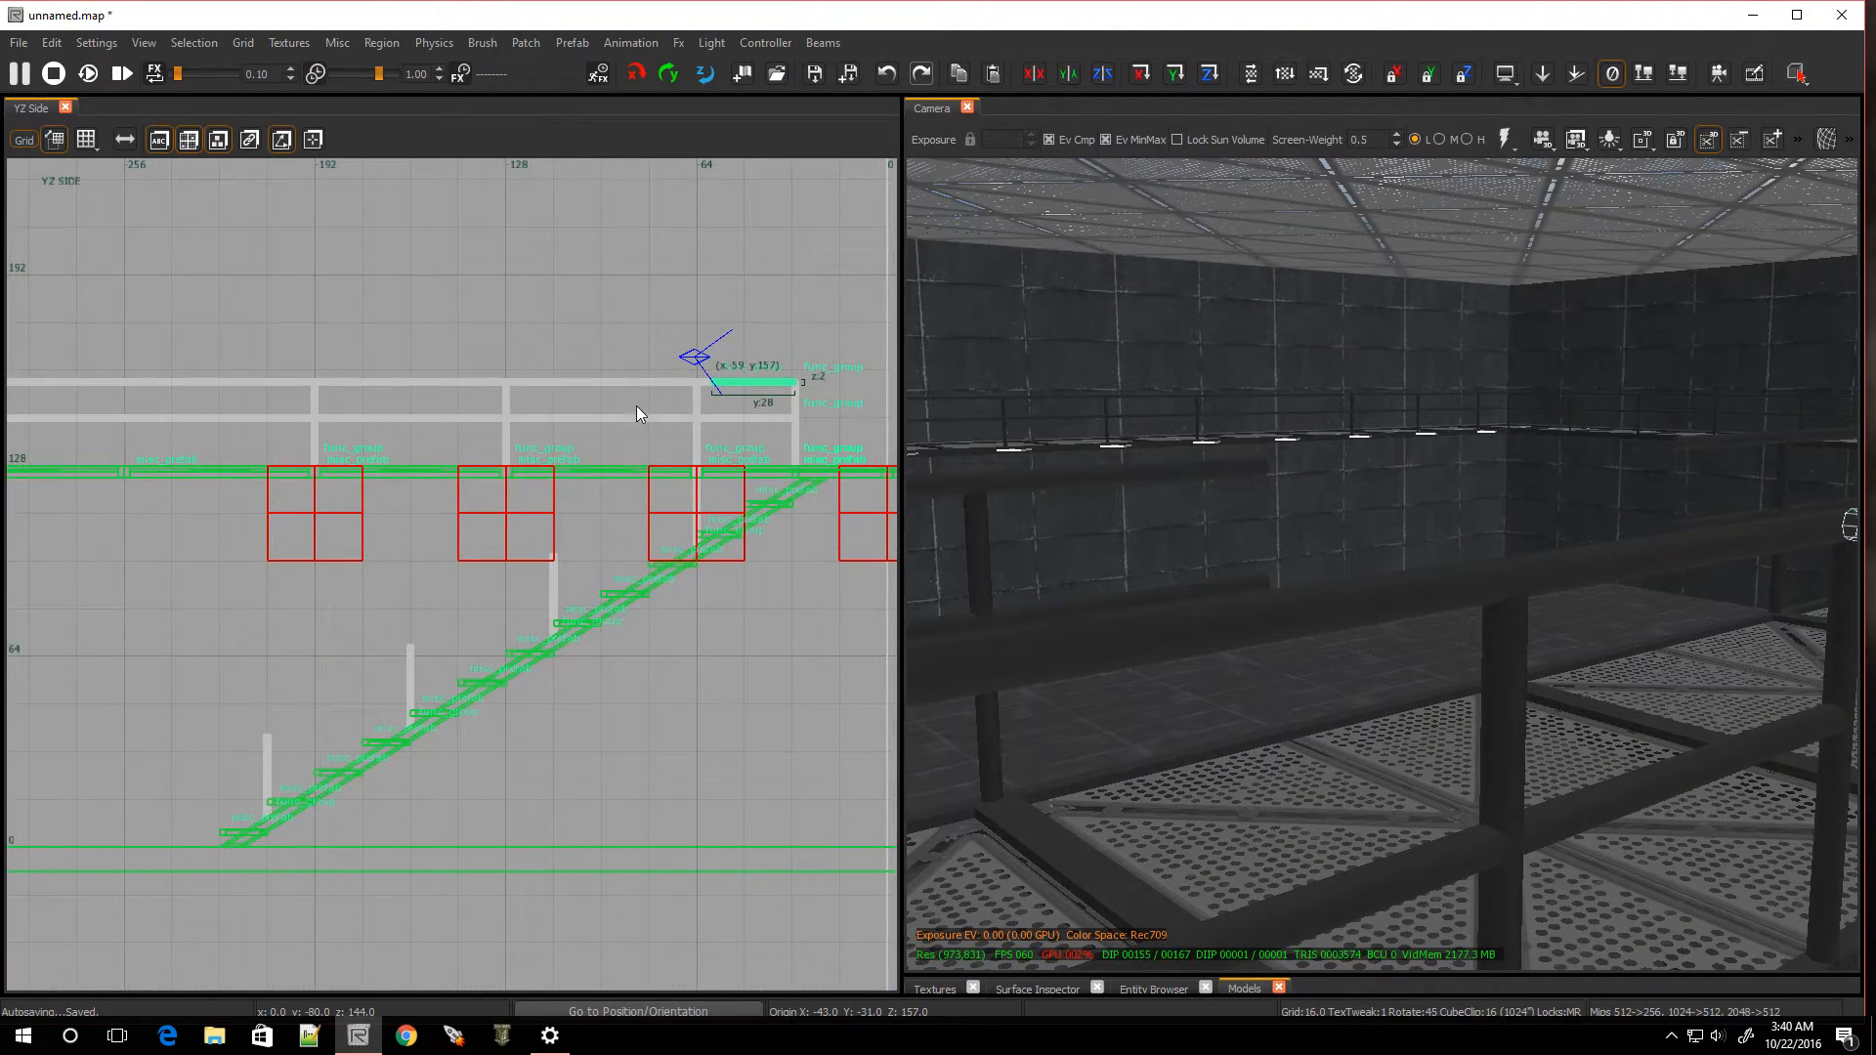
{"action": "left_click_drag", "start_coordinate": [631, 391], "coordinate": [162, 436]}
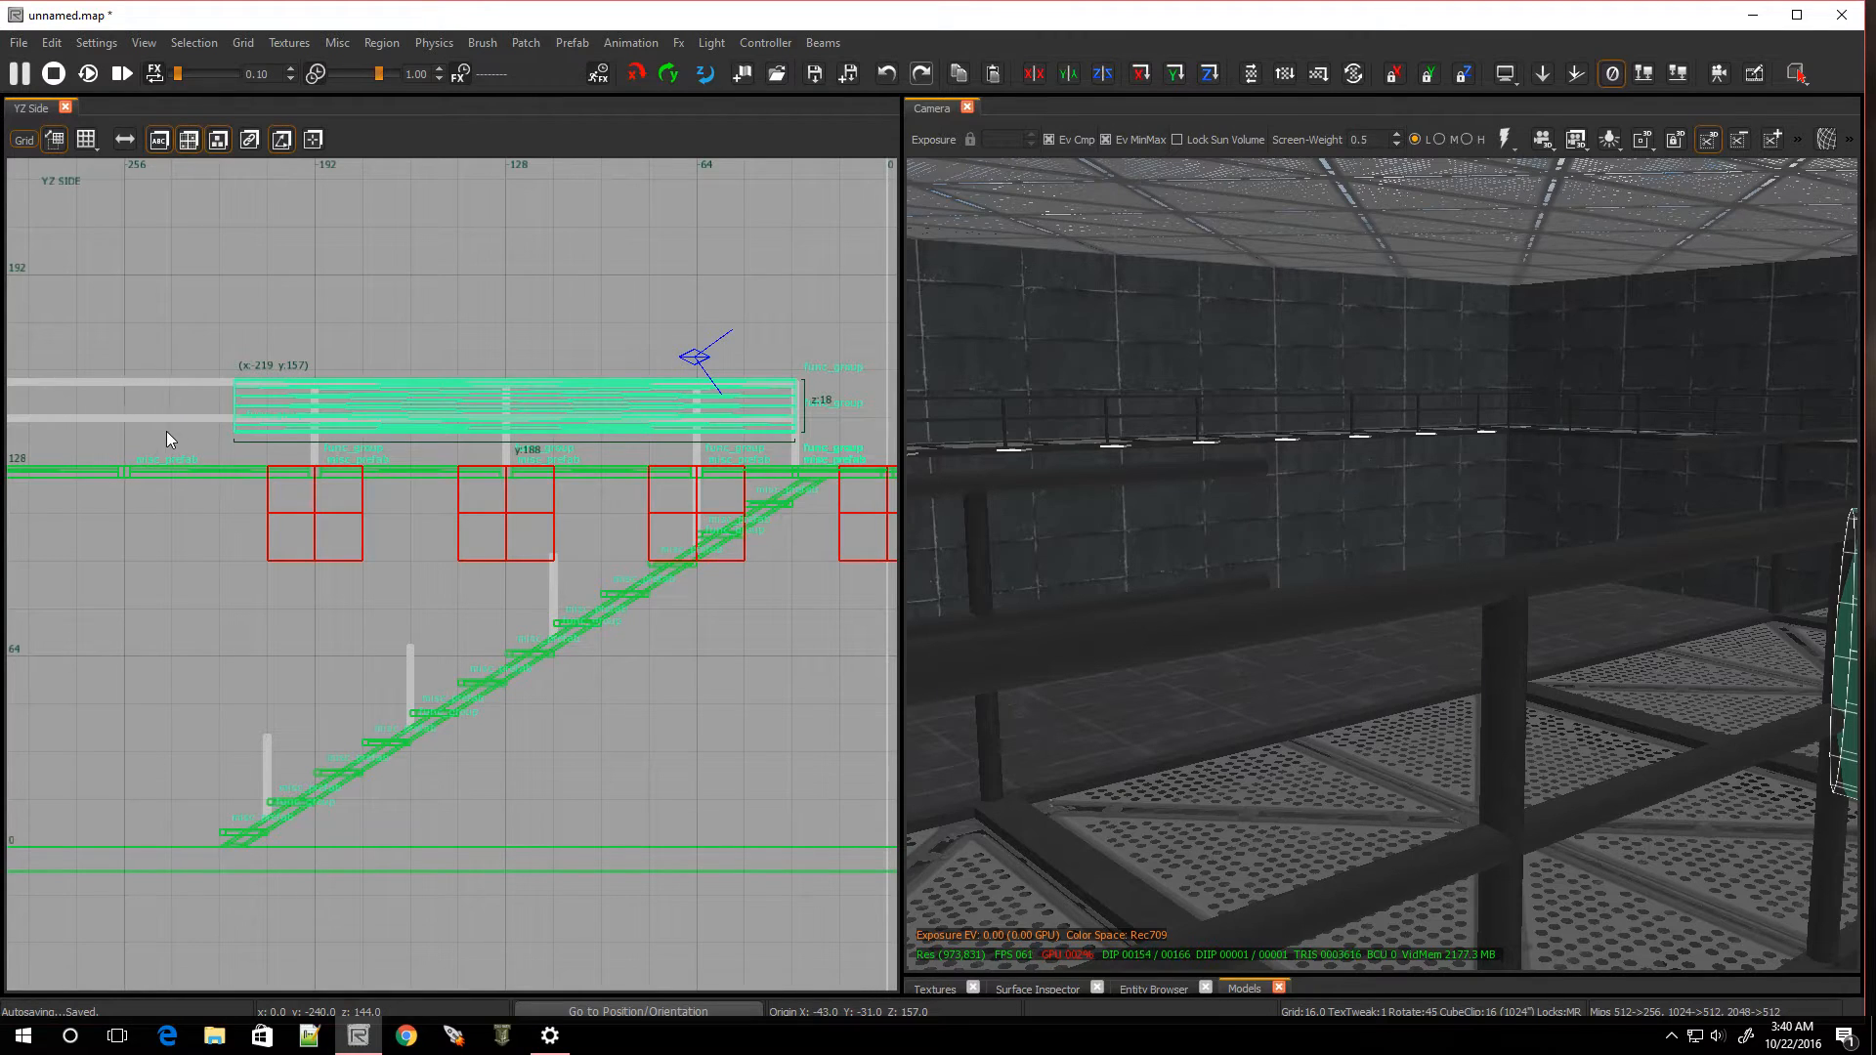
Reduce the stretched tube's height by 16 units so it matches the thickness of the top rail
{"action": "scroll", "coordinate": [279, 720], "scroll_direction": "up", "scroll_amount": 4}
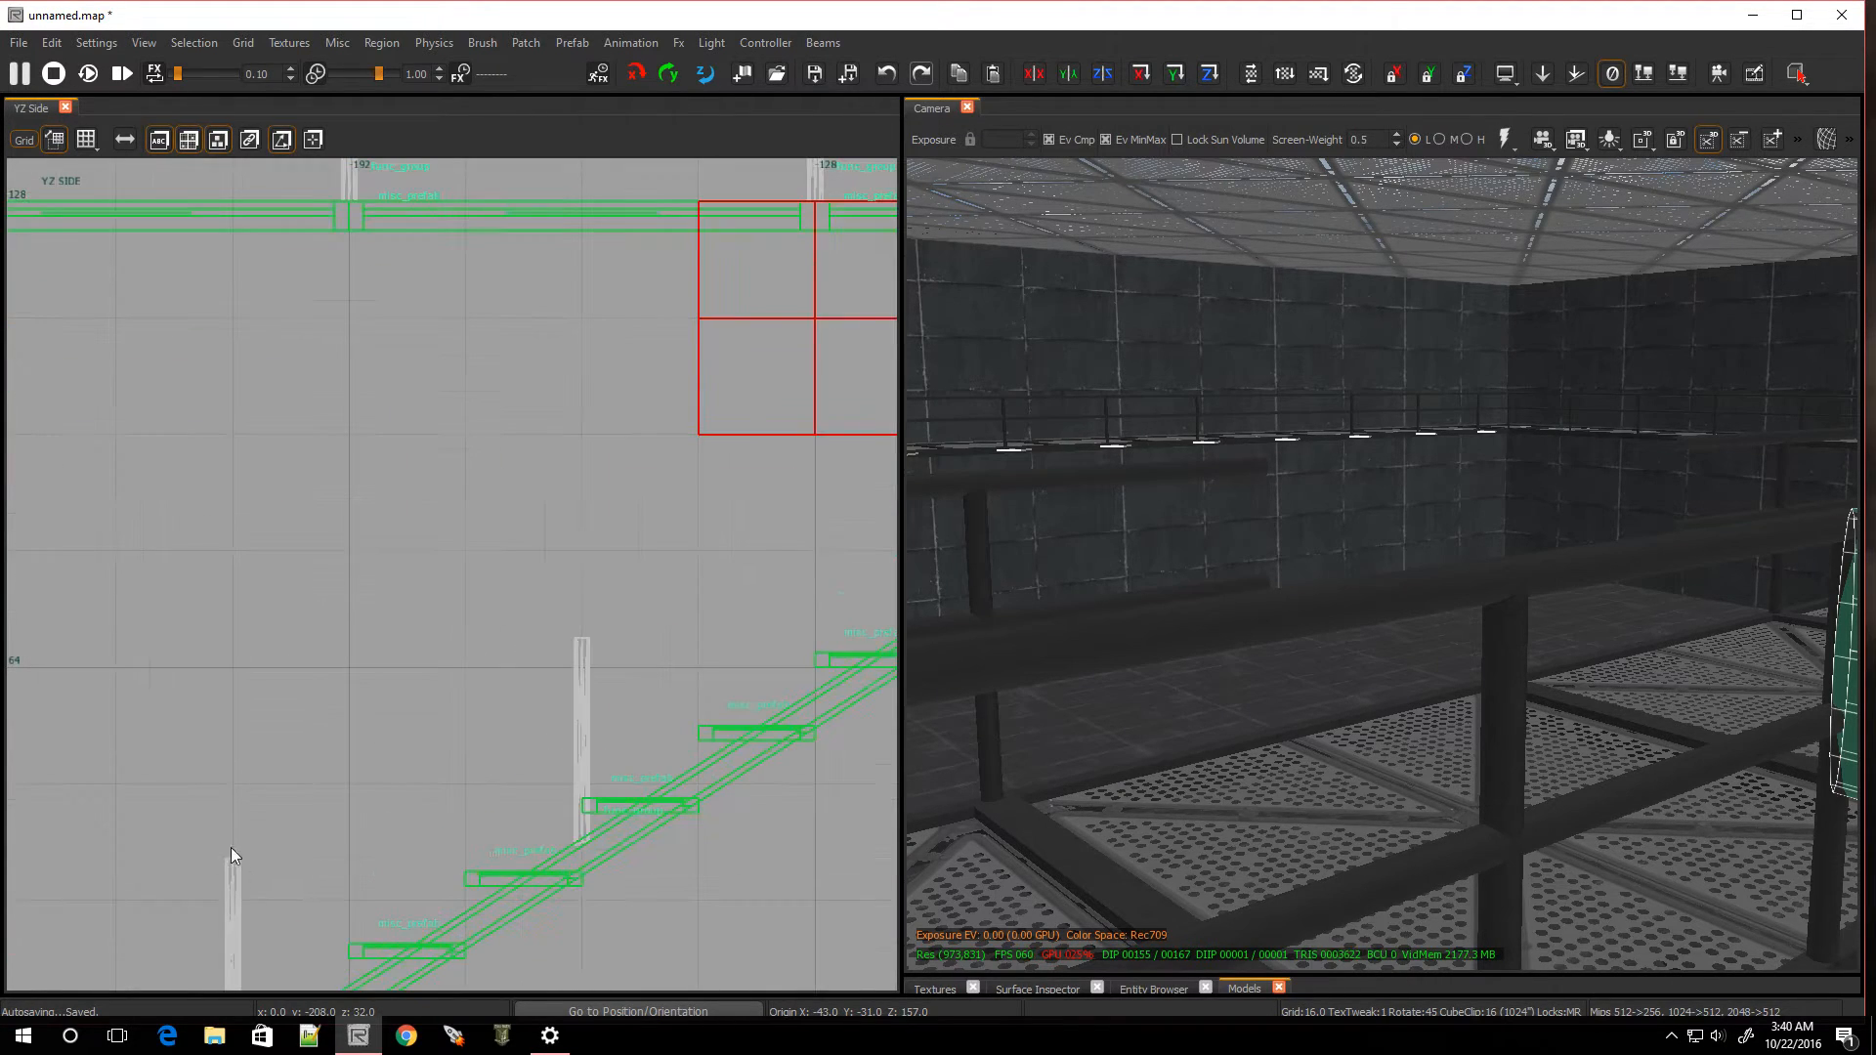
{"action": "scroll", "coordinate": [248, 674], "scroll_direction": "down", "scroll_amount": 4}
{"action": "scroll", "coordinate": [213, 548], "scroll_direction": "up", "scroll_amount": 3}
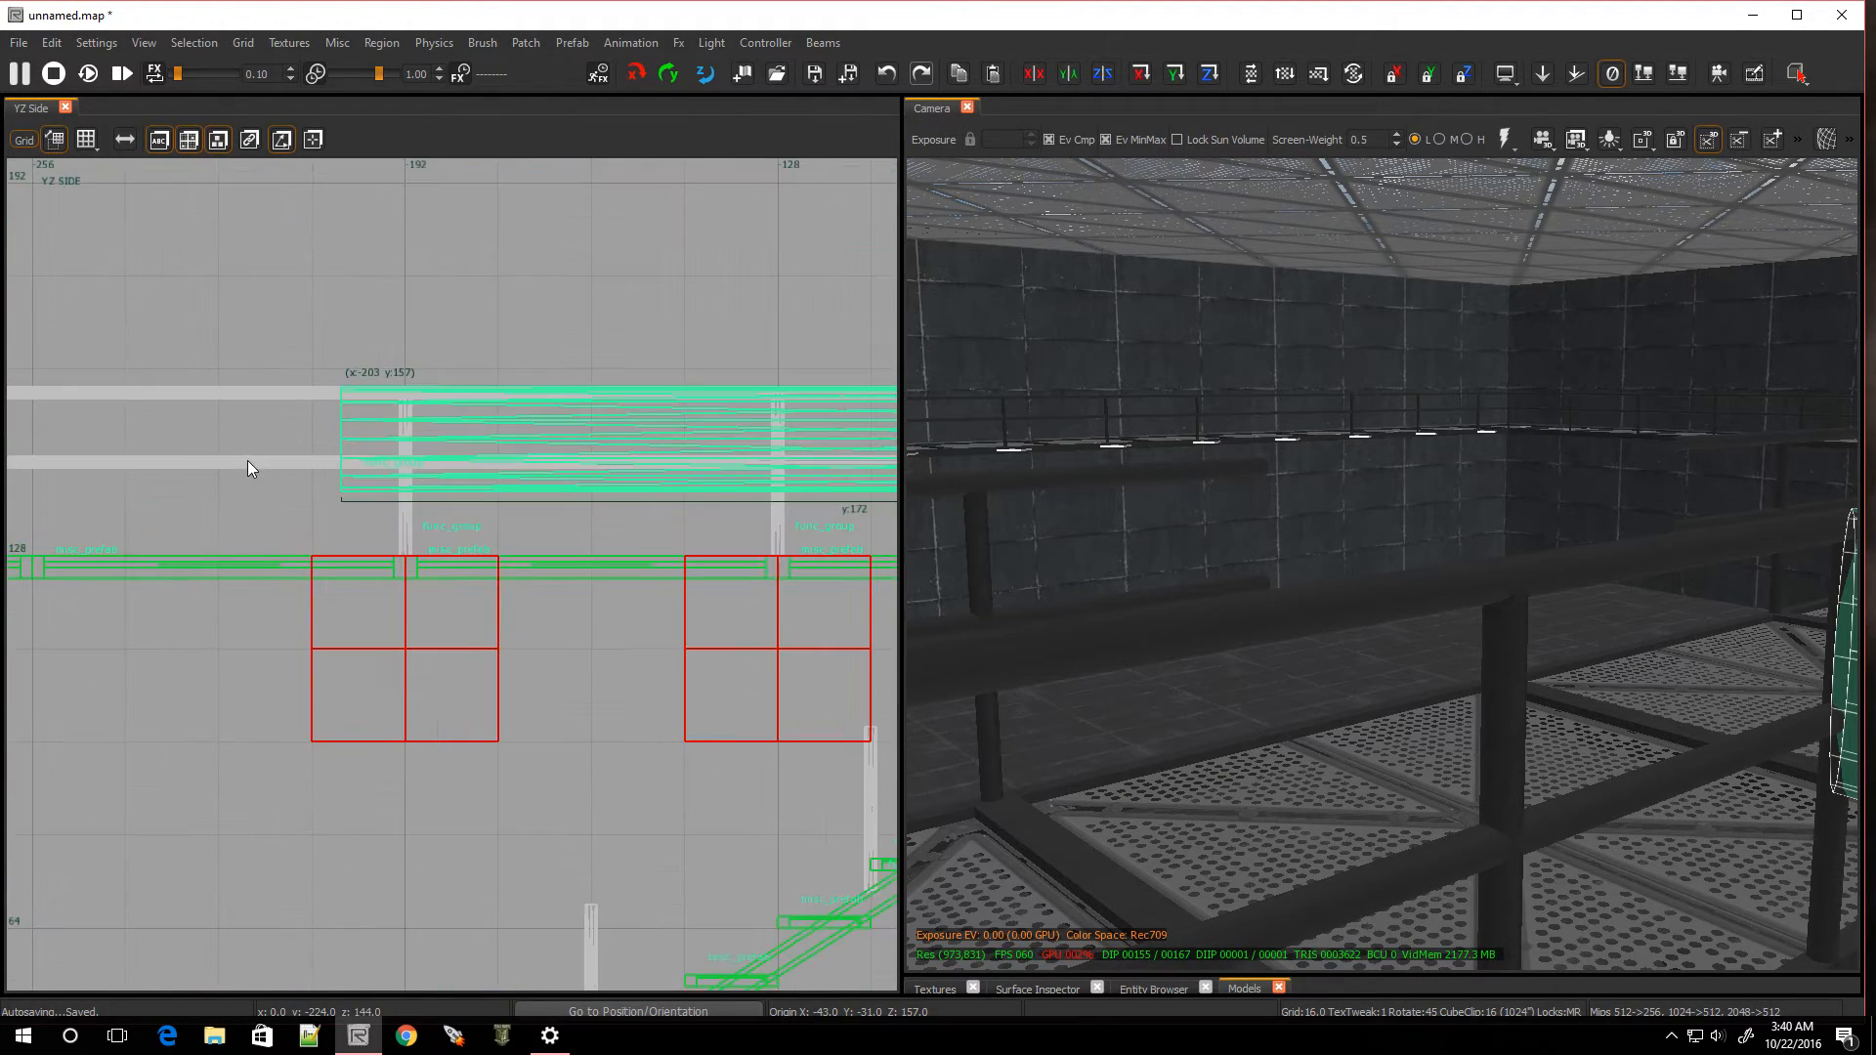
{"action": "scroll", "coordinate": [183, 428], "scroll_direction": "up", "scroll_amount": 5}
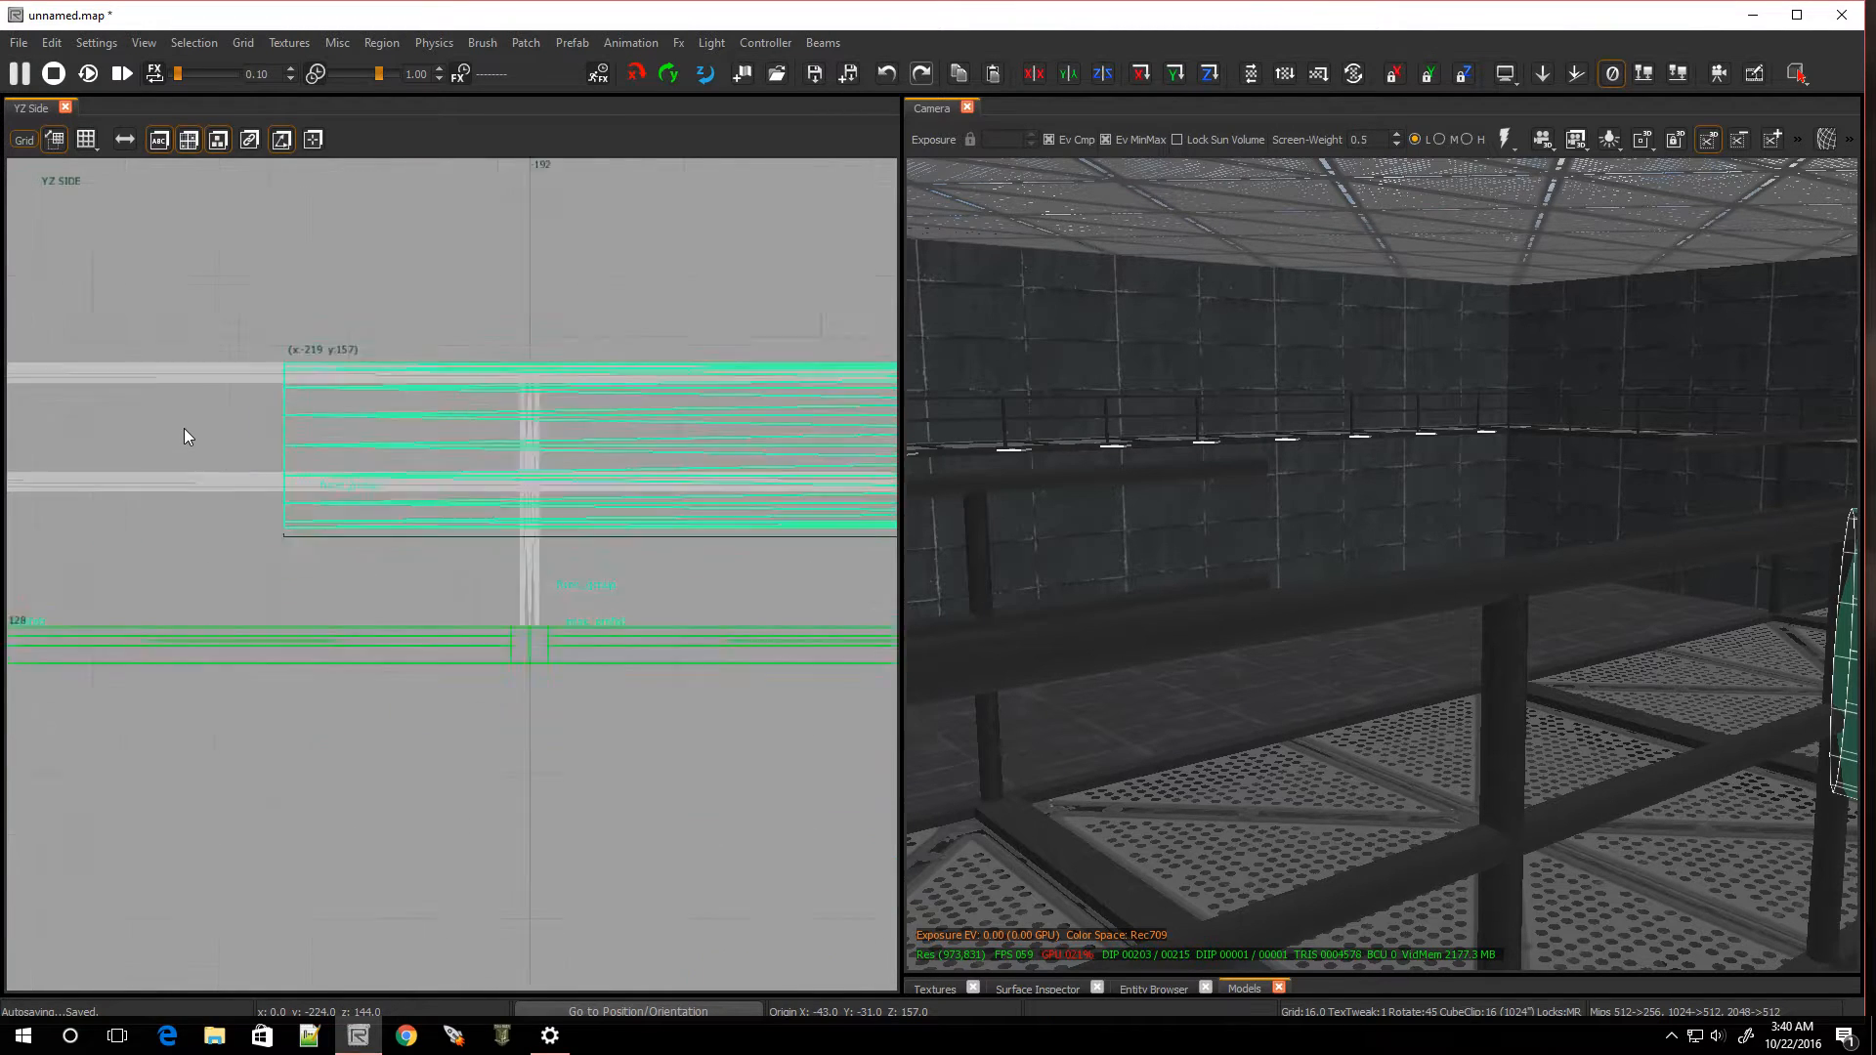
{"action": "left_click_drag", "start_coordinate": [418, 702], "coordinate": [438, 519]}
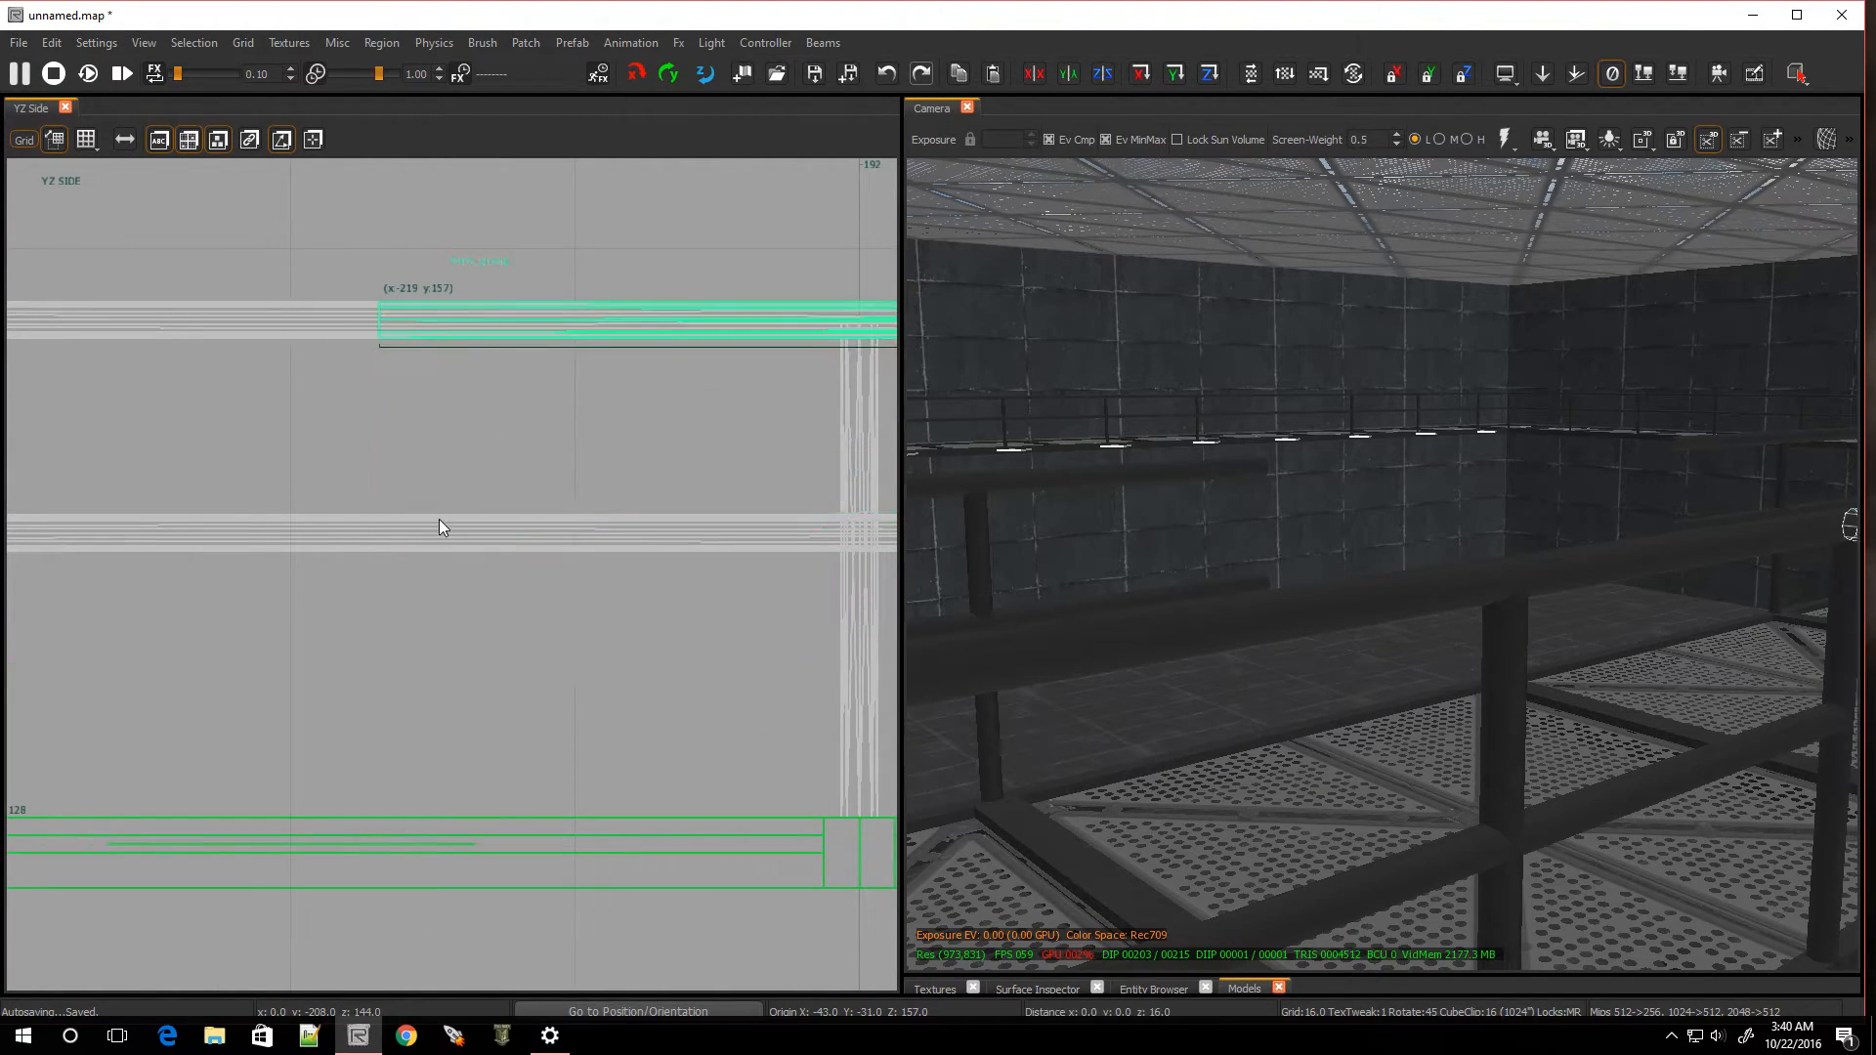
Adjust the tube's south end until it is 178 units long and ends directly above the lowest stair post
{"action": "key", "text": "2"}
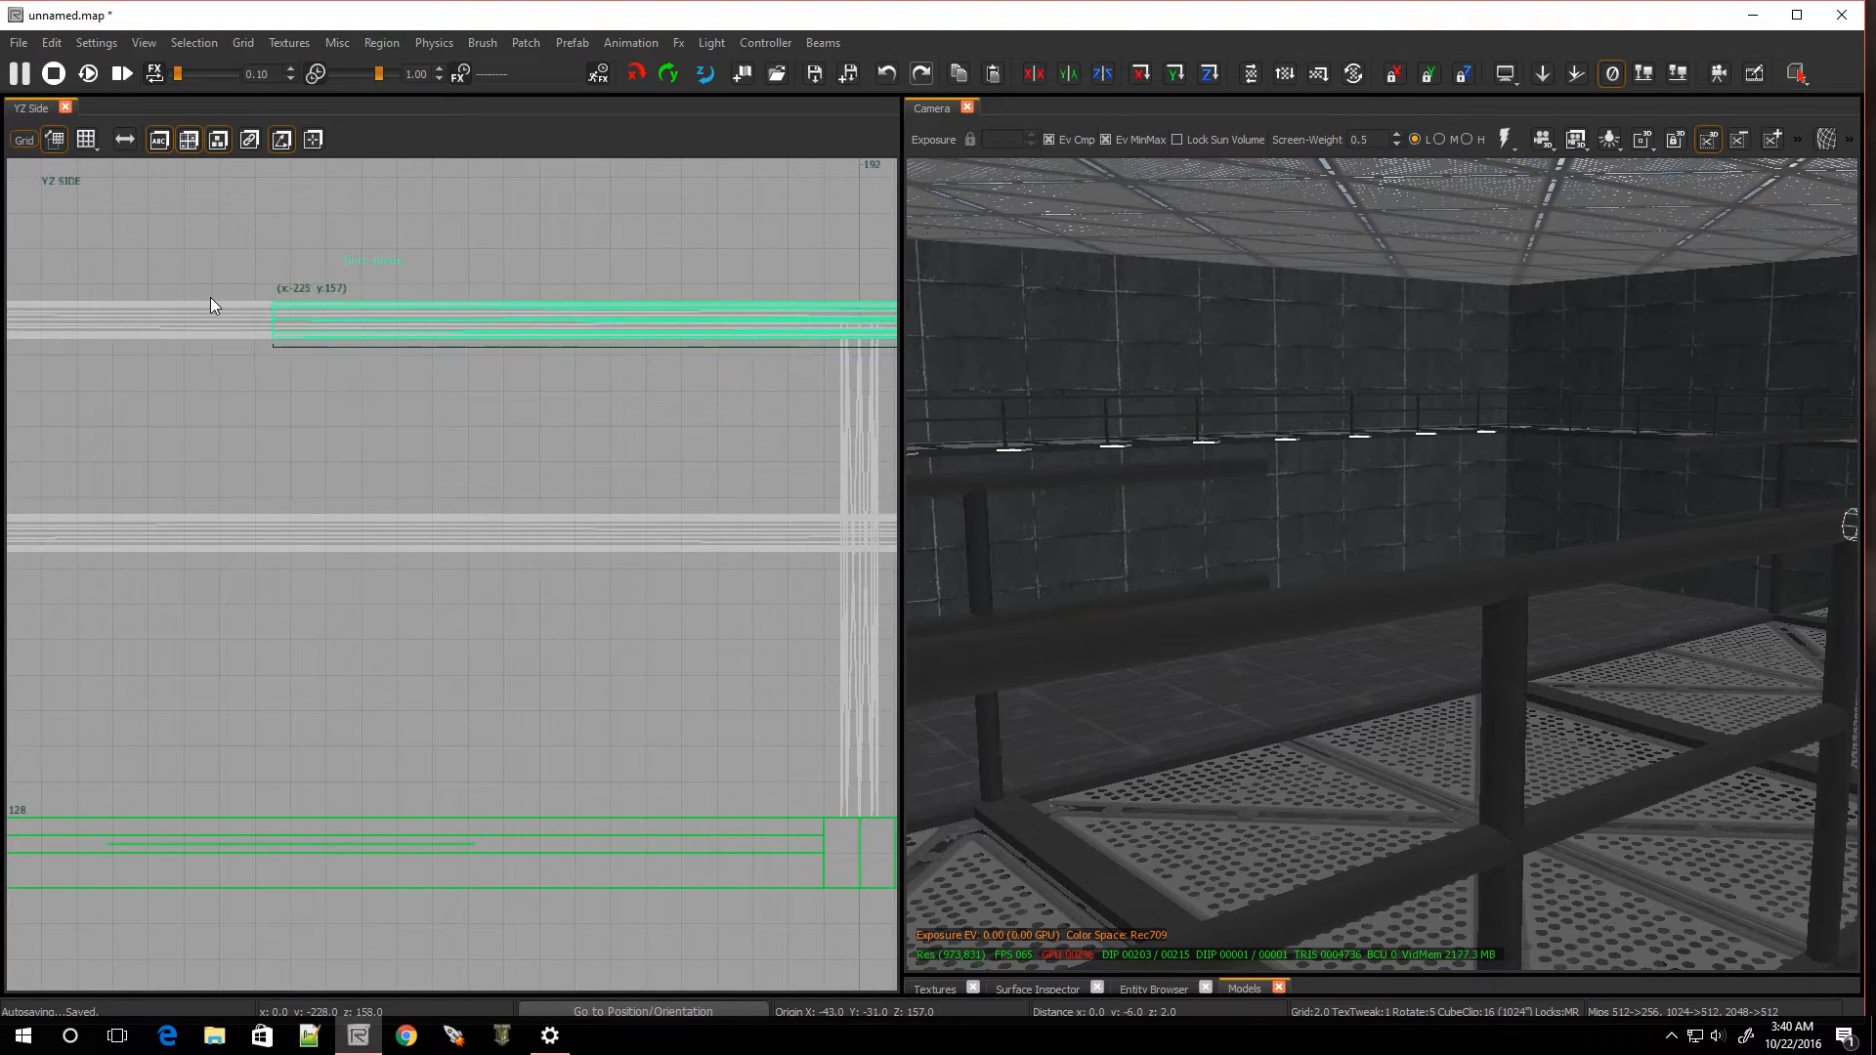
{"action": "scroll", "coordinate": [283, 630], "scroll_direction": "down", "scroll_amount": 5}
{"action": "scroll", "coordinate": [318, 860], "scroll_direction": "down", "scroll_amount": 3}
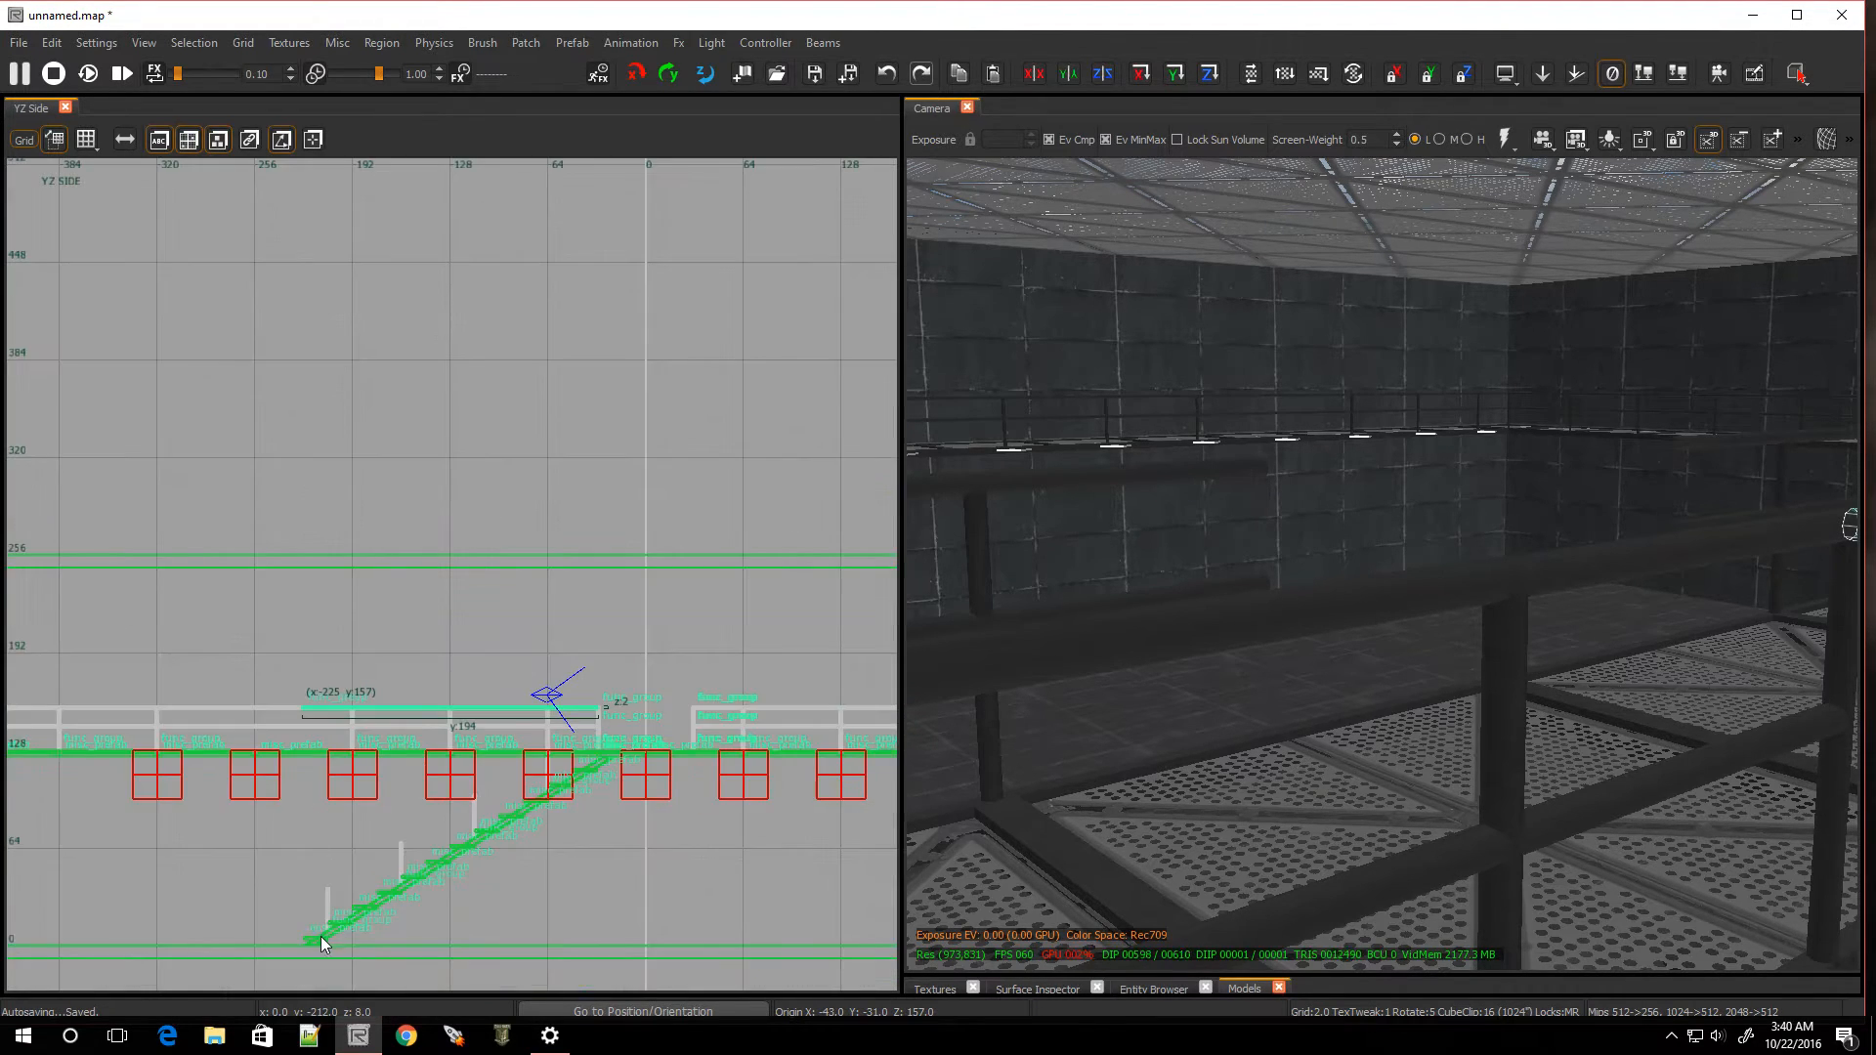
{"action": "scroll", "coordinate": [320, 935], "scroll_direction": "up", "scroll_amount": 4}
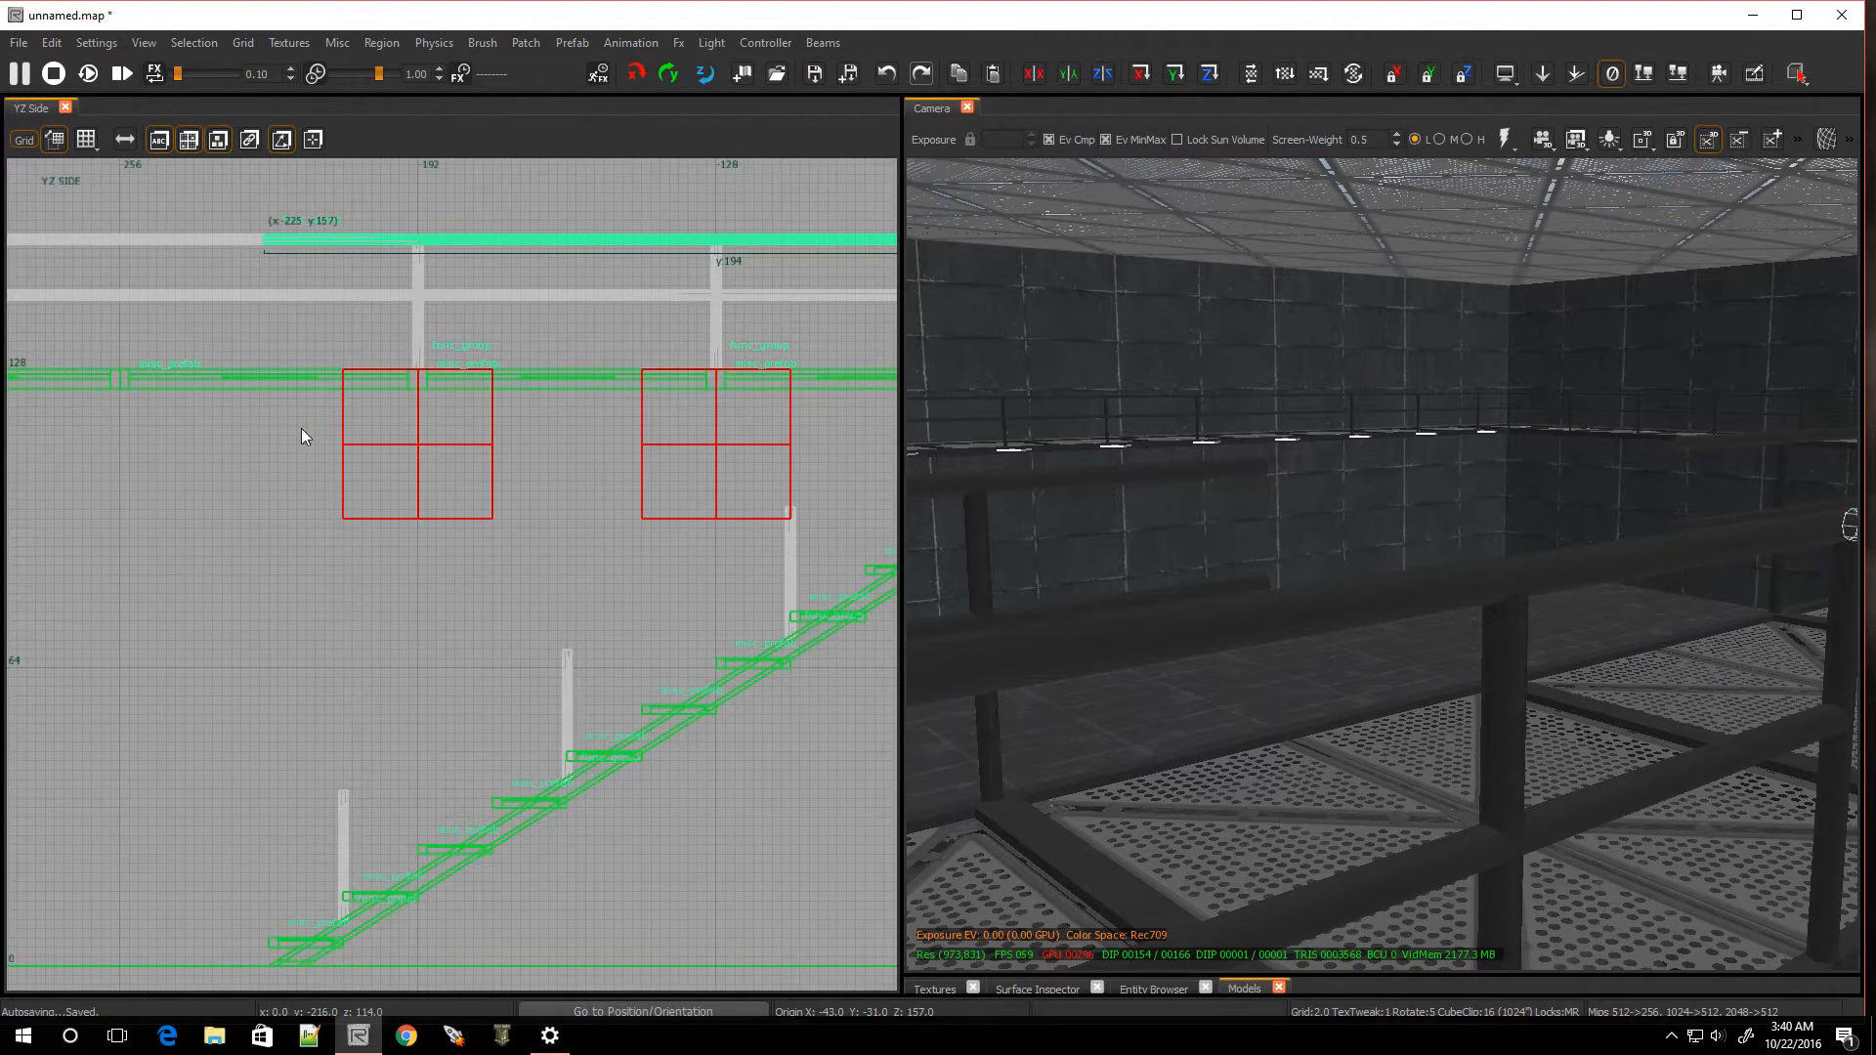
{"action": "scroll", "coordinate": [306, 783], "scroll_direction": "down", "scroll_amount": 1}
{"action": "scroll", "coordinate": [313, 418], "scroll_direction": "up", "scroll_amount": 1}
{"action": "key", "text": "8"}
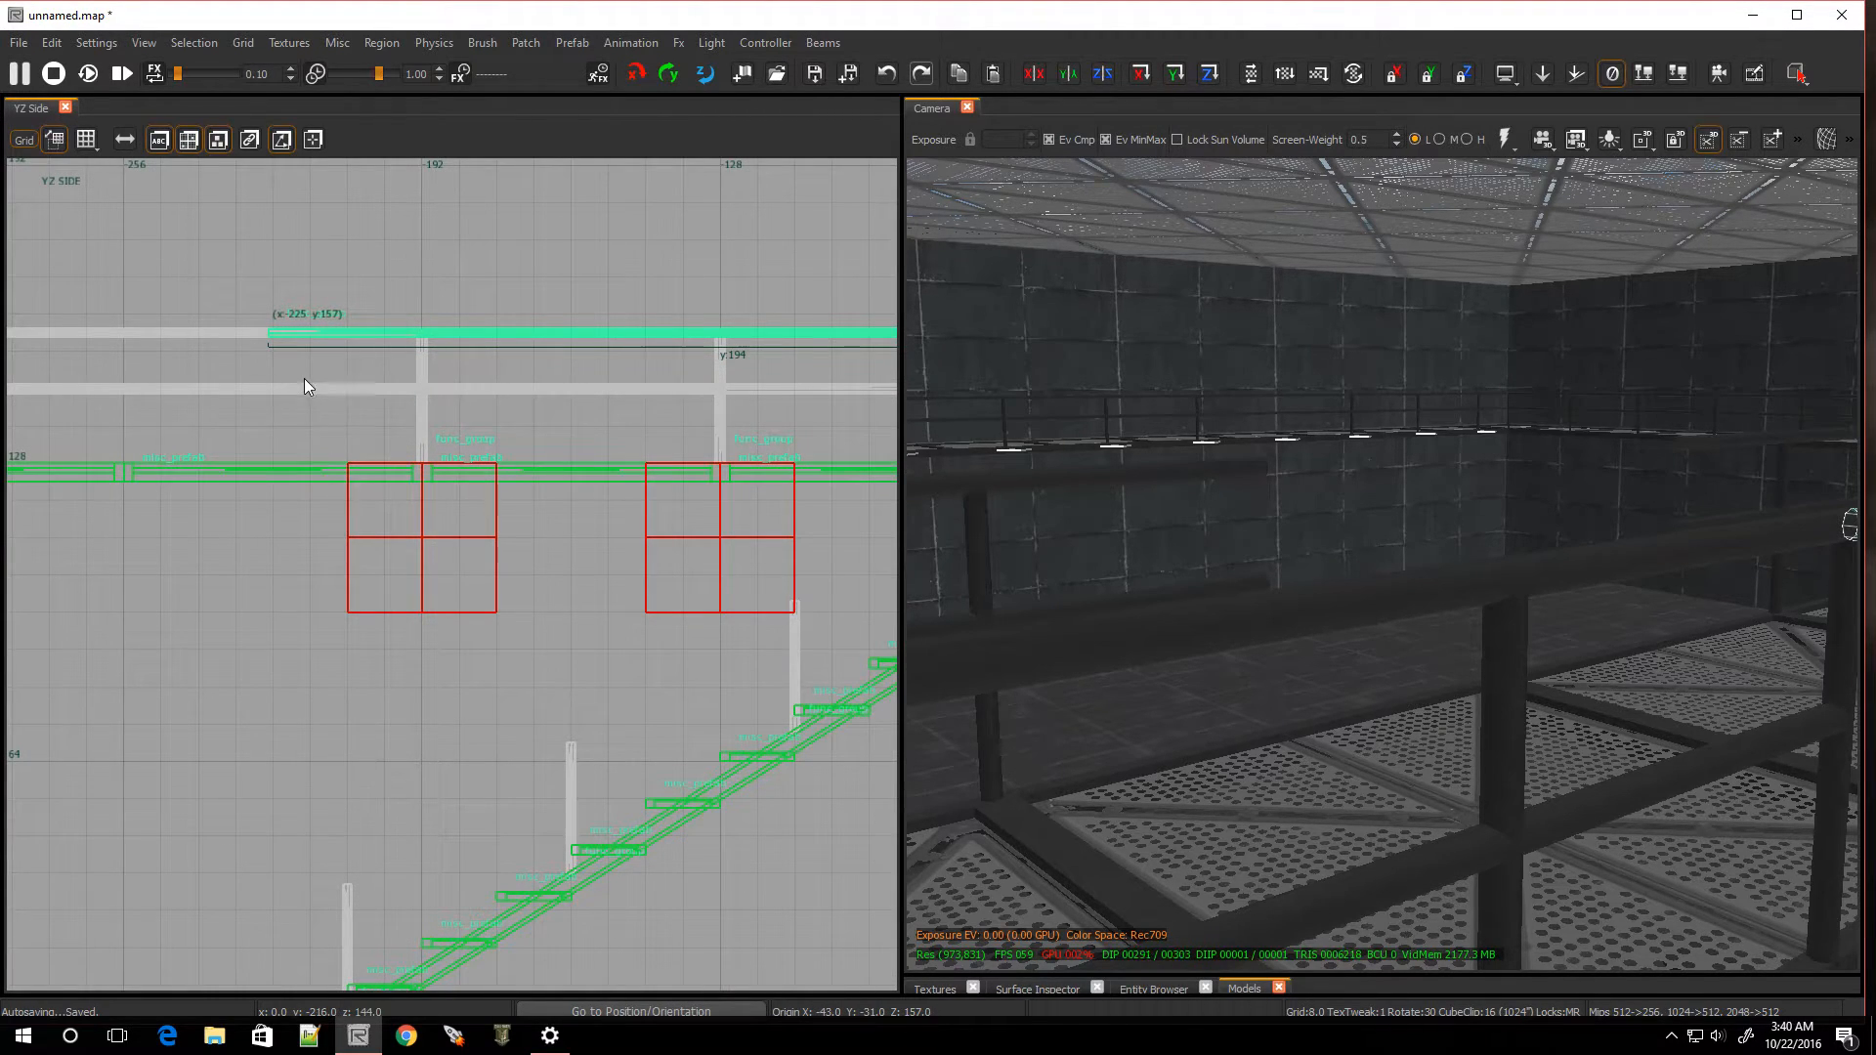
{"action": "left_click_drag", "start_coordinate": [221, 344], "coordinate": [320, 325]}
{"action": "scroll", "coordinate": [402, 559], "scroll_direction": "down", "scroll_amount": 4}
{"action": "scroll", "coordinate": [497, 555], "scroll_direction": "up", "scroll_amount": 6}
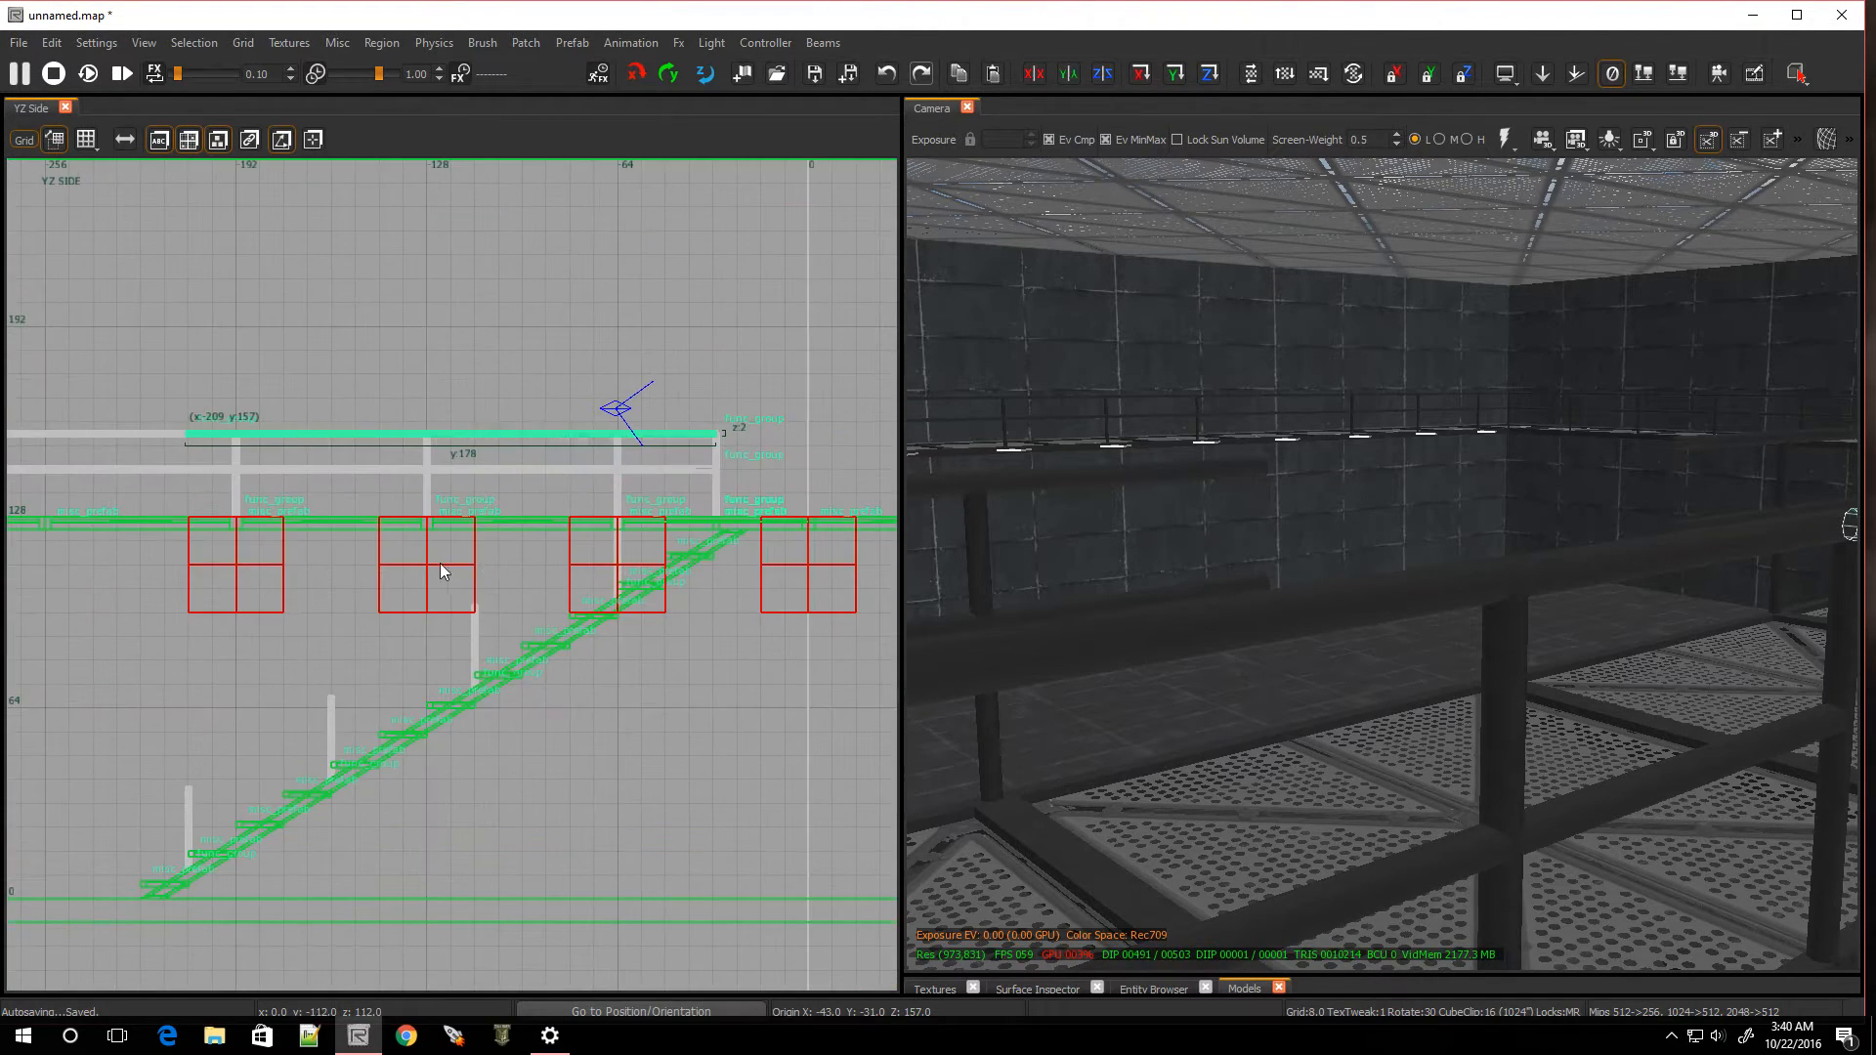
Edit the tube's vertices and lower its south end 120 units onto the top of the lowest stair post
{"action": "scroll", "coordinate": [319, 548], "scroll_direction": "down", "scroll_amount": 3}
{"action": "scroll", "coordinate": [208, 502], "scroll_direction": "up", "scroll_amount": 2}
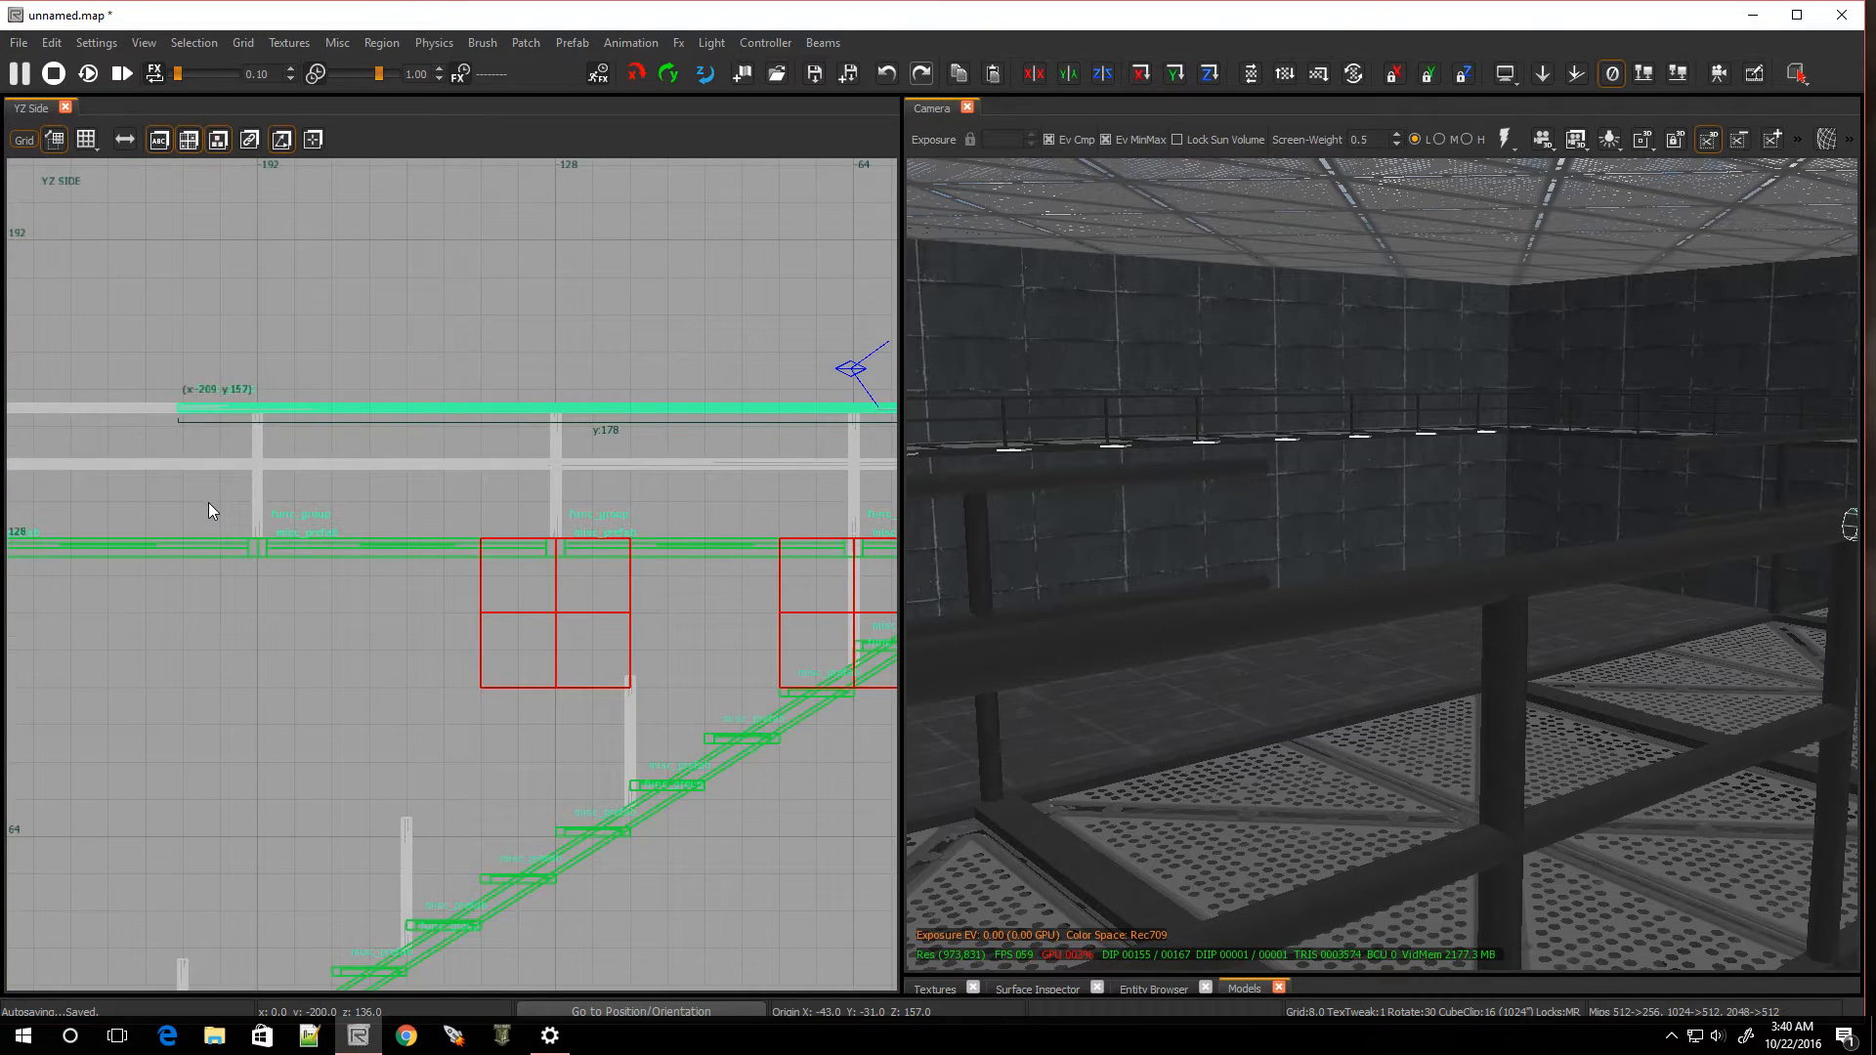
{"action": "scroll", "coordinate": [208, 502], "scroll_direction": "down", "scroll_amount": 1}
{"action": "key", "text": "e"}
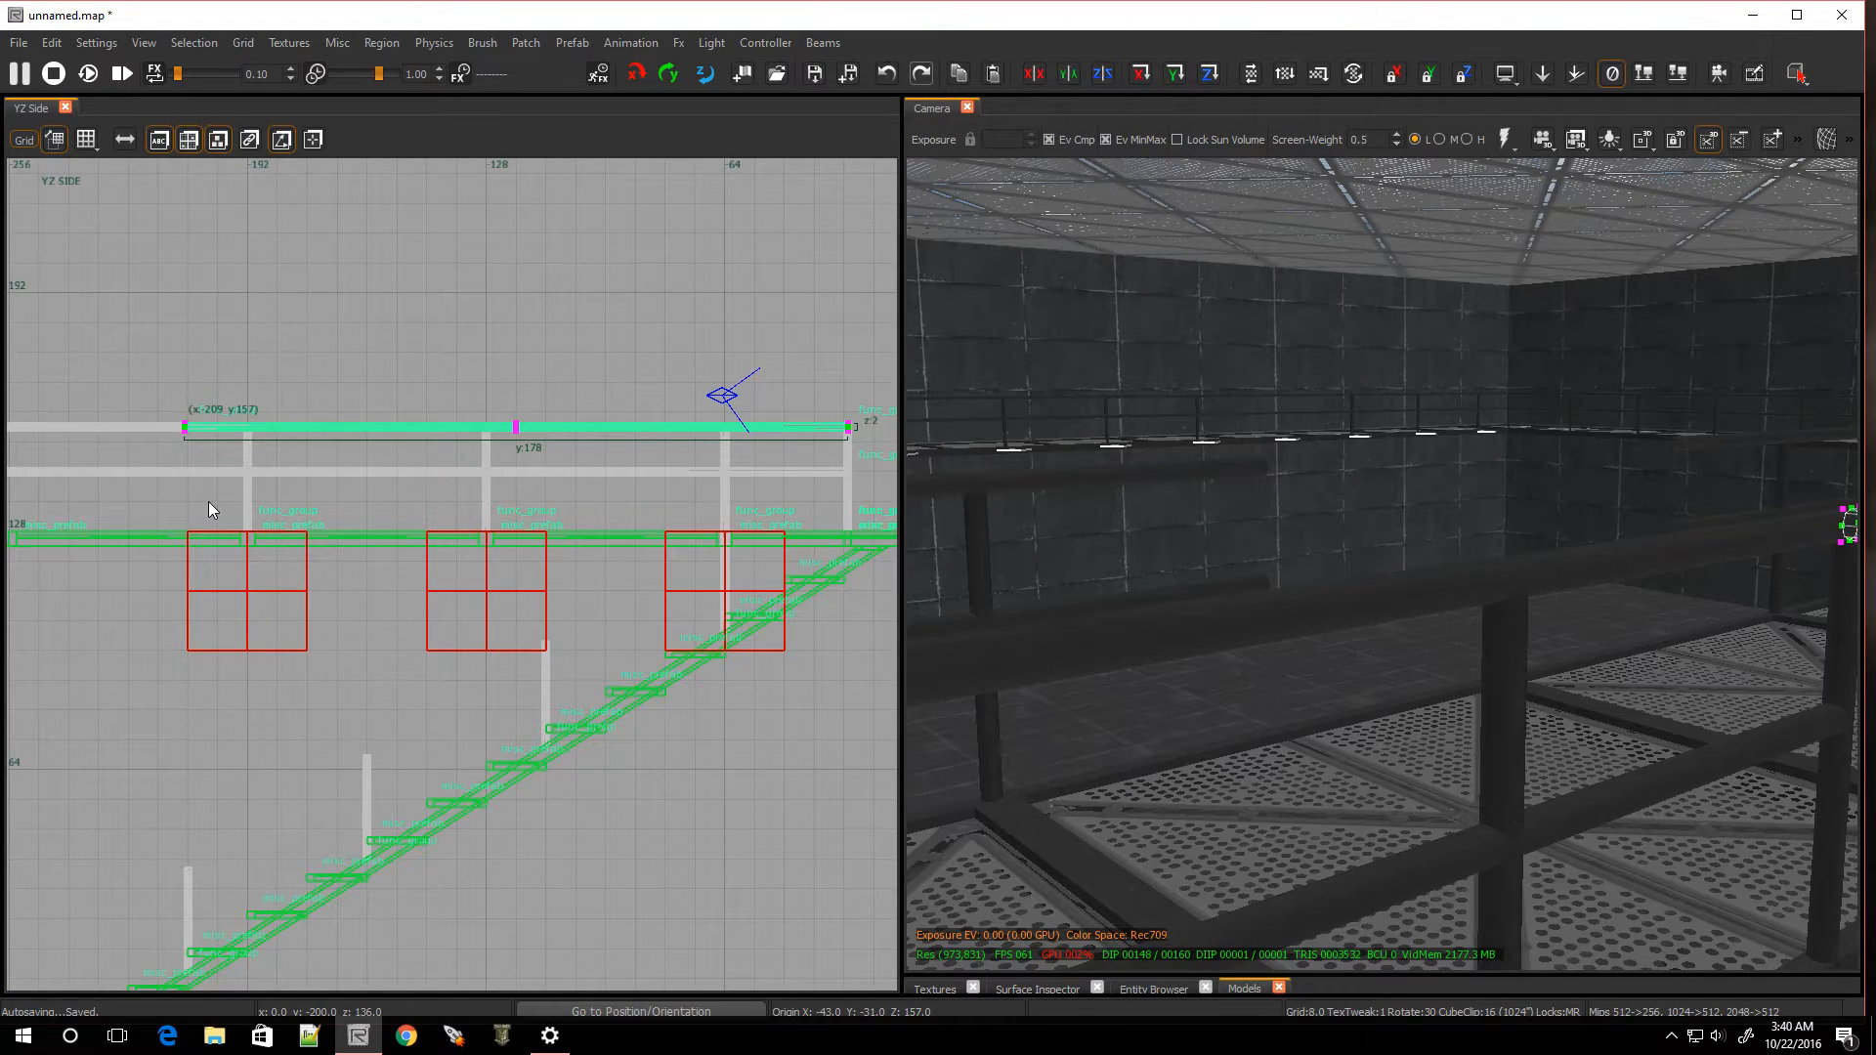
{"action": "mouse_move", "coordinate": [137, 383]}
{"action": "left_mouse_down"}
{"action": "mouse_move", "coordinate": [233, 491]}
{"action": "mouse_move", "coordinate": [168, 547]}
{"action": "mouse_move", "coordinate": [158, 610]}
{"action": "mouse_move", "coordinate": [180, 712]}
{"action": "mouse_move", "coordinate": [175, 892]}
{"action": "left_mouse_up"}
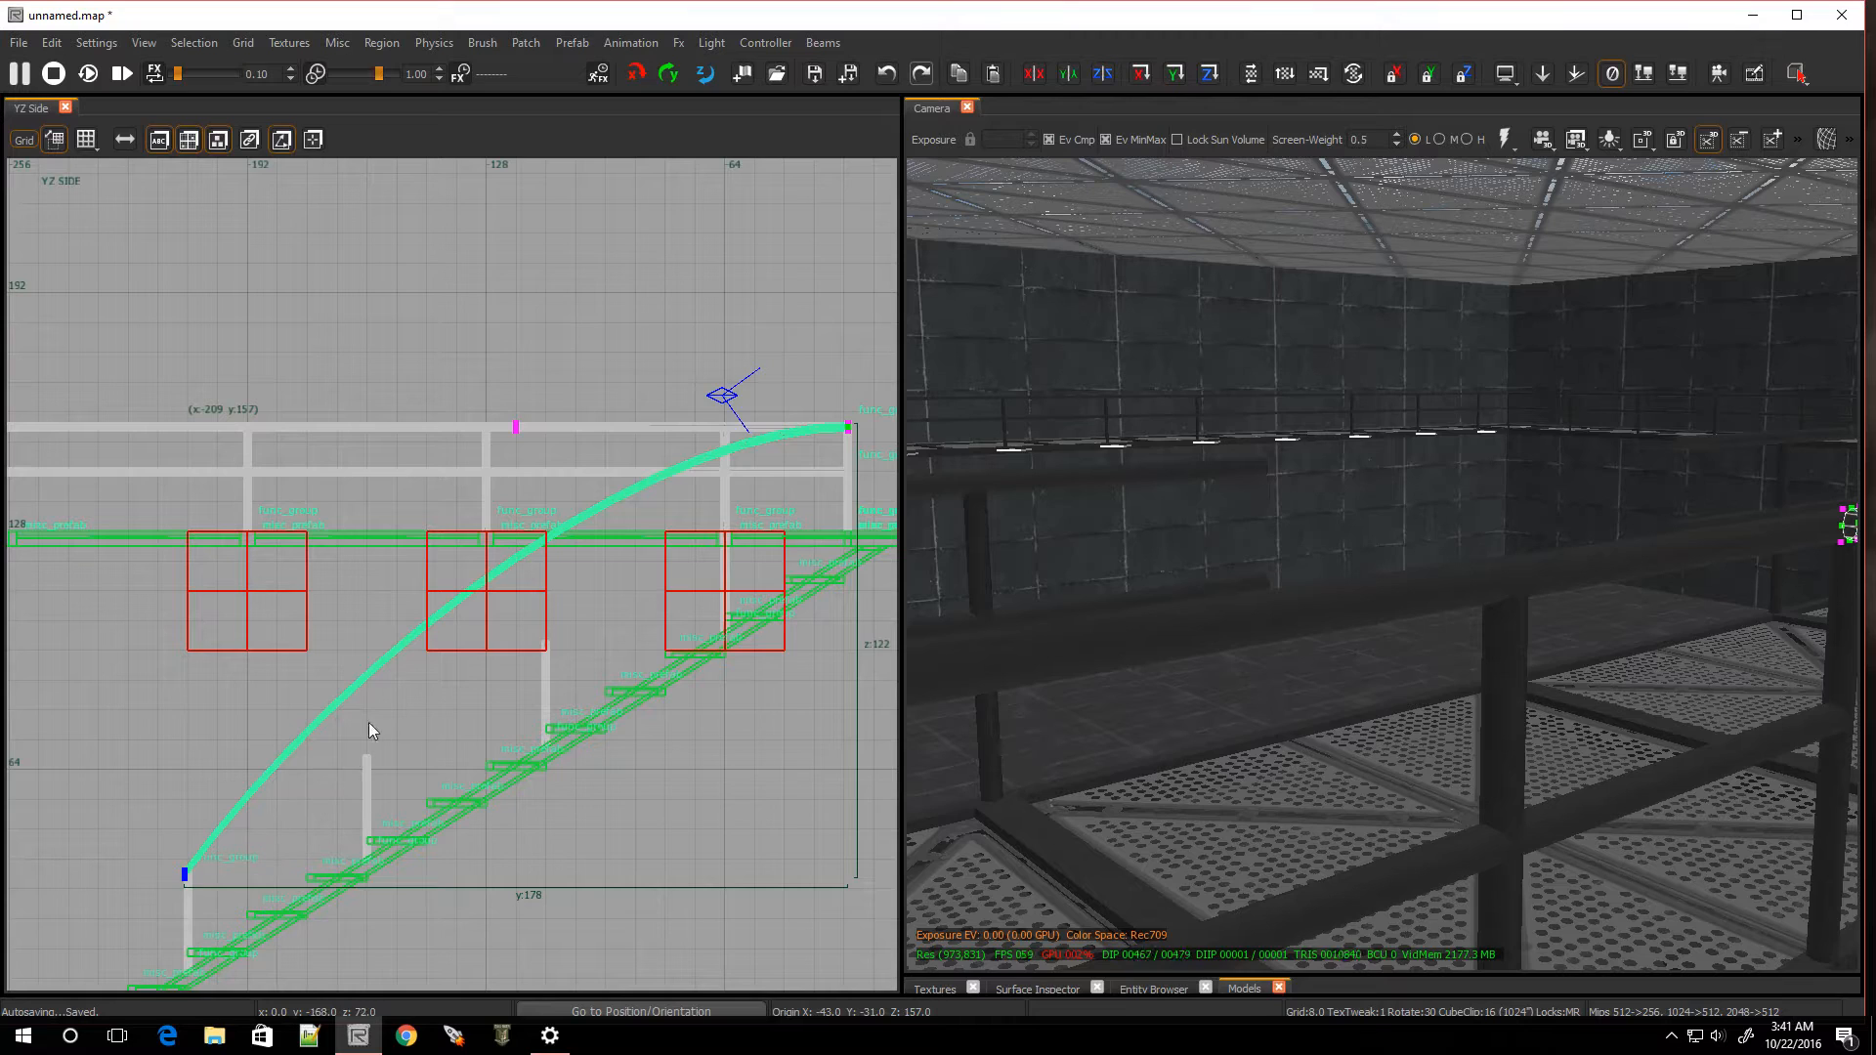
Lower the tube's middle control vertices about 64 units to straighten the curve into a sloped handrail
{"action": "left_click", "coordinate": [516, 427]}
{"action": "left_click_drag", "start_coordinate": [514, 454], "coordinate": [515, 686]}
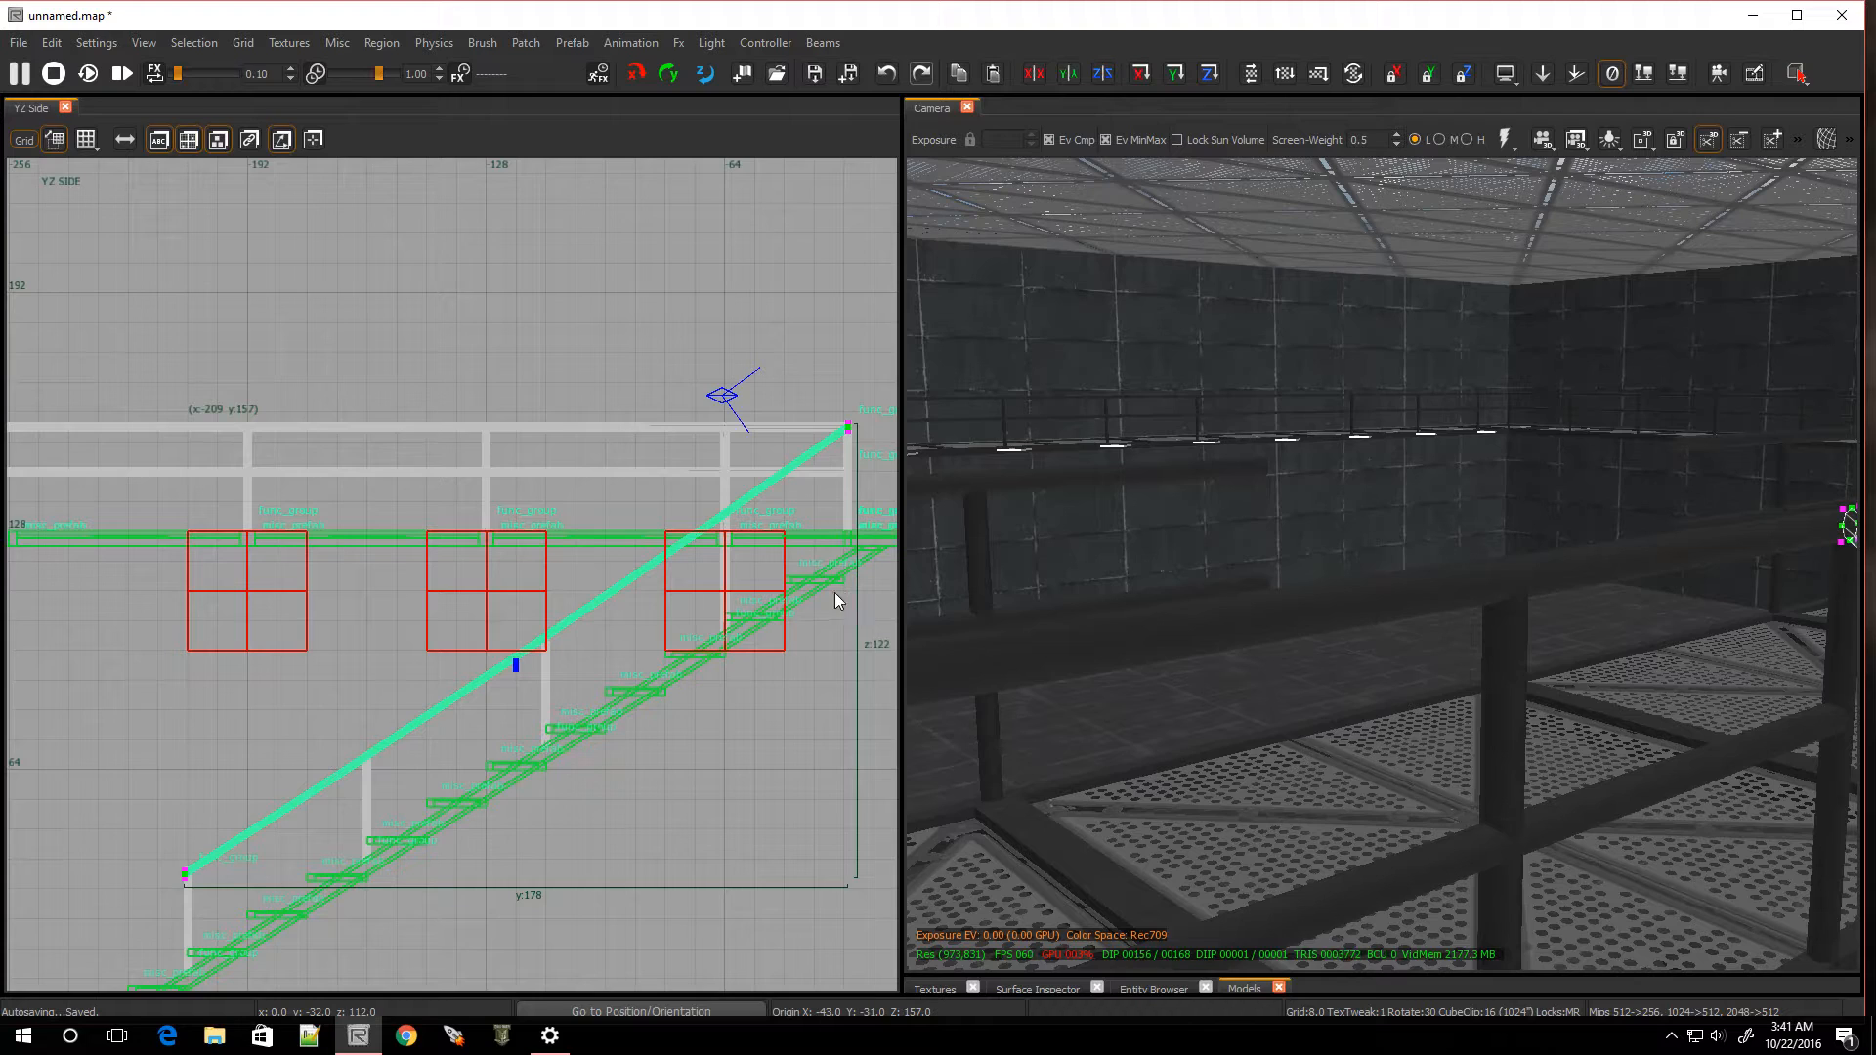
{"action": "scroll", "coordinate": [537, 668], "scroll_direction": "up", "scroll_amount": 5}
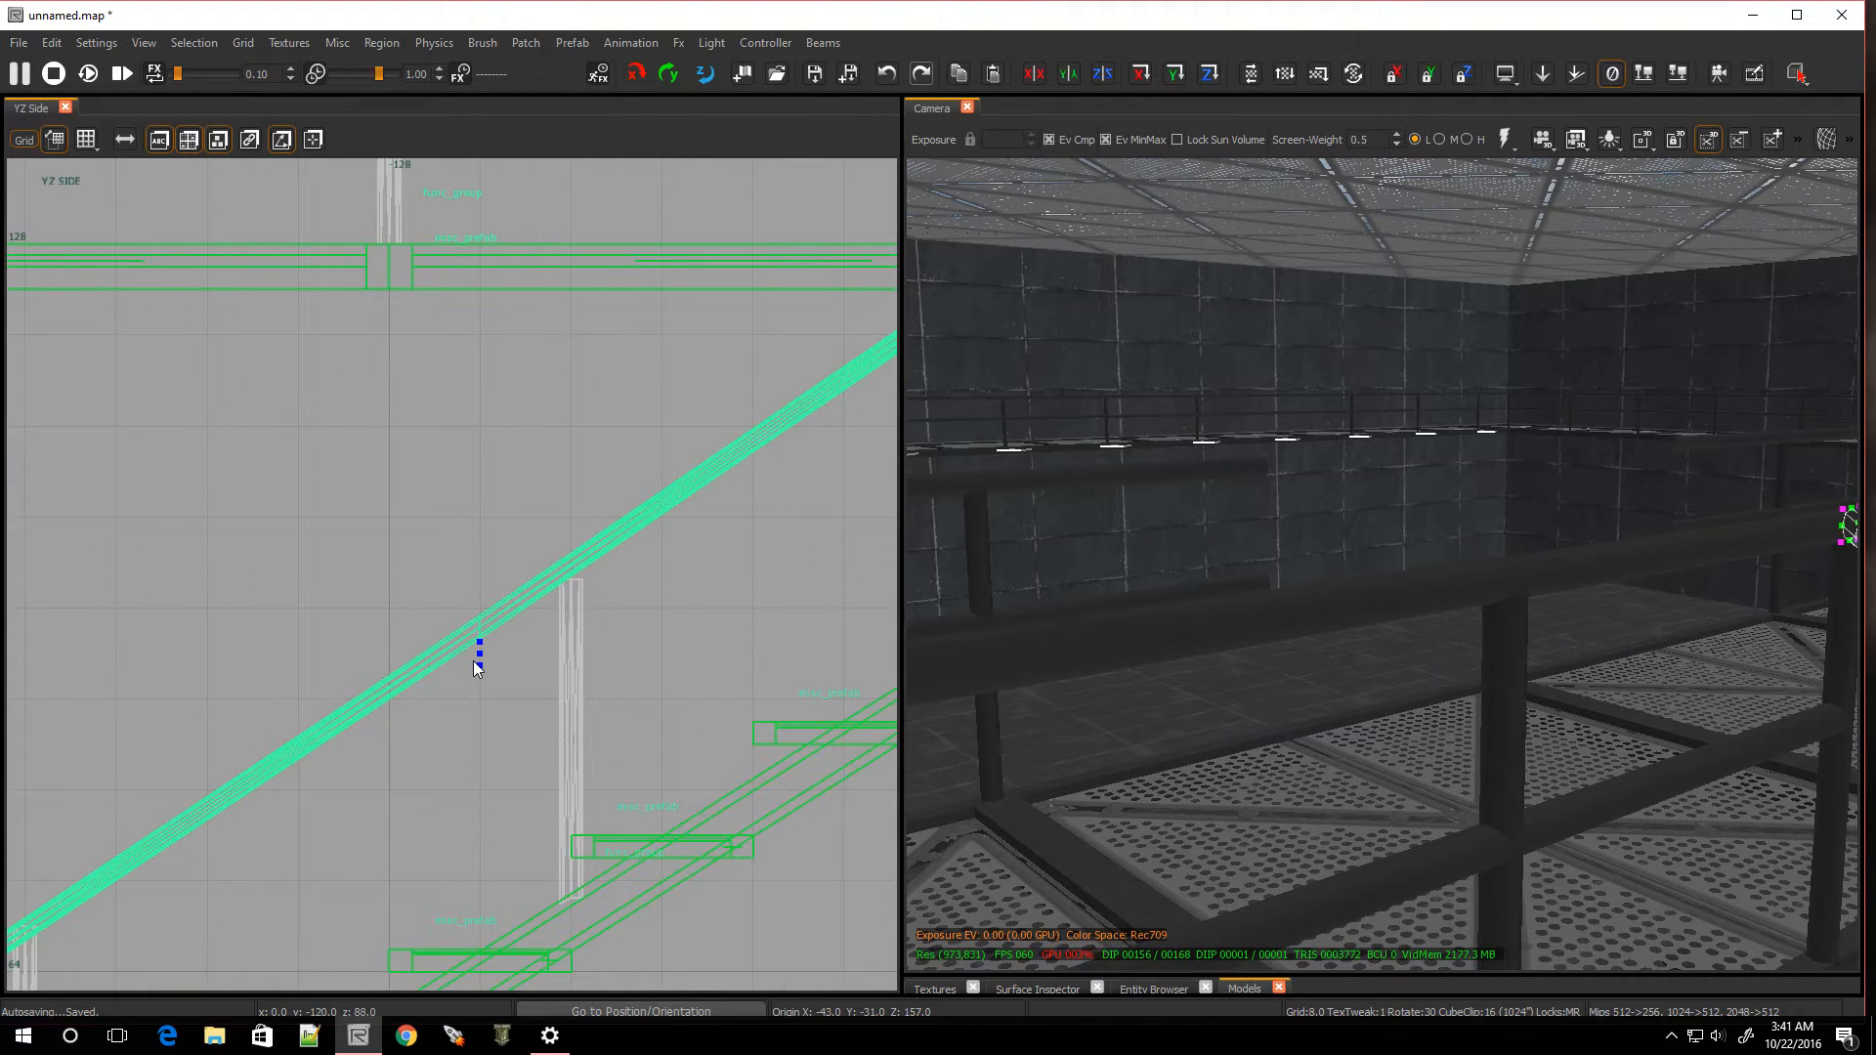
{"action": "scroll", "coordinate": [473, 660], "scroll_direction": "down", "scroll_amount": 6}
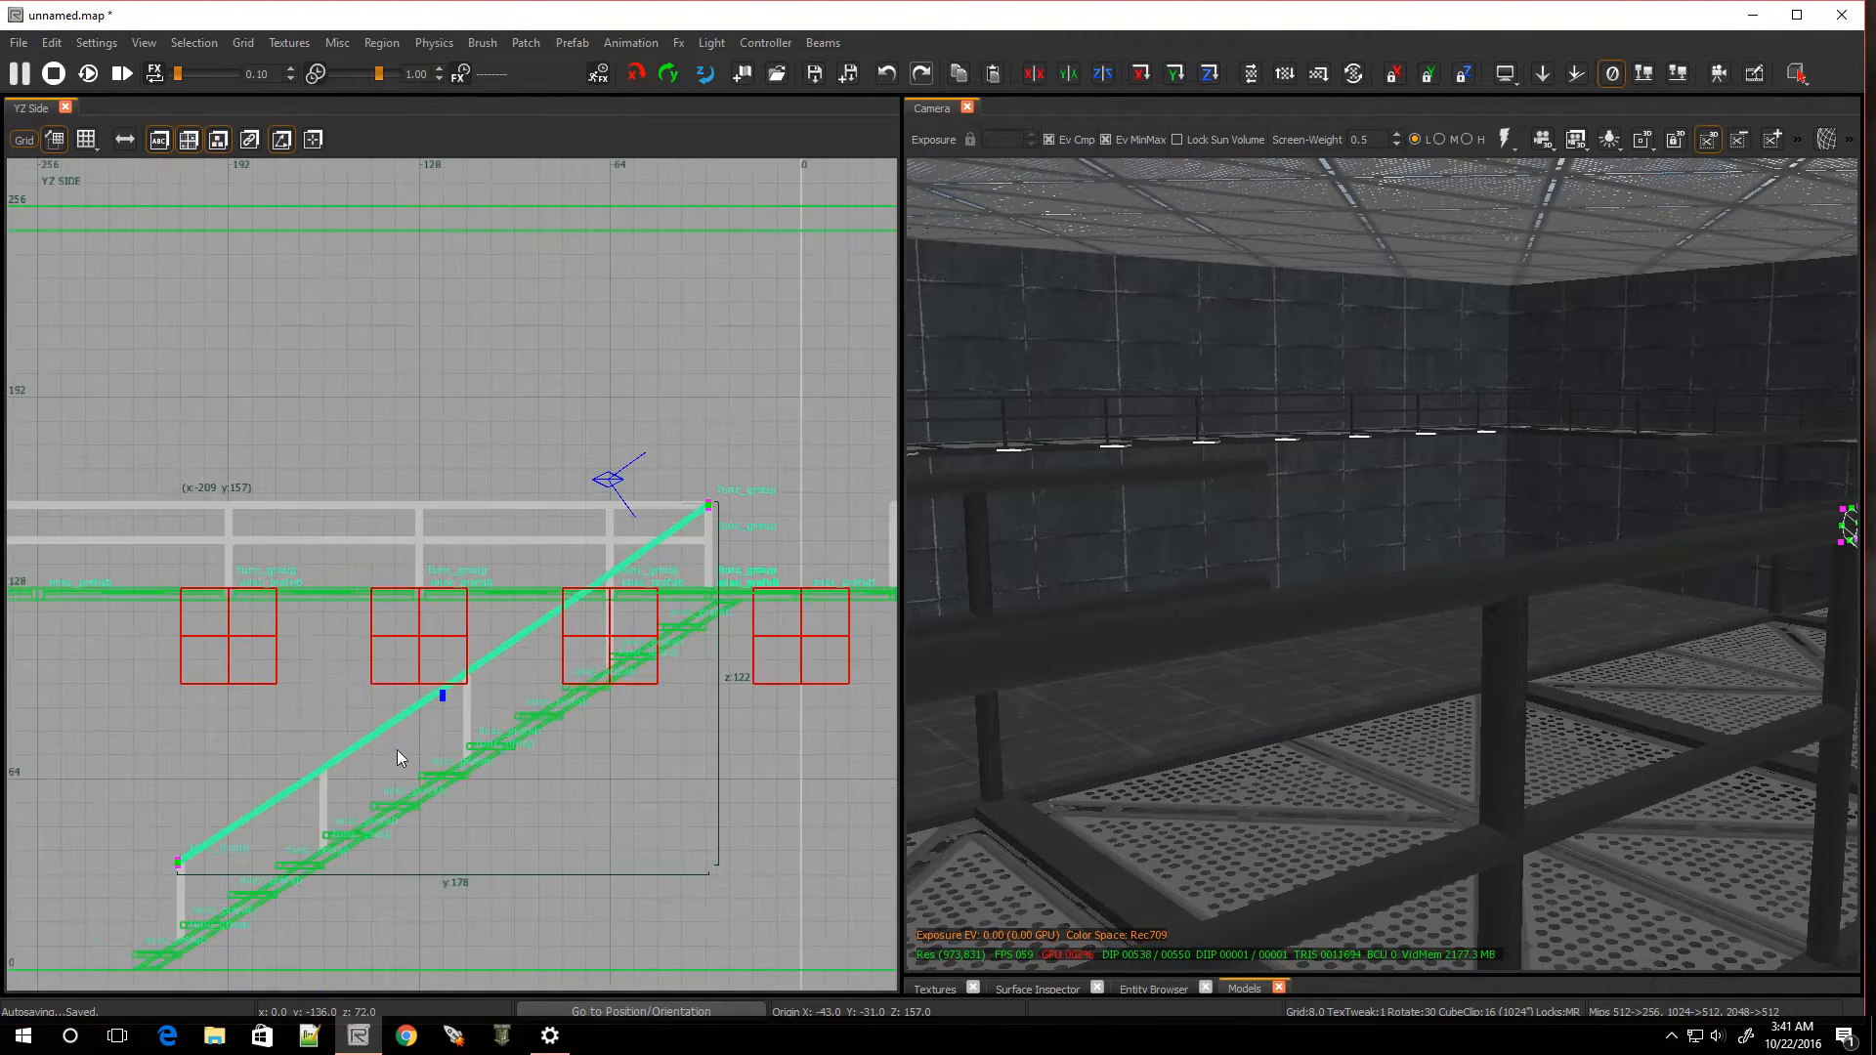
Switch to a 1-unit grid and raise the handrail's middle control vertices by 1 unit
{"action": "scroll", "coordinate": [366, 793], "scroll_direction": "up", "scroll_amount": 4}
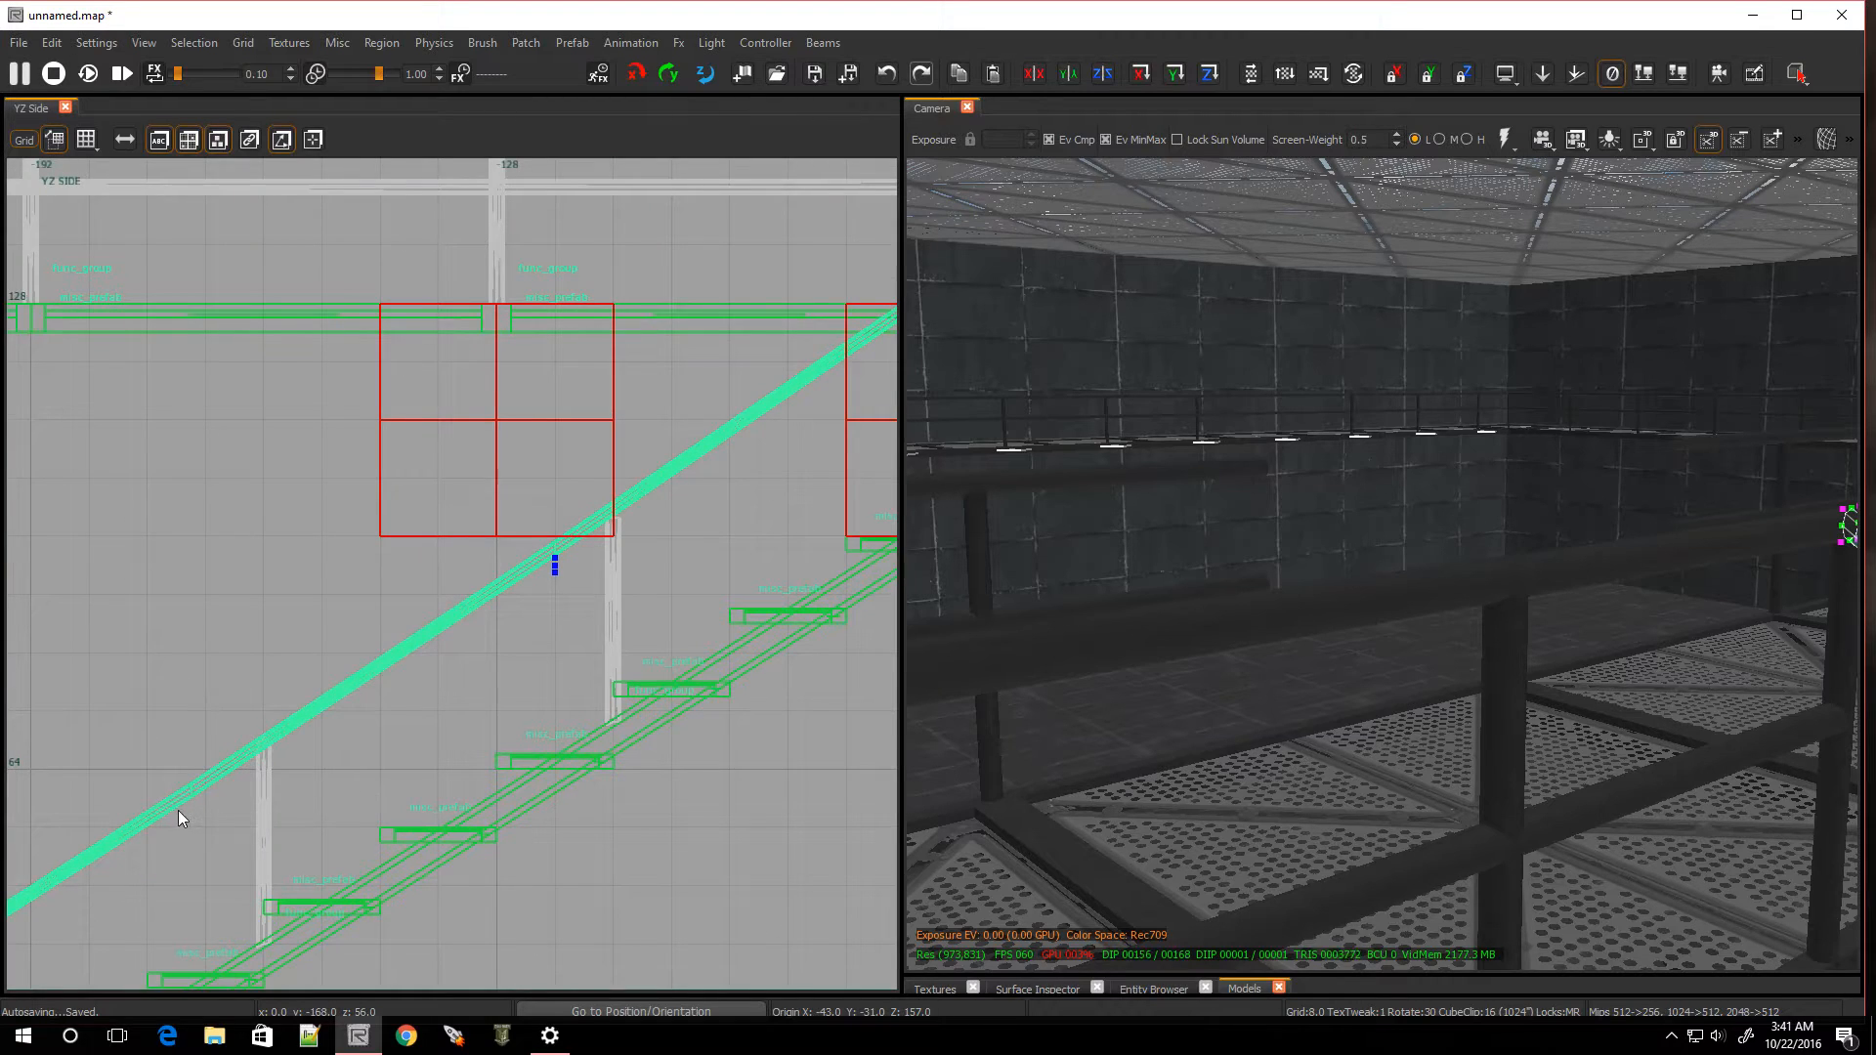
{"action": "scroll", "coordinate": [606, 596], "scroll_direction": "down", "scroll_amount": 4}
{"action": "scroll", "coordinate": [788, 463], "scroll_direction": "up", "scroll_amount": 2}
{"action": "scroll", "coordinate": [784, 465], "scroll_direction": "down", "scroll_amount": 2}
{"action": "scroll", "coordinate": [596, 571], "scroll_direction": "up", "scroll_amount": 5}
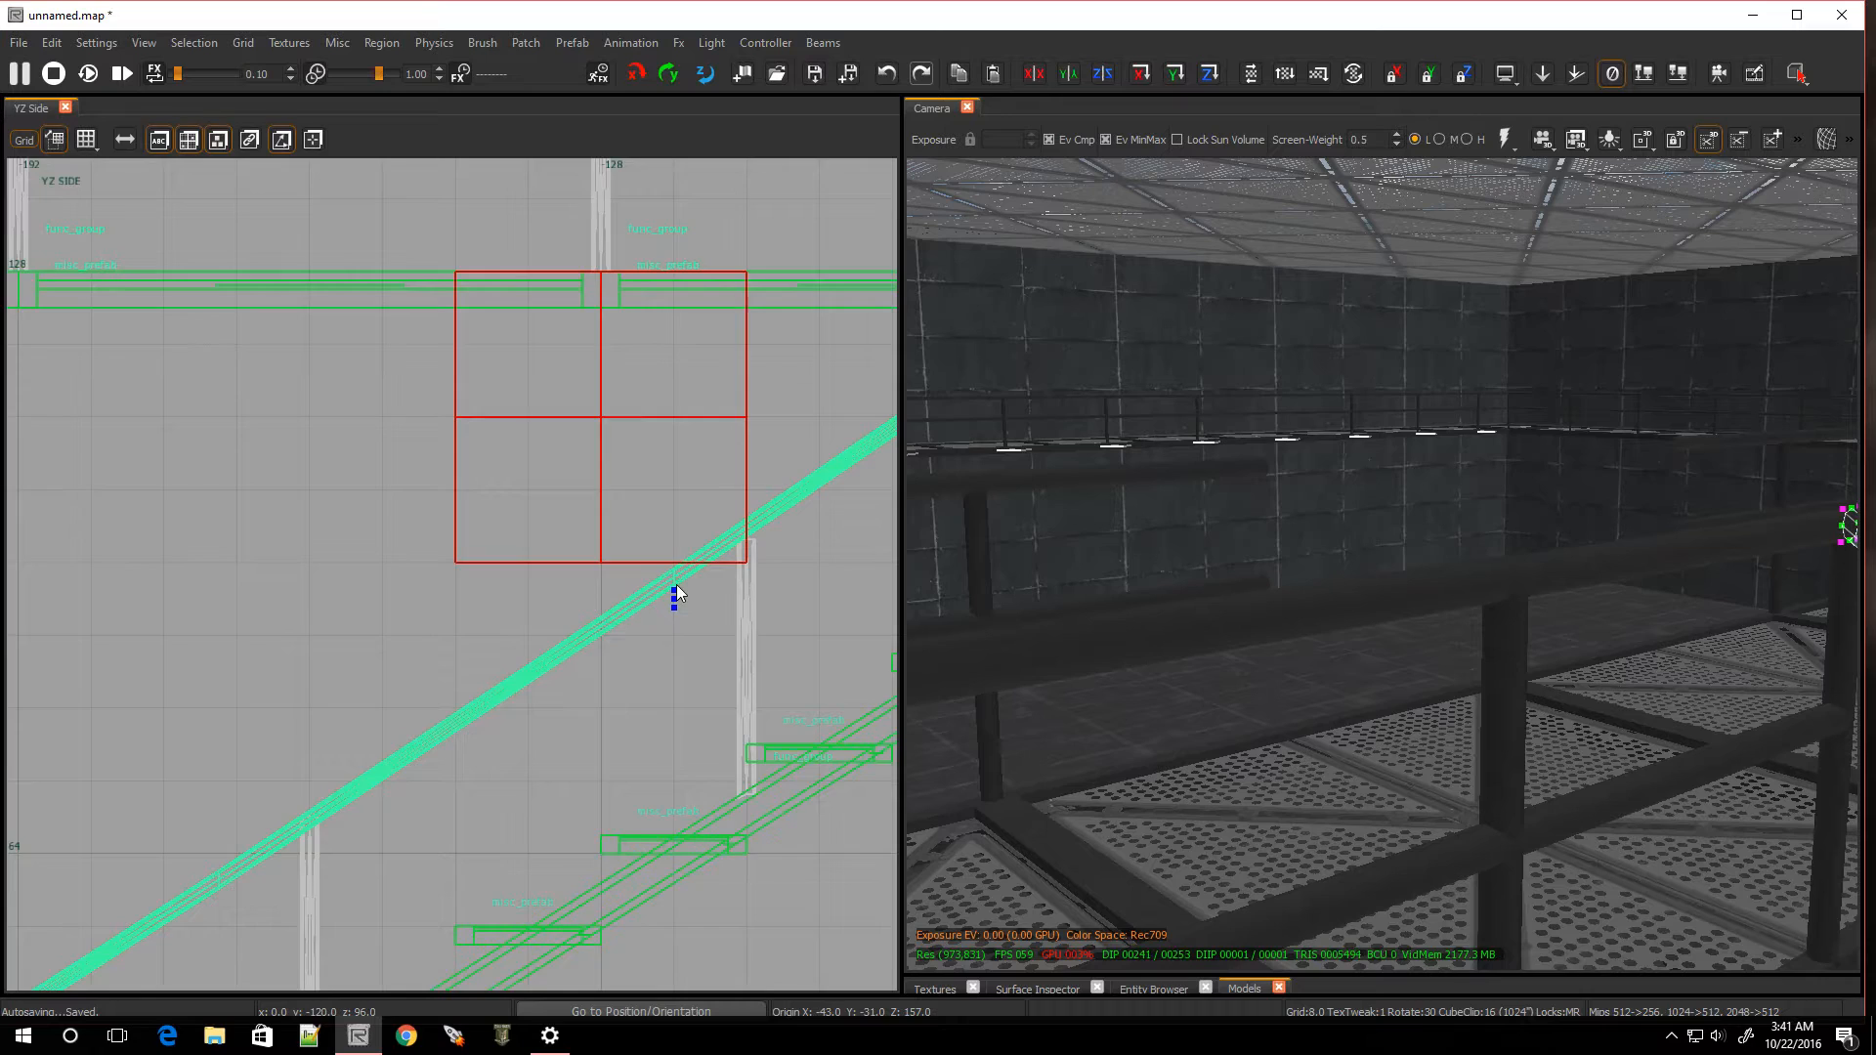
{"action": "scroll", "coordinate": [676, 584], "scroll_direction": "up", "scroll_amount": 3}
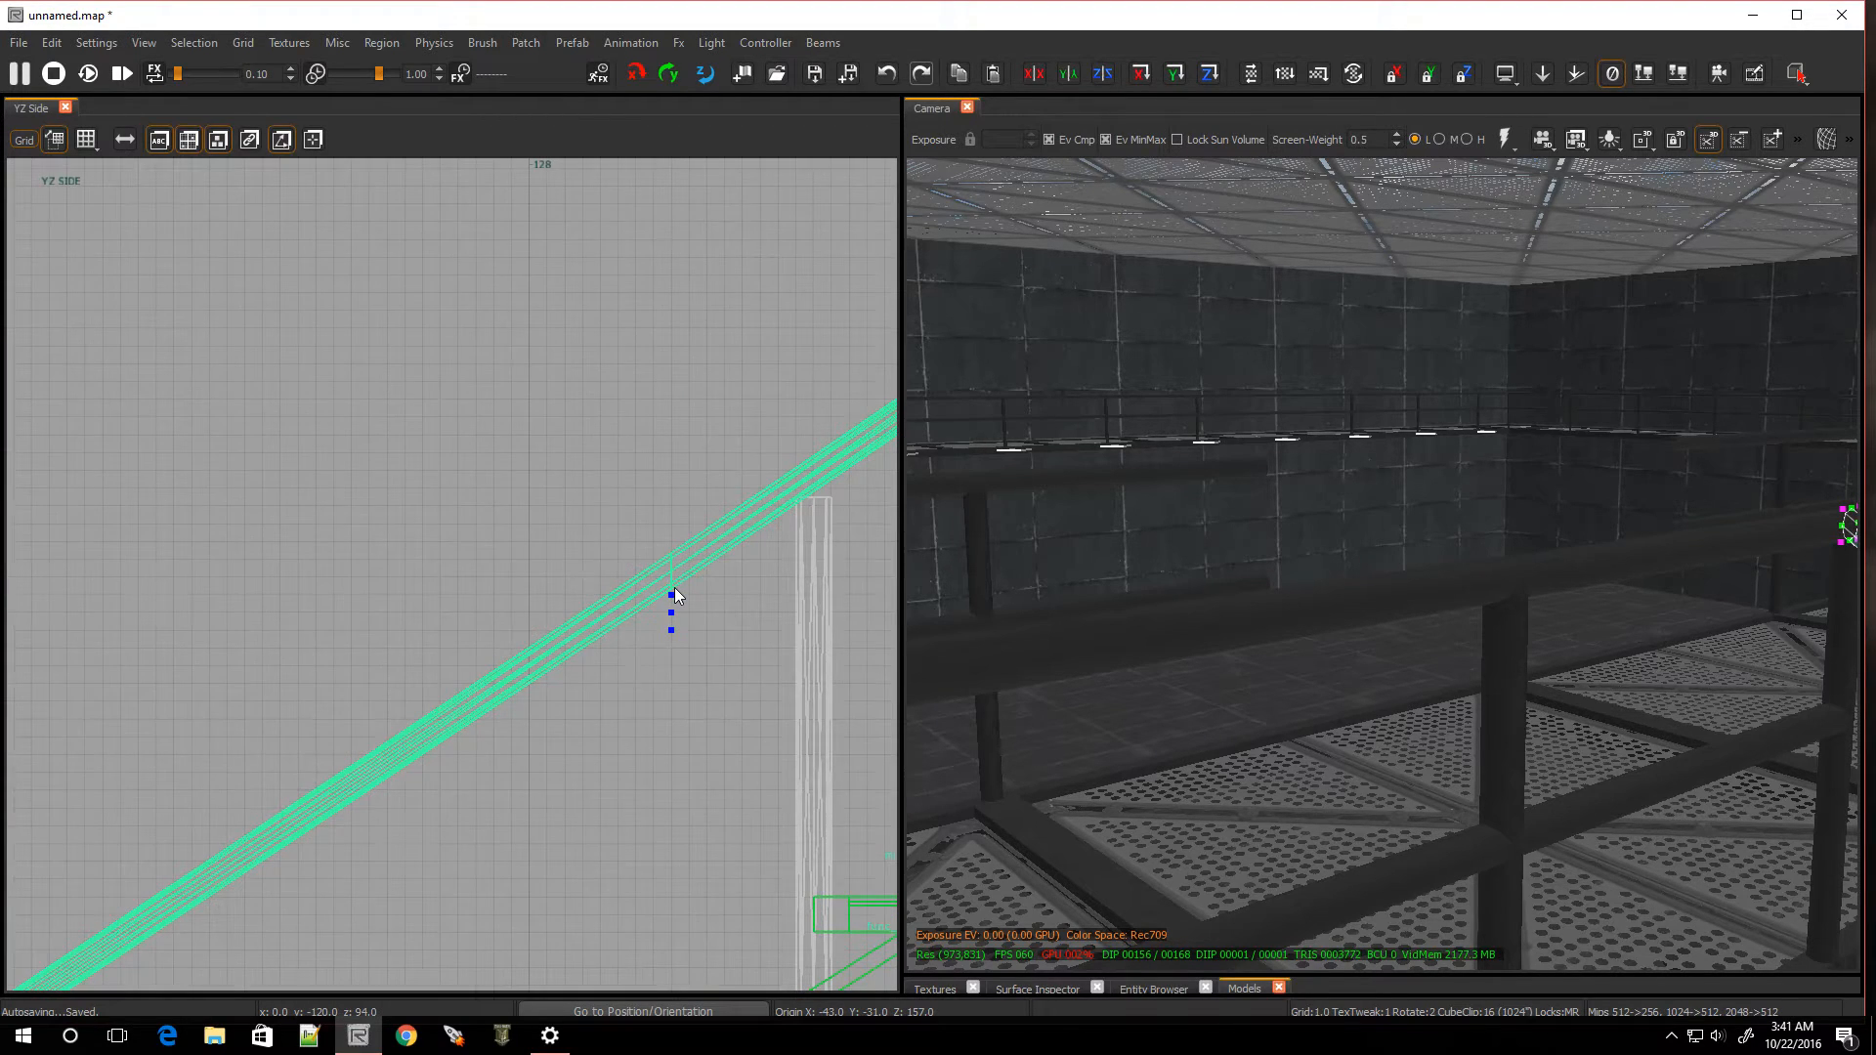
{"action": "left_click_drag", "start_coordinate": [675, 588], "coordinate": [671, 508]}
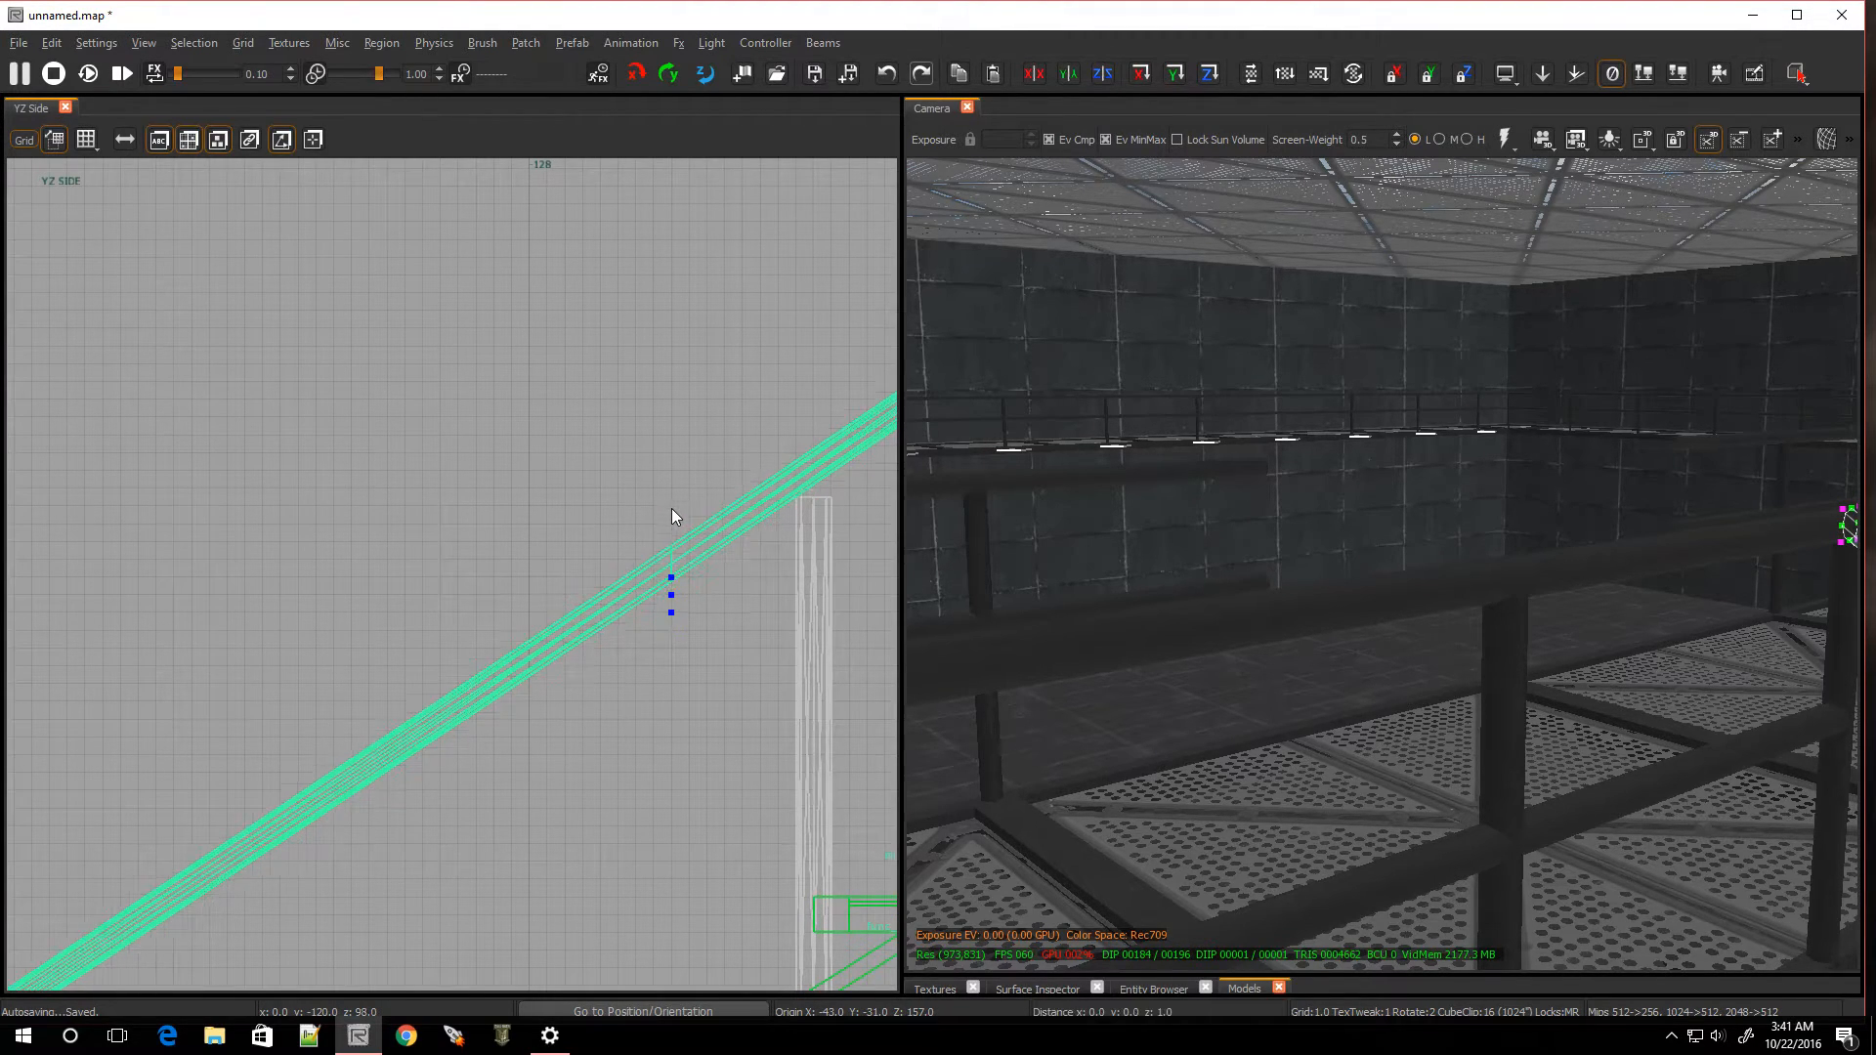
Refine the handrail's straightness on a 0.5-unit grid by lowering its middle control vertices 0.5 units
{"action": "scroll", "coordinate": [613, 661], "scroll_direction": "down", "scroll_amount": 5}
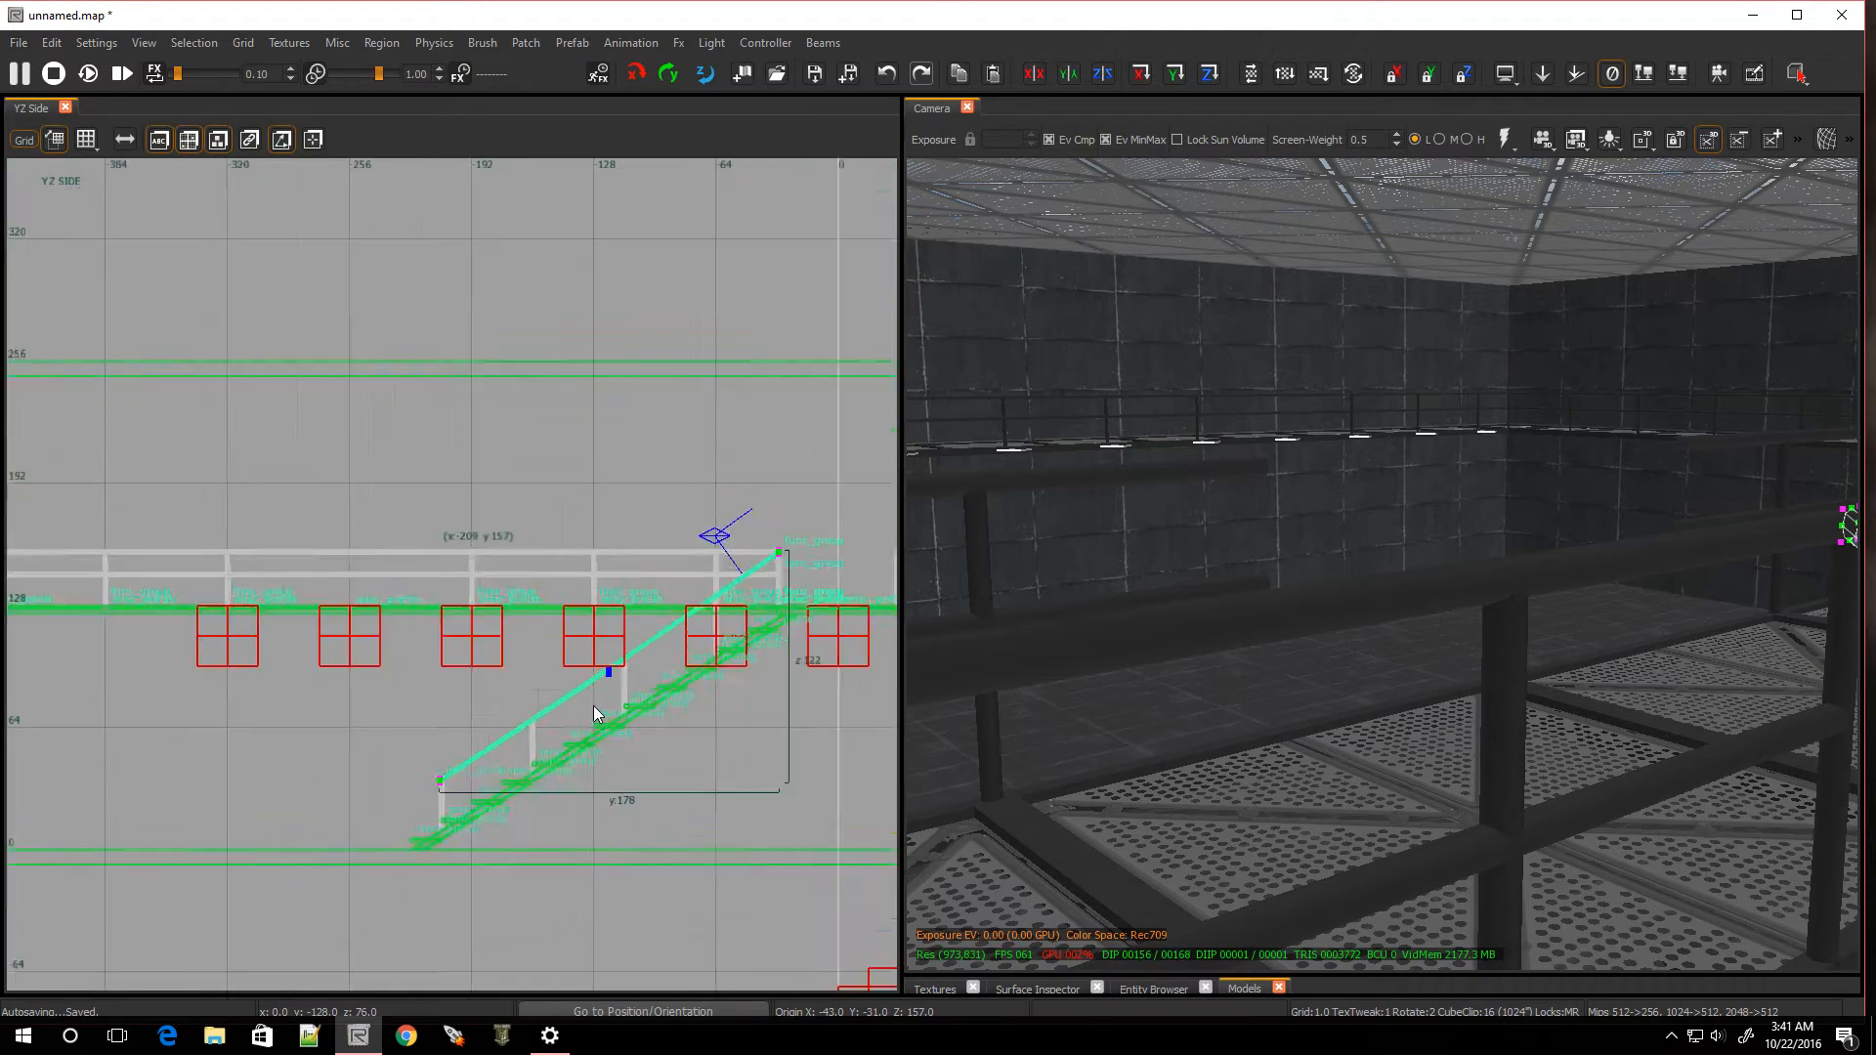
{"action": "scroll", "coordinate": [594, 711], "scroll_direction": "up", "scroll_amount": 3}
{"action": "scroll", "coordinate": [649, 628], "scroll_direction": "up", "scroll_amount": 4}
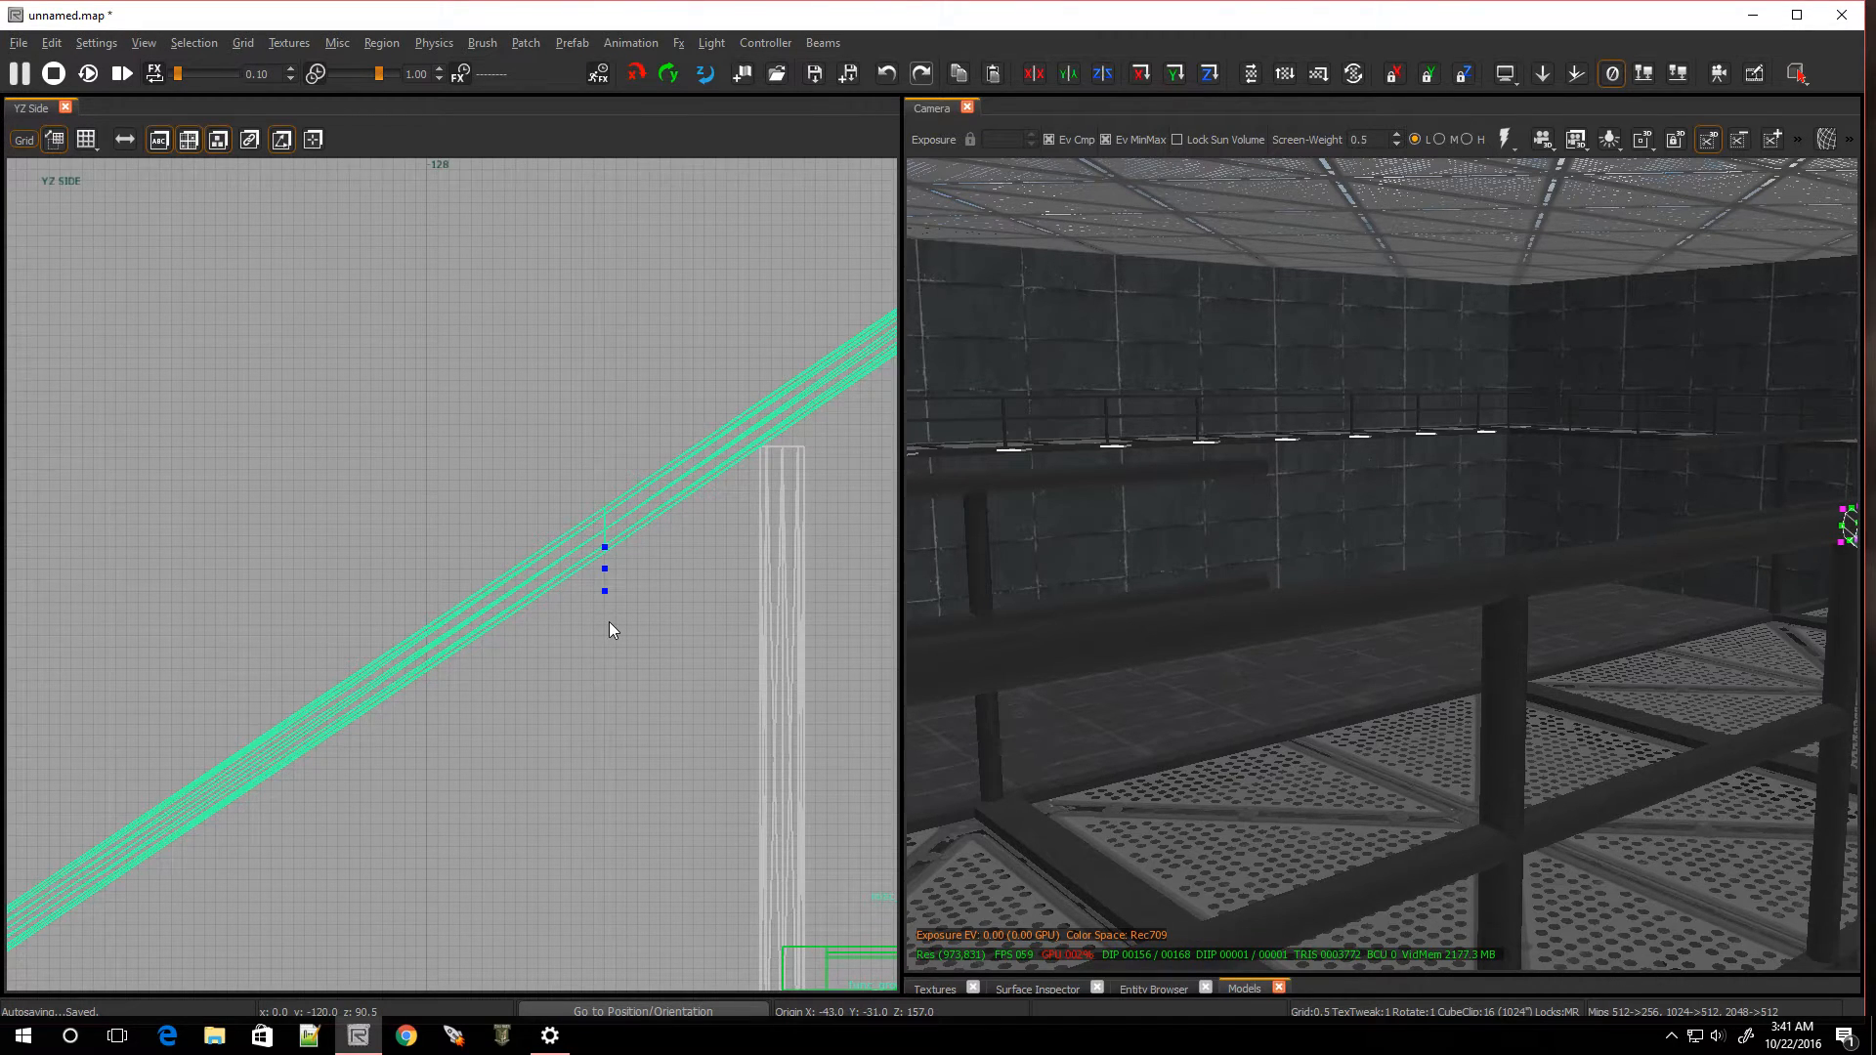
{"action": "left_click_drag", "start_coordinate": [609, 623], "coordinate": [609, 633]}
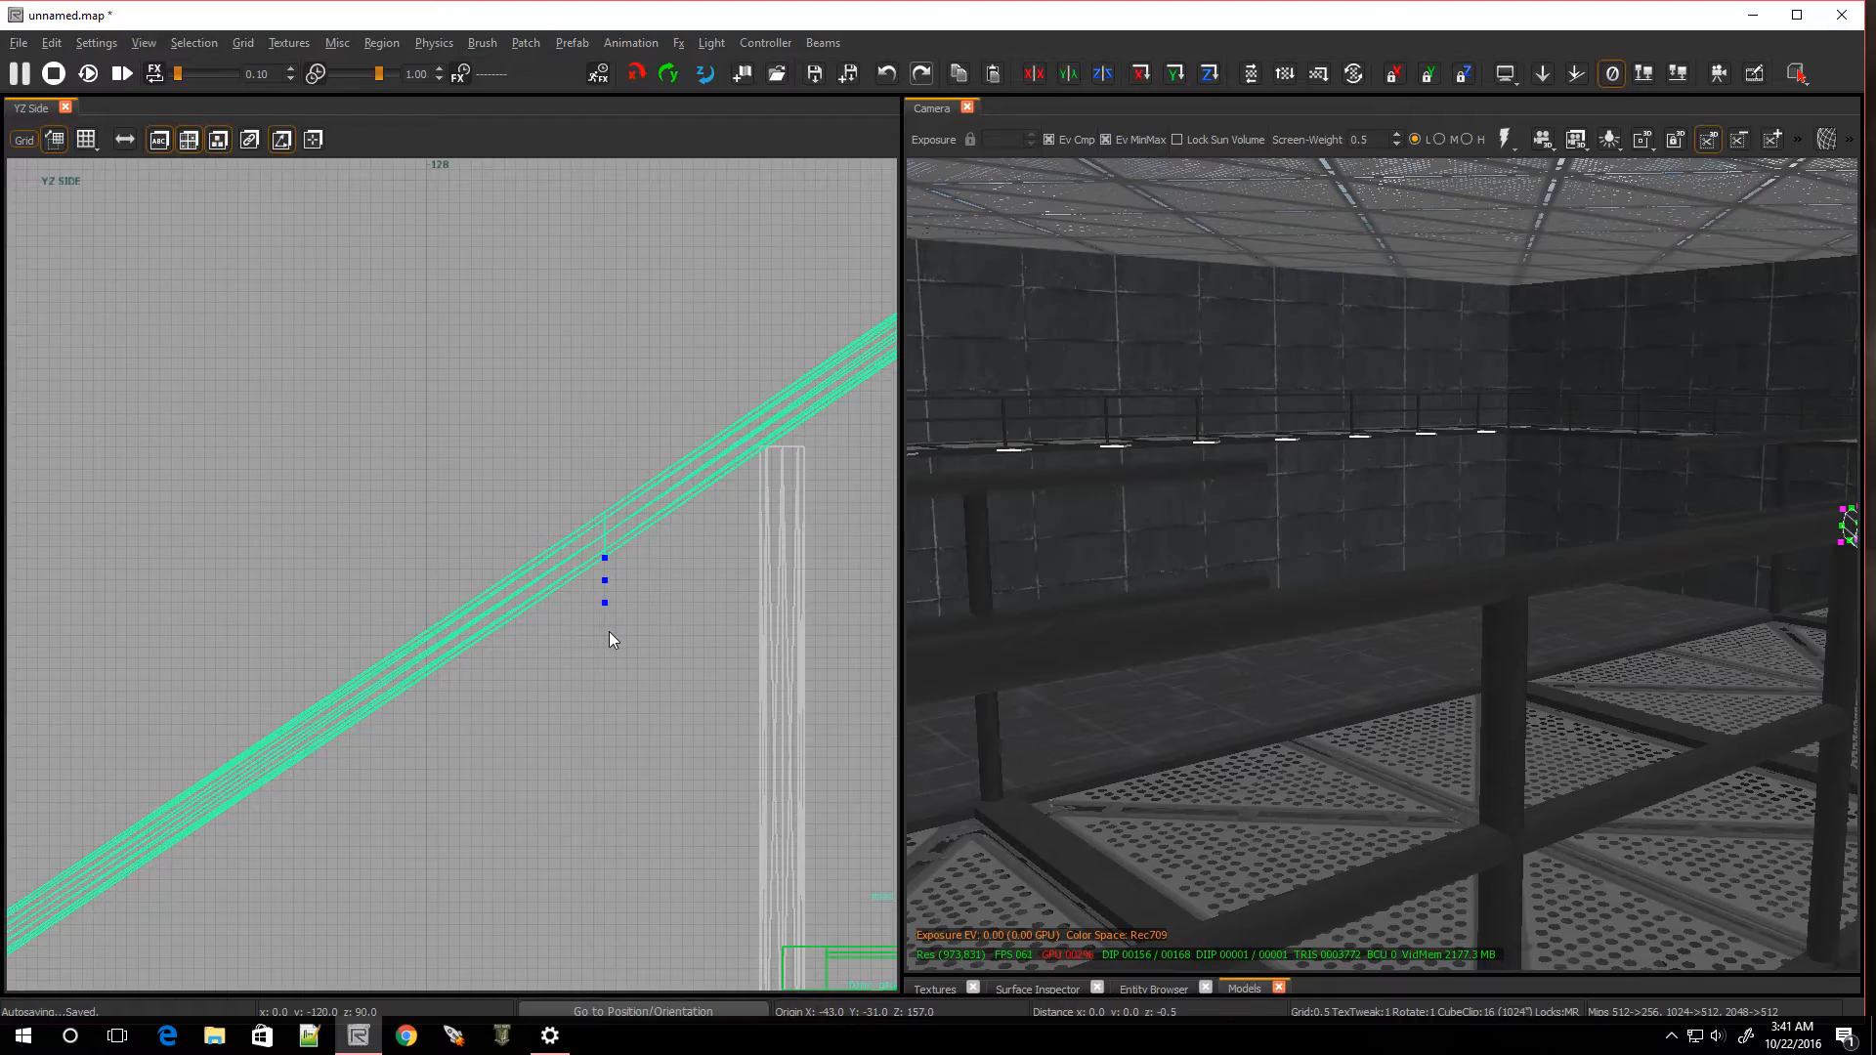
Examine the sloped handrail's alignment with the stair posts in the camera view
{"action": "right_click_drag", "start_coordinate": [979, 643], "coordinate": [1221, 665]}
{"action": "key", "text": "w"}
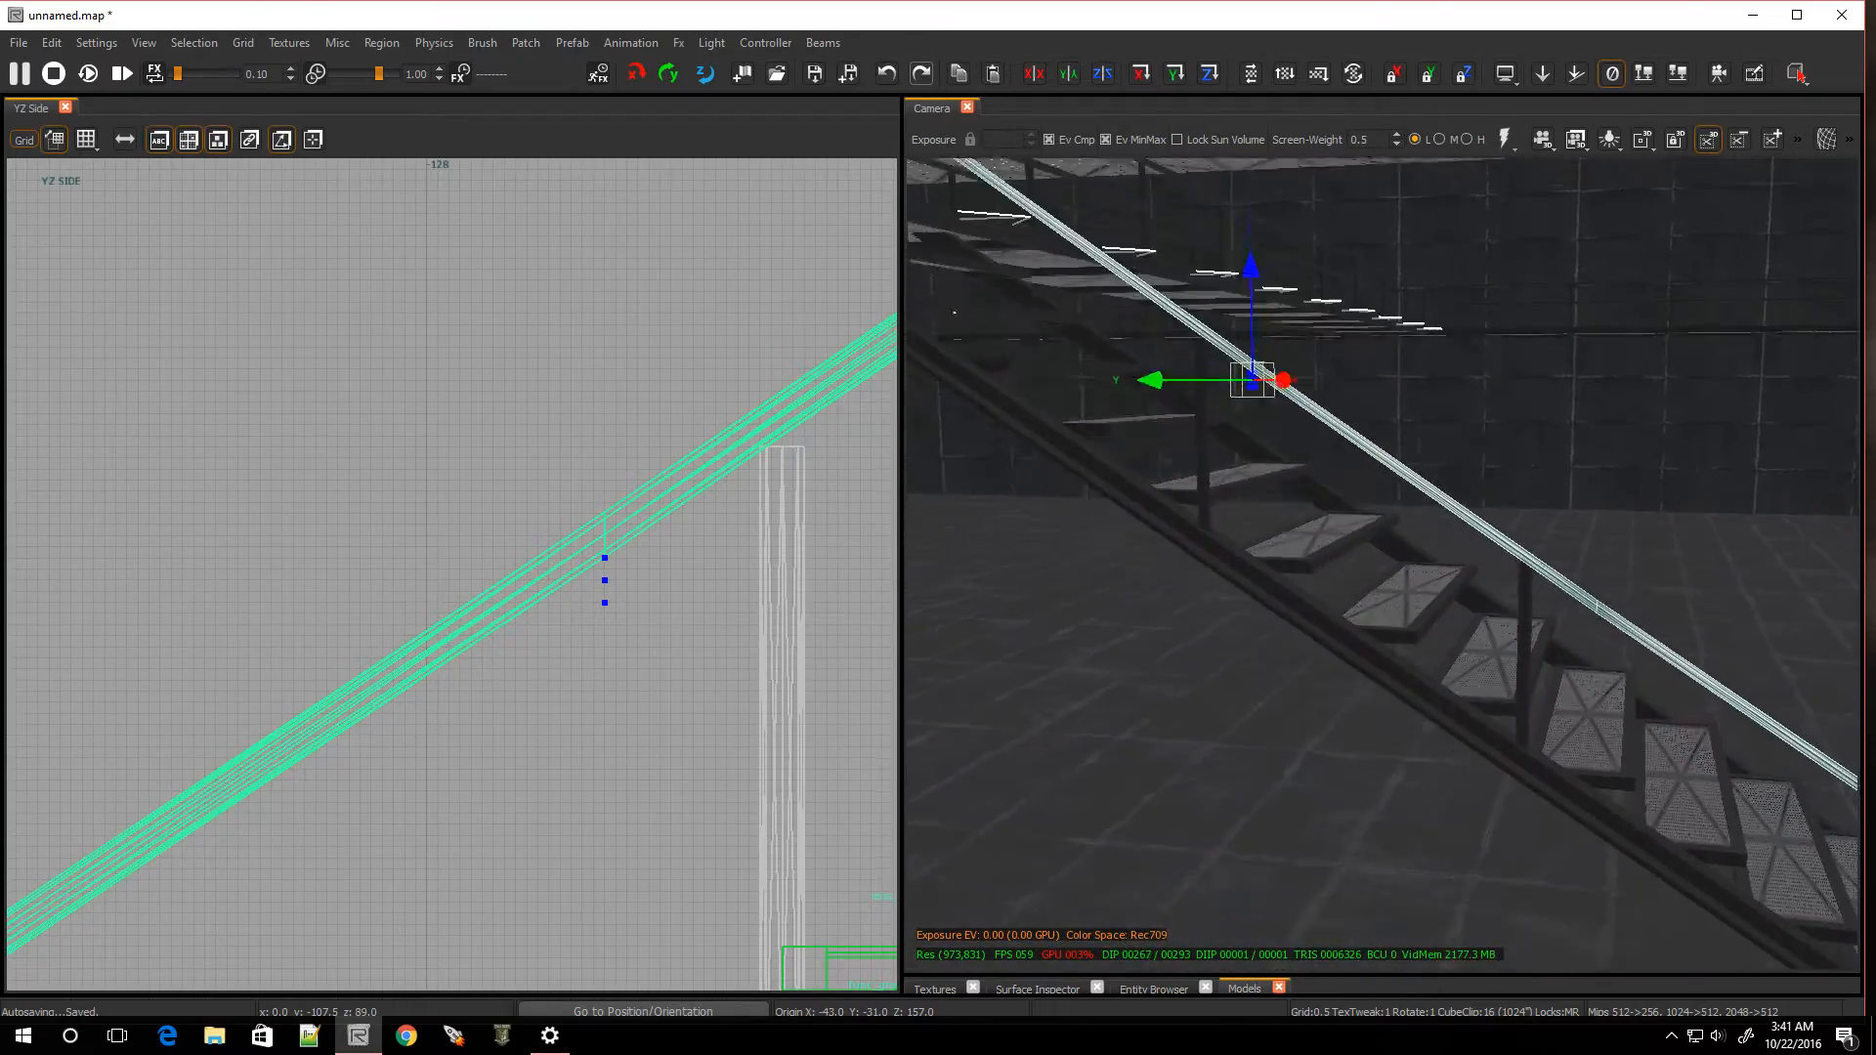
{"action": "key", "text": "a"}
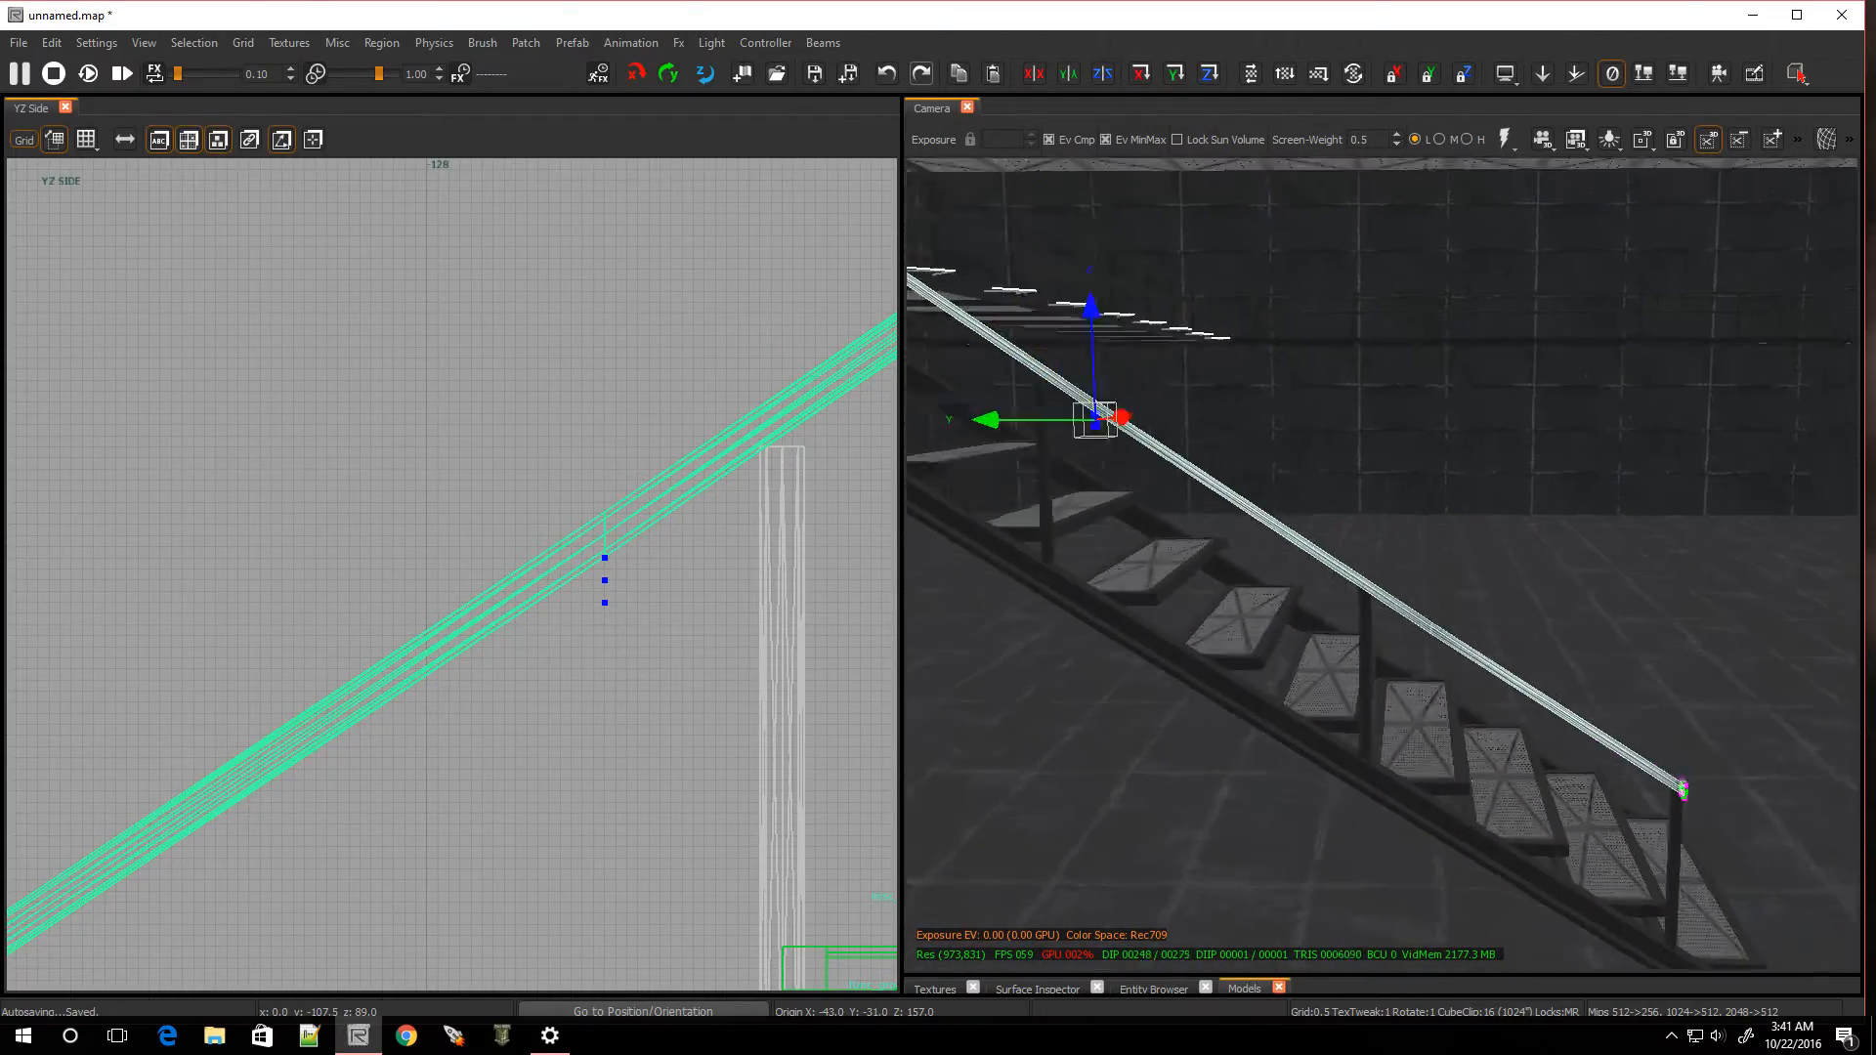
{"action": "key", "text": "a"}
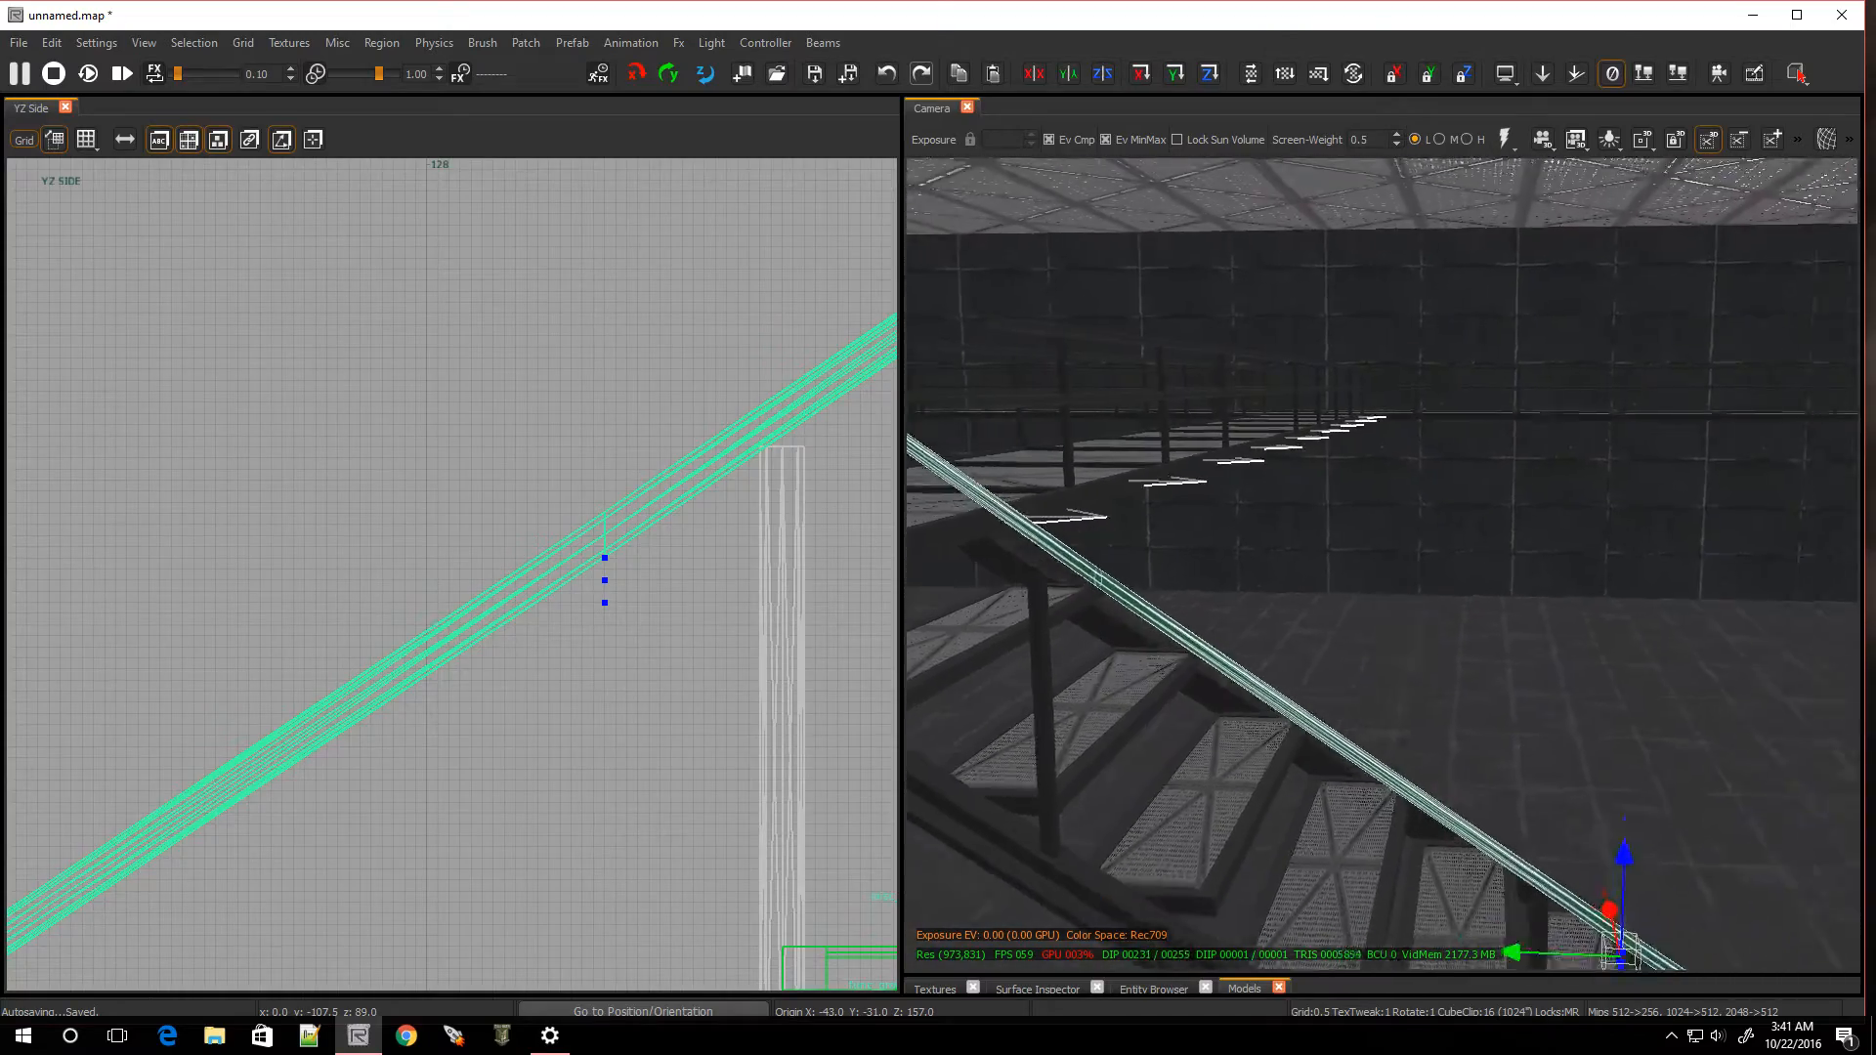
{"action": "key", "text": "s"}
{"action": "key", "text": "s"}
{"action": "key", "text": "w"}
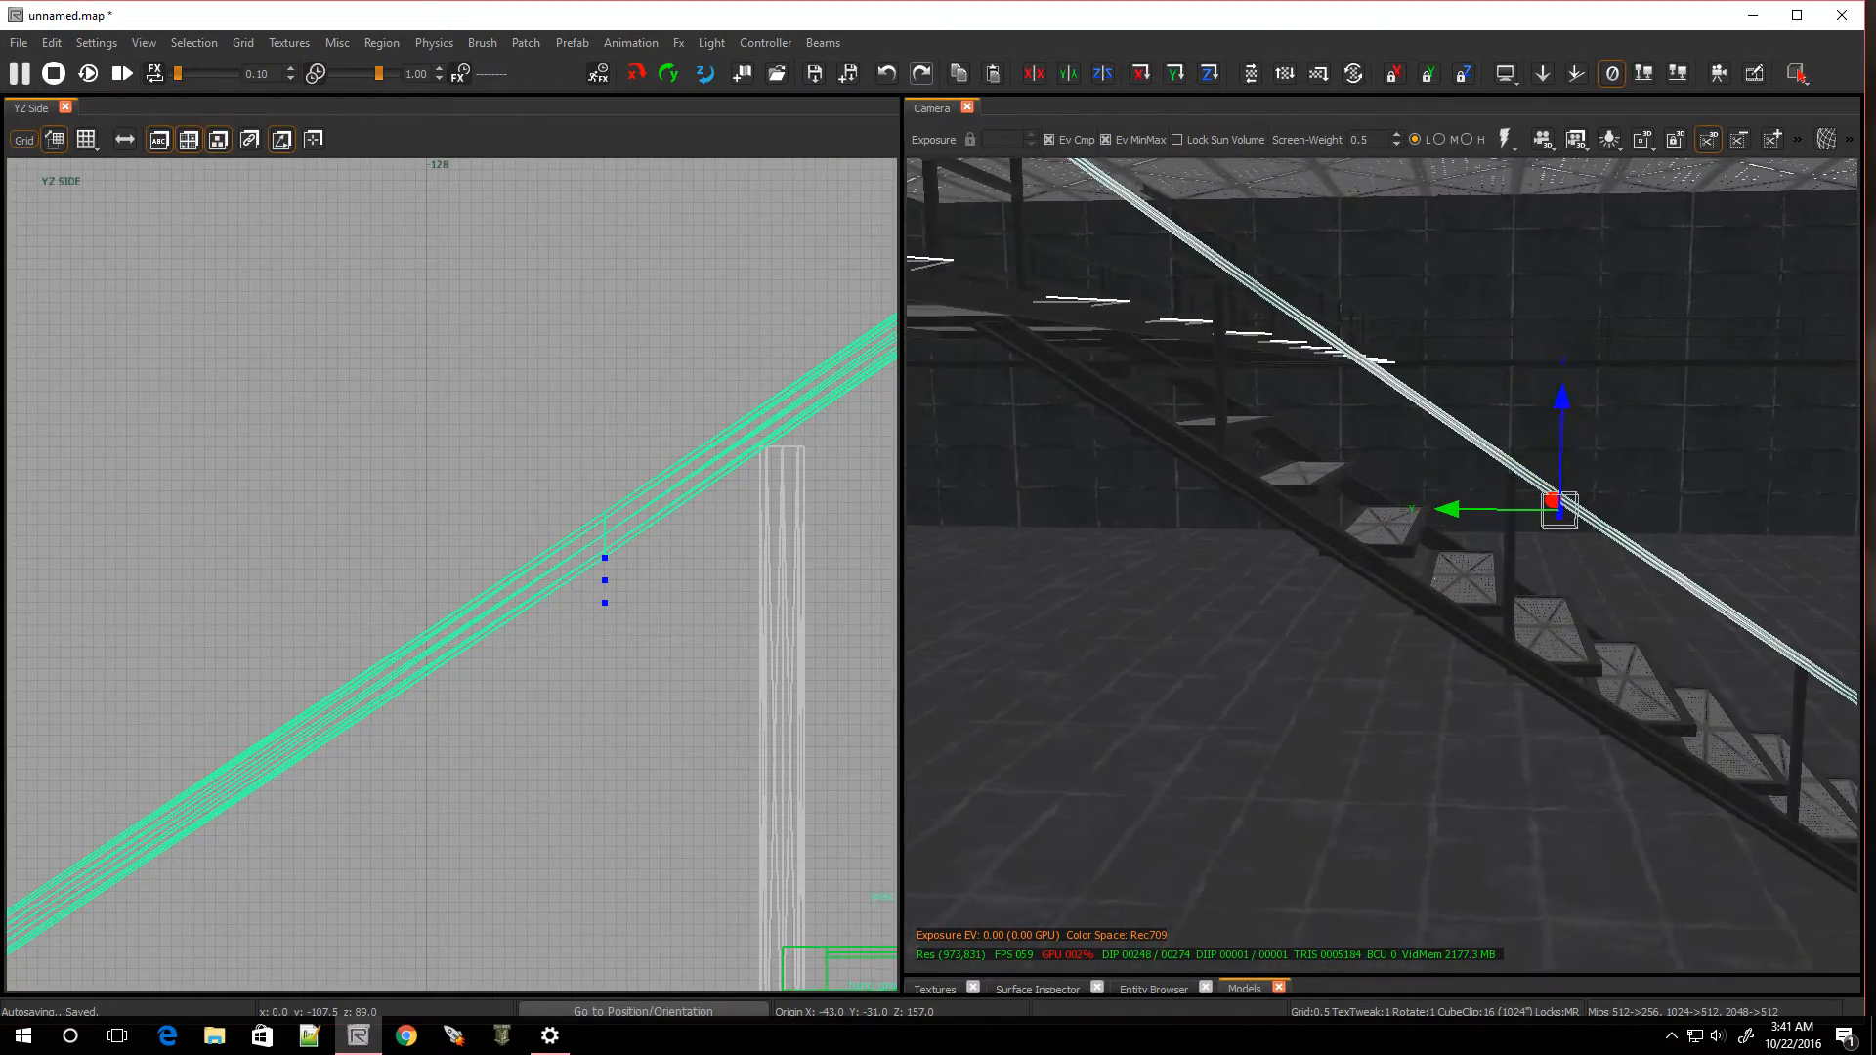
Raise the top vertices of the stair post near Y -112 in a slant so they meet the handrail's sloped underside
{"action": "key", "text": "w"}
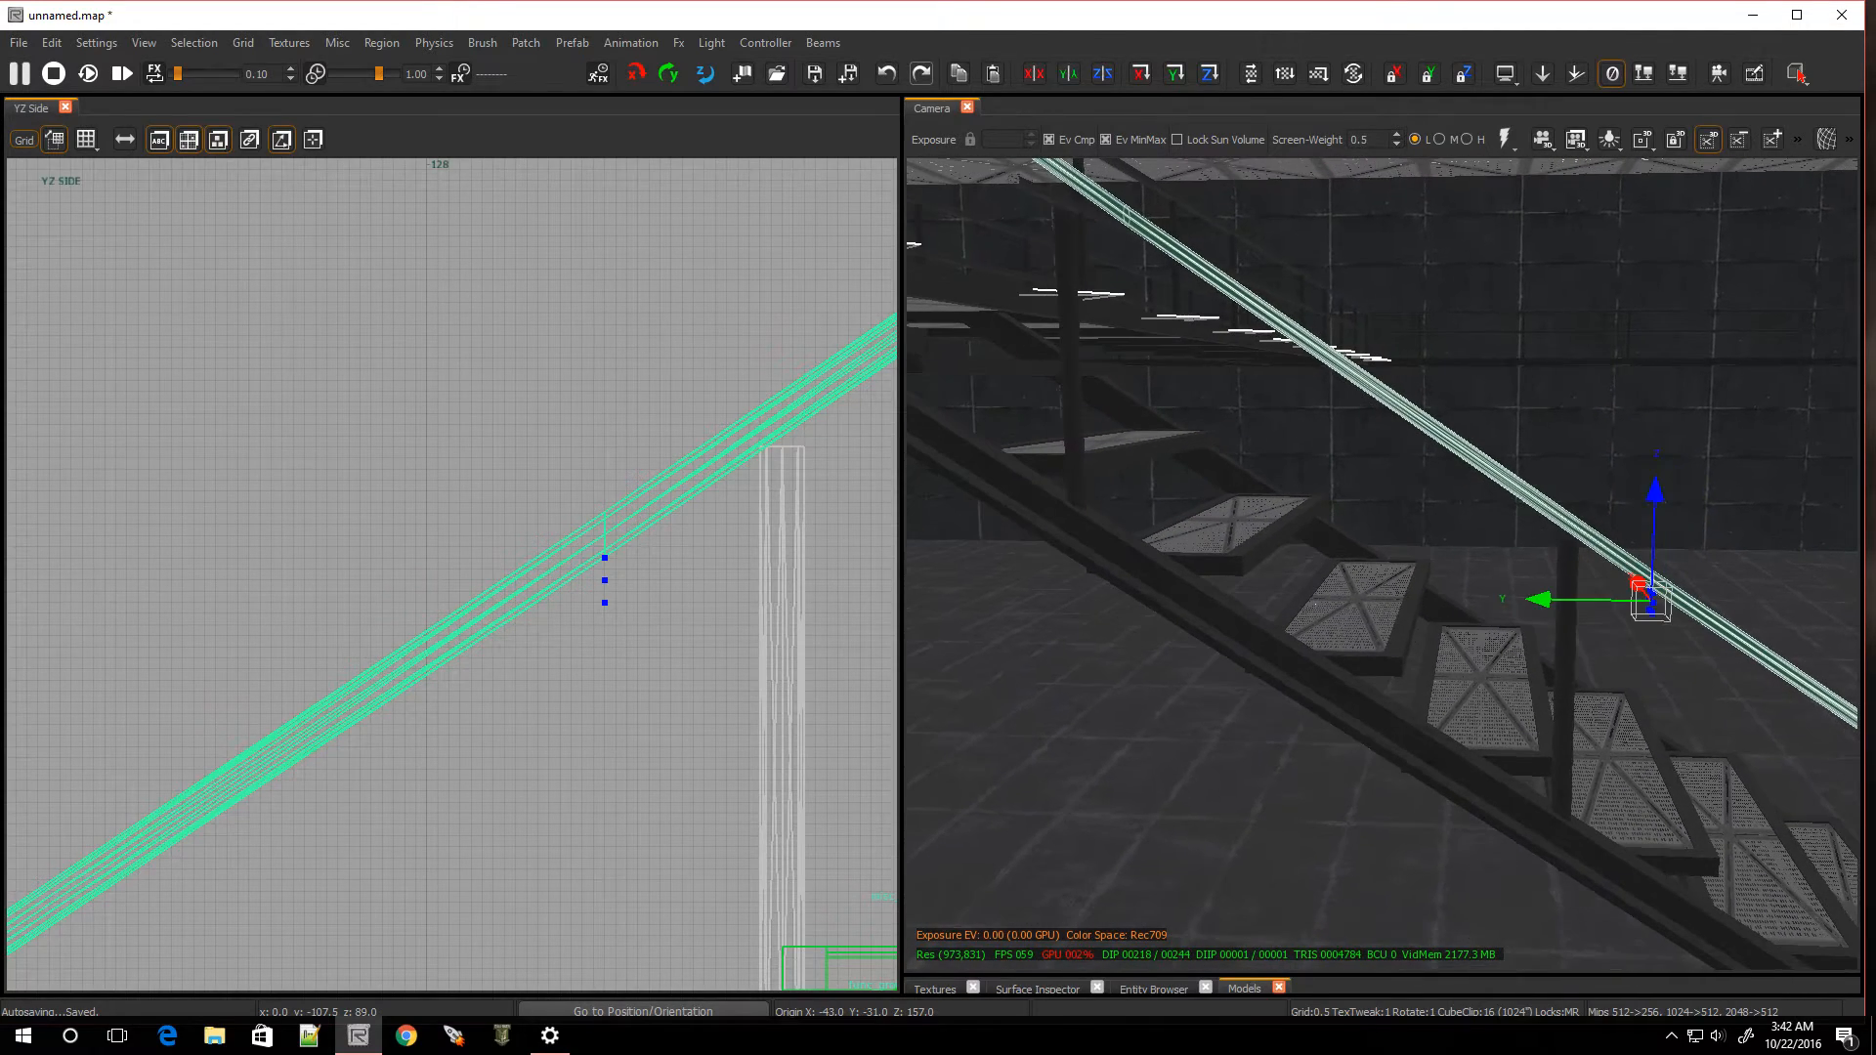
{"action": "scroll", "coordinate": [701, 651], "scroll_direction": "down", "scroll_amount": 5}
{"action": "scroll", "coordinate": [725, 626], "scroll_direction": "up", "scroll_amount": 3}
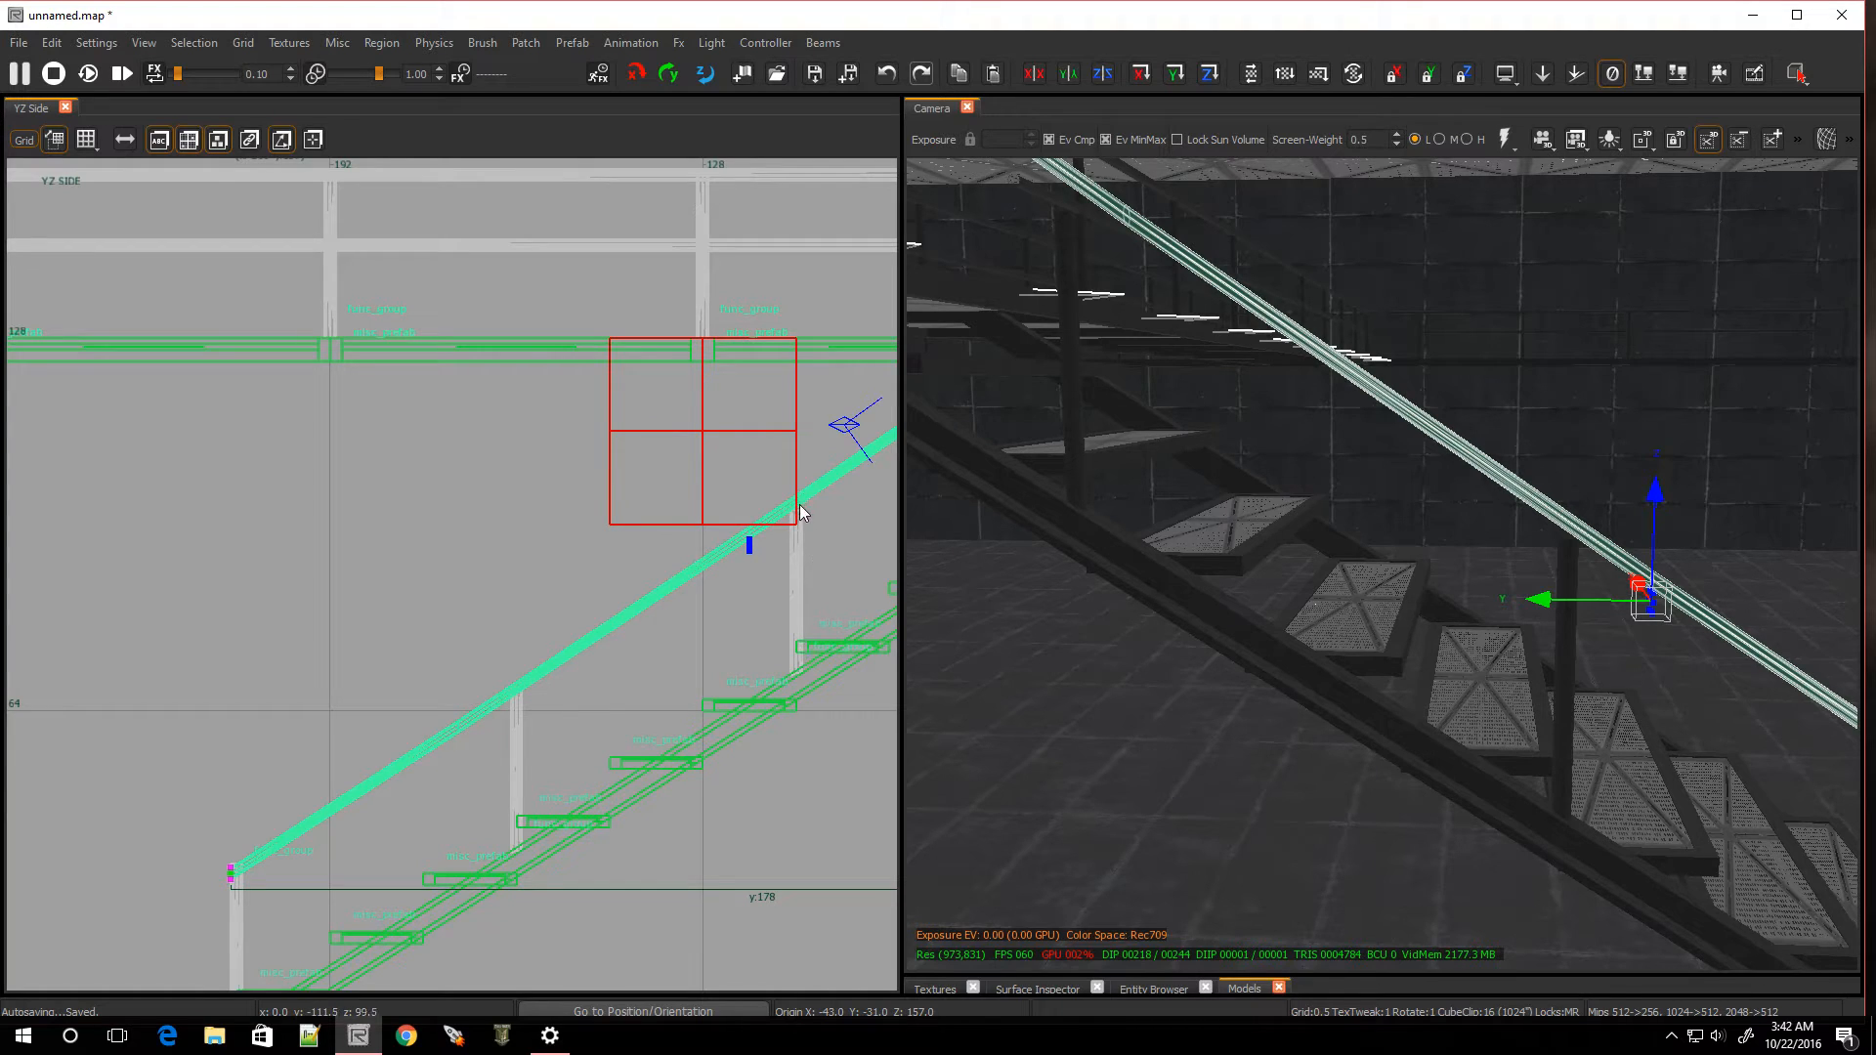
{"action": "mouse_move", "coordinate": [1430, 646]}
{"action": "right_mouse_down"}
{"action": "mouse_move", "coordinate": [1514, 667]}
{"action": "mouse_move", "coordinate": [1455, 604]}
{"action": "mouse_move", "coordinate": [1430, 646]}
{"action": "right_mouse_up"}
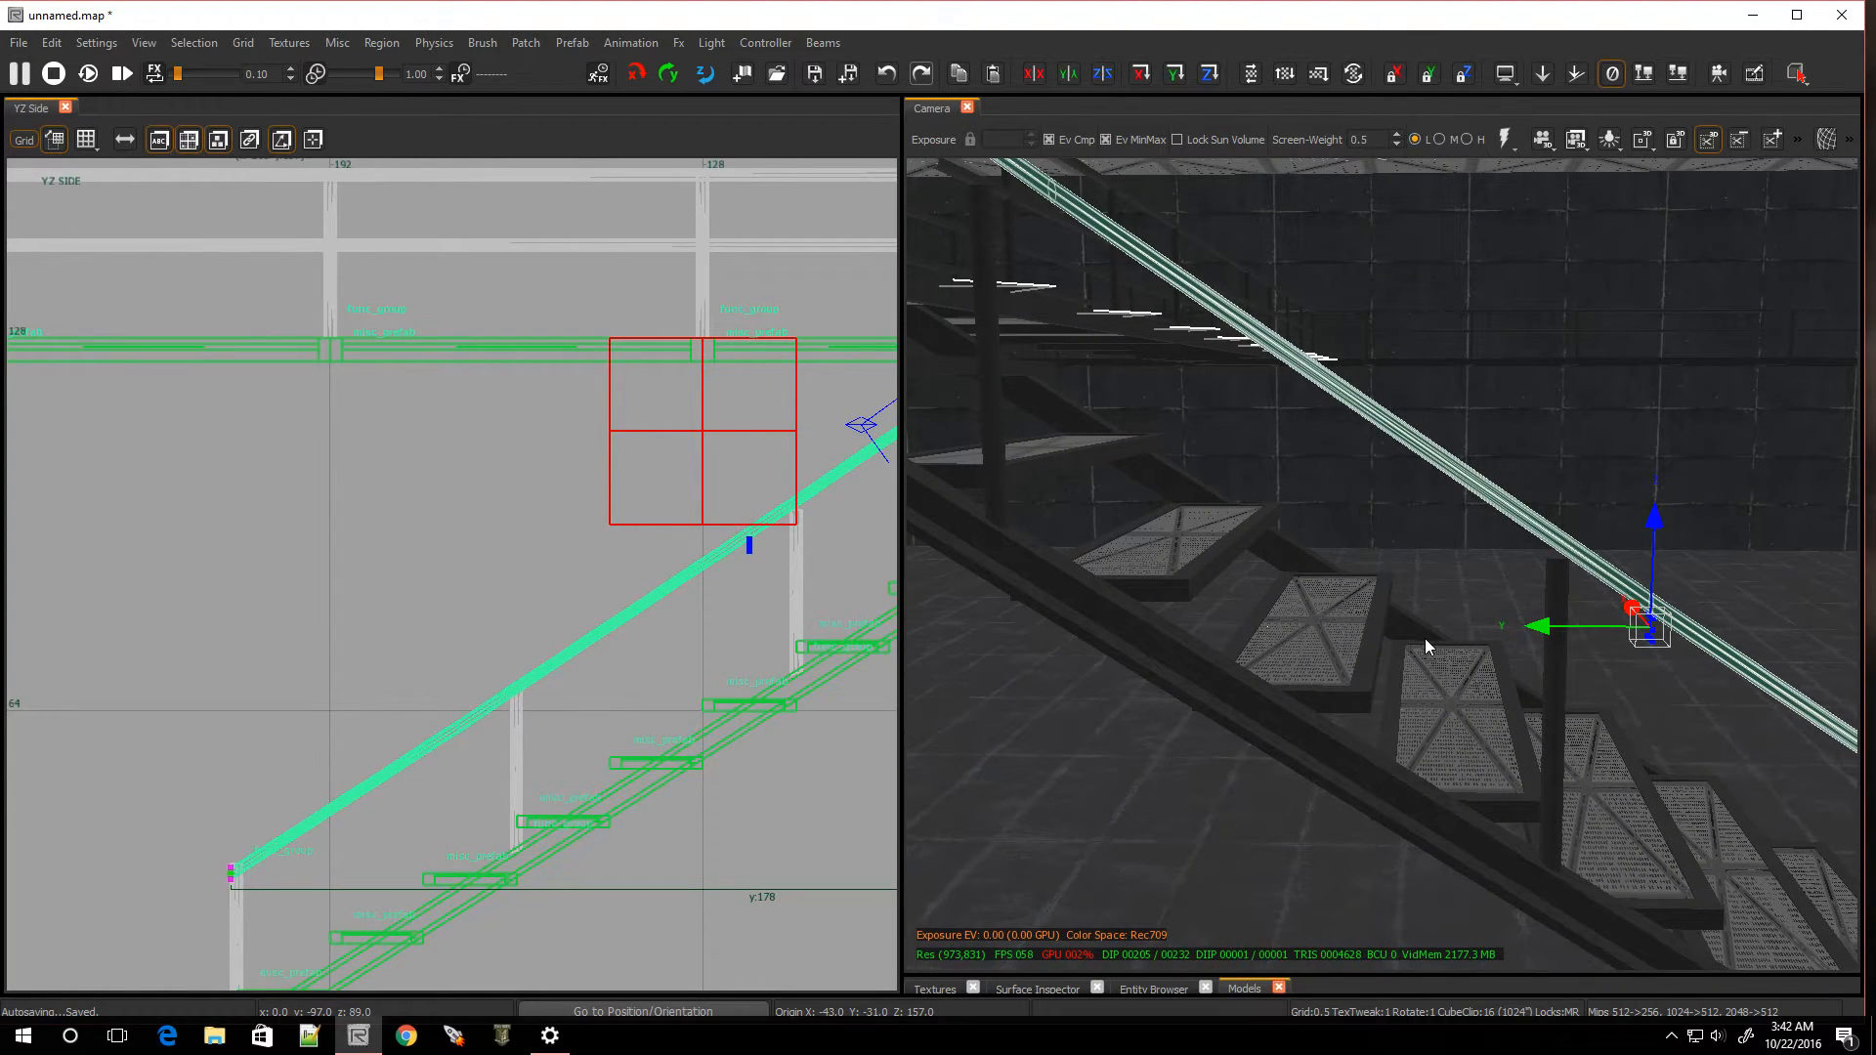
{"action": "key", "text": "Escape"}
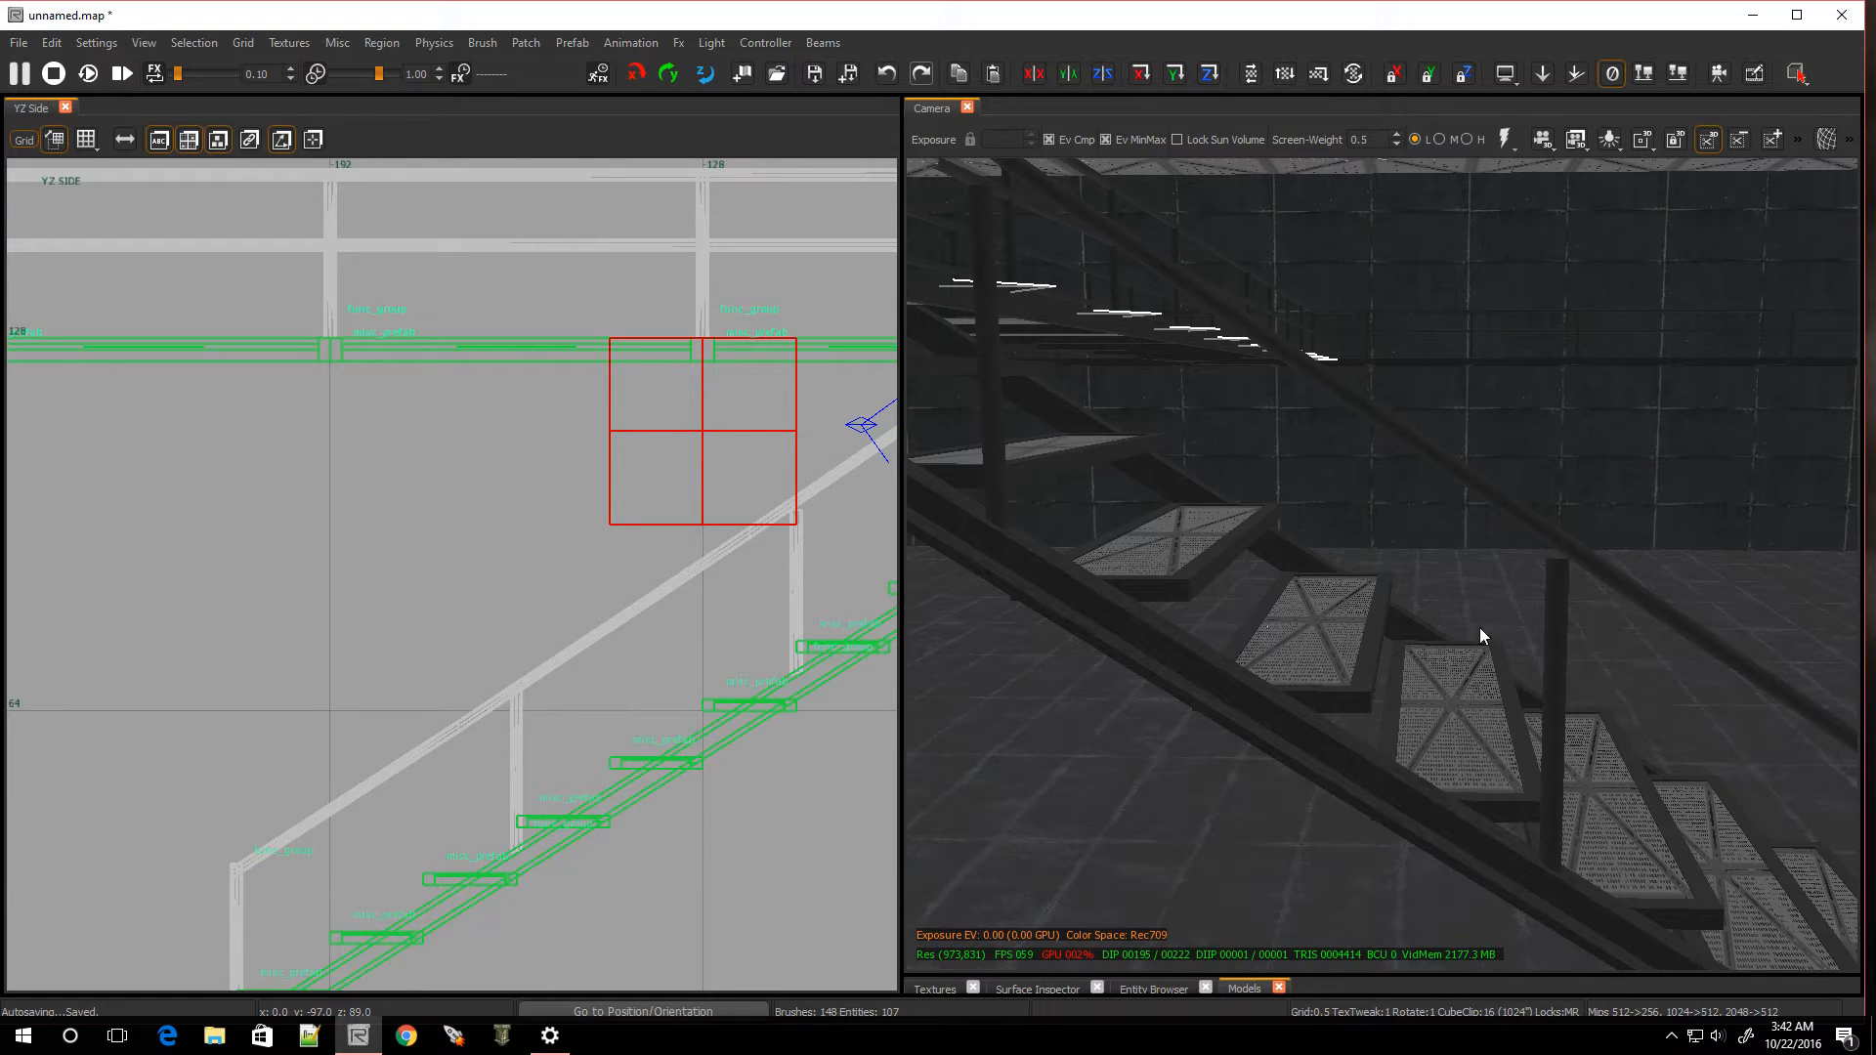
{"action": "left_click", "coordinate": [1546, 598]}
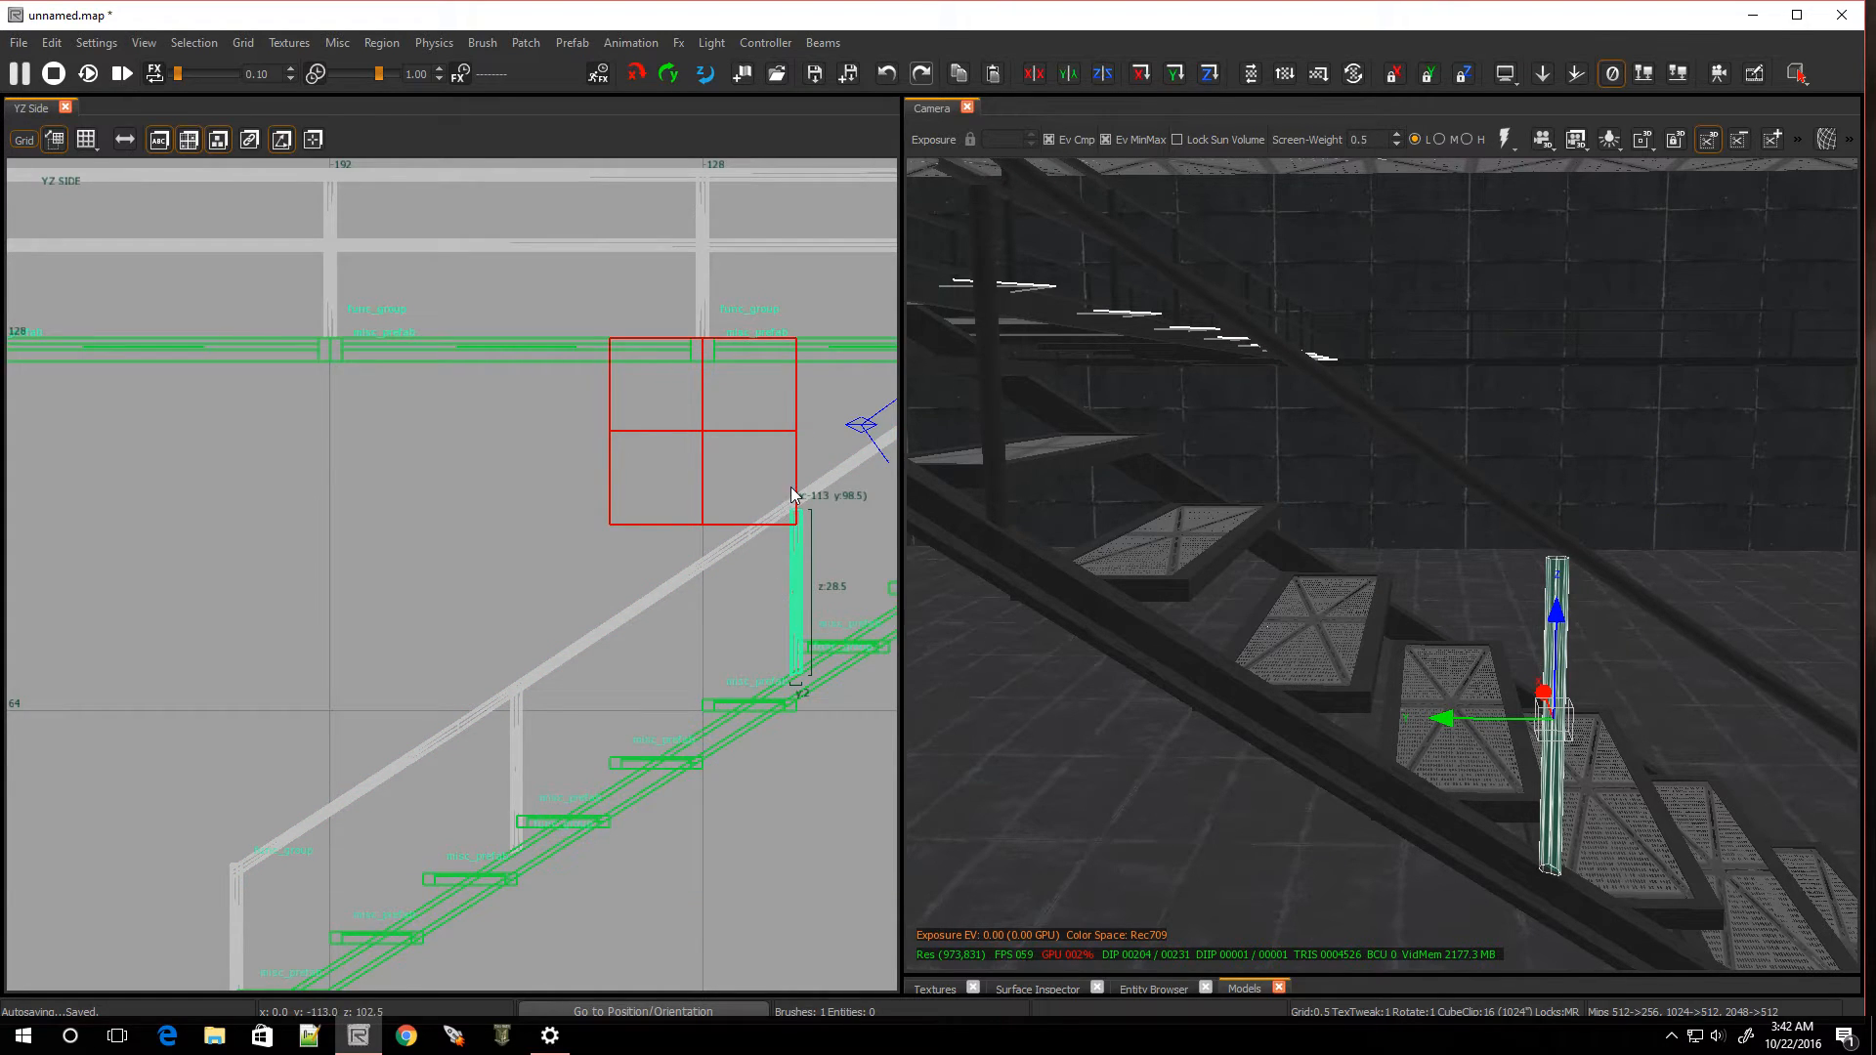
{"action": "scroll", "coordinate": [806, 513], "scroll_direction": "up", "scroll_amount": 5}
{"action": "scroll", "coordinate": [812, 524], "scroll_direction": "up", "scroll_amount": 2}
{"action": "key", "text": "v"}
{"action": "left_click_drag", "start_coordinate": [738, 503], "coordinate": [795, 434]}
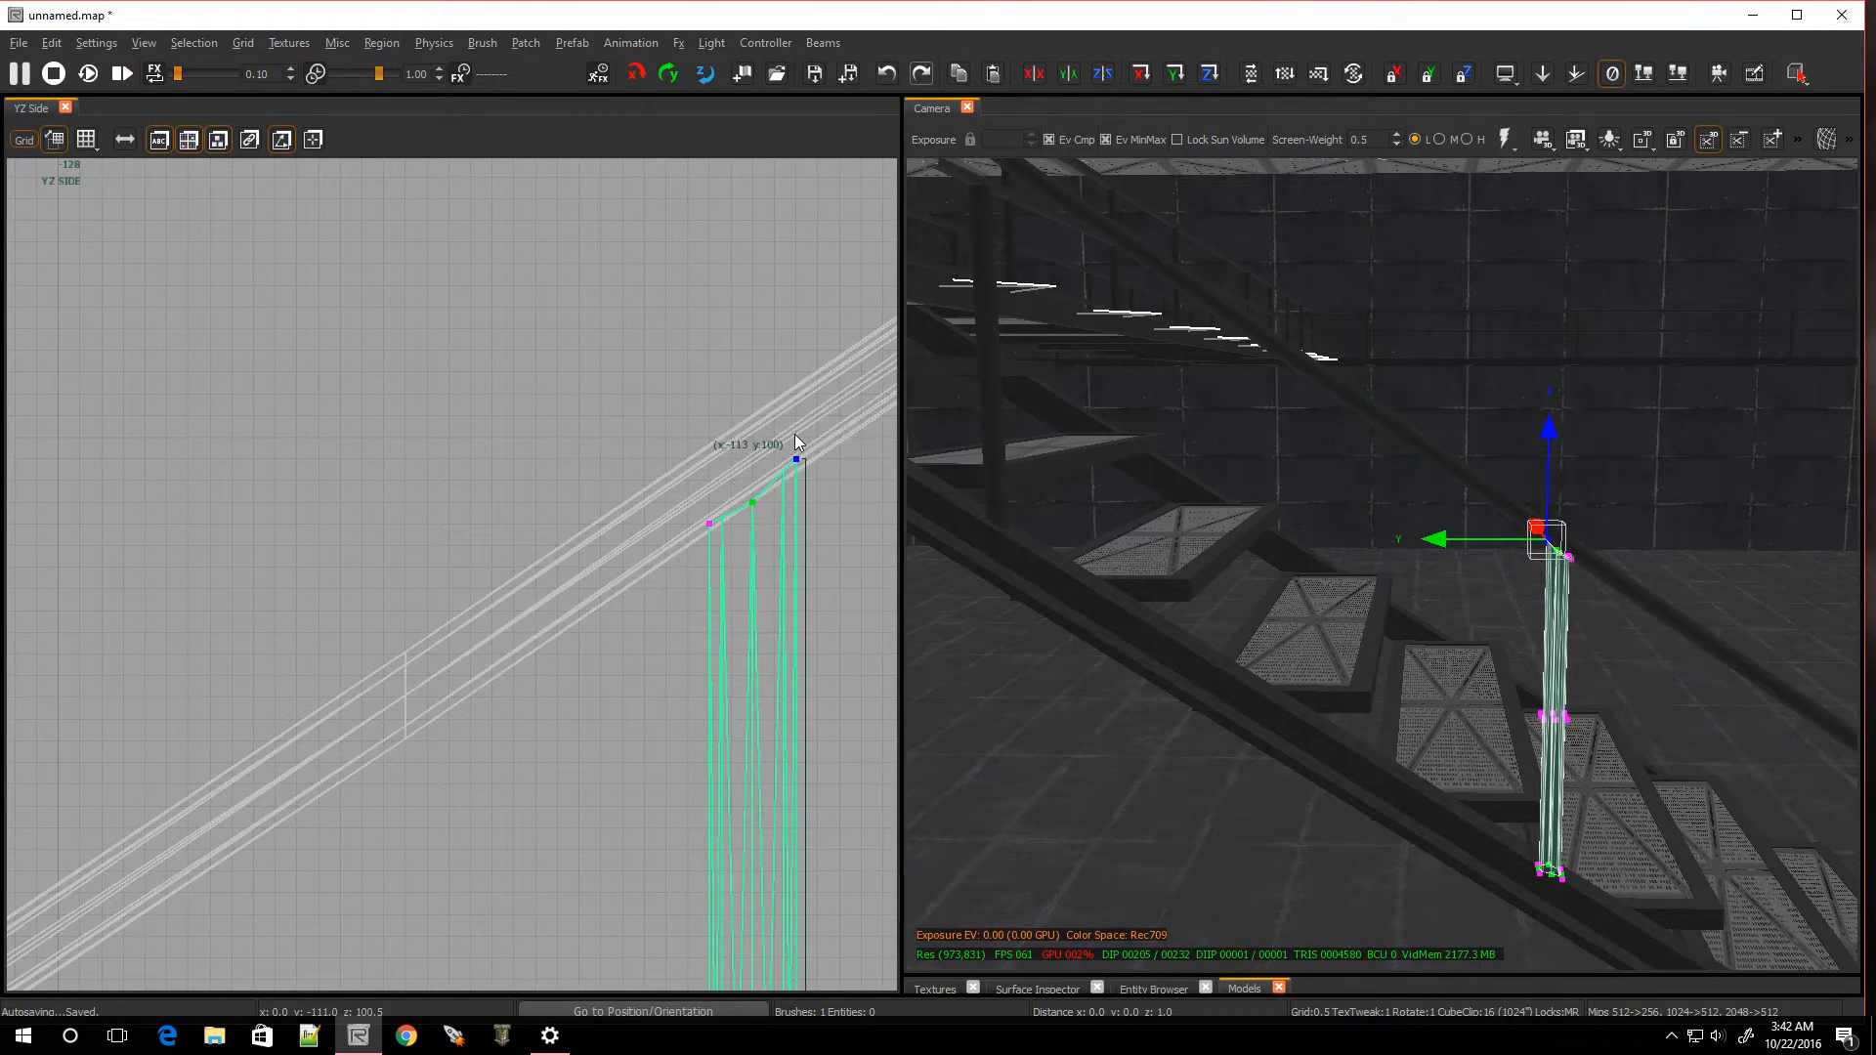
{"action": "key", "text": "Escape"}
{"action": "key", "text": "Escape"}
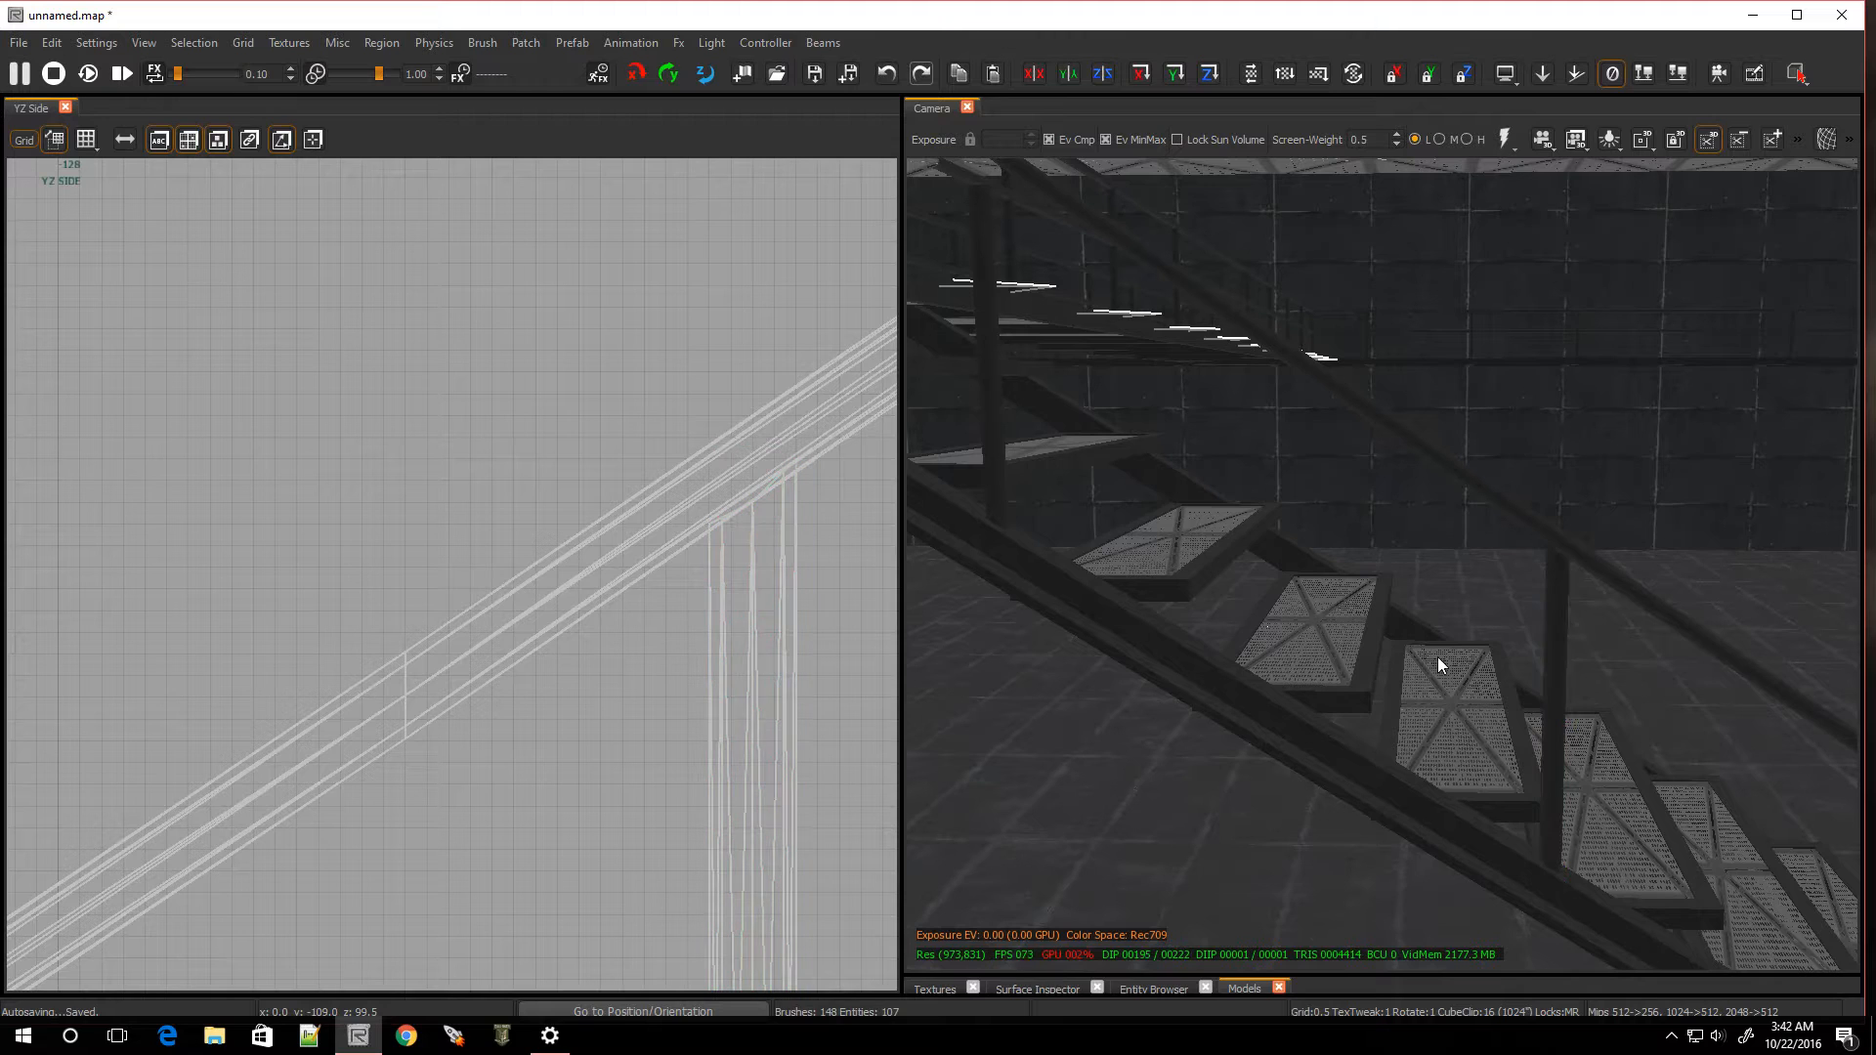
Raise the top vertices of the next stair post up, near Y -64, in a slant up to 132.5 units to meet the handrail
{"action": "right_click_drag", "start_coordinate": [1013, 413], "coordinate": [1011, 416]}
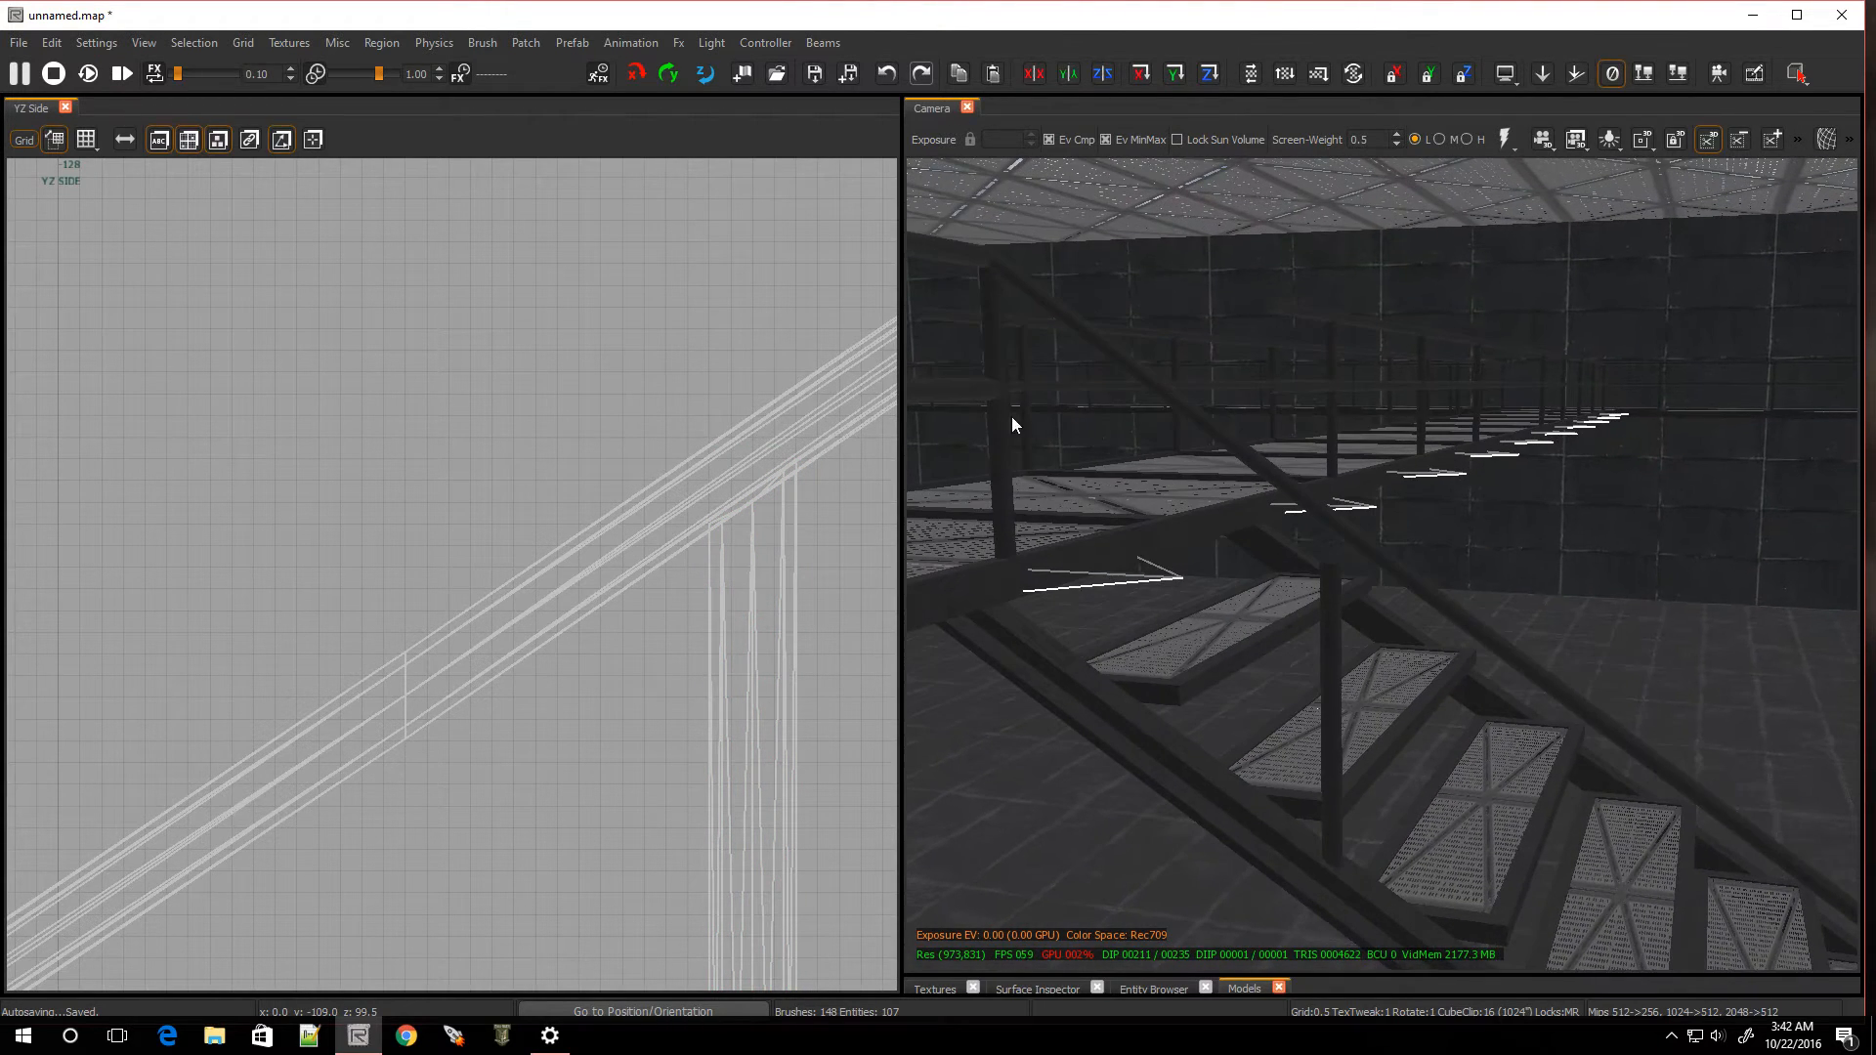
{"action": "left_click", "coordinate": [1327, 613], "text": "shift"}
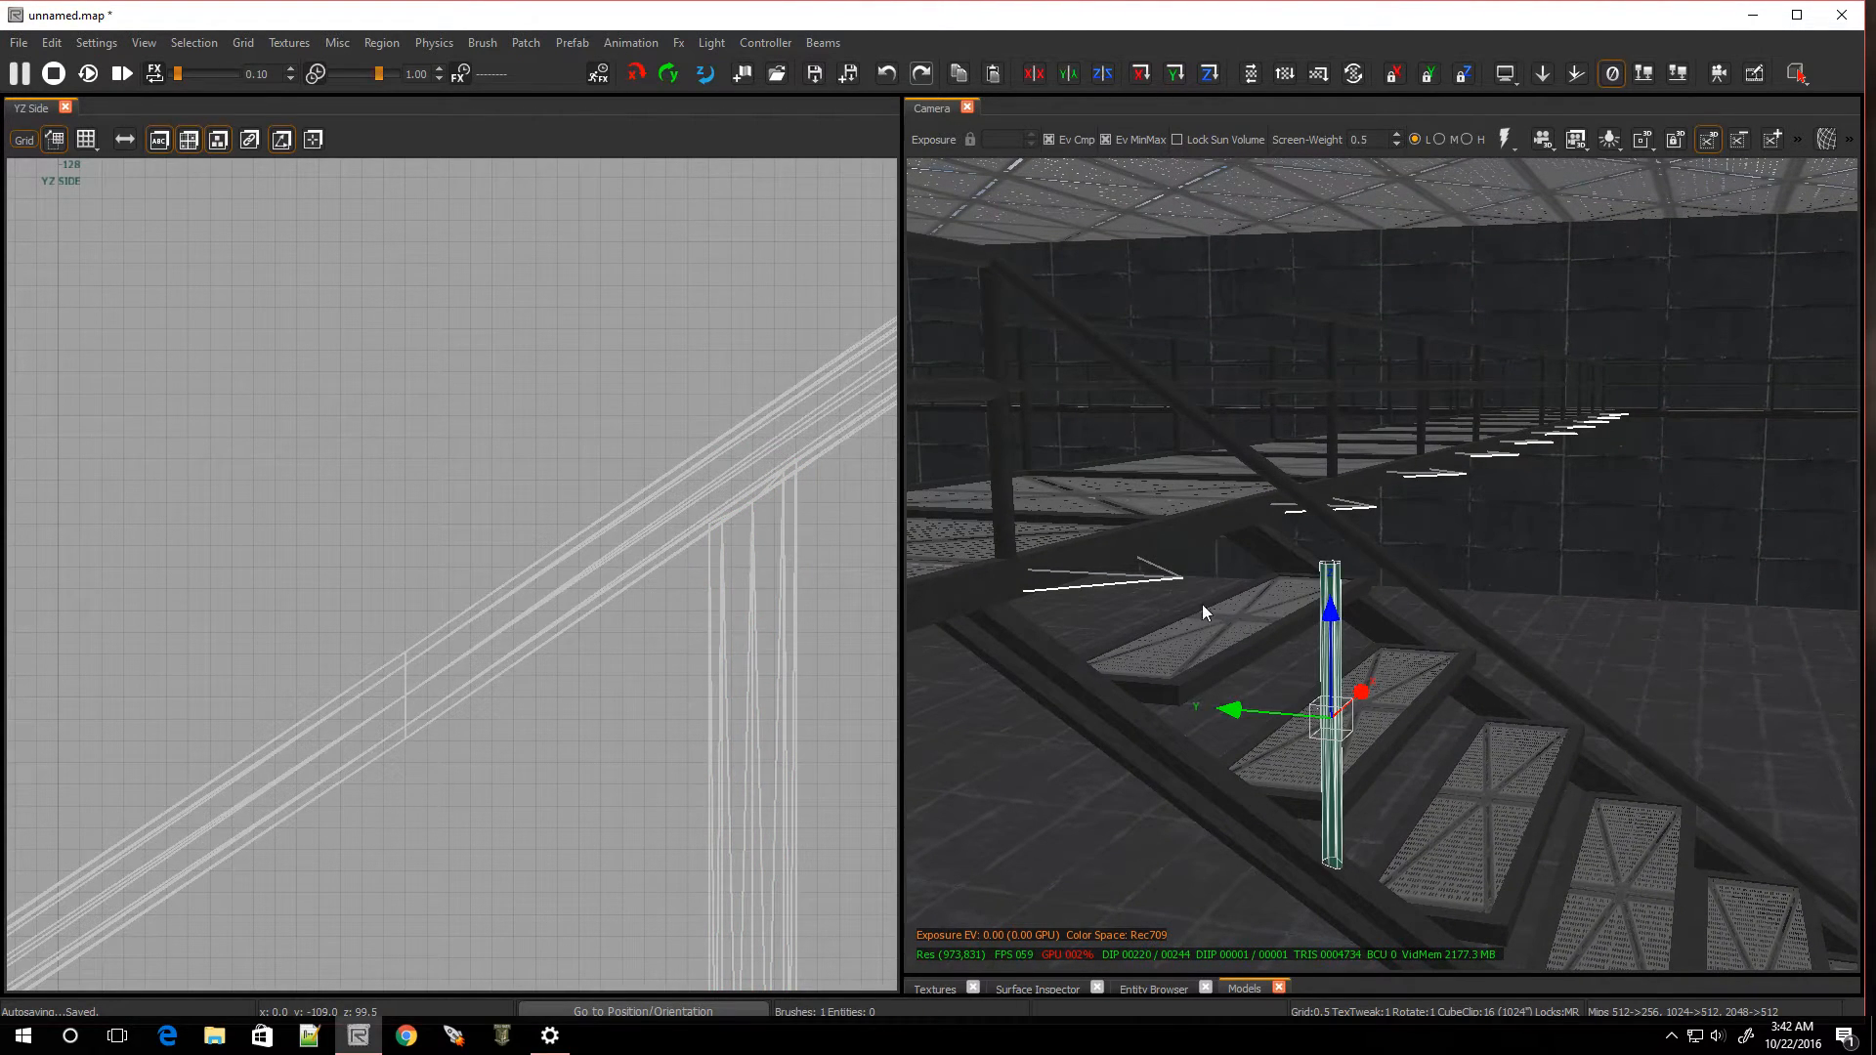
{"action": "scroll", "coordinate": [694, 606], "scroll_direction": "down", "scroll_amount": 15}
{"action": "scroll", "coordinate": [803, 523], "scroll_direction": "up", "scroll_amount": 10}
{"action": "scroll", "coordinate": [621, 588], "scroll_direction": "up", "scroll_amount": 2}
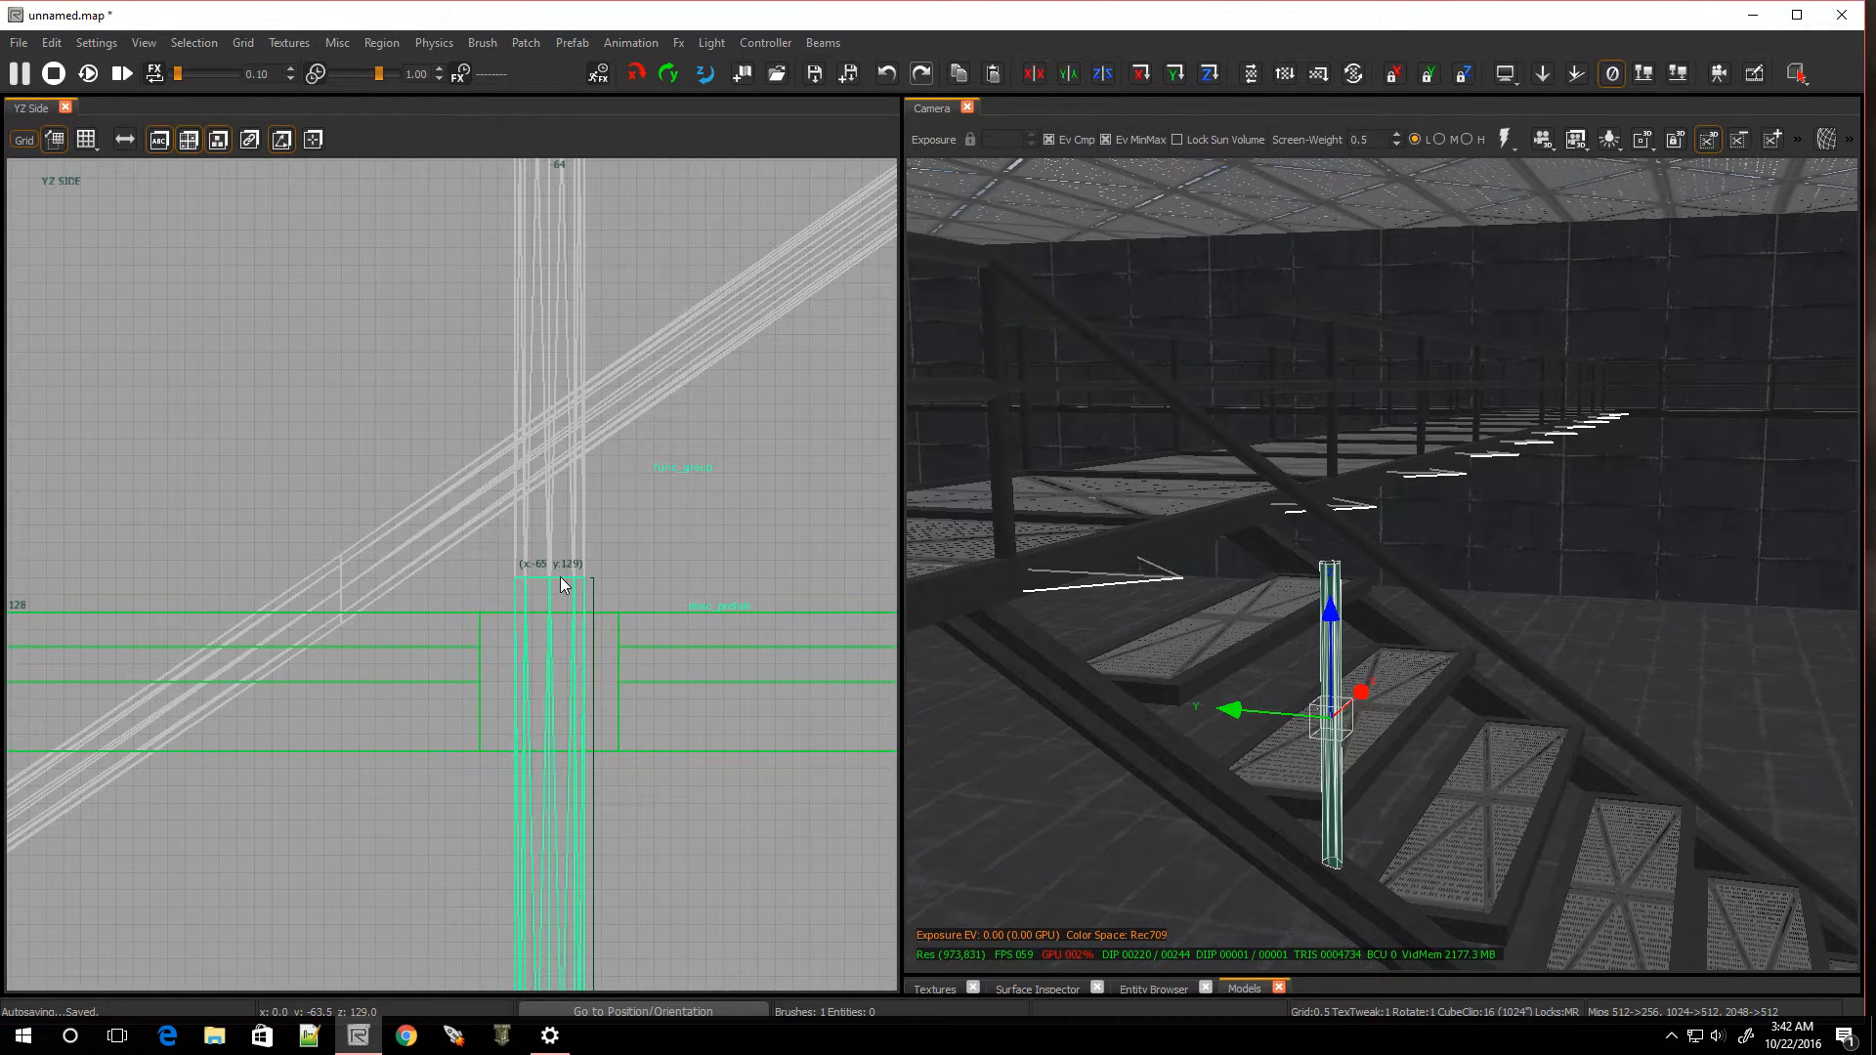
{"action": "key", "text": "v"}
{"action": "left_click_drag", "start_coordinate": [473, 547], "coordinate": [602, 600]}
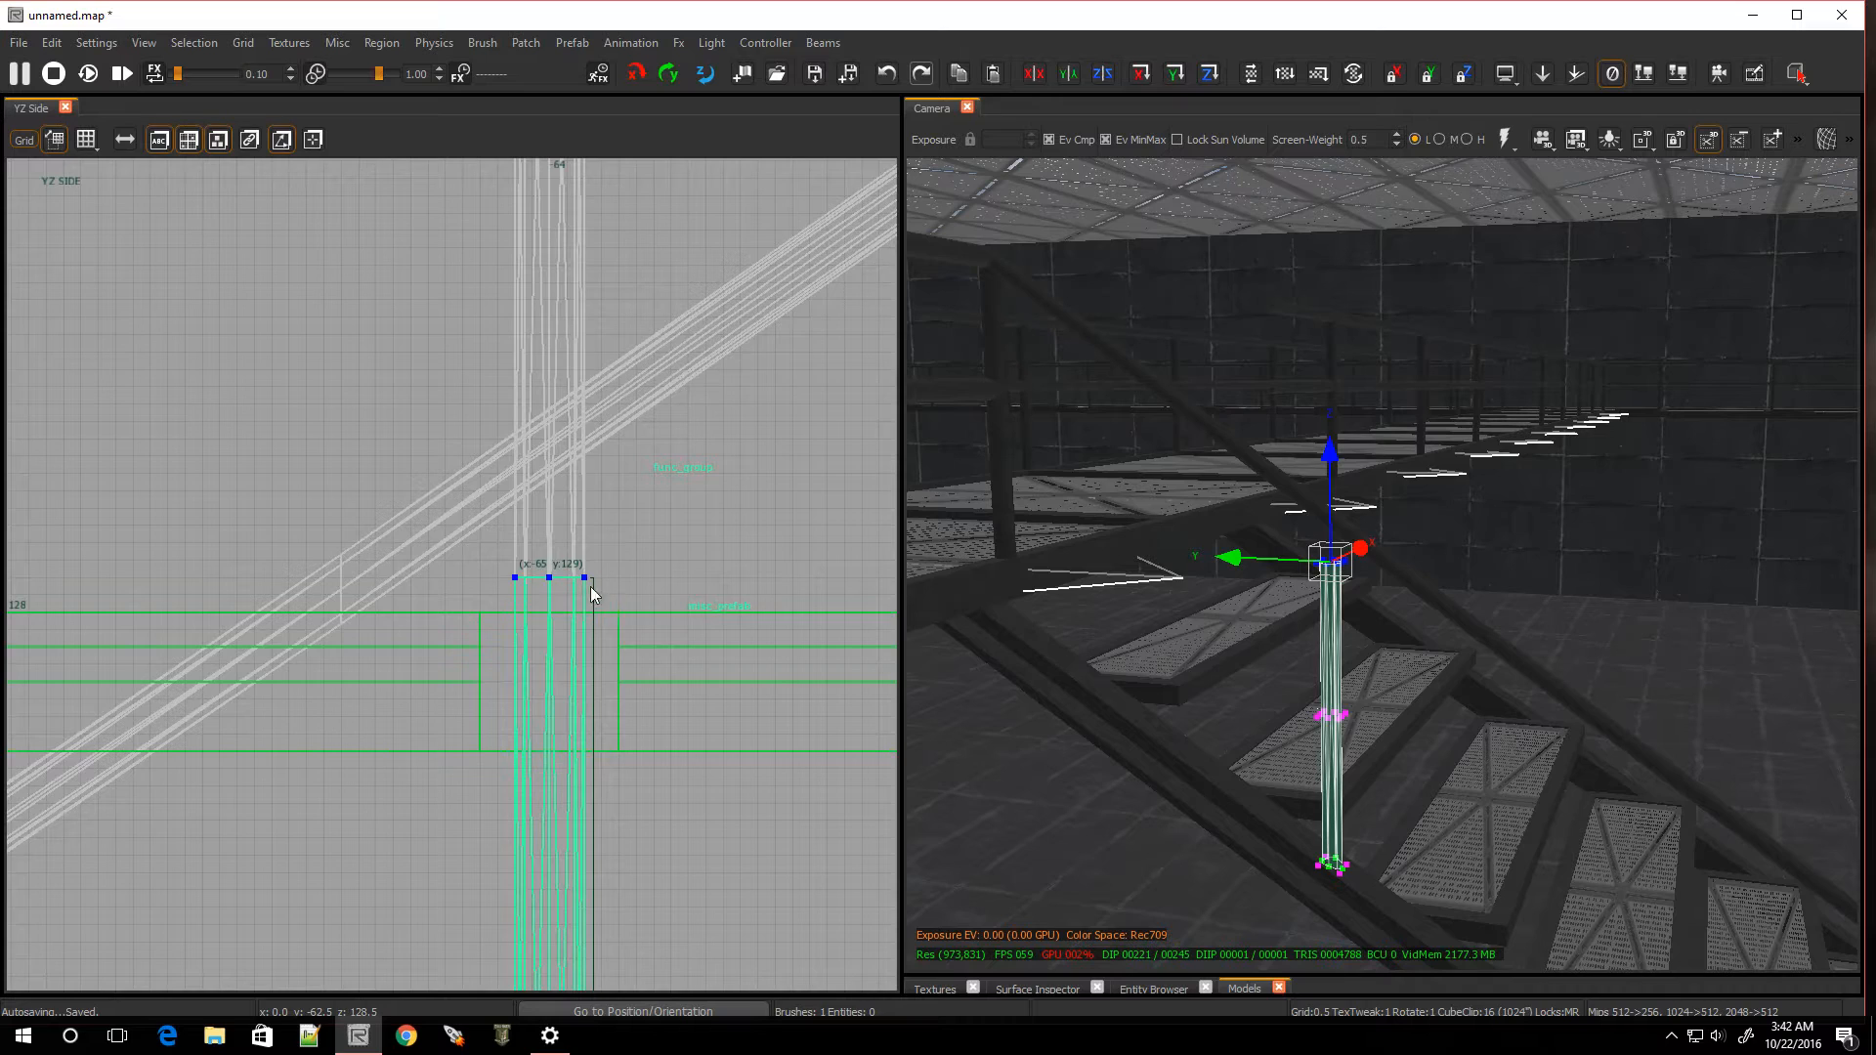
{"action": "left_click_drag", "start_coordinate": [551, 514], "coordinate": [570, 474]}
{"action": "left_click", "coordinate": [584, 489]}
{"action": "left_click_drag", "start_coordinate": [577, 441], "coordinate": [577, 418]}
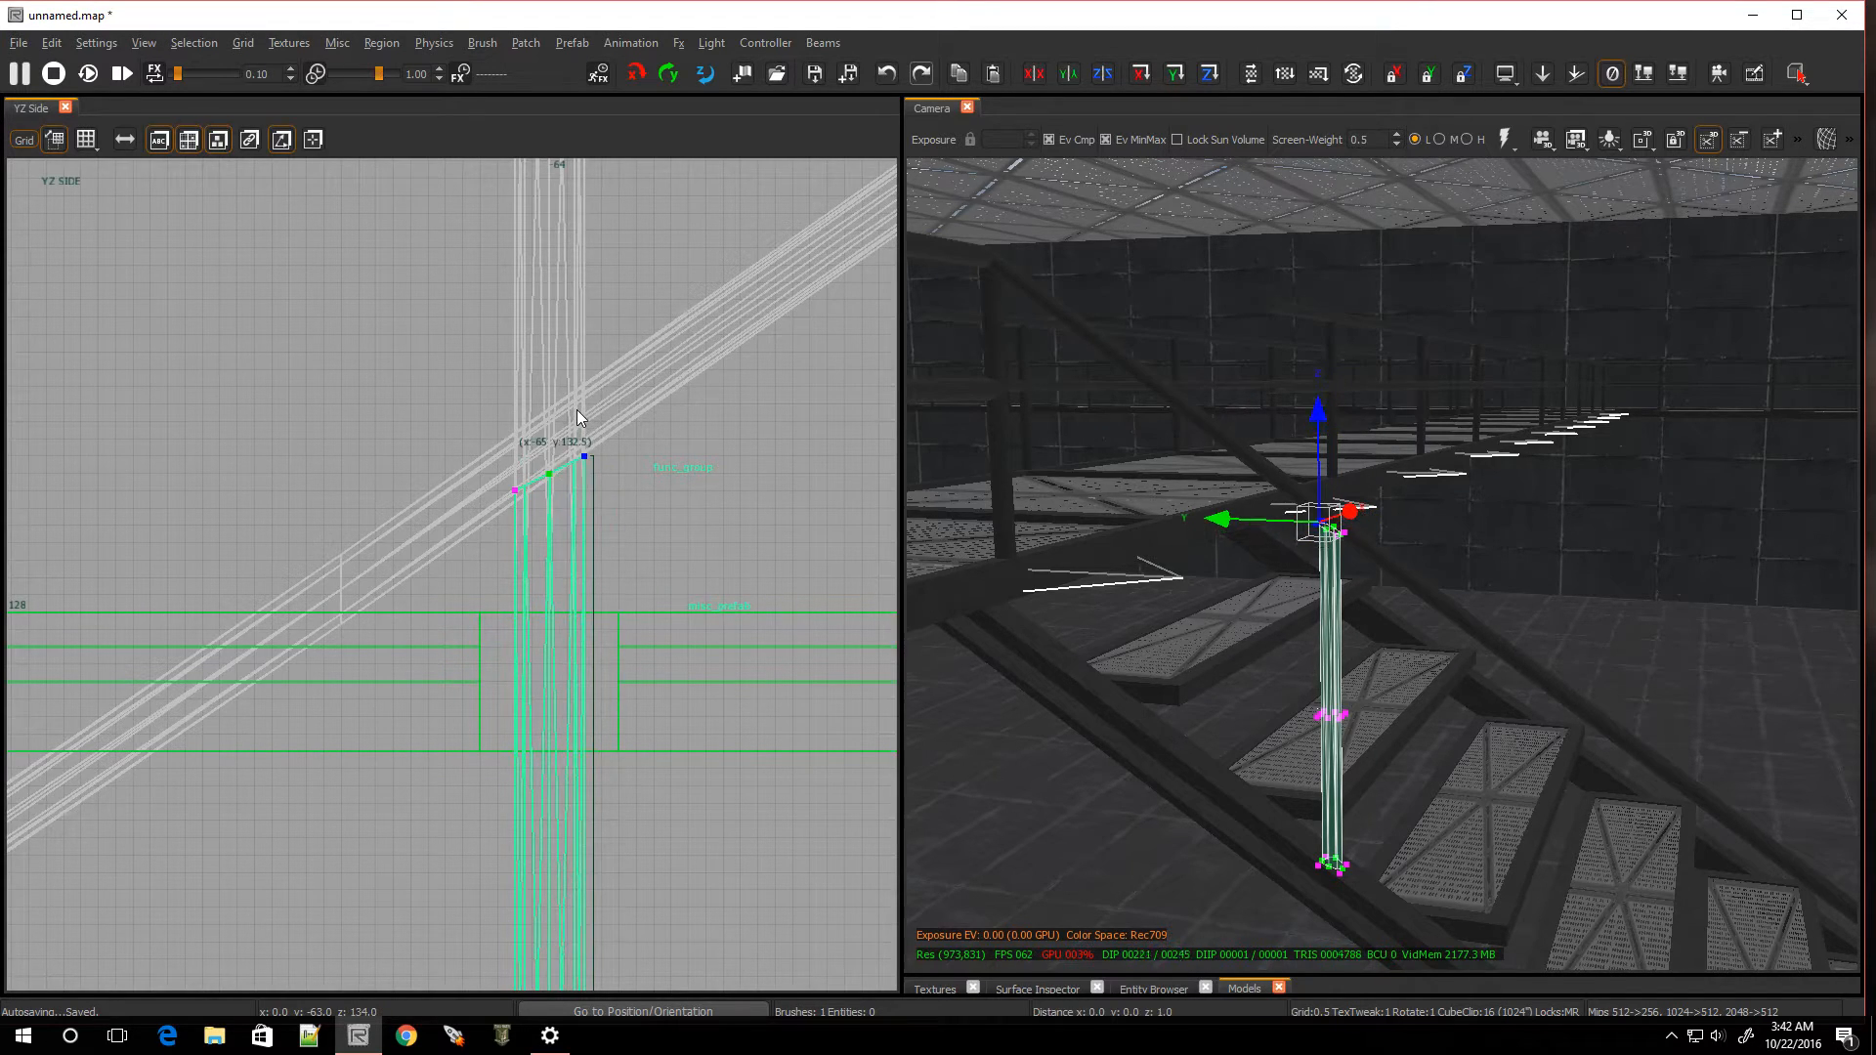
{"action": "key", "text": "Escape"}
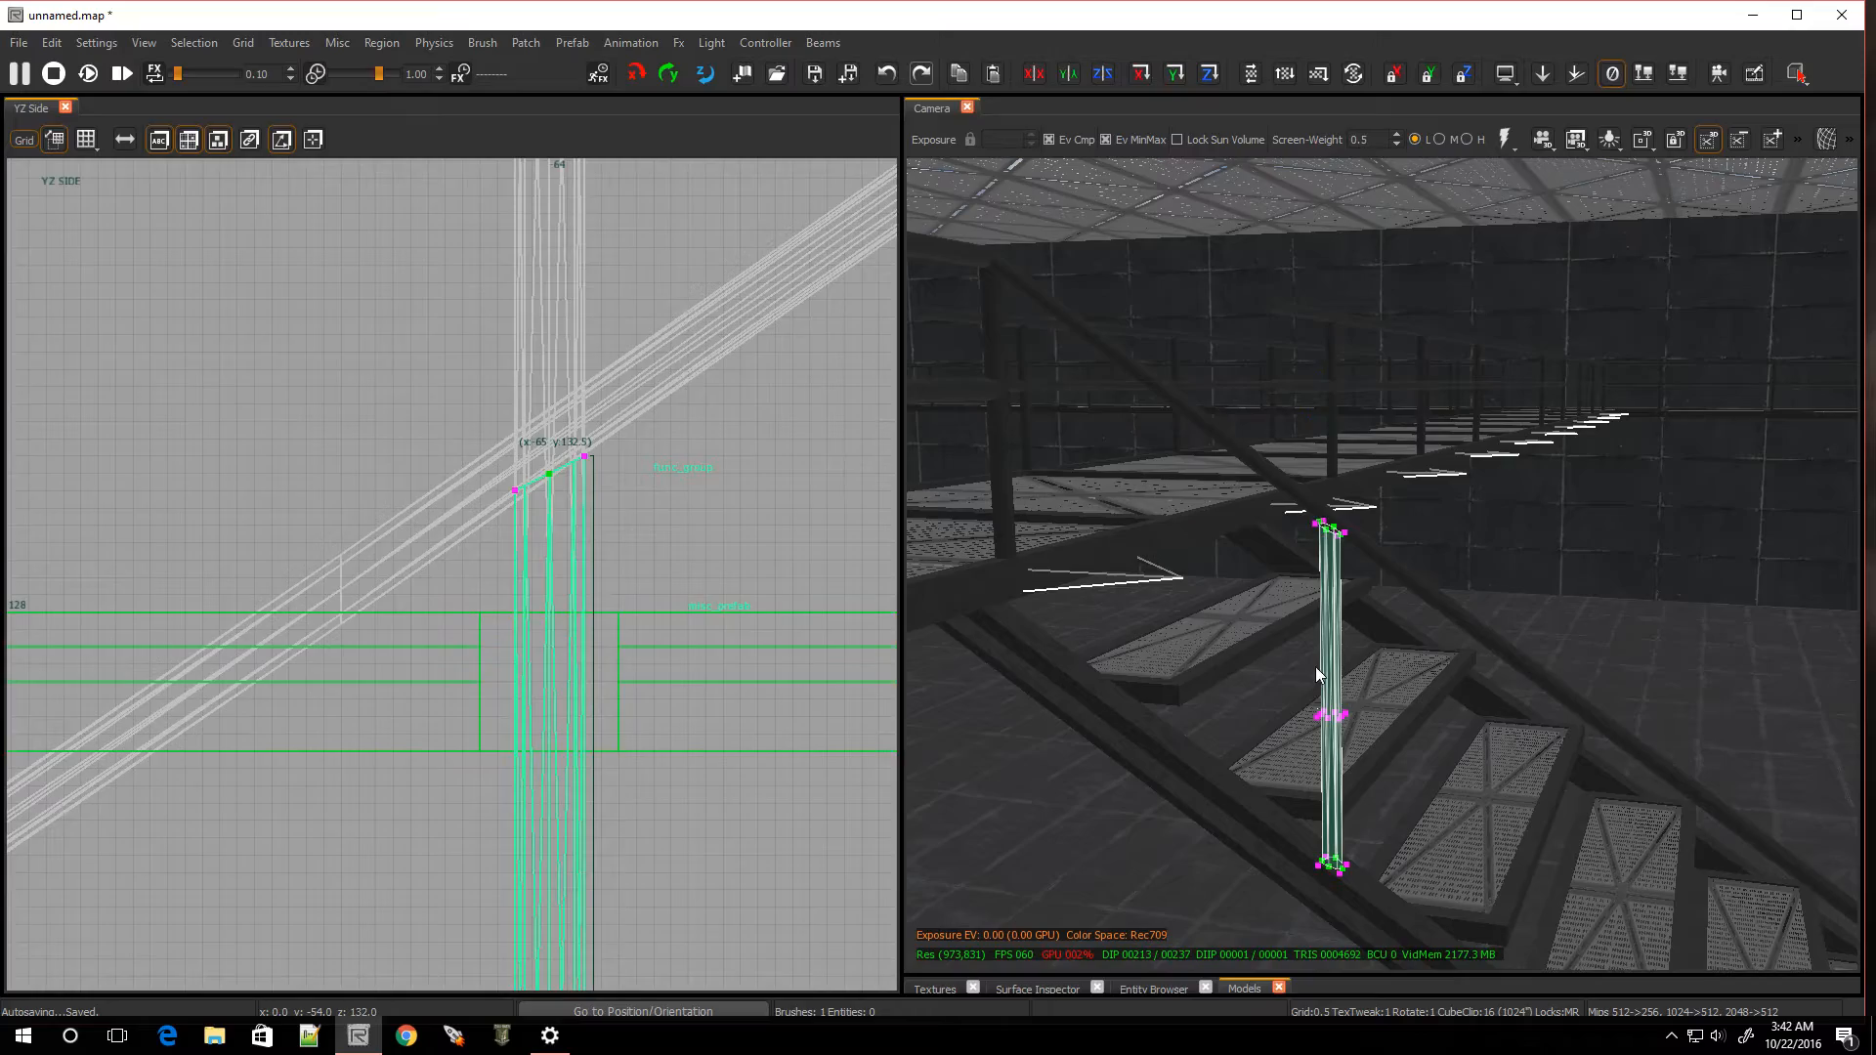
Cap the open top of the lowest stair post and check the cap in the top view
{"action": "right_click_drag", "start_coordinate": [1311, 664], "coordinate": [1377, 635]}
{"action": "right_click_drag", "start_coordinate": [1349, 703], "coordinate": [1329, 699]}
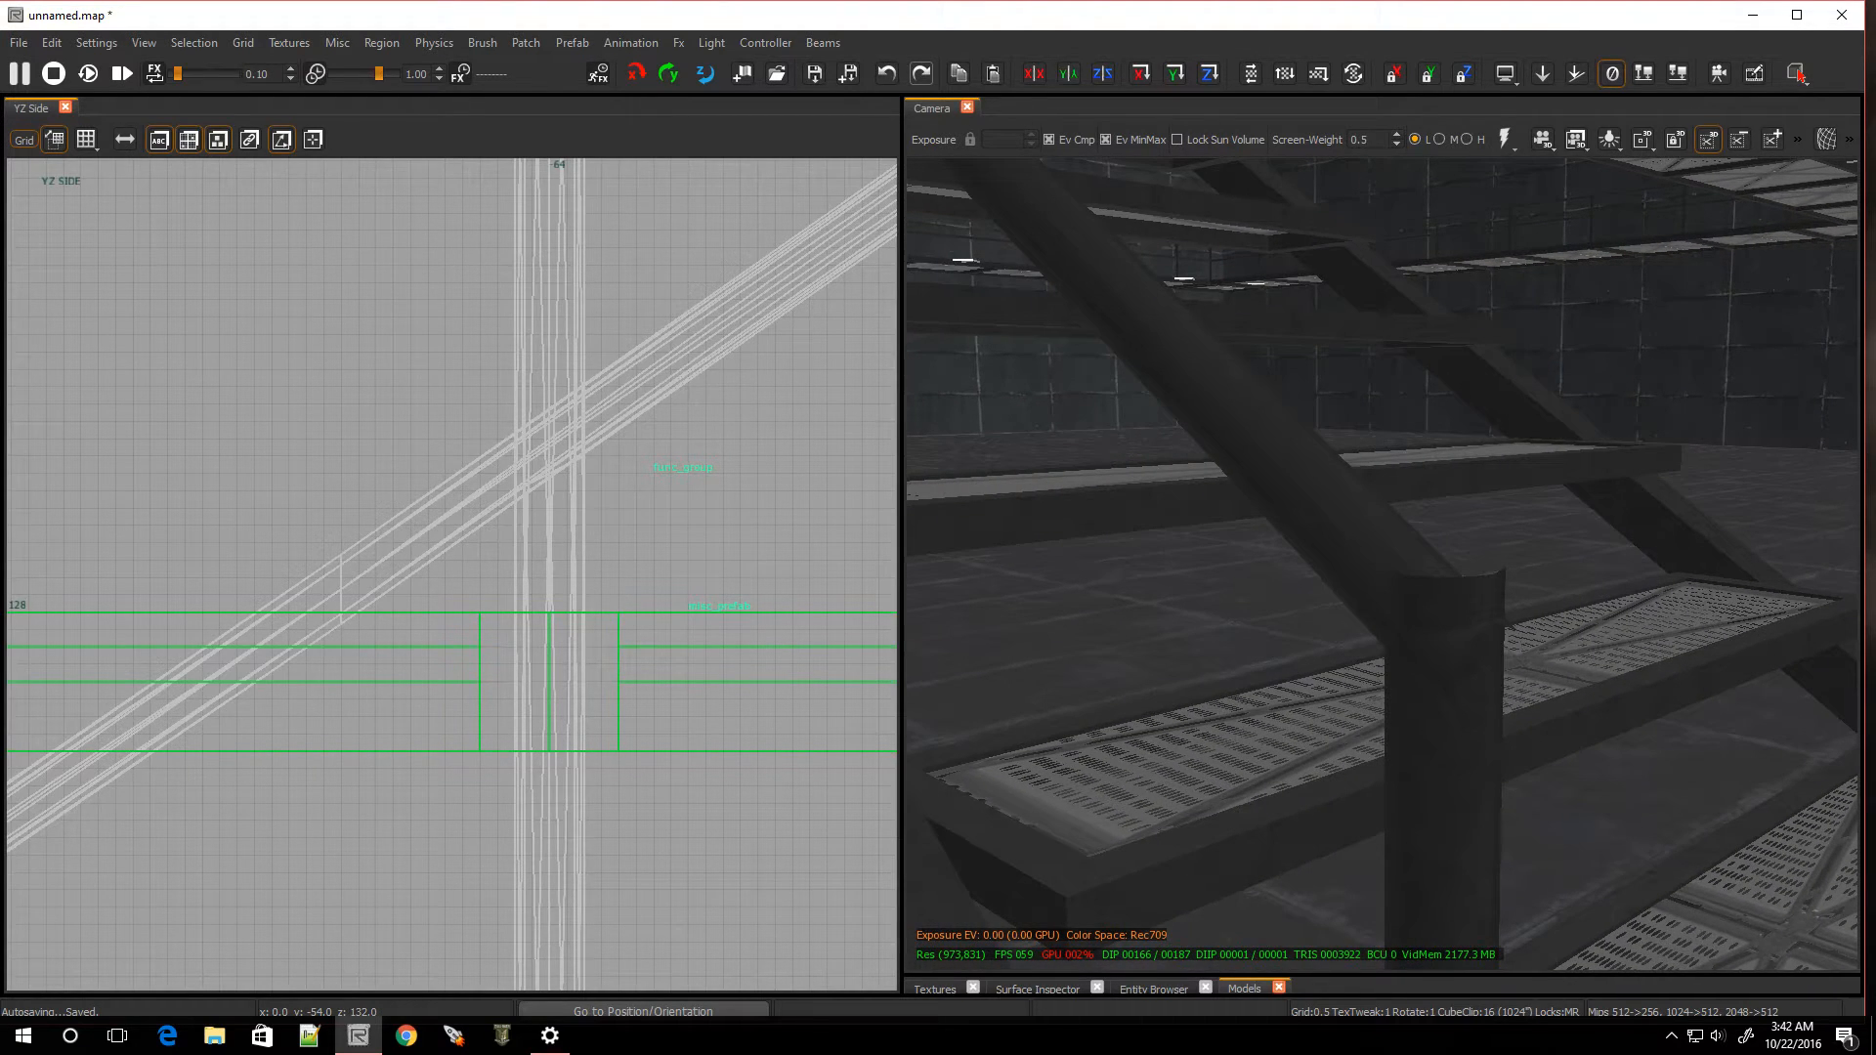
{"action": "left_click", "coordinate": [1433, 589], "text": "shift"}
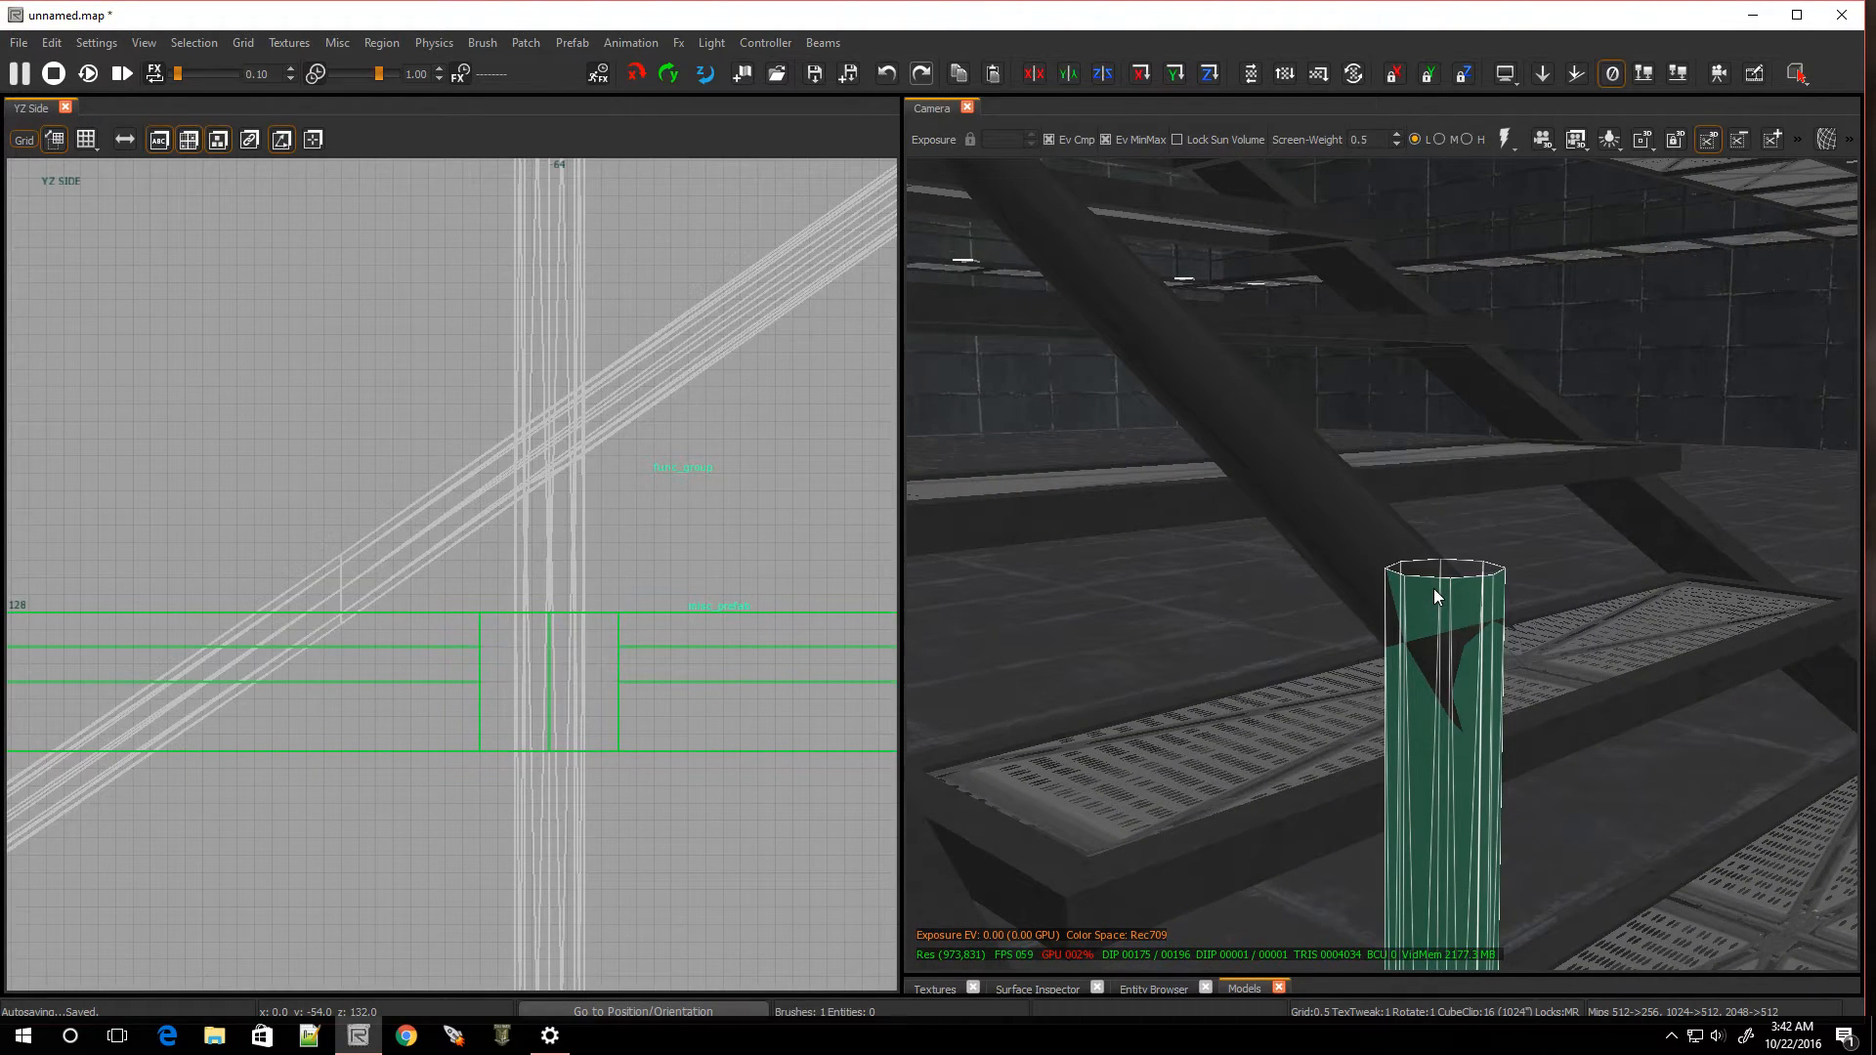
{"action": "left_click", "coordinate": [518, 45]}
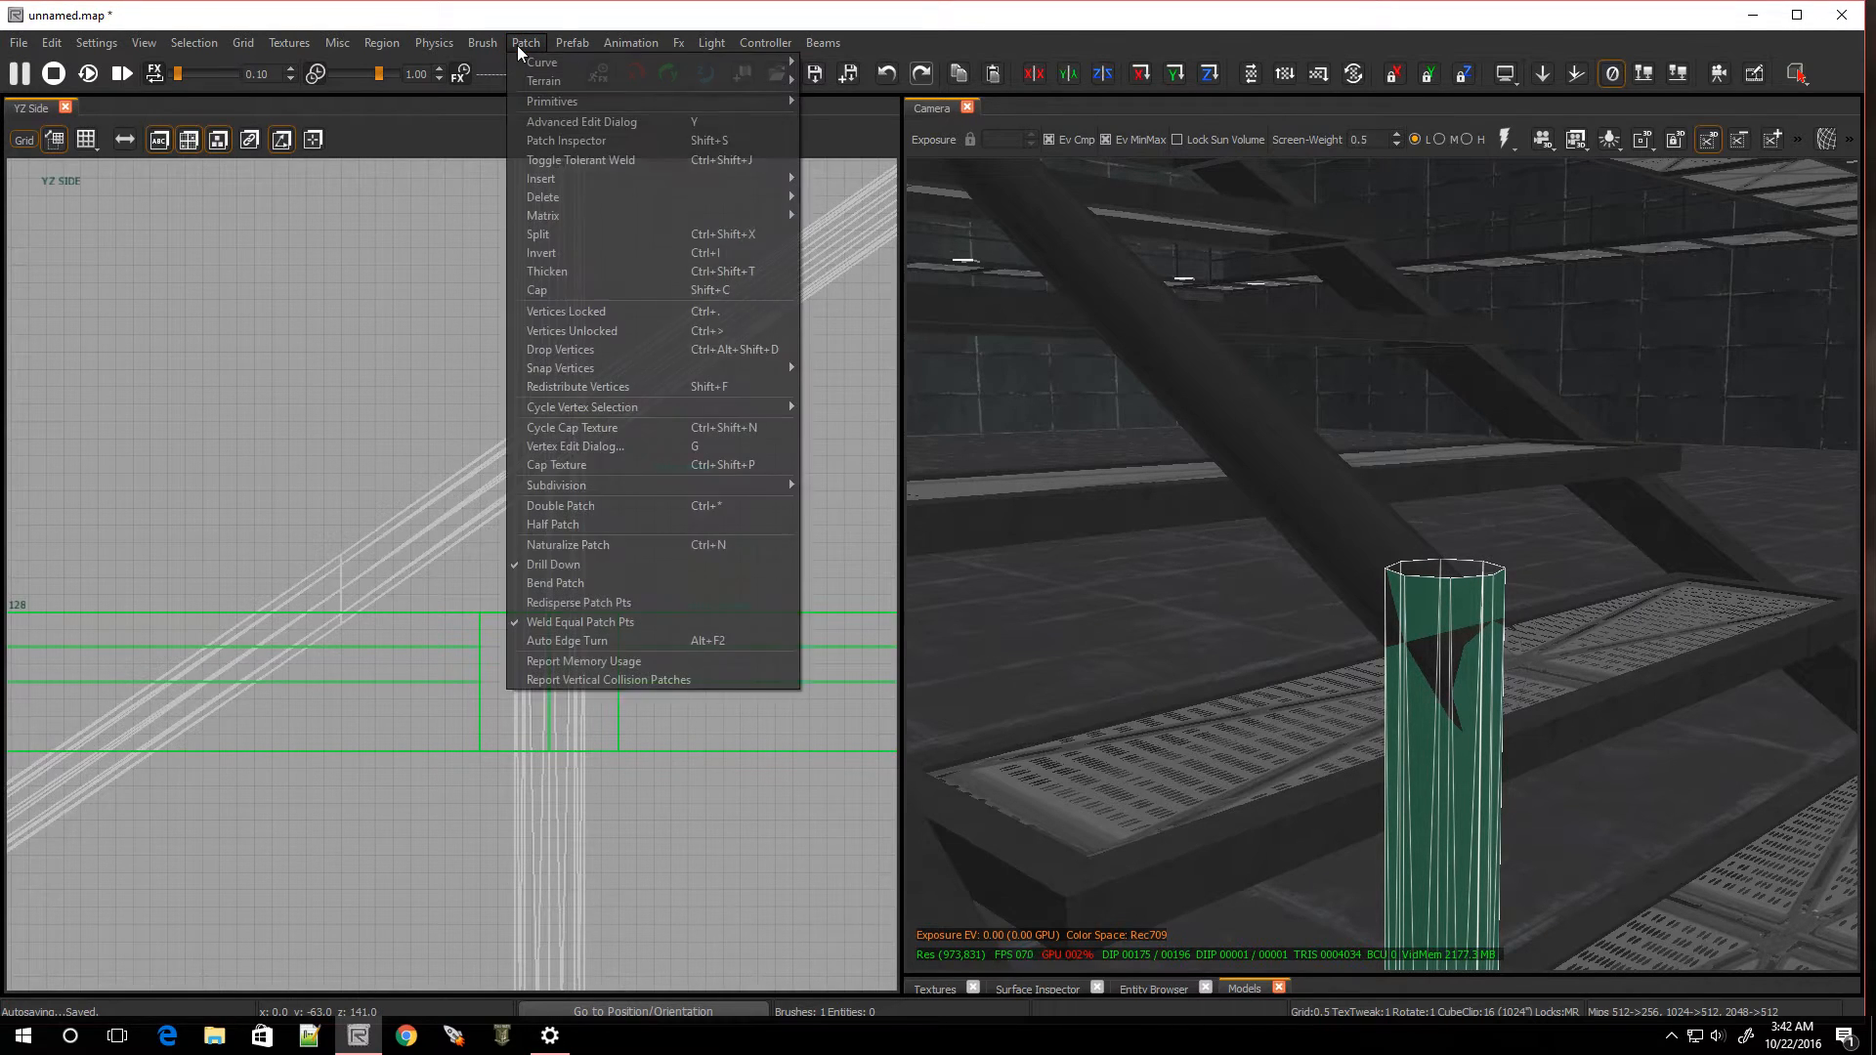
{"action": "left_click", "coordinate": [589, 291]}
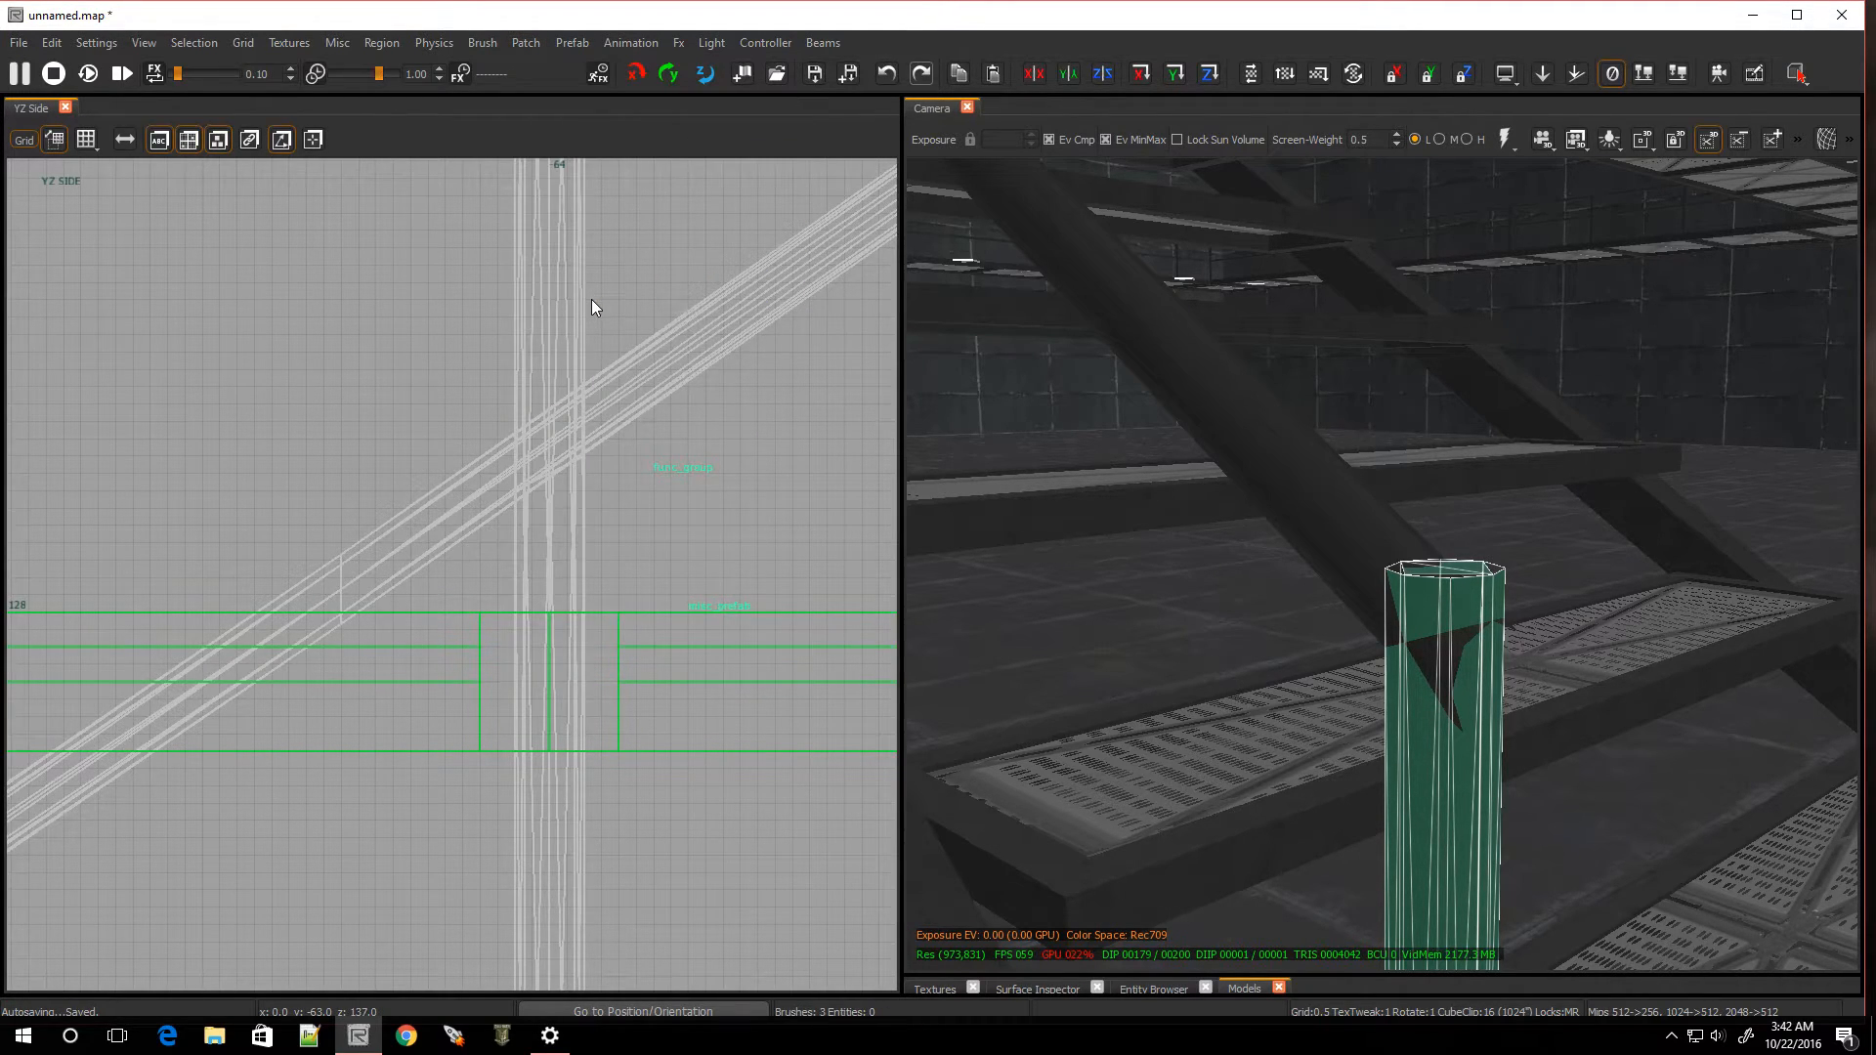
{"action": "key", "text": "ctrl+Tab"}
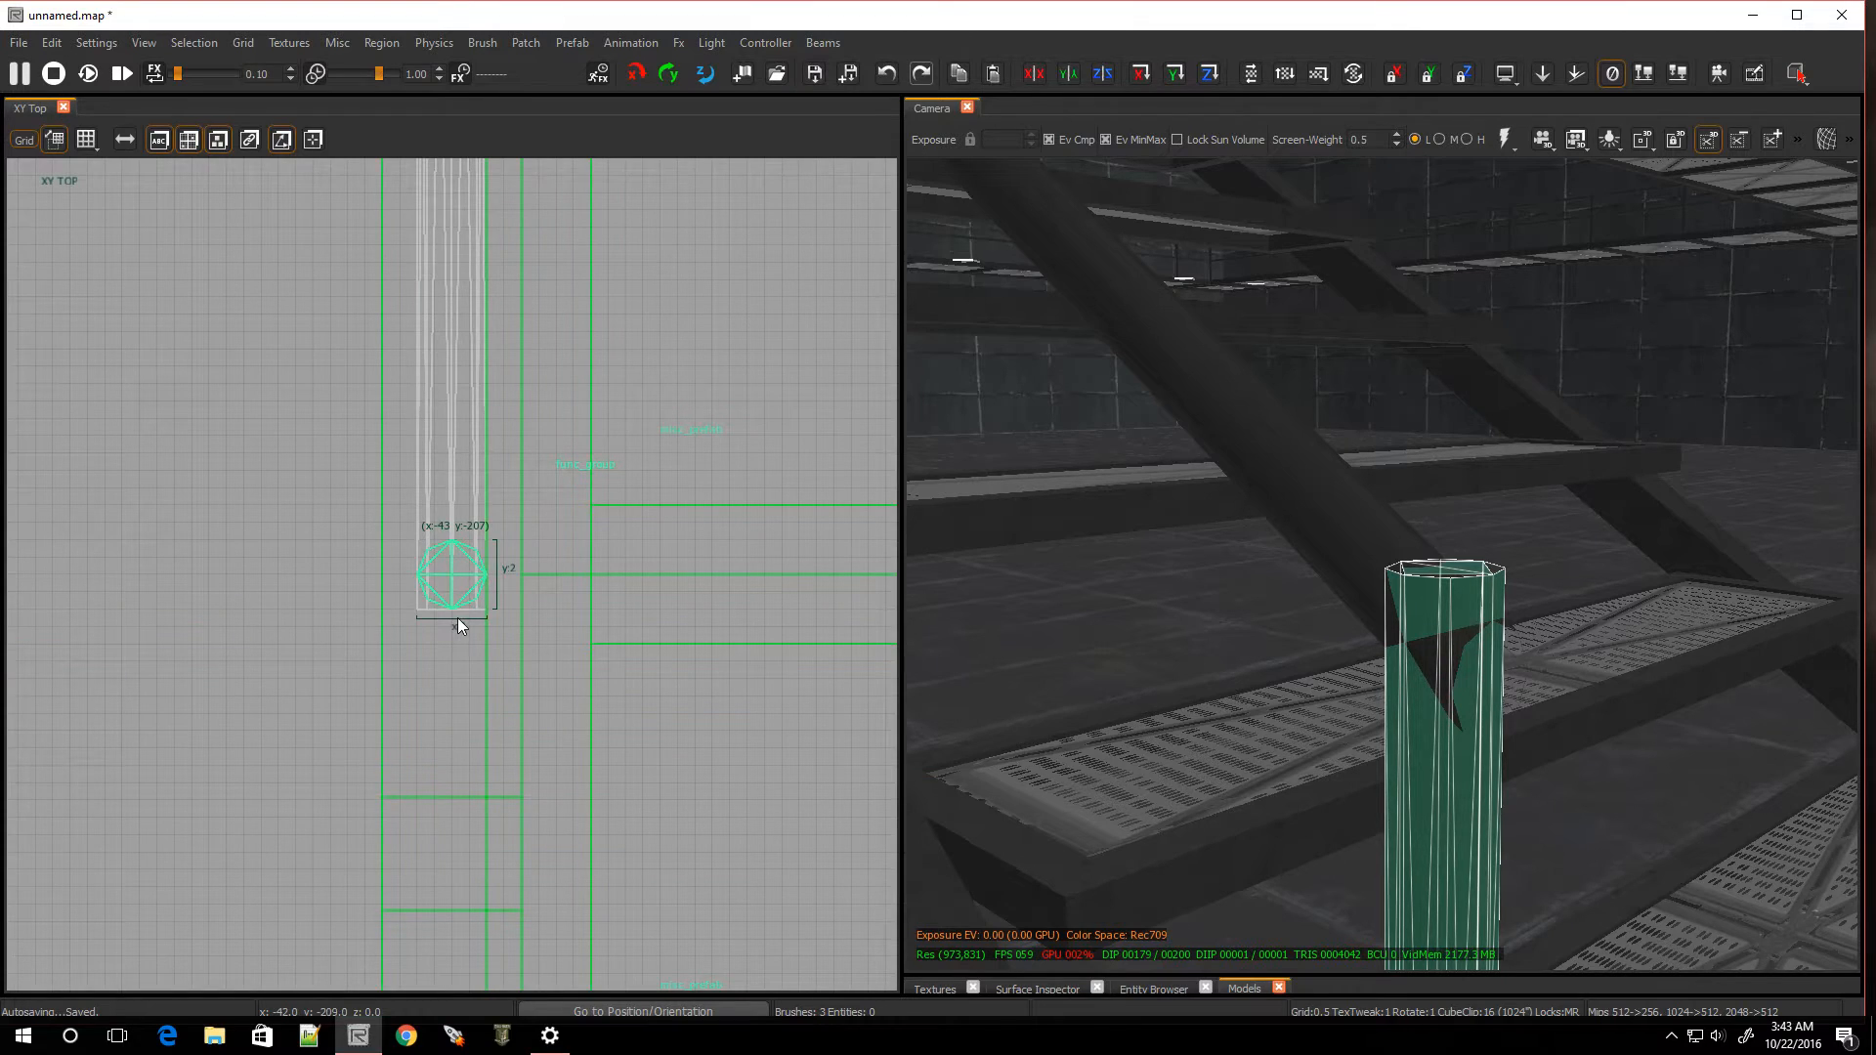
{"action": "key", "text": "shift+bracketright"}
{"action": "key", "text": "Escape"}
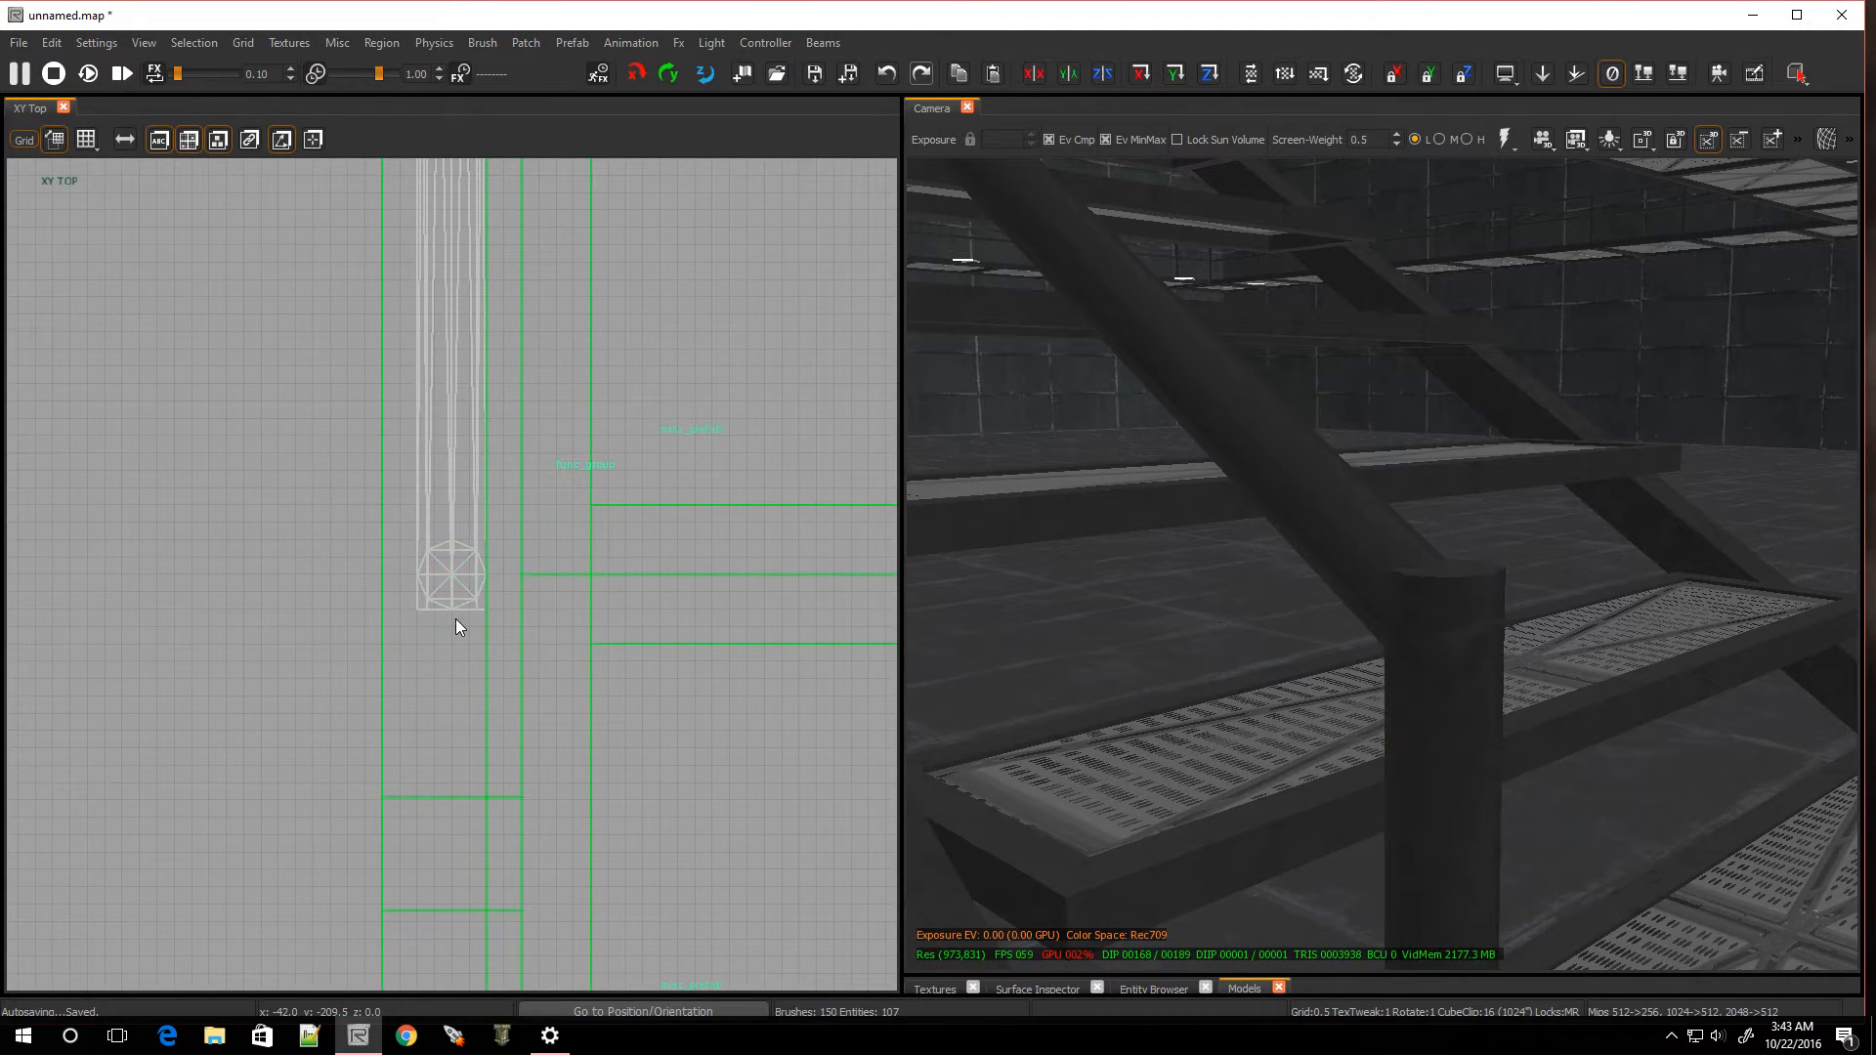
On a 0.25-unit grid, shift the handrail's lower-end vertices inward, upper and lower ones 0.5 units and middle ones 0.25 units, inside the post
{"action": "left_click", "coordinate": [1411, 649], "text": "shift"}
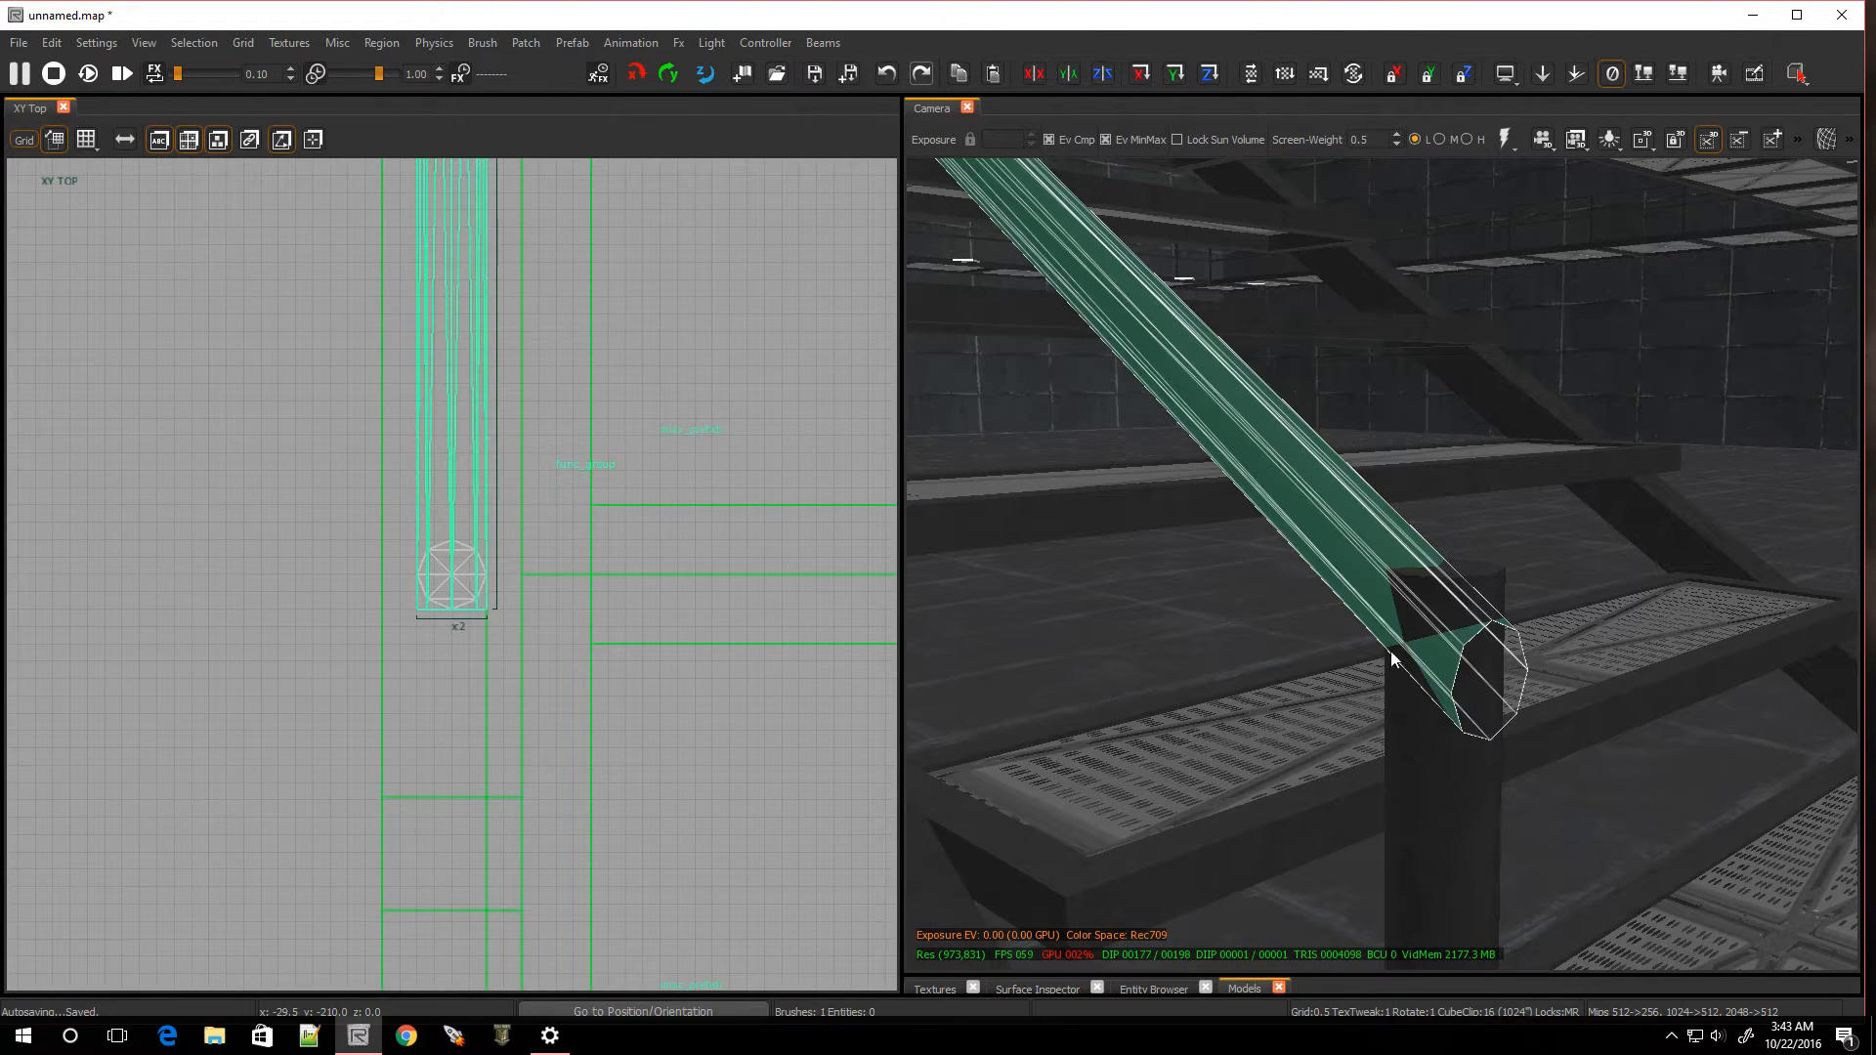
{"action": "key", "text": "ctrl+Tab"}
{"action": "key", "text": "ctrl+Tab"}
{"action": "scroll", "coordinate": [232, 854], "scroll_direction": "down", "scroll_amount": 15}
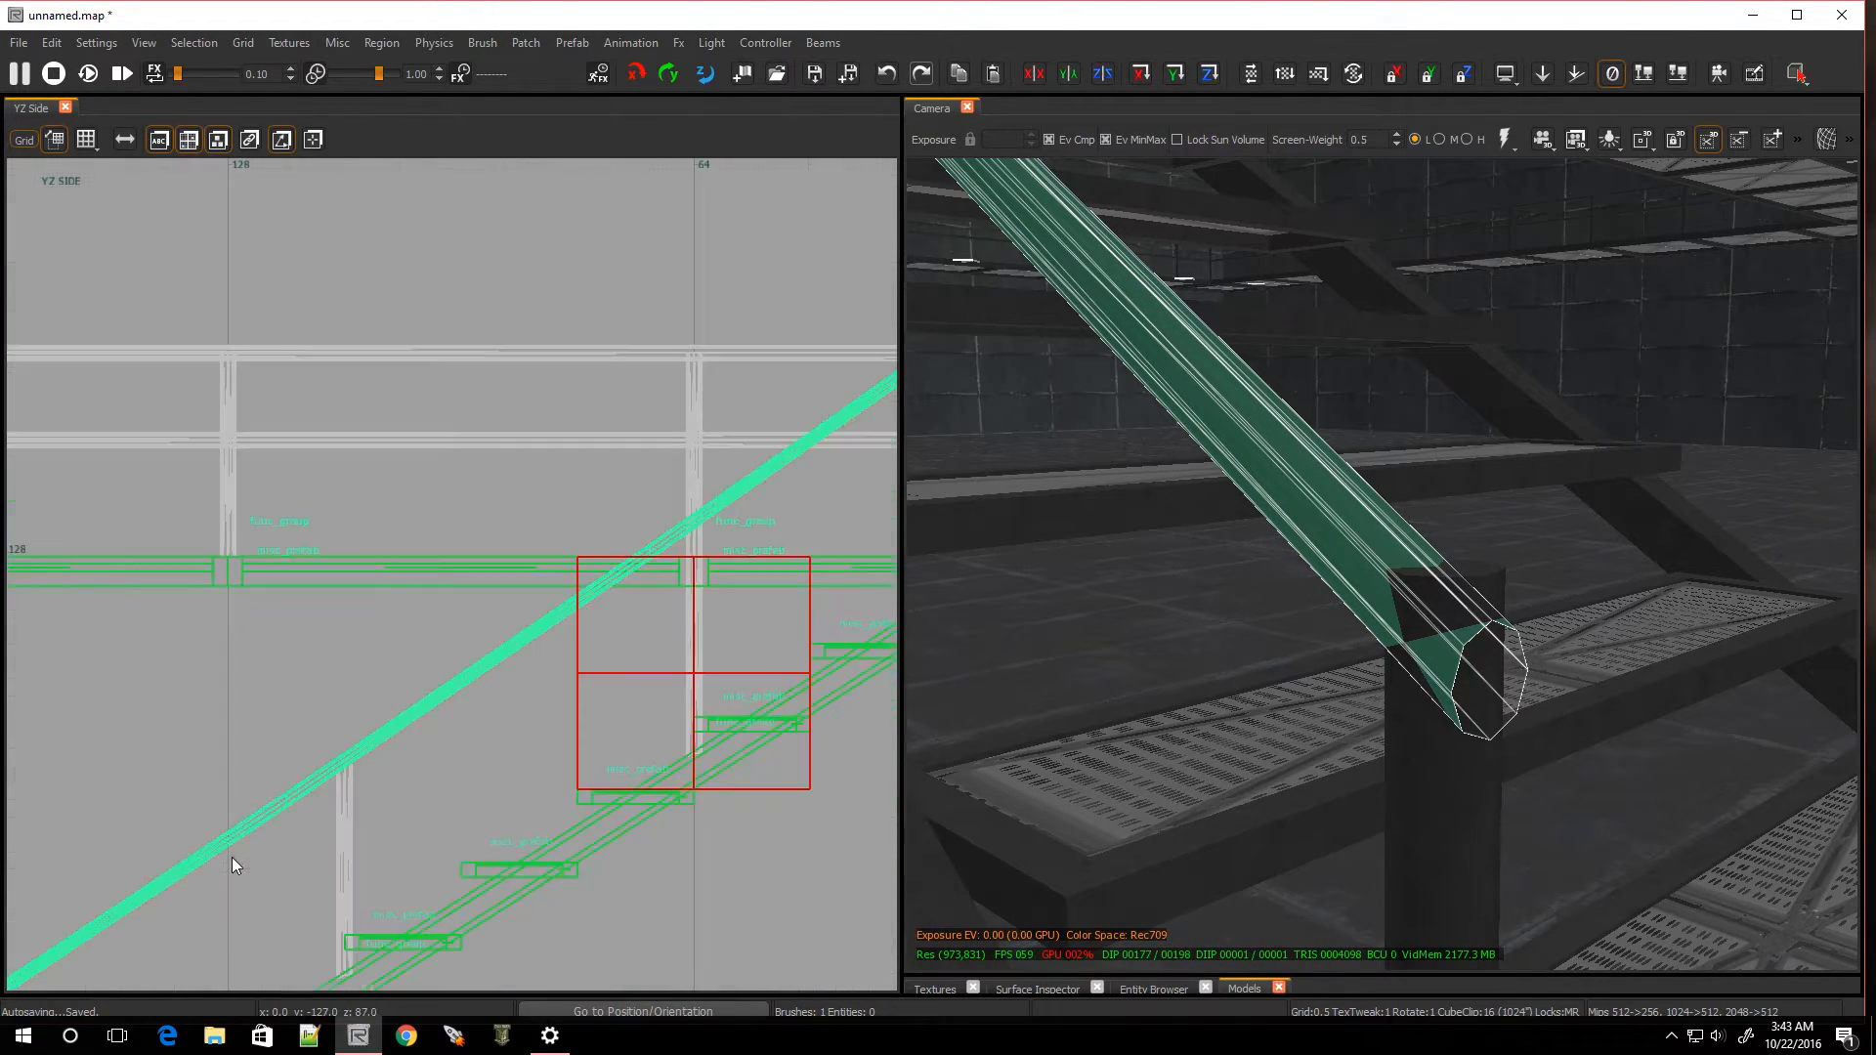
{"action": "scroll", "coordinate": [168, 907], "scroll_direction": "up", "scroll_amount": 10}
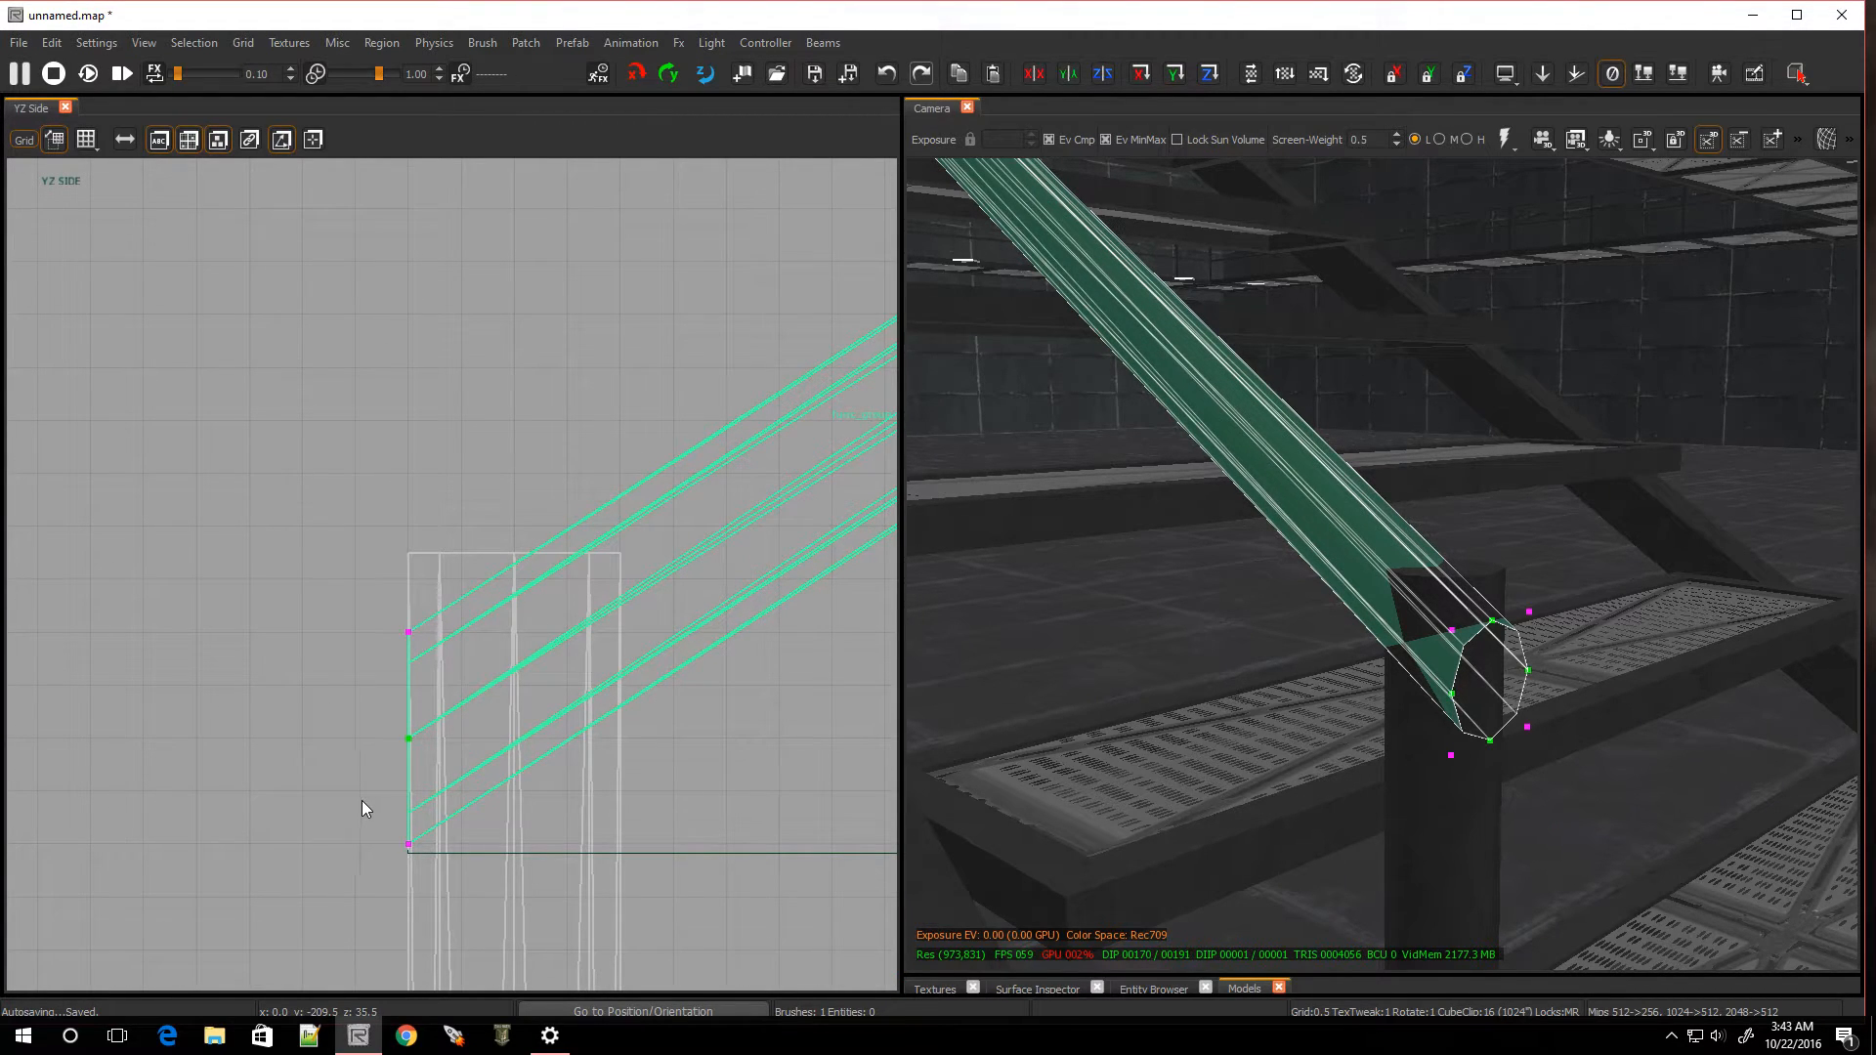
{"action": "left_click_drag", "start_coordinate": [382, 727], "coordinate": [525, 707]}
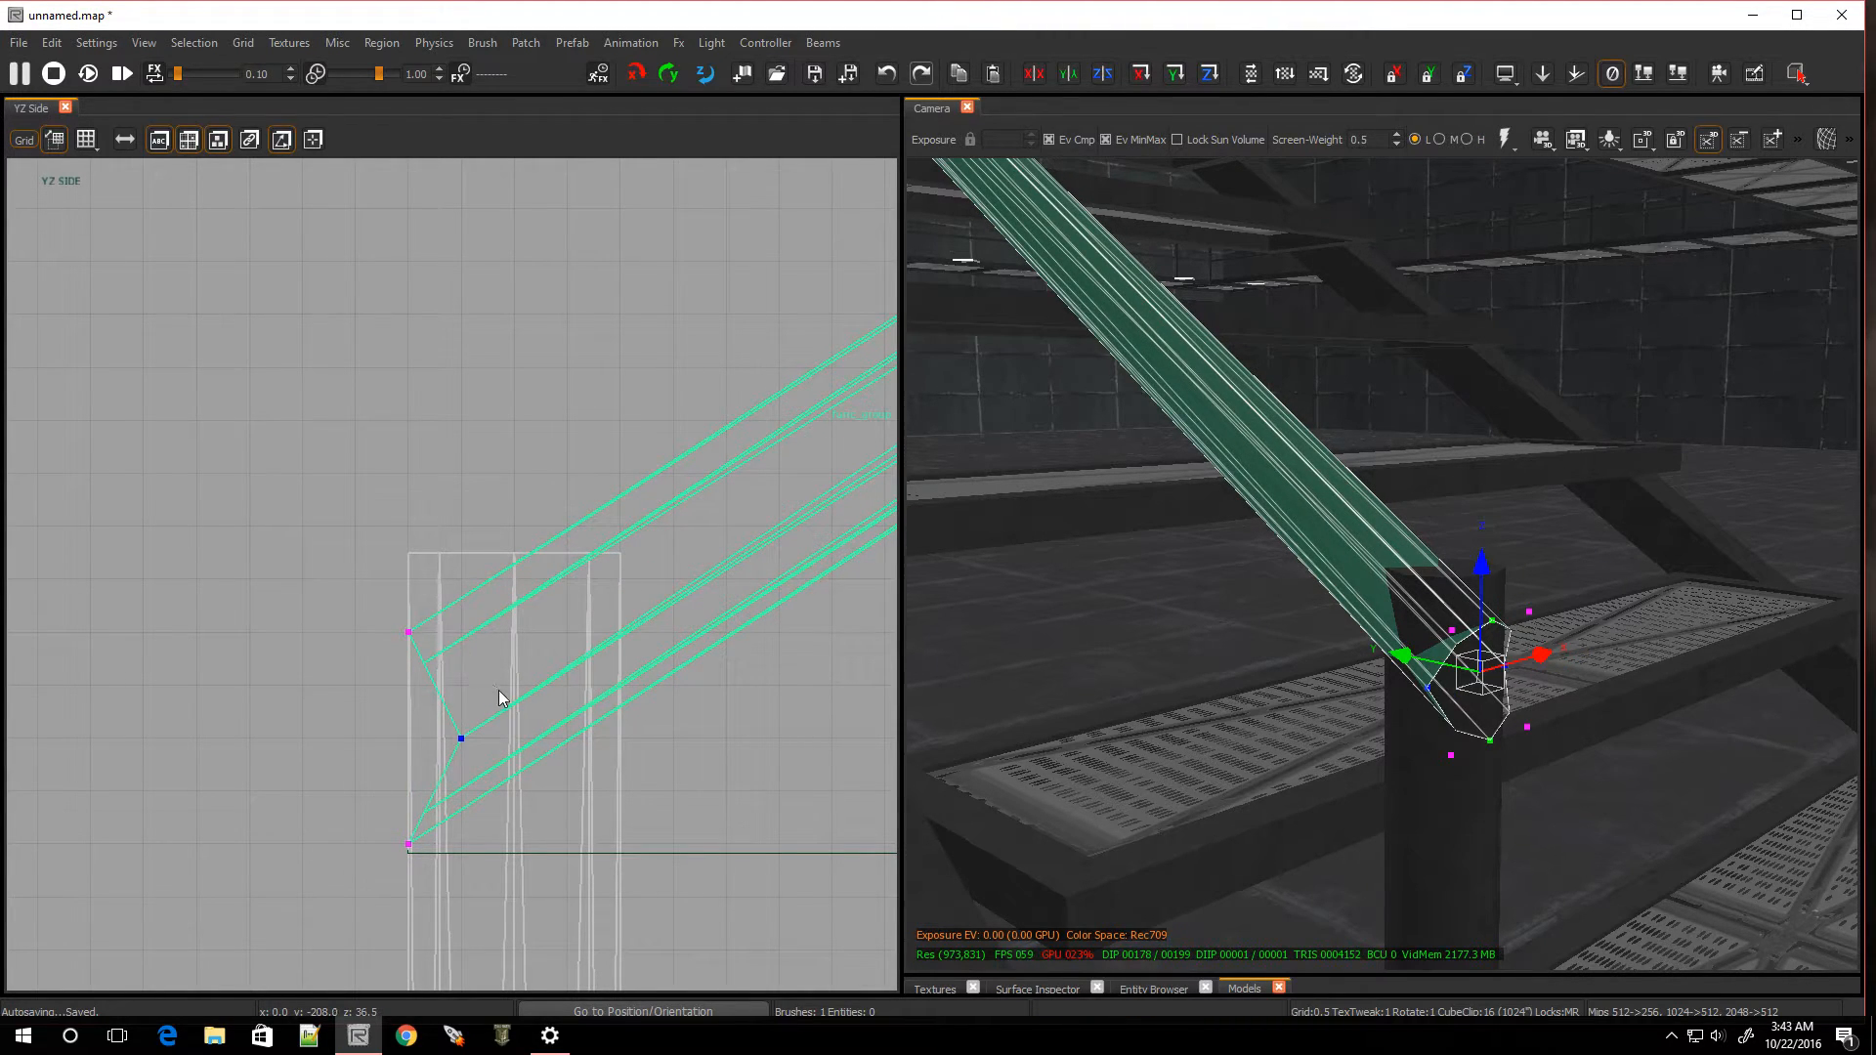
{"action": "key", "text": "ctrl+z"}
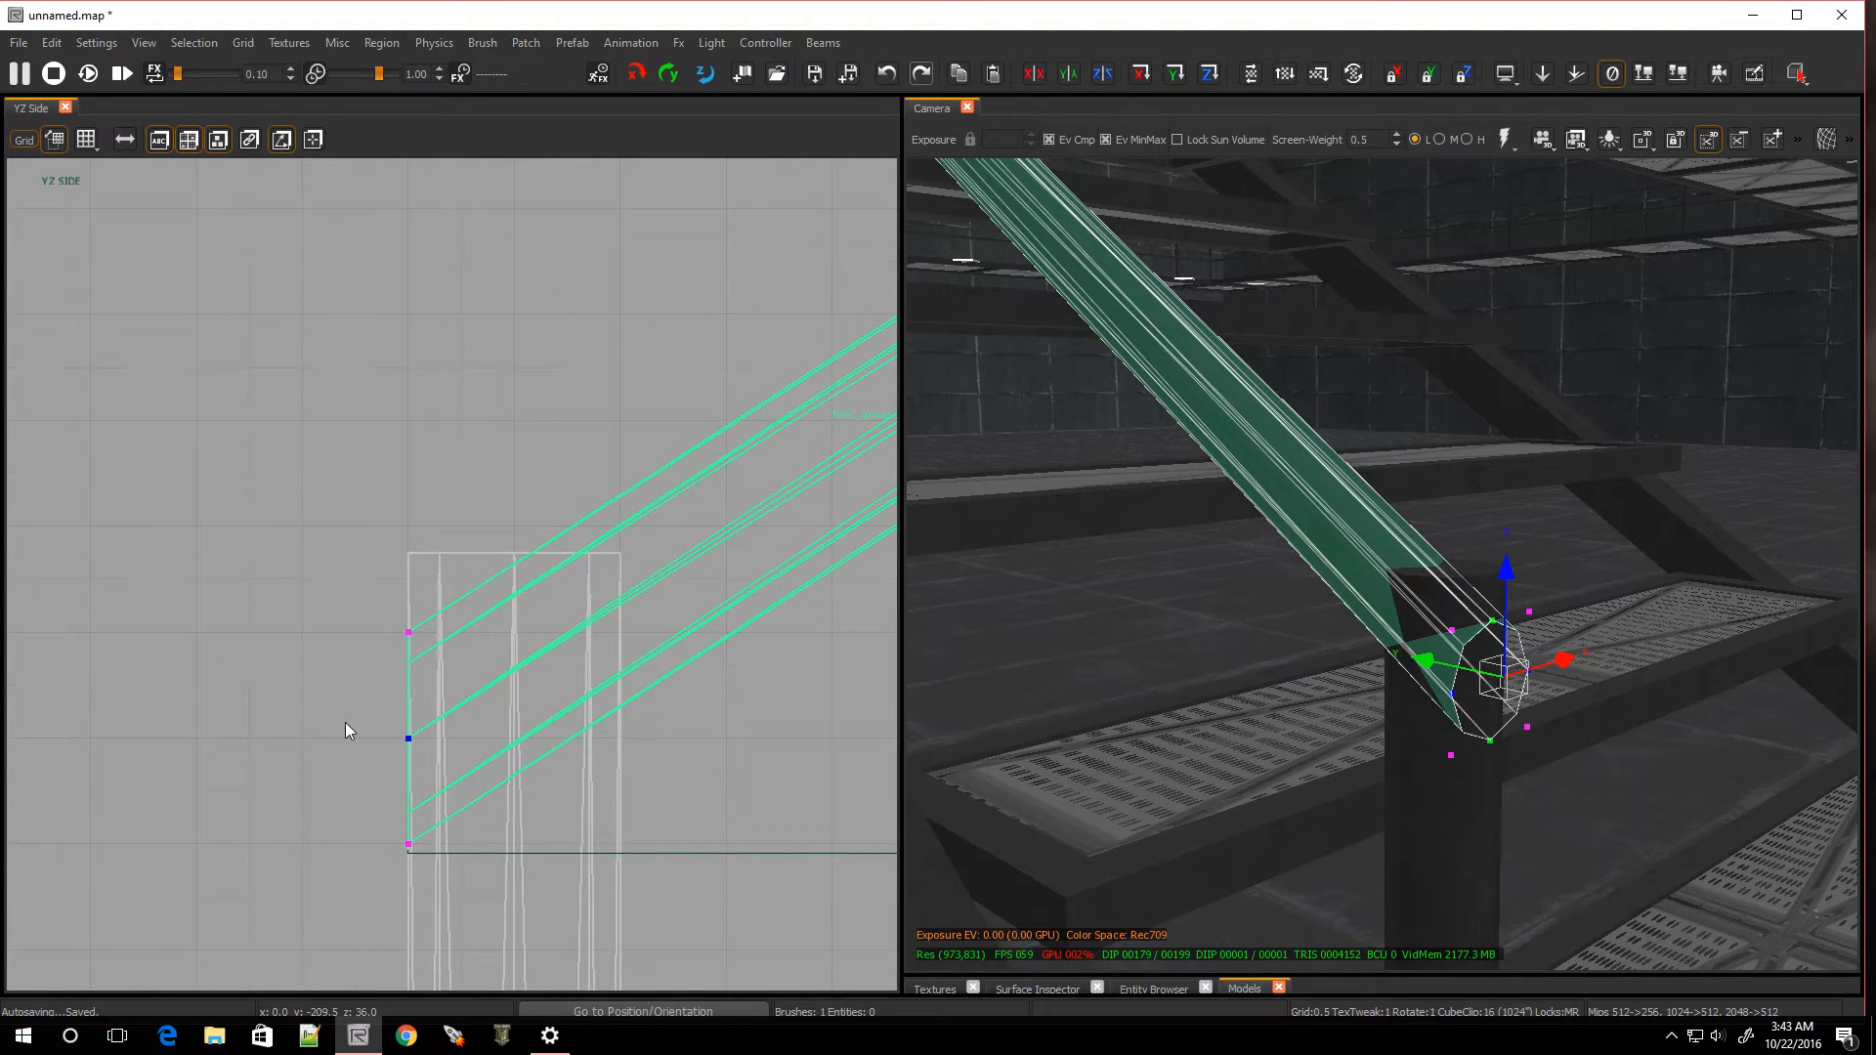
{"action": "left_click", "coordinate": [90, 139]}
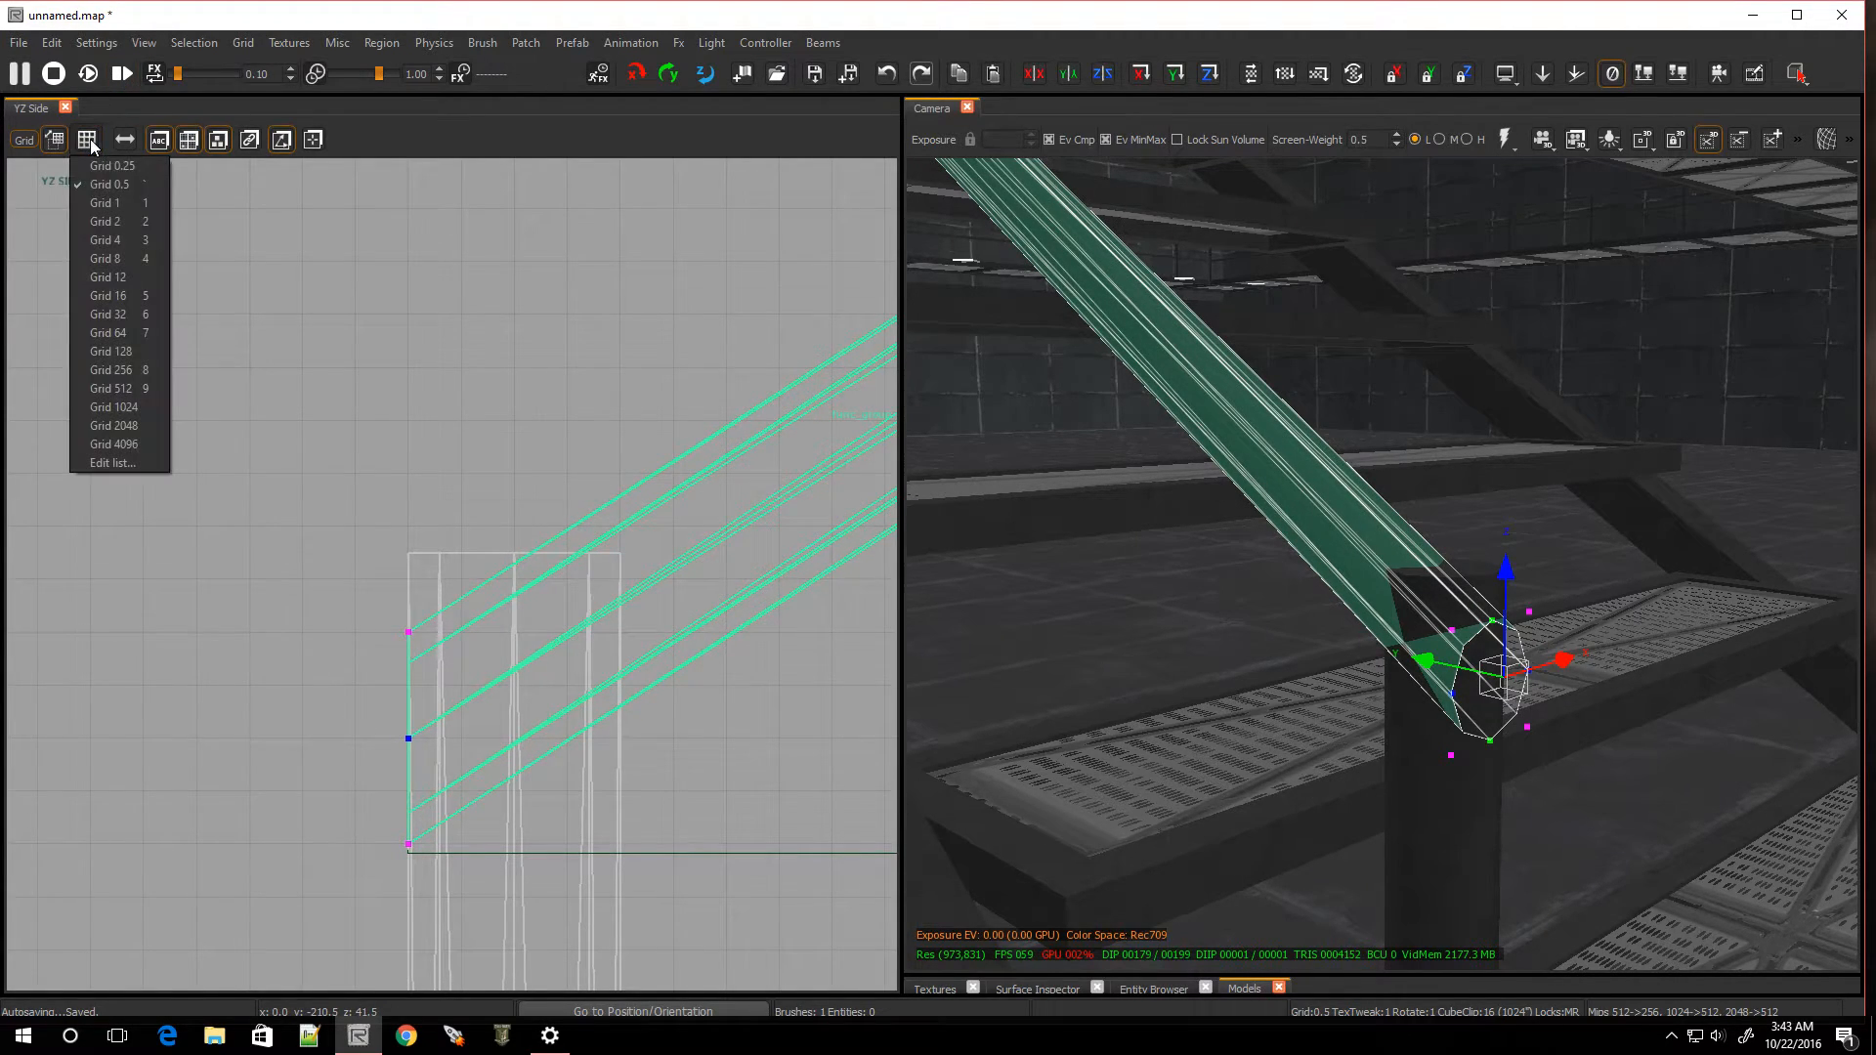
{"action": "left_click", "coordinate": [110, 172]}
{"action": "left_click_drag", "start_coordinate": [381, 613], "coordinate": [494, 628]}
{"action": "mouse_move", "coordinate": [396, 812]}
{"action": "left_mouse_down"}
{"action": "mouse_move", "coordinate": [435, 858]}
{"action": "mouse_move", "coordinate": [494, 809]}
{"action": "left_mouse_up"}
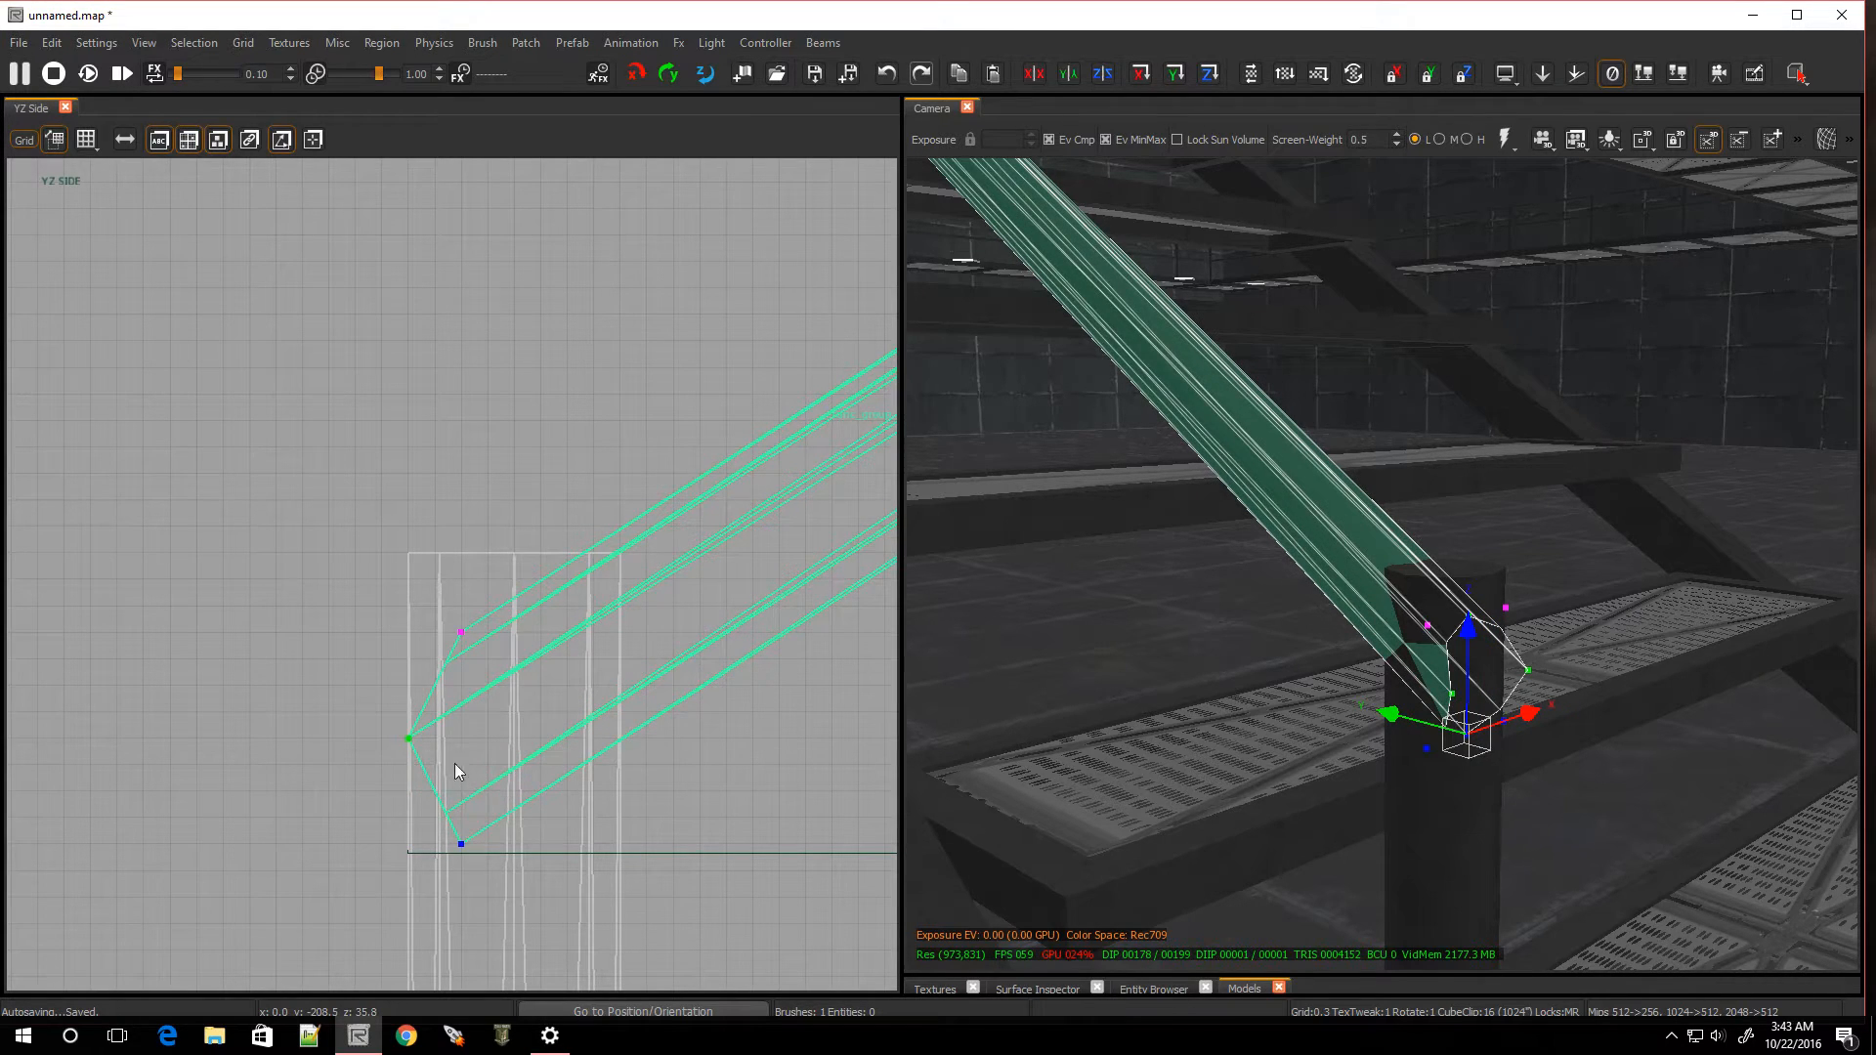
{"action": "mouse_move", "coordinate": [396, 717]}
{"action": "left_mouse_down"}
{"action": "mouse_move", "coordinate": [420, 752]}
{"action": "mouse_move", "coordinate": [455, 730]}
{"action": "left_mouse_up"}
{"action": "key", "text": "Escape"}
{"action": "key", "text": "Escape"}
Select the sloped handrail together with the stair posts beneath it, from the lowest post to the top one
{"action": "mouse_move", "coordinate": [1345, 625]}
{"action": "right_mouse_down"}
{"action": "mouse_move", "coordinate": [1221, 625]}
{"action": "mouse_move", "coordinate": [1153, 684]}
{"action": "mouse_move", "coordinate": [1231, 586]}
{"action": "mouse_move", "coordinate": [1184, 680]}
{"action": "mouse_move", "coordinate": [1172, 635]}
{"action": "mouse_move", "coordinate": [1168, 703]}
{"action": "mouse_move", "coordinate": [1260, 596]}
{"action": "mouse_move", "coordinate": [1270, 665]}
{"action": "right_mouse_up"}
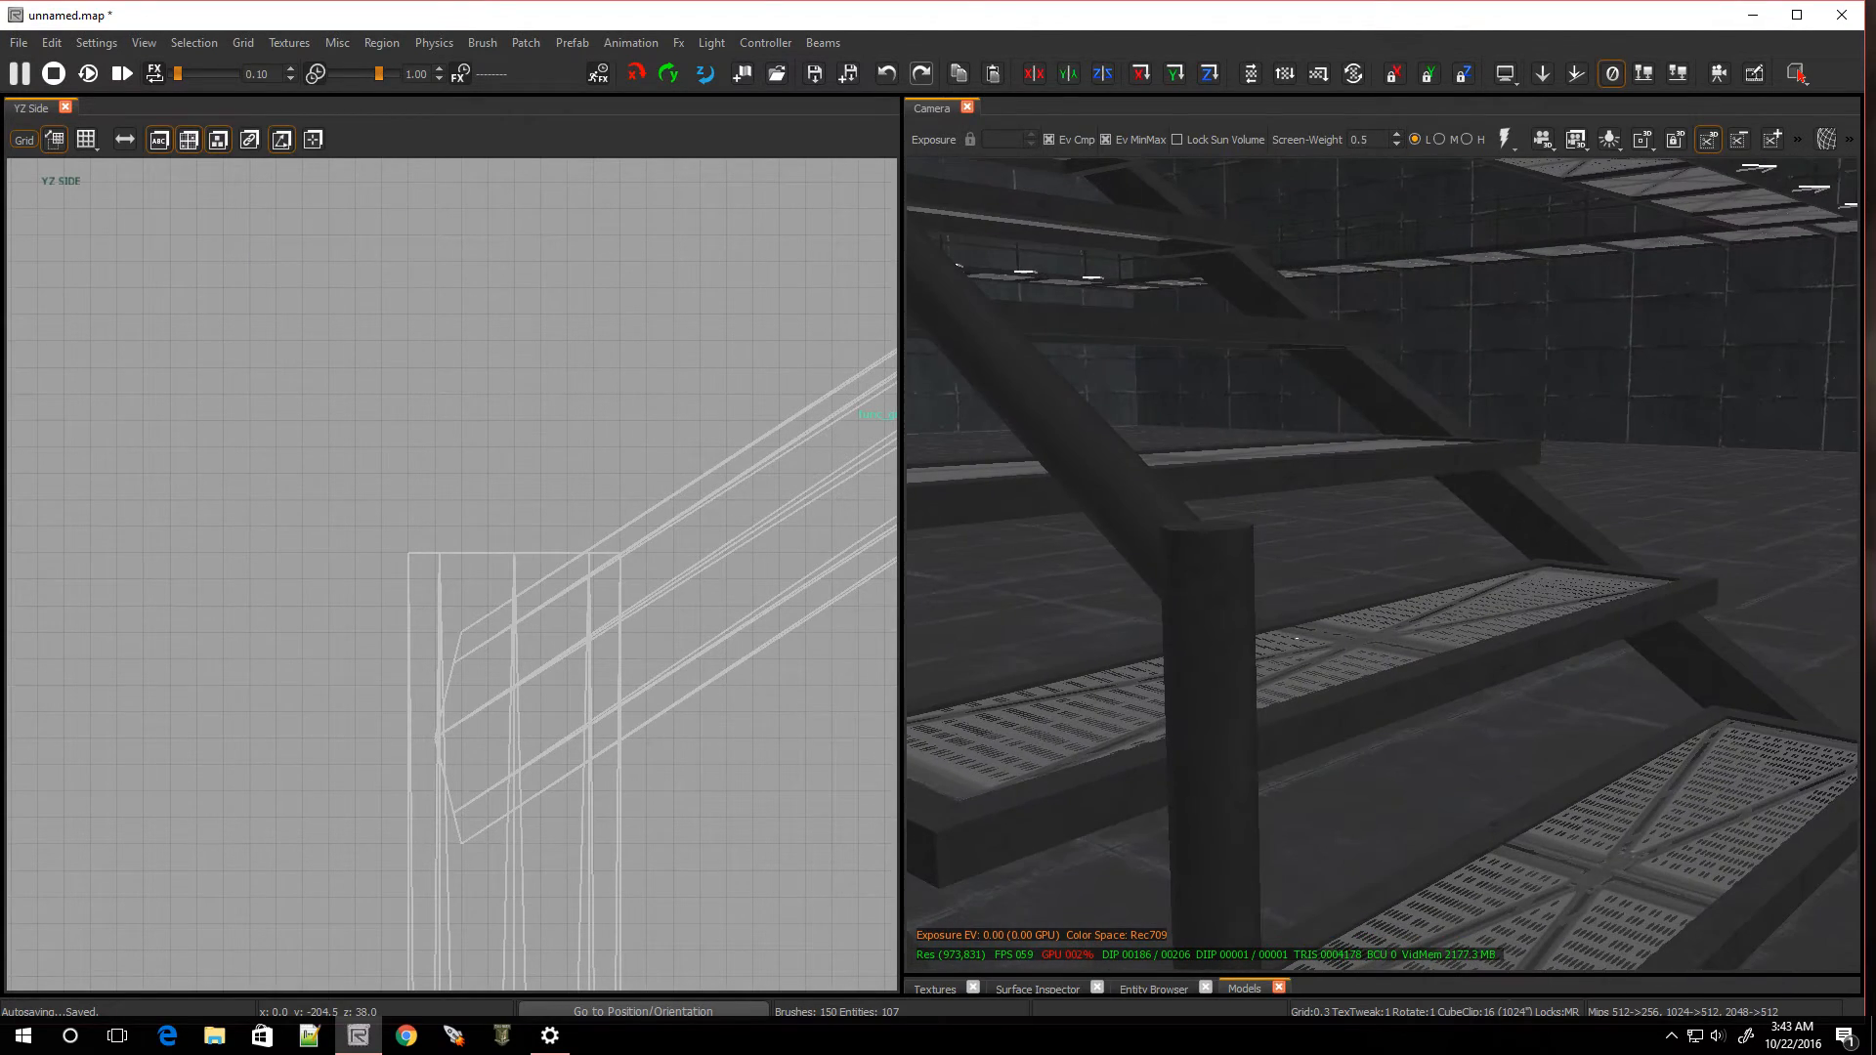
{"action": "right_click_drag", "start_coordinate": [1153, 625], "coordinate": [1221, 620]}
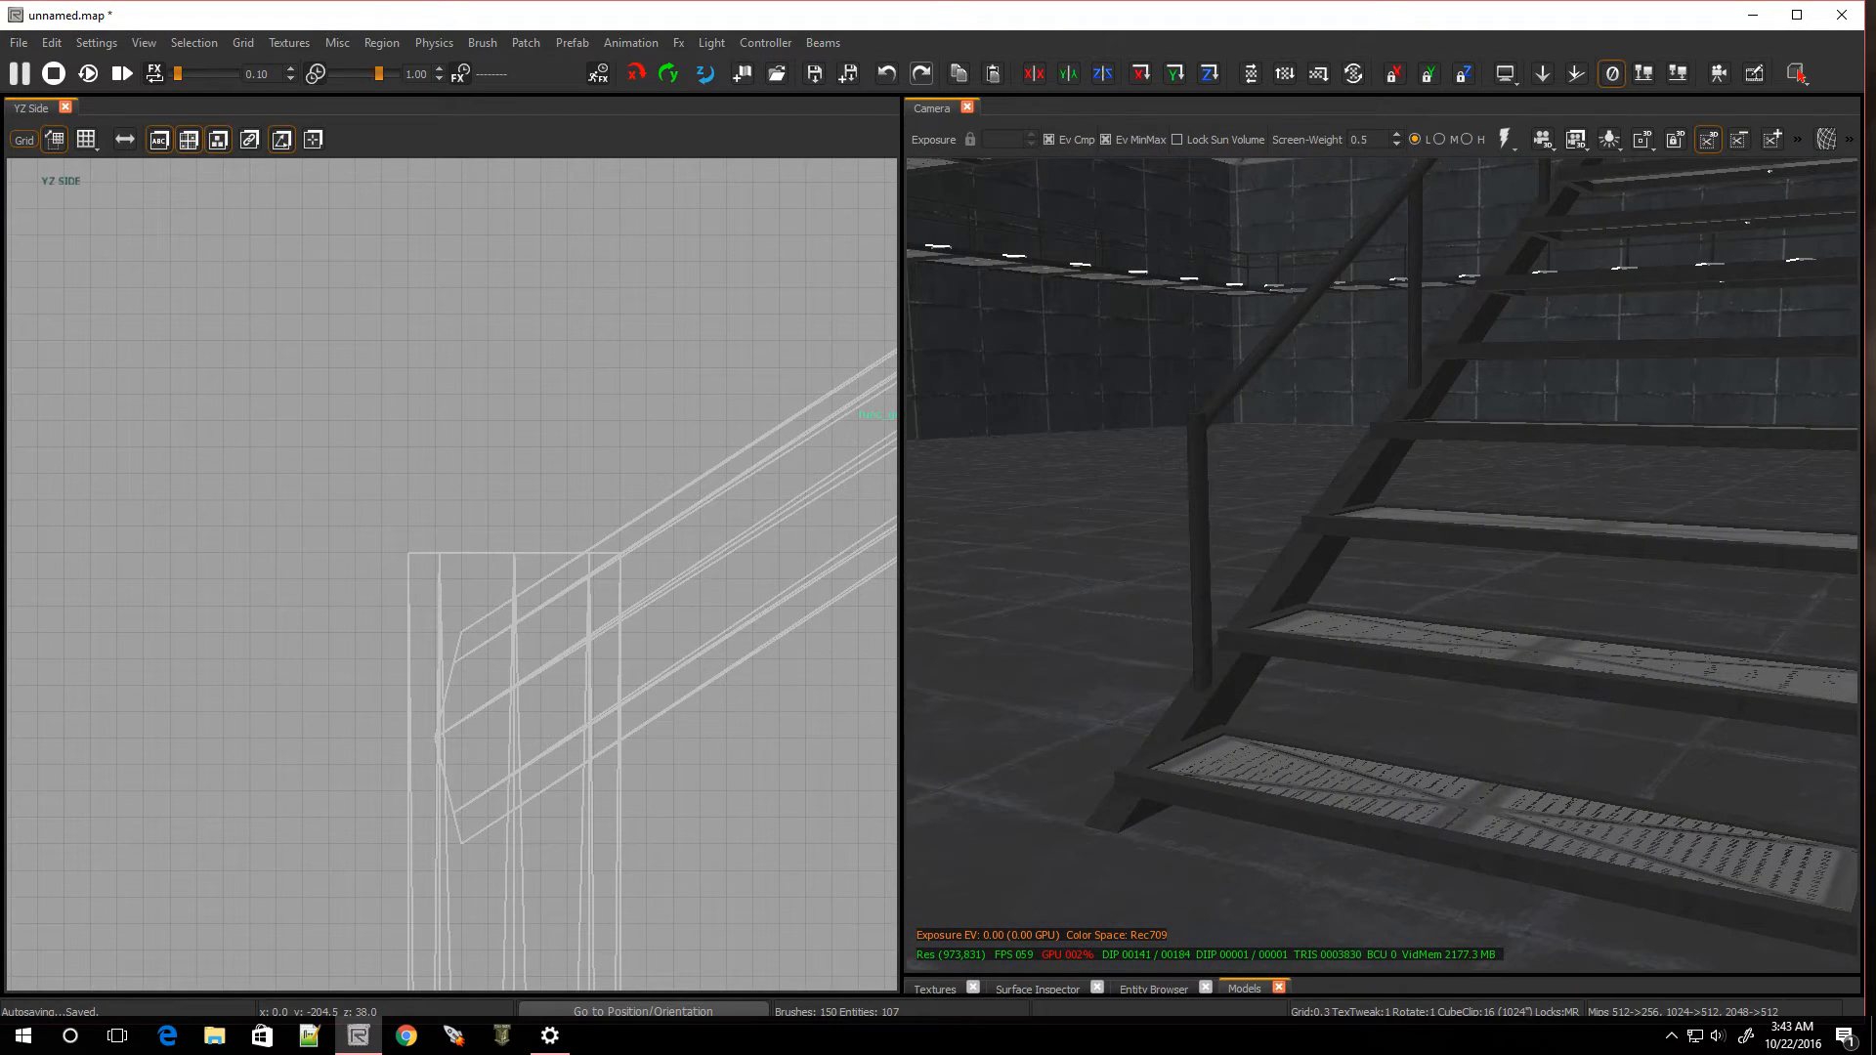
{"action": "left_click", "coordinate": [1204, 471], "text": "shift"}
{"action": "left_click", "coordinate": [1257, 367], "text": "shift"}
{"action": "left_click", "coordinate": [1414, 301], "text": "shift"}
{"action": "right_click_drag", "start_coordinate": [1434, 331], "coordinate": [1470, 424]}
{"action": "left_click", "coordinate": [1508, 569], "text": "shift"}
{"action": "right_click_drag", "start_coordinate": [1507, 568], "coordinate": [1496, 677]}
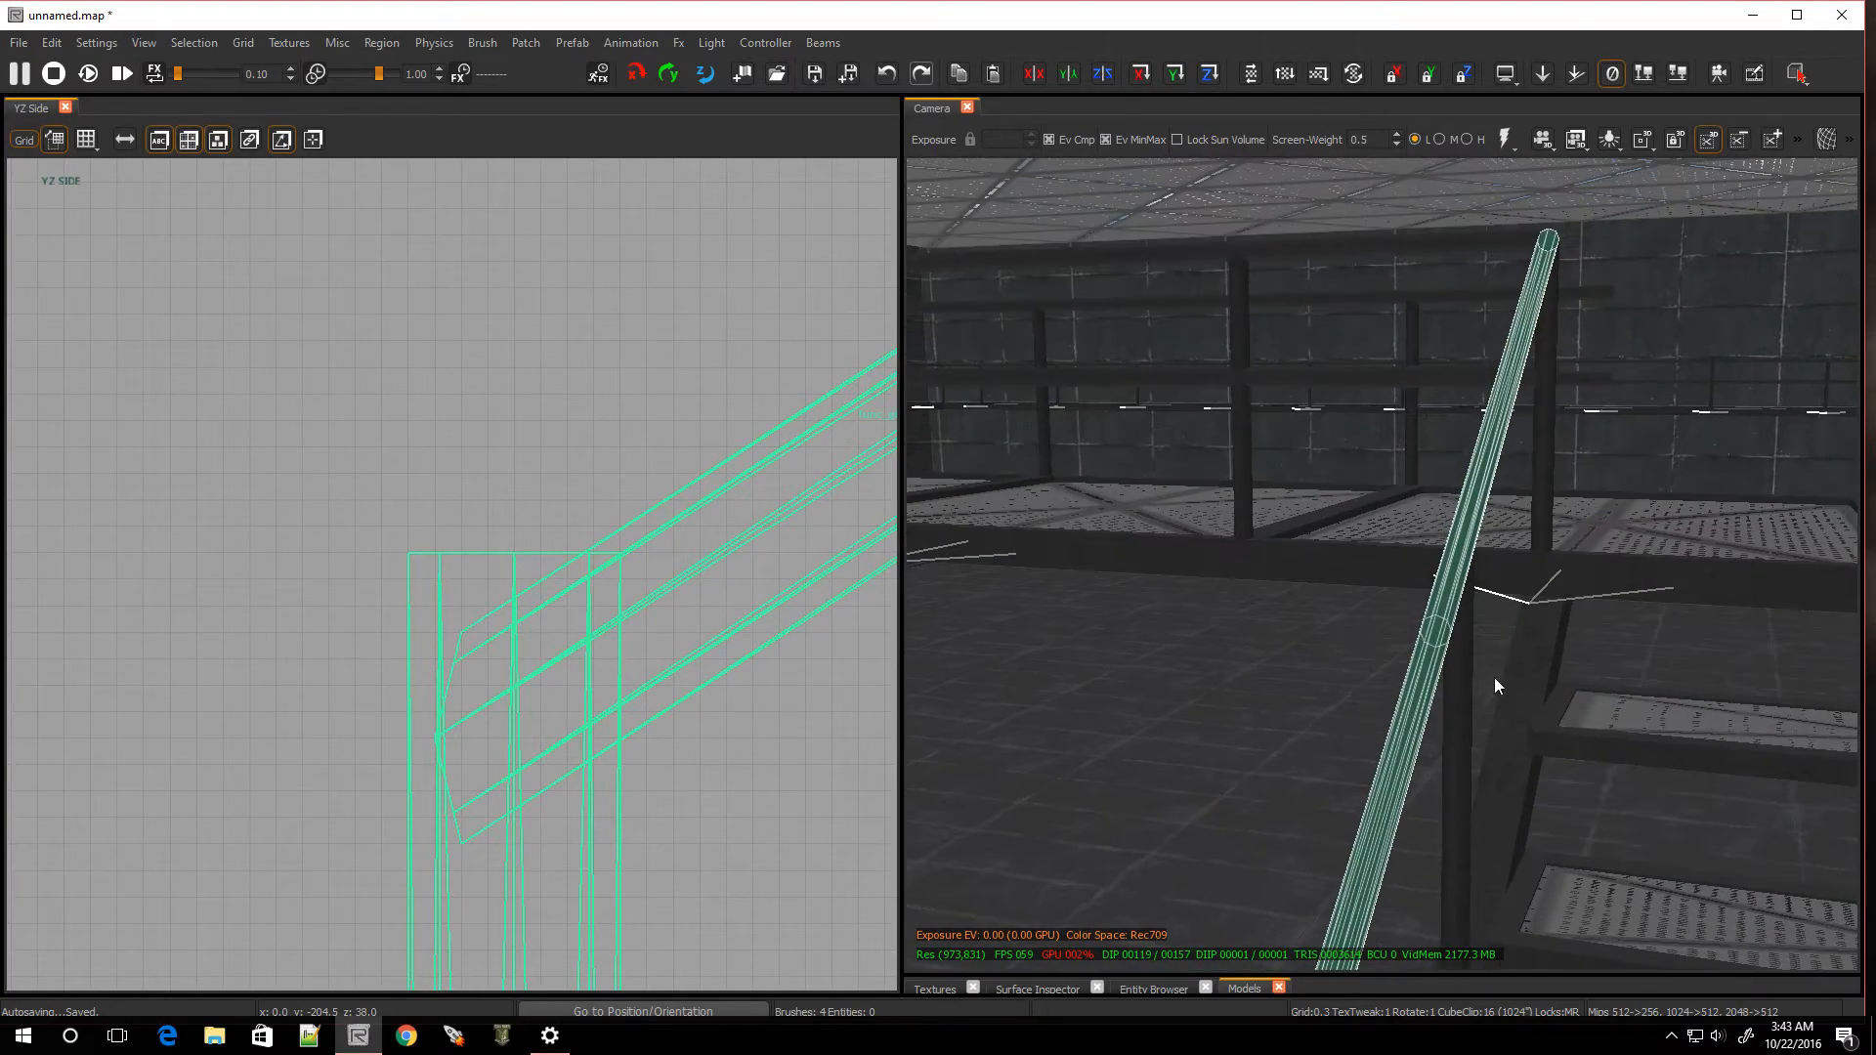
{"action": "left_click", "coordinate": [1472, 682], "text": "shift"}
{"action": "right_click_drag", "start_coordinate": [1551, 418], "coordinate": [1414, 394]}
{"action": "left_click", "coordinate": [1316, 308], "text": "shift"}
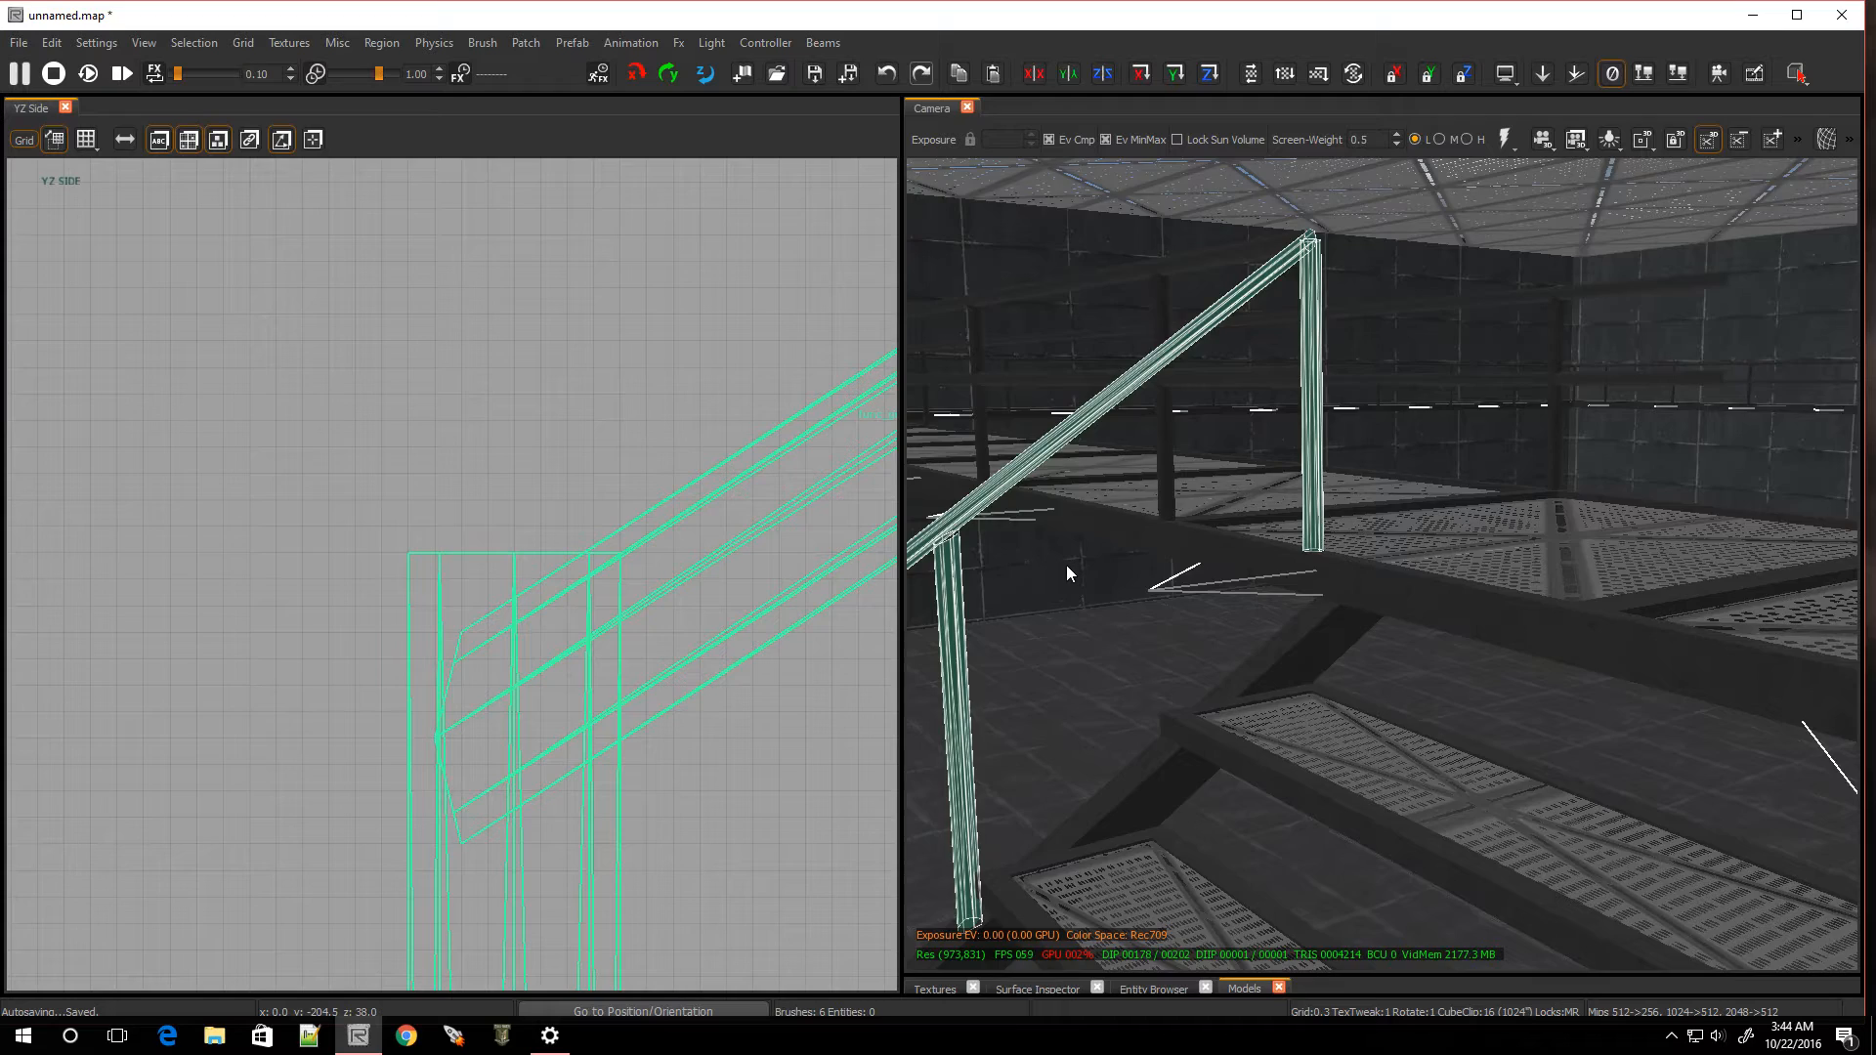
Duplicate the stair railing on a 4-unit grid and move the copy 68 units along X, centred on the opposite stringer
{"action": "scroll", "coordinate": [1016, 586], "scroll_direction": "up", "scroll_amount": 2}
{"action": "scroll", "coordinate": [686, 672], "scroll_direction": "down", "scroll_amount": 8}
{"action": "scroll", "coordinate": [686, 673], "scroll_direction": "down", "scroll_amount": 6}
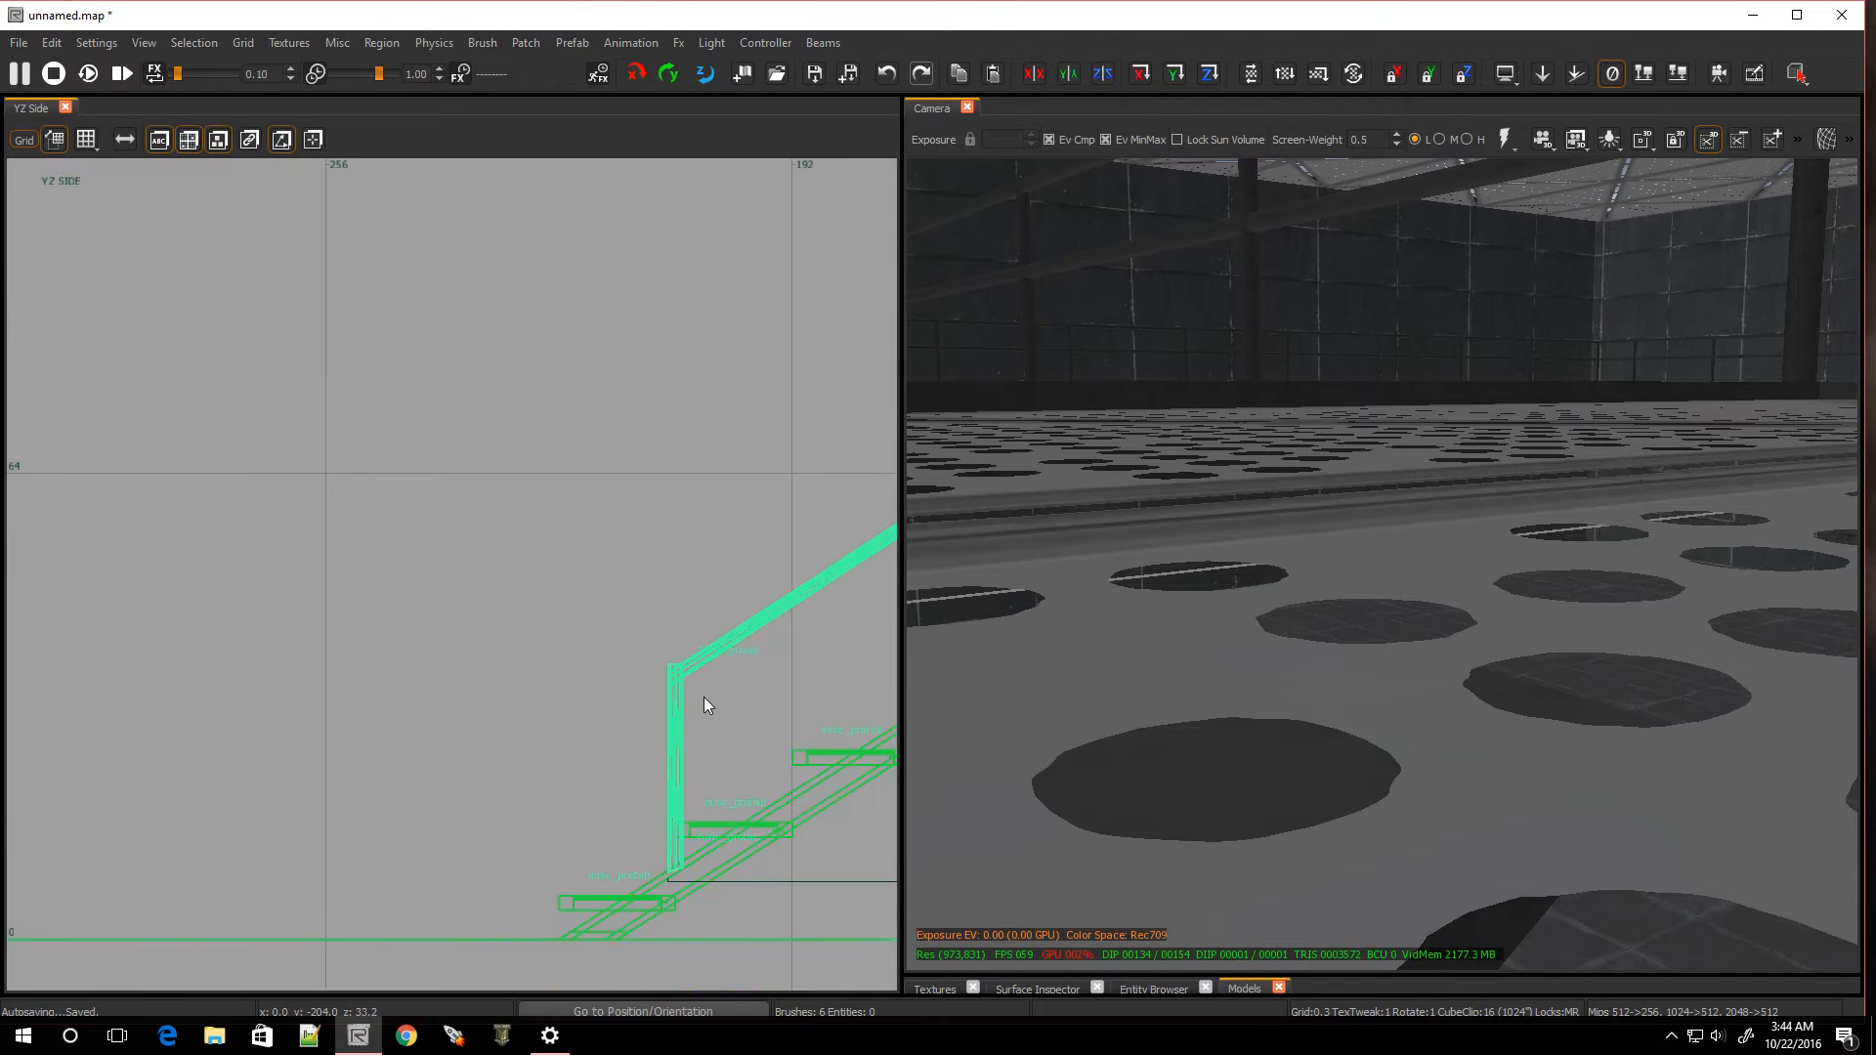
{"action": "key", "text": "ctrl+Tab"}
{"action": "scroll", "coordinate": [640, 764], "scroll_direction": "down", "scroll_amount": 12}
{"action": "scroll", "coordinate": [748, 958], "scroll_direction": "up", "scroll_amount": 5}
{"action": "scroll", "coordinate": [592, 874], "scroll_direction": "up", "scroll_amount": 8}
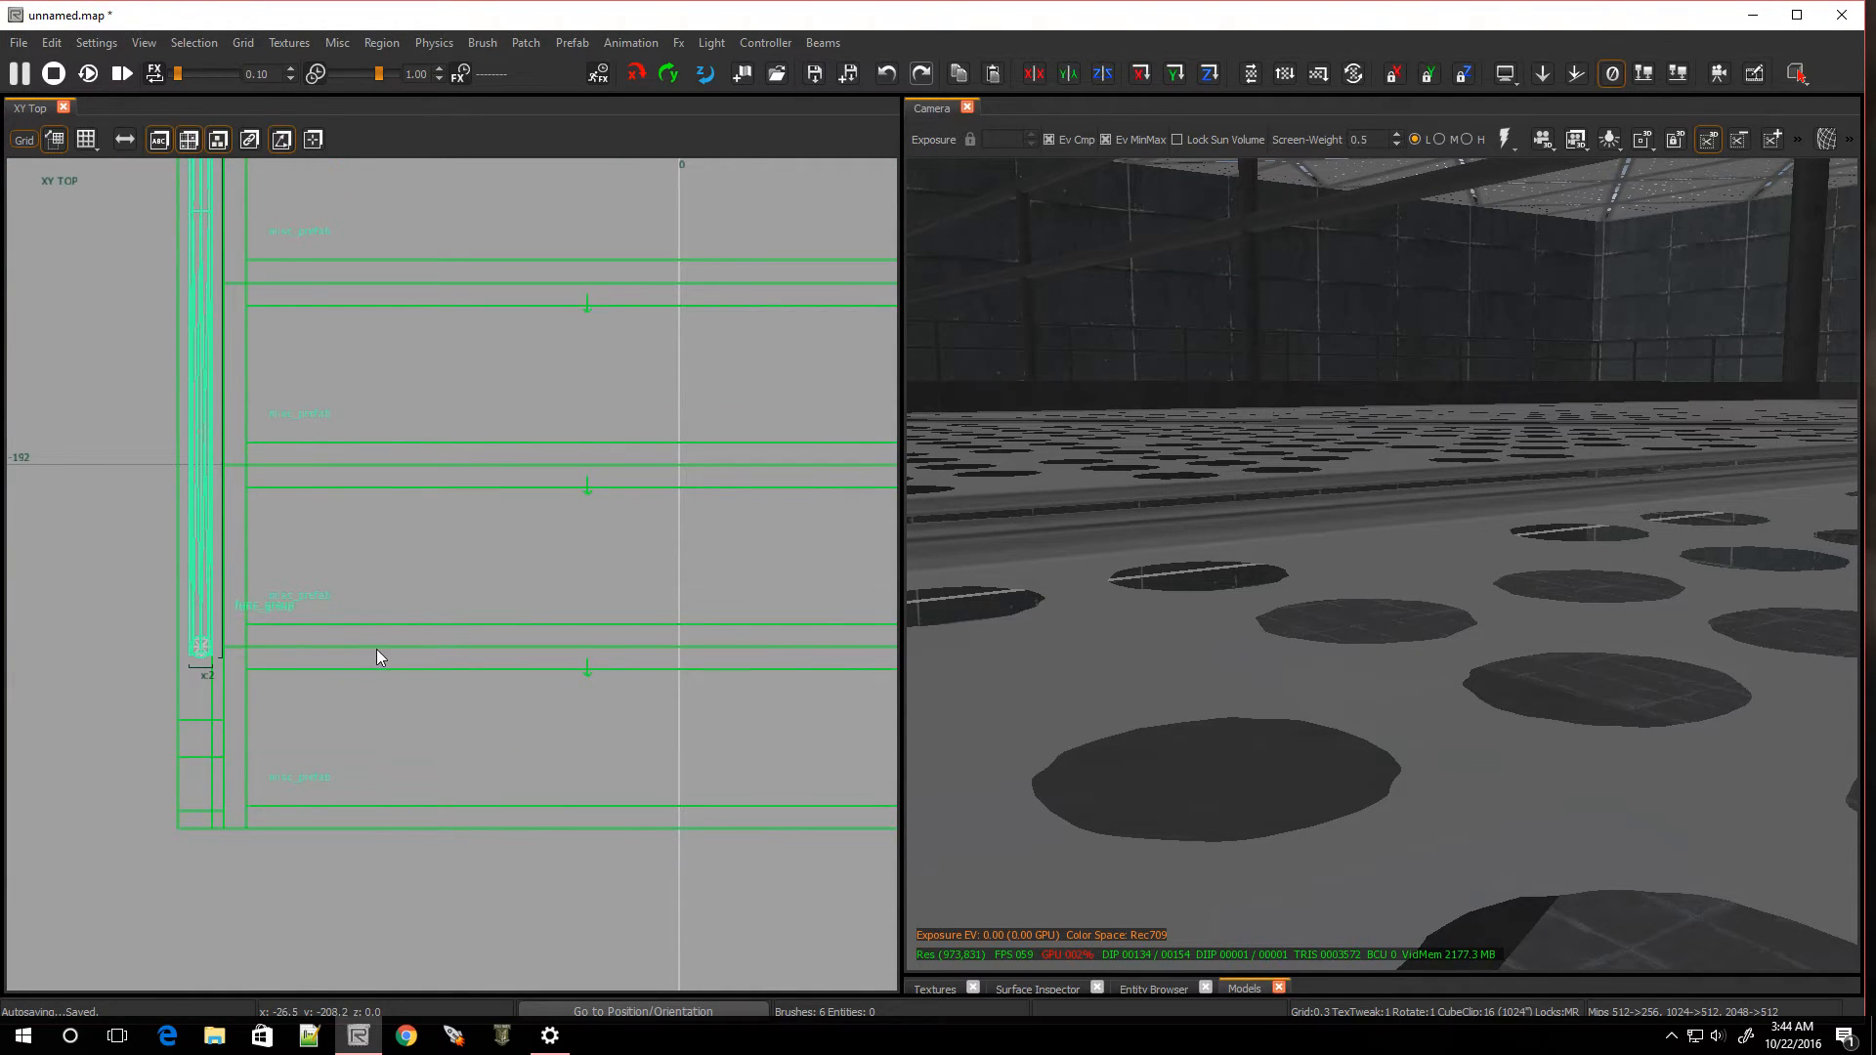
{"action": "key", "text": "4"}
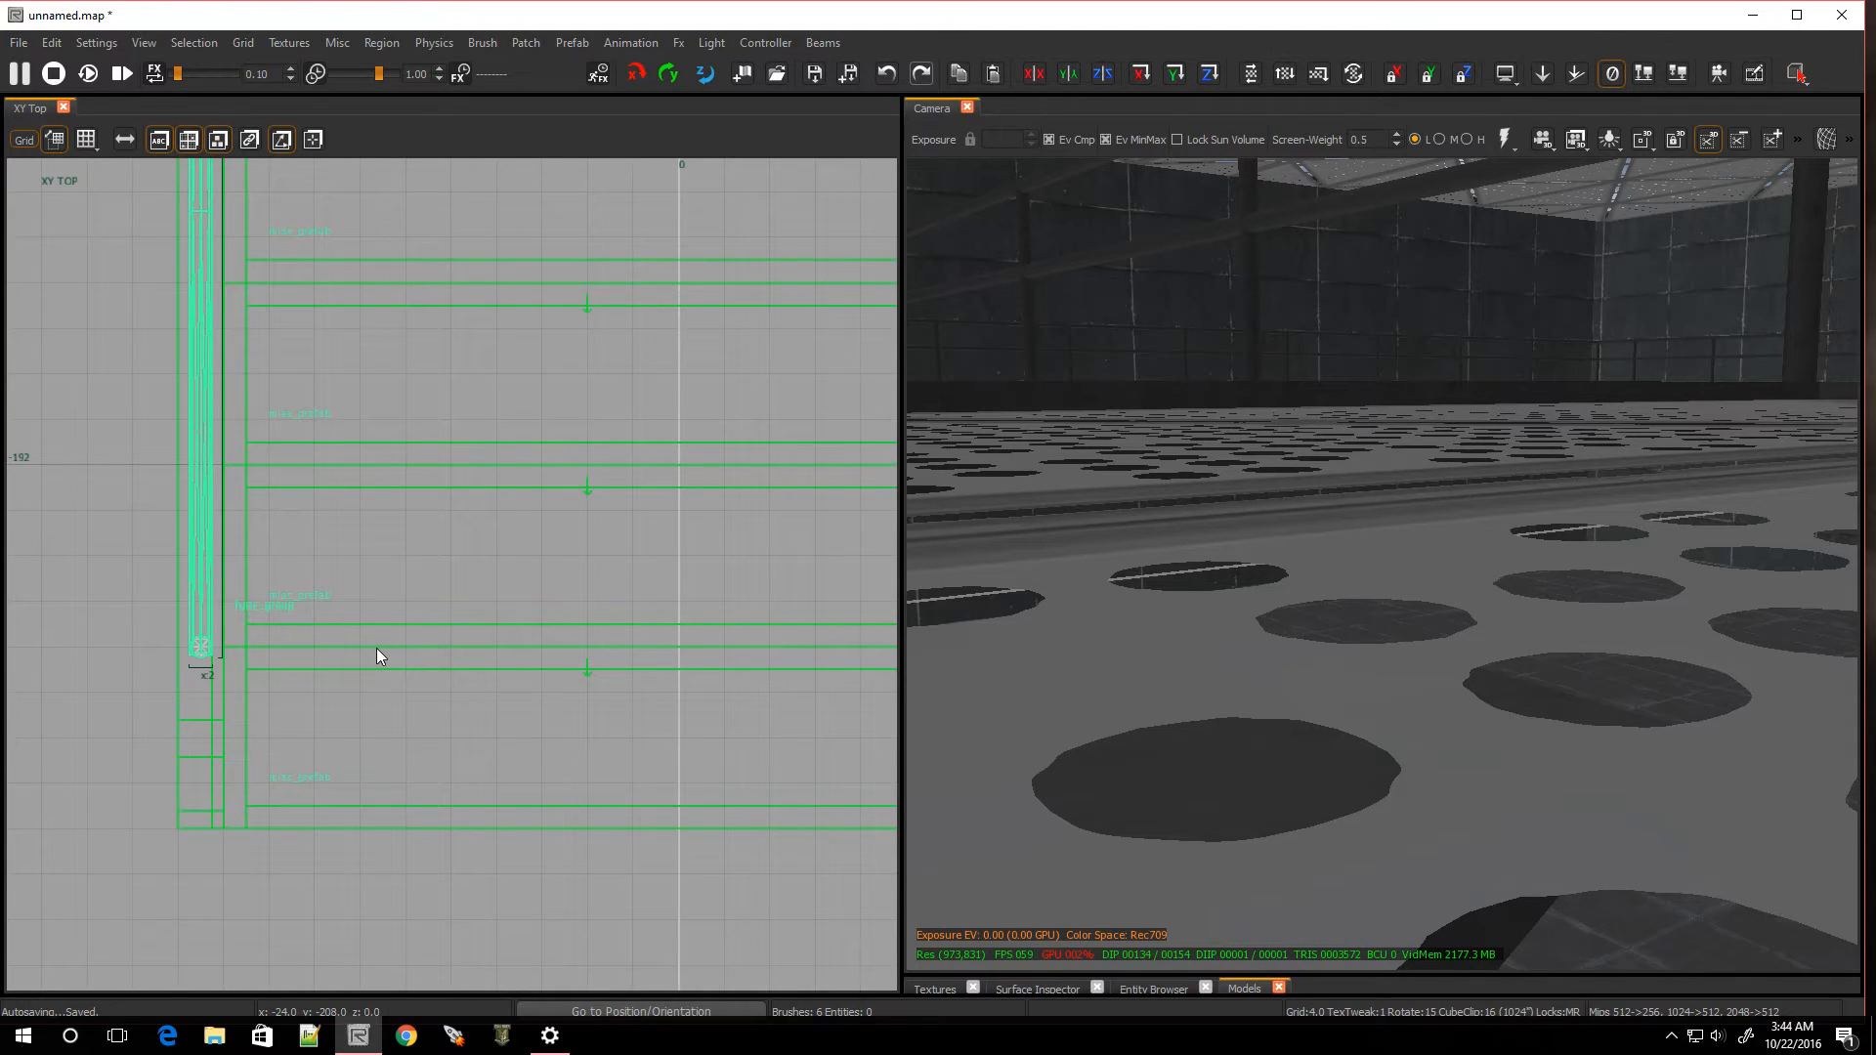
{"action": "key", "text": "space"}
{"action": "left_click_drag", "start_coordinate": [244, 694], "coordinate": [868, 654]}
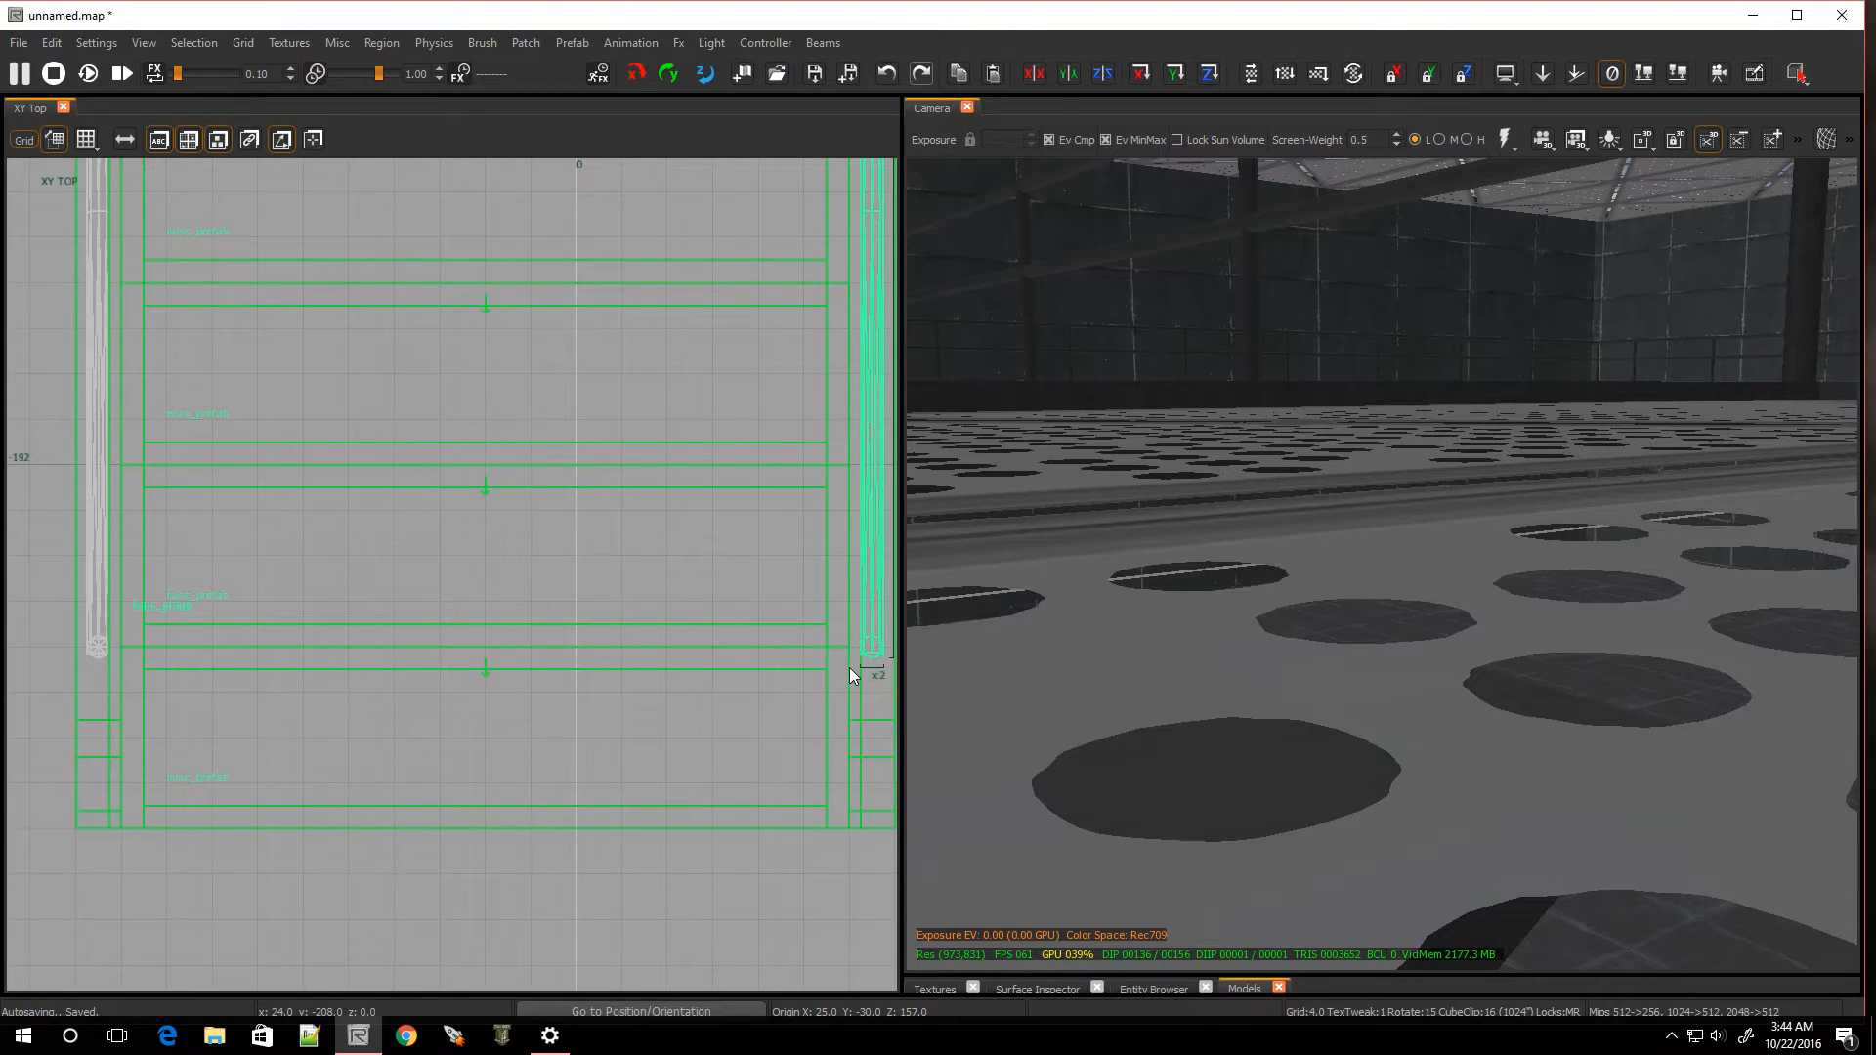
{"action": "scroll", "coordinate": [858, 666], "scroll_direction": "down", "scroll_amount": 5}
{"action": "scroll", "coordinate": [878, 672], "scroll_direction": "up", "scroll_amount": 7}
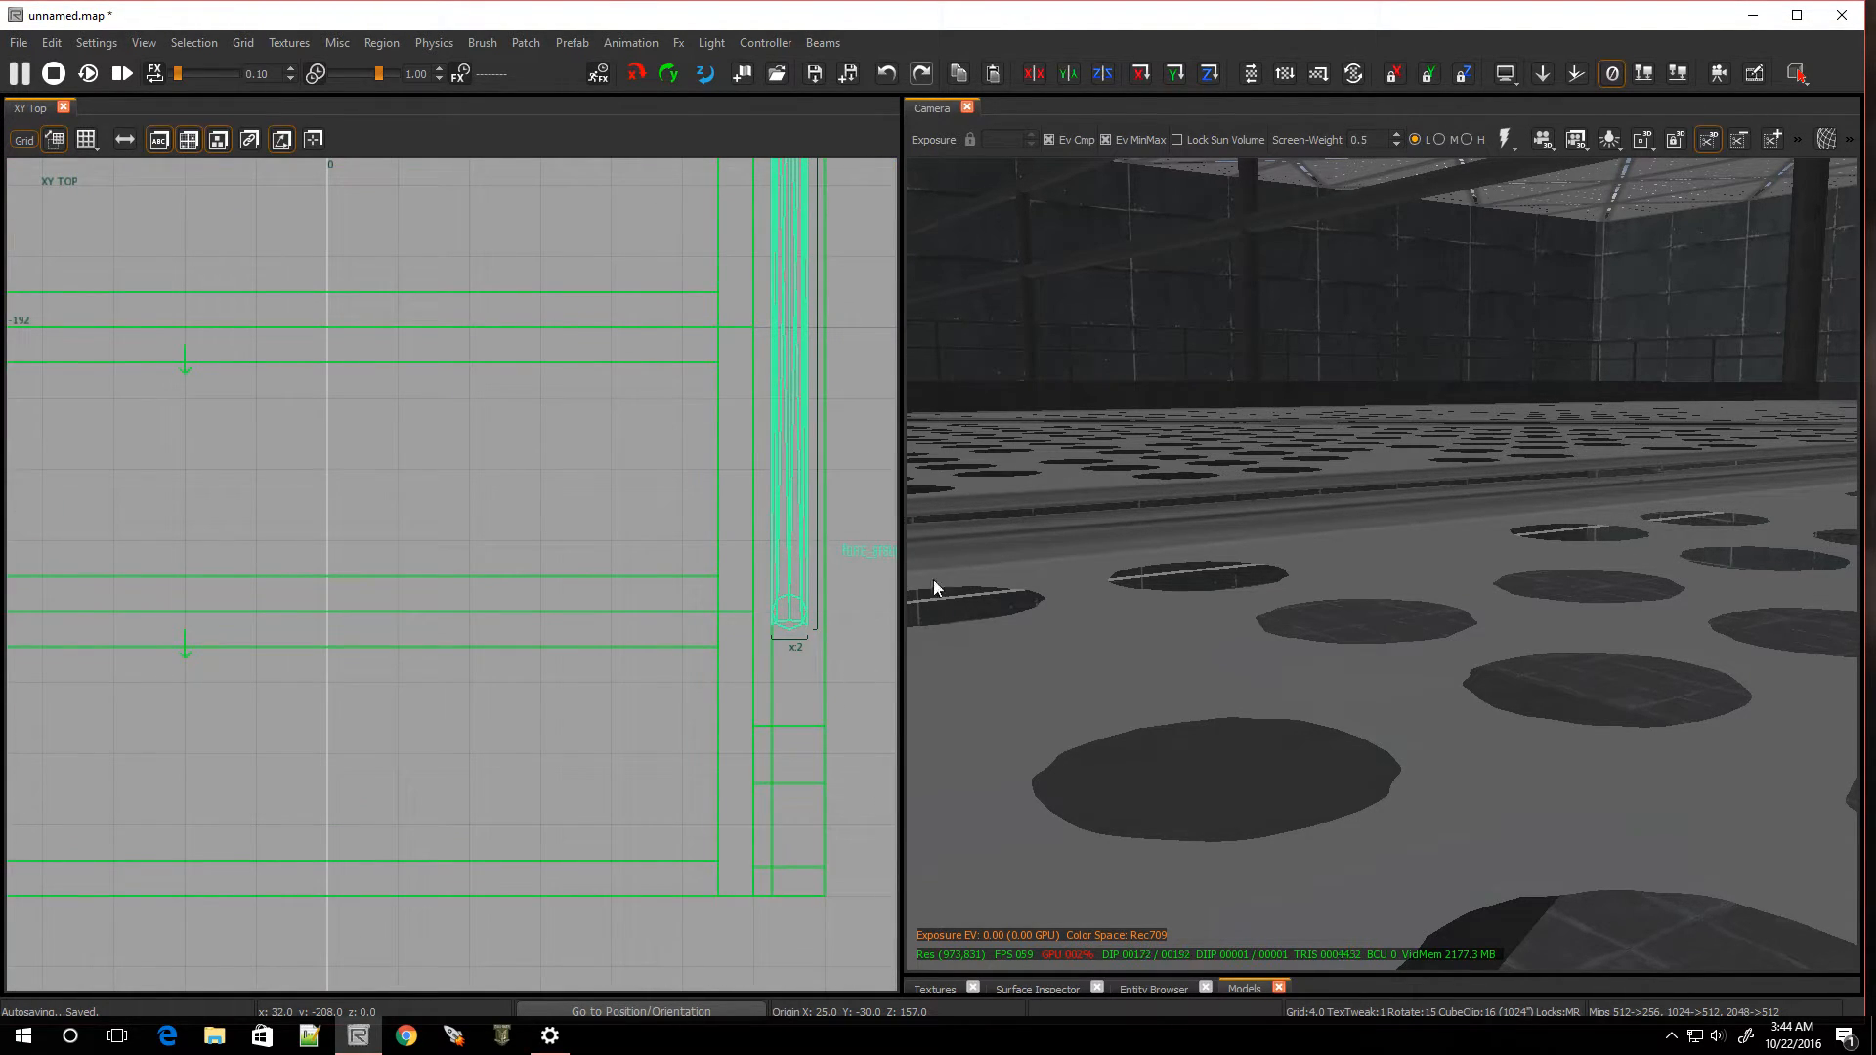
On a 0.5-unit grid, raise the middle and uphill top vertices of the stair post at Y -64 by 0.5 units into the handrail
{"action": "right_click_drag", "start_coordinate": [1407, 542], "coordinate": [1261, 650]}
{"action": "key", "text": "Escape"}
{"action": "right_click_drag", "start_coordinate": [1299, 539], "coordinate": [1303, 494]}
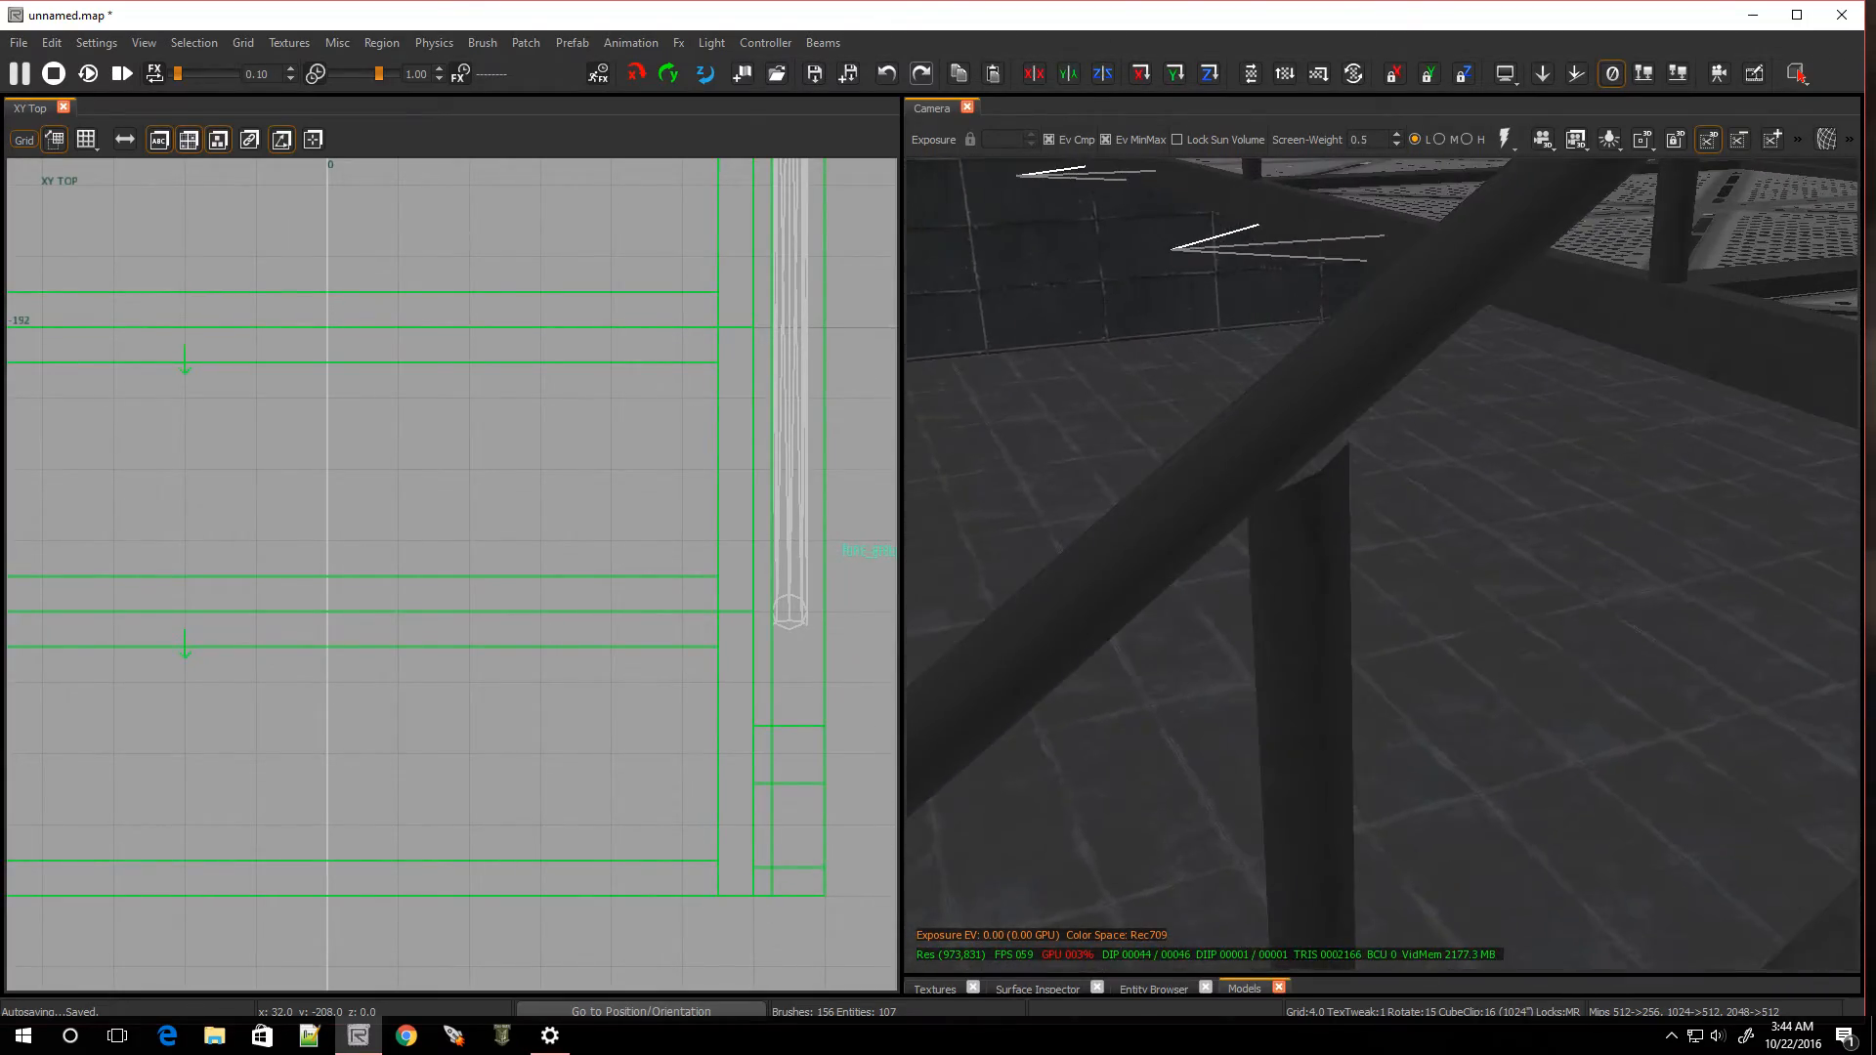
{"action": "left_click", "coordinate": [1304, 494], "text": "shift"}
{"action": "key", "text": "ctrl+Tab"}
{"action": "key", "text": "ctrl+Tab"}
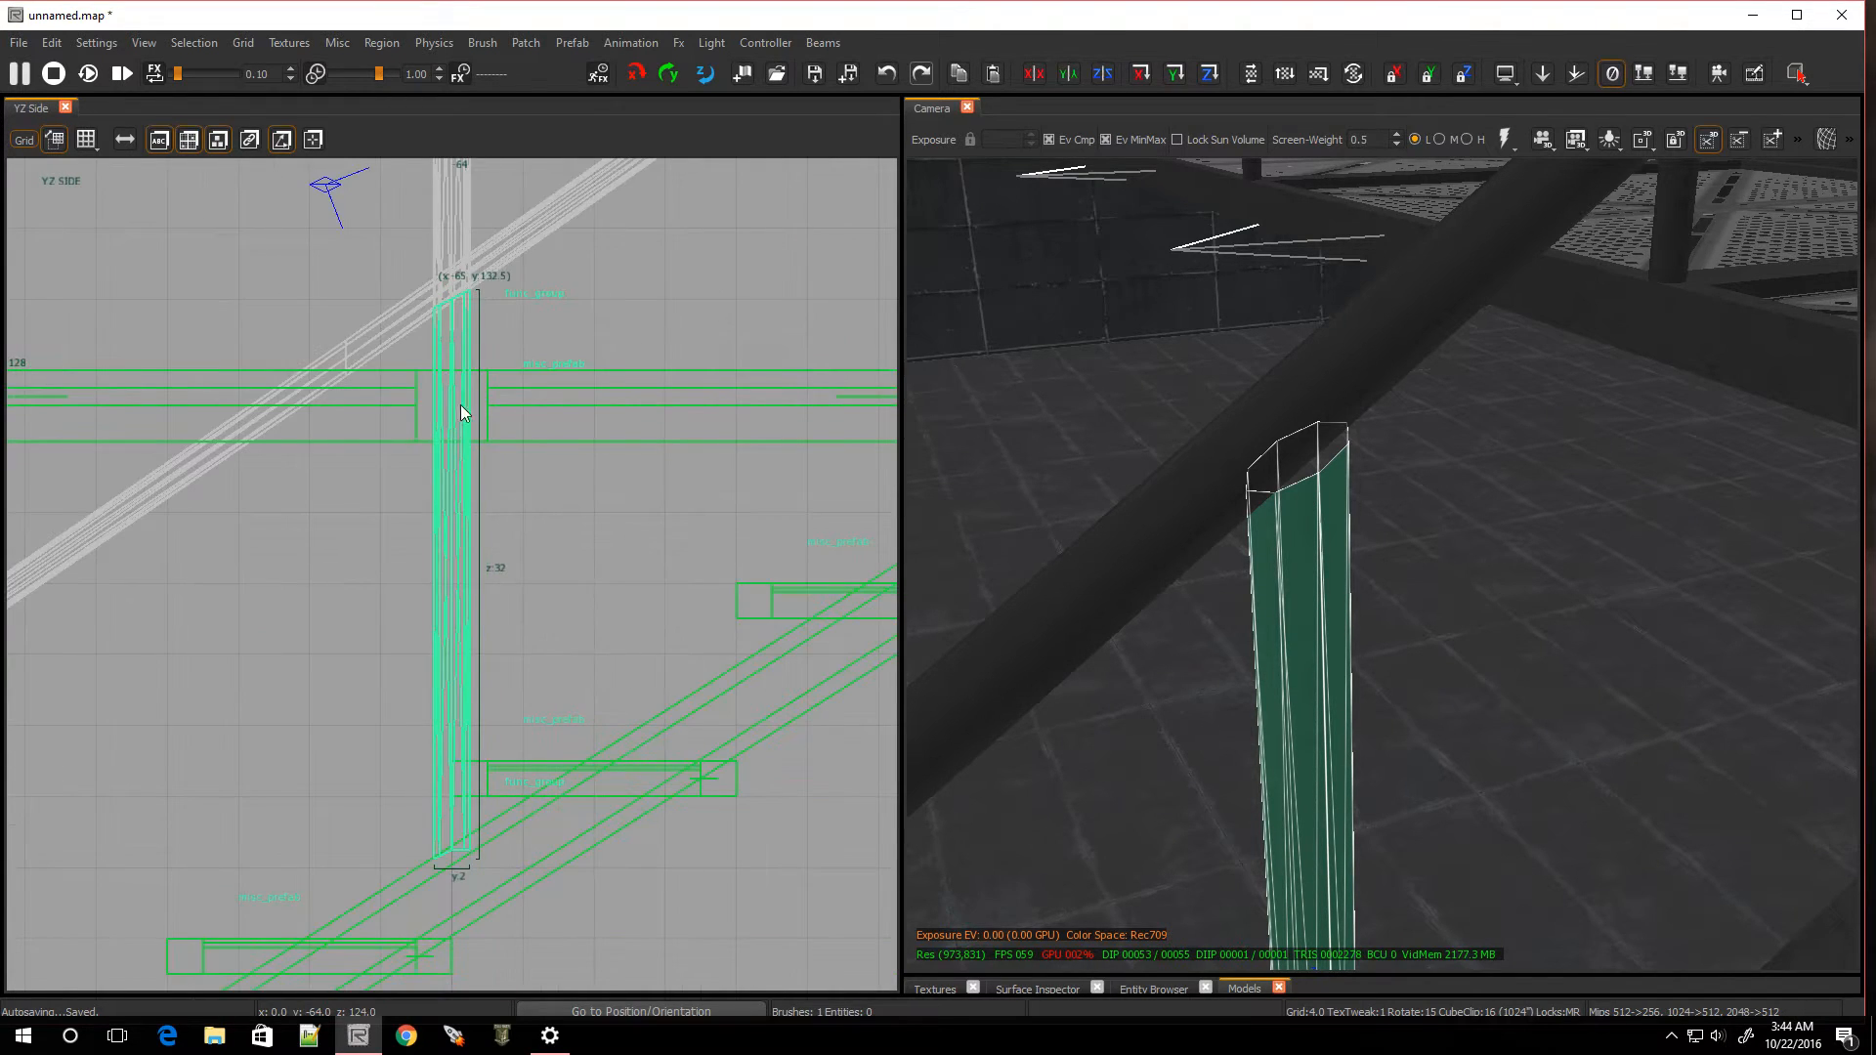
{"action": "scroll", "coordinate": [460, 337], "scroll_direction": "down", "scroll_amount": 5}
{"action": "scroll", "coordinate": [457, 271], "scroll_direction": "up", "scroll_amount": 6}
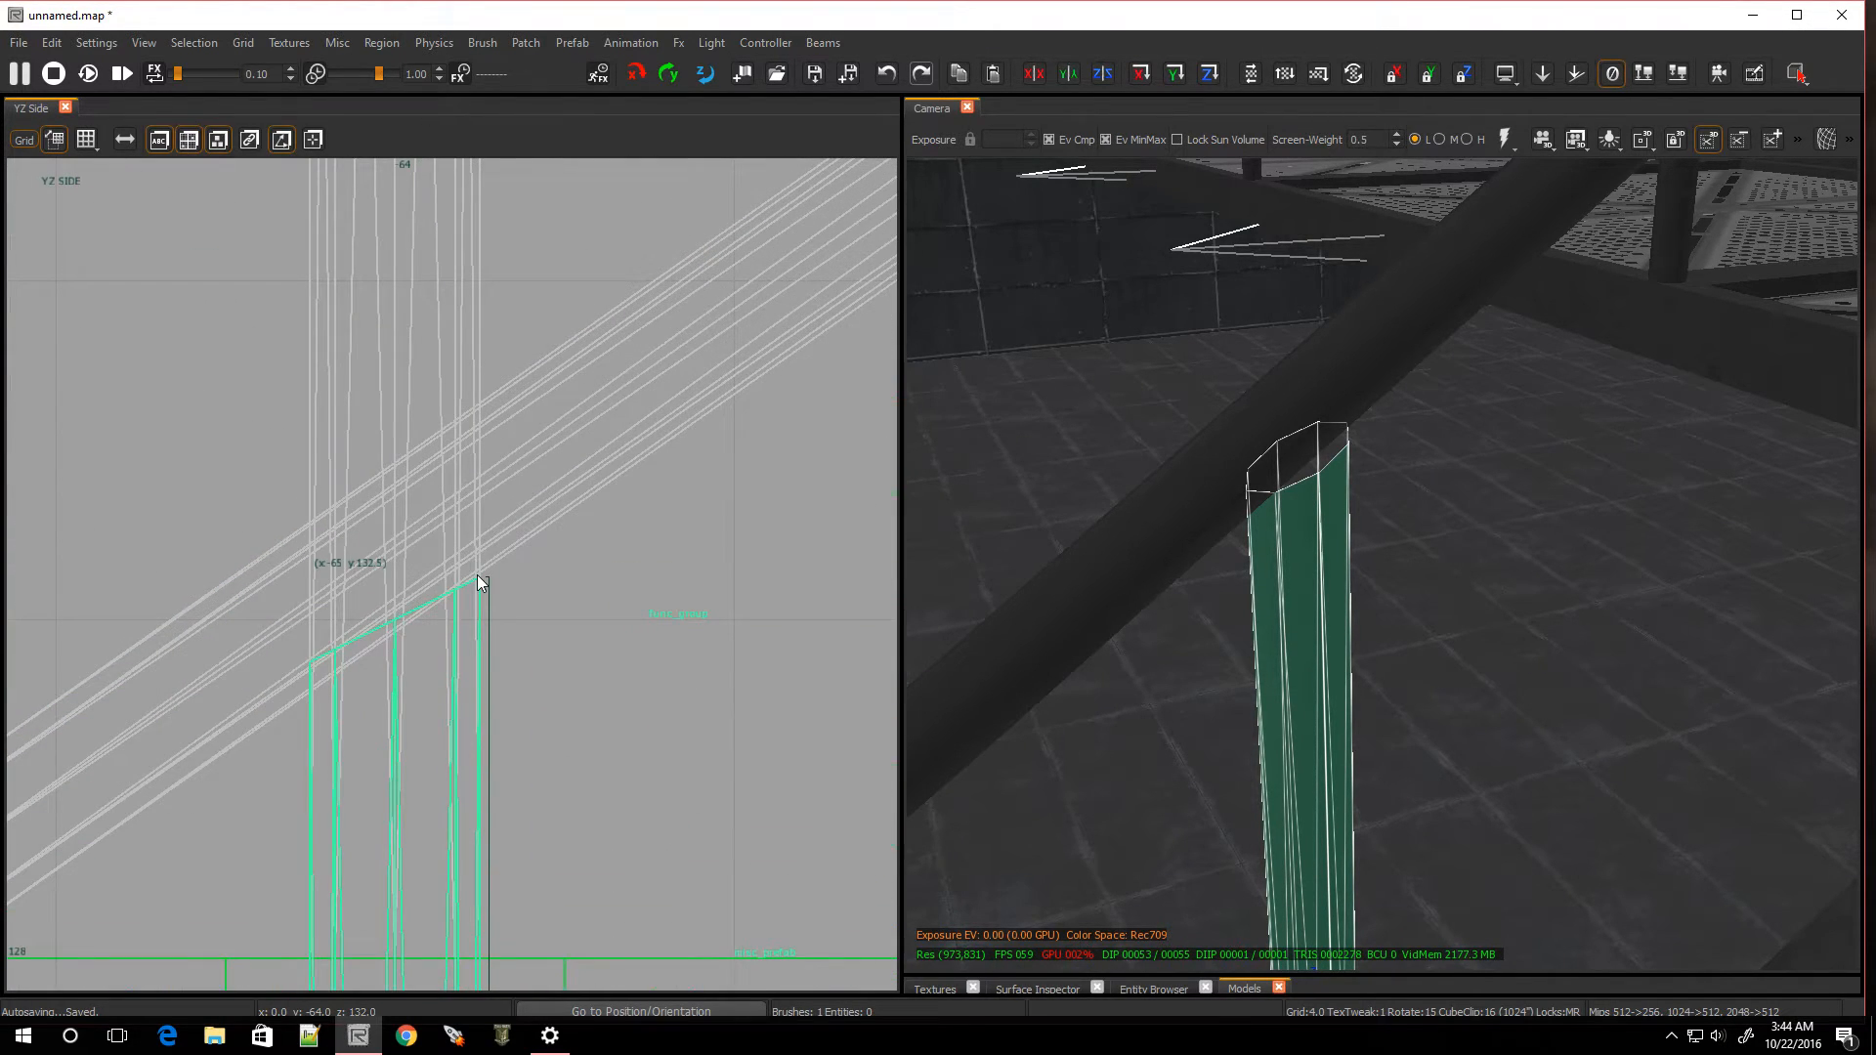
{"action": "key", "text": "v"}
{"action": "left_click_drag", "start_coordinate": [525, 615], "coordinate": [525, 615]}
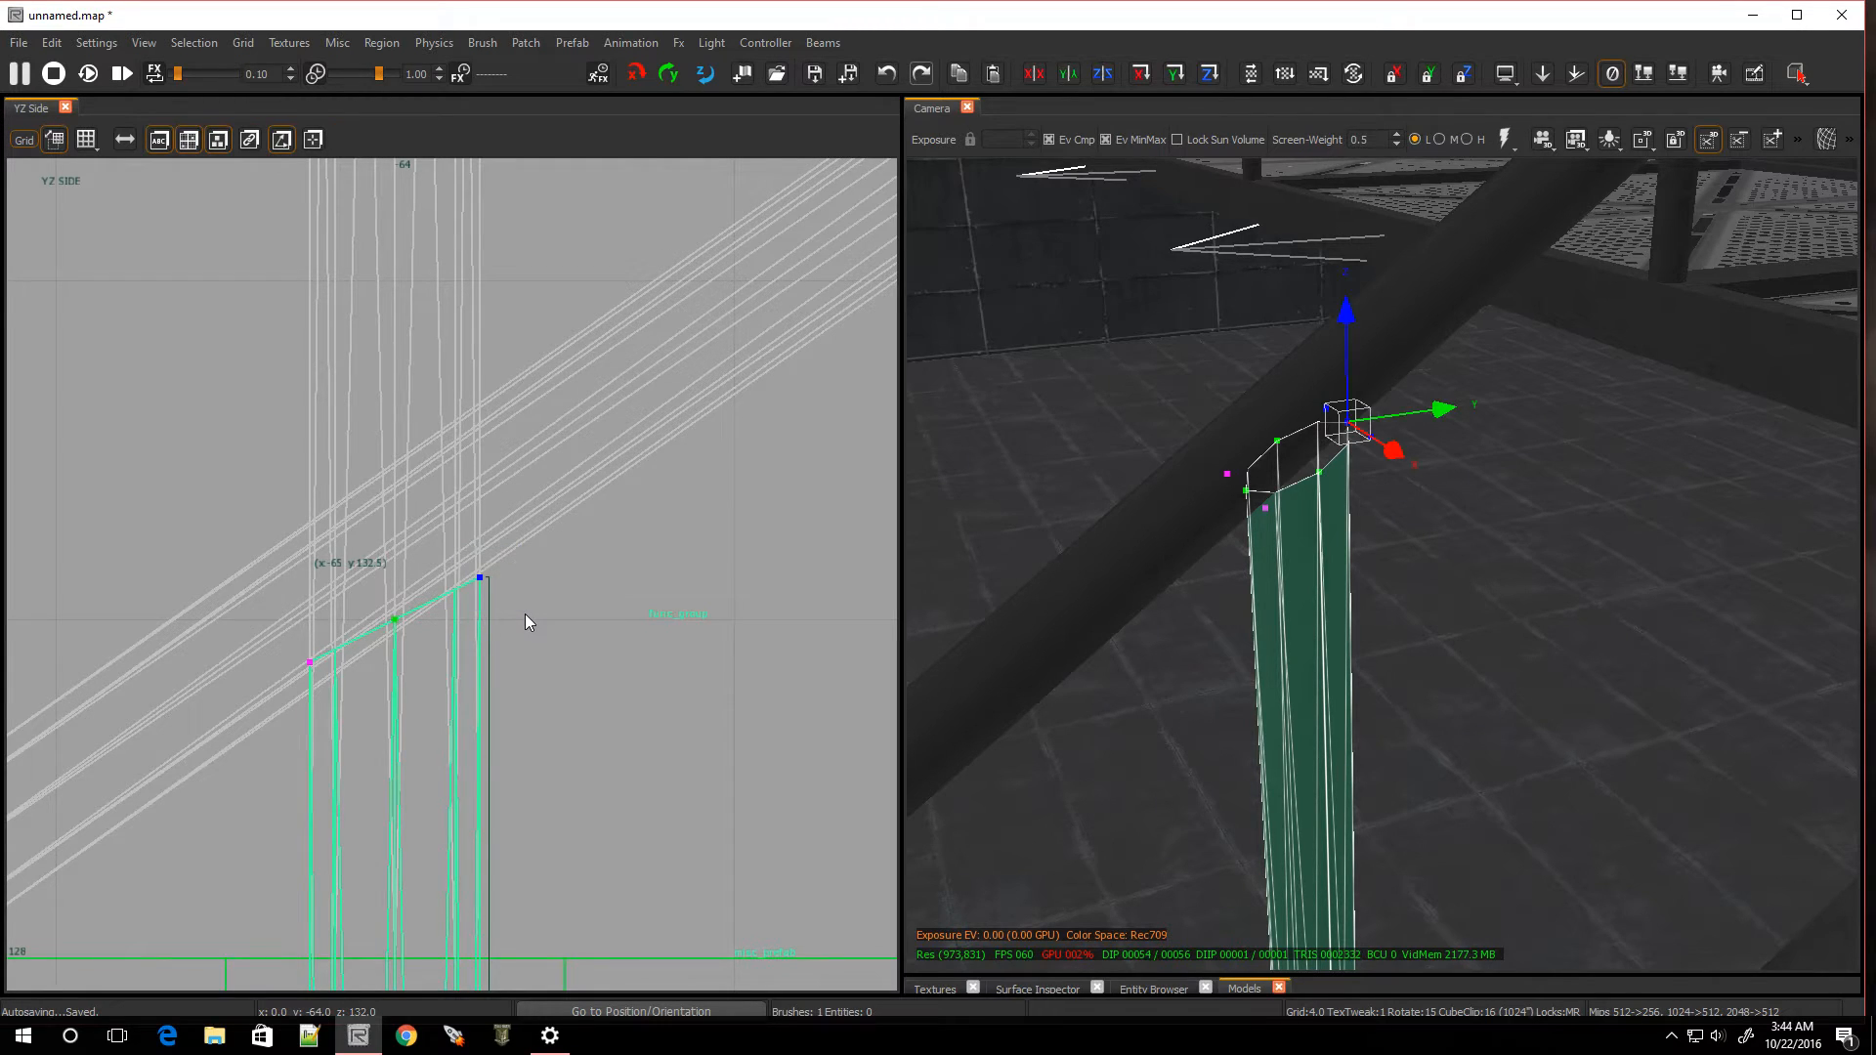
{"action": "key", "text": "1"}
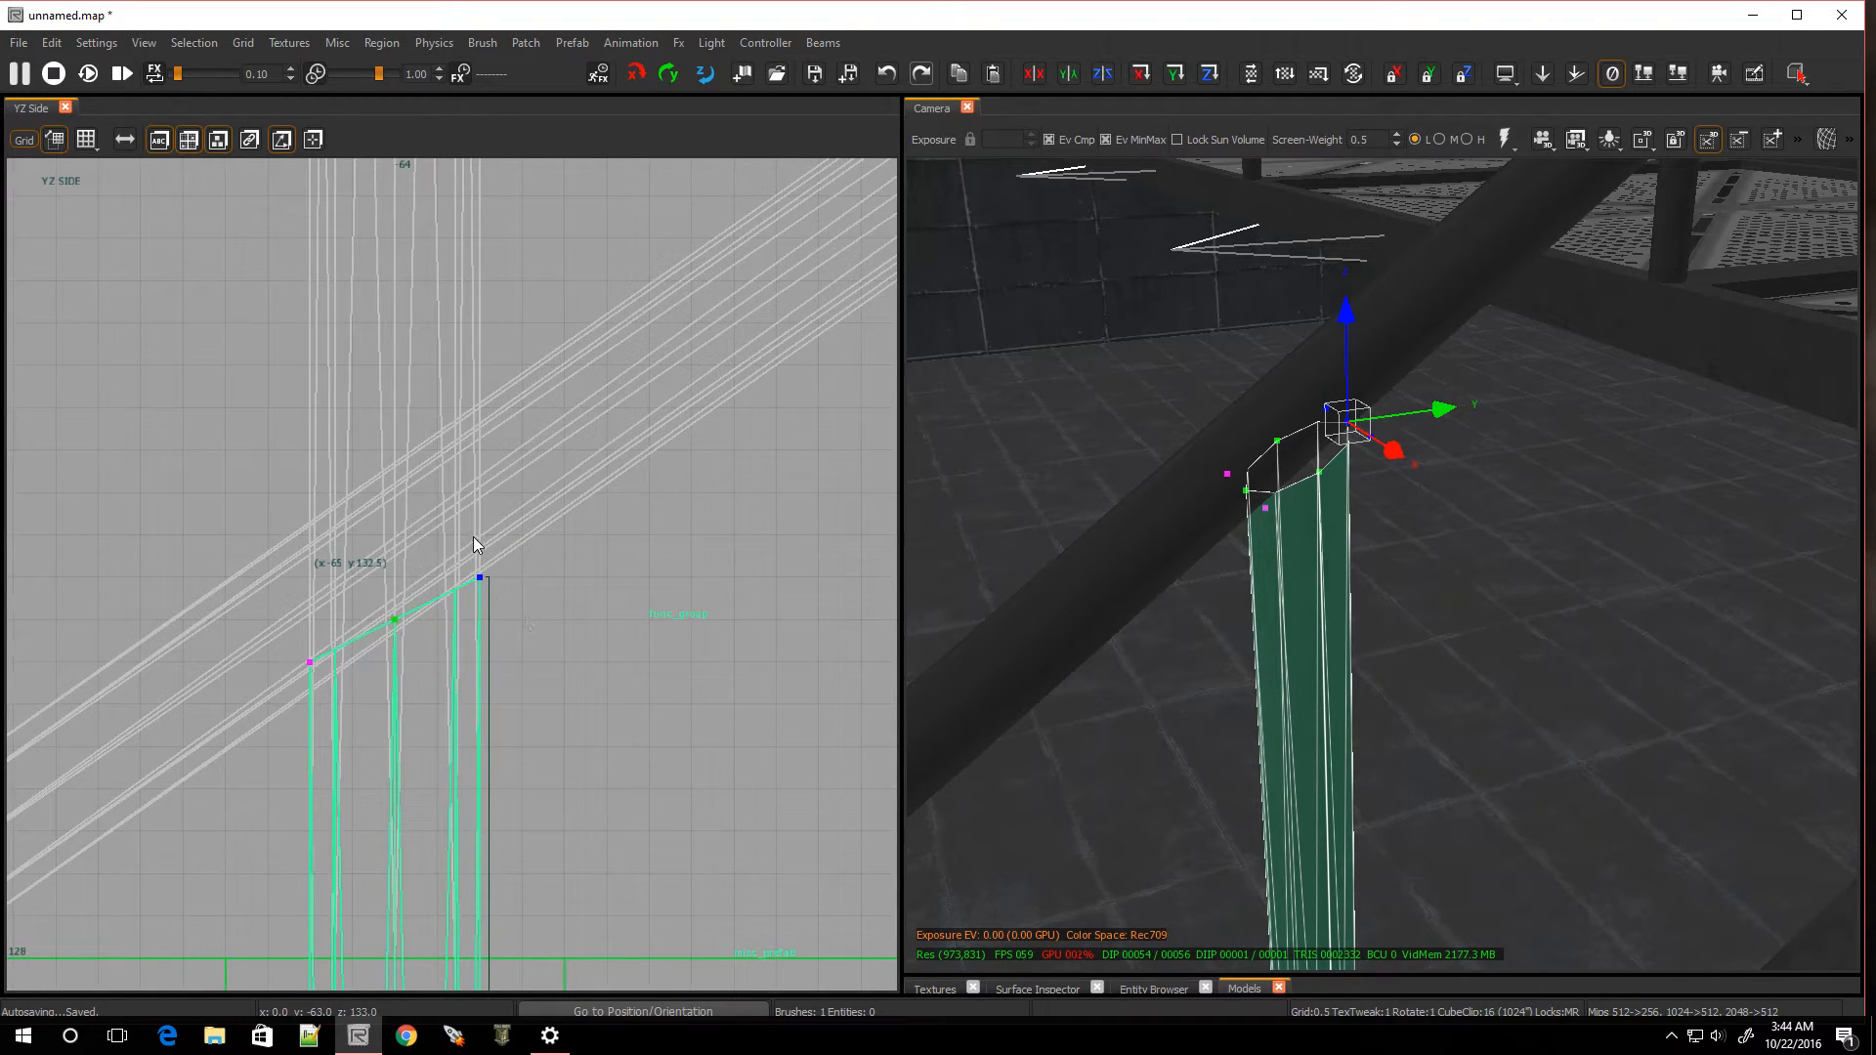
{"action": "left_click_drag", "start_coordinate": [478, 530], "coordinate": [477, 500]}
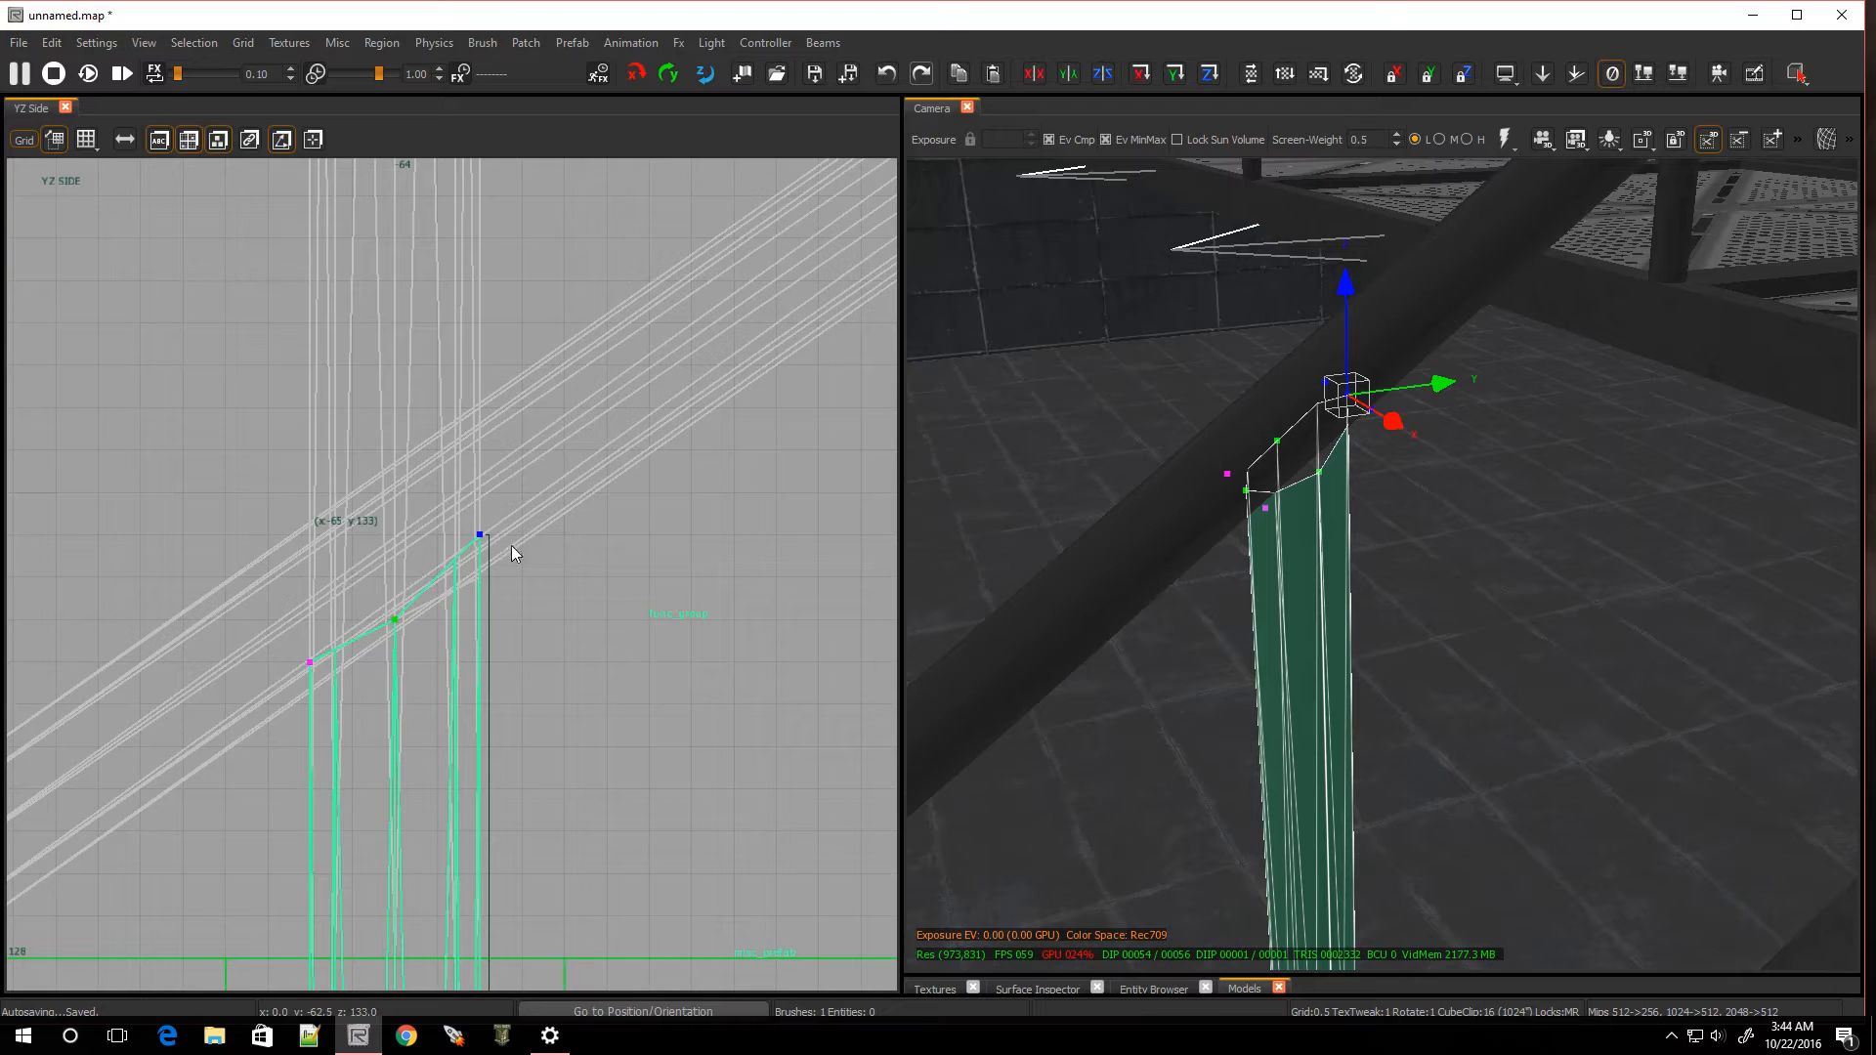
{"action": "left_click_drag", "start_coordinate": [364, 601], "coordinate": [422, 634]}
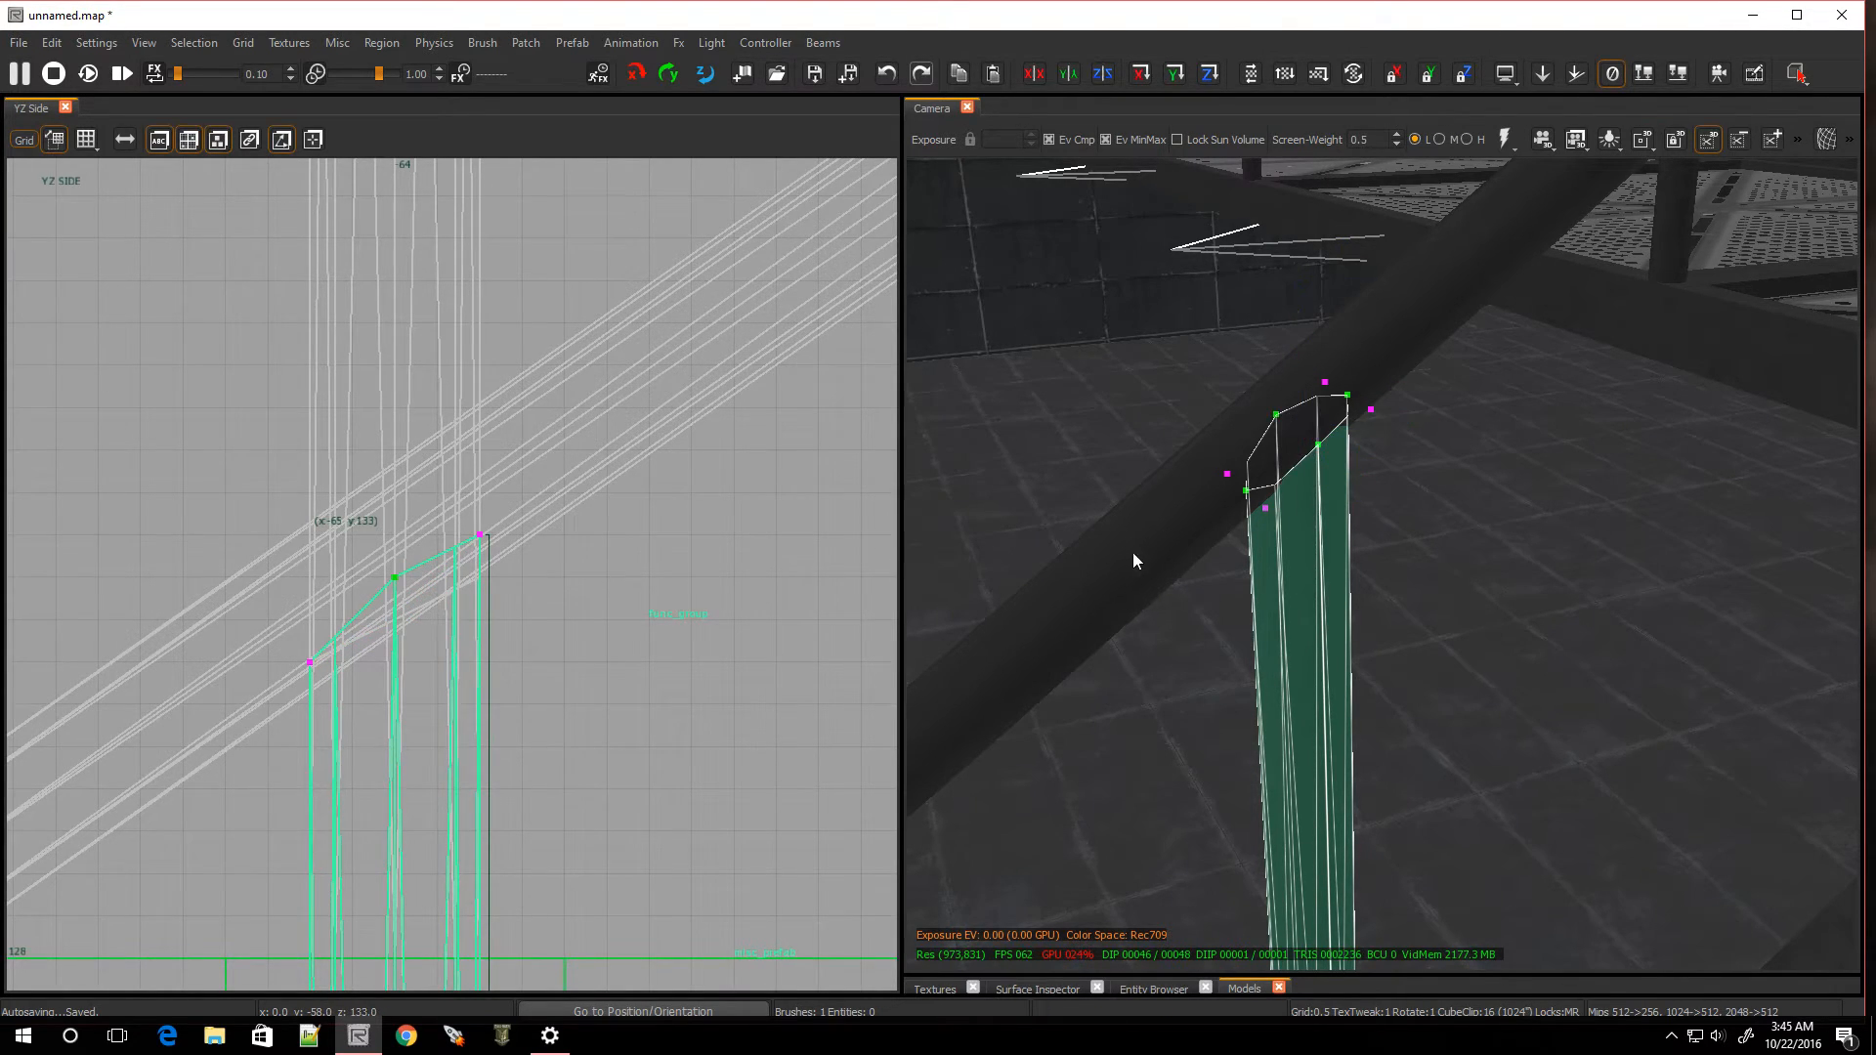
{"action": "key", "text": "Escape"}
Raise the matching top vertices of the opposite Y -64 post by 0.5 units to meet its handrail
{"action": "right_click_drag", "start_coordinate": [1132, 552], "coordinate": [1139, 550]}
{"action": "left_click", "coordinate": [1083, 467], "text": "shift"}
{"action": "key", "text": "v"}
{"action": "left_click_drag", "start_coordinate": [342, 602], "coordinate": [482, 507]}
{"action": "key", "text": "Escape"}
{"action": "key", "text": "Escape"}
Raise the middle and uphill top vertices of the stair post at Y -112 by 0.5 units into the handrail
{"action": "mouse_move", "coordinate": [979, 559]}
{"action": "right_mouse_down"}
{"action": "mouse_move", "coordinate": [899, 586]}
{"action": "mouse_move", "coordinate": [909, 605]}
{"action": "mouse_move", "coordinate": [979, 559]}
{"action": "right_mouse_up"}
{"action": "left_click", "coordinate": [1220, 552], "text": "shift"}
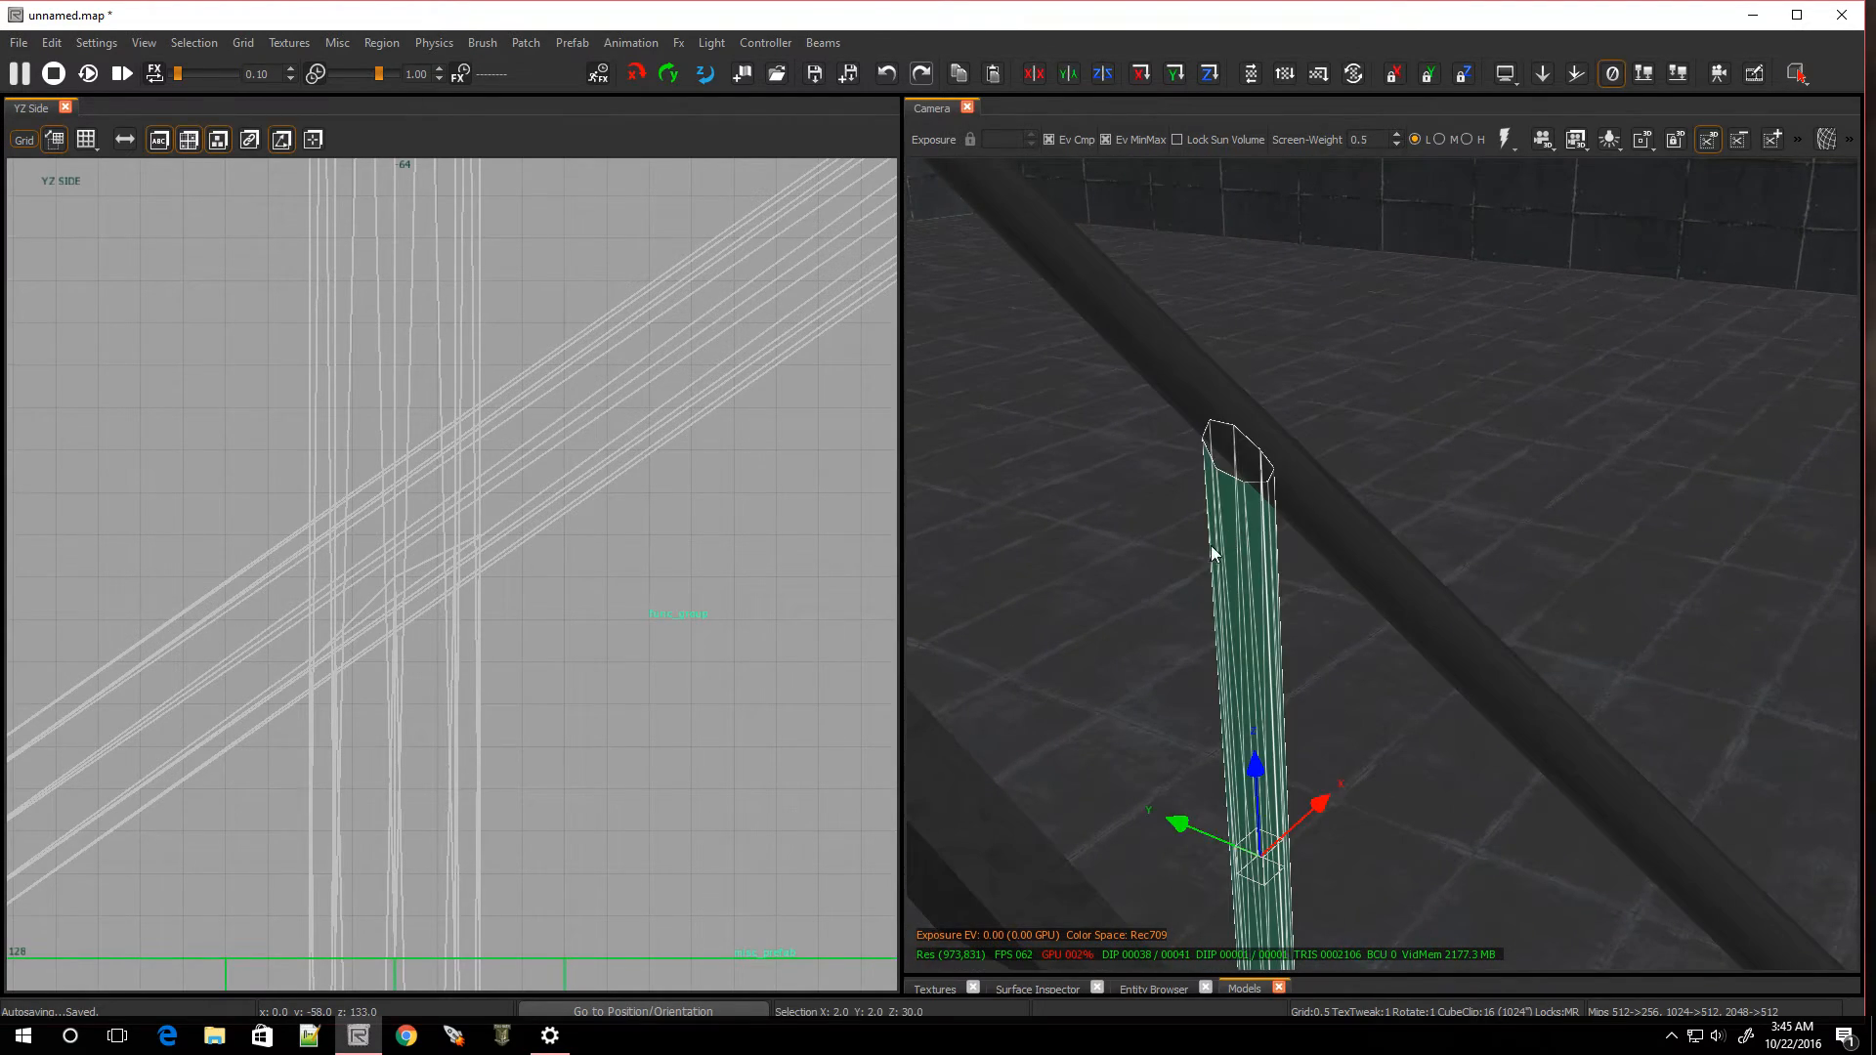
{"action": "scroll", "coordinate": [571, 698], "scroll_direction": "down", "scroll_amount": 3}
{"action": "scroll", "coordinate": [342, 900], "scroll_direction": "up", "scroll_amount": 2}
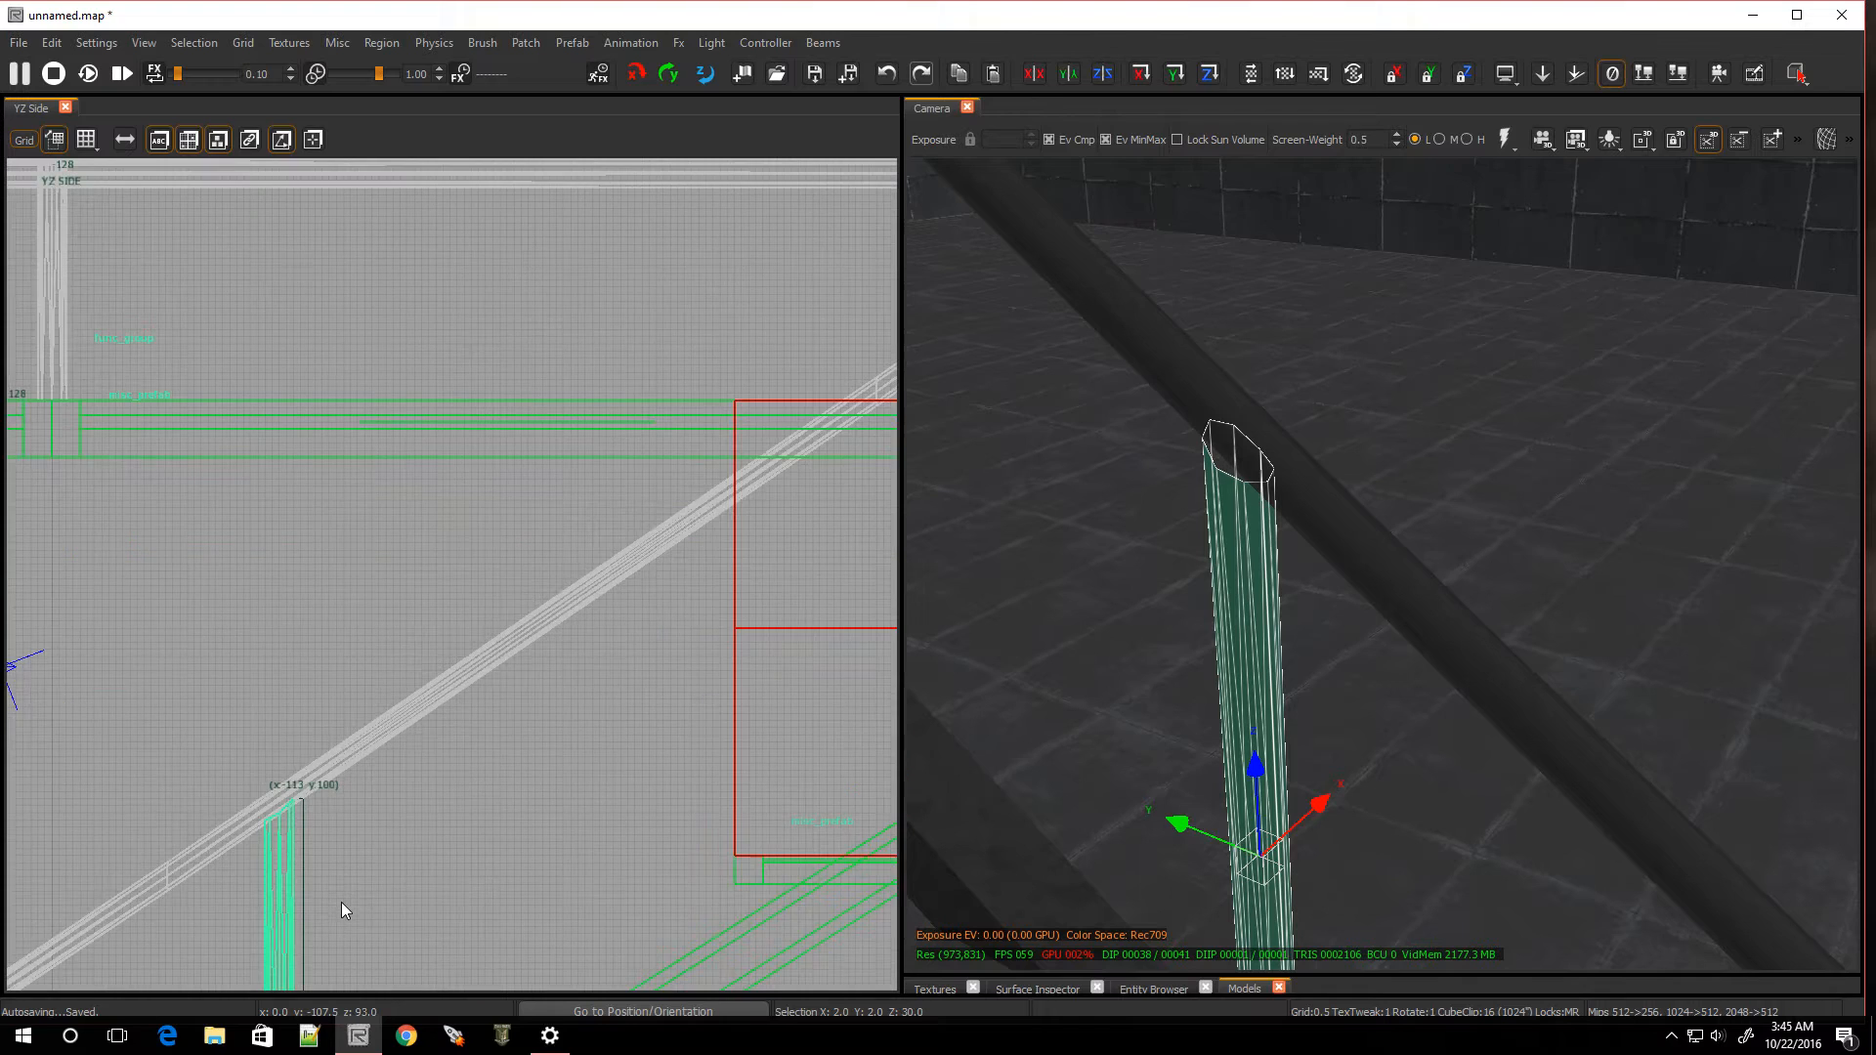
{"action": "scroll", "coordinate": [260, 848], "scroll_direction": "up", "scroll_amount": 3}
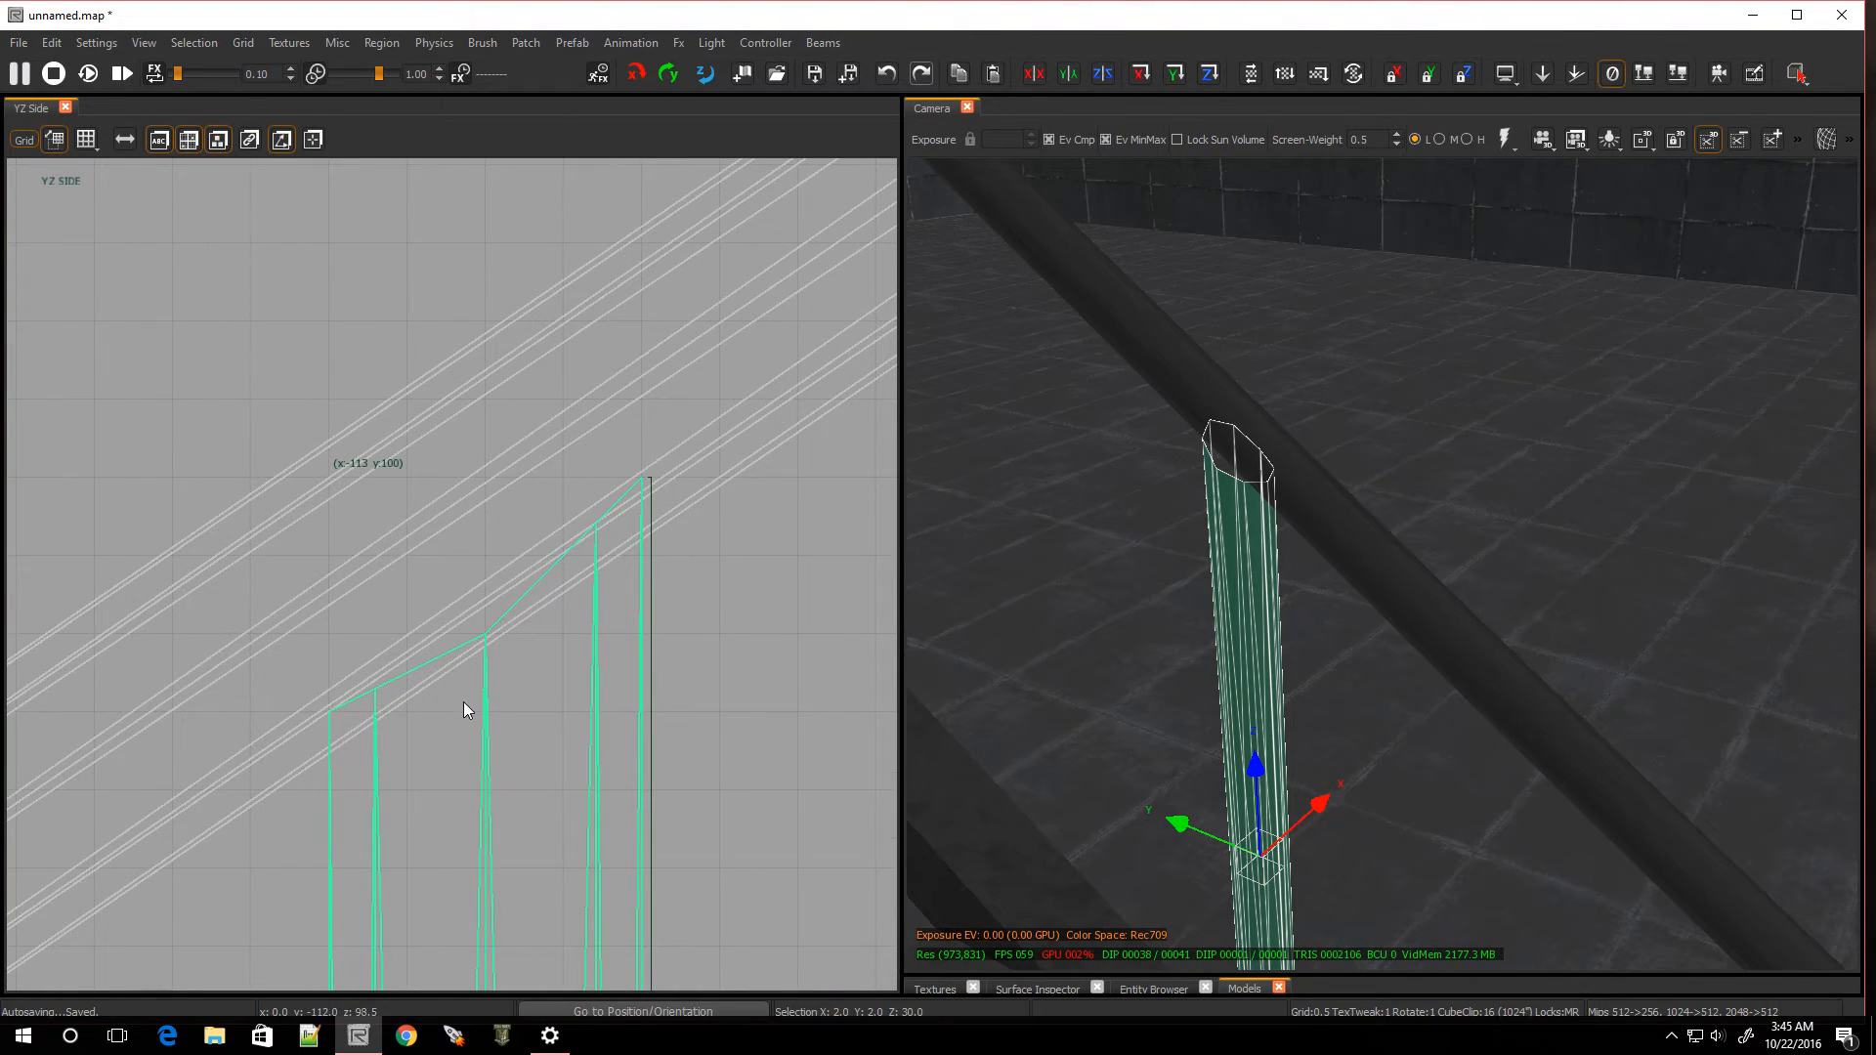
{"action": "key", "text": "v"}
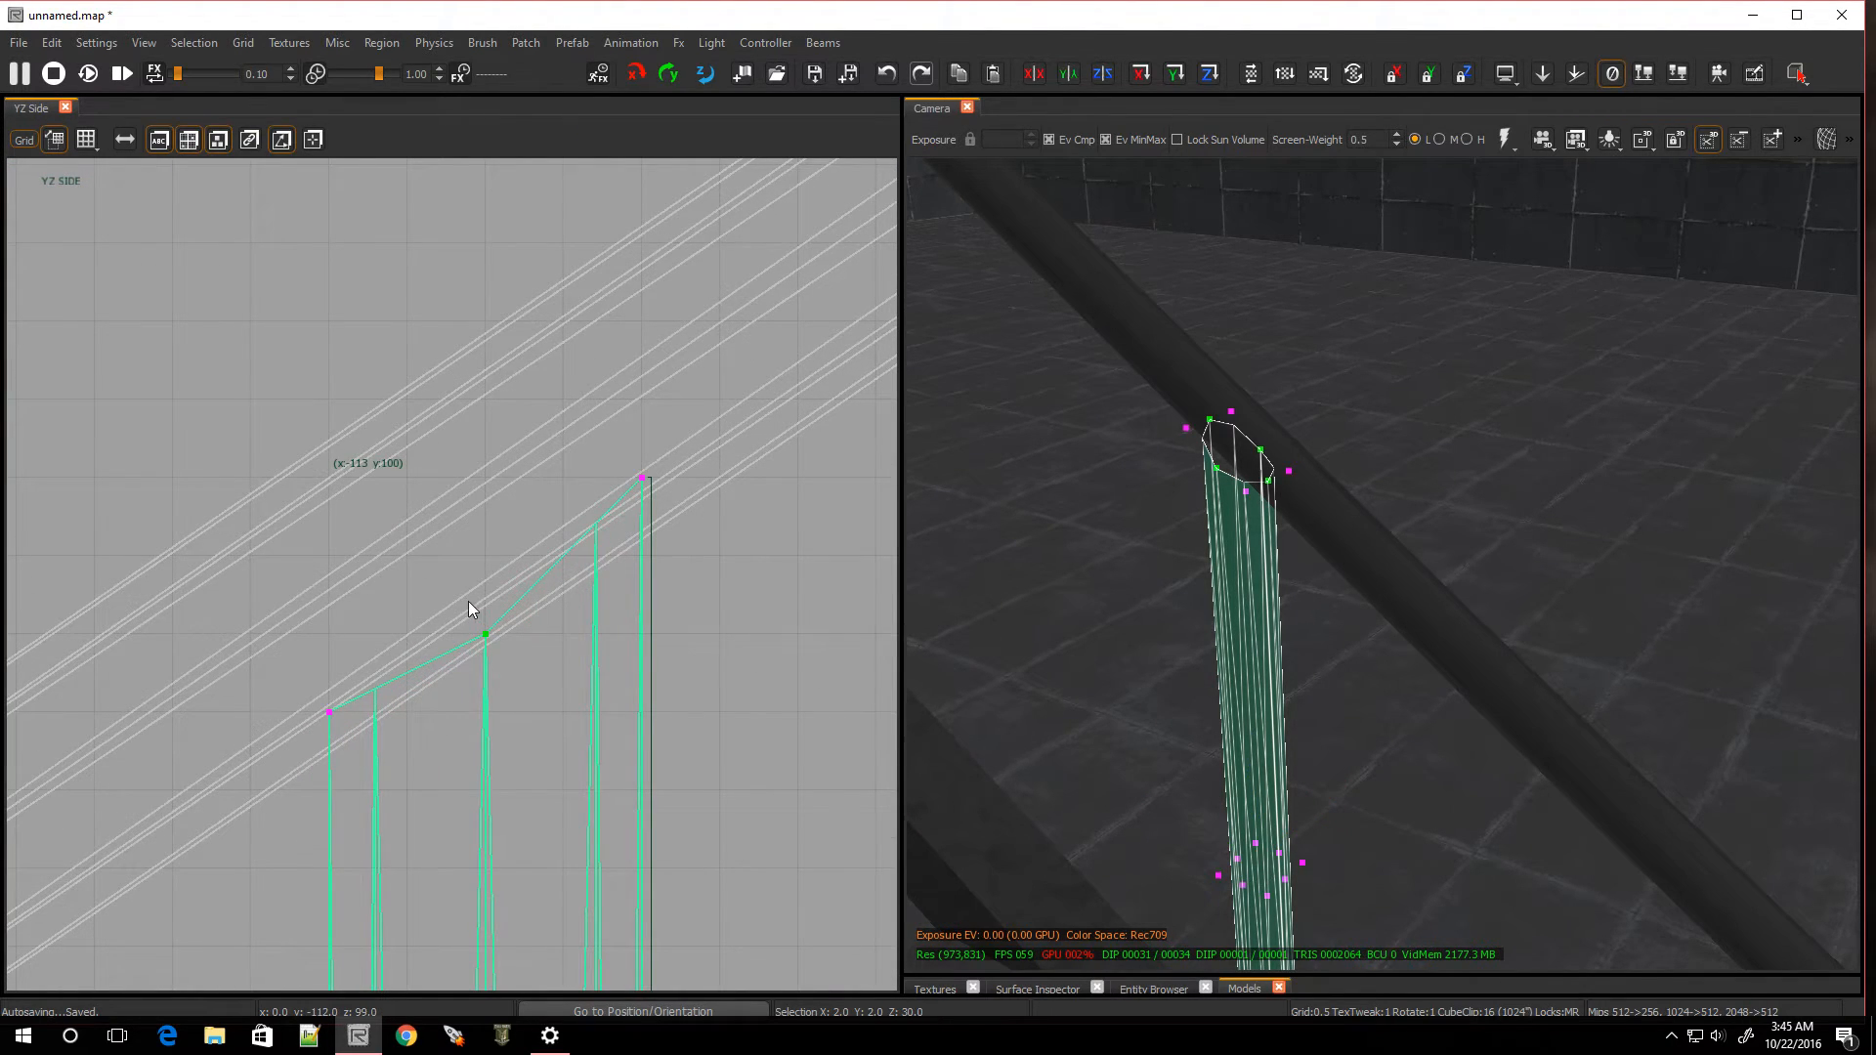
{"action": "left_click", "coordinate": [486, 634]}
{"action": "left_click_drag", "start_coordinate": [477, 571], "coordinate": [485, 535]}
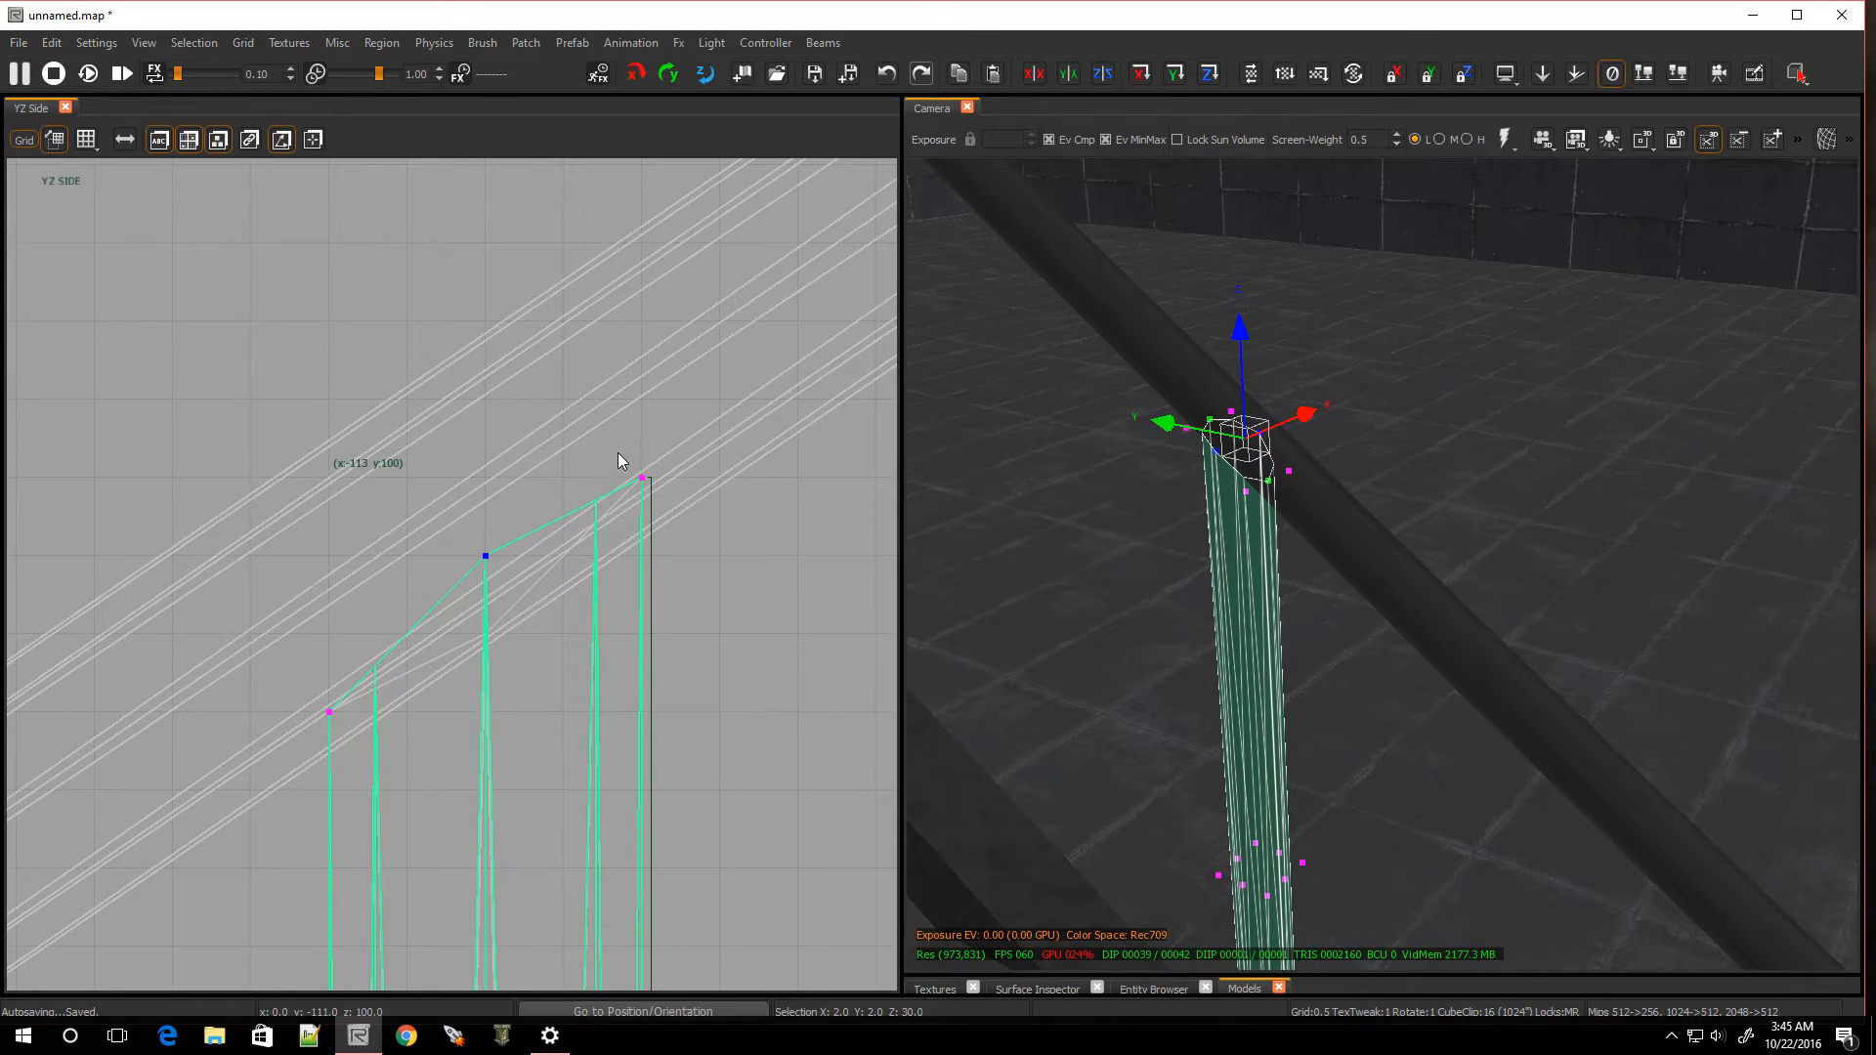
{"action": "left_click", "coordinate": [642, 478]}
{"action": "left_click_drag", "start_coordinate": [657, 397], "coordinate": [666, 403]}
{"action": "key", "text": "Escape"}
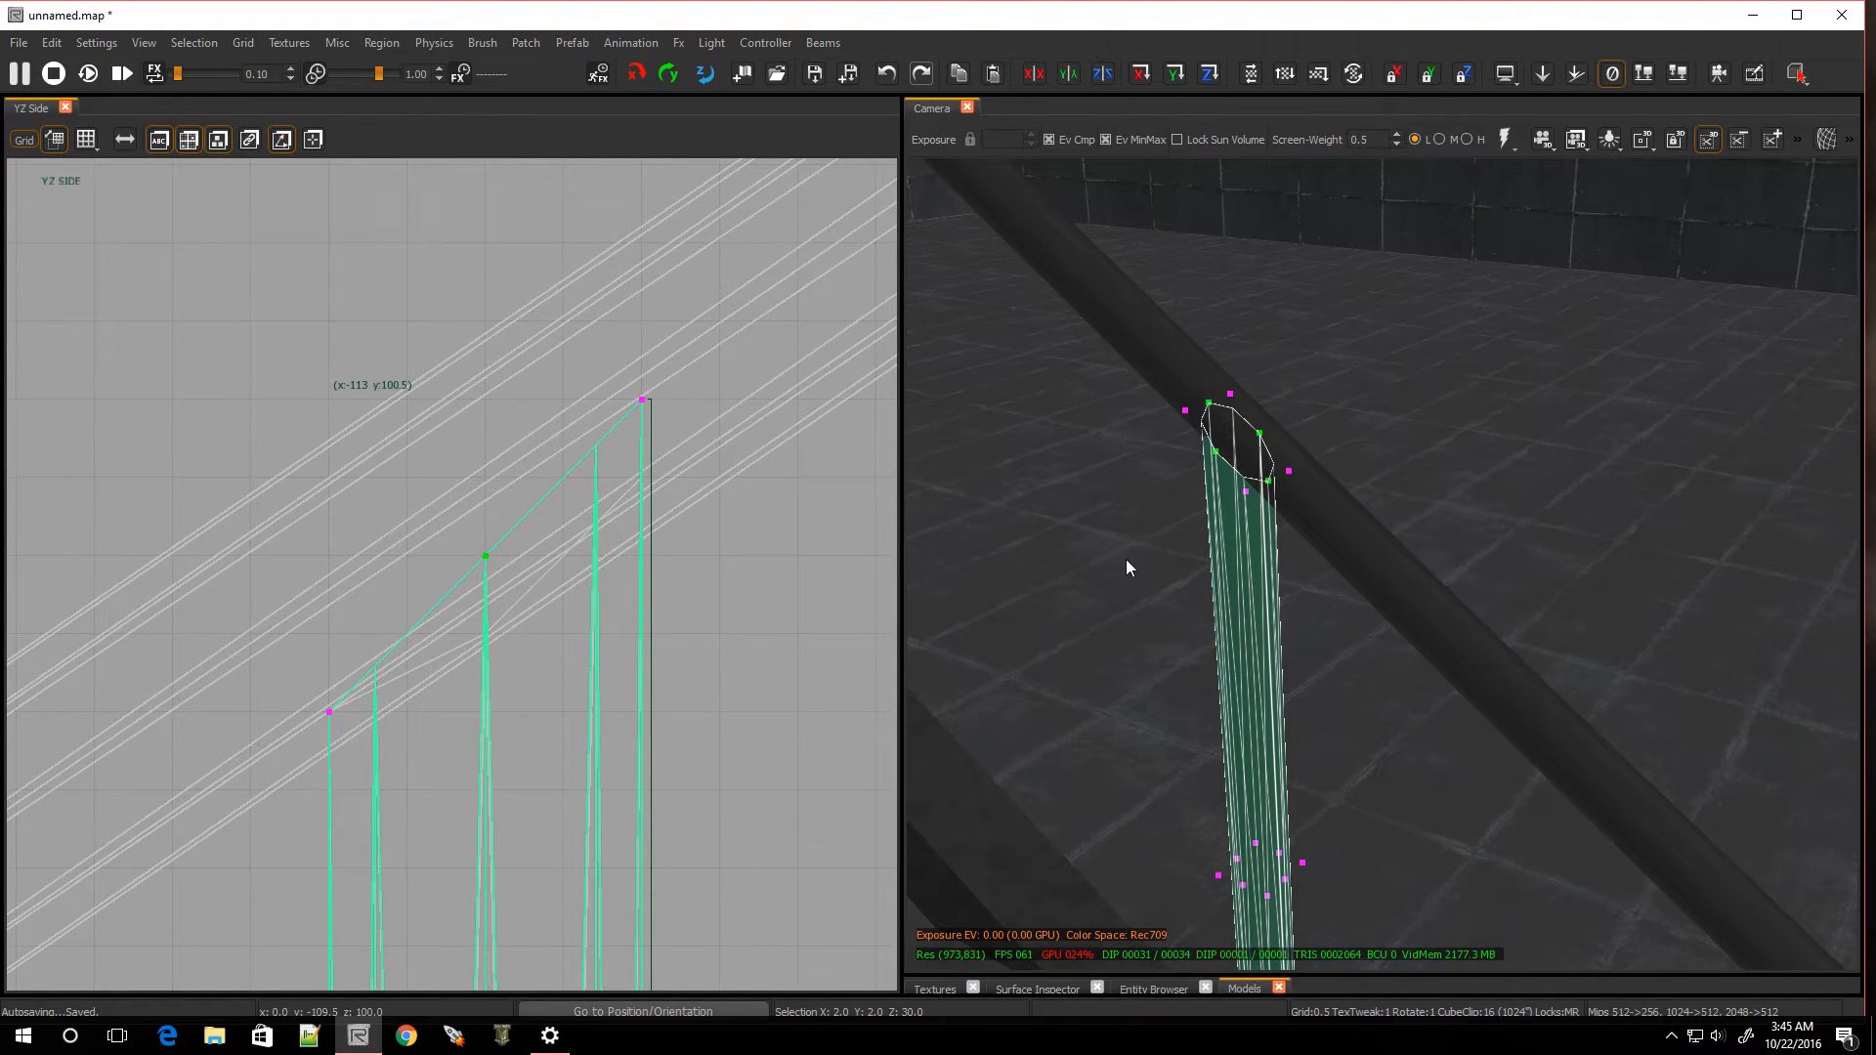
Raise the middle and uphill top vertices of the opposite Y -112 post by 0.5 units into its handrail
{"action": "key", "text": "Escape"}
{"action": "mouse_move", "coordinate": [1132, 563]}
{"action": "right_mouse_down"}
{"action": "mouse_move", "coordinate": [1135, 644]}
{"action": "mouse_move", "coordinate": [1133, 565]}
{"action": "mouse_move", "coordinate": [1163, 555]}
{"action": "right_mouse_up"}
{"action": "left_click", "coordinate": [1214, 607], "text": "shift"}
{"action": "scroll", "coordinate": [637, 660], "scroll_direction": "down", "scroll_amount": 2}
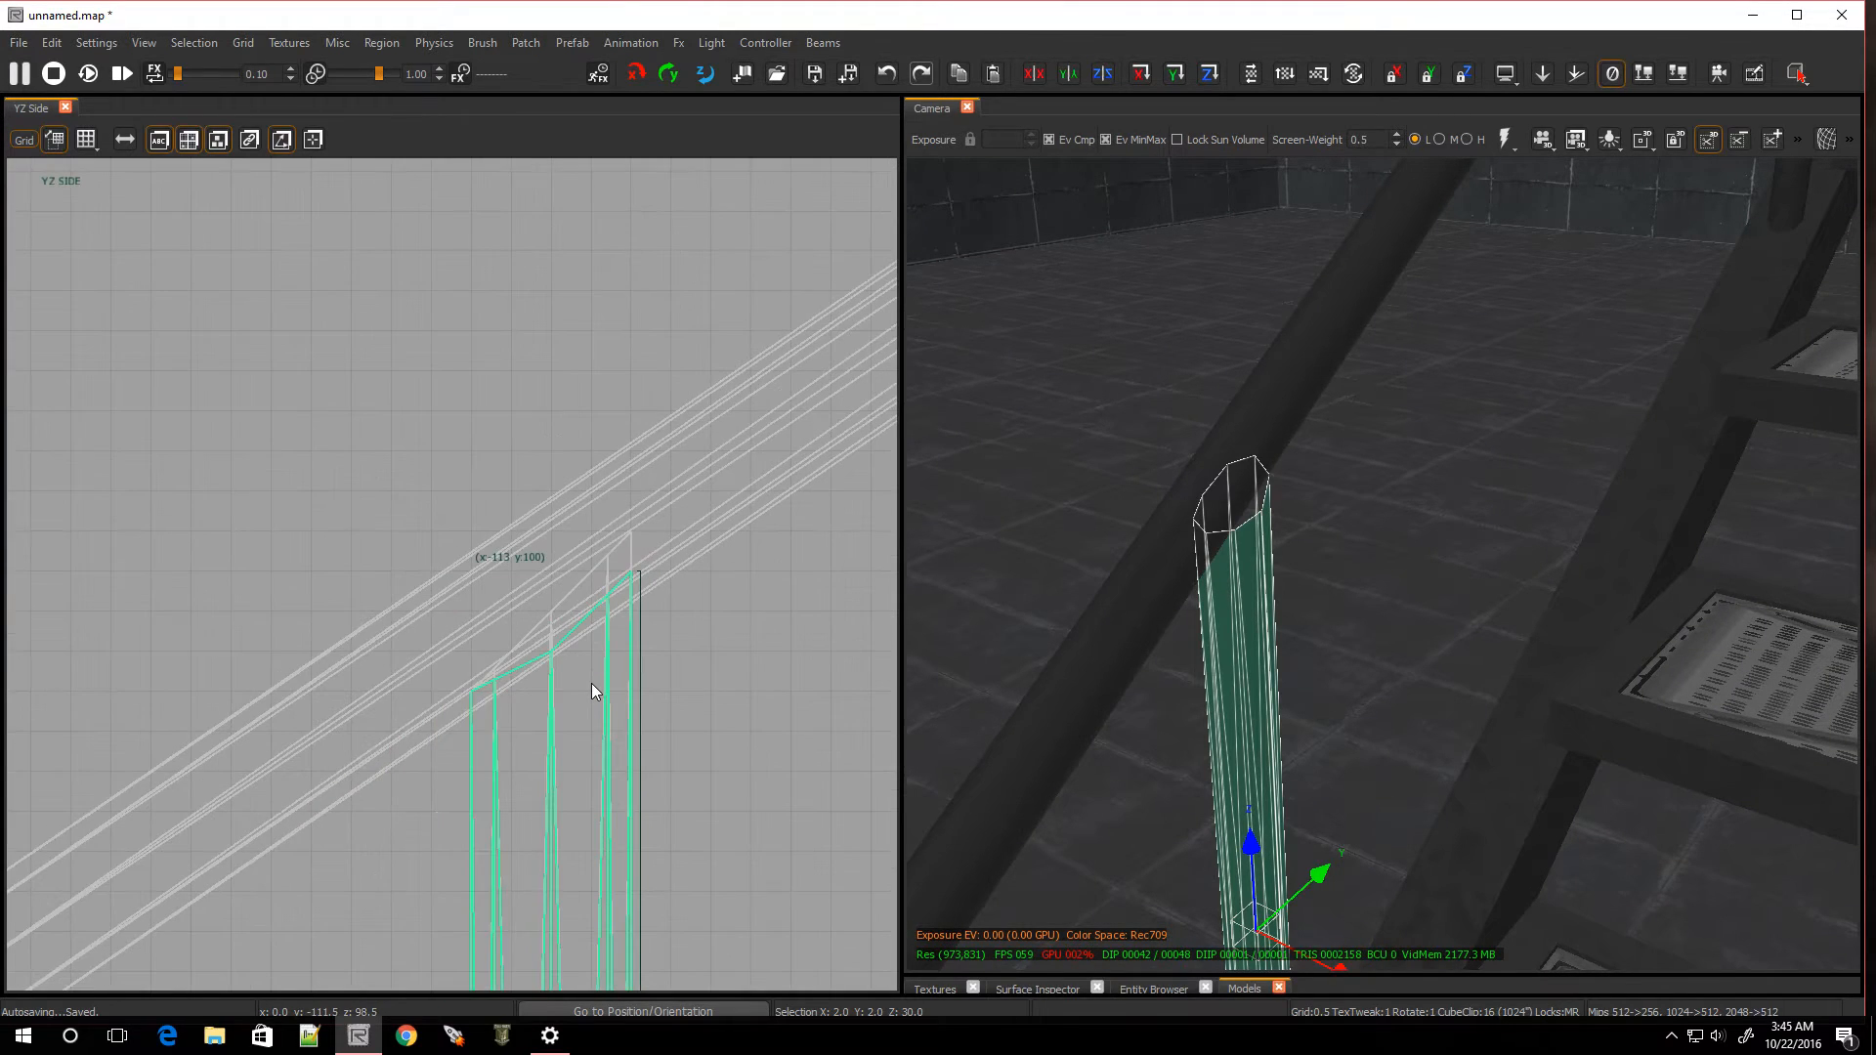
{"action": "key", "text": "v"}
{"action": "left_click_drag", "start_coordinate": [552, 608], "coordinate": [637, 515]}
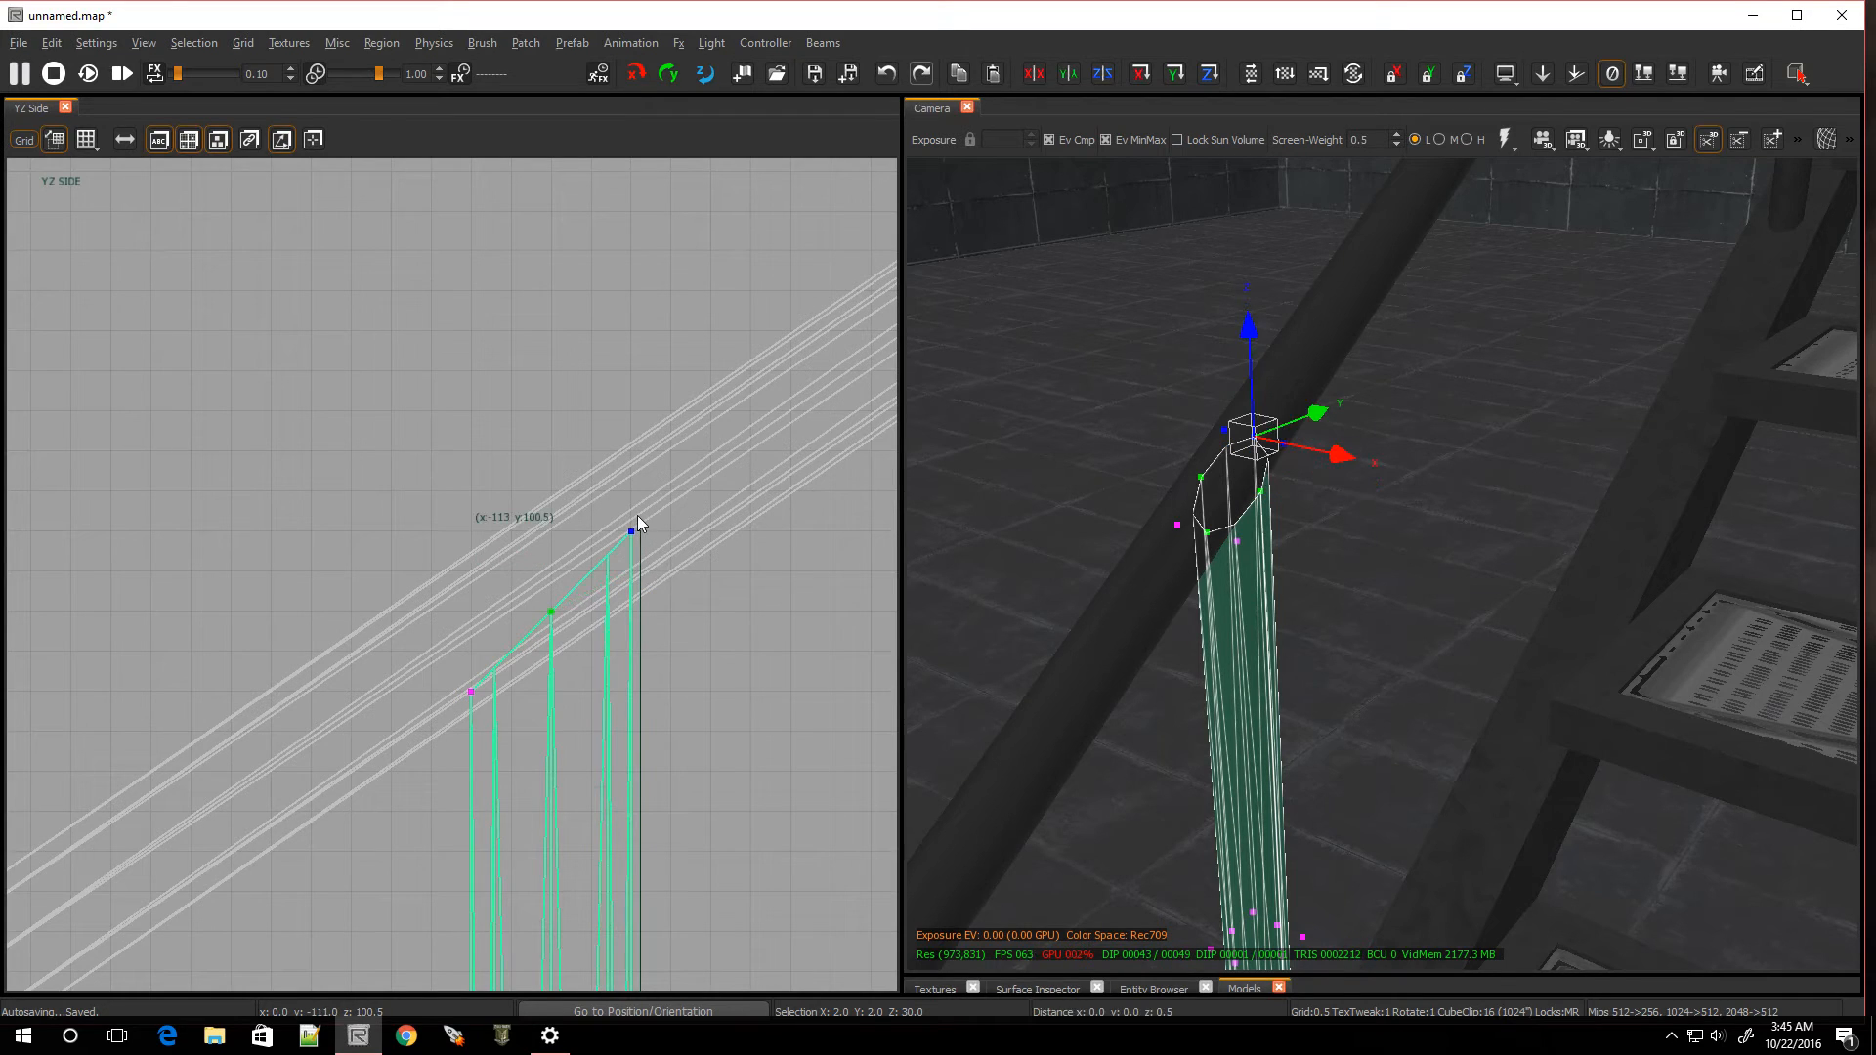
{"action": "key", "text": "Escape"}
{"action": "key", "text": "Escape"}
Cap the open top of this Y -112 post and change the cap's layout to follow the full octagonal rim
{"action": "mouse_move", "coordinate": [1137, 601]}
{"action": "right_mouse_down"}
{"action": "mouse_move", "coordinate": [1075, 601]}
{"action": "mouse_move", "coordinate": [1075, 636]}
{"action": "right_mouse_up"}
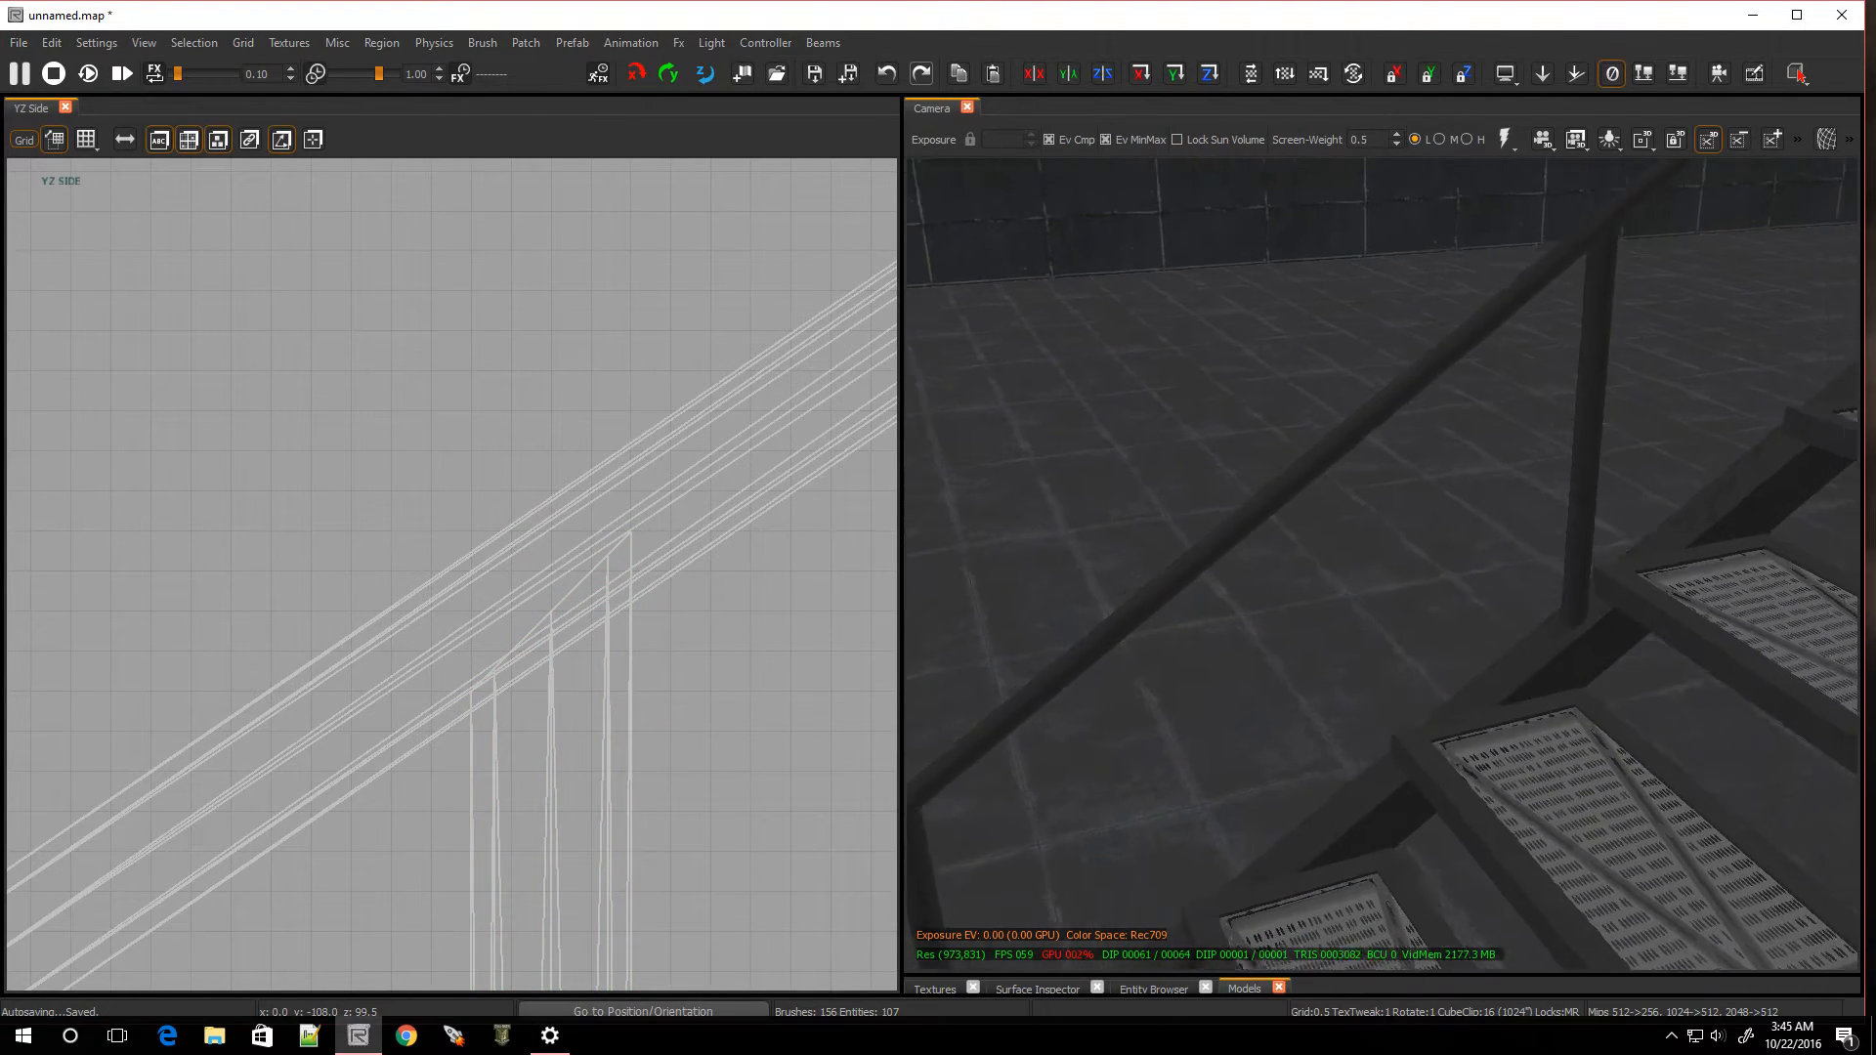
{"action": "key", "text": "w"}
{"action": "right_click", "coordinate": [1194, 661]}
{"action": "left_click", "coordinate": [1292, 671], "text": "shift"}
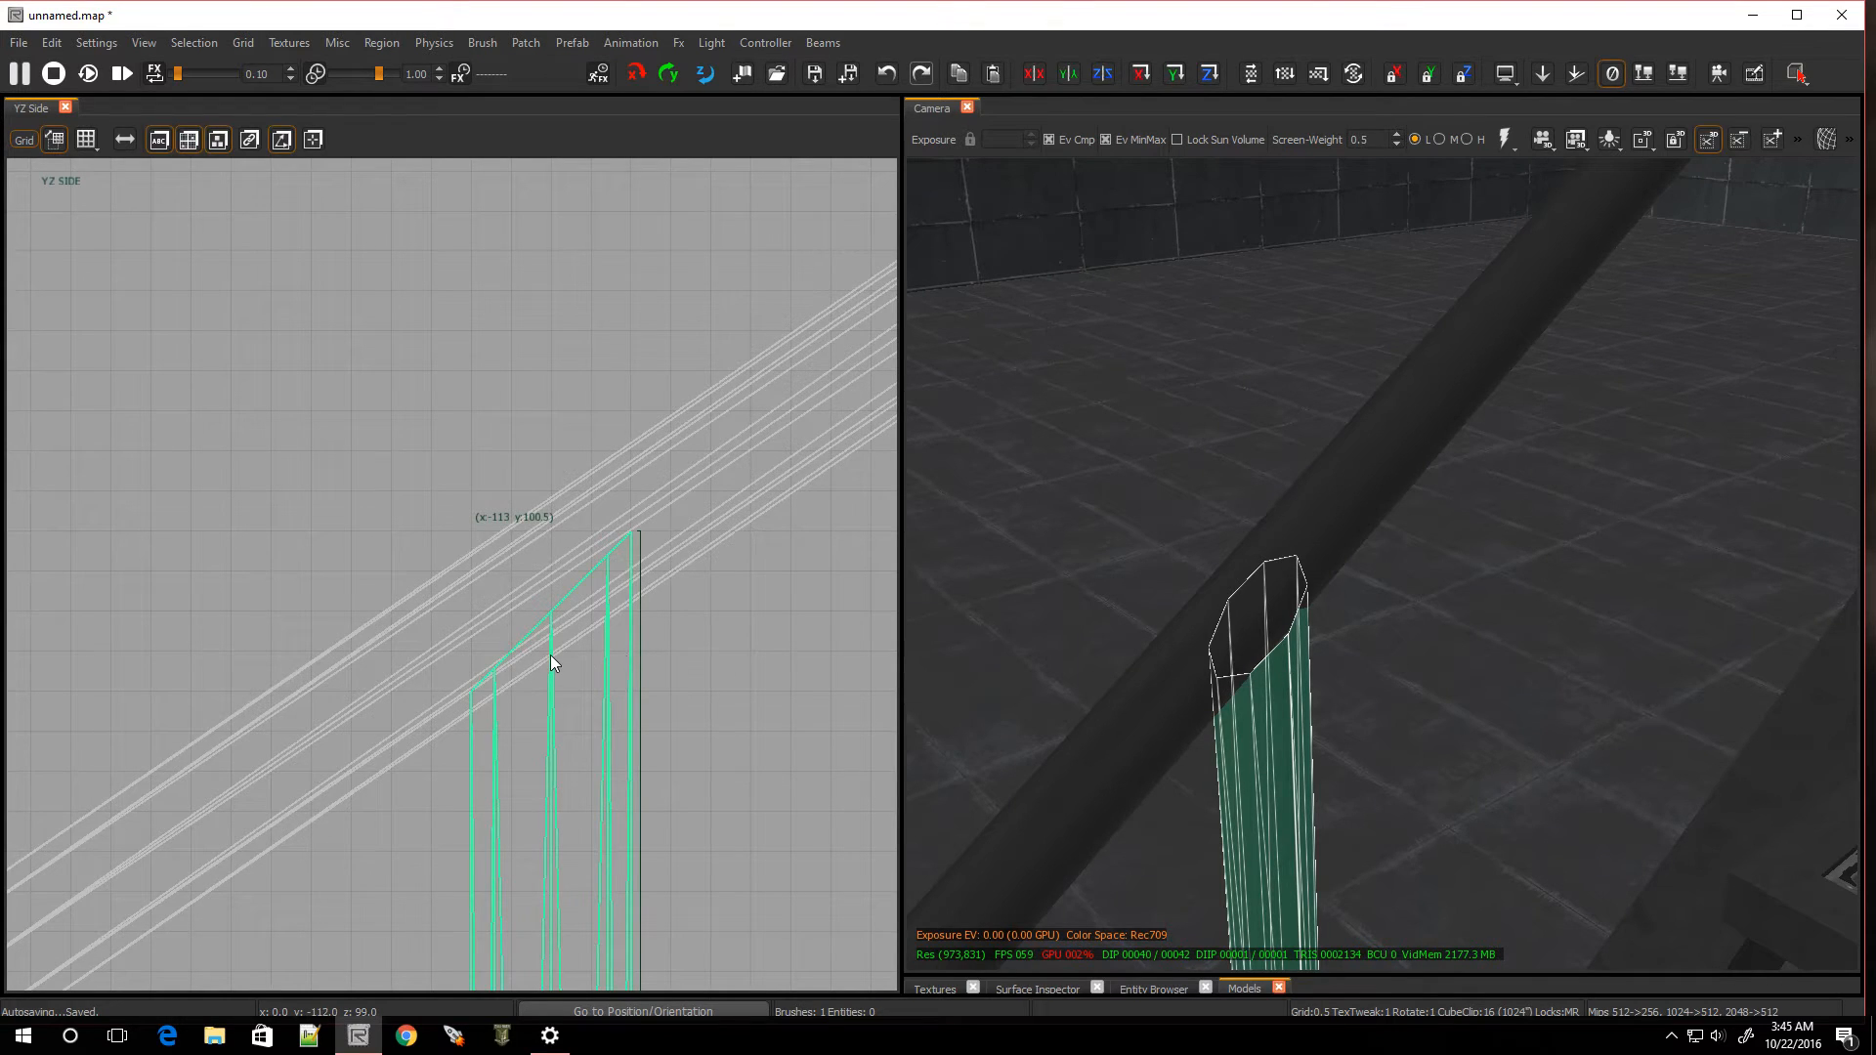
{"action": "key", "text": "ctrl+Tab"}
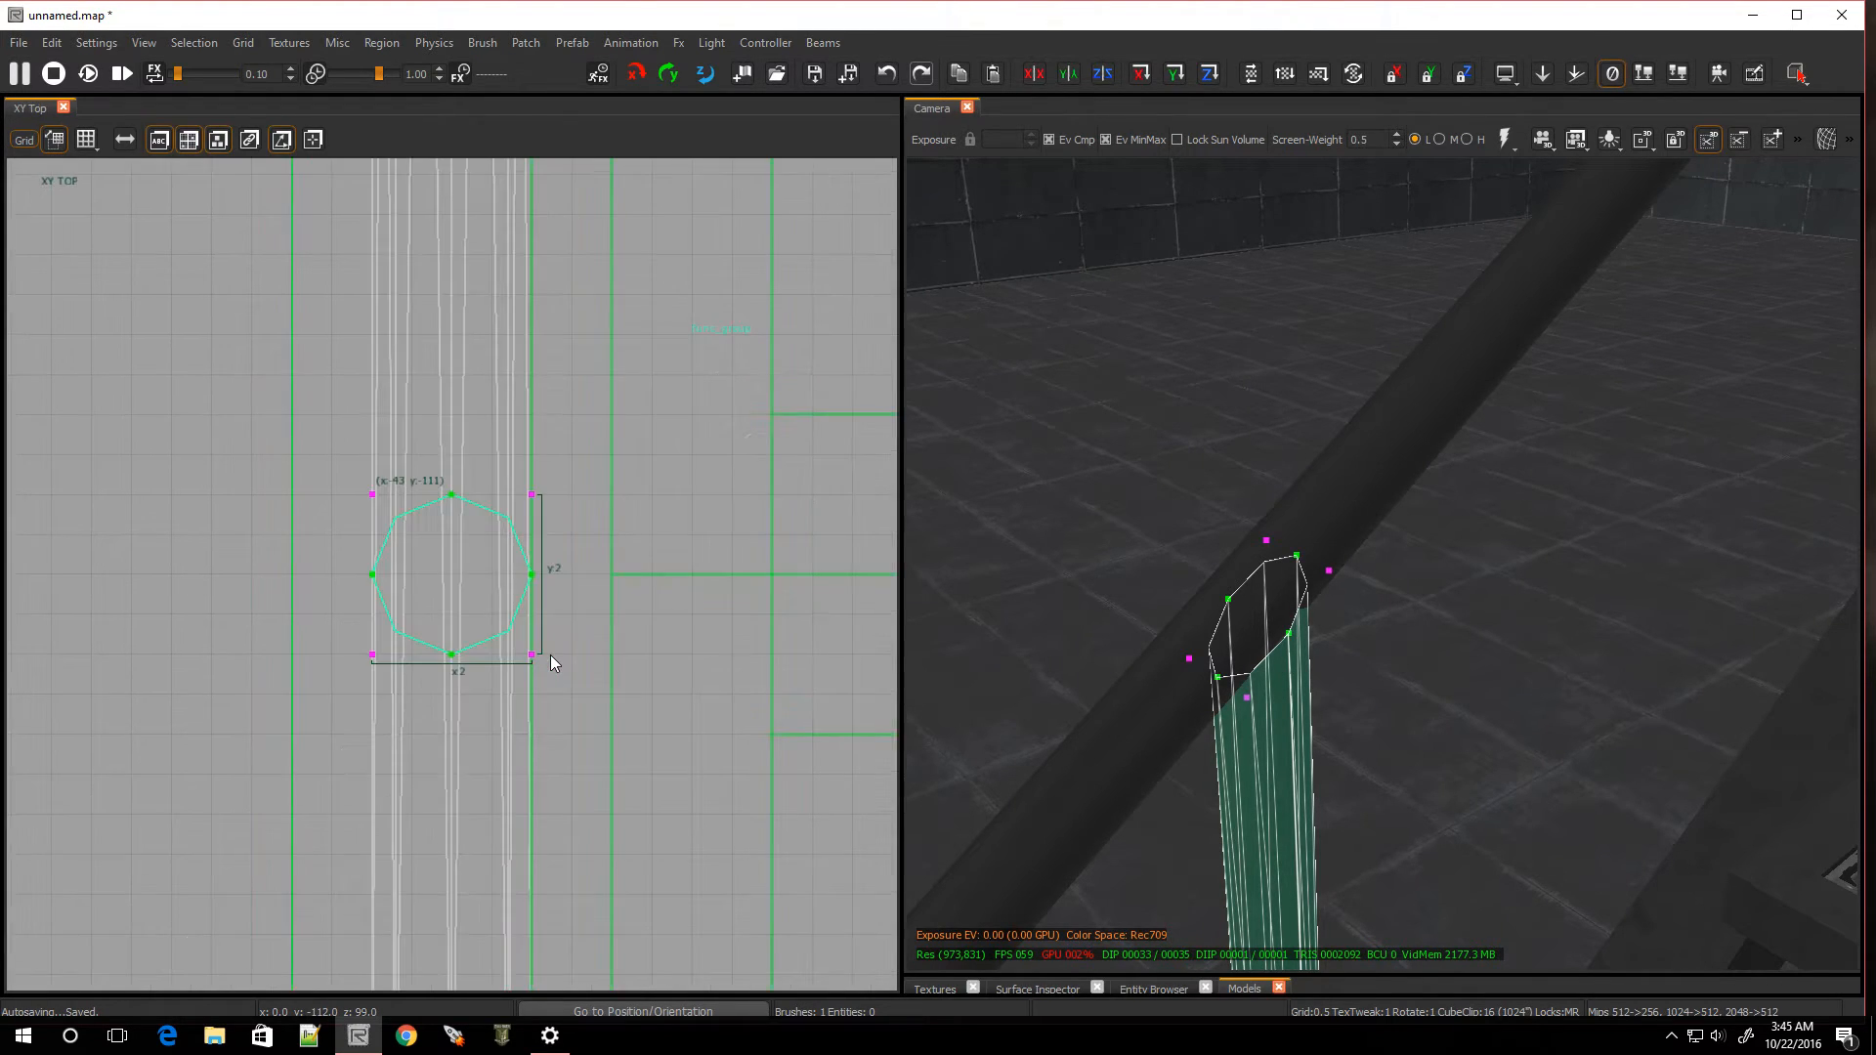
{"action": "scroll", "coordinate": [529, 573], "scroll_direction": "up", "scroll_amount": 3}
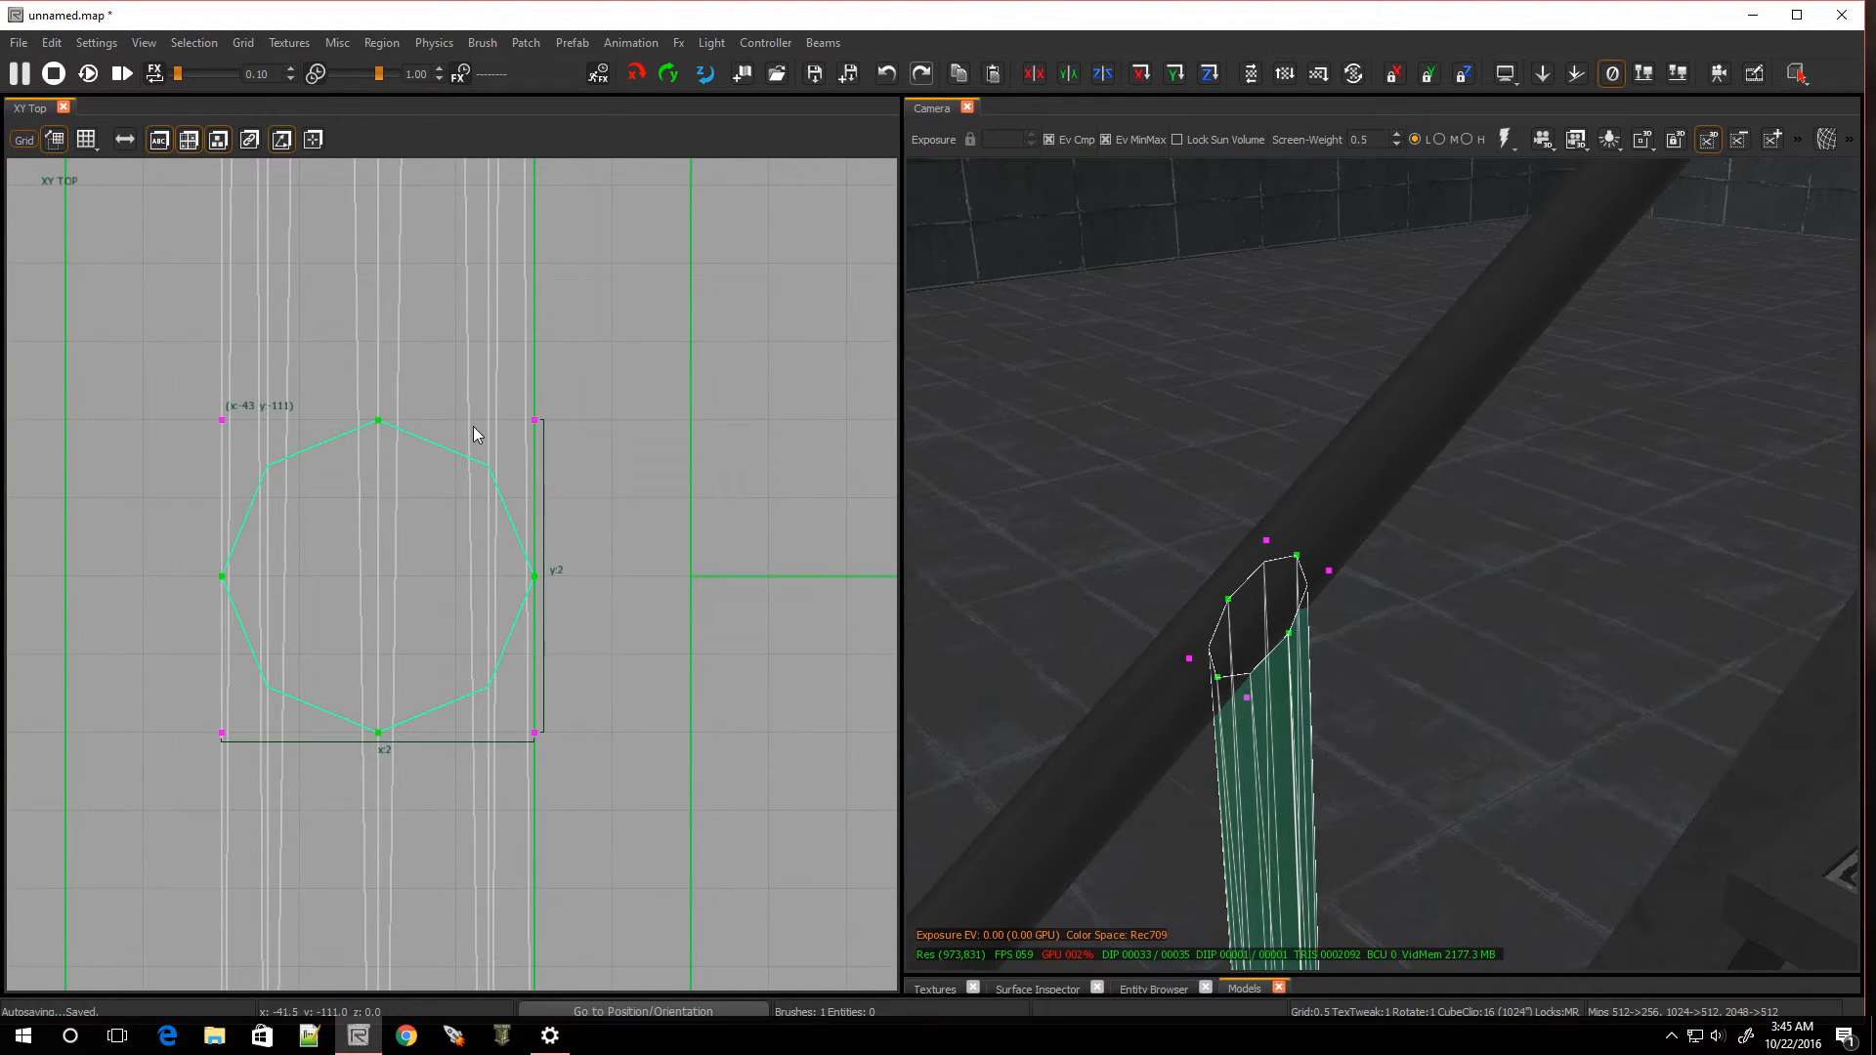
{"action": "key", "text": "shift+c"}
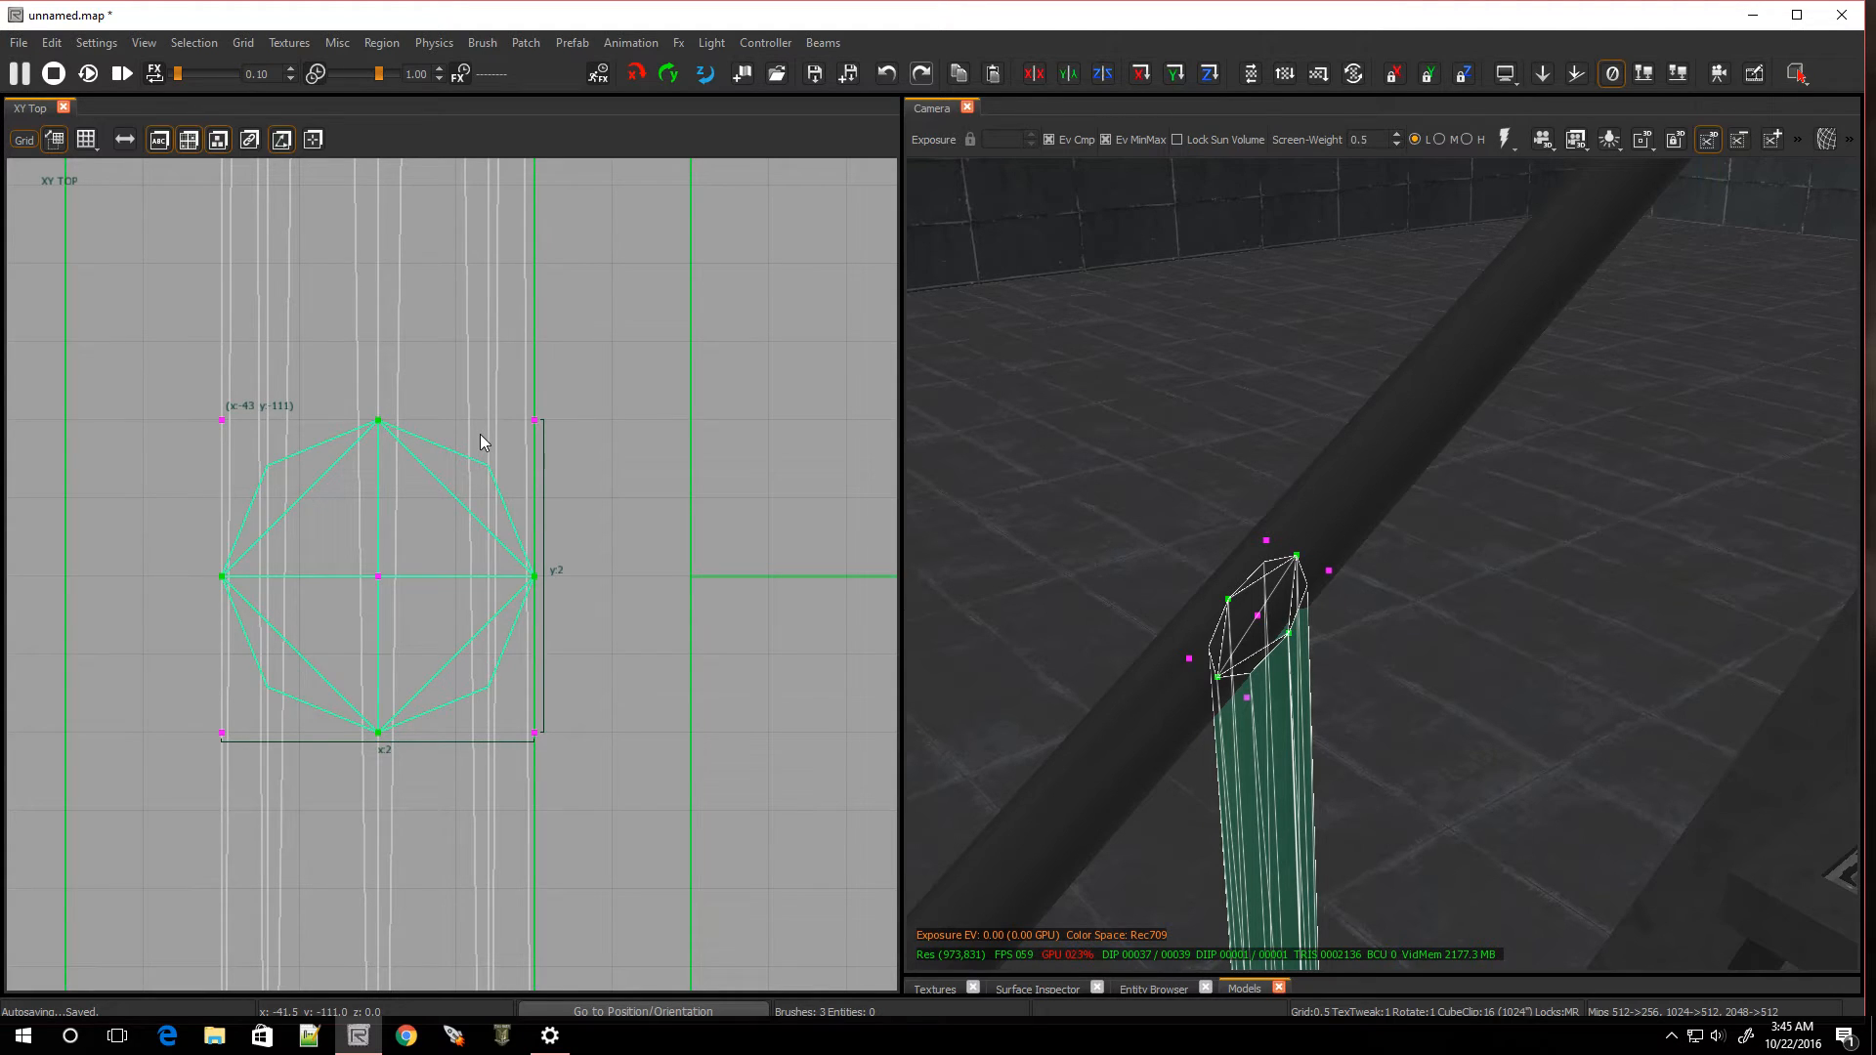
{"action": "key", "text": "bracketright"}
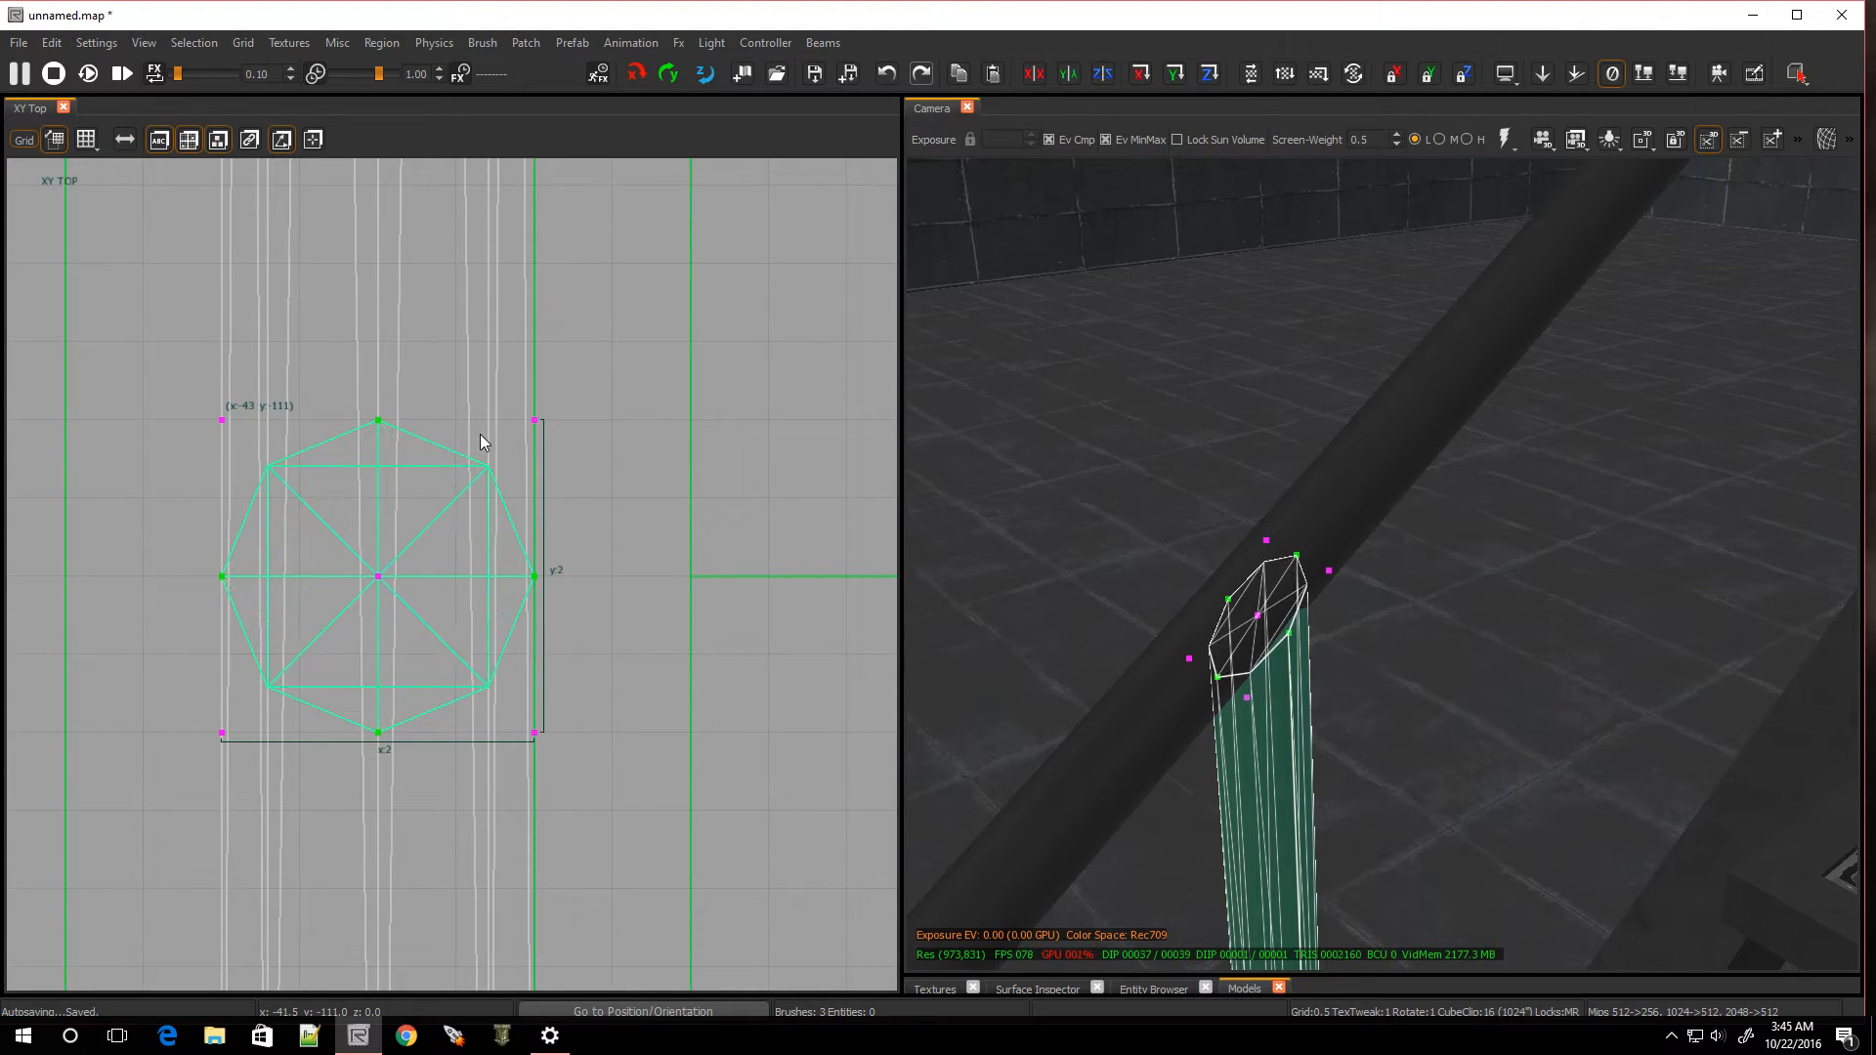
{"action": "key", "text": "Escape"}
Add a matching cap to the top of the Y -112 post on the staircase's opposite side
{"action": "right_click_drag", "start_coordinate": [1201, 410], "coordinate": [1553, 391]}
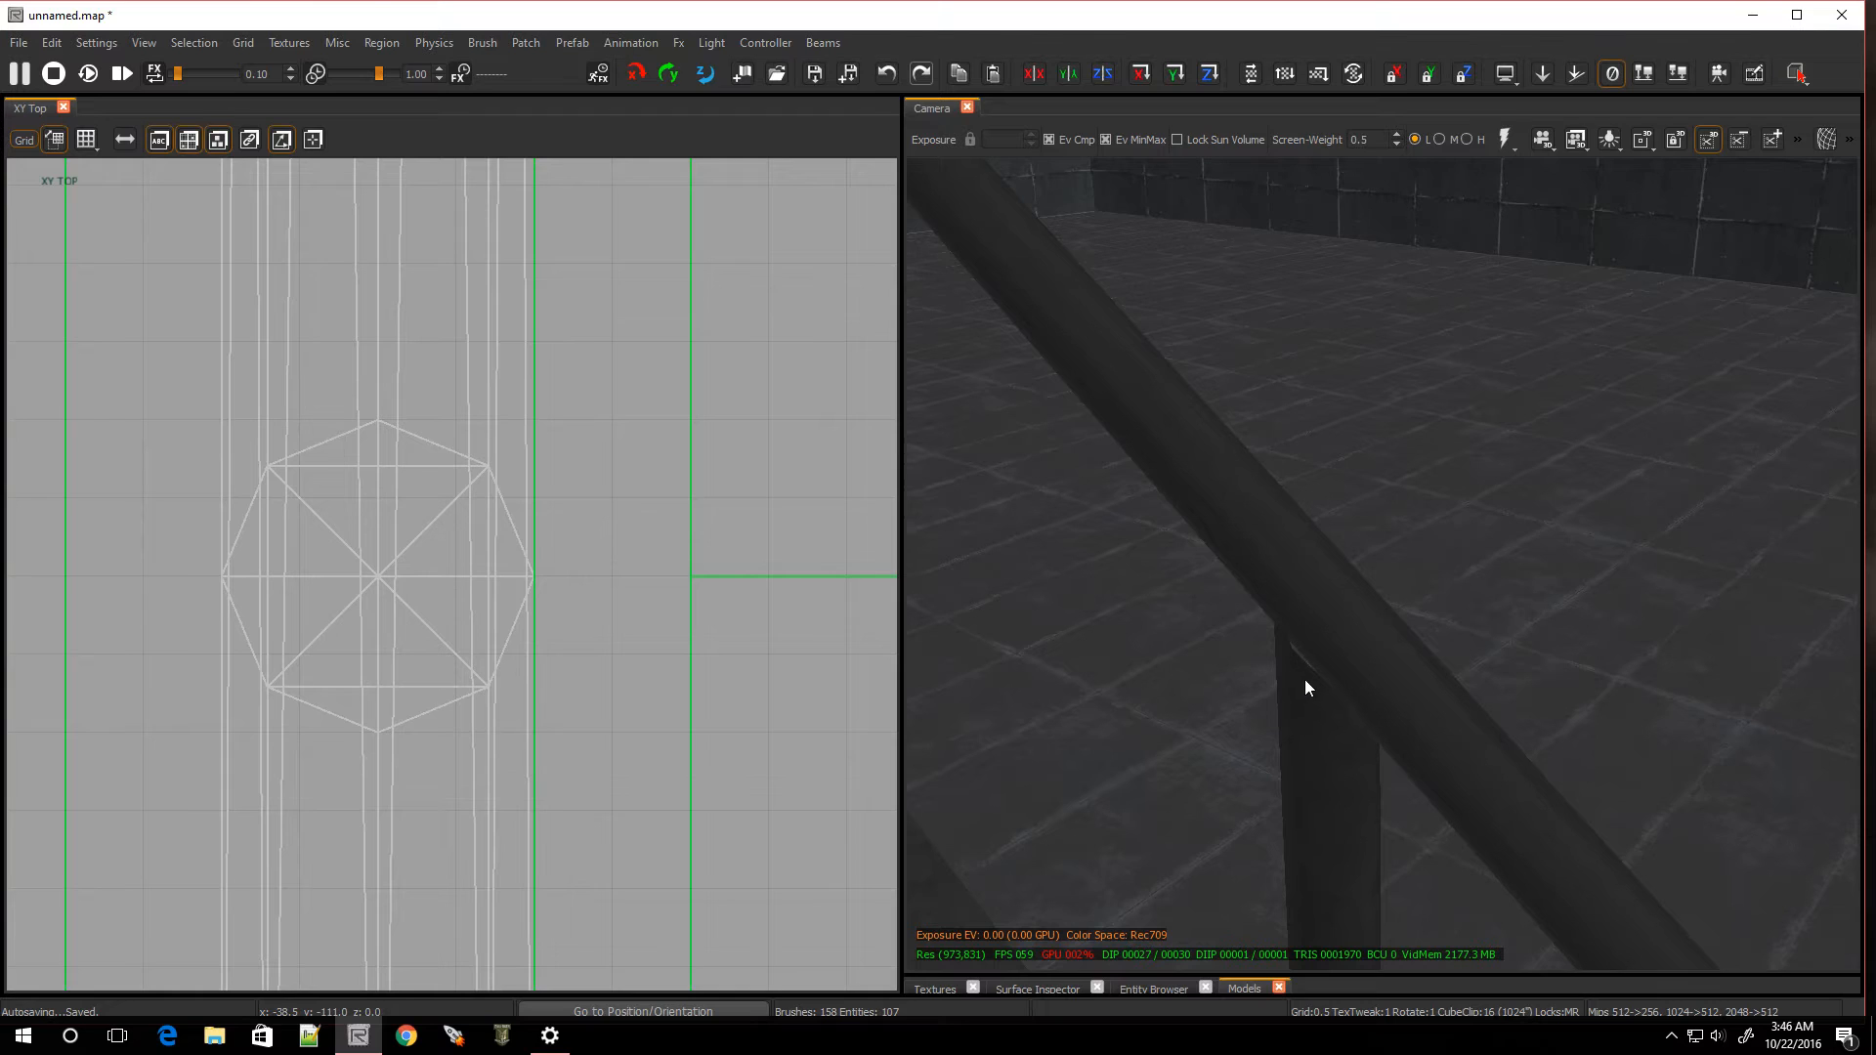
{"action": "left_click", "coordinate": [1305, 682], "text": "shift"}
{"action": "key", "text": "shift+e"}
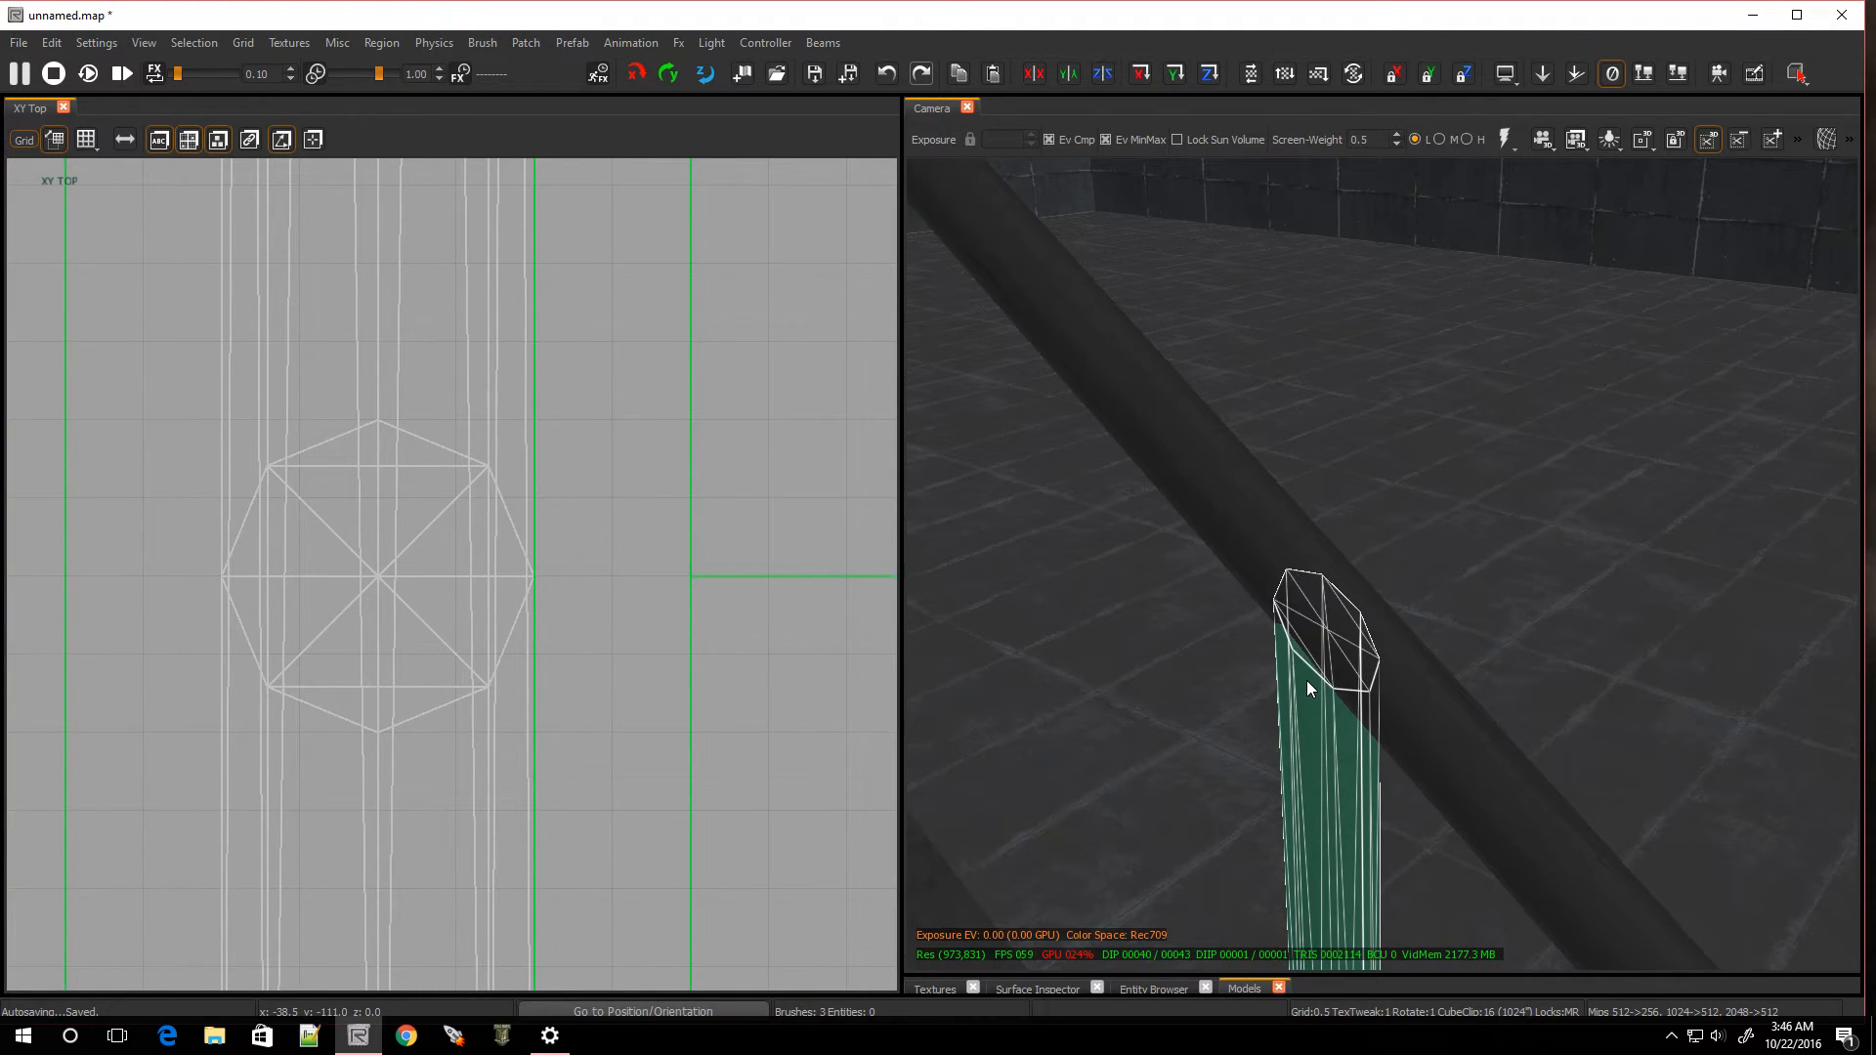
{"action": "key", "text": "Escape"}
{"action": "right_click_drag", "start_coordinate": [1311, 676], "coordinate": [1436, 669]}
{"action": "mouse_move", "coordinate": [1230, 680]}
{"action": "right_mouse_down"}
{"action": "mouse_move", "coordinate": [1224, 656]}
{"action": "mouse_move", "coordinate": [1194, 674]}
{"action": "right_mouse_up"}
In the top view on an 8-unit grid, draw a brush around the staircase, 80 units wide and 192 units long
{"action": "scroll", "coordinate": [501, 717], "scroll_direction": "down", "scroll_amount": 6}
{"action": "scroll", "coordinate": [518, 699], "scroll_direction": "up", "scroll_amount": 4}
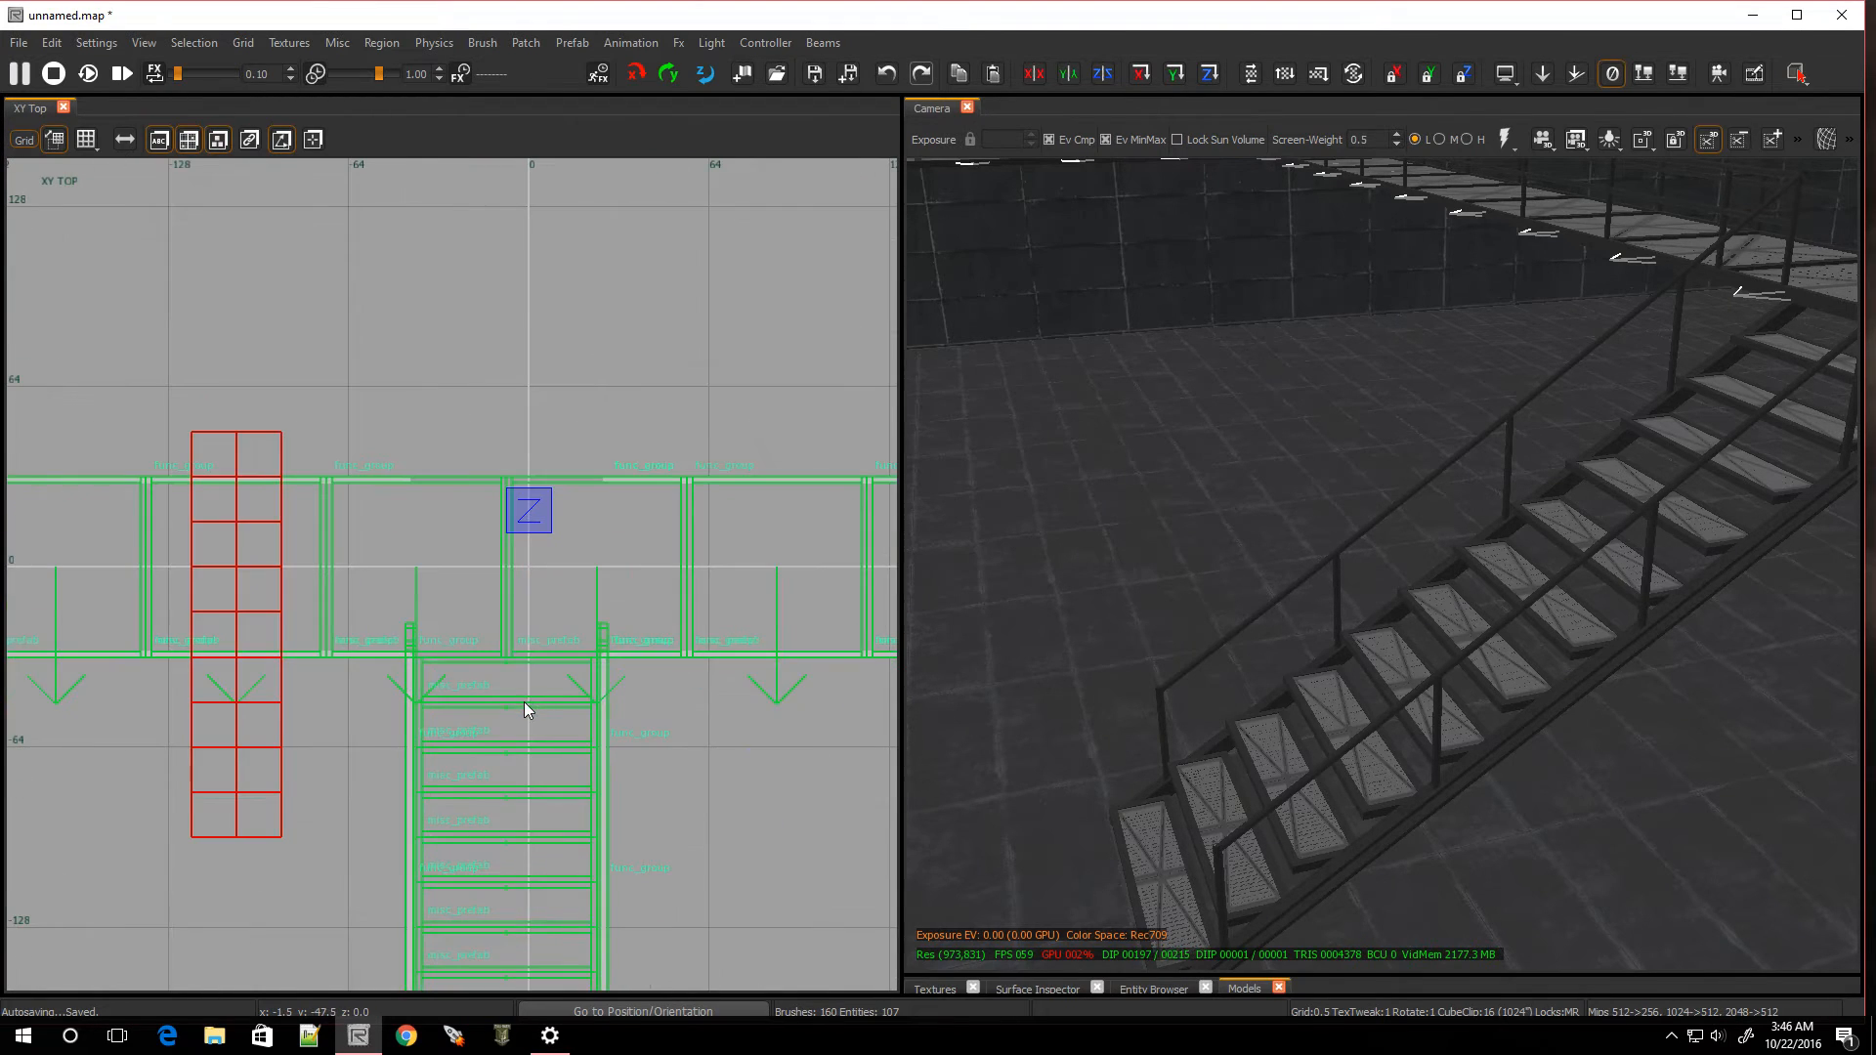
{"action": "scroll", "coordinate": [454, 715], "scroll_direction": "up", "scroll_amount": 2}
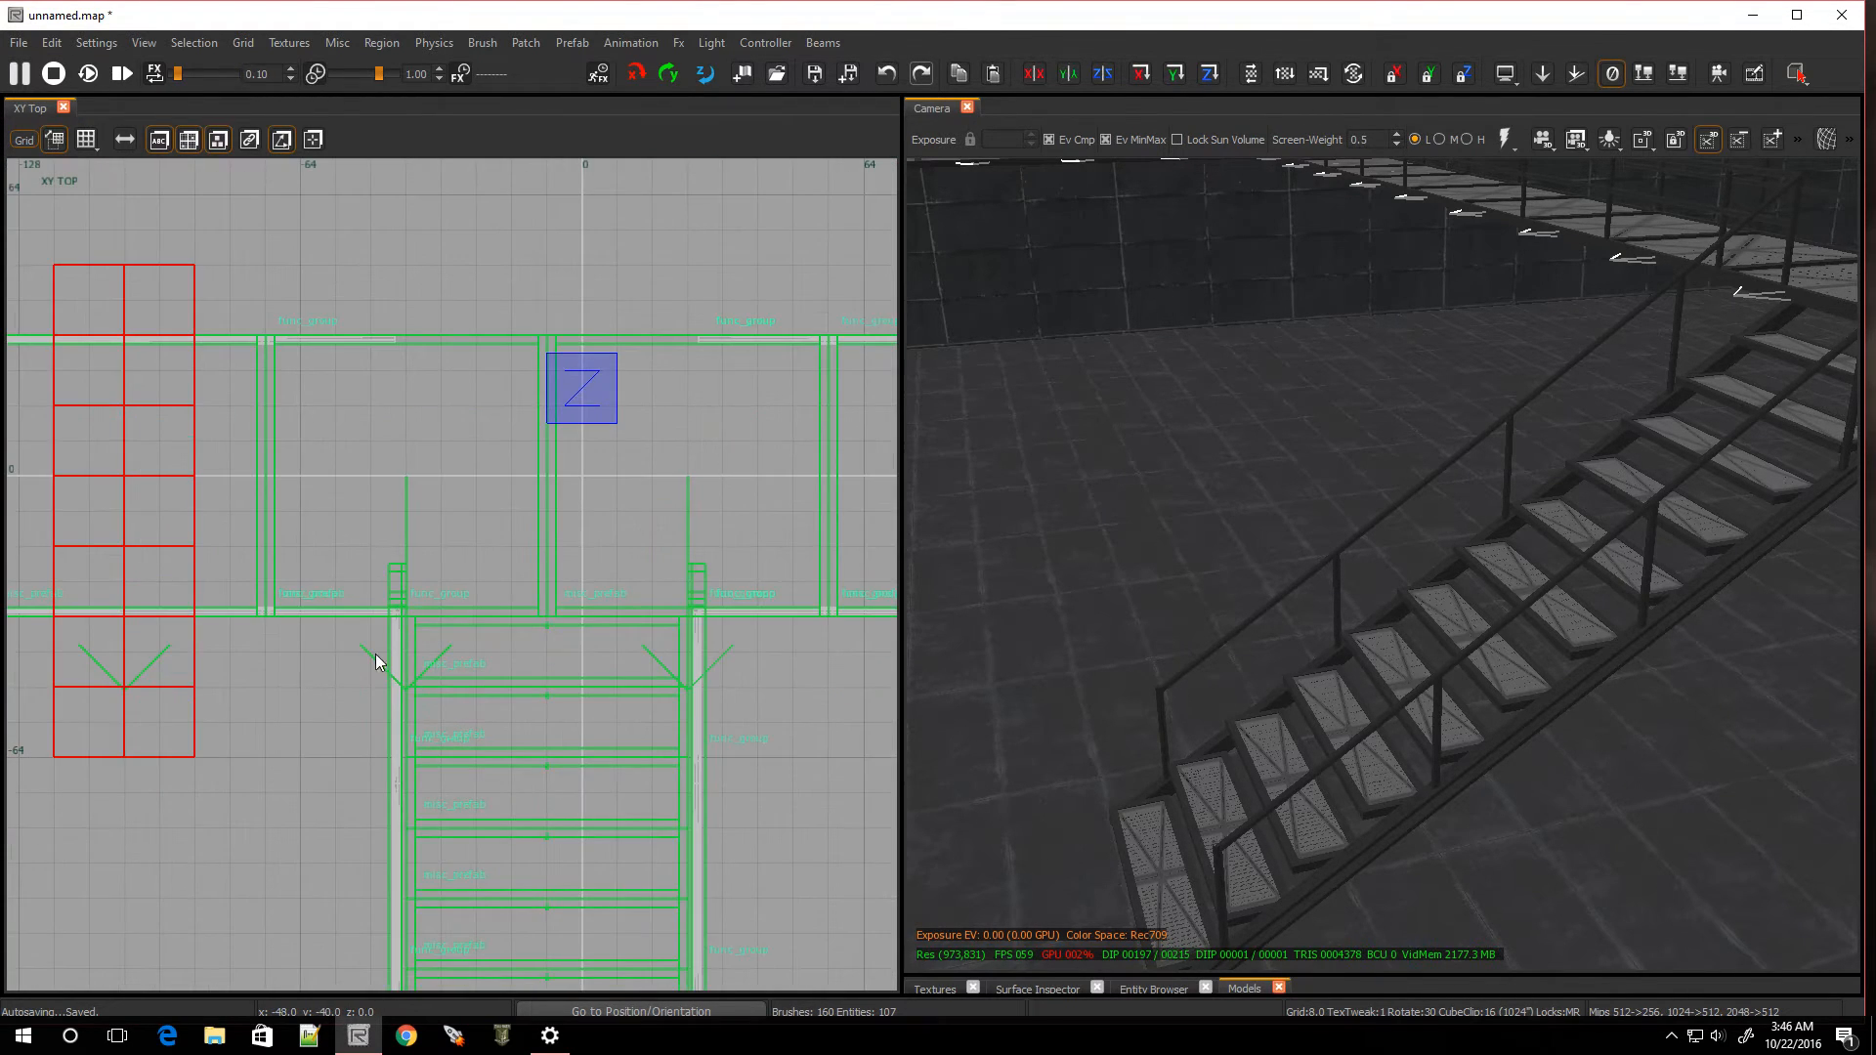
{"action": "mouse_move", "coordinate": [368, 622]}
{"action": "left_mouse_down"}
{"action": "mouse_move", "coordinate": [452, 686]}
{"action": "mouse_move", "coordinate": [785, 699]}
{"action": "mouse_move", "coordinate": [723, 723]}
{"action": "left_mouse_up"}
{"action": "mouse_move", "coordinate": [641, 771]}
{"action": "left_mouse_down"}
{"action": "mouse_move", "coordinate": [631, 991]}
{"action": "mouse_move", "coordinate": [570, 599]}
{"action": "mouse_move", "coordinate": [599, 767]}
{"action": "mouse_move", "coordinate": [574, 865]}
{"action": "mouse_move", "coordinate": [588, 761]}
{"action": "mouse_move", "coordinate": [588, 799]}
{"action": "left_mouse_up"}
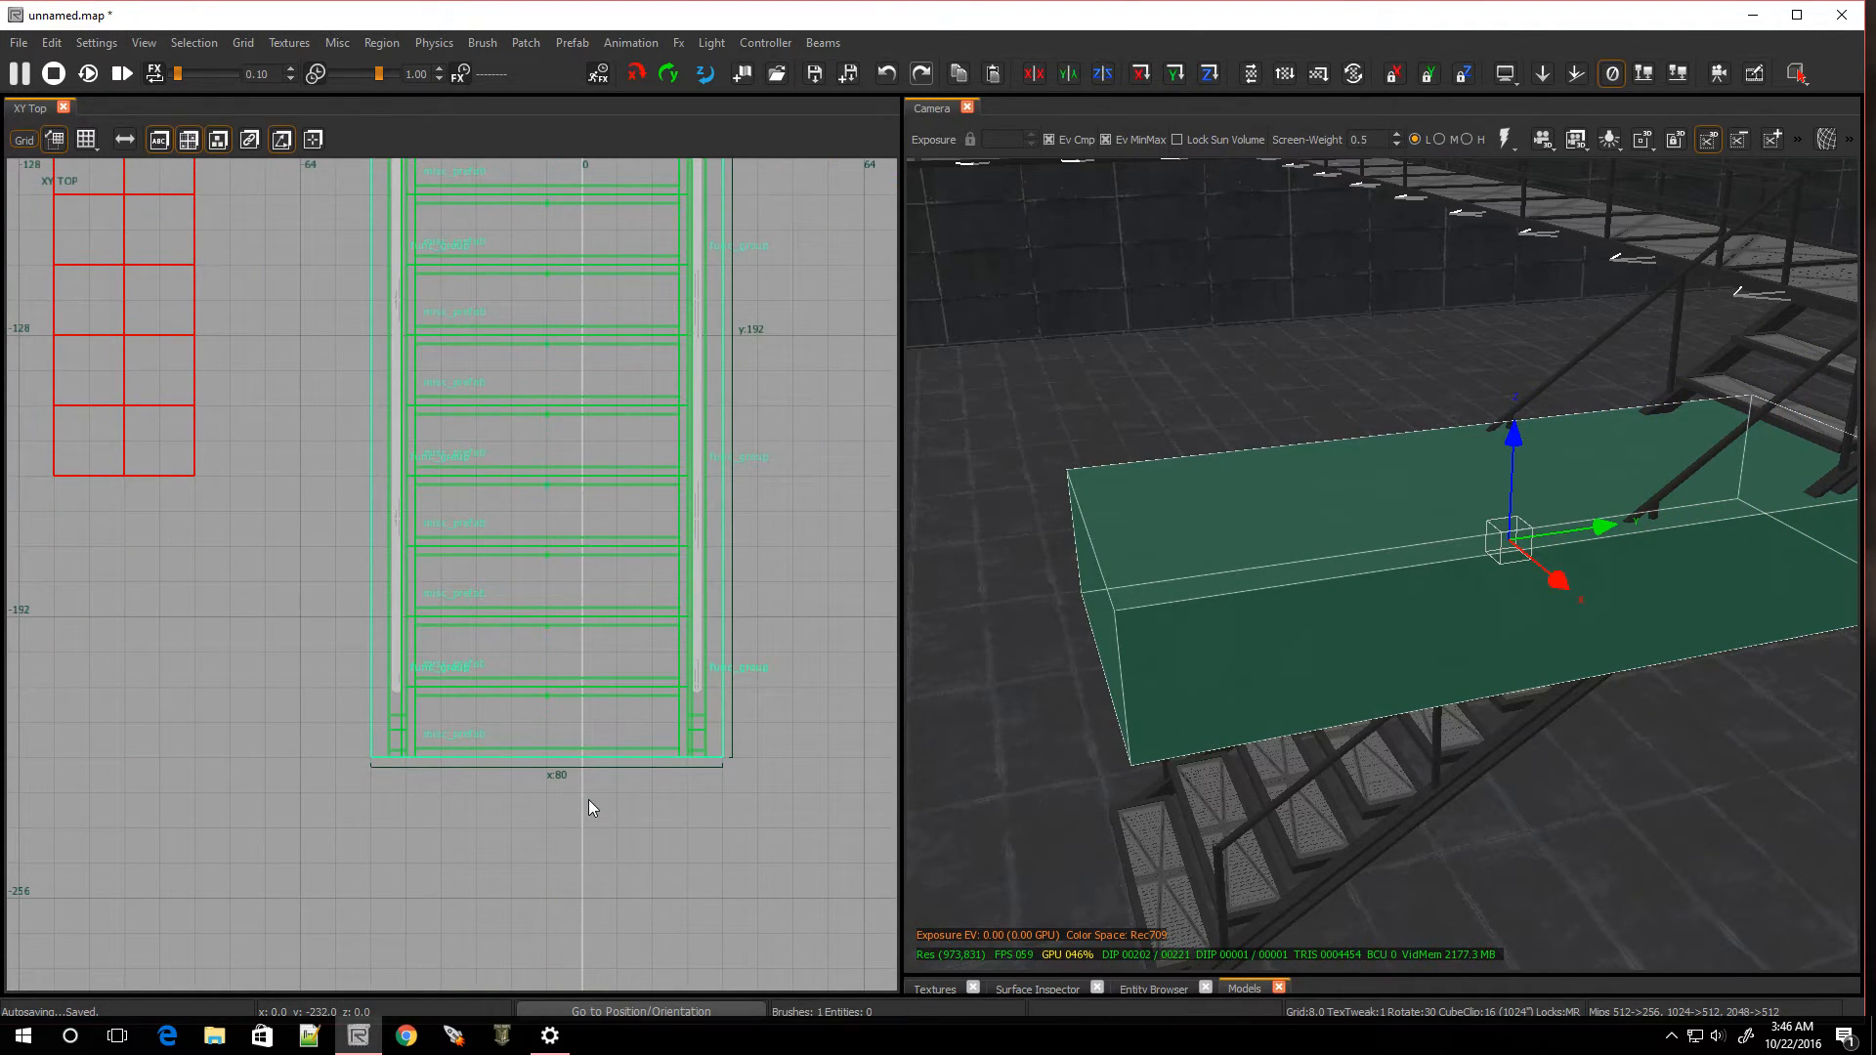
In the front view, extend the brush up past the railings to Z 160 and down to the floor, making it 160 units tall
{"action": "key", "text": "ctrl+Tab"}
{"action": "scroll", "coordinate": [536, 725], "scroll_direction": "down", "scroll_amount": 5}
{"action": "scroll", "coordinate": [496, 583], "scroll_direction": "up", "scroll_amount": 5}
{"action": "left_click_drag", "start_coordinate": [543, 690], "coordinate": [584, 412]}
{"action": "scroll", "coordinate": [569, 840], "scroll_direction": "down", "scroll_amount": 5}
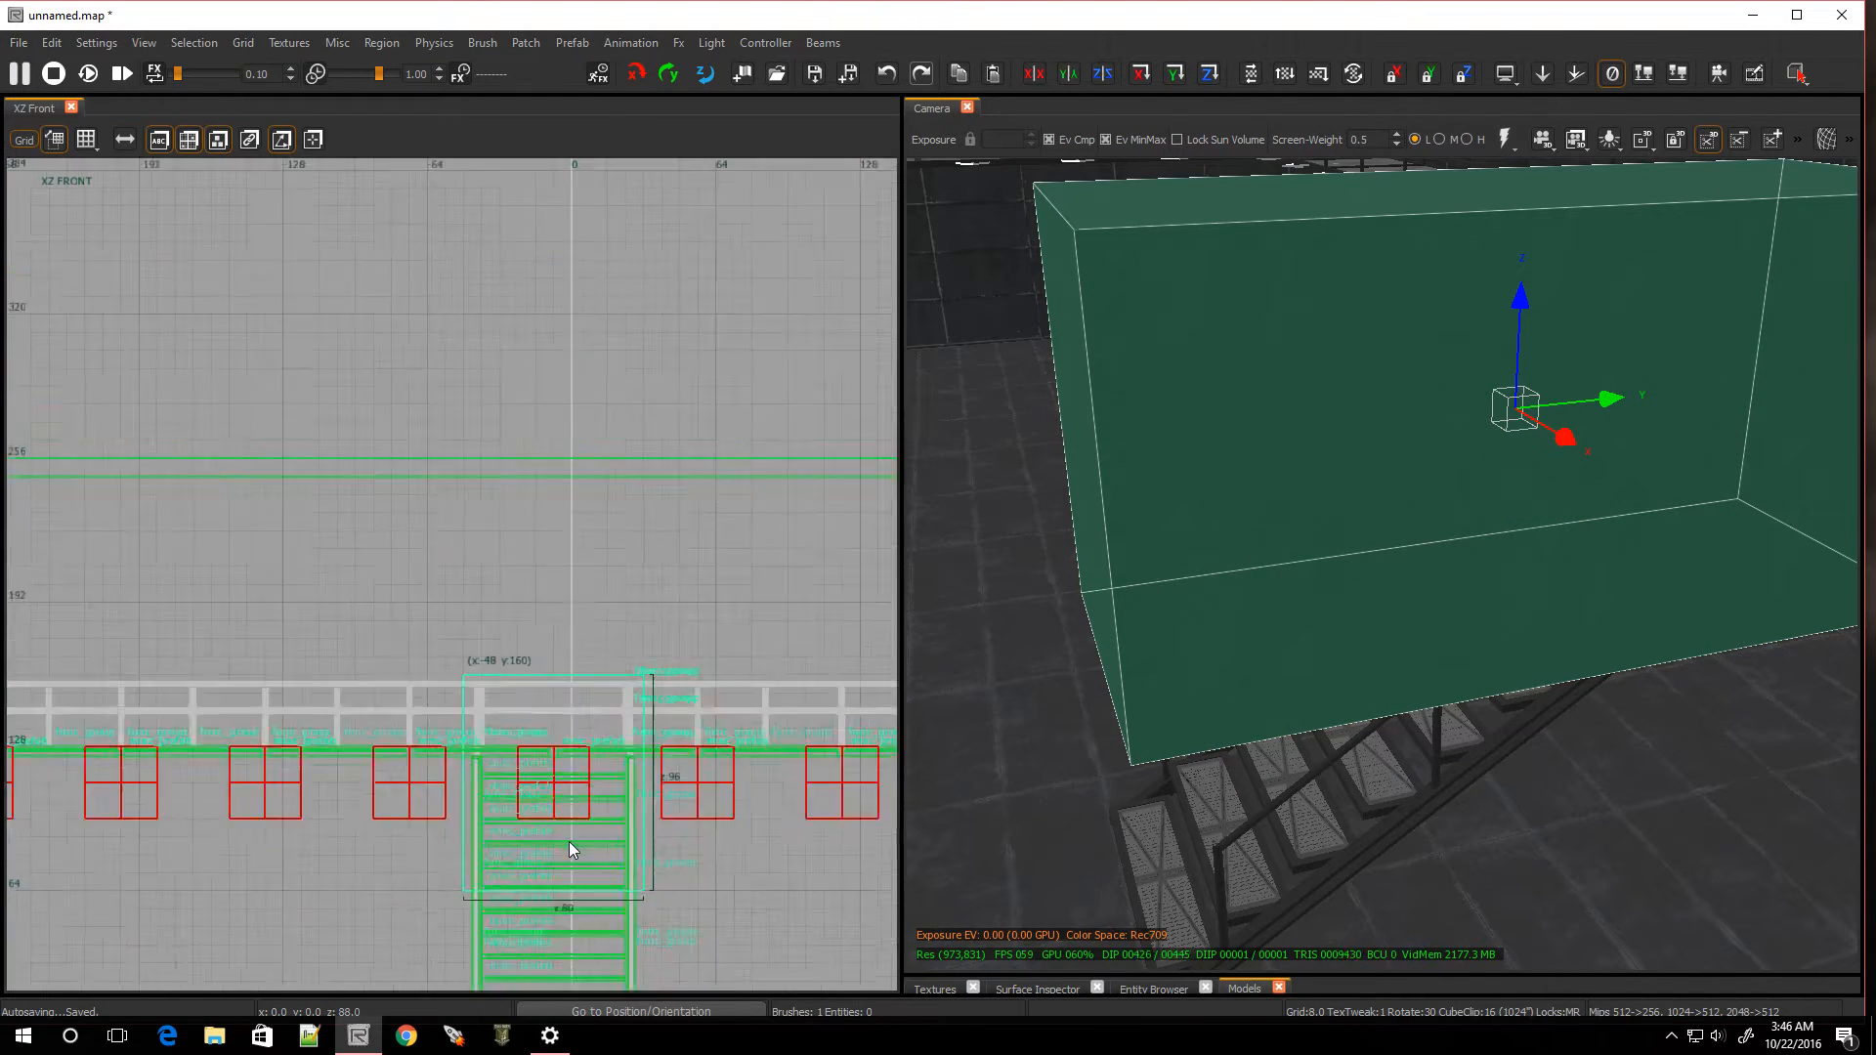
{"action": "scroll", "coordinate": [590, 946], "scroll_direction": "up", "scroll_amount": 5}
{"action": "left_click_drag", "start_coordinate": [472, 666], "coordinate": [461, 846]}
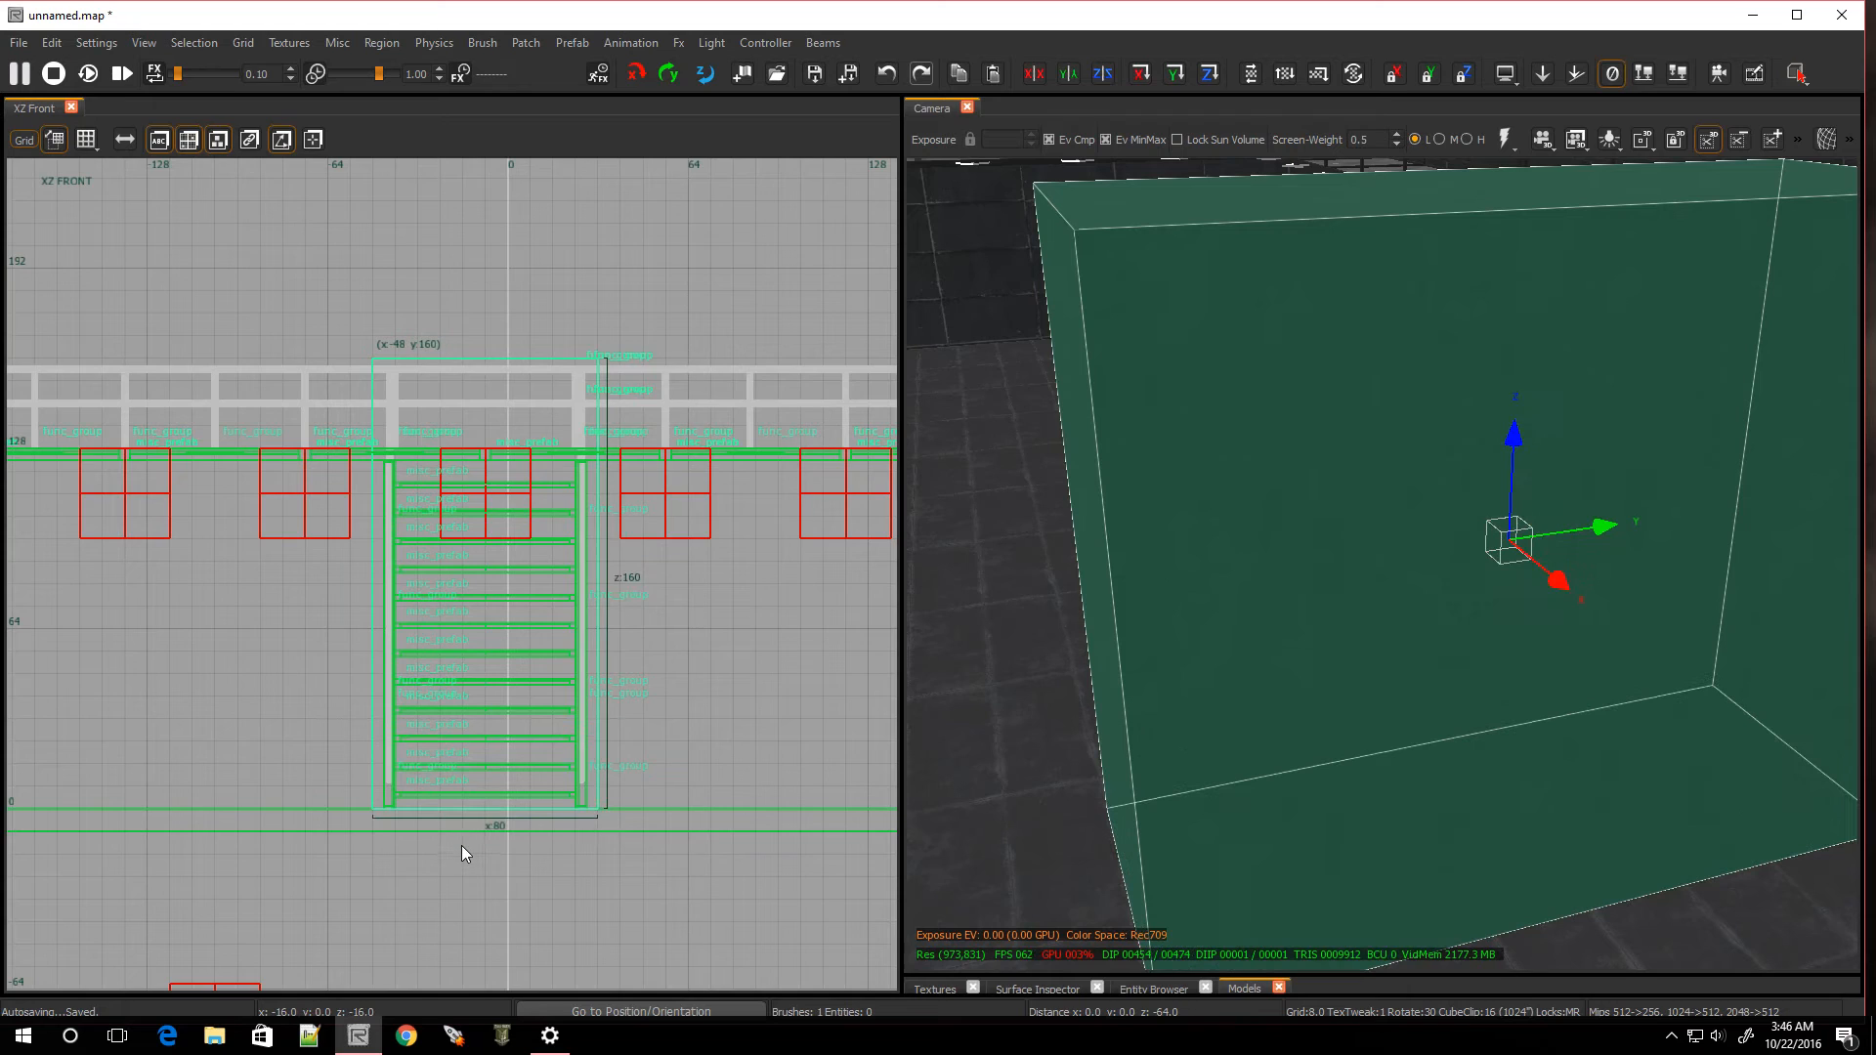
Try selecting everything inside the enclosing brush with Select Inside, inspect the selection and undo it
{"action": "mouse_move", "coordinate": [1368, 703]}
{"action": "right_mouse_down"}
{"action": "mouse_move", "coordinate": [1368, 802]}
{"action": "mouse_move", "coordinate": [1368, 674]}
{"action": "mouse_move", "coordinate": [1368, 703]}
{"action": "right_mouse_up"}
{"action": "right_click", "coordinate": [1303, 602]}
{"action": "mouse_move", "coordinate": [1378, 613]}
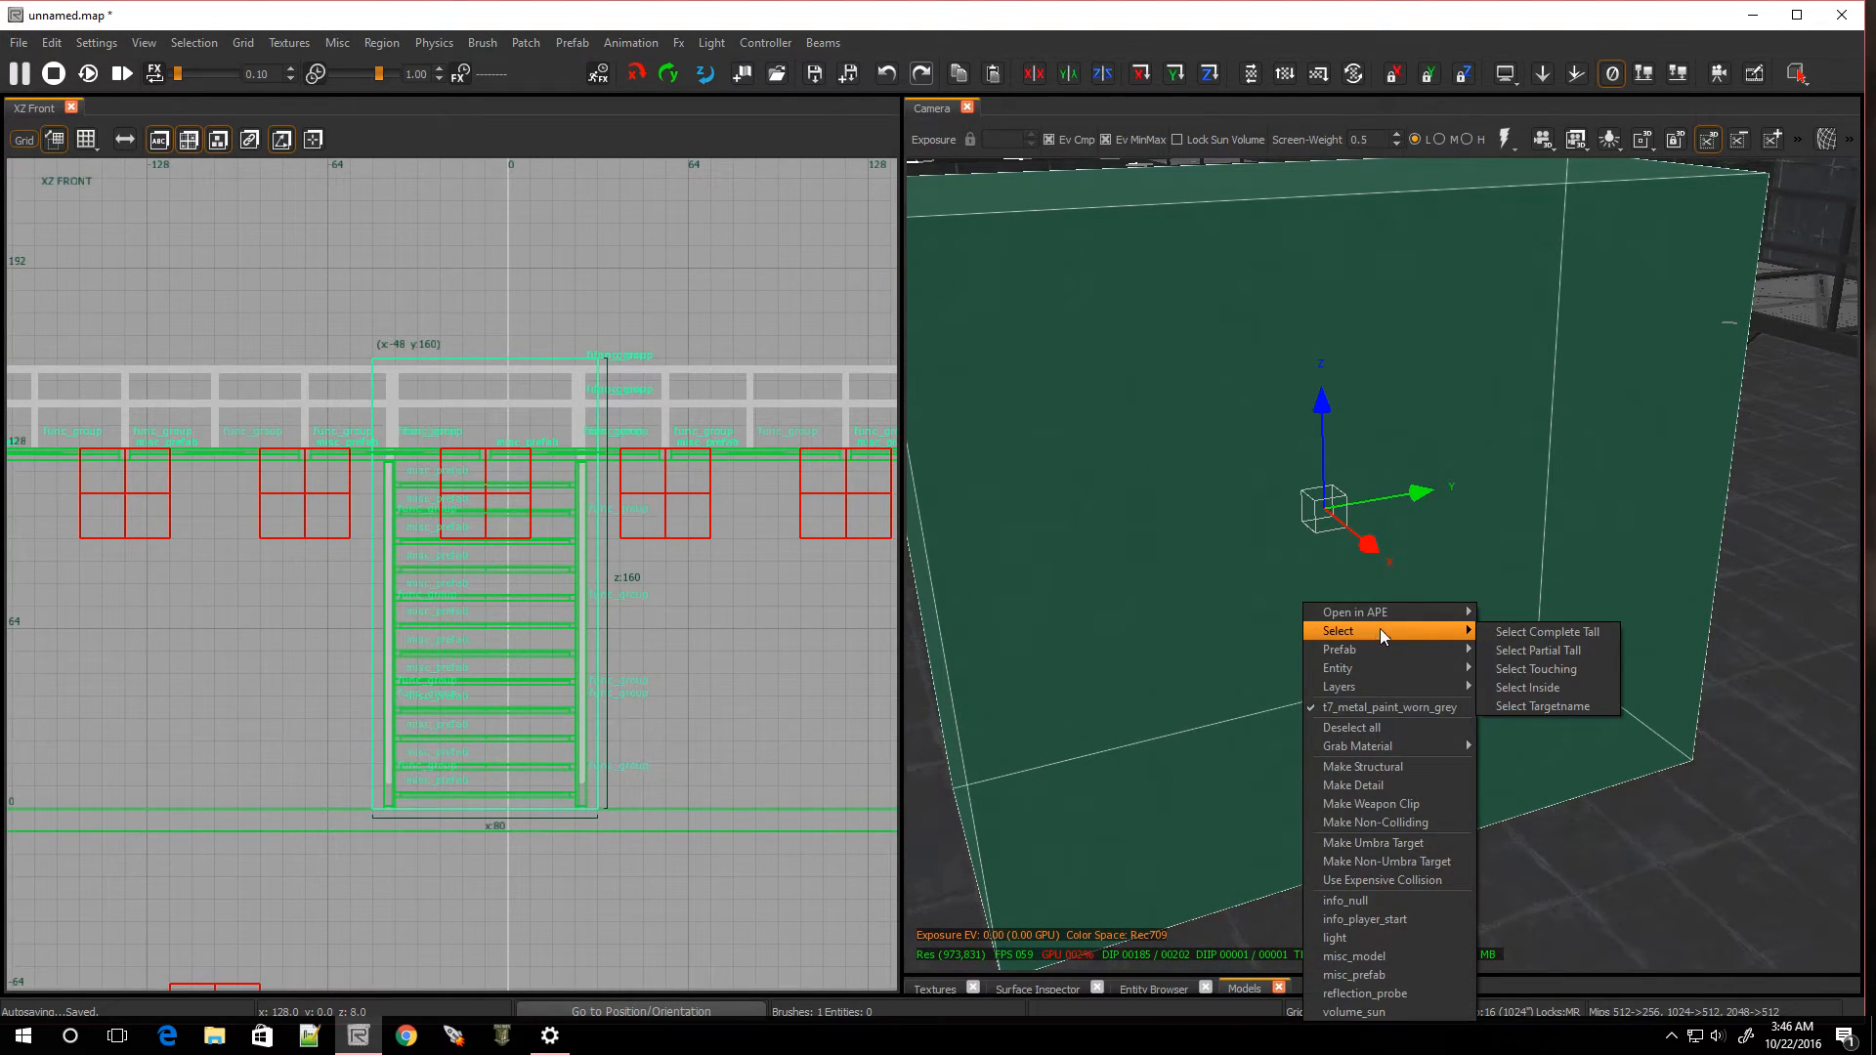
{"action": "mouse_move", "coordinate": [1456, 632]}
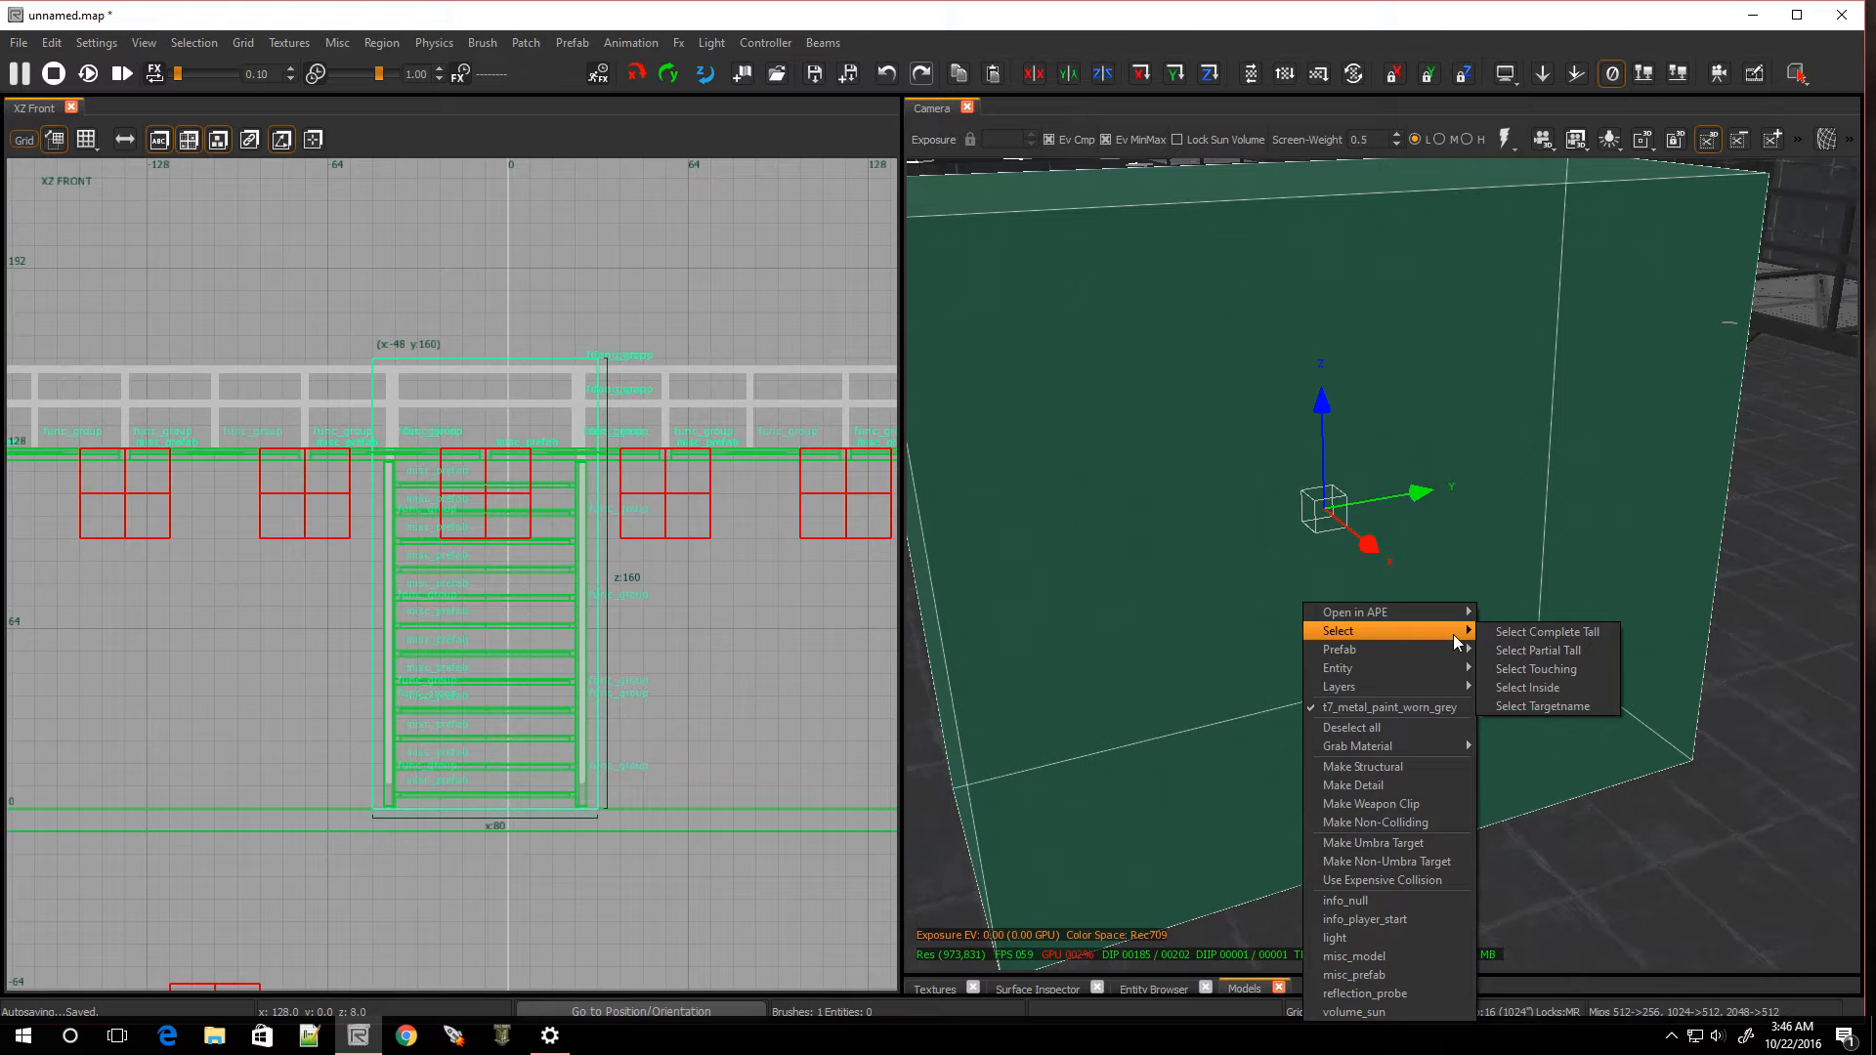
{"action": "left_click", "coordinate": [1530, 688]}
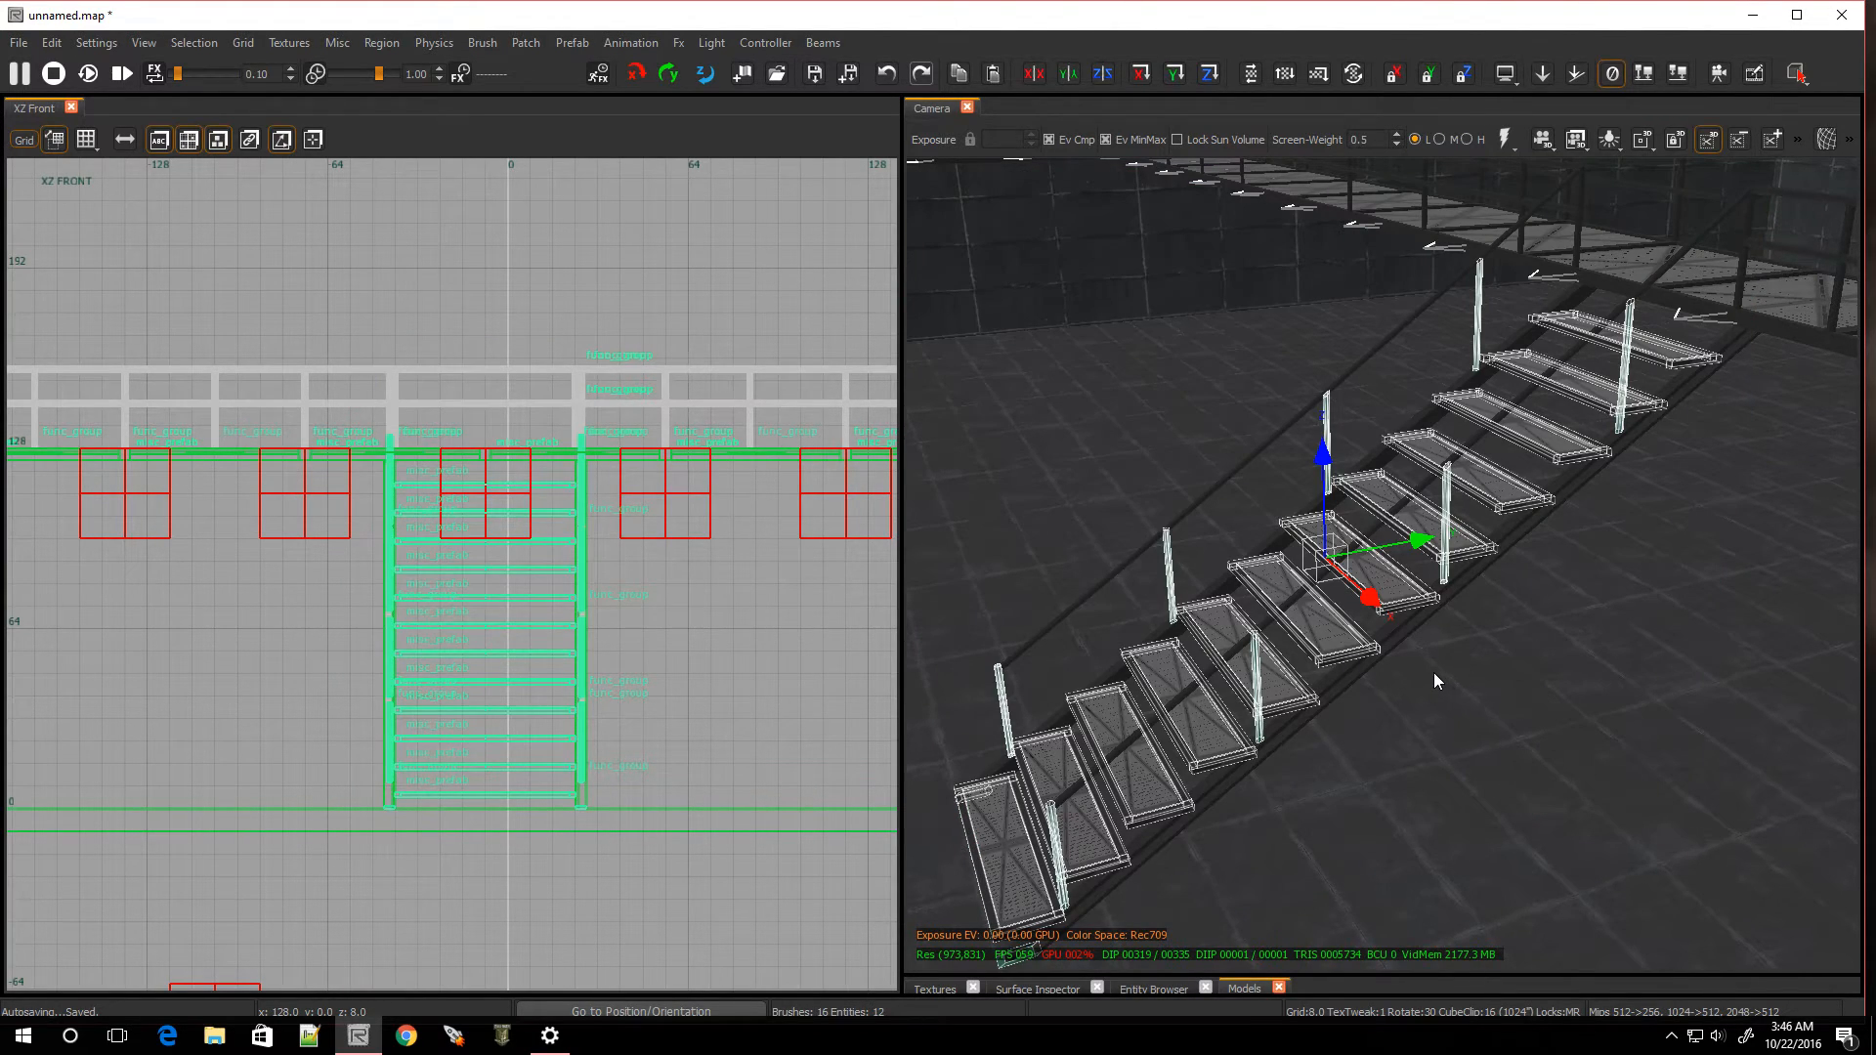
{"action": "right_click_drag", "start_coordinate": [1433, 672], "coordinate": [1393, 695]}
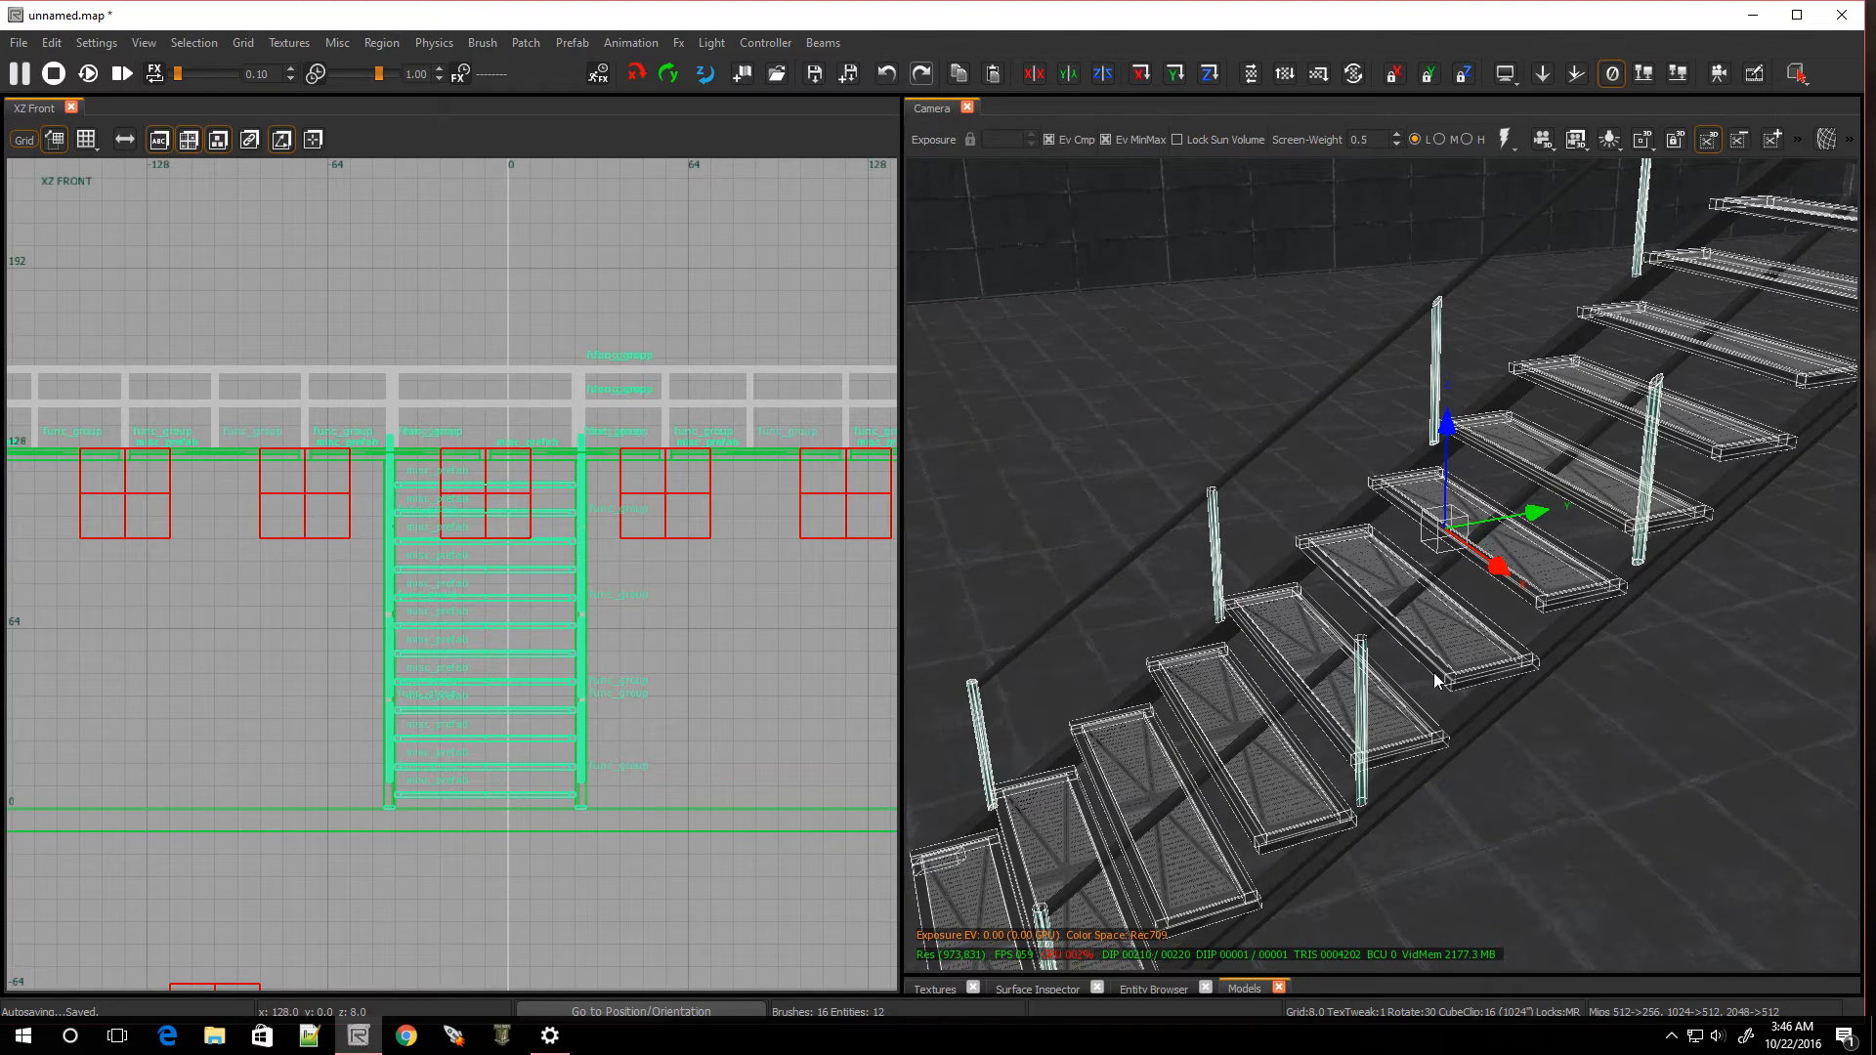
{"action": "key", "text": "ctrl+z"}
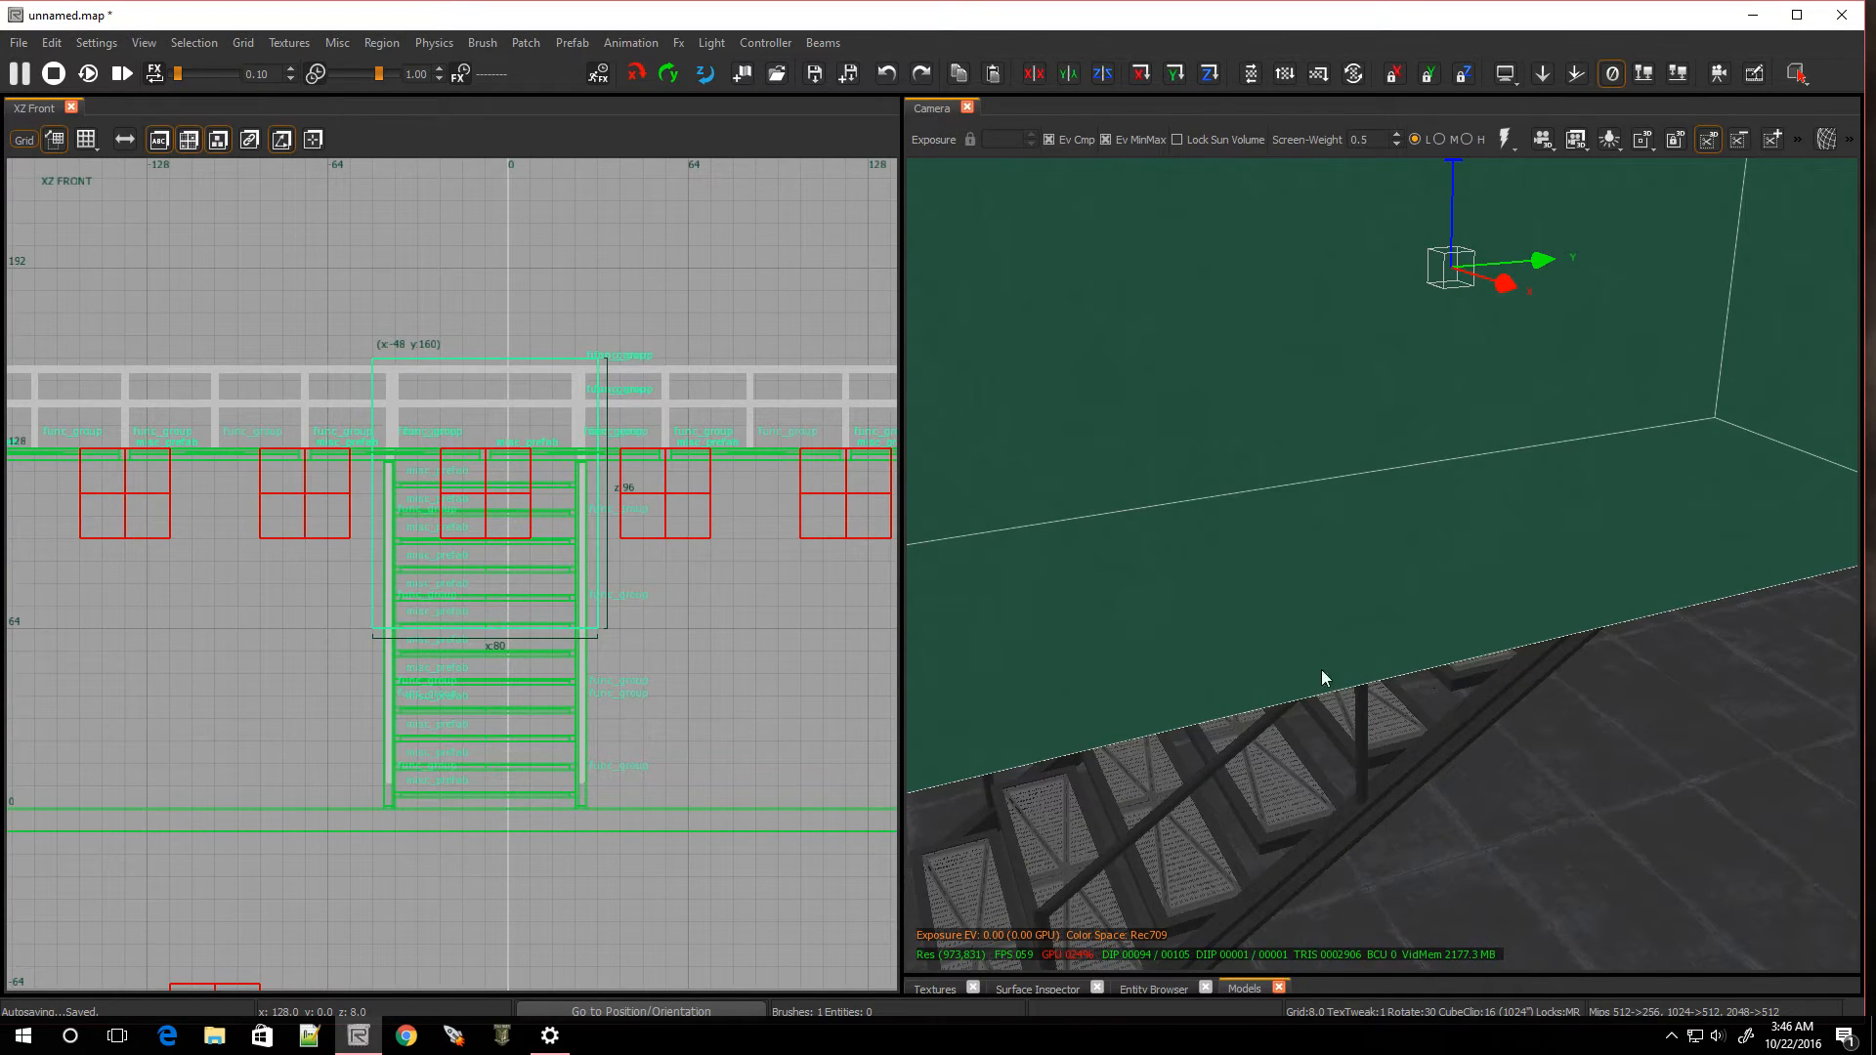
Extend the enclosing brush down to the floor so it is 160 units tall, and select everything touching it with Select Touching
{"action": "left_click_drag", "start_coordinate": [531, 677], "coordinate": [524, 811]}
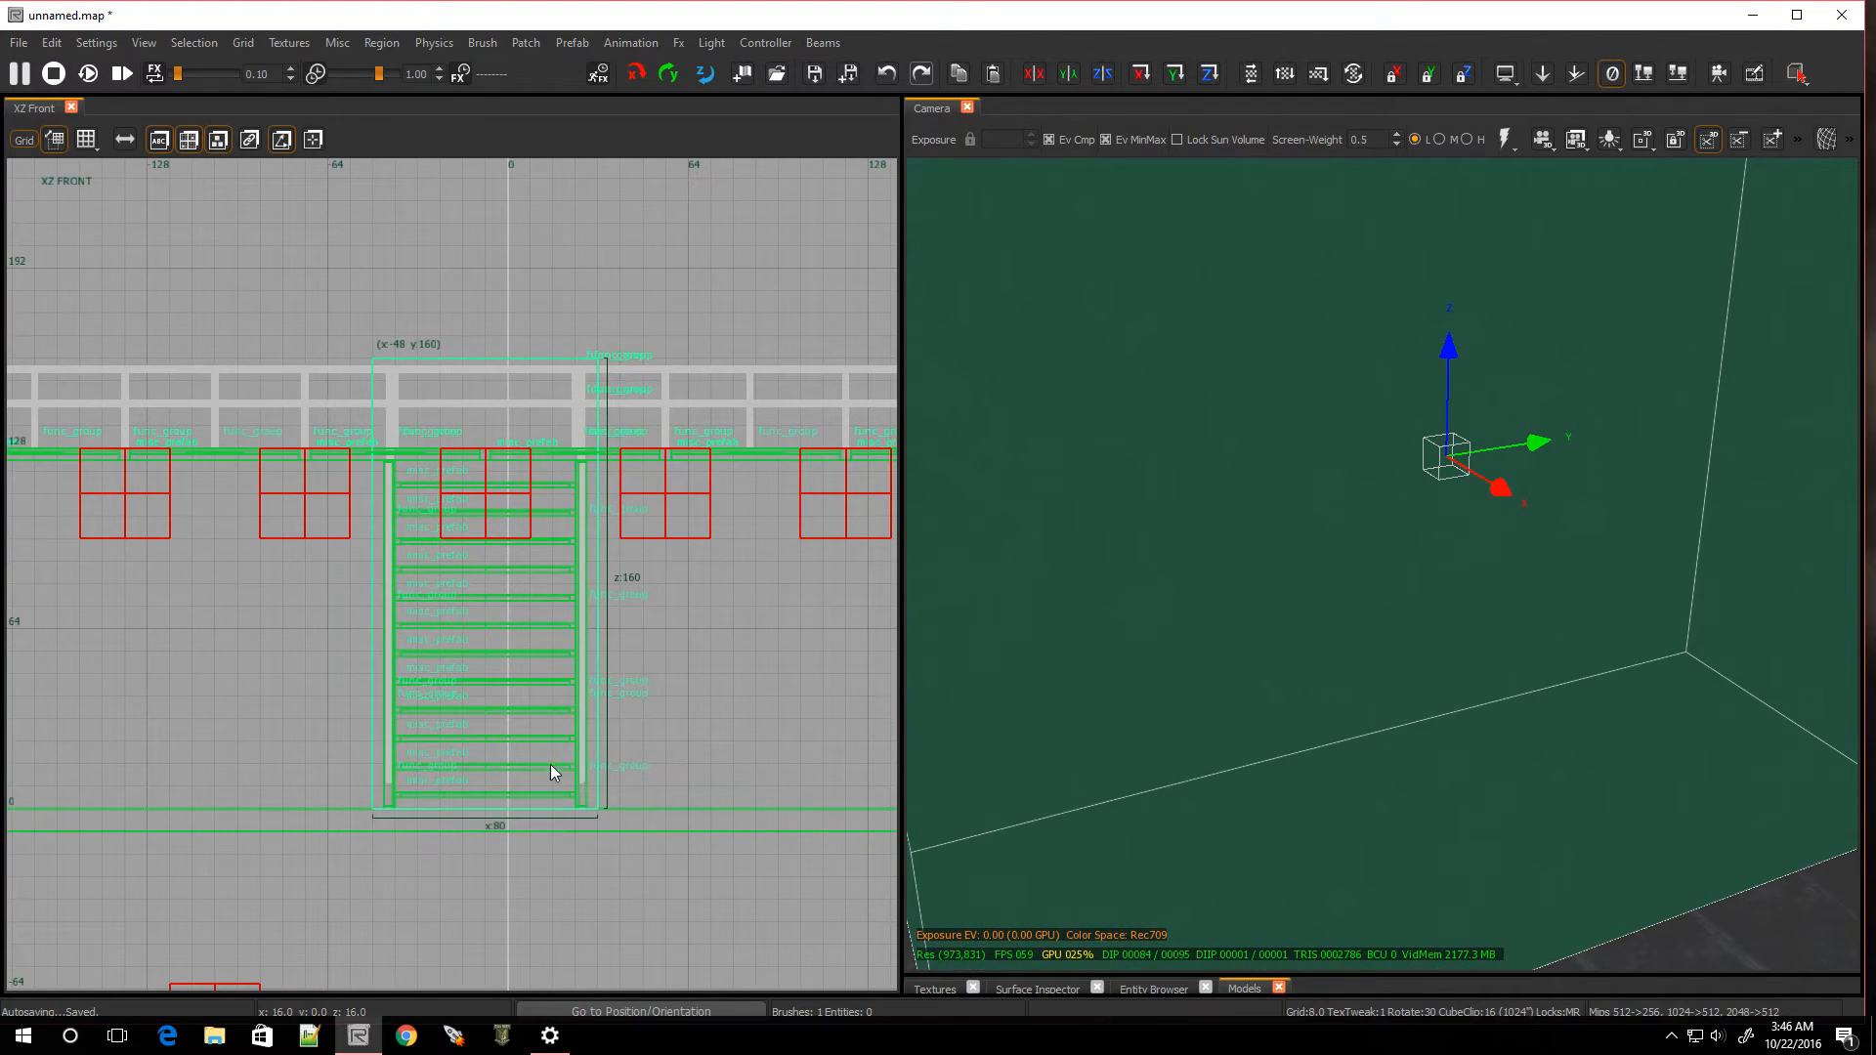
{"action": "key", "text": "ctrl+Tab"}
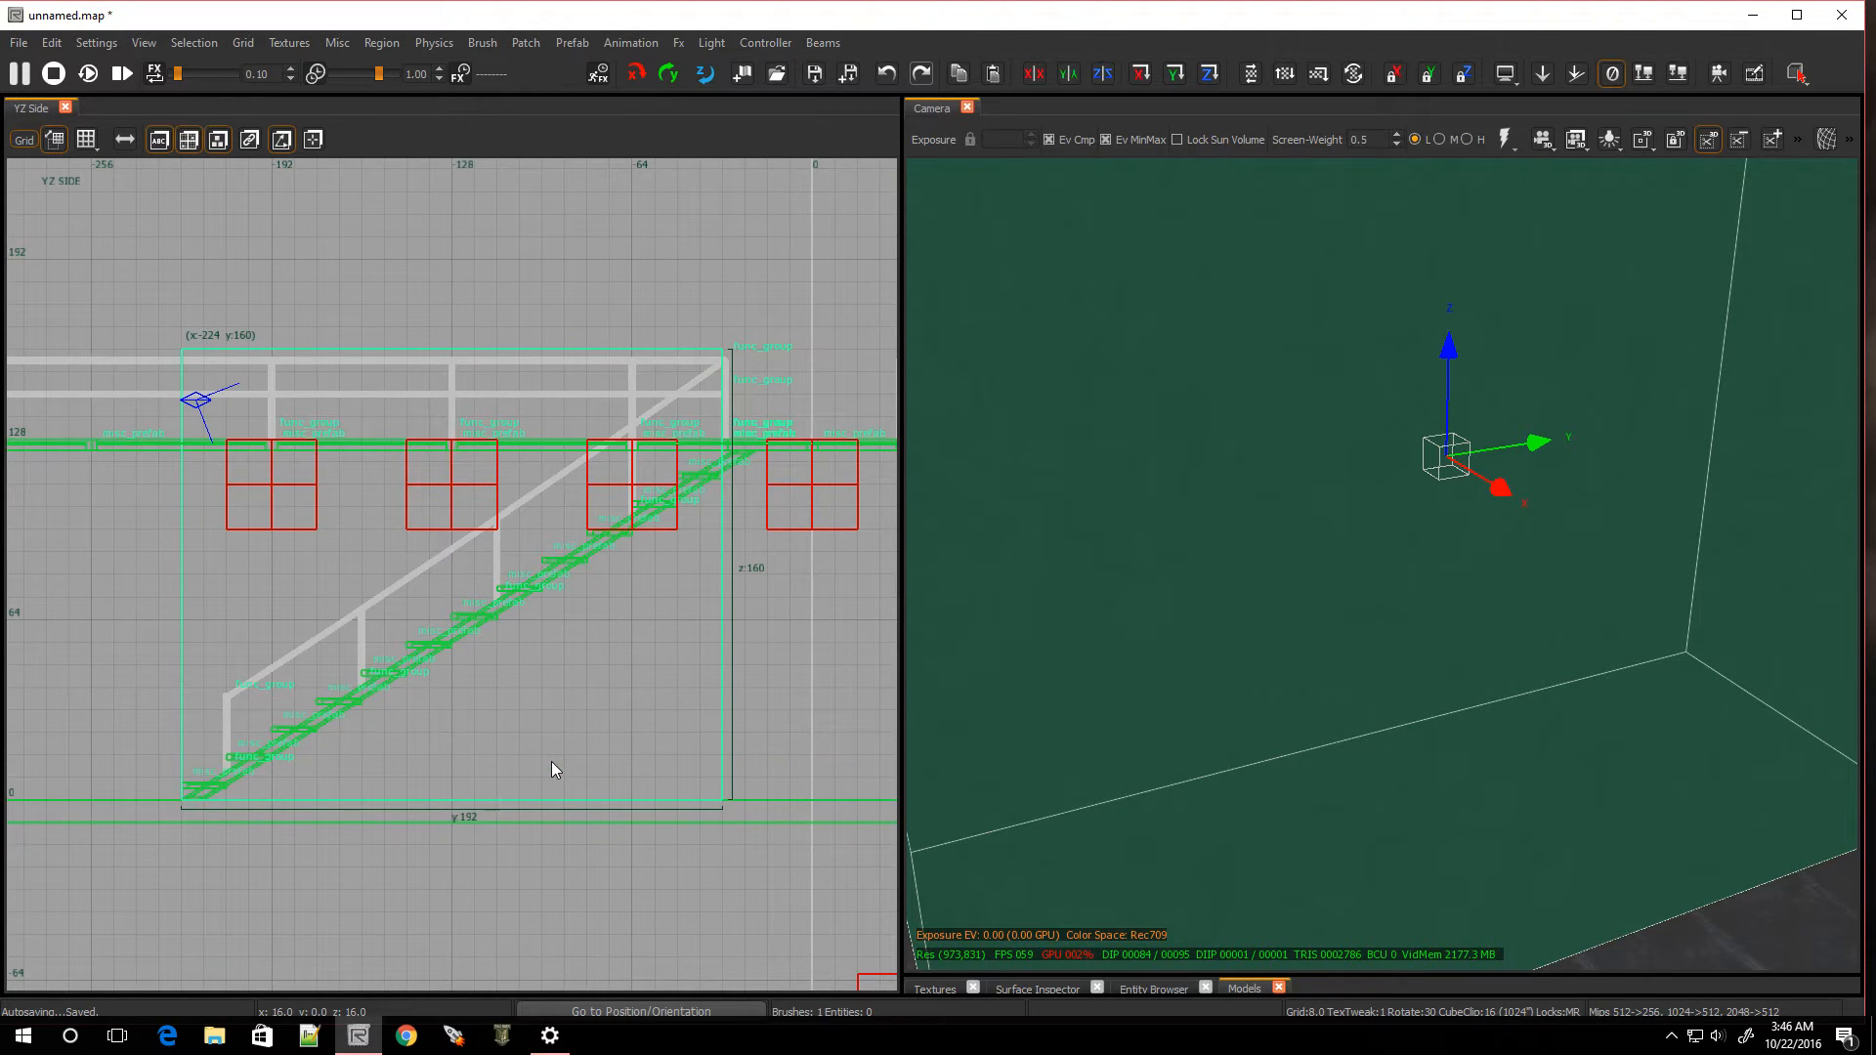
{"action": "right_click", "coordinate": [1188, 607]}
{"action": "mouse_move", "coordinate": [1241, 640]}
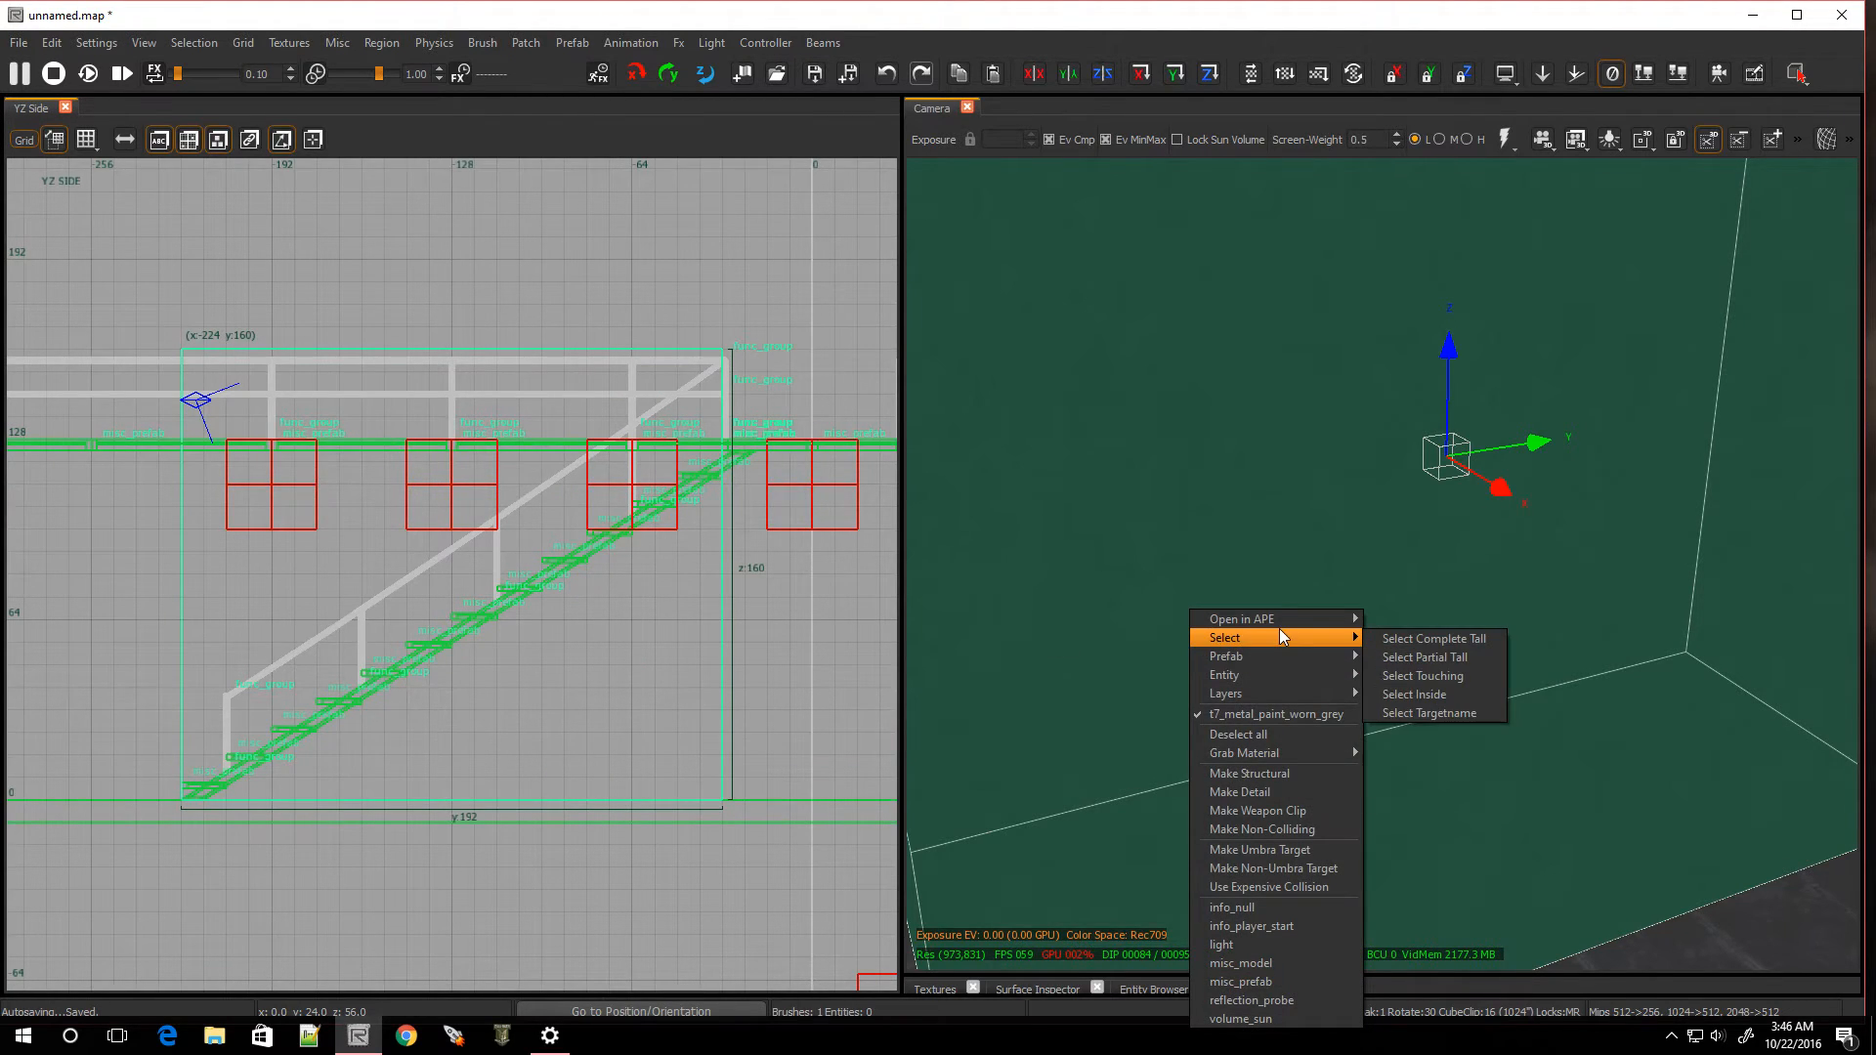
{"action": "left_click", "coordinate": [1409, 676]}
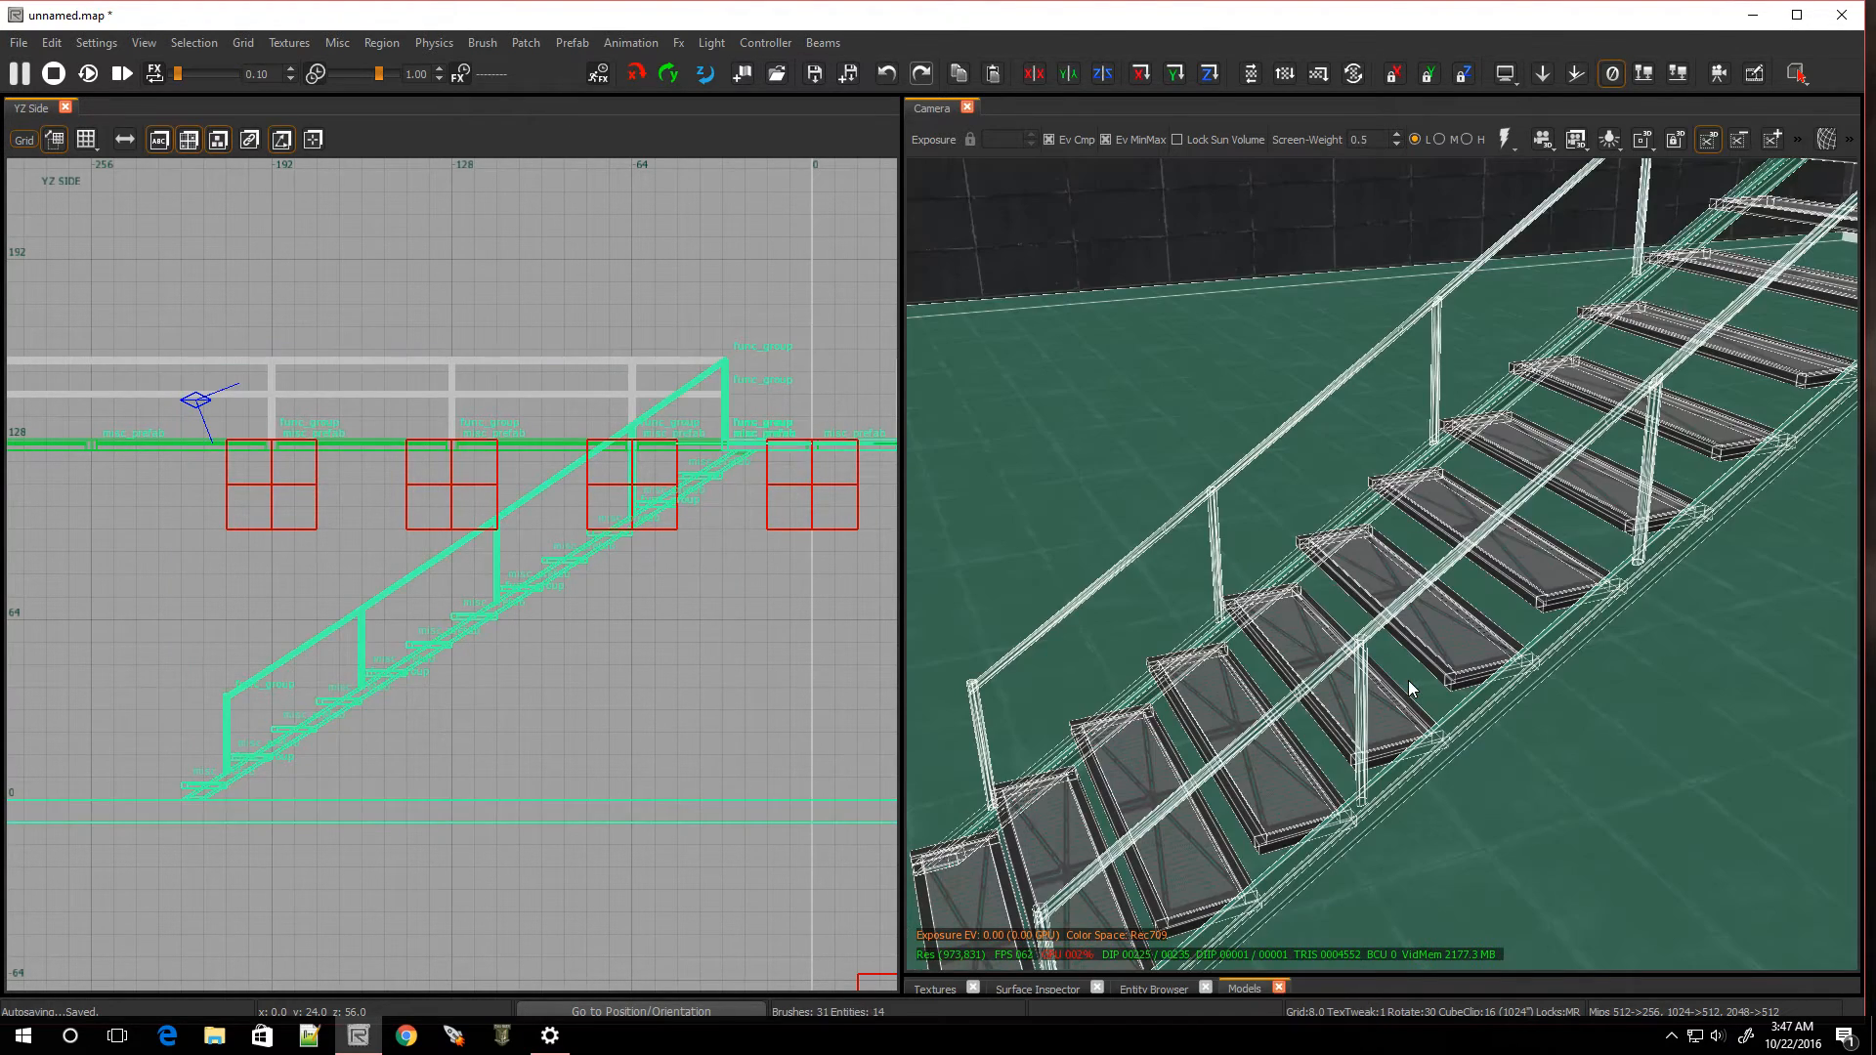
Remove the ground floor, the catwalk floor panels and the catwalk railings from the selection, keeping only the staircase parts selected
{"action": "mouse_move", "coordinate": [1481, 683]}
{"action": "right_mouse_down"}
{"action": "mouse_move", "coordinate": [1554, 713]}
{"action": "mouse_move", "coordinate": [1475, 762]}
{"action": "mouse_move", "coordinate": [1481, 718]}
{"action": "mouse_move", "coordinate": [1520, 683]}
{"action": "right_mouse_up"}
{"action": "left_click", "coordinate": [1562, 770], "text": "shift"}
{"action": "mouse_move", "coordinate": [1562, 770]}
{"action": "right_mouse_down"}
{"action": "mouse_move", "coordinate": [1525, 802]}
{"action": "mouse_move", "coordinate": [1593, 752]}
{"action": "mouse_move", "coordinate": [1608, 780]}
{"action": "right_mouse_up"}
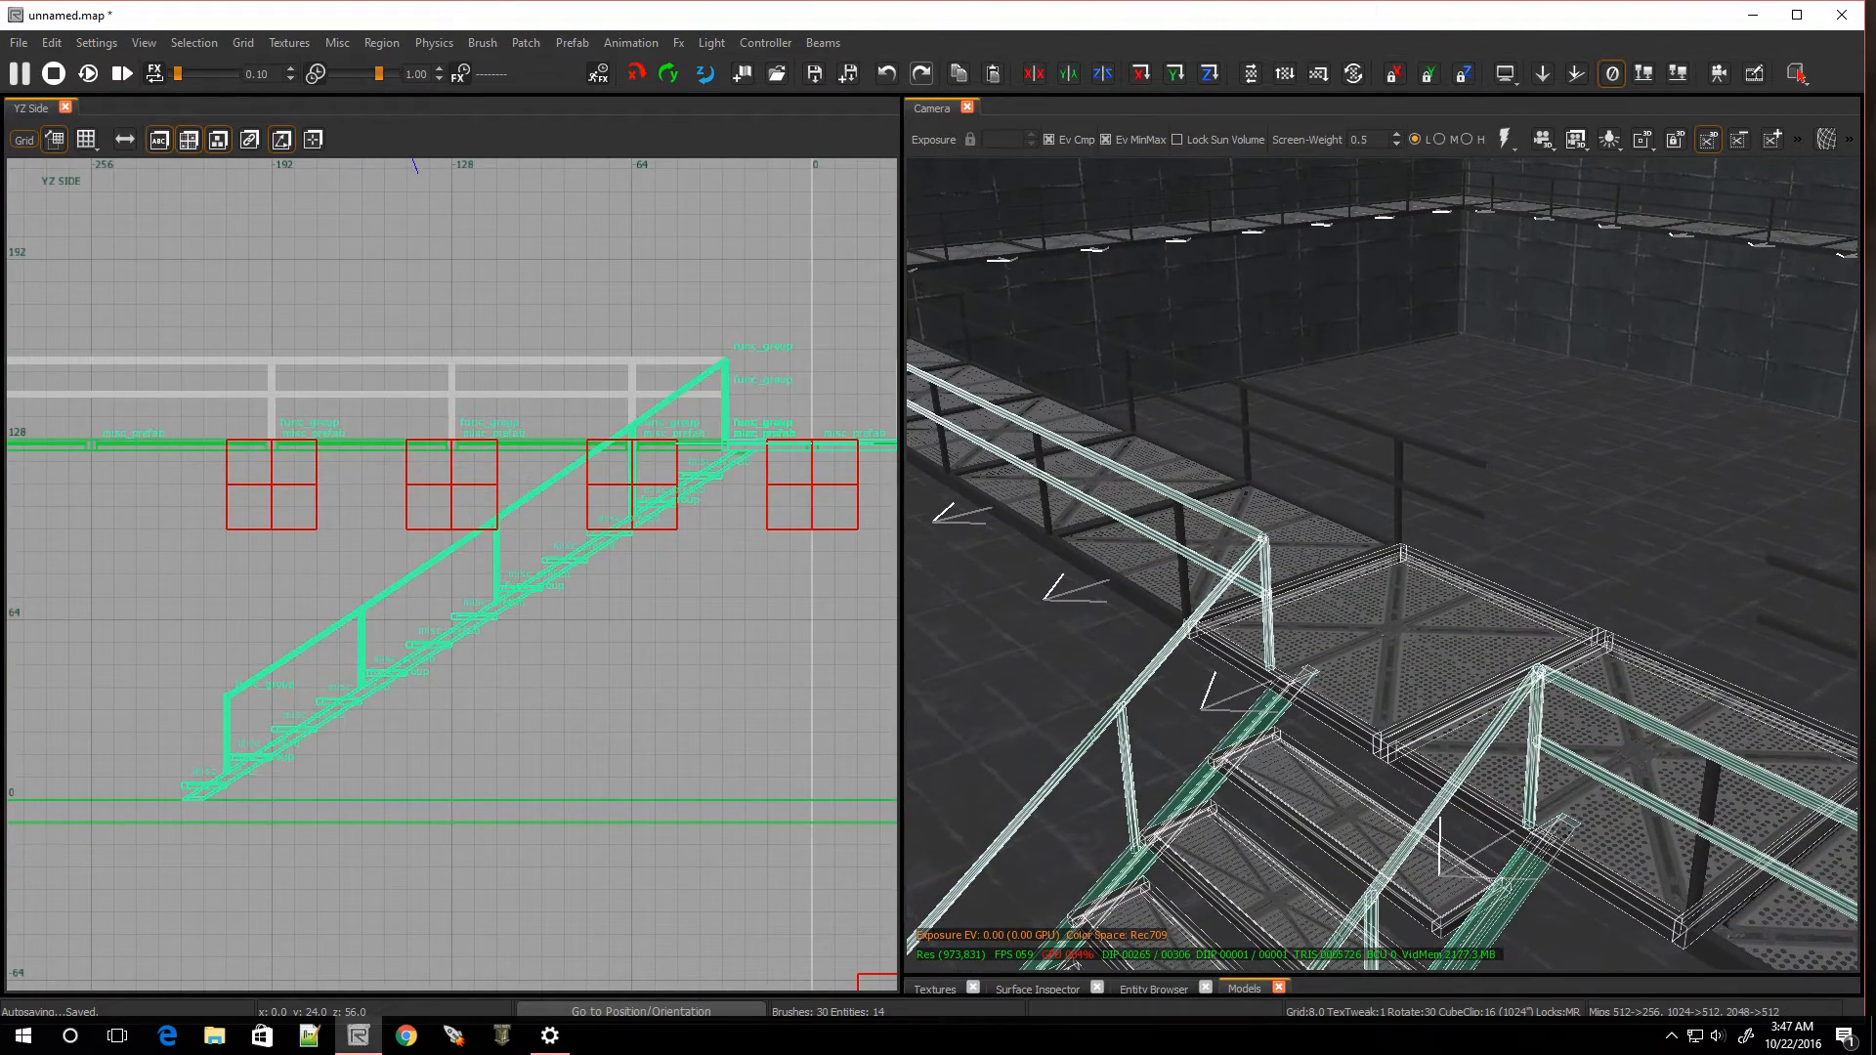
{"action": "left_click", "coordinate": [1628, 718], "text": "shift"}
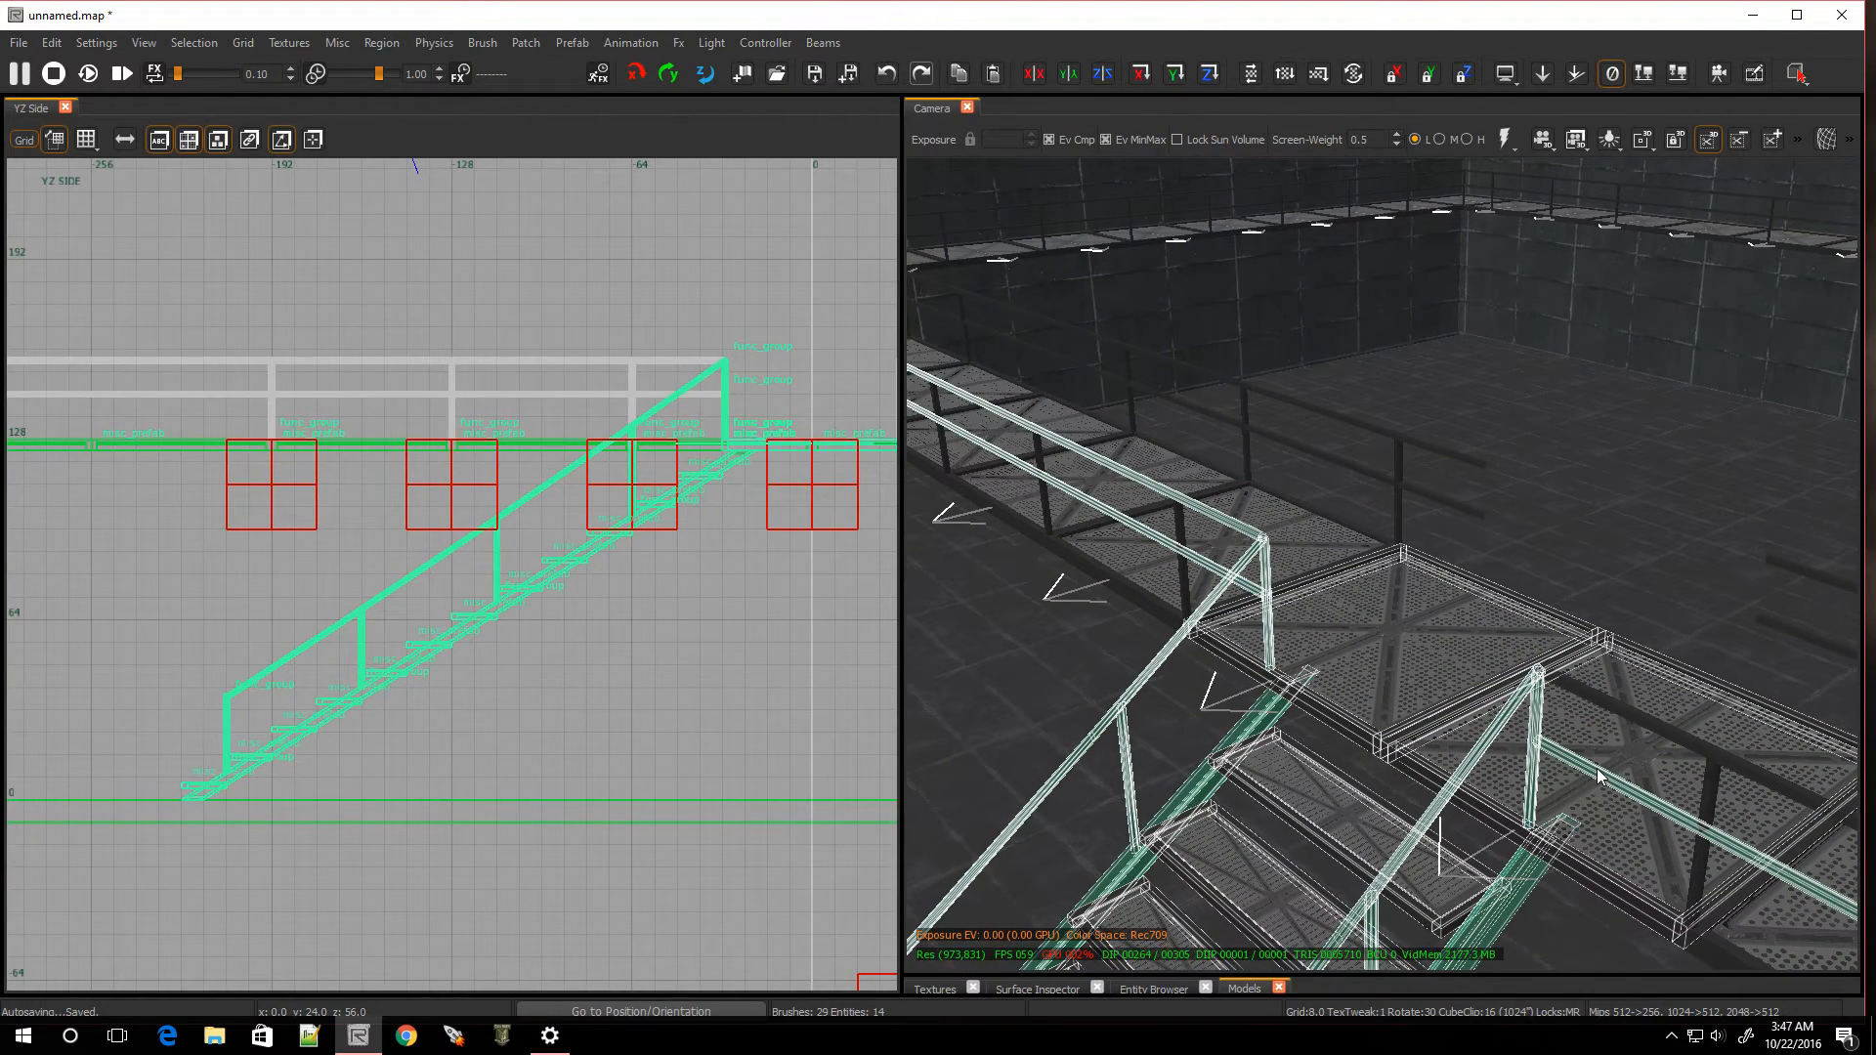
{"action": "left_click", "coordinate": [1597, 770], "text": "shift"}
{"action": "left_click", "coordinate": [1599, 856], "text": "shift"}
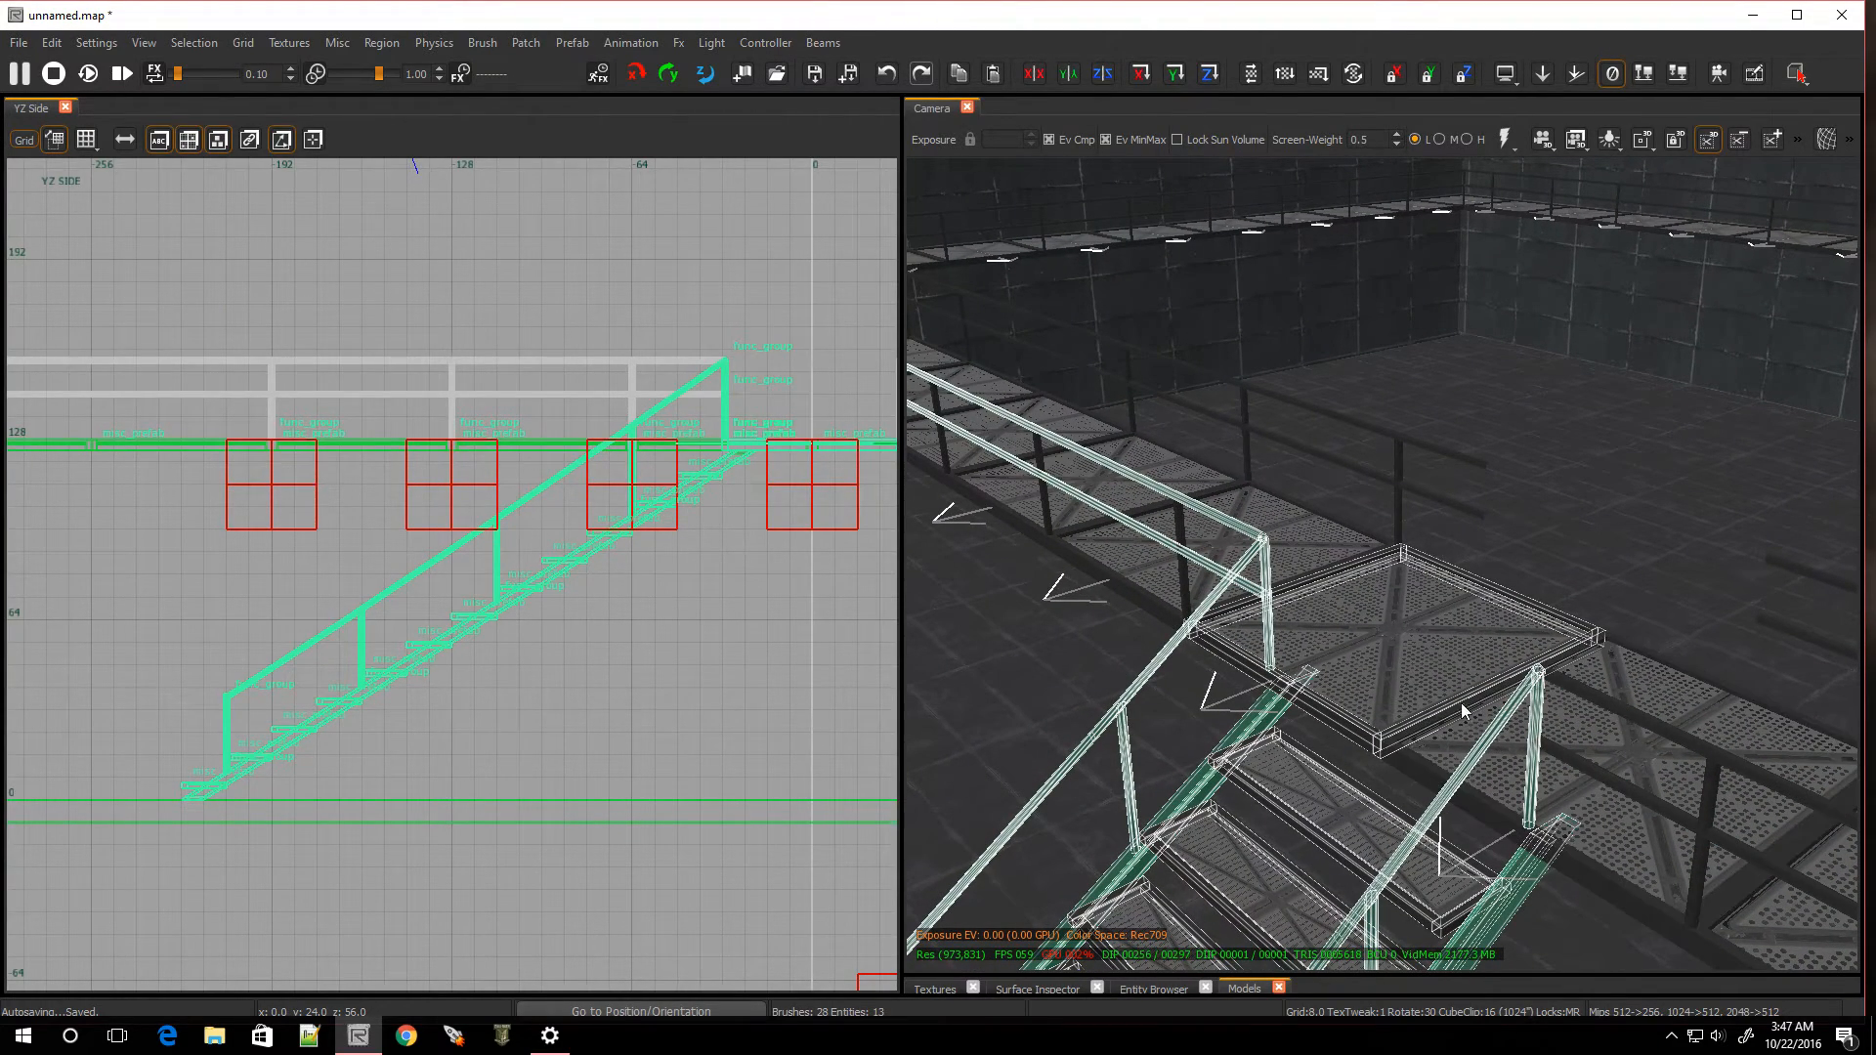
{"action": "left_click", "coordinate": [1443, 681], "text": "shift"}
{"action": "left_click", "coordinate": [1206, 510], "text": "shift"}
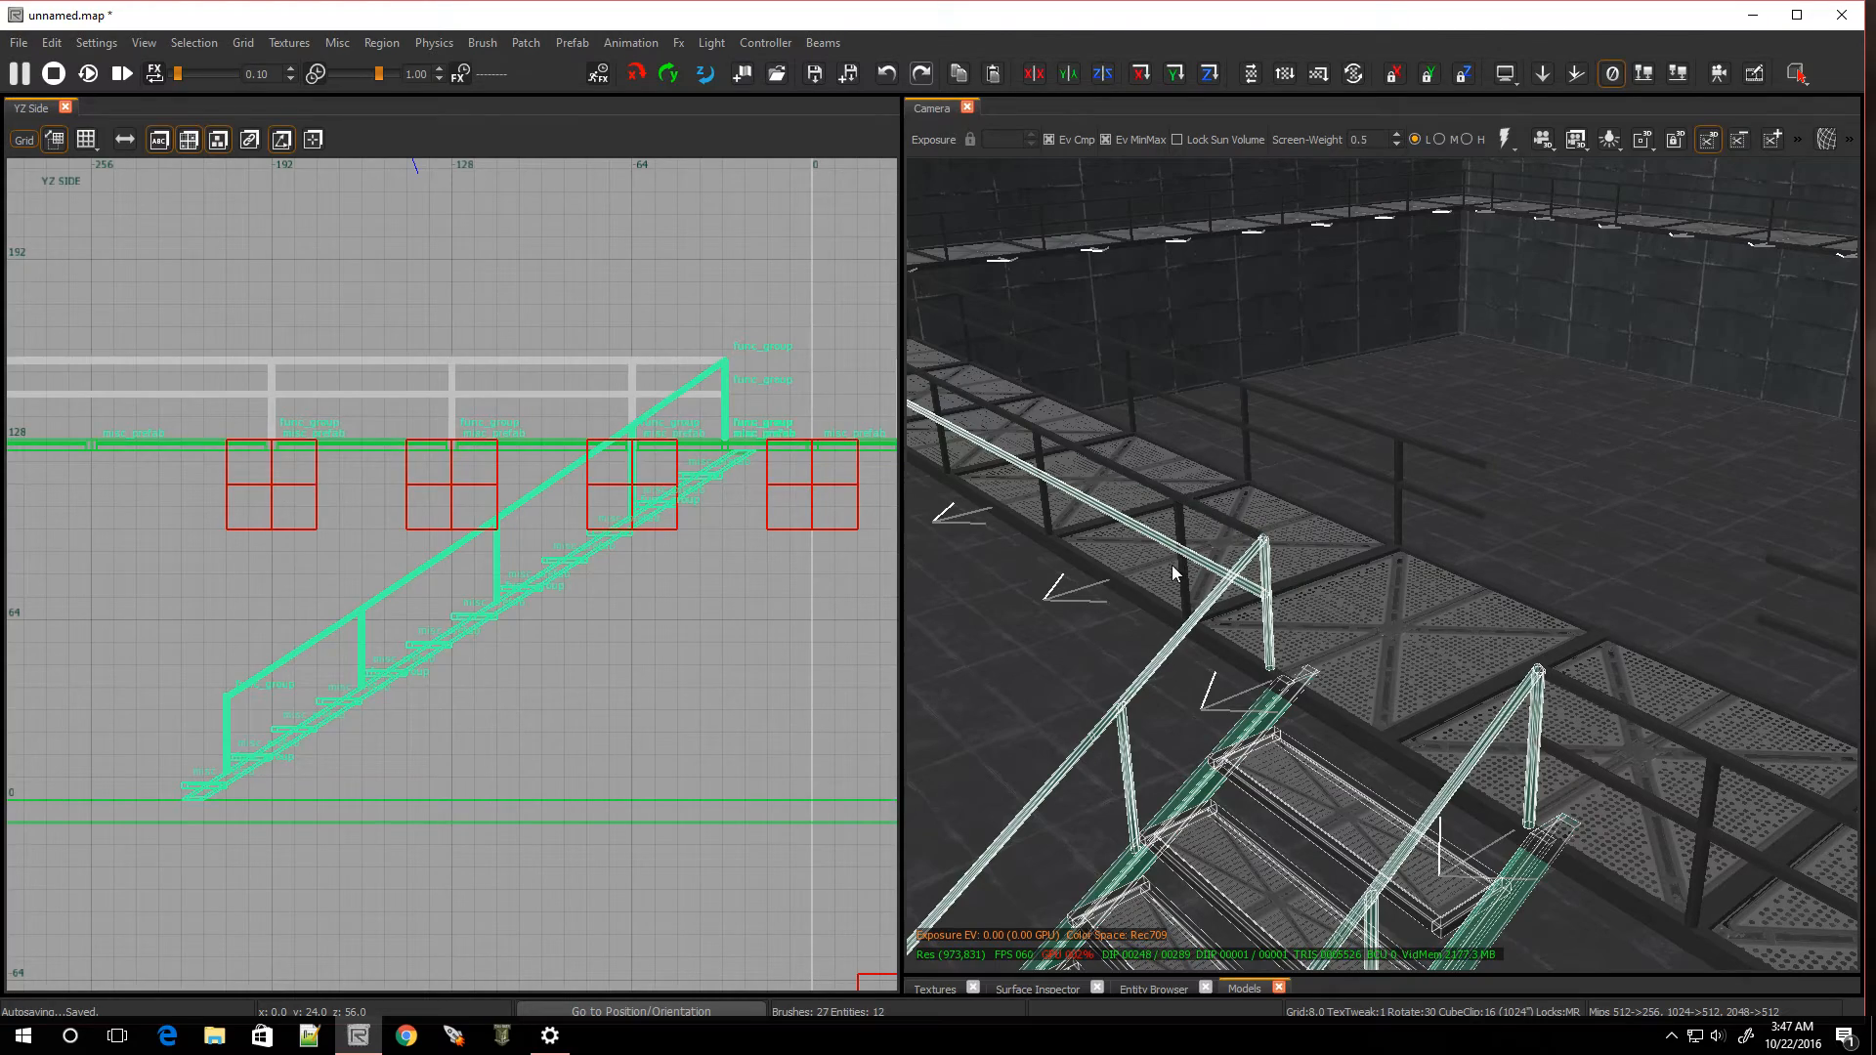
{"action": "left_click", "coordinate": [1184, 555], "text": "shift"}
{"action": "mouse_move", "coordinate": [1176, 661]}
{"action": "right_mouse_down"}
{"action": "mouse_move", "coordinate": [1075, 661]}
{"action": "mouse_move", "coordinate": [1119, 658]}
{"action": "right_mouse_up"}
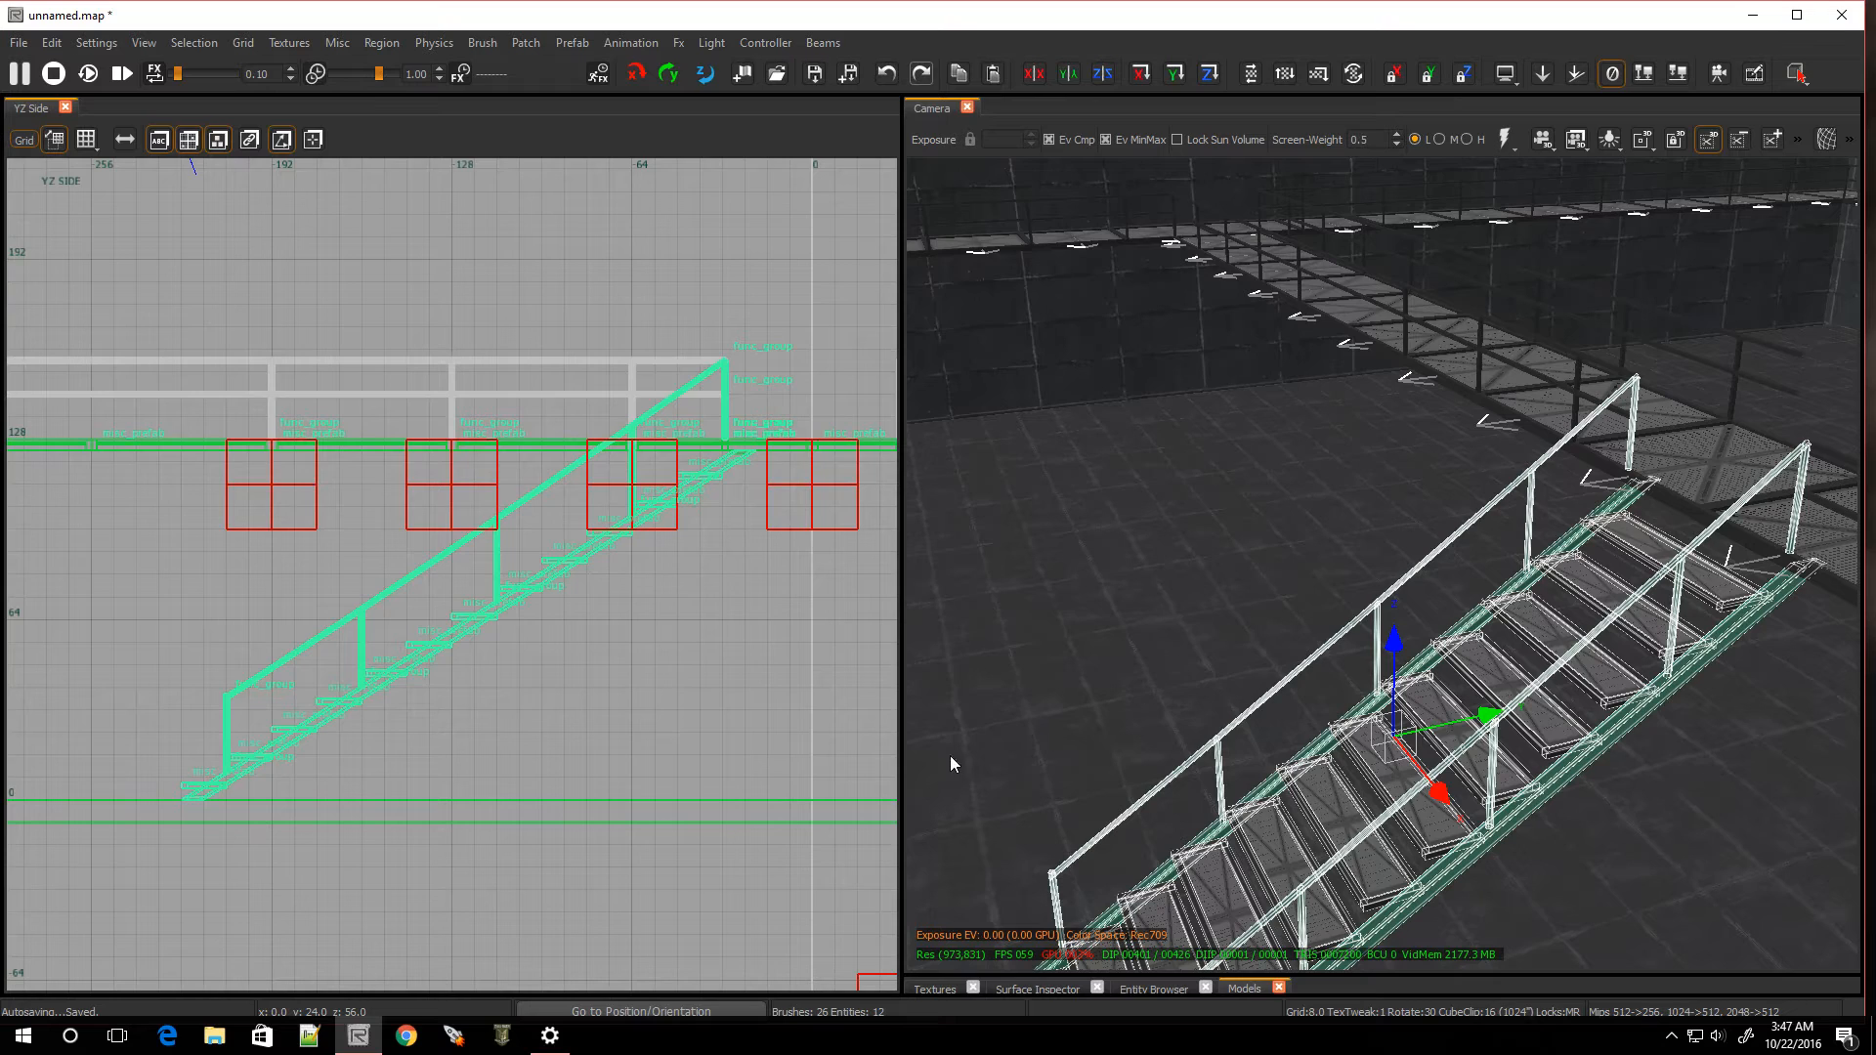
Save the selected staircase as a new prefab named catwalk_stairs in the zm_core prefab folder
{"action": "key", "text": "ctrl+Tab"}
{"action": "key", "text": "ctrl+Tab"}
{"action": "key", "text": "ctrl+Tab"}
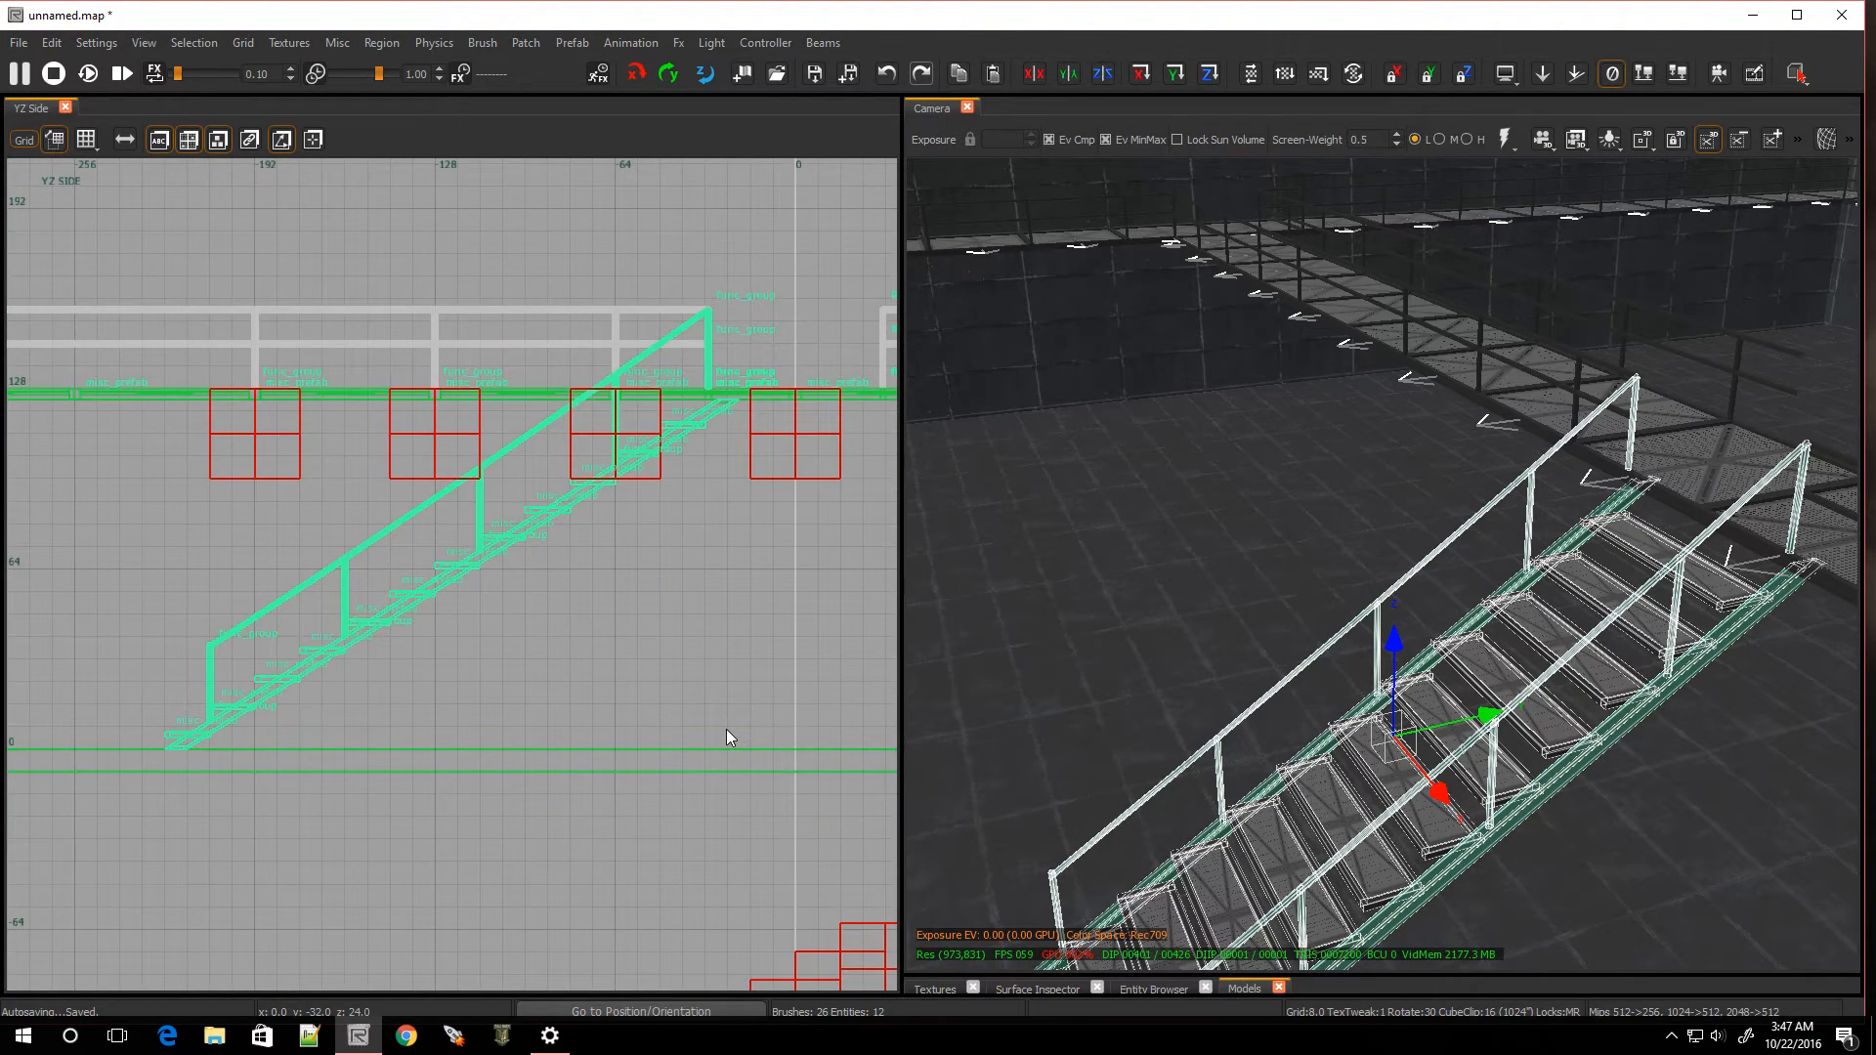
{"action": "key", "text": "ctrl+Tab"}
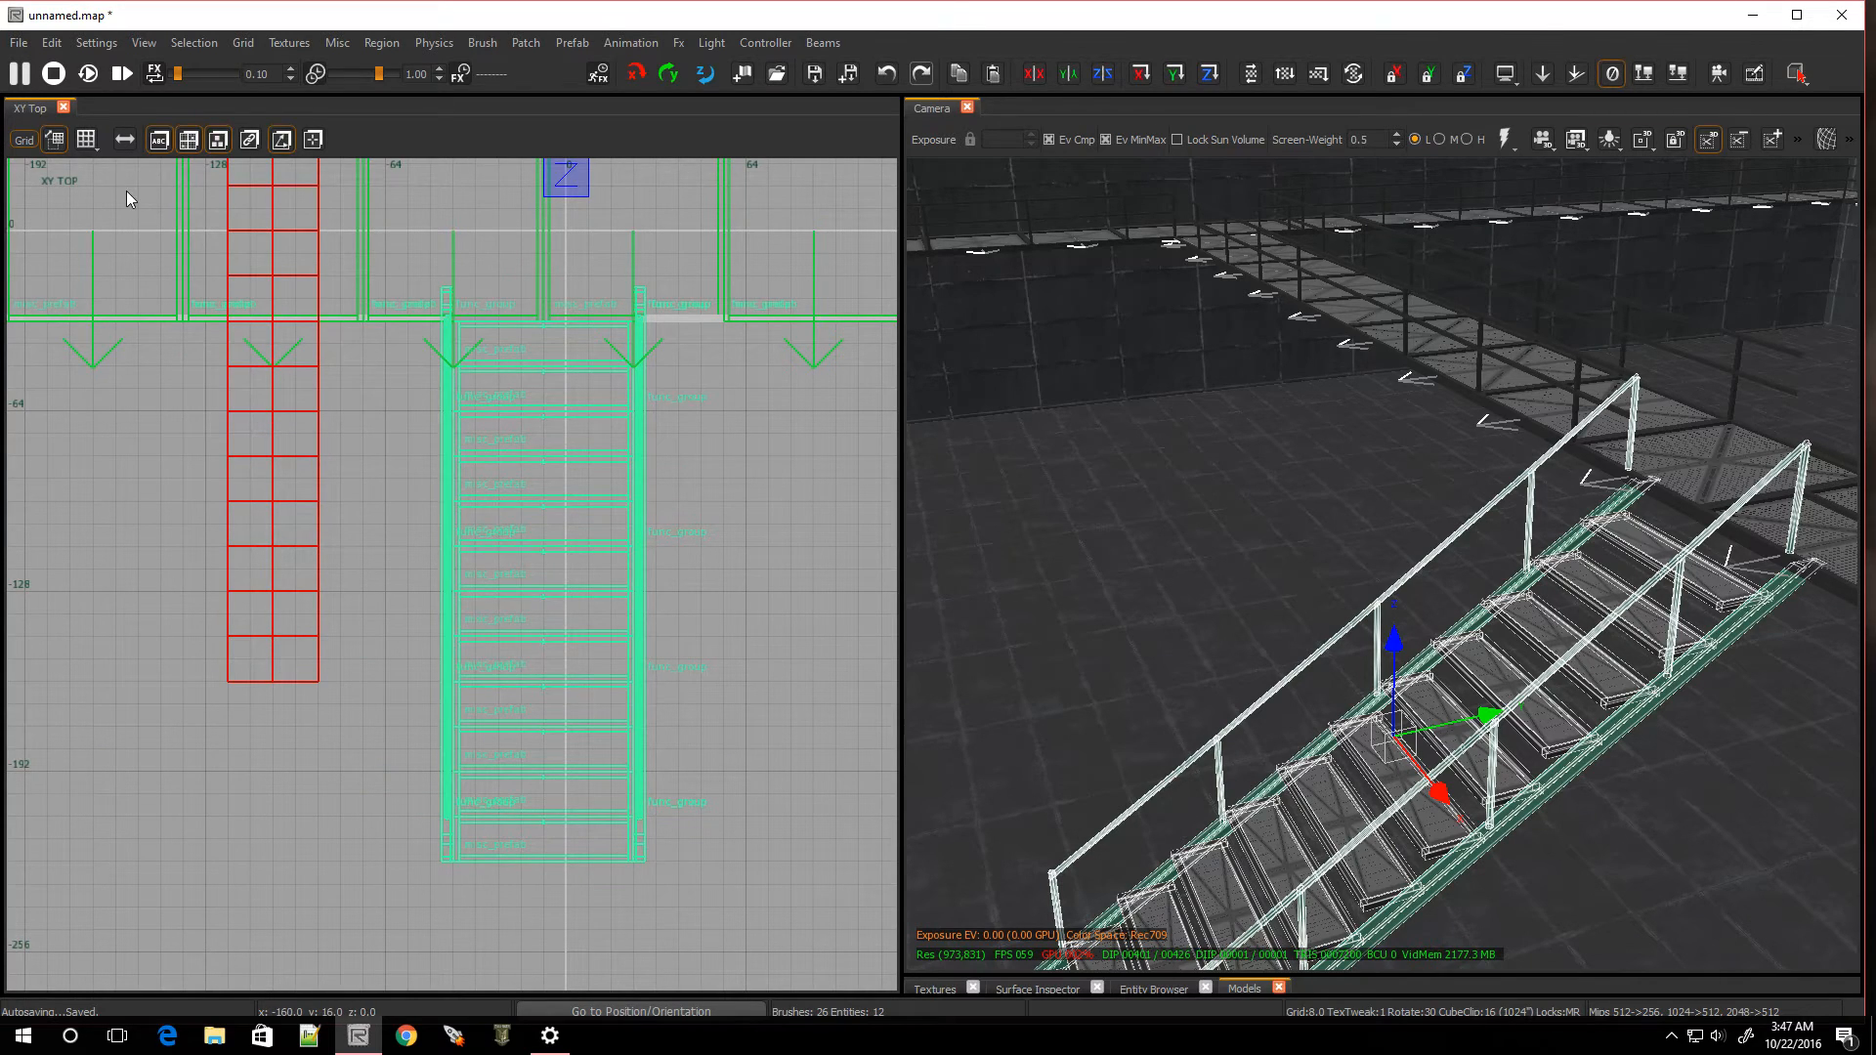
{"action": "left_click", "coordinate": [14, 44]}
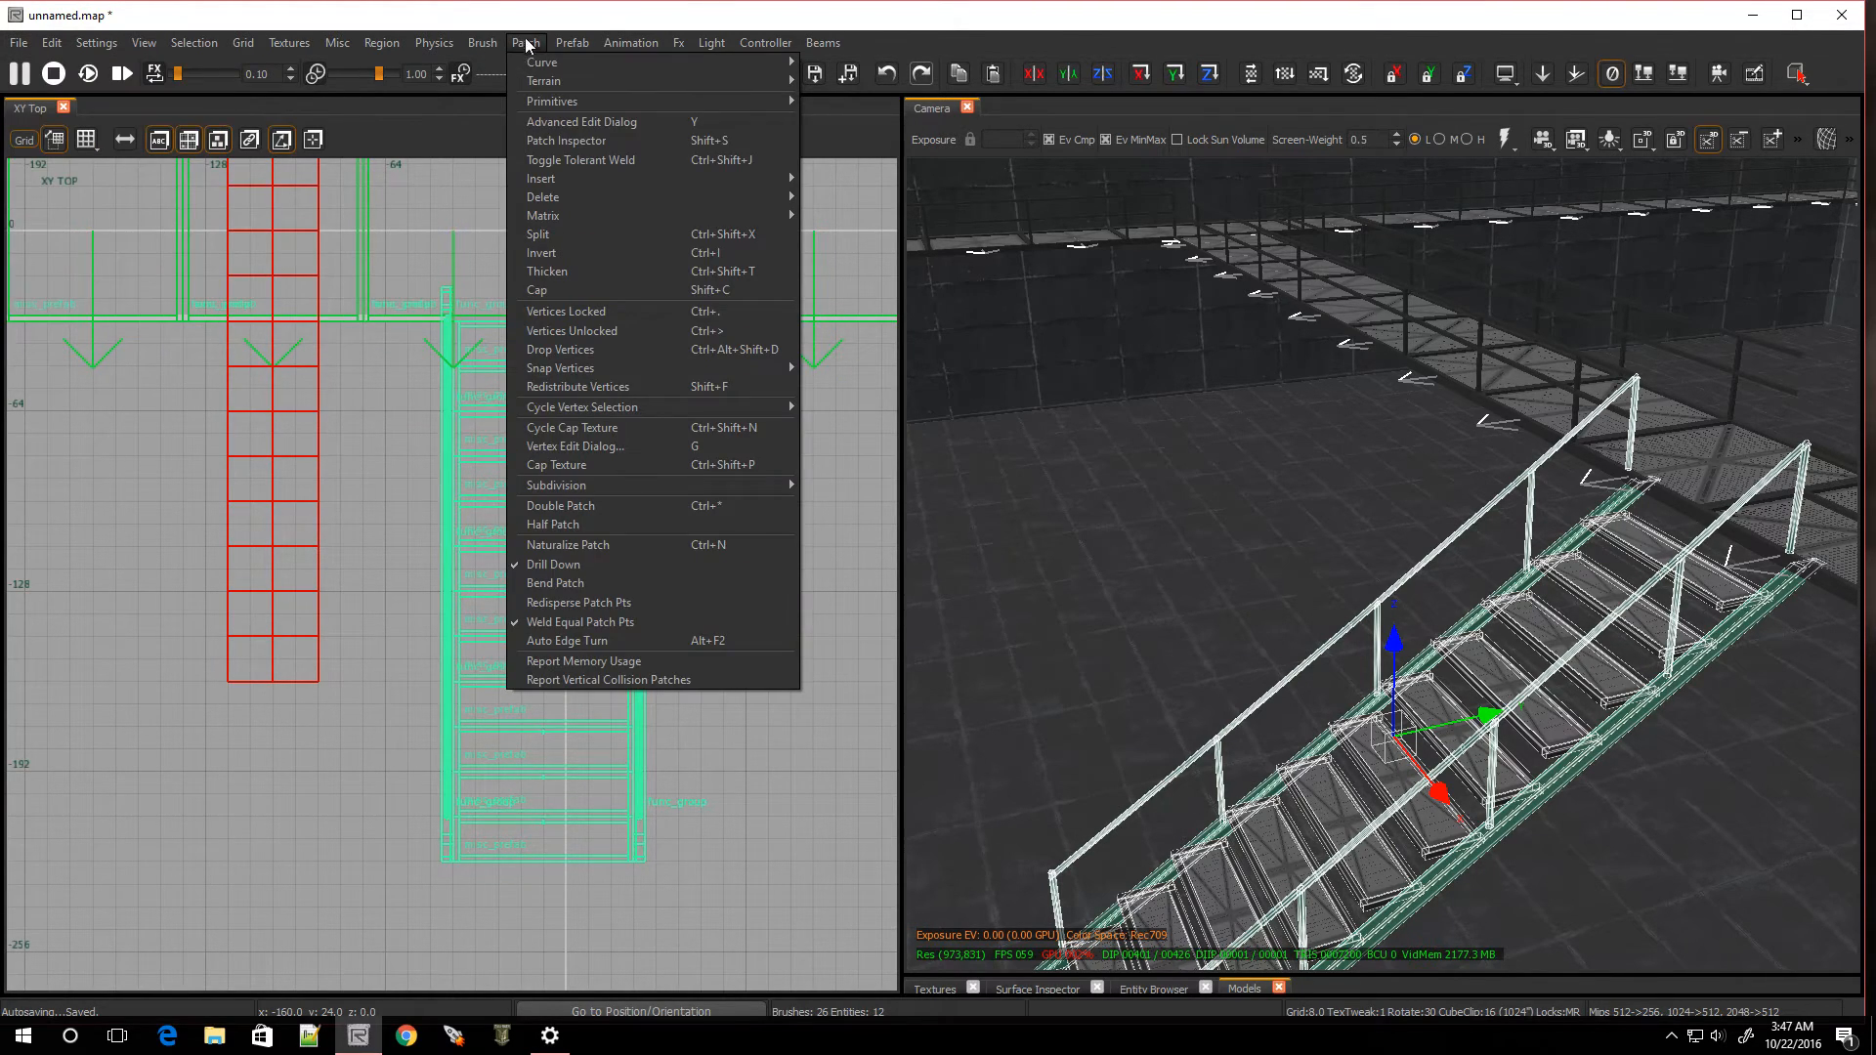
{"action": "left_click", "coordinate": [566, 41]}
{"action": "left_click", "coordinate": [566, 41]}
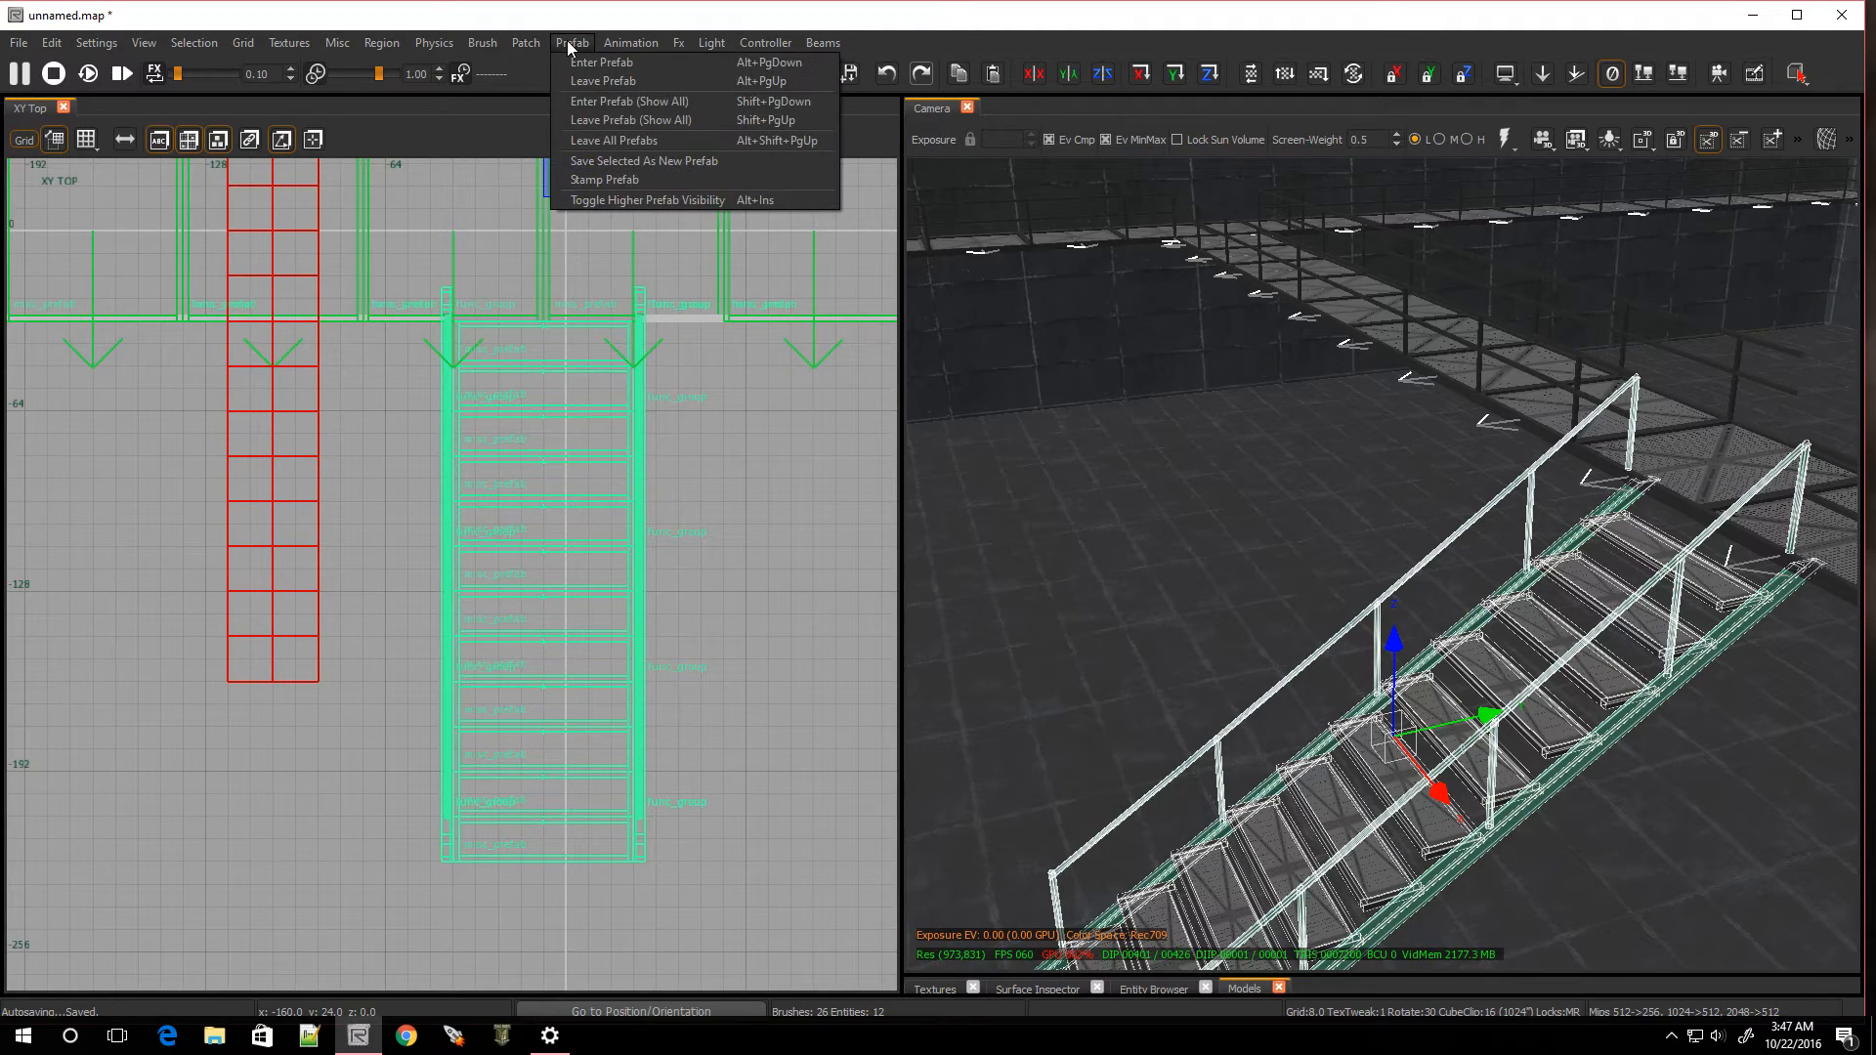
{"action": "left_click", "coordinate": [629, 160]}
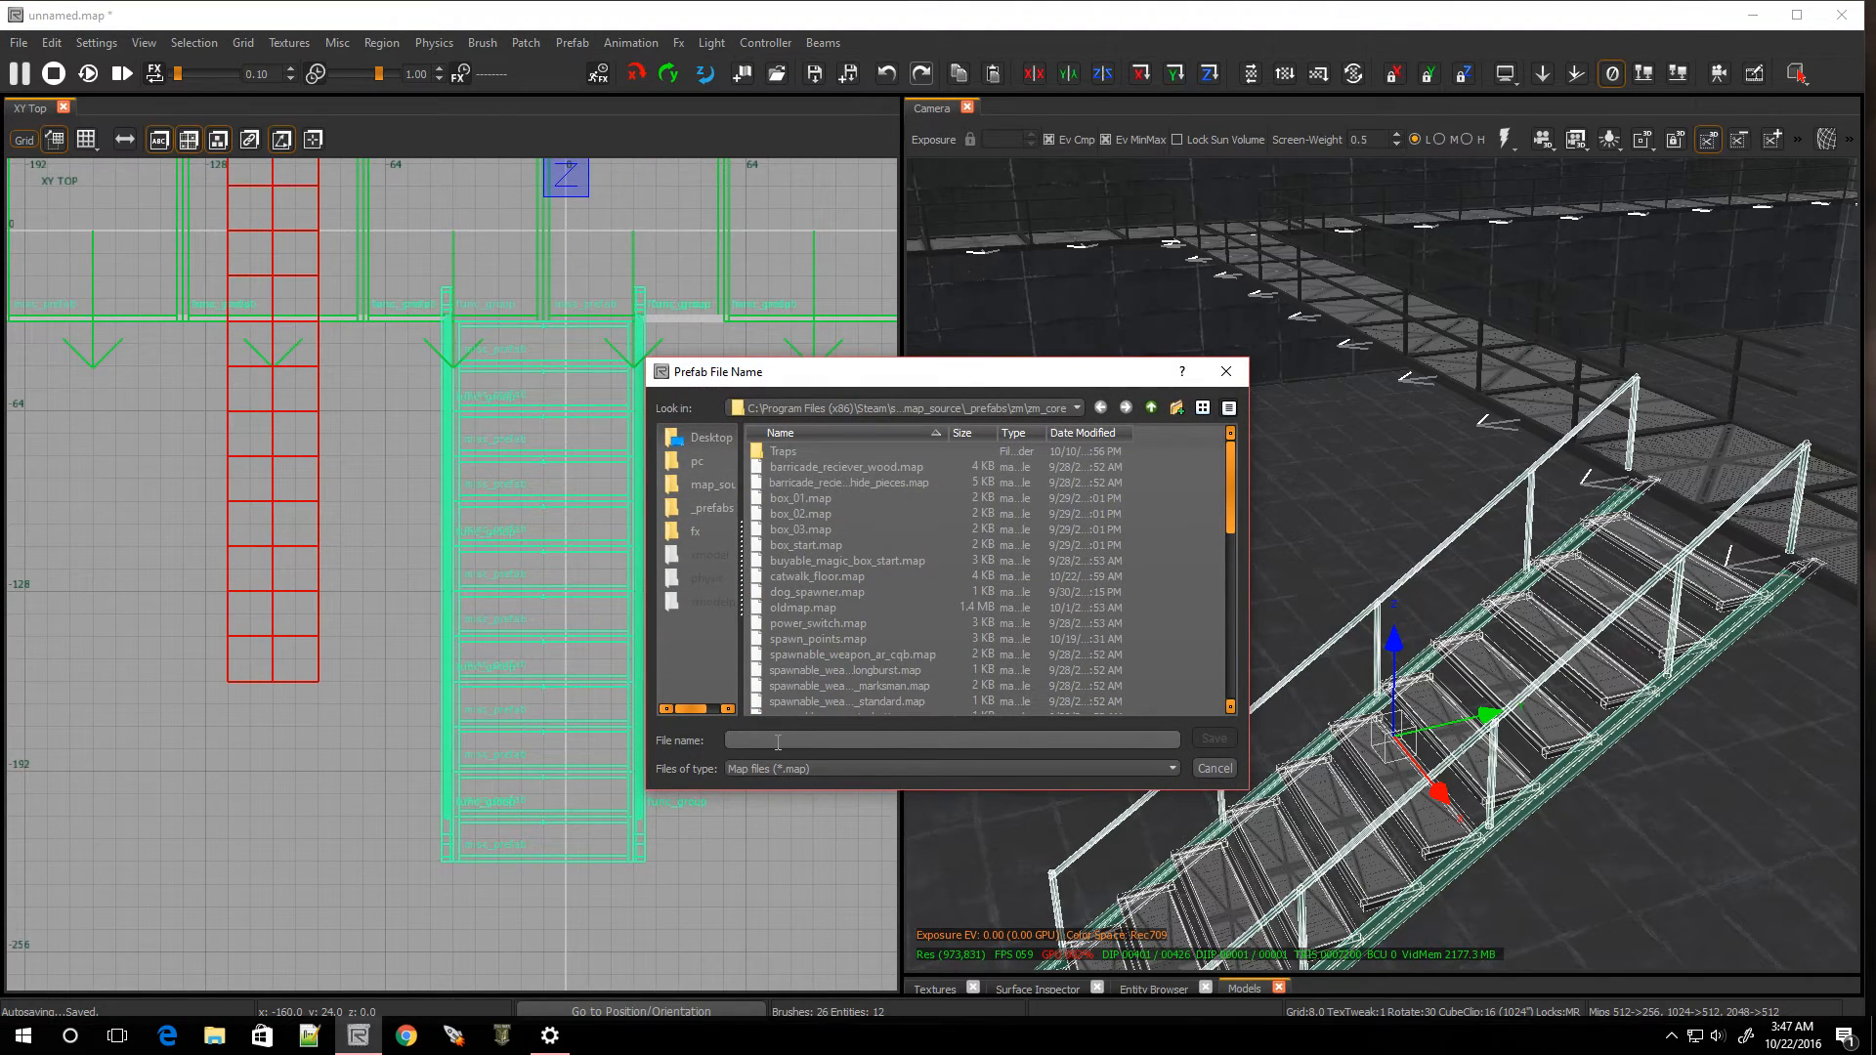
{"action": "type", "text": "ca"}
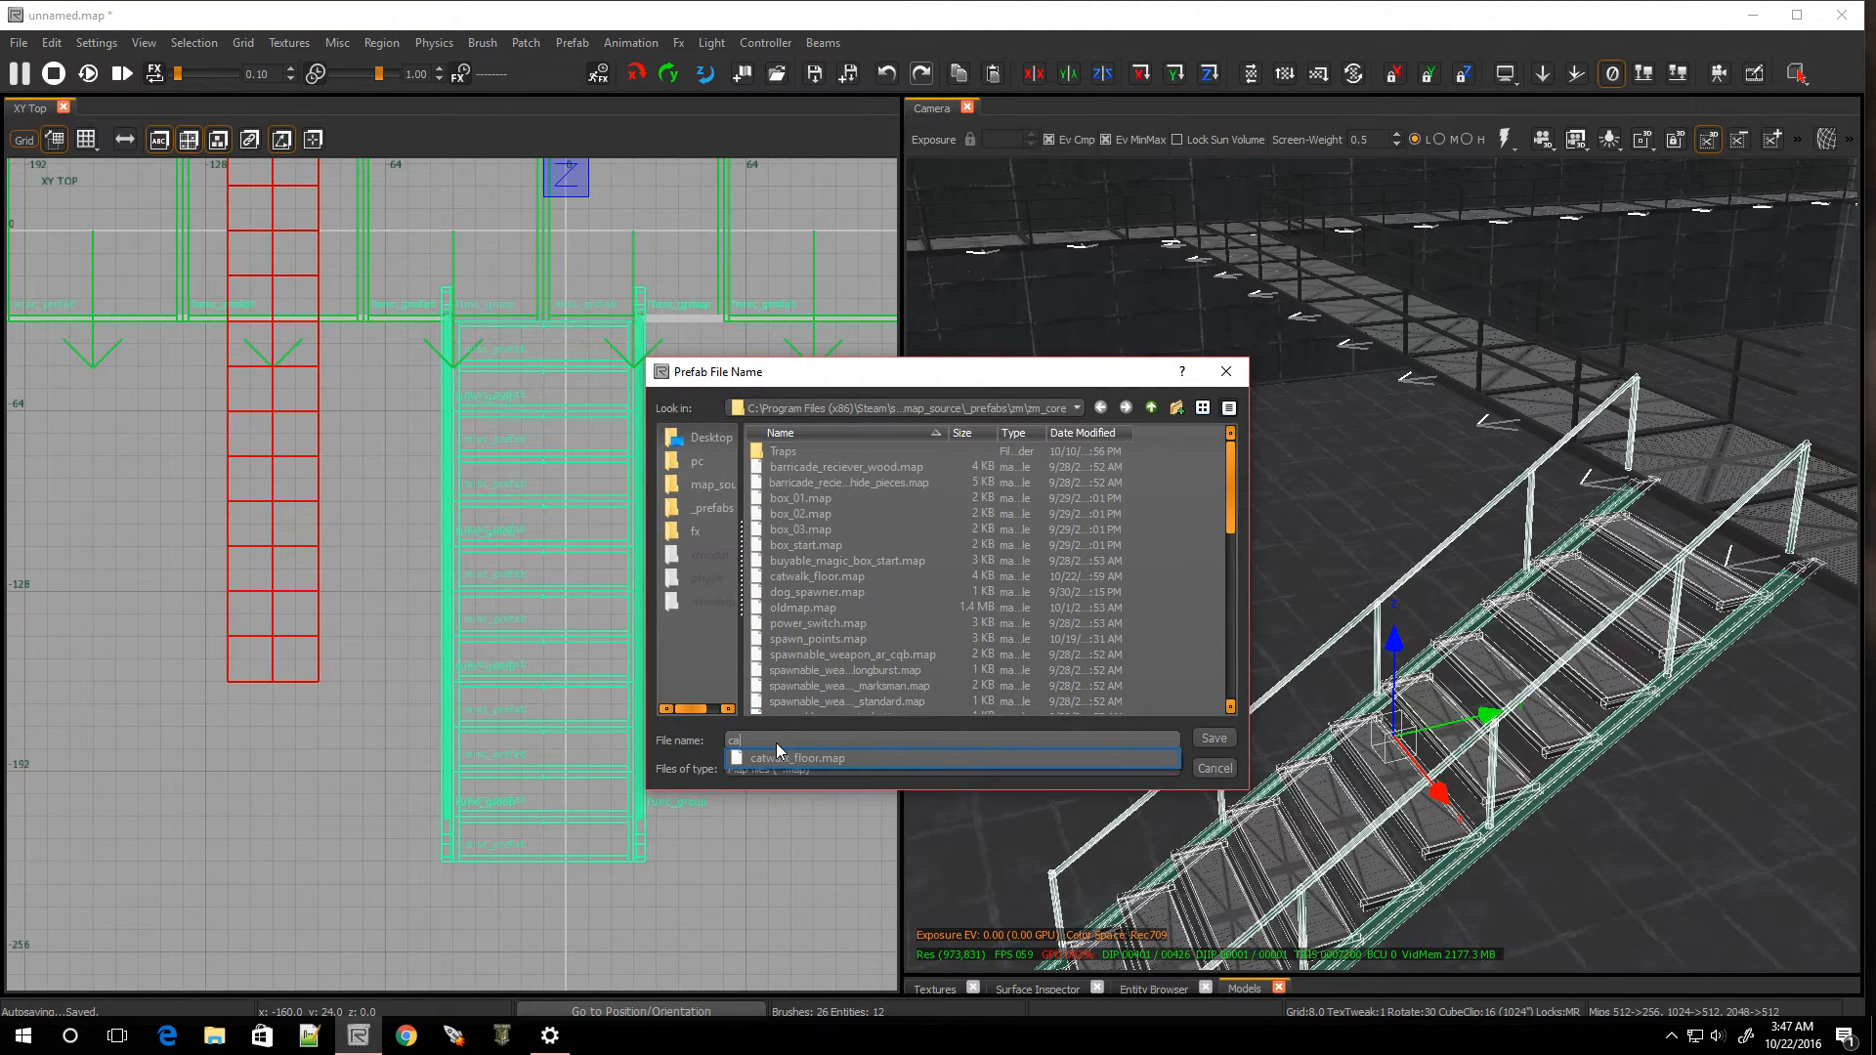
{"action": "type", "text": "twalk_stairs"}
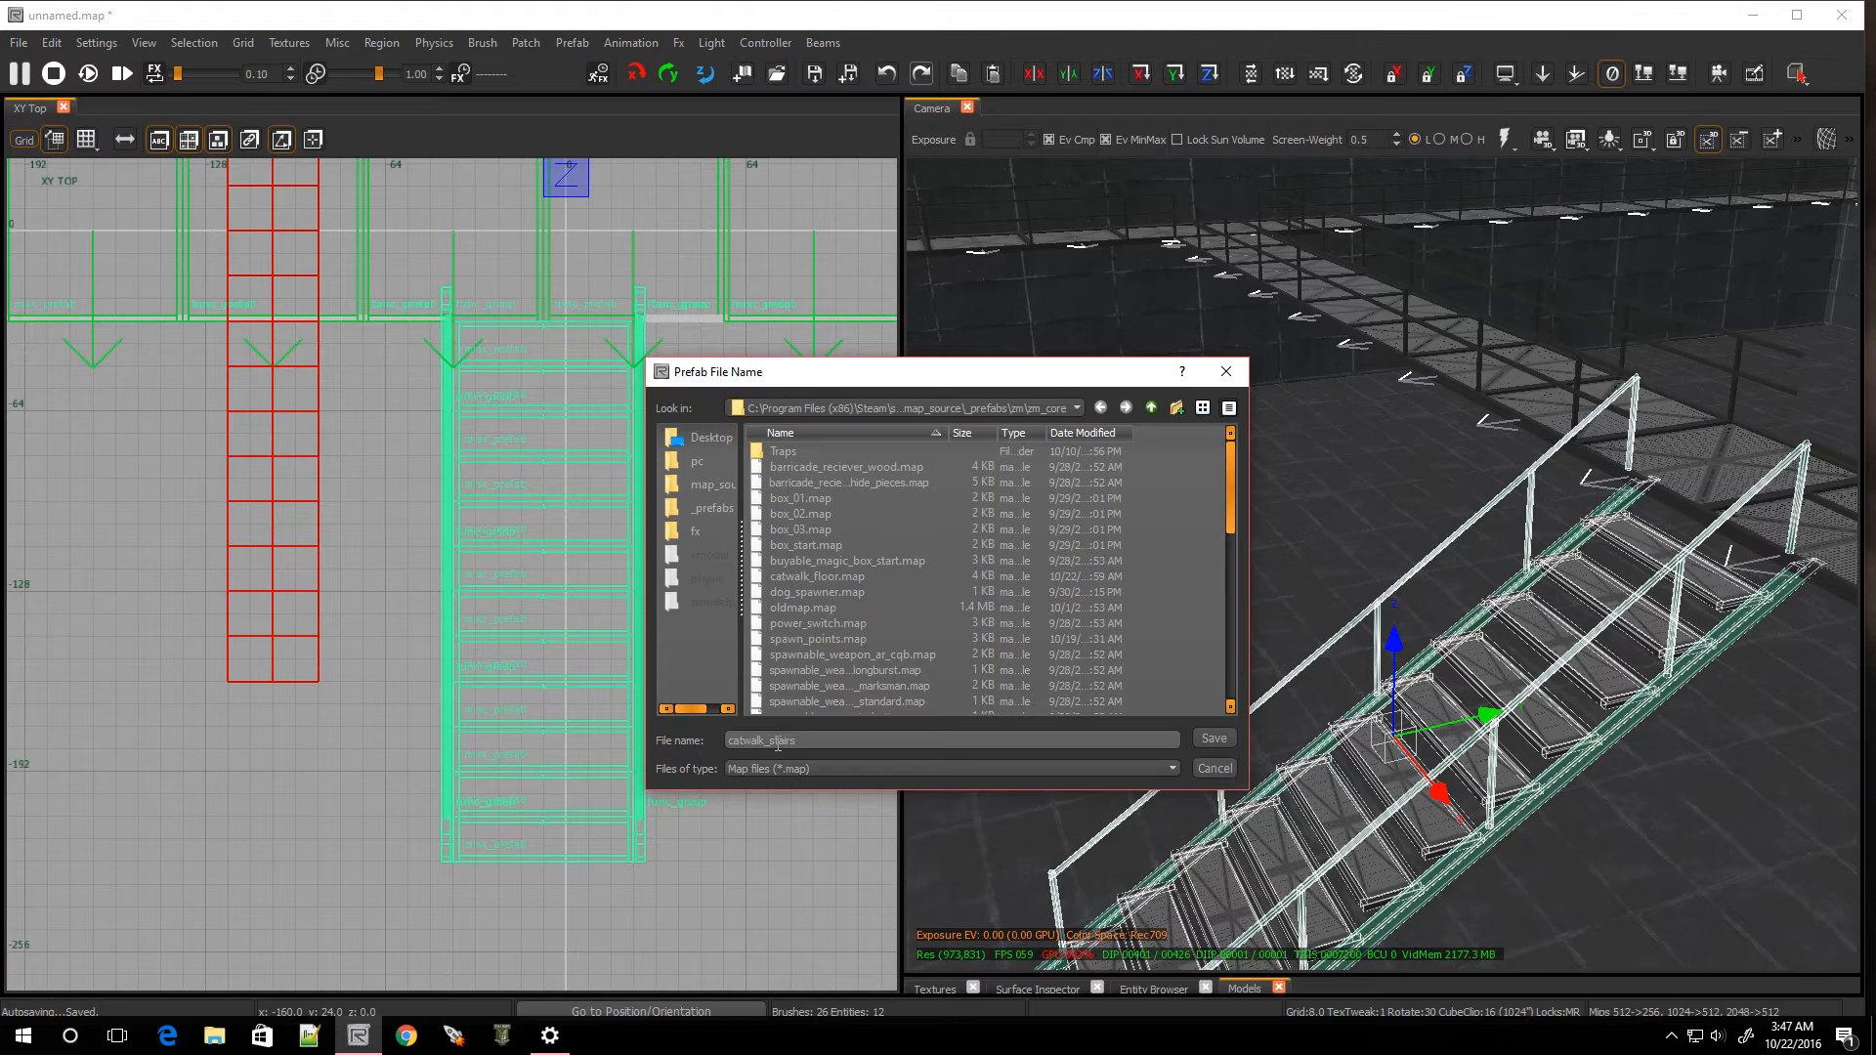
{"action": "key", "text": "Return"}
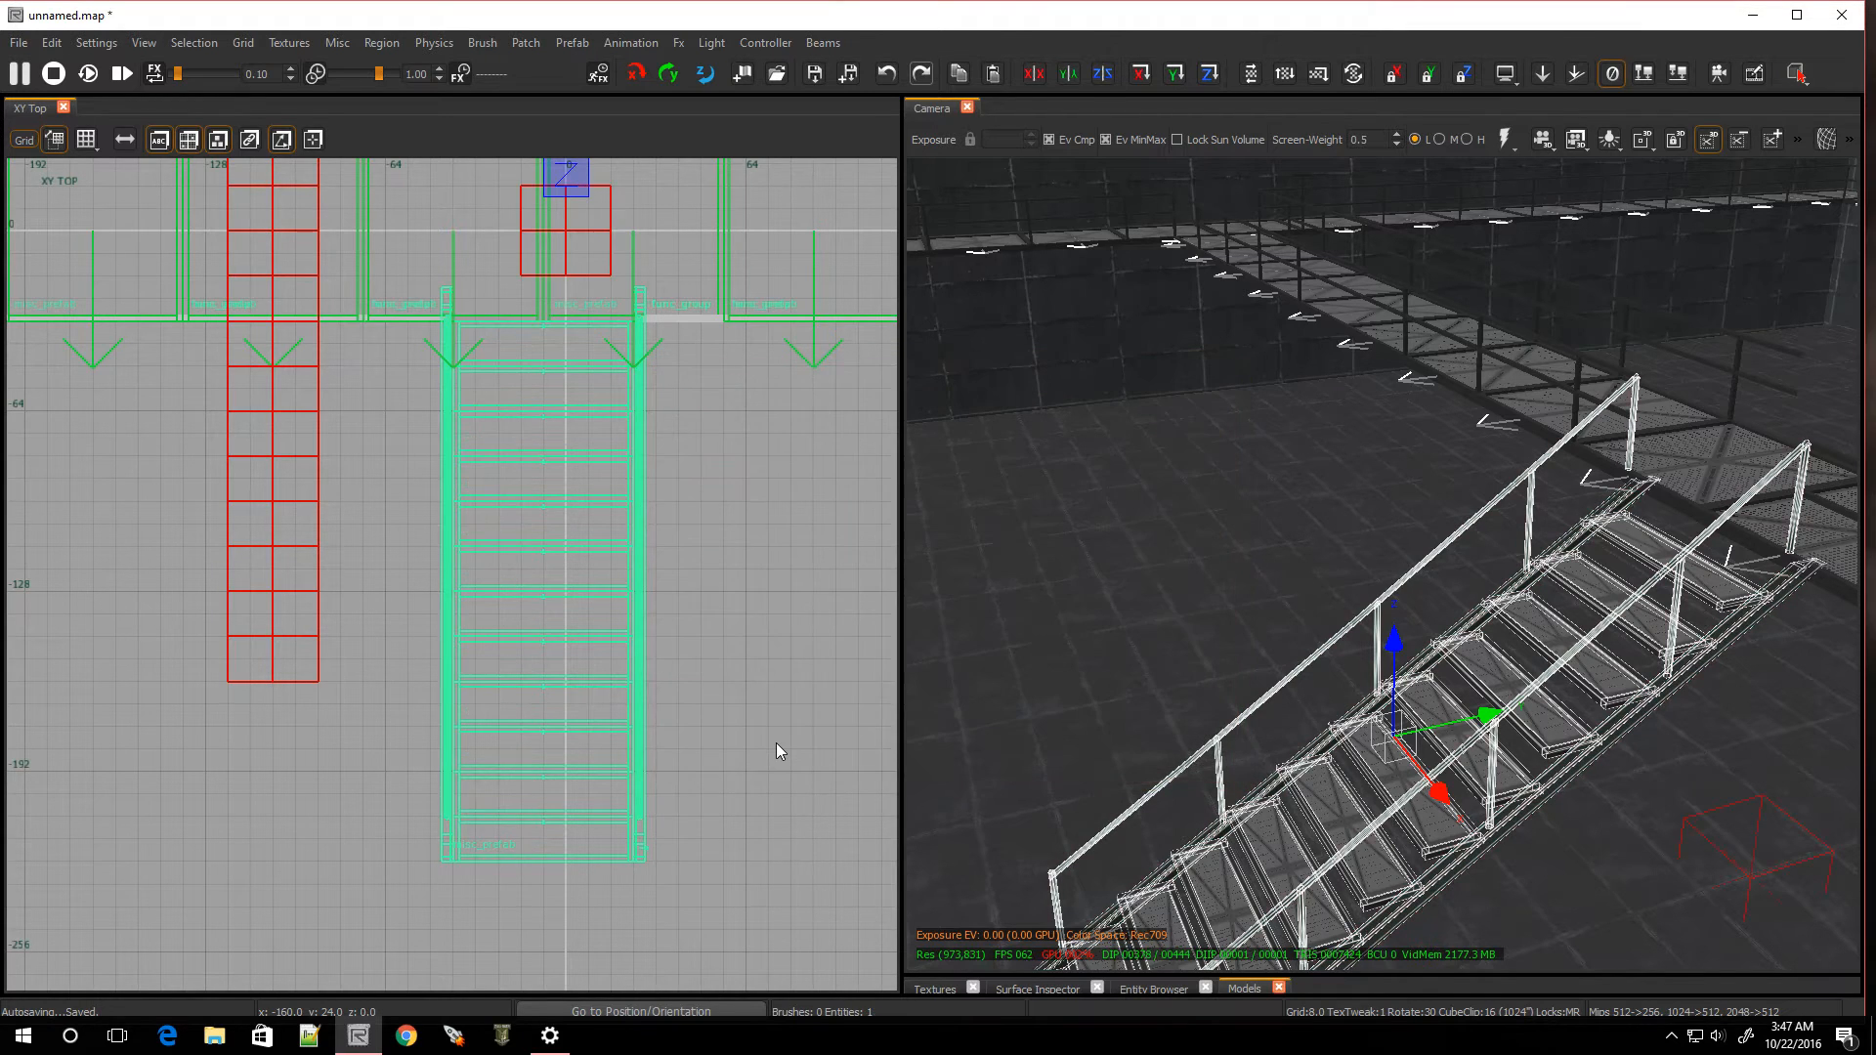
On a 16-unit grid, duplicate the staircase prefab and rotate the copy 180 degrees about the Z axis
{"action": "scroll", "coordinate": [655, 508], "scroll_direction": "down", "scroll_amount": 4}
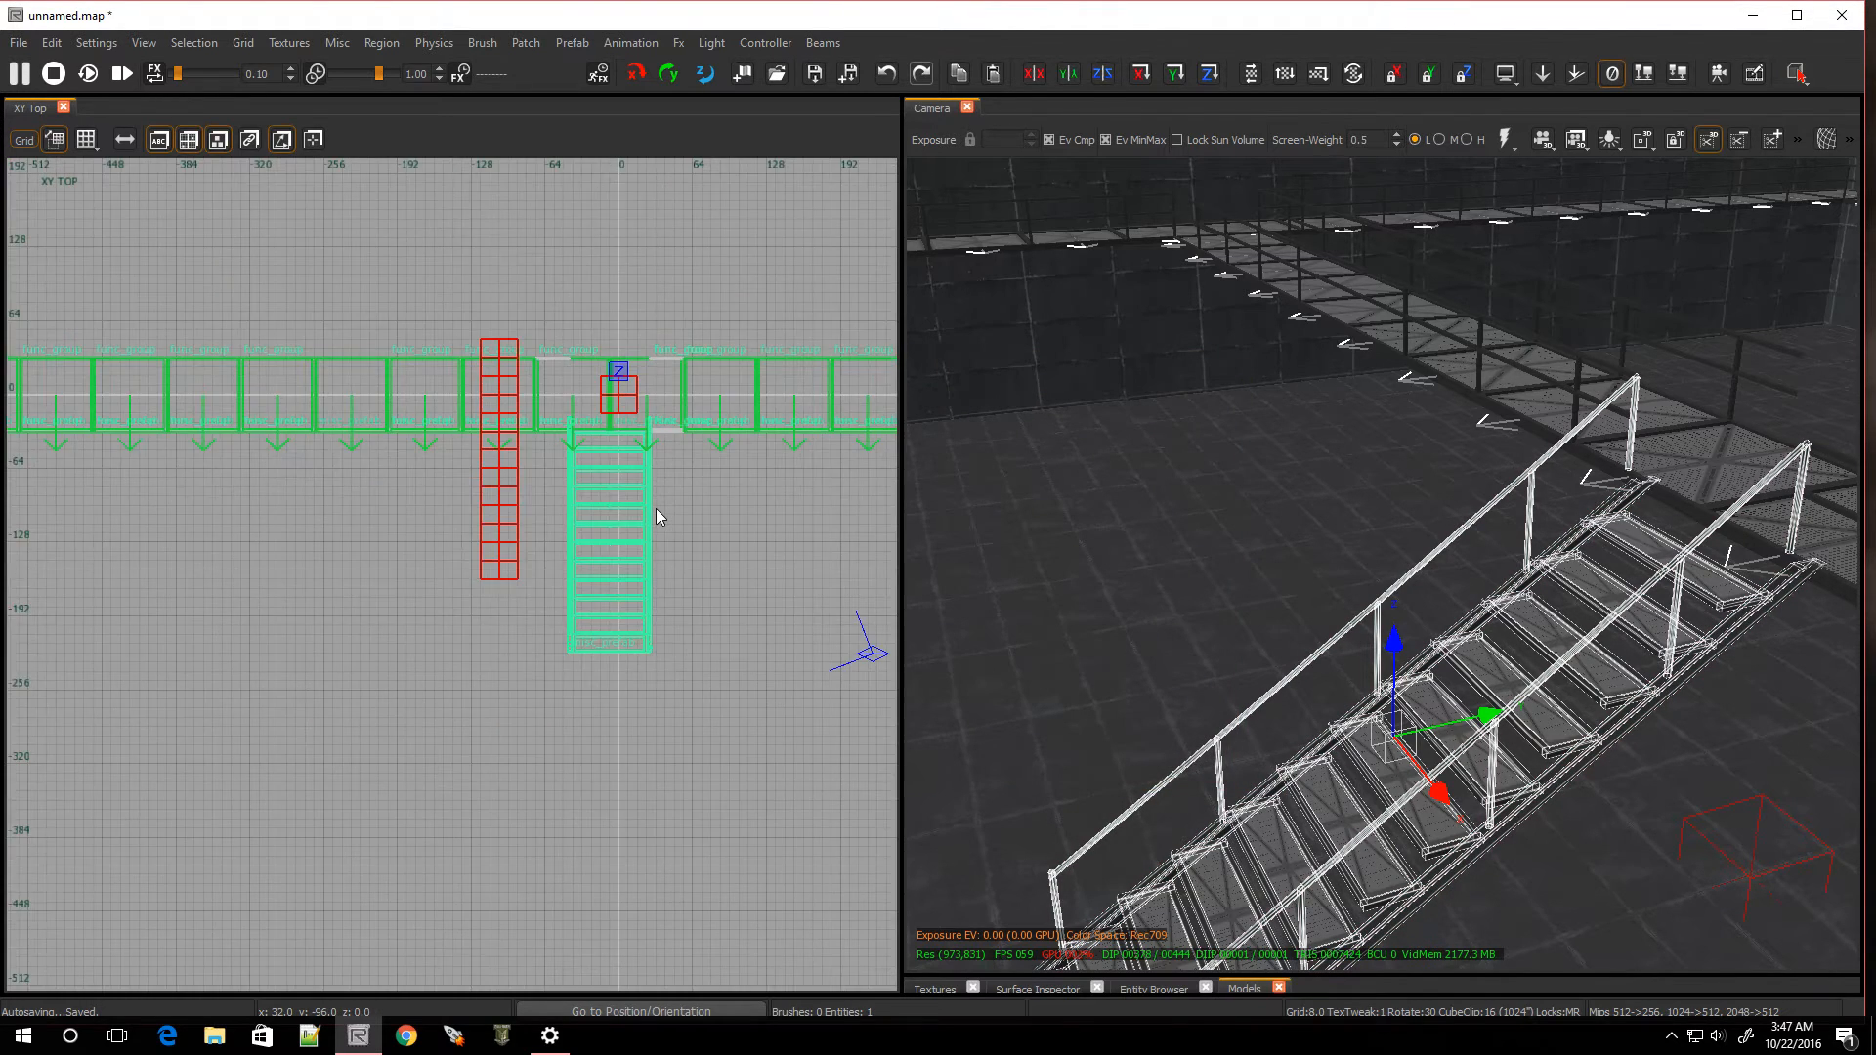
{"action": "scroll", "coordinate": [655, 508], "scroll_direction": "up", "scroll_amount": 3}
{"action": "key", "text": "bracketright"}
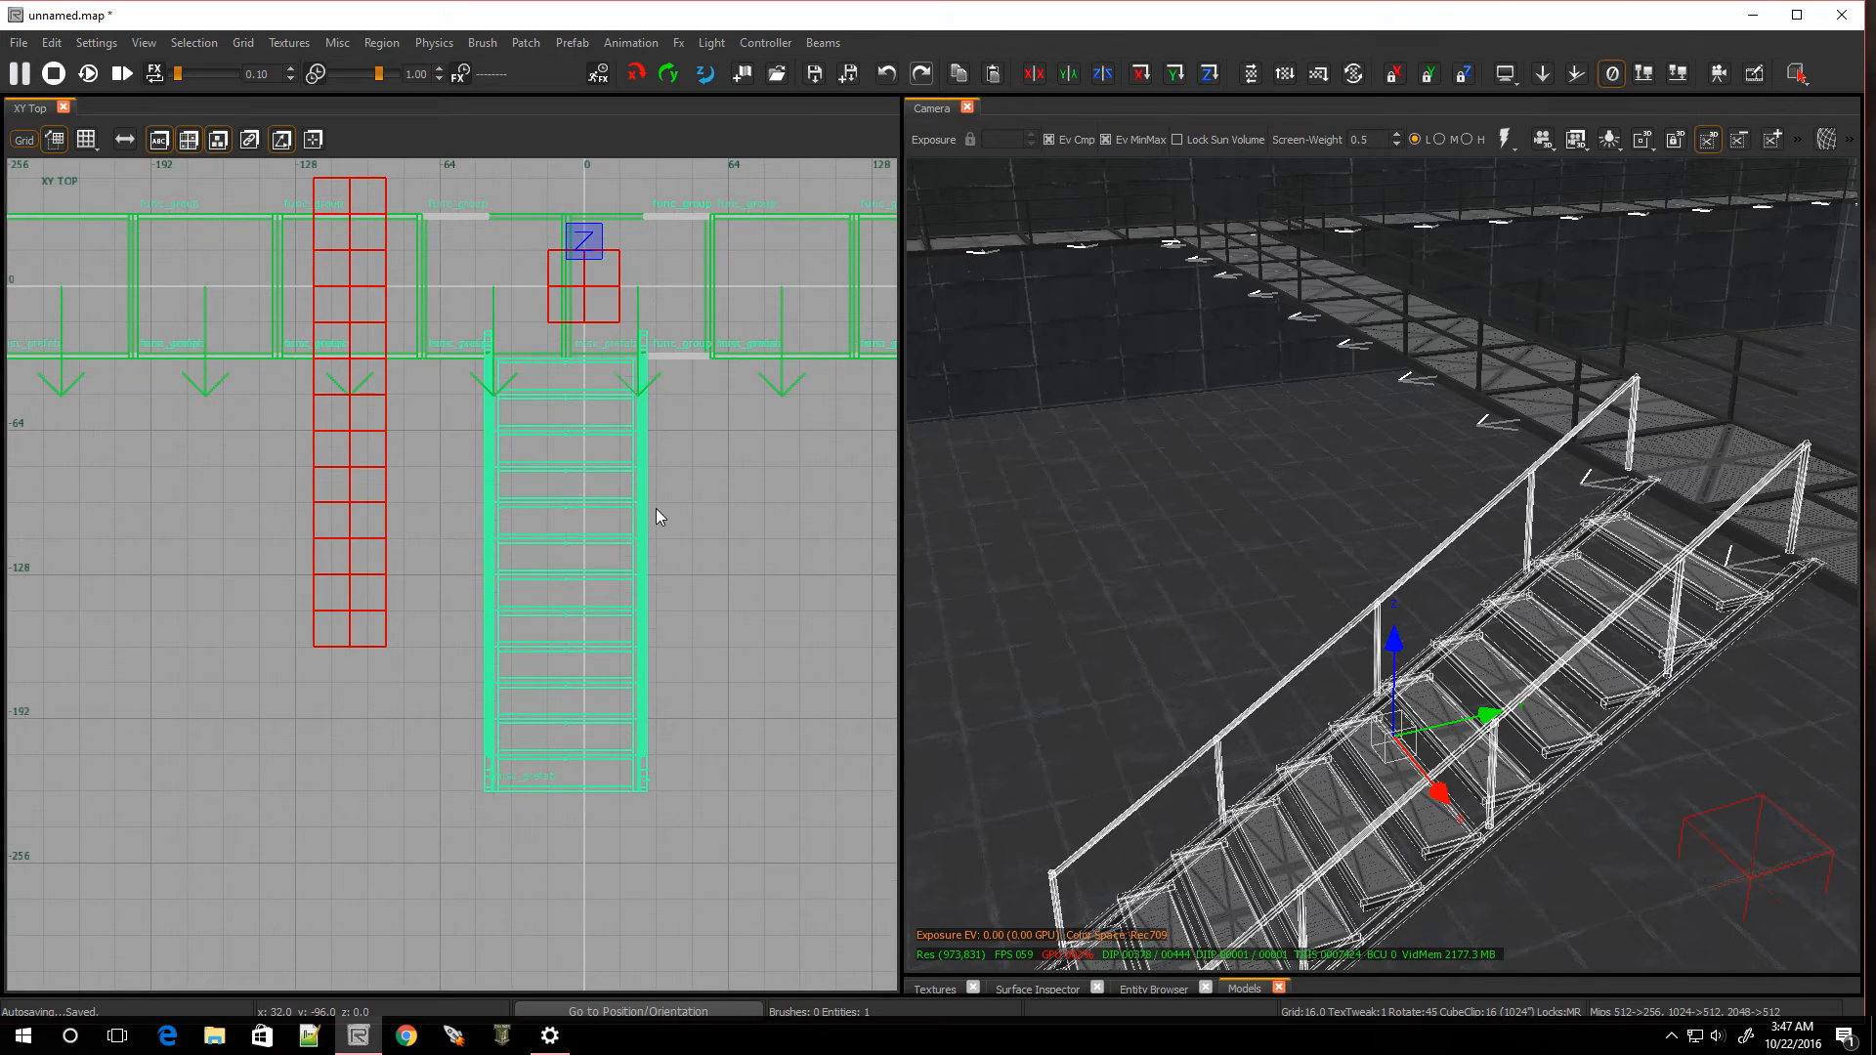
{"action": "key", "text": "space"}
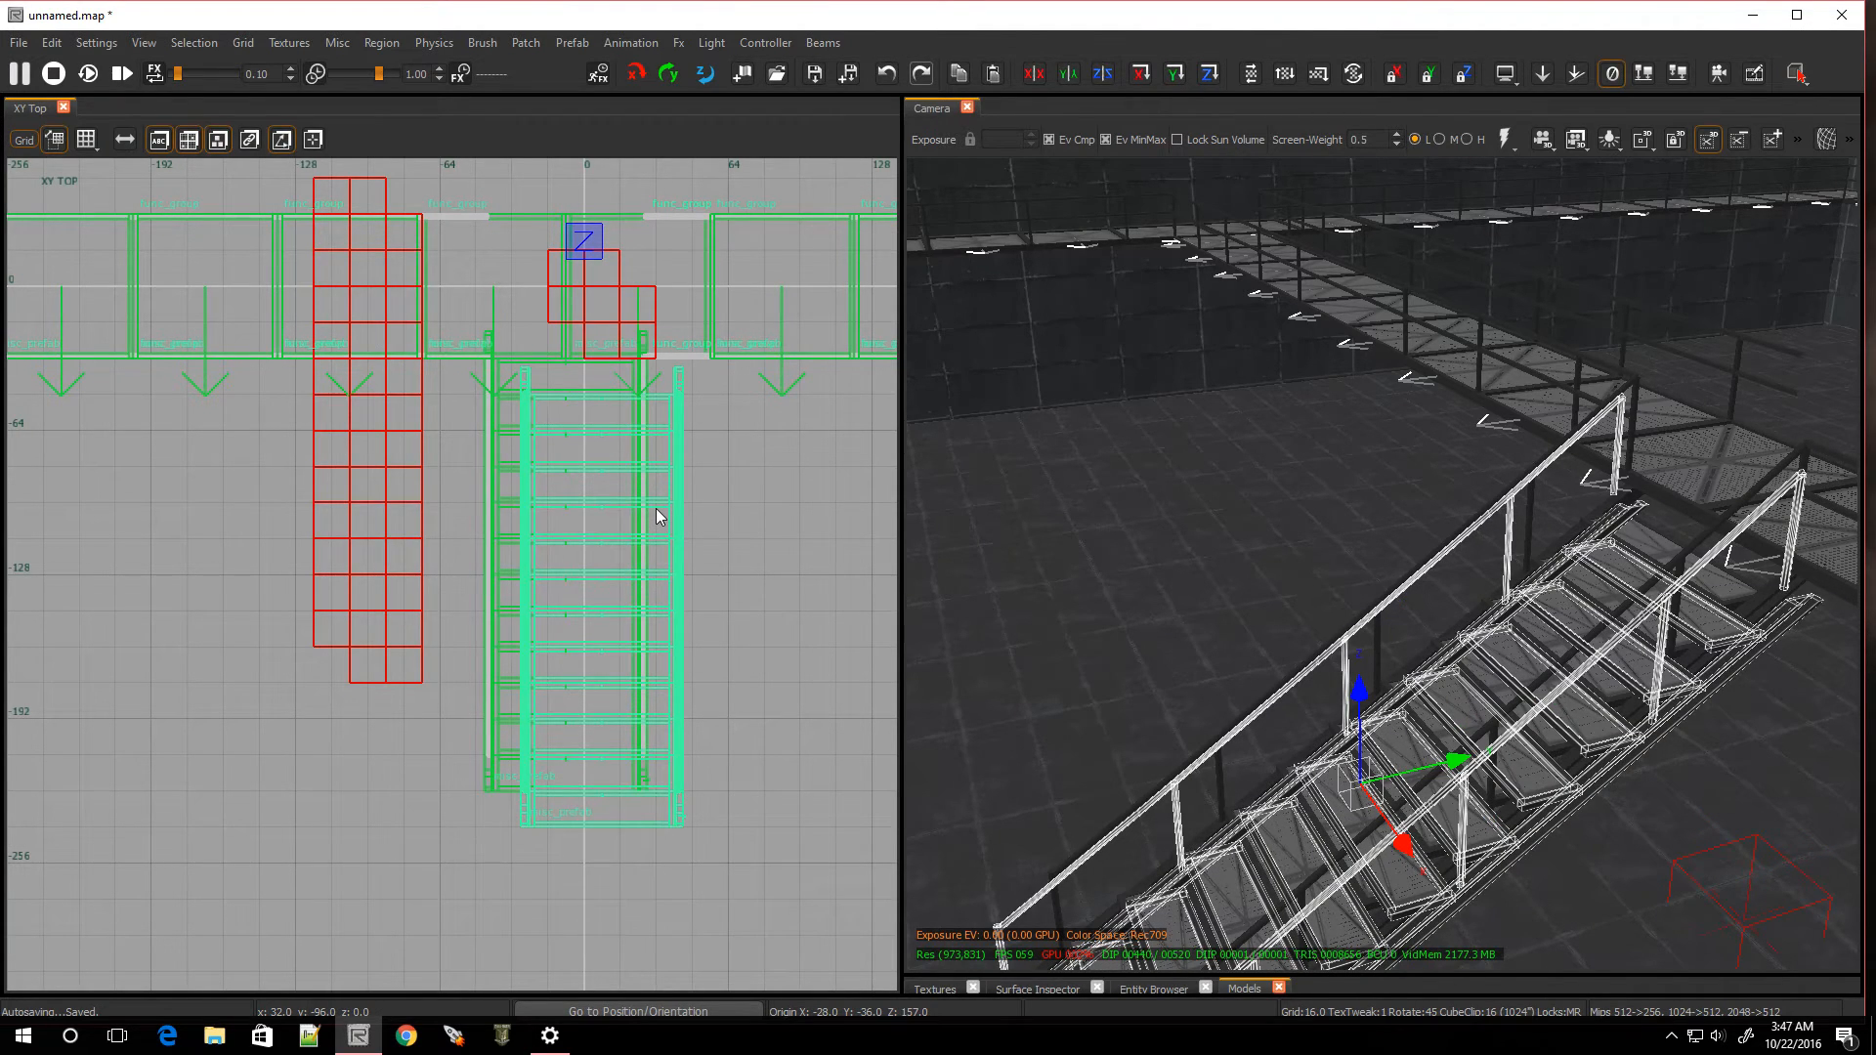
{"action": "key", "text": "shift+z"}
{"action": "key", "text": "shift+z"}
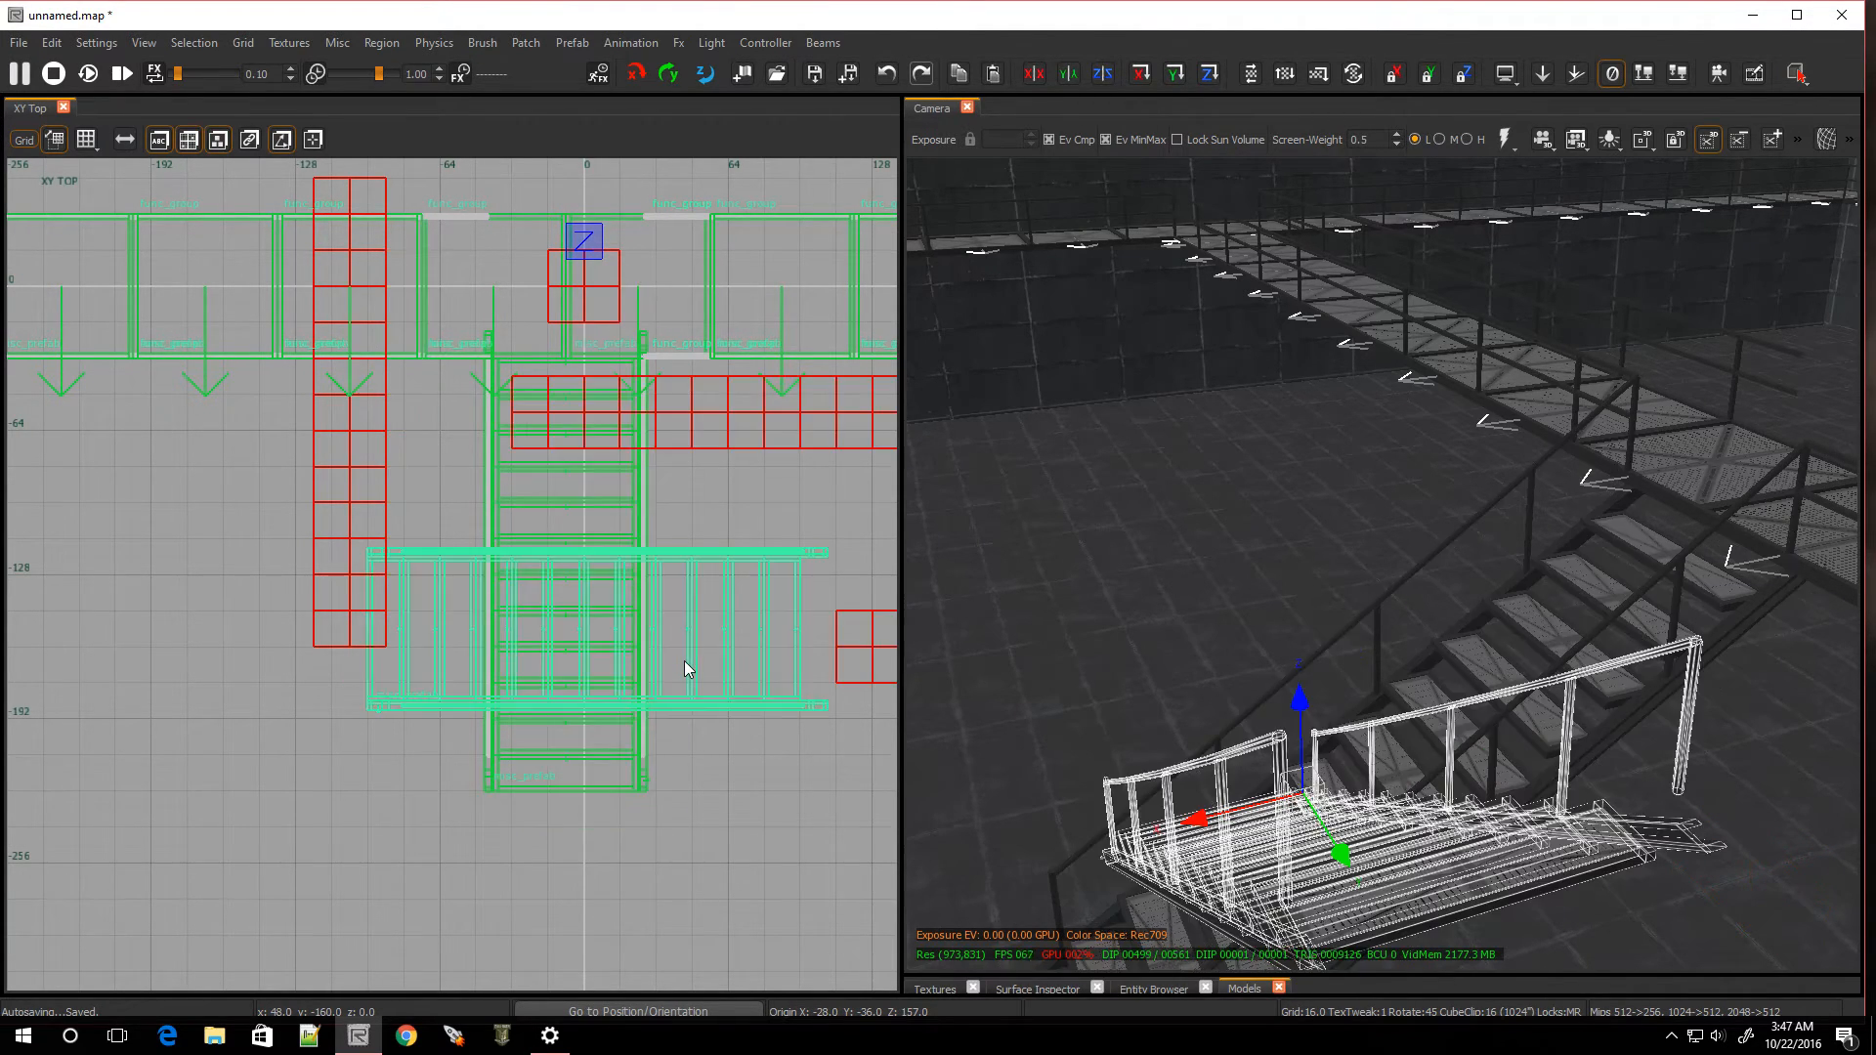
Move the rotated staircase to the catwalk's opposite side with its origin at Y 224, meeting the catwalk edge, and deselect it
{"action": "mouse_move", "coordinate": [681, 767]}
{"action": "left_mouse_down"}
{"action": "mouse_move", "coordinate": [663, 202]}
{"action": "mouse_move", "coordinate": [659, 233]}
{"action": "left_mouse_up"}
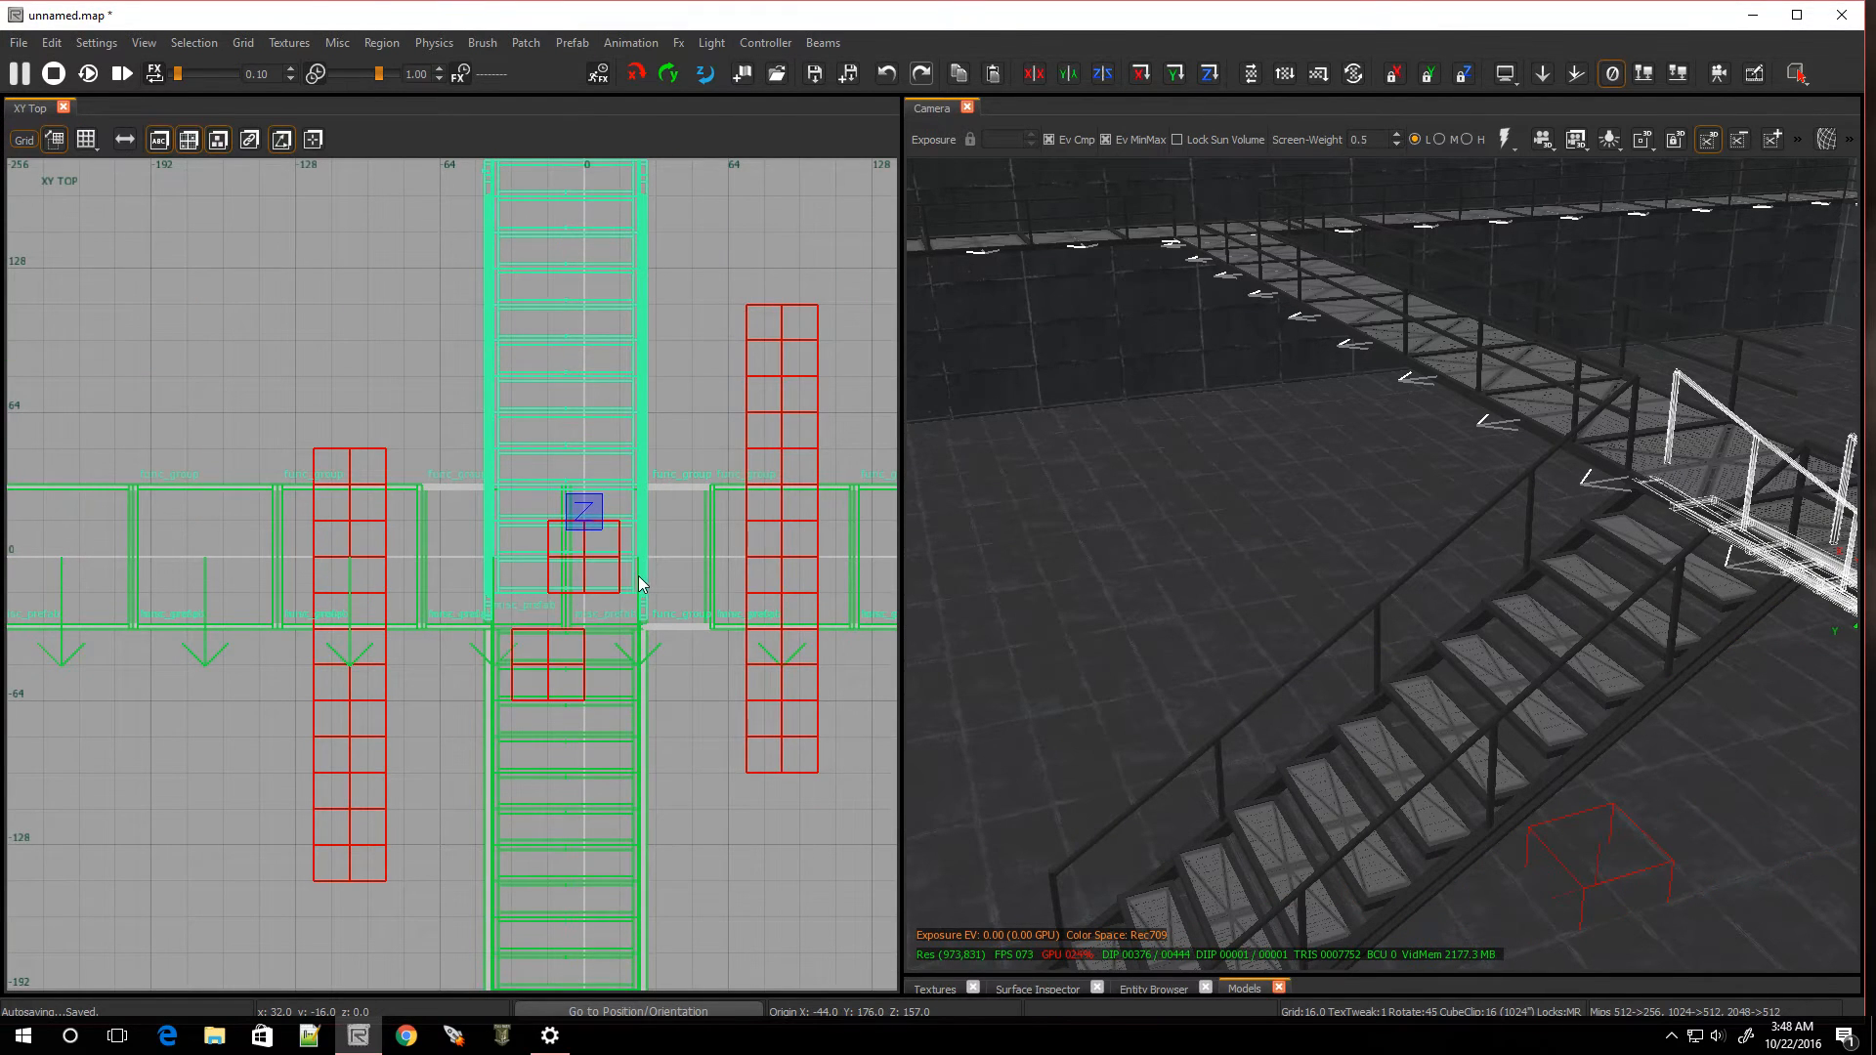
{"action": "left_click_drag", "start_coordinate": [642, 577], "coordinate": [639, 450]}
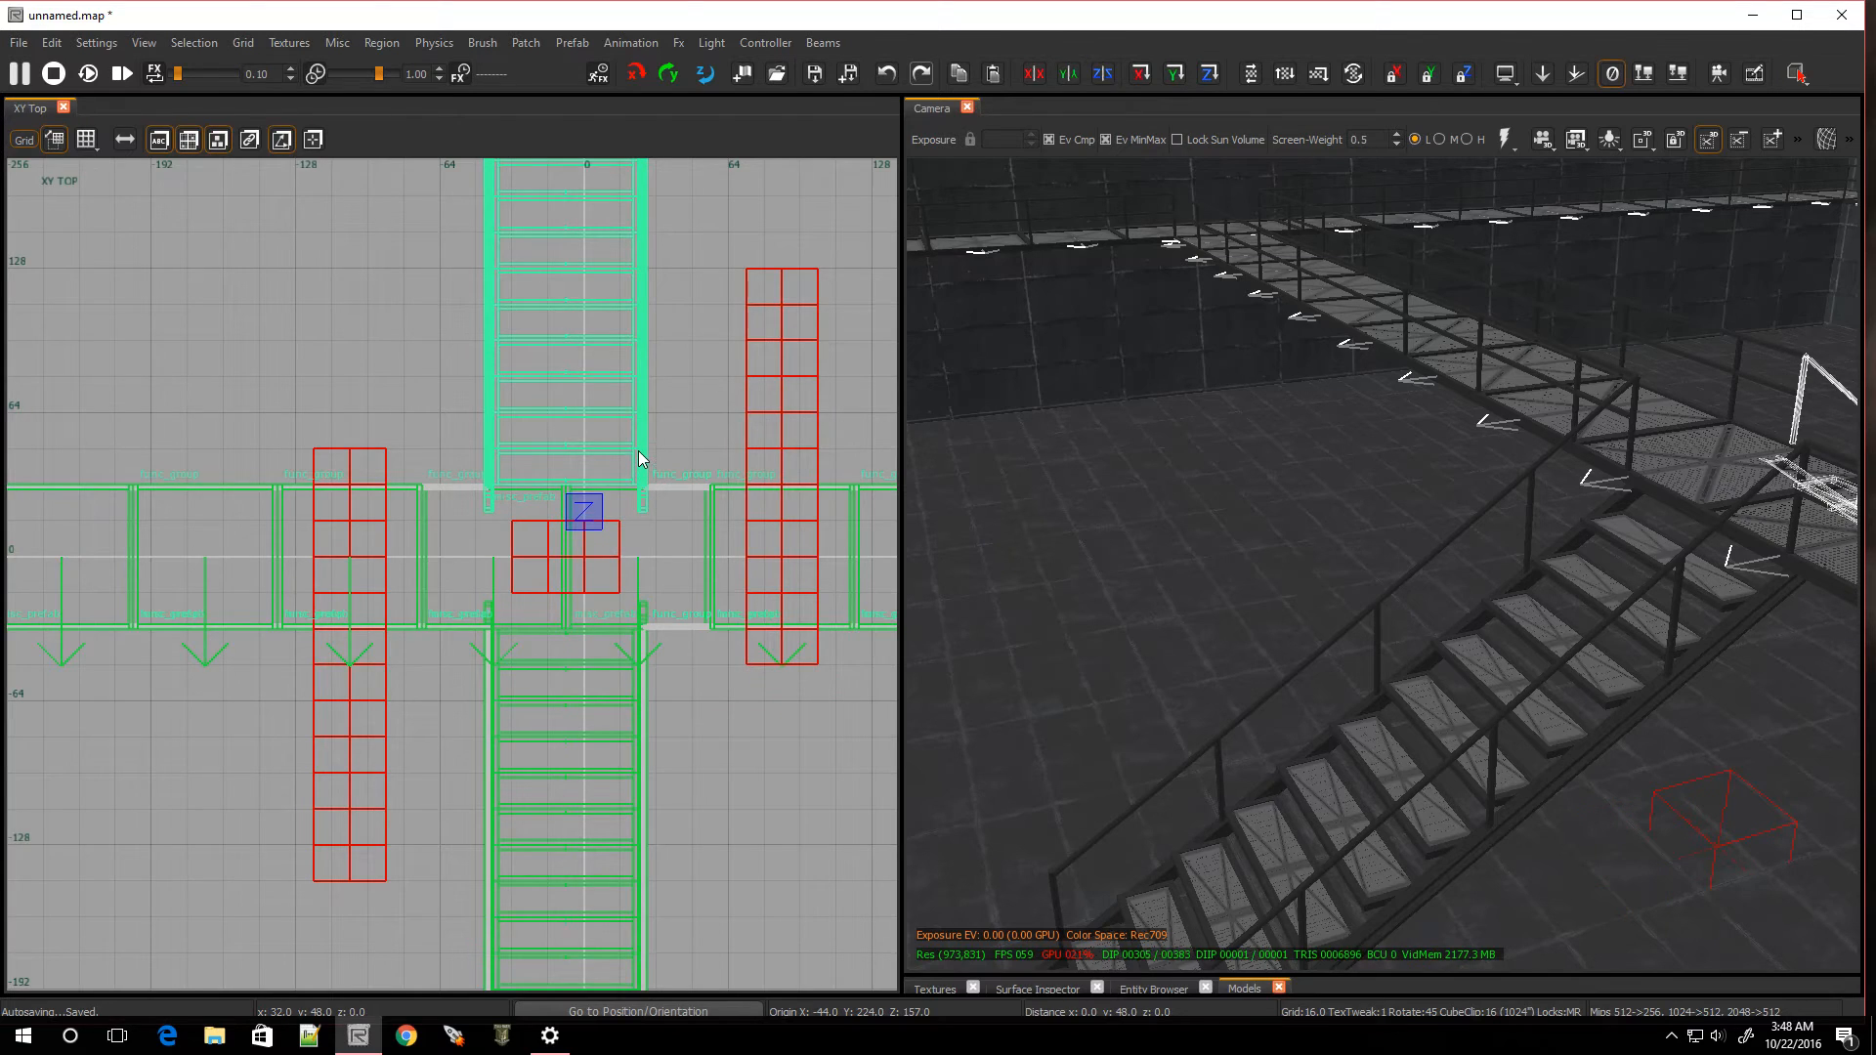
{"action": "scroll", "coordinate": [589, 494], "scroll_direction": "up", "scroll_amount": 4}
{"action": "key", "text": "2"}
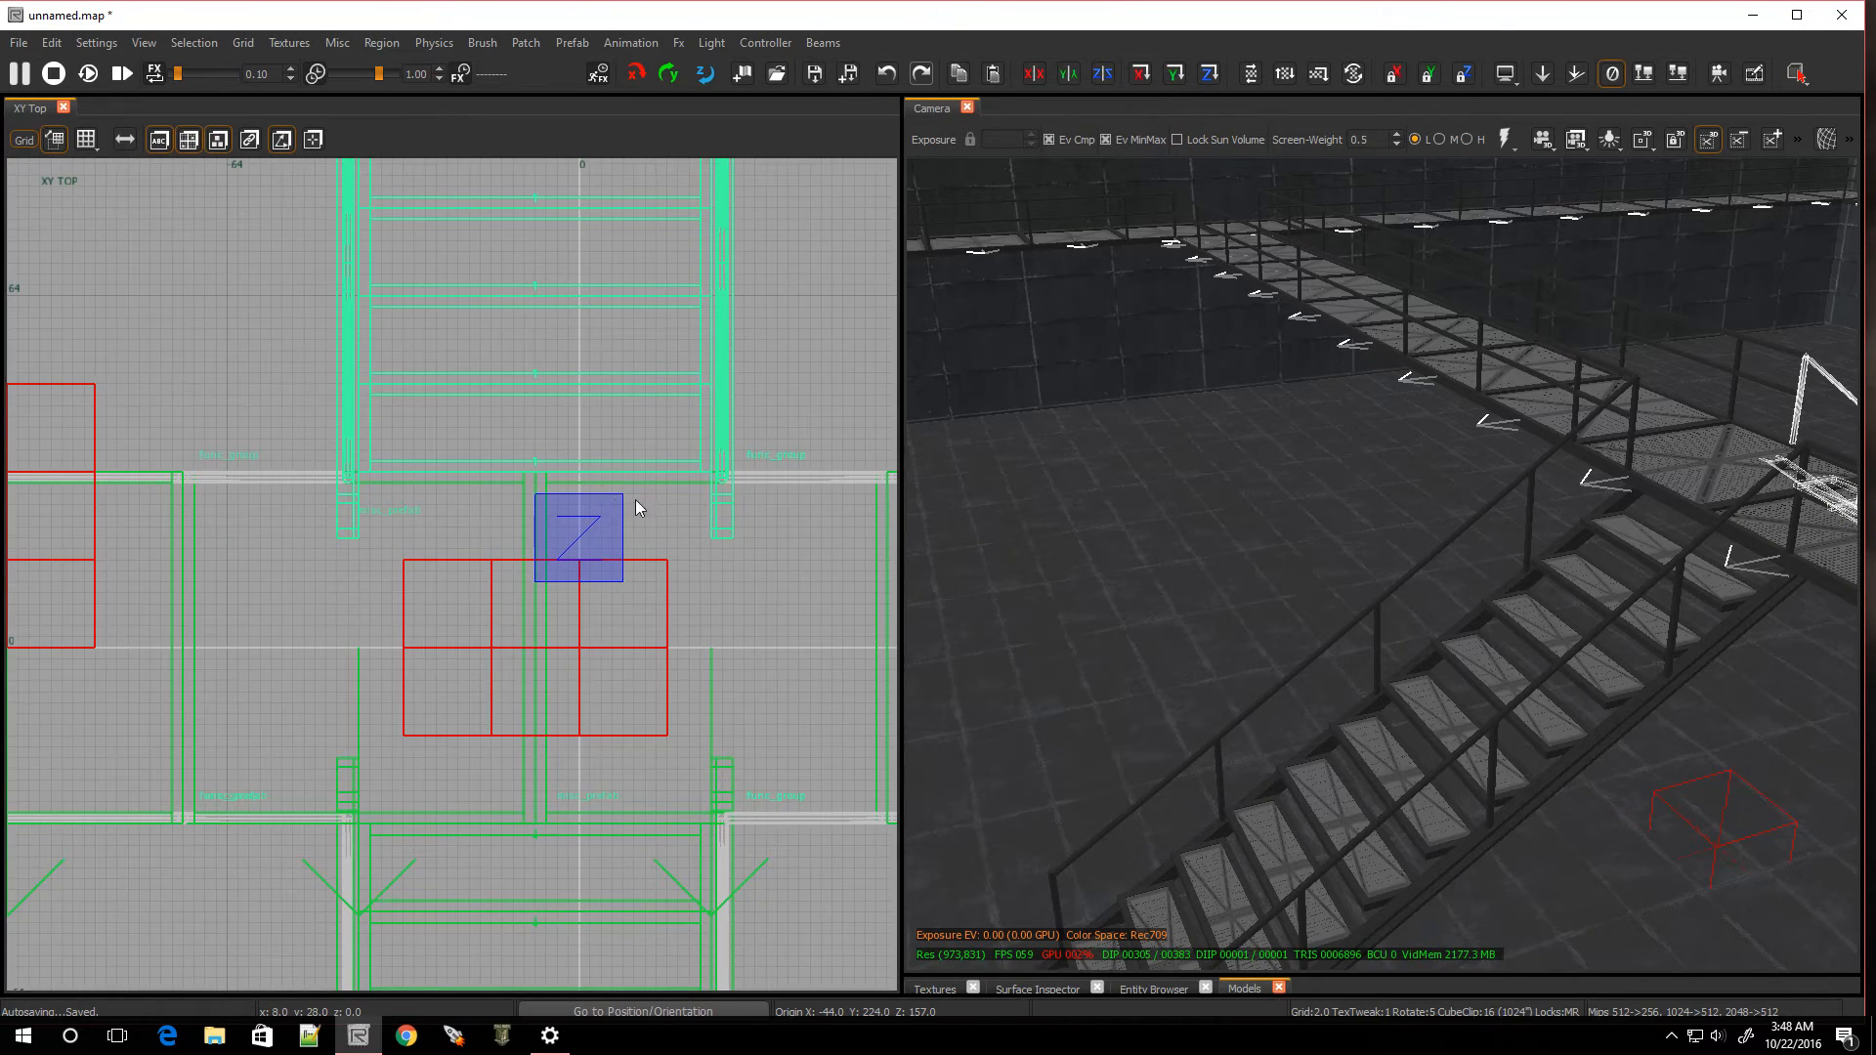
{"action": "mouse_move", "coordinate": [722, 503]}
{"action": "left_mouse_down"}
{"action": "mouse_move", "coordinate": [724, 479]}
{"action": "mouse_move", "coordinate": [719, 504]}
{"action": "left_mouse_up"}
{"action": "right_click_drag", "start_coordinate": [1287, 600], "coordinate": [1377, 616]}
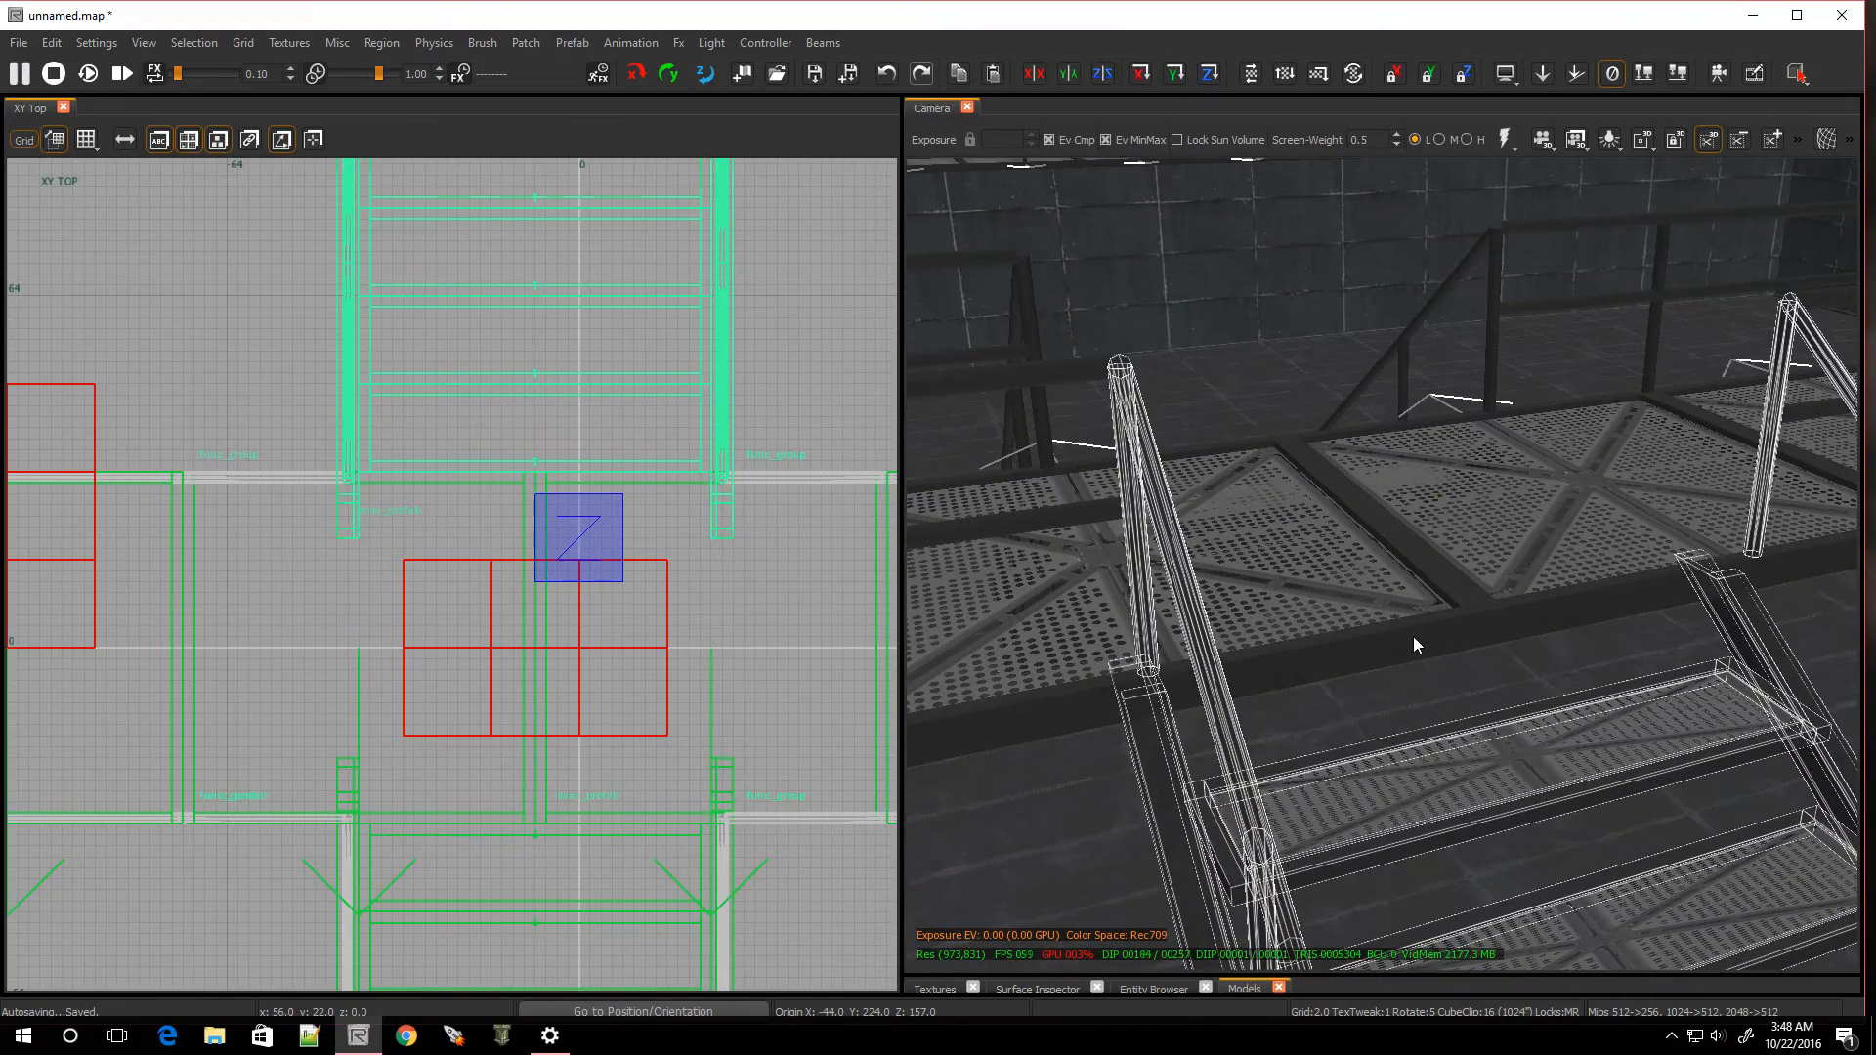
{"action": "key", "text": "Escape"}
In the side view on a 2-unit grid, draw a 4-unit-thick support brush at Y 446, from Z 126 down to the floor
{"action": "right_click_drag", "start_coordinate": [1522, 682], "coordinate": [1261, 635]}
{"action": "mouse_move", "coordinate": [1378, 645]}
{"action": "right_mouse_down"}
{"action": "mouse_move", "coordinate": [1363, 650]}
{"action": "mouse_move", "coordinate": [1422, 650]}
{"action": "mouse_move", "coordinate": [1407, 630]}
{"action": "mouse_move", "coordinate": [1397, 655]}
{"action": "right_mouse_up"}
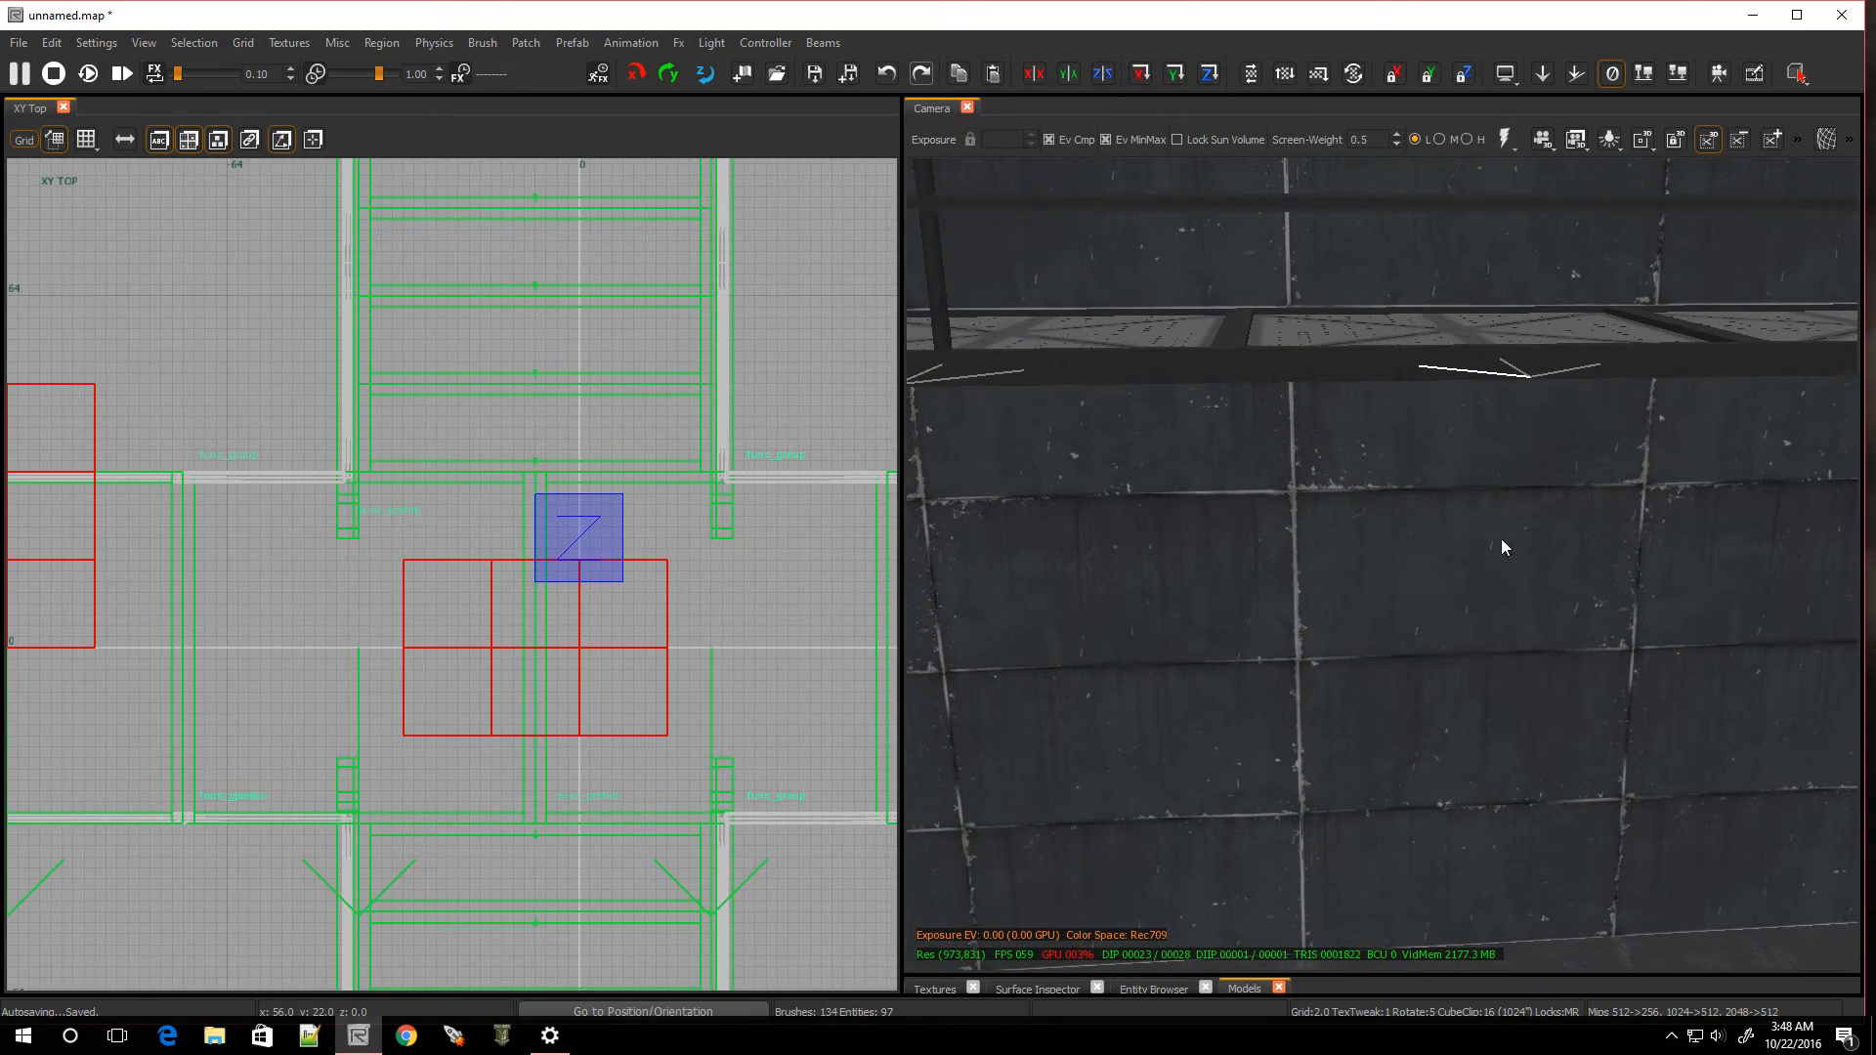
{"action": "left_click", "coordinate": [1356, 363], "text": "shift"}
{"action": "key", "text": "Escape"}
{"action": "key", "text": "ctrl+Tab"}
{"action": "key", "text": "ctrl+Tab"}
{"action": "scroll", "coordinate": [525, 606], "scroll_direction": "down", "scroll_amount": 8}
{"action": "scroll", "coordinate": [520, 703], "scroll_direction": "up", "scroll_amount": 7}
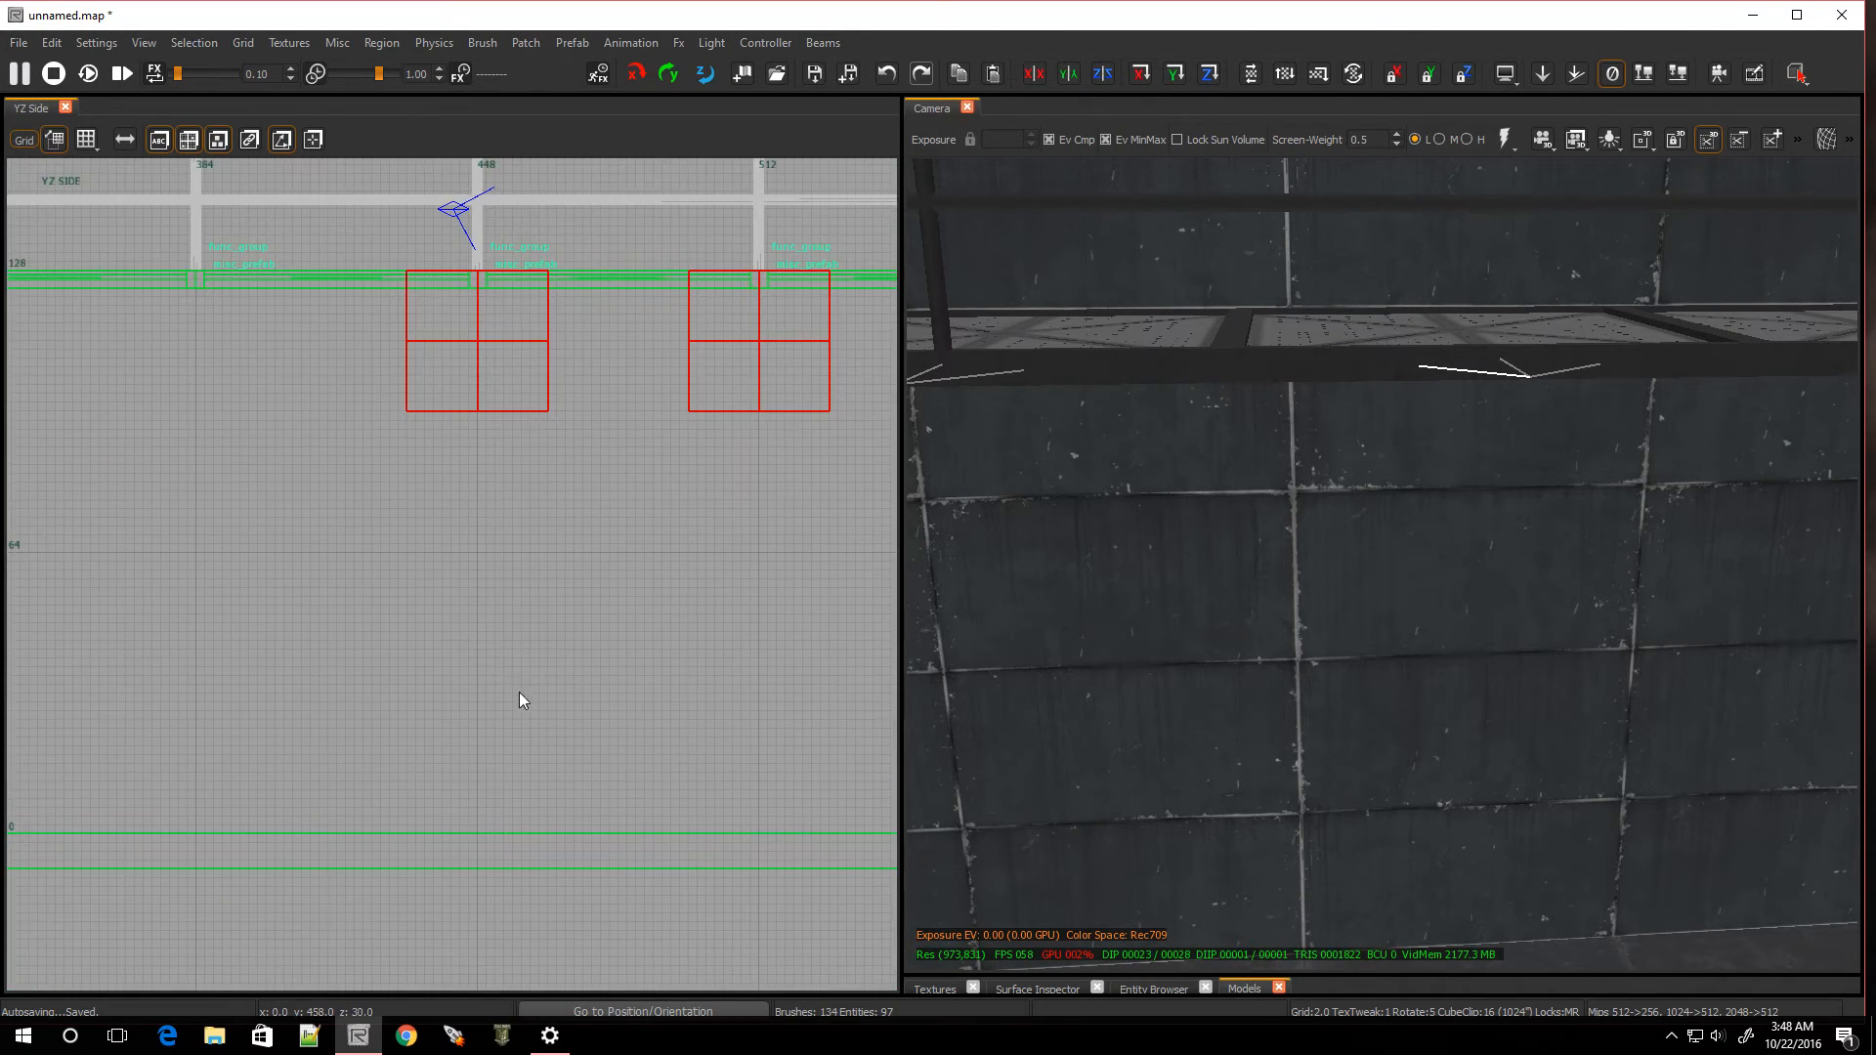
{"action": "left_click_drag", "start_coordinate": [469, 281], "coordinate": [535, 442]}
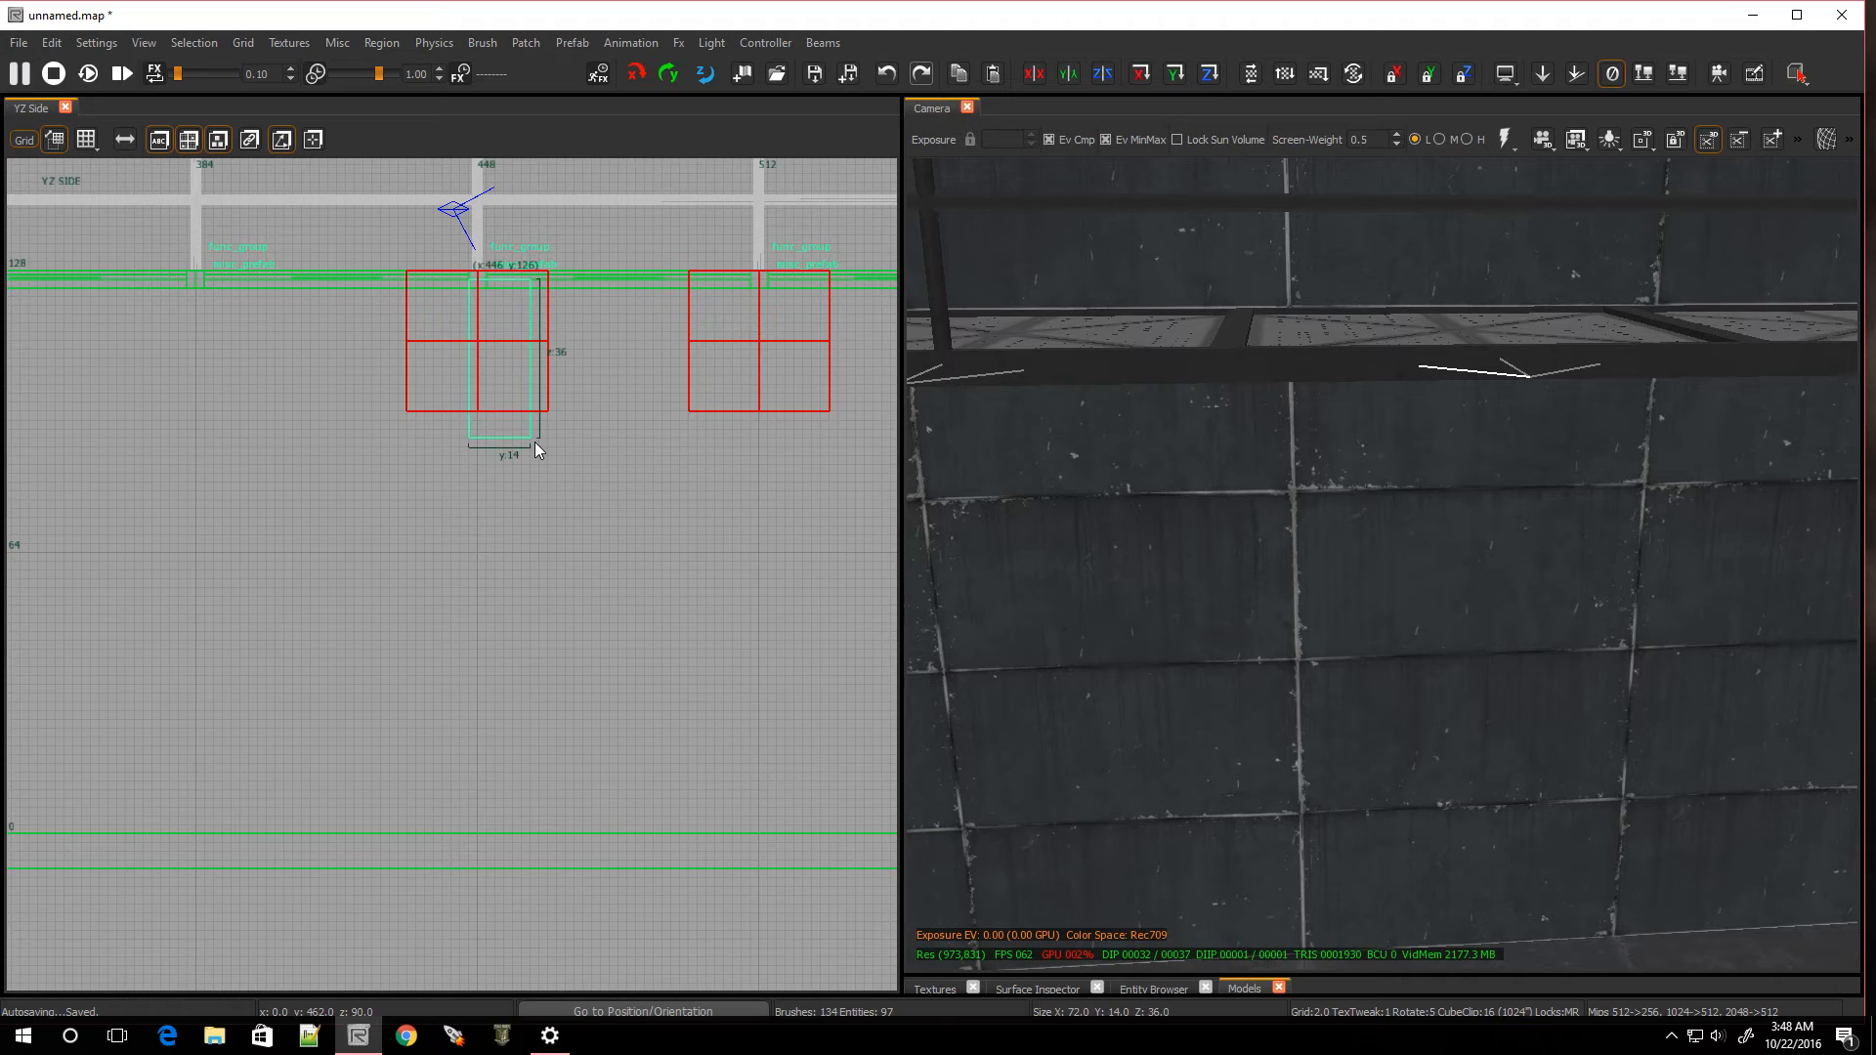
{"action": "left_click_drag", "start_coordinate": [543, 365], "coordinate": [496, 363]}
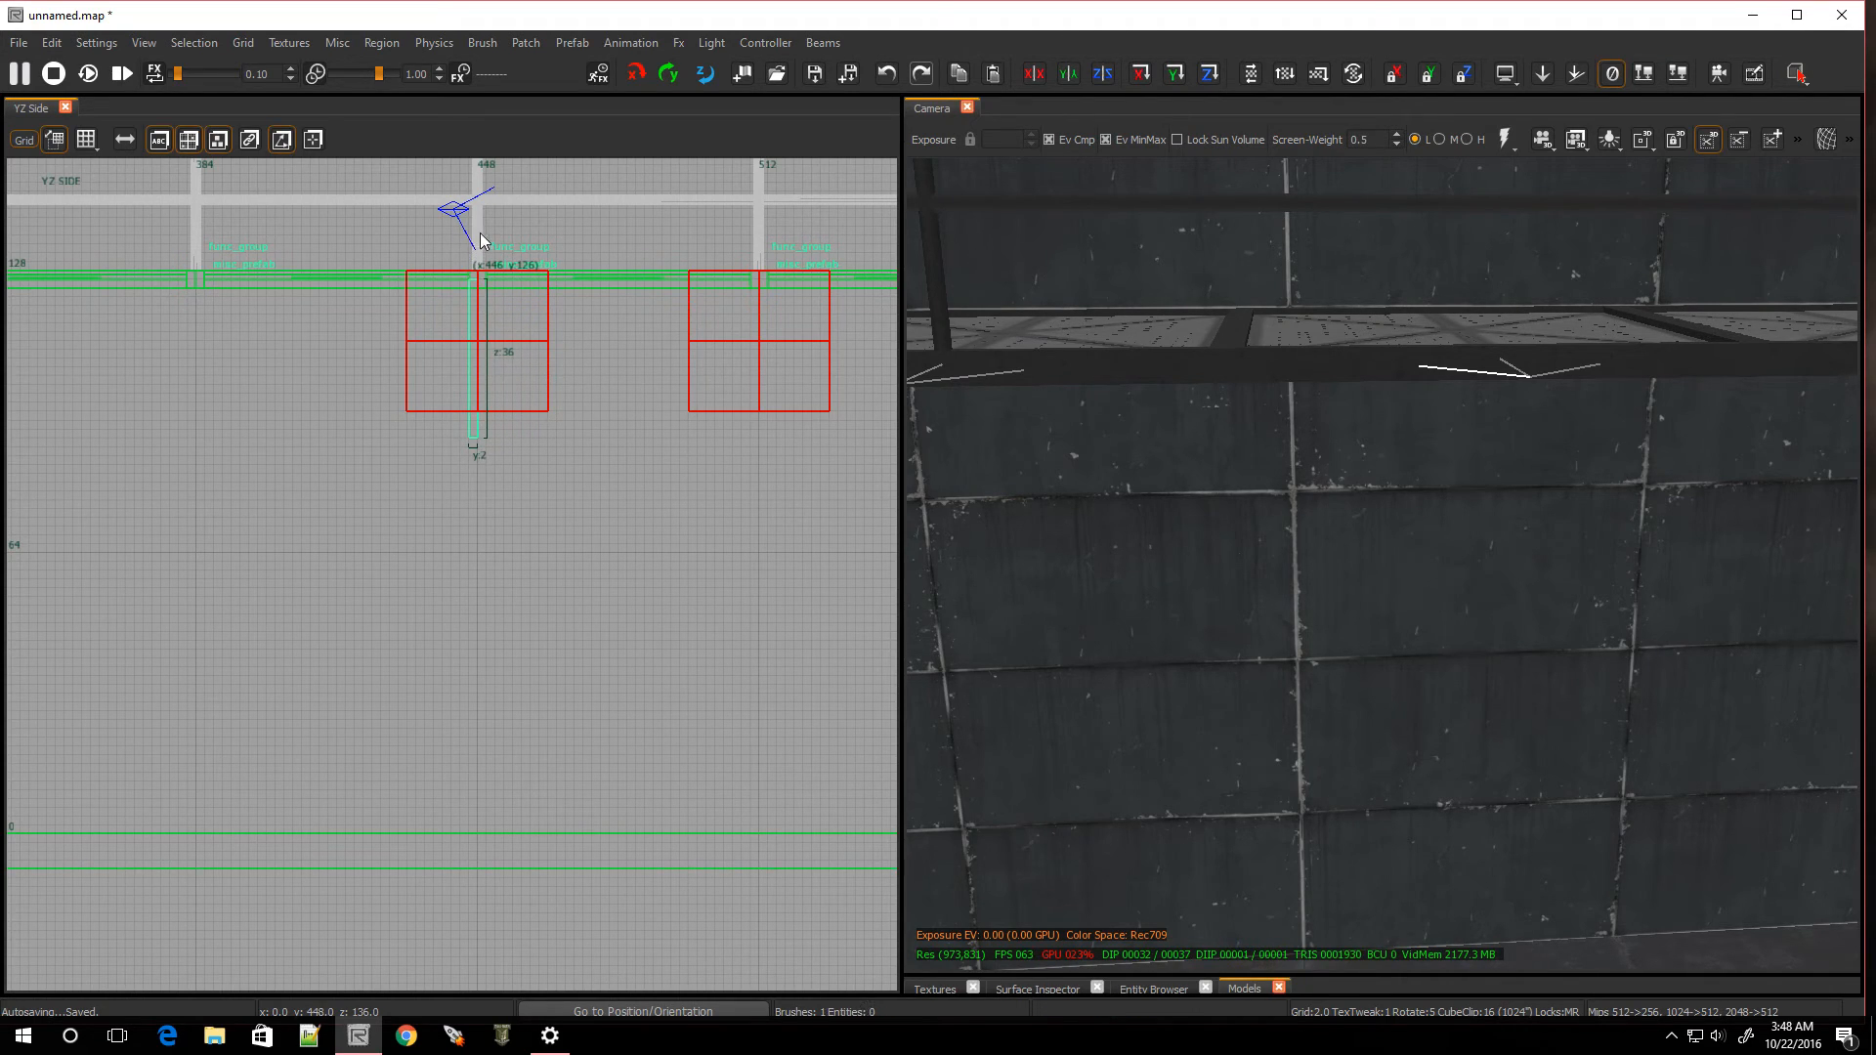
{"action": "left_click_drag", "start_coordinate": [477, 495], "coordinate": [489, 890]}
In the top view, reposition the support brush under the inner edge of the catwalk along the far wall, at Y 578
{"action": "right_click_drag", "start_coordinate": [1228, 783], "coordinate": [1228, 782]}
{"action": "key", "text": "ctrl+Tab"}
{"action": "scroll", "coordinate": [589, 752], "scroll_direction": "down", "scroll_amount": 10}
{"action": "right_click_drag", "start_coordinate": [592, 821], "coordinate": [538, 655]}
{"action": "scroll", "coordinate": [533, 630], "scroll_direction": "up", "scroll_amount": 5}
{"action": "scroll", "coordinate": [528, 348], "scroll_direction": "up", "scroll_amount": 5}
{"action": "scroll", "coordinate": [467, 454], "scroll_direction": "down", "scroll_amount": 4}
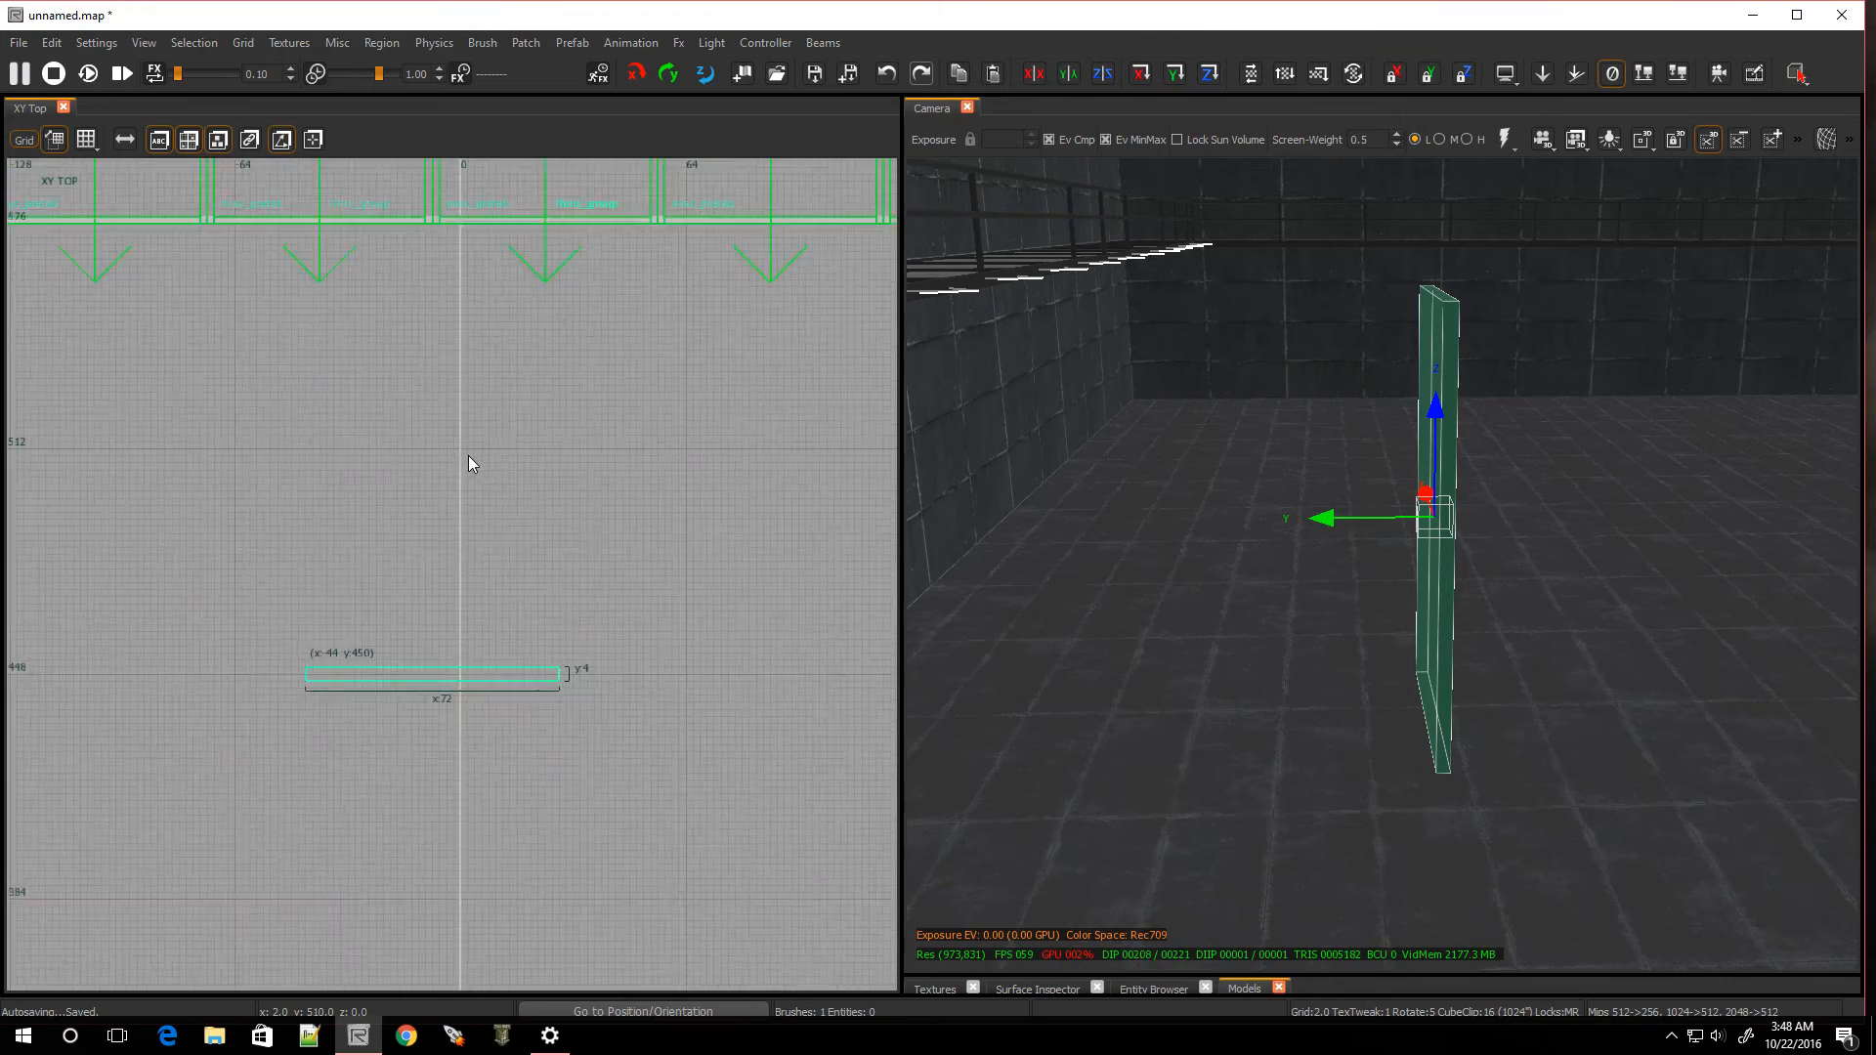
{"action": "left_click_drag", "start_coordinate": [507, 520], "coordinate": [485, 285]}
{"action": "left_click_drag", "start_coordinate": [488, 650], "coordinate": [477, 416]}
Resize the support brush to a 4 by 4 unit post at X -10, Y 580, under the catwalk's cross beam, and deselect it
{"action": "scroll", "coordinate": [495, 302], "scroll_direction": "up", "scroll_amount": 6}
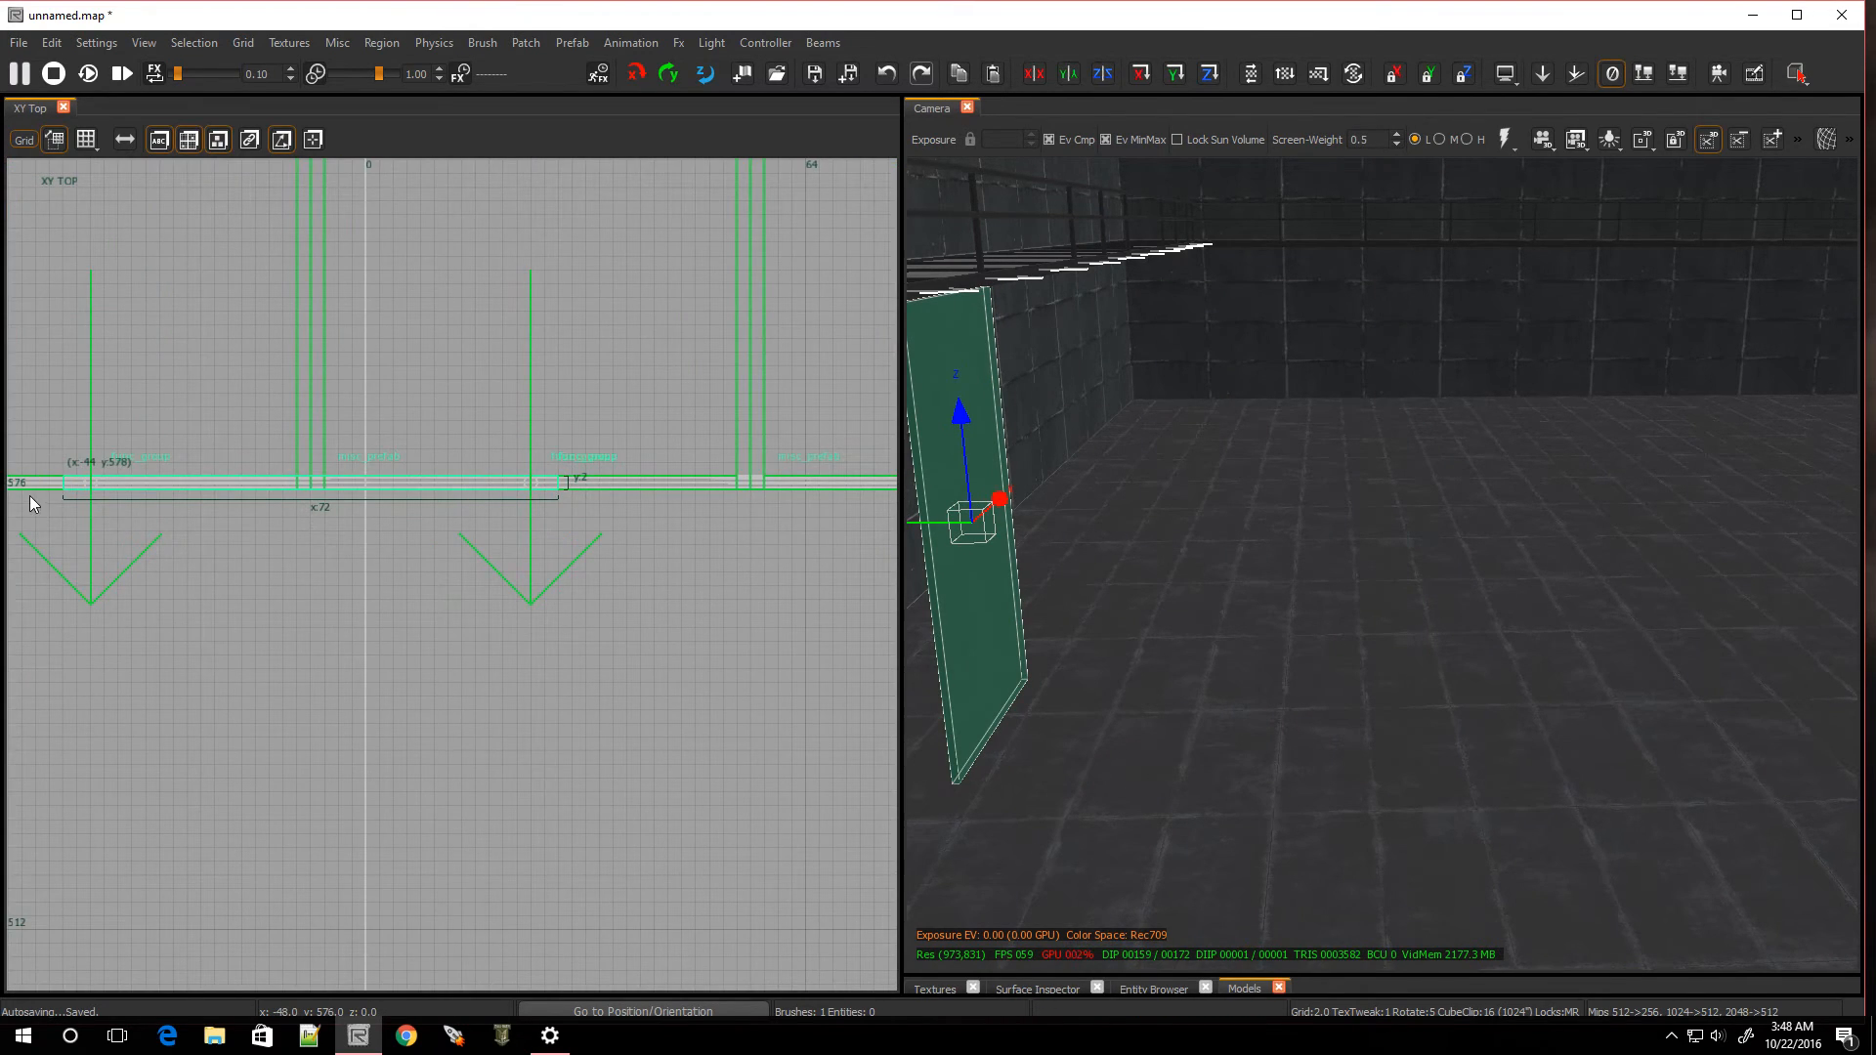
{"action": "left_click_drag", "start_coordinate": [49, 485], "coordinate": [363, 524]}
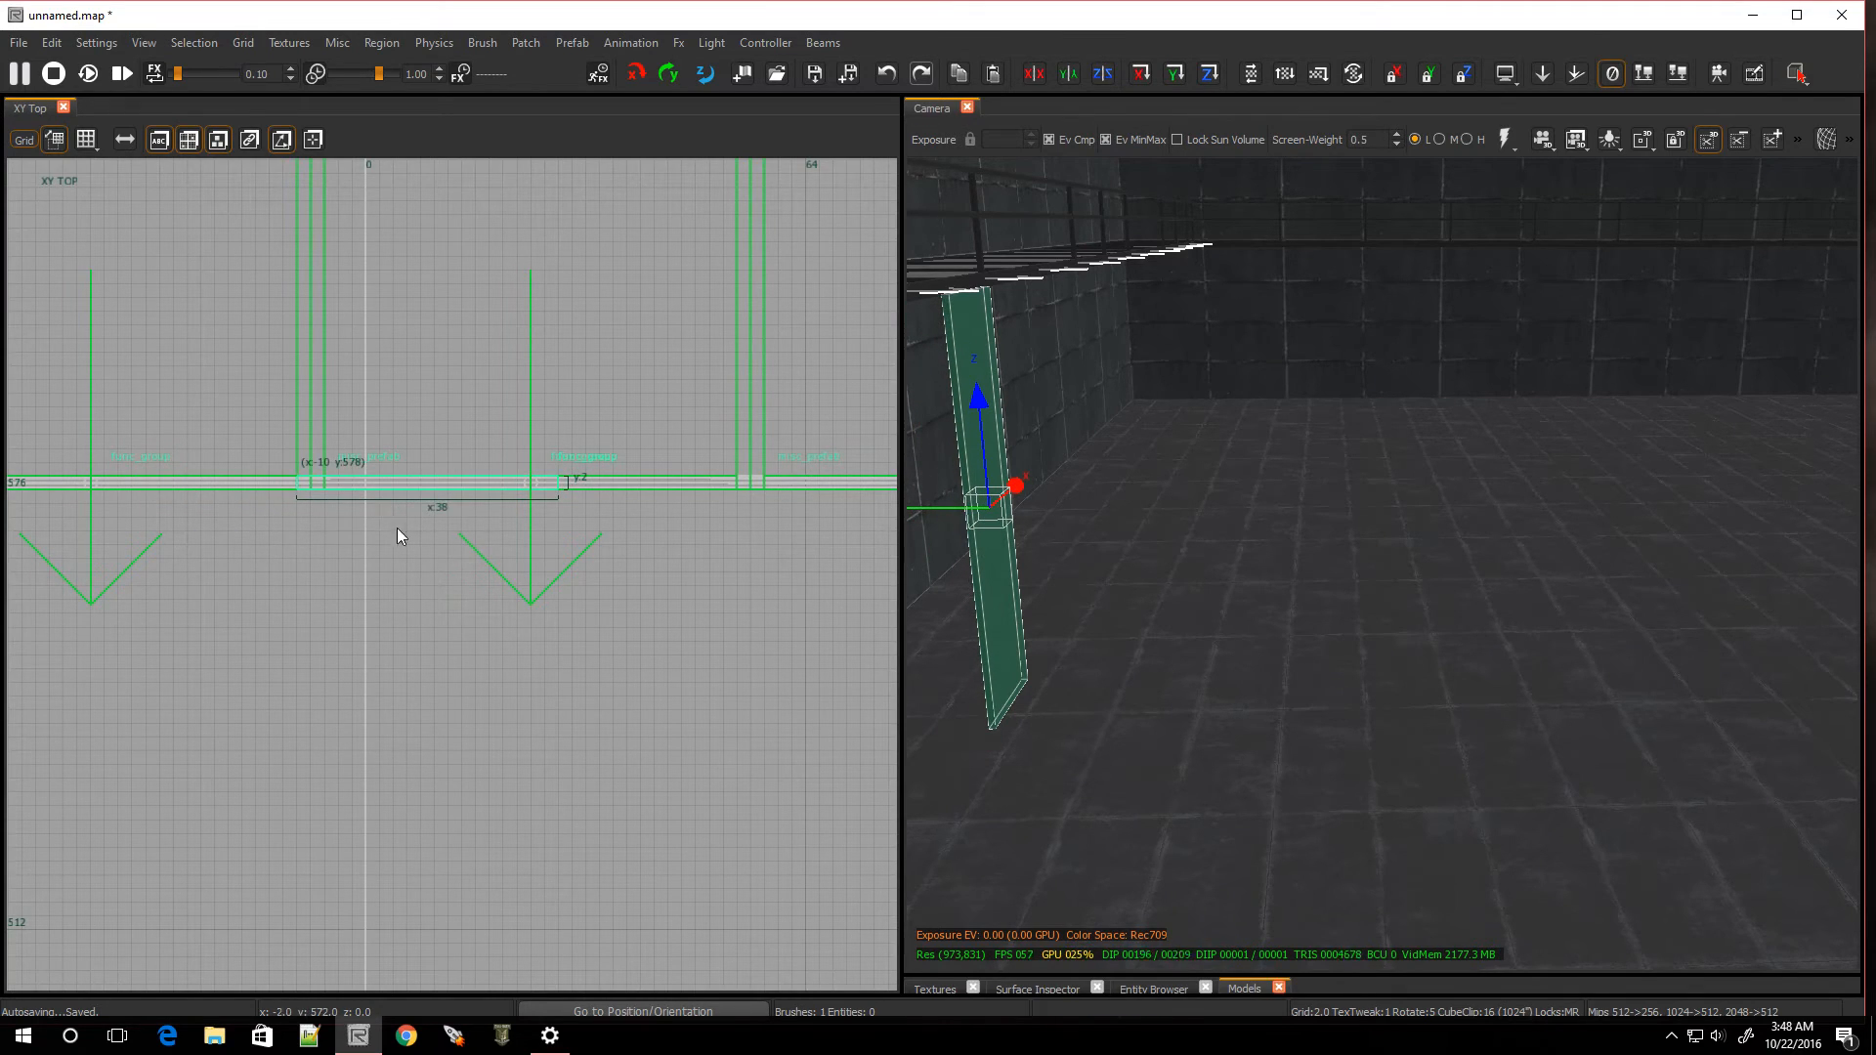
{"action": "left_click_drag", "start_coordinate": [647, 483], "coordinate": [320, 442]}
{"action": "key", "text": "Escape"}
On a 4-unit grid, copy the support post twice along the catwalk's inner edge, ending with one at X 246, Y 580, and deselect it
{"action": "right_click_drag", "start_coordinate": [1167, 658], "coordinate": [919, 674]}
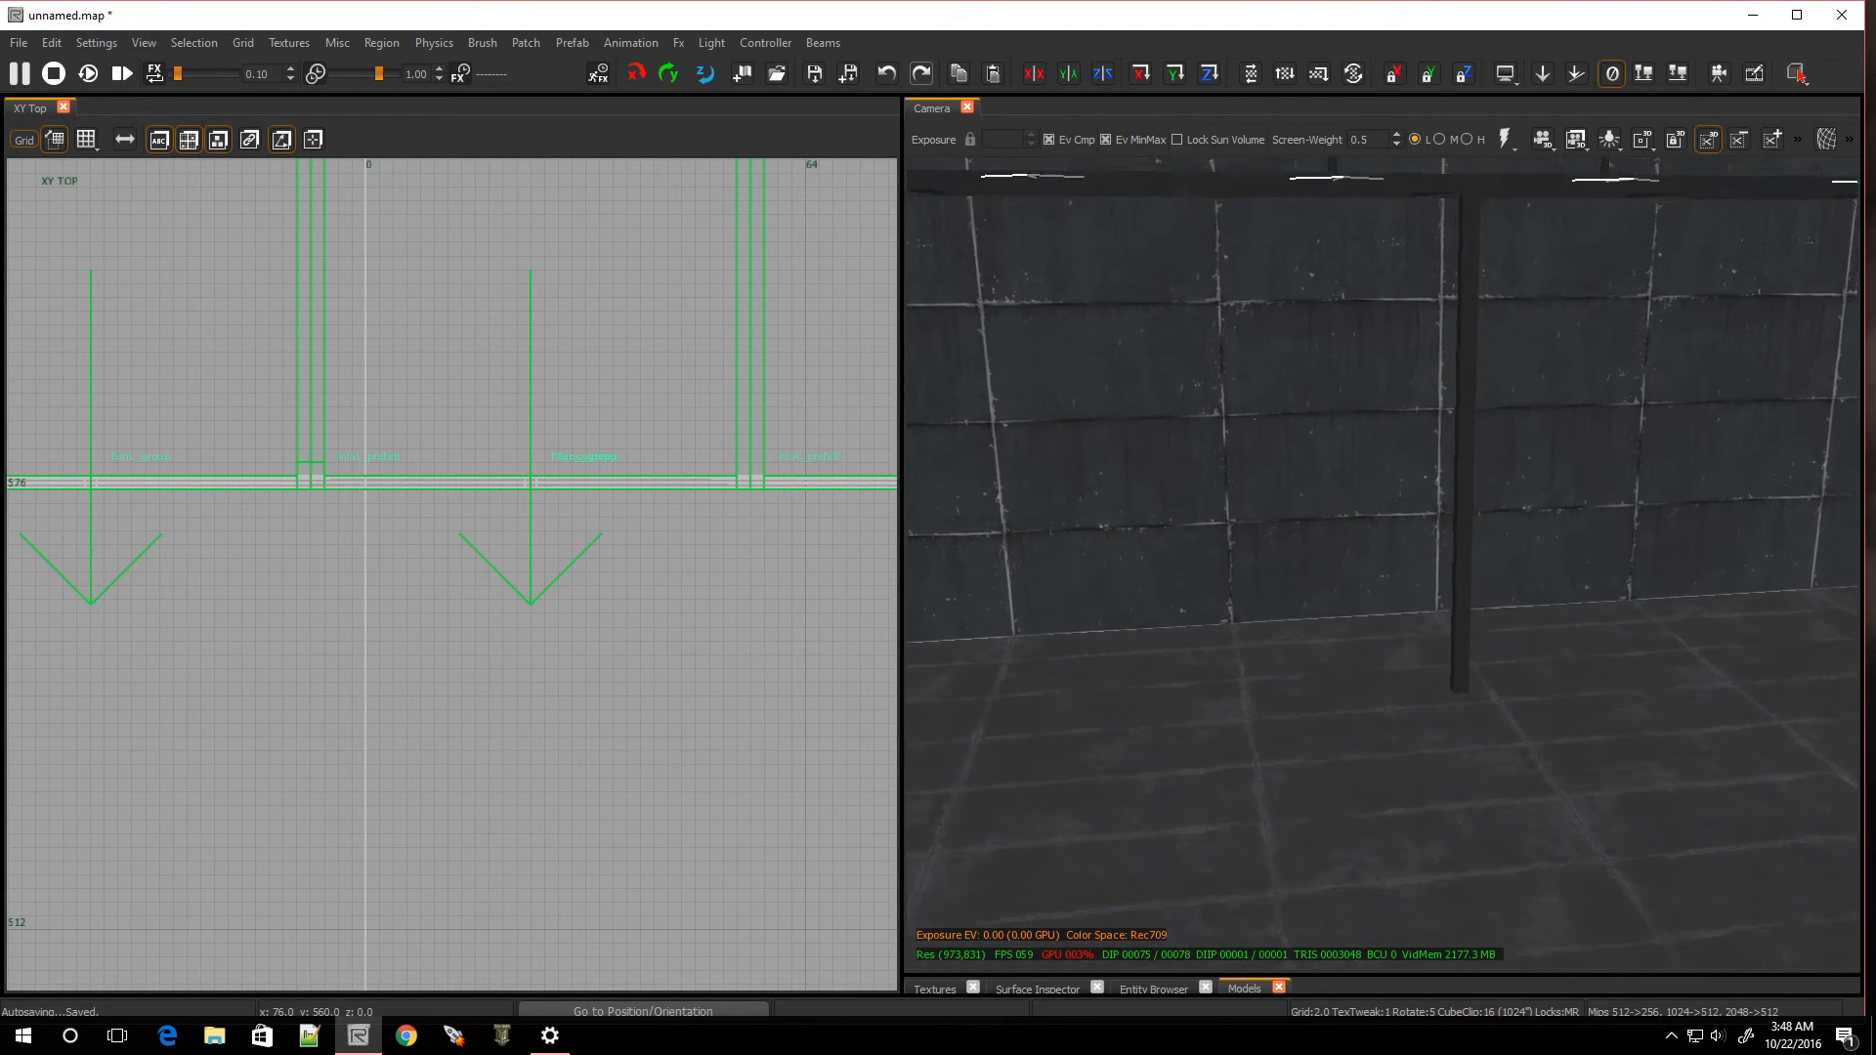
{"action": "right_click_drag", "start_coordinate": [1280, 664], "coordinate": [1398, 539]}
{"action": "left_click", "coordinate": [1399, 493], "text": "shift"}
{"action": "scroll", "coordinate": [432, 545], "scroll_direction": "down", "scroll_amount": 5}
{"action": "scroll", "coordinate": [277, 501], "scroll_direction": "up", "scroll_amount": 3}
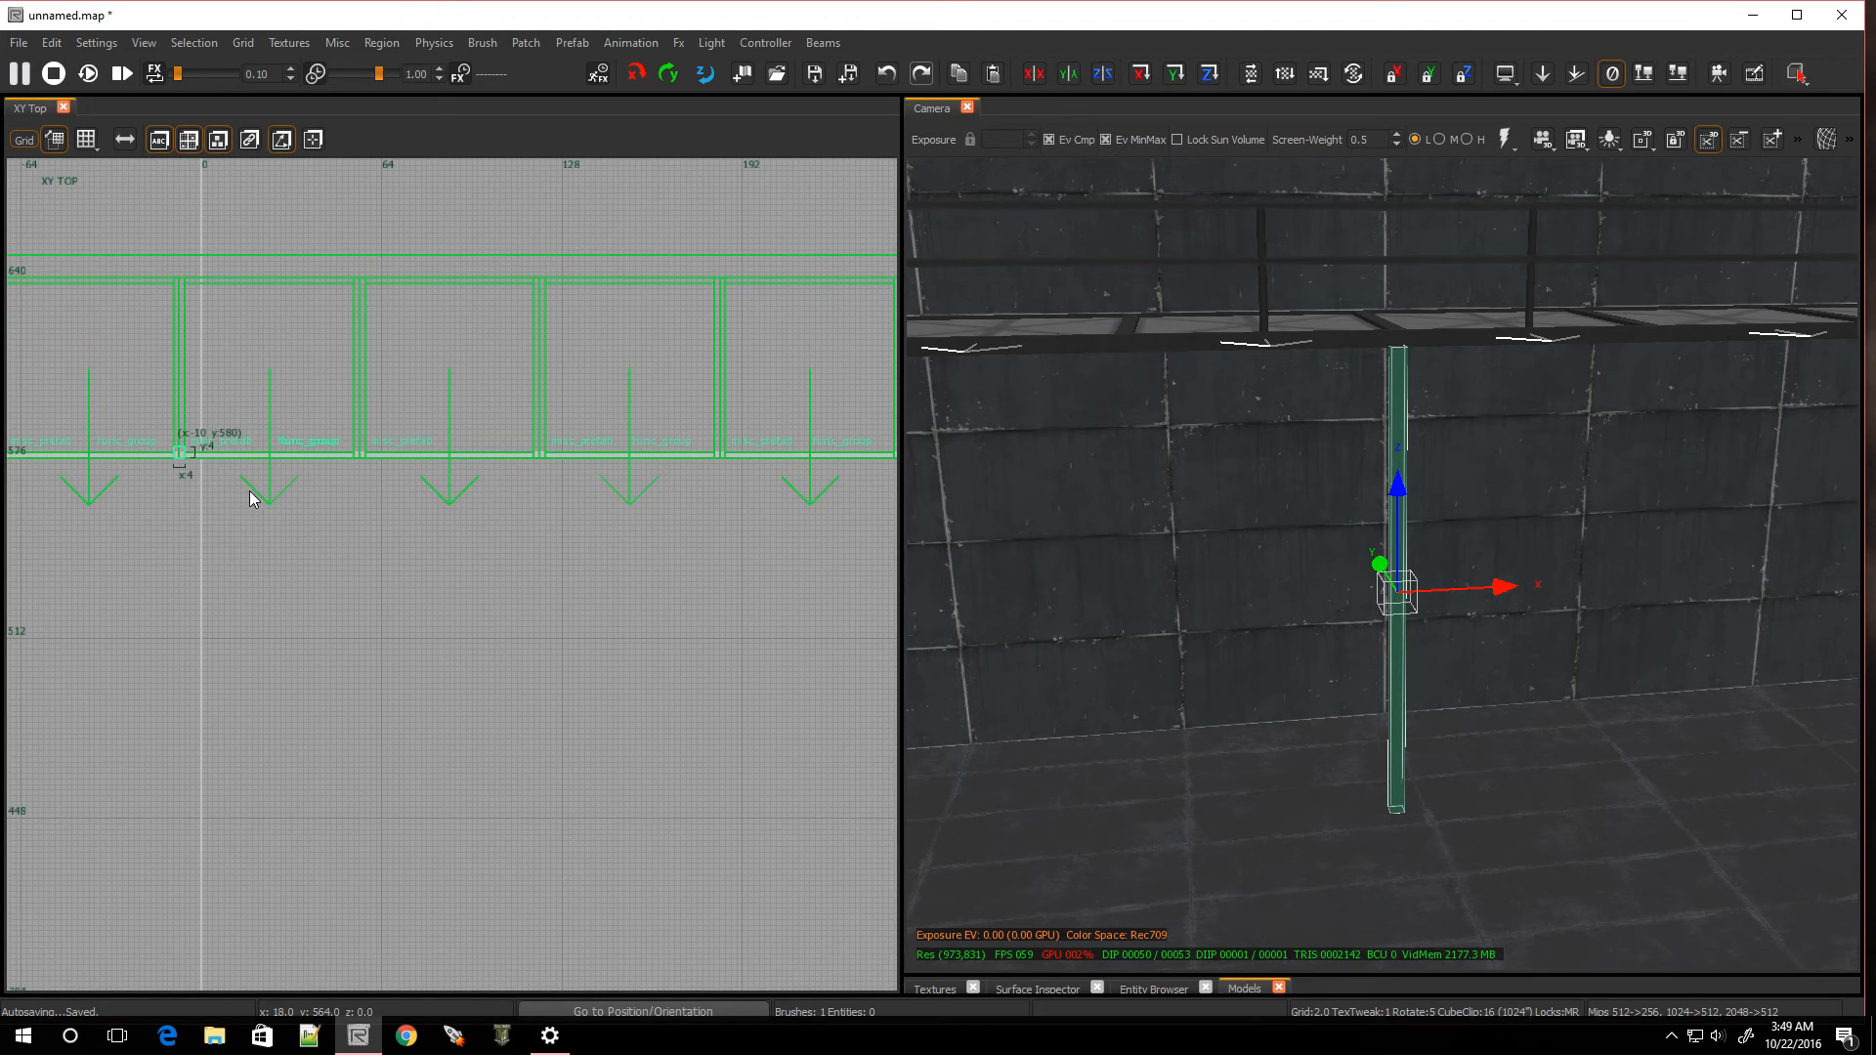
{"action": "key", "text": "3"}
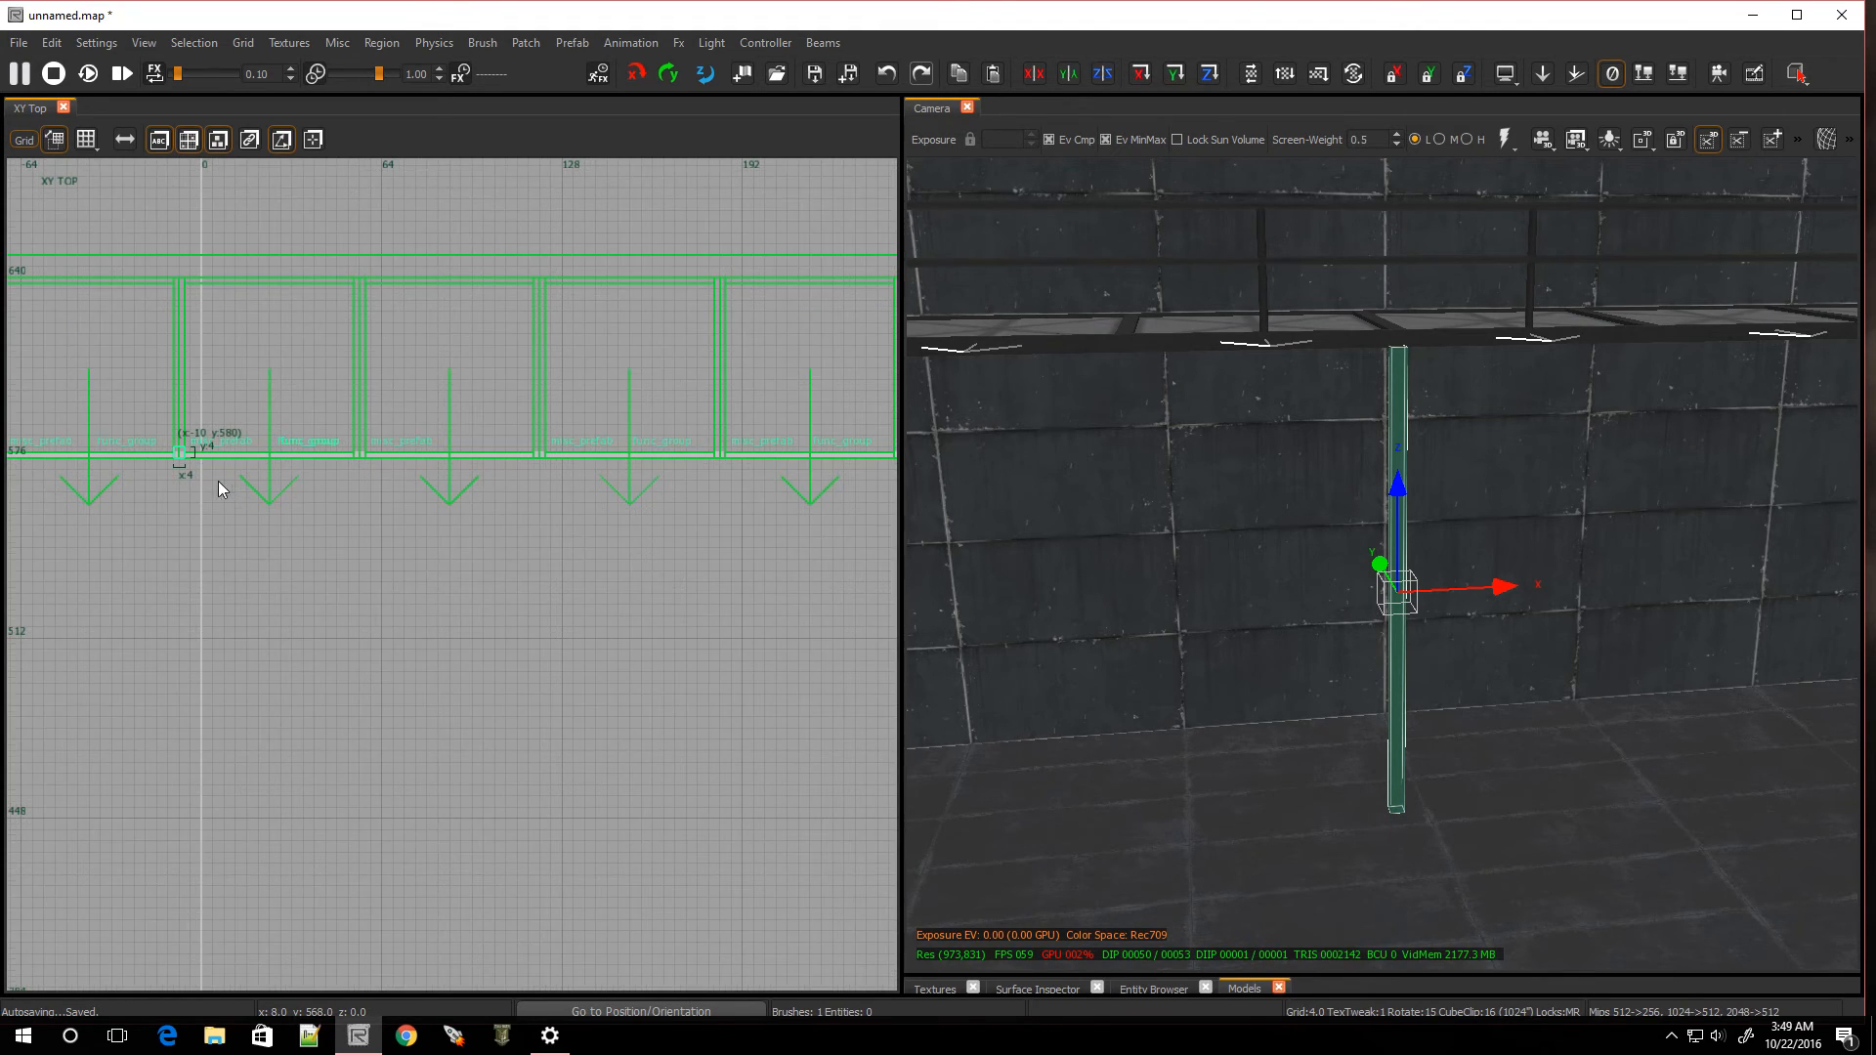
{"action": "mouse_move", "coordinate": [185, 457]}
{"action": "left_mouse_down"}
{"action": "mouse_move", "coordinate": [859, 472]}
{"action": "mouse_move", "coordinate": [875, 443]}
{"action": "mouse_move", "coordinate": [844, 443]}
{"action": "mouse_move", "coordinate": [865, 444]}
{"action": "left_mouse_up"}
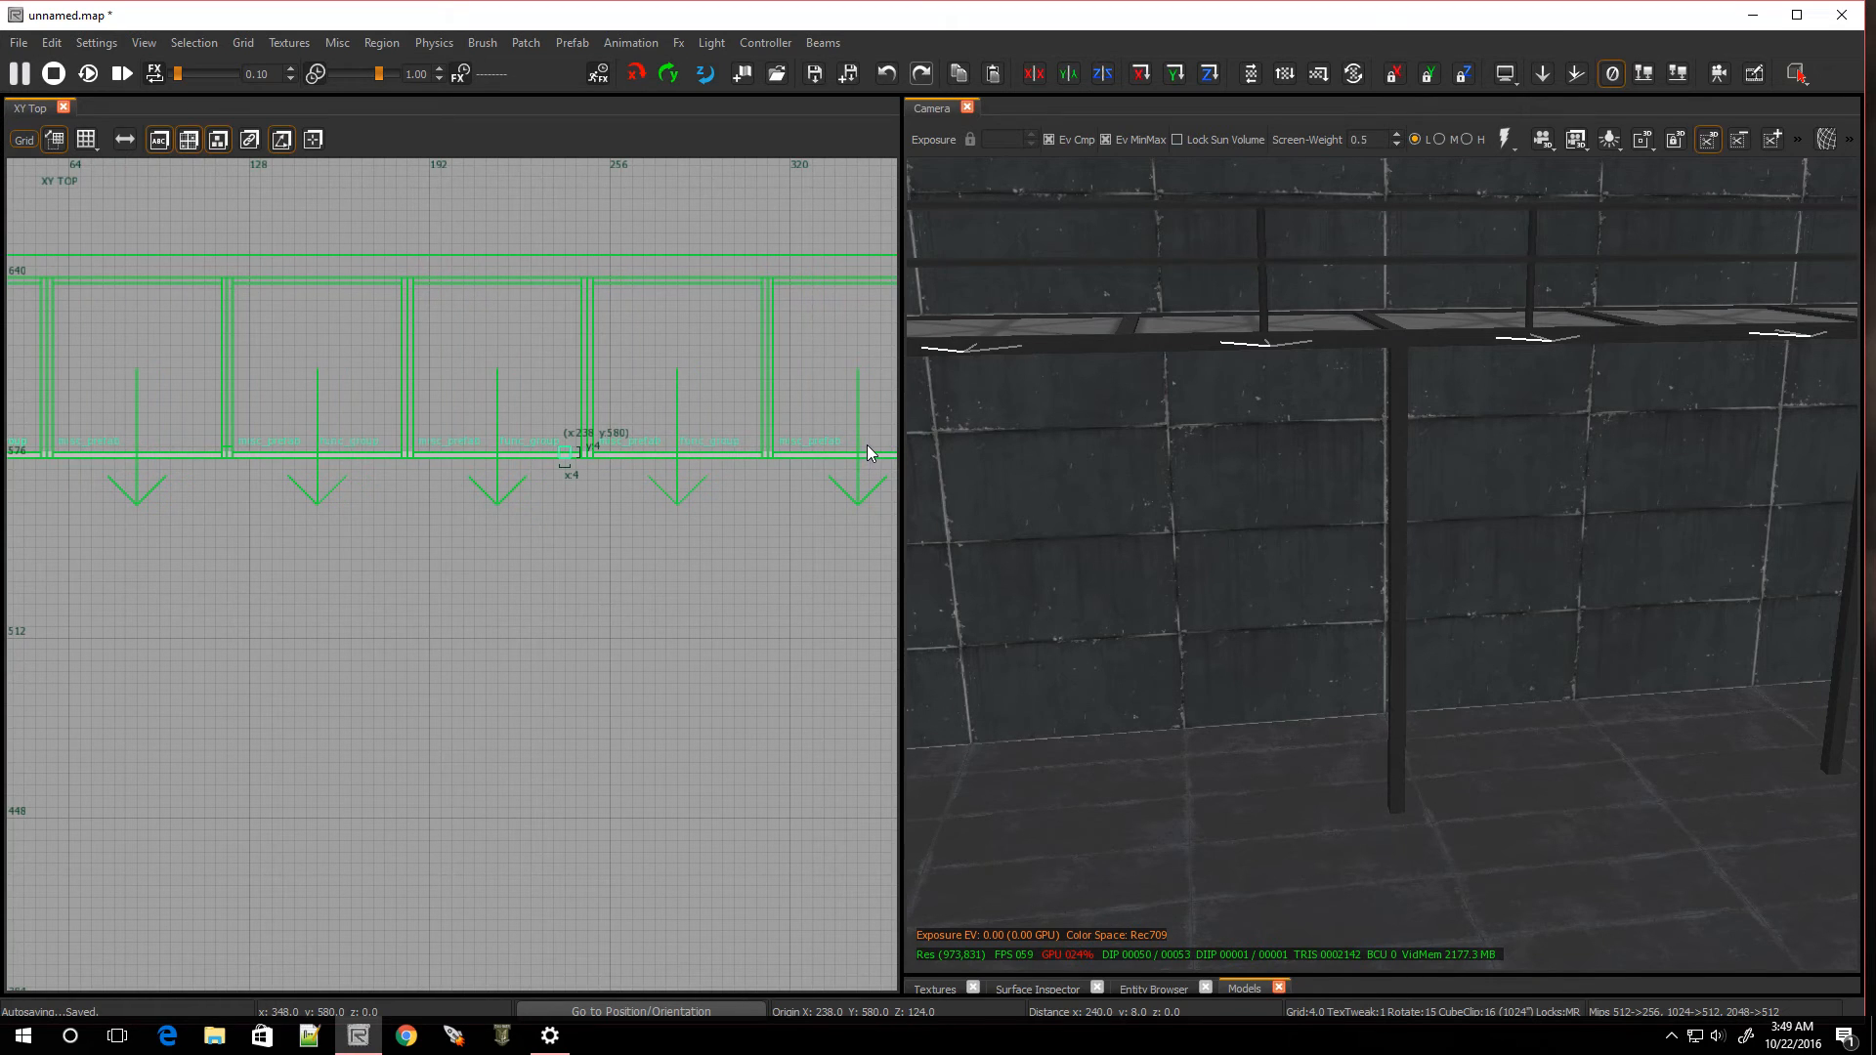
{"action": "scroll", "coordinate": [441, 476], "scroll_direction": "up", "scroll_amount": 5}
{"action": "left_click_drag", "start_coordinate": [484, 477], "coordinate": [542, 480]}
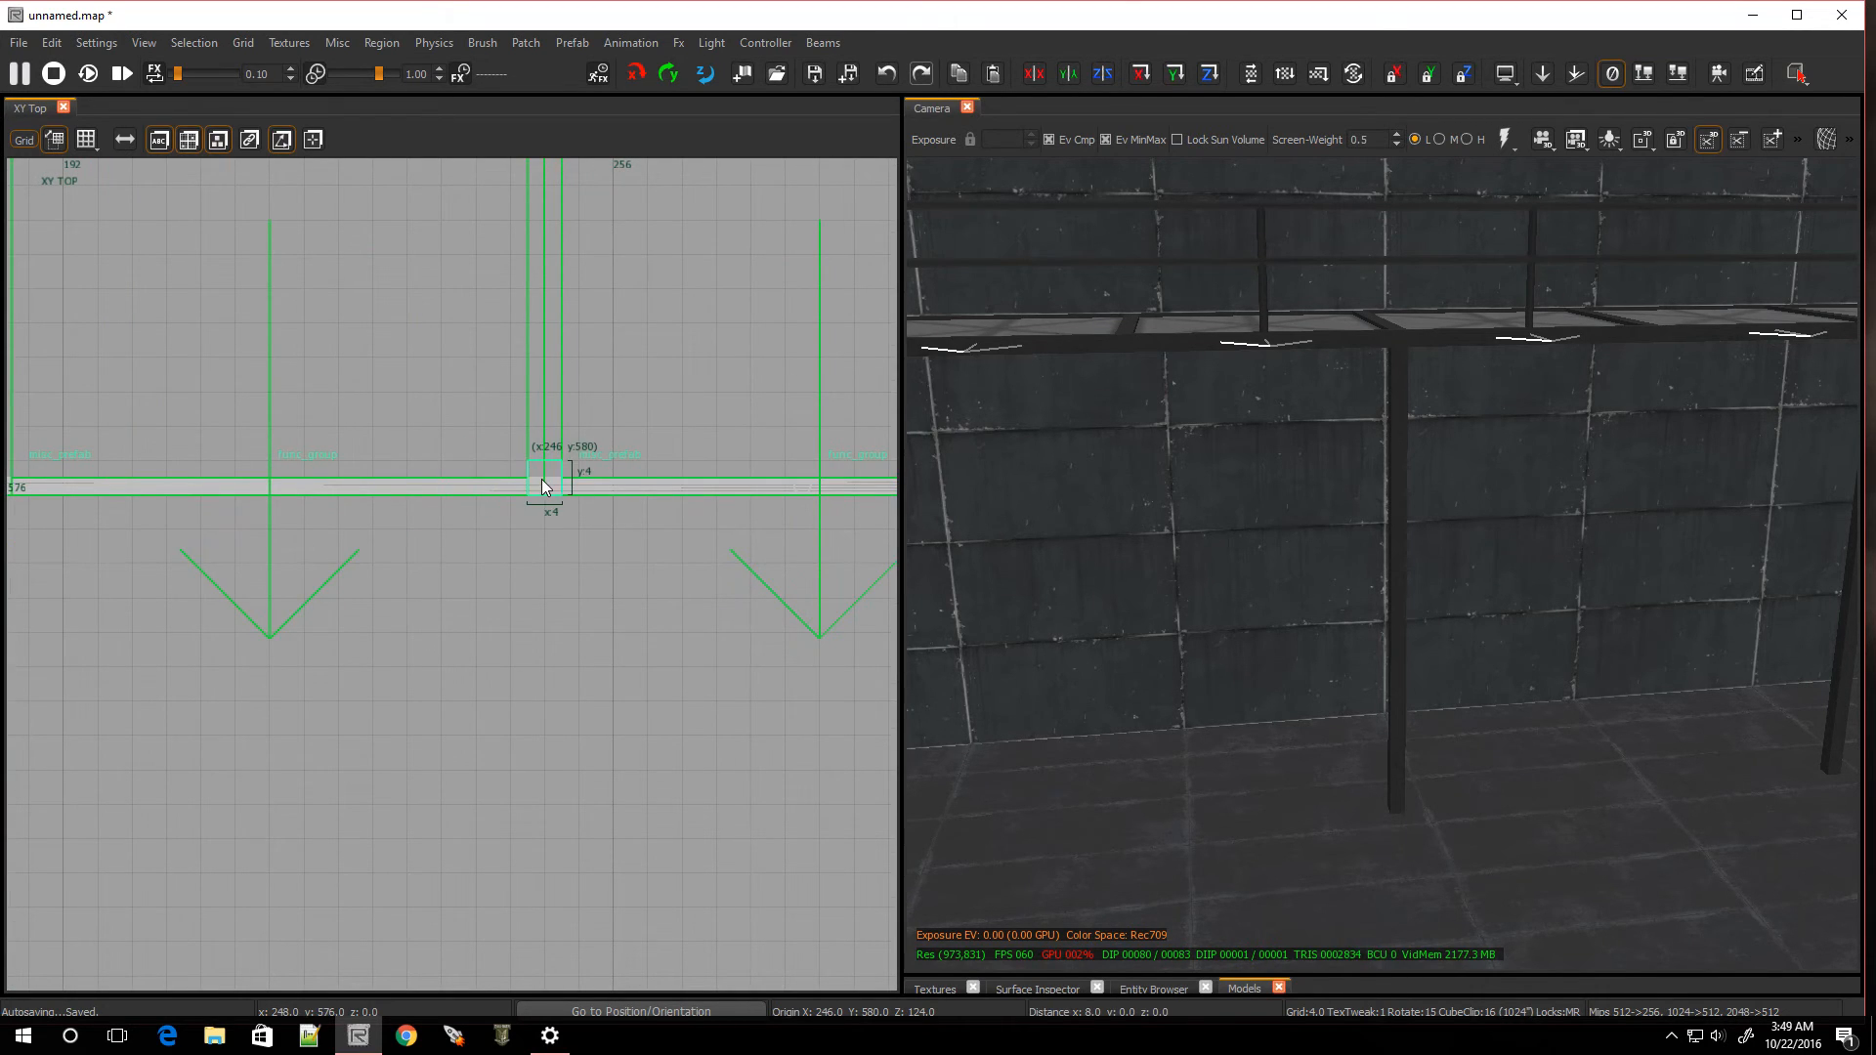
{"action": "mouse_move", "coordinate": [1371, 594]}
{"action": "right_mouse_down"}
{"action": "mouse_move", "coordinate": [1270, 606]}
{"action": "mouse_move", "coordinate": [1371, 635]}
{"action": "mouse_move", "coordinate": [1485, 590]}
{"action": "mouse_move", "coordinate": [1364, 589]}
{"action": "right_mouse_up"}
{"action": "key", "text": "Escape"}
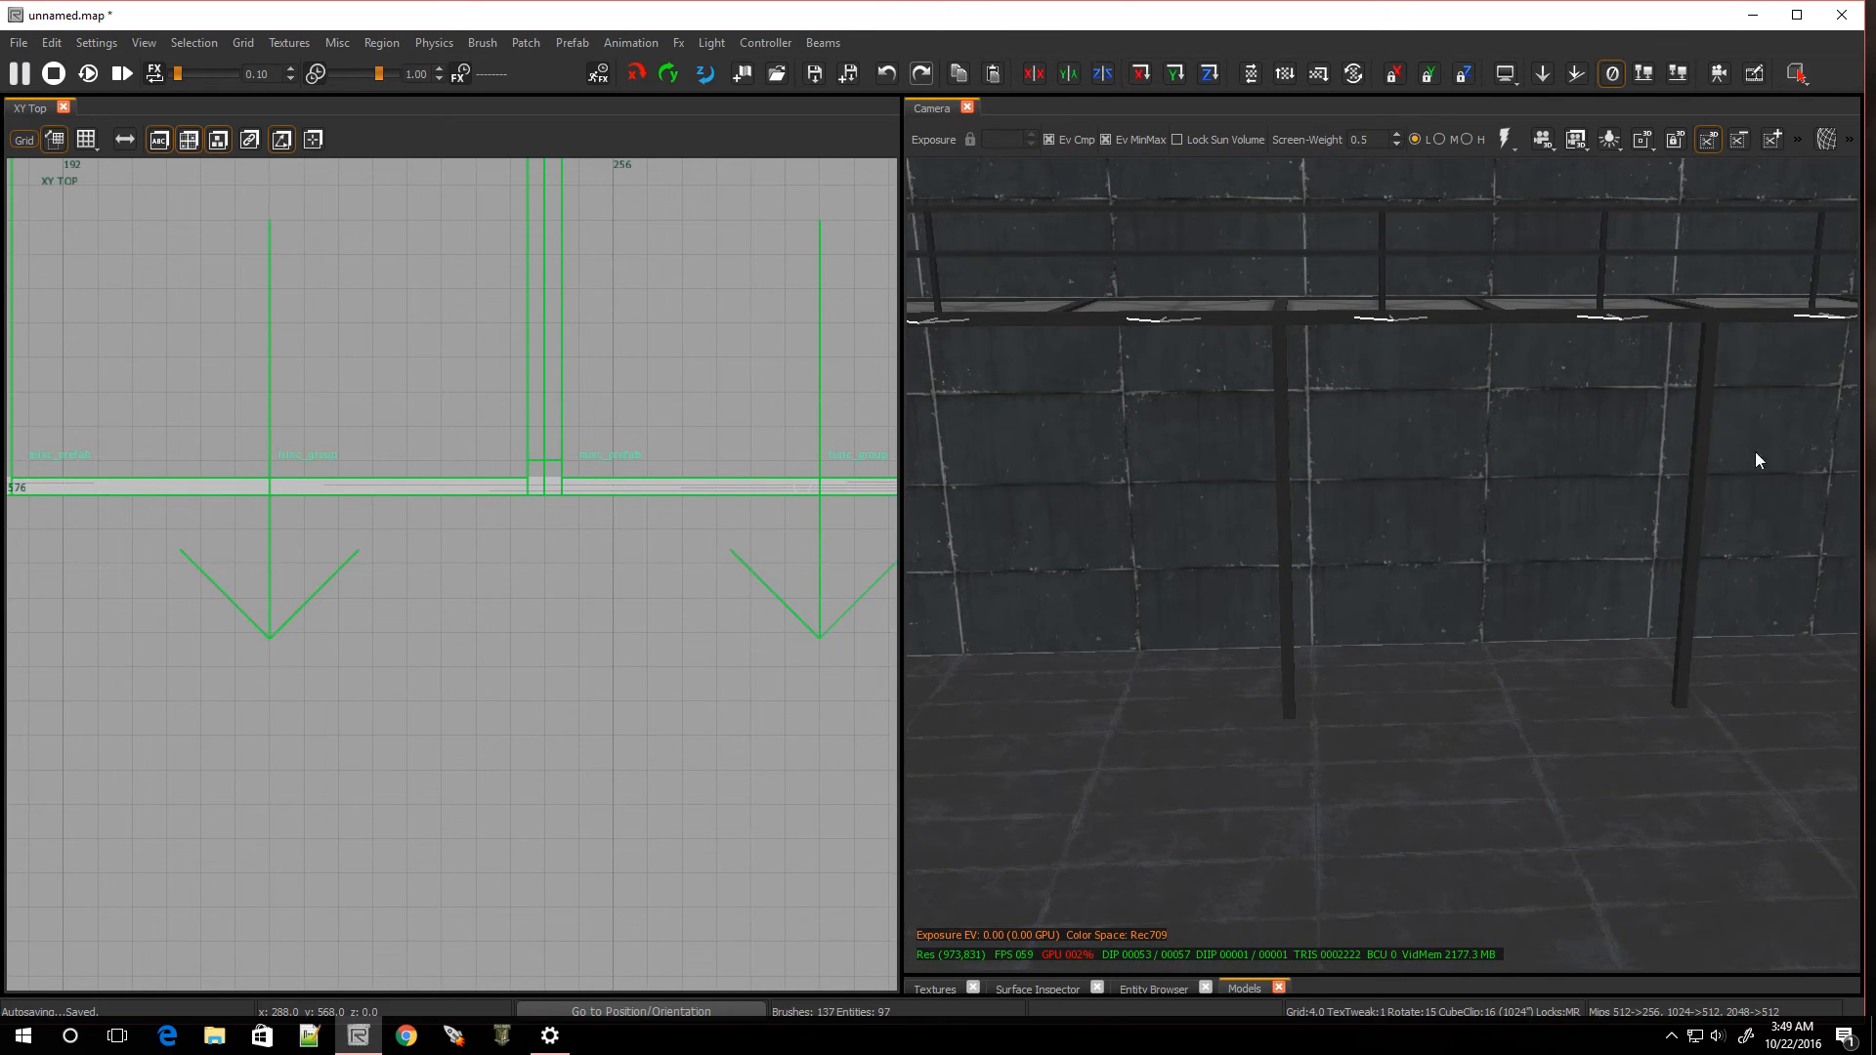
Select the post at X 246 and show it in the XZ front view
{"action": "left_click", "coordinate": [1697, 424], "text": "shift"}
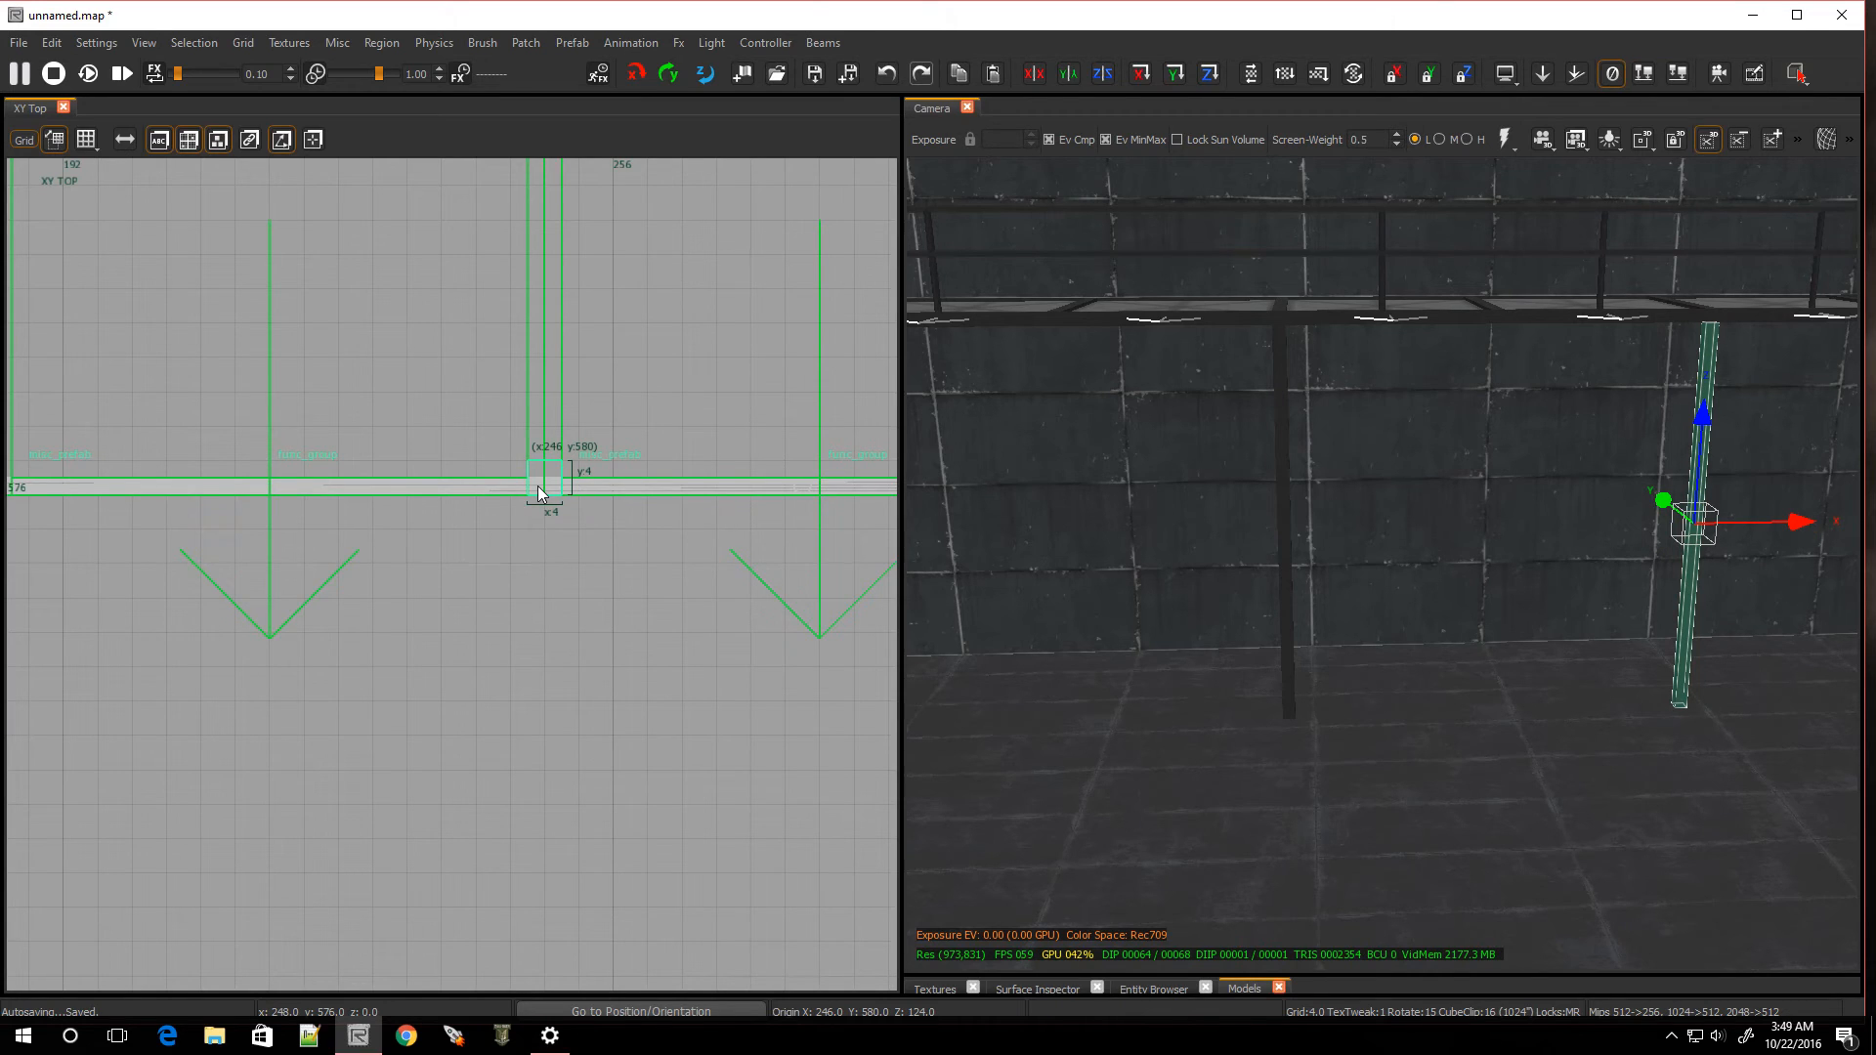
{"action": "key", "text": "ctrl+Tab"}
{"action": "key", "text": "ctrl+Tab"}
{"action": "scroll", "coordinate": [453, 613], "scroll_direction": "down", "scroll_amount": 3}
{"action": "key", "text": "ctrl+Tab"}
{"action": "key", "text": "ctrl+Tab"}
{"action": "scroll", "coordinate": [420, 562], "scroll_direction": "up", "scroll_amount": 3}
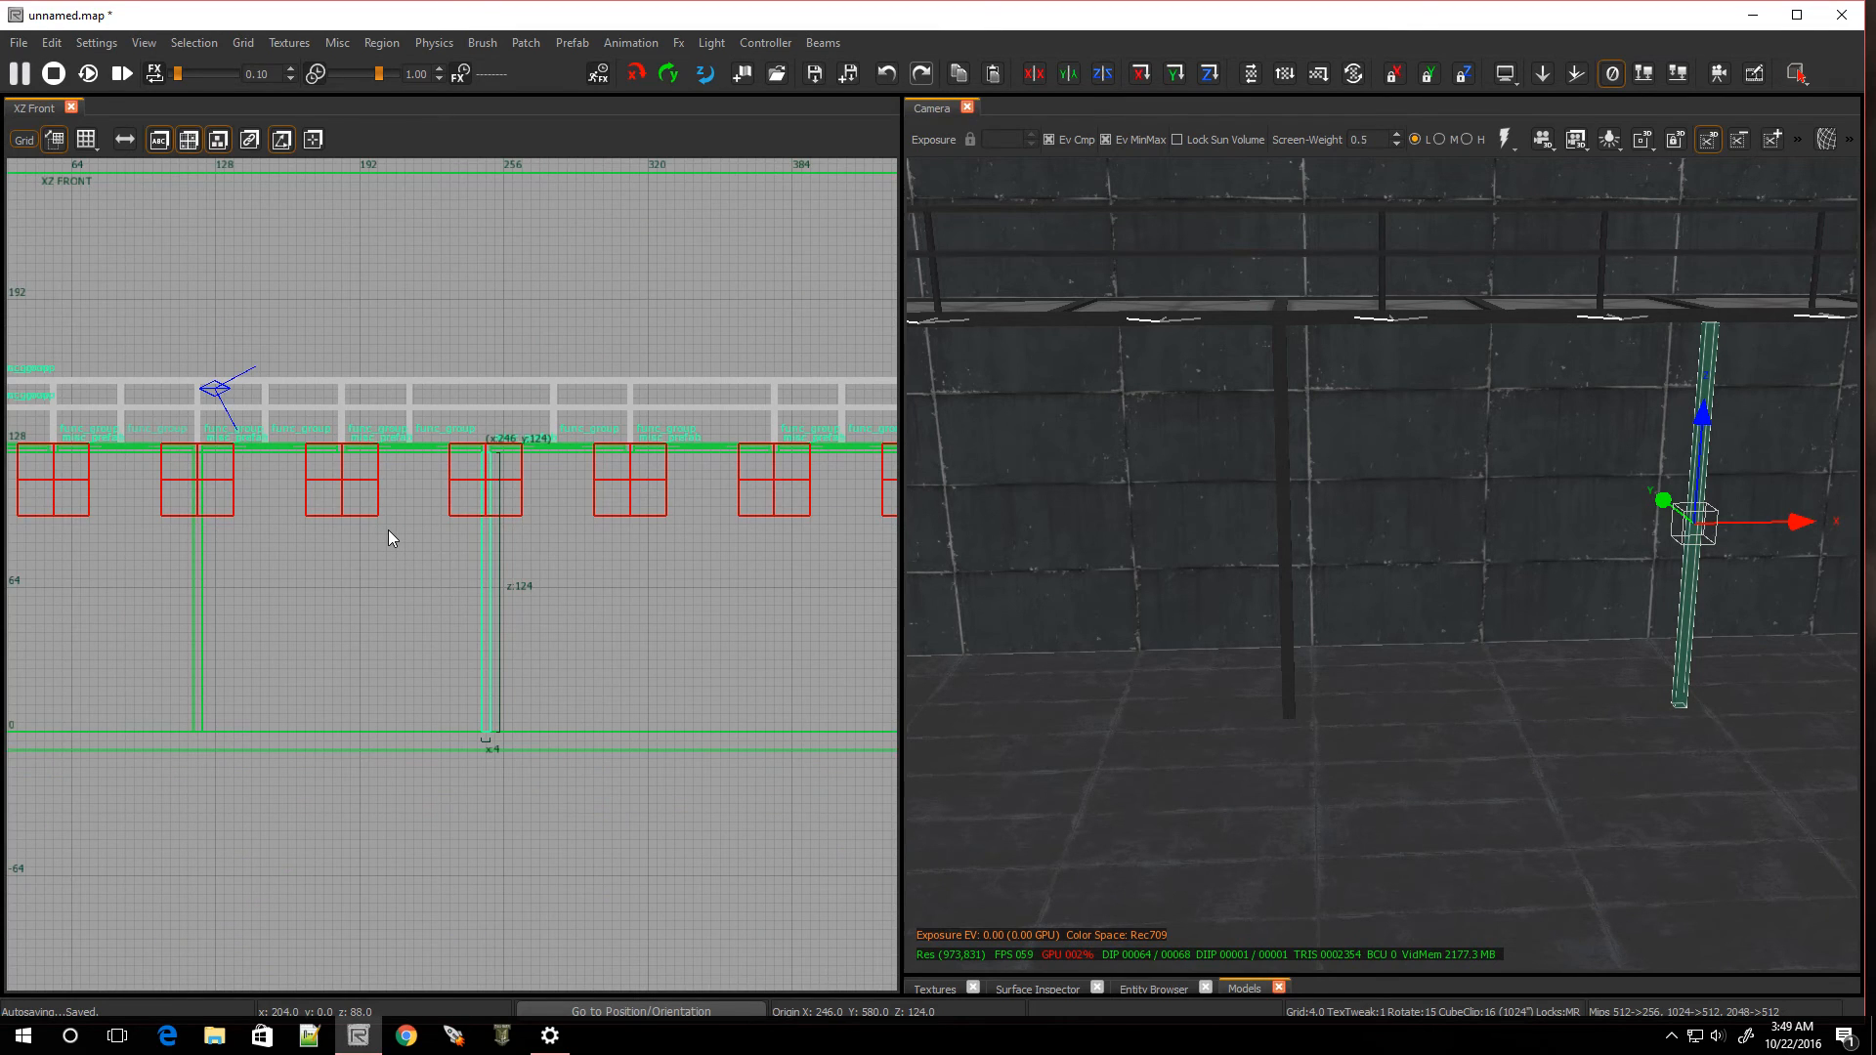
Try to reshape the selected post into a diagonal brace by moving its top vertices over to the neighbouring post
{"action": "key", "text": "e"}
{"action": "scroll", "coordinate": [447, 485], "scroll_direction": "up", "scroll_amount": 4}
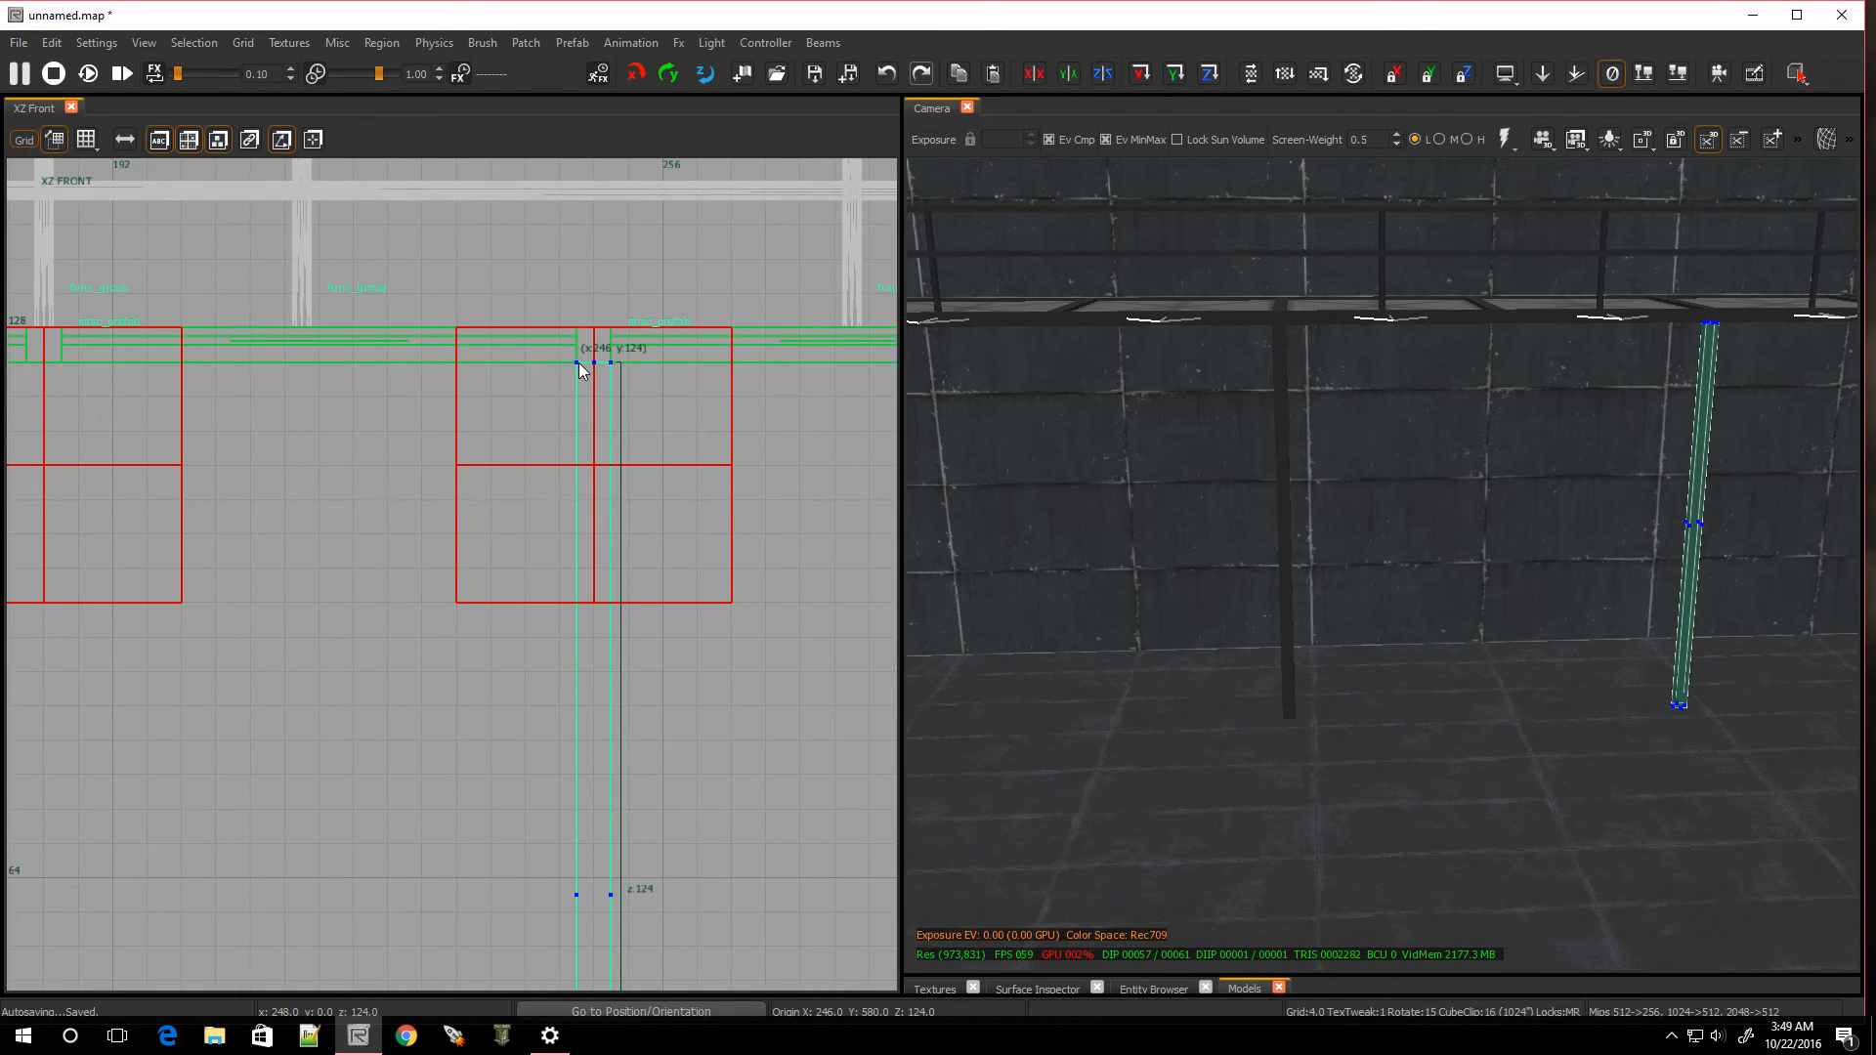
{"action": "left_click_drag", "start_coordinate": [572, 363], "coordinate": [80, 387]}
{"action": "scroll", "coordinate": [80, 391], "scroll_direction": "down", "scroll_amount": 4}
{"action": "scroll", "coordinate": [78, 606], "scroll_direction": "up", "scroll_amount": 3}
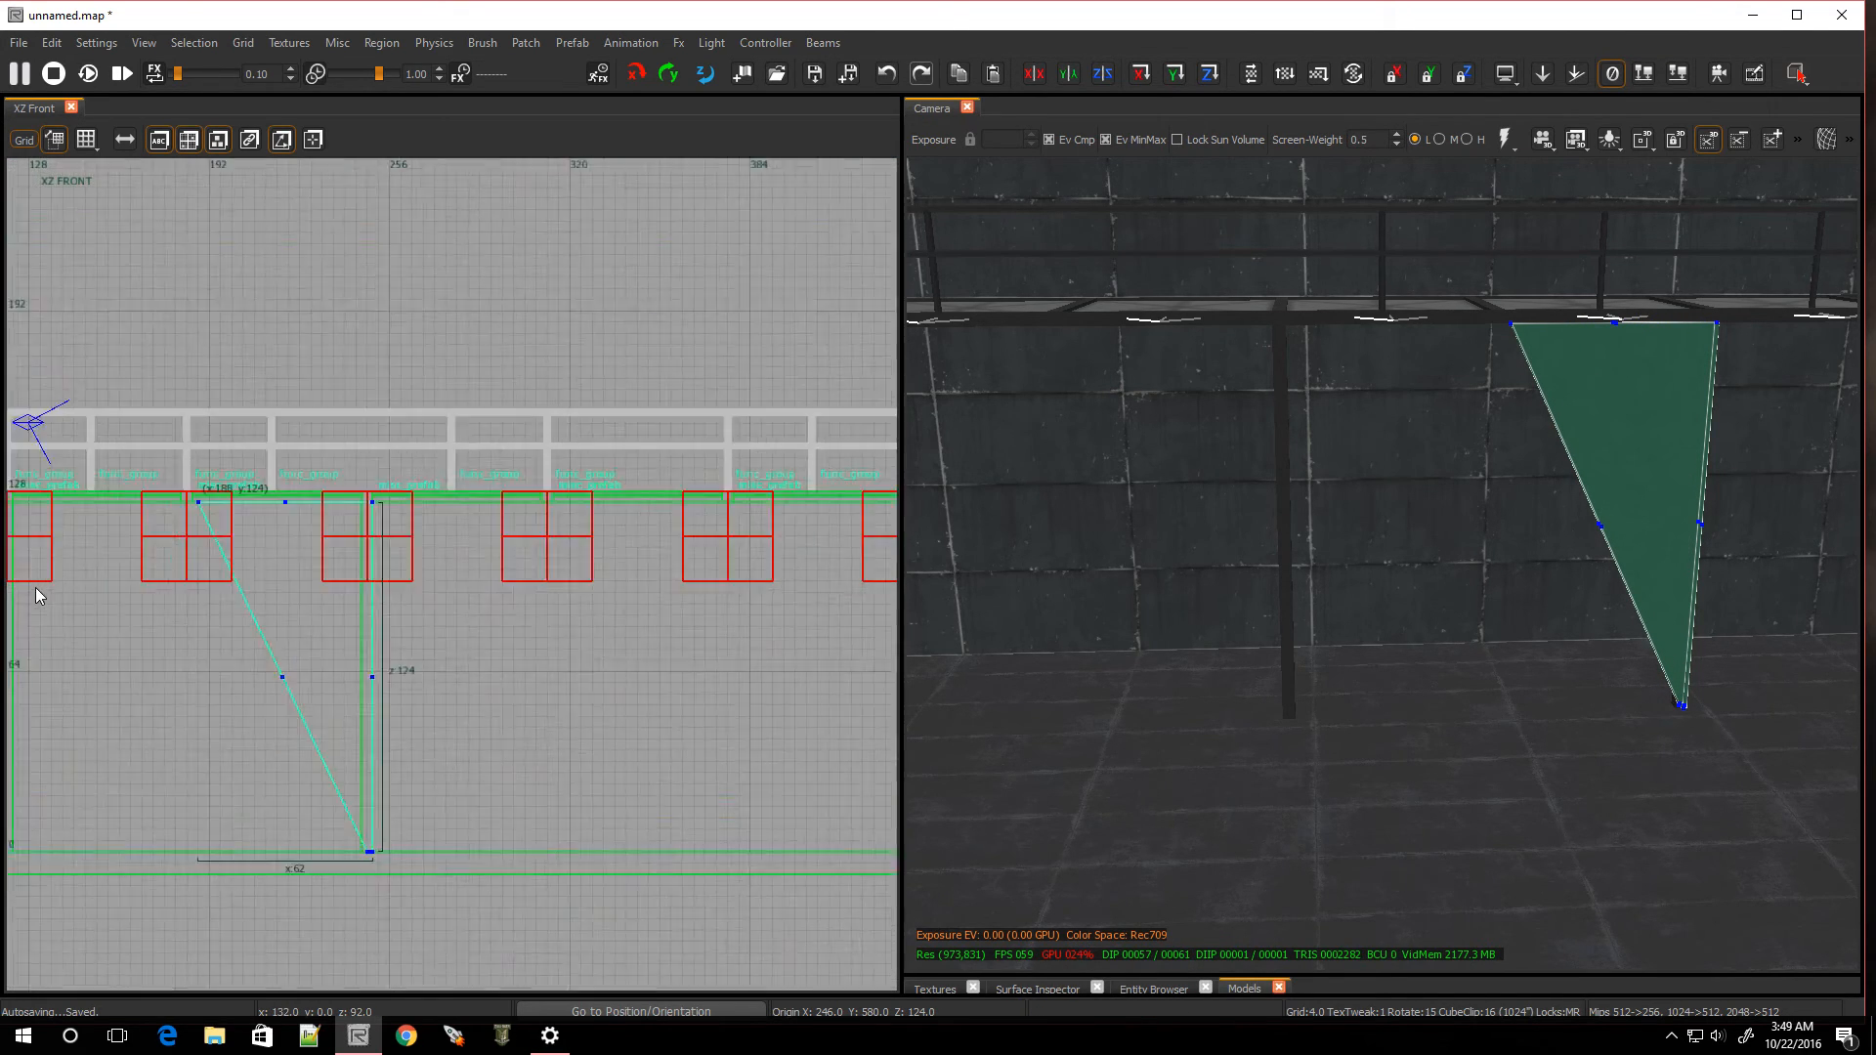
{"action": "scroll", "coordinate": [133, 588], "scroll_direction": "down", "scroll_amount": 2}
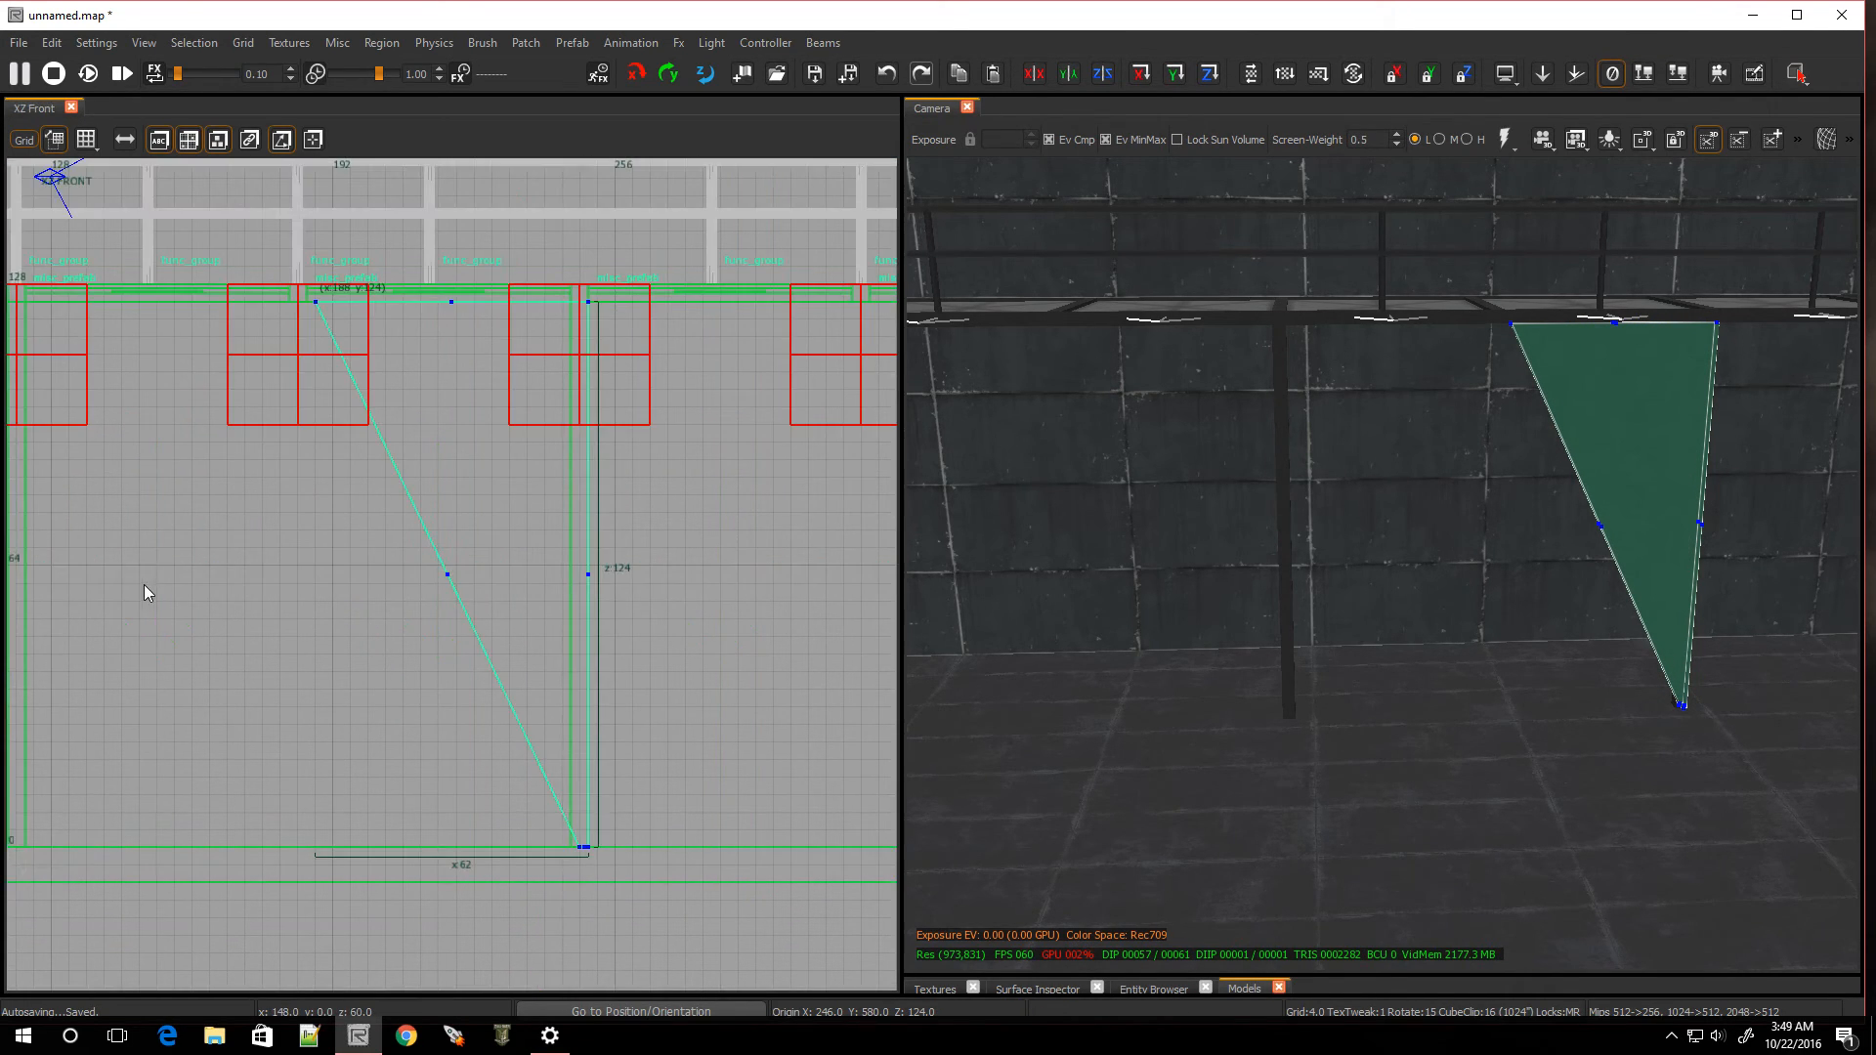
{"action": "scroll", "coordinate": [127, 454], "scroll_direction": "down", "scroll_amount": 1}
{"action": "scroll", "coordinate": [38, 436], "scroll_direction": "up", "scroll_amount": 2}
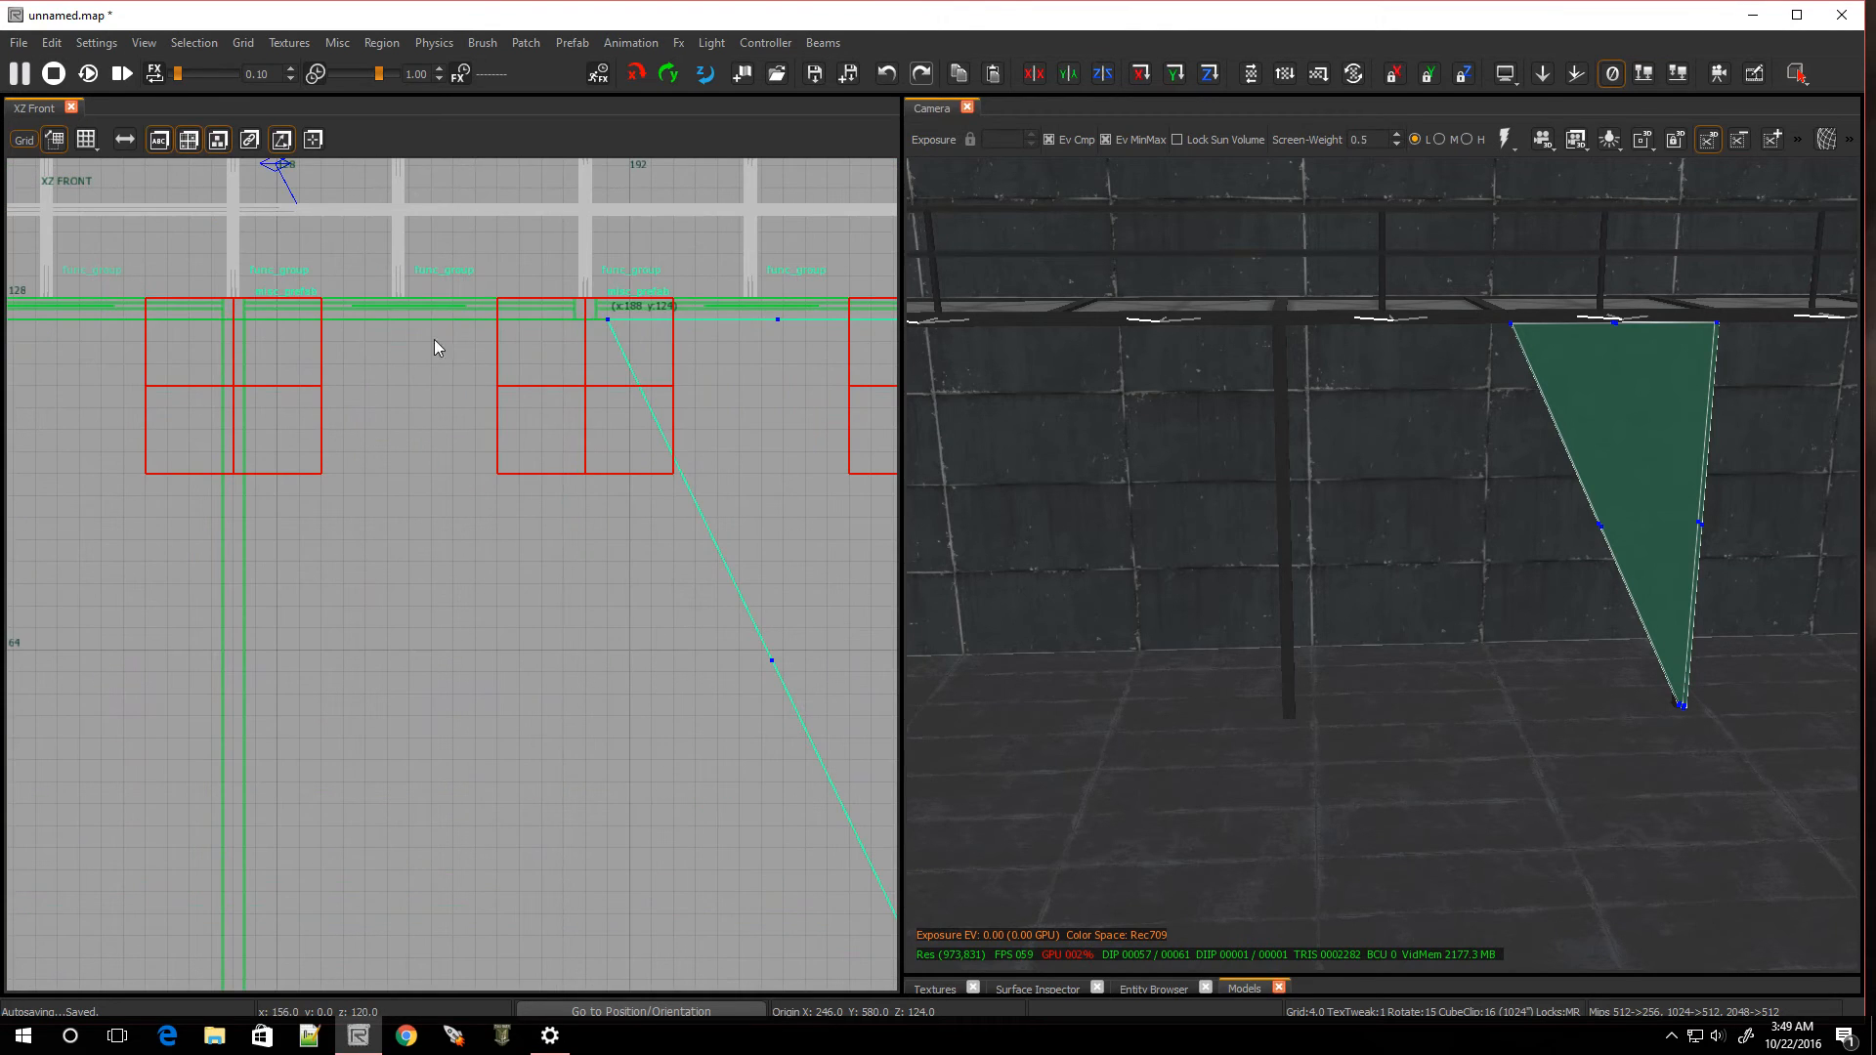
{"action": "left_click_drag", "start_coordinate": [615, 320], "coordinate": [255, 332]}
{"action": "scroll", "coordinate": [251, 333], "scroll_direction": "up", "scroll_amount": 1}
{"action": "scroll", "coordinate": [273, 351], "scroll_direction": "down", "scroll_amount": 3}
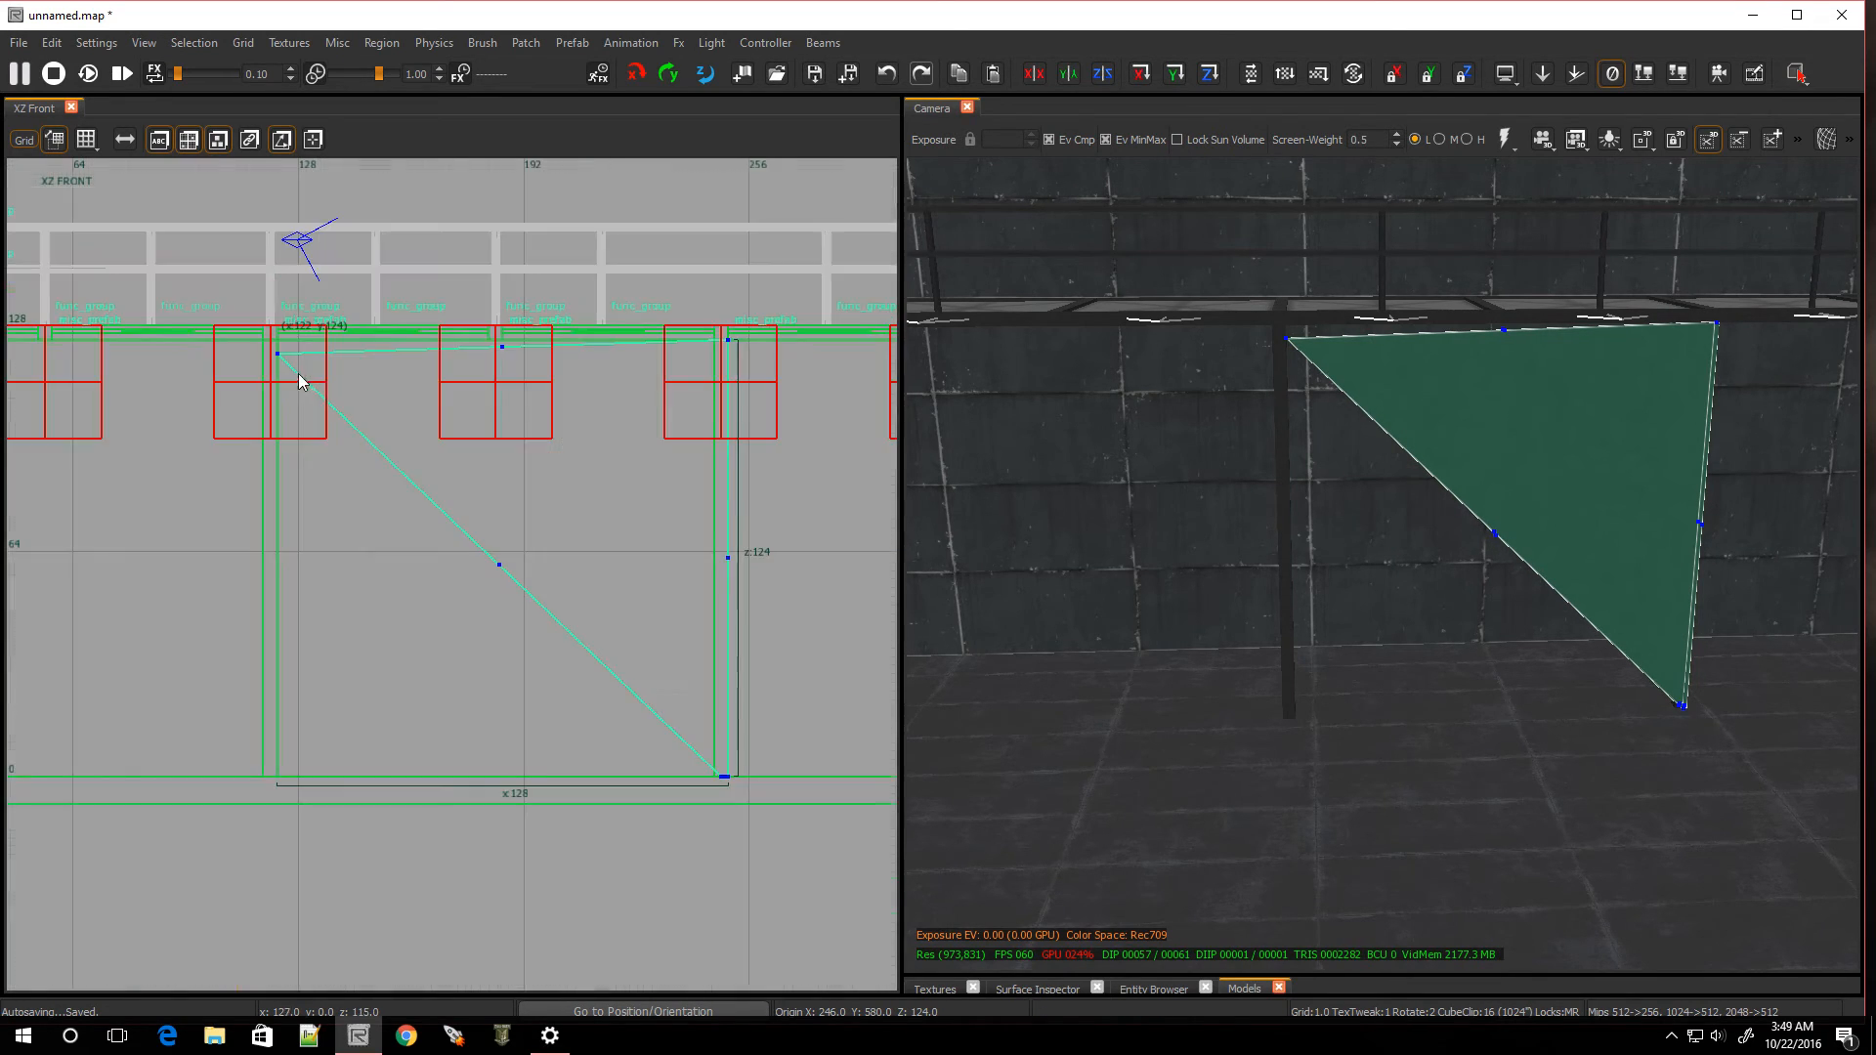
{"action": "scroll", "coordinate": [508, 383], "scroll_direction": "up", "scroll_amount": 2}
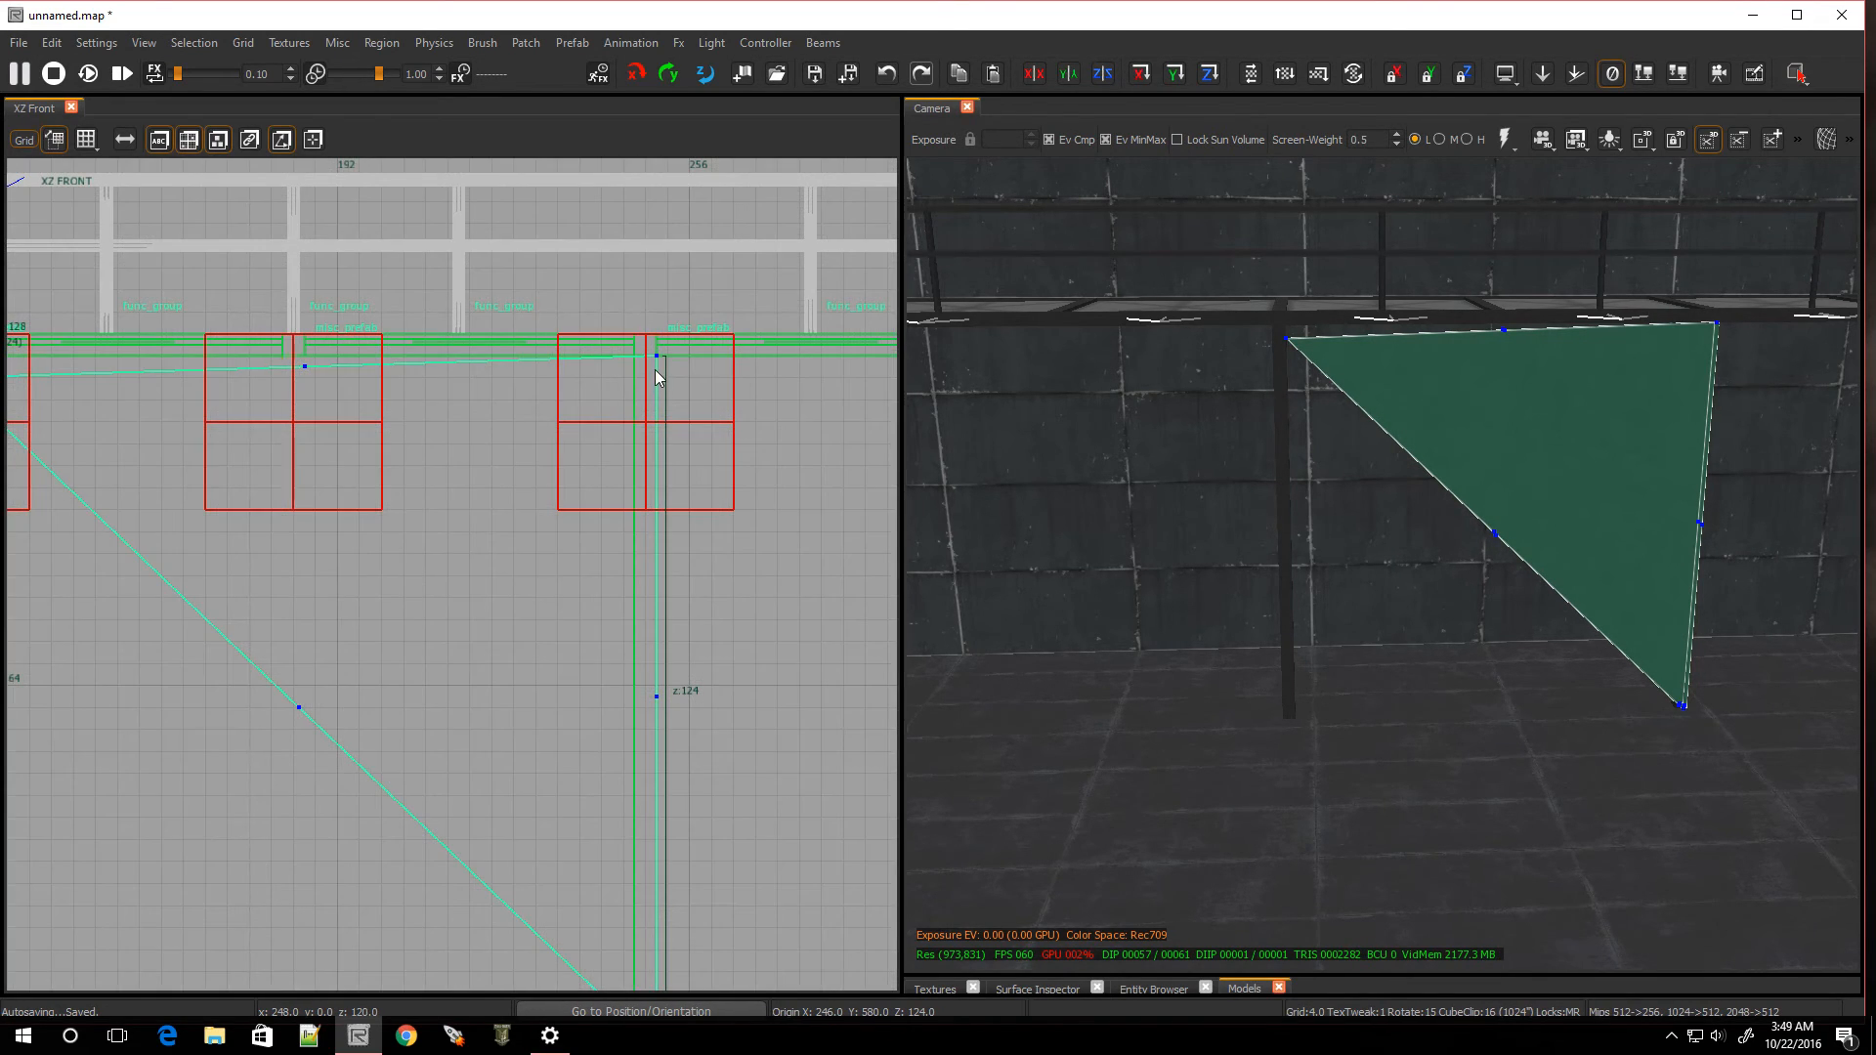
{"action": "left_click_drag", "start_coordinate": [654, 354], "coordinate": [20, 357]}
{"action": "scroll", "coordinate": [268, 362], "scroll_direction": "up", "scroll_amount": 3}
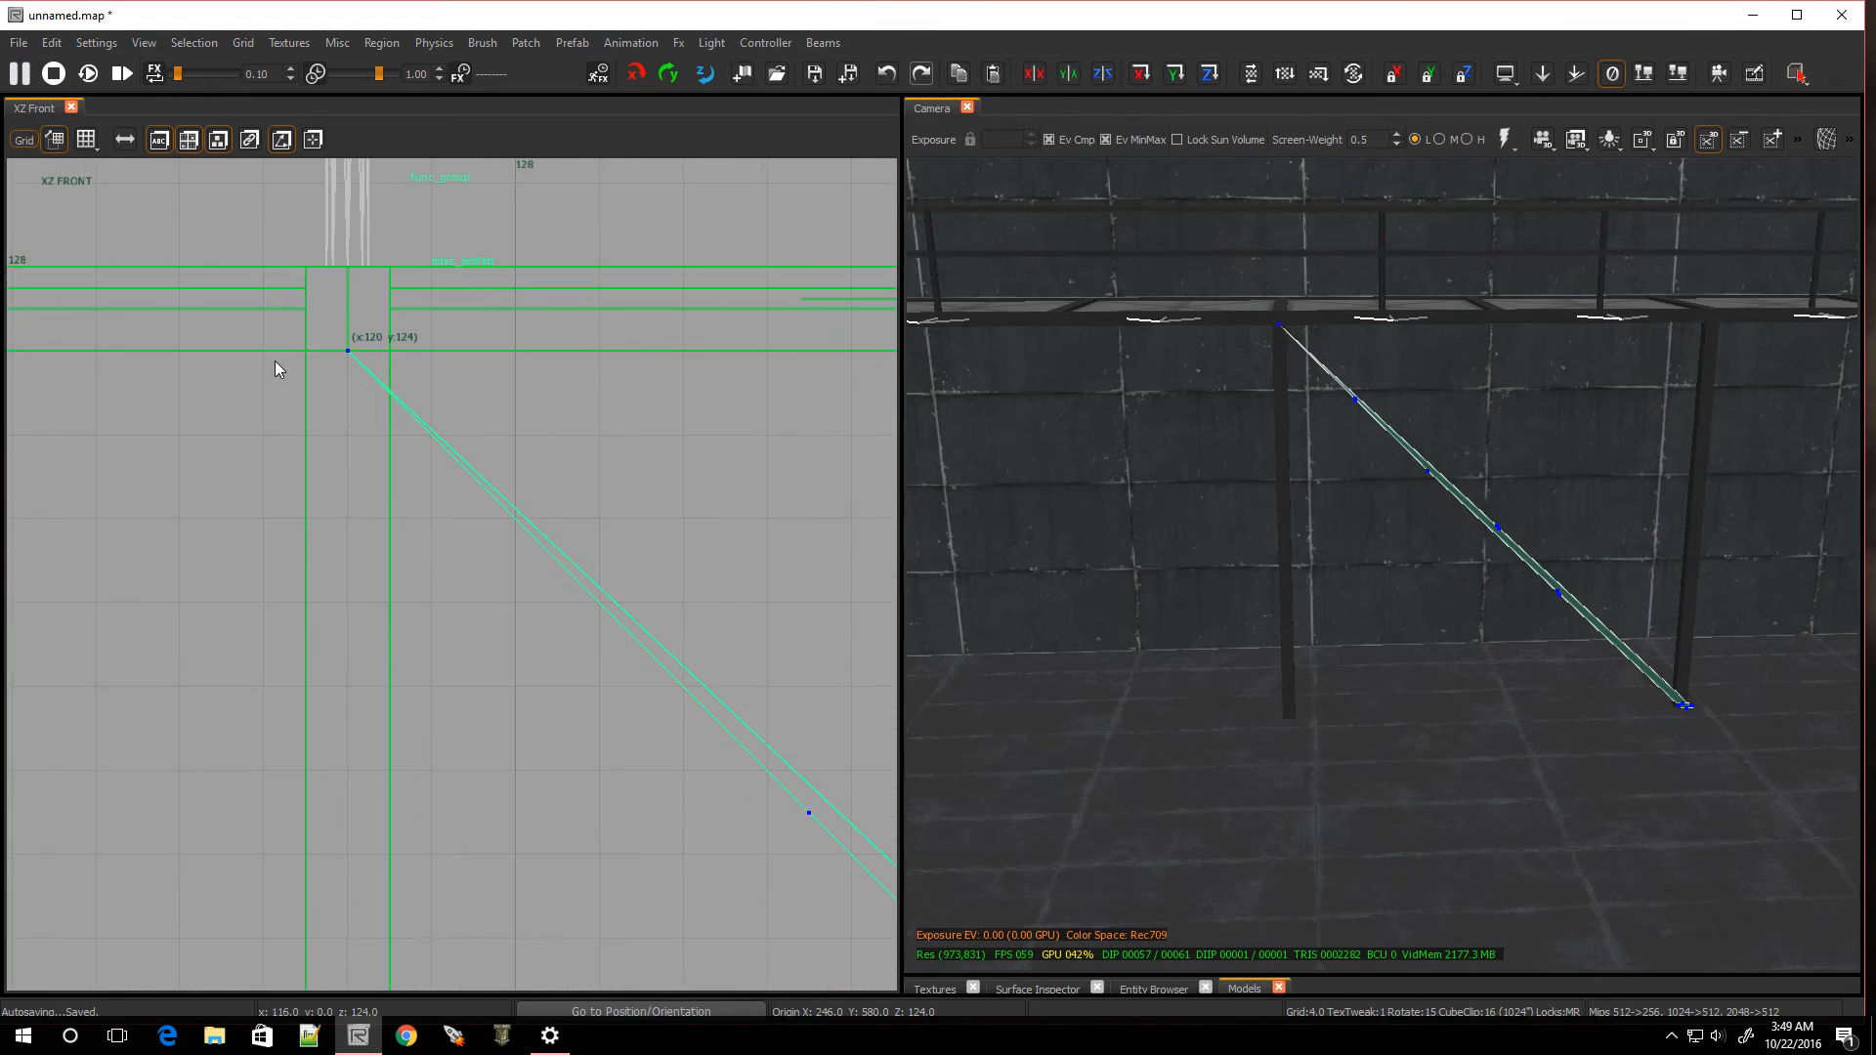
{"action": "left_click_drag", "start_coordinate": [346, 352], "coordinate": [377, 311]}
Undo the brace vertex edits back to the straight post and deselect it
{"action": "key", "text": "ctrl+z"}
{"action": "scroll", "coordinate": [485, 409], "scroll_direction": "down", "scroll_amount": 4}
{"action": "scroll", "coordinate": [735, 444], "scroll_direction": "down", "scroll_amount": 2}
{"action": "scroll", "coordinate": [774, 492], "scroll_direction": "up", "scroll_amount": 6}
{"action": "key", "text": "v"}
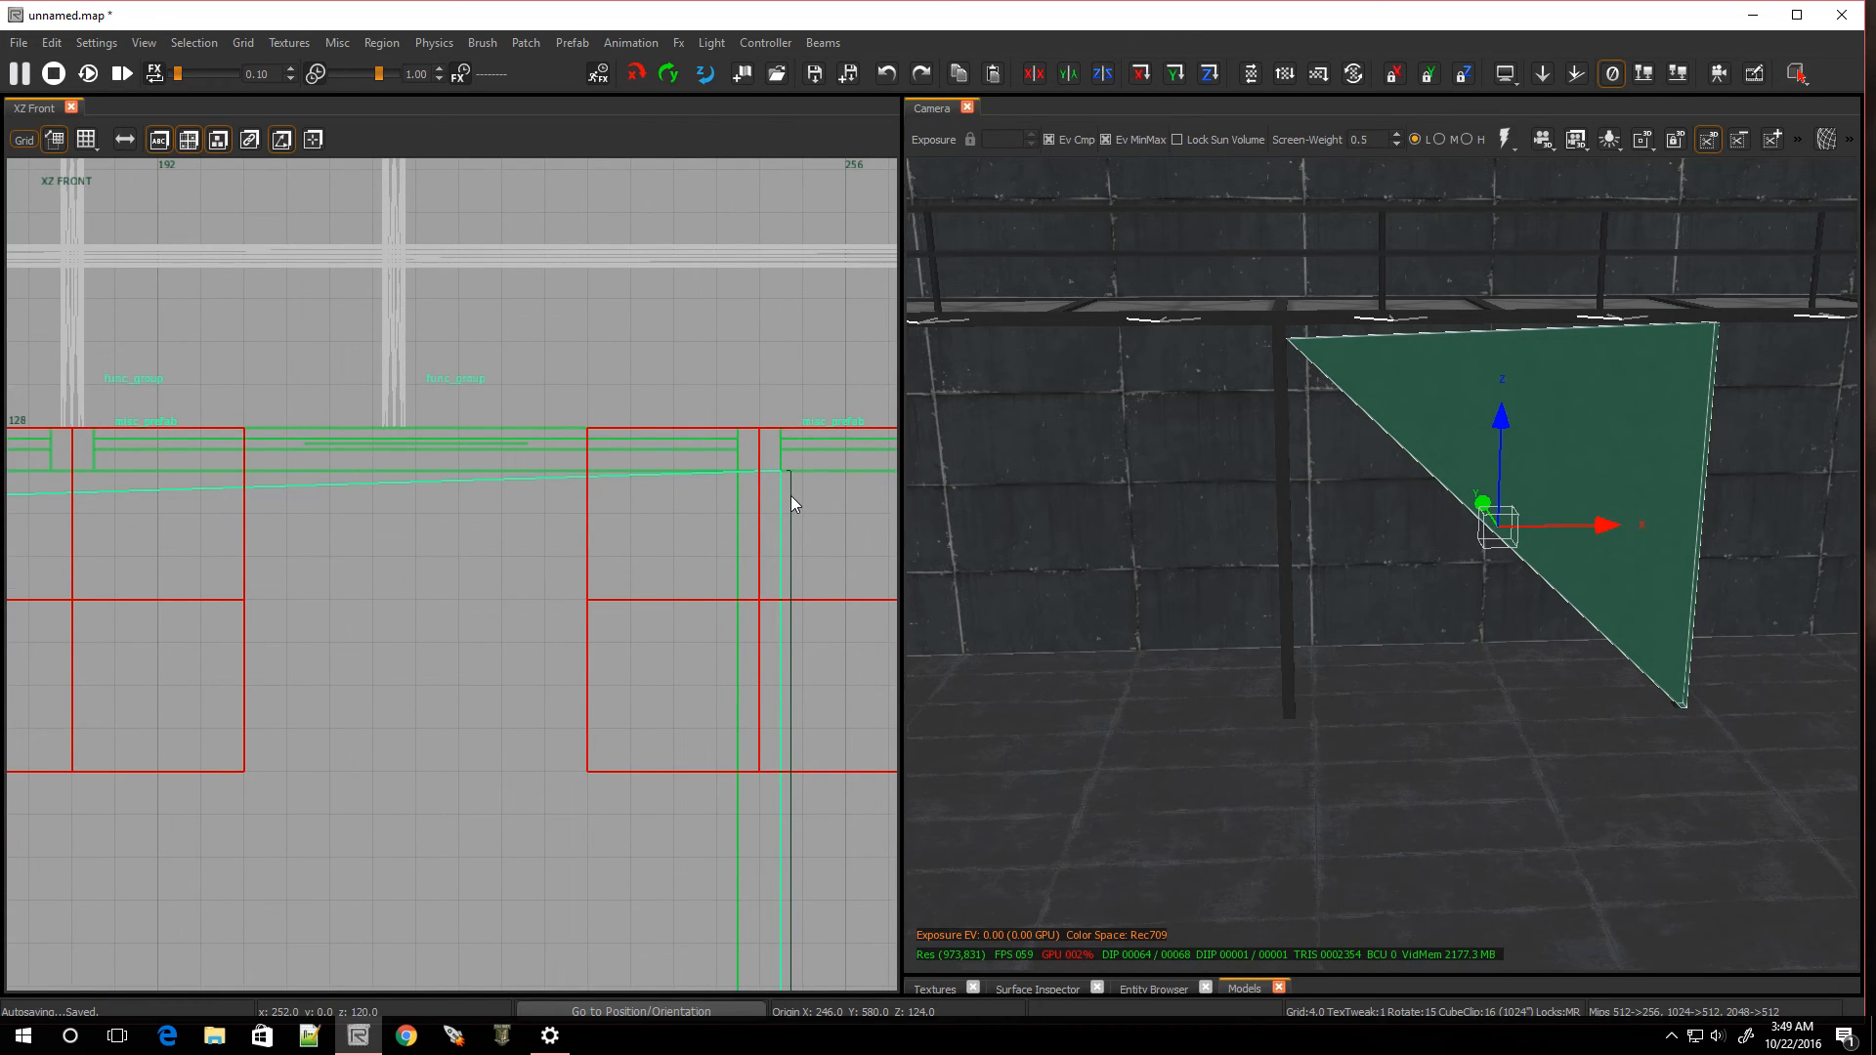
{"action": "key", "text": "ctrl+z"}
{"action": "key", "text": "ctrl+z"}
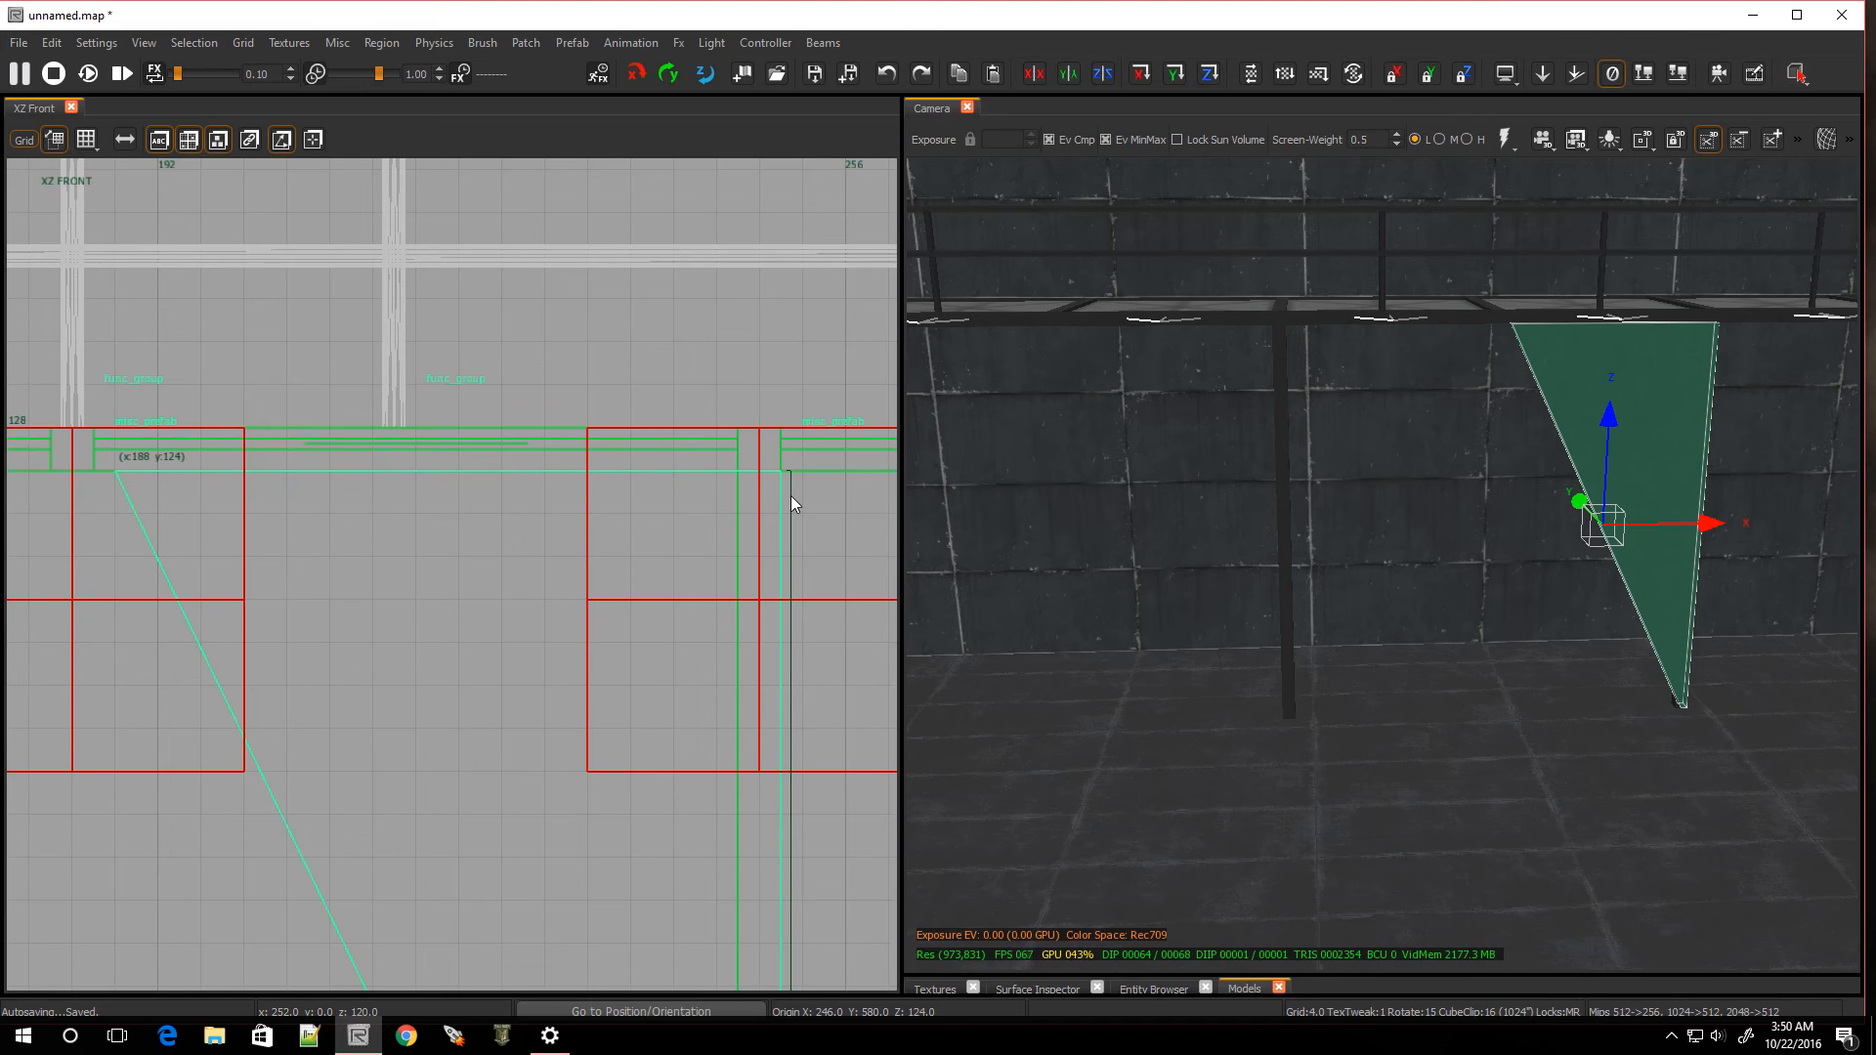
{"action": "key", "text": "ctrl+z"}
{"action": "scroll", "coordinate": [587, 557], "scroll_direction": "down", "scroll_amount": 3}
{"action": "scroll", "coordinate": [620, 573], "scroll_direction": "up", "scroll_amount": 2}
{"action": "scroll", "coordinate": [625, 572], "scroll_direction": "up", "scroll_amount": 1}
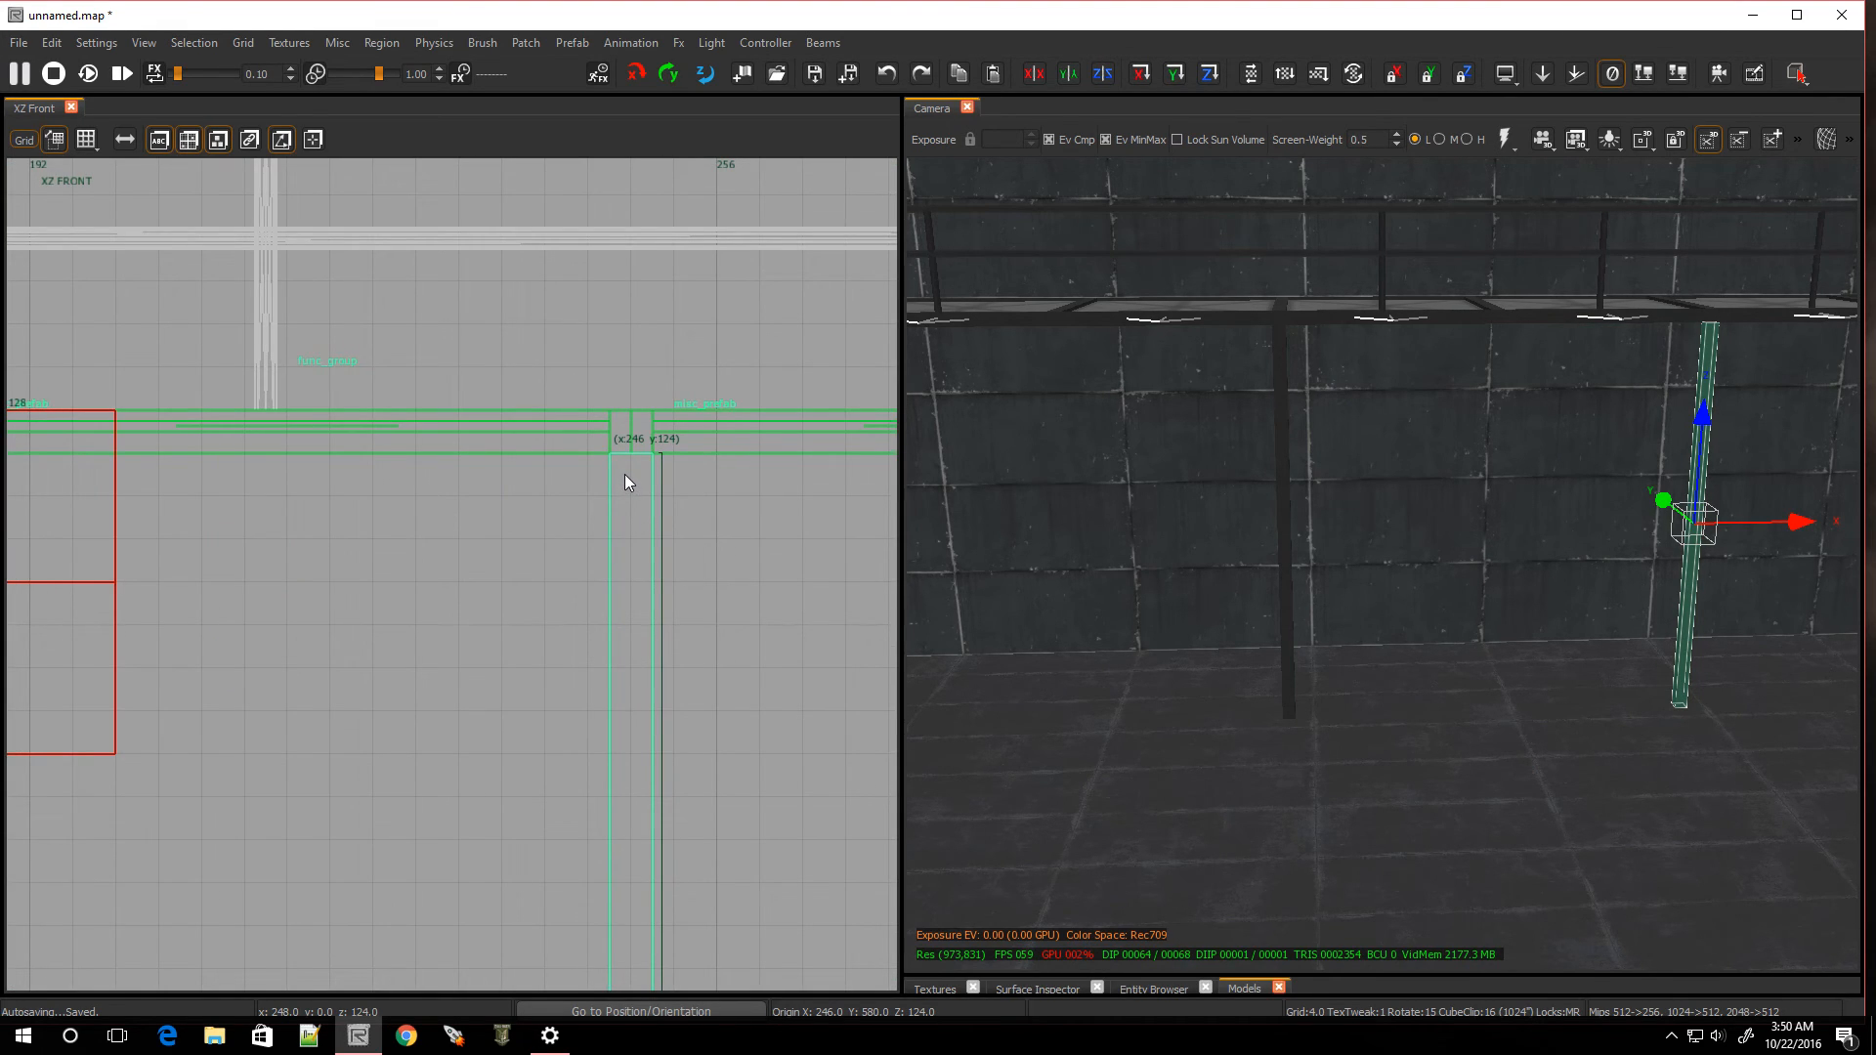
{"action": "key", "text": "e"}
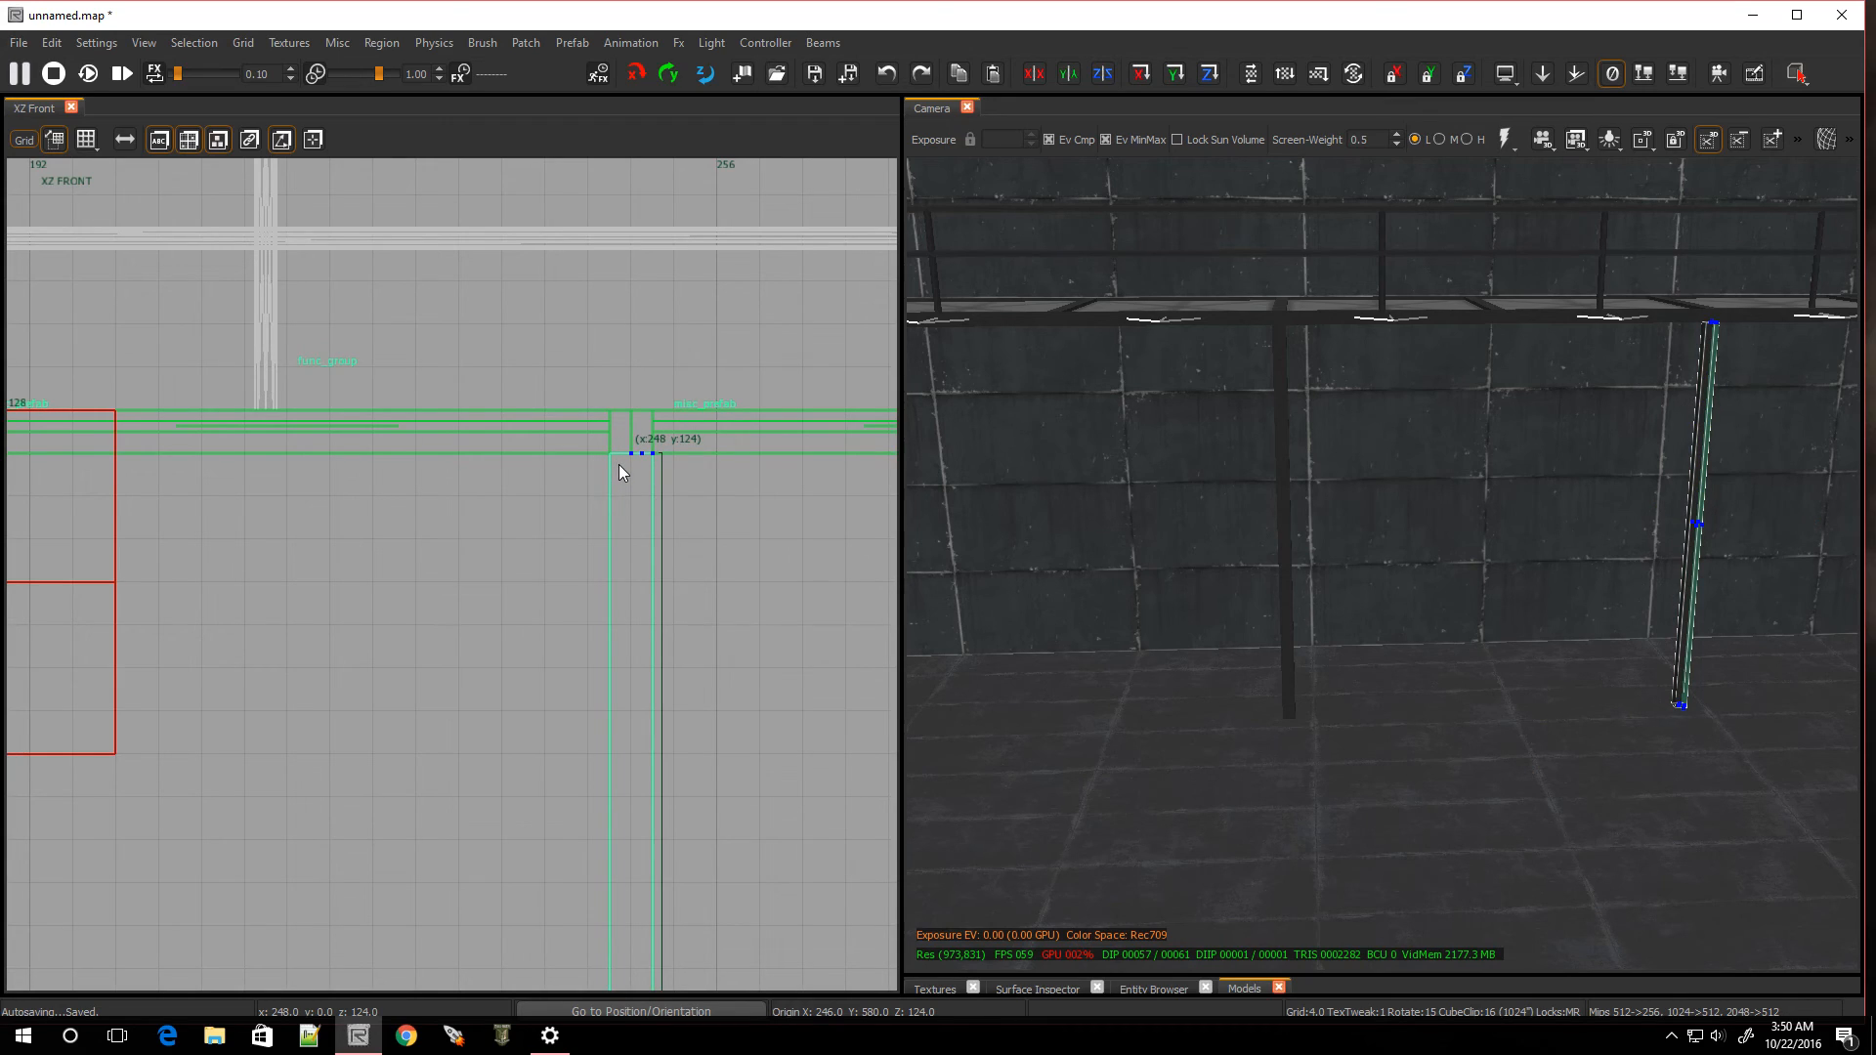
{"action": "key", "text": "ctrl+z"}
{"action": "key", "text": "ctrl+z"}
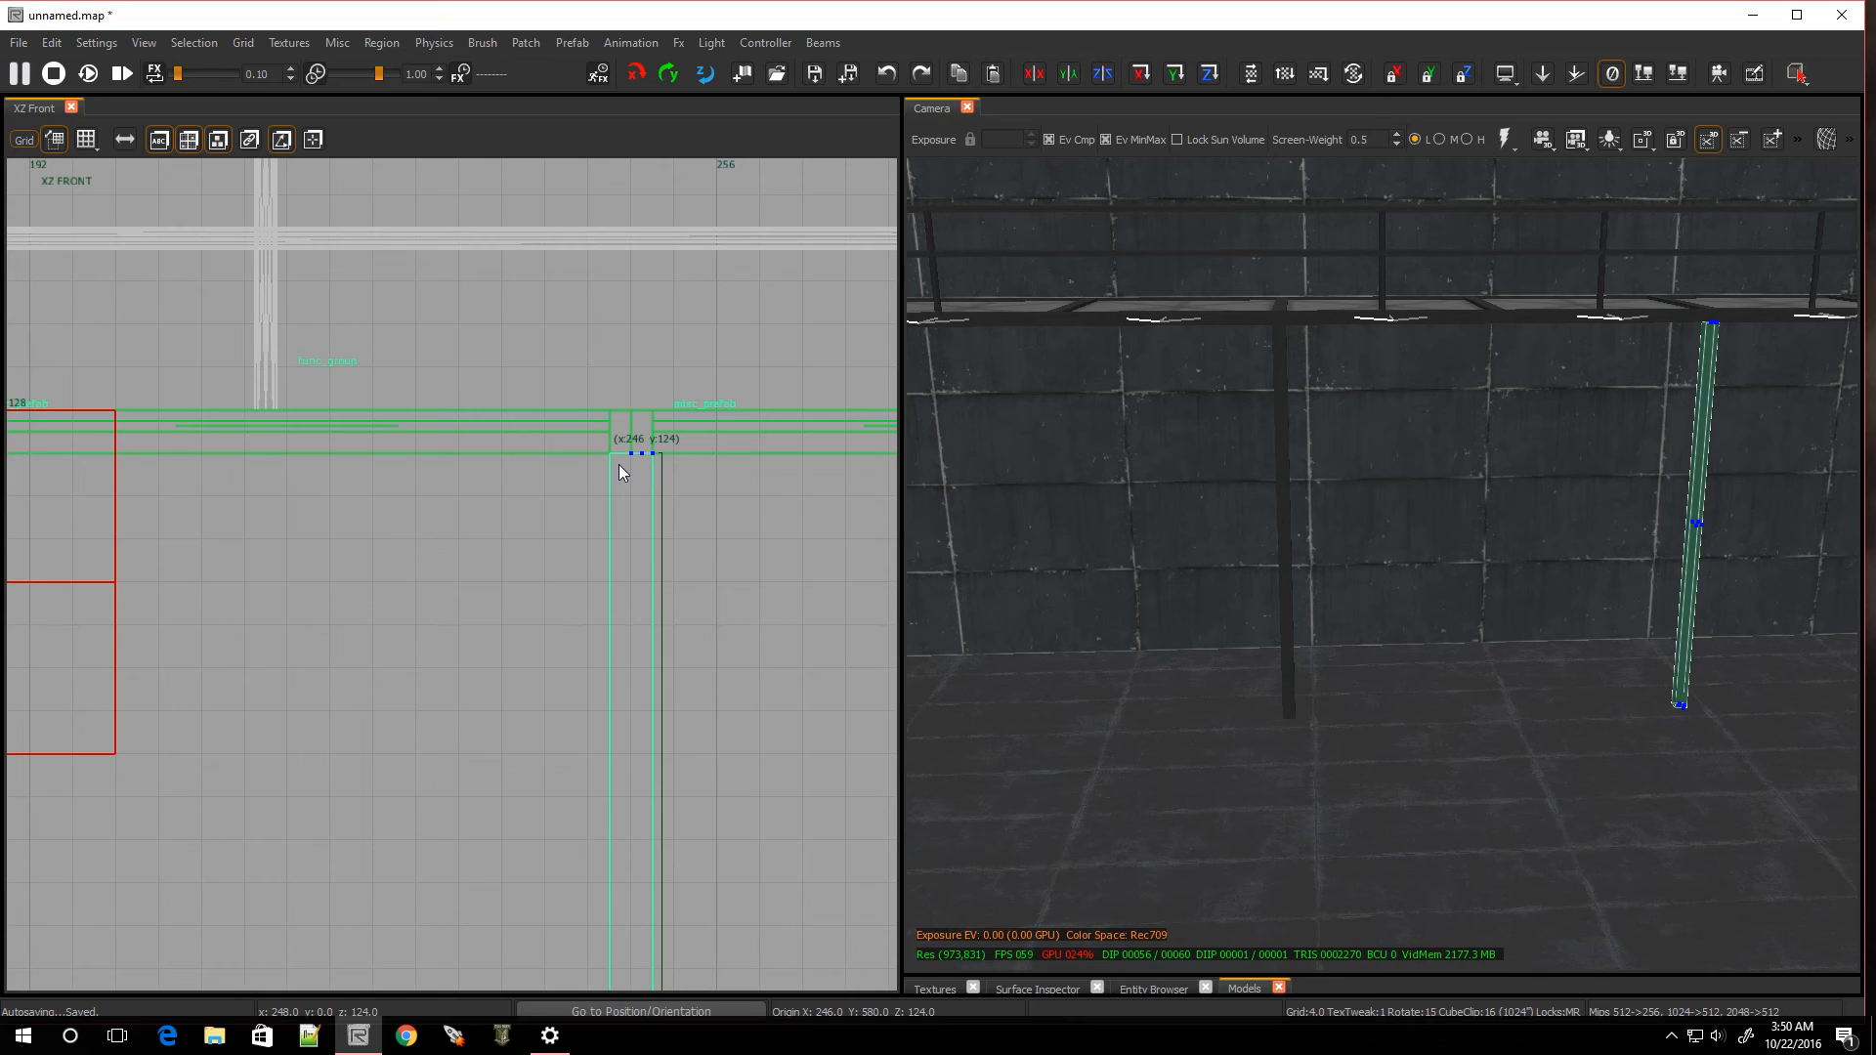
{"action": "key", "text": "Escape"}
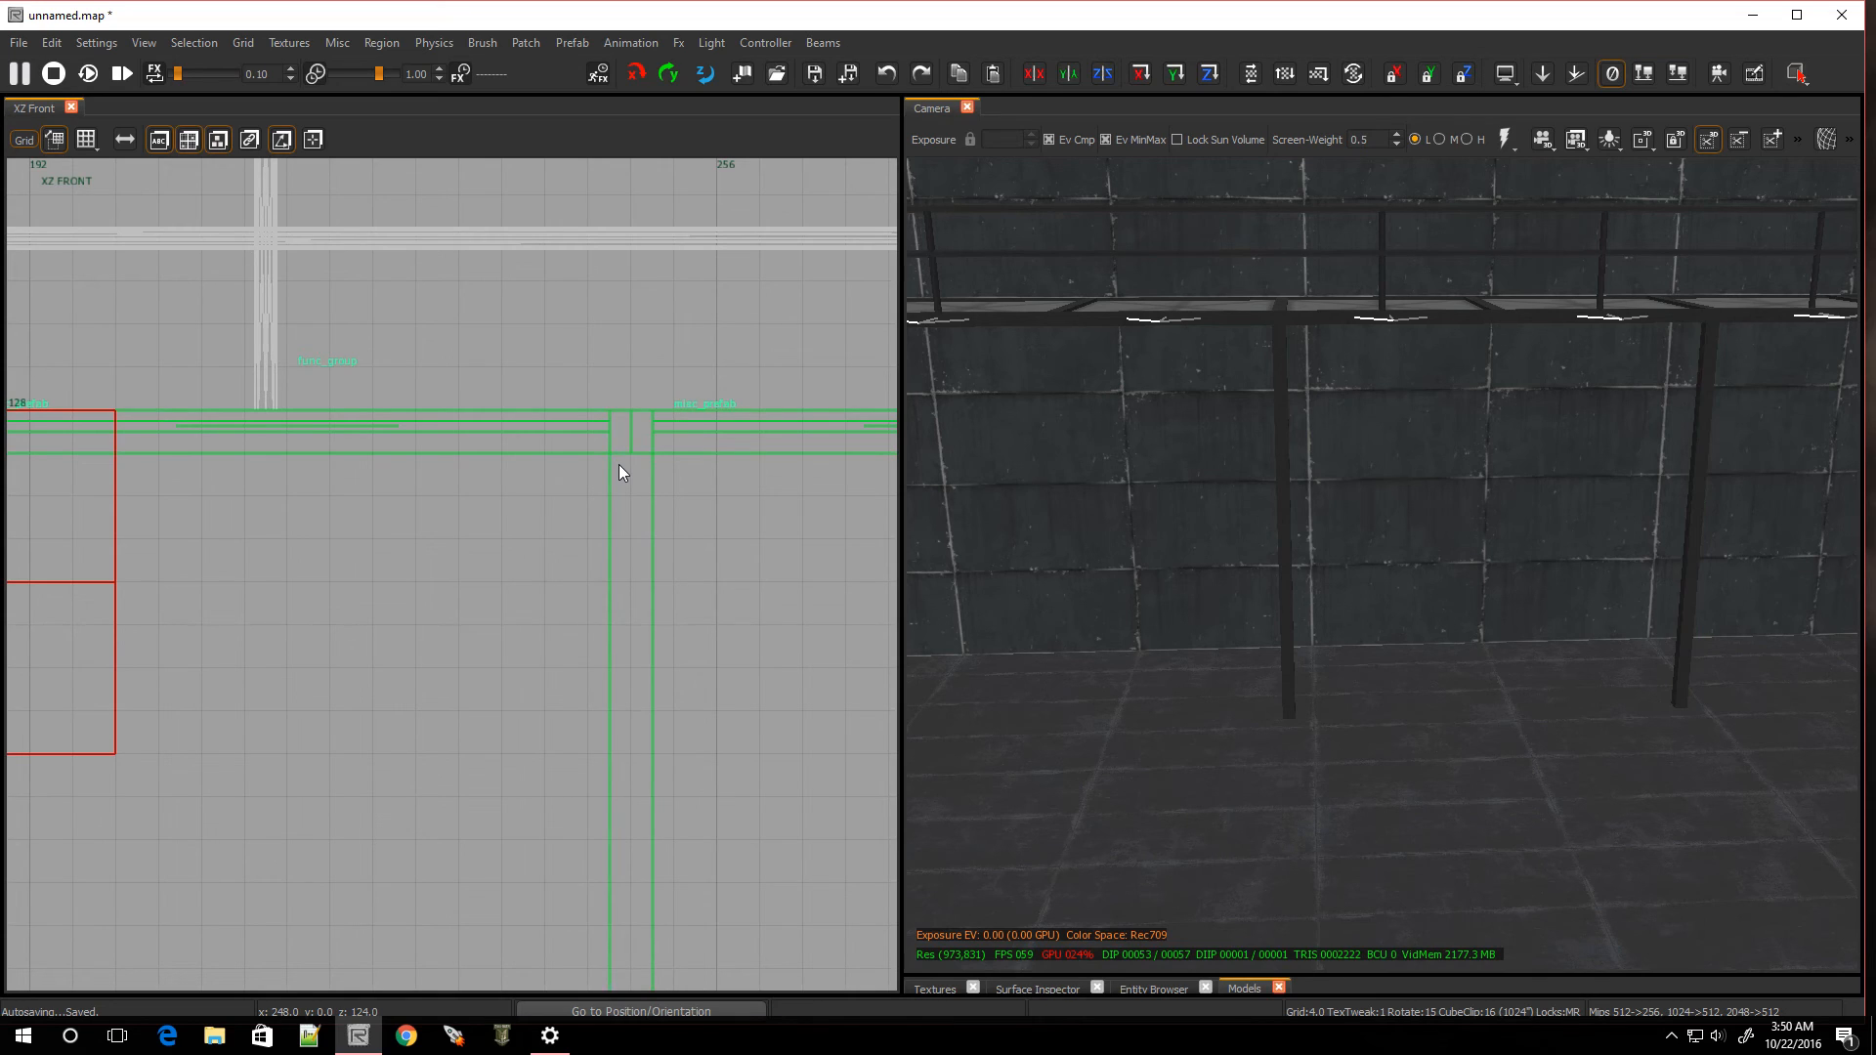
Reselect the post at X 246 and move its top vertices to X 124, the upper one at Z 124, forming a diagonal brace
{"action": "left_click", "coordinate": [1698, 388], "text": "shift"}
{"action": "key", "text": "e"}
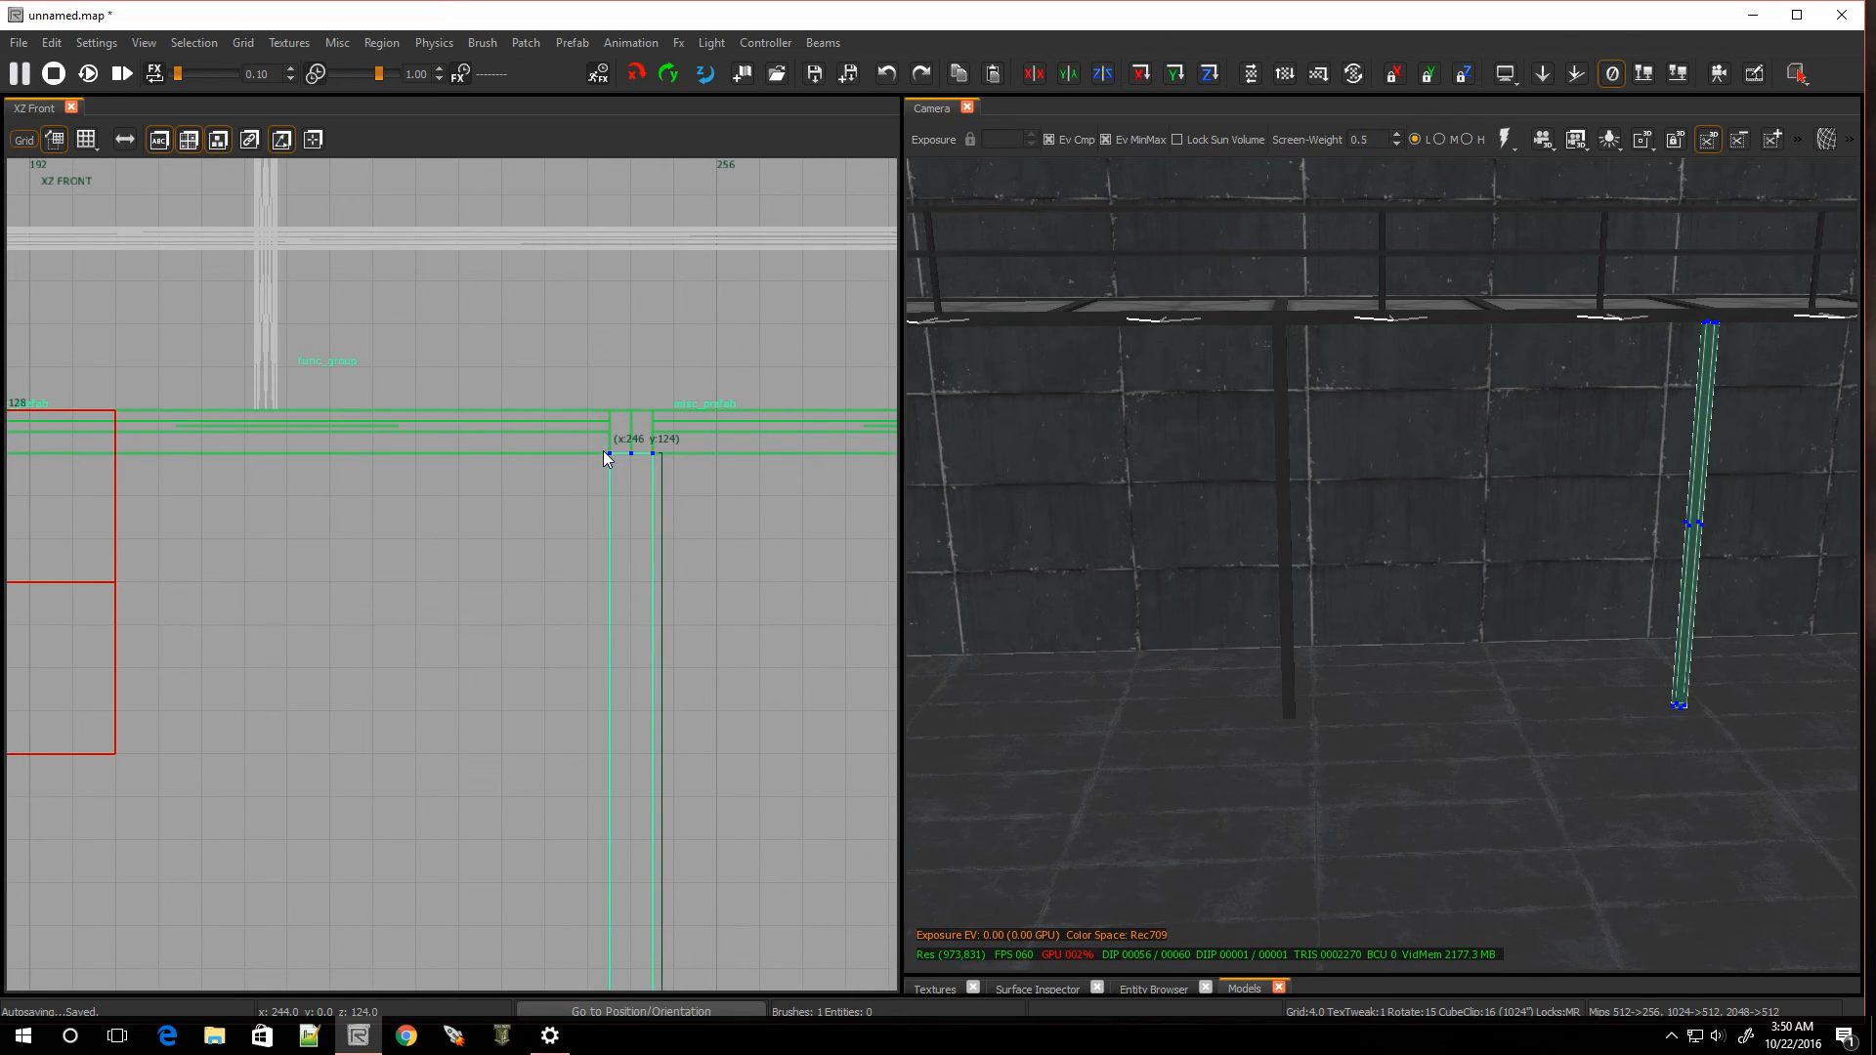
{"action": "scroll", "coordinate": [596, 469], "scroll_direction": "down", "scroll_amount": 8}
{"action": "scroll", "coordinate": [376, 543], "scroll_direction": "up", "scroll_amount": 3}
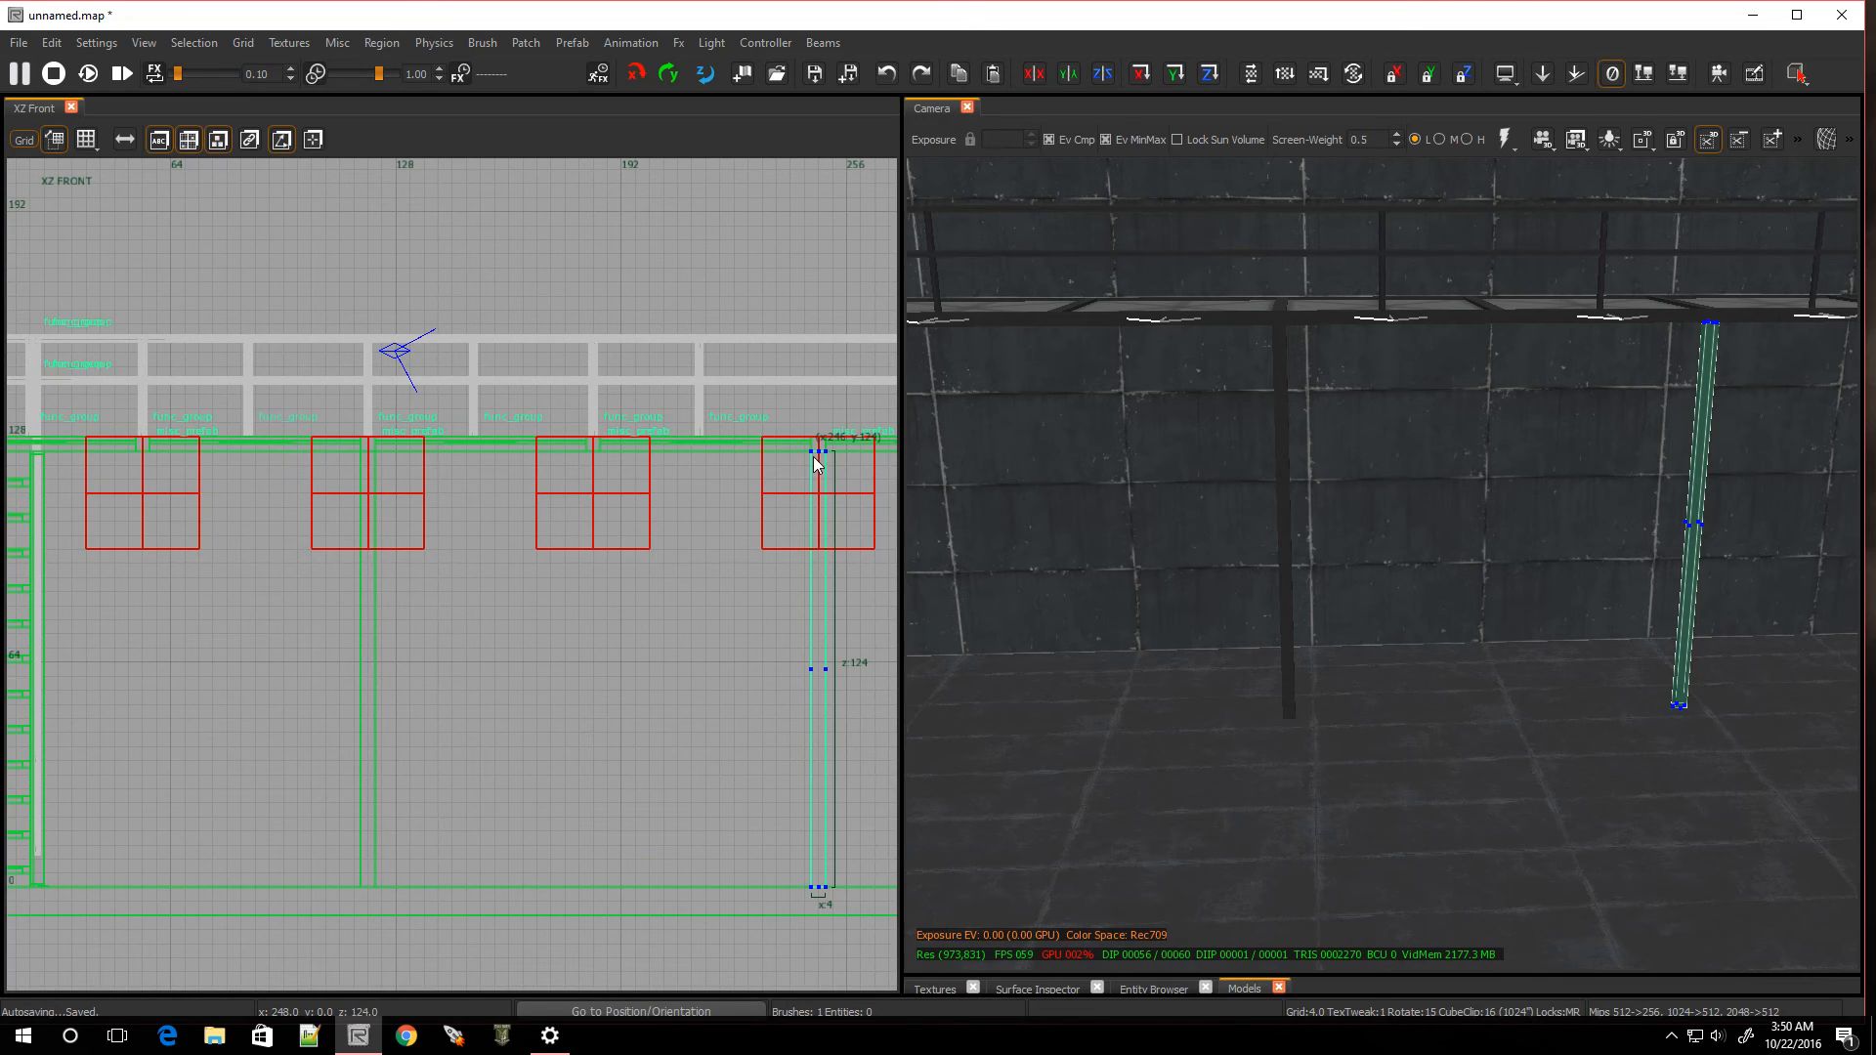
{"action": "mouse_move", "coordinate": [810, 456]}
{"action": "left_mouse_down"}
{"action": "mouse_move", "coordinate": [662, 482]}
{"action": "mouse_move", "coordinate": [370, 485]}
{"action": "left_mouse_up"}
{"action": "left_click_drag", "start_coordinate": [827, 453], "coordinate": [385, 453]}
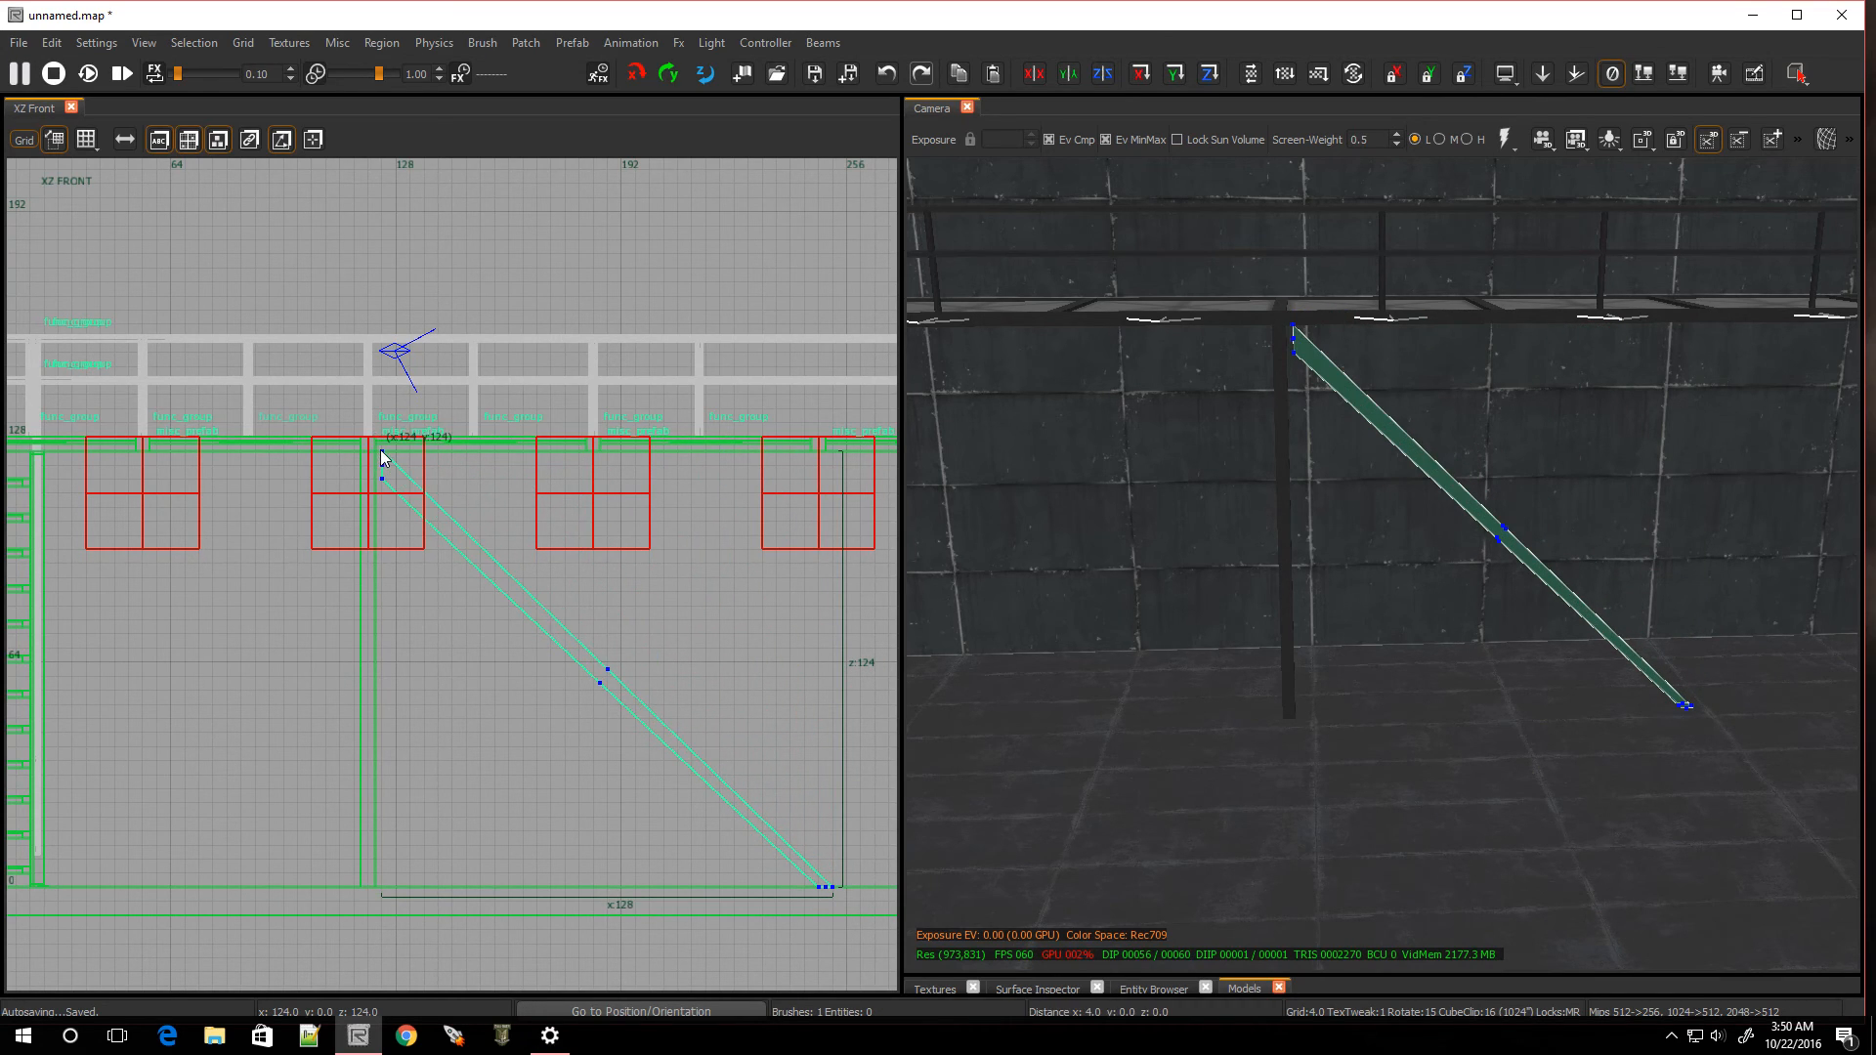
On a 1-unit grid, fit the brace's upper end against the neighbouring post at X 122, from Z 124 down to about Z 120
{"action": "scroll", "coordinate": [386, 465], "scroll_direction": "up", "scroll_amount": 5}
{"action": "key", "text": "1"}
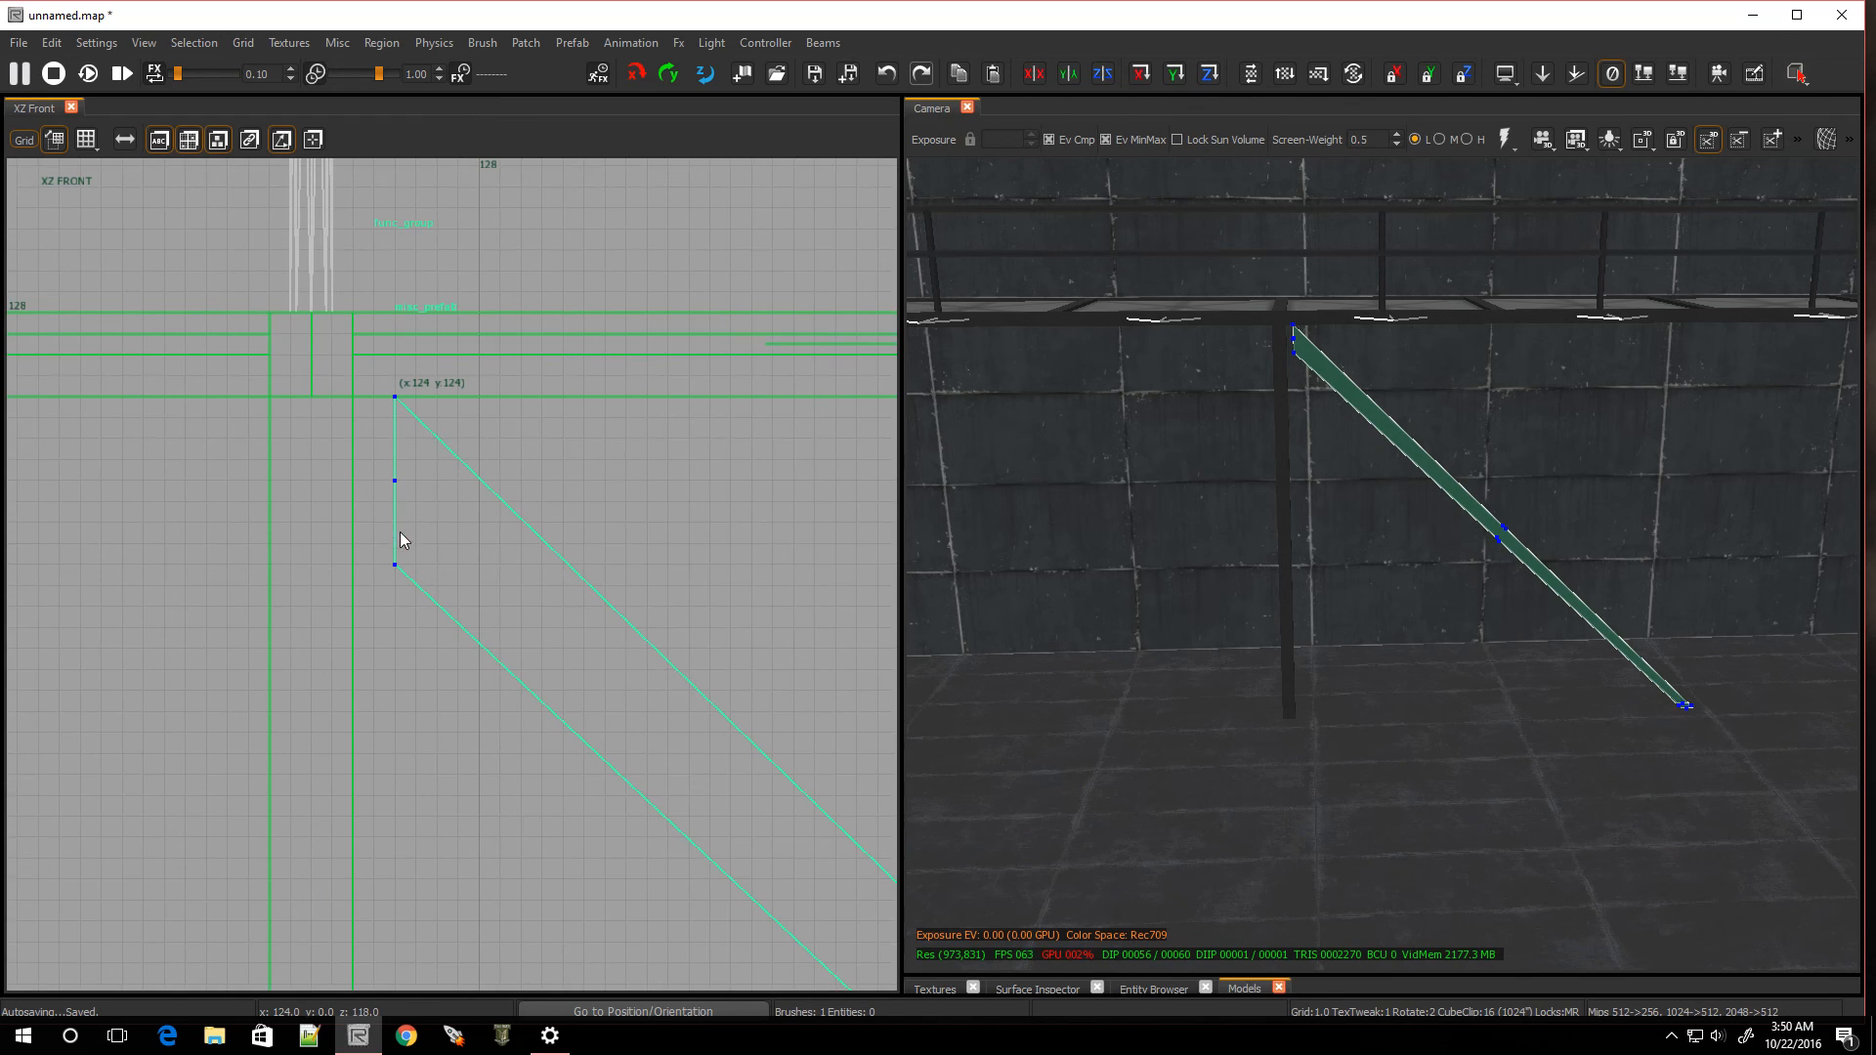
{"action": "left_click_drag", "start_coordinate": [391, 561], "coordinate": [348, 495]}
{"action": "left_click_drag", "start_coordinate": [396, 401], "coordinate": [353, 398]}
{"action": "left_click_drag", "start_coordinate": [352, 504], "coordinate": [352, 481]}
Reshape the brace's lower end into a vertical face about 3 units tall at X 252, resting on the floor, and deselect the brace
{"action": "scroll", "coordinate": [545, 691], "scroll_direction": "down", "scroll_amount": 10}
{"action": "scroll", "coordinate": [777, 872], "scroll_direction": "up", "scroll_amount": 3}
{"action": "scroll", "coordinate": [670, 775], "scroll_direction": "up", "scroll_amount": 3}
{"action": "scroll", "coordinate": [758, 680], "scroll_direction": "down", "scroll_amount": 3}
{"action": "scroll", "coordinate": [760, 676], "scroll_direction": "up", "scroll_amount": 3}
{"action": "scroll", "coordinate": [729, 754], "scroll_direction": "up", "scroll_amount": 2}
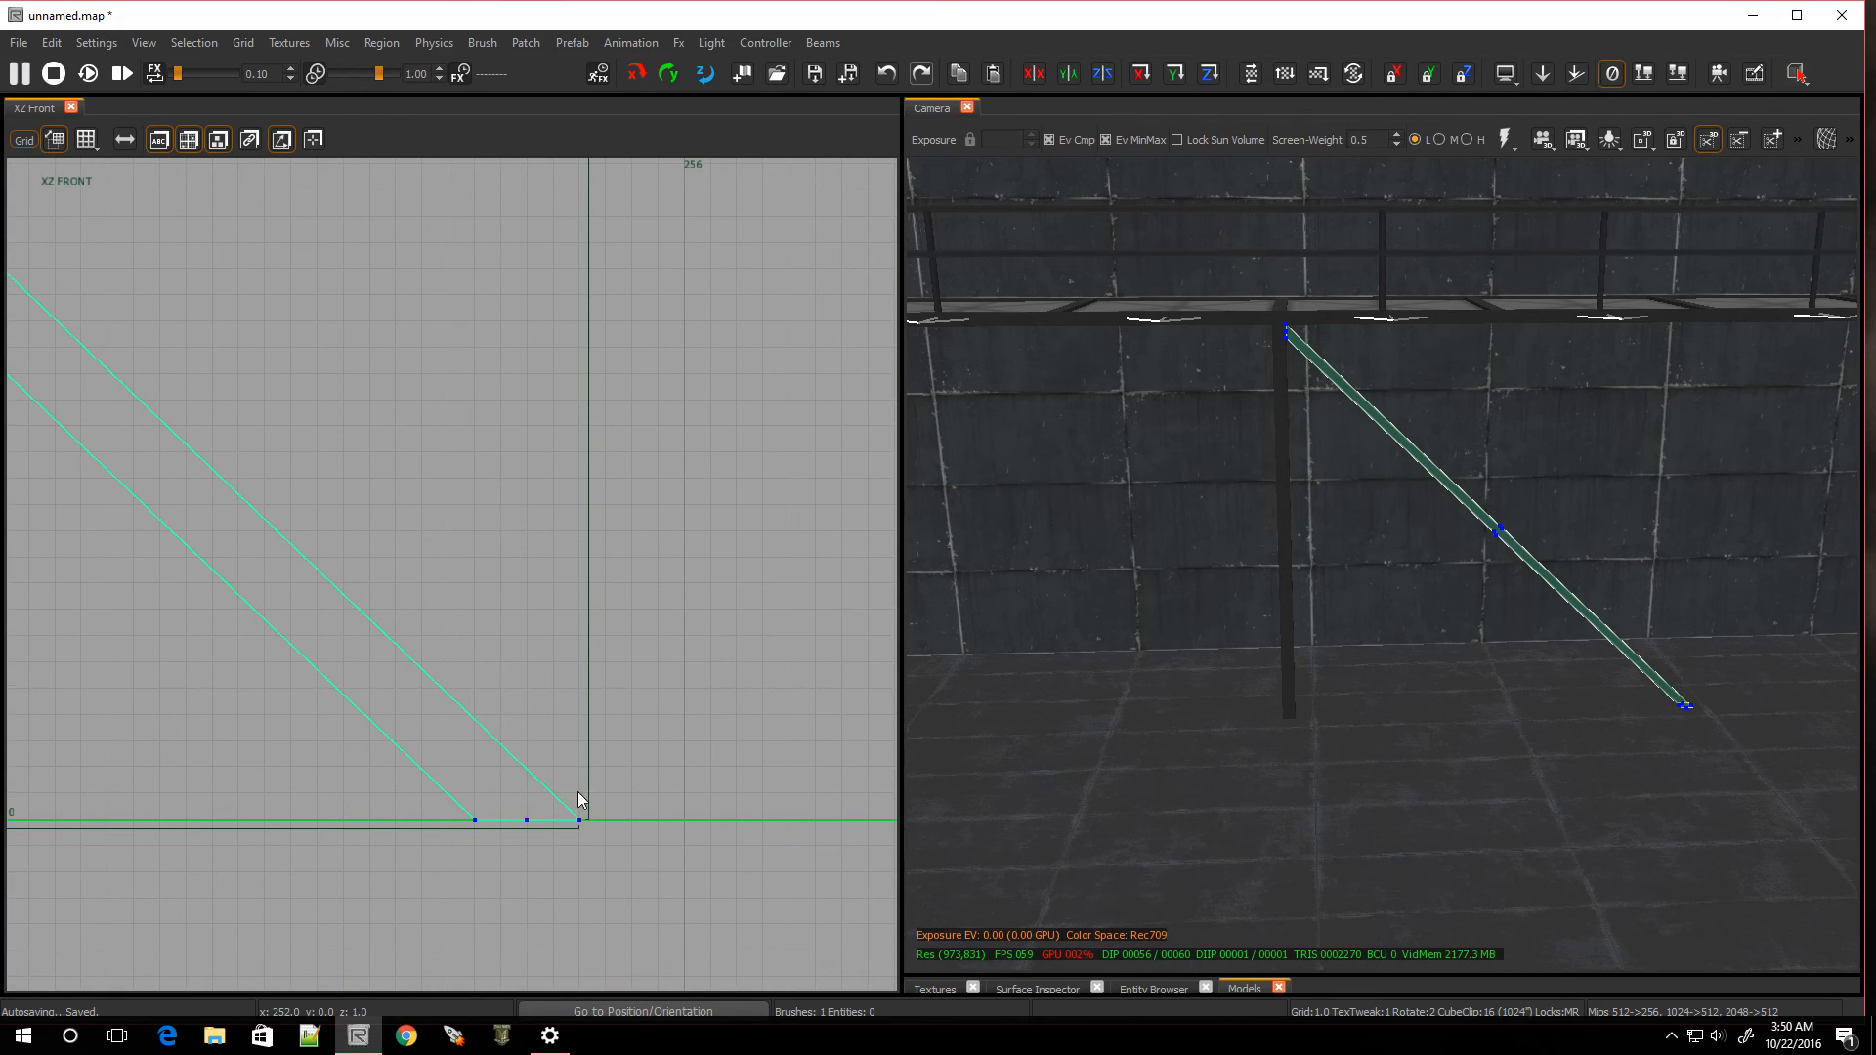
{"action": "left_click_drag", "start_coordinate": [581, 818], "coordinate": [580, 747]}
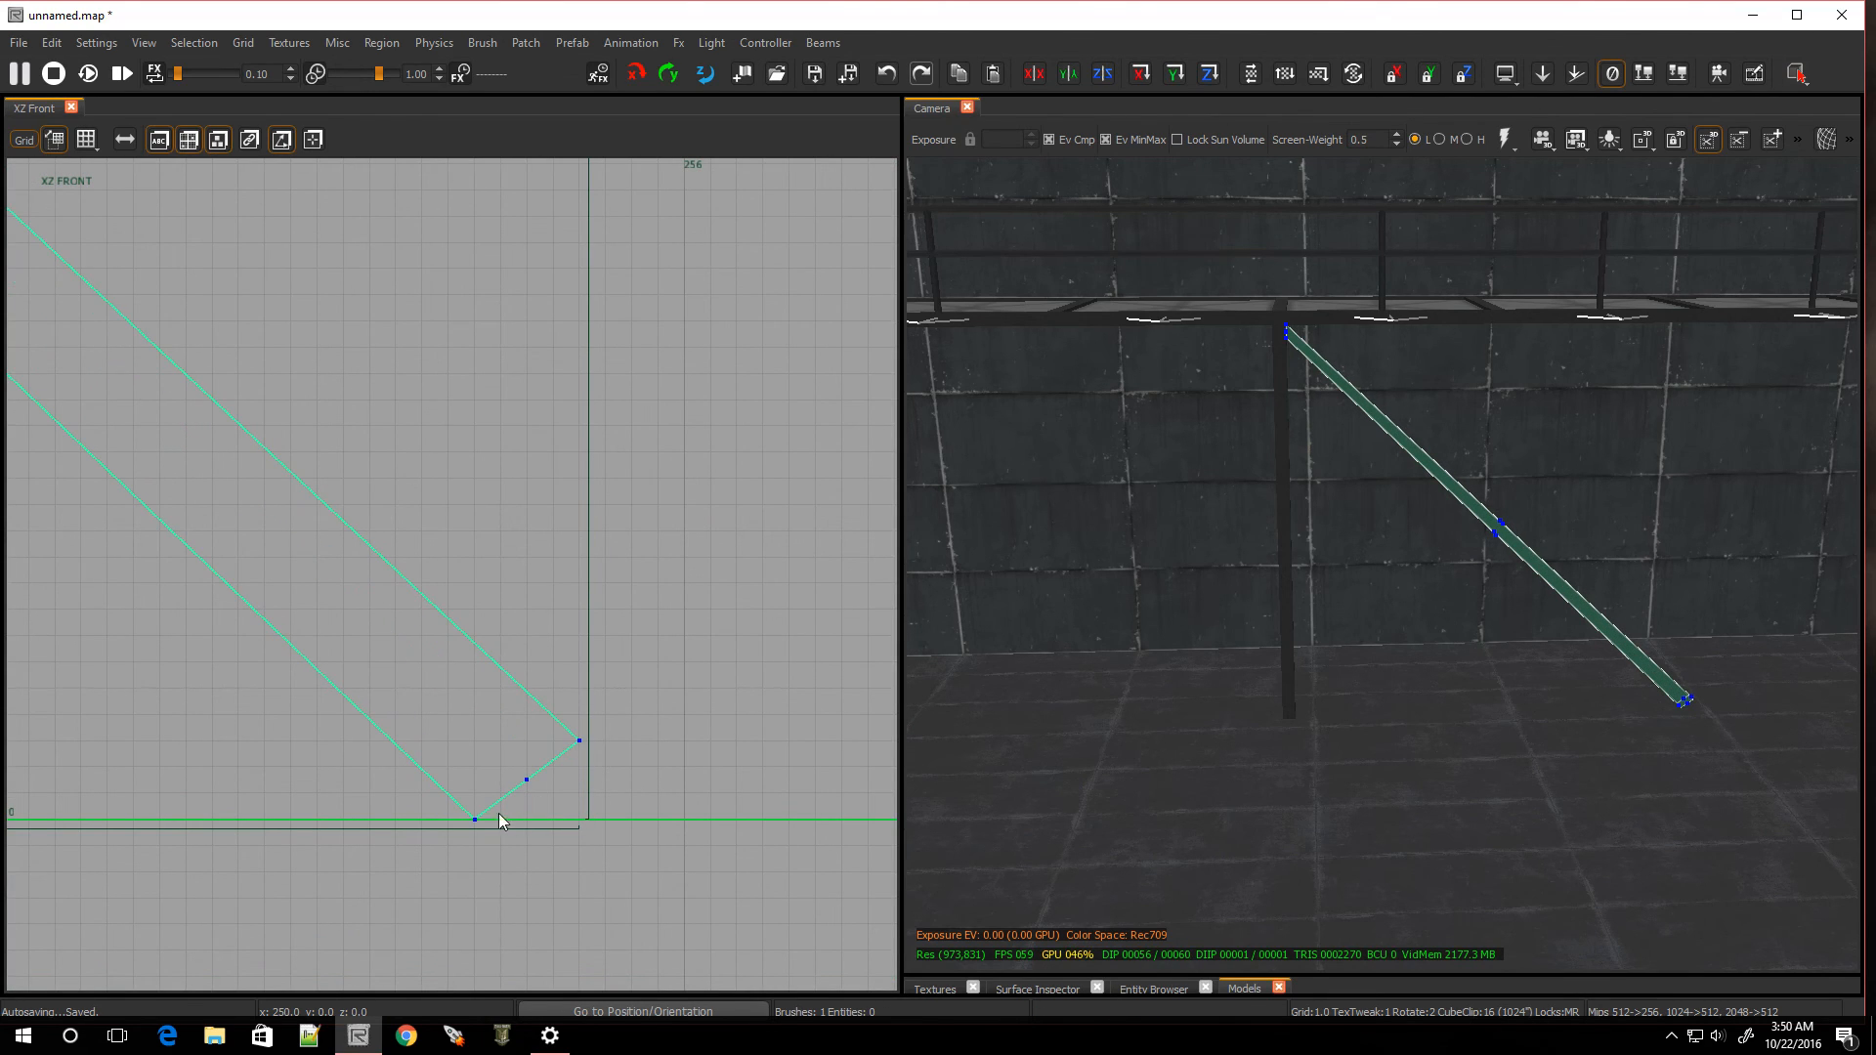
{"action": "left_click_drag", "start_coordinate": [478, 820], "coordinate": [578, 817]}
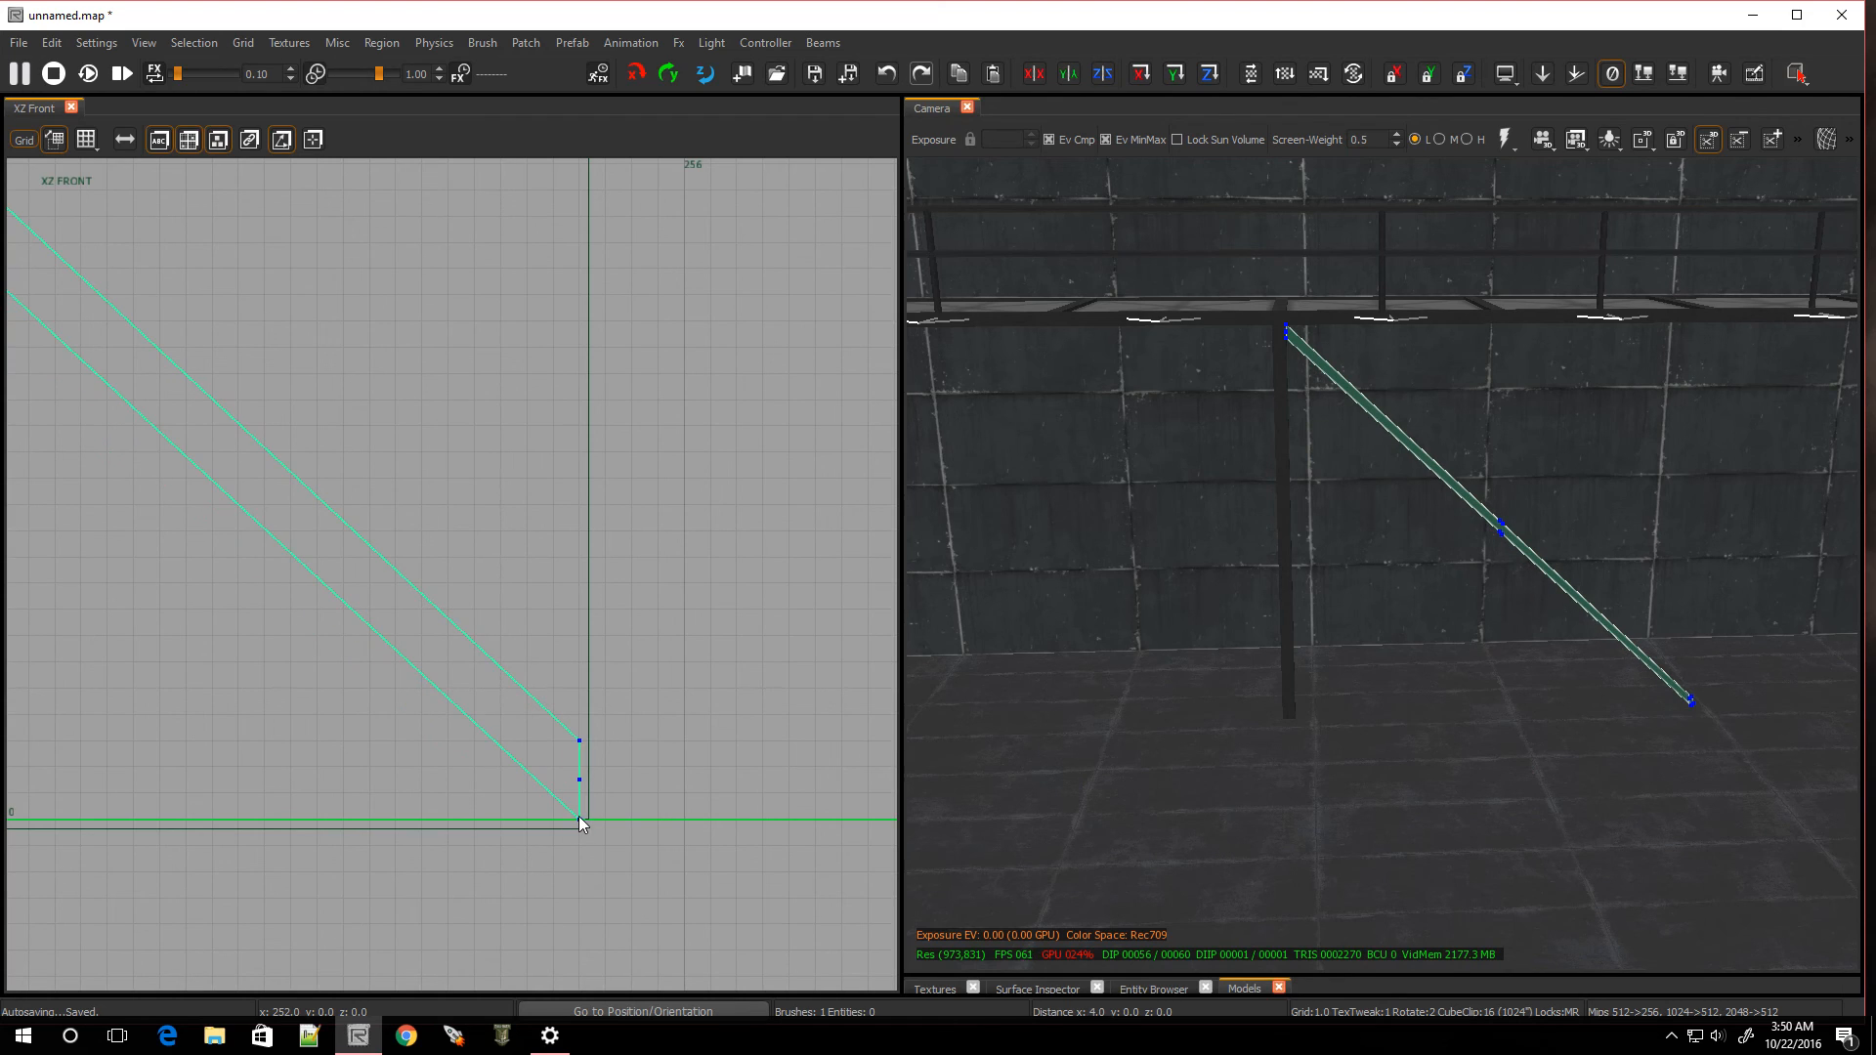
{"action": "scroll", "coordinate": [497, 783], "scroll_direction": "down", "scroll_amount": 10}
{"action": "scroll", "coordinate": [406, 743], "scroll_direction": "up", "scroll_amount": 5}
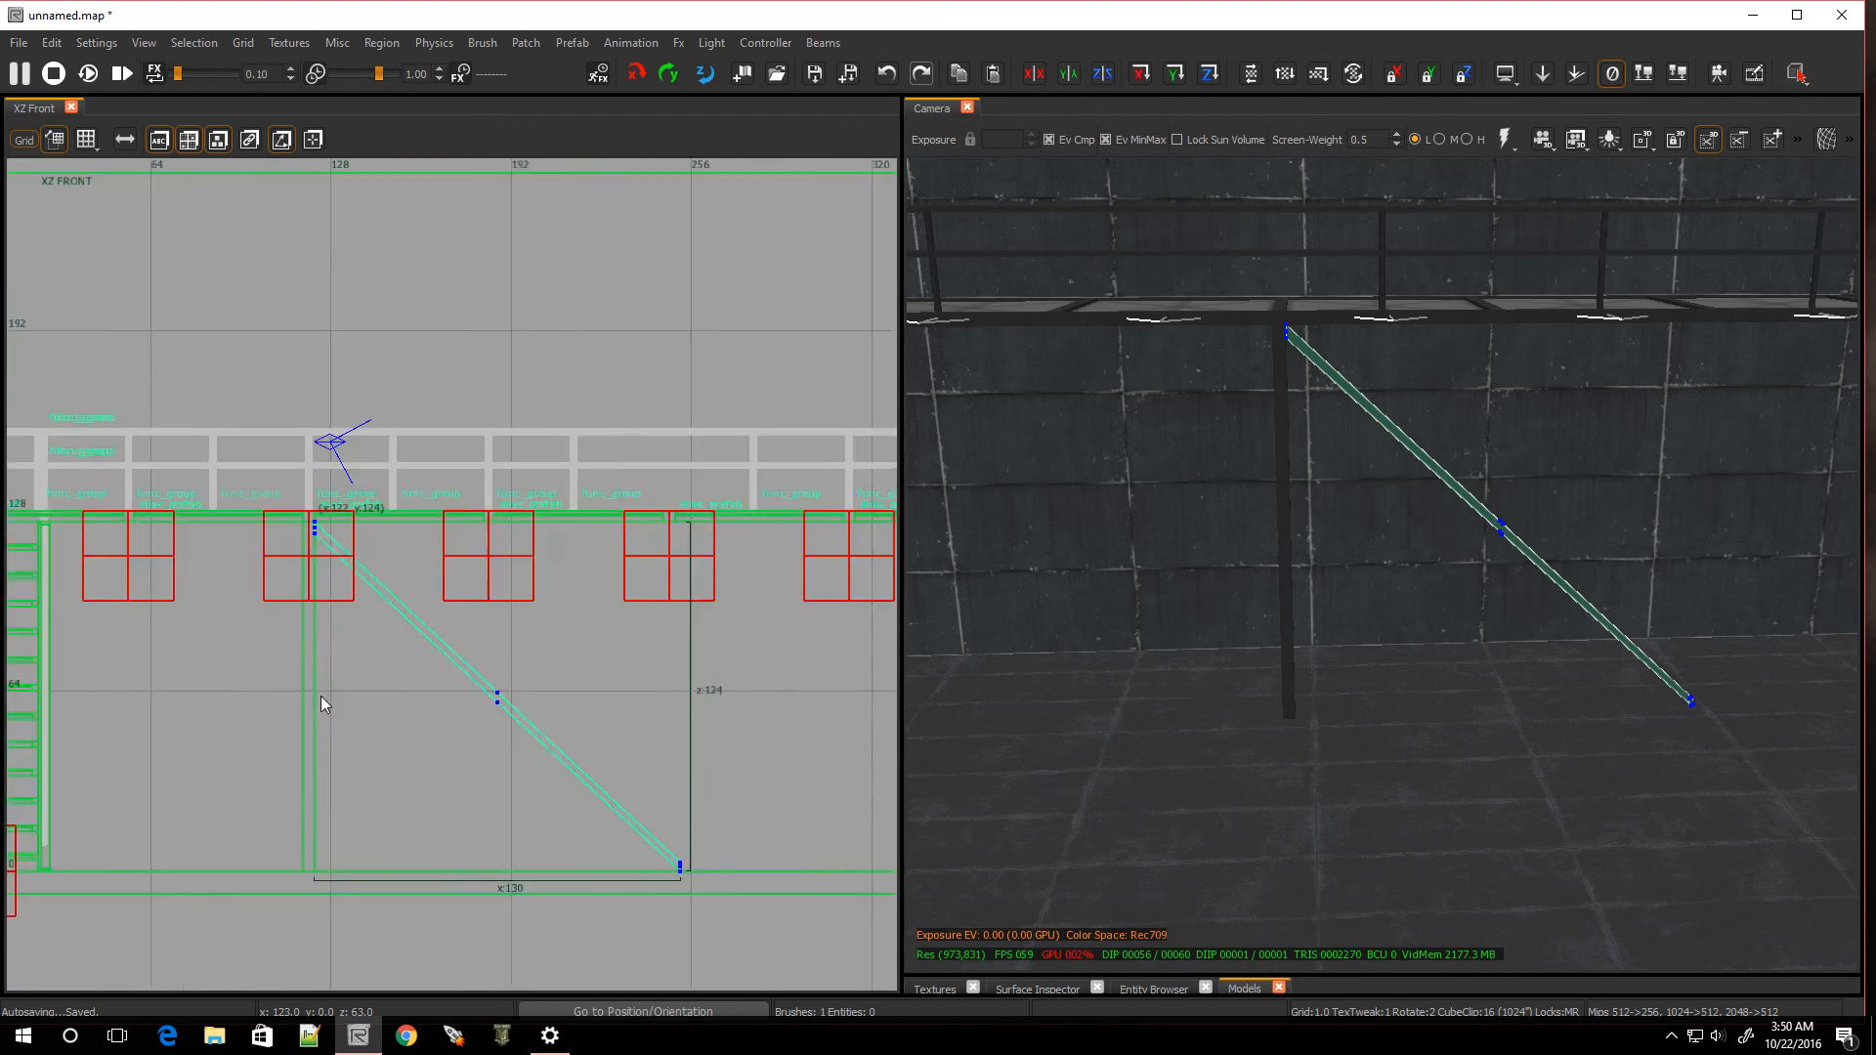
{"action": "key", "text": "Escape"}
Copy the vertical post at the brace's upper end to X 252, against the brace's lower end, and deselect the copy
{"action": "left_click", "coordinate": [296, 653], "text": "shift"}
{"action": "key", "text": "Escape"}
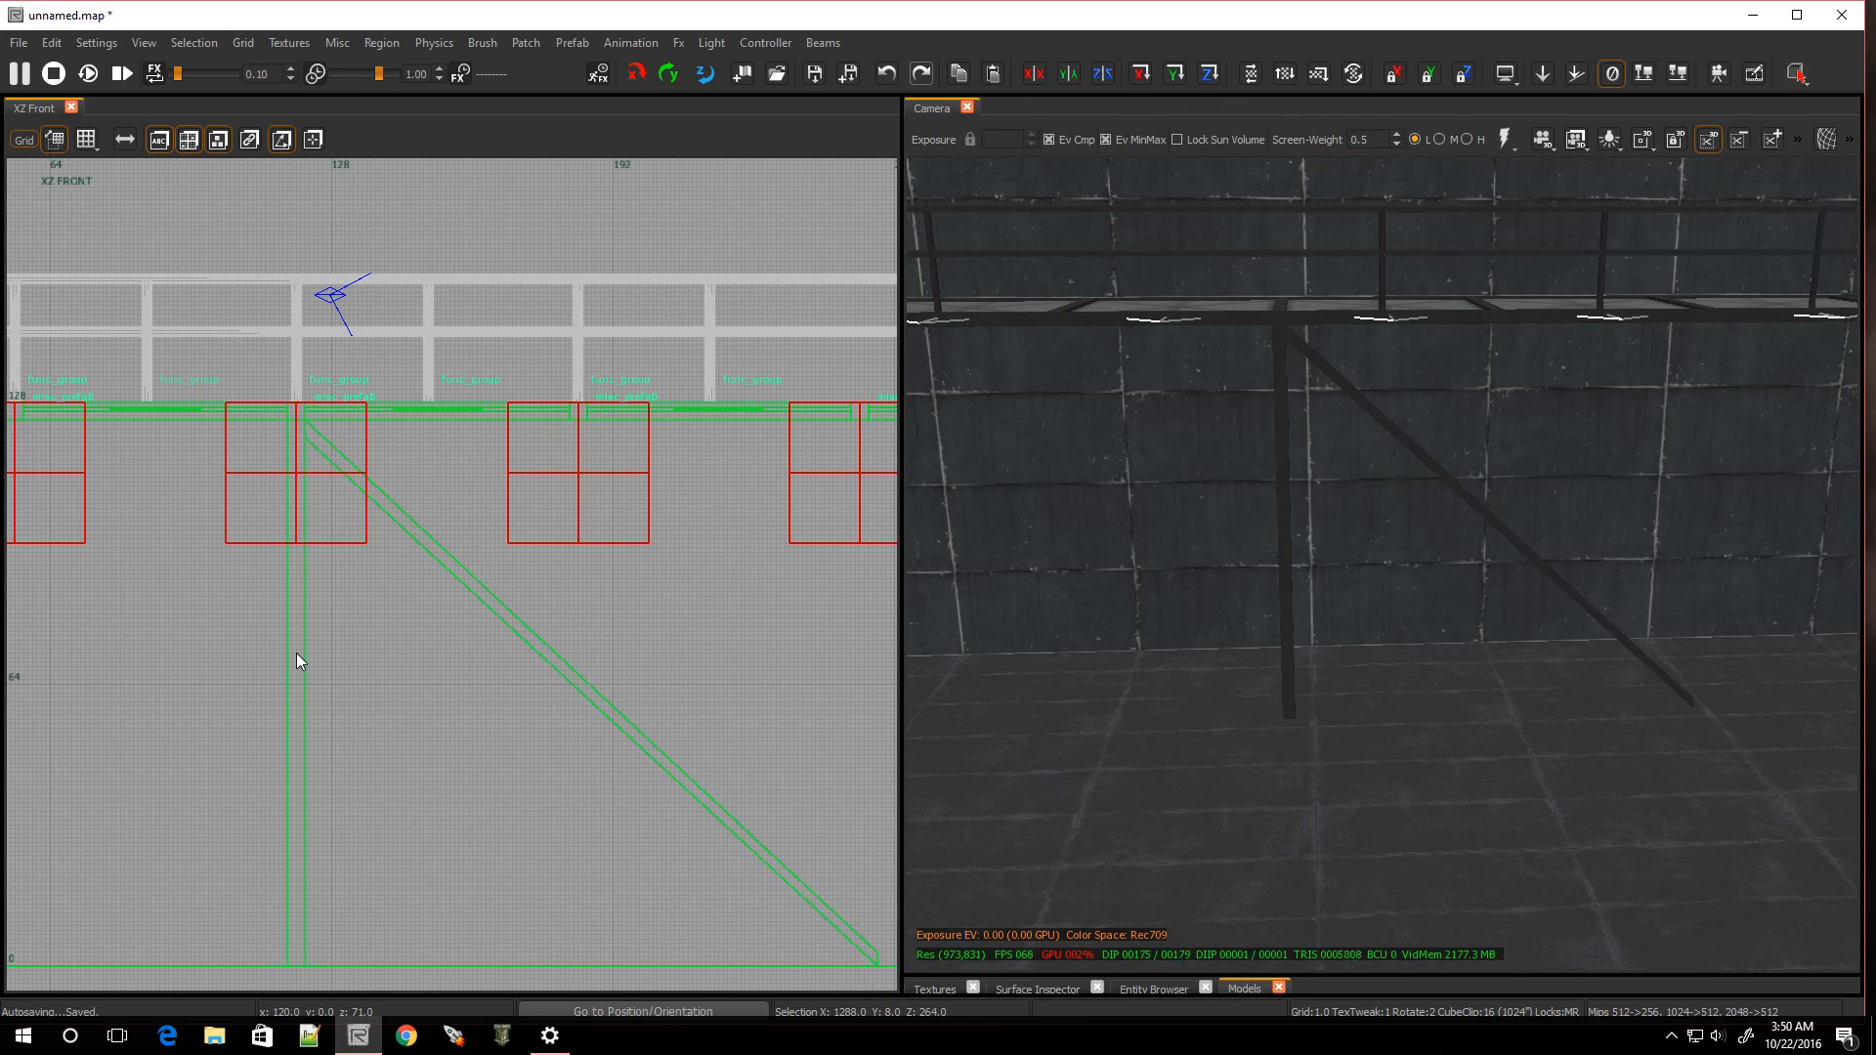
{"action": "left_click", "coordinate": [1286, 484], "text": "shift"}
{"action": "left_click_drag", "start_coordinate": [293, 641], "coordinate": [880, 641]}
{"action": "scroll", "coordinate": [813, 740], "scroll_direction": "up", "scroll_amount": 4}
{"action": "scroll", "coordinate": [821, 752], "scroll_direction": "down", "scroll_amount": 7}
{"action": "scroll", "coordinate": [853, 797], "scroll_direction": "up", "scroll_amount": 3}
{"action": "left_click_drag", "start_coordinate": [870, 821], "coordinate": [824, 817]}
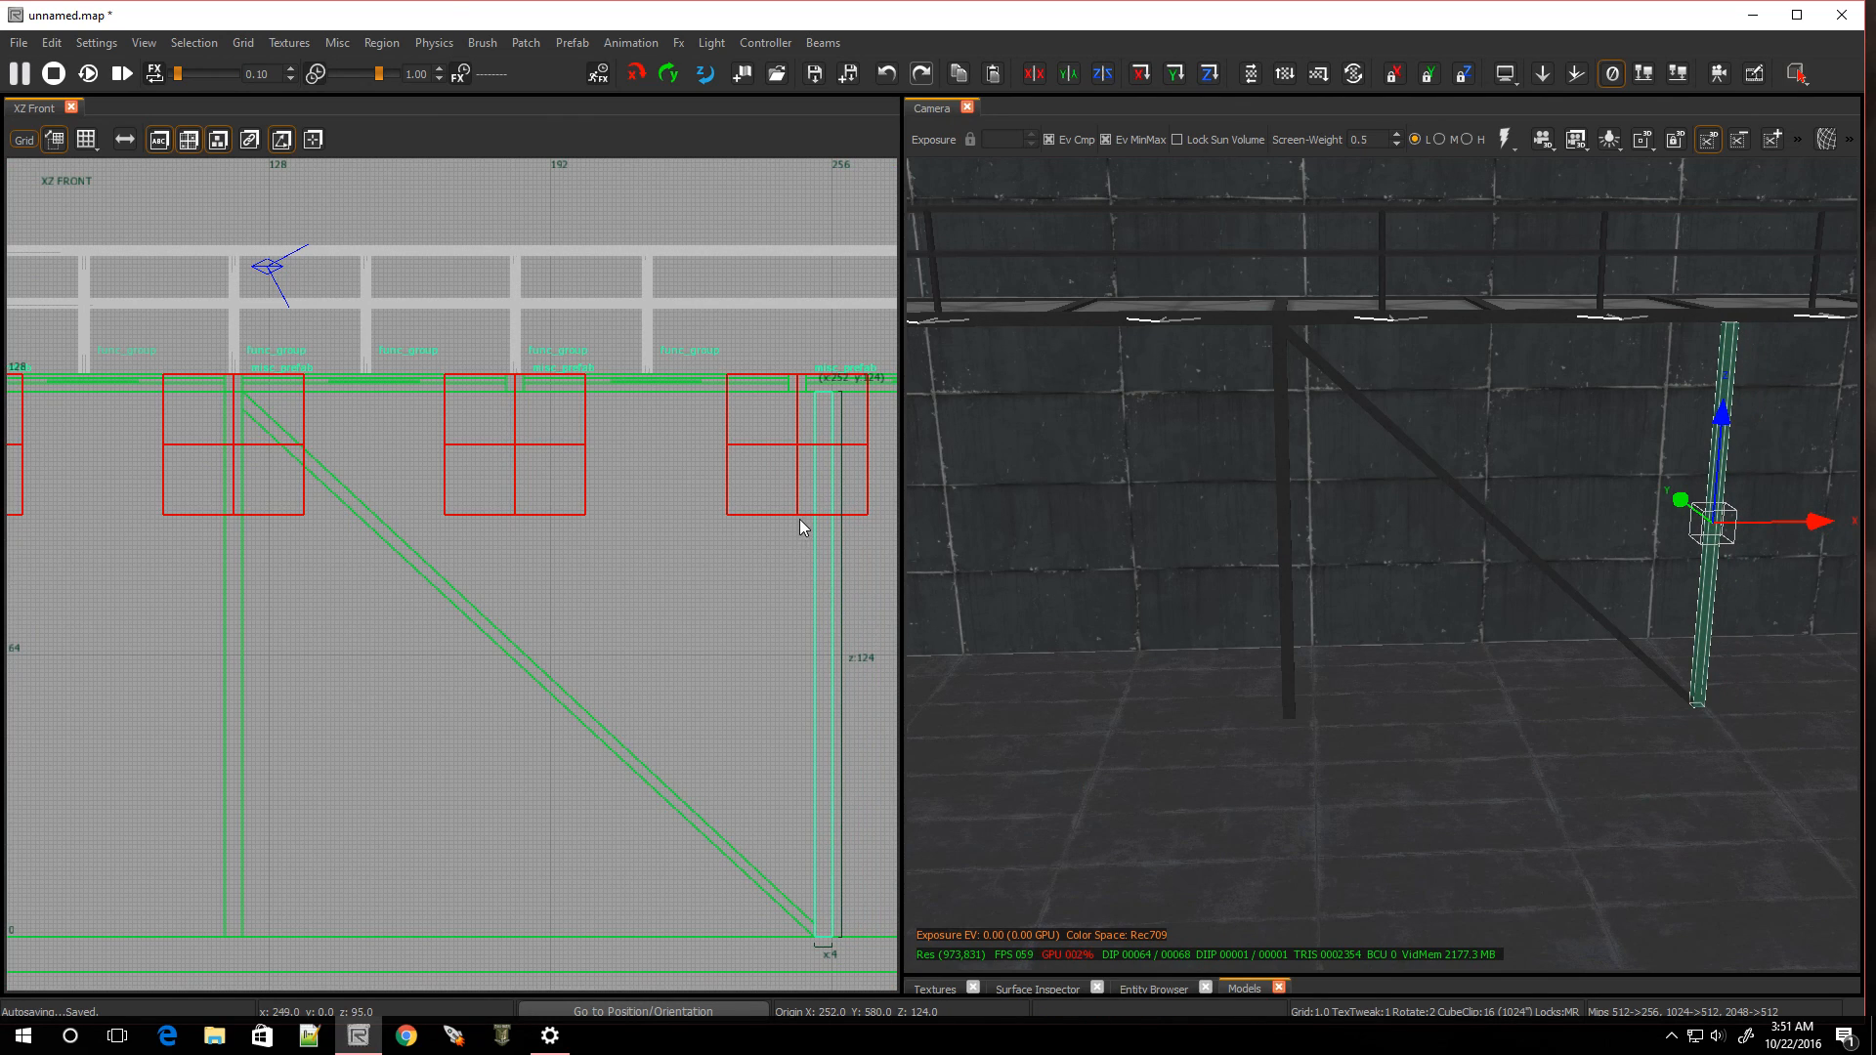
{"action": "key", "text": "Escape"}
Inspect the catwalks and staircase around the room in the camera view
{"action": "right_click_drag", "start_coordinate": [1585, 560], "coordinate": [986, 562]}
{"action": "right_click_drag", "start_coordinate": [1378, 616], "coordinate": [1574, 493]}
{"action": "right_click_drag", "start_coordinate": [1422, 548], "coordinate": [1585, 560]}
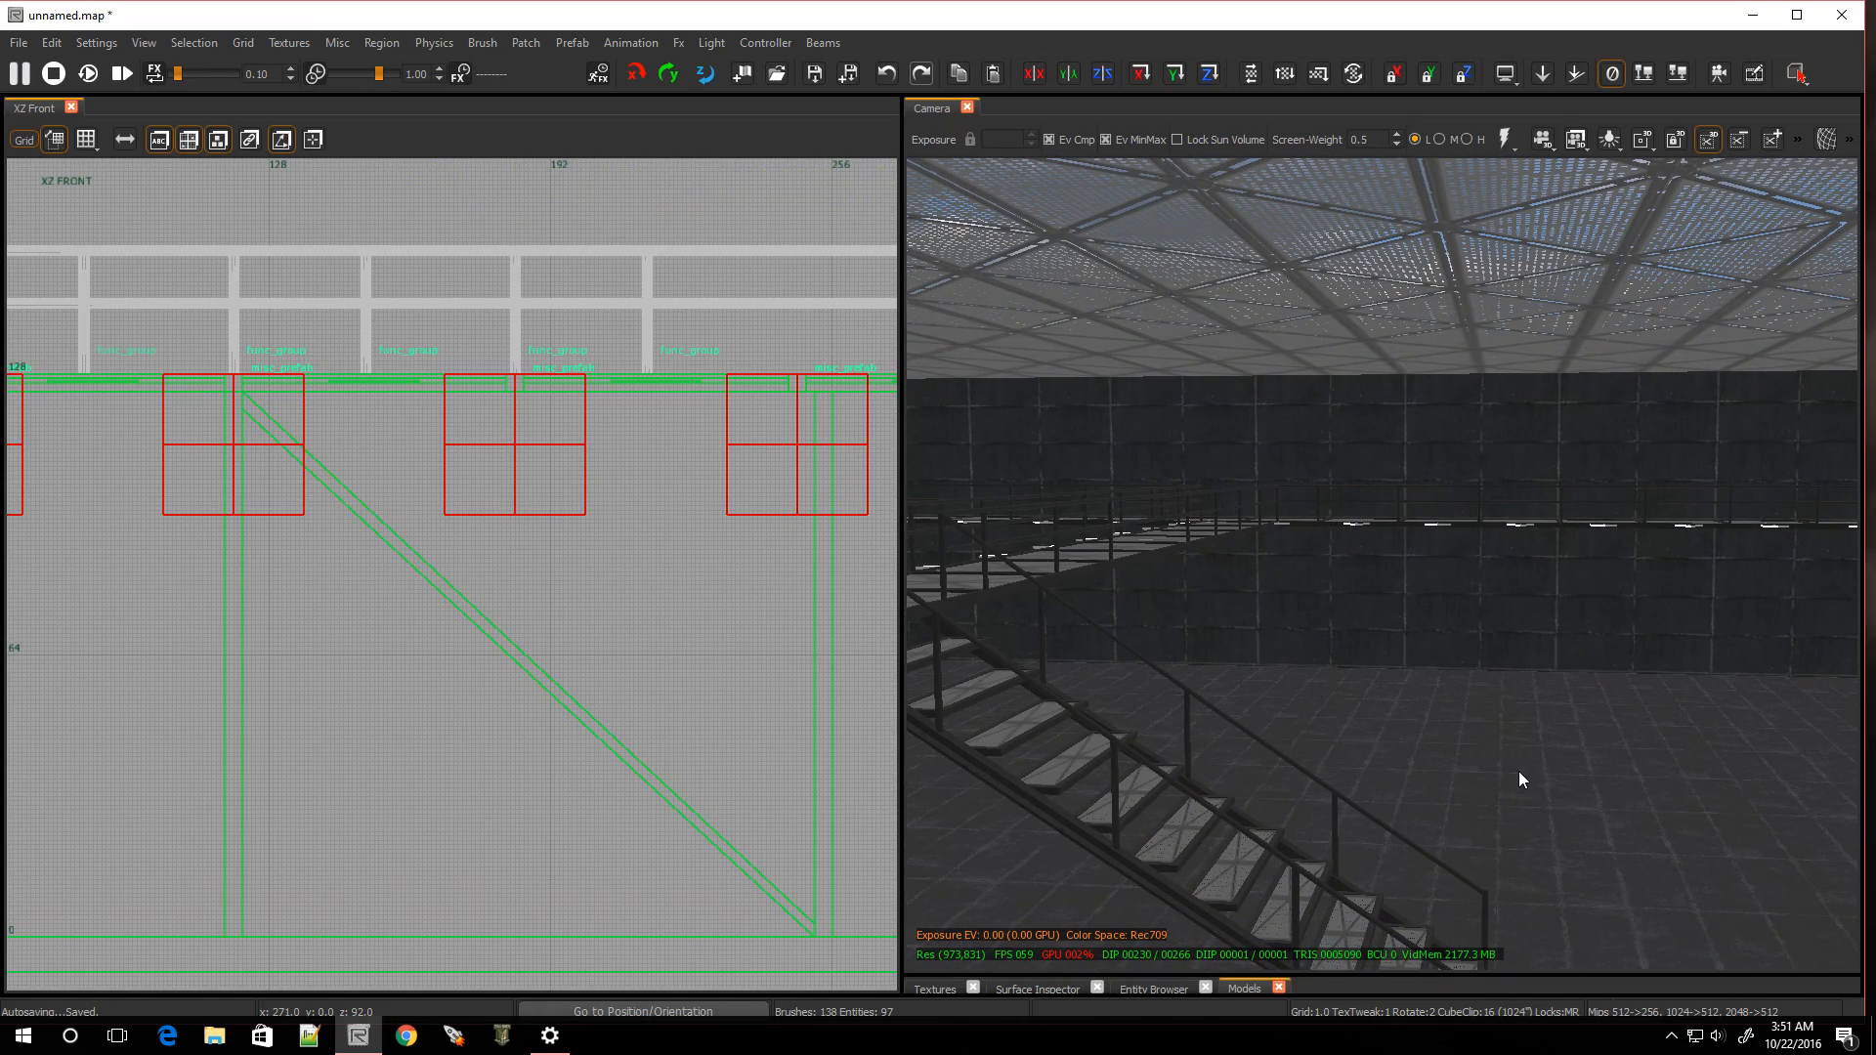
{"action": "right_click_drag", "start_coordinate": [1327, 754], "coordinate": [1486, 742]}
{"action": "right_click_drag", "start_coordinate": [1471, 669], "coordinate": [1339, 729]}
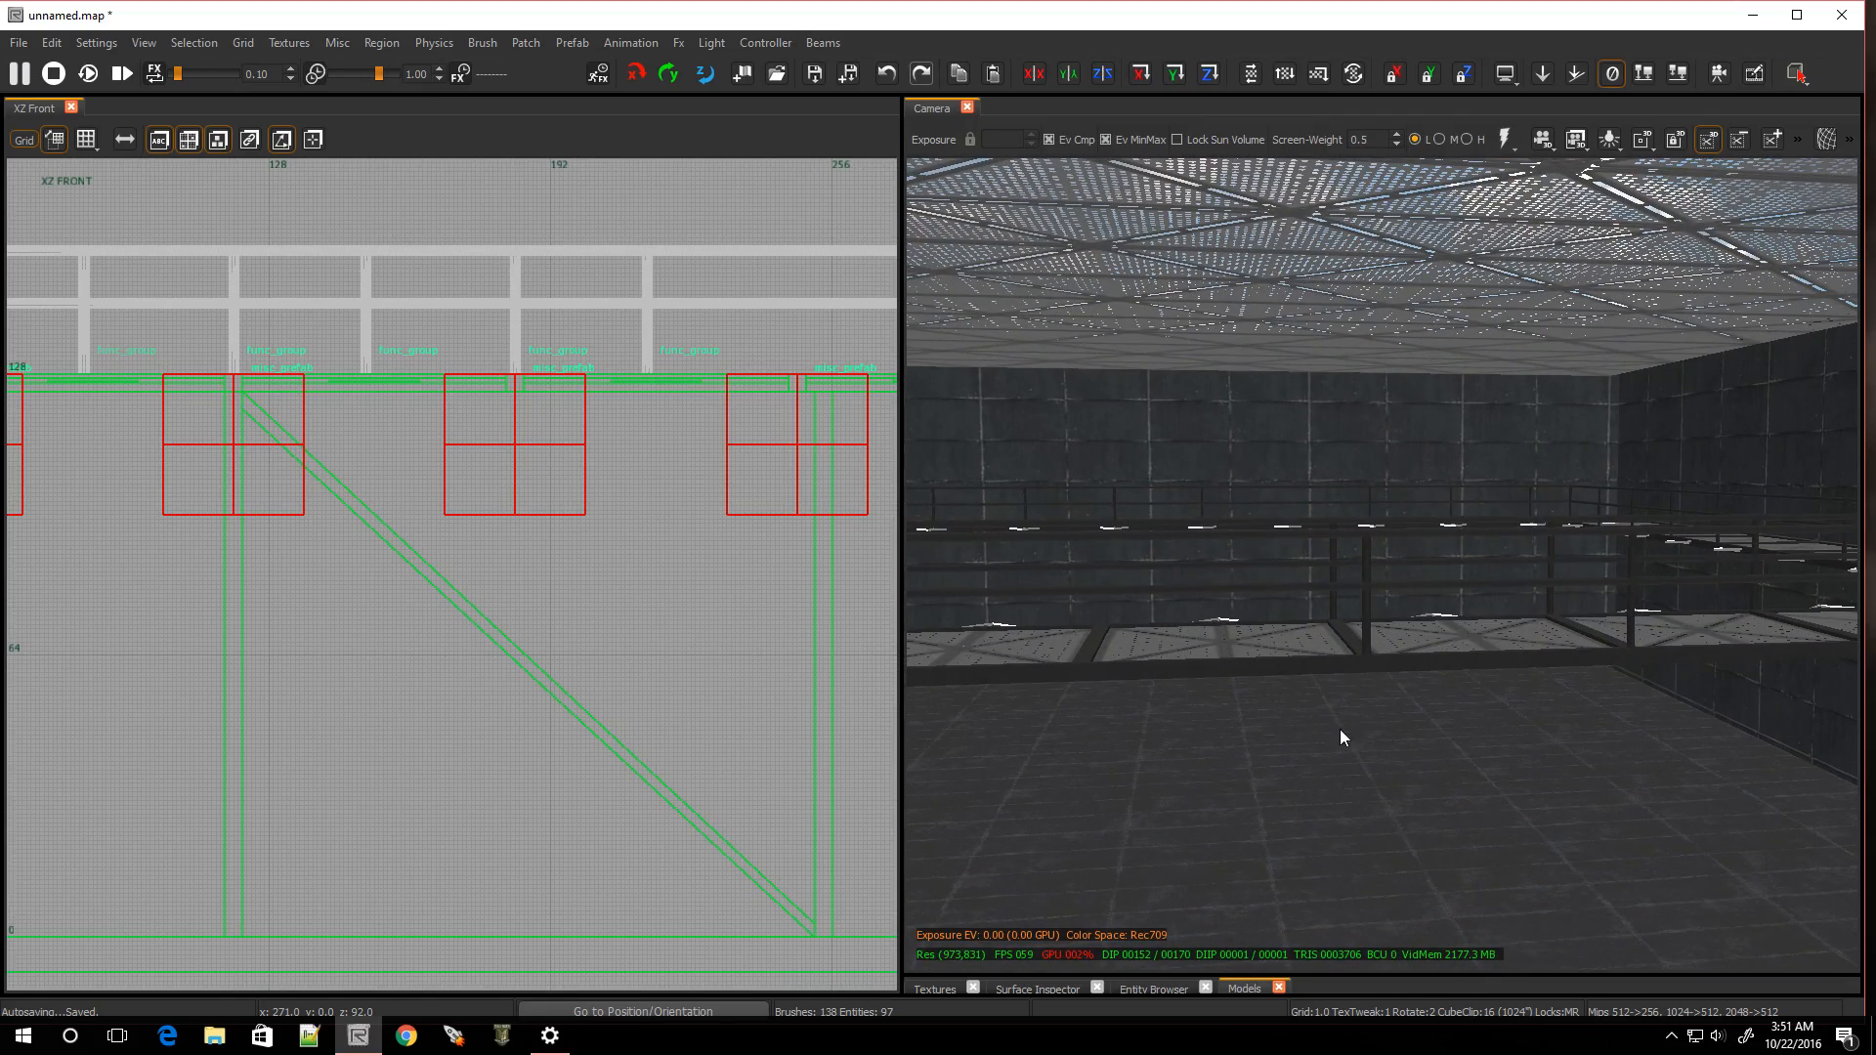